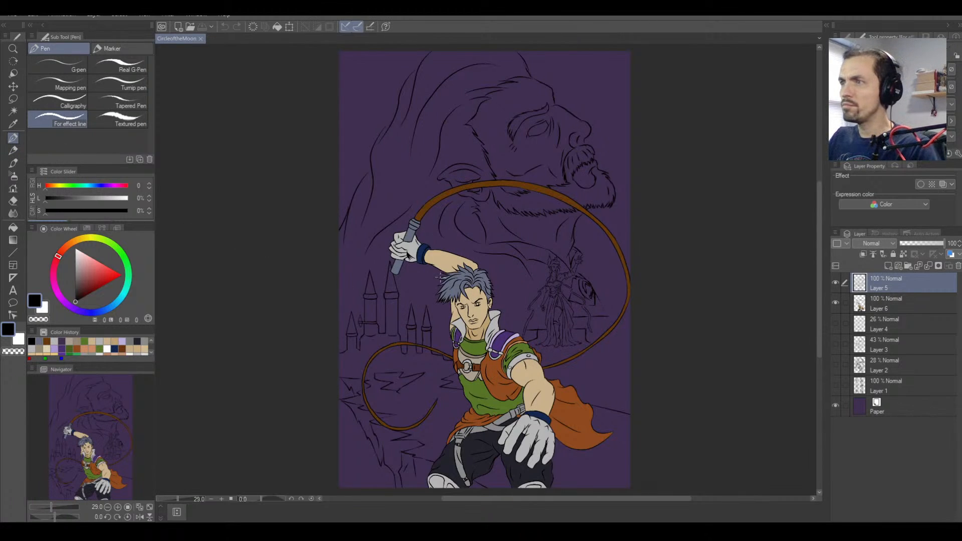
{"action": "key", "text": "ctrl+plus"}
{"action": "key", "text": "ctrl+plus"}
{"action": "key", "text": "ctrl+plus"}
{"action": "left_click_drag", "start_coordinate": [352, 317], "coordinate": [429, 229]}
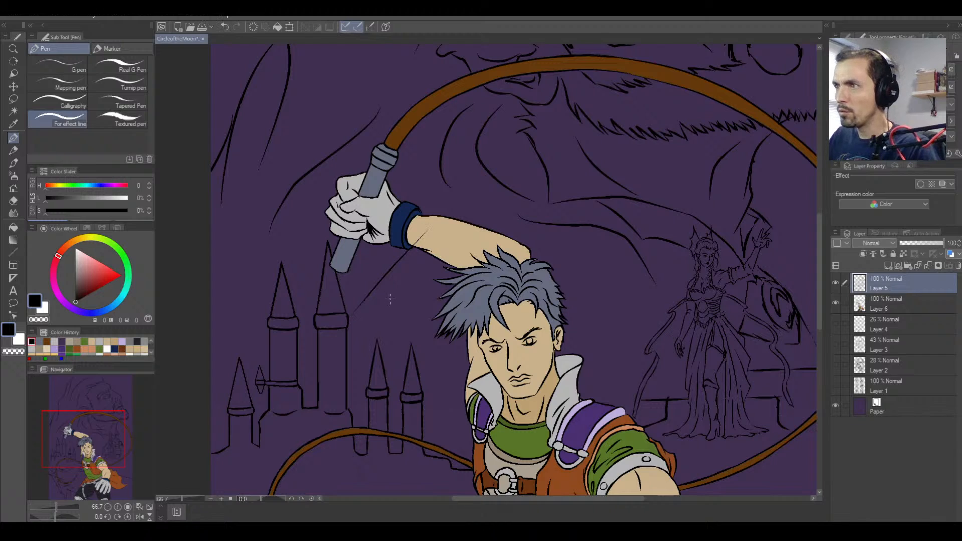
{"action": "key", "text": "ctrl+z"}
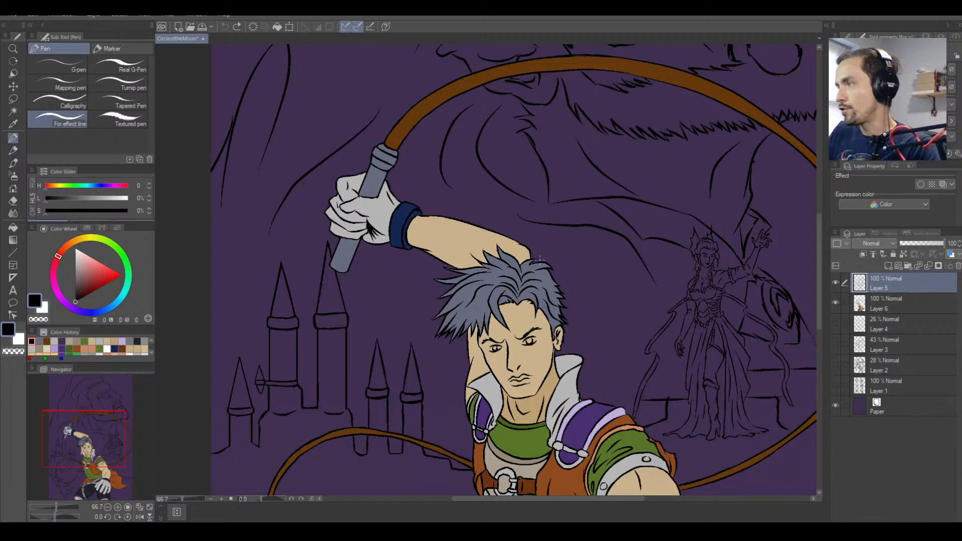
Toggle the visibility of Layer 5 and Layer 6 to compare the line art with the flat colours.
{"action": "left_click", "coordinate": [836, 283]}
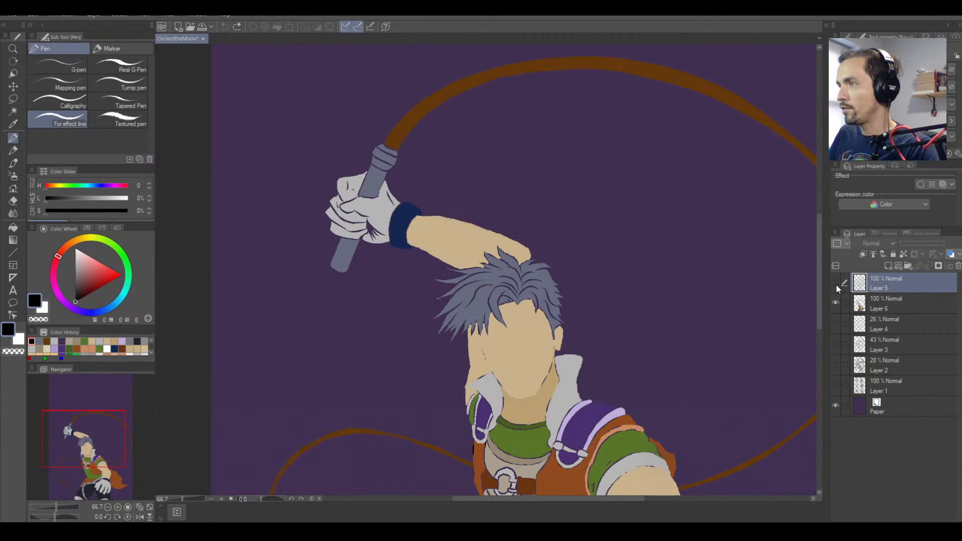
{"action": "left_click", "coordinate": [835, 283]}
{"action": "left_click", "coordinate": [835, 304]}
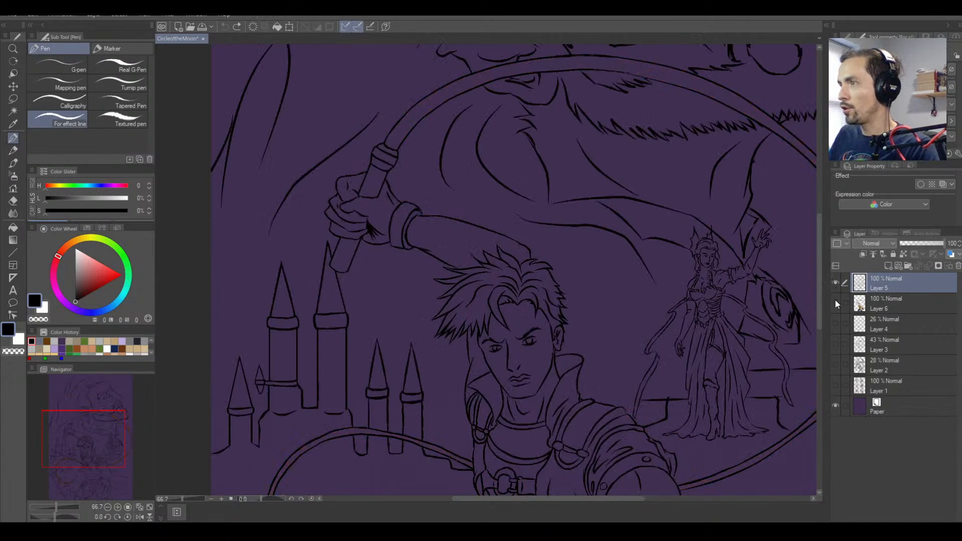
{"action": "left_click", "coordinate": [835, 305]}
{"action": "left_click", "coordinate": [835, 304]}
{"action": "left_click", "coordinate": [835, 304]}
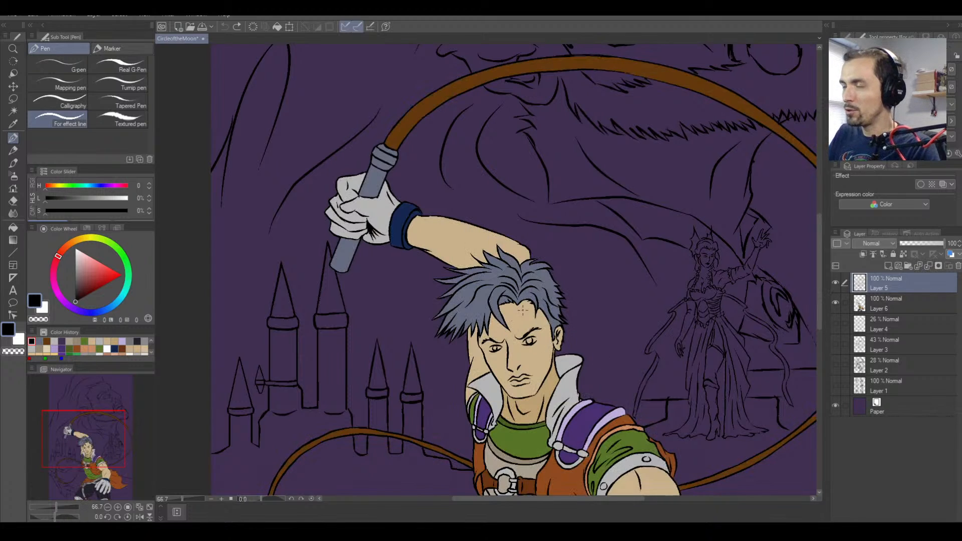
{"action": "left_click_drag", "start_coordinate": [513, 325], "coordinate": [464, 166]}
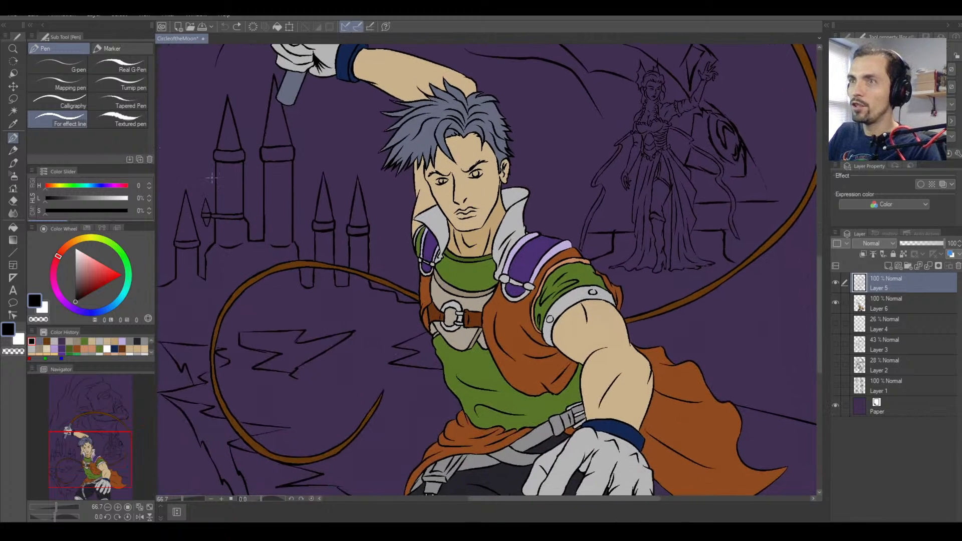
{"action": "mouse_move", "coordinate": [226, 120]}
{"action": "left_mouse_down"}
{"action": "mouse_move", "coordinate": [385, 210]}
{"action": "mouse_move", "coordinate": [189, 299]}
{"action": "mouse_move", "coordinate": [266, 119]}
{"action": "left_mouse_up"}
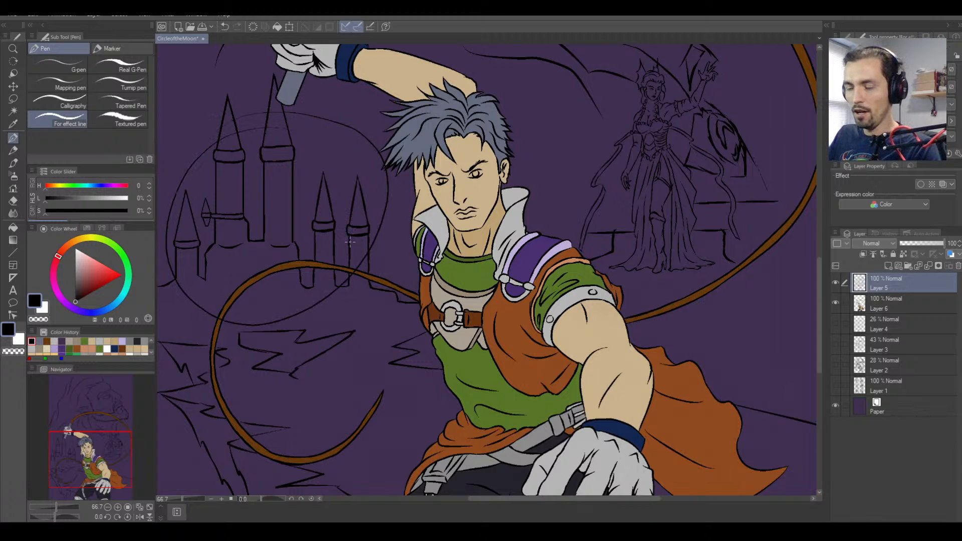
{"action": "key", "text": "ctrl+z"}
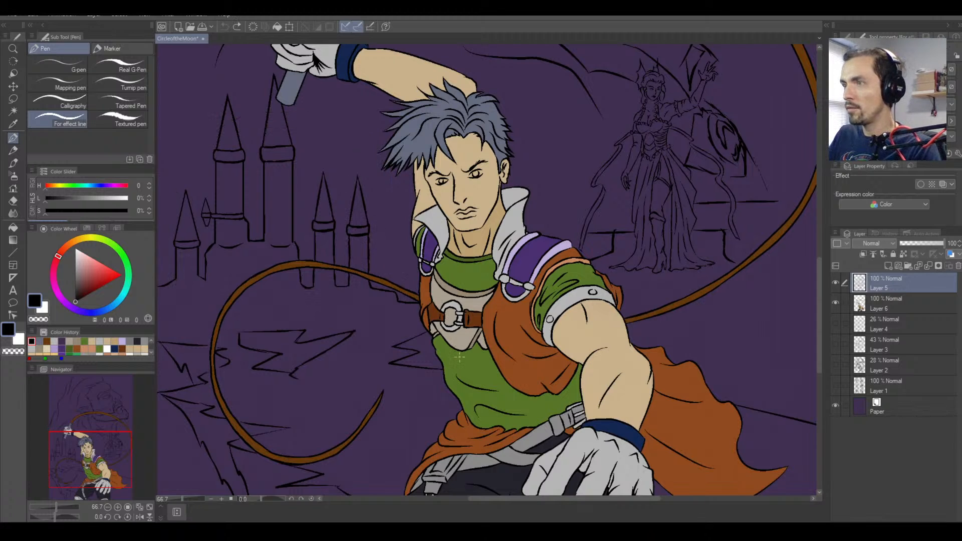
Bring the uncoloured woman in the background into view and activate the Polyline selection tool.
{"action": "key", "text": "space"}
{"action": "left_click_drag", "start_coordinate": [662, 199], "coordinate": [562, 301]}
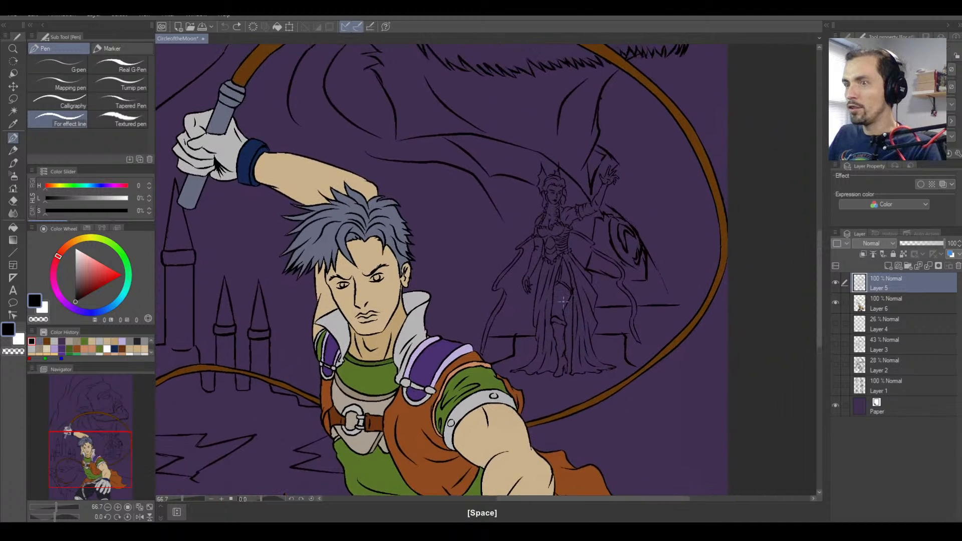
{"action": "key", "text": "ctrl+equal"}
{"action": "key", "text": "ctrl+equal"}
{"action": "key", "text": "ctrl+minus"}
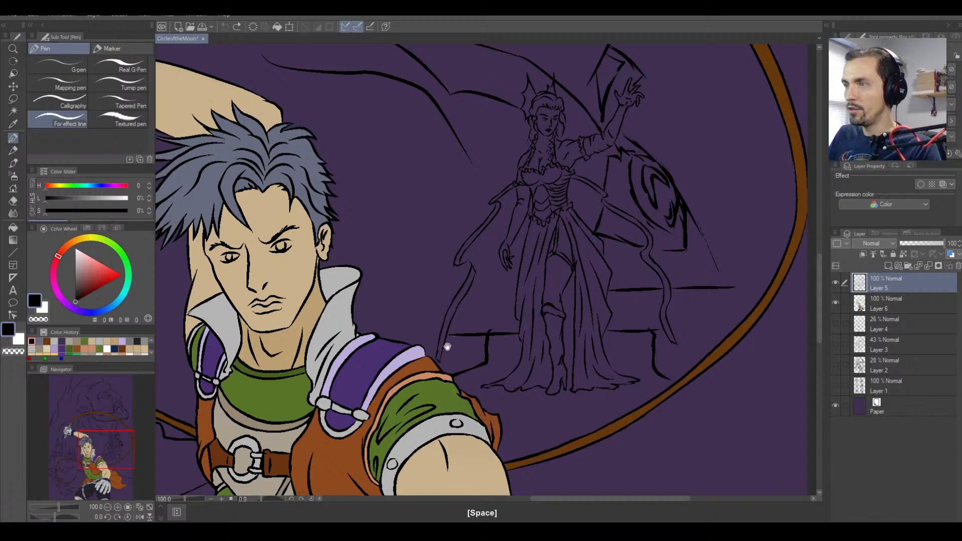
{"action": "left_click_drag", "start_coordinate": [448, 347], "coordinate": [442, 308]}
{"action": "left_click_drag", "start_coordinate": [472, 262], "coordinate": [491, 296]}
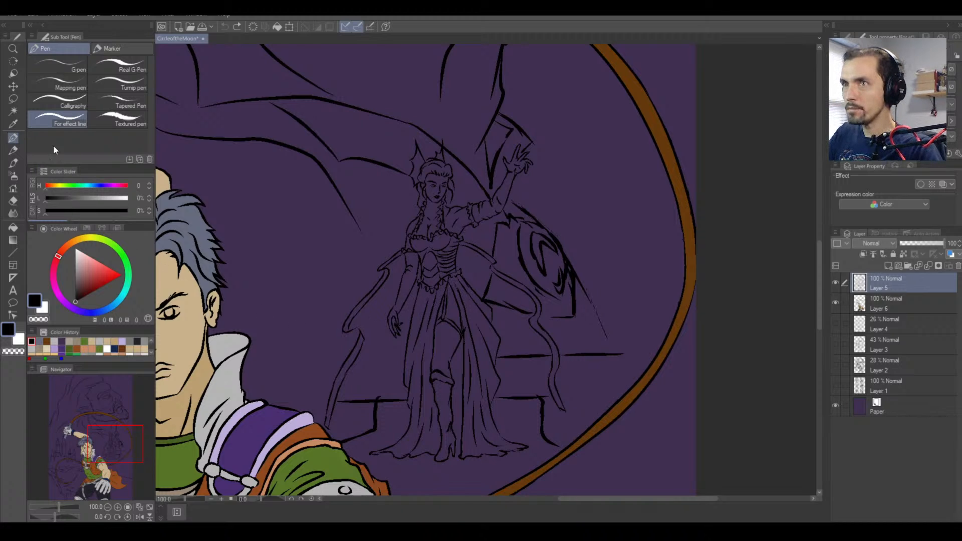
{"action": "left_click", "coordinate": [13, 99]}
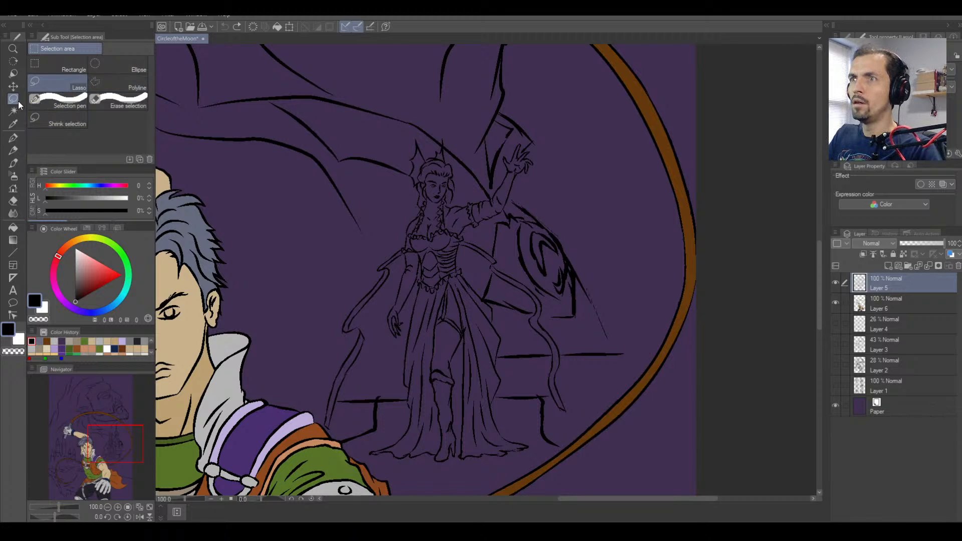
{"action": "left_click", "coordinate": [99, 77]}
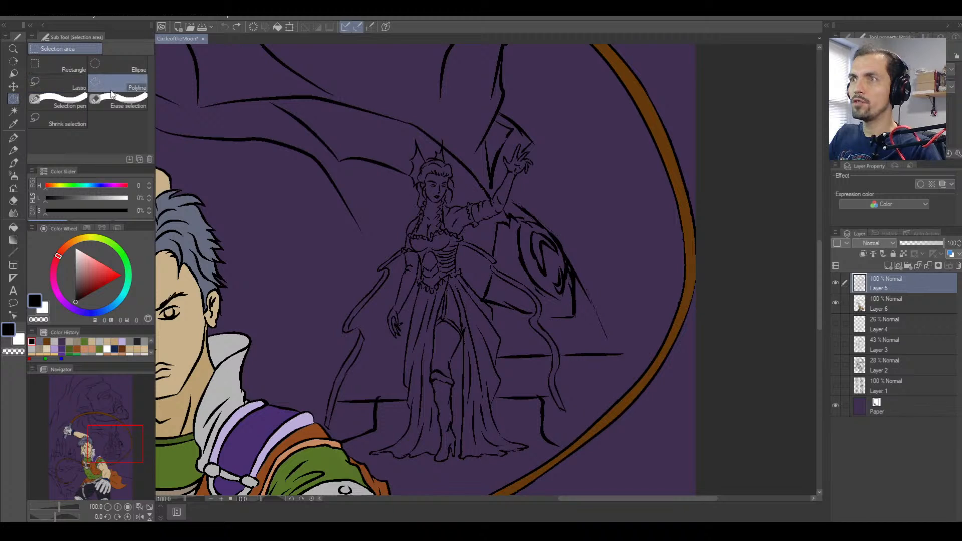
Try a rough closed polyline selection across the woman's torso and the background beside her, and undo it.
{"action": "left_click", "coordinate": [338, 196]}
{"action": "left_click", "coordinate": [369, 296]}
{"action": "left_click", "coordinate": [432, 248]}
{"action": "left_click", "coordinate": [404, 180]}
{"action": "left_click", "coordinate": [363, 161]}
{"action": "left_click", "coordinate": [354, 194]}
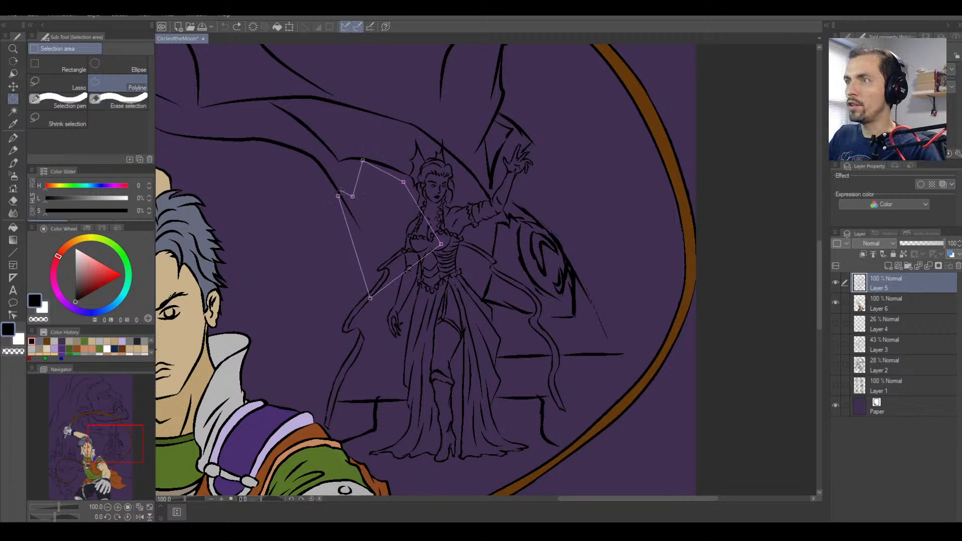
{"action": "left_click", "coordinate": [339, 196]}
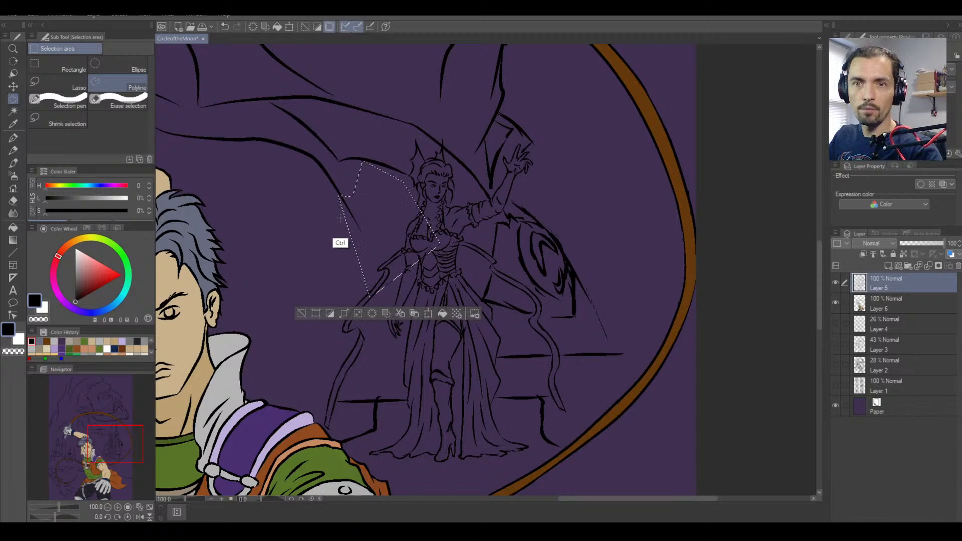
{"action": "key", "text": "ctrl+z"}
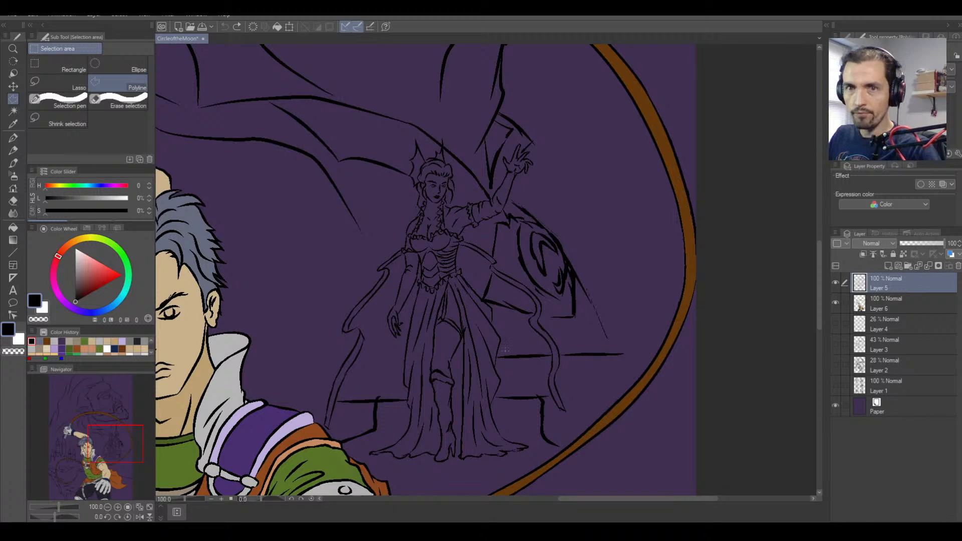
Start a polyline selection on the woman's lowered arm, tracing across the sleeve edge and down the inner side to the wrist.
{"action": "key", "text": "ctrl+equal"}
{"action": "key", "text": "ctrl+equal"}
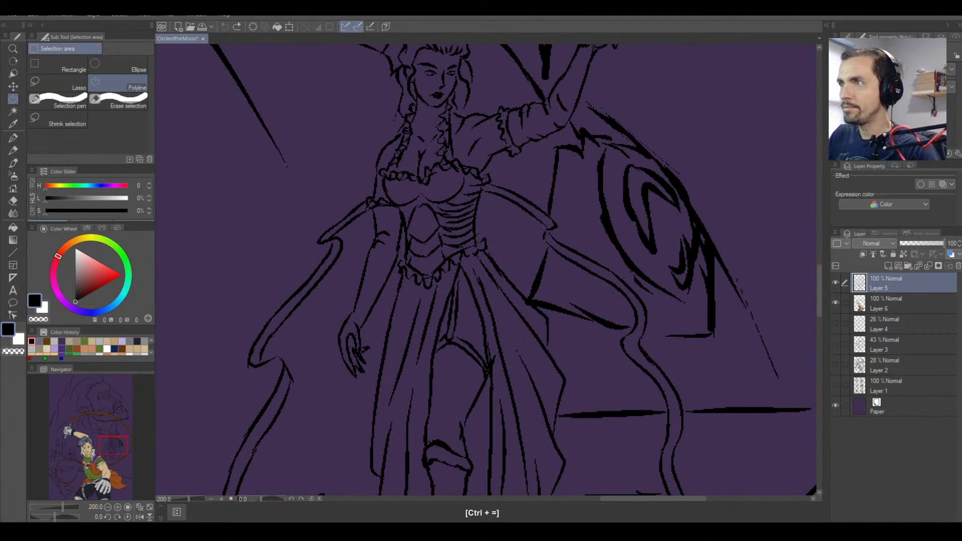
{"action": "key", "text": "ctrl+minus"}
{"action": "key", "text": "ctrl+equal"}
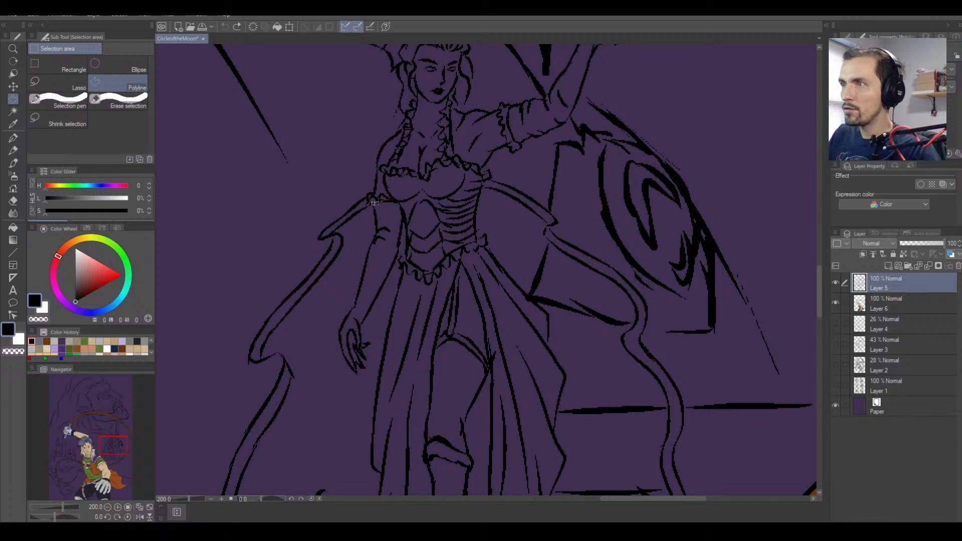
{"action": "left_click", "coordinate": [380, 201]}
{"action": "left_click", "coordinate": [394, 203]}
{"action": "left_click", "coordinate": [401, 206]}
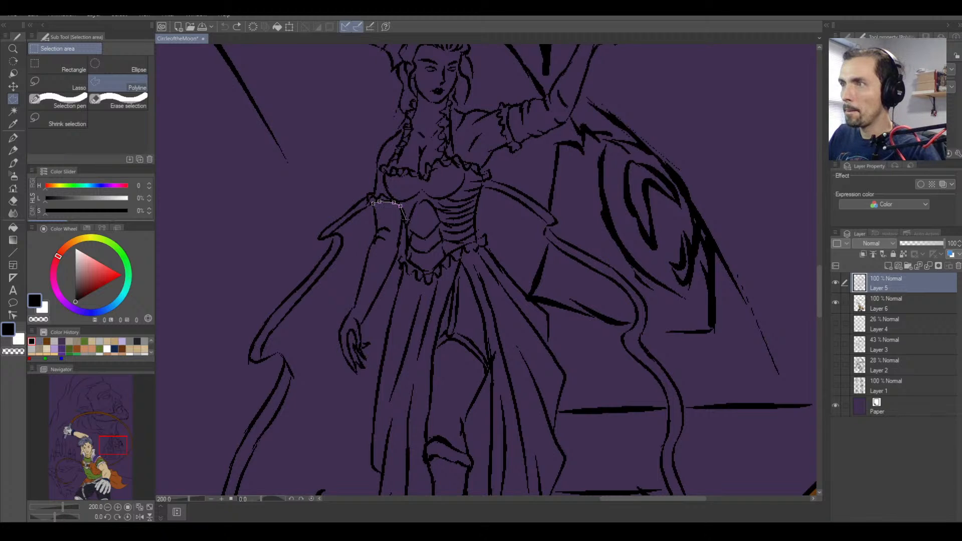
{"action": "left_click", "coordinate": [404, 218]}
{"action": "left_click", "coordinate": [399, 243]}
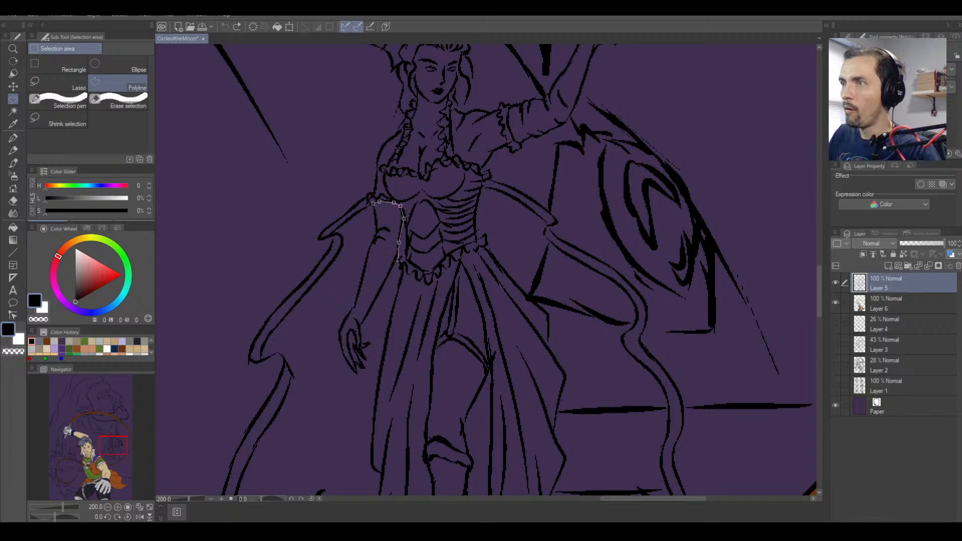
{"action": "left_click", "coordinate": [398, 254]}
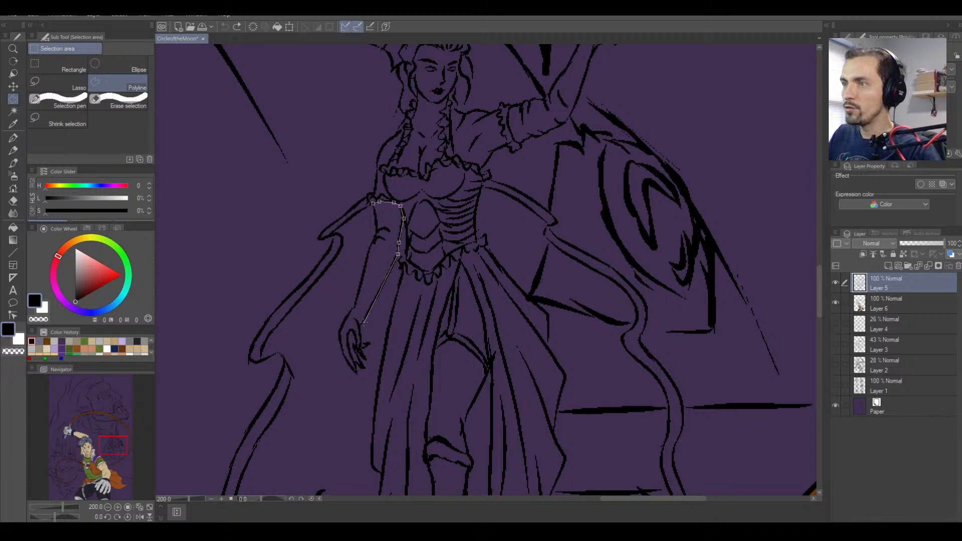
{"action": "left_click", "coordinate": [363, 322]}
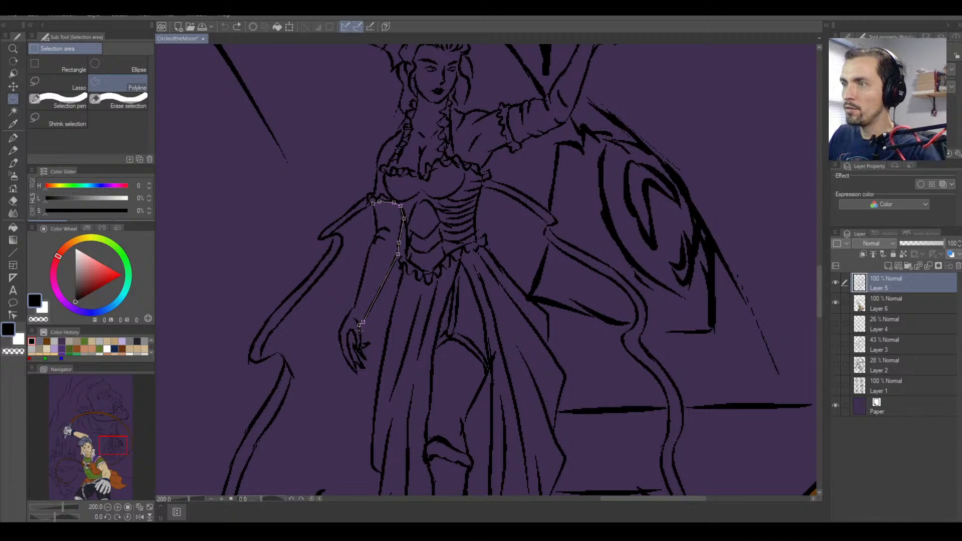
Continue the polyline selection around the thumb and fingers of the woman's lowered hand.
{"action": "left_click", "coordinate": [361, 340]}
{"action": "key", "text": "BackSpace"}
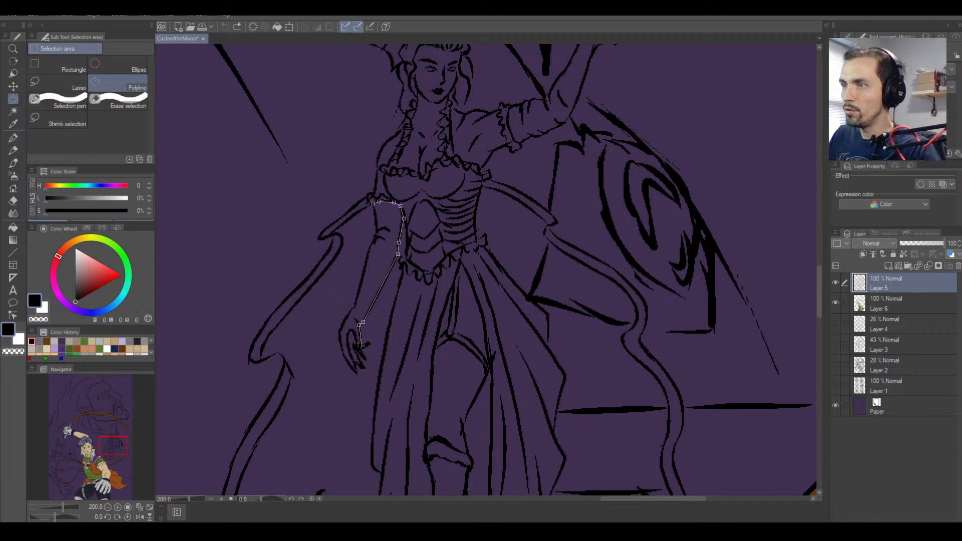
{"action": "key", "text": "ctrl+equal"}
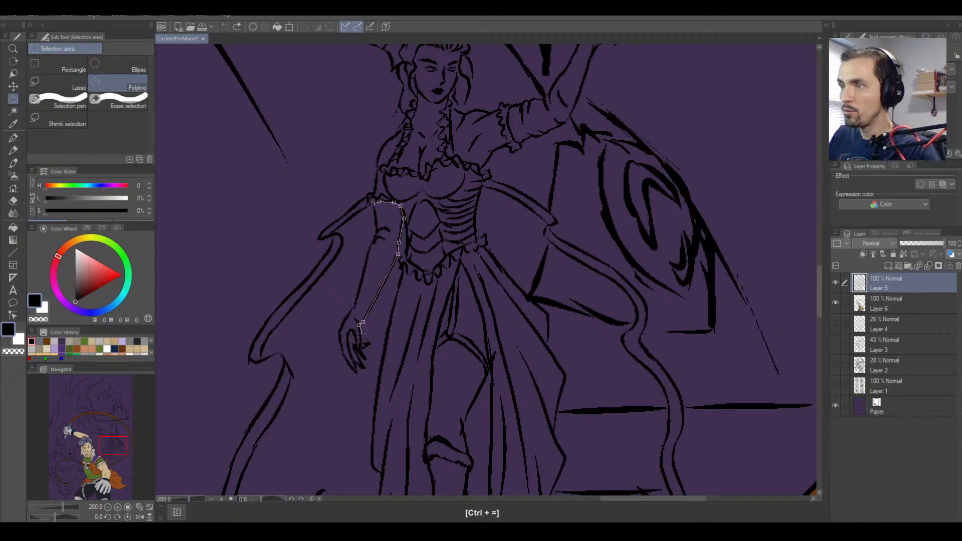
{"action": "left_click", "coordinate": [361, 337]}
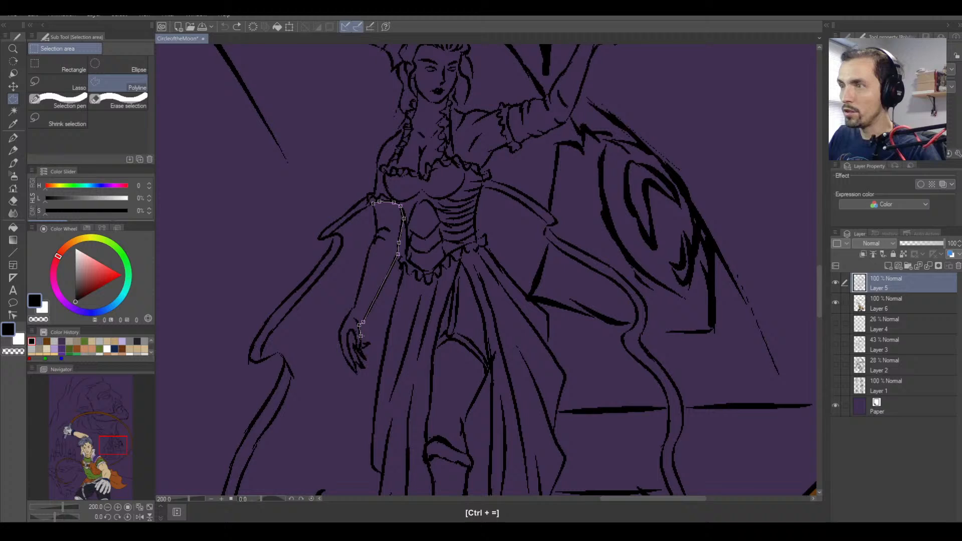
{"action": "left_click", "coordinate": [368, 343]}
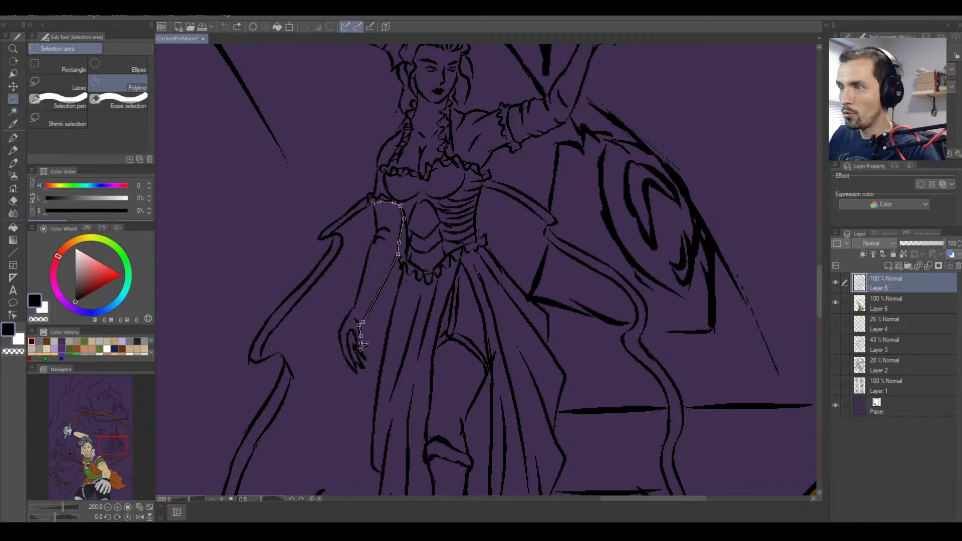
{"action": "left_click", "coordinate": [367, 360]}
{"action": "left_click", "coordinate": [353, 347]}
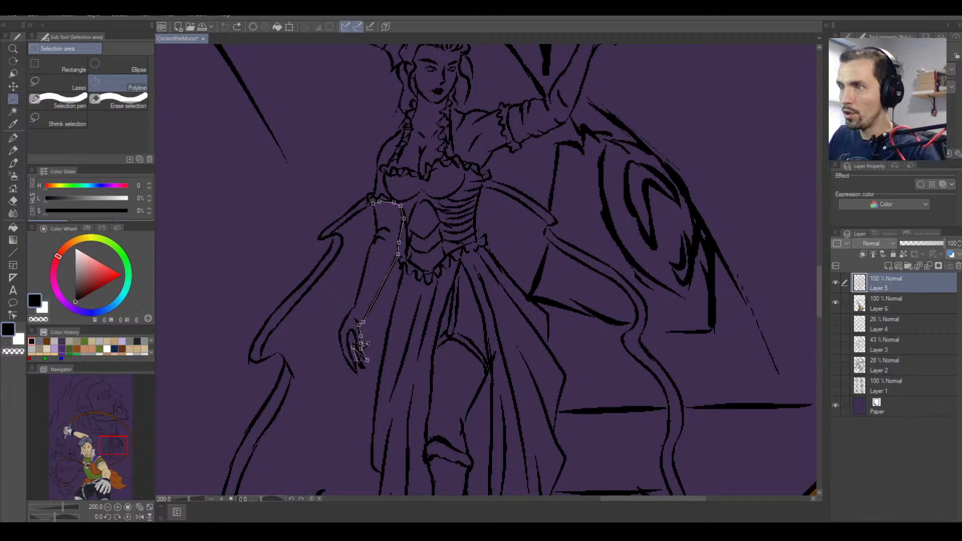
{"action": "left_click", "coordinate": [365, 369]}
{"action": "left_click", "coordinate": [351, 360]}
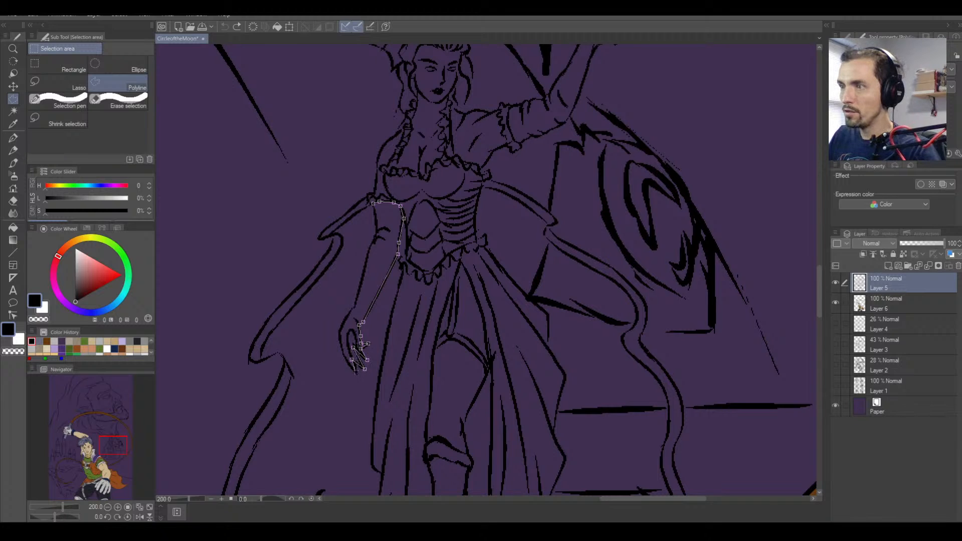
{"action": "left_click", "coordinate": [357, 373]}
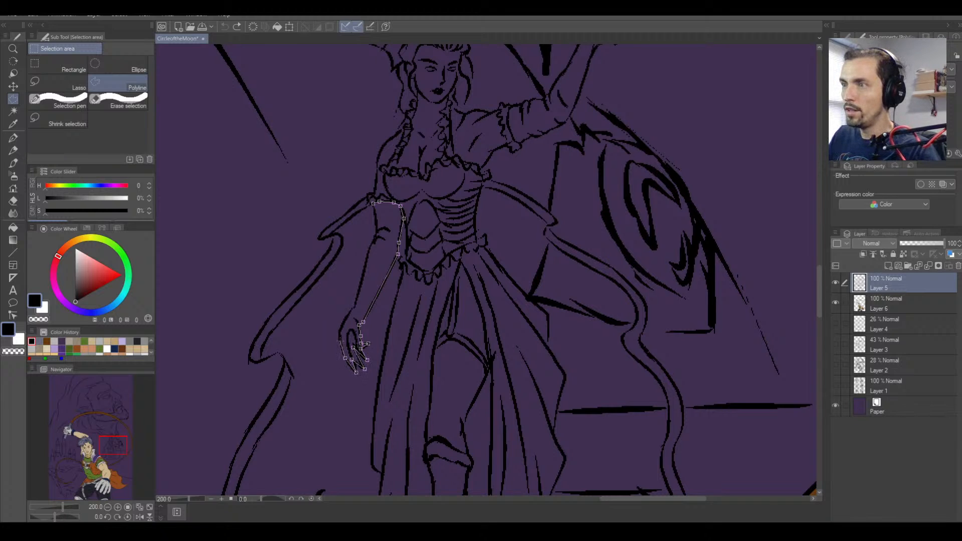
Trace the outer side of the hand and forearm back up to the starting point and close the selection.
{"action": "left_click", "coordinate": [340, 339]}
{"action": "left_click", "coordinate": [340, 326]}
{"action": "left_click", "coordinate": [349, 311]}
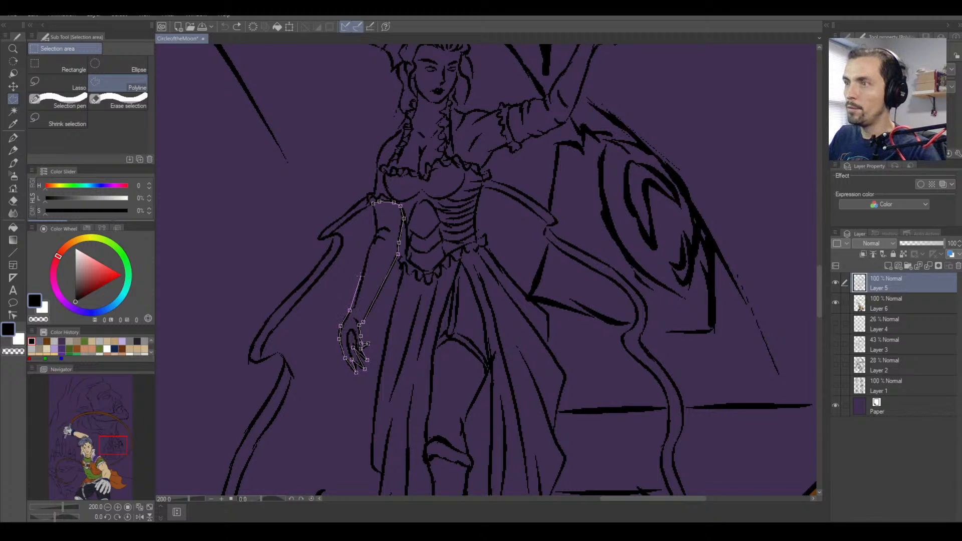
{"action": "left_click", "coordinate": [357, 297]}
{"action": "left_click", "coordinate": [369, 251]}
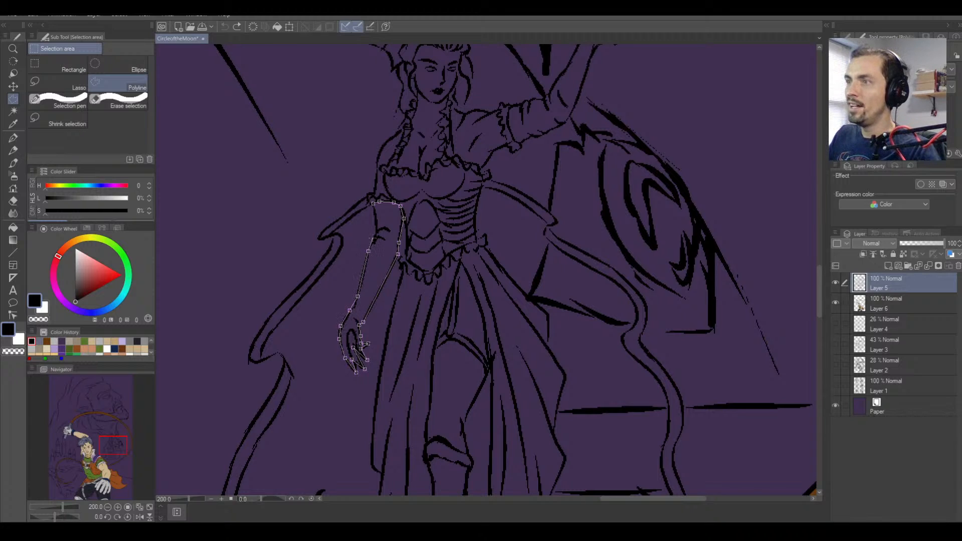
{"action": "left_click", "coordinate": [373, 203]}
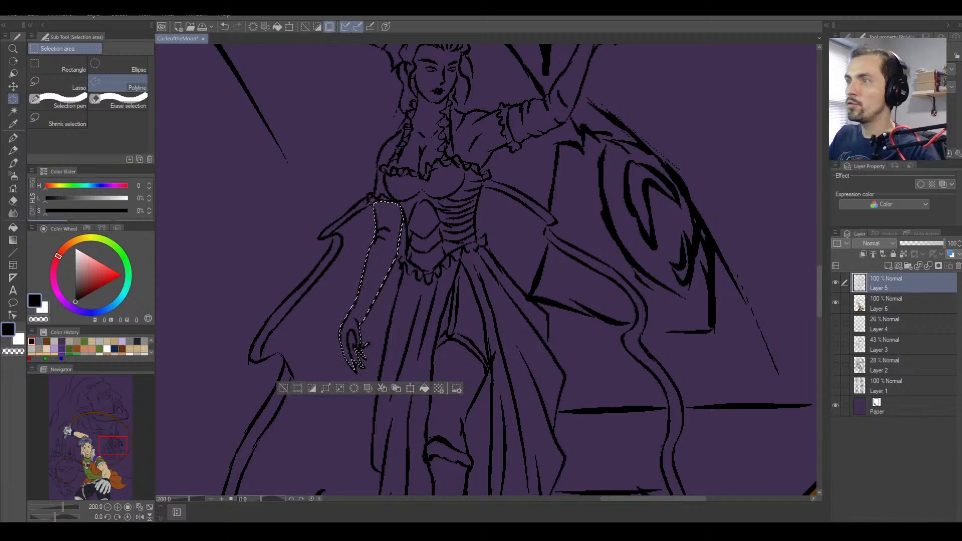
Set the drawing colour to a bright pink with hue 330, luminosity 59% and saturation 77%.
{"action": "left_click", "coordinate": [82, 272]}
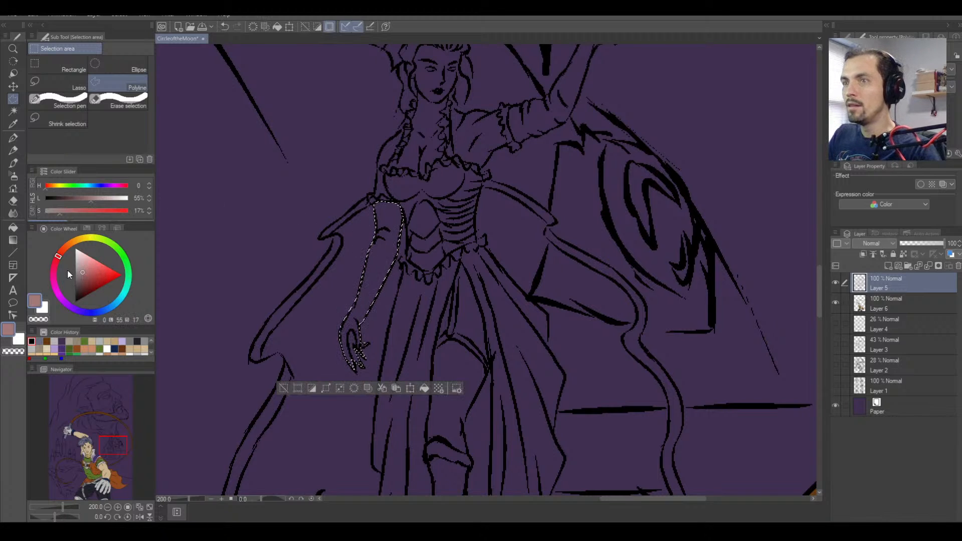
{"action": "left_click", "coordinate": [56, 292]}
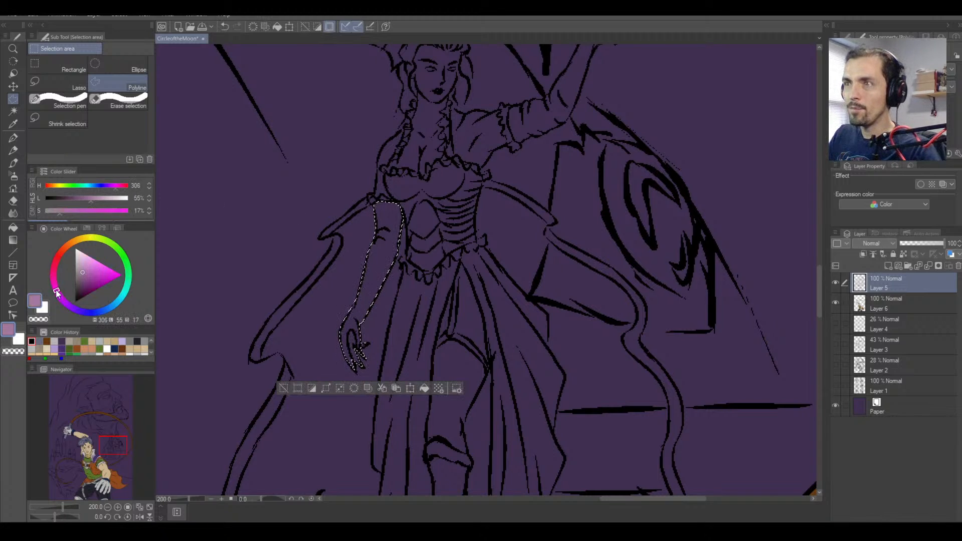
{"action": "mouse_move", "coordinate": [56, 292]}
{"action": "left_mouse_down"}
{"action": "mouse_move", "coordinate": [52, 275]}
{"action": "mouse_move", "coordinate": [104, 271]}
{"action": "left_mouse_up"}
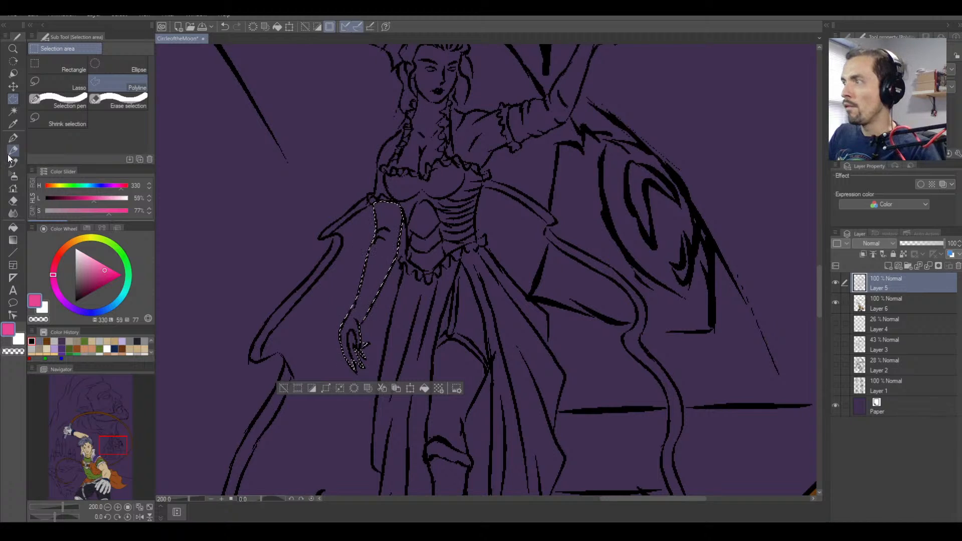
Fill the selected lowered arm with the pink on a new layer directly above Layer 6, and clear the selection.
{"action": "left_click", "coordinate": [13, 227]}
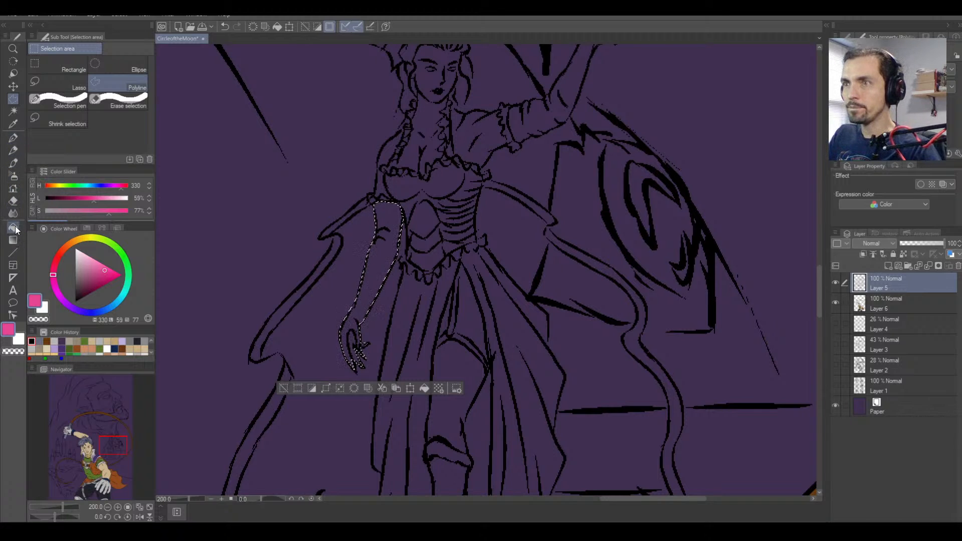
{"action": "left_click", "coordinate": [891, 308]}
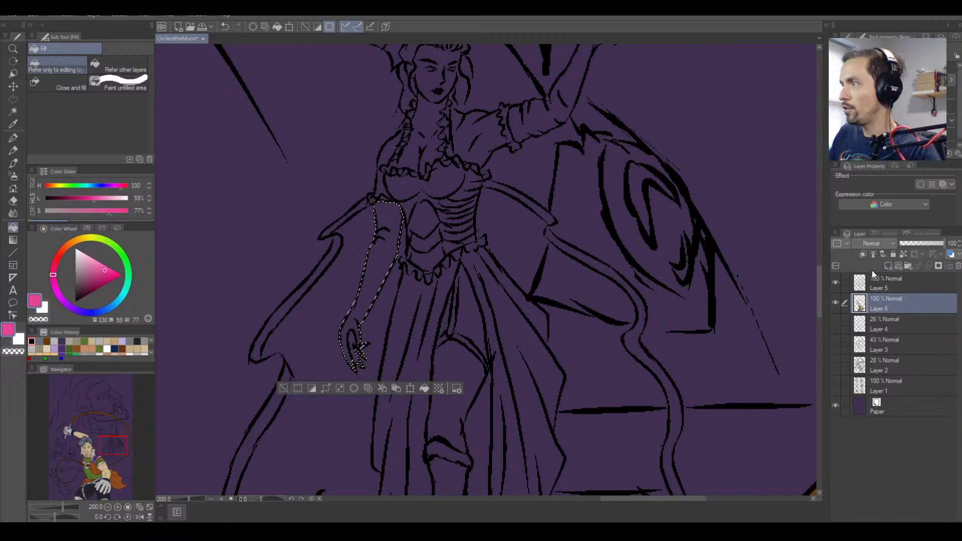
{"action": "left_click", "coordinate": [887, 265]}
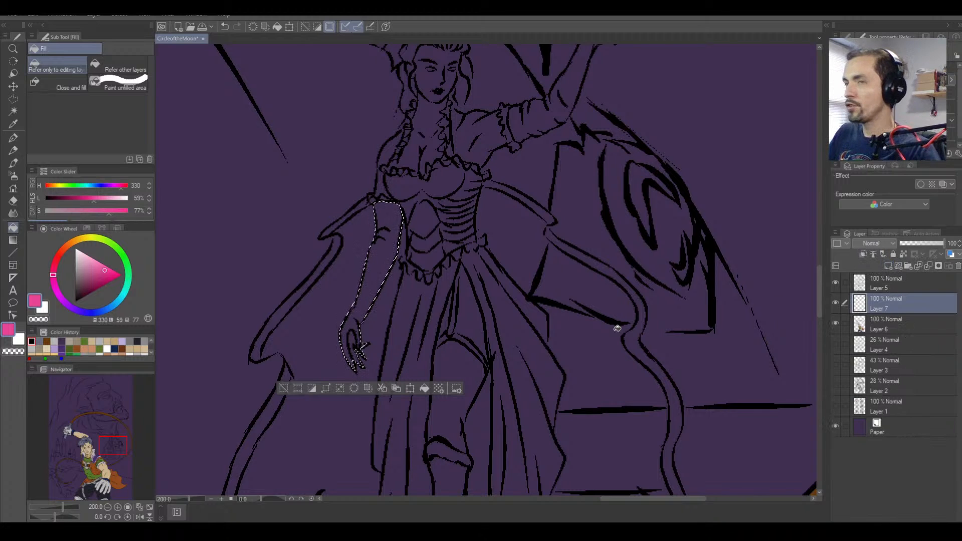
{"action": "left_click", "coordinate": [378, 268]}
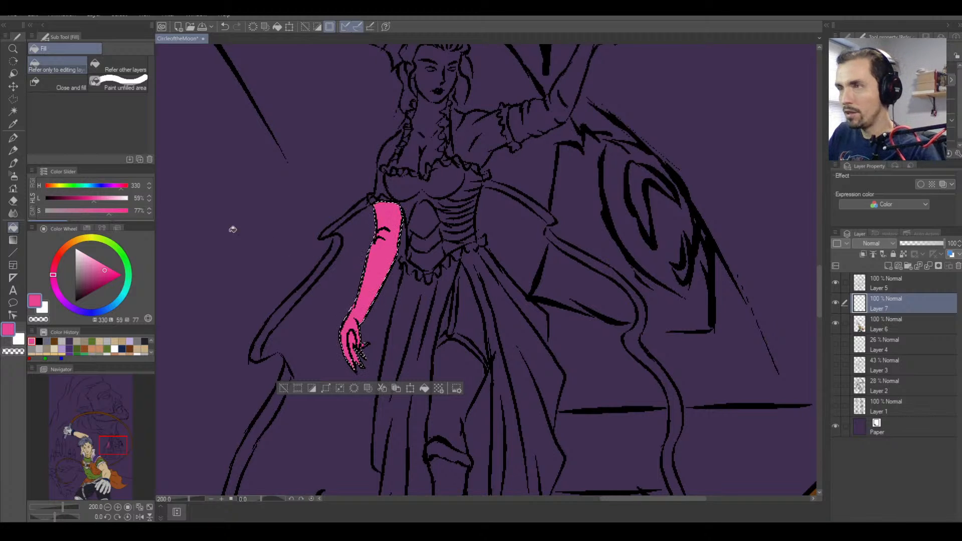
{"action": "key", "text": "ctrl+d"}
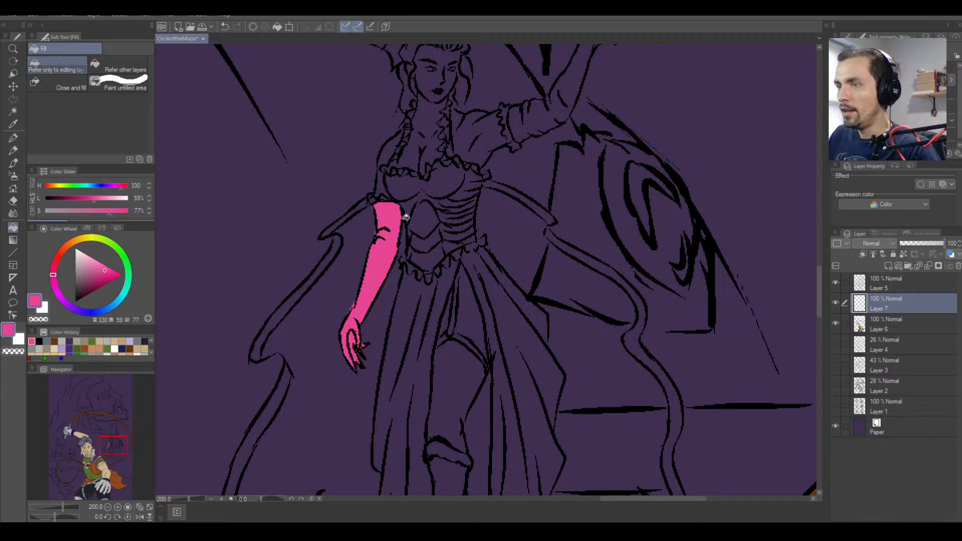
Start a polyline selection on the woman's bodice, tracing from the neckline down the side beside the lowered arm to the waist frill.
{"action": "left_click", "coordinate": [13, 99]}
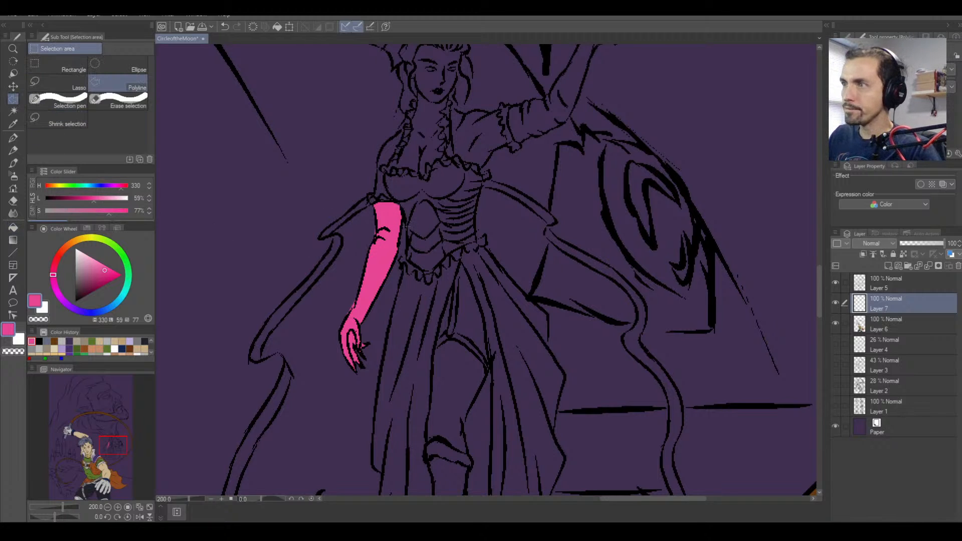
{"action": "left_click", "coordinate": [386, 187]}
{"action": "left_click", "coordinate": [390, 197]}
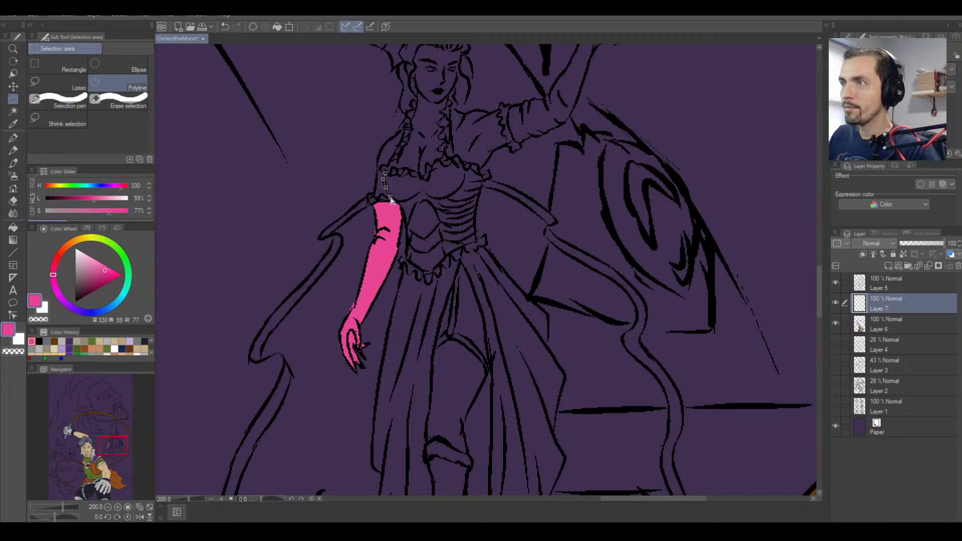
{"action": "left_click", "coordinate": [396, 201]}
{"action": "left_click", "coordinate": [401, 210]}
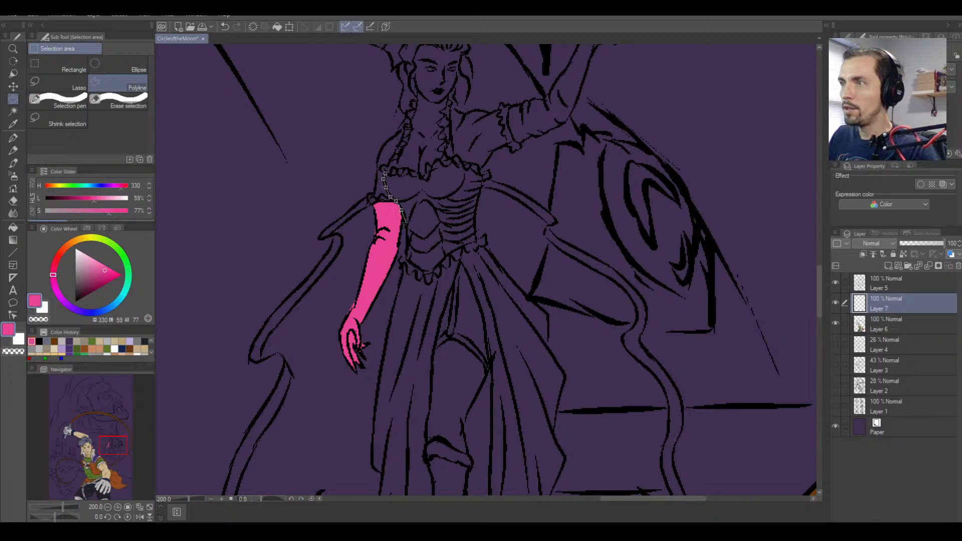
{"action": "left_click", "coordinate": [406, 222]}
{"action": "left_click", "coordinate": [408, 239]}
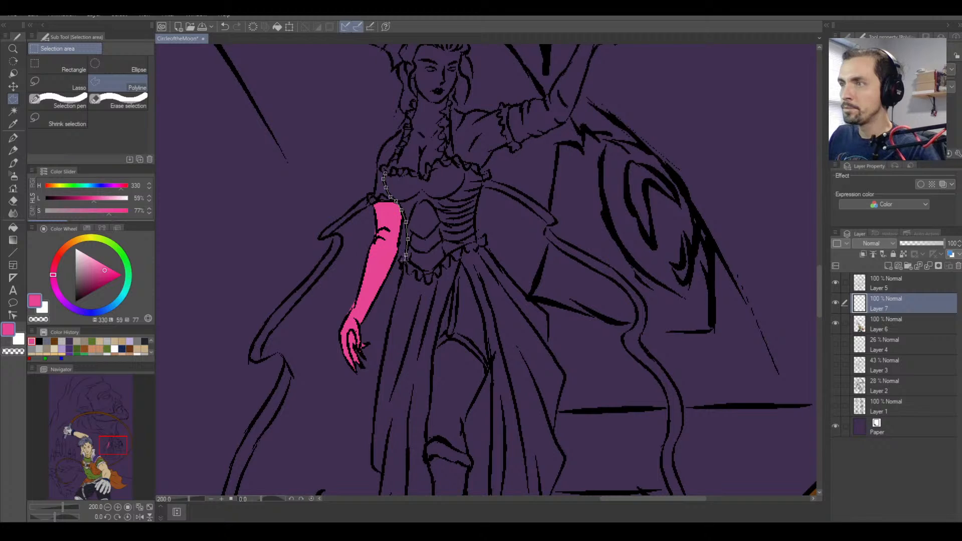
{"action": "key", "text": "ctrl+z"}
{"action": "left_click", "coordinate": [406, 259]}
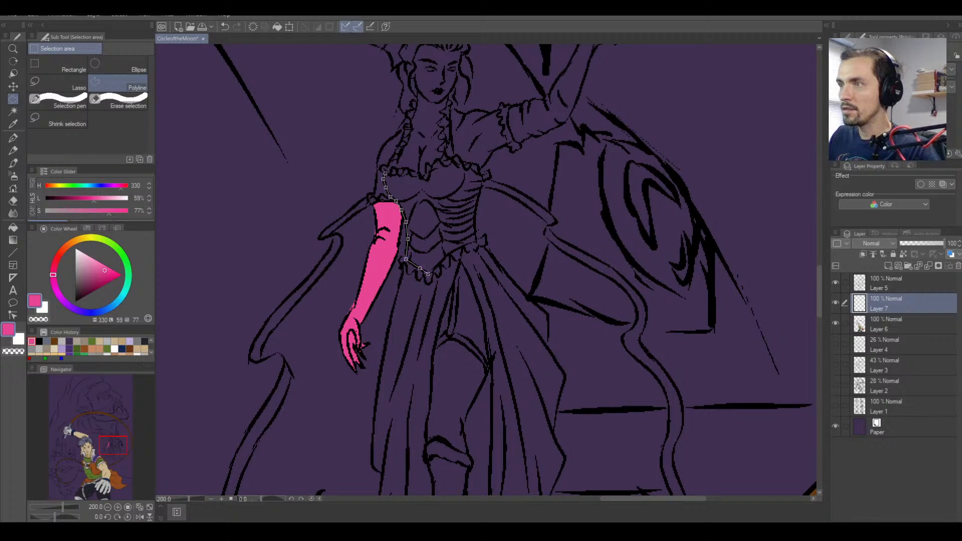
Continue the selection along the pointed waist, up the bodice's opposite side and across the neckline, and close it at the starting point.
{"action": "left_click", "coordinate": [447, 256]}
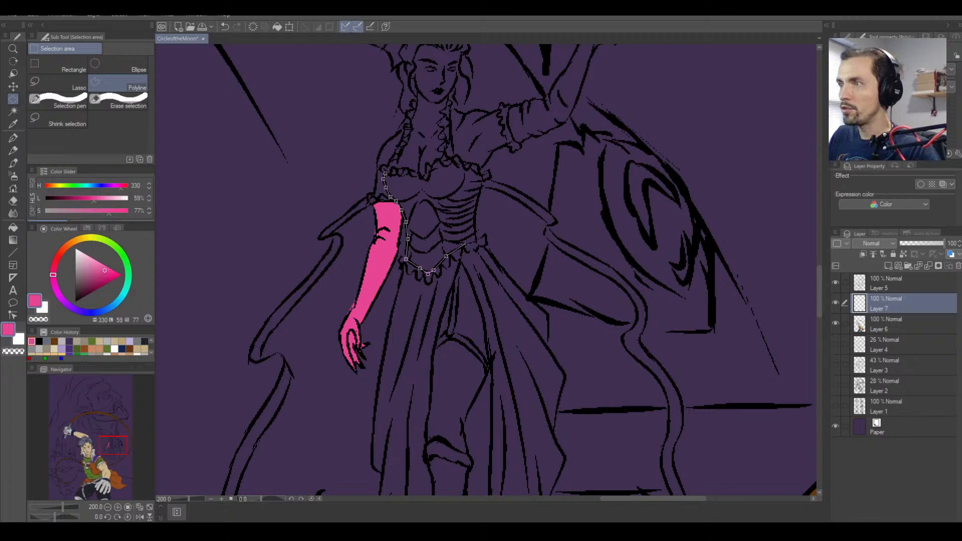
{"action": "left_click", "coordinate": [477, 243]}
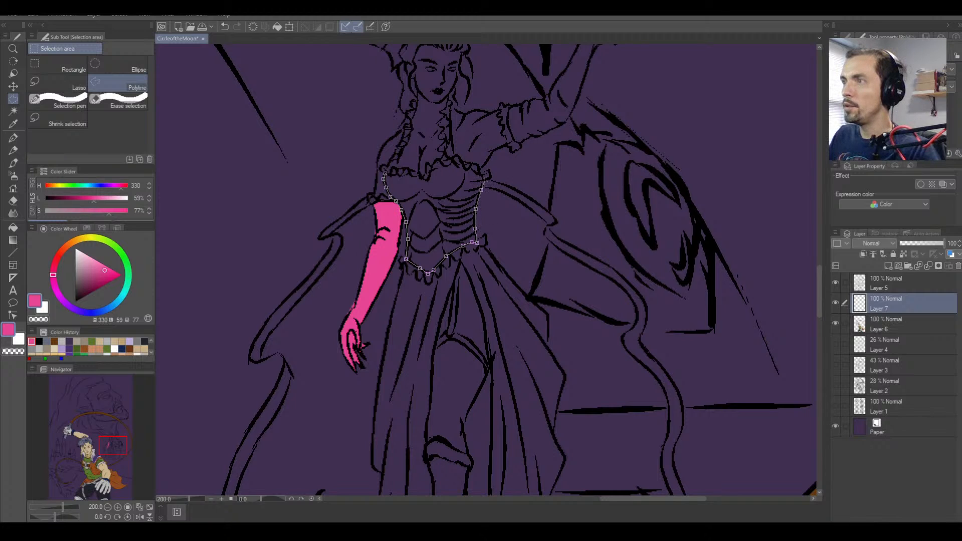
{"action": "left_click", "coordinate": [479, 175]}
{"action": "left_click", "coordinate": [471, 169]}
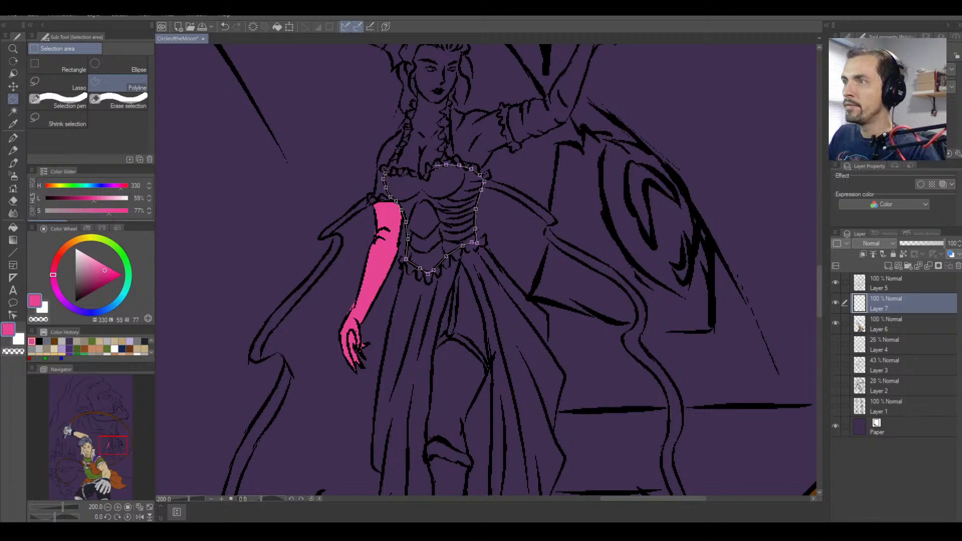
{"action": "left_click", "coordinate": [432, 168]}
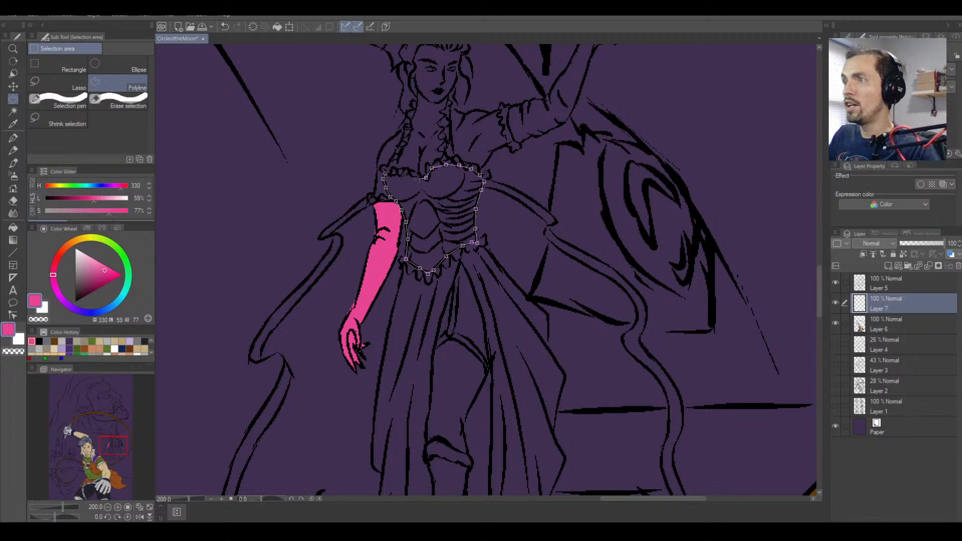
{"action": "left_click", "coordinate": [403, 176]}
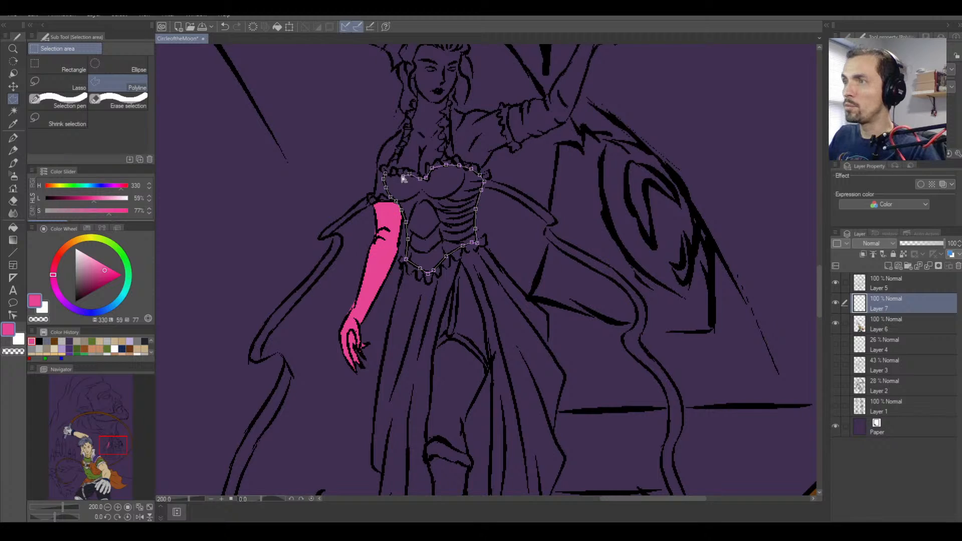
{"action": "left_click", "coordinate": [389, 173]}
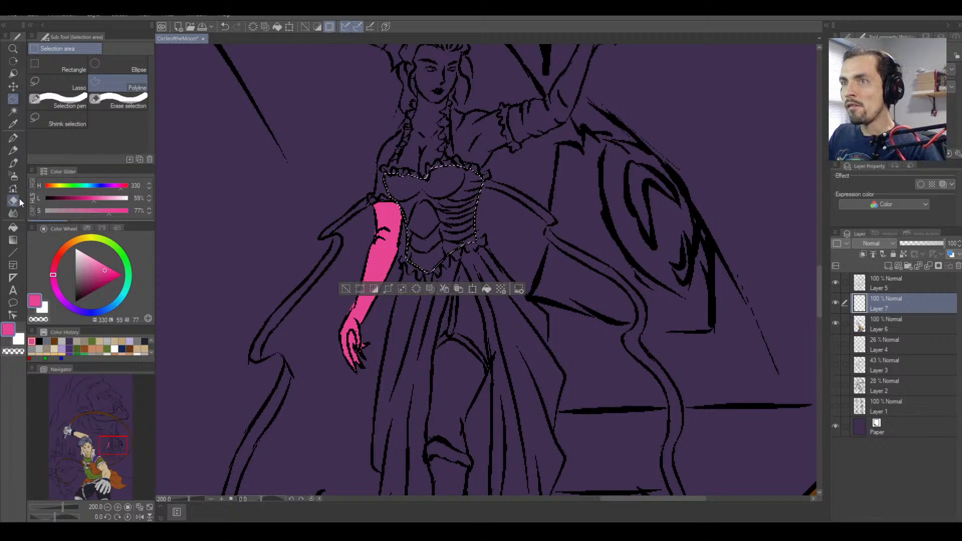
Fill the selected bodice with the same pink and clear the selection.
{"action": "left_click", "coordinate": [13, 227]}
{"action": "left_click", "coordinate": [457, 188]}
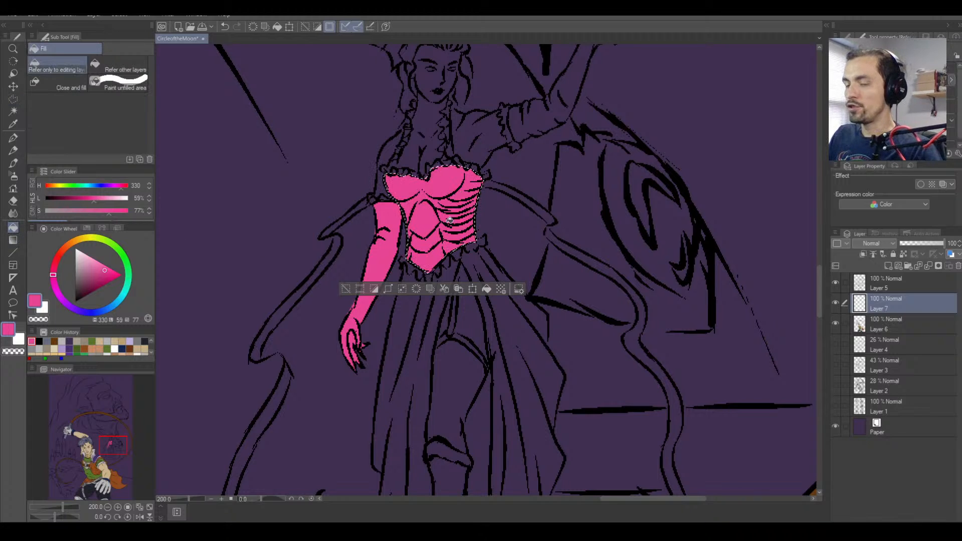
{"action": "key", "text": "ctrl+d"}
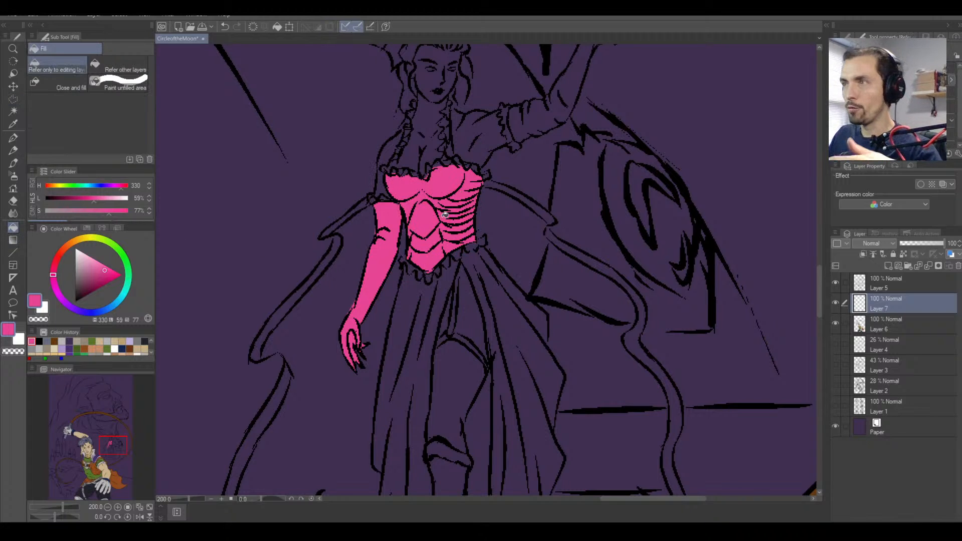
Start a polyline selection on the woman's raised arm, tracing the sleeve frill, the underside past the elbow and the outer forearm to the wrist.
{"action": "left_click", "coordinate": [13, 98]}
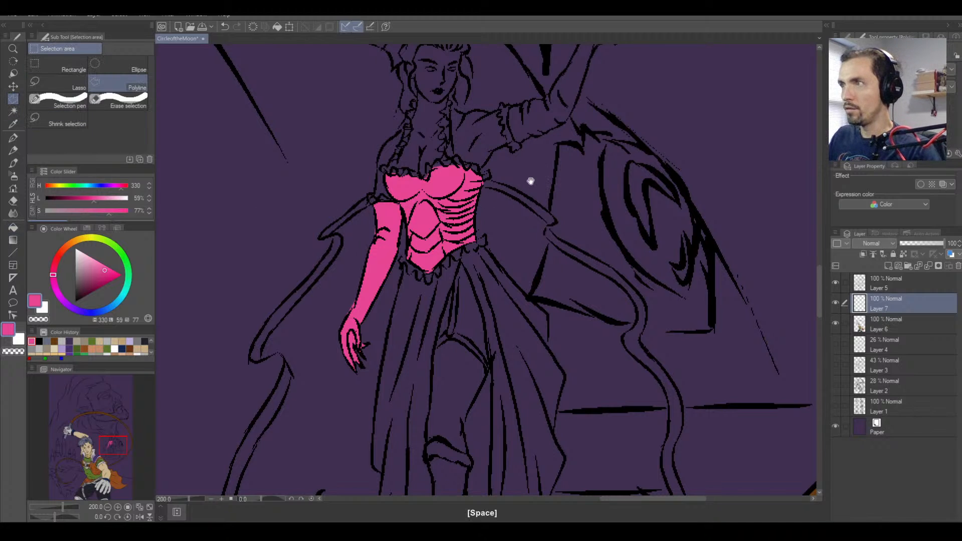
{"action": "left_click_drag", "start_coordinate": [528, 180], "coordinate": [491, 263]}
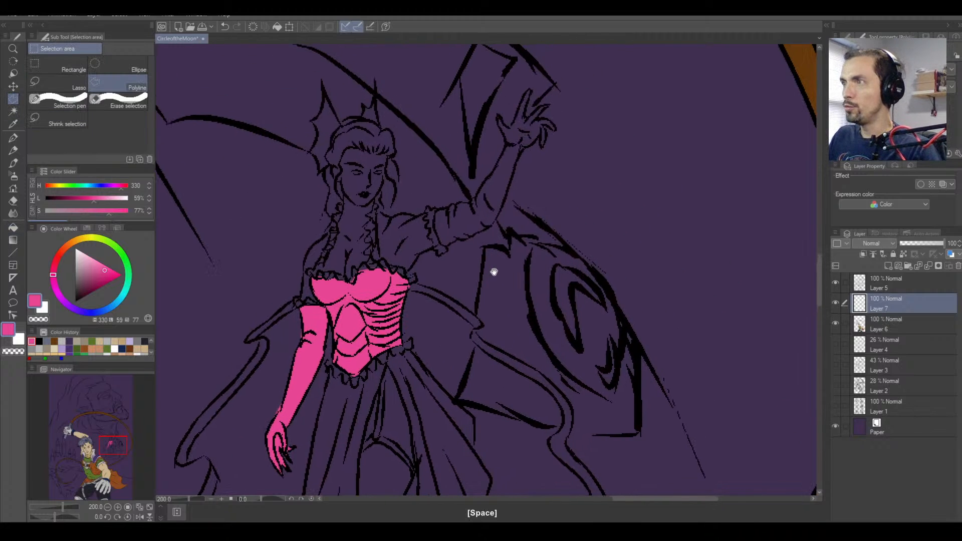
{"action": "left_click", "coordinate": [434, 221]}
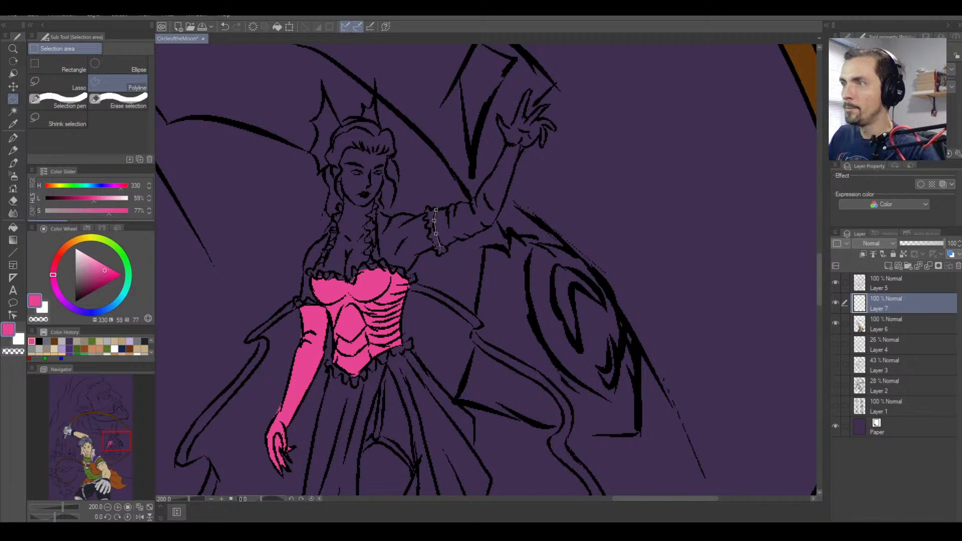
{"action": "left_click", "coordinate": [446, 247]}
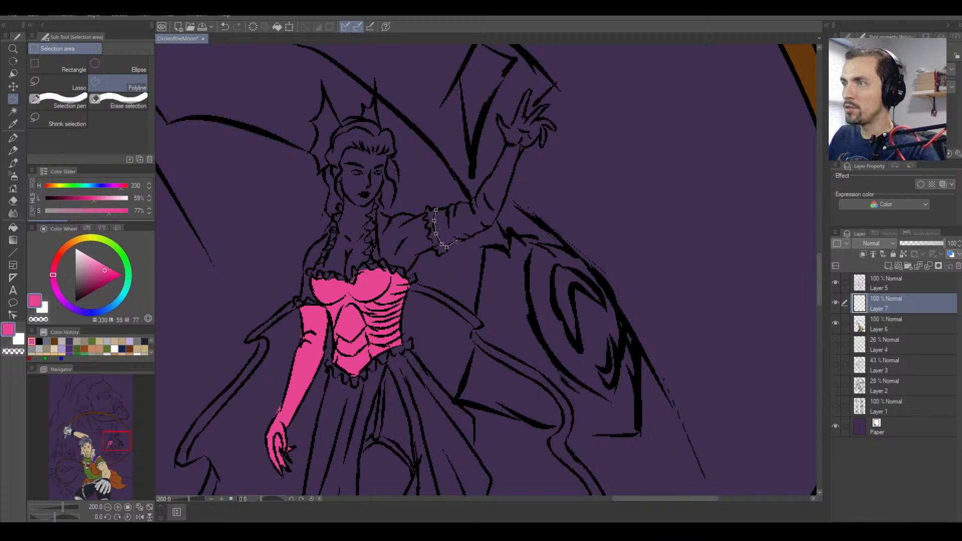
{"action": "left_click", "coordinate": [477, 234]}
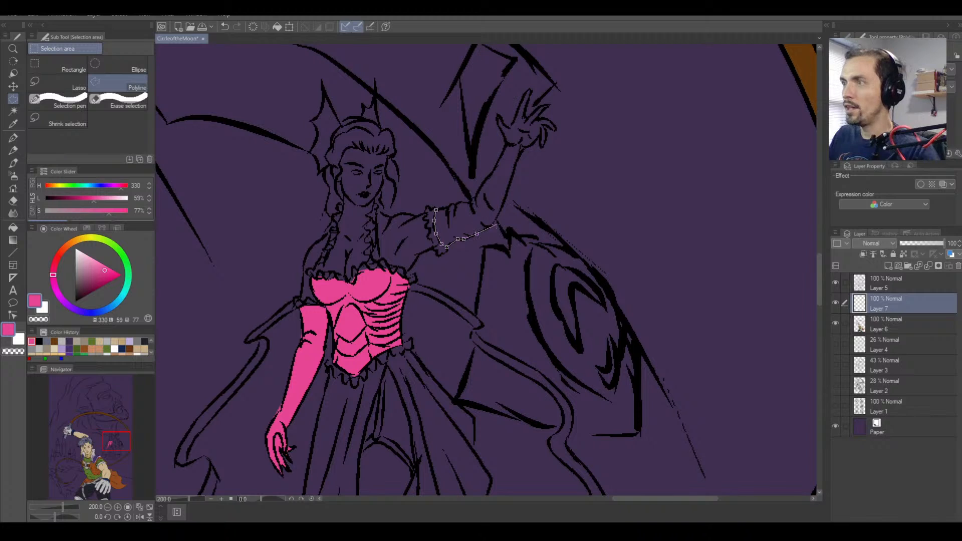
{"action": "left_click", "coordinate": [491, 226]}
{"action": "left_click", "coordinate": [500, 212]}
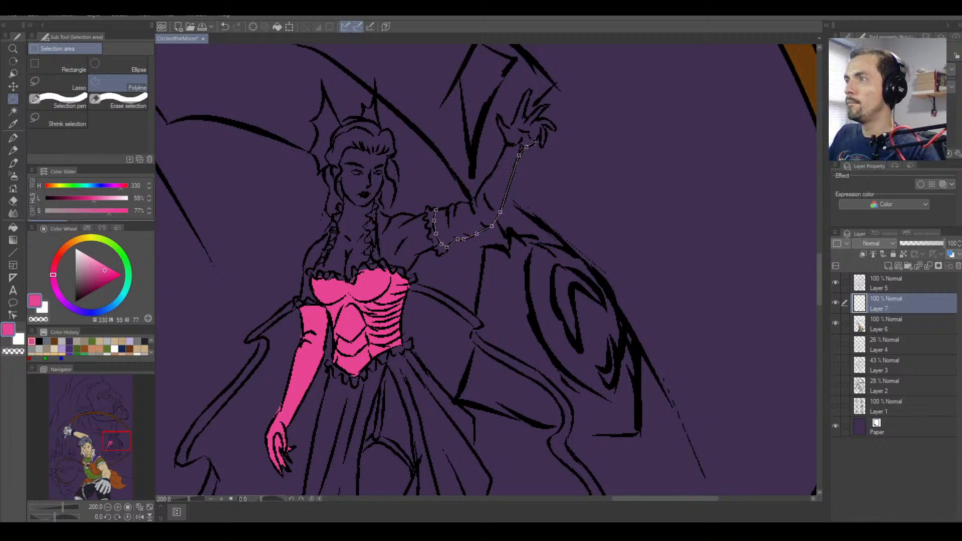
Continue the polyline selection from the wrist around the lower fingers of the raised hand.
{"action": "left_click", "coordinate": [532, 146]}
{"action": "left_click", "coordinate": [540, 136]}
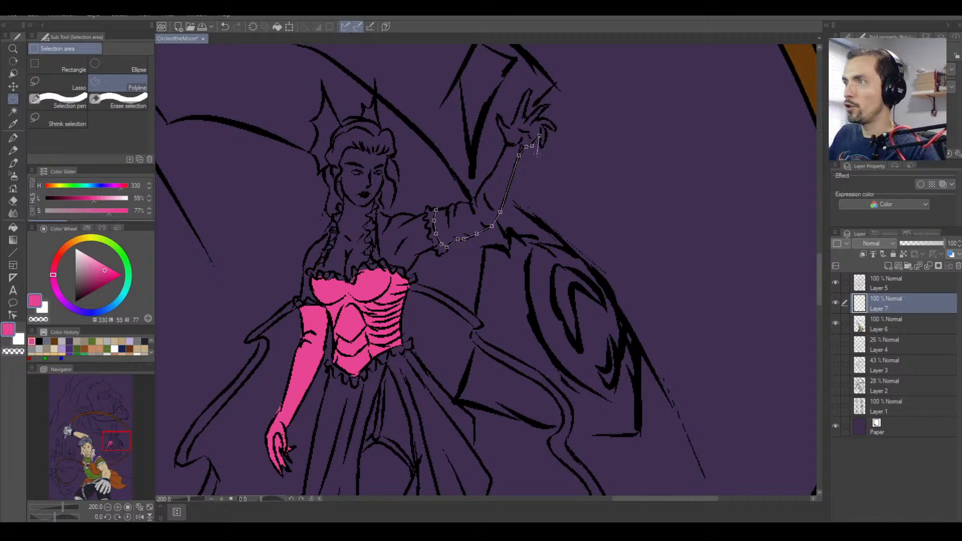
{"action": "left_click", "coordinate": [540, 146]}
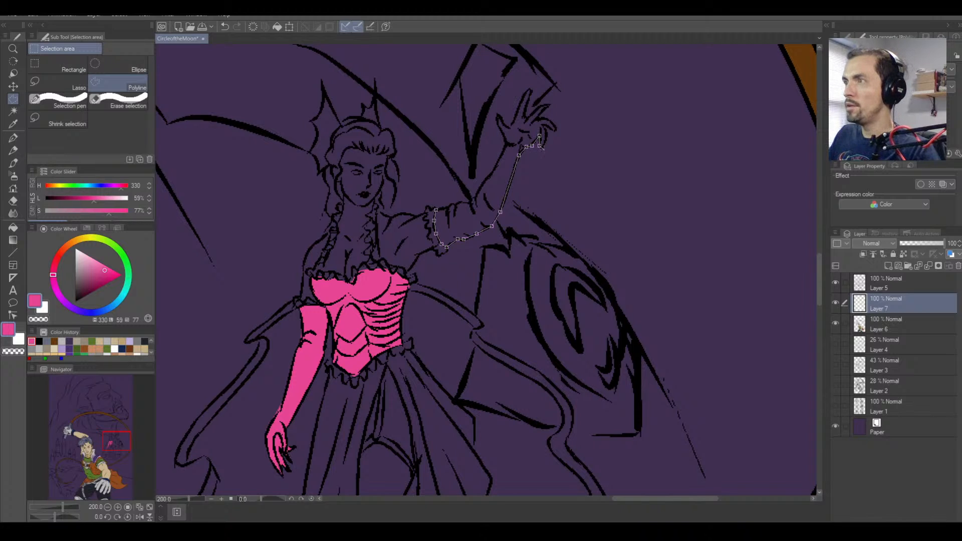
{"action": "left_click", "coordinate": [543, 149]}
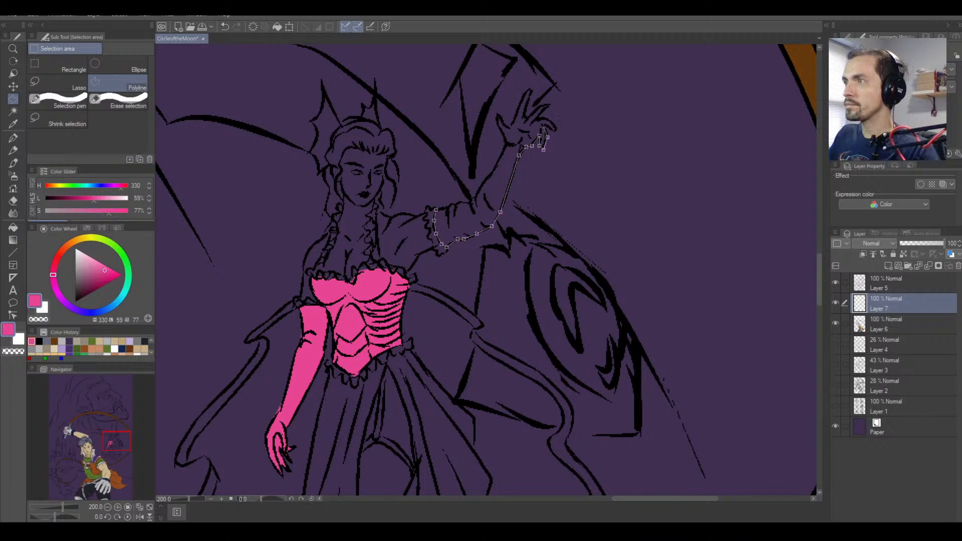
{"action": "left_click", "coordinate": [543, 128]}
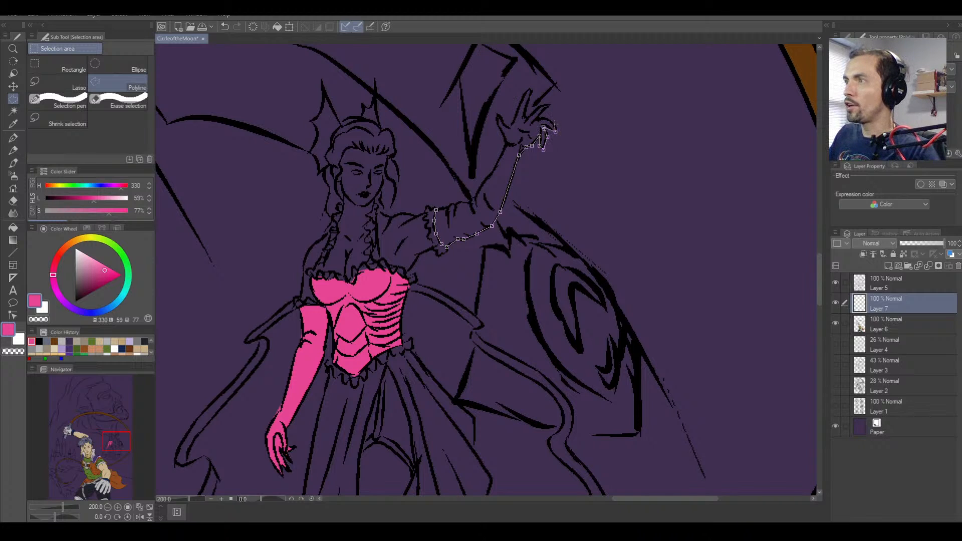
{"action": "left_click", "coordinate": [549, 120]}
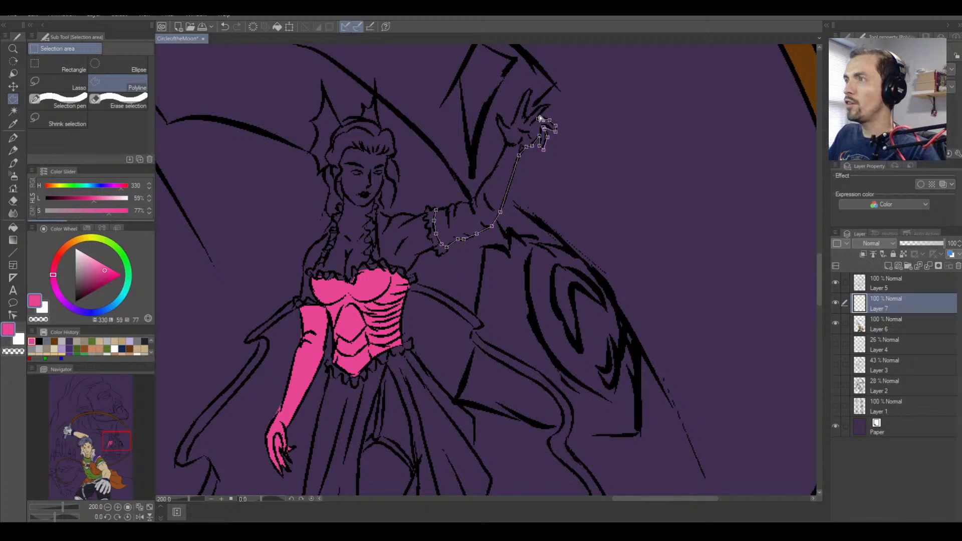
{"action": "left_click", "coordinate": [550, 106]}
{"action": "left_click", "coordinate": [544, 104]}
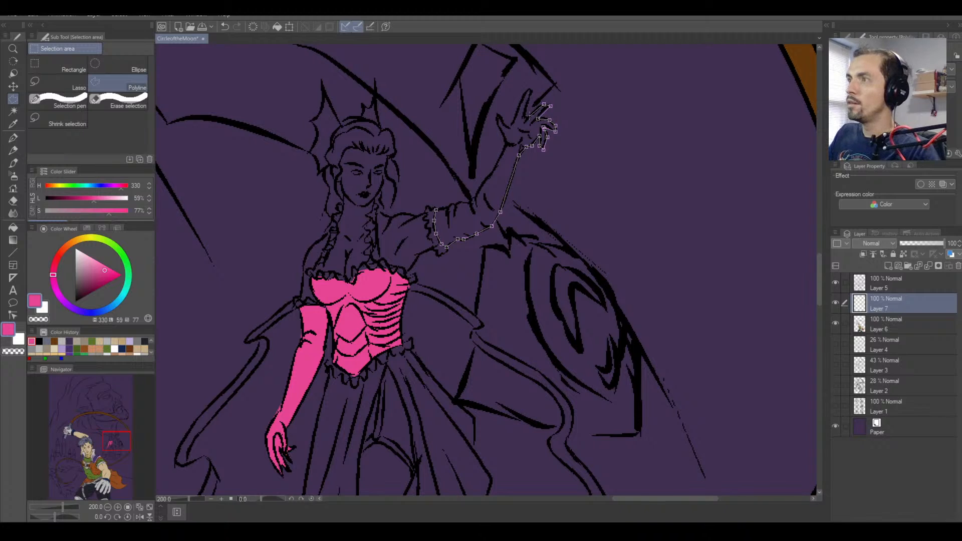
Continue the polyline selection around the raised hand's remaining fingers and thumb, down the inner forearm and upper sleeve edge, and close it at the frill.
{"action": "left_click", "coordinate": [525, 111]}
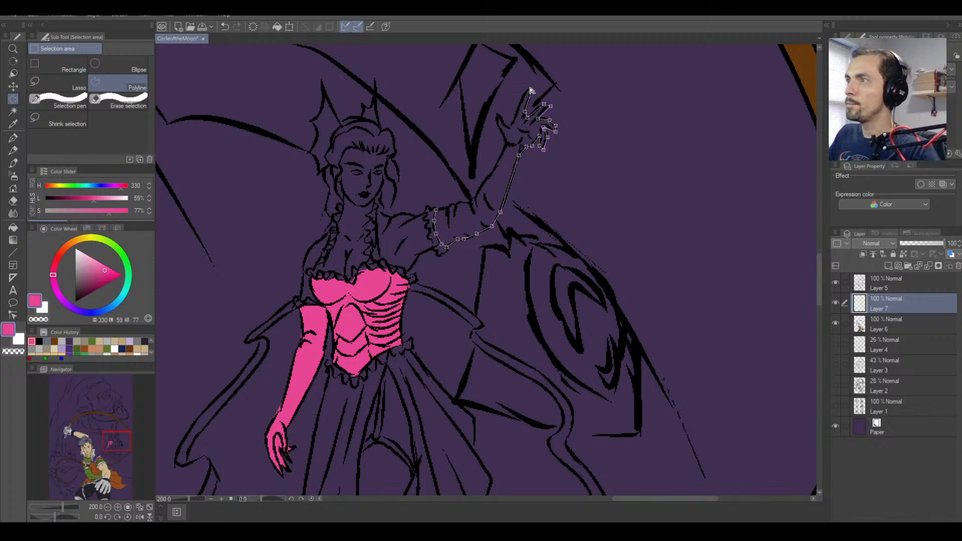
{"action": "left_click", "coordinate": [528, 87]}
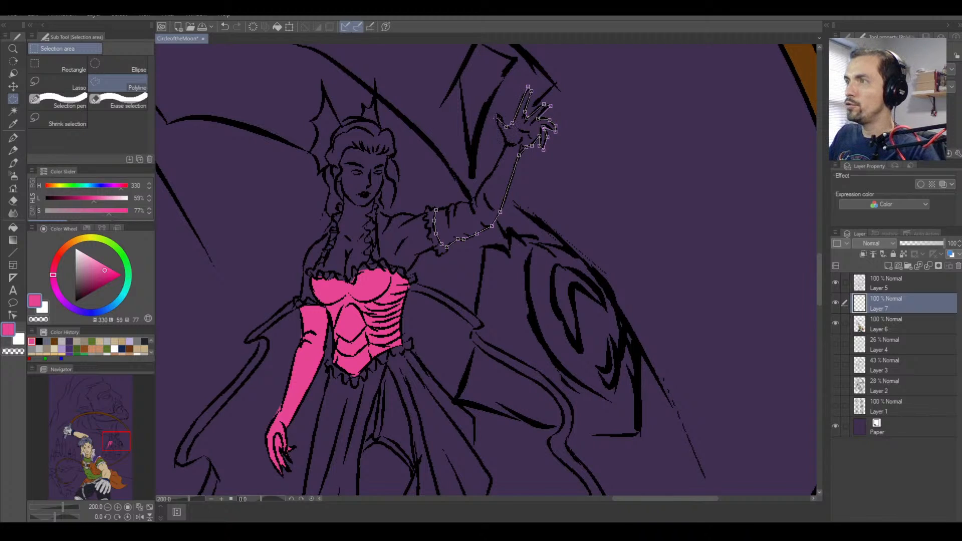
{"action": "left_click", "coordinate": [500, 115]}
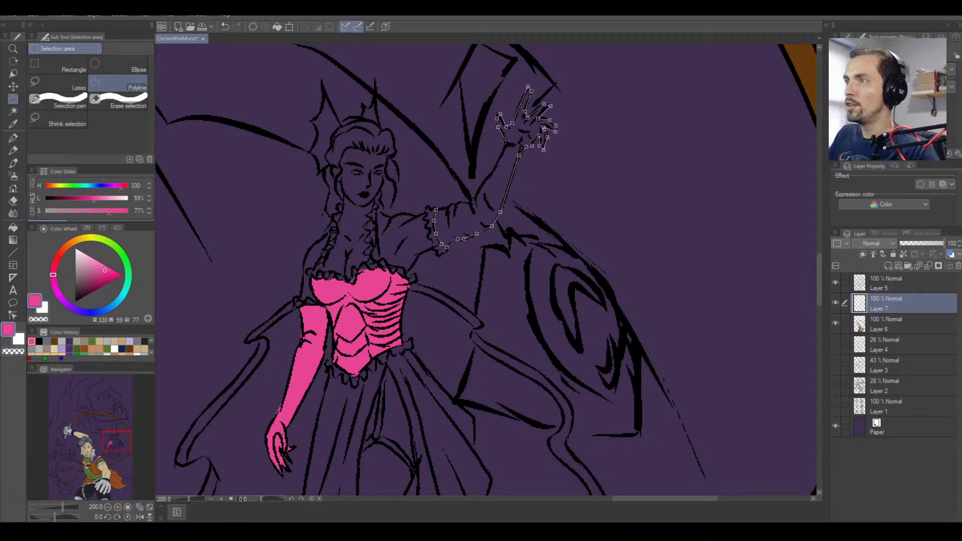
{"action": "left_click", "coordinate": [493, 172]}
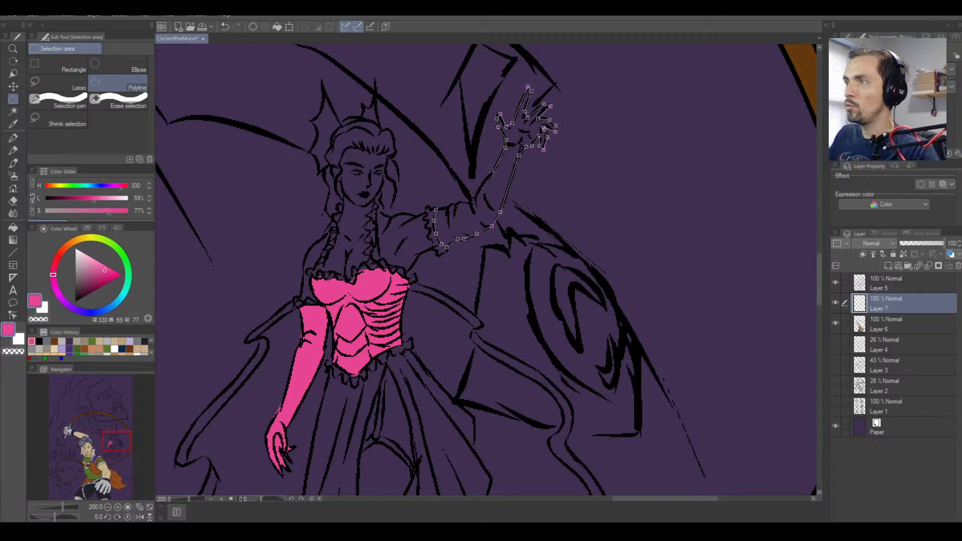
{"action": "left_click", "coordinate": [482, 184]}
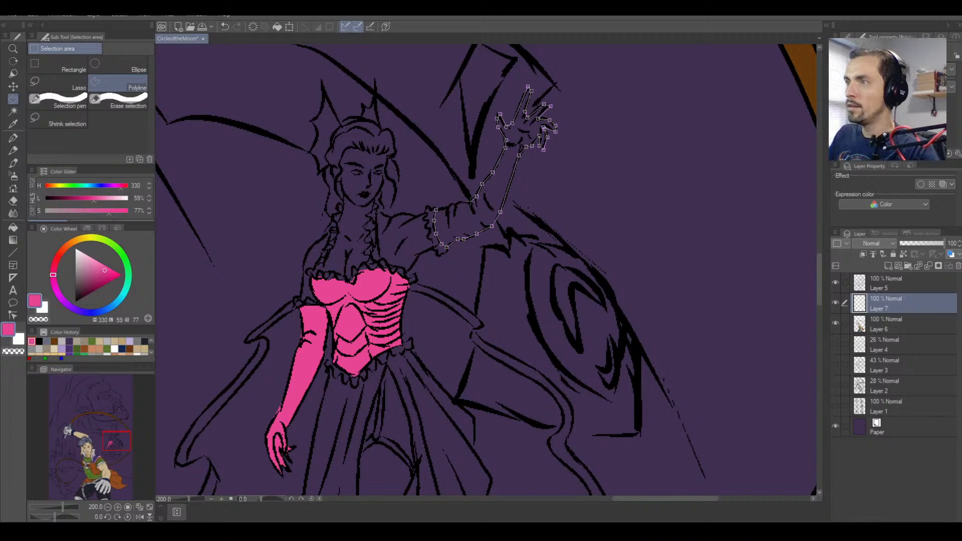
{"action": "left_click", "coordinate": [471, 202]}
{"action": "left_click", "coordinate": [461, 202]}
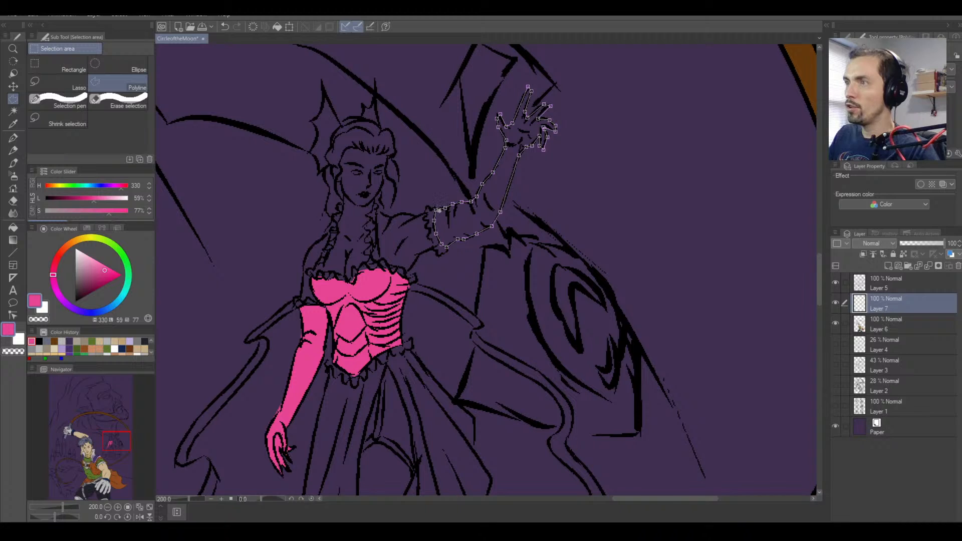
{"action": "left_click", "coordinate": [436, 209]}
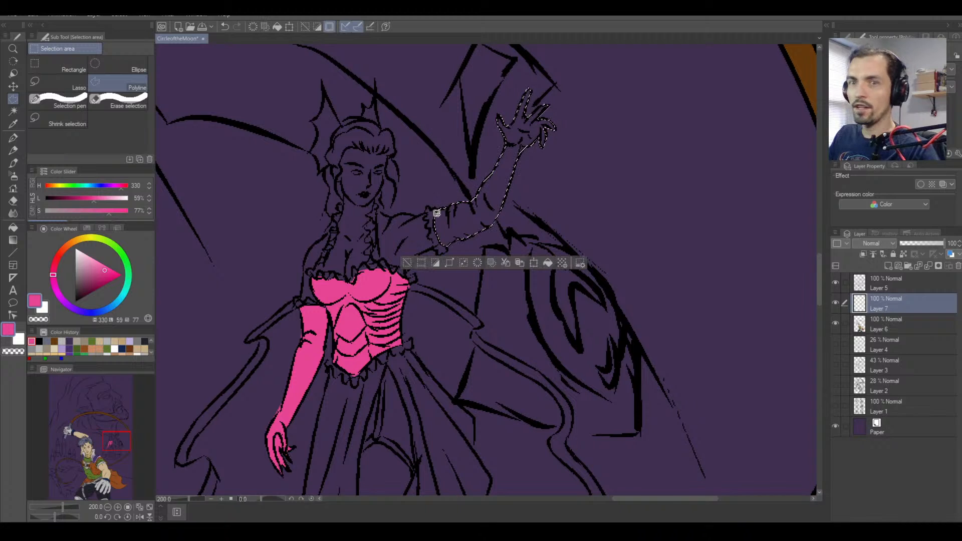
Fill the selected raised arm with the same pink as the bodice and clear the selection.
{"action": "left_click", "coordinate": [13, 228]}
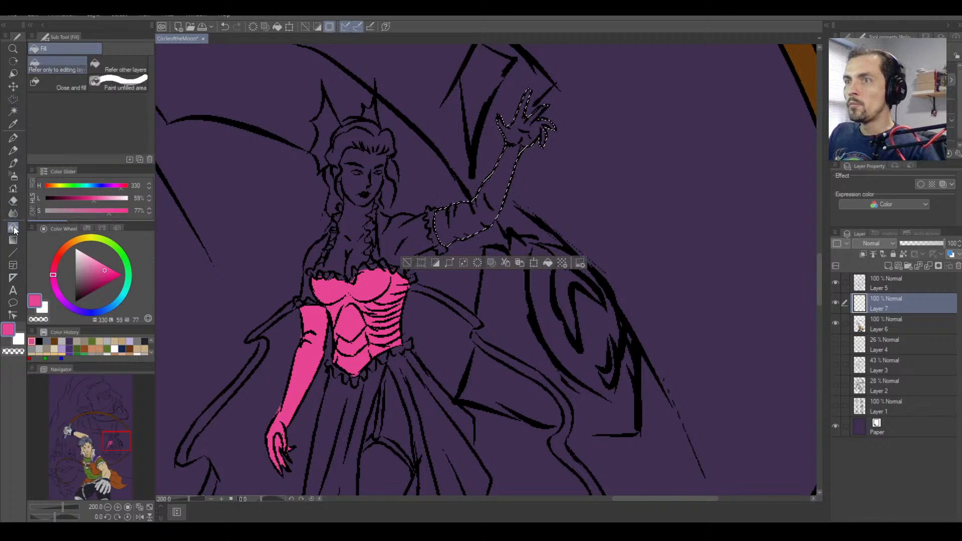
{"action": "left_click", "coordinate": [467, 221]}
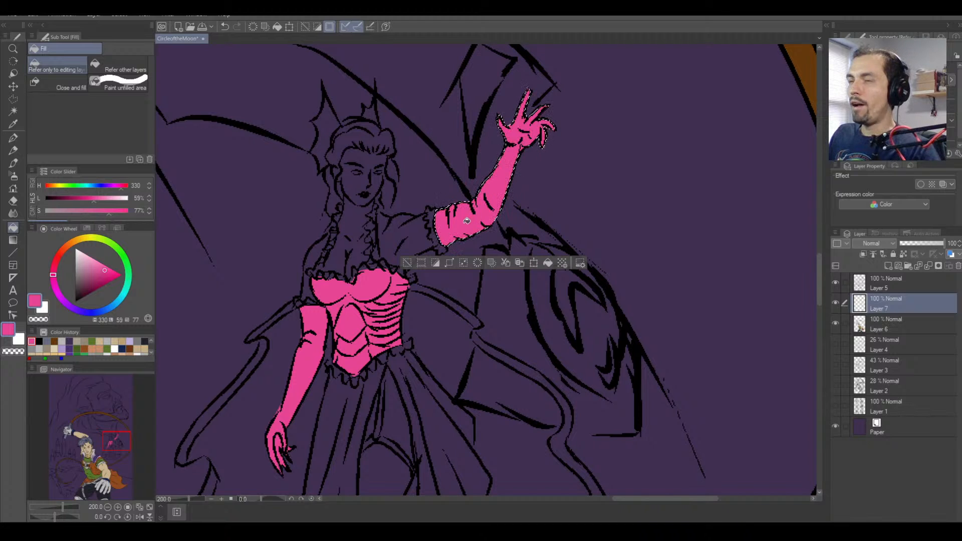
{"action": "key", "text": "ctrl+d"}
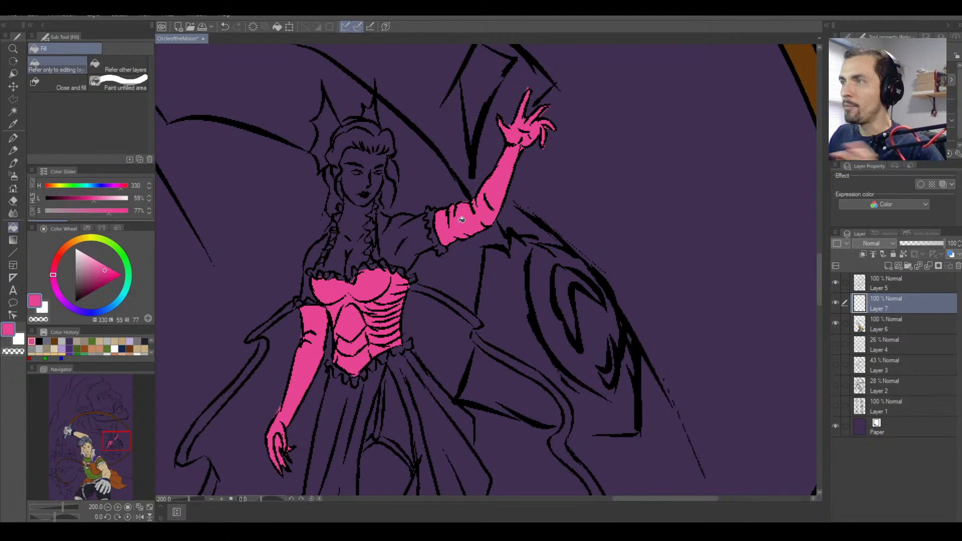
Recolour both arms and the bodice reddish pink with hue 345, luminosity 61% and saturation 90%.
{"action": "key", "text": "space"}
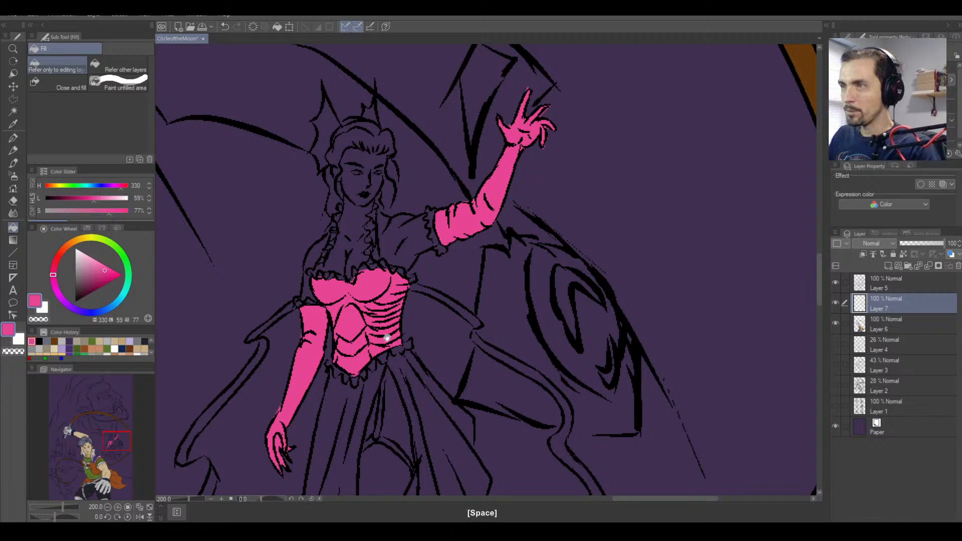
{"action": "left_click_drag", "start_coordinate": [387, 339], "coordinate": [430, 232]}
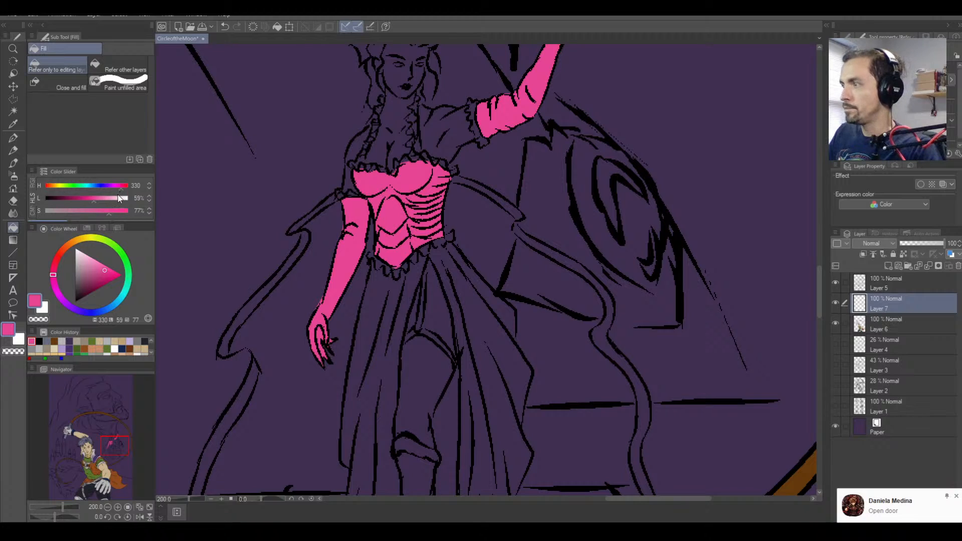
{"action": "left_click_drag", "start_coordinate": [54, 271], "coordinate": [54, 270]}
{"action": "left_click", "coordinate": [55, 265]}
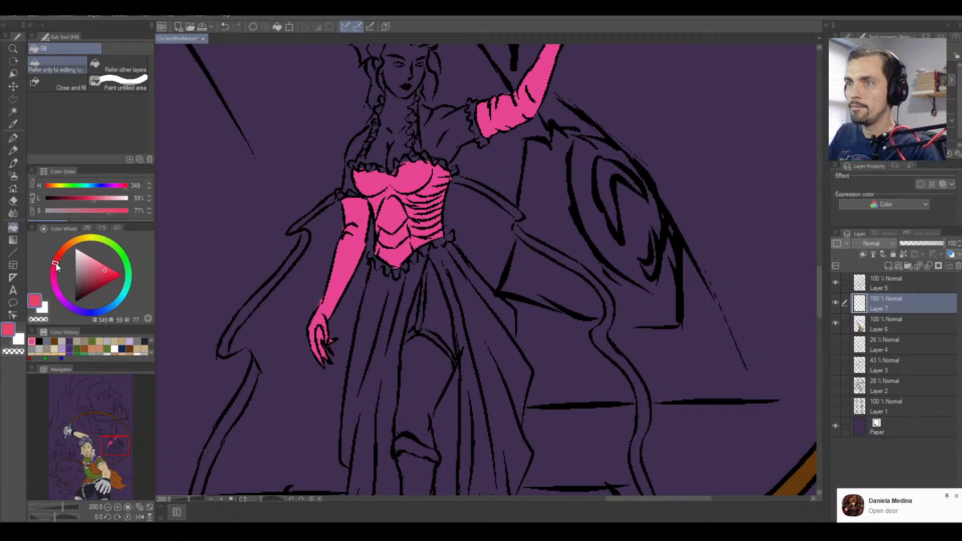
{"action": "left_click", "coordinate": [107, 269]}
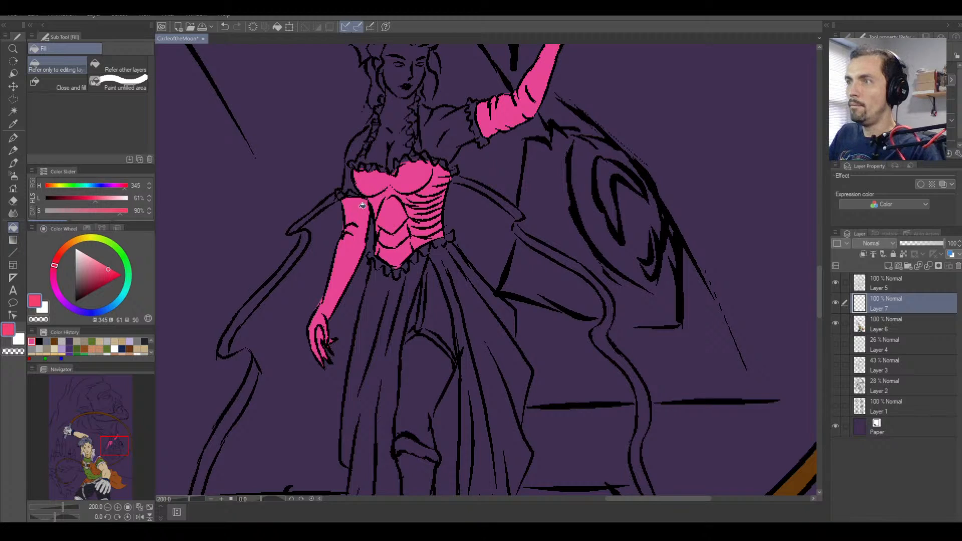
{"action": "left_click", "coordinate": [375, 190]}
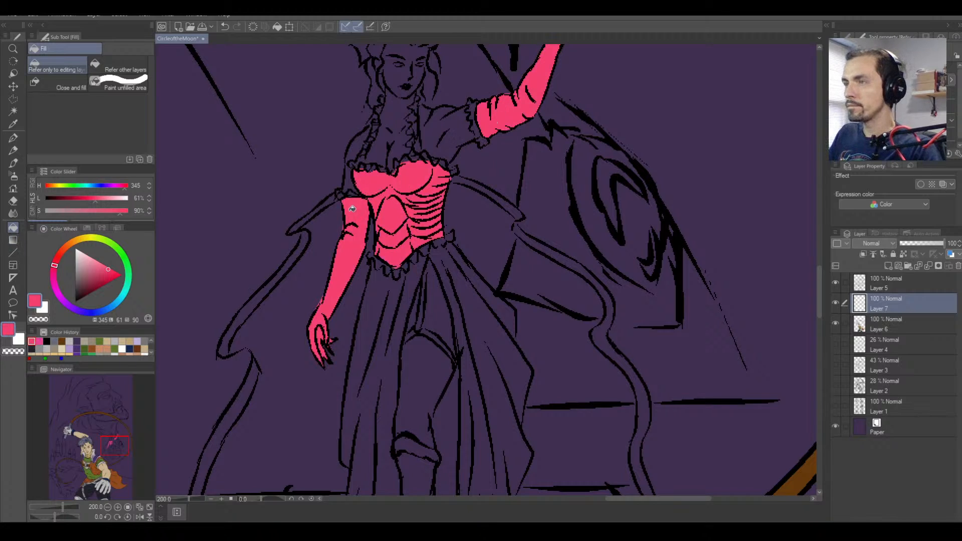
Shift the fill of the arms and bodice to red at hue 360, then darken it to luminosity 42% and saturation 63%.
{"action": "left_click", "coordinate": [127, 186]}
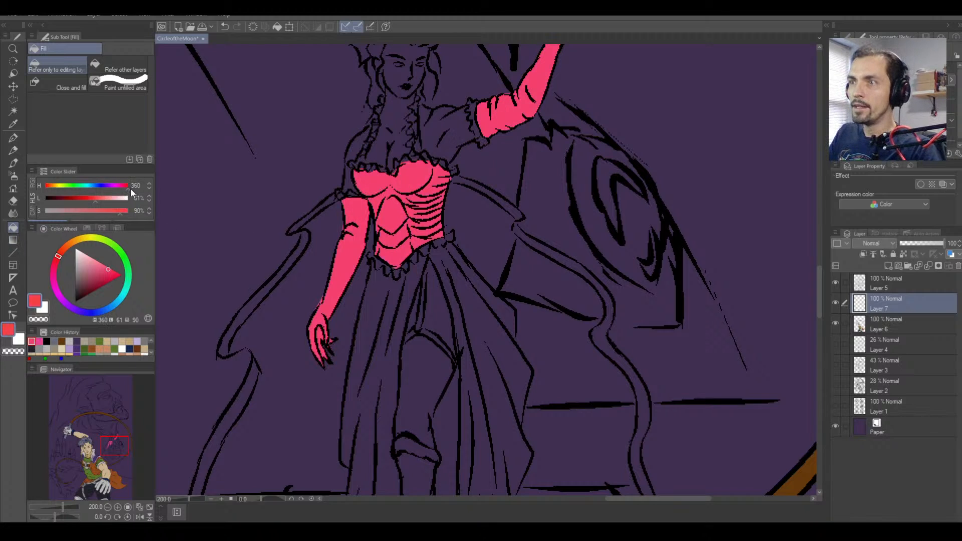
{"action": "left_click", "coordinate": [386, 195]}
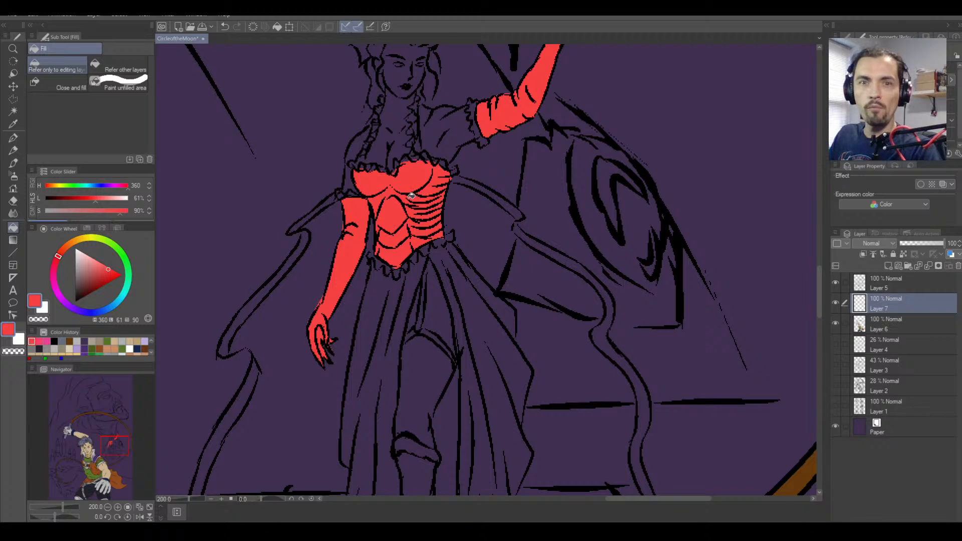
{"action": "left_click", "coordinate": [101, 279]}
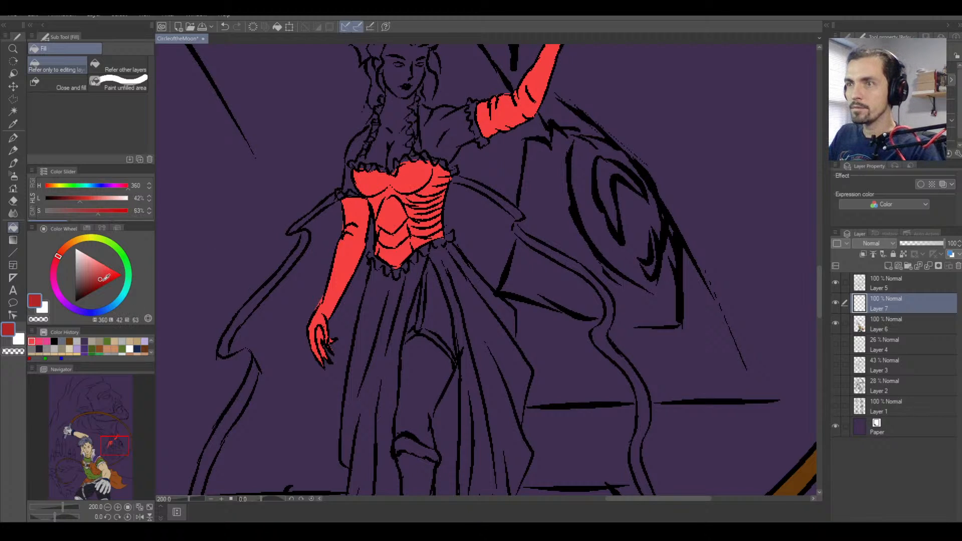
{"action": "left_click", "coordinate": [347, 237]}
{"action": "left_click", "coordinate": [493, 118]}
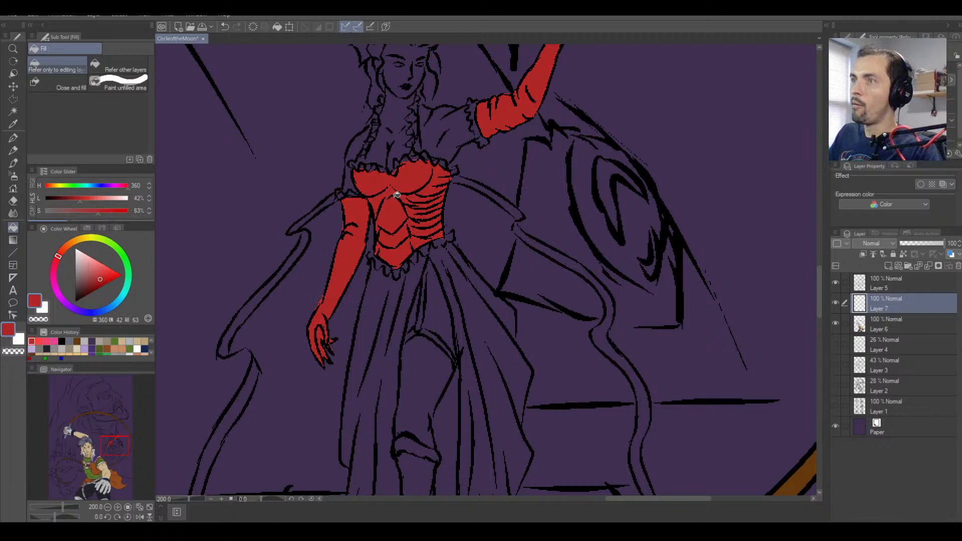
Try brighter reds on the arms and bodice, first luminosity 46% and saturation 70%, then luminosity 54% and saturation 69%.
{"action": "left_click", "coordinate": [105, 277]}
{"action": "left_click", "coordinate": [366, 204]}
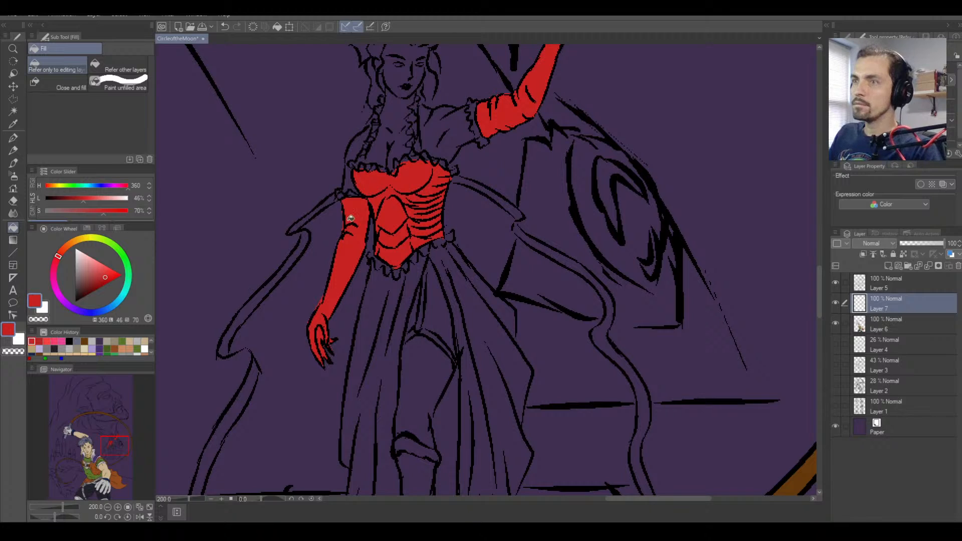
{"action": "left_click_drag", "start_coordinate": [99, 274], "coordinate": [104, 271]}
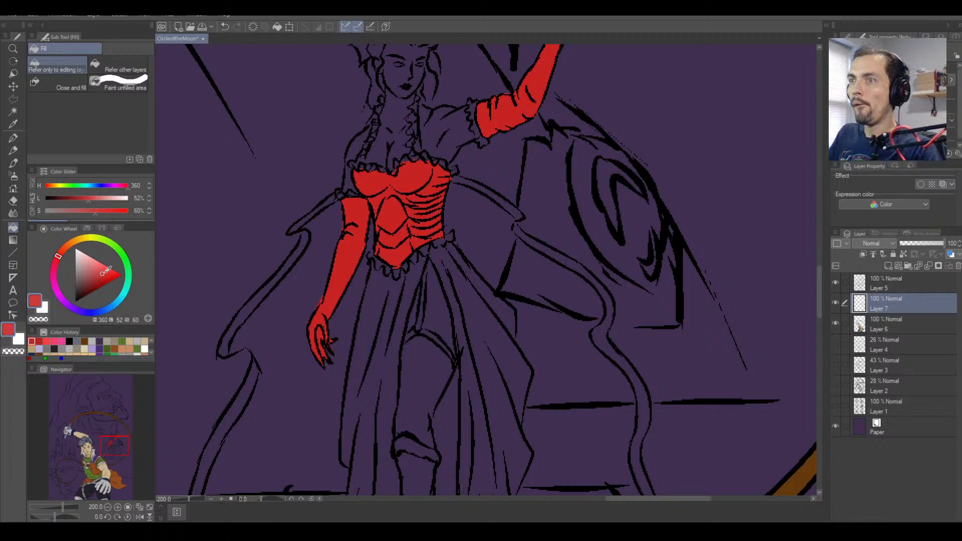
{"action": "left_click", "coordinate": [104, 273]}
{"action": "left_click", "coordinate": [373, 223]}
{"action": "left_click", "coordinate": [495, 122]}
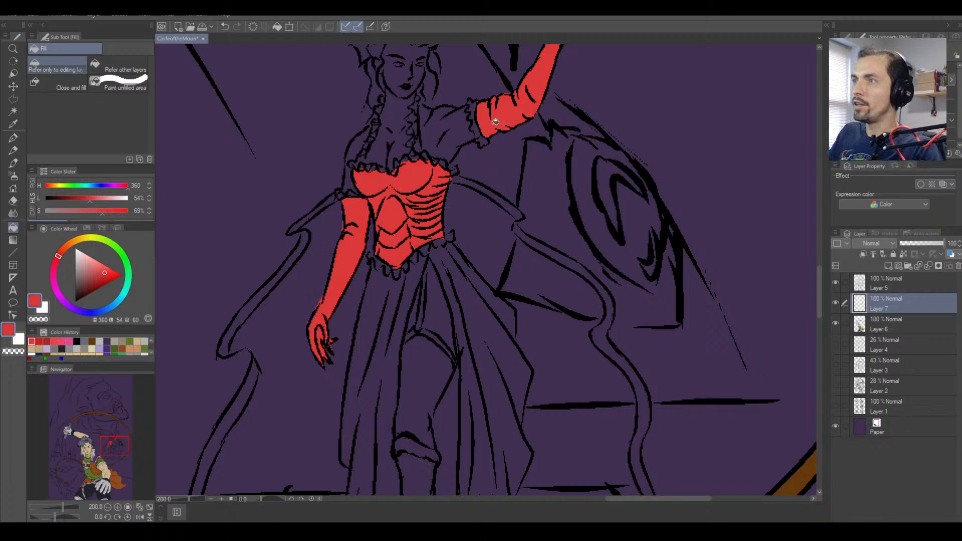
Refill both arms and the bodice with a deep red at hue 360, luminosity 39% and saturation 78%.
{"action": "key", "text": "space"}
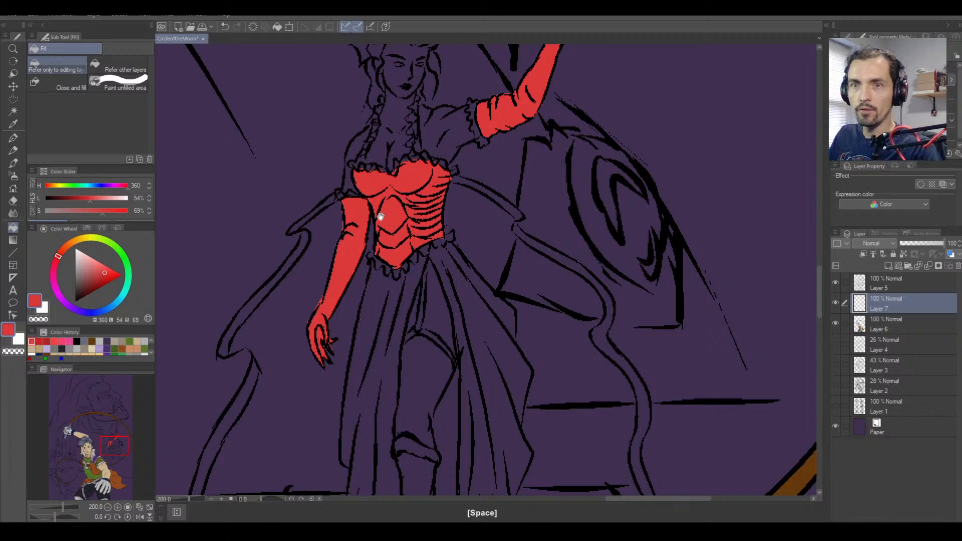
{"action": "left_click_drag", "start_coordinate": [380, 216], "coordinate": [382, 245]}
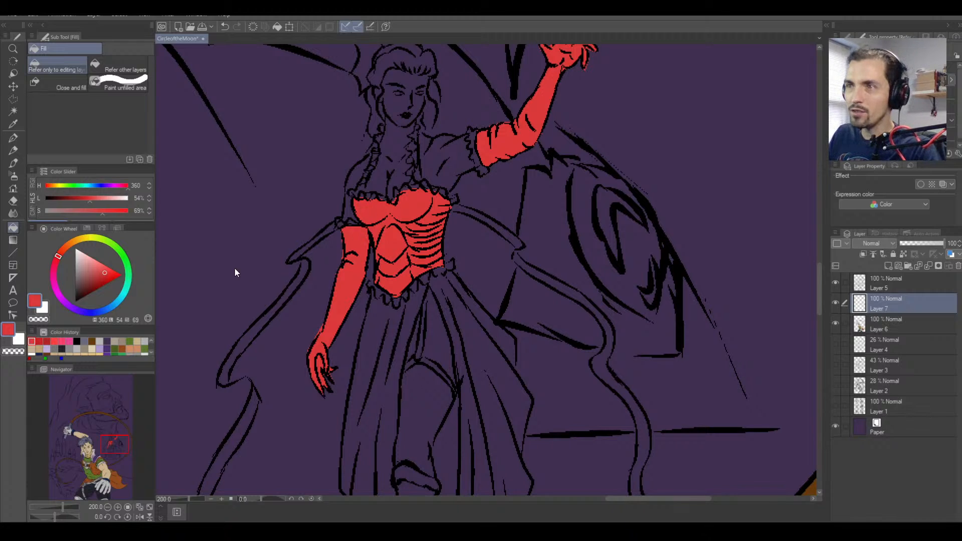
{"action": "left_click", "coordinate": [103, 281]}
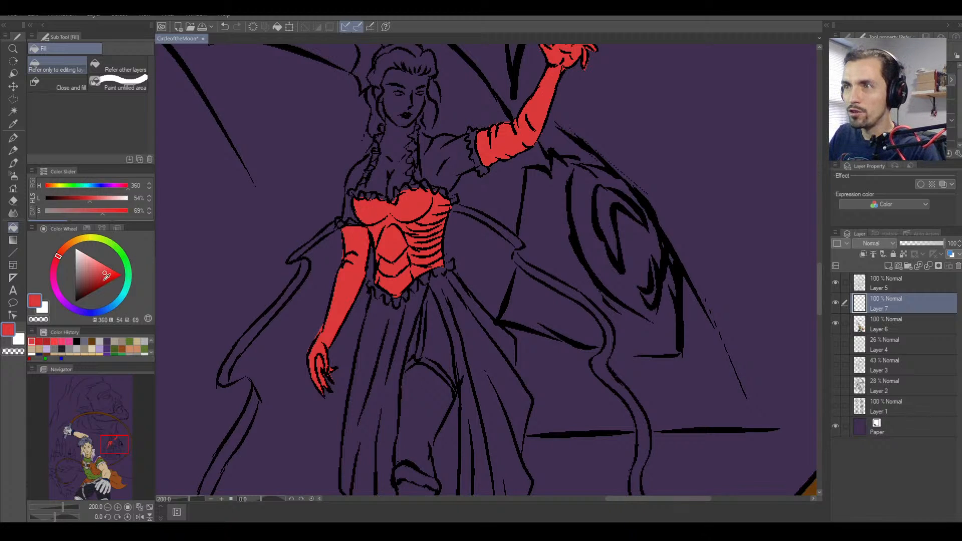
{"action": "left_click", "coordinate": [367, 246]}
{"action": "left_click", "coordinate": [496, 151]}
Check the woman's new red arms and bodice against the colours of the whole illustration.
{"action": "key", "text": "ctrl+minus"}
{"action": "key", "text": "ctrl+minus"}
{"action": "key", "text": "ctrl+minus"}
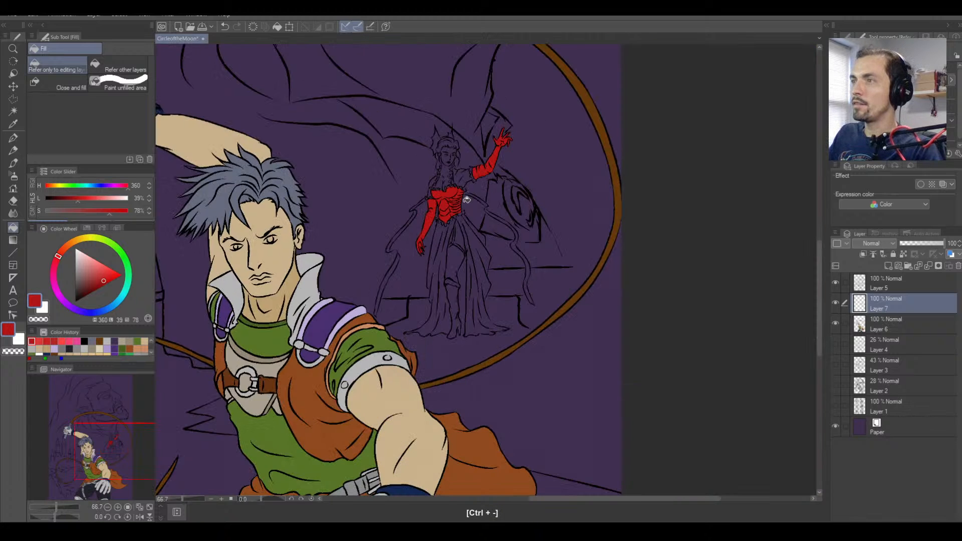
{"action": "key", "text": "ctrl+minus"}
{"action": "key", "text": "ctrl+equal"}
{"action": "key", "text": "ctrl+equal"}
{"action": "key", "text": "ctrl+equal"}
{"action": "key", "text": "ctrl+equal"}
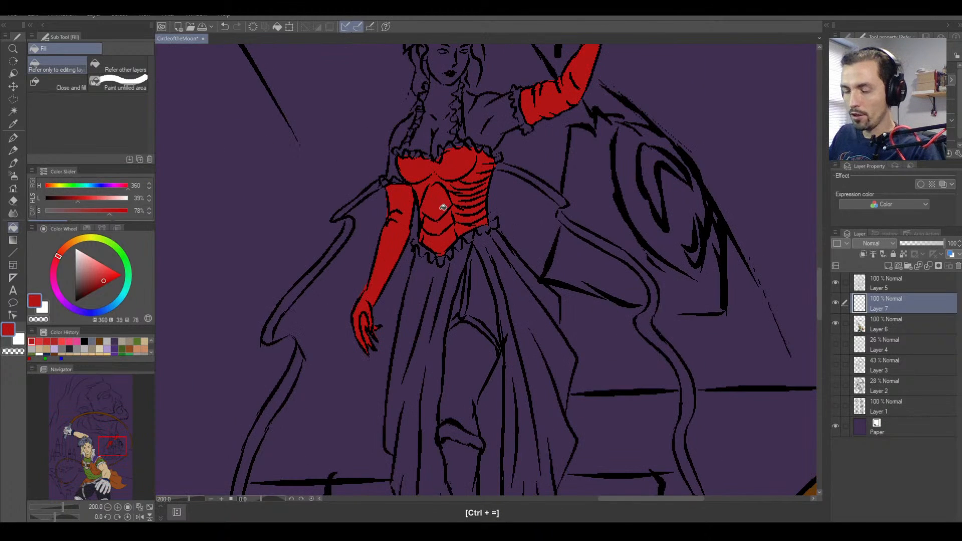
Begin a polyline selection at the bodice's lower edge and trace the outer edge of the left skirt panel down past its notch.
{"action": "left_click_drag", "start_coordinate": [420, 189], "coordinate": [431, 242]}
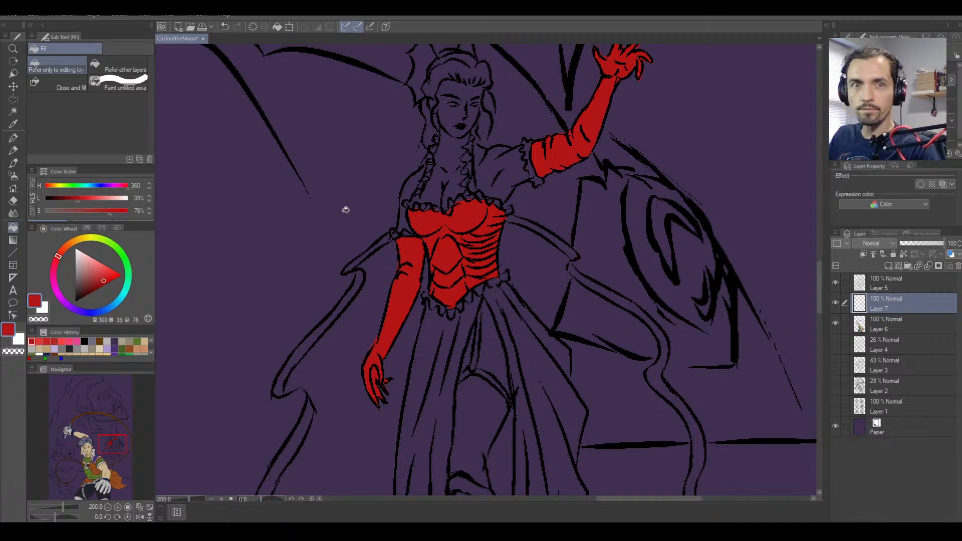
{"action": "left_click_drag", "start_coordinate": [346, 209], "coordinate": [326, 269]}
{"action": "left_click_drag", "start_coordinate": [429, 370], "coordinate": [356, 253]}
{"action": "left_click_drag", "start_coordinate": [374, 302], "coordinate": [401, 221]}
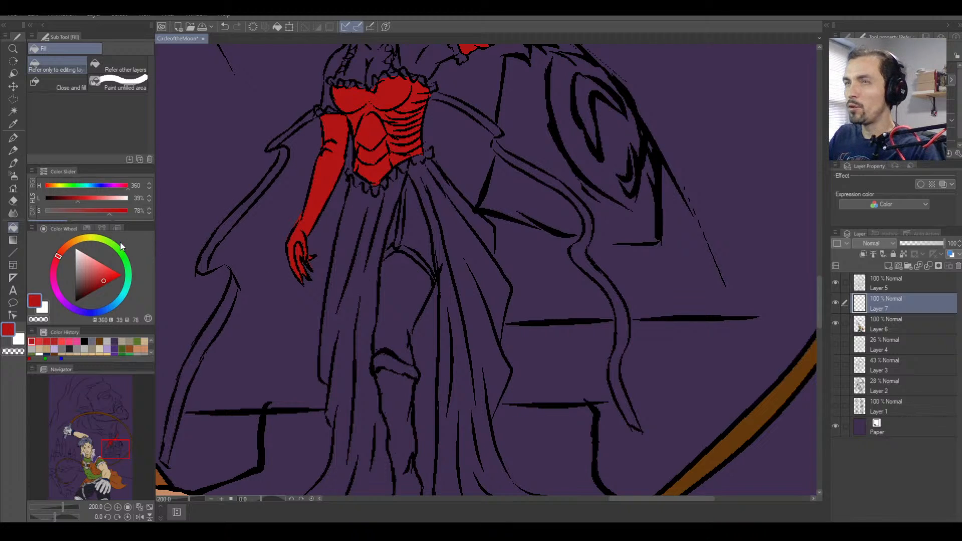
{"action": "left_click", "coordinate": [14, 100]}
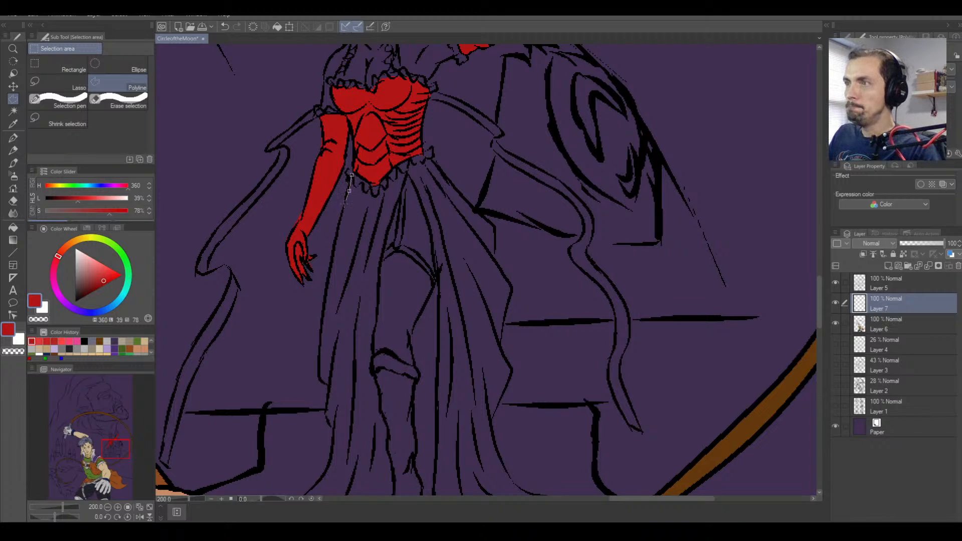
{"action": "left_click", "coordinate": [334, 236]}
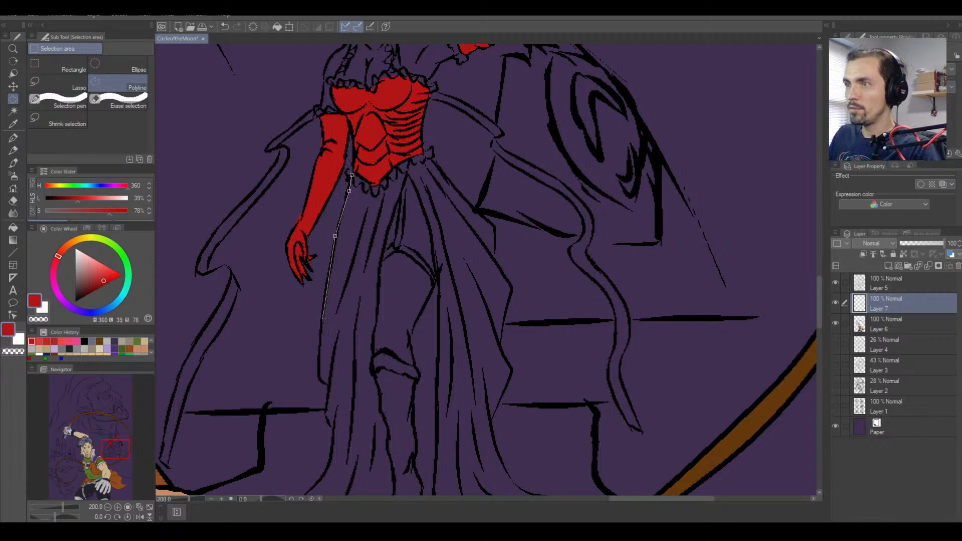
{"action": "left_click", "coordinate": [321, 318]}
{"action": "left_click", "coordinate": [319, 363]}
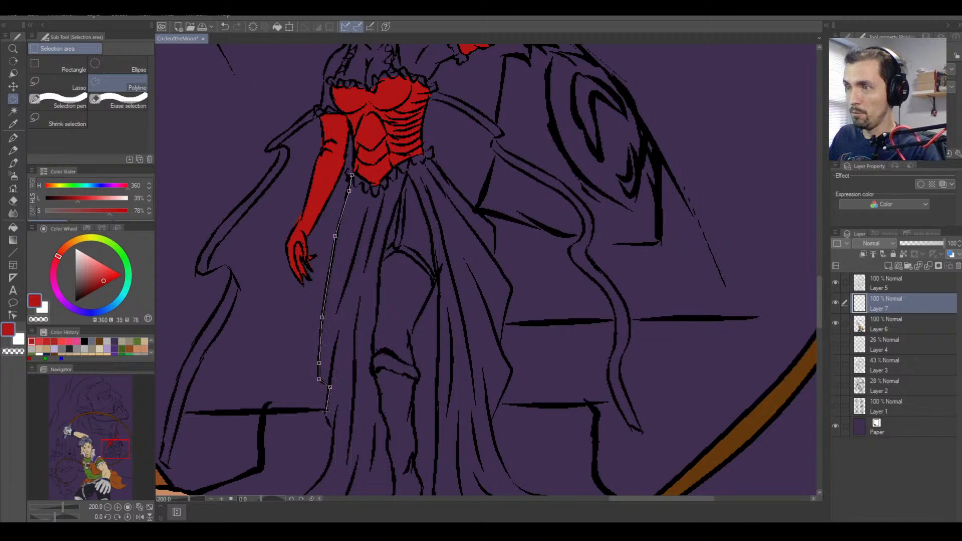
{"action": "left_click", "coordinate": [327, 411]}
{"action": "left_click", "coordinate": [332, 431]}
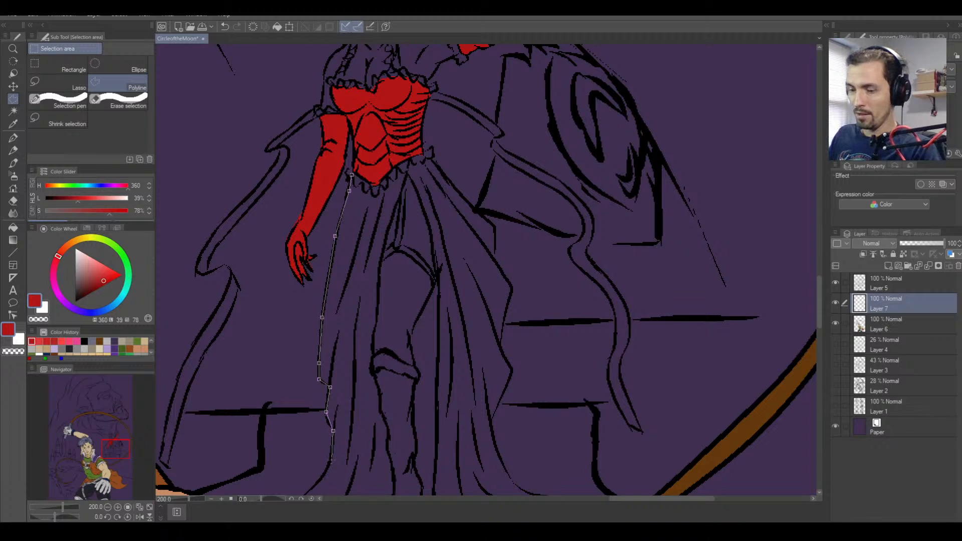
Continue the polyline selection down the left skirt panel's flare and along its wavy hem to the boot.
{"action": "left_click_drag", "start_coordinate": [321, 473], "coordinate": [385, 353]}
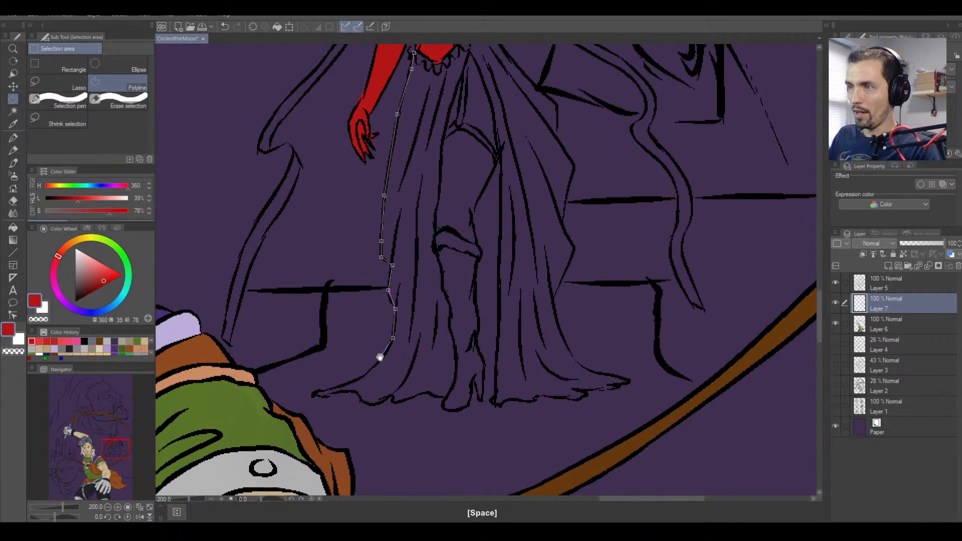
{"action": "left_click", "coordinate": [385, 354]}
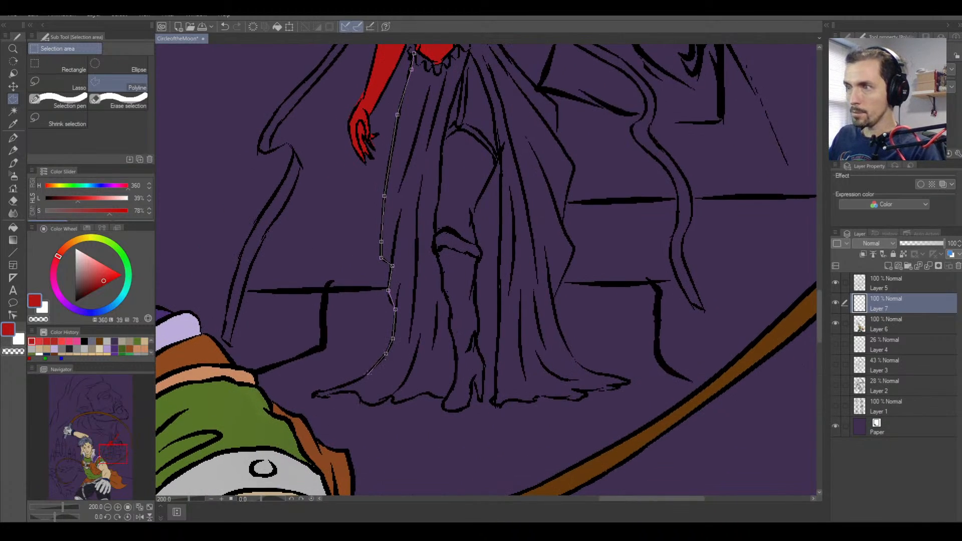
{"action": "left_click", "coordinate": [368, 373]}
{"action": "left_click", "coordinate": [321, 392]}
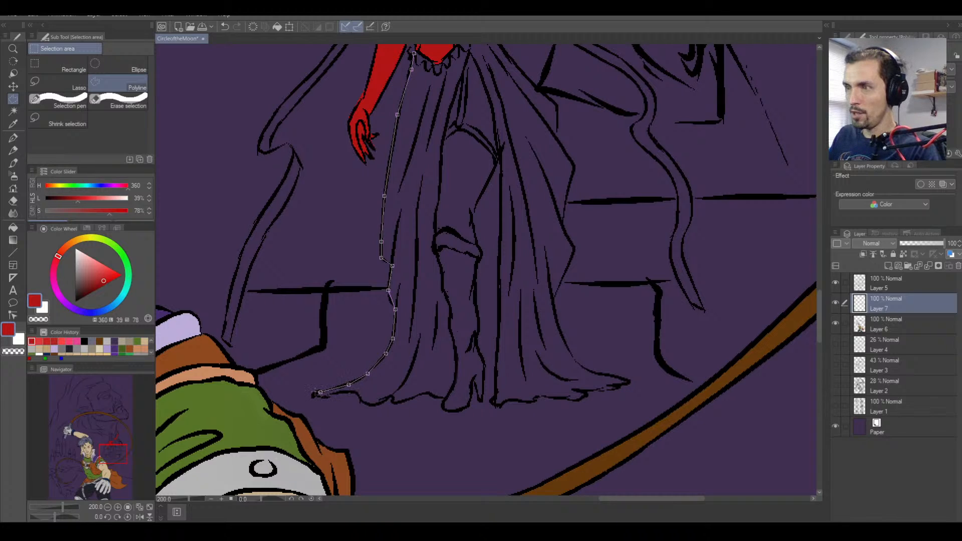
{"action": "left_click", "coordinate": [326, 398]}
{"action": "left_click", "coordinate": [346, 391]}
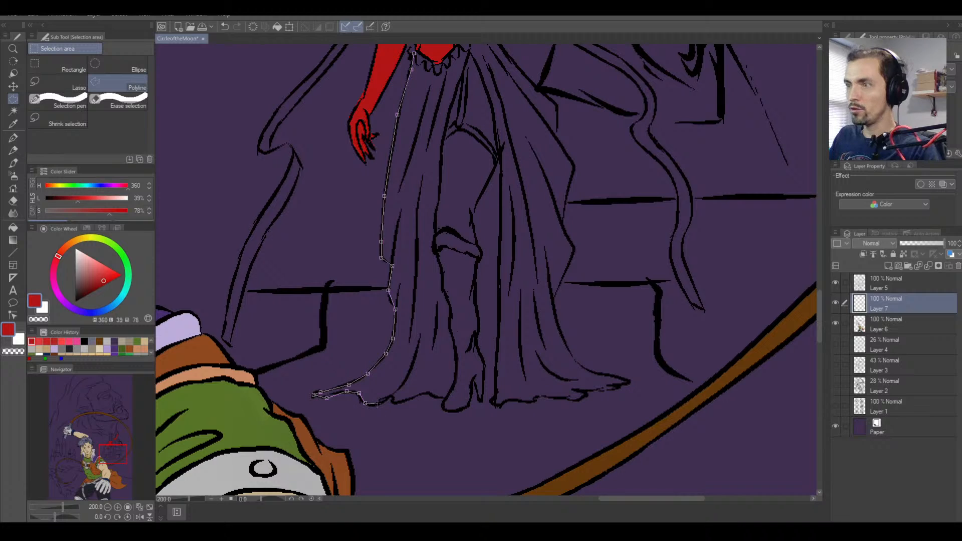
{"action": "left_click", "coordinate": [393, 400]}
{"action": "left_click", "coordinate": [410, 399]}
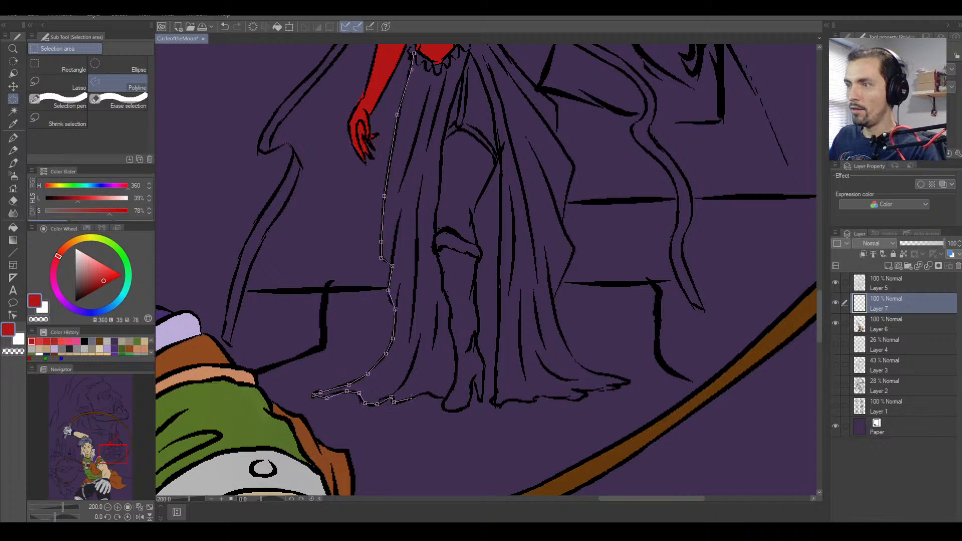
{"action": "left_click", "coordinate": [427, 392]}
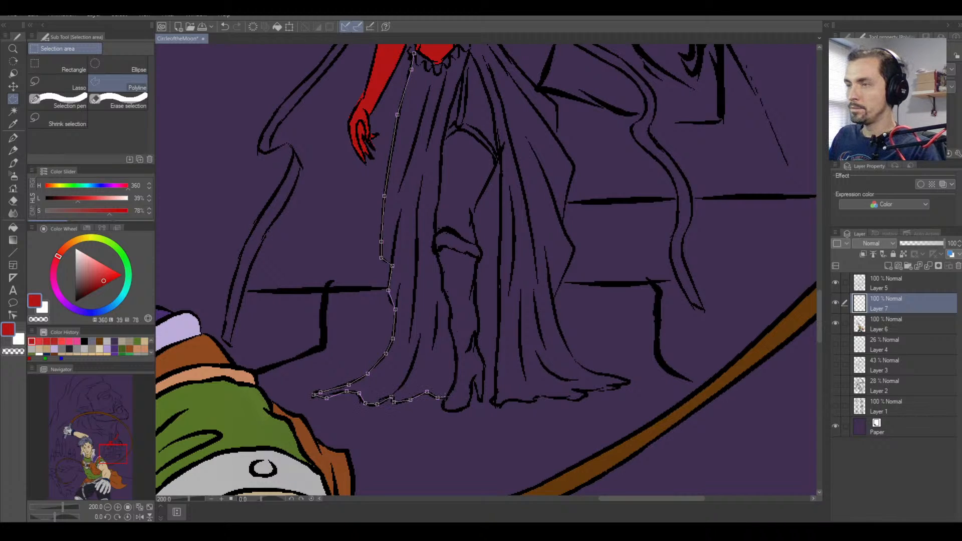
{"action": "left_click", "coordinate": [444, 399]}
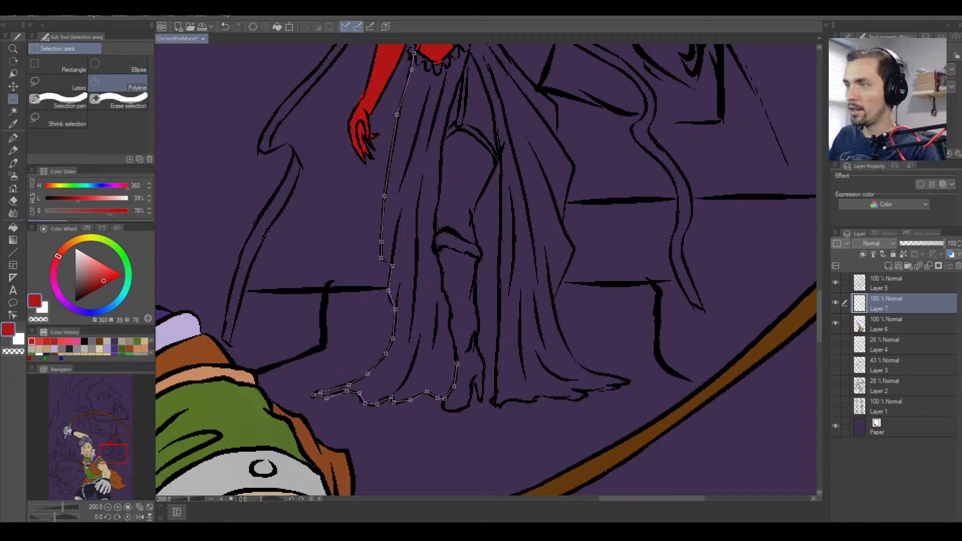
Trace the inner edge of the left skirt panel upward along the boot, knee and thigh with the polyline selection.
{"action": "left_click", "coordinate": [451, 332]}
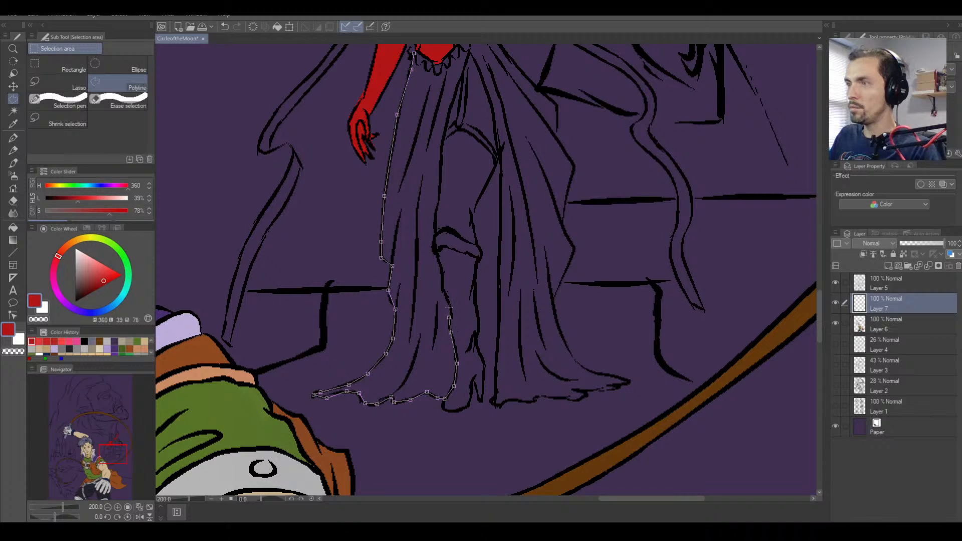
{"action": "left_click", "coordinate": [444, 292]}
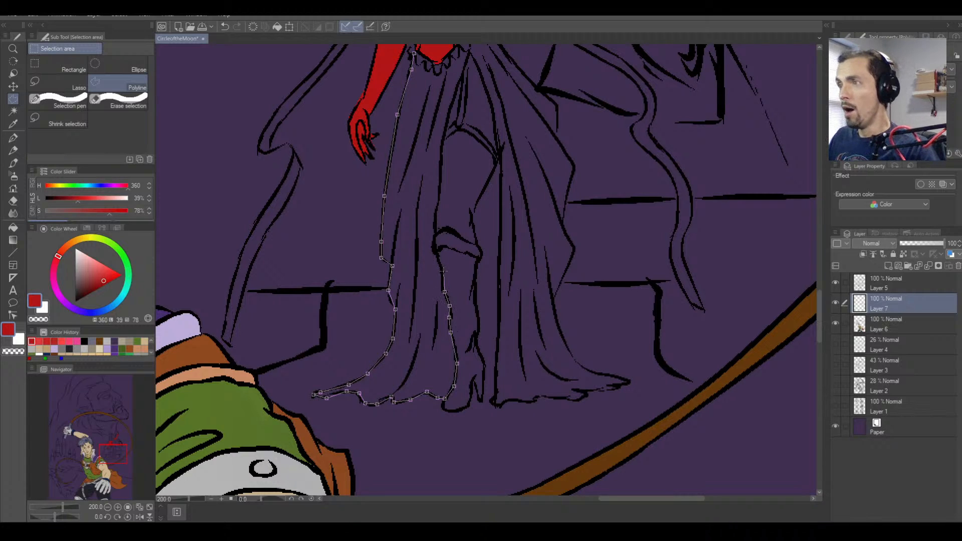
{"action": "left_click", "coordinate": [435, 249]}
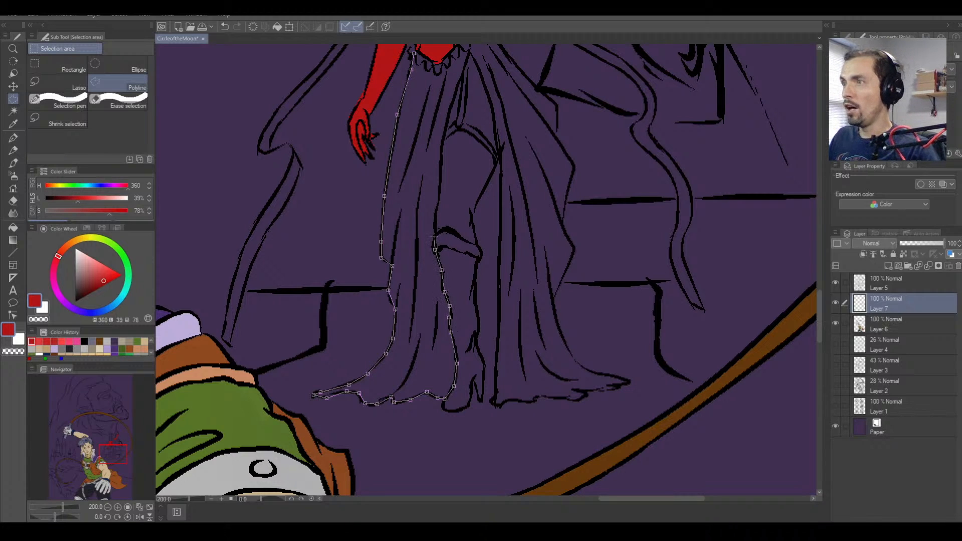
{"action": "left_click", "coordinate": [436, 223]}
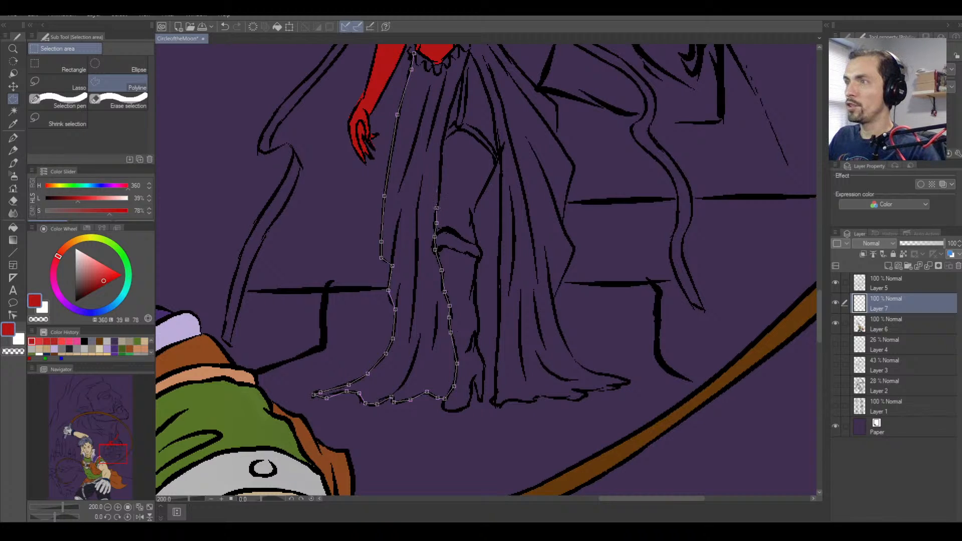
{"action": "left_click", "coordinate": [436, 208]}
{"action": "left_click", "coordinate": [448, 116]}
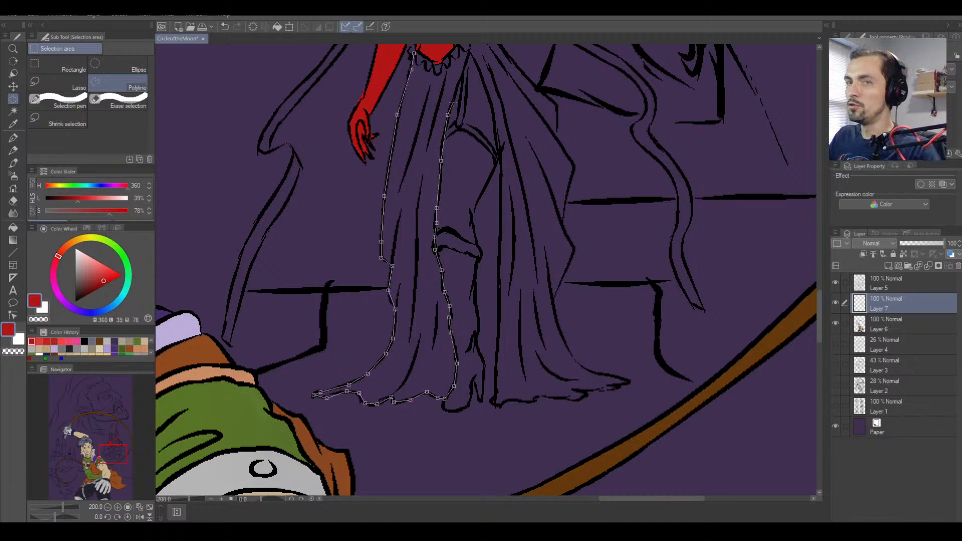
{"action": "key", "text": "space"}
{"action": "left_click_drag", "start_coordinate": [455, 106], "coordinate": [414, 204]}
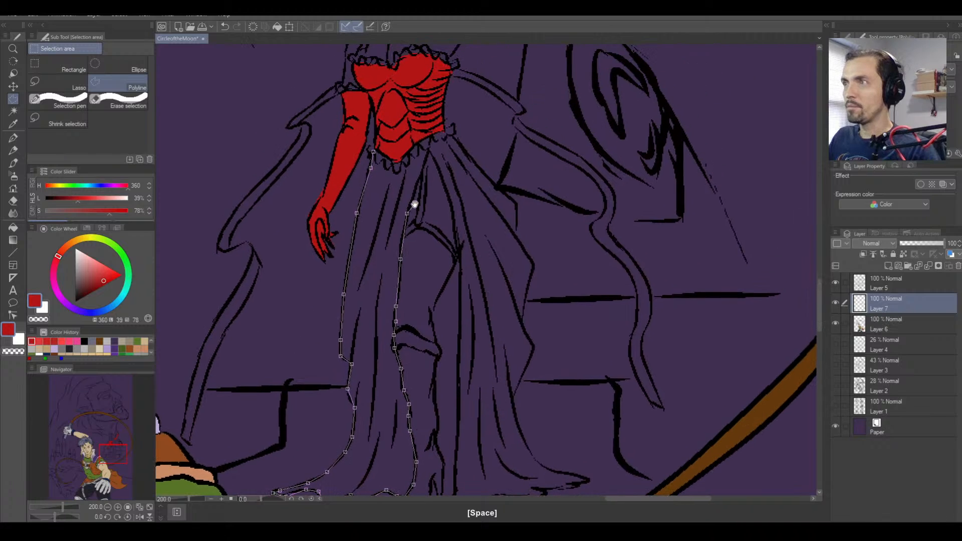
Carry the polyline selection up to the waist and close it along the bodice's ruffled lower edge.
{"action": "left_click", "coordinate": [425, 164]}
{"action": "left_click", "coordinate": [429, 149]}
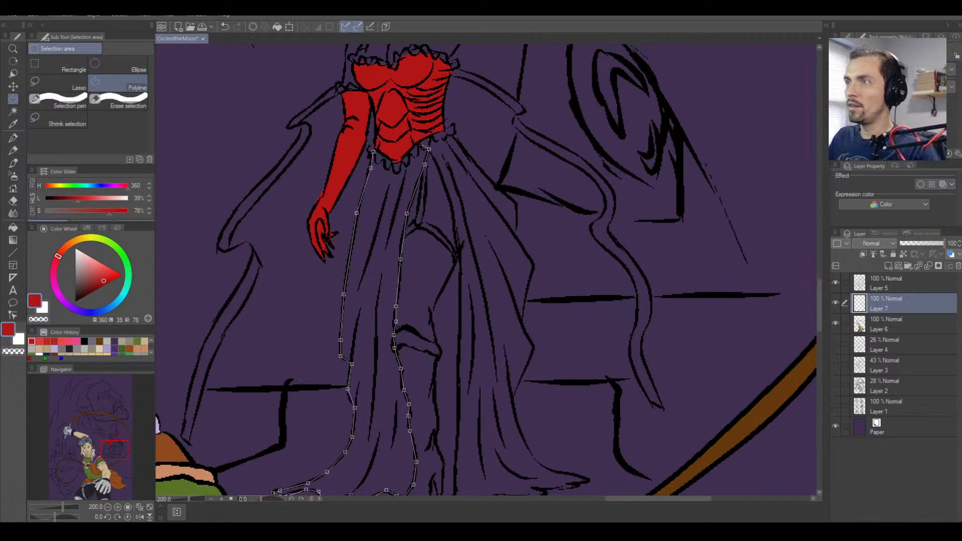
{"action": "left_click", "coordinate": [402, 158]}
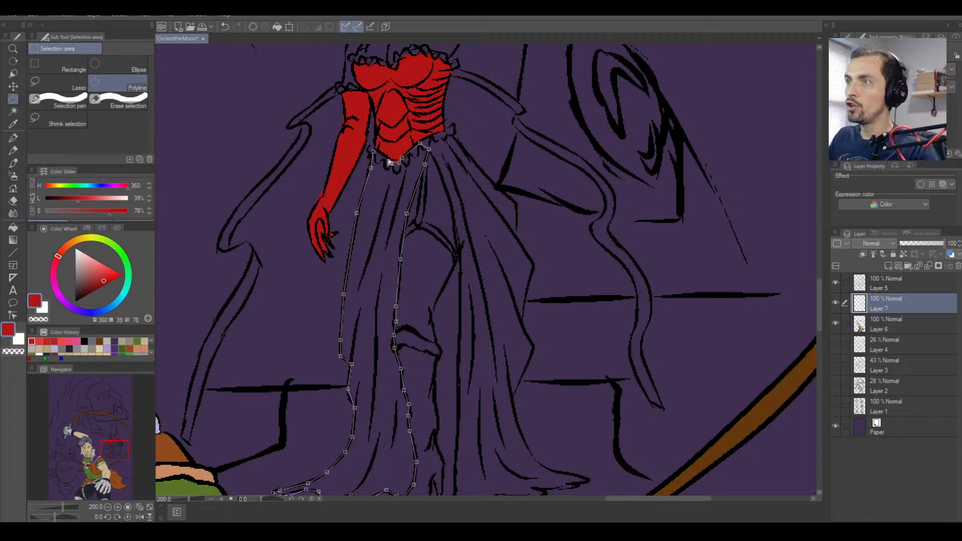
{"action": "left_click", "coordinate": [390, 162]}
{"action": "left_click", "coordinate": [374, 152]}
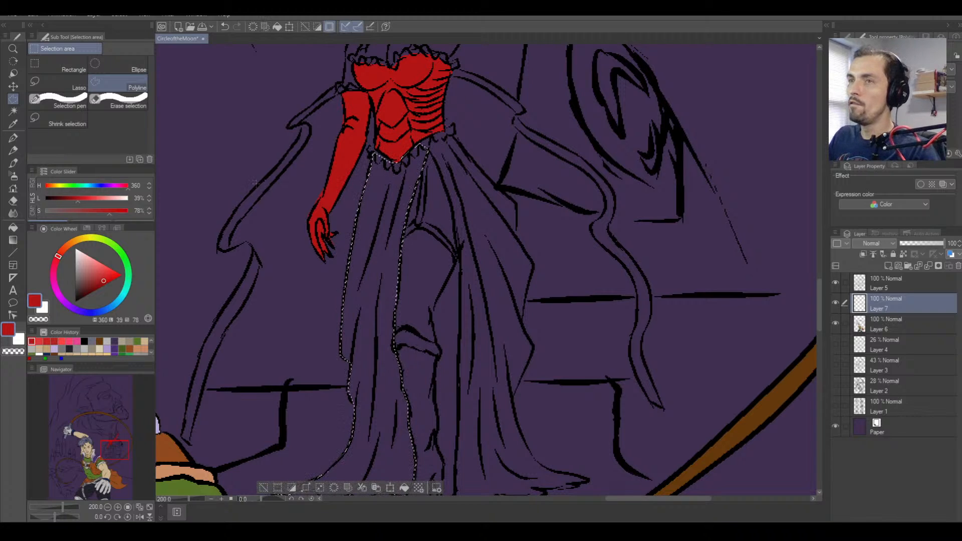
Fill the selected left skirt panel with the deep red and clear the selection.
{"action": "left_click", "coordinate": [12, 202]}
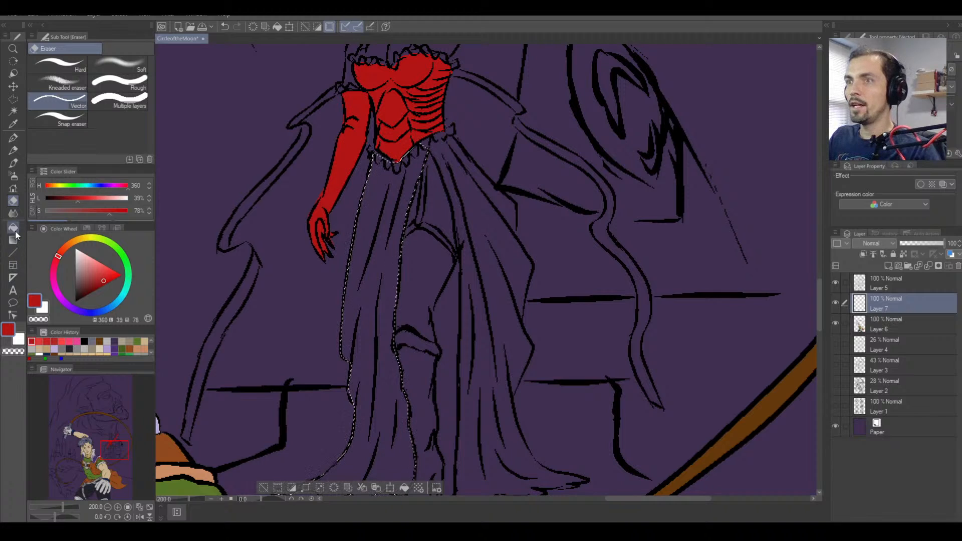
{"action": "left_click", "coordinate": [13, 227]}
{"action": "left_click", "coordinate": [384, 215]}
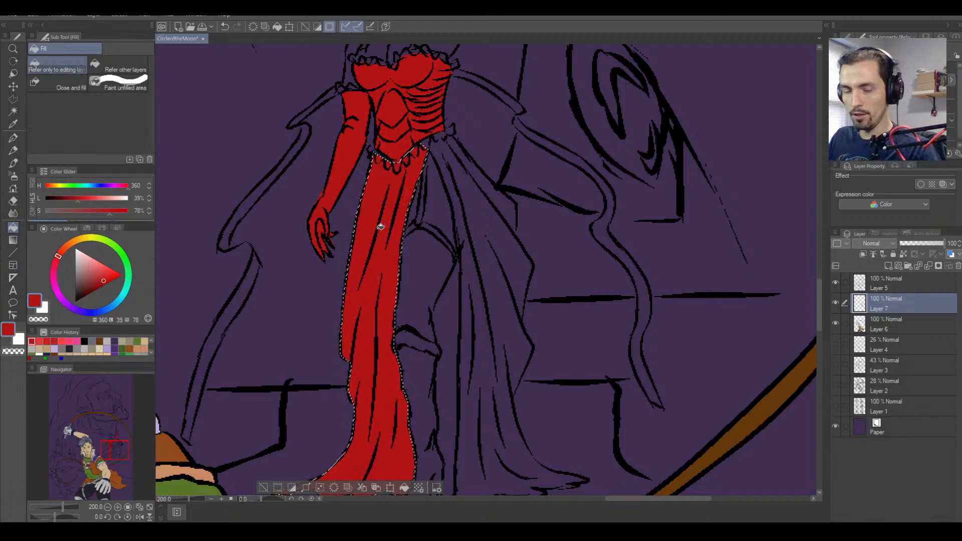
{"action": "key", "text": "ctrl"}
{"action": "key", "text": "ctrl+d"}
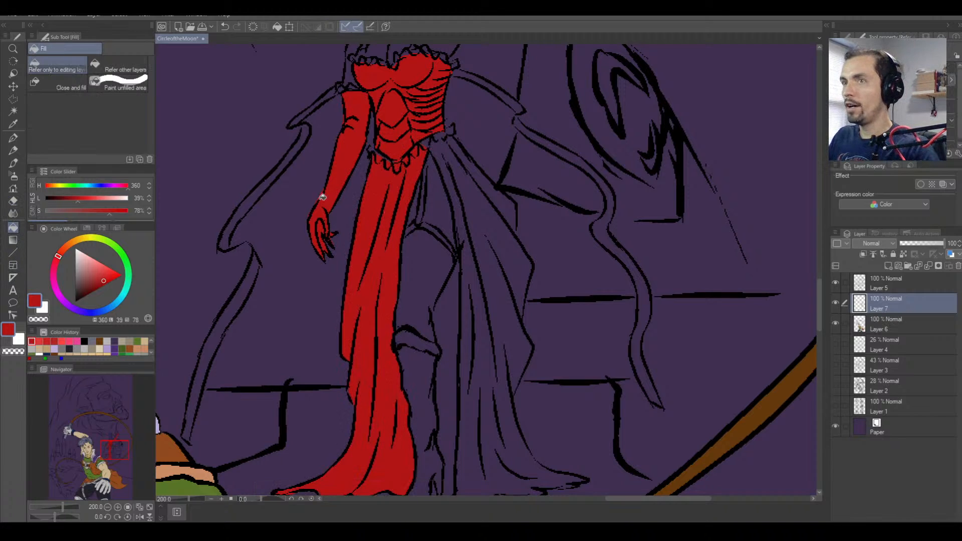
Begin a polyline selection at the waist and trace the inner edge of the right skirt panel down toward the hem.
{"action": "left_click", "coordinate": [14, 99]}
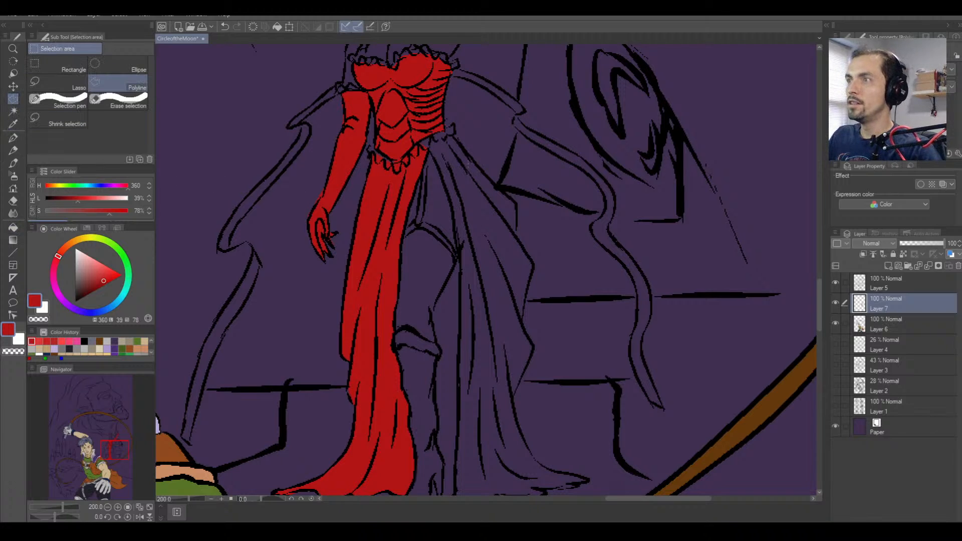
{"action": "left_click", "coordinate": [428, 150]}
{"action": "left_click", "coordinate": [450, 196]}
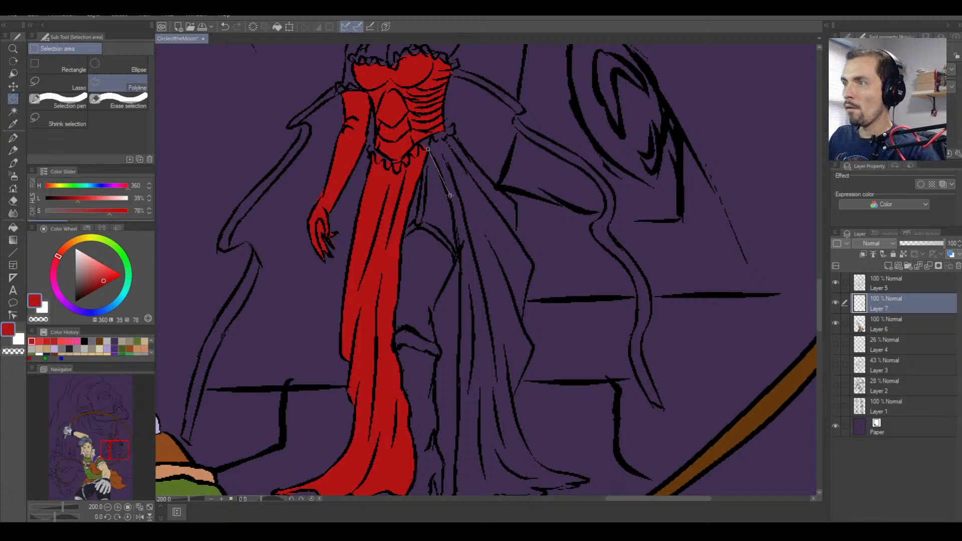
{"action": "left_click", "coordinate": [460, 249]}
{"action": "left_click", "coordinate": [460, 290]}
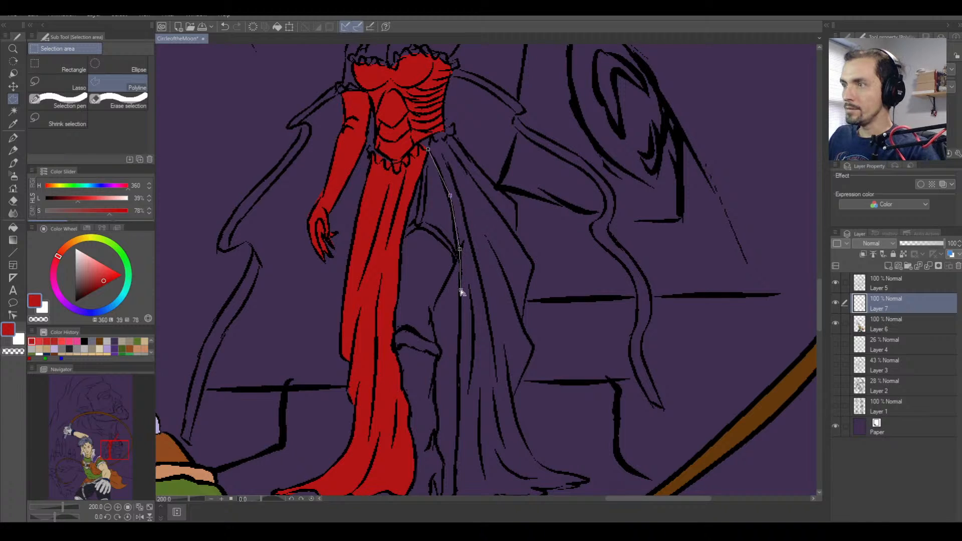
{"action": "left_click", "coordinate": [459, 353]}
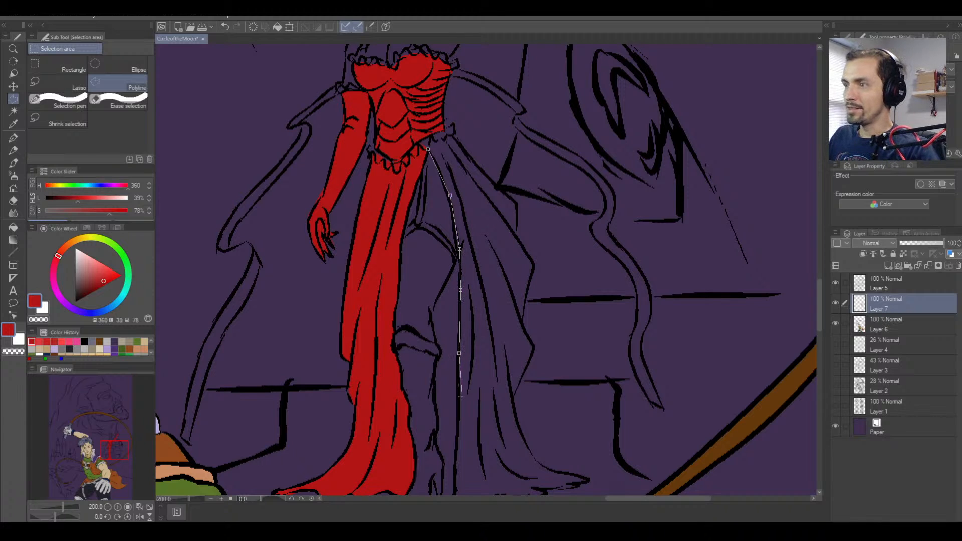
{"action": "left_click", "coordinate": [458, 446]}
Continue the polyline selection down to the hem and along the right skirt panel's ragged lower edge to its outer tip.
{"action": "left_click_drag", "start_coordinate": [458, 461], "coordinate": [468, 348]}
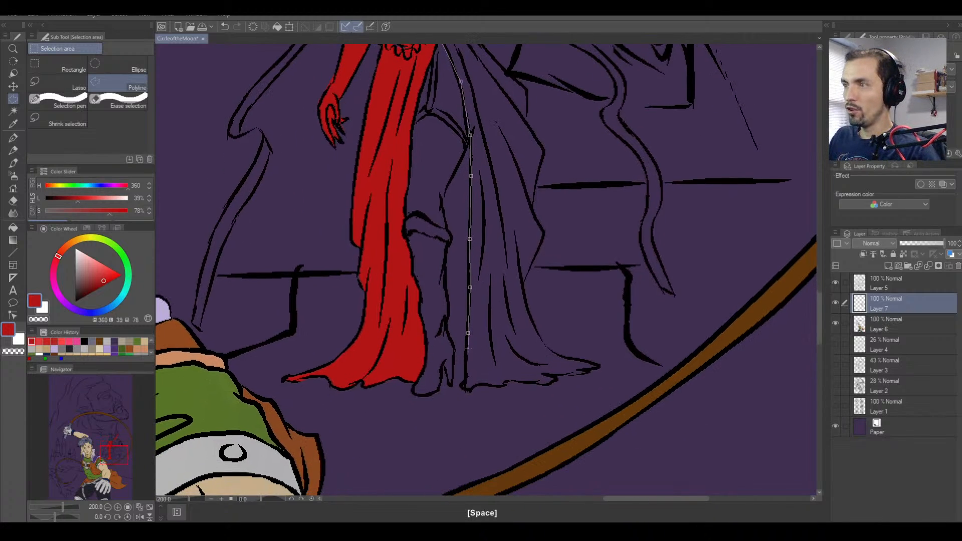
{"action": "left_click", "coordinate": [465, 373]}
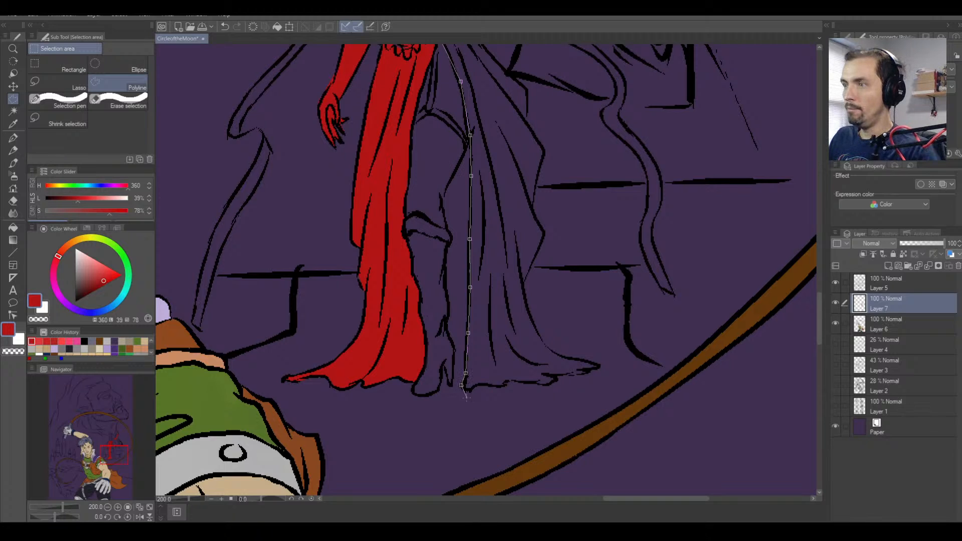
{"action": "left_click", "coordinate": [469, 391]}
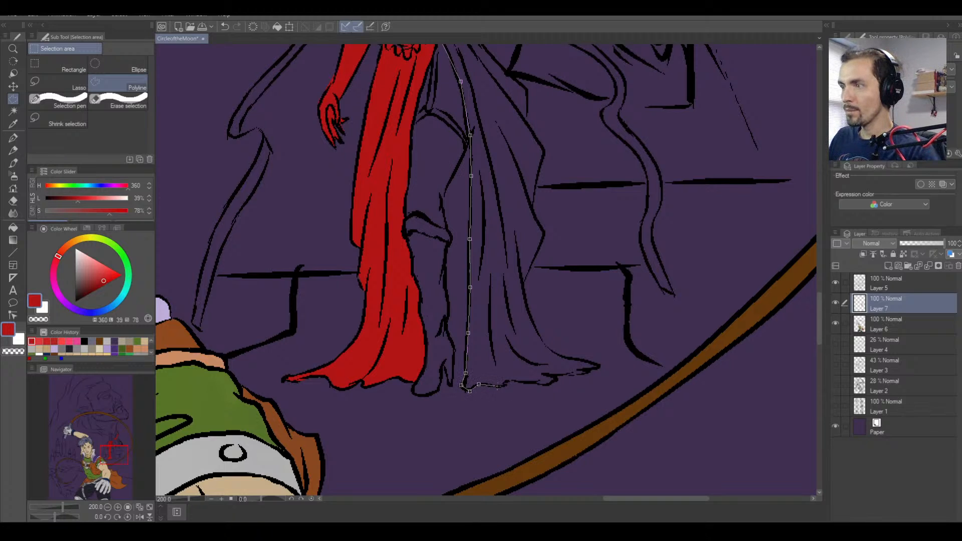
{"action": "left_click", "coordinate": [525, 382]}
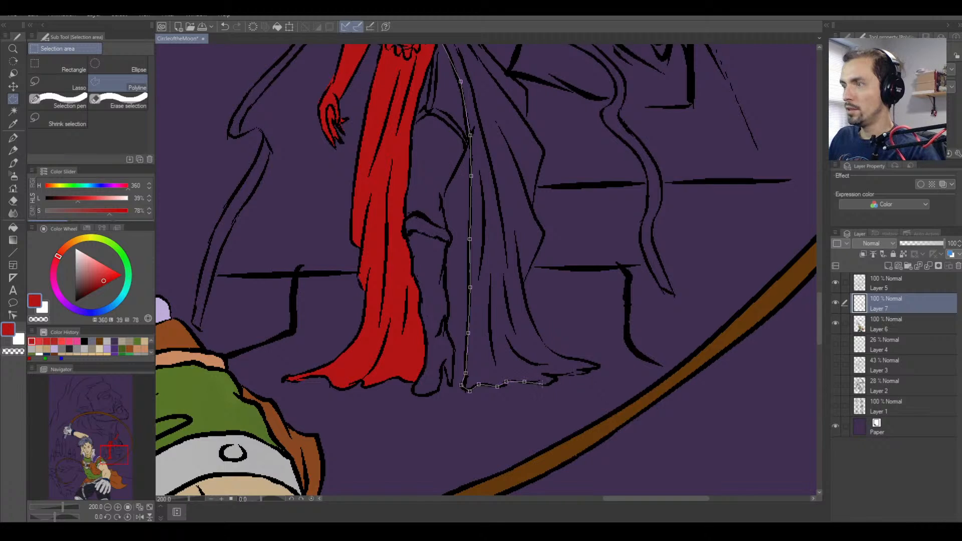
{"action": "left_click", "coordinate": [544, 384]}
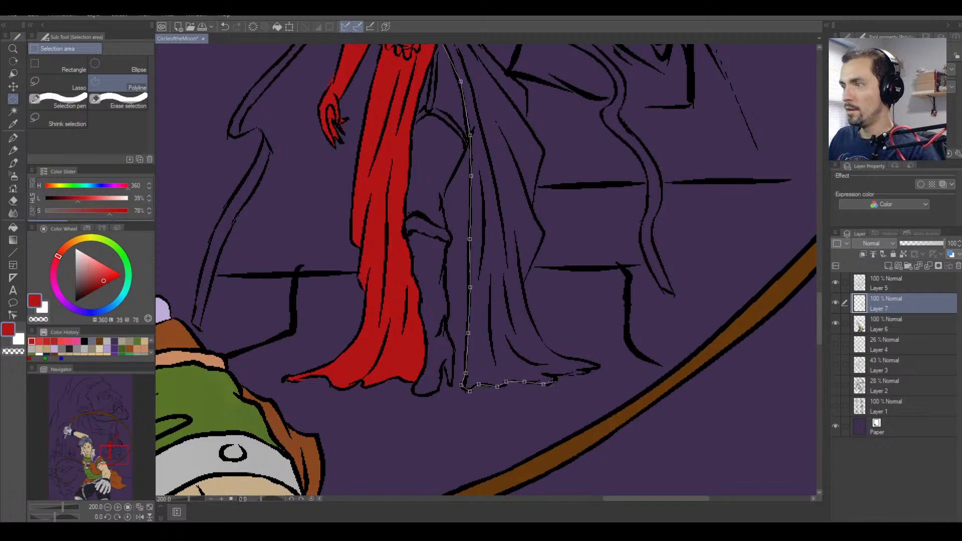
{"action": "left_click", "coordinate": [573, 375]}
{"action": "left_click", "coordinate": [591, 373]}
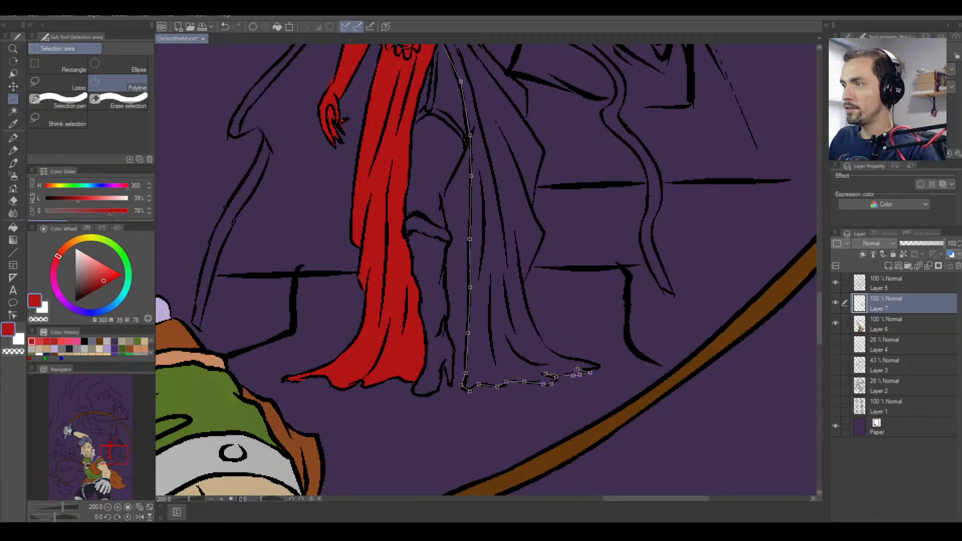
{"action": "left_click", "coordinate": [600, 367]}
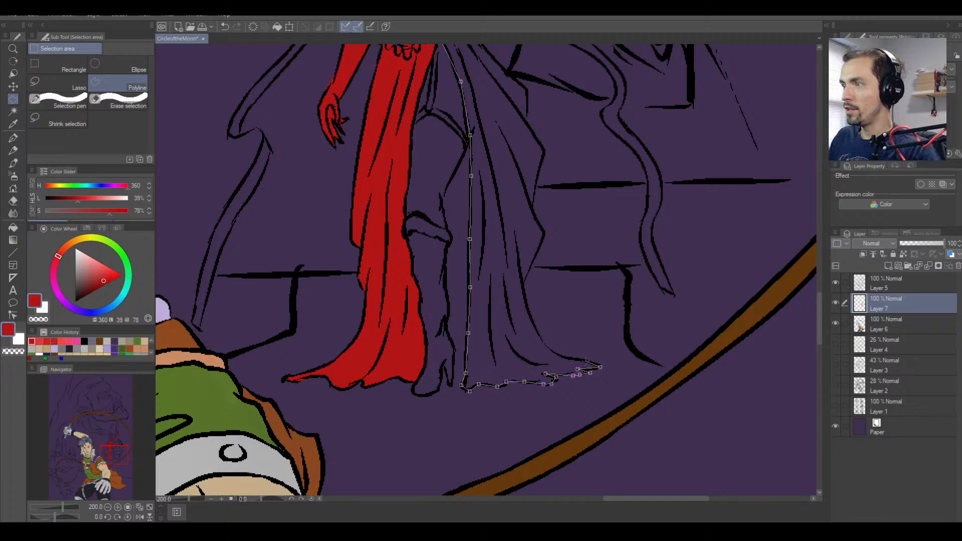
Trace the outer edge of the right skirt panel upward from the hem tip through the folds to the upper outer corner.
{"action": "left_click", "coordinate": [585, 361]}
{"action": "left_click", "coordinate": [564, 358]}
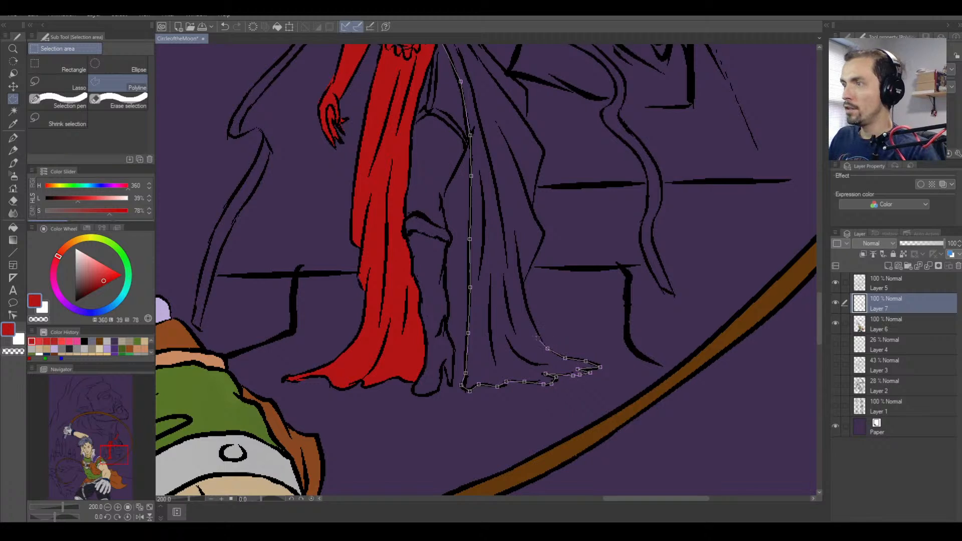
{"action": "left_click", "coordinate": [532, 322]}
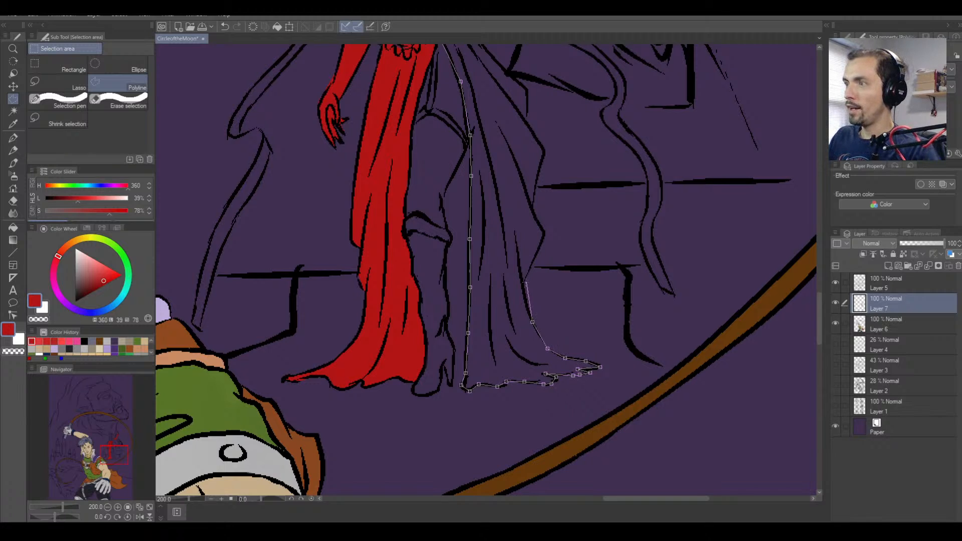
{"action": "left_click", "coordinate": [523, 282]}
{"action": "left_click", "coordinate": [544, 234]}
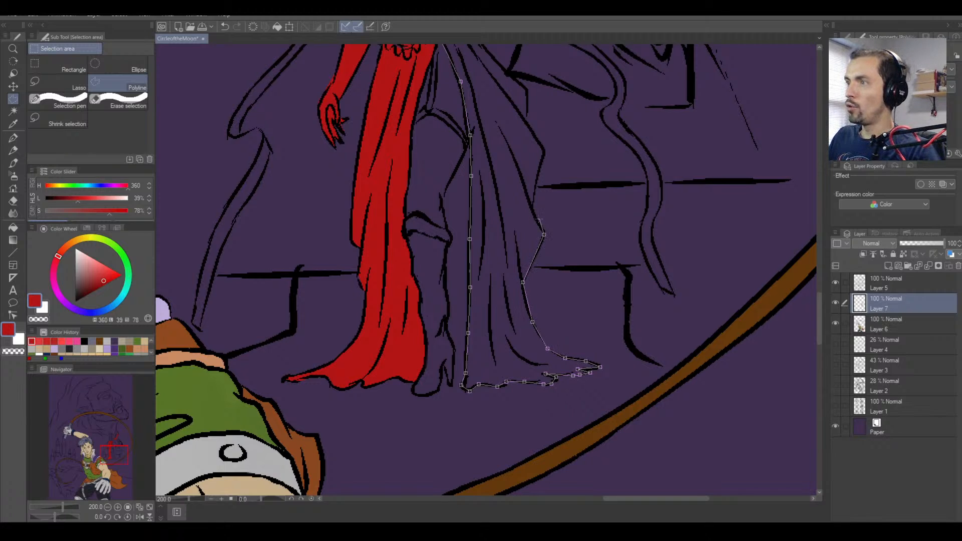
{"action": "left_click", "coordinate": [532, 211]}
{"action": "left_click", "coordinate": [536, 178]}
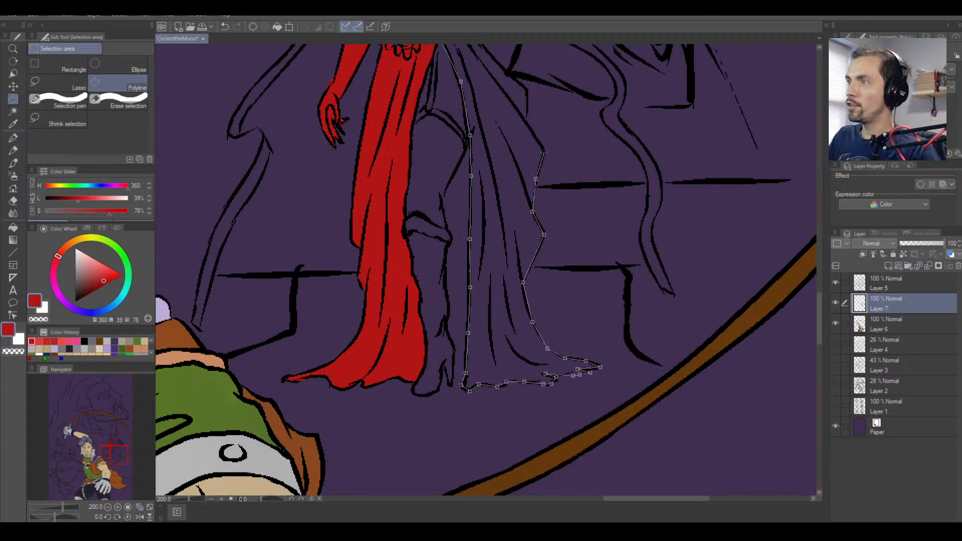
{"action": "left_click", "coordinate": [543, 153]}
Carry the polyline selection up the skirt's outer edge to the waist and close it at the starting point.
{"action": "left_click_drag", "start_coordinate": [539, 155], "coordinate": [515, 286]}
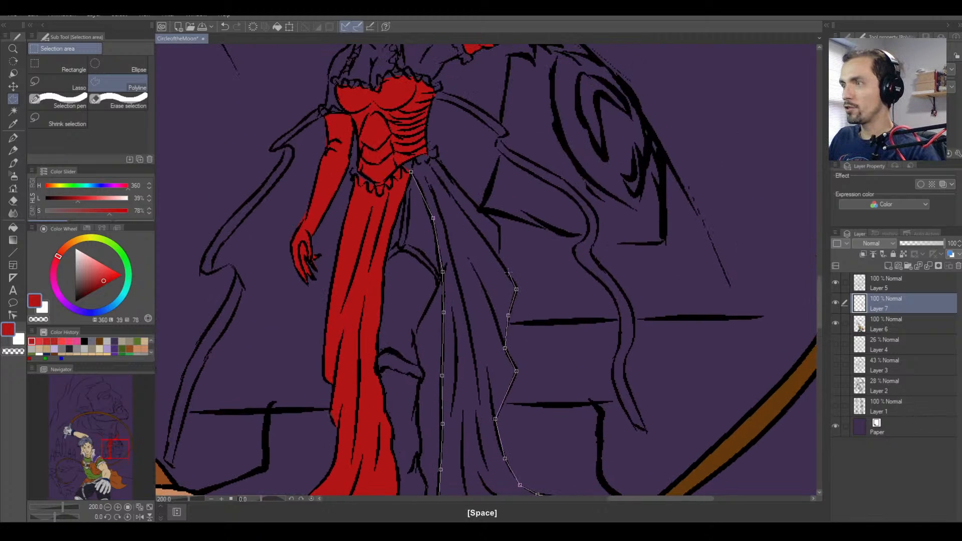
{"action": "left_click", "coordinate": [508, 272]}
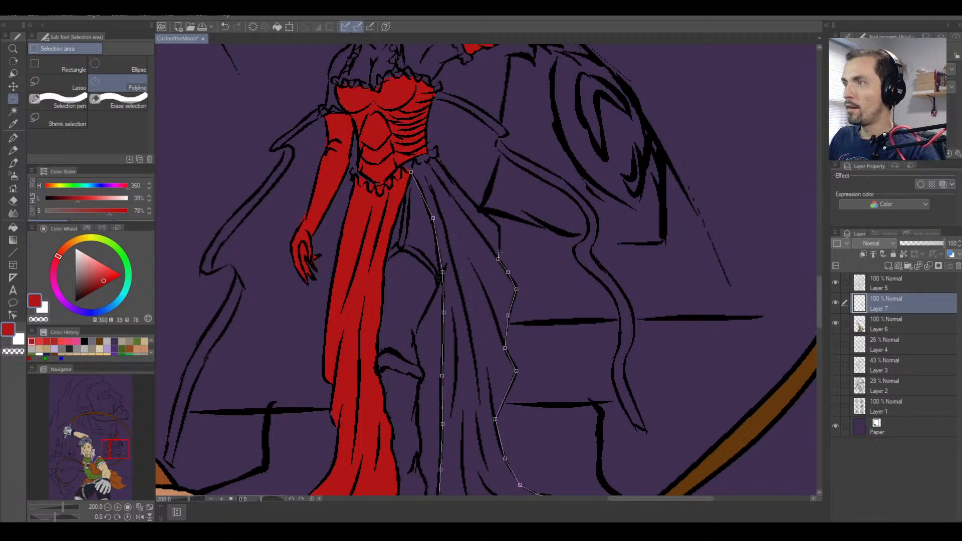
{"action": "left_click", "coordinate": [498, 228]}
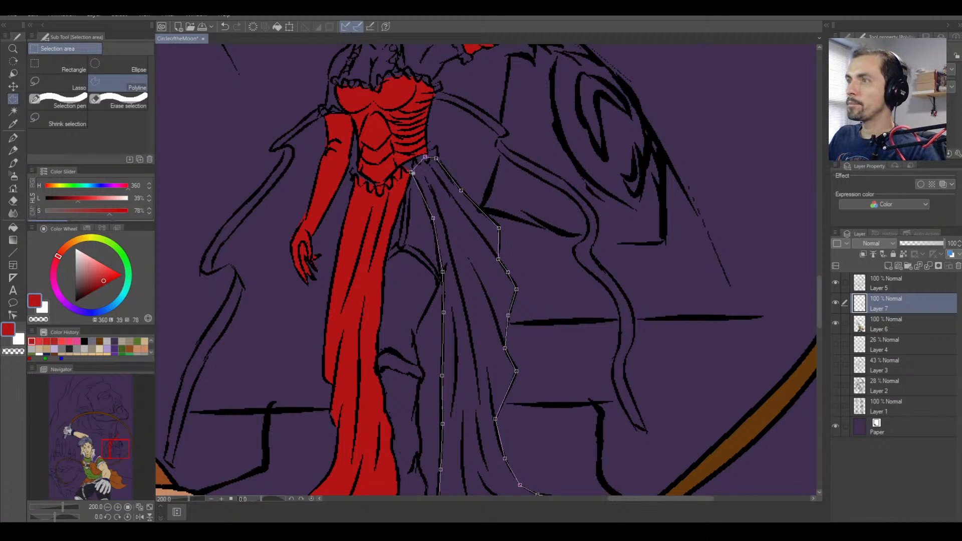
{"action": "left_click", "coordinate": [411, 172]}
Fill the selected right skirt panel with the deep red and clear the selection.
{"action": "left_click", "coordinate": [13, 227]}
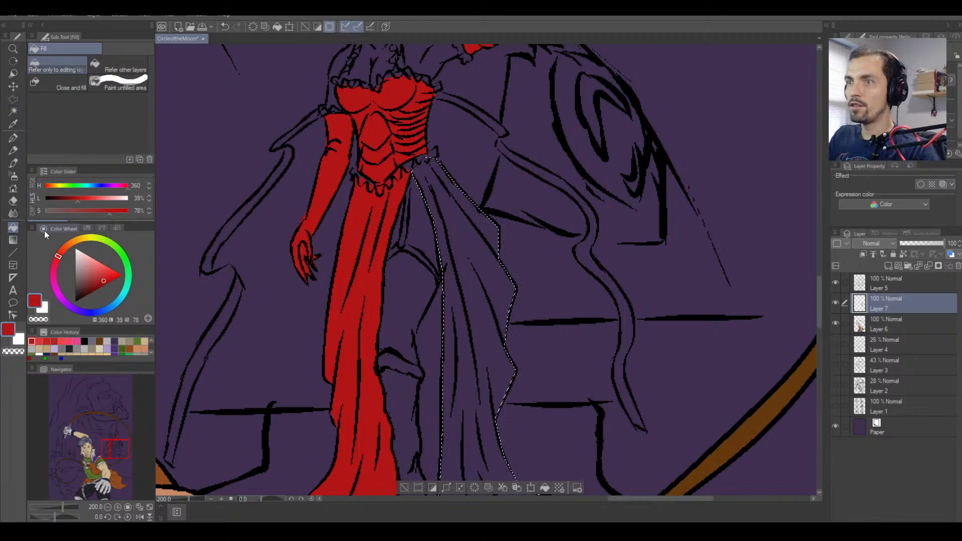
{"action": "left_click", "coordinate": [481, 257]}
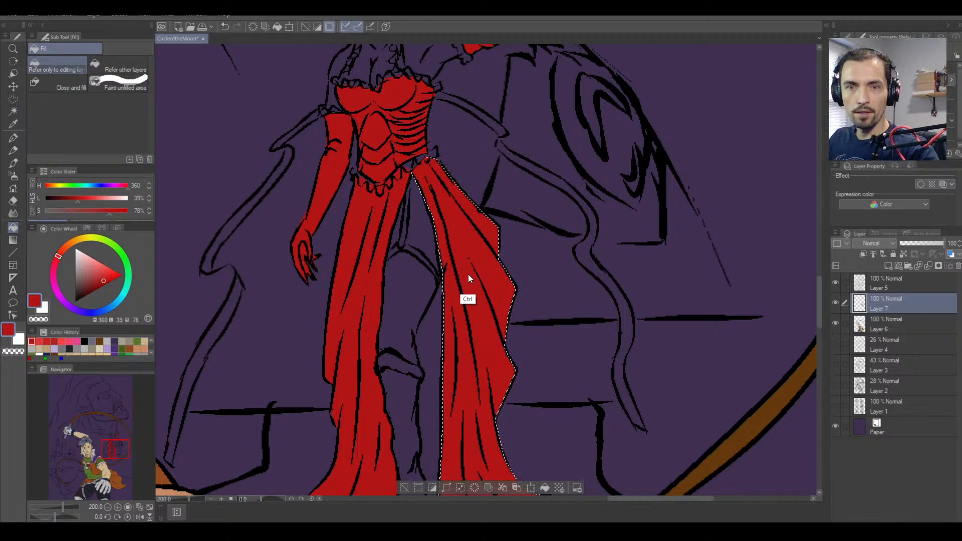
{"action": "key", "text": "ctrl+d"}
Outline the right shoulder strap from the neck down to the bodice with a closed polyline selection.
{"action": "left_click_drag", "start_coordinate": [477, 281], "coordinate": [473, 344]}
{"action": "left_click_drag", "start_coordinate": [483, 307], "coordinate": [400, 218]}
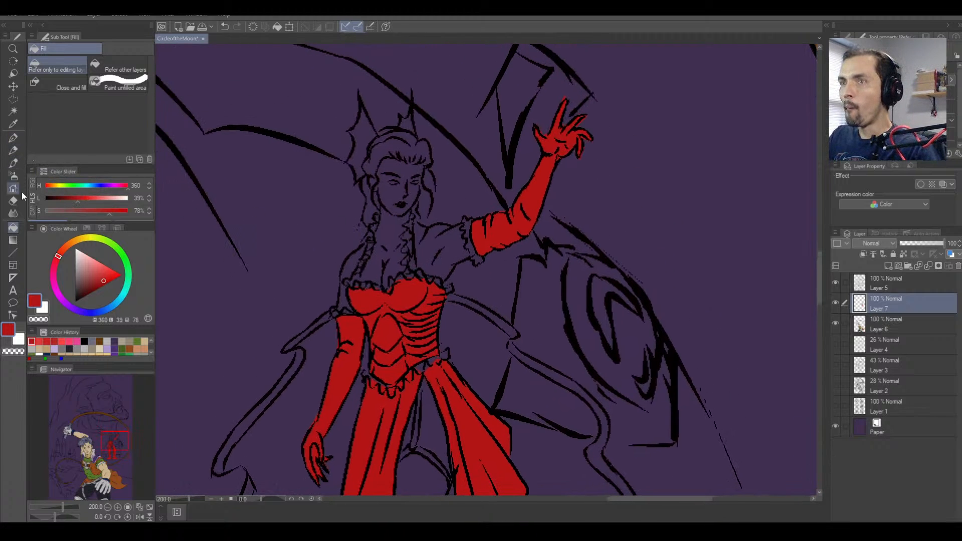
{"action": "left_click", "coordinate": [16, 98]}
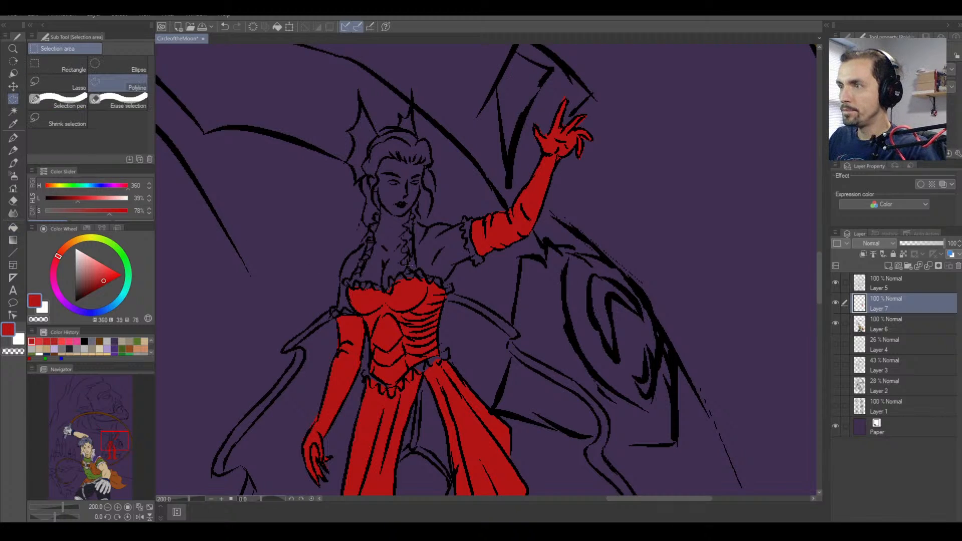
{"action": "left_click", "coordinate": [410, 221]}
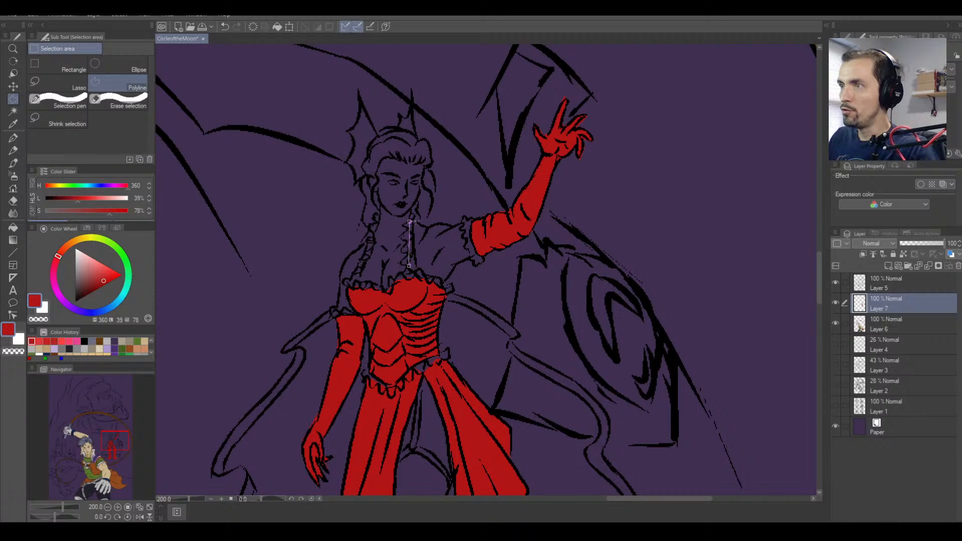
{"action": "left_click", "coordinate": [416, 221]}
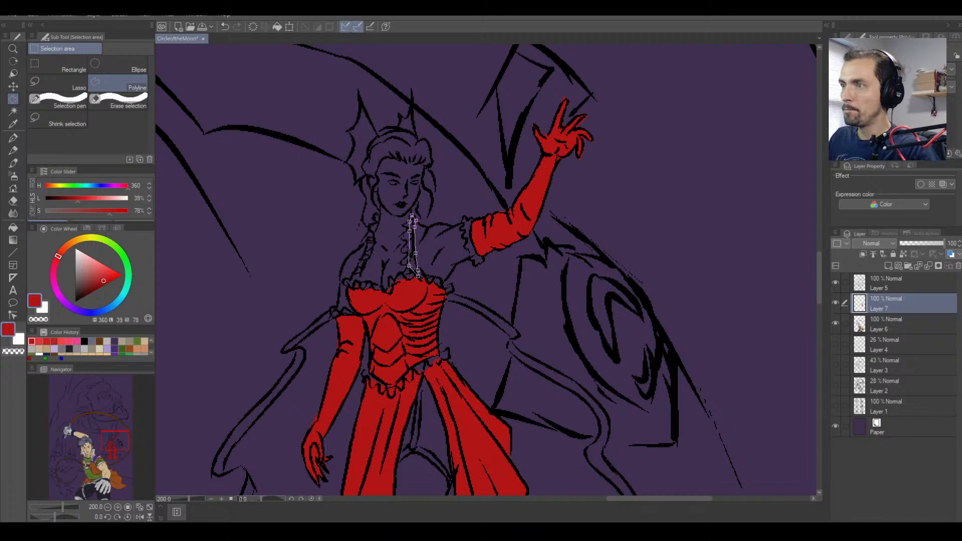
{"action": "double_click", "coordinate": [416, 221]}
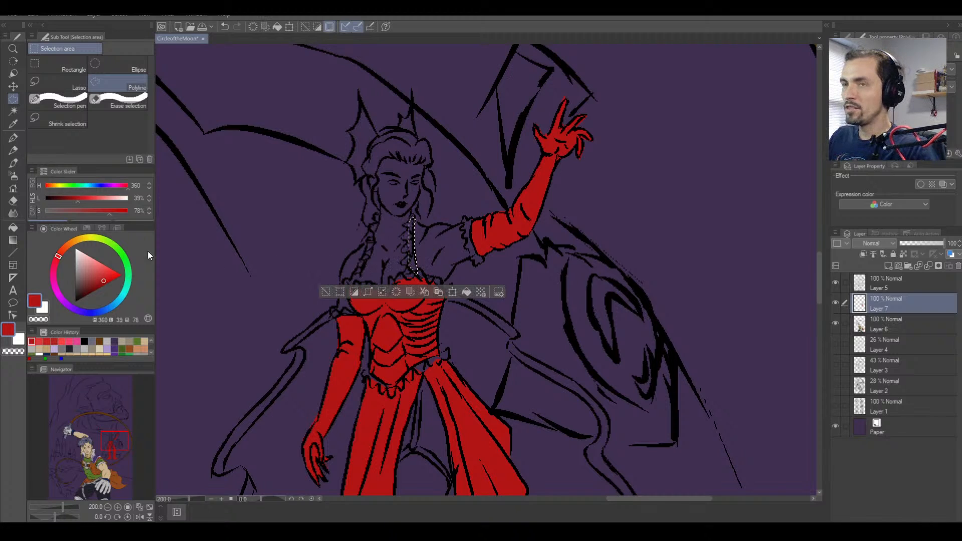
Fill the selected right shoulder strap with the deep red and clear the selection.
{"action": "left_click", "coordinate": [13, 227]}
{"action": "left_click", "coordinate": [408, 263]}
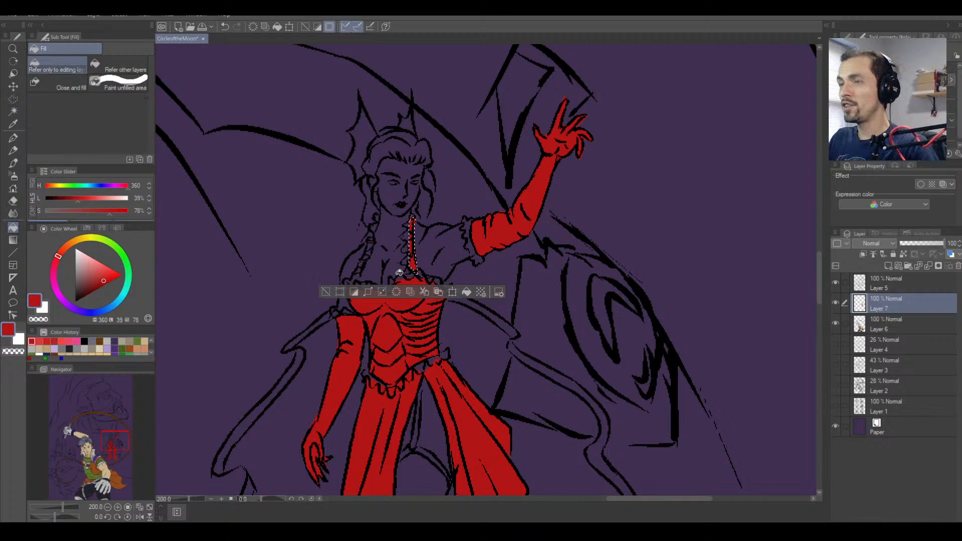
{"action": "key", "text": "ctrl+d"}
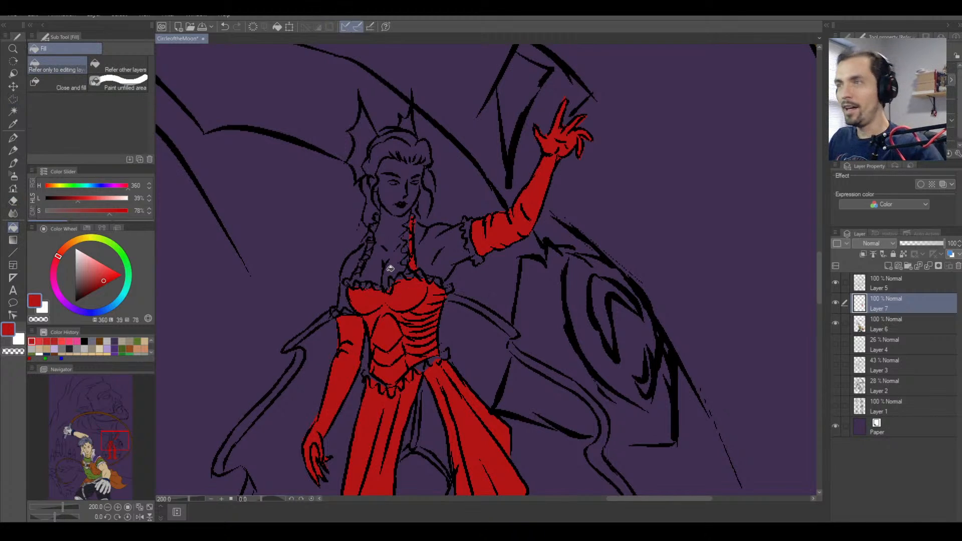
Outline the left shoulder strap between the neck and the bodice with a closed polyline selection.
{"action": "left_click", "coordinate": [13, 99]}
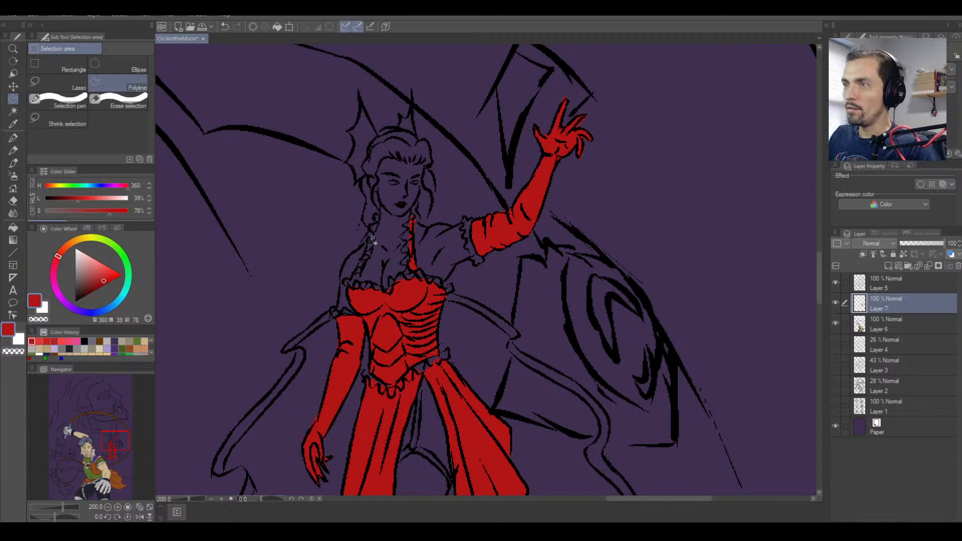
{"action": "left_click", "coordinate": [366, 268]}
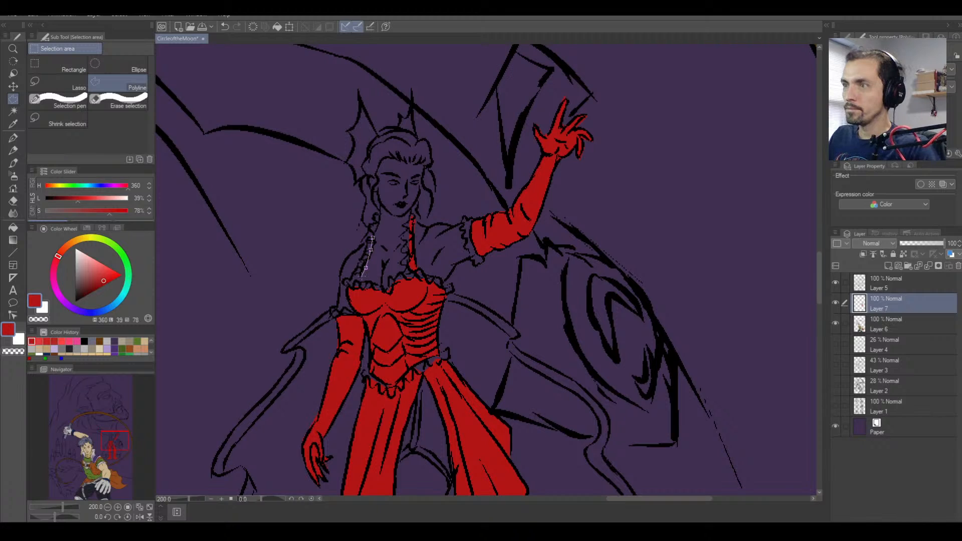
{"action": "left_click", "coordinate": [358, 281]}
{"action": "left_click", "coordinate": [357, 266]}
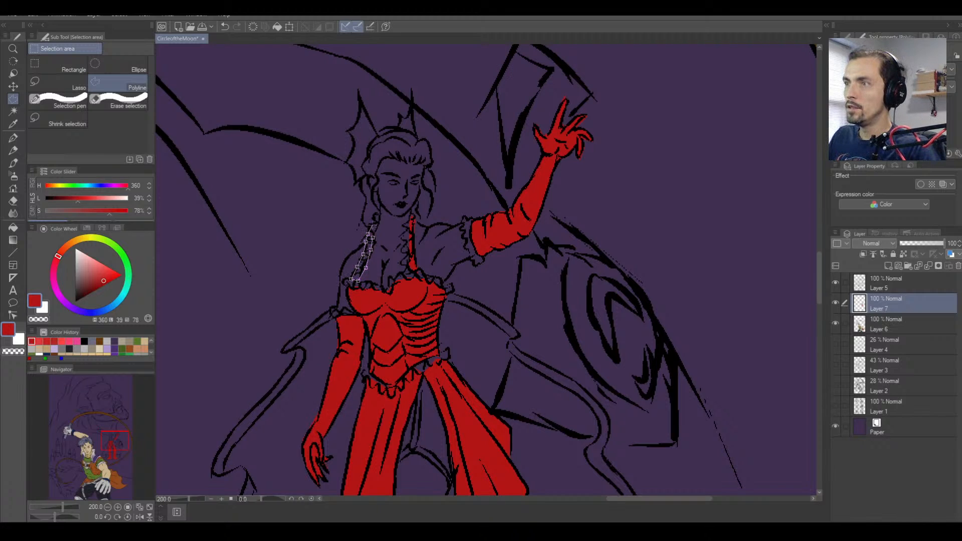
{"action": "left_click", "coordinate": [379, 222]}
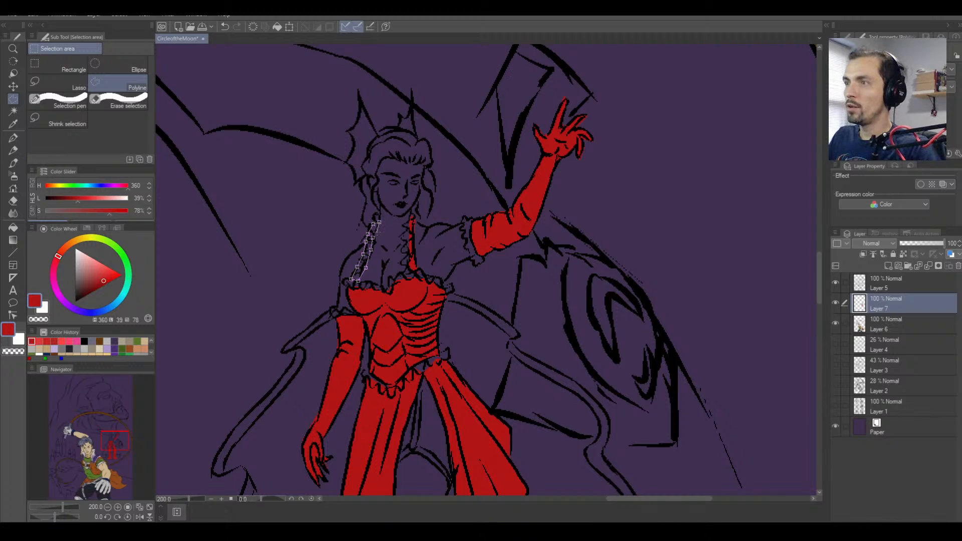
{"action": "double_click", "coordinate": [375, 238]}
Fill the selected left shoulder strap with the deep red and clear the selection.
{"action": "left_click", "coordinate": [13, 227]}
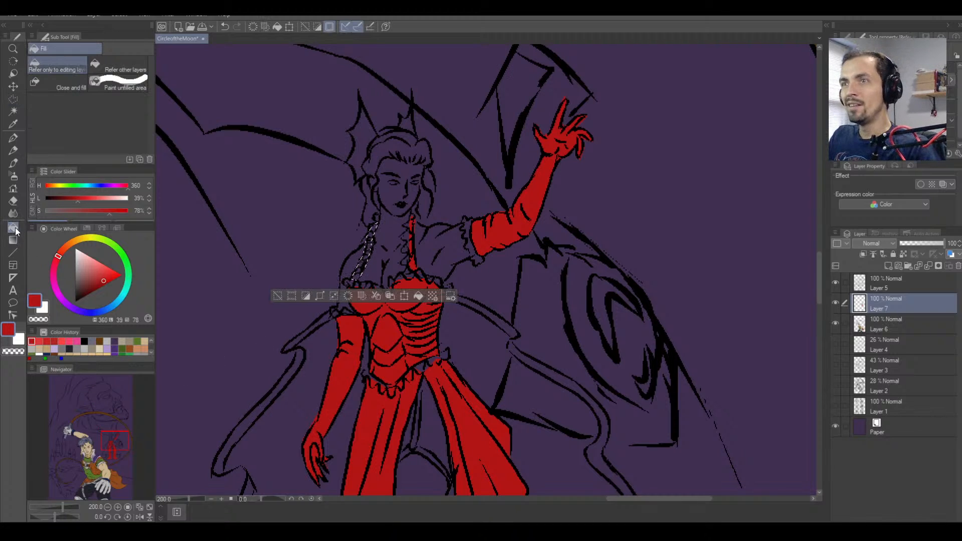
{"action": "left_click", "coordinate": [358, 275]}
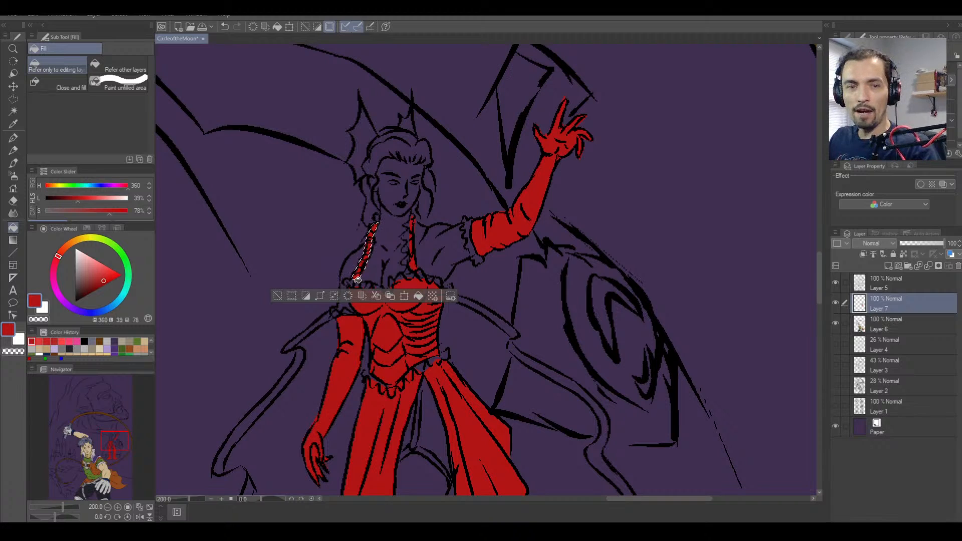
{"action": "key", "text": "ctrl+d"}
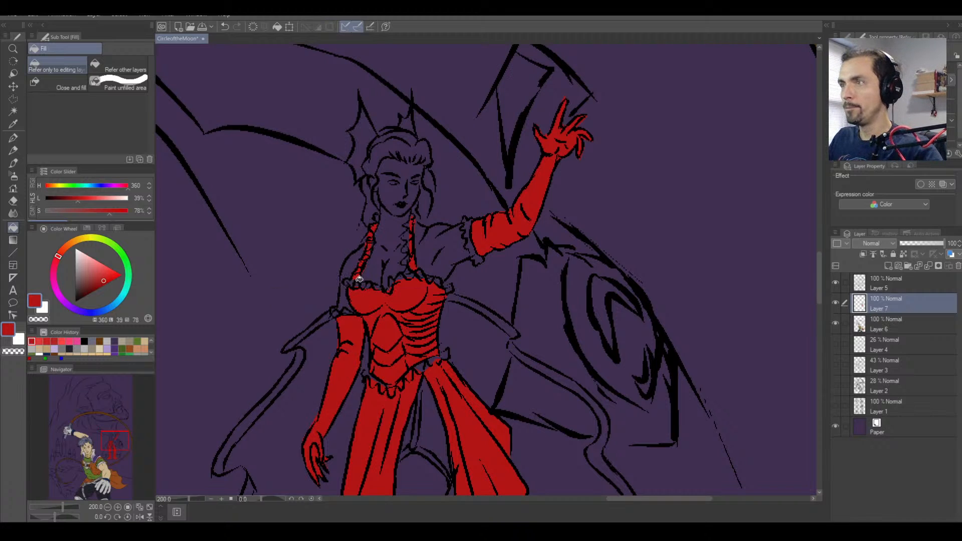
Outline the large headpiece spike beside the woman's face with a closed polyline selection and fill it with the deep red.
{"action": "left_click", "coordinate": [13, 99]}
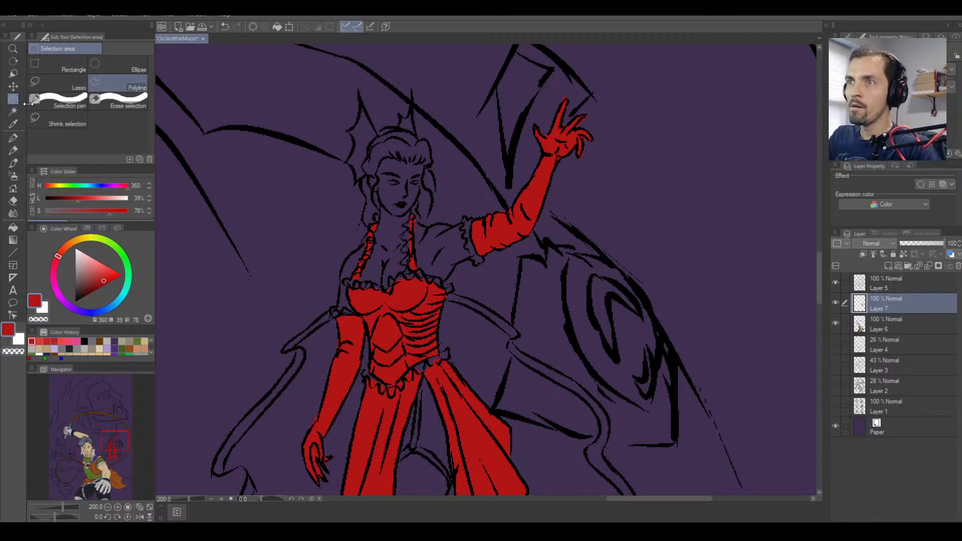
{"action": "left_click", "coordinate": [359, 95]}
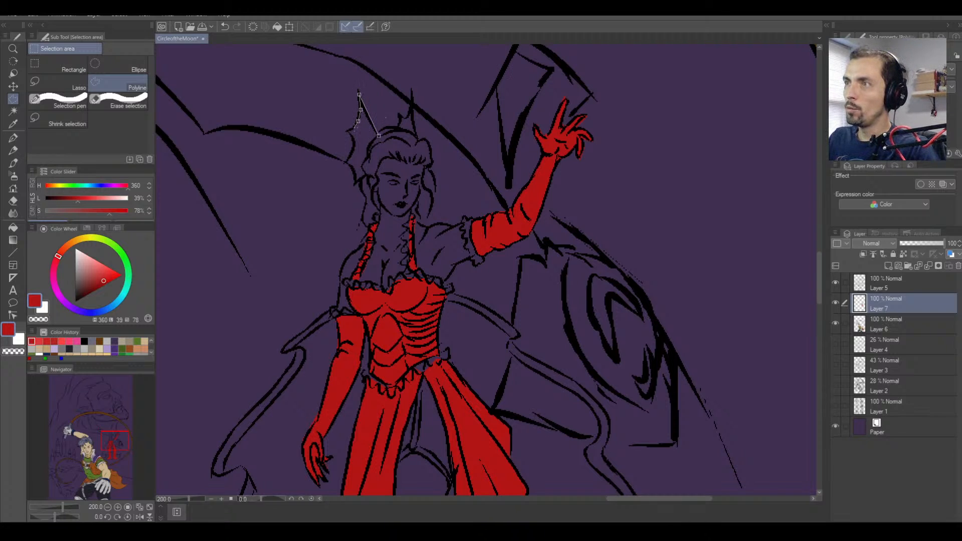
{"action": "left_click", "coordinate": [354, 128]}
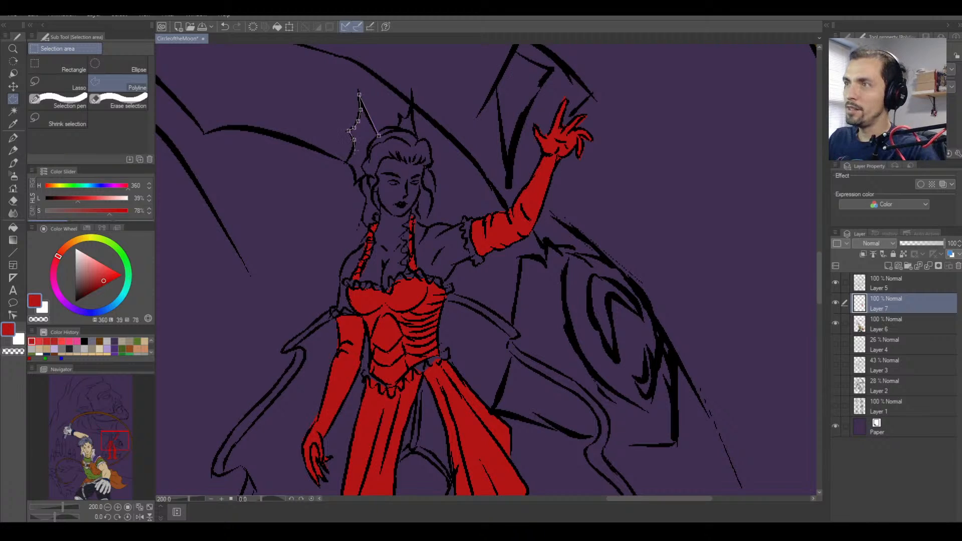
{"action": "left_click", "coordinate": [353, 150]}
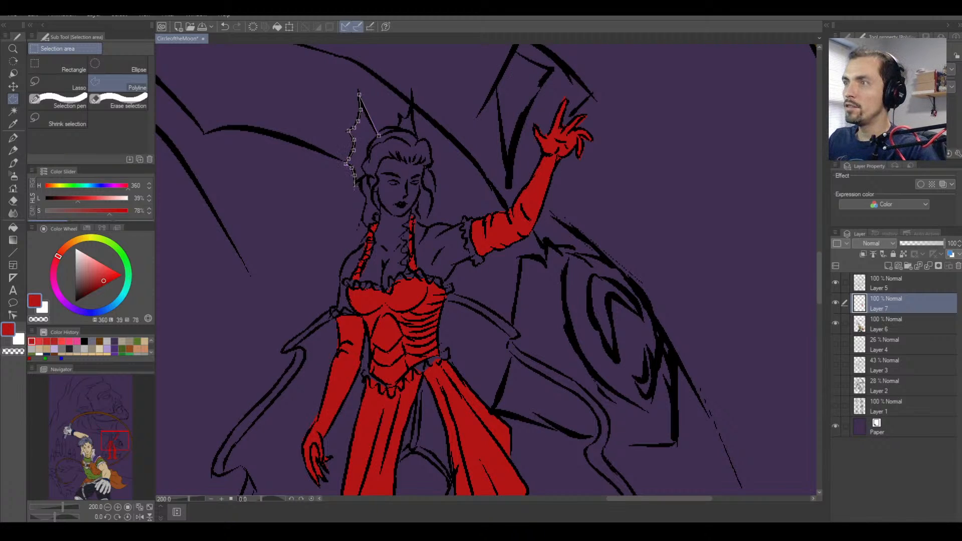
{"action": "left_click", "coordinate": [354, 186]}
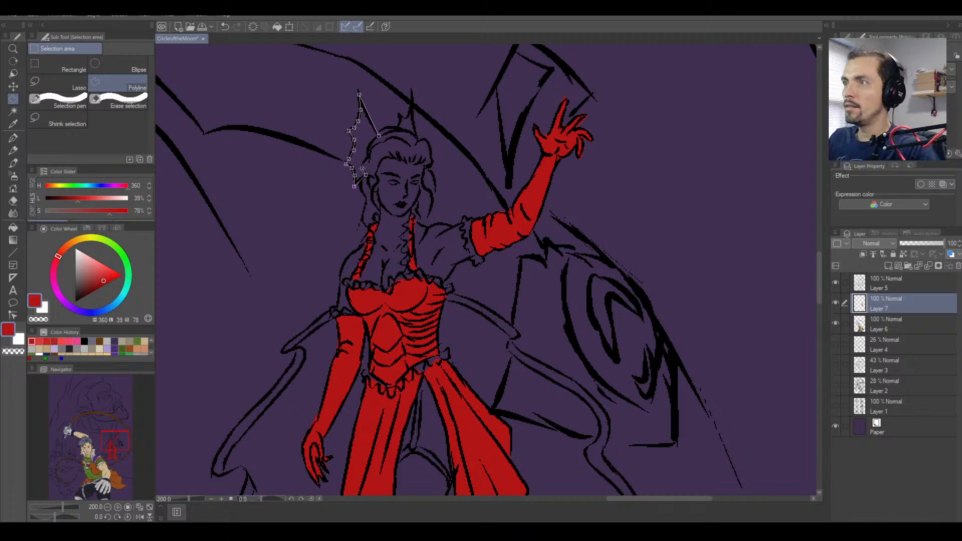
{"action": "double_click", "coordinate": [373, 142]}
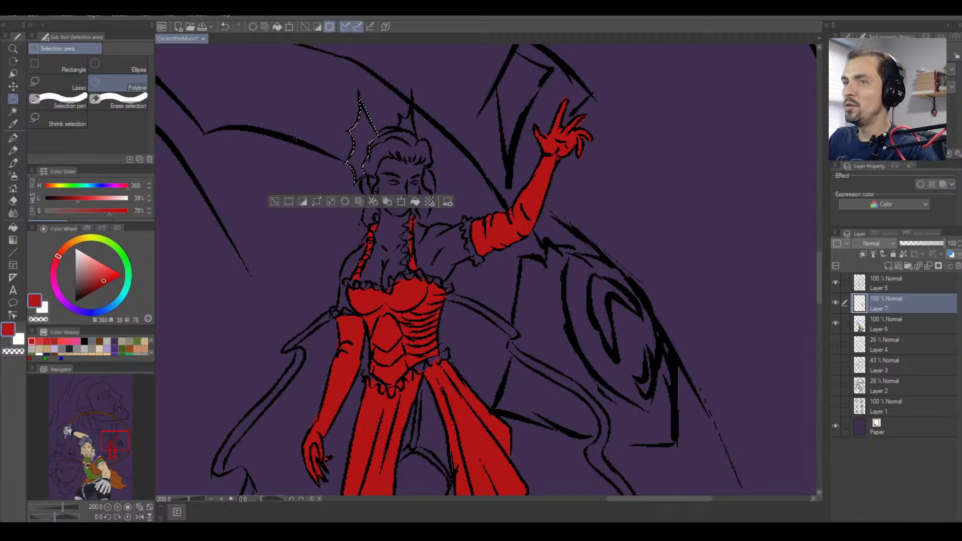
{"action": "left_click", "coordinate": [13, 228]}
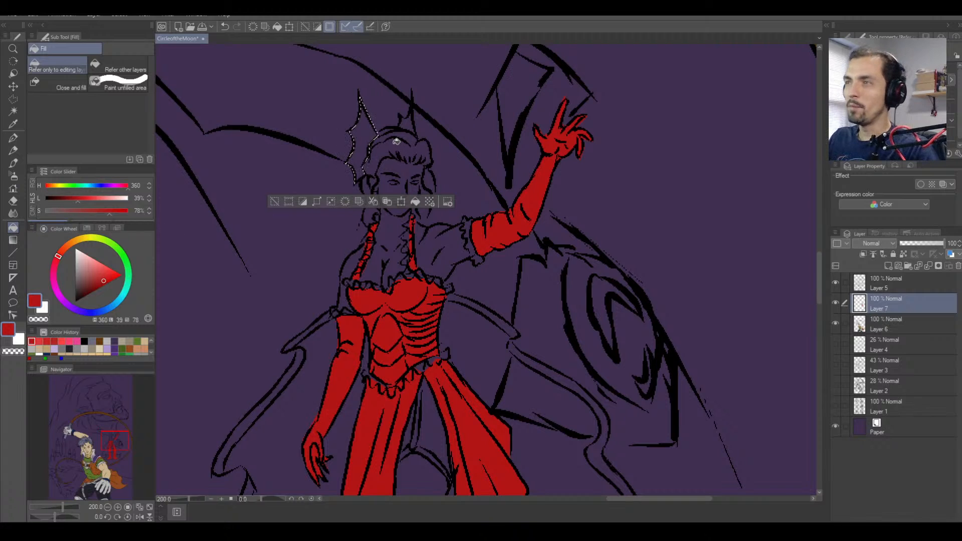
{"action": "left_click", "coordinate": [364, 129]}
{"action": "left_click", "coordinate": [13, 99]}
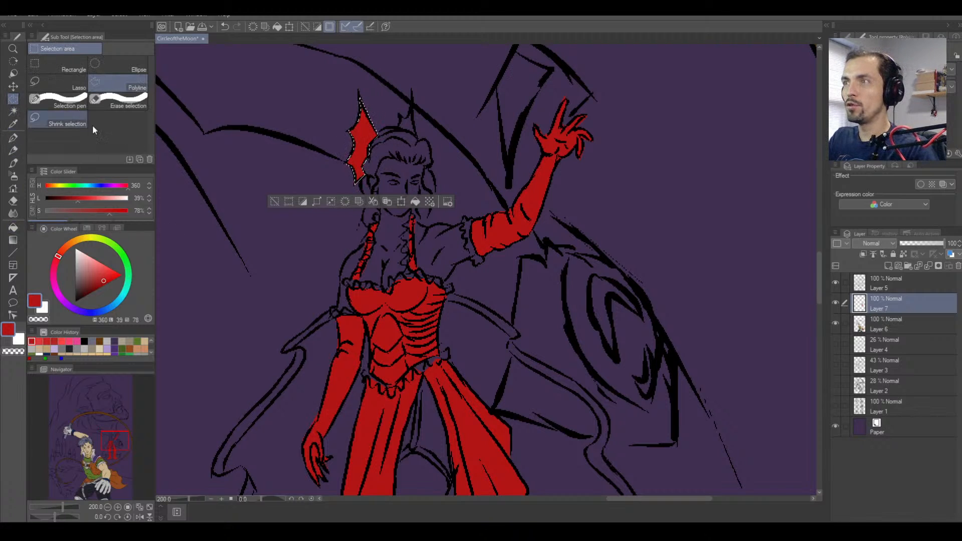
{"action": "left_click", "coordinate": [398, 126]}
{"action": "left_click", "coordinate": [401, 120]}
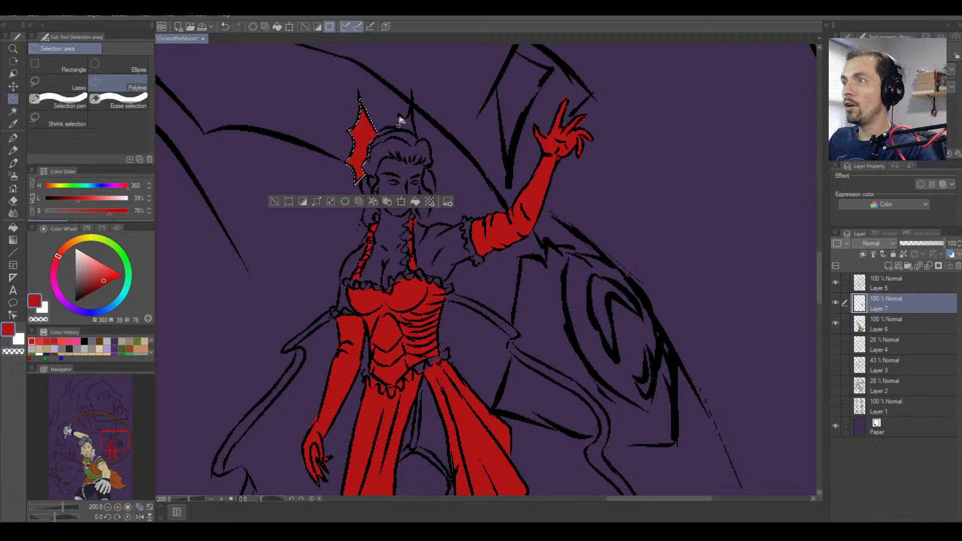
{"action": "left_click", "coordinate": [400, 115]}
{"action": "left_click", "coordinate": [409, 119]}
{"action": "left_click", "coordinate": [409, 119]}
{"action": "left_click", "coordinate": [418, 126]}
{"action": "left_click", "coordinate": [418, 111]}
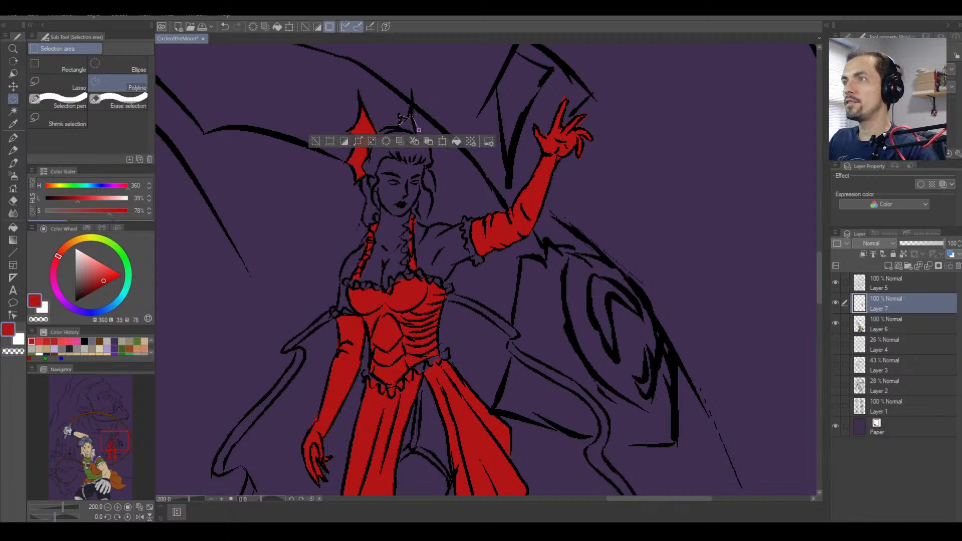
{"action": "left_click", "coordinate": [416, 101]}
{"action": "double_click", "coordinate": [412, 93]}
{"action": "left_click", "coordinate": [399, 124]}
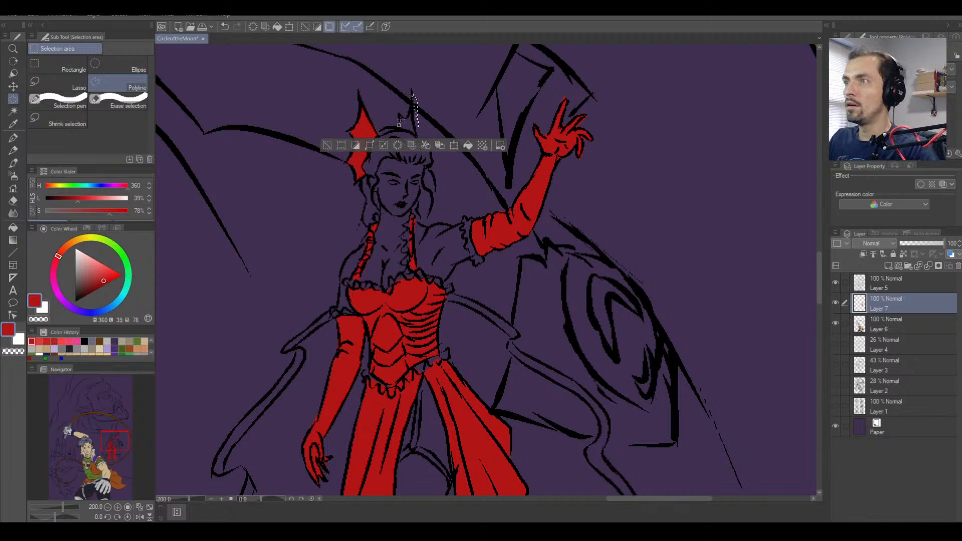
{"action": "left_click", "coordinate": [400, 116]}
{"action": "left_click", "coordinate": [406, 117]}
{"action": "left_click", "coordinate": [410, 112]}
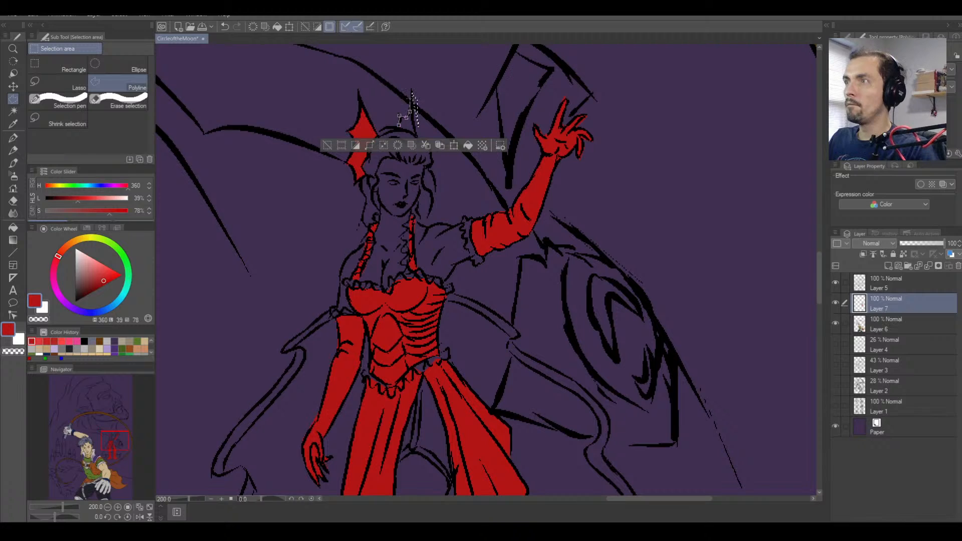
{"action": "left_click", "coordinate": [411, 90]}
{"action": "left_click", "coordinate": [413, 122]}
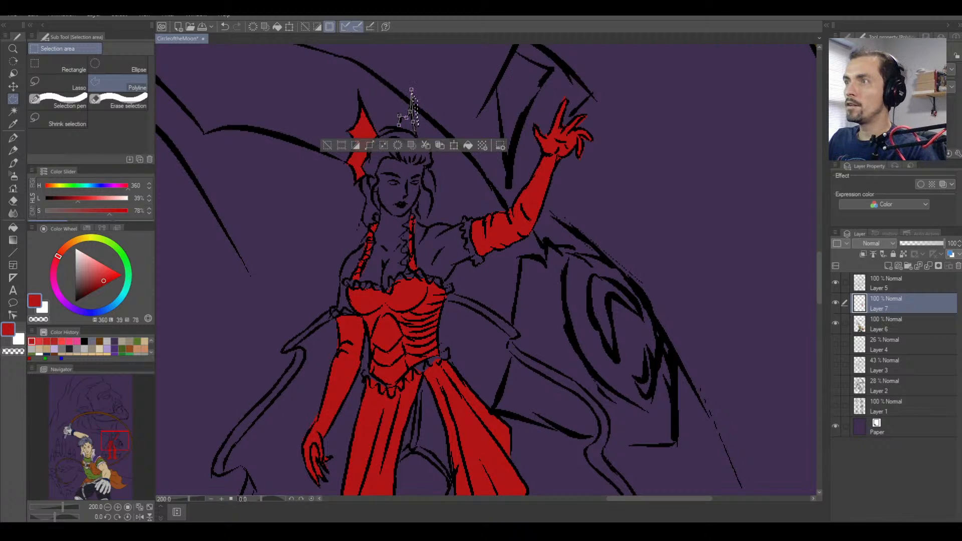
{"action": "left_click", "coordinate": [417, 133]}
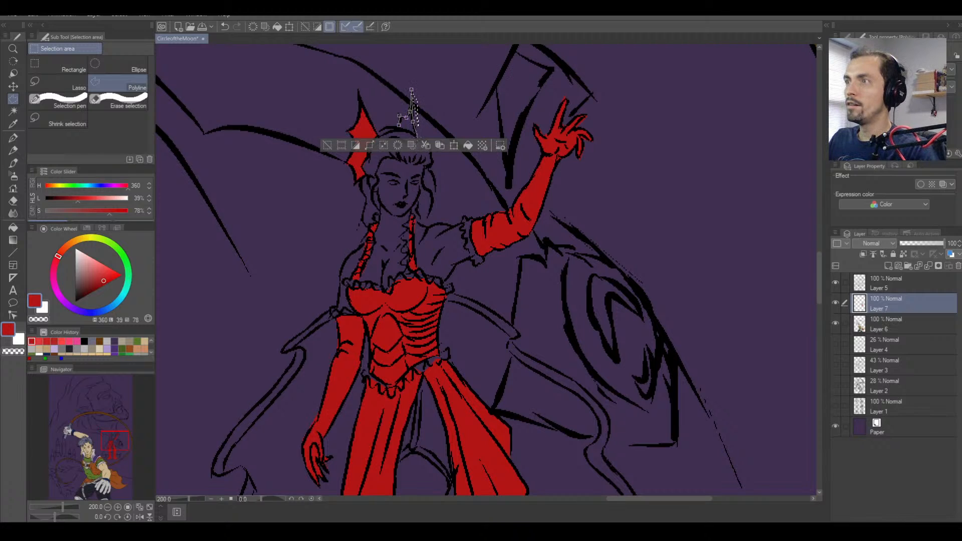
{"action": "double_click", "coordinate": [417, 140]}
{"action": "left_click", "coordinate": [411, 172]}
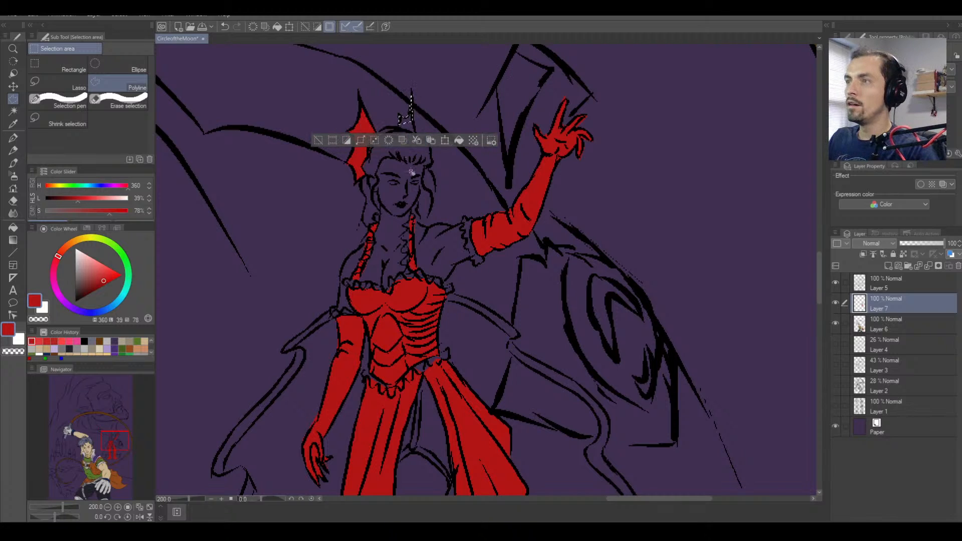
{"action": "left_click", "coordinate": [401, 231]}
{"action": "left_click", "coordinate": [400, 237]}
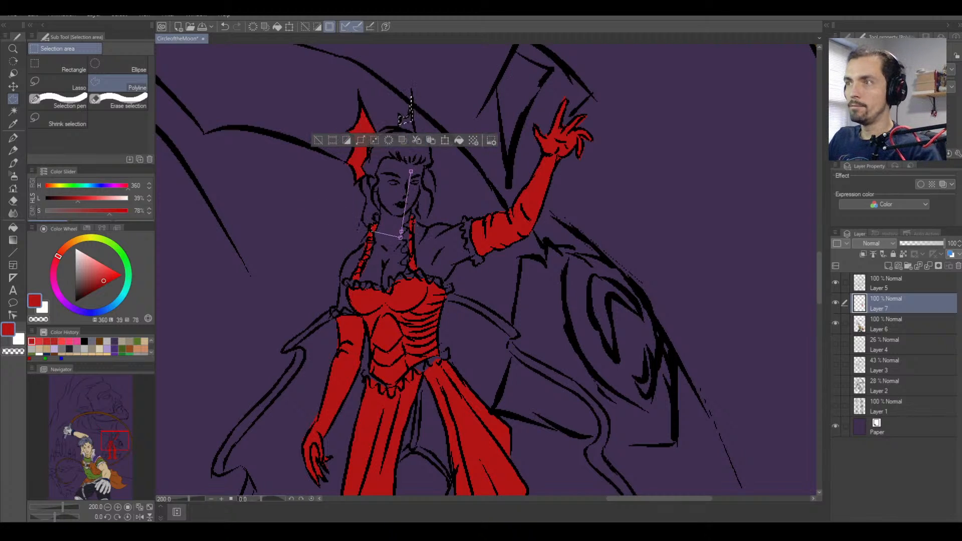
{"action": "double_click", "coordinate": [370, 241]}
{"action": "left_click", "coordinate": [372, 242]}
{"action": "left_click", "coordinate": [372, 153]}
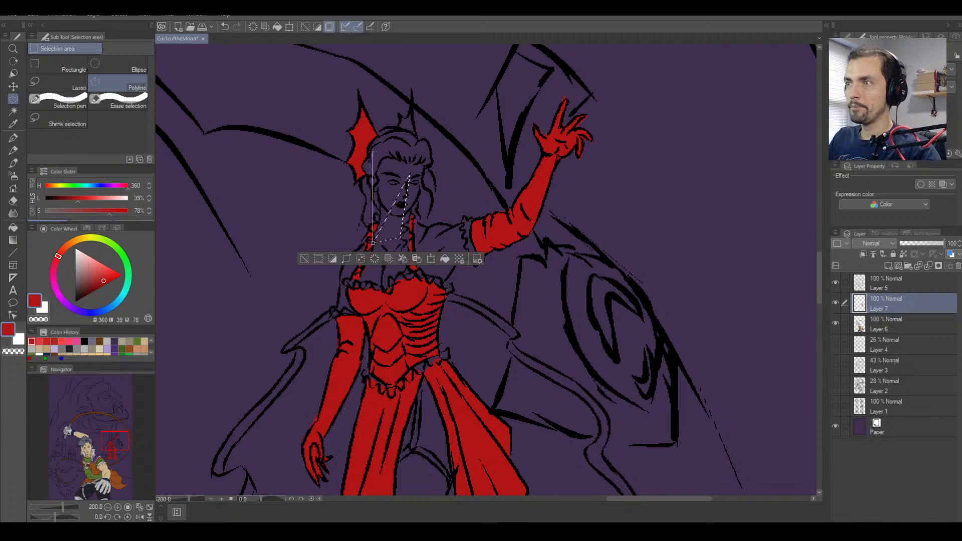
{"action": "double_click", "coordinate": [365, 162]}
{"action": "key", "text": "ctrl+d"}
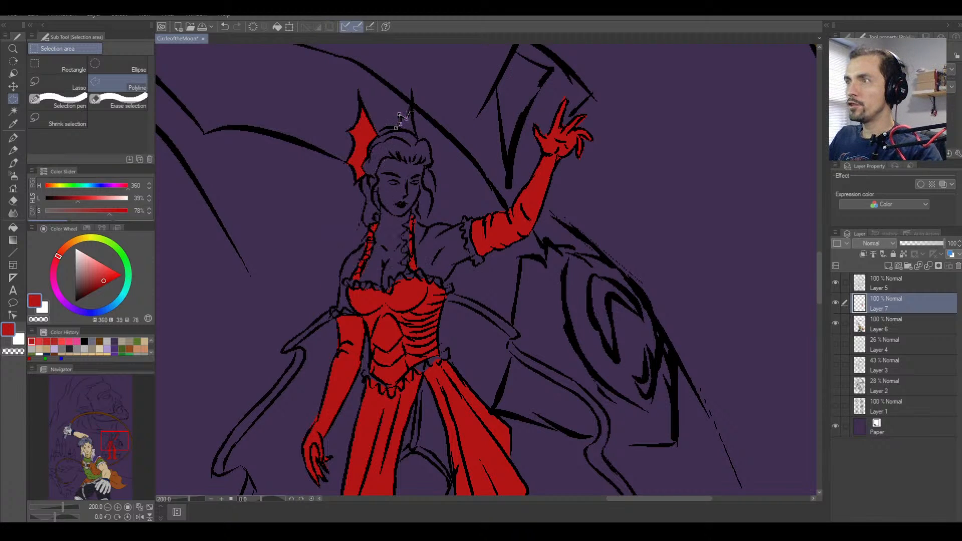
Select the small headpiece spike above the woman's hair with a closed polyline, fill it with the deep red and clear the selection.
{"action": "left_click", "coordinate": [412, 92]}
{"action": "left_click", "coordinate": [419, 141]}
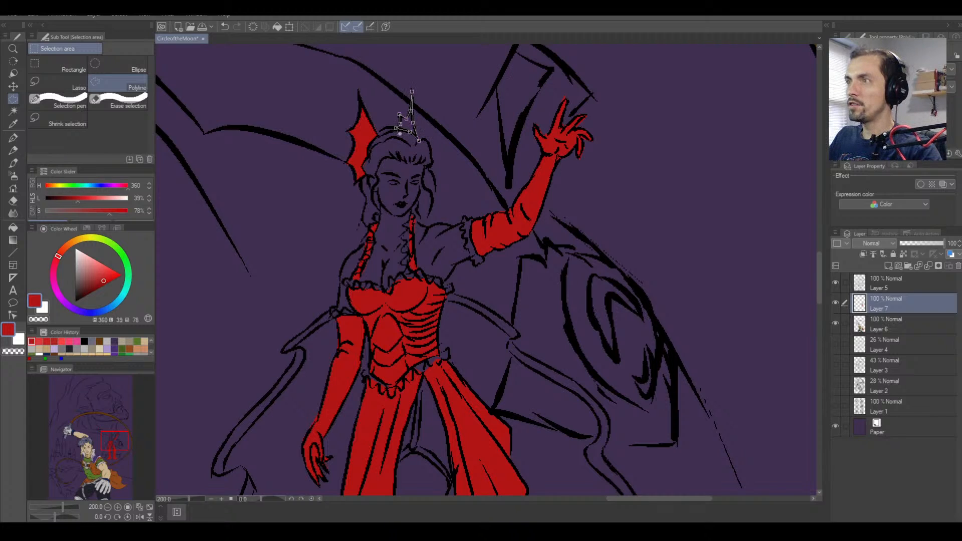
{"action": "left_click", "coordinate": [396, 130]}
{"action": "left_click", "coordinate": [13, 228]}
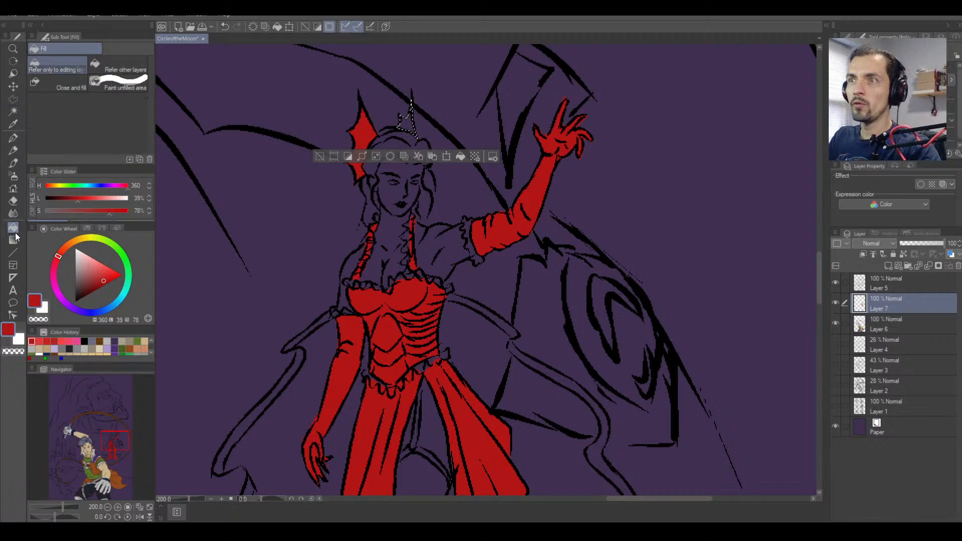
{"action": "left_click", "coordinate": [409, 123]}
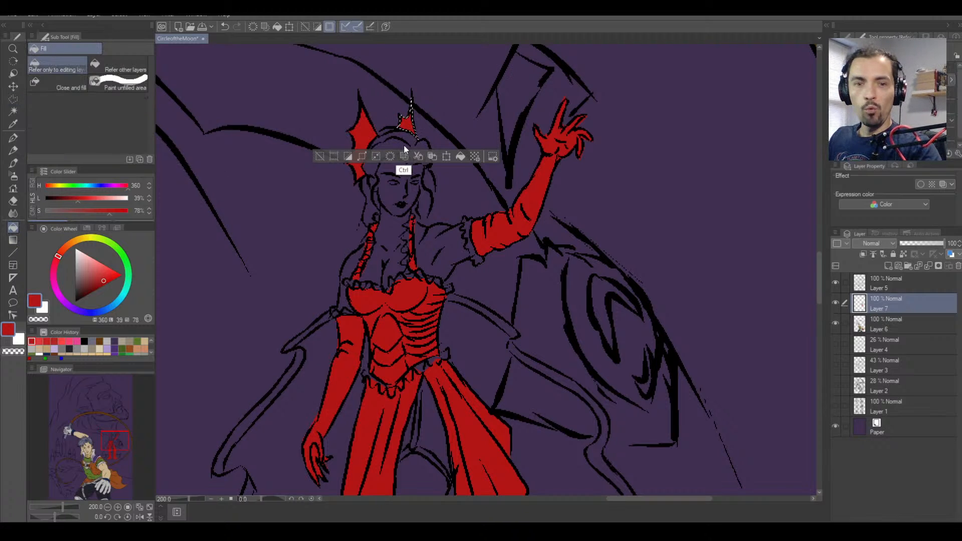
{"action": "key", "text": "ctrl+d"}
{"action": "key", "text": "ctrl+minus"}
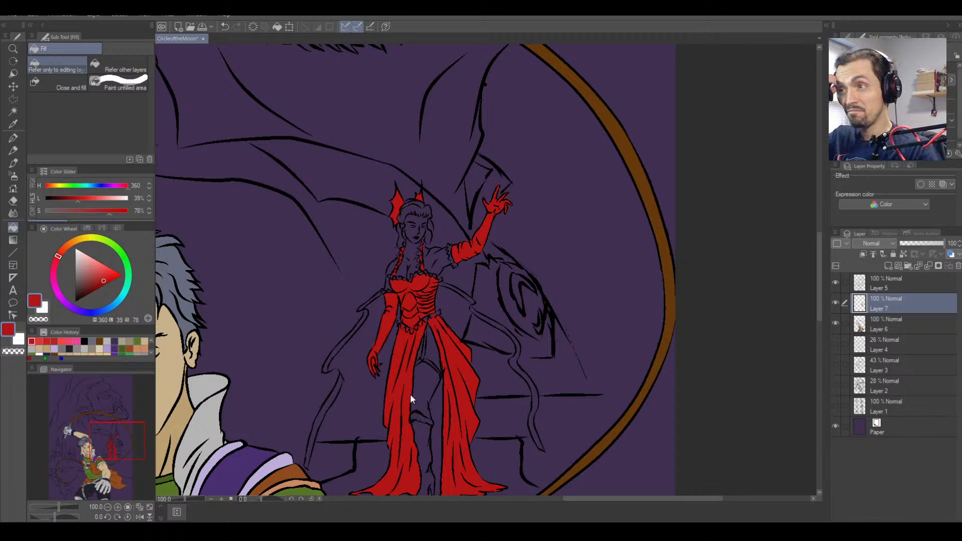
{"action": "left_click", "coordinate": [460, 313]}
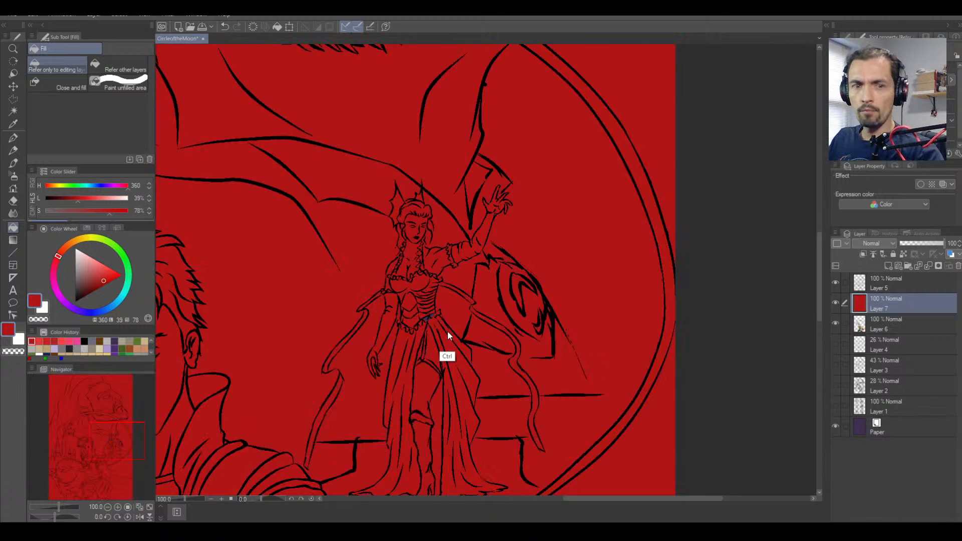
{"action": "key", "text": "ctrl+z"}
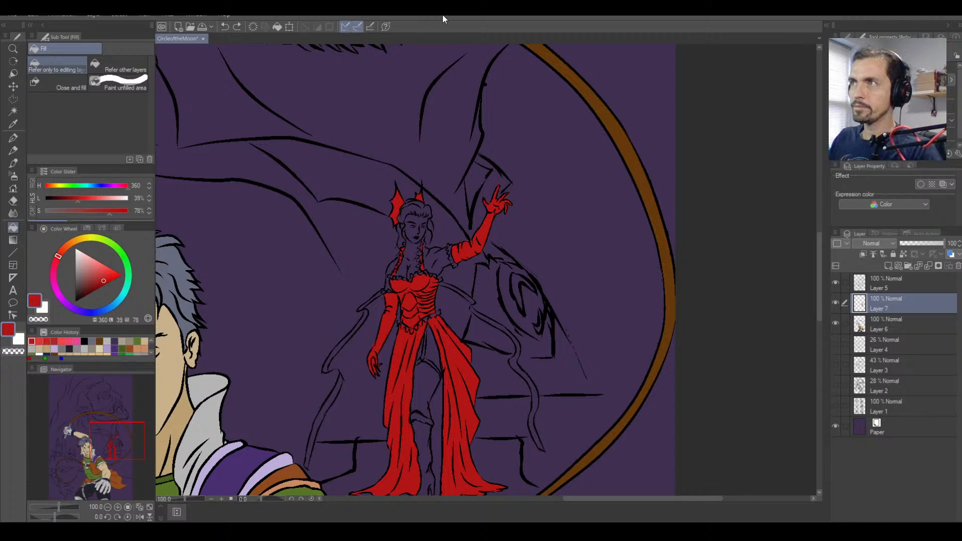
Outline the woman's boot from the cuff down around the toe and heel with a closed polyline selection.
{"action": "key", "text": "space"}
{"action": "left_click_drag", "start_coordinate": [404, 374], "coordinate": [403, 275]}
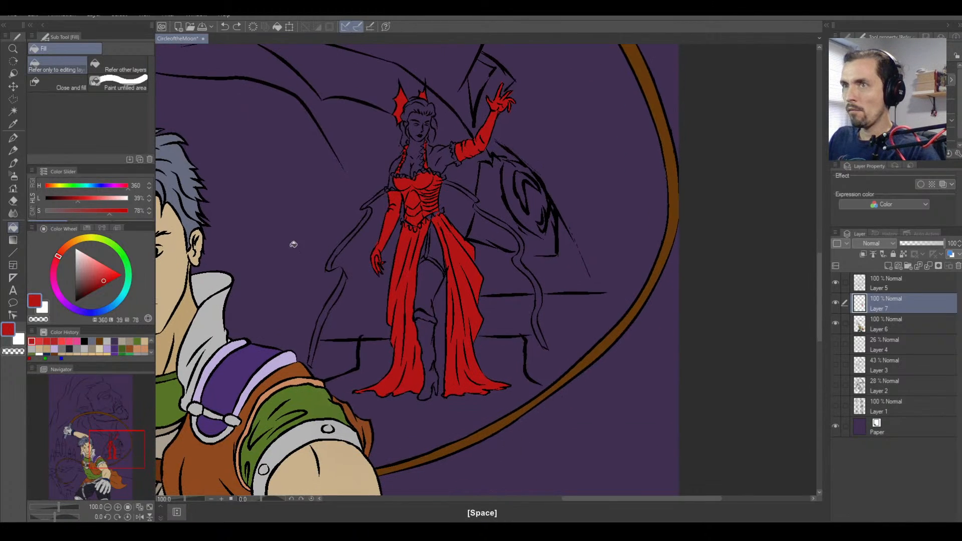
{"action": "left_click", "coordinate": [13, 98]}
{"action": "key", "text": "ctrl+plus"}
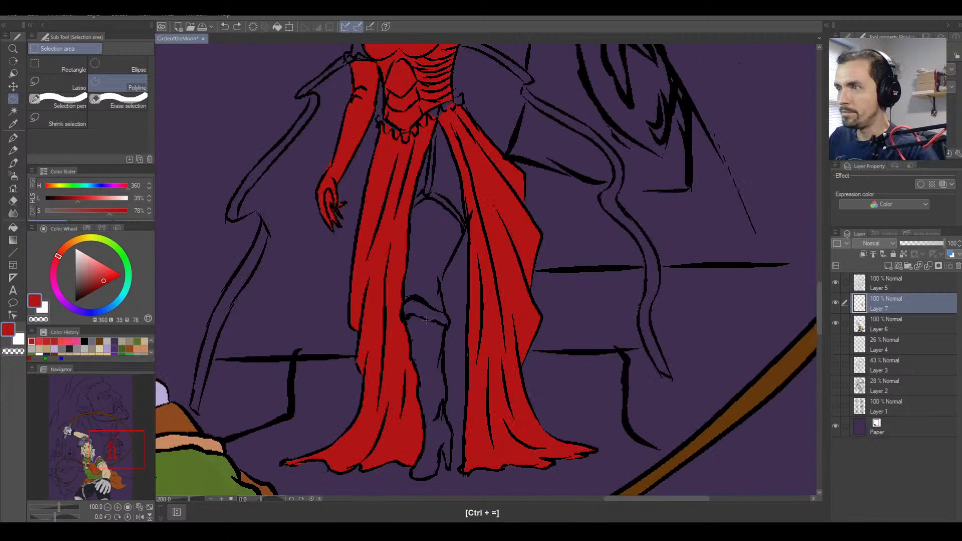
{"action": "left_click", "coordinate": [450, 320]}
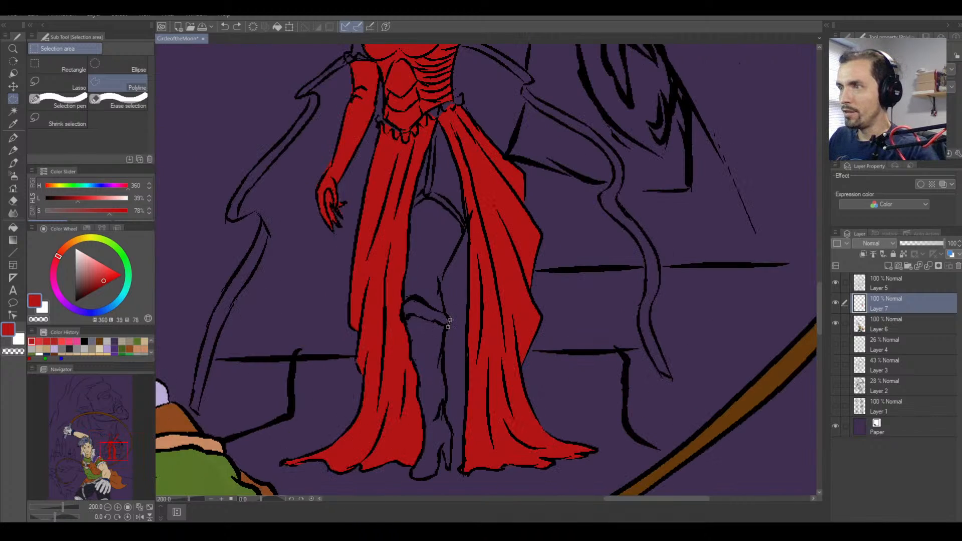
{"action": "left_click", "coordinate": [444, 312]}
{"action": "left_click", "coordinate": [435, 310]}
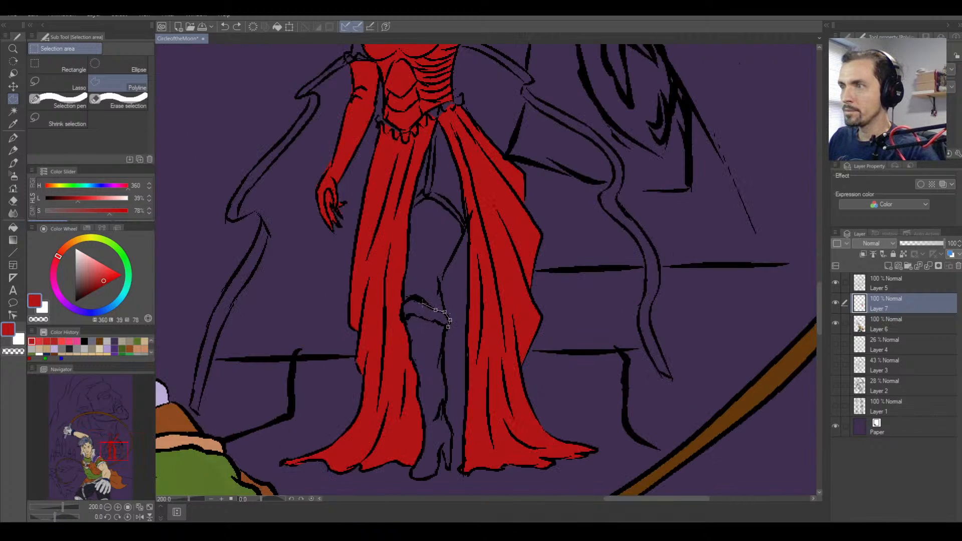
{"action": "left_click", "coordinate": [421, 299]}
{"action": "left_click", "coordinate": [412, 297]}
{"action": "left_click", "coordinate": [402, 303]}
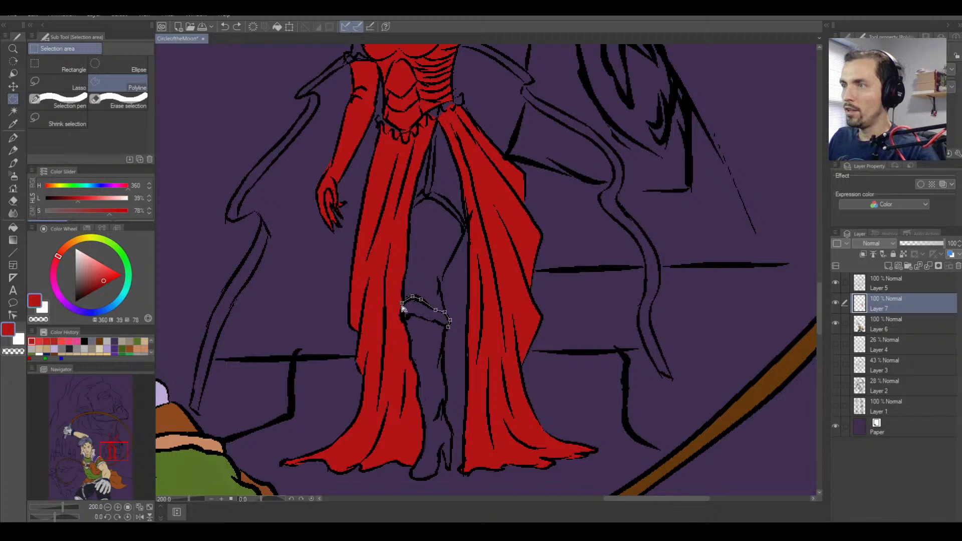
{"action": "left_click", "coordinate": [402, 316]}
{"action": "left_click", "coordinate": [406, 326]}
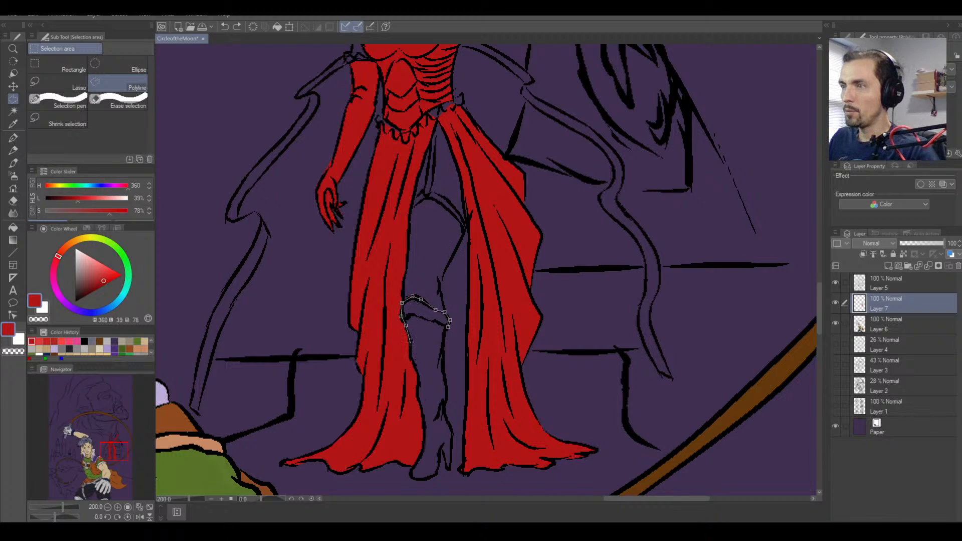
{"action": "left_click", "coordinate": [410, 342]}
{"action": "left_click", "coordinate": [410, 354]}
{"action": "left_click", "coordinate": [416, 371]}
{"action": "left_click", "coordinate": [419, 381]}
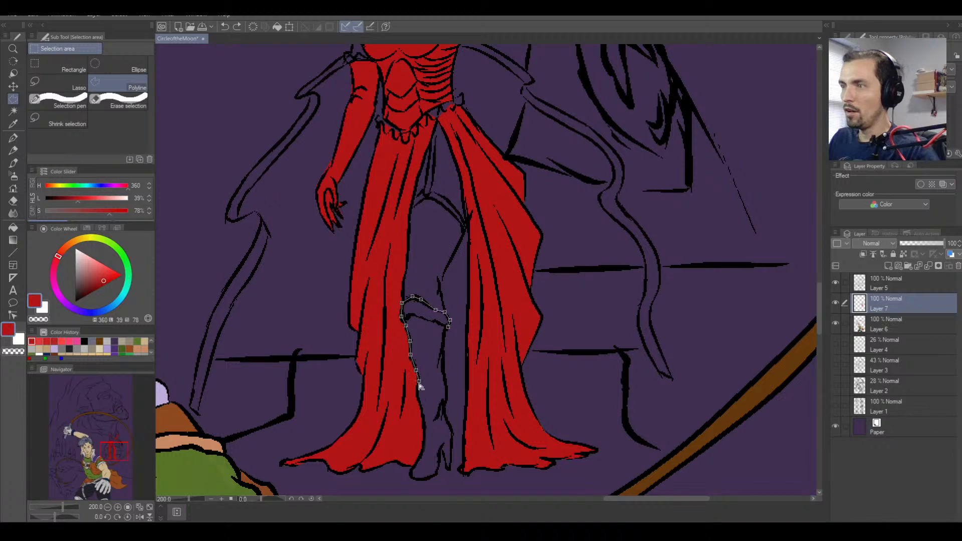
{"action": "left_click", "coordinate": [419, 391]}
{"action": "left_click", "coordinate": [422, 412]}
{"action": "left_click", "coordinate": [425, 430]}
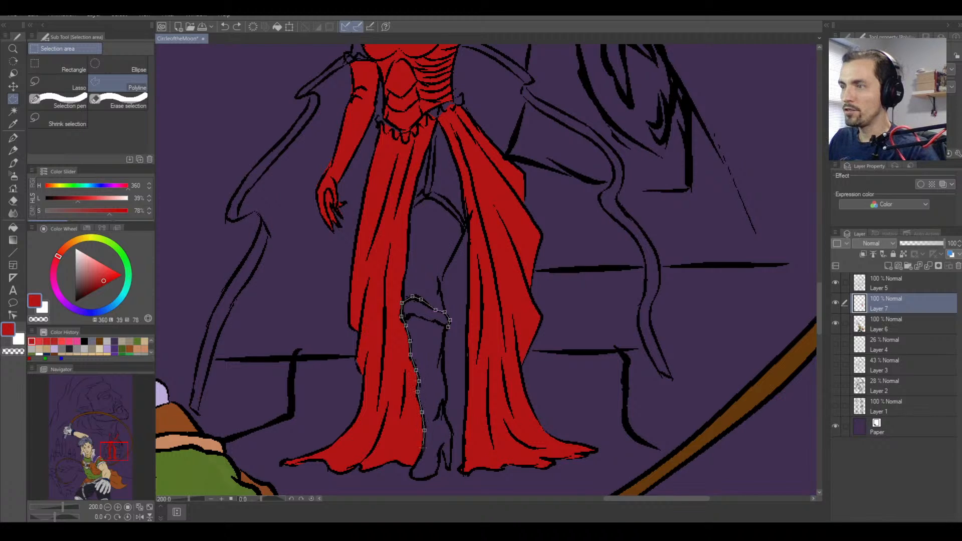
{"action": "left_click", "coordinate": [424, 449]}
{"action": "left_click", "coordinate": [414, 466]}
{"action": "left_click", "coordinate": [412, 473]}
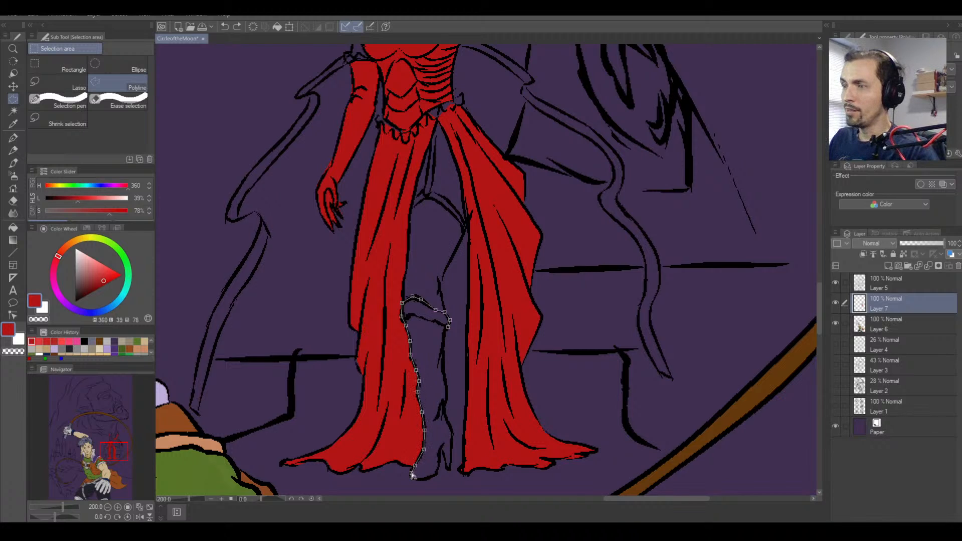
{"action": "left_click", "coordinate": [414, 478]}
{"action": "left_click", "coordinate": [424, 479]}
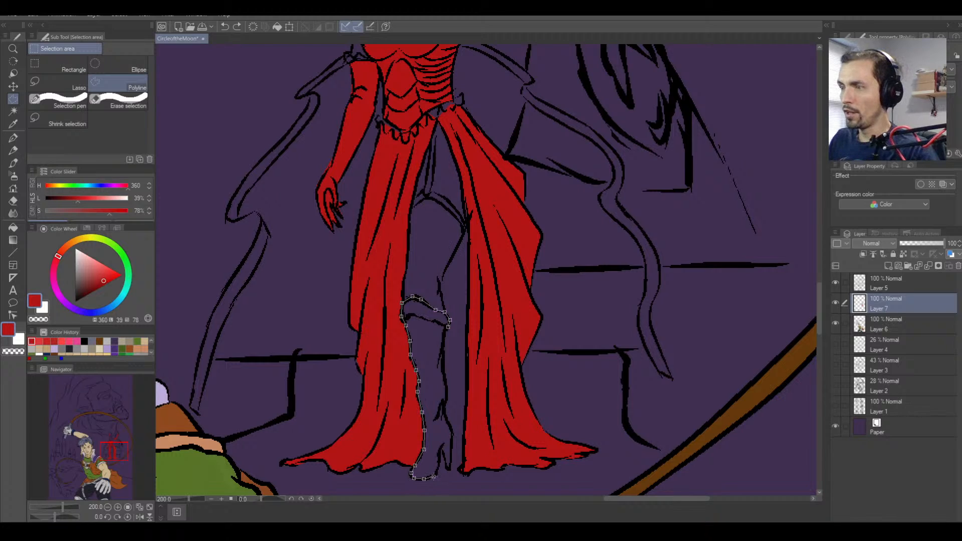
{"action": "left_click", "coordinate": [439, 469]}
{"action": "left_click", "coordinate": [440, 456]}
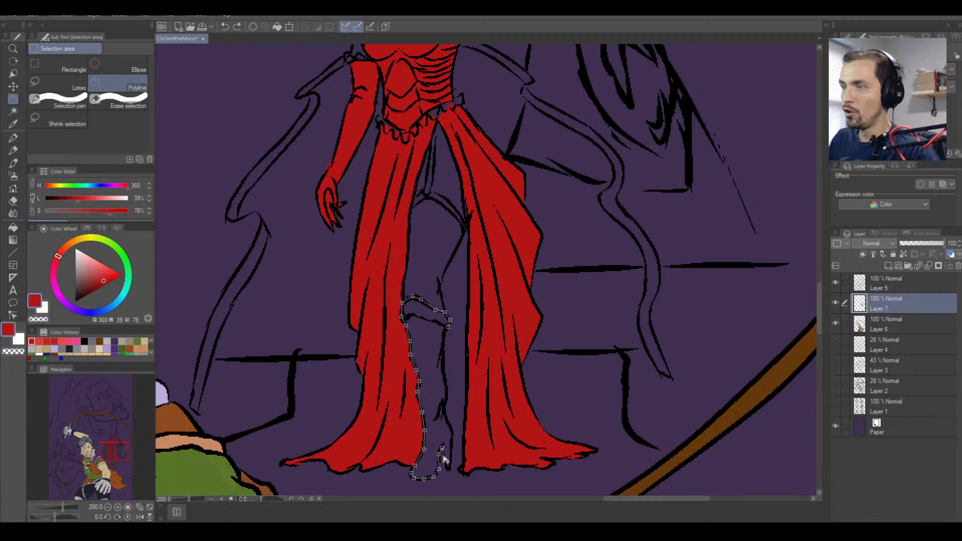
{"action": "left_click", "coordinate": [445, 457]}
{"action": "left_click", "coordinate": [445, 468]}
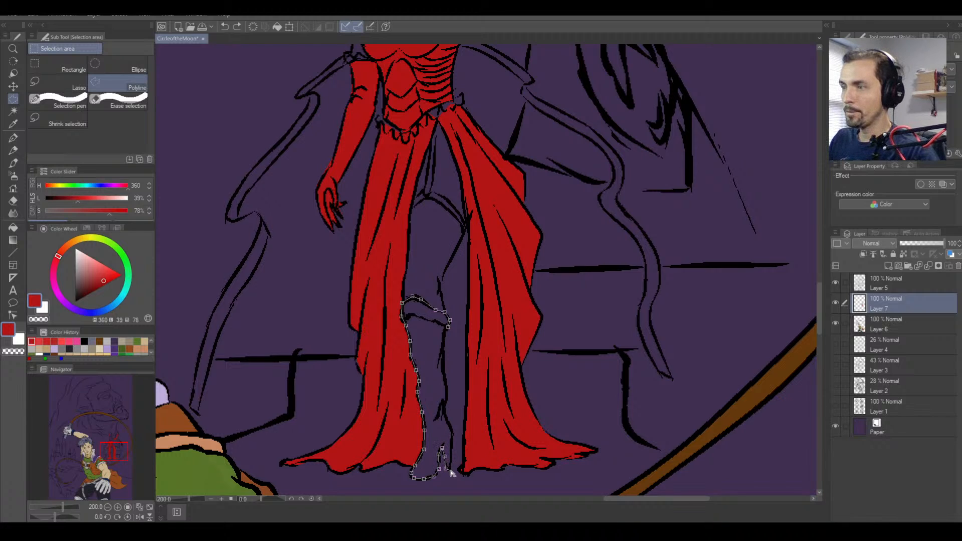
{"action": "left_click", "coordinate": [451, 470]}
{"action": "left_click", "coordinate": [453, 434]}
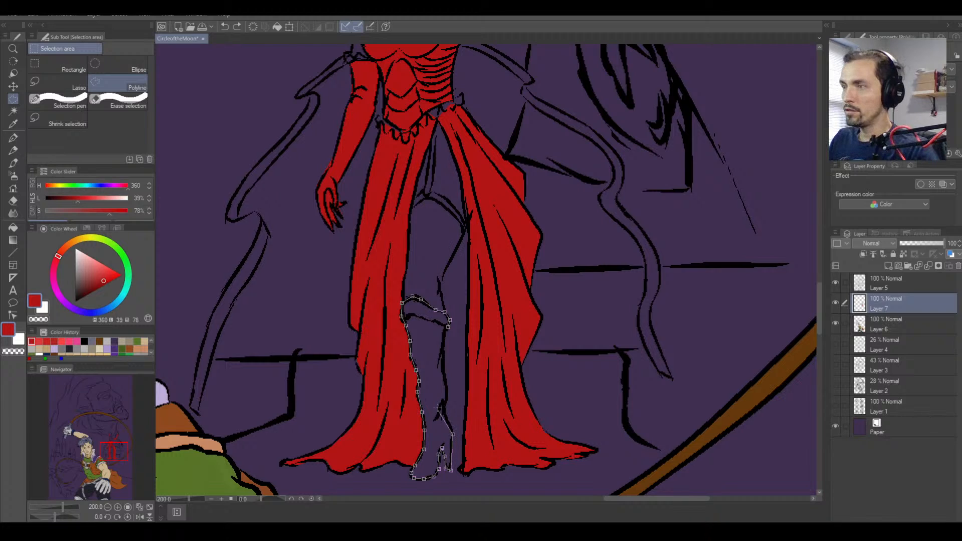
{"action": "left_click", "coordinate": [449, 420]}
{"action": "left_click", "coordinate": [445, 412]}
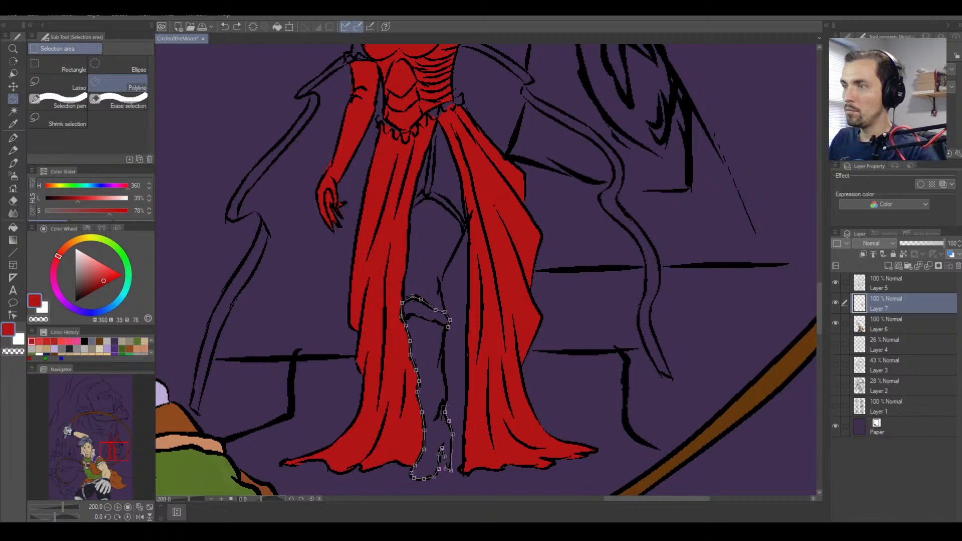
{"action": "left_click", "coordinate": [447, 393]}
{"action": "left_click", "coordinate": [445, 373]}
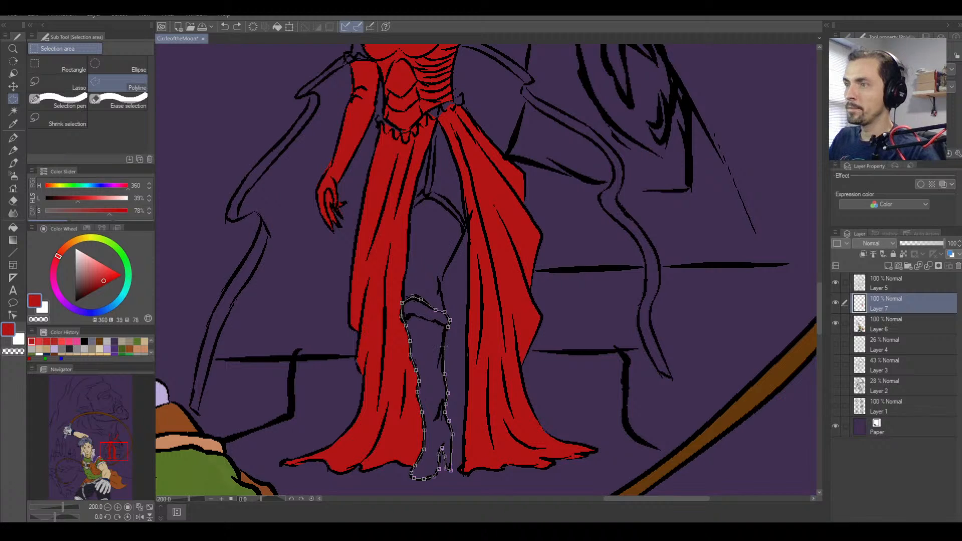
{"action": "double_click", "coordinate": [447, 326]}
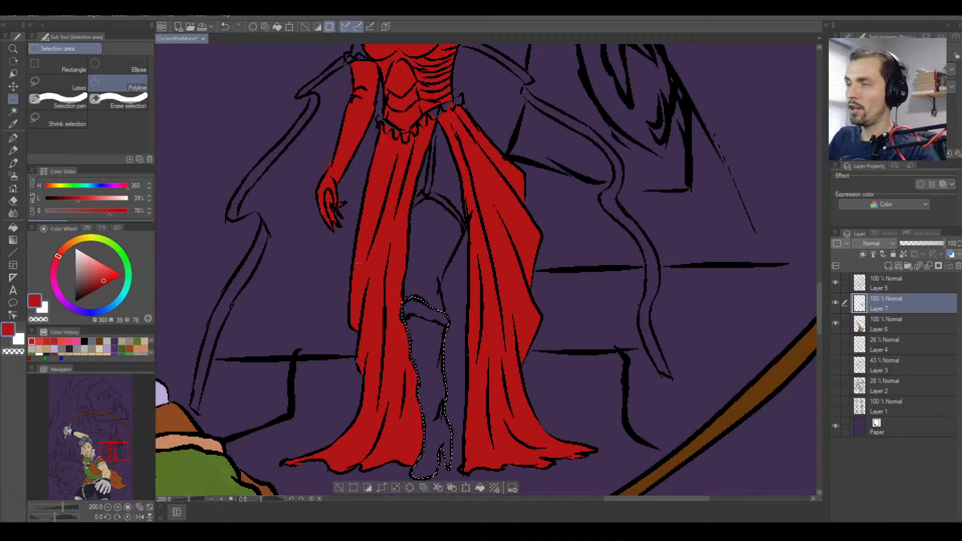
Fill the selected boot with the deep red and clear the selection.
{"action": "left_click", "coordinate": [13, 227]}
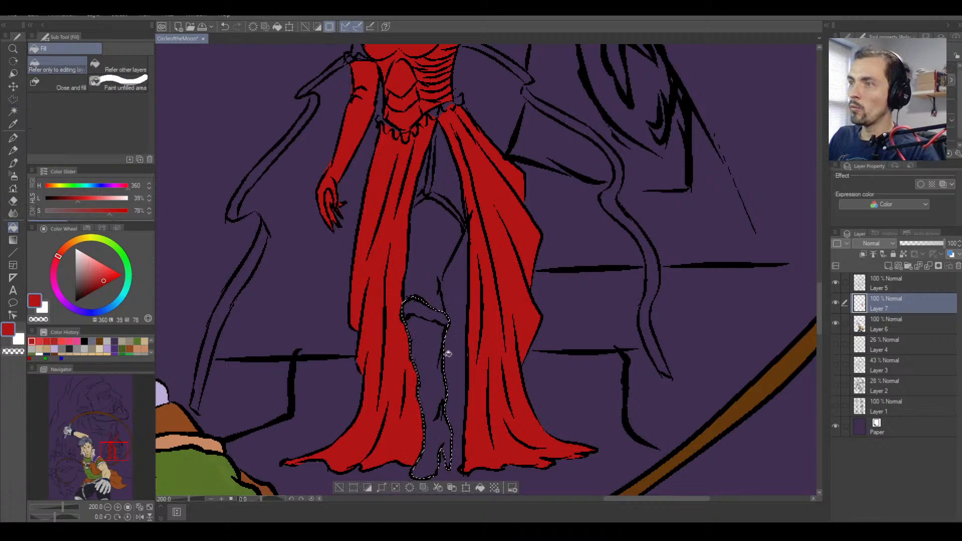
{"action": "left_click", "coordinate": [428, 340]}
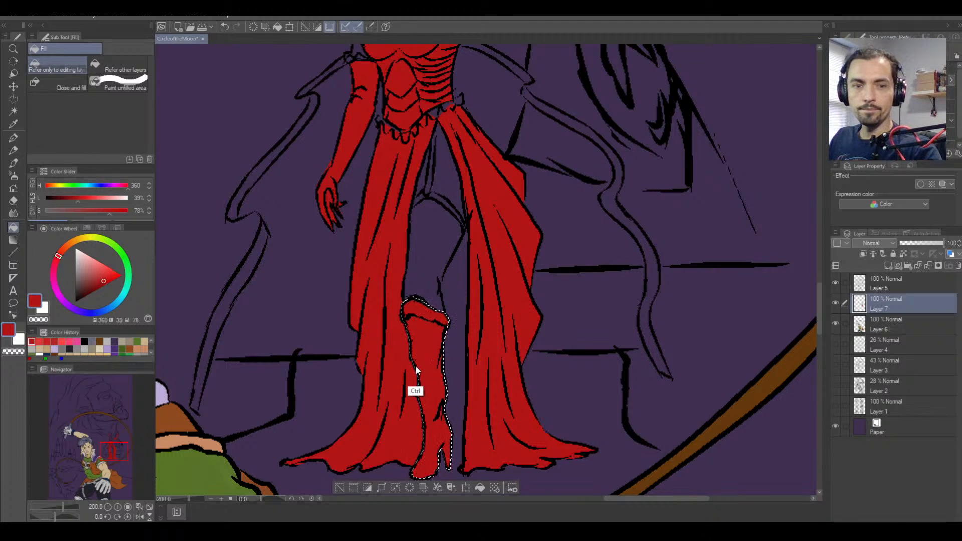
{"action": "key", "text": "ctrl+d"}
{"action": "key", "text": "ctrl+minus"}
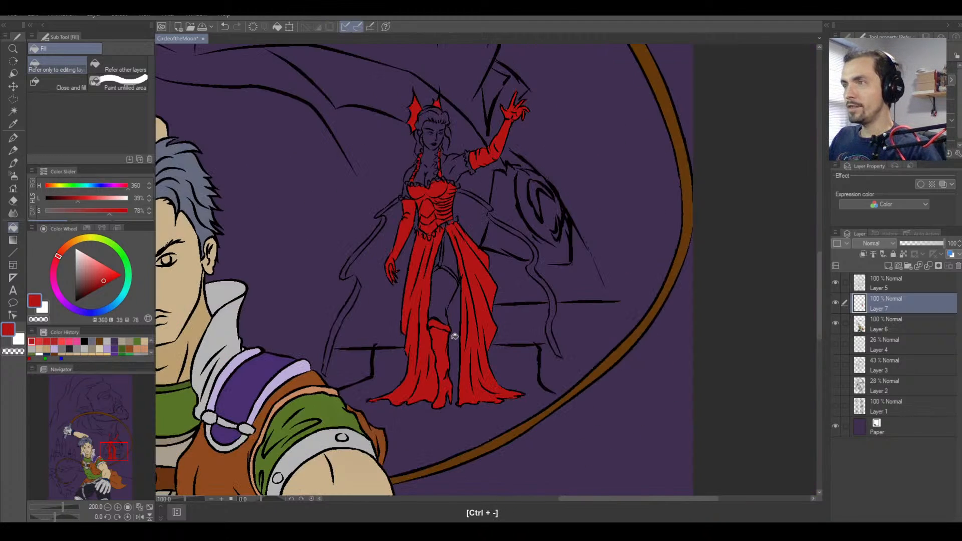
{"action": "key", "text": "ctrl+minus"}
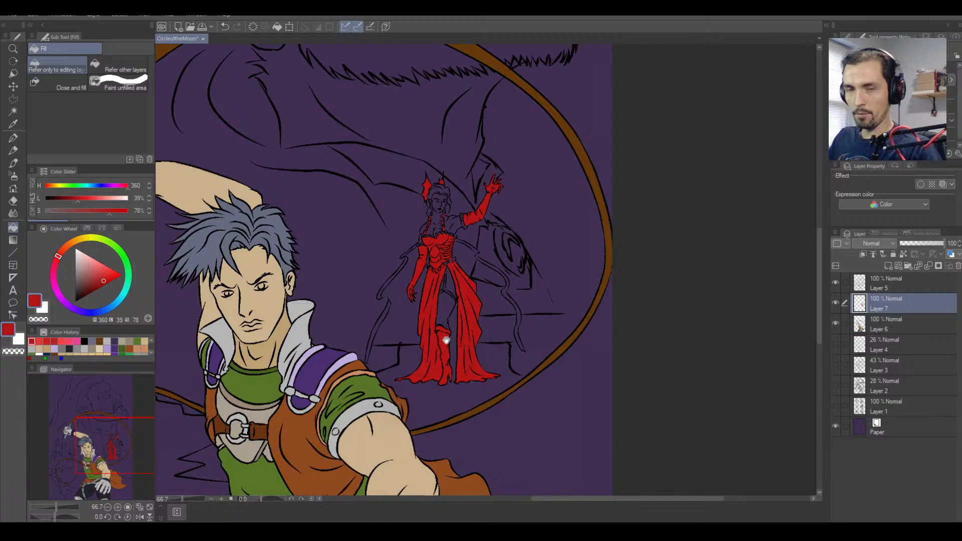
Set up a smaller For effect line pen on Layer 5 in the black sampled from the line art.
{"action": "key", "text": "ctrl+equal"}
{"action": "key", "text": "ctrl+equal"}
{"action": "key", "text": "ctrl+equal"}
{"action": "key", "text": "ctrl+equal"}
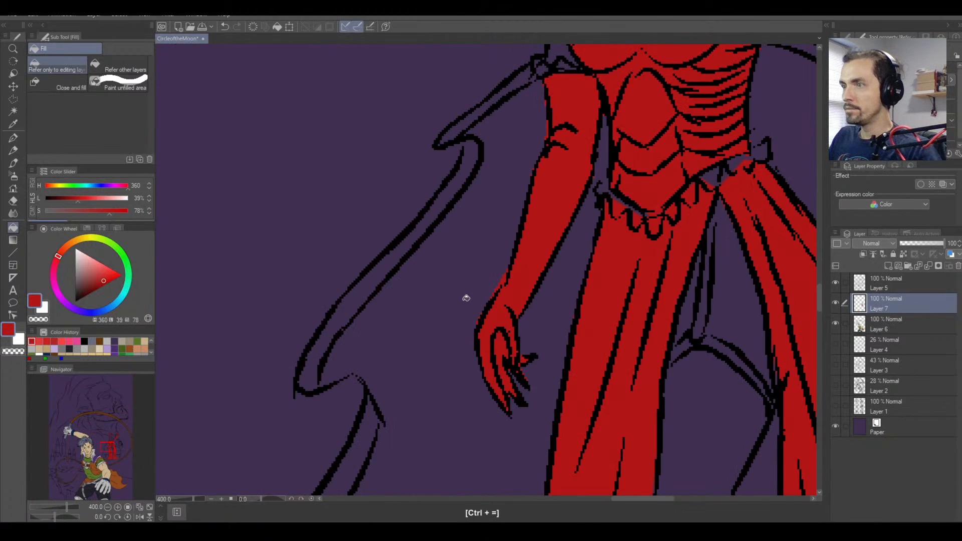
{"action": "key", "text": "ctrl+minus"}
{"action": "key", "text": "ctrl+minus"}
{"action": "key", "text": "ctrl+minus"}
{"action": "left_click_drag", "start_coordinate": [429, 348], "coordinate": [408, 303]}
{"action": "left_click", "coordinate": [13, 138]}
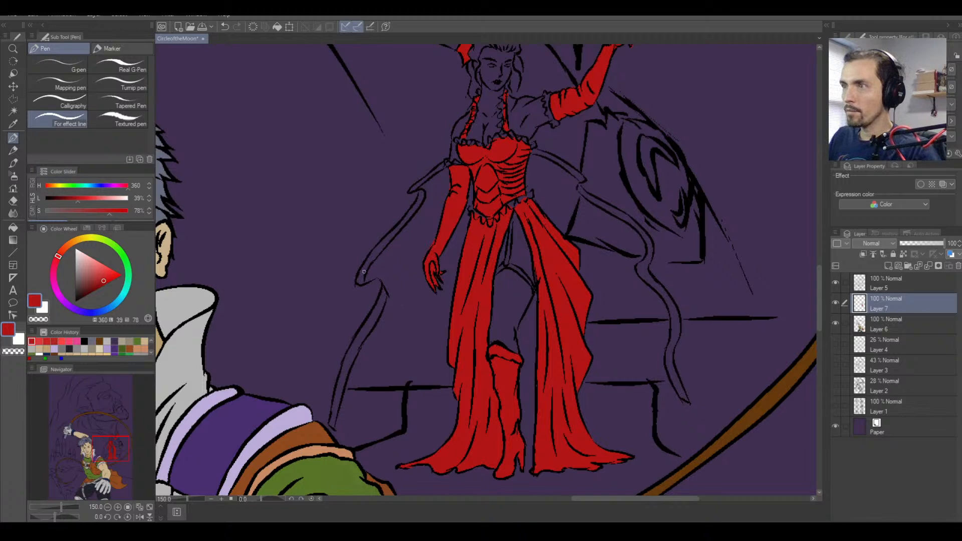
{"action": "left_click", "coordinate": [885, 283]}
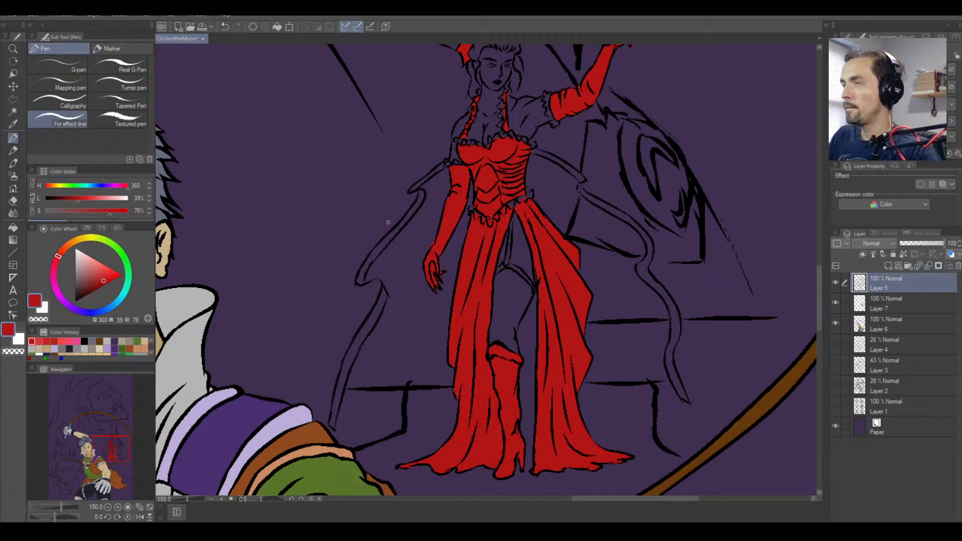
{"action": "right_click", "coordinate": [656, 188]}
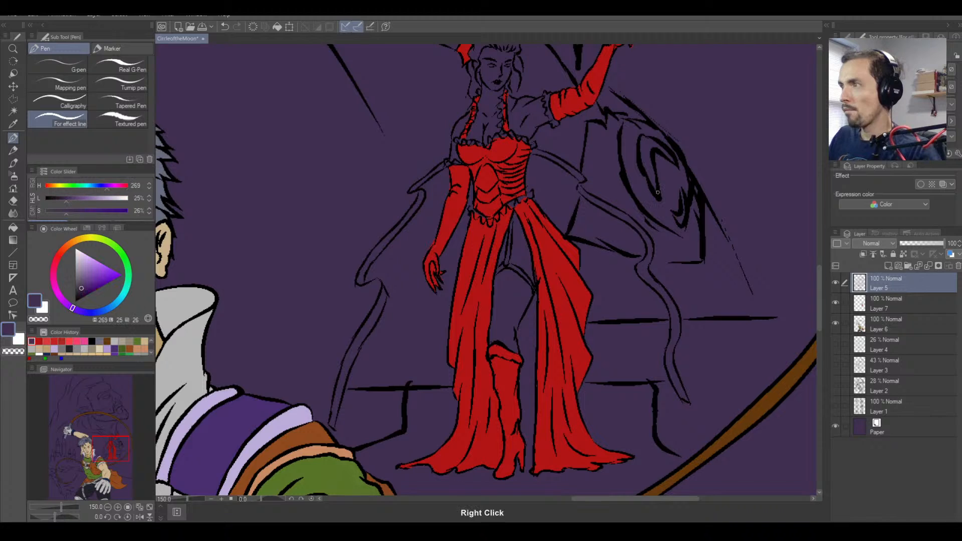
{"action": "right_click", "coordinate": [485, 266]}
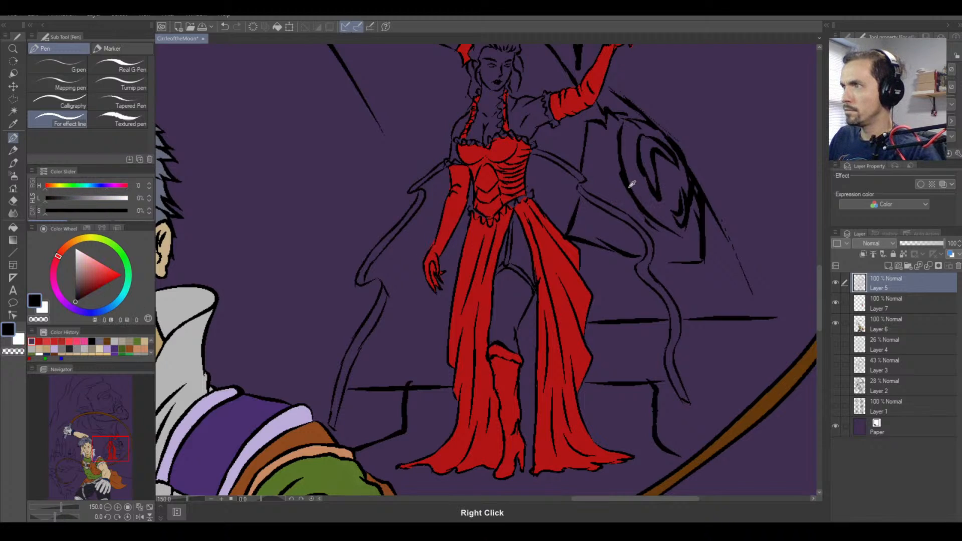
{"action": "key", "text": "ctrl+plus"}
{"action": "key", "text": "ctrl+plus"}
{"action": "key", "text": "ctrl+plus"}
{"action": "key", "text": "ctrl+minus"}
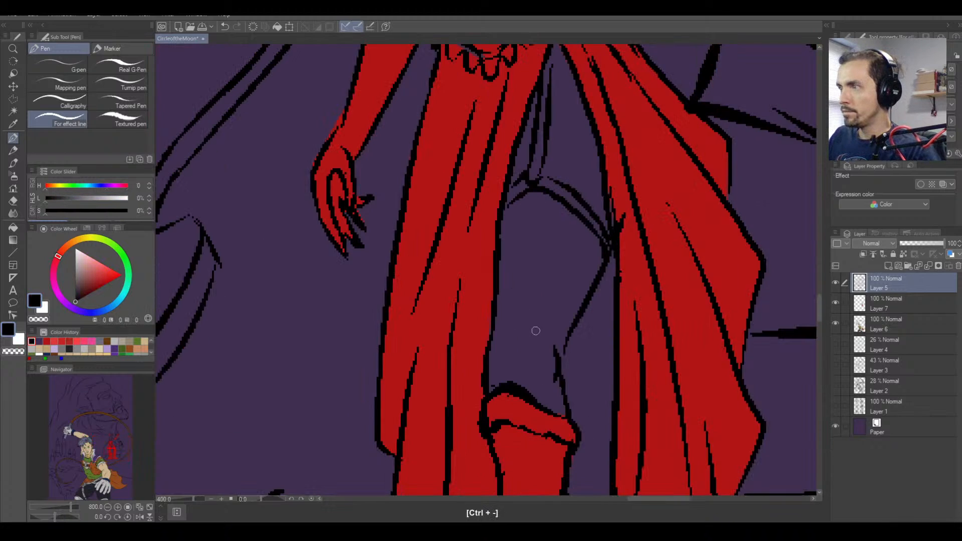
{"action": "key", "text": "ctrl+minus"}
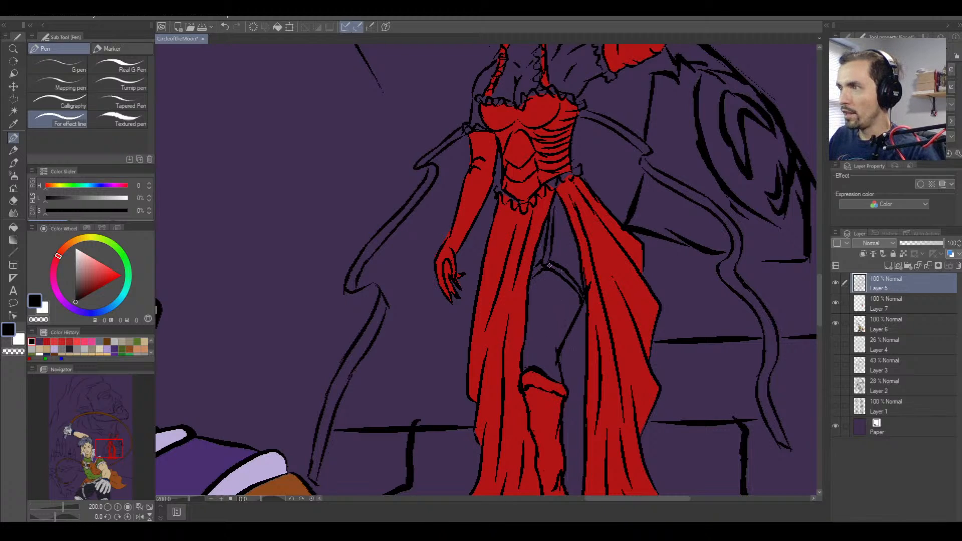
{"action": "key", "text": "bracketleft"}
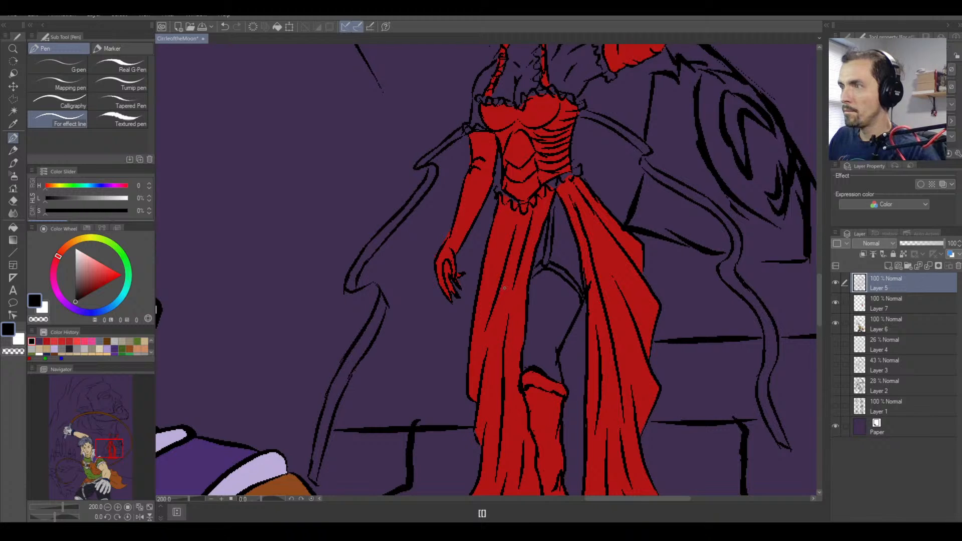
Close the lower fold of the cape outline beside the woman's lowered hand with a short black line, undoing unsatisfactory strokes.
{"action": "key", "text": "space"}
{"action": "left_click_drag", "start_coordinate": [539, 199], "coordinate": [478, 219]}
{"action": "left_click_drag", "start_coordinate": [468, 350], "coordinate": [436, 221]}
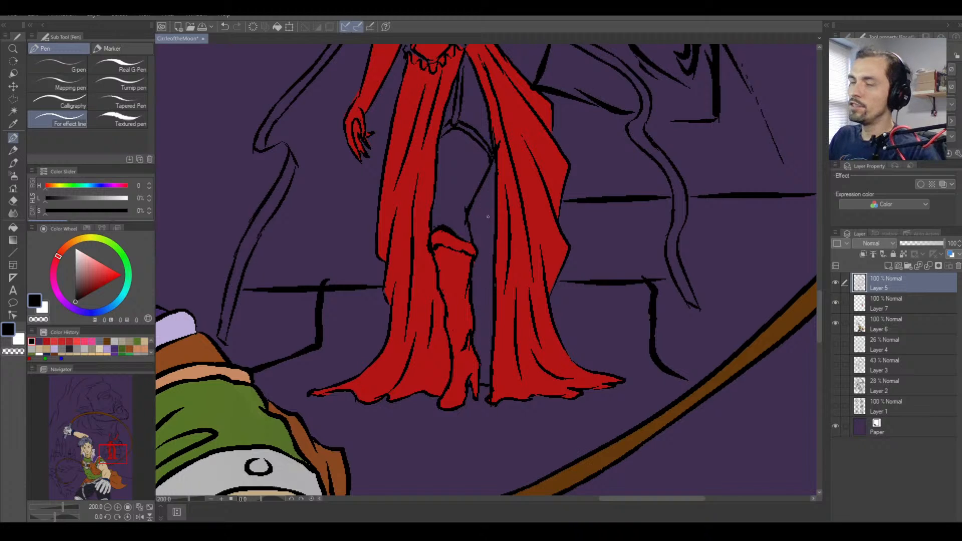
{"action": "left_click_drag", "start_coordinate": [486, 199], "coordinate": [480, 321]}
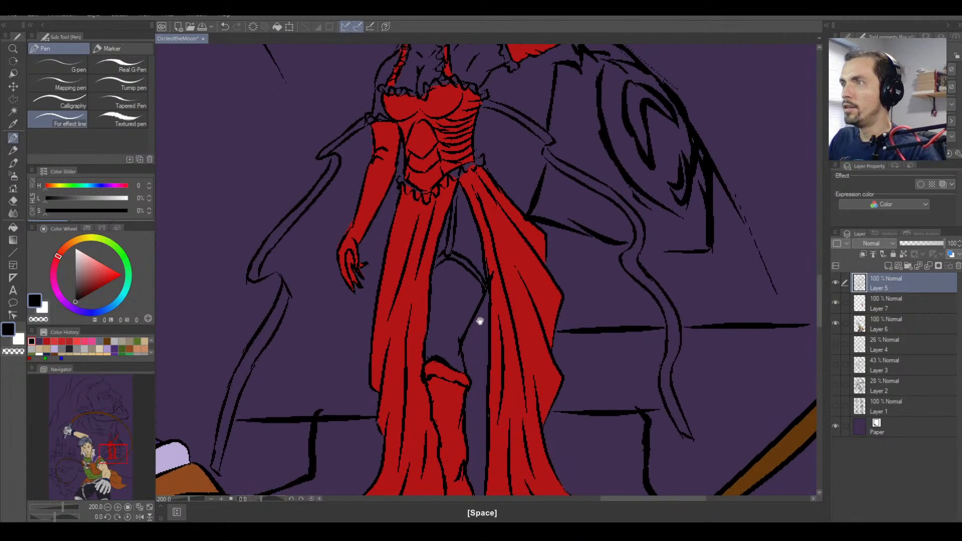
{"action": "left_click_drag", "start_coordinate": [469, 220], "coordinate": [468, 338]}
{"action": "mouse_move", "coordinate": [471, 258]}
{"action": "left_mouse_down"}
{"action": "mouse_move", "coordinate": [466, 333]}
{"action": "mouse_move", "coordinate": [433, 373]}
{"action": "mouse_move", "coordinate": [496, 184]}
{"action": "left_mouse_up"}
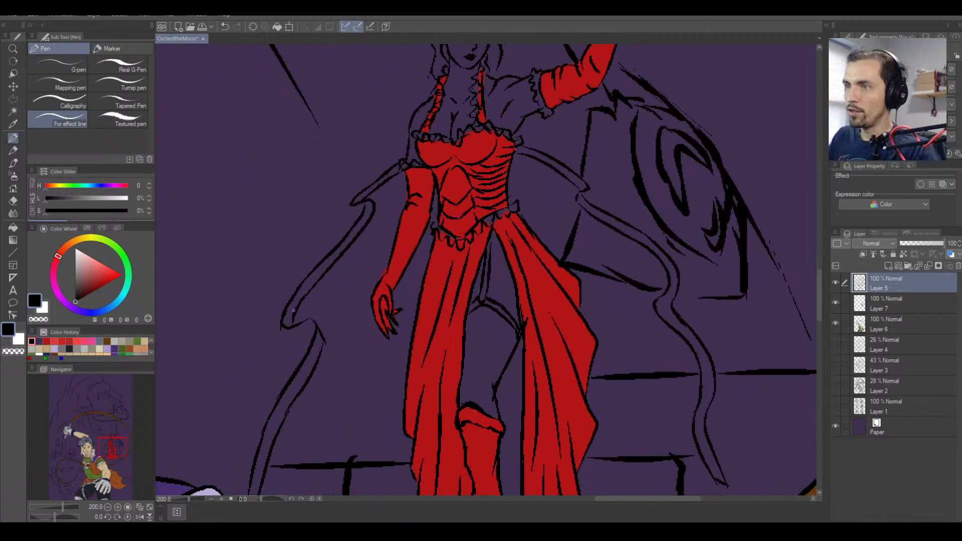
{"action": "mouse_move", "coordinate": [283, 329]}
{"action": "left_mouse_down"}
{"action": "mouse_move", "coordinate": [321, 333]}
{"action": "mouse_move", "coordinate": [289, 345]}
{"action": "mouse_move", "coordinate": [318, 334]}
{"action": "mouse_move", "coordinate": [297, 339]}
{"action": "mouse_move", "coordinate": [304, 320]}
{"action": "mouse_move", "coordinate": [320, 335]}
{"action": "mouse_move", "coordinate": [304, 320]}
{"action": "mouse_move", "coordinate": [311, 340]}
{"action": "mouse_move", "coordinate": [312, 316]}
{"action": "mouse_move", "coordinate": [290, 318]}
{"action": "left_mouse_up"}
{"action": "key", "text": "ctrl+z"}
{"action": "key", "text": "ctrl+z"}
{"action": "key", "text": "ctrl+z"}
{"action": "key", "text": "ctrl+z"}
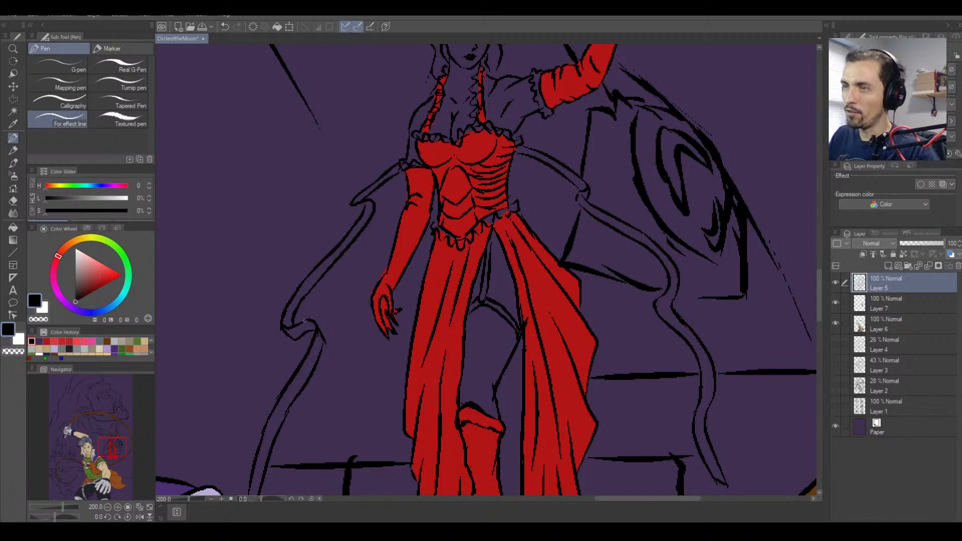
Close the upper fold of the cape outline beside the woman's lowered arm with a short black line, undoing unsatisfactory strokes.
{"action": "mouse_move", "coordinate": [674, 360]}
{"action": "left_mouse_down"}
{"action": "mouse_move", "coordinate": [576, 330]}
{"action": "mouse_move", "coordinate": [592, 211]}
{"action": "mouse_move", "coordinate": [689, 365]}
{"action": "left_mouse_up"}
{"action": "left_click_drag", "start_coordinate": [516, 337], "coordinate": [534, 326]}
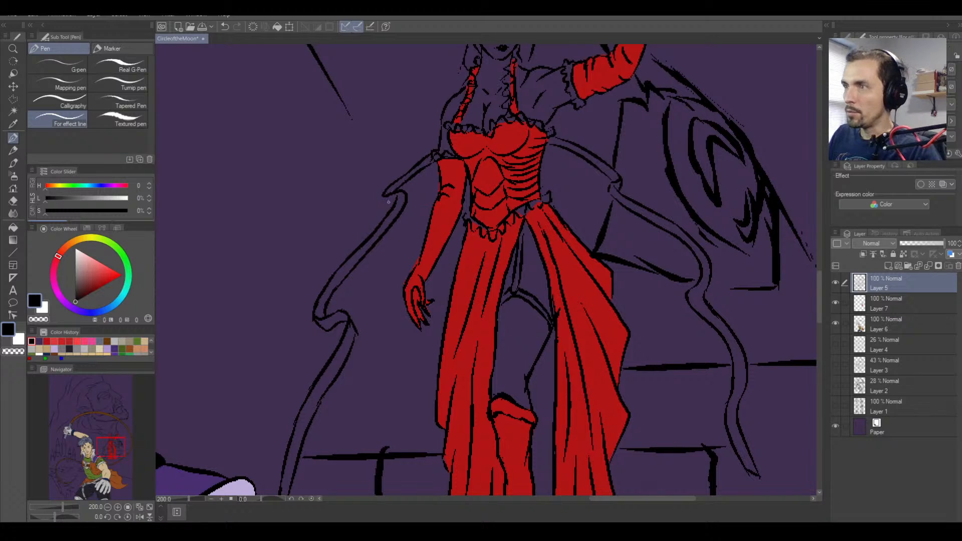
{"action": "left_click_drag", "start_coordinate": [384, 196], "coordinate": [390, 205]}
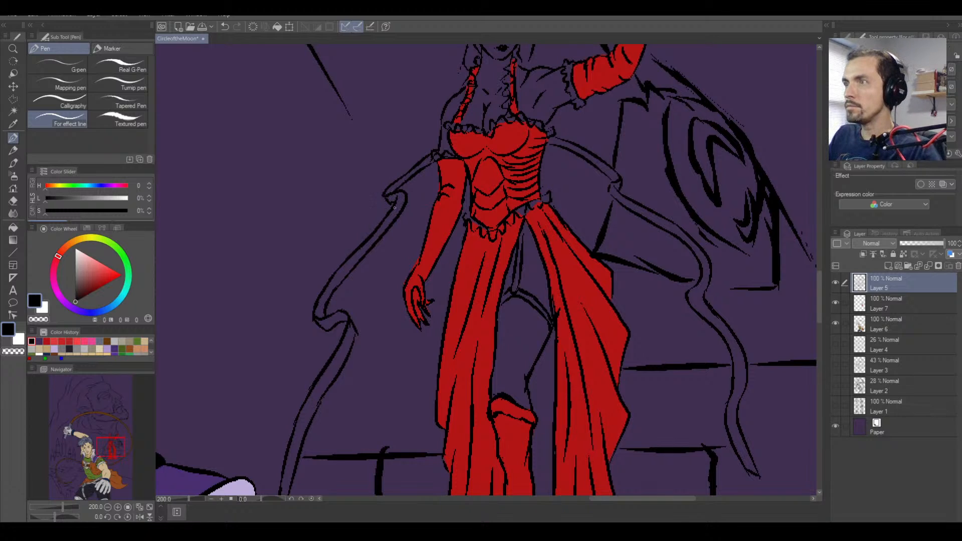
{"action": "key", "text": "ctrl+z"}
{"action": "left_click_drag", "start_coordinate": [384, 199], "coordinate": [386, 202]}
{"action": "key", "text": "ctrl+z"}
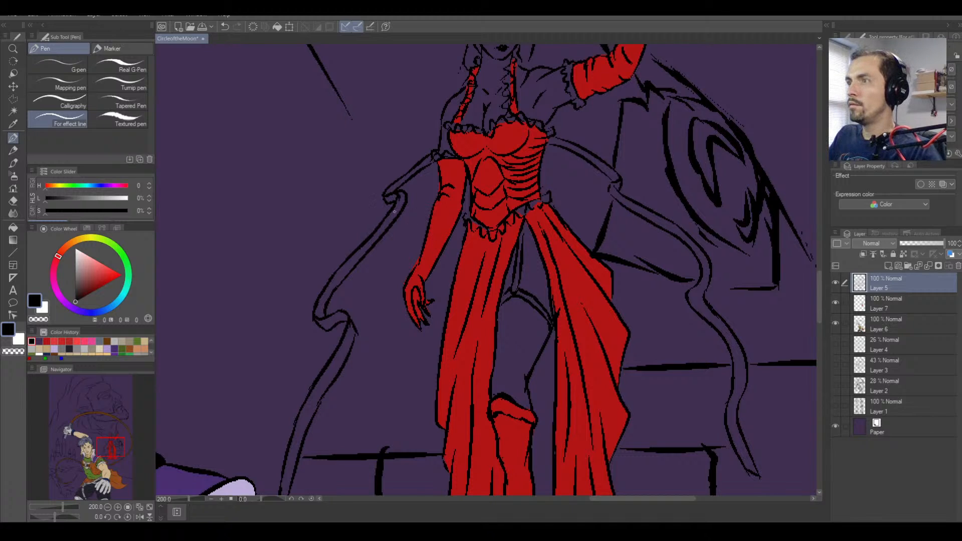
Redraw the short black line that closes the cape's upper fold beside the woman's lowered arm.
{"action": "key", "text": "ctrl+z"}
{"action": "left_click_drag", "start_coordinate": [386, 203], "coordinate": [397, 198]}
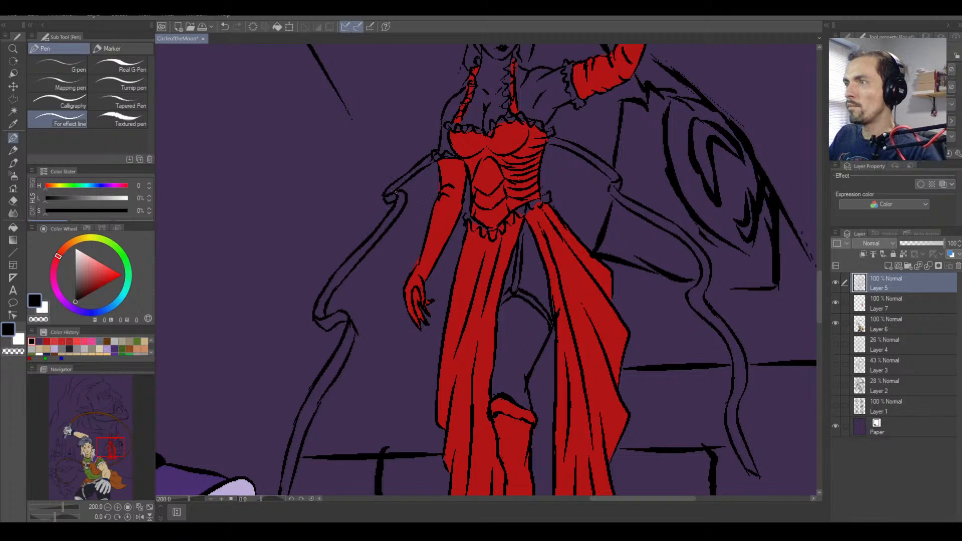
{"action": "key", "text": "e"}
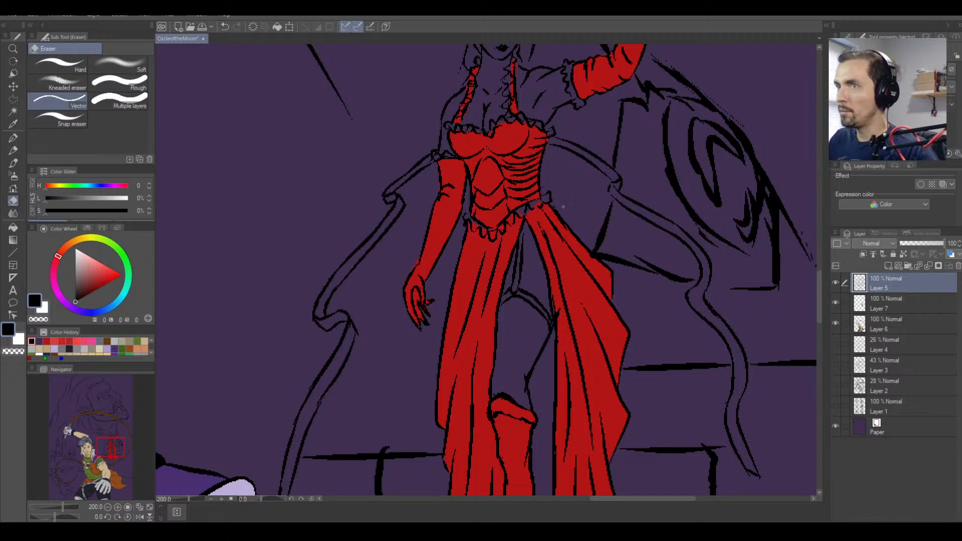
Close the cape outline below the woman's raised arm with short black lines at the fold and beside the bodice, undoing one stroke.
{"action": "key", "text": "p"}
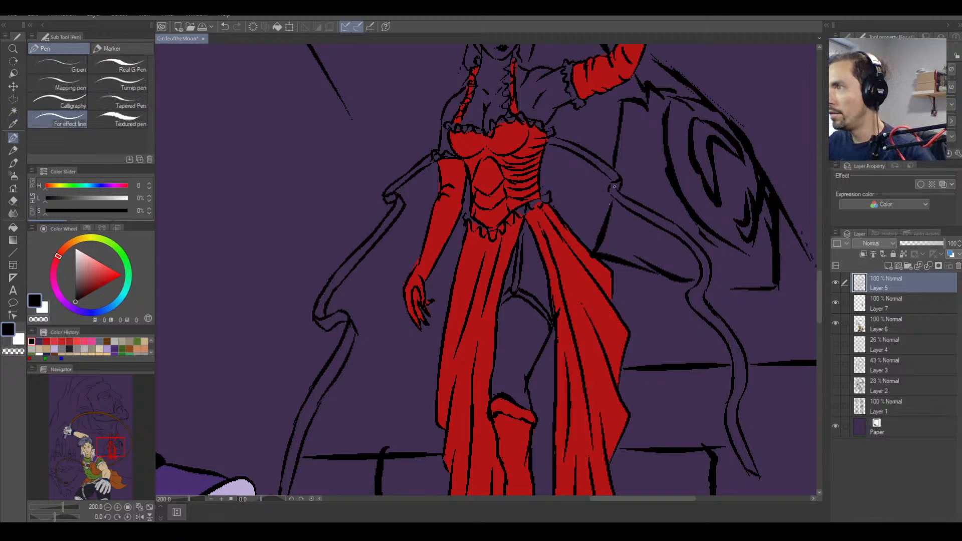
{"action": "left_click_drag", "start_coordinate": [610, 189], "coordinate": [620, 206]}
{"action": "key", "text": "ctrl+z"}
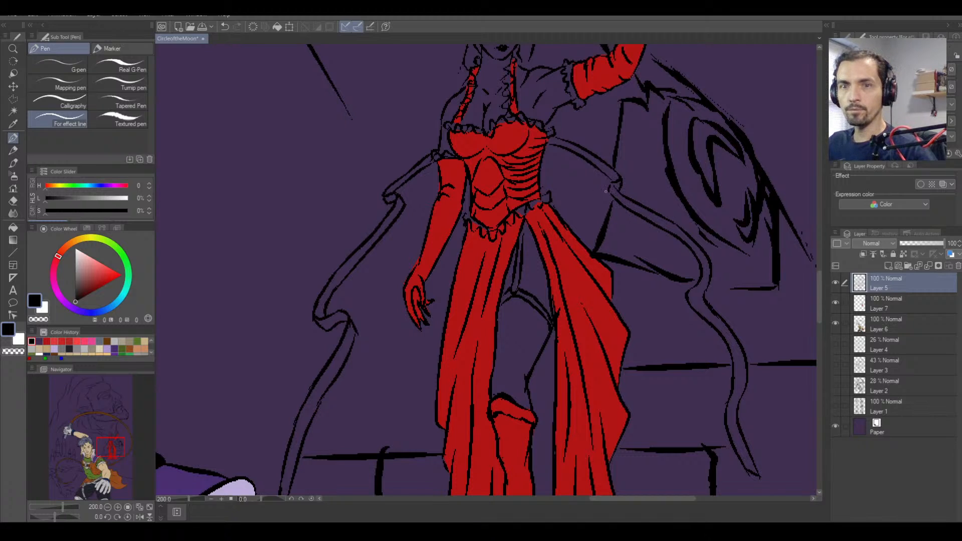
{"action": "mouse_move", "coordinate": [612, 185]}
{"action": "left_mouse_down"}
{"action": "mouse_move", "coordinate": [613, 198]}
{"action": "mouse_move", "coordinate": [615, 185]}
{"action": "left_mouse_up"}
{"action": "left_click_drag", "start_coordinate": [546, 142], "coordinate": [559, 145]}
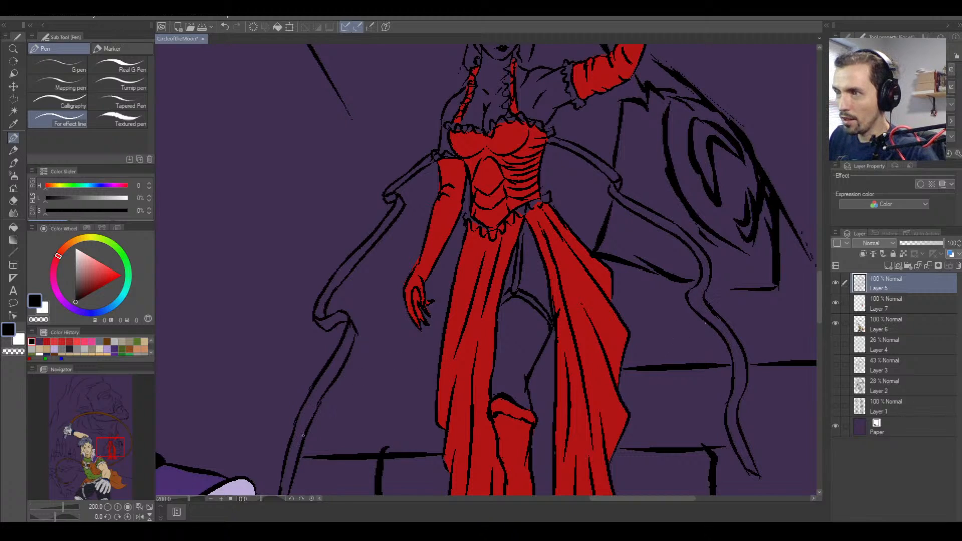
Reinforce the cape's inner edge below the lower fold on the lowered-hand side with black strokes, undoing unsatisfactory strokes and an accidental layer shift.
{"action": "left_click_drag", "start_coordinate": [303, 434], "coordinate": [329, 384]}
{"action": "key", "text": "ctrl+z"}
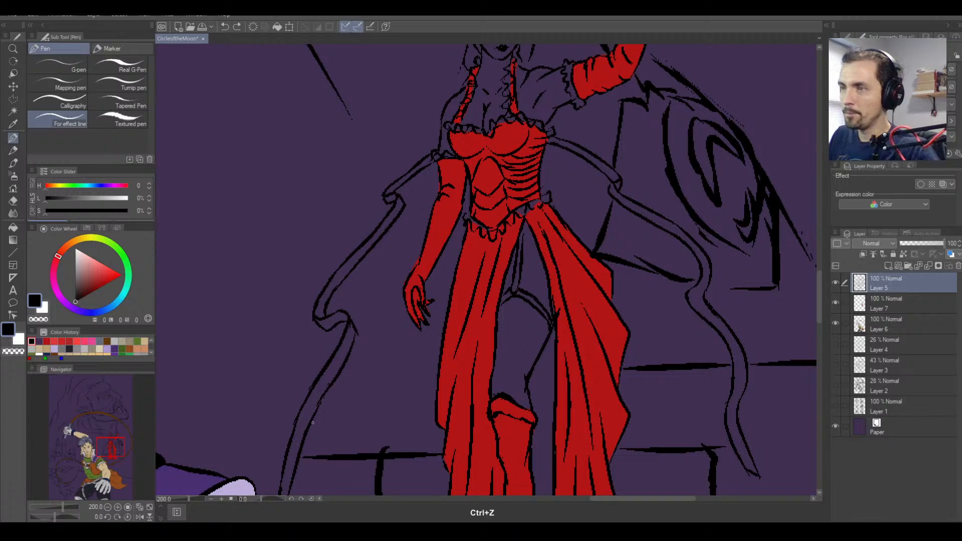
{"action": "left_click_drag", "start_coordinate": [308, 425], "coordinate": [356, 334]}
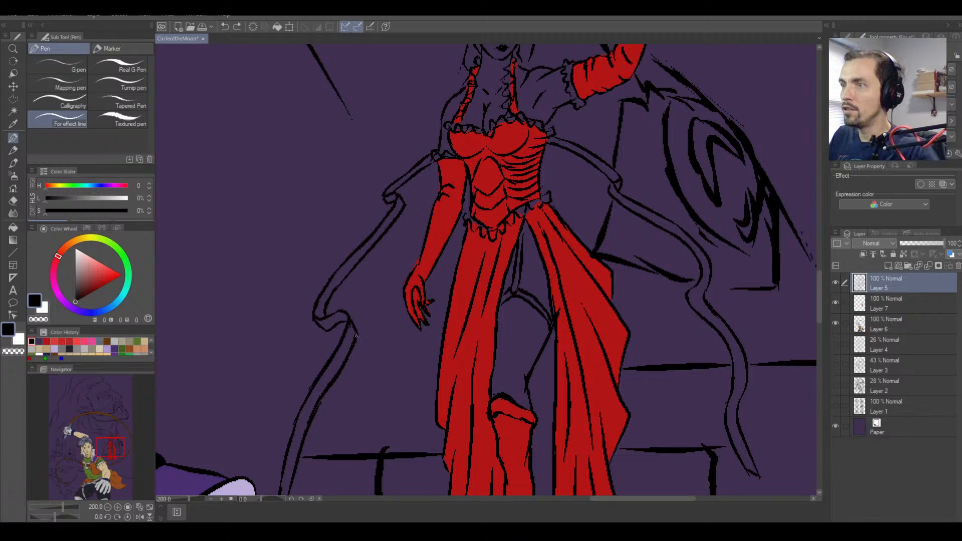
{"action": "left_click_drag", "start_coordinate": [308, 425], "coordinate": [318, 406]}
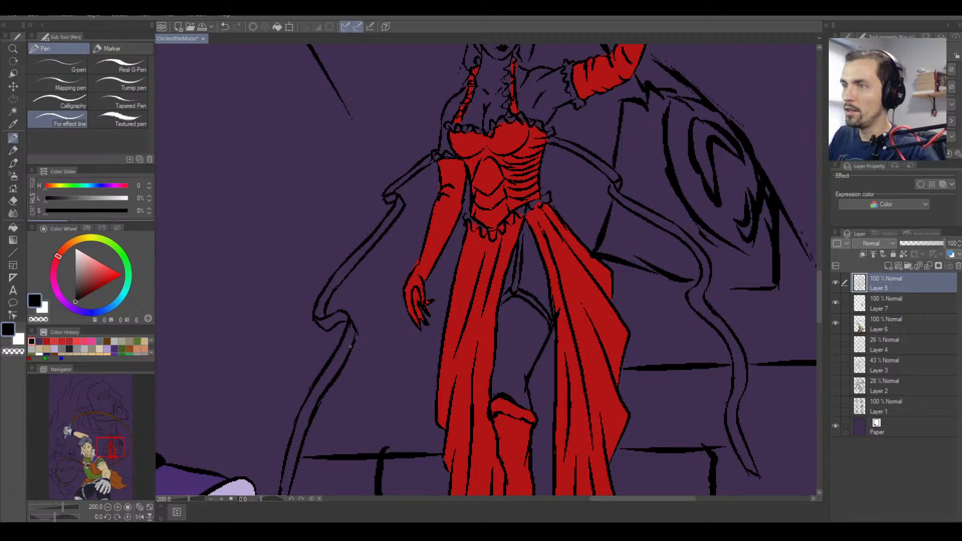
{"action": "left_click_drag", "start_coordinate": [356, 332], "coordinate": [351, 347]}
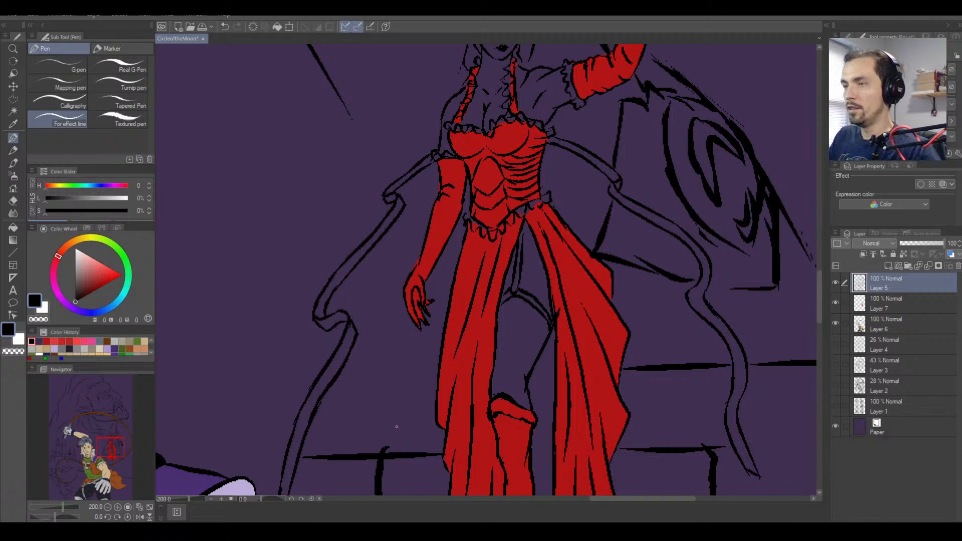
{"action": "key", "text": "ctrl+z"}
{"action": "left_click_drag", "start_coordinate": [482, 476], "coordinate": [336, 372]}
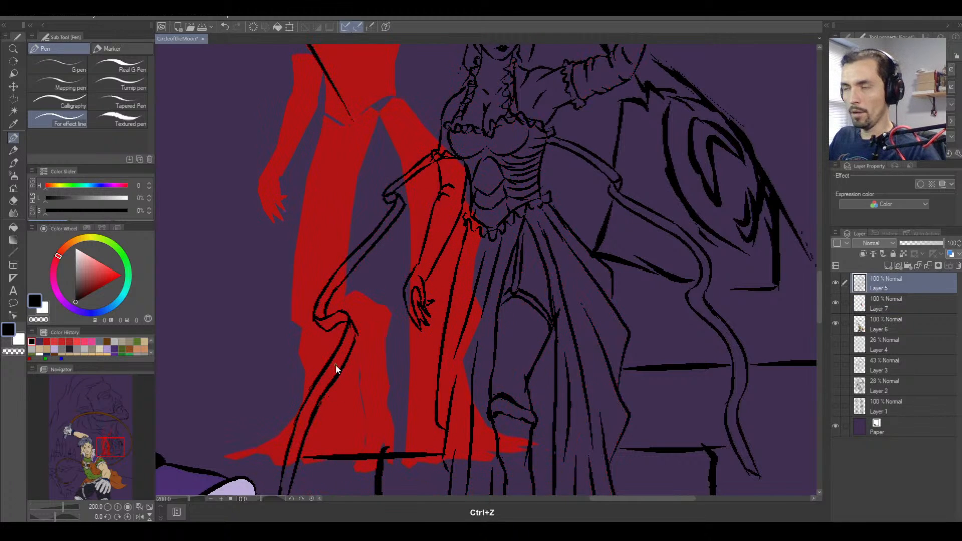
{"action": "key", "text": "ctrl+z"}
Erase the overshooting line end at the cape's pointed lower tip on the raised-arm side.
{"action": "left_click_drag", "start_coordinate": [534, 403], "coordinate": [365, 269]}
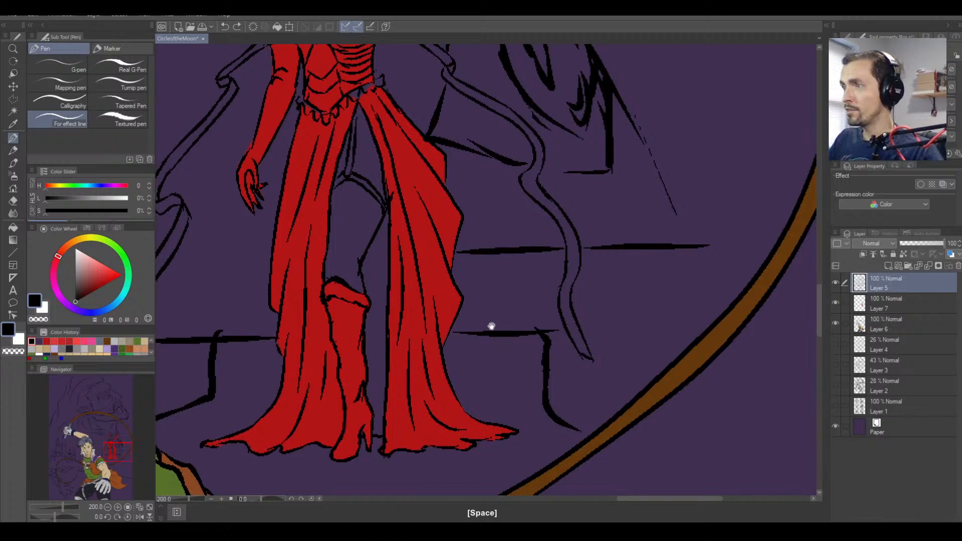
{"action": "key", "text": "e"}
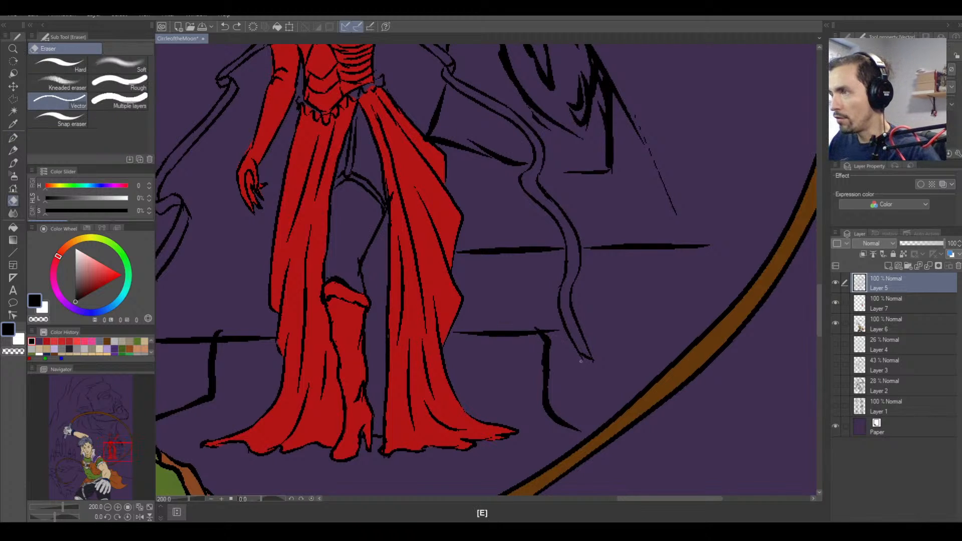
{"action": "left_click", "coordinate": [594, 363]}
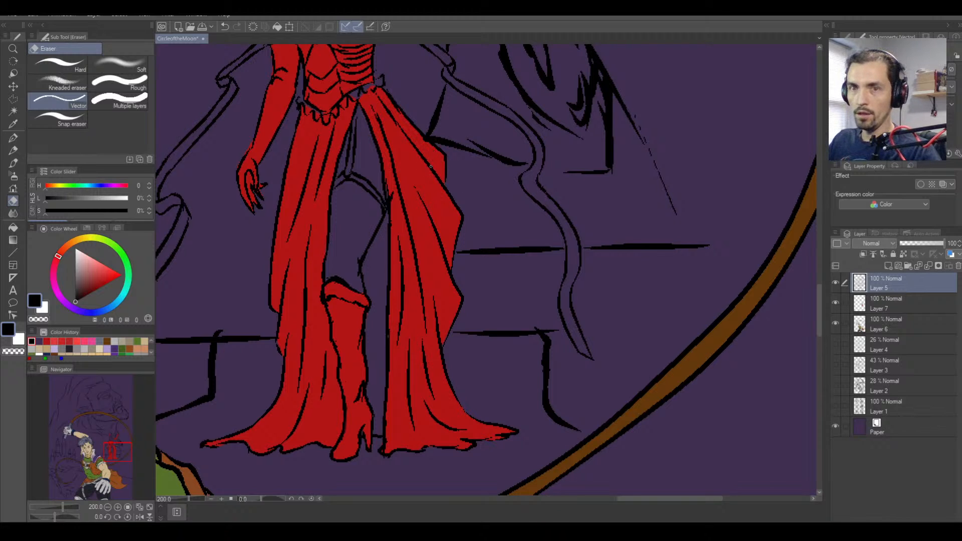
Examine the woman's coloured outfit and cape, and how she fits into the whole composition.
{"action": "left_click_drag", "start_coordinate": [441, 161], "coordinate": [451, 327]}
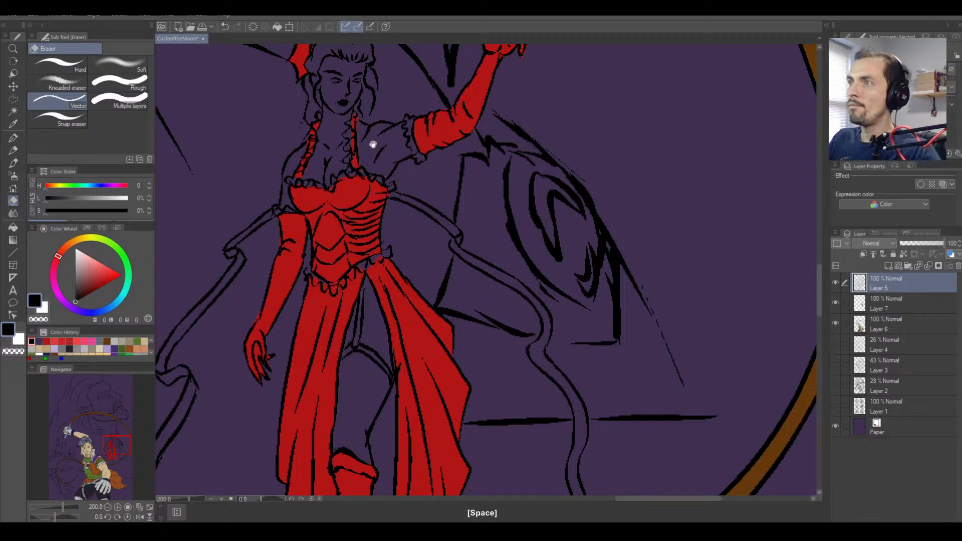
{"action": "left_click_drag", "start_coordinate": [373, 144], "coordinate": [448, 303]}
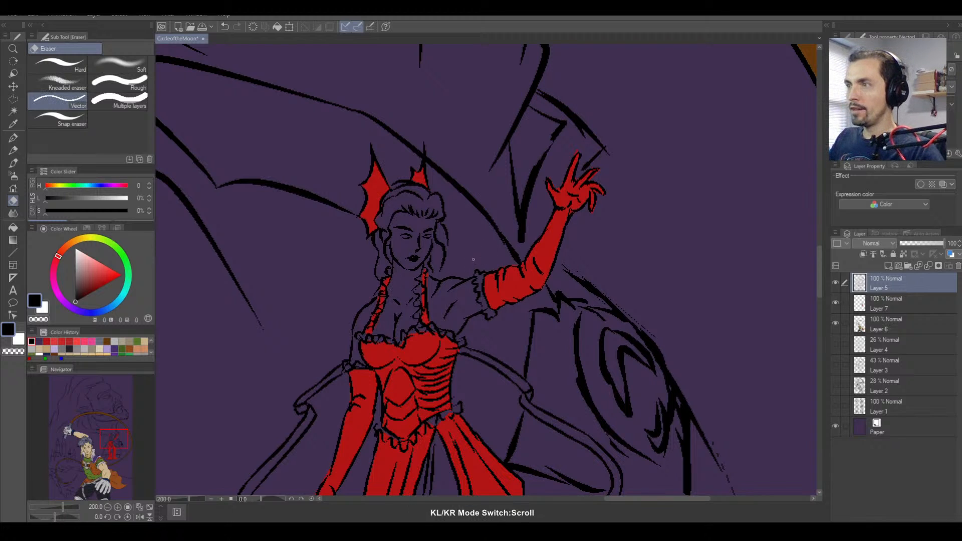
{"action": "scroll", "coordinate": [474, 259], "scroll_direction": "down", "scroll_amount": 8}
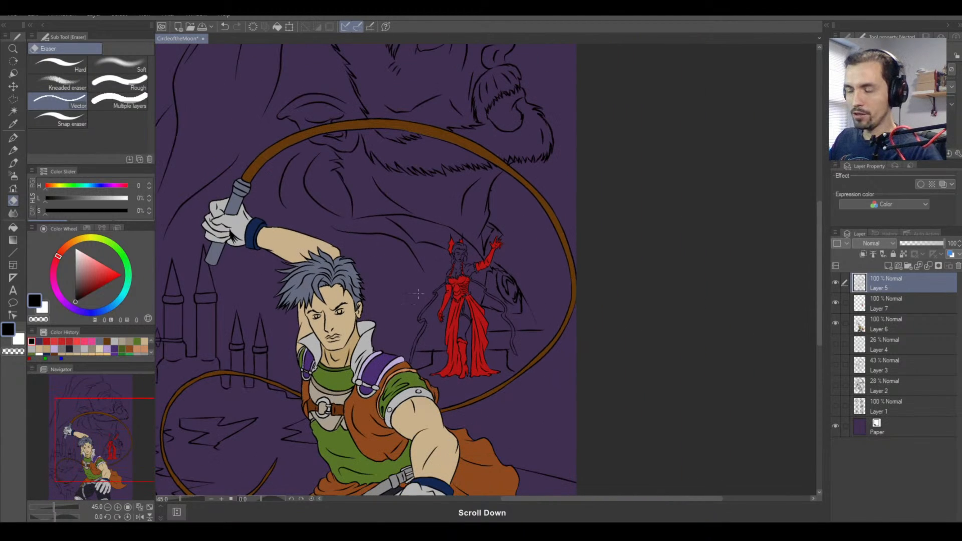
{"action": "key", "text": "space"}
{"action": "left_click_drag", "start_coordinate": [442, 296], "coordinate": [505, 271]}
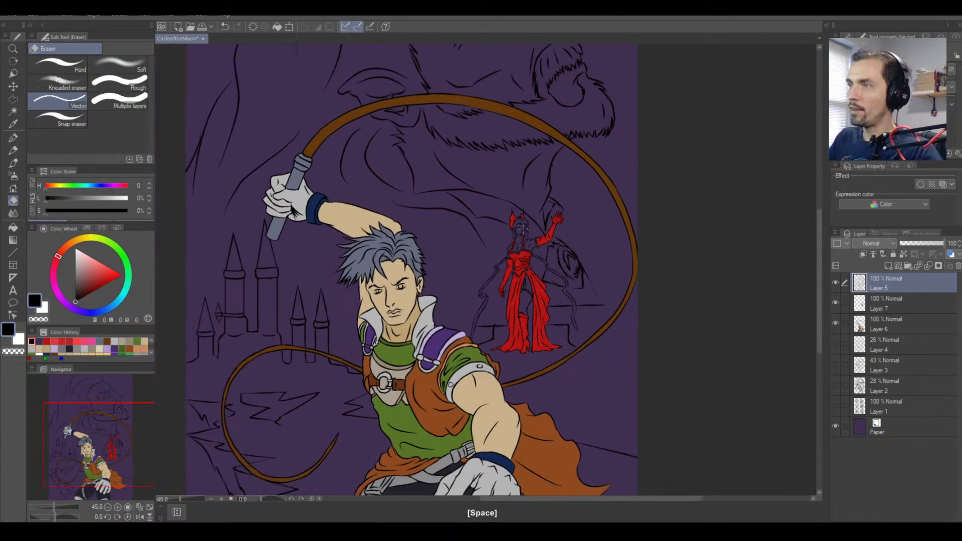
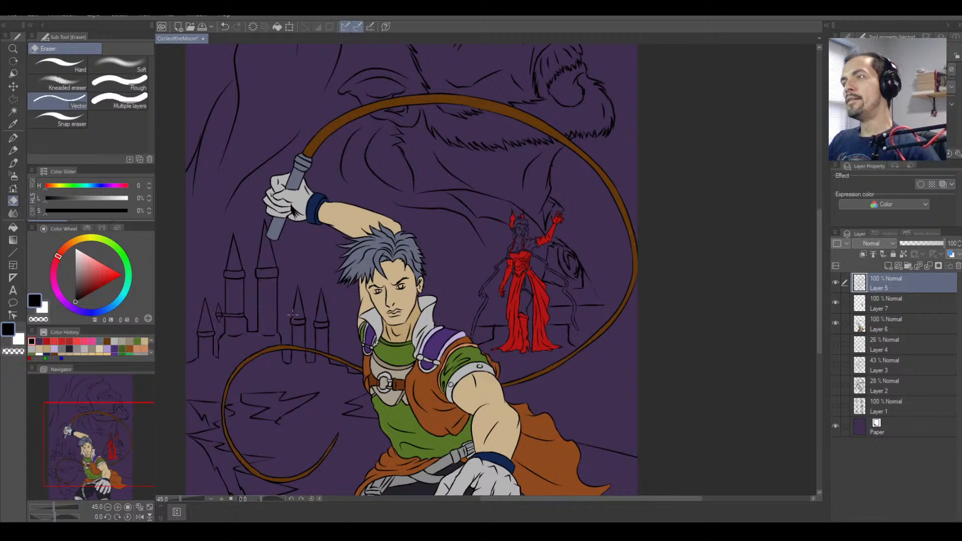
{"action": "scroll", "coordinate": [499, 261], "scroll_direction": "down", "scroll_amount": 3}
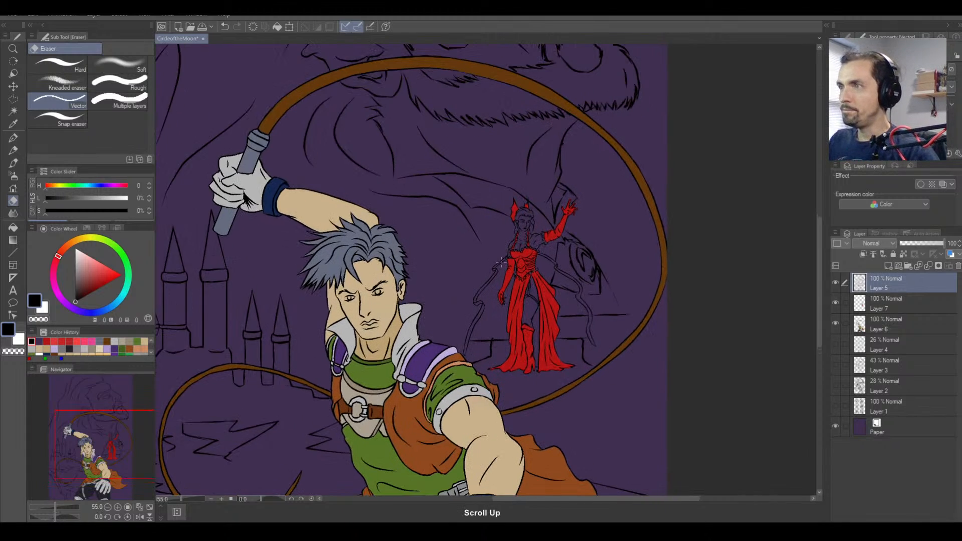
{"action": "key", "text": "space"}
{"action": "left_click_drag", "start_coordinate": [487, 442], "coordinate": [499, 338]}
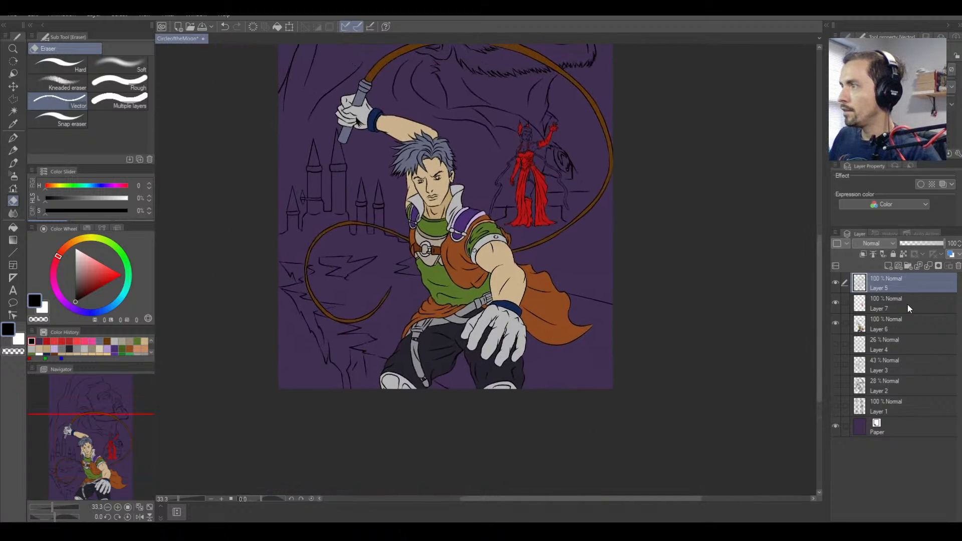
Add a new layer directly above Layer 4 and save the illustration.
{"action": "left_click", "coordinate": [907, 344]}
{"action": "left_click", "coordinate": [888, 266]}
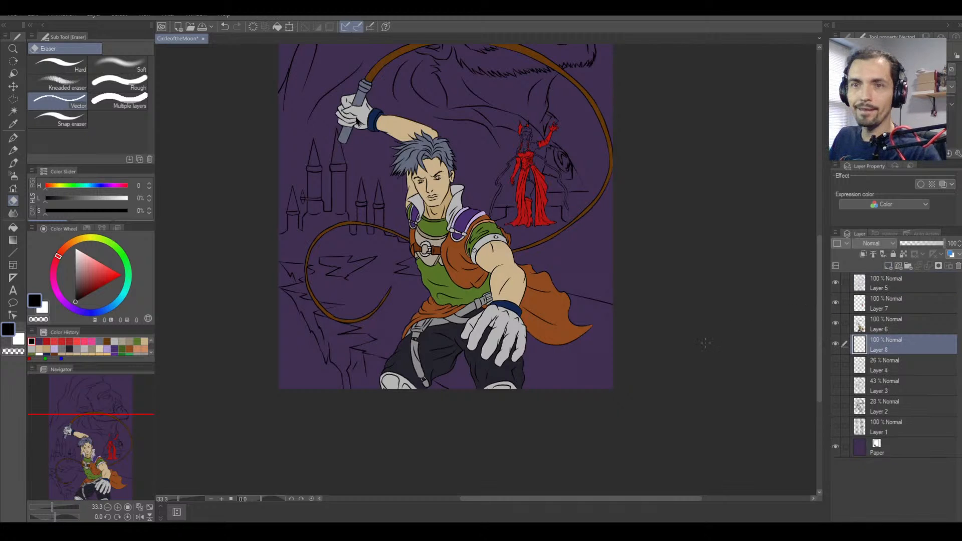
{"action": "key", "text": "ctrl"}
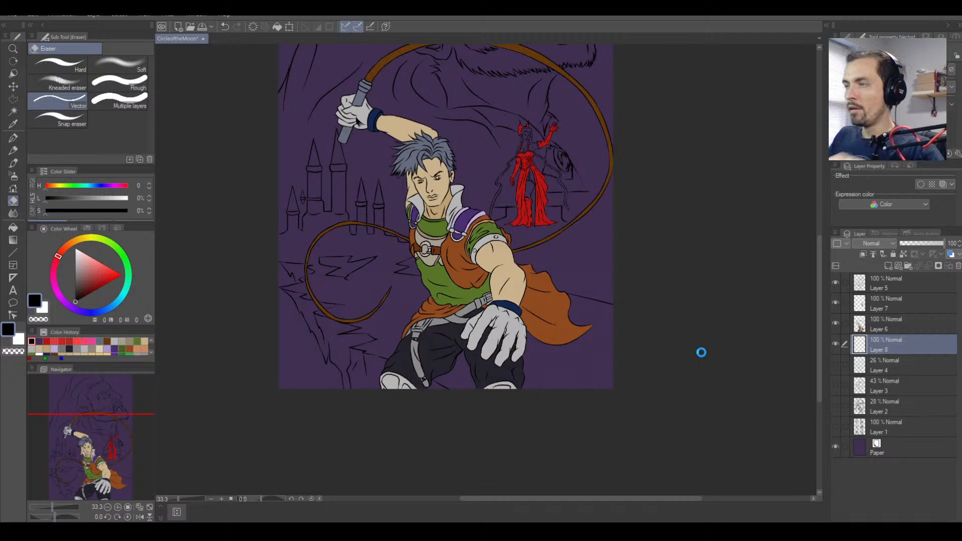
{"action": "key", "text": "ctrl+s"}
Start a polyline selection along the horizon from the canvas edge beside the man's cape, behind his torso to the jagged ground at his waist.
{"action": "left_click", "coordinate": [14, 100]}
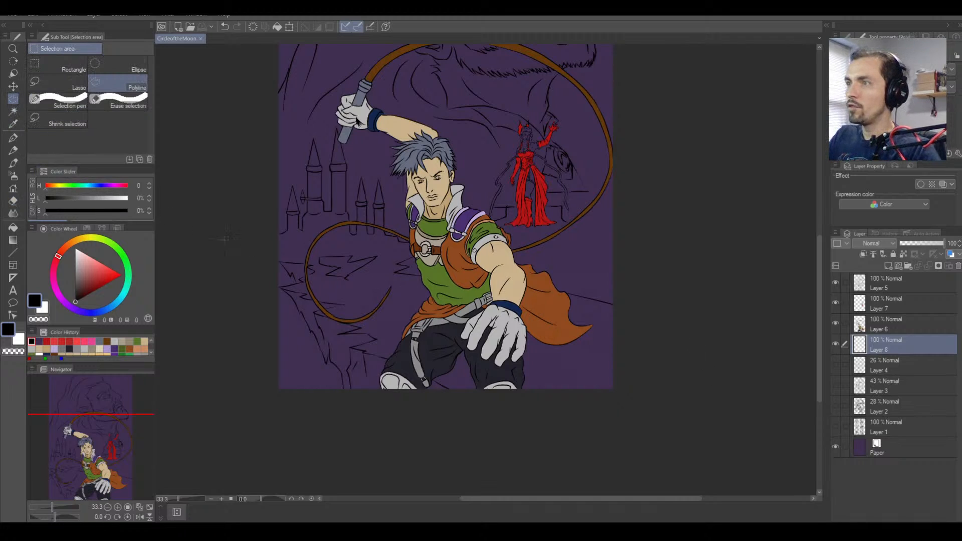
{"action": "left_click", "coordinate": [617, 306]}
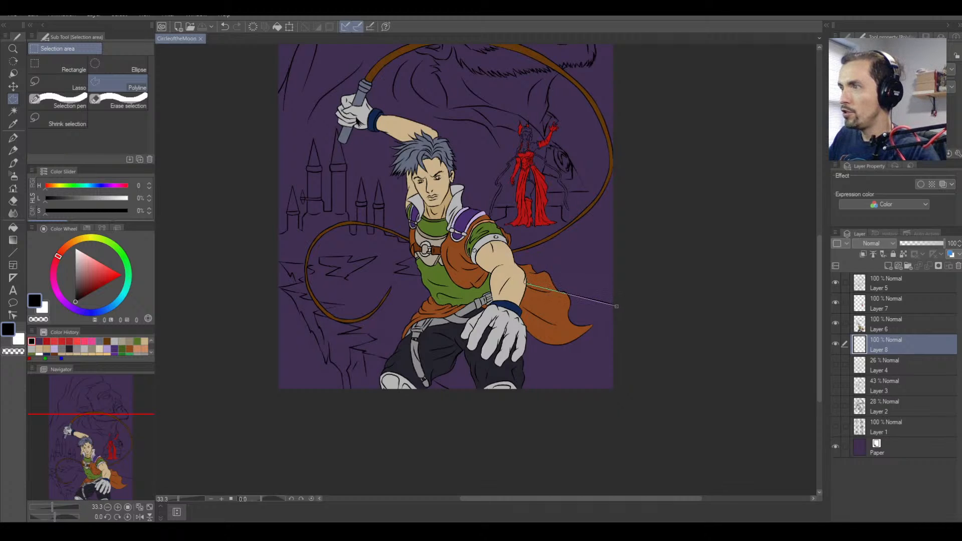
{"action": "left_click", "coordinate": [528, 284]}
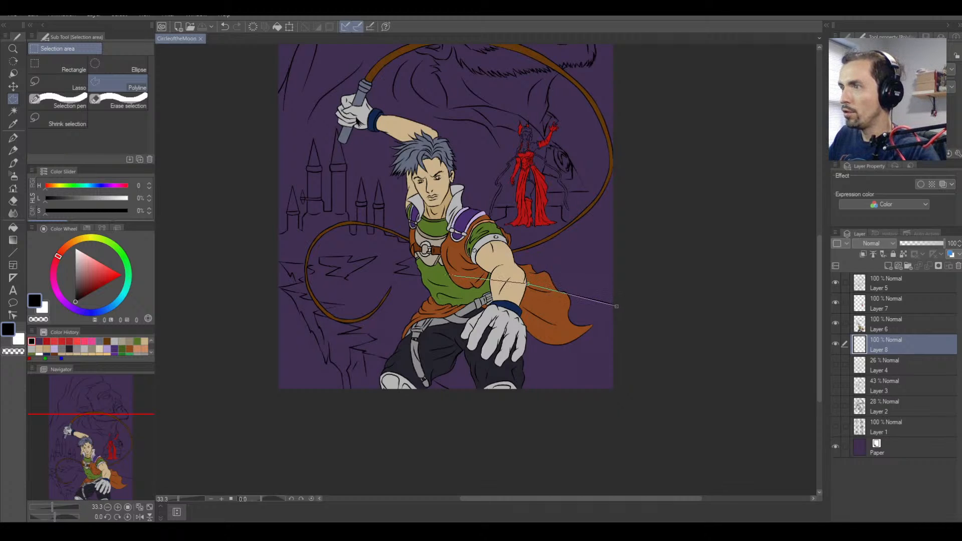
{"action": "left_click", "coordinate": [412, 275]}
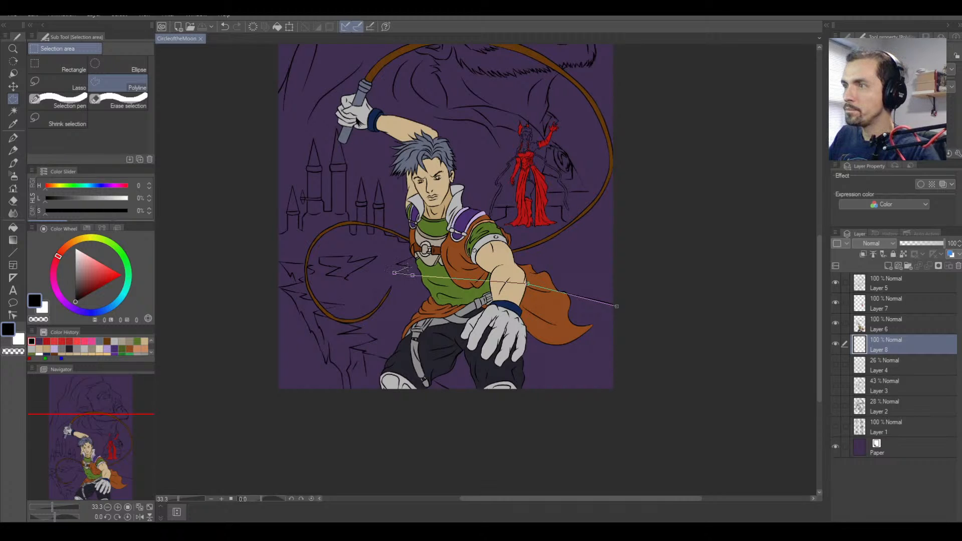
{"action": "left_click", "coordinate": [409, 266]}
{"action": "scroll", "coordinate": [401, 266], "scroll_direction": "up", "scroll_amount": 1}
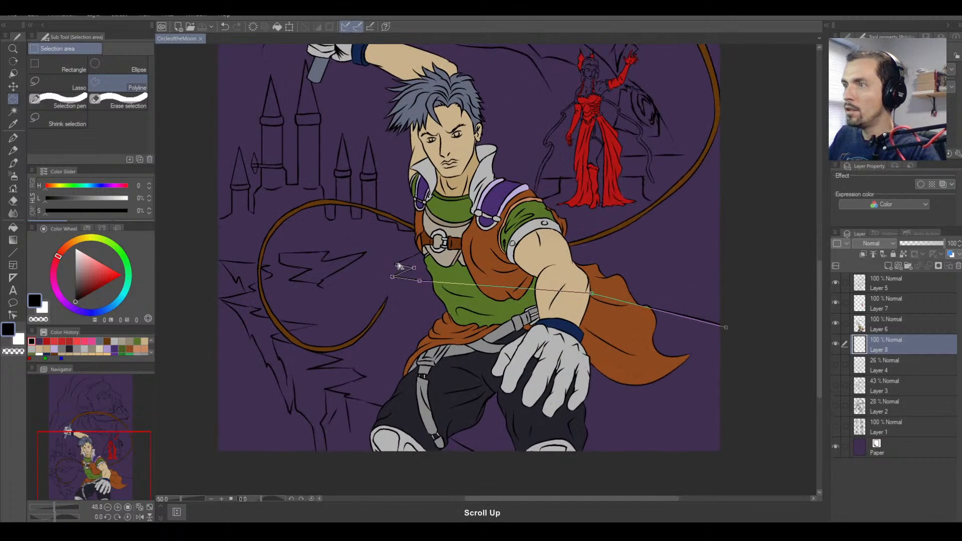
{"action": "scroll", "coordinate": [399, 266], "scroll_direction": "up", "scroll_amount": 1}
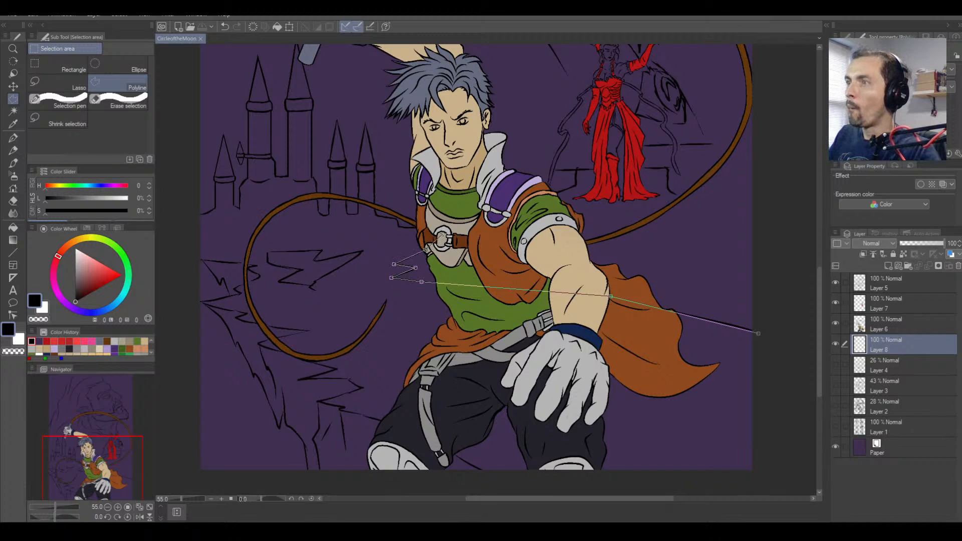
Extend the polyline selection behind the man's chest strap and along the ground edge to the base of the nearest castle tower.
{"action": "left_click", "coordinate": [426, 249]}
{"action": "left_click", "coordinate": [467, 234]}
{"action": "left_click", "coordinate": [409, 228]}
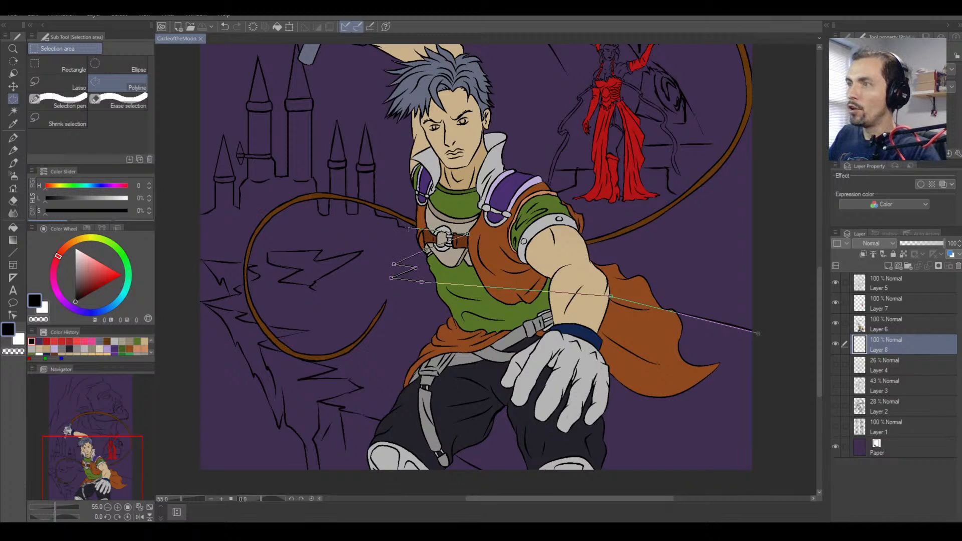
{"action": "left_click", "coordinate": [398, 226]}
{"action": "left_click", "coordinate": [396, 221]}
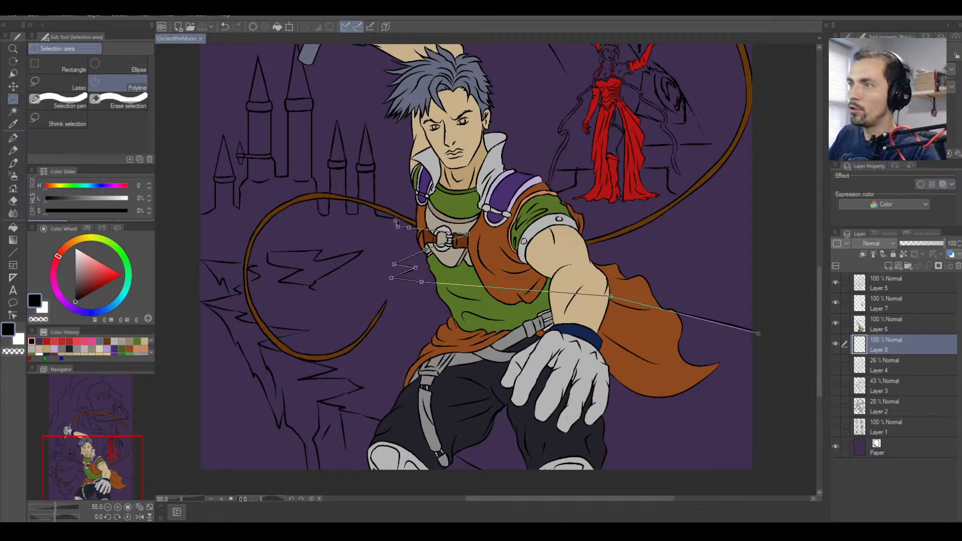
{"action": "left_click", "coordinate": [377, 216]}
{"action": "left_click", "coordinate": [374, 210]}
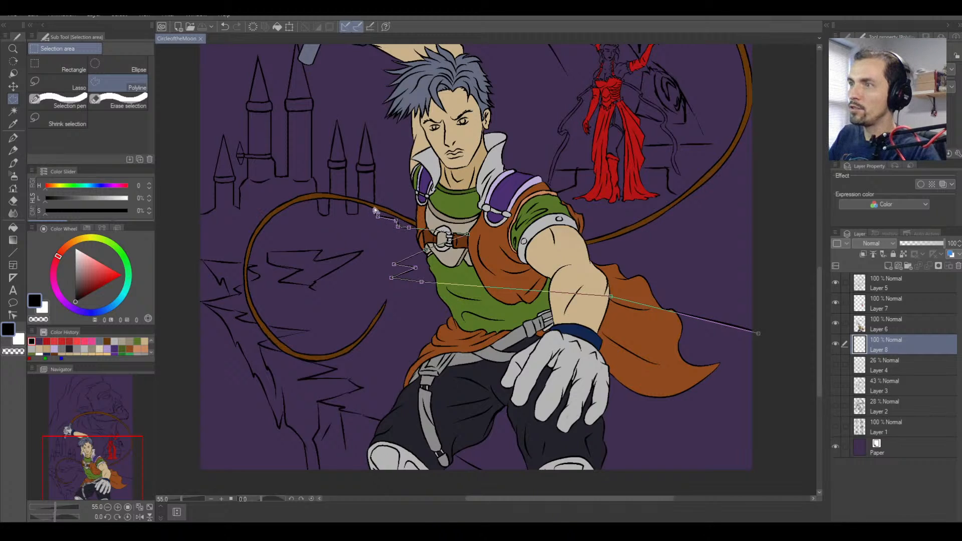
Continue the polyline selection up and over the pointed tower nearest the man, down its far wall and across the gap to the next tower.
{"action": "left_click", "coordinate": [373, 170]}
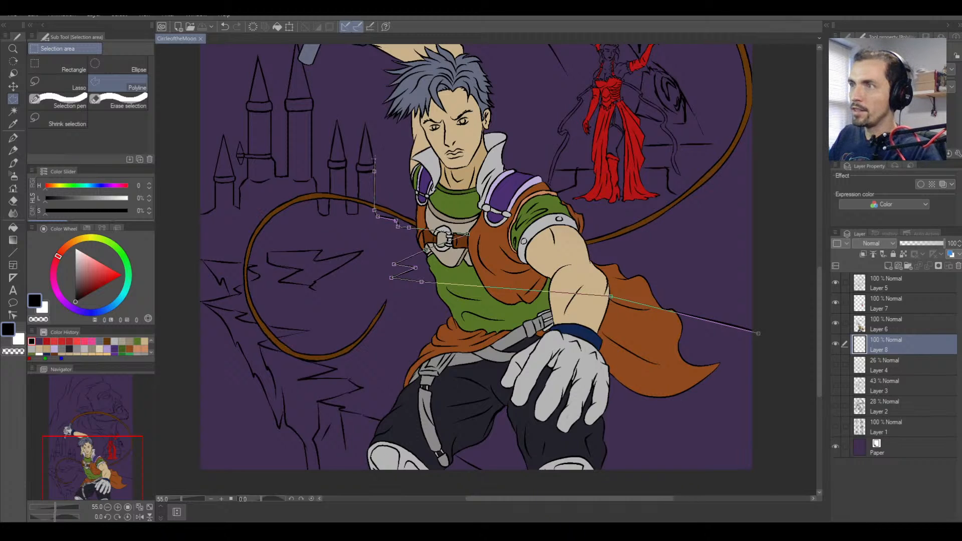
{"action": "left_click", "coordinate": [375, 162]}
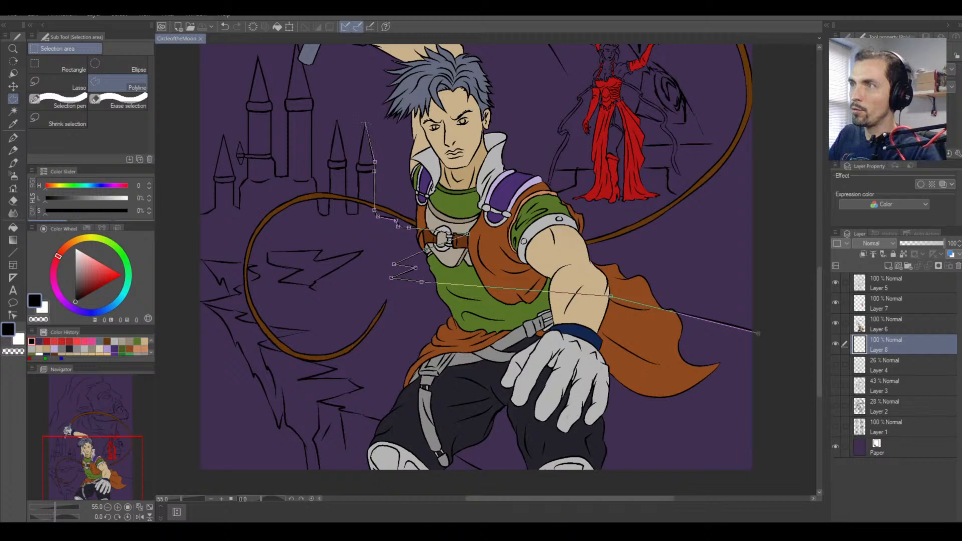
{"action": "left_click", "coordinate": [365, 123]}
{"action": "left_click", "coordinate": [357, 161]}
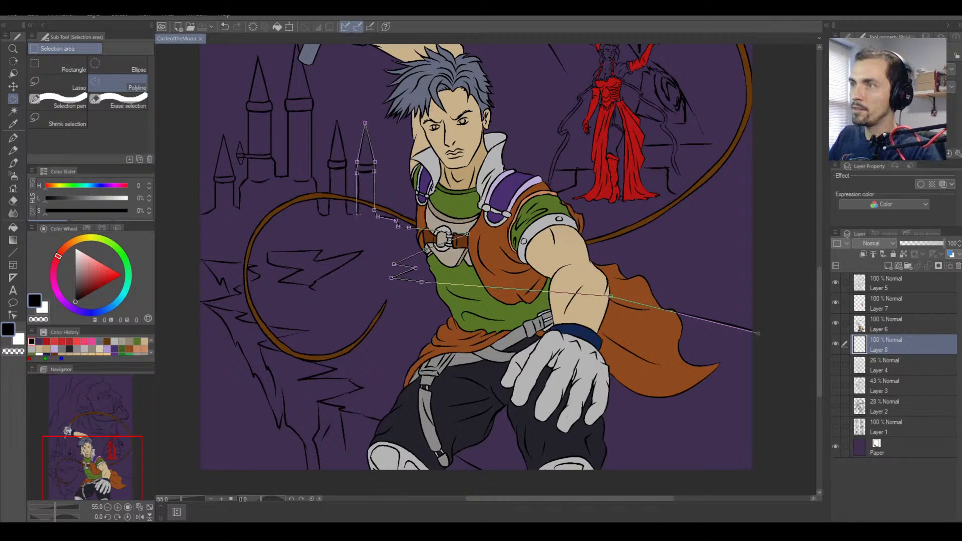
{"action": "left_click", "coordinate": [357, 215]}
{"action": "left_click", "coordinate": [346, 214]}
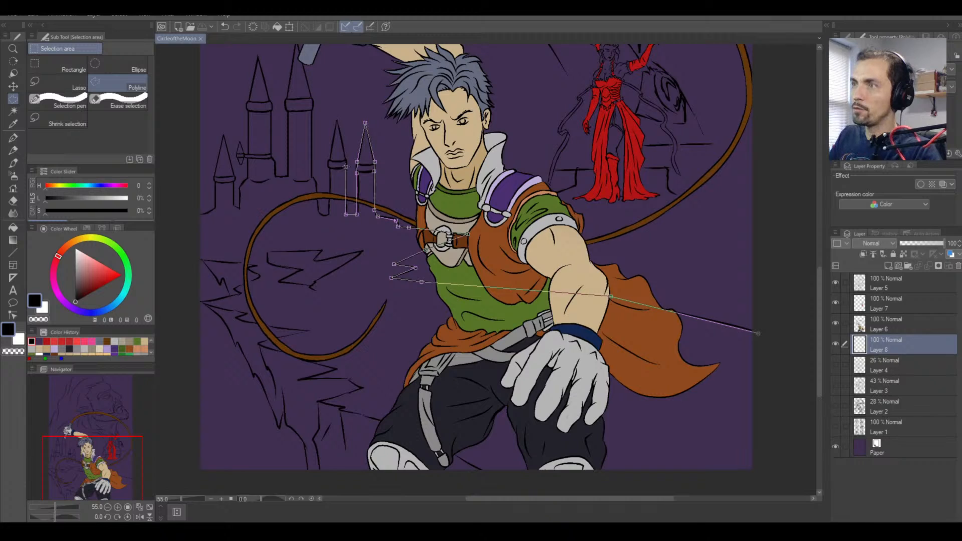
Extend the polyline selection around the second short tower's wall, band and pointed roof, down to the castle ground beyond it.
{"action": "left_click", "coordinate": [346, 167]}
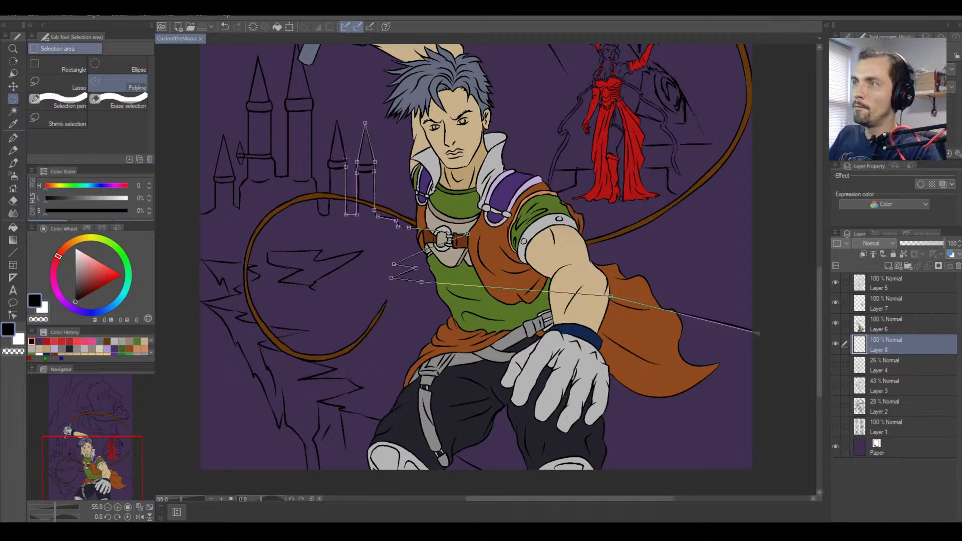
{"action": "left_click", "coordinate": [346, 159]}
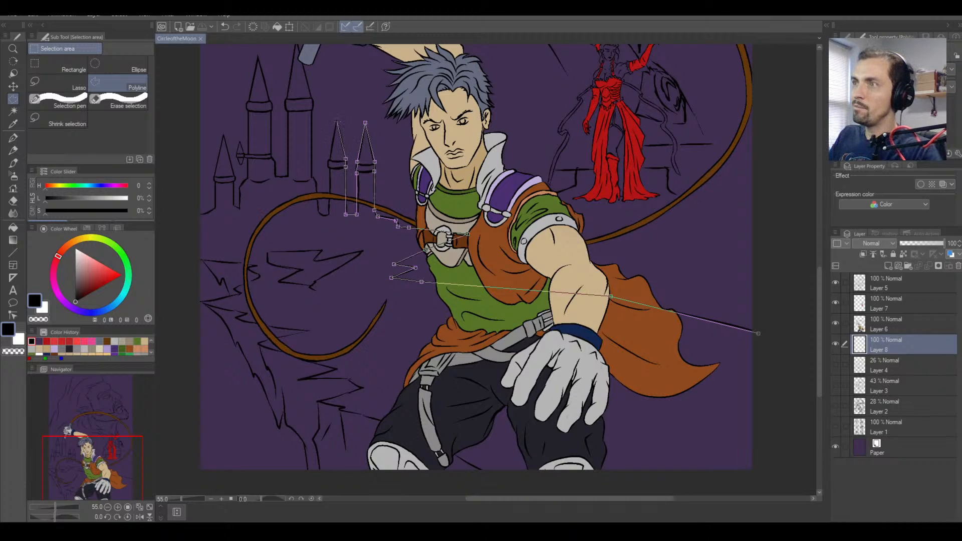
{"action": "left_click", "coordinate": [337, 120]}
{"action": "left_click", "coordinate": [329, 159]}
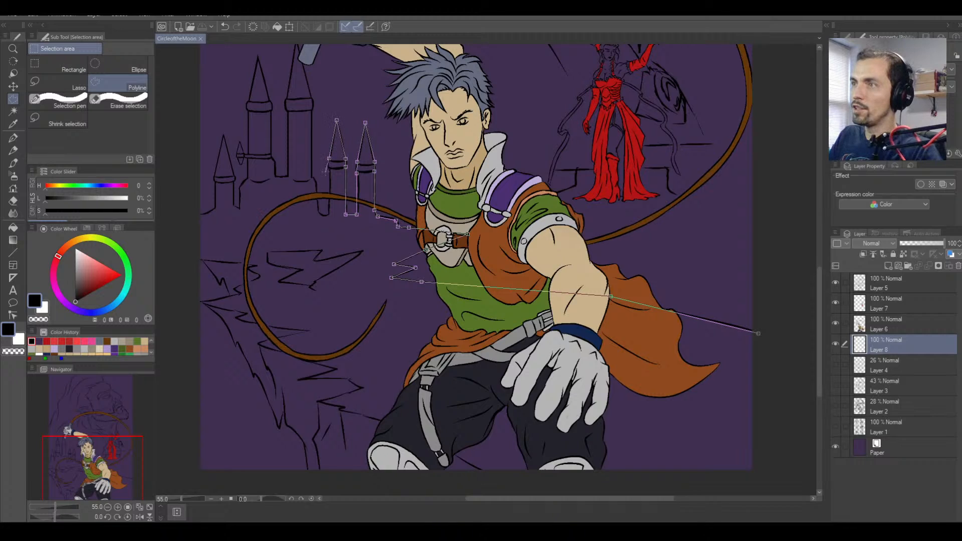
{"action": "left_click", "coordinate": [330, 170]}
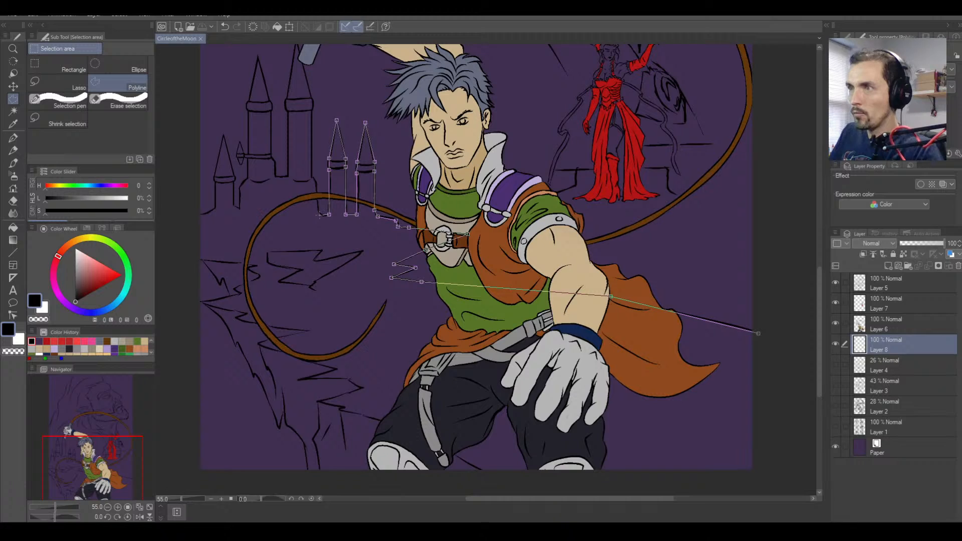
{"action": "left_click", "coordinate": [319, 214]}
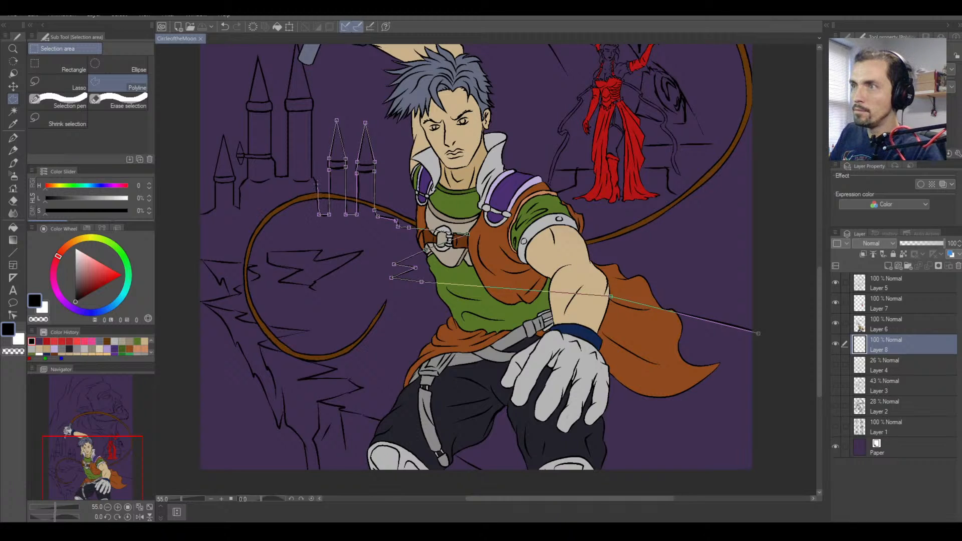
Trace the selection up the castle ledge and around the tall tower below the man's raised weapon, down to its far base.
{"action": "left_click", "coordinate": [317, 184]}
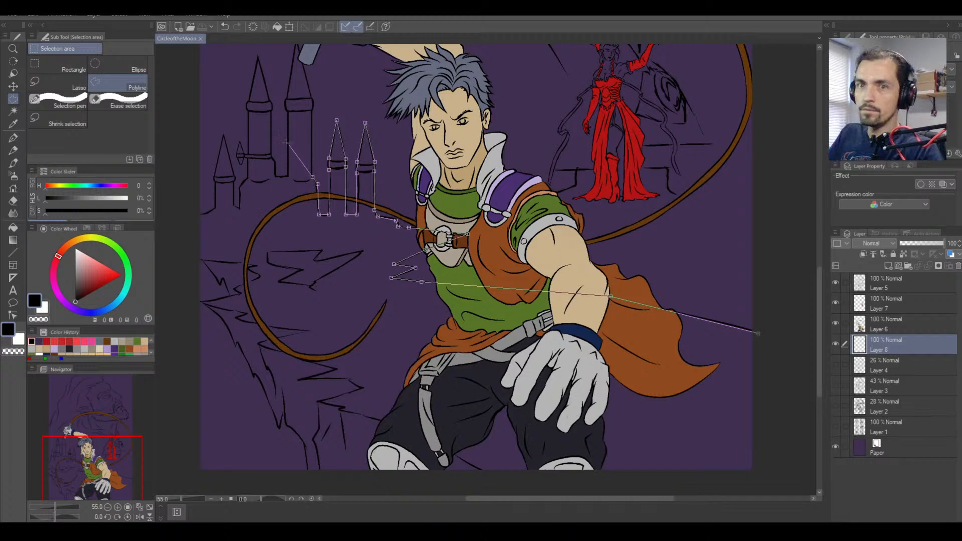
{"action": "left_click", "coordinate": [312, 176]}
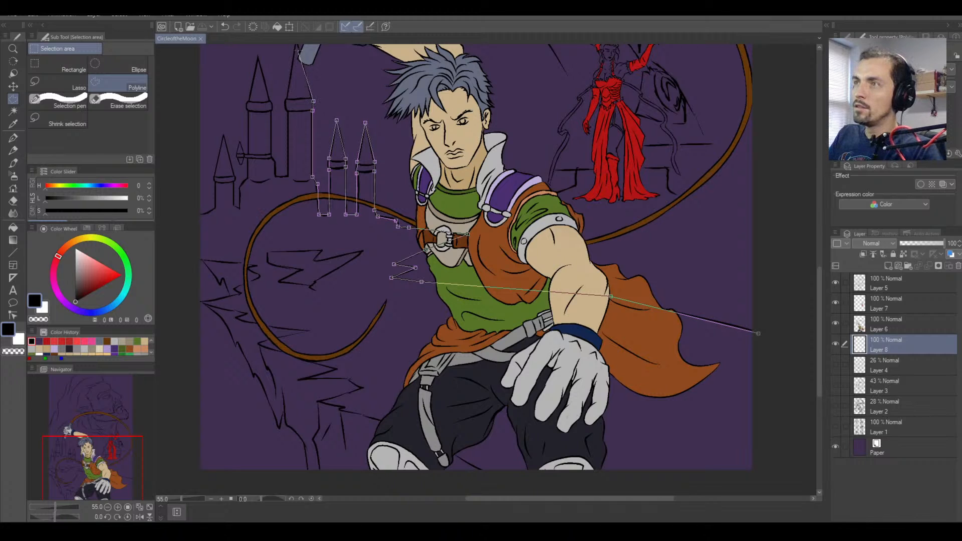
{"action": "left_click_drag", "start_coordinate": [310, 105], "coordinate": [320, 165]}
{"action": "left_click", "coordinate": [306, 99]}
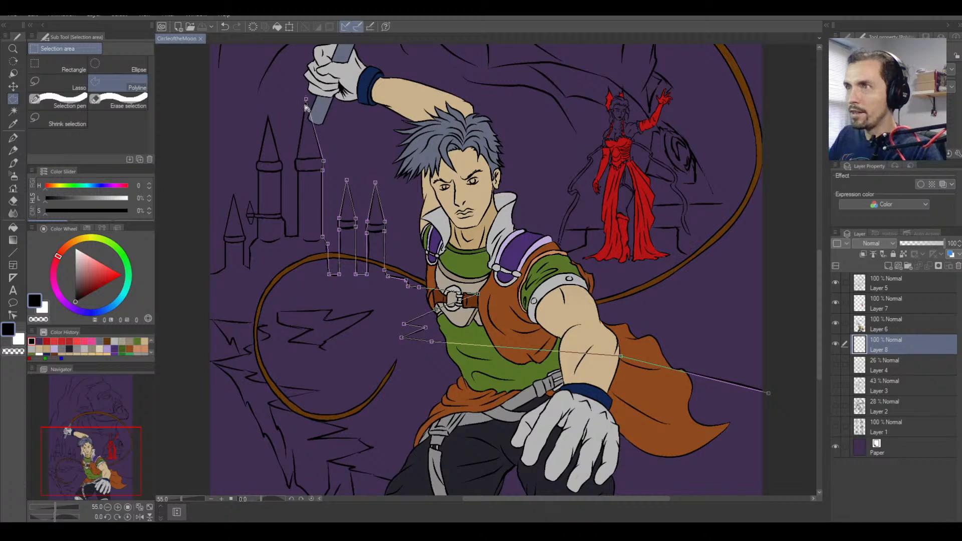
{"action": "left_click", "coordinate": [297, 157]}
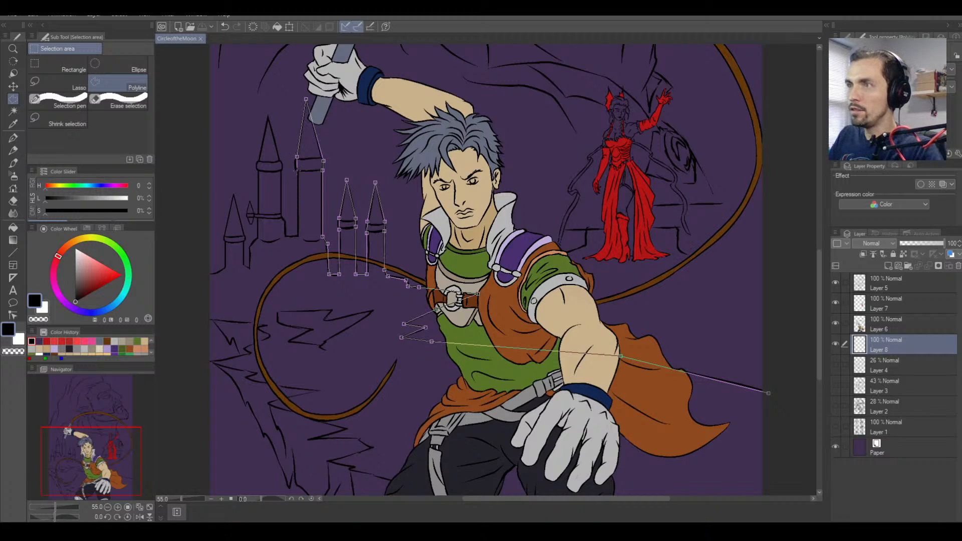
{"action": "left_click", "coordinate": [297, 236]}
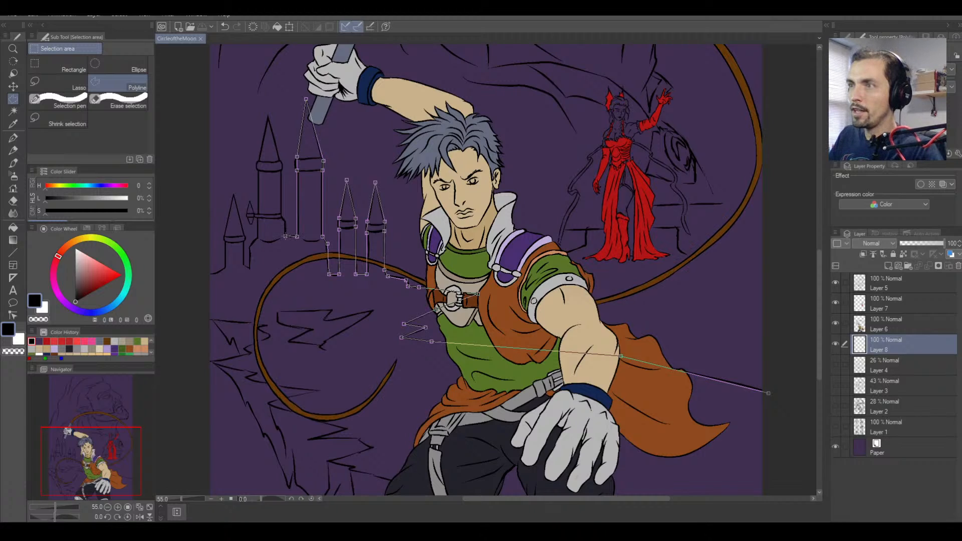
Extend the polyline selection along the ledge and around the second tall tower's walls and pointed roof to its side turret.
{"action": "left_click", "coordinate": [285, 236]}
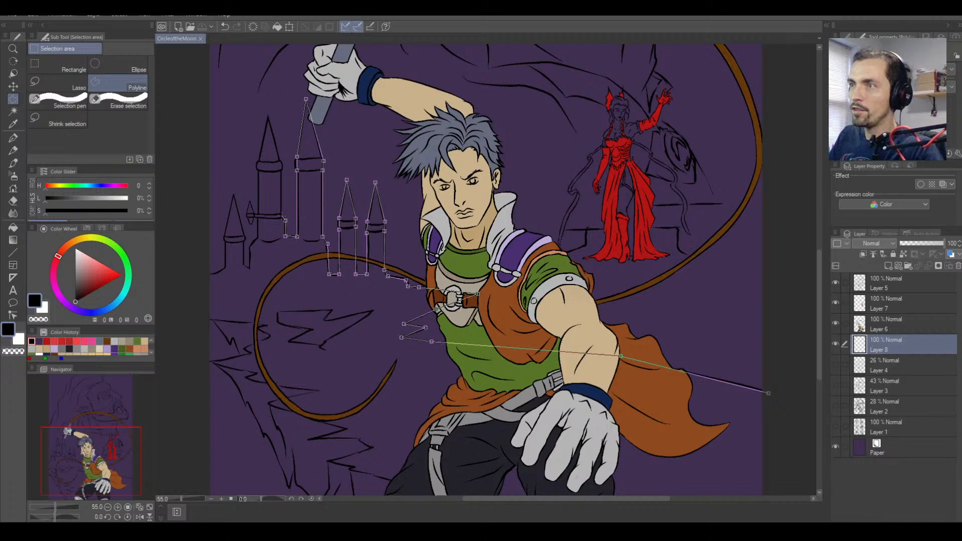
{"action": "left_click", "coordinate": [283, 217]}
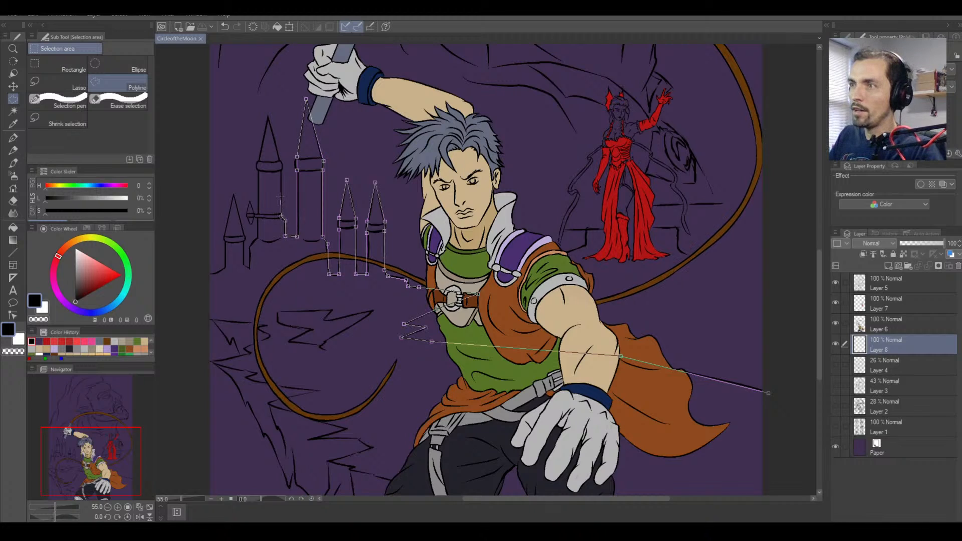
{"action": "left_click", "coordinate": [281, 171]}
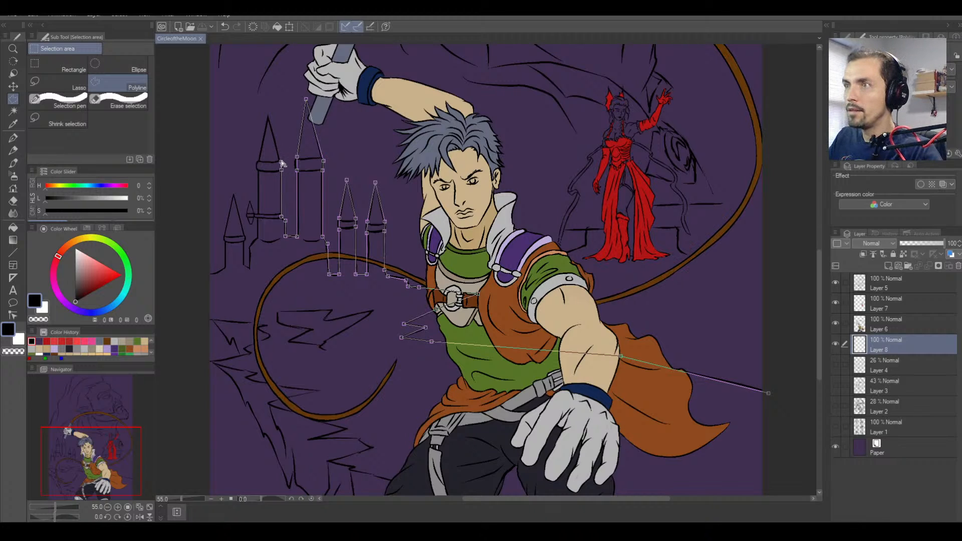
{"action": "left_click", "coordinate": [268, 114]}
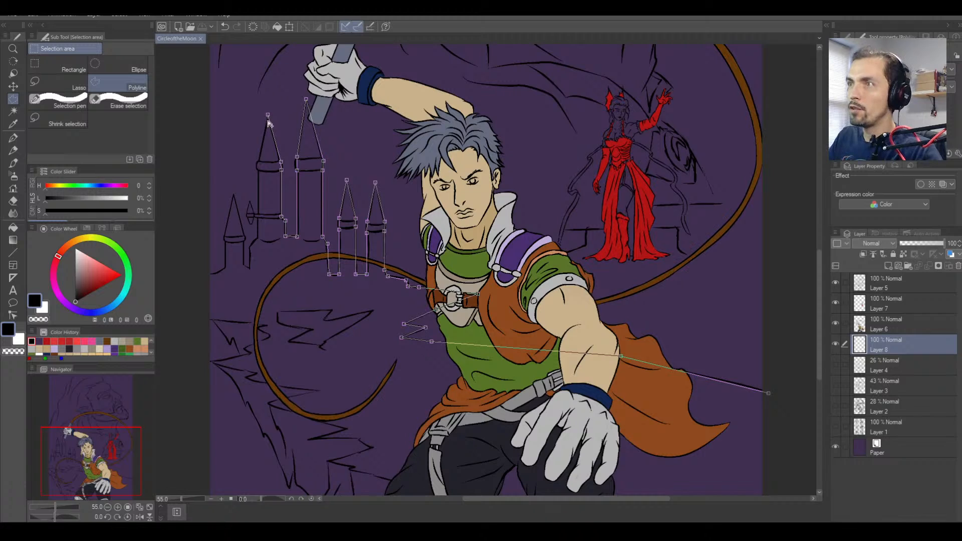
{"action": "left_click", "coordinate": [258, 160]}
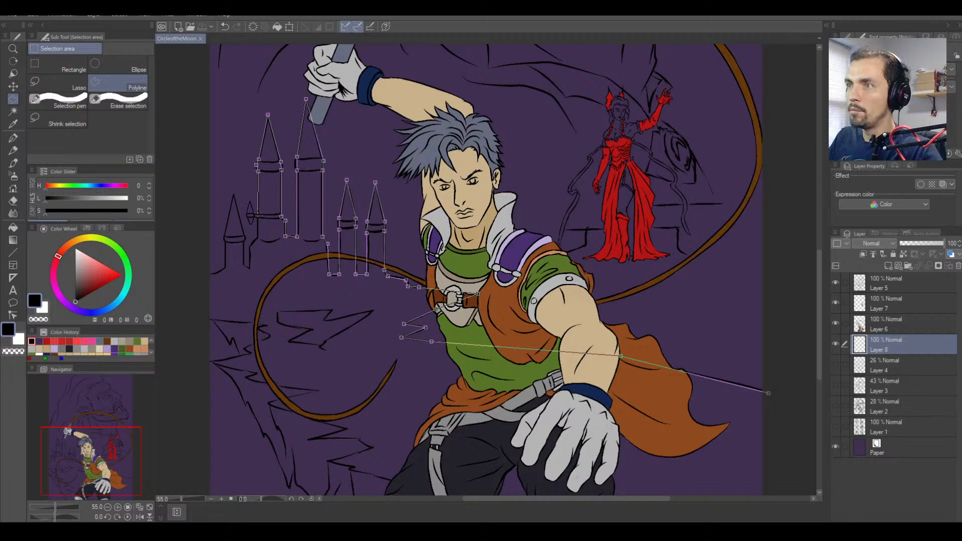
{"action": "left_click", "coordinate": [259, 214]}
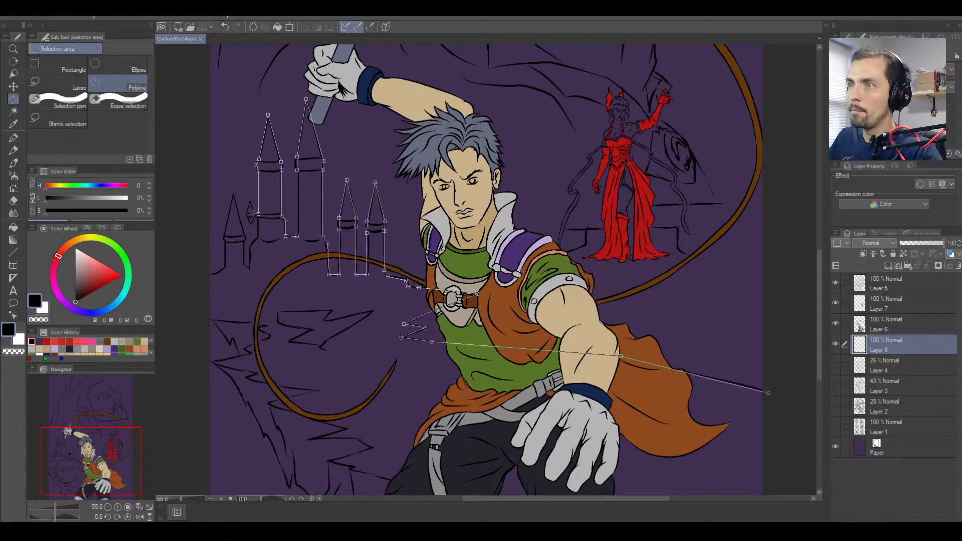
Trace the polyline selection around the tiny hanging turret's roof and tapered base, back to the tall tower's wall.
{"action": "scroll", "coordinate": [253, 214], "scroll_direction": "up", "scroll_amount": 3}
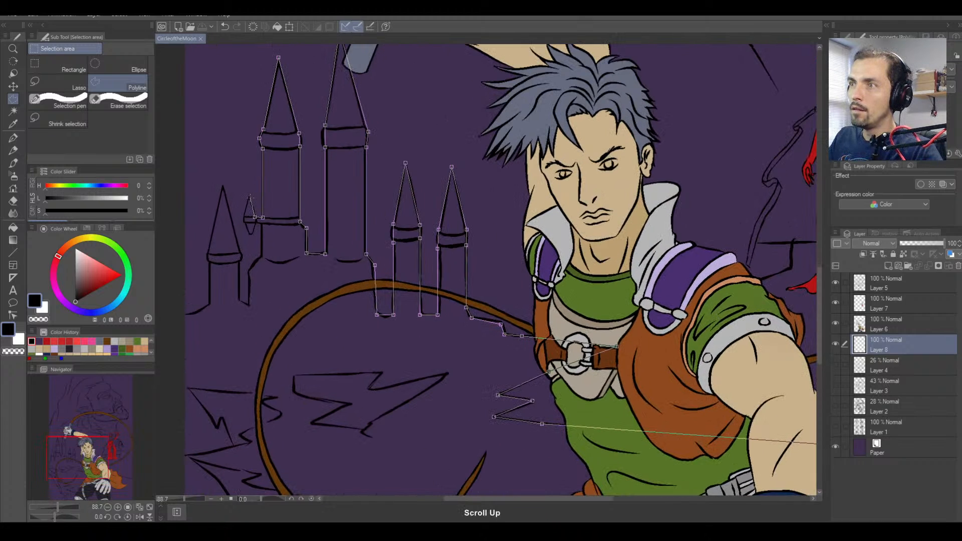
{"action": "left_click", "coordinate": [249, 199]}
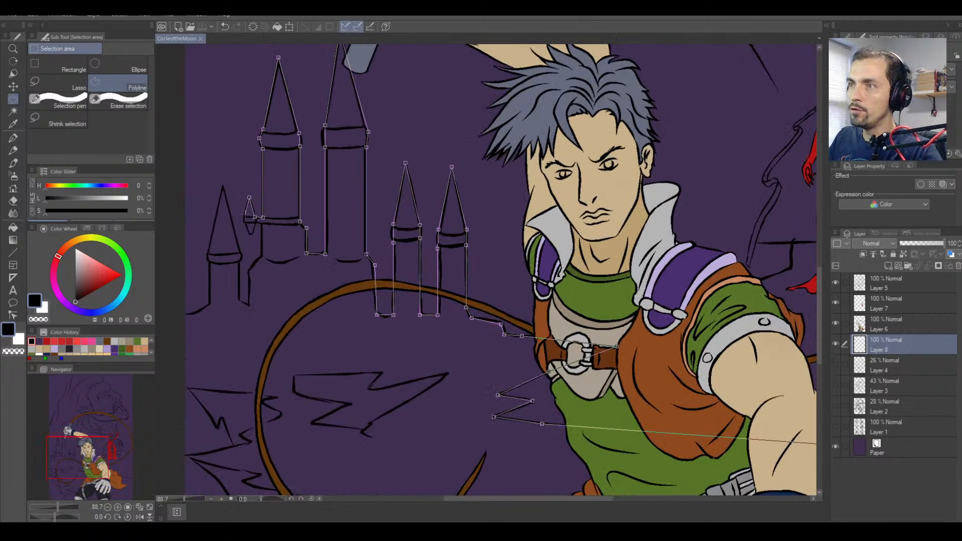
{"action": "left_click", "coordinate": [243, 216]}
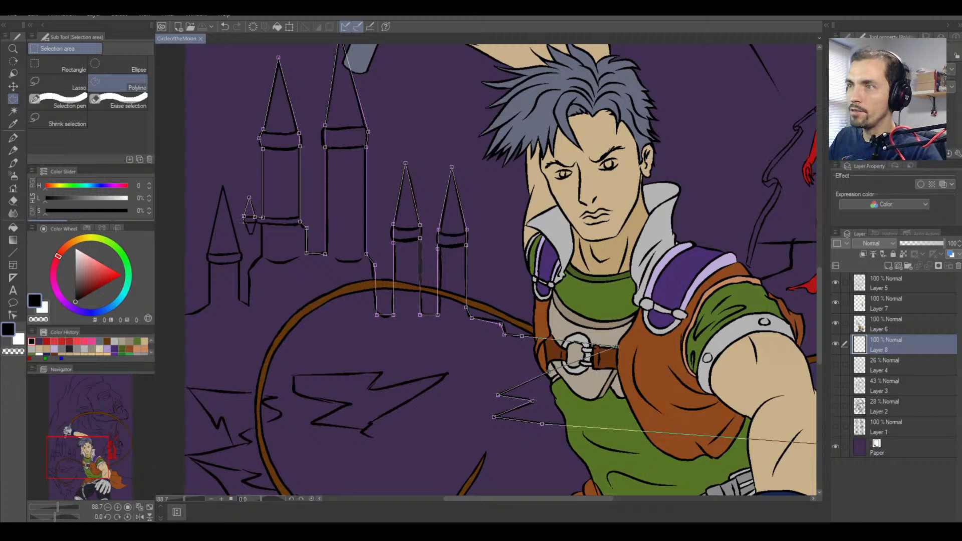
{"action": "scroll", "coordinate": [244, 219], "scroll_direction": "up", "scroll_amount": 3}
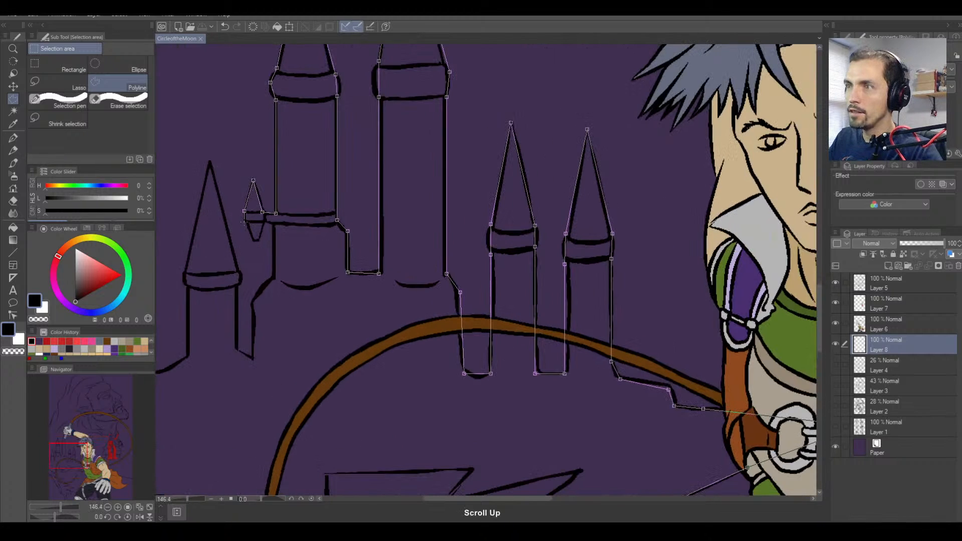
{"action": "left_click", "coordinate": [244, 222]}
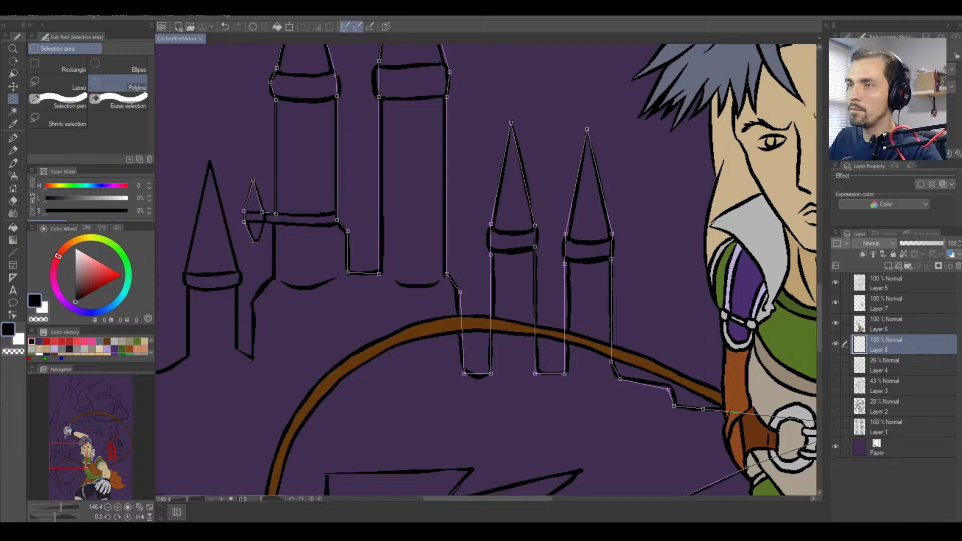
{"action": "left_click", "coordinate": [252, 241]}
{"action": "scroll", "coordinate": [253, 241], "scroll_direction": "up", "scroll_amount": 2}
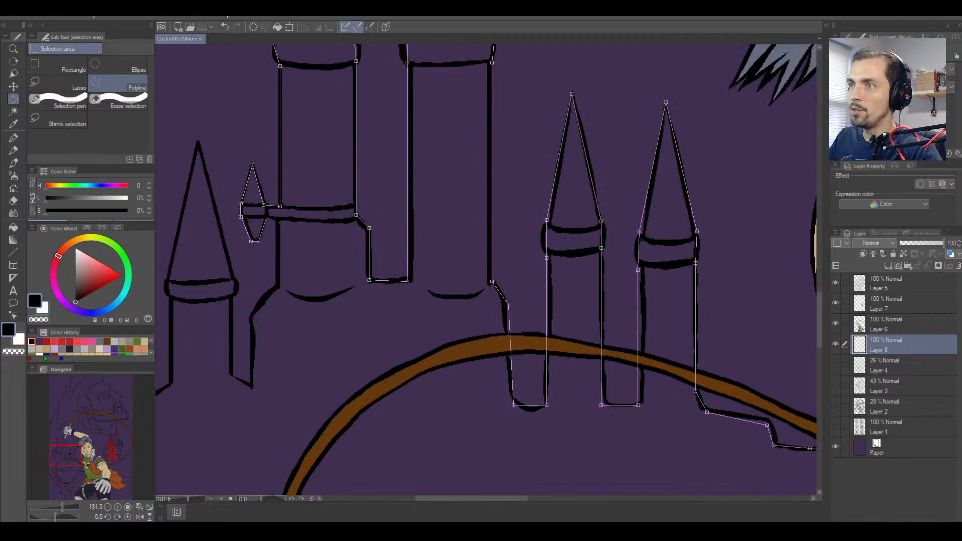
{"action": "left_click", "coordinate": [265, 217]}
{"action": "left_click", "coordinate": [278, 217]}
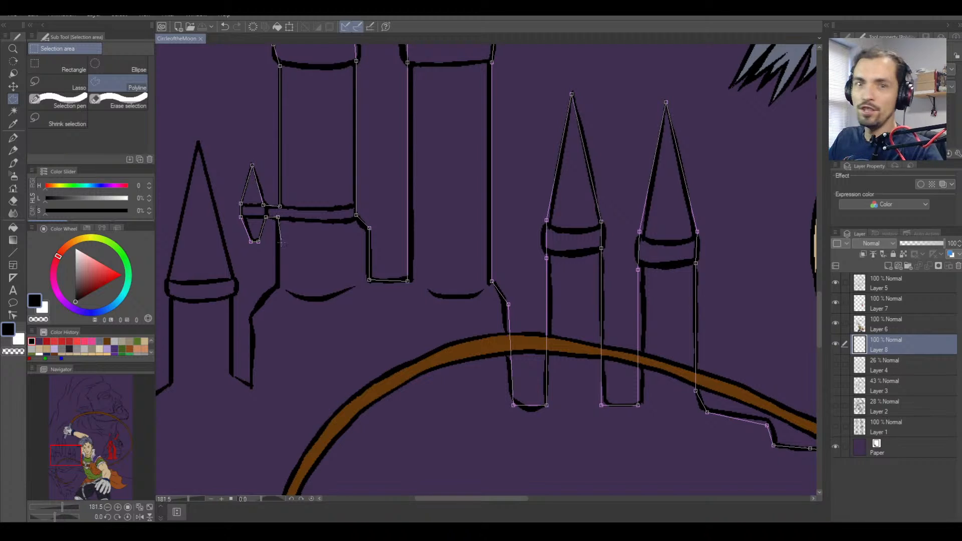
Extend the polyline selection down the castle's sloping left wall to the ground and across to the foot of the leftmost tower.
{"action": "left_click", "coordinate": [277, 284]}
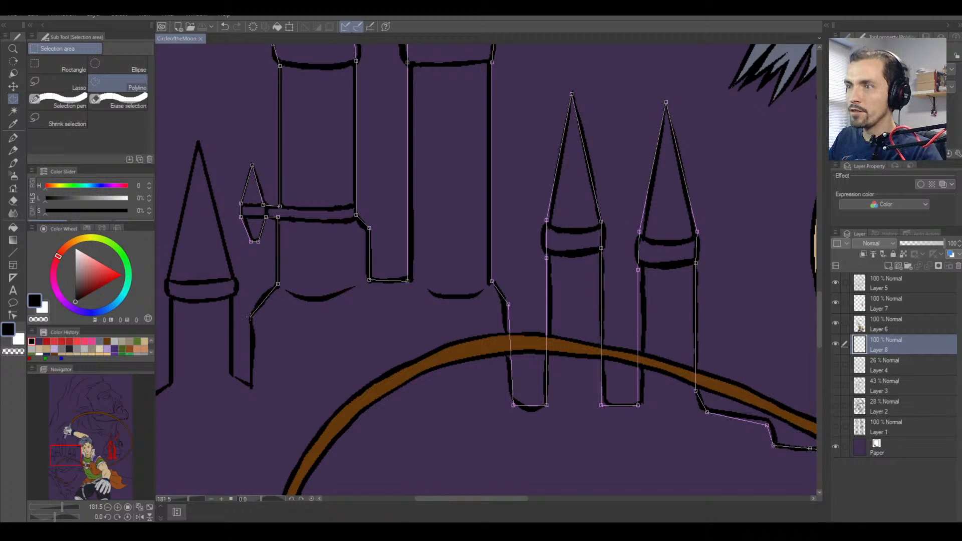
{"action": "left_click", "coordinate": [250, 316]}
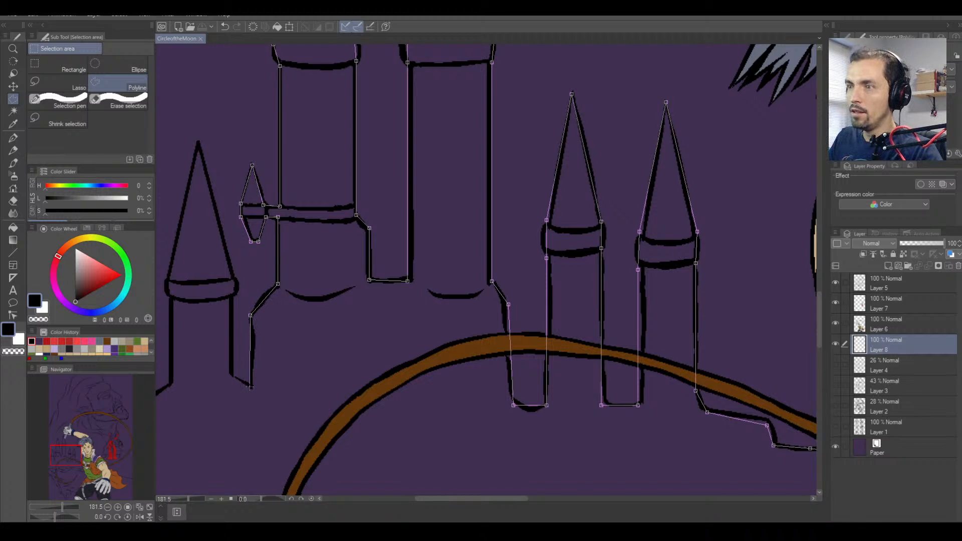
{"action": "left_click", "coordinate": [250, 385]}
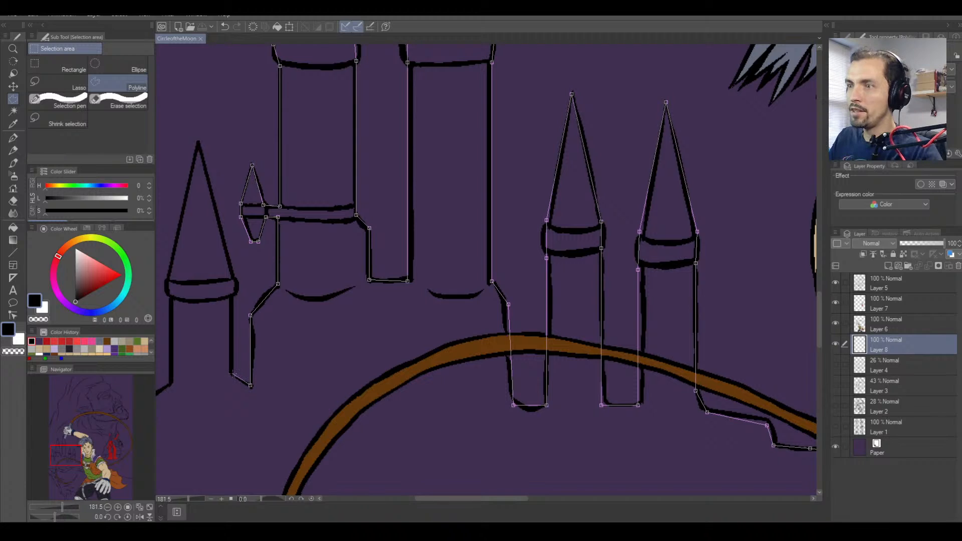
{"action": "left_click", "coordinate": [230, 371]}
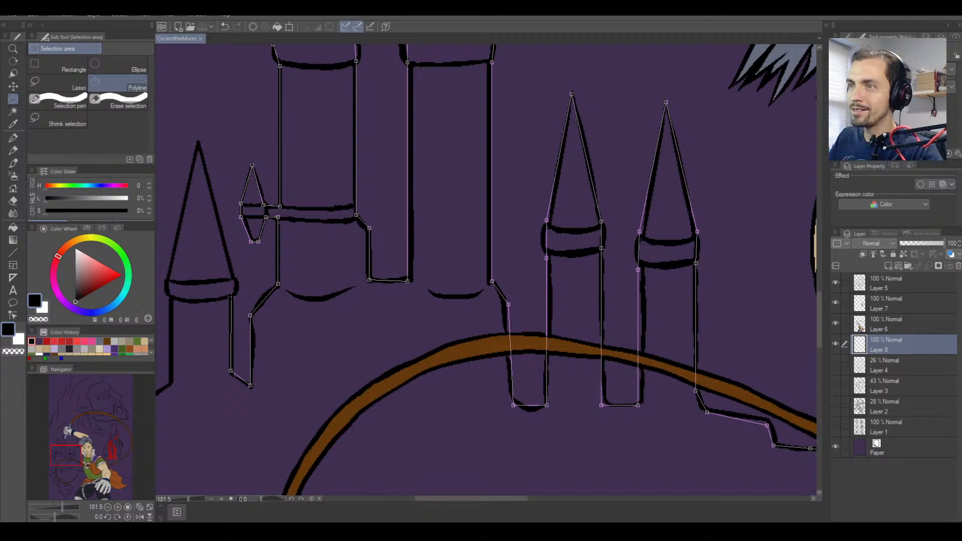
Trace the polyline selection up the leftmost tower's near wall and around its band and pointed roof to the band's far underside.
{"action": "left_click", "coordinate": [231, 296]}
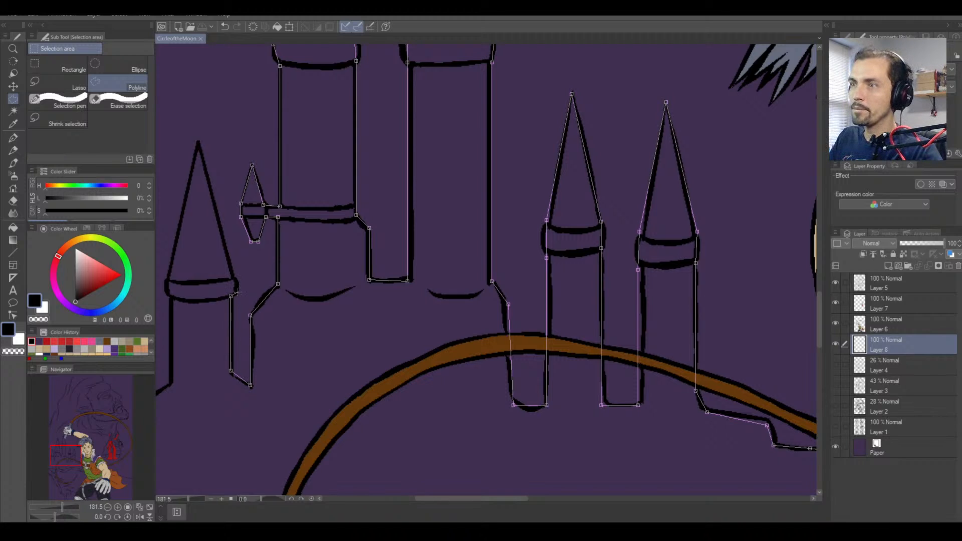
{"action": "left_click", "coordinate": [237, 293]}
{"action": "left_click", "coordinate": [237, 281]}
{"action": "left_click", "coordinate": [233, 277]}
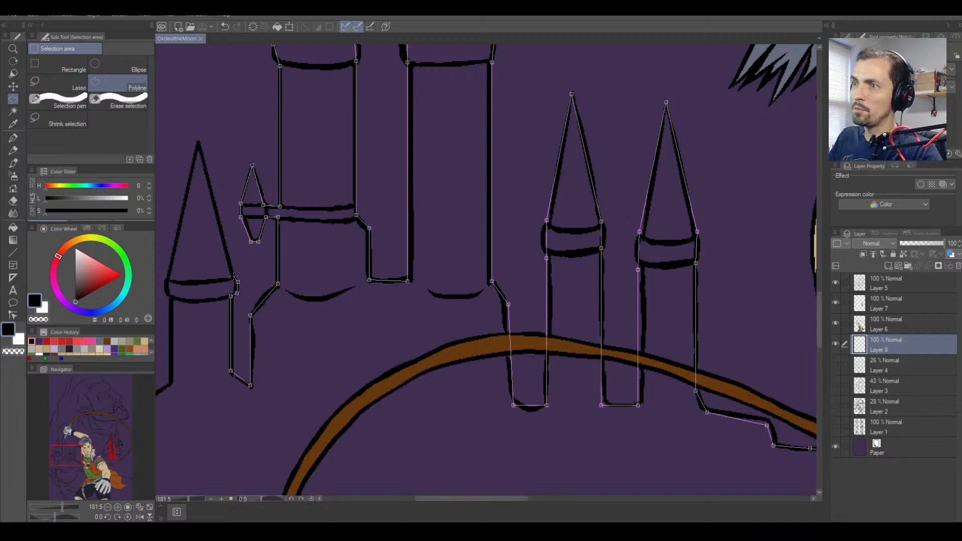
{"action": "left_click", "coordinate": [198, 141]}
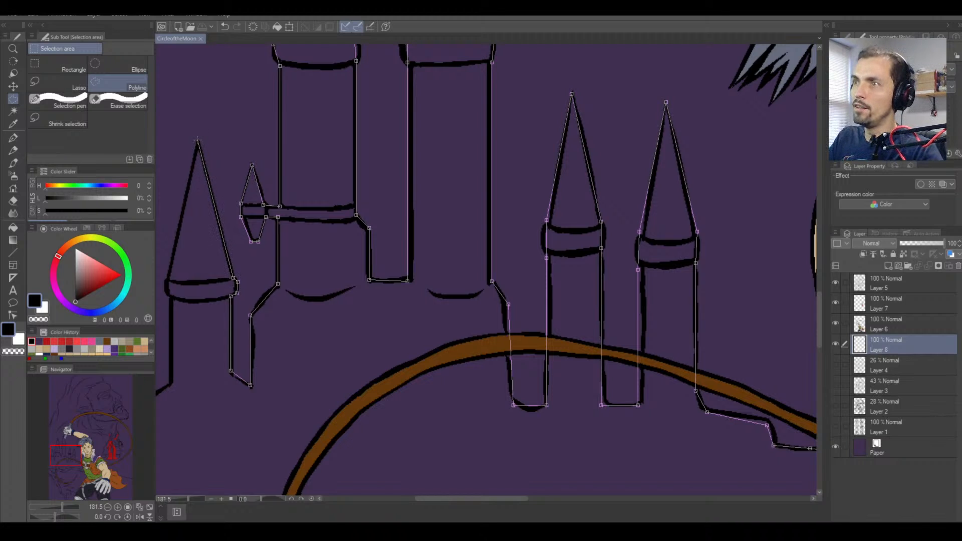
{"action": "left_click", "coordinate": [169, 278]}
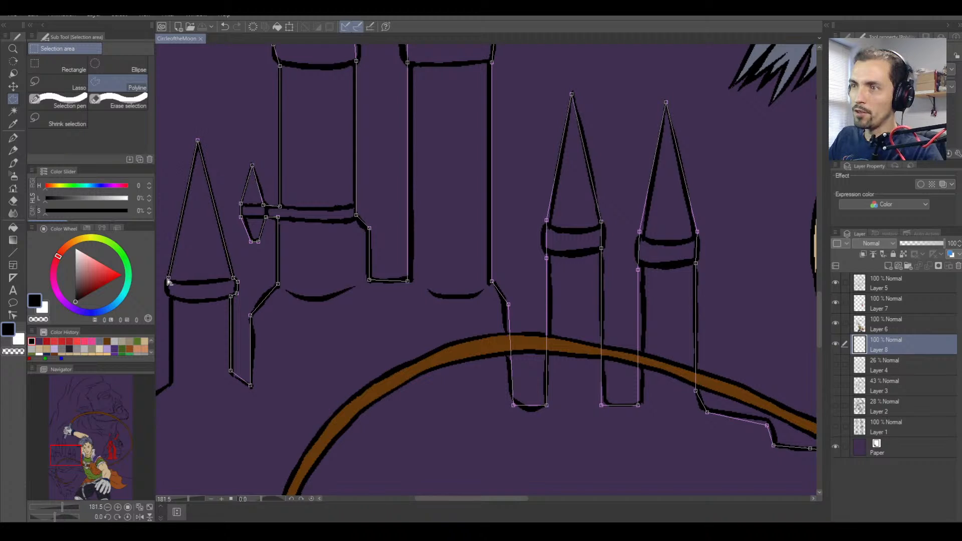
{"action": "left_click", "coordinate": [165, 281]}
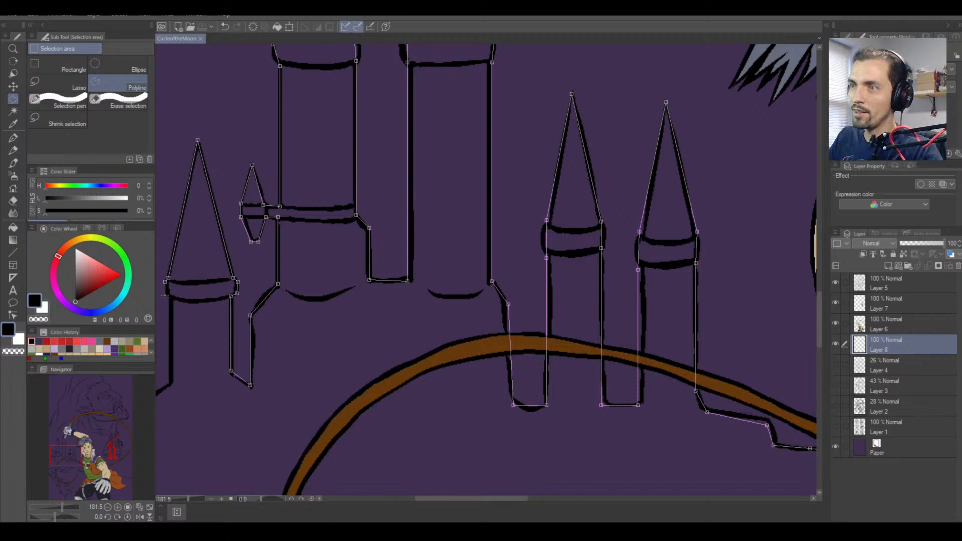
{"action": "left_click", "coordinate": [165, 295]}
{"action": "left_click", "coordinate": [170, 299]}
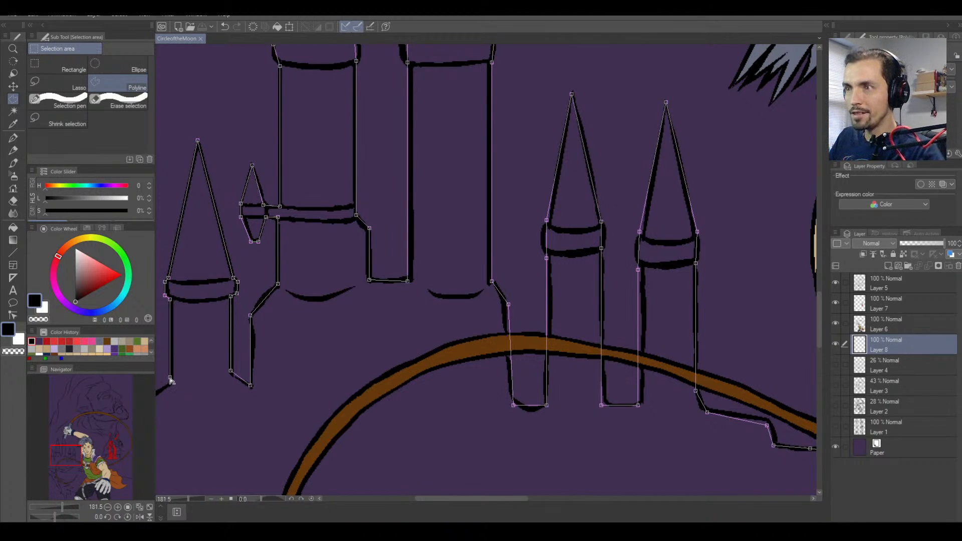
Extend the polyline selection down the leftmost tower's outer wall, past the canvas edge, and down to the start of the jagged rocks.
{"action": "key", "text": "space"}
{"action": "left_click_drag", "start_coordinate": [165, 393], "coordinate": [287, 359]}
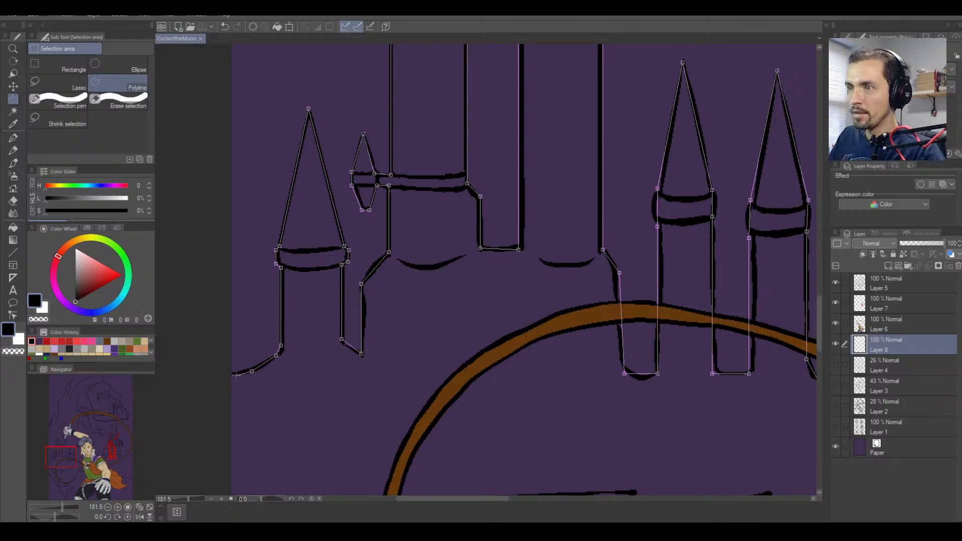
{"action": "left_click", "coordinate": [224, 378]}
{"action": "scroll", "coordinate": [258, 383], "scroll_direction": "down", "scroll_amount": 1}
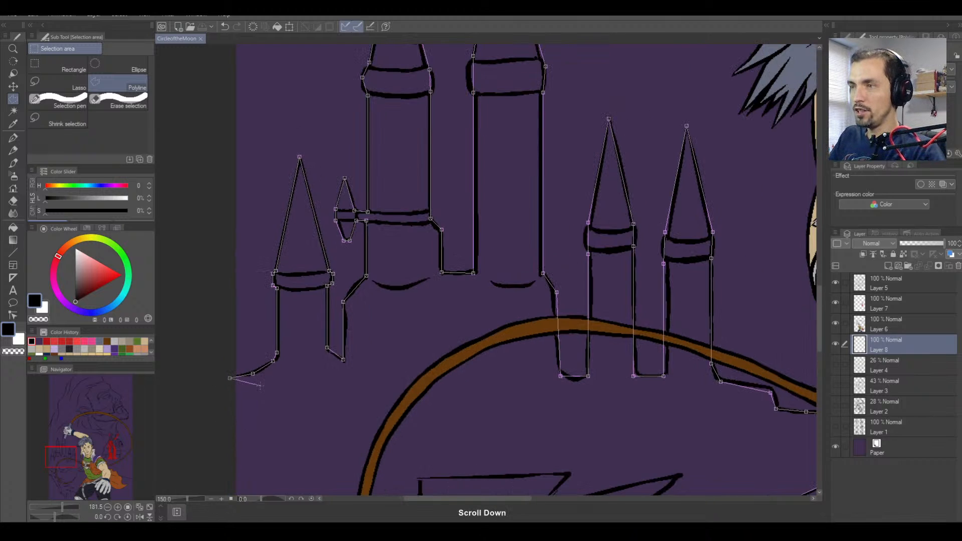
{"action": "left_click_drag", "start_coordinate": [270, 404], "coordinate": [243, 249]}
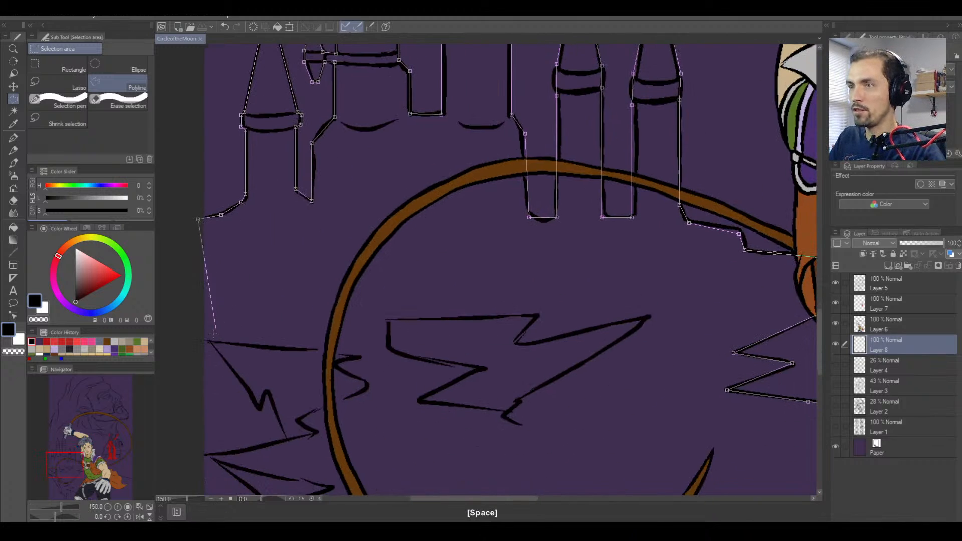
{"action": "left_click", "coordinate": [199, 341]}
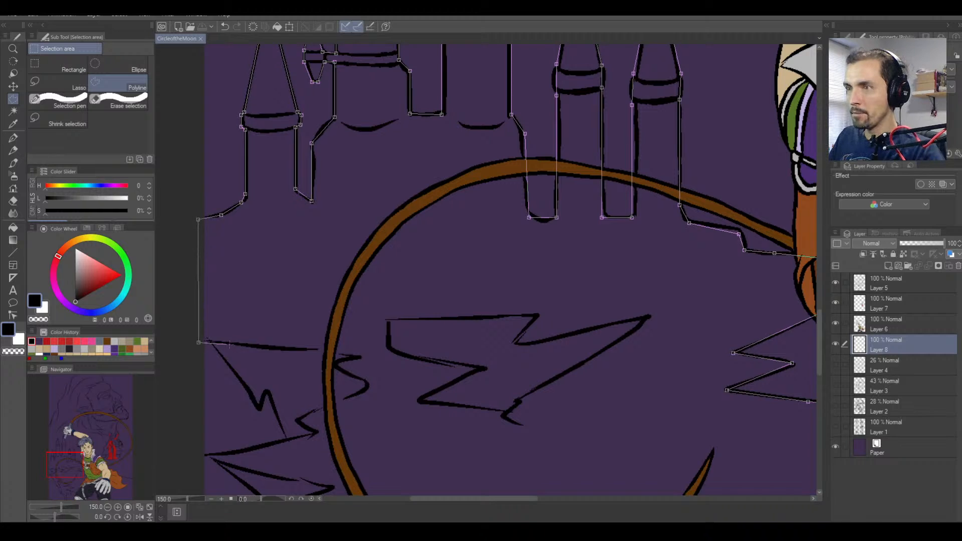
{"action": "left_click", "coordinate": [204, 341]}
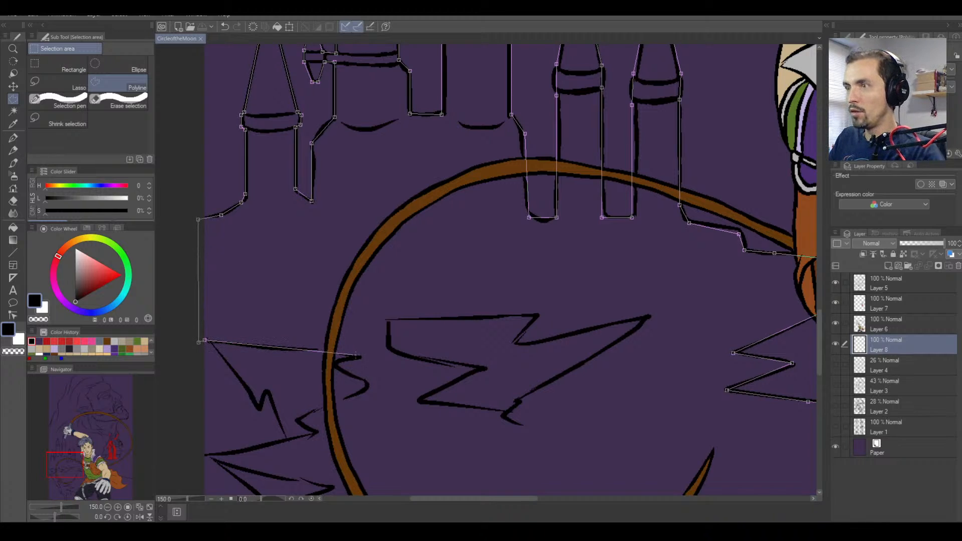
Trace the polyline selection around the uppermost jagged rock, crossing behind the whip, and back to the canvas edge.
{"action": "left_click", "coordinate": [361, 356]}
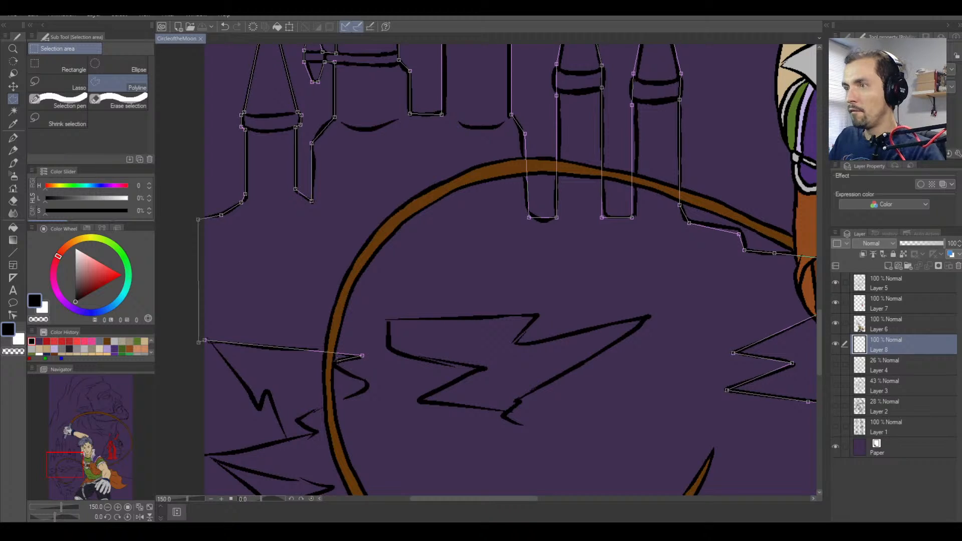
{"action": "left_click", "coordinate": [343, 353]}
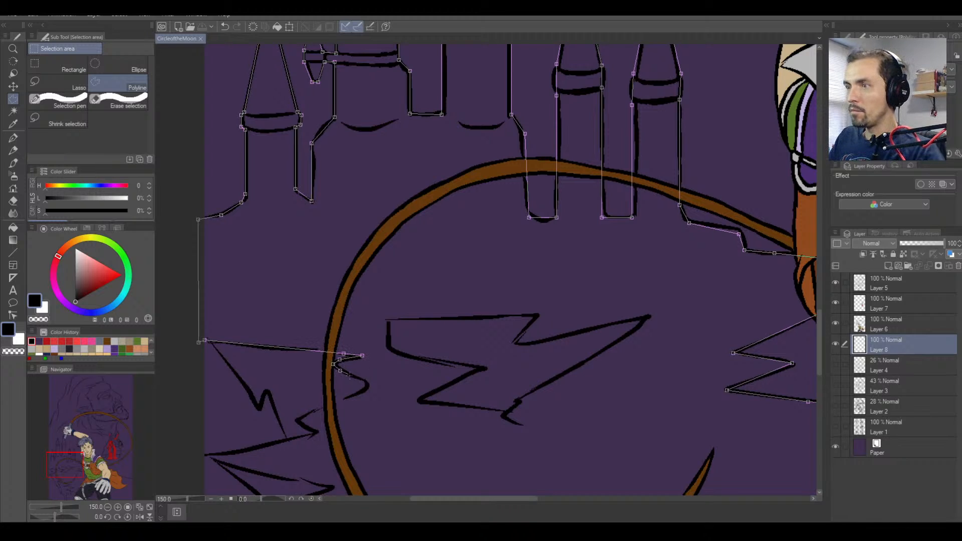
{"action": "left_click", "coordinate": [366, 384]}
{"action": "left_click", "coordinate": [361, 393]}
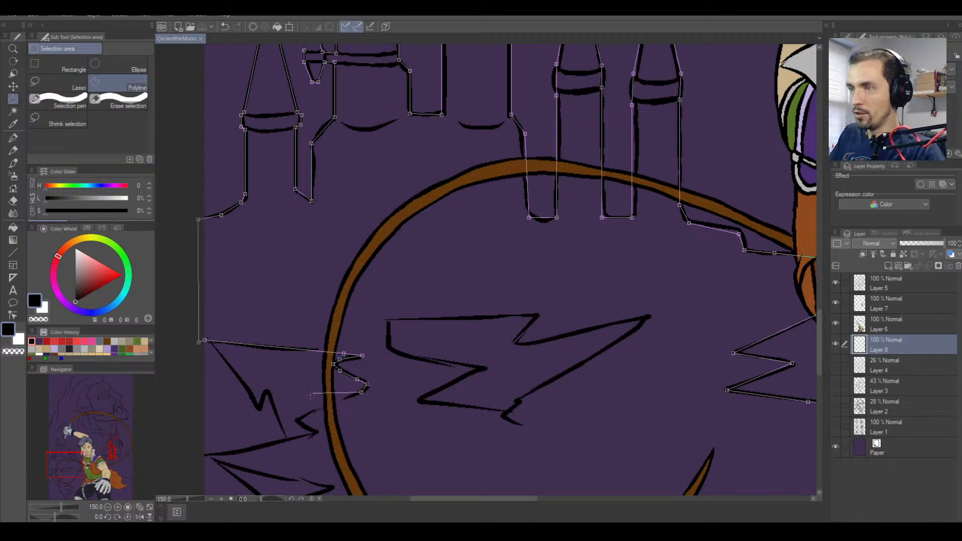
{"action": "left_click", "coordinate": [300, 409]}
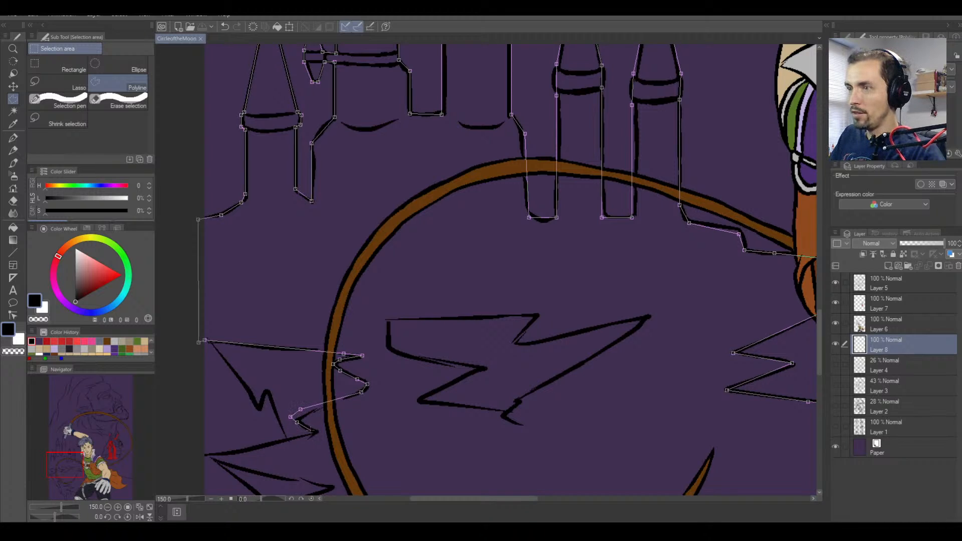
{"action": "left_click", "coordinate": [317, 432]}
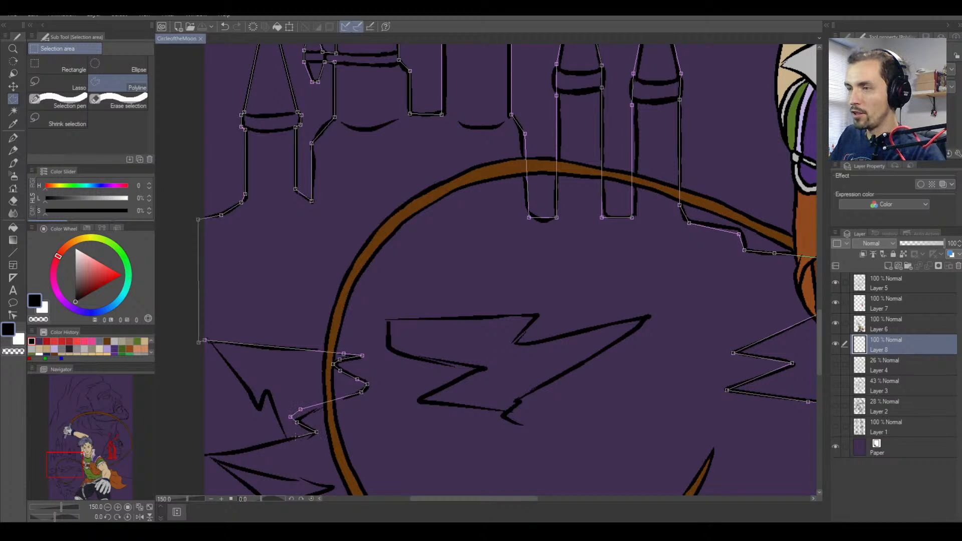
{"action": "left_click", "coordinate": [241, 451]}
{"action": "left_click", "coordinate": [201, 455]}
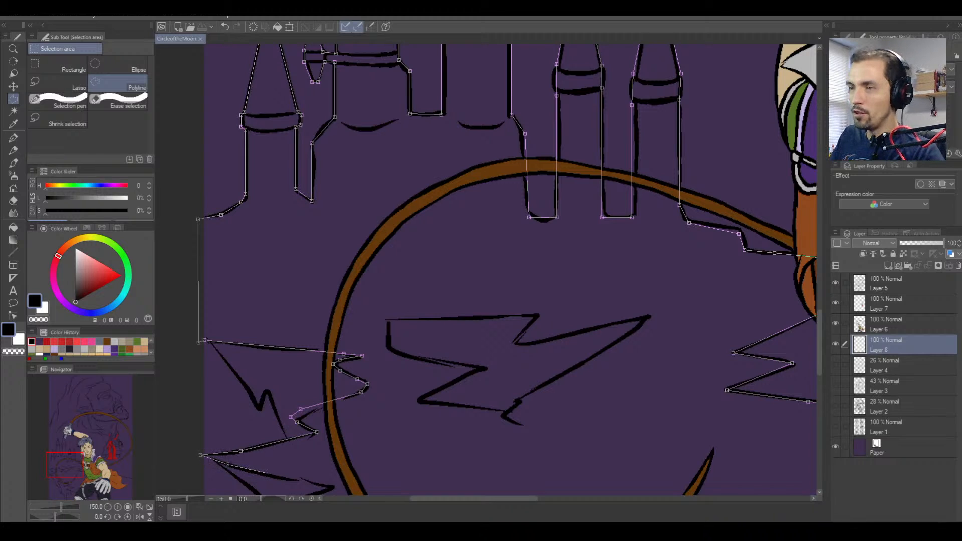
Extend the polyline selection along the second jagged rock, out to its long spike inside the whip's loop and back to the notch.
{"action": "left_click", "coordinate": [295, 479]}
{"action": "left_click", "coordinate": [332, 486]}
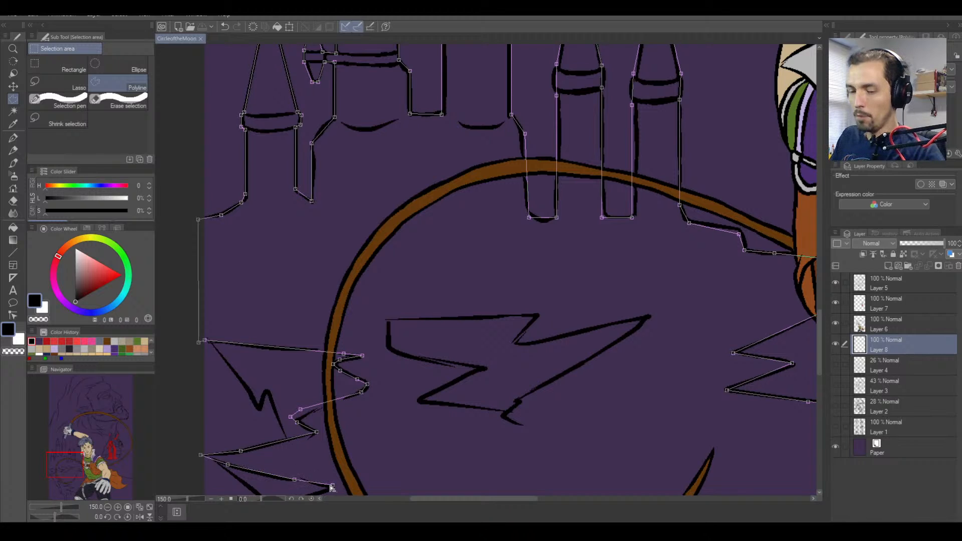
{"action": "key", "text": "space"}
{"action": "left_click_drag", "start_coordinate": [326, 475], "coordinate": [393, 329]}
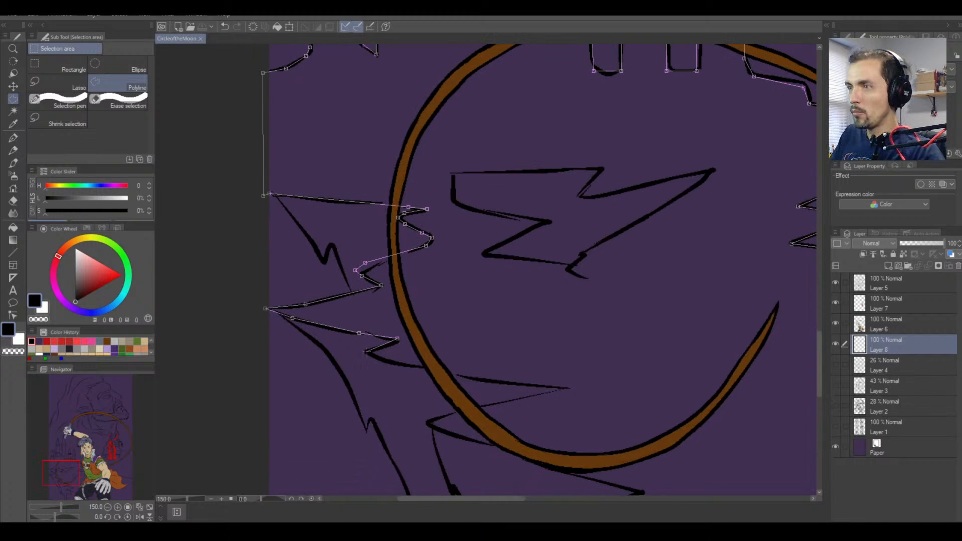
{"action": "left_click", "coordinate": [483, 381]}
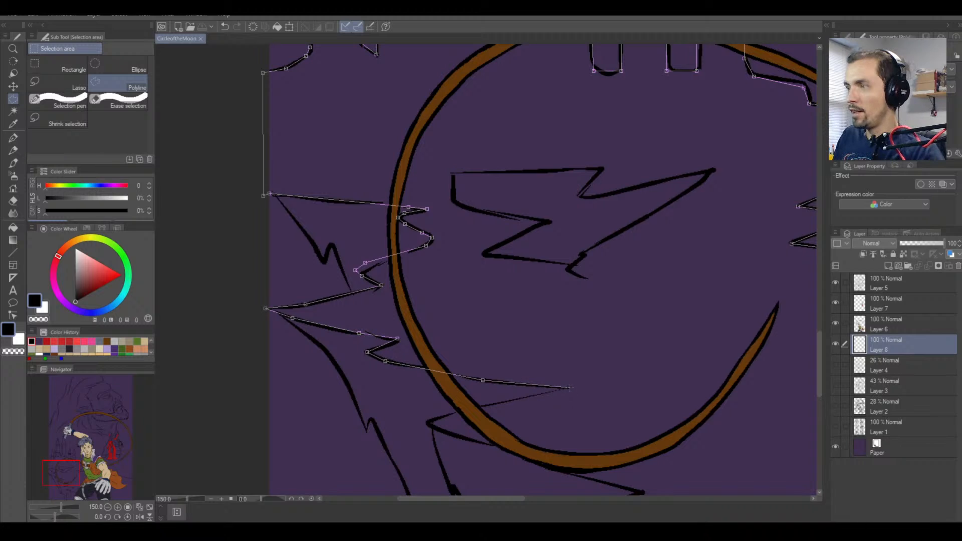
{"action": "left_click", "coordinate": [570, 387]}
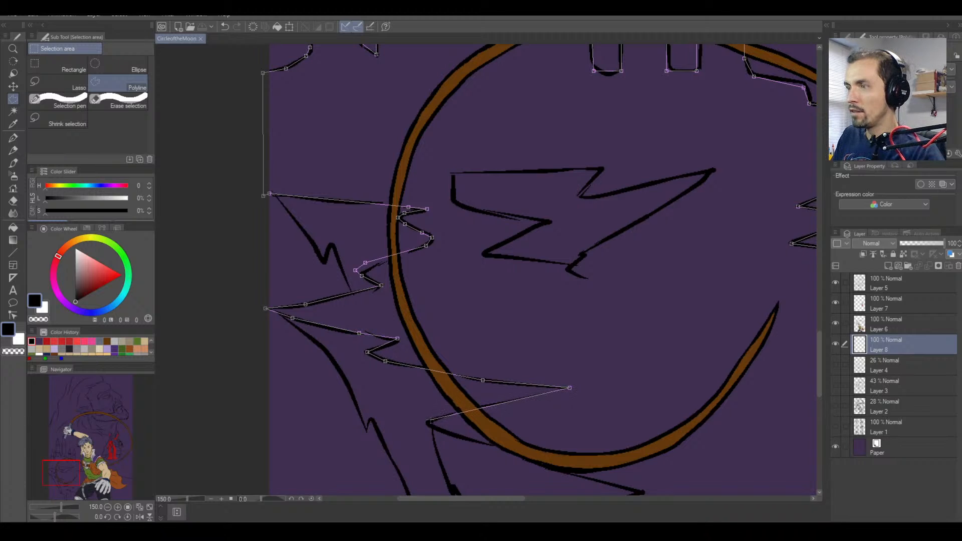
{"action": "left_click", "coordinate": [432, 427]}
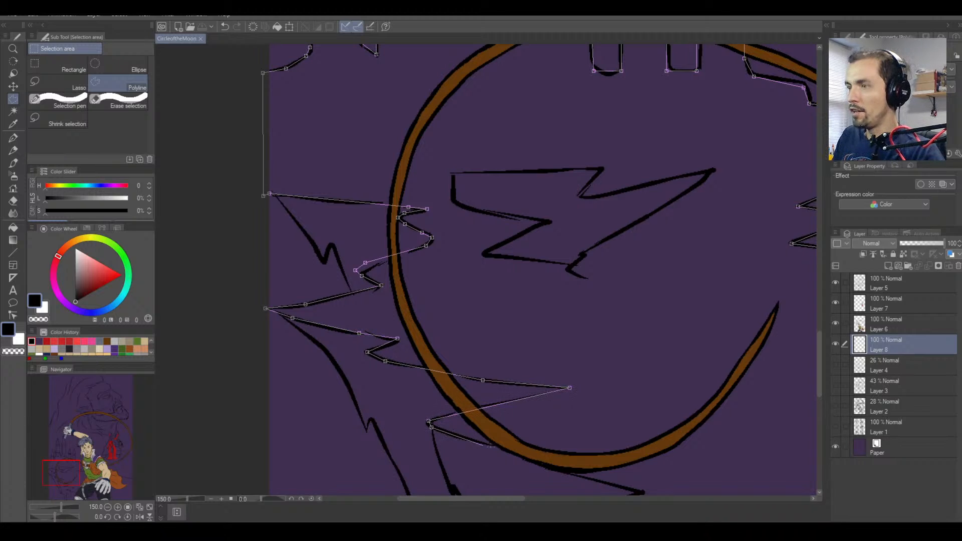
Trace the polyline selection along the zigzag rock edges directly below the whip's lowest curve.
{"action": "left_click_drag", "start_coordinate": [584, 458], "coordinate": [479, 329]}
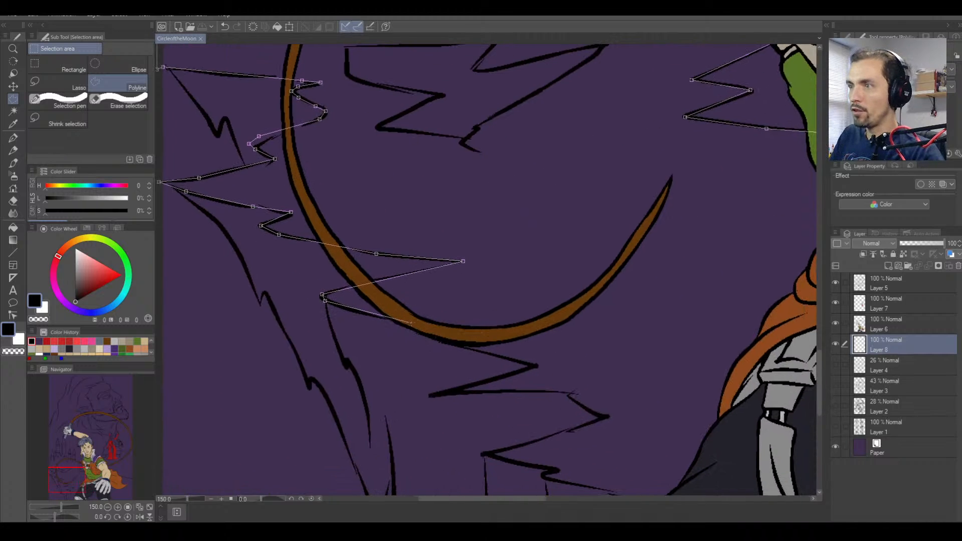
{"action": "left_click", "coordinate": [440, 341]}
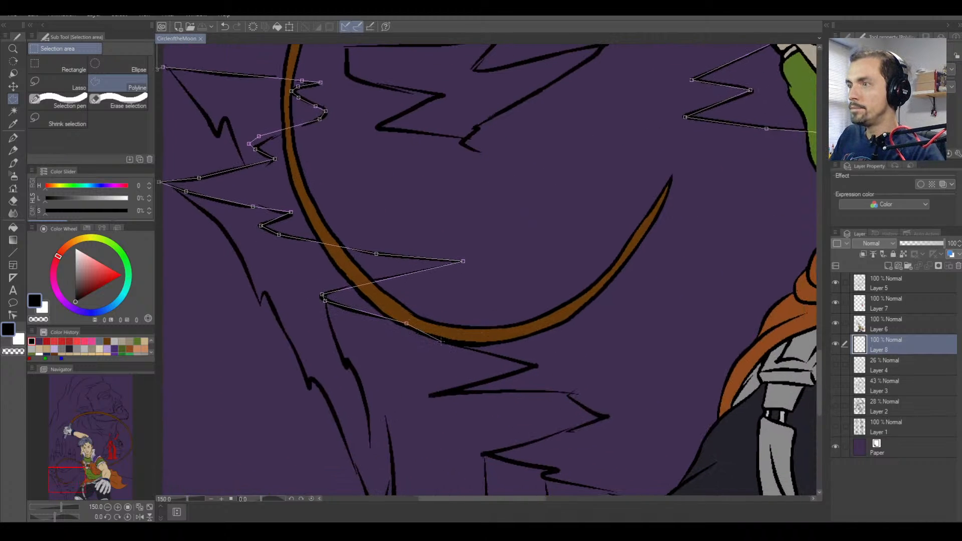
{"action": "left_click", "coordinate": [537, 366]}
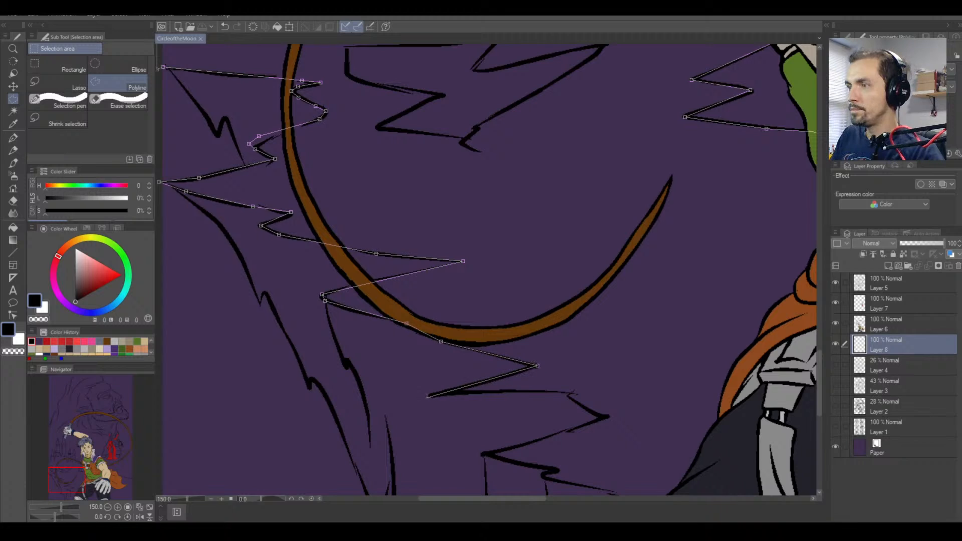
{"action": "left_click", "coordinate": [429, 395]}
{"action": "left_click", "coordinate": [571, 392]}
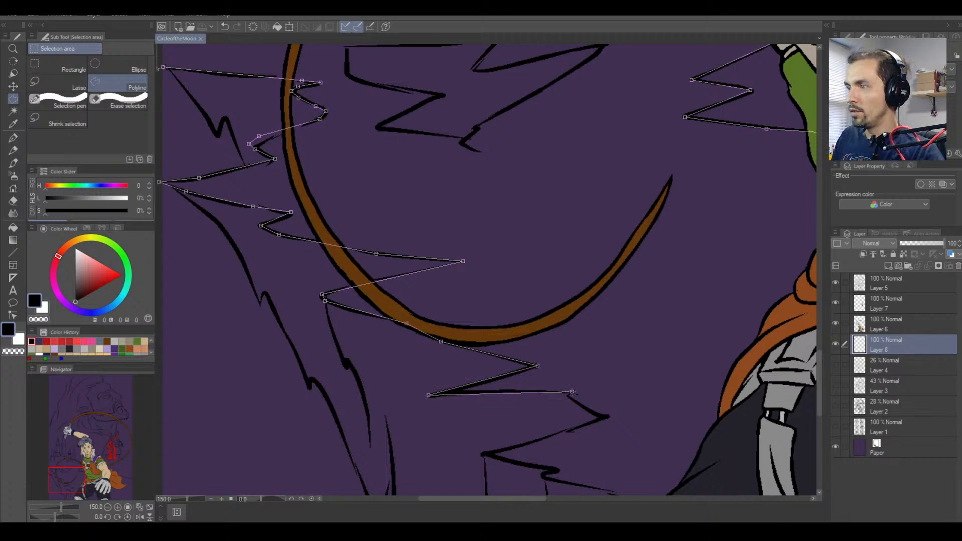
{"action": "left_click", "coordinate": [569, 397]}
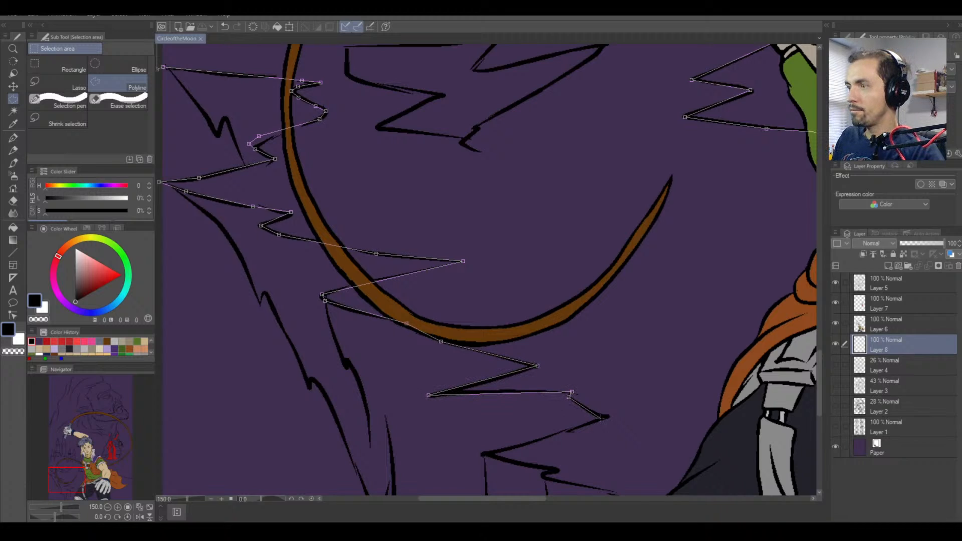
{"action": "left_click", "coordinate": [610, 416]}
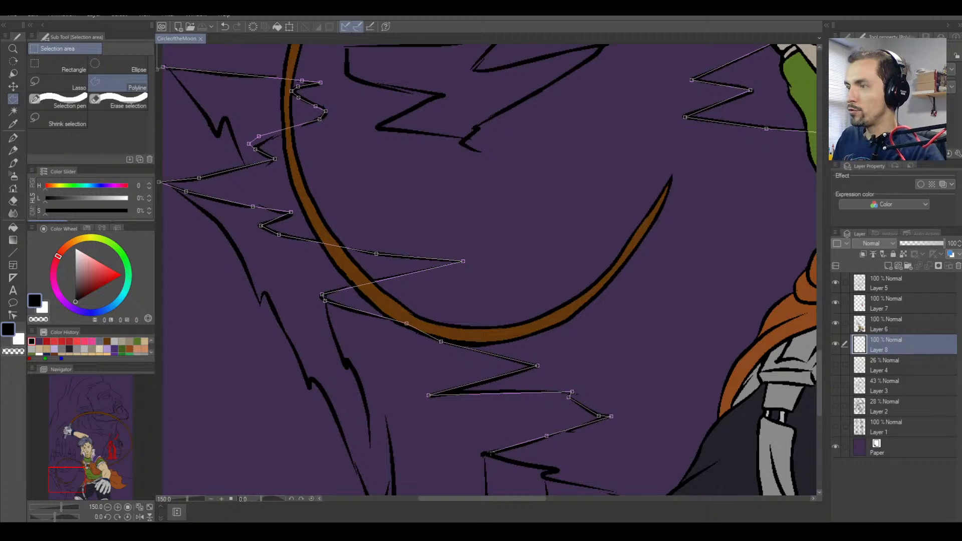
{"action": "left_click", "coordinate": [482, 454]}
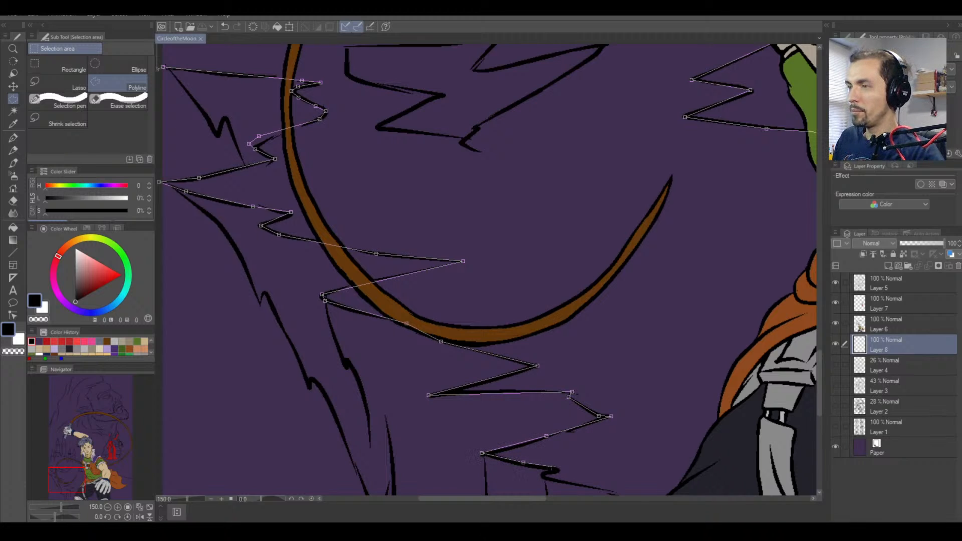
{"action": "left_click", "coordinate": [558, 470]}
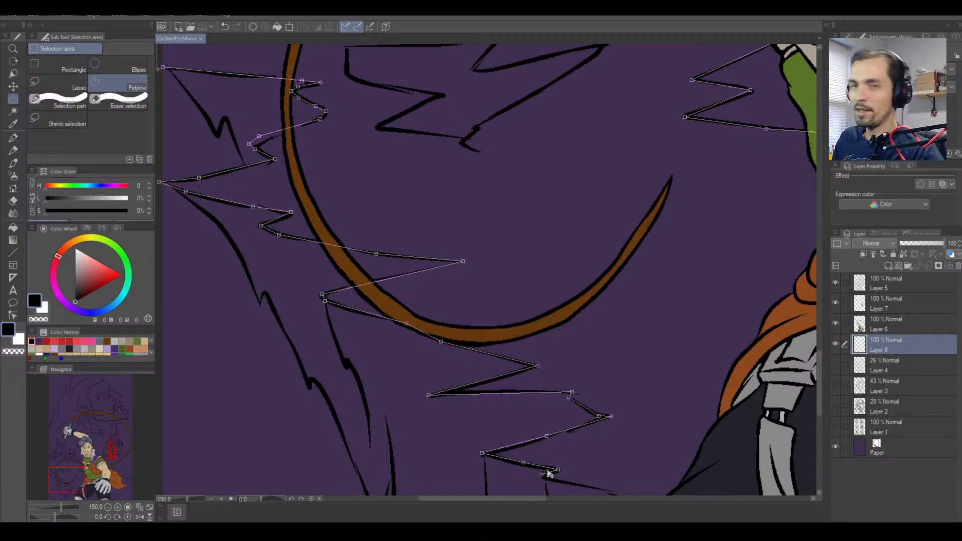
Extend the polyline selection along the last rock edge to the man's dark trouser leg and up its outline toward the orange sash.
{"action": "key", "text": "space"}
{"action": "left_click_drag", "start_coordinate": [581, 467], "coordinate": [450, 352]}
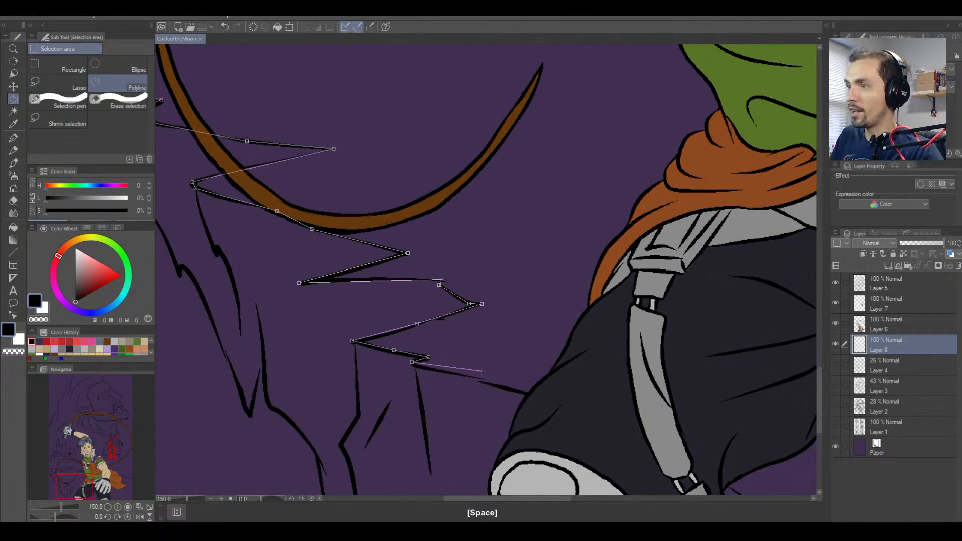
{"action": "left_click", "coordinate": [427, 368]}
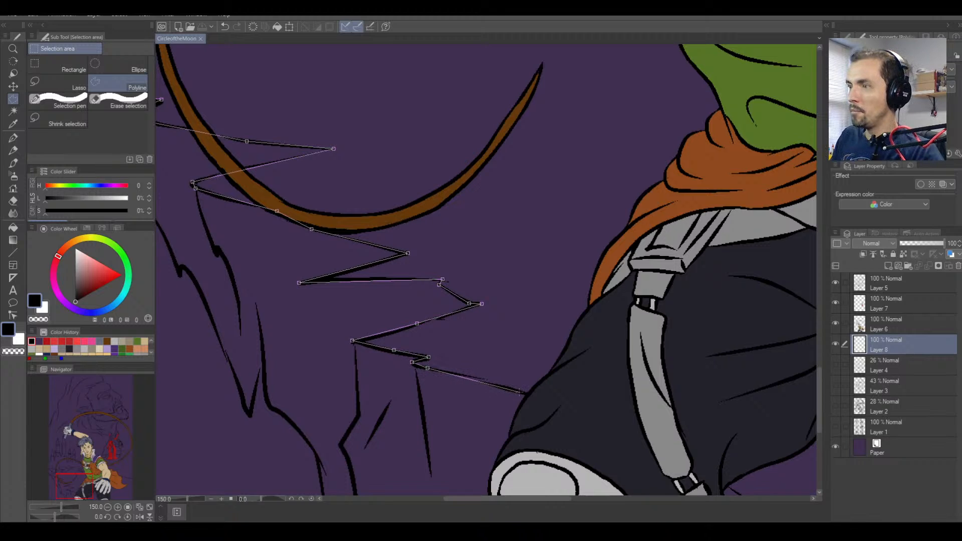
{"action": "left_click", "coordinate": [527, 394]}
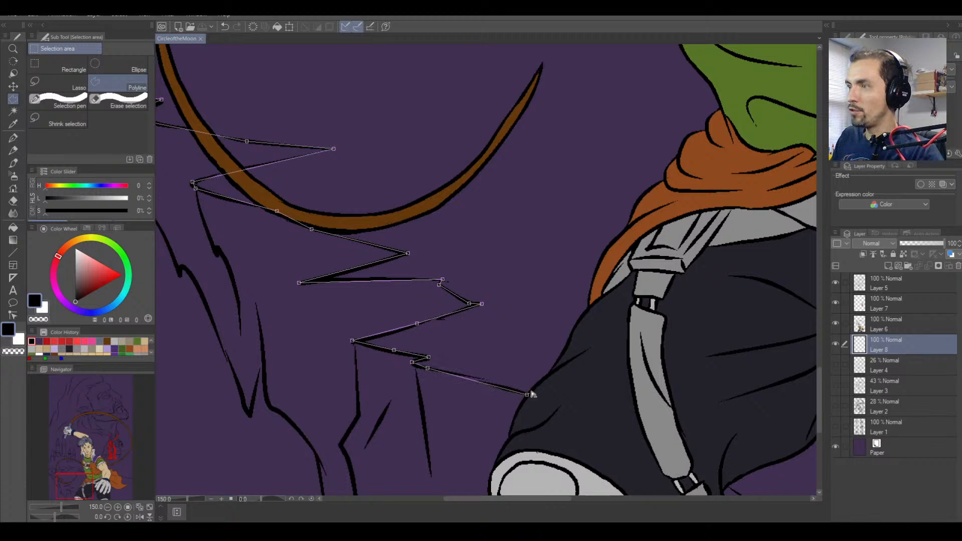
{"action": "left_click", "coordinate": [552, 370]}
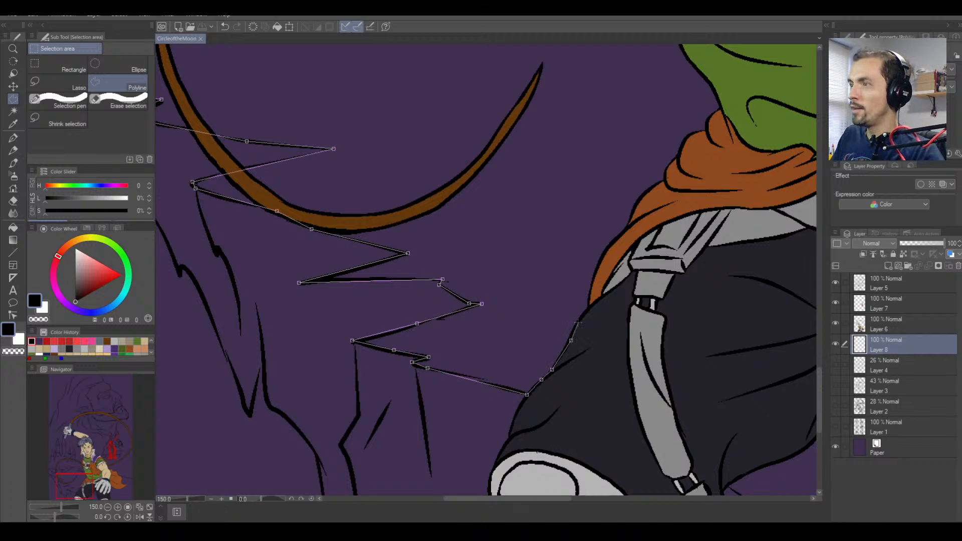
{"action": "left_click", "coordinate": [578, 321]}
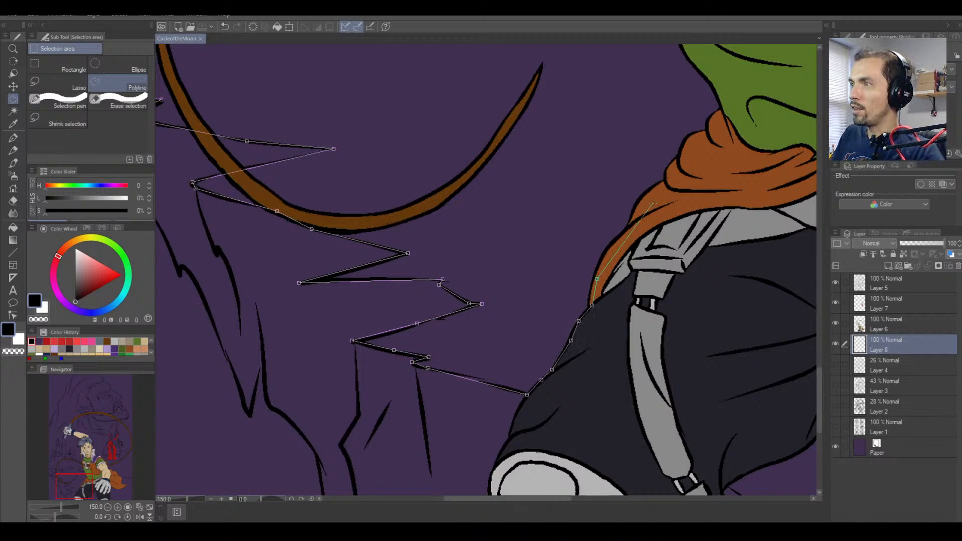
Extend the polyline selection from the orange sash across the dark trouser leg and along the ground line to the canvas's lower edge.
{"action": "left_click_drag", "start_coordinate": [610, 303], "coordinate": [520, 402]}
{"action": "scroll", "coordinate": [521, 402], "scroll_direction": "down", "scroll_amount": 3}
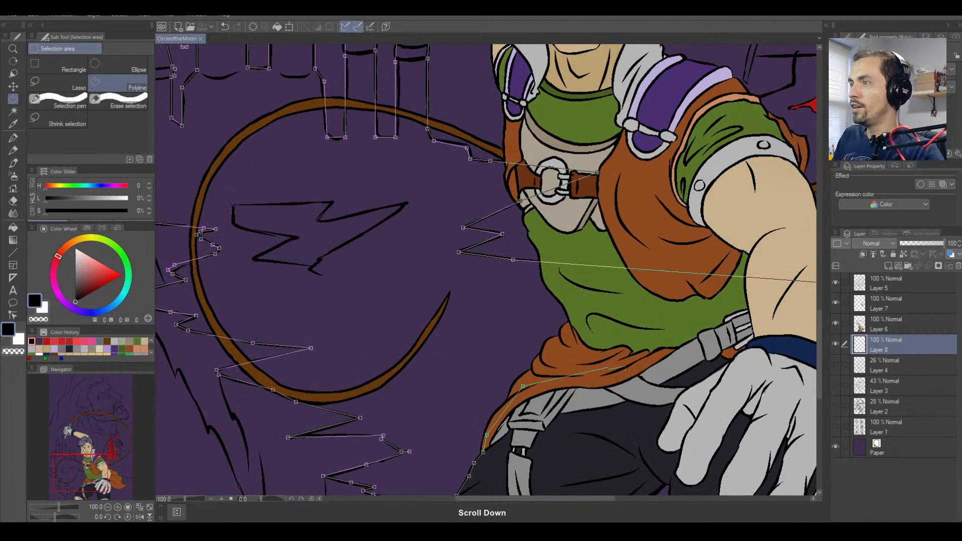
{"action": "left_click_drag", "start_coordinate": [546, 341], "coordinate": [426, 94]}
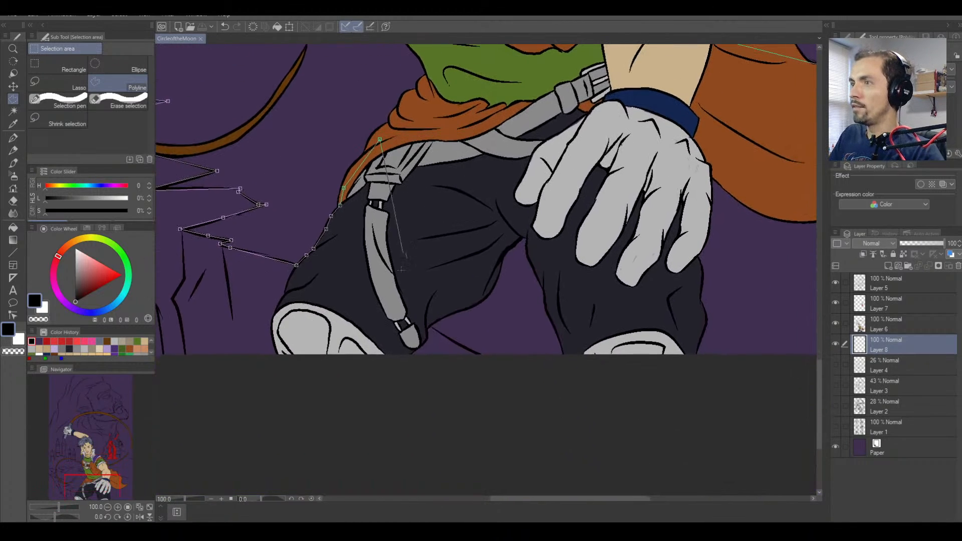
{"action": "scroll", "coordinate": [427, 322], "scroll_direction": "up", "scroll_amount": 2}
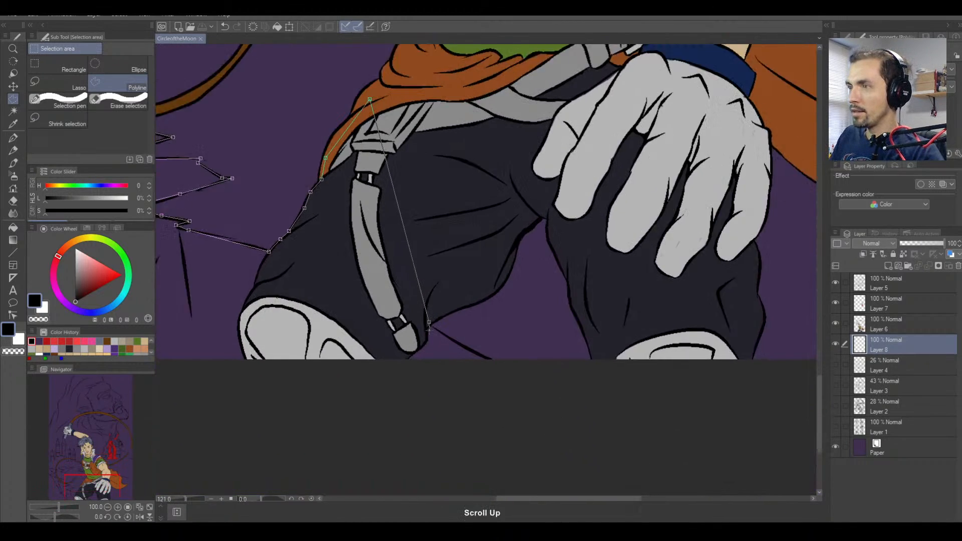
{"action": "left_click", "coordinate": [430, 324]}
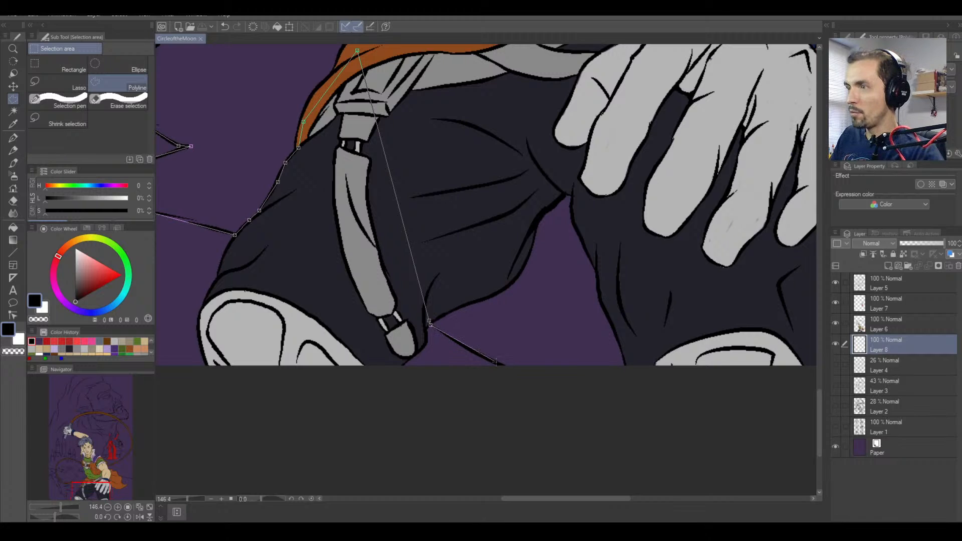
{"action": "left_click", "coordinate": [504, 367]}
Route the polyline selection outside the canvas around its lower-right corner and close it at the horizon line beyond the cape.
{"action": "scroll", "coordinate": [612, 395], "scroll_direction": "down", "scroll_amount": 3}
{"action": "left_click_drag", "start_coordinate": [631, 390], "coordinate": [338, 356]}
{"action": "left_click", "coordinate": [625, 406]}
{"action": "left_click", "coordinate": [765, 376]}
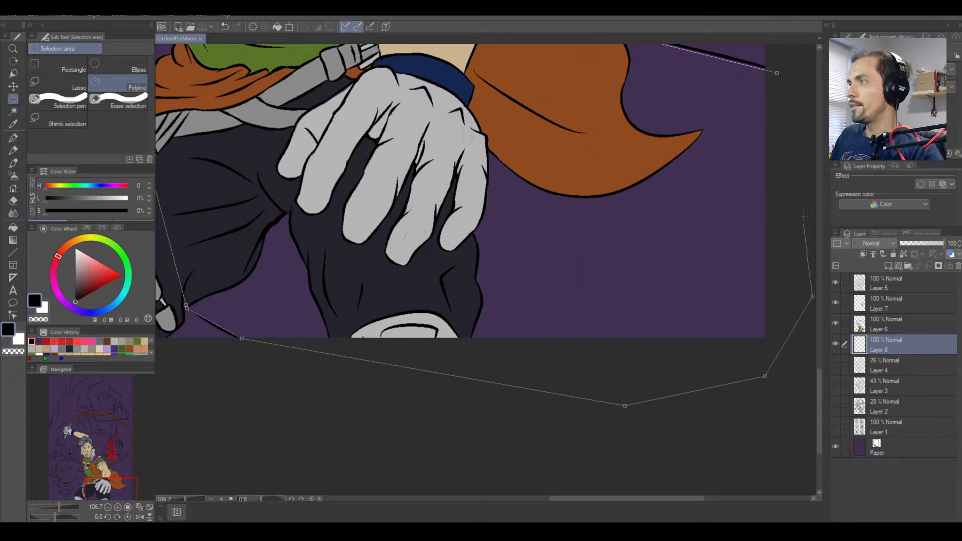
{"action": "left_click", "coordinate": [813, 297]}
{"action": "left_click", "coordinate": [781, 79]}
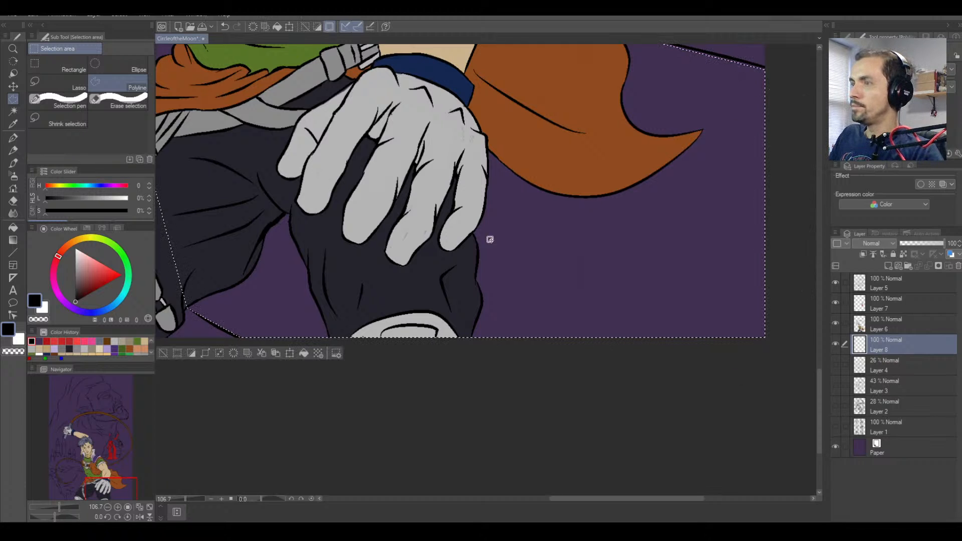
Subtract the zigzag shape inside the whip's loop from the selection by tracing its outline with the polyline.
{"action": "scroll", "coordinate": [490, 240], "scroll_direction": "down", "scroll_amount": 3}
{"action": "left_click_drag", "start_coordinate": [213, 107], "coordinate": [458, 294]}
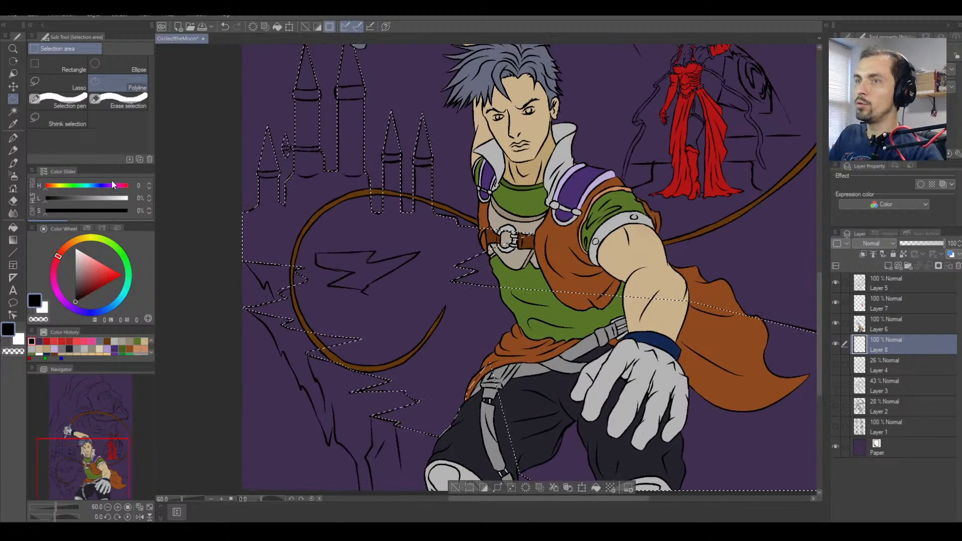
{"action": "scroll", "coordinate": [341, 260], "scroll_direction": "up", "scroll_amount": 1}
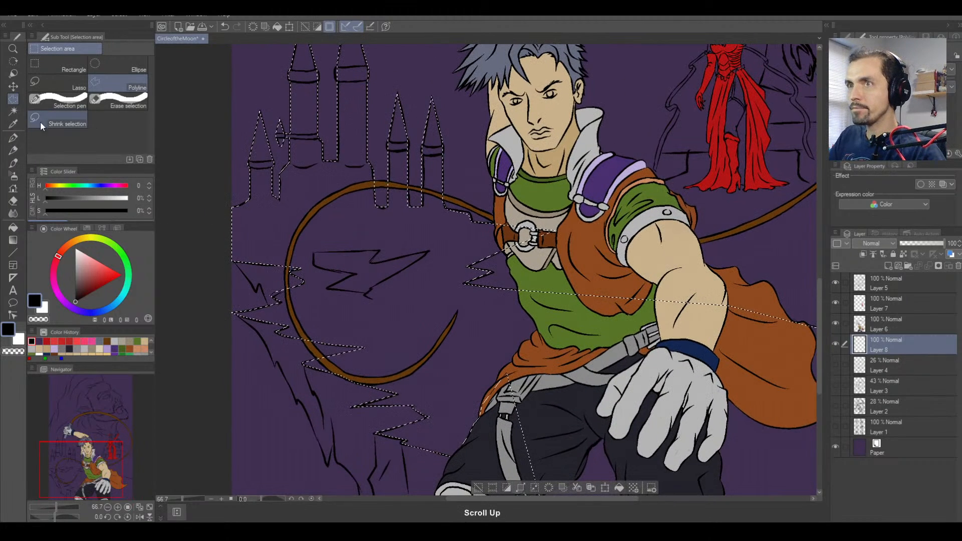
{"action": "scroll", "coordinate": [317, 263], "scroll_direction": "up", "scroll_amount": 1}
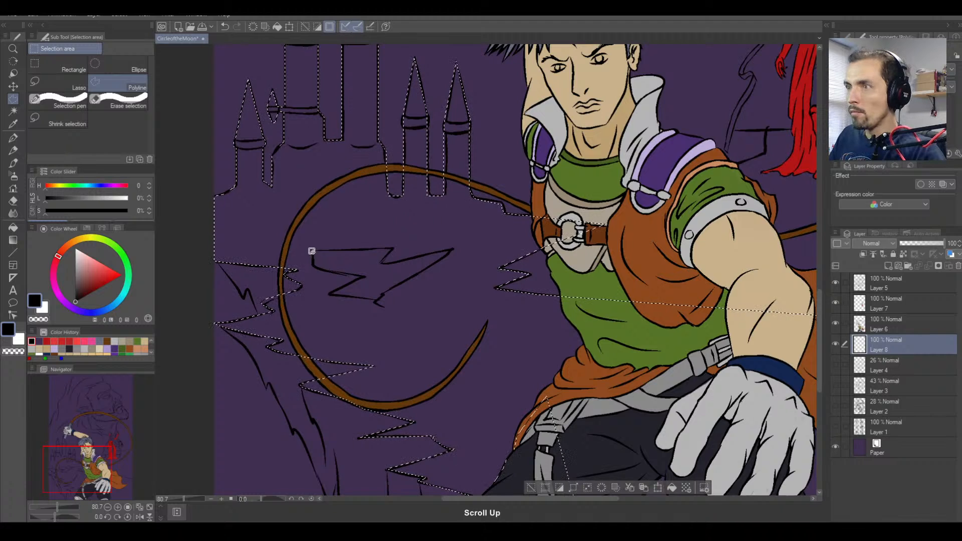
{"action": "key", "text": "ctrl+z"}
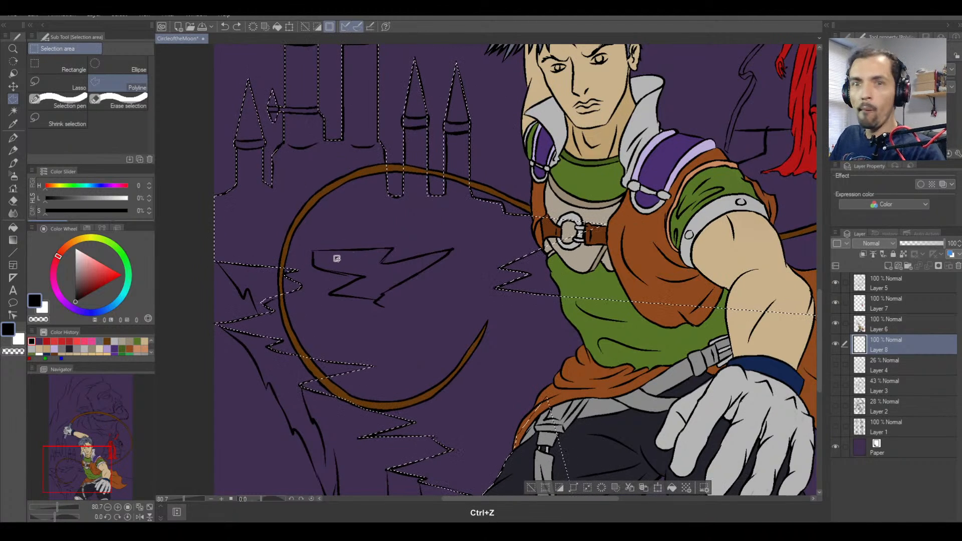
{"action": "key", "text": "alt"}
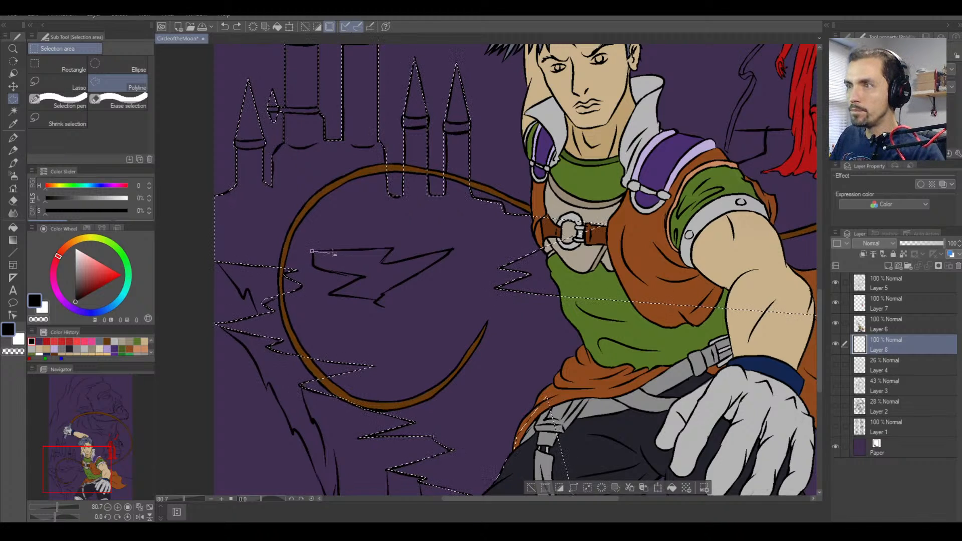
{"action": "left_click", "coordinate": [393, 247]}
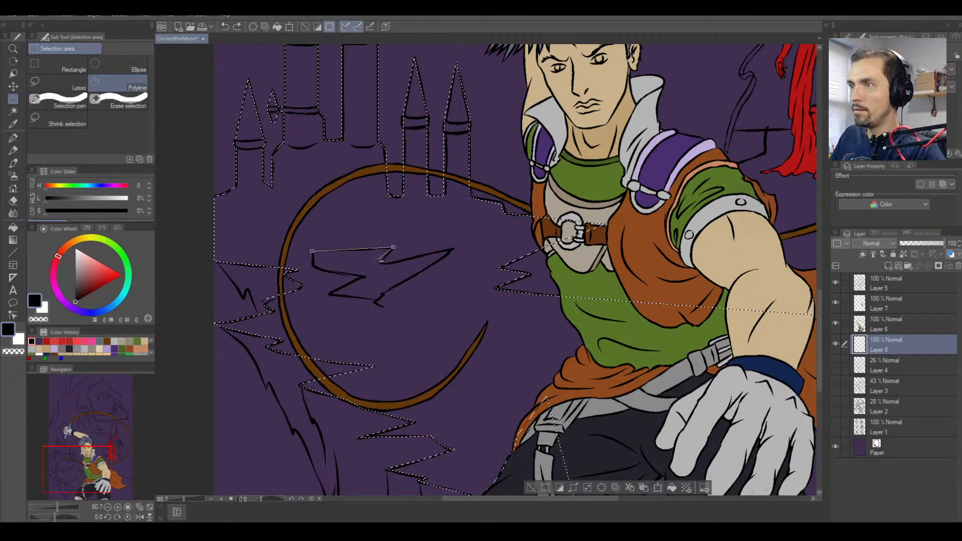
{"action": "left_click", "coordinate": [378, 259]}
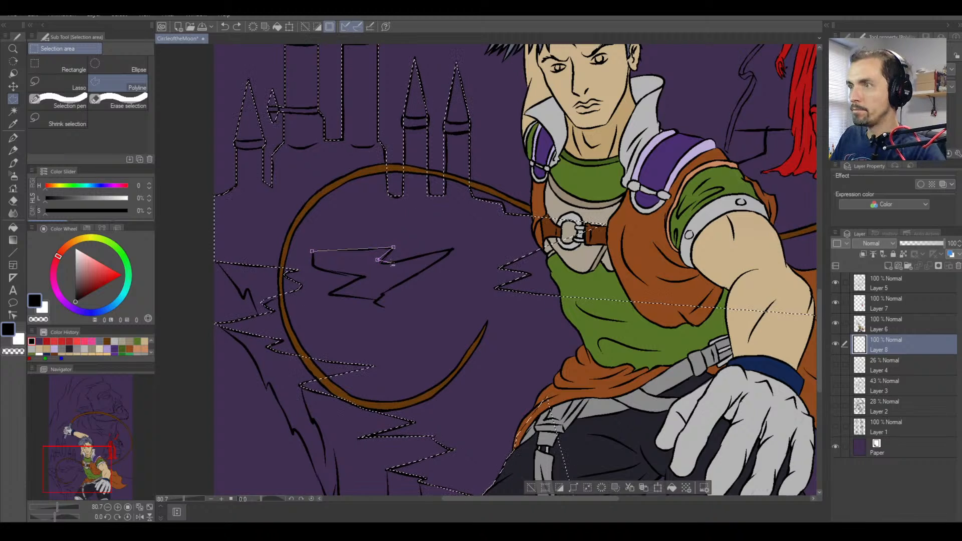
{"action": "left_click", "coordinate": [391, 262]}
{"action": "left_click", "coordinate": [447, 255]}
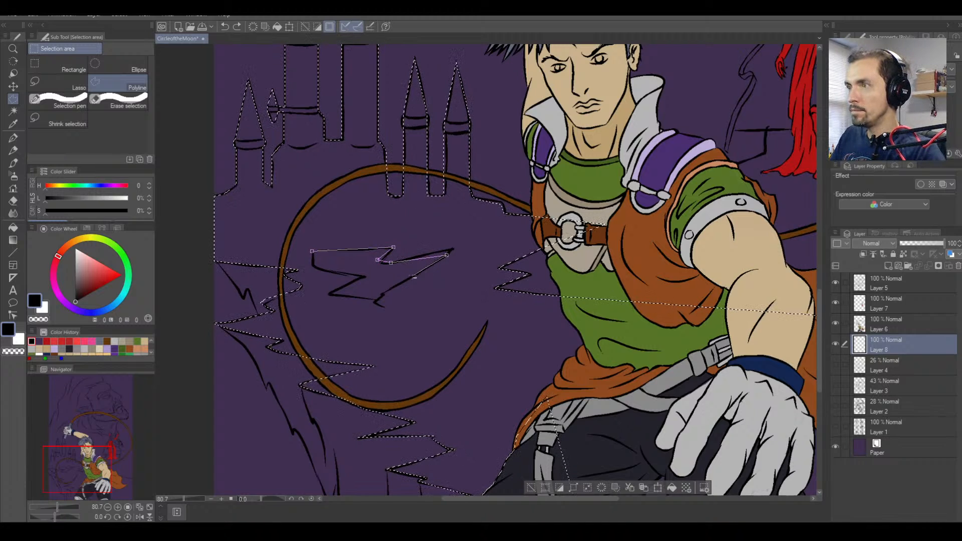
{"action": "left_click", "coordinate": [396, 292]}
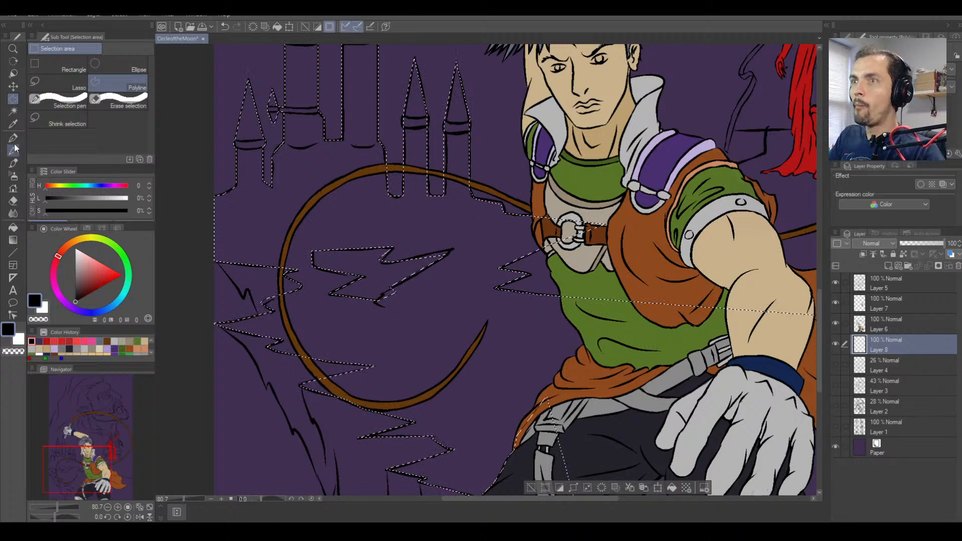
Fill the selected castle and ground area with a dark violet-blue of hue 260, luminosity 17 and saturation 100.
{"action": "left_click", "coordinate": [13, 226]}
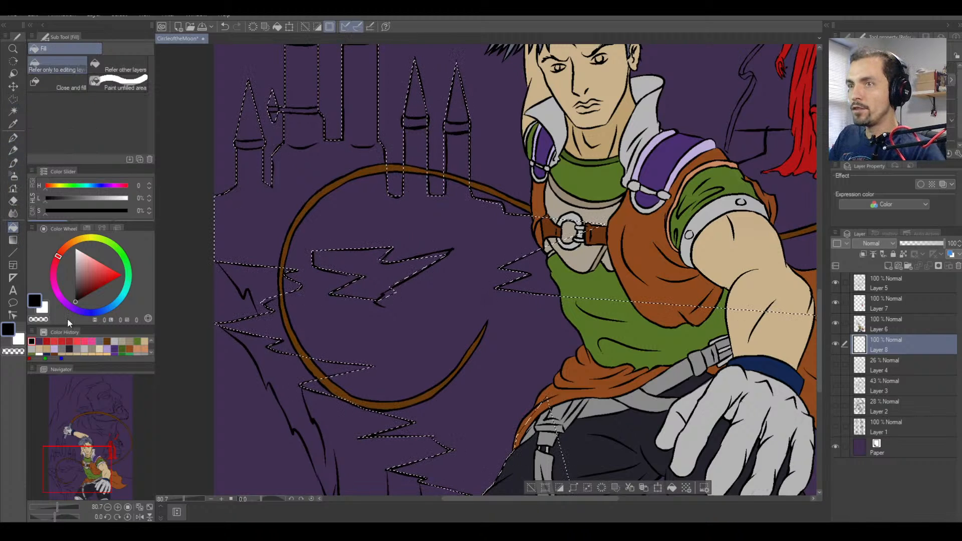
{"action": "left_click", "coordinate": [86, 311]}
{"action": "left_click", "coordinate": [93, 291]}
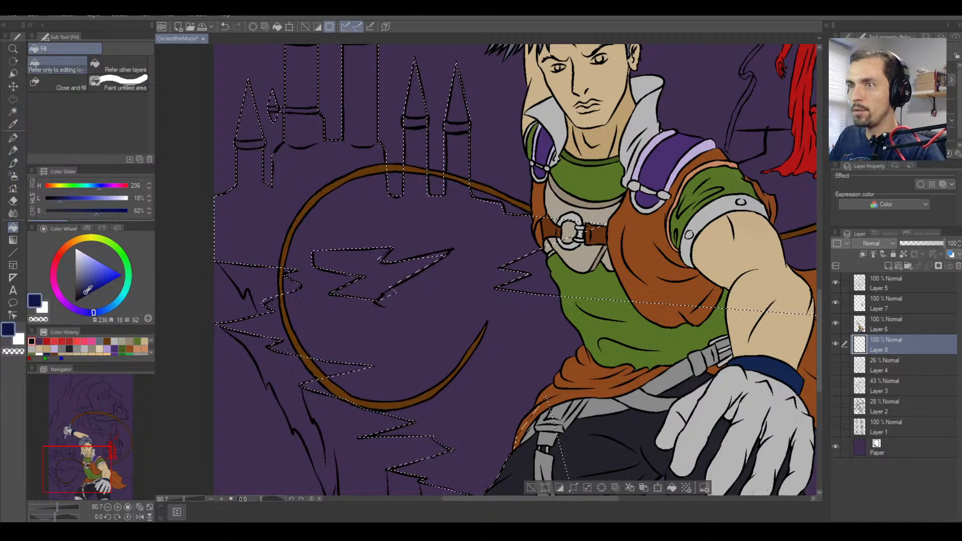
{"action": "left_click", "coordinate": [77, 310]}
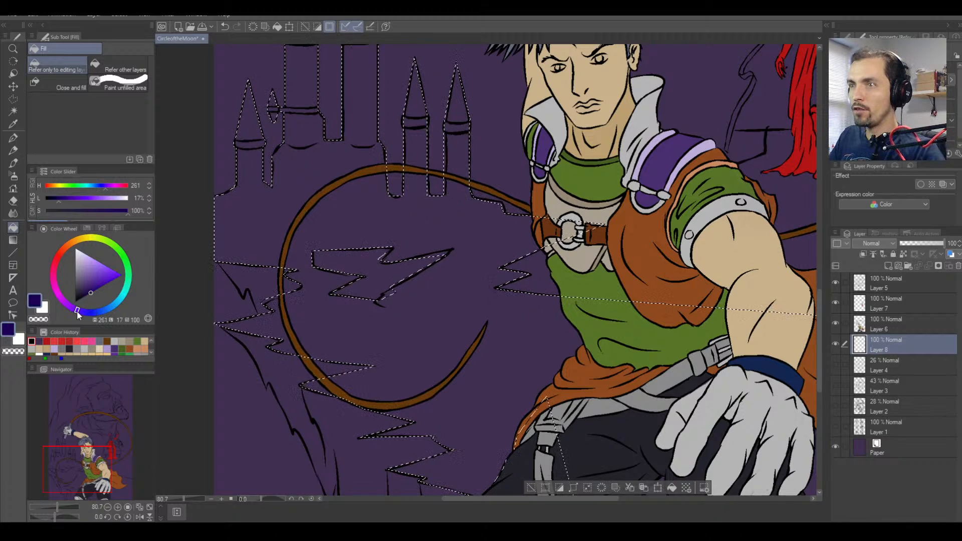
{"action": "left_click", "coordinate": [78, 311]}
{"action": "left_click", "coordinate": [363, 314]}
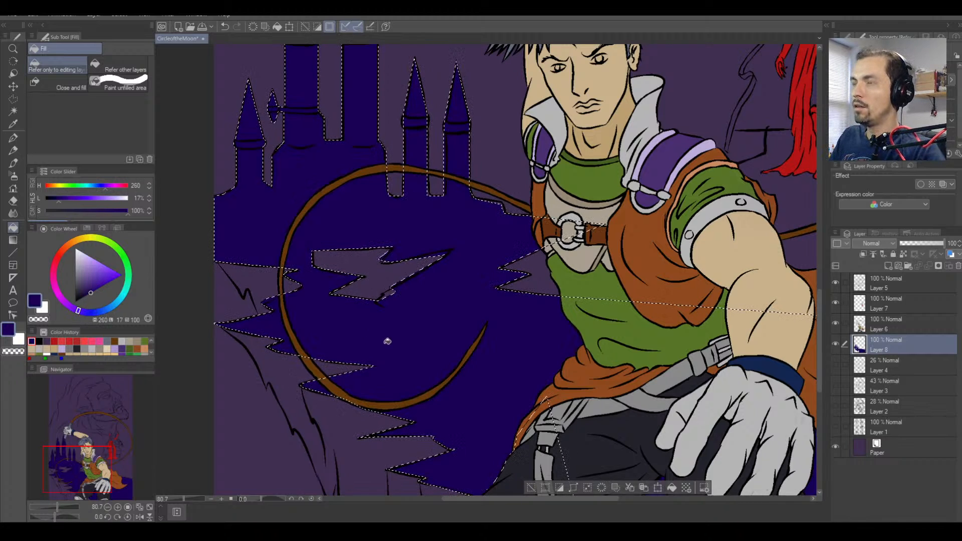
Refill the selected castle and ground area with a duller purple of hue 260, luminosity 22 and saturation 47, and deselect.
{"action": "scroll", "coordinate": [387, 339], "scroll_direction": "down", "scroll_amount": 5}
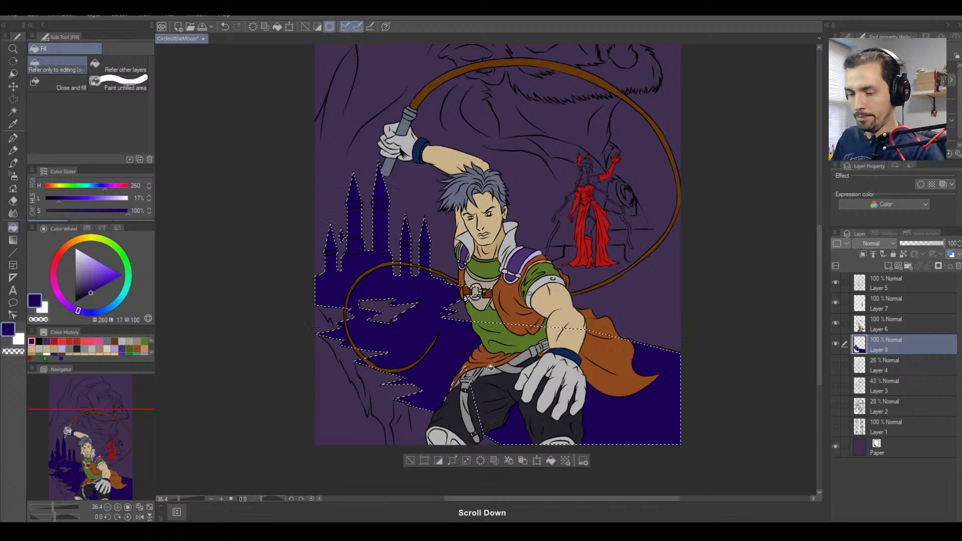
{"action": "key", "text": "space"}
{"action": "left_click_drag", "start_coordinate": [398, 208], "coordinate": [354, 155]}
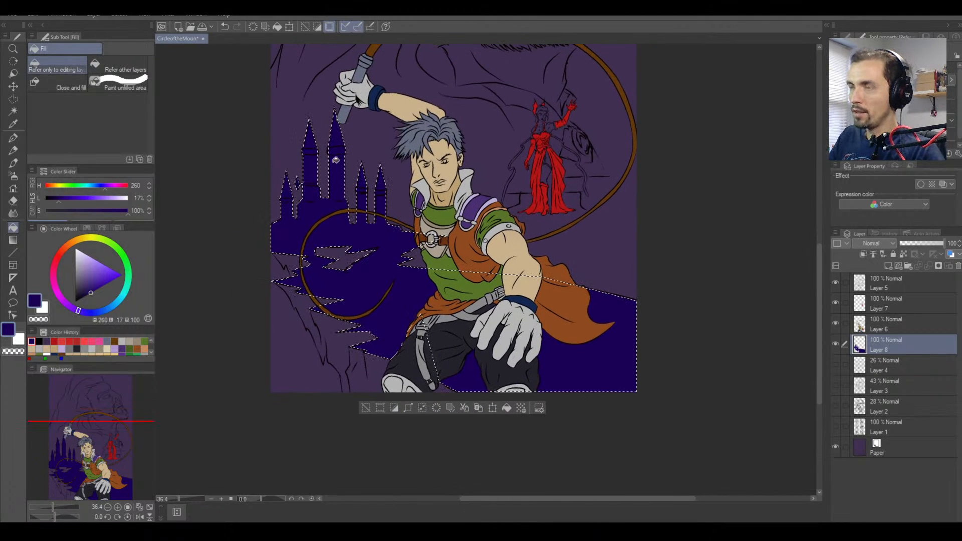
{"action": "left_click", "coordinate": [90, 288]}
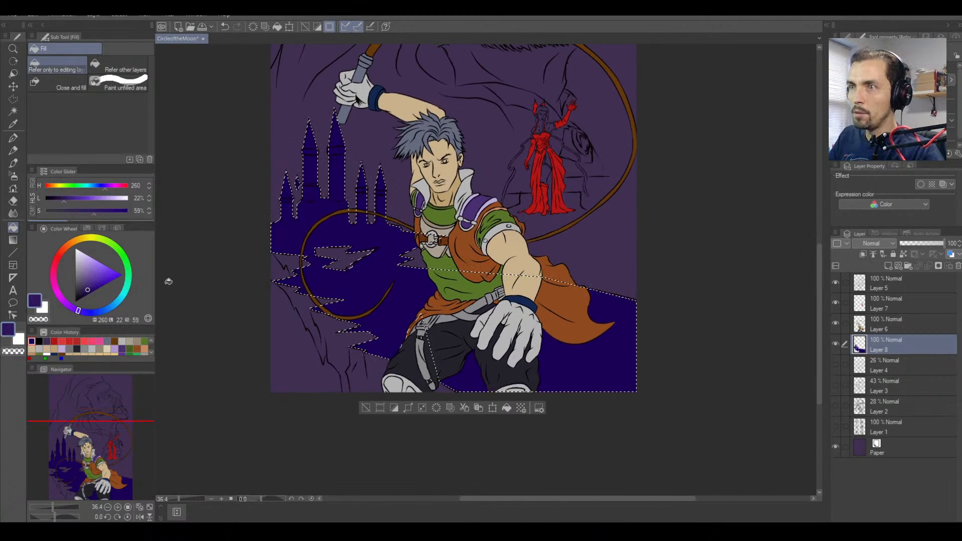
{"action": "key", "text": "alt+BackSpace"}
{"action": "left_click", "coordinate": [84, 212]}
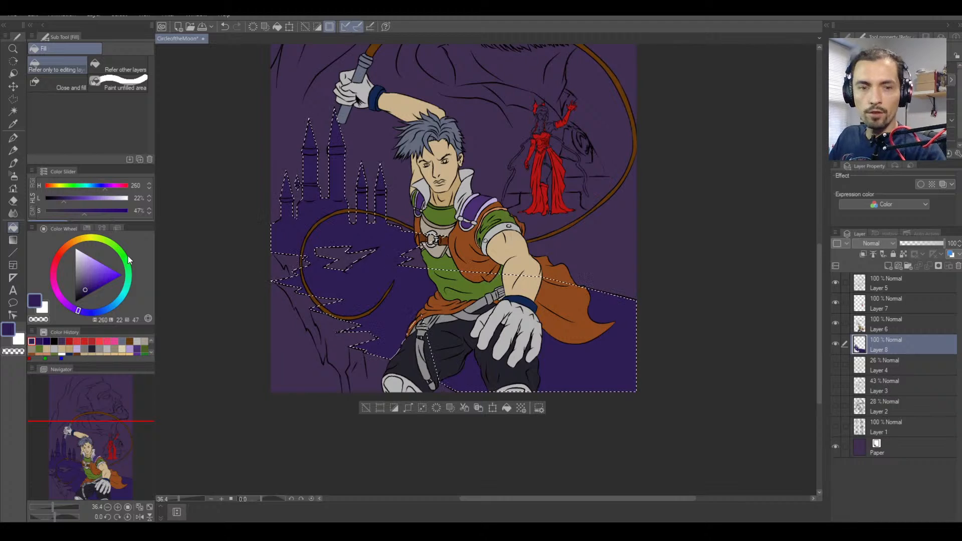
{"action": "key", "text": "ctrl+d"}
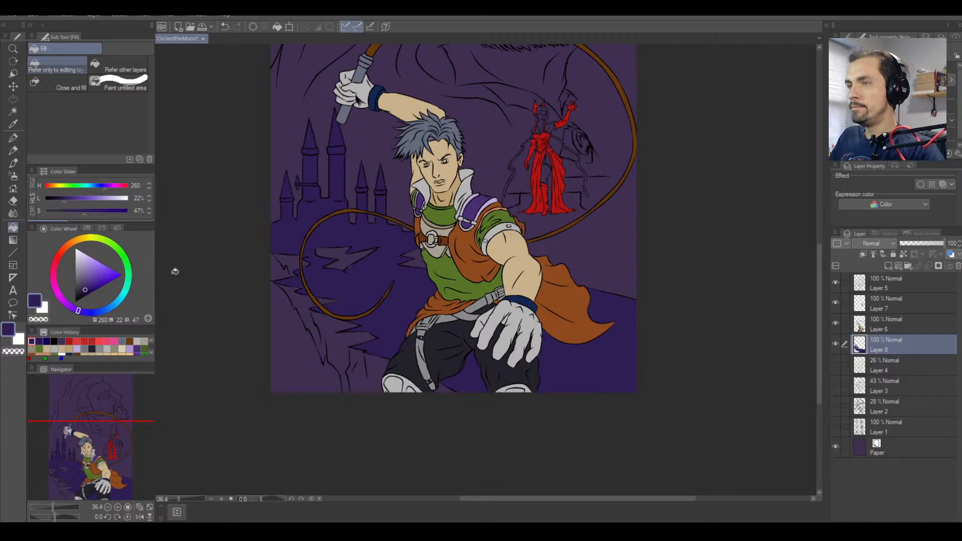
Select the uppermost jagged rock at the canvas edge with a closed polyline, including its tips behind the whip.
{"action": "left_click", "coordinate": [14, 98]}
{"action": "scroll", "coordinate": [264, 245], "scroll_direction": "up", "scroll_amount": 4}
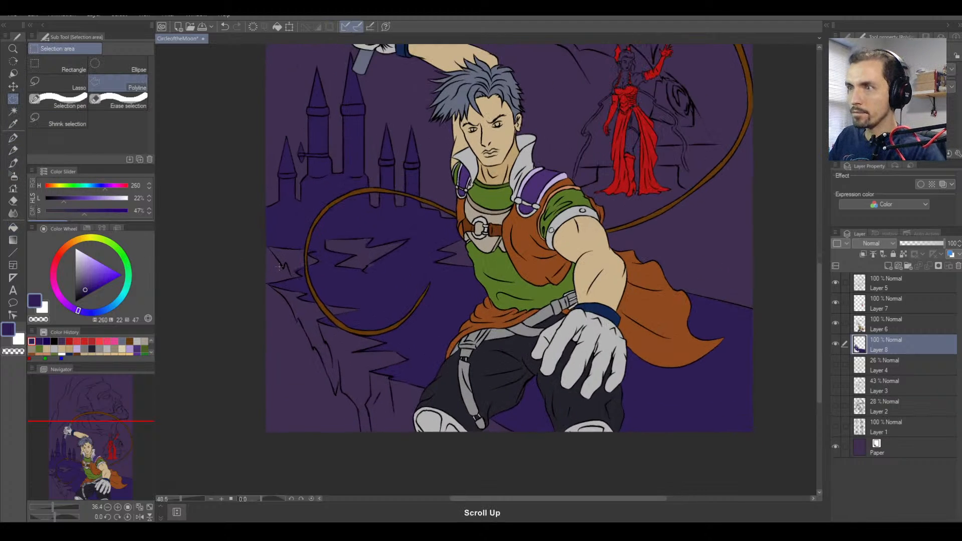
{"action": "left_click", "coordinate": [264, 245]}
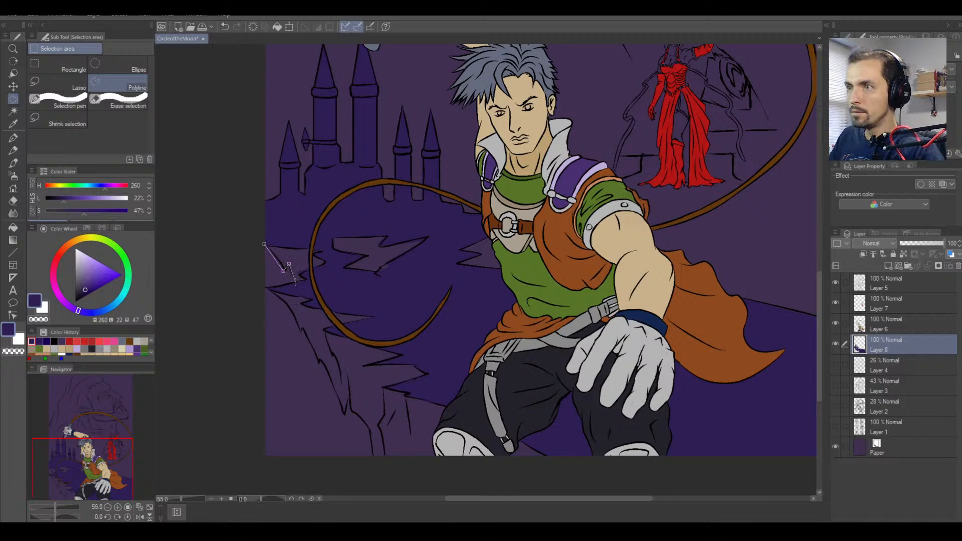
{"action": "scroll", "coordinate": [304, 280], "scroll_direction": "up", "scroll_amount": 4}
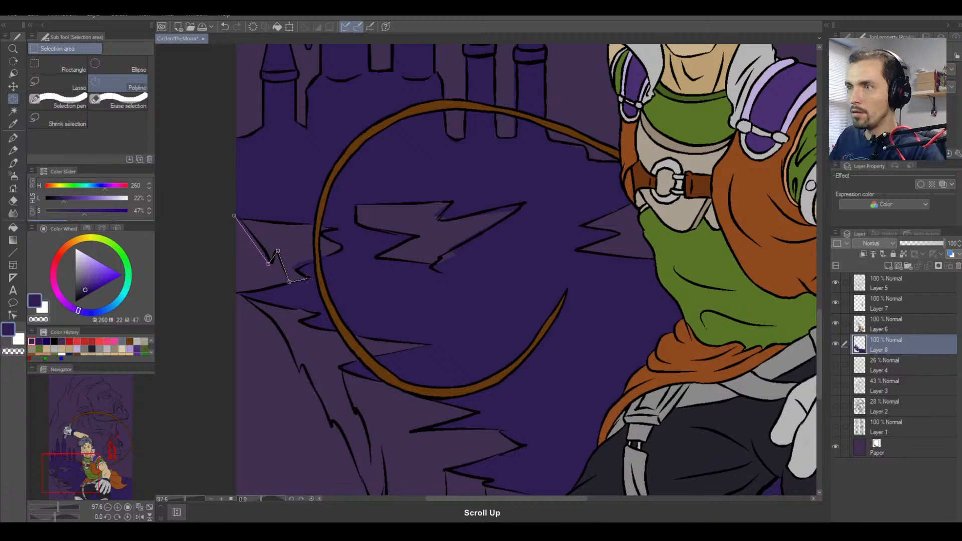
{"action": "left_click", "coordinate": [307, 279]}
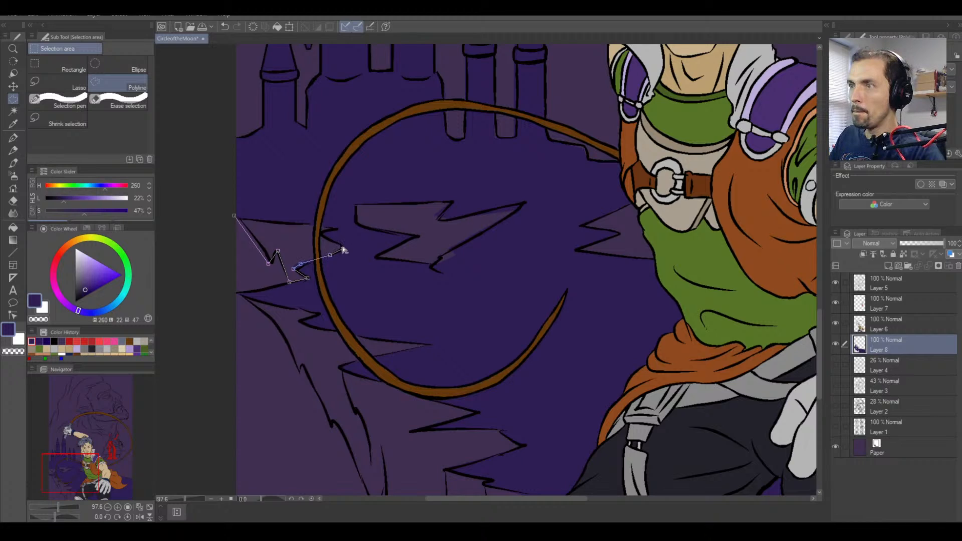
{"action": "left_click", "coordinate": [343, 249]}
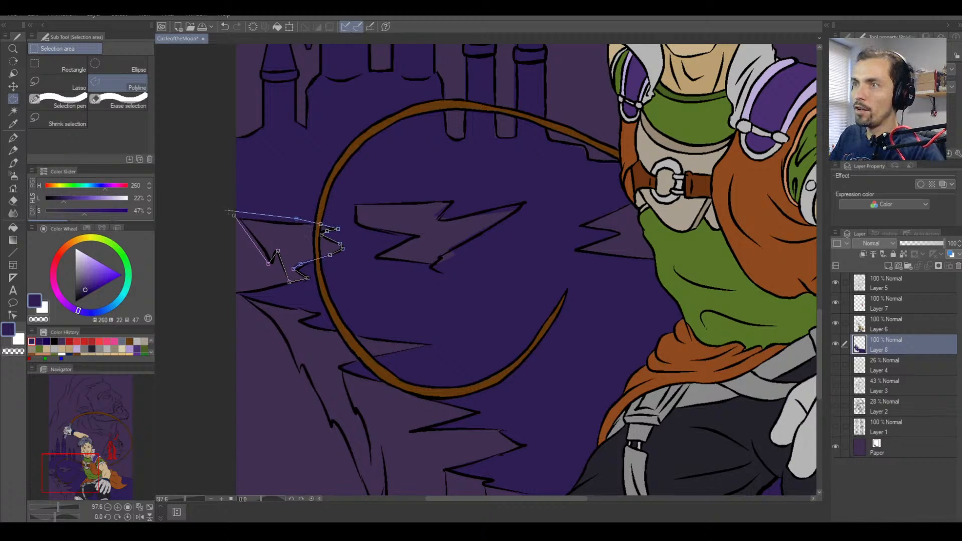
{"action": "left_click", "coordinate": [234, 215]}
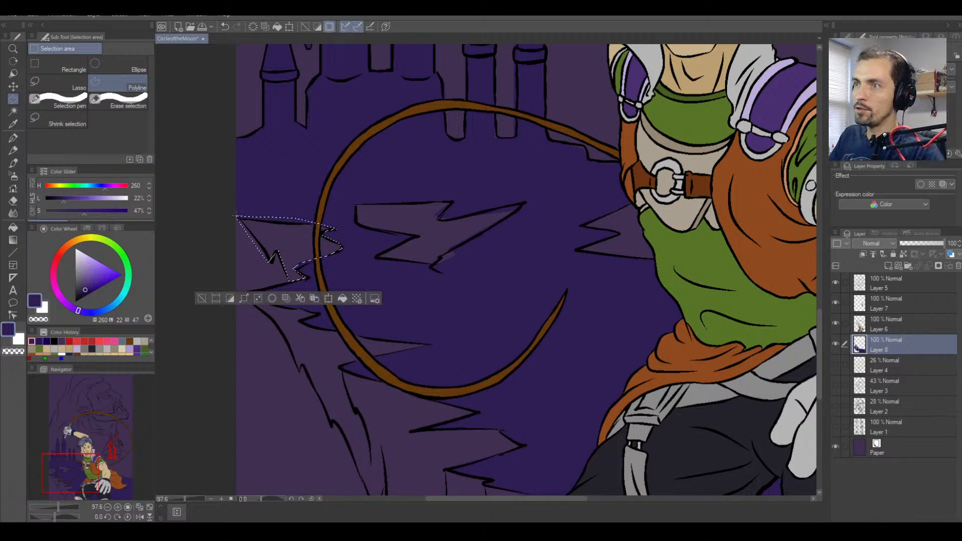
Add the zigzag rock inside the whip's loop to the selection by tracing its outline with a closed polyline.
{"action": "left_click", "coordinate": [355, 223]}
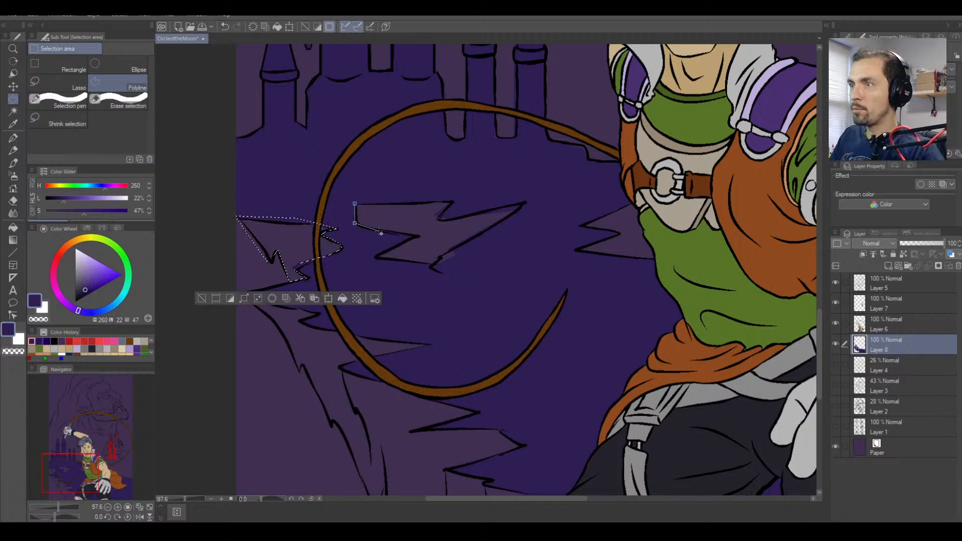
{"action": "left_click", "coordinate": [413, 235]}
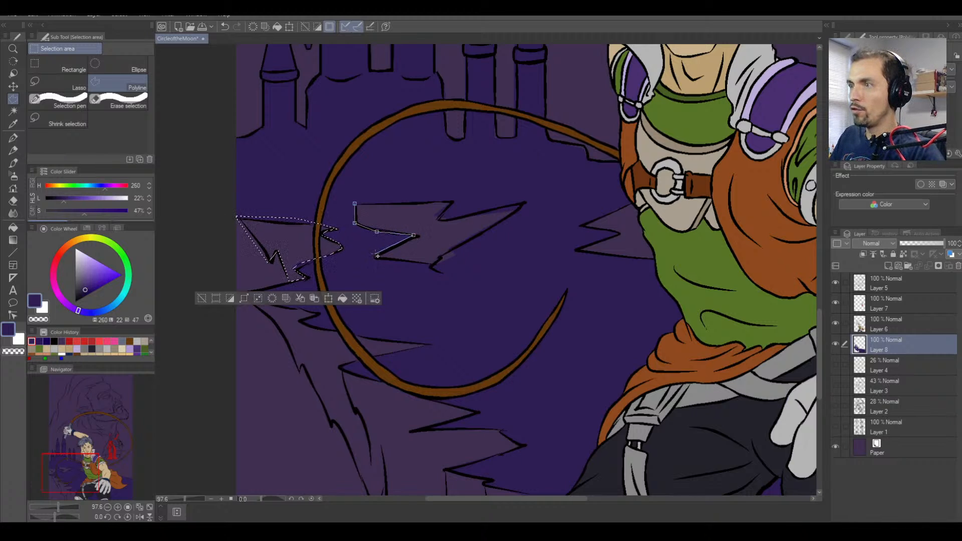
{"action": "left_click", "coordinate": [376, 259]}
{"action": "left_click", "coordinate": [427, 266]}
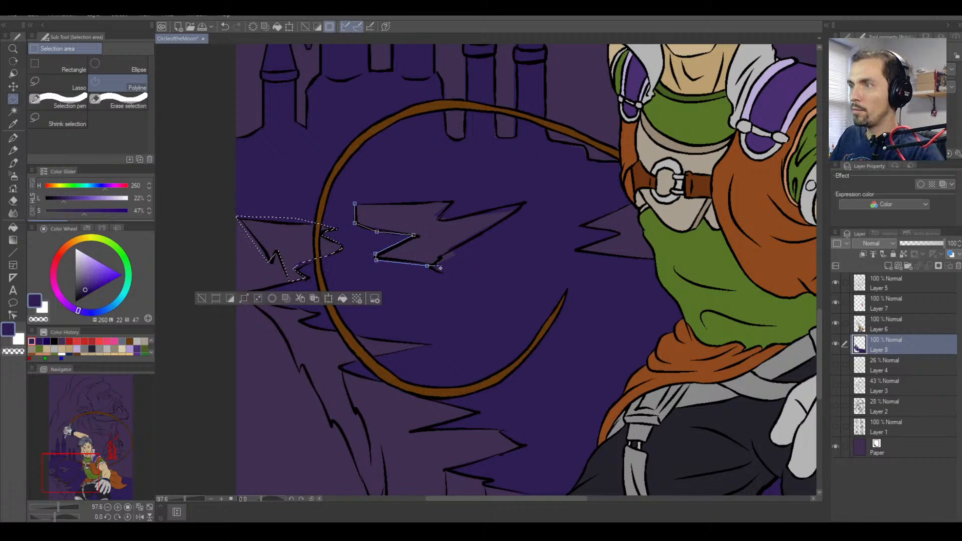
{"action": "left_click", "coordinate": [435, 266]}
{"action": "left_click", "coordinate": [459, 255]}
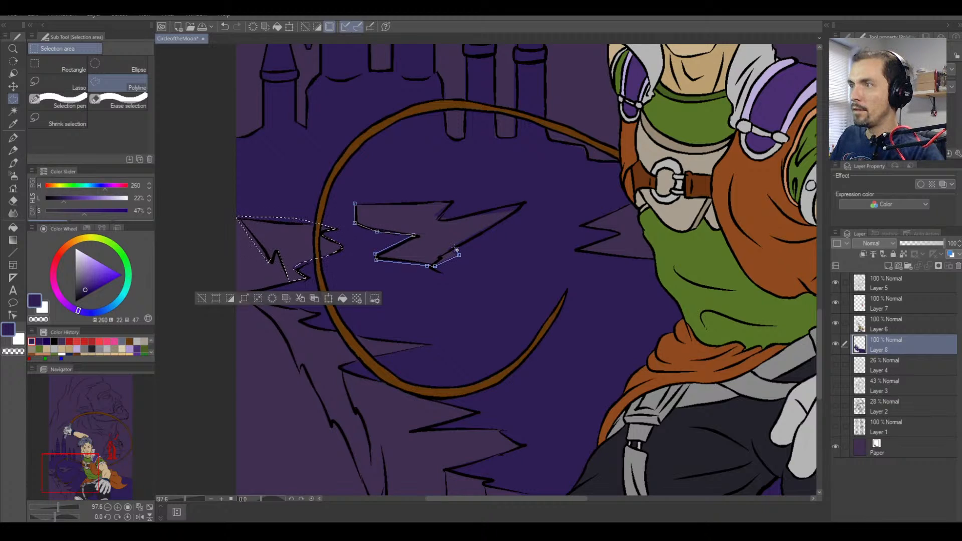
{"action": "left_click", "coordinate": [519, 210]}
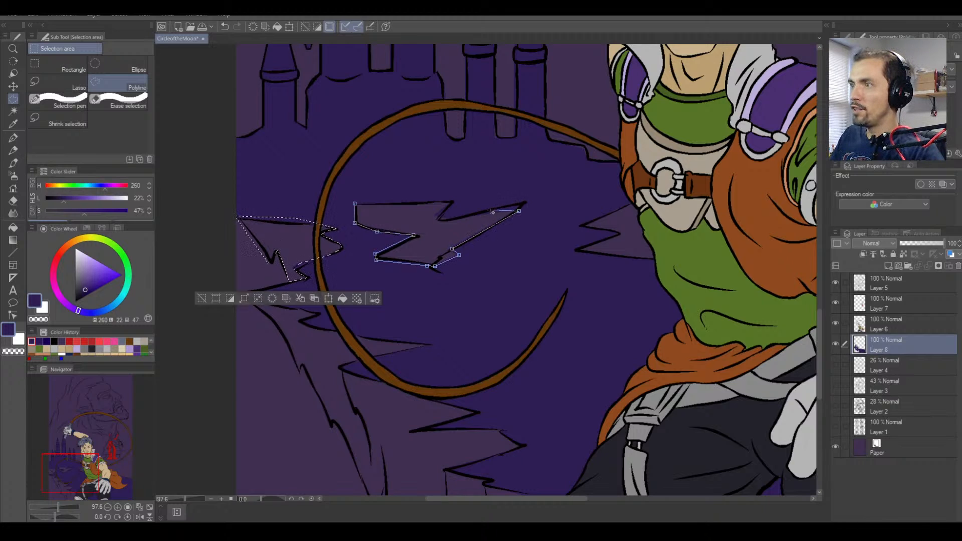
{"action": "left_click", "coordinate": [526, 209]}
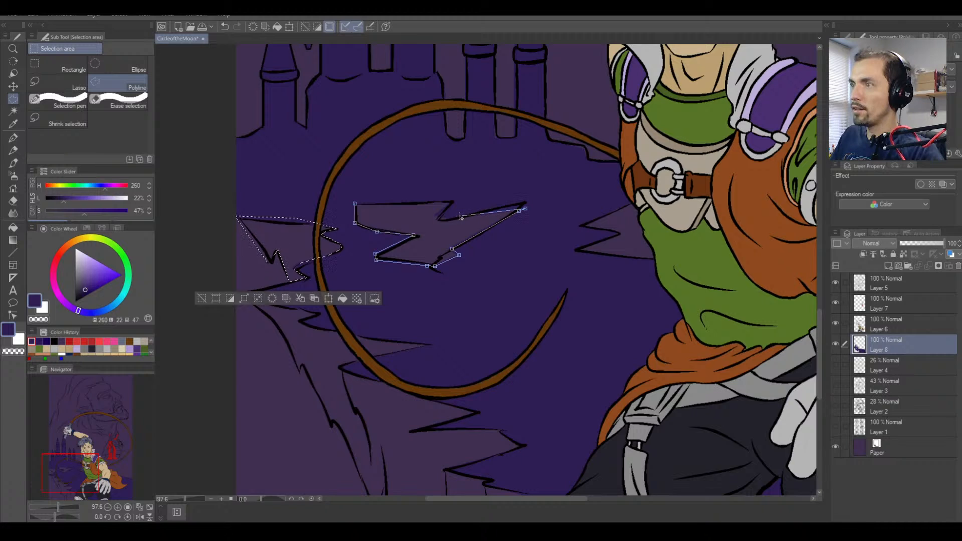
{"action": "left_click", "coordinate": [456, 217]}
{"action": "left_click", "coordinate": [439, 215]}
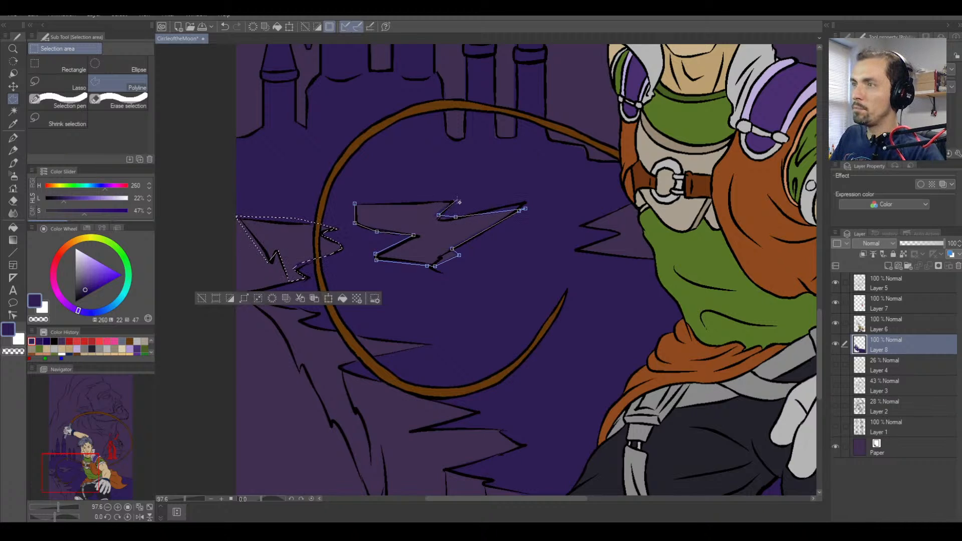
{"action": "left_click", "coordinate": [456, 202]}
{"action": "left_click", "coordinate": [447, 194]}
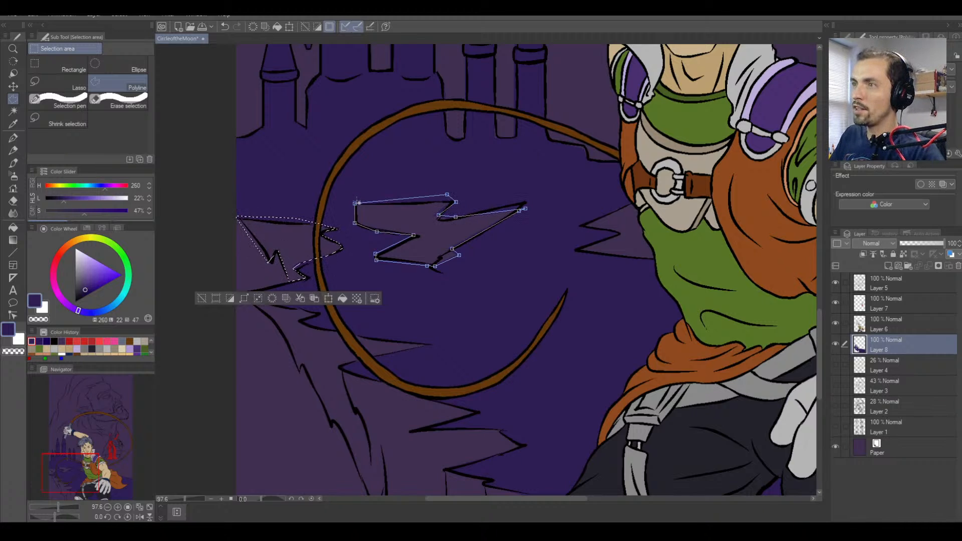
{"action": "left_click", "coordinate": [358, 207]}
Start a polyline around the large lower rock at the canvas edge, tracing its first two spikes behind the whip.
{"action": "scroll", "coordinate": [470, 301], "scroll_direction": "down", "scroll_amount": 1}
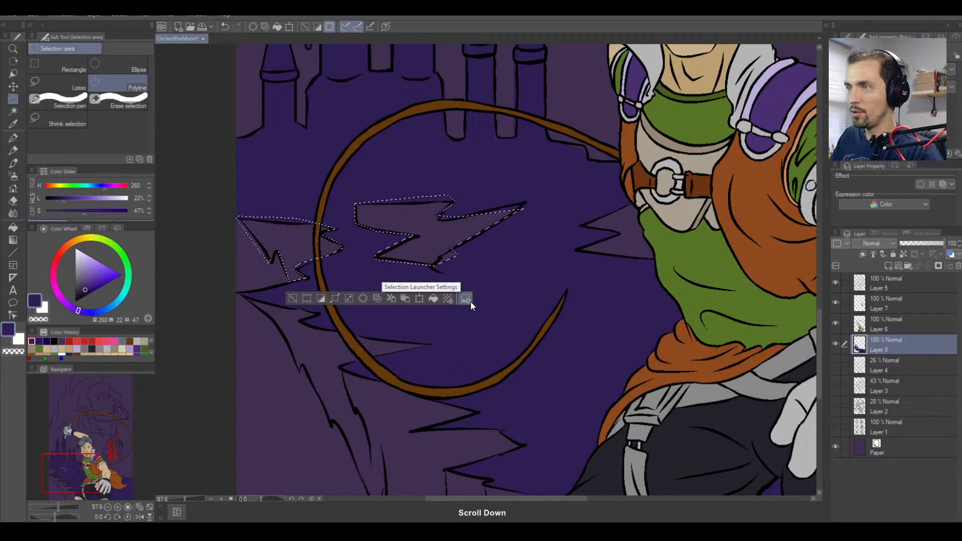
{"action": "scroll", "coordinate": [467, 299], "scroll_direction": "up", "scroll_amount": 1}
{"action": "key", "text": "space"}
{"action": "left_click_drag", "start_coordinate": [461, 345], "coordinate": [311, 223]}
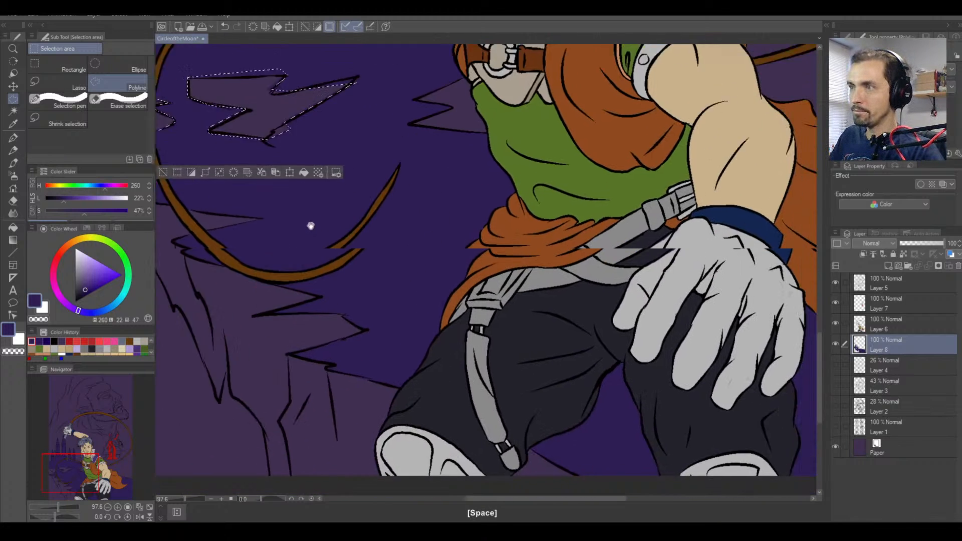
{"action": "scroll", "coordinate": [320, 235], "scroll_direction": "down", "scroll_amount": 2}
{"action": "left_click_drag", "start_coordinate": [317, 254], "coordinate": [468, 269]}
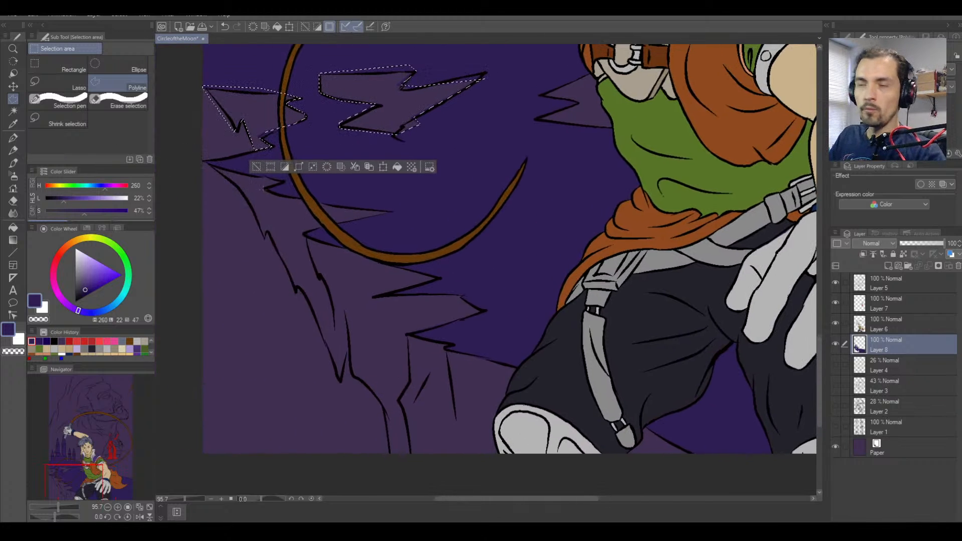
{"action": "key", "text": "shift"}
{"action": "left_click", "coordinate": [204, 162]}
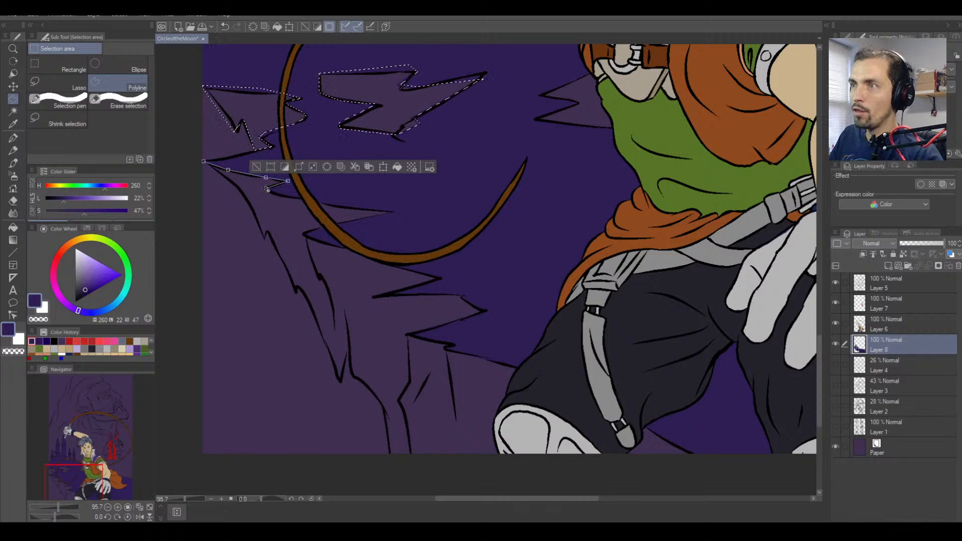
{"action": "left_click", "coordinate": [280, 195]}
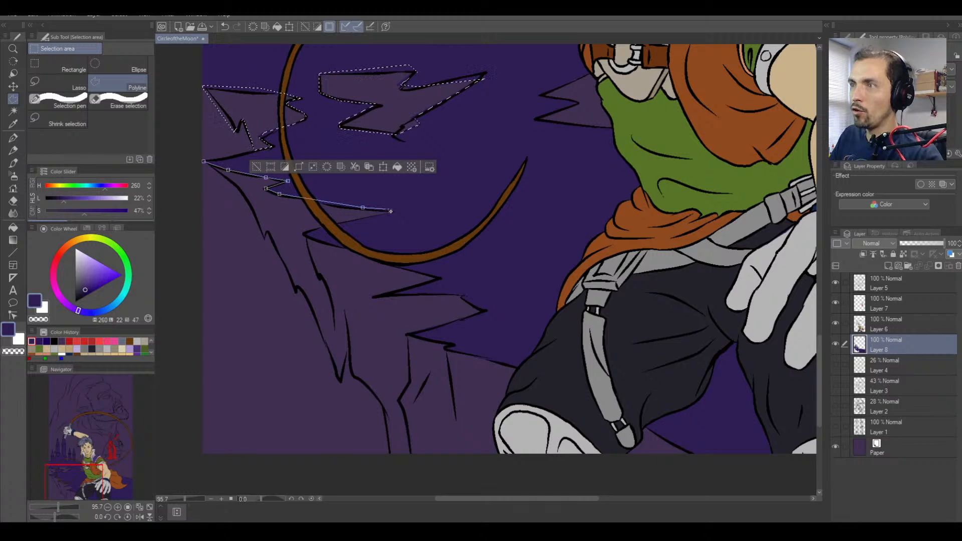
{"action": "left_click", "coordinate": [401, 210]}
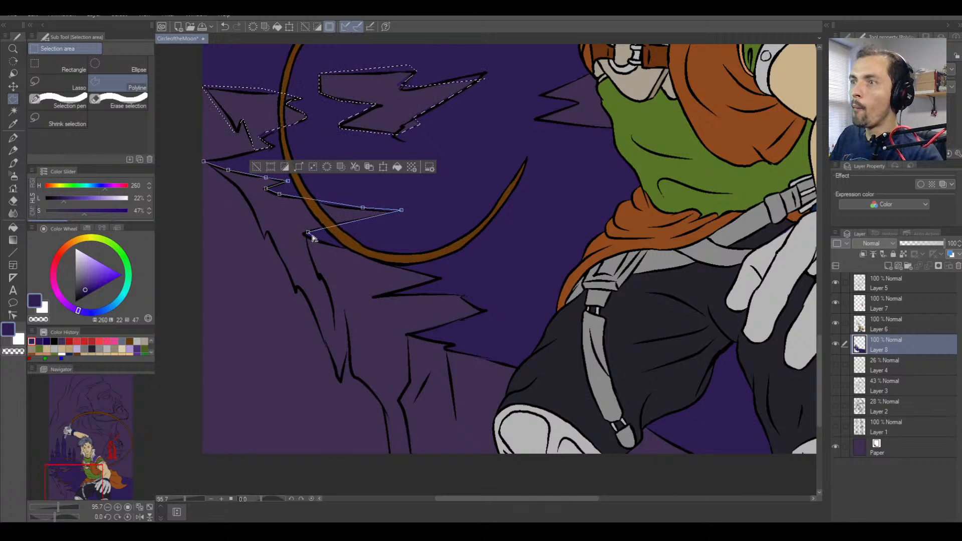
Continue the polyline along the large rock's remaining upper spikes, from beneath the whip toward the character's bent leg.
{"action": "left_click", "coordinate": [325, 241]}
{"action": "left_click", "coordinate": [388, 261]}
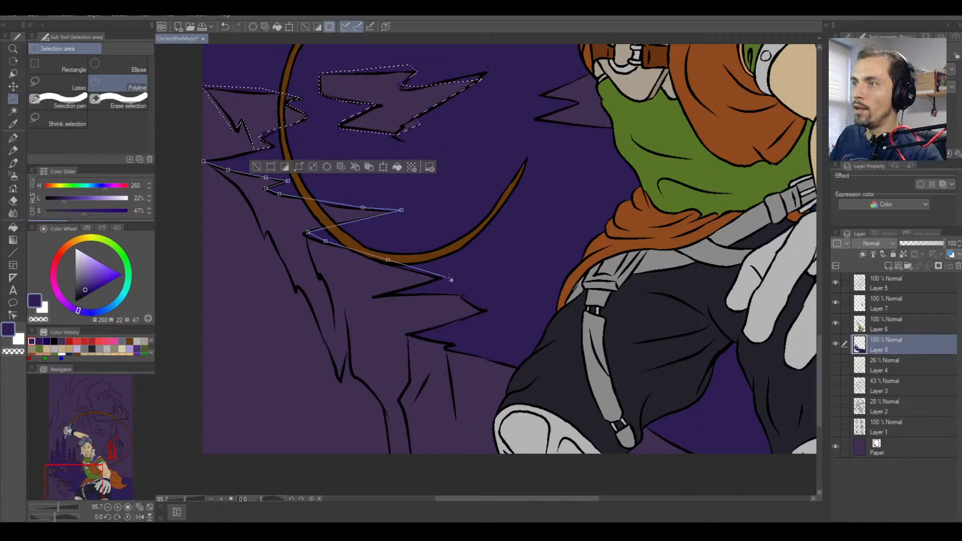
{"action": "left_click", "coordinate": [443, 276]}
{"action": "left_click", "coordinate": [442, 281]}
{"action": "left_click", "coordinate": [381, 295]}
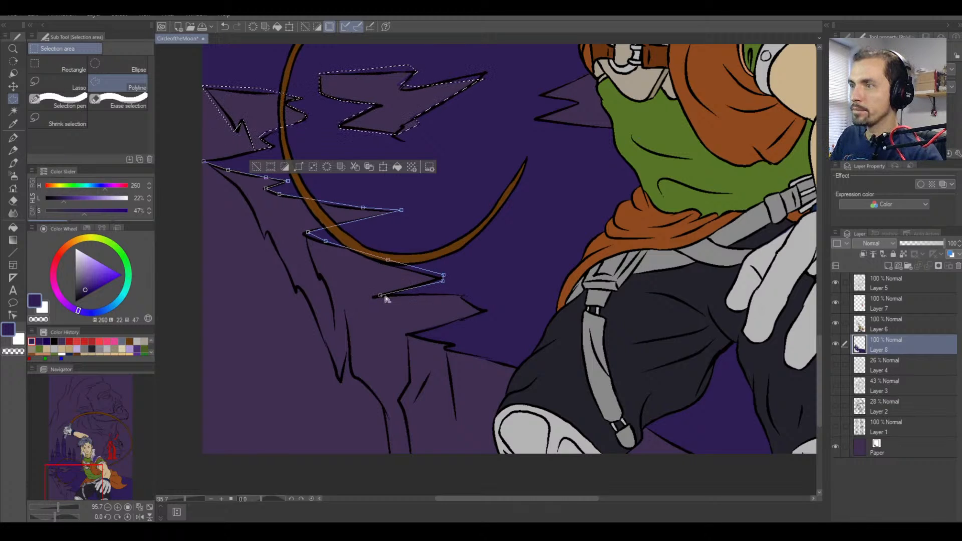
{"action": "left_click", "coordinate": [465, 291]}
{"action": "left_click", "coordinate": [485, 309]}
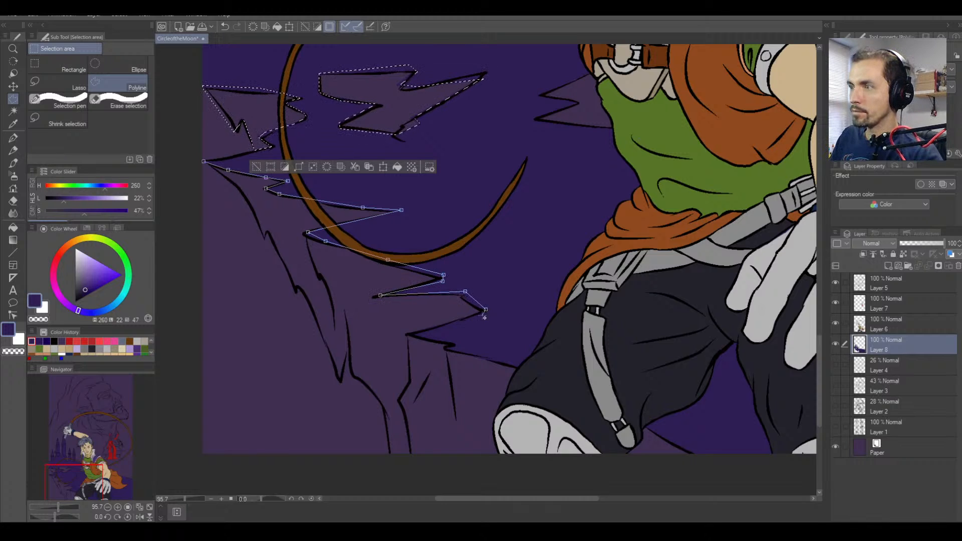
{"action": "left_click", "coordinate": [457, 325]}
{"action": "left_click", "coordinate": [421, 333]}
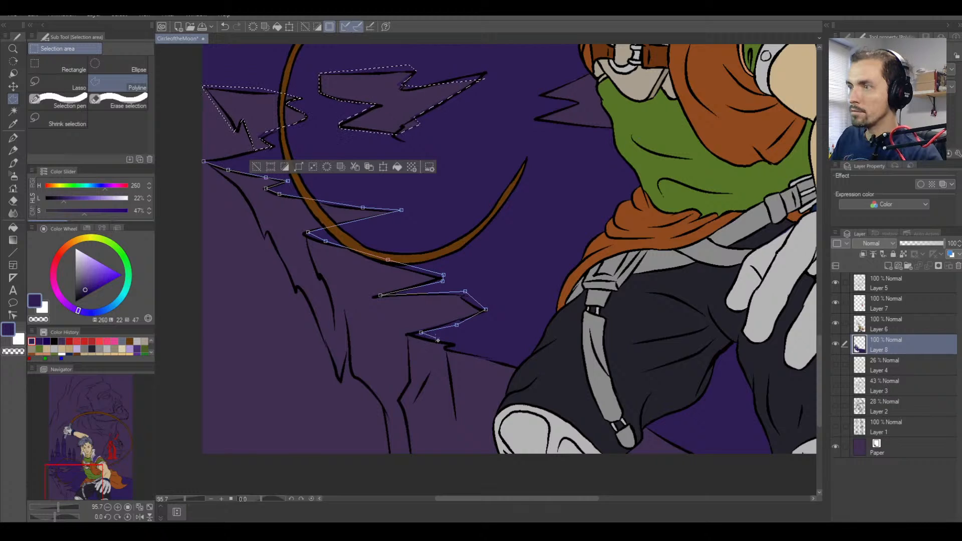
{"action": "left_click", "coordinate": [455, 340]}
{"action": "left_click", "coordinate": [451, 347]}
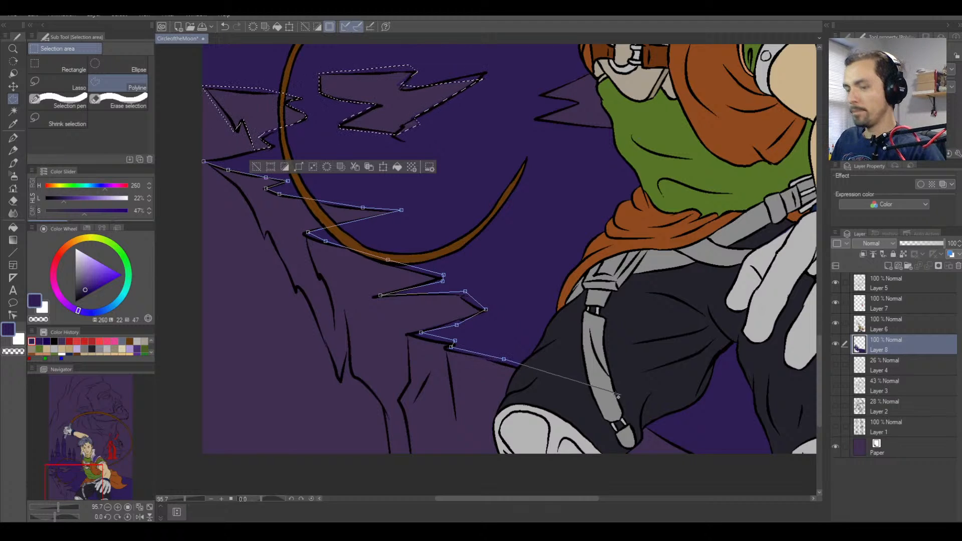
Carry the rock's polyline behind the bent leg, past the ground edge between the legs, and back beneath the canvas.
{"action": "key", "text": "space"}
{"action": "left_click_drag", "start_coordinate": [611, 407], "coordinate": [428, 300]}
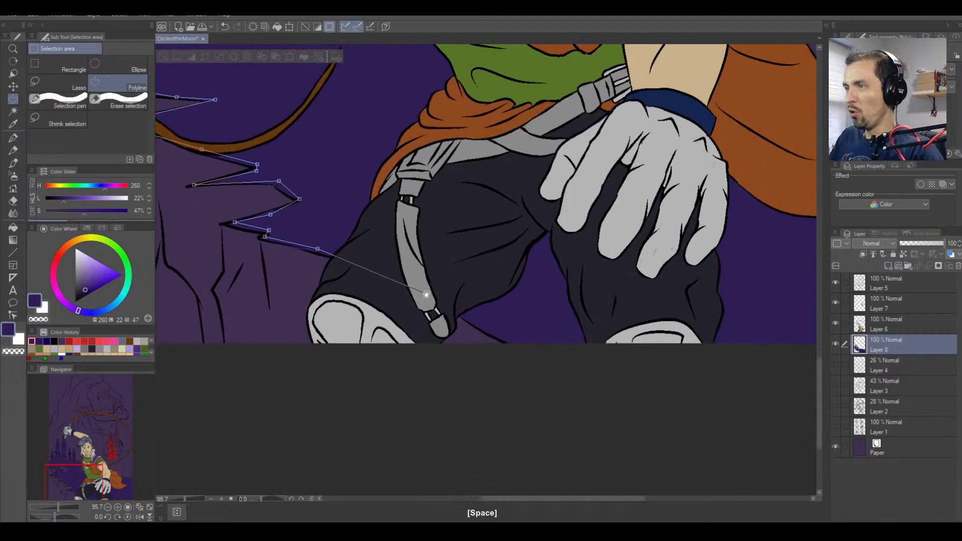
{"action": "left_click", "coordinate": [465, 301]}
{"action": "left_click", "coordinate": [530, 346]}
{"action": "left_click", "coordinate": [493, 405]}
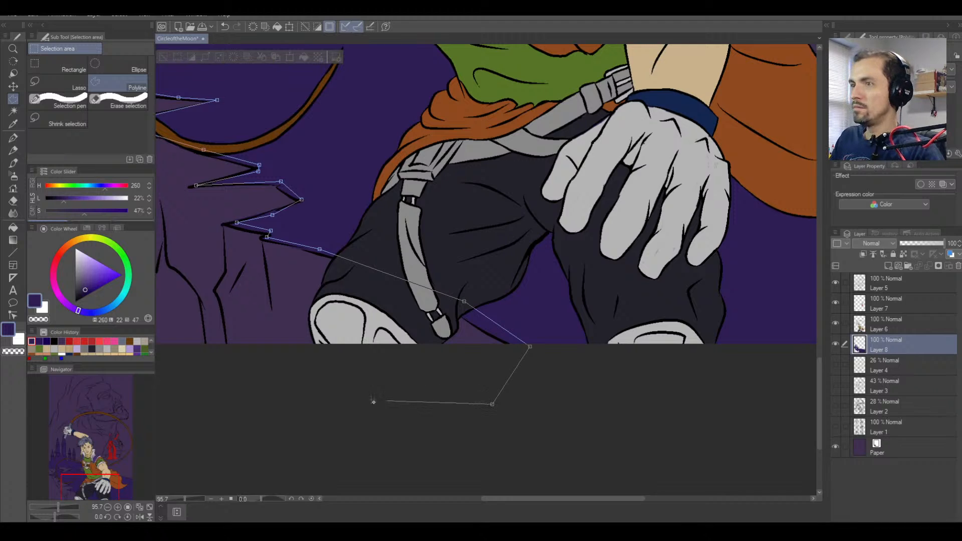
{"action": "key", "text": "space"}
{"action": "left_click_drag", "start_coordinate": [301, 395], "coordinate": [421, 426]}
{"action": "left_click", "coordinate": [394, 404]}
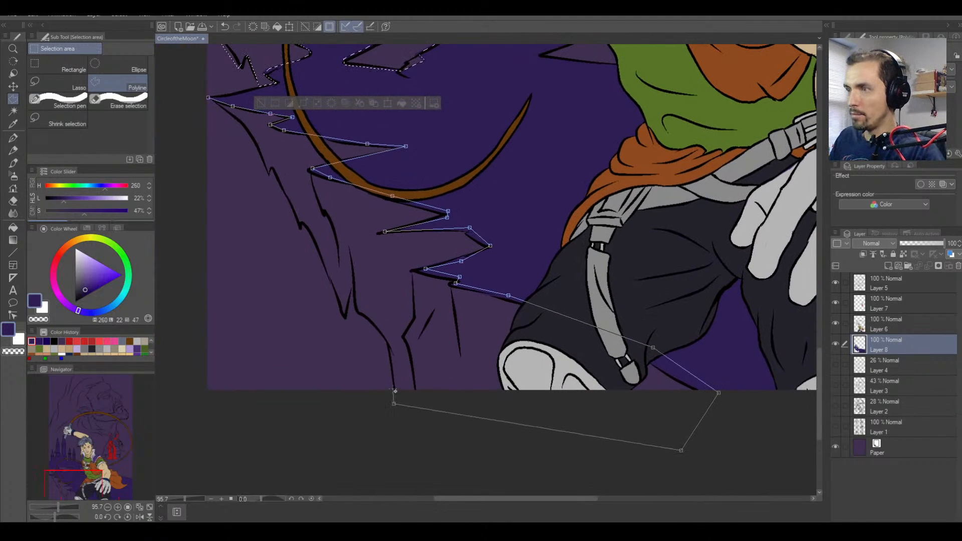
Trace the large rock's inner edge with the polyline, from the canvas bottom up into the narrow crevice.
{"action": "left_click", "coordinate": [394, 386]}
{"action": "left_click", "coordinate": [388, 341]}
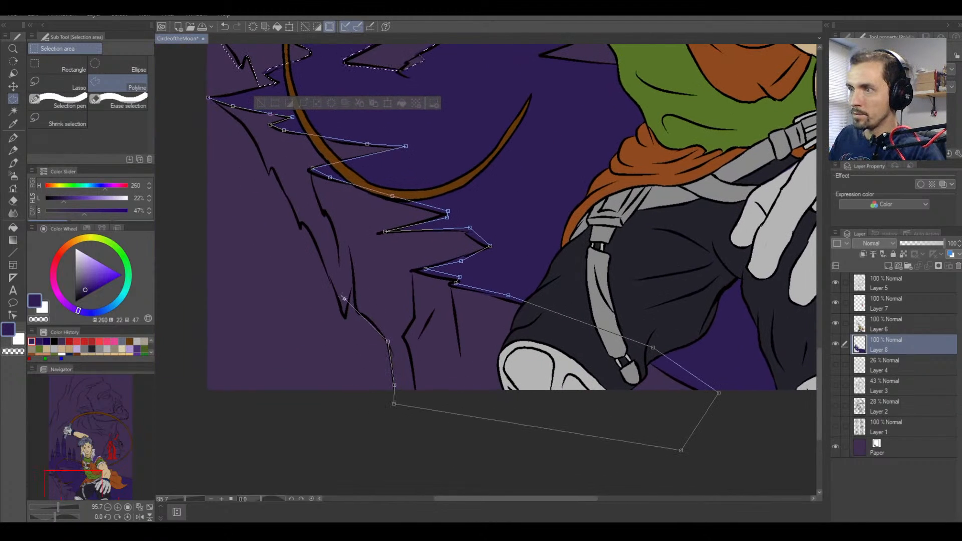
{"action": "left_click", "coordinate": [356, 311]}
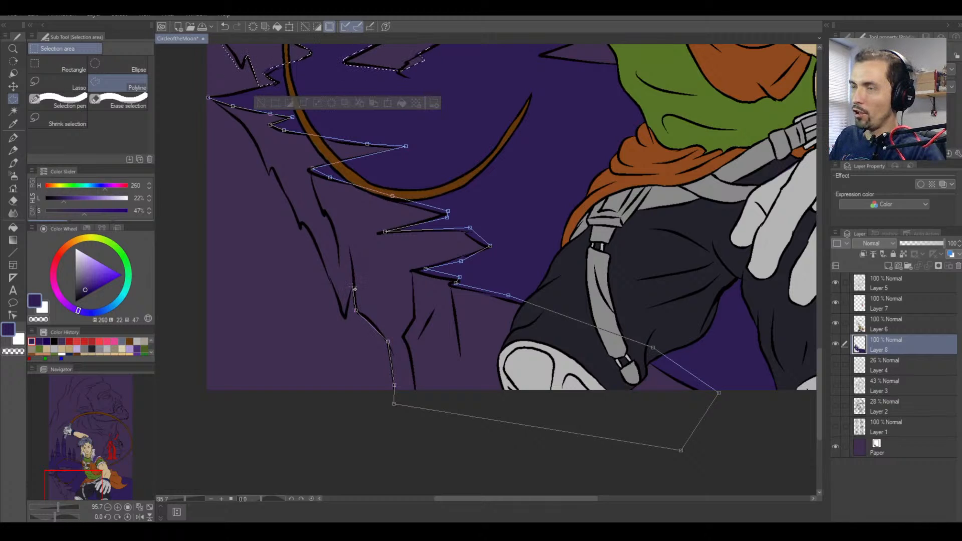
{"action": "left_click", "coordinate": [353, 286]}
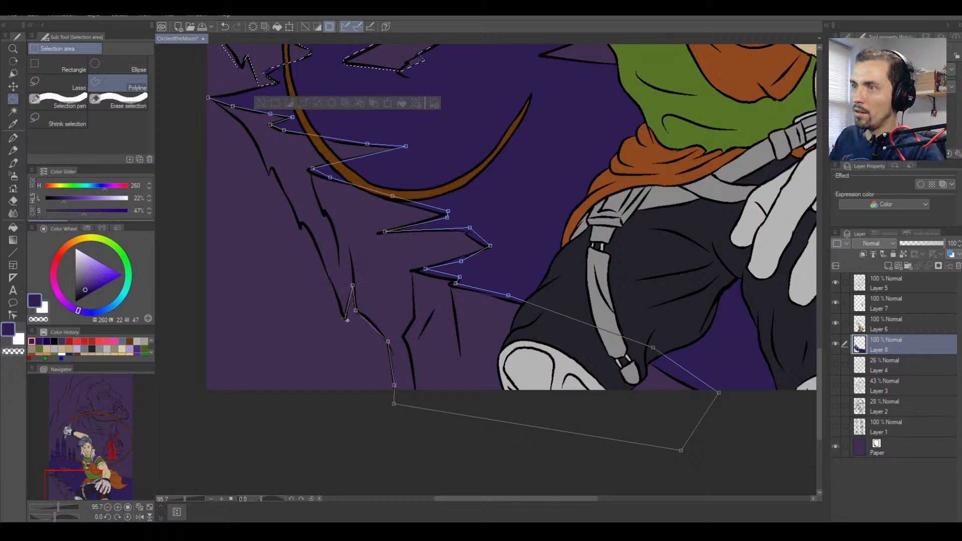
Finish the polyline selection around the jagged foreground cliff by tracing its outer edge back to the starting point.
{"action": "left_click", "coordinate": [345, 320]}
{"action": "left_click", "coordinate": [332, 285]}
{"action": "left_click", "coordinate": [300, 231]}
{"action": "left_click", "coordinate": [304, 222]}
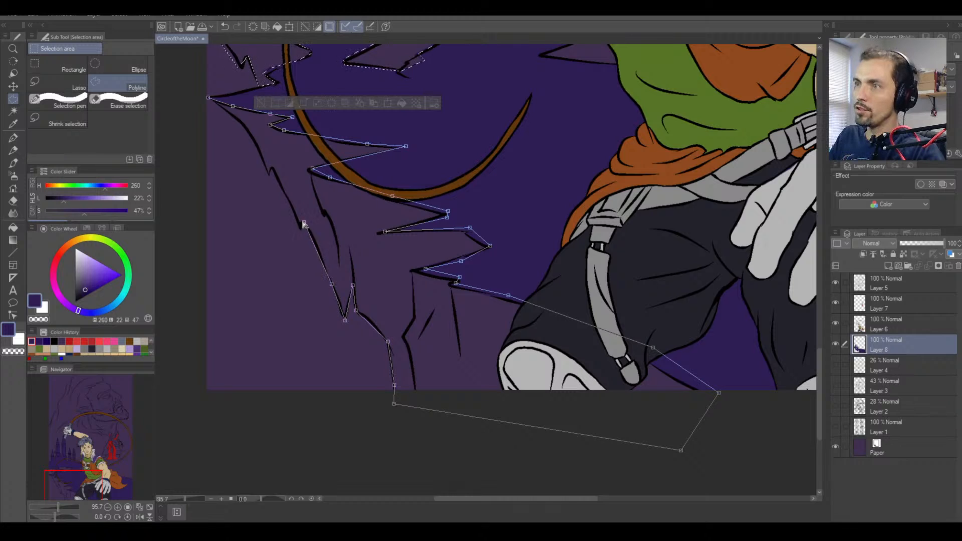
{"action": "left_click", "coordinate": [268, 179]}
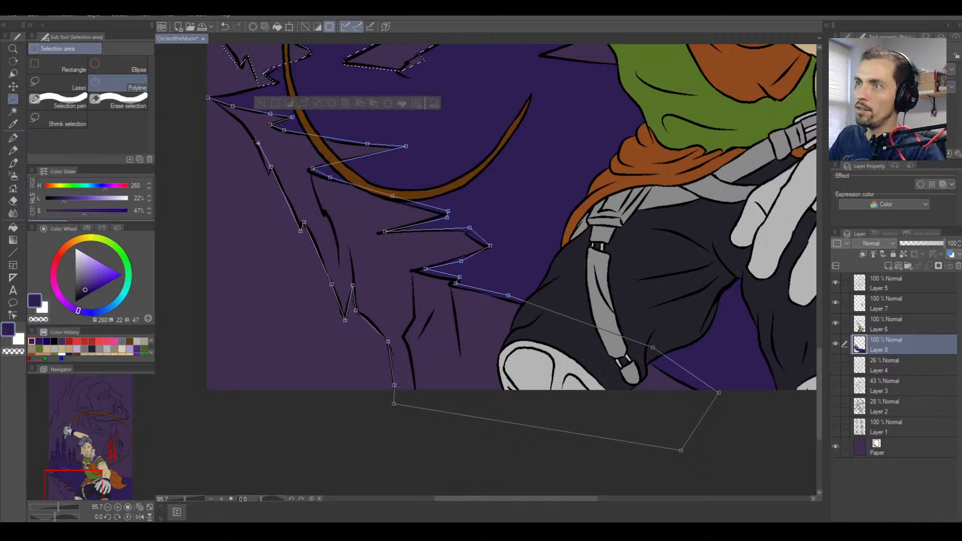
{"action": "left_click", "coordinate": [270, 167]}
{"action": "left_click", "coordinate": [252, 137]}
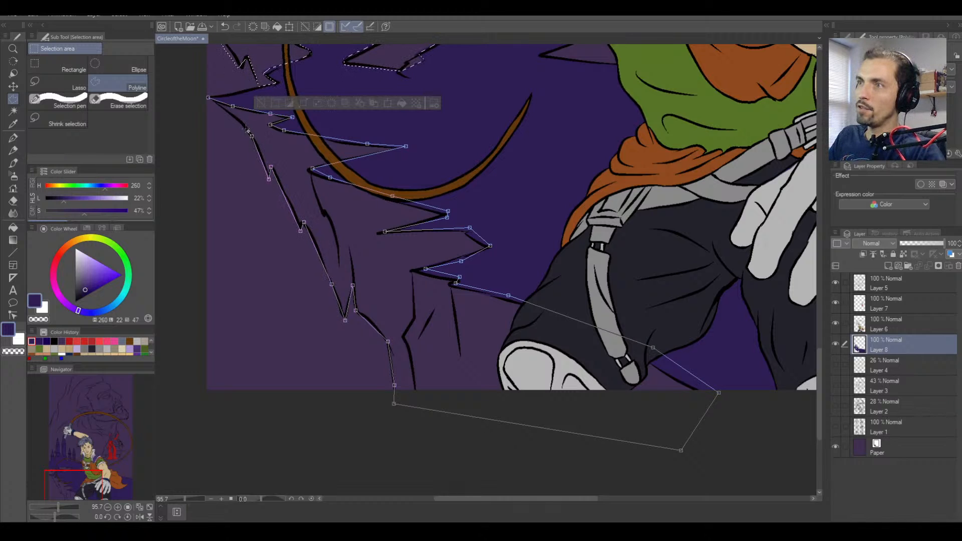
{"action": "left_click", "coordinate": [208, 99]}
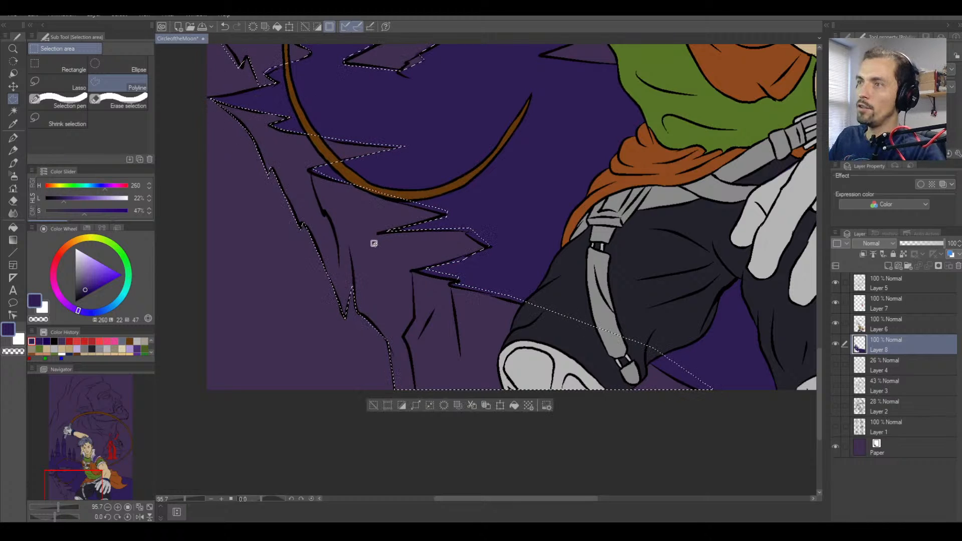
Try to outline the small jagged ground patch beside the hero's chest with a polyline selection.
{"action": "scroll", "coordinate": [438, 291], "scroll_direction": "down", "scroll_amount": 1}
{"action": "scroll", "coordinate": [438, 291], "scroll_direction": "down", "scroll_amount": 1}
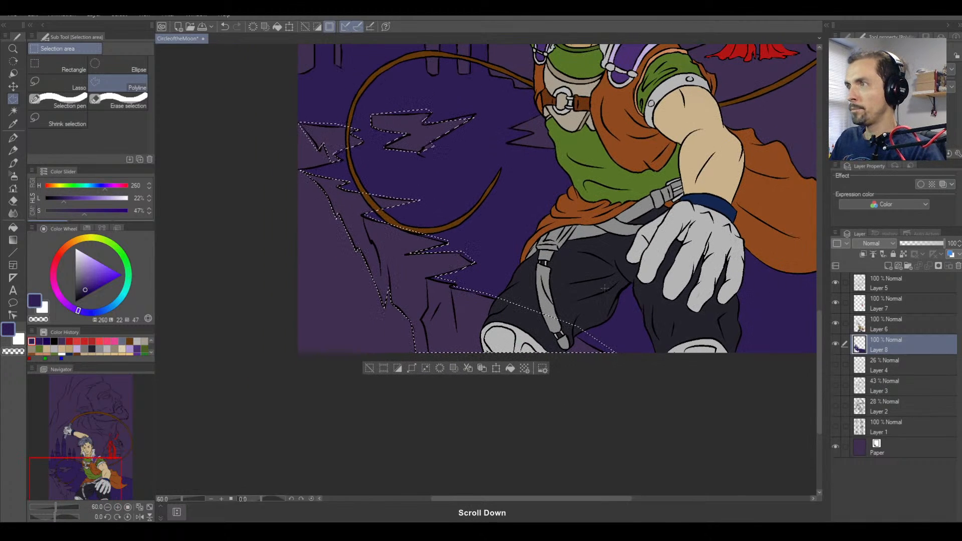
{"action": "scroll", "coordinate": [523, 146], "scroll_direction": "up", "scroll_amount": 1}
{"action": "scroll", "coordinate": [453, 250], "scroll_direction": "up", "scroll_amount": 2}
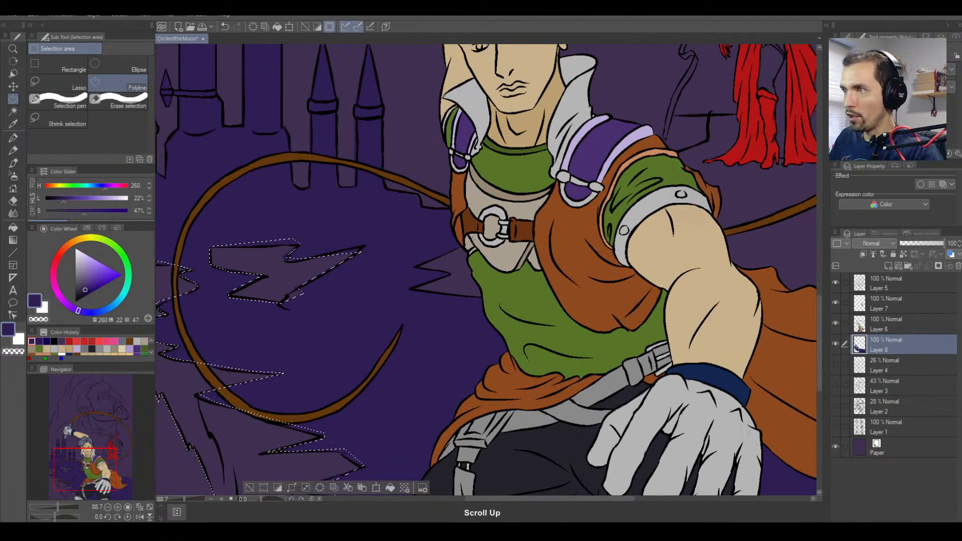
{"action": "left_click", "coordinate": [474, 239]}
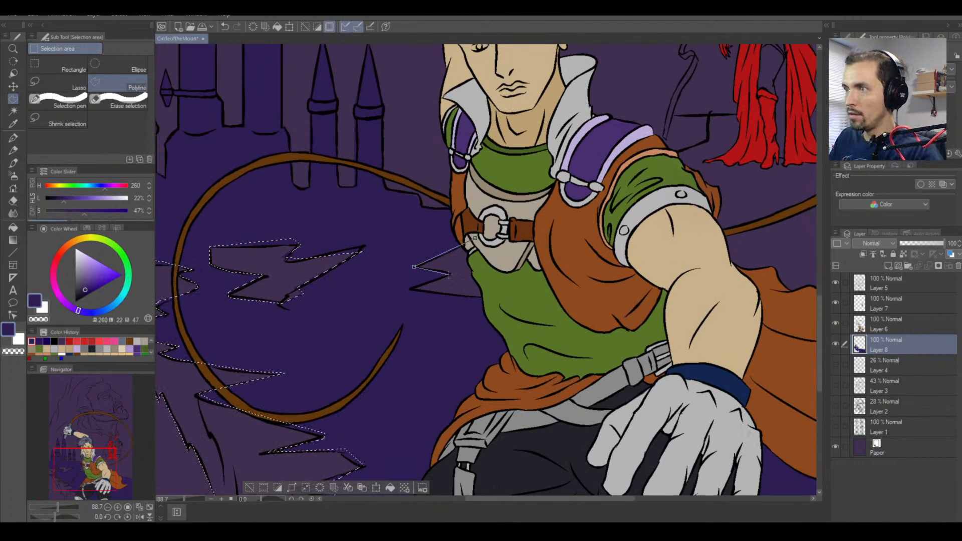
{"action": "left_click", "coordinate": [449, 274]}
{"action": "left_click", "coordinate": [404, 290]}
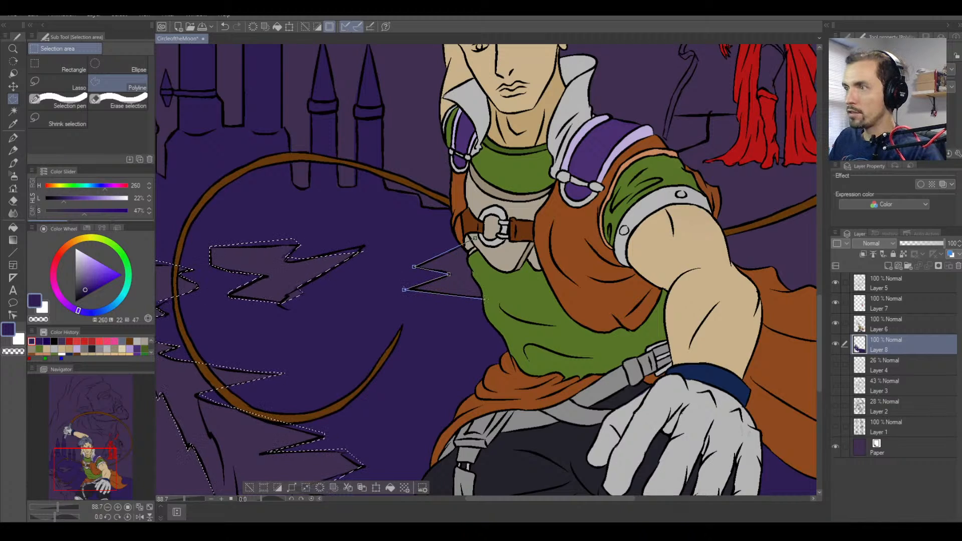
{"action": "left_click", "coordinate": [484, 298]}
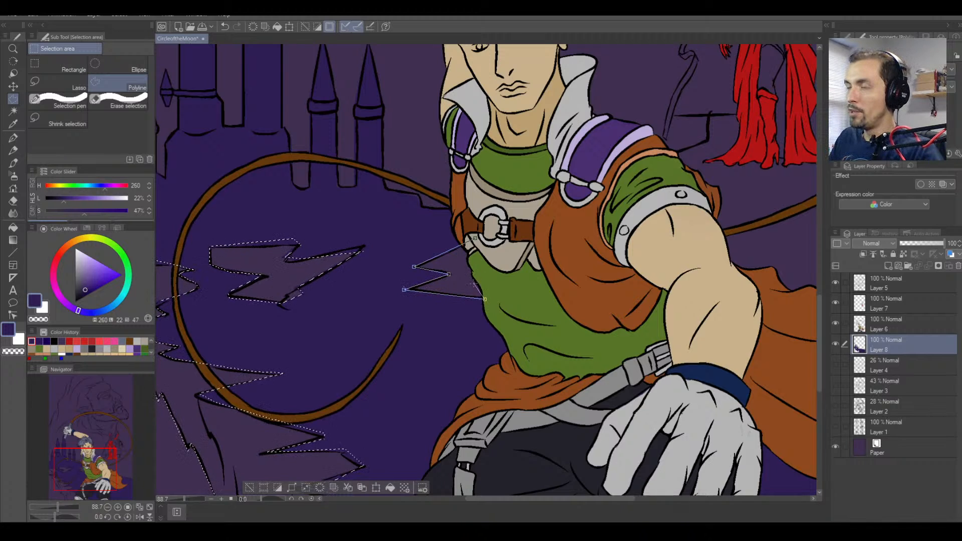
{"action": "left_click", "coordinate": [474, 240]}
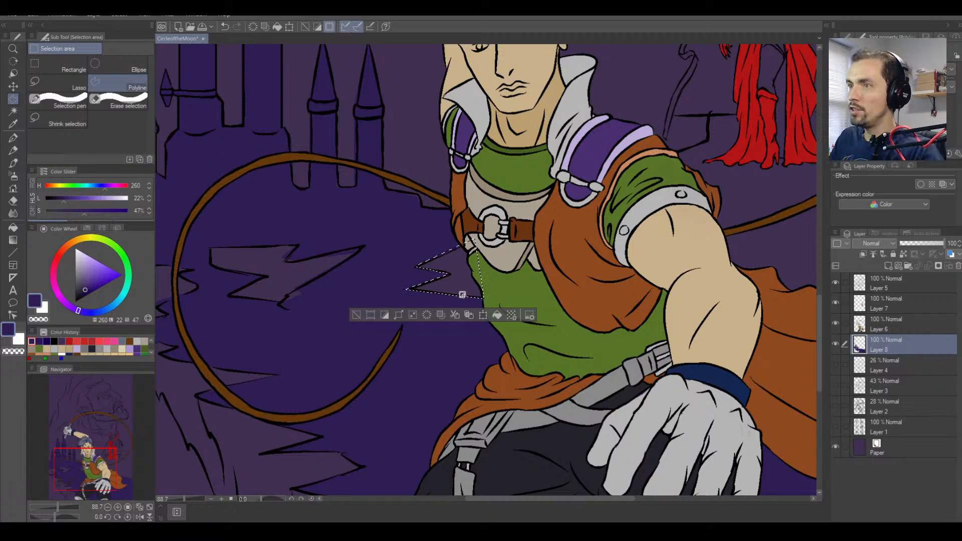
{"action": "key", "text": "ctrl+z"}
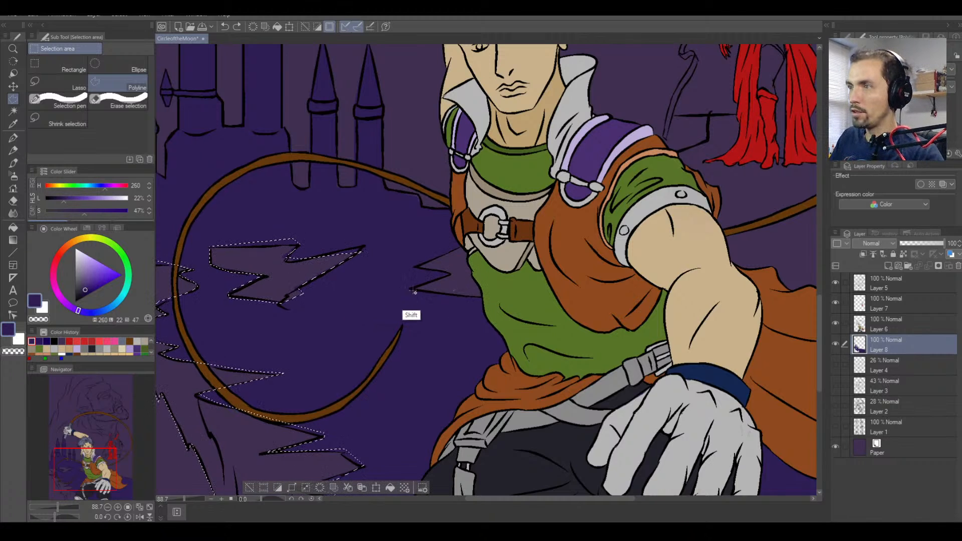
Add the small jagged ground patch beside the hero's torso to the existing selection with a polyline outline.
{"action": "left_click", "coordinate": [466, 242]}
{"action": "left_click", "coordinate": [411, 268]}
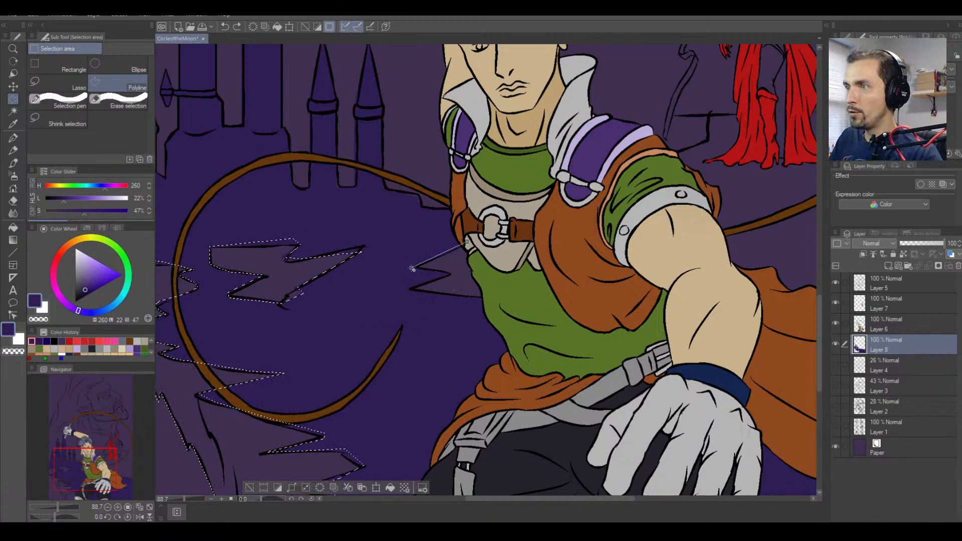
{"action": "left_click", "coordinate": [405, 287]}
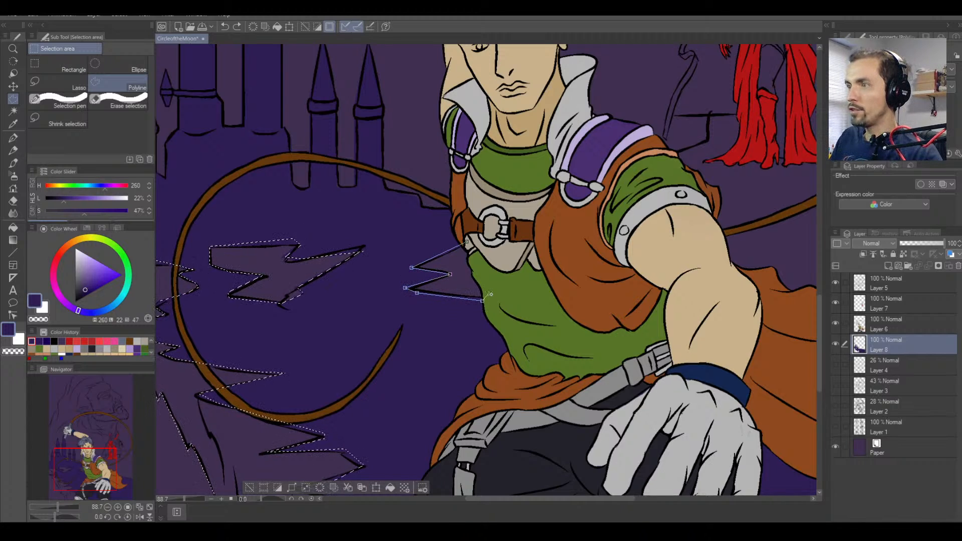
{"action": "left_click", "coordinate": [466, 243]}
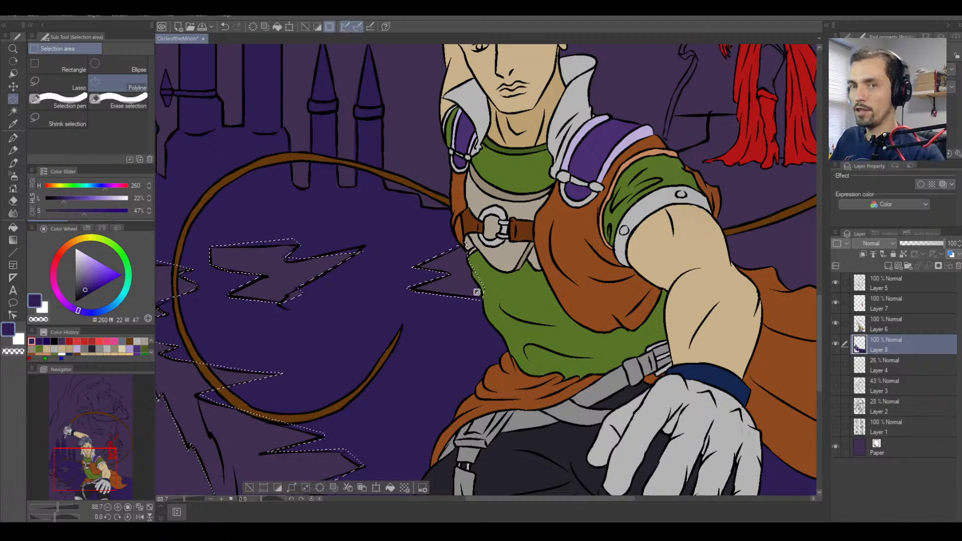
Set the drawing colour to a muted blue-violet with hue 251, luminosity 35% and saturation 34%, and switch to the Fill tool.
{"action": "scroll", "coordinate": [477, 291], "scroll_direction": "down", "scroll_amount": 2}
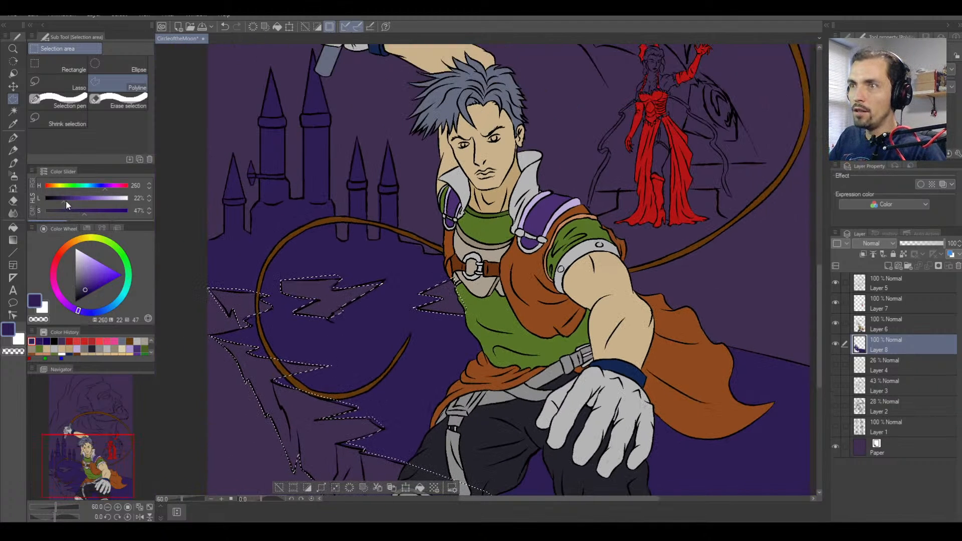
{"action": "left_click", "coordinate": [103, 186]}
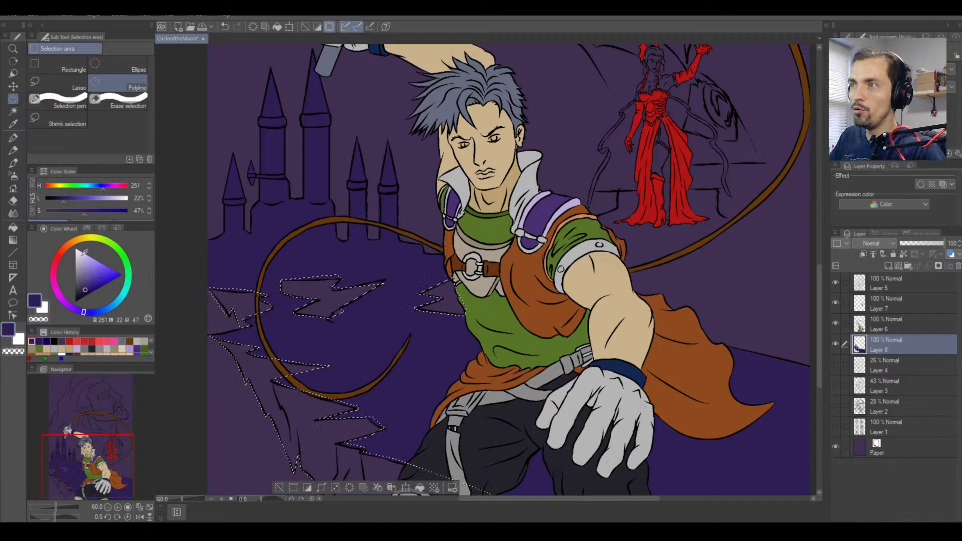
{"action": "left_click", "coordinate": [87, 284]}
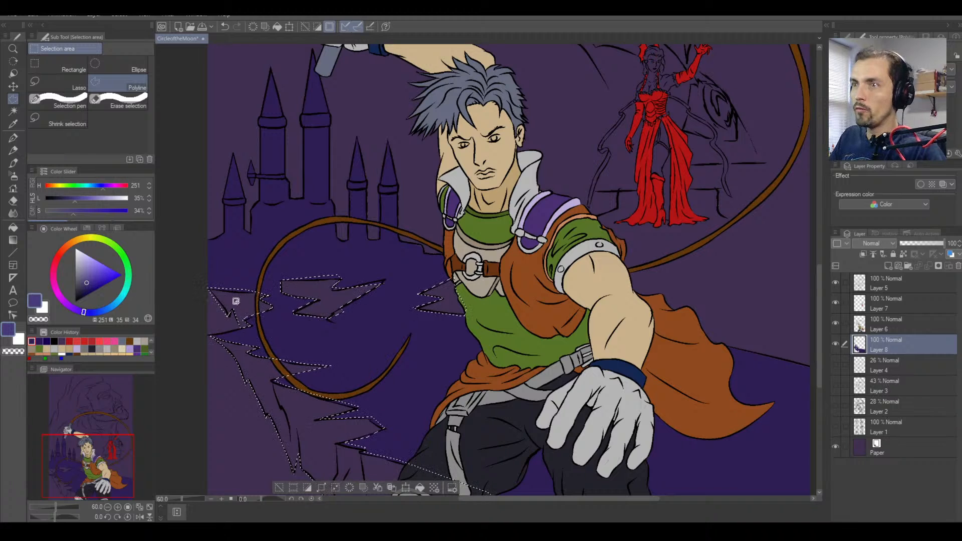
{"action": "left_click", "coordinate": [14, 223]}
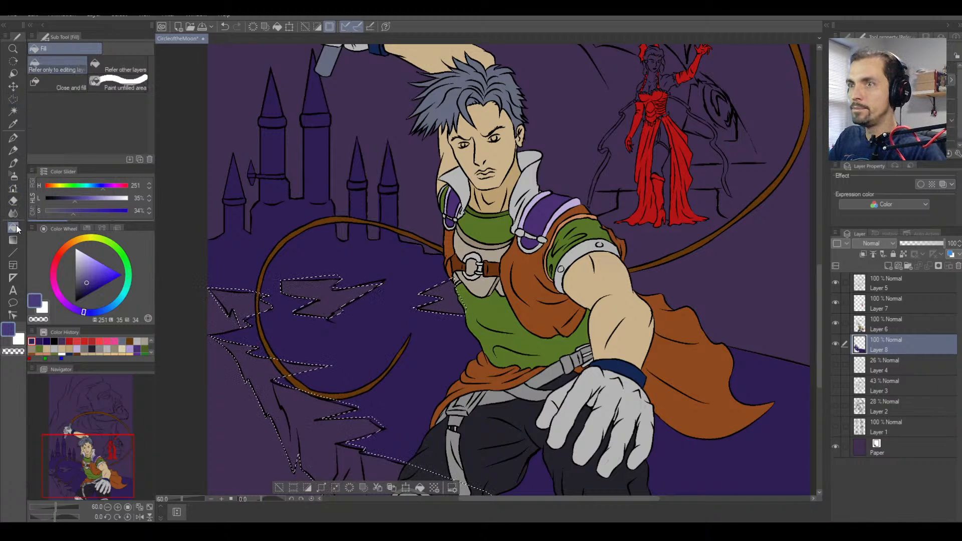
Try filling the selected jagged cliff and ground patches with the blue-violet on Layer 8.
{"action": "left_click", "coordinate": [329, 296]}
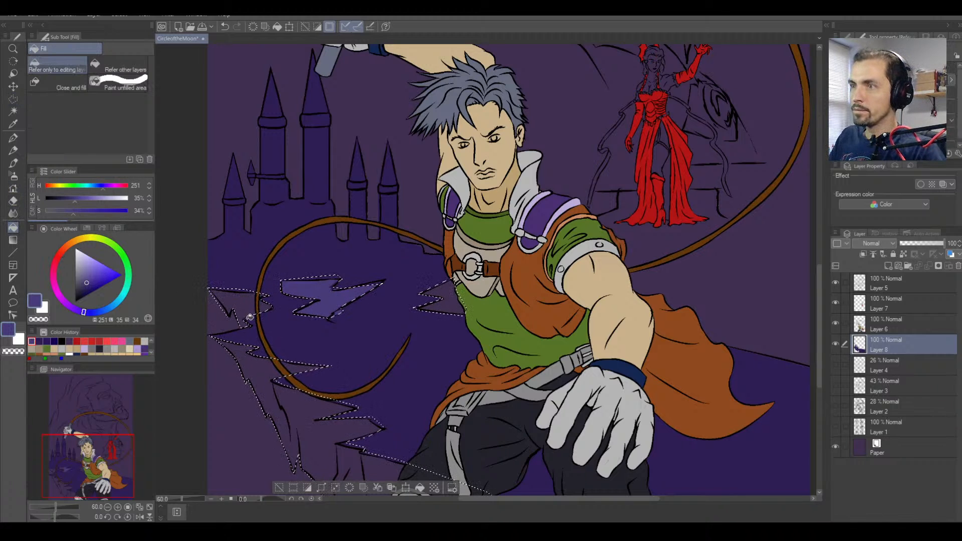
{"action": "left_click", "coordinate": [250, 317]}
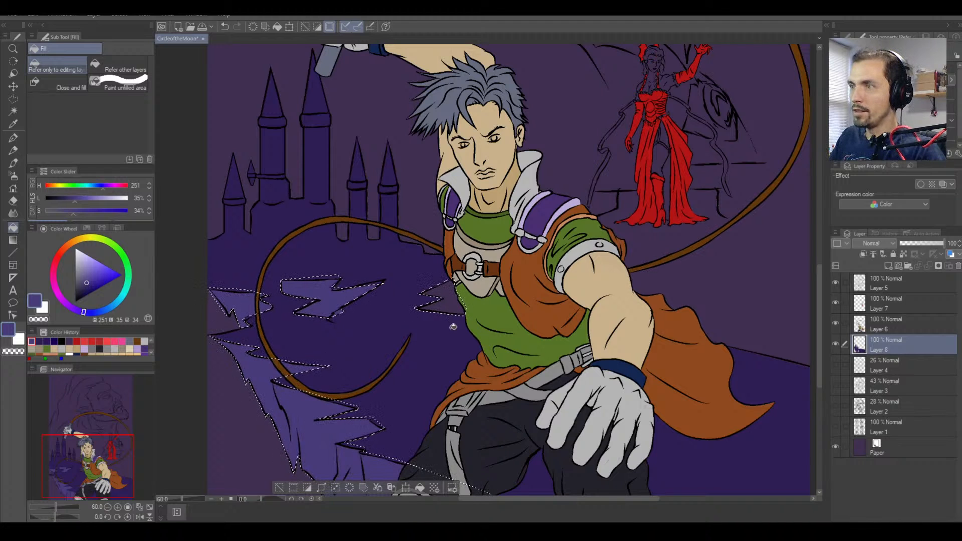
{"action": "scroll", "coordinate": [464, 323], "scroll_direction": "down", "scroll_amount": 3}
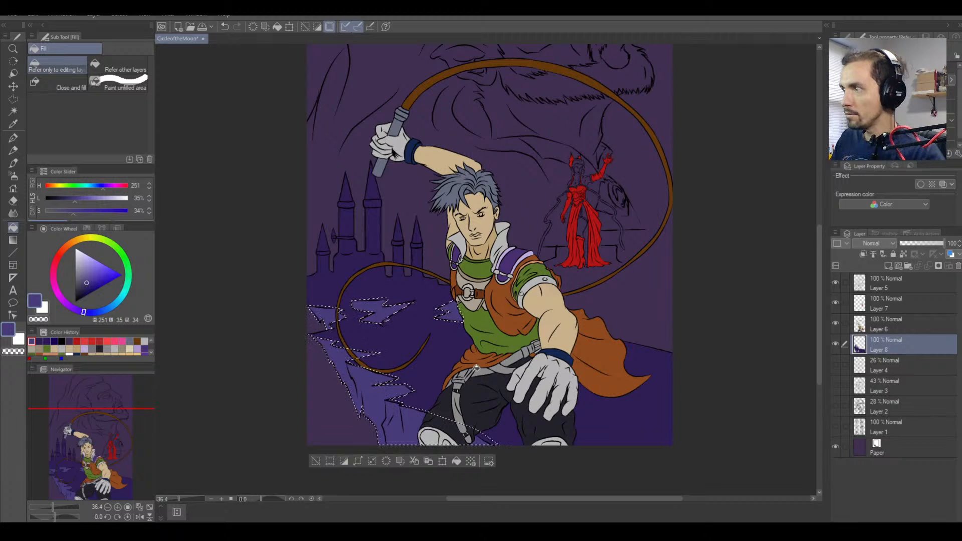
{"action": "key", "text": "ctrl+z"}
{"action": "key", "text": "ctrl+z"}
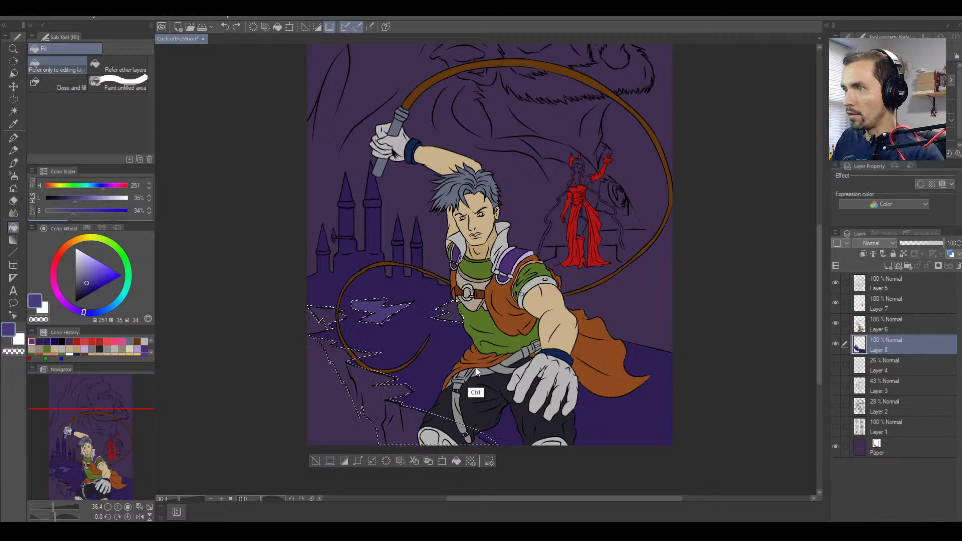
On a new layer beneath Layer 8, fill the selected jagged cliff and ground patches with the blue-violet, and clear the selection.
{"action": "left_click", "coordinate": [888, 267]}
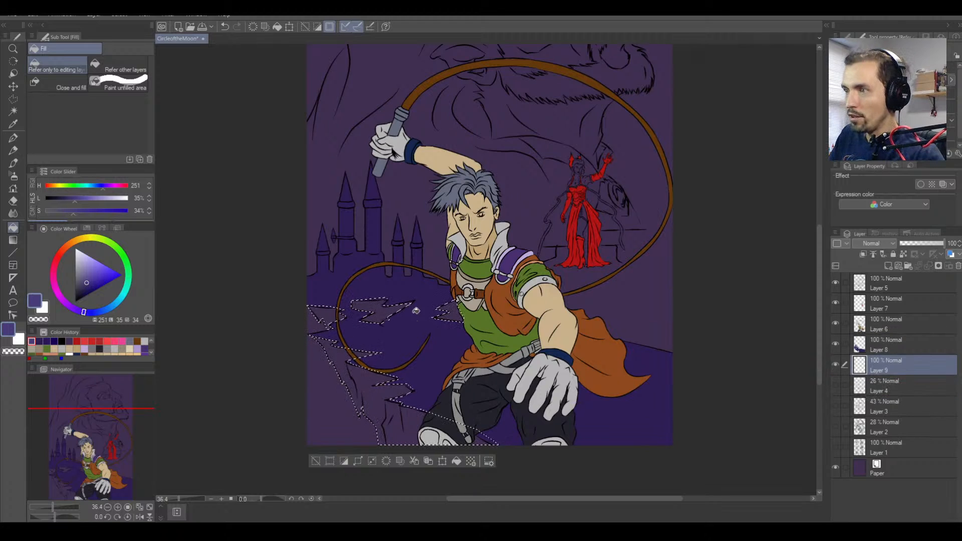
{"action": "left_click", "coordinate": [392, 304]}
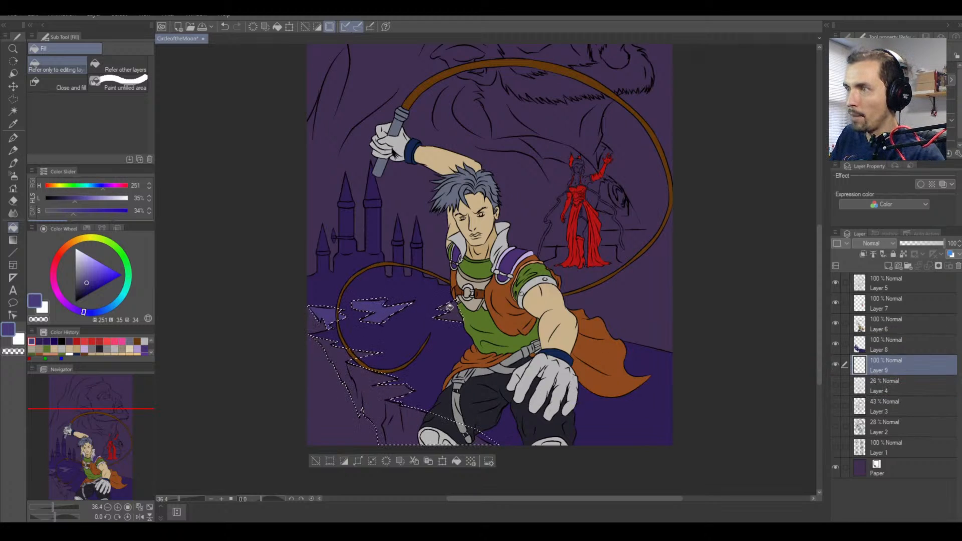
{"action": "left_click", "coordinate": [386, 410]}
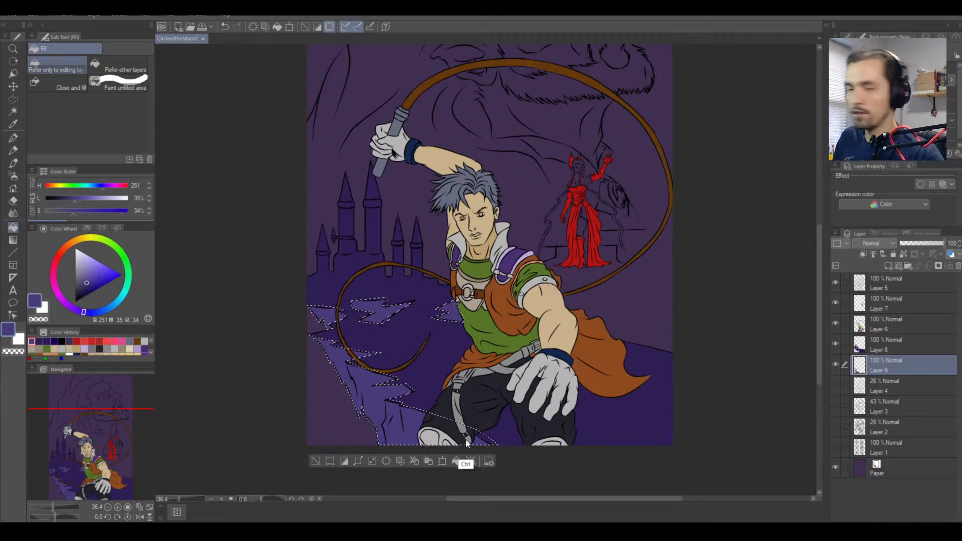
{"action": "key", "text": "ctrl+d"}
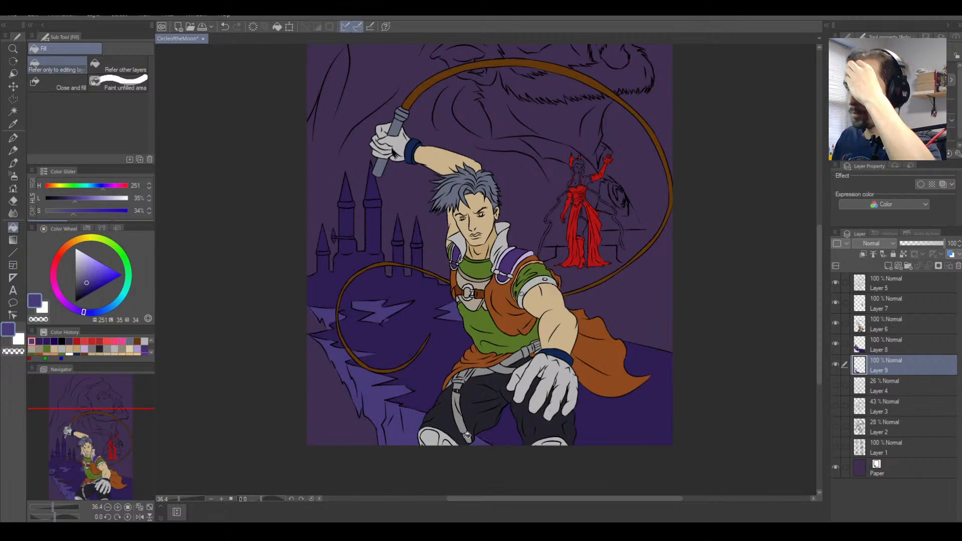
{"action": "scroll", "coordinate": [470, 315], "scroll_direction": "down", "scroll_amount": 2}
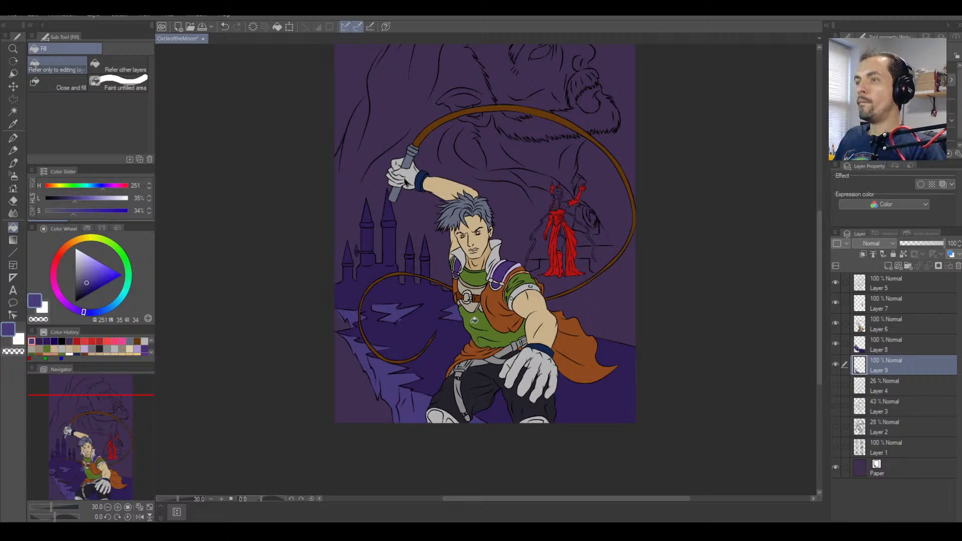
{"action": "scroll", "coordinate": [473, 319], "scroll_direction": "up", "scroll_amount": 1}
{"action": "key", "text": "space"}
{"action": "left_click_drag", "start_coordinate": [462, 284], "coordinate": [457, 408]}
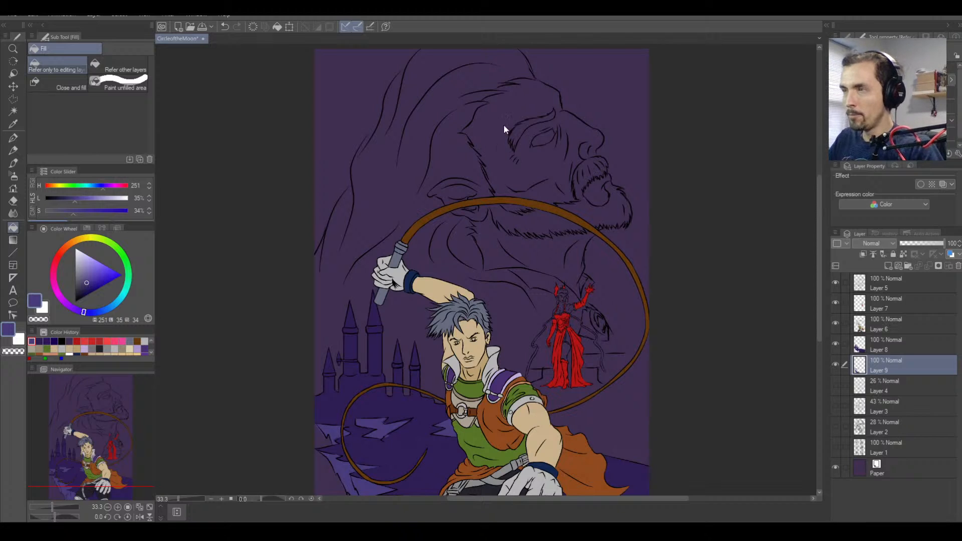
{"action": "left_click_drag", "start_coordinate": [502, 266], "coordinate": [451, 204]}
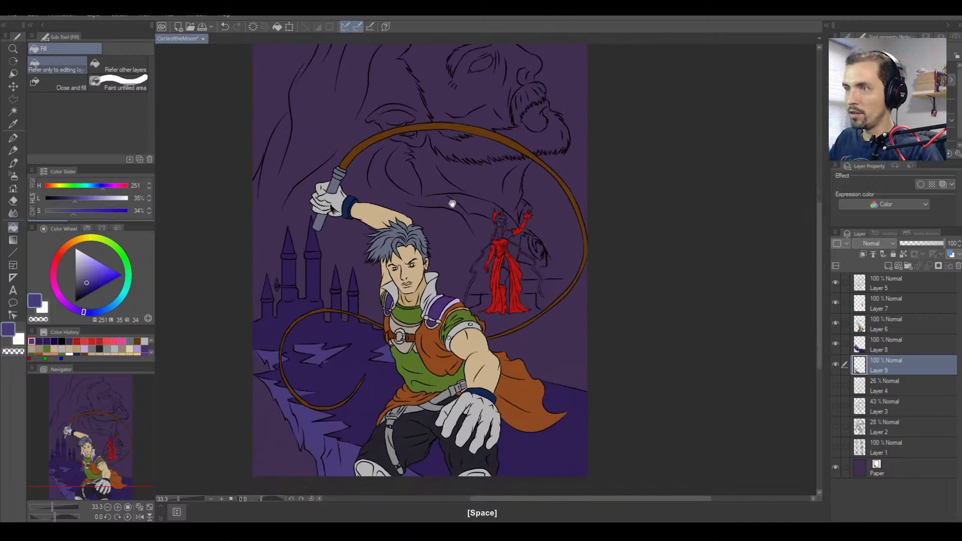
{"action": "left_click_drag", "start_coordinate": [423, 245], "coordinate": [443, 353]}
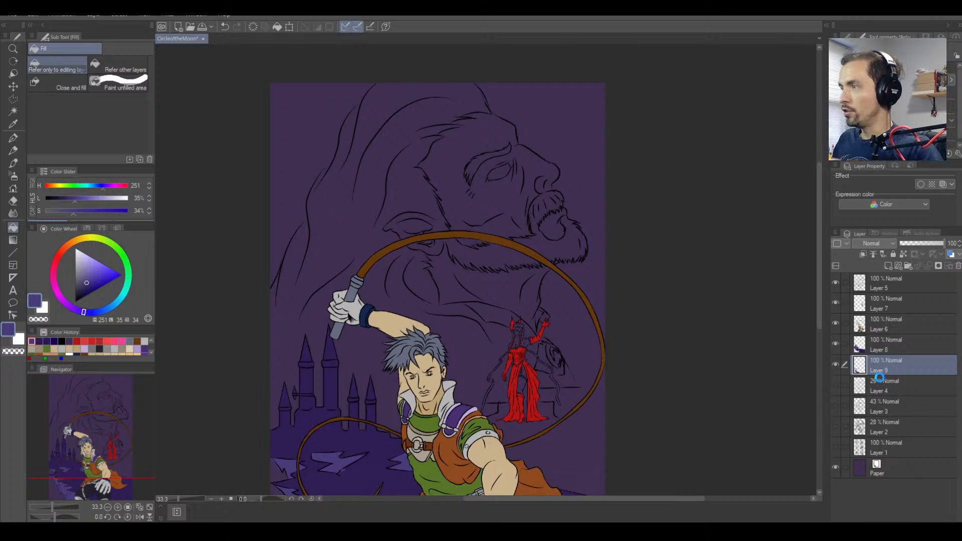
Add a new layer between Layer 9 and Layer 4 and switch to the Polyline selection tool.
{"action": "left_click", "coordinate": [897, 394]}
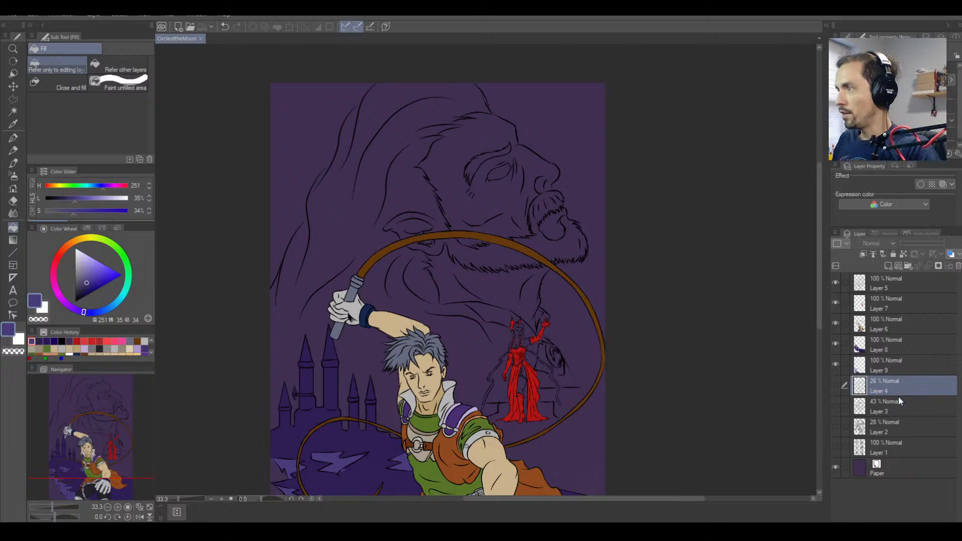
{"action": "left_click", "coordinate": [889, 267]}
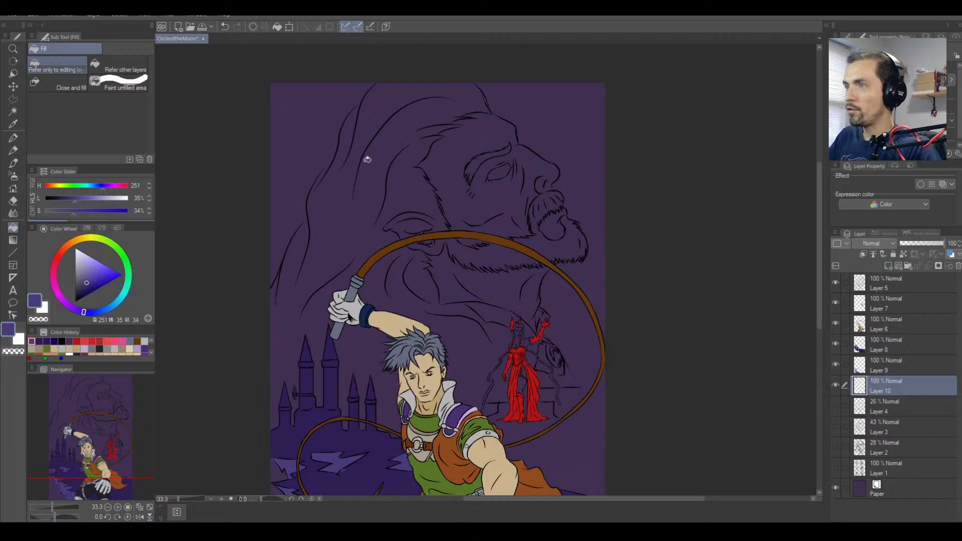
{"action": "left_click", "coordinate": [14, 100]}
Start a polyline outline of the large bearded face at the nose base, tracing around the nose and up the brow to the forehead.
{"action": "scroll", "coordinate": [555, 184], "scroll_direction": "up", "scroll_amount": 3}
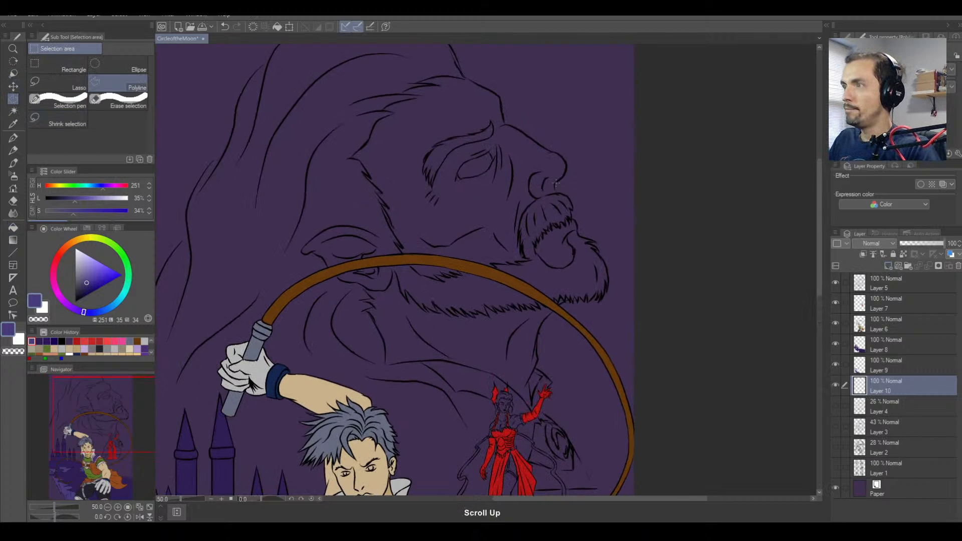
{"action": "left_click", "coordinate": [554, 185]}
{"action": "left_click", "coordinate": [563, 178]}
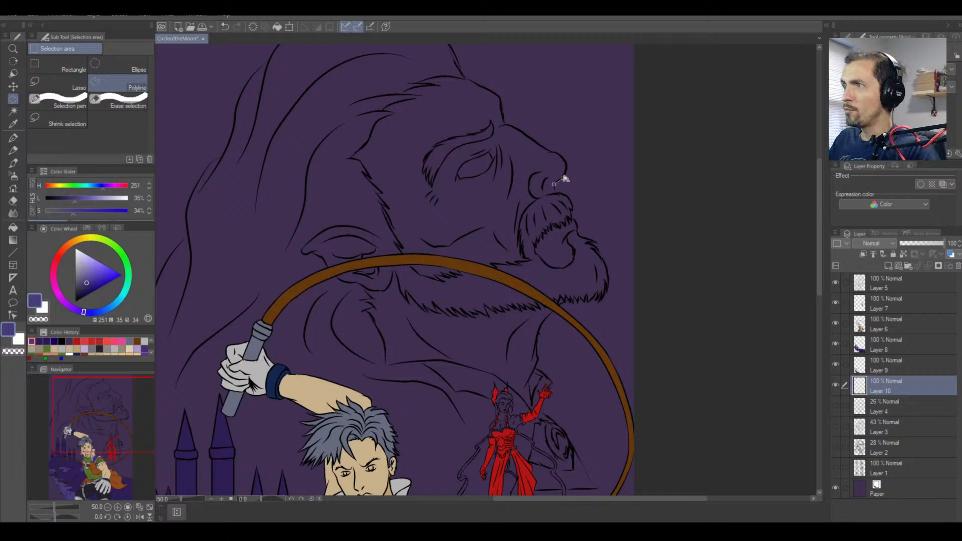
{"action": "left_click", "coordinate": [567, 166]}
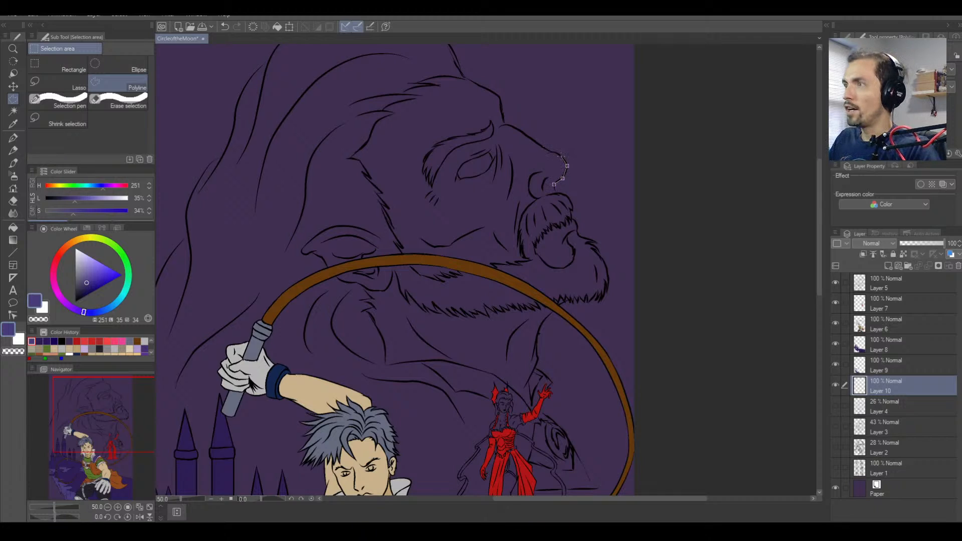
{"action": "left_click", "coordinate": [561, 156]}
{"action": "left_click", "coordinate": [549, 150]}
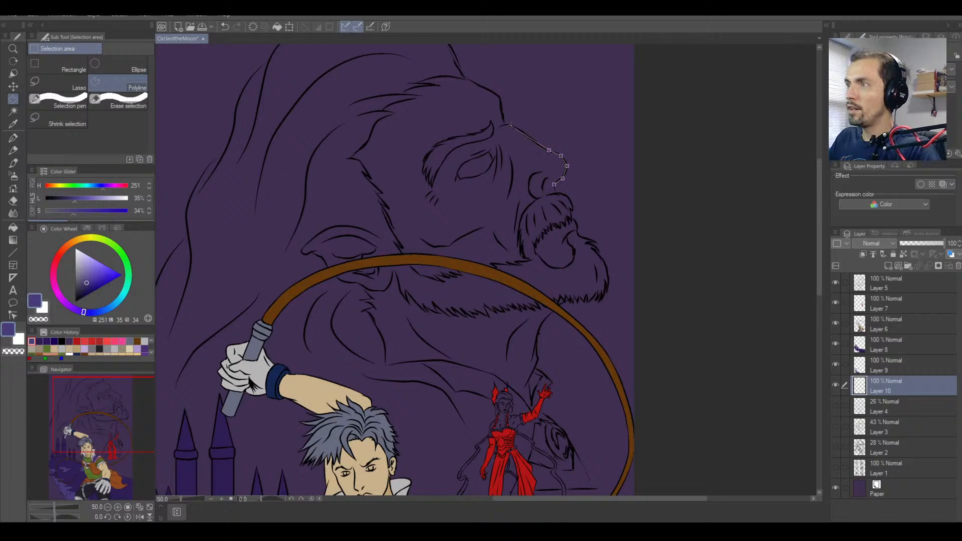
{"action": "left_click", "coordinate": [506, 124]}
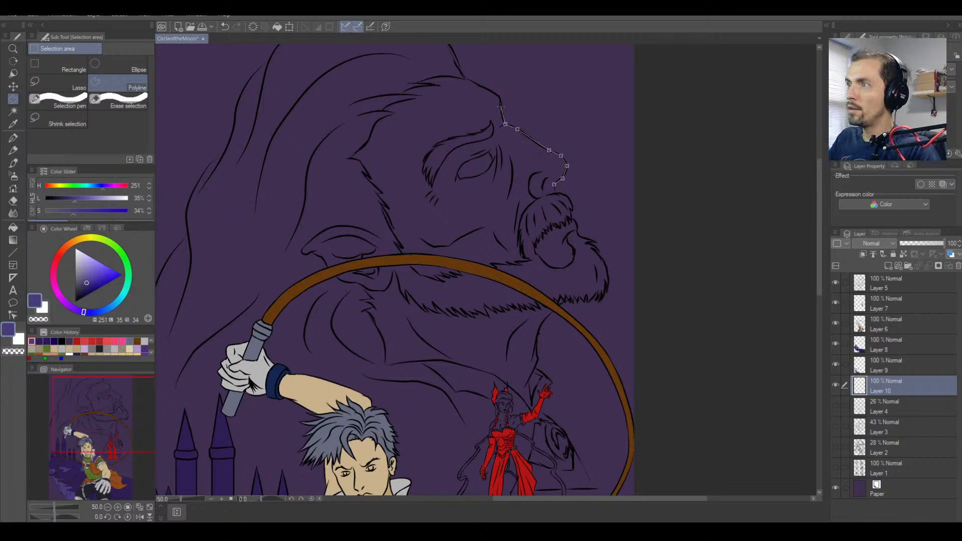
{"action": "left_click", "coordinate": [499, 98]}
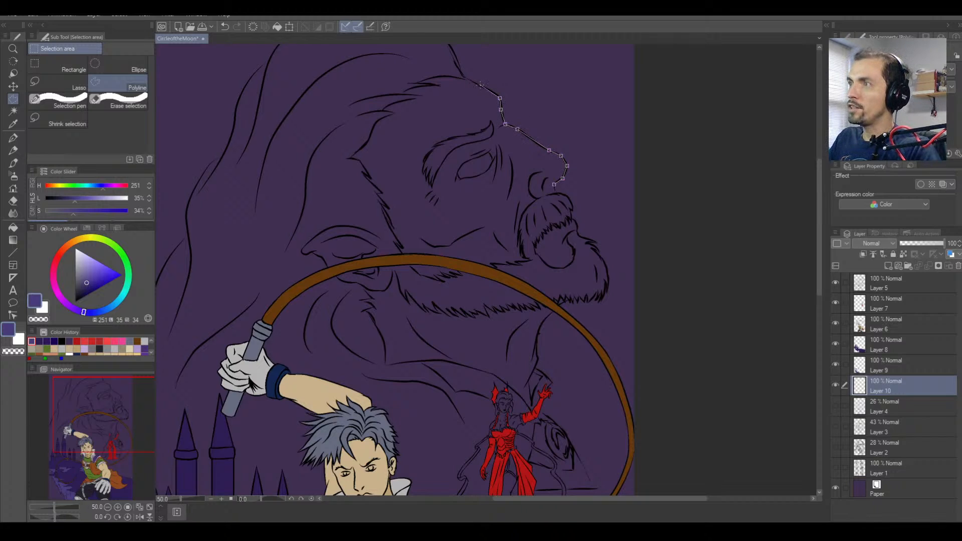
{"action": "left_click", "coordinate": [494, 93]}
Continue the face outline over the top of the forehead and down the jagged hairline towards the temple.
{"action": "left_click", "coordinate": [436, 70]}
{"action": "left_click", "coordinate": [403, 83]}
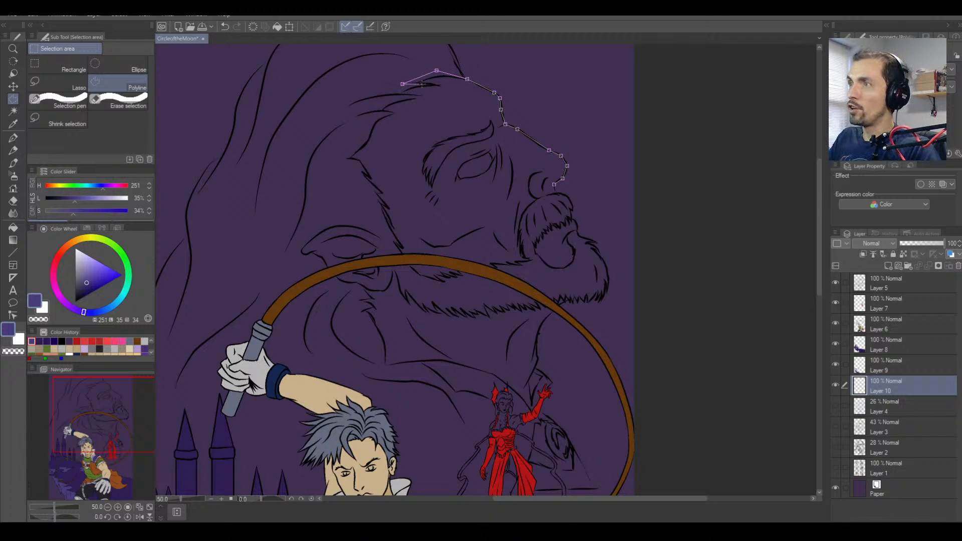
{"action": "left_click", "coordinate": [393, 94]}
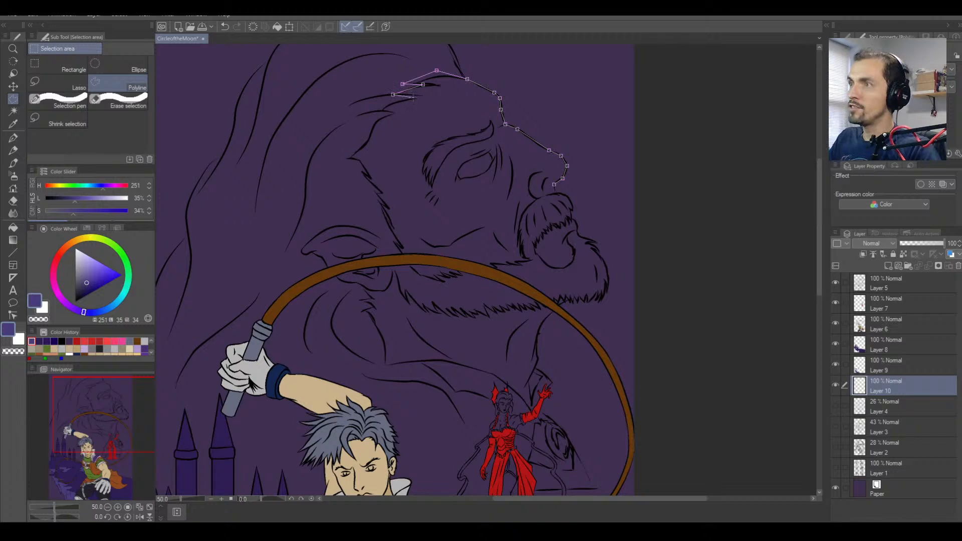
{"action": "left_click", "coordinate": [419, 95]}
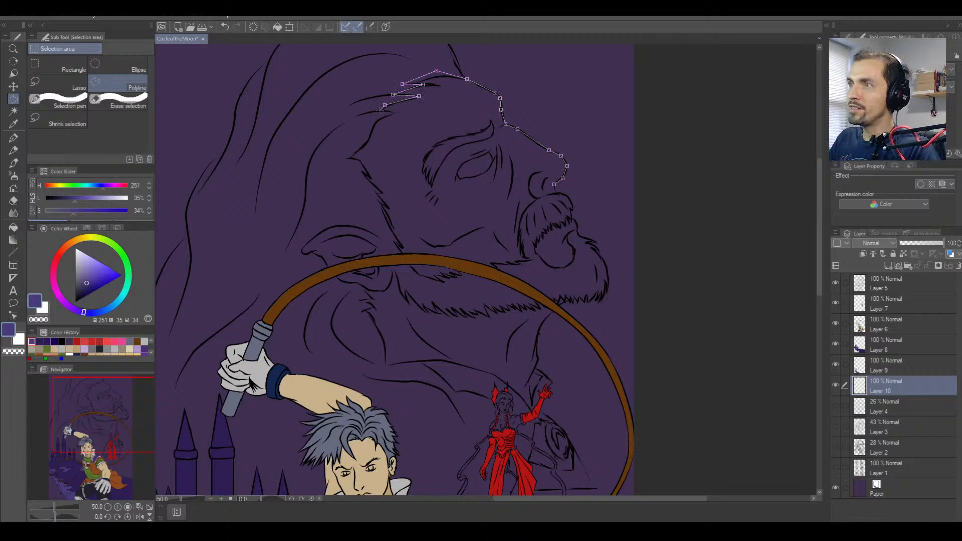
{"action": "left_click", "coordinate": [379, 110]}
{"action": "left_click", "coordinate": [377, 119]}
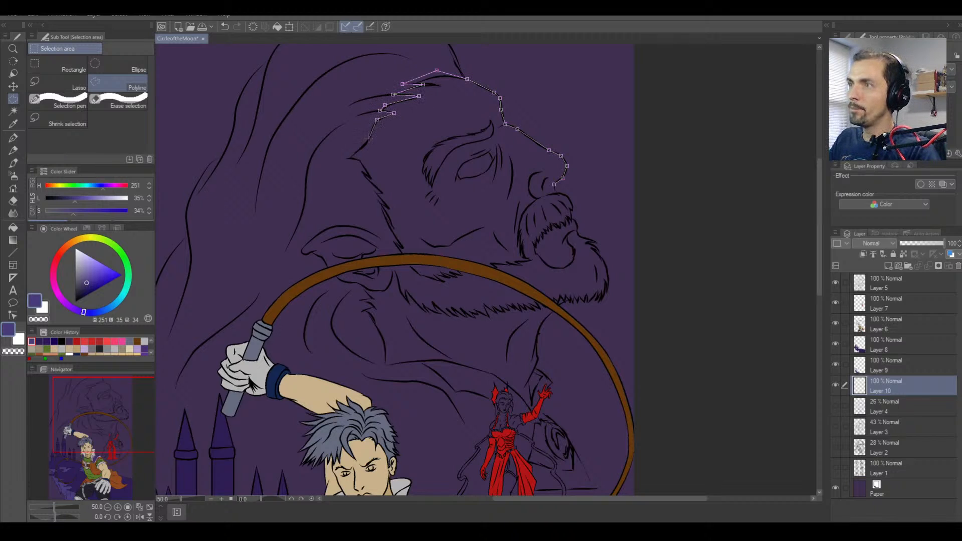
{"action": "left_click", "coordinate": [366, 143]}
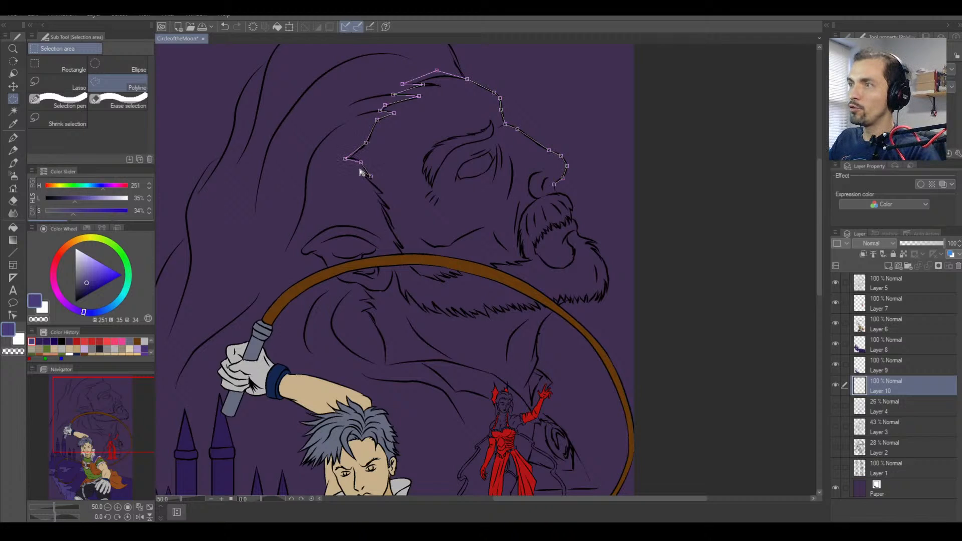
Continue the face outline from the temple down the jagged sideburn edge to the whip.
{"action": "left_click", "coordinate": [359, 170]}
{"action": "left_click", "coordinate": [370, 176]}
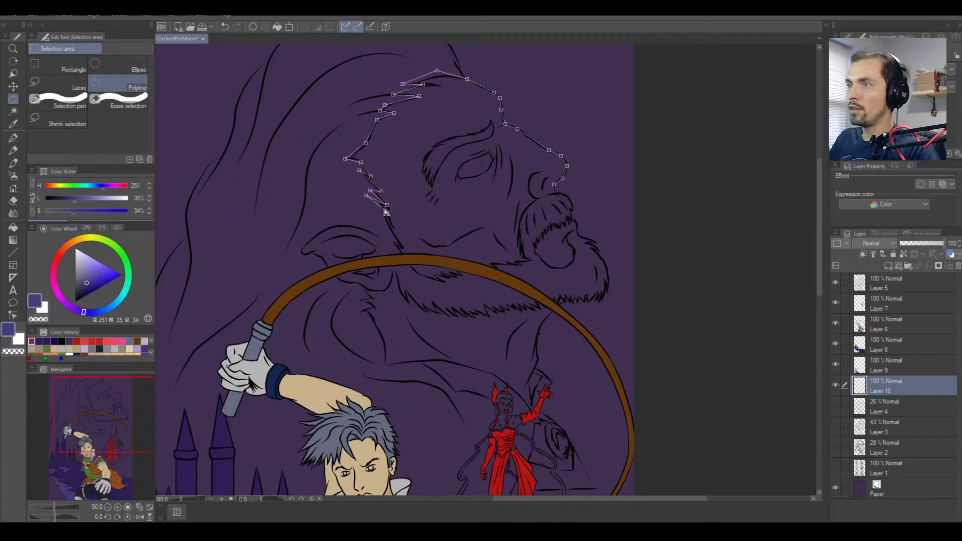
{"action": "scroll", "coordinate": [387, 209], "scroll_direction": "up", "scroll_amount": 2}
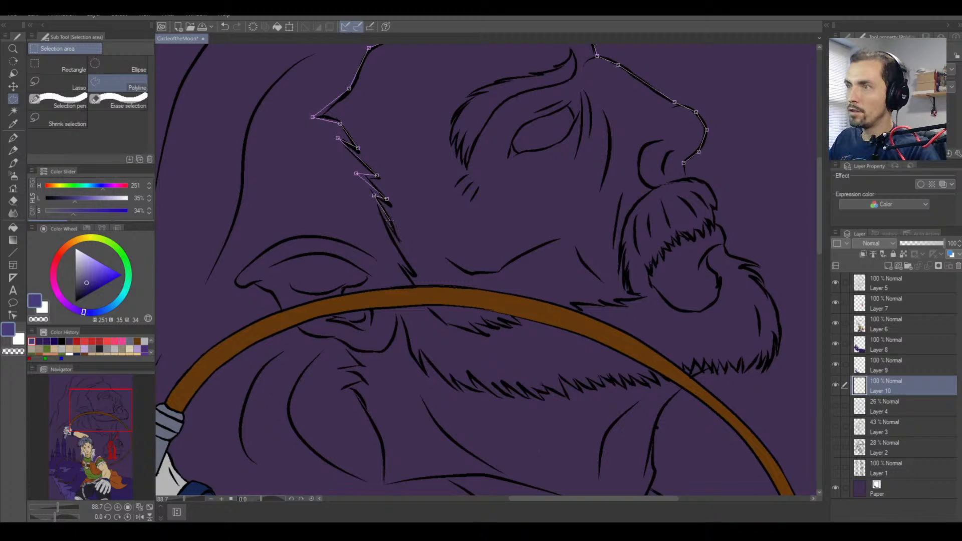
{"action": "left_click", "coordinate": [391, 220]}
{"action": "left_click", "coordinate": [391, 240]}
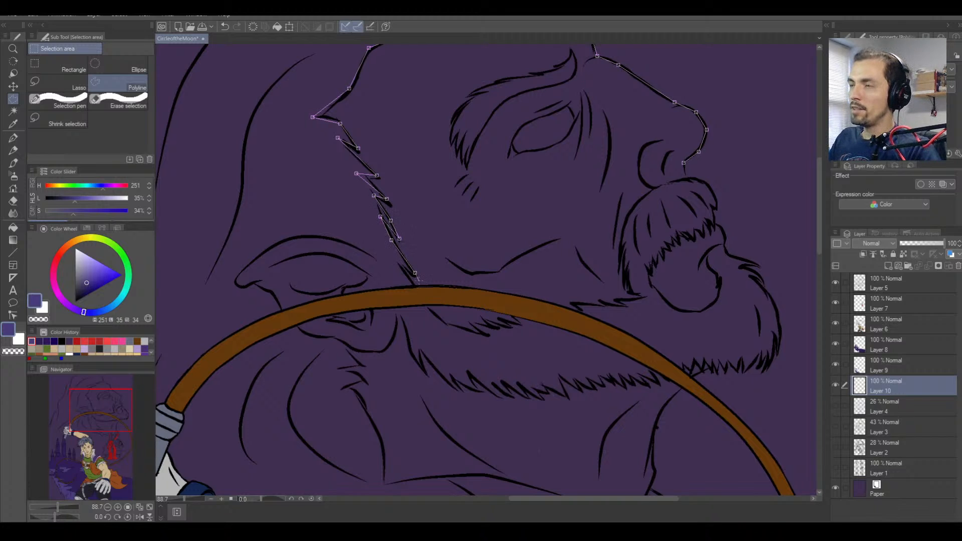
{"action": "left_click", "coordinate": [420, 281]}
{"action": "left_click", "coordinate": [397, 263]}
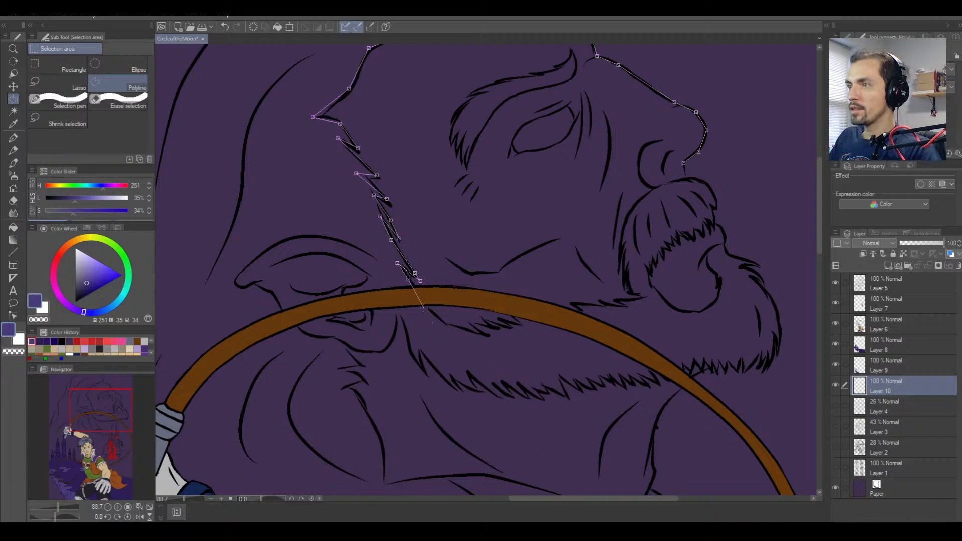
Carry the face outline across the whip and along the zigzag beard edge on the cheek beneath it.
{"action": "left_click", "coordinate": [426, 308]}
{"action": "left_click", "coordinate": [441, 324]}
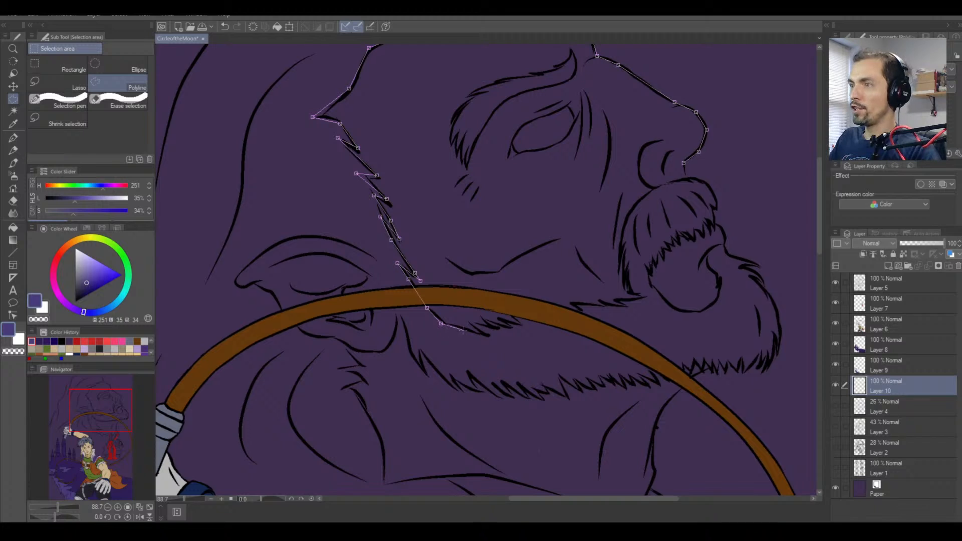
{"action": "left_click", "coordinate": [491, 336]}
{"action": "left_click", "coordinate": [472, 325]}
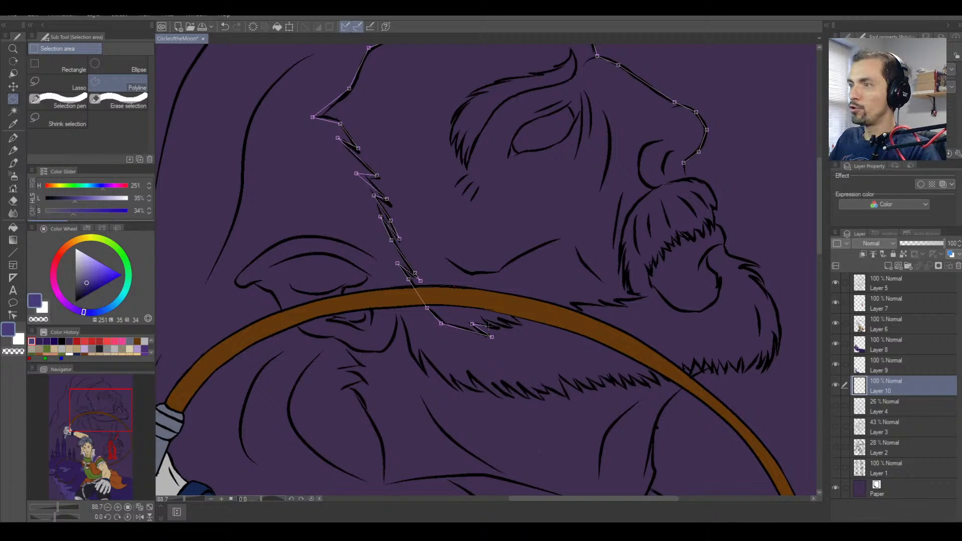
{"action": "left_click", "coordinate": [501, 330]}
{"action": "left_click", "coordinate": [481, 318]}
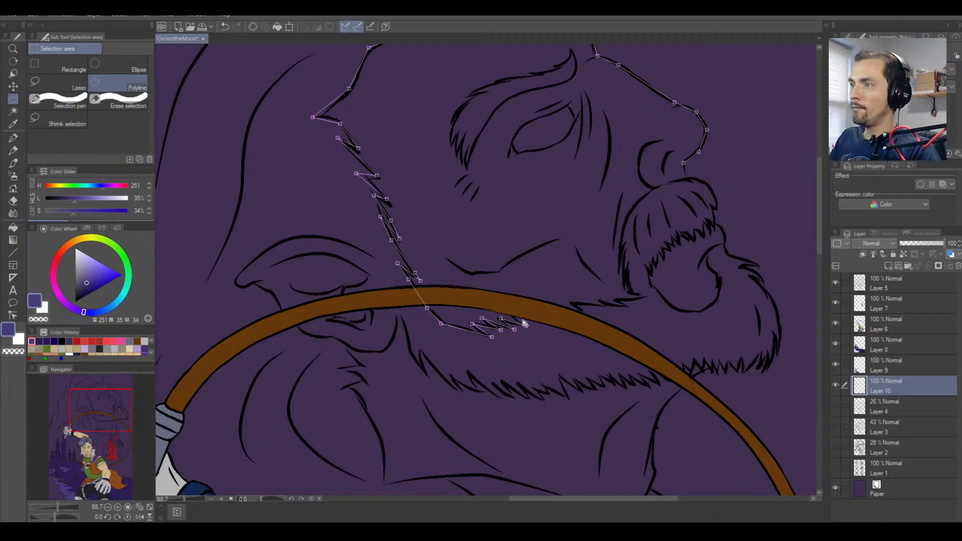
{"action": "left_click", "coordinate": [526, 326]}
{"action": "left_click", "coordinate": [511, 312]}
Take the face outline back over the whip and along the jagged beard edge to the foot of the moustache.
{"action": "left_click", "coordinate": [582, 312]}
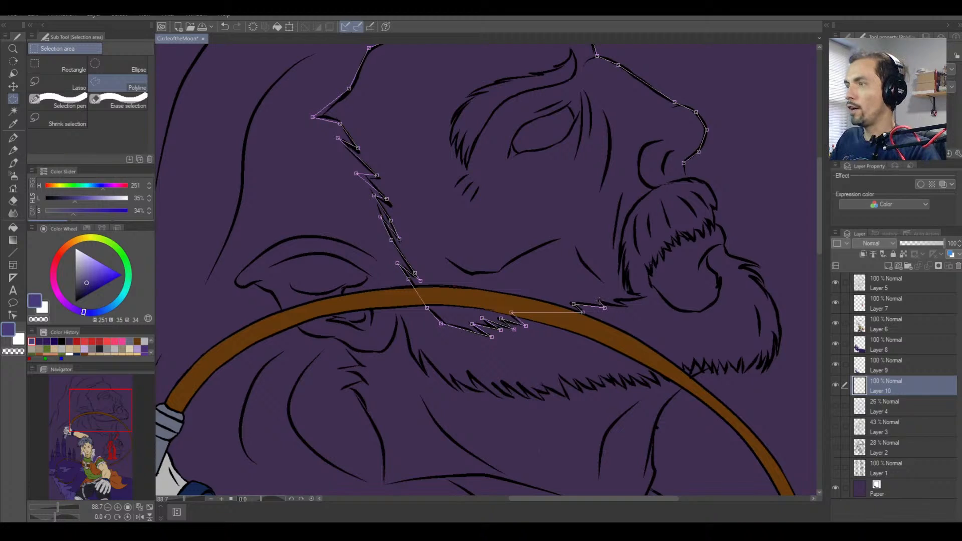
{"action": "left_click", "coordinate": [600, 301]}
{"action": "left_click", "coordinate": [618, 304]}
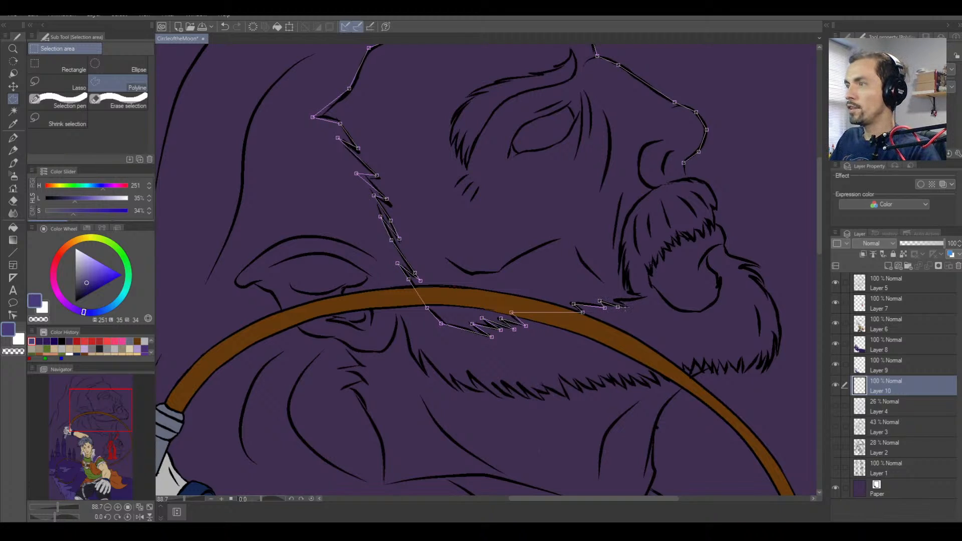
{"action": "left_click", "coordinate": [617, 301]}
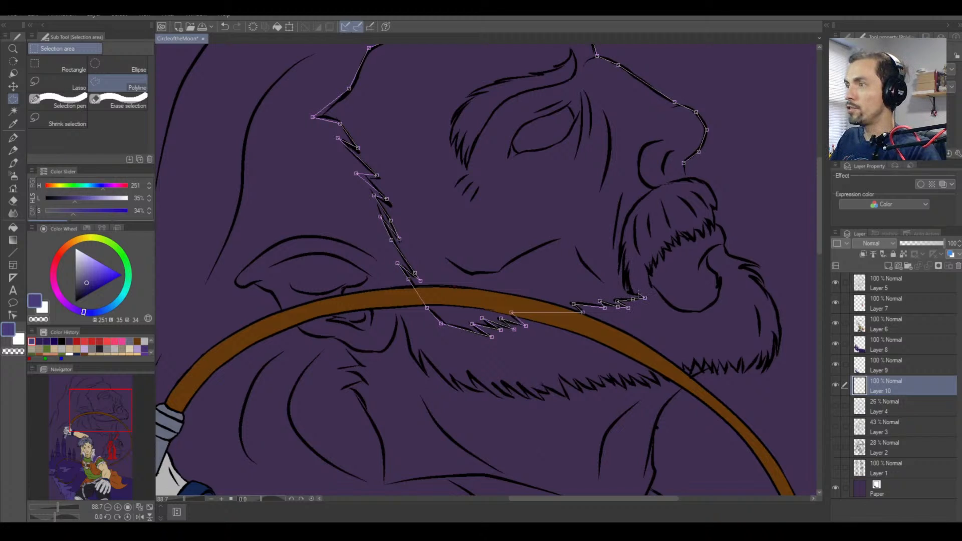
{"action": "left_click", "coordinate": [638, 299]}
Trace the face outline up the spiky hair strokes at the lower end of the moustache.
{"action": "scroll", "coordinate": [639, 297], "scroll_direction": "up", "scroll_amount": 2}
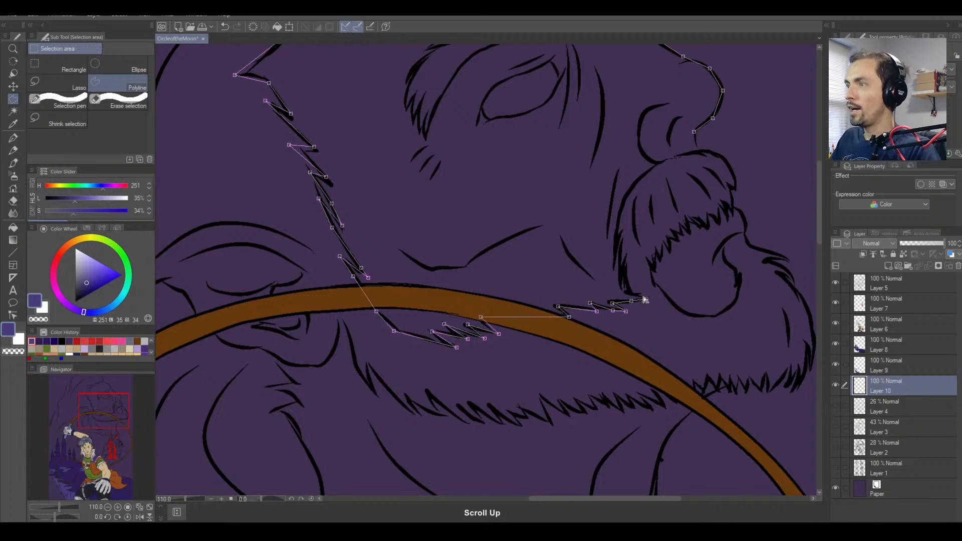
{"action": "scroll", "coordinate": [639, 297], "scroll_direction": "up", "scroll_amount": 2}
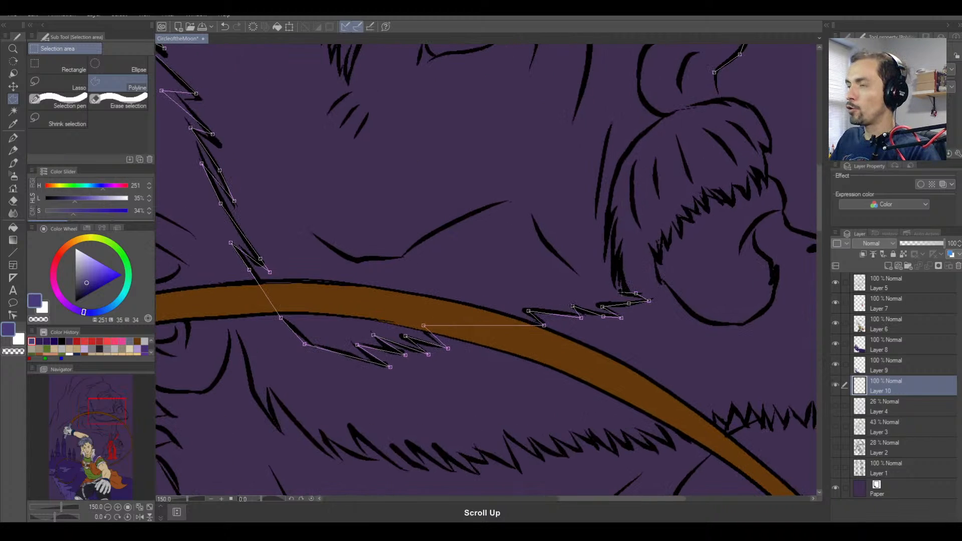
{"action": "left_click", "coordinate": [624, 291]}
{"action": "left_click", "coordinate": [622, 257]}
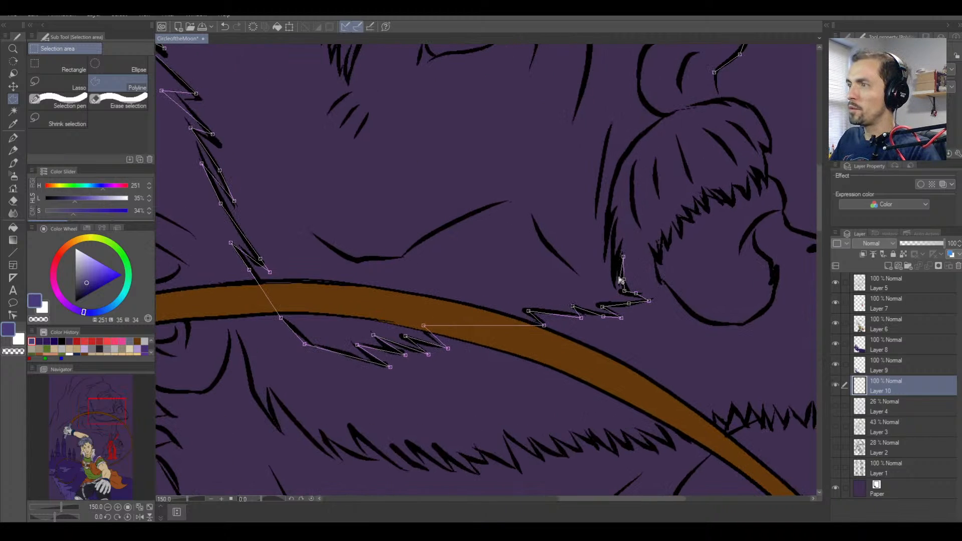
{"action": "scroll", "coordinate": [618, 278], "scroll_direction": "up", "scroll_amount": 2}
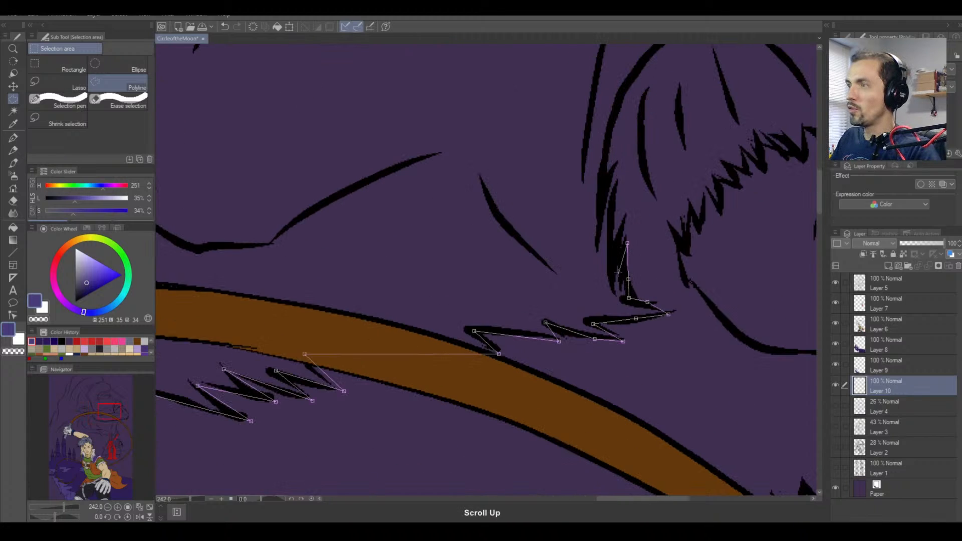
{"action": "left_click", "coordinate": [614, 255]}
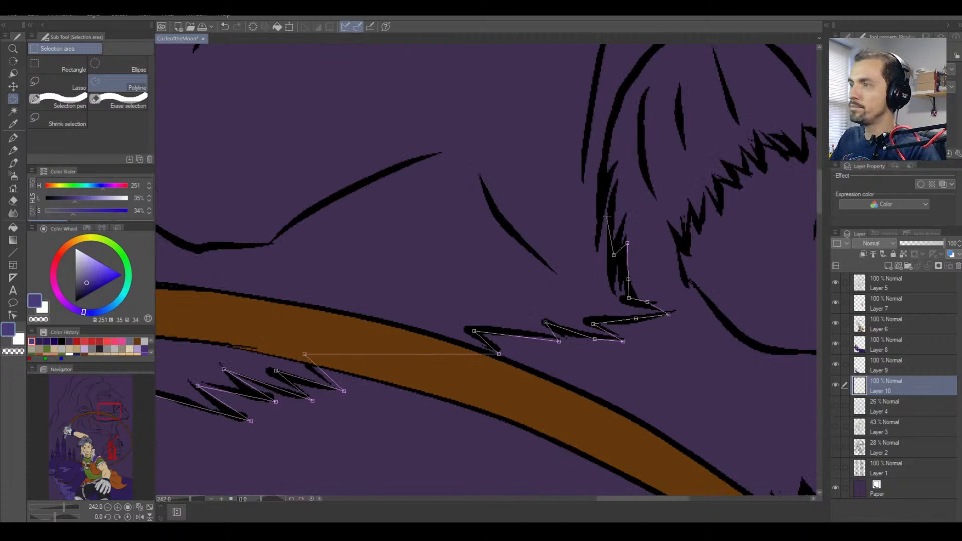
{"action": "left_click", "coordinate": [614, 200]}
{"action": "left_click", "coordinate": [600, 227]}
Follow the moustache's upper edge to the nose base and close the outline to select the face's skin area.
{"action": "scroll", "coordinate": [601, 224], "scroll_direction": "down", "scroll_amount": 3}
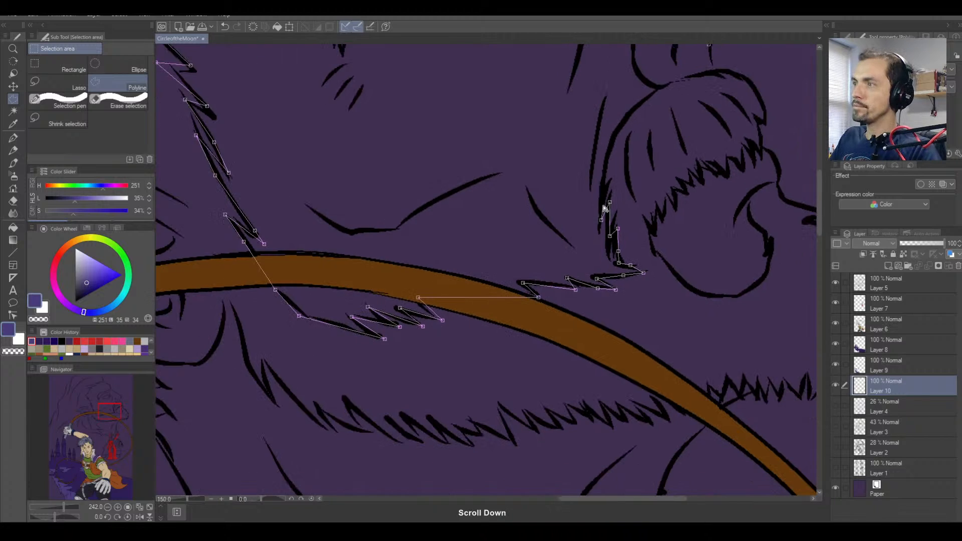
{"action": "left_click_drag", "start_coordinate": [608, 209], "coordinate": [517, 298]}
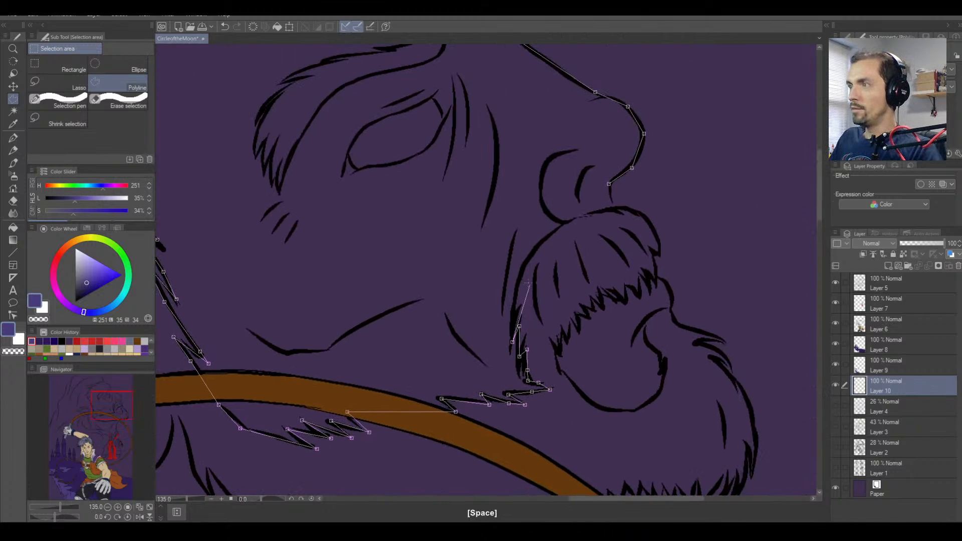
{"action": "left_click", "coordinate": [518, 296]}
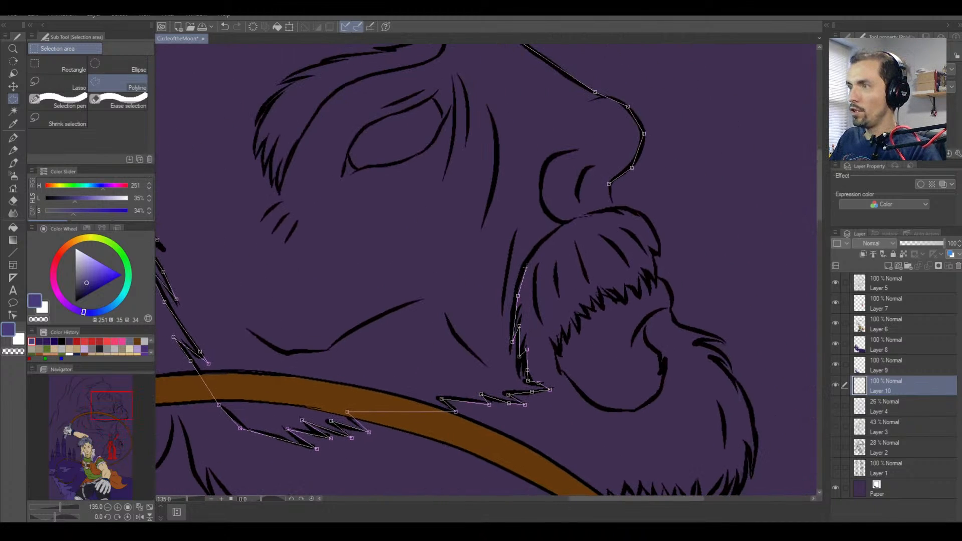
{"action": "left_click", "coordinate": [546, 238]}
{"action": "left_click", "coordinate": [564, 224]}
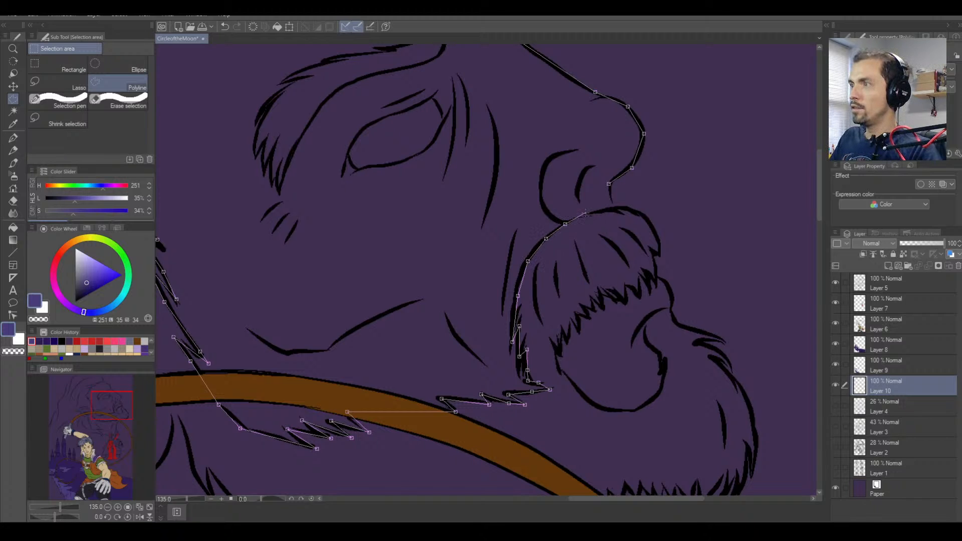
{"action": "left_click", "coordinate": [589, 214]}
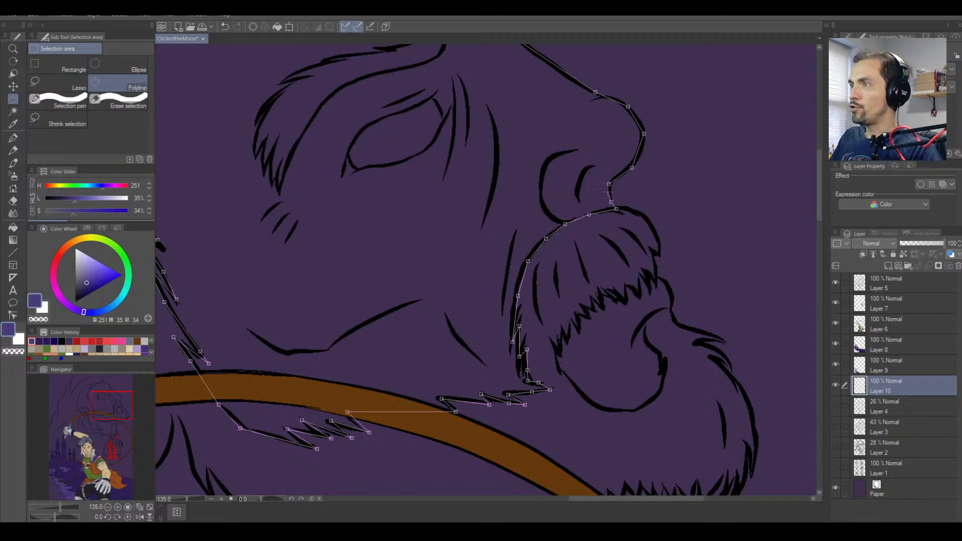
{"action": "double_click", "coordinate": [611, 188]}
{"action": "scroll", "coordinate": [501, 338], "scroll_direction": "down", "scroll_amount": 3}
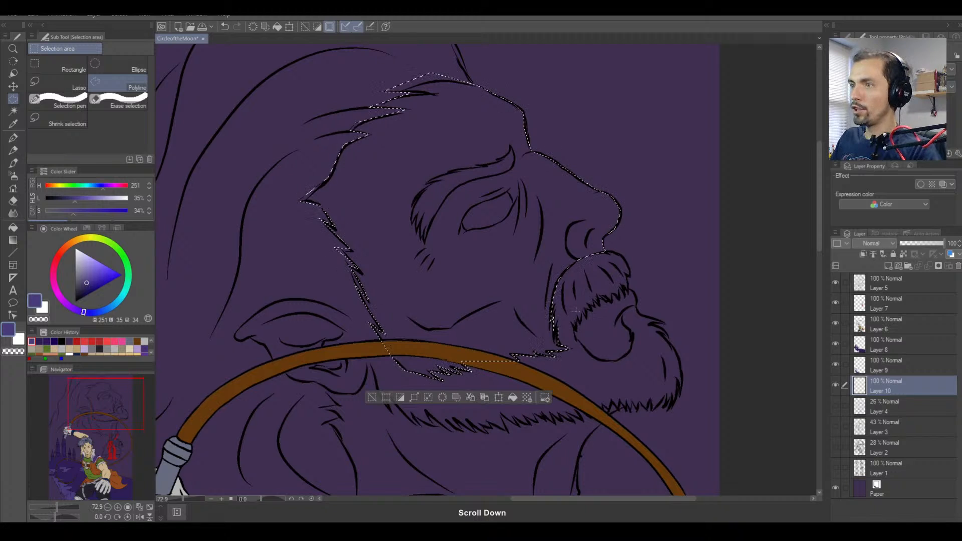
{"action": "scroll", "coordinate": [501, 338], "scroll_direction": "down", "scroll_amount": 1}
{"action": "scroll", "coordinate": [492, 340], "scroll_direction": "down", "scroll_amount": 1}
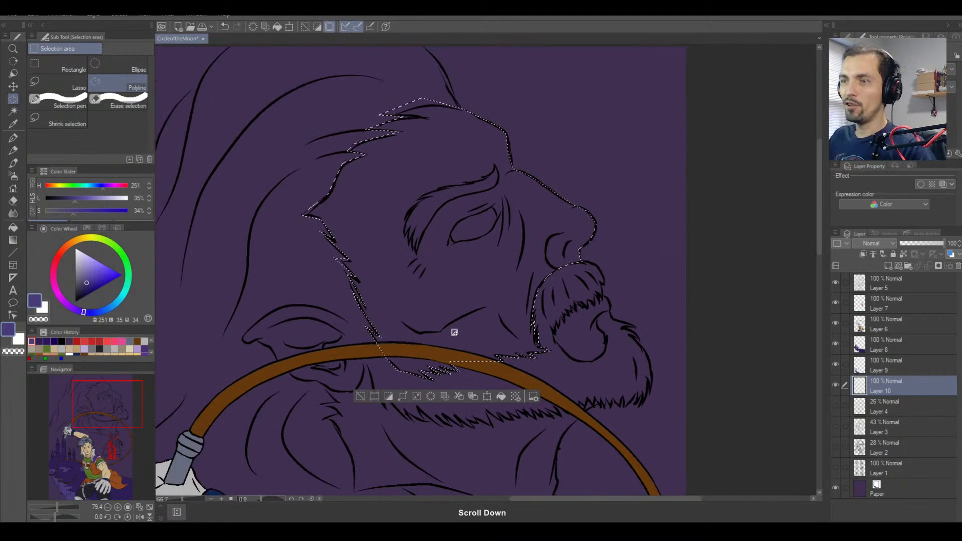
Start adding the ear to the face selection, tracing its upper edge from beside the sideburn around to the pointed tip.
{"action": "left_click_drag", "start_coordinate": [453, 331], "coordinate": [466, 299]}
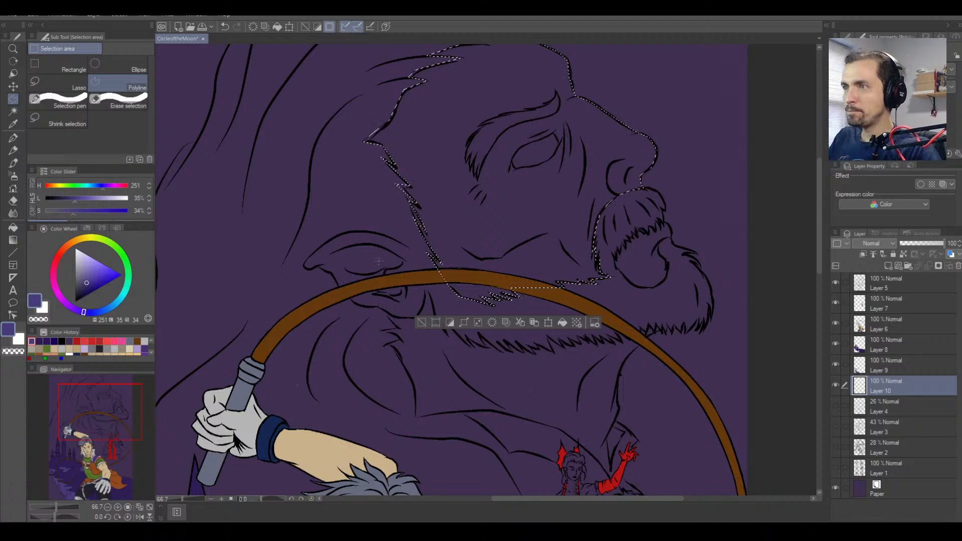
{"action": "key", "text": "shift"}
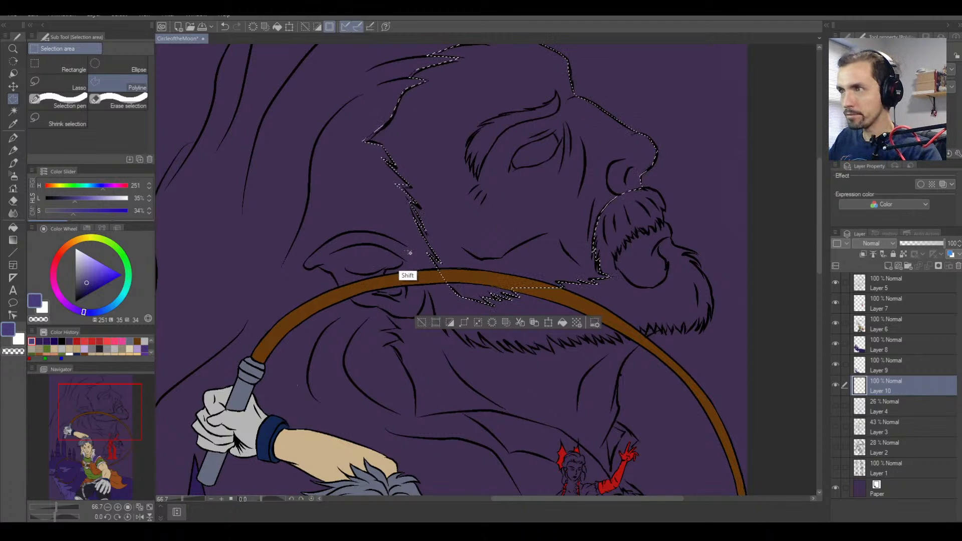
{"action": "left_click", "coordinate": [395, 239]}
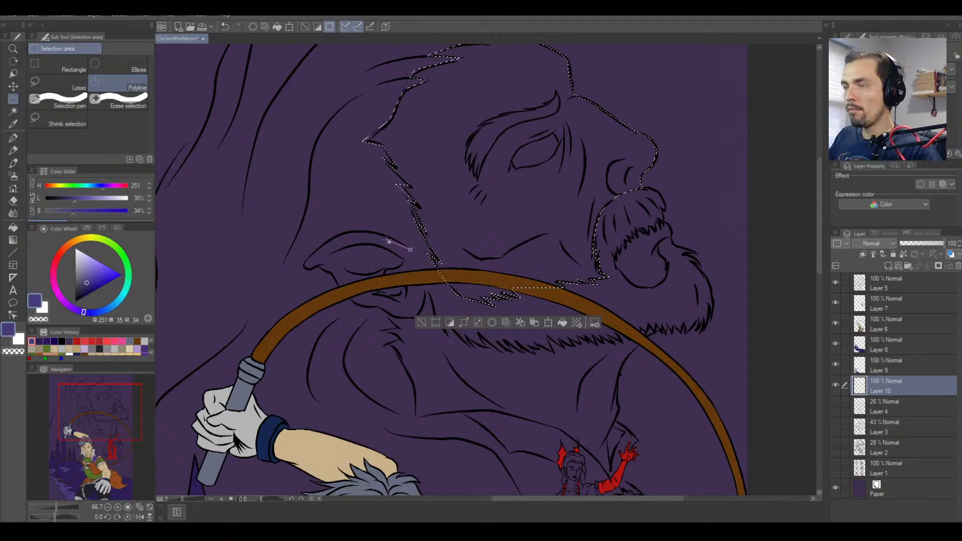
{"action": "scroll", "coordinate": [418, 253], "scroll_direction": "up", "scroll_amount": 3}
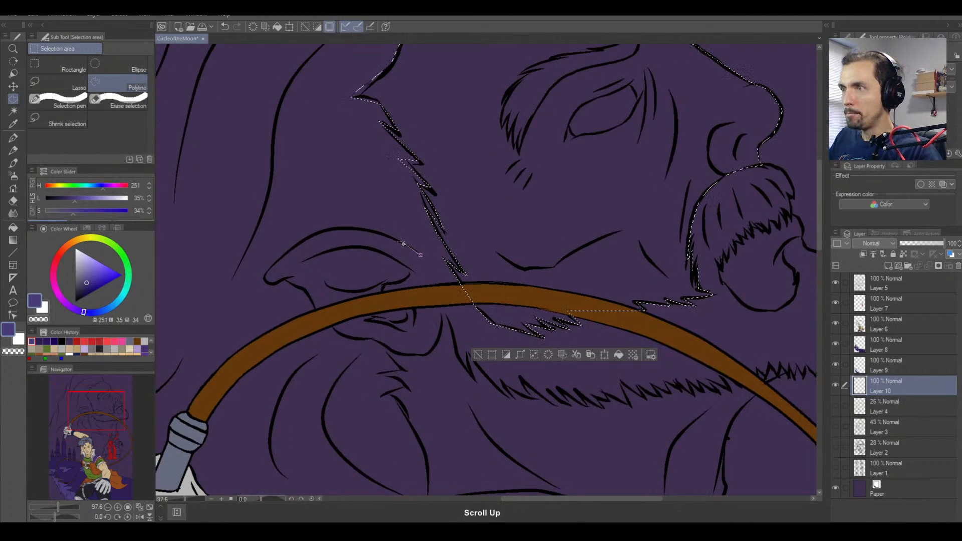
{"action": "left_click", "coordinate": [401, 241]}
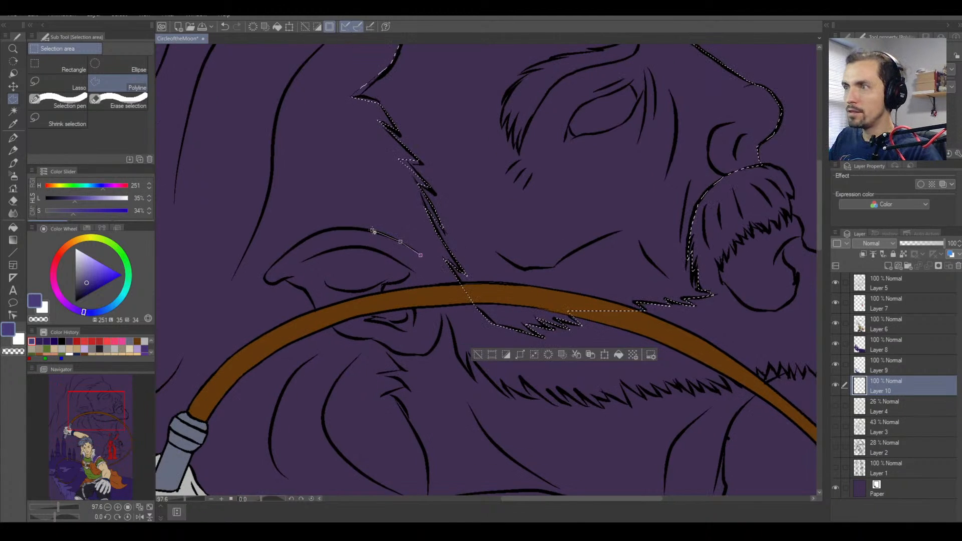
{"action": "left_click", "coordinate": [373, 231]}
{"action": "left_click", "coordinate": [344, 229]}
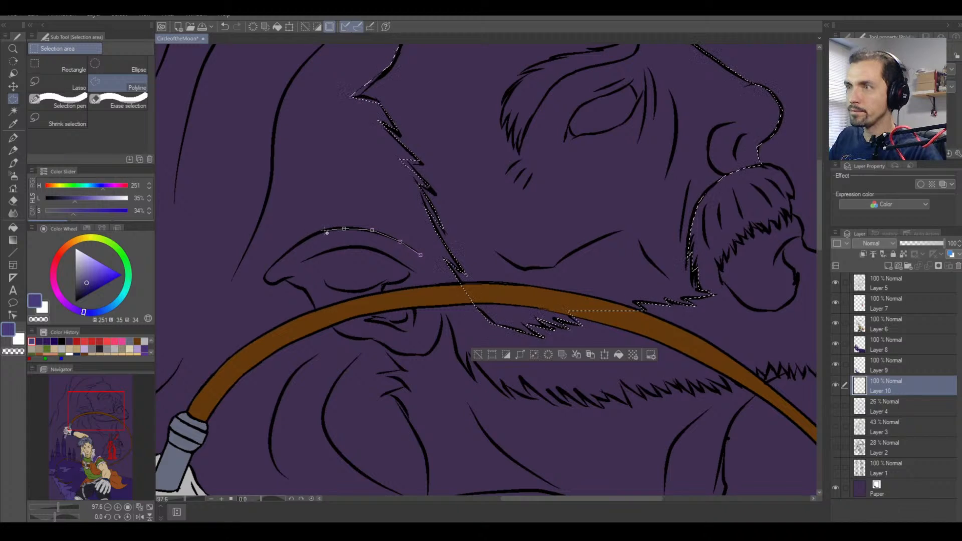
{"action": "left_click", "coordinate": [325, 230]}
{"action": "left_click", "coordinate": [306, 239]}
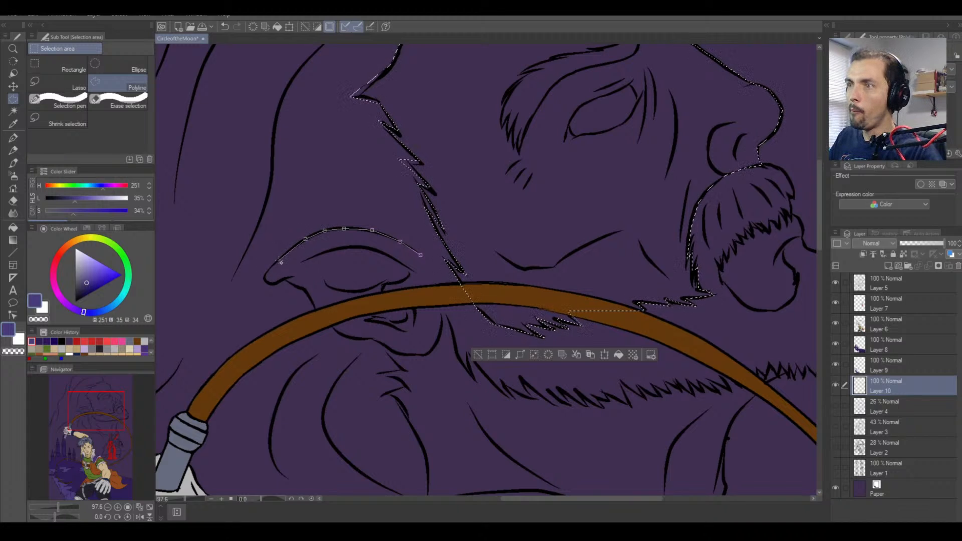
{"action": "left_click", "coordinate": [265, 272]}
{"action": "left_click", "coordinate": [264, 279]}
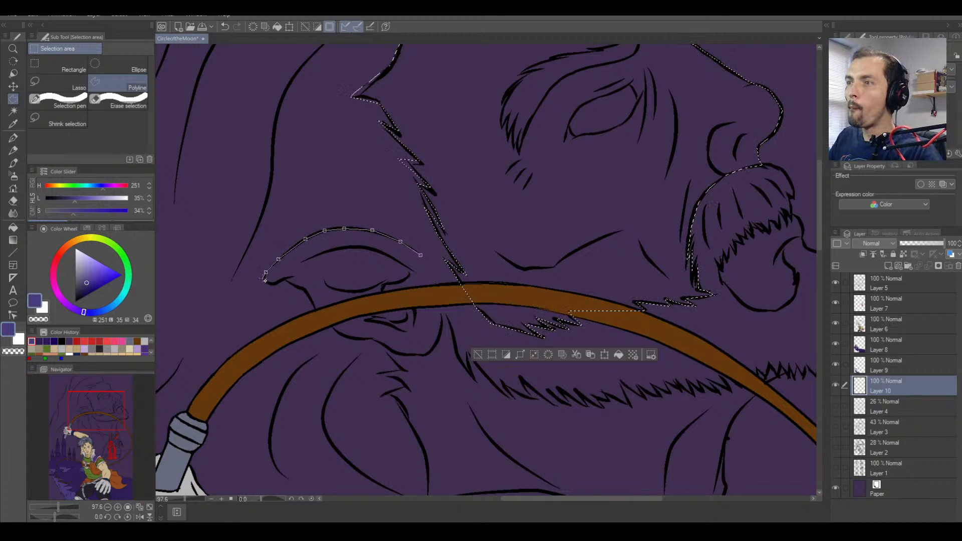
{"action": "left_click", "coordinate": [272, 284]}
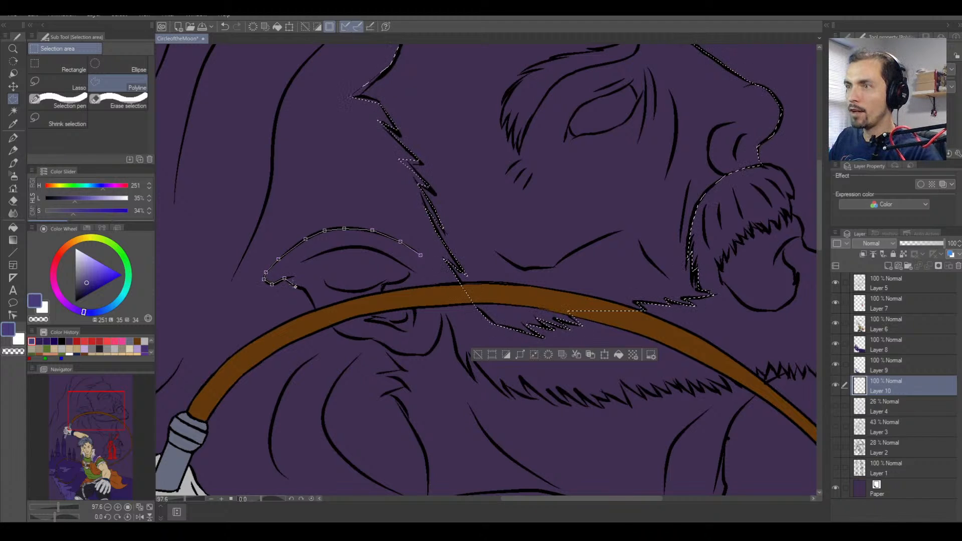
Carry the ear outline from the notch under the tip down the rear edge and across the whip.
{"action": "scroll", "coordinate": [288, 282], "scroll_direction": "up", "scroll_amount": 2}
{"action": "scroll", "coordinate": [289, 282], "scroll_direction": "up", "scroll_amount": 1}
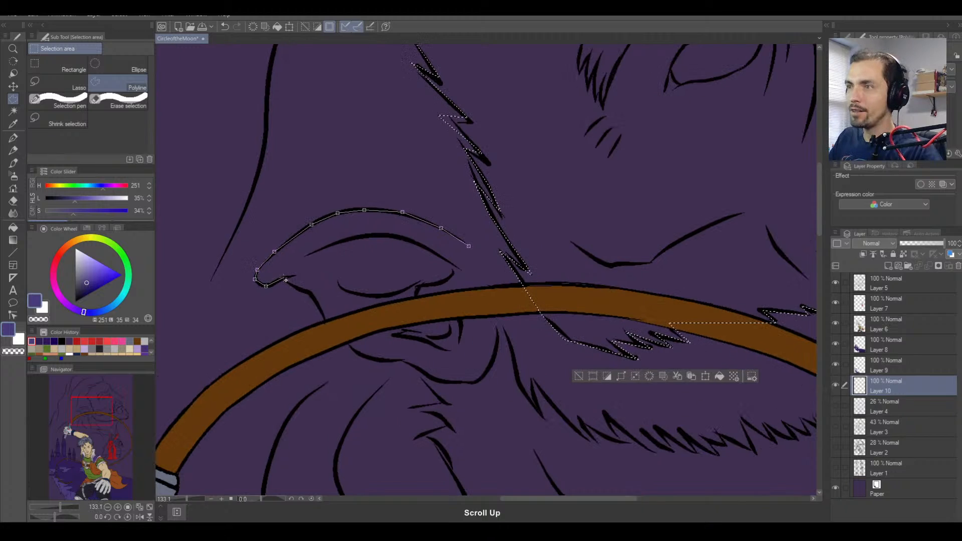
{"action": "left_click", "coordinate": [285, 278]}
{"action": "left_click", "coordinate": [294, 286]}
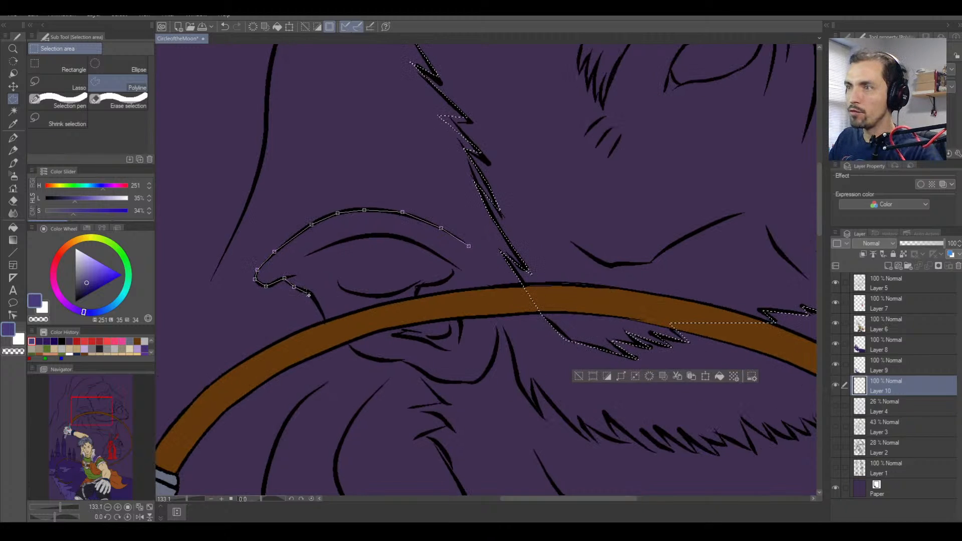
{"action": "left_click", "coordinate": [308, 293]}
{"action": "left_click", "coordinate": [319, 305]}
{"action": "left_click", "coordinate": [326, 325]}
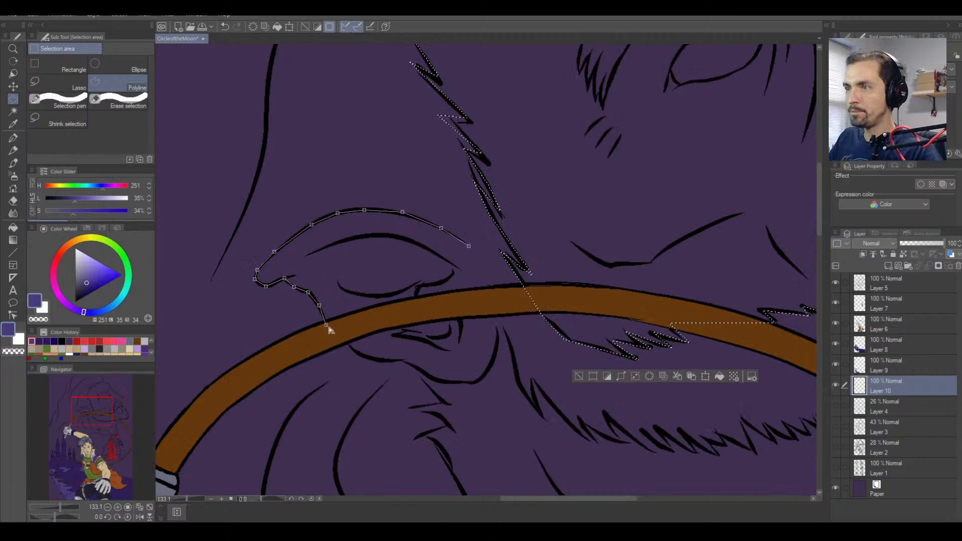
{"action": "left_click", "coordinate": [349, 348]}
{"action": "left_click", "coordinate": [370, 359]}
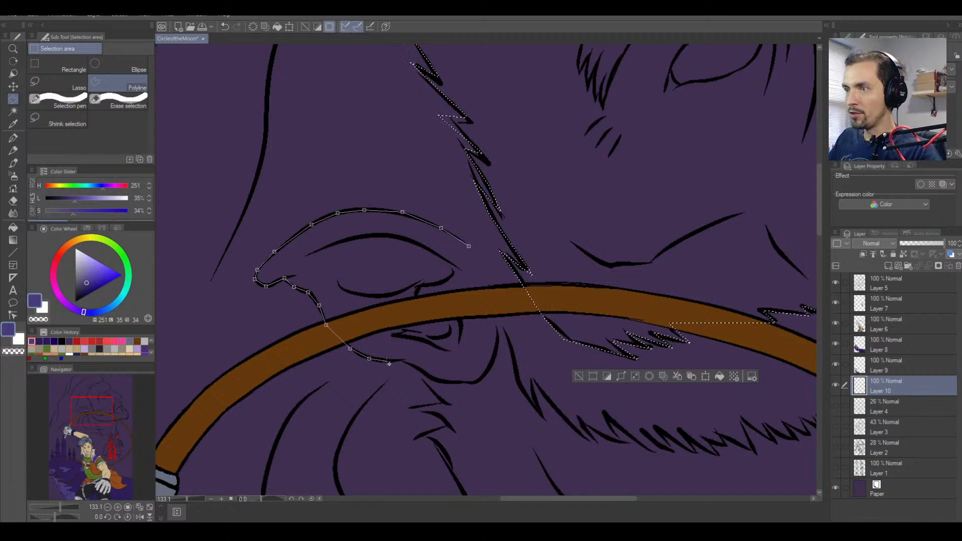
Trace the ear outline around the lobe beneath the whip and close it to add the ear to the selection.
{"action": "left_click", "coordinate": [393, 362]}
{"action": "left_click", "coordinate": [405, 361]}
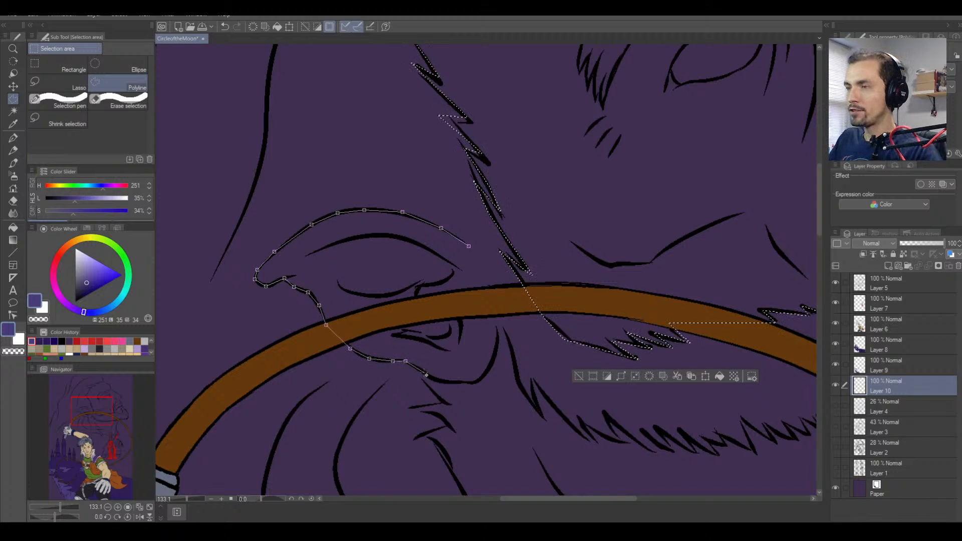
{"action": "left_click", "coordinate": [424, 373]}
{"action": "left_click", "coordinate": [440, 382]}
{"action": "left_click", "coordinate": [466, 383]}
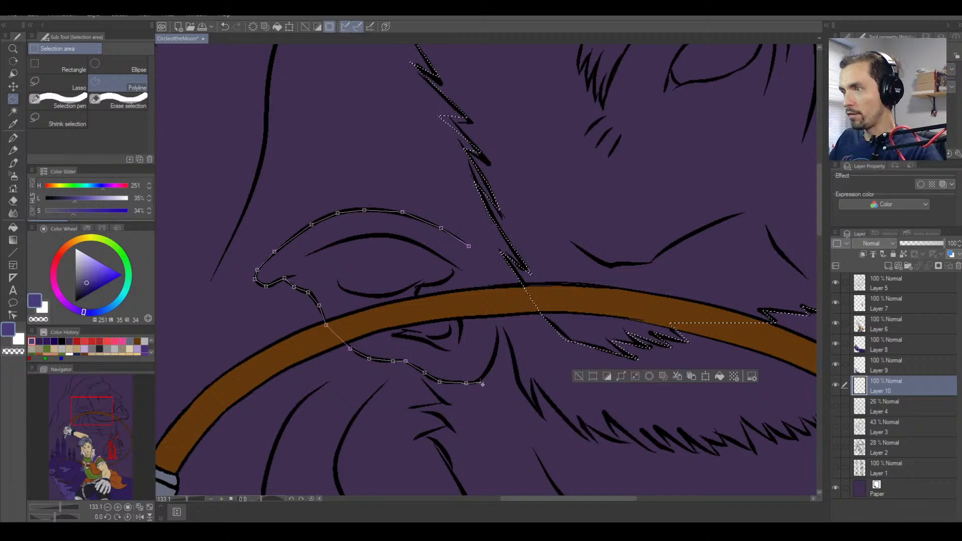
{"action": "left_click", "coordinate": [479, 382]}
{"action": "left_click", "coordinate": [493, 365]}
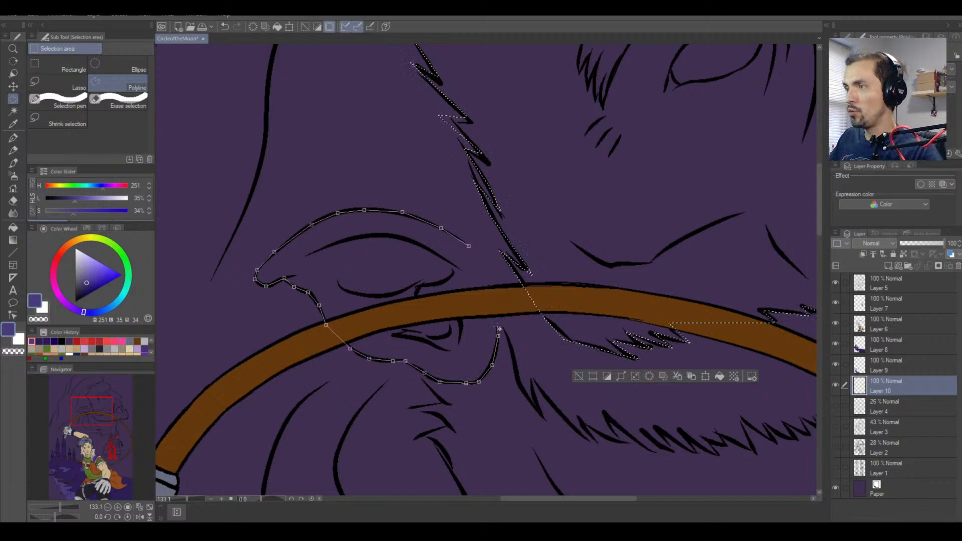
{"action": "double_click", "coordinate": [474, 248]}
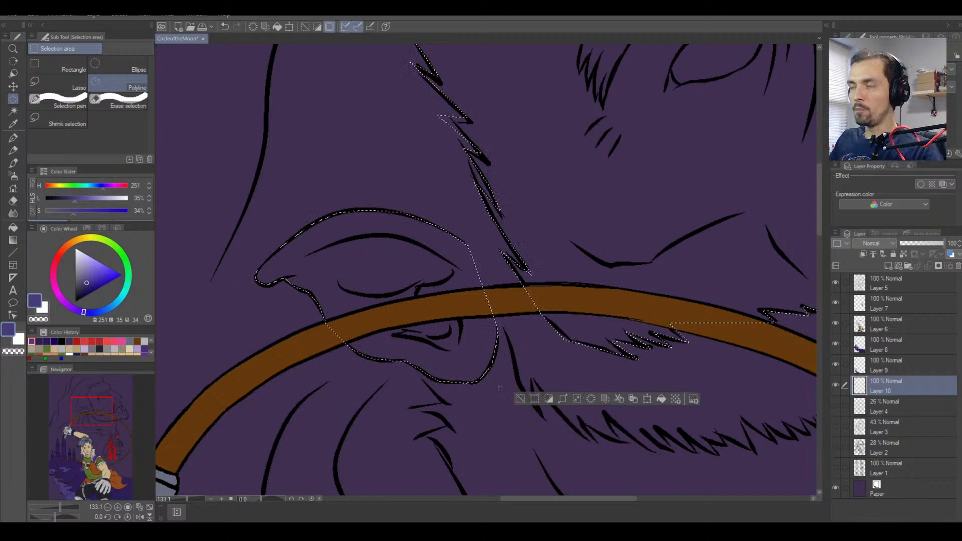
Start another added outline at the whip beside the earlobe and follow the beard's lower edge down its first hair spikes.
{"action": "key", "text": "space"}
{"action": "left_click_drag", "start_coordinate": [512, 387], "coordinate": [395, 275]}
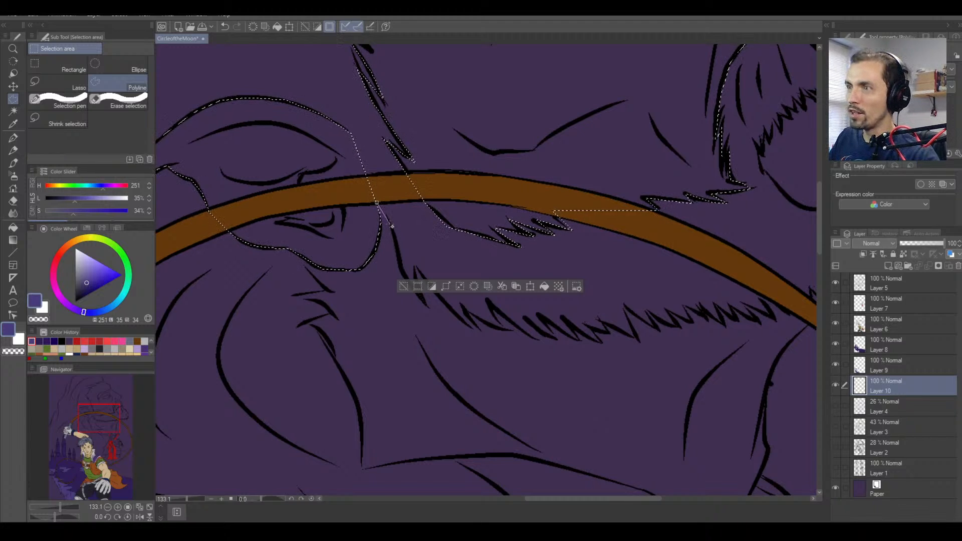
{"action": "left_click", "coordinate": [402, 268]}
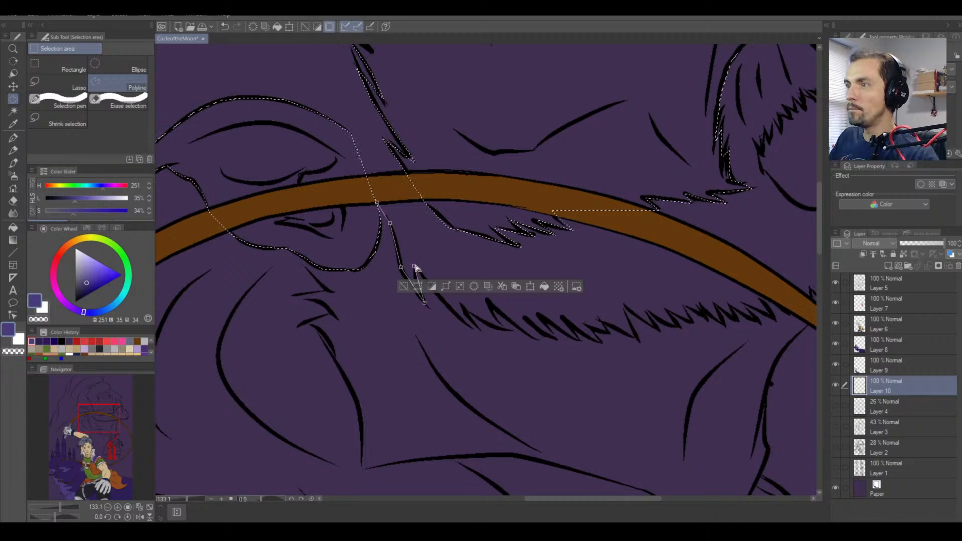
{"action": "left_click", "coordinate": [421, 269]}
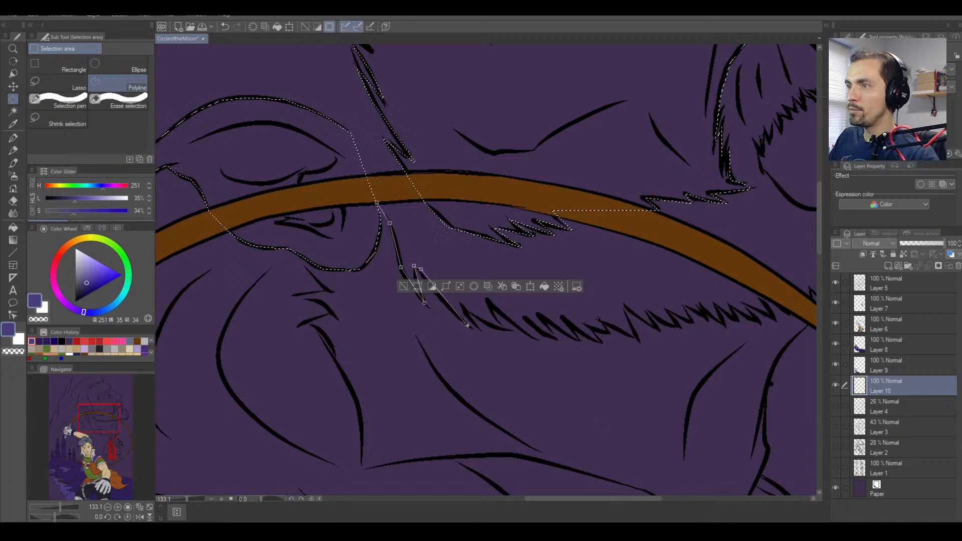
{"action": "left_click", "coordinate": [445, 302]}
{"action": "left_click", "coordinate": [470, 326]}
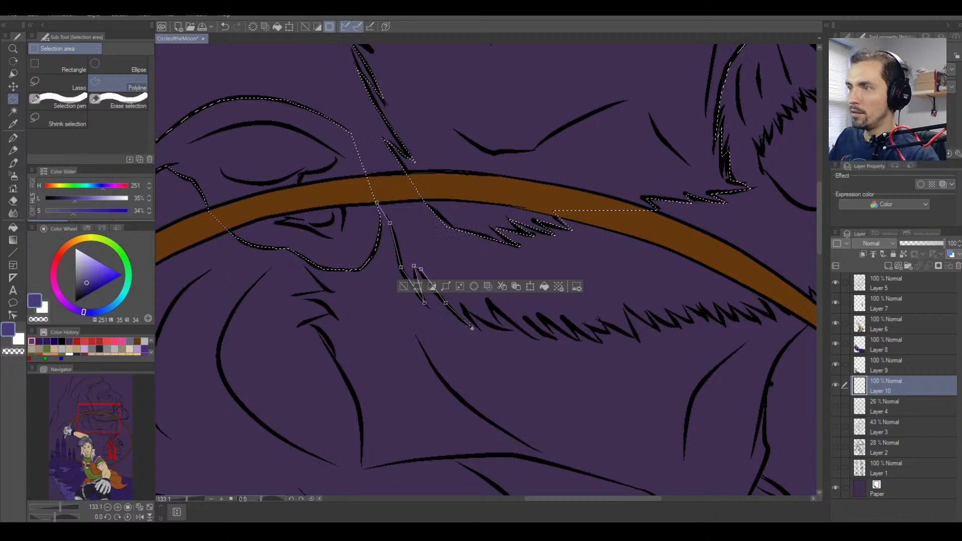
{"action": "left_click", "coordinate": [481, 330]}
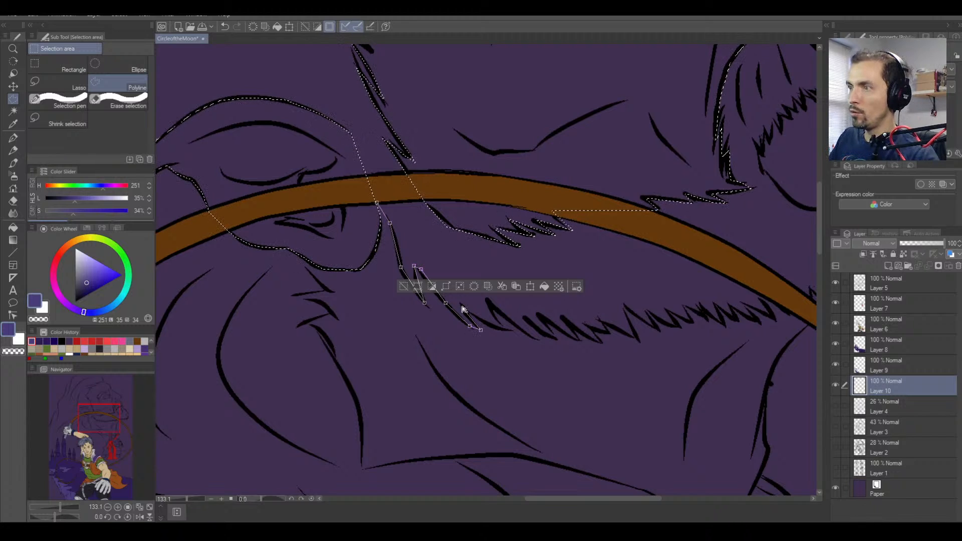
{"action": "left_click", "coordinate": [462, 304]}
{"action": "left_click", "coordinate": [477, 316]}
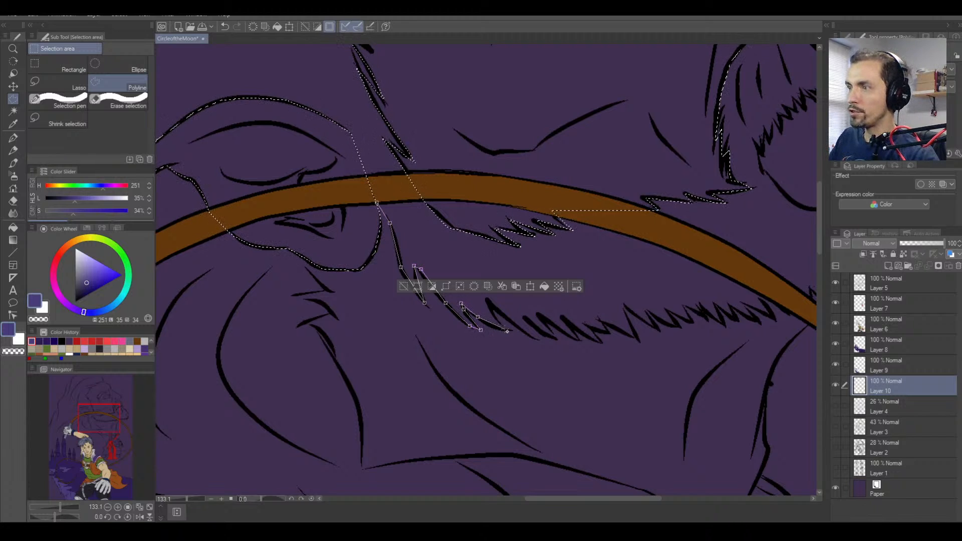
Continue the outline in and out of the next hair spikes along the beard's lower edge, away from the ear.
{"action": "left_click", "coordinate": [513, 331]}
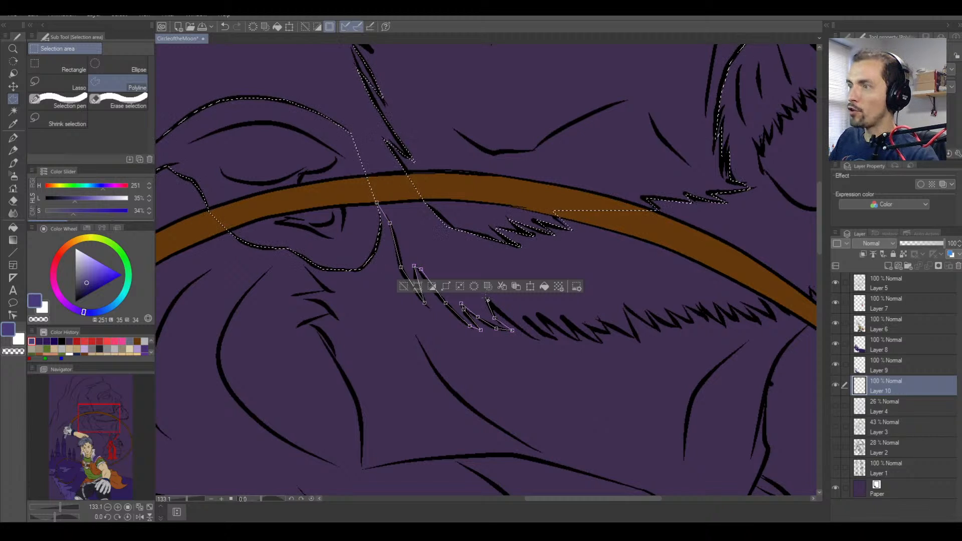
{"action": "left_click", "coordinate": [486, 298]}
{"action": "left_click", "coordinate": [514, 322]}
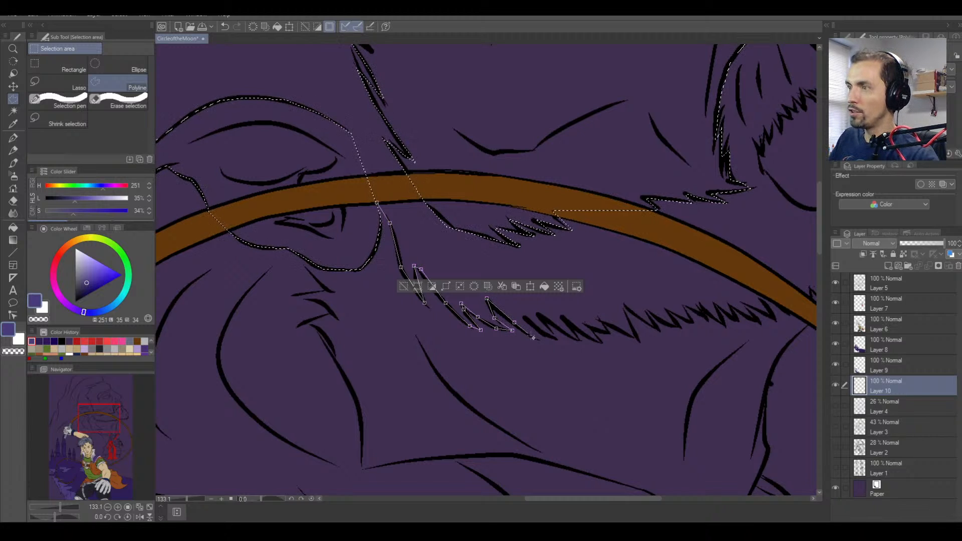
{"action": "left_click", "coordinate": [536, 339]}
{"action": "left_click", "coordinate": [544, 339]}
{"action": "left_click", "coordinate": [525, 318]}
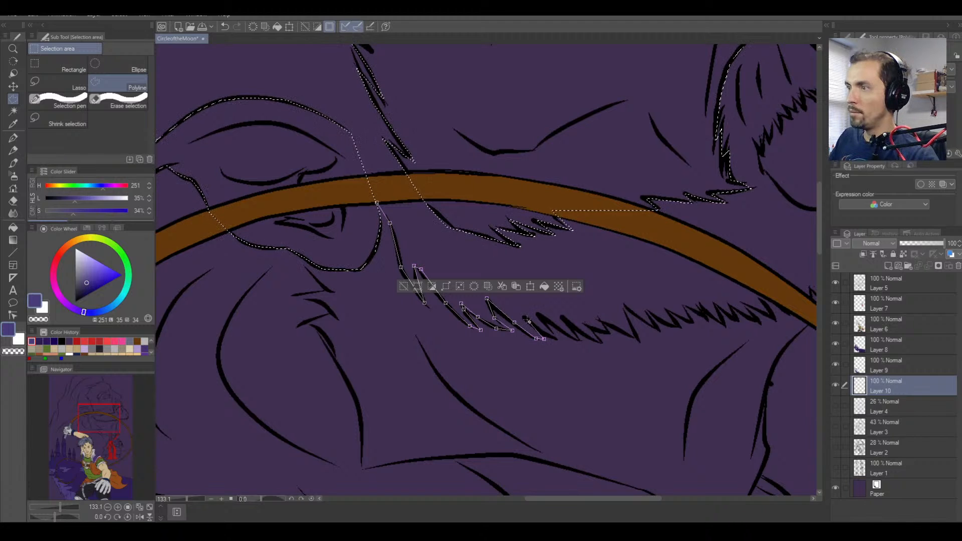
{"action": "left_click", "coordinate": [557, 339]}
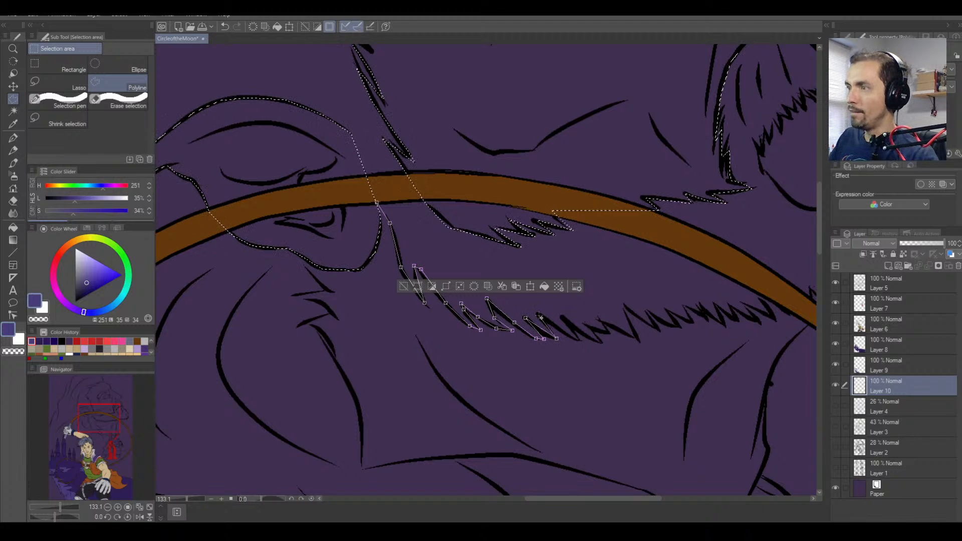
{"action": "left_click", "coordinate": [540, 315]}
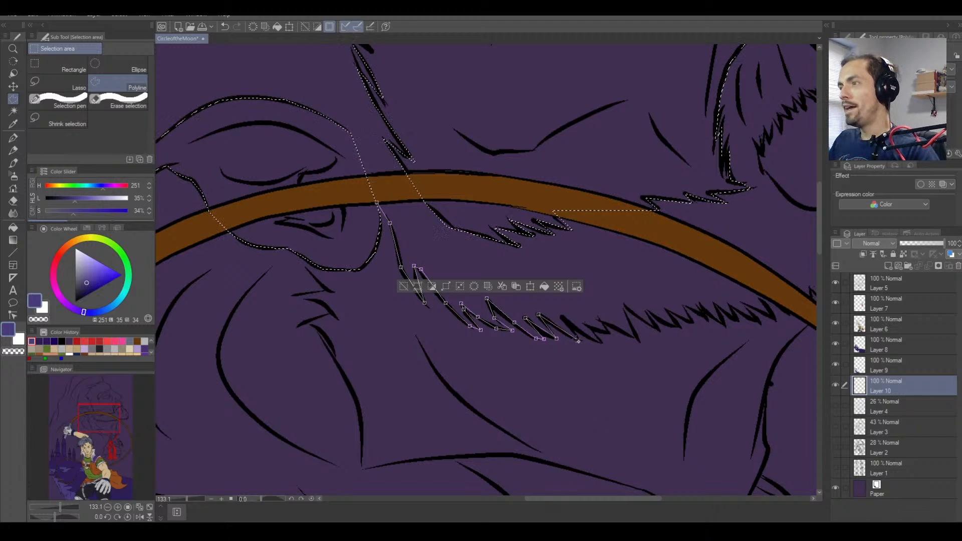
Trace the tightly packed zigzag hair strokes at the middle of the beard's lower edge.
{"action": "left_click", "coordinate": [559, 328]}
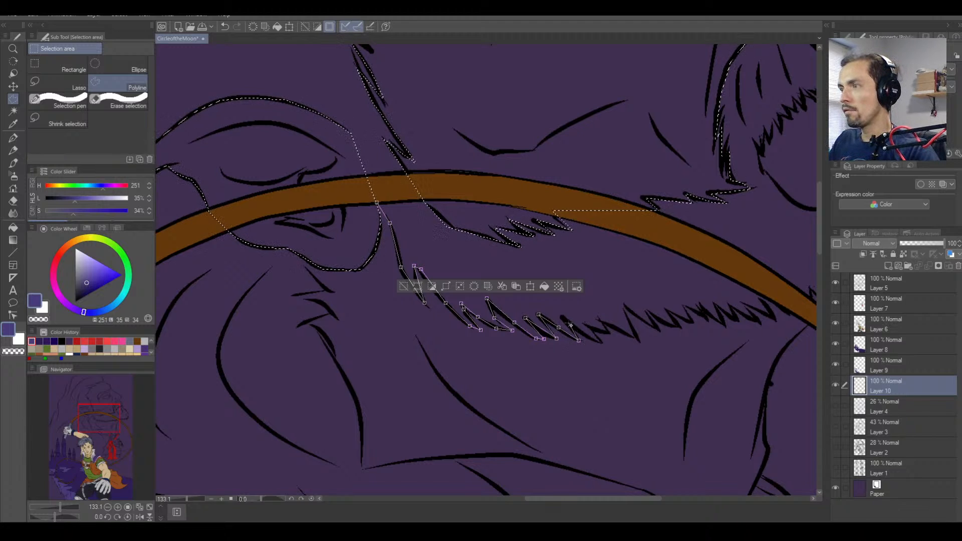
{"action": "left_click", "coordinate": [563, 317]}
{"action": "left_click", "coordinate": [578, 340]}
{"action": "left_click", "coordinate": [590, 338]}
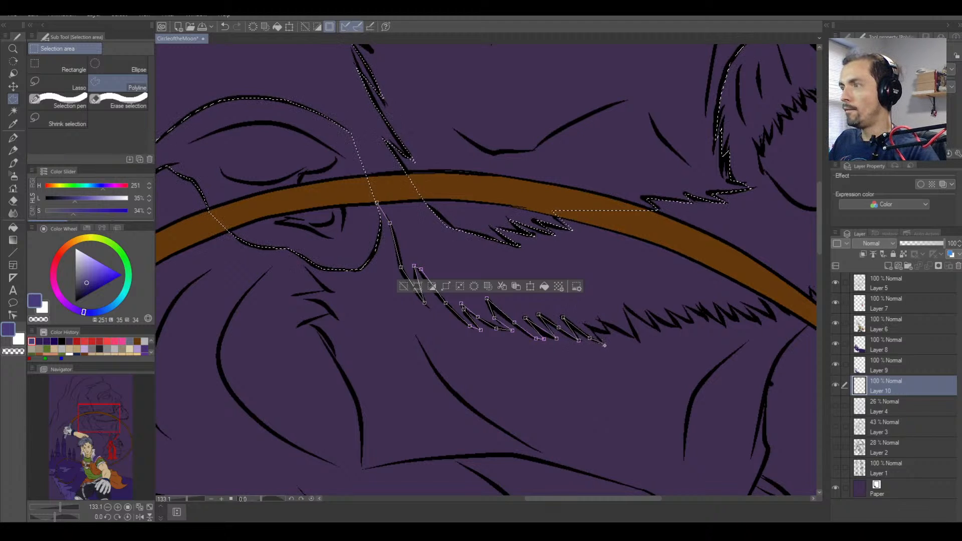
{"action": "left_click", "coordinate": [603, 343]}
{"action": "left_click", "coordinate": [585, 322]}
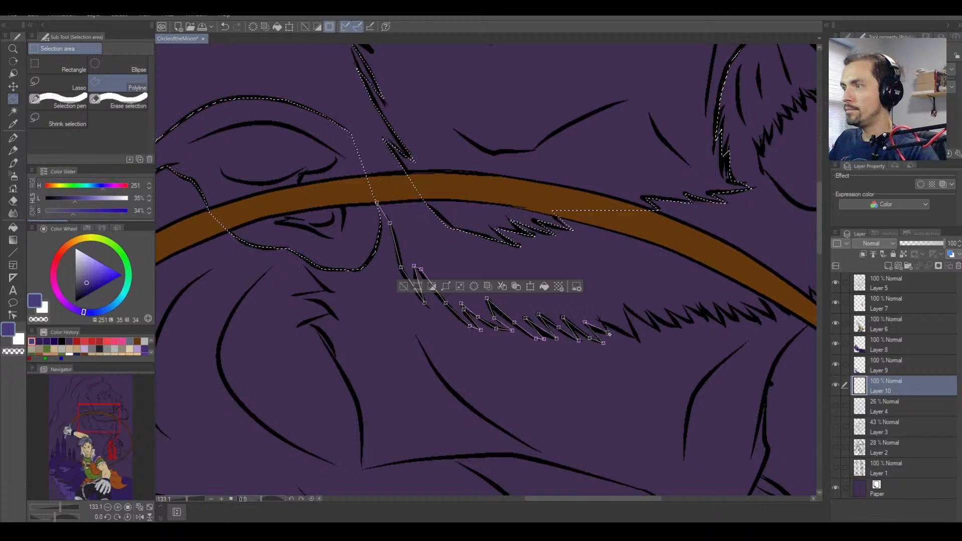
{"action": "left_click", "coordinate": [607, 332]}
{"action": "left_click", "coordinate": [600, 319]}
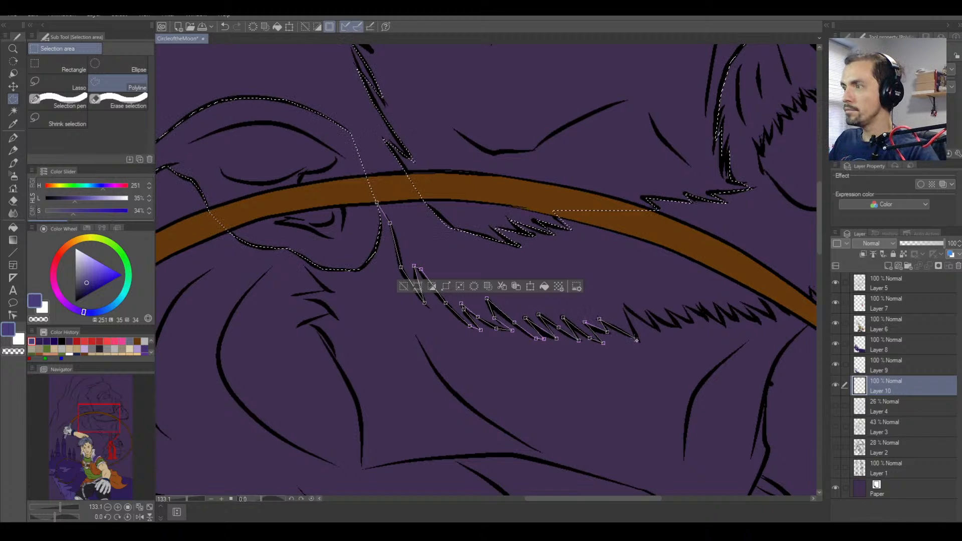
Continue the outline through the wide hair spike and the next few spikes along the beard's lower edge toward the whip.
{"action": "left_click", "coordinate": [639, 341]}
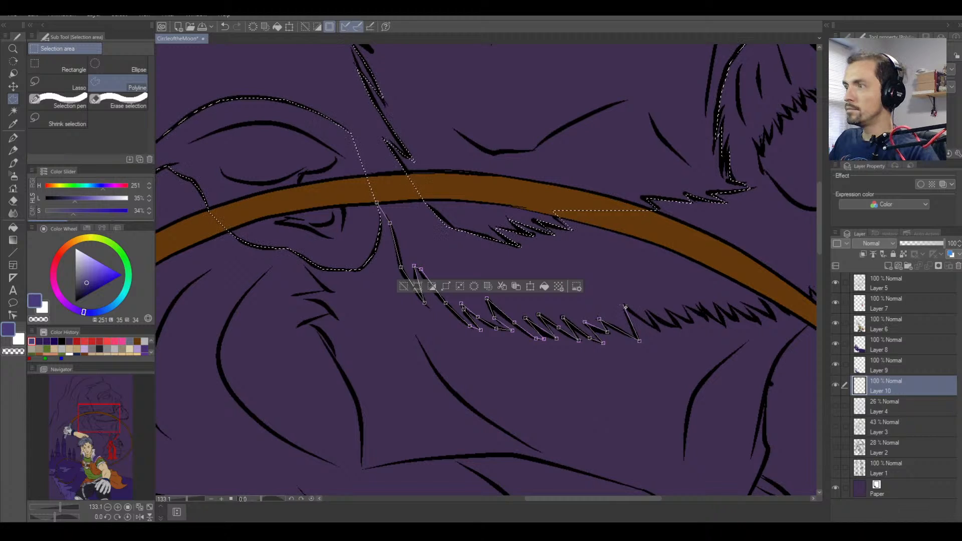
{"action": "left_click", "coordinate": [623, 304]}
{"action": "left_click", "coordinate": [659, 329]}
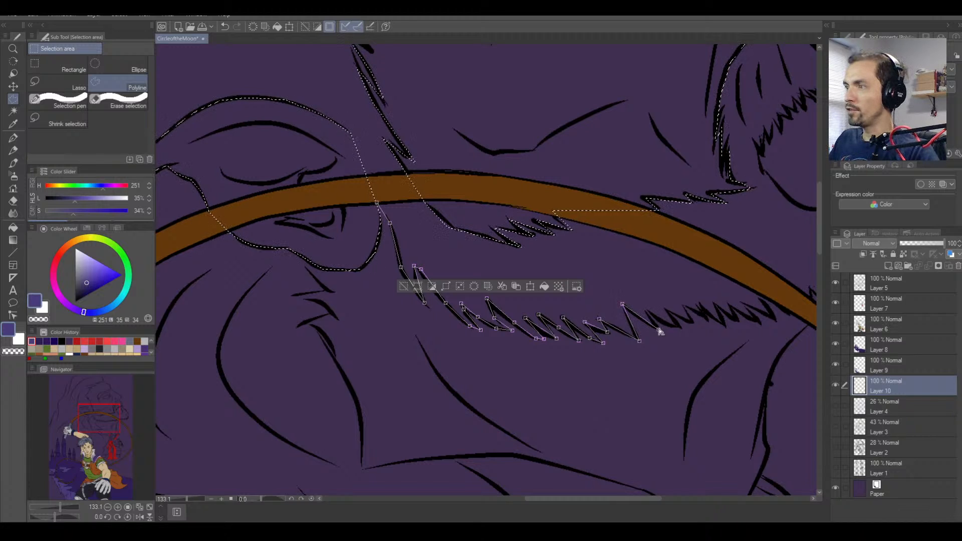
{"action": "left_click", "coordinate": [647, 307]}
{"action": "left_click", "coordinate": [662, 321]}
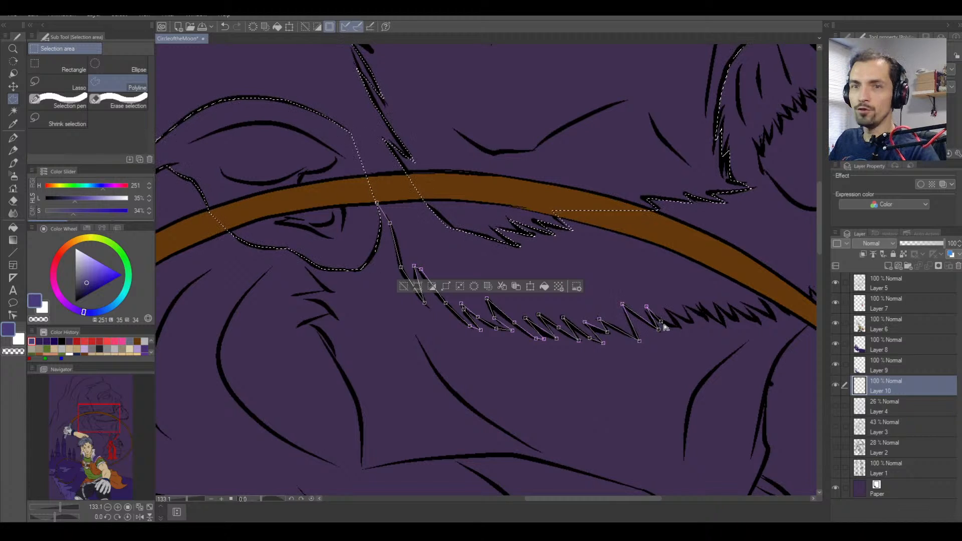
{"action": "left_click", "coordinate": [680, 326]}
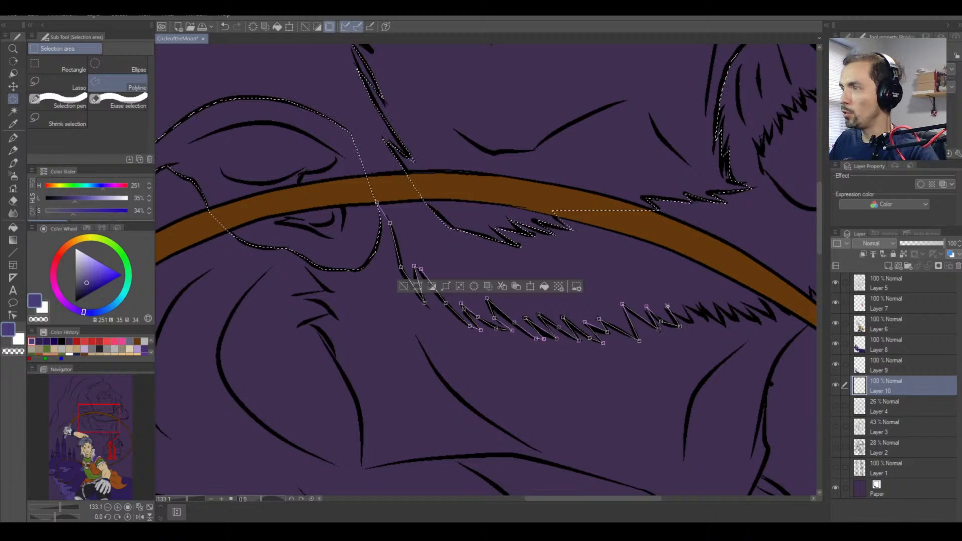
{"action": "left_click", "coordinate": [664, 305]}
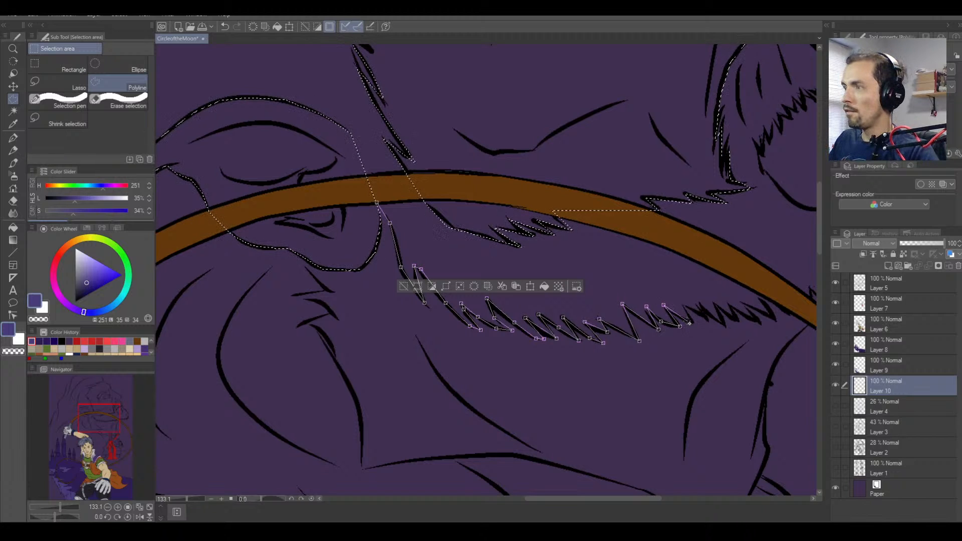
Trace the dense cluster of short hair spikes on the beard's lower edge as it approaches the whip.
{"action": "left_click", "coordinate": [682, 302]}
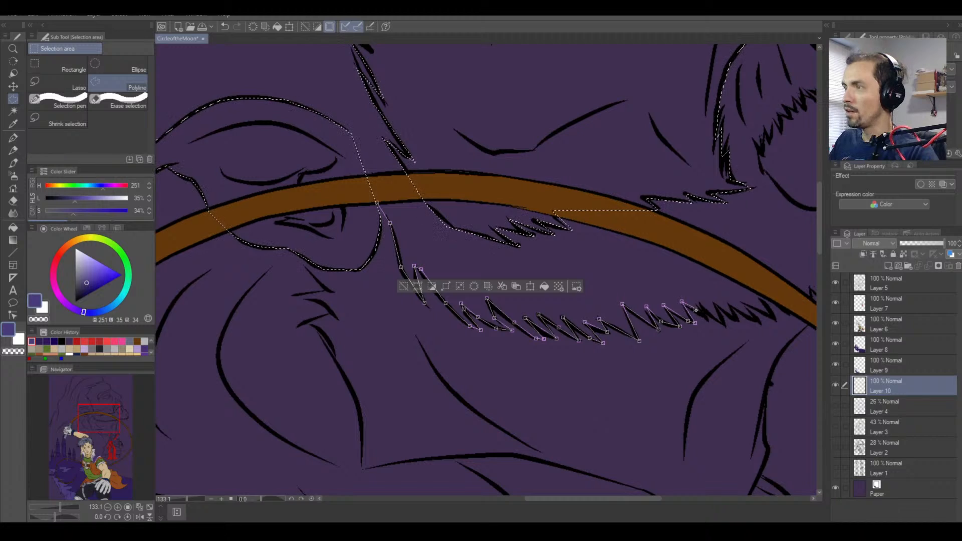
{"action": "left_click", "coordinate": [698, 314]}
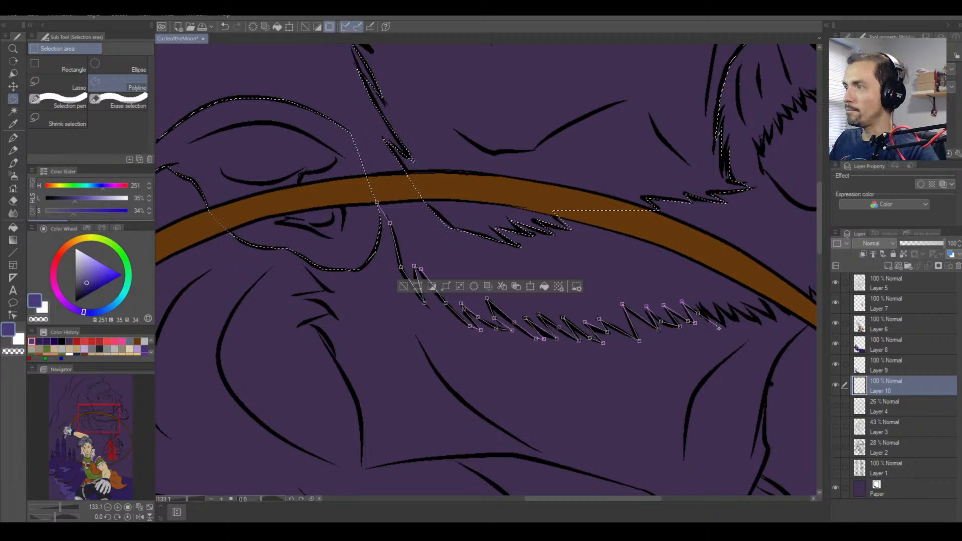
{"action": "left_click", "coordinate": [698, 300]}
{"action": "left_click", "coordinate": [709, 320]}
{"action": "left_click", "coordinate": [716, 321]}
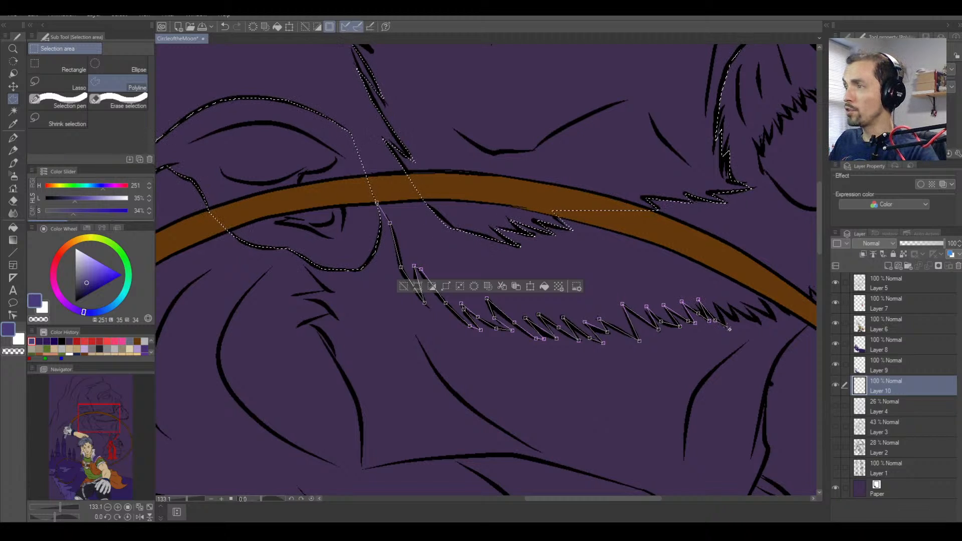
{"action": "left_click", "coordinate": [712, 299]}
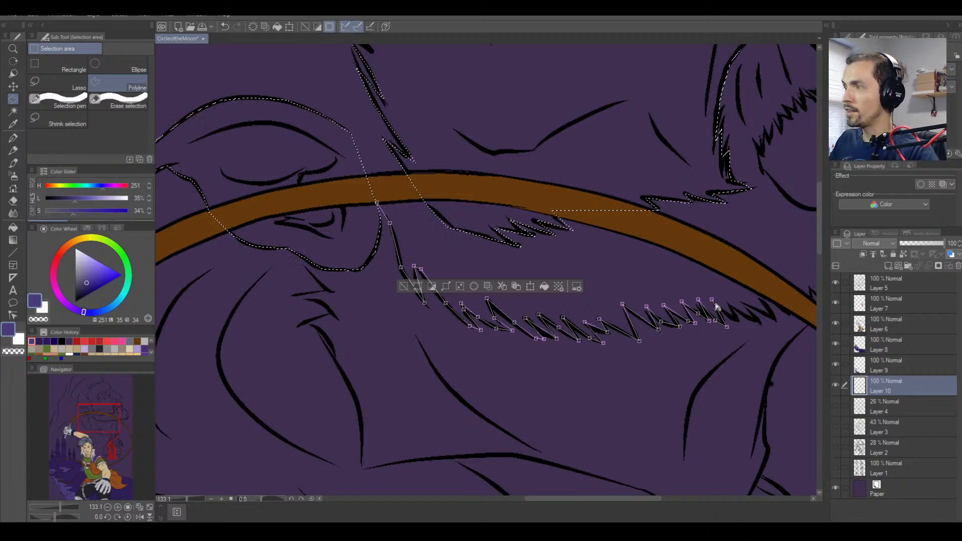
{"action": "left_click", "coordinate": [727, 327]}
{"action": "left_click", "coordinate": [732, 307]}
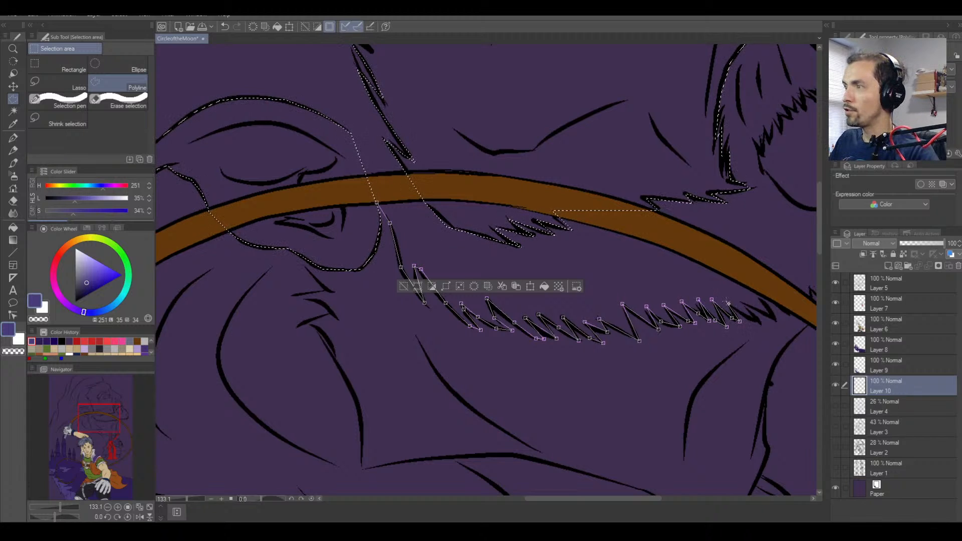
Outline the last hair spikes of the beard's lower edge up to where they meet the underside of the whip.
{"action": "scroll", "coordinate": [731, 309], "scroll_direction": "up", "scroll_amount": 3}
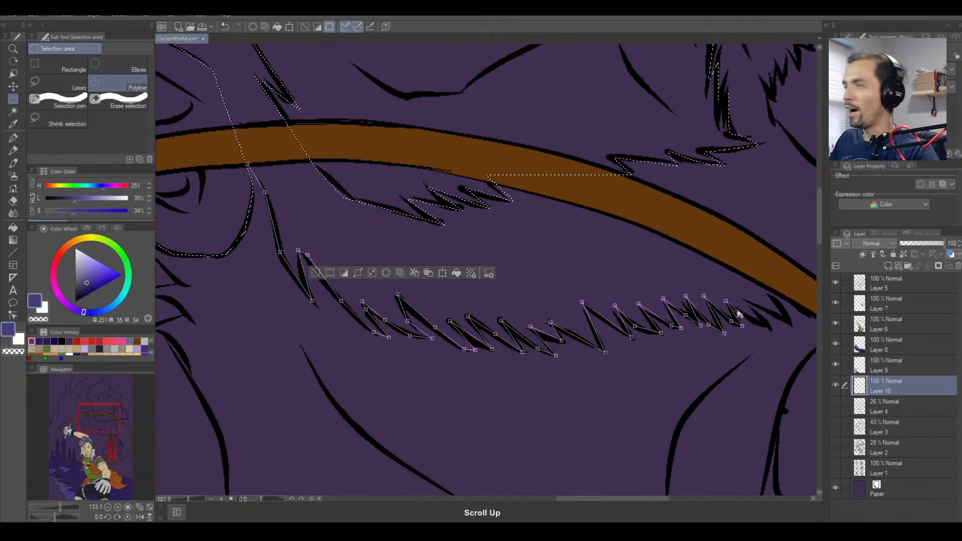
{"action": "key", "text": "space"}
{"action": "left_click_drag", "start_coordinate": [736, 315], "coordinate": [558, 326]}
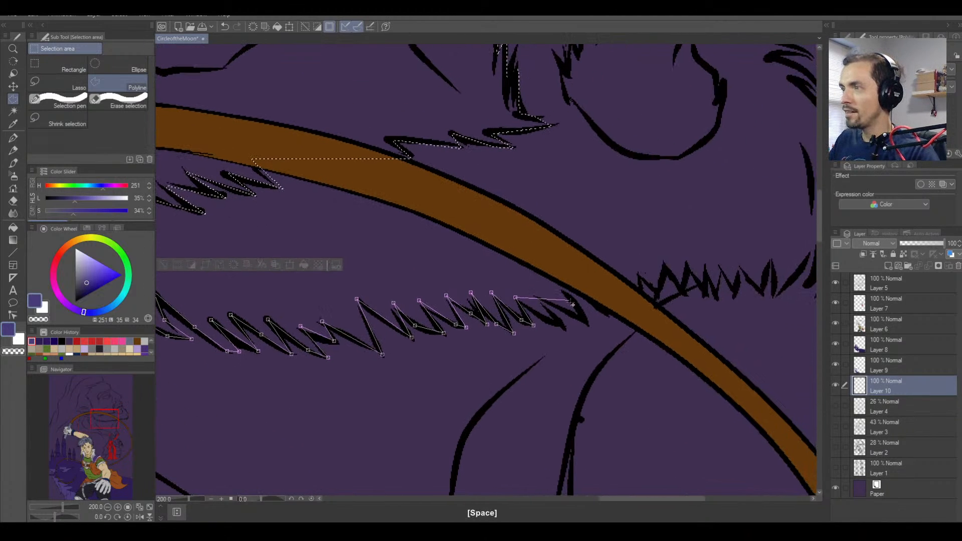
{"action": "left_click", "coordinate": [550, 320]}
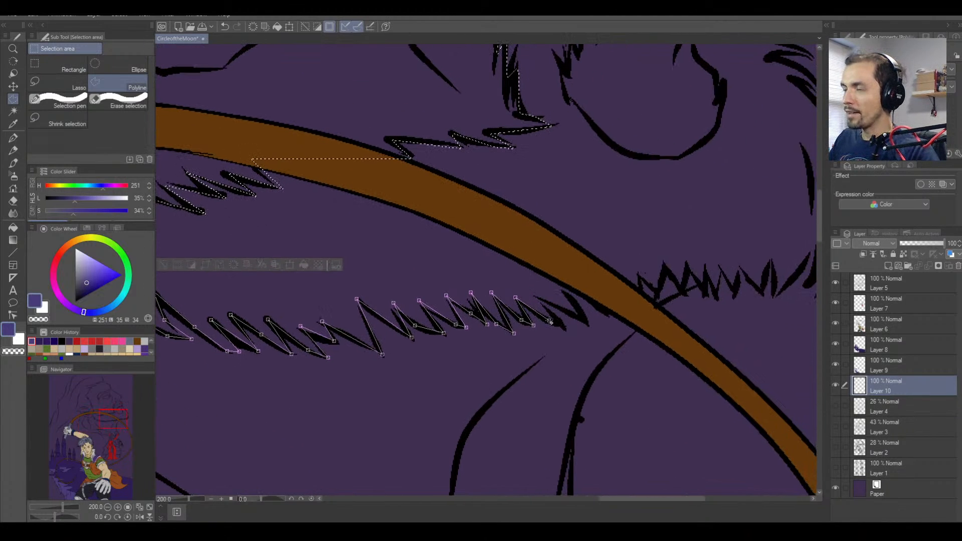
{"action": "left_click", "coordinate": [565, 328]}
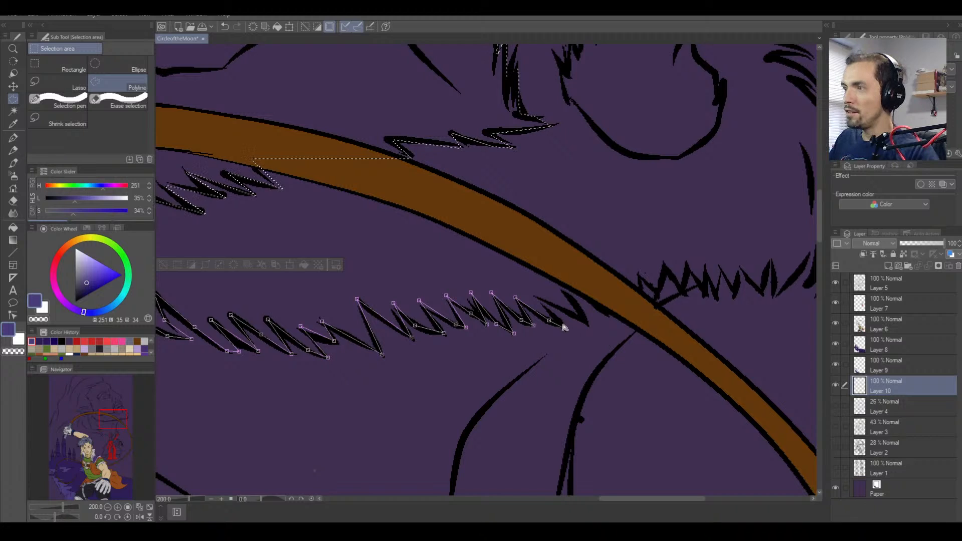
{"action": "left_click", "coordinate": [535, 295]}
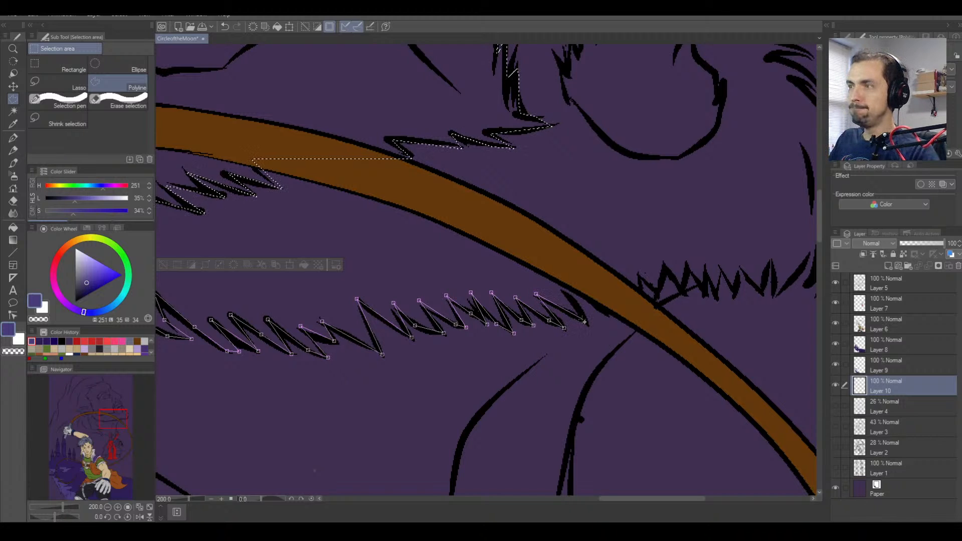
{"action": "left_click", "coordinate": [587, 323]}
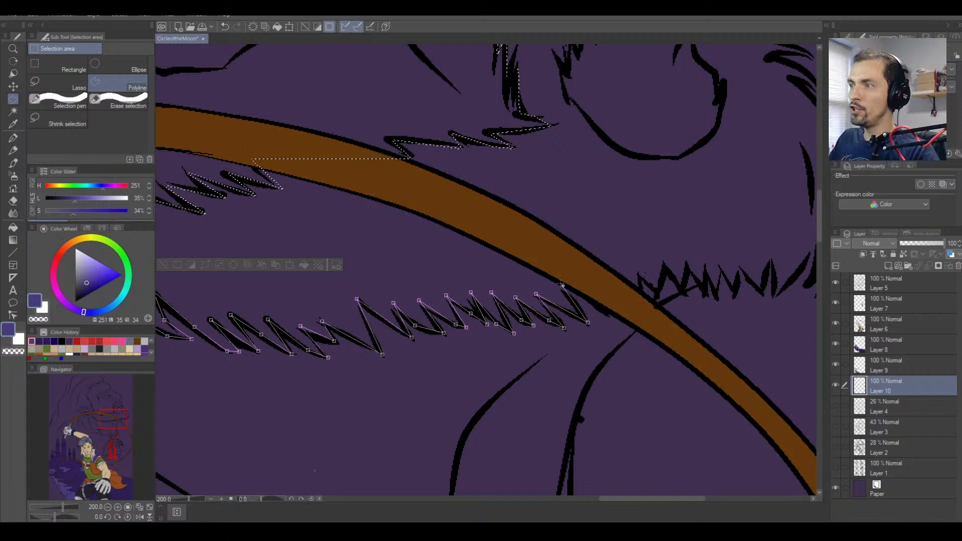
{"action": "left_click", "coordinate": [607, 317]}
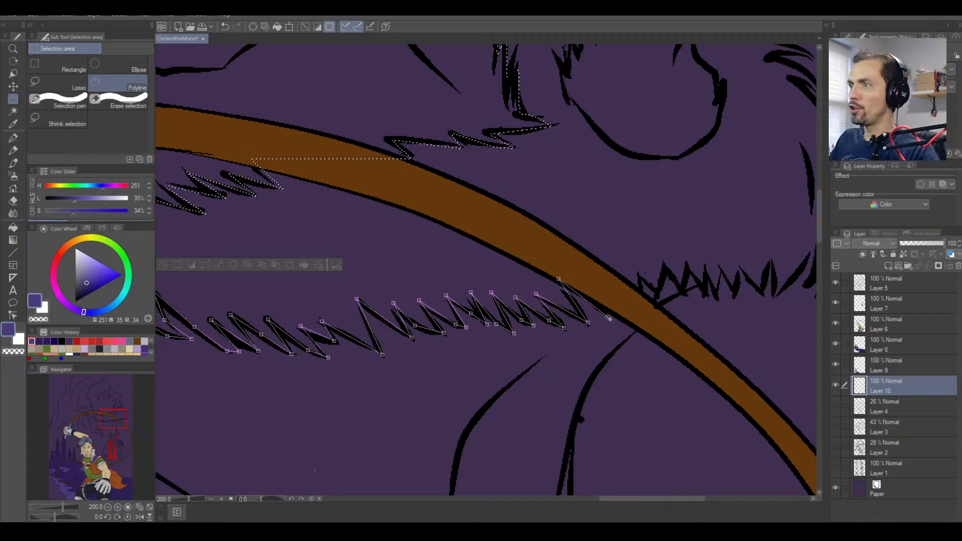
Carry the outline across the whip and trace the first beard hair spikes on its far side.
{"action": "left_click", "coordinate": [640, 310]}
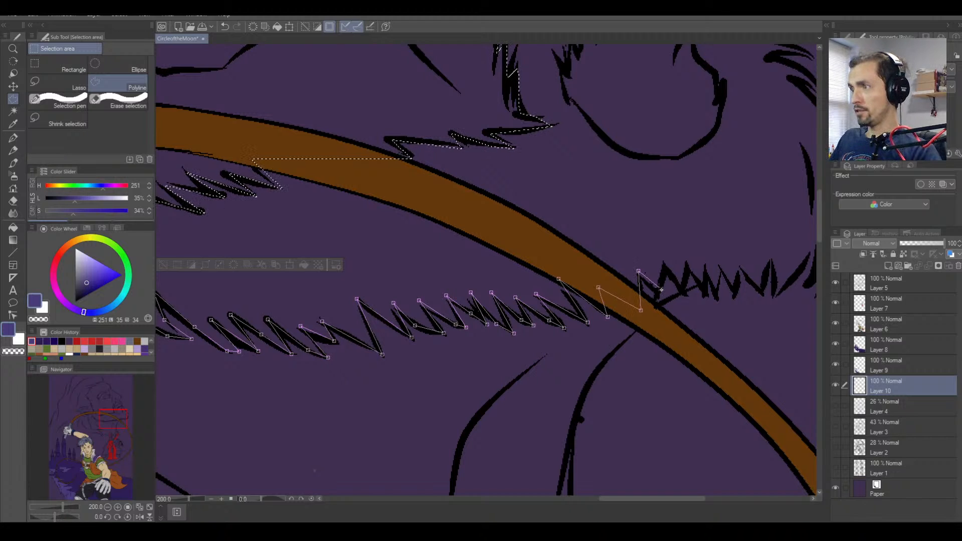
{"action": "left_click", "coordinate": [657, 293]}
{"action": "left_click", "coordinate": [665, 263]}
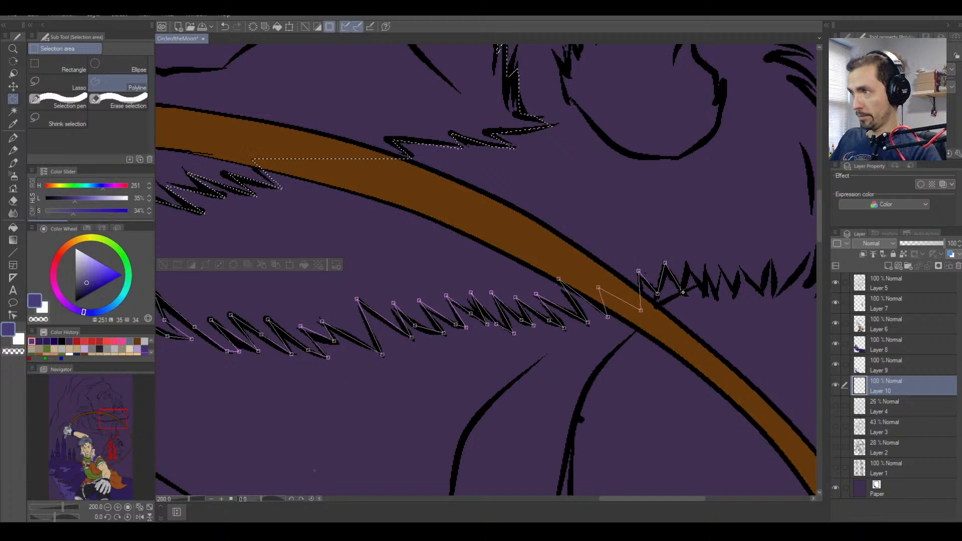
{"action": "left_click", "coordinate": [683, 292]}
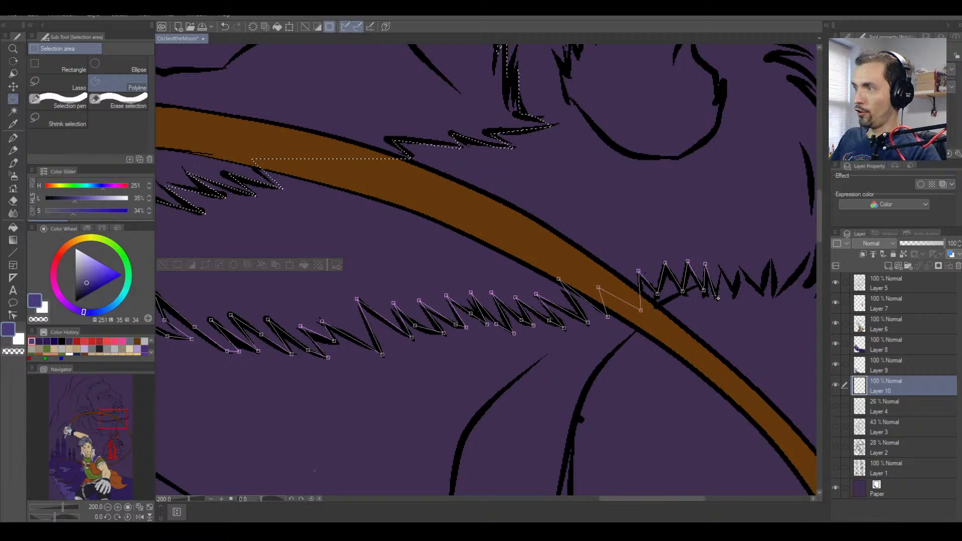
Try to extend the outline through the next zigzag spikes beyond the whip toward the beard's front tip.
{"action": "left_click", "coordinate": [721, 268]}
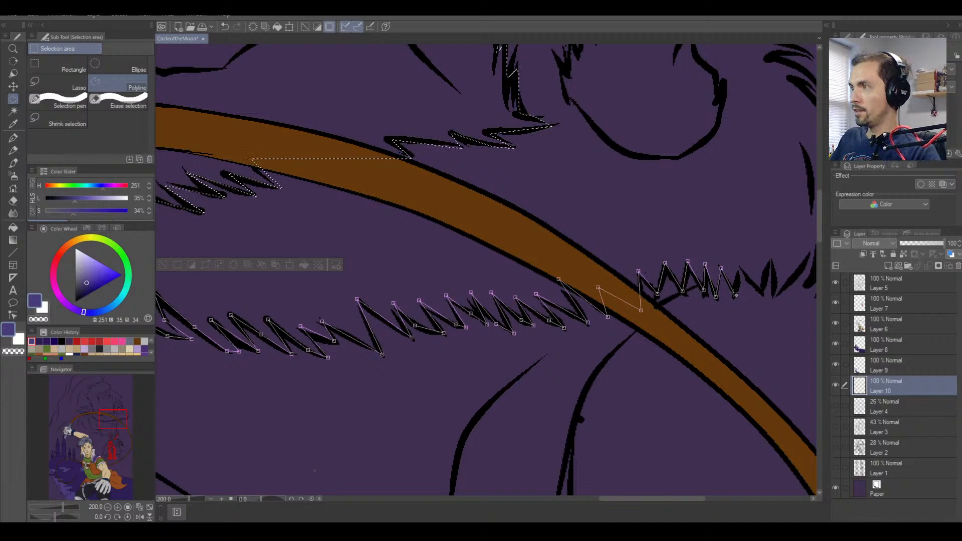
{"action": "left_click", "coordinate": [734, 294]}
{"action": "left_click", "coordinate": [760, 291]}
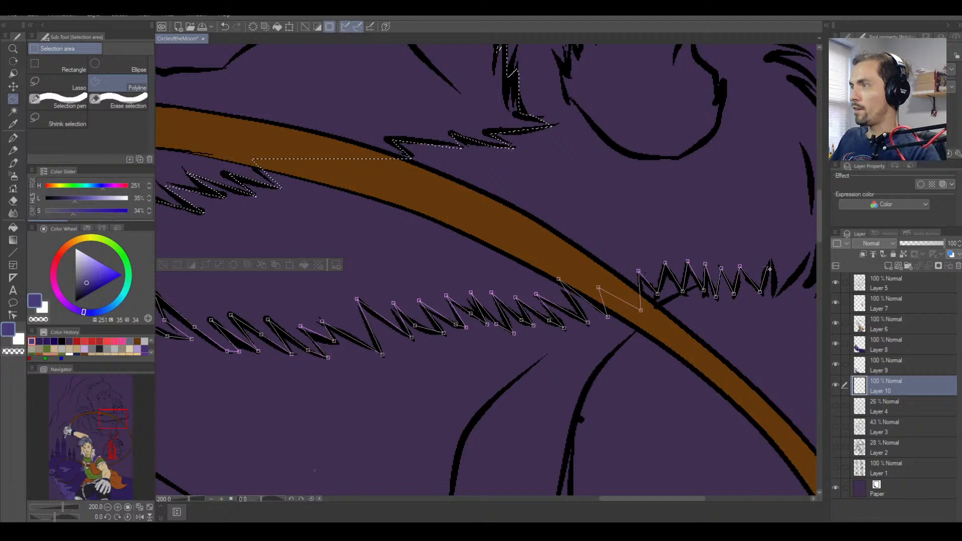
{"action": "left_click", "coordinate": [771, 259]}
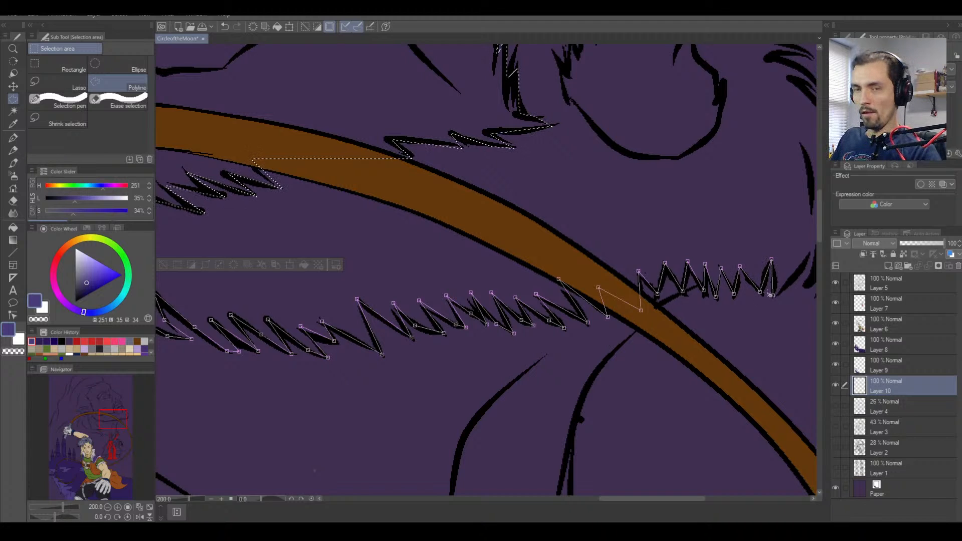
{"action": "left_click_drag", "start_coordinate": [772, 295], "coordinate": [568, 389]}
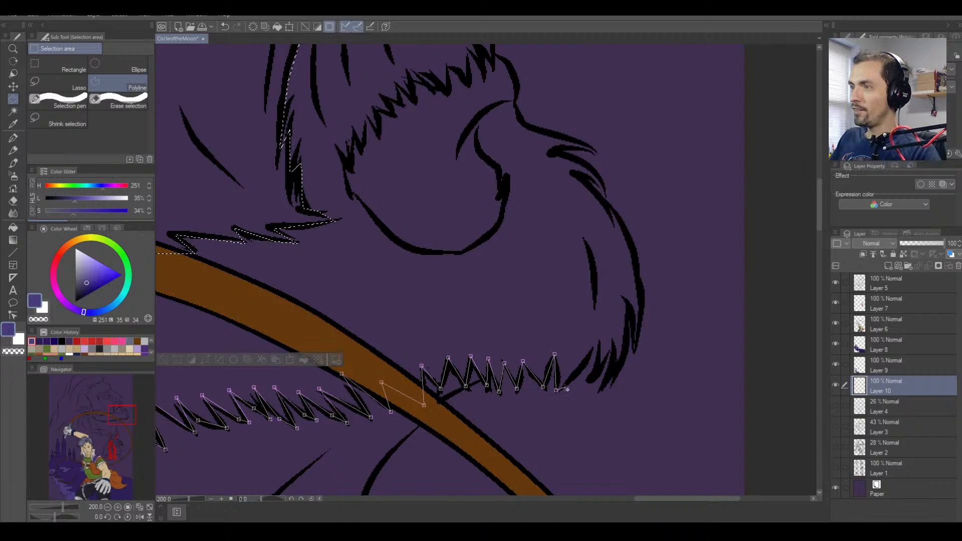
Try to outline the longer hair strokes at the beard's front corner and turn up its outer edge.
{"action": "left_click", "coordinate": [589, 358]}
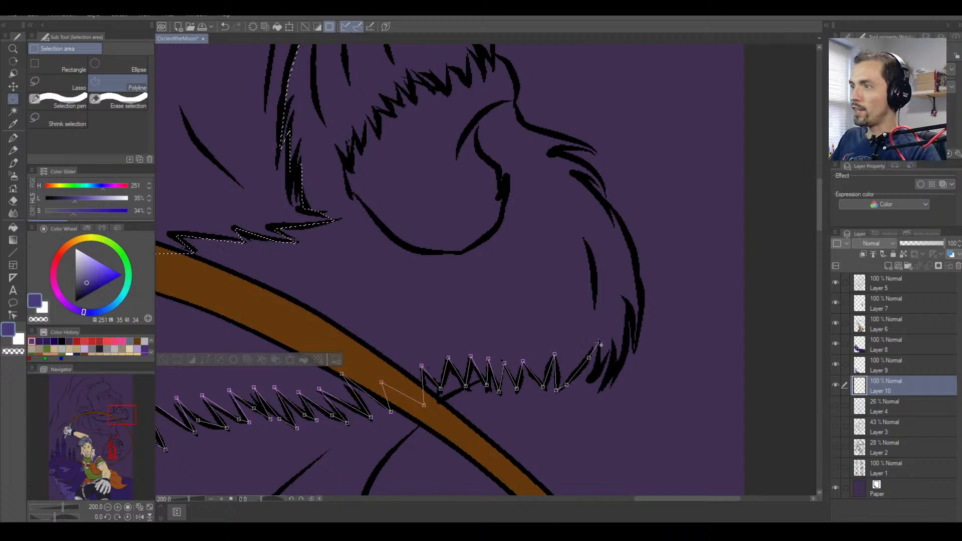
{"action": "left_click", "coordinate": [599, 342]}
{"action": "left_click", "coordinate": [597, 367]}
{"action": "left_click", "coordinate": [588, 381]}
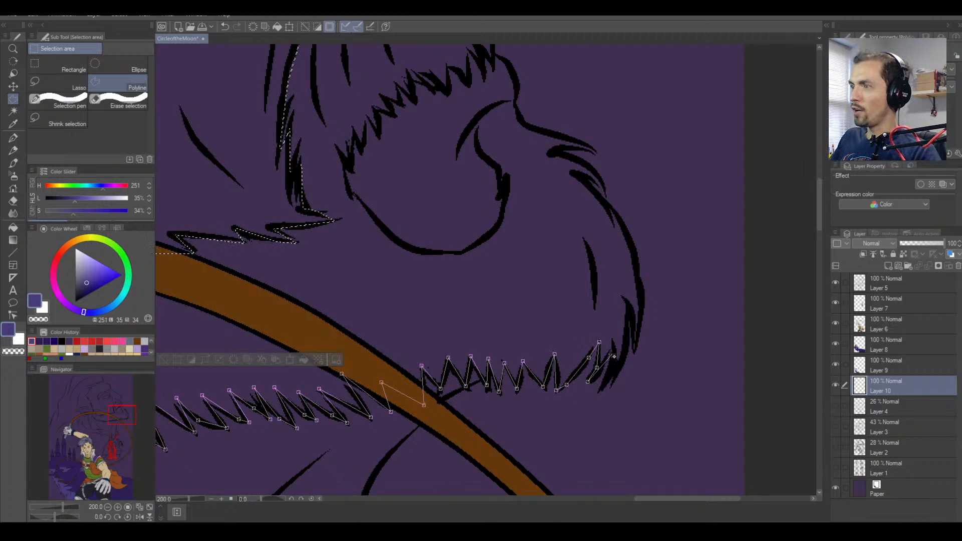
{"action": "left_click", "coordinate": [603, 370]}
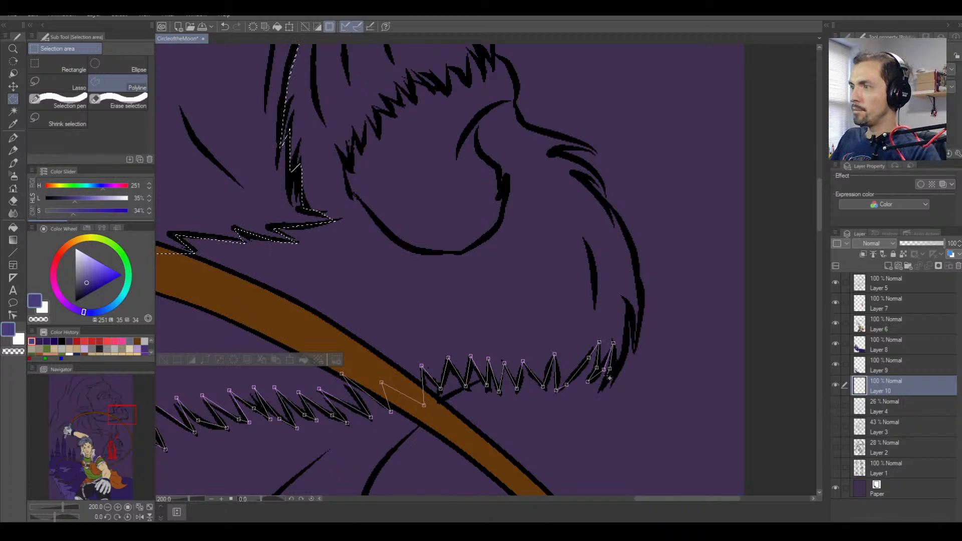
{"action": "left_click", "coordinate": [600, 392]}
{"action": "left_click", "coordinate": [626, 351]}
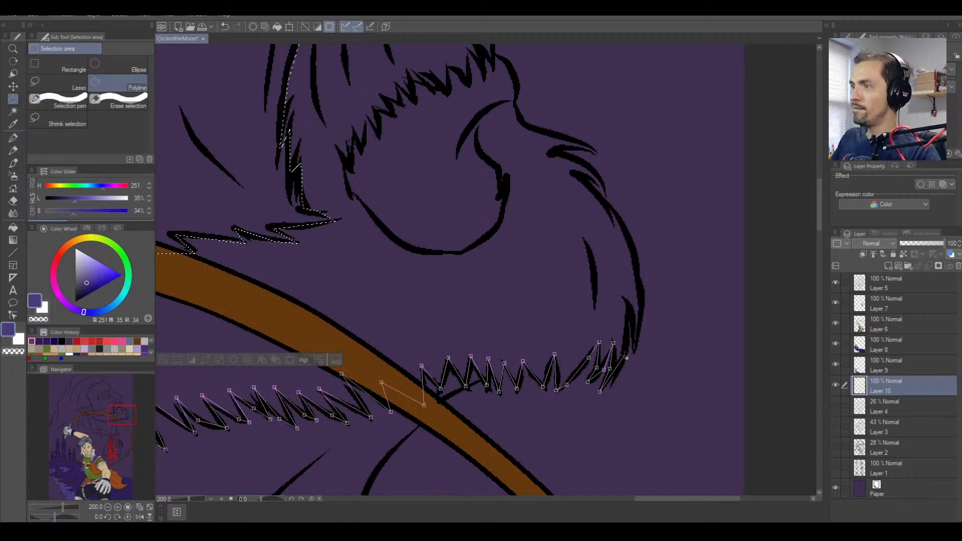
{"action": "left_click", "coordinate": [630, 309]}
{"action": "left_click", "coordinate": [635, 346]}
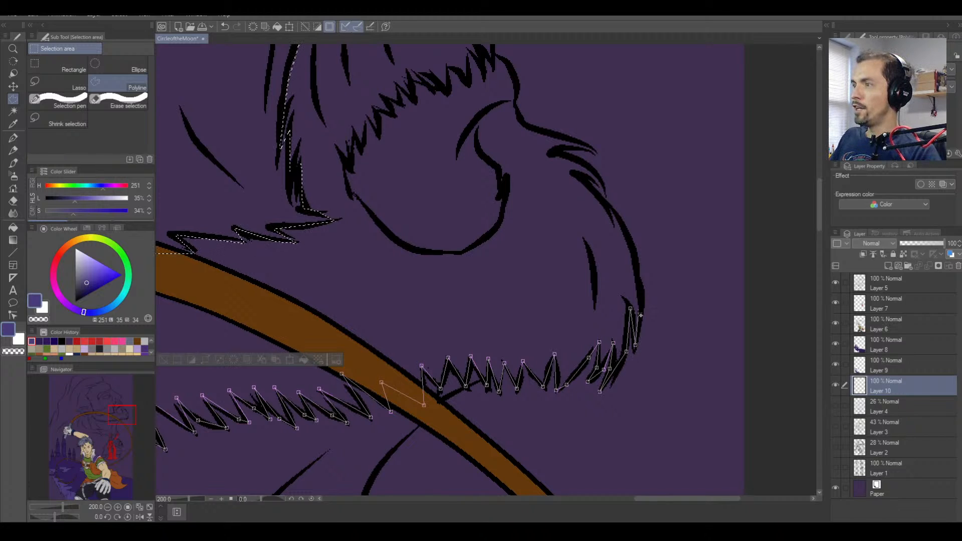
{"action": "left_click", "coordinate": [641, 303]}
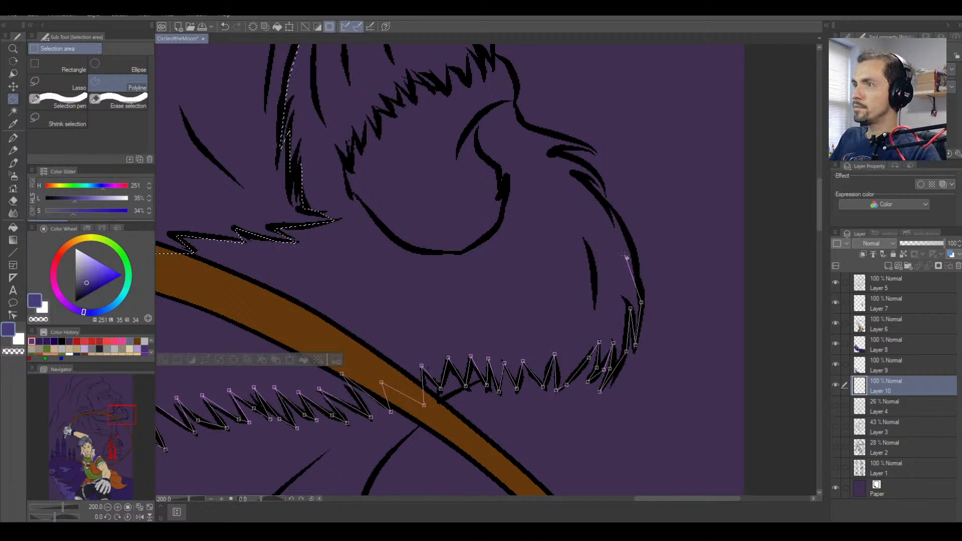
Remove the outline points from the beard's front edge and corner back to the first hair spikes beyond the whip.
{"action": "scroll", "coordinate": [627, 253], "scroll_direction": "down", "scroll_amount": 5}
{"action": "scroll", "coordinate": [624, 262], "scroll_direction": "down", "scroll_amount": 3}
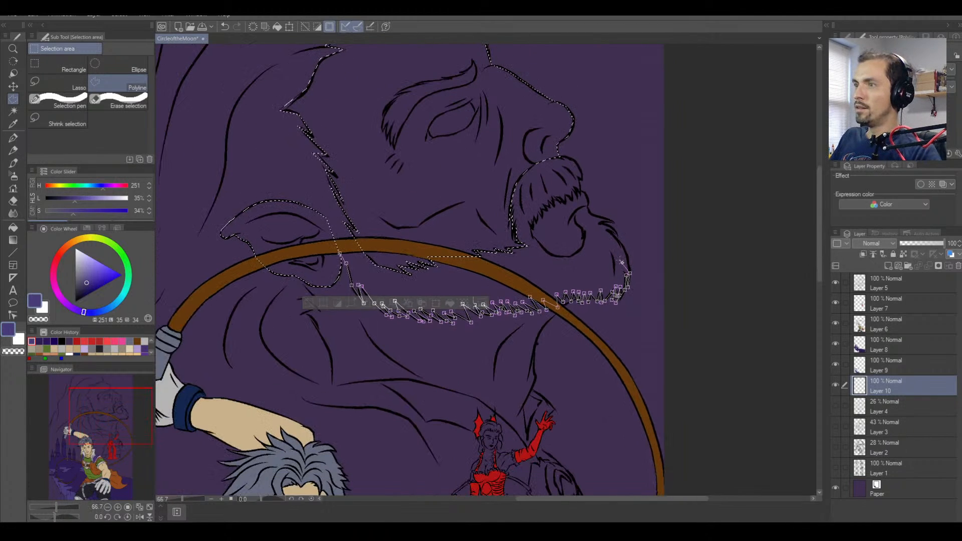
{"action": "scroll", "coordinate": [626, 276], "scroll_direction": "up", "scroll_amount": 3}
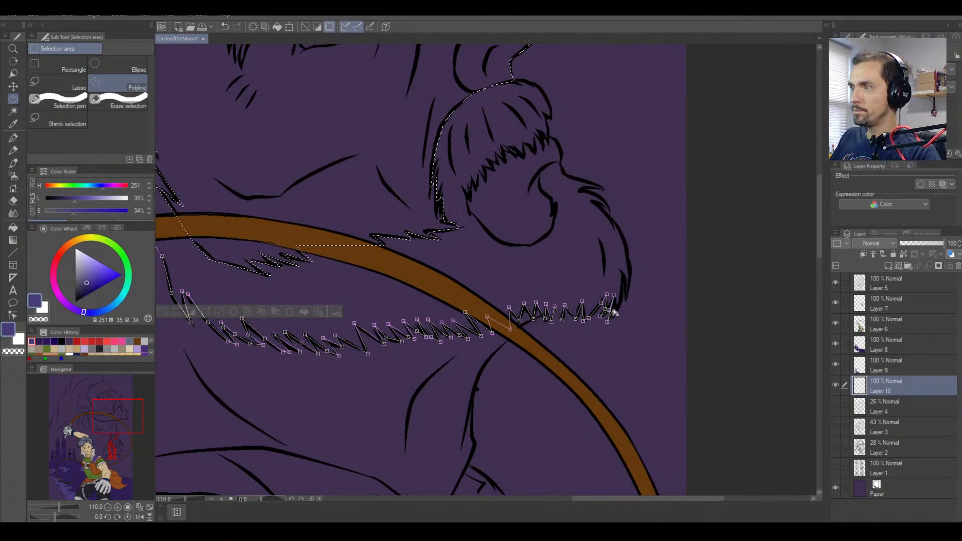
{"action": "key", "text": "BackSpace"}
{"action": "key", "text": "BackSpace"}
{"action": "key", "text": "BackSpace"}
{"action": "key", "text": "BackSpace"}
{"action": "key", "text": "BackSpace"}
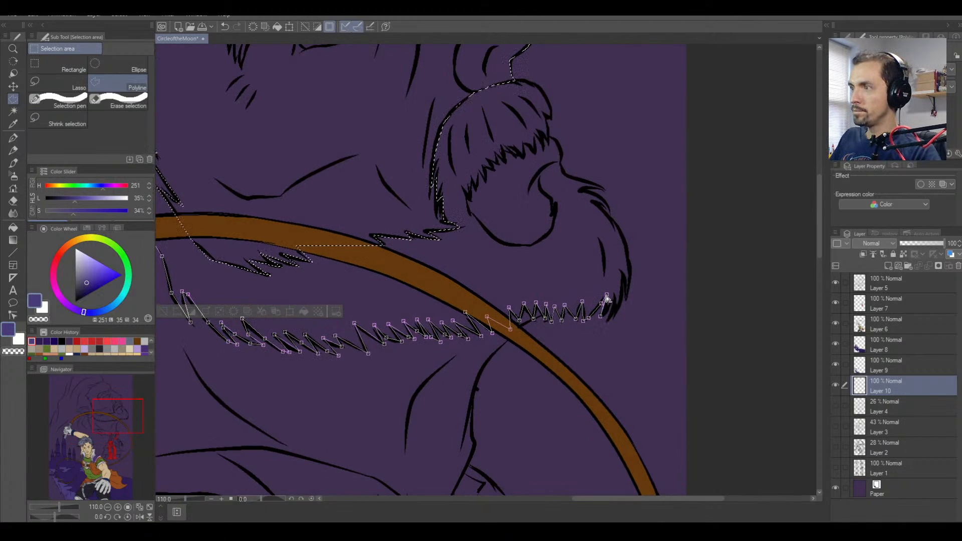
{"action": "key", "text": "BackSpace"}
{"action": "key", "text": "BackSpace"}
{"action": "key", "text": "BackSpace"}
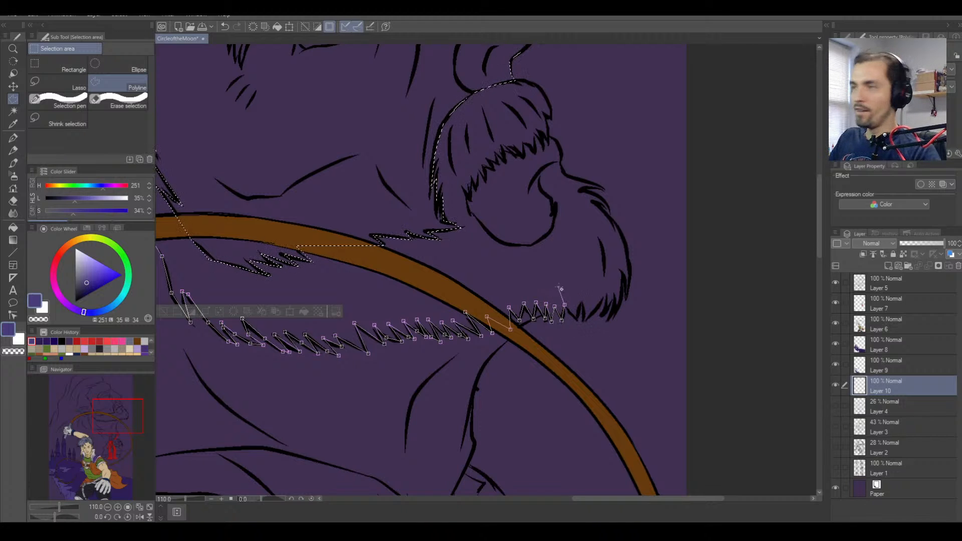
{"action": "key", "text": "BackSpace"}
{"action": "key", "text": "BackSpace"}
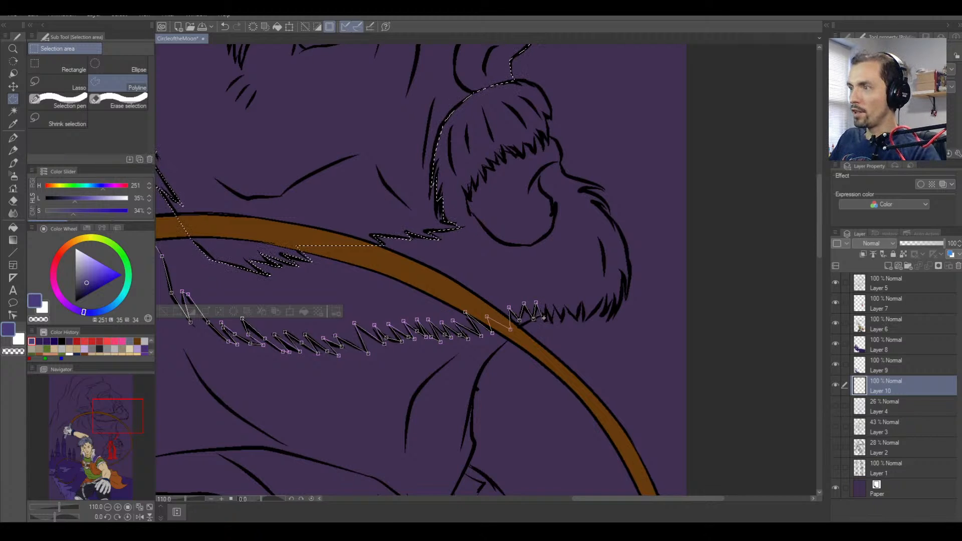
Try to turn the outline back along the base of the hair spikes just beyond the whip.
{"action": "left_click", "coordinate": [544, 316]}
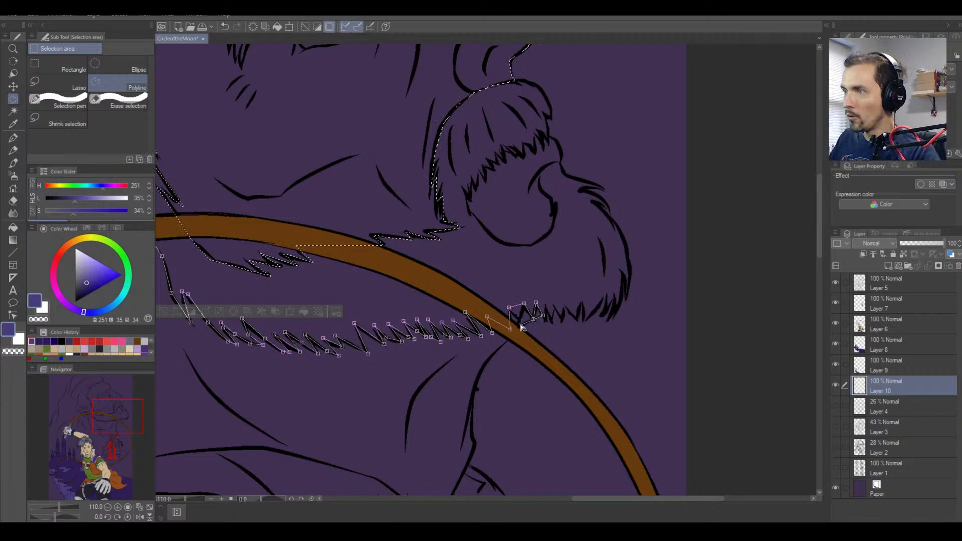
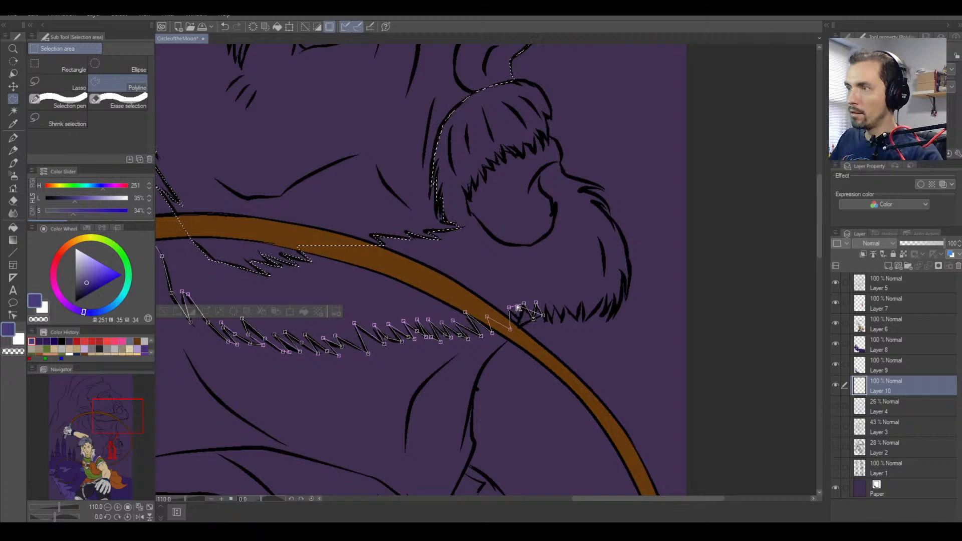
{"action": "key", "text": "BackSpace"}
{"action": "key", "text": "BackSpace"}
{"action": "key", "text": "BackSpace"}
{"action": "key", "text": "BackSpace"}
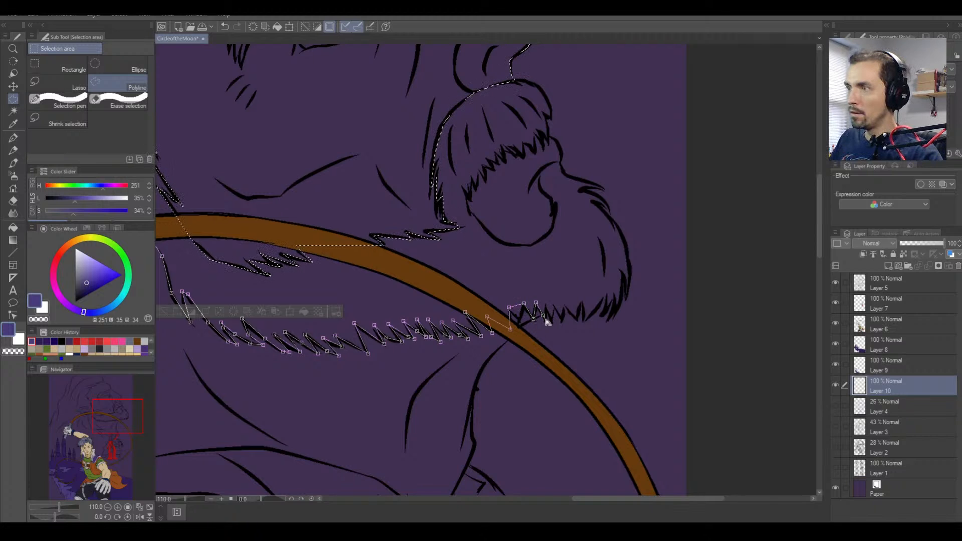
{"action": "key", "text": "BackSpace"}
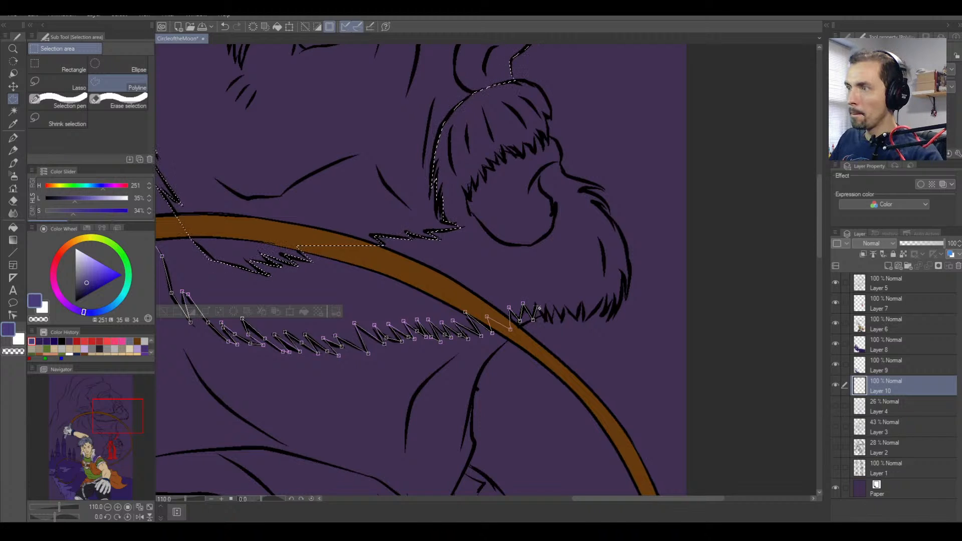
Outline the last hair spike beyond the whip and carry the outline back across the whip to the top of the neck line.
{"action": "scroll", "coordinate": [545, 320], "scroll_direction": "up", "scroll_amount": 5}
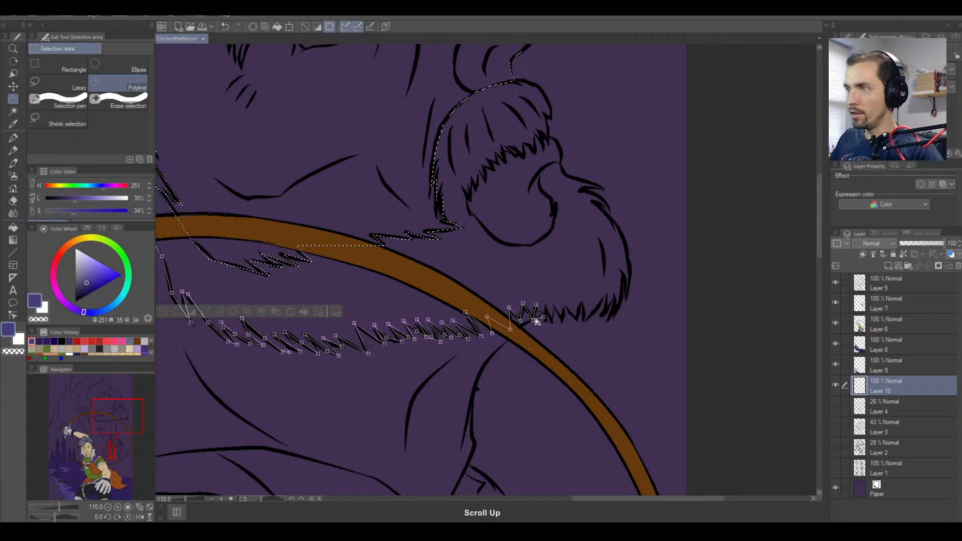
{"action": "scroll", "coordinate": [526, 331], "scroll_direction": "up", "scroll_amount": 1}
{"action": "left_click", "coordinate": [509, 324]}
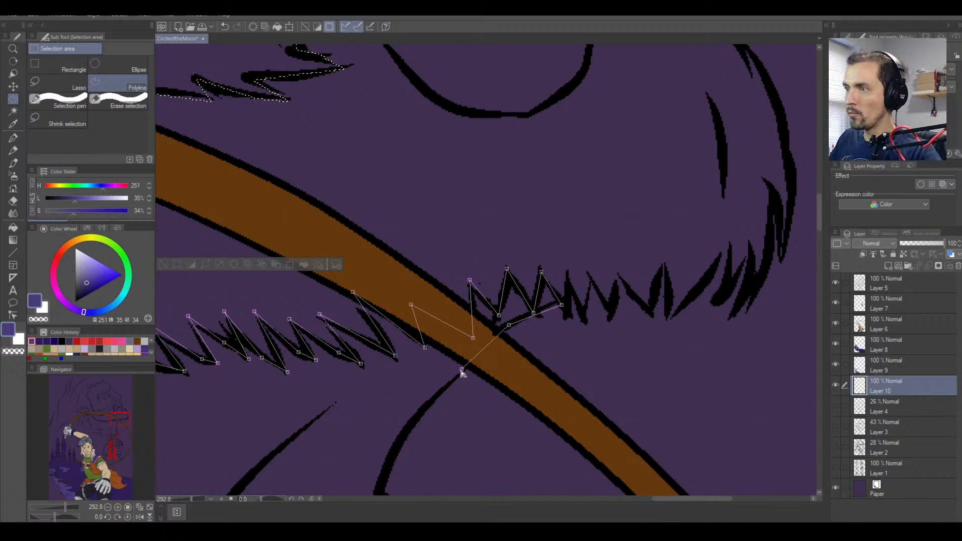
{"action": "scroll", "coordinate": [461, 371], "scroll_direction": "down", "scroll_amount": 3}
{"action": "left_click_drag", "start_coordinate": [442, 411], "coordinate": [501, 273]}
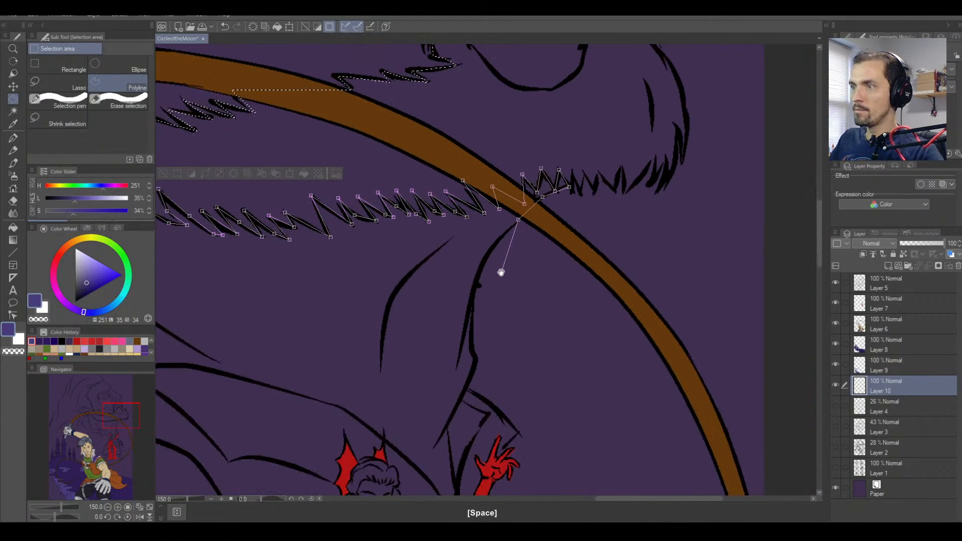
Trace the outline down the creature's front neck line to the sharp corner beside the woman's raised hand.
{"action": "left_click", "coordinate": [487, 253]}
{"action": "left_click", "coordinate": [475, 285]}
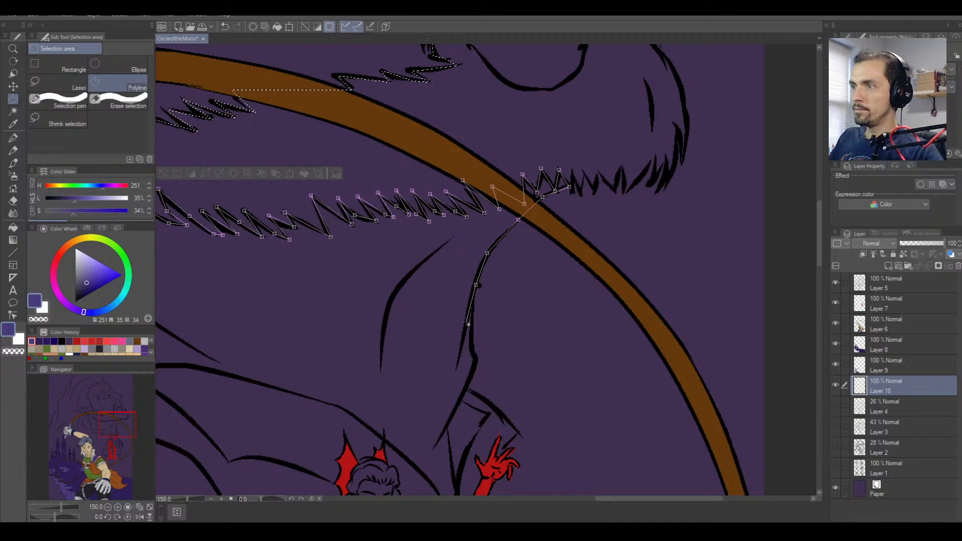
{"action": "left_click", "coordinate": [470, 318]}
{"action": "left_click", "coordinate": [471, 352]}
{"action": "left_click", "coordinate": [475, 362]}
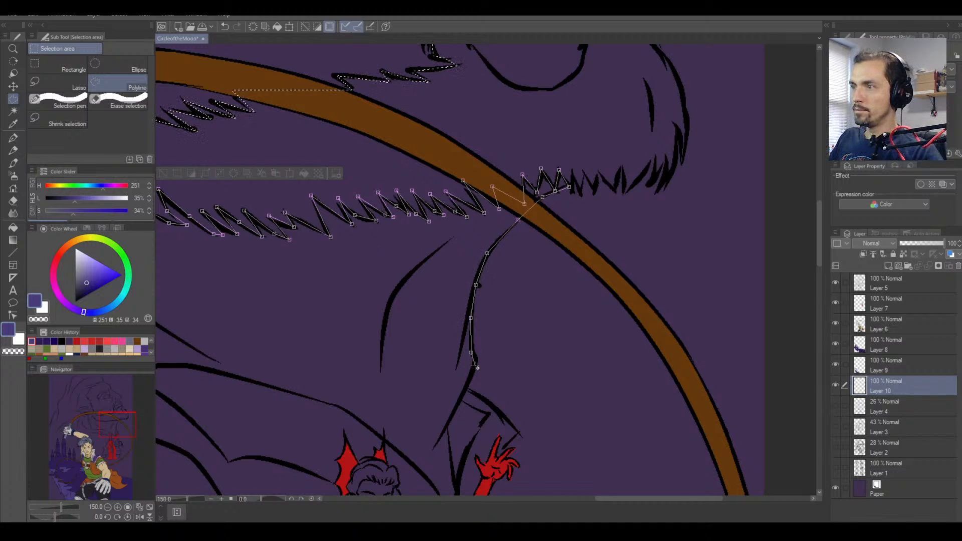
{"action": "left_click", "coordinate": [455, 408]}
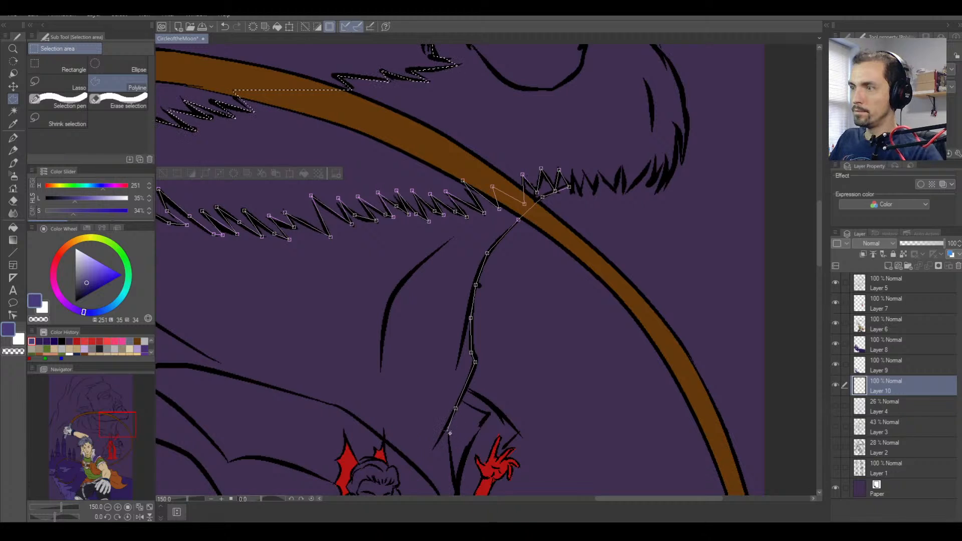
{"action": "left_click", "coordinate": [447, 426]}
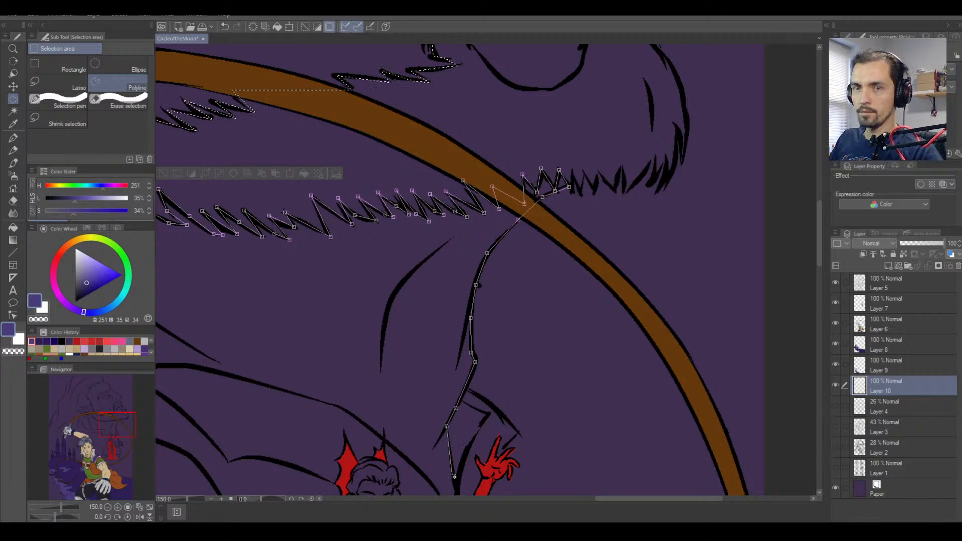
Extend the outline down behind the woman's raised forearm and turn it back just below her red sleeve.
{"action": "key", "text": "space"}
{"action": "left_click_drag", "start_coordinate": [459, 467], "coordinate": [514, 294]}
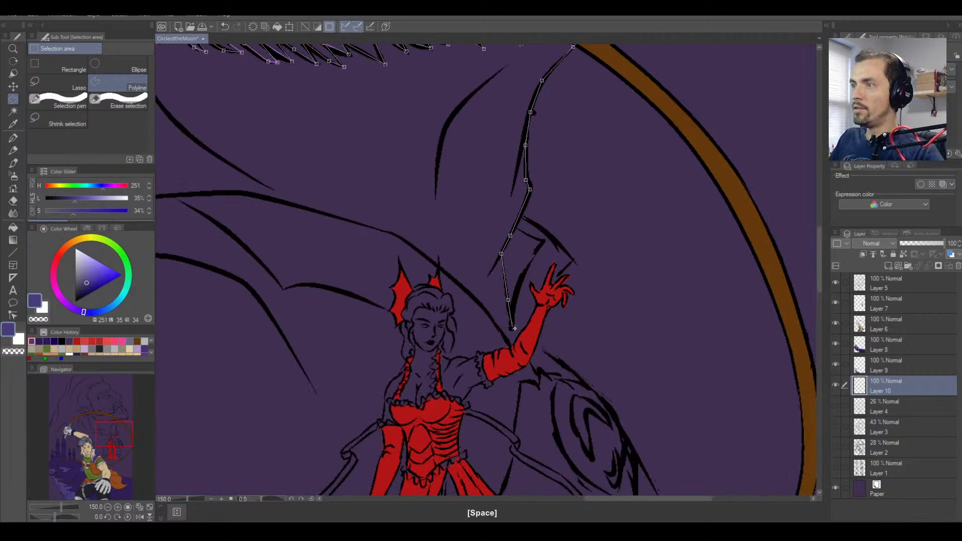
{"action": "left_click", "coordinate": [516, 337]}
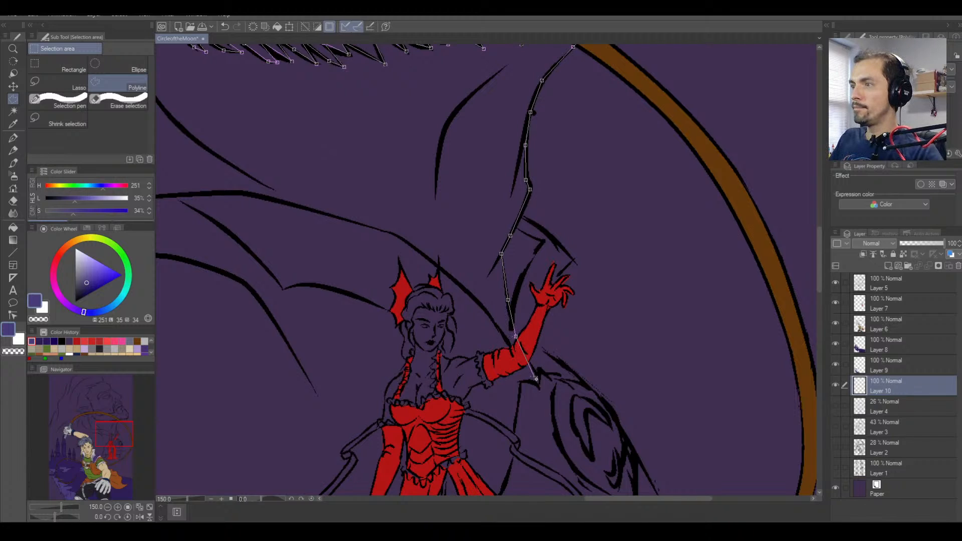
{"action": "left_click", "coordinate": [524, 380]}
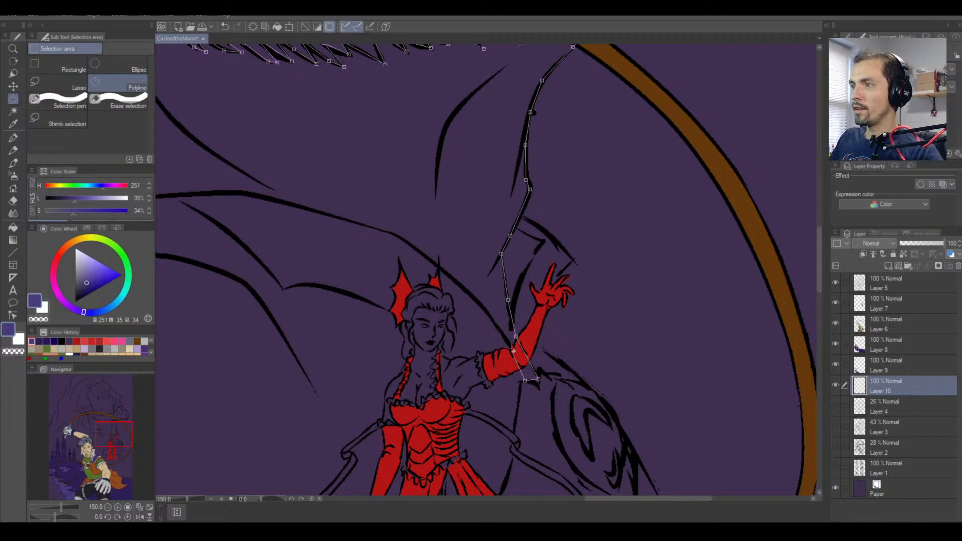
Trace the creature's lower neck line from the raised arm over the woman's head toward its far end above the hero.
{"action": "left_click", "coordinate": [506, 336]}
{"action": "left_click", "coordinate": [460, 284]}
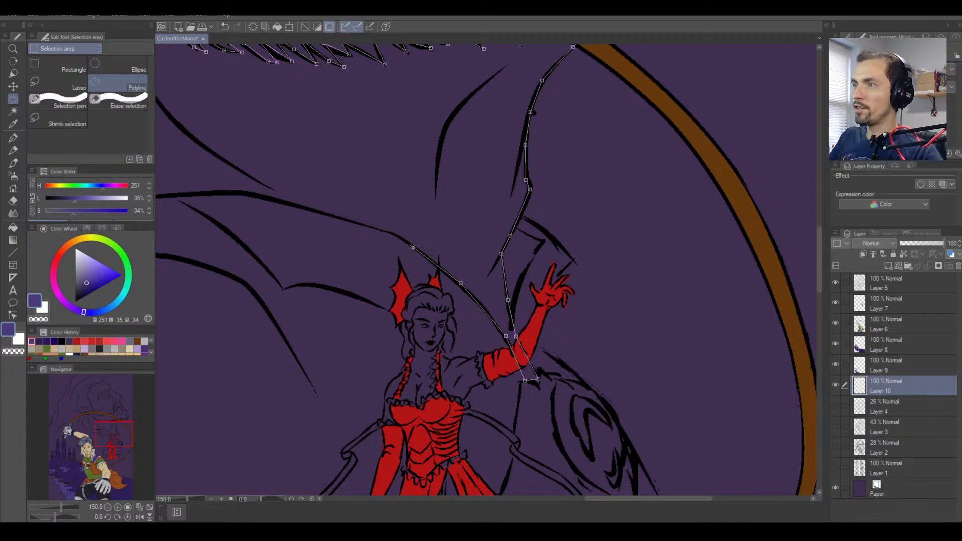
{"action": "left_click", "coordinate": [411, 245]}
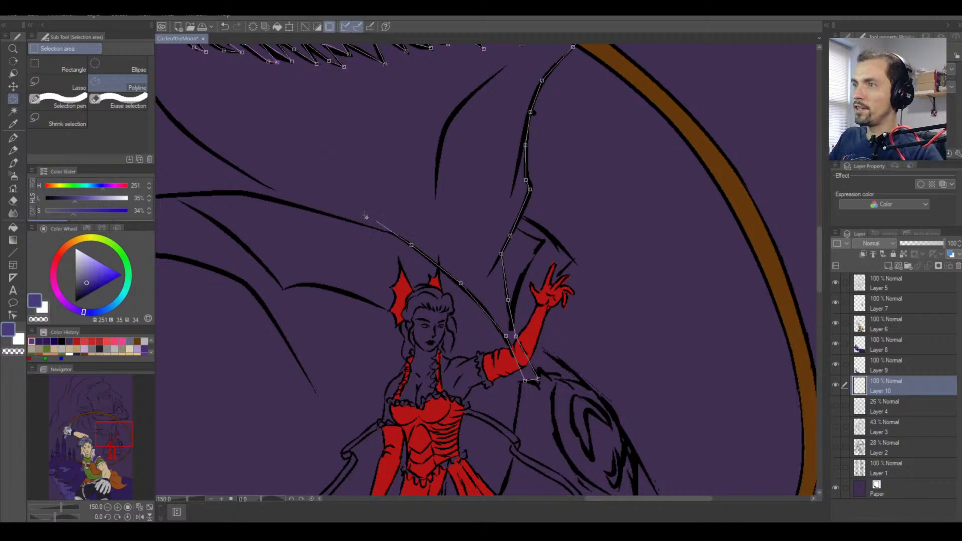
{"action": "left_click", "coordinate": [388, 233]}
{"action": "left_click", "coordinate": [256, 195]}
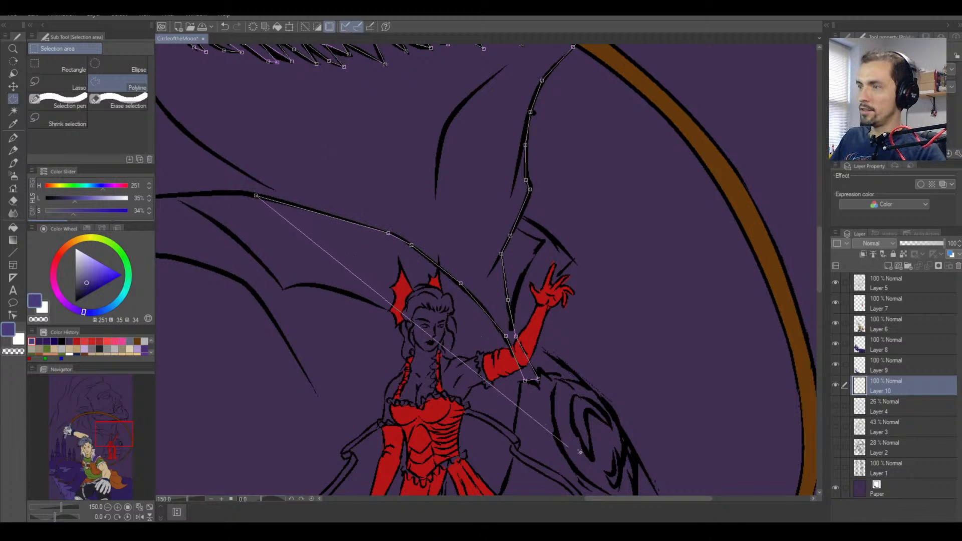
{"action": "scroll", "coordinate": [256, 231], "scroll_direction": "down", "scroll_amount": 2}
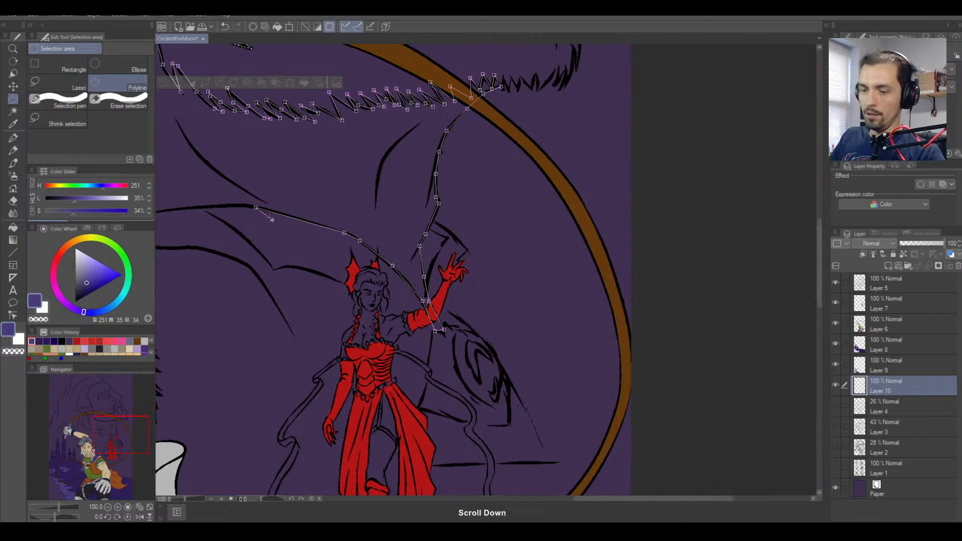
{"action": "left_click_drag", "start_coordinate": [272, 219], "coordinate": [474, 358]}
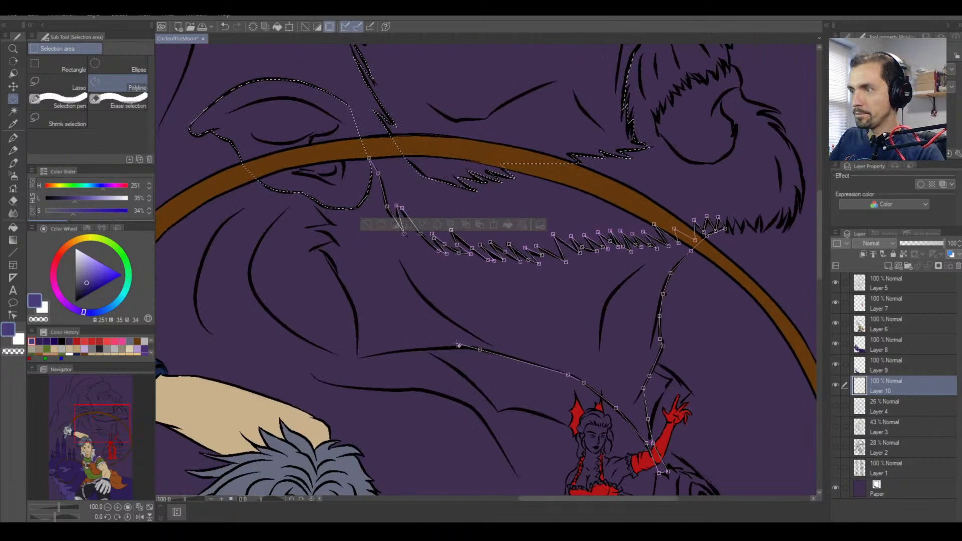
{"action": "left_click", "coordinate": [457, 347]}
{"action": "left_click", "coordinate": [396, 352]}
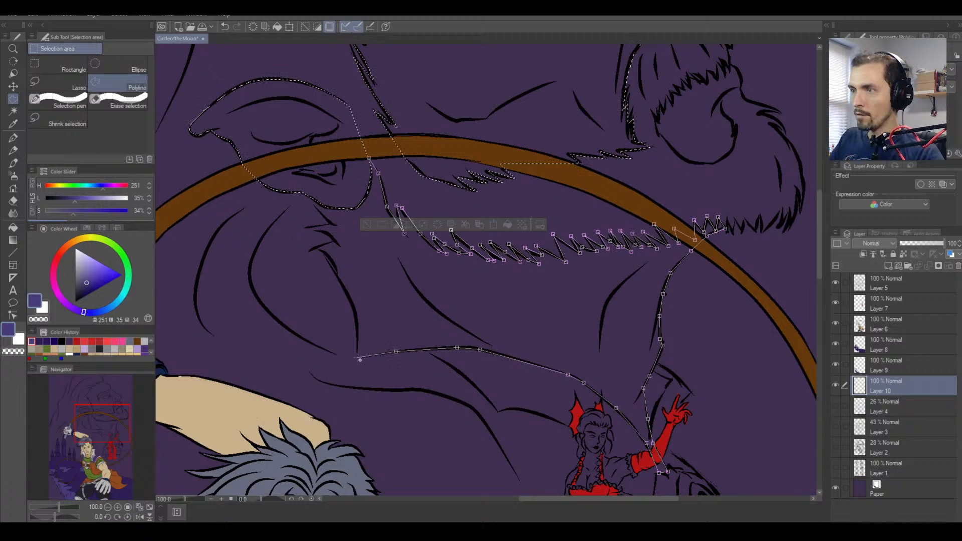
Outline the rear neck line and its hair tufts up to the ear, and close the neck selection.
{"action": "left_click", "coordinate": [356, 347]}
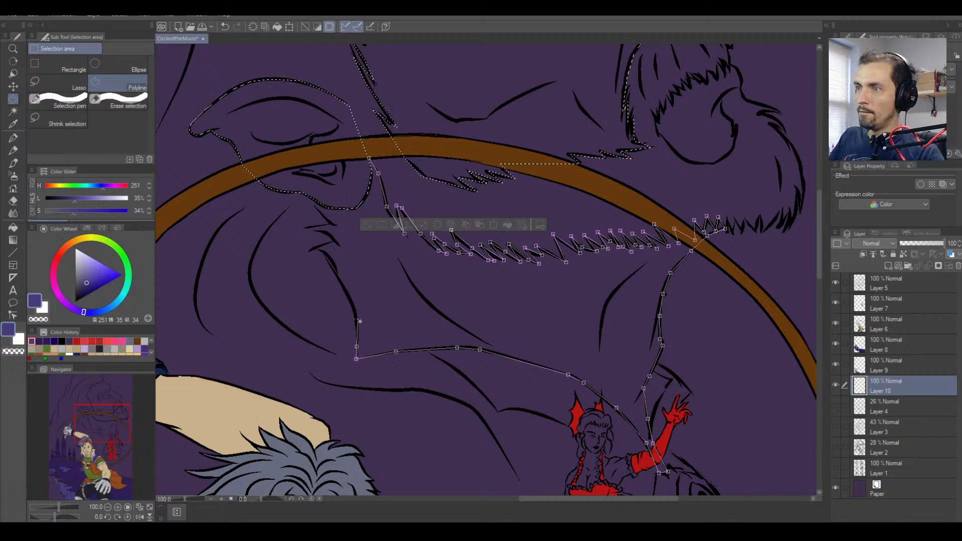
{"action": "left_click", "coordinate": [349, 296]}
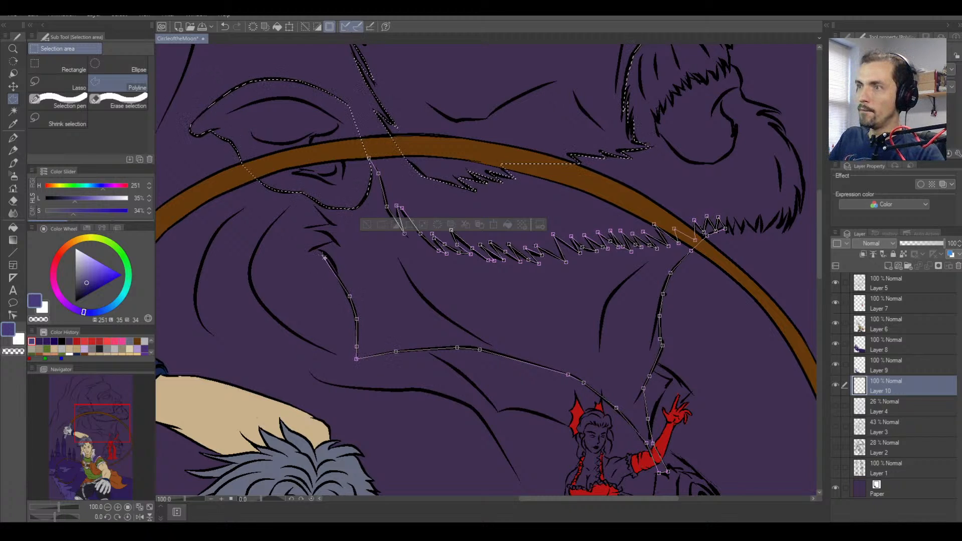
{"action": "left_click", "coordinate": [325, 257]}
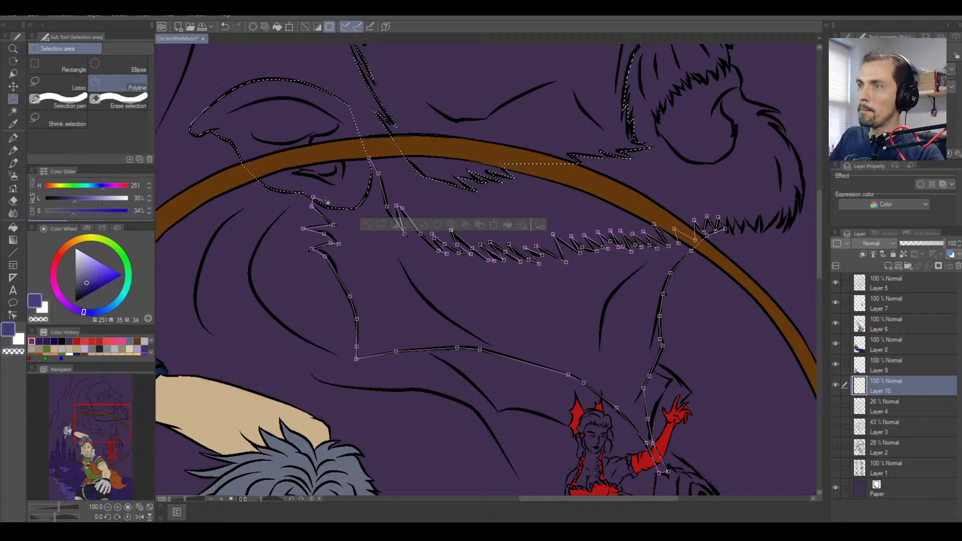
{"action": "double_click", "coordinate": [339, 241]}
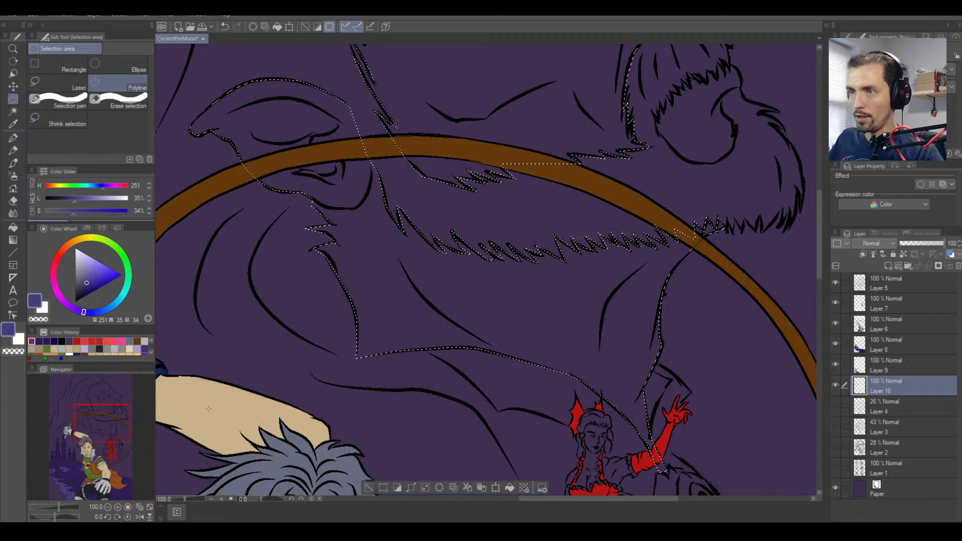
Sample the hero's arm skin colour and mute it to hue 37, luminosity 71% and saturation 18%.
{"action": "right_click", "coordinate": [209, 408]}
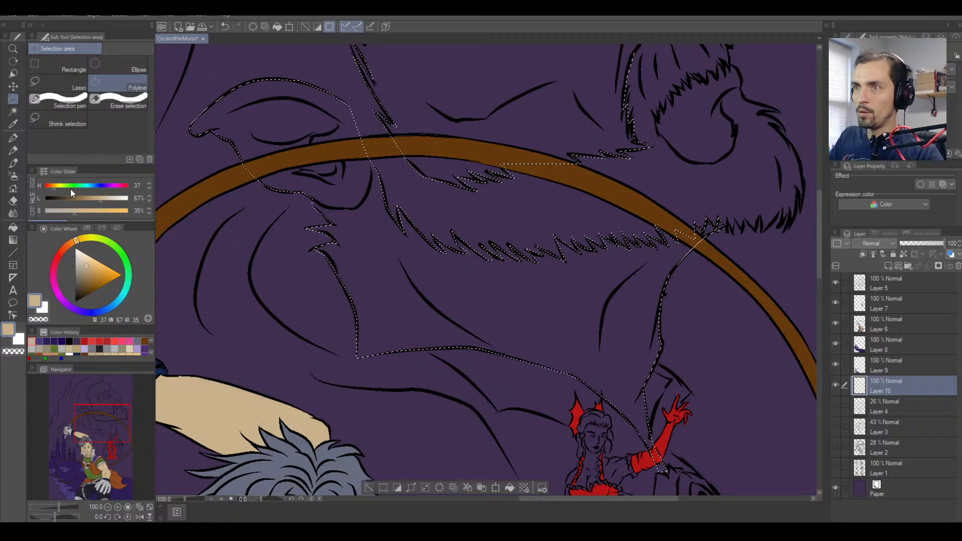
{"action": "mouse_move", "coordinate": [54, 187]}
{"action": "left_mouse_down"}
{"action": "mouse_move", "coordinate": [94, 186]}
{"action": "mouse_move", "coordinate": [58, 190]}
{"action": "left_mouse_up"}
{"action": "right_click", "coordinate": [215, 396]}
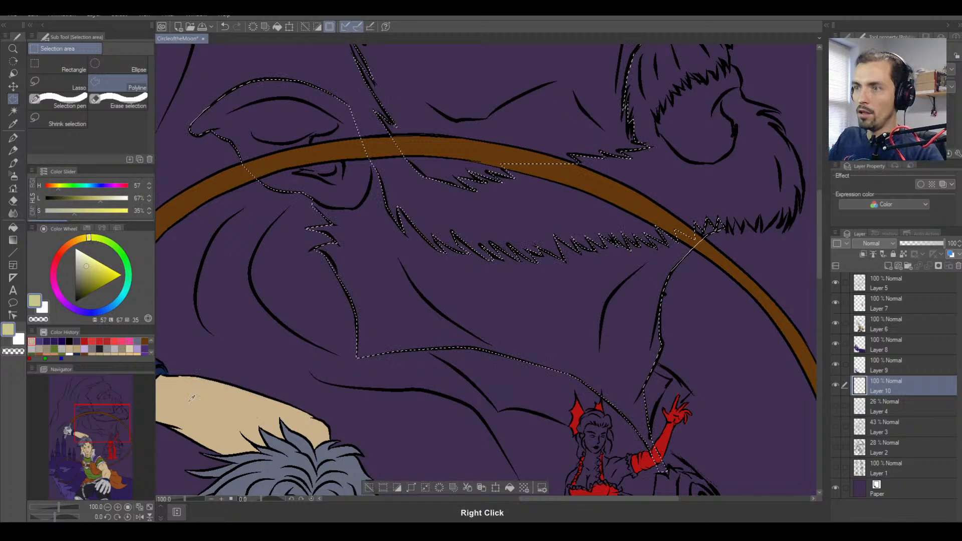
{"action": "left_click_drag", "start_coordinate": [77, 216], "coordinate": [59, 213]}
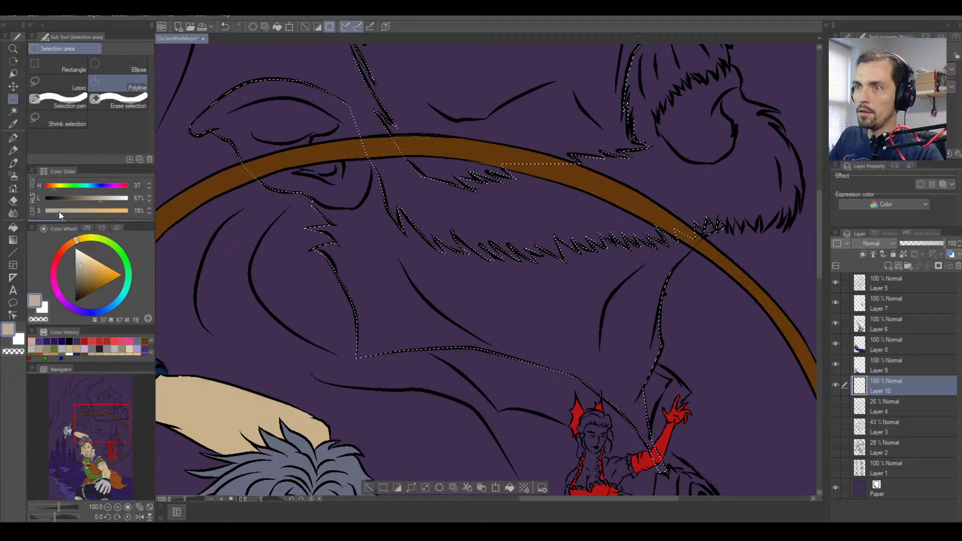
{"action": "left_click", "coordinate": [105, 204]}
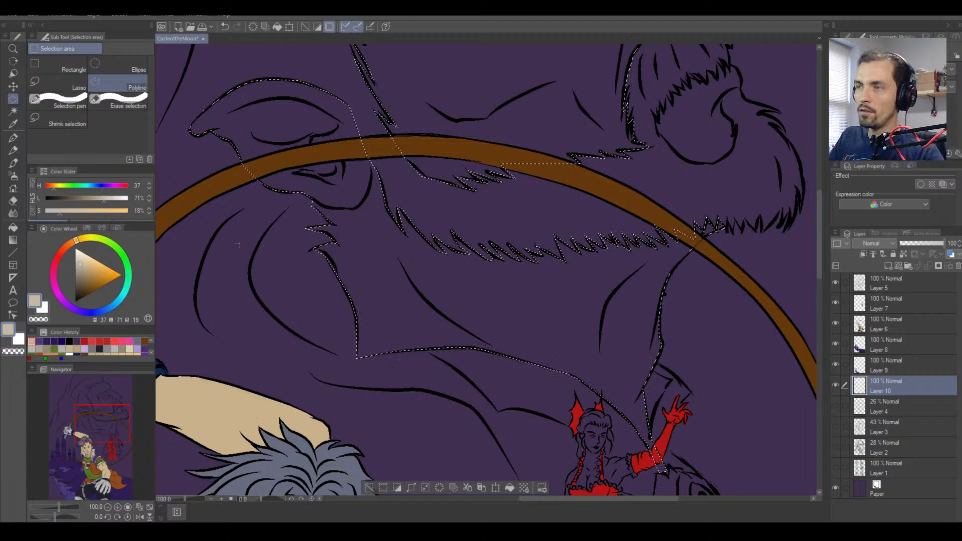
Fill the selected face, ear and neck areas with the muted beige on Layer 10.
{"action": "left_click", "coordinate": [13, 227]}
{"action": "left_click", "coordinate": [419, 252]}
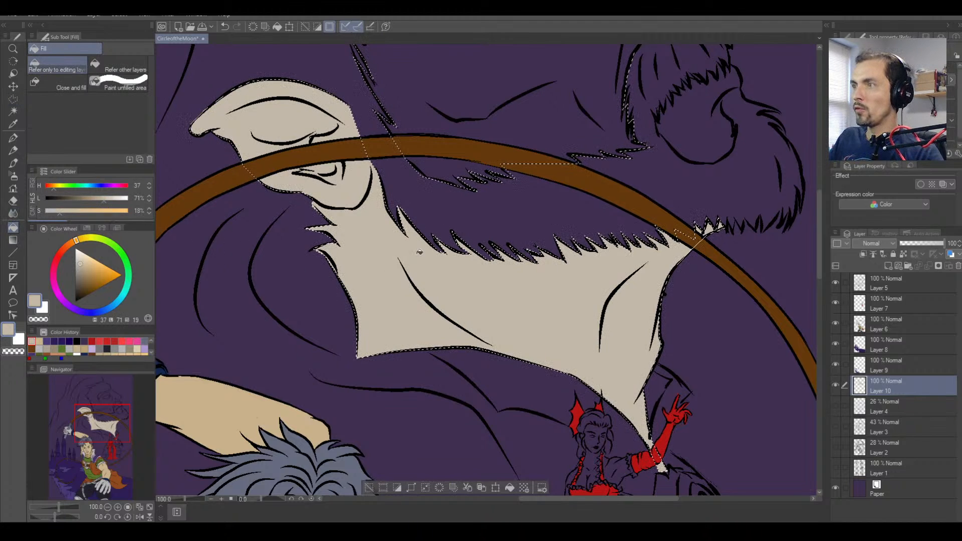
{"action": "scroll", "coordinate": [544, 80], "scroll_direction": "down", "scroll_amount": 5}
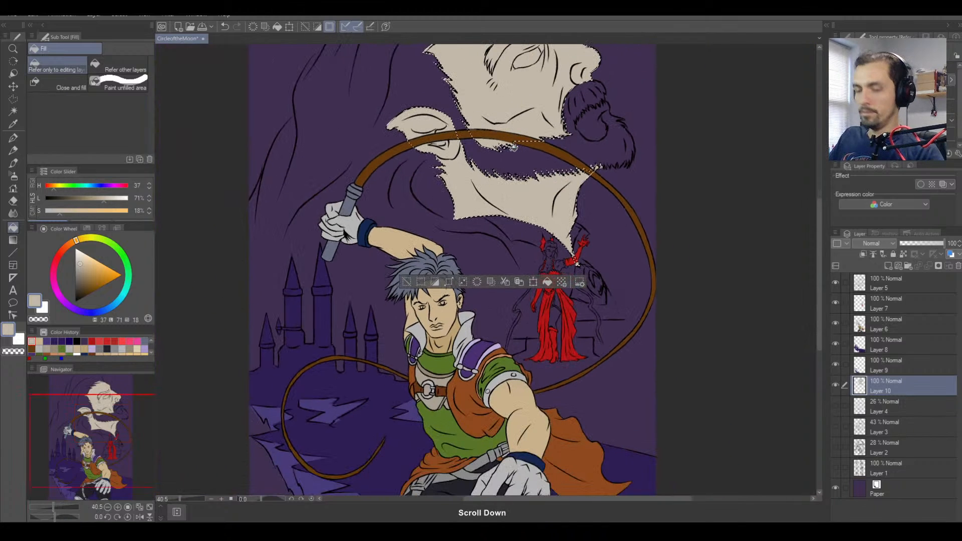
Raise the beige's saturation to 25% and refill the giant's face, ear and neck areas on Layer 10.
{"action": "left_click_drag", "start_coordinate": [539, 141], "coordinate": [453, 277]}
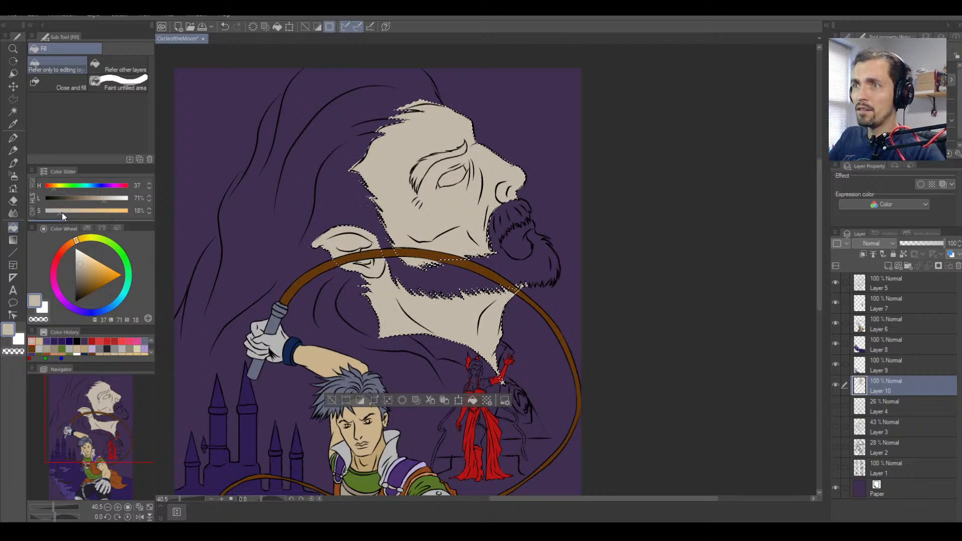
{"action": "left_click", "coordinate": [431, 202]}
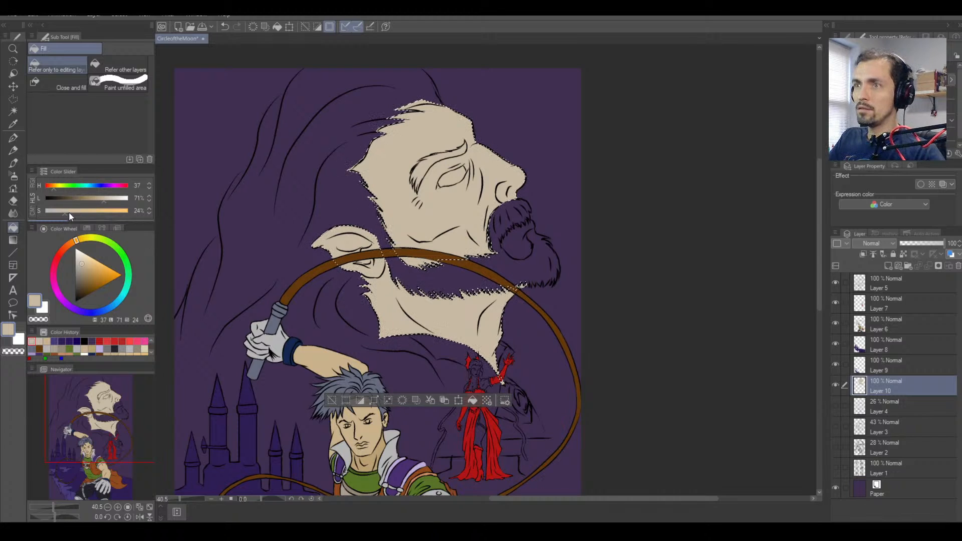
{"action": "left_click", "coordinate": [396, 303]}
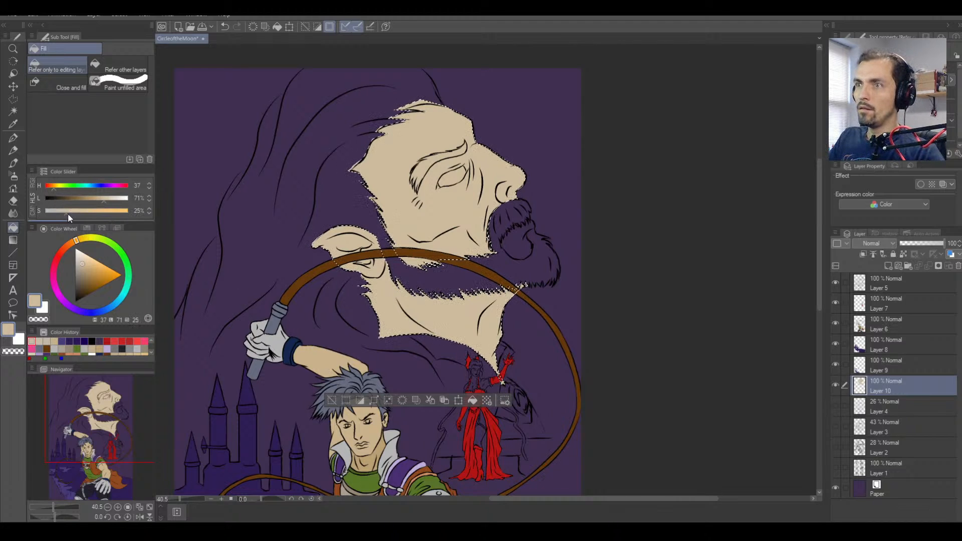
{"action": "left_click", "coordinate": [416, 316]}
{"action": "key", "text": "space"}
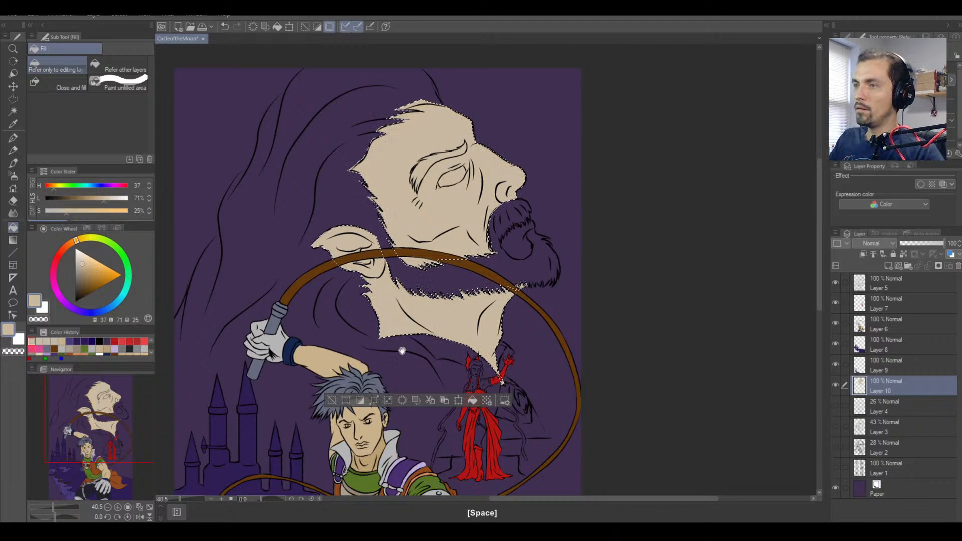
{"action": "left_click_drag", "start_coordinate": [401, 380], "coordinate": [385, 256]}
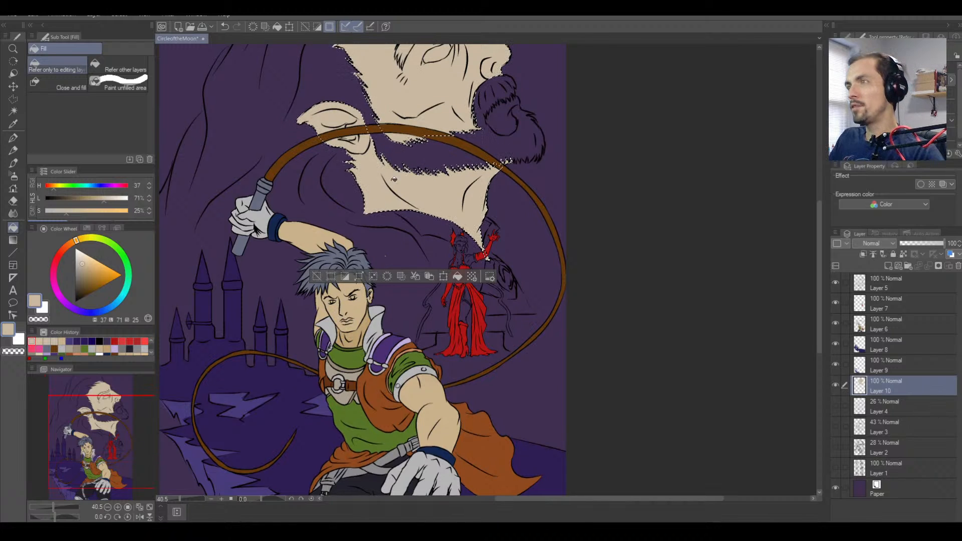
{"action": "key", "text": "space"}
{"action": "left_click_drag", "start_coordinate": [404, 164], "coordinate": [409, 252]}
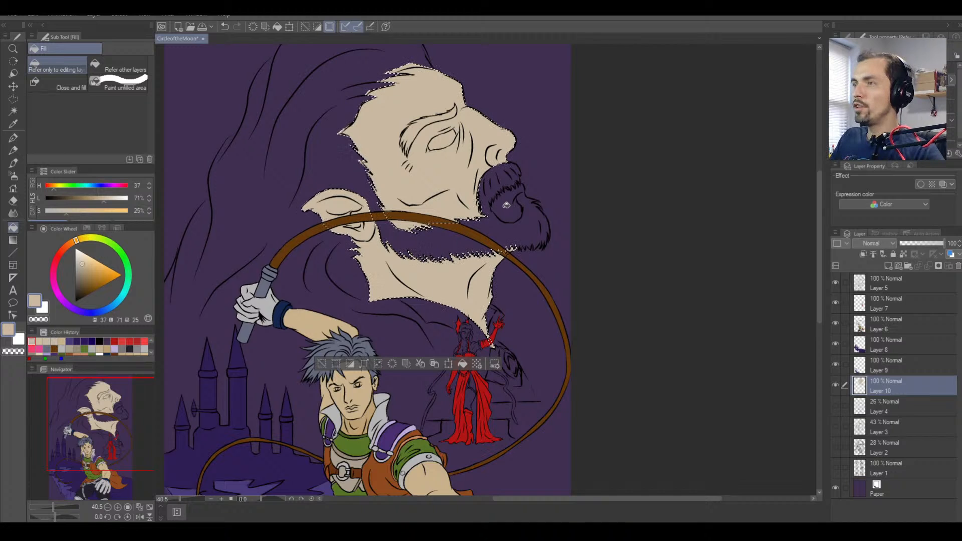
Trace a polyline selection along the lower and front edges of the bare patch beneath the giant's moustache.
{"action": "left_click", "coordinate": [13, 101]}
{"action": "scroll", "coordinate": [488, 211], "scroll_direction": "up", "scroll_amount": 5}
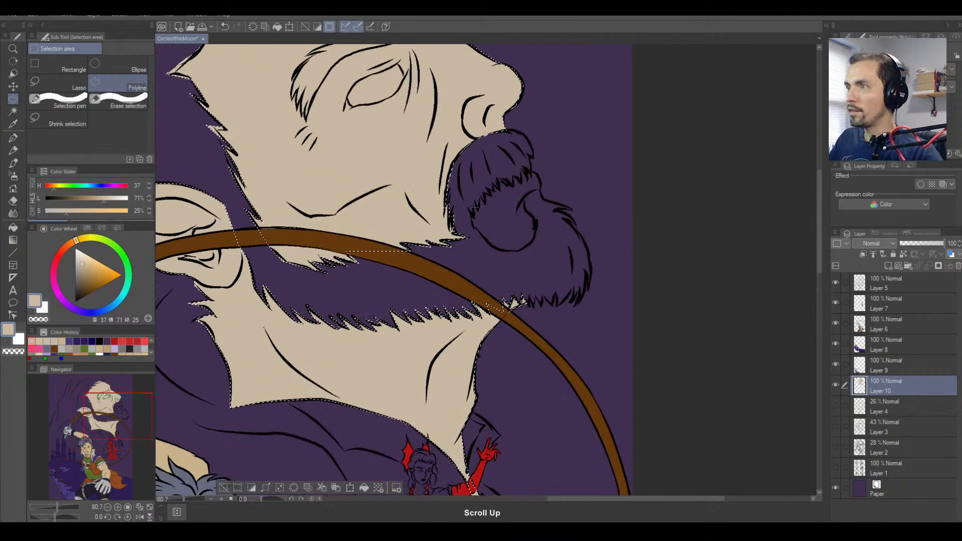
{"action": "left_click", "coordinate": [472, 215]}
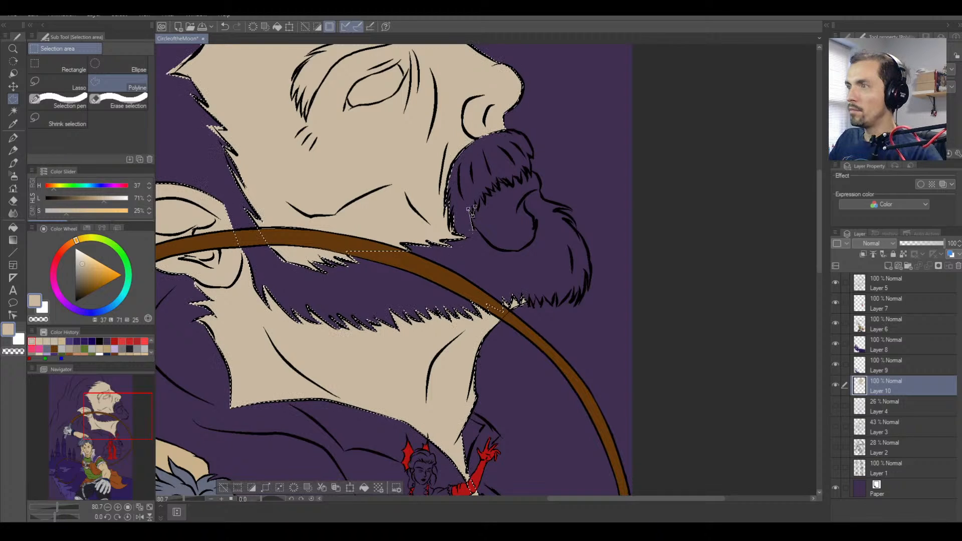
{"action": "left_click", "coordinate": [473, 229]}
{"action": "left_click", "coordinate": [489, 245]}
{"action": "left_click", "coordinate": [508, 254]}
{"action": "left_click", "coordinate": [532, 249]}
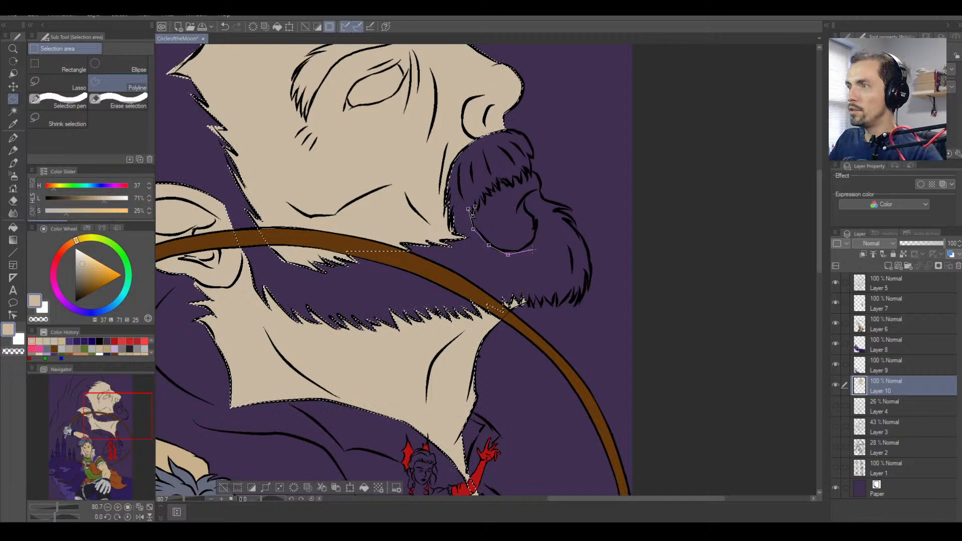
{"action": "left_click", "coordinate": [541, 230]}
{"action": "left_click", "coordinate": [534, 213]}
{"action": "left_click", "coordinate": [525, 204]}
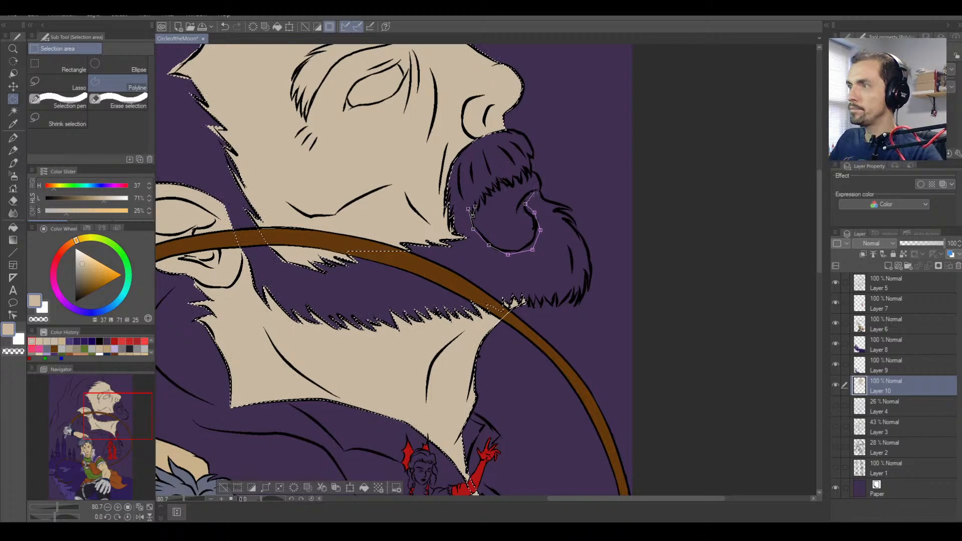
Continue the outline around the lip and along the moustache's fringe, and close the selection.
{"action": "left_click", "coordinate": [532, 192]}
{"action": "left_click", "coordinate": [541, 190]}
{"action": "left_click", "coordinate": [542, 182]}
{"action": "left_click", "coordinate": [537, 172]}
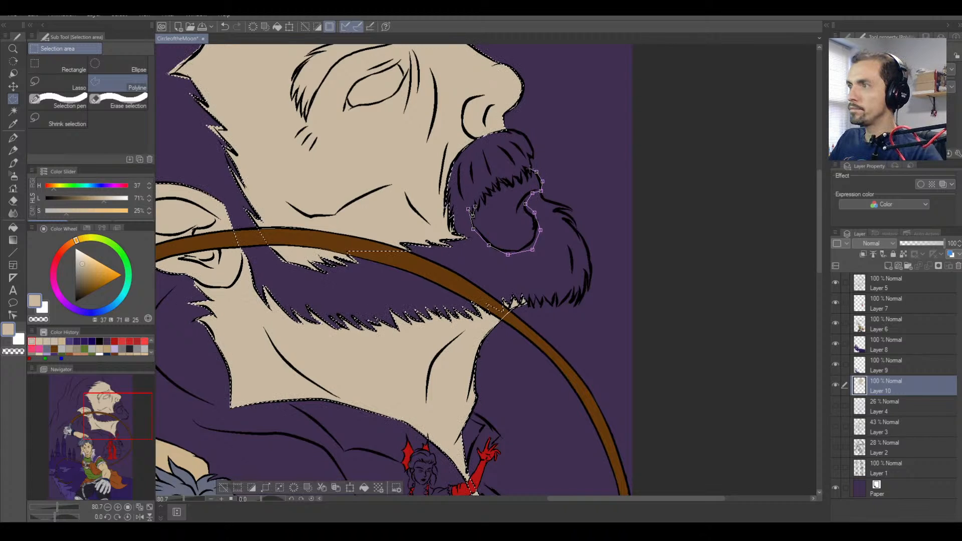
{"action": "left_click", "coordinate": [529, 168]}
{"action": "left_click", "coordinate": [517, 166]}
{"action": "left_click", "coordinate": [484, 181]}
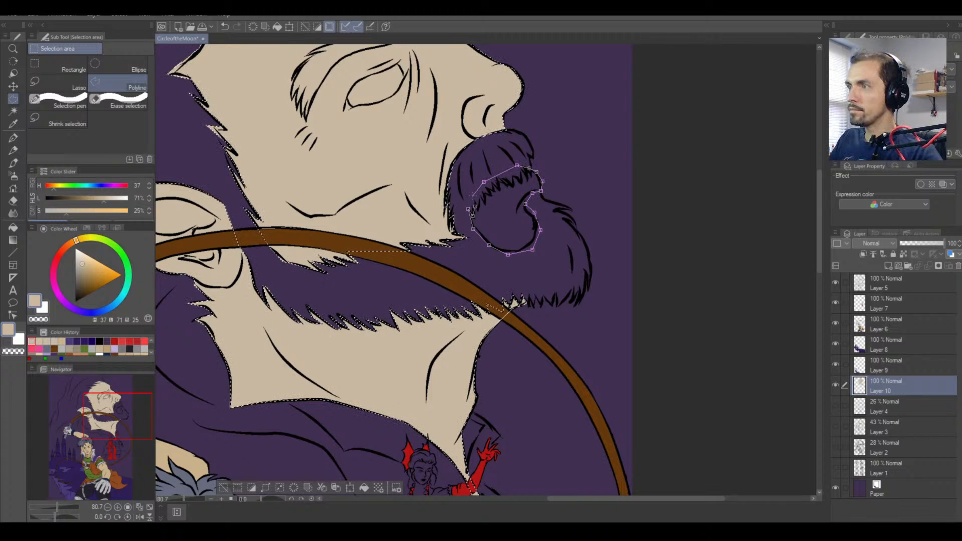
{"action": "double_click", "coordinate": [474, 203]}
Fill the selected patch beneath the moustache with the beige on Layer 10 and clear the selection.
{"action": "left_click", "coordinate": [13, 227]}
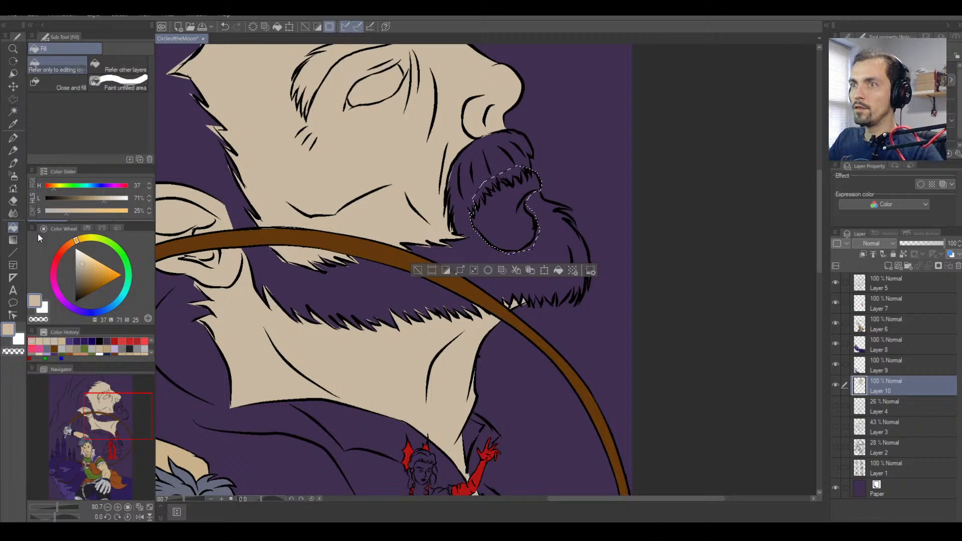
{"action": "left_click", "coordinate": [499, 214]}
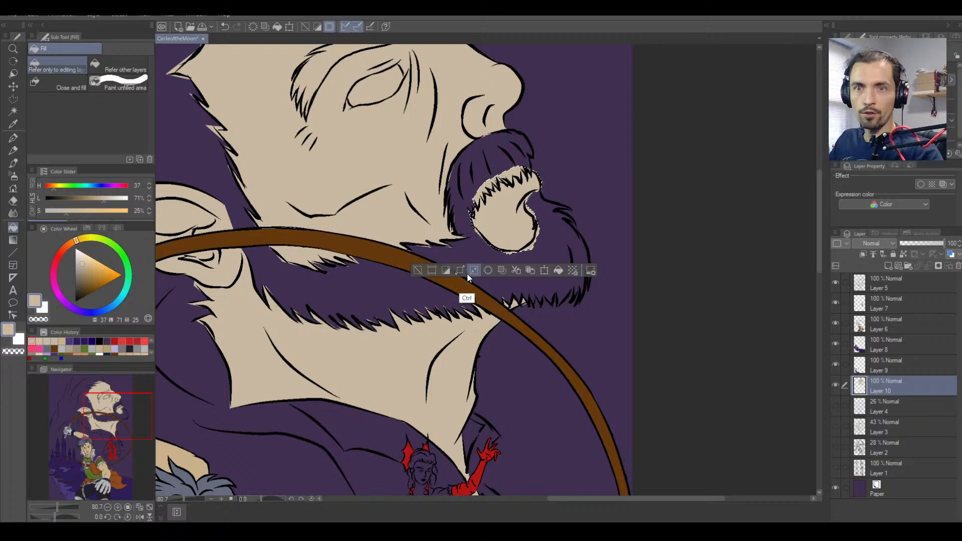
{"action": "left_click", "coordinate": [468, 274]}
Enlarge the Vector eraser and clean up the beige spilling past the lines around the mouth and moustache.
{"action": "key", "text": "e"}
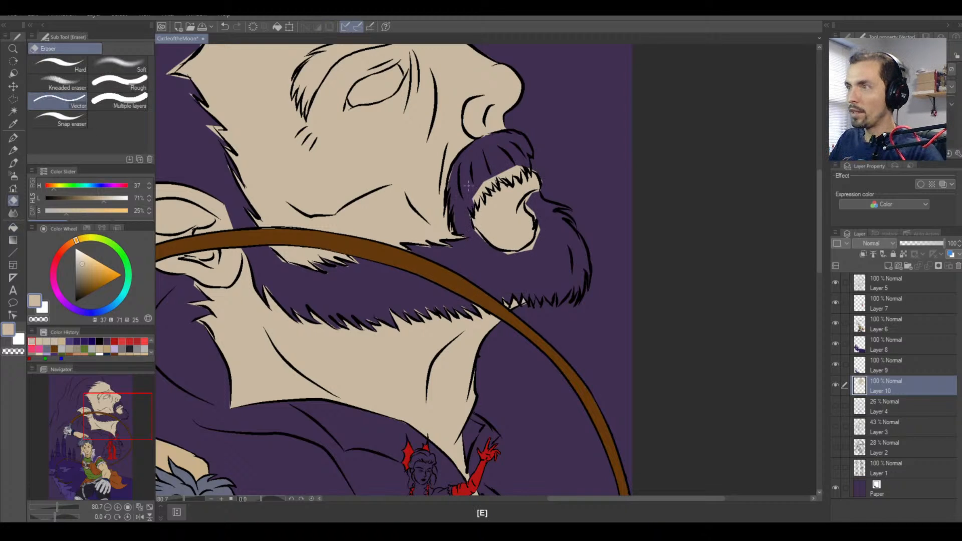
{"action": "scroll", "coordinate": [474, 187], "scroll_direction": "up", "scroll_amount": 1}
{"action": "key", "text": "bracketright"}
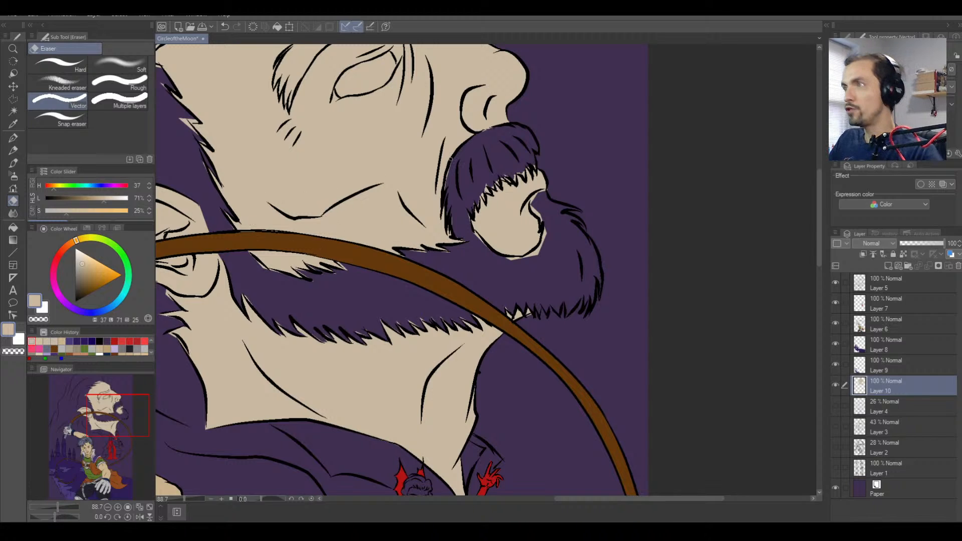
{"action": "left_click_drag", "start_coordinate": [500, 135], "coordinate": [496, 351]}
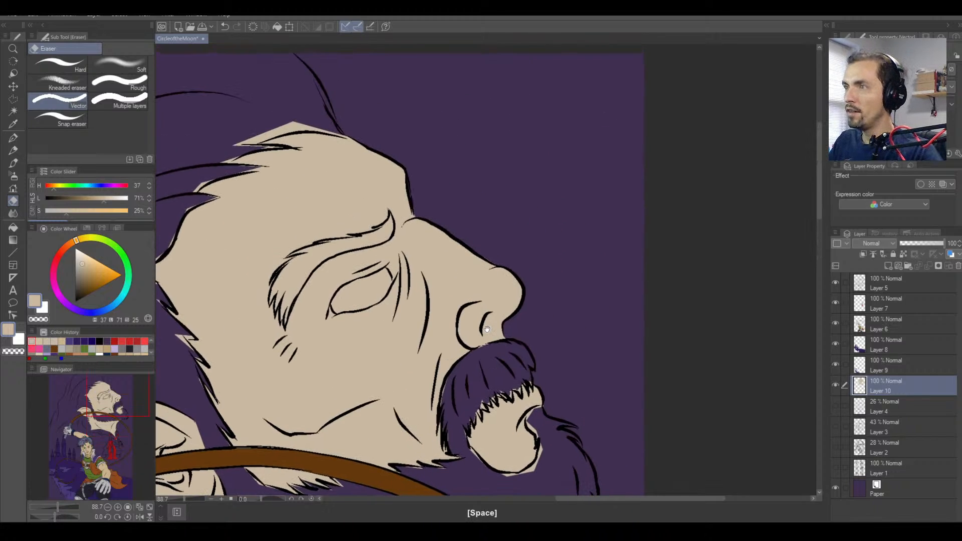
{"action": "left_click_drag", "start_coordinate": [431, 360], "coordinate": [408, 167]}
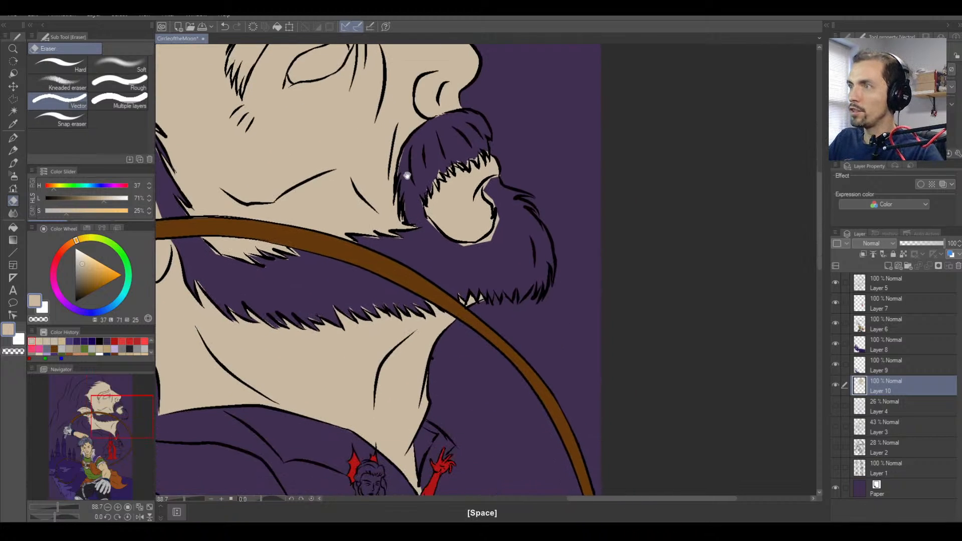
Erase the red spilling outside the fingers of the woman's raised hand on Layer 7, using a smaller Vector eraser.
{"action": "left_click_drag", "start_coordinate": [399, 282], "coordinate": [433, 95]}
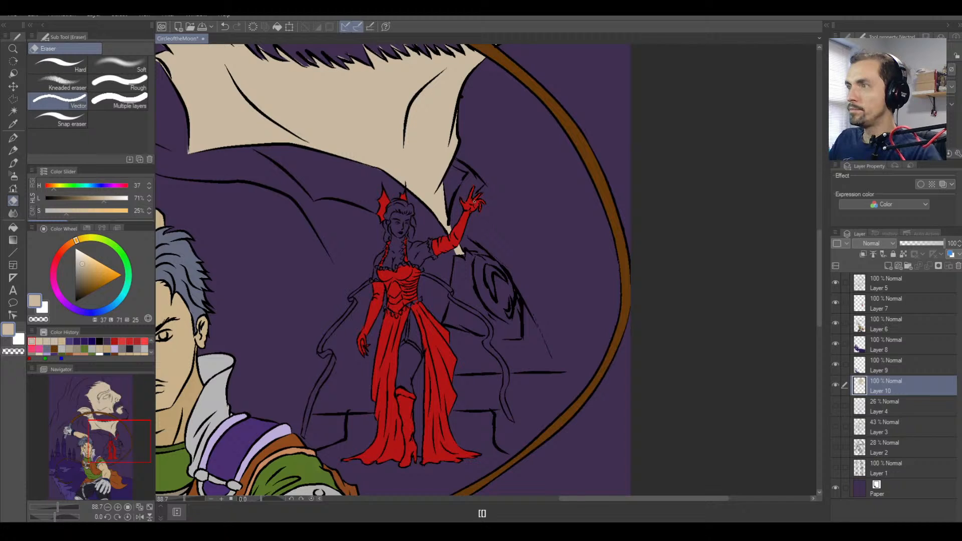
{"action": "key", "text": "ctrl+equal"}
{"action": "key", "text": "ctrl+minus"}
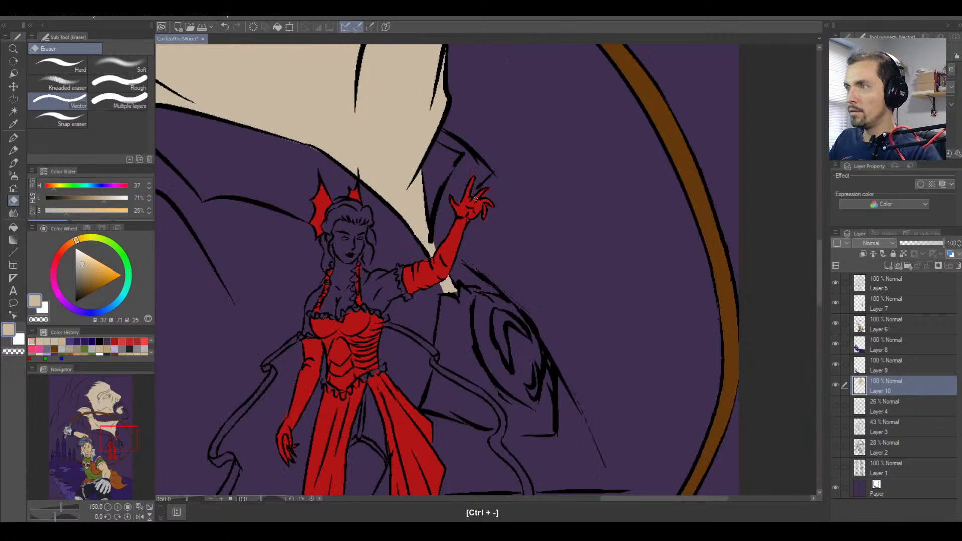
{"action": "key", "text": "ctrl+equal"}
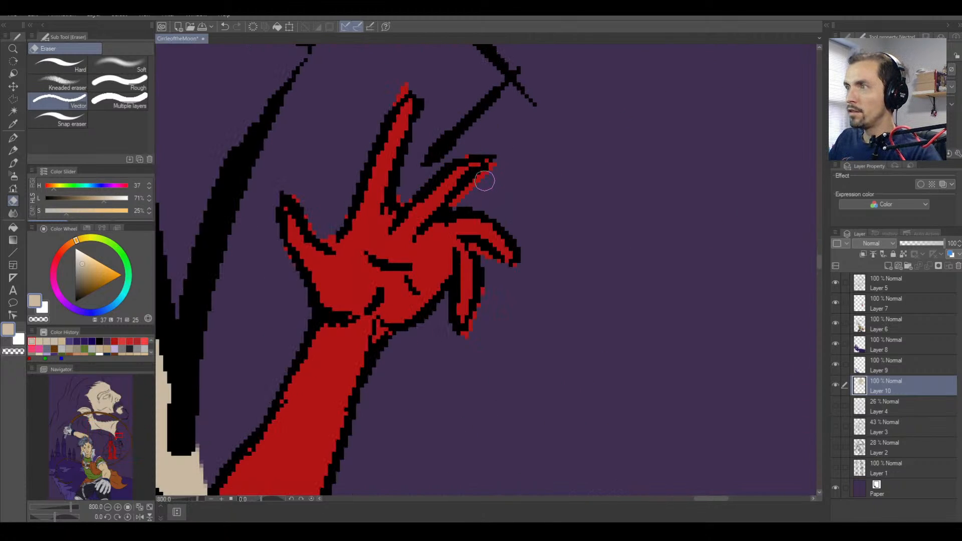
{"action": "left_click", "coordinate": [894, 307]}
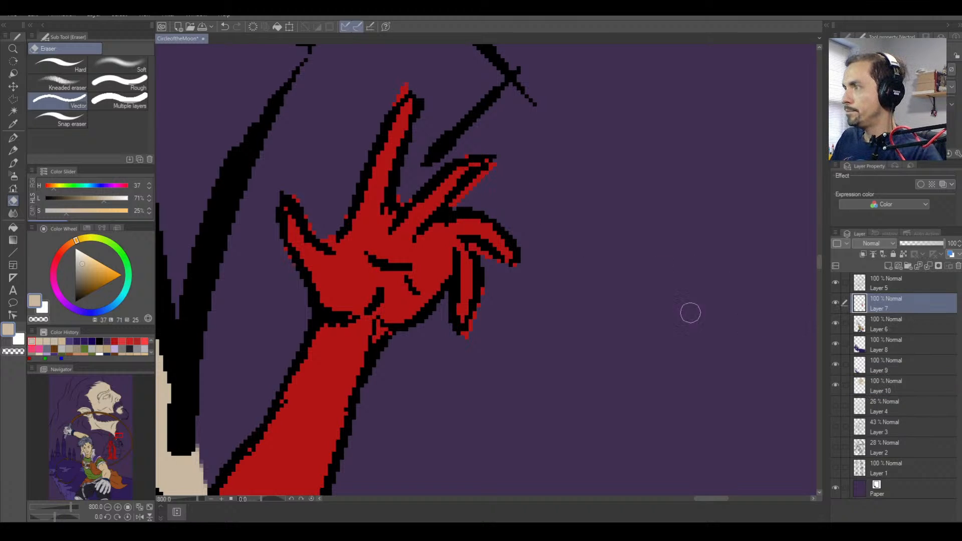
{"action": "key", "text": "ctrl+minus"}
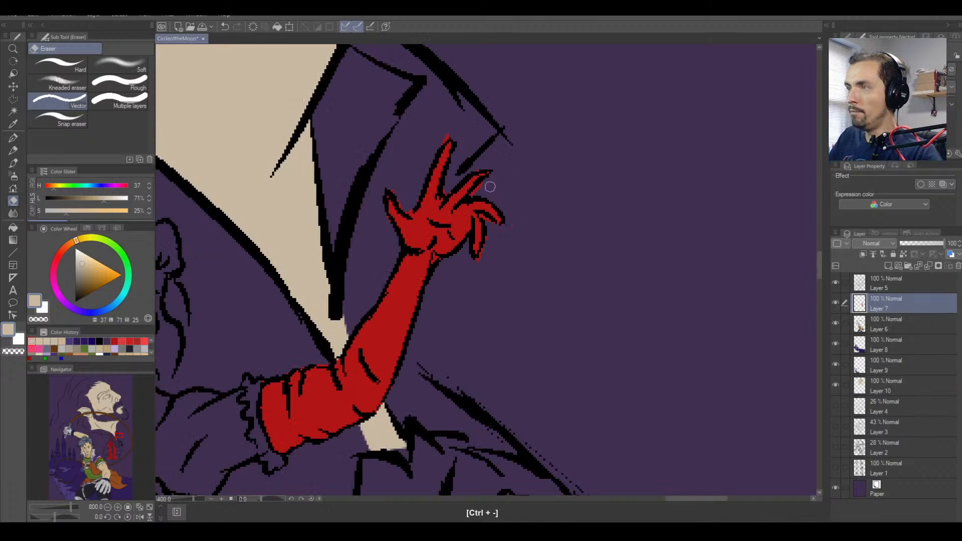
{"action": "key", "text": "ctrl+plus"}
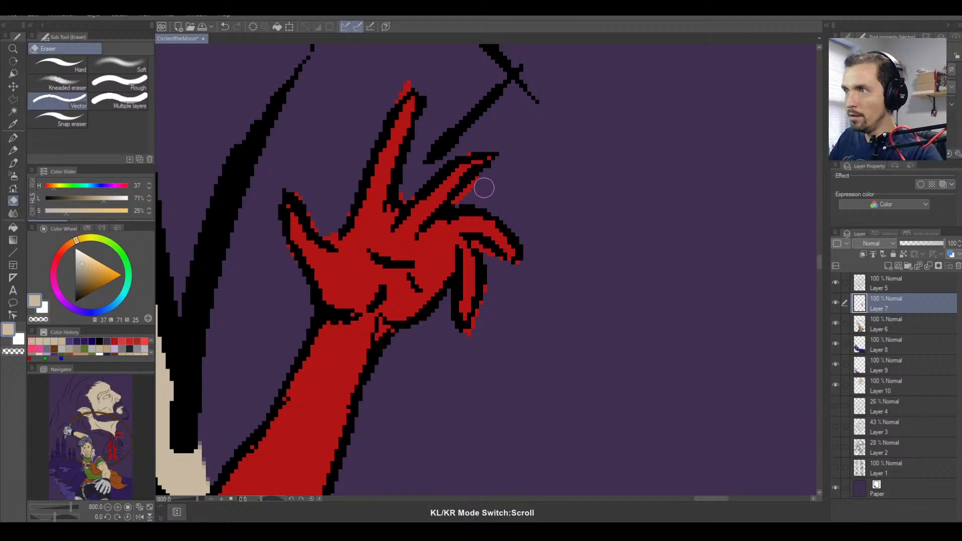
{"action": "scroll", "coordinate": [484, 187], "scroll_direction": "down", "scroll_amount": 1}
{"action": "scroll", "coordinate": [484, 187], "scroll_direction": "up", "scroll_amount": 1}
{"action": "key", "text": "bracketleft"}
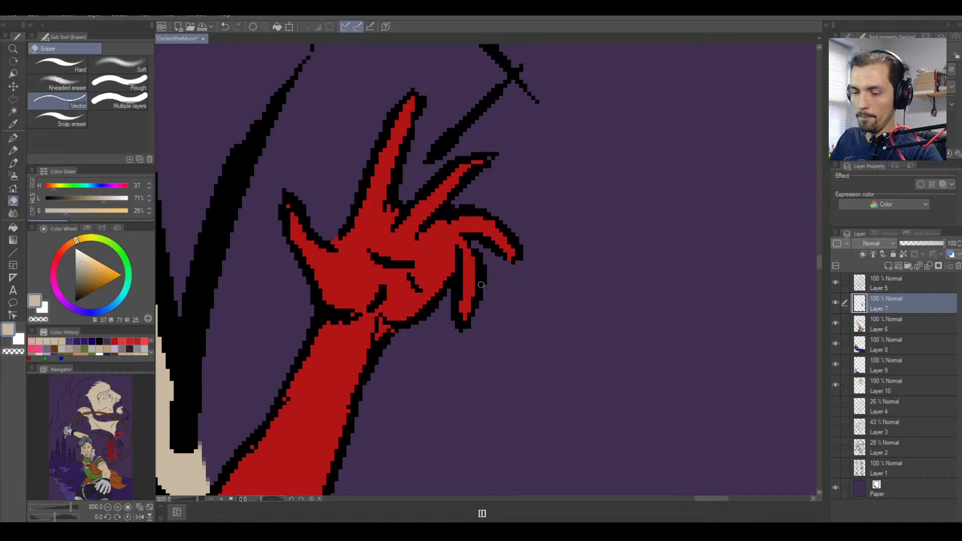
Clean up the red edges along the woman's raised forearm and the adjoining side of her bodice.
{"action": "key", "text": "space"}
{"action": "left_click_drag", "start_coordinate": [430, 337], "coordinate": [593, 85]}
{"action": "left_click_drag", "start_coordinate": [474, 295], "coordinate": [561, 261]}
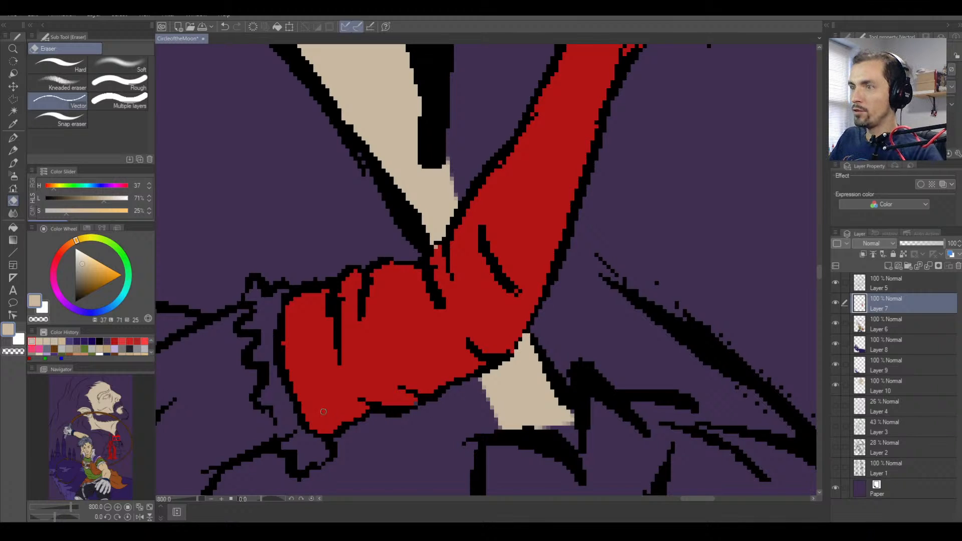
{"action": "key", "text": "space"}
{"action": "left_click_drag", "start_coordinate": [359, 444], "coordinate": [413, 204]}
{"action": "left_click_drag", "start_coordinate": [281, 337], "coordinate": [490, 282]}
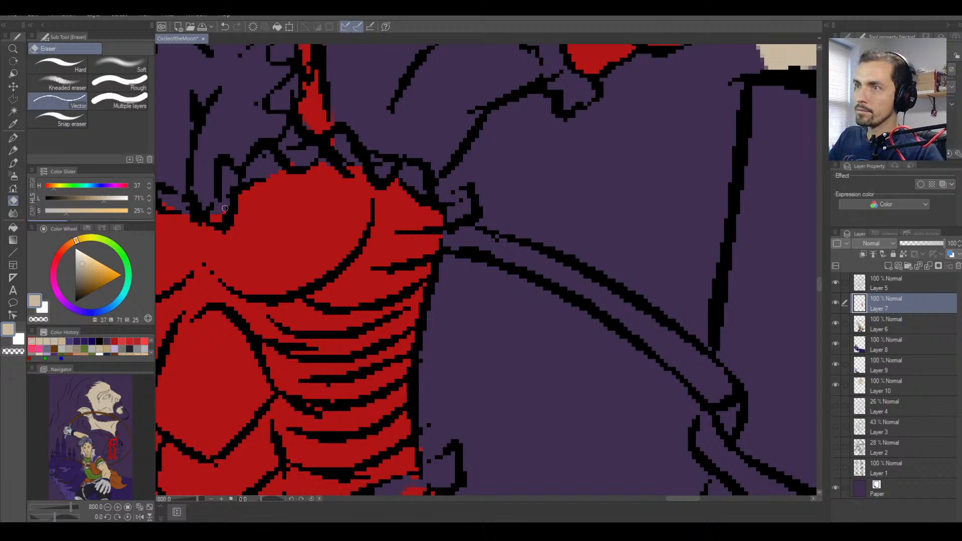
Erase the stray red beside the woman's shoulder straps and around the upper bodice.
{"action": "key", "text": "space"}
{"action": "left_click_drag", "start_coordinate": [333, 118], "coordinate": [488, 283]}
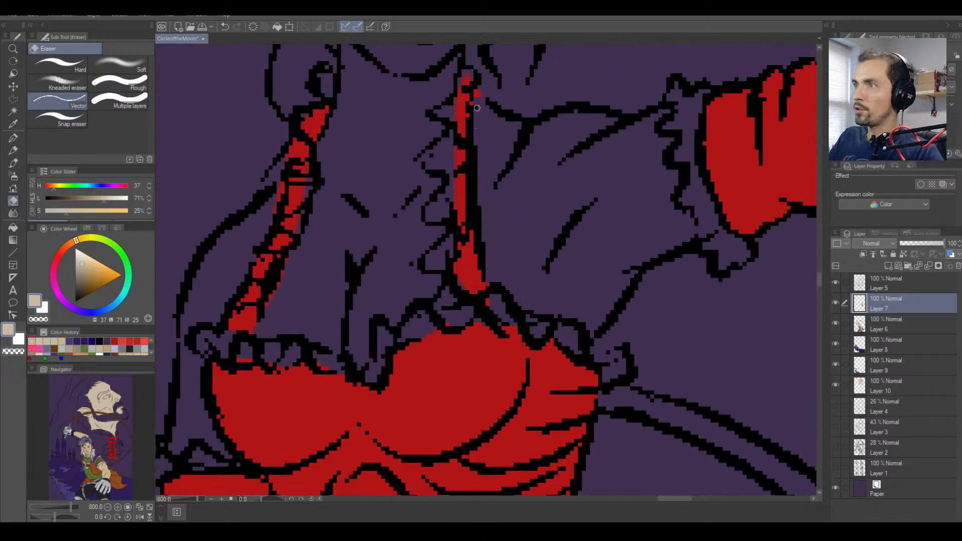
{"action": "key", "text": "space"}
{"action": "left_click_drag", "start_coordinate": [279, 235], "coordinate": [415, 229]}
{"action": "left_click_drag", "start_coordinate": [369, 373], "coordinate": [353, 168]}
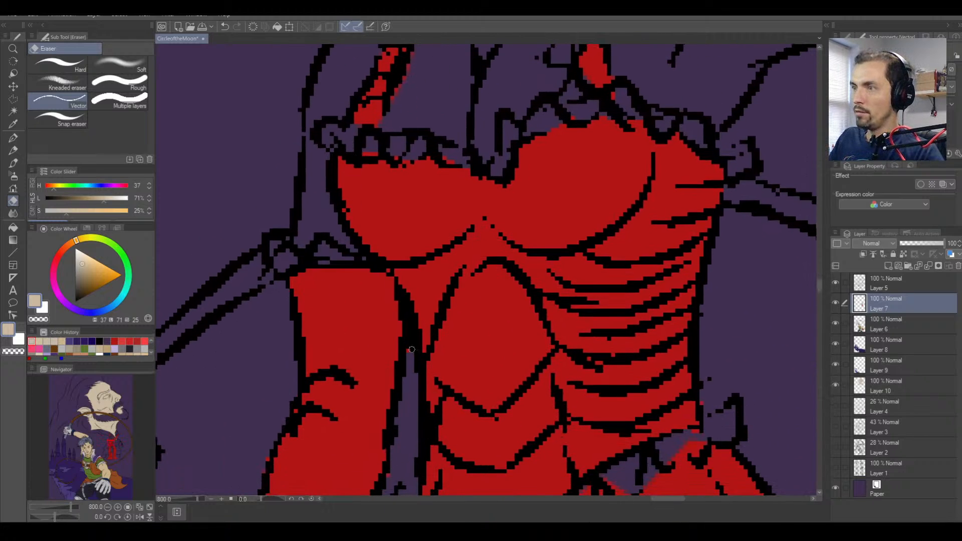
Erase the red spilling outside the outlines of the woman's lowered arm and hand.
{"action": "key", "text": "space"}
{"action": "left_click_drag", "start_coordinate": [407, 415], "coordinate": [526, 173]}
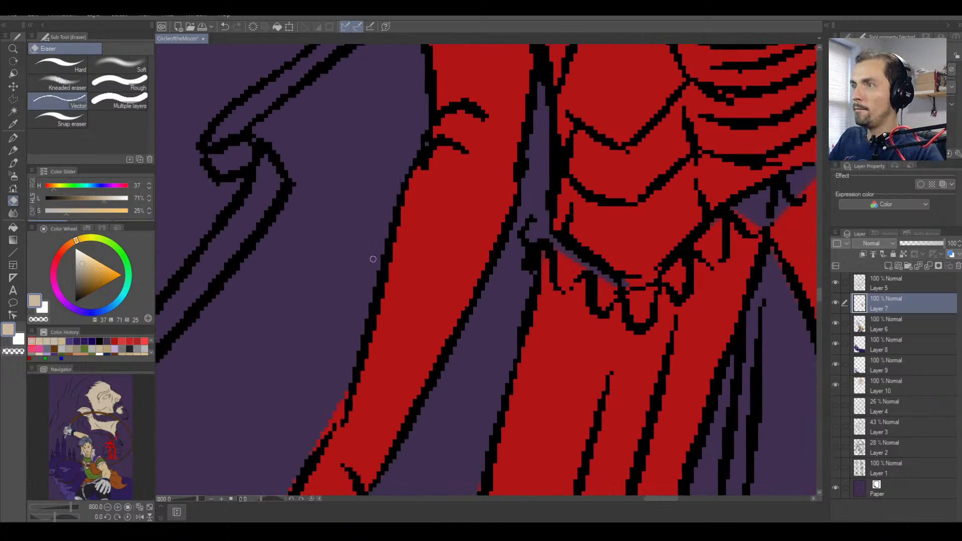
{"action": "key", "text": "space"}
{"action": "left_click_drag", "start_coordinate": [334, 374], "coordinate": [479, 99]}
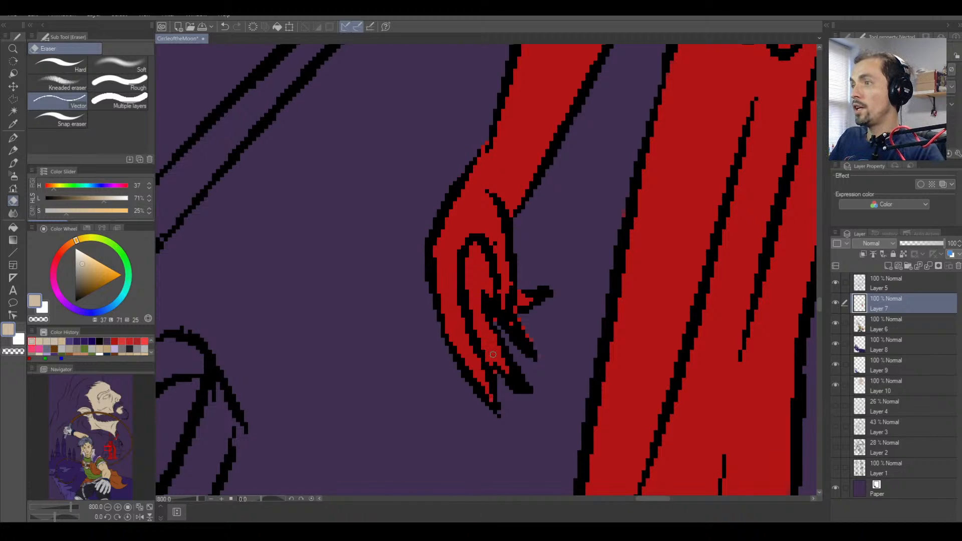
Clean up the red edges around the woman's boot and the opening in her skirt.
{"action": "key", "text": "space"}
{"action": "left_click_drag", "start_coordinate": [547, 378], "coordinate": [310, 121]}
{"action": "left_click_drag", "start_coordinate": [488, 354], "coordinate": [298, 116]}
{"action": "left_click_drag", "start_coordinate": [471, 334], "coordinate": [510, 314]}
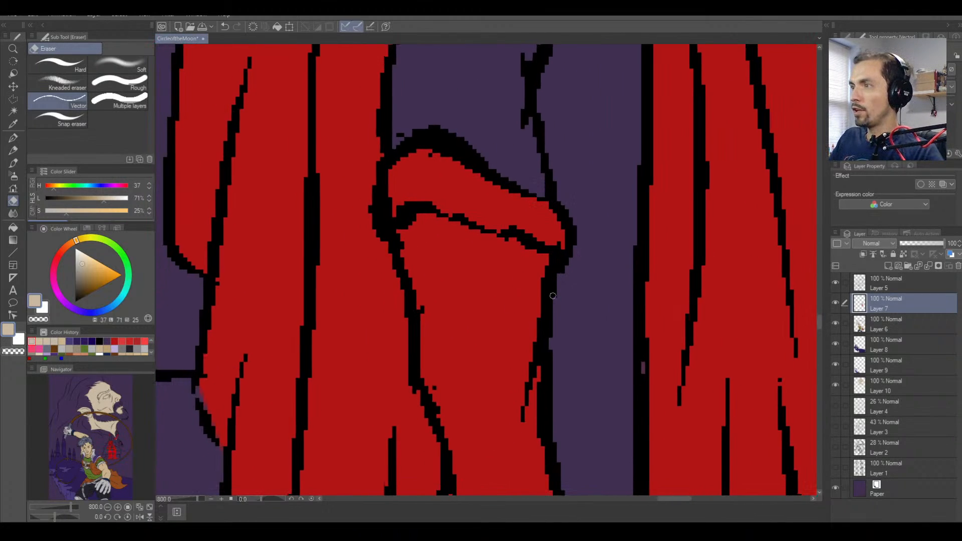
{"action": "key", "text": "space"}
{"action": "left_click_drag", "start_coordinate": [588, 387], "coordinate": [569, 139]}
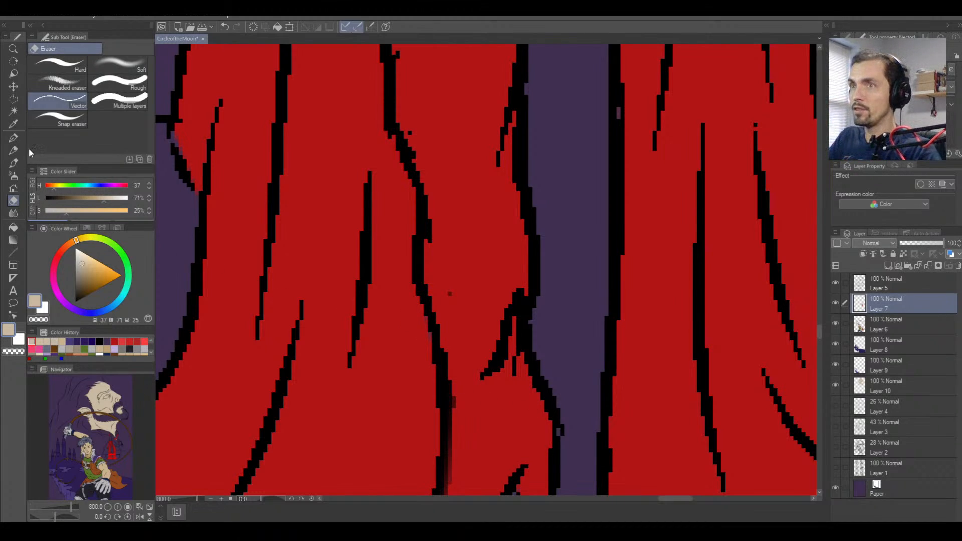
Sample the dress red (hue 0, luminosity 39%, saturation 78%) with the pen active, and return to the Vector eraser.
{"action": "left_click", "coordinate": [15, 138]}
{"action": "right_click", "coordinate": [380, 384]}
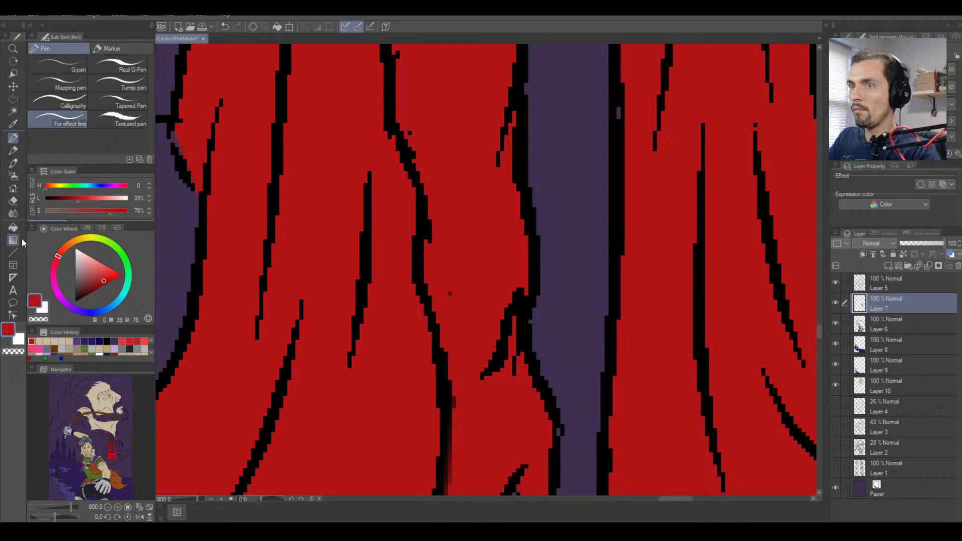
{"action": "left_click", "coordinate": [13, 201]}
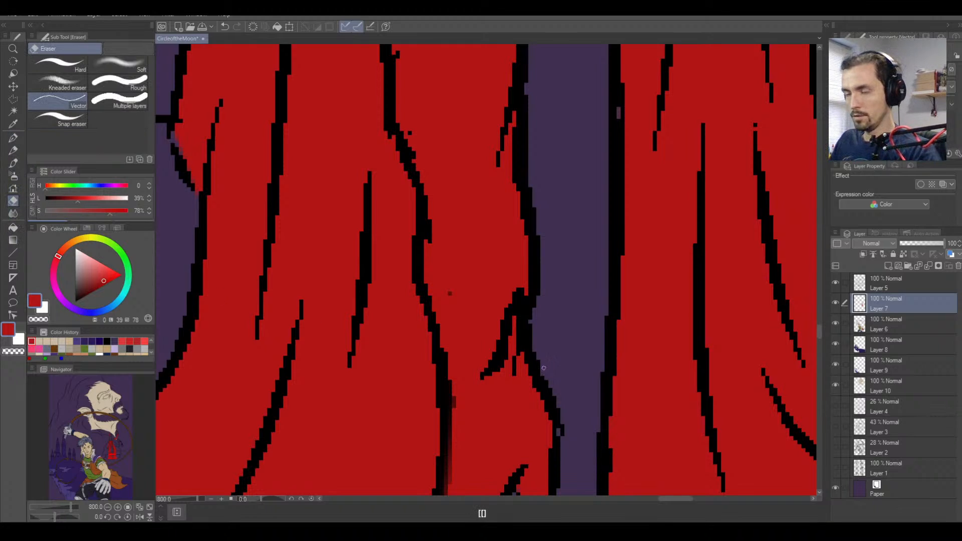
Fill the uncoloured gap at the skirt's outer edge beside the stone ledge with dress red on Layer 7, using the For effect line pen.
{"action": "key", "text": "ctrl+minus"}
{"action": "key", "text": "ctrl+minus"}
{"action": "key", "text": "ctrl+minus"}
{"action": "key", "text": "ctrl+minus"}
{"action": "key", "text": "ctrl+minus"}
{"action": "key", "text": "ctrl+minus"}
{"action": "key", "text": "ctrl+minus"}
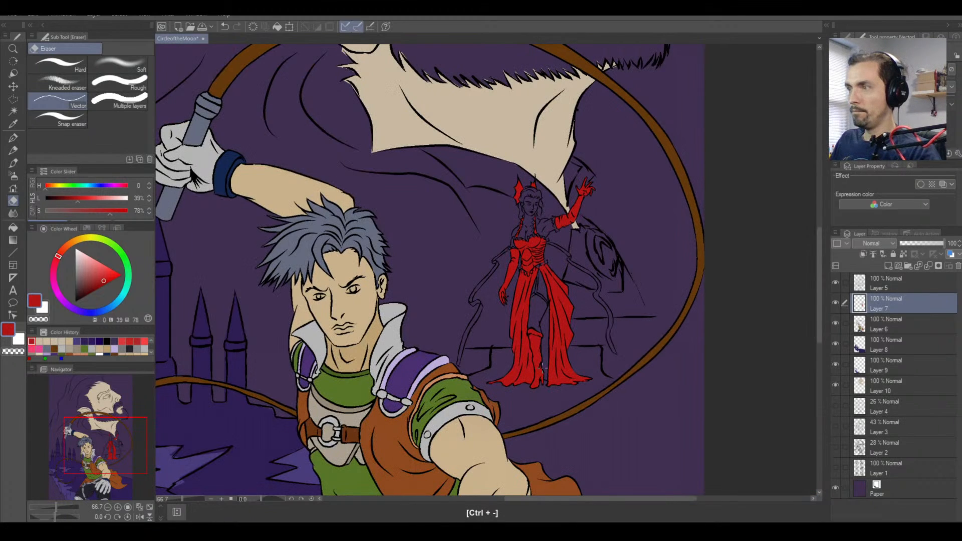
{"action": "scroll", "coordinate": [545, 360], "scroll_direction": "up", "scroll_amount": 6}
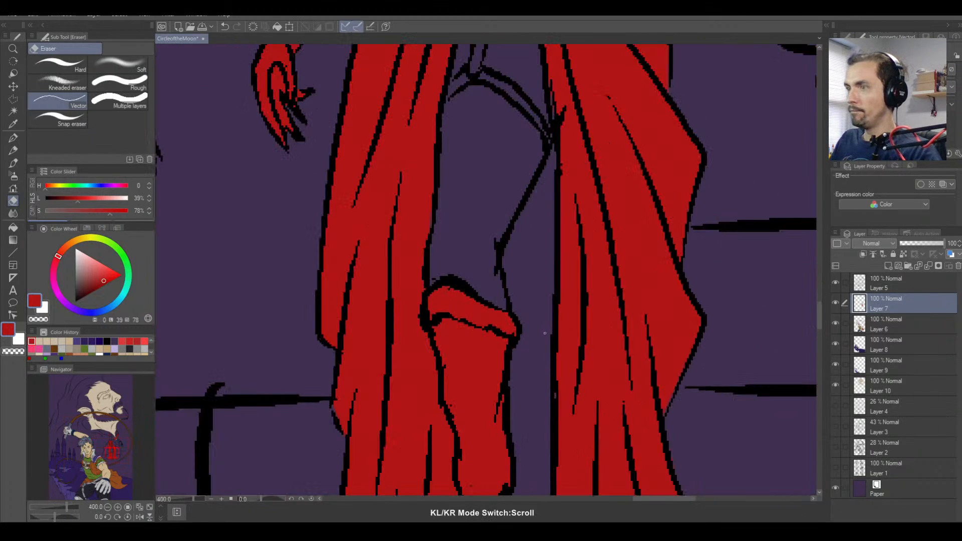
{"action": "key", "text": "space"}
{"action": "left_click_drag", "start_coordinate": [505, 328], "coordinate": [566, 132]}
{"action": "scroll", "coordinate": [401, 201], "scroll_direction": "down", "scroll_amount": 1}
{"action": "scroll", "coordinate": [385, 221], "scroll_direction": "up", "scroll_amount": 3}
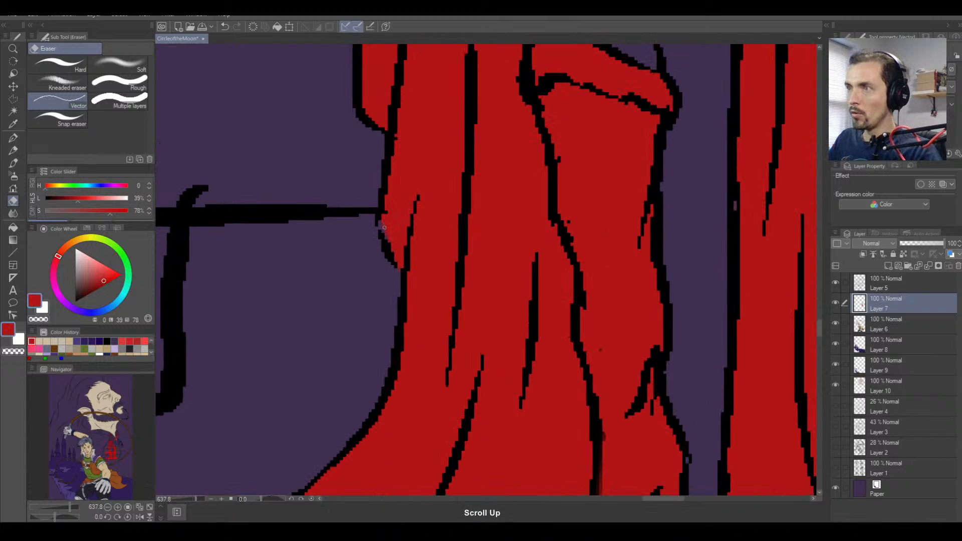
{"action": "key", "text": "b"}
{"action": "key", "text": "b"}
{"action": "key", "text": "b"}
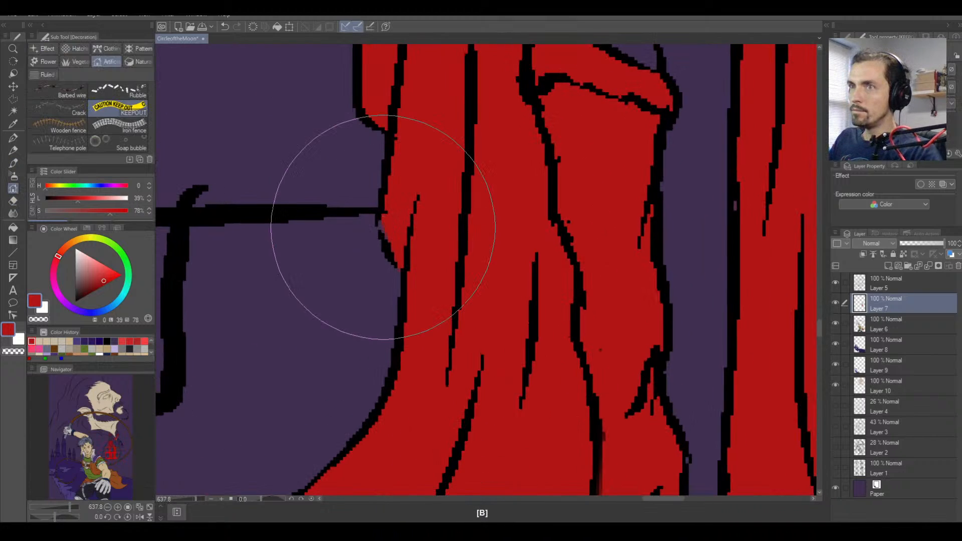
{"action": "key", "text": "b"}
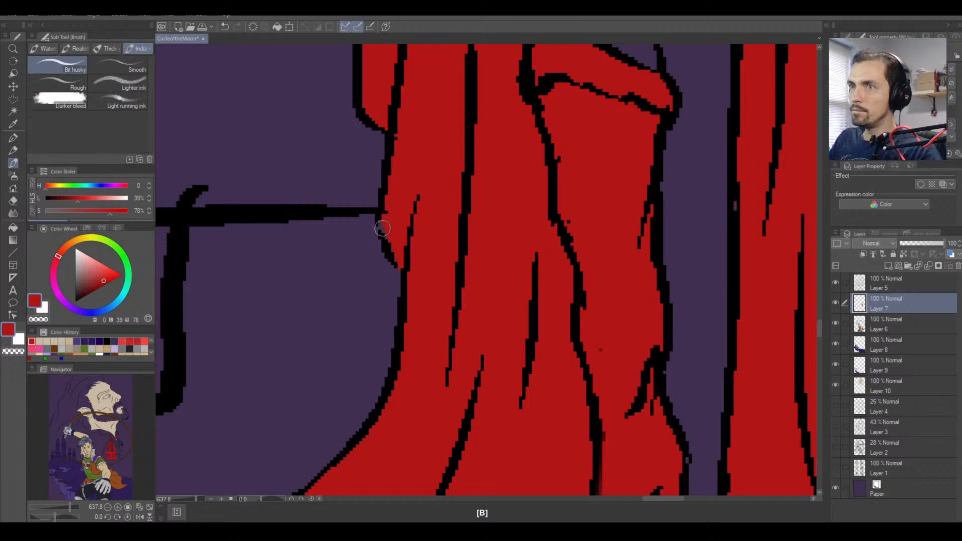
{"action": "left_click", "coordinate": [15, 138]}
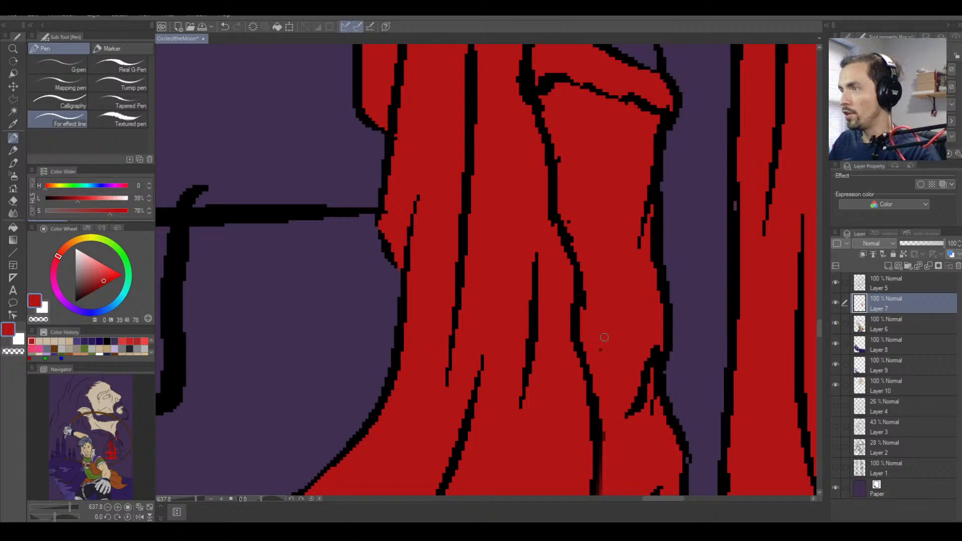
Erase the stray speck on the woman's boot from the line art on Layer 5.
{"action": "left_click", "coordinate": [912, 286]}
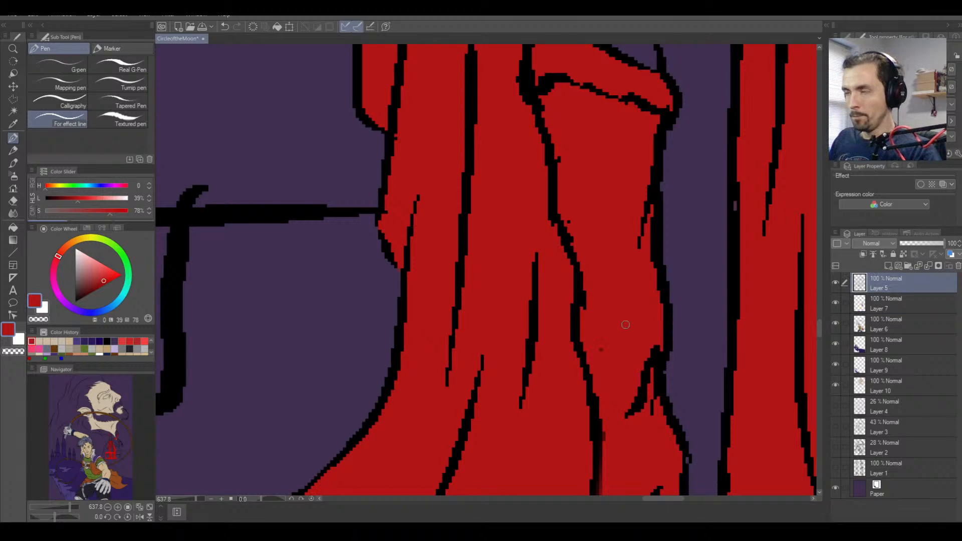
{"action": "key", "text": "e"}
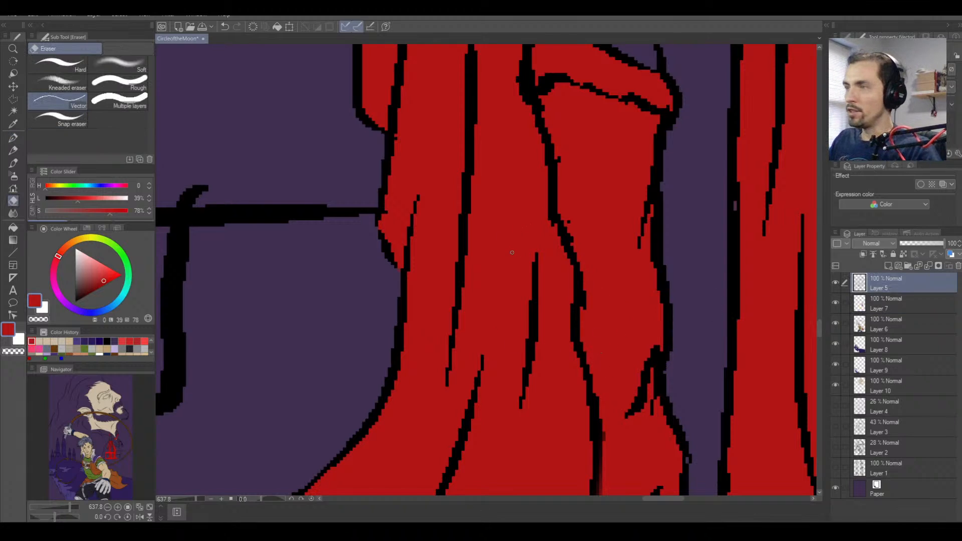
{"action": "left_click", "coordinate": [13, 137]}
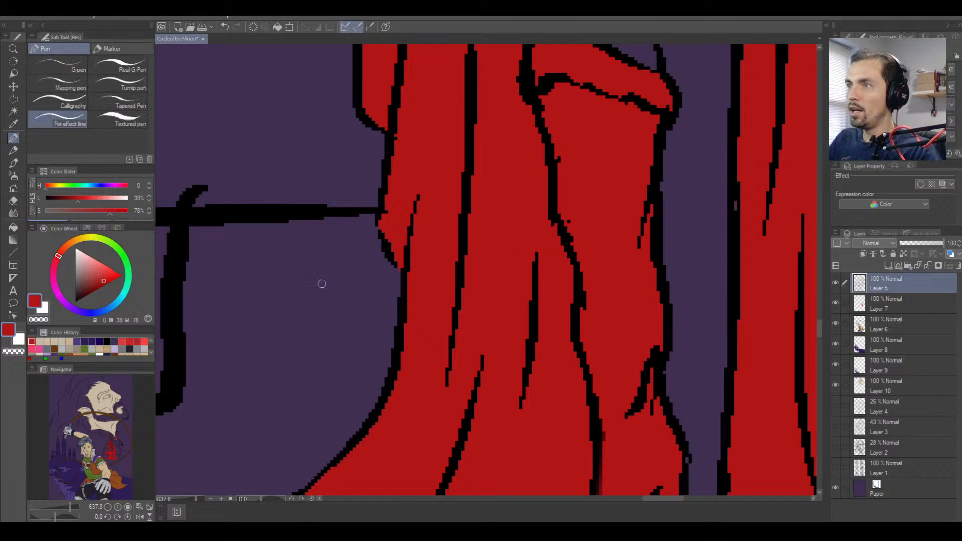
Erase the red spilling below the trailing tip of the skirt hem on Layer 7.
{"action": "key", "text": "space"}
{"action": "left_click_drag", "start_coordinate": [432, 383], "coordinate": [530, 183]}
{"action": "left_click_drag", "start_coordinate": [434, 313], "coordinate": [527, 326]}
{"action": "key", "text": "e"}
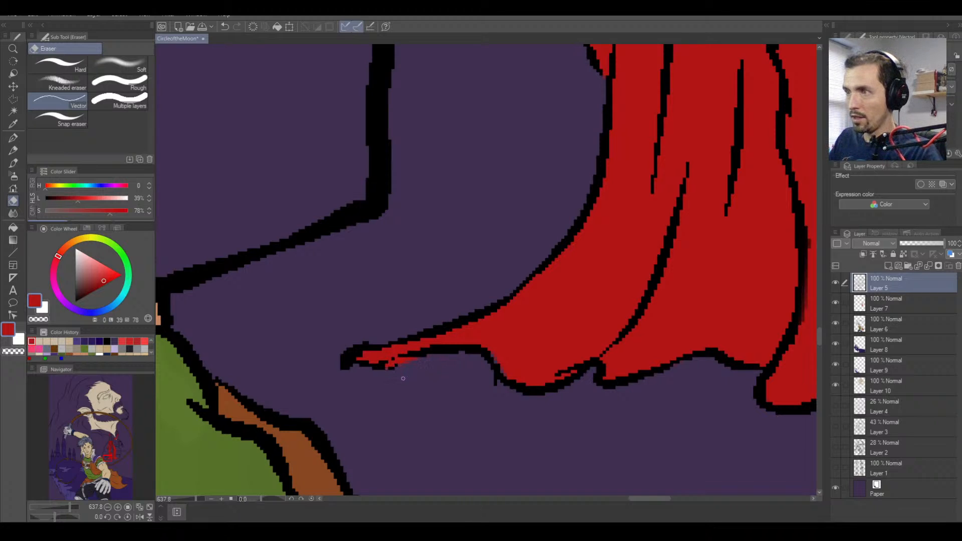
{"action": "key", "text": "ctrl+z"}
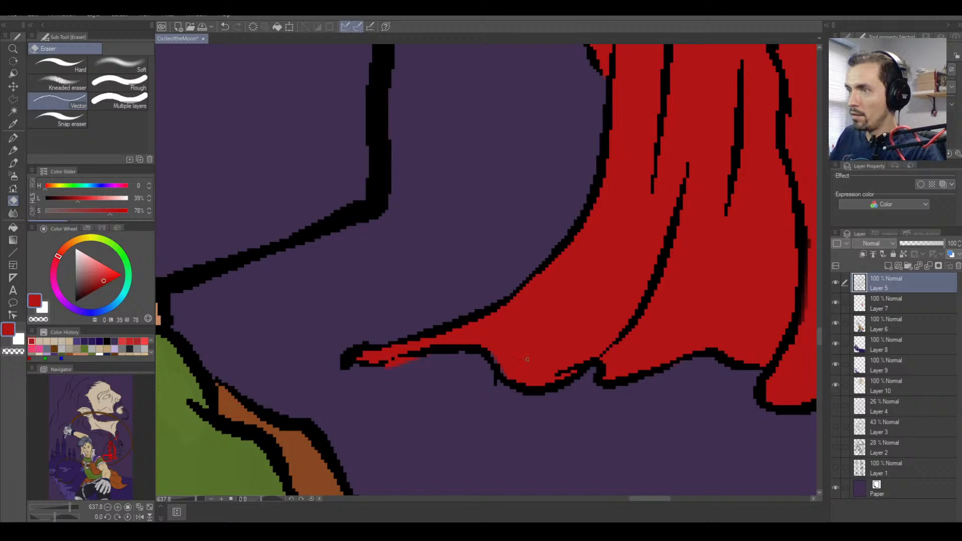
{"action": "left_click", "coordinate": [870, 306]}
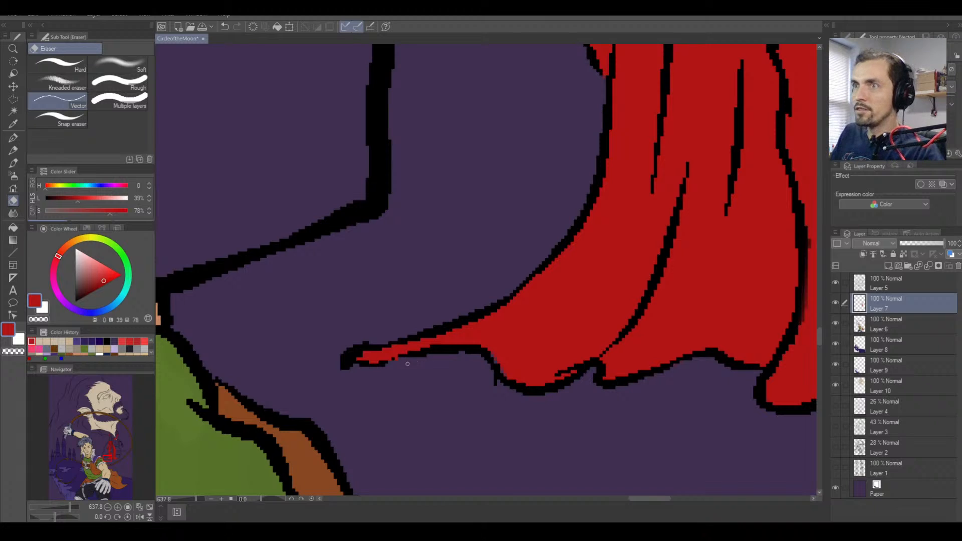
{"action": "left_click", "coordinate": [13, 138]}
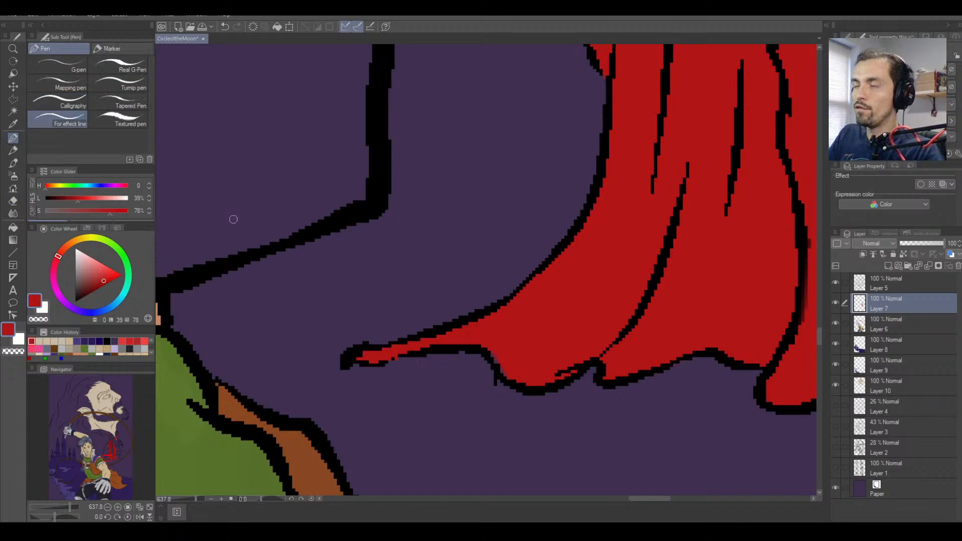
{"action": "left_click_drag", "start_coordinate": [342, 303], "coordinate": [526, 148]}
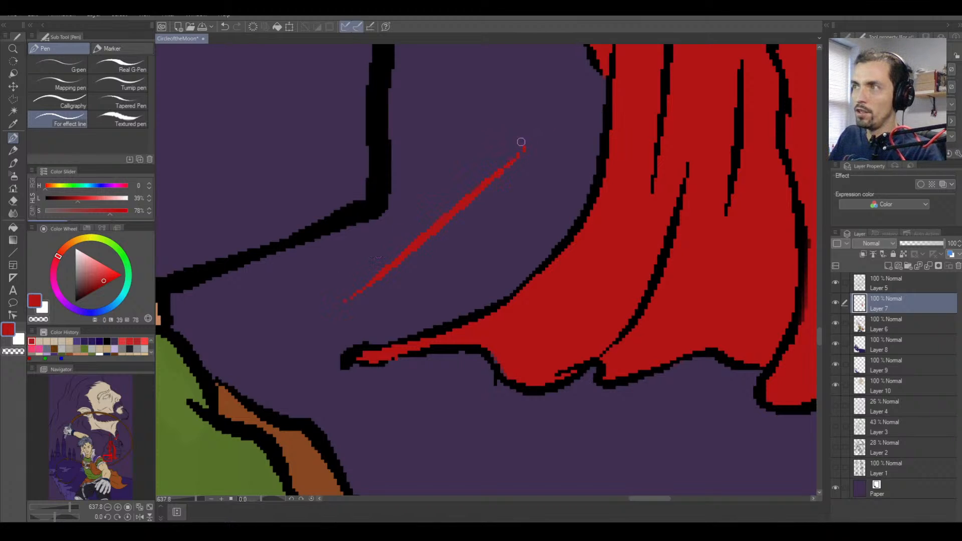
{"action": "key", "text": "ctrl+z"}
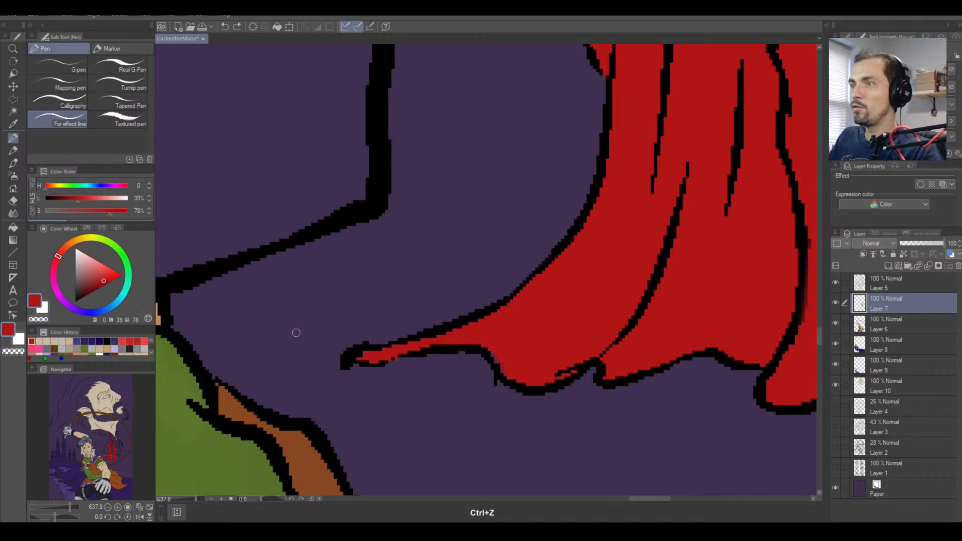
{"action": "mouse_move", "coordinate": [296, 332]}
{"action": "left_mouse_down"}
{"action": "mouse_move", "coordinate": [526, 156]}
{"action": "mouse_move", "coordinate": [480, 152]}
{"action": "mouse_move", "coordinate": [487, 210]}
{"action": "left_mouse_up"}
{"action": "key", "text": "ctrl+z"}
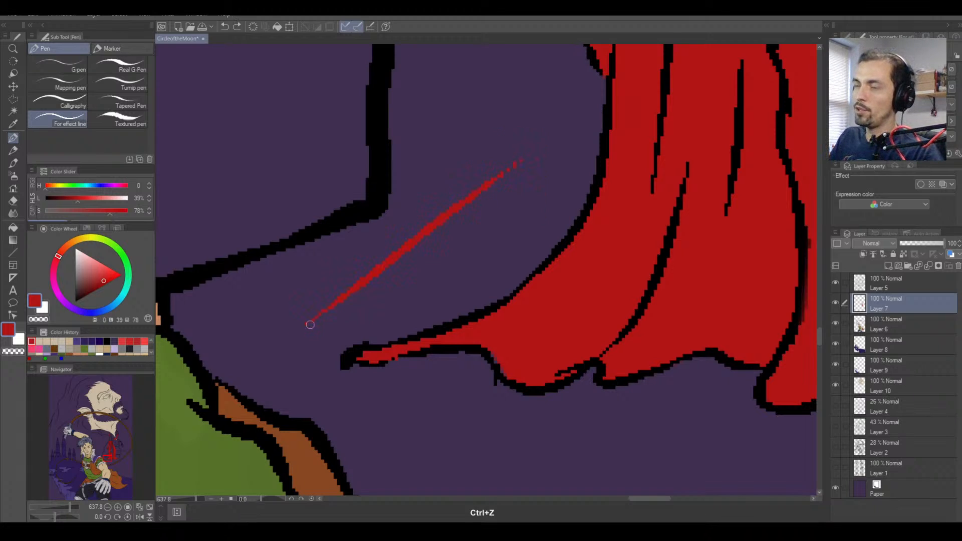
{"action": "left_click_drag", "start_coordinate": [306, 323], "coordinate": [337, 300]}
{"action": "left_click_drag", "start_coordinate": [405, 235], "coordinate": [479, 161]}
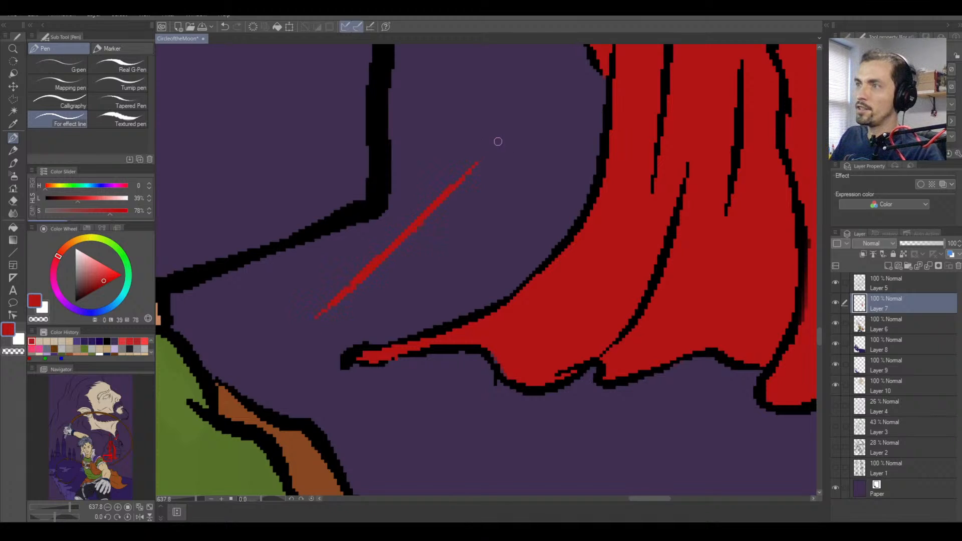
{"action": "key", "text": "ctrl+z"}
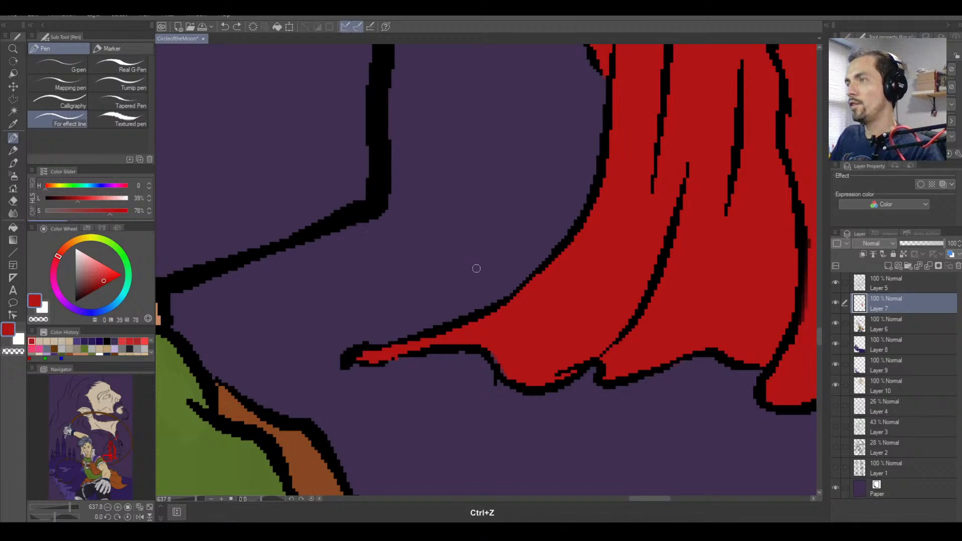
{"action": "left_click_drag", "start_coordinate": [487, 352], "coordinate": [511, 375]}
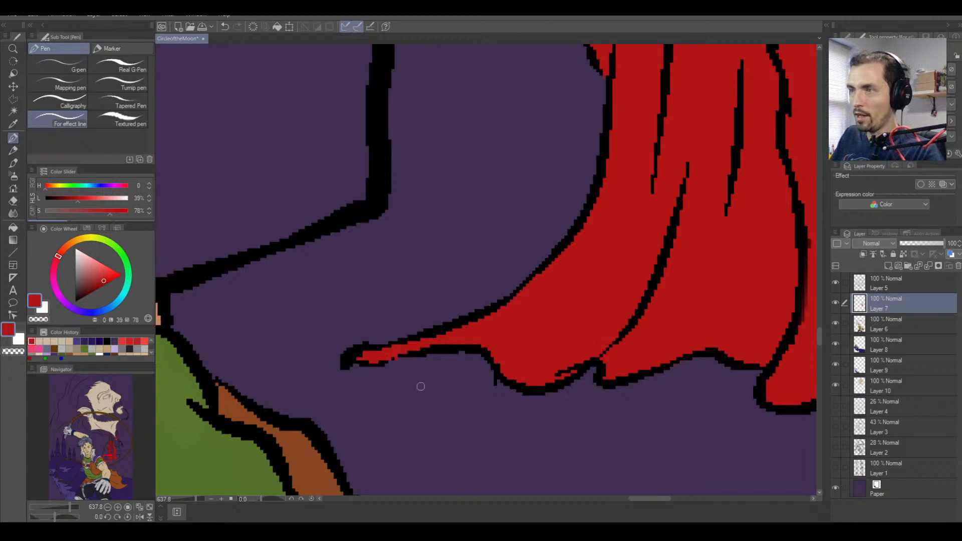
{"action": "key", "text": "e"}
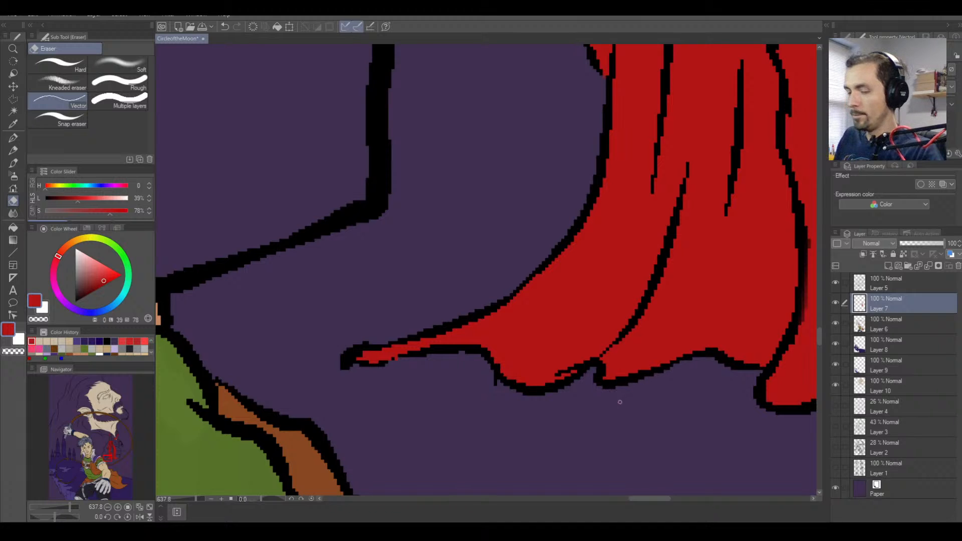
Examine the woman, the hero and the castle background for remaining colour and outline flaws.
{"action": "scroll", "coordinate": [651, 404], "scroll_direction": "down", "scroll_amount": 5}
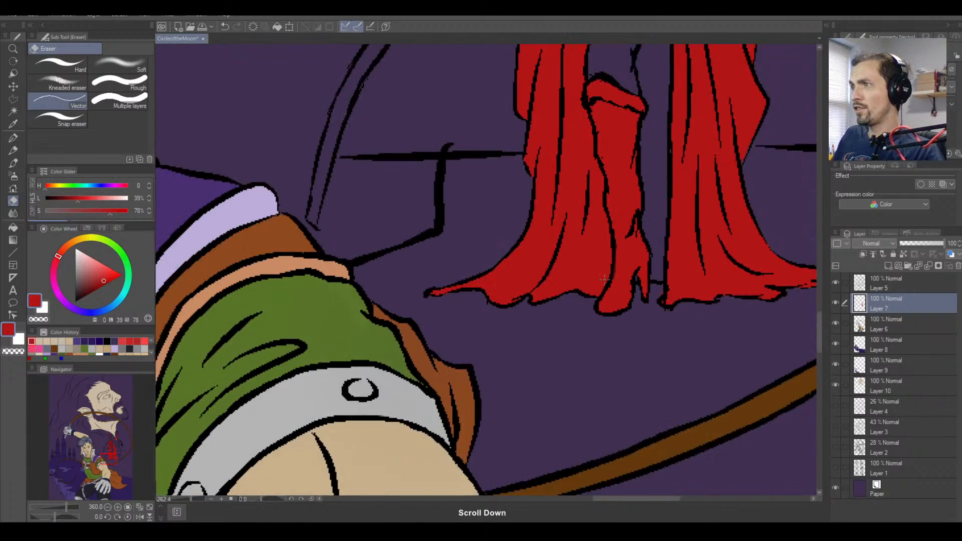
{"action": "scroll", "coordinate": [605, 278], "scroll_direction": "down", "scroll_amount": 4}
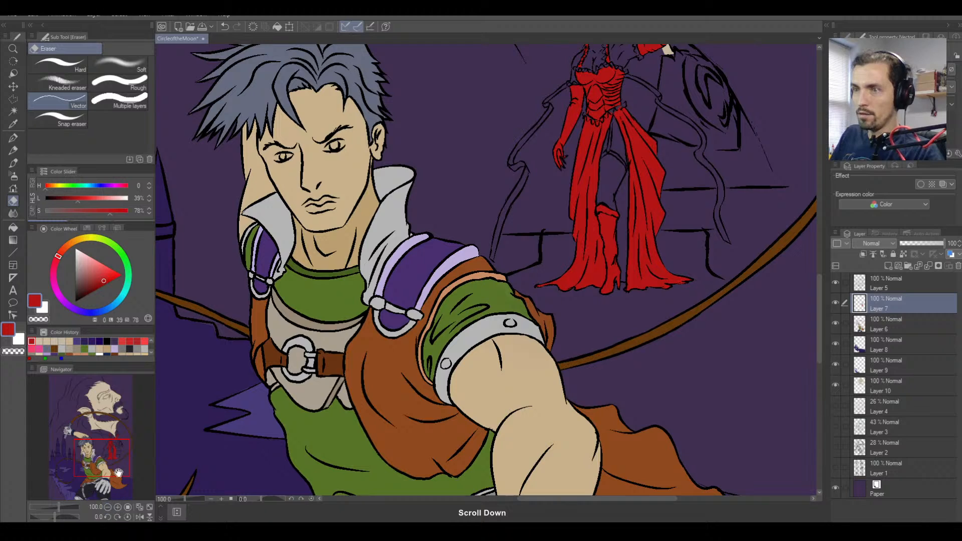
{"action": "left_click_drag", "start_coordinate": [118, 473], "coordinate": [110, 444]}
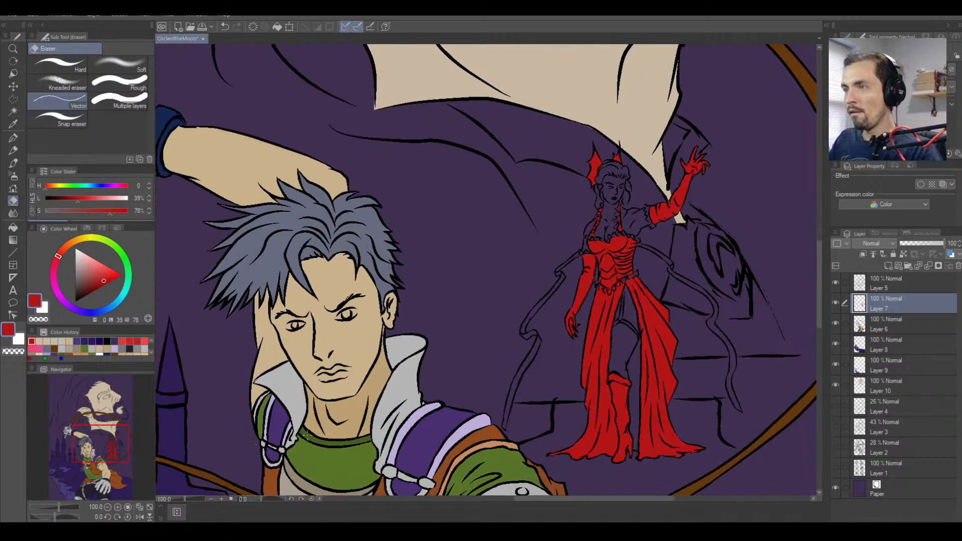
{"action": "key", "text": "space"}
{"action": "left_click_drag", "start_coordinate": [611, 391], "coordinate": [572, 204]}
{"action": "left_click_drag", "start_coordinate": [486, 327], "coordinate": [543, 261]}
{"action": "left_click_drag", "start_coordinate": [488, 281], "coordinate": [597, 211]}
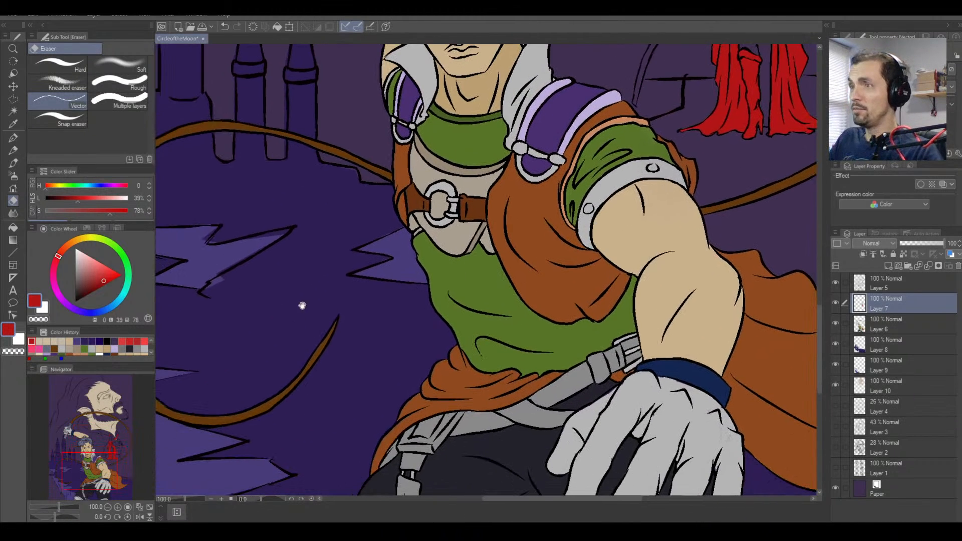
{"action": "left_click_drag", "start_coordinate": [399, 261], "coordinate": [554, 240]}
{"action": "left_click_drag", "start_coordinate": [436, 234], "coordinate": [464, 313]}
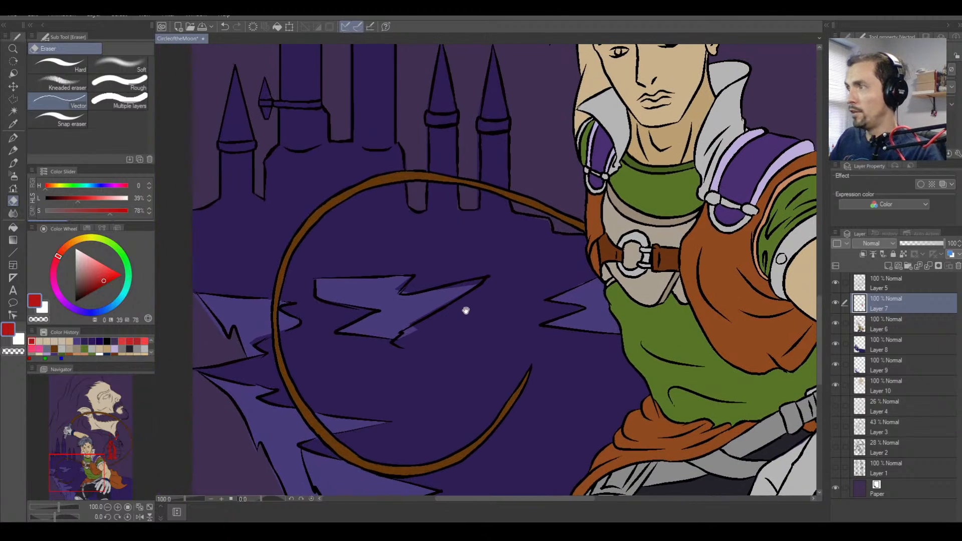
On Layer 5, redraw the upper outline of the central zigzag shape in the water in sampled black, following its purple fill.
{"action": "left_click", "coordinate": [886, 283]}
{"action": "scroll", "coordinate": [434, 285], "scroll_direction": "up", "scroll_amount": 5}
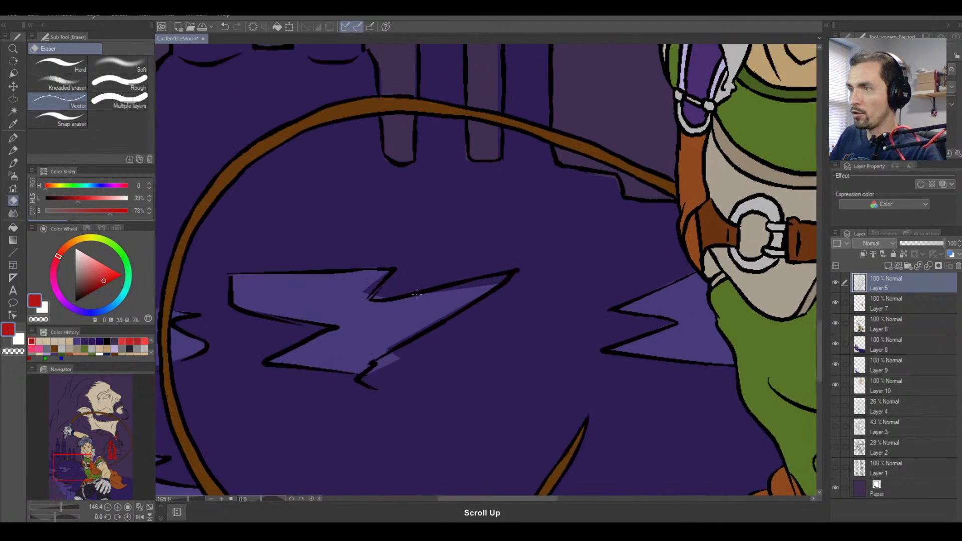
{"action": "left_click", "coordinate": [13, 138]}
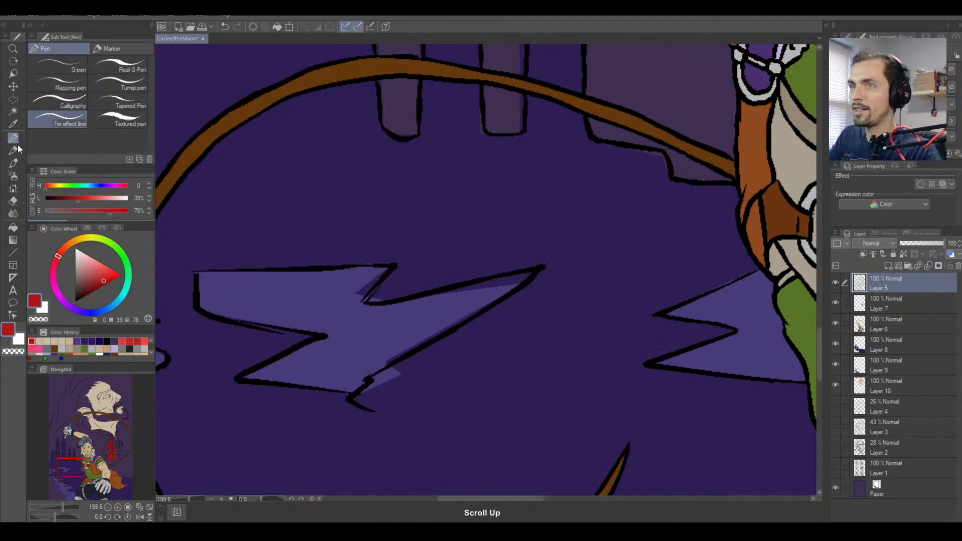
{"action": "right_click", "coordinate": [194, 298]}
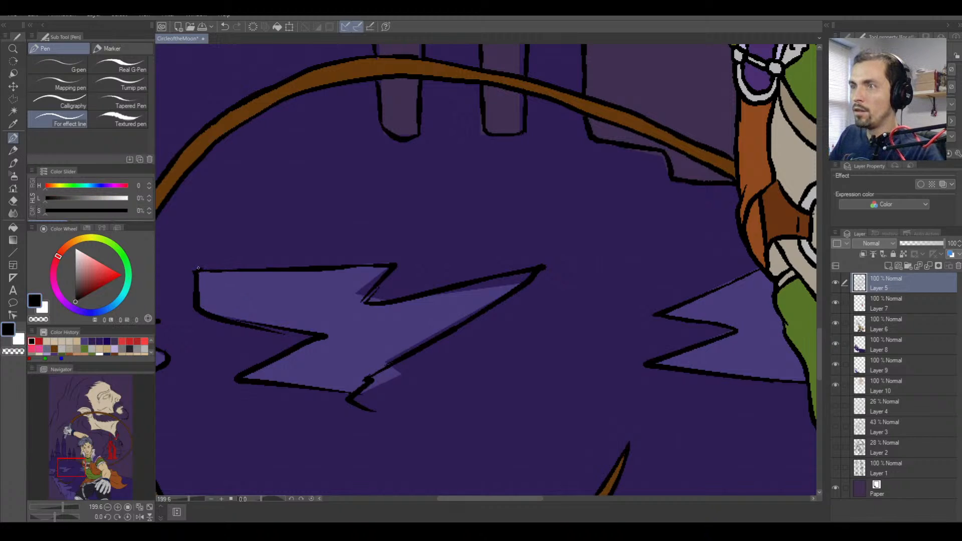
{"action": "left_click_drag", "start_coordinate": [198, 268], "coordinate": [239, 269]}
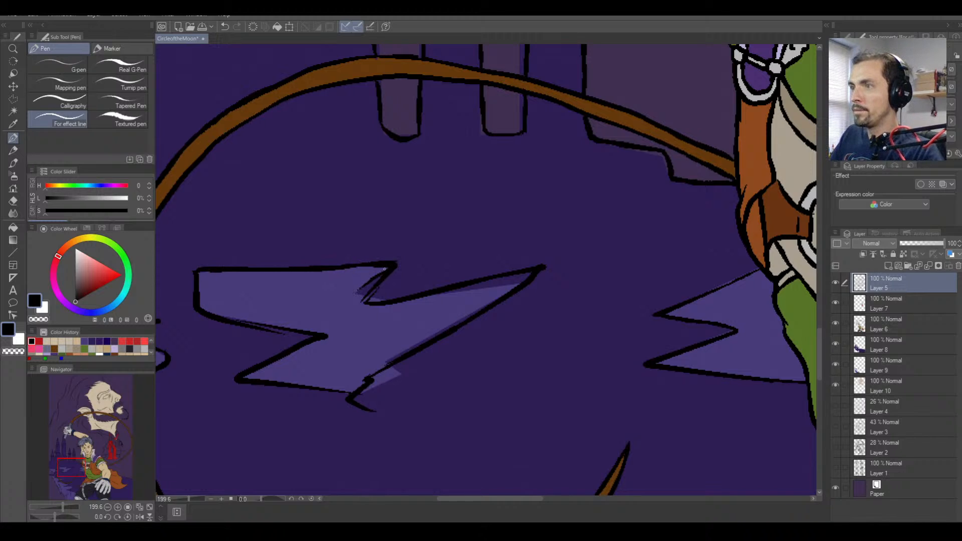
{"action": "left_click_drag", "start_coordinate": [384, 269], "coordinate": [353, 292]}
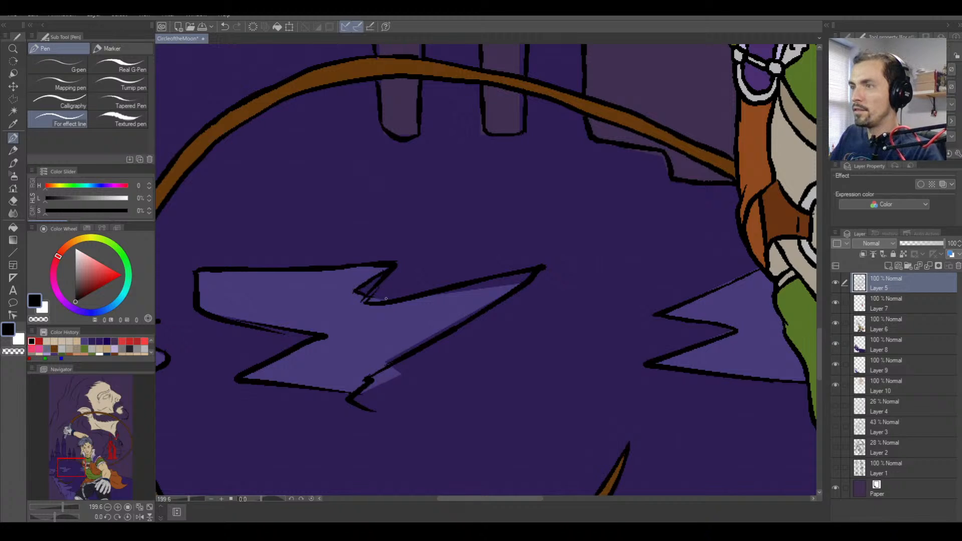
{"action": "left_click_drag", "start_coordinate": [412, 299], "coordinate": [460, 289]}
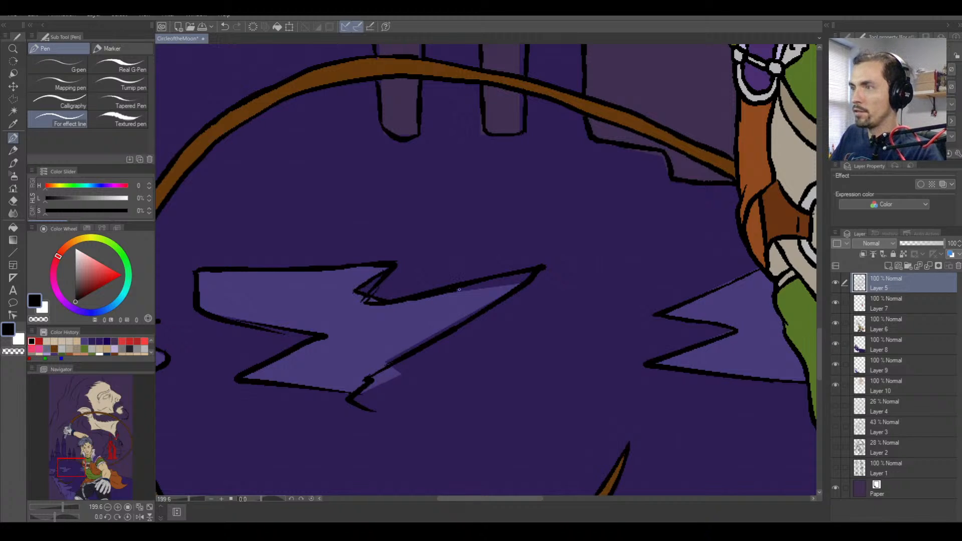
{"action": "left_click_drag", "start_coordinate": [455, 291], "coordinate": [512, 284]}
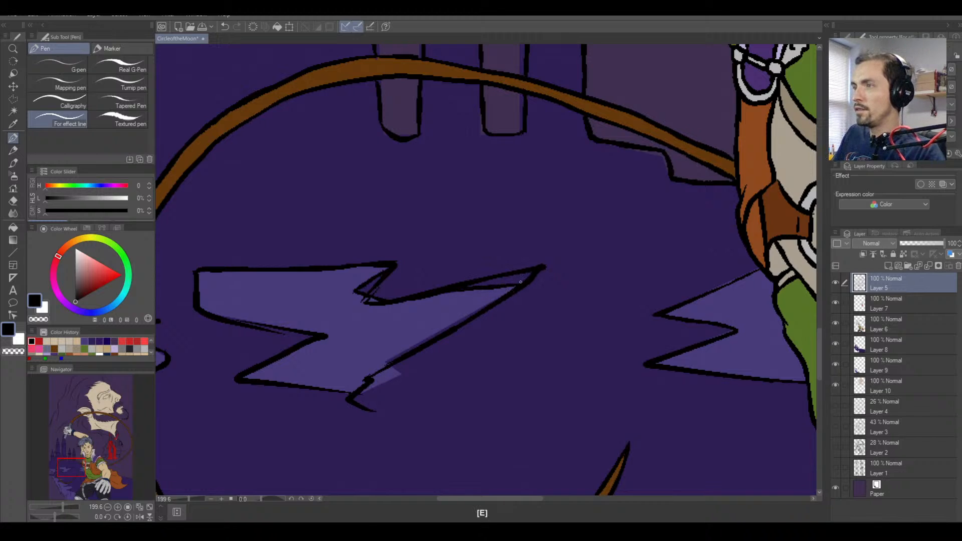
Enlarge the Vector eraser and erase the old outline extending past the redrawn sharp tip of the zigzag shape.
{"action": "key", "text": "e"}
{"action": "scroll", "coordinate": [534, 270], "scroll_direction": "up", "scroll_amount": 2}
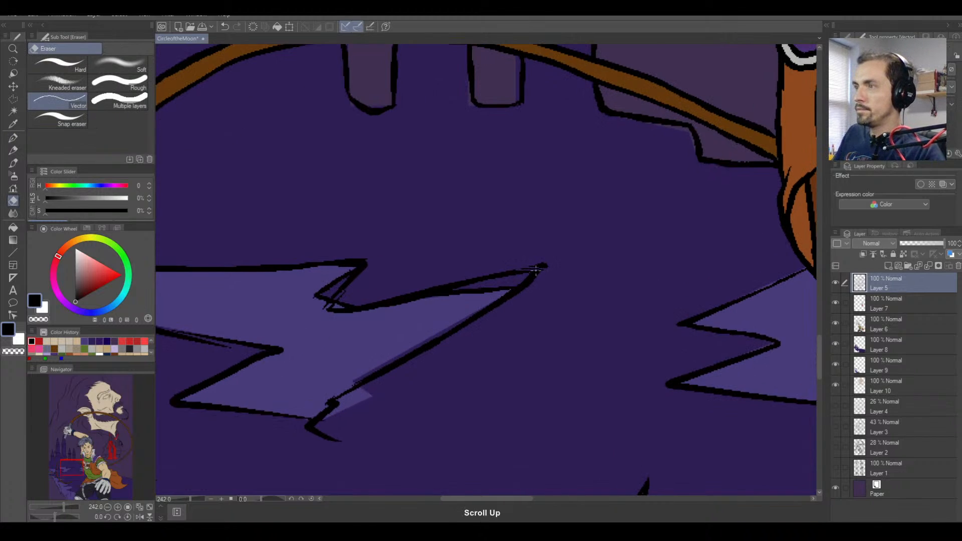
{"action": "key", "text": "space"}
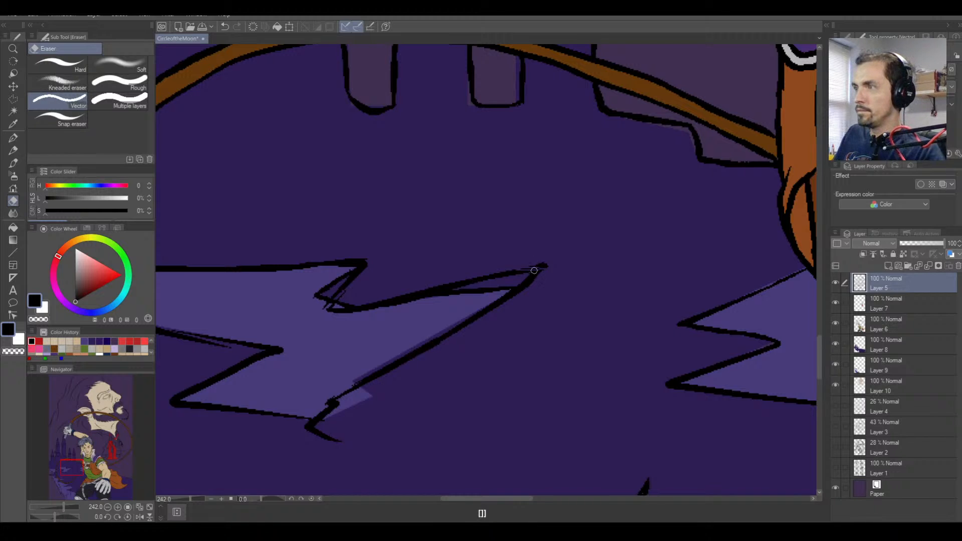
{"action": "mouse_move", "coordinate": [536, 266]}
{"action": "left_mouse_down"}
{"action": "mouse_move", "coordinate": [528, 291]}
{"action": "mouse_move", "coordinate": [548, 278]}
{"action": "mouse_move", "coordinate": [523, 272]}
{"action": "mouse_move", "coordinate": [427, 289]}
{"action": "mouse_move", "coordinate": [454, 286]}
{"action": "left_mouse_up"}
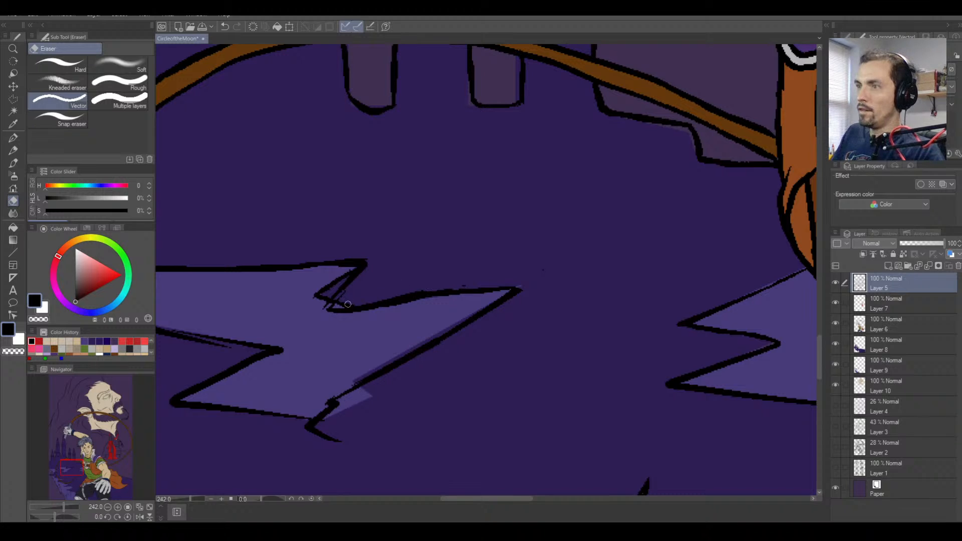
Erase the stray lines in the central zigzag shape's upper notch and its old outline along the lower edge below the sharp tip.
{"action": "left_click_drag", "start_coordinate": [325, 311], "coordinate": [342, 311]}
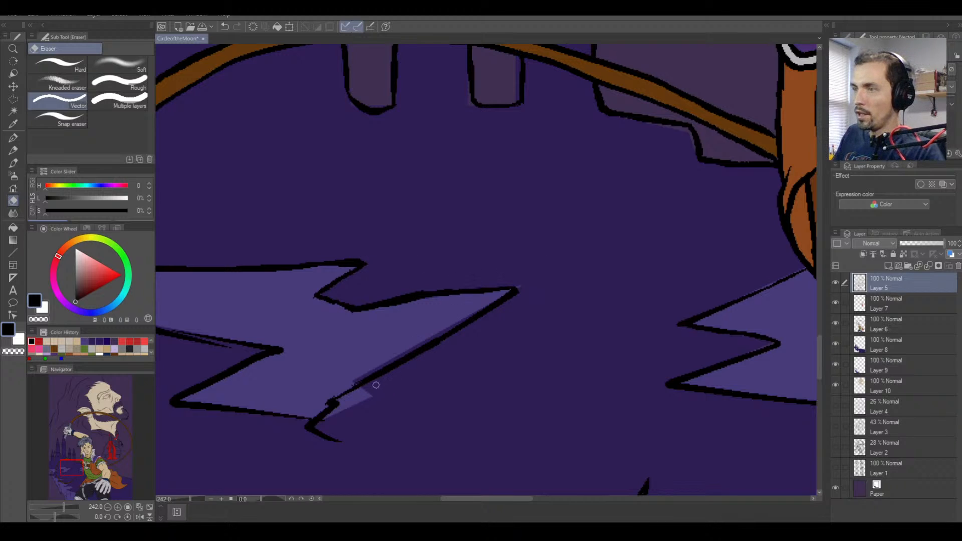
{"action": "mouse_move", "coordinate": [419, 355]}
{"action": "left_mouse_down"}
{"action": "mouse_move", "coordinate": [520, 286]}
{"action": "mouse_move", "coordinate": [338, 394]}
{"action": "mouse_move", "coordinate": [311, 420]}
{"action": "mouse_move", "coordinate": [333, 444]}
{"action": "left_mouse_up"}
{"action": "mouse_move", "coordinate": [273, 390]}
{"action": "left_mouse_down"}
{"action": "mouse_move", "coordinate": [474, 394]}
{"action": "mouse_move", "coordinate": [436, 384]}
{"action": "mouse_move", "coordinate": [392, 350]}
{"action": "mouse_move", "coordinate": [330, 338]}
{"action": "mouse_move", "coordinate": [419, 354]}
{"action": "mouse_move", "coordinate": [372, 343]}
{"action": "mouse_move", "coordinate": [400, 350]}
{"action": "left_mouse_up"}
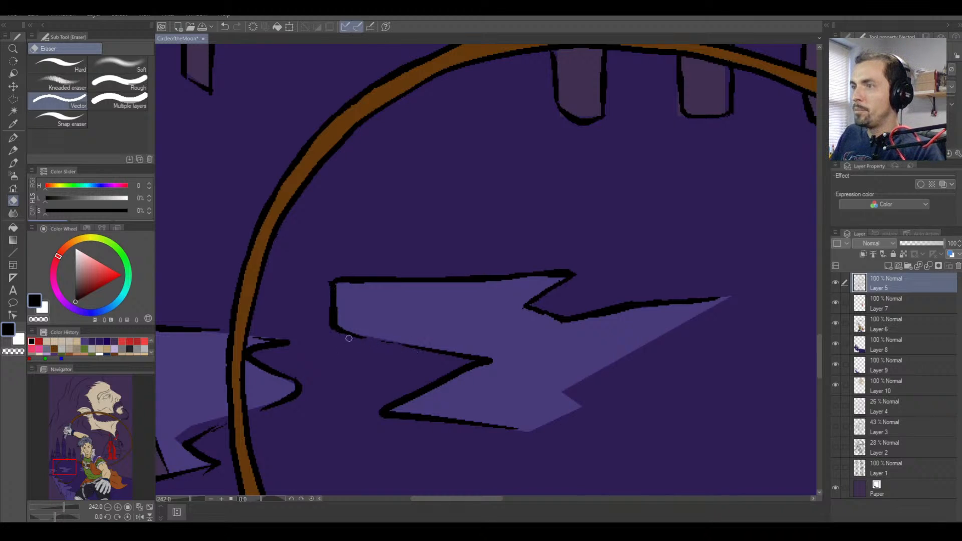
With the view rotated, redraw the black outline under the zigzag shape's blunt arm with the pen, following the edge of the purple fill.
{"action": "key", "text": "p"}
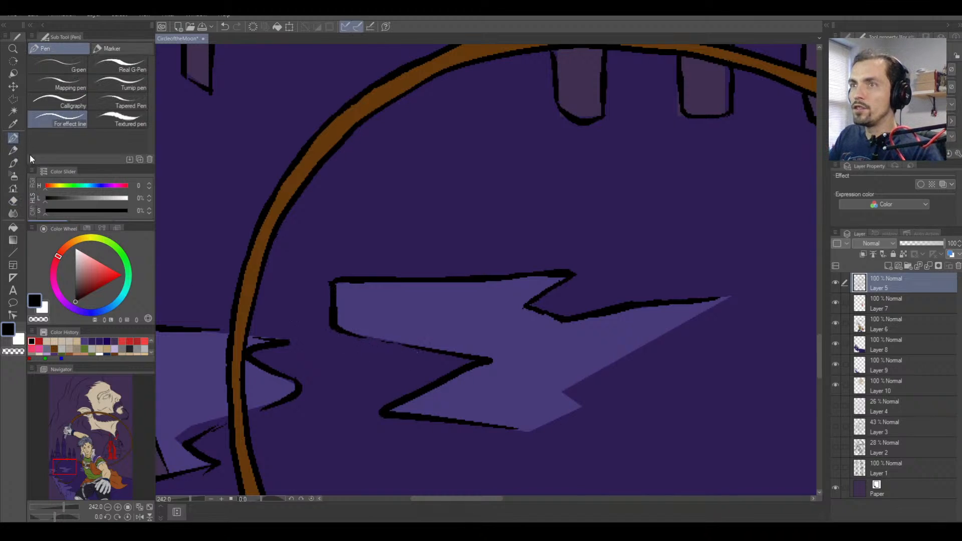
{"action": "left_click_drag", "start_coordinate": [348, 332], "coordinate": [404, 345]}
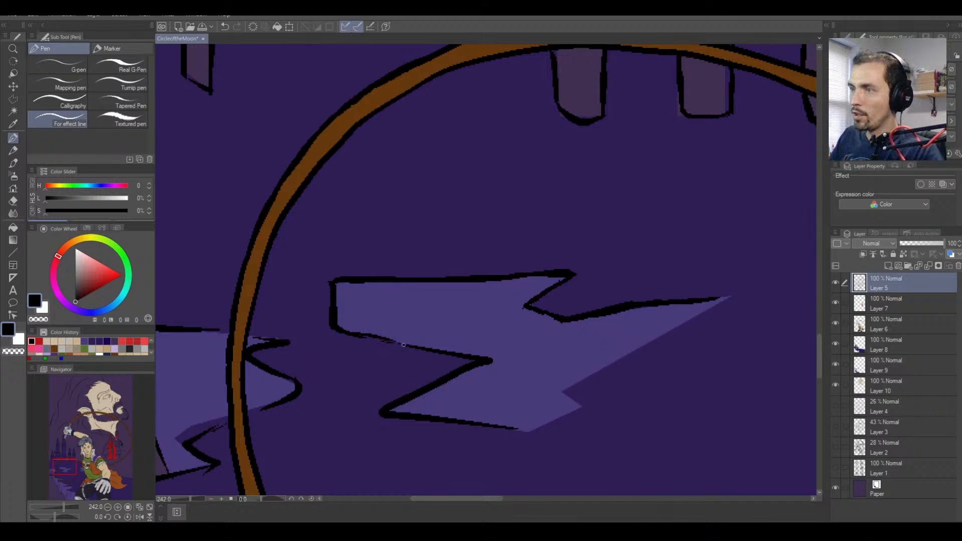
{"action": "key", "text": "ctrl+z"}
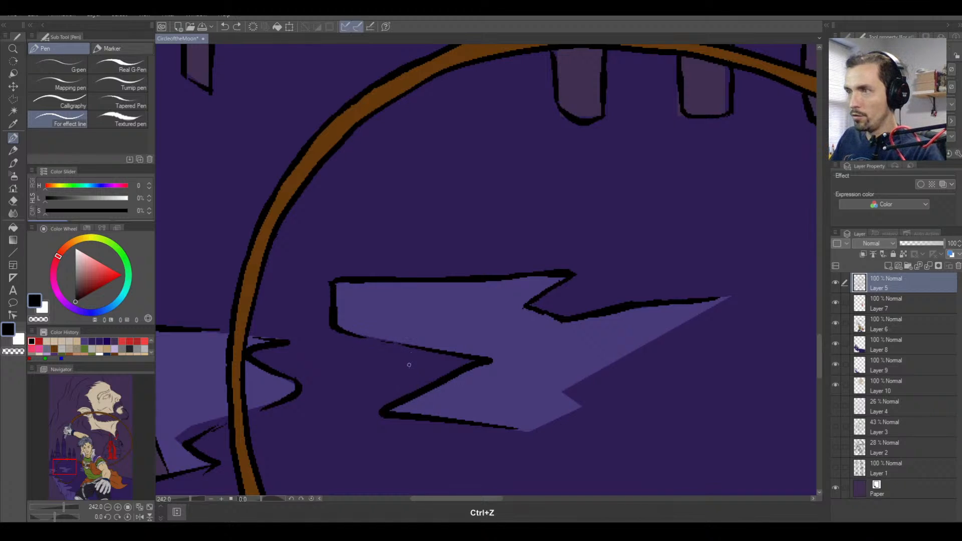
{"action": "key", "text": "r"}
{"action": "left_click_drag", "start_coordinate": [419, 333], "coordinate": [577, 311]}
{"action": "key", "text": "p"}
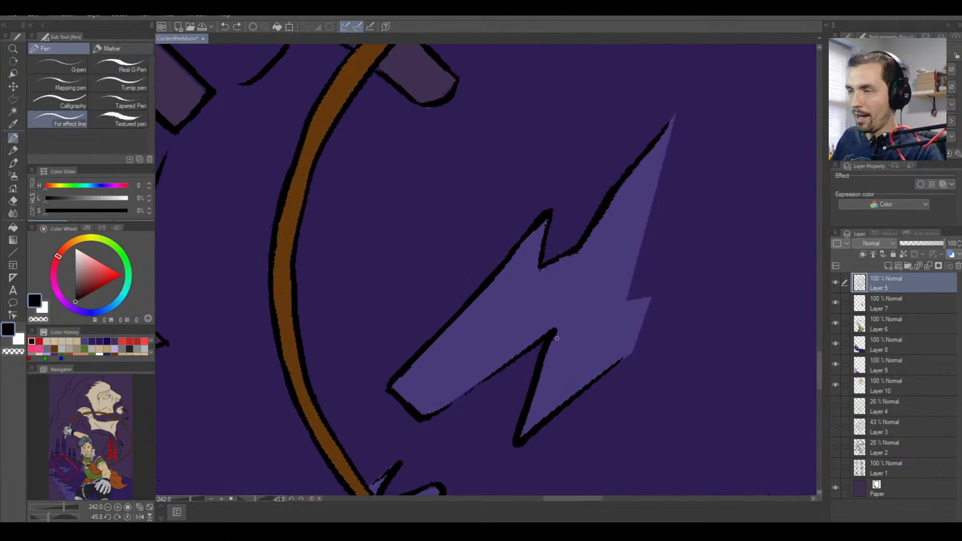
{"action": "key", "text": "space"}
{"action": "left_click_drag", "start_coordinate": [516, 378], "coordinate": [398, 209]}
{"action": "left_click_drag", "start_coordinate": [331, 243], "coordinate": [385, 199]}
{"action": "key", "text": "ctrl+z"}
{"action": "left_click_drag", "start_coordinate": [331, 239], "coordinate": [413, 178]}
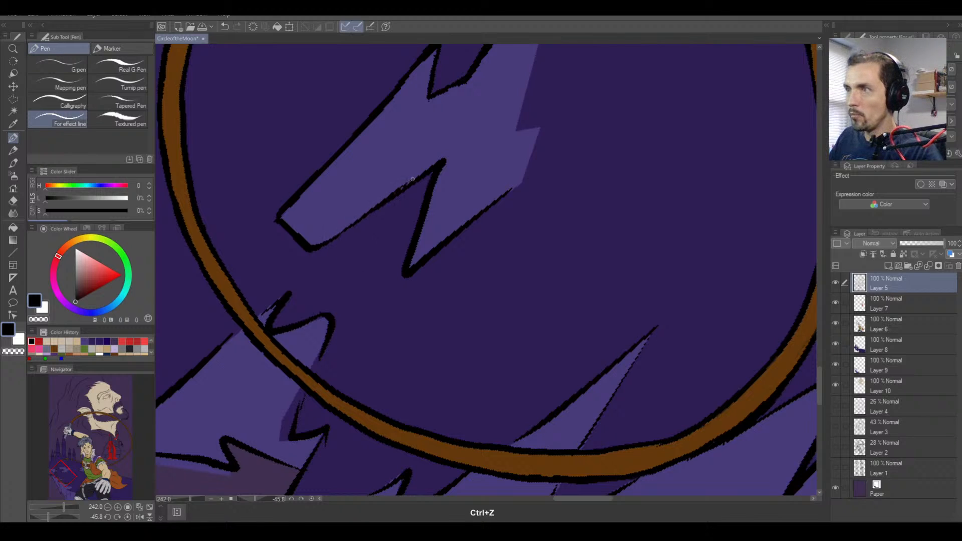
{"action": "key", "text": "ctrl+z"}
{"action": "left_click_drag", "start_coordinate": [325, 245], "coordinate": [391, 203]}
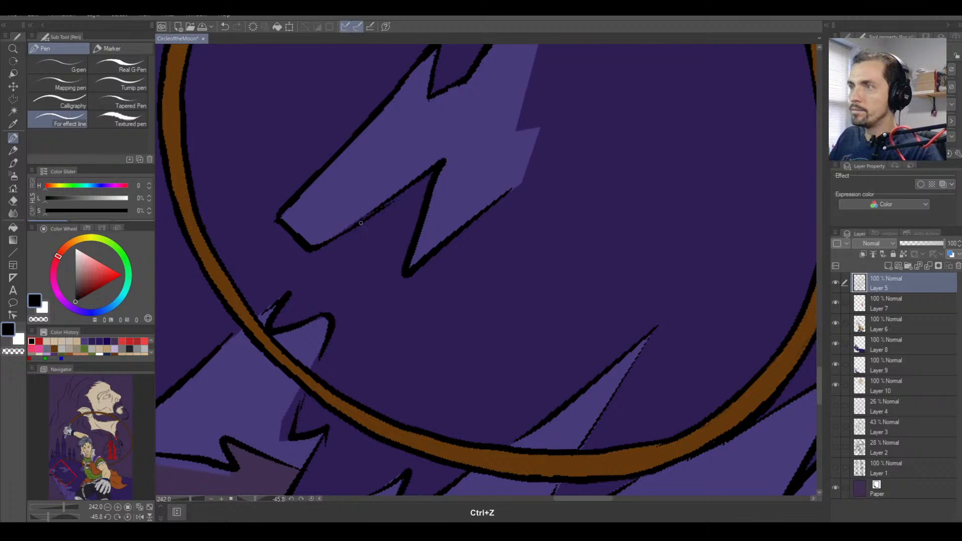
{"action": "key", "text": "ctrl+z"}
{"action": "left_click_drag", "start_coordinate": [330, 241], "coordinate": [397, 198]}
{"action": "key", "text": "ctrl+z"}
{"action": "left_click_drag", "start_coordinate": [327, 241], "coordinate": [374, 212]}
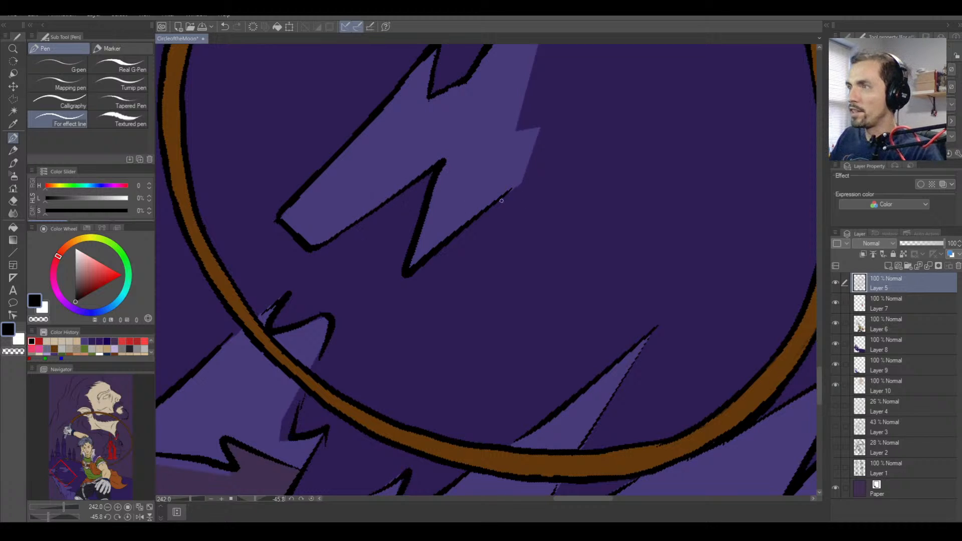
Outline the zigzag shape's open lower edge, small notch and long side up to the sharp tip in black along its fill.
{"action": "left_click_drag", "start_coordinate": [501, 201], "coordinate": [530, 178]}
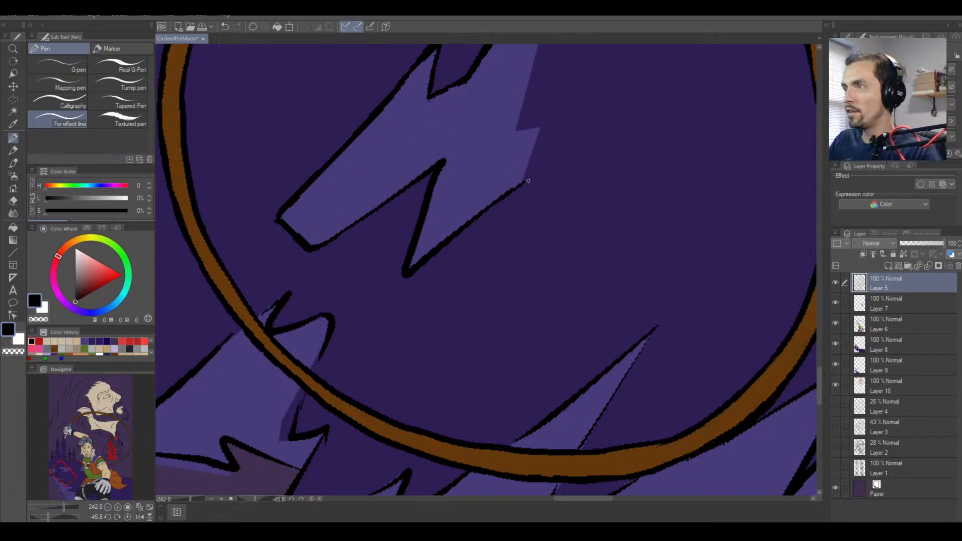
{"action": "left_click_drag", "start_coordinate": [525, 180], "coordinate": [536, 122]}
{"action": "key", "text": "ctrl+z"}
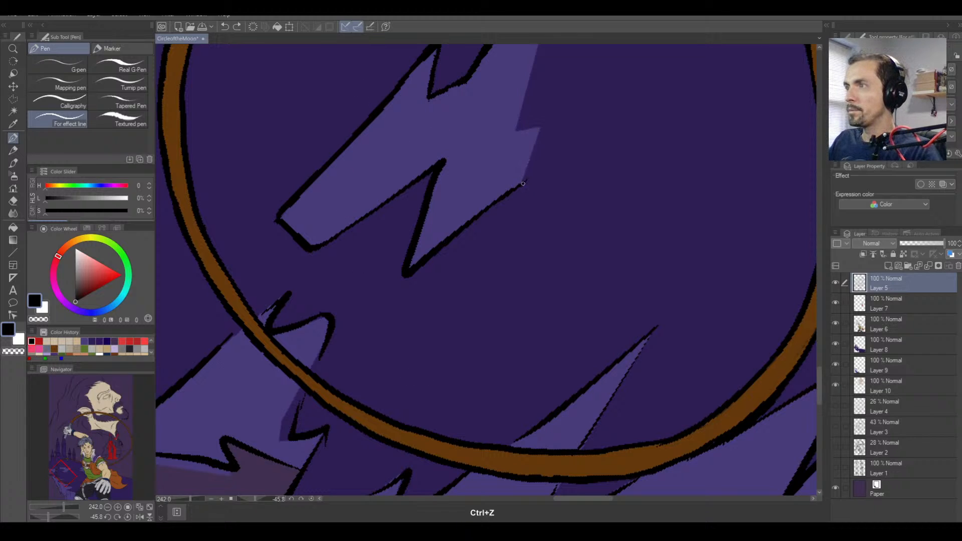
{"action": "mouse_move", "coordinate": [523, 184]}
{"action": "left_mouse_down"}
{"action": "mouse_move", "coordinate": [542, 121]}
{"action": "mouse_move", "coordinate": [522, 181]}
{"action": "left_mouse_up"}
{"action": "mouse_move", "coordinate": [522, 130]}
{"action": "left_mouse_down"}
{"action": "mouse_move", "coordinate": [540, 126]}
{"action": "mouse_move", "coordinate": [448, 292]}
{"action": "mouse_move", "coordinate": [433, 299]}
{"action": "mouse_move", "coordinate": [476, 169]}
{"action": "left_mouse_up"}
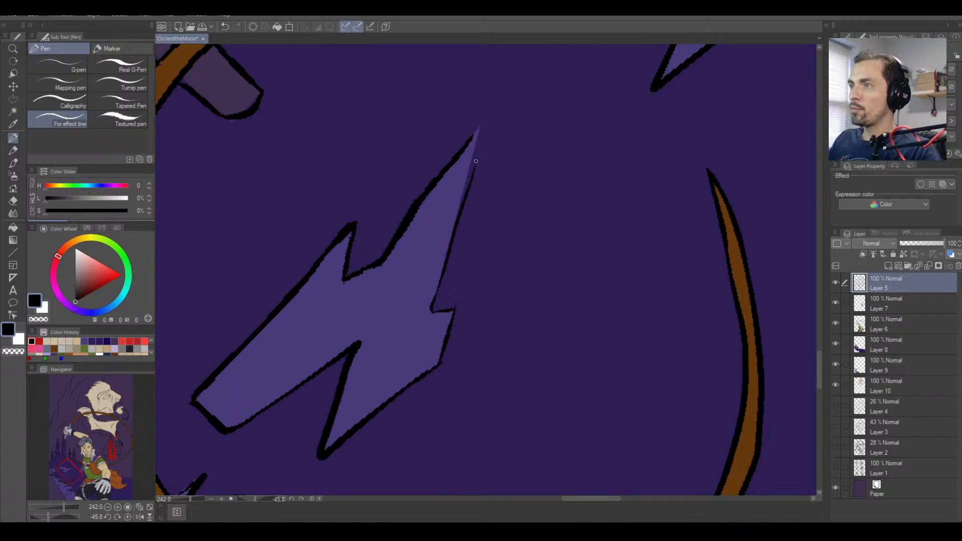
{"action": "key", "text": "ctrl+z"}
{"action": "left_click_drag", "start_coordinate": [478, 129], "coordinate": [437, 281]}
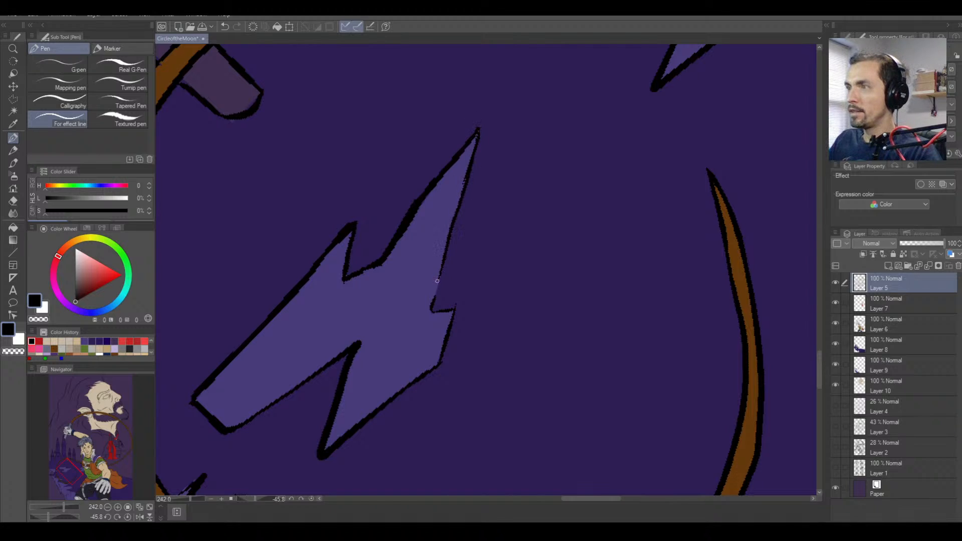
{"action": "mouse_move", "coordinate": [449, 235]}
{"action": "left_mouse_down"}
{"action": "mouse_move", "coordinate": [429, 309]}
{"action": "mouse_move", "coordinate": [442, 312]}
{"action": "left_mouse_up"}
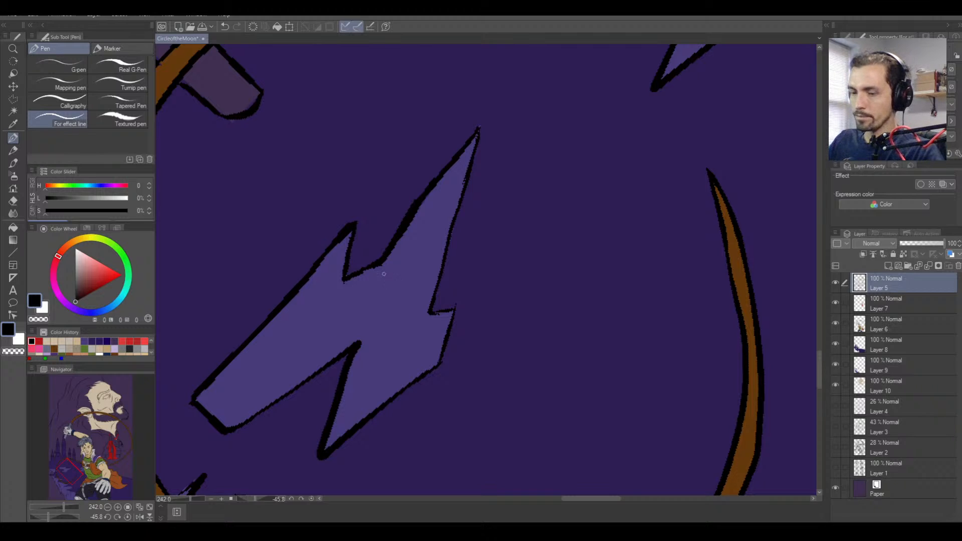
Draw black, near-vertical depth lines inside the central zigzag shape, running from its upper and inner corners towards the lower edges.
{"action": "left_click_drag", "start_coordinate": [361, 202], "coordinate": [471, 178]}
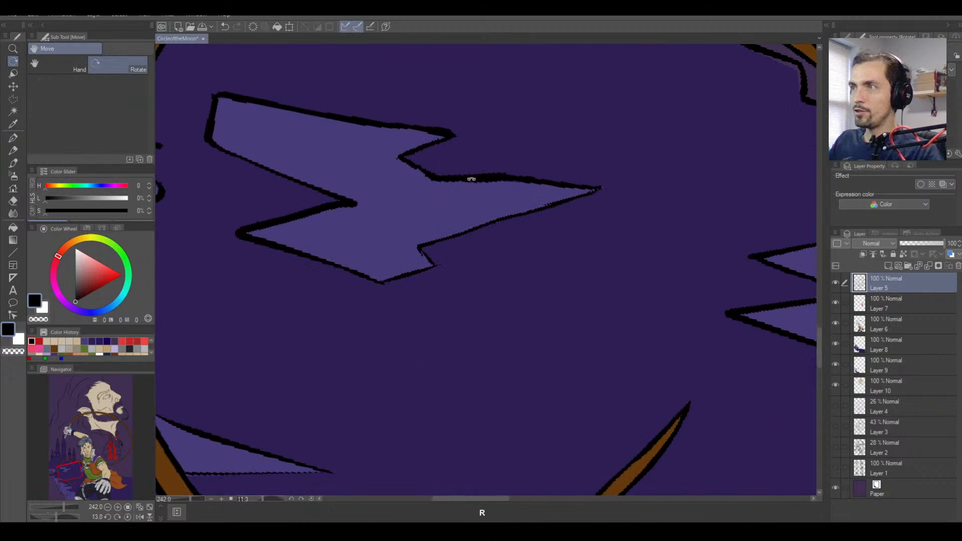
{"action": "left_click_drag", "start_coordinate": [400, 165], "coordinate": [385, 263]}
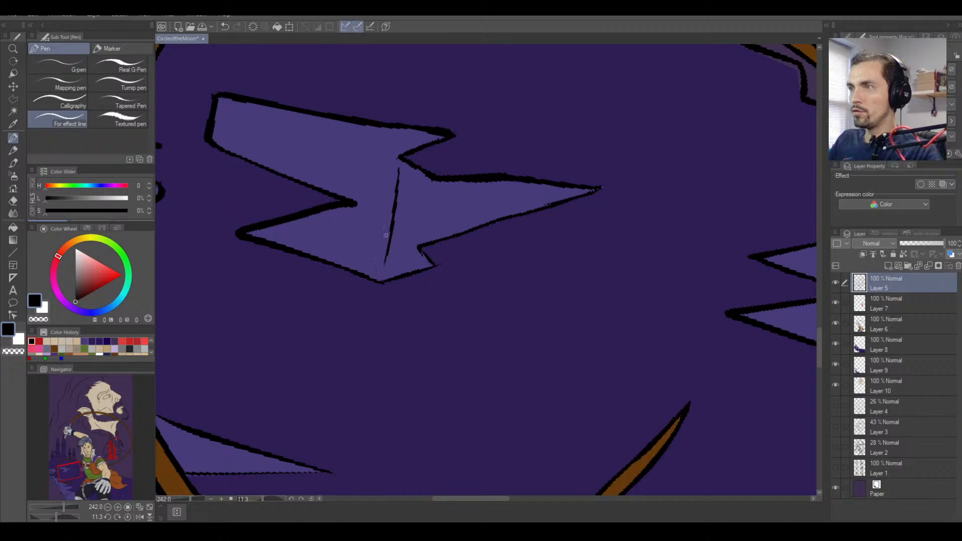
{"action": "left_click_drag", "start_coordinate": [400, 158], "coordinate": [383, 281]}
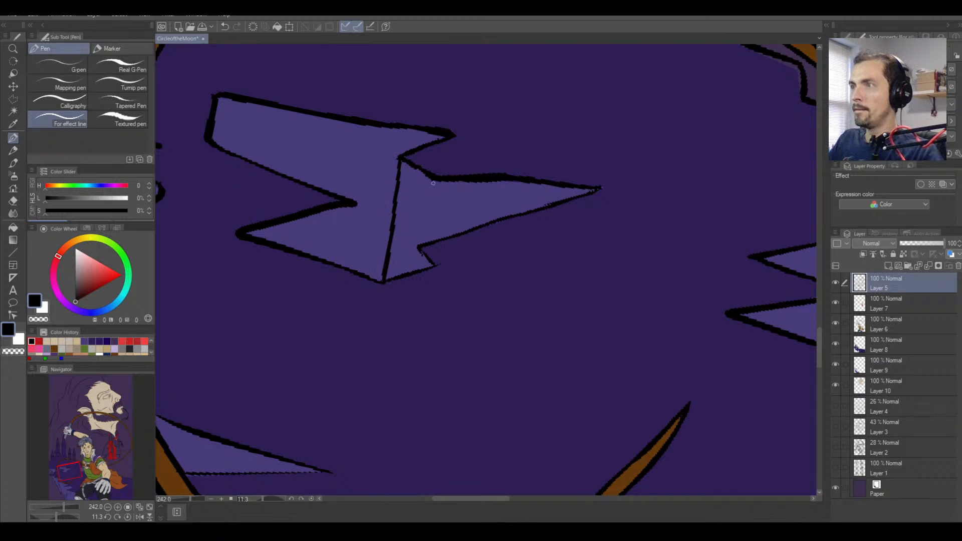
{"action": "left_click_drag", "start_coordinate": [422, 254], "coordinate": [410, 272]}
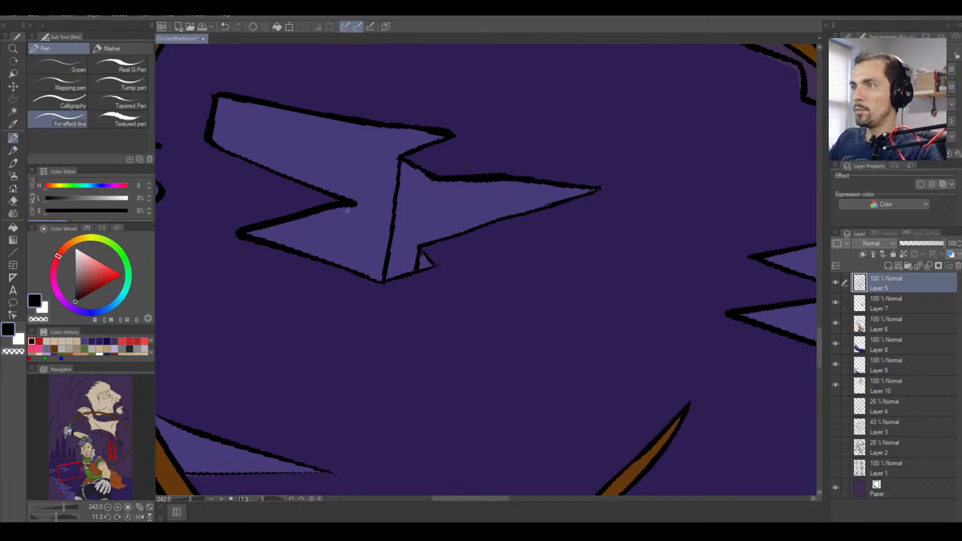
{"action": "mouse_move", "coordinate": [350, 207]}
{"action": "left_mouse_down"}
{"action": "mouse_move", "coordinate": [340, 270]}
{"action": "mouse_move", "coordinate": [346, 243]}
{"action": "left_mouse_up"}
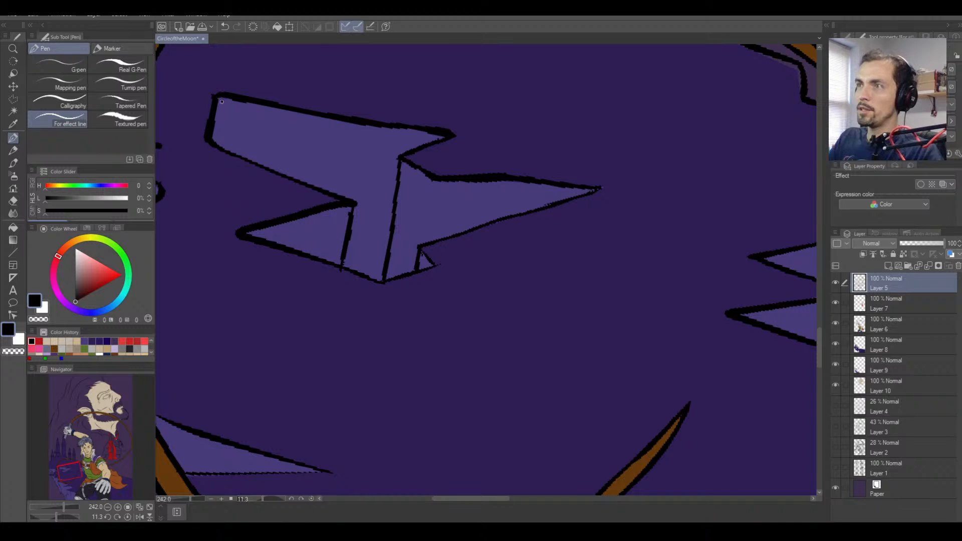
{"action": "left_click_drag", "start_coordinate": [221, 100], "coordinate": [220, 148]}
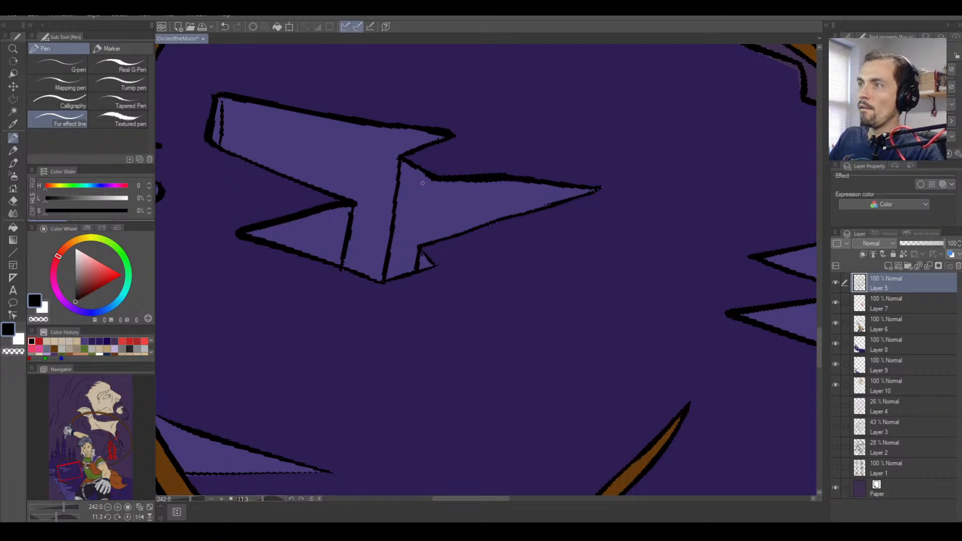
{"action": "left_click_drag", "start_coordinate": [432, 179], "coordinate": [425, 232]}
{"action": "left_click_drag", "start_coordinate": [432, 184], "coordinate": [429, 200]}
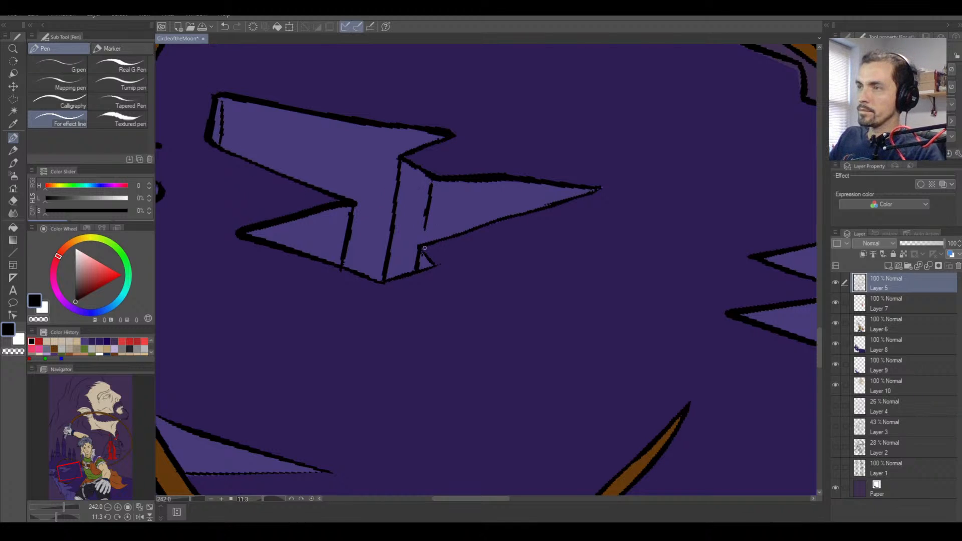
Draw a matching depth line in the jagged water shape beside the hero's torso, from its inner corner to the lower edge, and thicken it.
{"action": "key", "text": "ctrl+minus"}
{"action": "key", "text": "ctrl+minus"}
{"action": "key", "text": "ctrl+minus"}
{"action": "key", "text": "ctrl+minus"}
{"action": "key", "text": "ctrl+minus"}
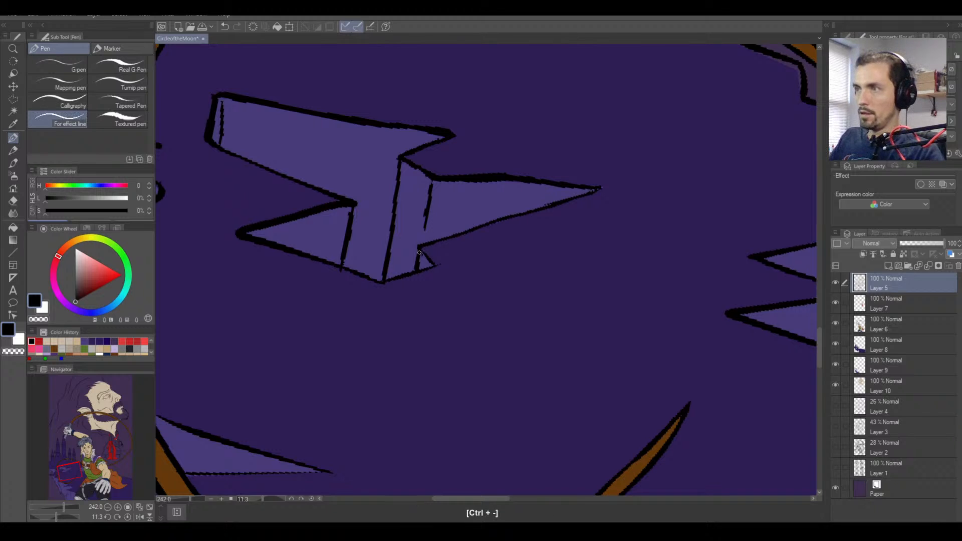
{"action": "key", "text": "ctrl+equal"}
{"action": "key", "text": "ctrl+equal"}
{"action": "key", "text": "ctrl+equal"}
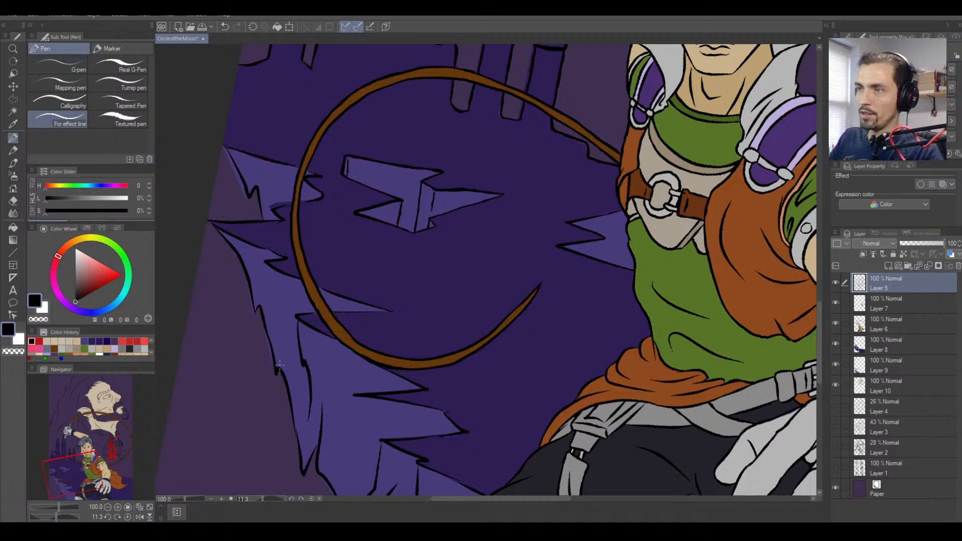
{"action": "key", "text": "ctrl+equal"}
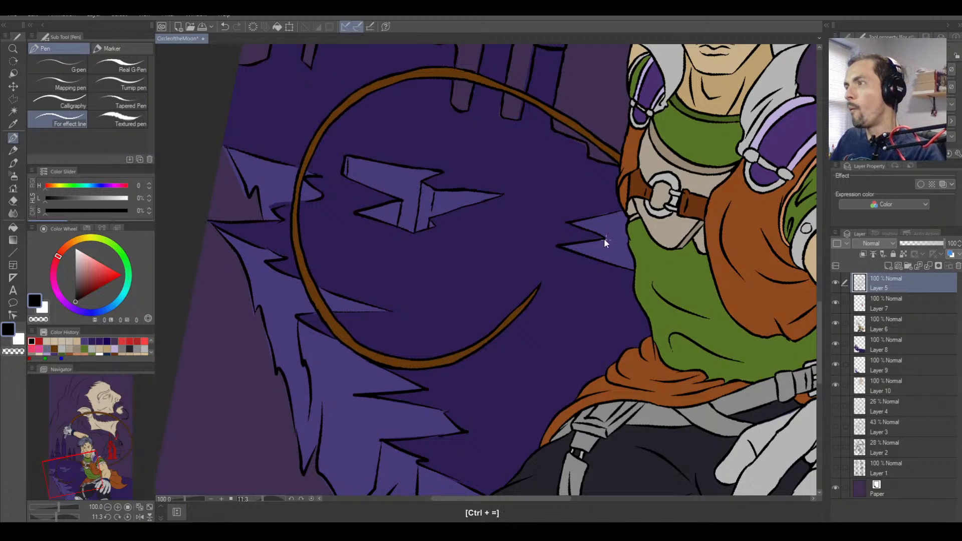
{"action": "key", "text": "ctrl+equal"}
{"action": "key", "text": "ctrl+equal"}
{"action": "key", "text": "ctrl+equal"}
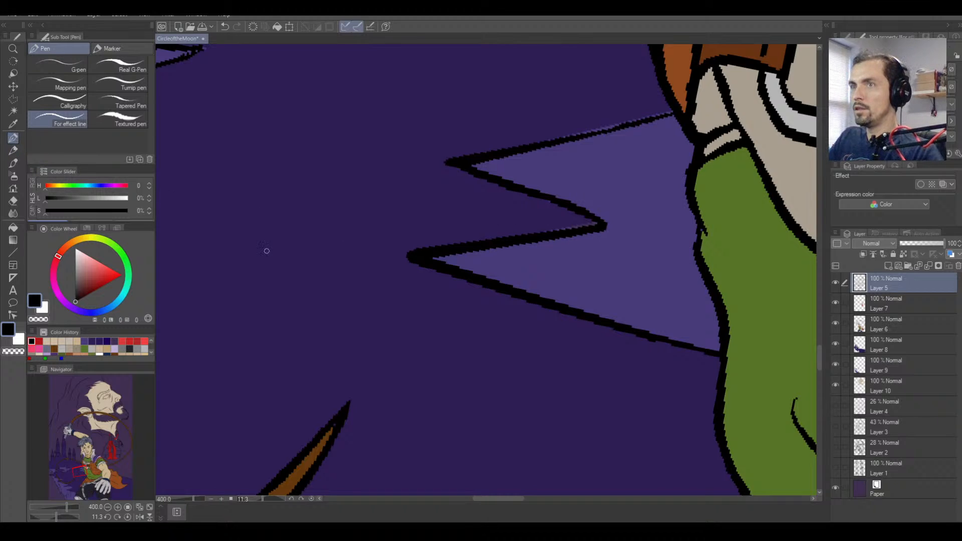
{"action": "left_click_drag", "start_coordinate": [606, 224], "coordinate": [585, 309]}
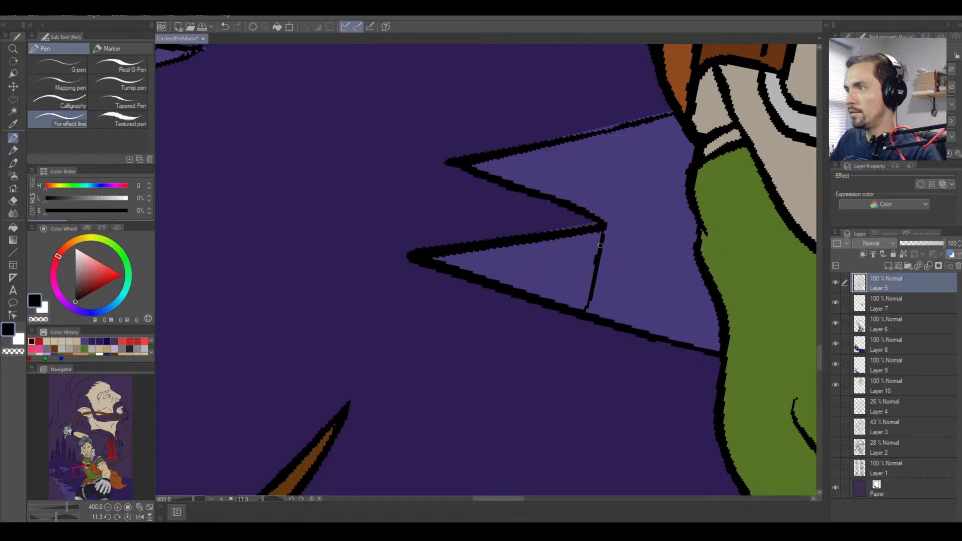
{"action": "scroll", "coordinate": [599, 243], "scroll_direction": "up", "scroll_amount": 1}
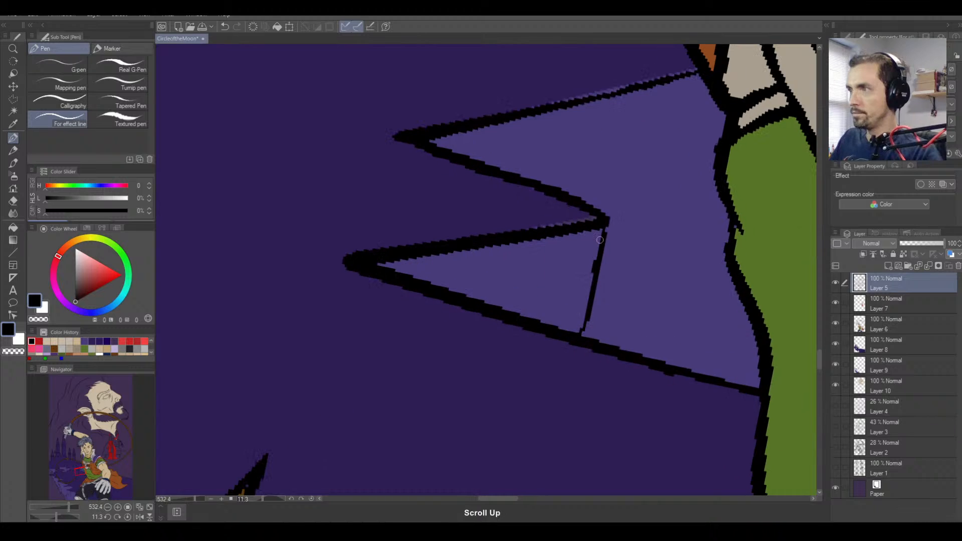
{"action": "left_click_drag", "start_coordinate": [603, 229], "coordinate": [579, 332]}
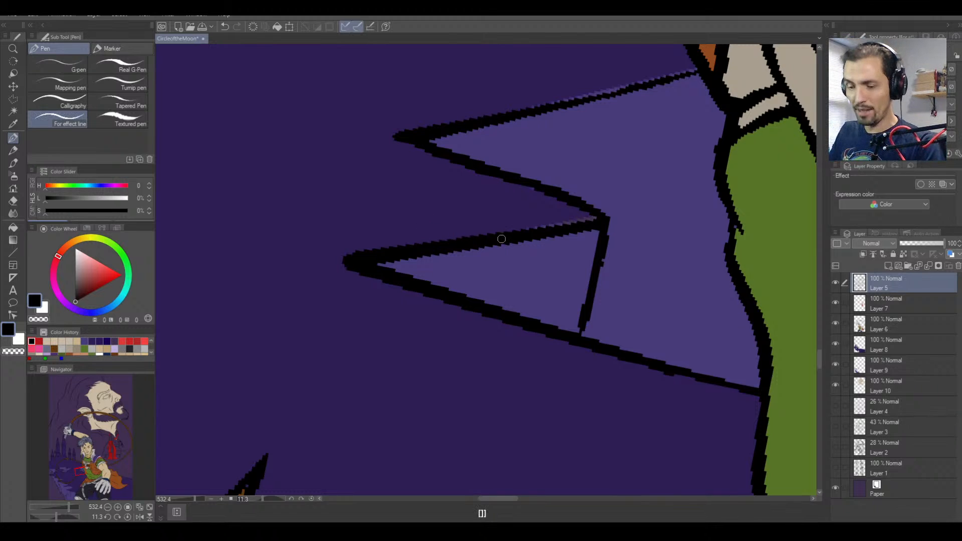
Reset the canvas rotation and examine the whole illustration, the hero and the jagged water shapes for remaining flaws.
{"action": "key", "text": "ctrl+minus"}
{"action": "key", "text": "ctrl+minus"}
{"action": "key", "text": "ctrl+minus"}
{"action": "key", "text": "ctrl+minus"}
{"action": "key", "text": "ctrl+minus"}
{"action": "key", "text": "ctrl+minus"}
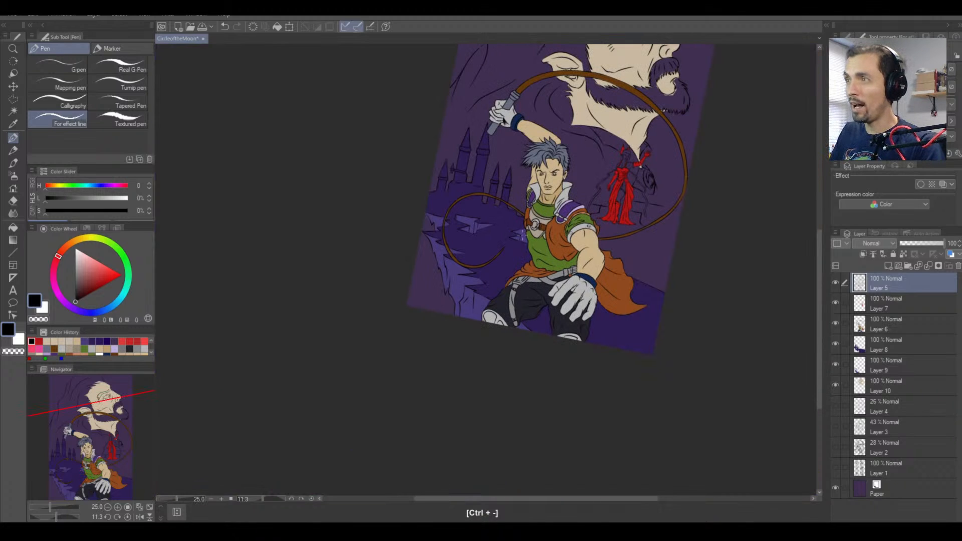
{"action": "left_click", "coordinate": [128, 517]}
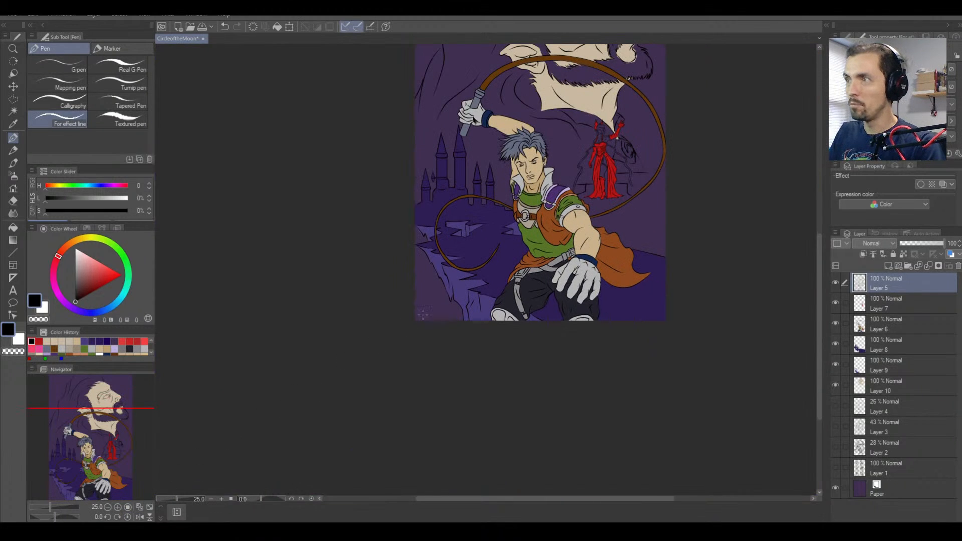
{"action": "key", "text": "space"}
{"action": "left_click_drag", "start_coordinate": [500, 273], "coordinate": [444, 414]}
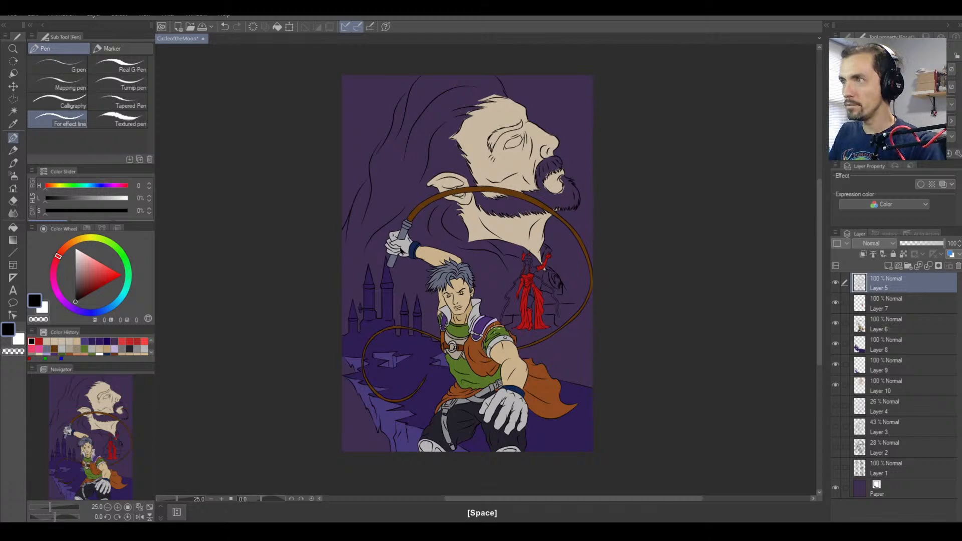
{"action": "key", "text": "ctrl+equal"}
{"action": "key", "text": "ctrl+minus"}
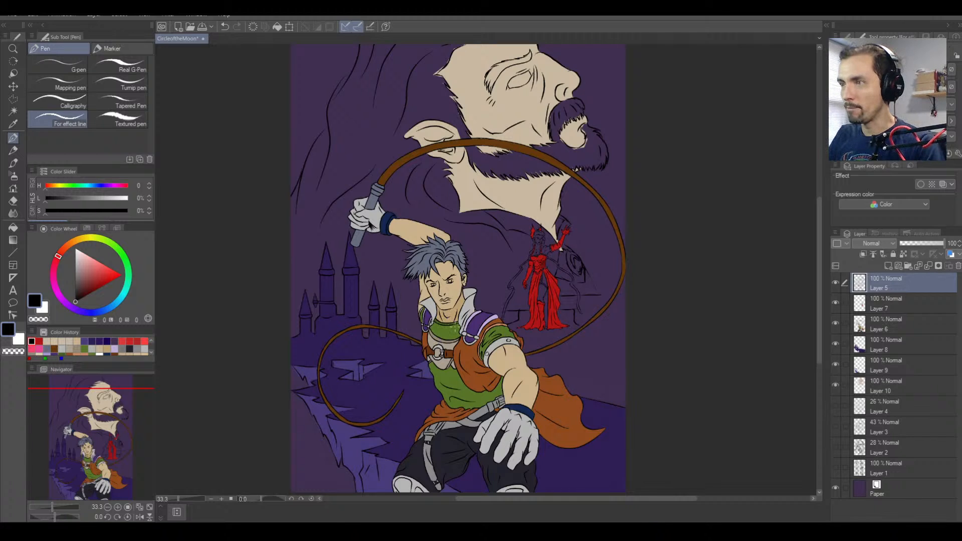
{"action": "key", "text": "ctrl+equal"}
{"action": "key", "text": "ctrl+equal"}
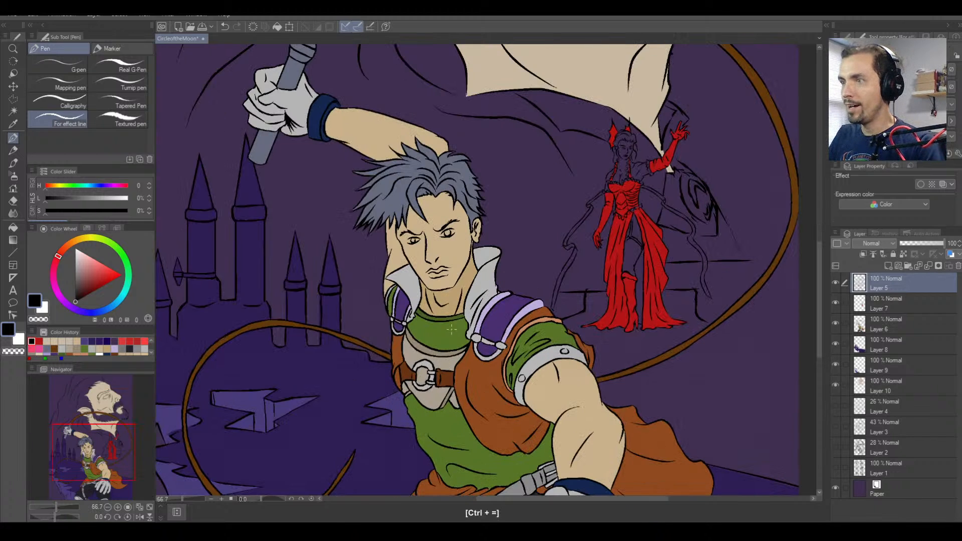
{"action": "key", "text": "ctrl+equal"}
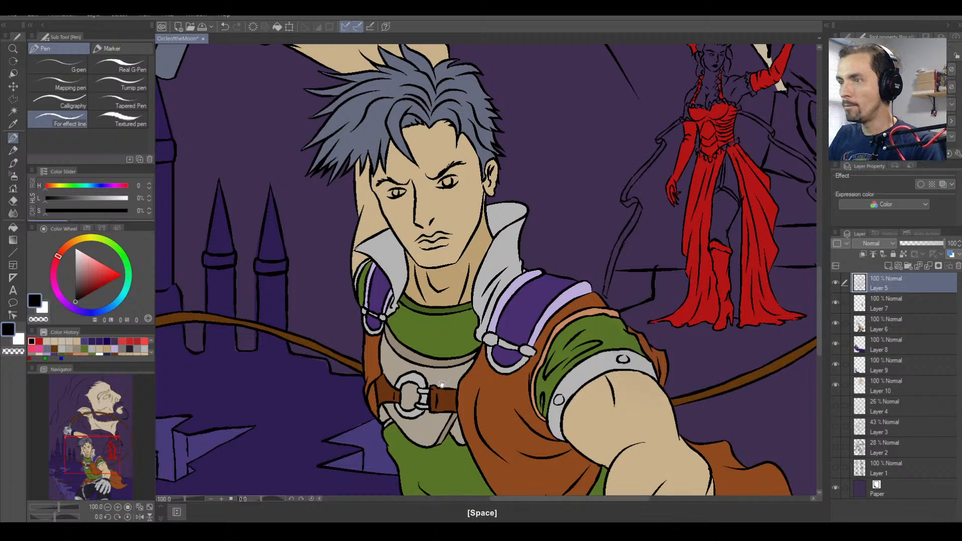
{"action": "left_click_drag", "start_coordinate": [441, 387], "coordinate": [362, 232]}
{"action": "left_click_drag", "start_coordinate": [381, 292], "coordinate": [653, 239]}
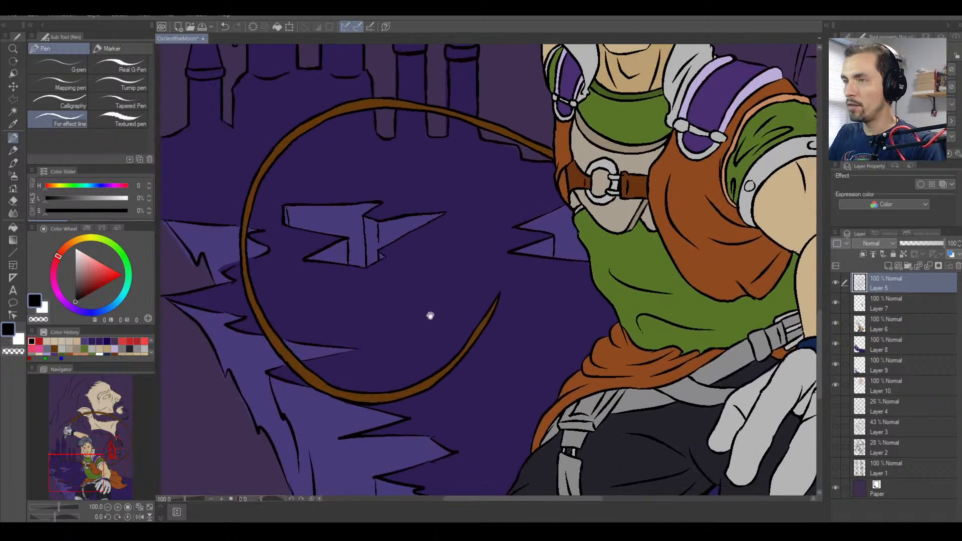
Erase the purple fill spilling outside the outline of the jagged water shape at the canvas's left edge, using Layers 8 and 9.
{"action": "left_click_drag", "start_coordinate": [383, 335], "coordinate": [483, 365]}
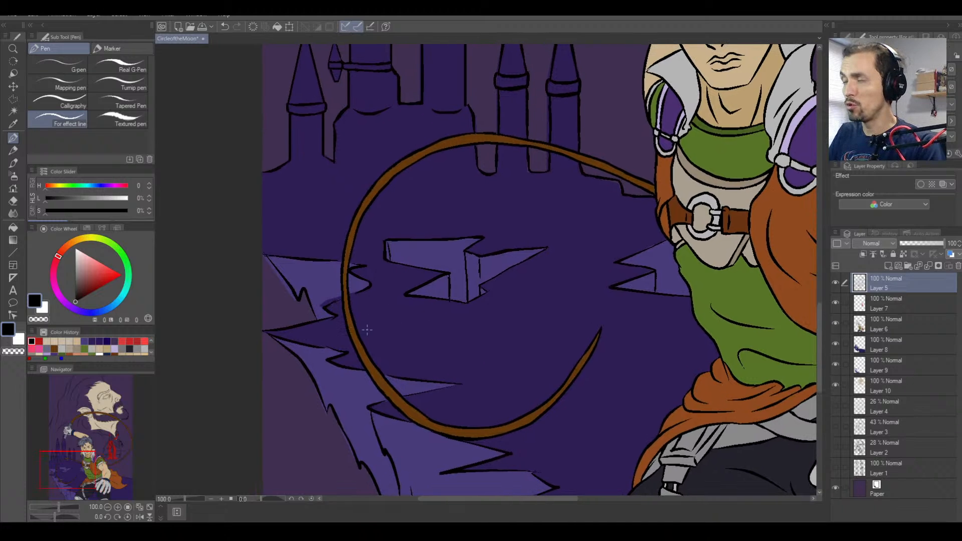
{"action": "left_click", "coordinate": [903, 347]}
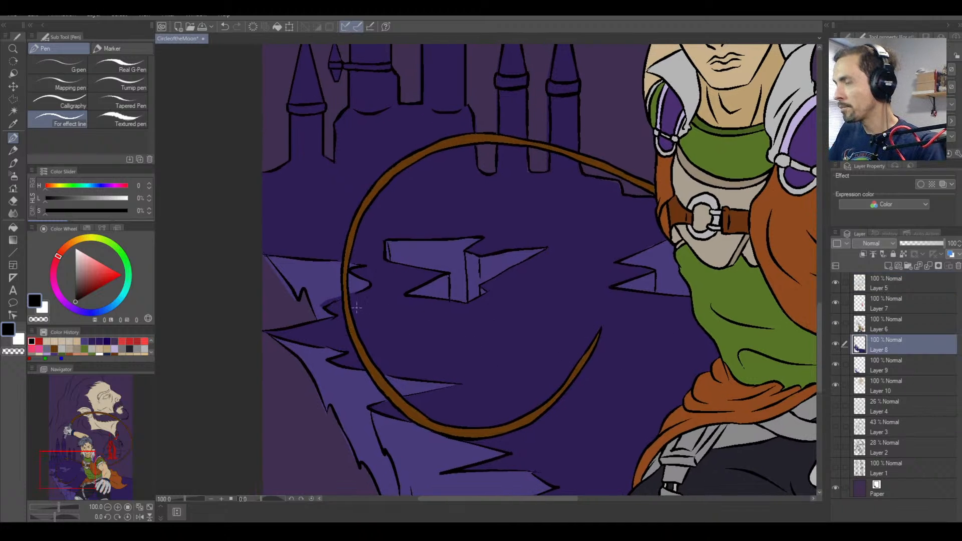
{"action": "key", "text": "ctrl+equal"}
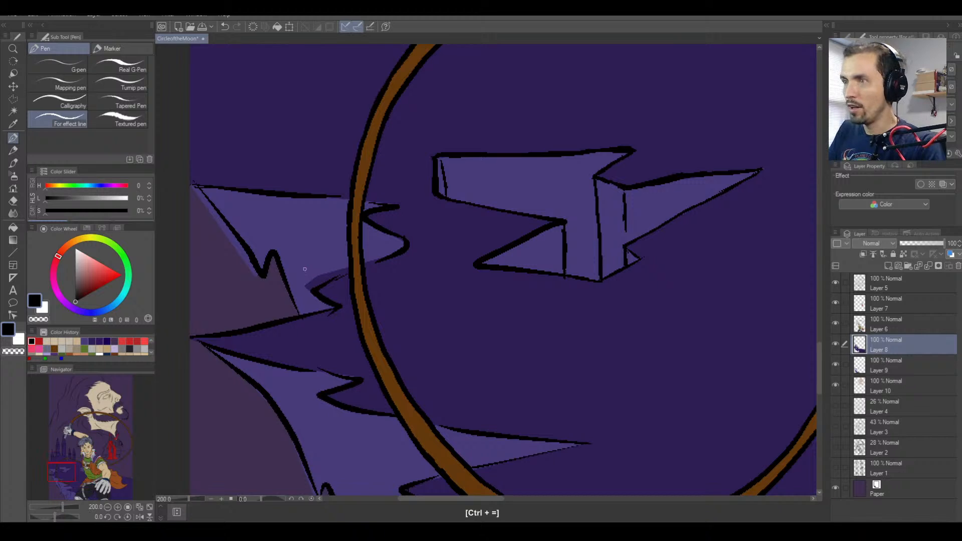
{"action": "key", "text": "e"}
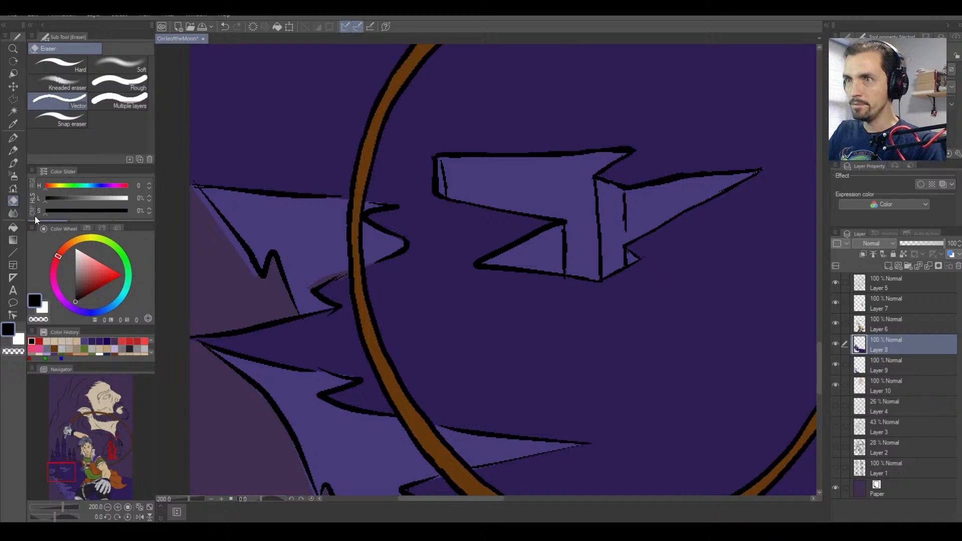
{"action": "left_click", "coordinate": [889, 370]}
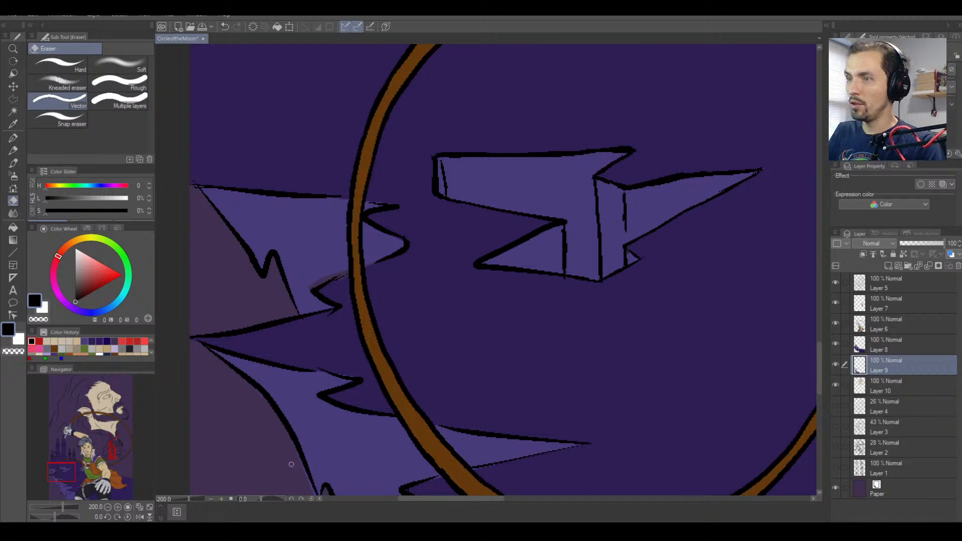
{"action": "left_click_drag", "start_coordinate": [284, 464], "coordinate": [264, 350]}
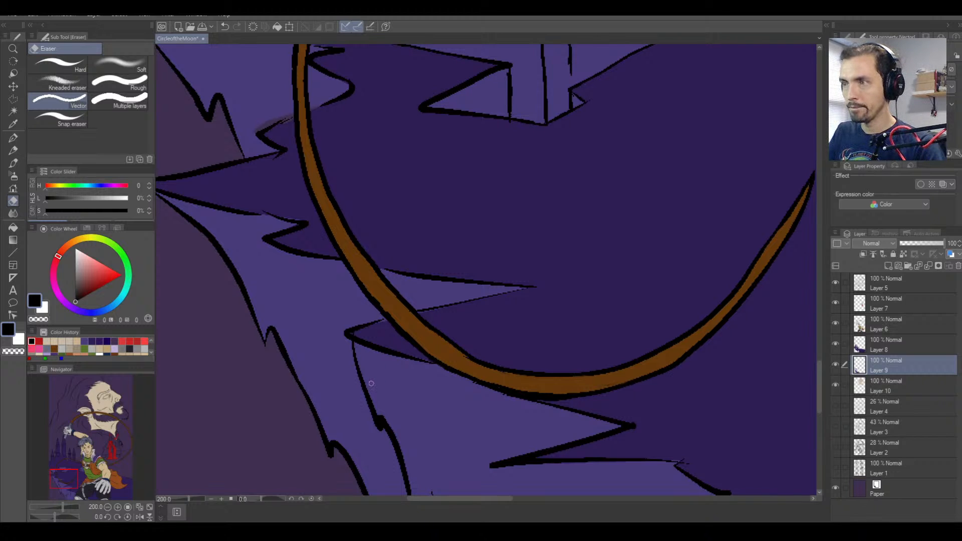
Examine the edges of the lower water shapes, the hero's legs and the orange cape at high magnification for remaining colour spill.
{"action": "key", "text": "space"}
{"action": "left_click_drag", "start_coordinate": [391, 386], "coordinate": [350, 225]}
{"action": "left_click_drag", "start_coordinate": [397, 422], "coordinate": [359, 346]}
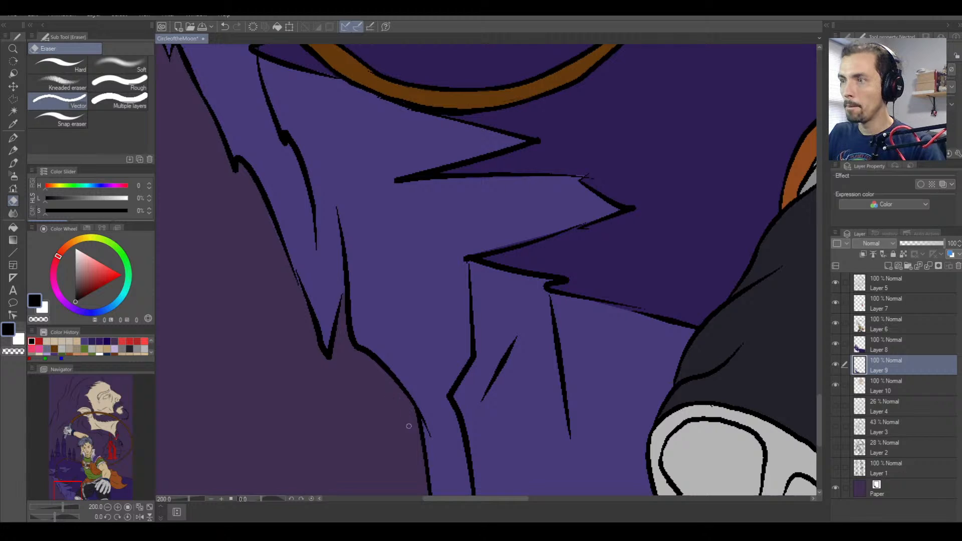
{"action": "key", "text": "space"}
{"action": "mouse_move", "coordinate": [408, 426]}
{"action": "left_mouse_down"}
{"action": "mouse_move", "coordinate": [392, 316]}
{"action": "mouse_move", "coordinate": [423, 418]}
{"action": "left_mouse_up"}
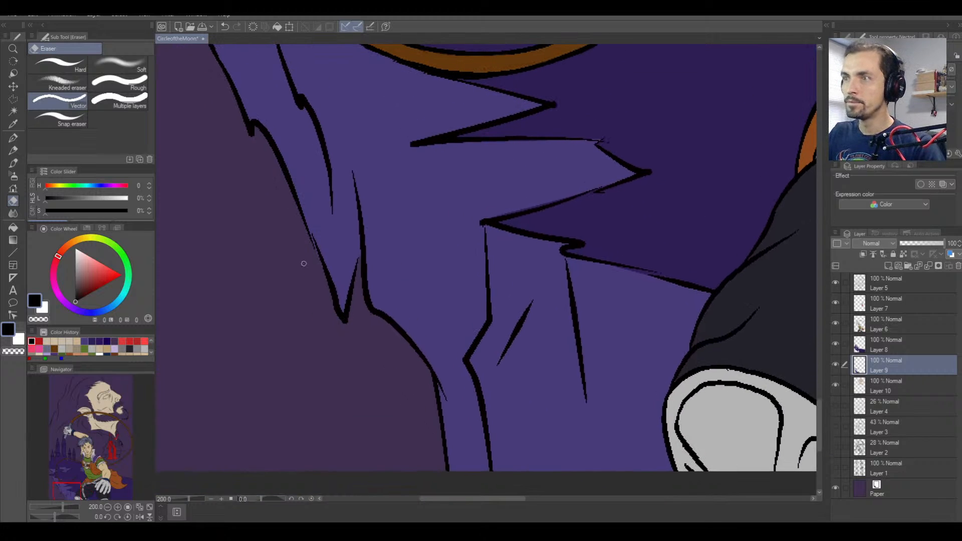
{"action": "key", "text": "space"}
{"action": "left_click_drag", "start_coordinate": [515, 292], "coordinate": [230, 294]}
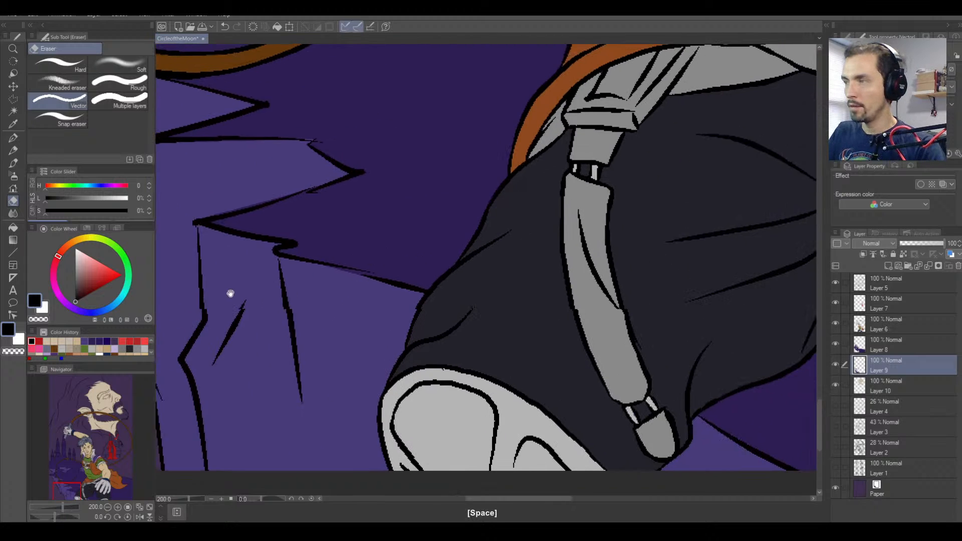
{"action": "left_click_drag", "start_coordinate": [584, 281], "coordinate": [277, 227]}
{"action": "left_click_drag", "start_coordinate": [688, 266], "coordinate": [333, 340]}
{"action": "left_click_drag", "start_coordinate": [612, 284], "coordinate": [256, 295]}
{"action": "left_click_drag", "start_coordinate": [598, 274], "coordinate": [451, 413]}
{"action": "left_click_drag", "start_coordinate": [524, 226], "coordinate": [558, 405]}
{"action": "left_click_drag", "start_coordinate": [354, 272], "coordinate": [569, 354]}
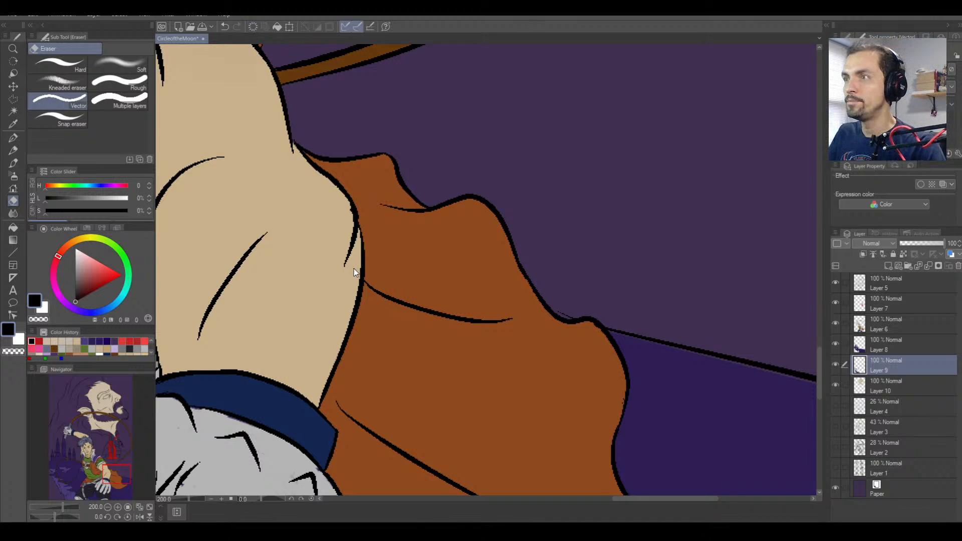
Switch to File Explorer and browse to the Art\Twitch\Collabs\Compositions folder on the DATA (D:) drive.
{"action": "key", "text": "super+e"}
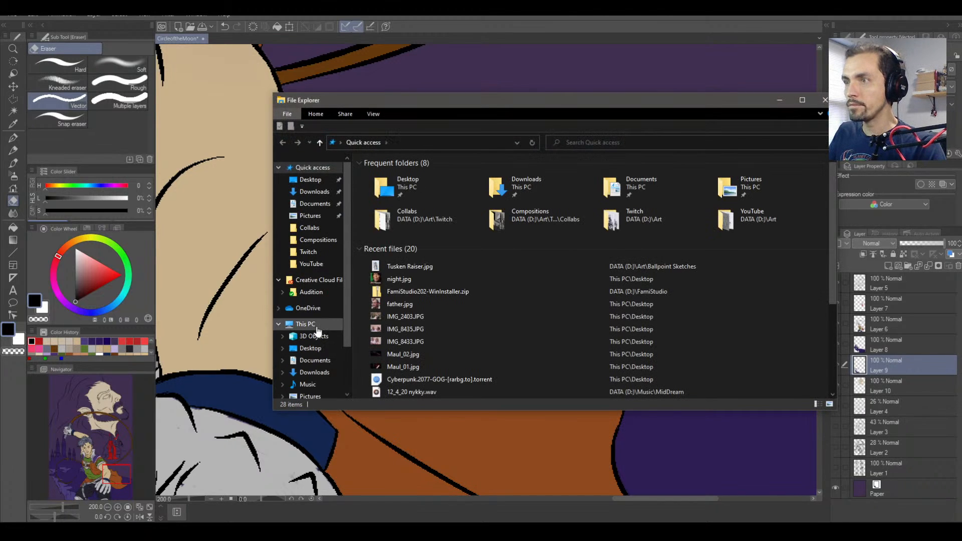
{"action": "left_click", "coordinate": [317, 327]}
{"action": "double_click", "coordinate": [523, 289]}
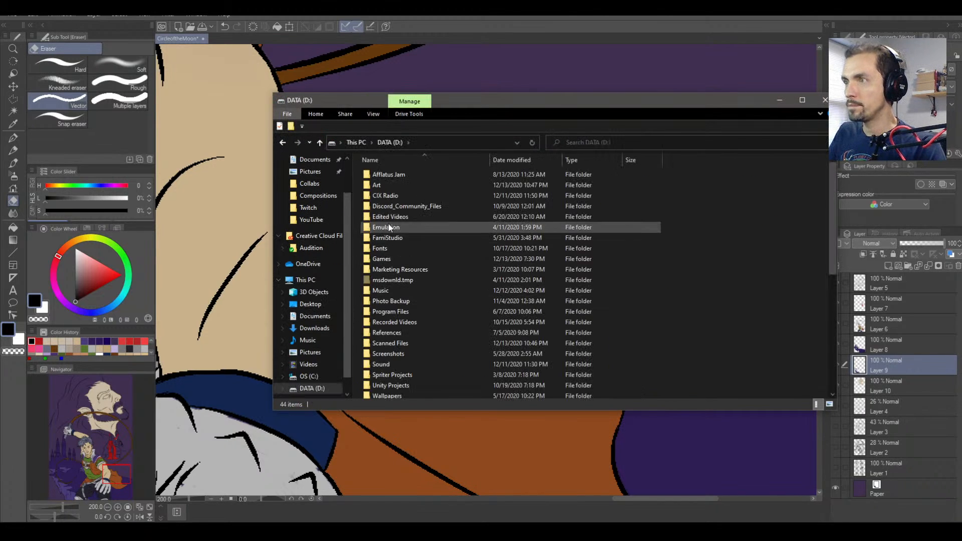
{"action": "double_click", "coordinate": [378, 184]}
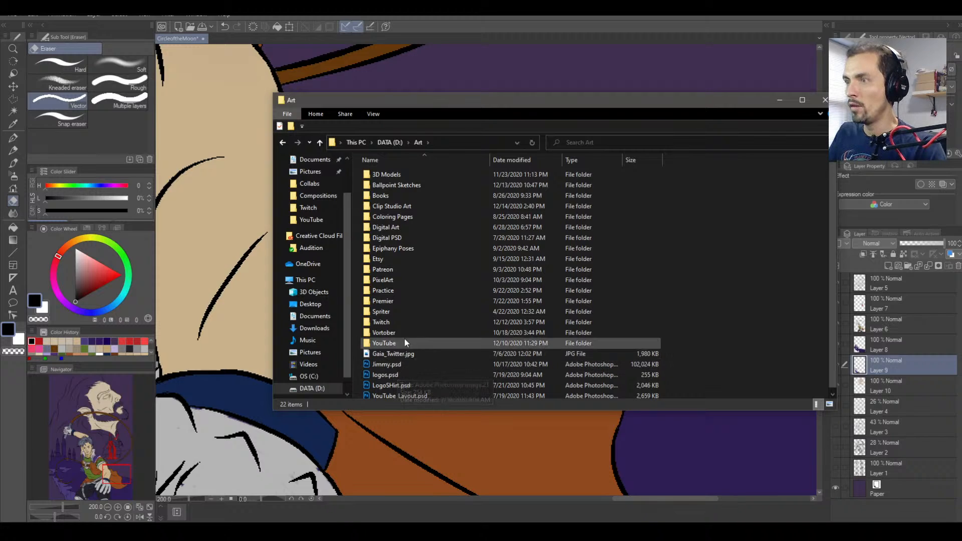
{"action": "double_click", "coordinate": [414, 323]}
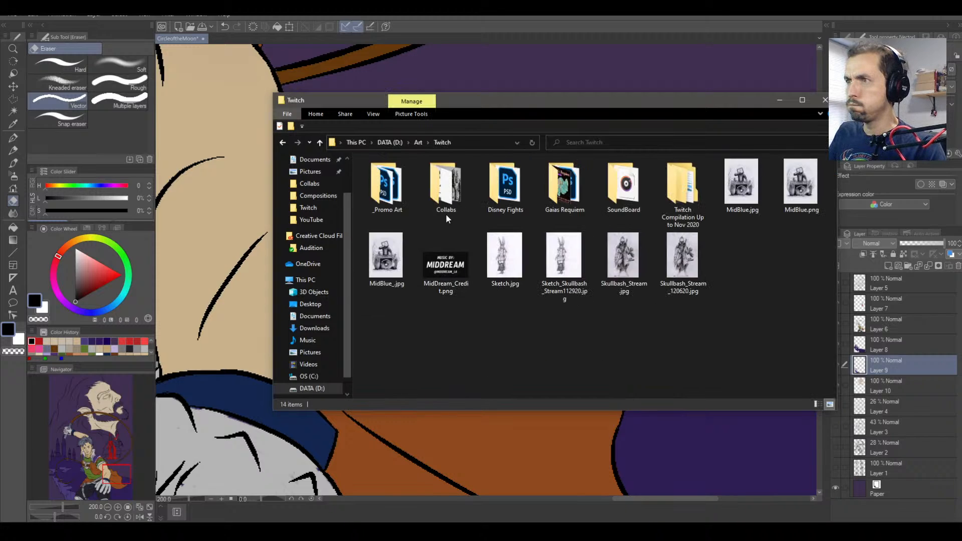
{"action": "double_click", "coordinate": [443, 184]}
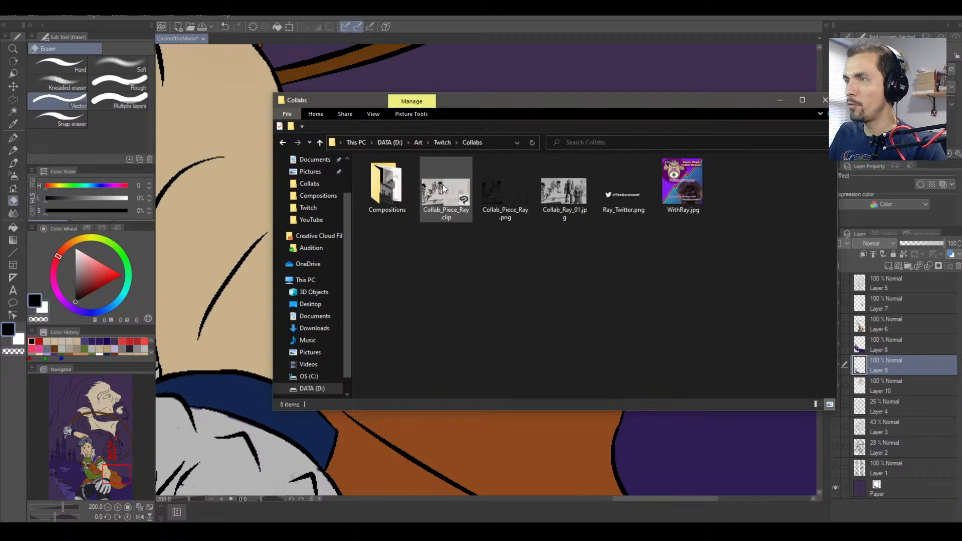
{"action": "double_click", "coordinate": [396, 199]}
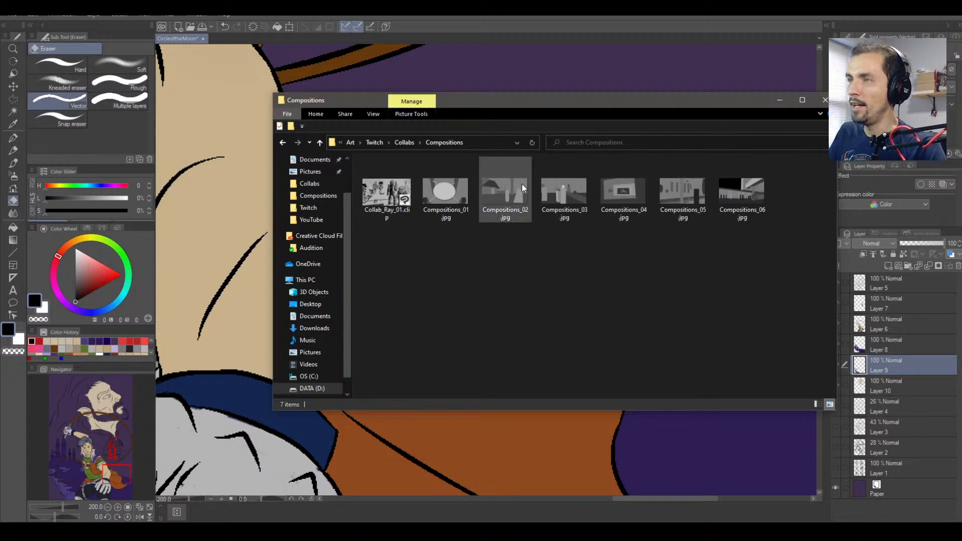
{"action": "left_click", "coordinate": [282, 142]}
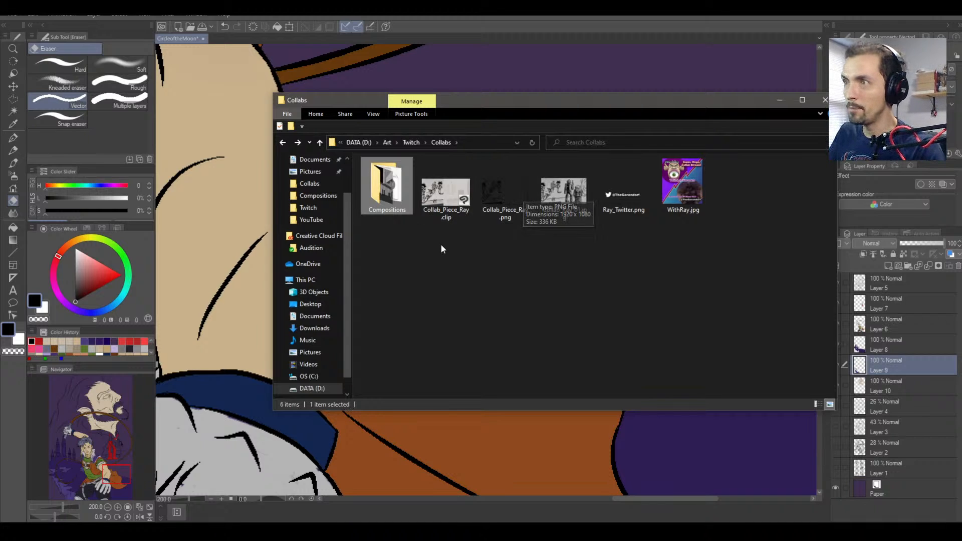
{"action": "double_click", "coordinate": [401, 198]}
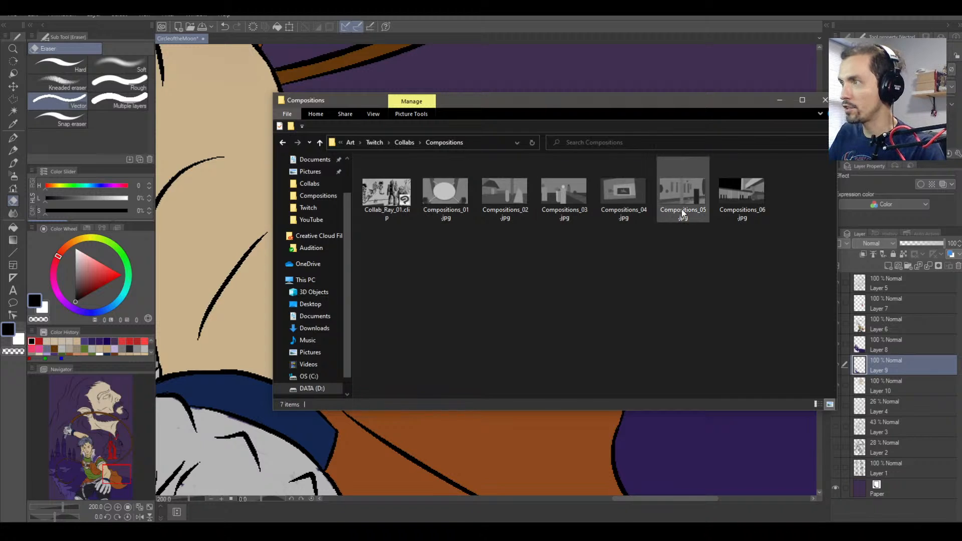
View Compositions_05.jpg and the black-and-white collab drawing in the parent Collabs folder, and close File Explorer to return to the illustration.
{"action": "double_click", "coordinate": [688, 197]}
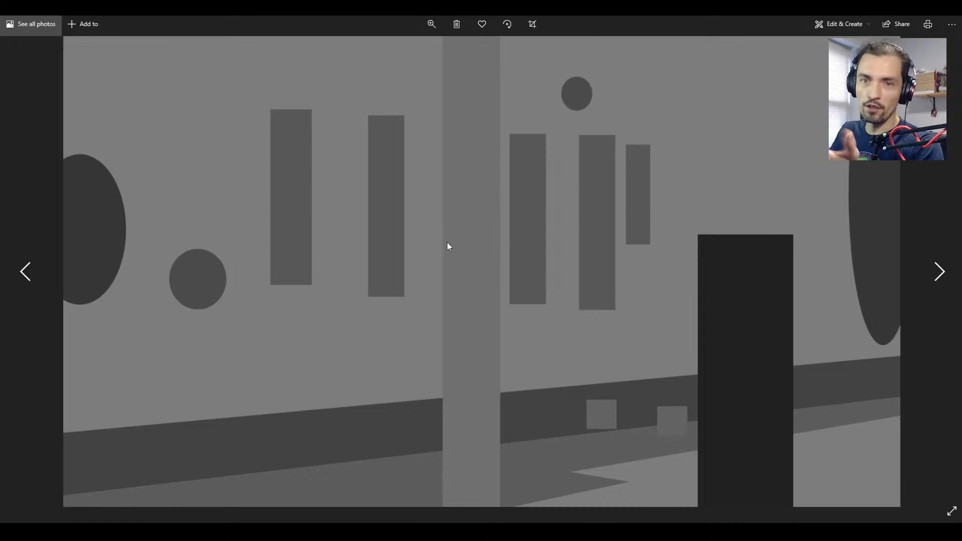
{"action": "left_click", "coordinate": [957, 17]}
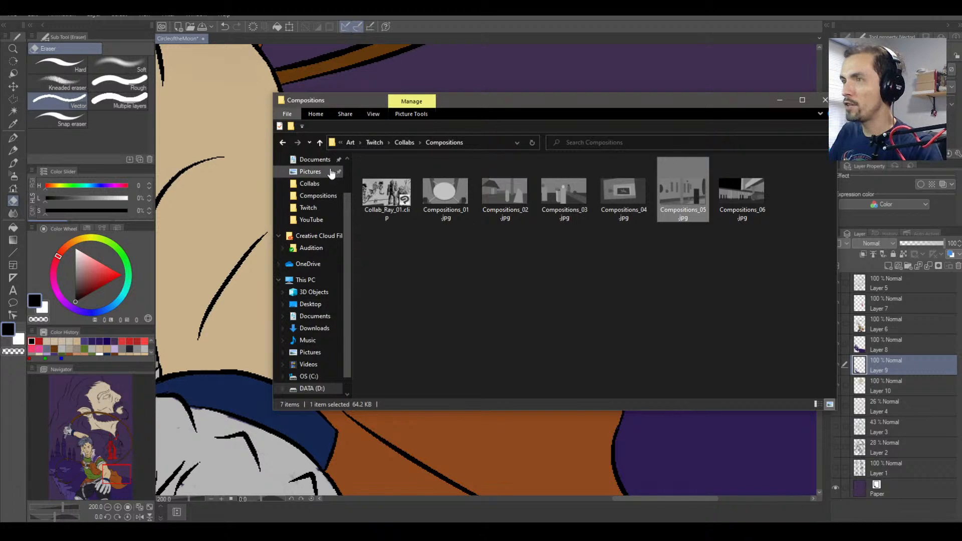
{"action": "left_click", "coordinate": [280, 143]}
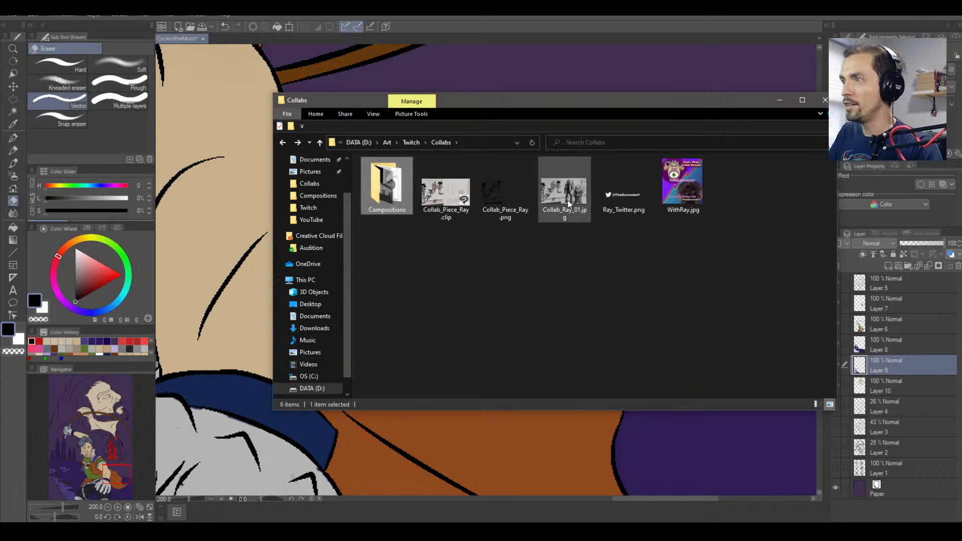
{"action": "double_click", "coordinate": [569, 202]}
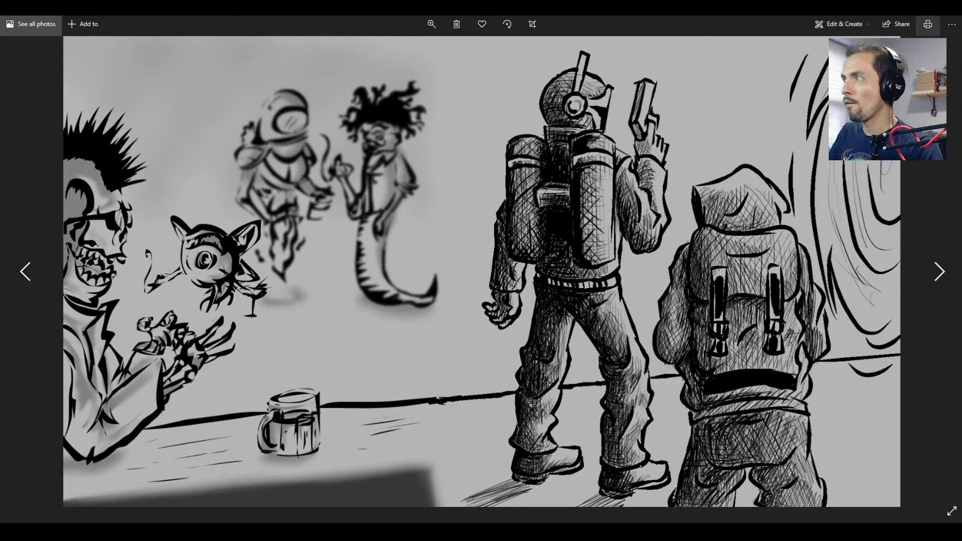
{"action": "left_click", "coordinate": [950, 8]}
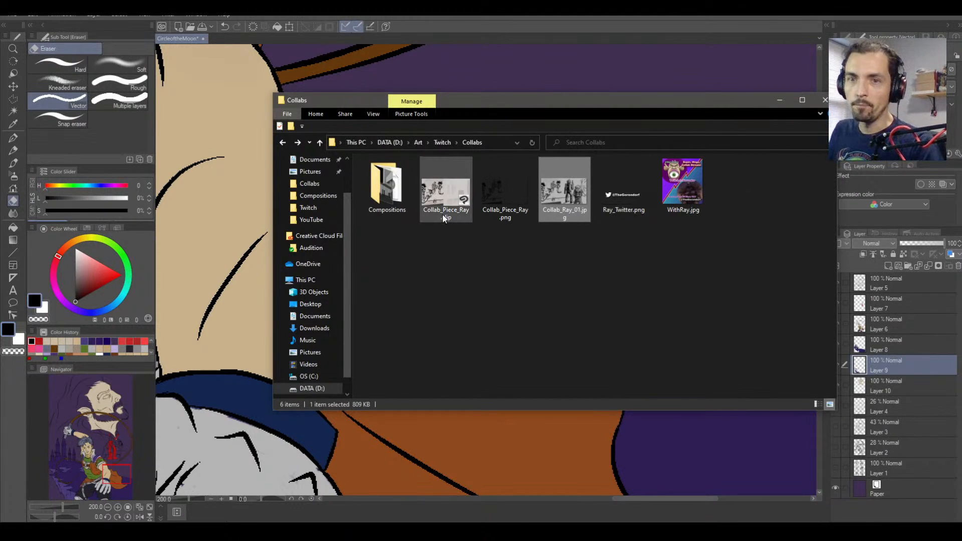
{"action": "left_click", "coordinate": [825, 100]}
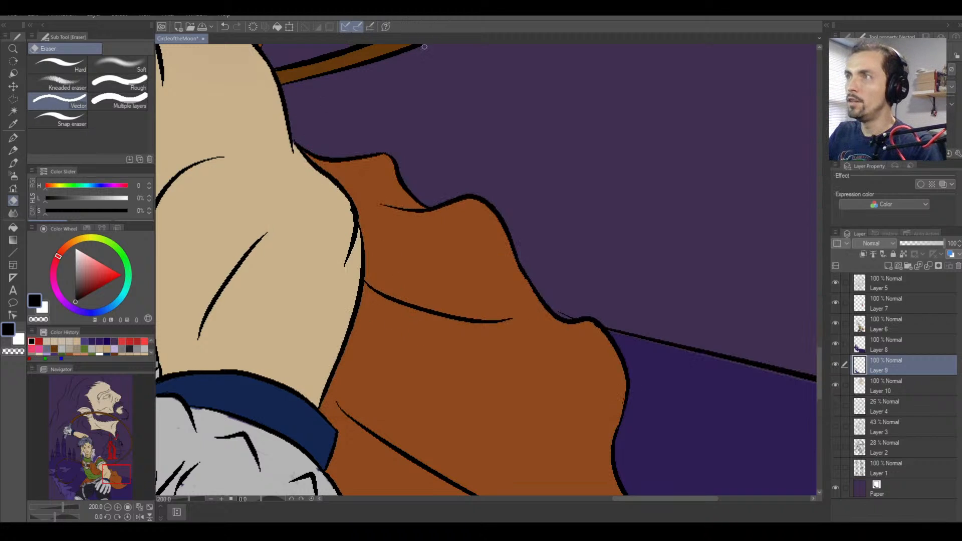
Inspect the jagged water shapes around the whip, hiding and showing Layer 8 to check the light purple fill underneath.
{"action": "key", "text": "ctrl+minus"}
{"action": "key", "text": "ctrl+minus"}
{"action": "key", "text": "ctrl+minus"}
{"action": "key", "text": "space"}
{"action": "left_click_drag", "start_coordinate": [330, 226], "coordinate": [568, 302]}
{"action": "left_click_drag", "start_coordinate": [392, 224], "coordinate": [564, 276]}
{"action": "left_click_drag", "start_coordinate": [483, 368], "coordinate": [476, 221]}
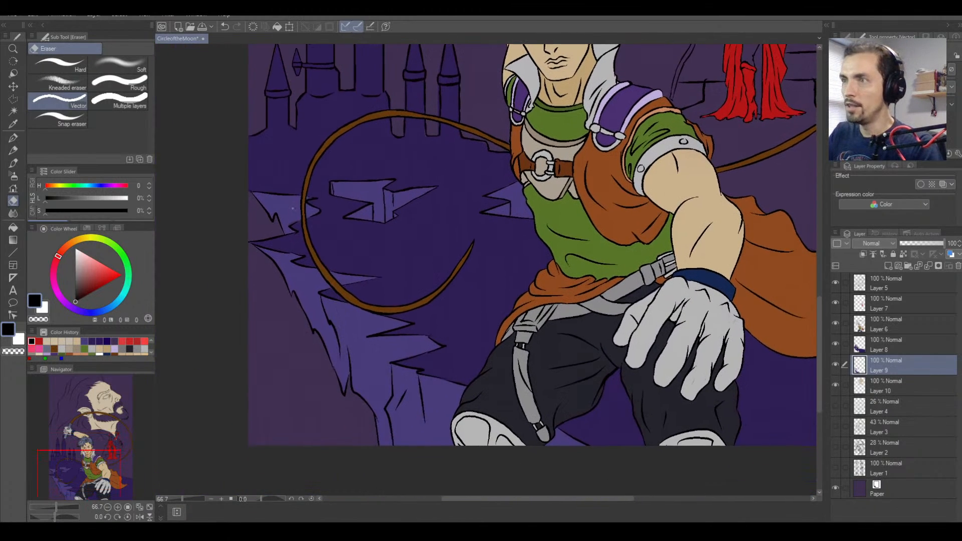
{"action": "key", "text": "ctrl+equal"}
{"action": "key", "text": "ctrl+equal"}
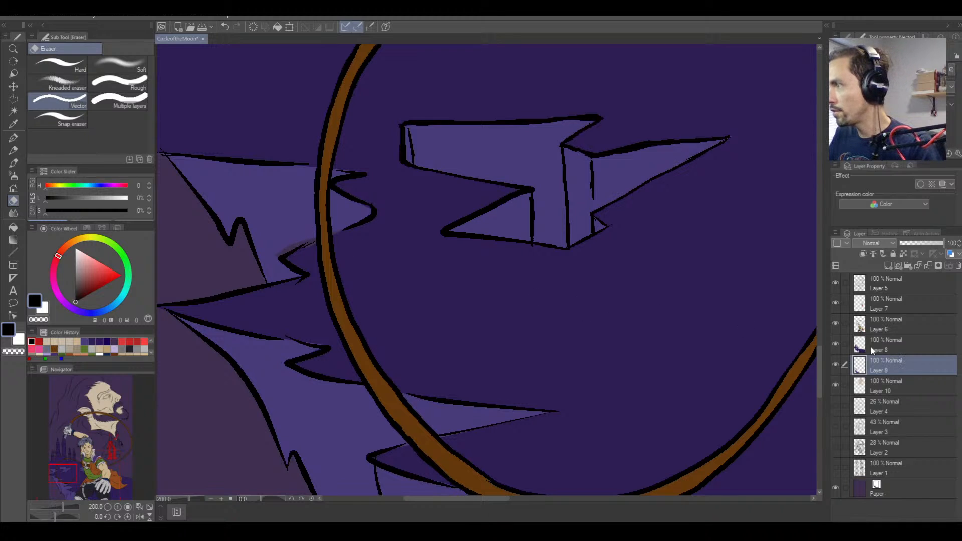
{"action": "left_click", "coordinate": [840, 342]}
{"action": "left_click", "coordinate": [837, 344]}
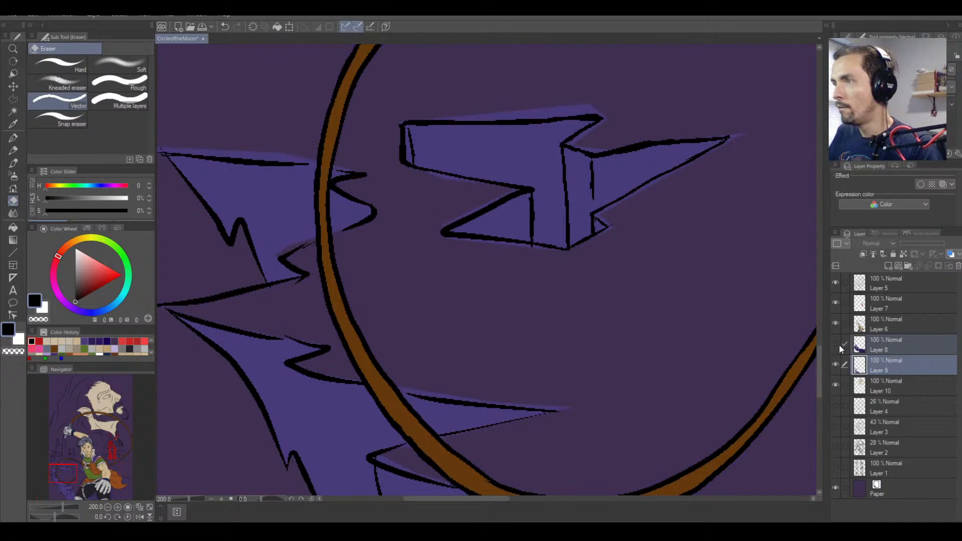
{"action": "left_click", "coordinate": [838, 344]}
{"action": "left_click", "coordinate": [852, 349]}
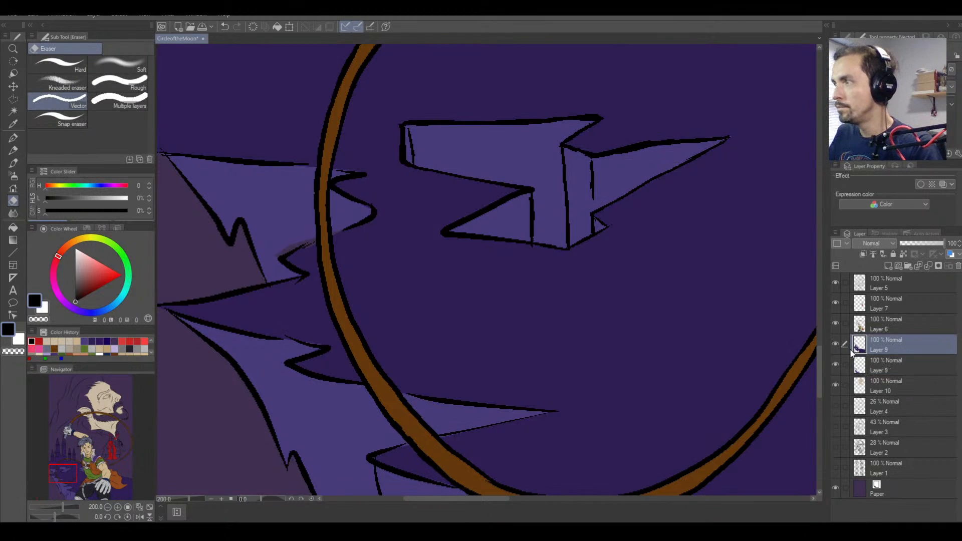
On Layer 9, sample the shape's light purple and paint over the dark smudge beside the whip on the left jagged shape.
{"action": "left_click", "coordinate": [891, 368]}
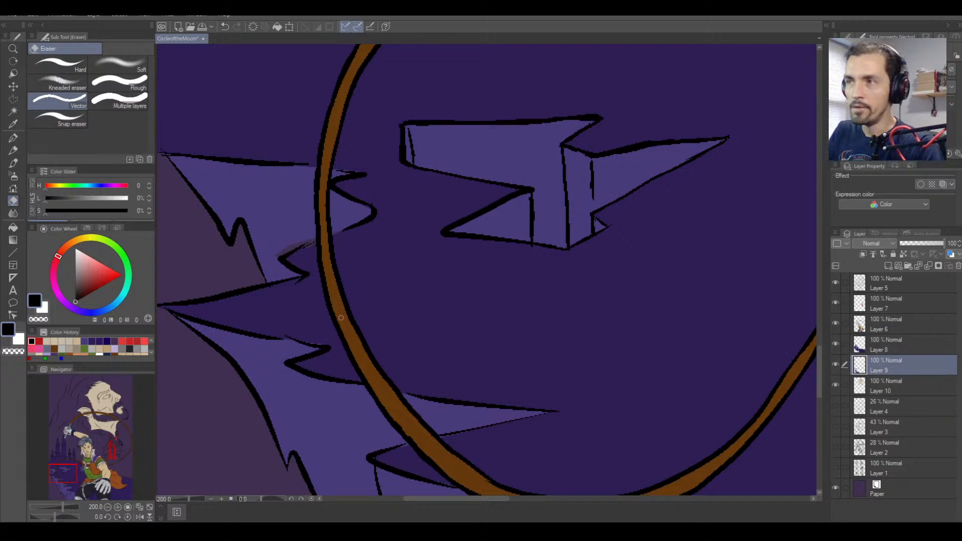
{"action": "left_click", "coordinate": [13, 138]}
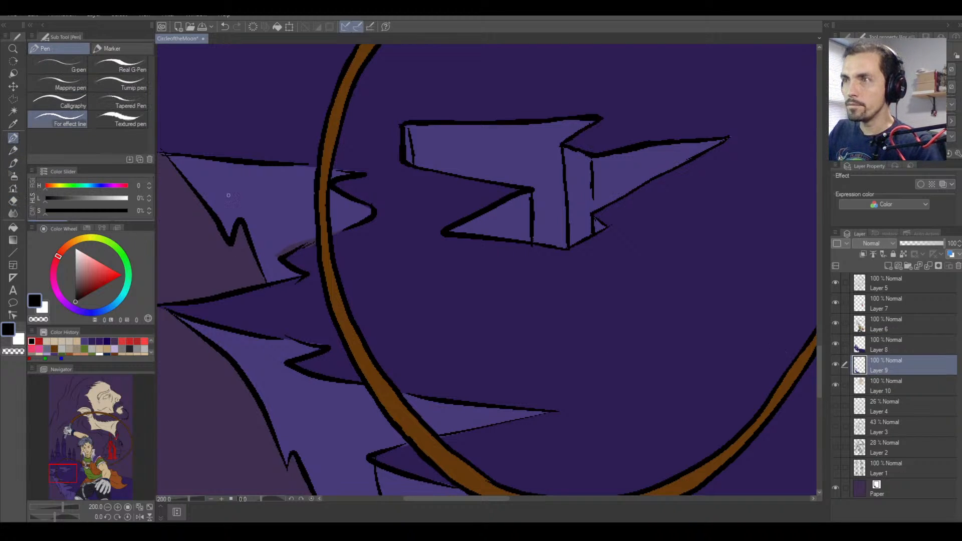
{"action": "right_click", "coordinate": [266, 198]}
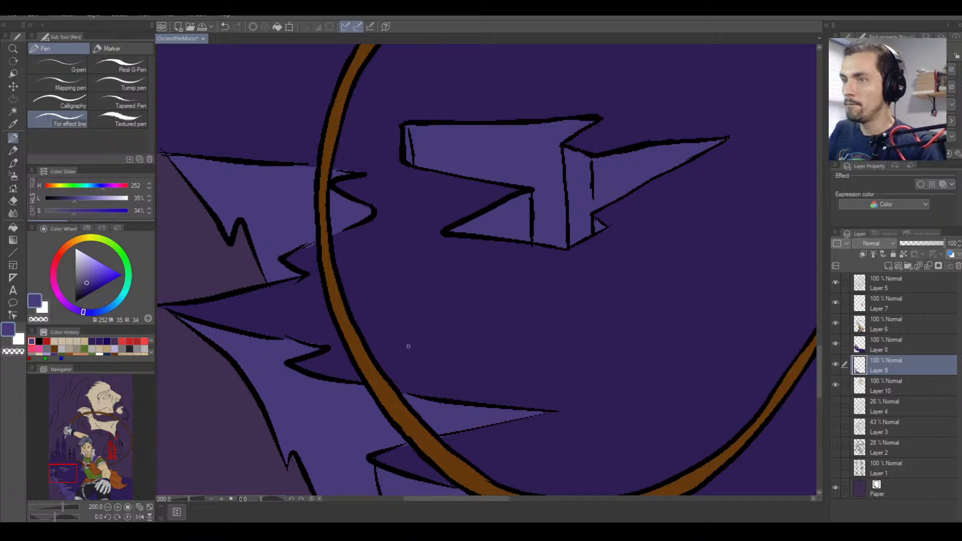
On Layer 8, undo the light purple test stroke and sample the dark purple to cover the gap under the horizon line beside the orange cape.
{"action": "key", "text": "space"}
{"action": "left_click_drag", "start_coordinate": [426, 383], "coordinate": [334, 107]}
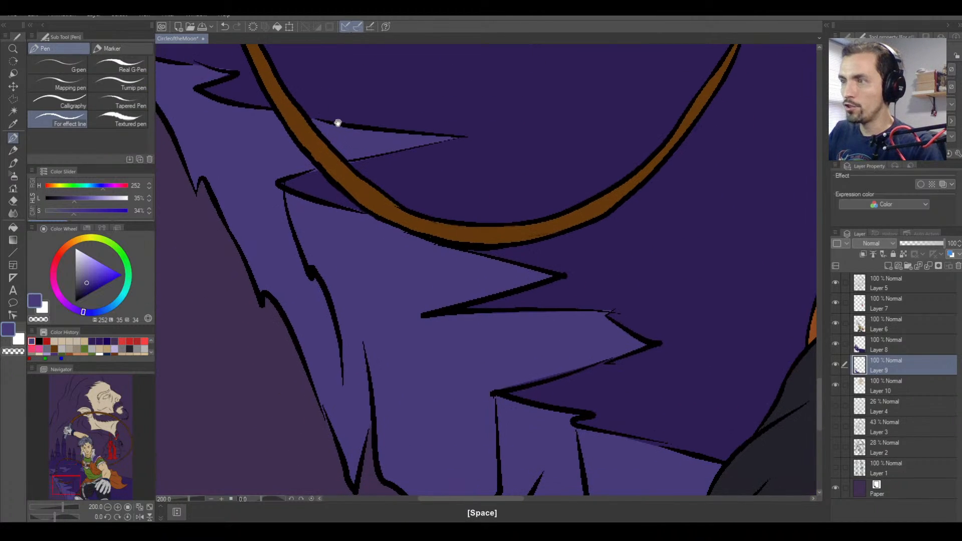
{"action": "left_click_drag", "start_coordinate": [475, 385], "coordinate": [343, 224]}
{"action": "left_click_drag", "start_coordinate": [463, 321], "coordinate": [289, 346]}
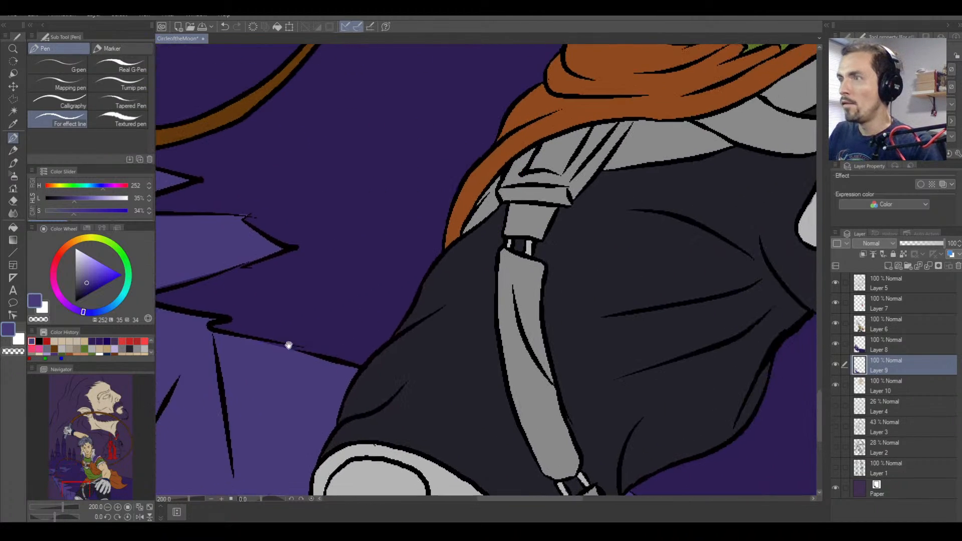
{"action": "left_click_drag", "start_coordinate": [576, 380], "coordinate": [313, 133]}
{"action": "left_click_drag", "start_coordinate": [583, 107], "coordinate": [349, 290]}
{"action": "left_click_drag", "start_coordinate": [604, 173], "coordinate": [344, 294]}
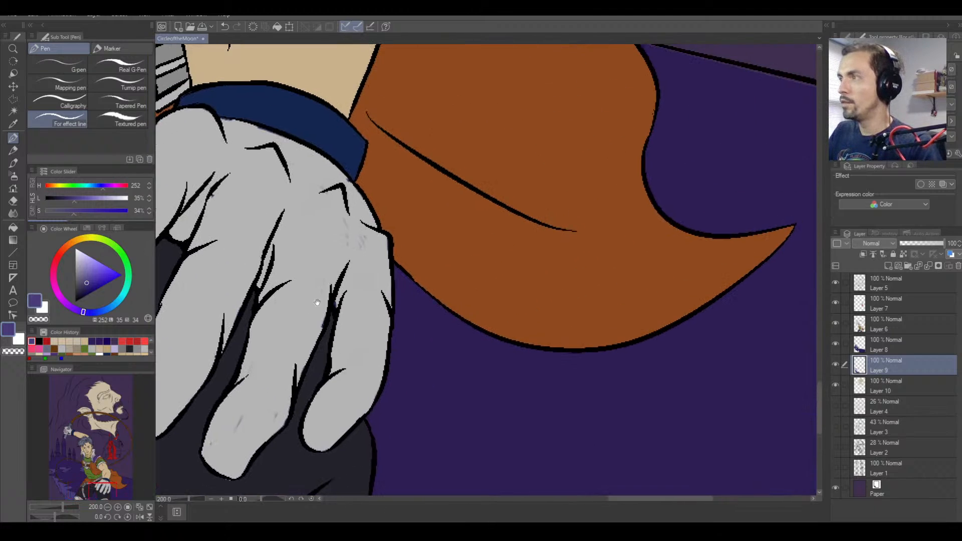
{"action": "left_click_drag", "start_coordinate": [641, 188], "coordinate": [339, 305]}
{"action": "left_click", "coordinate": [849, 337]}
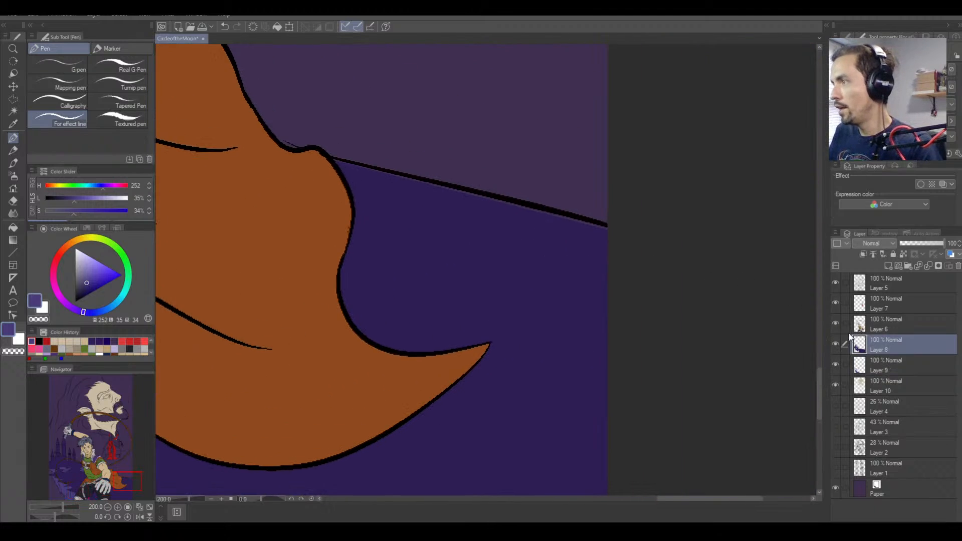
{"action": "left_click_drag", "start_coordinate": [513, 206], "coordinate": [521, 212]}
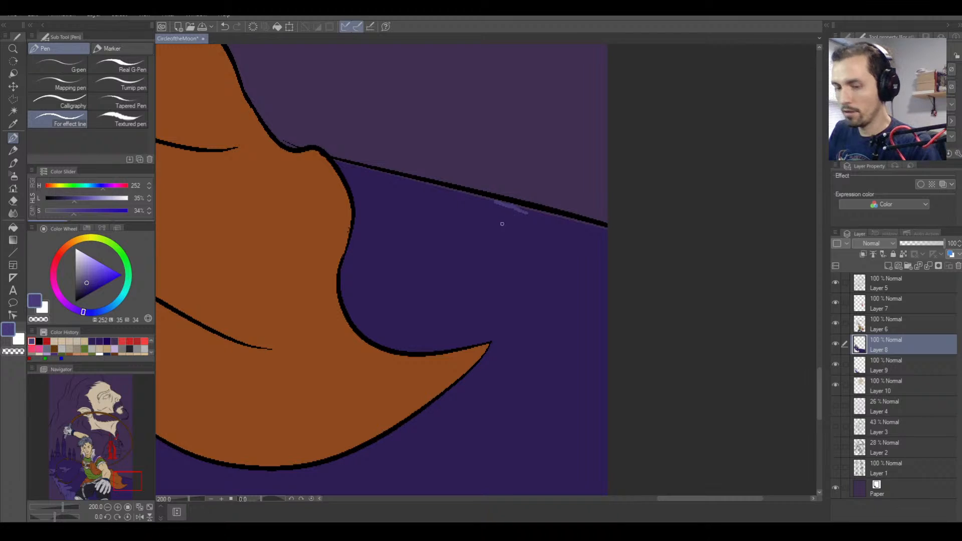
{"action": "key", "text": "ctrl+z"}
{"action": "right_click", "coordinate": [503, 223]}
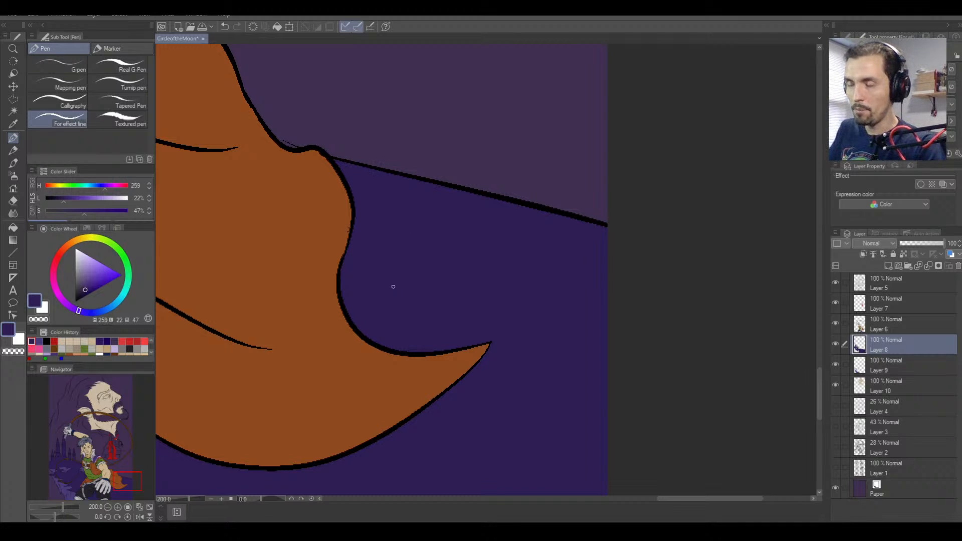
Erase the dark purple spill along the outer edges of the castle towers above the whip on Layer 8.
{"action": "key", "text": "space"}
{"action": "left_click_drag", "start_coordinate": [353, 250], "coordinate": [626, 349]}
{"action": "left_click_drag", "start_coordinate": [351, 232], "coordinate": [616, 296]}
{"action": "left_click_drag", "start_coordinate": [281, 255], "coordinate": [632, 321]}
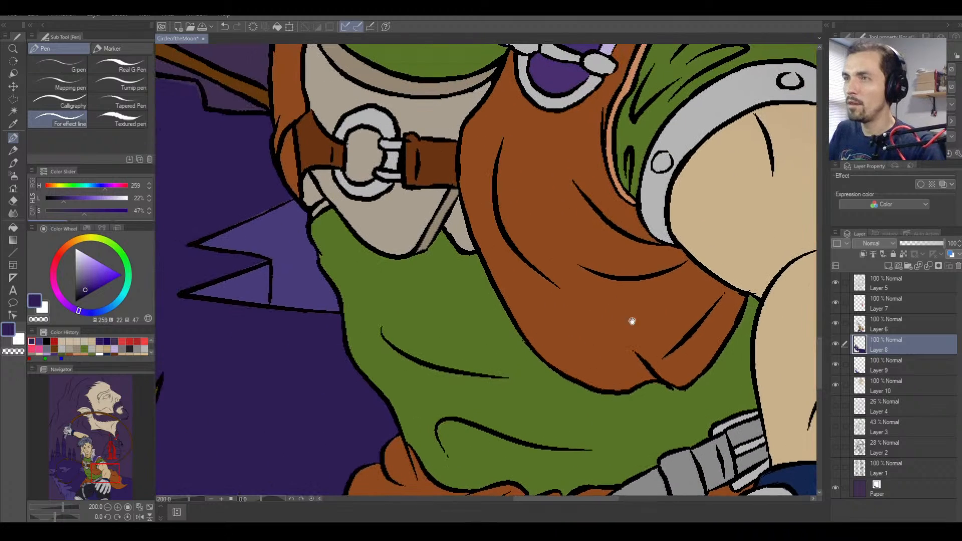
{"action": "left_click_drag", "start_coordinate": [279, 275], "coordinate": [397, 299]}
{"action": "left_click_drag", "start_coordinate": [306, 157], "coordinate": [396, 200]}
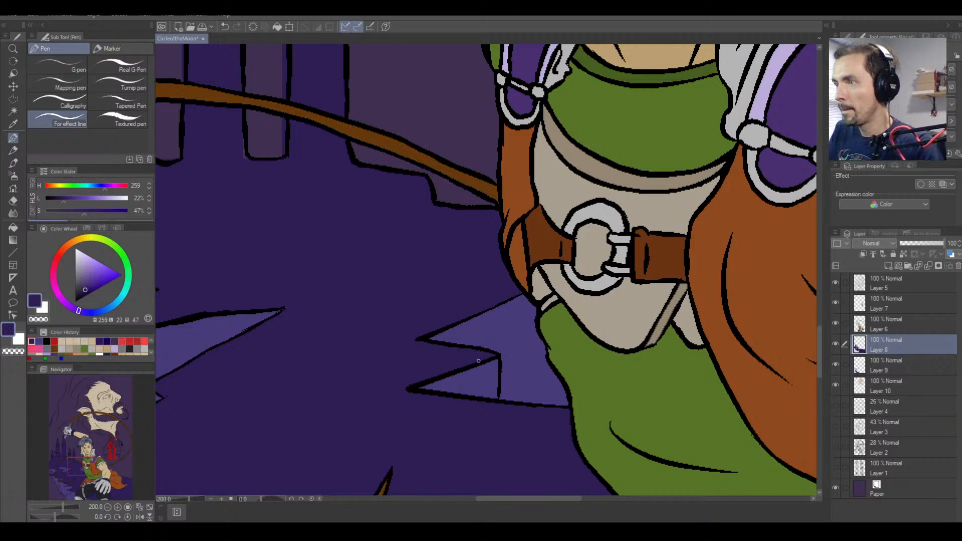
{"action": "left_click_drag", "start_coordinate": [314, 290], "coordinate": [494, 391]}
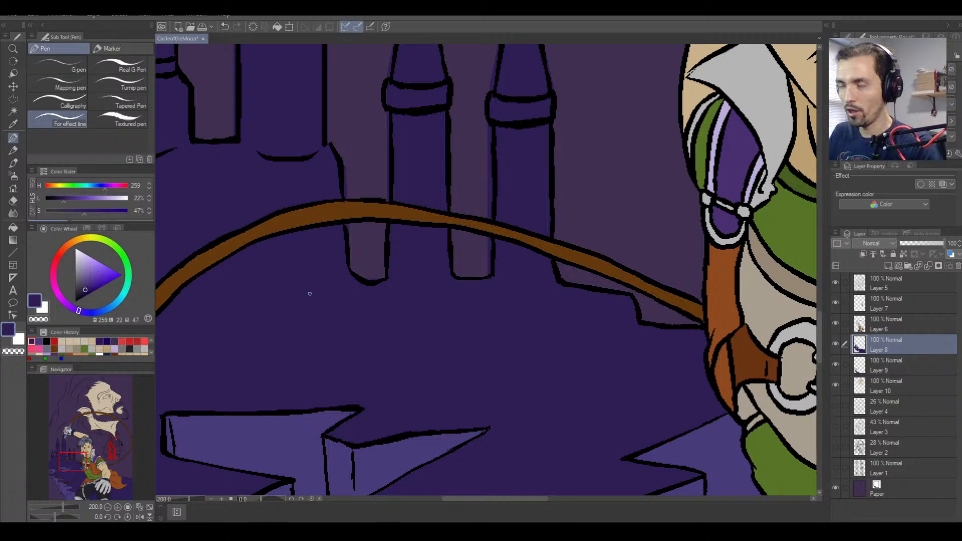
{"action": "left_click_drag", "start_coordinate": [314, 281], "coordinate": [516, 380]}
{"action": "left_click_drag", "start_coordinate": [324, 342], "coordinate": [496, 245]}
{"action": "left_click_drag", "start_coordinate": [368, 318], "coordinate": [314, 220]}
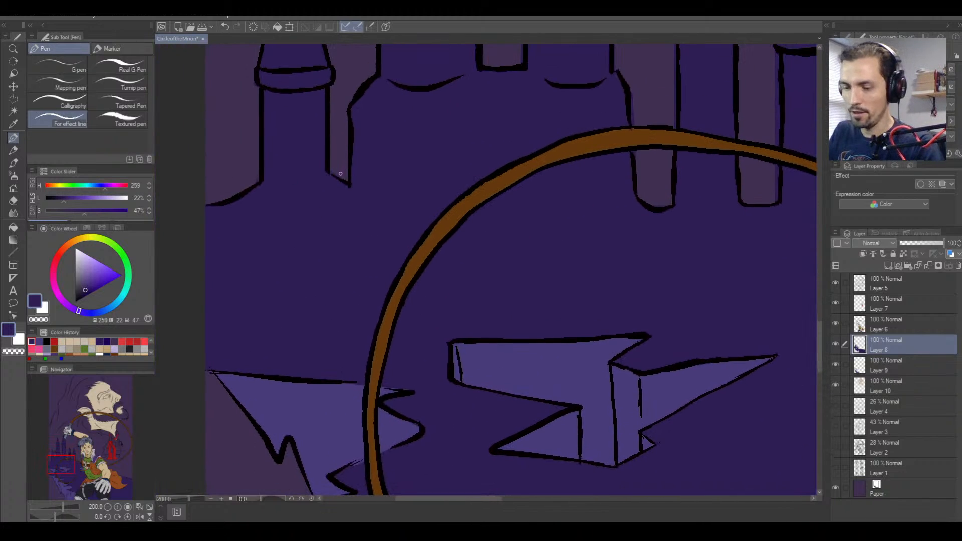
{"action": "key", "text": "e"}
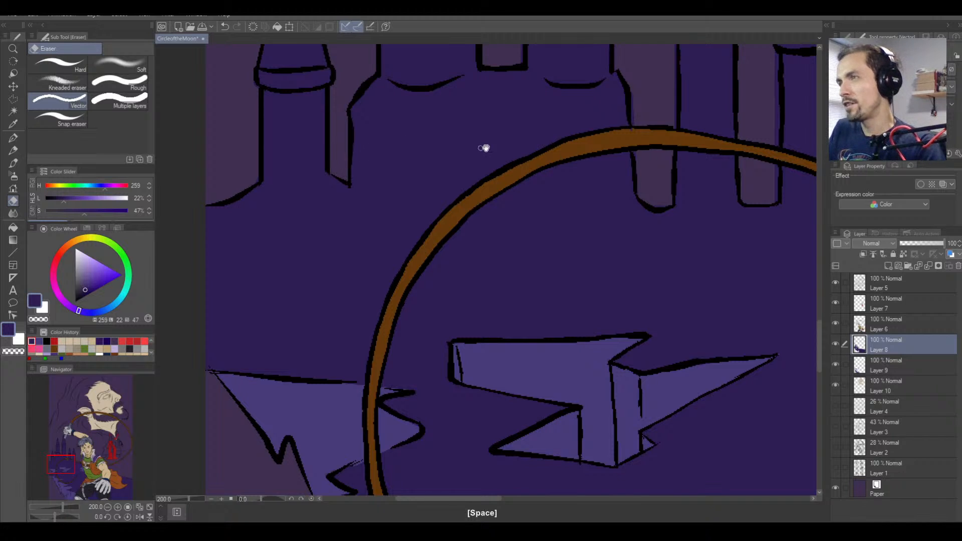
{"action": "left_click_drag", "start_coordinate": [486, 146], "coordinate": [401, 372]}
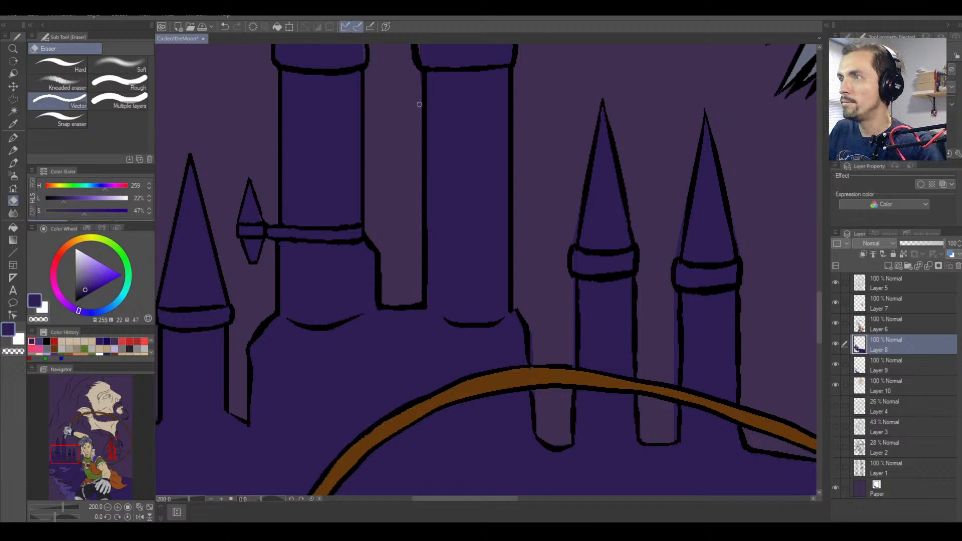
{"action": "left_click_drag", "start_coordinate": [541, 269], "coordinate": [421, 209]}
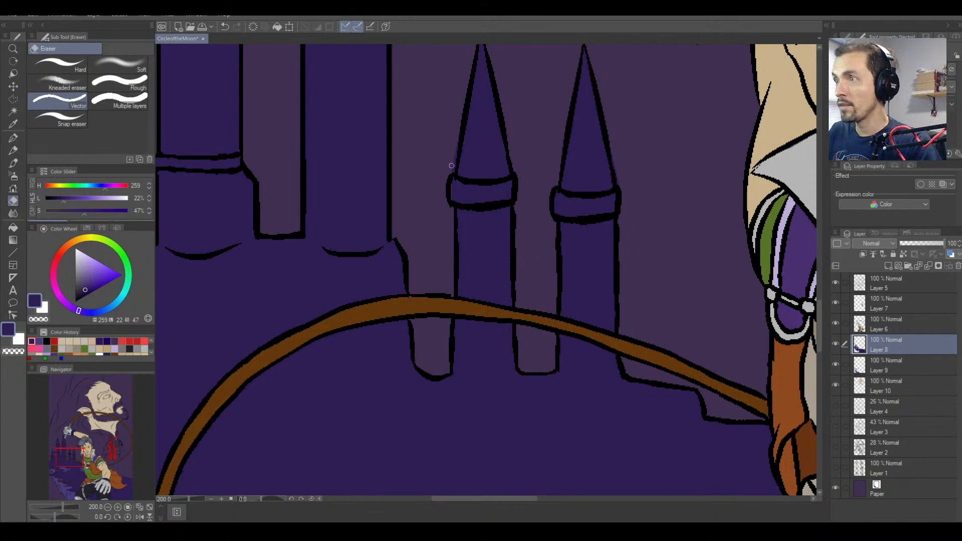
Review the flat colours across the whole illustration, from the whip wielder and water shapes up to the giant bearded head.
{"action": "key", "text": "space"}
{"action": "left_click_drag", "start_coordinate": [500, 165], "coordinate": [335, 110]}
{"action": "left_click_drag", "start_coordinate": [454, 302], "coordinate": [291, 162]}
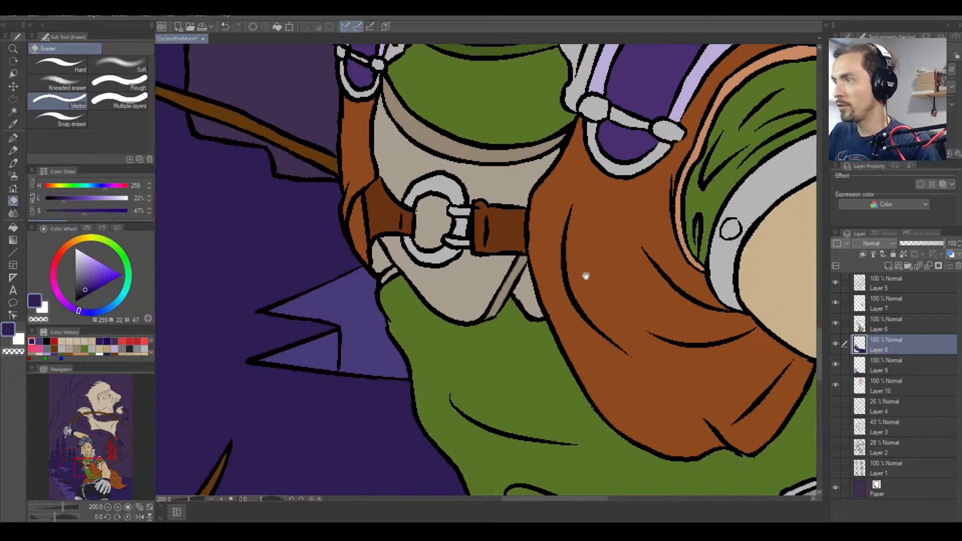
{"action": "left_click_drag", "start_coordinate": [586, 276], "coordinate": [483, 236]}
{"action": "key", "text": "ctrl+minus"}
{"action": "key", "text": "ctrl+minus"}
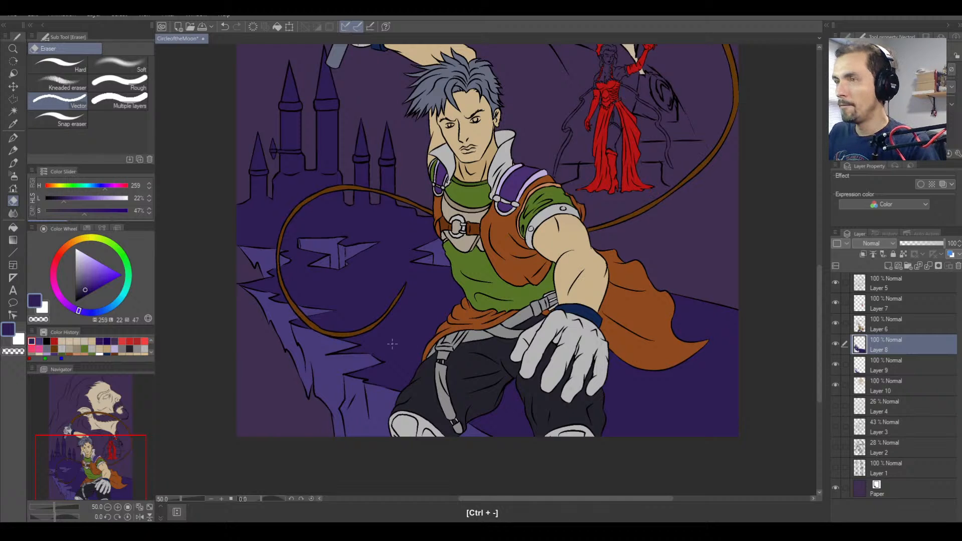
{"action": "key", "text": "space"}
{"action": "left_click_drag", "start_coordinate": [454, 276], "coordinate": [486, 335]}
{"action": "left_click_drag", "start_coordinate": [528, 234], "coordinate": [499, 301]}
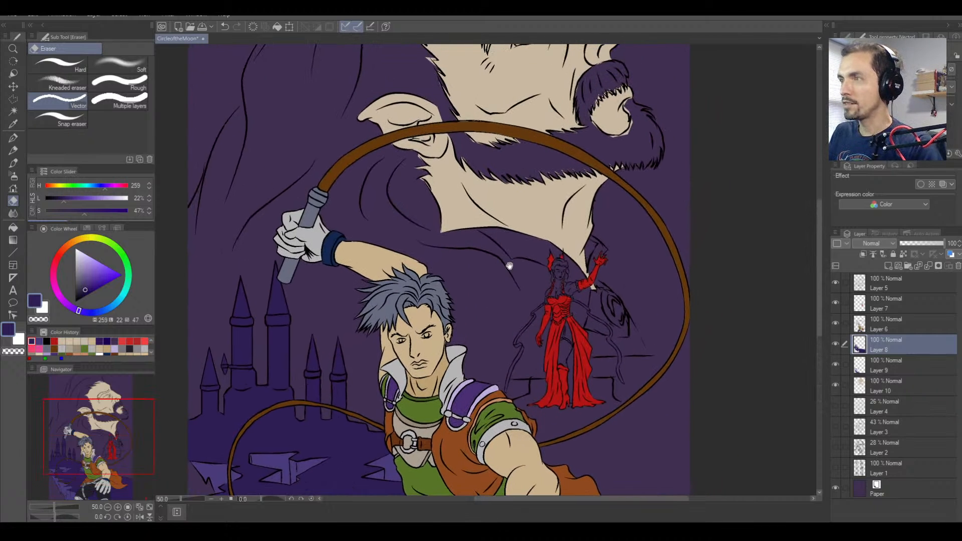
{"action": "left_click_drag", "start_coordinate": [510, 266], "coordinate": [486, 262]}
{"action": "left_click_drag", "start_coordinate": [460, 365], "coordinate": [505, 293]}
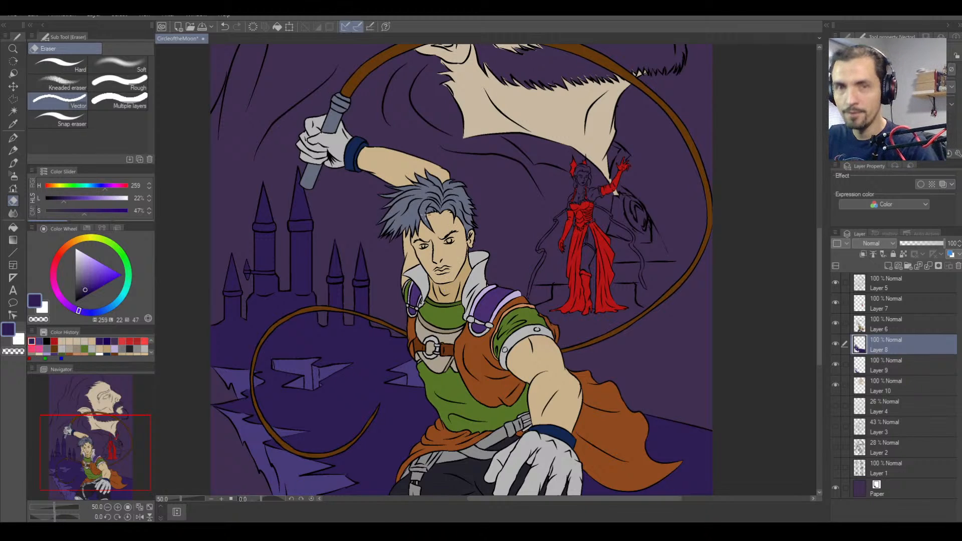
{"action": "key", "text": "ctrl+minus"}
{"action": "key", "text": "ctrl+minus"}
{"action": "key", "text": "ctrl+minus"}
{"action": "key", "text": "ctrl+minus"}
{"action": "key", "text": "ctrl+equal"}
{"action": "key", "text": "ctrl+equal"}
{"action": "key", "text": "ctrl+equal"}
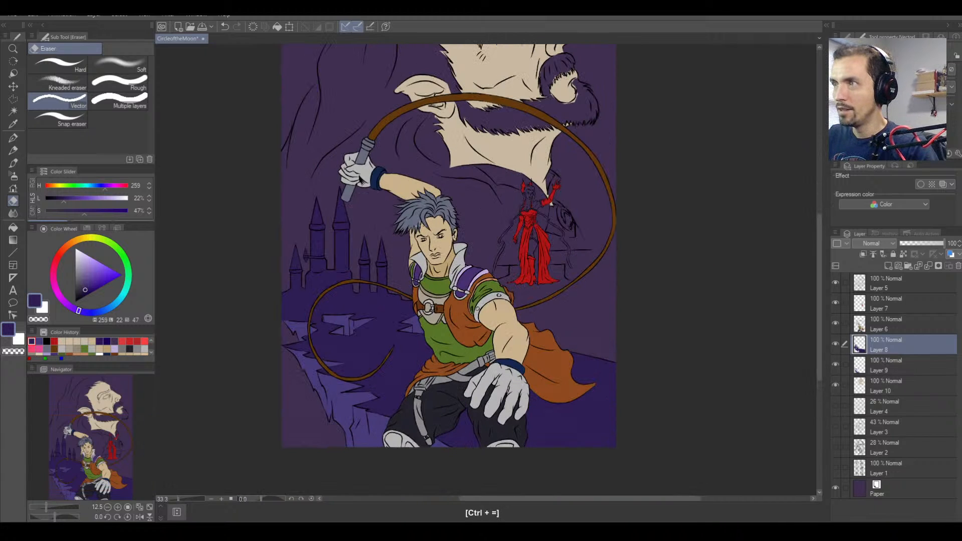
{"action": "key", "text": "space"}
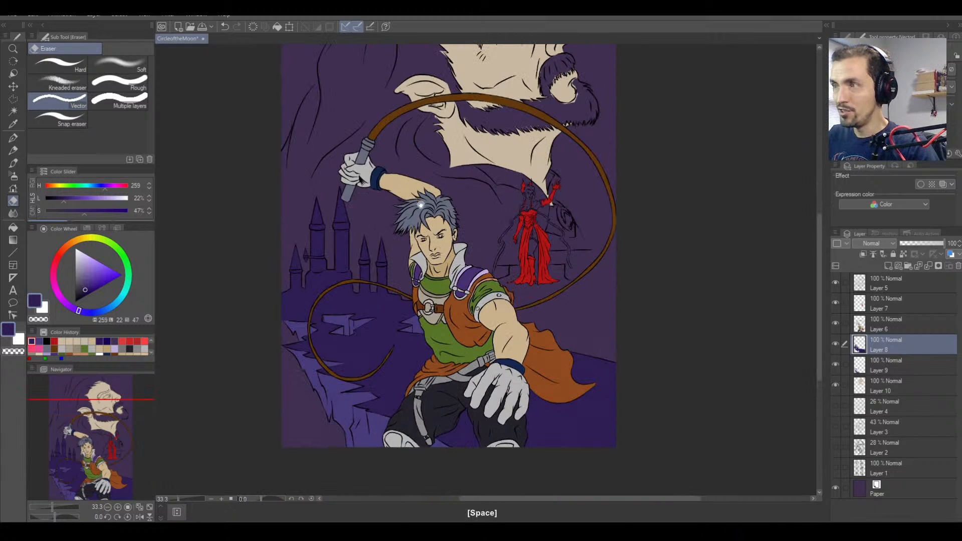
{"action": "left_click_drag", "start_coordinate": [421, 205], "coordinate": [461, 304]}
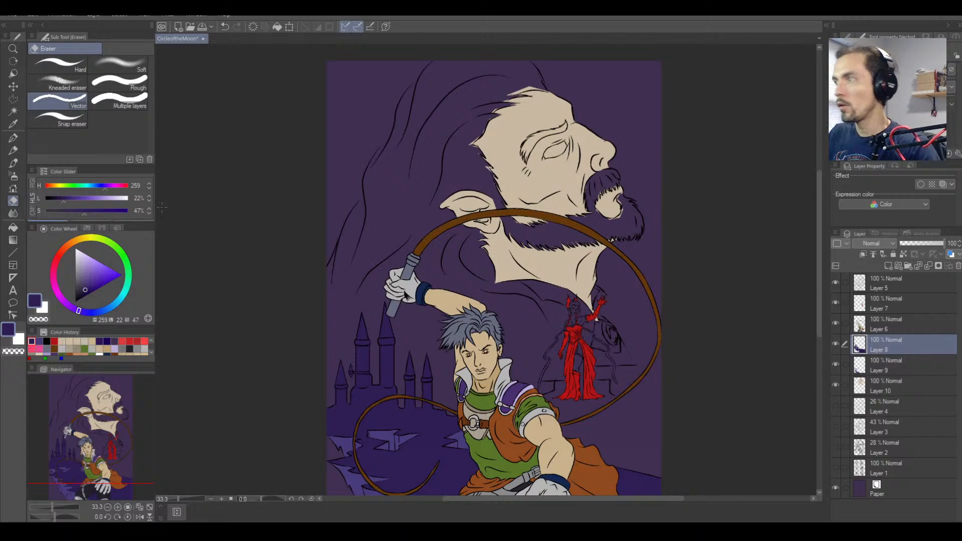
Hide and show Layer 5 to check that it holds the outlines, and rename it Line Work.
{"action": "left_click", "coordinate": [837, 282]}
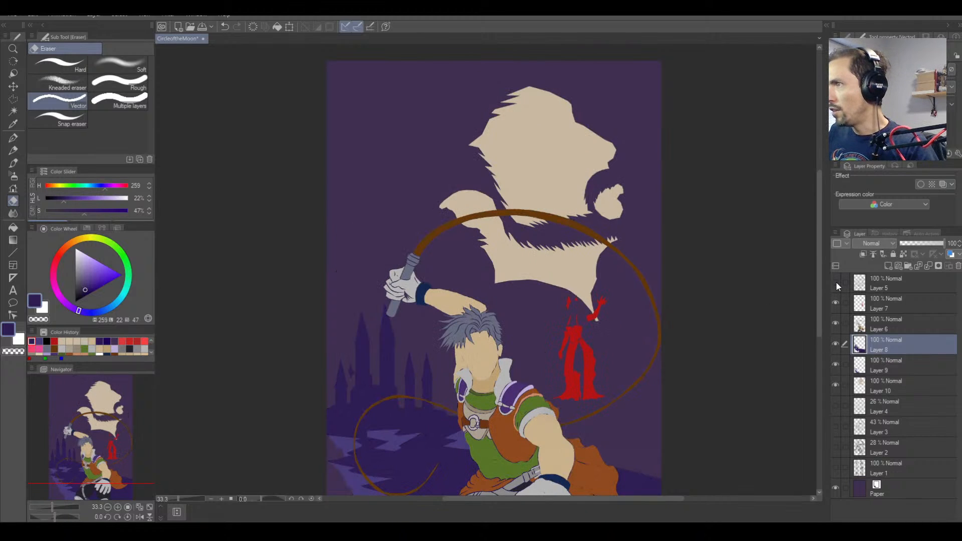
{"action": "left_click", "coordinate": [837, 283]}
{"action": "left_click", "coordinate": [891, 282]}
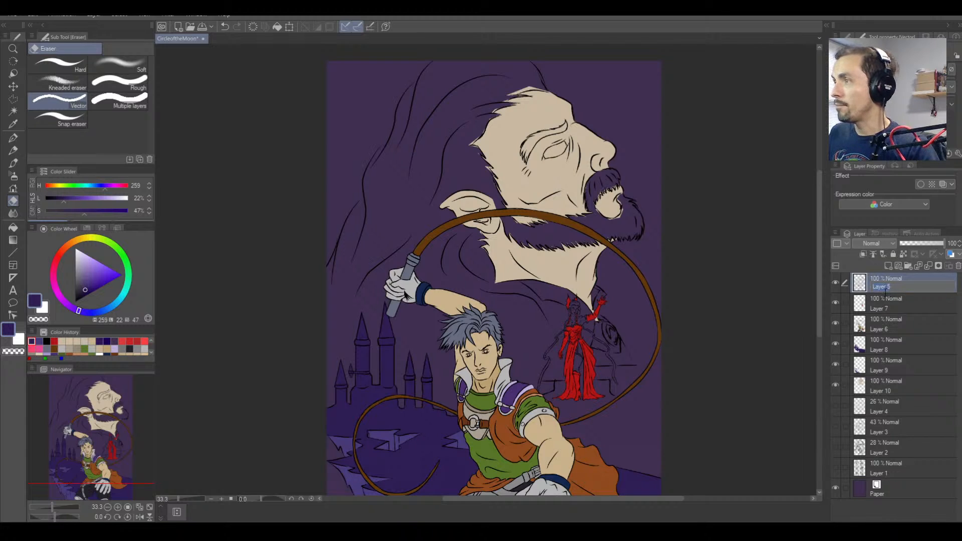
{"action": "type", "text": "L"}
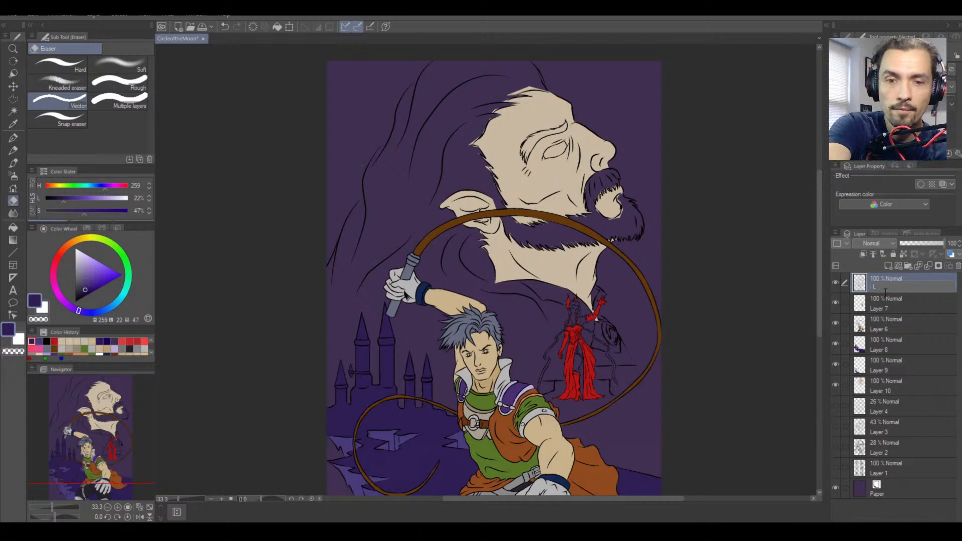
{"action": "type", "text": "ine Work"}
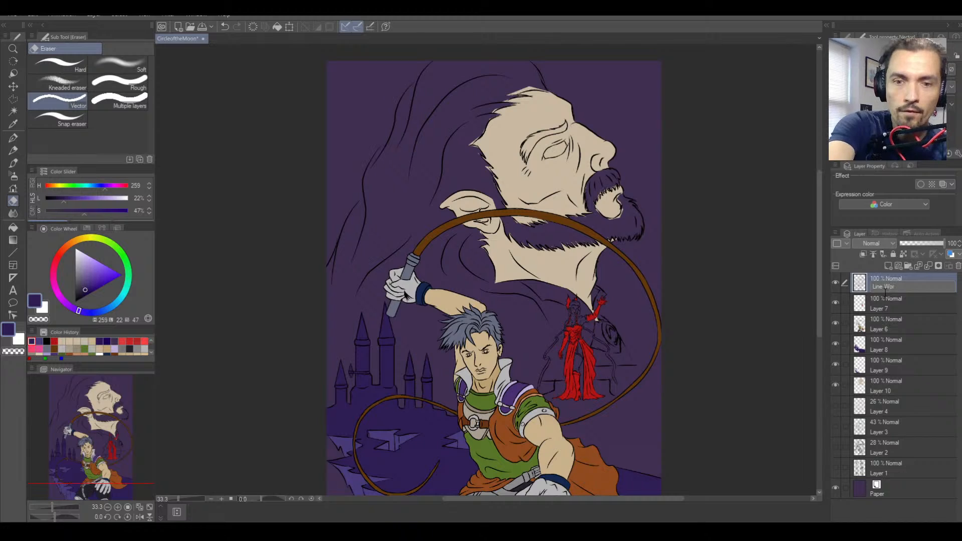
{"action": "key", "text": "Return"}
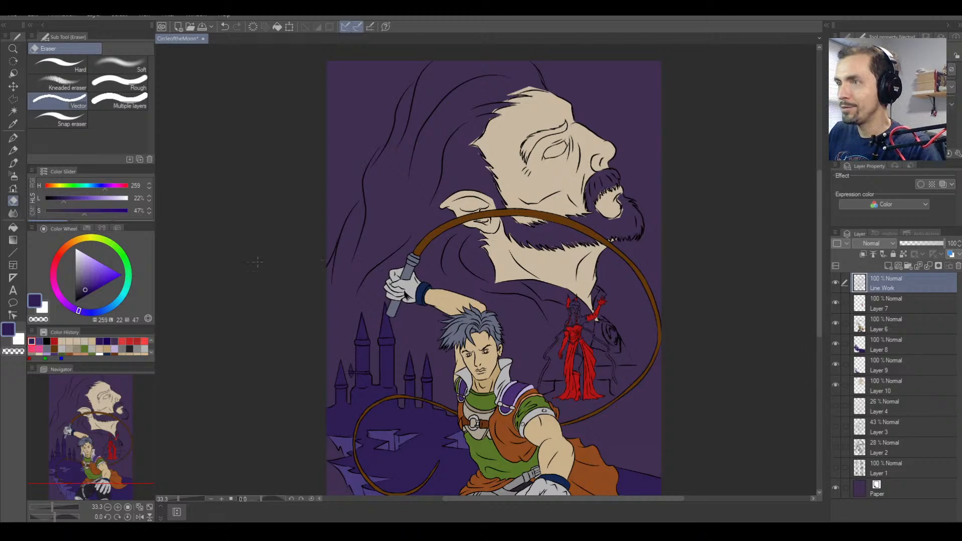
Start a polyline selection of the giant's hair at the forehead hairline and carry it across just outside the canvas's upper edge.
{"action": "left_click", "coordinate": [13, 98]}
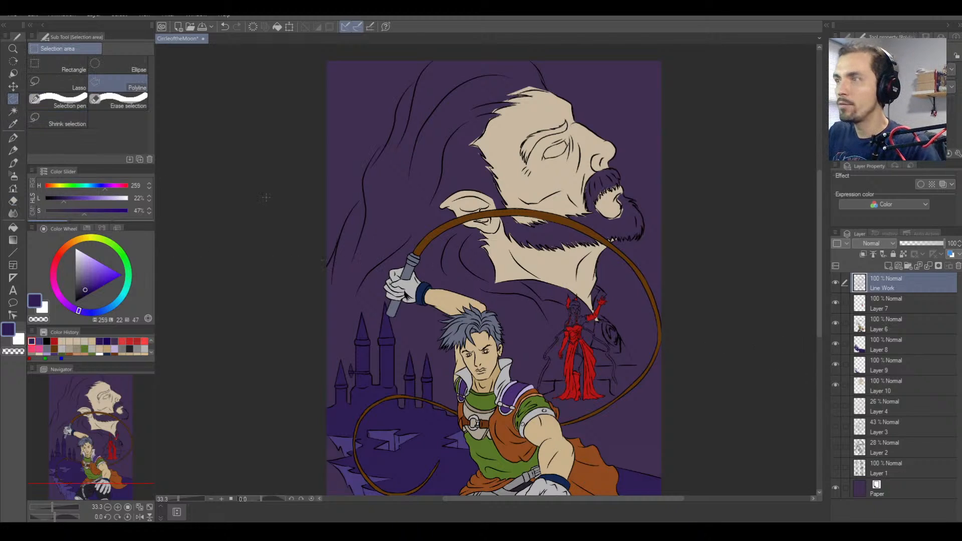
{"action": "key", "text": "ctrl+plus"}
{"action": "key", "text": "ctrl+plus"}
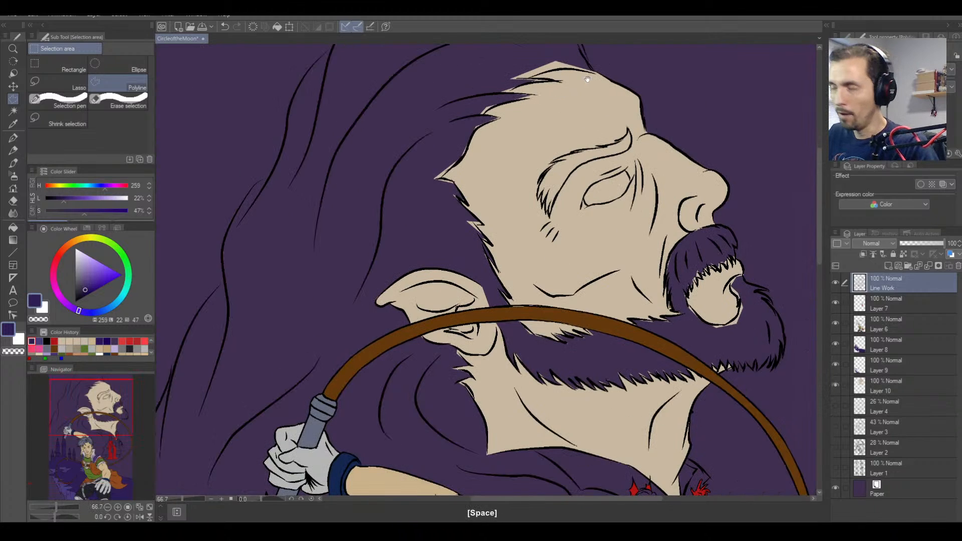
{"action": "left_click_drag", "start_coordinate": [570, 137], "coordinate": [563, 174]}
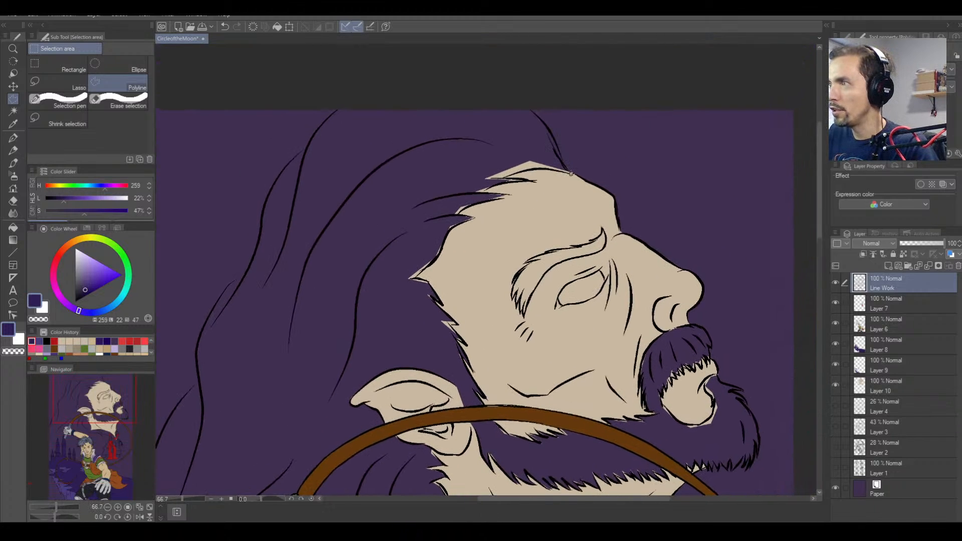
{"action": "left_click", "coordinate": [571, 173]}
{"action": "left_click", "coordinate": [561, 161]}
{"action": "left_click", "coordinate": [556, 144]}
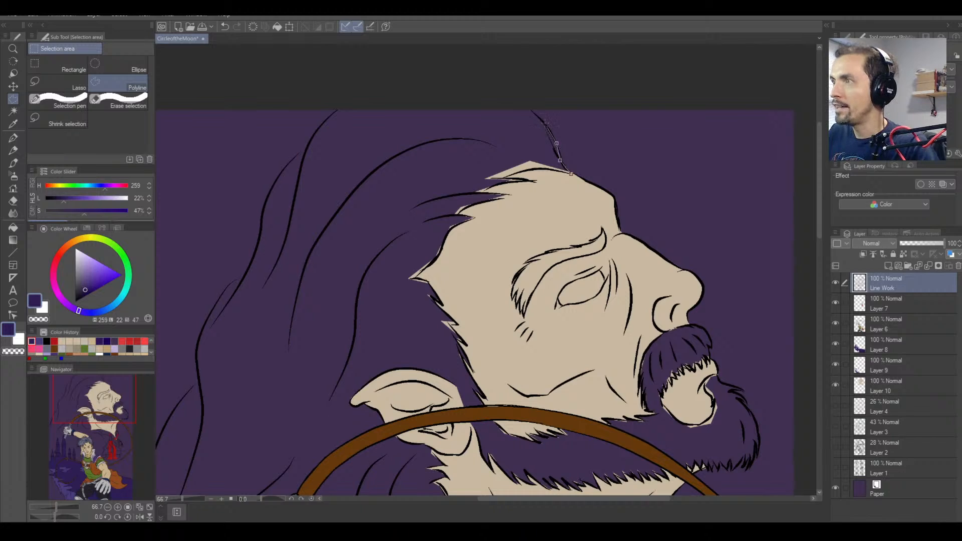
{"action": "left_click", "coordinate": [545, 123]}
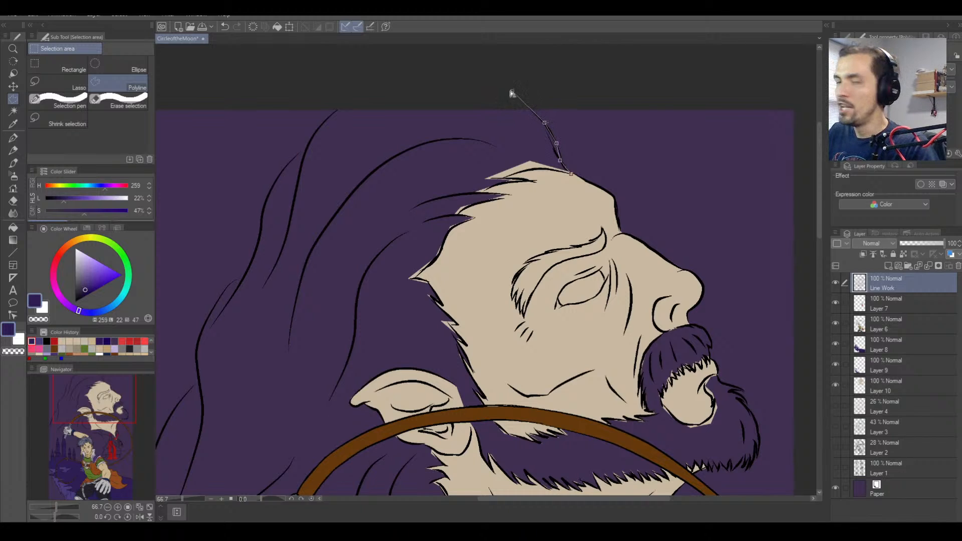
{"action": "left_click", "coordinate": [512, 92]}
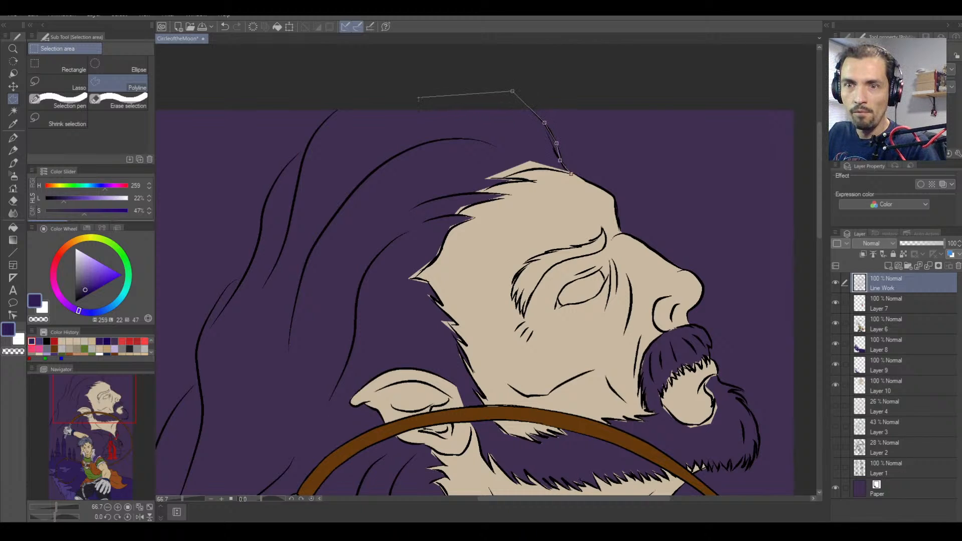
{"action": "left_click", "coordinate": [364, 91]}
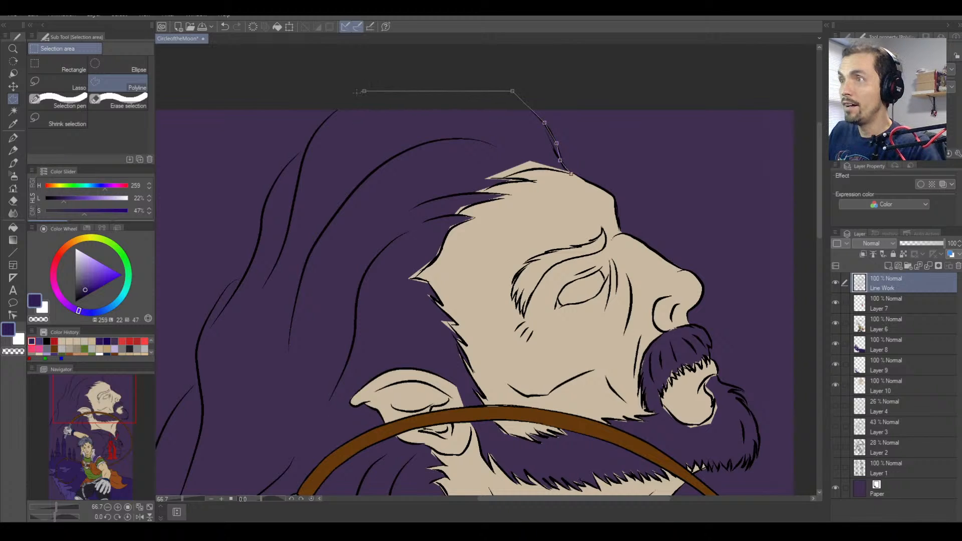
Extend the polyline selection down the upper back of the giant's head, following the outer contour of the hair.
{"action": "left_click", "coordinate": [339, 110]}
{"action": "left_click", "coordinate": [324, 122]}
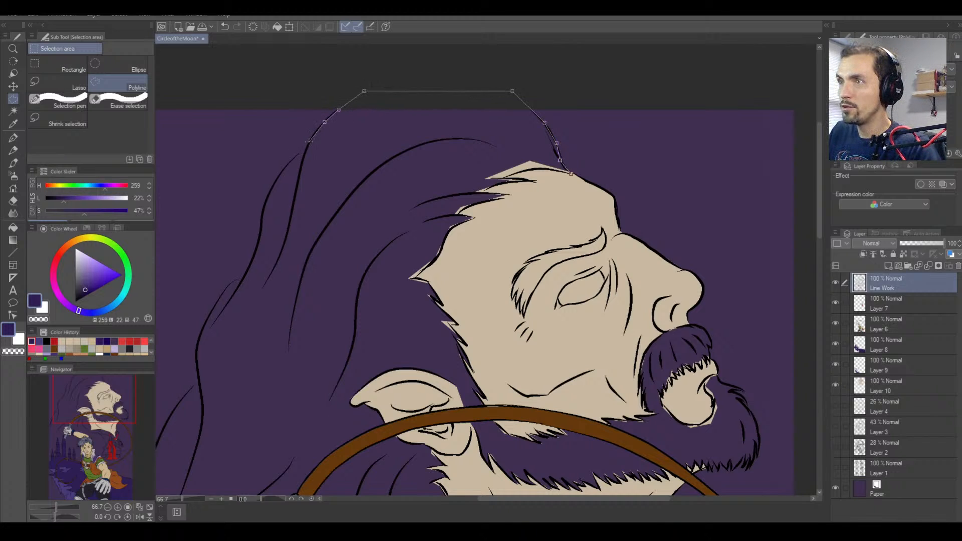
{"action": "left_click", "coordinate": [310, 142]}
{"action": "left_click", "coordinate": [306, 149]}
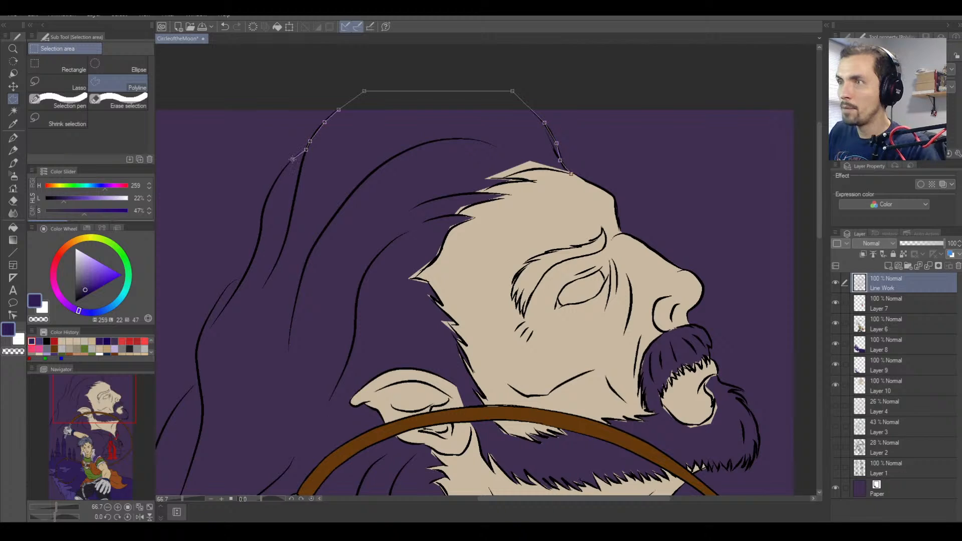
{"action": "left_click", "coordinate": [277, 179]}
{"action": "left_click", "coordinate": [268, 195]}
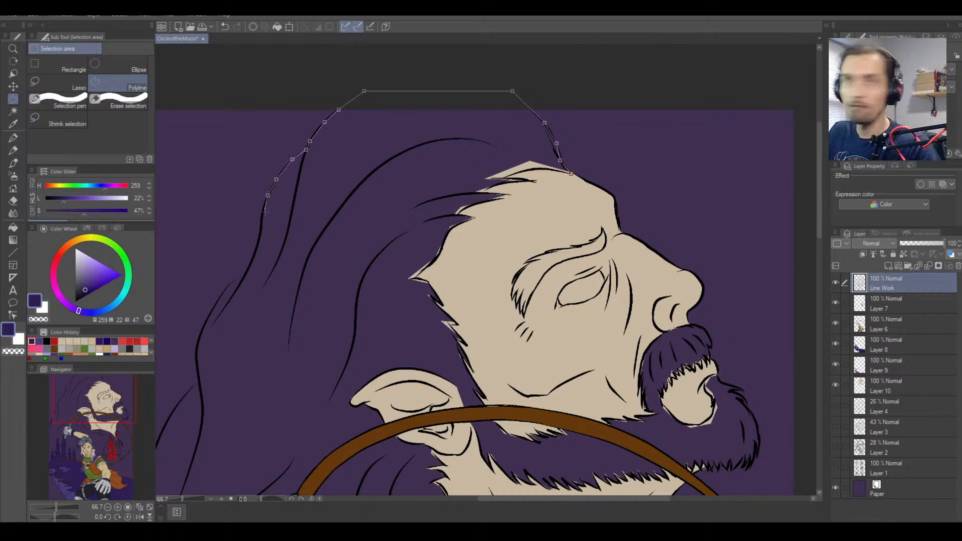
{"action": "left_click", "coordinate": [263, 211]}
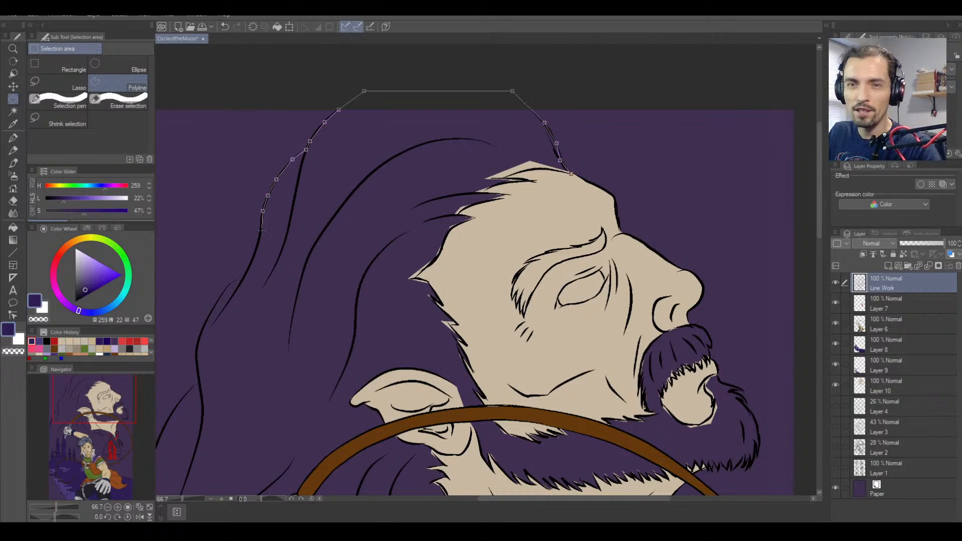
{"action": "left_click", "coordinate": [261, 230]}
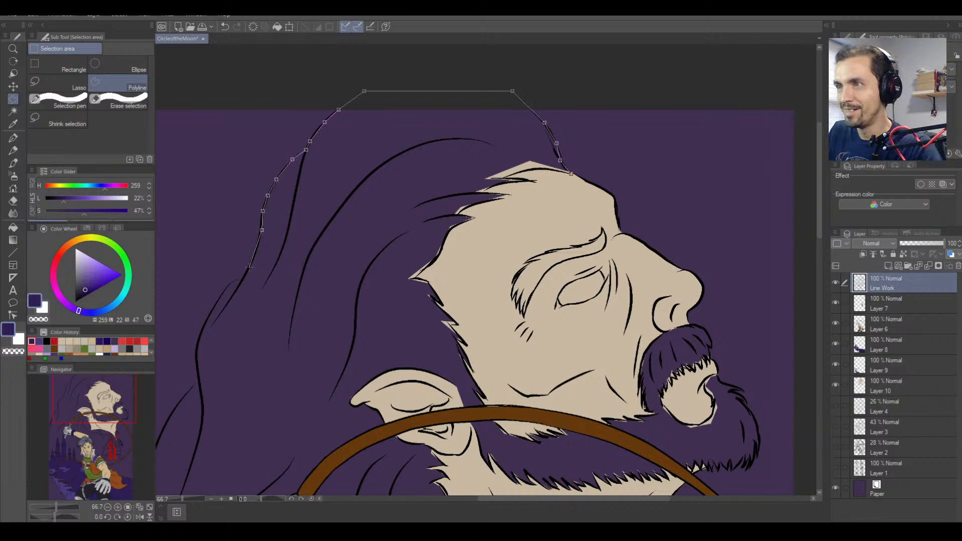
Continue the polyline selection down the middle of the back hair contour, stepping outward to include the overlapping strands.
{"action": "left_click", "coordinate": [250, 267]}
{"action": "left_click", "coordinate": [243, 278]}
{"action": "left_click", "coordinate": [230, 285]}
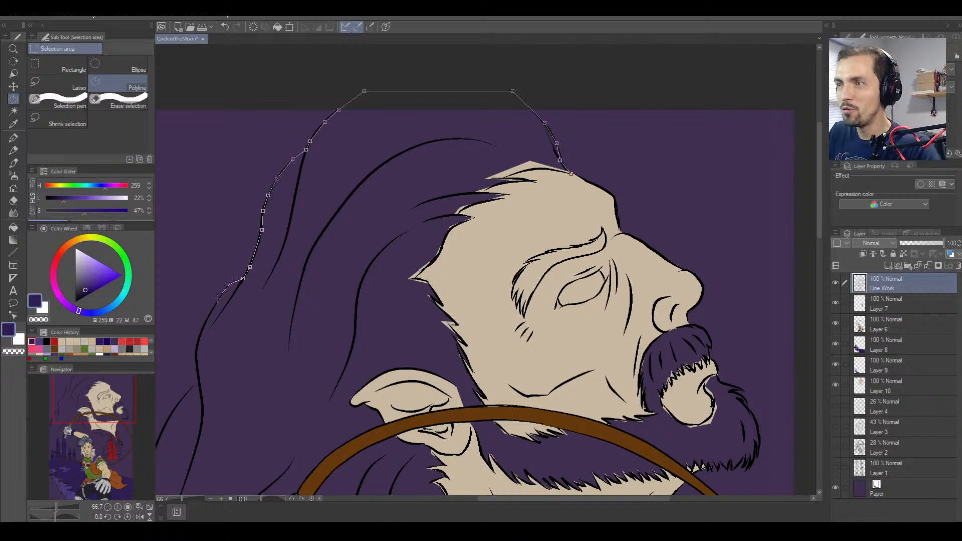
{"action": "left_click", "coordinate": [214, 305]}
{"action": "left_click", "coordinate": [204, 325]}
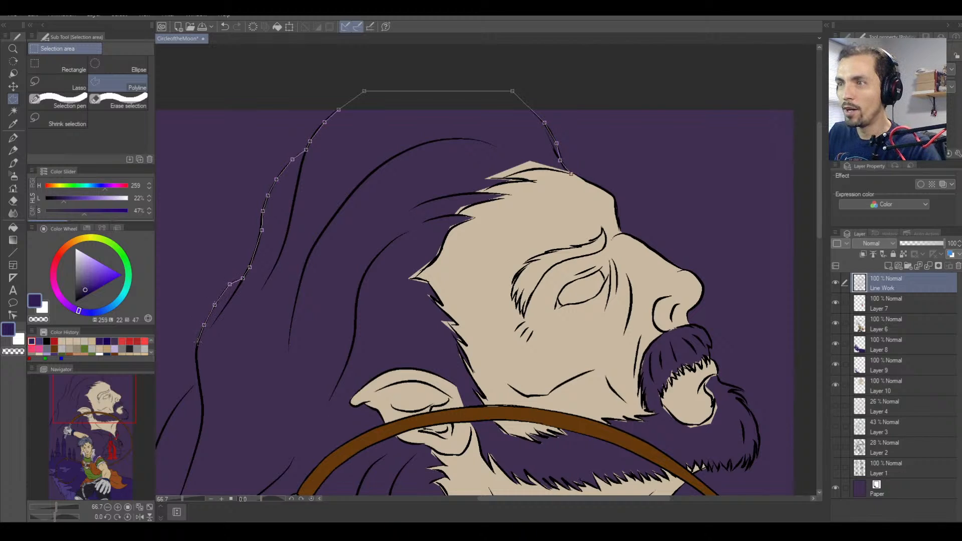
{"action": "left_click", "coordinate": [198, 341]}
{"action": "left_click", "coordinate": [195, 361]}
{"action": "left_click", "coordinate": [197, 380]}
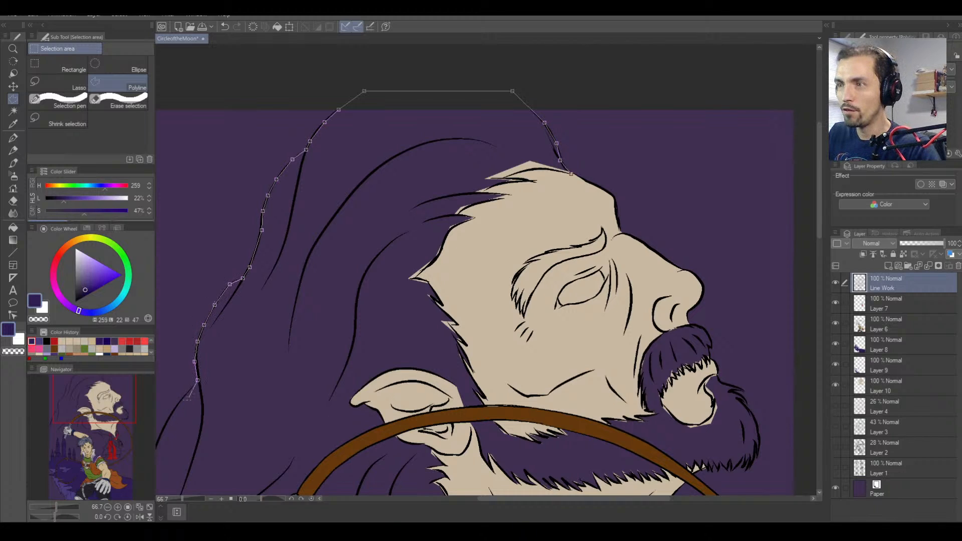
{"action": "left_click", "coordinate": [181, 399]}
Trace the lowest back strand of hair past the canvas edge and carry the polyline down to the castle's base.
{"action": "left_click_drag", "start_coordinate": [191, 431], "coordinate": [366, 257]}
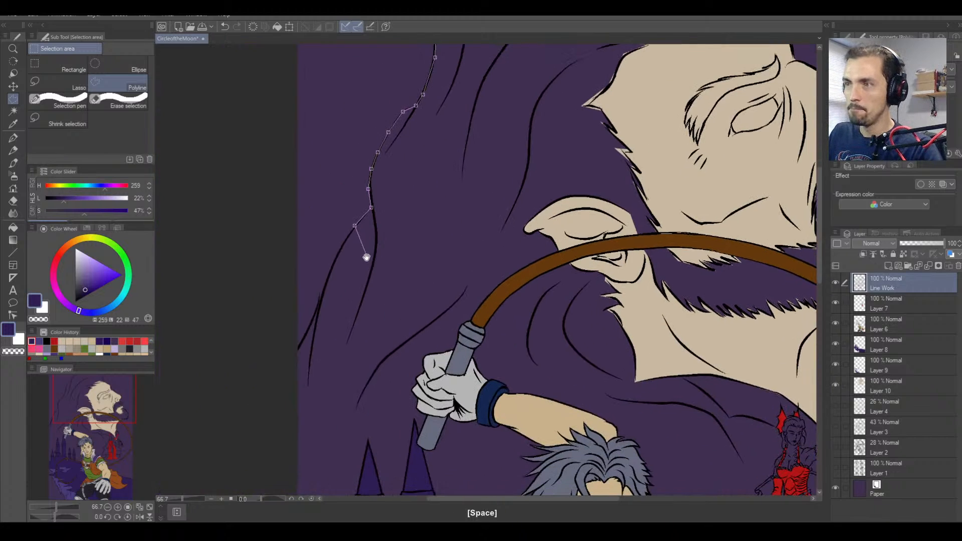
{"action": "left_click", "coordinate": [337, 255]}
{"action": "left_click", "coordinate": [323, 289]}
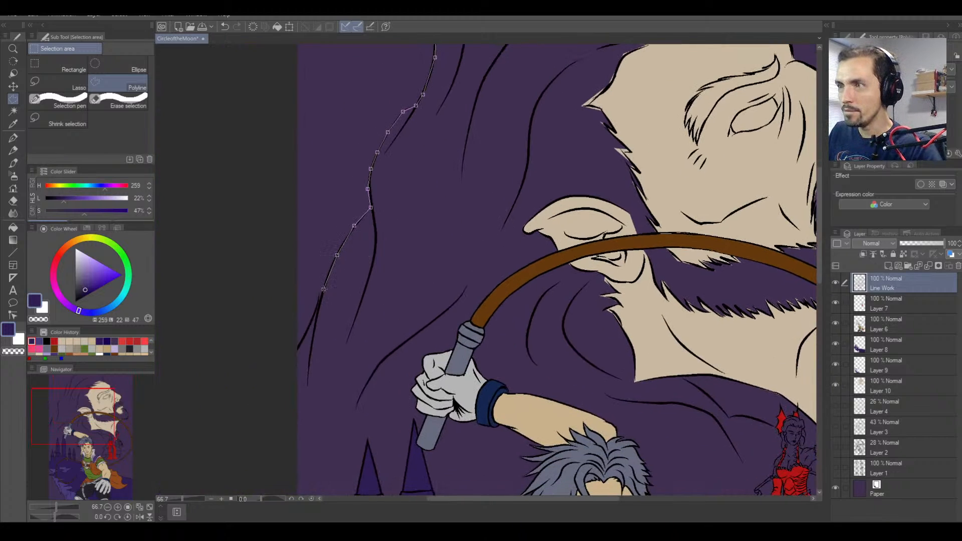
{"action": "left_click", "coordinate": [312, 318]}
{"action": "left_click", "coordinate": [286, 369]}
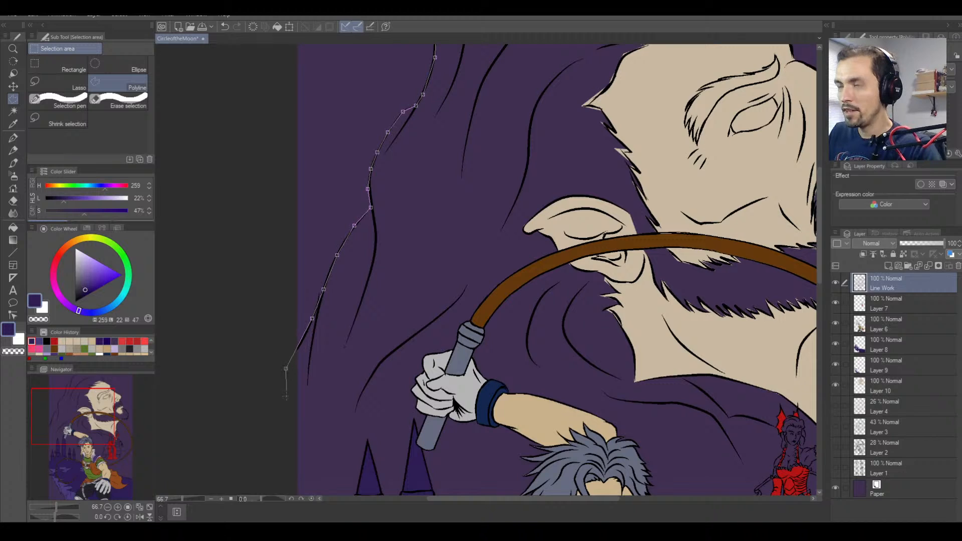
{"action": "left_click_drag", "start_coordinate": [294, 394], "coordinate": [218, 265]}
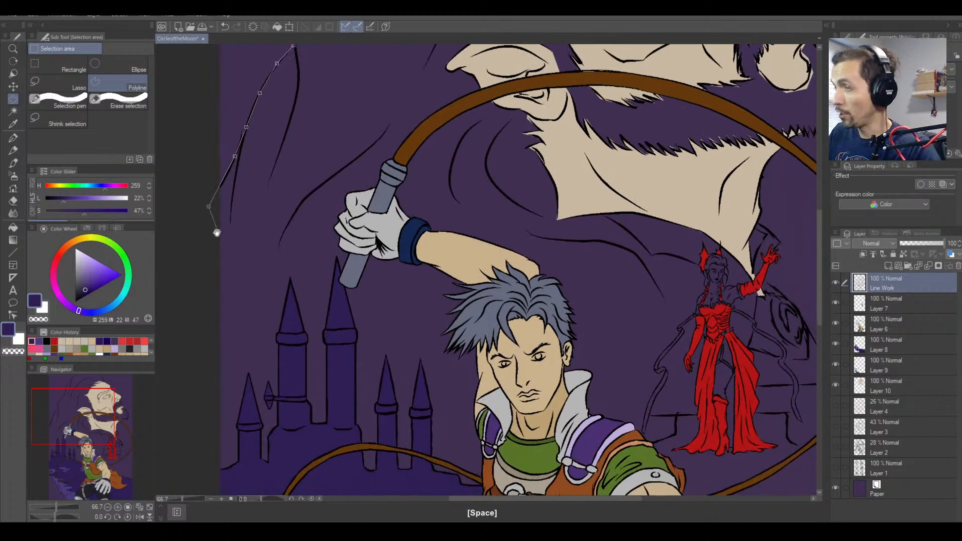
{"action": "left_click_drag", "start_coordinate": [216, 401], "coordinate": [231, 187]}
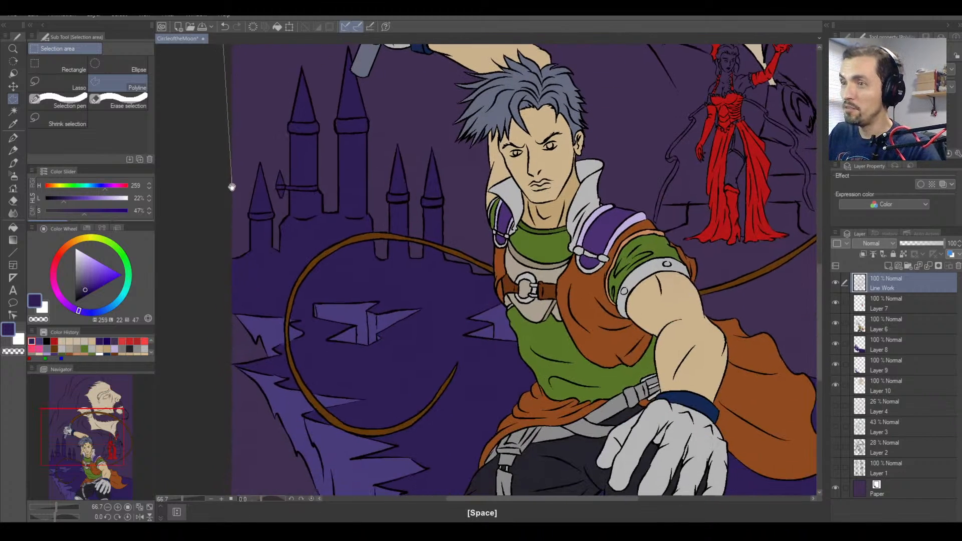
{"action": "left_click", "coordinate": [220, 272]}
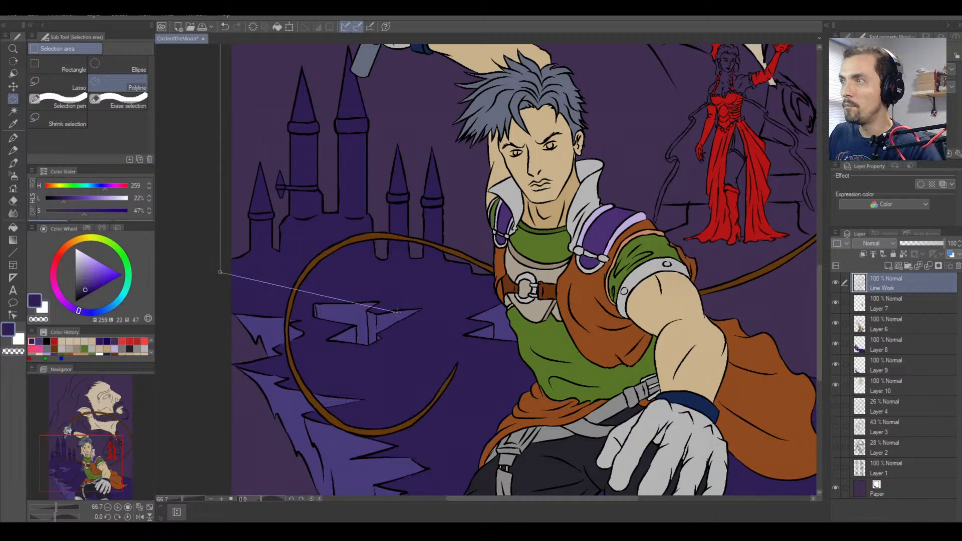
Run the polyline selection across the castle's base to the whip wielder's chest and up through his face to his hair.
{"action": "left_click", "coordinate": [453, 294]}
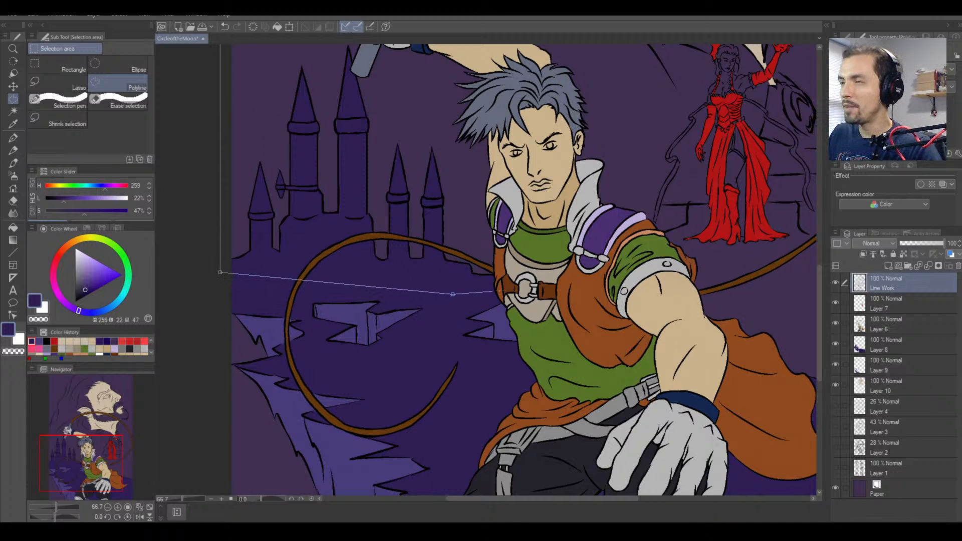
{"action": "left_click", "coordinate": [531, 293]}
{"action": "left_click_drag", "start_coordinate": [543, 123], "coordinate": [507, 286]}
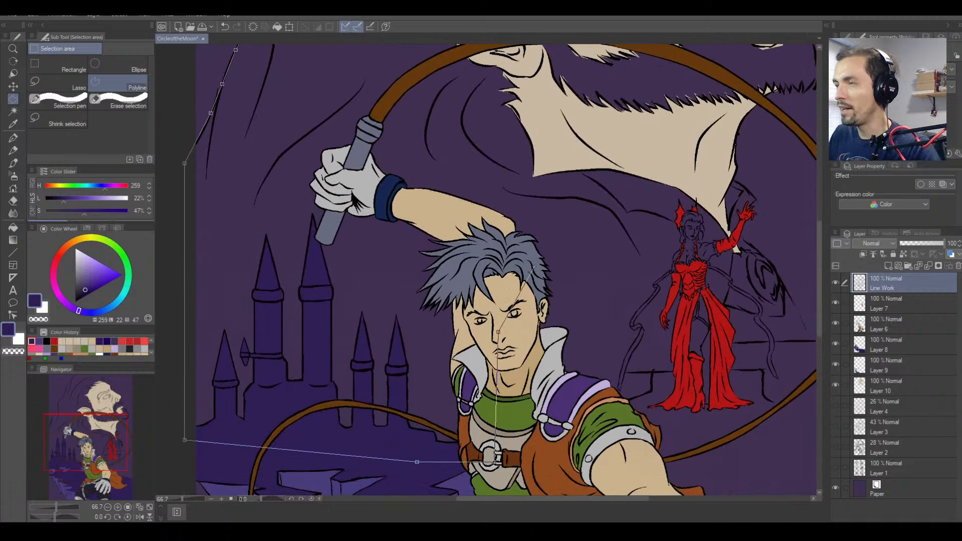
{"action": "left_click", "coordinate": [535, 252]}
Outline jagged hair tips with the polyline from the whip wielder's hair across to the red woman's hanging arm.
{"action": "left_click", "coordinate": [554, 262]}
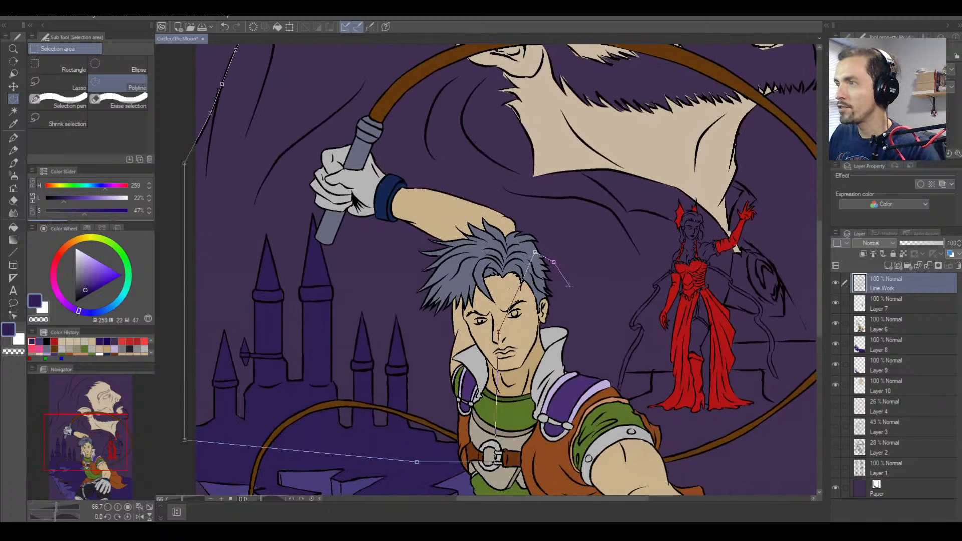
{"action": "left_click", "coordinate": [574, 310]}
{"action": "left_click", "coordinate": [579, 274]}
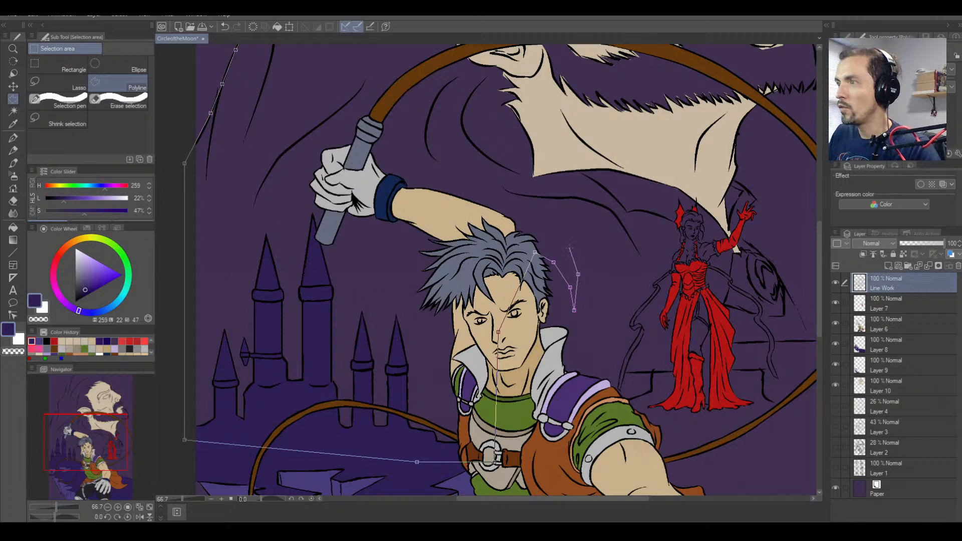
{"action": "left_click", "coordinate": [569, 245]}
{"action": "left_click", "coordinate": [592, 259]}
{"action": "left_click", "coordinate": [610, 294]}
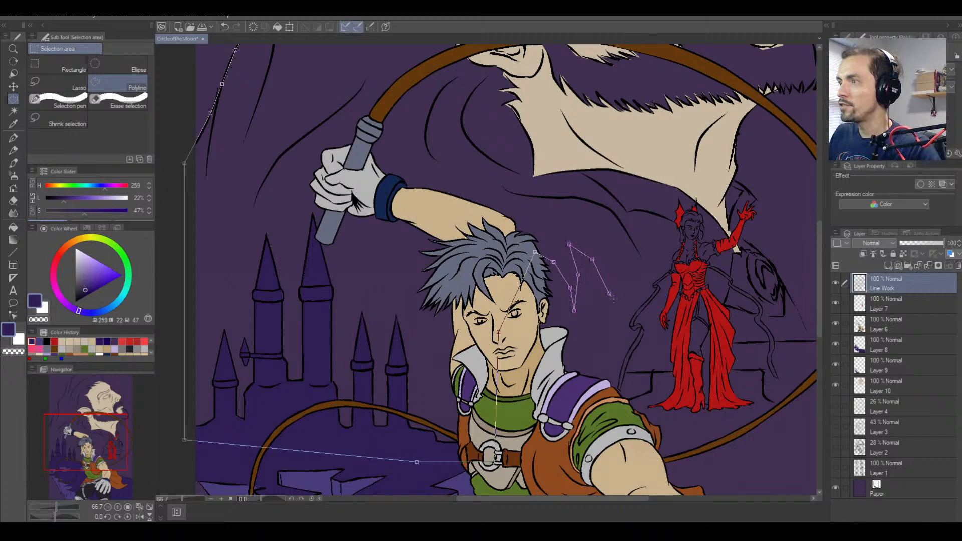
{"action": "left_click", "coordinate": [639, 320]}
{"action": "left_click", "coordinate": [656, 324]}
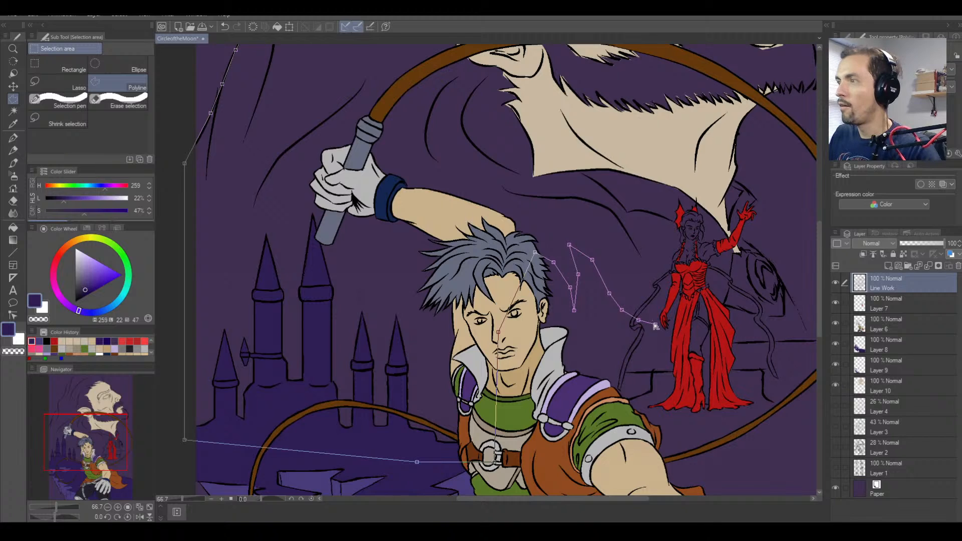
Add another pair of pointed hair tips to the polyline selection beside the red woman's shoulder.
{"action": "left_click", "coordinate": [630, 301]}
{"action": "left_click", "coordinate": [617, 269]}
{"action": "left_click", "coordinate": [611, 249]}
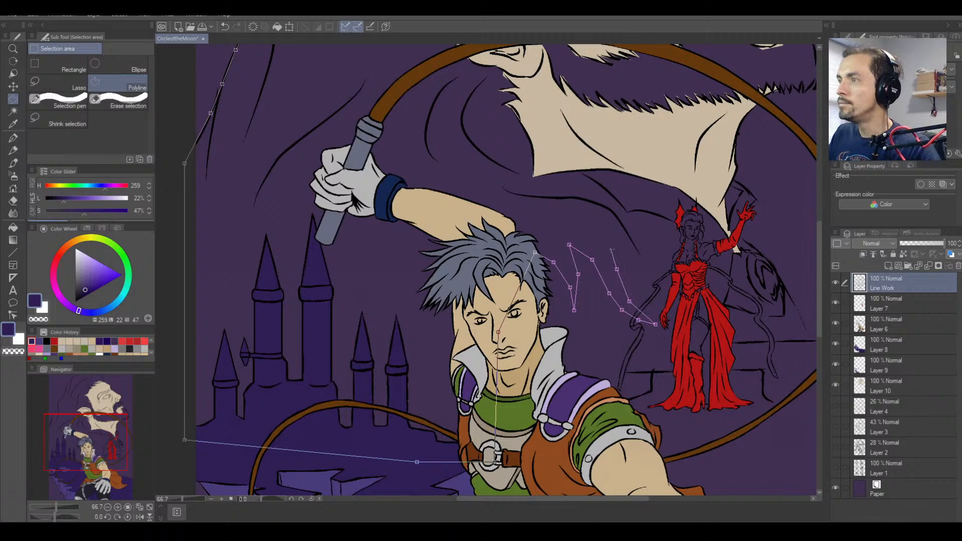
{"action": "left_click", "coordinate": [648, 291]}
{"action": "left_click", "coordinate": [654, 302]}
{"action": "left_click", "coordinate": [651, 278]}
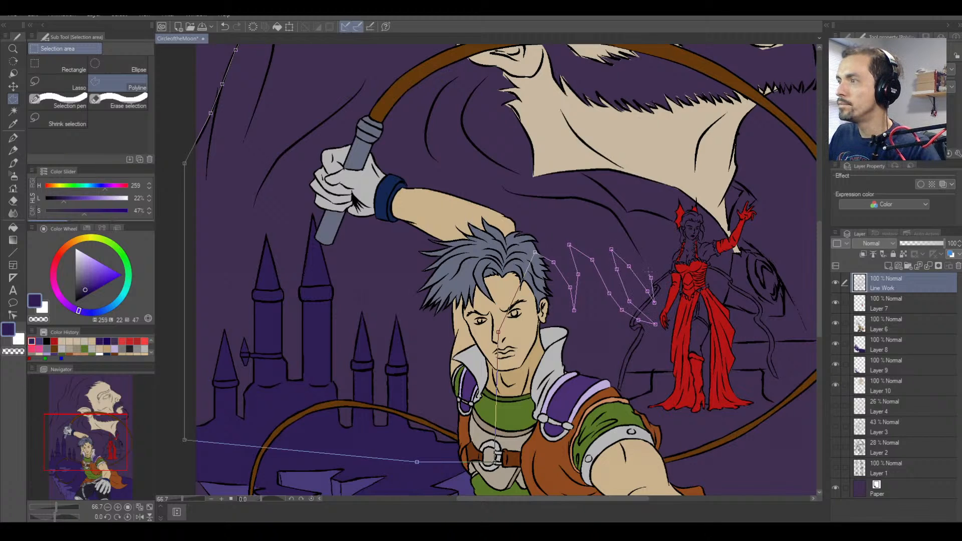
Bring the polyline up the hair strand to the back corner of the giant's neck, undoing and replacing misplaced points.
{"action": "left_click", "coordinate": [638, 251]}
{"action": "left_click", "coordinate": [614, 209]}
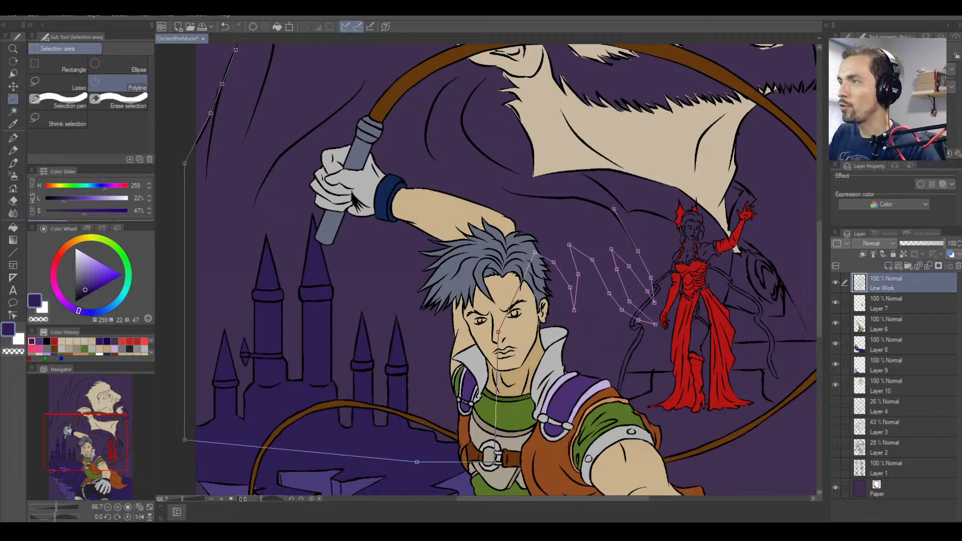
{"action": "left_click", "coordinate": [574, 196]}
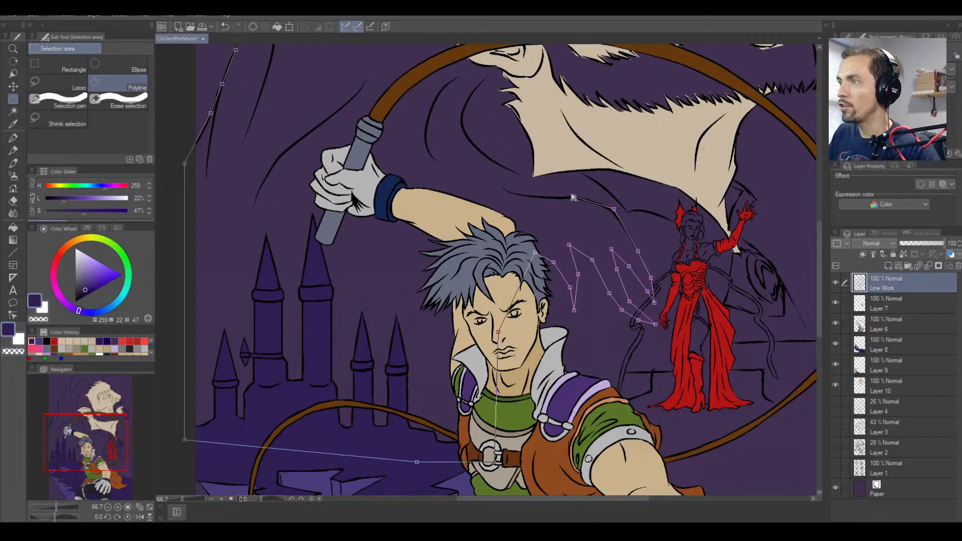
{"action": "left_click", "coordinate": [543, 196]}
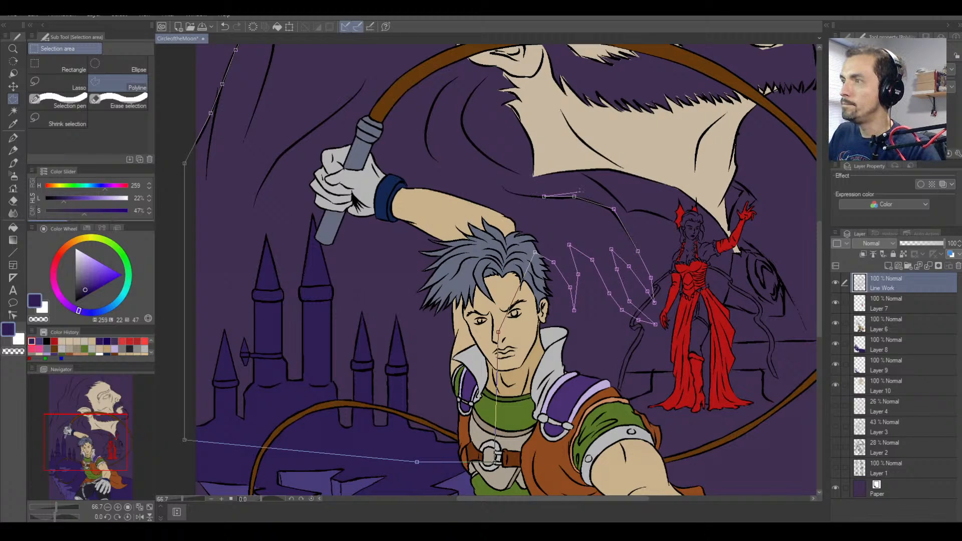
{"action": "key", "text": "ctrl+z"}
{"action": "key", "text": "ctrl+z"}
{"action": "left_click", "coordinate": [581, 192]}
{"action": "key", "text": "ctrl+z"}
{"action": "left_click", "coordinate": [580, 189]}
{"action": "left_click", "coordinate": [532, 176]}
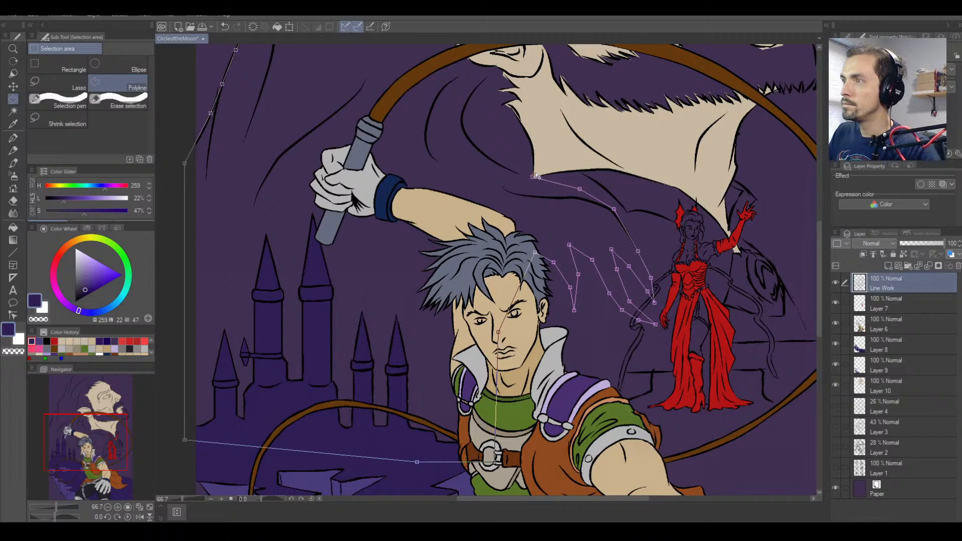
Trace the polyline up the back edge of the giant's neck and around the spiky hair tufts below the ear.
{"action": "left_click", "coordinate": [534, 169]}
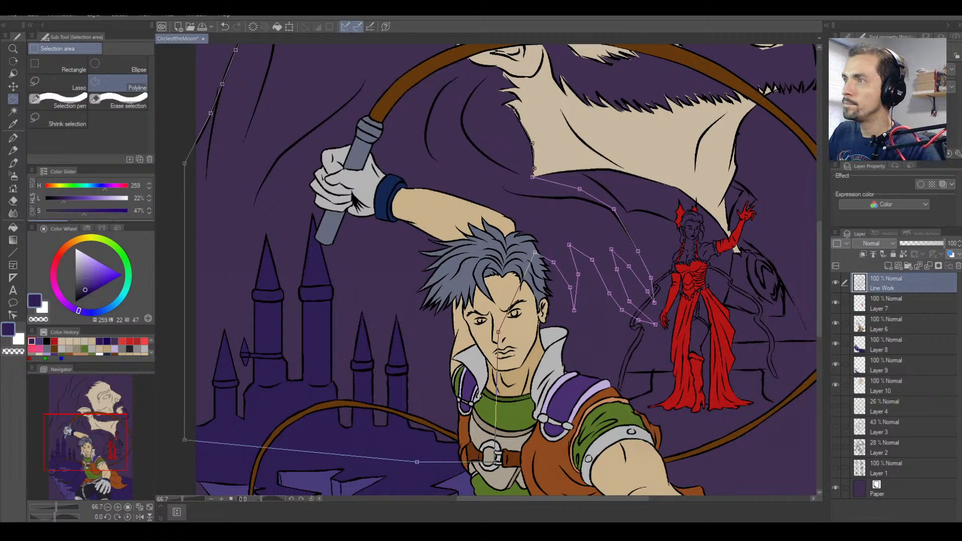
{"action": "left_click", "coordinate": [504, 104]}
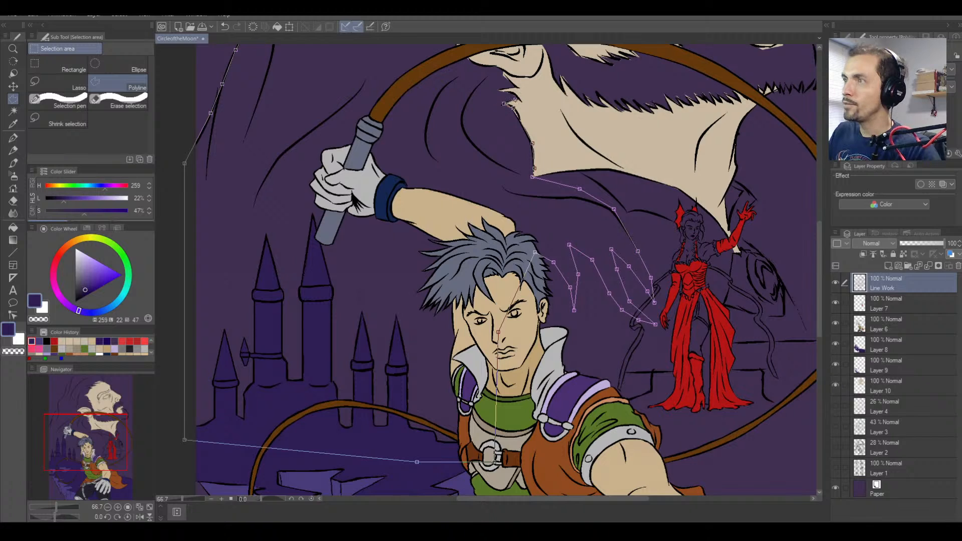
{"action": "key", "text": "ctrl+minus"}
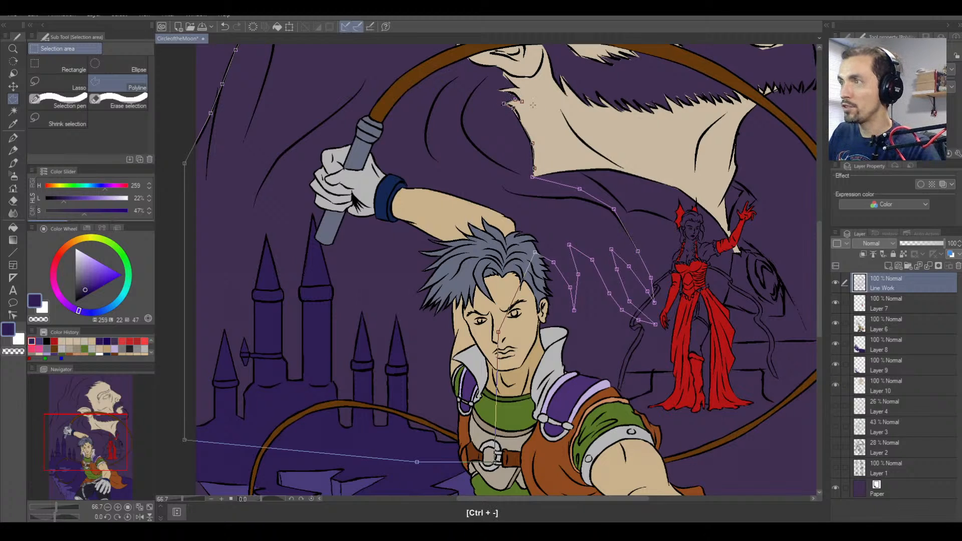
{"action": "scroll", "coordinate": [531, 106], "scroll_direction": "up", "scroll_amount": 2}
{"action": "left_click", "coordinate": [529, 88]}
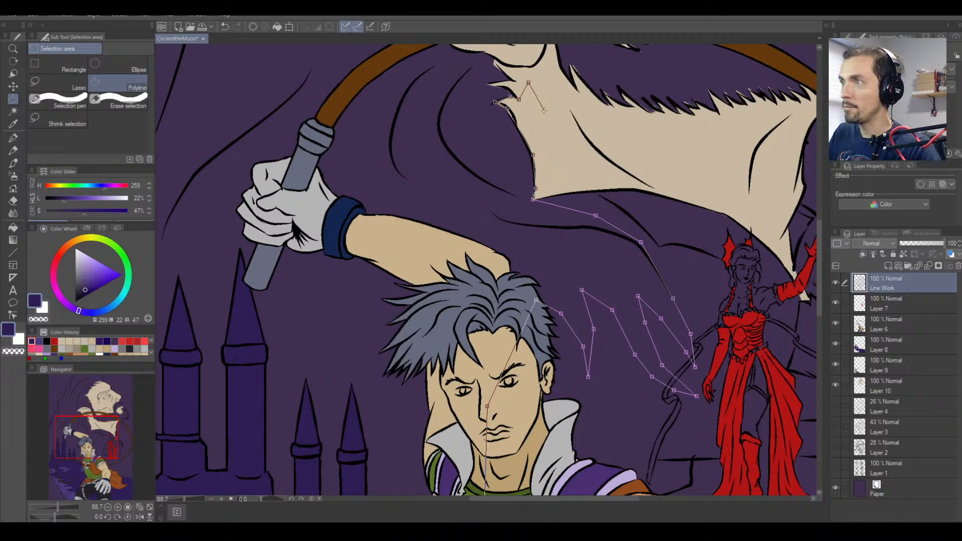
{"action": "key", "text": "ctrl+z"}
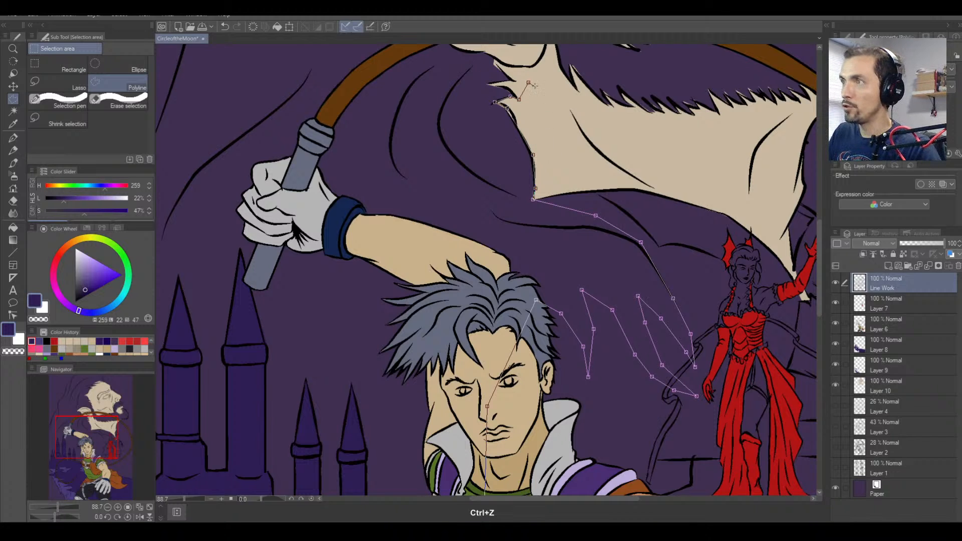
{"action": "key", "text": "space"}
{"action": "left_click_drag", "start_coordinate": [521, 101], "coordinate": [538, 268]}
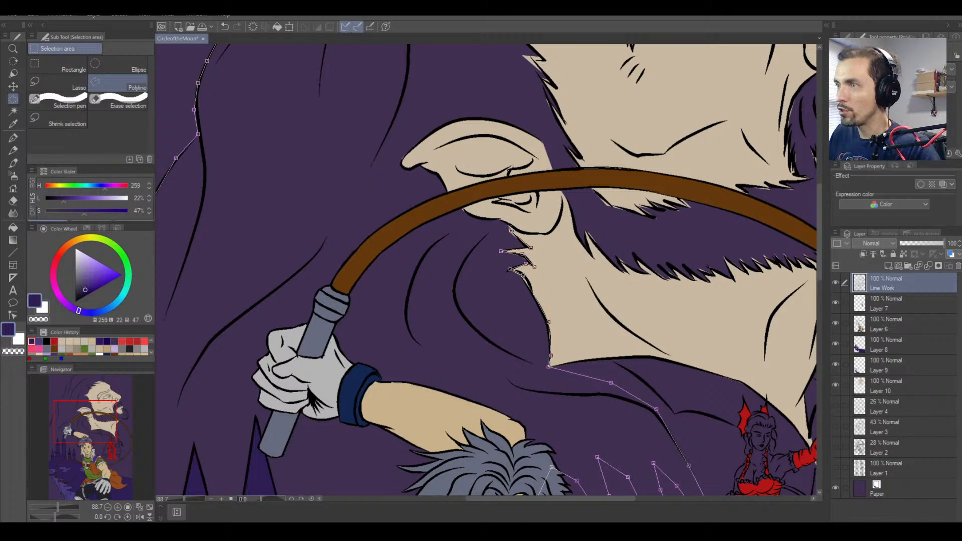
Extend the polyline selection along the underside of the giant head's ear, across the whip, to the ear's pointed tip.
{"action": "left_click", "coordinate": [503, 220]}
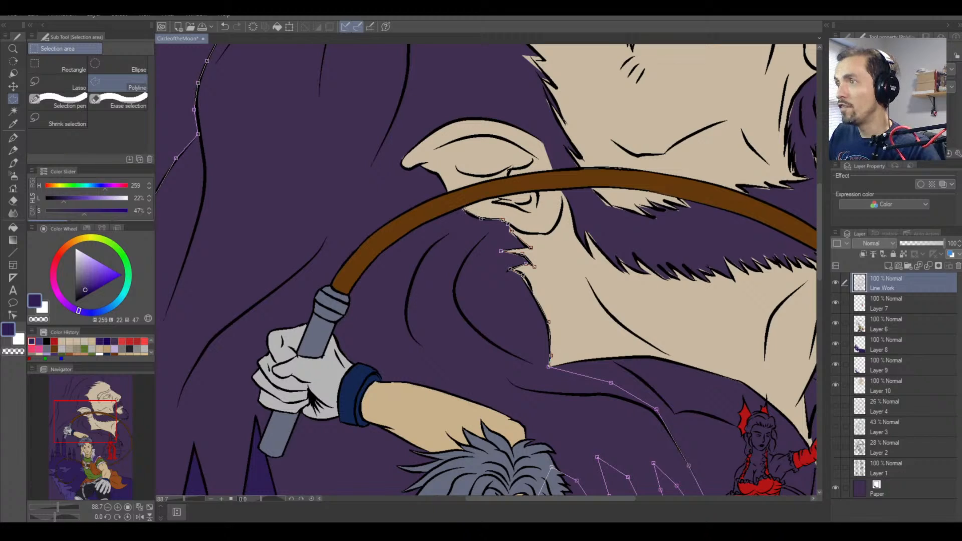
{"action": "left_click", "coordinate": [460, 207]}
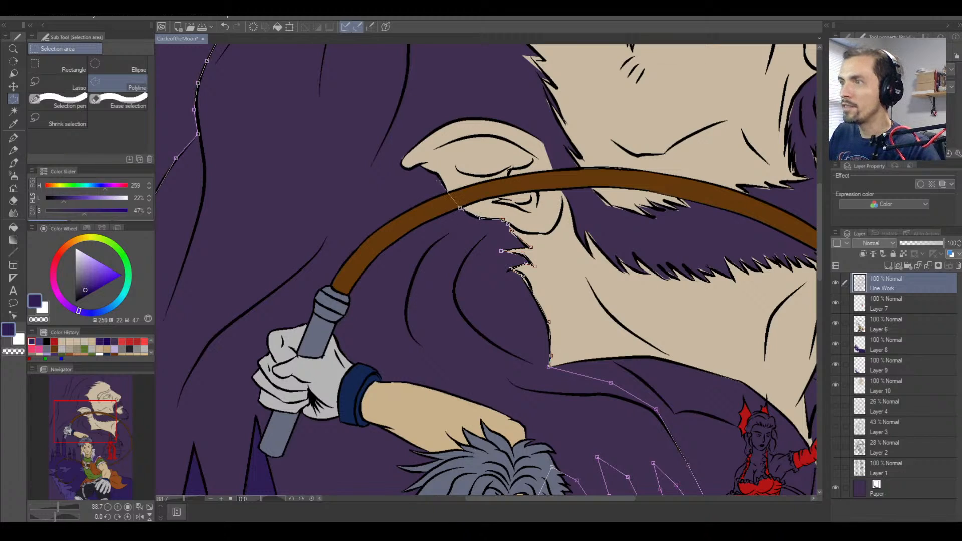
{"action": "left_click", "coordinate": [444, 183]}
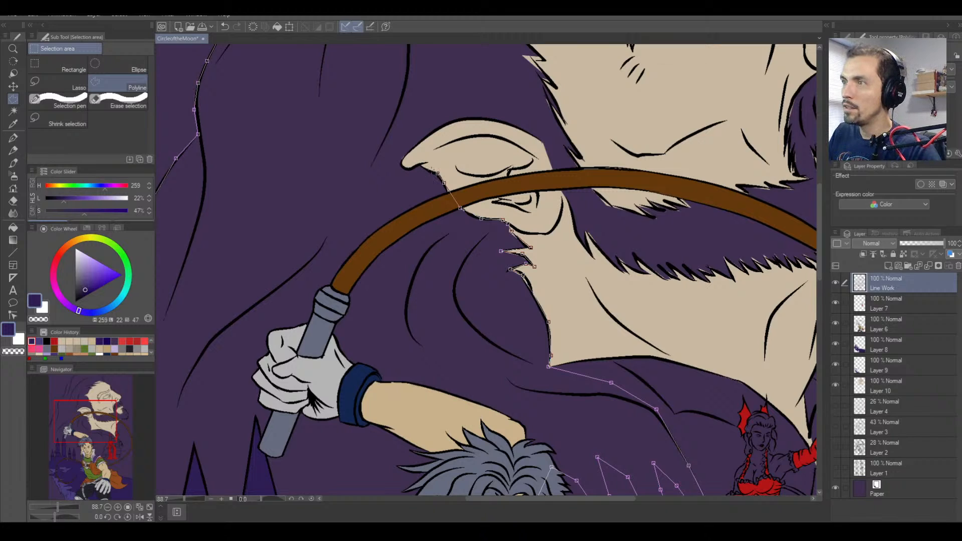
{"action": "left_click", "coordinate": [421, 164]}
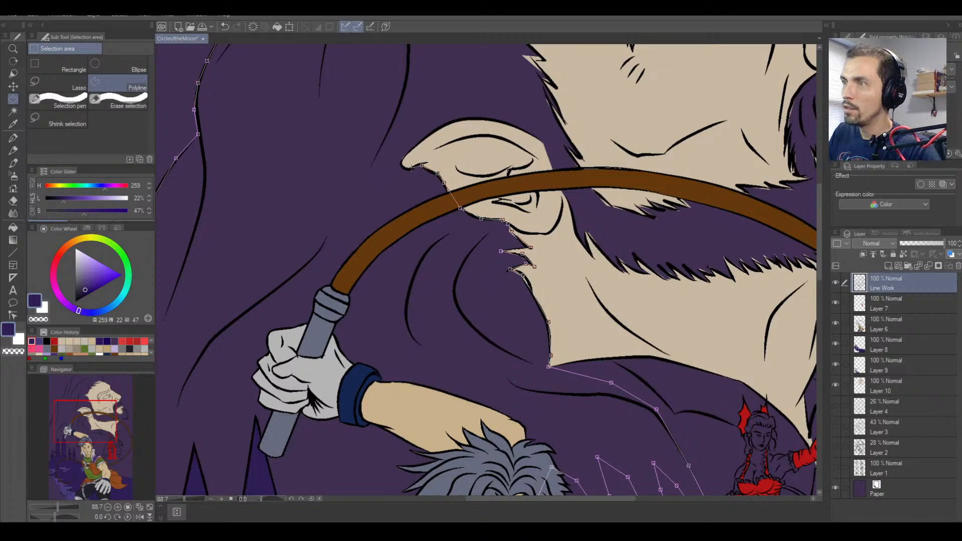
{"action": "left_click", "coordinate": [415, 167]}
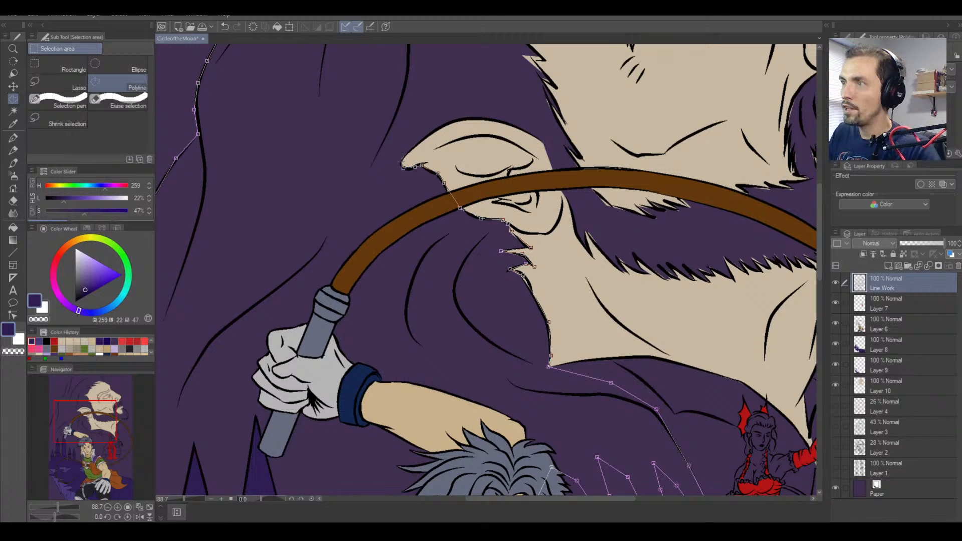
Continue the polyline selection around the ear's upper contour from the pointed tip to where it meets the sideburn.
{"action": "left_click", "coordinate": [414, 148]}
{"action": "left_click", "coordinate": [434, 131]}
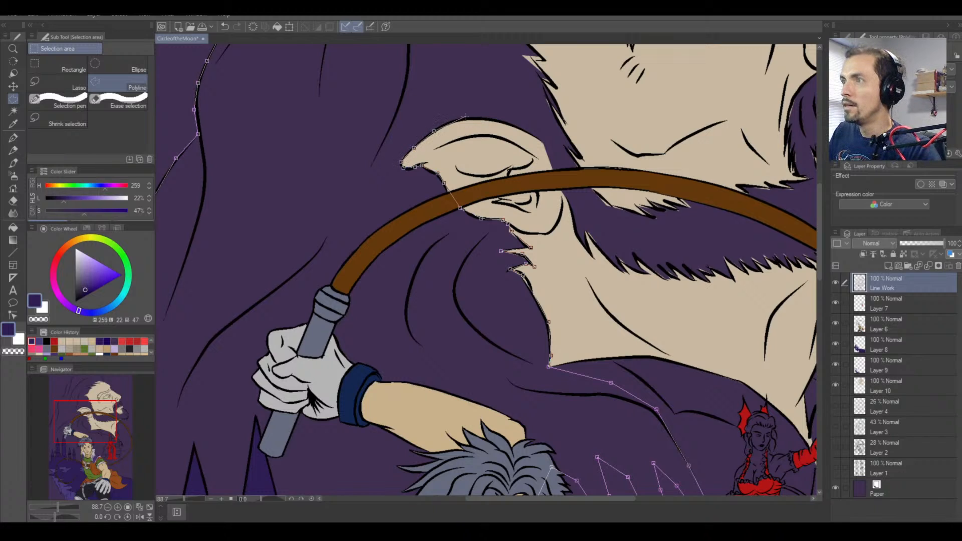
{"action": "left_click", "coordinate": [456, 121]}
{"action": "left_click", "coordinate": [482, 119]}
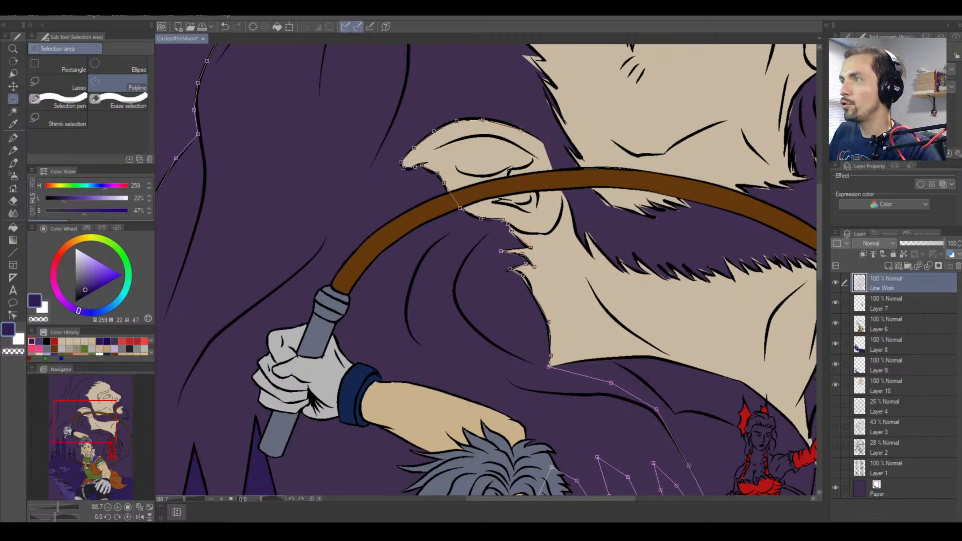
{"action": "left_click", "coordinate": [510, 125]}
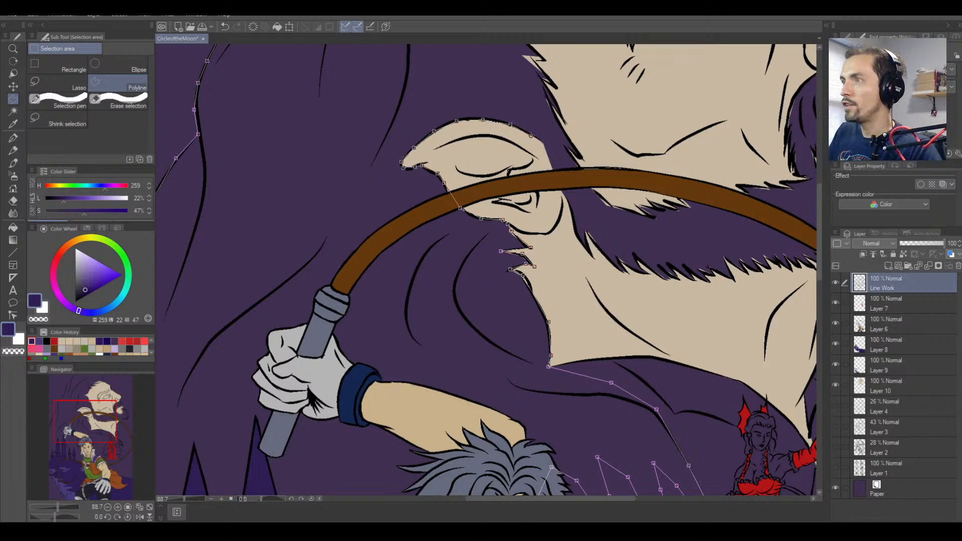
{"action": "left_click", "coordinate": [530, 135]}
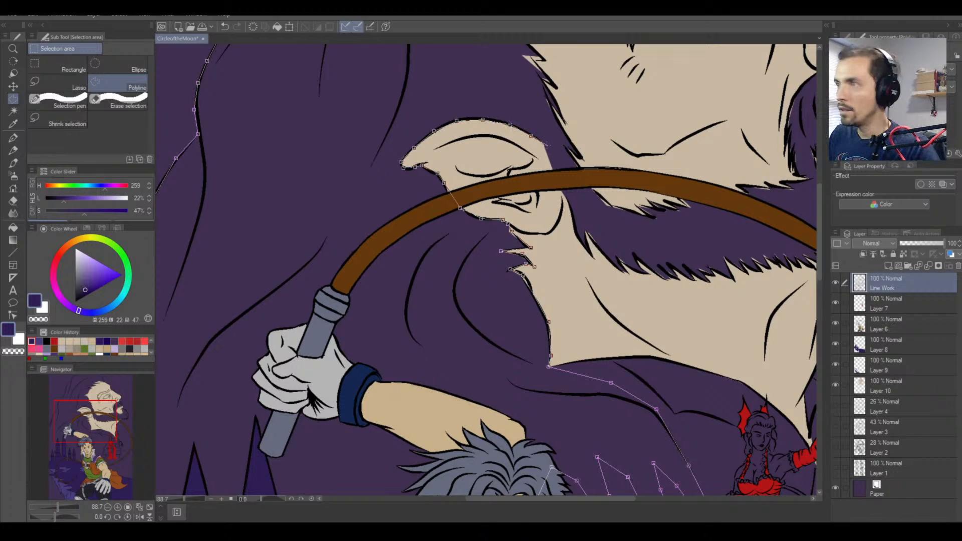
{"action": "left_click", "coordinate": [543, 142]}
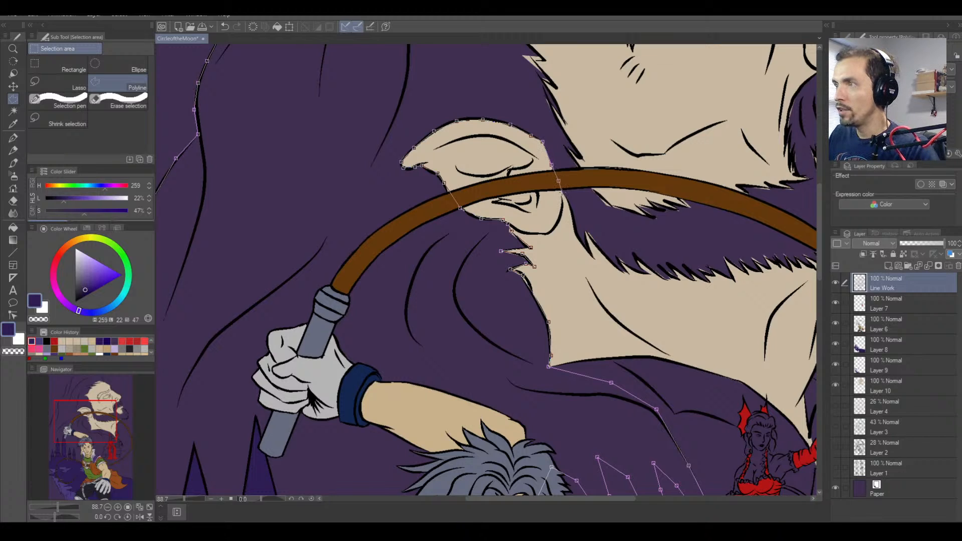
Trace the polyline selection from the ear down the sideburn, below the whip, and around the first jagged tufts of the beard's lower edge.
{"action": "left_click", "coordinate": [561, 192]}
{"action": "left_click", "coordinate": [570, 204]}
{"action": "left_click", "coordinate": [573, 222]}
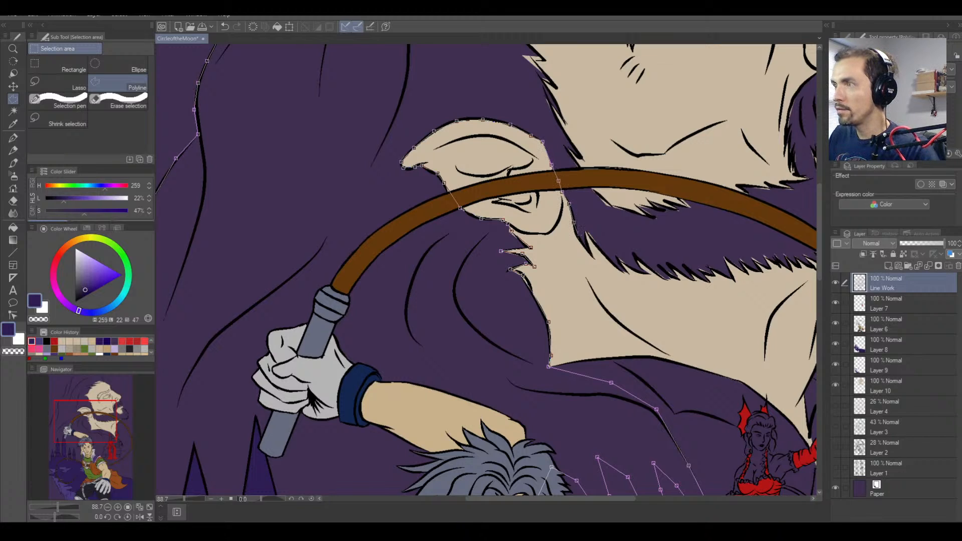
{"action": "left_click", "coordinate": [577, 236]}
{"action": "left_click", "coordinate": [588, 253]}
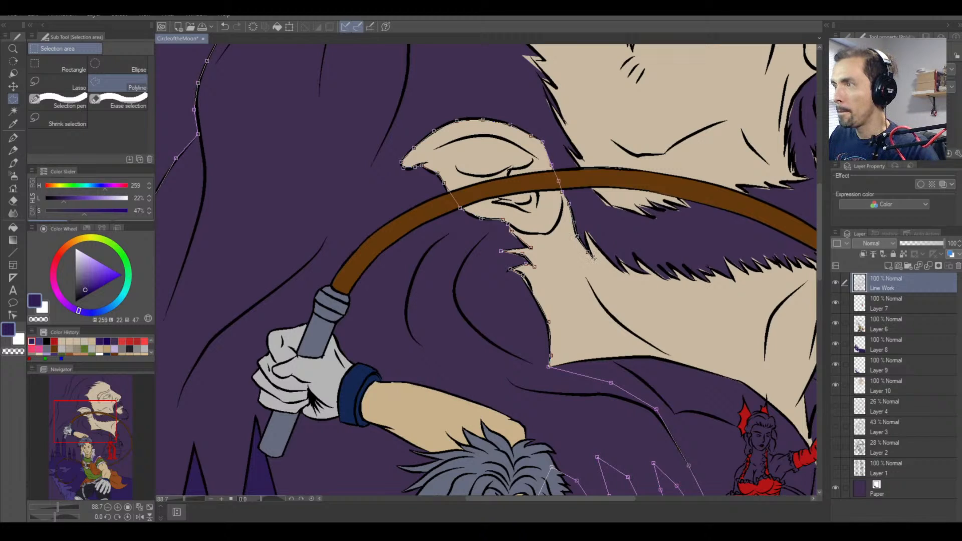
{"action": "left_click", "coordinate": [594, 259]}
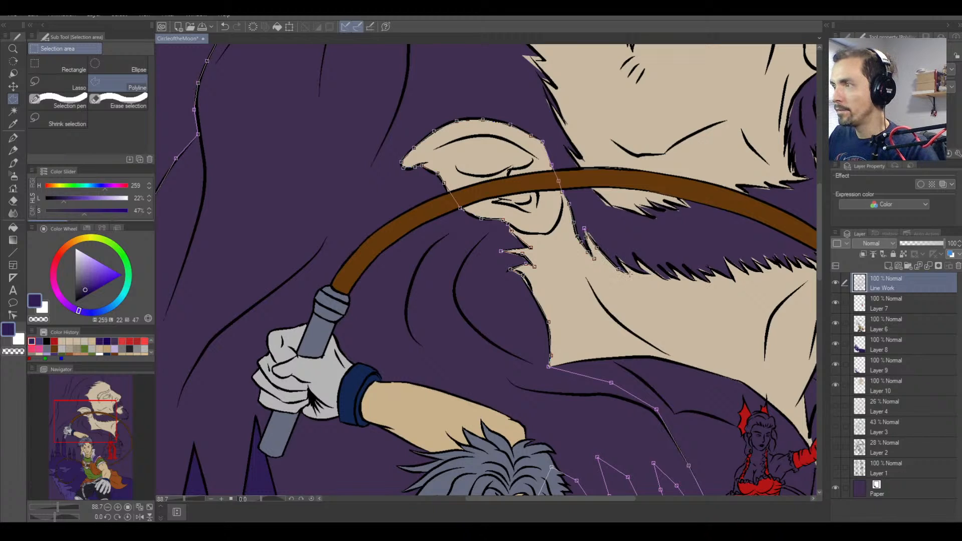
{"action": "left_click", "coordinate": [617, 258]}
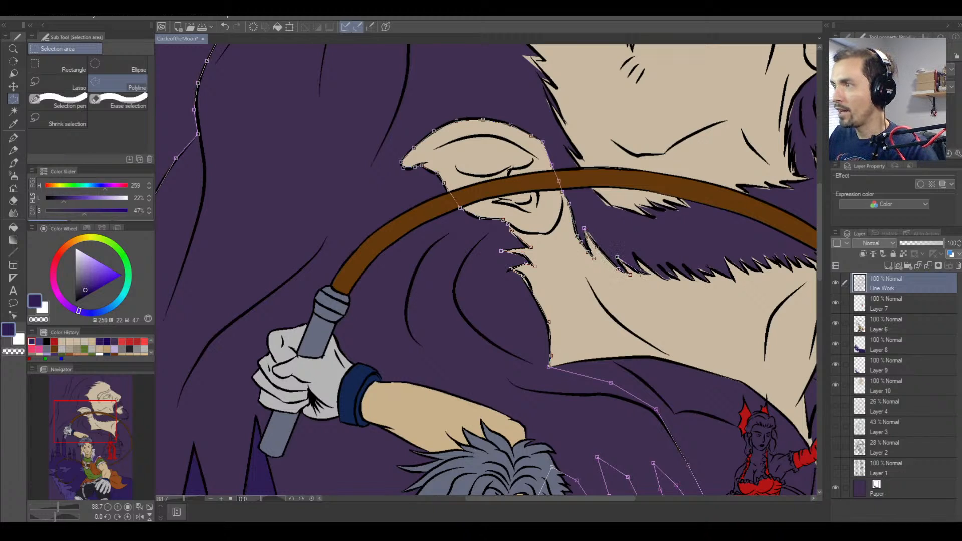
{"action": "left_click", "coordinate": [649, 274]}
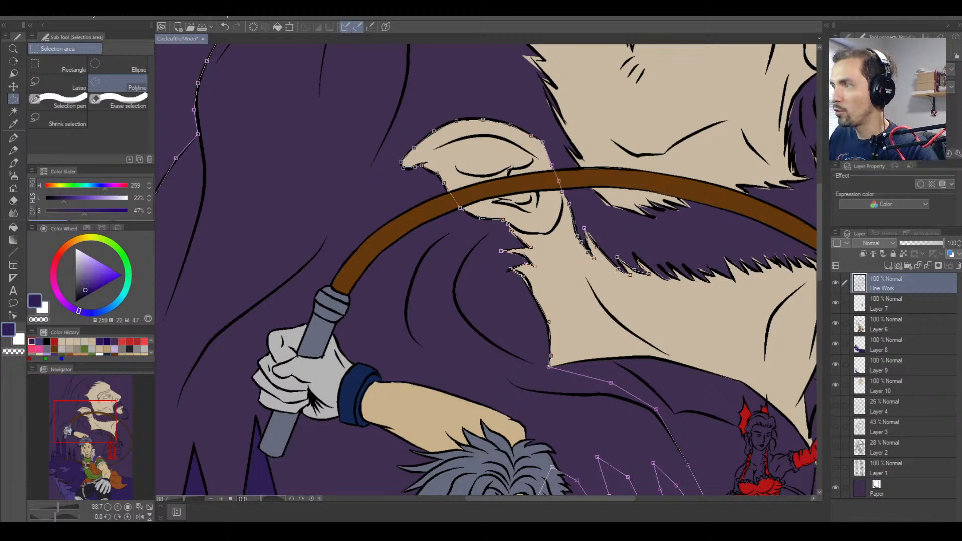
{"action": "left_click", "coordinate": [634, 252]}
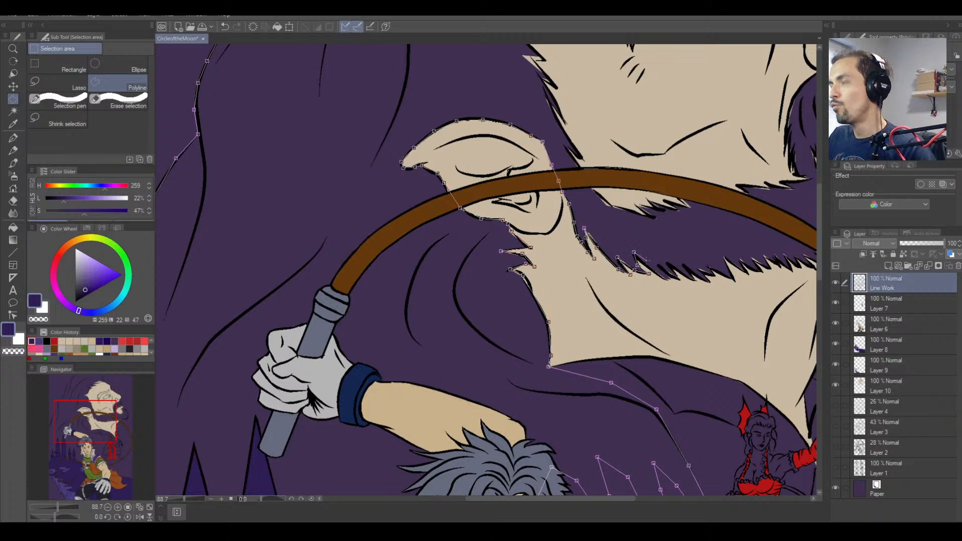
Trace the polyline selection in and out of the narrow, tightly spaced spikes that follow the first tufts on the beard's lower edge.
{"action": "scroll", "coordinate": [644, 260], "scroll_direction": "up", "scroll_amount": 1}
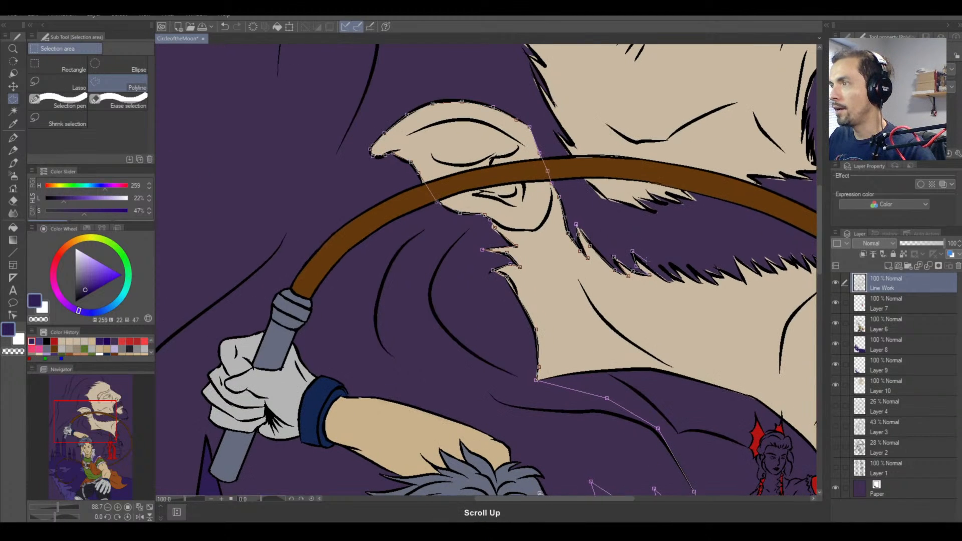
{"action": "scroll", "coordinate": [644, 260], "scroll_direction": "up", "scroll_amount": 2}
{"action": "key", "text": "space"}
{"action": "left_click_drag", "start_coordinate": [644, 260], "coordinate": [523, 235]}
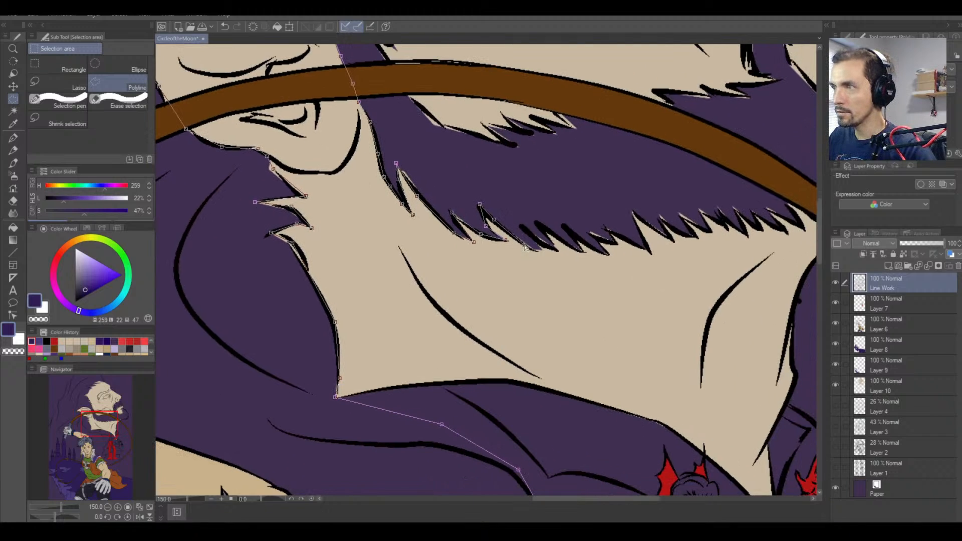
{"action": "left_click", "coordinate": [534, 240]}
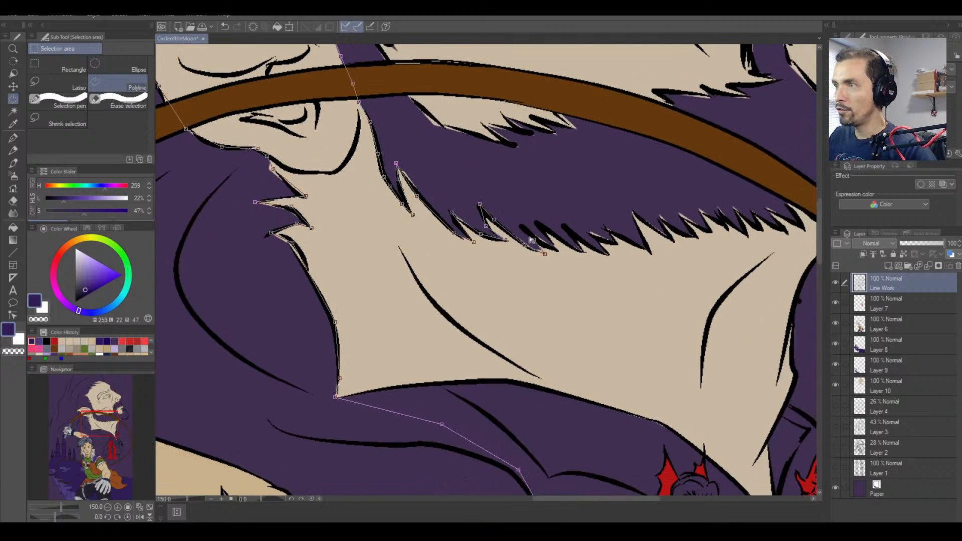
{"action": "left_click", "coordinate": [522, 225]}
{"action": "left_click", "coordinate": [545, 246]}
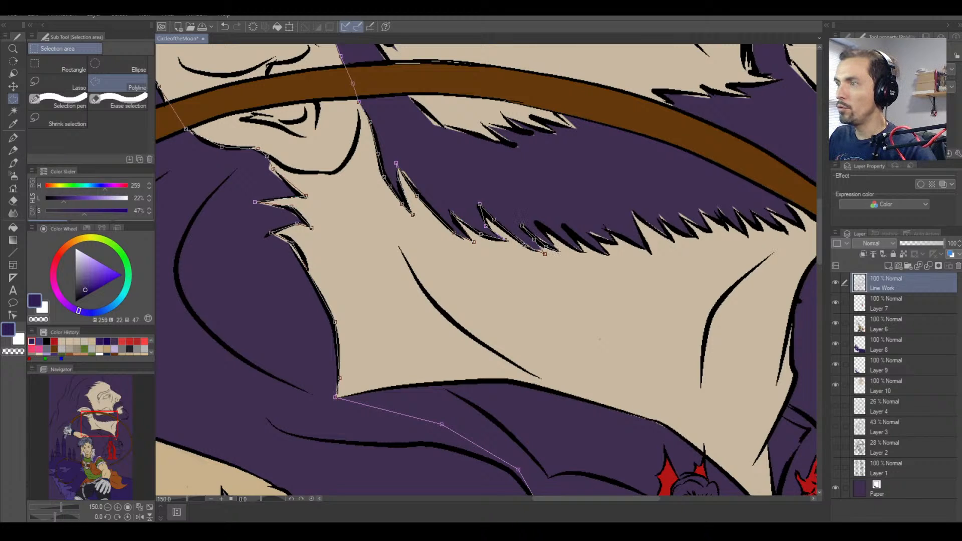
{"action": "left_click", "coordinate": [538, 222]}
{"action": "left_click", "coordinate": [557, 251]}
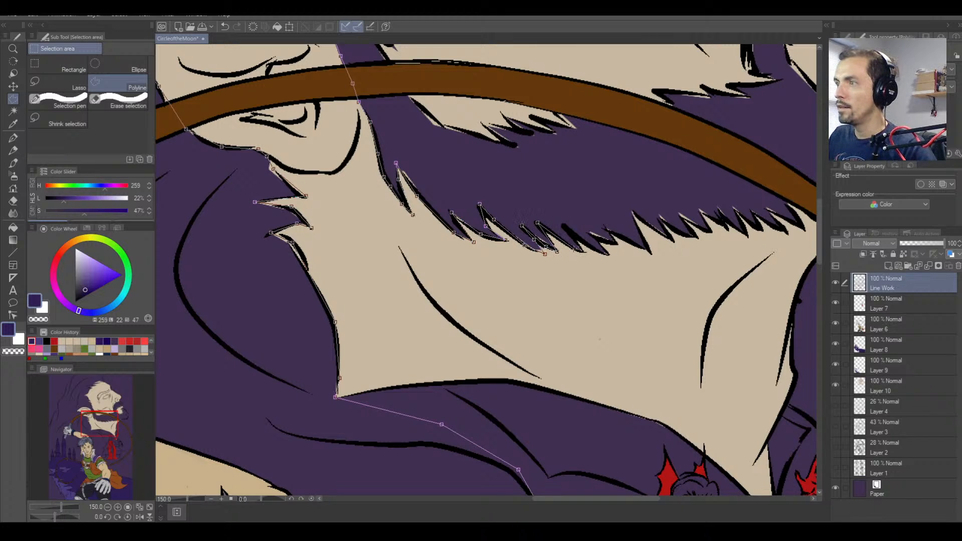
Continue the polyline selection around the middle tufts of the beard's lower edge, up to the peak of the tall skin-coloured notch.
{"action": "left_click", "coordinate": [586, 254]}
{"action": "left_click", "coordinate": [563, 225]}
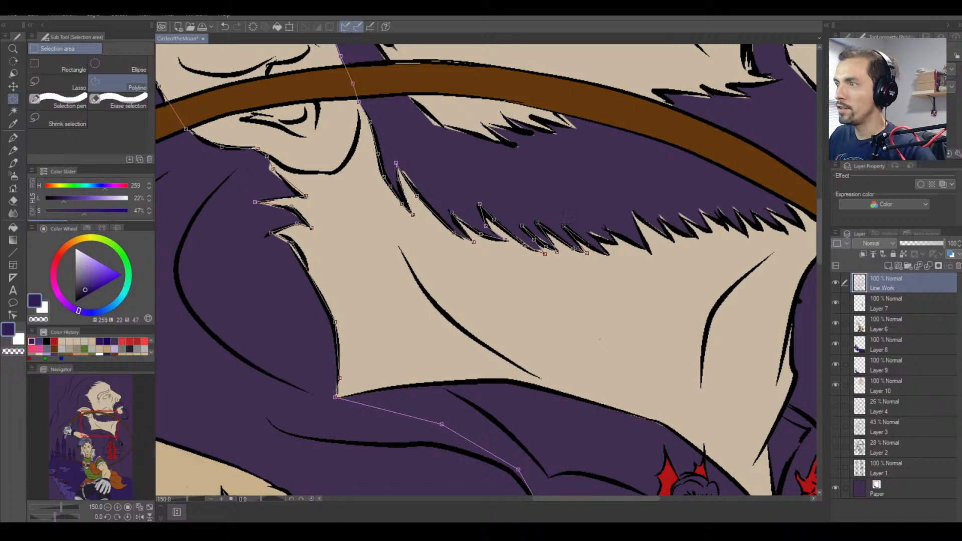
{"action": "left_click", "coordinate": [596, 252]}
{"action": "left_click", "coordinate": [611, 255]}
{"action": "left_click", "coordinate": [589, 232]}
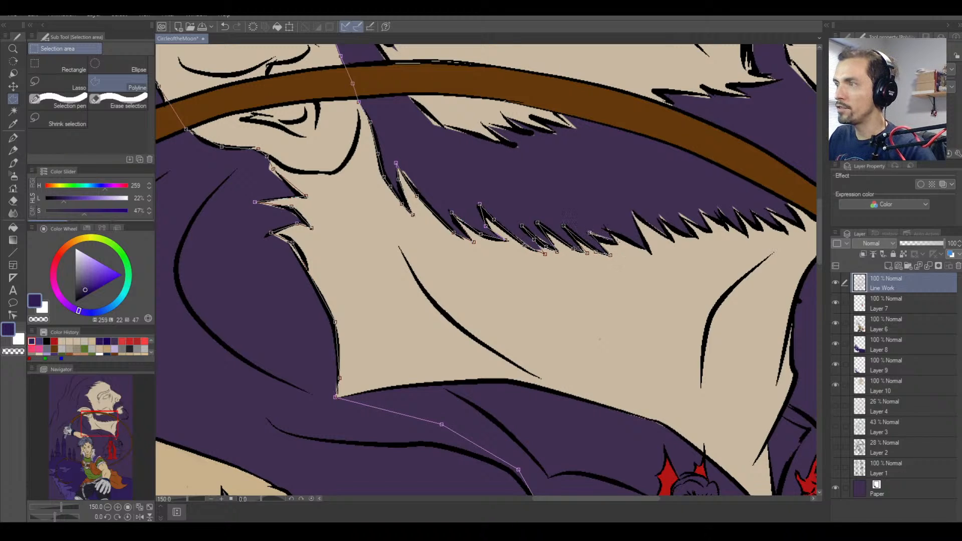
{"action": "left_click", "coordinate": [608, 229]}
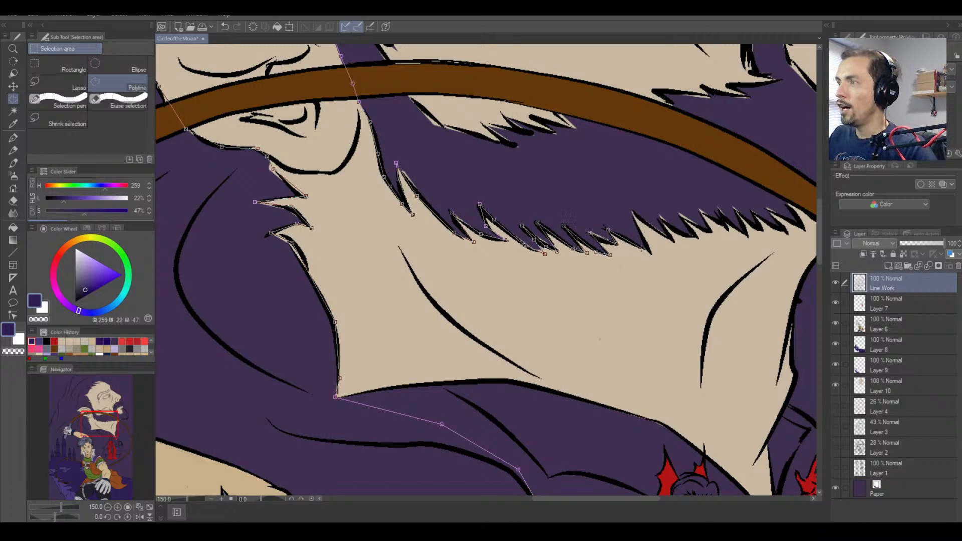
{"action": "left_click", "coordinate": [641, 249]}
{"action": "left_click", "coordinate": [653, 255]}
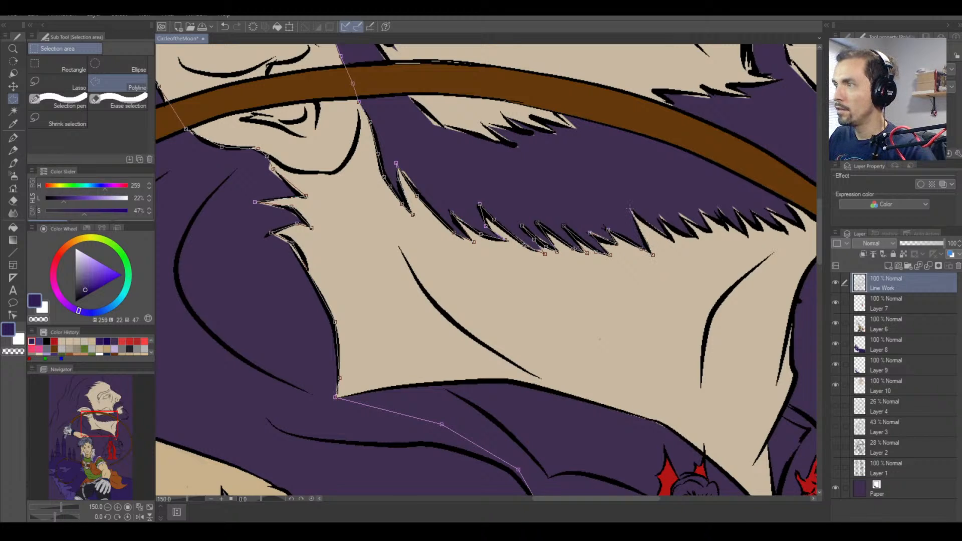
{"action": "left_click", "coordinate": [631, 208]}
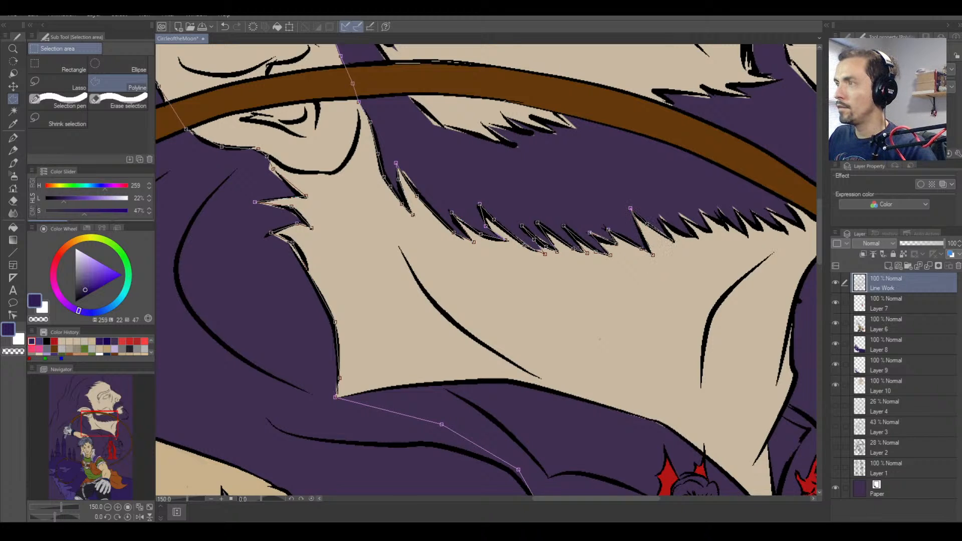
Outline the short beard spikes just past the tall notch with further polyline selection points.
{"action": "left_click", "coordinate": [674, 242]}
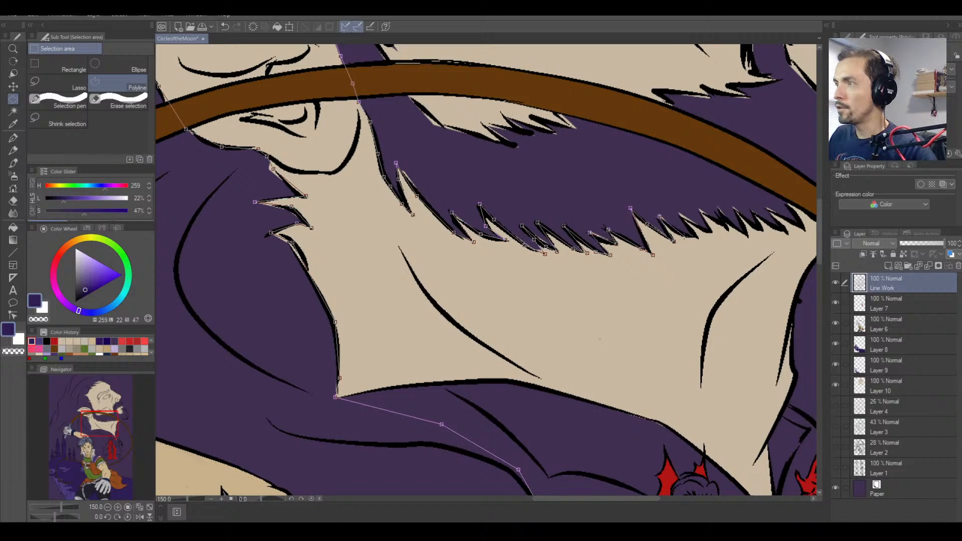
{"action": "left_click", "coordinate": [678, 233]}
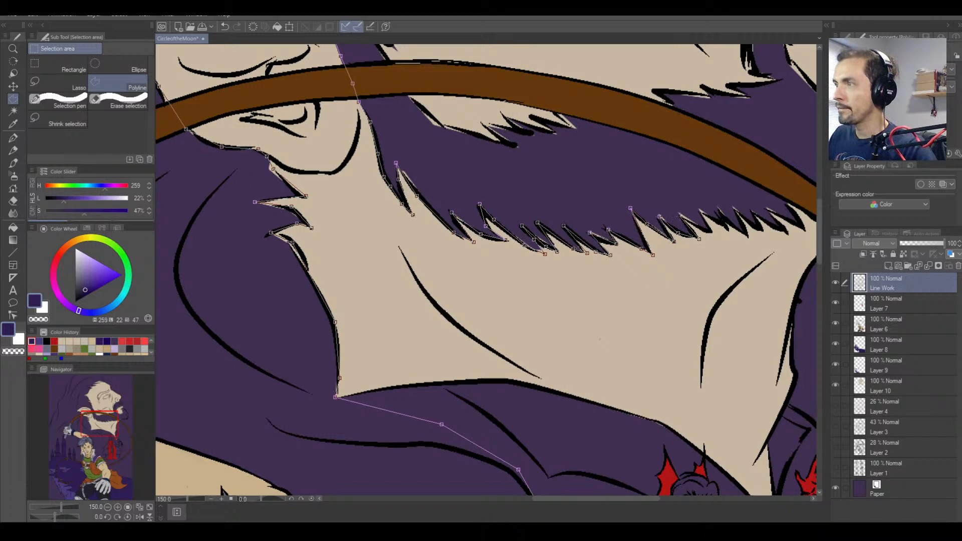
{"action": "left_click", "coordinate": [680, 216]}
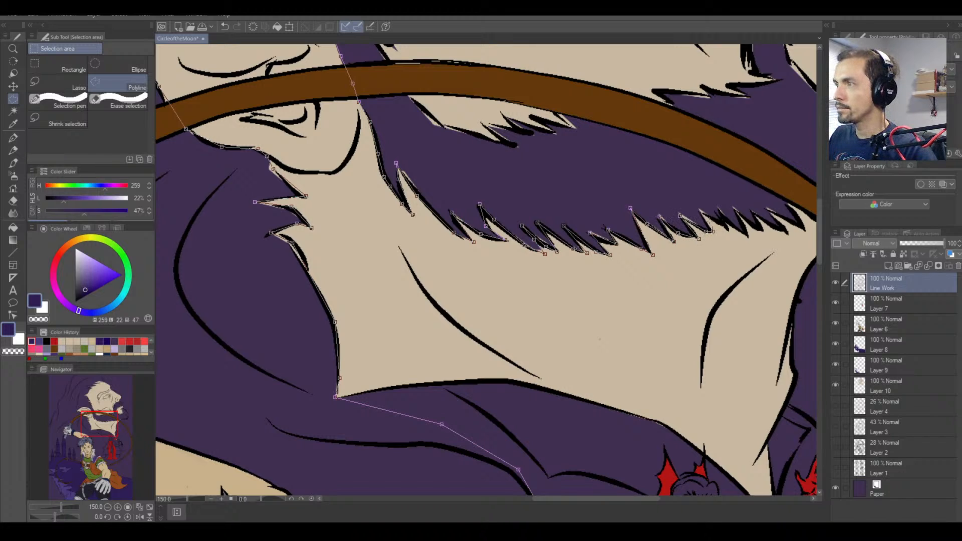
{"action": "left_click", "coordinate": [699, 211]}
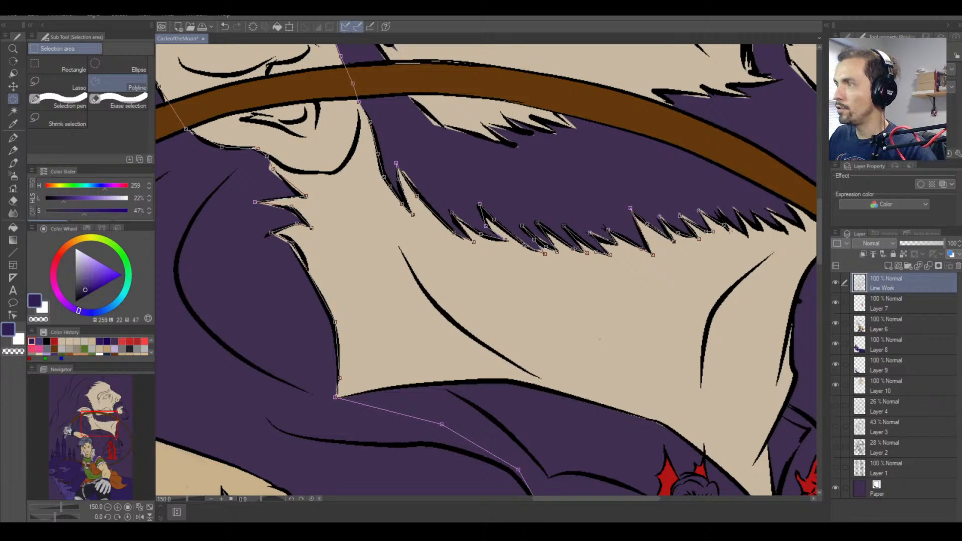
Continue the polyline selection in and out of the short spikes on the beard's lower edge, towards the brown whip.
{"action": "scroll", "coordinate": [722, 206], "scroll_direction": "down", "scroll_amount": 2}
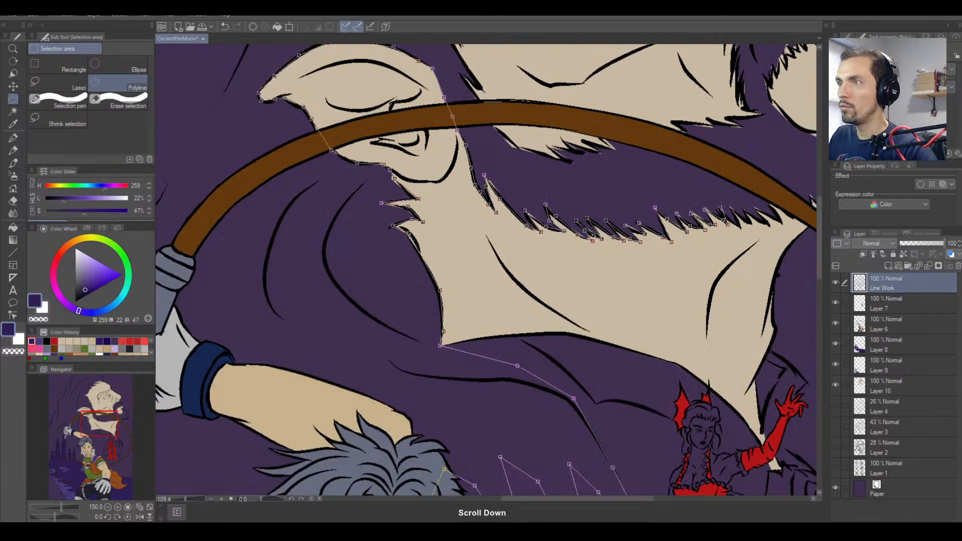
{"action": "scroll", "coordinate": [722, 207], "scroll_direction": "down", "scroll_amount": 2}
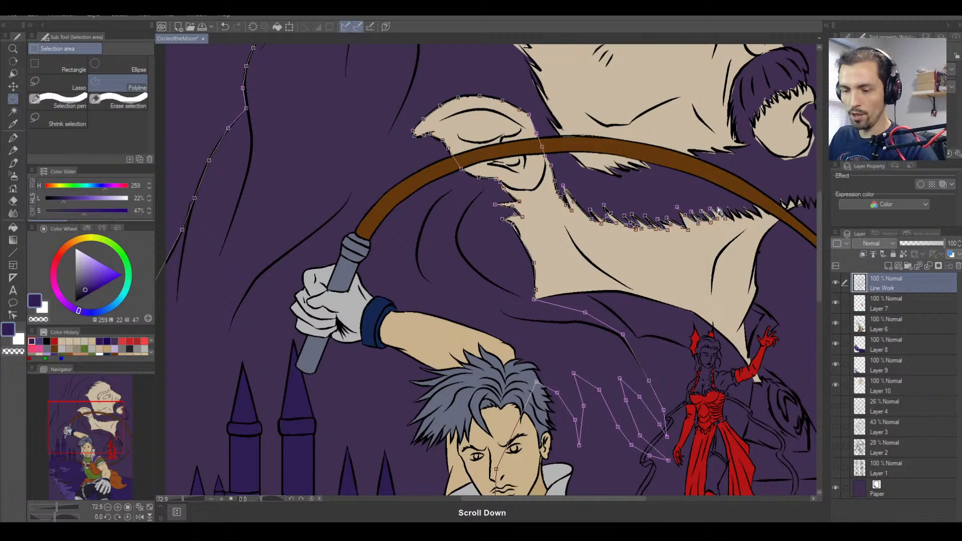
{"action": "mouse_move", "coordinate": [722, 210]}
{"action": "left_mouse_down"}
{"action": "mouse_move", "coordinate": [697, 264]}
{"action": "mouse_move", "coordinate": [622, 351]}
{"action": "mouse_move", "coordinate": [610, 397]}
{"action": "mouse_move", "coordinate": [593, 278]}
{"action": "mouse_move", "coordinate": [560, 262]}
{"action": "left_mouse_up"}
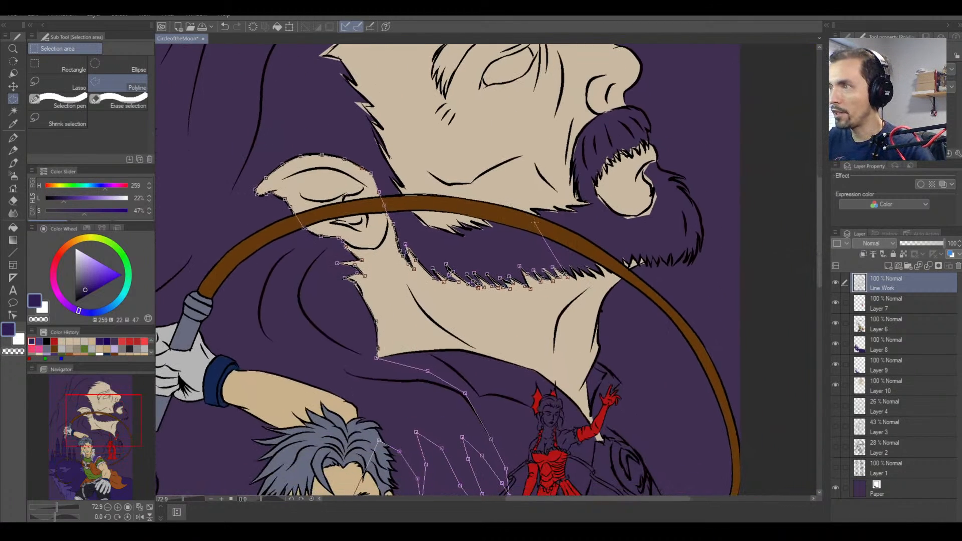
{"action": "scroll", "coordinate": [561, 261], "scroll_direction": "up", "scroll_amount": 2}
{"action": "scroll", "coordinate": [561, 260], "scroll_direction": "up", "scroll_amount": 3}
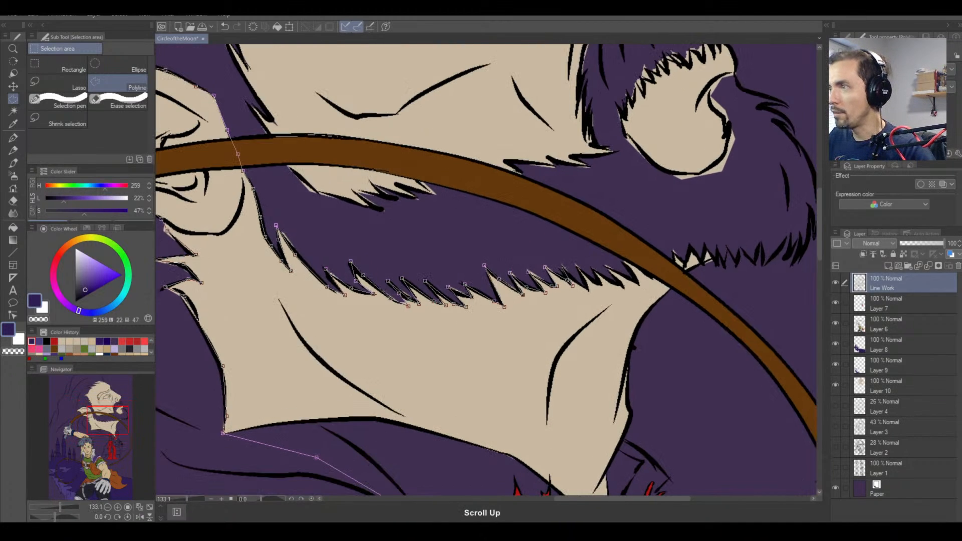
{"action": "left_click", "coordinate": [561, 266]}
{"action": "left_click", "coordinate": [588, 290]}
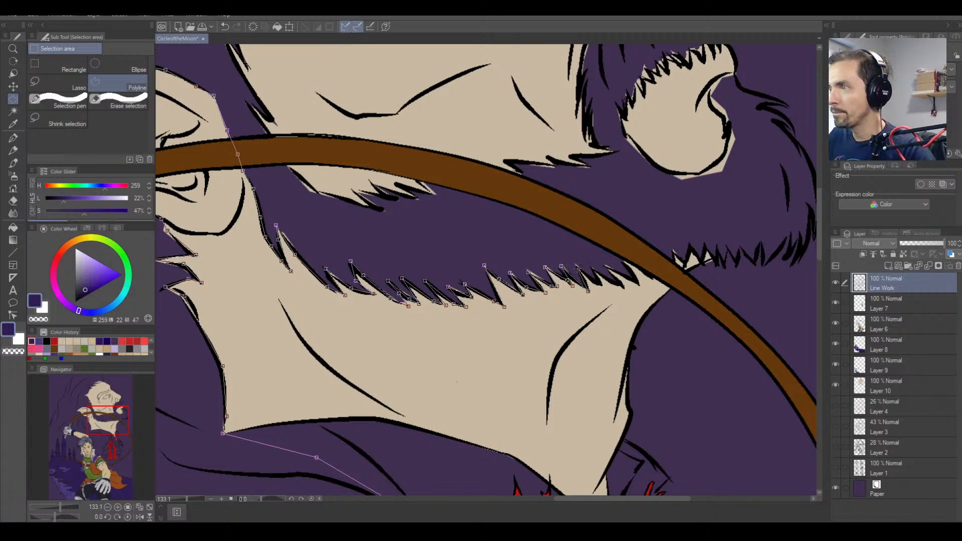
{"action": "left_click", "coordinate": [576, 266]}
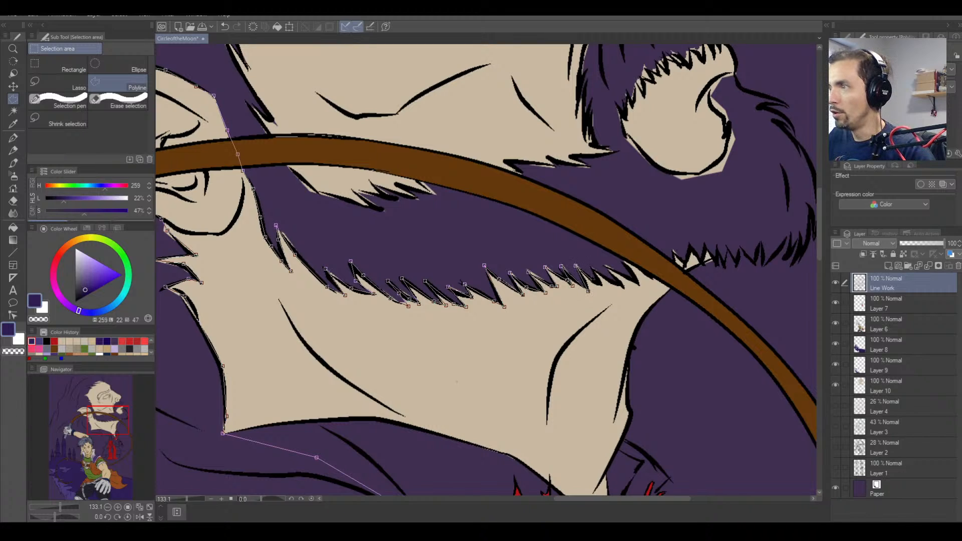
{"action": "left_click", "coordinate": [600, 283]}
{"action": "left_click", "coordinate": [592, 269]}
{"action": "left_click", "coordinate": [622, 286]}
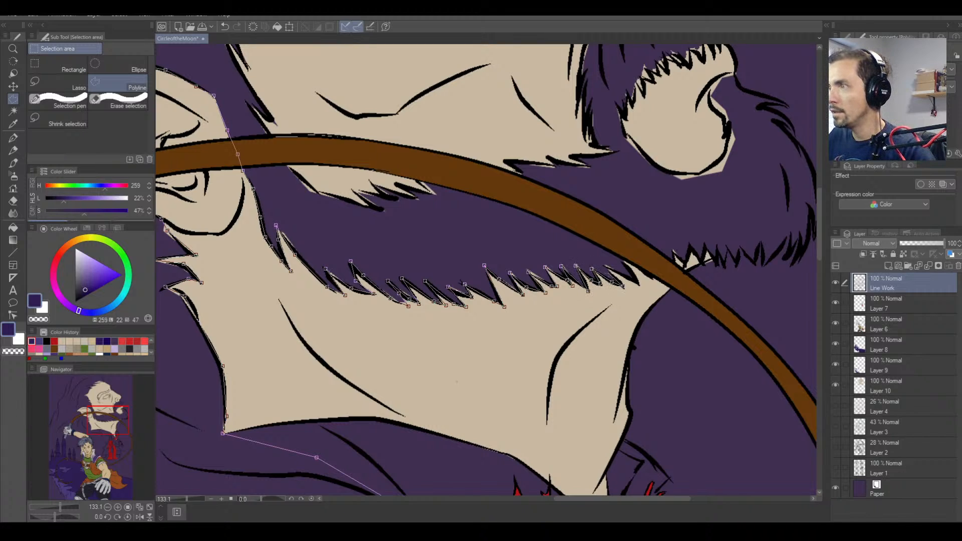
Outline the last beard spikes before the whip and carry the polyline selection across it to the first notch beyond.
{"action": "left_click", "coordinate": [606, 268]}
{"action": "left_click", "coordinate": [628, 278]}
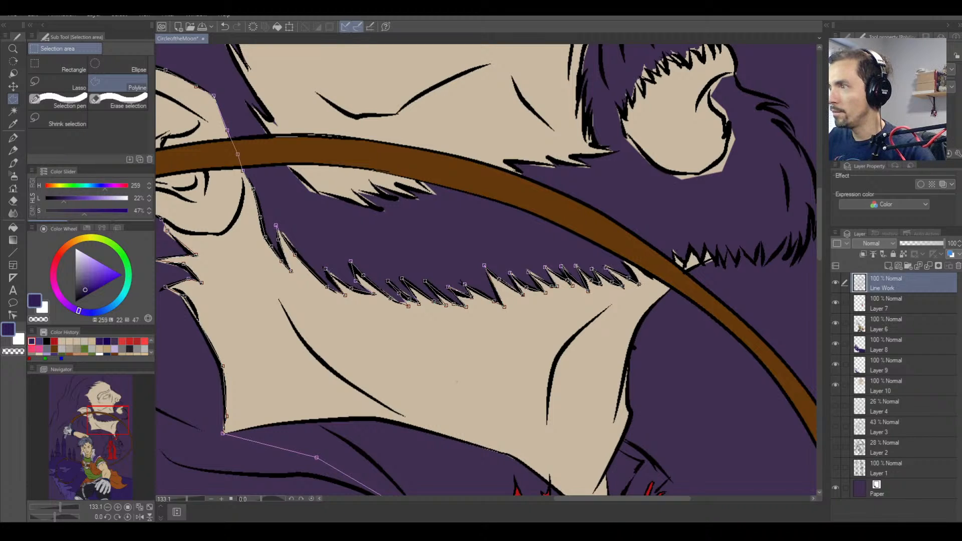
{"action": "left_click", "coordinate": [621, 257]}
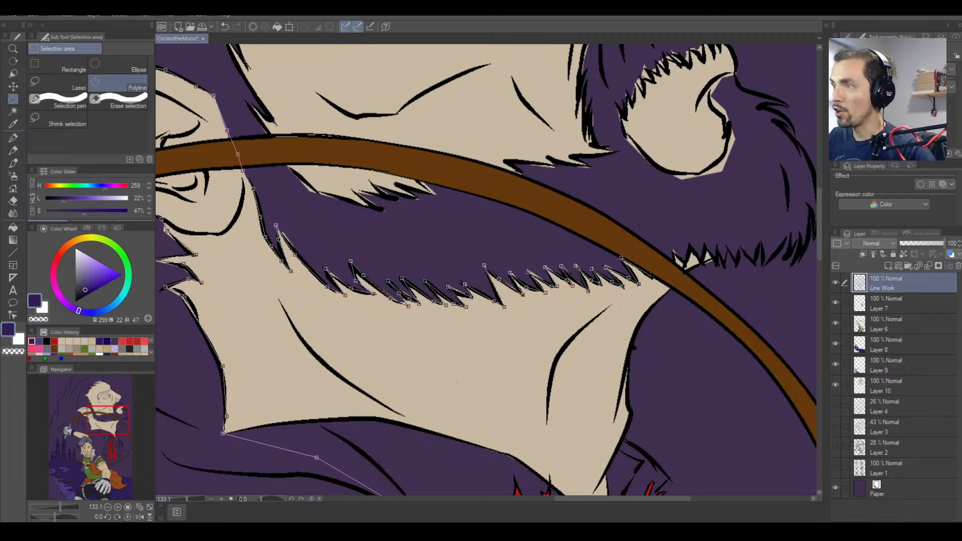
{"action": "left_click", "coordinate": [652, 276]}
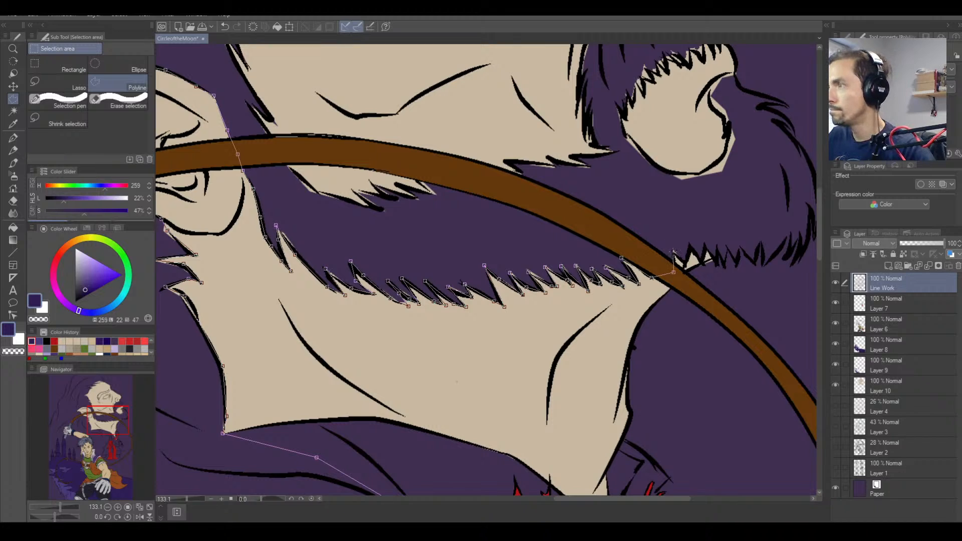
{"action": "left_click", "coordinate": [674, 253]}
Trace the polyline selection around the row of small beard spikes between the whip and the tip of the chin.
{"action": "left_click", "coordinate": [685, 264]}
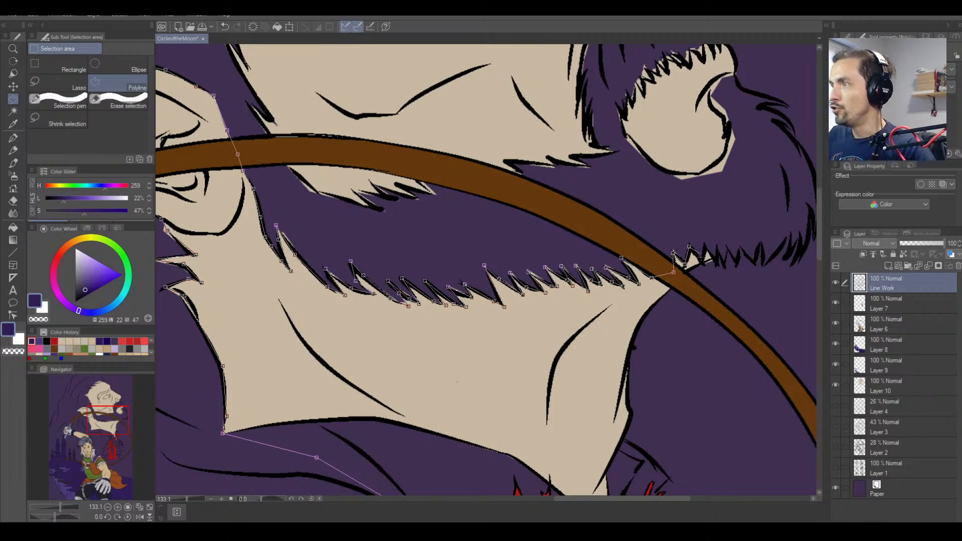
{"action": "left_click", "coordinate": [705, 247]}
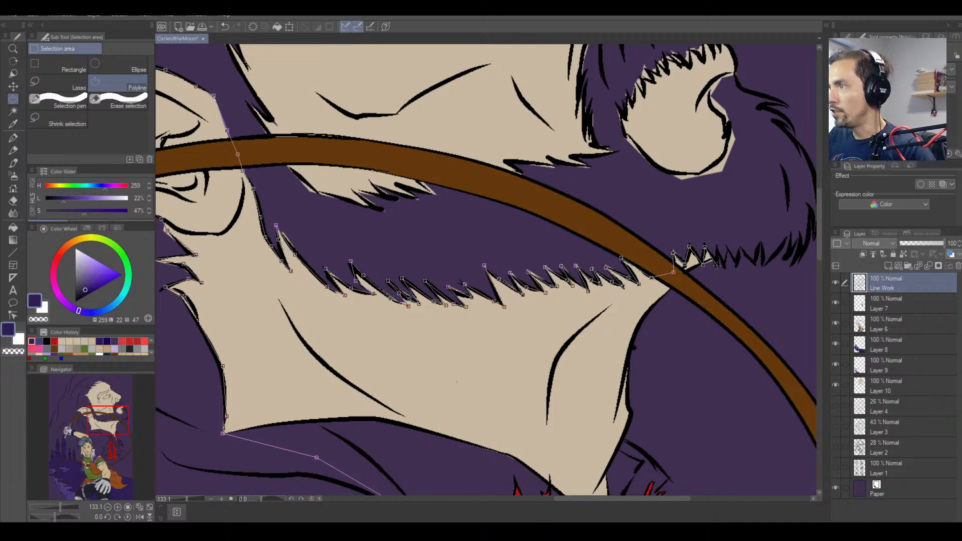
{"action": "left_click", "coordinate": [726, 268]}
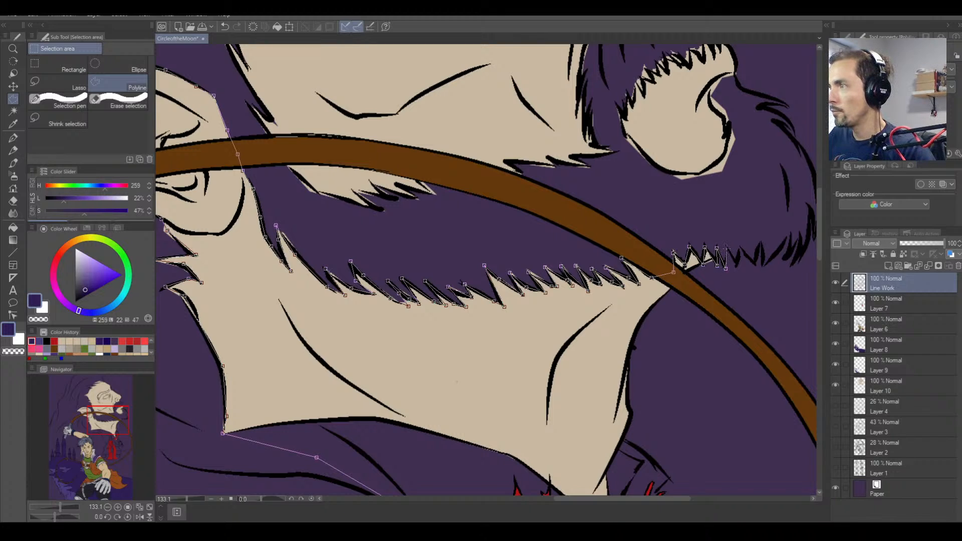
{"action": "left_click", "coordinate": [727, 249]}
{"action": "left_click", "coordinate": [741, 247]}
{"action": "left_click", "coordinate": [756, 265]}
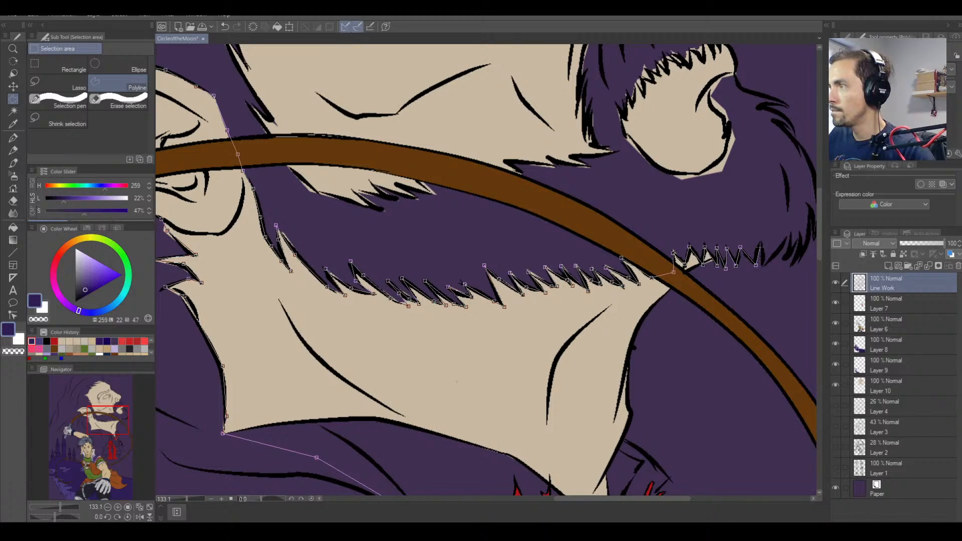
{"action": "left_click", "coordinate": [759, 245]}
{"action": "left_click", "coordinate": [777, 254]}
{"action": "left_click", "coordinate": [786, 240]}
{"action": "left_click", "coordinate": [790, 235]}
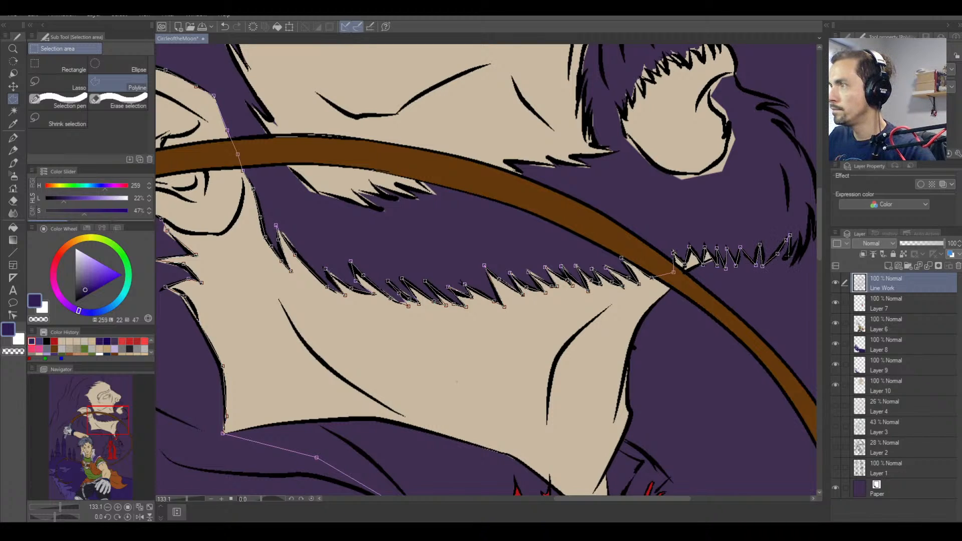
Outline the long tufts at the beard's front corner and start the polyline selection up its outer curve.
{"action": "left_click_drag", "start_coordinate": [789, 255], "coordinate": [672, 279]}
{"action": "left_click", "coordinate": [672, 275]}
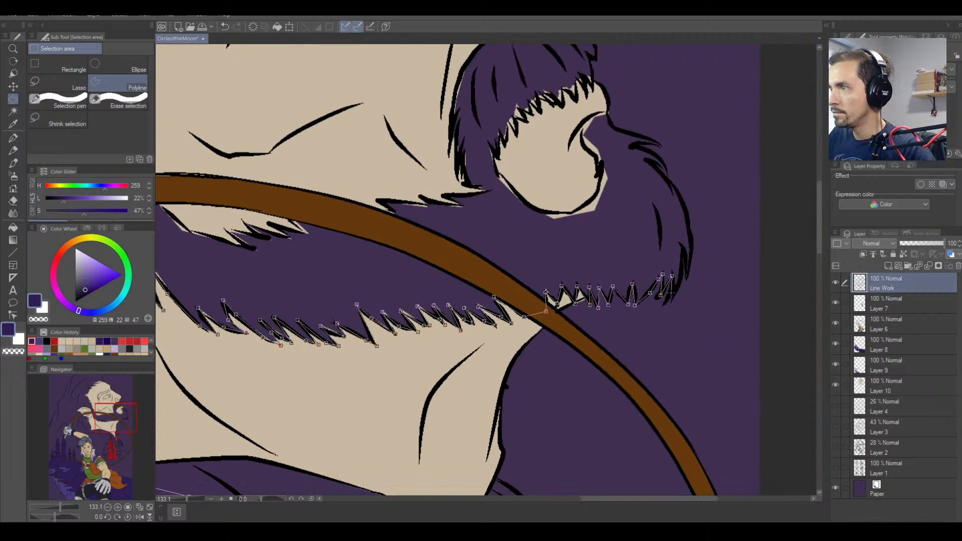
{"action": "left_click", "coordinate": [664, 303]}
{"action": "left_click", "coordinate": [680, 283]}
{"action": "left_click", "coordinate": [683, 250]}
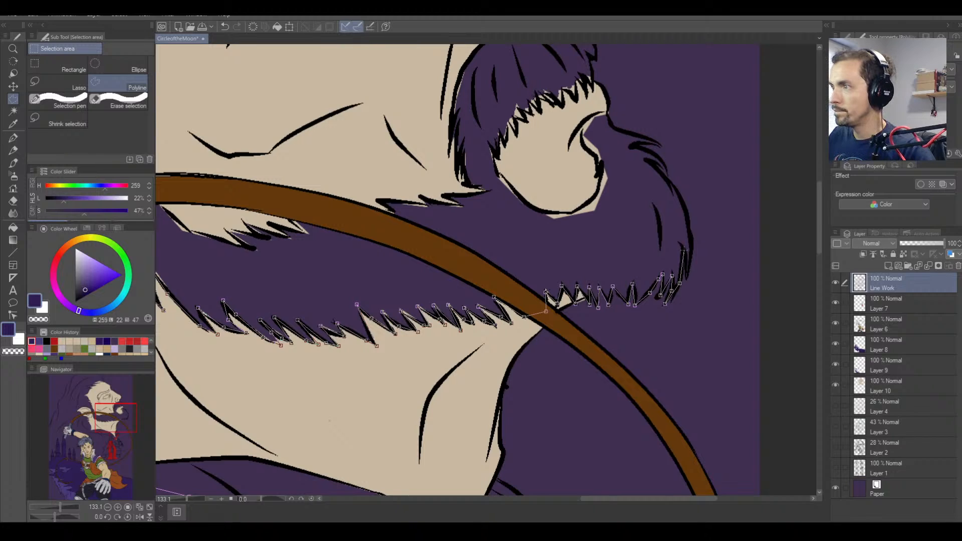
{"action": "left_click", "coordinate": [687, 278]}
{"action": "left_click", "coordinate": [692, 245]}
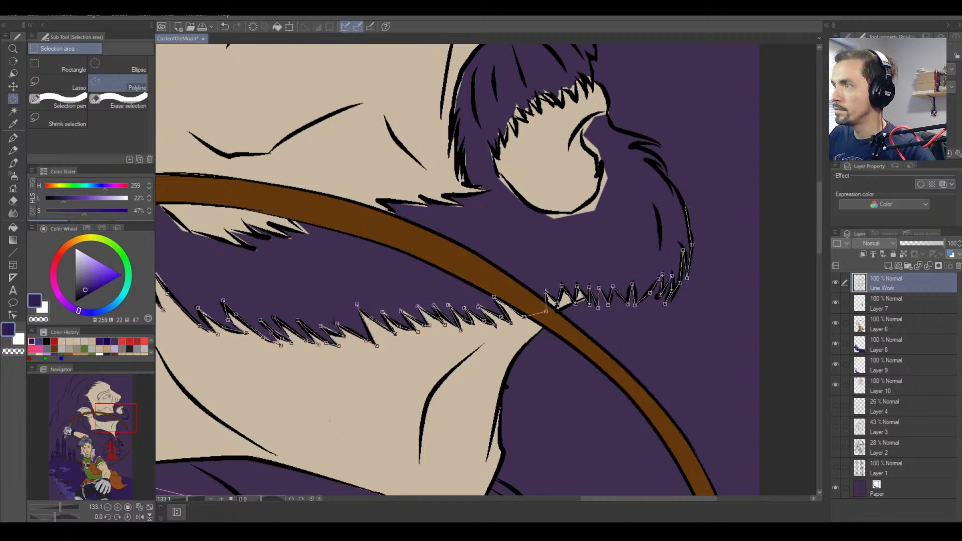
{"action": "left_click", "coordinate": [685, 207]}
{"action": "left_click", "coordinate": [673, 186]}
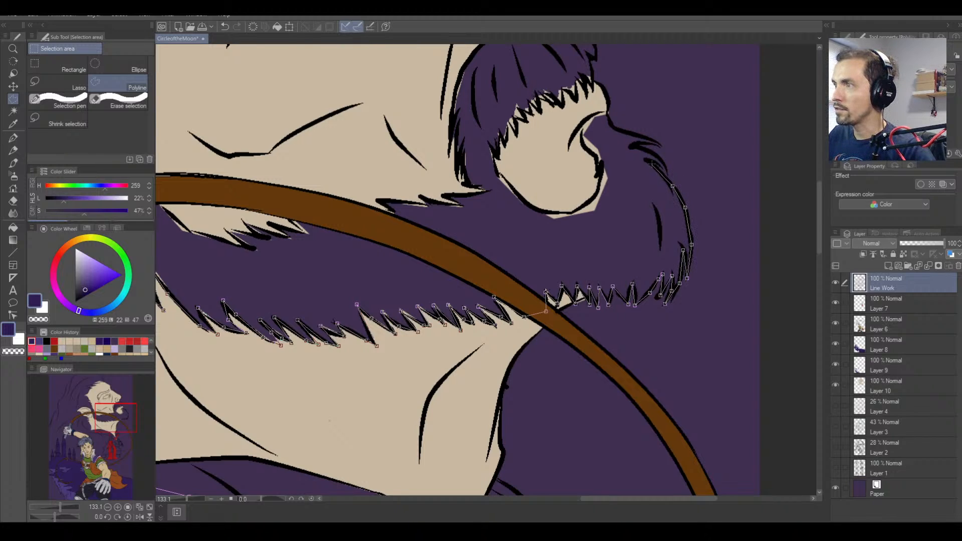
{"action": "left_click", "coordinate": [650, 163]}
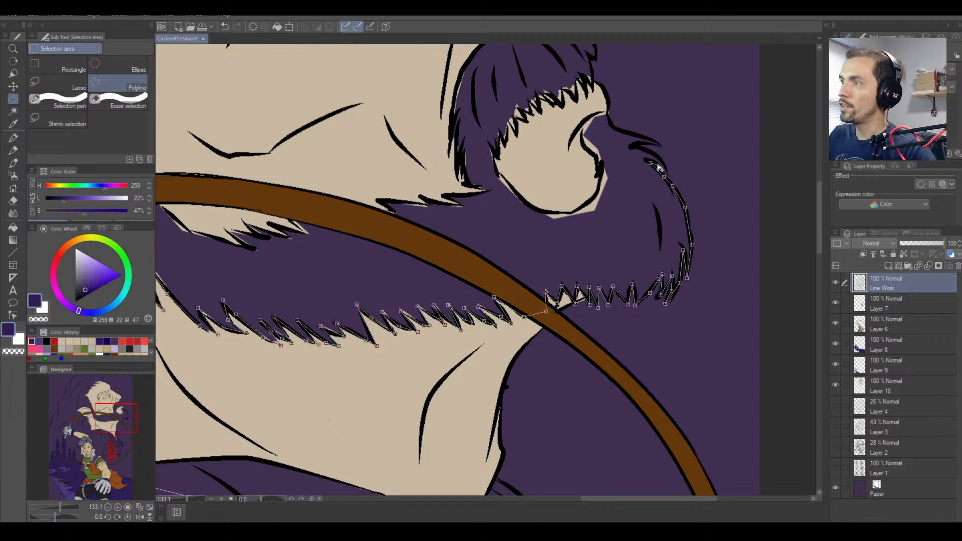
{"action": "key", "text": "BackSpace"}
{"action": "key", "text": "BackSpace"}
{"action": "key", "text": "BackSpace"}
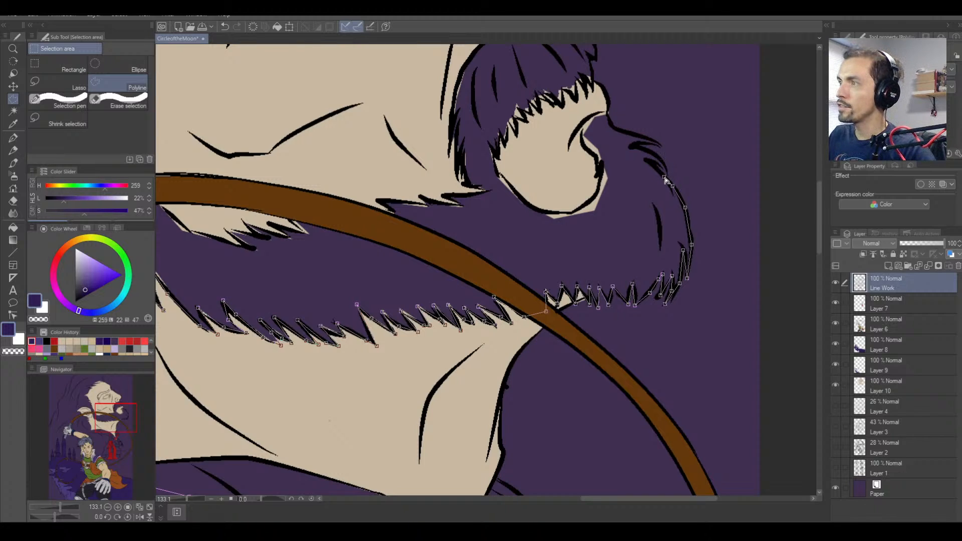
Trace the polyline selection up the beard's front curve and around the pointed tufts below the lip.
{"action": "left_click", "coordinate": [663, 163]}
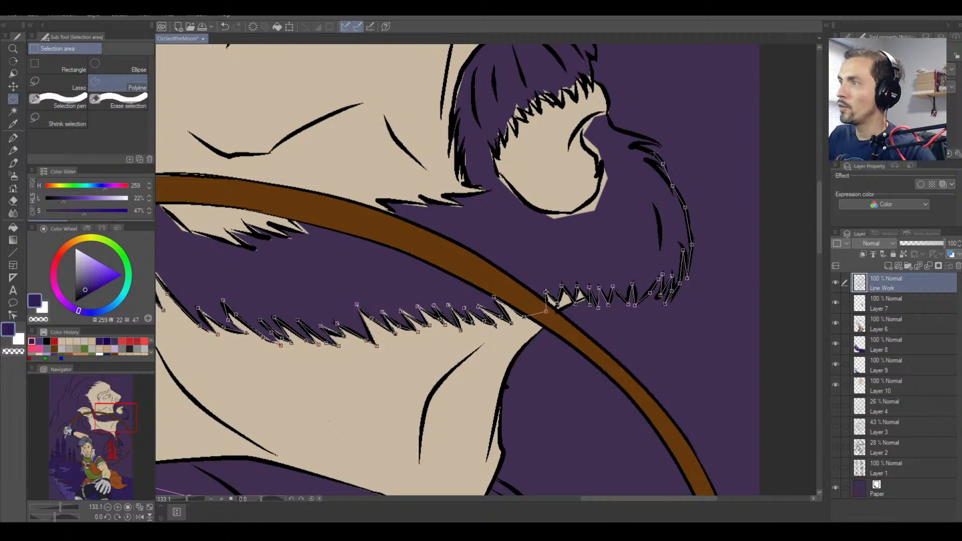
{"action": "left_click", "coordinate": [633, 146]}
{"action": "left_click", "coordinate": [644, 142]}
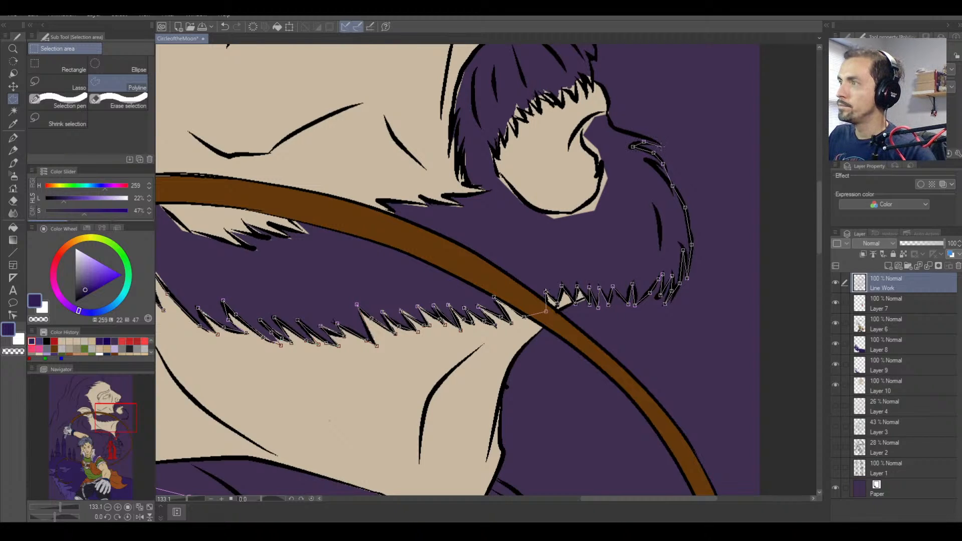
{"action": "left_click", "coordinate": [661, 147]}
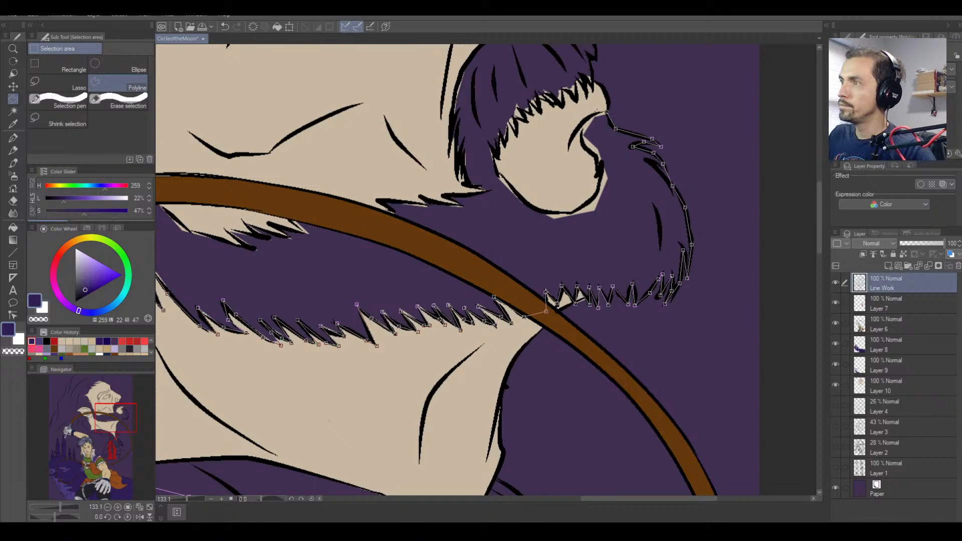
Follow the lower lip and the rounded bottom edge of the skin-coloured mouth area with polyline selection points.
{"action": "left_click", "coordinate": [597, 111]}
{"action": "left_click", "coordinate": [583, 122]}
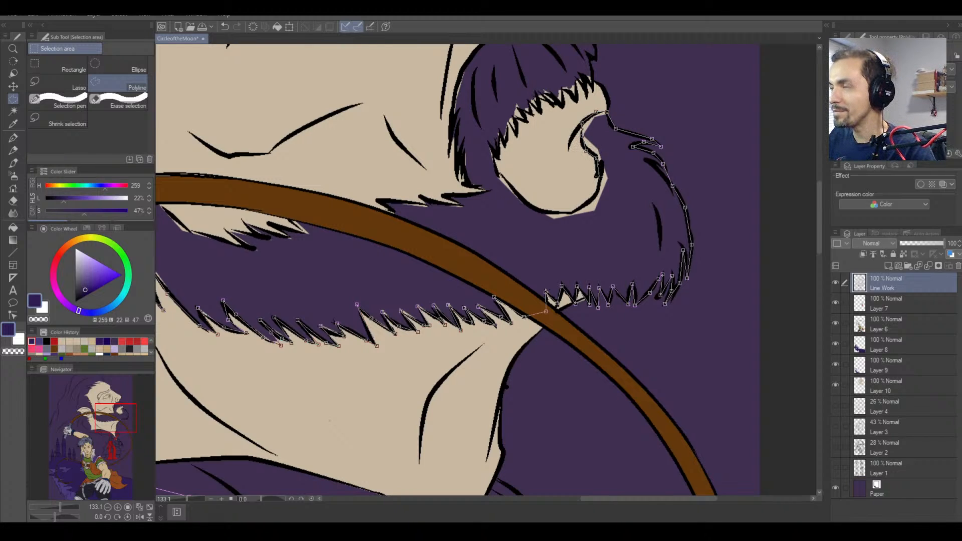
{"action": "left_click", "coordinate": [601, 175]}
{"action": "left_click", "coordinate": [597, 193]}
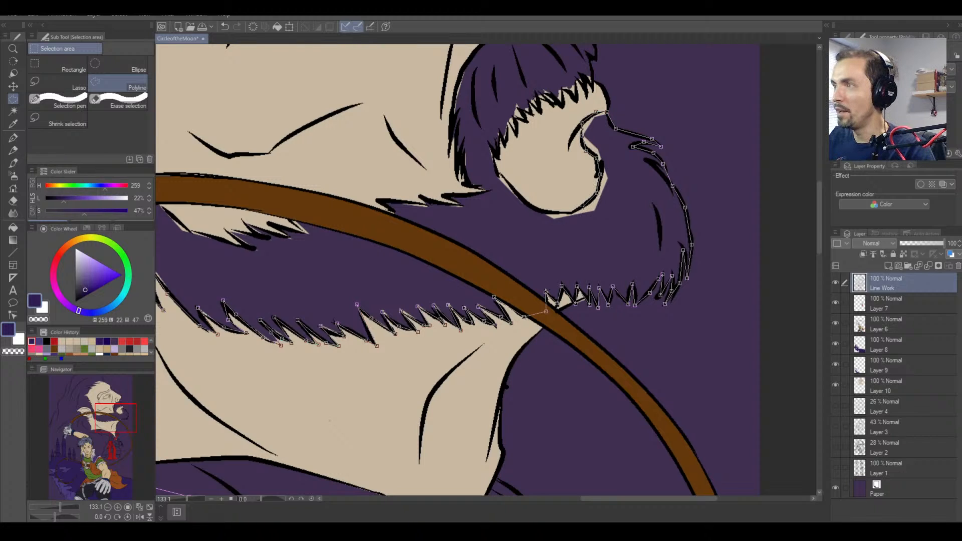
{"action": "left_click", "coordinate": [582, 206]}
{"action": "left_click", "coordinate": [569, 214]}
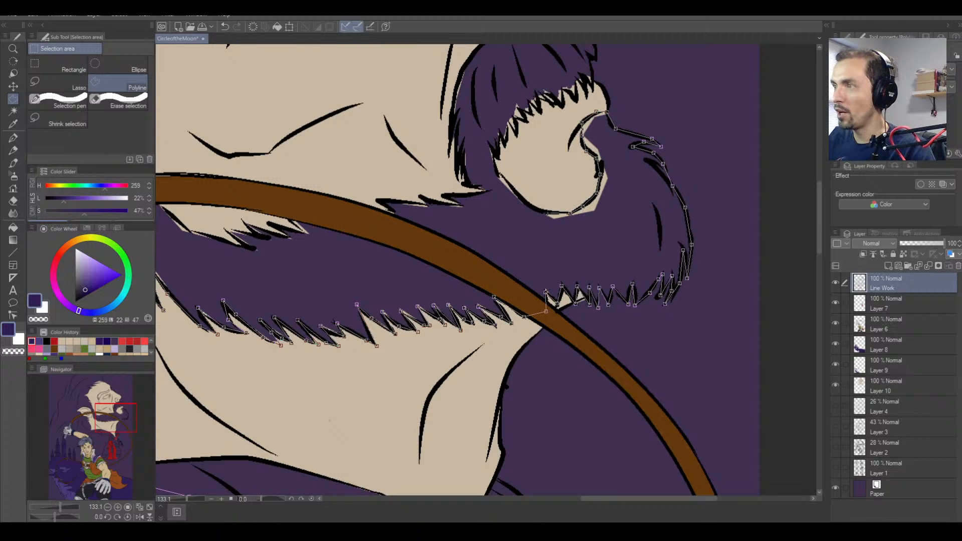
{"action": "left_click", "coordinate": [548, 213]}
{"action": "left_click", "coordinate": [524, 200]}
{"action": "left_click", "coordinate": [501, 175]}
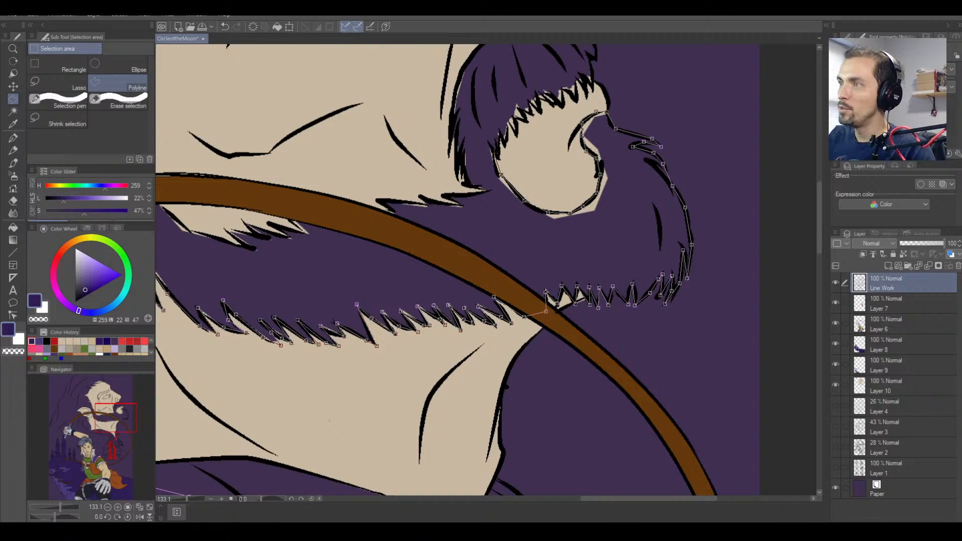
Outline the first jagged spikes of the moustache's lower edge, starting at the back corner of the mouth.
{"action": "left_click", "coordinate": [493, 163]}
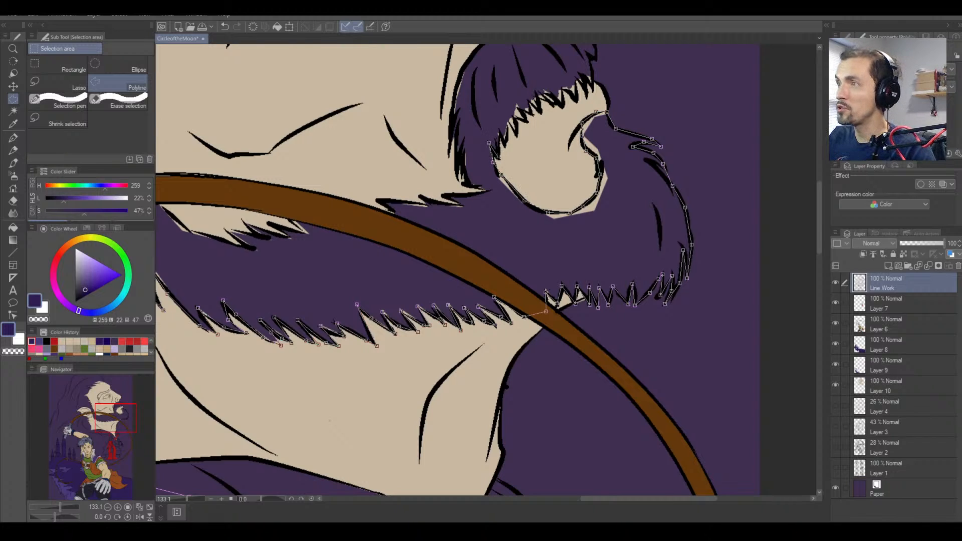
{"action": "left_click", "coordinate": [498, 160]}
{"action": "left_click", "coordinate": [499, 131]}
{"action": "left_click", "coordinate": [505, 146]}
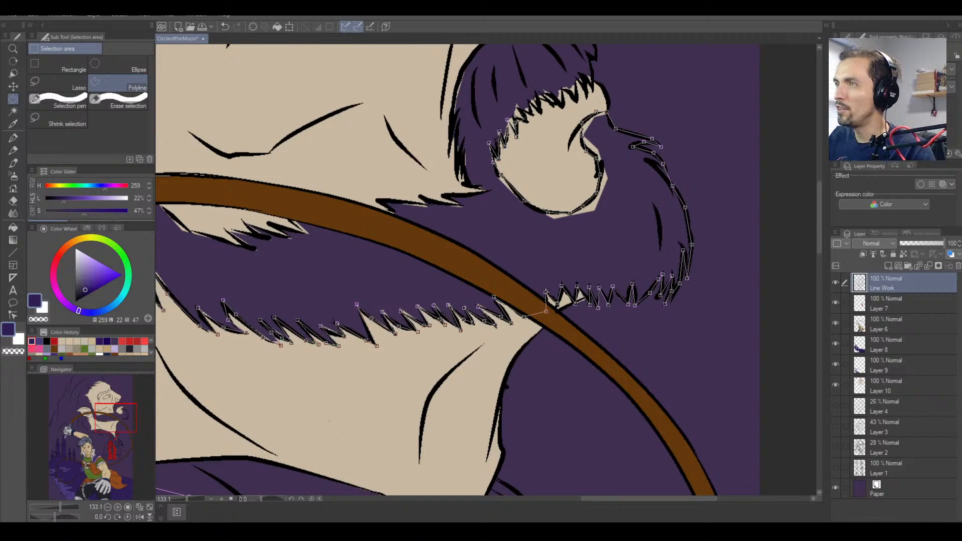
{"action": "left_click", "coordinate": [513, 115]}
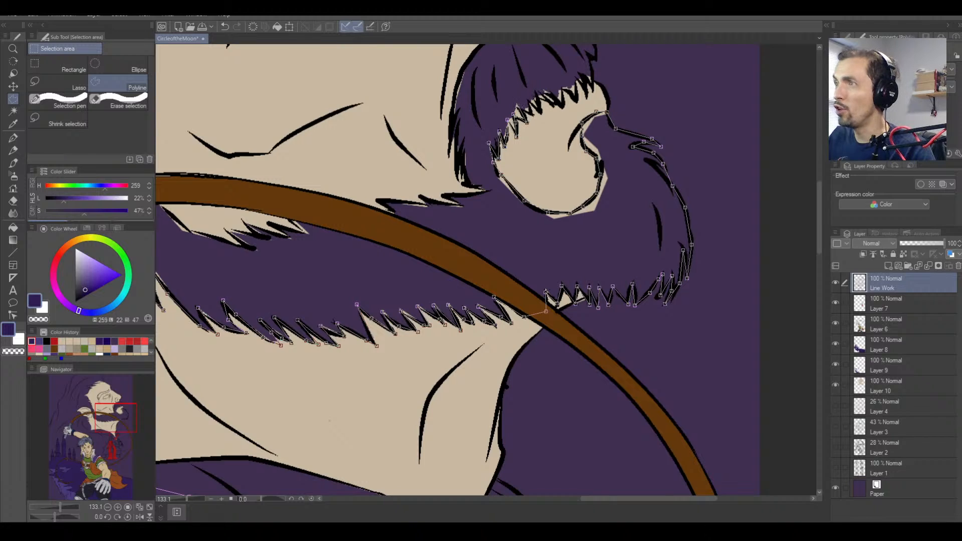
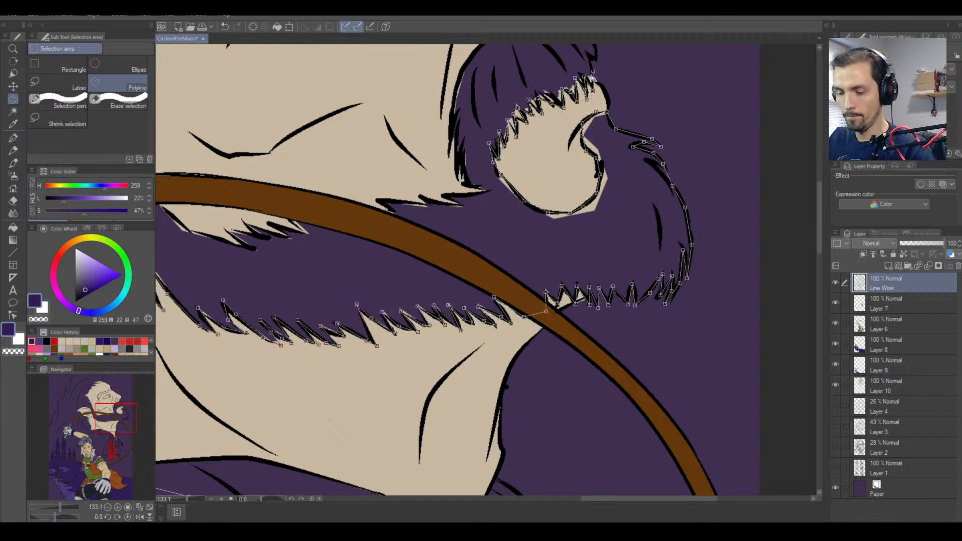
Trace the polyline selection around the moustache's front tip and up its outer curve to just beneath the nose.
{"action": "left_click_drag", "start_coordinate": [593, 71], "coordinate": [553, 237]}
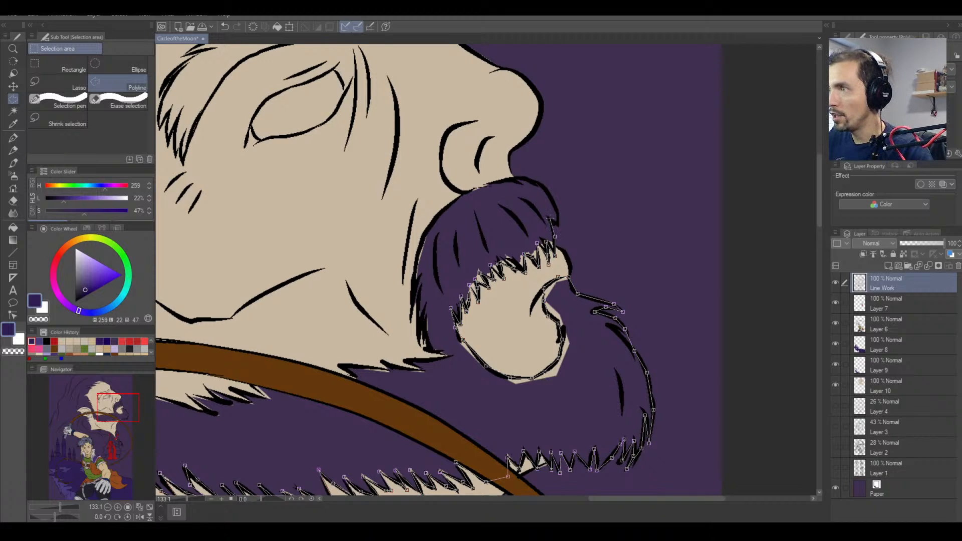
{"action": "left_click", "coordinate": [550, 217]}
{"action": "left_click", "coordinate": [556, 209]}
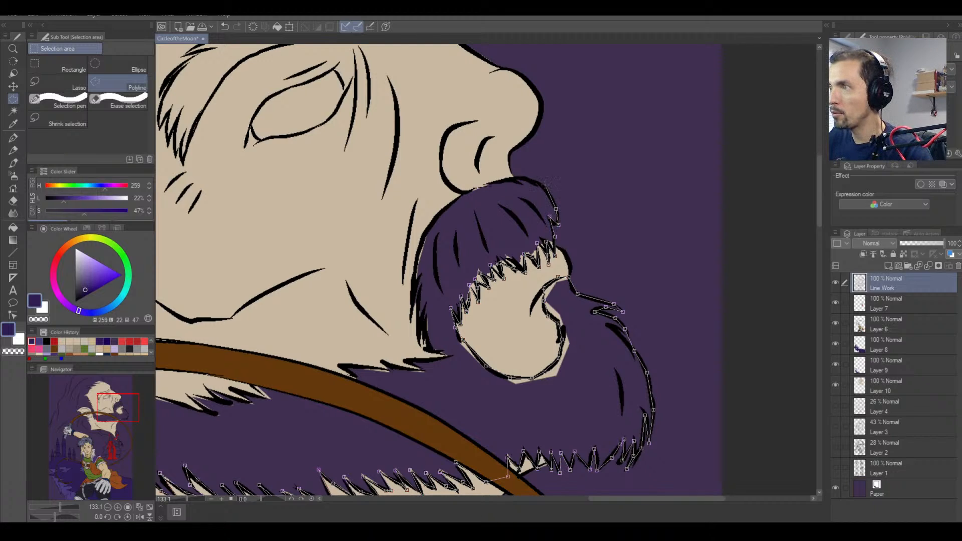
{"action": "left_click", "coordinate": [545, 188]}
{"action": "left_click", "coordinate": [522, 178]}
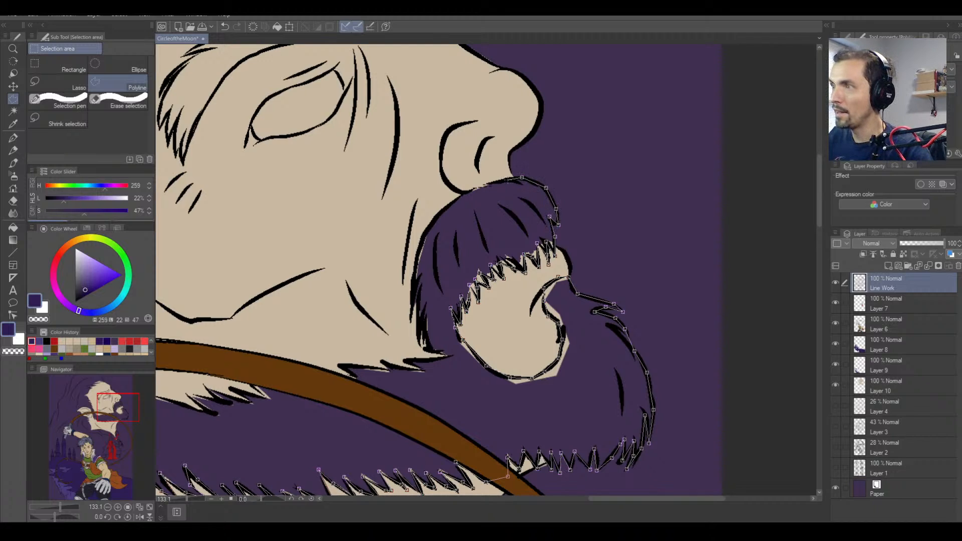
Trace the polyline selection from beneath the nose along the moustache's top curve and down its back edge.
{"action": "left_click", "coordinate": [506, 179]}
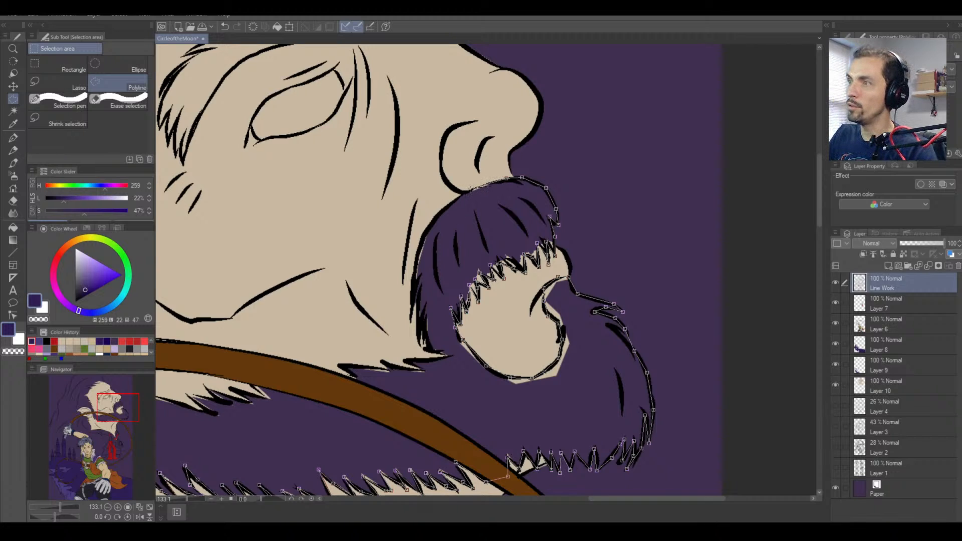
{"action": "left_click", "coordinate": [450, 203]}
{"action": "left_click", "coordinate": [425, 231]}
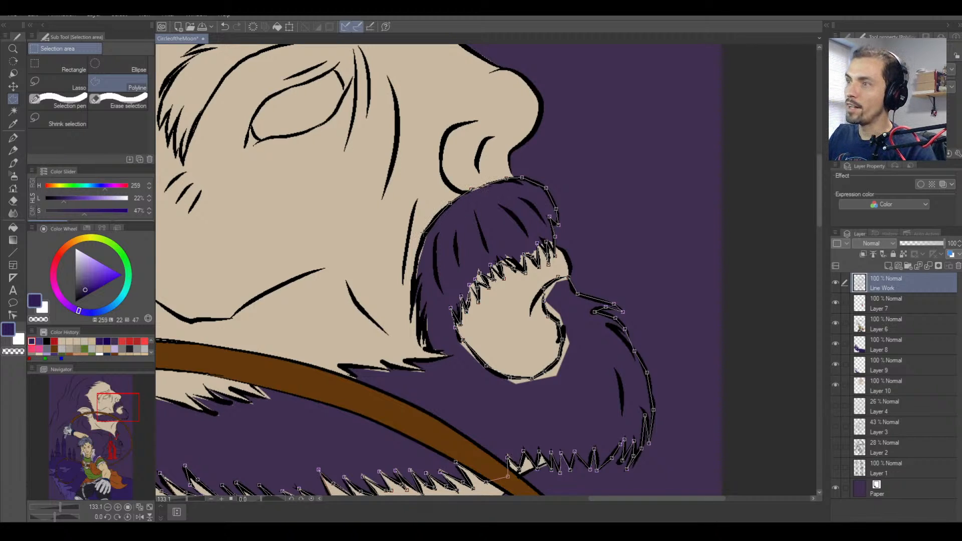
{"action": "left_click", "coordinate": [419, 250]}
{"action": "left_click", "coordinate": [414, 281]}
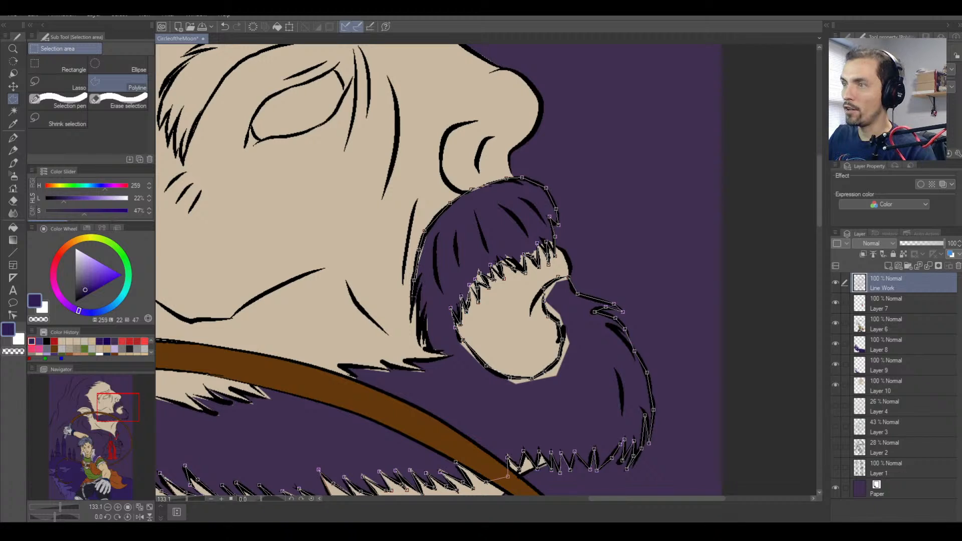
Outline the jagged strands on the moustache's lower back edge with polyline selection points, down towards the cheek beard.
{"action": "left_click", "coordinate": [413, 300]}
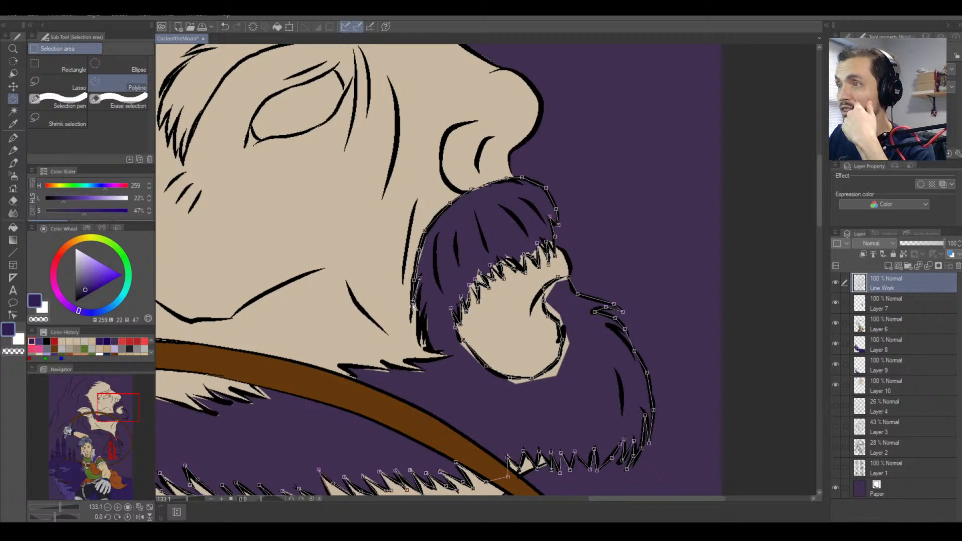
{"action": "left_click", "coordinate": [418, 300]}
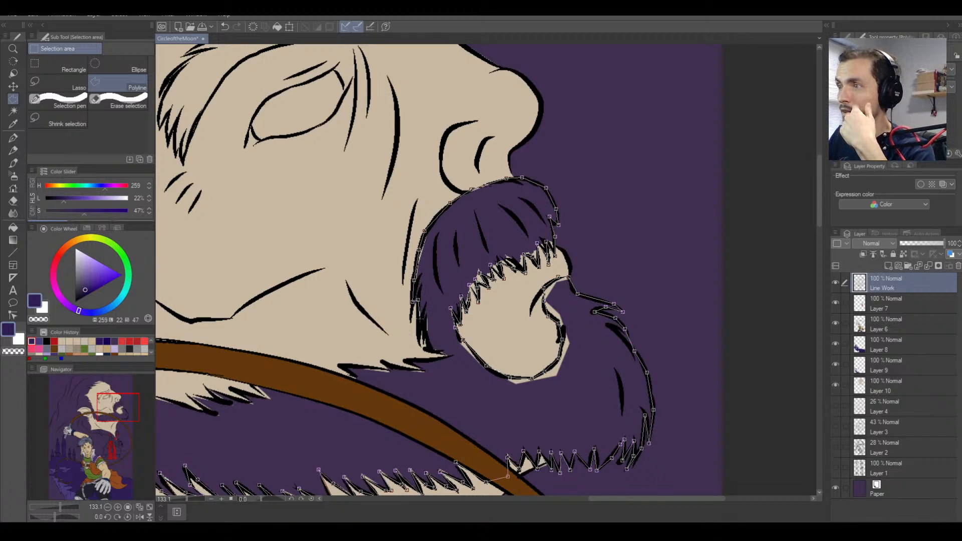
{"action": "left_click", "coordinate": [420, 329]}
{"action": "left_click", "coordinate": [426, 331]}
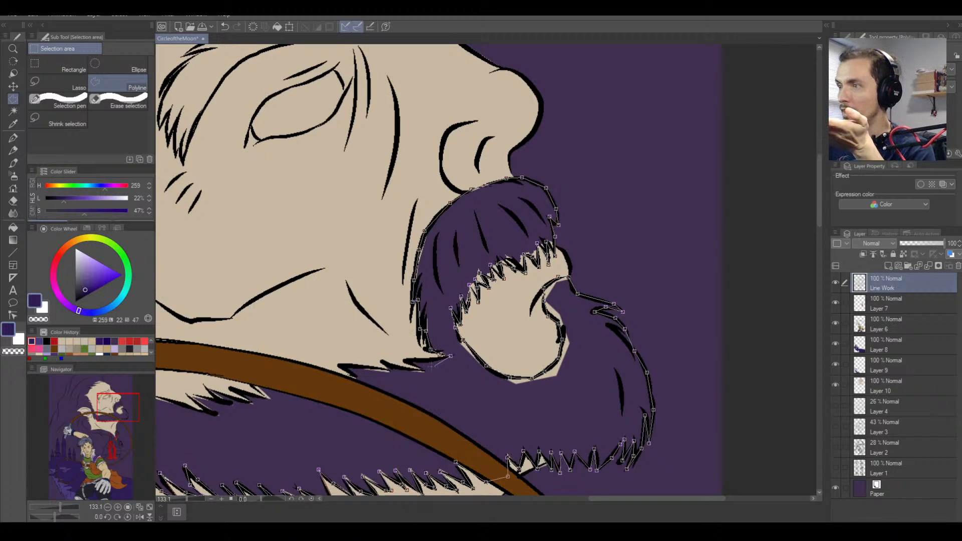
Follow the beard's spiky upper edge along the cheek with polyline selection points, from behind the moustache to the brown band.
{"action": "left_click", "coordinate": [429, 362]}
{"action": "left_click", "coordinate": [406, 360]}
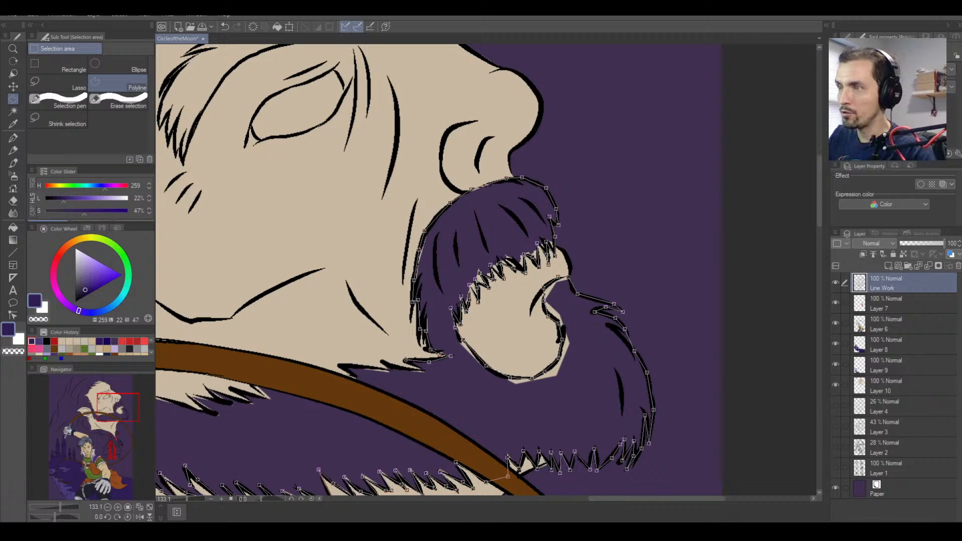
{"action": "left_click", "coordinate": [423, 370]}
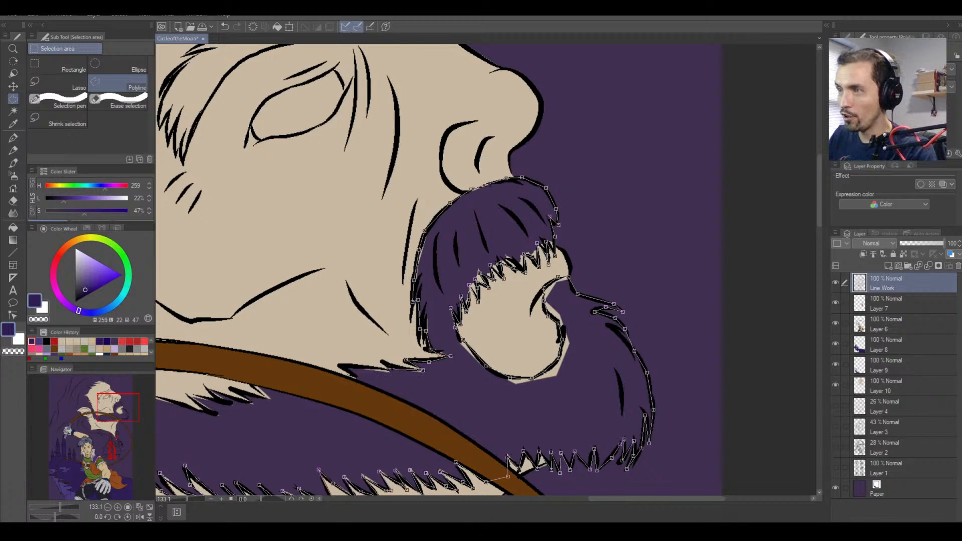
{"action": "left_click", "coordinate": [398, 367]}
{"action": "left_click", "coordinate": [381, 359]}
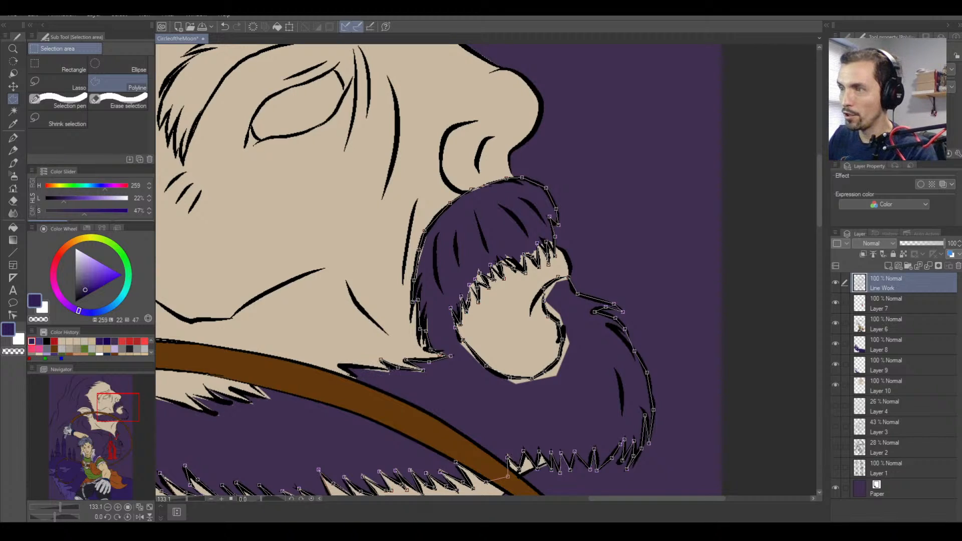
{"action": "left_click", "coordinate": [388, 371]}
{"action": "left_click", "coordinate": [366, 367]}
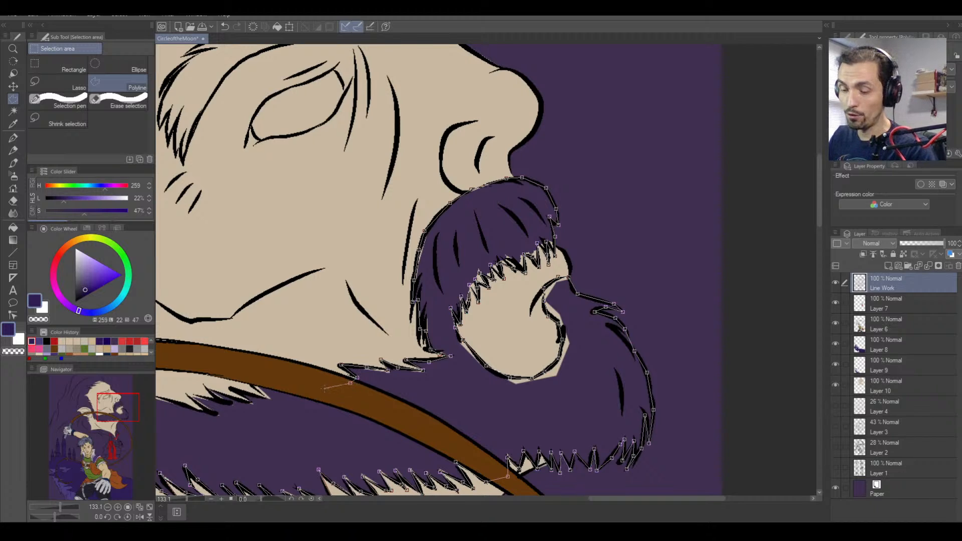
Carry the polyline selection across the brown band and around the jagged beard tufts just beneath it.
{"action": "key", "text": "space"}
{"action": "left_click_drag", "start_coordinate": [341, 388], "coordinate": [516, 363]}
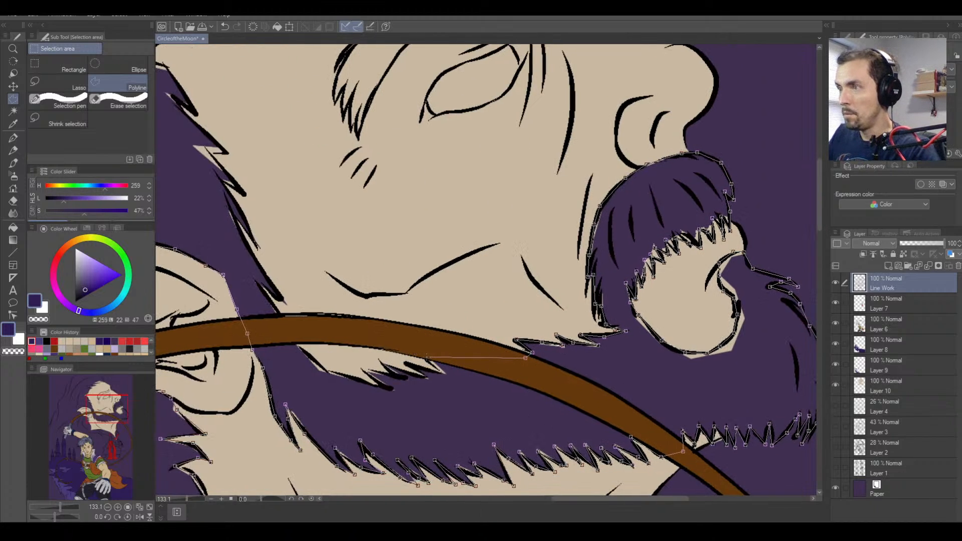
{"action": "left_click", "coordinate": [441, 374]}
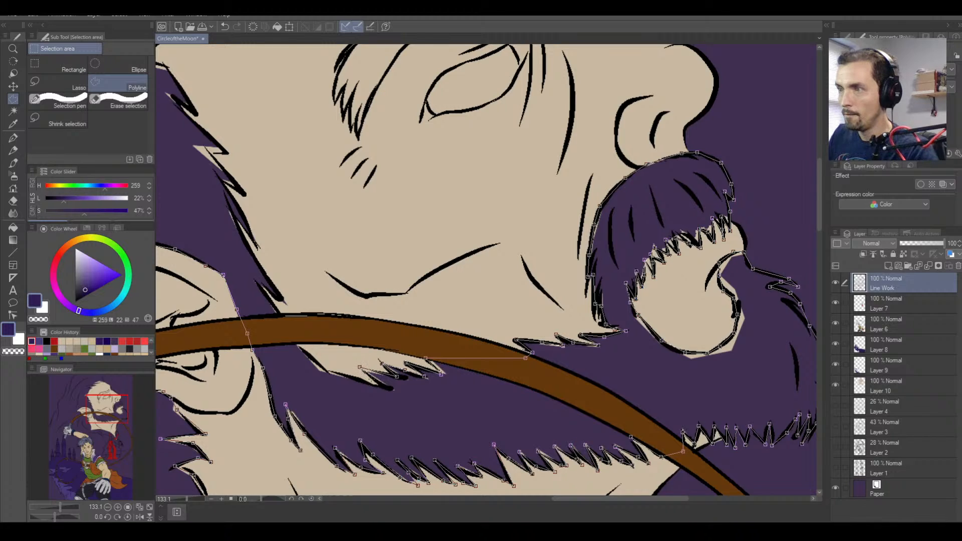
{"action": "left_click", "coordinate": [372, 379]}
{"action": "left_click", "coordinate": [389, 388]}
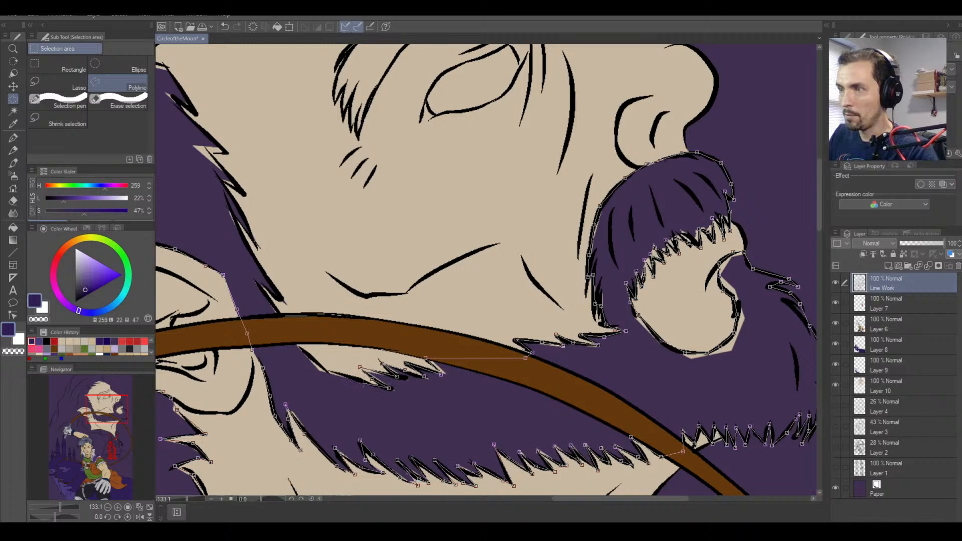
{"action": "left_click", "coordinate": [363, 383]}
{"action": "left_click", "coordinate": [329, 373]}
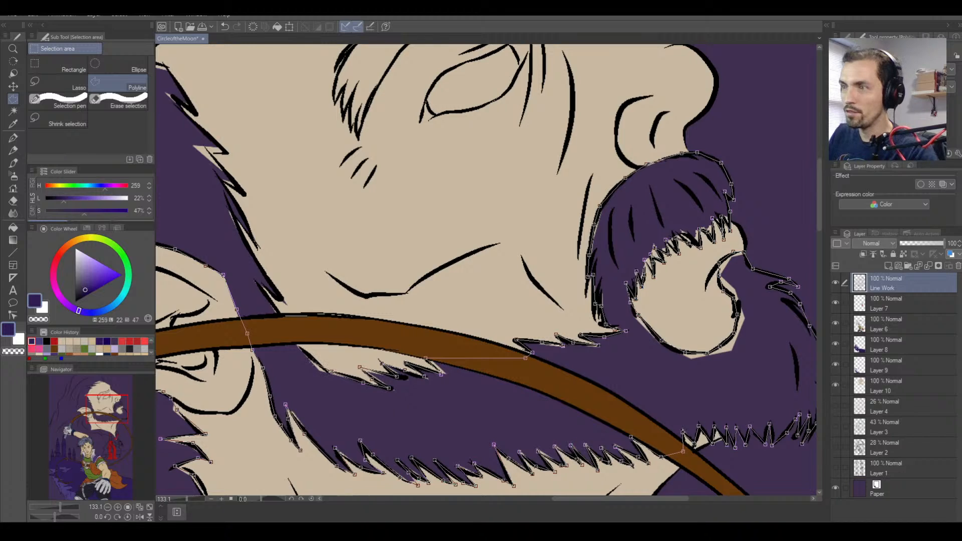
Continue the polyline selection along the beard's cheek edge, up across the brown band and around the first sideburn spike.
{"action": "left_click", "coordinate": [305, 352]}
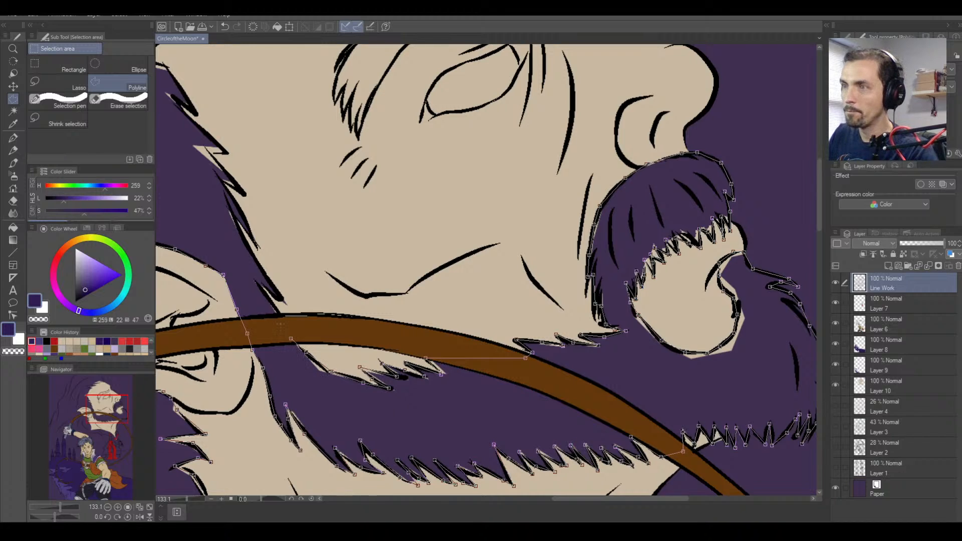
{"action": "left_click", "coordinate": [279, 313]}
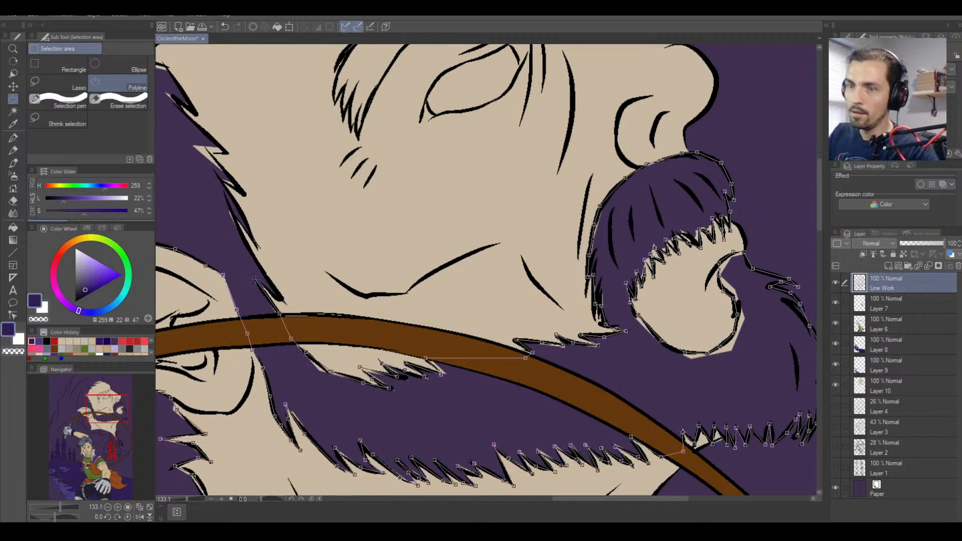
{"action": "left_click", "coordinate": [255, 280]}
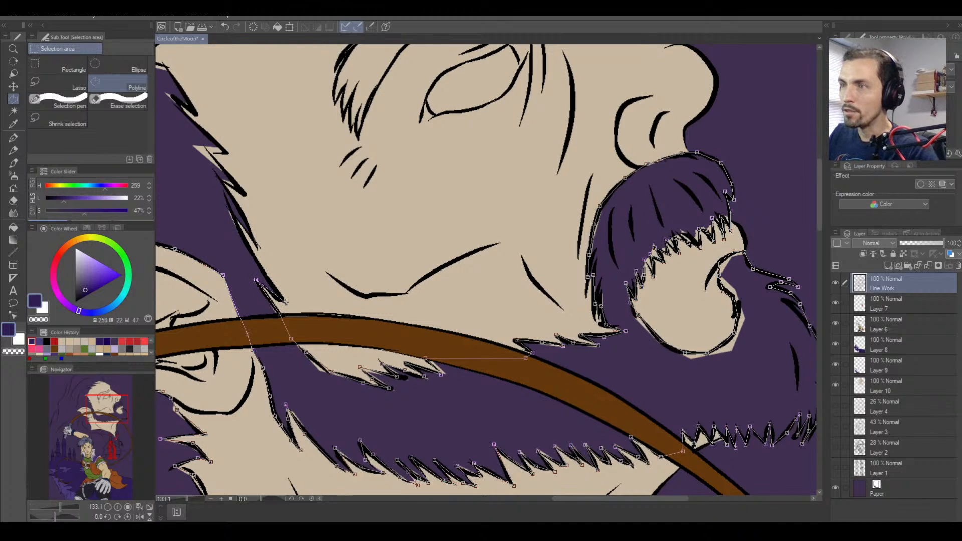
{"action": "left_click", "coordinate": [285, 303]}
{"action": "left_click", "coordinate": [244, 242]}
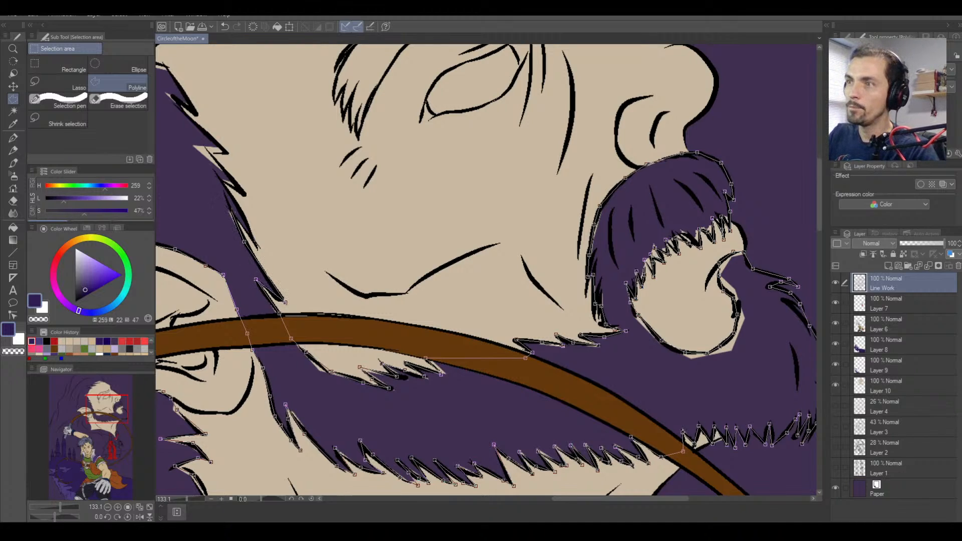
Trace the polyline selection around the remaining sideburn spikes in front of the ear, up towards the temple.
{"action": "left_click", "coordinate": [230, 212]}
{"action": "left_click", "coordinate": [257, 246]}
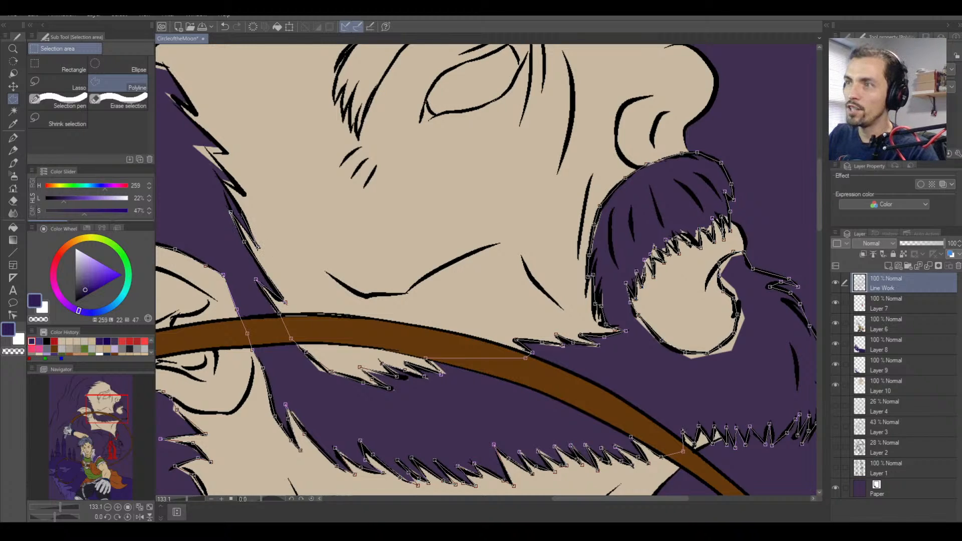
{"action": "left_click", "coordinate": [242, 213]}
{"action": "left_click", "coordinate": [218, 177]}
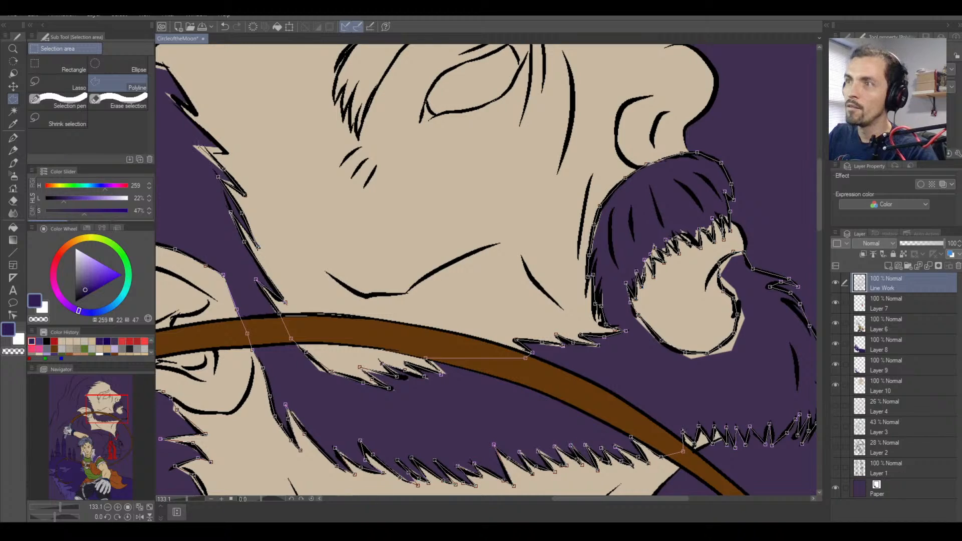
{"action": "left_click", "coordinate": [208, 150]}
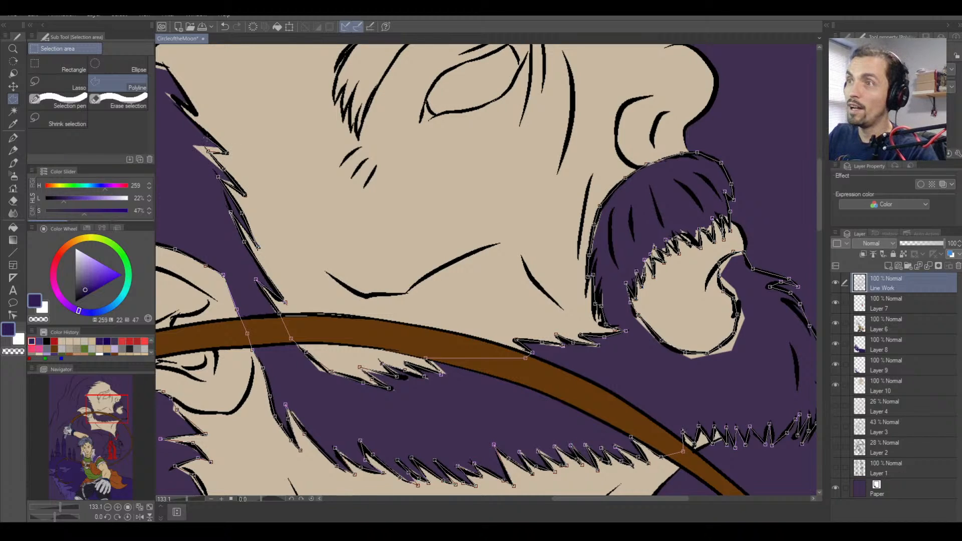
{"action": "left_click", "coordinate": [188, 117]}
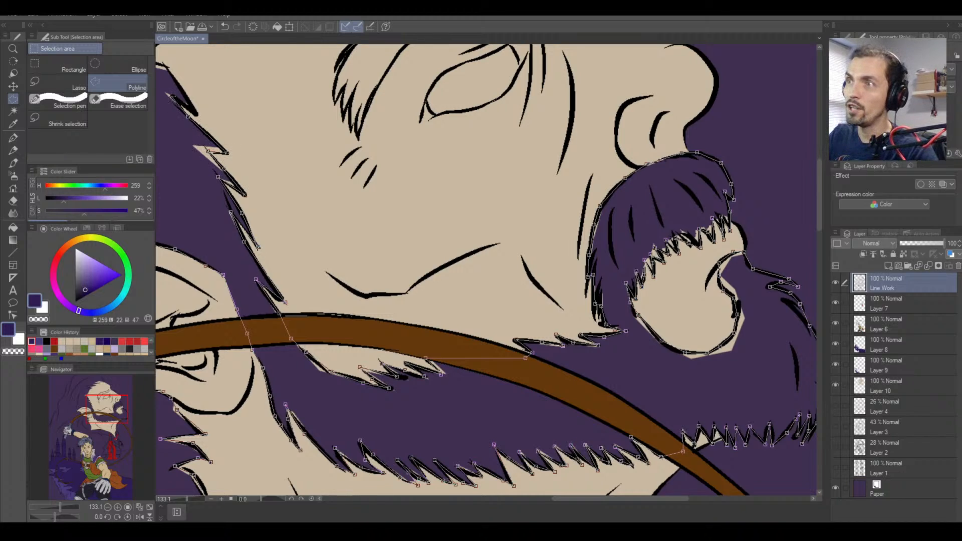
{"action": "left_click", "coordinate": [171, 96]}
{"action": "left_click", "coordinate": [196, 114]}
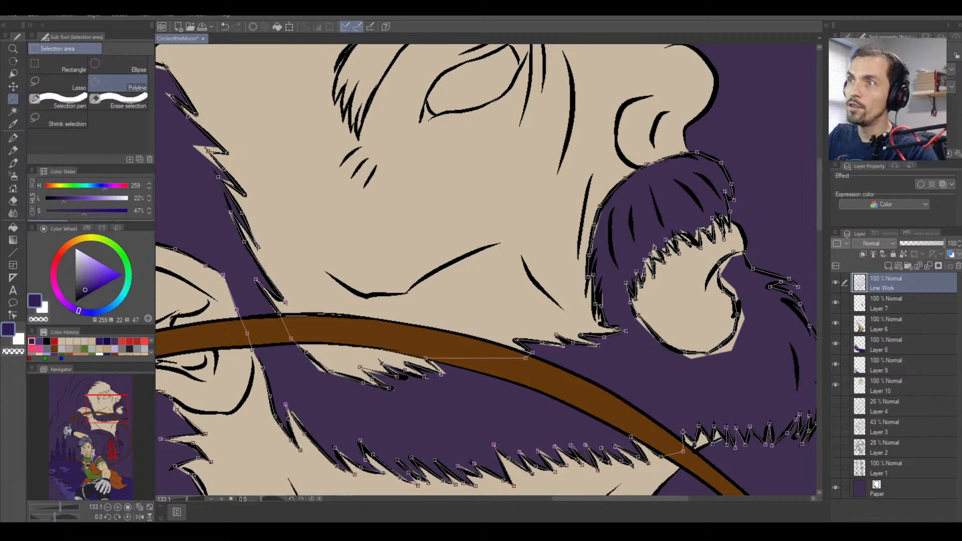
Outline the sharp skin-coloured point of the hairline at the temple and its upper edge with polyline selection points.
{"action": "key", "text": "space"}
{"action": "left_click_drag", "start_coordinate": [181, 97], "coordinate": [312, 177]}
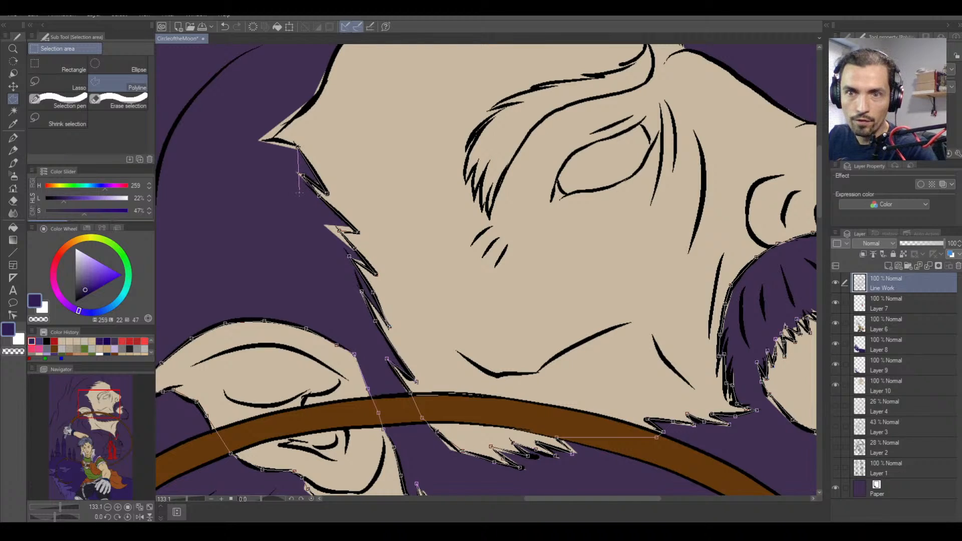
{"action": "left_click", "coordinate": [271, 140]}
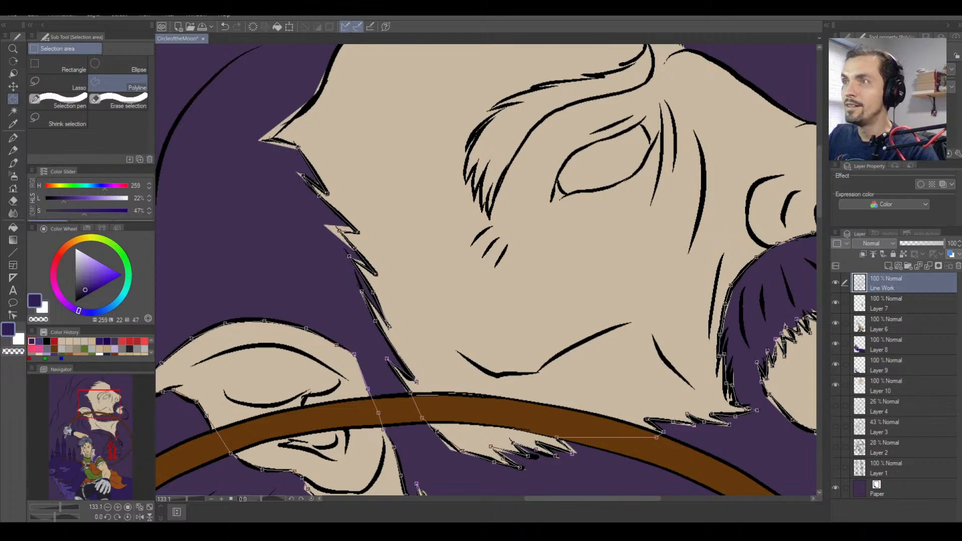
{"action": "left_click", "coordinate": [284, 126]}
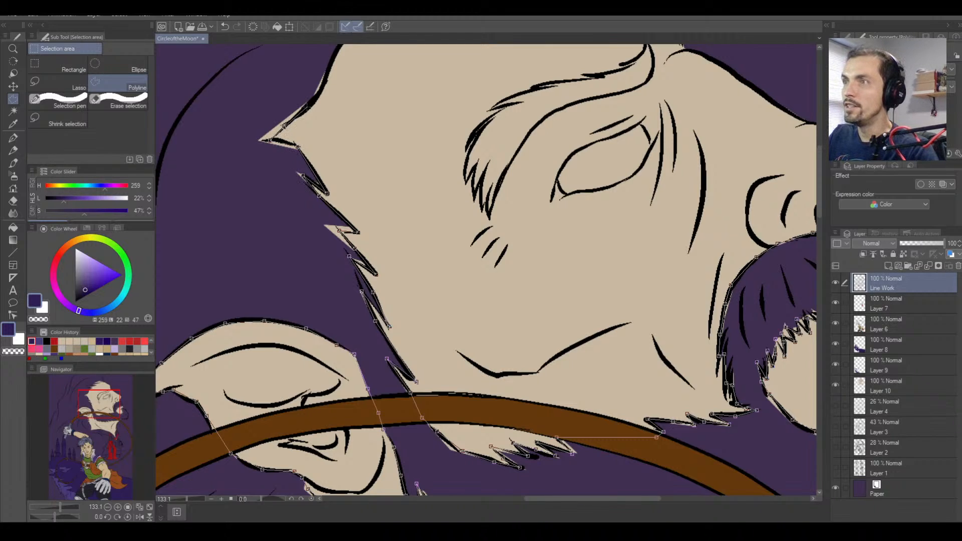
{"action": "left_click", "coordinate": [308, 107]}
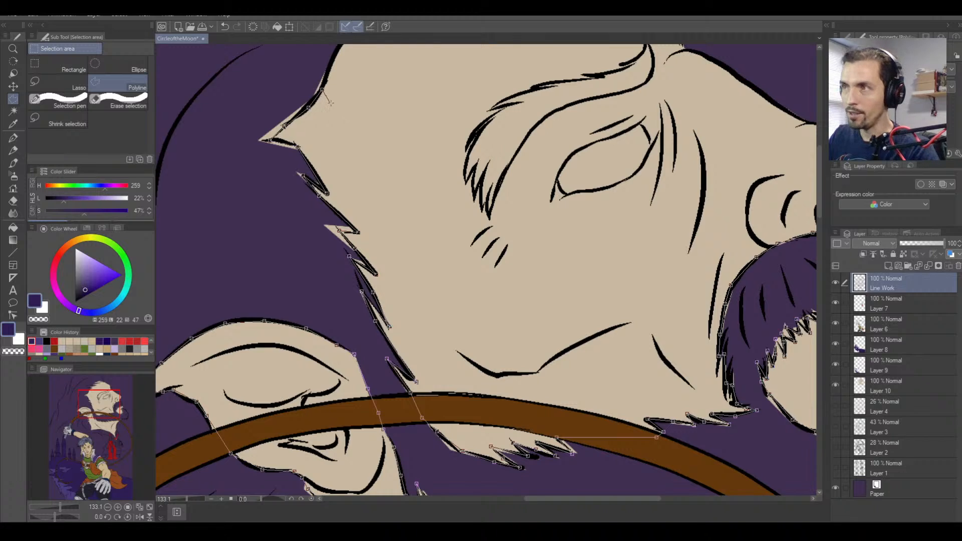
Follow the hairline's curve above the temple with polyline selection points up to the tip of the first pointed hair strand.
{"action": "key", "text": "space"}
{"action": "left_click_drag", "start_coordinate": [325, 96], "coordinate": [293, 273]}
{"action": "left_click", "coordinate": [297, 235]}
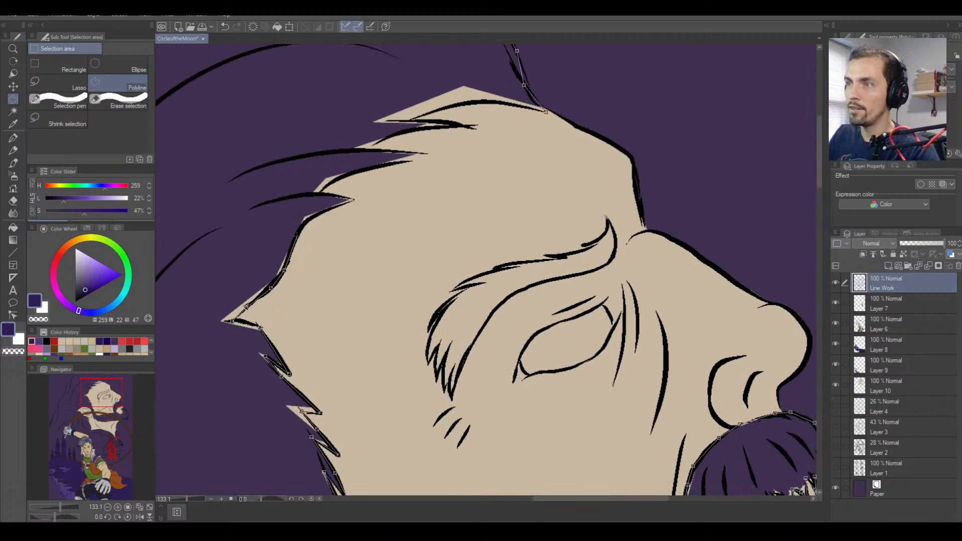
{"action": "left_click", "coordinate": [308, 221]}
{"action": "left_click", "coordinate": [323, 211]}
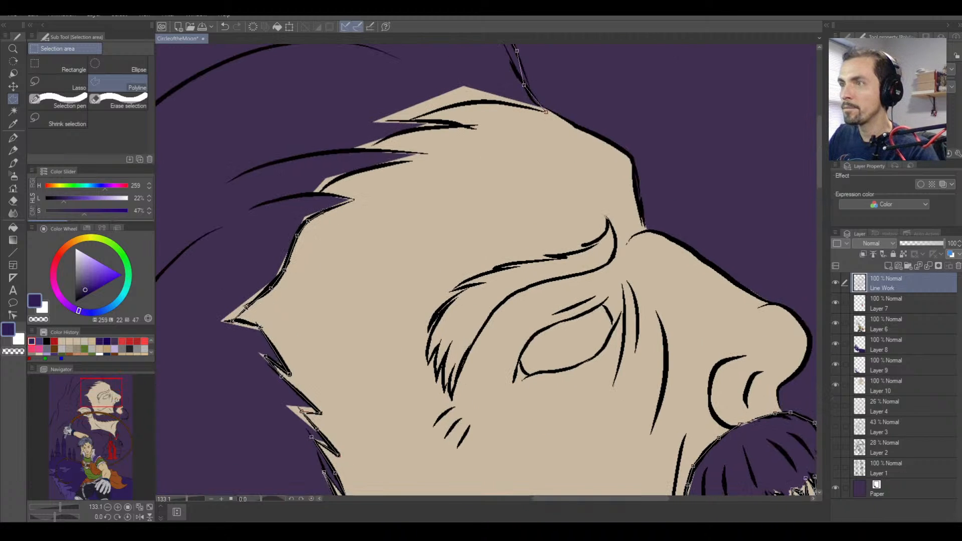
{"action": "left_click", "coordinate": [358, 199]}
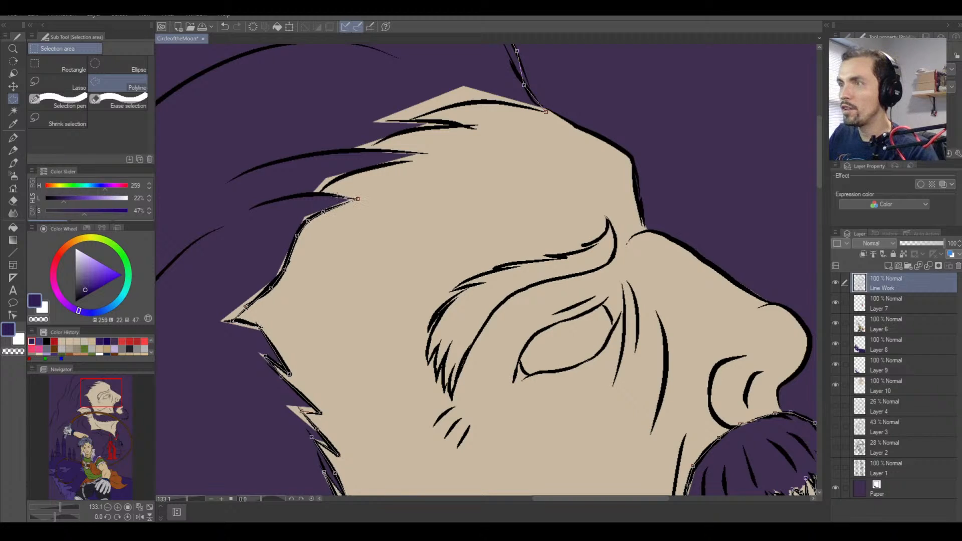
Trace the polyline selection in and out around the next two pointed hair strands reaching onto the forehead.
{"action": "left_click", "coordinate": [317, 193]}
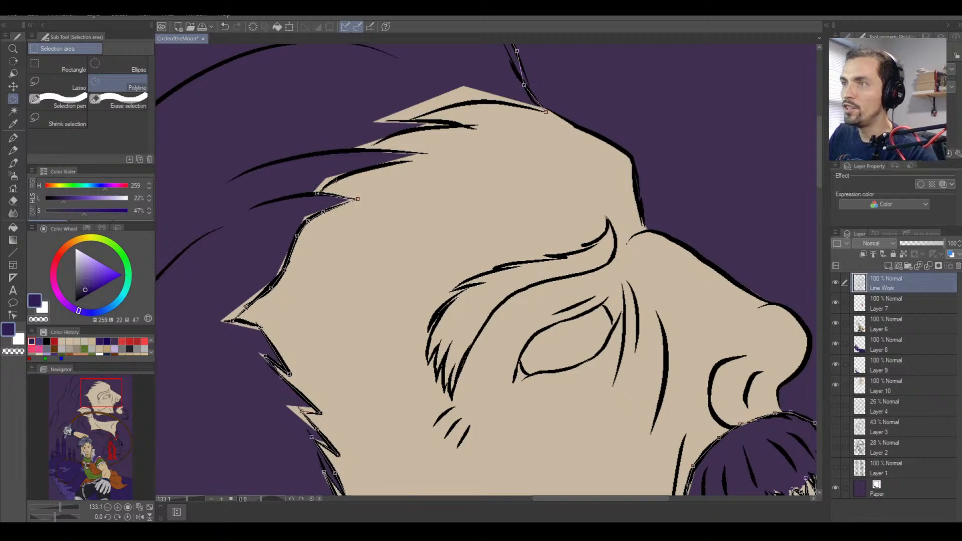
{"action": "left_click", "coordinate": [368, 168]}
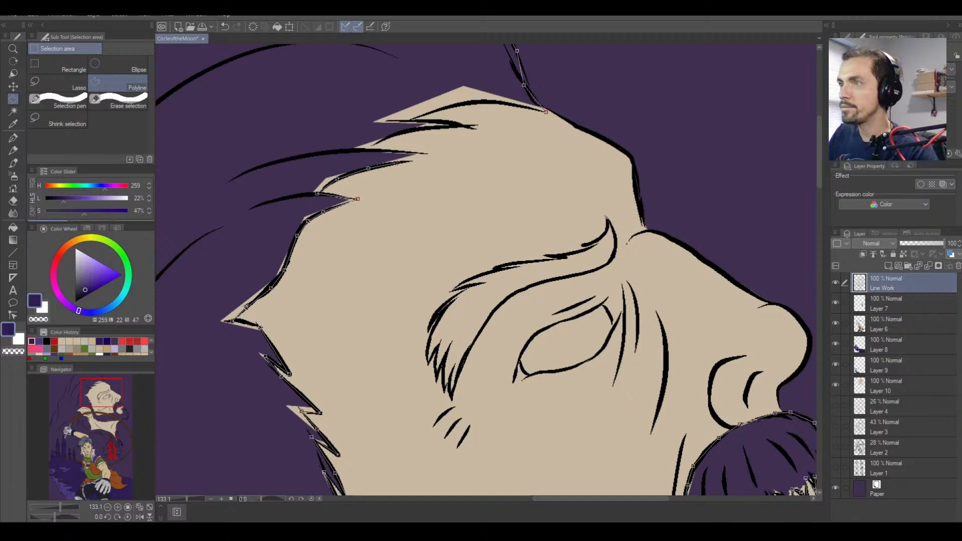
{"action": "left_click", "coordinate": [403, 162]}
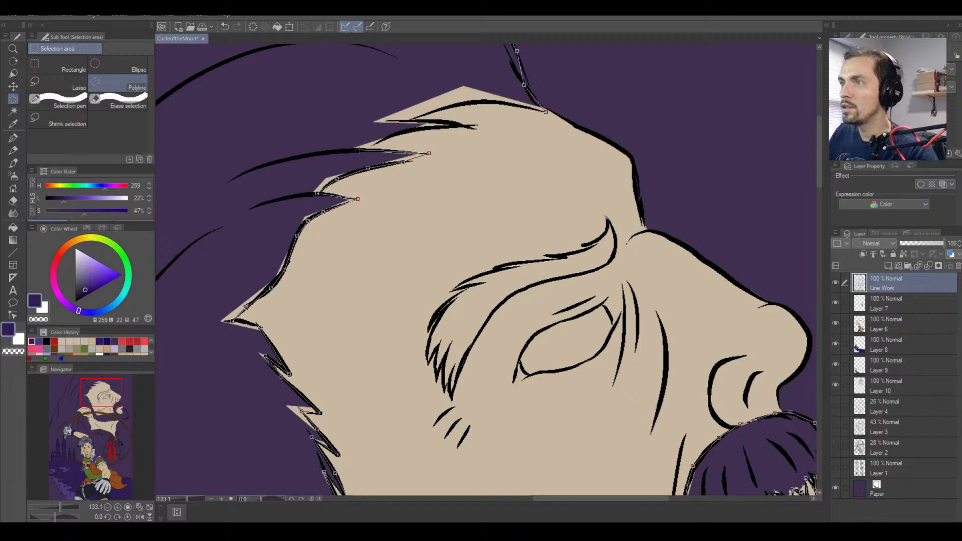
{"action": "left_click", "coordinate": [377, 143]}
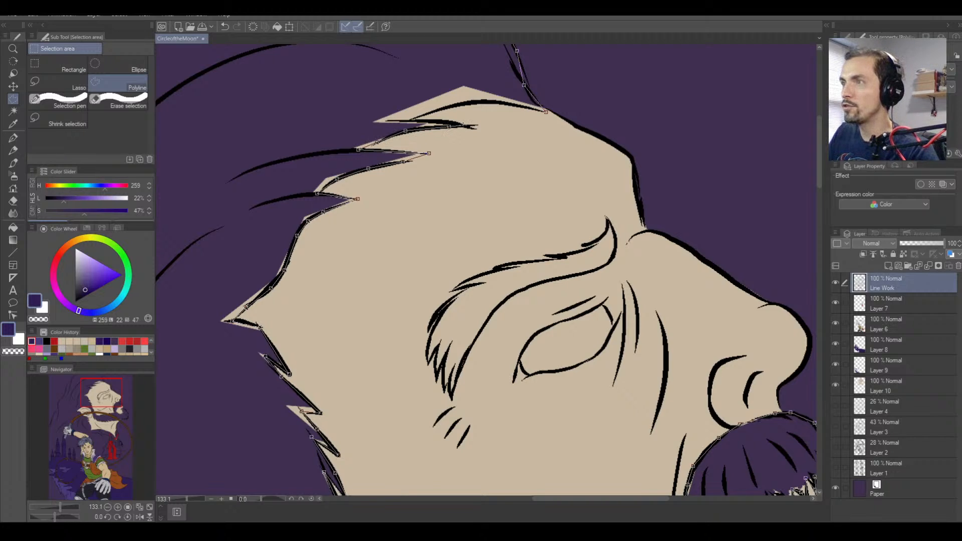
{"action": "left_click", "coordinate": [463, 124]}
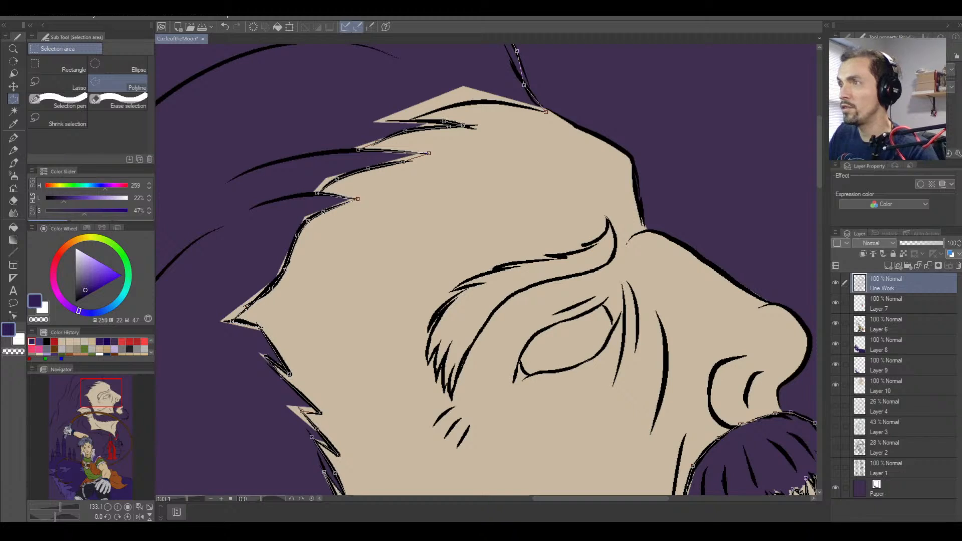
Trace the polyline selection around the topmost hair strand and along the upper forehead hairline, closing it at its starting point.
{"action": "left_click", "coordinate": [444, 121]}
{"action": "left_click", "coordinate": [405, 122]}
{"action": "left_click", "coordinate": [448, 107]}
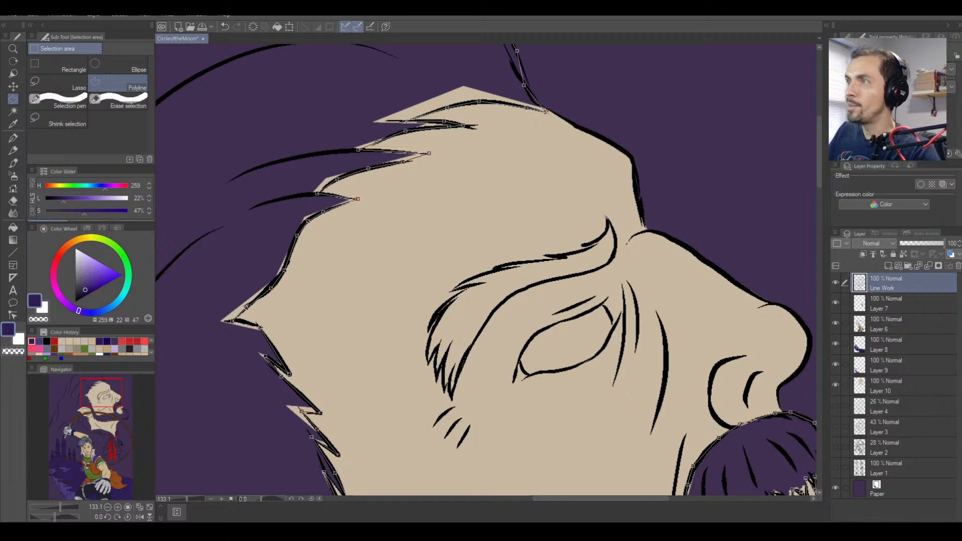
{"action": "left_click", "coordinate": [547, 113]}
Set the drawing colour to a greyish beige with hue 50, luminosity 66% and saturation 15%.
{"action": "scroll", "coordinate": [512, 184], "scroll_direction": "down", "scroll_amount": 6}
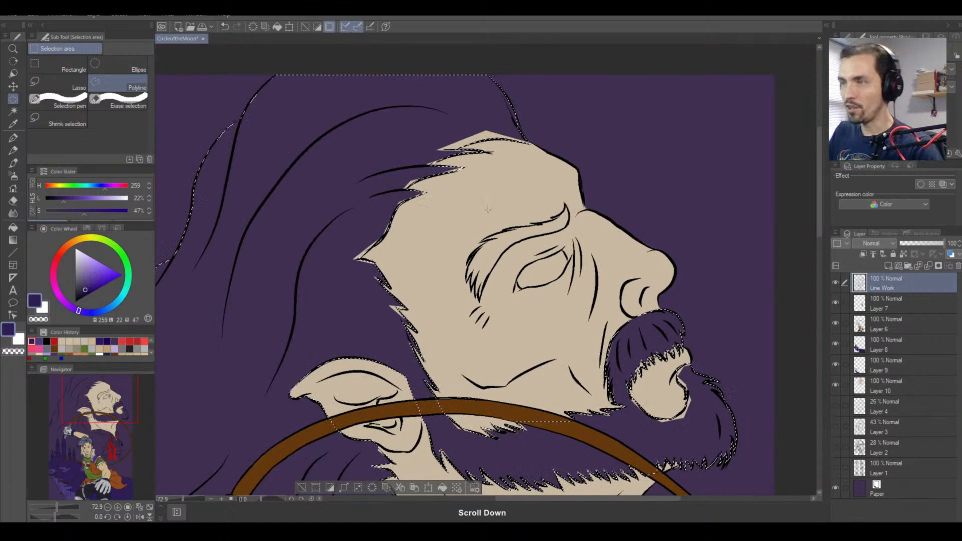
{"action": "scroll", "coordinate": [488, 209], "scroll_direction": "down", "scroll_amount": 1}
{"action": "left_click_drag", "start_coordinate": [466, 320], "coordinate": [533, 186]}
{"action": "left_click_drag", "start_coordinate": [474, 343], "coordinate": [485, 189]}
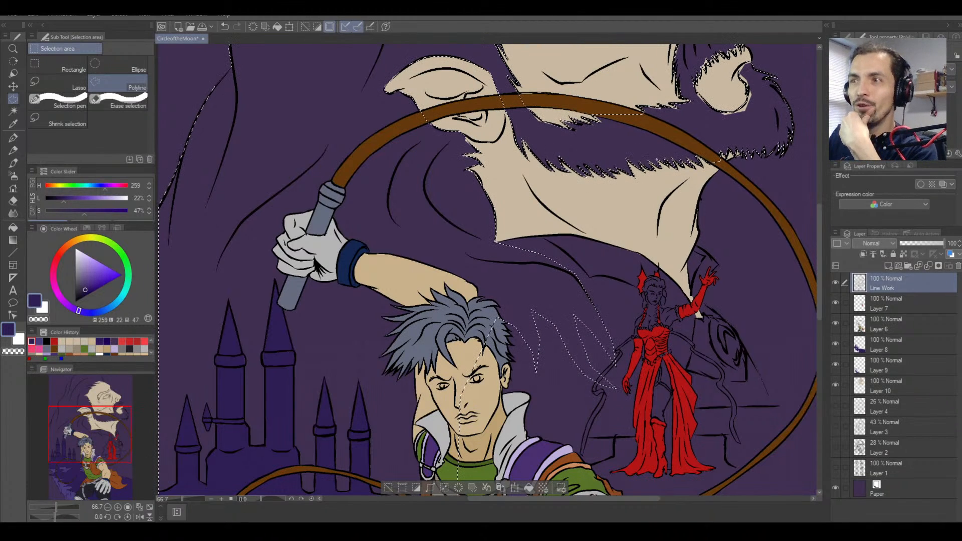
{"action": "left_click", "coordinate": [57, 188]}
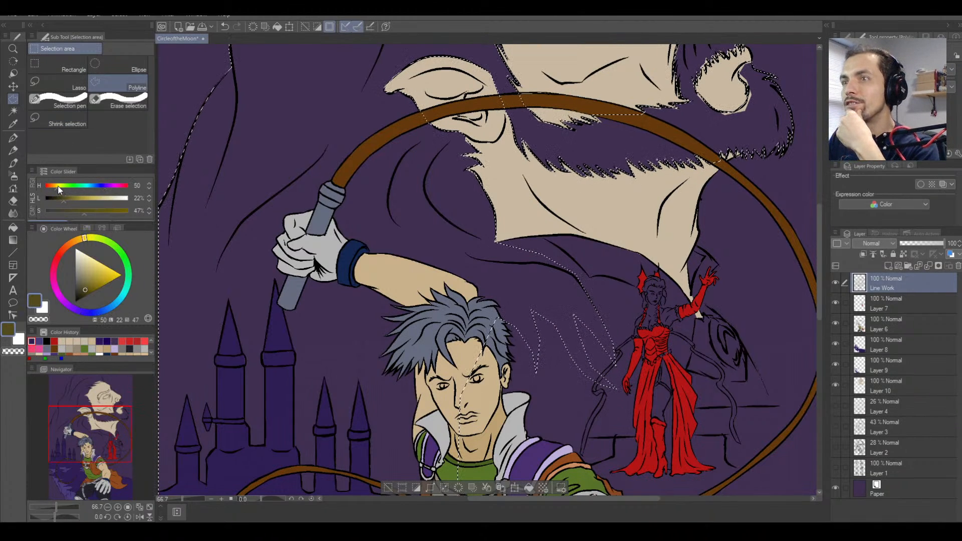
{"action": "left_click_drag", "start_coordinate": [84, 287], "coordinate": [83, 265]}
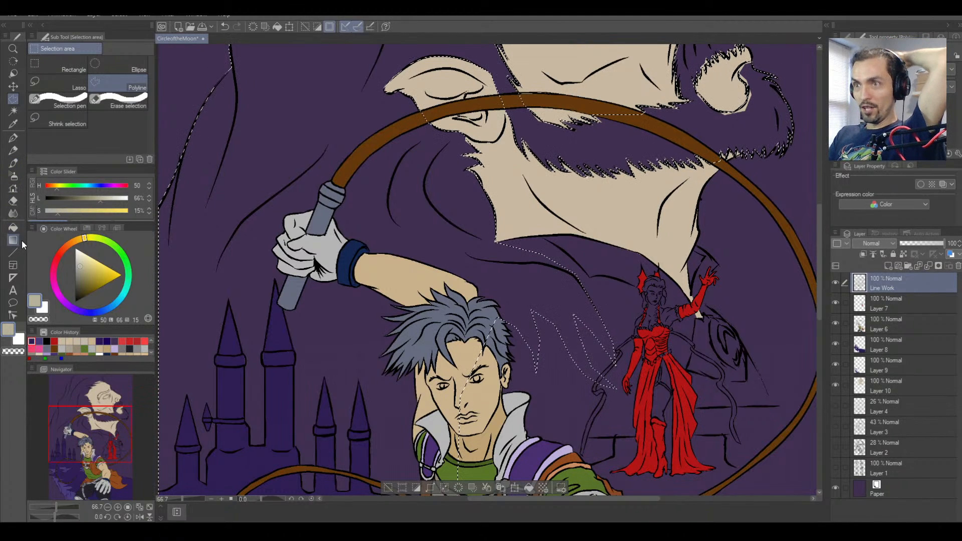
Add a new layer between Layer 10 and Layer 4 and fill the selected hair and beard with the greyish beige.
{"action": "left_click", "coordinate": [15, 228]}
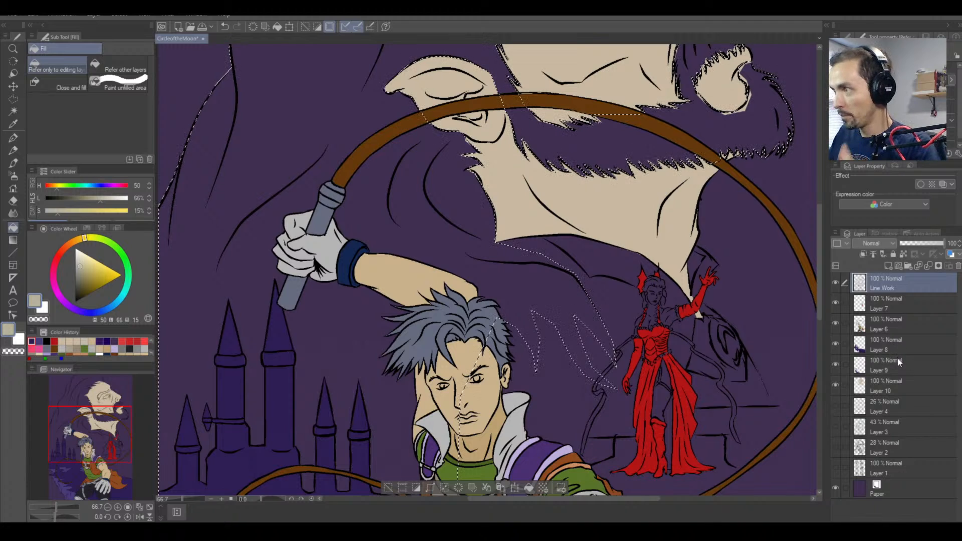
{"action": "left_click", "coordinate": [906, 404]}
{"action": "left_click", "coordinate": [889, 265]}
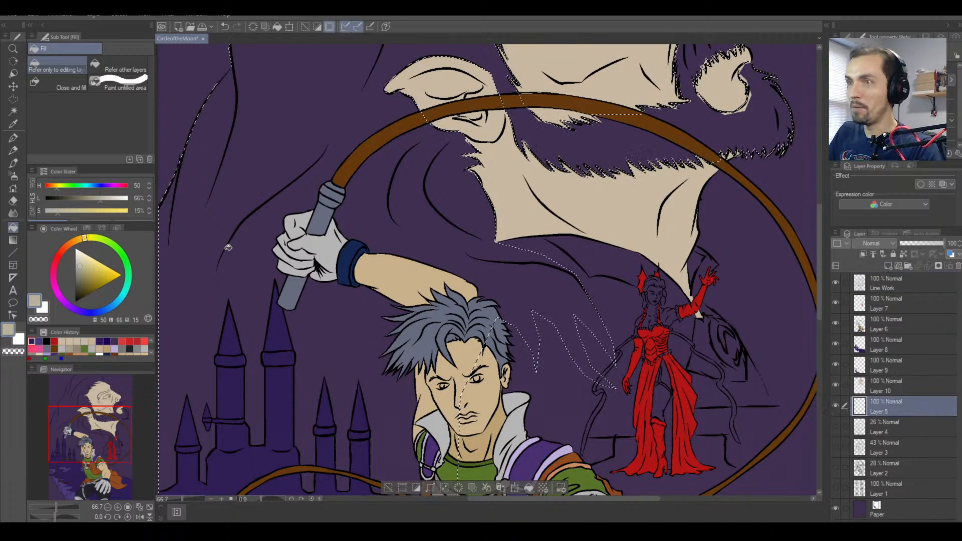
{"action": "left_click", "coordinate": [216, 233]}
{"action": "scroll", "coordinate": [216, 233], "scroll_direction": "down", "scroll_amount": 4}
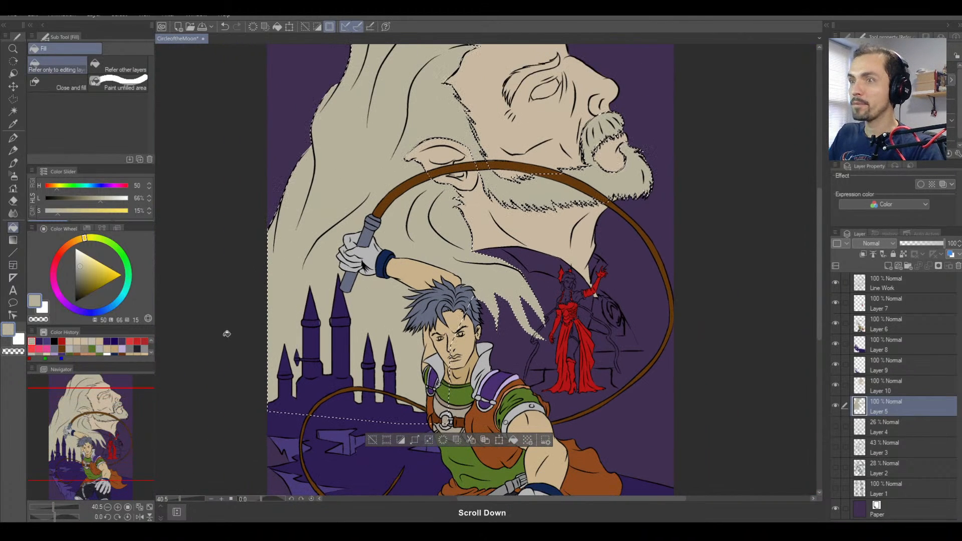
Change the colour's hue to 213 and refill the giant figure's hair and beard with this light blue-grey.
{"action": "left_click", "coordinate": [106, 309]}
{"action": "left_click", "coordinate": [335, 196]}
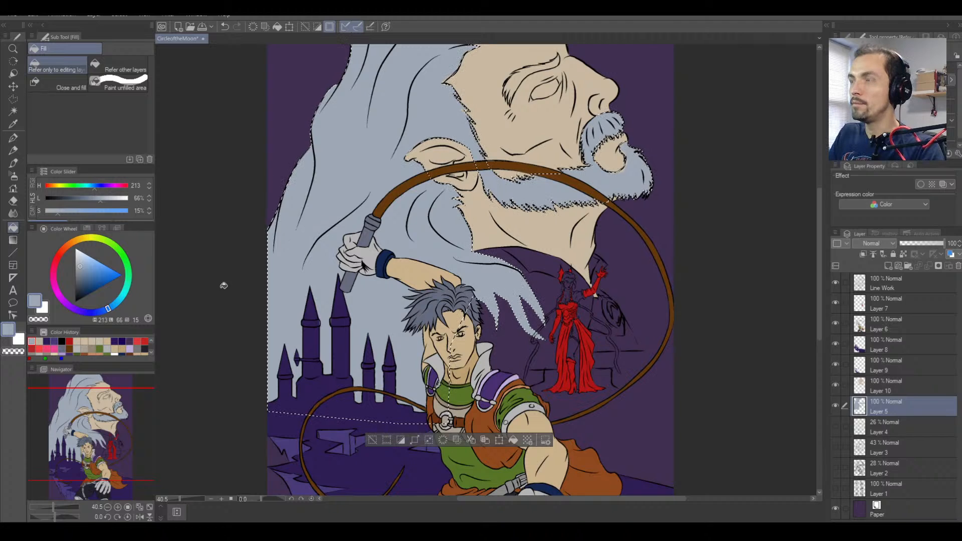
{"action": "scroll", "coordinate": [388, 243], "scroll_direction": "down", "scroll_amount": 2}
{"action": "scroll", "coordinate": [388, 243], "scroll_direction": "down", "scroll_amount": 2}
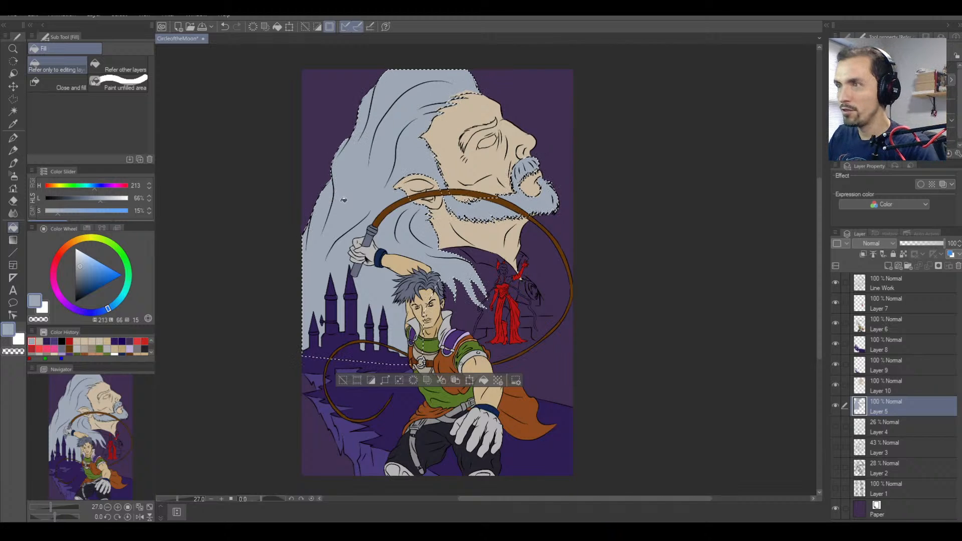
Deselect the filled hair and beard area.
{"action": "scroll", "coordinate": [344, 199], "scroll_direction": "up", "scroll_amount": 5}
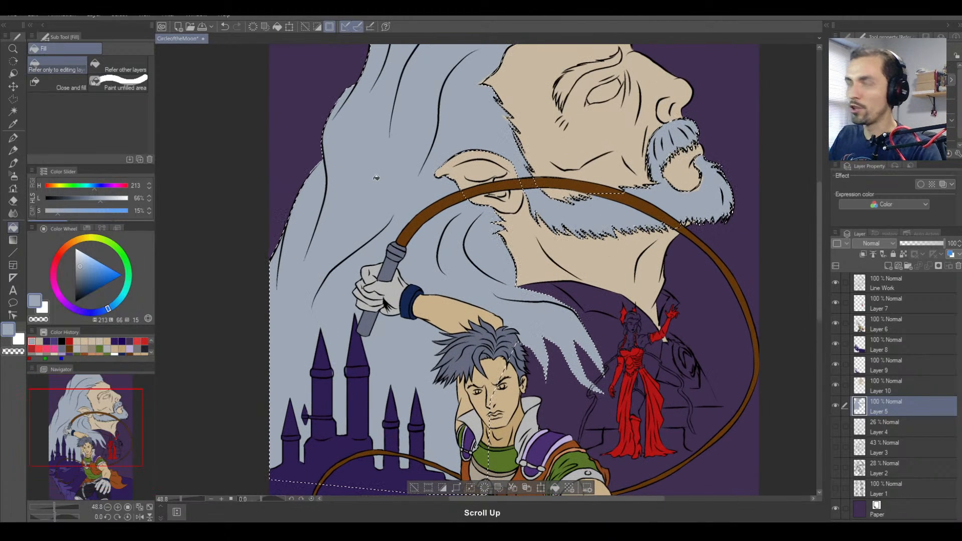
{"action": "left_click_drag", "start_coordinate": [376, 177], "coordinate": [316, 305]}
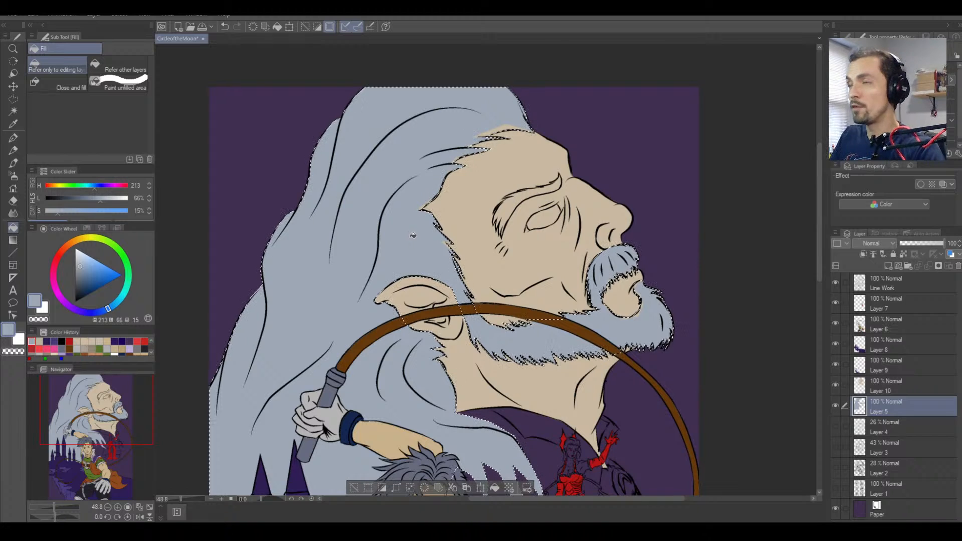
{"action": "scroll", "coordinate": [413, 235], "scroll_direction": "up", "scroll_amount": 2}
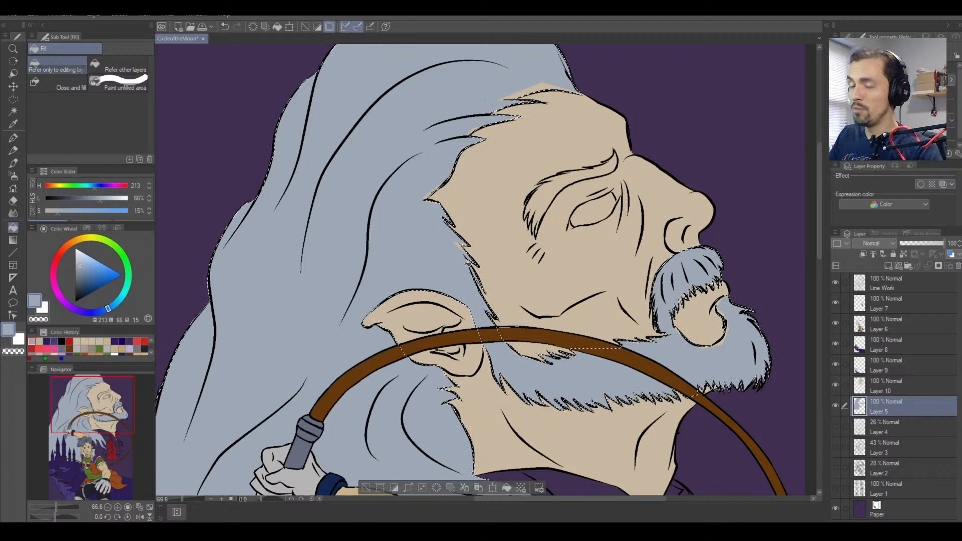
{"action": "key", "text": "ctrl"}
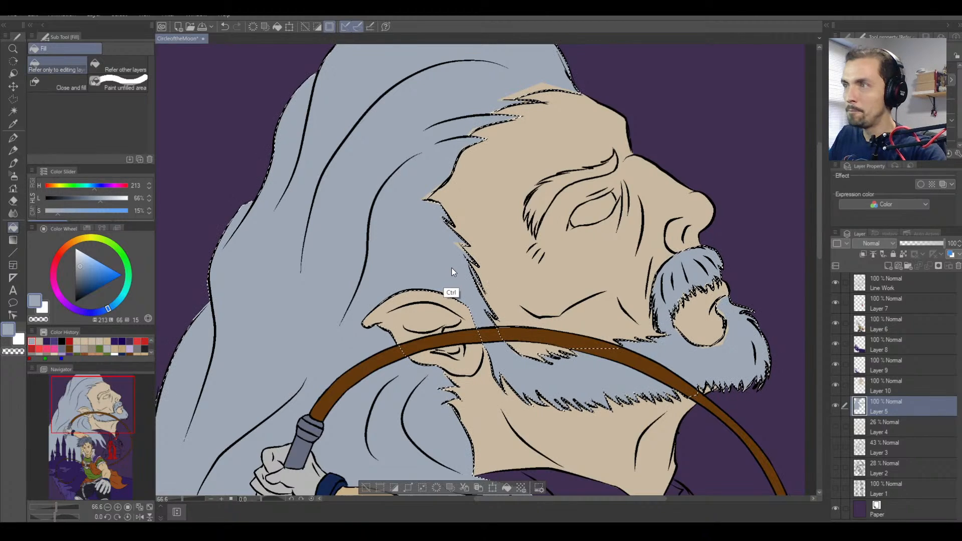
{"action": "key", "text": "ctrl+d"}
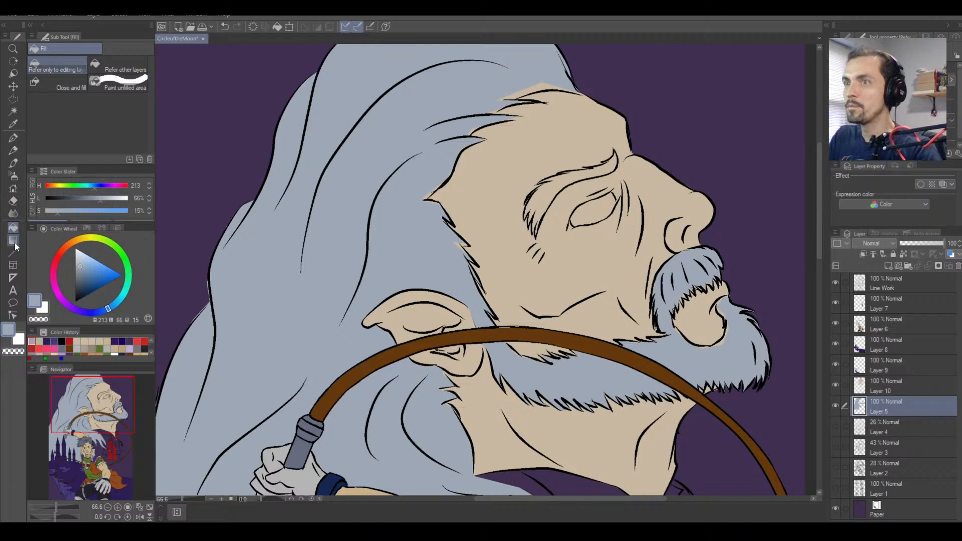
Switch to the Vector eraser on Layer 10, try trimming skin colour around the forehead strand tips, and undo the last stroke.
{"action": "left_click", "coordinate": [13, 200]}
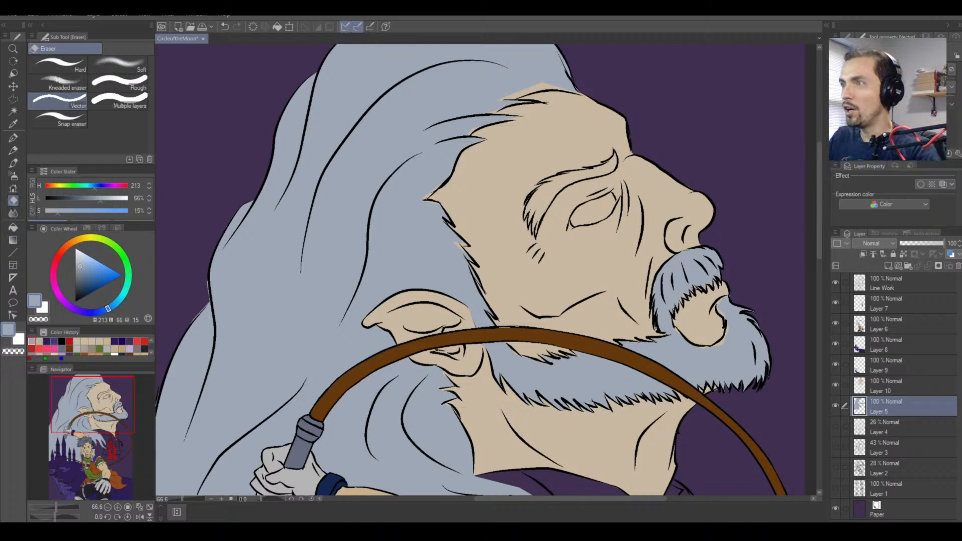
{"action": "scroll", "coordinate": [429, 194], "scroll_direction": "up", "scroll_amount": 2}
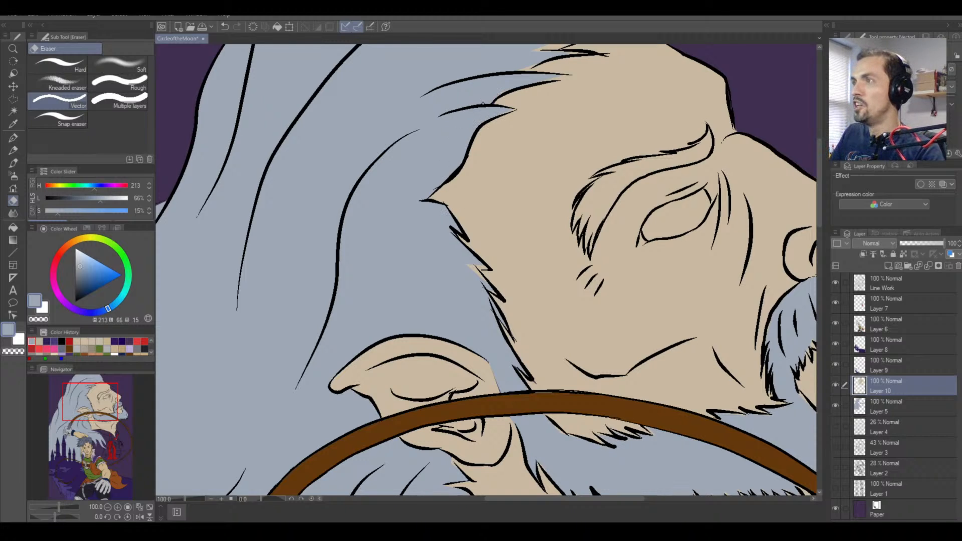
{"action": "scroll", "coordinate": [509, 109], "scroll_direction": "up", "scroll_amount": 4}
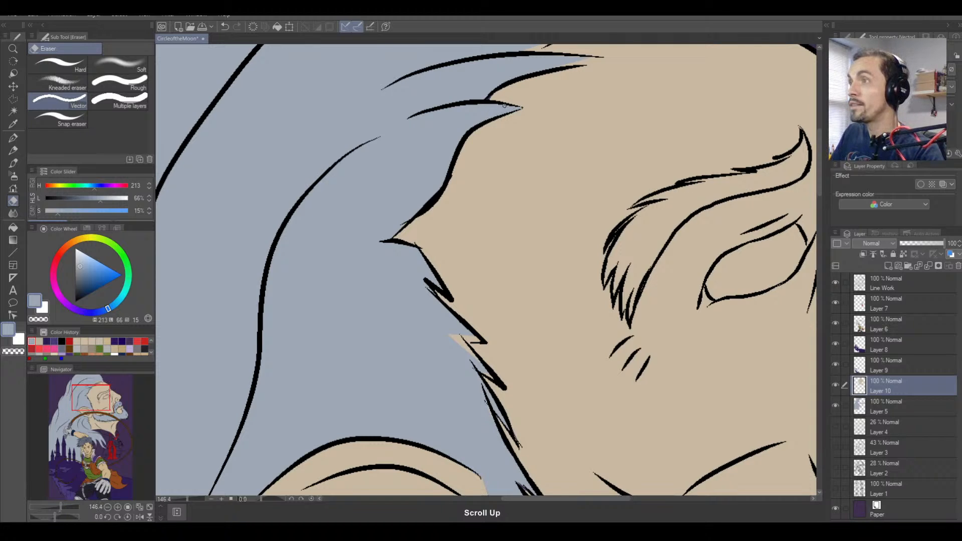
{"action": "key", "text": "space"}
{"action": "left_click_drag", "start_coordinate": [495, 103], "coordinate": [462, 158]}
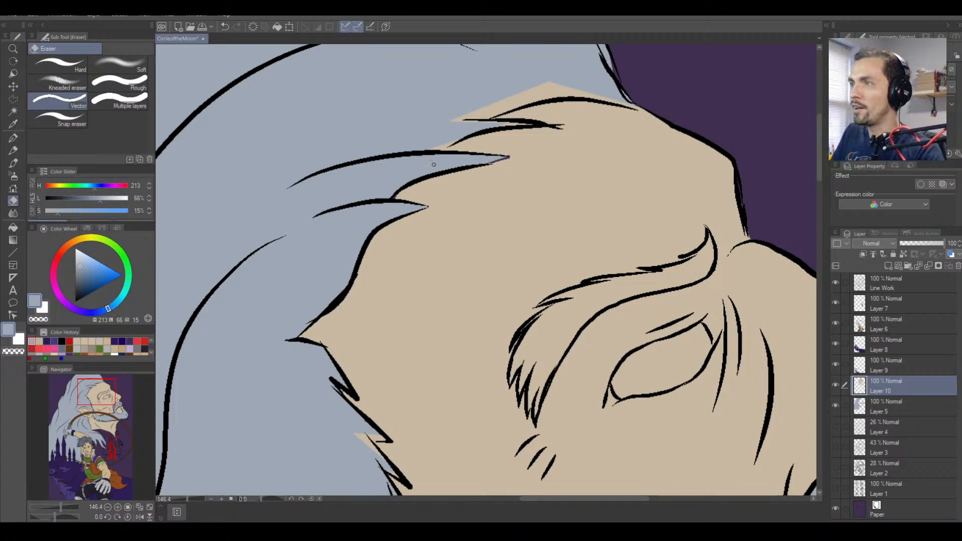
{"action": "key", "text": "ctrl+z"}
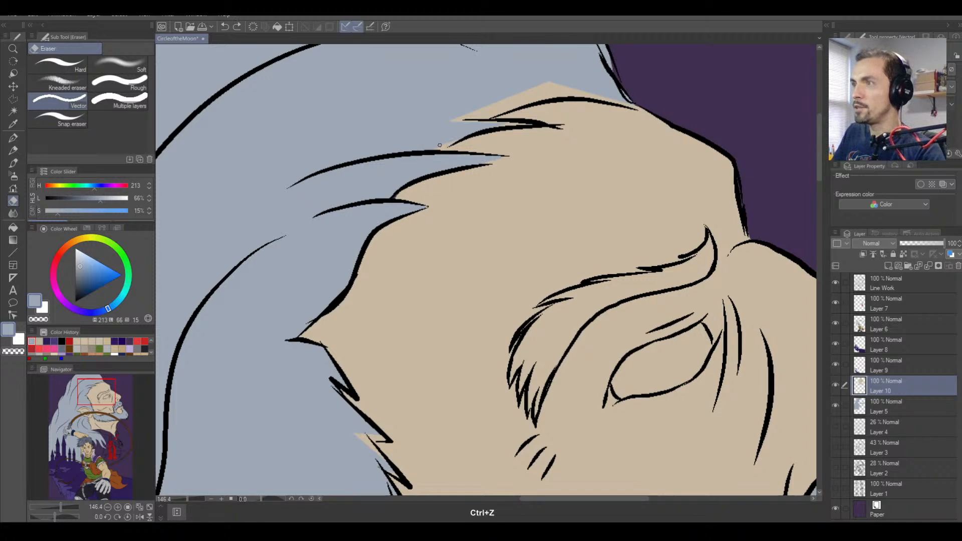
Erase the excess skin colour on Layer 10 above the topmost strand and along the forehead's upper hairline.
{"action": "left_click_drag", "start_coordinate": [450, 122], "coordinate": [454, 114]}
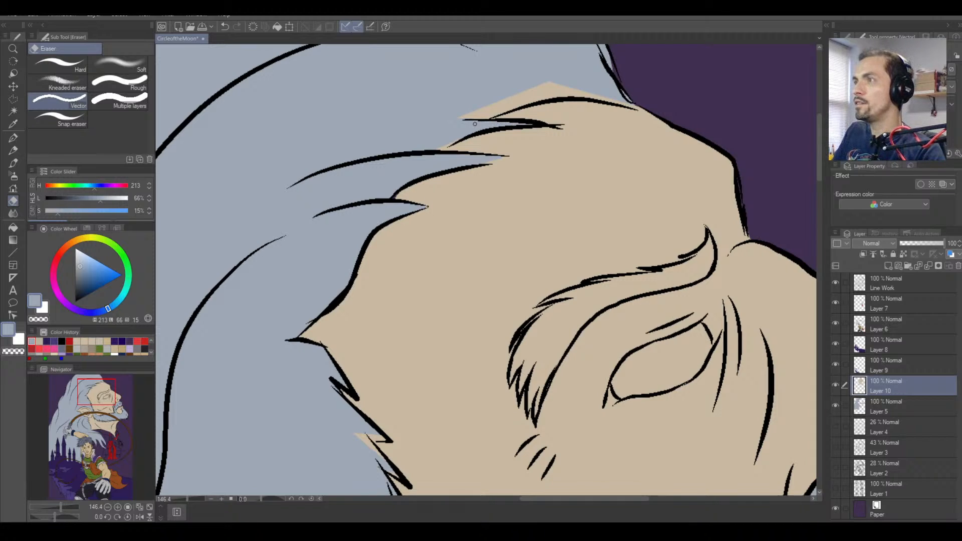
{"action": "left_click_drag", "start_coordinate": [475, 124], "coordinate": [491, 106]}
{"action": "left_click_drag", "start_coordinate": [528, 102], "coordinate": [493, 115]}
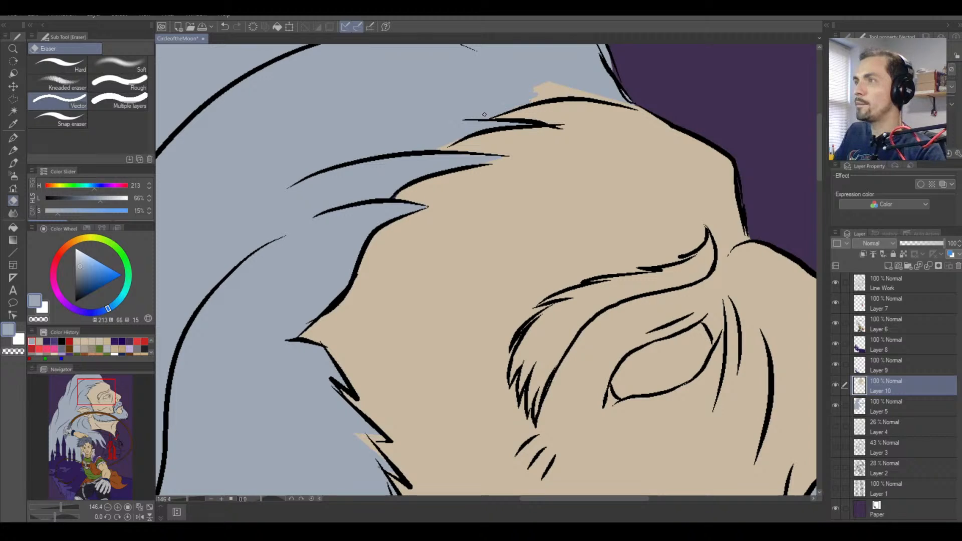
{"action": "mouse_move", "coordinate": [564, 93]}
{"action": "left_mouse_down"}
{"action": "mouse_move", "coordinate": [524, 87]}
{"action": "mouse_move", "coordinate": [599, 95]}
{"action": "left_mouse_up"}
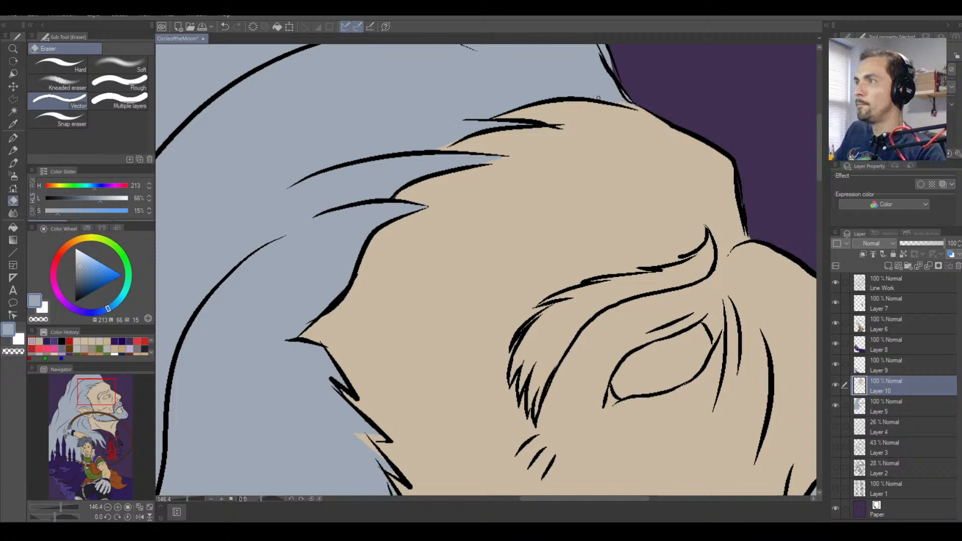
{"action": "left_click_drag", "start_coordinate": [598, 98], "coordinate": [656, 109]}
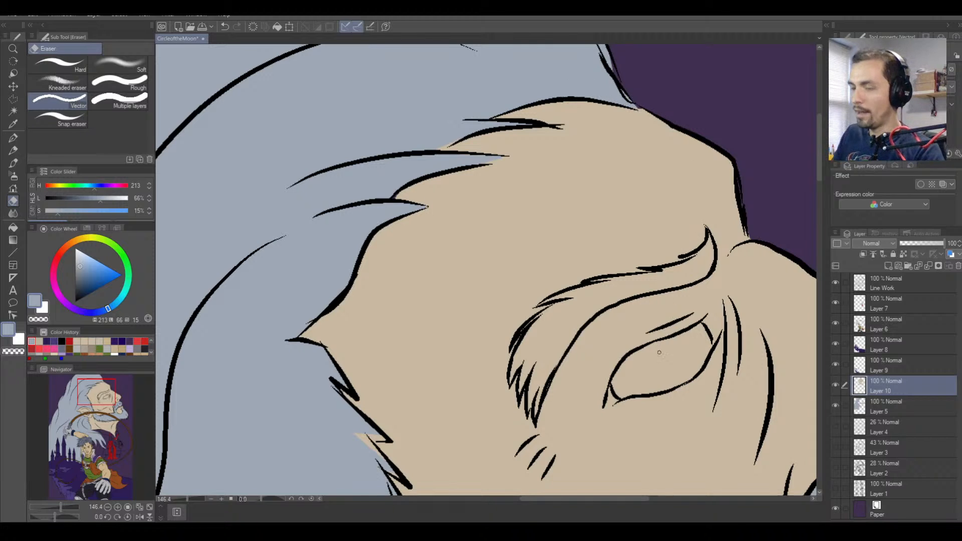
Undo the accidental shift of the skin colour on Layer 10.
{"action": "key", "text": "ctrl+z"}
{"action": "key", "text": "ctrl+z"}
{"action": "key", "text": "ctrl+z"}
{"action": "key", "text": "ctrl+z"}
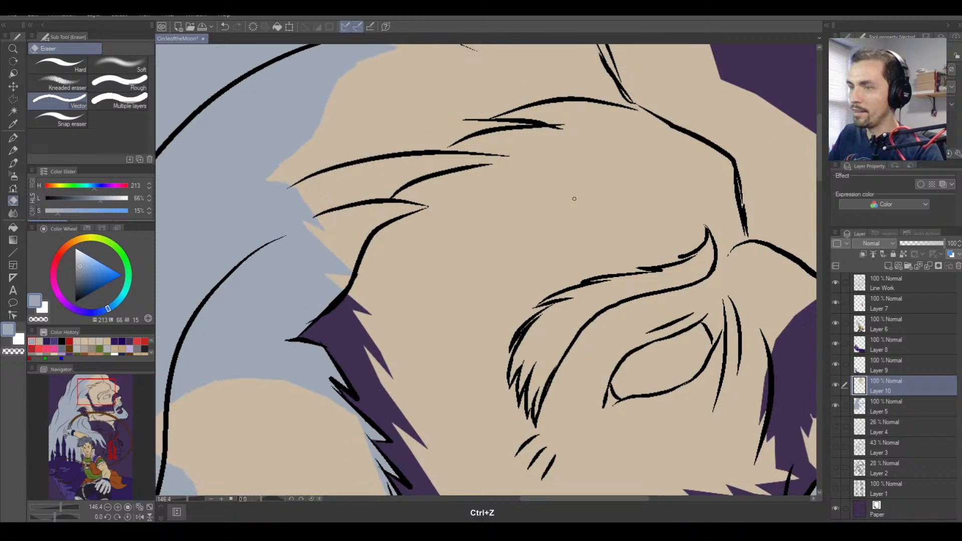
Erase the stray skin colour beyond the sideburn spikes, at the beard's cheek edge and around the mouth outline.
{"action": "left_click_drag", "start_coordinate": [568, 321], "coordinate": [574, 63]}
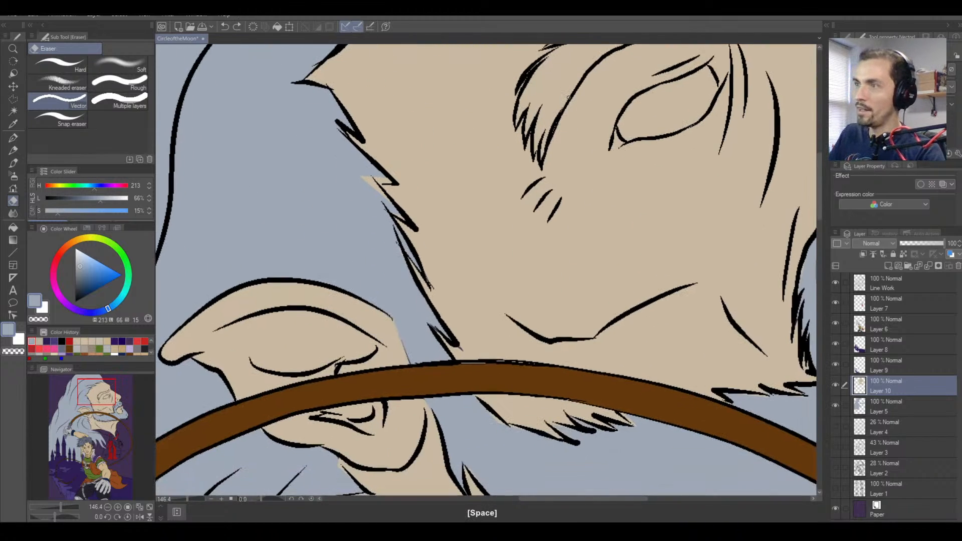
{"action": "left_click_drag", "start_coordinate": [366, 184], "coordinate": [375, 178]}
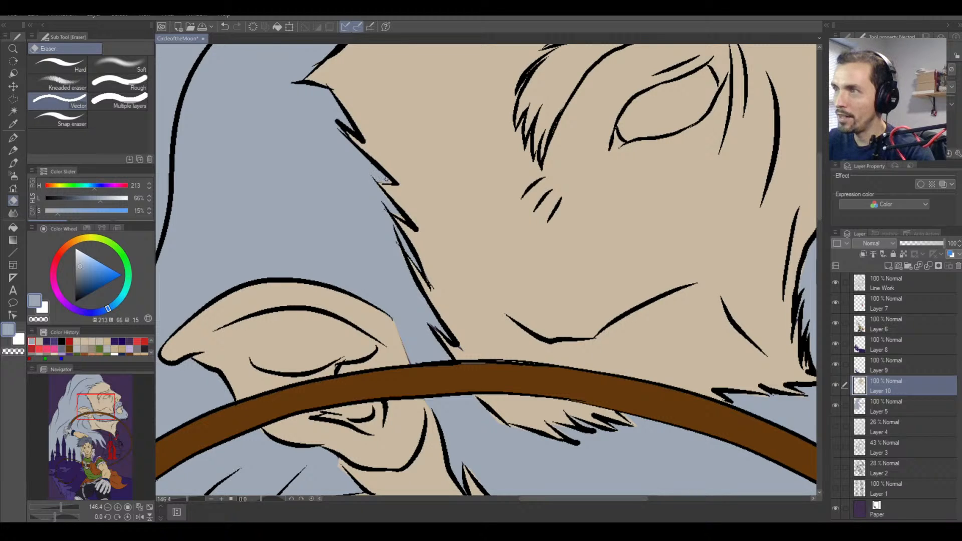
{"action": "left_click_drag", "start_coordinate": [476, 437], "coordinate": [331, 272]}
{"action": "left_click_drag", "start_coordinate": [484, 256], "coordinate": [477, 249]}
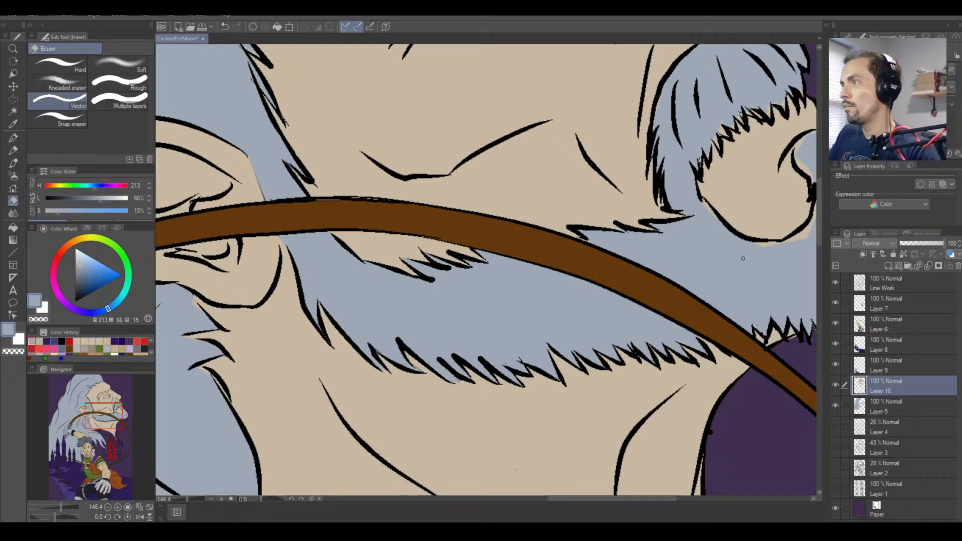
{"action": "key", "text": "space"}
{"action": "left_click_drag", "start_coordinate": [788, 248], "coordinate": [605, 282]}
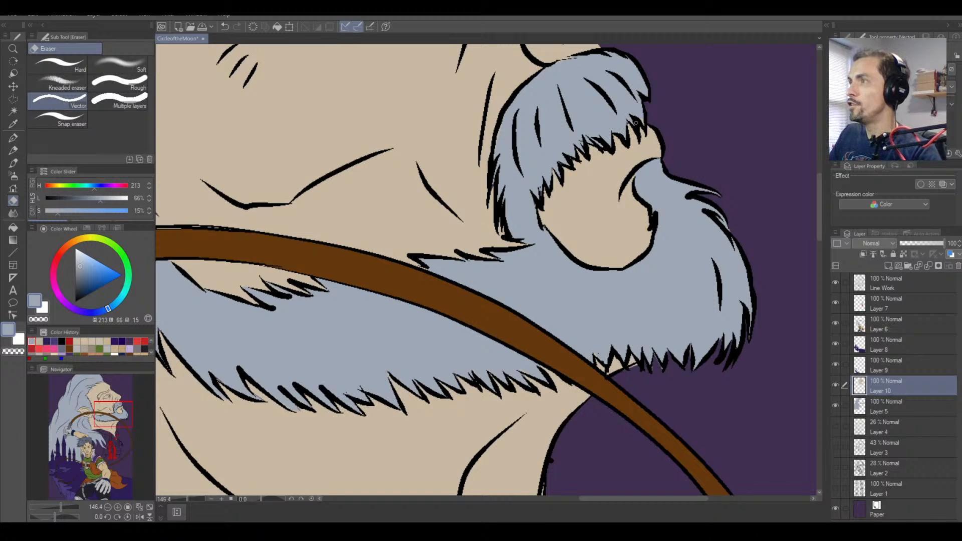
Examine the flat colours across the whole illustration and along the outer edge of the giant figure's hair.
{"action": "scroll", "coordinate": [644, 121], "scroll_direction": "down", "scroll_amount": 3}
{"action": "scroll", "coordinate": [567, 158], "scroll_direction": "down", "scroll_amount": 1}
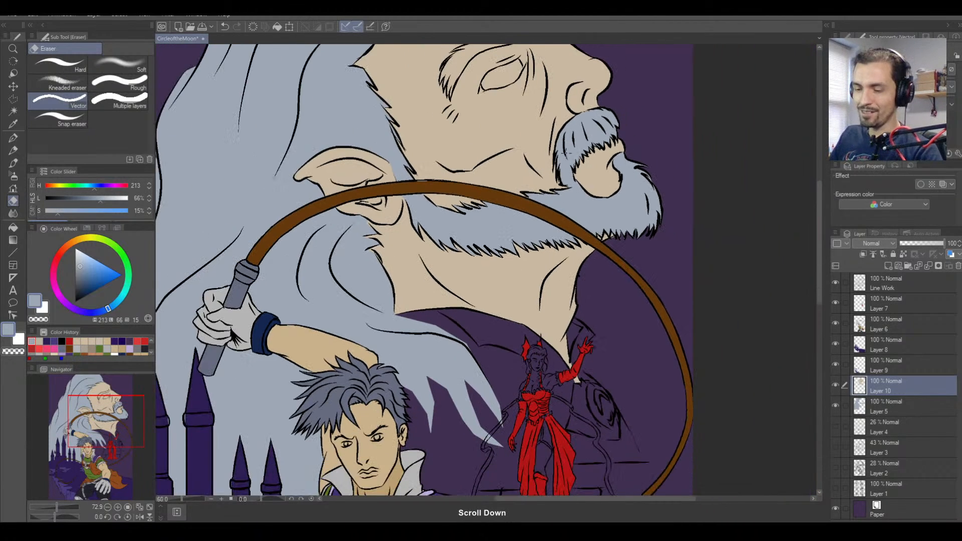
{"action": "left_click_drag", "start_coordinate": [506, 156], "coordinate": [576, 205]}
{"action": "scroll", "coordinate": [575, 204], "scroll_direction": "down", "scroll_amount": 3}
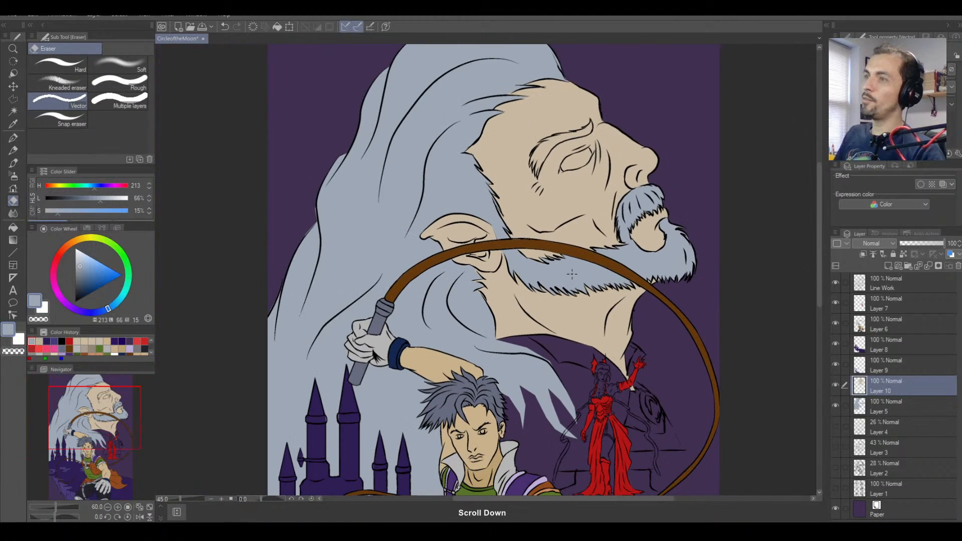
{"action": "left_click_drag", "start_coordinate": [526, 376], "coordinate": [535, 212]}
{"action": "scroll", "coordinate": [535, 212], "scroll_direction": "up", "scroll_amount": 1}
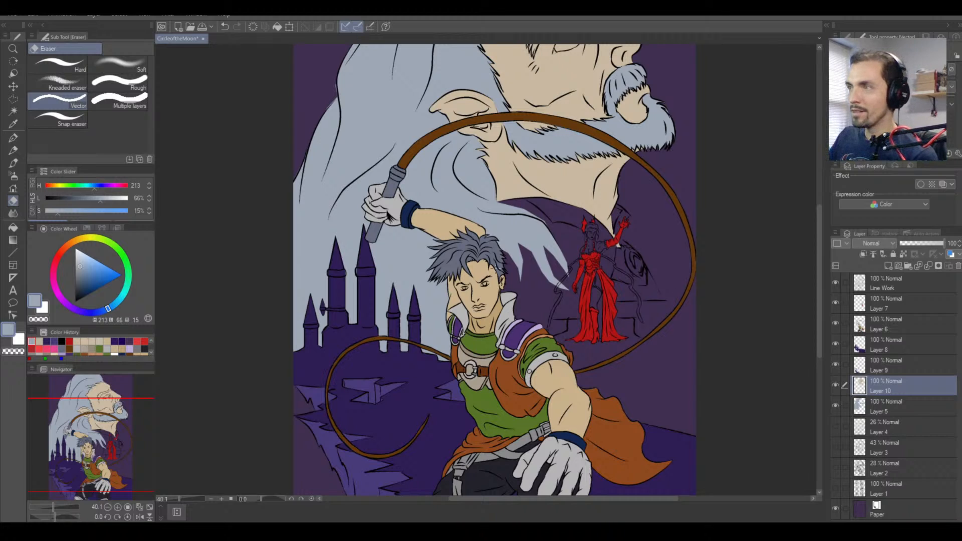
{"action": "scroll", "coordinate": [495, 266], "scroll_direction": "down", "scroll_amount": 3}
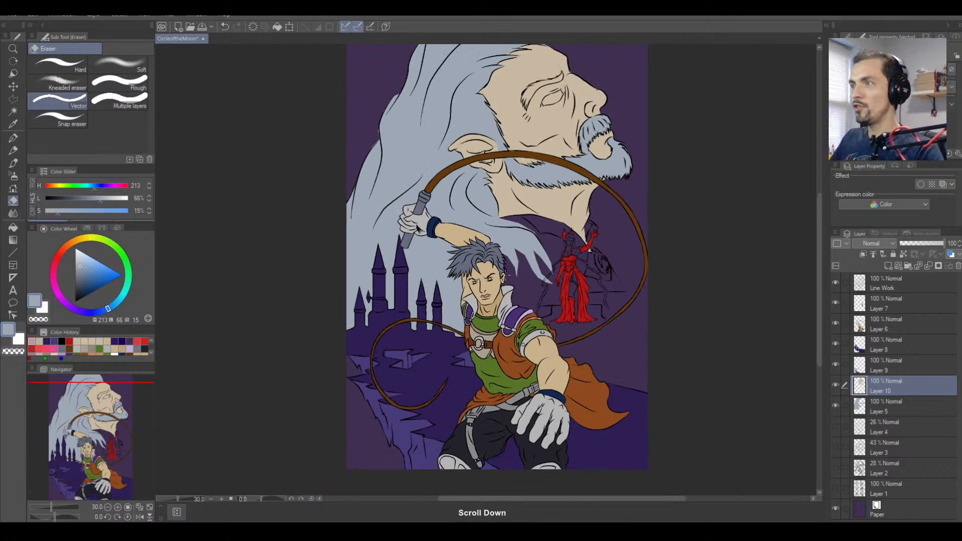
{"action": "scroll", "coordinate": [501, 312], "scroll_direction": "up", "scroll_amount": 4}
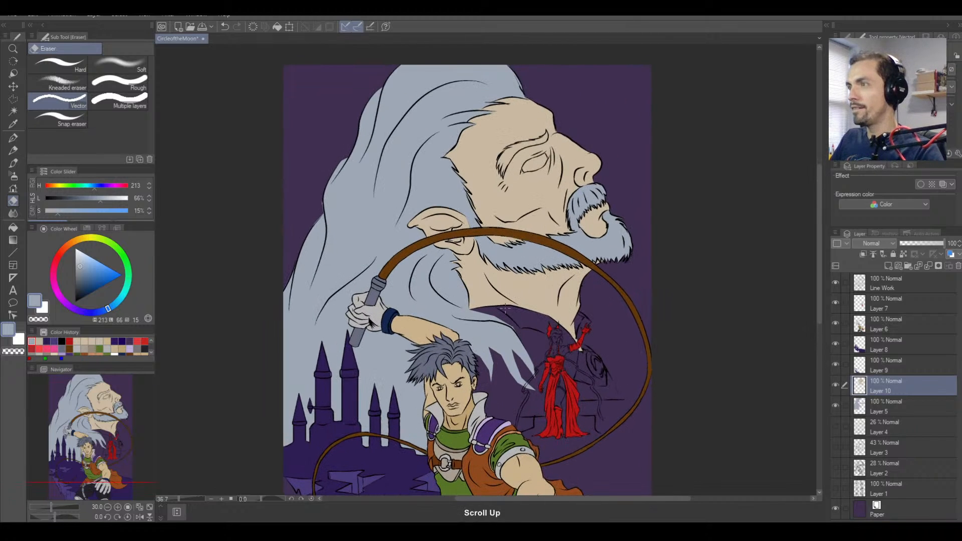
{"action": "scroll", "coordinate": [498, 315], "scroll_direction": "down", "scroll_amount": 3}
{"action": "scroll", "coordinate": [387, 248], "scroll_direction": "up", "scroll_amount": 6}
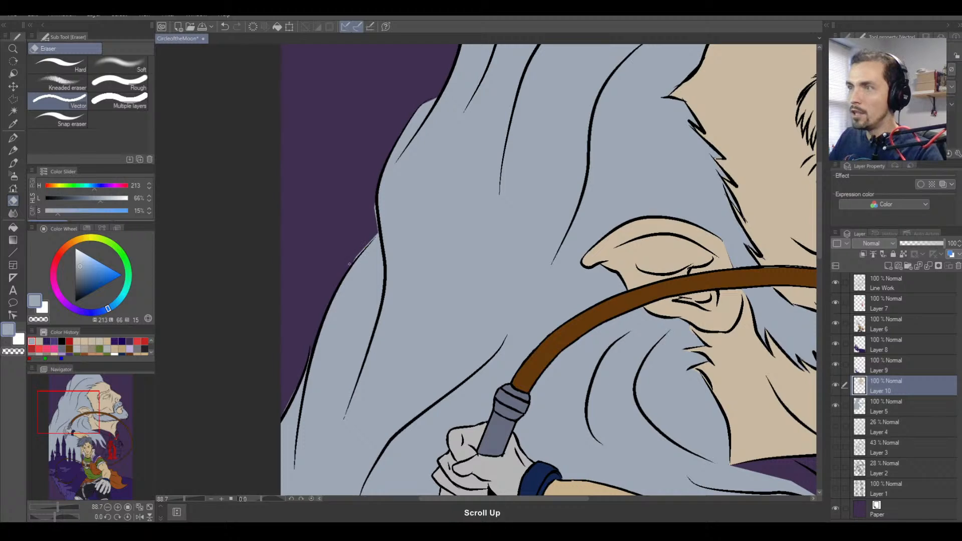
Erase the stray blue-grey hair colour on Layer 5 beyond the outer edge of the giant figure's hair.
{"action": "left_click", "coordinate": [880, 410]}
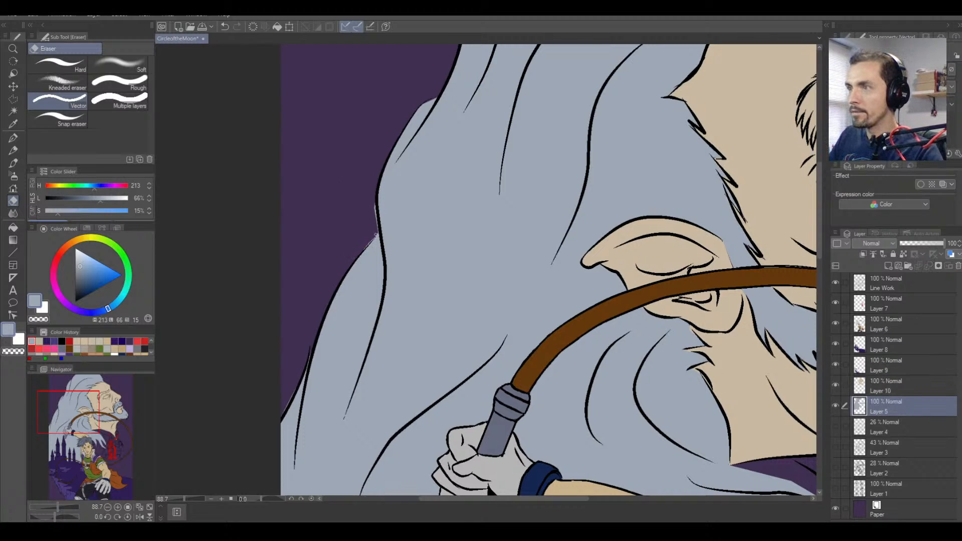
{"action": "left_click_drag", "start_coordinate": [375, 231], "coordinate": [375, 210]}
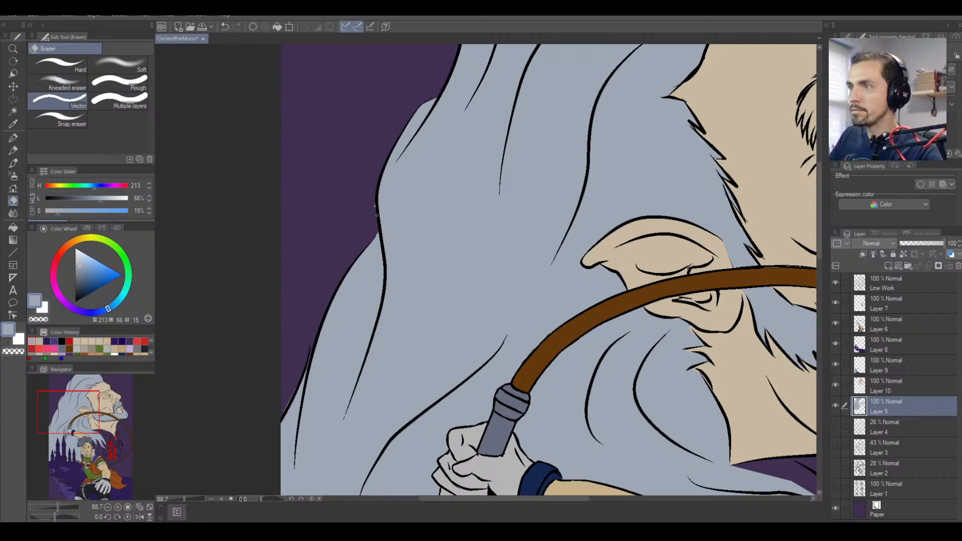
{"action": "left_click_drag", "start_coordinate": [286, 401], "coordinate": [290, 397]}
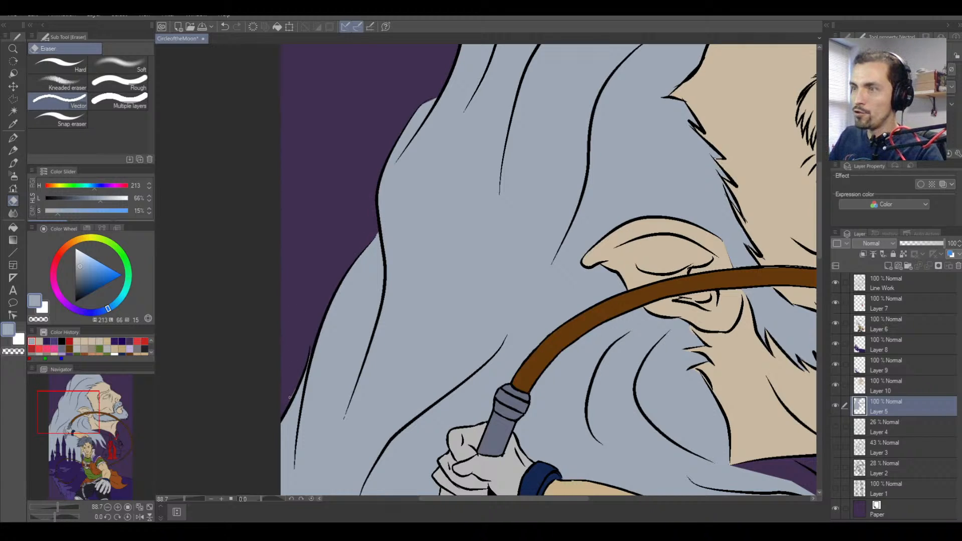
Examine the giant figure's hair, the hero and the castle, toggling Layer 5's visibility to check what its colour covers.
{"action": "scroll", "coordinate": [423, 204], "scroll_direction": "down", "scroll_amount": 3}
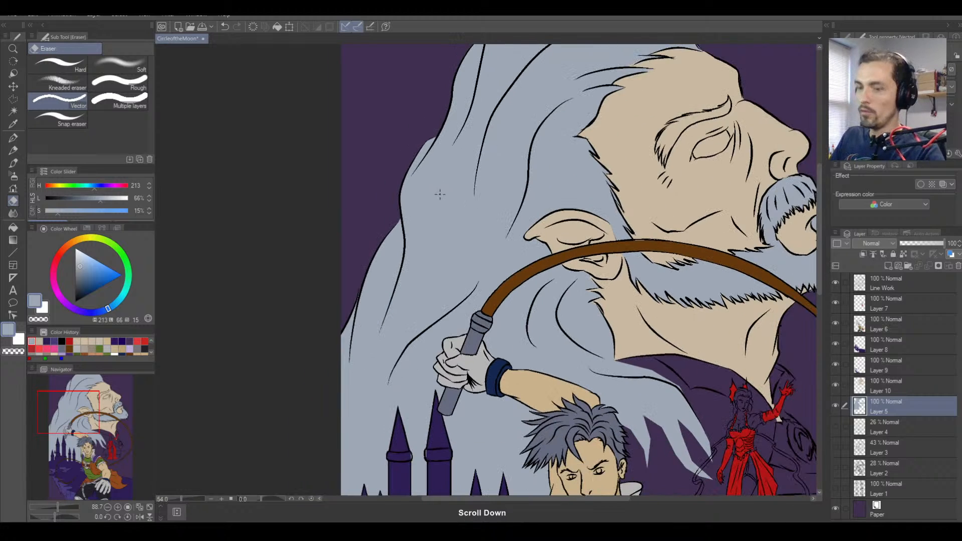
{"action": "key", "text": "space"}
{"action": "left_click_drag", "start_coordinate": [437, 194], "coordinate": [381, 344]}
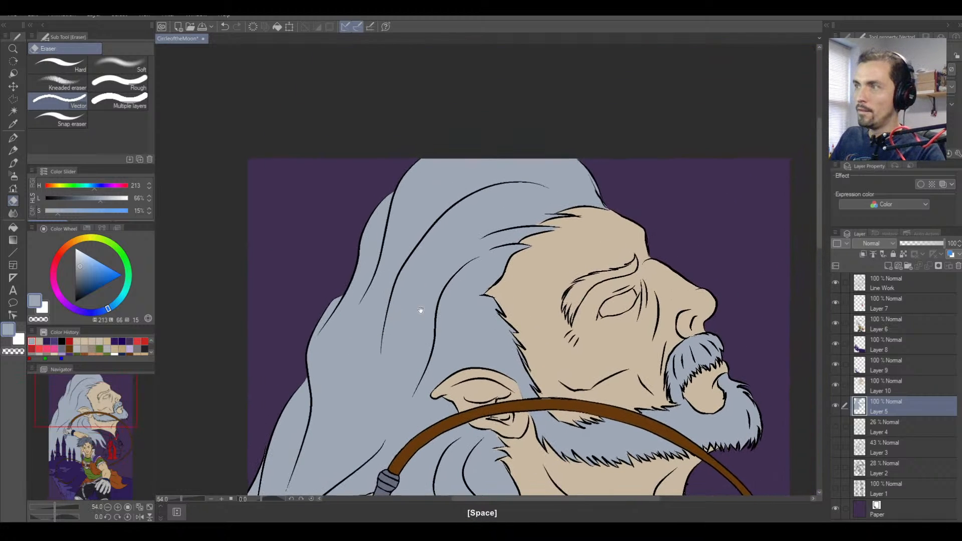
{"action": "left_click_drag", "start_coordinate": [570, 493], "coordinate": [543, 171]}
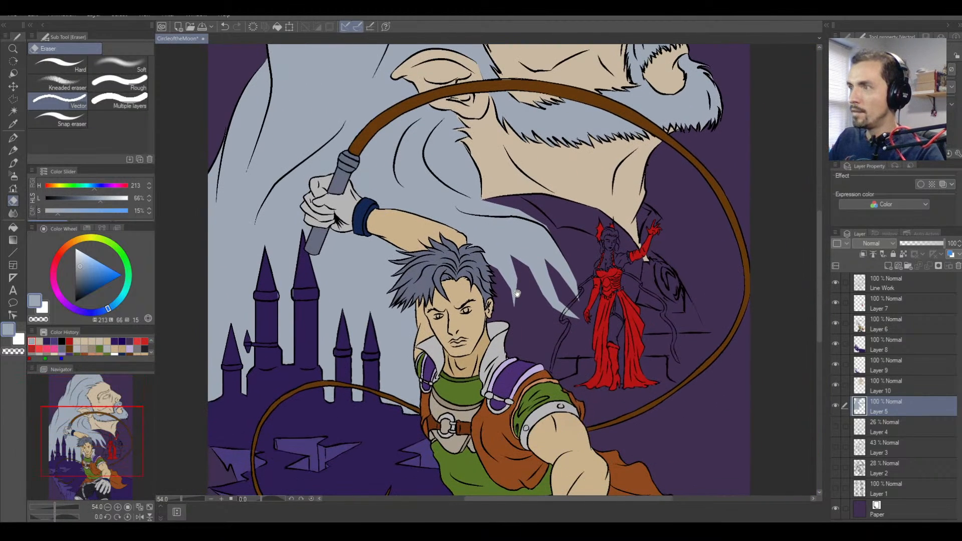
{"action": "left_click_drag", "start_coordinate": [385, 358], "coordinate": [467, 305]}
{"action": "scroll", "coordinate": [426, 281], "scroll_direction": "up", "scroll_amount": 2}
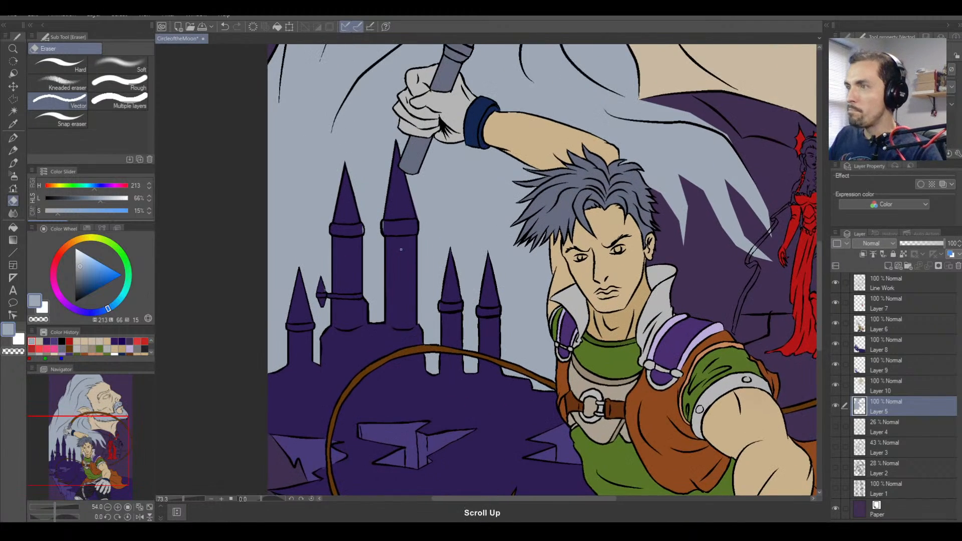
{"action": "scroll", "coordinate": [406, 268], "scroll_direction": "down", "scroll_amount": 2}
{"action": "scroll", "coordinate": [416, 280], "scroll_direction": "up", "scroll_amount": 2}
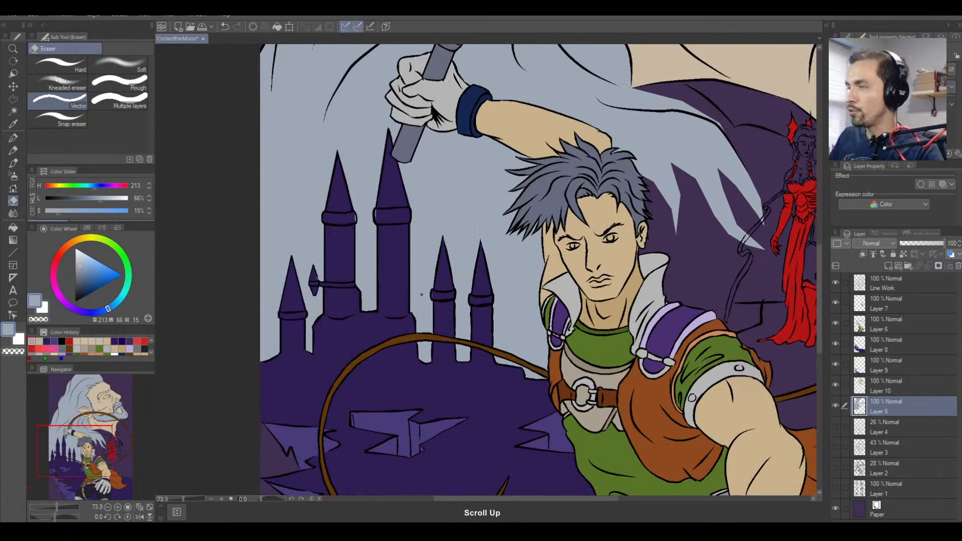
{"action": "left_click", "coordinate": [833, 404]}
{"action": "left_click", "coordinate": [834, 404]}
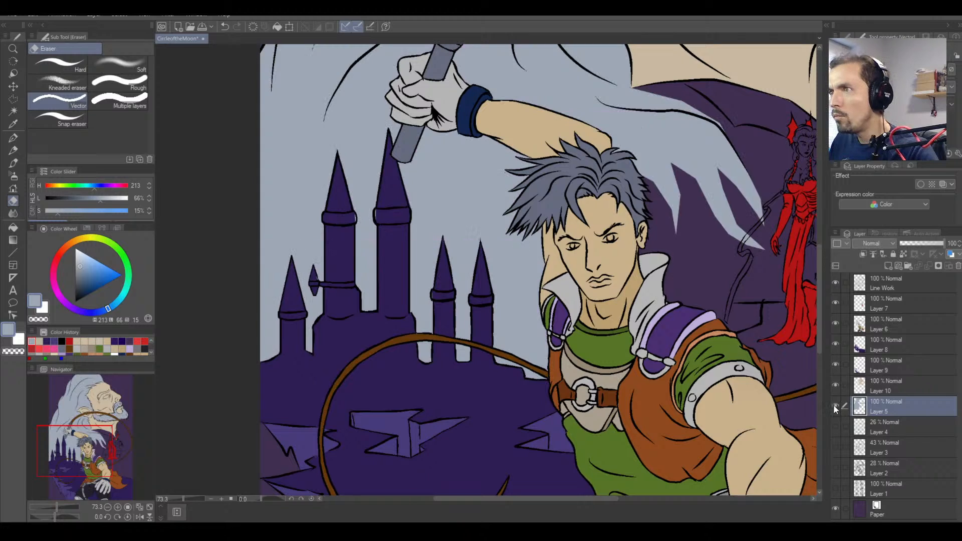
Paint the missed gaps at the castle tower bands on Layer 8 with the castle's own dark purple, using the pen.
{"action": "left_click", "coordinate": [885, 349]}
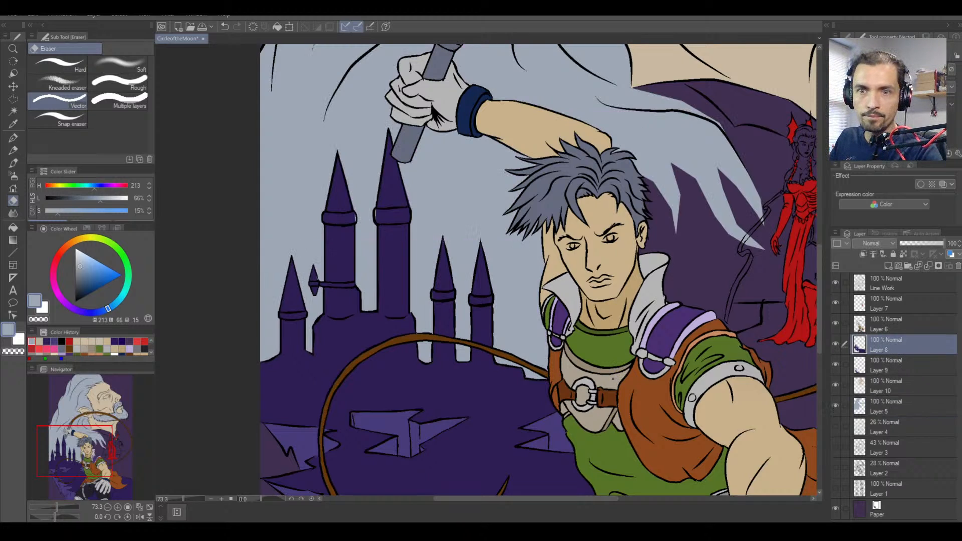
{"action": "scroll", "coordinate": [393, 255], "scroll_direction": "up", "scroll_amount": 1}
{"action": "right_click", "coordinate": [394, 176]}
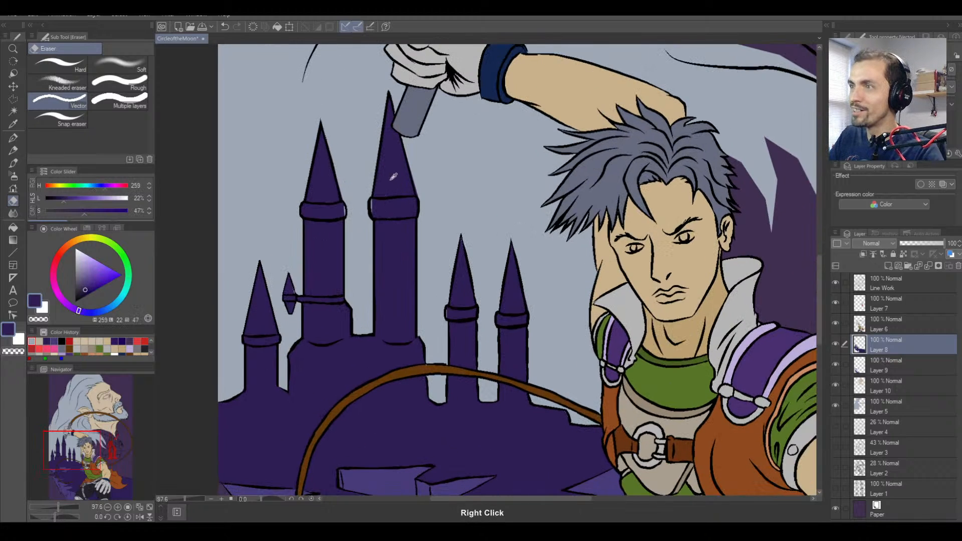
{"action": "scroll", "coordinate": [373, 202], "scroll_direction": "up", "scroll_amount": 1}
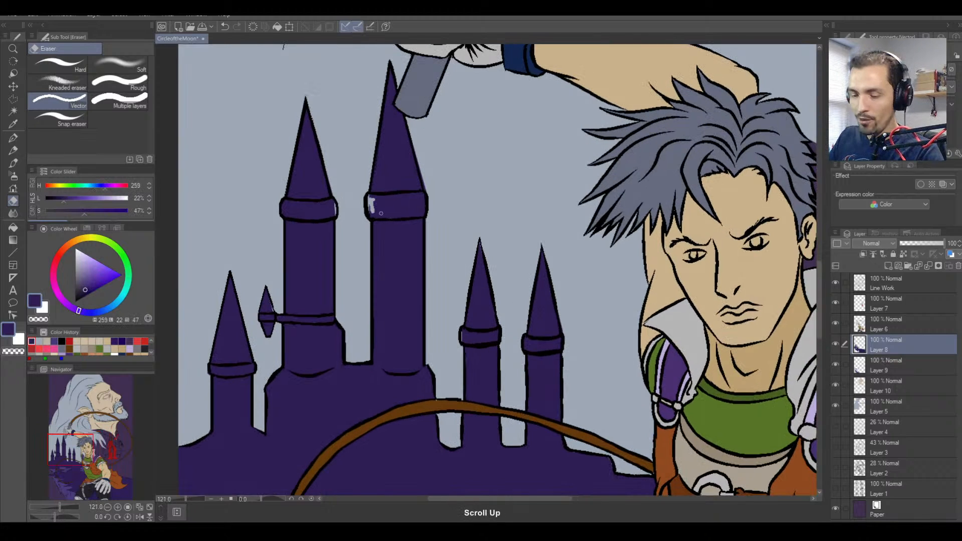
{"action": "key", "text": "ctrl+z"}
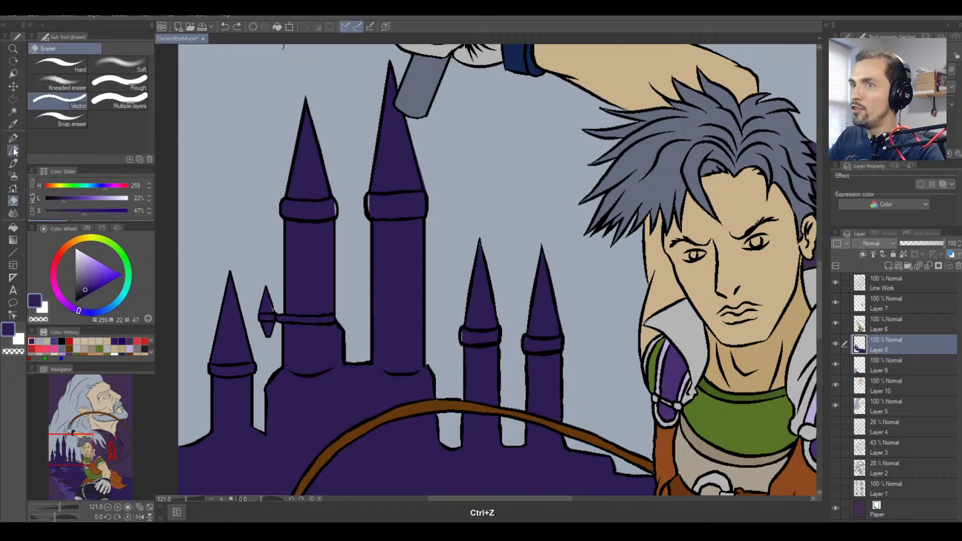
{"action": "key", "text": "p"}
{"action": "mouse_move", "coordinate": [369, 199]}
{"action": "left_mouse_down"}
{"action": "mouse_move", "coordinate": [369, 212]}
{"action": "mouse_move", "coordinate": [369, 202]}
{"action": "left_mouse_up"}
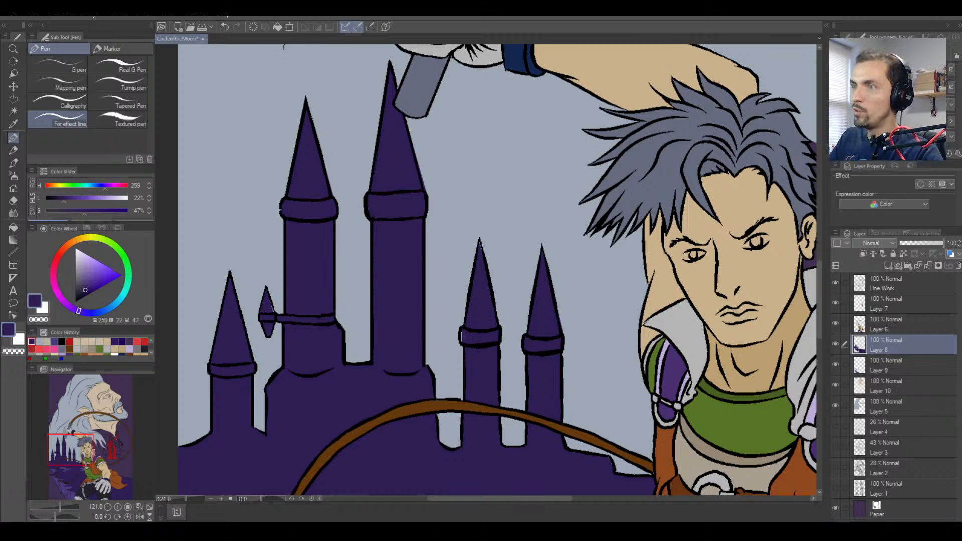
Review the flat colours across the illustration and compare them with the Castlevania reference artwork.
{"action": "scroll", "coordinate": [374, 274], "scroll_direction": "down", "scroll_amount": 5}
{"action": "scroll", "coordinate": [427, 304], "scroll_direction": "up", "scroll_amount": 5}
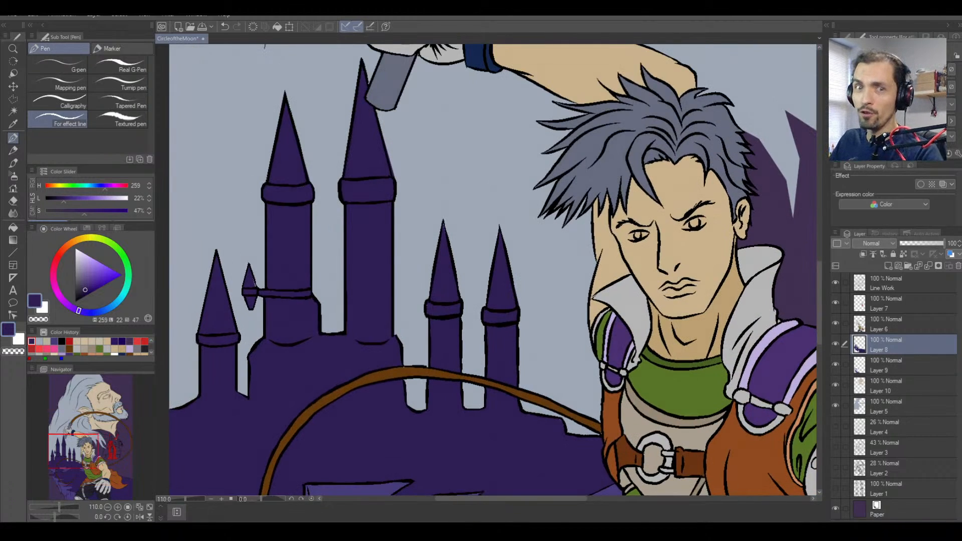
{"action": "scroll", "coordinate": [713, 304], "scroll_direction": "down", "scroll_amount": 3}
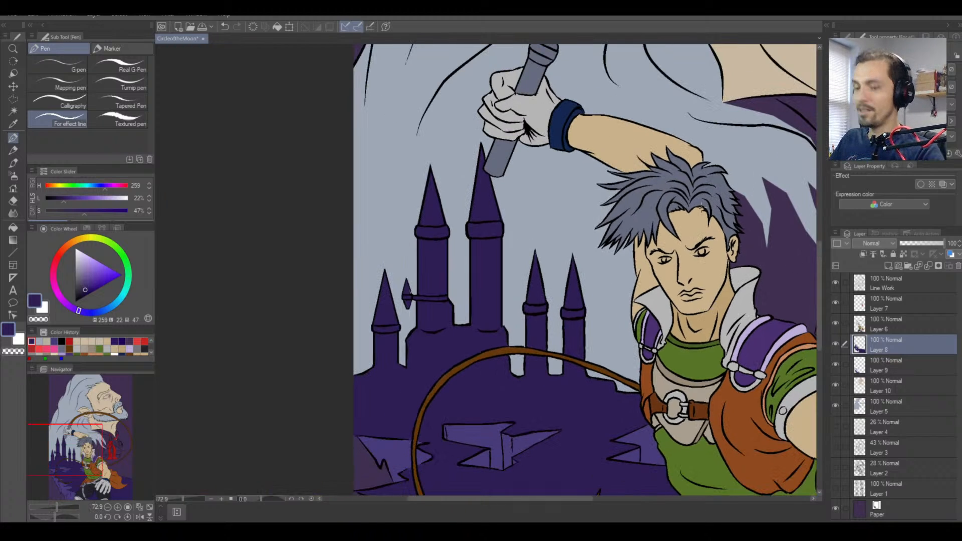
{"action": "left_click_drag", "start_coordinate": [789, 144], "coordinate": [621, 210]}
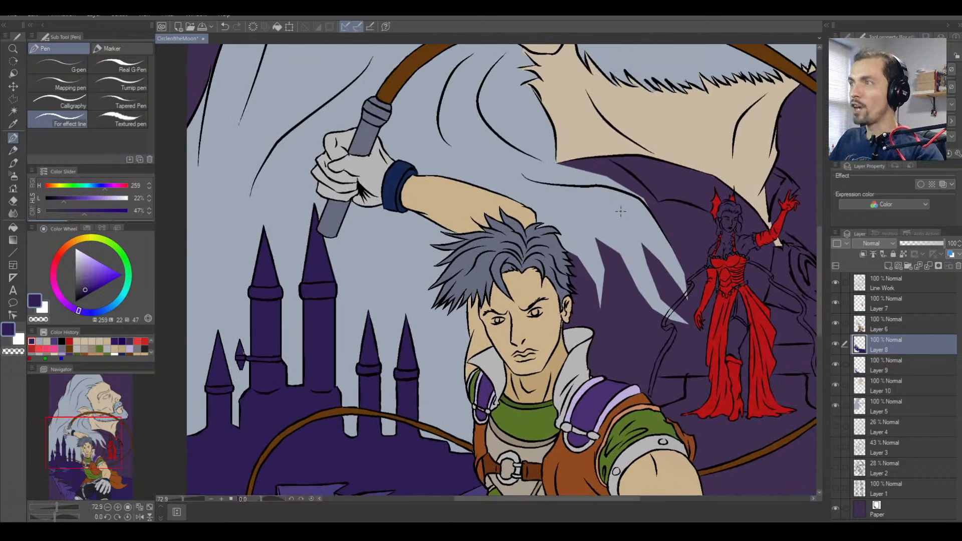
{"action": "scroll", "coordinate": [621, 212], "scroll_direction": "down", "scroll_amount": 3}
{"action": "left_click_drag", "start_coordinate": [708, 114], "coordinate": [539, 251]}
{"action": "left_click_drag", "start_coordinate": [513, 219], "coordinate": [572, 283]}
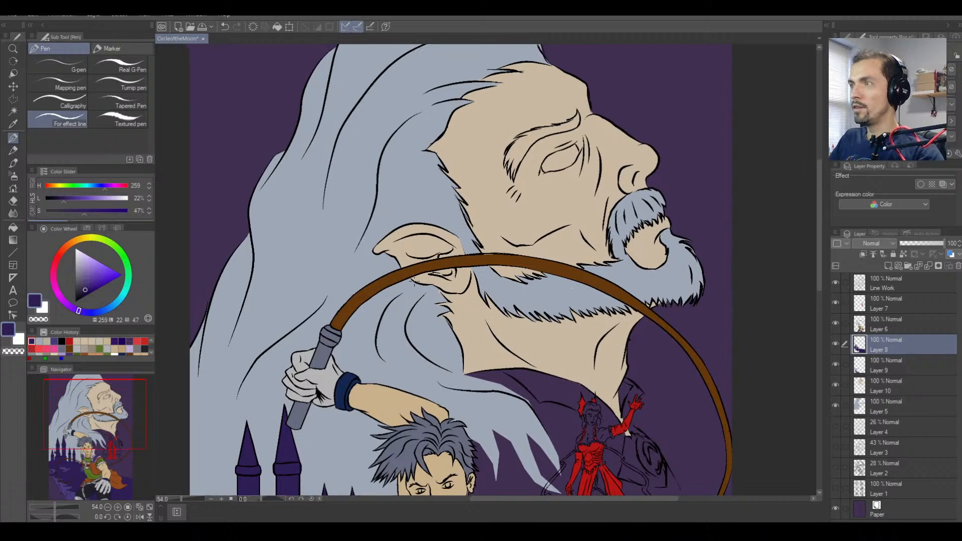
{"action": "scroll", "coordinate": [417, 282], "scroll_direction": "down", "scroll_amount": 6}
{"action": "left_click_drag", "start_coordinate": [453, 343], "coordinate": [483, 288]}
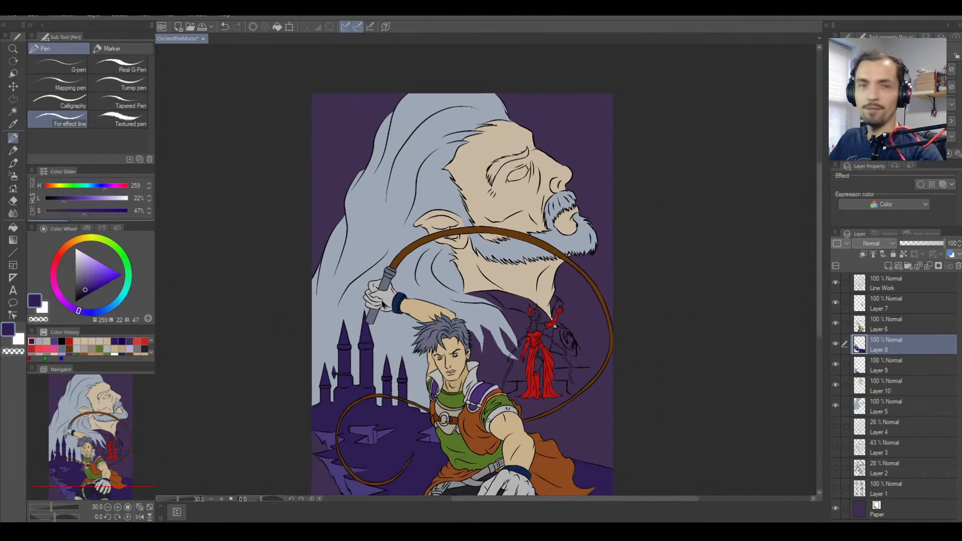
{"action": "left_click_drag", "start_coordinate": [0, 301], "coordinate": [254, 298]}
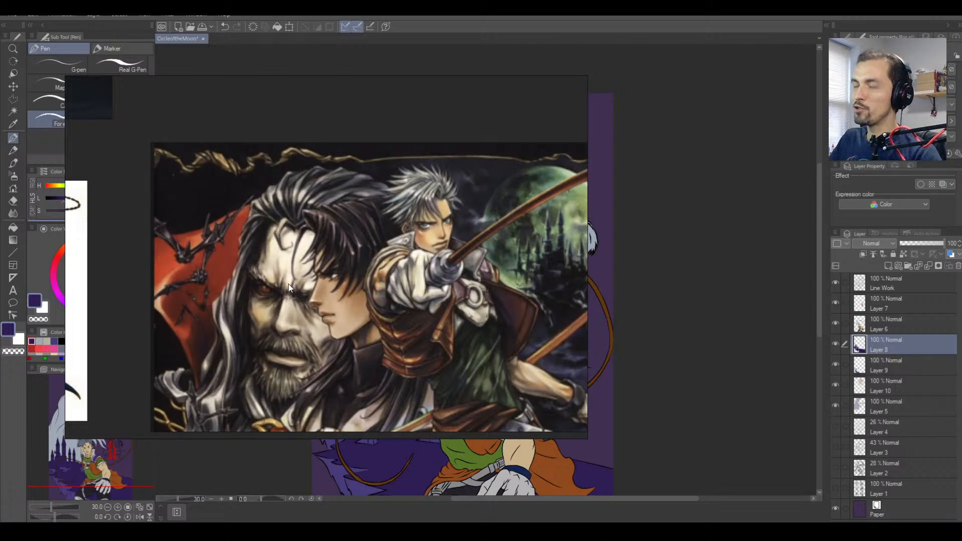
{"action": "left_click_drag", "start_coordinate": [432, 252], "coordinate": [0, 245]}
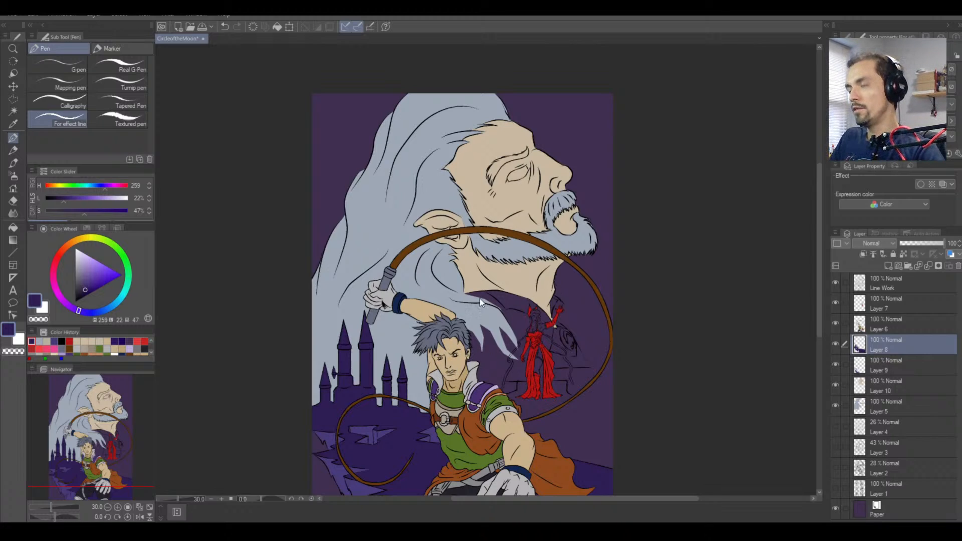
Undo the stray pen stroke across the giant figure's collar and hair.
{"action": "key", "text": "ctrl+minus"}
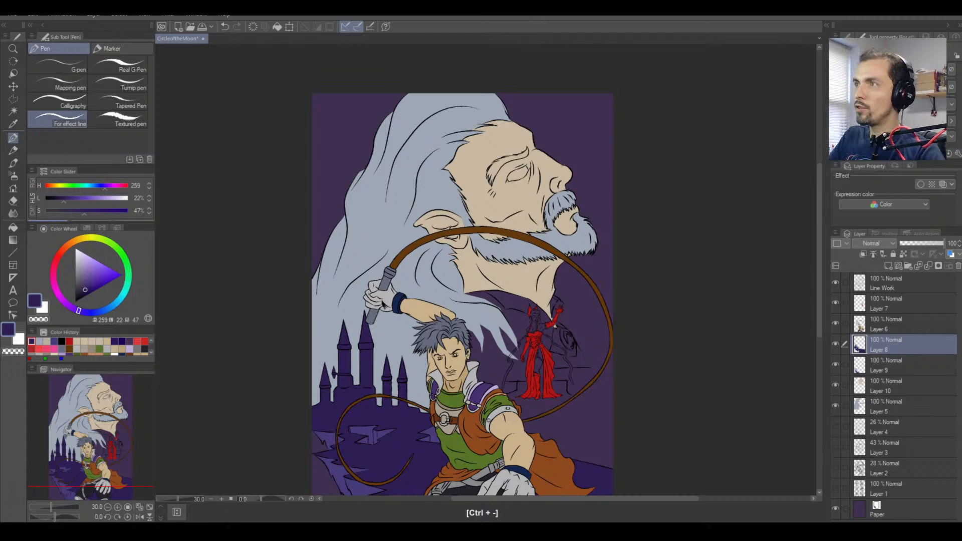
{"action": "scroll", "coordinate": [469, 341], "scroll_direction": "up", "scroll_amount": 3}
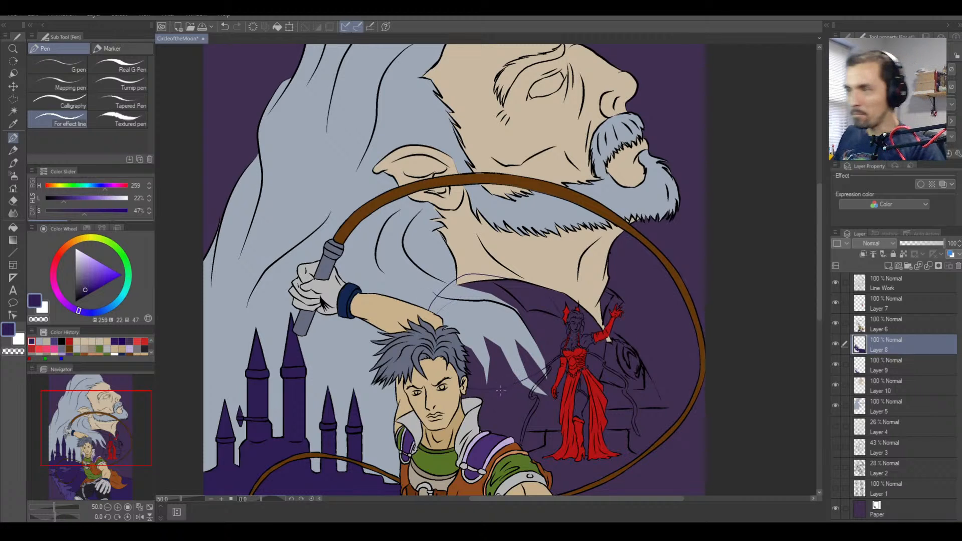
{"action": "key", "text": "ctrl+z"}
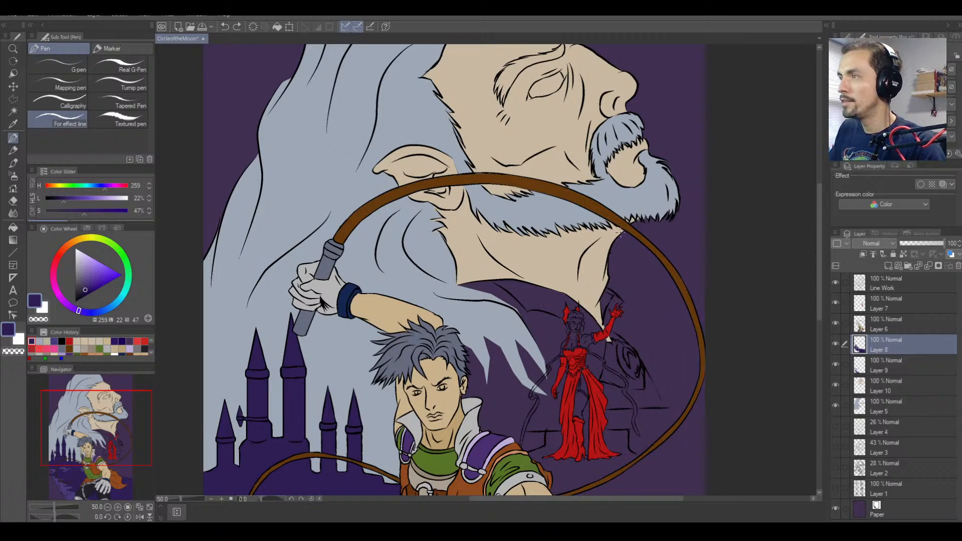
Erase the stray skin colour beneath the beard's tip on Layer 10 and make Layer 5 the active layer.
{"action": "scroll", "coordinate": [639, 236], "scroll_direction": "up", "scroll_amount": 4}
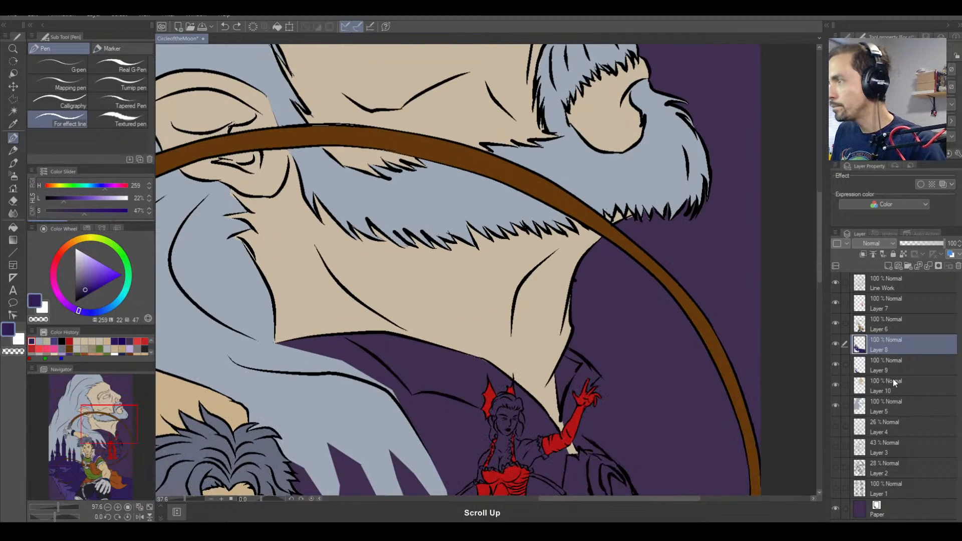
{"action": "left_click", "coordinate": [893, 385]}
{"action": "key", "text": "e"}
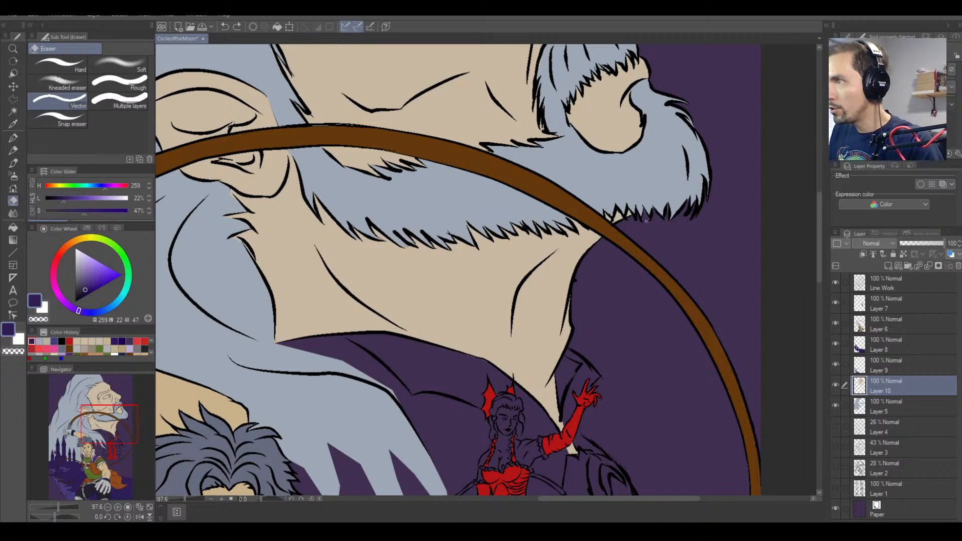
{"action": "left_click_drag", "start_coordinate": [646, 221], "coordinate": [685, 236]}
{"action": "left_click", "coordinate": [886, 406]}
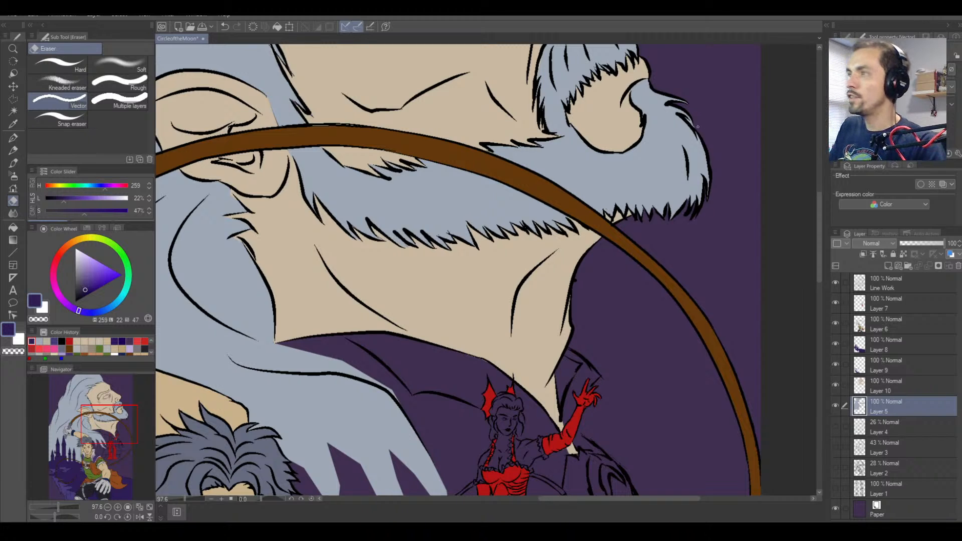
Start a polyline selection on the giant figure's eyebrow, tracing its lower edge from the hair tips toward the inner end.
{"action": "scroll", "coordinate": [648, 200], "scroll_direction": "down", "scroll_amount": 5}
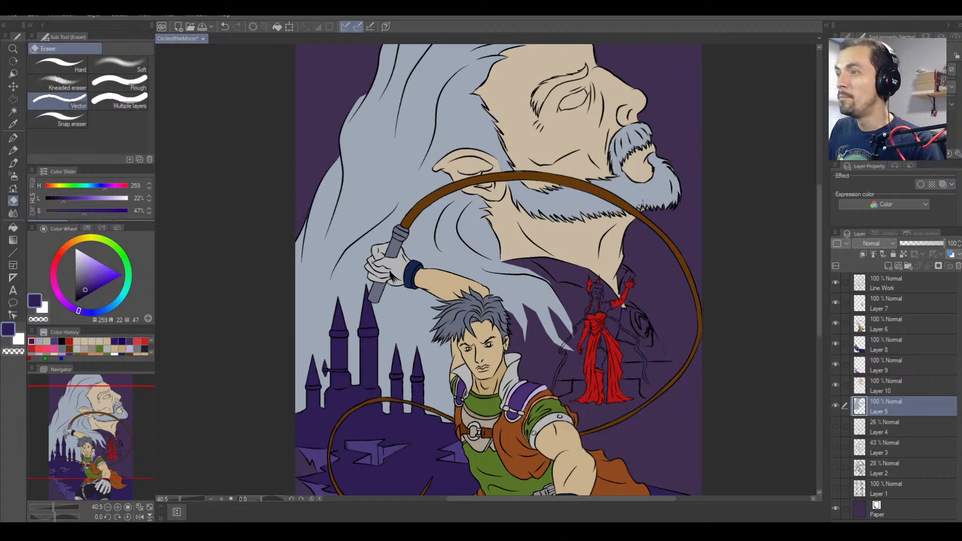
{"action": "left_click_drag", "start_coordinate": [493, 375], "coordinate": [519, 206]}
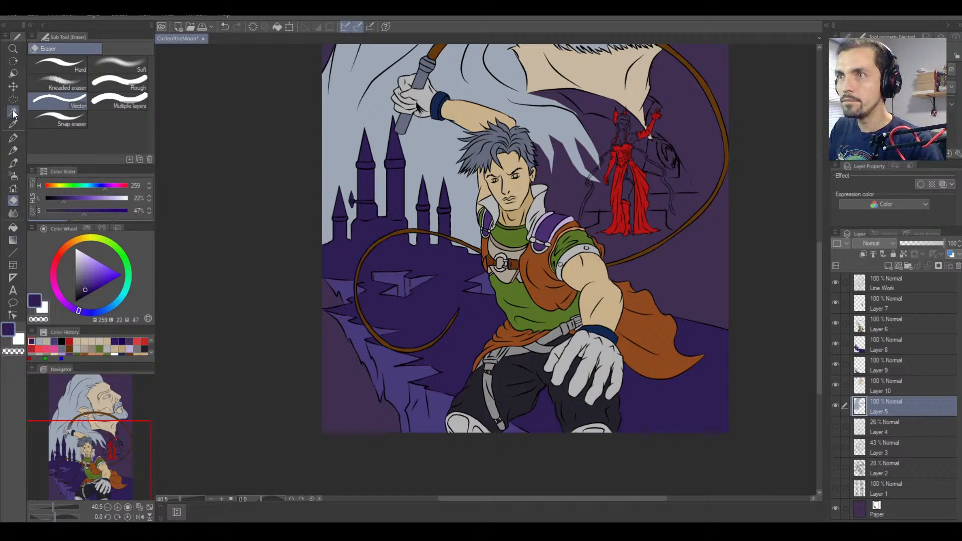
{"action": "scroll", "coordinate": [503, 257], "scroll_direction": "down", "scroll_amount": 3}
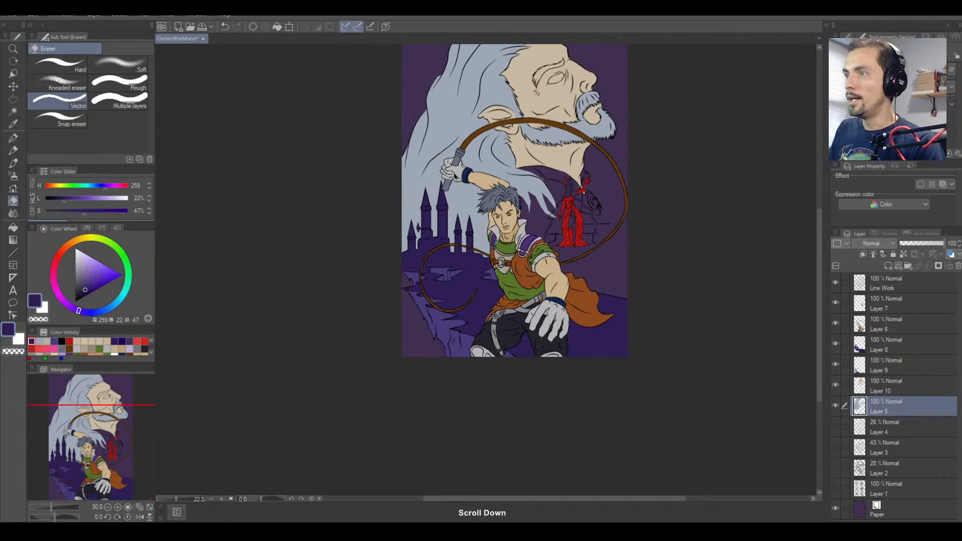
{"action": "scroll", "coordinate": [485, 200], "scroll_direction": "up", "scroll_amount": 2}
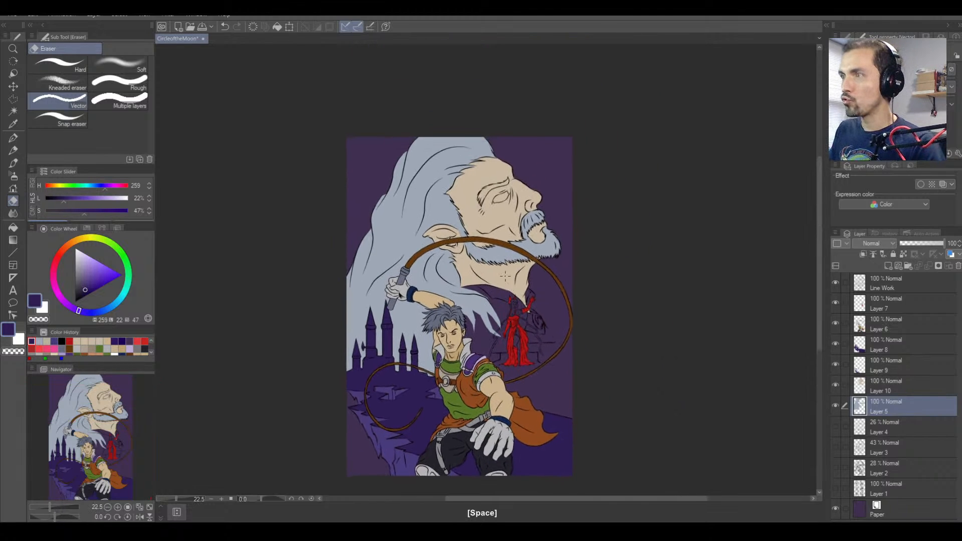
{"action": "scroll", "coordinate": [485, 200], "scroll_direction": "up", "scroll_amount": 1}
{"action": "scroll", "coordinate": [485, 201], "scroll_direction": "up", "scroll_amount": 1}
{"action": "key", "text": "m"}
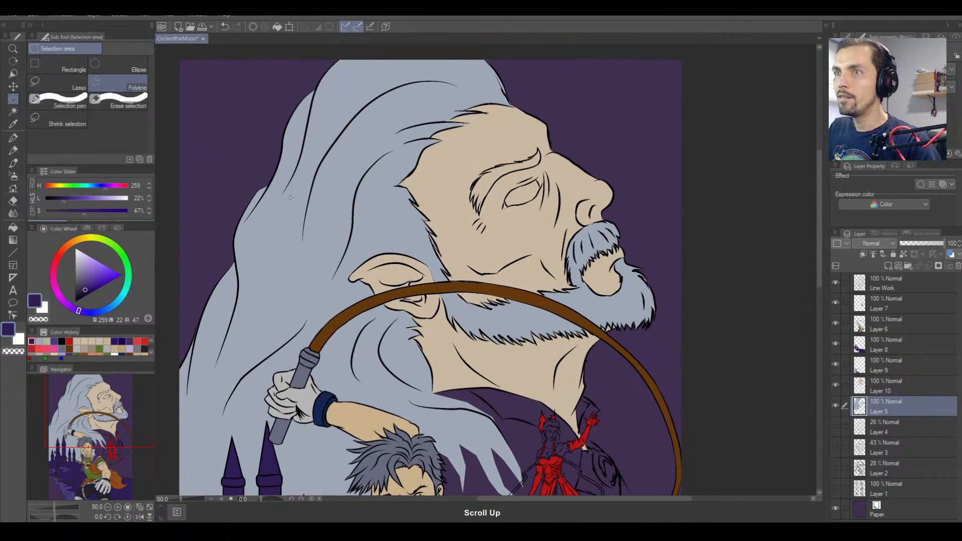
{"action": "scroll", "coordinate": [480, 211], "scroll_direction": "up", "scroll_amount": 1}
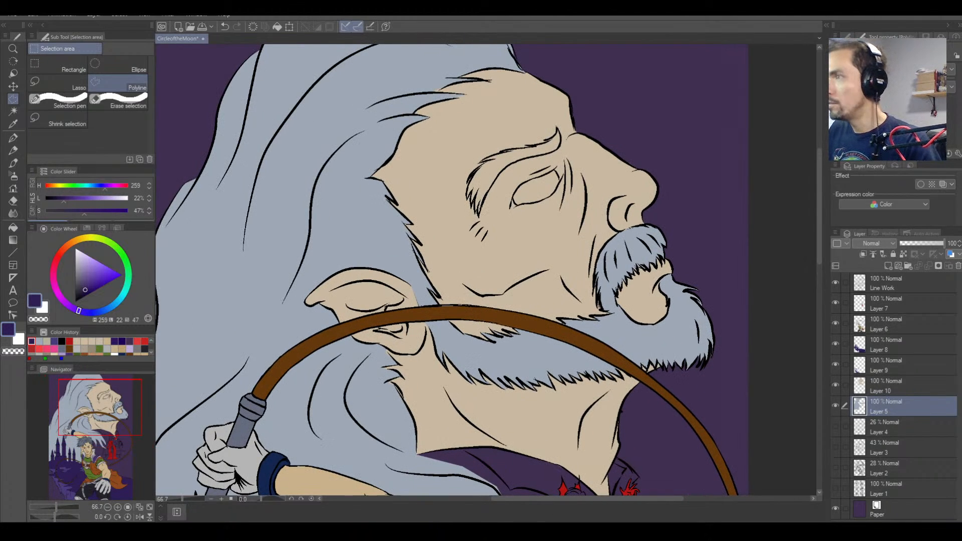
{"action": "scroll", "coordinate": [479, 200], "scroll_direction": "up", "scroll_amount": 2}
{"action": "scroll", "coordinate": [471, 201], "scroll_direction": "up", "scroll_amount": 1}
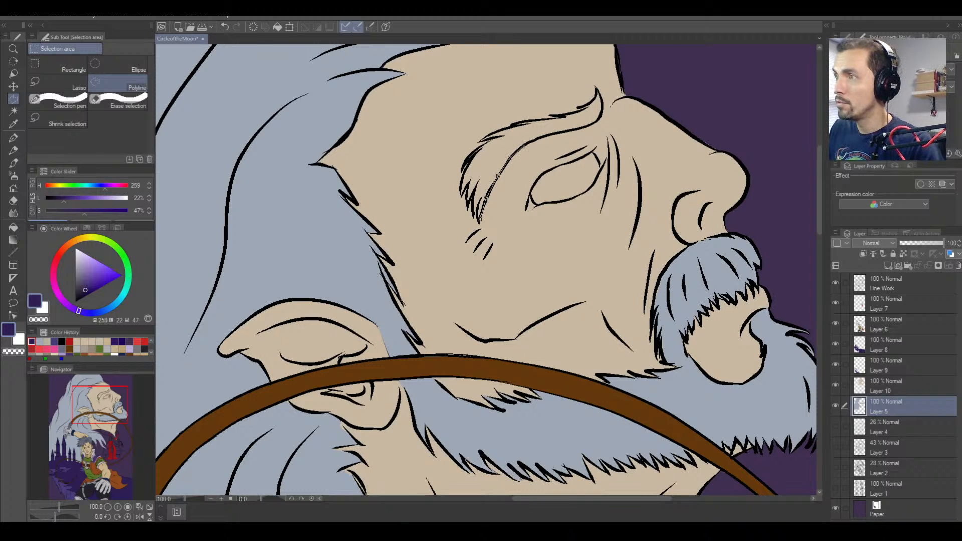
{"action": "left_click", "coordinate": [525, 146]}
{"action": "left_click", "coordinate": [539, 138]}
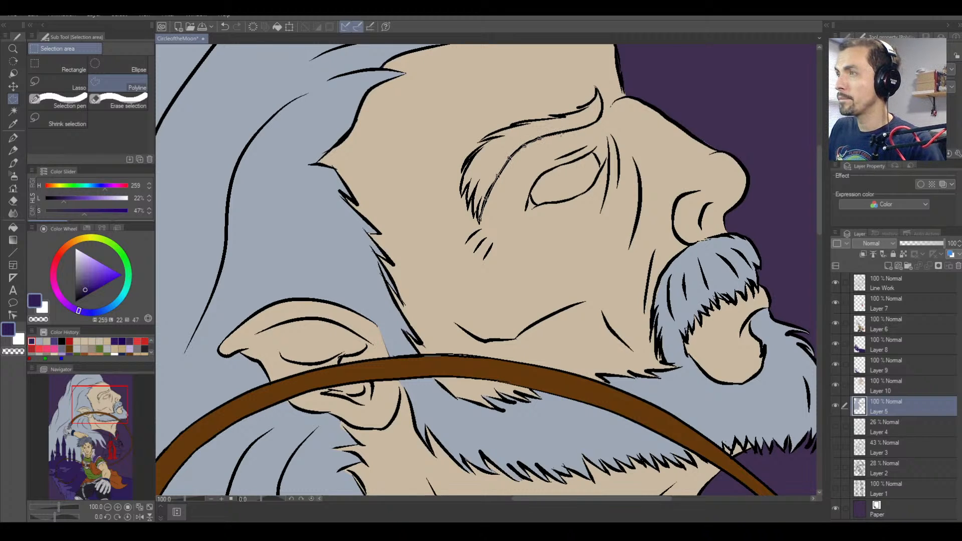
{"action": "left_click", "coordinate": [555, 134]}
{"action": "left_click", "coordinate": [584, 127]}
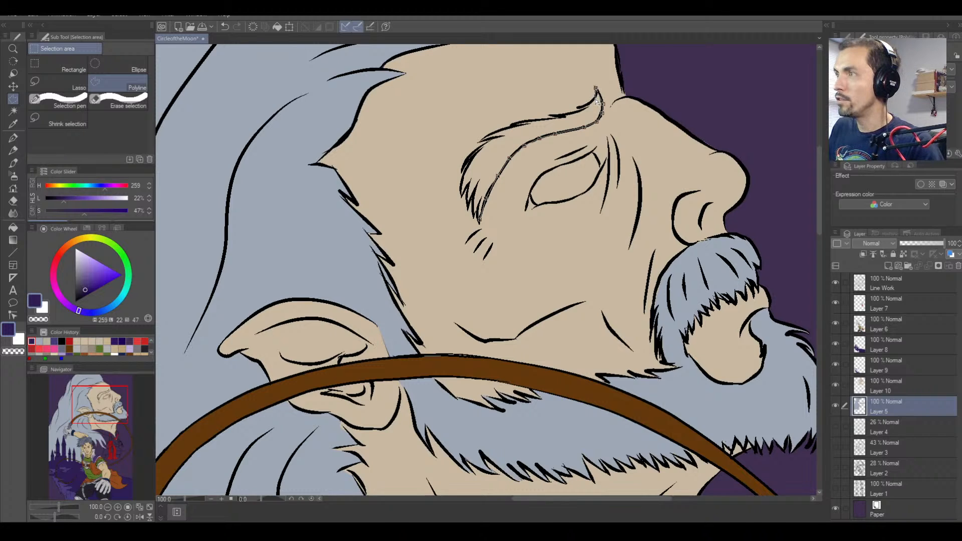
Continue the polyline selection around the eyebrow's pointed inner end and back along its upper edge to the outer curve.
{"action": "scroll", "coordinate": [597, 99], "scroll_direction": "up", "scroll_amount": 3}
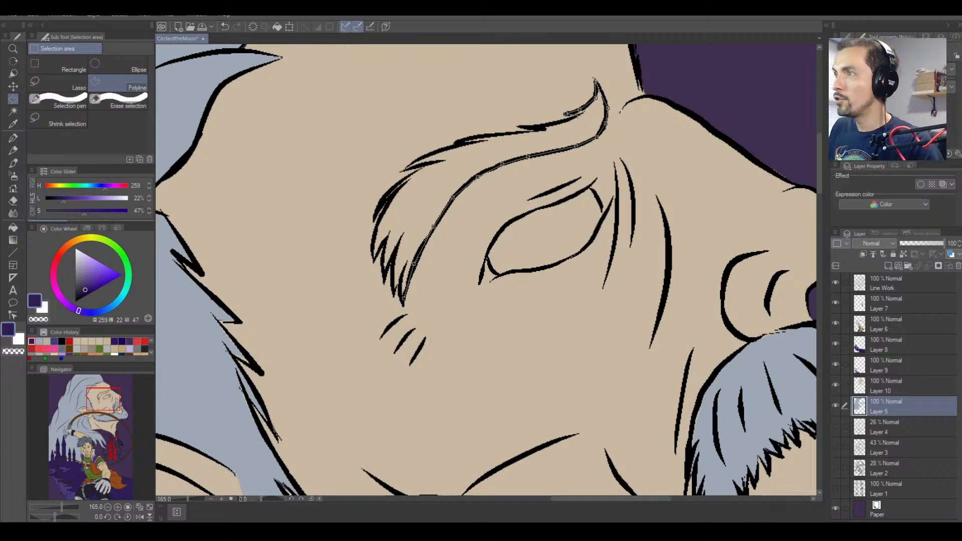
{"action": "left_click", "coordinate": [578, 115]}
{"action": "left_click", "coordinate": [552, 125]}
{"action": "left_click", "coordinate": [522, 127]}
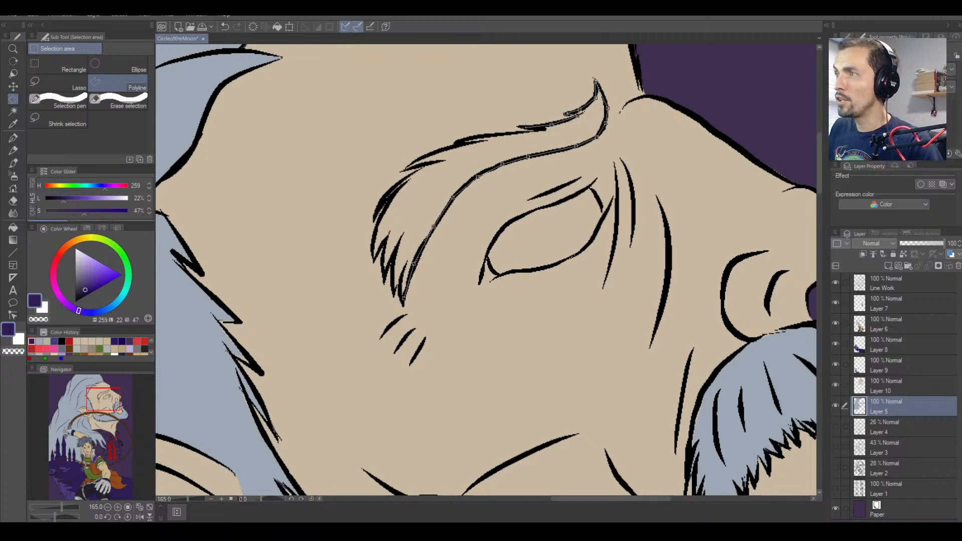
{"action": "left_click", "coordinate": [539, 132]}
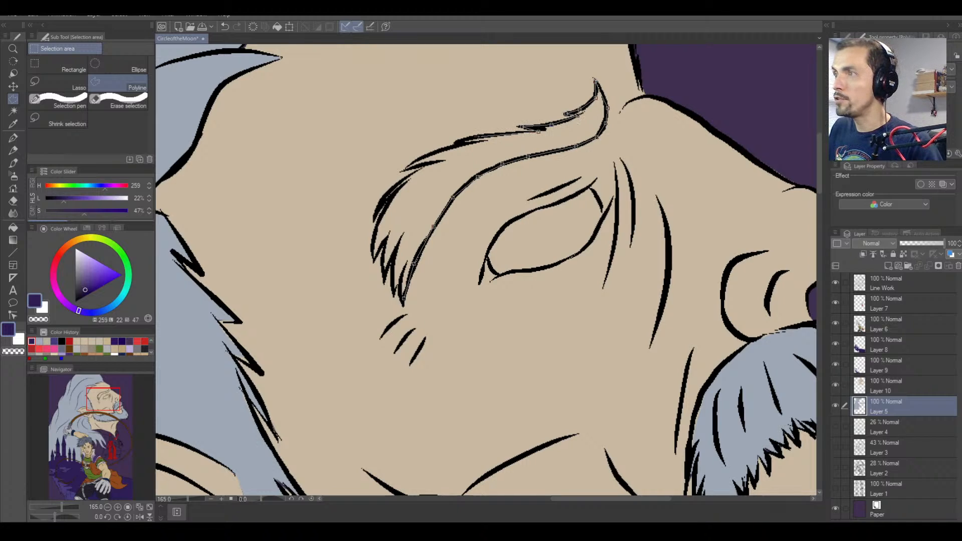
{"action": "left_click", "coordinate": [459, 141]}
{"action": "left_click", "coordinate": [453, 146]}
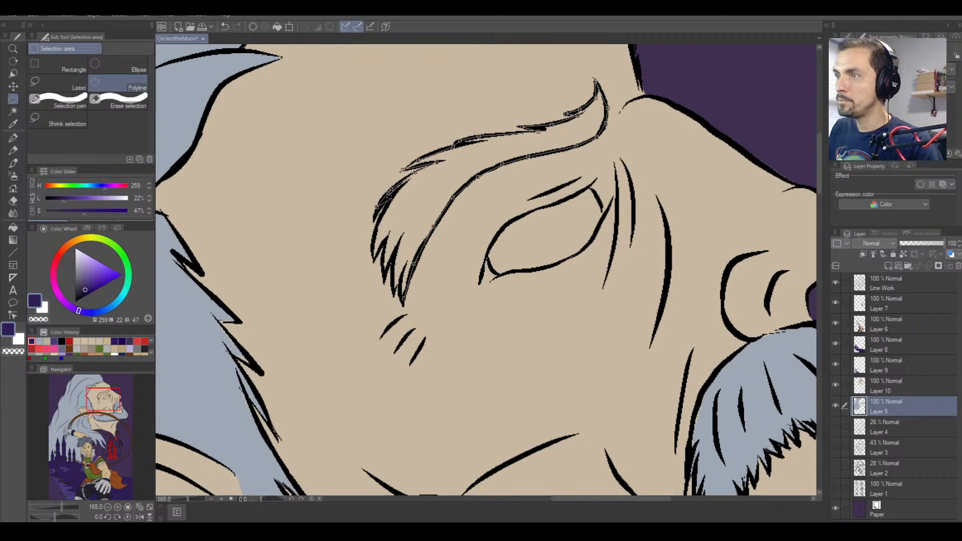
{"action": "scroll", "coordinate": [387, 200], "scroll_direction": "down", "scroll_amount": 2}
{"action": "scroll", "coordinate": [375, 228], "scroll_direction": "down", "scroll_amount": 2}
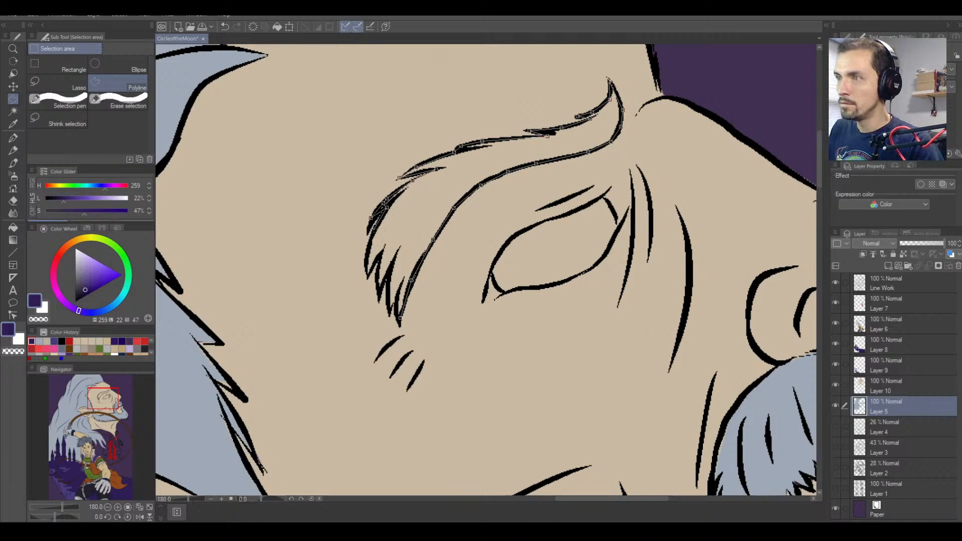
{"action": "left_click", "coordinate": [374, 229]}
{"action": "left_click", "coordinate": [369, 252]}
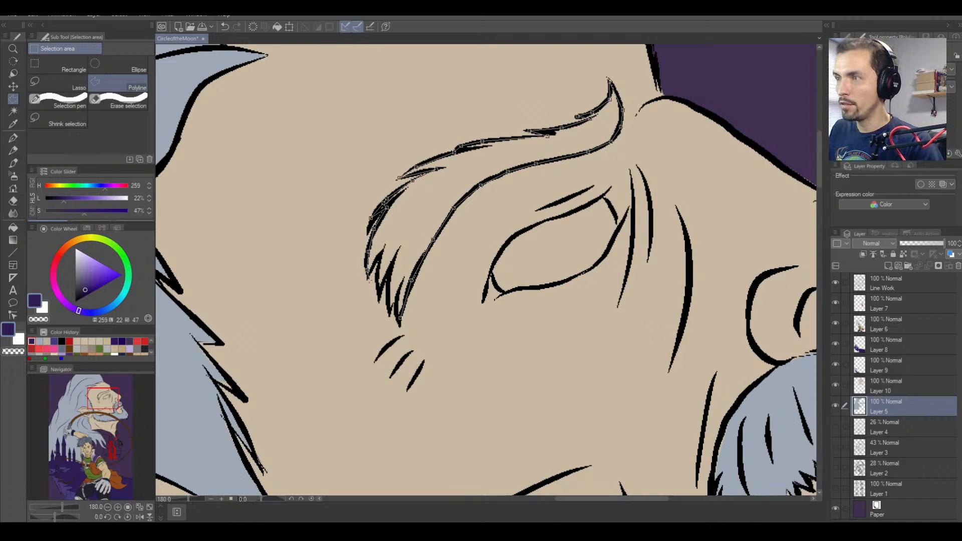
Trace the jagged hair tips at the eyebrow's outer end and close the polyline selection.
{"action": "scroll", "coordinate": [368, 279], "scroll_direction": "up", "scroll_amount": 2}
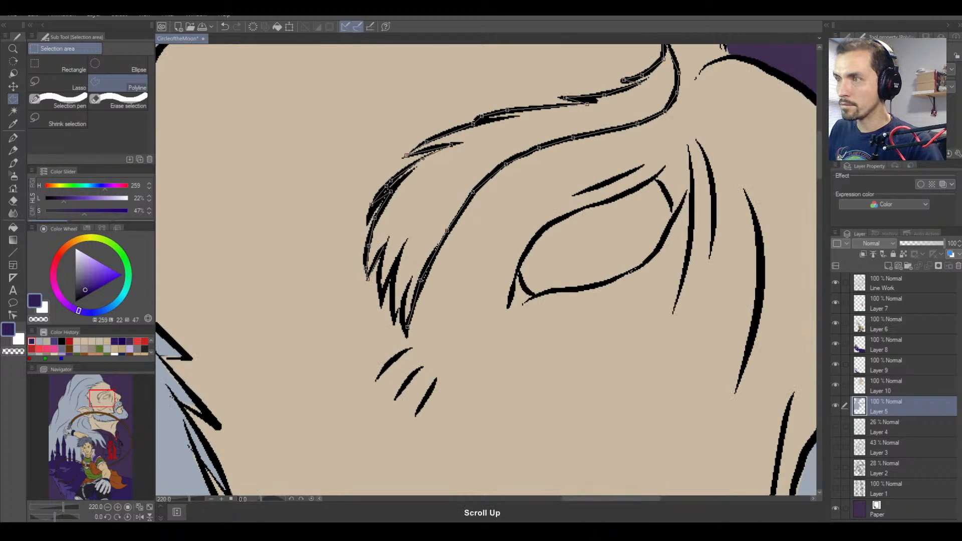
{"action": "left_click", "coordinate": [380, 274]}
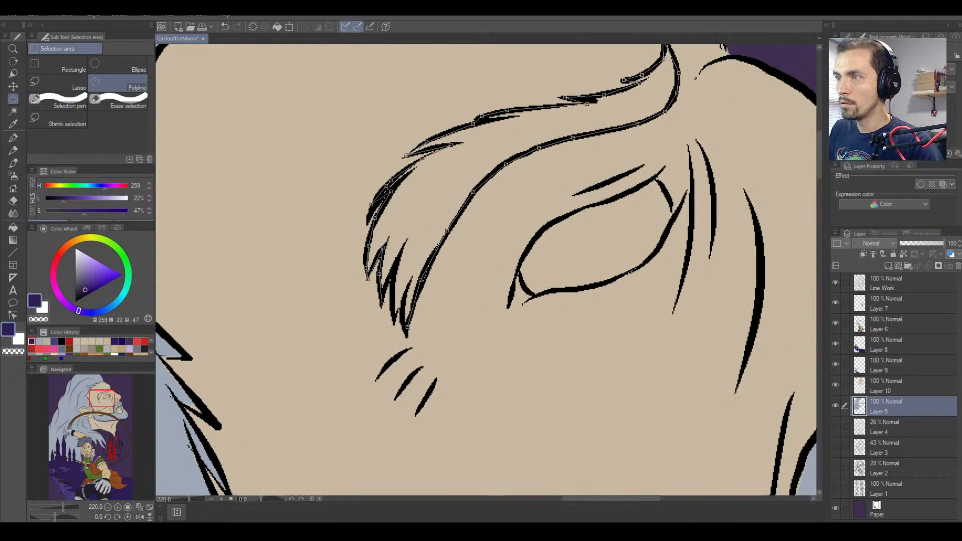
{"action": "left_click", "coordinate": [382, 304]}
{"action": "left_click", "coordinate": [392, 267]}
{"action": "left_click", "coordinate": [393, 297]}
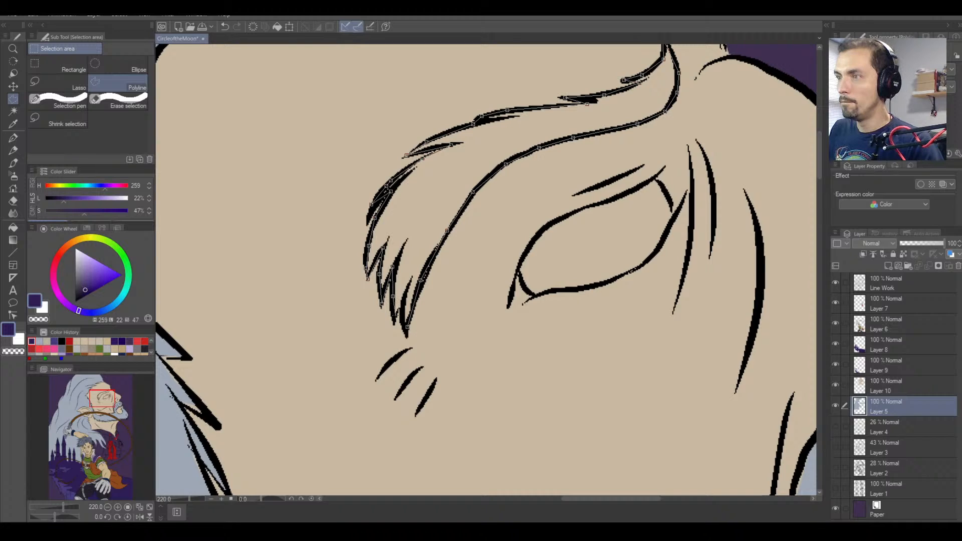
{"action": "left_click", "coordinate": [395, 324]}
{"action": "left_click", "coordinate": [405, 293]}
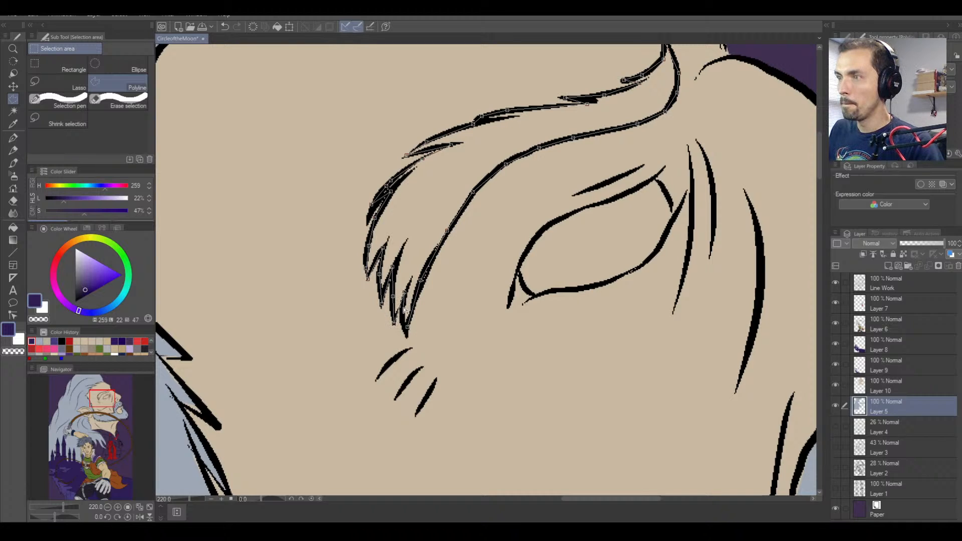
{"action": "double_click", "coordinate": [407, 332]}
Fill the selected eyebrow with the hair's grey-blue on a new layer above Layer 10, and clear the selection.
{"action": "scroll", "coordinate": [407, 331], "scroll_direction": "down", "scroll_amount": 3}
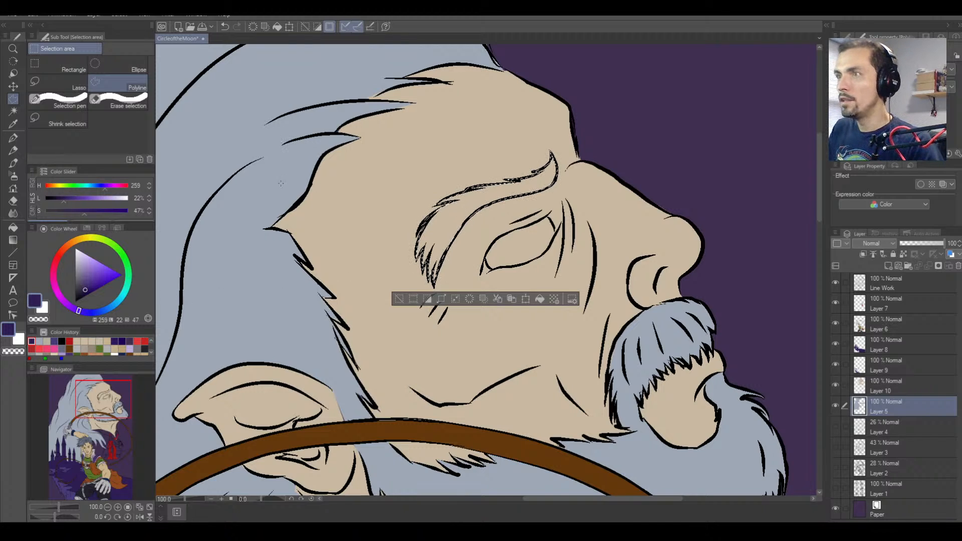
{"action": "key", "text": "g"}
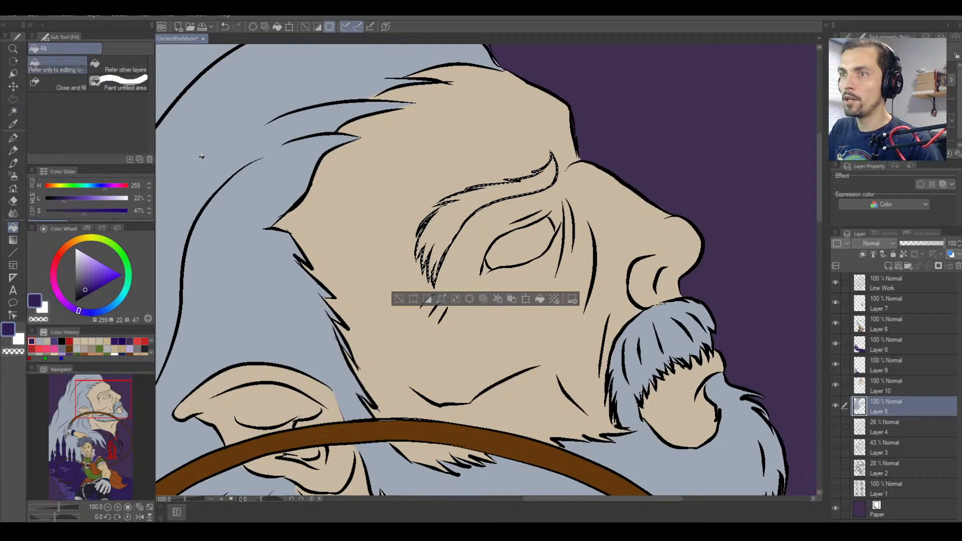
{"action": "right_click", "coordinate": [272, 139]}
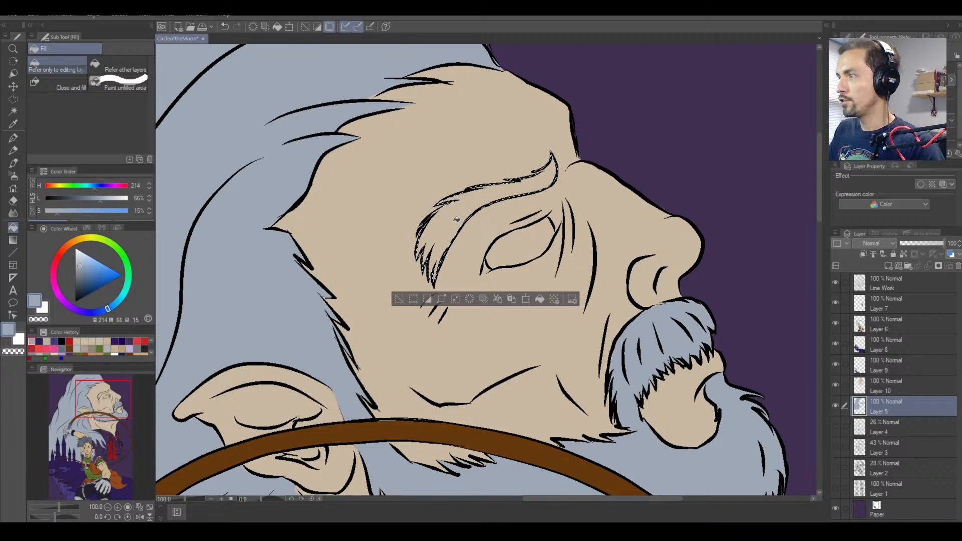
{"action": "left_click", "coordinate": [885, 387]}
{"action": "left_click", "coordinate": [888, 266]}
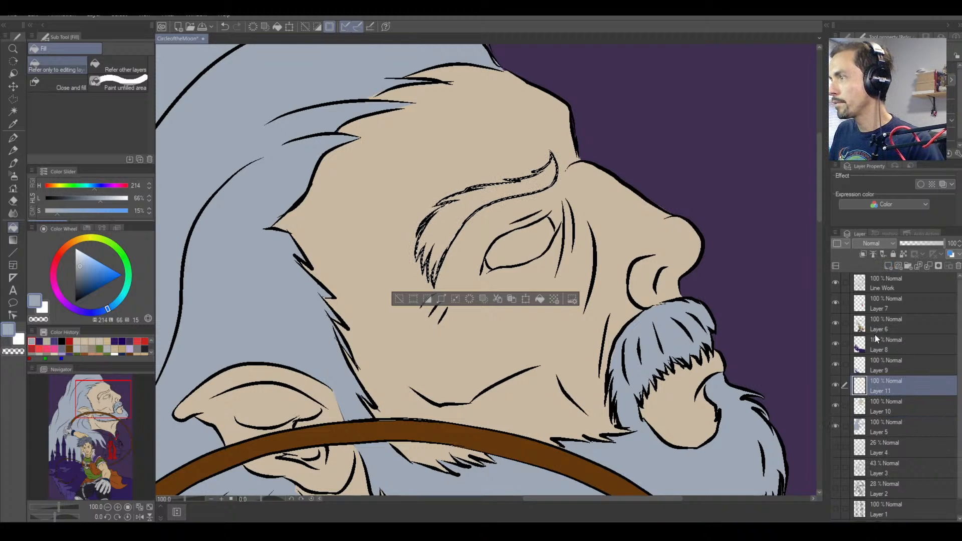
{"action": "left_click", "coordinate": [446, 204]}
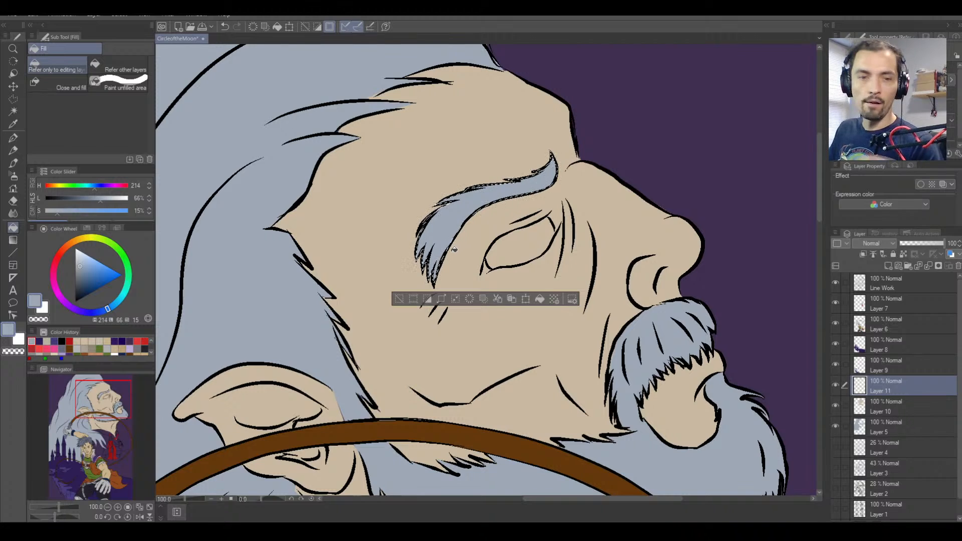
{"action": "key", "text": "ctrl+d"}
Examine the coloured eyebrow against the hair and beard, and check the flat colours across the whole illustration.
{"action": "scroll", "coordinate": [454, 249], "scroll_direction": "down", "scroll_amount": 4}
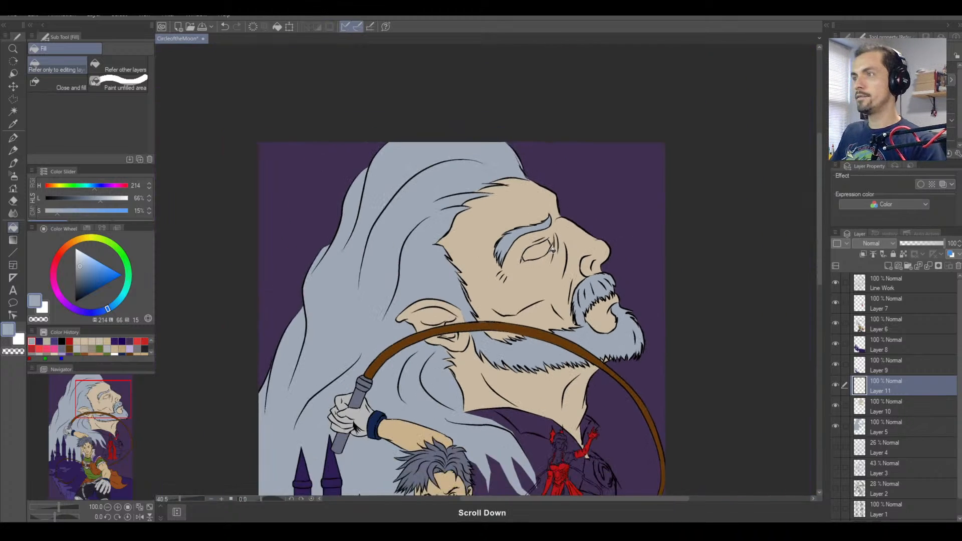
{"action": "scroll", "coordinate": [553, 249], "scroll_direction": "down", "scroll_amount": 1}
{"action": "left_click_drag", "start_coordinate": [561, 320], "coordinate": [549, 245]}
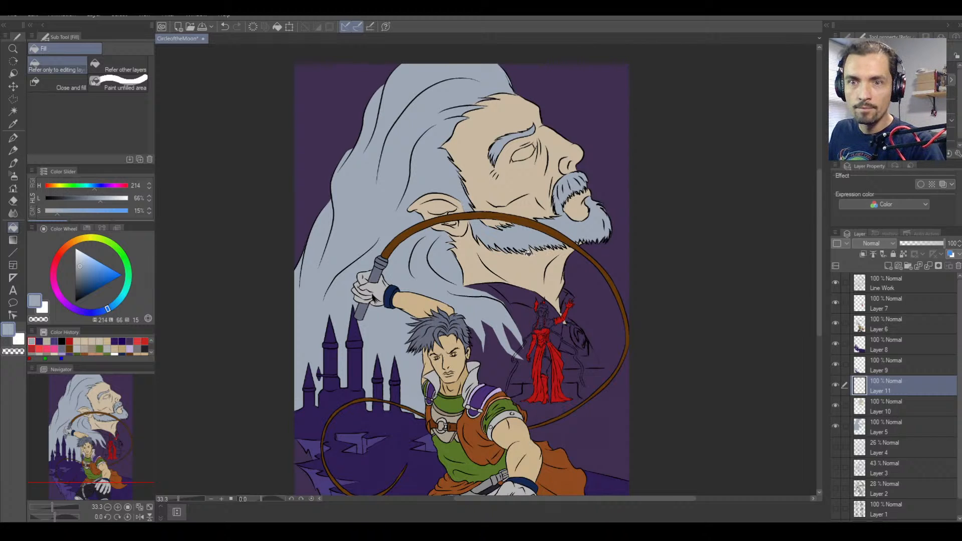
{"action": "scroll", "coordinate": [527, 254], "scroll_direction": "up", "scroll_amount": 4}
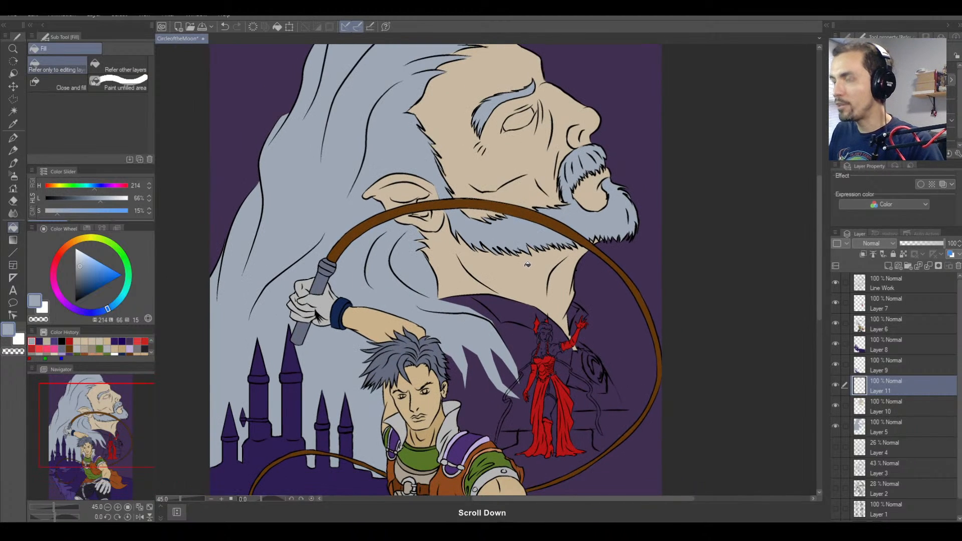
{"action": "scroll", "coordinate": [523, 264], "scroll_direction": "up", "scroll_amount": 2}
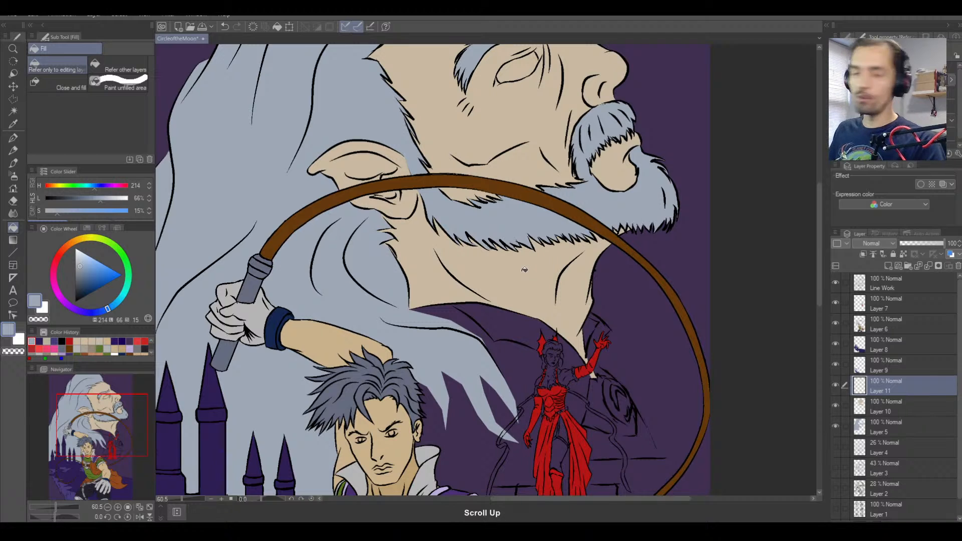
{"action": "scroll", "coordinate": [489, 243], "scroll_direction": "down", "scroll_amount": 3}
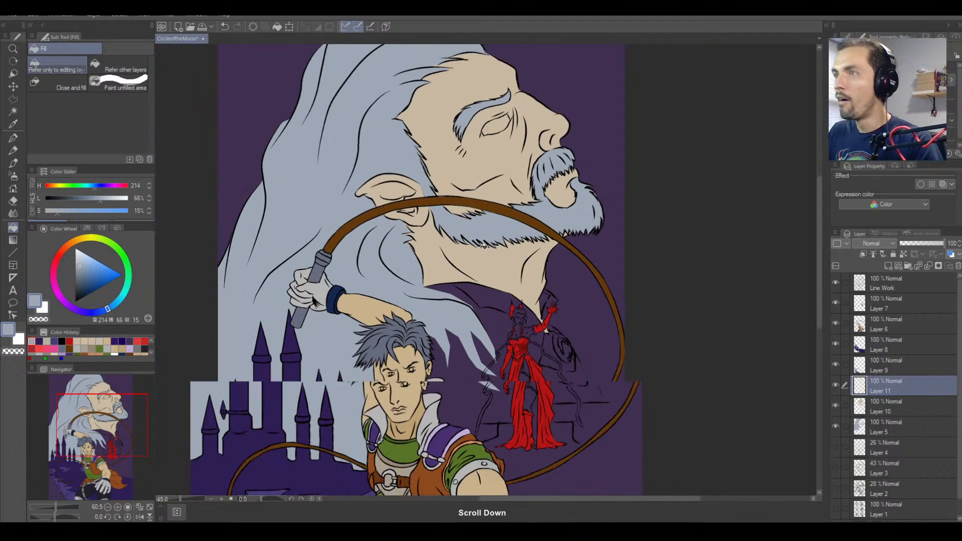
{"action": "scroll", "coordinate": [489, 243], "scroll_direction": "up", "scroll_amount": 1}
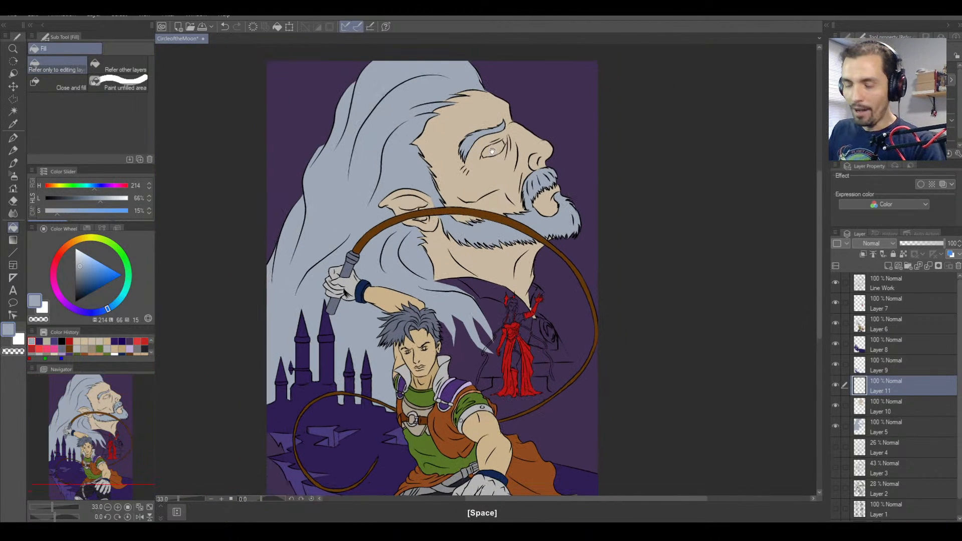
{"action": "left_click_drag", "start_coordinate": [524, 151], "coordinate": [512, 231]}
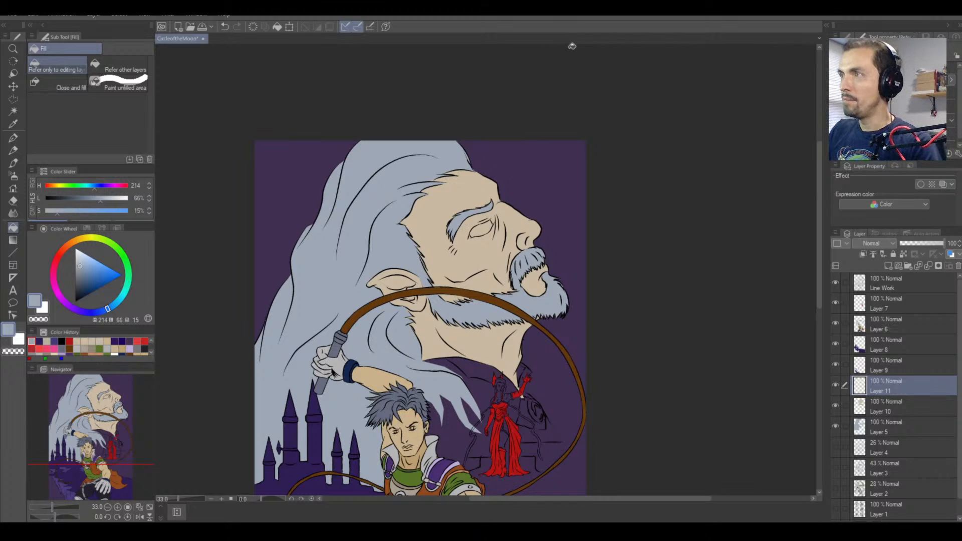
{"action": "left_click_drag", "start_coordinate": [497, 342], "coordinate": [473, 219]}
{"action": "scroll", "coordinate": [455, 282], "scroll_direction": "down", "scroll_amount": 1}
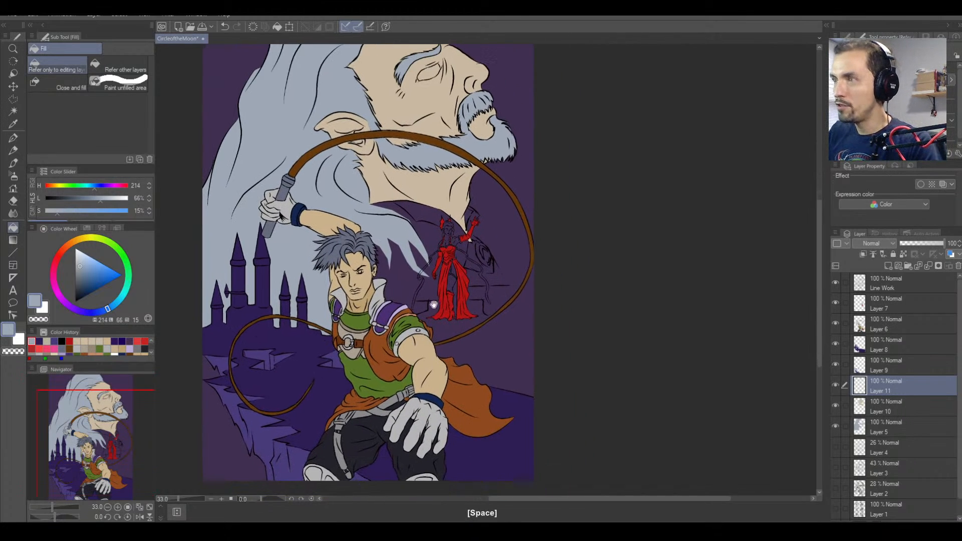
{"action": "scroll", "coordinate": [455, 282], "scroll_direction": "down", "scroll_amount": 2}
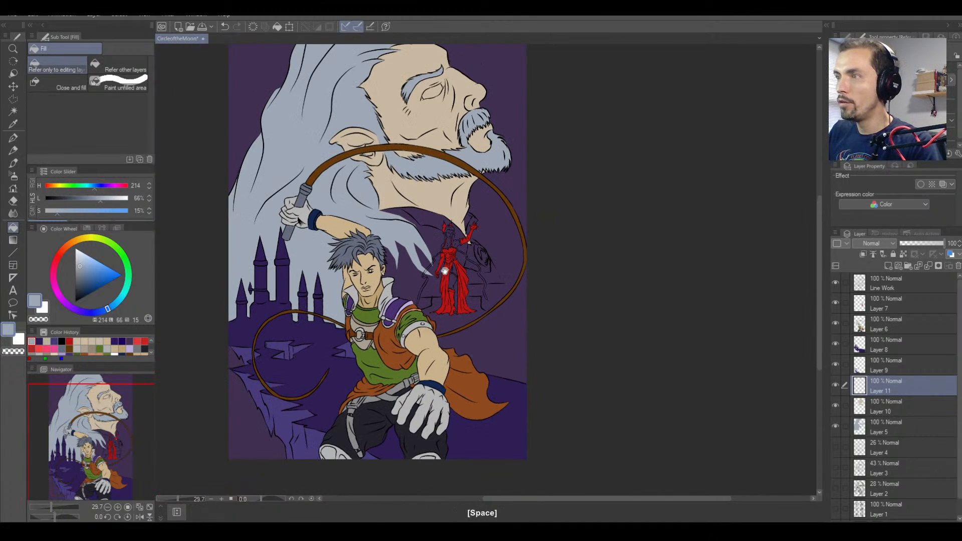
{"action": "left_click_drag", "start_coordinate": [430, 233], "coordinate": [474, 285]}
{"action": "scroll", "coordinate": [474, 284], "scroll_direction": "up", "scroll_amount": 4}
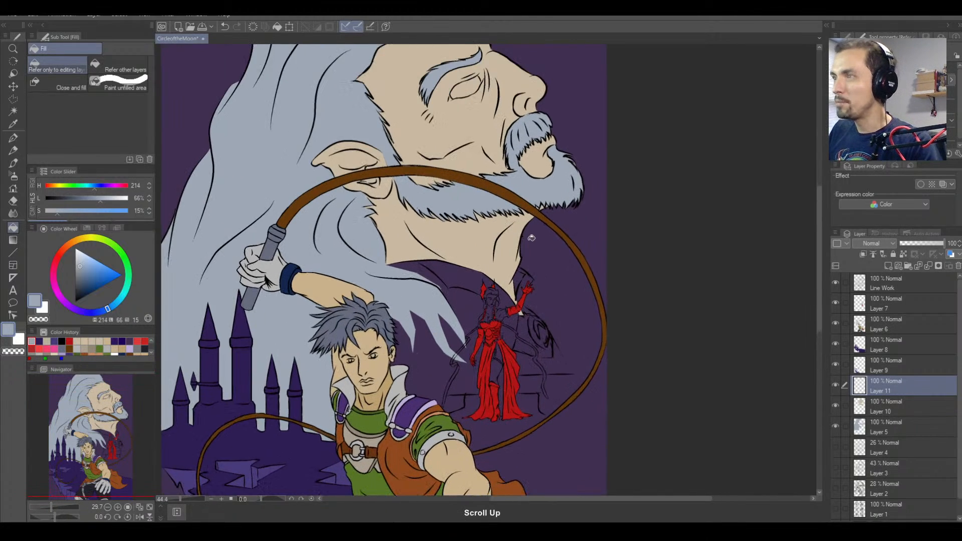
{"action": "scroll", "coordinate": [488, 263], "scroll_direction": "down", "scroll_amount": 3}
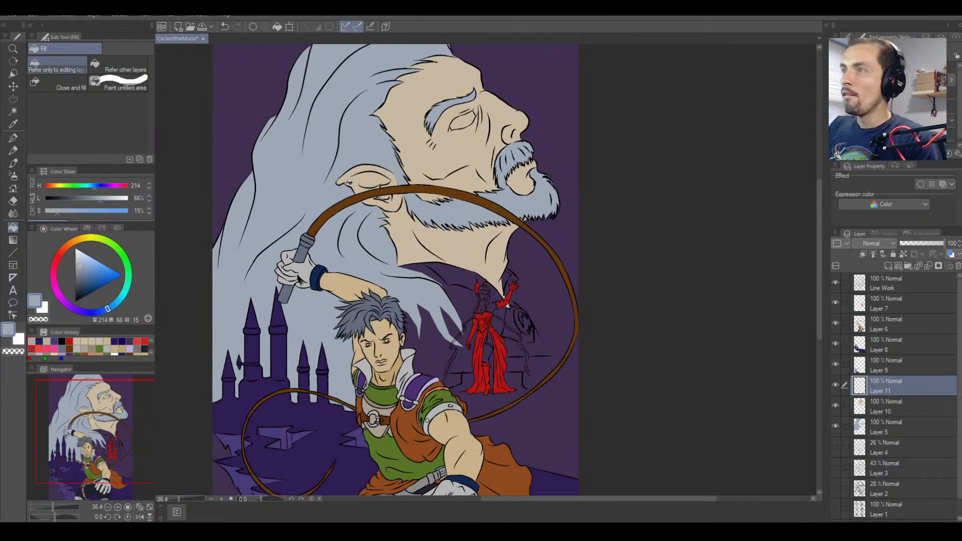
Set up the For effect line pen with black on the Line Work layer and adjust its brush size for the giant's eye.
{"action": "left_click", "coordinate": [13, 138]}
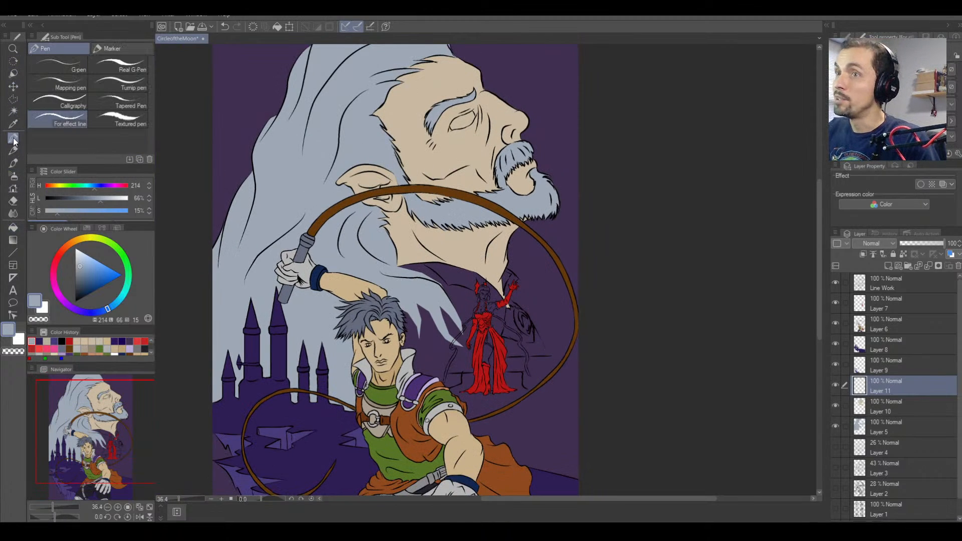
{"action": "left_click", "coordinate": [63, 341]}
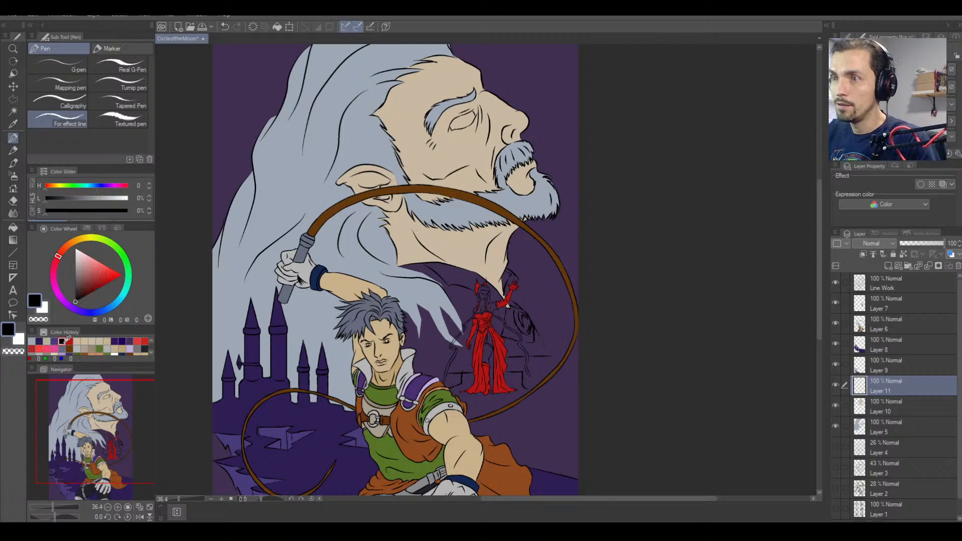
{"action": "scroll", "coordinate": [483, 95], "scroll_direction": "up", "scroll_amount": 2}
{"action": "left_click", "coordinate": [899, 291]}
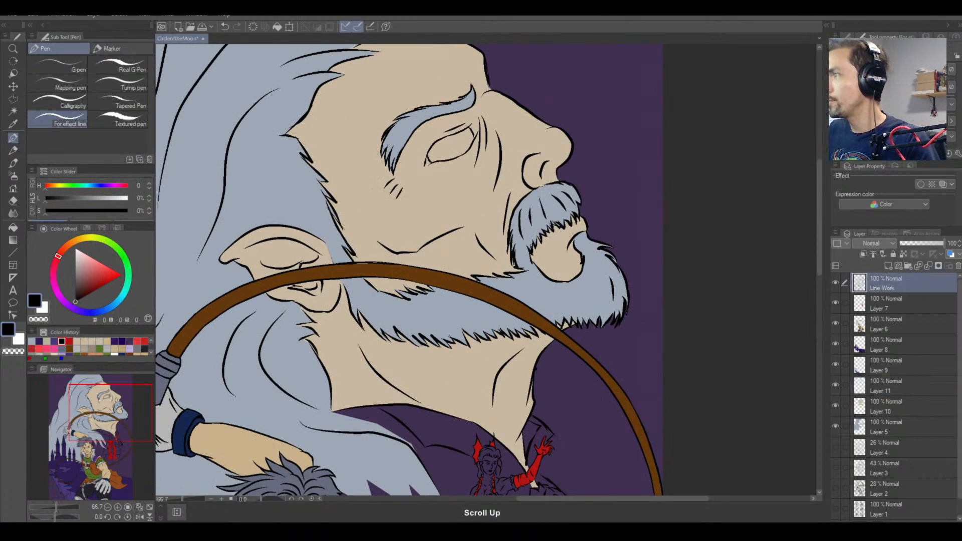
{"action": "scroll", "coordinate": [480, 108], "scroll_direction": "up", "scroll_amount": 1}
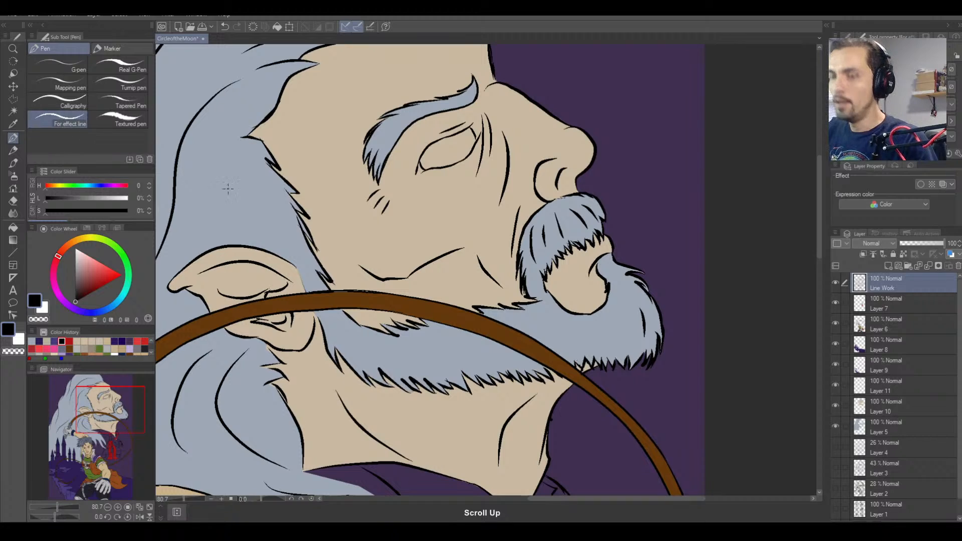
{"action": "key", "text": "]"}
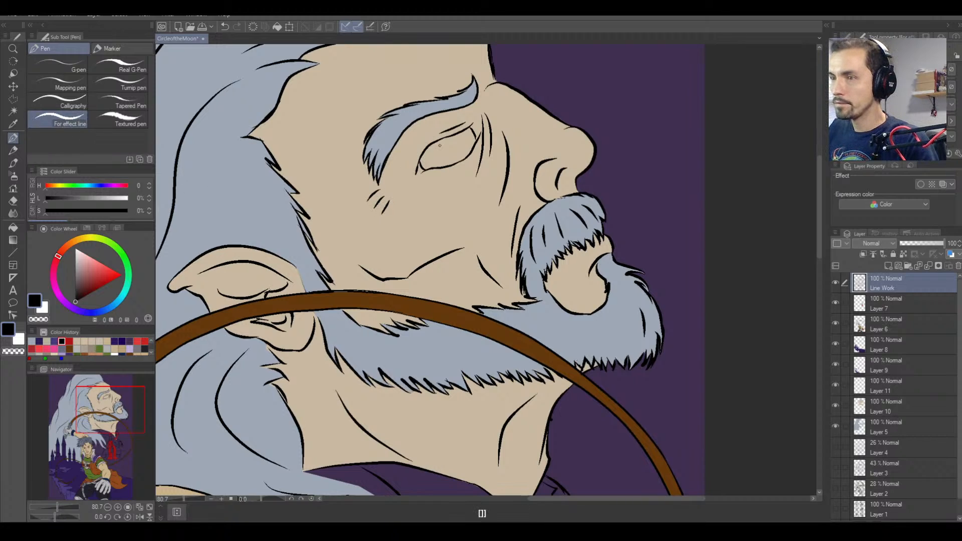
{"action": "key", "text": "["}
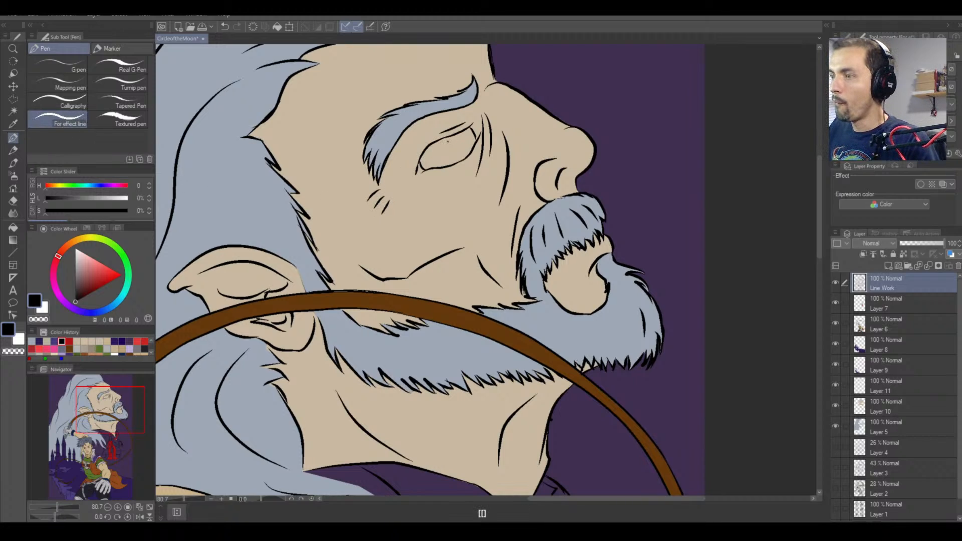
{"action": "key", "text": "]"}
{"action": "key", "text": "]"}
{"action": "key", "text": "]"}
{"action": "key", "text": "["}
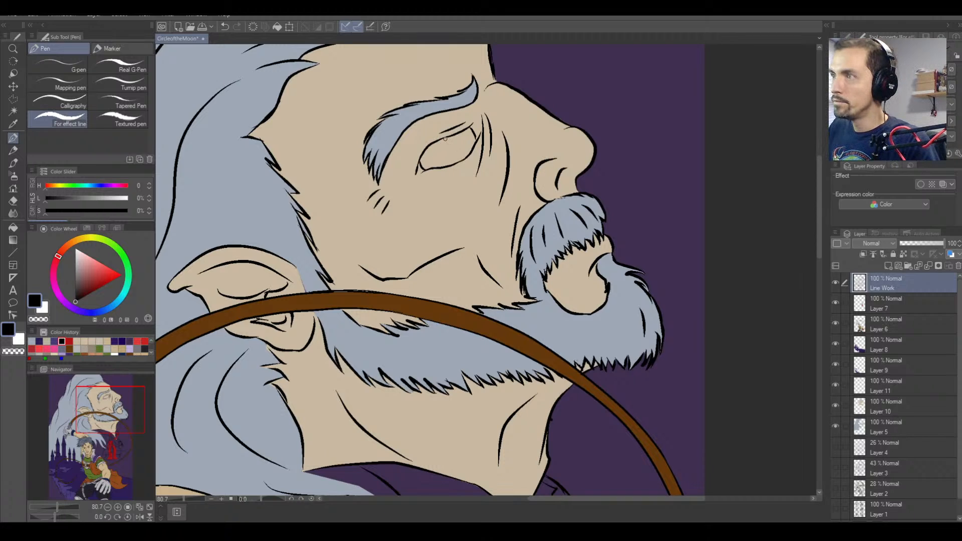
Try to draw a curved iris against the upper lid inside the giant's blank eye, undoing and redrawing the strokes.
{"action": "mouse_move", "coordinate": [444, 138]}
{"action": "left_mouse_down"}
{"action": "mouse_move", "coordinate": [459, 162]}
{"action": "mouse_move", "coordinate": [469, 131]}
{"action": "left_mouse_up"}
{"action": "key", "text": "space"}
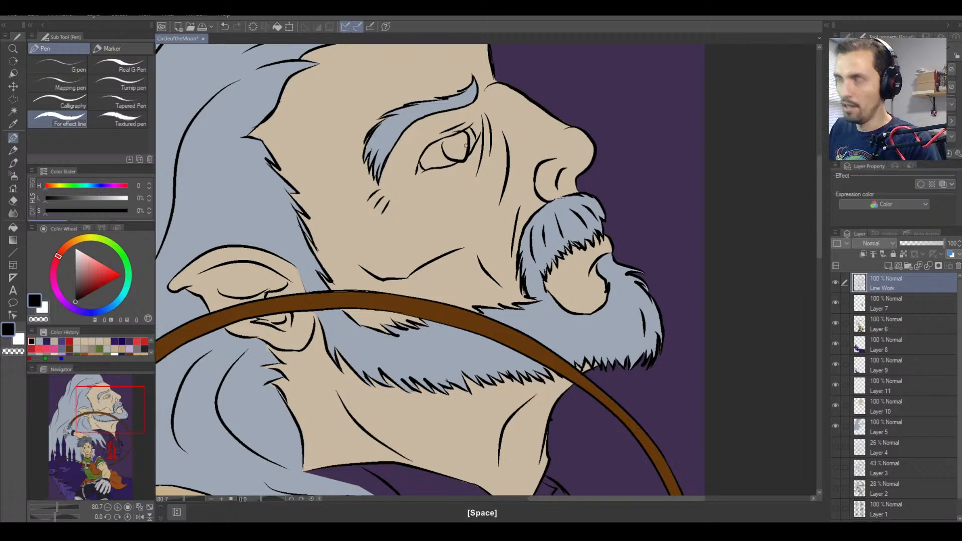
{"action": "key", "text": "ctrl+z"}
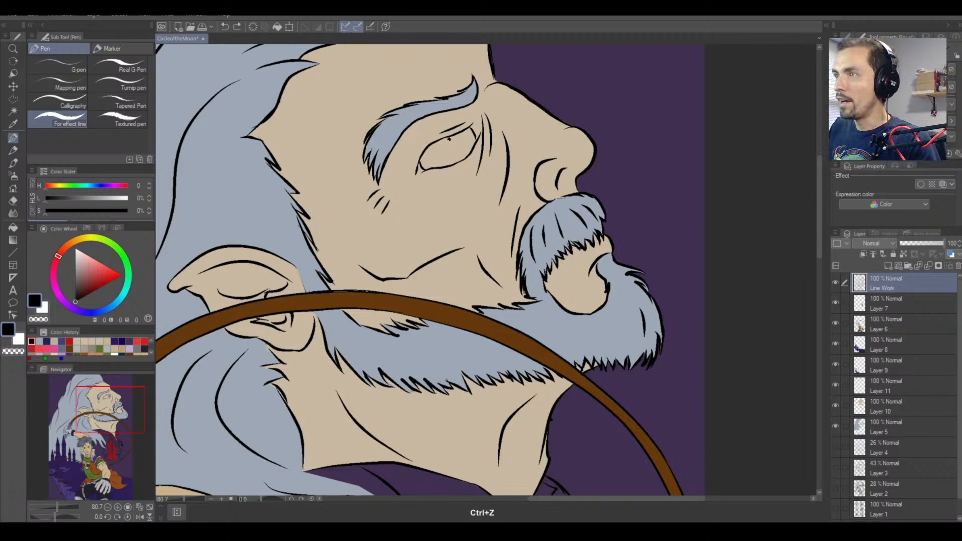
{"action": "mouse_move", "coordinate": [449, 139]}
{"action": "left_mouse_down"}
{"action": "mouse_move", "coordinate": [469, 132]}
{"action": "mouse_move", "coordinate": [460, 156]}
{"action": "mouse_move", "coordinate": [468, 153]}
{"action": "mouse_move", "coordinate": [447, 136]}
{"action": "mouse_move", "coordinate": [447, 149]}
{"action": "mouse_move", "coordinate": [470, 136]}
{"action": "left_mouse_up"}
{"action": "key", "text": "ctrl+z"}
{"action": "key", "text": "ctrl+z"}
{"action": "left_click", "coordinate": [447, 145]}
{"action": "key", "text": "ctrl+z"}
{"action": "key", "text": "ctrl+z"}
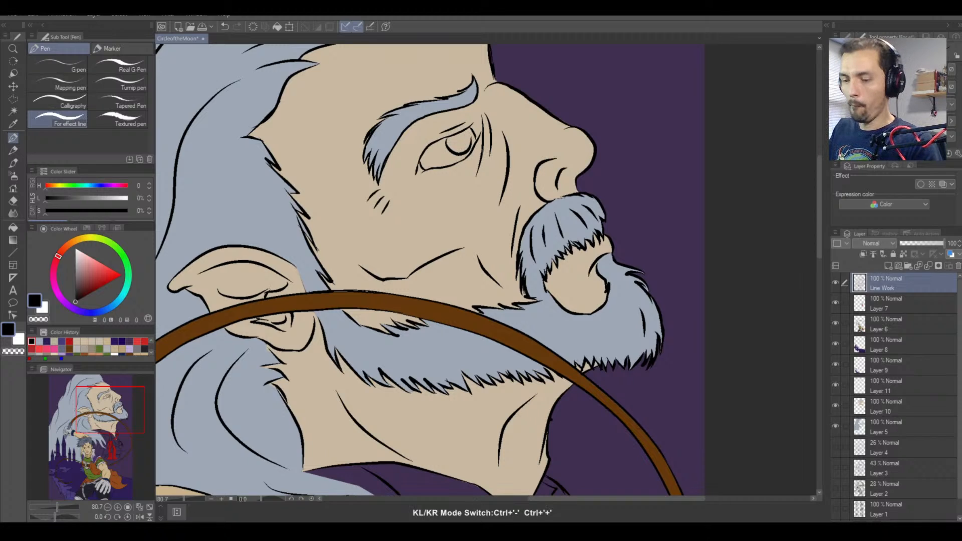
Check the drawn iris from a distance and up close, and undo it.
{"action": "key", "text": "ctrl+minus"}
{"action": "key", "text": "ctrl+minus"}
{"action": "key", "text": "ctrl+minus"}
{"action": "key", "text": "ctrl+minus"}
{"action": "key", "text": "ctrl+minus"}
{"action": "key", "text": "ctrl+minus"}
{"action": "key", "text": "ctrl+minus"}
{"action": "key", "text": "ctrl+equal"}
{"action": "key", "text": "ctrl+equal"}
{"action": "key", "text": "ctrl+equal"}
{"action": "key", "text": "ctrl+equal"}
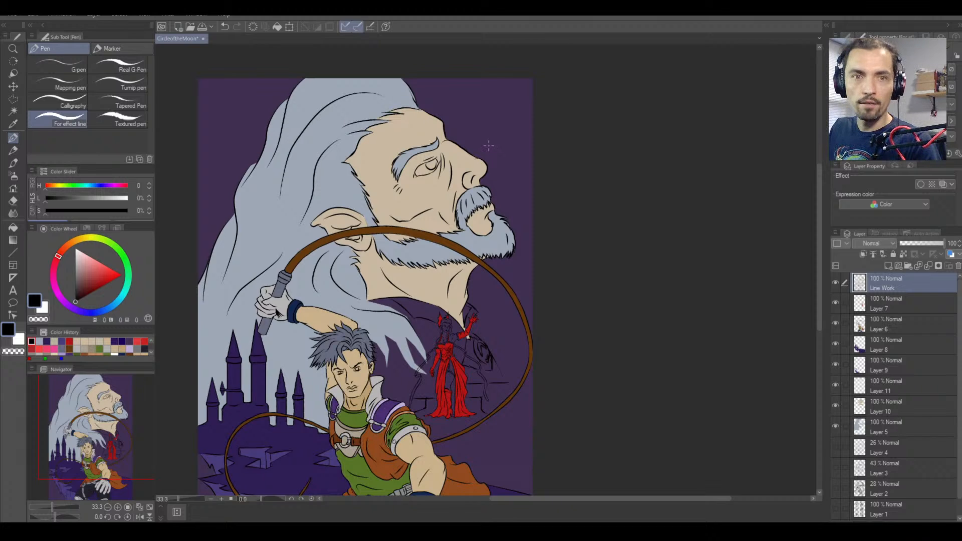
{"action": "key", "text": "ctrl+equal"}
{"action": "key", "text": "ctrl+equal"}
{"action": "key", "text": "ctrl+equal"}
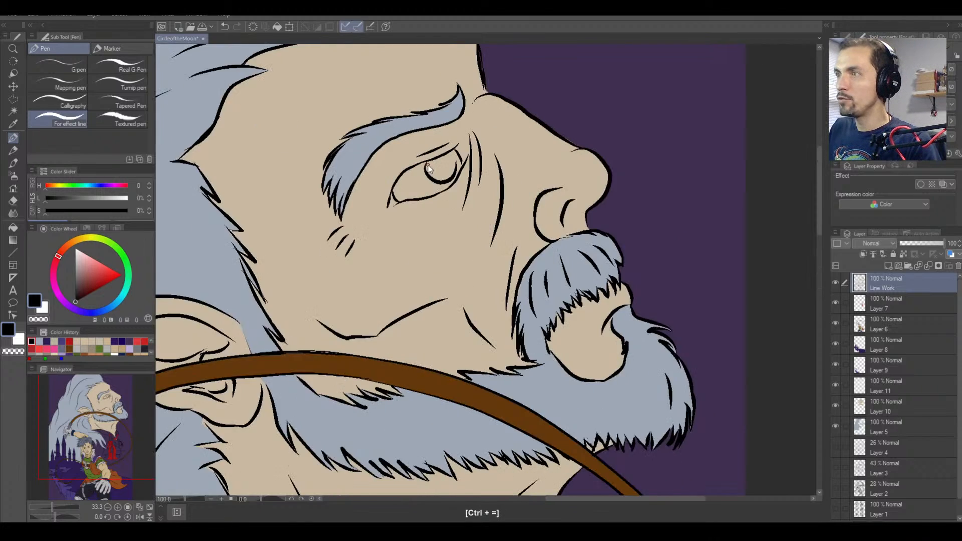
{"action": "key", "text": "ctrl+equal"}
{"action": "key", "text": "ctrl+minus"}
{"action": "key", "text": "ctrl+minus"}
{"action": "key", "text": "ctrl+minus"}
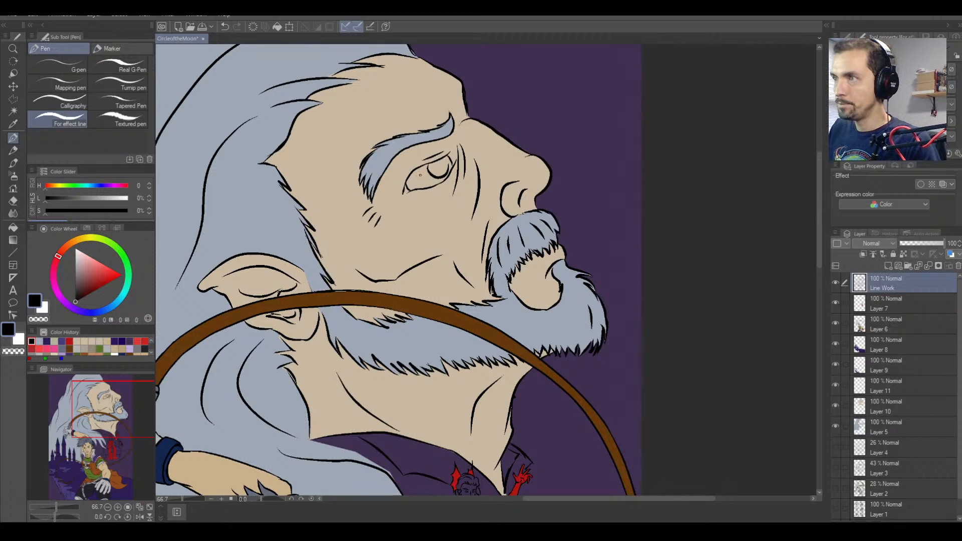
{"action": "key", "text": "ctrl+z"}
Try to select the giant's eye outline with the Shrink selection tool.
{"action": "left_click", "coordinate": [13, 98]}
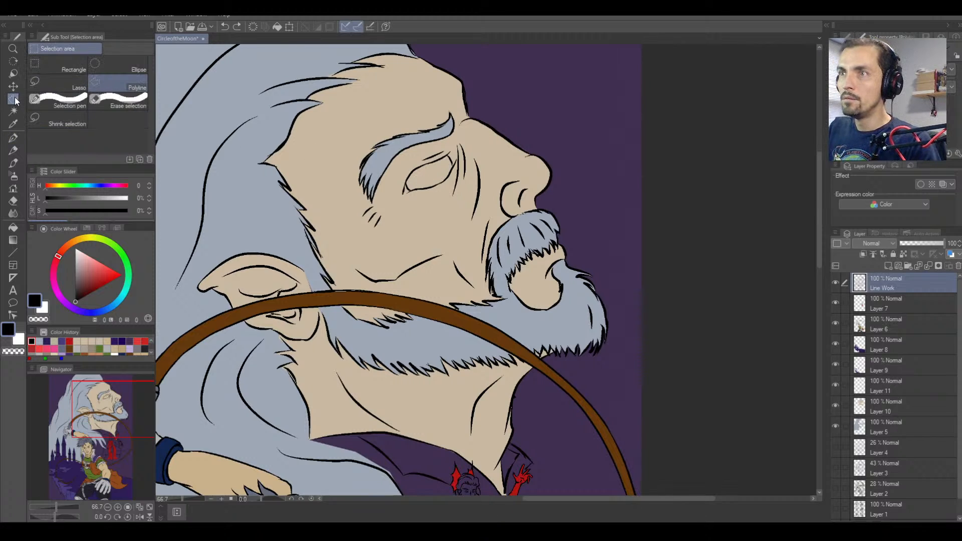
{"action": "left_click", "coordinate": [59, 120]}
{"action": "mouse_move", "coordinate": [399, 184]}
{"action": "left_mouse_down"}
{"action": "mouse_move", "coordinate": [437, 139]}
{"action": "mouse_move", "coordinate": [456, 140]}
{"action": "mouse_move", "coordinate": [458, 170]}
{"action": "mouse_move", "coordinate": [440, 193]}
{"action": "mouse_move", "coordinate": [398, 183]}
{"action": "left_mouse_up"}
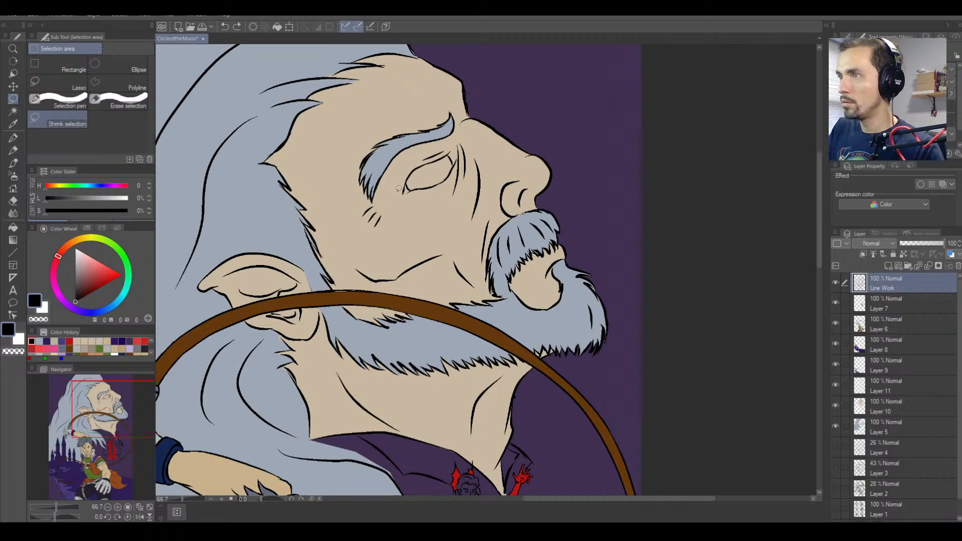
{"action": "mouse_move", "coordinate": [398, 189]}
{"action": "left_mouse_down"}
{"action": "mouse_move", "coordinate": [462, 146]}
{"action": "mouse_move", "coordinate": [452, 193]}
{"action": "mouse_move", "coordinate": [401, 200]}
{"action": "left_mouse_up"}
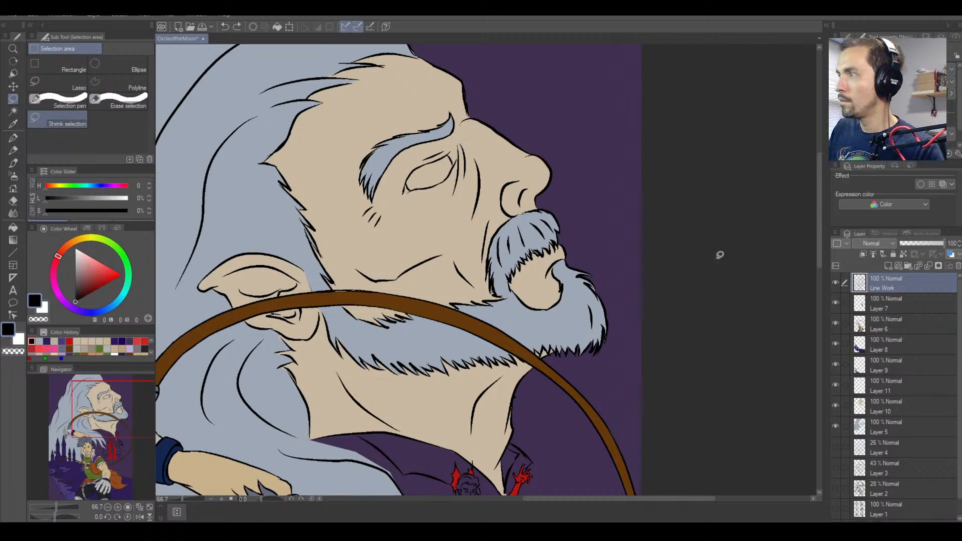
{"action": "mouse_move", "coordinate": [460, 159]}
{"action": "left_mouse_down"}
{"action": "mouse_move", "coordinate": [523, 197]}
{"action": "mouse_move", "coordinate": [442, 252]}
{"action": "left_mouse_up"}
{"action": "key", "text": "ctrl"}
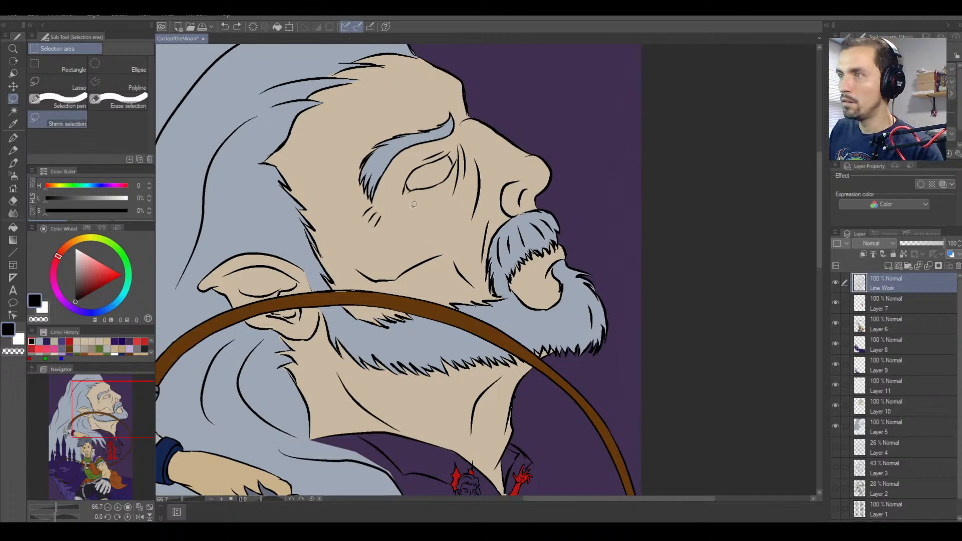
{"action": "key", "text": "ctrl"}
{"action": "mouse_move", "coordinate": [413, 169]}
{"action": "left_mouse_down"}
{"action": "mouse_move", "coordinate": [457, 178]}
{"action": "mouse_move", "coordinate": [397, 207]}
{"action": "mouse_move", "coordinate": [411, 177]}
{"action": "left_mouse_up"}
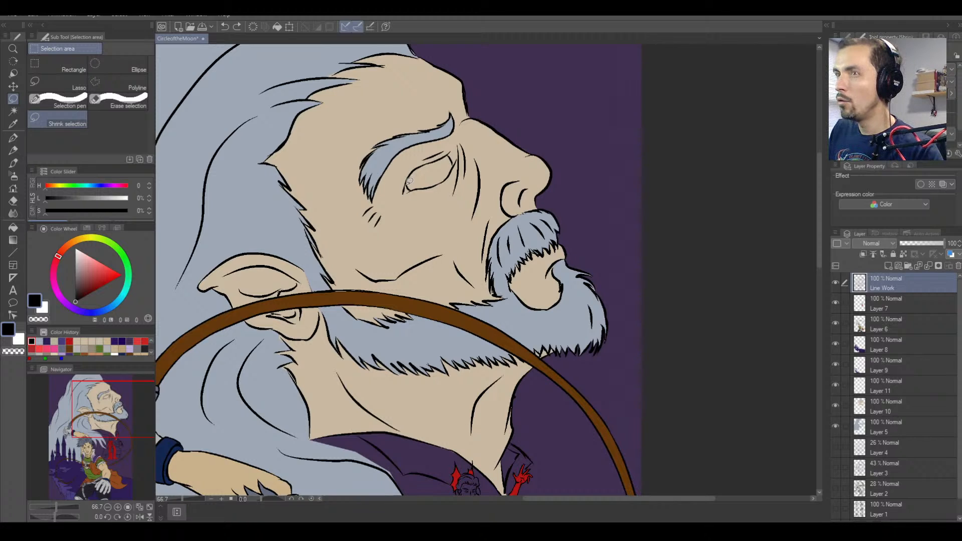
{"action": "key", "text": "ctrl"}
{"action": "mouse_move", "coordinate": [409, 193]}
{"action": "left_mouse_down"}
{"action": "mouse_move", "coordinate": [434, 194]}
{"action": "mouse_move", "coordinate": [416, 190]}
{"action": "mouse_move", "coordinate": [425, 175]}
{"action": "mouse_move", "coordinate": [412, 176]}
{"action": "left_mouse_up"}
{"action": "key", "text": "ctrl"}
Lasso the giant's eye on the Line Work layer, transform it slightly smaller, clear the selection and check the whole illustration.
{"action": "left_click", "coordinate": [71, 87]}
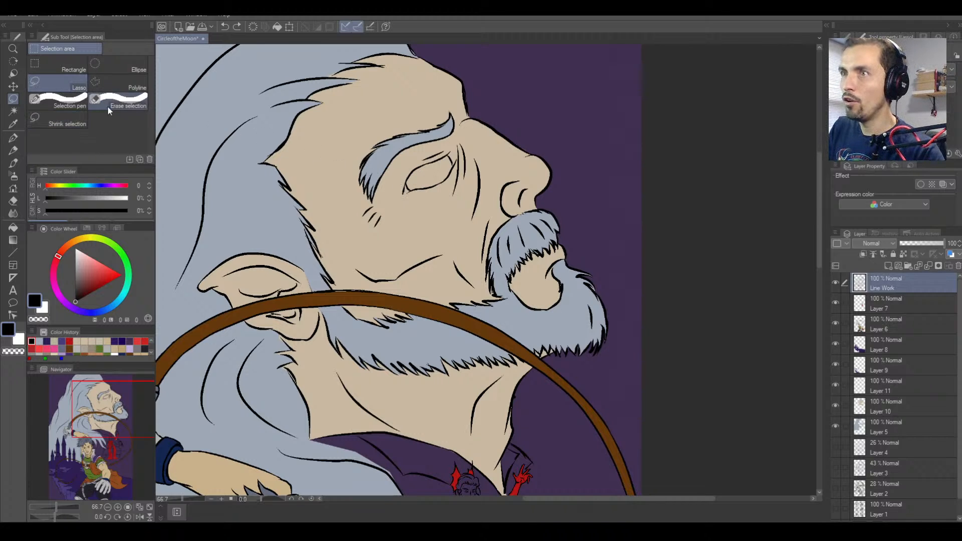
{"action": "mouse_move", "coordinate": [415, 160]}
{"action": "left_mouse_down"}
{"action": "mouse_move", "coordinate": [440, 198]}
{"action": "mouse_move", "coordinate": [441, 147]}
{"action": "left_mouse_up"}
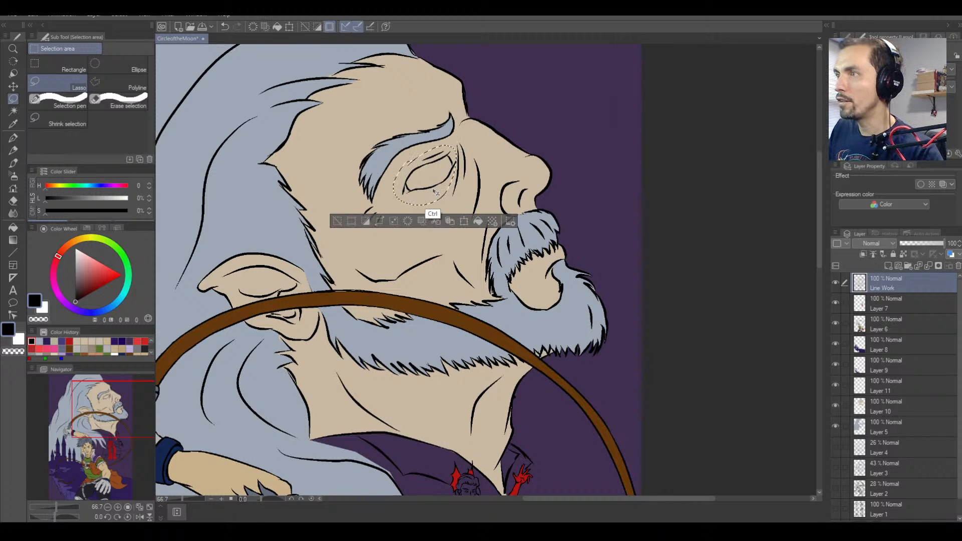
{"action": "left_click_drag", "start_coordinate": [431, 194], "coordinate": [429, 195]}
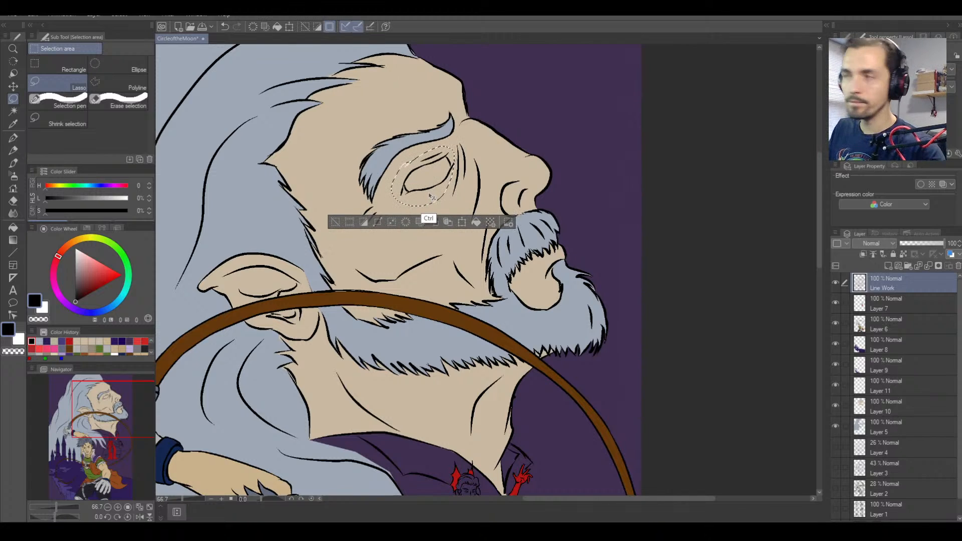
{"action": "key", "text": "ctrl+t"}
{"action": "left_click_drag", "start_coordinate": [400, 199], "coordinate": [400, 198]}
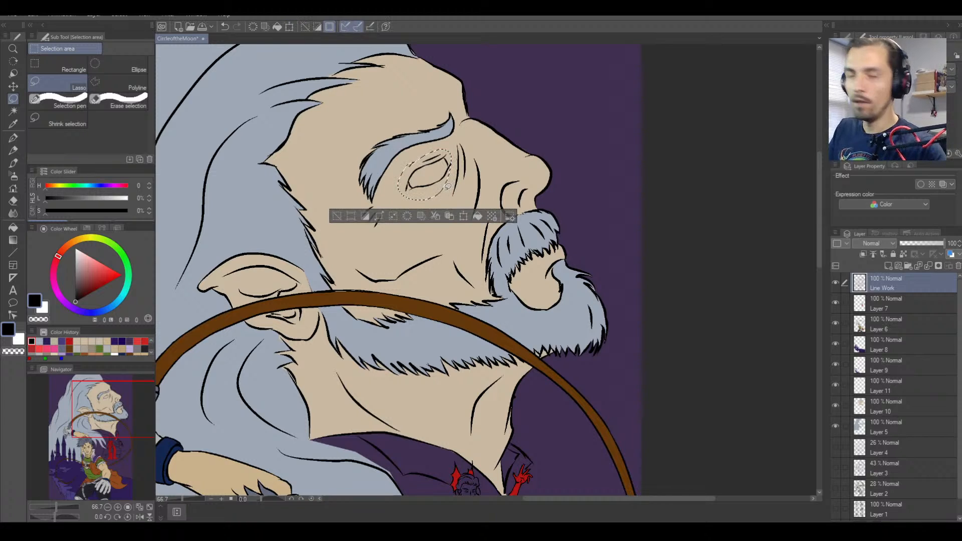
{"action": "left_click", "coordinate": [445, 215]}
{"action": "key", "text": "ctrl+minus"}
{"action": "key", "text": "ctrl+minus"}
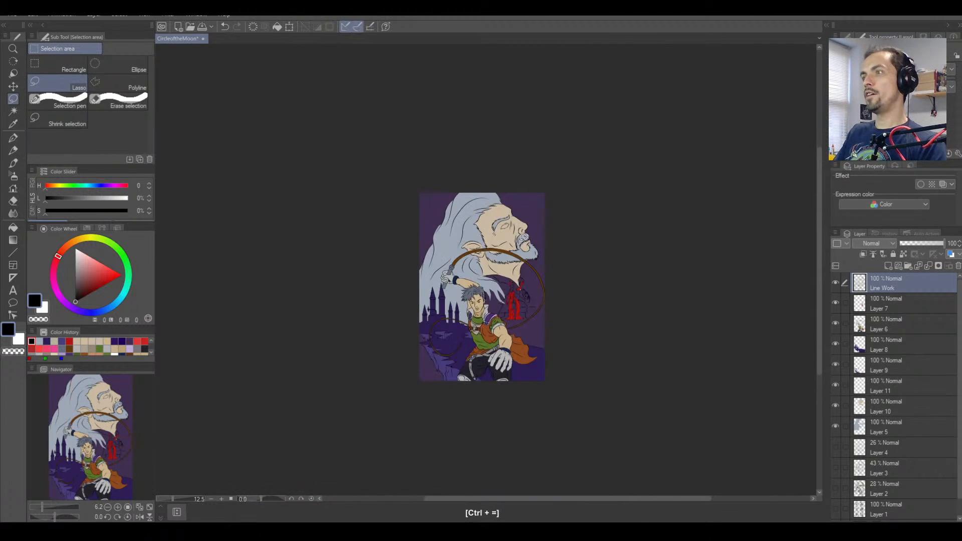
Draw a curved iris under the upper lid of the giant's eye with the black For effect line pen, adding a small pupil inside.
{"action": "key", "text": "ctrl+equal"}
{"action": "key", "text": "ctrl+equal"}
{"action": "key", "text": "ctrl+equal"}
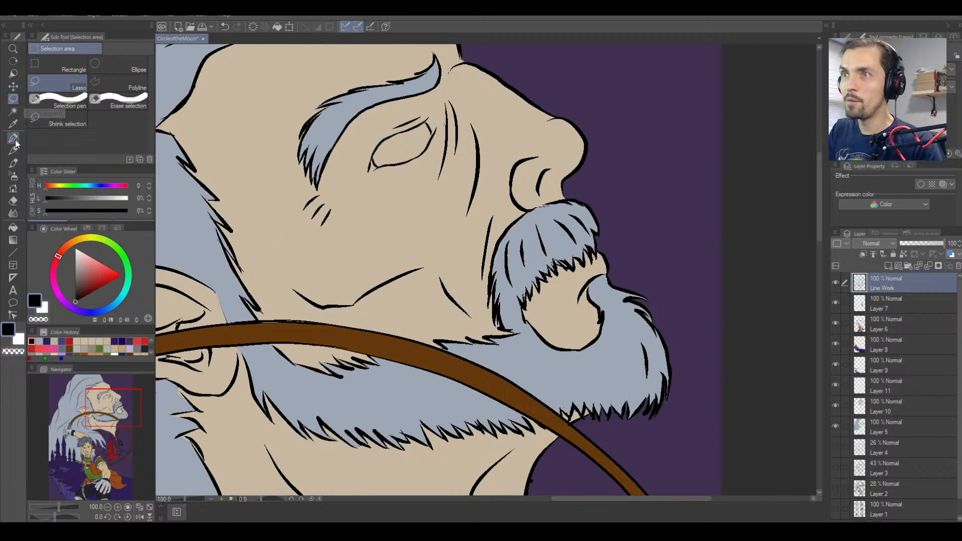
{"action": "left_click", "coordinate": [13, 137]}
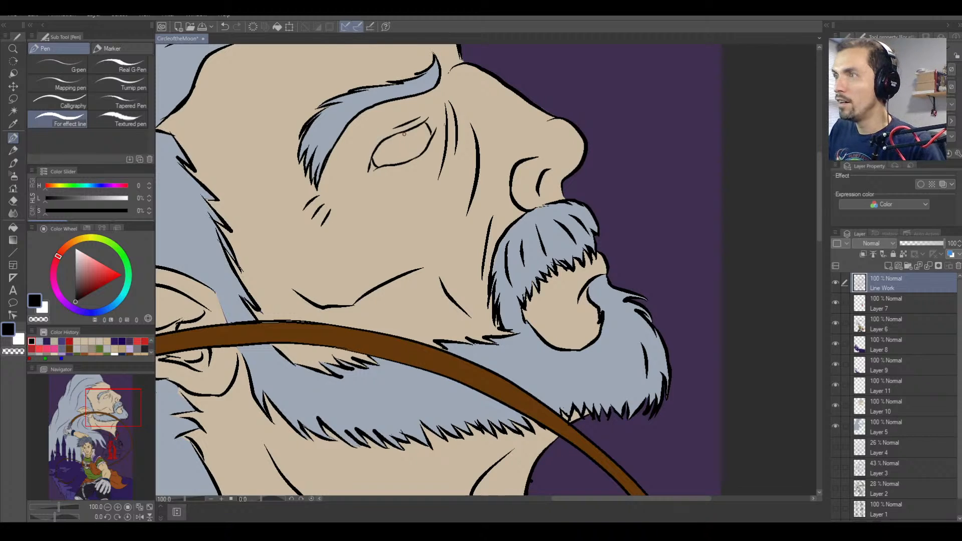
{"action": "mouse_move", "coordinate": [403, 133]}
{"action": "left_mouse_down"}
{"action": "mouse_move", "coordinate": [409, 145]}
{"action": "mouse_move", "coordinate": [430, 143]}
{"action": "left_mouse_up"}
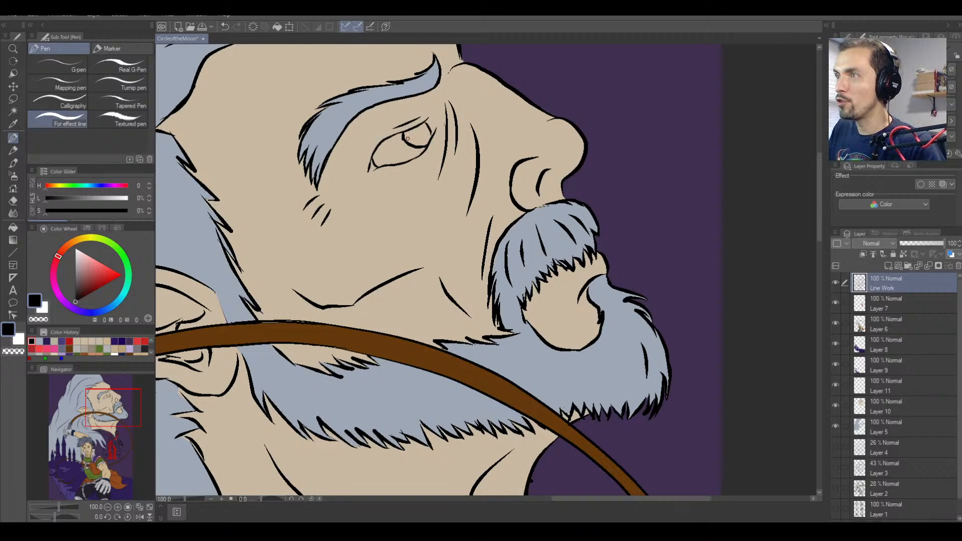
{"action": "key", "text": "ctrl+z"}
{"action": "left_click_drag", "start_coordinate": [403, 132], "coordinate": [426, 145]}
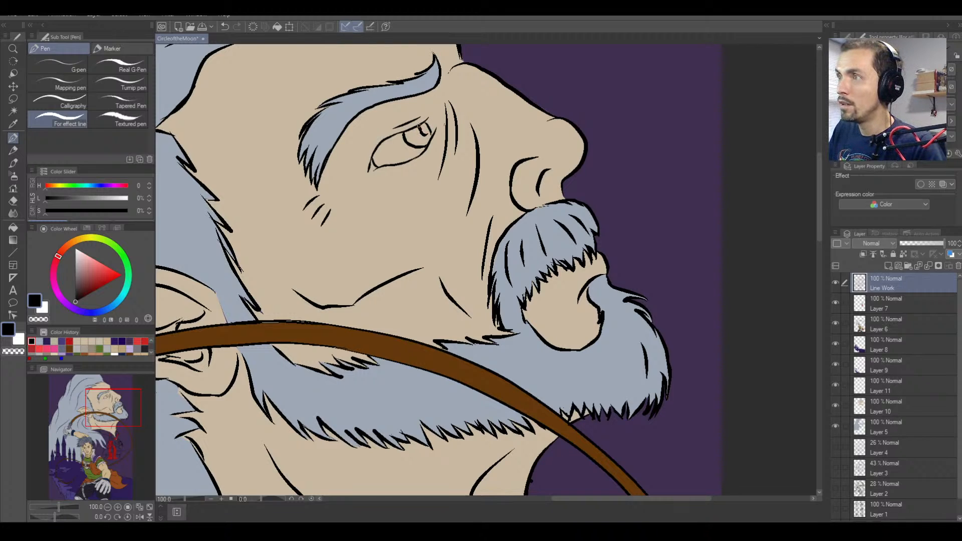
Undo and redraw the small pupil strokes inside the iris, and check the eye against the whole figure.
{"action": "key", "text": "ctrl+z"}
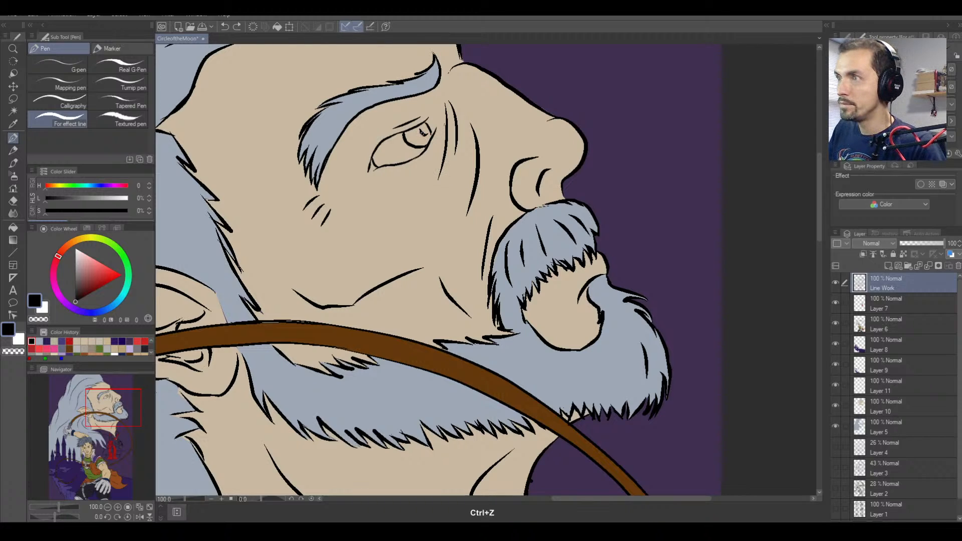
{"action": "key", "text": "ctrl+z"}
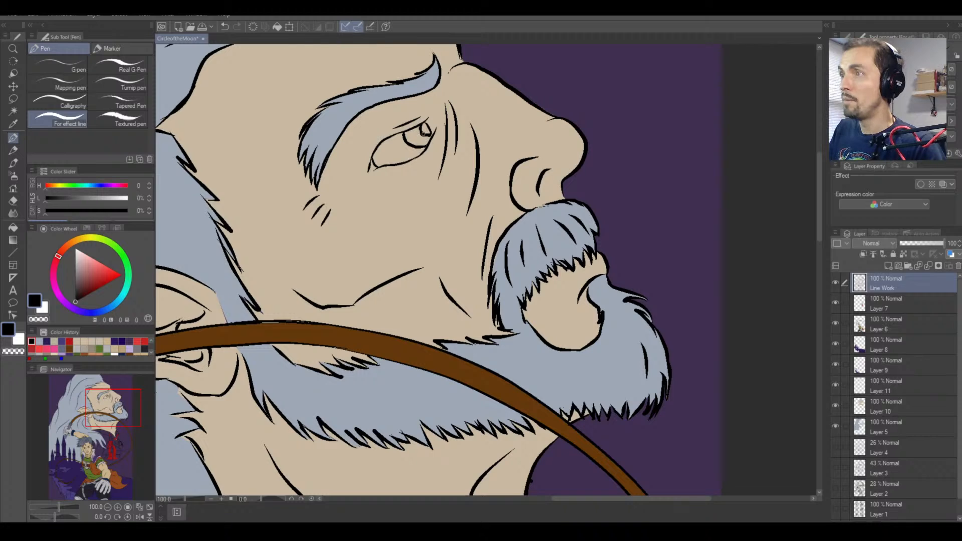
{"action": "key", "text": "ctrl+z"}
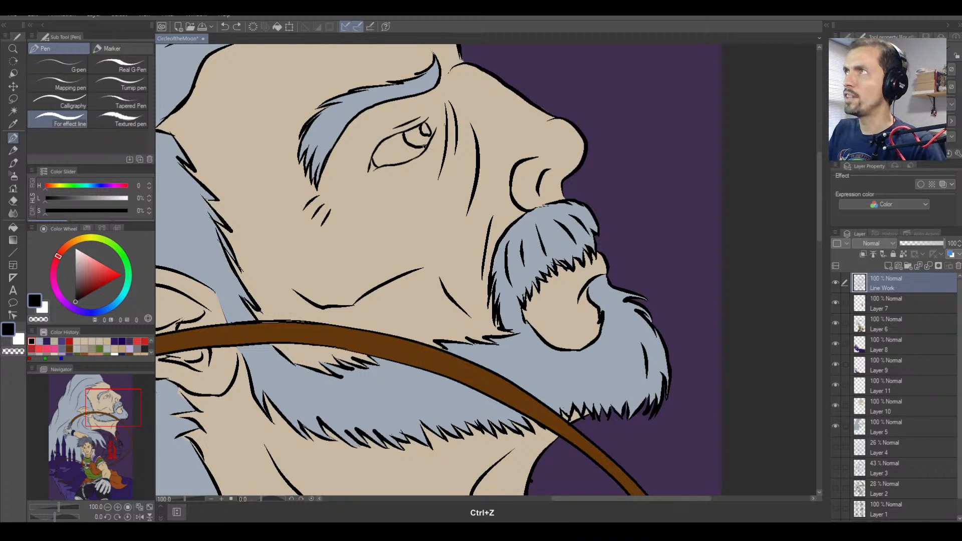
{"action": "key", "text": "ctrl+minus"}
{"action": "key", "text": "ctrl+minus"}
{"action": "key", "text": "ctrl+equal"}
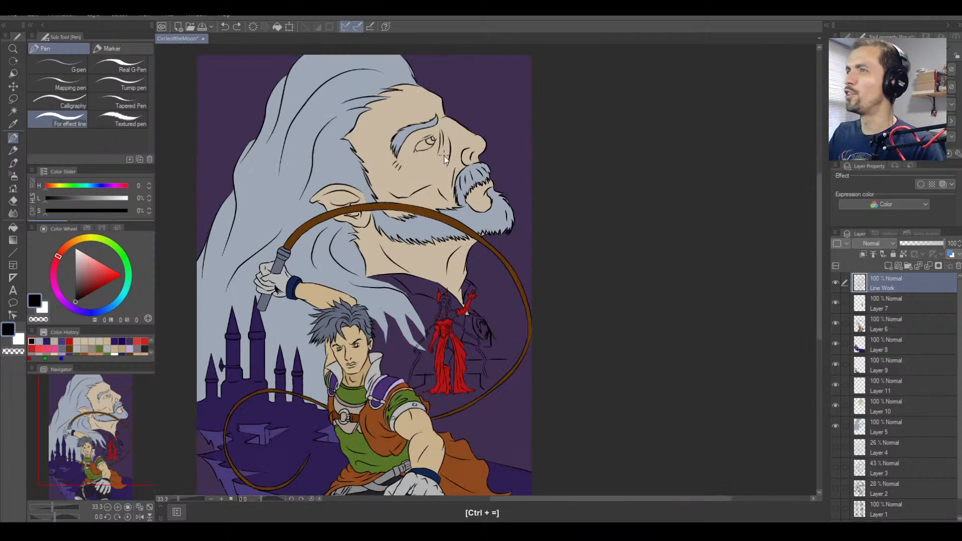
{"action": "key", "text": "ctrl+equal"}
{"action": "key", "text": "ctrl+equal"}
{"action": "key", "text": "ctrl+equal"}
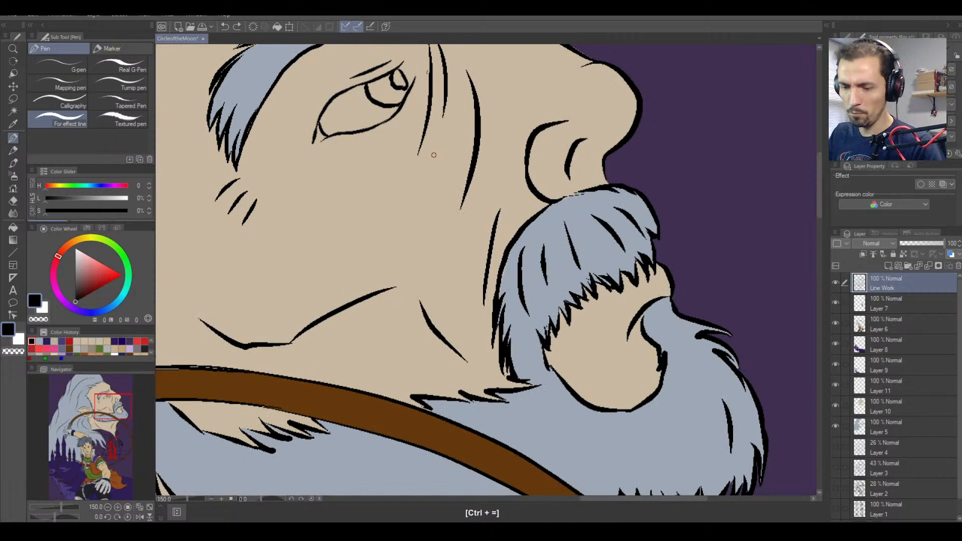
Try to thicken the pupil with a black stroke, undo it, and check the eye in the whole illustration.
{"action": "left_click_drag", "start_coordinate": [436, 150], "coordinate": [472, 232]}
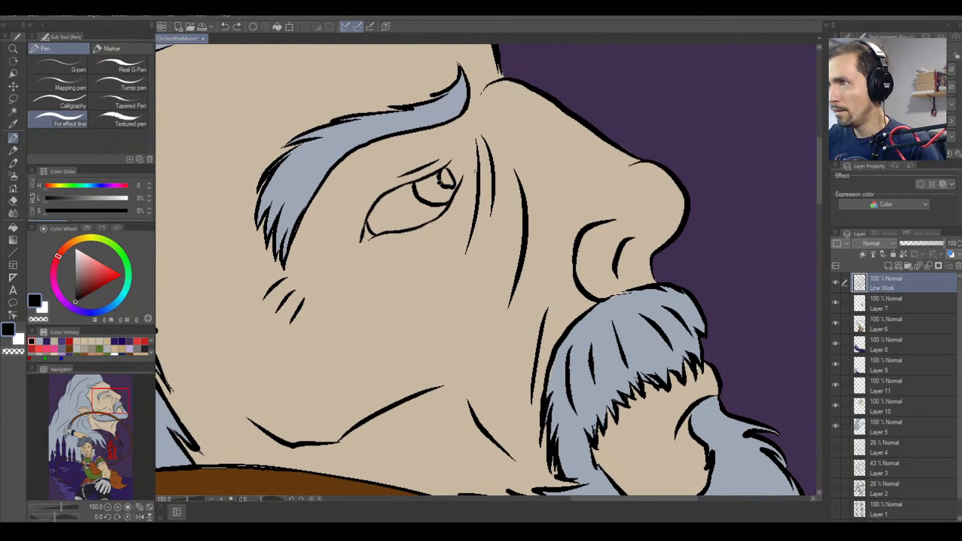
{"action": "left_click_drag", "start_coordinate": [439, 172], "coordinate": [452, 187]}
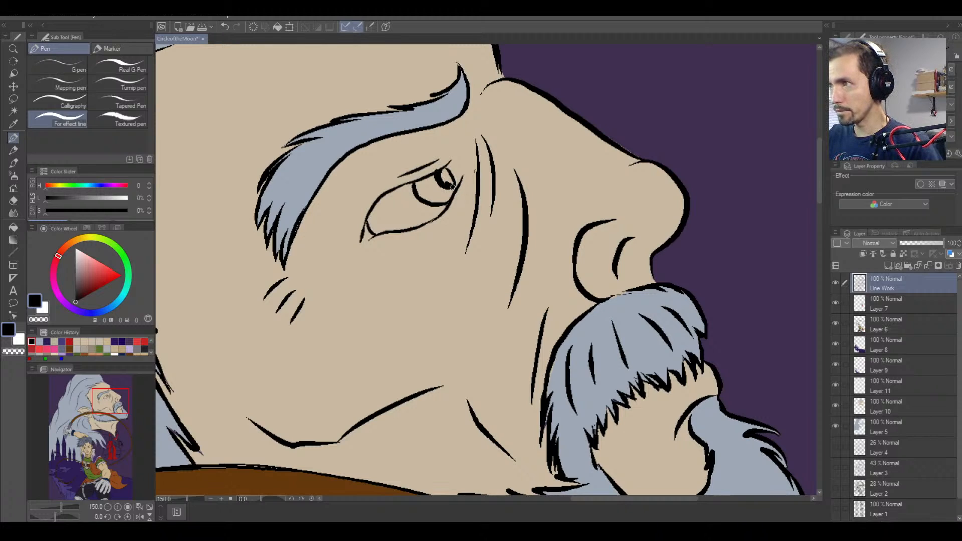
{"action": "key", "text": "ctrl+z"}
{"action": "key", "text": "ctrl+minus"}
{"action": "key", "text": "ctrl+minus"}
{"action": "key", "text": "ctrl+minus"}
{"action": "key", "text": "ctrl+minus"}
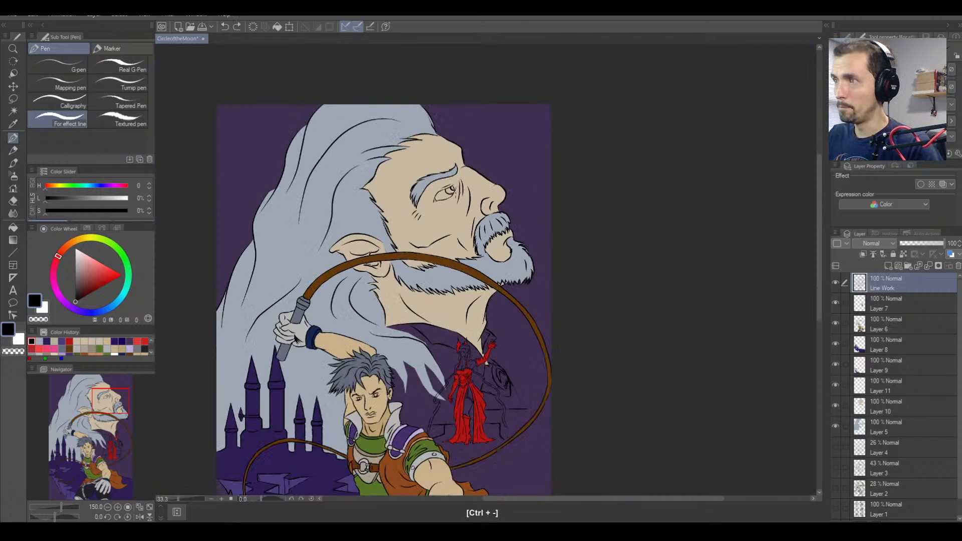
Try darkening the lower lid near the outer corner of the giant's eye with the black pen, check it at different scales, and undo it.
{"action": "key", "text": "ctrl+equal"}
{"action": "key", "text": "ctrl+equal"}
{"action": "key", "text": "ctrl+equal"}
{"action": "key", "text": "ctrl+equal"}
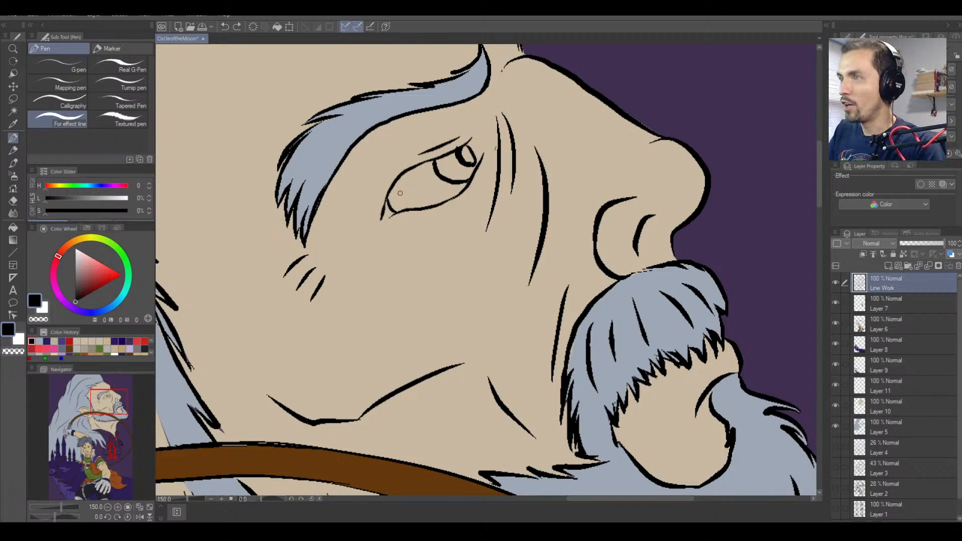
{"action": "left_click_drag", "start_coordinate": [392, 199], "coordinate": [423, 206]}
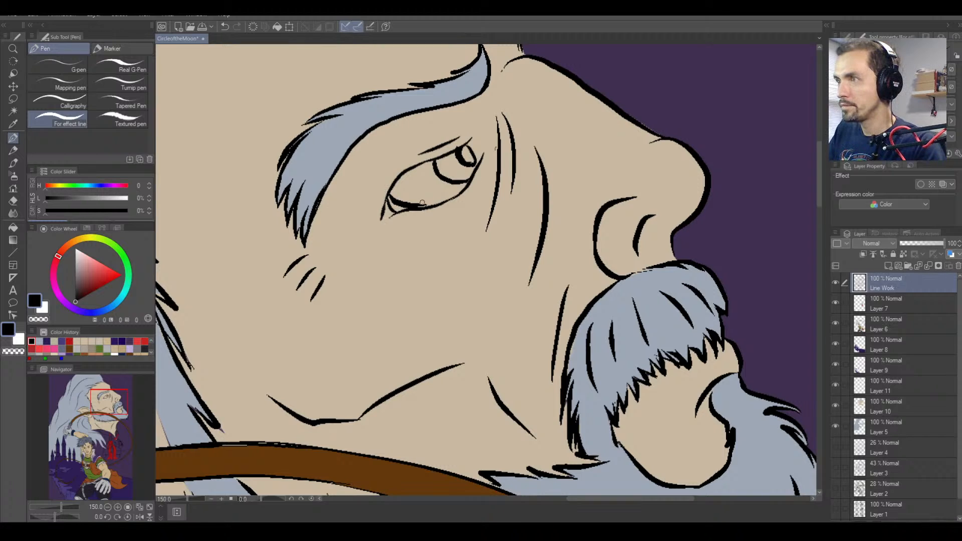
{"action": "key", "text": "ctrl+minus"}
{"action": "key", "text": "ctrl+minus"}
{"action": "key", "text": "ctrl+minus"}
{"action": "key", "text": "ctrl+minus"}
{"action": "key", "text": "ctrl+minus"}
{"action": "key", "text": "ctrl+equal"}
{"action": "key", "text": "ctrl+equal"}
{"action": "key", "text": "ctrl+equal"}
{"action": "key", "text": "ctrl+equal"}
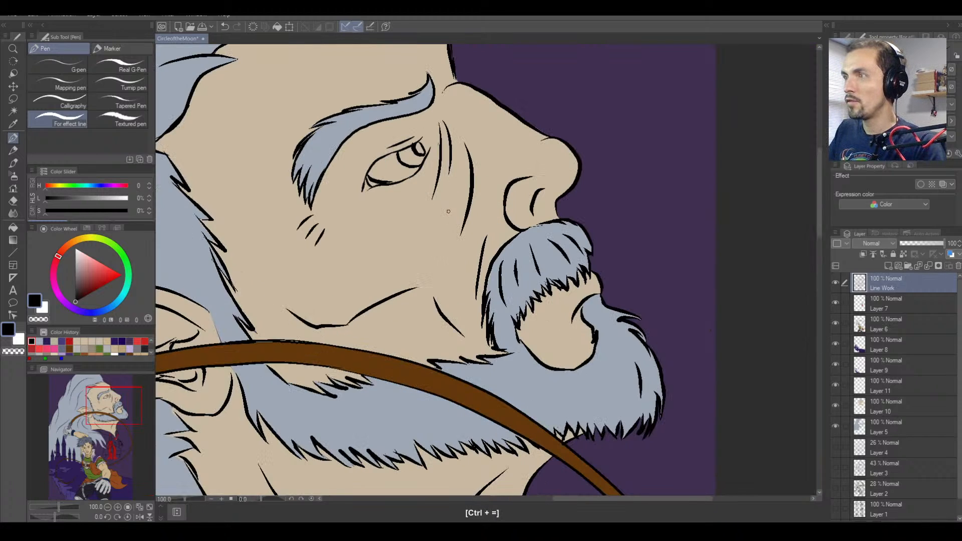
{"action": "key", "text": "ctrl+z"}
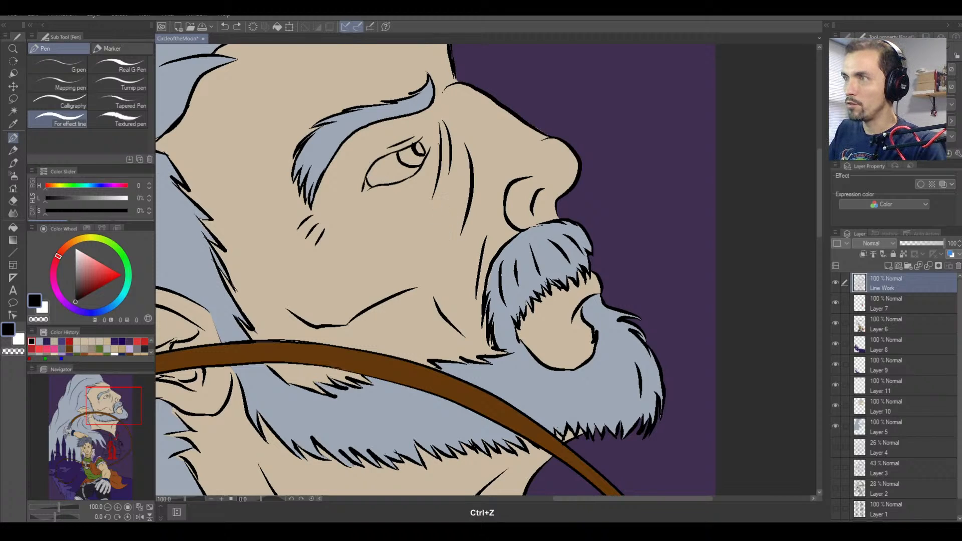
Redraw the short black stroke that thickens the lower lid at the outer corner of the giant's eye.
{"action": "mouse_move", "coordinate": [372, 168]}
{"action": "left_mouse_down"}
{"action": "mouse_move", "coordinate": [387, 155]}
{"action": "mouse_move", "coordinate": [380, 186]}
{"action": "mouse_move", "coordinate": [397, 180]}
{"action": "mouse_move", "coordinate": [379, 184]}
{"action": "left_mouse_up"}
{"action": "key", "text": "ctrl+z"}
{"action": "key", "text": "ctrl+z"}
{"action": "key", "text": "ctrl+z"}
{"action": "key", "text": "ctrl+z"}
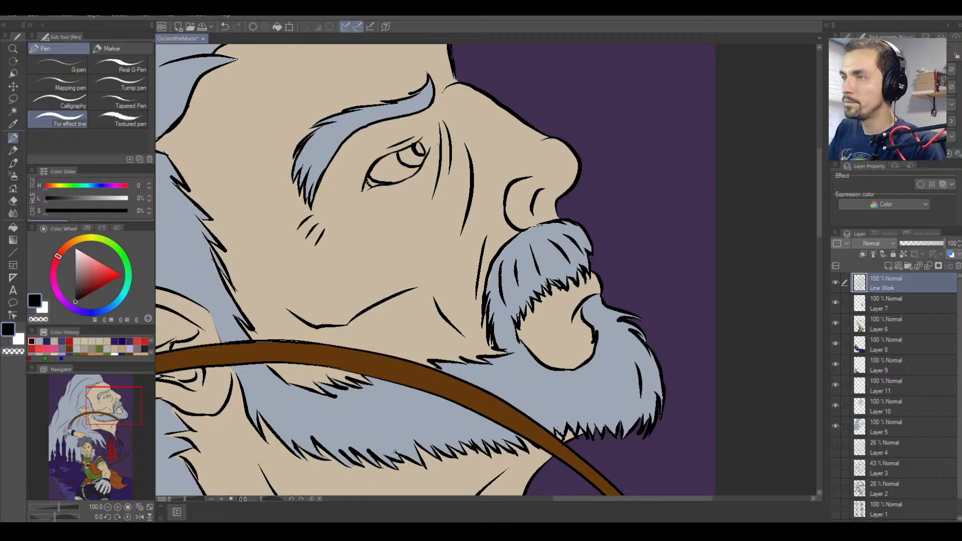
{"action": "key", "text": "e"}
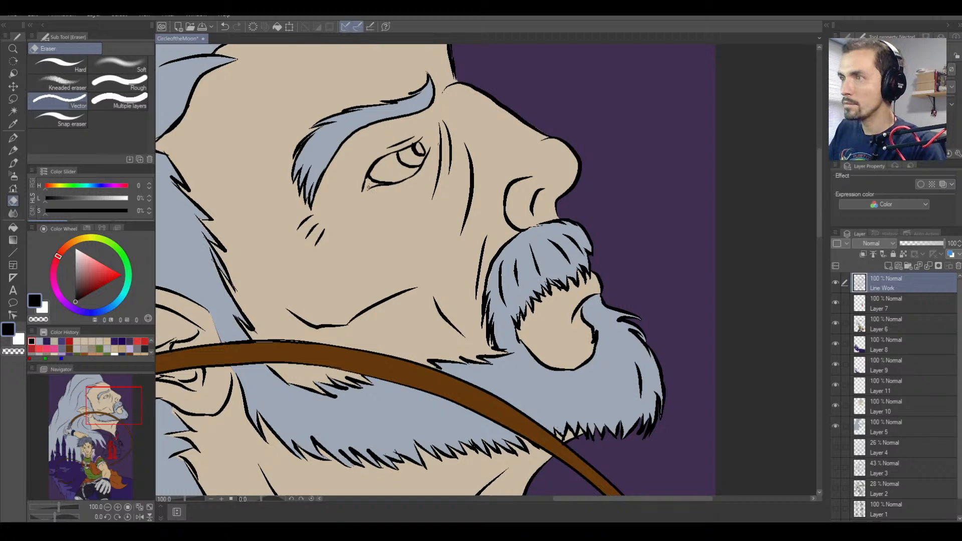
{"action": "key", "text": "b"}
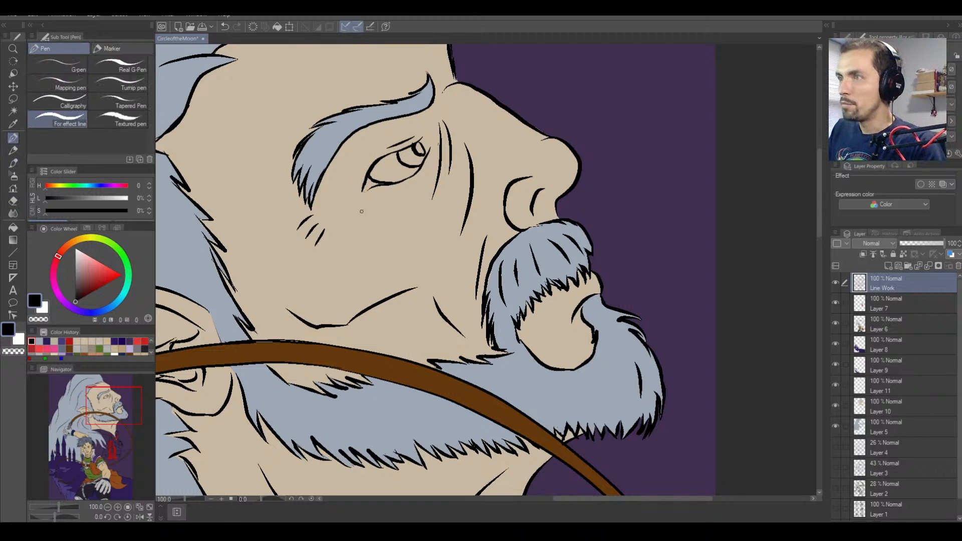
Draw tapered test lines across the giant's cheek, mark their ends with small circles, and undo all the test strokes.
{"action": "left_click_drag", "start_coordinate": [280, 281], "coordinate": [435, 218]}
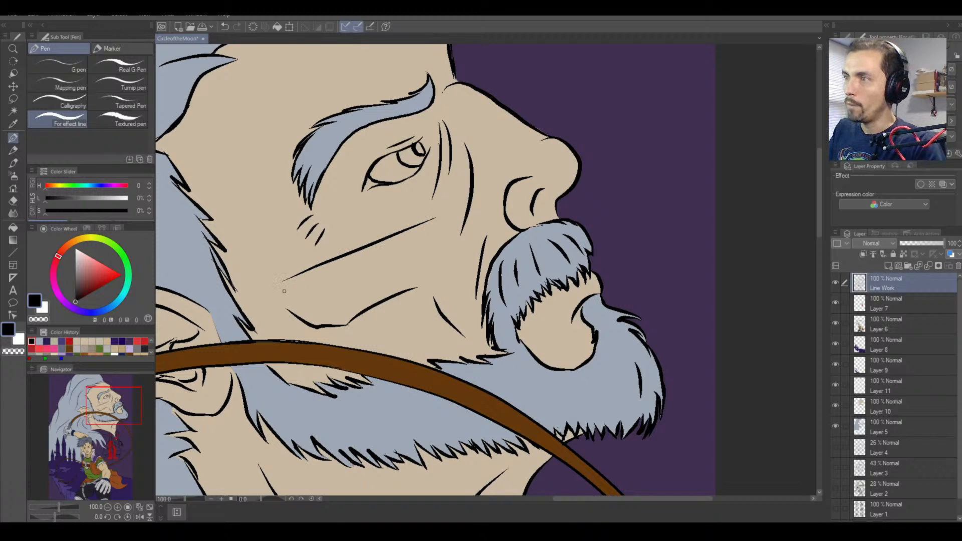
{"action": "left_click_drag", "start_coordinate": [285, 275], "coordinate": [298, 285]}
{"action": "left_click_drag", "start_coordinate": [428, 211], "coordinate": [422, 220]}
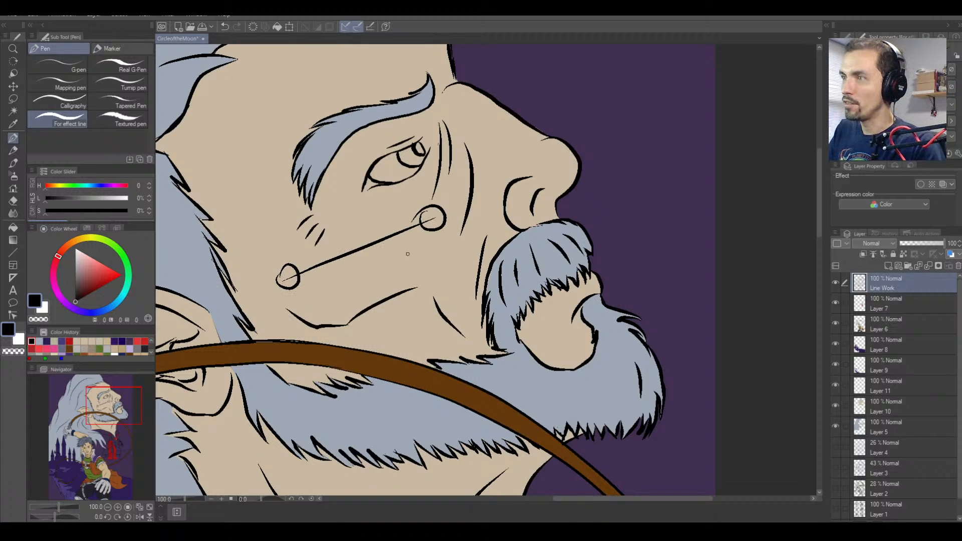
{"action": "key", "text": "ctrl+z"}
{"action": "key", "text": "ctrl+z"}
{"action": "key", "text": "ctrl+z"}
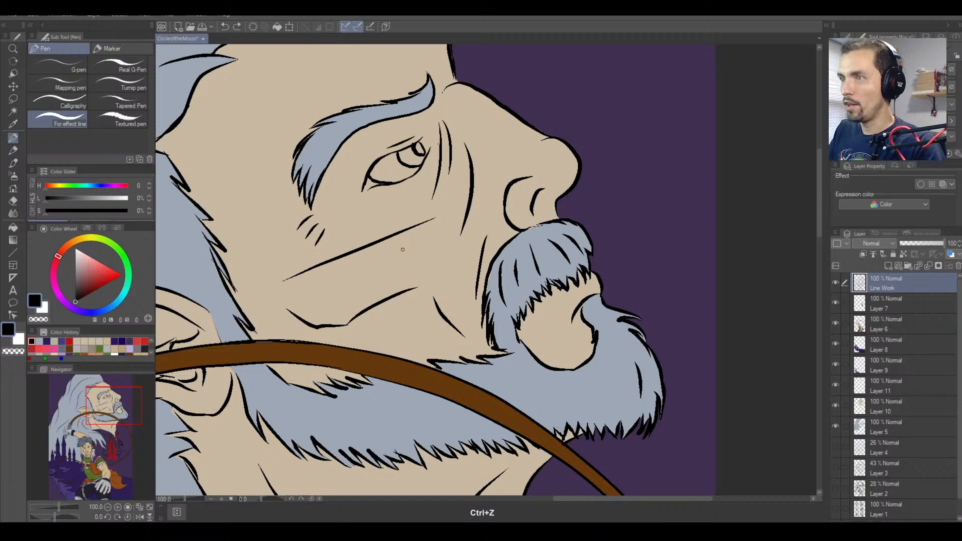
{"action": "left_click_drag", "start_coordinate": [287, 279], "coordinate": [444, 211]}
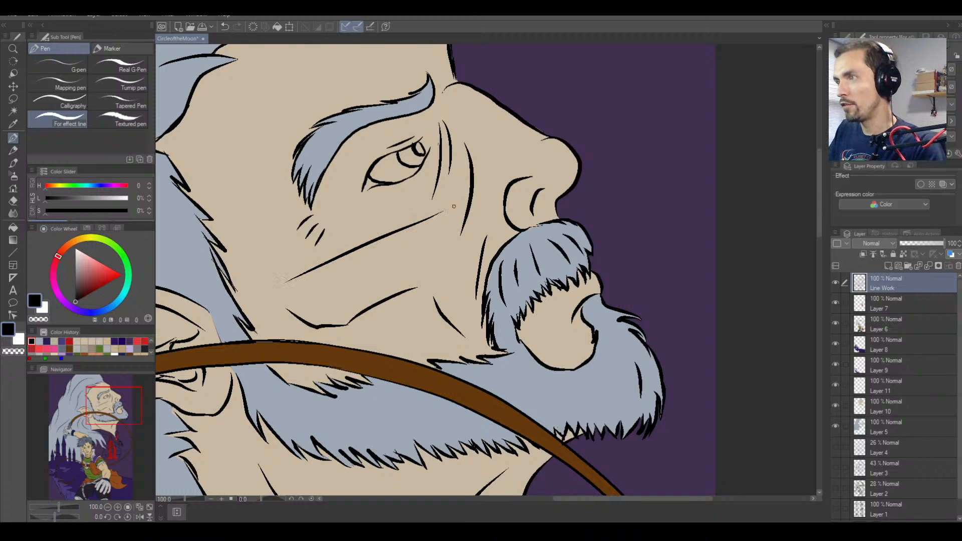
{"action": "mouse_move", "coordinate": [283, 284]}
{"action": "left_mouse_down"}
{"action": "mouse_move", "coordinate": [296, 268]}
{"action": "mouse_move", "coordinate": [288, 280]}
{"action": "left_mouse_up"}
{"action": "key", "text": "ctrl+z"}
{"action": "key", "text": "ctrl+z"}
{"action": "key", "text": "ctrl+z"}
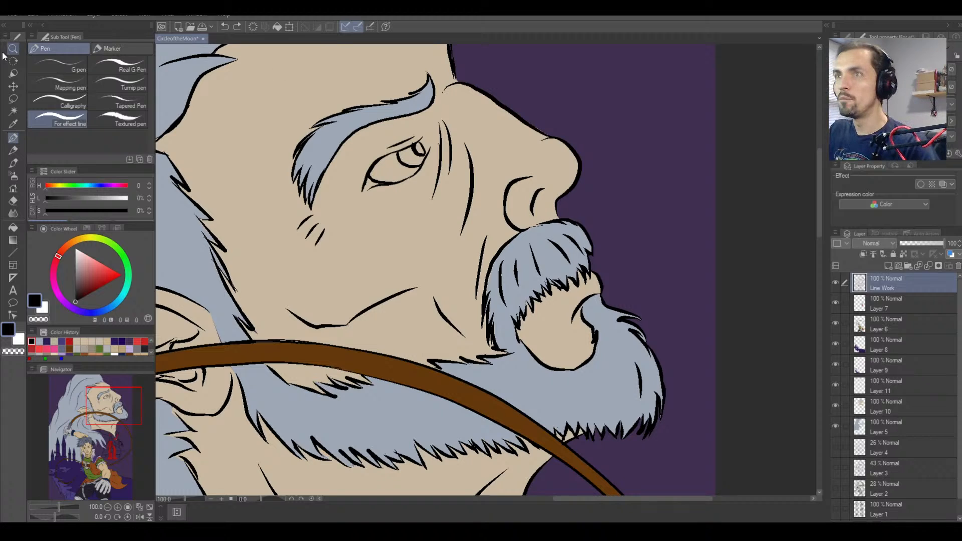
Look through the Tablet and Tool pages of the preferences and close them without changing anything.
{"action": "left_click", "coordinate": [32, 15]}
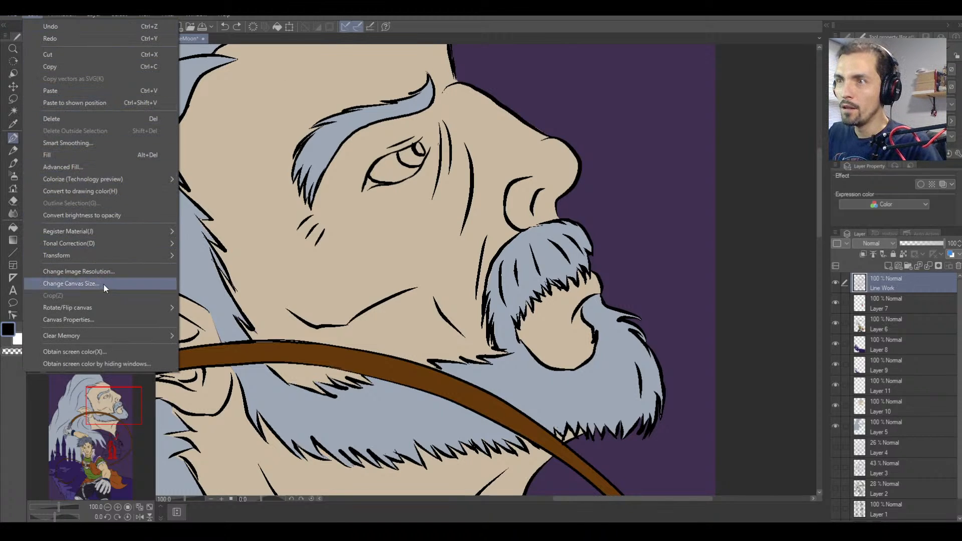
{"action": "mouse_move", "coordinate": [12, 14]}
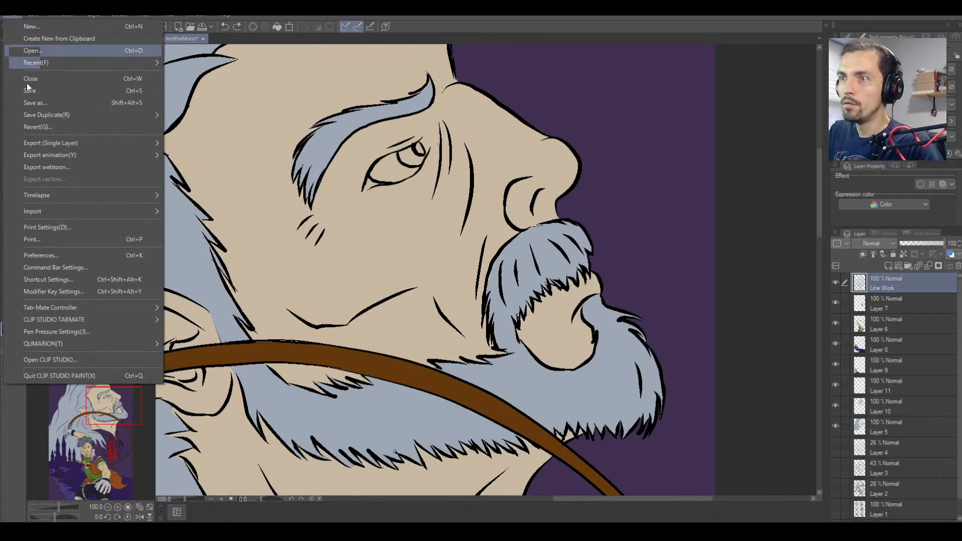
{"action": "left_click", "coordinate": [70, 257]}
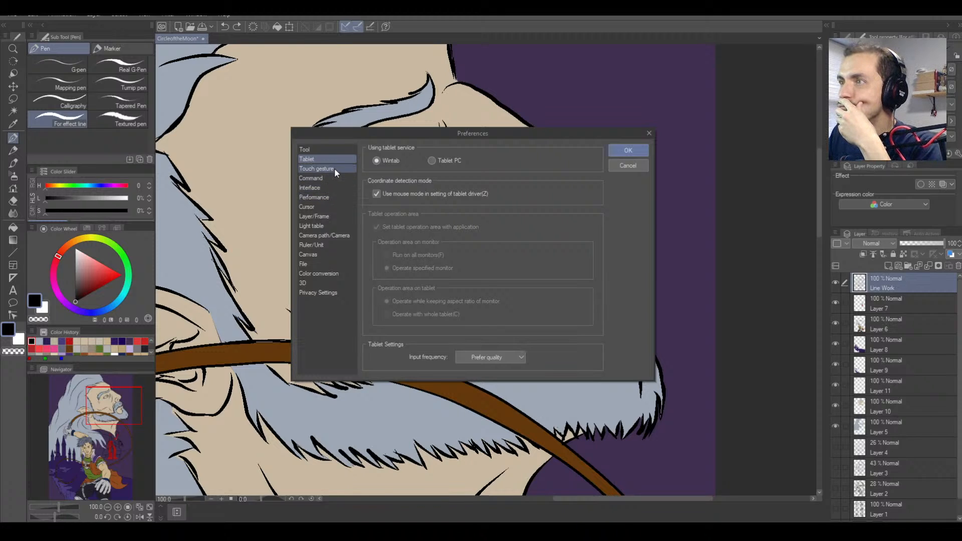
{"action": "left_click", "coordinate": [339, 149]}
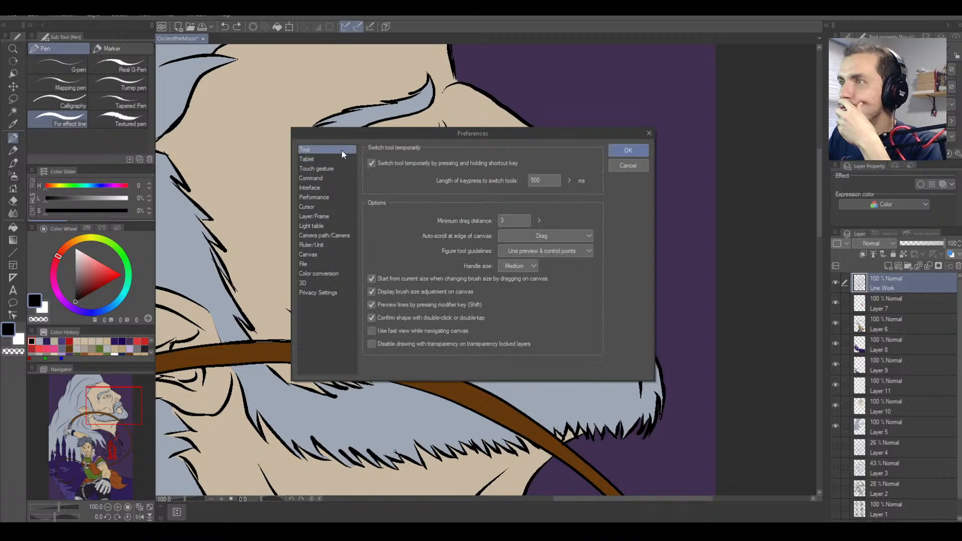
{"action": "left_click", "coordinate": [649, 134]}
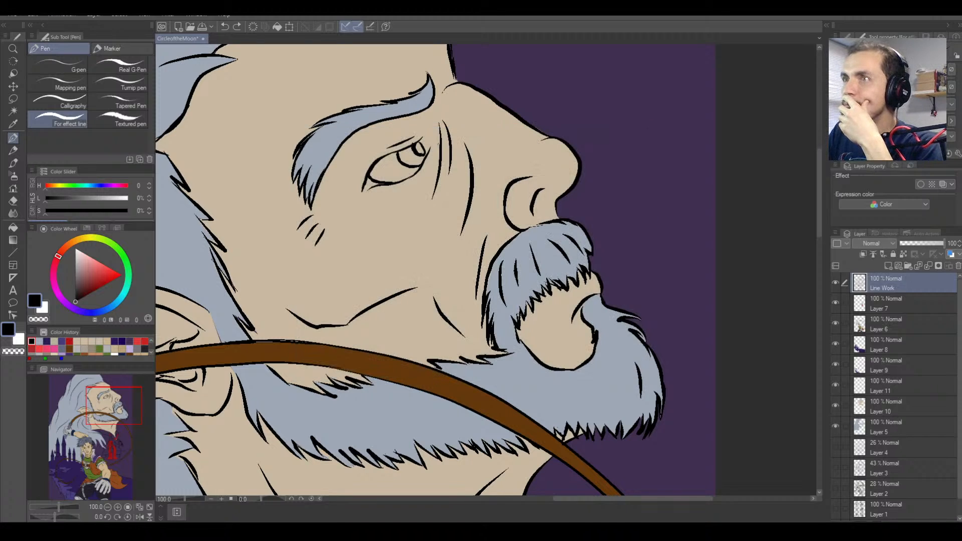
{"action": "left_click", "coordinate": [58, 15]}
{"action": "mouse_move", "coordinate": [36, 15]}
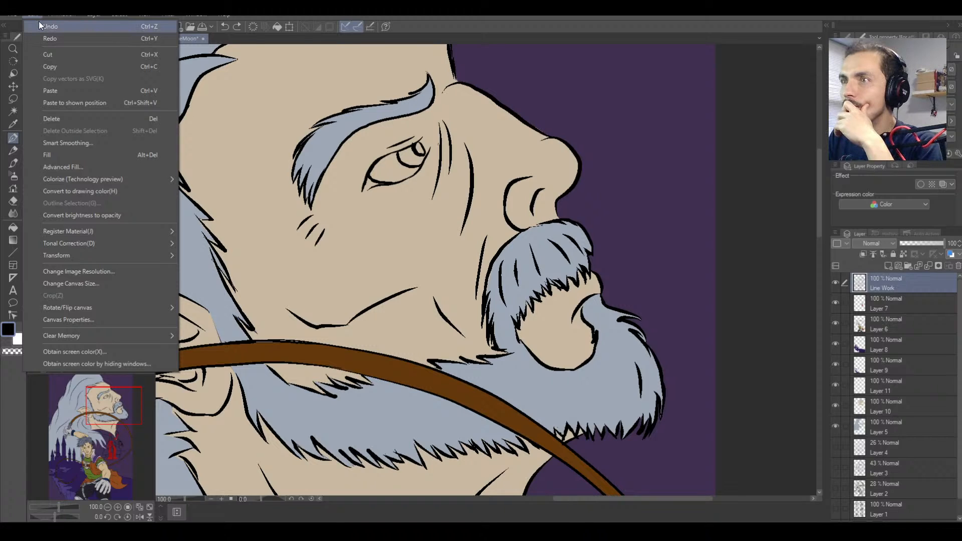
{"action": "left_click", "coordinate": [458, 111]}
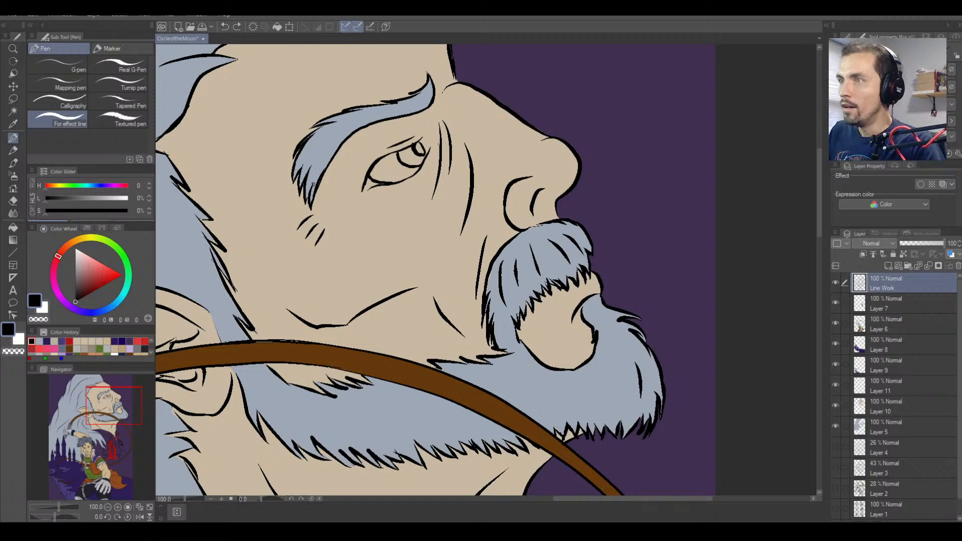
Try an extra black stroke beside the pupil of the giant's eye, check it in the whole illustration, and undo it.
{"action": "key", "text": "ctrl+minus"}
{"action": "key", "text": "ctrl+minus"}
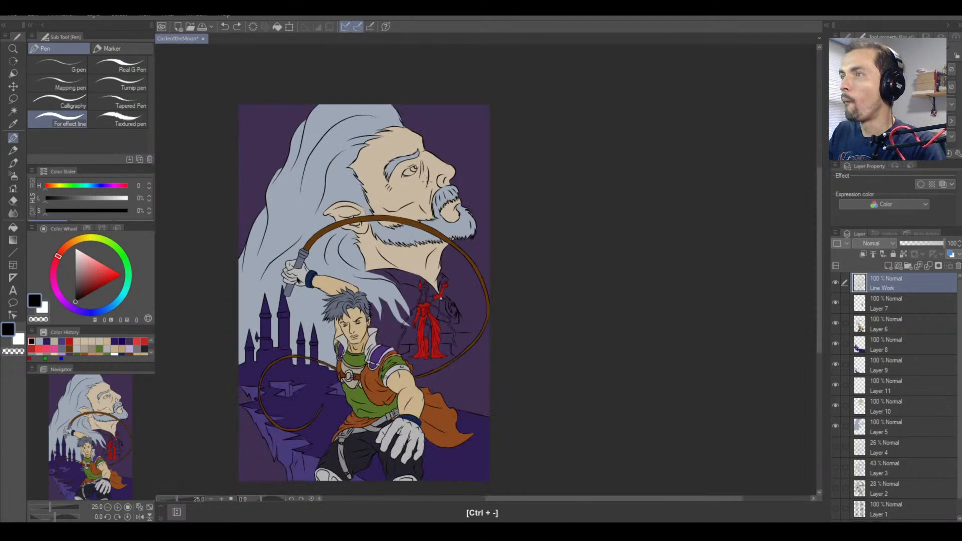
{"action": "key", "text": "ctrl+equal"}
{"action": "key", "text": "ctrl+equal"}
{"action": "key", "text": "ctrl+equal"}
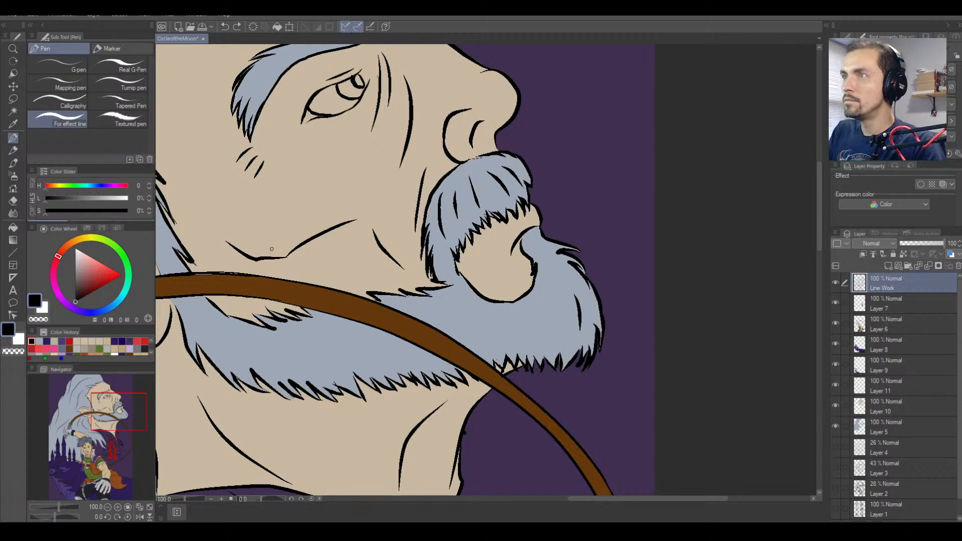
{"action": "left_click_drag", "start_coordinate": [362, 71], "coordinate": [370, 89]}
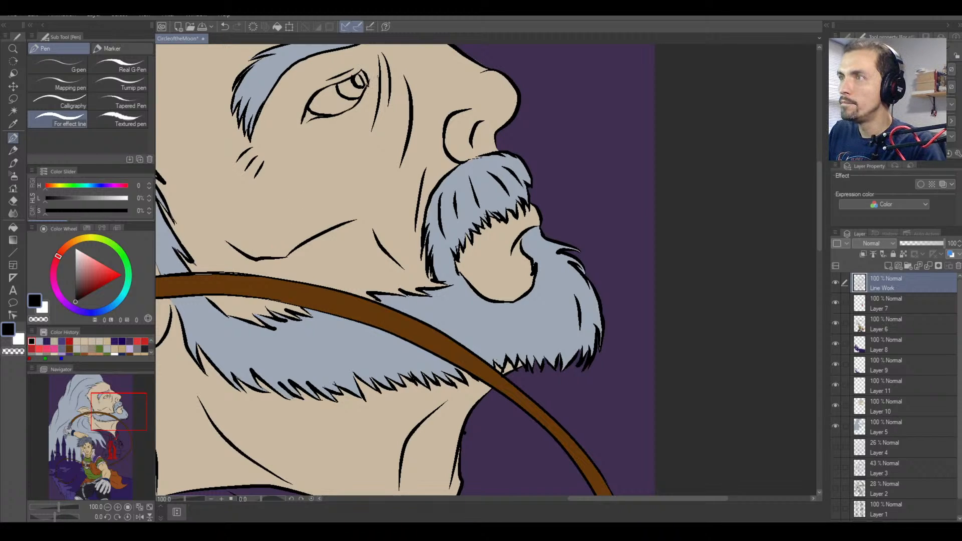
{"action": "key", "text": "ctrl+minus"}
{"action": "key", "text": "ctrl+minus"}
{"action": "key", "text": "ctrl+minus"}
{"action": "key", "text": "ctrl+equal"}
{"action": "key", "text": "ctrl+equal"}
{"action": "key", "text": "ctrl+equal"}
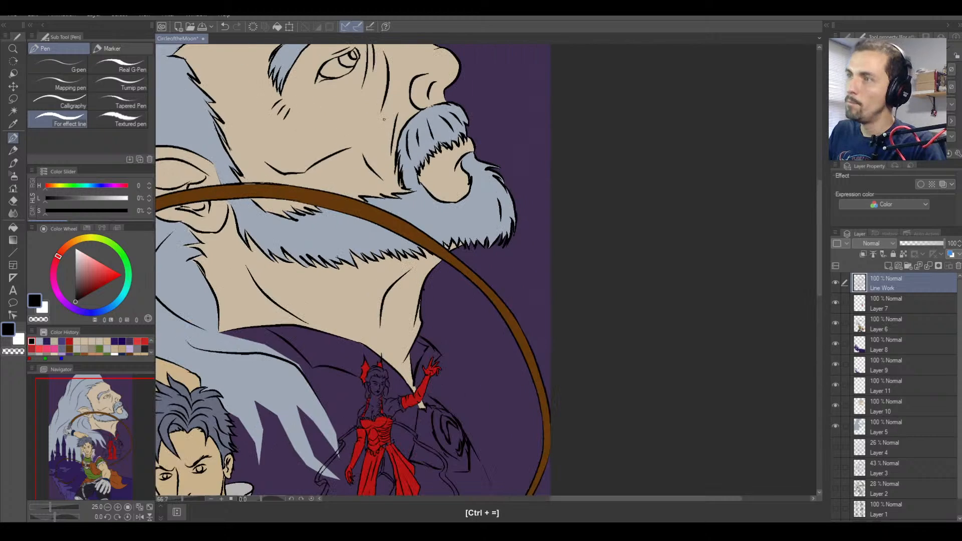
{"action": "key", "text": "space"}
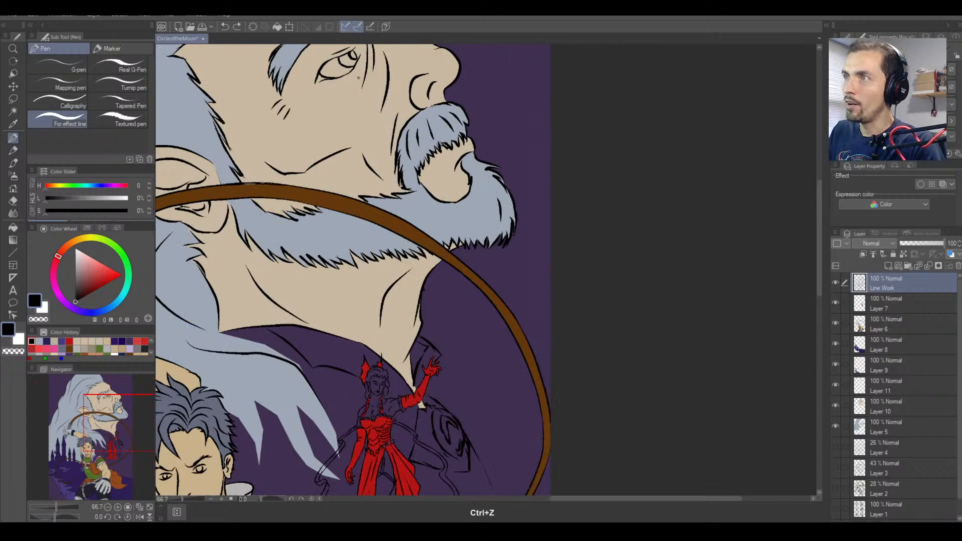
Try filling the giant's pupil solid black, compare it against the whole face, and undo the fill strokes.
{"action": "left_click_drag", "start_coordinate": [366, 91], "coordinate": [381, 127]}
{"action": "key", "text": "ctrl+equal"}
{"action": "key", "text": "ctrl+equal"}
{"action": "key", "text": "ctrl+equal"}
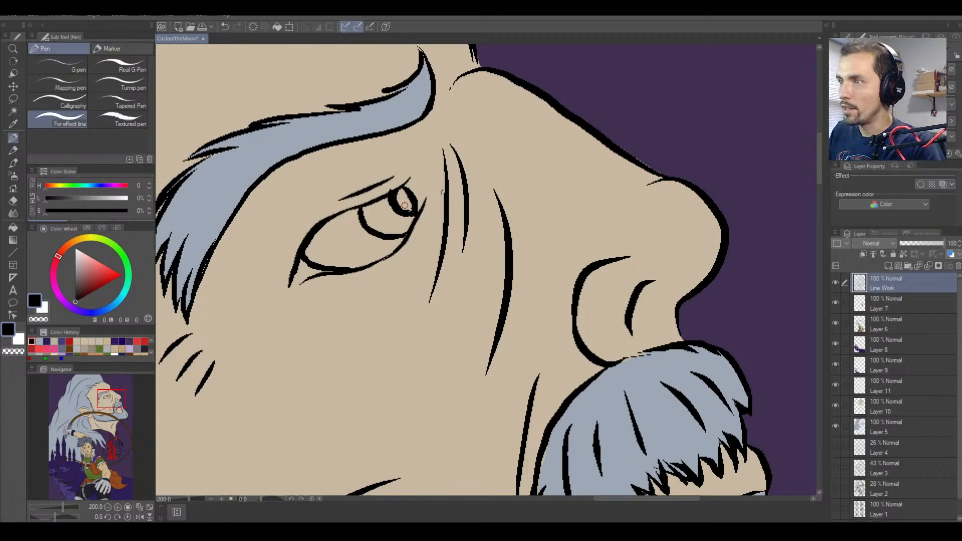
{"action": "left_click_drag", "start_coordinate": [398, 191], "coordinate": [410, 206]}
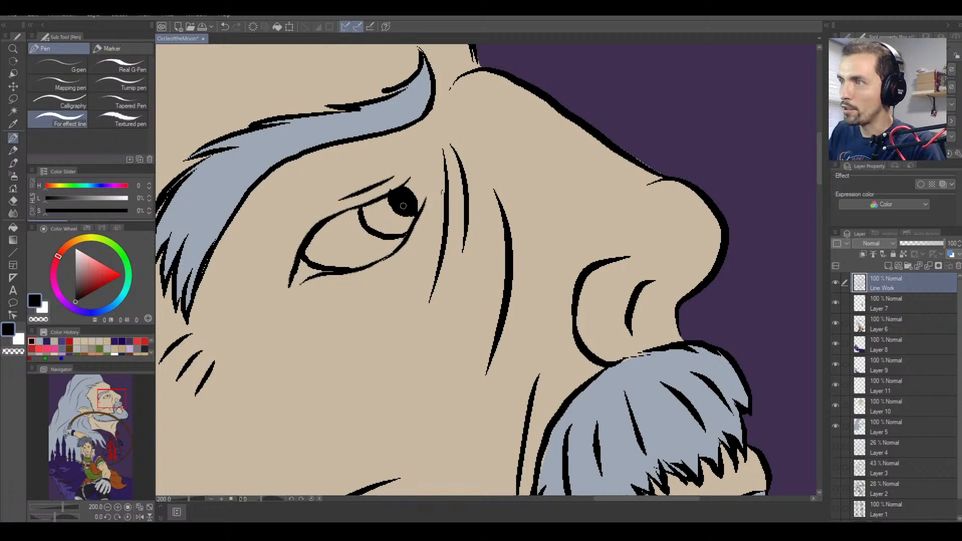
{"action": "key", "text": "ctrl+minus"}
{"action": "key", "text": "ctrl+minus"}
{"action": "key", "text": "ctrl+equal"}
{"action": "key", "text": "ctrl+equal"}
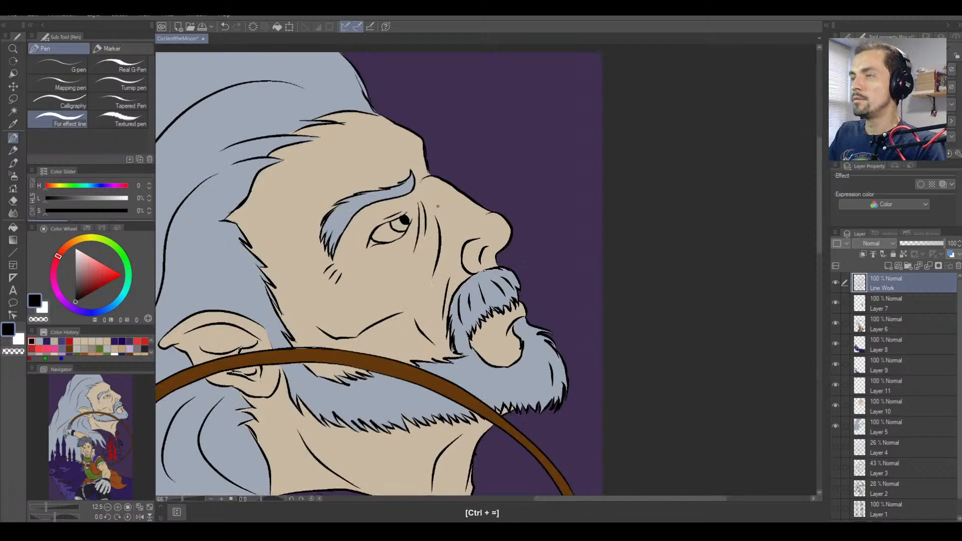
{"action": "key", "text": "ctrl+equal"}
{"action": "key", "text": "ctrl+z"}
{"action": "key", "text": "ctrl+z"}
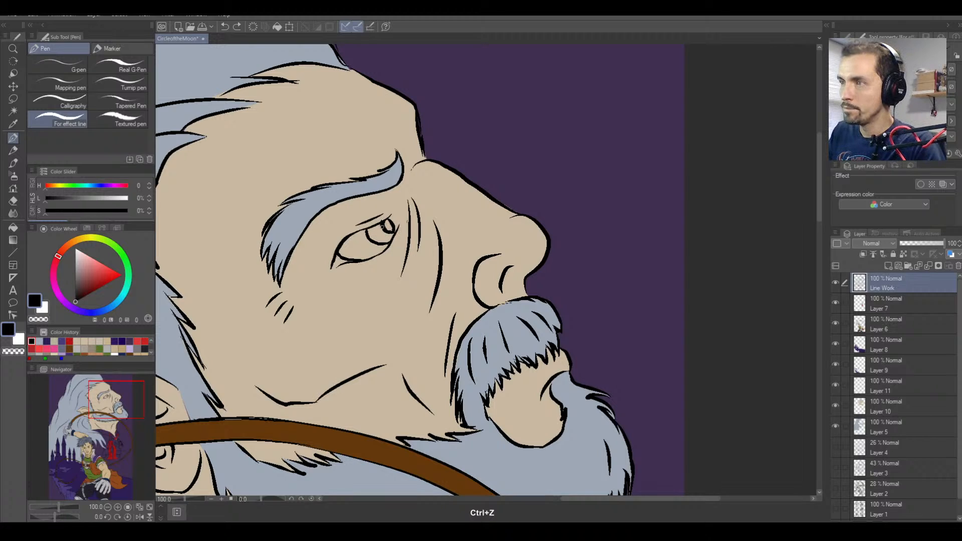
Clean up the pupil's inner edge and the stray bit above the upper lid with the Vector eraser, and check the face.
{"action": "key", "text": "e"}
{"action": "key", "text": "ctrl+equal"}
{"action": "key", "text": "ctrl+equal"}
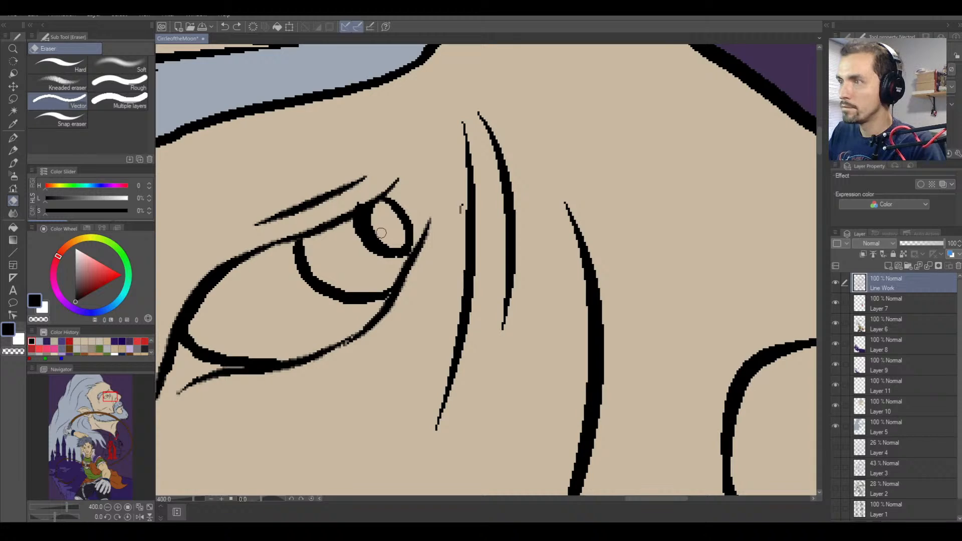
{"action": "mouse_move", "coordinate": [381, 233]}
{"action": "left_mouse_down"}
{"action": "mouse_move", "coordinate": [389, 239]}
{"action": "mouse_move", "coordinate": [374, 228]}
{"action": "mouse_move", "coordinate": [396, 244]}
{"action": "left_mouse_up"}
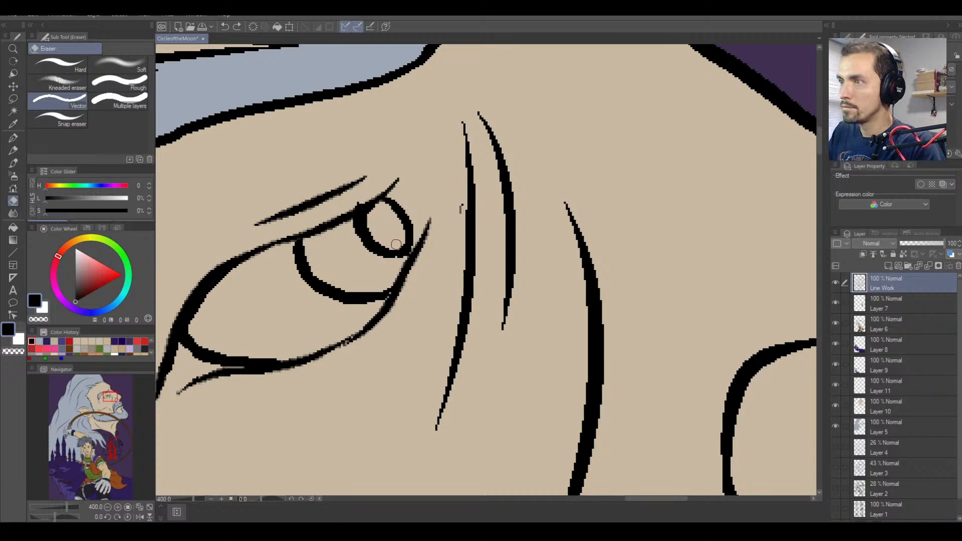
{"action": "left_click_drag", "start_coordinate": [349, 205], "coordinate": [357, 201]}
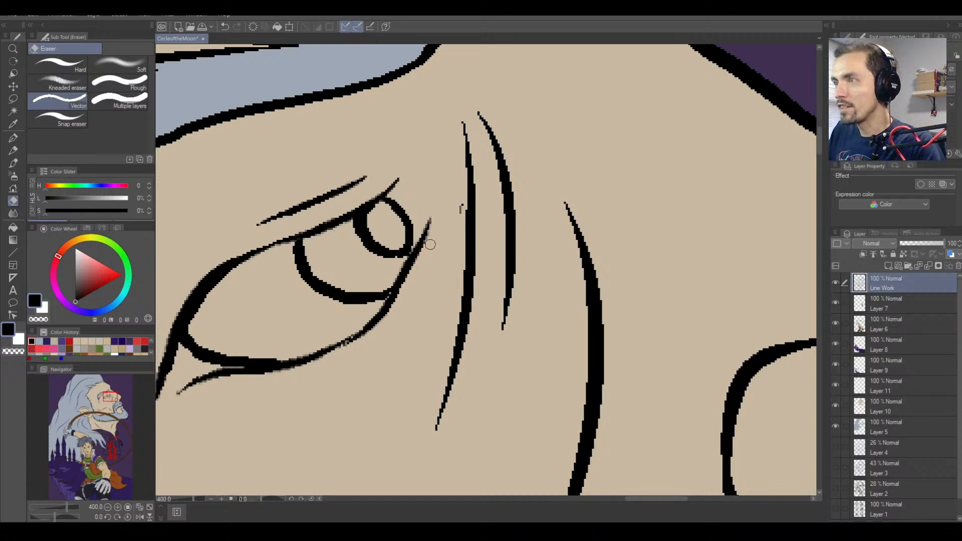
{"action": "key", "text": "ctrl+minus"}
{"action": "key", "text": "ctrl+minus"}
{"action": "key", "text": "ctrl+minus"}
{"action": "key", "text": "ctrl+minus"}
{"action": "key", "text": "ctrl+minus"}
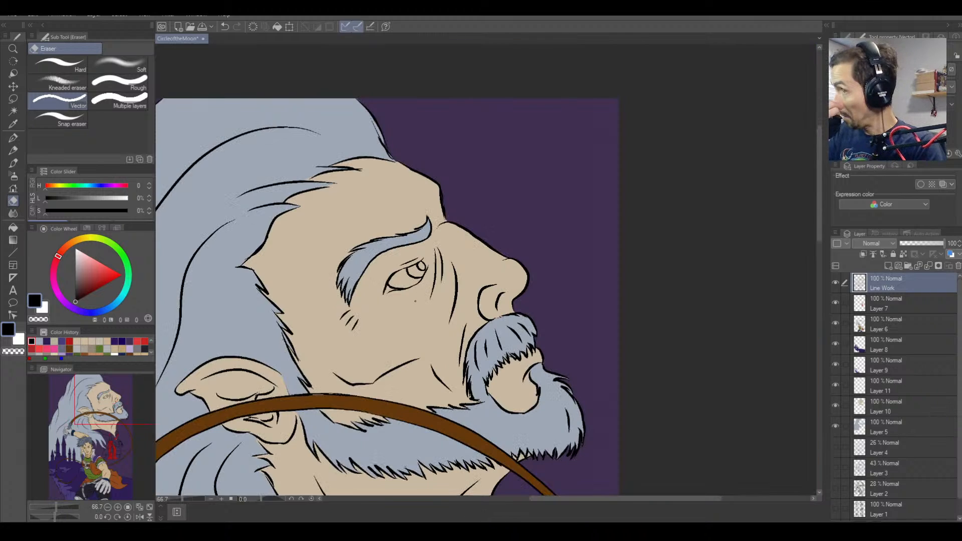
Outline the giant's whole eye with a closed Polyline selection following its lids and inner corner.
{"action": "left_click", "coordinate": [103, 277]}
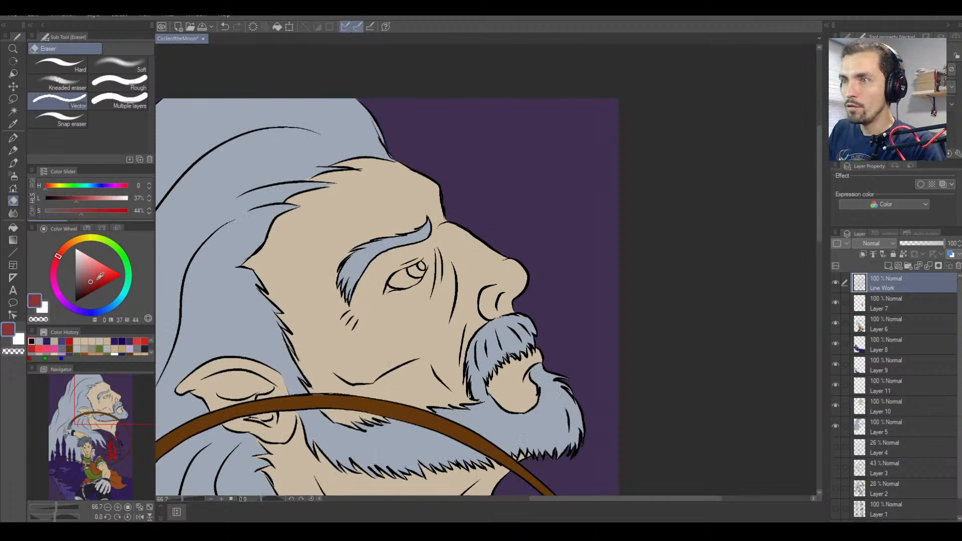
{"action": "left_click", "coordinate": [13, 98]}
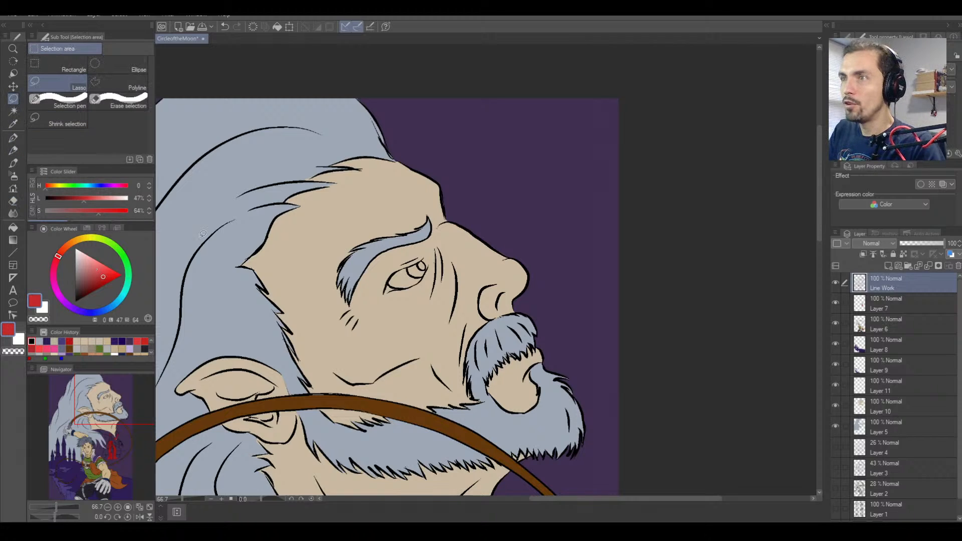
{"action": "left_click", "coordinate": [131, 76]}
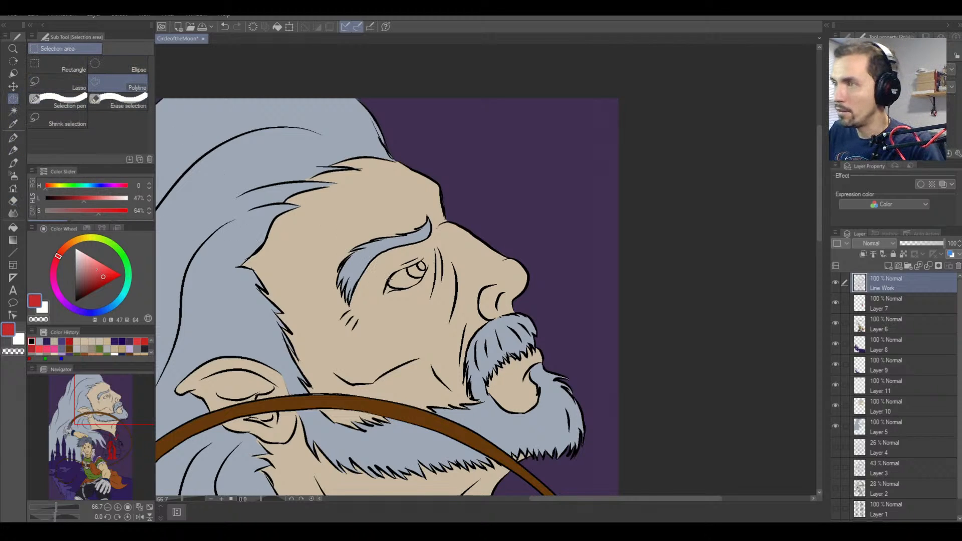
{"action": "key", "text": "ctrl+equal"}
{"action": "key", "text": "ctrl+equal"}
{"action": "left_click", "coordinate": [412, 258]}
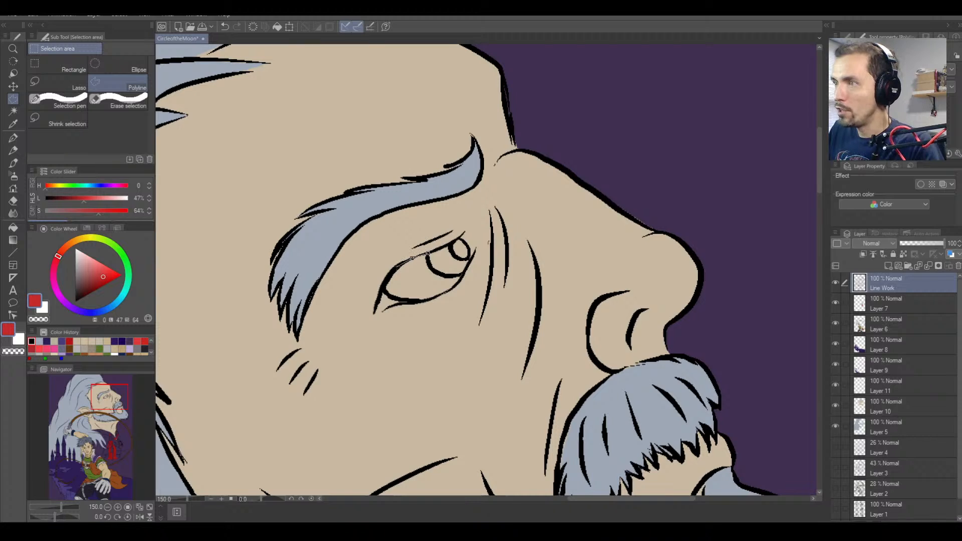
{"action": "left_click", "coordinate": [397, 267]}
{"action": "left_click", "coordinate": [385, 284]}
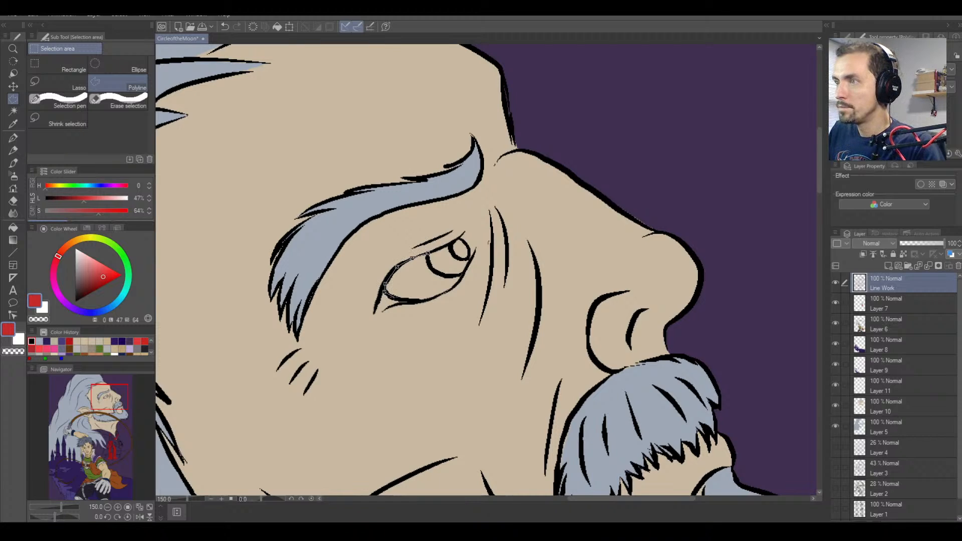
{"action": "left_click", "coordinate": [418, 301]}
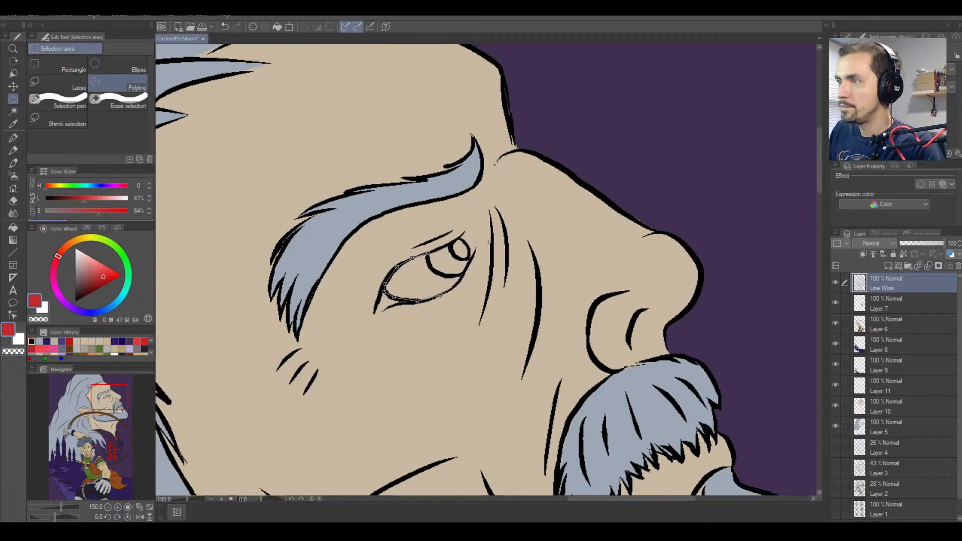
{"action": "left_click", "coordinate": [441, 296]}
{"action": "left_click", "coordinate": [454, 288]}
{"action": "left_click", "coordinate": [462, 277]}
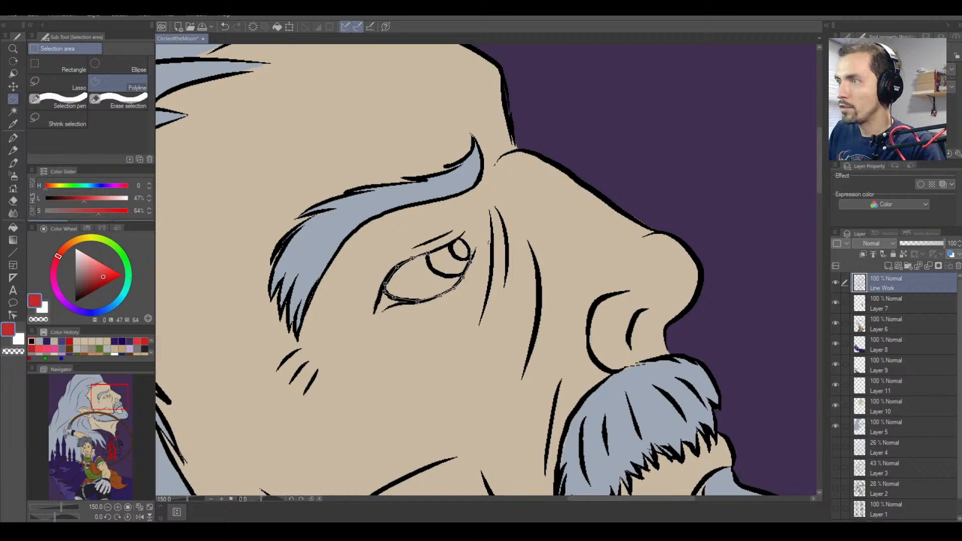
{"action": "left_click", "coordinate": [471, 250]}
{"action": "left_click", "coordinate": [459, 238]}
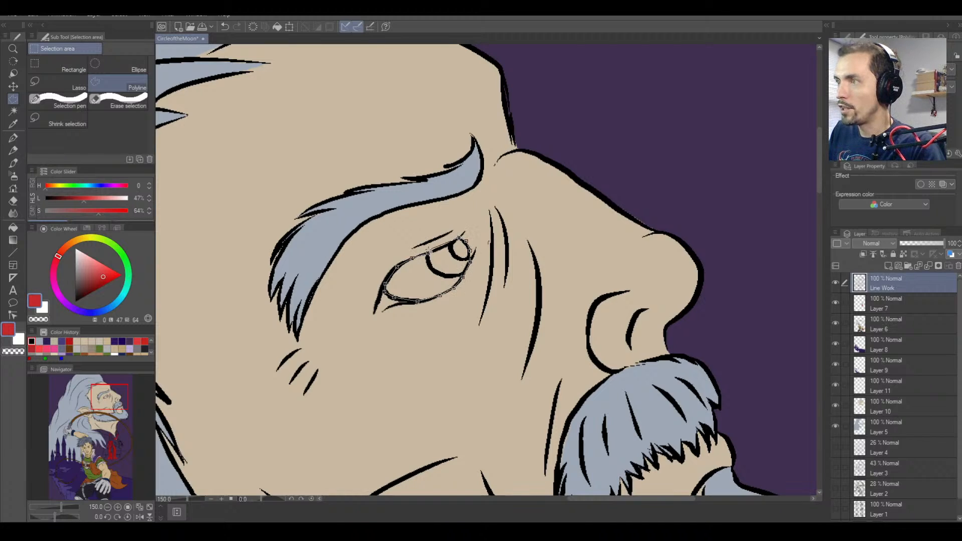
{"action": "left_click", "coordinate": [444, 247]}
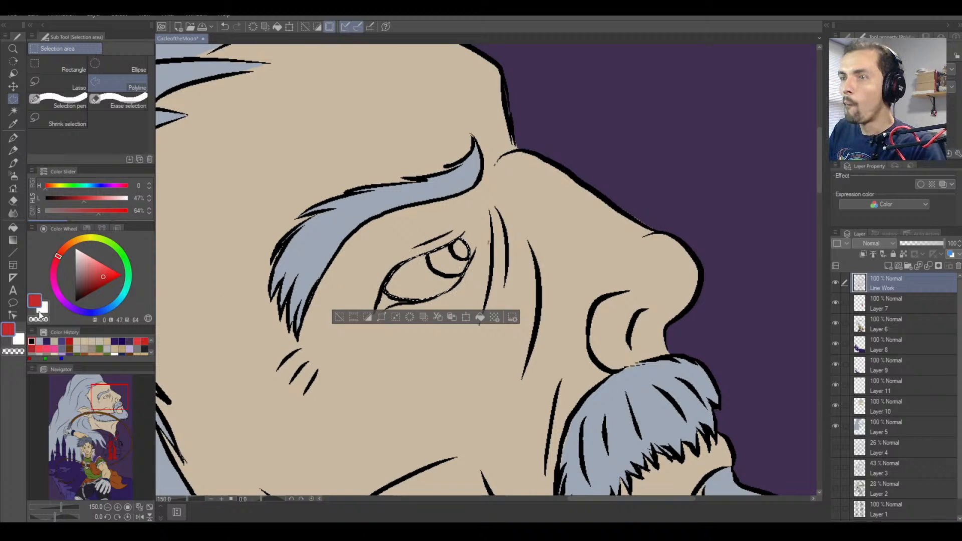
Fill the eye selection with muted red (H 0, L 53, S 33) on a new layer above Layer 10, and check the face.
{"action": "left_click", "coordinate": [85, 265]}
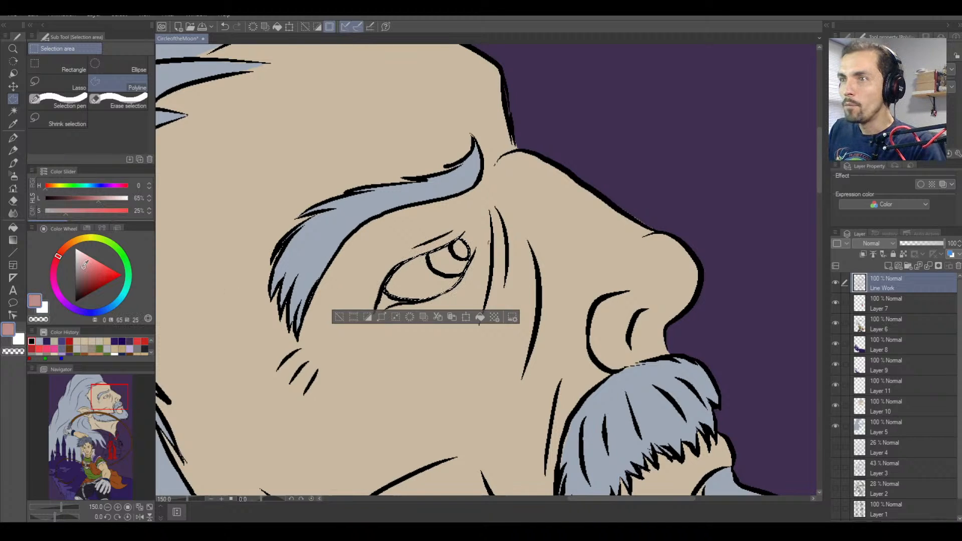
{"action": "left_click", "coordinate": [80, 201]}
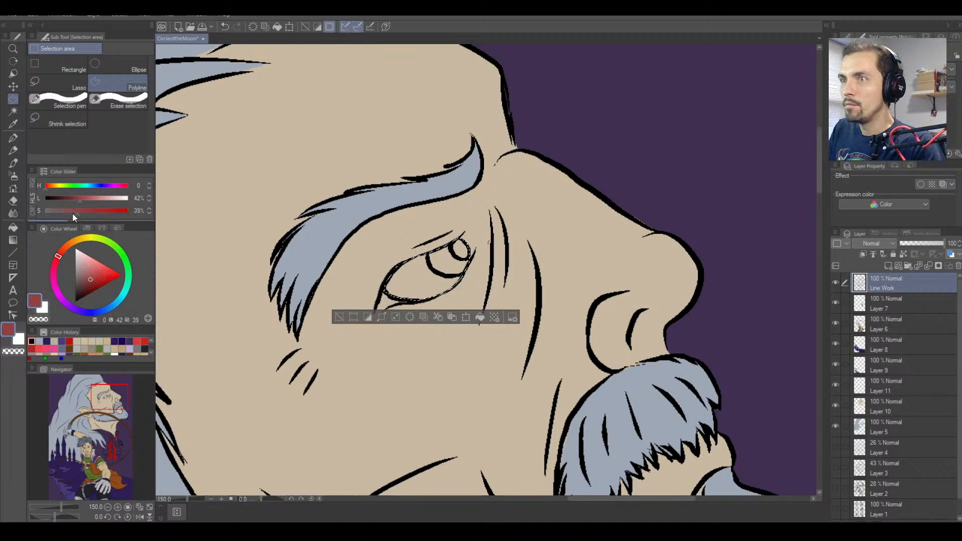
{"action": "left_click", "coordinate": [88, 199]}
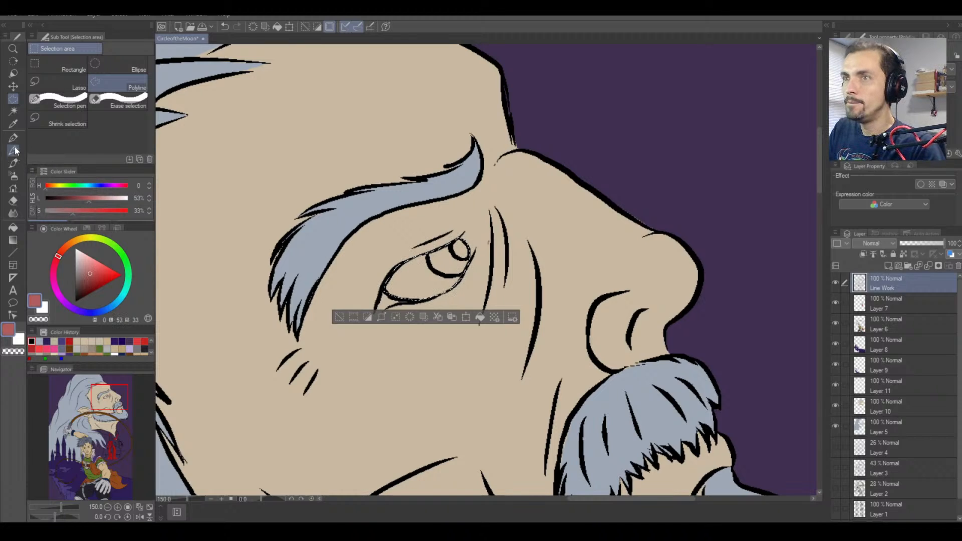
{"action": "left_click", "coordinate": [13, 227]}
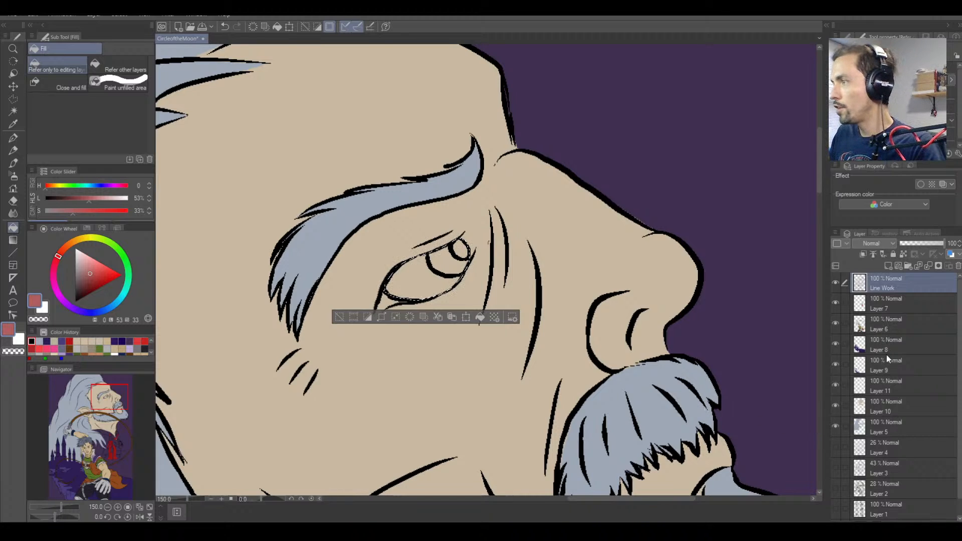
{"action": "left_click", "coordinate": [891, 408]}
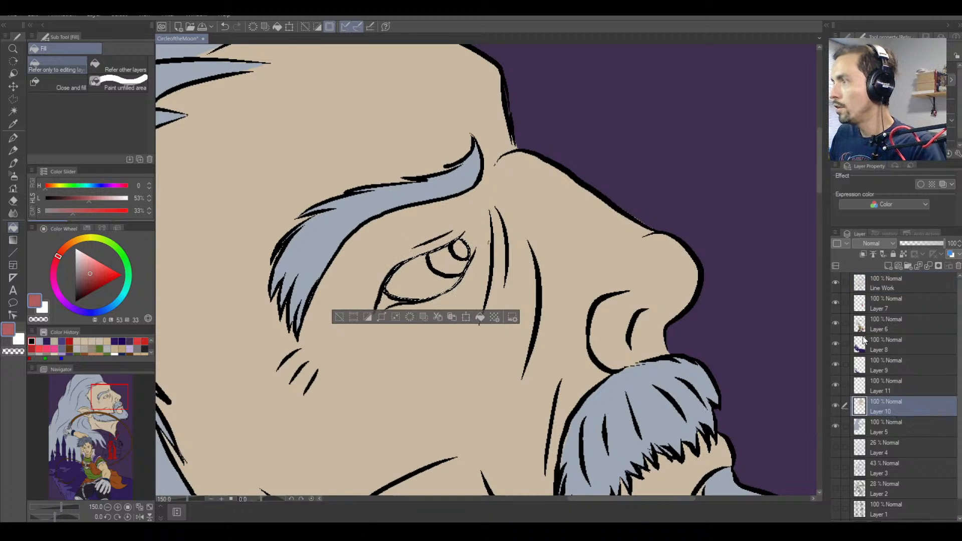
{"action": "left_click", "coordinate": [889, 266]}
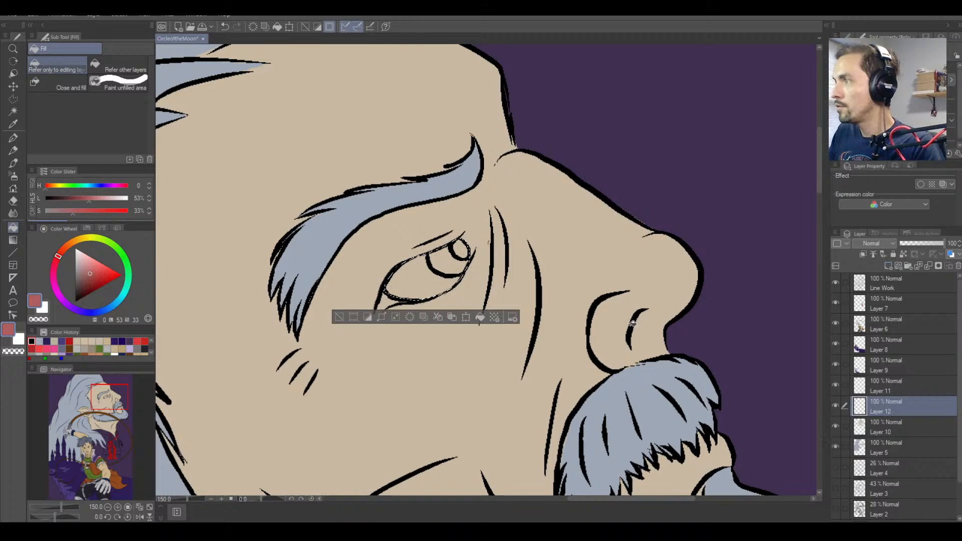
{"action": "left_click", "coordinate": [410, 286]}
{"action": "key", "text": "ctrl+z"}
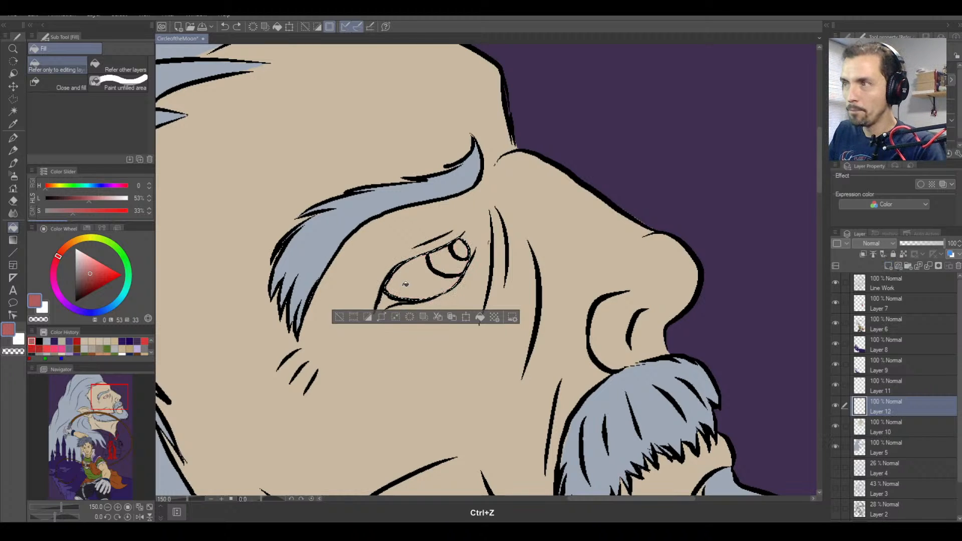
{"action": "key", "text": "ctrl+minus"}
{"action": "key", "text": "ctrl+minus"}
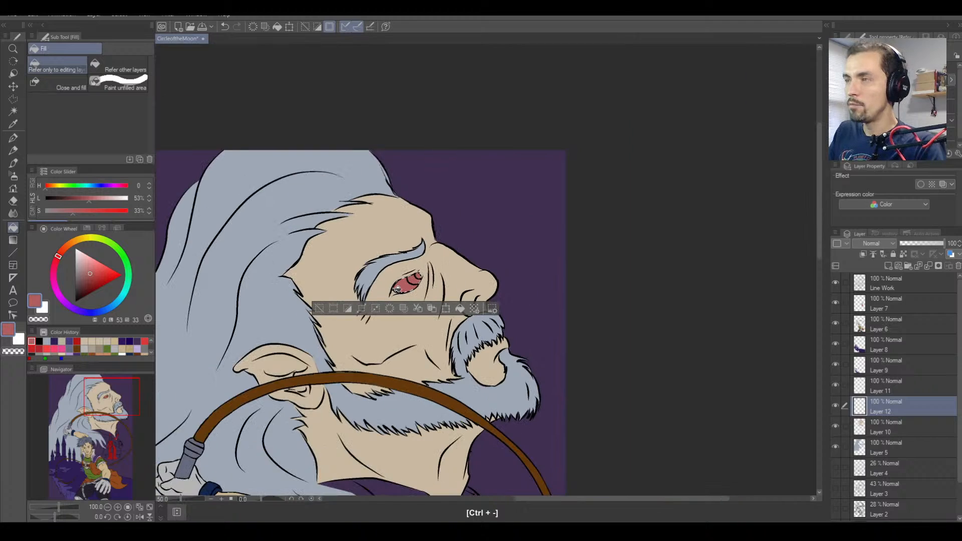
{"action": "key", "text": "ctrl+equal"}
{"action": "key", "text": "ctrl+equal"}
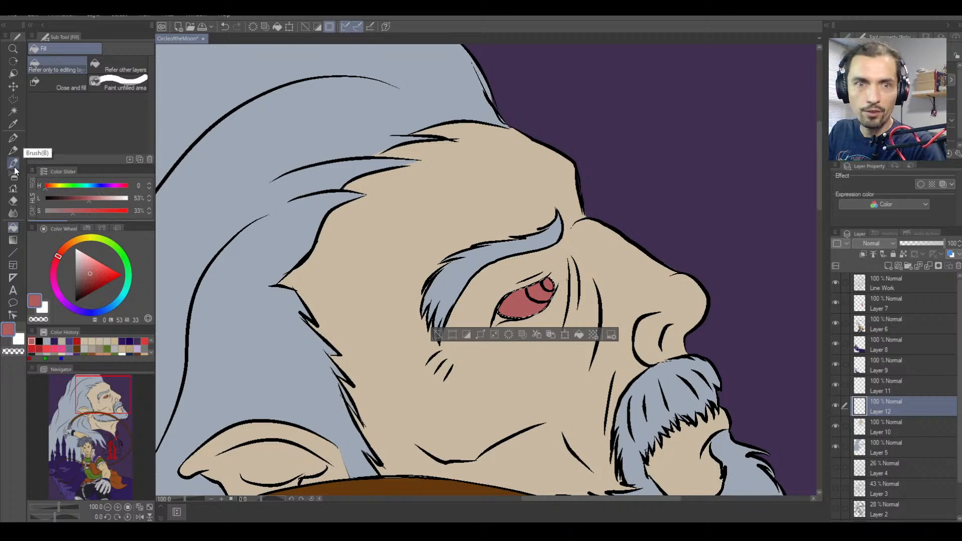
Set the drawing colour to a stronger red (H 0, L 44, S 58), switch to the Pen tool and clear the eye selection.
{"action": "left_click", "coordinate": [82, 201]}
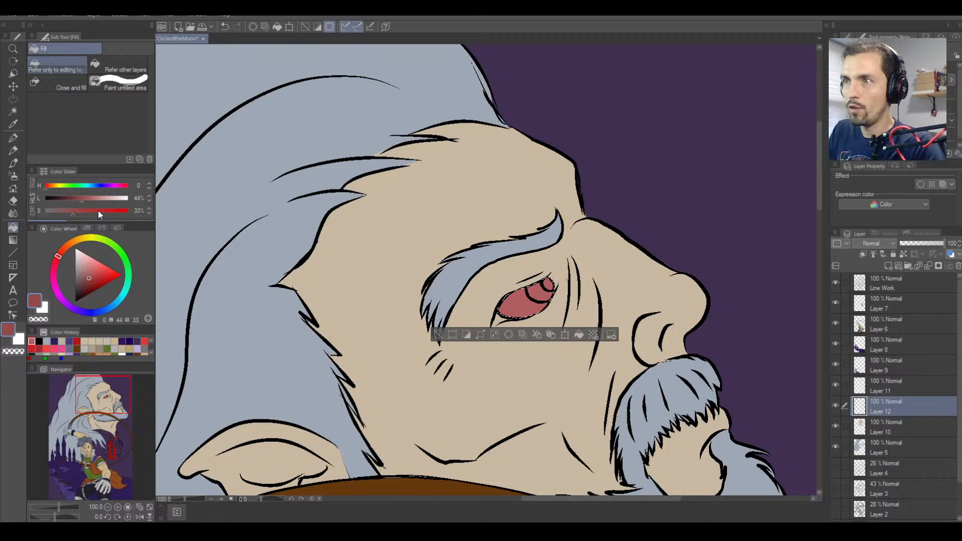
{"action": "left_click_drag", "start_coordinate": [98, 211], "coordinate": [92, 212]}
{"action": "key", "text": "ctrl+equal"}
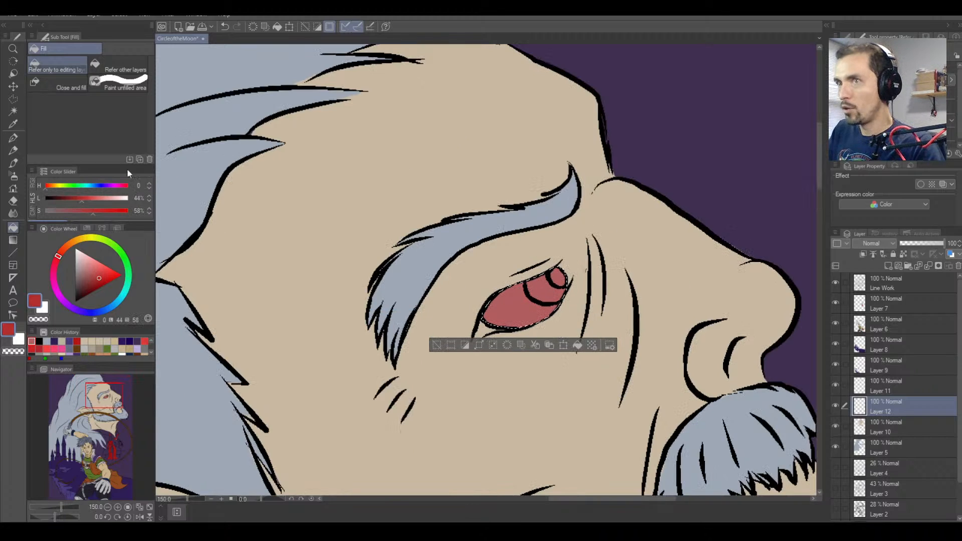
{"action": "left_click", "coordinate": [13, 137]}
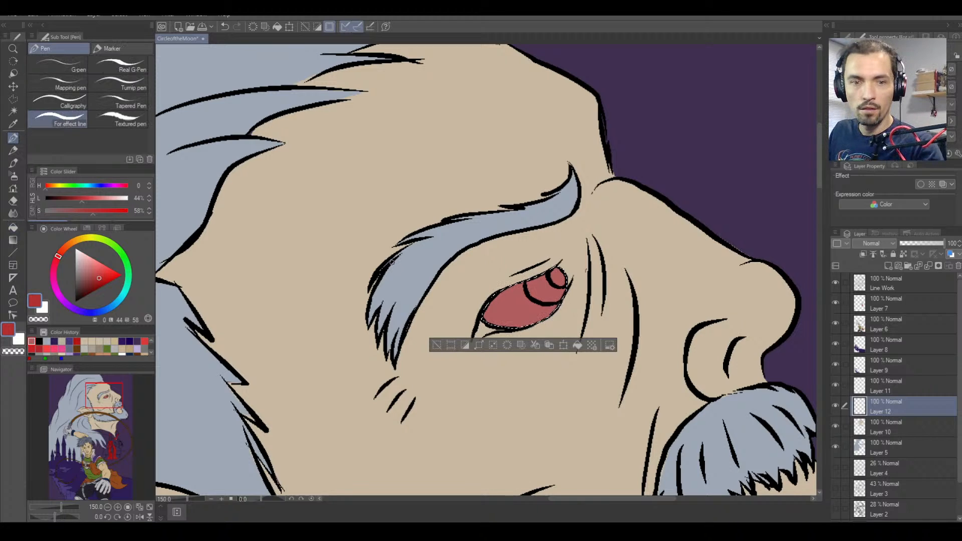
{"action": "key", "text": "ctrl+d"}
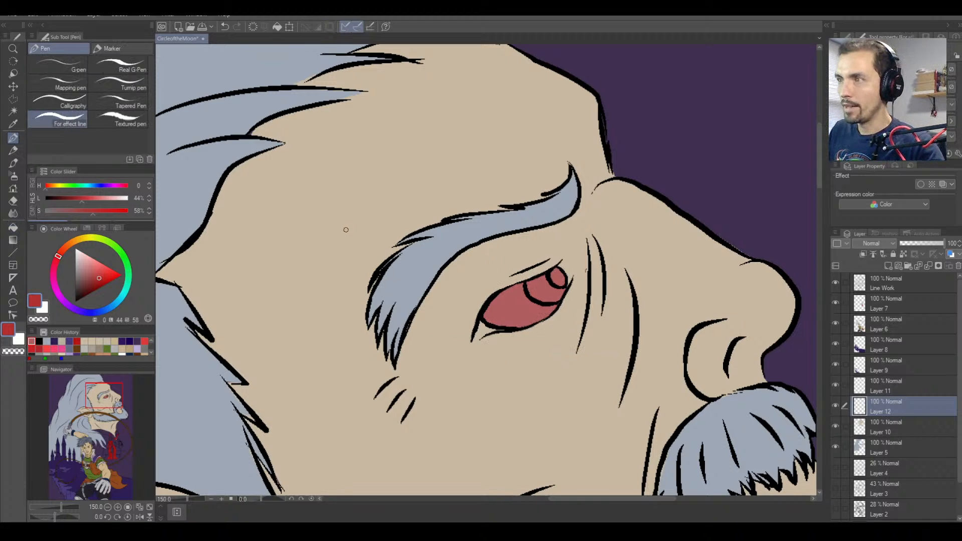
Try short red pen strokes with circled ends on the giant's forehead, and undo them.
{"action": "left_click_drag", "start_coordinate": [320, 252], "coordinate": [386, 217]}
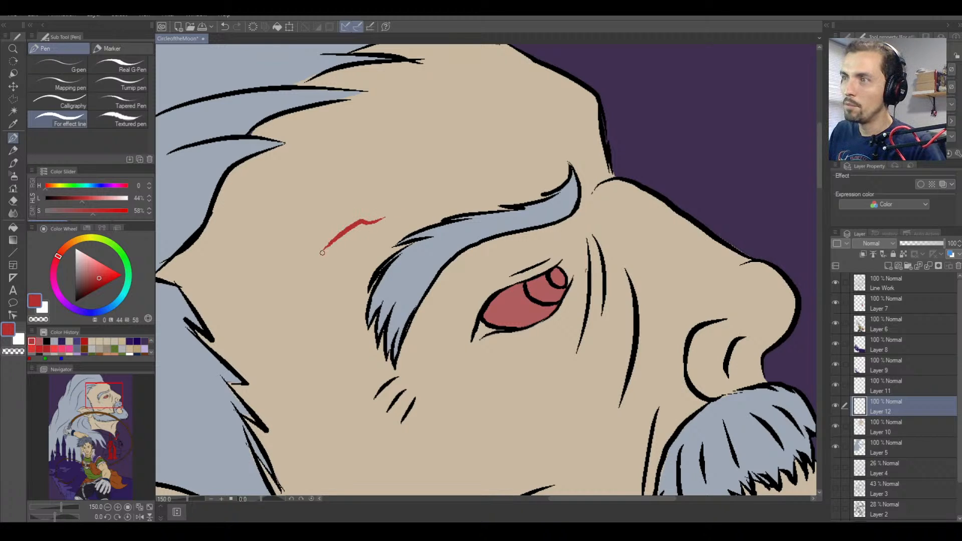
{"action": "left_click_drag", "start_coordinate": [322, 252], "coordinate": [334, 235]}
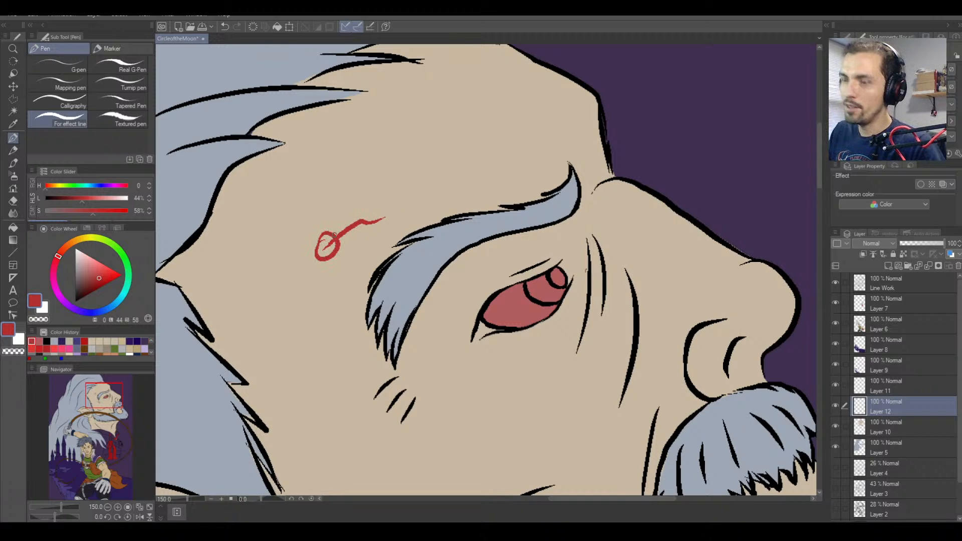
{"action": "key", "text": "ctrl+z"}
{"action": "key", "text": "ctrl+z"}
{"action": "mouse_move", "coordinate": [346, 184]}
{"action": "left_mouse_down"}
{"action": "mouse_move", "coordinate": [380, 211]}
{"action": "mouse_move", "coordinate": [386, 200]}
{"action": "mouse_move", "coordinate": [349, 194]}
{"action": "mouse_move", "coordinate": [381, 185]}
{"action": "left_mouse_up"}
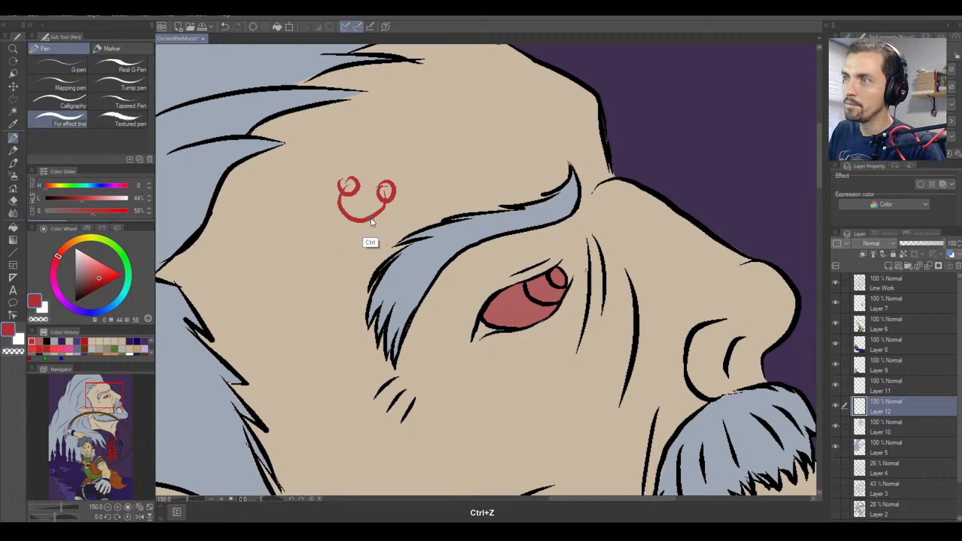
{"action": "key", "text": "ctrl+z"}
{"action": "key", "text": "ctrl+z"}
{"action": "key", "text": "ctrl+z"}
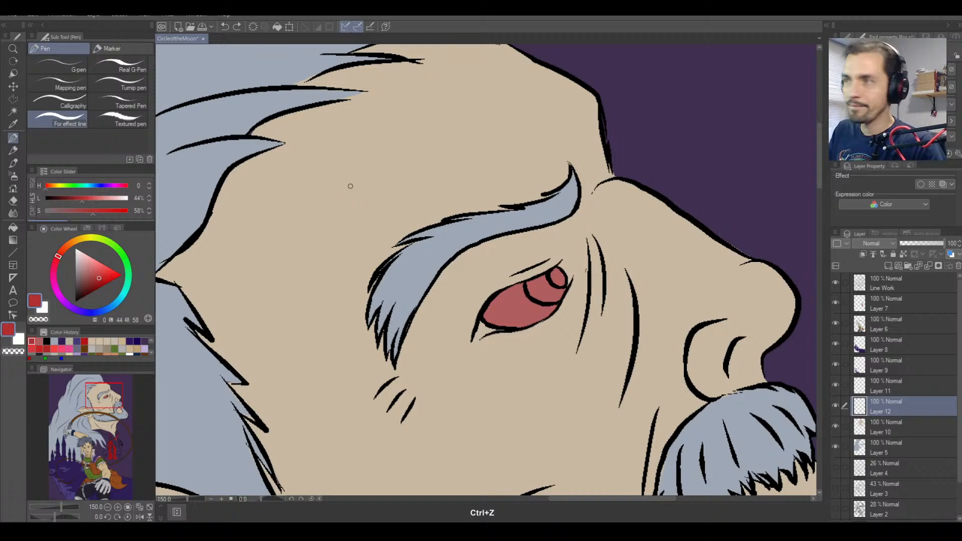
Try long tapered red strokes across the giant's forehead, circle the tapered ends, and undo all of it.
{"action": "left_click_drag", "start_coordinate": [270, 250], "coordinate": [501, 134]}
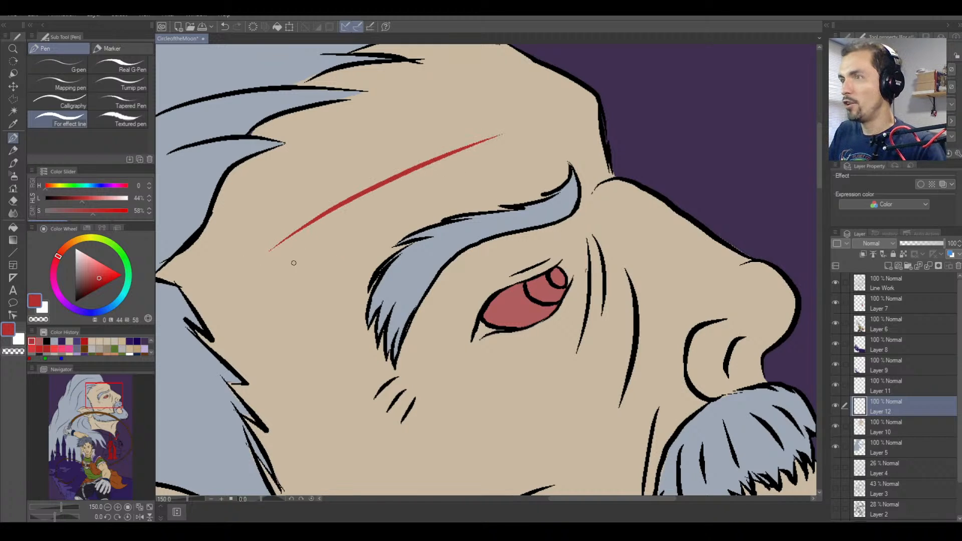
{"action": "key", "text": "ctrl+z"}
{"action": "left_click_drag", "start_coordinate": [261, 254], "coordinate": [526, 137]}
{"action": "mouse_move", "coordinate": [280, 228]}
{"action": "left_mouse_down"}
{"action": "mouse_move", "coordinate": [274, 280]}
{"action": "mouse_move", "coordinate": [281, 219]}
{"action": "left_mouse_up"}
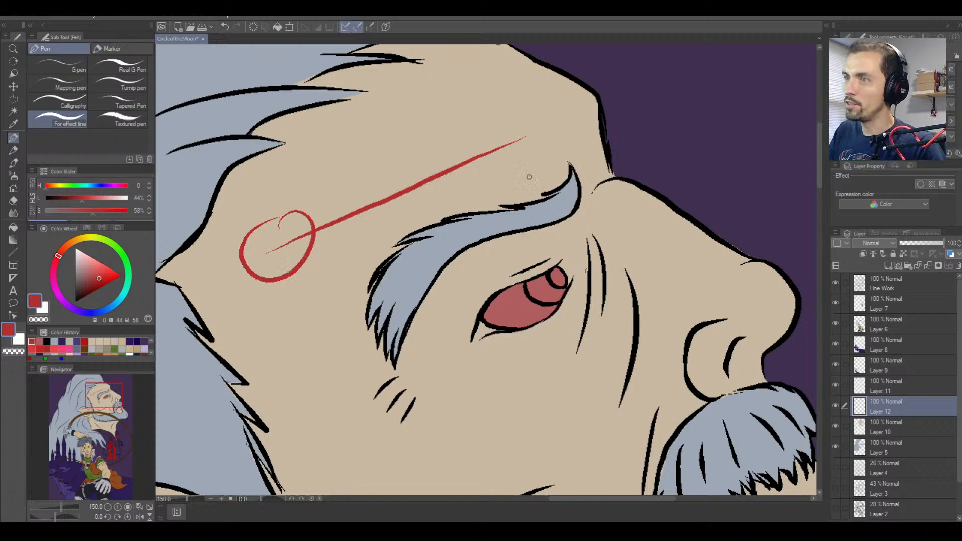
{"action": "mouse_move", "coordinate": [524, 119]}
{"action": "left_mouse_down"}
{"action": "mouse_move", "coordinate": [494, 134]}
{"action": "mouse_move", "coordinate": [531, 120]}
{"action": "left_mouse_up"}
{"action": "key", "text": "ctrl+z"}
{"action": "key", "text": "ctrl+z"}
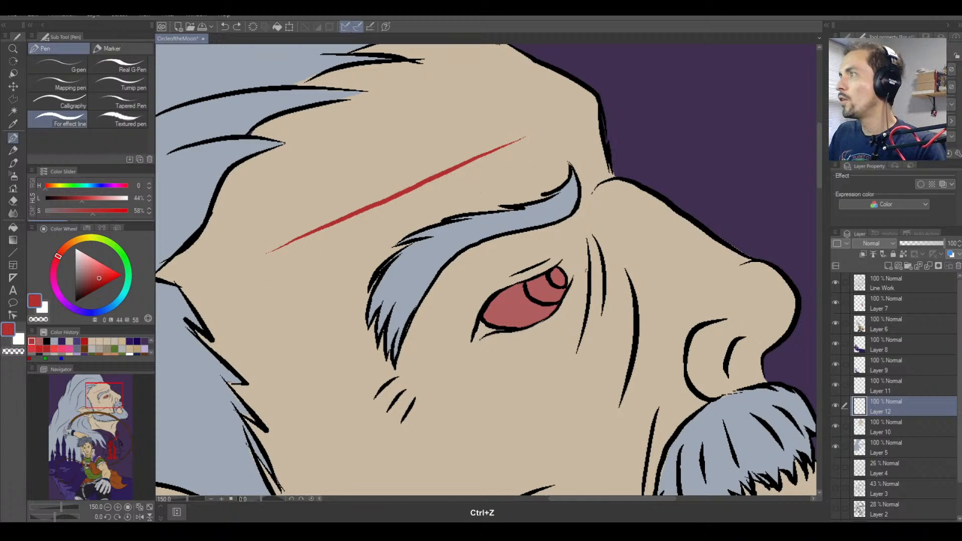
{"action": "mouse_move", "coordinate": [884, 162]}
{"action": "left_mouse_down"}
{"action": "mouse_move", "coordinate": [883, 201]}
{"action": "mouse_move", "coordinate": [883, 164]}
{"action": "left_mouse_up"}
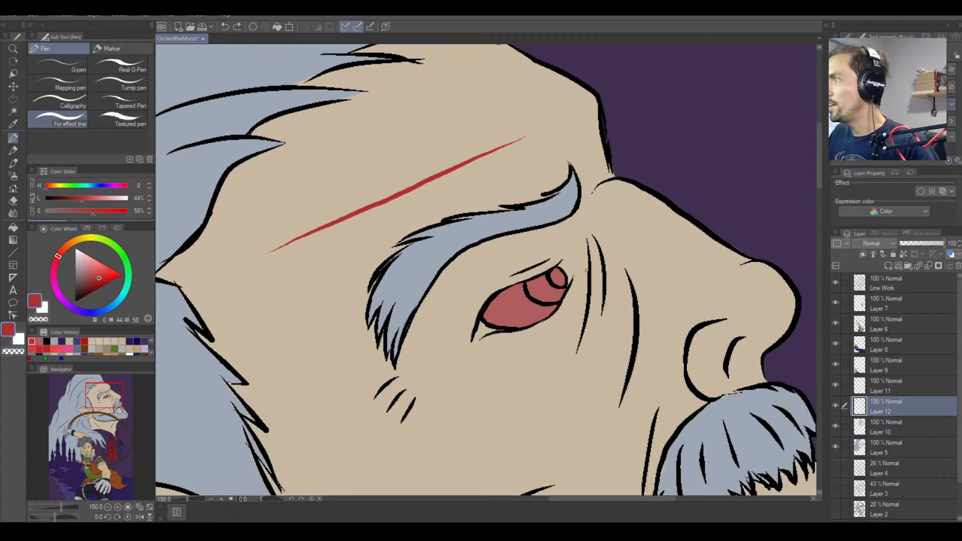
{"action": "key", "text": "ctrl+z"}
{"action": "key", "text": "ctrl+z"}
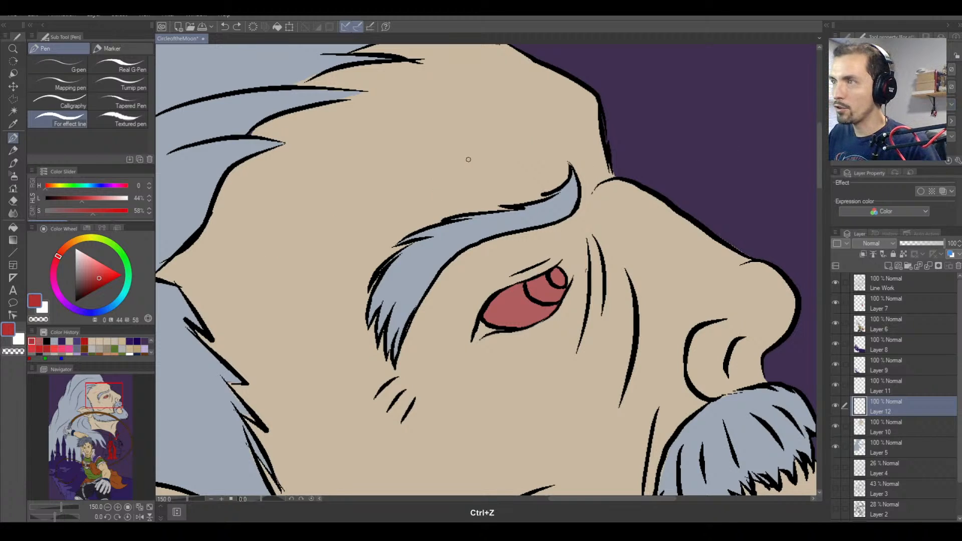
Try two more quick red strokes across the forehead to test the pen's taper, undoing each one.
{"action": "left_click_drag", "start_coordinate": [471, 143], "coordinate": [316, 281]}
{"action": "key", "text": "ctrl+z"}
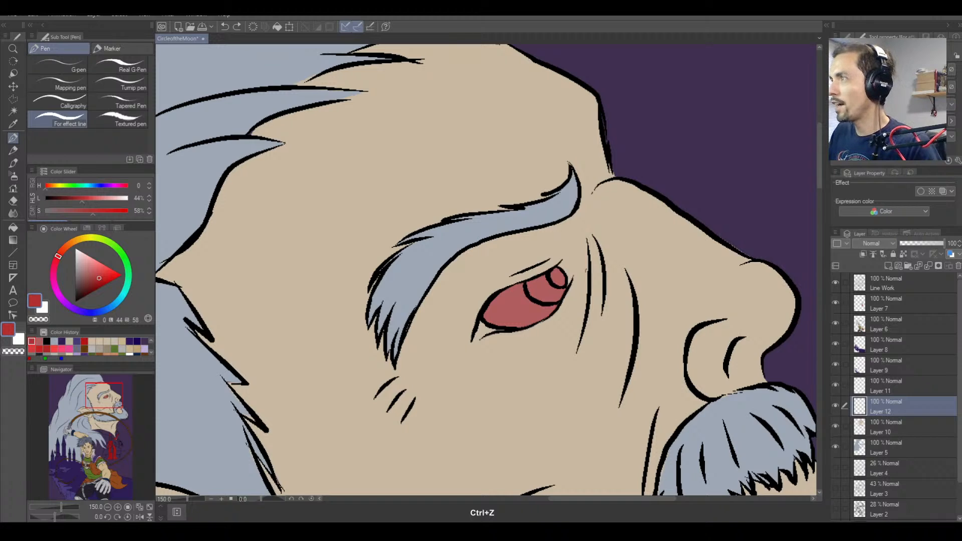
{"action": "left_click_drag", "start_coordinate": [282, 253], "coordinate": [426, 151]}
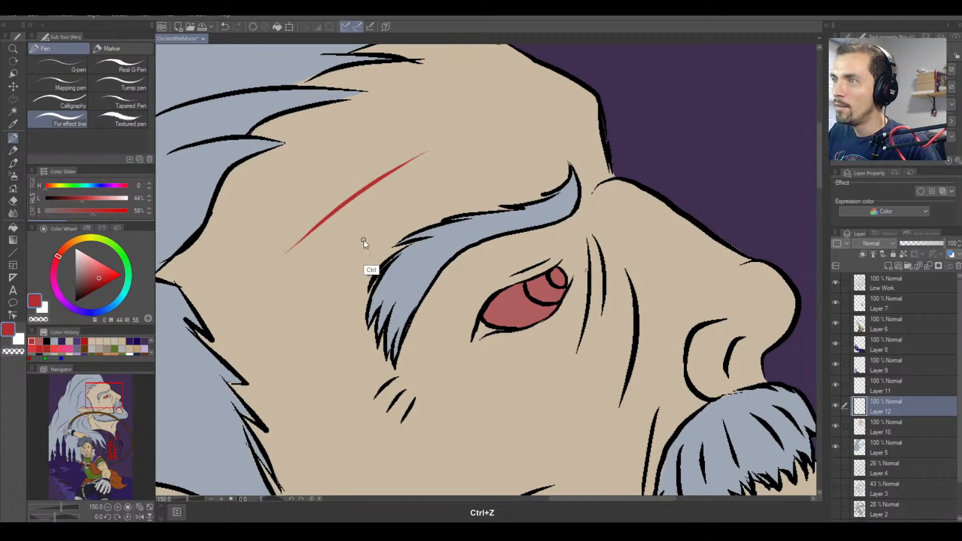
{"action": "key", "text": "ctrl+z"}
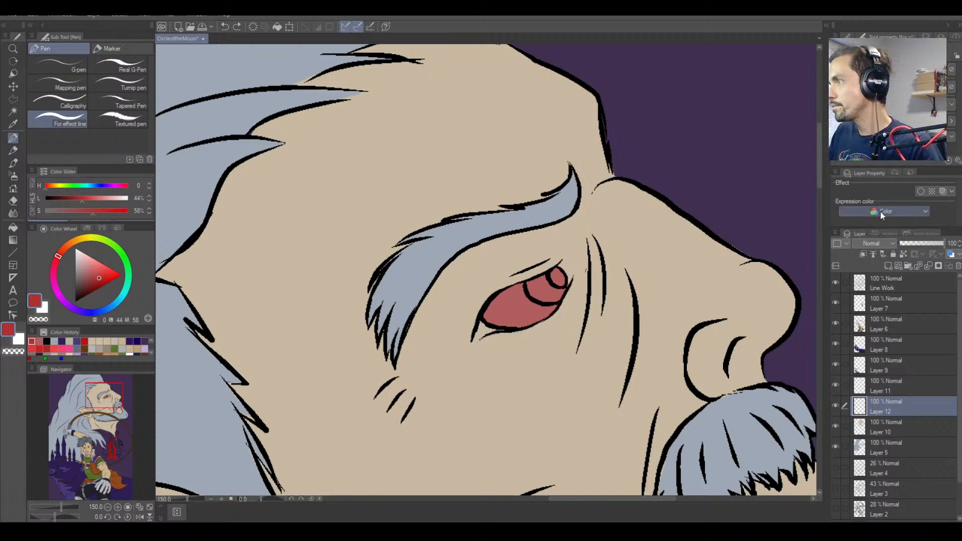
{"action": "left_click", "coordinate": [852, 36]}
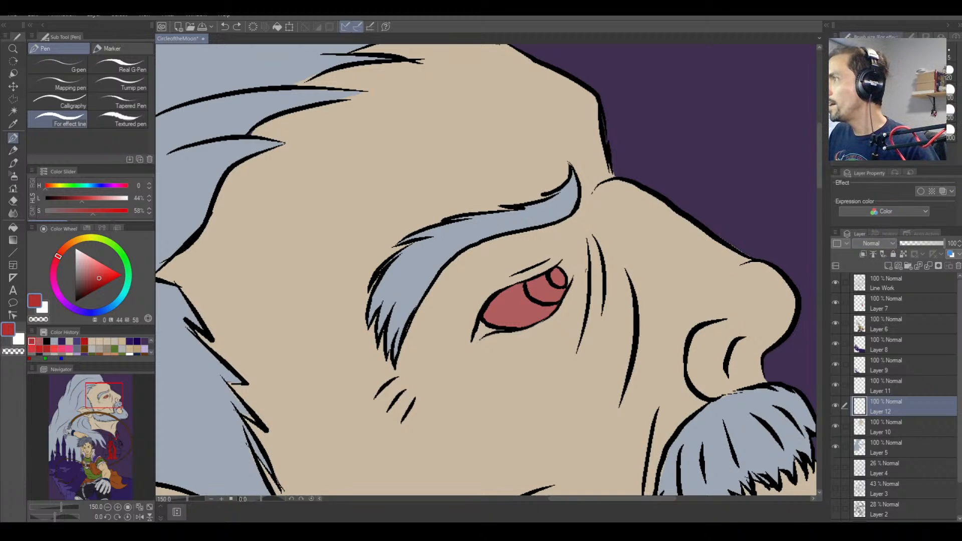
{"action": "left_click", "coordinate": [903, 36]}
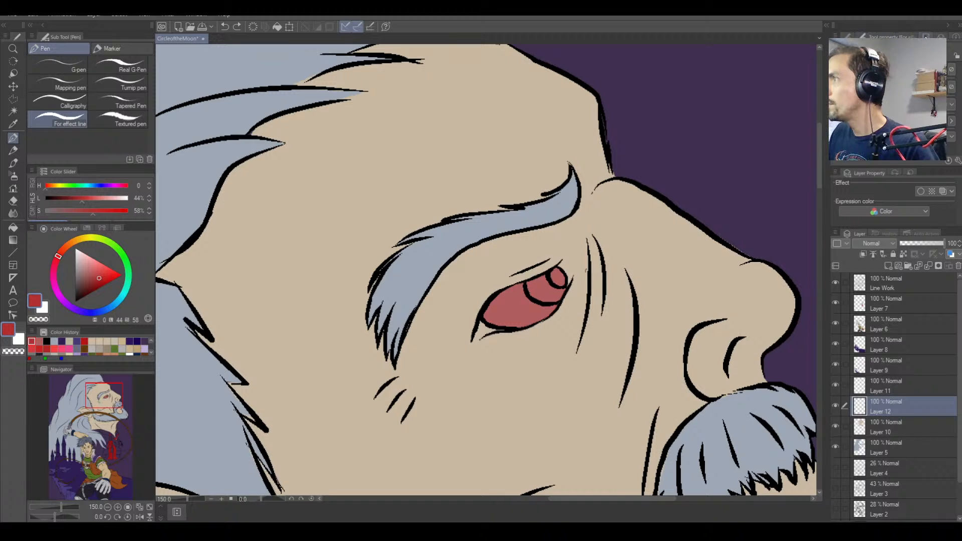
{"action": "left_click", "coordinate": [913, 36]}
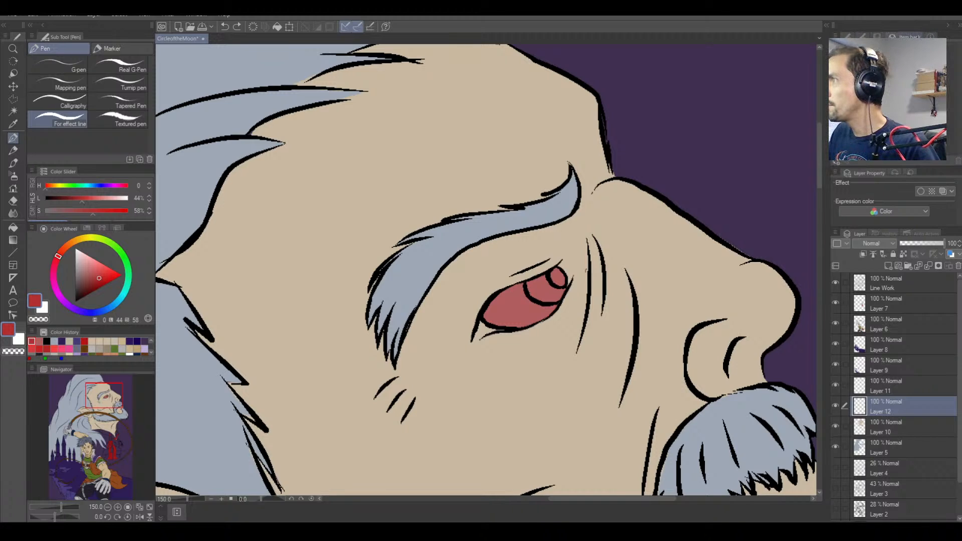
{"action": "left_click", "coordinate": [863, 37]}
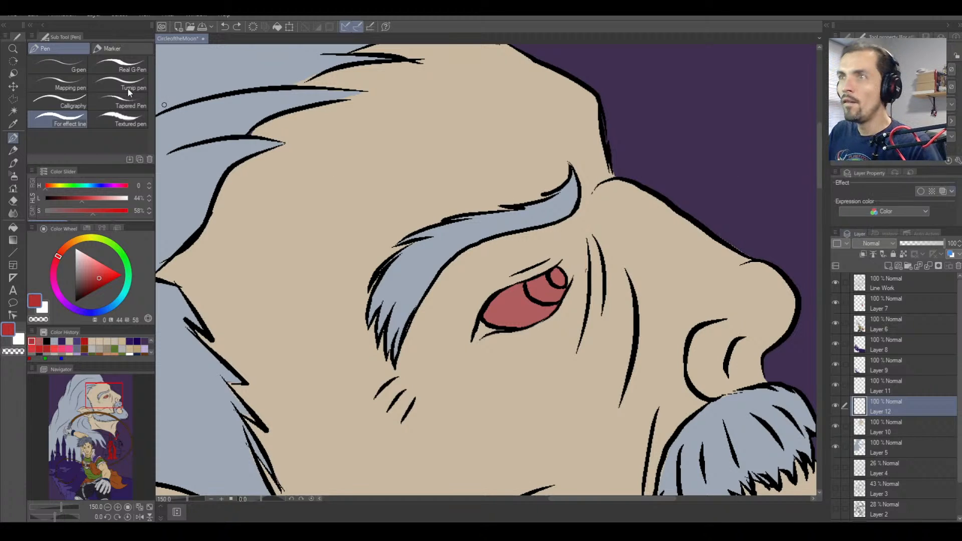
{"action": "left_click", "coordinate": [139, 159]}
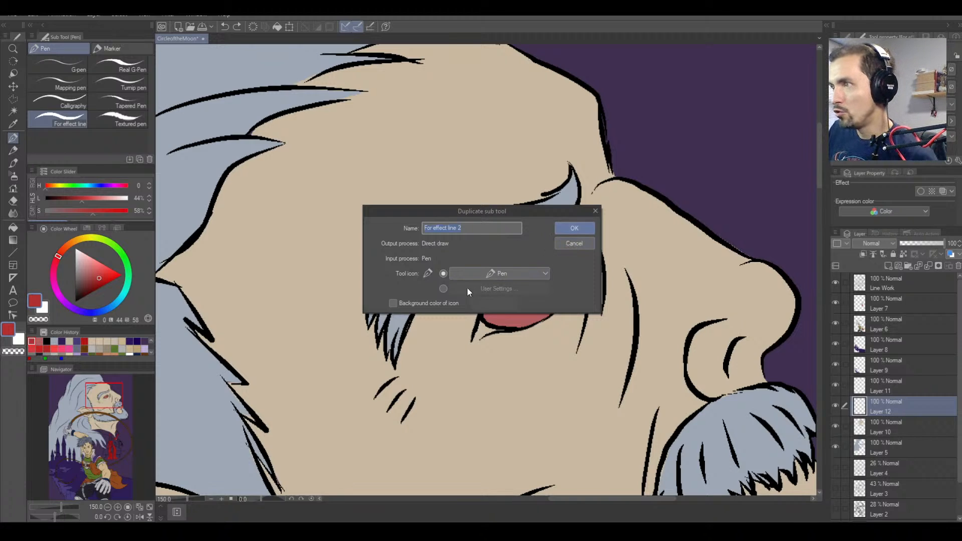
{"action": "left_click", "coordinate": [444, 289]}
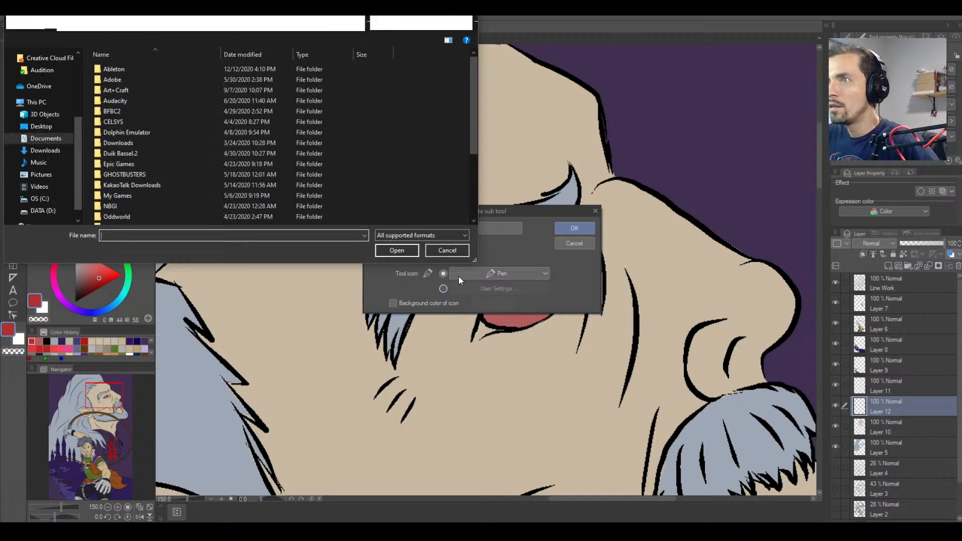
{"action": "left_click", "coordinate": [453, 250]}
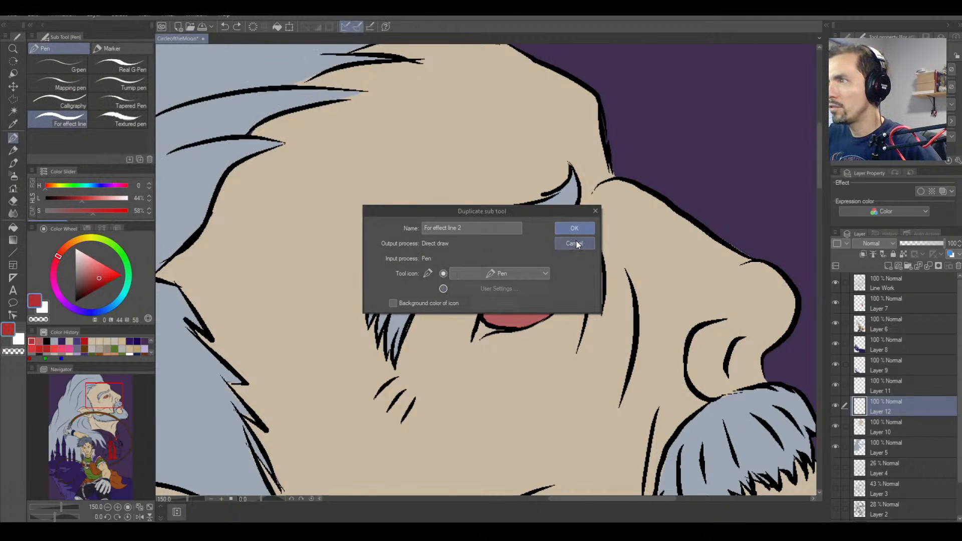
{"action": "left_click", "coordinate": [575, 244]}
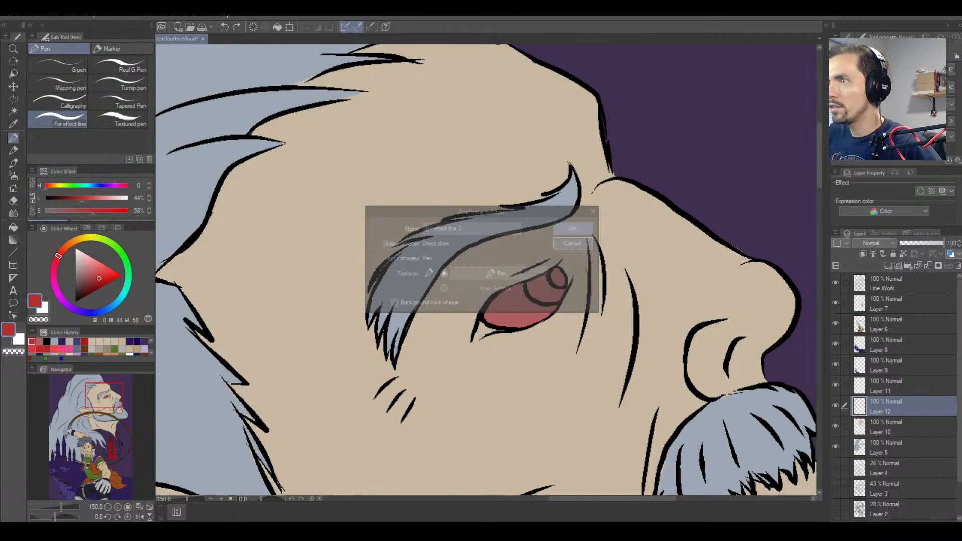
Try two thick red strokes across the giant's forehead with the Textured pen, and undo them.
{"action": "left_click", "coordinate": [129, 121]}
{"action": "left_click_drag", "start_coordinate": [284, 212], "coordinate": [451, 120]}
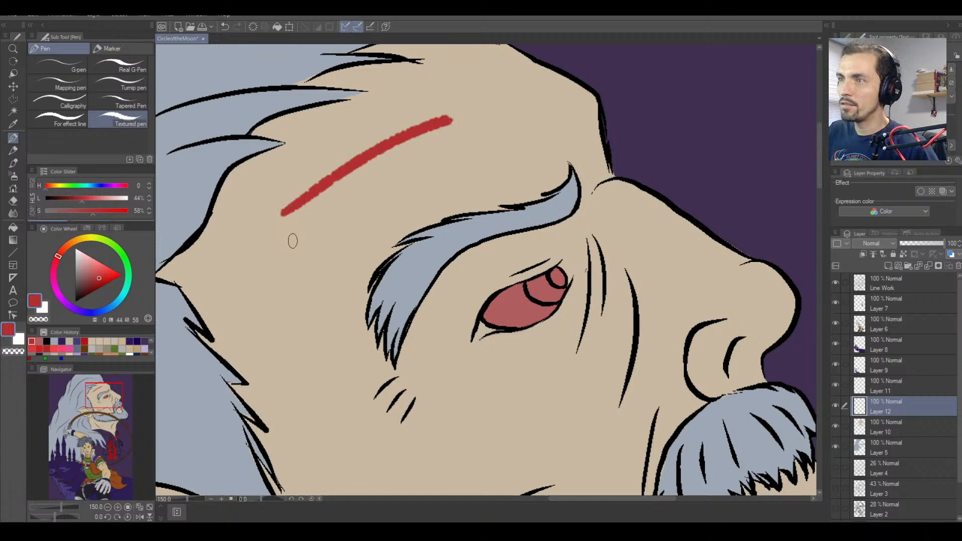
{"action": "left_click_drag", "start_coordinate": [323, 224], "coordinate": [541, 112]}
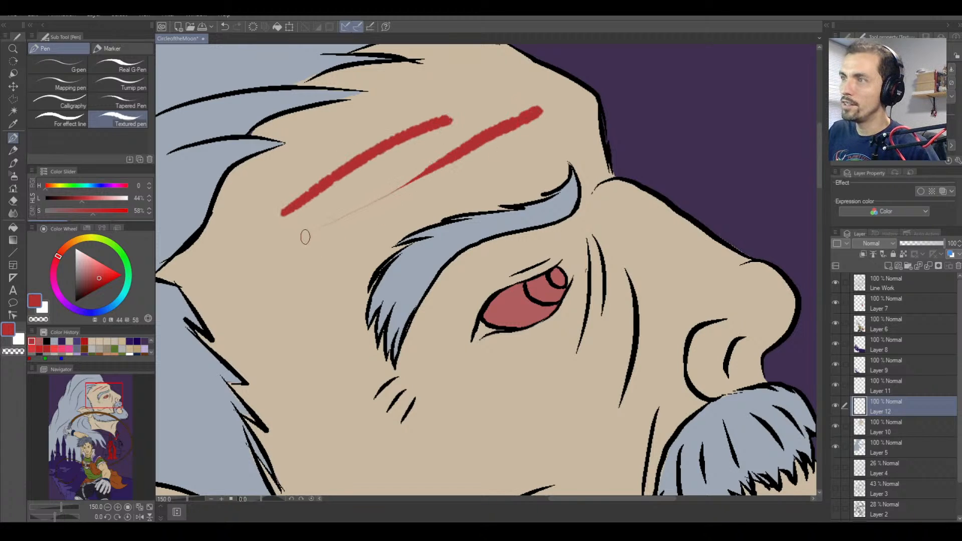
{"action": "key", "text": "ctrl+z"}
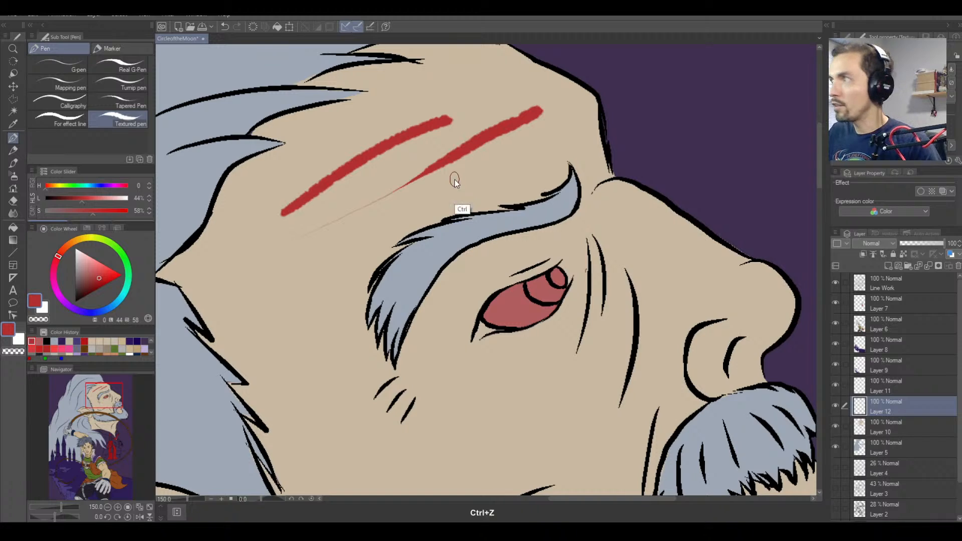
{"action": "key", "text": "ctrl+z"}
{"action": "key", "text": "ctrl+z"}
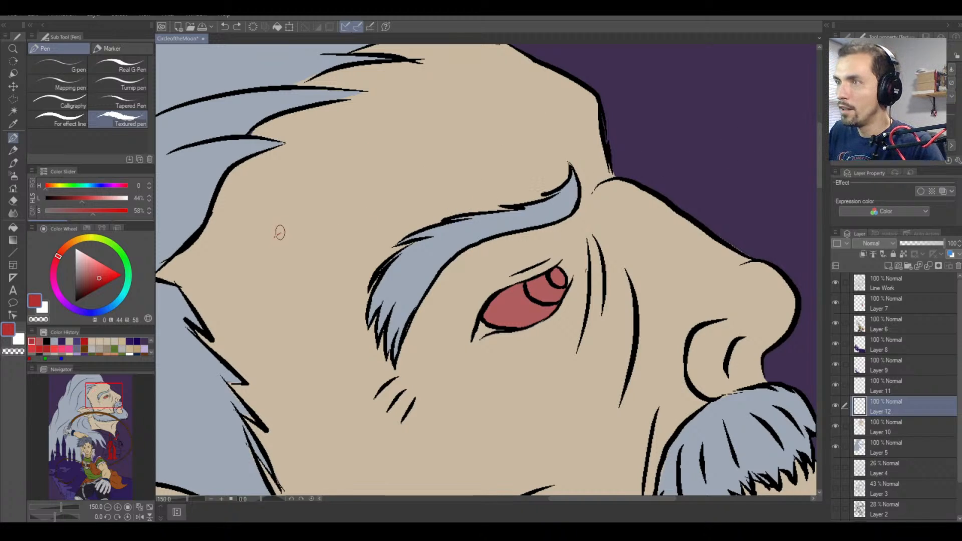
Try several longer Textured pen strokes sweeping up the giant's forehead, undoing each one.
{"action": "mouse_move", "coordinate": [279, 232]}
{"action": "left_mouse_down"}
{"action": "mouse_move", "coordinate": [348, 189]}
{"action": "mouse_move", "coordinate": [535, 107]}
{"action": "left_mouse_up"}
{"action": "key", "text": "ctrl+z"}
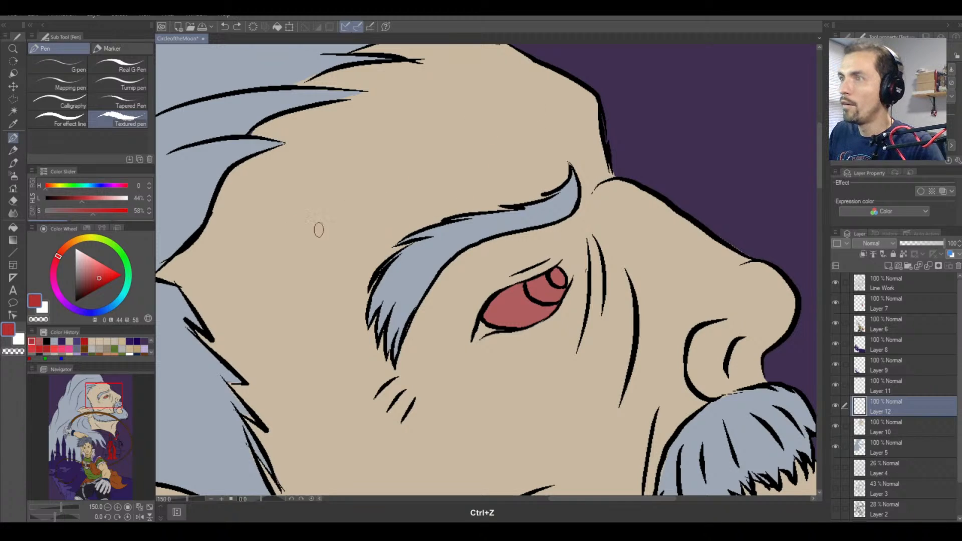
{"action": "mouse_move", "coordinate": [272, 259]}
{"action": "left_mouse_down"}
{"action": "mouse_move", "coordinate": [353, 188]}
{"action": "mouse_move", "coordinate": [427, 147]}
{"action": "mouse_move", "coordinate": [549, 114]}
{"action": "left_mouse_up"}
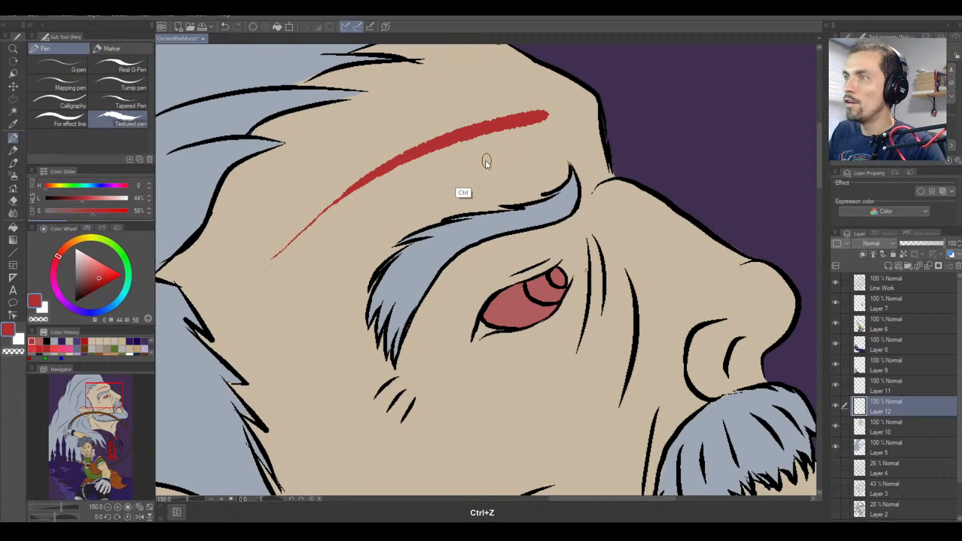
{"action": "key", "text": "ctrl+z"}
{"action": "left_click_drag", "start_coordinate": [265, 271], "coordinate": [522, 107]}
{"action": "key", "text": "ctrl+z"}
{"action": "mouse_move", "coordinate": [288, 263]}
{"action": "left_mouse_down"}
{"action": "mouse_move", "coordinate": [297, 235]}
{"action": "mouse_move", "coordinate": [512, 124]}
{"action": "left_mouse_up"}
{"action": "key", "text": "ctrl+z"}
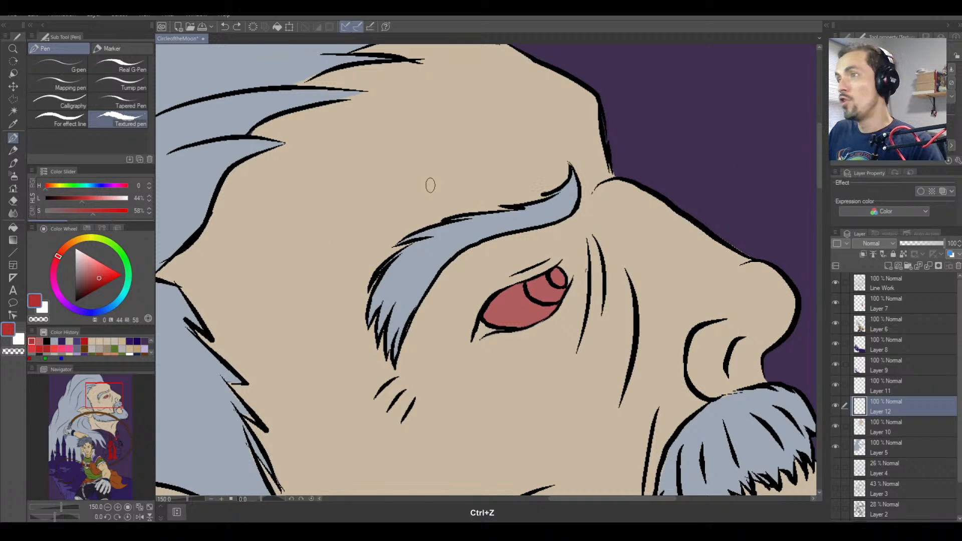
Reduce the brush size, try a thinner Textured pen stroke across the forehead, and undo it.
{"action": "key", "text": "ctrl+minus"}
{"action": "key", "text": "ctrl+equal"}
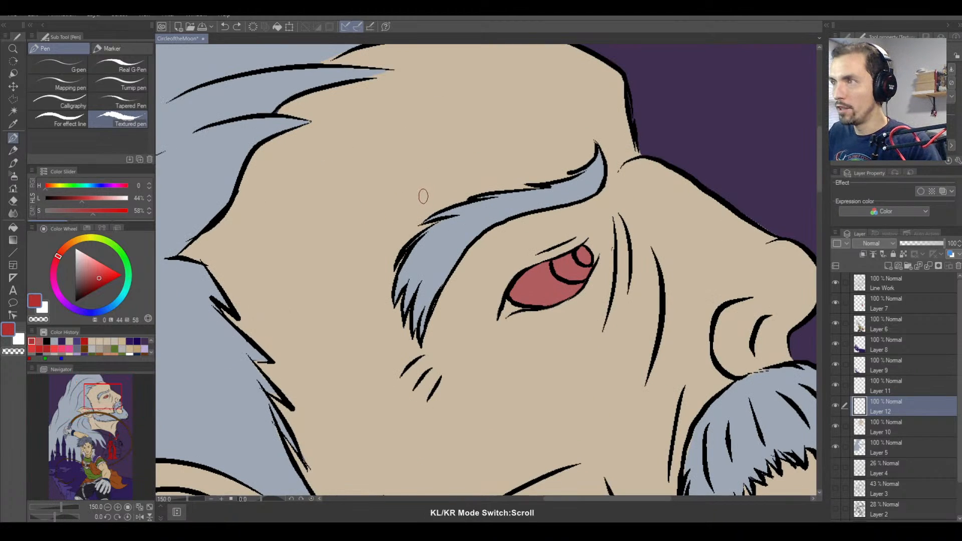
{"action": "key", "text": "bracketleft"}
{"action": "mouse_move", "coordinate": [310, 233]}
{"action": "left_mouse_down"}
{"action": "mouse_move", "coordinate": [342, 194]}
{"action": "mouse_move", "coordinate": [492, 107]}
{"action": "left_mouse_up"}
{"action": "key", "text": "ctrl+z"}
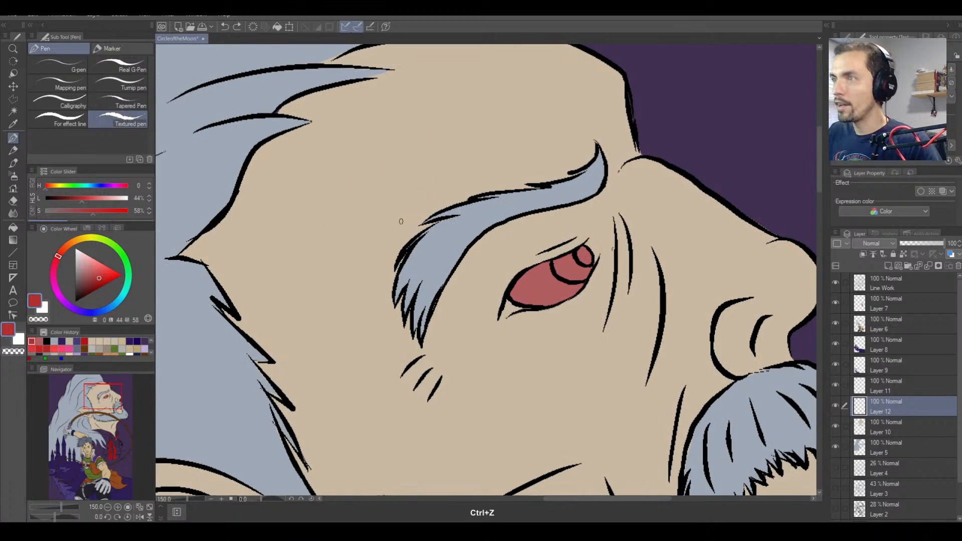
Try thin red Textured pen curves on the eyelid between the giant's eyebrow and eye, undoing each one.
{"action": "left_click_drag", "start_coordinate": [491, 265], "coordinate": [579, 224]}
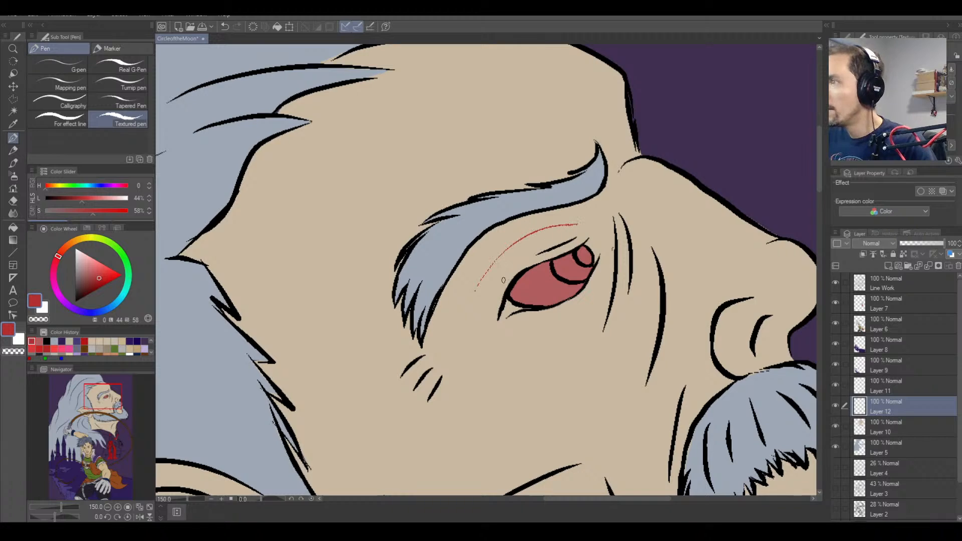
{"action": "key", "text": "ctrl+z"}
{"action": "mouse_move", "coordinate": [464, 303]}
{"action": "left_mouse_down"}
{"action": "mouse_move", "coordinate": [514, 247]}
{"action": "mouse_move", "coordinate": [576, 217]}
{"action": "mouse_move", "coordinate": [507, 248]}
{"action": "mouse_move", "coordinate": [462, 314]}
{"action": "mouse_move", "coordinate": [499, 271]}
{"action": "mouse_move", "coordinate": [583, 219]}
{"action": "left_mouse_up"}
{"action": "key", "text": "ctrl+z"}
{"action": "key", "text": "ctrl+z"}
{"action": "key", "text": "ctrl+z"}
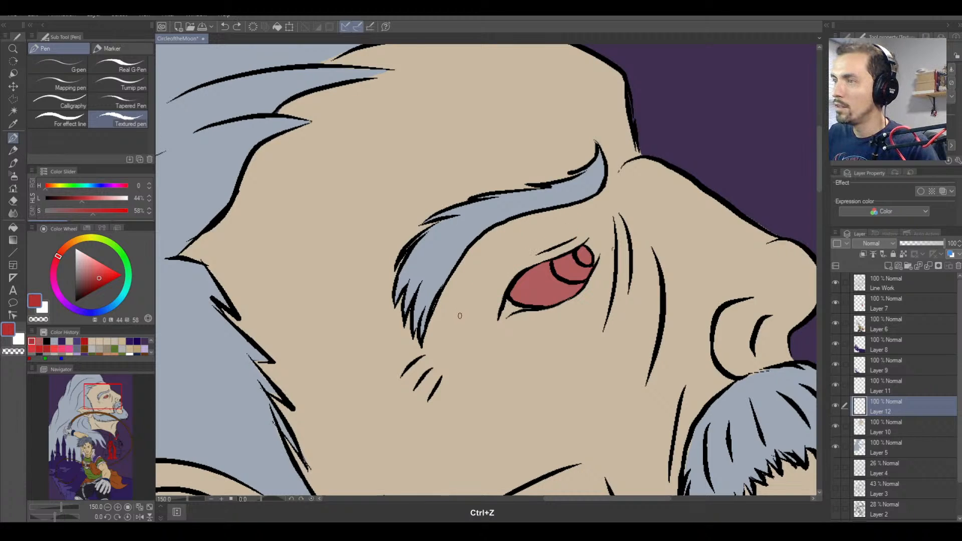
{"action": "left_click_drag", "start_coordinate": [460, 315], "coordinate": [521, 249]}
{"action": "key", "text": "ctrl+z"}
Try thin red Textured pen lines along the giant's temple between the hair and eyebrow, undoing each one.
{"action": "mouse_move", "coordinate": [265, 221]}
{"action": "left_mouse_down"}
{"action": "mouse_move", "coordinate": [315, 273]}
{"action": "mouse_move", "coordinate": [323, 396]}
{"action": "left_mouse_up"}
{"action": "key", "text": "ctrl+z"}
{"action": "left_click_drag", "start_coordinate": [336, 170], "coordinate": [367, 427]}
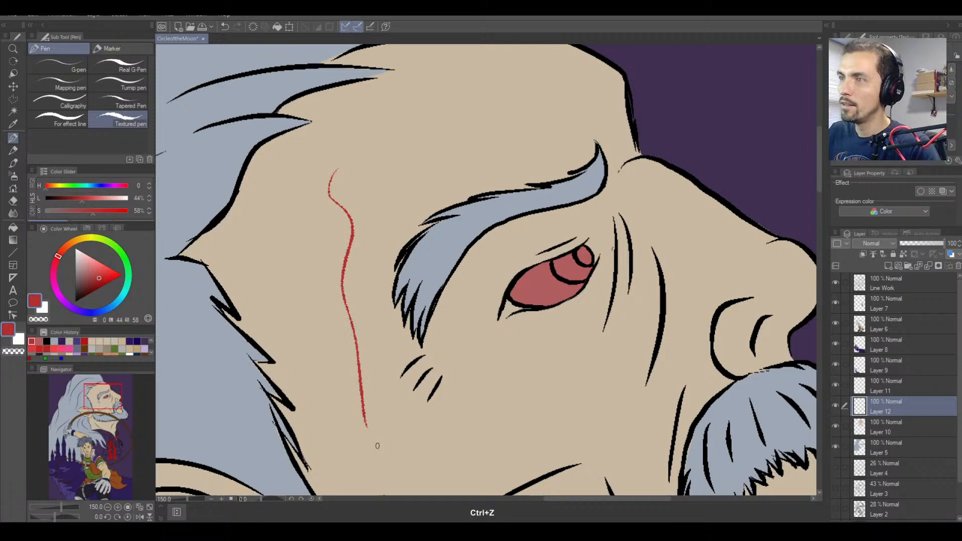
{"action": "key", "text": "ctrl+z"}
{"action": "left_click_drag", "start_coordinate": [303, 278], "coordinate": [346, 156]}
{"action": "key", "text": "ctrl+z"}
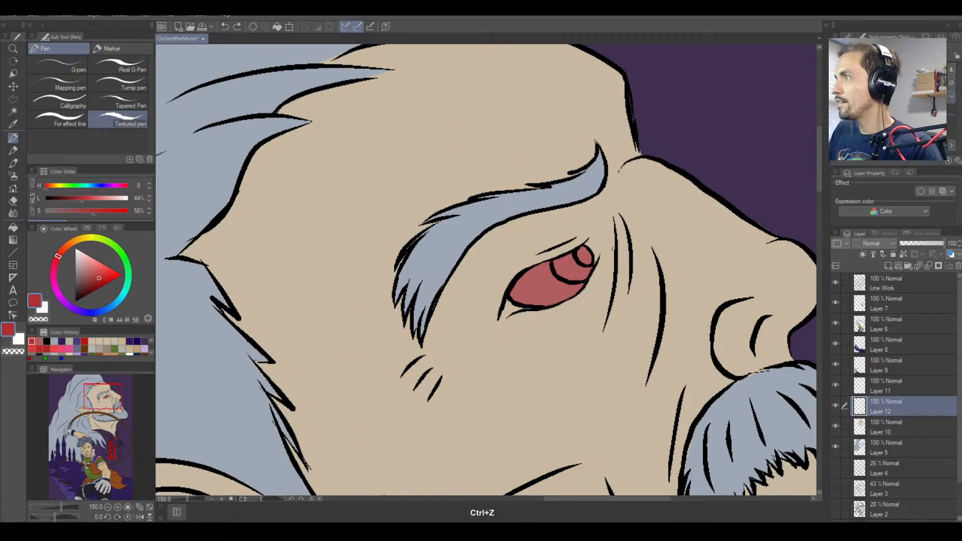
{"action": "mouse_move", "coordinate": [351, 196]}
{"action": "left_mouse_down"}
{"action": "mouse_move", "coordinate": [337, 216]}
{"action": "mouse_move", "coordinate": [319, 351]}
{"action": "left_mouse_up"}
{"action": "key", "text": "ctrl+z"}
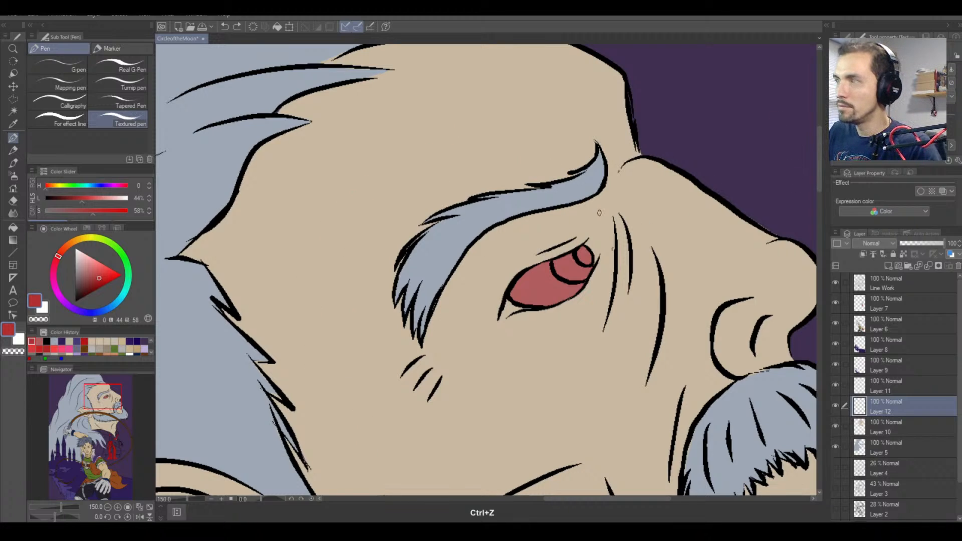
Try a short scribble on the temple and long curved red strokes across the forehead, and undo them all.
{"action": "mouse_move", "coordinate": [360, 189]}
{"action": "left_mouse_down"}
{"action": "mouse_move", "coordinate": [320, 275]}
{"action": "mouse_move", "coordinate": [331, 279]}
{"action": "left_mouse_up"}
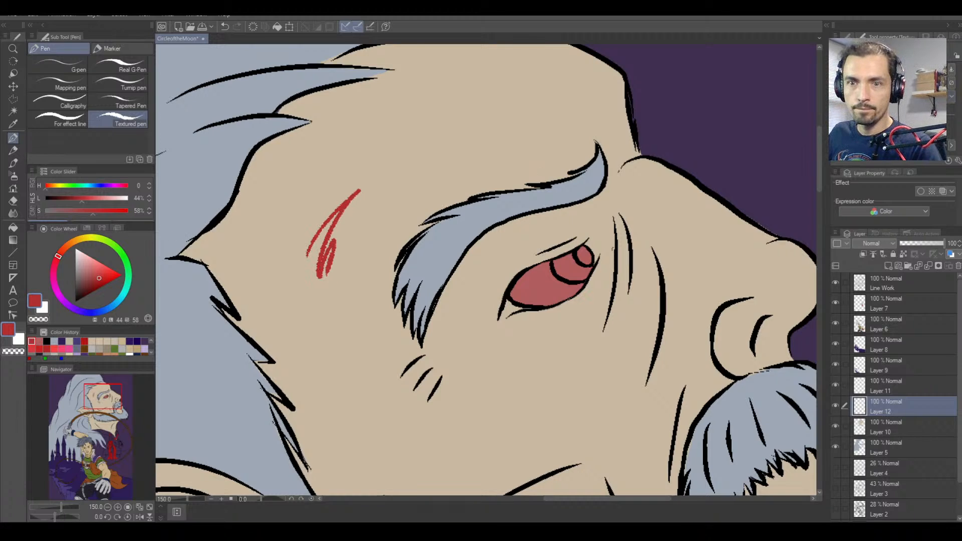
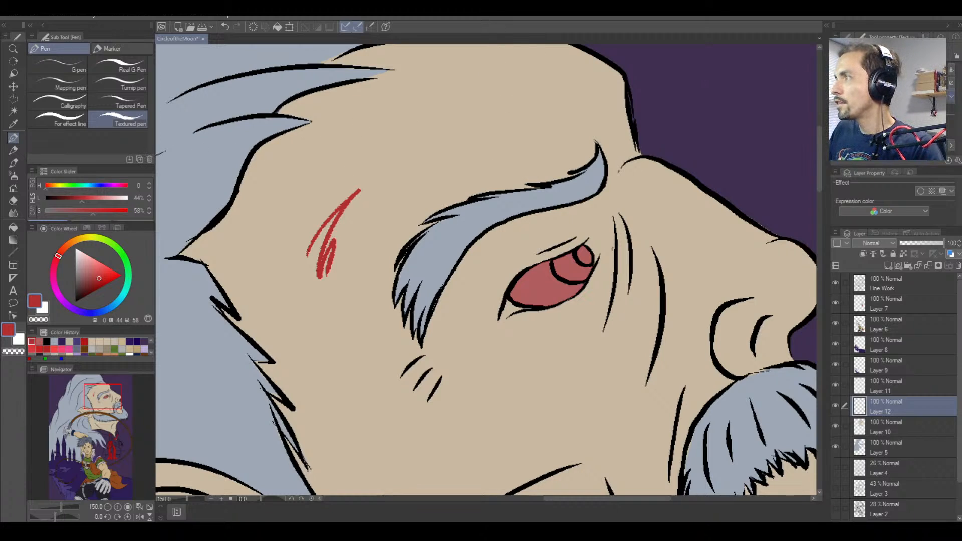
{"action": "mouse_move", "coordinate": [422, 134]}
{"action": "left_mouse_down"}
{"action": "mouse_move", "coordinate": [328, 301]}
{"action": "mouse_move", "coordinate": [472, 125]}
{"action": "left_mouse_up"}
{"action": "key", "text": "ctrl+z"}
{"action": "key", "text": "ctrl+z"}
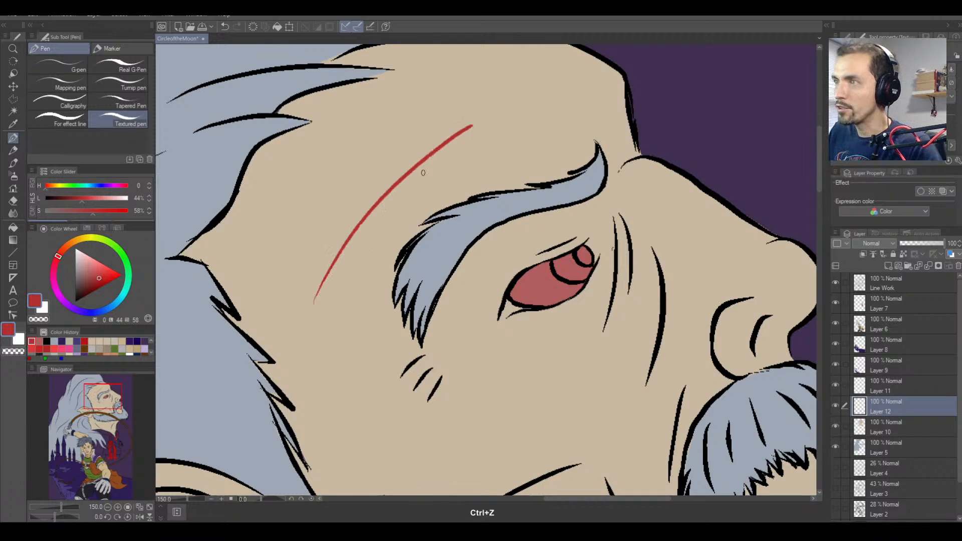
{"action": "key", "text": "ctrl+z"}
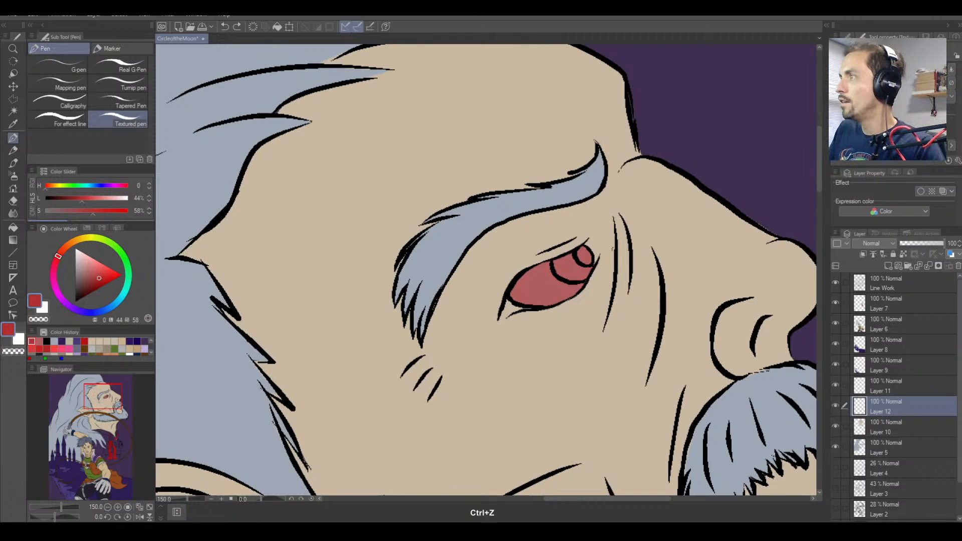
{"action": "left_click_drag", "start_coordinate": [324, 224], "coordinate": [525, 113]}
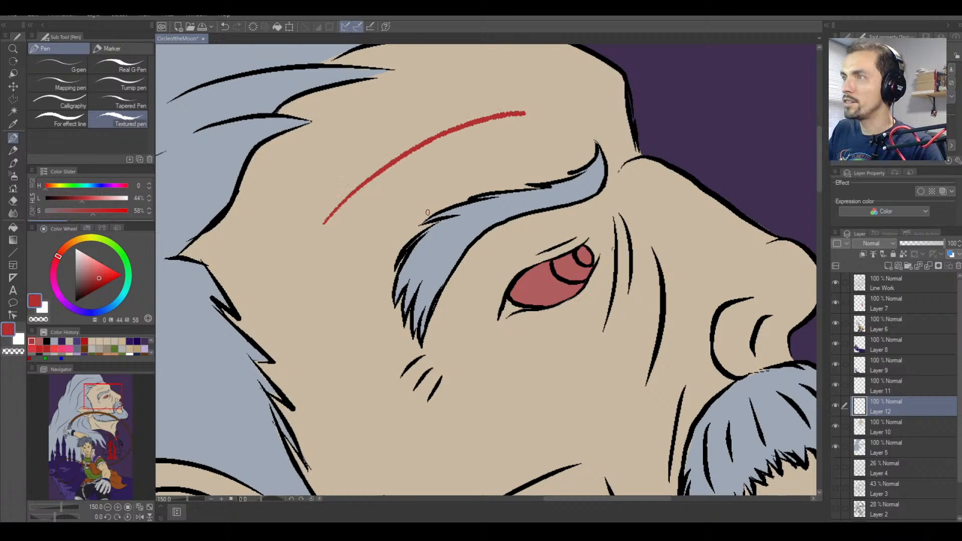
{"action": "key", "text": "ctrl+z"}
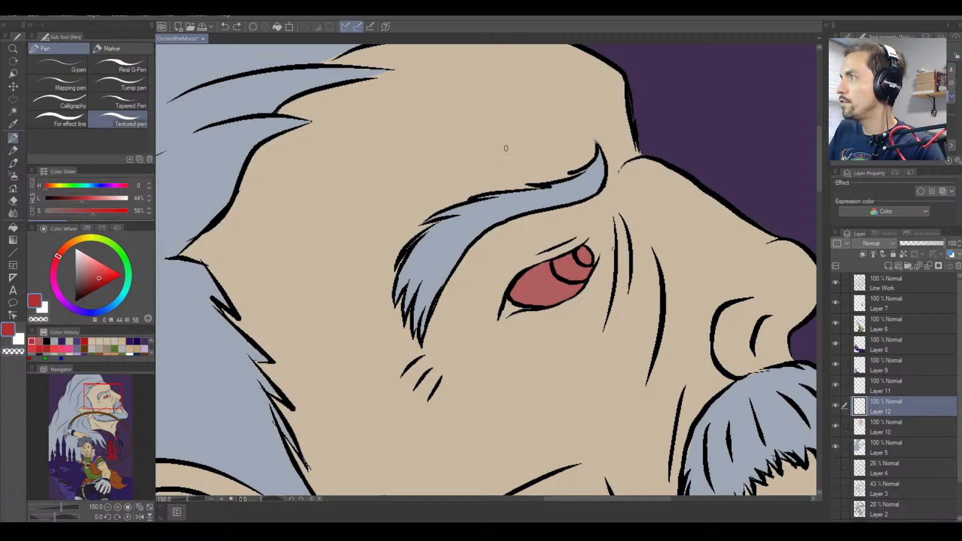
Switch back to the For effect line pen, try one tapered red stroke across the forehead, and undo it.
{"action": "left_click", "coordinate": [58, 121]}
{"action": "mouse_move", "coordinate": [302, 225]}
{"action": "left_mouse_down"}
{"action": "mouse_move", "coordinate": [351, 186]}
{"action": "mouse_move", "coordinate": [526, 101]}
{"action": "left_mouse_up"}
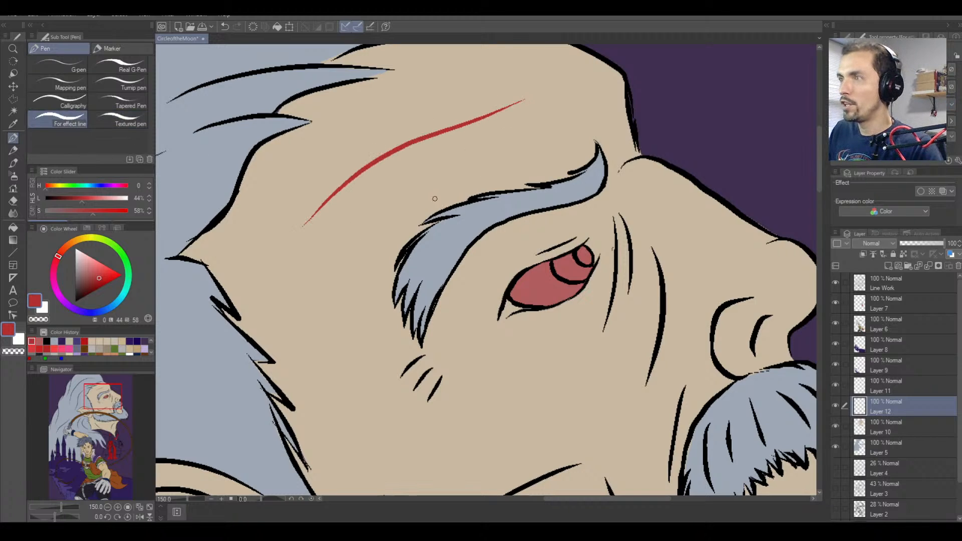
{"action": "key", "text": "ctrl+z"}
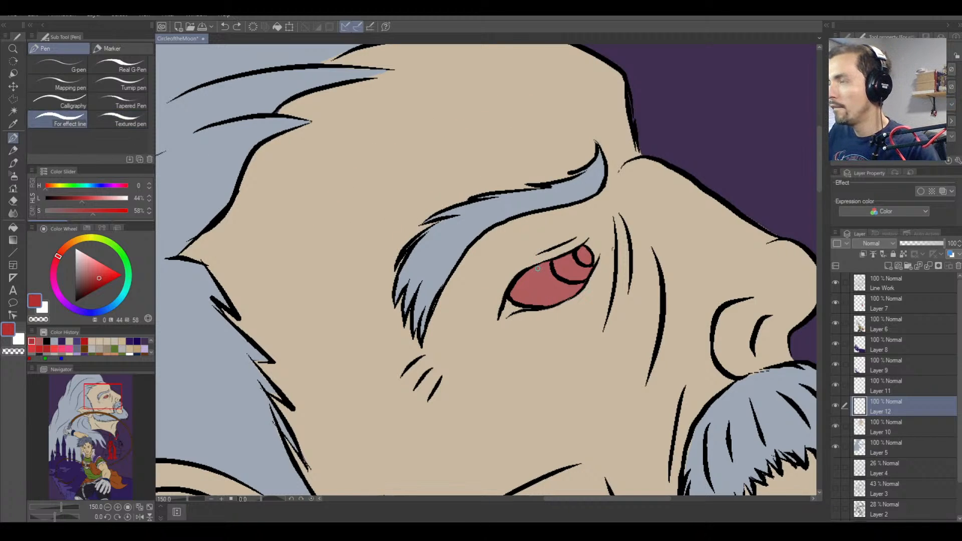
Set the drawing colour to a darker red (H 0, L 36, S 48) and paint the iris of the giant's eye.
{"action": "left_click", "coordinate": [92, 282]}
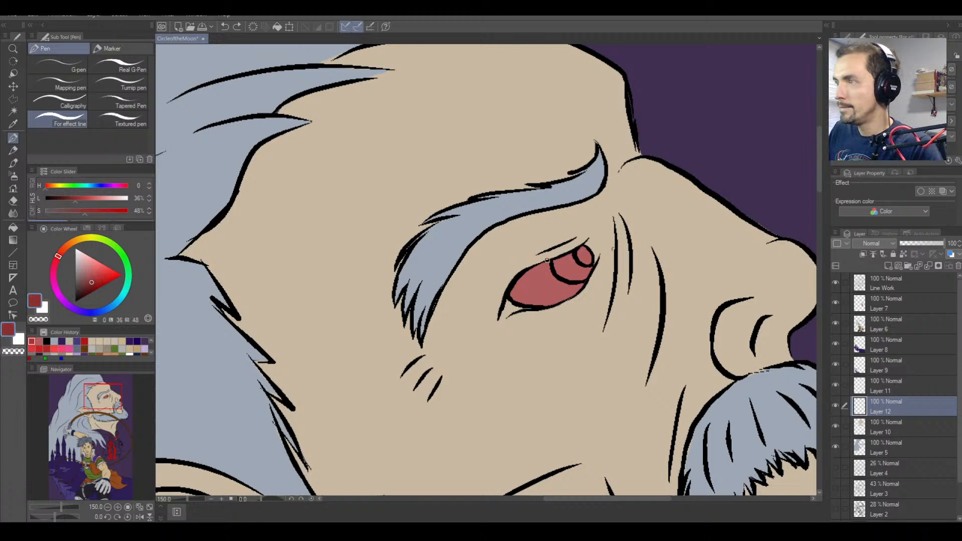
{"action": "left_click_drag", "start_coordinate": [562, 261], "coordinate": [575, 266]}
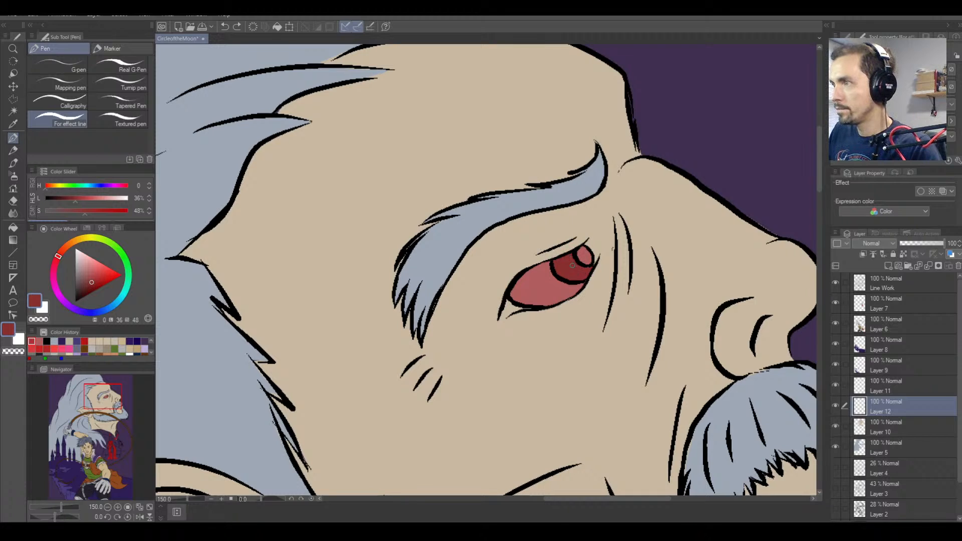
{"action": "left_click_drag", "start_coordinate": [572, 265], "coordinate": [582, 277]}
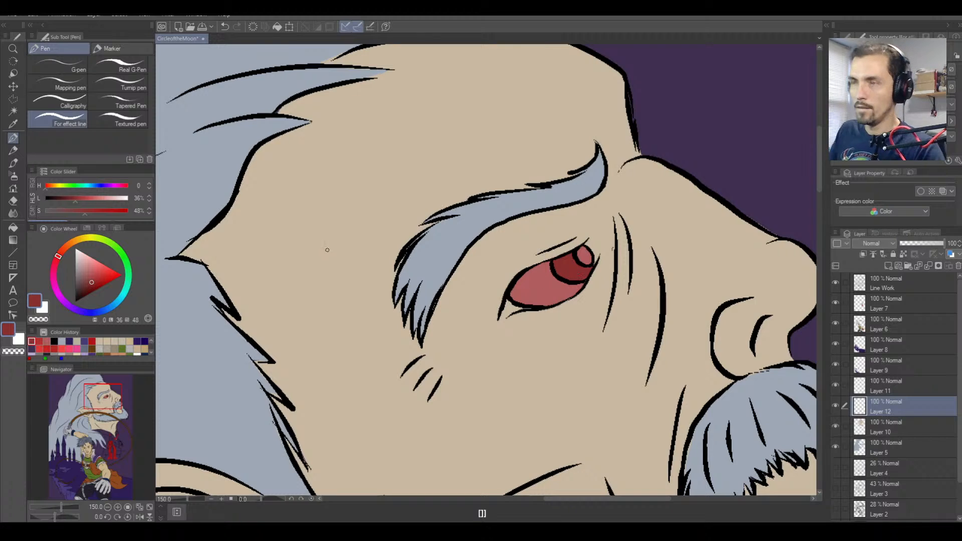
Set the drawing colour to black, try painting the pupil of the giant's eye, and undo it.
{"action": "left_click", "coordinate": [54, 341]}
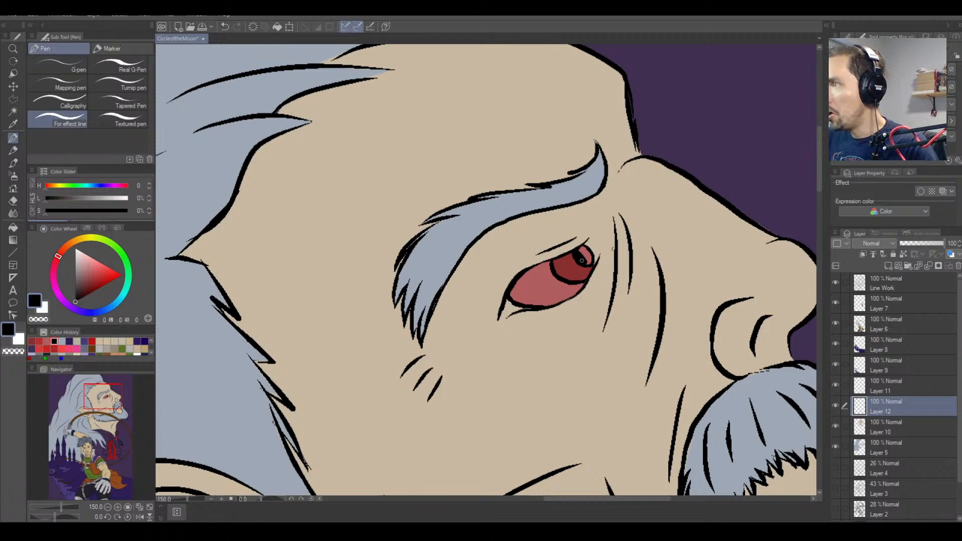
{"action": "left_click_drag", "start_coordinate": [581, 260], "coordinate": [587, 261]}
{"action": "key", "text": "bracketleft"}
{"action": "key", "text": "bracketright"}
{"action": "key", "text": "bracketright"}
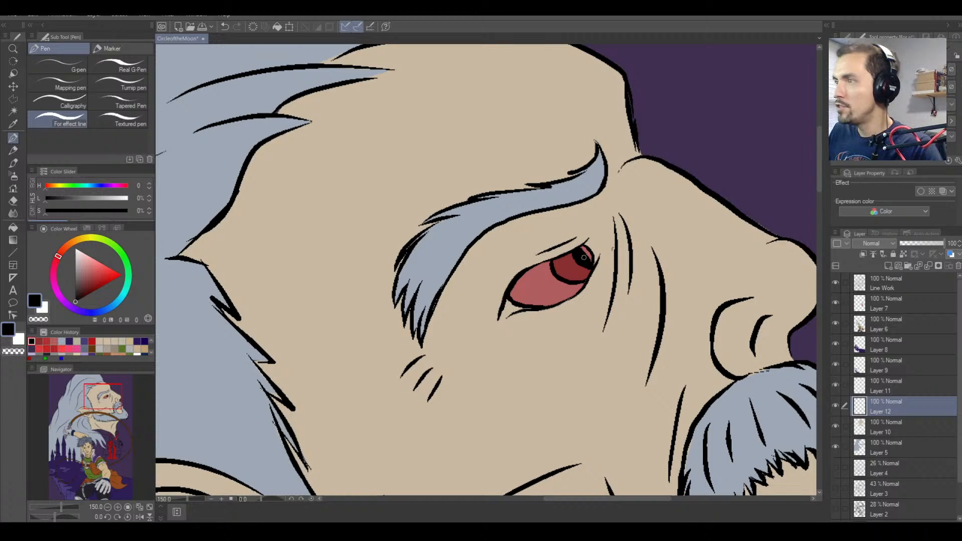
{"action": "key", "text": "ctrl+z"}
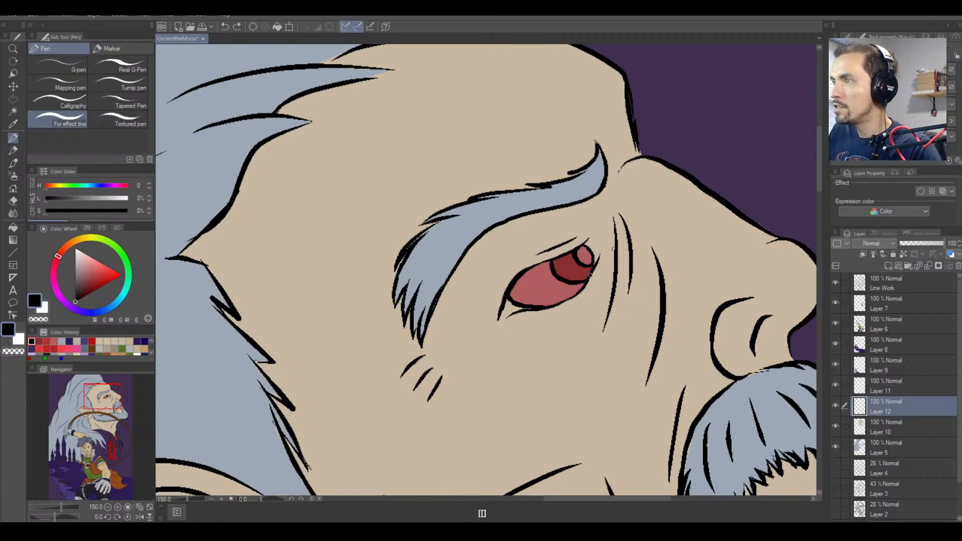
Examine how the giant's dark red eye reads against the whole face and the full illustration.
{"action": "key", "text": "space"}
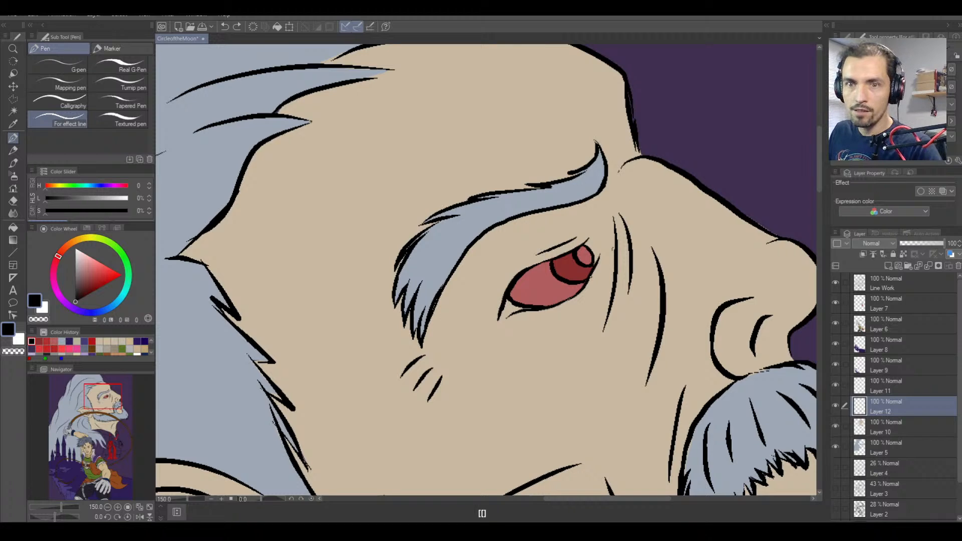
{"action": "key", "text": "ctrl+minus"}
{"action": "key", "text": "ctrl+minus"}
{"action": "key", "text": "ctrl+minus"}
{"action": "key", "text": "ctrl+minus"}
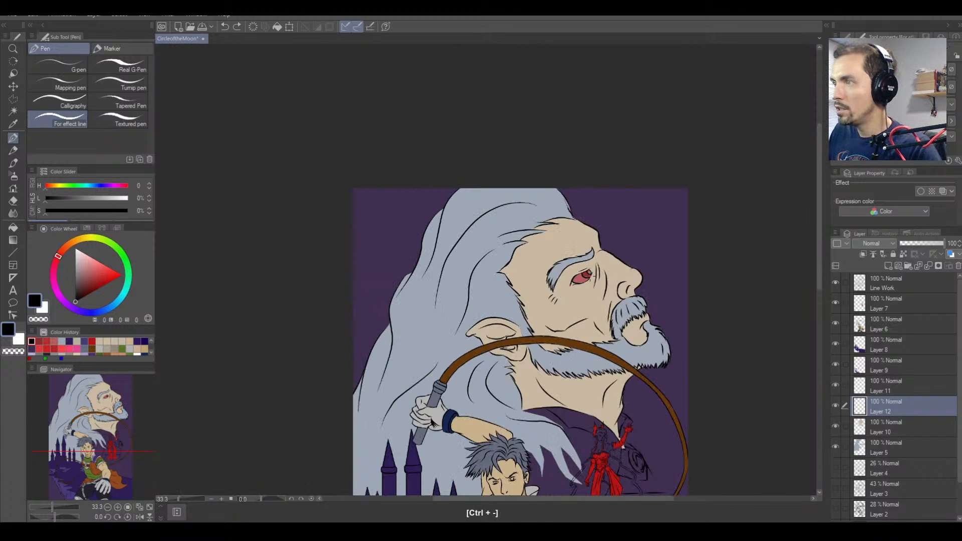
{"action": "key", "text": "ctrl+plus"}
{"action": "key", "text": "space"}
{"action": "left_click_drag", "start_coordinate": [630, 310], "coordinate": [530, 199]}
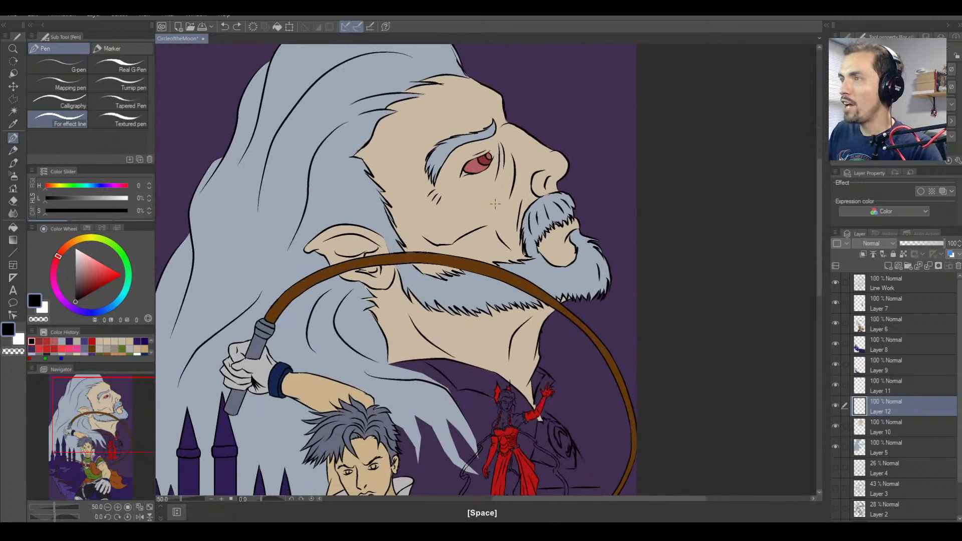
{"action": "key", "text": "ctrl+minus"}
{"action": "key", "text": "ctrl+minus"}
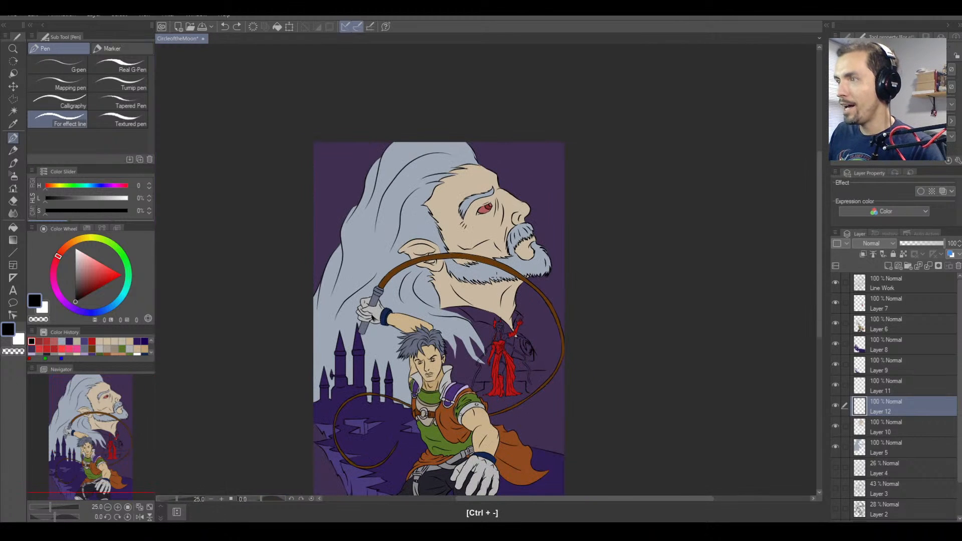
Make Layer 7, above Layer 6, the active layer for colouring the woman in red, and save the illustration.
{"action": "key", "text": "ctrl+equal"}
{"action": "key", "text": "ctrl+equal"}
{"action": "key", "text": "ctrl+equal"}
{"action": "key", "text": "ctrl+equal"}
{"action": "key", "text": "ctrl+equal"}
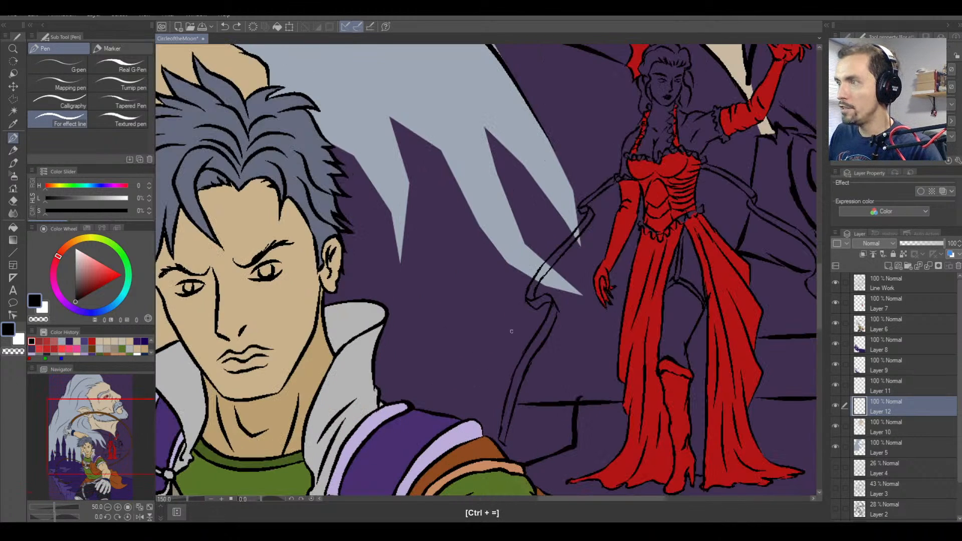
{"action": "left_click", "coordinate": [897, 310]}
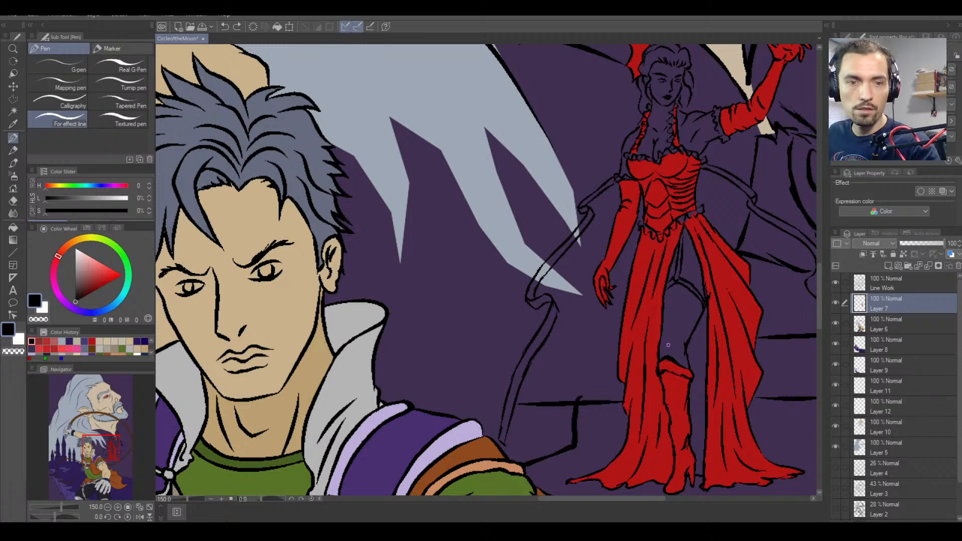
{"action": "key", "text": "ctrl+s"}
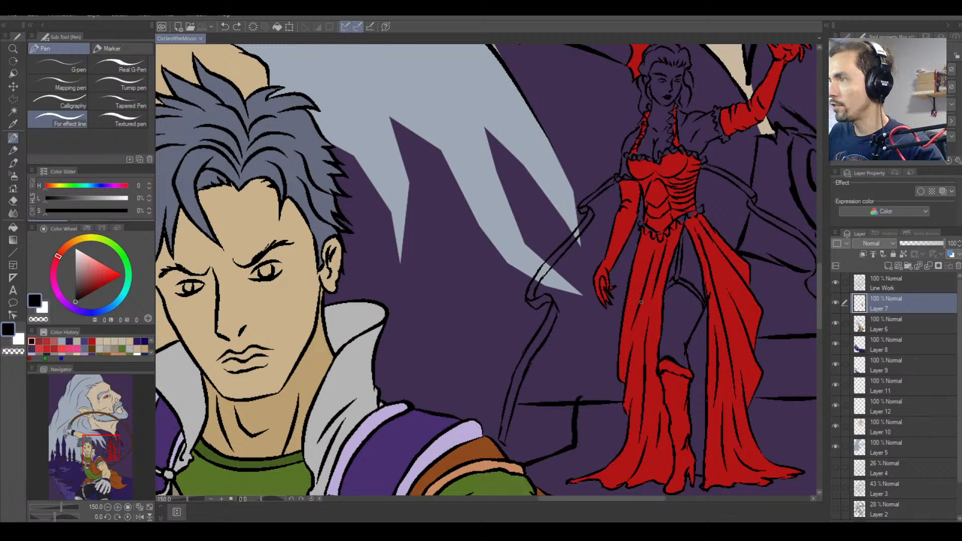
Enclose the upper ribbon section beside the woman's lowered arm in a Polyline selection, from her elbow to the first fold.
{"action": "key", "text": "space"}
{"action": "left_click_drag", "start_coordinate": [631, 228], "coordinate": [550, 294]}
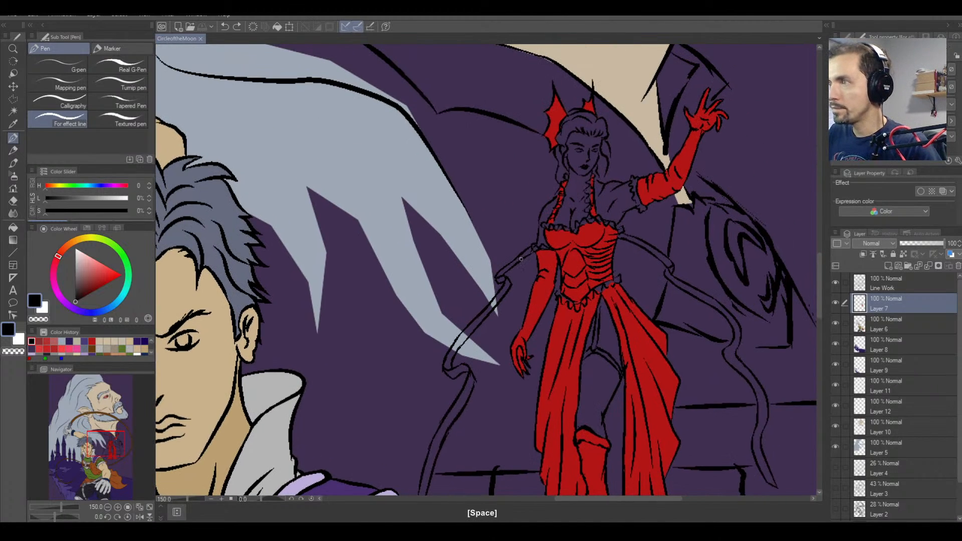
{"action": "key", "text": "ctrl+plus"}
{"action": "key", "text": "m"}
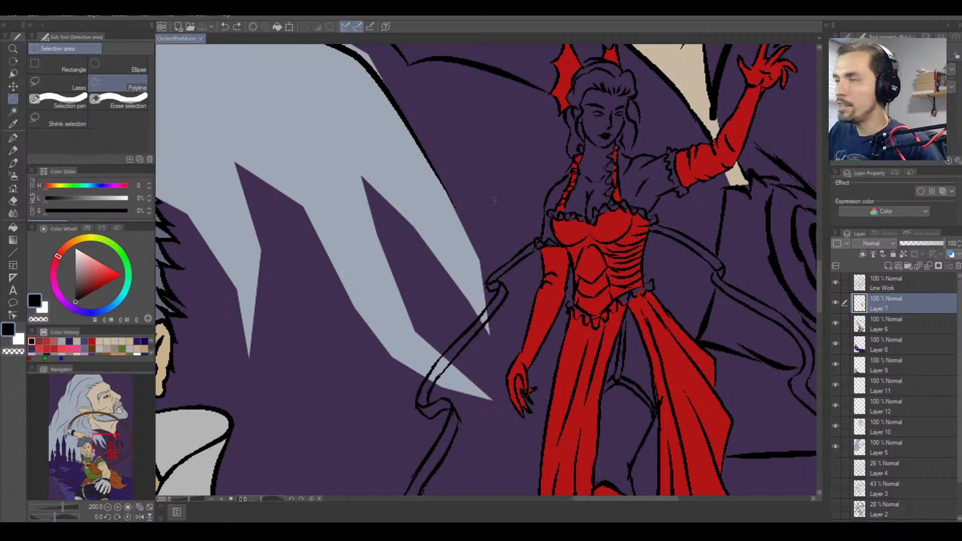
{"action": "key", "text": "ctrl+equal"}
{"action": "key", "text": "ctrl+equal"}
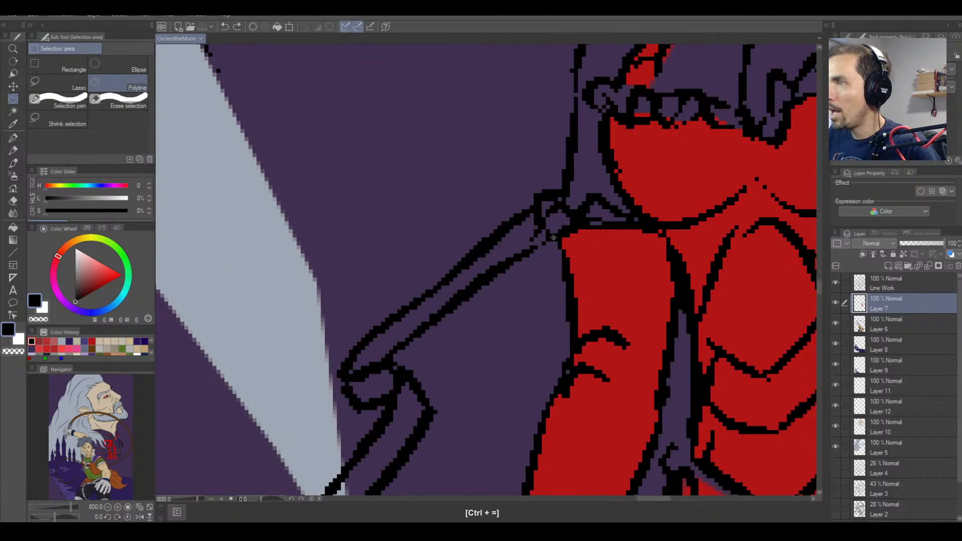
{"action": "left_click", "coordinate": [554, 237]}
{"action": "left_click", "coordinate": [500, 267]}
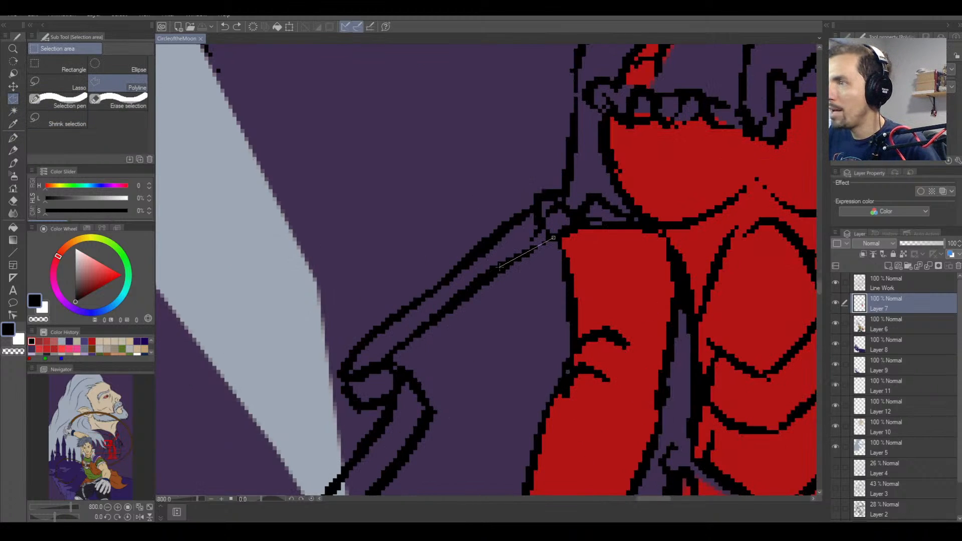
{"action": "left_click", "coordinate": [392, 353]}
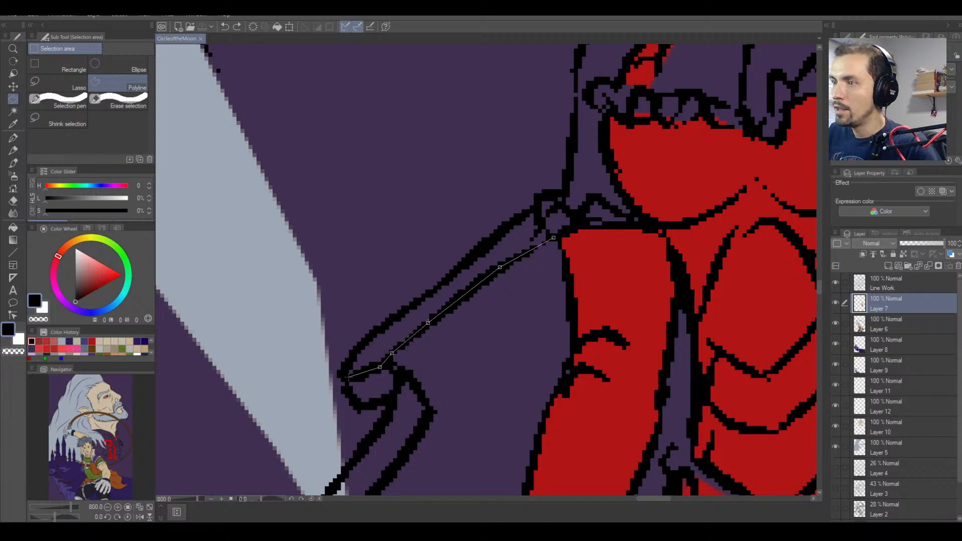
{"action": "left_click", "coordinate": [394, 319]}
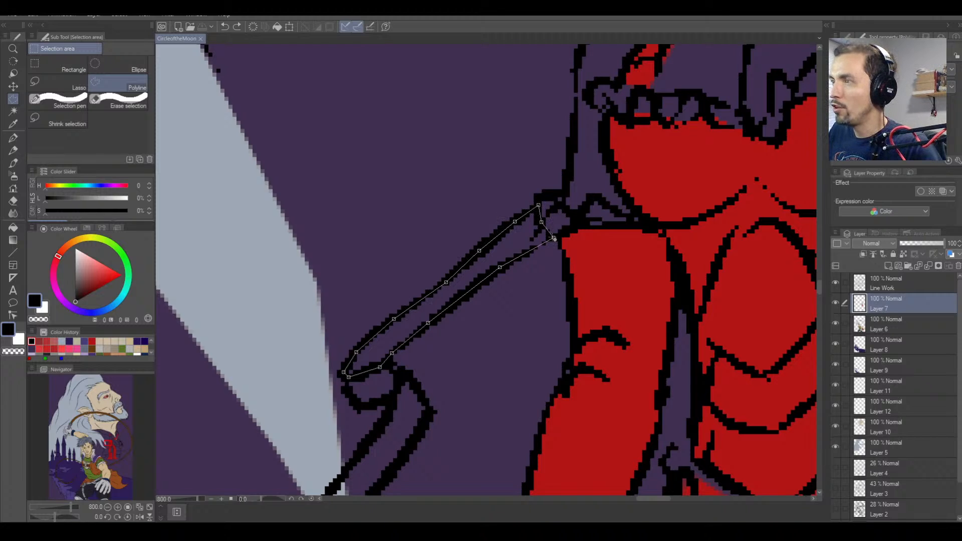
{"action": "left_click", "coordinate": [554, 239]}
{"action": "key", "text": "ctrl+z"}
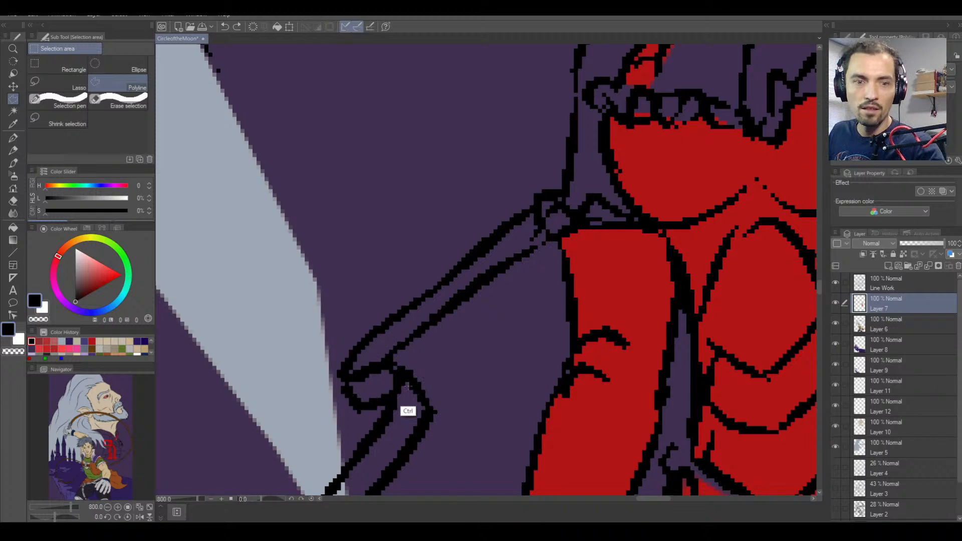
{"action": "key", "text": "ctrl+y"}
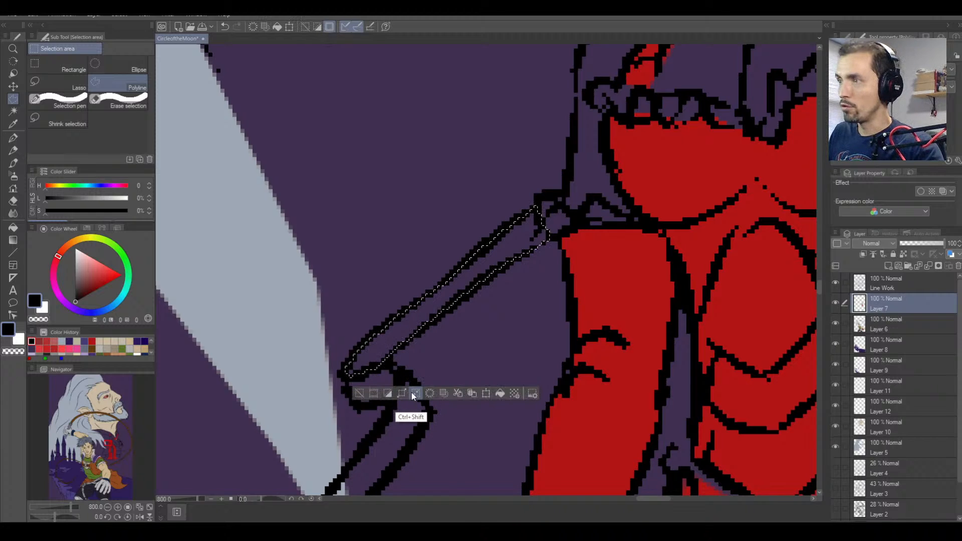
Start adding the ribbon's next section to the selection, tracing a polyline under the first fold and down the outer edge past the nearest hair tip.
{"action": "key", "text": "space"}
{"action": "left_click_drag", "start_coordinate": [455, 321], "coordinate": [543, 142]}
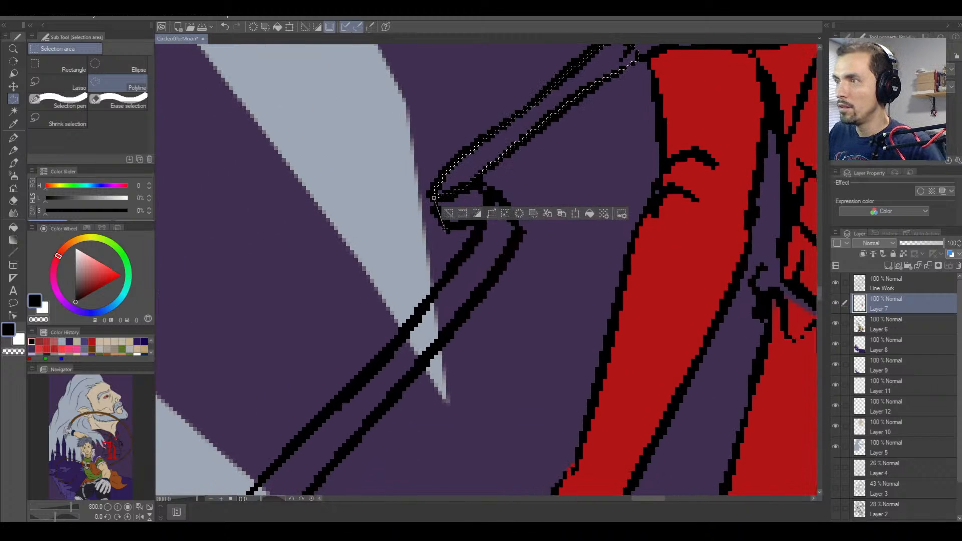
{"action": "left_click", "coordinate": [445, 229]}
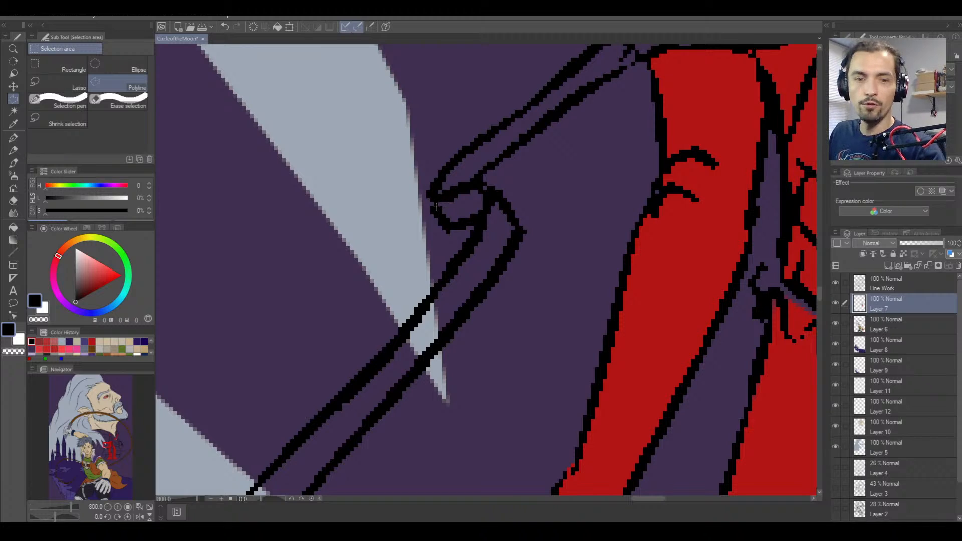
{"action": "key", "text": "ctrl+z"}
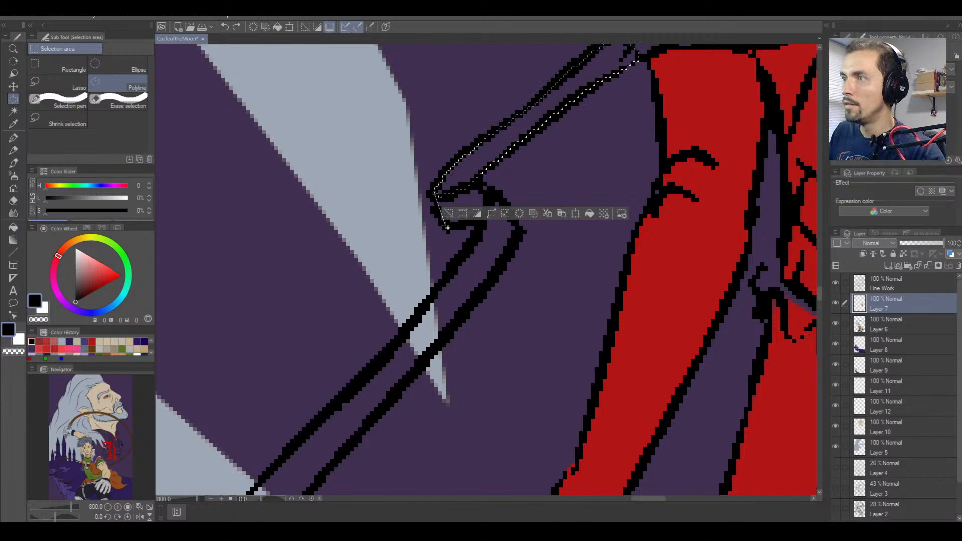
{"action": "left_click", "coordinate": [446, 226]}
{"action": "left_click", "coordinate": [470, 225]}
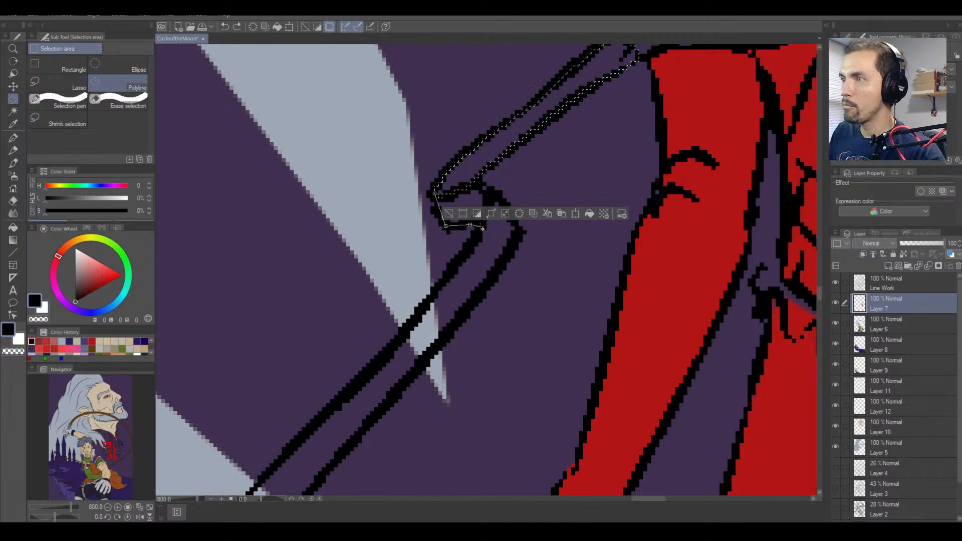
{"action": "left_click", "coordinate": [481, 226]}
{"action": "left_click", "coordinate": [433, 291]}
{"action": "left_click", "coordinate": [367, 373]}
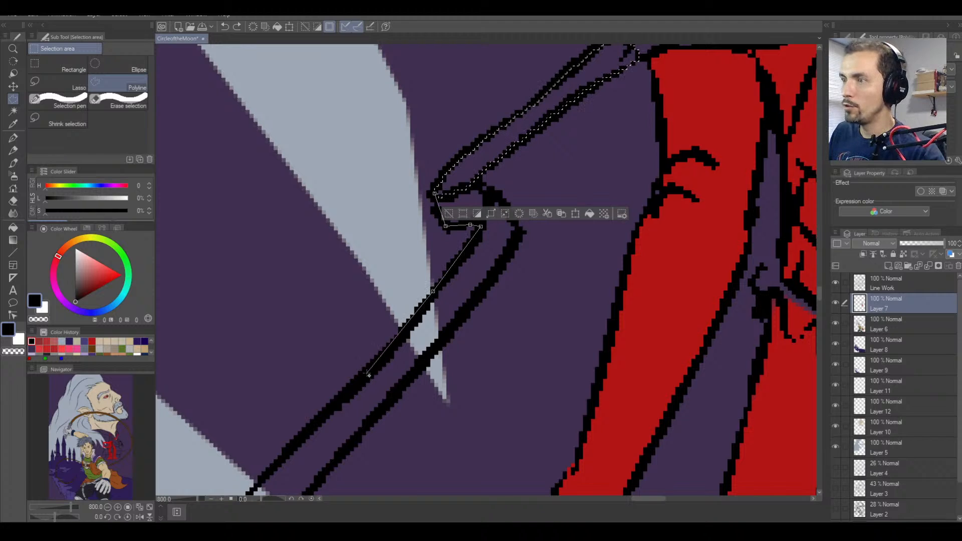
Continue the polyline down the ribbon's outer edge, across the second grey hair tip, to just above the lower fold.
{"action": "left_click", "coordinate": [295, 439]}
{"action": "left_click_drag", "start_coordinate": [325, 403], "coordinate": [450, 229]}
{"action": "left_click", "coordinate": [382, 311]}
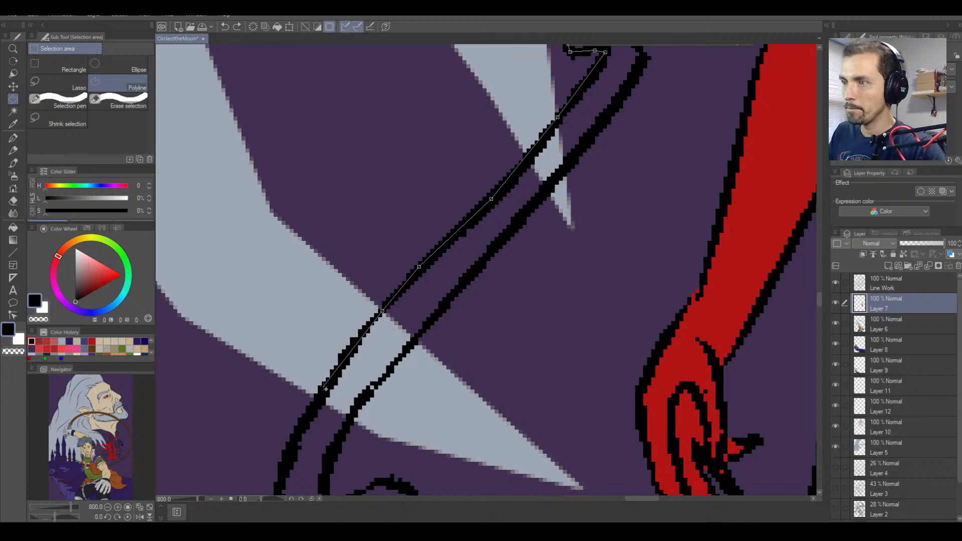
{"action": "left_click", "coordinate": [326, 388]}
{"action": "left_click", "coordinate": [295, 439]}
{"action": "left_click_drag", "start_coordinate": [287, 480], "coordinate": [341, 346]}
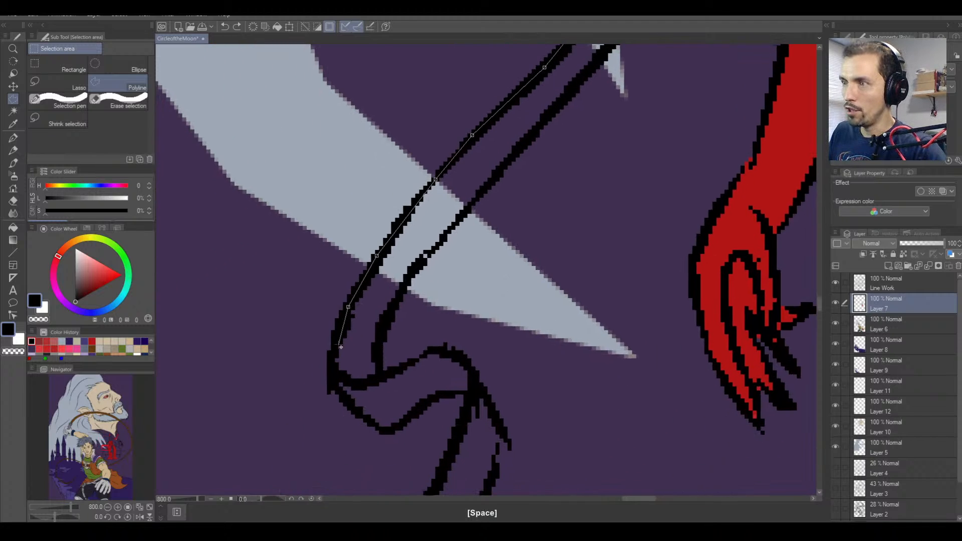
Carry the polyline around the ribbon's lower fold and along its underside to where the trailing end begins.
{"action": "left_click", "coordinate": [335, 356]}
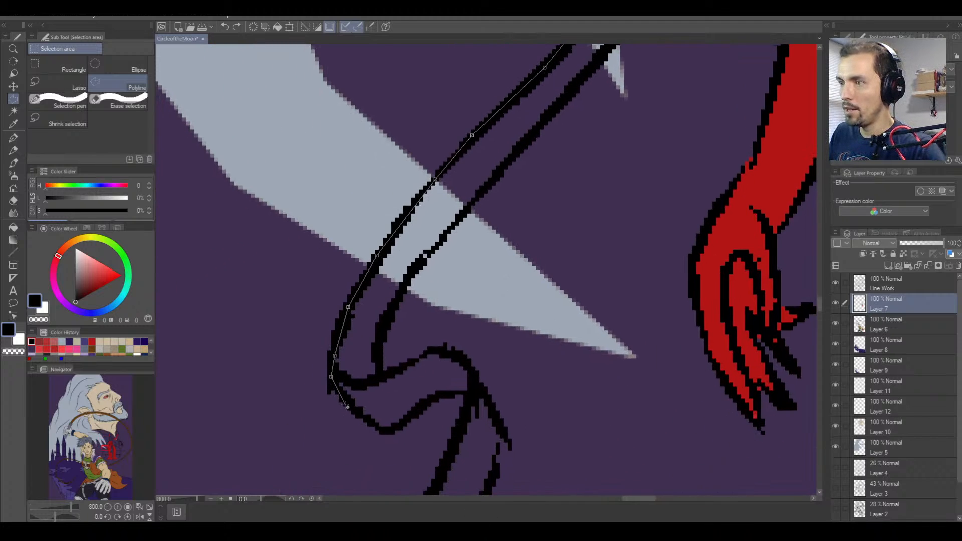
{"action": "left_click", "coordinate": [378, 426]}
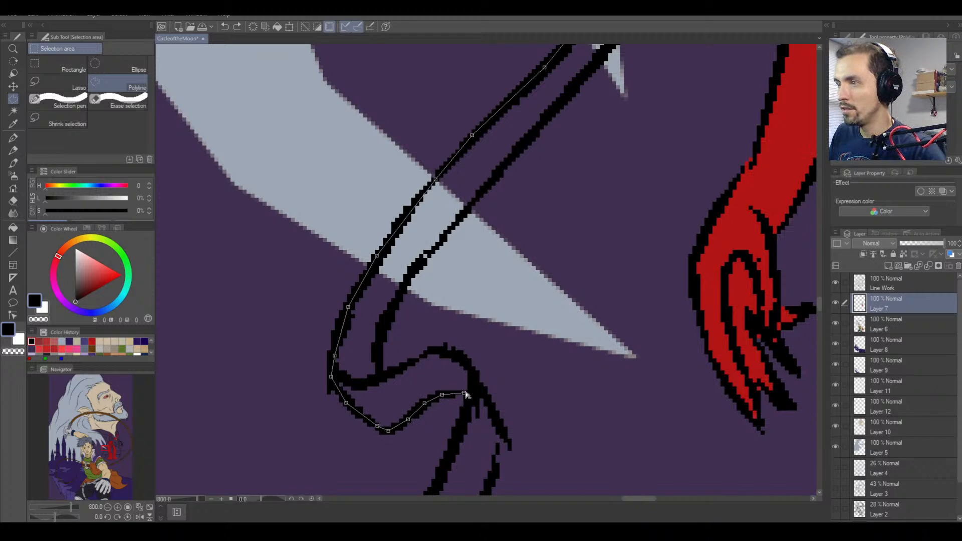
{"action": "left_click_drag", "start_coordinate": [458, 424], "coordinate": [489, 302]}
{"action": "left_click", "coordinate": [498, 283]}
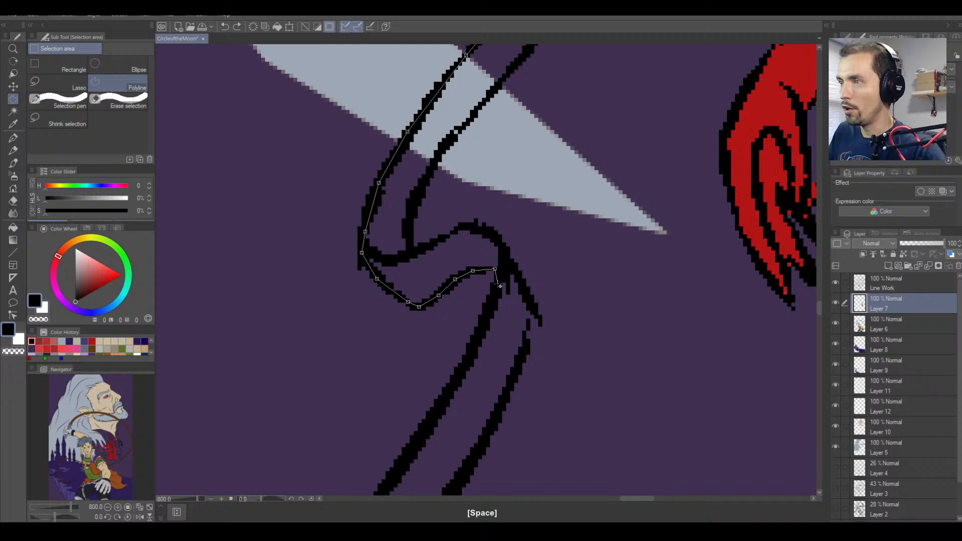
Trace the polyline down the outer edge of the ribbon's trailing end toward the young warrior's shoulder.
{"action": "left_click", "coordinate": [481, 336]}
{"action": "left_click_drag", "start_coordinate": [426, 436], "coordinate": [500, 275]}
{"action": "left_click", "coordinate": [499, 279]}
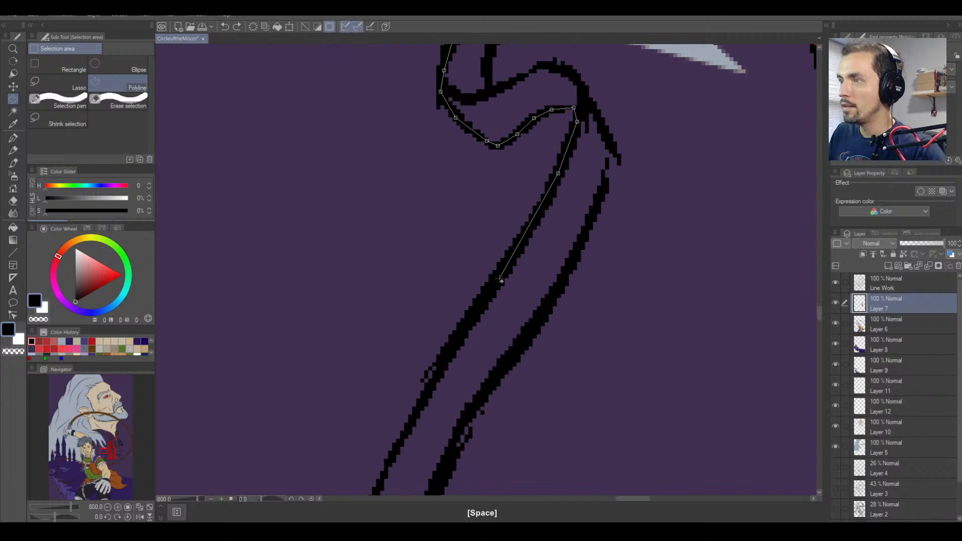
{"action": "left_click", "coordinate": [437, 367]}
{"action": "left_click_drag", "start_coordinate": [399, 433], "coordinate": [492, 273]}
{"action": "left_click", "coordinate": [485, 298]}
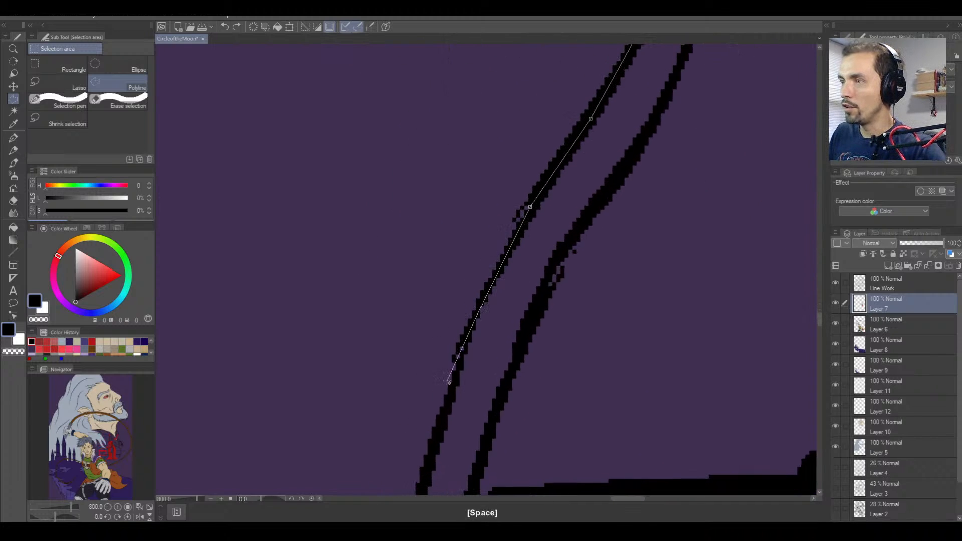
{"action": "left_click", "coordinate": [451, 383]}
{"action": "left_click_drag", "start_coordinate": [440, 423], "coordinate": [489, 251]}
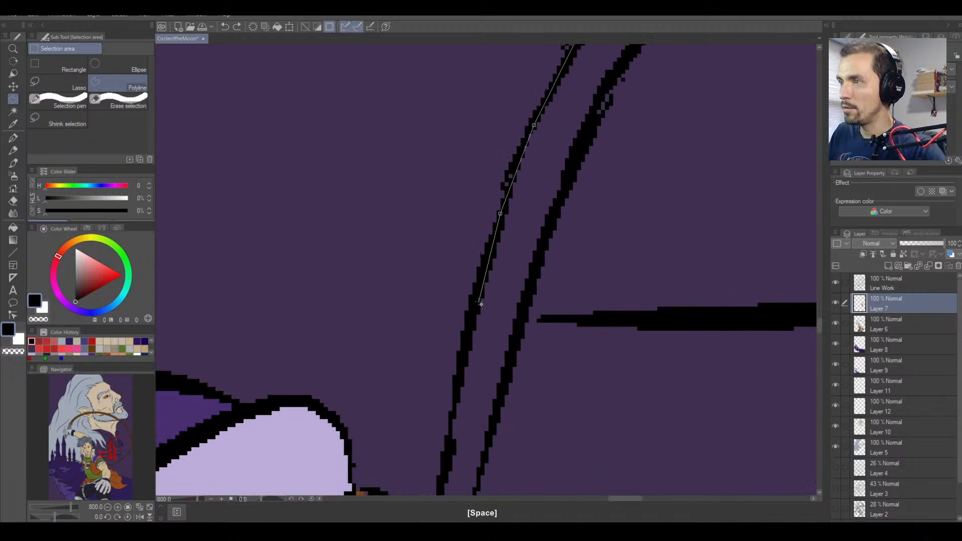
Continue the polyline selection down the outer edge of the ribbon left of the red-dressed woman and around its lower tip.
{"action": "left_click", "coordinate": [478, 302]}
{"action": "left_click", "coordinate": [455, 406]}
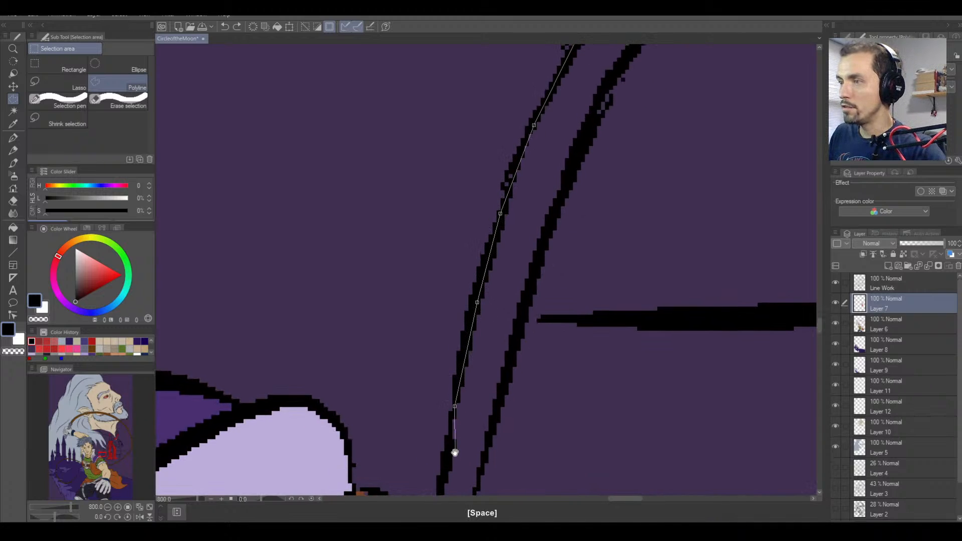
{"action": "left_click_drag", "start_coordinate": [454, 452], "coordinate": [484, 252]}
{"action": "left_click", "coordinate": [476, 264]}
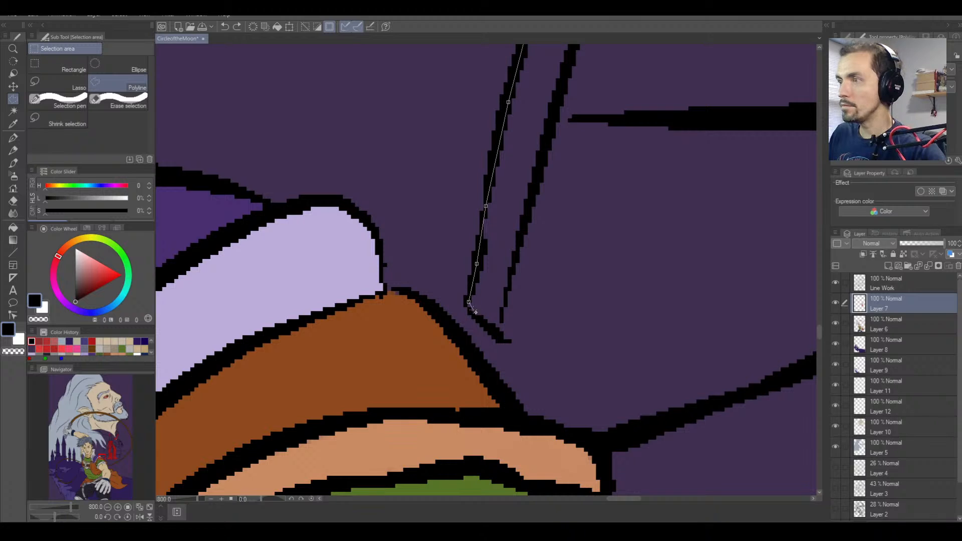
{"action": "left_click", "coordinate": [500, 339]}
Trace the selection back up the left ribbon's inner edge from the lower tip to its middle fold.
{"action": "left_click", "coordinate": [509, 286]}
{"action": "left_click", "coordinate": [553, 121]}
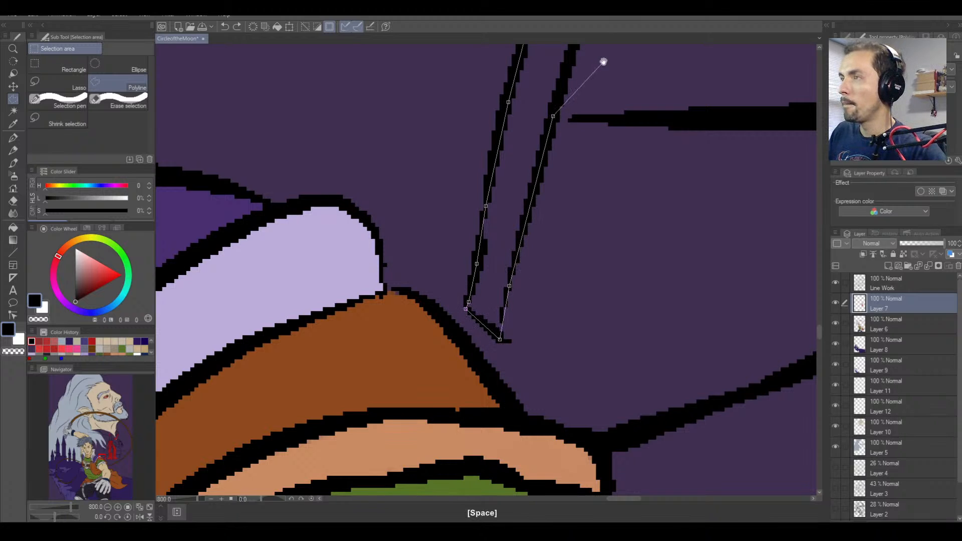
{"action": "left_click_drag", "start_coordinate": [603, 61], "coordinate": [426, 365]}
{"action": "left_click", "coordinate": [444, 221]}
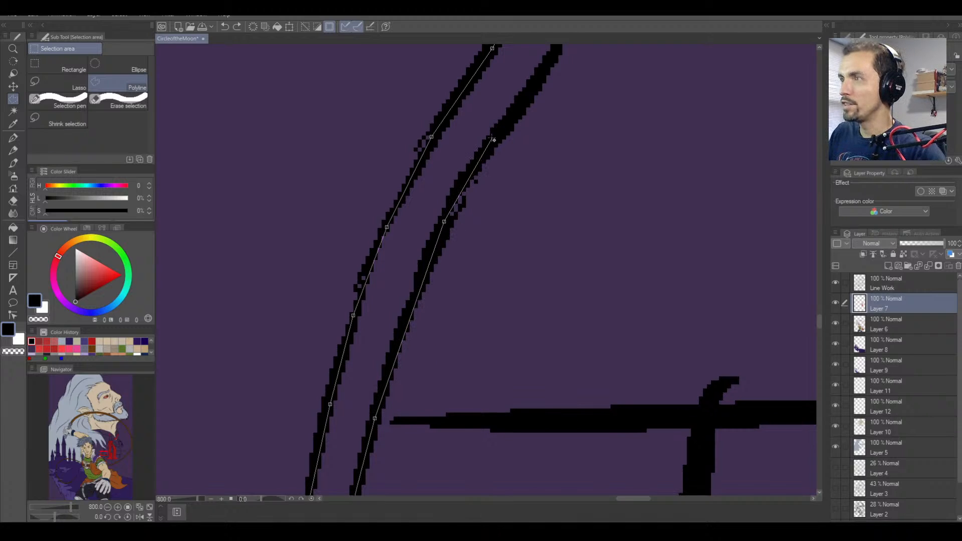
{"action": "left_click", "coordinate": [492, 141]}
{"action": "left_click", "coordinate": [540, 77]}
{"action": "left_click_drag", "start_coordinate": [553, 66], "coordinate": [413, 344]}
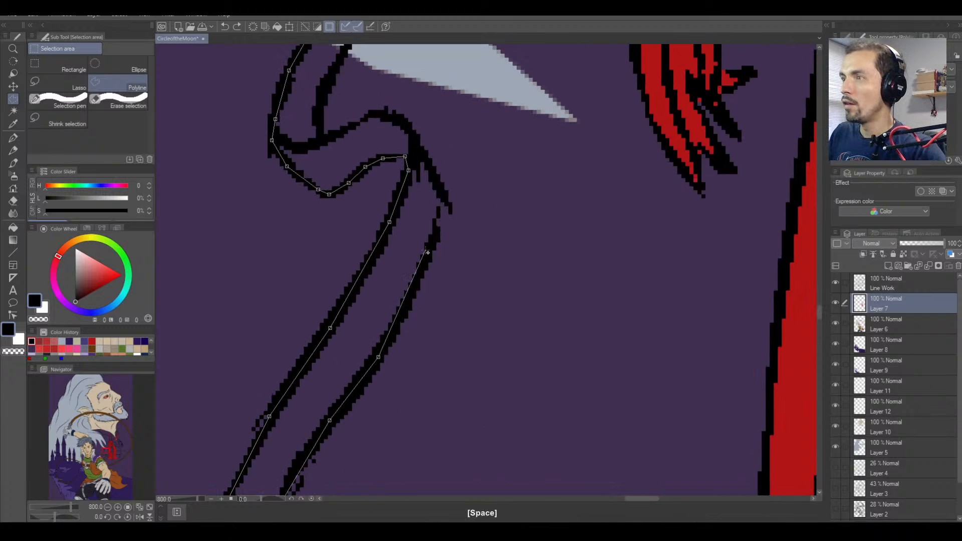
{"action": "left_click", "coordinate": [430, 254]}
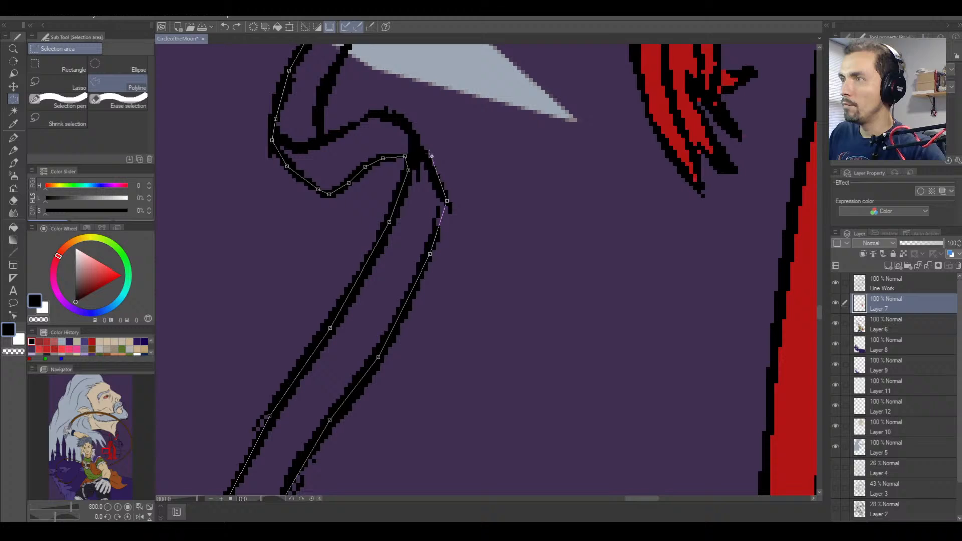
Trace the selection around the left ribbon's middle fold and up the inner edge of its upper stretch.
{"action": "left_click", "coordinate": [414, 130]}
{"action": "left_click", "coordinate": [386, 109]}
{"action": "left_click", "coordinate": [321, 141]}
{"action": "left_click", "coordinate": [320, 114]}
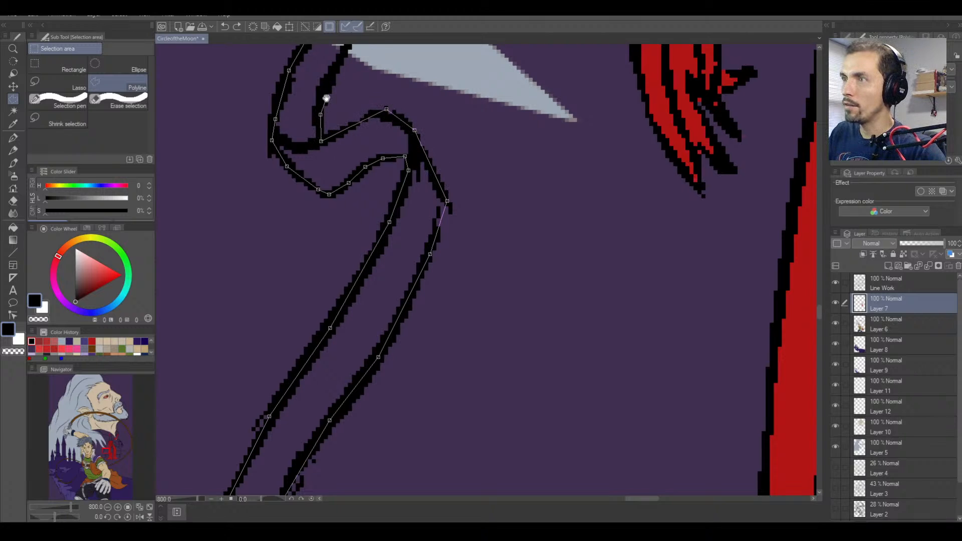
{"action": "left_click_drag", "start_coordinate": [322, 94], "coordinate": [283, 322]}
{"action": "left_click", "coordinate": [290, 305]}
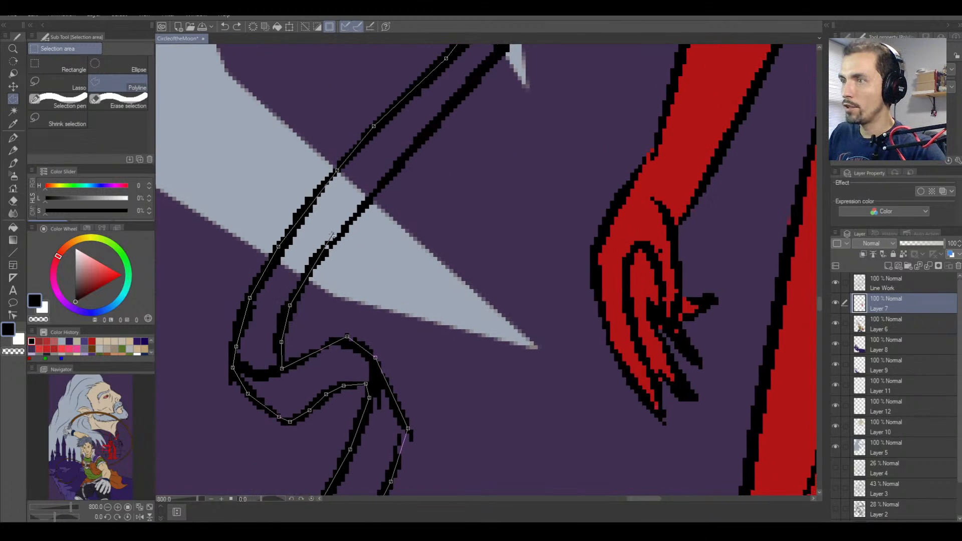
{"action": "left_click", "coordinate": [326, 247]}
{"action": "left_click", "coordinate": [429, 132]}
{"action": "left_click", "coordinate": [496, 58]}
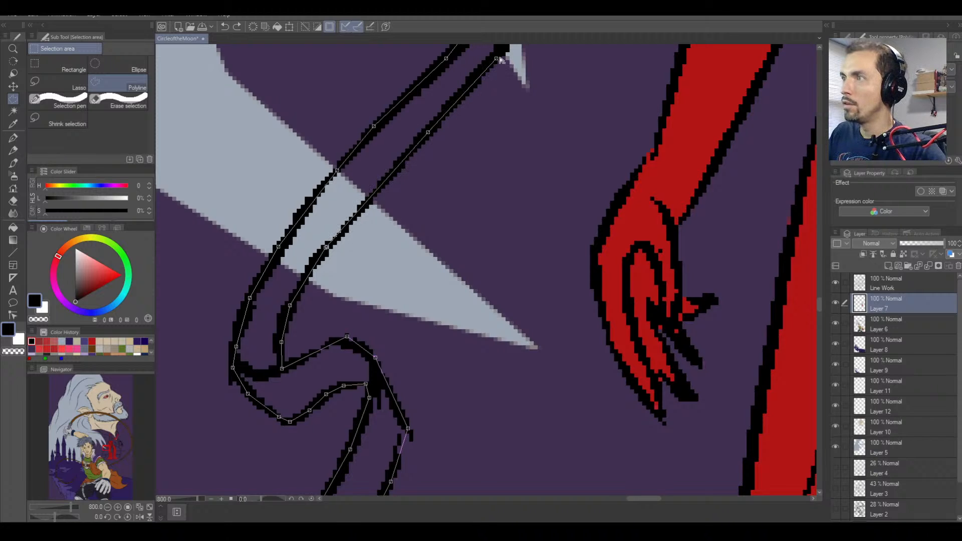
Trace the rest of the left ribbon's inner edge up to the upper fold and close the polyline selection there.
{"action": "left_click_drag", "start_coordinate": [499, 59], "coordinate": [341, 264]}
{"action": "left_click", "coordinate": [403, 188]}
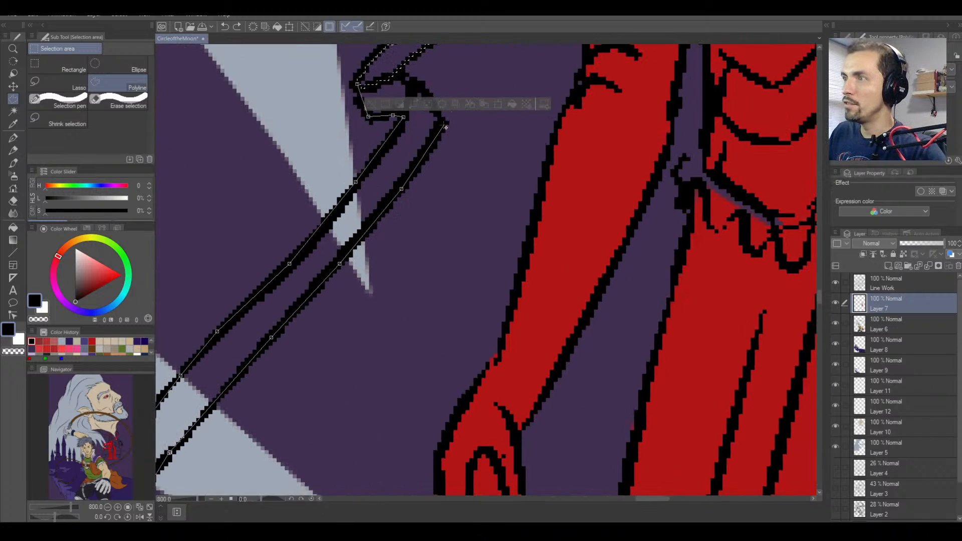
{"action": "left_click", "coordinate": [439, 116]}
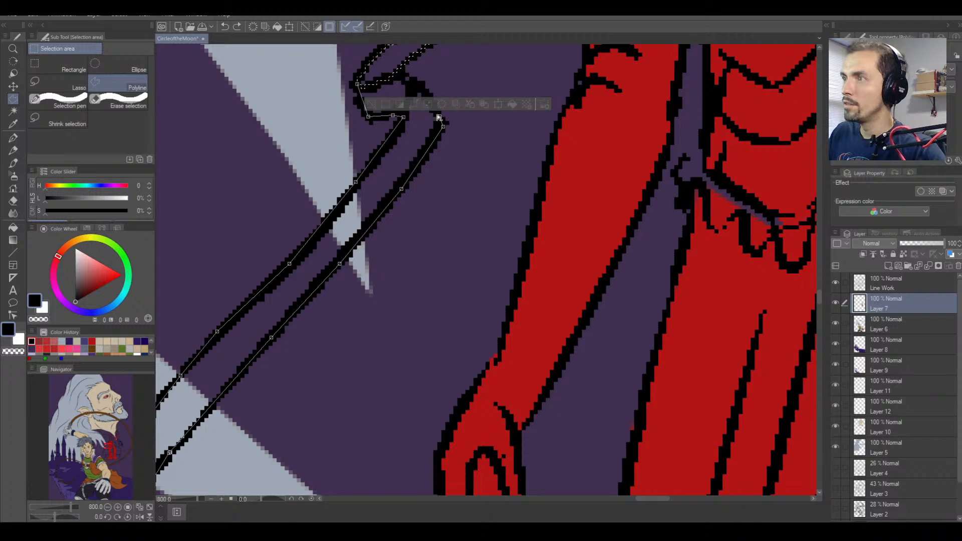
{"action": "left_click", "coordinate": [418, 81]}
{"action": "left_click", "coordinate": [390, 75]}
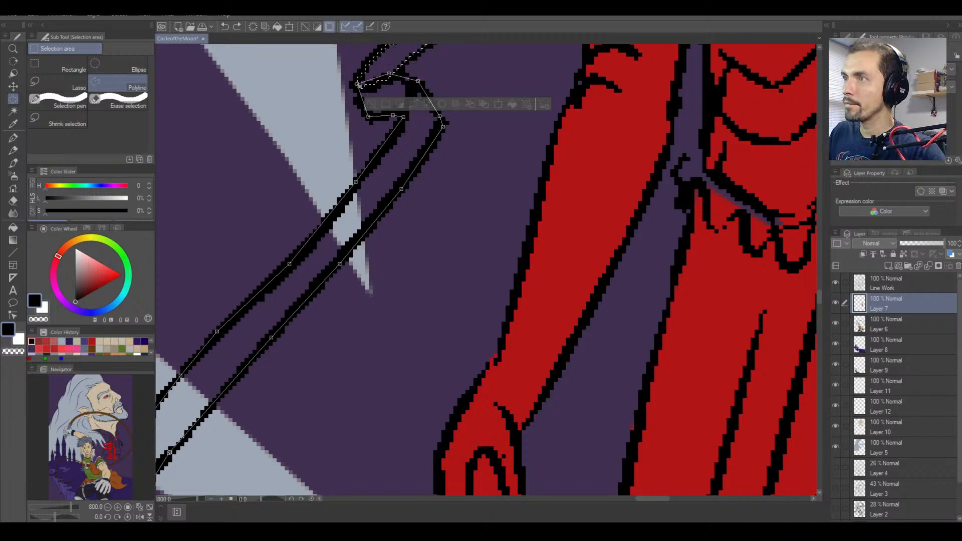
{"action": "left_click_drag", "start_coordinate": [440, 90], "coordinate": [410, 102]}
{"action": "left_click_drag", "start_coordinate": [257, 321], "coordinate": [407, 221]}
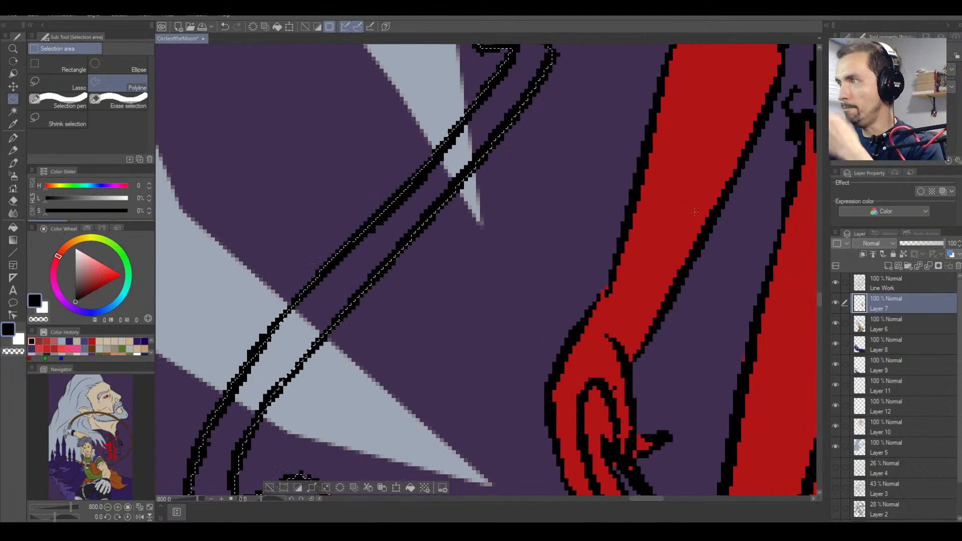
Fill the selected left ribbon on Layer 7 with the red sampled from the woman's glove, and clear the selection.
{"action": "left_click", "coordinate": [14, 137]}
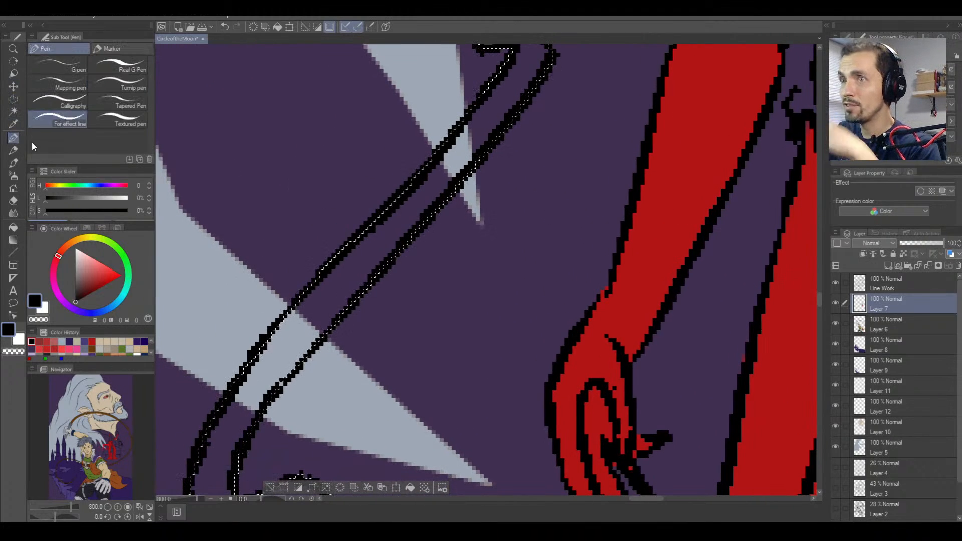
{"action": "right_click", "coordinate": [682, 200]}
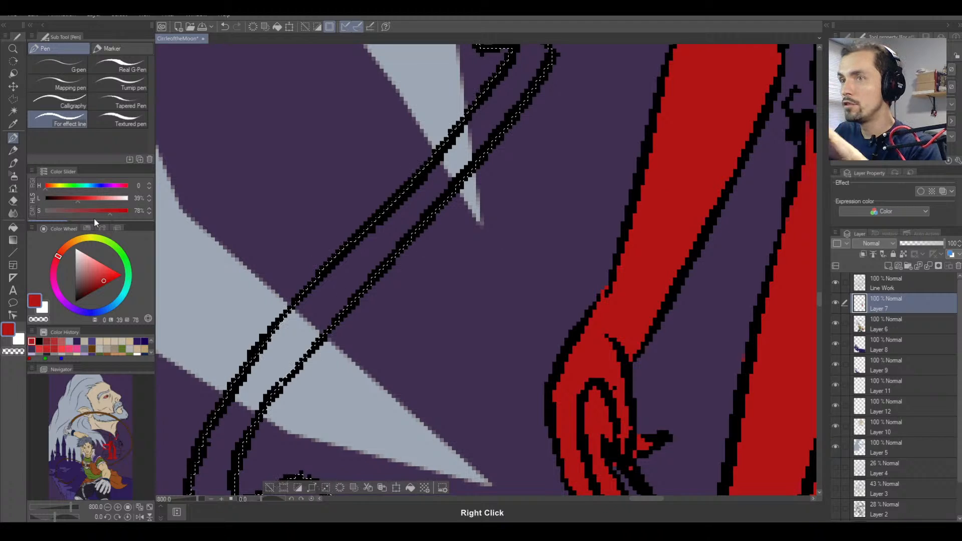
{"action": "left_click", "coordinate": [13, 226]}
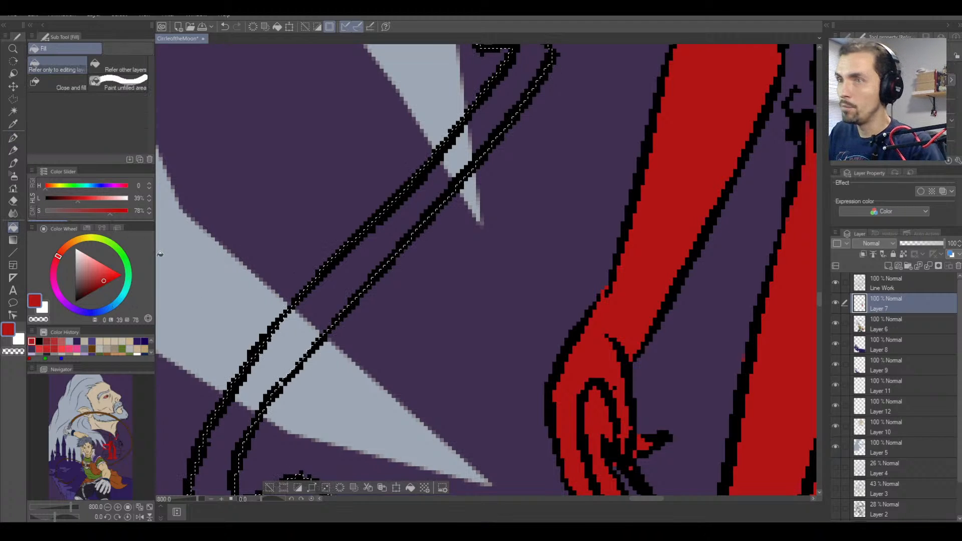
{"action": "left_click", "coordinate": [418, 201]}
{"action": "key", "text": "ctrl+minus"}
{"action": "key", "text": "ctrl+minus"}
{"action": "key", "text": "ctrl+minus"}
{"action": "key", "text": "ctrl+minus"}
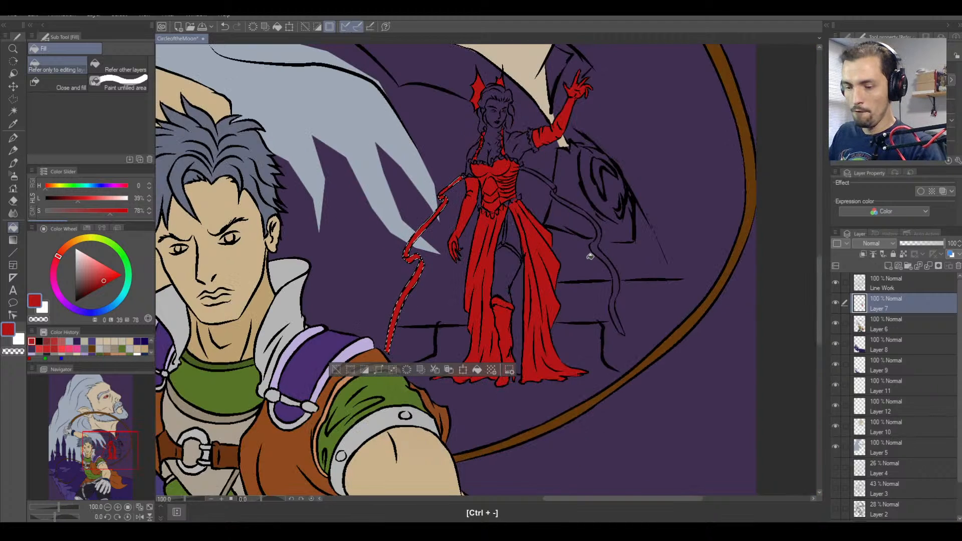
{"action": "left_click_drag", "start_coordinate": [590, 256], "coordinate": [511, 294]}
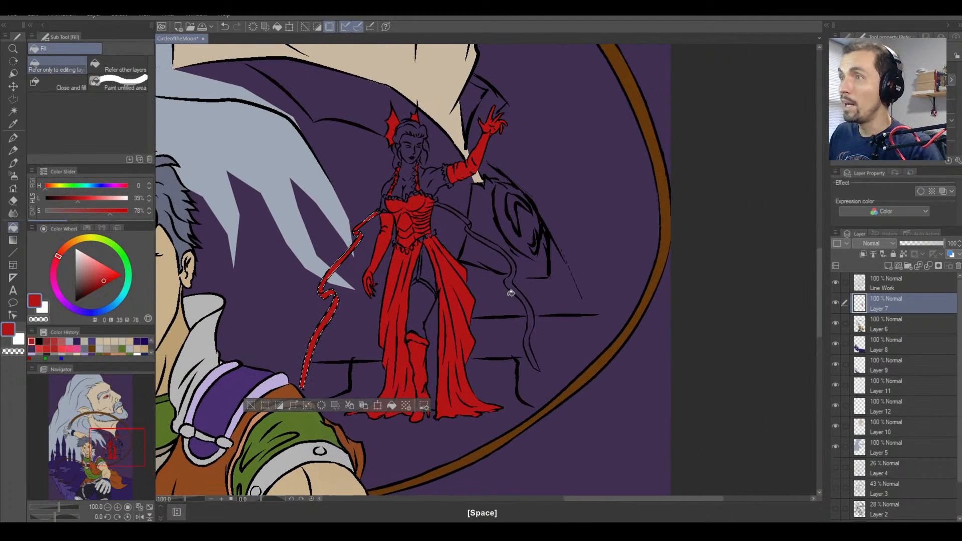
{"action": "key", "text": "m"}
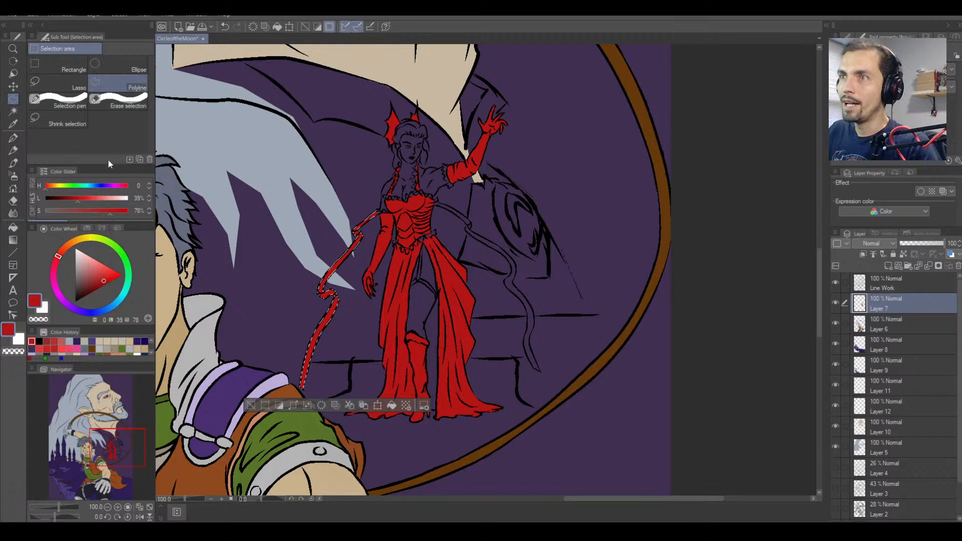
{"action": "key", "text": "ctrl+d"}
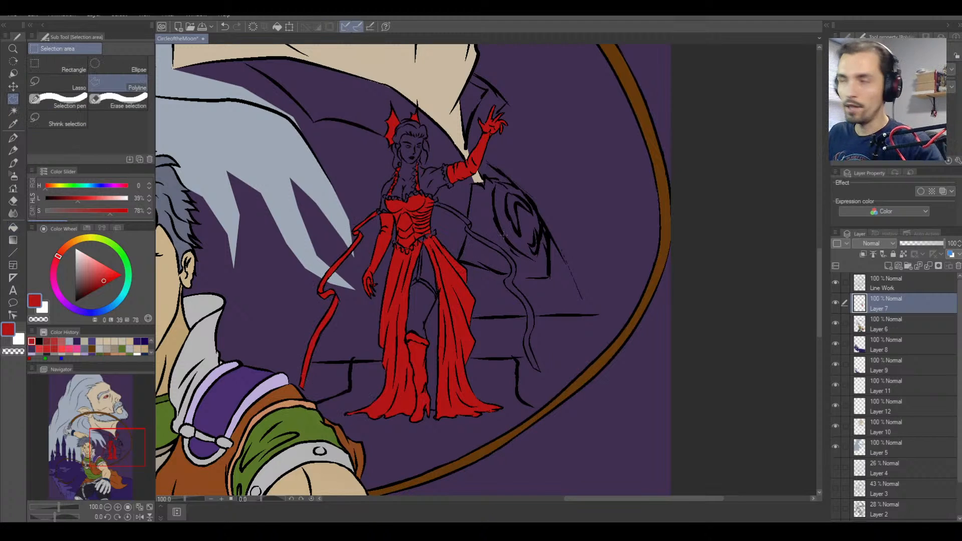
Start a polyline selection at the bodice and trace the right ribbon's lower edge past the first fold to the second.
{"action": "key", "text": "ctrl+equal"}
{"action": "key", "text": "ctrl+equal"}
{"action": "key", "text": "ctrl+equal"}
{"action": "key", "text": "ctrl+equal"}
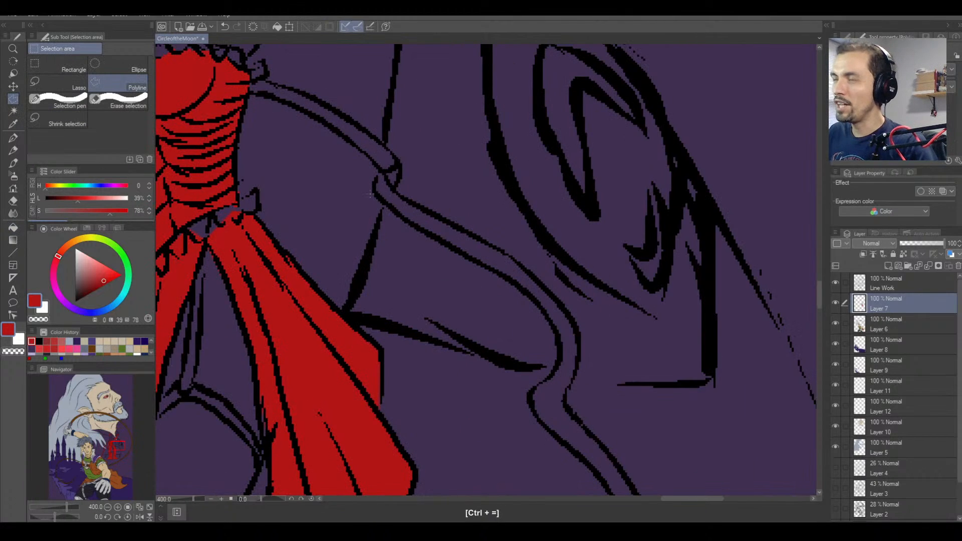
{"action": "left_click", "coordinate": [247, 92]}
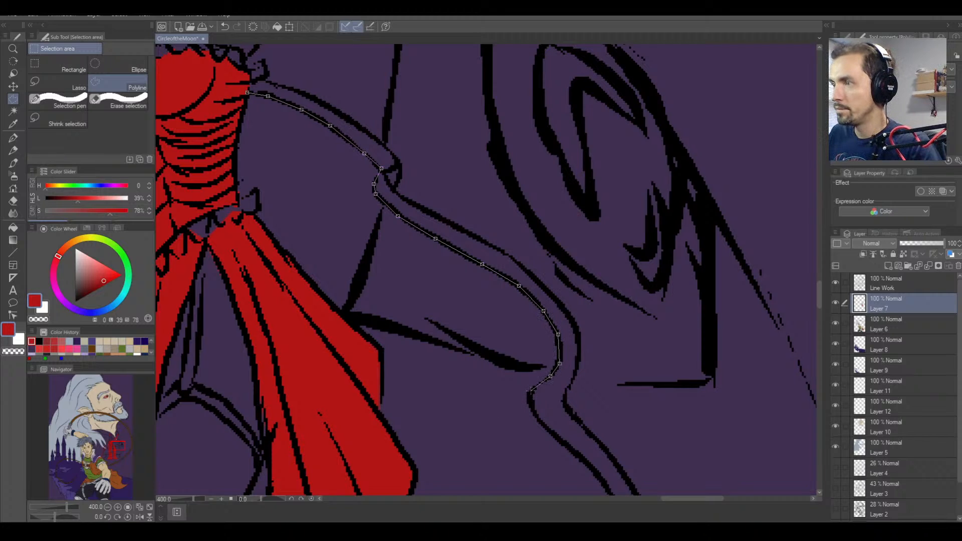
Continue the selection around the right ribbon's second fold and down its inner edge to the pointed tip.
{"action": "key", "text": "space"}
{"action": "left_click_drag", "start_coordinate": [605, 433], "coordinate": [453, 312]}
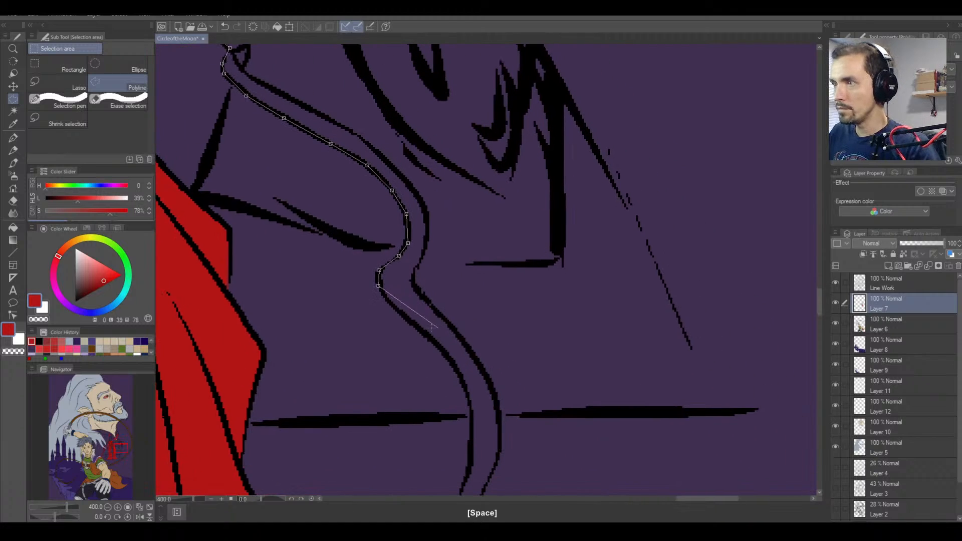
{"action": "left_click", "coordinate": [391, 305]}
{"action": "left_click", "coordinate": [421, 329]}
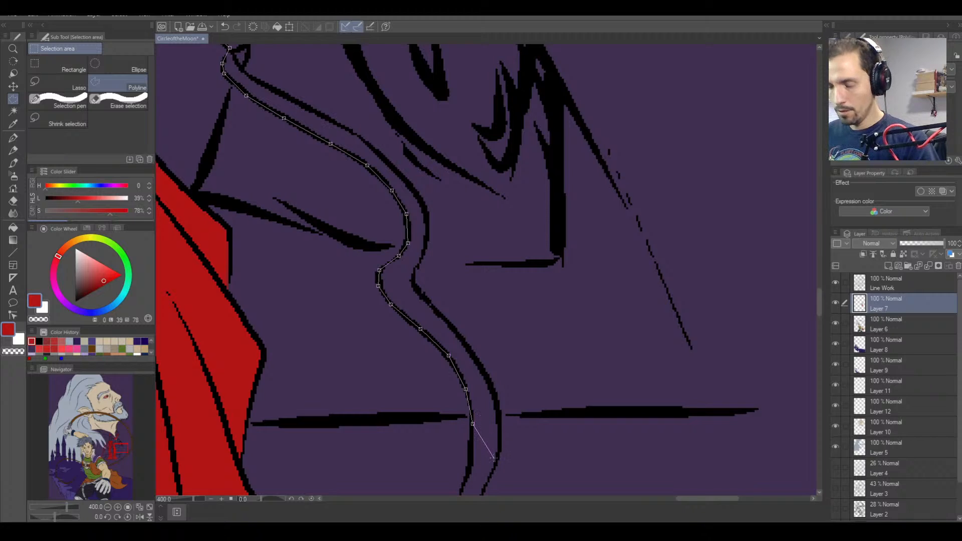
{"action": "left_click_drag", "start_coordinate": [493, 457], "coordinate": [466, 258]}
{"action": "left_click", "coordinate": [456, 265]}
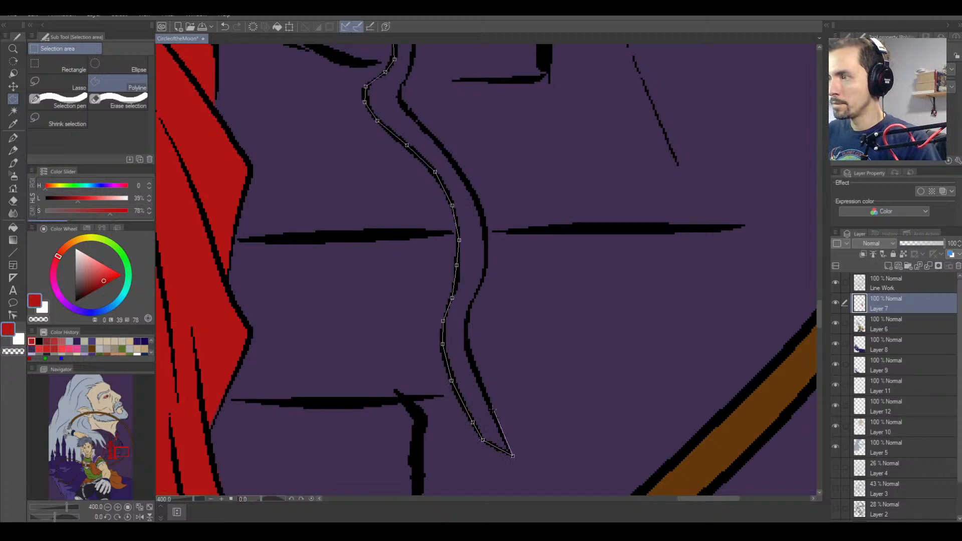
Trace the right ribbon's outer edge from the tip back up to the bodice and close the polyline selection.
{"action": "left_click", "coordinate": [490, 406]}
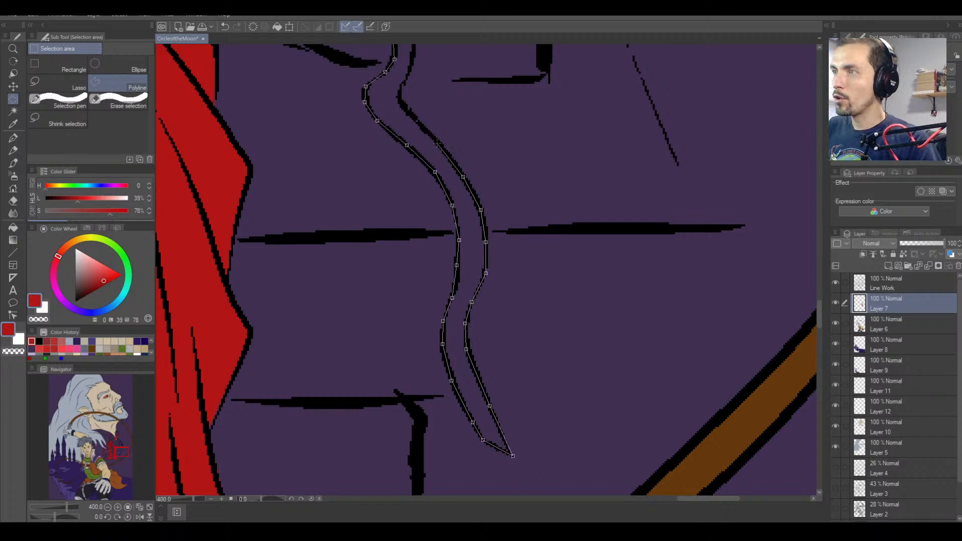
{"action": "left_click", "coordinate": [400, 105]}
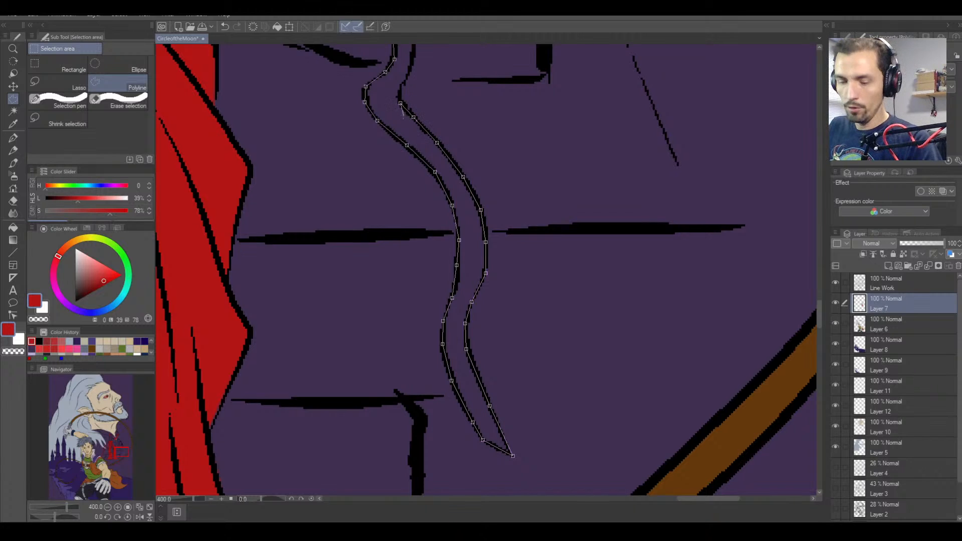
{"action": "left_click_drag", "start_coordinate": [400, 105], "coordinate": [384, 253]}
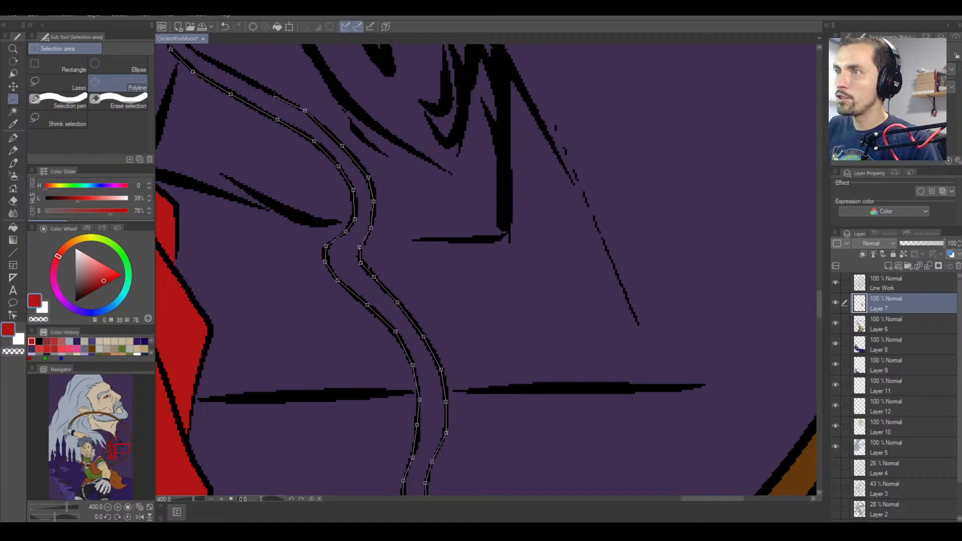
{"action": "left_click_drag", "start_coordinate": [273, 98], "coordinate": [416, 221]}
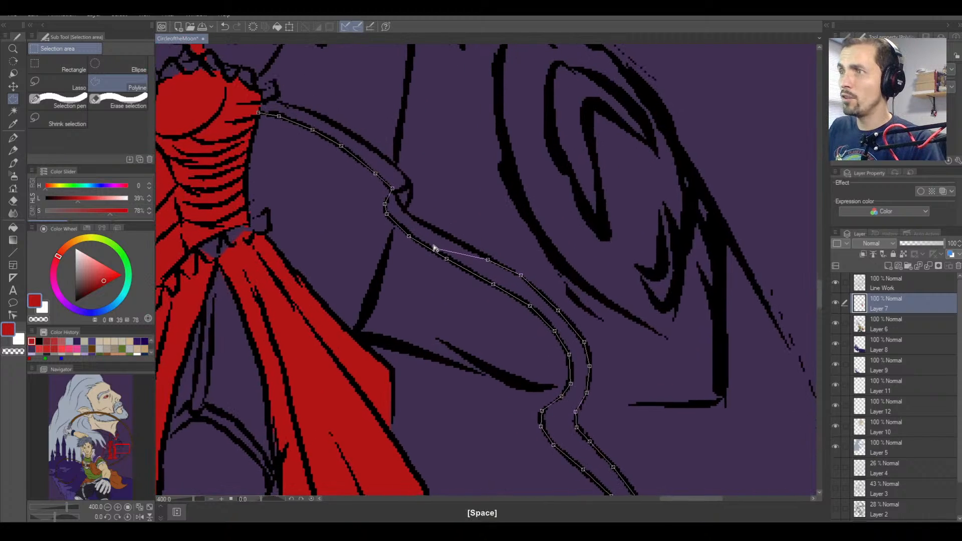
{"action": "left_click", "coordinate": [409, 215]}
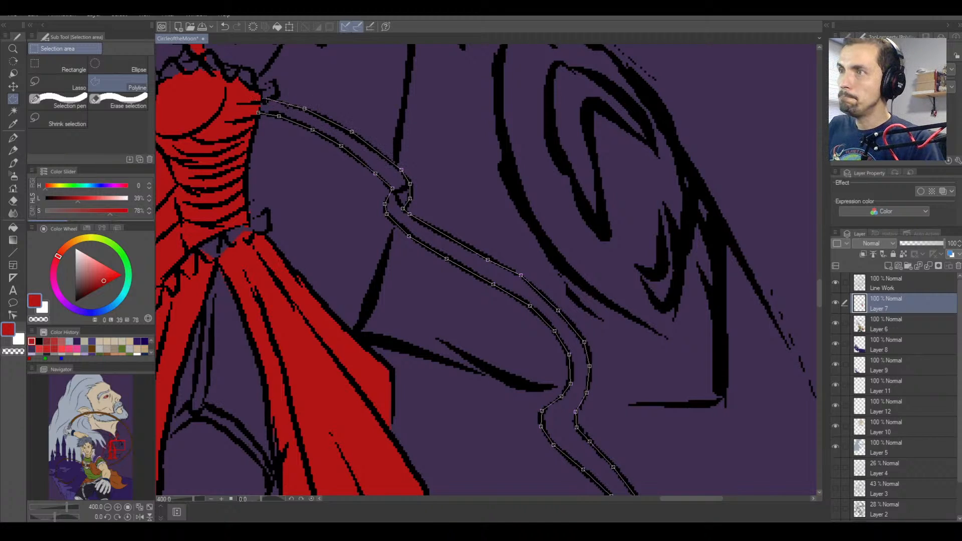
{"action": "left_click", "coordinate": [255, 101]}
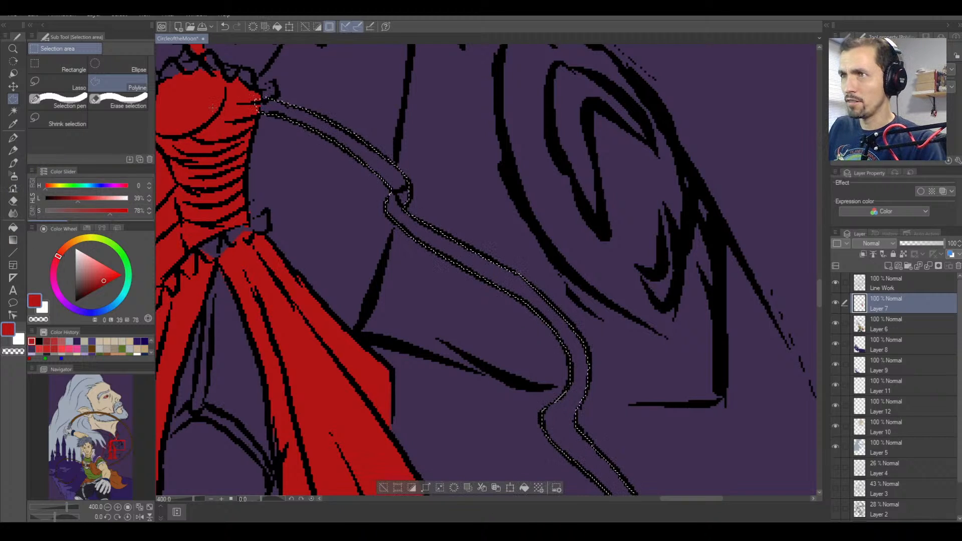
Fill the selected right ribbon on Layer 7 with the red sampled from the dress bodice.
{"action": "left_click", "coordinate": [13, 227]}
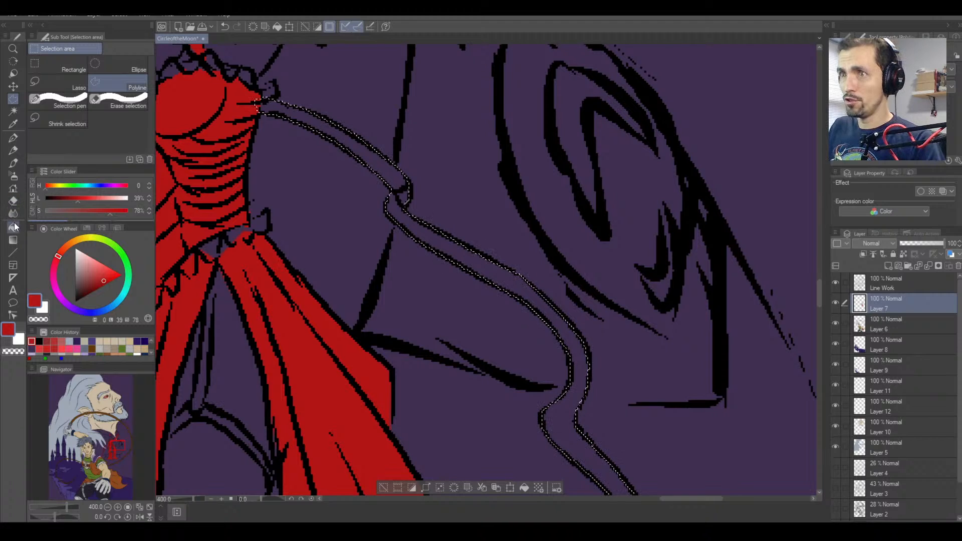
{"action": "right_click", "coordinate": [169, 98]}
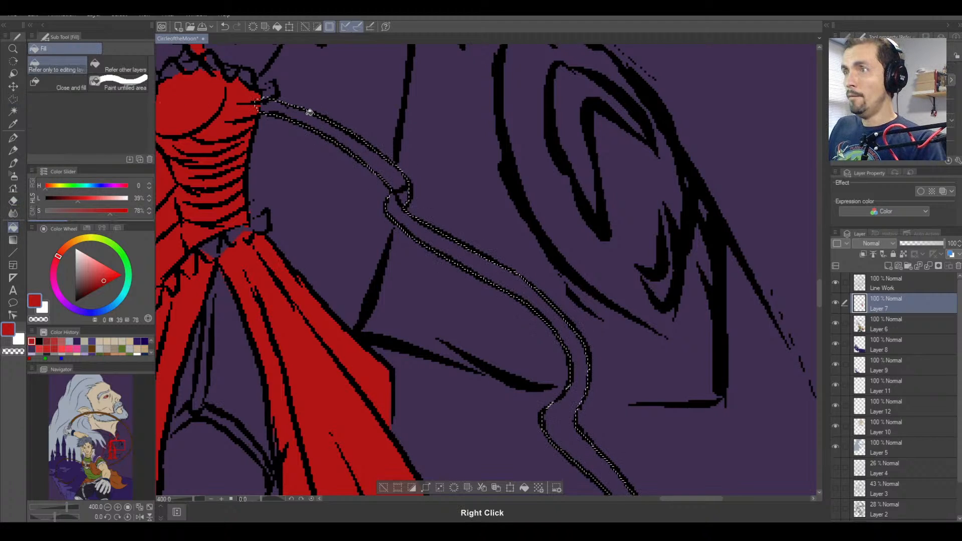
{"action": "left_click", "coordinate": [339, 146]}
{"action": "key", "text": "ctrl+minus"}
{"action": "key", "text": "ctrl+minus"}
{"action": "key", "text": "ctrl+minus"}
{"action": "key", "text": "ctrl+minus"}
{"action": "key", "text": "ctrl+minus"}
{"action": "key", "text": "ctrl+minus"}
{"action": "key", "text": "ctrl+minus"}
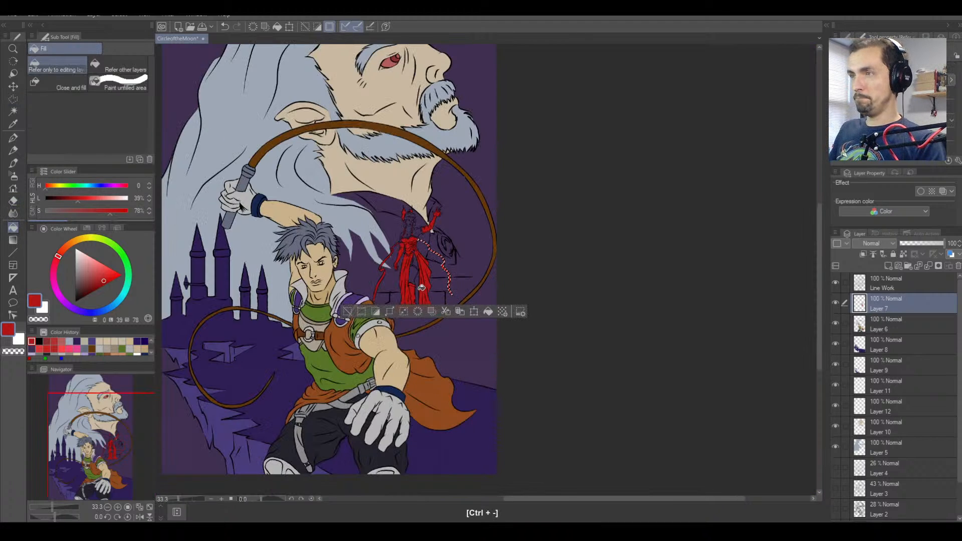
{"action": "key", "text": "ctrl+equal"}
{"action": "key", "text": "ctrl+equal"}
{"action": "key", "text": "ctrl+equal"}
{"action": "key", "text": "ctrl+equal"}
{"action": "key", "text": "space"}
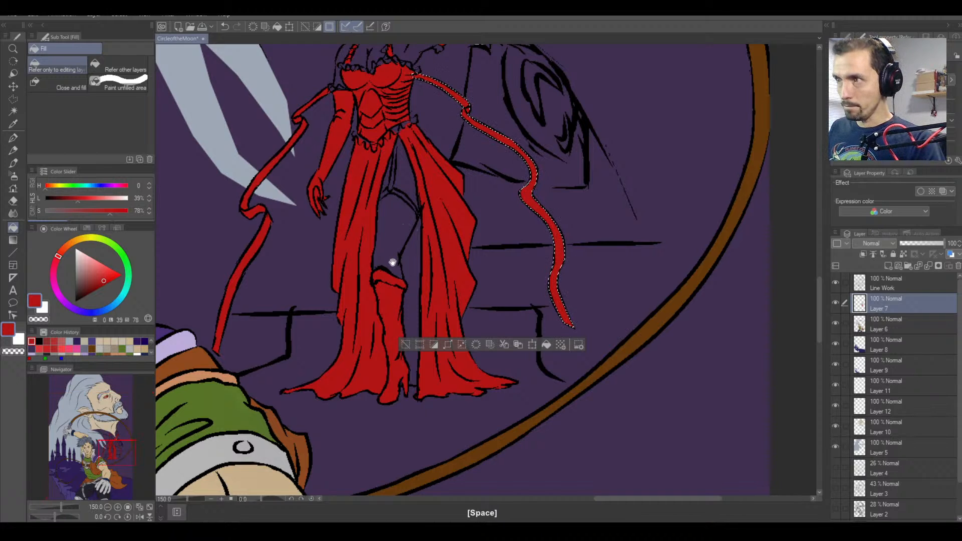
Start a polyline selection at the boot cuff and trace the stocking's left edge up along the skirt to near its top band.
{"action": "left_click_drag", "start_coordinate": [393, 262], "coordinate": [429, 208]}
{"action": "left_click", "coordinate": [13, 99]}
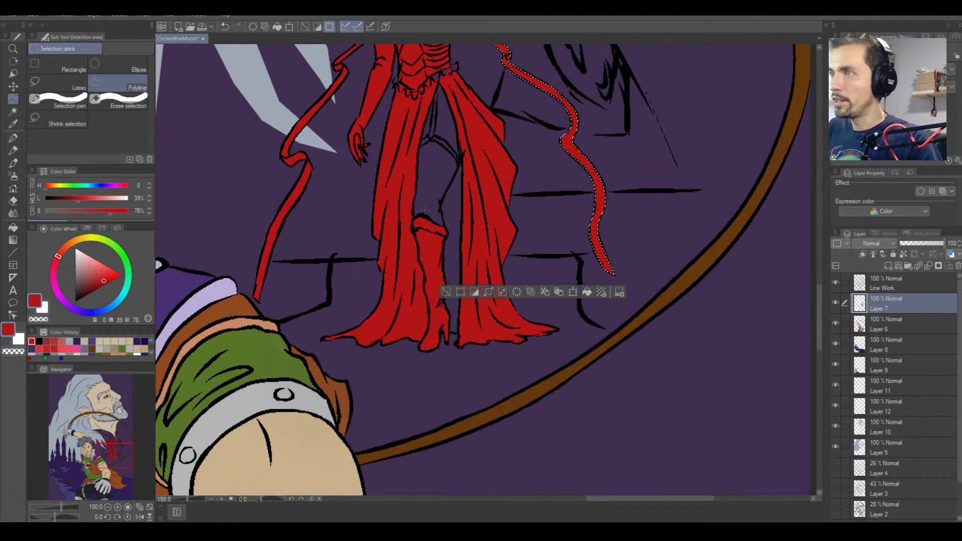
{"action": "key", "text": "ctrl+equal"}
{"action": "key", "text": "ctrl+equal"}
{"action": "key", "text": "ctrl+equal"}
{"action": "left_click", "coordinate": [399, 224]}
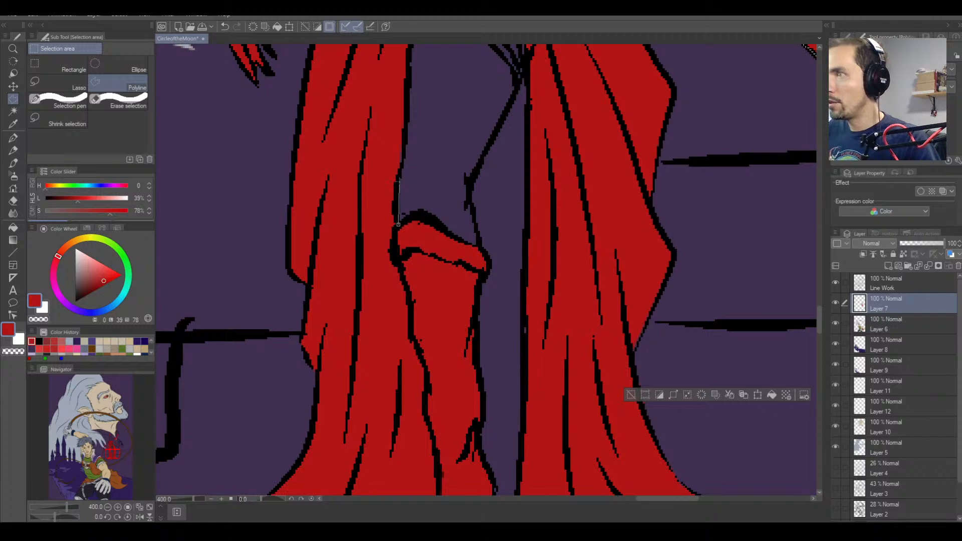
{"action": "left_click", "coordinate": [396, 186]}
{"action": "left_click", "coordinate": [404, 157]}
{"action": "key", "text": "space"}
{"action": "left_click_drag", "start_coordinate": [404, 111], "coordinate": [393, 245]}
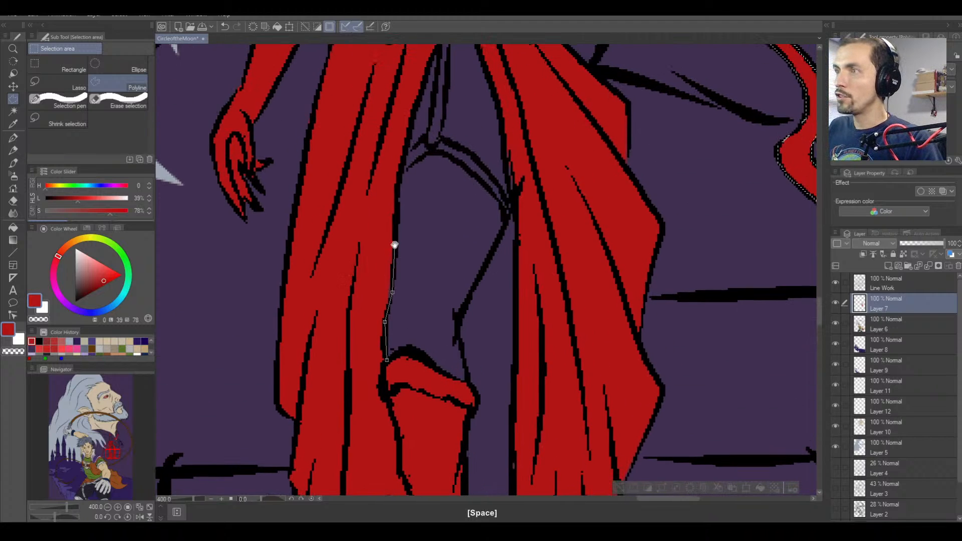
{"action": "left_click", "coordinate": [399, 179]}
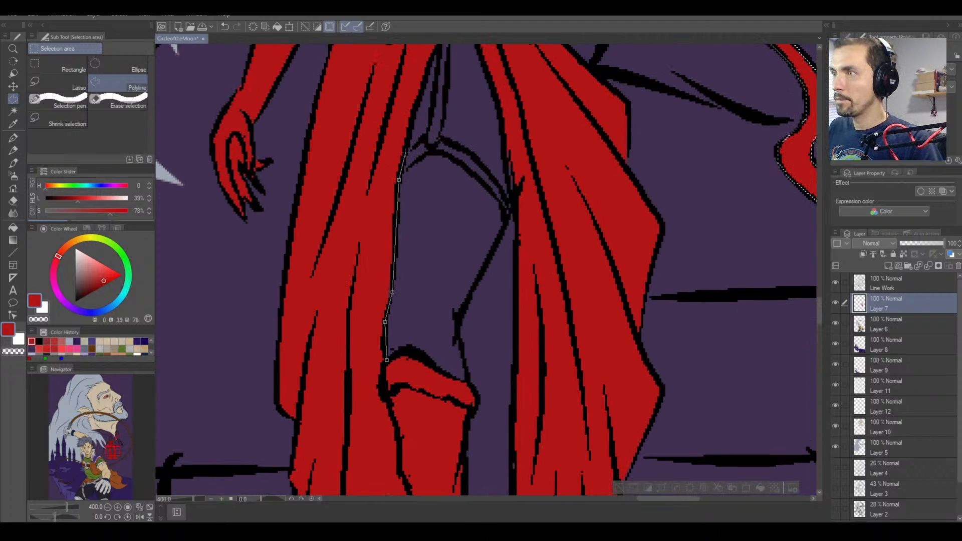
Continue the selection along the lower line of the stocking's top band and down the back of the thigh toward the knee.
{"action": "left_click", "coordinate": [429, 152]}
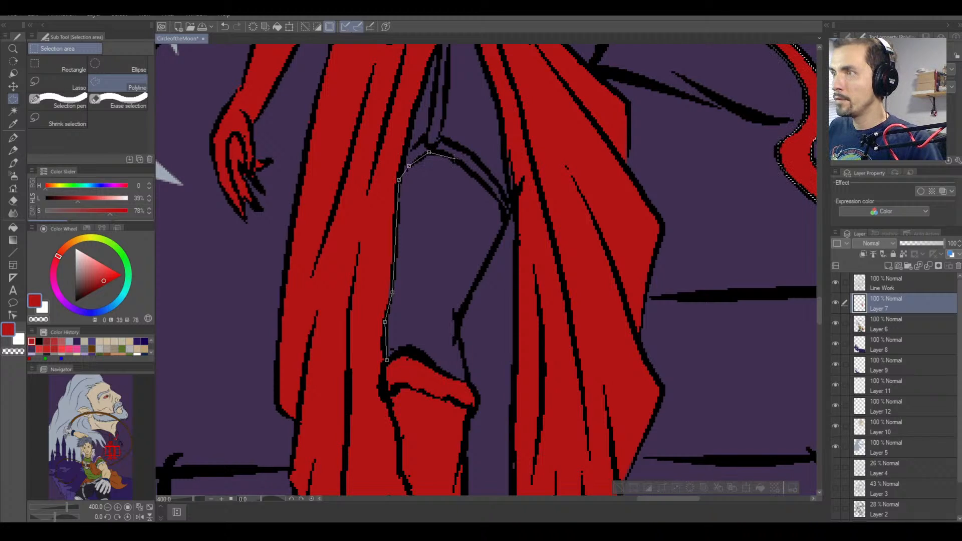
{"action": "left_click", "coordinate": [448, 156]}
{"action": "left_click", "coordinate": [468, 170]}
{"action": "left_click", "coordinate": [494, 194]}
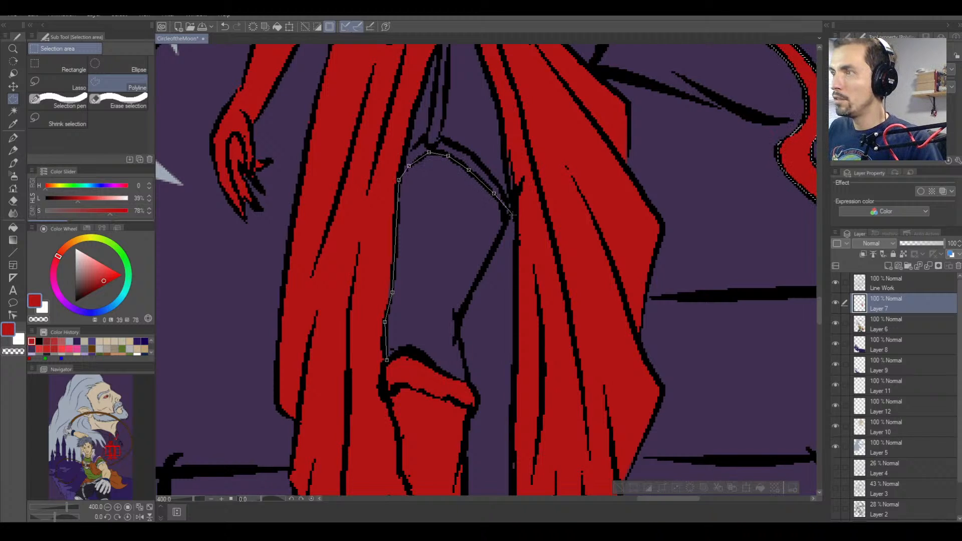
{"action": "left_click", "coordinate": [503, 234]}
{"action": "left_click", "coordinate": [469, 296]}
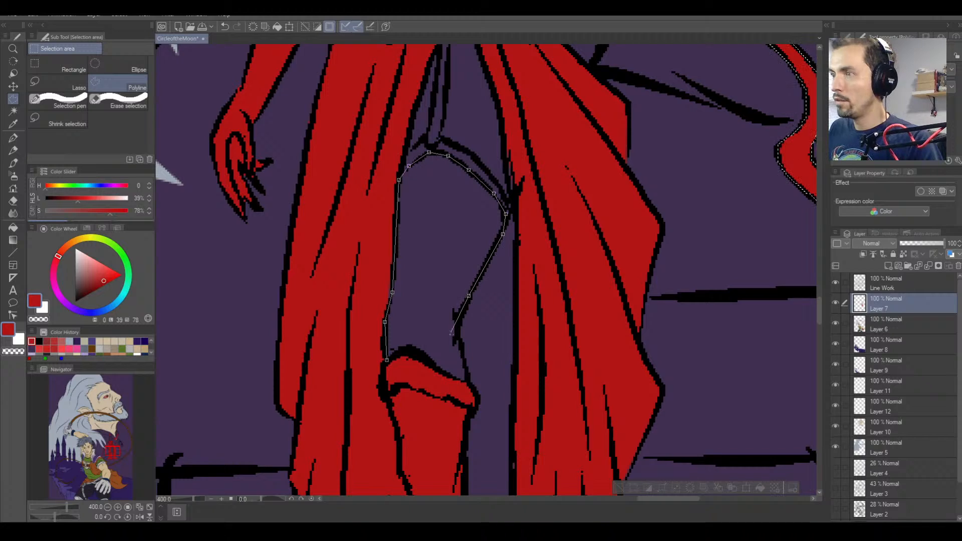
Trace from the knee down to the boot, follow the cuff's upper edge, and close the polyline selection around the stocking.
{"action": "left_click", "coordinate": [458, 323]}
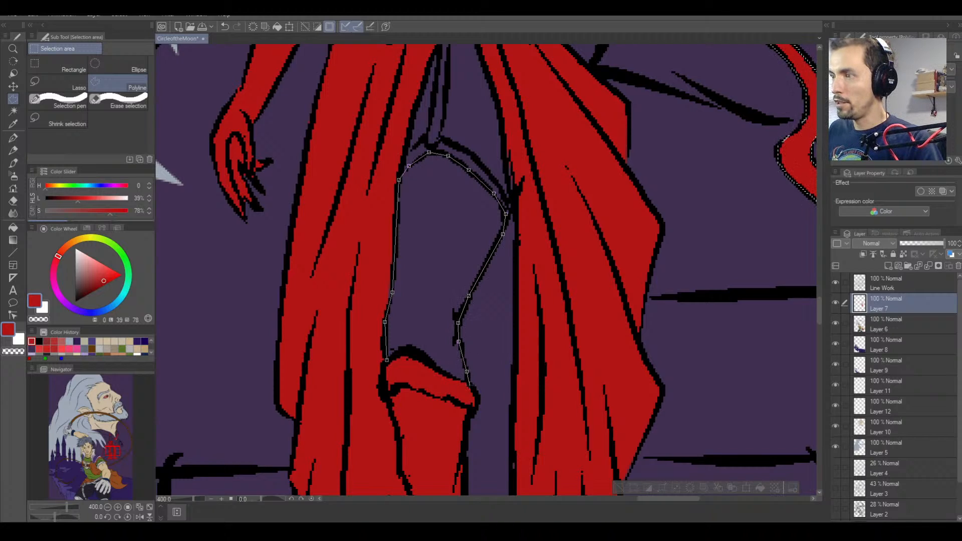
{"action": "left_click", "coordinate": [470, 384]}
{"action": "left_click", "coordinate": [443, 374]}
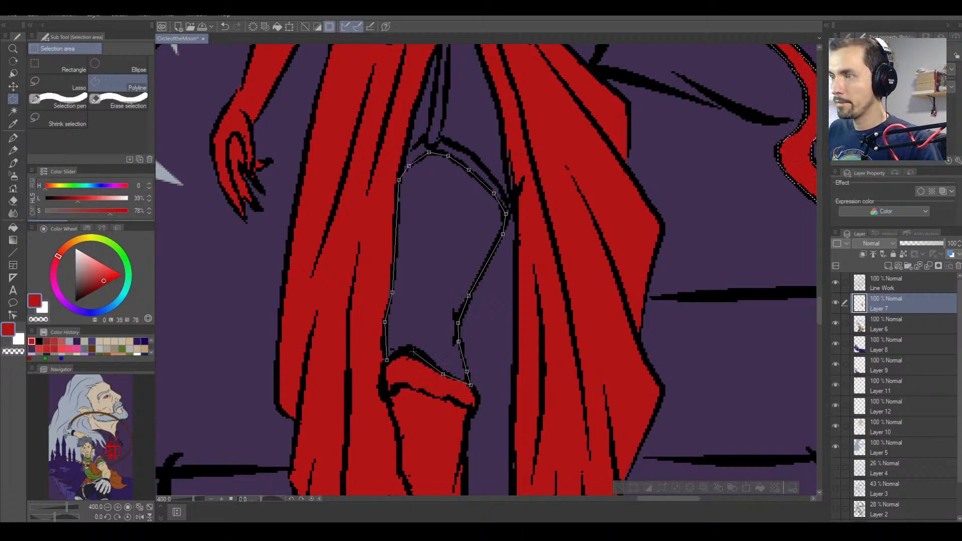
{"action": "left_click", "coordinate": [388, 360]}
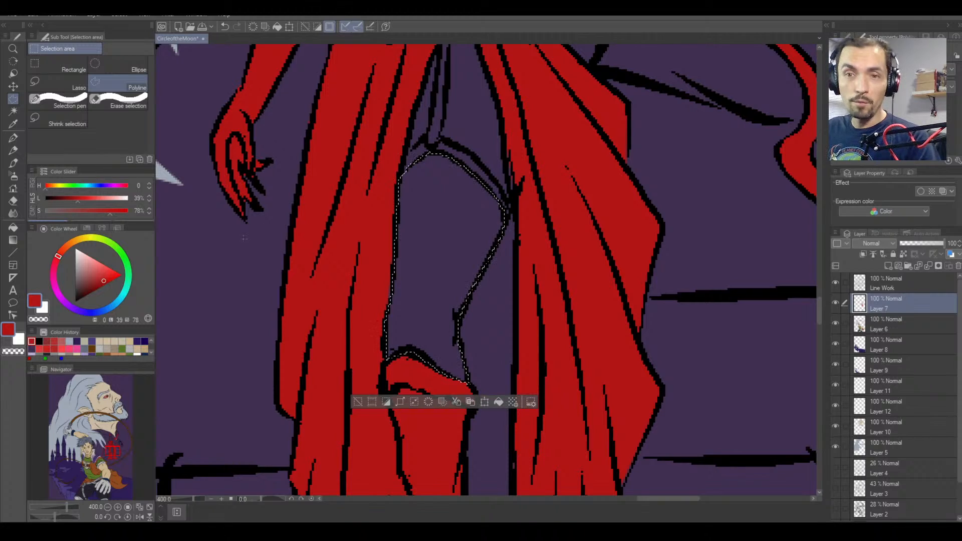
Set a light pinkish red of hue 0, luminosity 62%, saturation 53% and fill the selected stocking on Layer 7.
{"action": "left_click", "coordinate": [91, 275]}
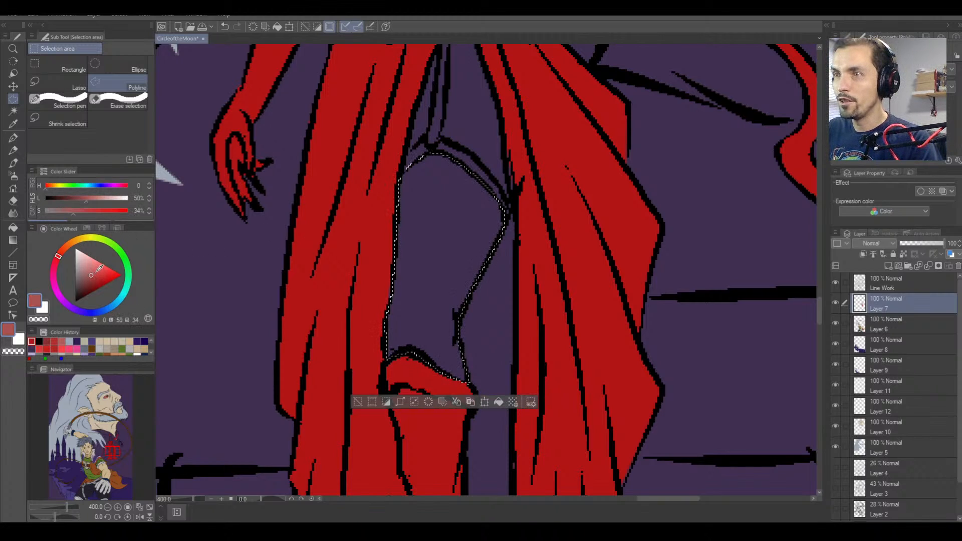
{"action": "left_click", "coordinate": [94, 269]}
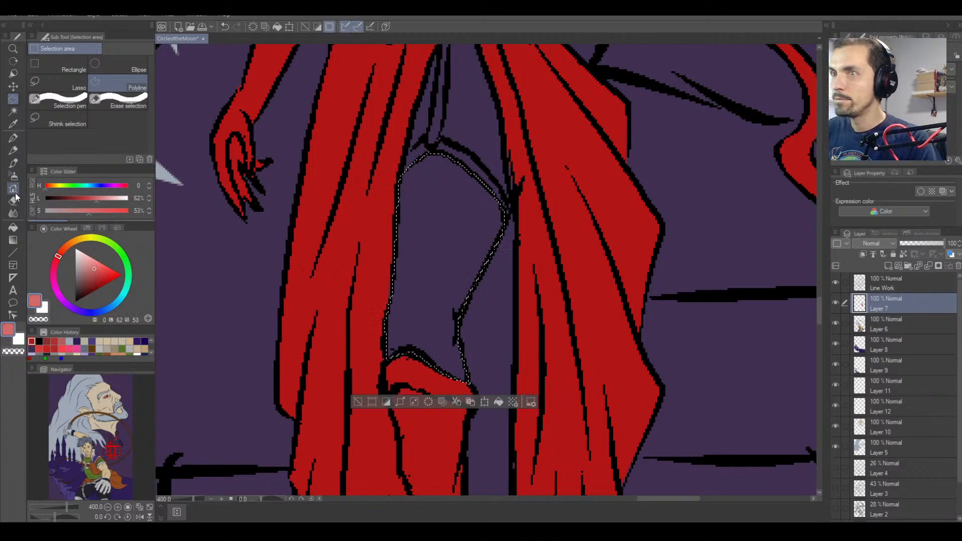
{"action": "left_click", "coordinate": [14, 228]}
{"action": "left_click", "coordinate": [431, 236]}
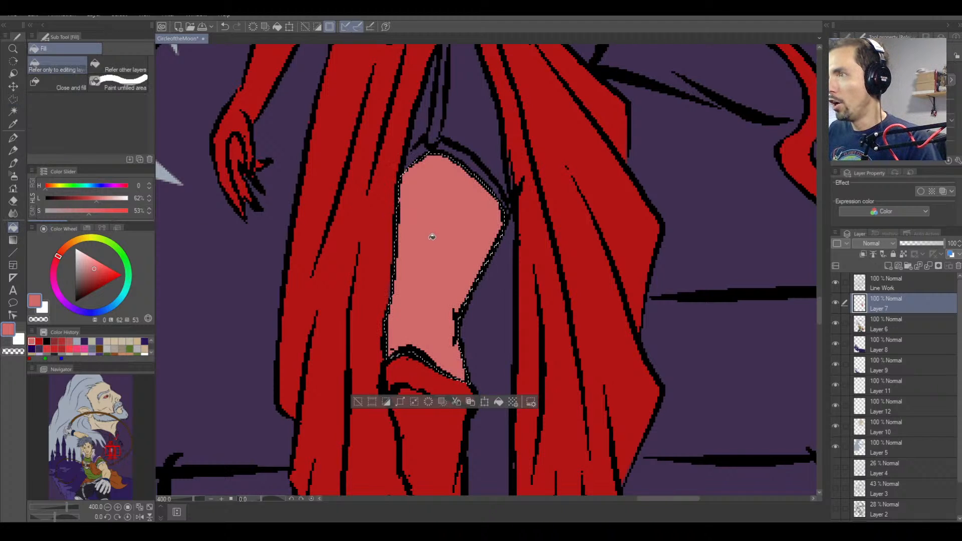
{"action": "scroll", "coordinate": [432, 236], "scroll_direction": "down", "scroll_amount": 3}
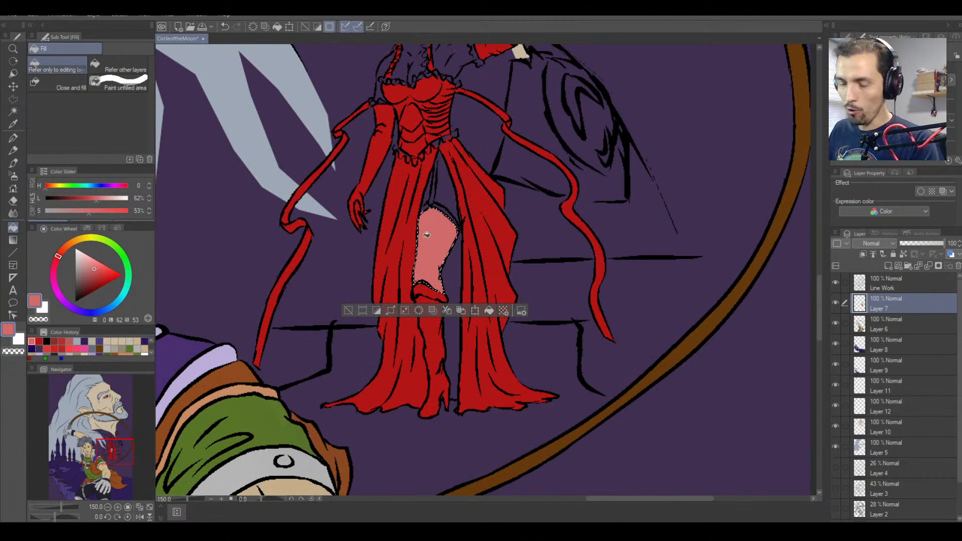
Clear the selection around the filled stocking and return to the polyline selection tool.
{"action": "scroll", "coordinate": [426, 235], "scroll_direction": "up", "scroll_amount": 2}
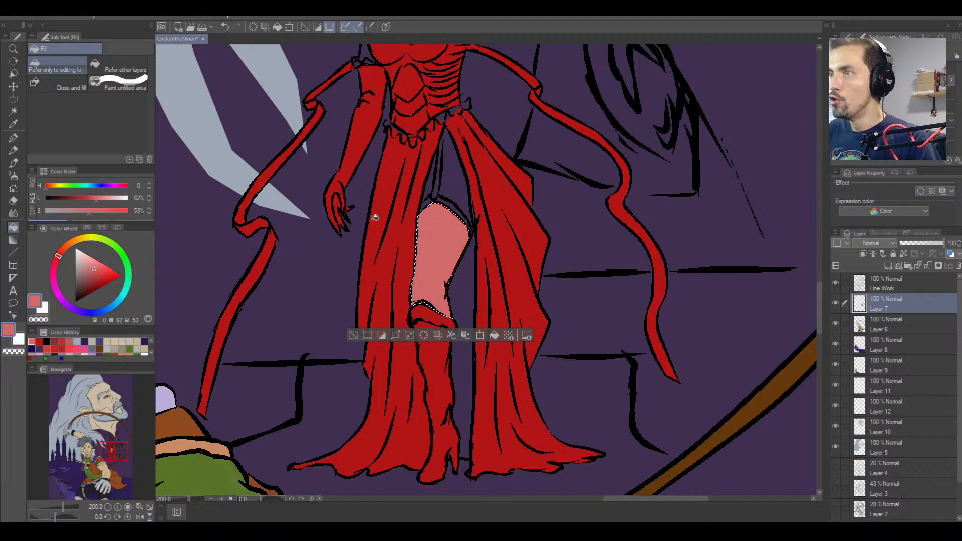
{"action": "left_click_drag", "start_coordinate": [415, 178], "coordinate": [401, 324]}
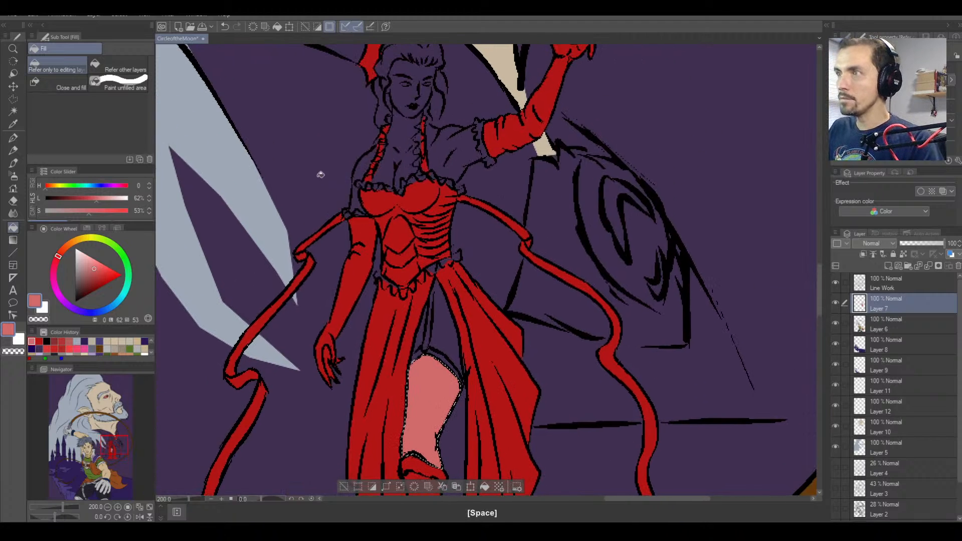
{"action": "left_click_drag", "start_coordinate": [368, 216], "coordinate": [378, 236]}
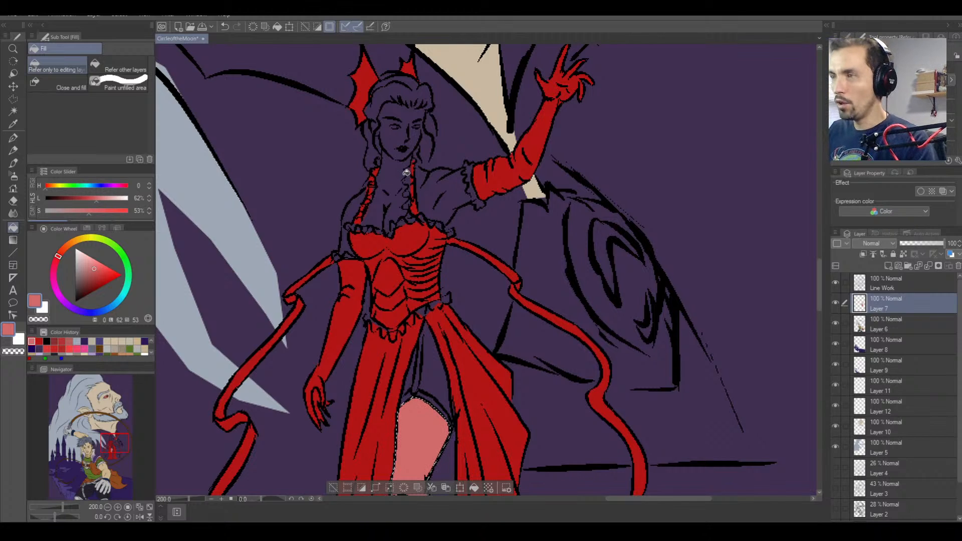
{"action": "left_click", "coordinate": [13, 102]}
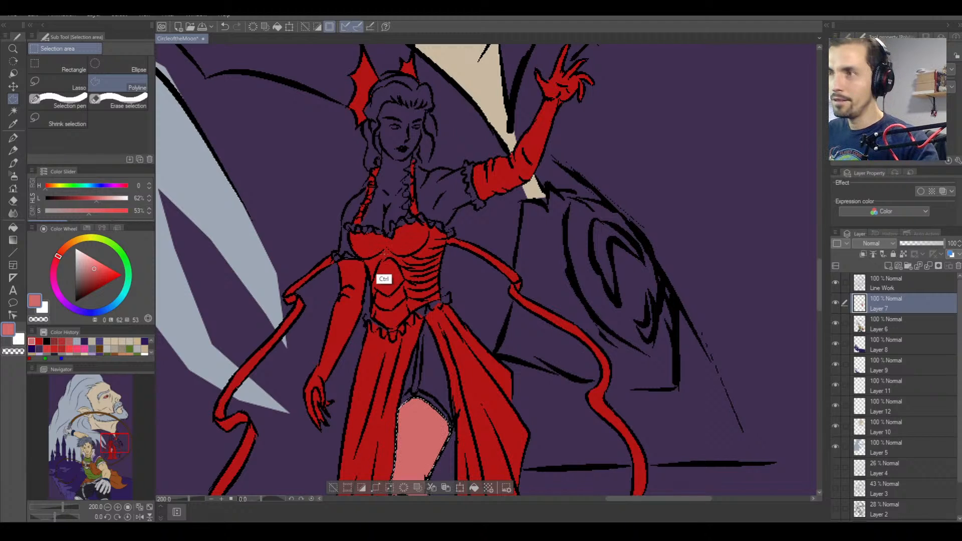
{"action": "key", "text": "ctrl+d"}
Start a polyline selection at the skirt's left inner edge and trace along the top of the pink stocking to its right corner.
{"action": "left_click_drag", "start_coordinate": [466, 362], "coordinate": [445, 262]}
{"action": "key", "text": "ctrl+plus"}
{"action": "key", "text": "ctrl+plus"}
{"action": "key", "text": "ctrl+plus"}
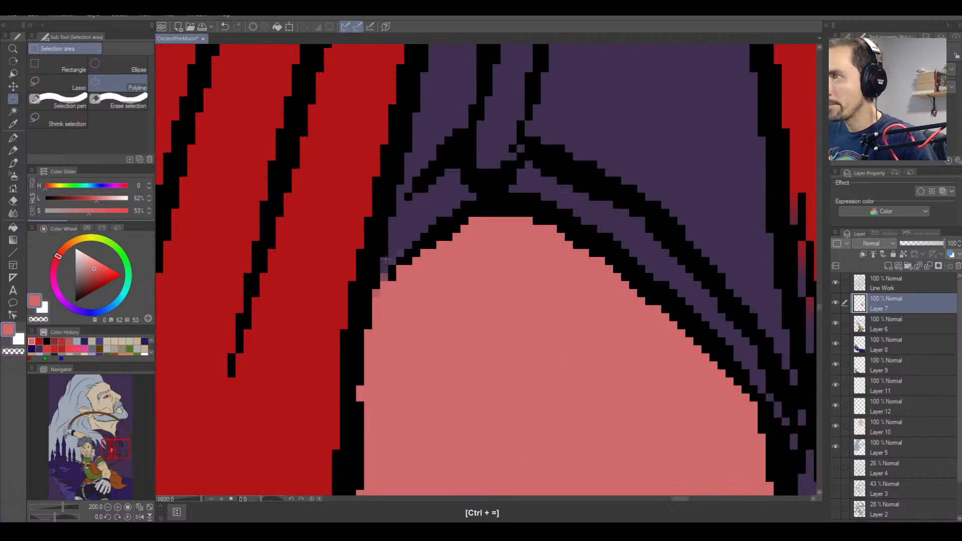
{"action": "key", "text": "ctrl+minus"}
{"action": "left_click", "coordinate": [407, 250]}
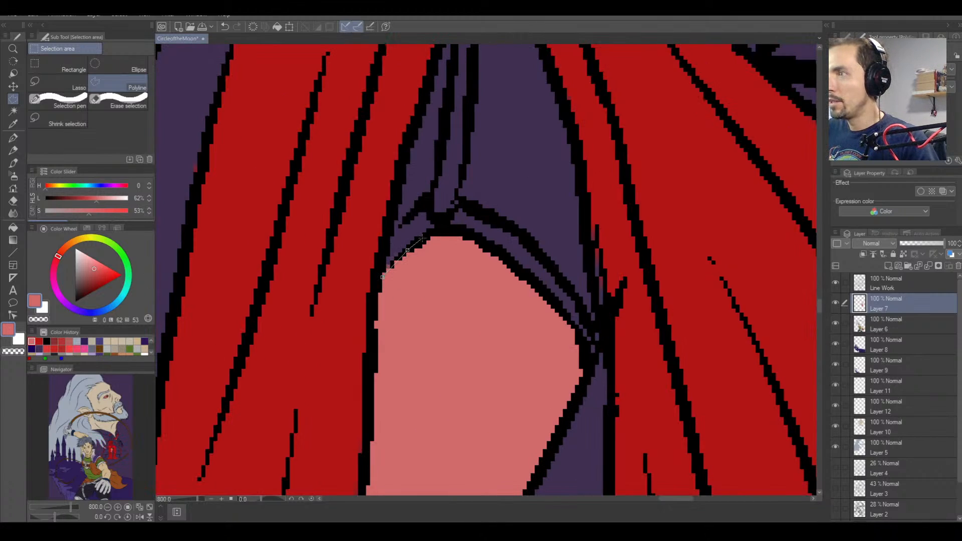
{"action": "left_click", "coordinate": [430, 234]}
{"action": "left_click", "coordinate": [456, 231]}
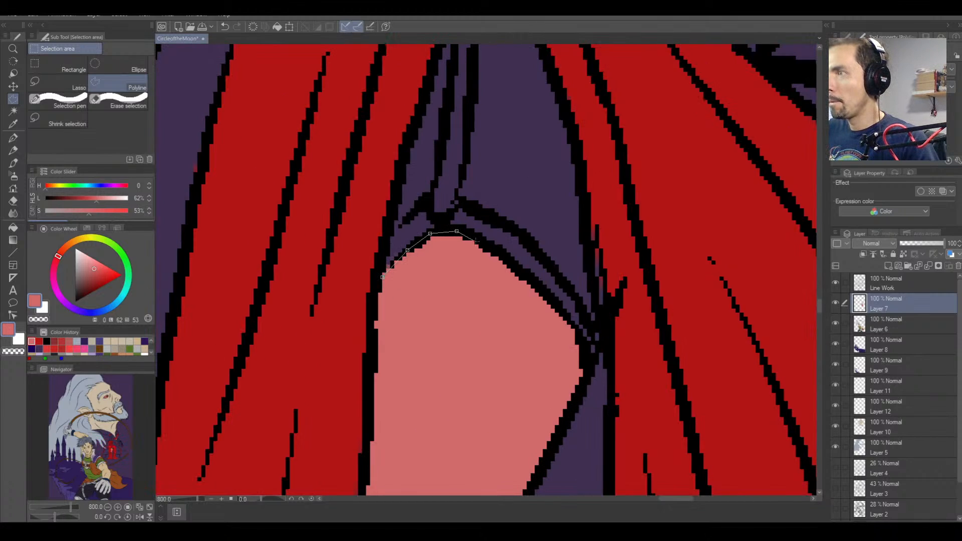
{"action": "left_click", "coordinate": [533, 283]}
{"action": "left_click", "coordinate": [575, 327]}
{"action": "left_click", "coordinate": [591, 372]}
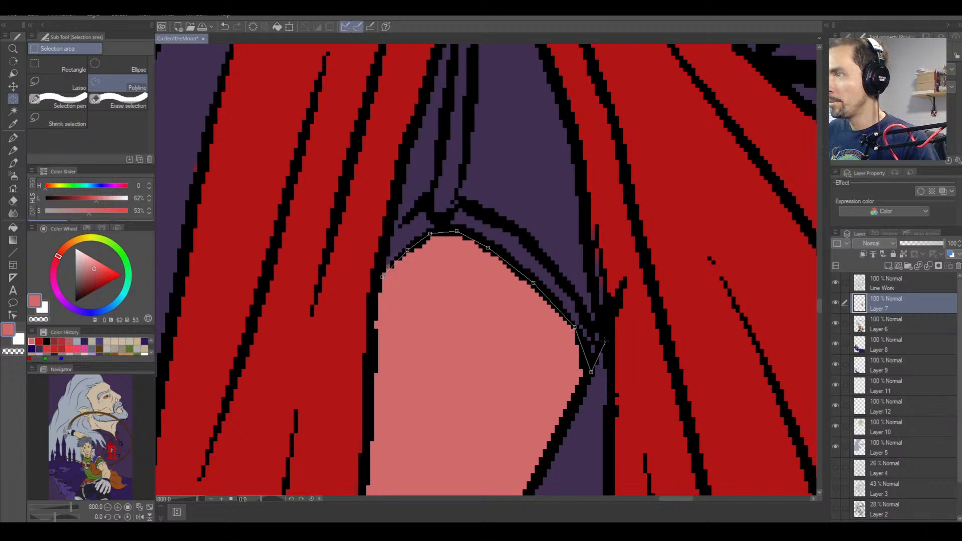
Continue the selection up the right skirt panel's inner edge to the peak of the dress slit.
{"action": "left_click", "coordinate": [604, 339]}
{"action": "left_click", "coordinate": [585, 192]}
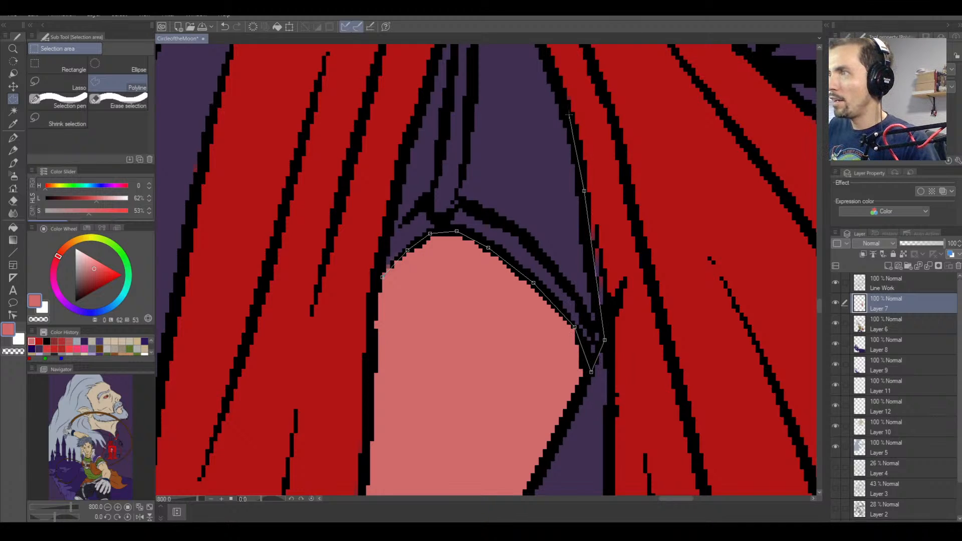
{"action": "left_click", "coordinate": [566, 109]}
{"action": "key", "text": "space"}
{"action": "left_click_drag", "start_coordinate": [556, 95], "coordinate": [582, 244]}
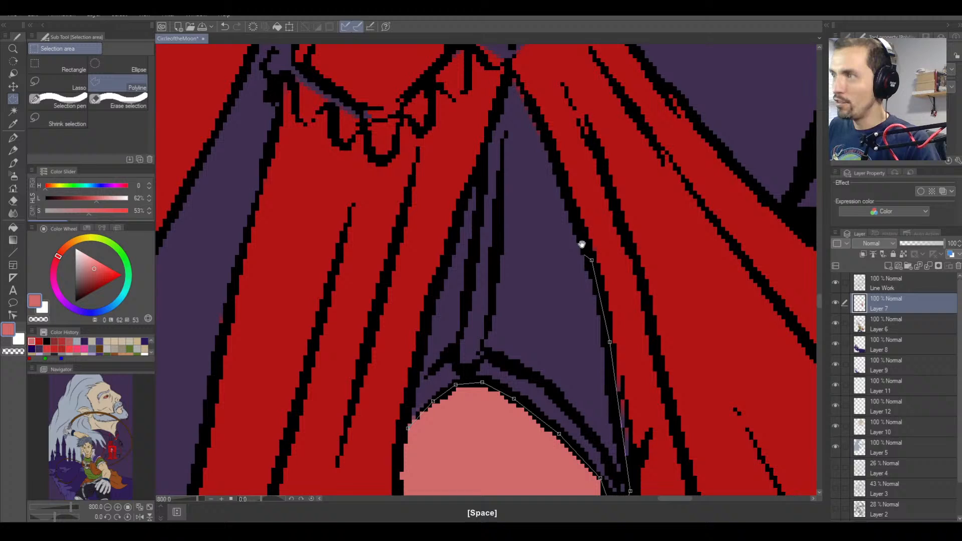
{"action": "left_click", "coordinate": [550, 134]}
{"action": "left_click", "coordinate": [512, 71]}
Trace down the left skirt panel's inner edge to the stocking and close the selection around the bare thigh.
{"action": "left_click", "coordinate": [502, 90]}
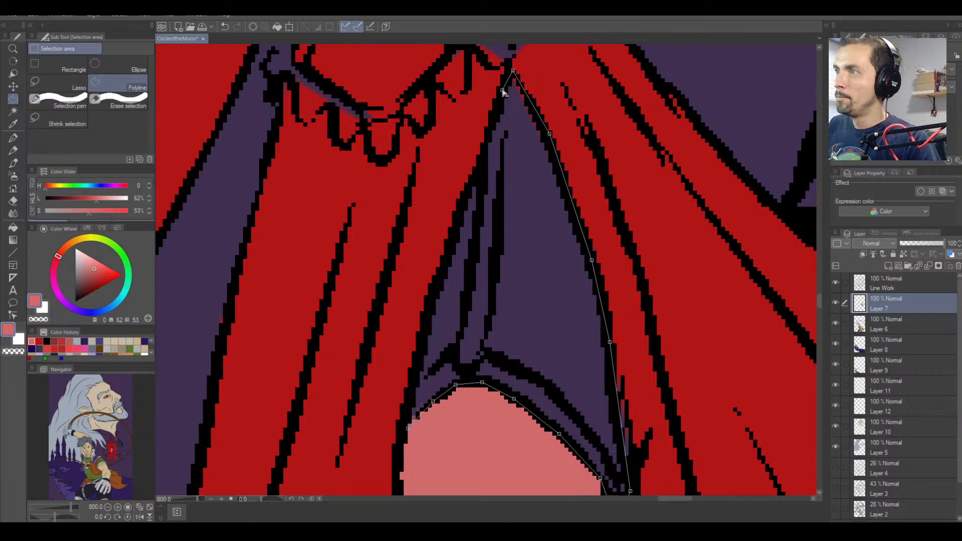
{"action": "left_click", "coordinate": [477, 167]}
{"action": "left_click", "coordinate": [458, 222]}
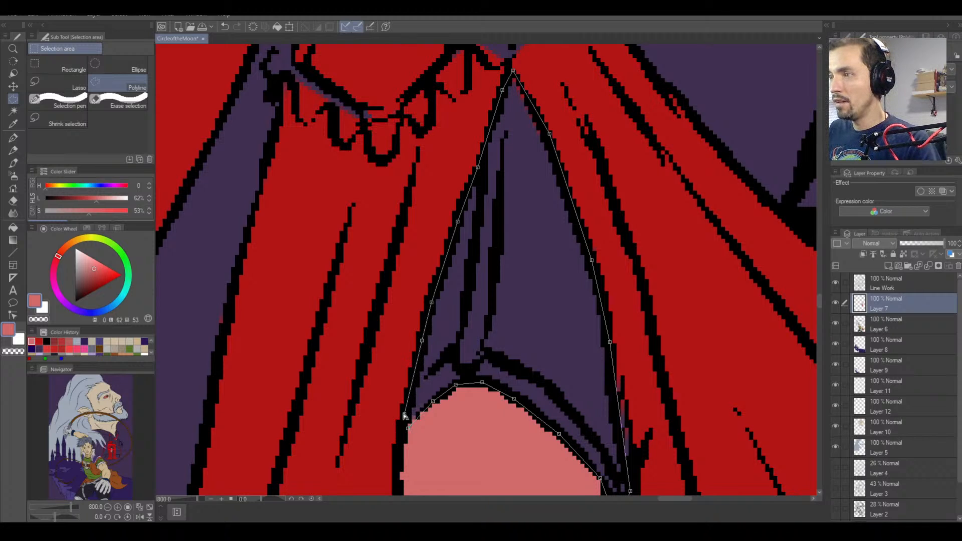
{"action": "left_click", "coordinate": [407, 429]}
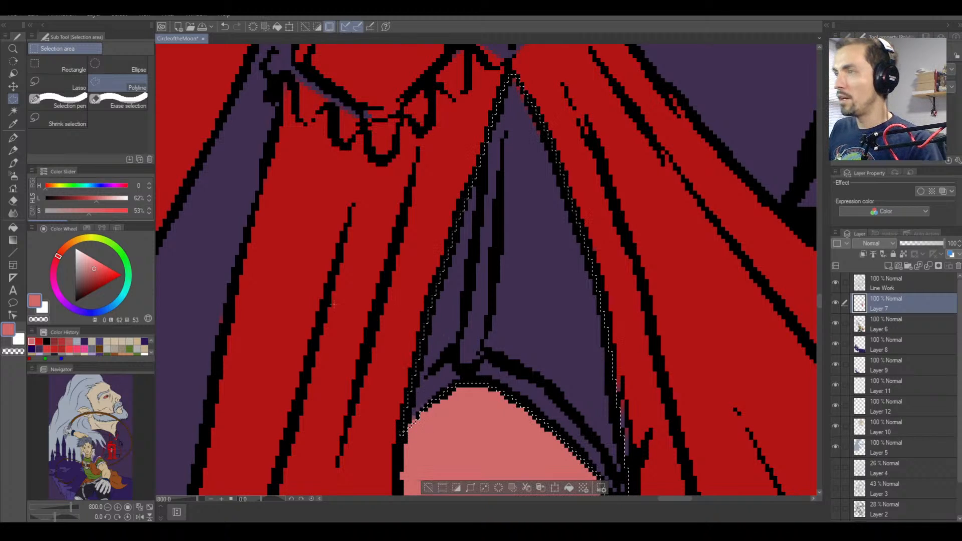
Sample the man's facial skin tone, lighten it to luminosity 73% and saturation 45%, and fill the selected thigh on Layer 7.
{"action": "key", "text": "ctrl+minus"}
{"action": "key", "text": "ctrl+minus"}
{"action": "key", "text": "ctrl+minus"}
{"action": "key", "text": "ctrl+minus"}
{"action": "key", "text": "ctrl+minus"}
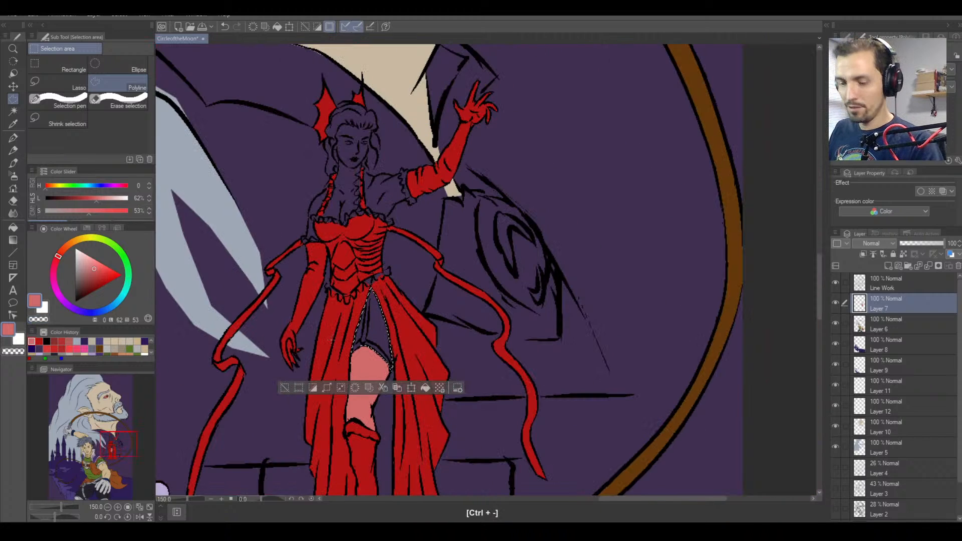
{"action": "key", "text": "space"}
{"action": "left_click", "coordinate": [13, 227]}
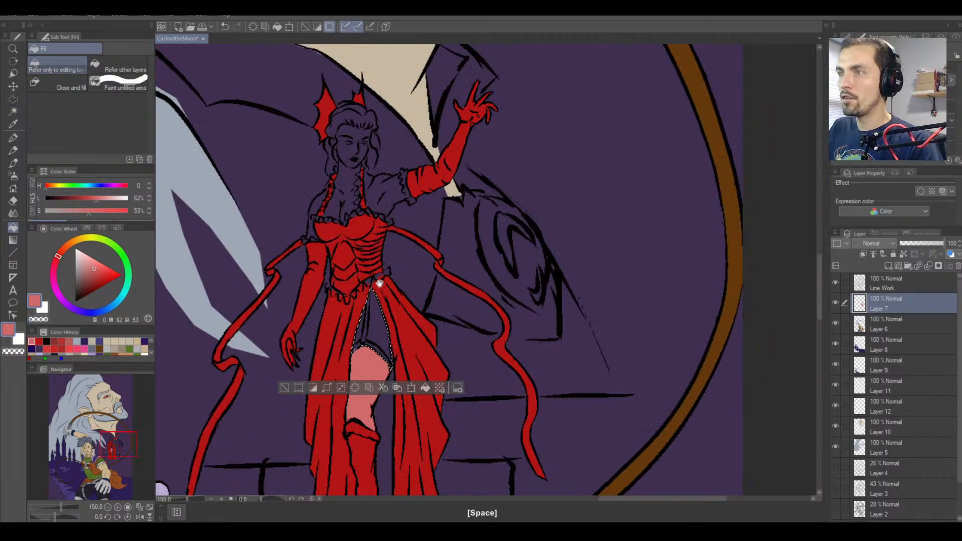
{"action": "left_click_drag", "start_coordinate": [377, 282], "coordinate": [620, 157]}
{"action": "right_click", "coordinate": [234, 230]}
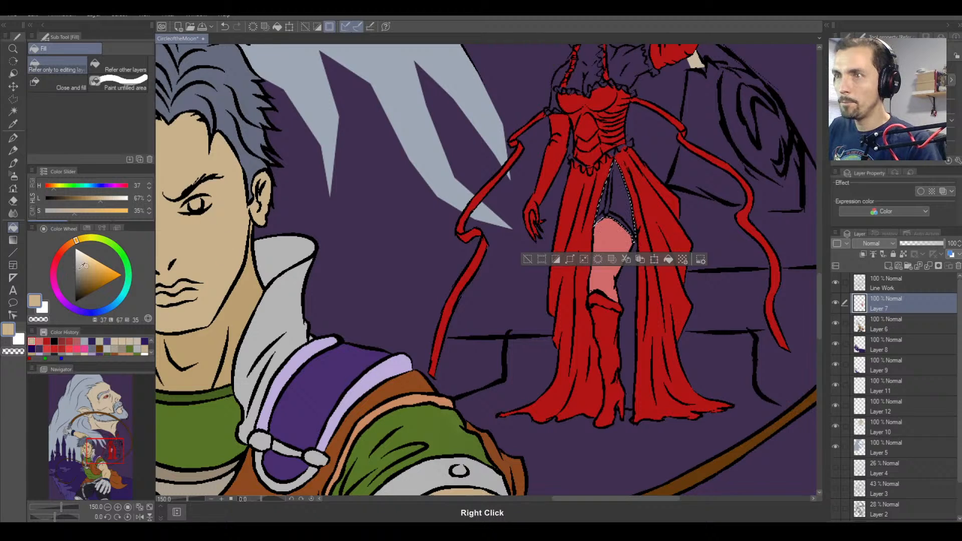
{"action": "left_click", "coordinate": [87, 262]}
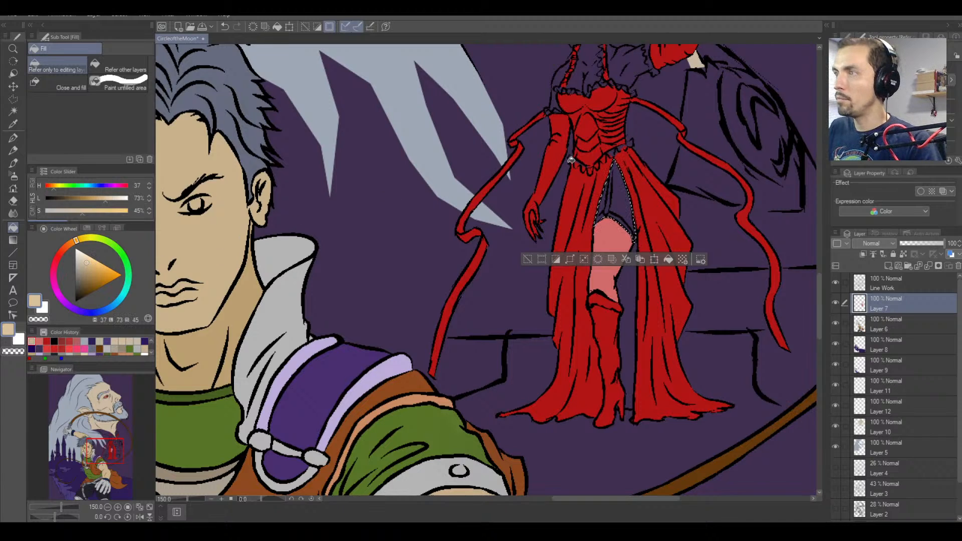
{"action": "left_click", "coordinate": [627, 199]}
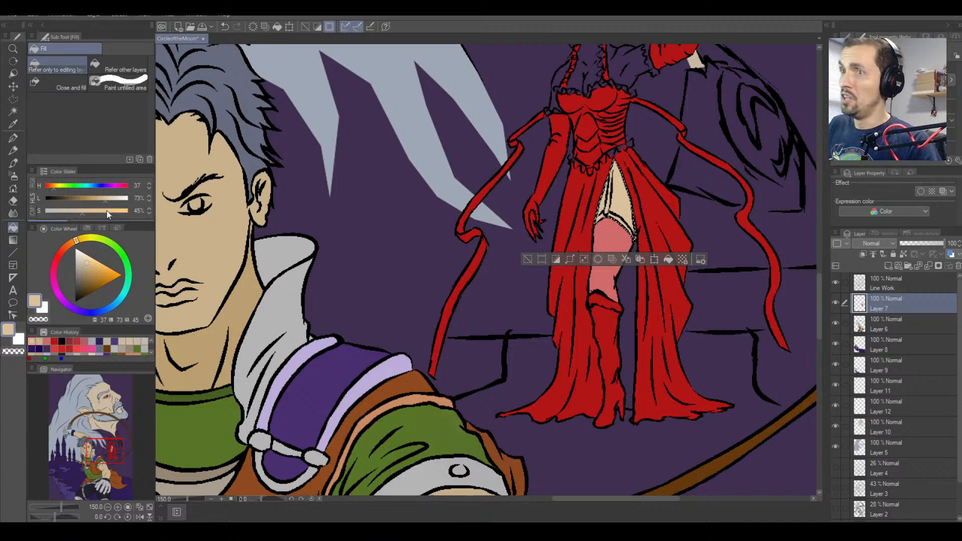
Shift the skin colour's hue to 28 and refill the thigh, then refine the hue to 24 and fill it again.
{"action": "left_click_drag", "start_coordinate": [73, 246], "coordinate": [72, 244]}
{"action": "left_click", "coordinate": [629, 201]}
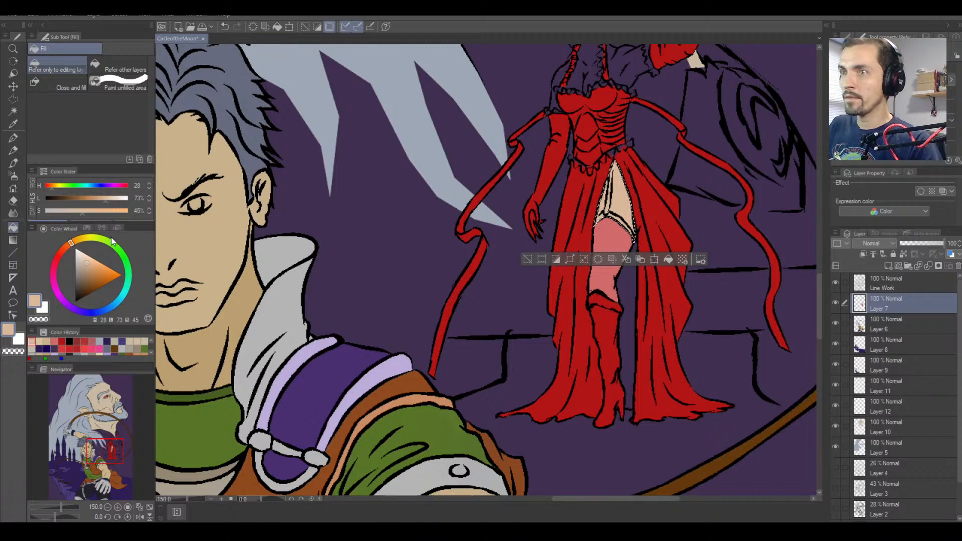
{"action": "left_click_drag", "start_coordinate": [71, 247], "coordinate": [69, 245]}
{"action": "left_click", "coordinate": [627, 200]}
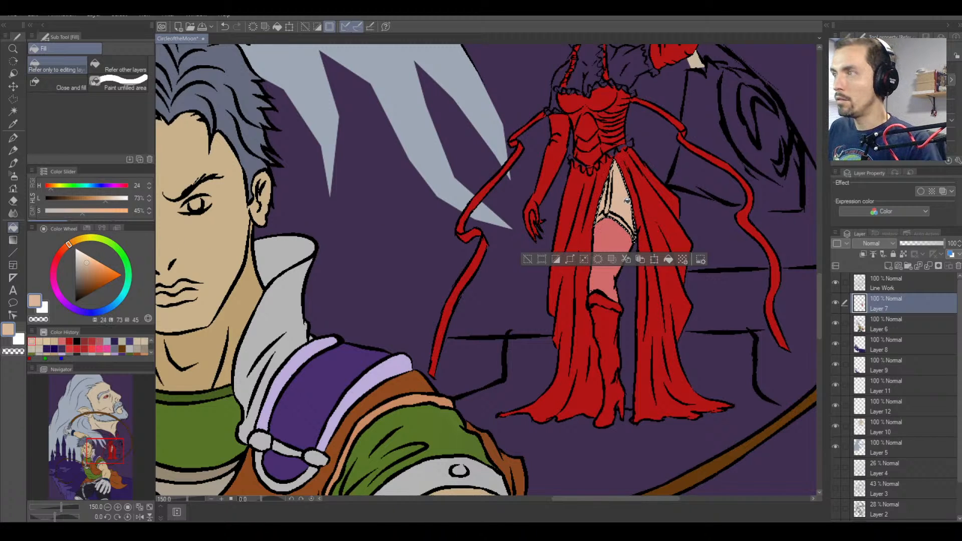
{"action": "key", "text": "space"}
{"action": "left_click_drag", "start_coordinate": [542, 196], "coordinate": [411, 364]}
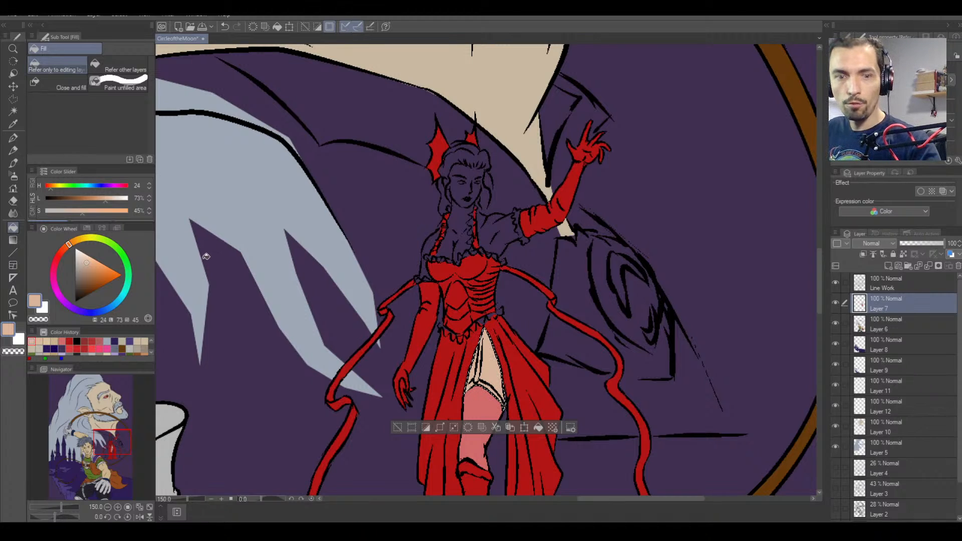
Clear the thigh selection and start a polyline selection along the left glove's top edge and around the ruffled cuff on Layer 7.
{"action": "key", "text": "ctrl+d"}
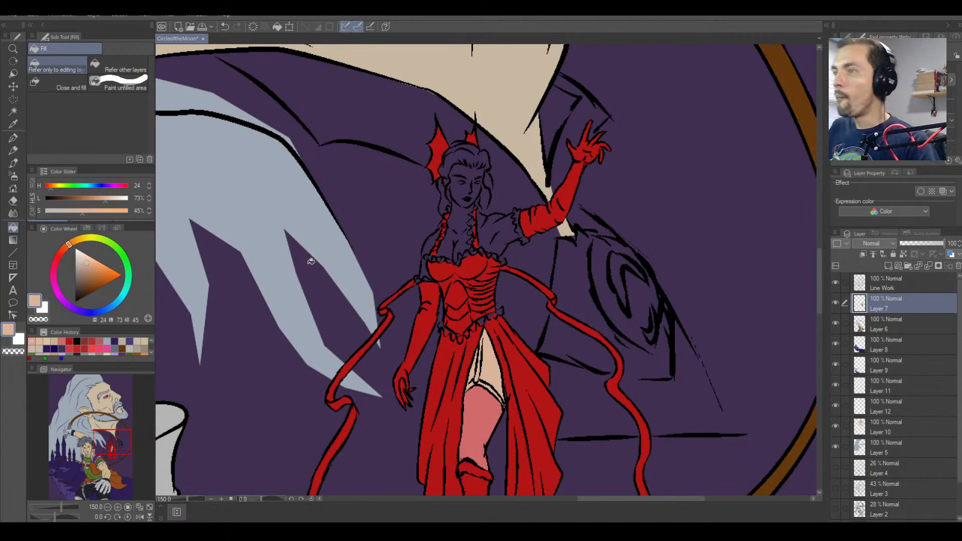
{"action": "left_click", "coordinate": [13, 99]}
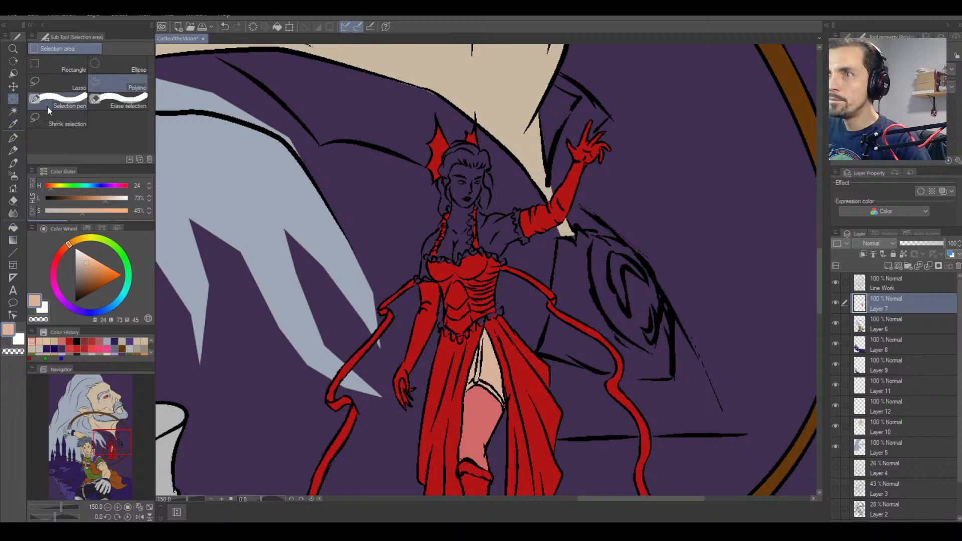
{"action": "key", "text": "ctrl+equal"}
{"action": "key", "text": "ctrl+equal"}
{"action": "key", "text": "ctrl+equal"}
{"action": "key", "text": "ctrl+equal"}
{"action": "key", "text": "ctrl+equal"}
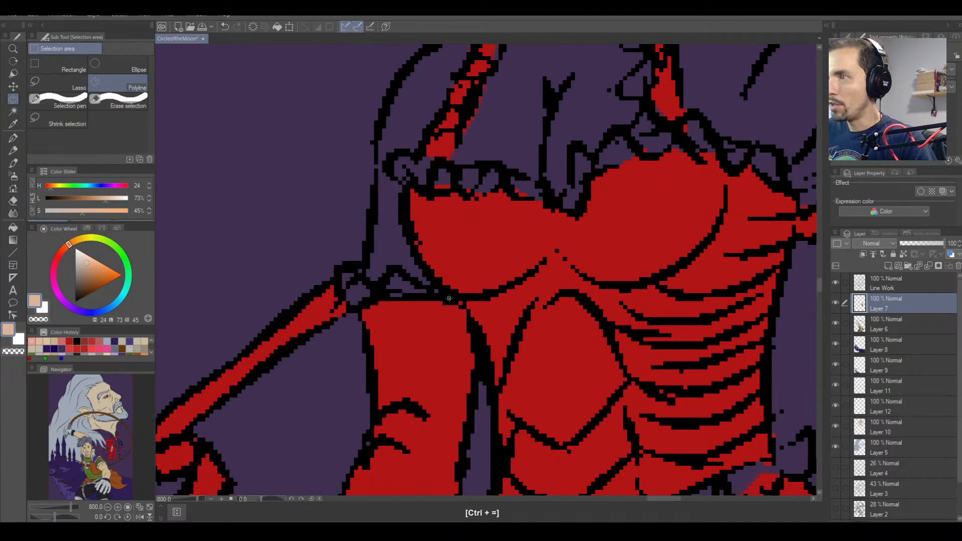
{"action": "left_click", "coordinate": [449, 298]}
{"action": "left_click", "coordinate": [385, 297]}
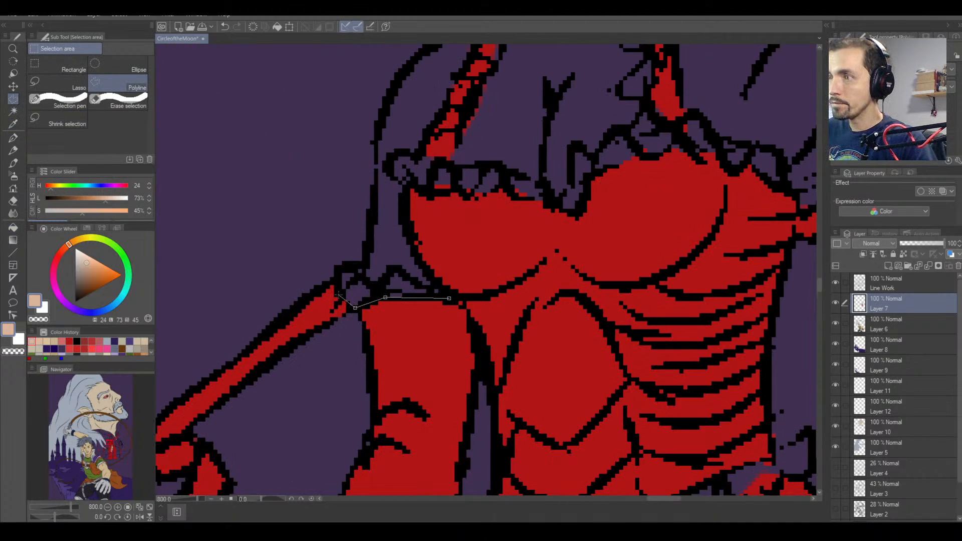
{"action": "left_click", "coordinate": [338, 293]}
{"action": "left_click", "coordinate": [359, 264]}
{"action": "left_click", "coordinate": [367, 251]}
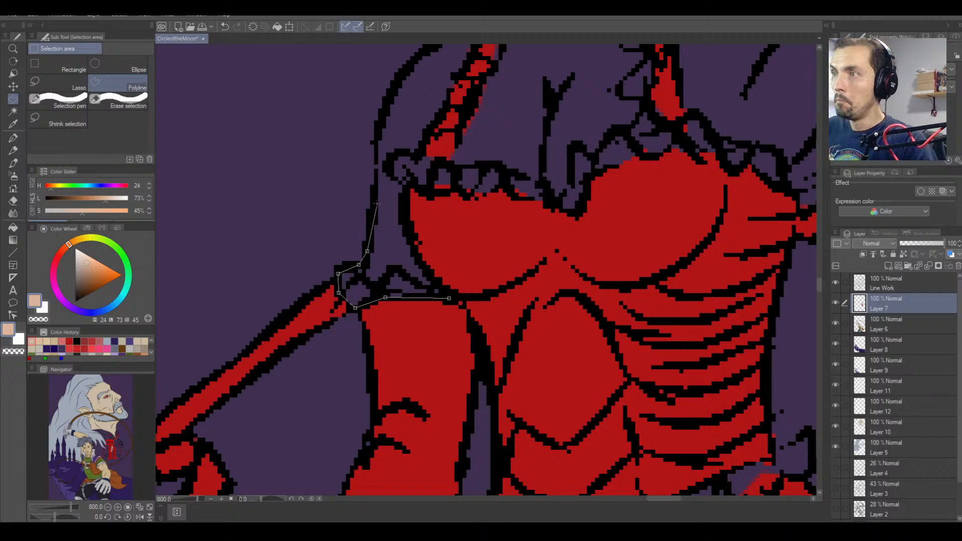
Continue the polyline selection up the outer edge of the woman's left-hand upper arm and over the shoulder toward the red strap.
{"action": "left_click", "coordinate": [375, 203]}
{"action": "left_click", "coordinate": [377, 137]}
{"action": "left_click", "coordinate": [390, 99]}
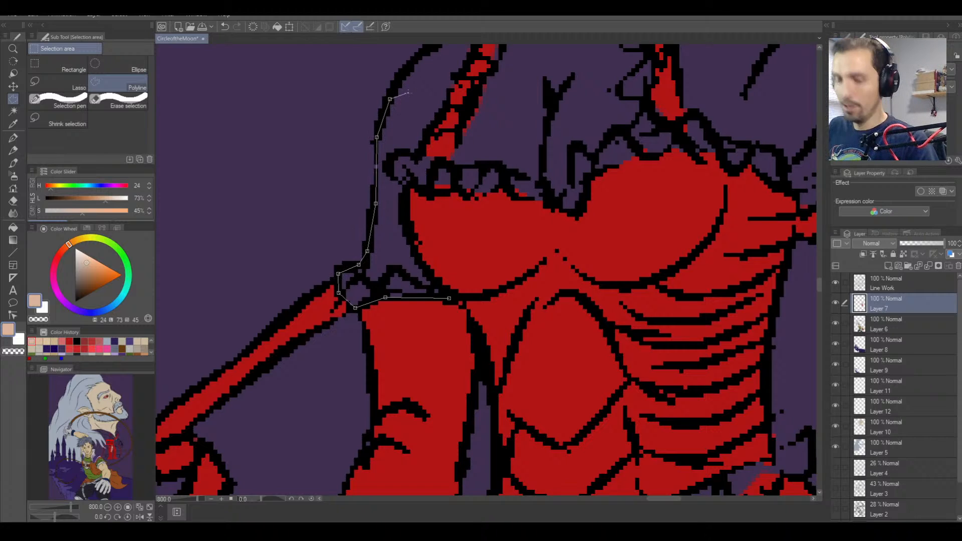
{"action": "key", "text": "space"}
{"action": "left_click_drag", "start_coordinate": [442, 79], "coordinate": [356, 244]}
{"action": "left_click", "coordinate": [323, 231]}
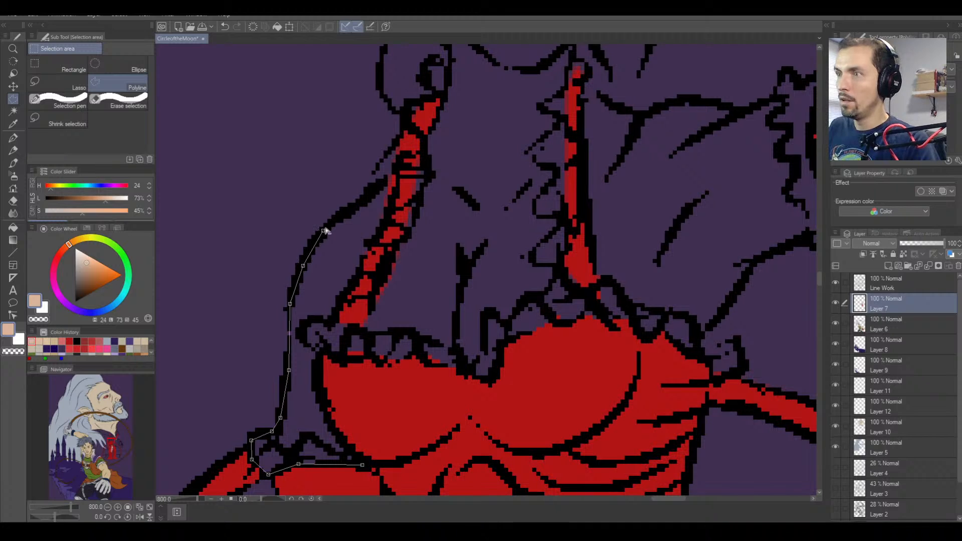
{"action": "left_click", "coordinate": [353, 206]}
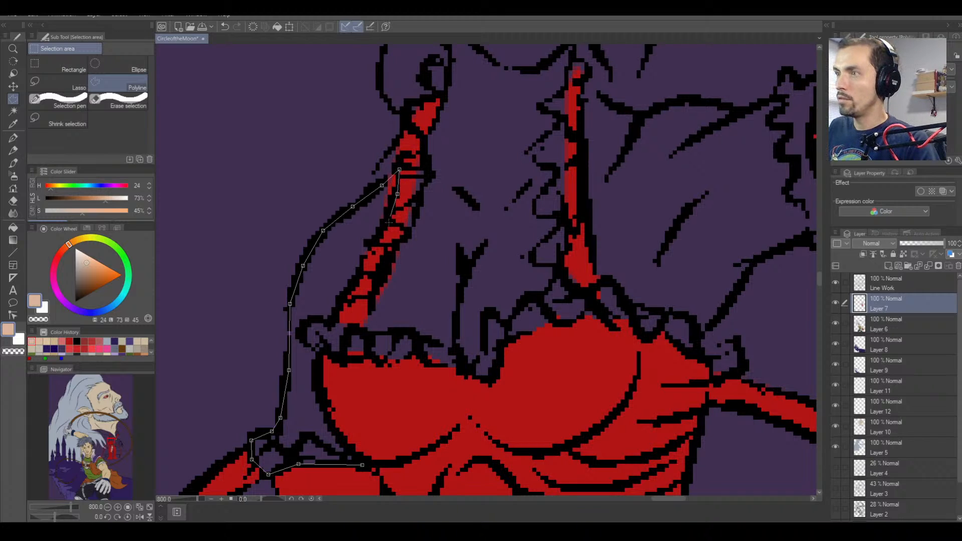
Trace down the red strap's outer edge and the bodice side, closing the selection around the bare upper arm.
{"action": "left_click", "coordinate": [365, 258]}
{"action": "left_click", "coordinate": [345, 297]}
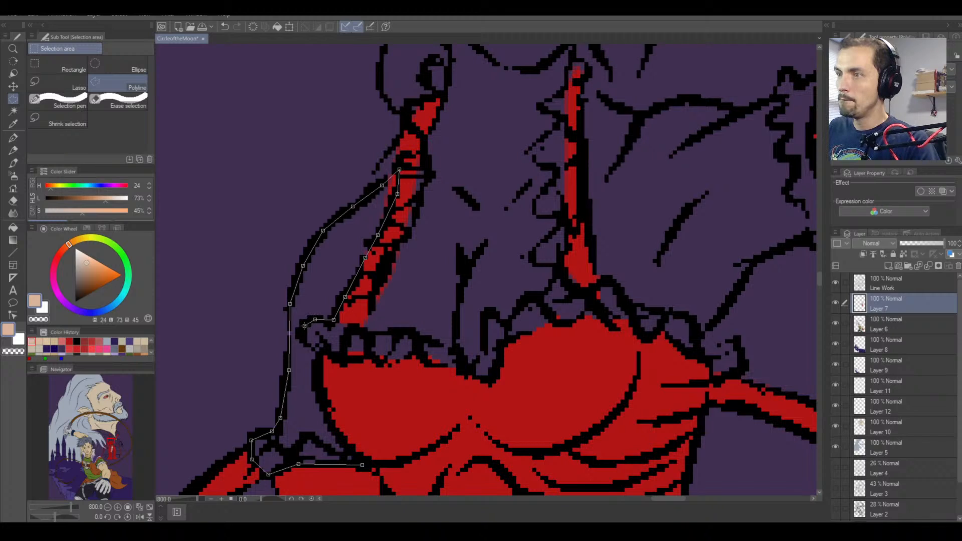
{"action": "left_click", "coordinate": [321, 356]}
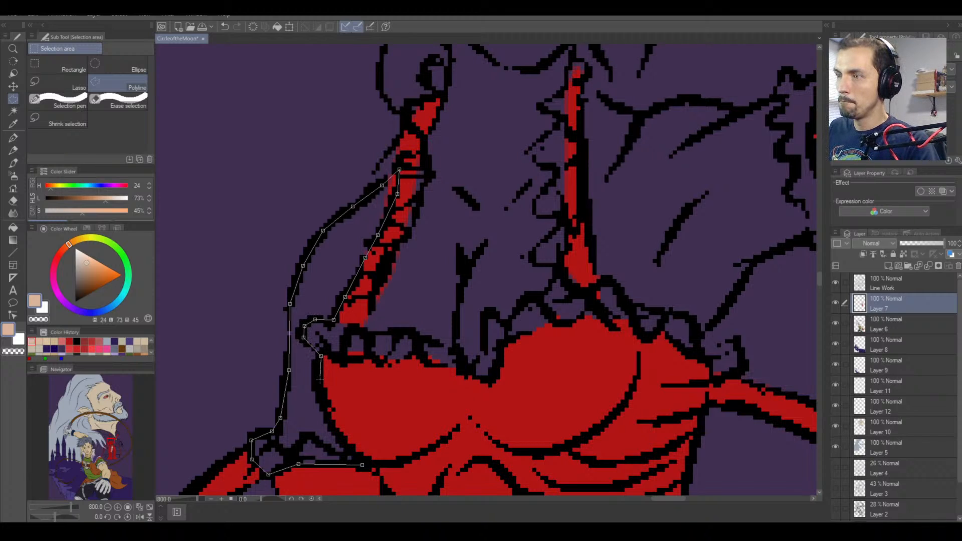
{"action": "left_click", "coordinate": [319, 381]}
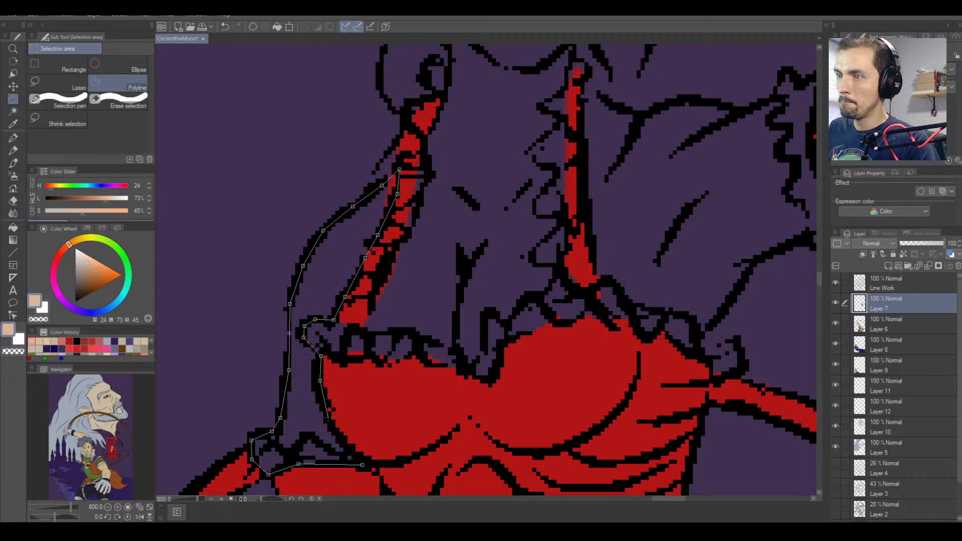
{"action": "double_click", "coordinate": [366, 466]}
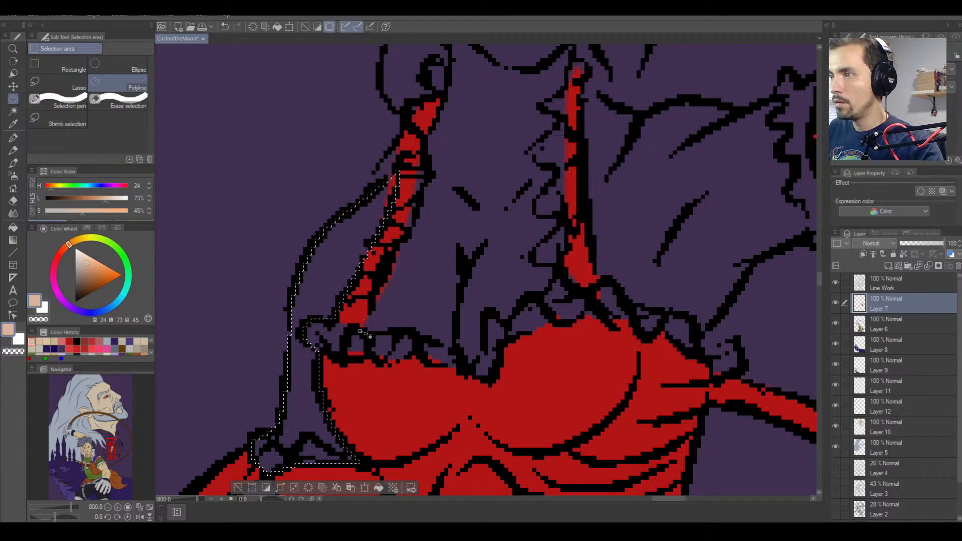
{"action": "left_click", "coordinate": [368, 343]}
{"action": "left_click", "coordinate": [461, 362]}
{"action": "left_click", "coordinate": [485, 364]}
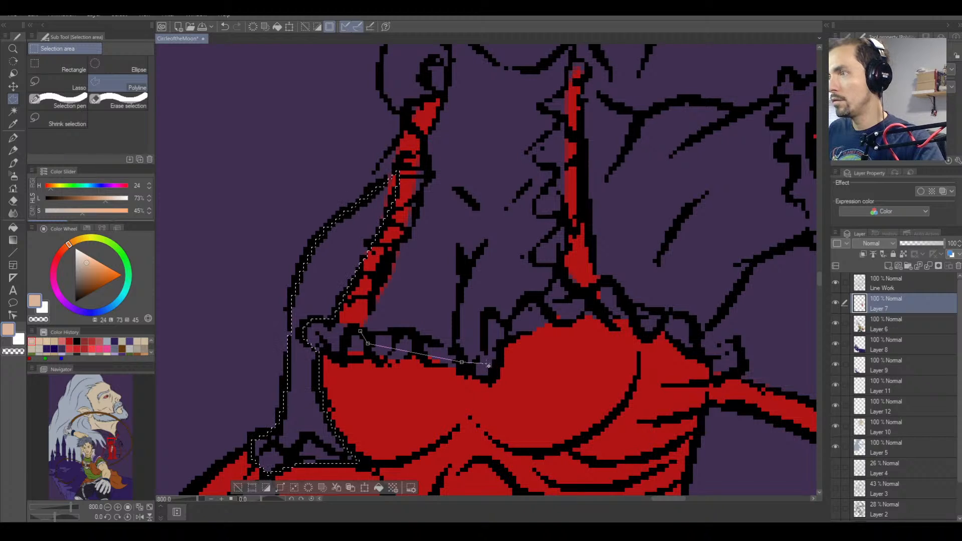
{"action": "left_click", "coordinate": [537, 311]}
{"action": "left_click", "coordinate": [575, 302]}
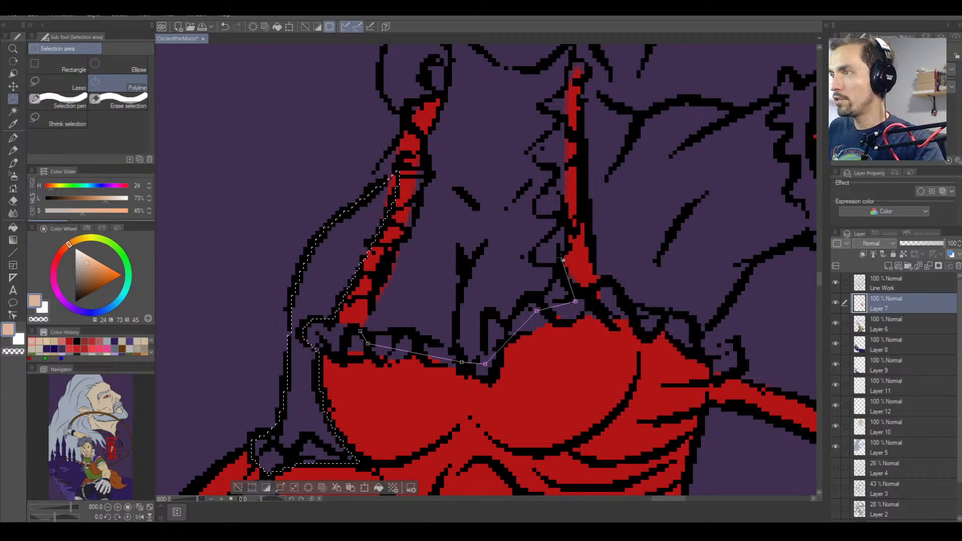
{"action": "left_click", "coordinate": [561, 261]}
{"action": "left_click", "coordinate": [567, 200]}
{"action": "left_click", "coordinate": [568, 137]}
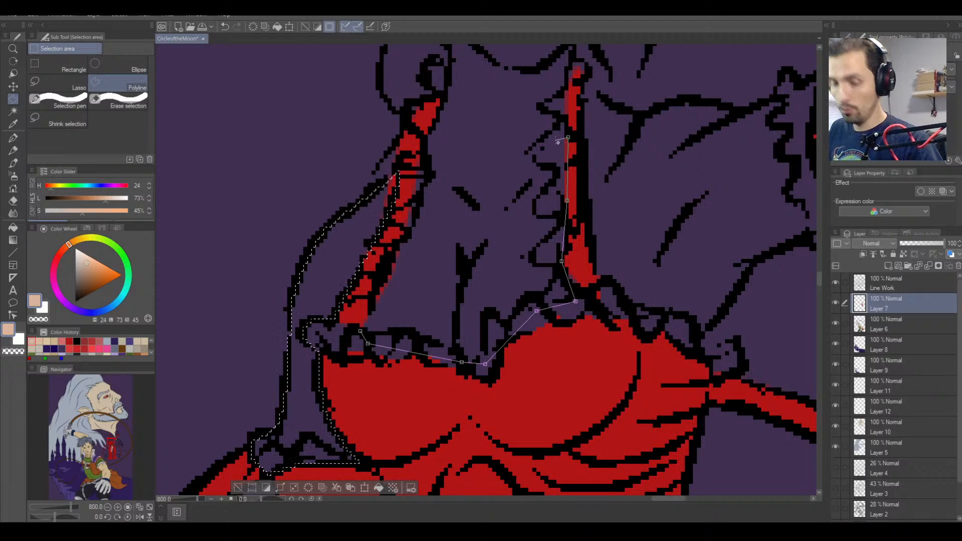
{"action": "double_click", "coordinate": [567, 138]}
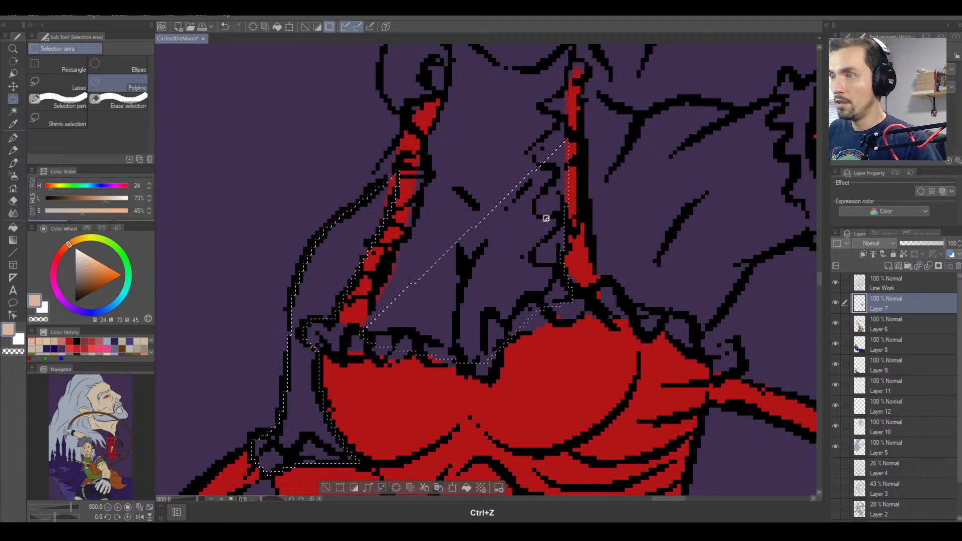
{"action": "key", "text": "ctrl+z"}
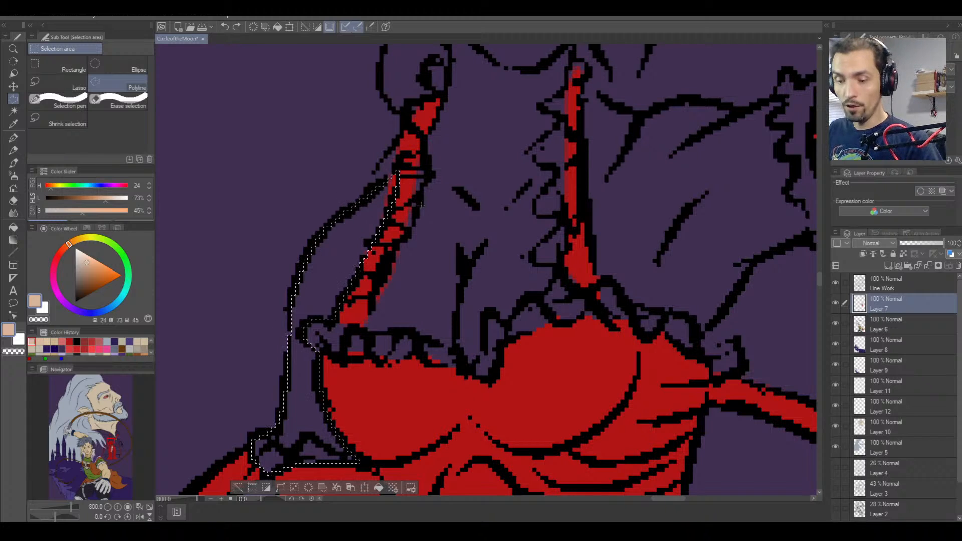
{"action": "left_click_drag", "start_coordinate": [494, 155], "coordinate": [484, 274]}
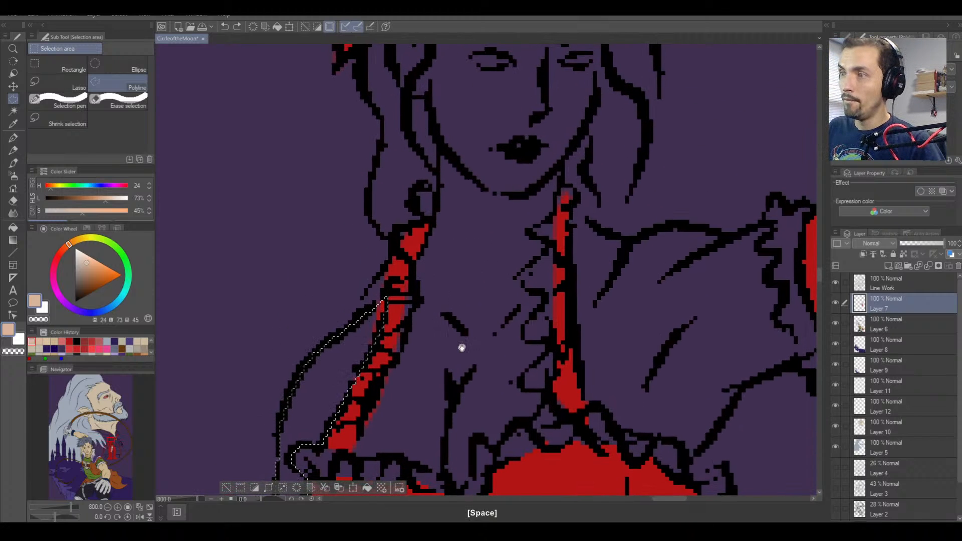
{"action": "left_click_drag", "start_coordinate": [461, 348], "coordinate": [448, 290]}
{"action": "left_click", "coordinate": [423, 94]}
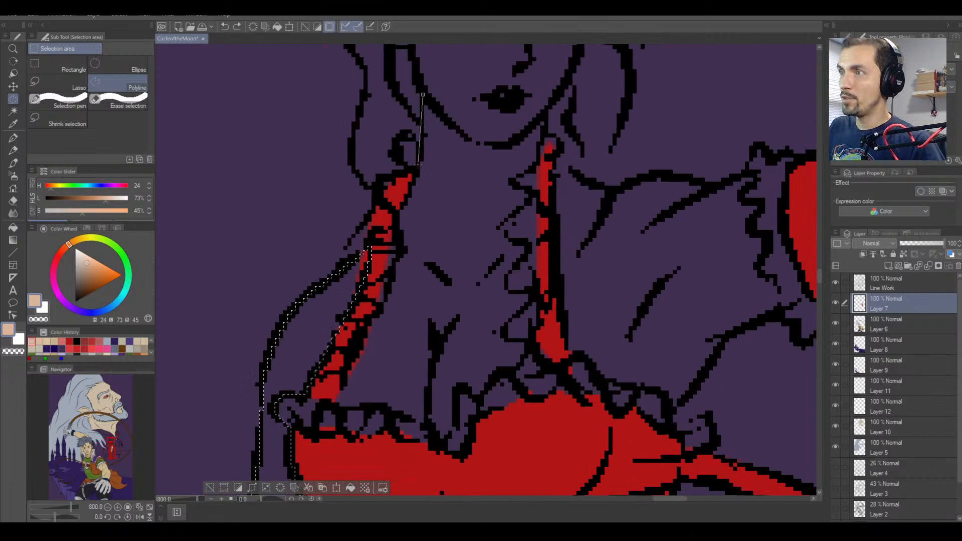
{"action": "left_click", "coordinate": [418, 164]}
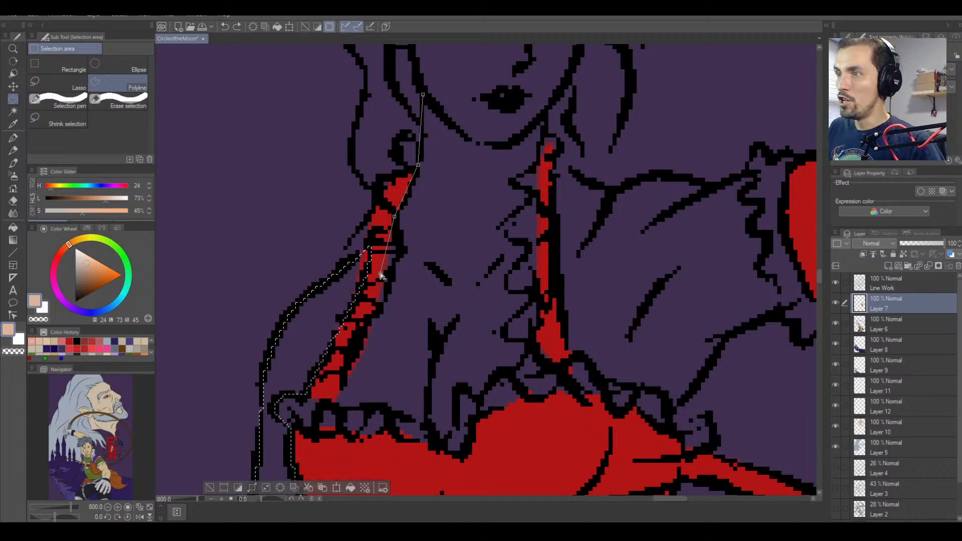
{"action": "left_click", "coordinate": [383, 422]}
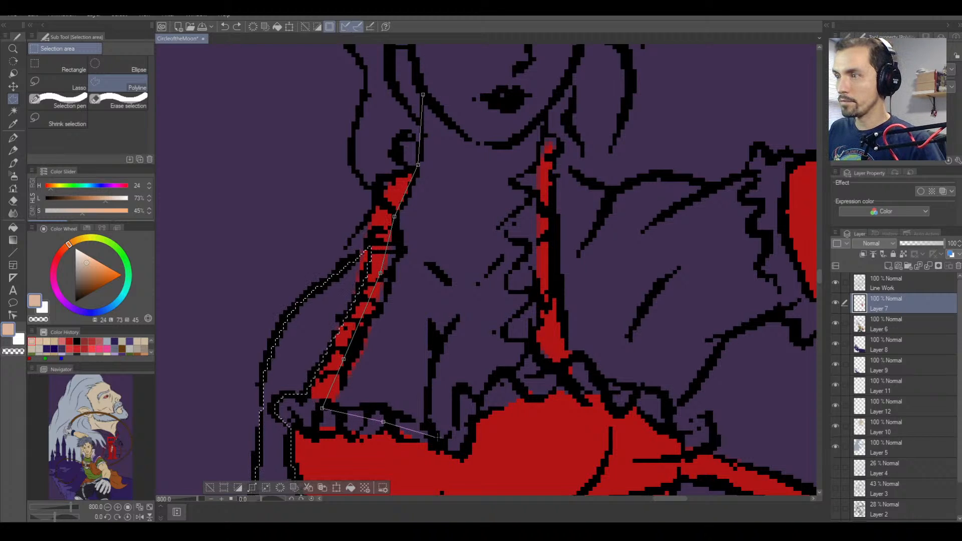
{"action": "left_click", "coordinate": [445, 442]}
{"action": "left_click", "coordinate": [488, 400]}
{"action": "left_click", "coordinate": [540, 376]}
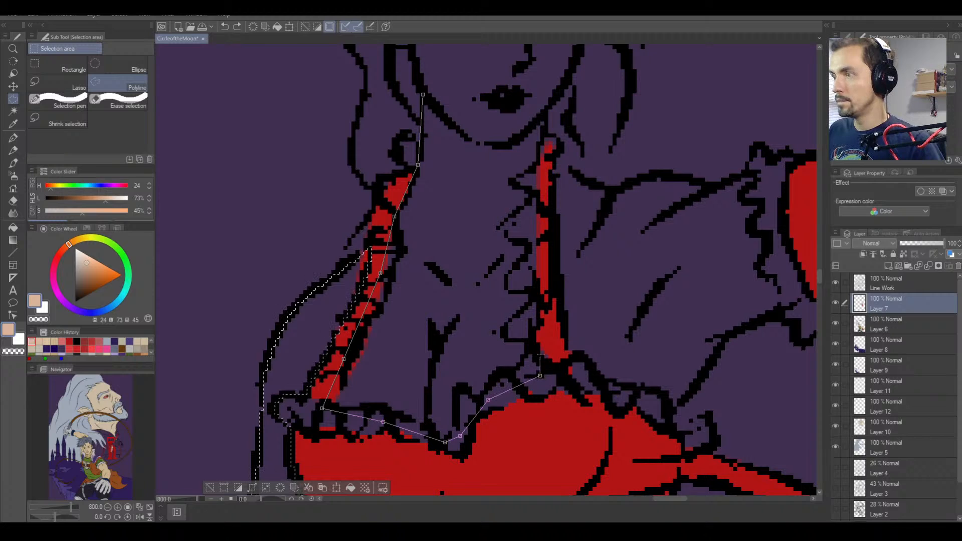
{"action": "left_click", "coordinate": [542, 306]}
{"action": "left_click", "coordinate": [542, 186]}
{"action": "left_click", "coordinate": [548, 133]}
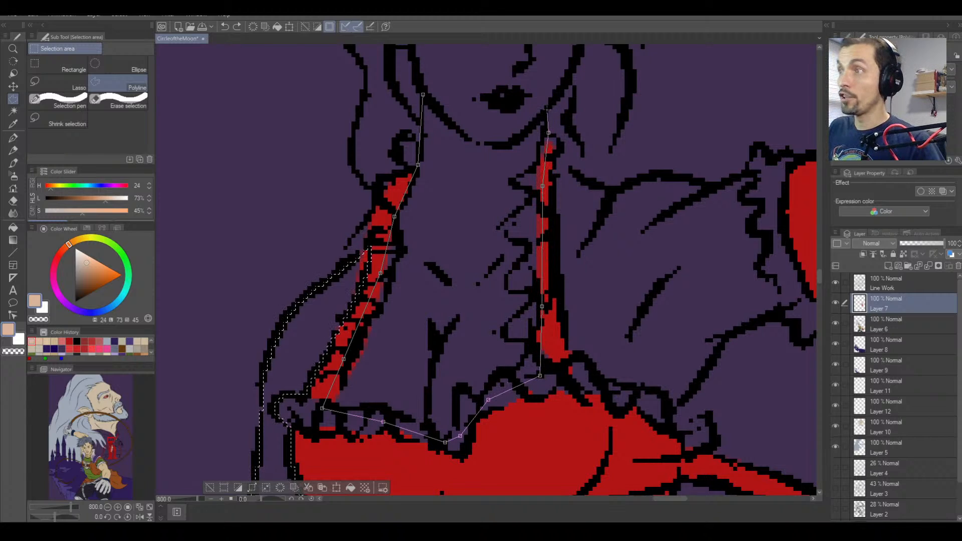
{"action": "left_click", "coordinate": [547, 110]}
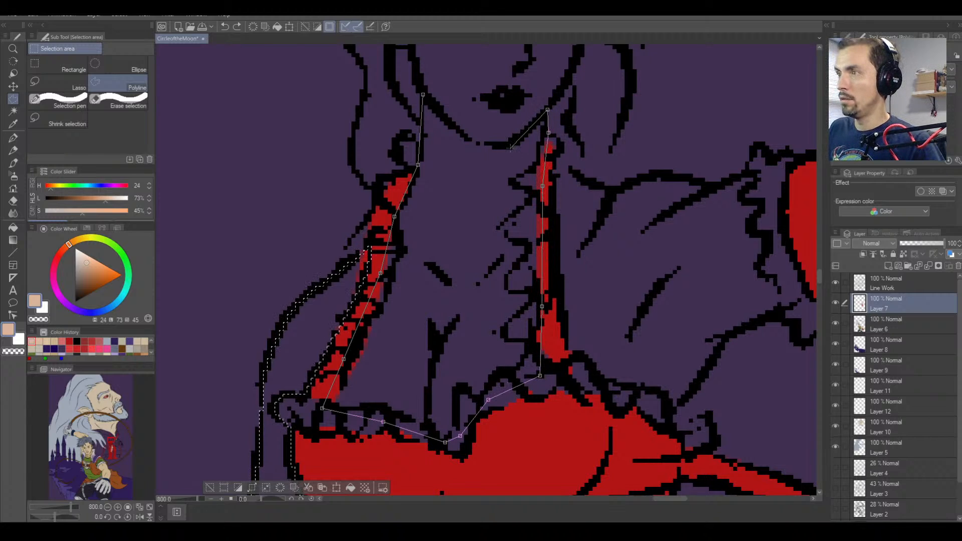
{"action": "double_click", "coordinate": [513, 177]}
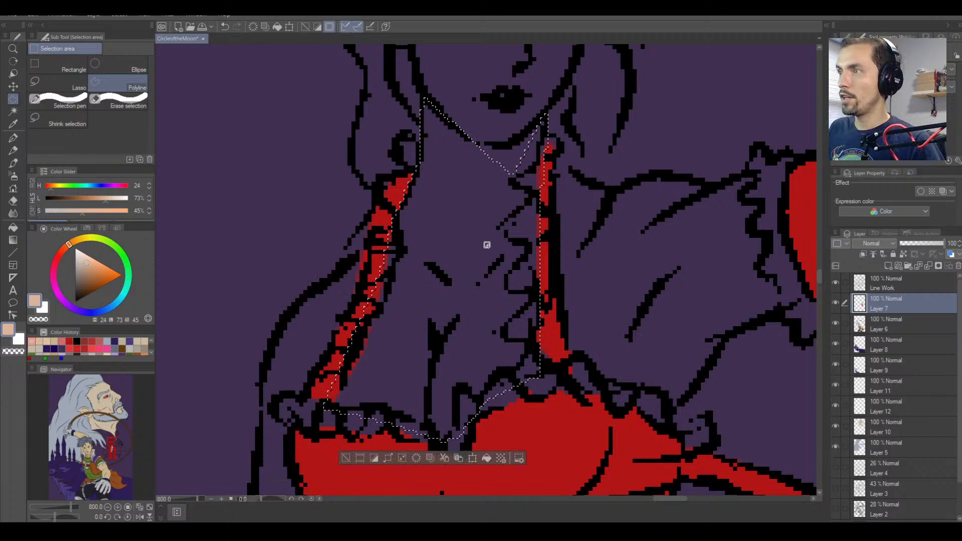
{"action": "key", "text": "ctrl+z"}
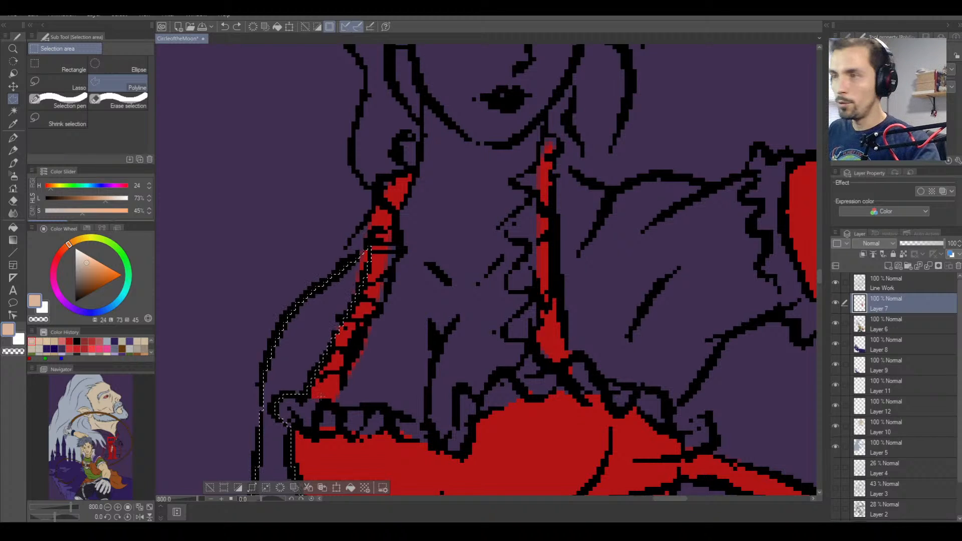
Add a polyline selection along the bodice's ruffled neckline and up the right-hand strap to the jaw.
{"action": "left_click", "coordinate": [381, 421]}
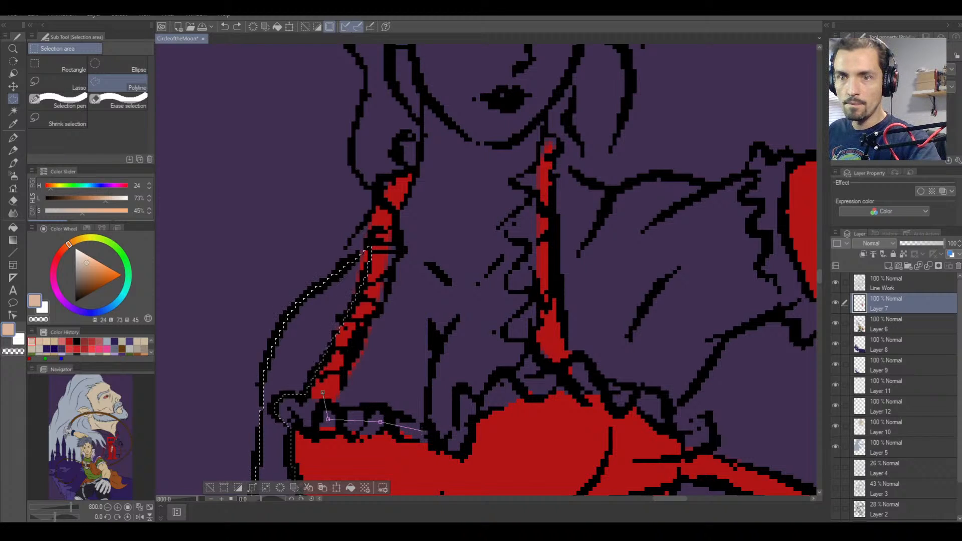
{"action": "left_click", "coordinate": [426, 431]}
{"action": "left_click", "coordinate": [451, 444]}
{"action": "left_click", "coordinate": [488, 400]}
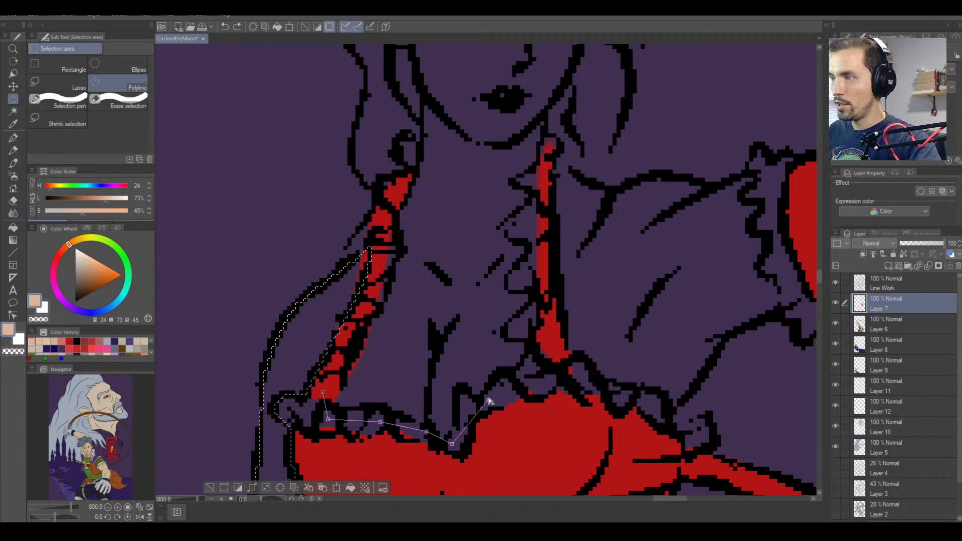
{"action": "left_click", "coordinate": [532, 379]}
{"action": "left_click", "coordinate": [546, 330]}
{"action": "left_click", "coordinate": [545, 200]}
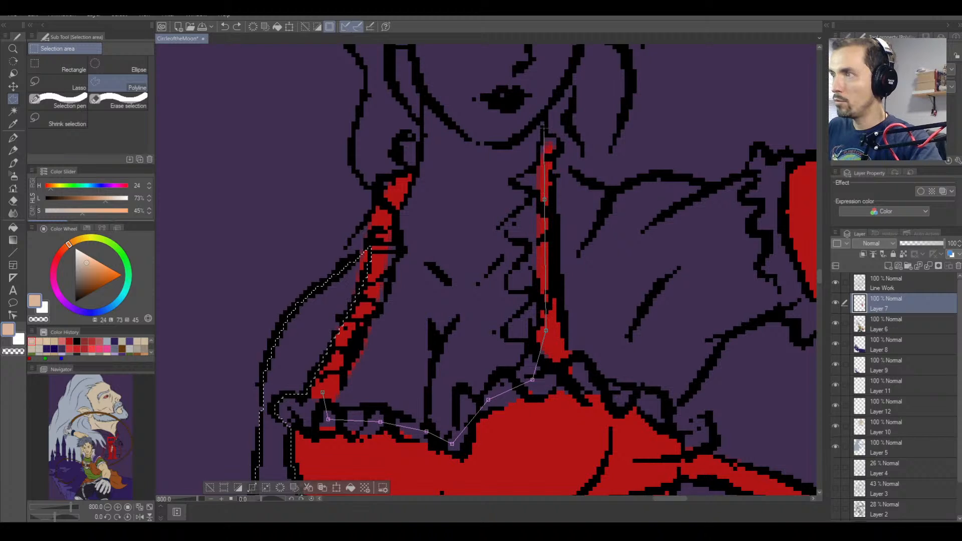
{"action": "left_click", "coordinate": [547, 125]}
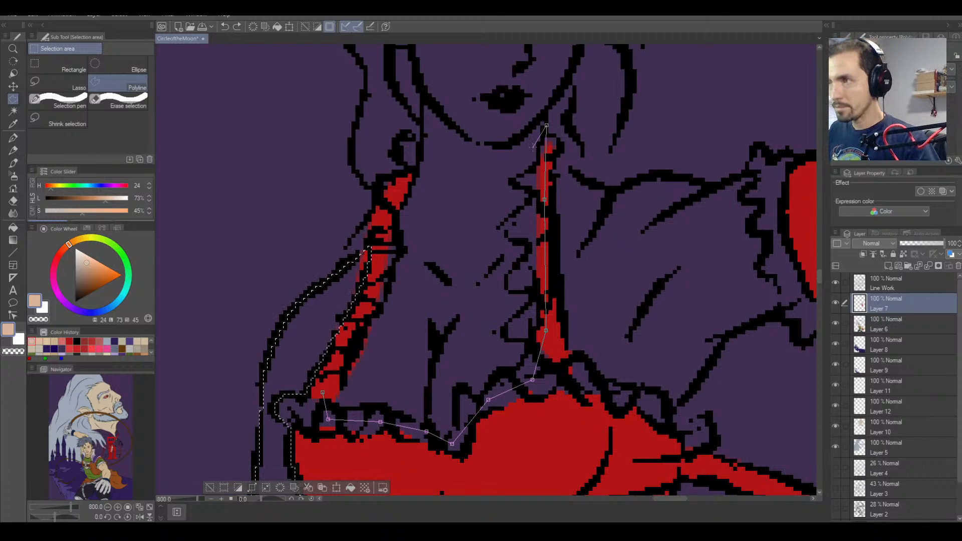
Continue the polyline from the jaw up the right side of the woman's face to the hairline.
{"action": "left_click_drag", "start_coordinate": [544, 123], "coordinate": [505, 260]}
{"action": "left_click", "coordinate": [509, 247]}
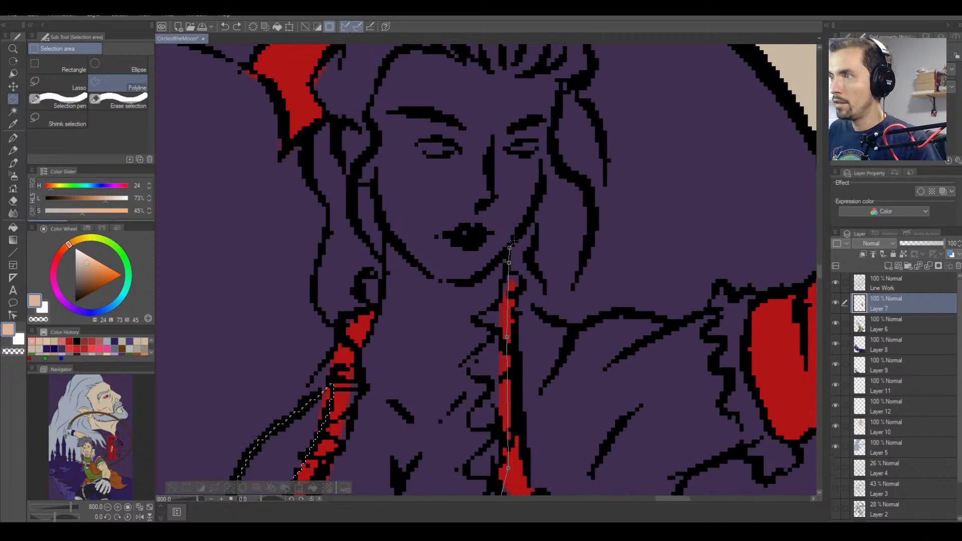
{"action": "left_click", "coordinate": [535, 213]}
{"action": "left_click", "coordinate": [545, 174]}
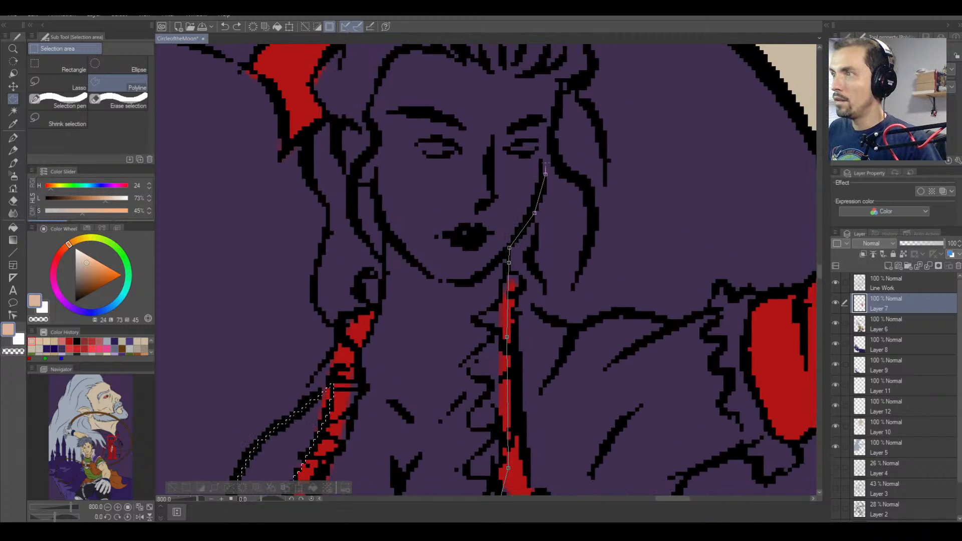
{"action": "left_click", "coordinate": [550, 138]}
{"action": "left_click", "coordinate": [542, 66]}
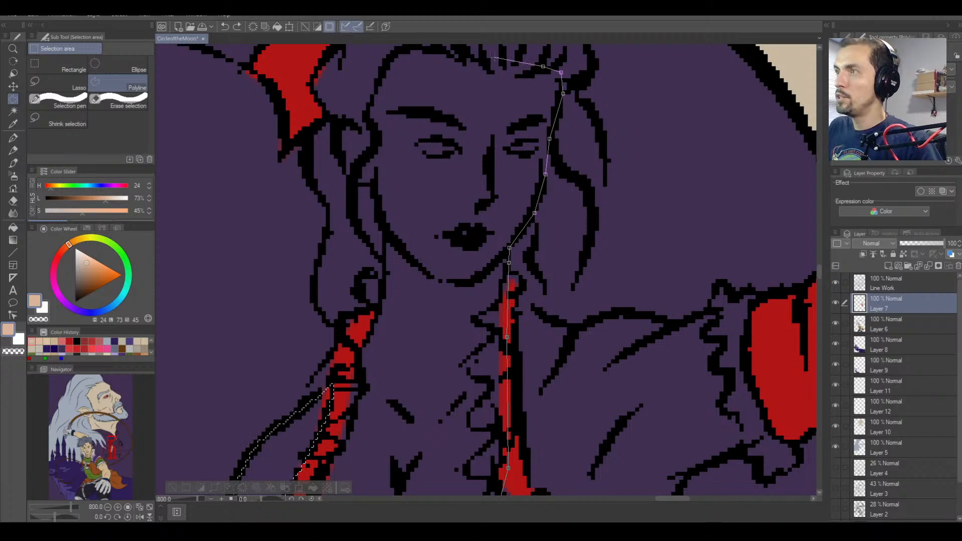
Continue the polyline across the woman's hairline, down the left side of her forehead and around her ear.
{"action": "key", "text": "space"}
{"action": "left_click", "coordinate": [414, 46]}
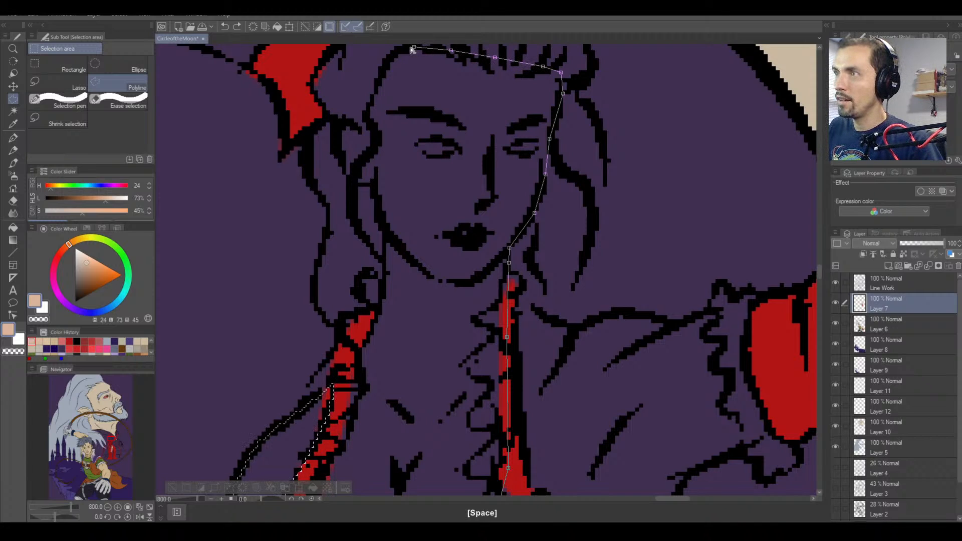
{"action": "left_click", "coordinate": [383, 60]}
{"action": "left_click", "coordinate": [368, 106]}
{"action": "left_click", "coordinate": [364, 120]}
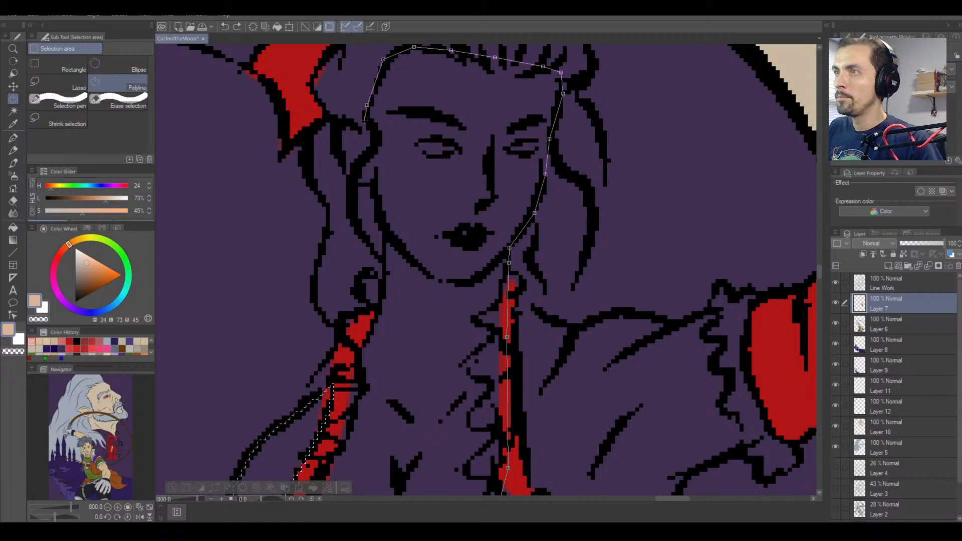
{"action": "left_click", "coordinate": [376, 140]}
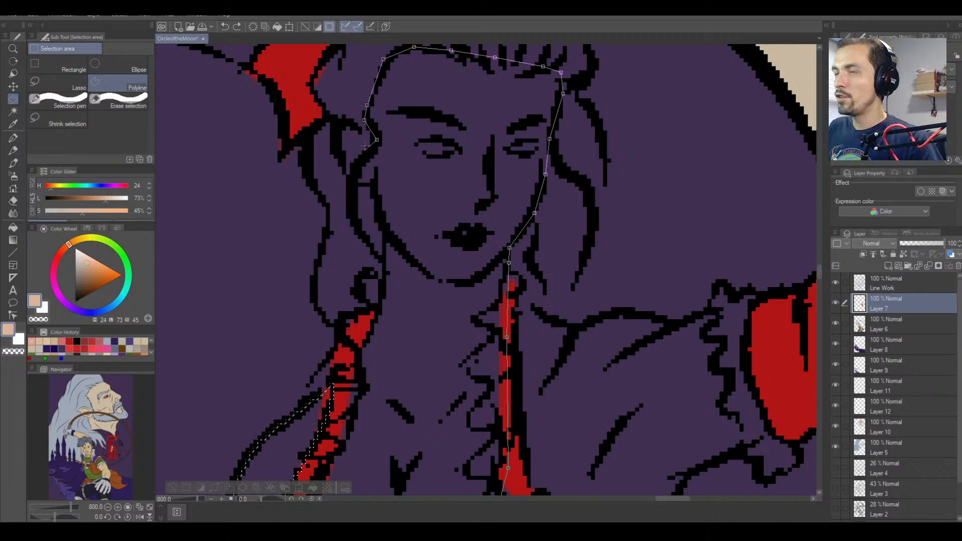
{"action": "left_click", "coordinate": [349, 119]}
{"action": "left_click", "coordinate": [338, 128]}
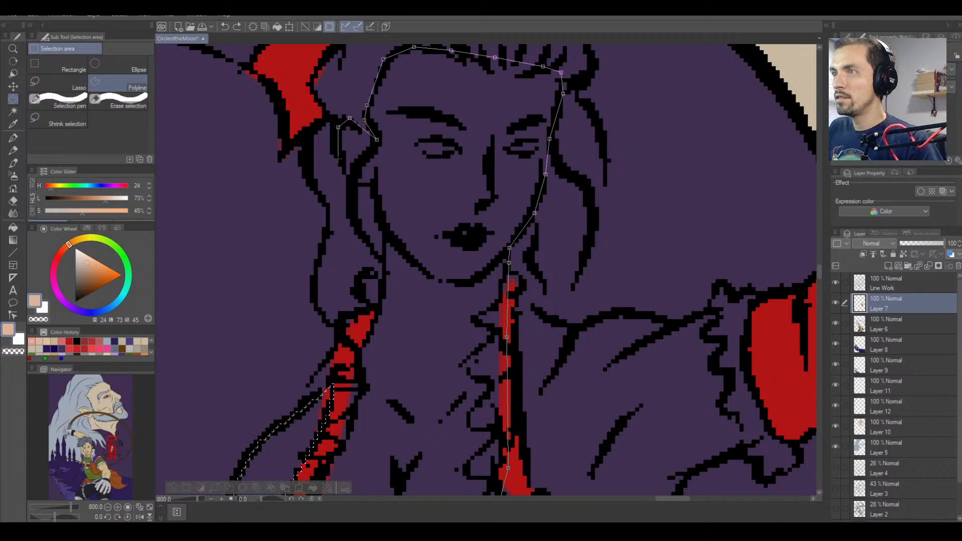
{"action": "left_click", "coordinate": [351, 186]}
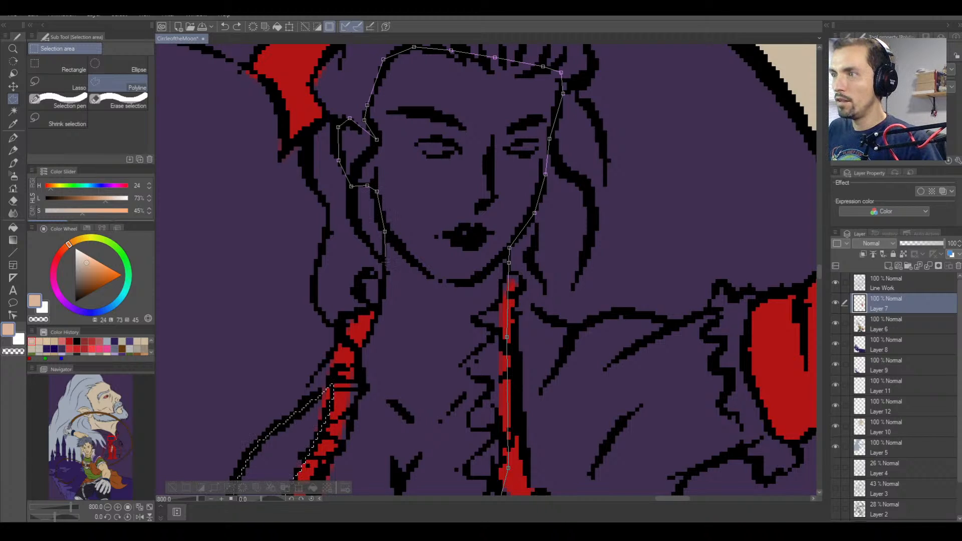
Close the polyline down the neck and left-hand strap to the bodice, and undo the resulting selection.
{"action": "left_click", "coordinate": [363, 339]}
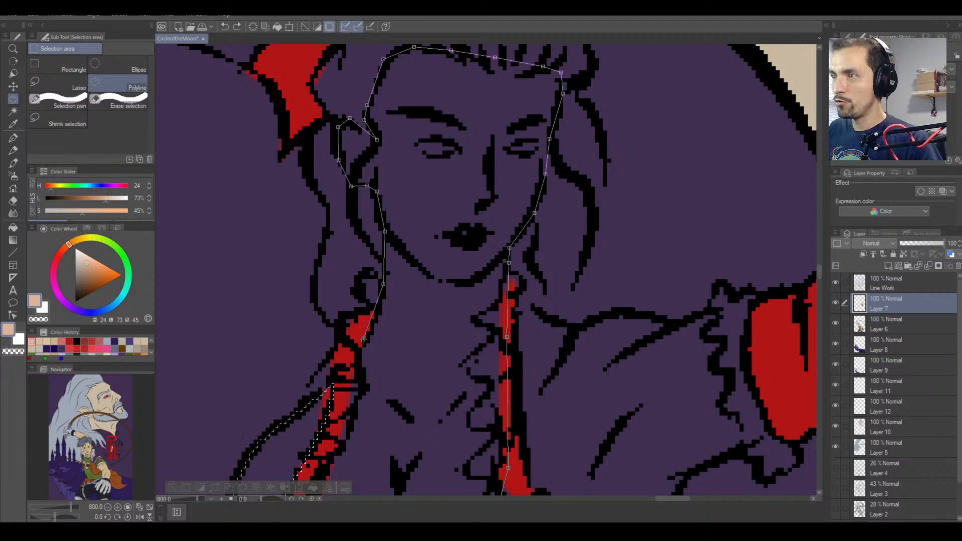
{"action": "left_click_drag", "start_coordinate": [365, 365], "coordinate": [439, 139]}
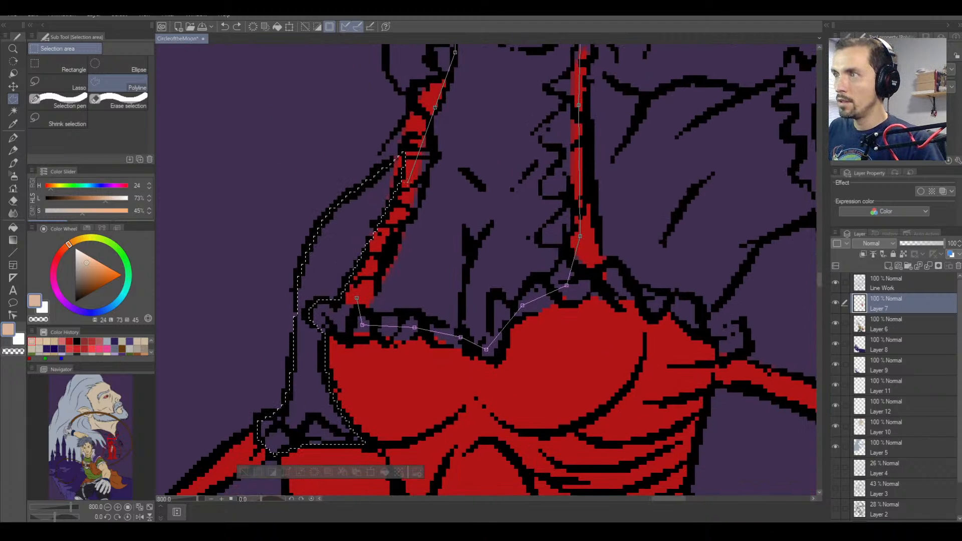
{"action": "left_click", "coordinate": [410, 172]}
{"action": "left_click", "coordinate": [372, 275]}
{"action": "left_click", "coordinate": [357, 300]}
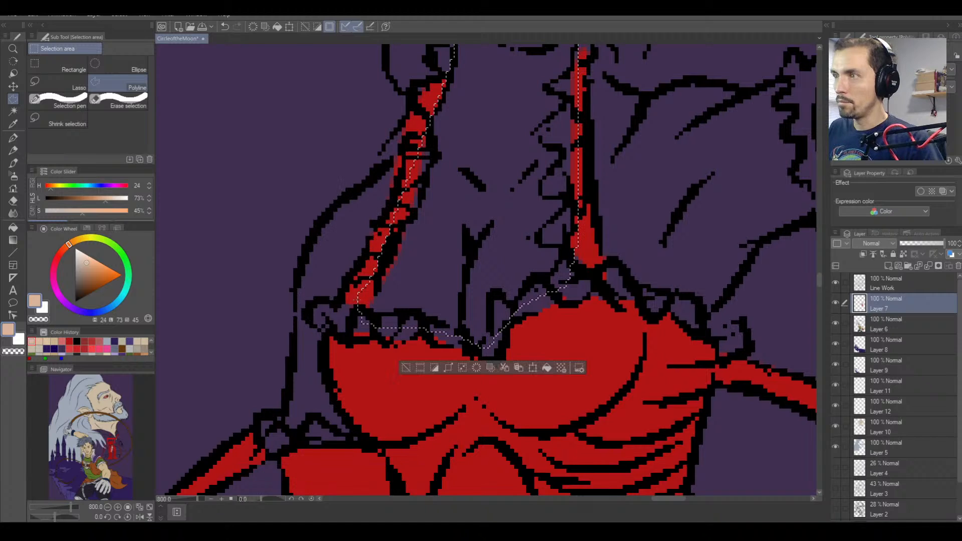
{"action": "key", "text": "ctrl+z"}
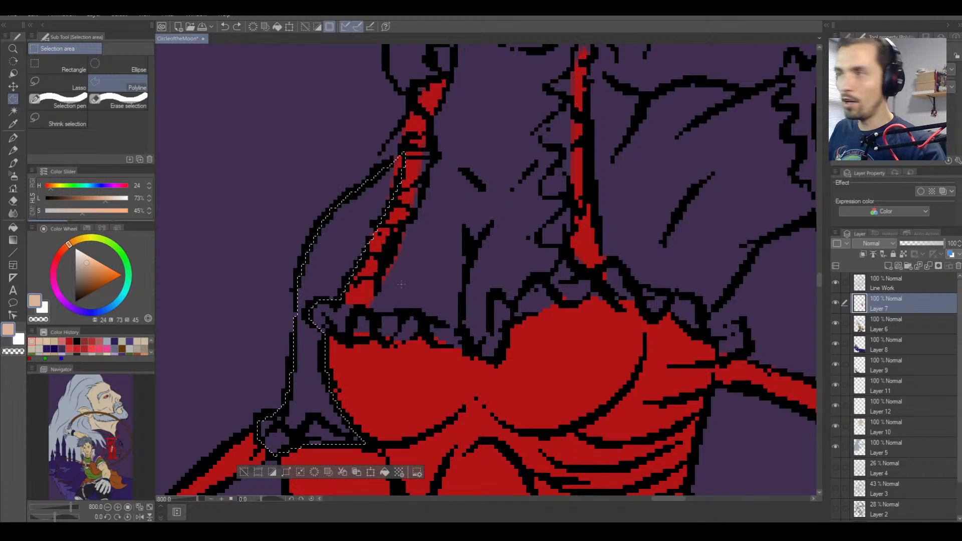
Add to the arm selection with a new polyline along the bodice's ruffled neckline and up the right-hand red strap.
{"action": "left_click", "coordinate": [352, 323], "text": "shift"}
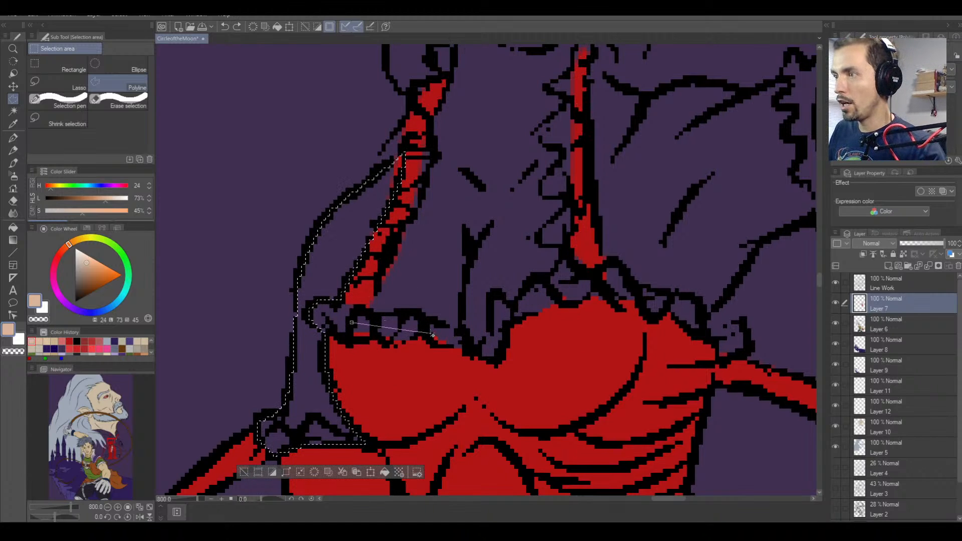
{"action": "left_click", "coordinate": [433, 331]}
{"action": "left_click", "coordinate": [484, 348]}
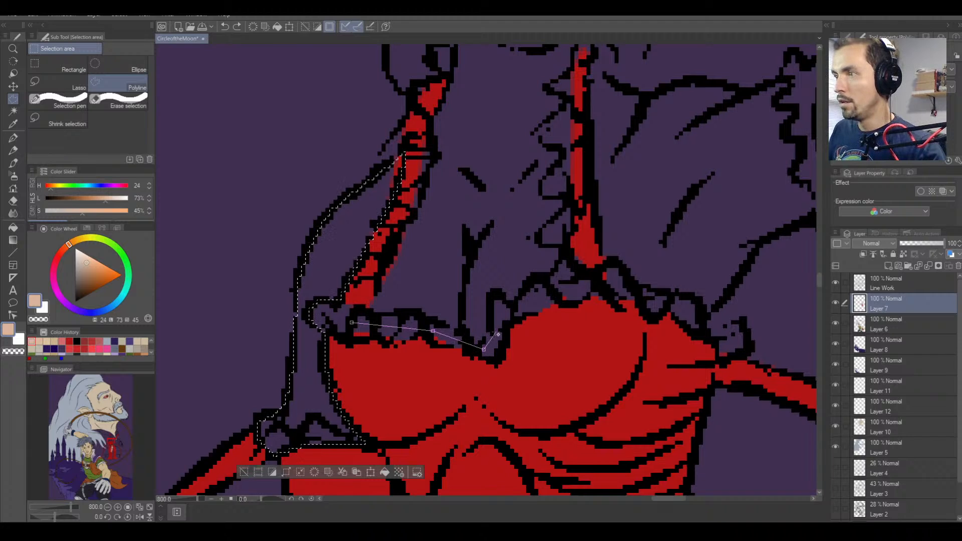
{"action": "left_click", "coordinate": [530, 302]}
{"action": "left_click", "coordinate": [581, 284]}
{"action": "left_click", "coordinate": [578, 157]}
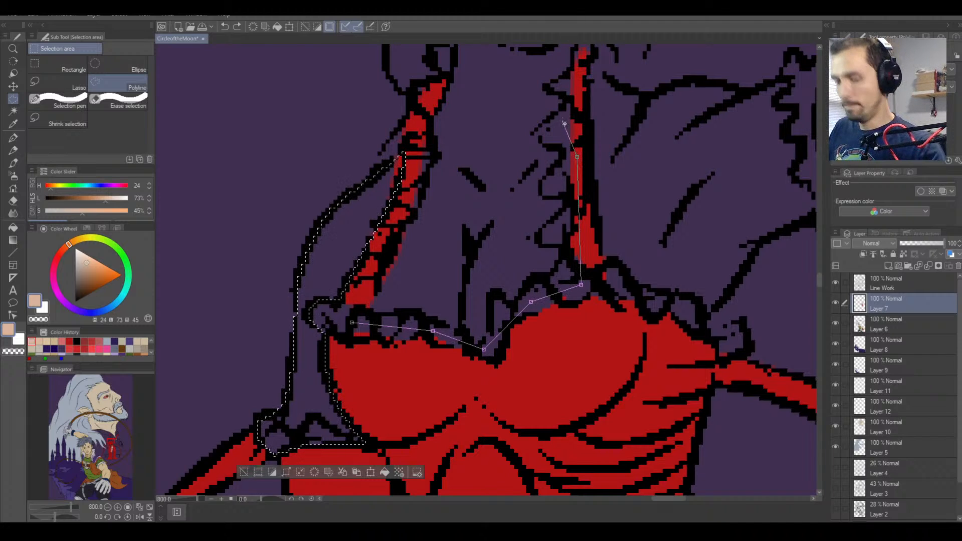
{"action": "left_click_drag", "start_coordinate": [571, 129], "coordinate": [562, 244]}
{"action": "left_click", "coordinate": [558, 236]}
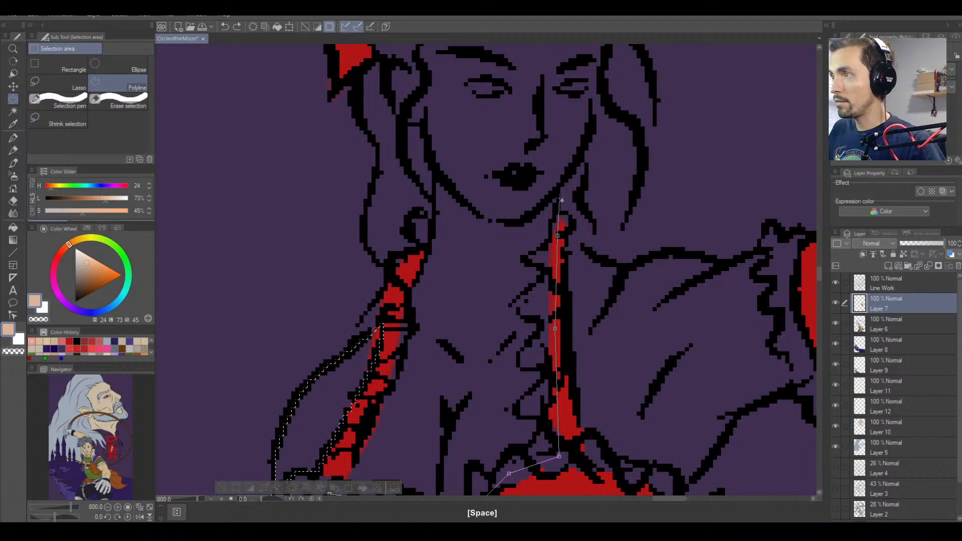
Extend the polyline from the strap's upper end along the jaw and up the right side of the face to the hairline.
{"action": "left_click", "coordinate": [559, 192]}
{"action": "left_click", "coordinate": [586, 149]}
{"action": "left_click", "coordinate": [599, 99]}
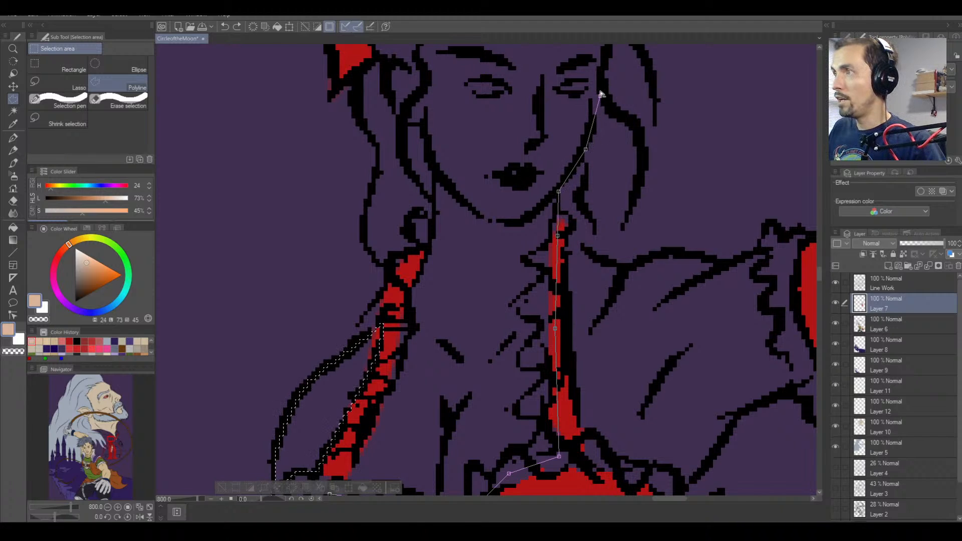
{"action": "left_click_drag", "start_coordinate": [609, 59], "coordinate": [581, 187]}
{"action": "left_click", "coordinate": [583, 160]}
{"action": "left_click", "coordinate": [581, 132]}
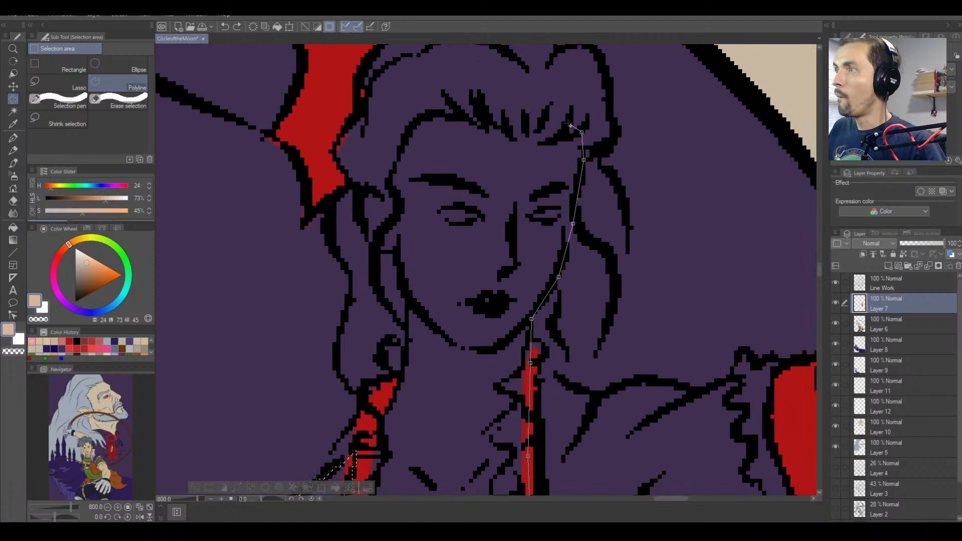
Trace the polyline across the hairline and down the left side of the forehead to the ear.
{"action": "left_click", "coordinate": [525, 111]}
{"action": "left_click", "coordinate": [454, 108]}
{"action": "left_click", "coordinate": [419, 119]}
{"action": "left_click", "coordinate": [402, 143]}
{"action": "left_click", "coordinate": [389, 172]}
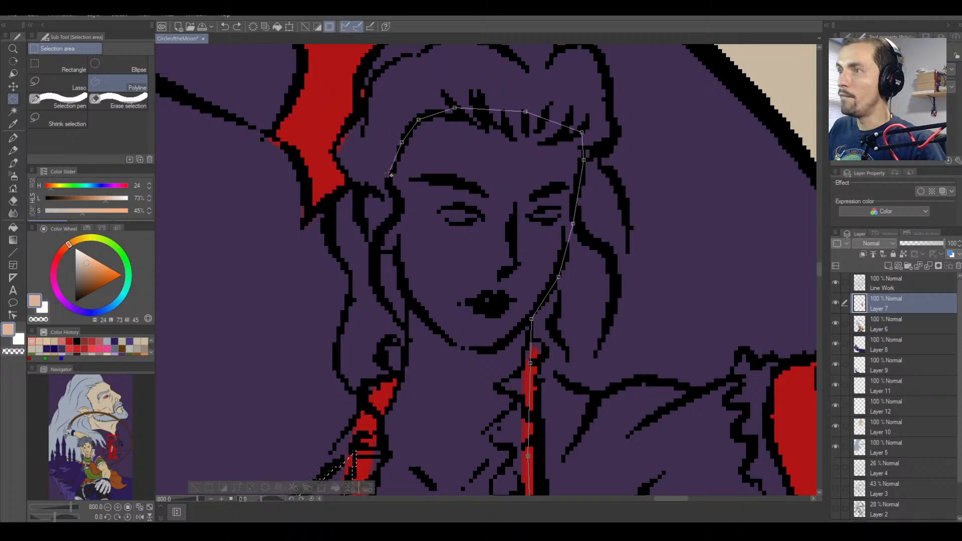
{"action": "left_click", "coordinate": [389, 197]}
Trace the polyline around the woman's ear and down the left side of her face toward the neck.
{"action": "left_click", "coordinate": [366, 190]}
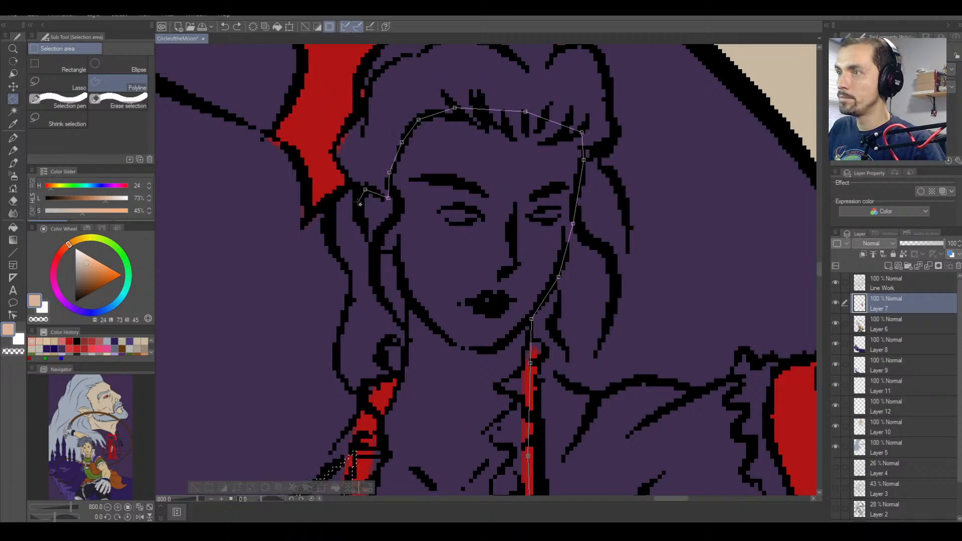
{"action": "left_click", "coordinate": [367, 238]}
{"action": "left_click", "coordinate": [377, 254]}
{"action": "left_click", "coordinate": [396, 255]}
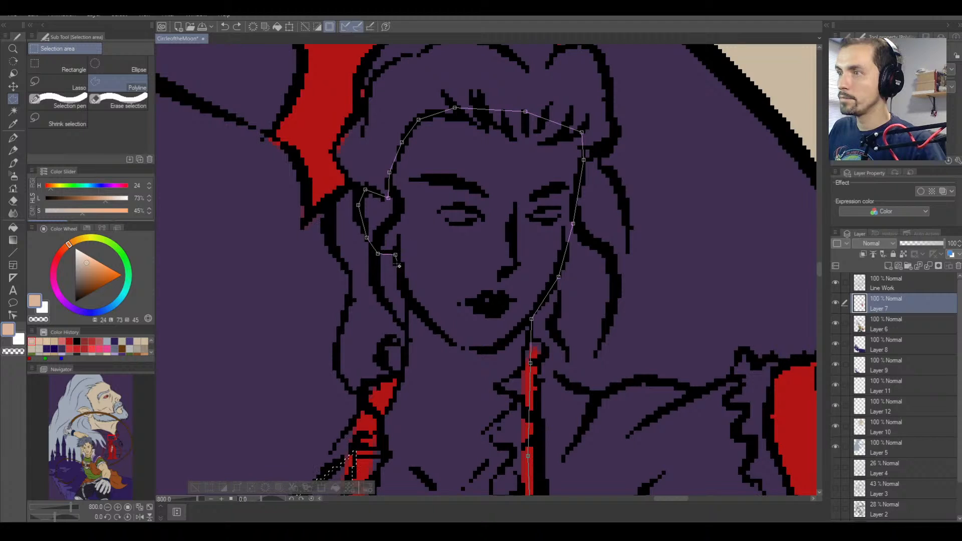
{"action": "left_click", "coordinate": [404, 291]}
{"action": "left_click", "coordinate": [407, 315]}
Trace down the neck and the left-hand red strap to the neckline, closing the chest, neck and face selection.
{"action": "key", "text": "space"}
{"action": "left_click_drag", "start_coordinate": [403, 342], "coordinate": [415, 213]}
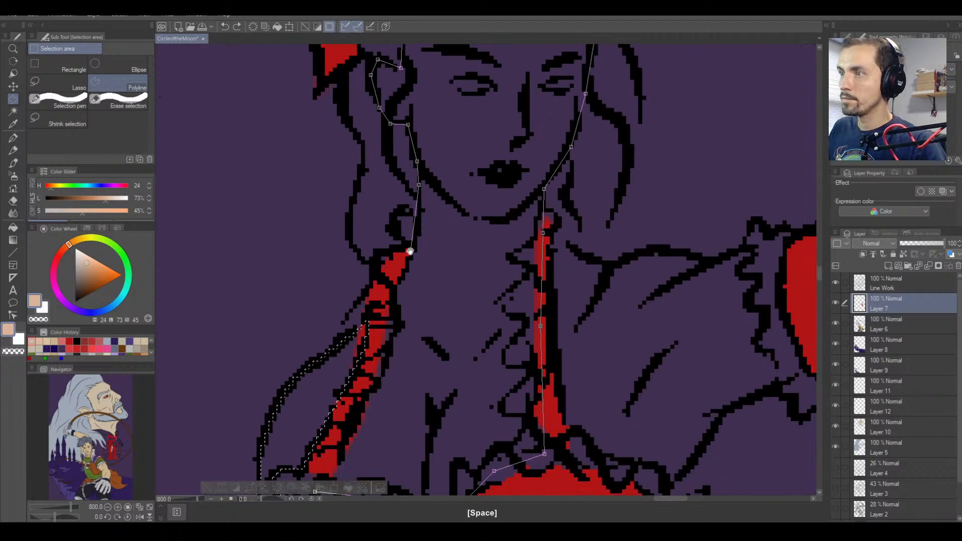
{"action": "left_click", "coordinate": [413, 246]}
{"action": "left_click", "coordinate": [390, 281]}
{"action": "left_click", "coordinate": [379, 325]}
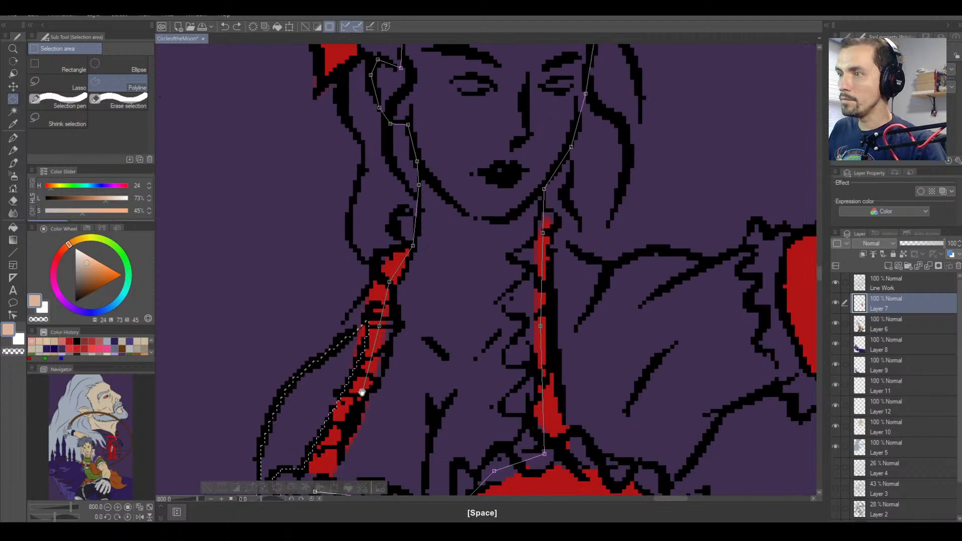
{"action": "key", "text": "space"}
{"action": "left_click_drag", "start_coordinate": [362, 392], "coordinate": [430, 206]}
{"action": "left_click", "coordinate": [427, 217]}
{"action": "left_click", "coordinate": [400, 262]}
{"action": "left_click", "coordinate": [378, 297]}
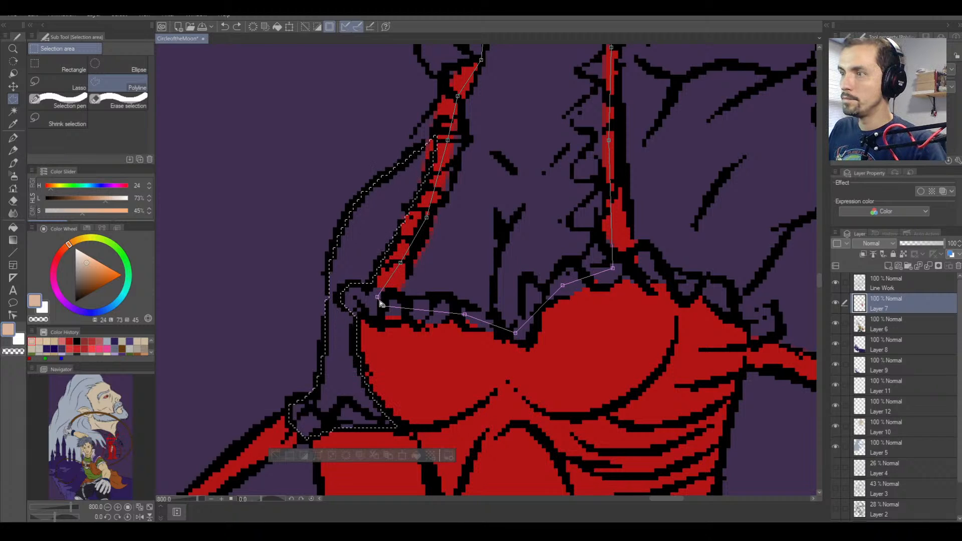
{"action": "left_click", "coordinate": [383, 305]}
Add a polyline selection from the right-hand strap's upper end along the top of the shoulder to the red glove.
{"action": "key", "text": "space"}
{"action": "left_click_drag", "start_coordinate": [654, 346], "coordinate": [389, 412]}
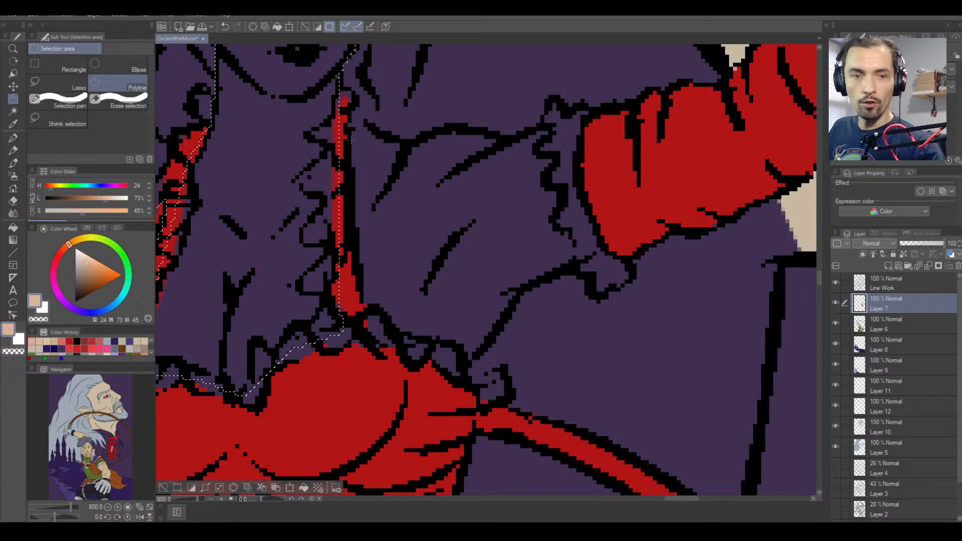
{"action": "key", "text": "shift"}
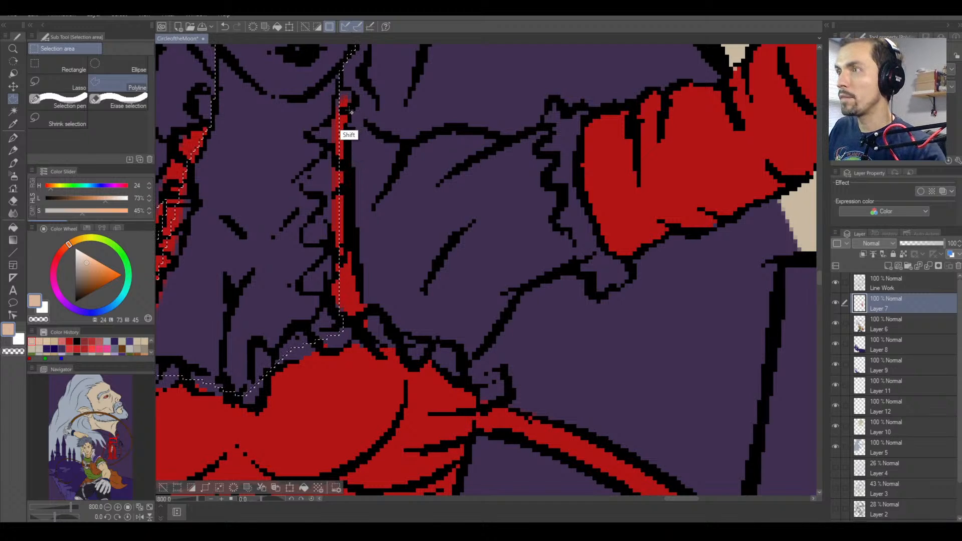
{"action": "left_click", "coordinate": [420, 140]}
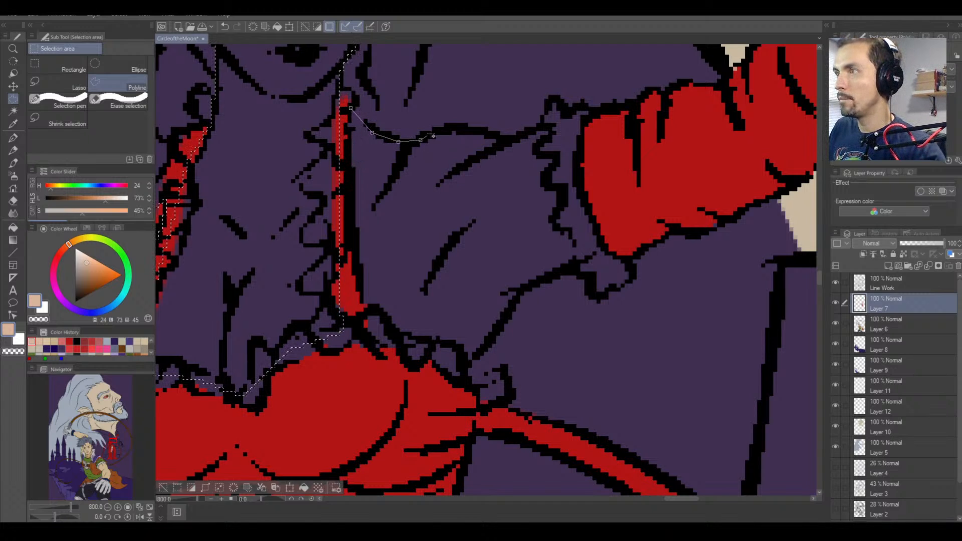
{"action": "left_click", "coordinate": [450, 129]}
{"action": "left_click", "coordinate": [490, 135]}
{"action": "left_click", "coordinate": [505, 142]}
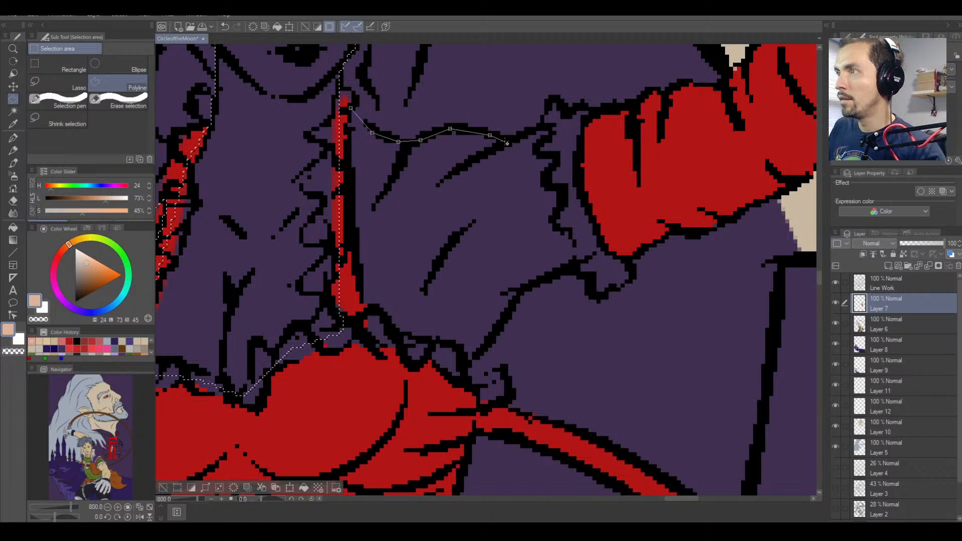
{"action": "left_click", "coordinate": [547, 124]}
{"action": "left_click", "coordinate": [580, 117]}
Trace along the glove's edge, the underside of the upper arm, the bodice ruffle and the strap, closing the shoulder selection.
{"action": "left_click", "coordinate": [578, 165]}
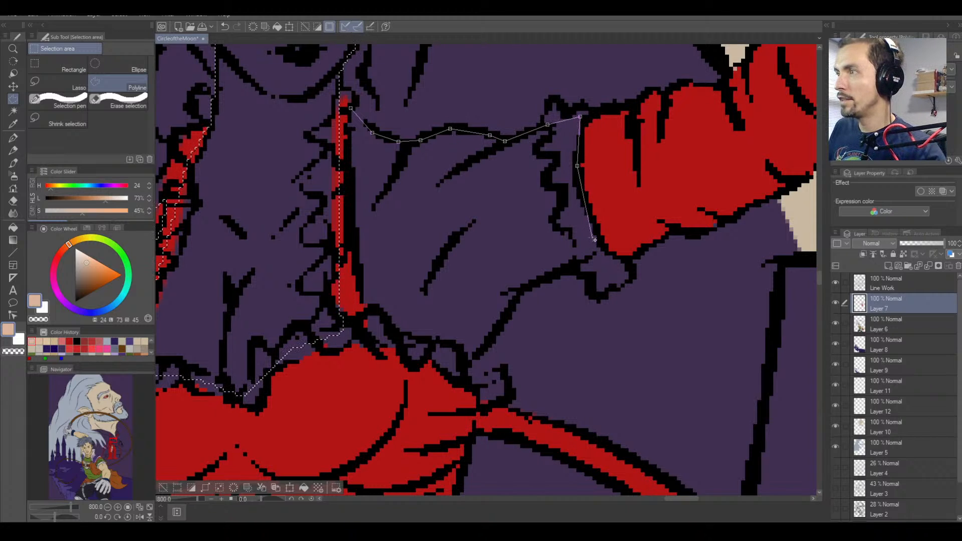
{"action": "left_click", "coordinate": [597, 237]}
{"action": "left_click", "coordinate": [603, 250]}
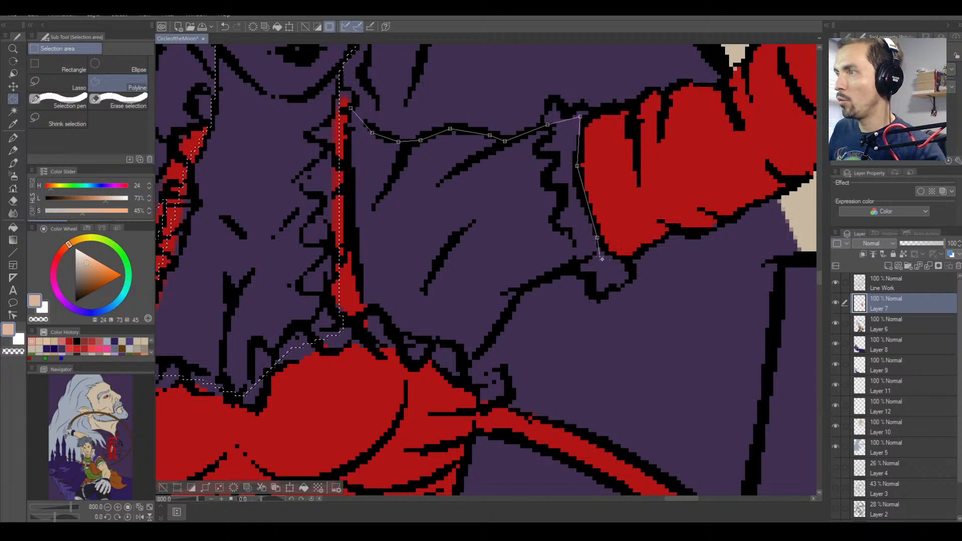
{"action": "left_click", "coordinate": [572, 266]}
{"action": "left_click", "coordinate": [527, 286]}
{"action": "left_click", "coordinate": [508, 313]}
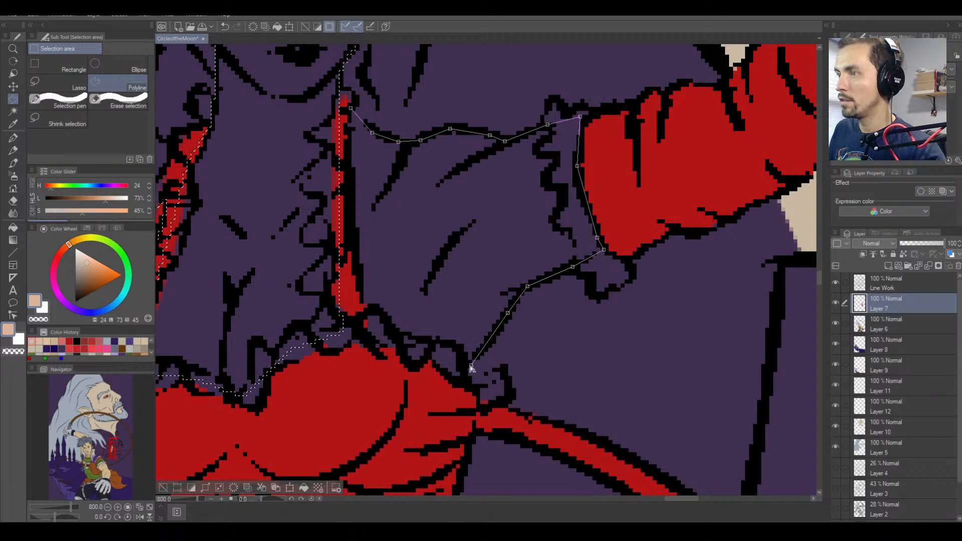
{"action": "left_click", "coordinate": [380, 336]}
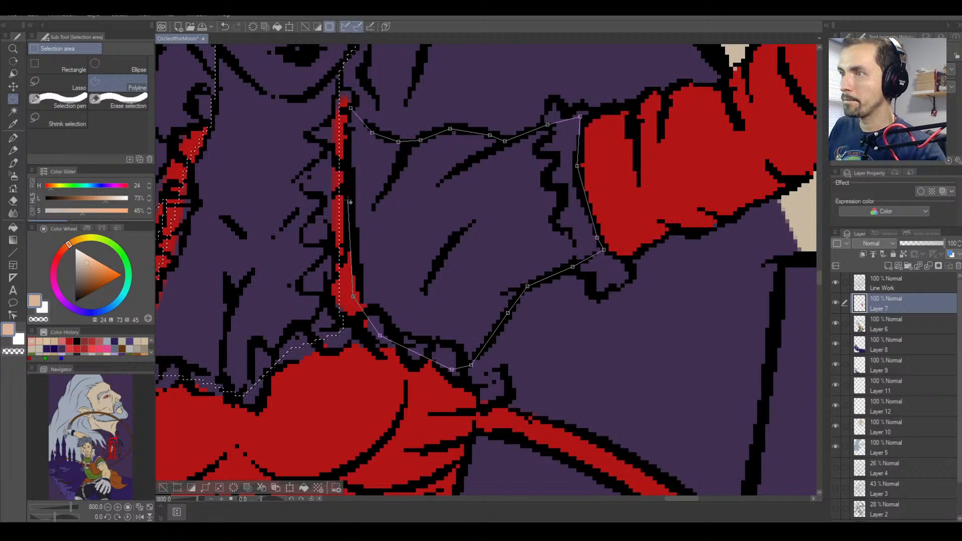
{"action": "left_click", "coordinate": [350, 107]}
Fill the selected arms, shoulders, chest, neck and face with the skin colour sampled from the woman's leg, and deselect.
{"action": "key", "text": "ctrl+minus"}
{"action": "key", "text": "ctrl+minus"}
{"action": "key", "text": "ctrl+minus"}
{"action": "key", "text": "ctrl+minus"}
{"action": "key", "text": "ctrl+minus"}
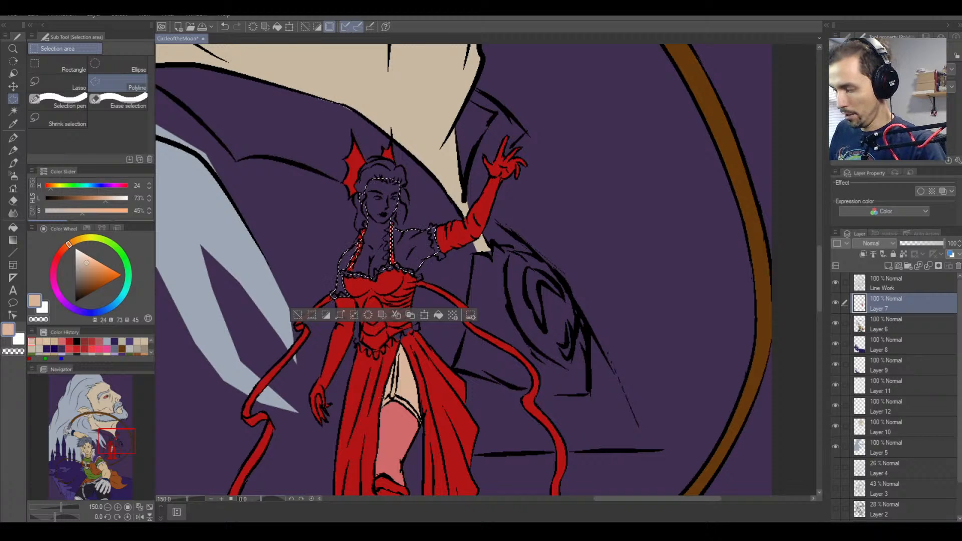
{"action": "right_click", "coordinate": [409, 372]}
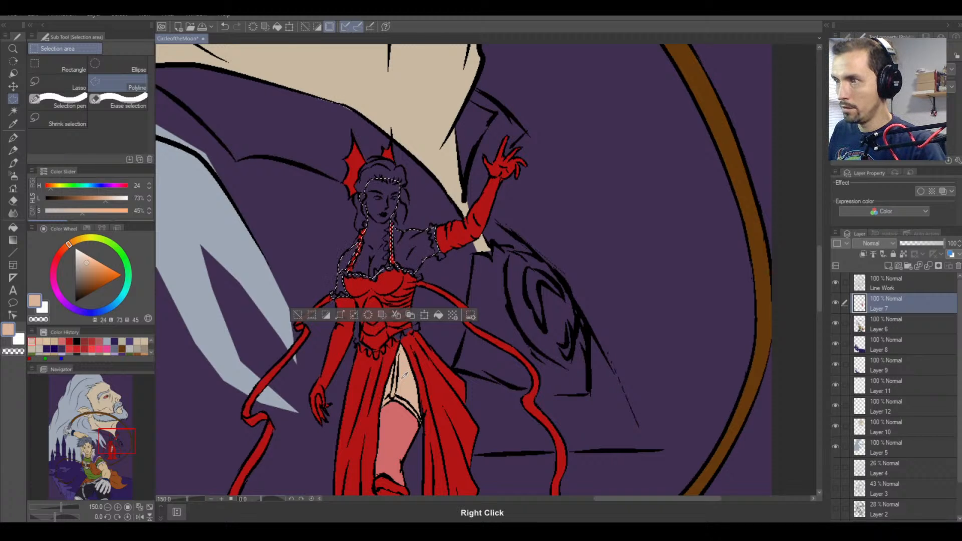
{"action": "left_click", "coordinate": [15, 227]}
{"action": "left_click", "coordinate": [412, 243]}
{"action": "left_click", "coordinate": [377, 237]}
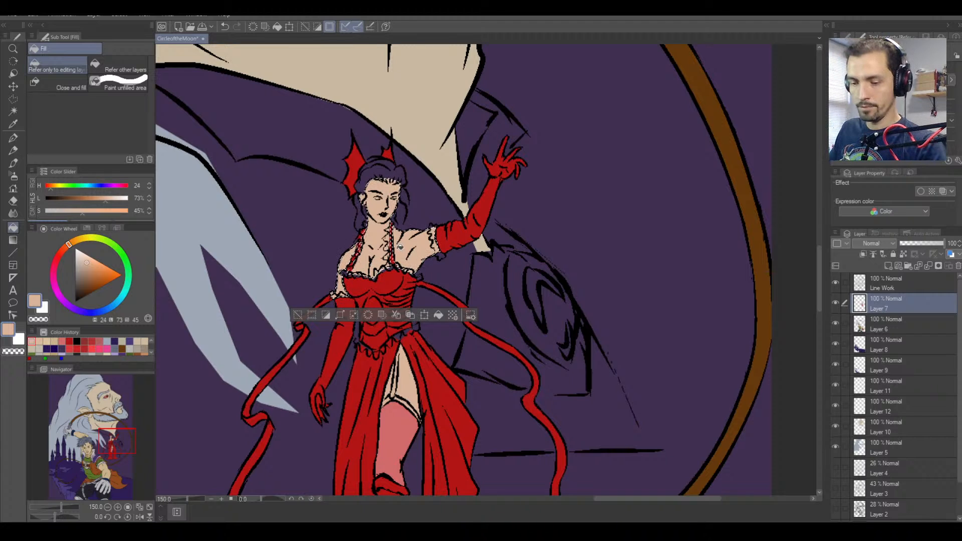
{"action": "key", "text": "ctrl+d"}
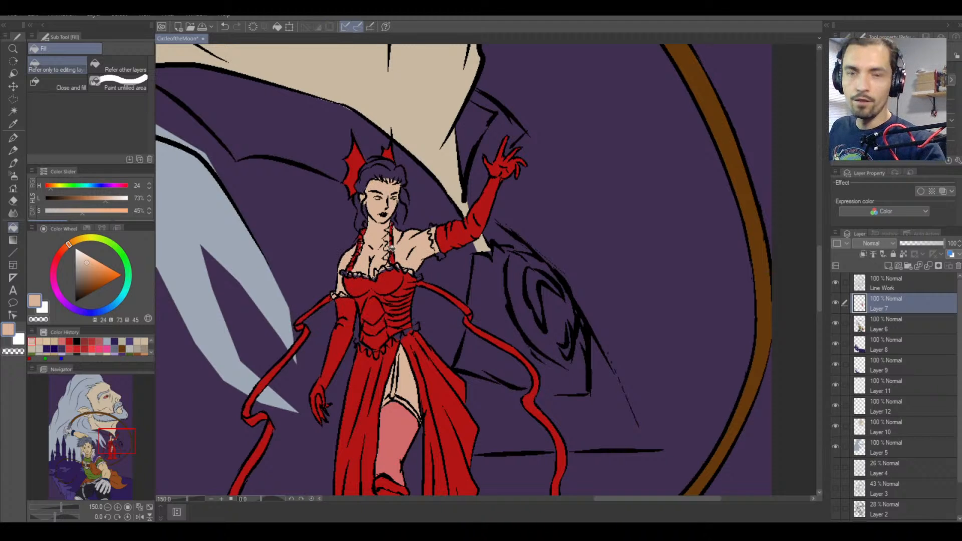
Examine the flat colours across the whole illustration and around the woman in red.
{"action": "key", "text": "ctrl+minus"}
{"action": "key", "text": "ctrl+minus"}
{"action": "key", "text": "ctrl+minus"}
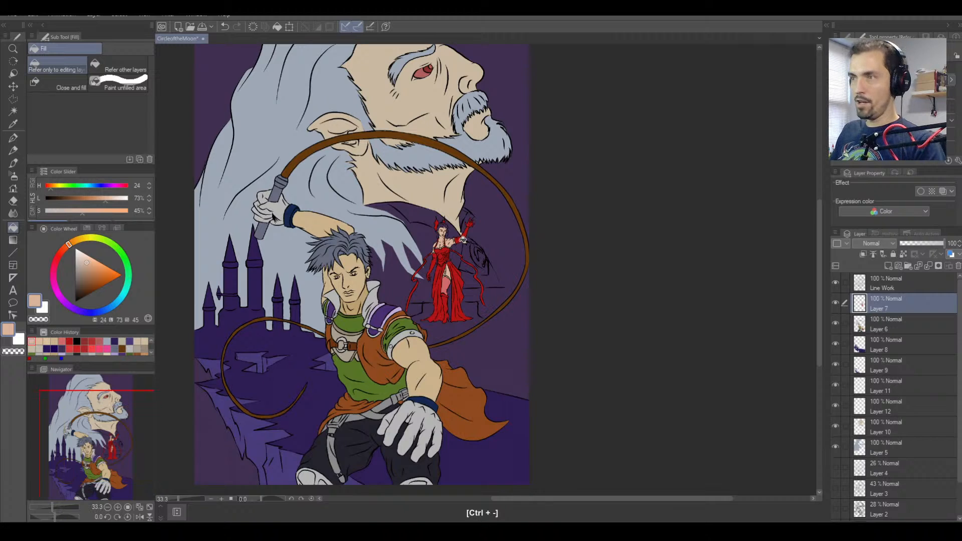
{"action": "left_click_drag", "start_coordinate": [472, 258], "coordinate": [557, 254]}
{"action": "key", "text": "ctrl+equal"}
{"action": "key", "text": "ctrl+equal"}
{"action": "key", "text": "ctrl+equal"}
{"action": "key", "text": "ctrl+equal"}
{"action": "key", "text": "ctrl+equal"}
{"action": "key", "text": "ctrl+equal"}
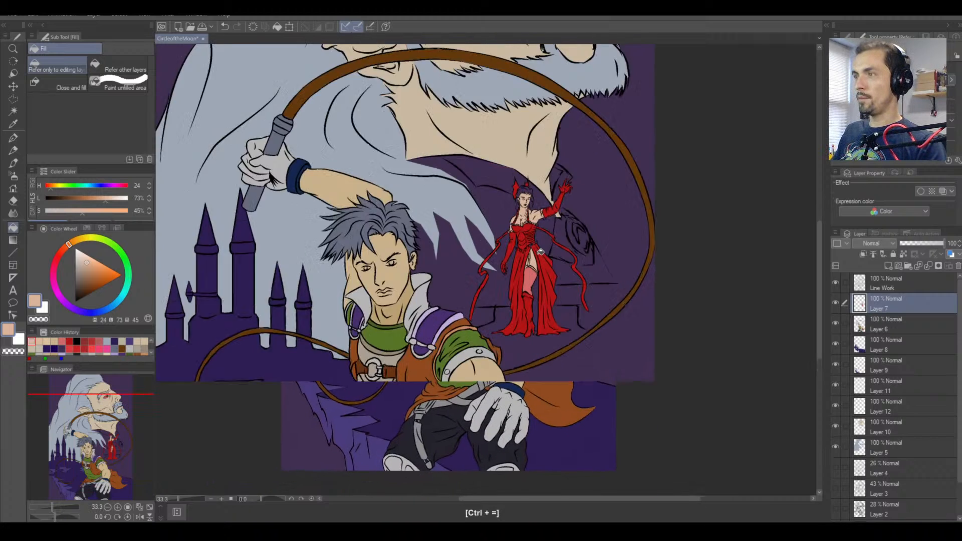
Outline the garter and its strap on the woman's thigh with a polyline selection and fill it with the red sampled from her dress.
{"action": "left_click", "coordinate": [13, 99]}
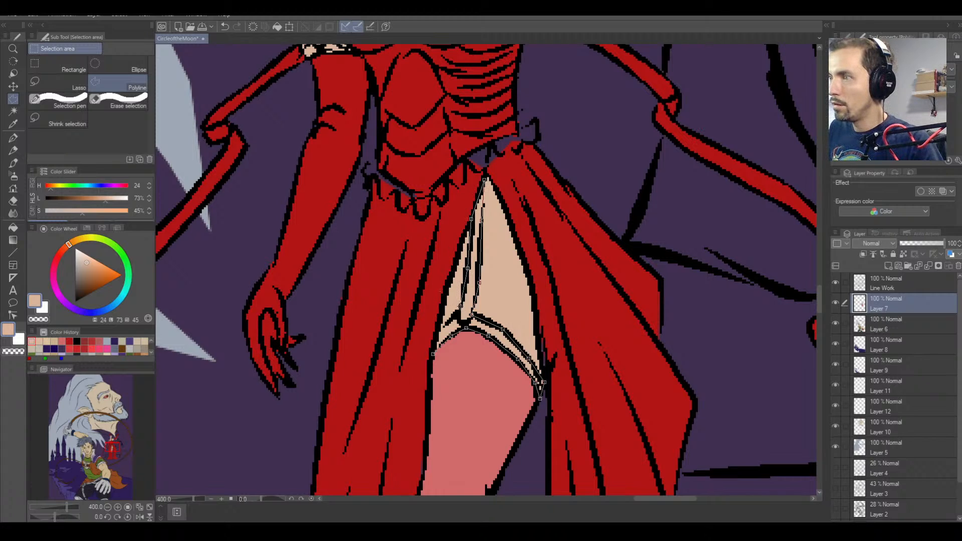
{"action": "left_click", "coordinate": [435, 355]}
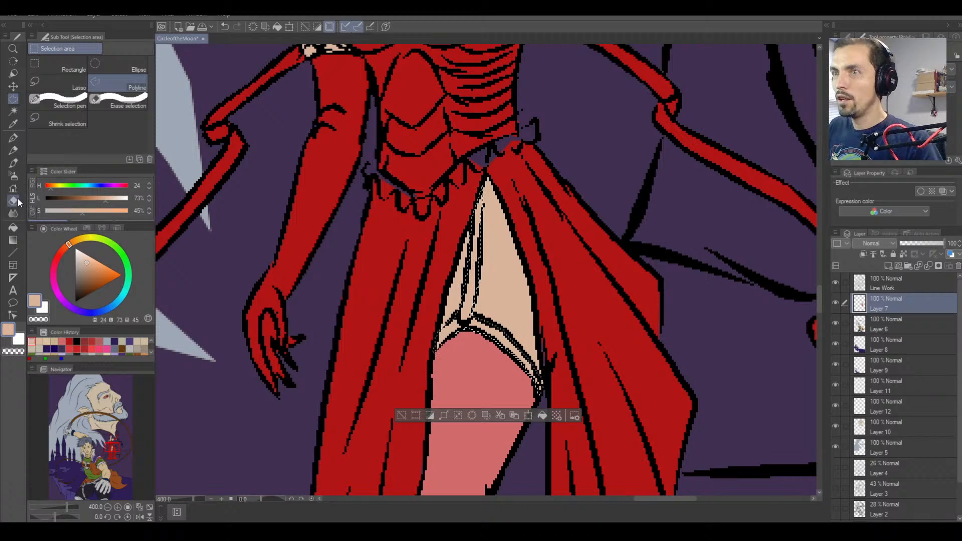
{"action": "left_click", "coordinate": [13, 227]}
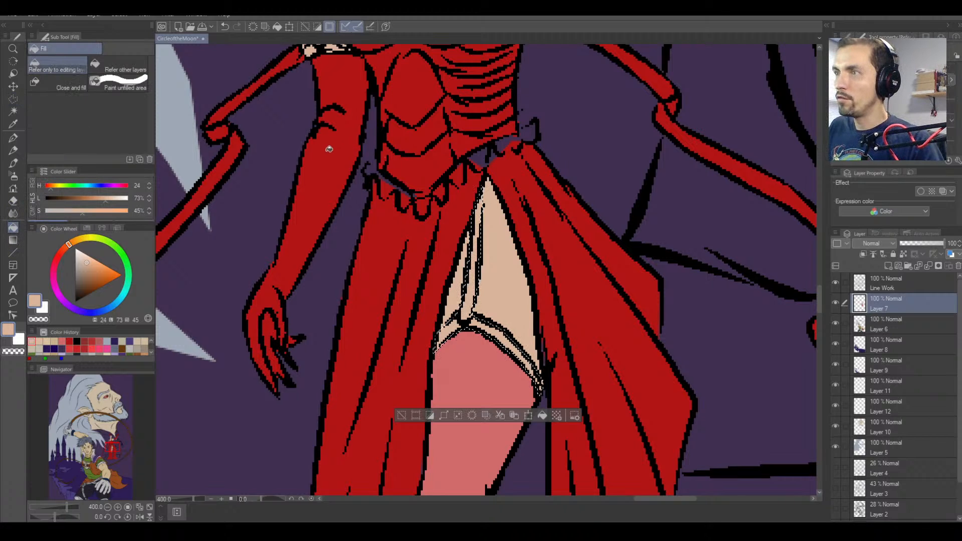
{"action": "right_click", "coordinate": [390, 248]}
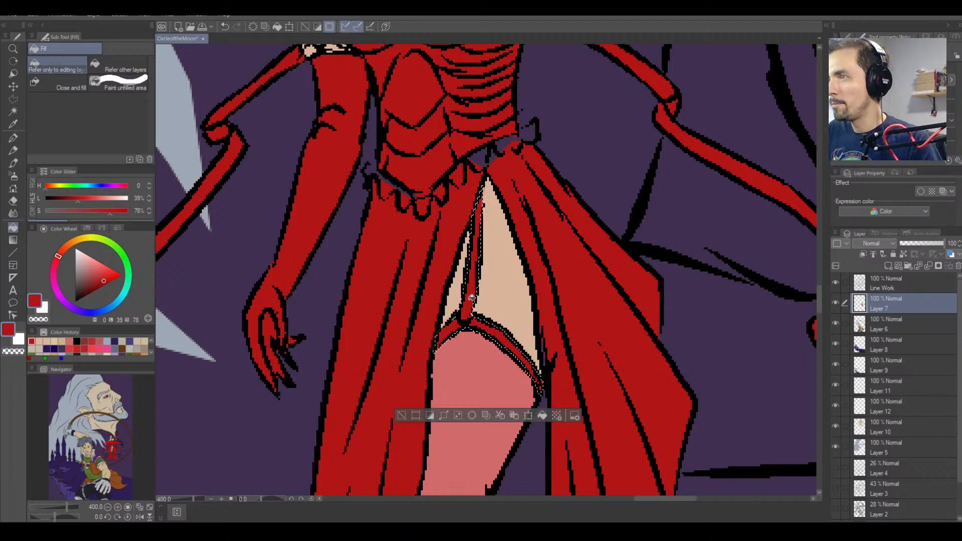
Examine the flat colours on the woman in red, checking the garter, the dress and the bodice trims.
{"action": "key", "text": "ctrl+minus"}
{"action": "key", "text": "ctrl+minus"}
{"action": "key", "text": "ctrl+minus"}
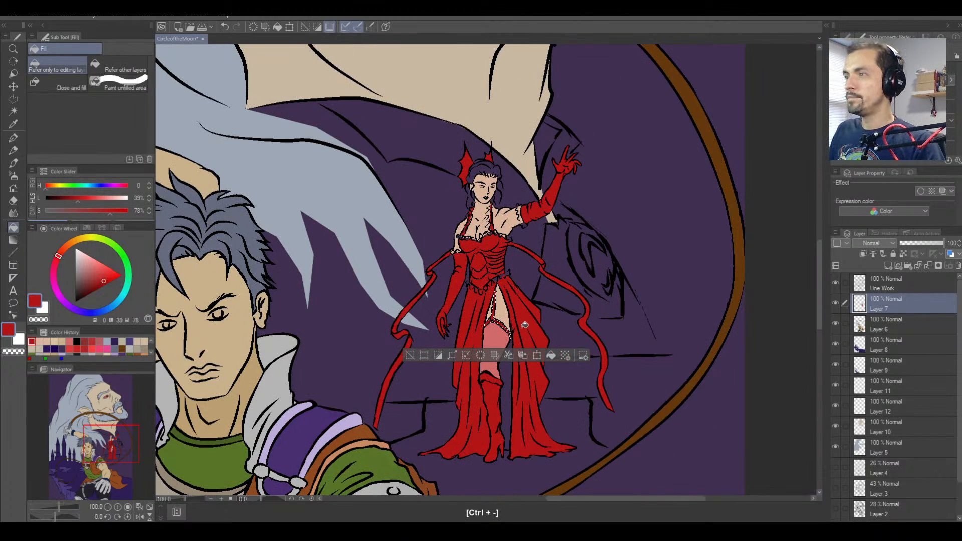
{"action": "key", "text": "ctrl+plus"}
{"action": "key", "text": "ctrl+plus"}
{"action": "key", "text": "ctrl+minus"}
{"action": "key", "text": "ctrl+minus"}
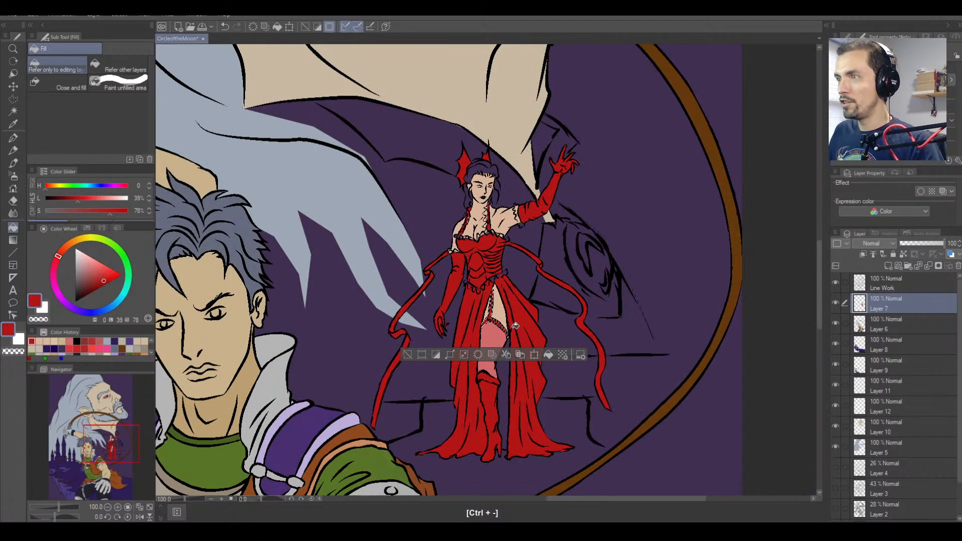
{"action": "key", "text": "ctrl+equal"}
{"action": "key", "text": "ctrl+equal"}
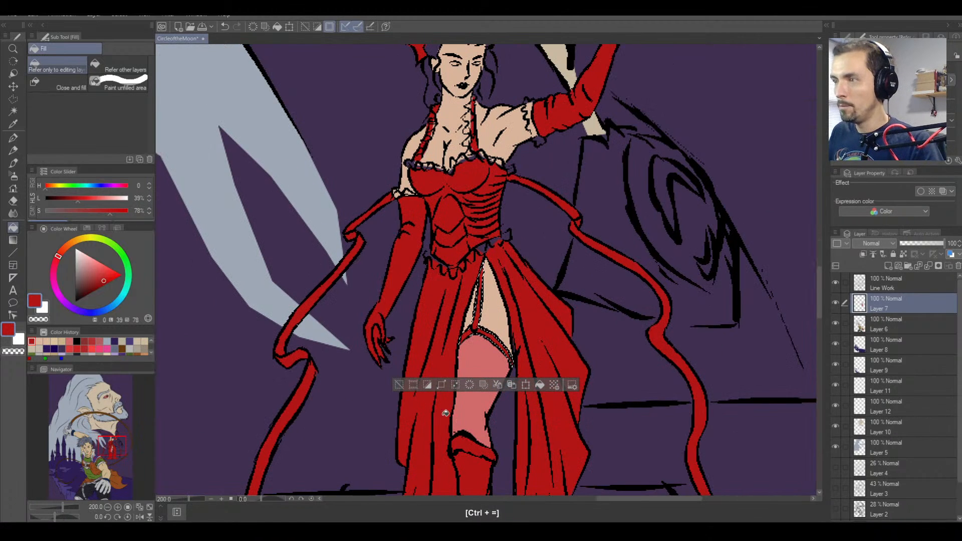
{"action": "key", "text": "space"}
{"action": "left_click_drag", "start_coordinate": [522, 432], "coordinate": [516, 361]}
{"action": "key", "text": "space"}
{"action": "left_click_drag", "start_coordinate": [489, 291], "coordinate": [488, 387]}
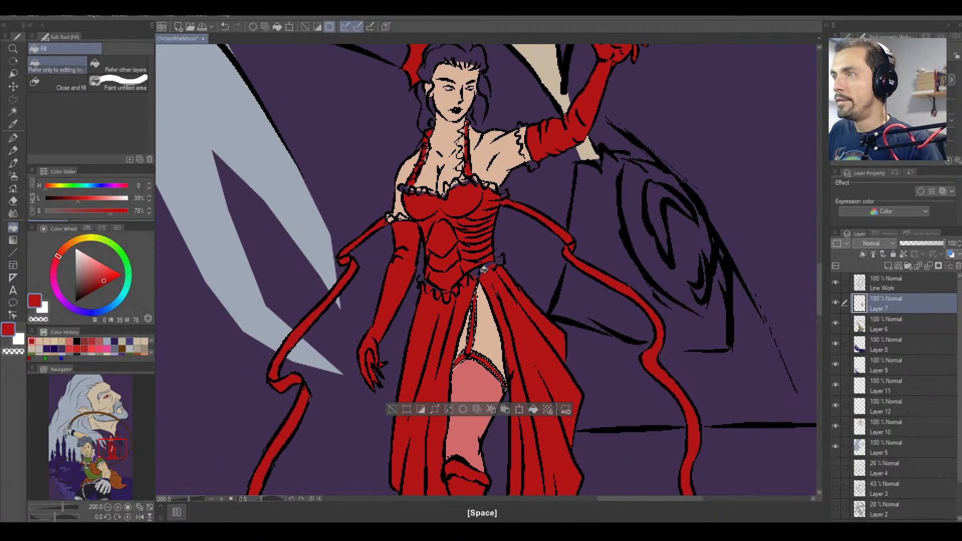
Deselect the garter and trace a polyline along the waist ruffle's lower edge from its left end to the central scallop.
{"action": "left_click", "coordinate": [13, 99]}
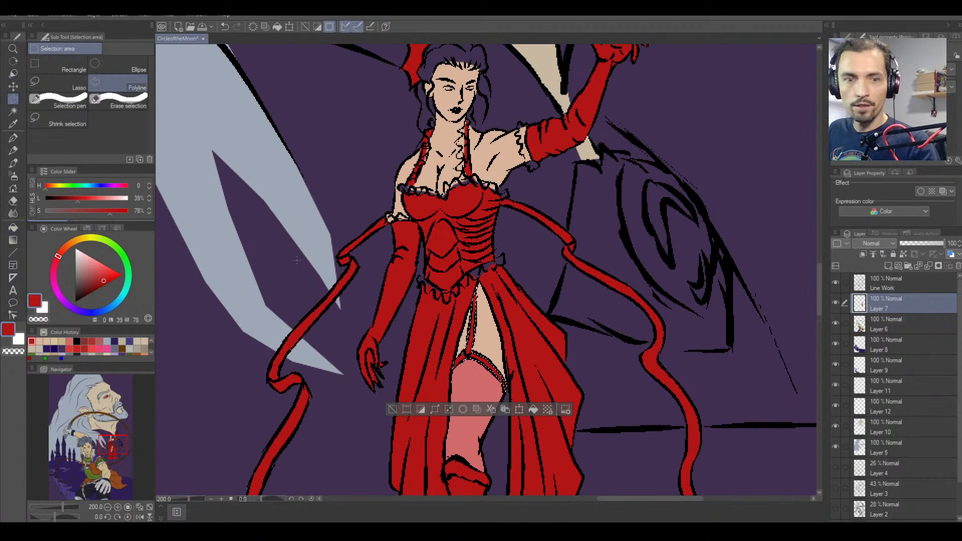
{"action": "key", "text": "ctrl+d"}
{"action": "key", "text": "ctrl+plus"}
{"action": "key", "text": "ctrl+plus"}
{"action": "key", "text": "ctrl+plus"}
{"action": "key", "text": "ctrl+minus"}
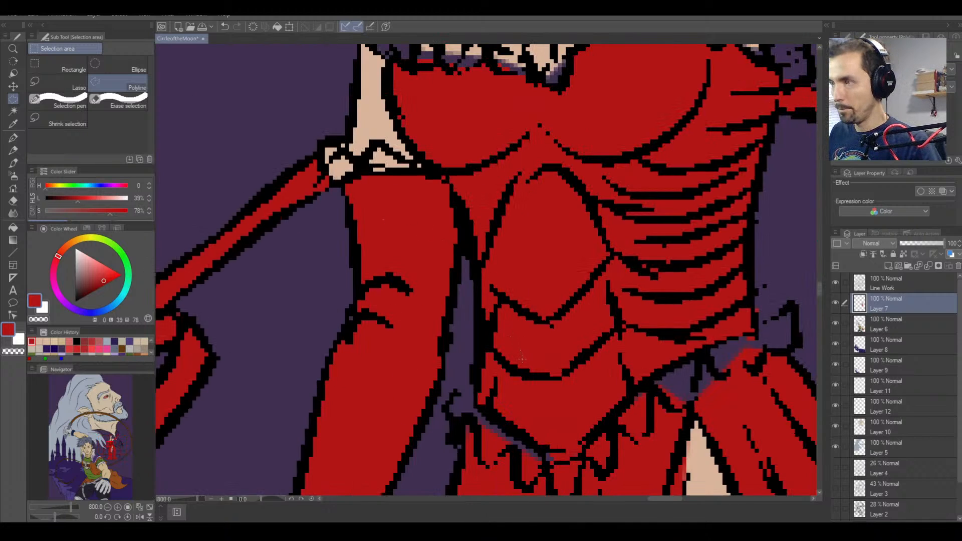
{"action": "left_click_drag", "start_coordinate": [527, 401], "coordinate": [397, 258]}
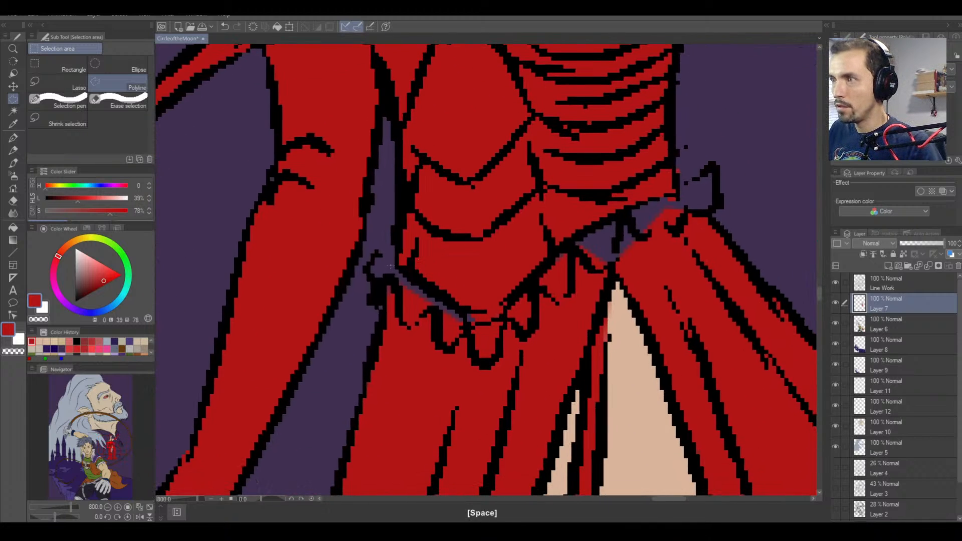
{"action": "left_click", "coordinate": [365, 268]}
{"action": "left_click", "coordinate": [374, 287]}
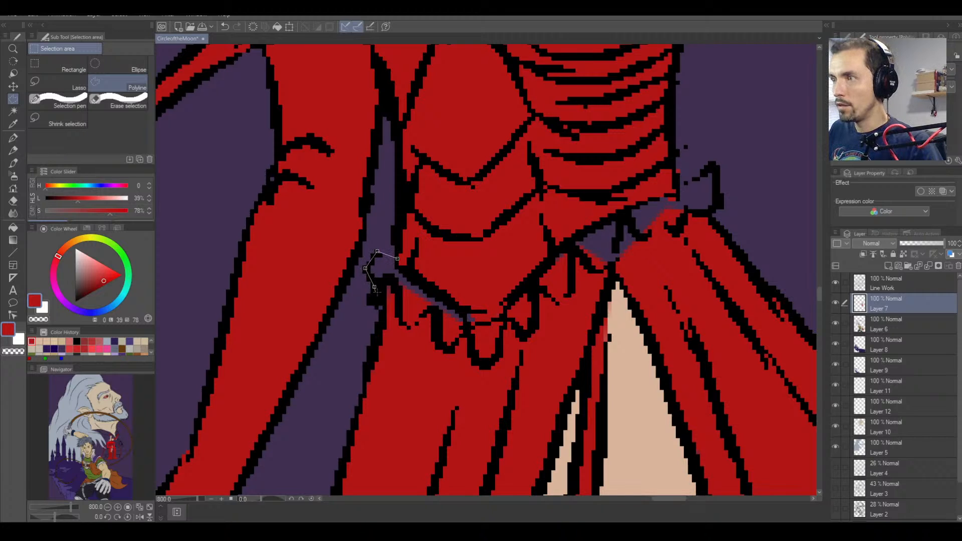
{"action": "left_click", "coordinate": [400, 296]}
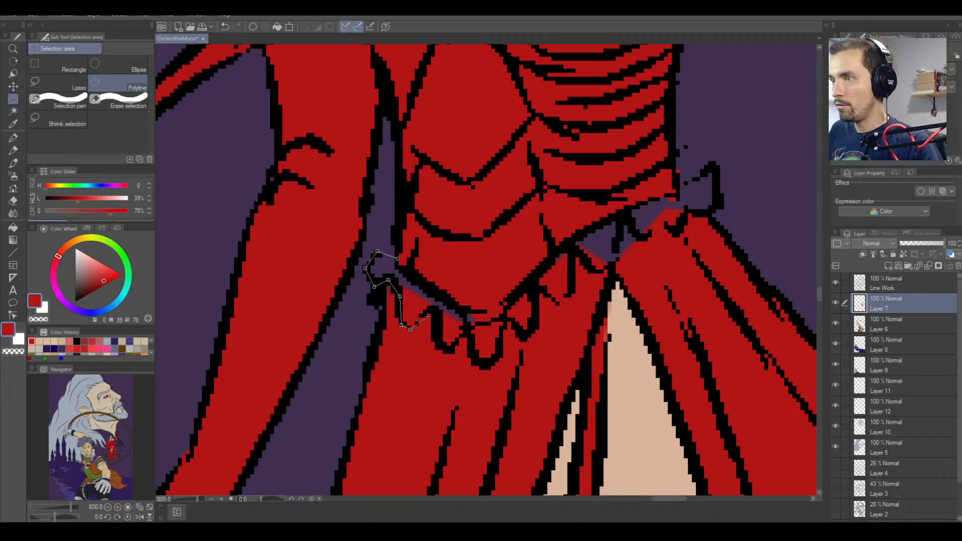
{"action": "left_click", "coordinate": [437, 312]}
{"action": "left_click", "coordinate": [437, 337]}
{"action": "left_click", "coordinate": [448, 349]}
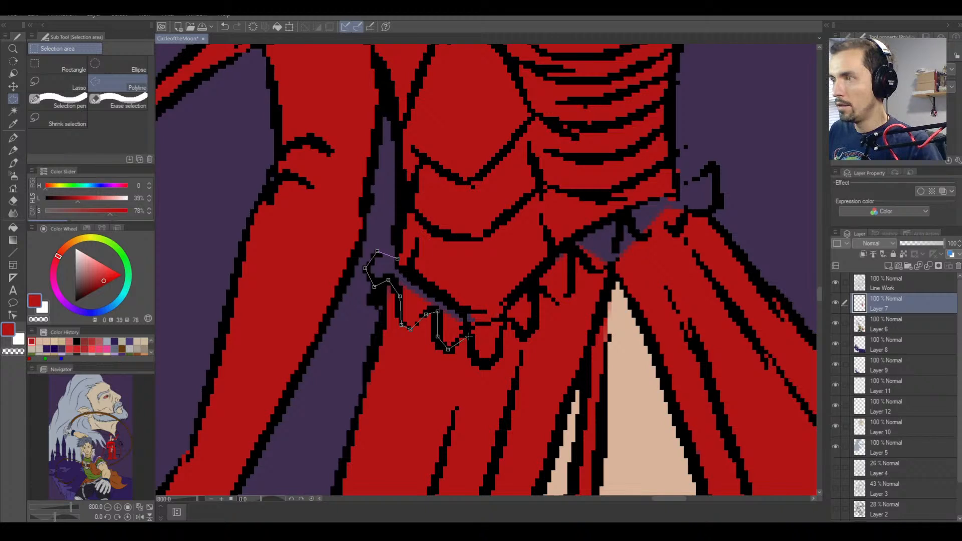
{"action": "left_click", "coordinate": [462, 335]}
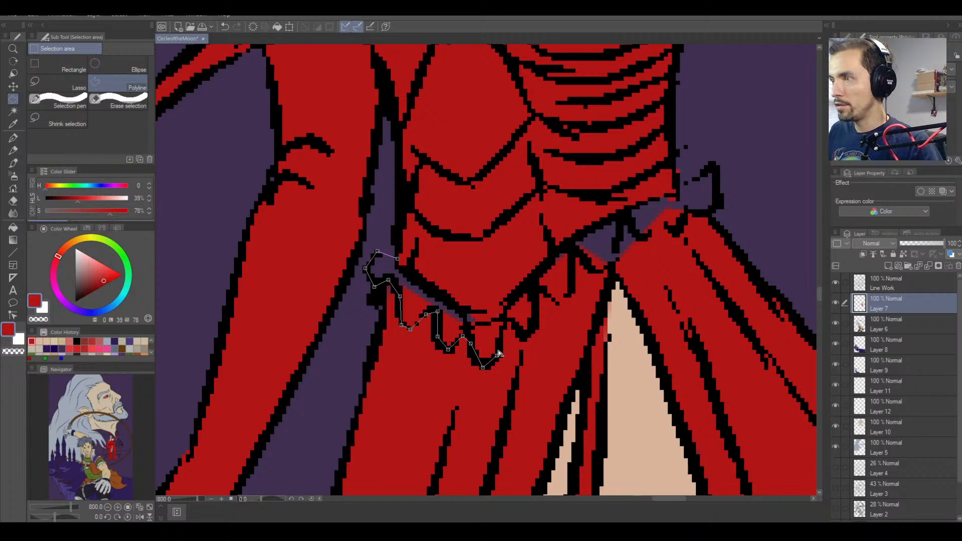
Trace the waist ruffle's remaining scallops, its right end and its upper edge back to the start, closing the selection.
{"action": "left_click", "coordinate": [523, 336]}
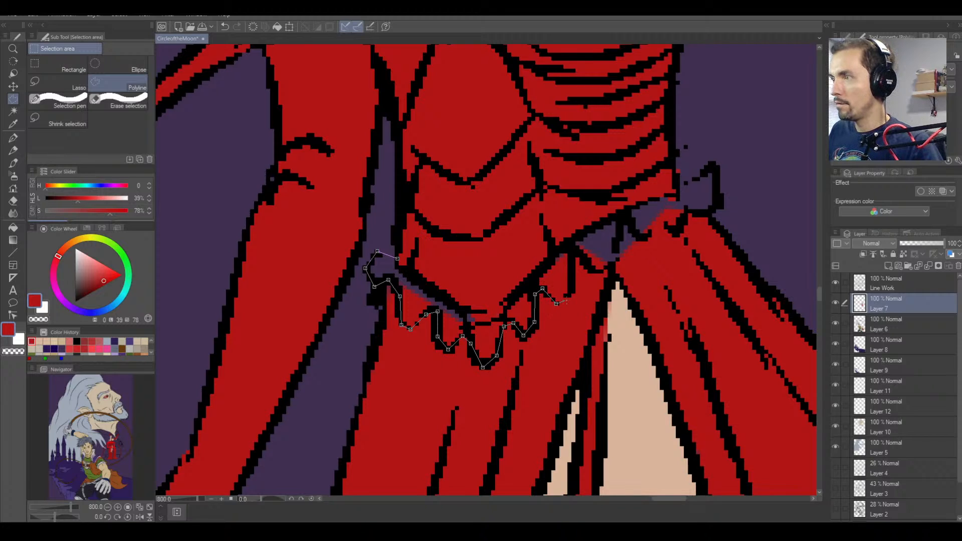
{"action": "left_click", "coordinate": [570, 255]}
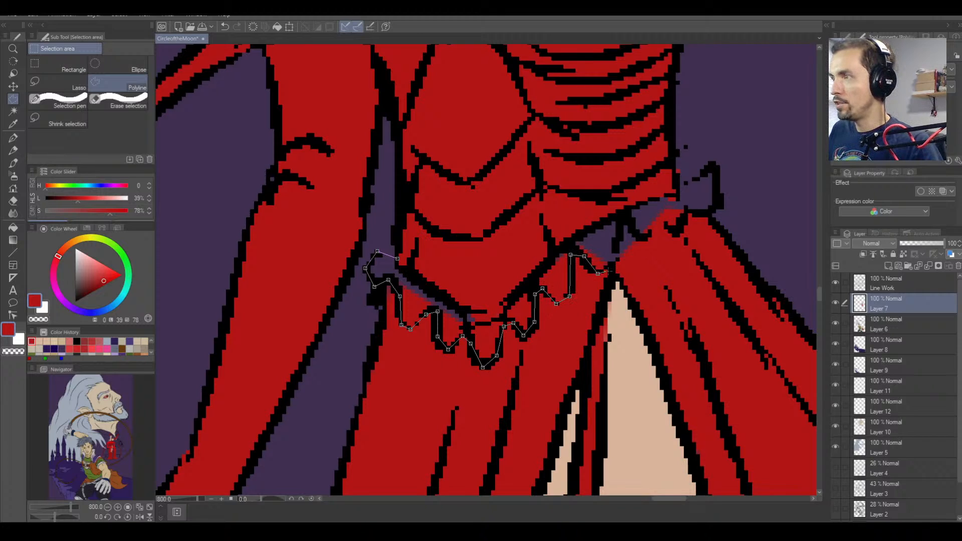
{"action": "left_click", "coordinate": [644, 239]}
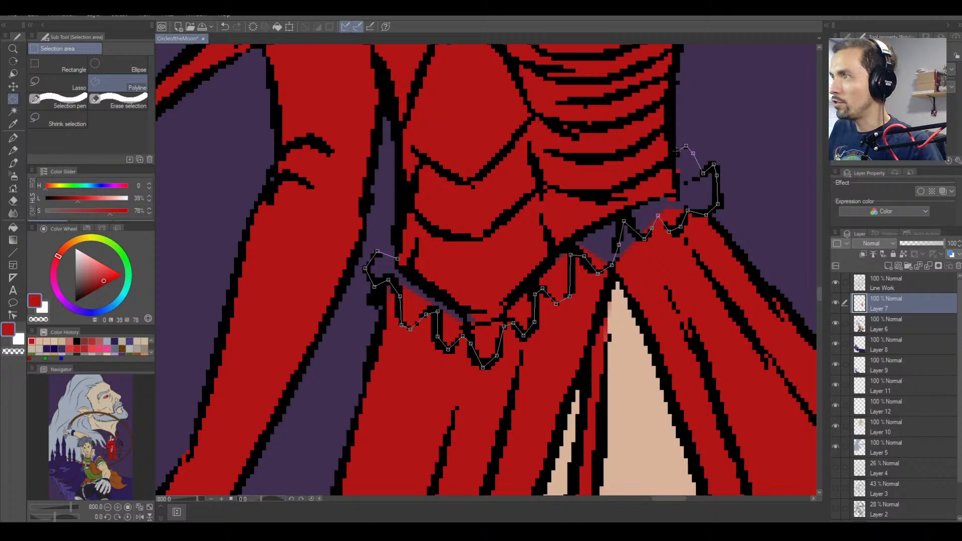
{"action": "left_click", "coordinate": [661, 198]}
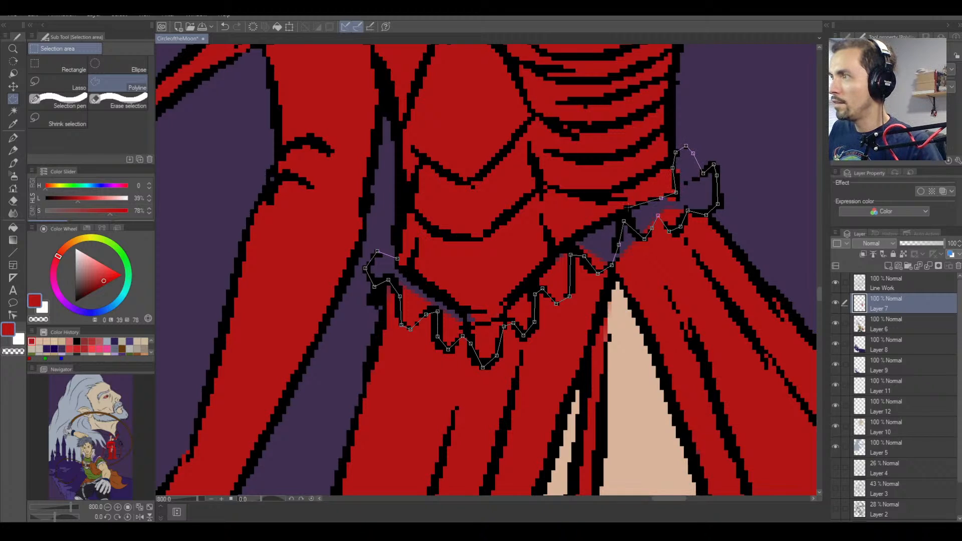
{"action": "left_click", "coordinate": [573, 235]}
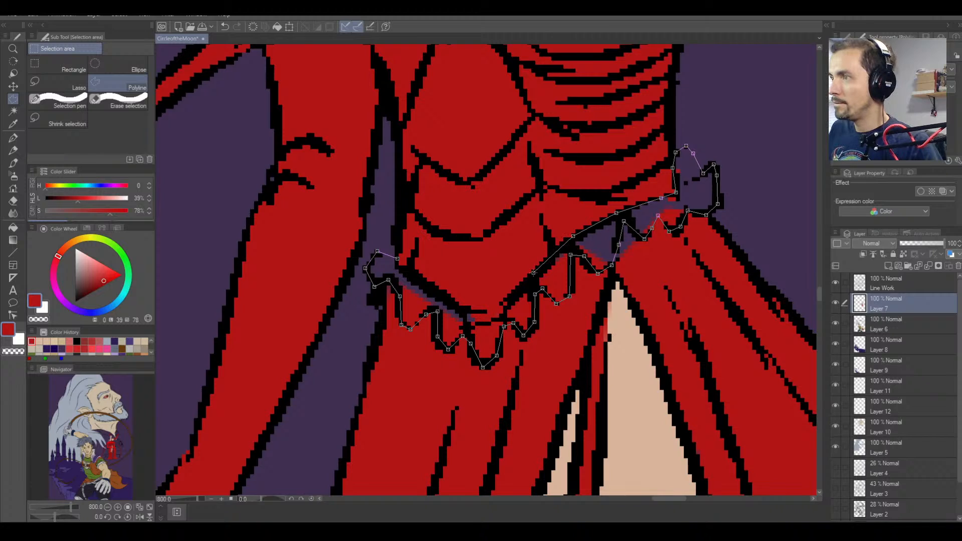
{"action": "left_click", "coordinate": [506, 304]}
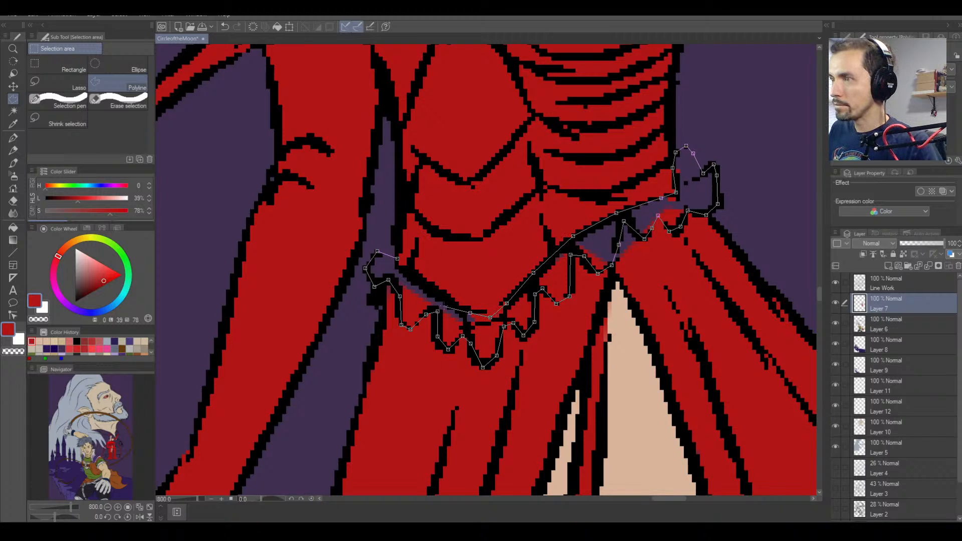
{"action": "left_click", "coordinate": [370, 269]}
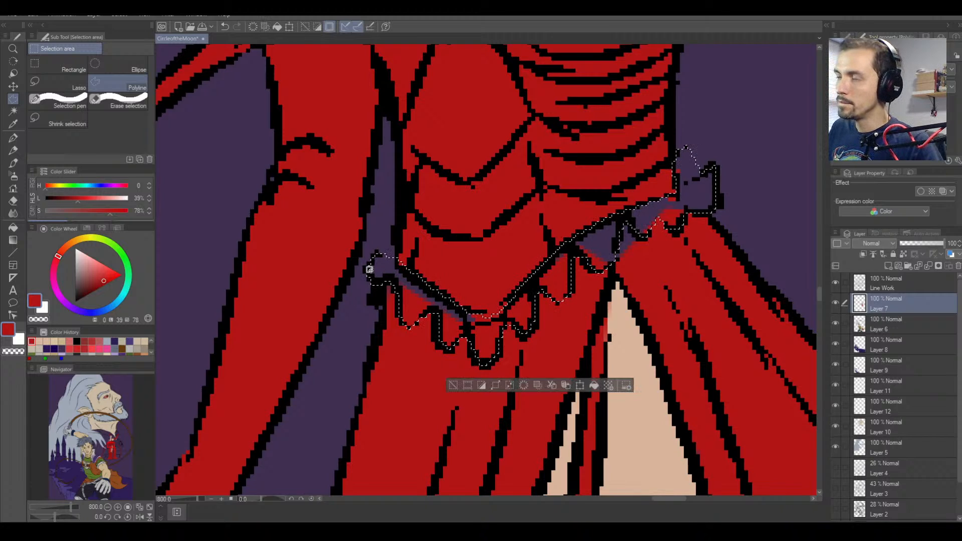
Set the drawing colour to a very pale pink with hue 0, luminosity 92 and saturation 100.
{"action": "left_click", "coordinate": [82, 253]}
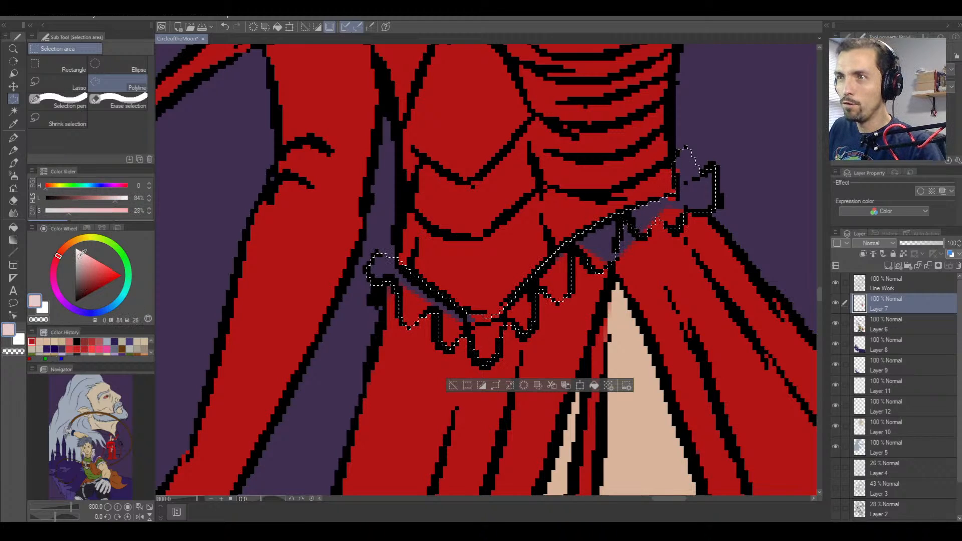
{"action": "left_click_drag", "start_coordinate": [82, 253], "coordinate": [87, 249]}
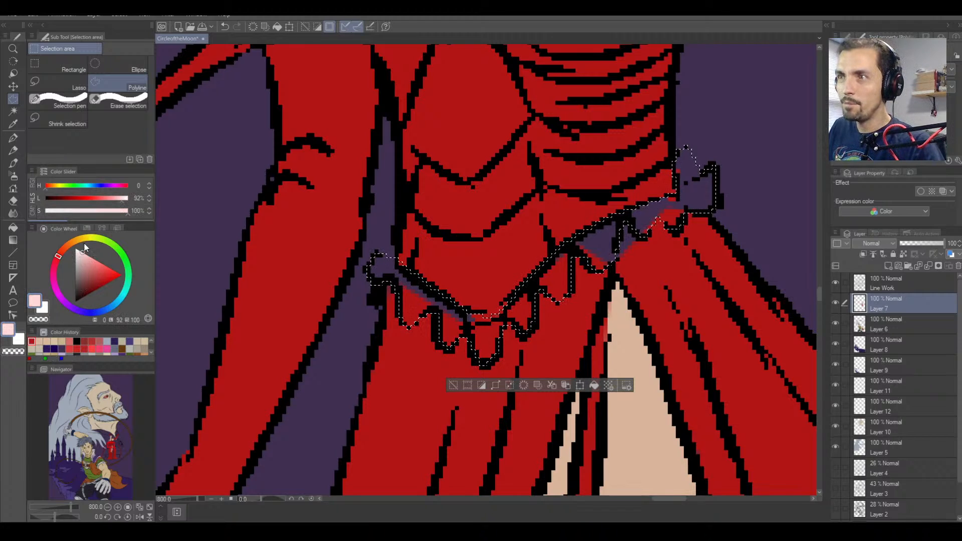
Try to fill the waist ruffle with the pale pink directly on Layer 7, and undo the fill.
{"action": "left_click", "coordinate": [13, 227]}
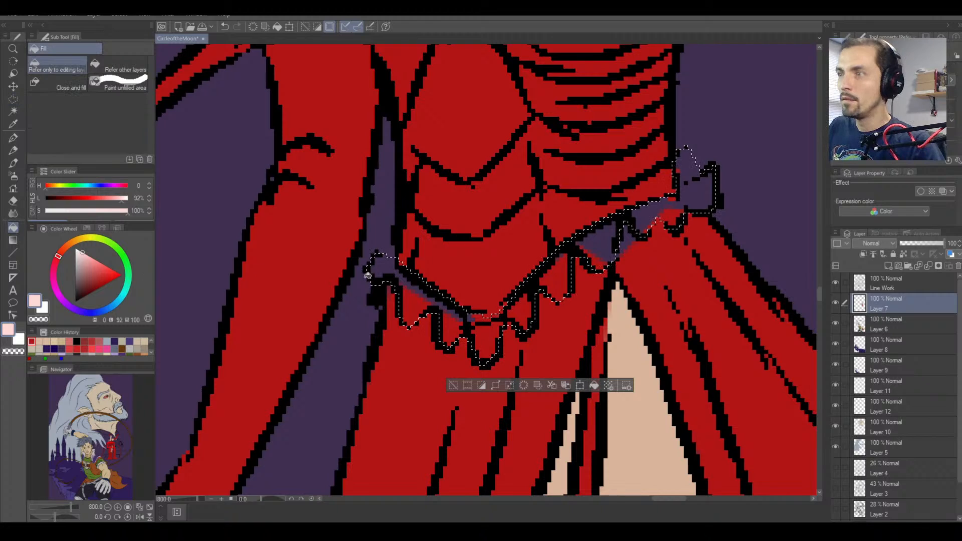
{"action": "left_click", "coordinate": [435, 302]}
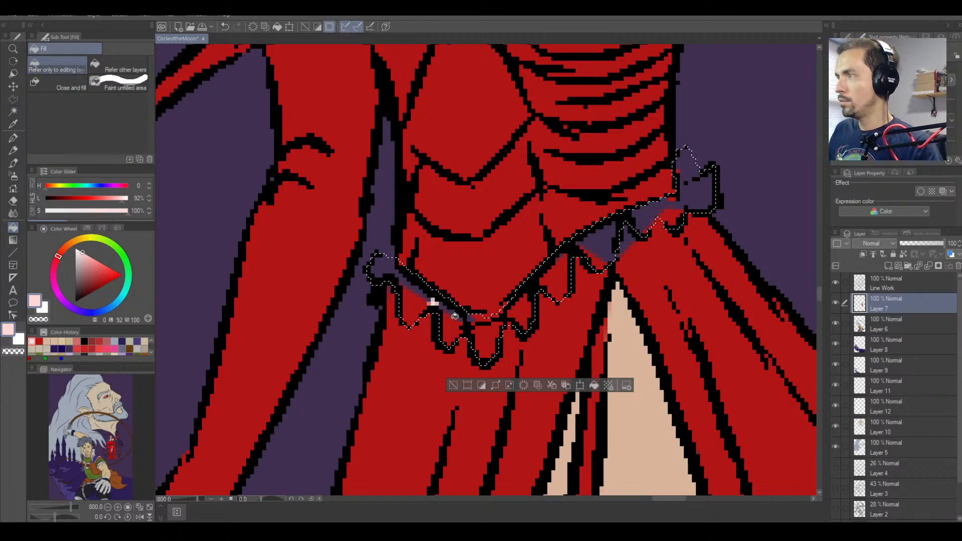
{"action": "key", "text": "ctrl+z"}
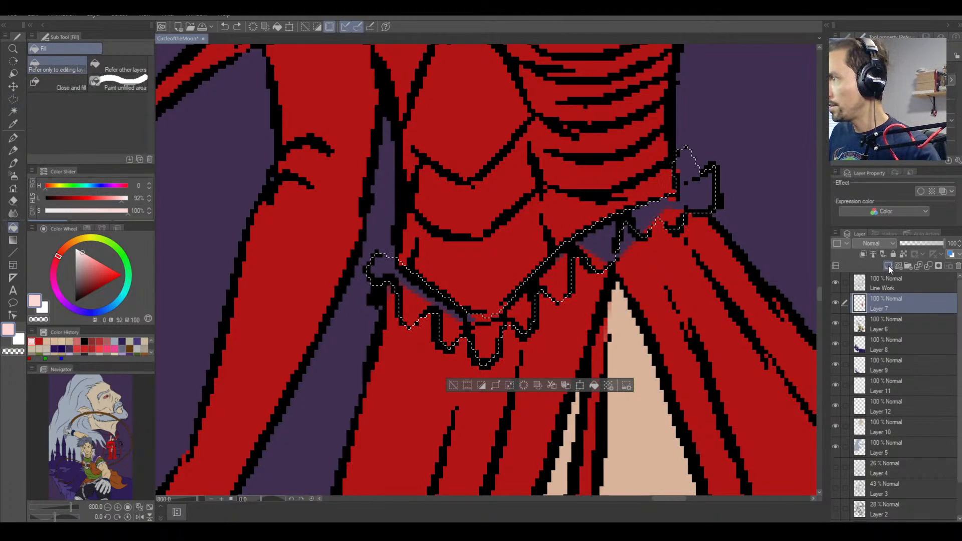
Add a new layer above Layer 7 and fill the selected waist ruffle on it with the pale pink.
{"action": "left_click", "coordinate": [889, 269]}
{"action": "left_click", "coordinate": [594, 385]}
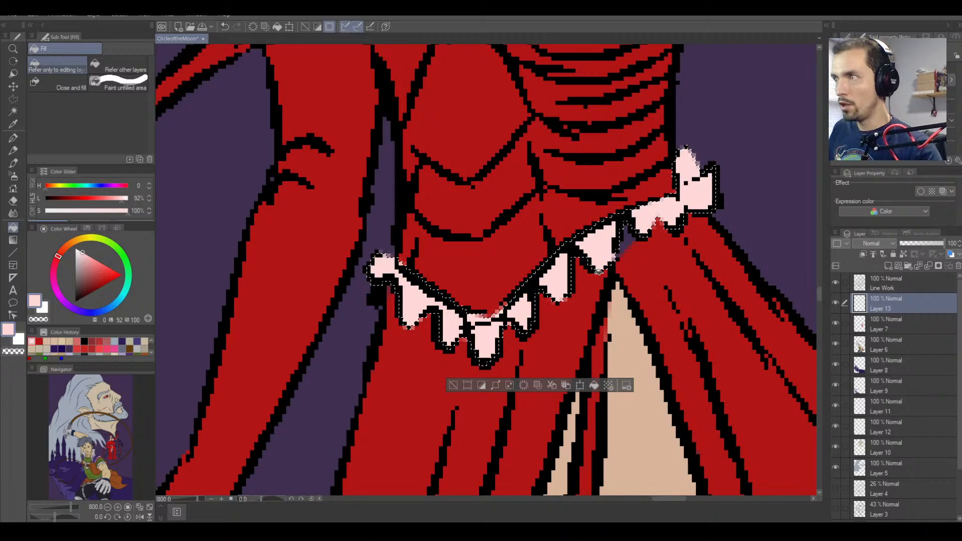
{"action": "key", "text": "ctrl+minus"}
{"action": "key", "text": "ctrl+minus"}
{"action": "key", "text": "ctrl+minus"}
{"action": "key", "text": "ctrl+minus"}
{"action": "key", "text": "ctrl+minus"}
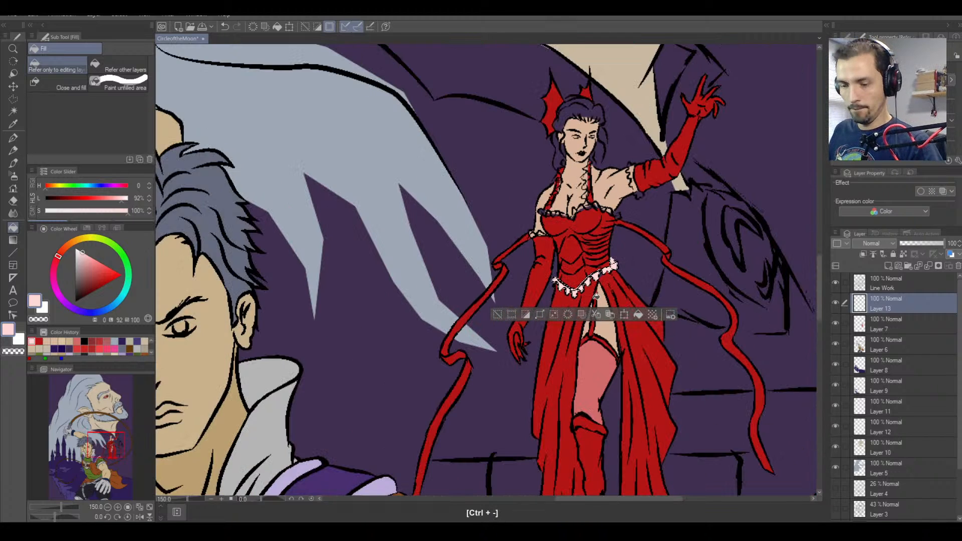
Start a polyline selection along the lower edge of the ruffle atop the lowered arm's glove, from the bodice to the outer end.
{"action": "left_click_drag", "start_coordinate": [597, 296], "coordinate": [466, 269]}
{"action": "left_click", "coordinate": [13, 99]}
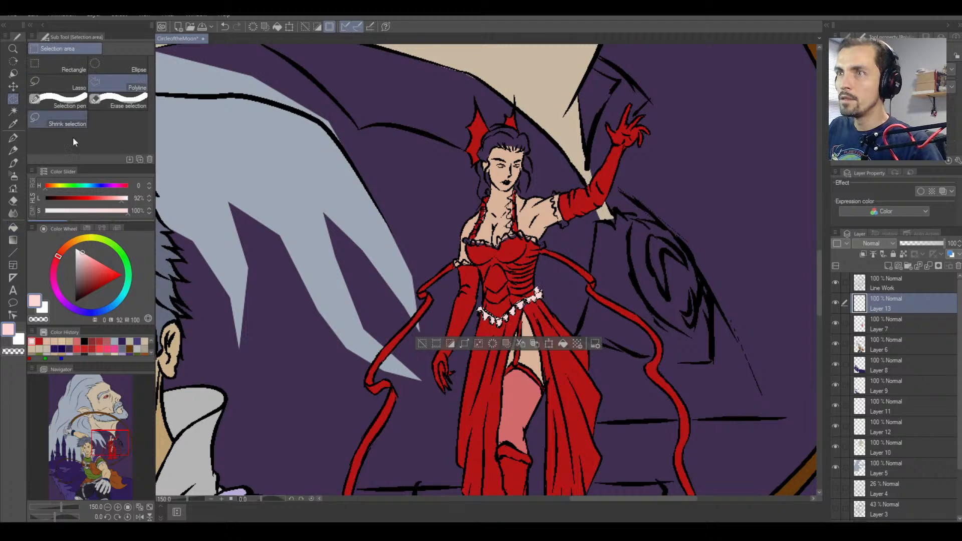
{"action": "key", "text": "ctrl+plus"}
{"action": "key", "text": "ctrl+plus"}
{"action": "key", "text": "ctrl+plus"}
{"action": "key", "text": "ctrl+plus"}
{"action": "key", "text": "ctrl+plus"}
{"action": "left_click_drag", "start_coordinate": [508, 191], "coordinate": [575, 126]}
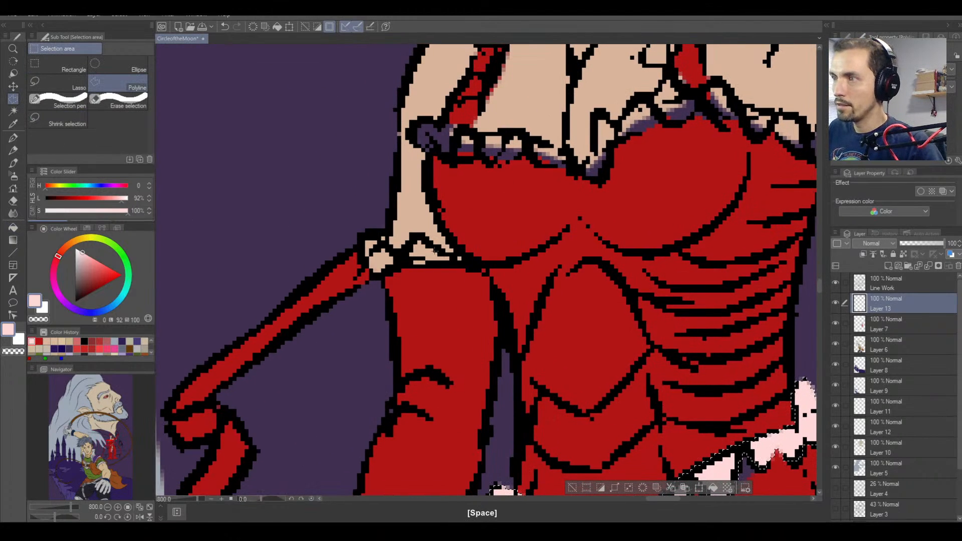
{"action": "left_click", "coordinate": [473, 267]}
{"action": "left_click", "coordinate": [407, 264]}
{"action": "left_click", "coordinate": [381, 277]}
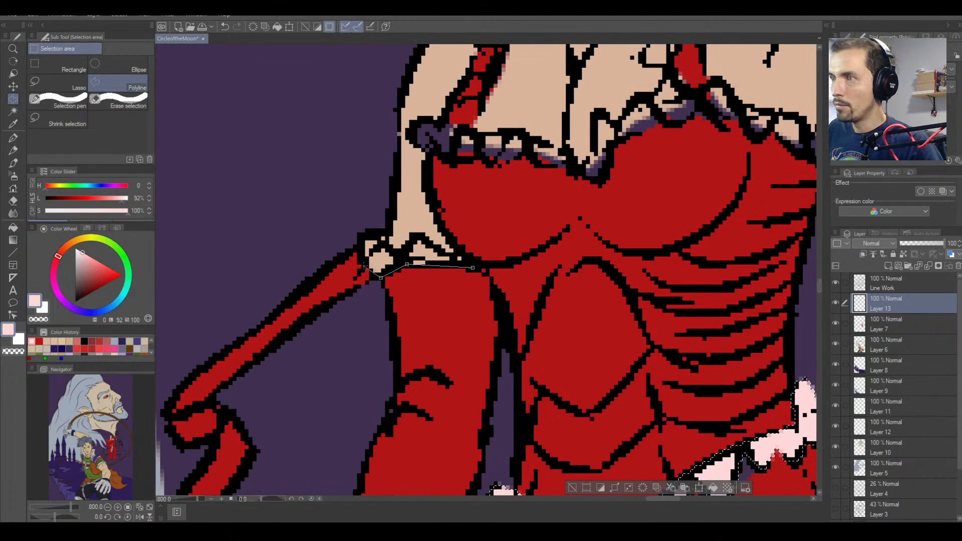
Trace around the glove ruffle's outer end and along its scalloped upper edge back to the bodice, closing the selection.
{"action": "left_click", "coordinate": [362, 263]}
{"action": "left_click", "coordinate": [359, 244]}
{"action": "left_click", "coordinate": [371, 231]}
{"action": "left_click", "coordinate": [386, 231]}
{"action": "left_click", "coordinate": [388, 248]}
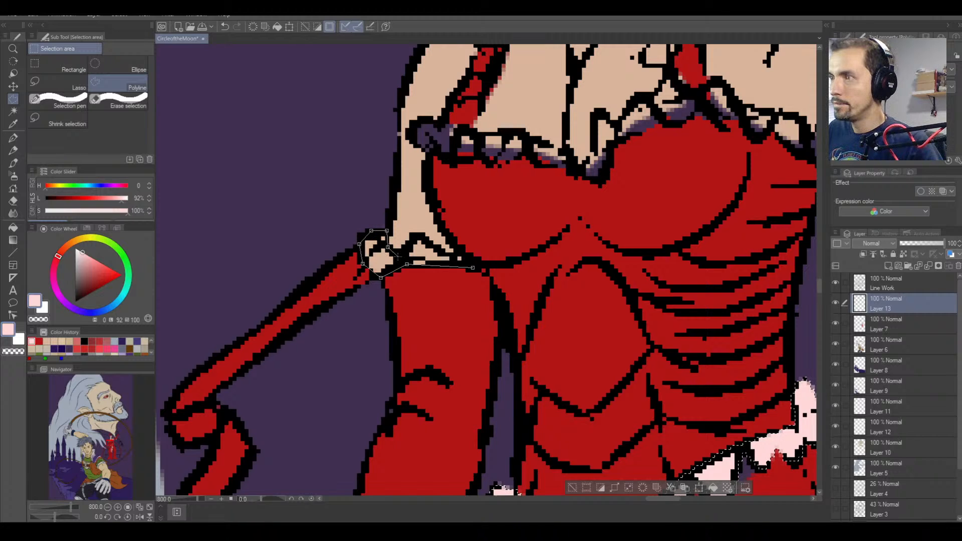
{"action": "left_click", "coordinate": [399, 254]}
{"action": "left_click", "coordinate": [416, 235]}
{"action": "left_click", "coordinate": [430, 243]}
{"action": "left_click", "coordinate": [455, 259]}
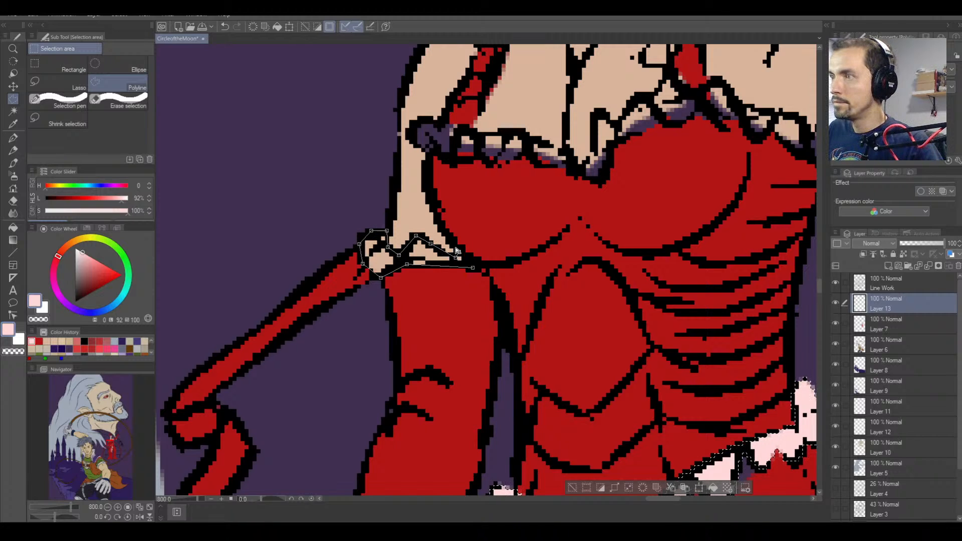
{"action": "left_click", "coordinate": [472, 267]}
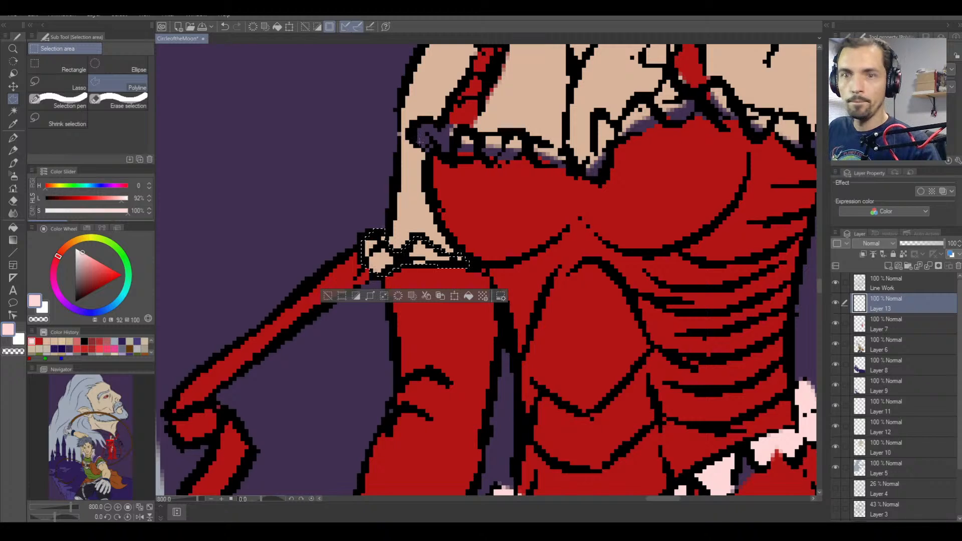
Start a polyline selection along the lower edge of the bodice's neckline ruffle, from the lowered arm's side across both cups.
{"action": "left_click", "coordinate": [411, 135]}
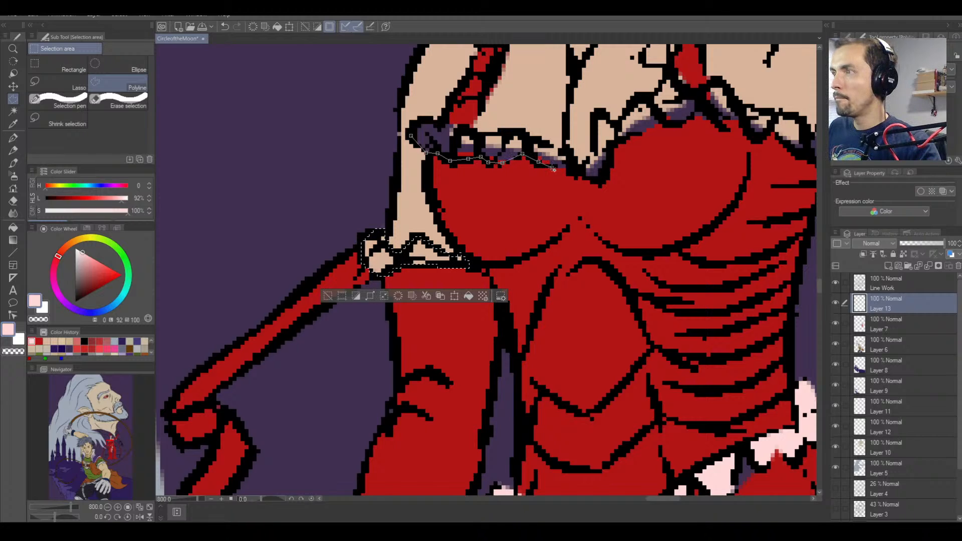
{"action": "left_click", "coordinate": [600, 181]}
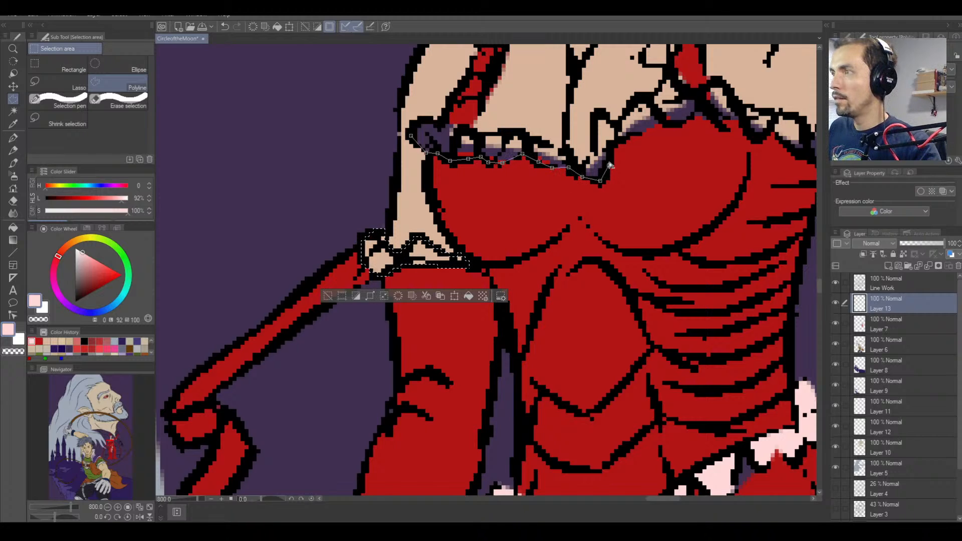
{"action": "left_click", "coordinate": [609, 166]}
{"action": "left_click", "coordinate": [615, 145]}
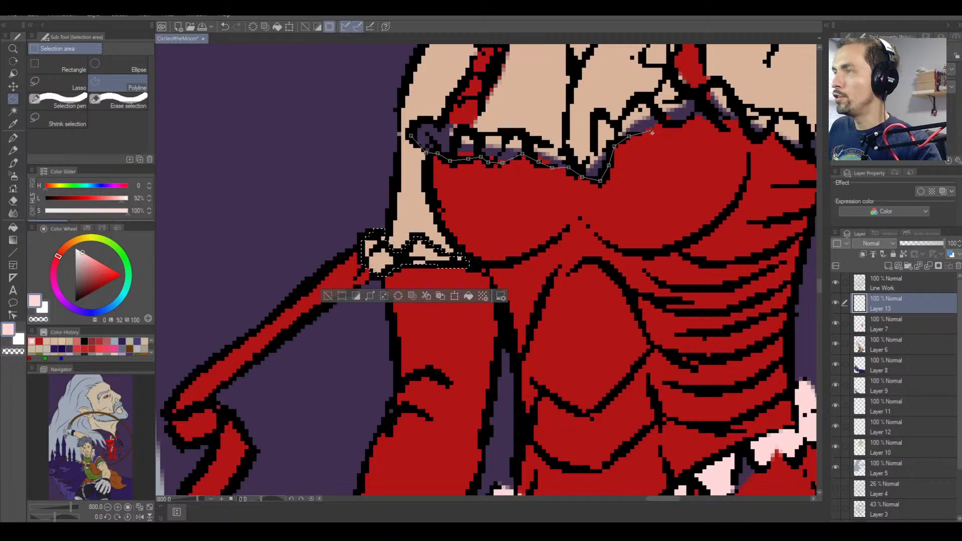
{"action": "left_click", "coordinate": [670, 125]}
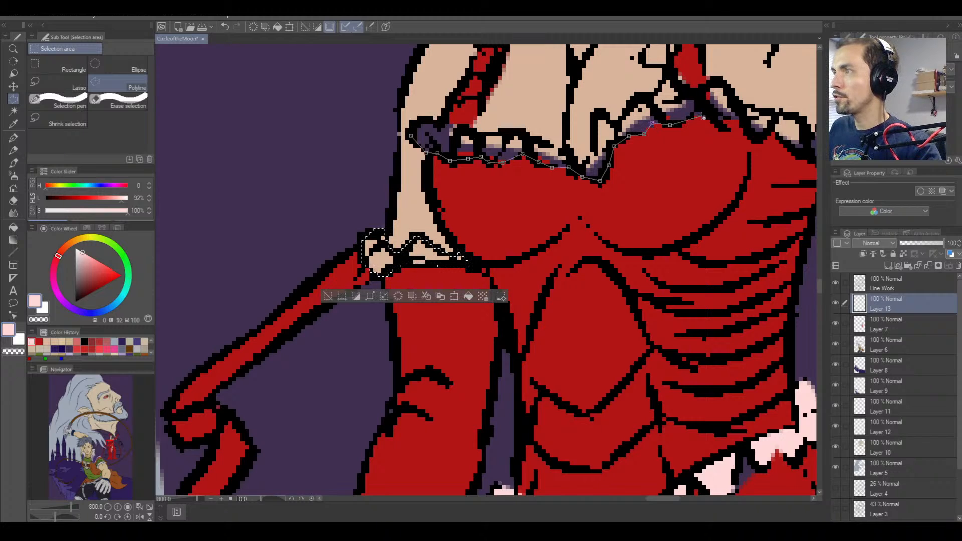
{"action": "left_click", "coordinate": [688, 121]}
{"action": "left_click", "coordinate": [719, 126]}
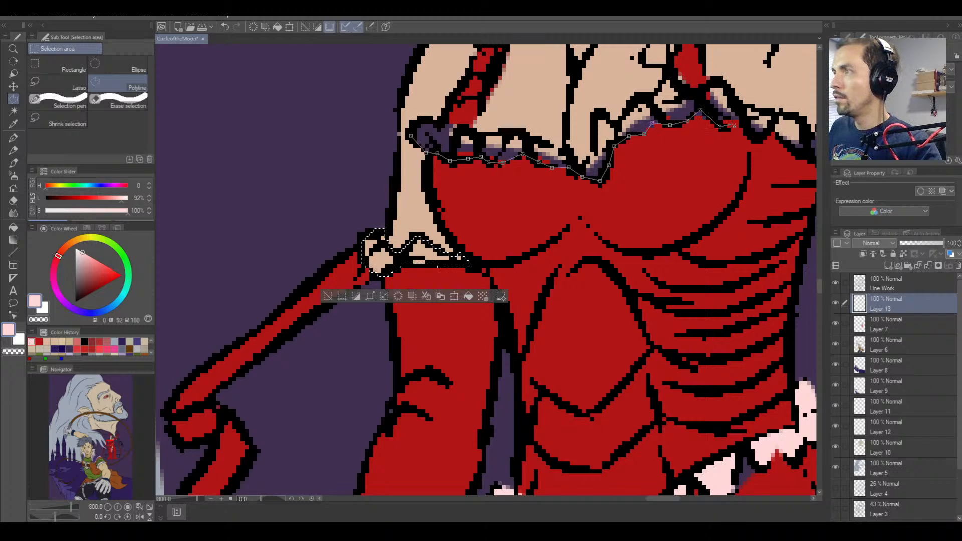
{"action": "left_click", "coordinate": [751, 134]}
{"action": "left_click", "coordinate": [759, 137]}
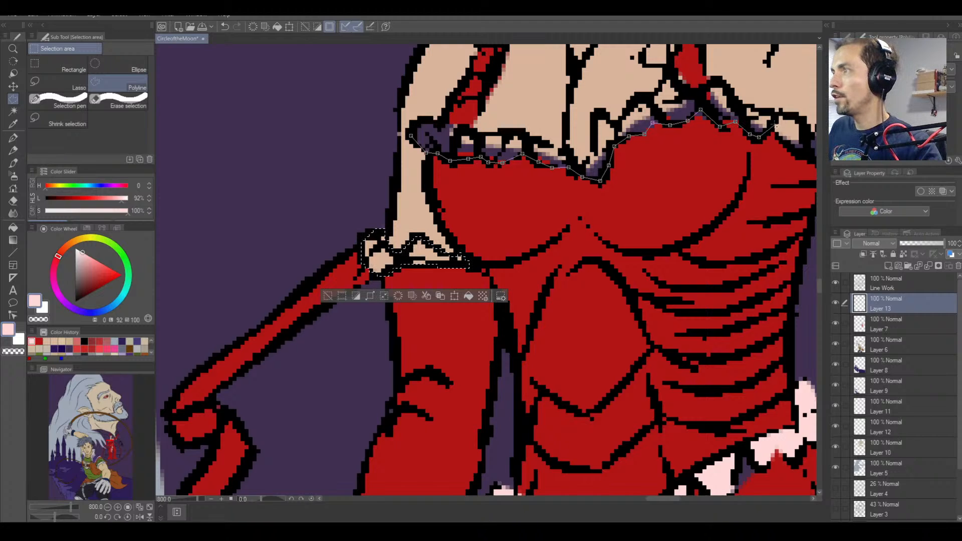
{"action": "left_click", "coordinate": [775, 125]}
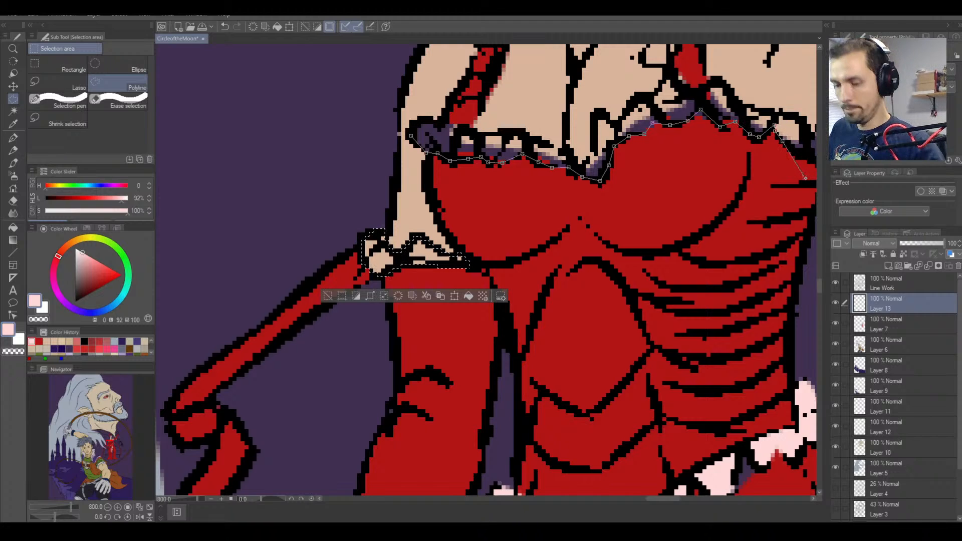
Extend the selection outline along the rest of the lower edge and around the ruffle's outer end beneath the raised arm.
{"action": "key", "text": "space"}
{"action": "left_click_drag", "start_coordinate": [788, 183], "coordinate": [601, 215]}
{"action": "left_click", "coordinate": [592, 187]}
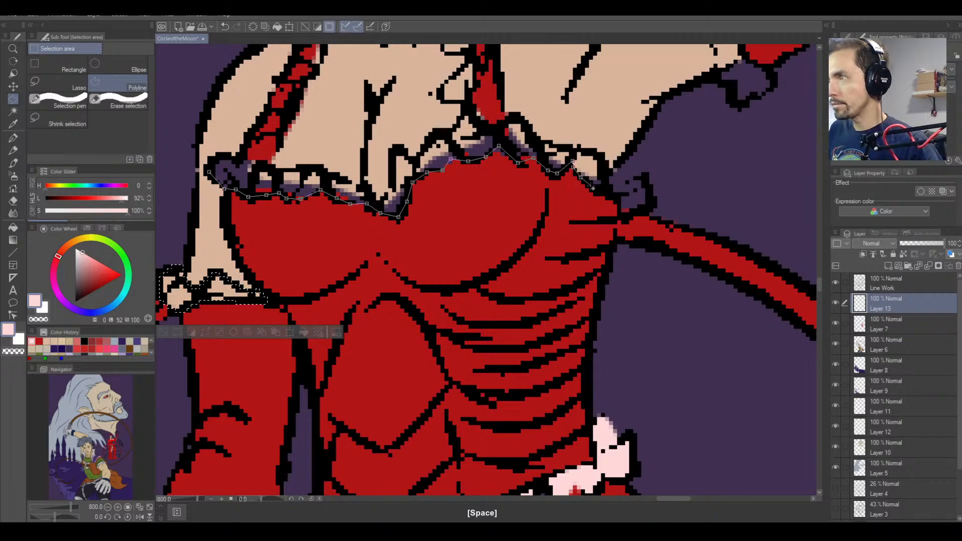
{"action": "left_click", "coordinate": [613, 193]}
{"action": "left_click", "coordinate": [617, 206]}
{"action": "left_click", "coordinate": [621, 219]}
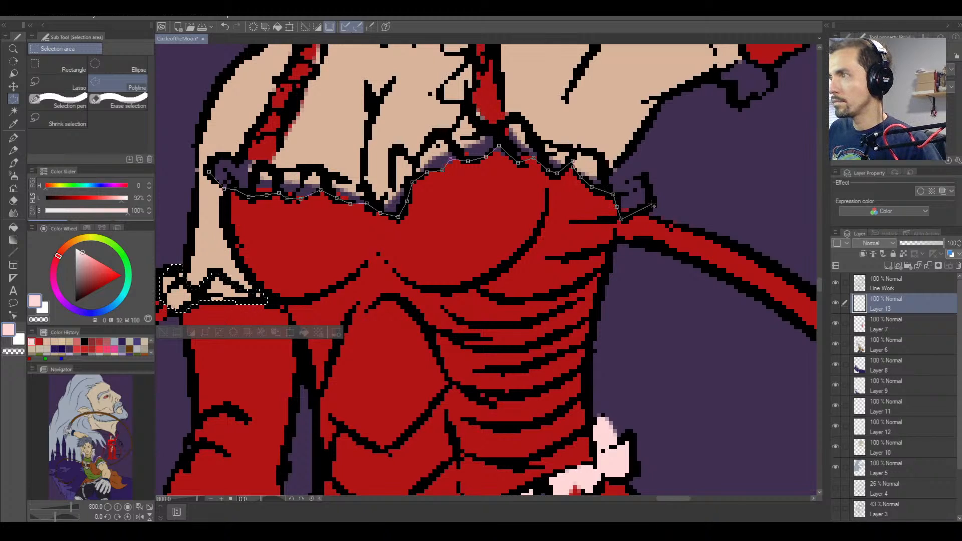
{"action": "left_click", "coordinate": [650, 207]}
{"action": "left_click", "coordinate": [648, 184]}
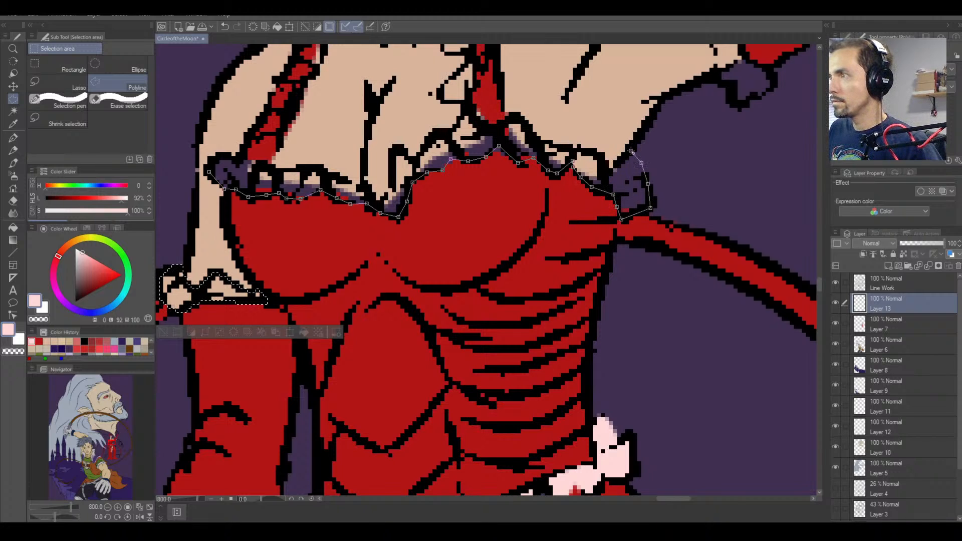
{"action": "left_click", "coordinate": [631, 150]}
{"action": "left_click", "coordinate": [612, 170]}
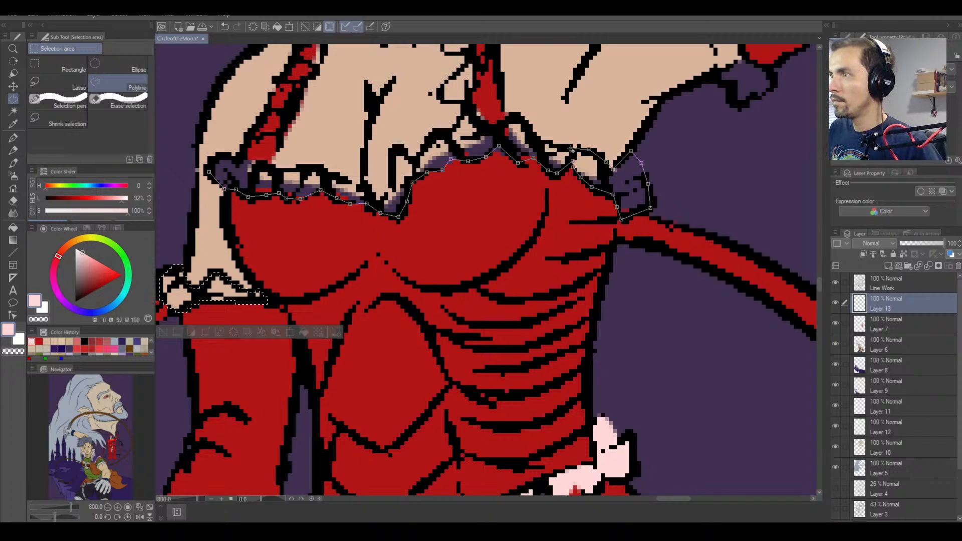
Trace the neckline ruffle's scalloped upper edge from the raised arm's side over the bust to the cleavage.
{"action": "left_click", "coordinate": [551, 144]}
{"action": "left_click", "coordinate": [537, 135]}
{"action": "left_click", "coordinate": [520, 116]}
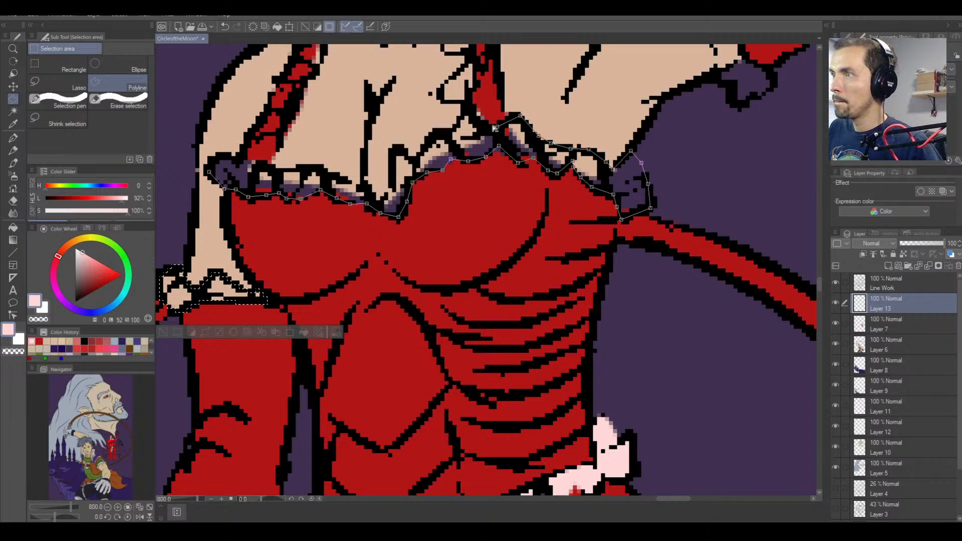
{"action": "left_click", "coordinate": [497, 126]}
{"action": "left_click", "coordinate": [465, 114]}
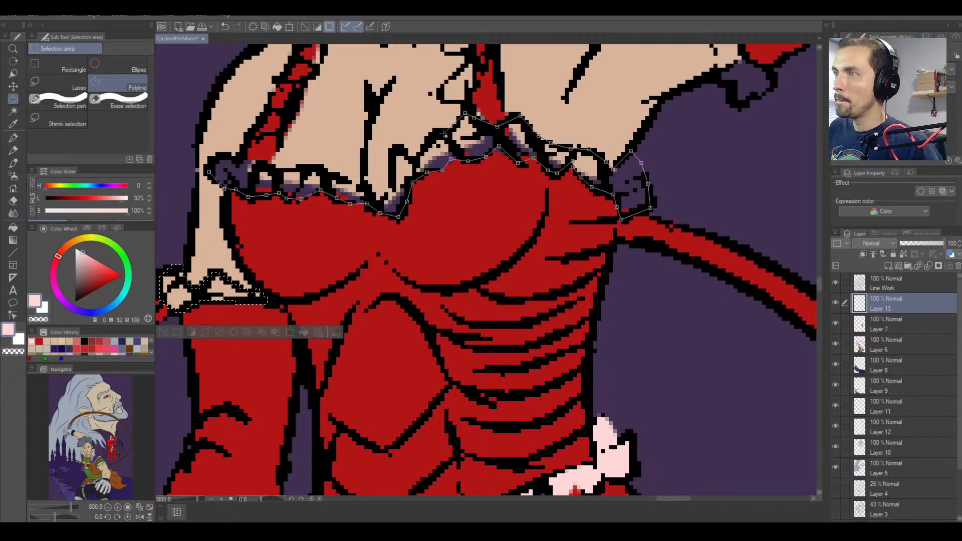
{"action": "left_click", "coordinate": [444, 134]}
{"action": "left_click", "coordinate": [426, 144]}
{"action": "left_click", "coordinate": [416, 158]}
{"action": "left_click", "coordinate": [398, 152]}
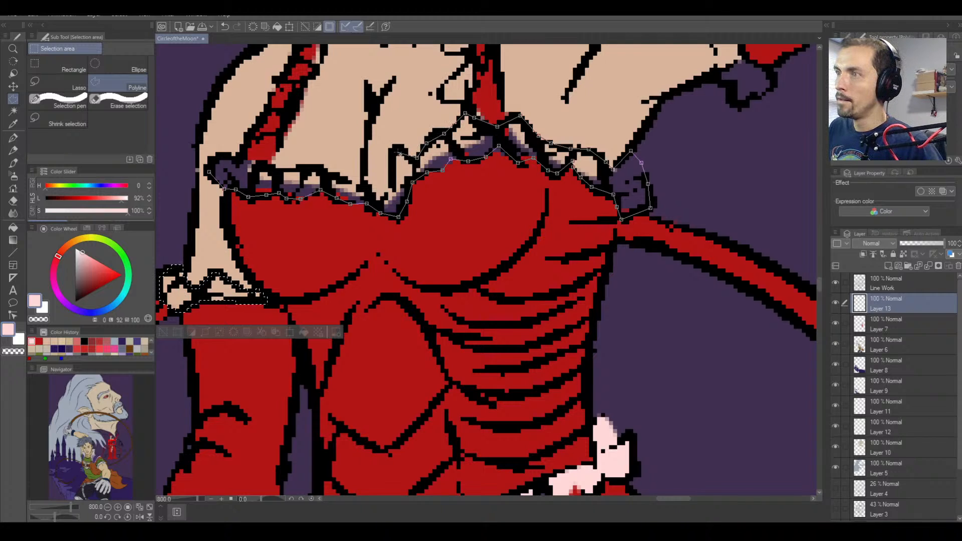
Trace the remaining upper edge from the cleavage to the lowered arm's side and close the neckline ruffle selection.
{"action": "left_click", "coordinate": [389, 183]}
{"action": "left_click", "coordinate": [369, 179]}
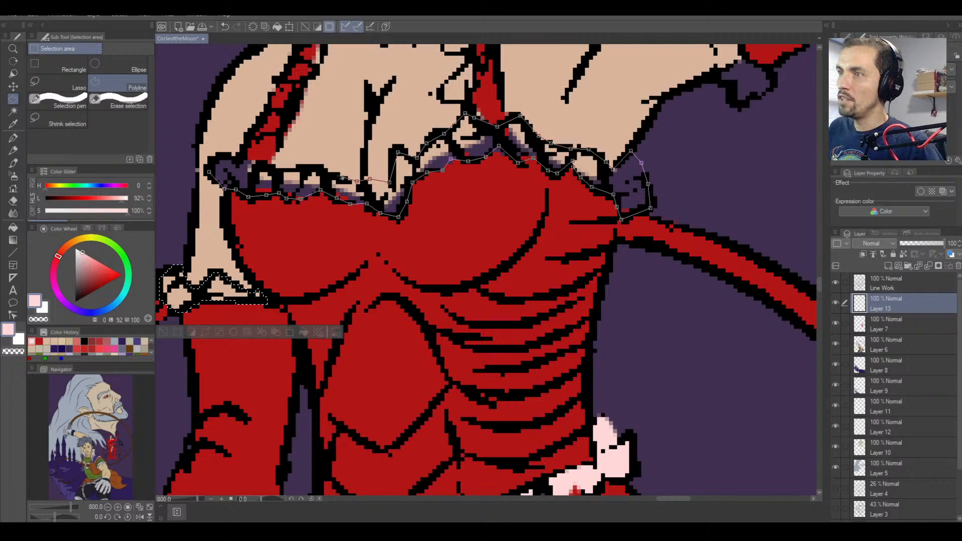
{"action": "left_click", "coordinate": [342, 176]}
{"action": "left_click", "coordinate": [319, 165]}
{"action": "left_click", "coordinate": [289, 171]}
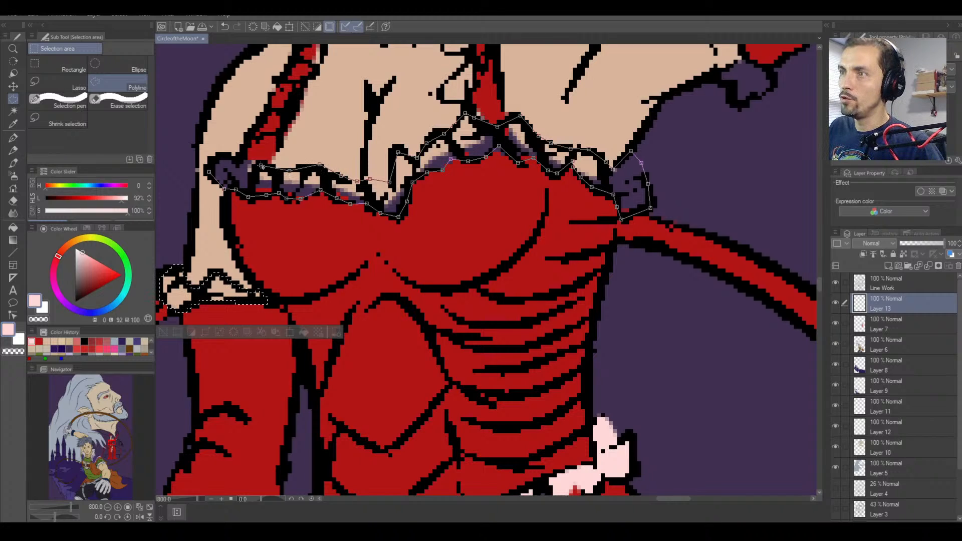
{"action": "left_click", "coordinate": [261, 164]}
{"action": "left_click", "coordinate": [233, 159]}
{"action": "left_click", "coordinate": [211, 162]}
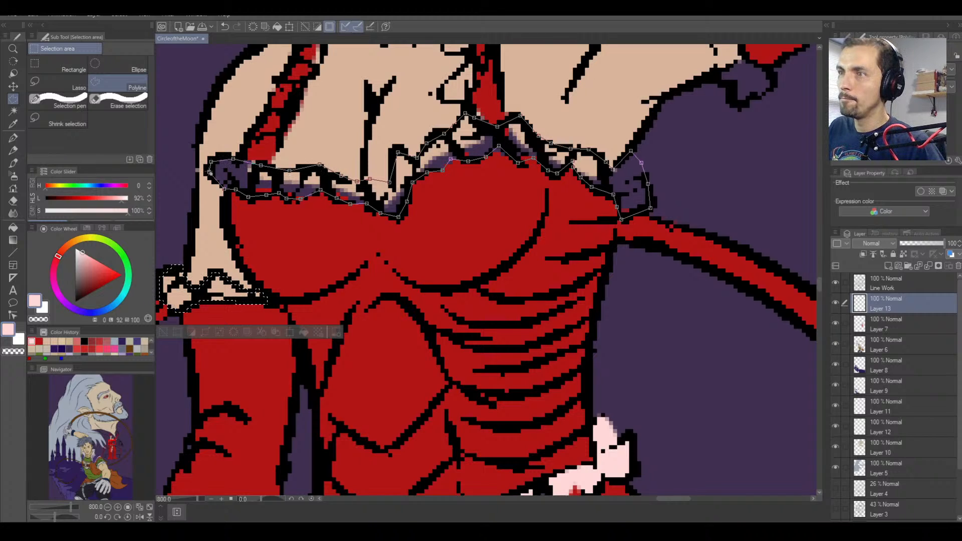
{"action": "double_click", "coordinate": [209, 172]}
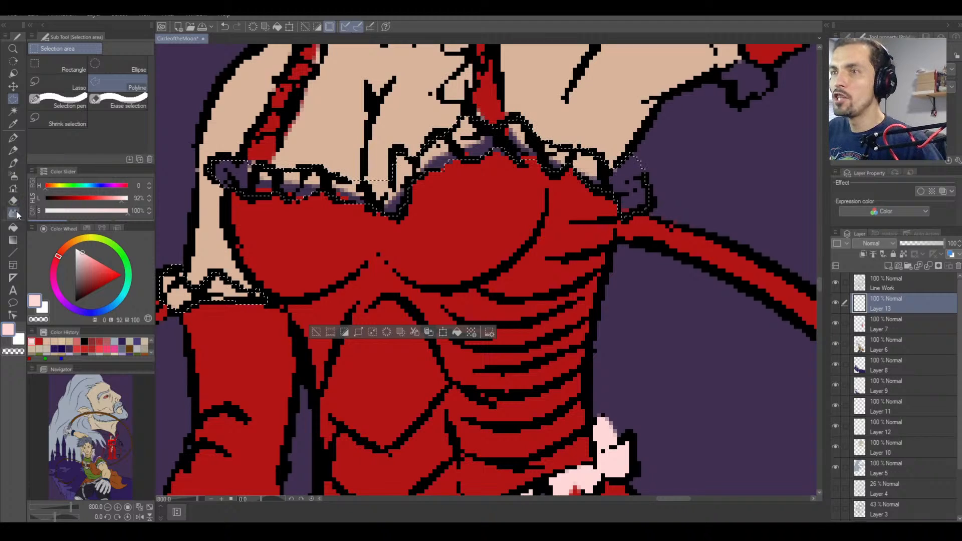
Fill the selected neckline ruffle with the pale pink on Layer 13 and clear the selection.
{"action": "left_click", "coordinate": [13, 227]}
{"action": "left_click", "coordinate": [316, 187]}
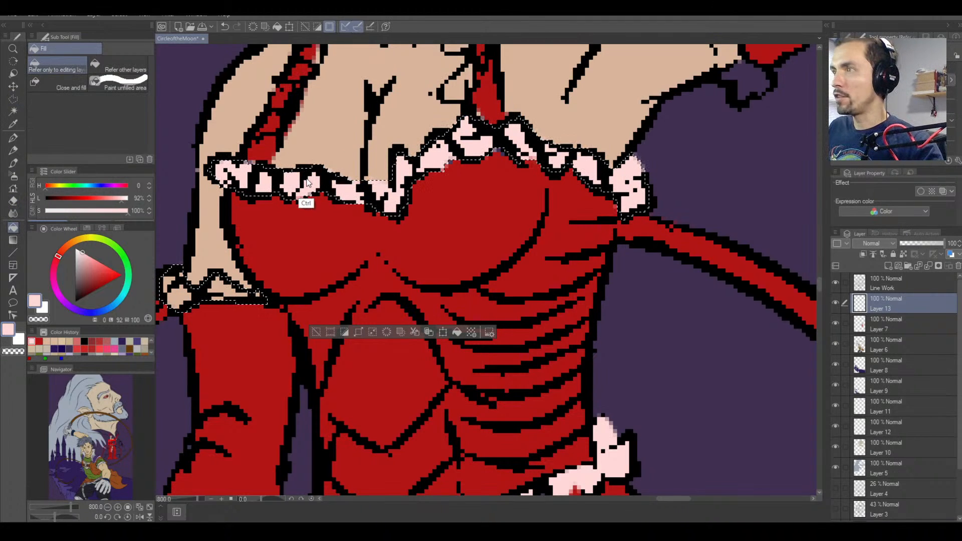
{"action": "key", "text": "ctrl+d"}
Examine the woman's whole figure and the surrounding composition to check the pale pink ruffle colours.
{"action": "key", "text": "ctrl+minus"}
{"action": "key", "text": "ctrl+minus"}
{"action": "key", "text": "ctrl+minus"}
{"action": "key", "text": "ctrl+minus"}
{"action": "key", "text": "ctrl+minus"}
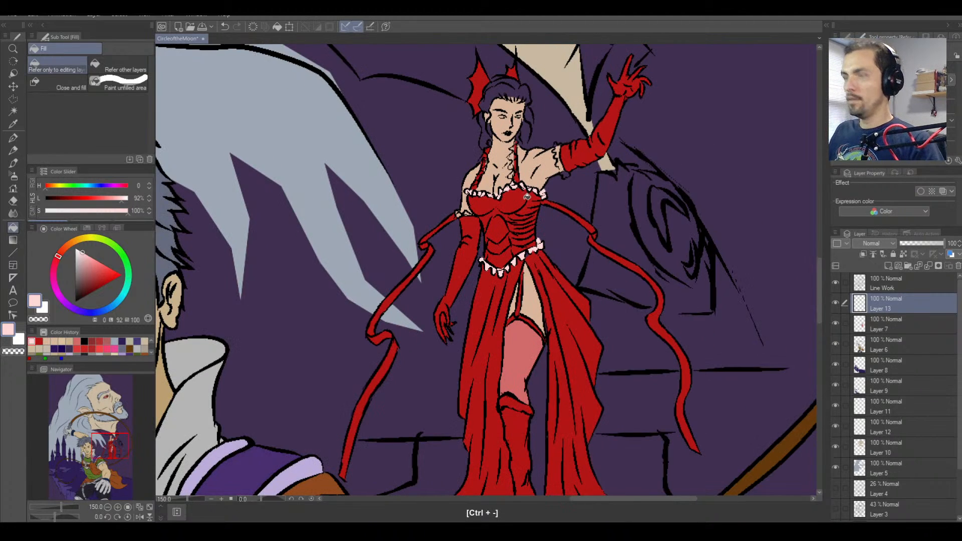
{"action": "key", "text": "space"}
{"action": "left_click_drag", "start_coordinate": [526, 196], "coordinate": [523, 270]}
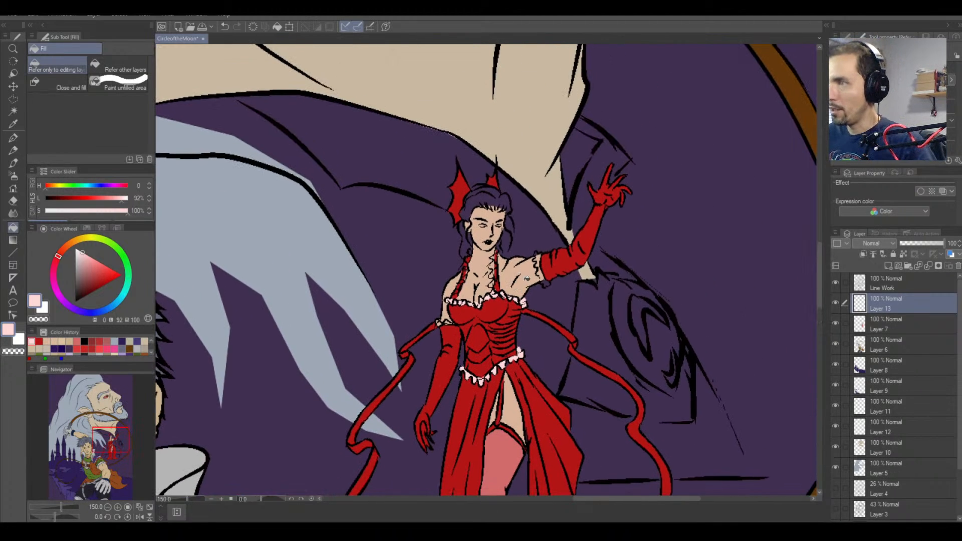
{"action": "key", "text": "ctrl+minus"}
{"action": "key", "text": "space"}
{"action": "left_click_drag", "start_coordinate": [534, 364], "coordinate": [497, 244]}
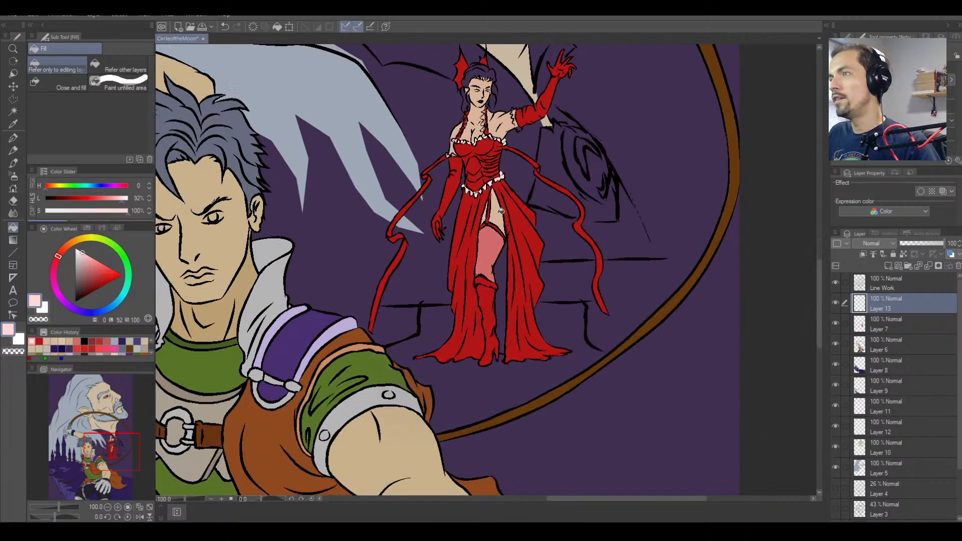
Outline the ruffle at the upper end of the raised arm's glove with a closed polyline selection.
{"action": "key", "text": "ctrl+plus"}
{"action": "key", "text": "space"}
{"action": "left_click_drag", "start_coordinate": [523, 144], "coordinate": [525, 221]}
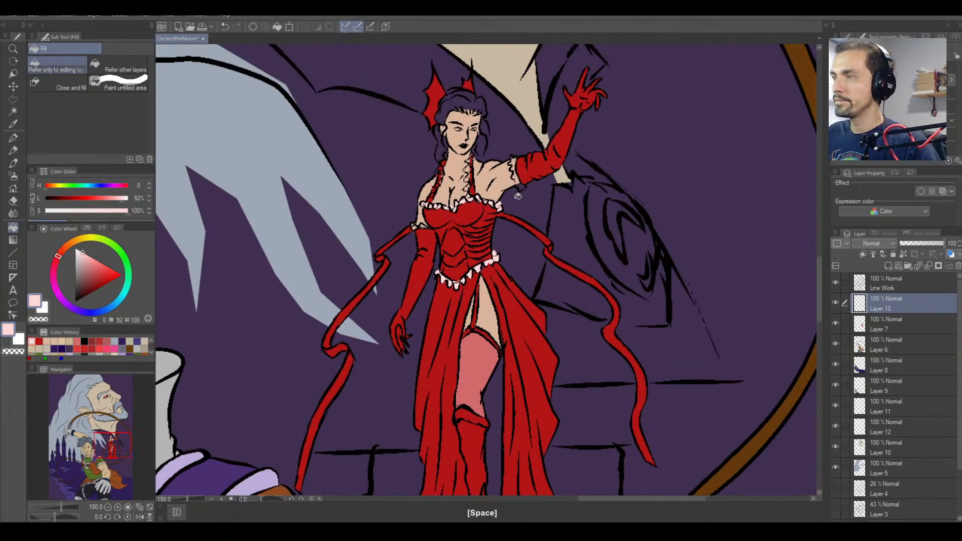
{"action": "scroll", "coordinate": [518, 197], "scroll_direction": "up", "scroll_amount": 3}
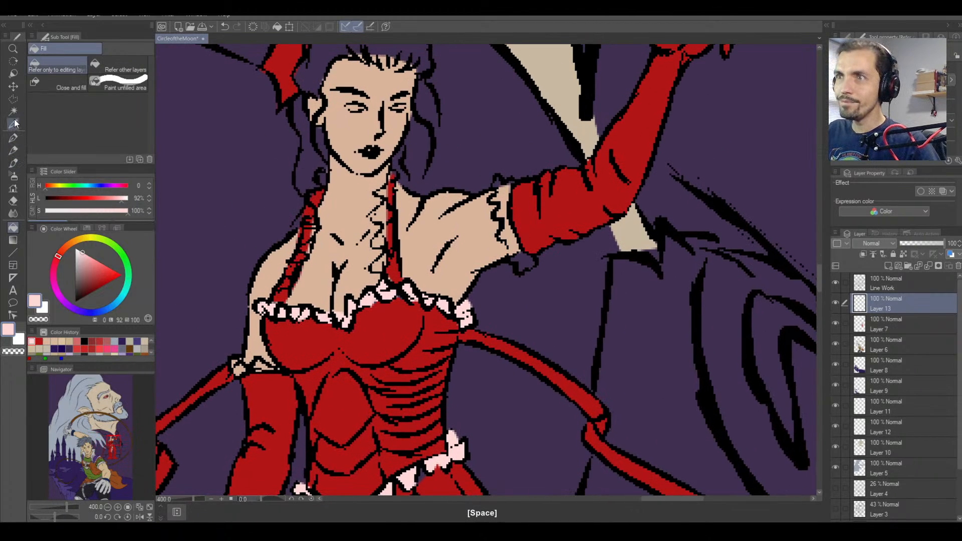
{"action": "left_click", "coordinate": [13, 99]}
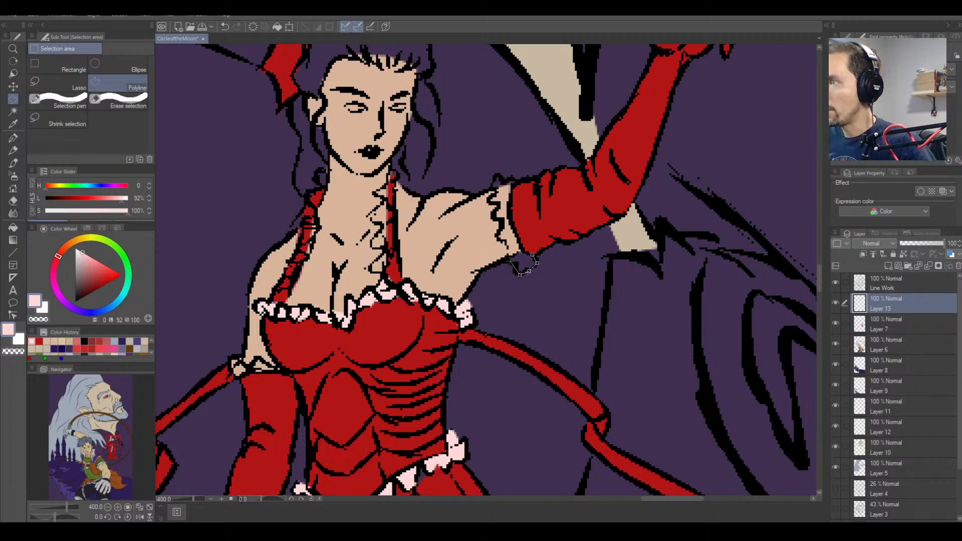
{"action": "left_click", "coordinate": [496, 236]}
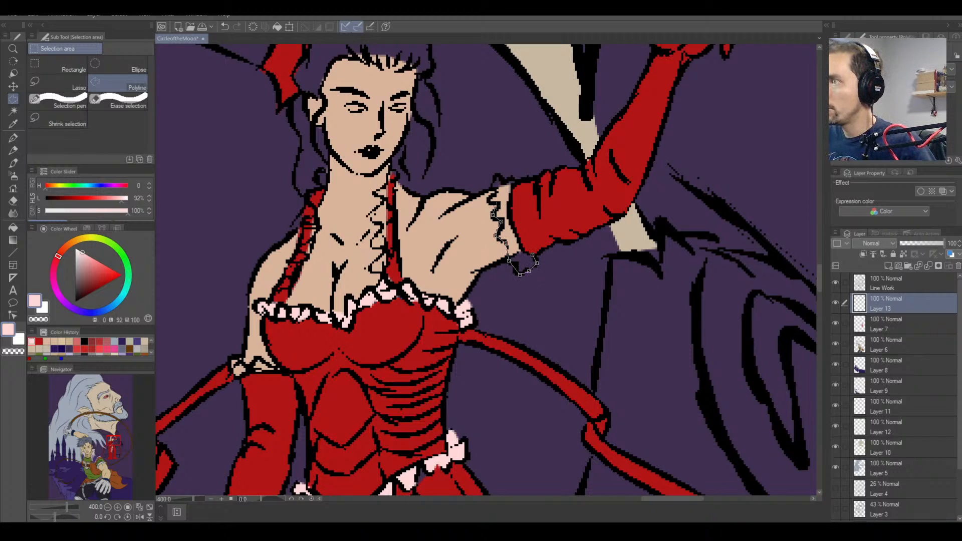
{"action": "left_click", "coordinate": [500, 176]}
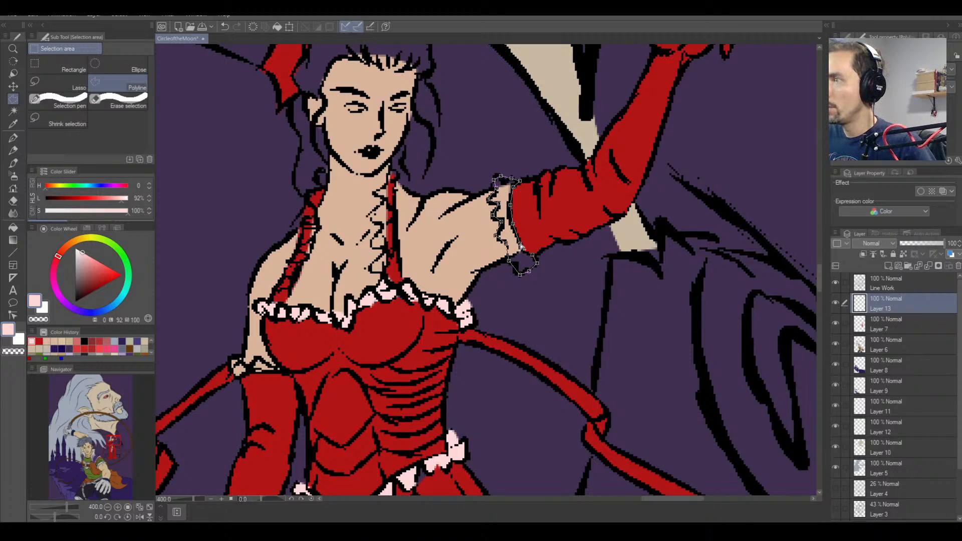
{"action": "double_click", "coordinate": [530, 257]}
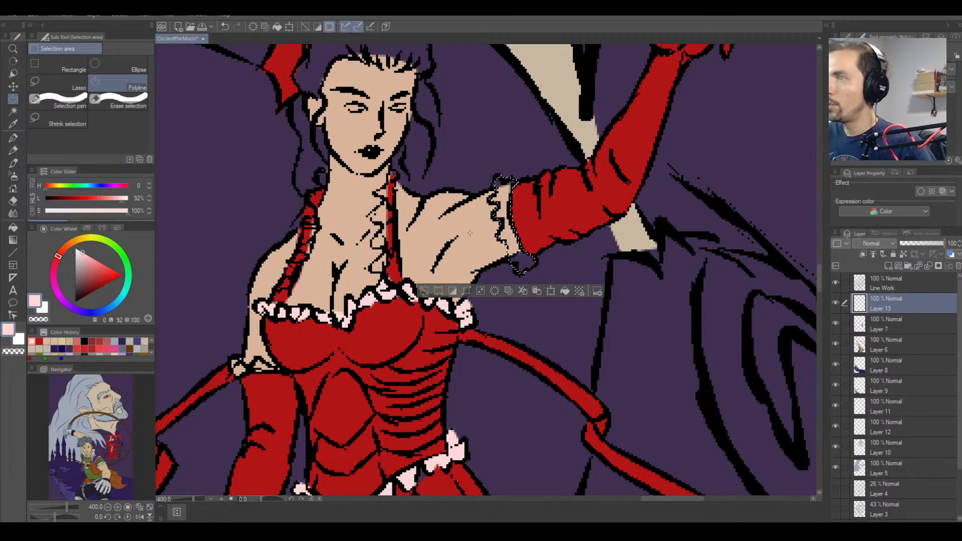
Fill the raised arm's glove ruffle with the pale pink and clear the selection.
{"action": "key", "text": "space"}
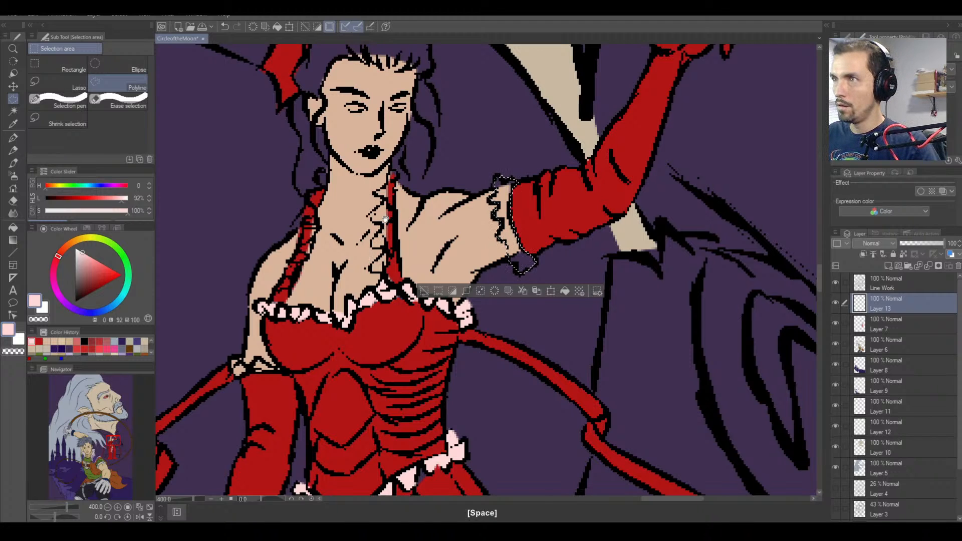
{"action": "mouse_move", "coordinate": [394, 140]}
{"action": "left_mouse_down"}
{"action": "mouse_move", "coordinate": [421, 286]}
{"action": "mouse_move", "coordinate": [405, 181]}
{"action": "mouse_move", "coordinate": [390, 151]}
{"action": "left_mouse_up"}
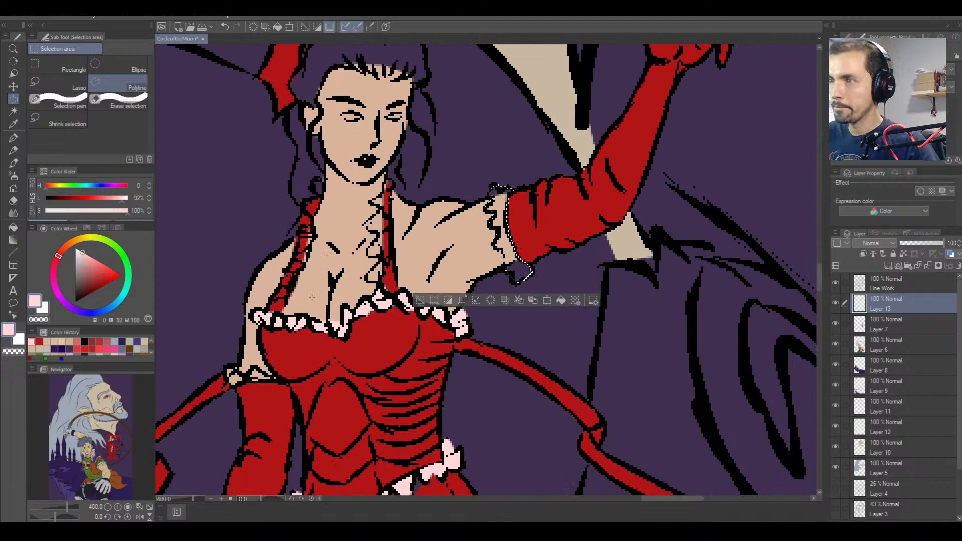
{"action": "key", "text": "g"}
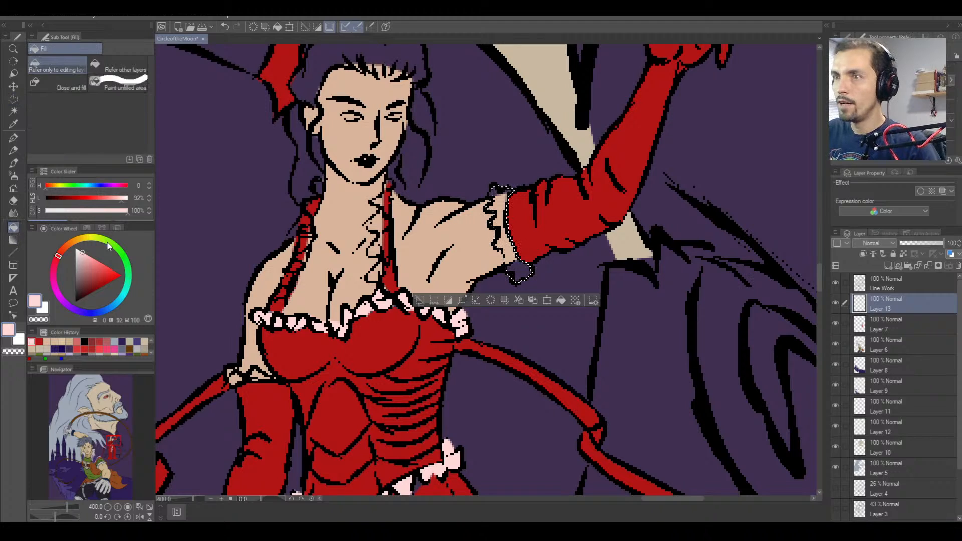
{"action": "left_click", "coordinate": [498, 252]}
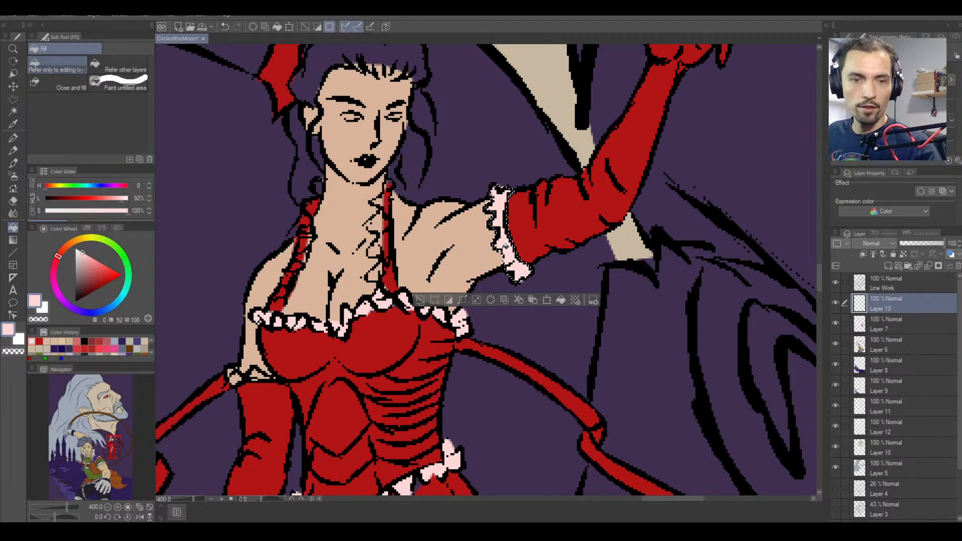
{"action": "key", "text": "ctrl+d"}
Check the ruffle colours against the wider composition, and inspect the woman's head, shoulders and dress straps up close.
{"action": "key", "text": "ctrl+minus"}
{"action": "key", "text": "ctrl+minus"}
{"action": "key", "text": "ctrl+minus"}
{"action": "key", "text": "ctrl+minus"}
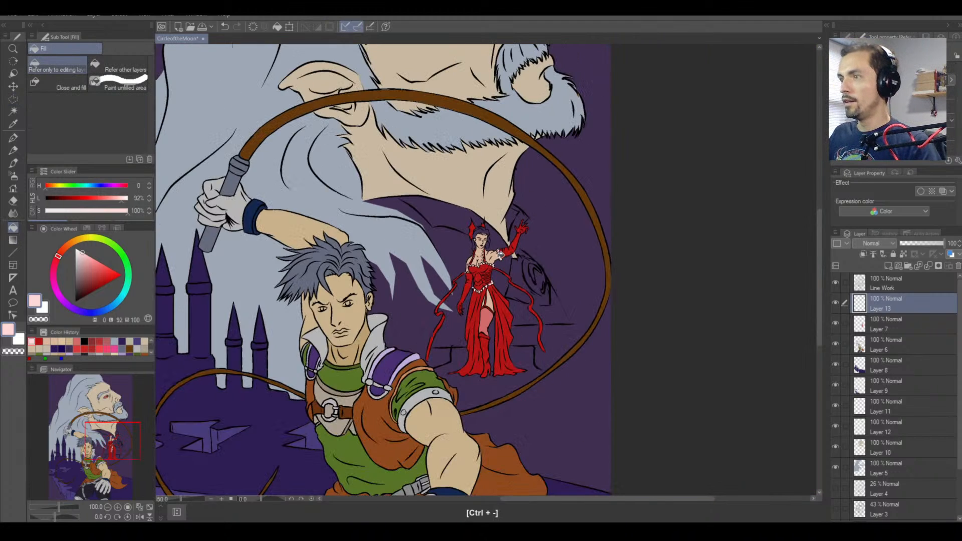
{"action": "key", "text": "ctrl+plus"}
{"action": "key", "text": "ctrl+plus"}
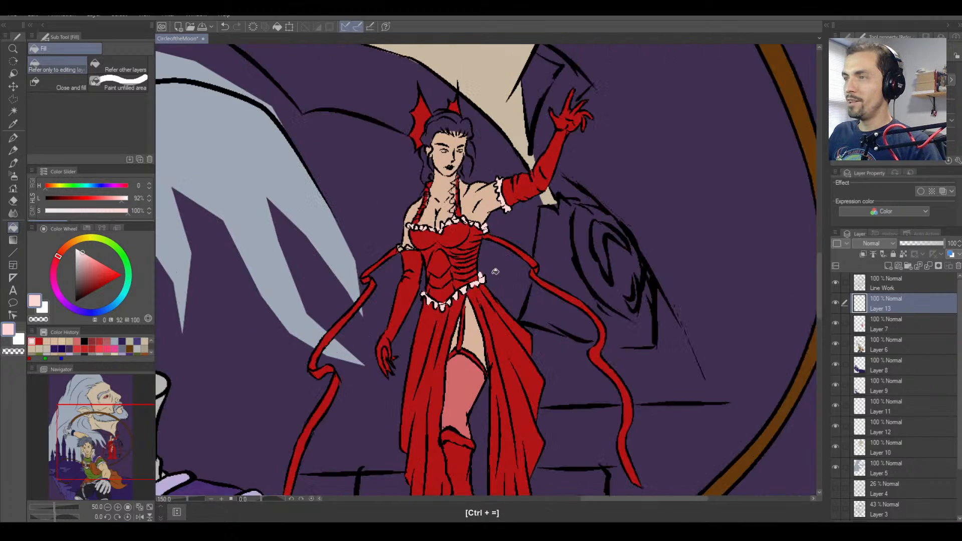
{"action": "key", "text": "space"}
{"action": "left_click_drag", "start_coordinate": [445, 177], "coordinate": [520, 235]}
{"action": "key", "text": "ctrl+equal"}
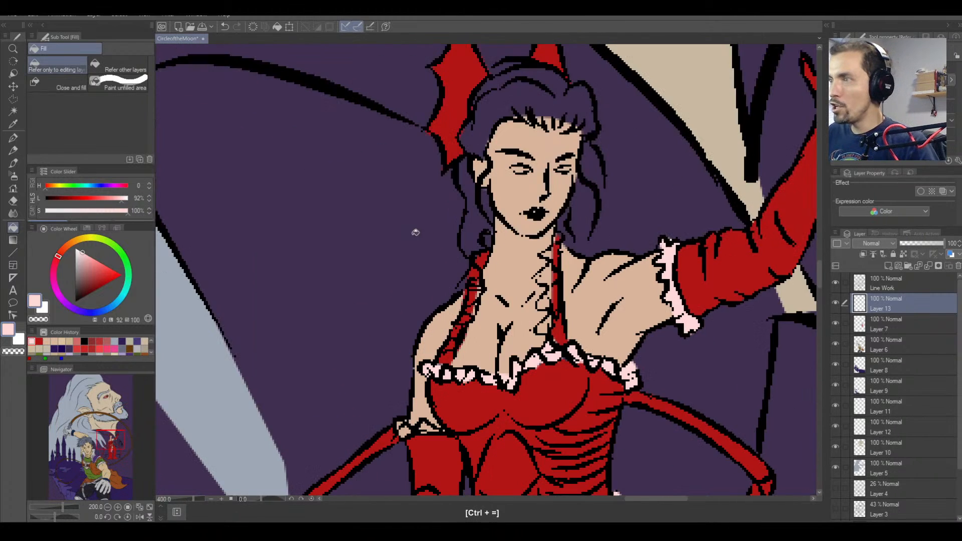
Outline the ruffle along the dress strap on the lowered-arm side with a closed polyline selection.
{"action": "key", "text": "ctrl+equal"}
{"action": "left_click", "coordinate": [14, 99]}
{"action": "key", "text": "ctrl+minus"}
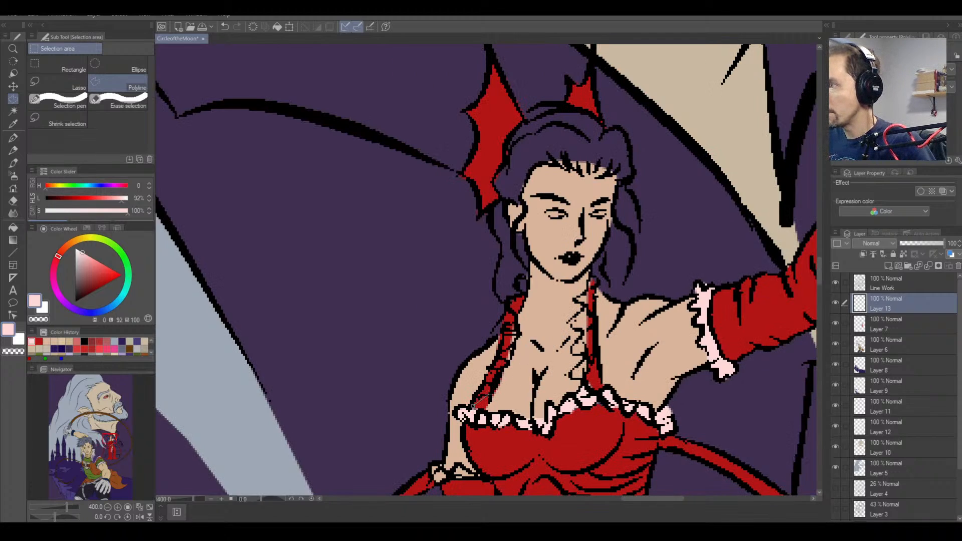
{"action": "left_click", "coordinate": [476, 400]}
{"action": "left_click", "coordinate": [493, 392]}
{"action": "left_click", "coordinate": [492, 385]}
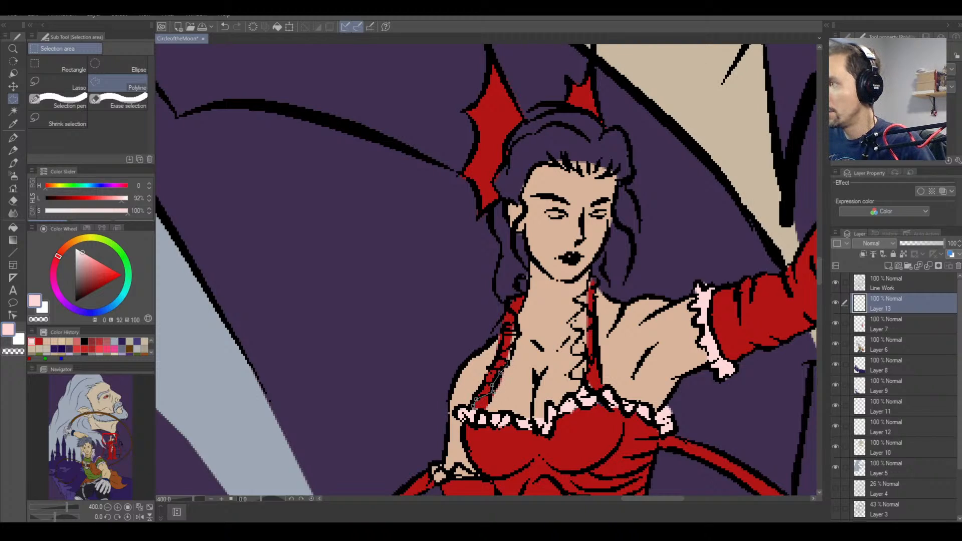
{"action": "left_click", "coordinate": [507, 365]}
{"action": "left_click", "coordinate": [501, 357]}
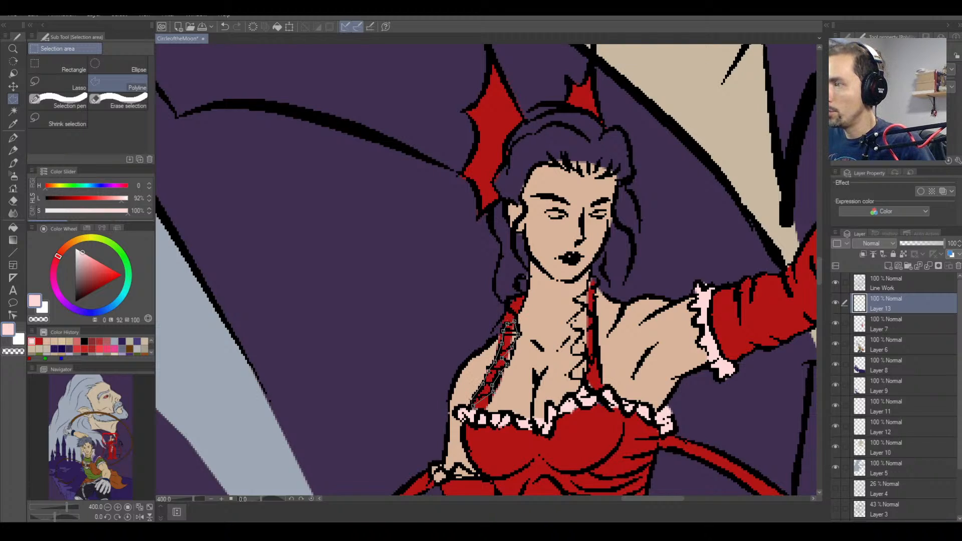
{"action": "double_click", "coordinate": [518, 334]}
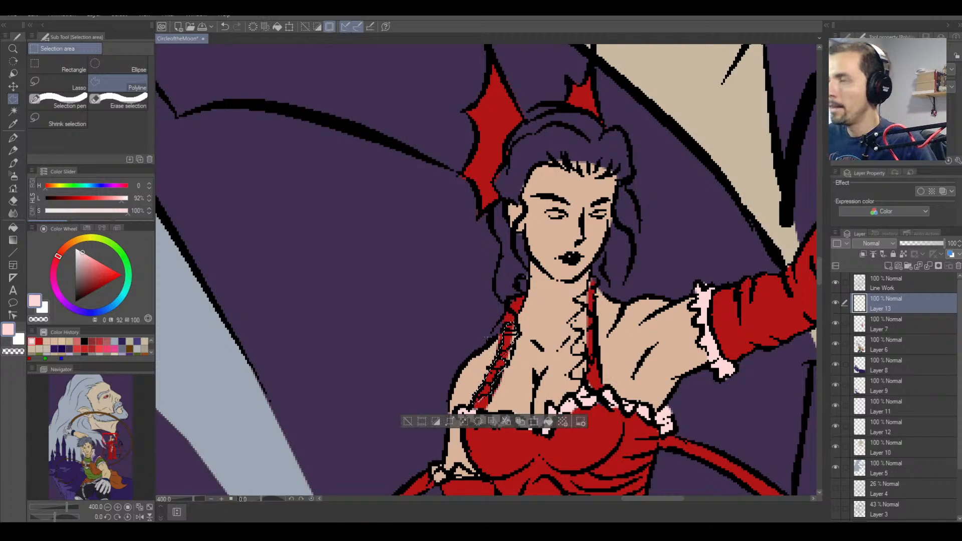
Add the ruffle along the raised-arm side's dress strap, from neckline to neck, to the polyline selection.
{"action": "left_click", "coordinate": [585, 381]}
{"action": "left_click", "coordinate": [571, 375]}
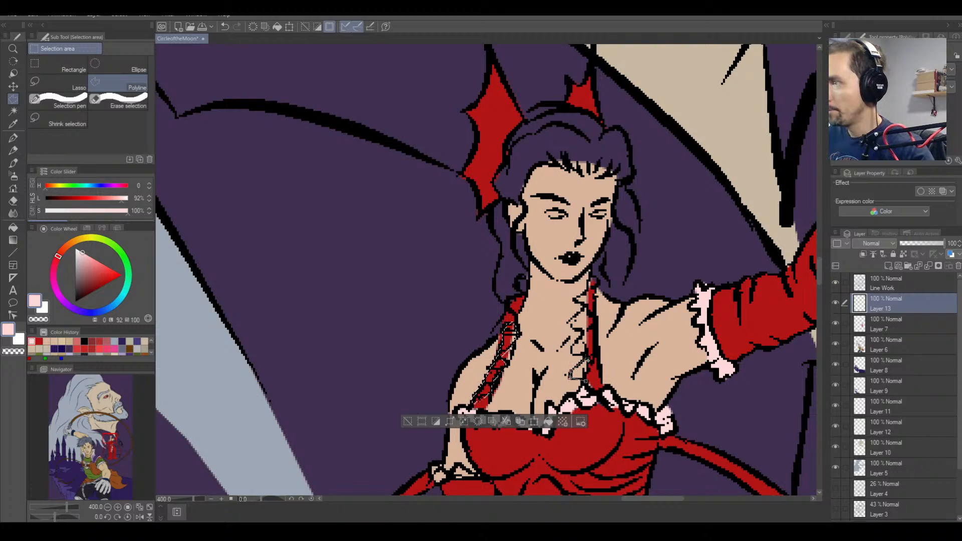
{"action": "left_click", "coordinate": [584, 357]}
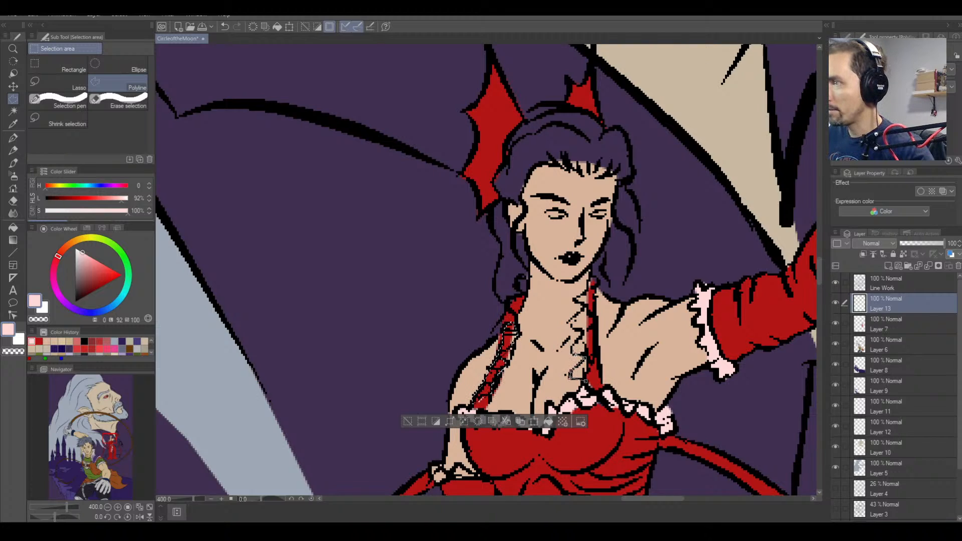
{"action": "left_click", "coordinate": [584, 353]}
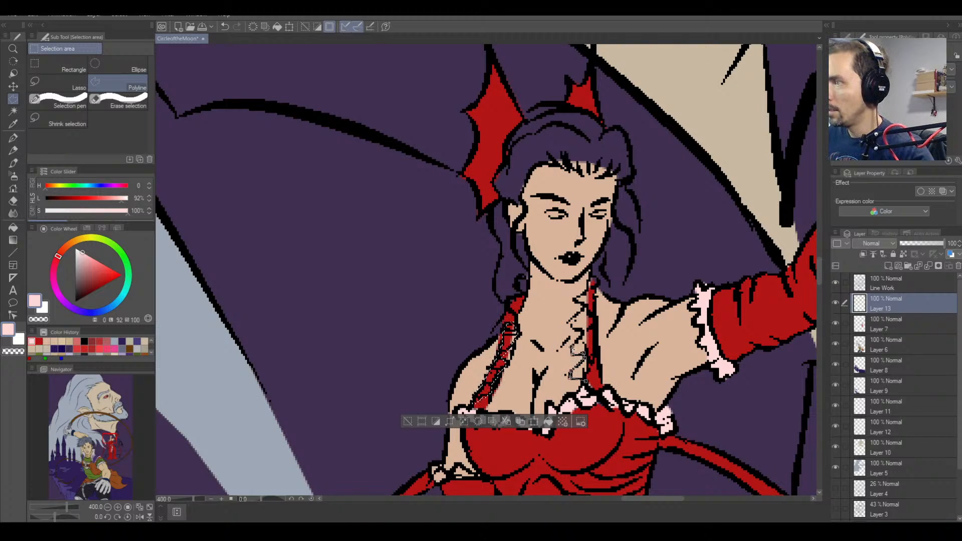
{"action": "left_click", "coordinate": [574, 347]}
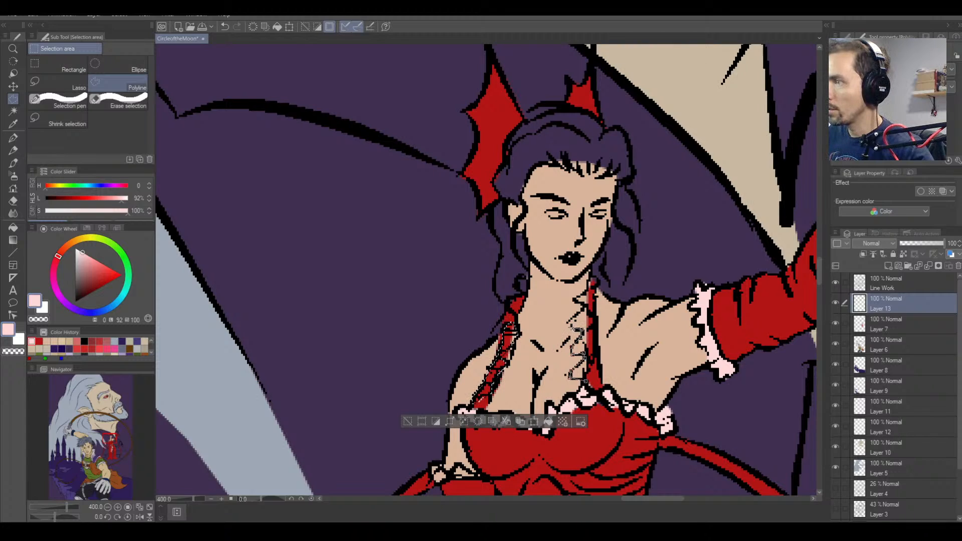
{"action": "left_click", "coordinate": [571, 326]}
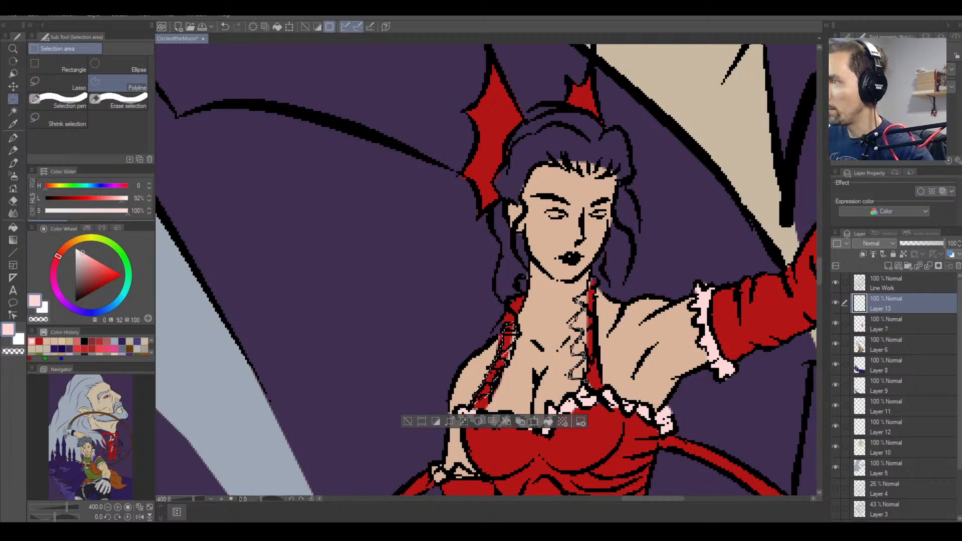
{"action": "left_click", "coordinate": [575, 300]}
{"action": "left_click", "coordinate": [586, 291]}
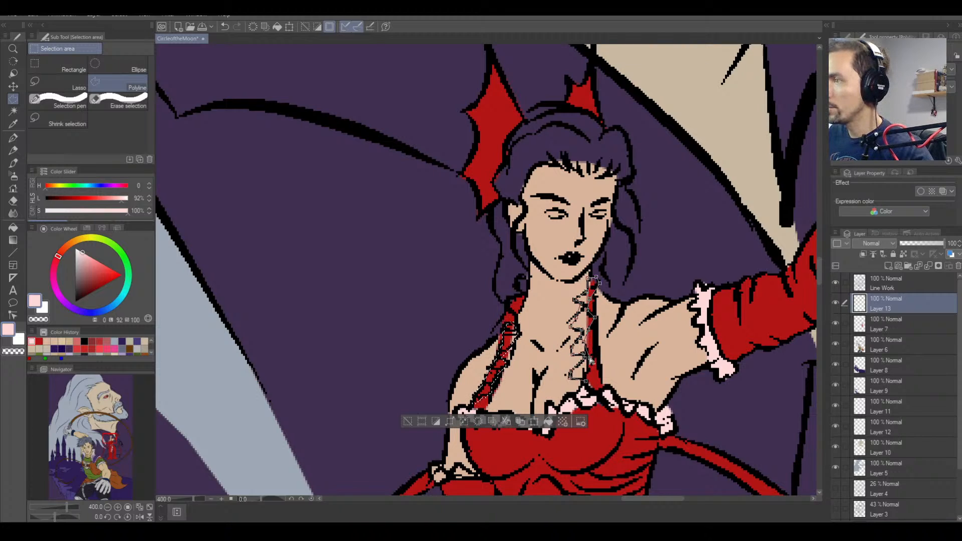
{"action": "double_click", "coordinate": [586, 380]}
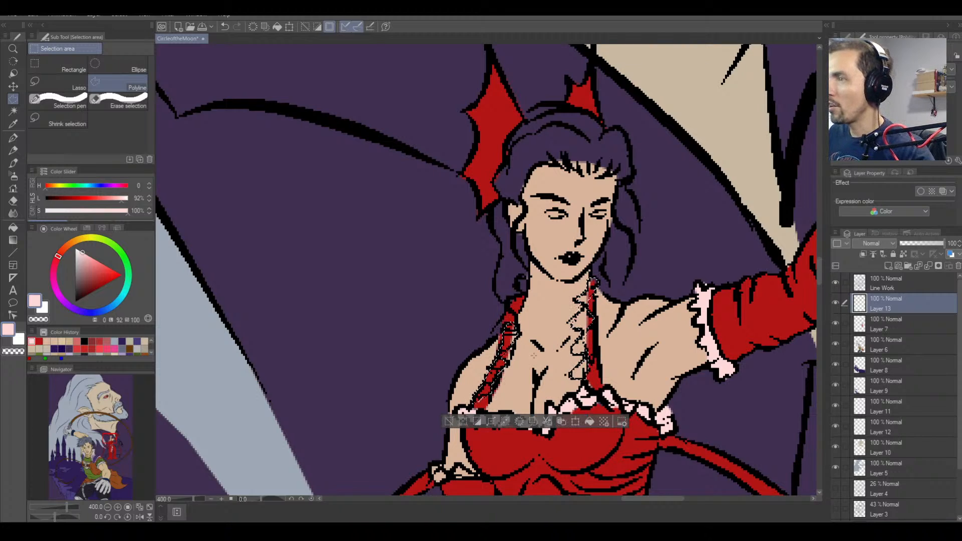
Extend the selection over the lowered-arm strap's upper ruffle and fill both strap ruffles with pale pink, clearing the selection.
{"action": "left_click", "coordinate": [515, 323], "text": "shift"}
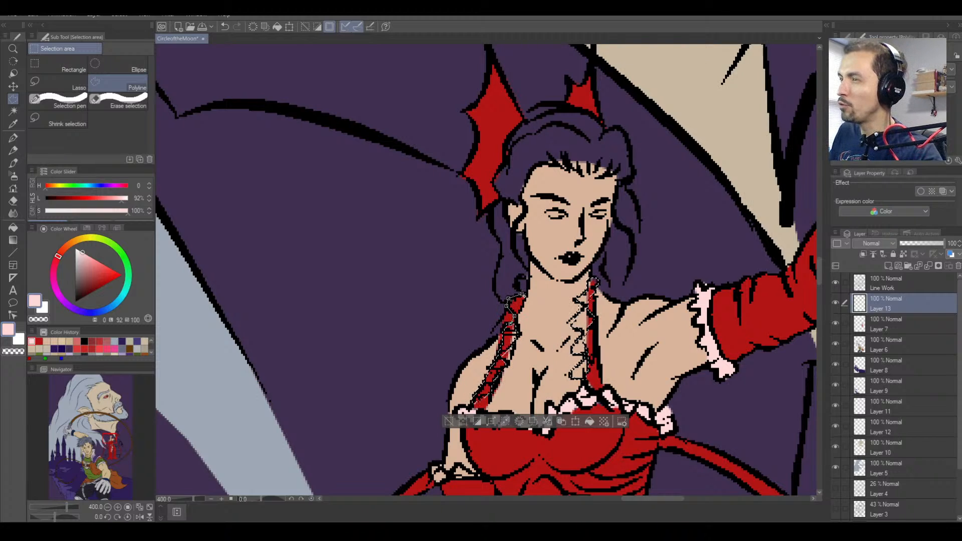
{"action": "left_click", "coordinate": [518, 284]}
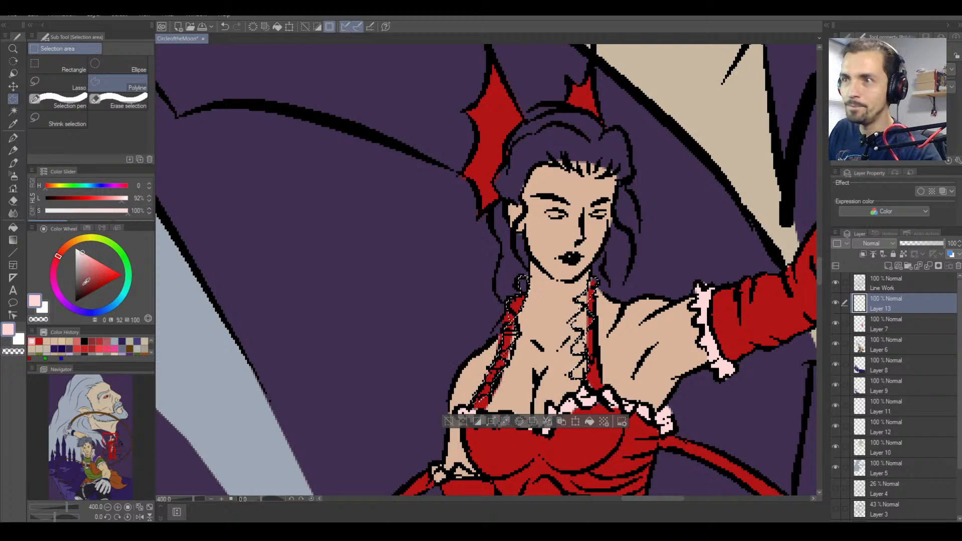
{"action": "left_click", "coordinate": [14, 227]}
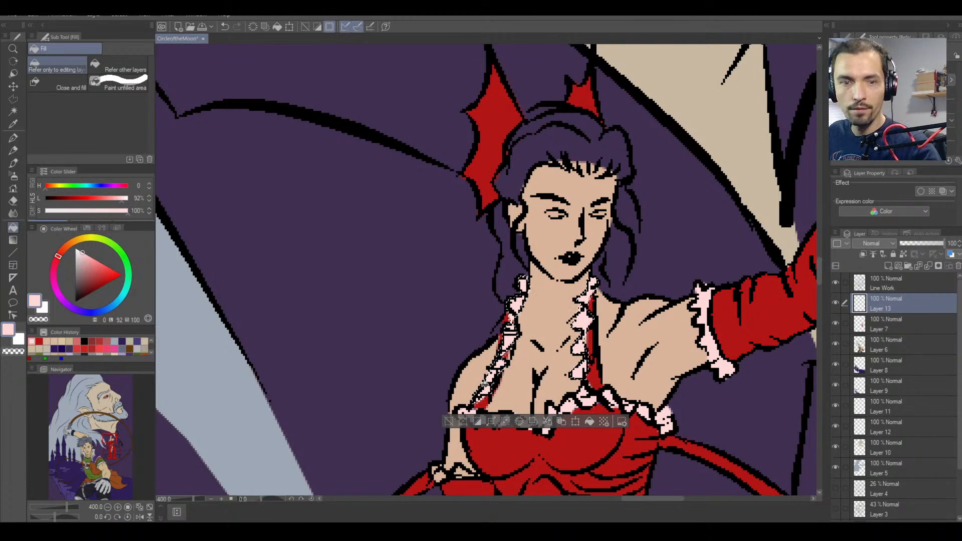
{"action": "key", "text": "ctrl+d"}
Examine the filled strap ruffles against the wider composition and across the woman's whole figure.
{"action": "key", "text": "ctrl+minus"}
{"action": "key", "text": "ctrl+minus"}
{"action": "key", "text": "ctrl+minus"}
{"action": "key", "text": "ctrl+minus"}
{"action": "key", "text": "ctrl+minus"}
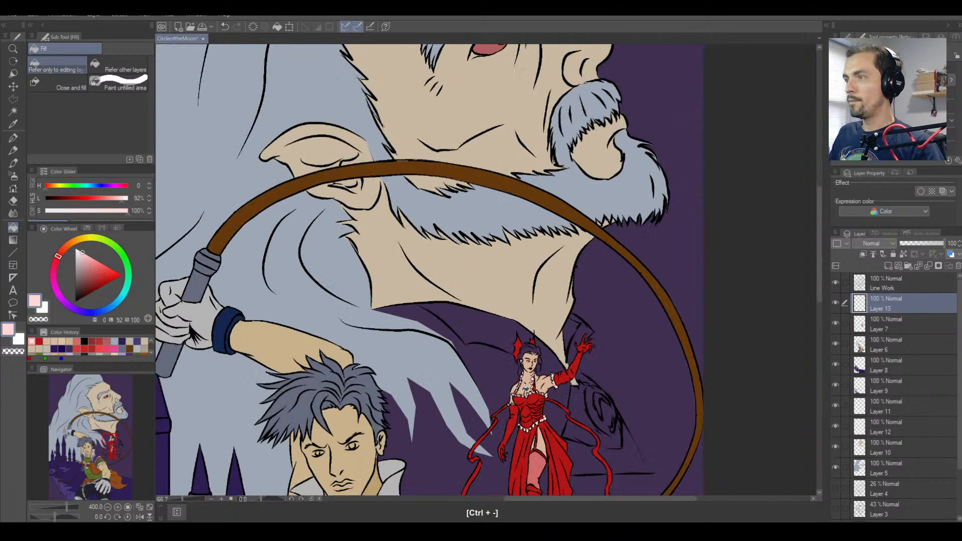
{"action": "left_click_drag", "start_coordinate": [563, 427], "coordinate": [553, 219]}
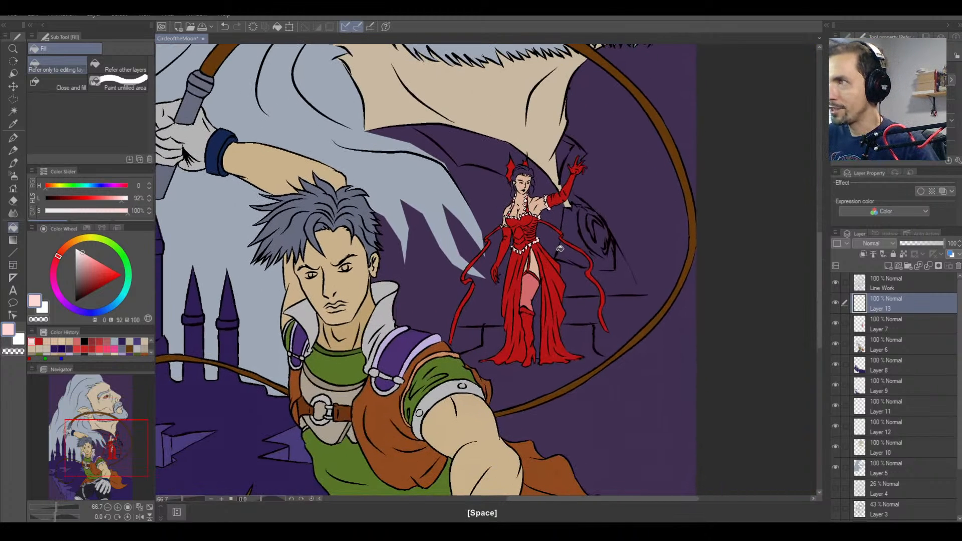
{"action": "key", "text": "ctrl+equal"}
{"action": "key", "text": "ctrl+equal"}
{"action": "key", "text": "ctrl+equal"}
{"action": "key", "text": "ctrl+equal"}
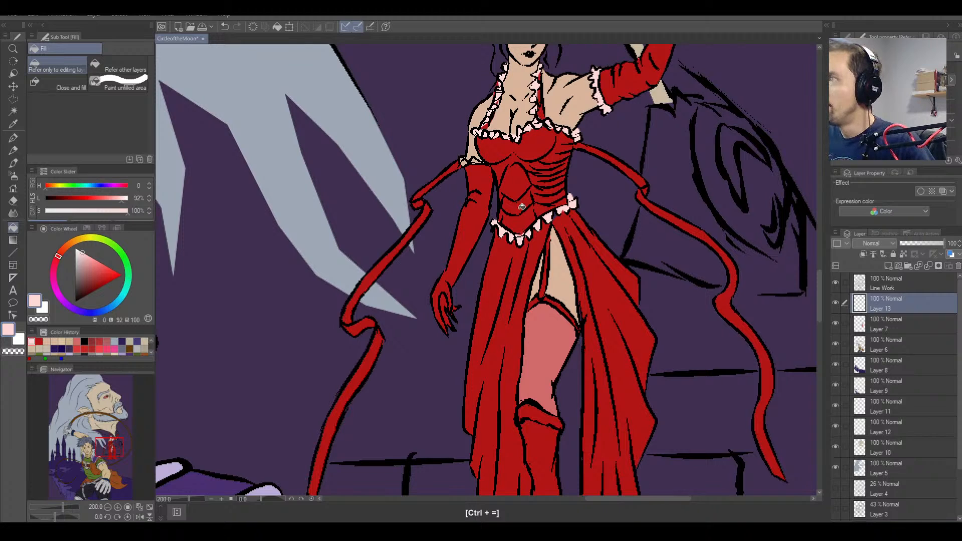
{"action": "left_click_drag", "start_coordinate": [519, 252], "coordinate": [506, 358]}
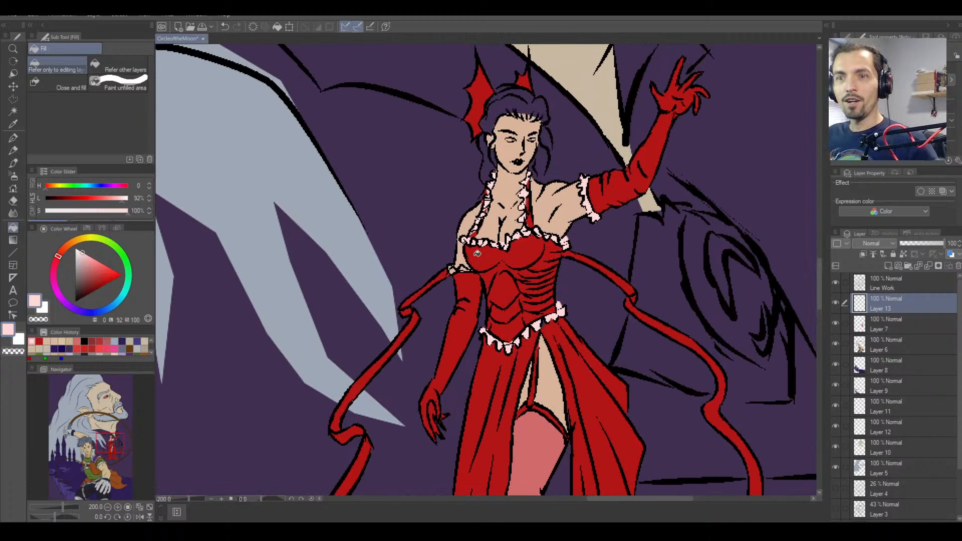
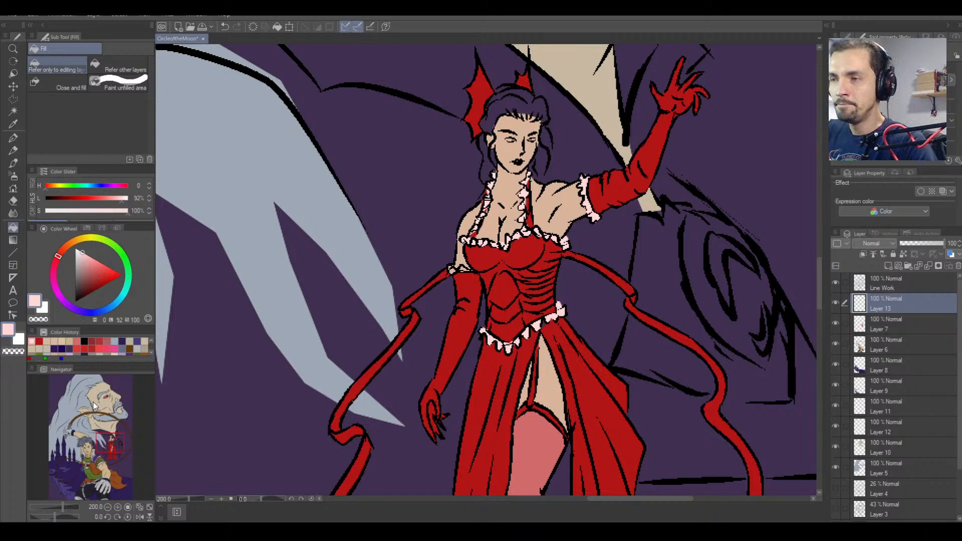
Set the drawing colour to the dark brown (H 30, L 22%, S 77%) and make Layer 7 the active layer.
{"action": "left_click", "coordinate": [129, 348]}
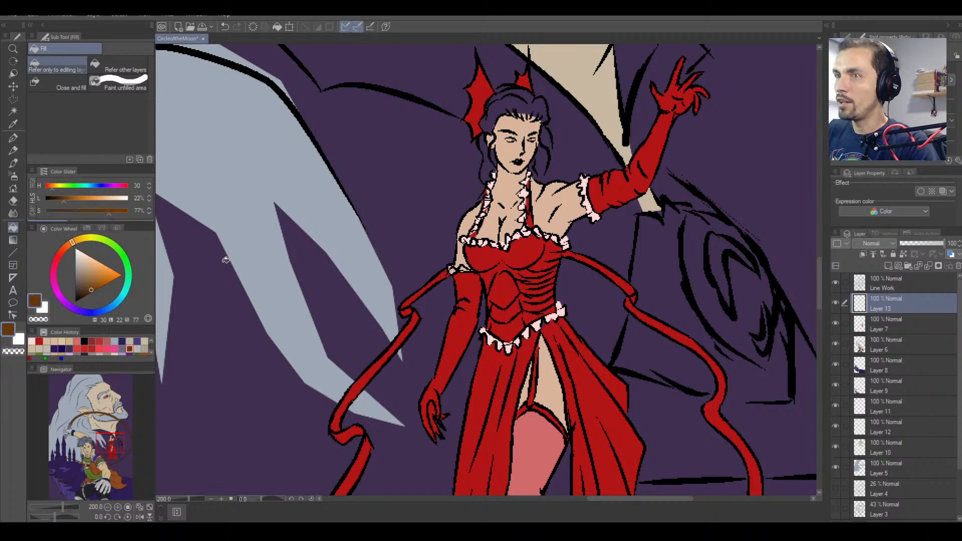
{"action": "left_click", "coordinate": [13, 99]}
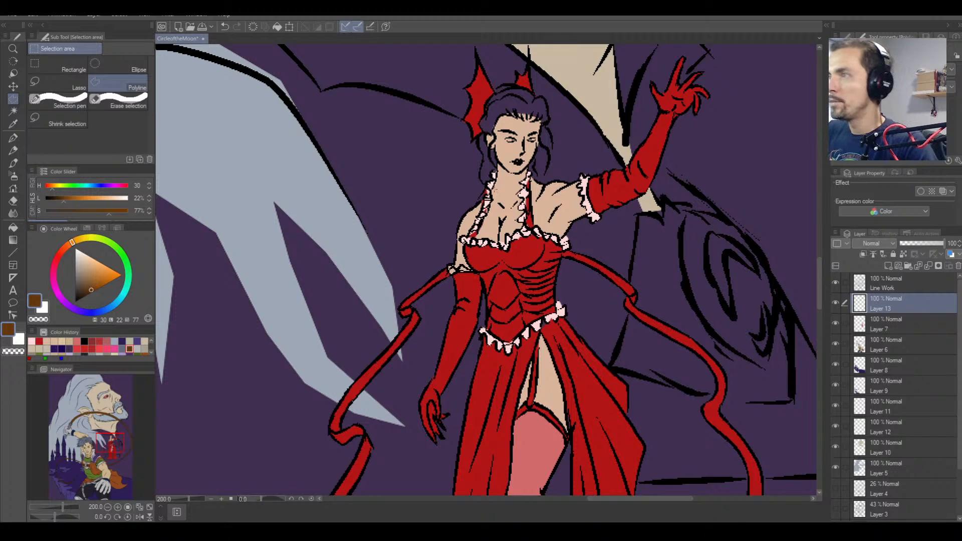
{"action": "key", "text": "ctrl+equal"}
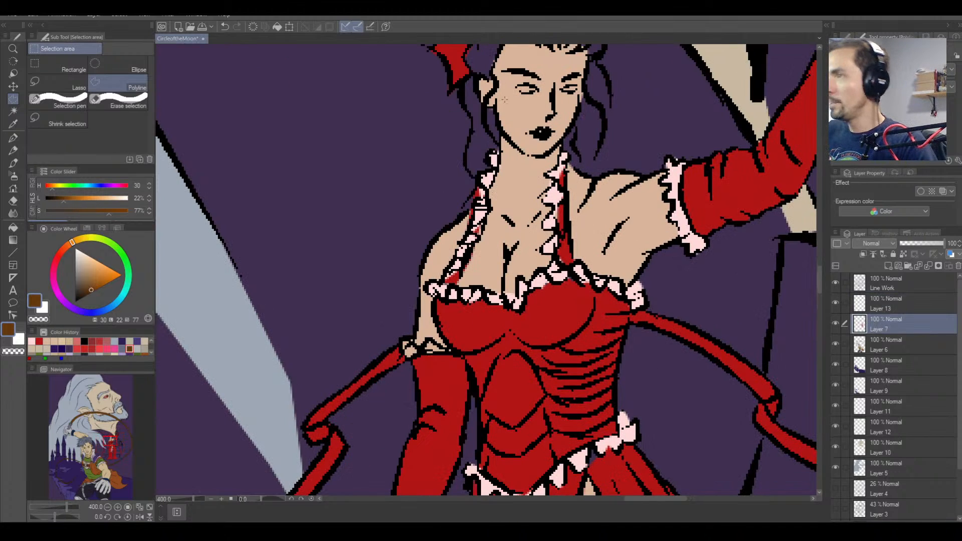
{"action": "key", "text": "space"}
{"action": "left_click_drag", "start_coordinate": [785, 299], "coordinate": [765, 459]}
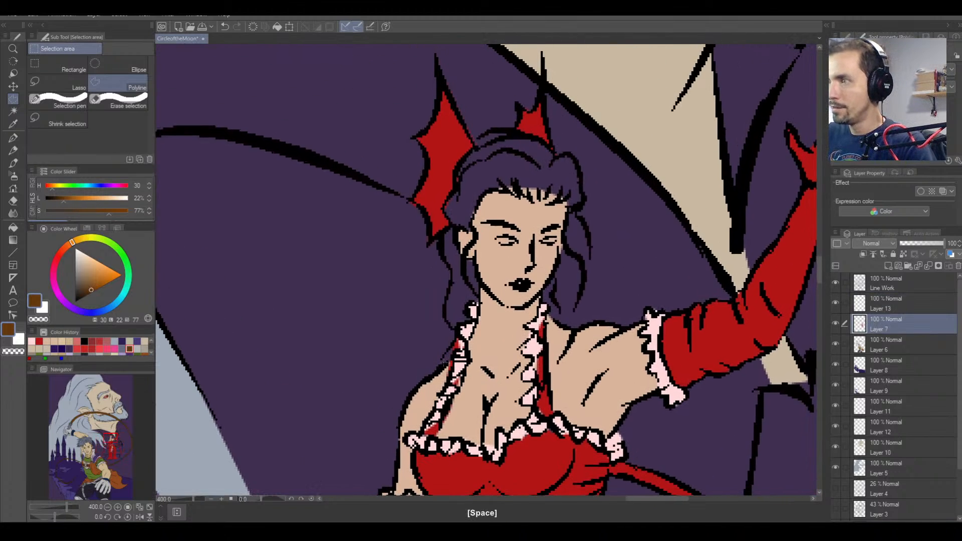
Start a polyline selection around the woman's hair, tracing from the lowered-arm shoulder up past the ear to the larger red head wing.
{"action": "left_click", "coordinate": [456, 342]}
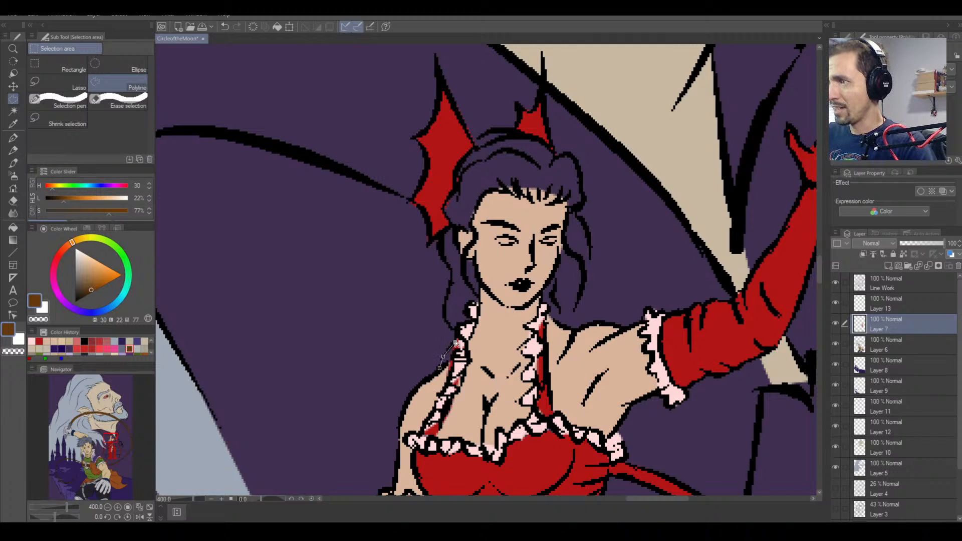
{"action": "left_click", "coordinate": [456, 332]}
{"action": "left_click", "coordinate": [447, 321]}
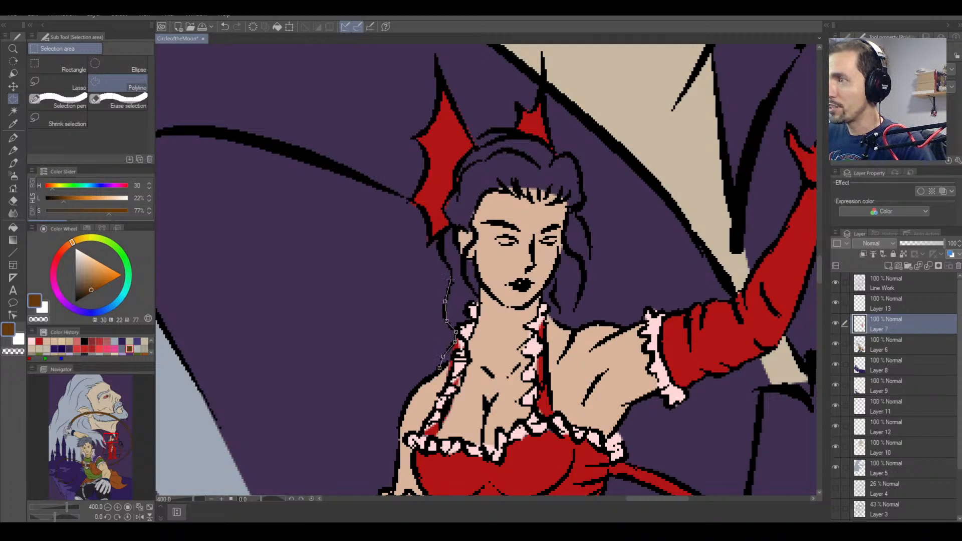
{"action": "left_click", "coordinate": [450, 280]}
{"action": "left_click", "coordinate": [449, 266]}
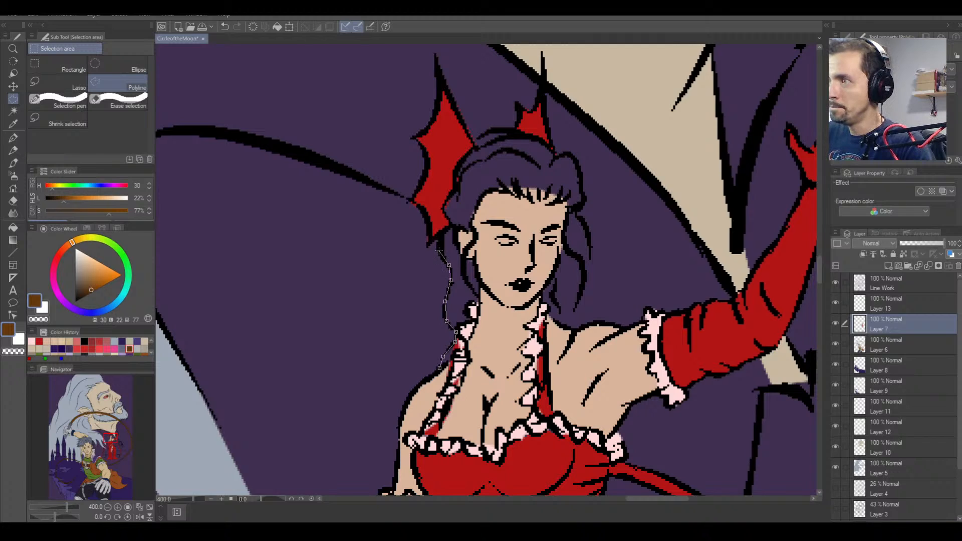
{"action": "left_click", "coordinate": [440, 250]}
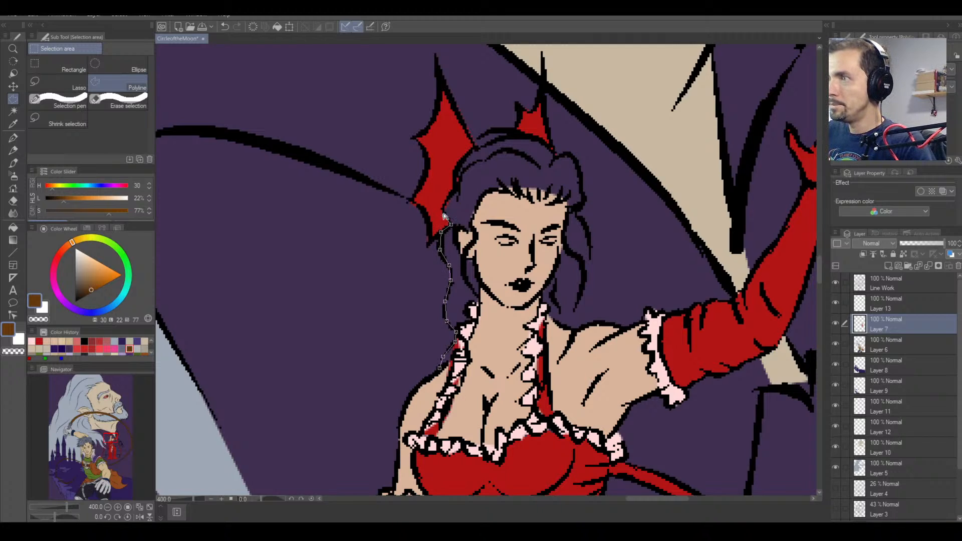
{"action": "left_click", "coordinate": [453, 193]}
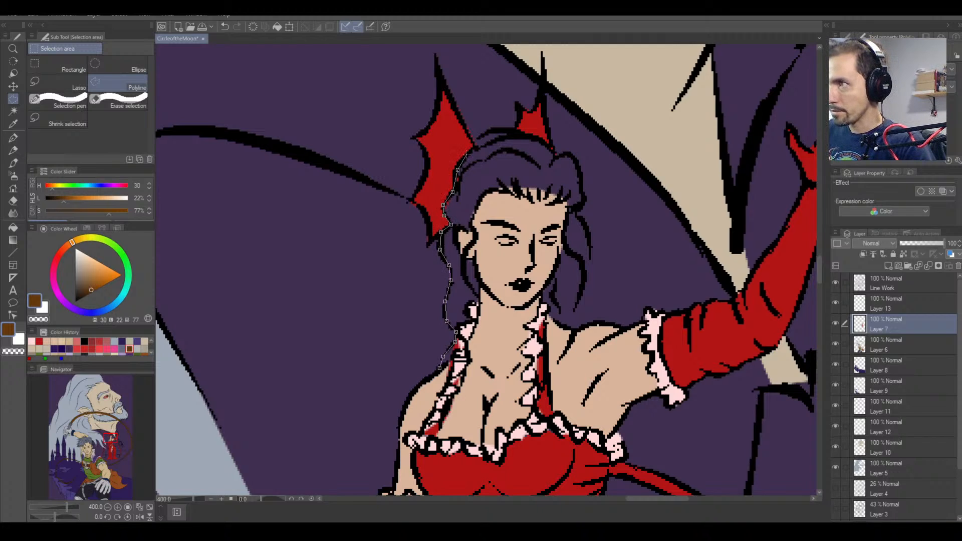
{"action": "left_click", "coordinate": [467, 154]}
{"action": "left_click", "coordinate": [470, 140]}
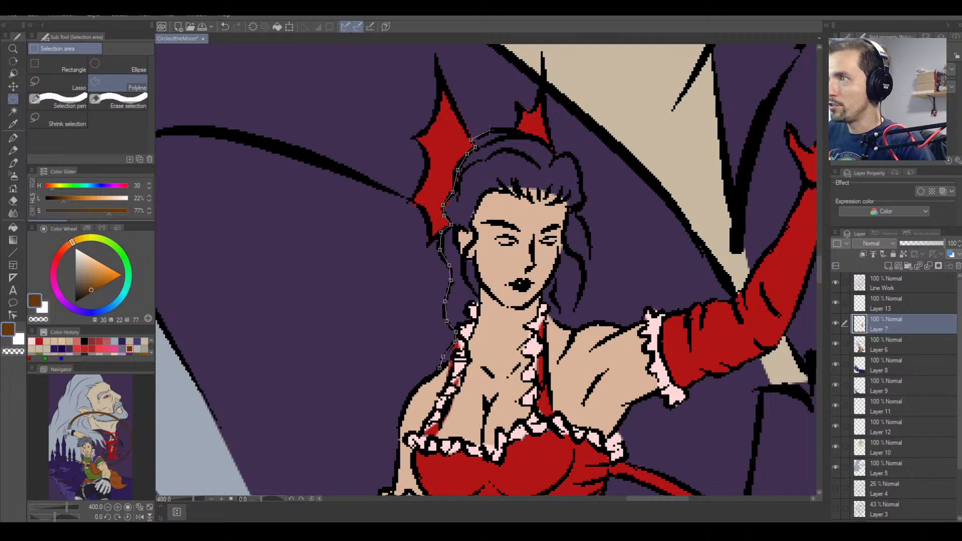
Continue the hair outline over the crown, past the smaller red head wing and around the bun on the raised-arm side.
{"action": "left_click", "coordinate": [490, 131]}
{"action": "left_click", "coordinate": [515, 132]}
{"action": "left_click", "coordinate": [543, 142]}
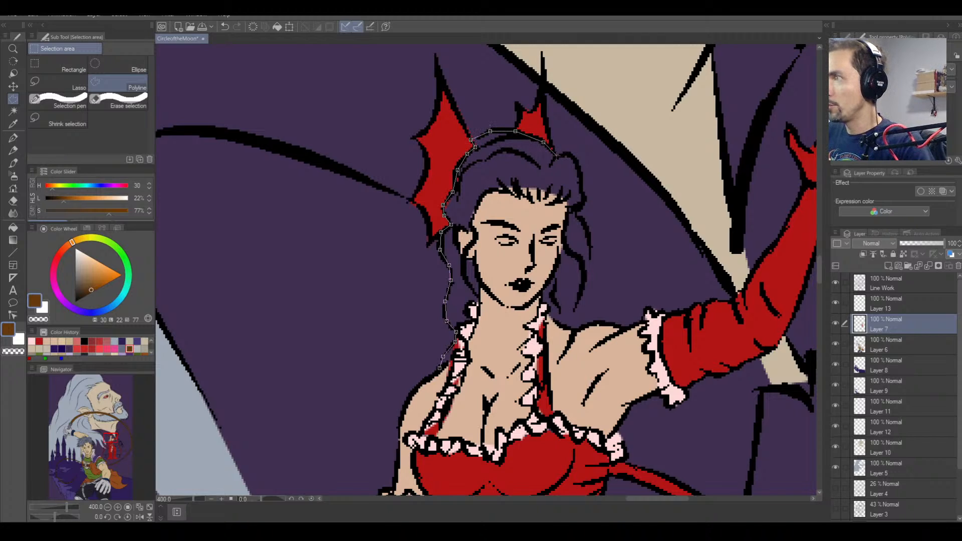
{"action": "left_click", "coordinate": [556, 156]}
{"action": "left_click", "coordinate": [568, 154]}
{"action": "left_click", "coordinate": [580, 167]}
{"action": "left_click", "coordinate": [581, 189]}
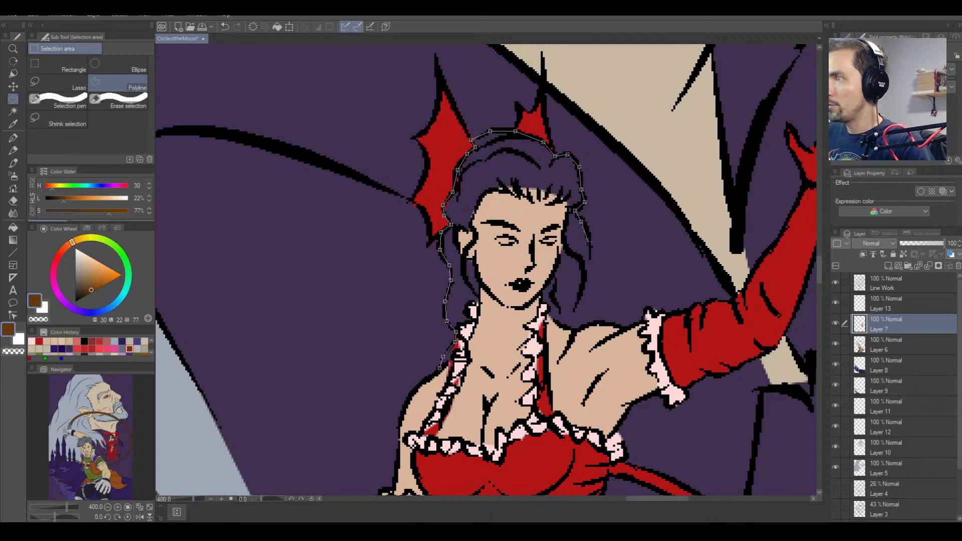
Continue the hair selection outline down the loose lock on the raised-arm side to the shoulder, then up the cheek to the temple.
{"action": "left_click", "coordinate": [590, 241]}
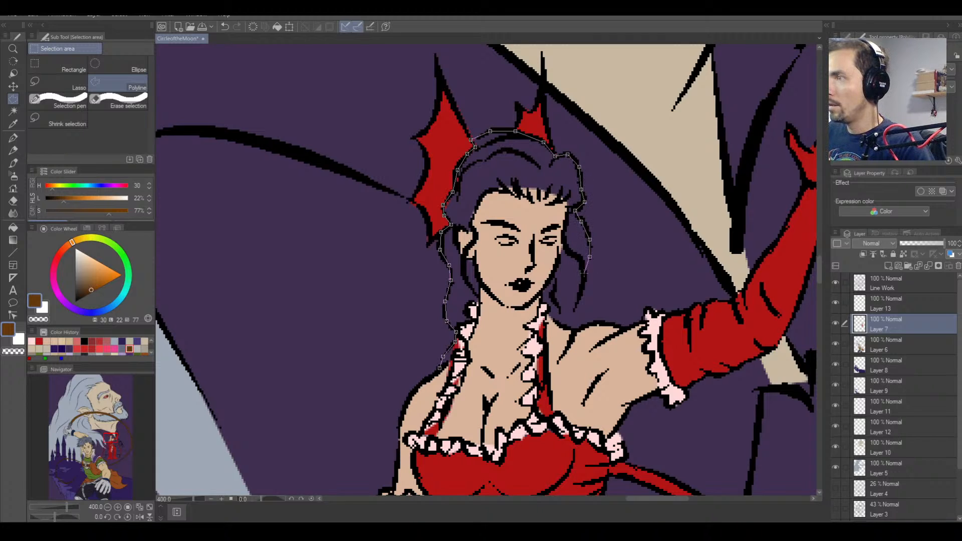
{"action": "left_click", "coordinate": [584, 274]}
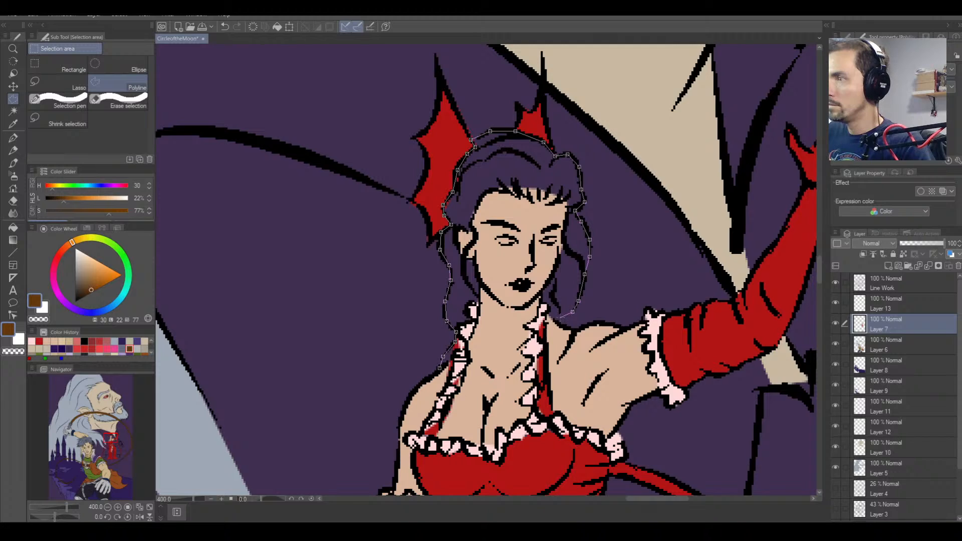
{"action": "left_click", "coordinate": [559, 315]}
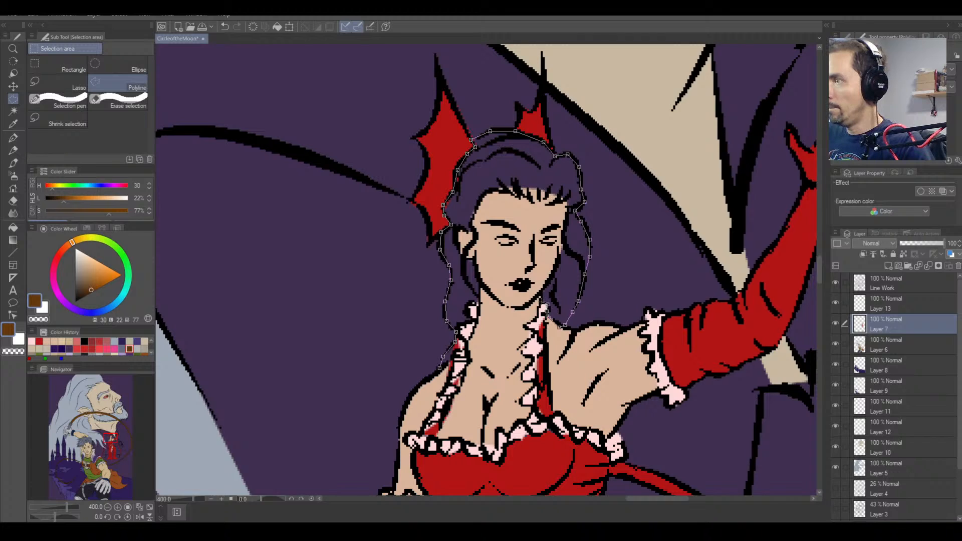
{"action": "left_click", "coordinate": [541, 303]}
{"action": "left_click", "coordinate": [542, 292]}
{"action": "left_click", "coordinate": [551, 276]}
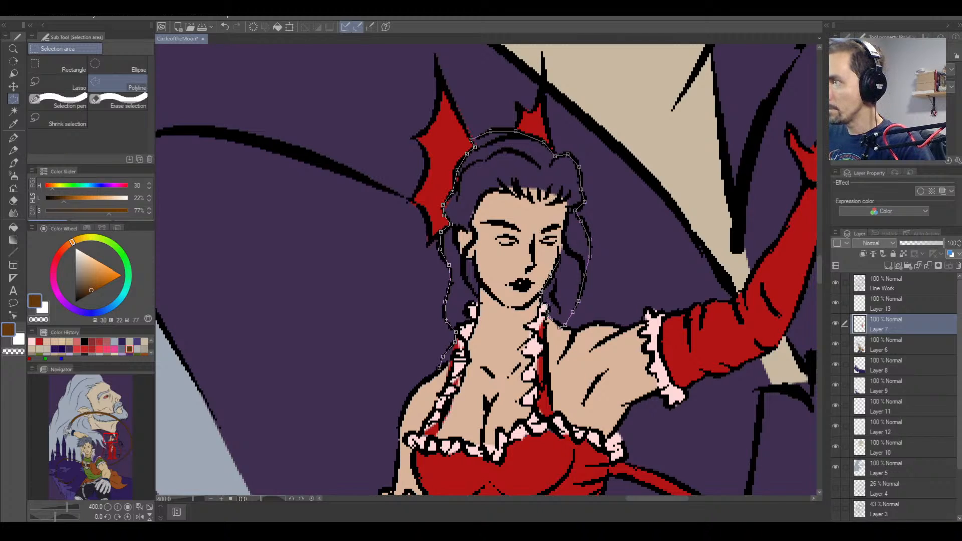
{"action": "left_click", "coordinate": [560, 256]}
{"action": "left_click", "coordinate": [561, 234]}
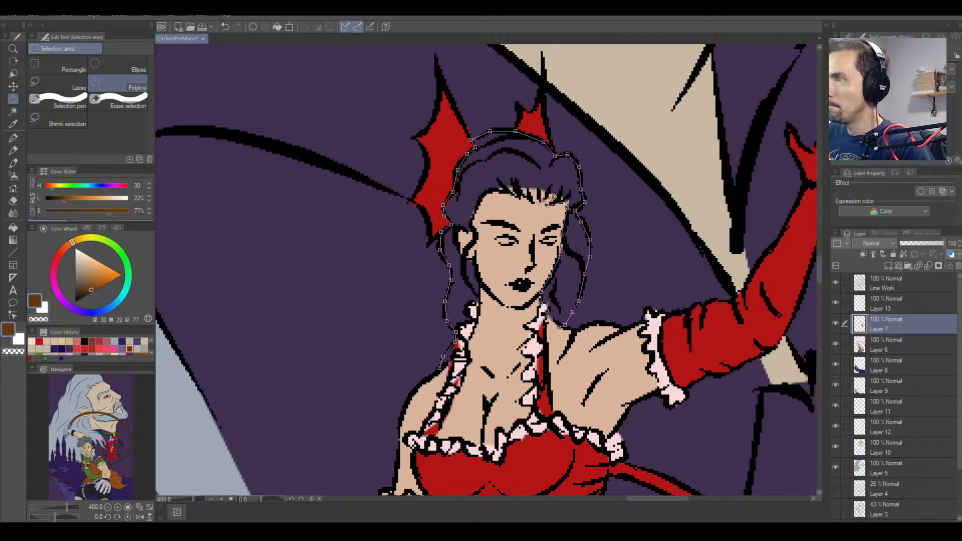
Trace the selection outline in a zigzag around the fringe strands across the woman's forehead.
{"action": "key", "text": "ctrl+equal"}
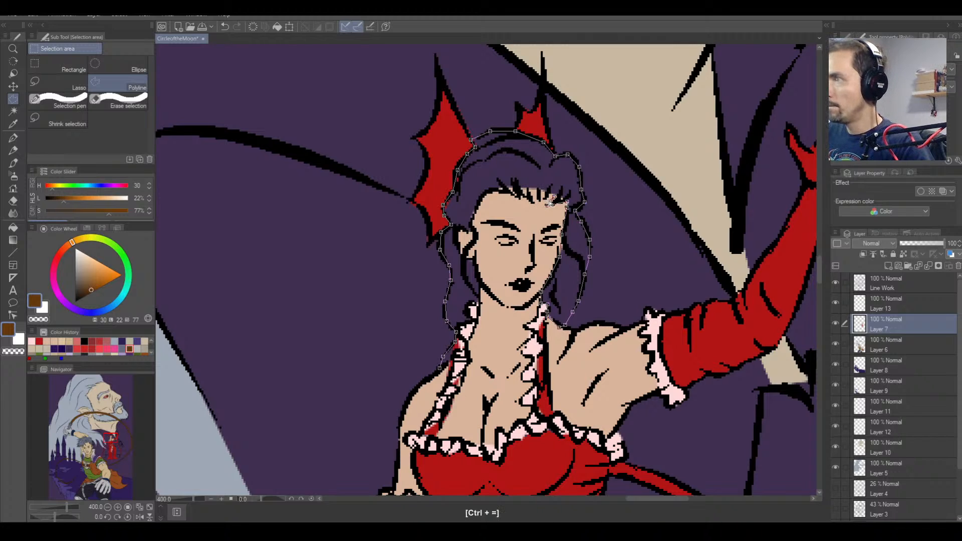
{"action": "scroll", "coordinate": [550, 203], "scroll_direction": "up", "scroll_amount": 1}
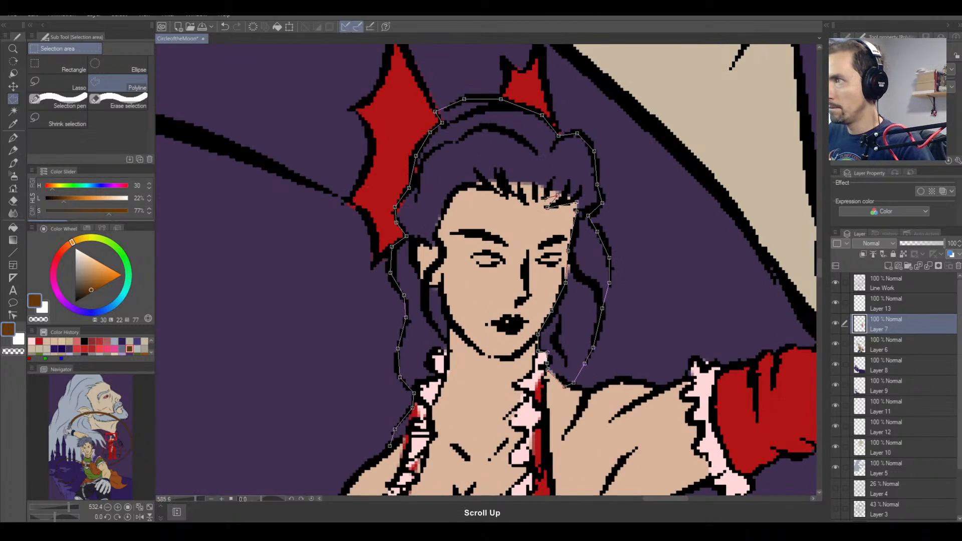
{"action": "scroll", "coordinate": [547, 206], "scroll_direction": "up", "scroll_amount": 1}
{"action": "scroll", "coordinate": [548, 208], "scroll_direction": "up", "scroll_amount": 1}
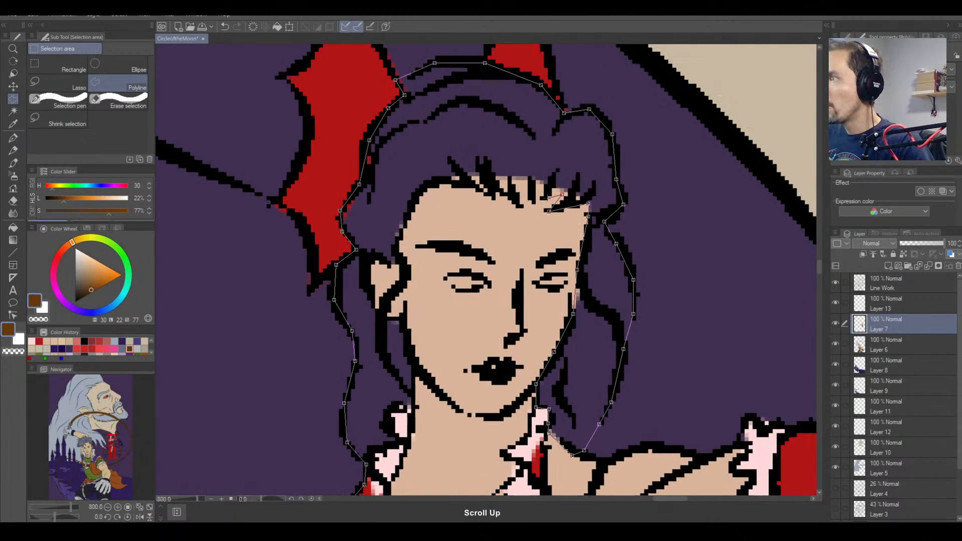
{"action": "scroll", "coordinate": [545, 203], "scroll_direction": "up", "scroll_amount": 1}
{"action": "scroll", "coordinate": [545, 203], "scroll_direction": "up", "scroll_amount": 1}
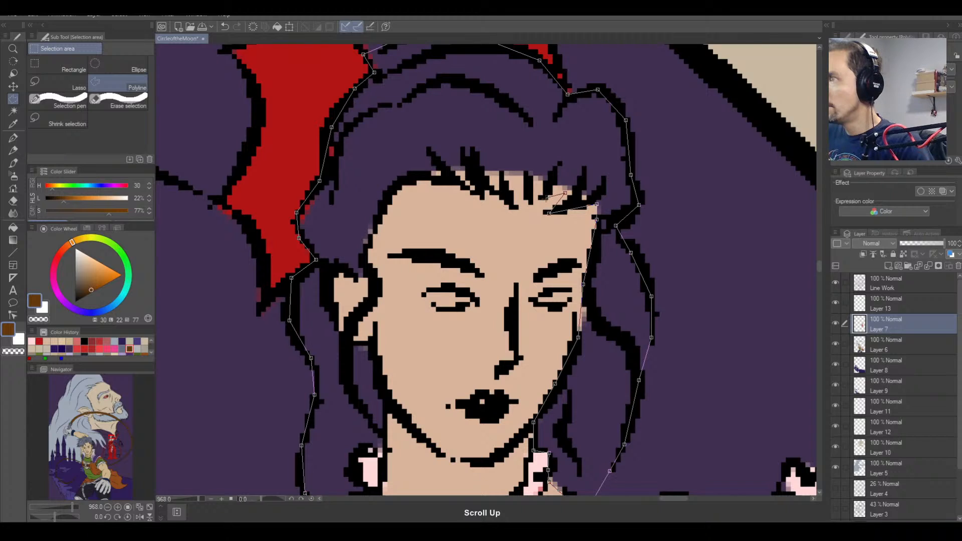
{"action": "left_click", "coordinate": [541, 201]}
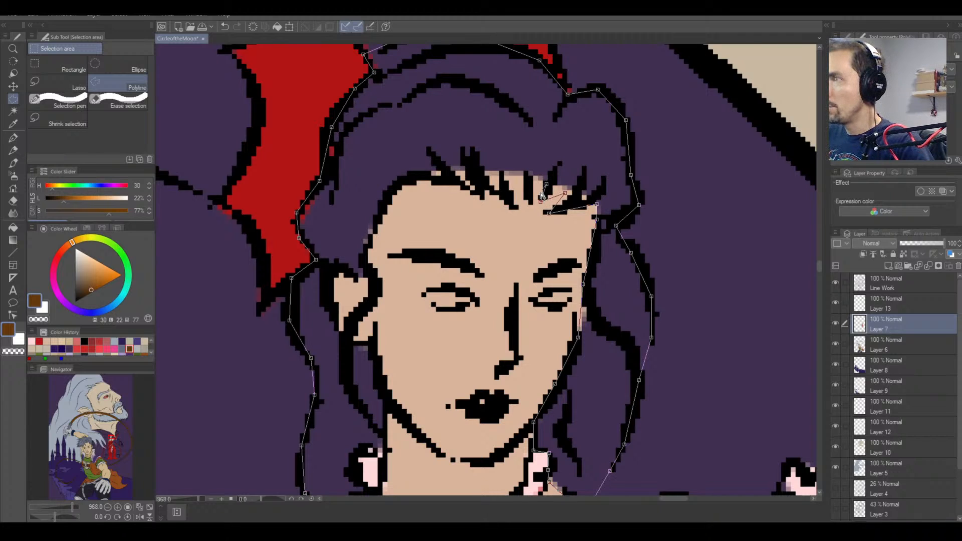
{"action": "left_click", "coordinate": [546, 184]}
{"action": "left_click", "coordinate": [531, 203]}
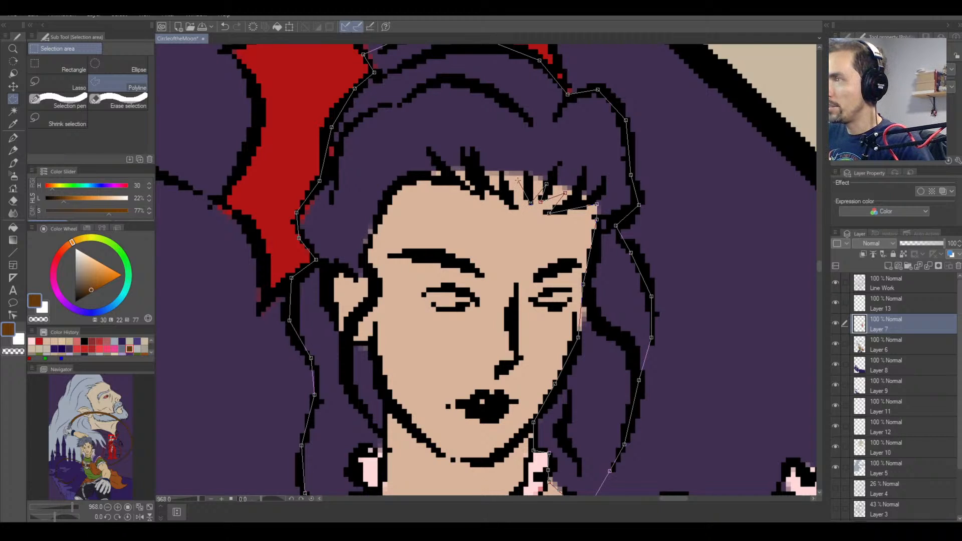
{"action": "left_click", "coordinate": [511, 183]}
{"action": "left_click", "coordinate": [516, 208]}
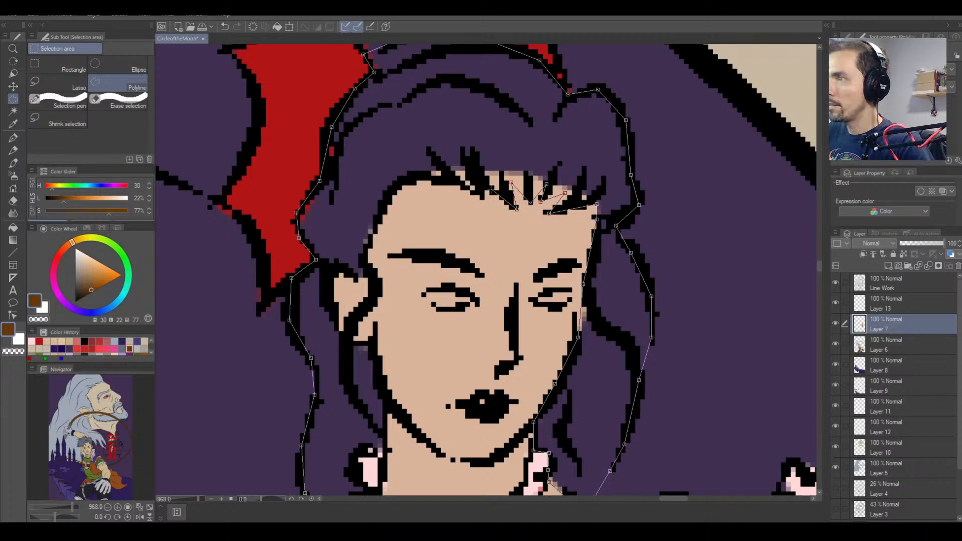
{"action": "left_click", "coordinate": [490, 188]}
{"action": "left_click", "coordinate": [475, 181]}
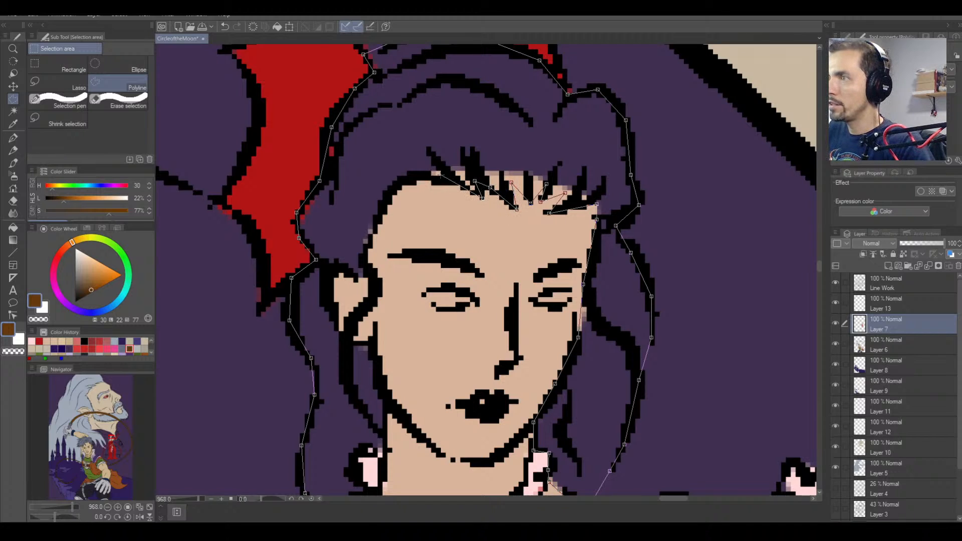
Extend the hair outline along the hairline on the lowered-arm side, past the temple and over the top of the ear.
{"action": "left_click", "coordinate": [453, 180]}
{"action": "left_click", "coordinate": [429, 176]}
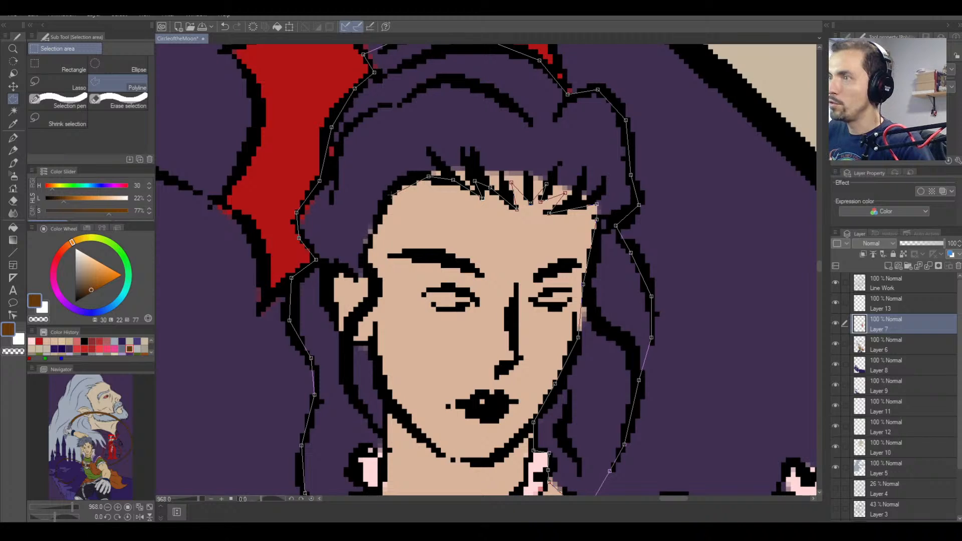
{"action": "left_click", "coordinate": [382, 205]}
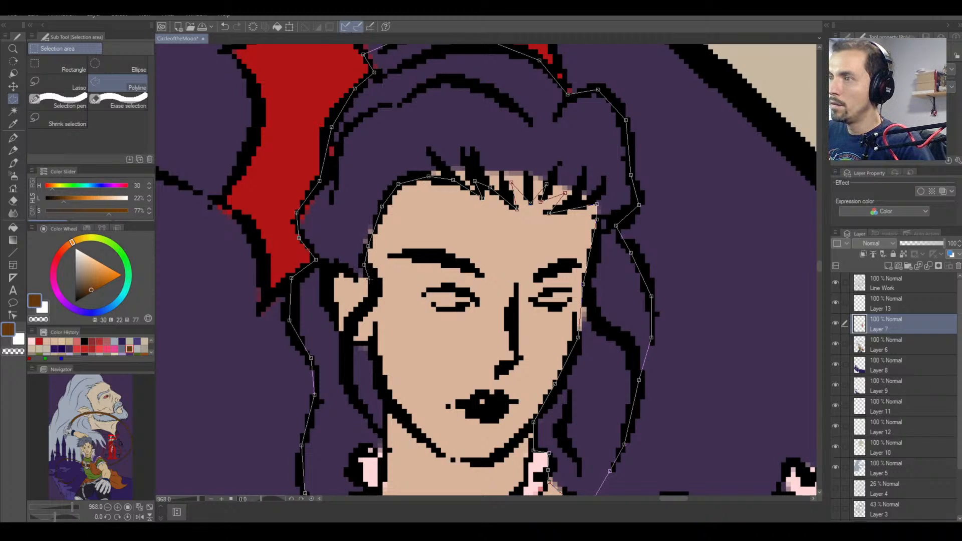
{"action": "left_click", "coordinate": [375, 284]}
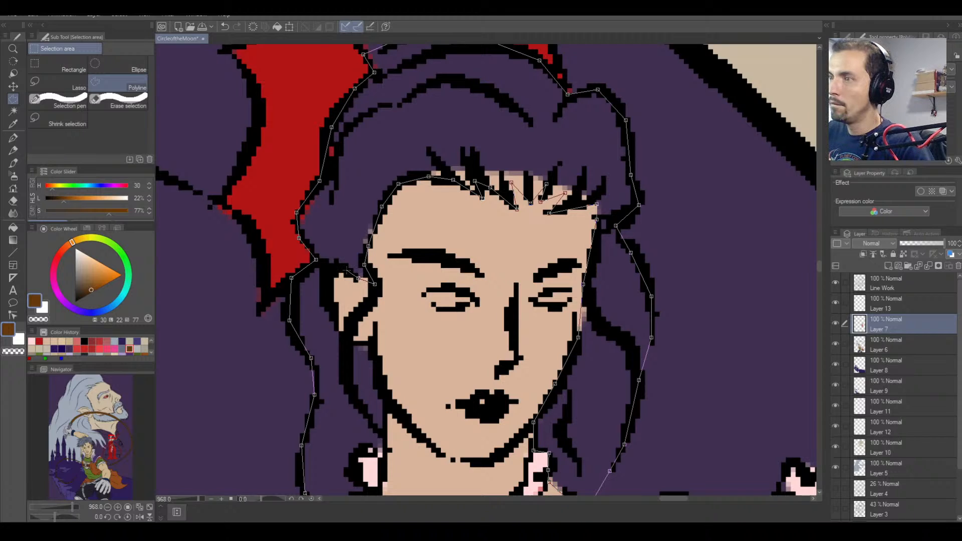
{"action": "left_click", "coordinate": [326, 264]}
{"action": "left_click", "coordinate": [325, 293]}
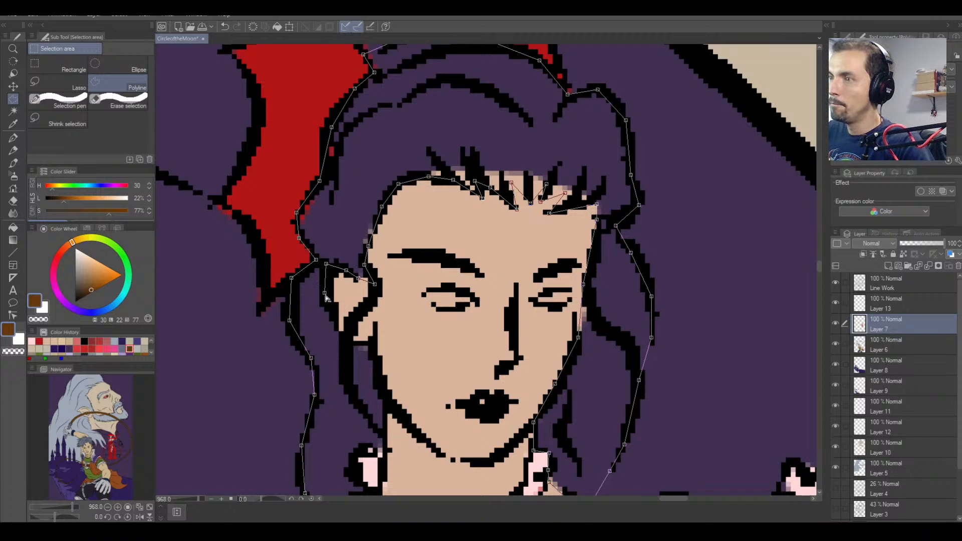
Trace the hair outline behind and under the ear, then down the jaw to the top of the strap ruffle.
{"action": "left_click", "coordinate": [331, 317]}
{"action": "left_click", "coordinate": [344, 336]}
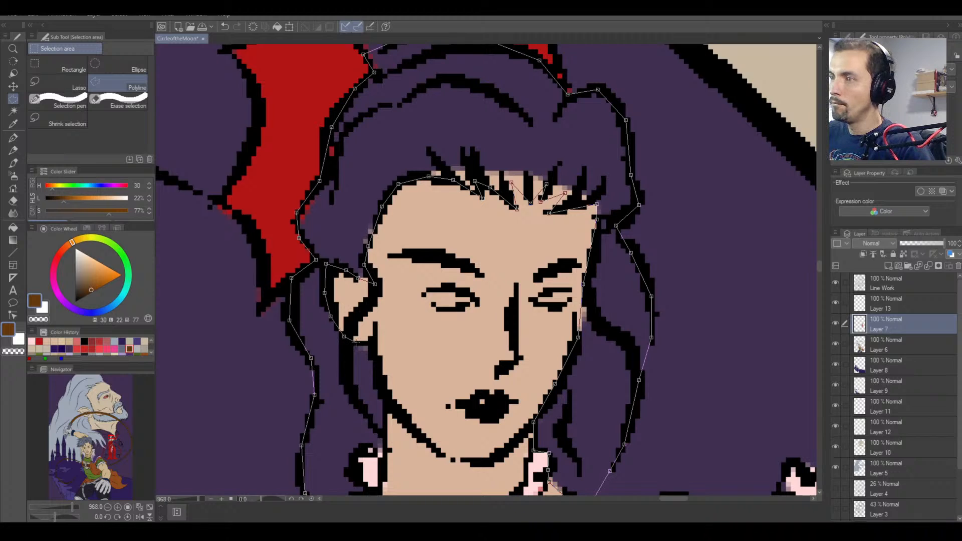
{"action": "left_click", "coordinate": [375, 345]}
{"action": "left_click", "coordinate": [383, 377]}
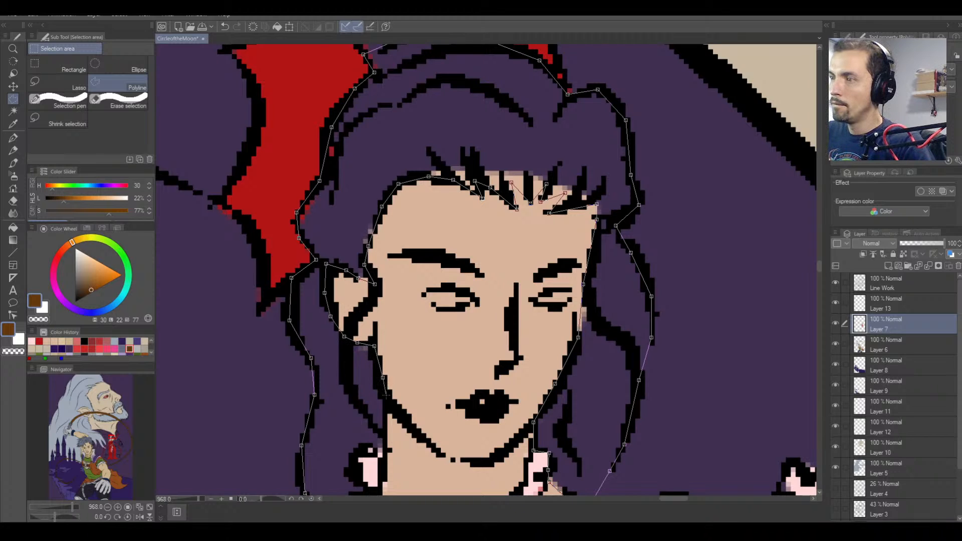
{"action": "left_click", "coordinate": [387, 399]}
{"action": "key", "text": "space"}
{"action": "left_click_drag", "start_coordinate": [382, 418], "coordinate": [422, 244]}
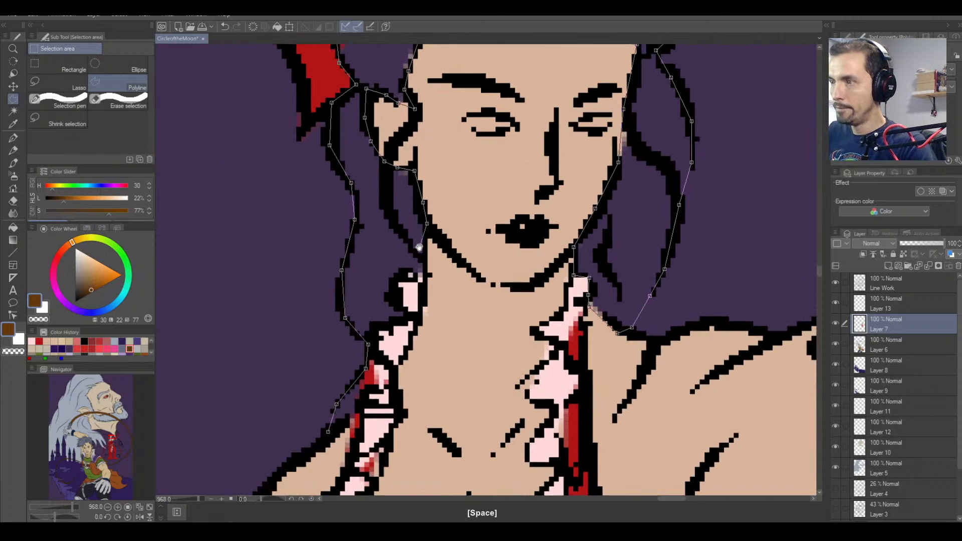
{"action": "left_click", "coordinate": [425, 258]}
{"action": "left_click", "coordinate": [425, 276]}
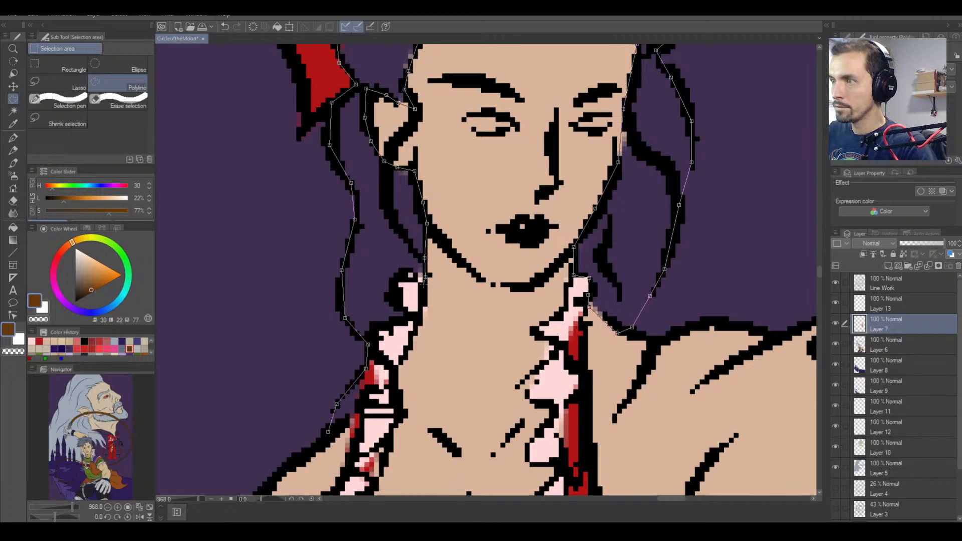
Trace the hair outline around the neck strap's ruffles and close the selection at its starting point on the lowered-arm shoulder.
{"action": "left_click", "coordinate": [409, 269]}
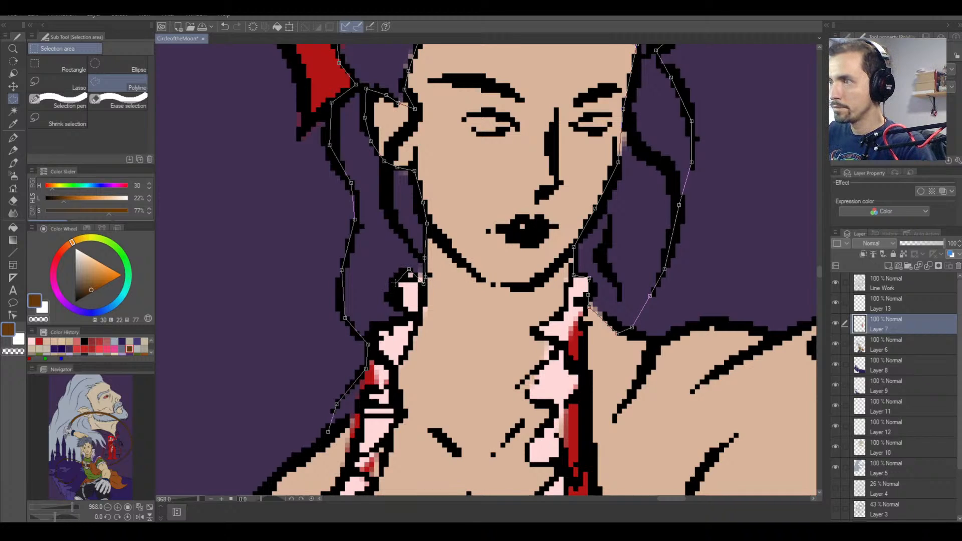
{"action": "left_click", "coordinate": [395, 281]}
{"action": "left_click", "coordinate": [396, 299]}
{"action": "left_click", "coordinate": [406, 311]}
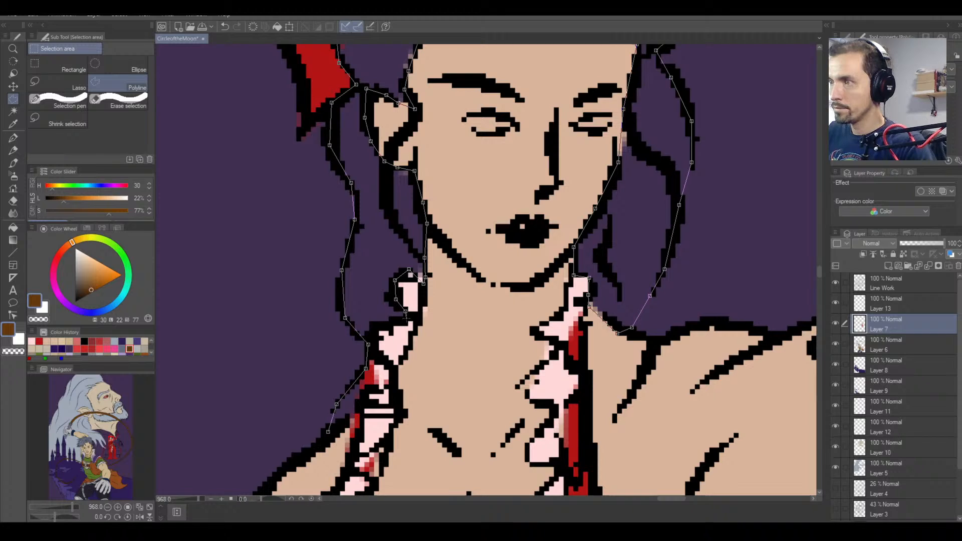
{"action": "left_click", "coordinate": [406, 320]}
{"action": "left_click", "coordinate": [381, 327]}
{"action": "left_click", "coordinate": [375, 344]}
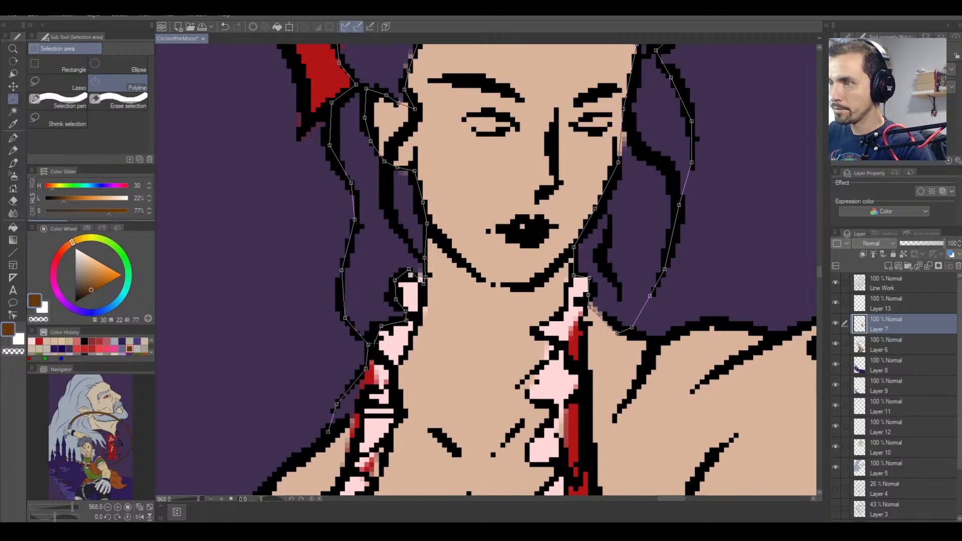
{"action": "left_click", "coordinate": [383, 362]}
{"action": "left_click", "coordinate": [373, 360]}
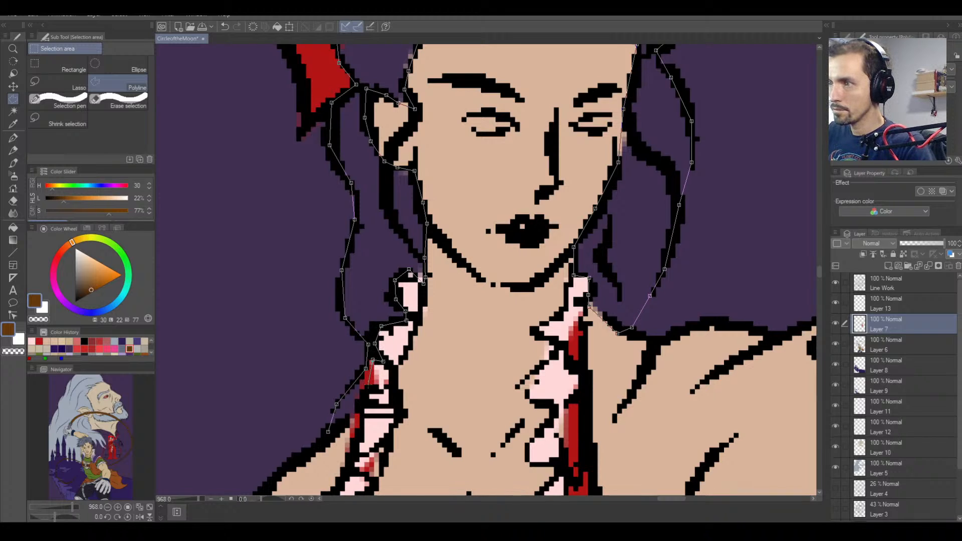
{"action": "left_click", "coordinate": [363, 395]}
{"action": "left_click", "coordinate": [329, 432]}
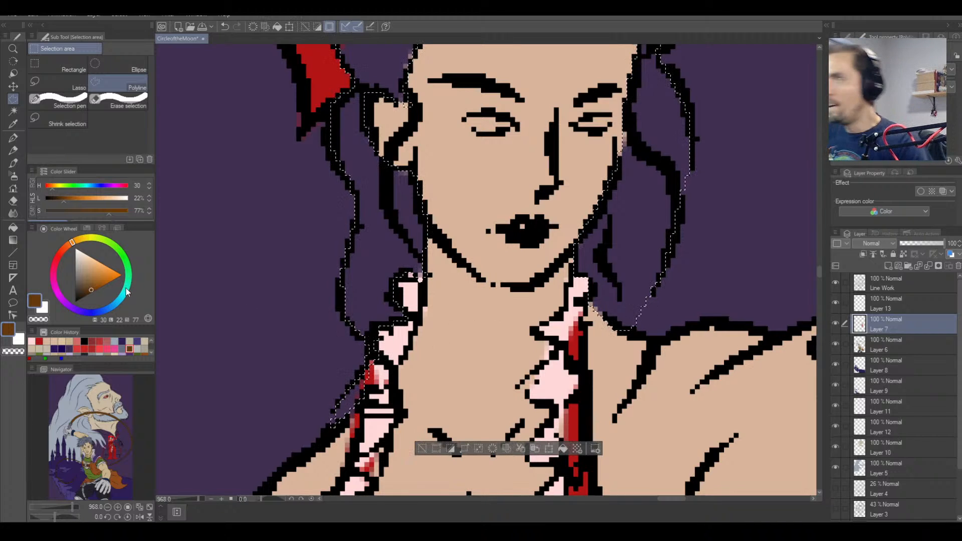
Try filling the selected hair with the dark brown on Layer 7, then undo the fill.
{"action": "left_click", "coordinate": [13, 228]}
{"action": "left_click", "coordinate": [415, 226]}
{"action": "scroll", "coordinate": [420, 227], "scroll_direction": "down", "scroll_amount": 3}
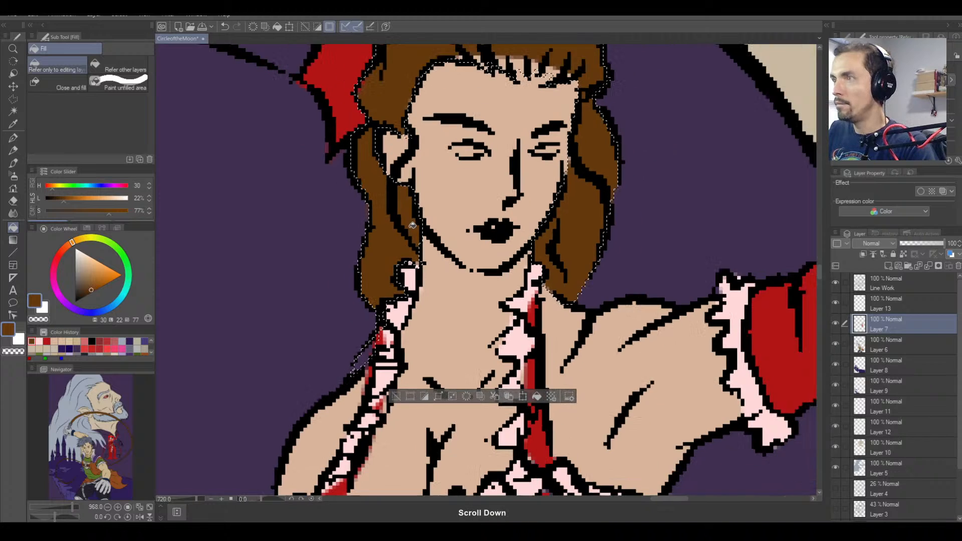
{"action": "scroll", "coordinate": [419, 227], "scroll_direction": "down", "scroll_amount": 5}
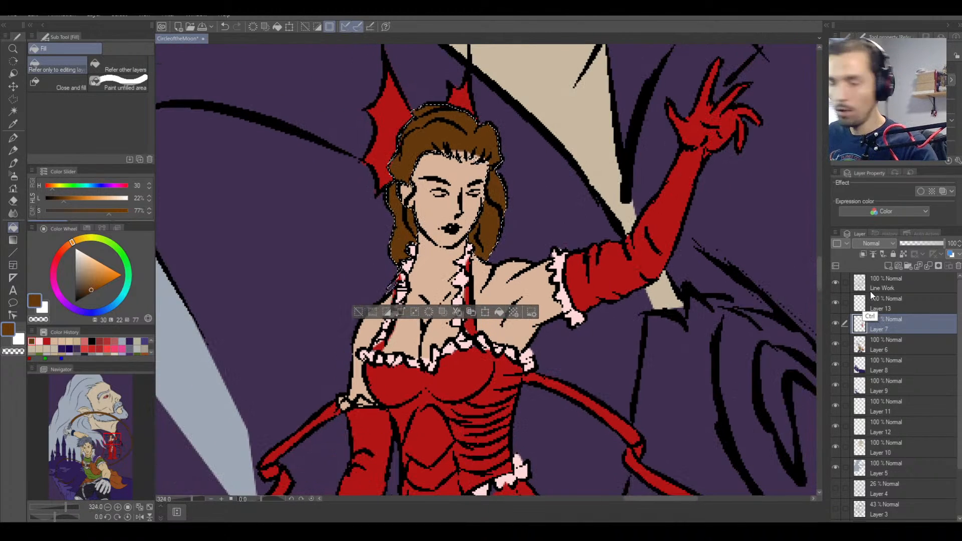
{"action": "key", "text": "ctrl+z"}
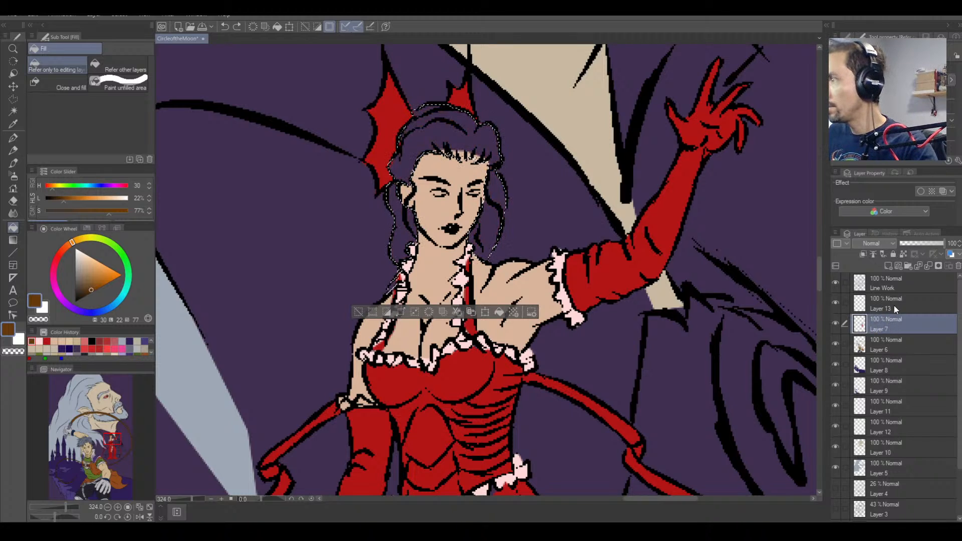
Make Layer 13 the active layer and check the flats by briefly hiding Layer 13 and the Line Work layer in turn.
{"action": "left_click", "coordinate": [894, 300]}
{"action": "left_click", "coordinate": [836, 303]}
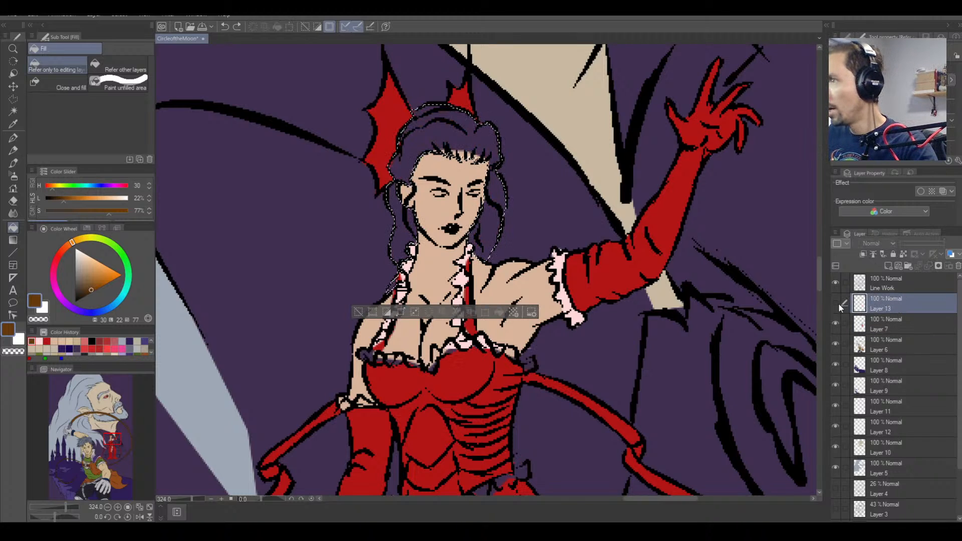
{"action": "left_click", "coordinate": [836, 302]}
{"action": "left_click", "coordinate": [835, 283]}
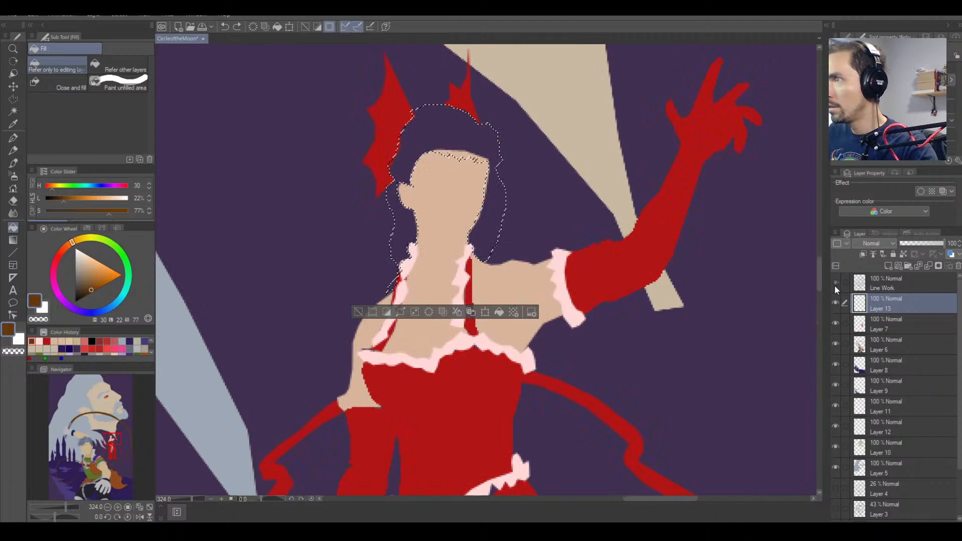
{"action": "left_click", "coordinate": [835, 283]}
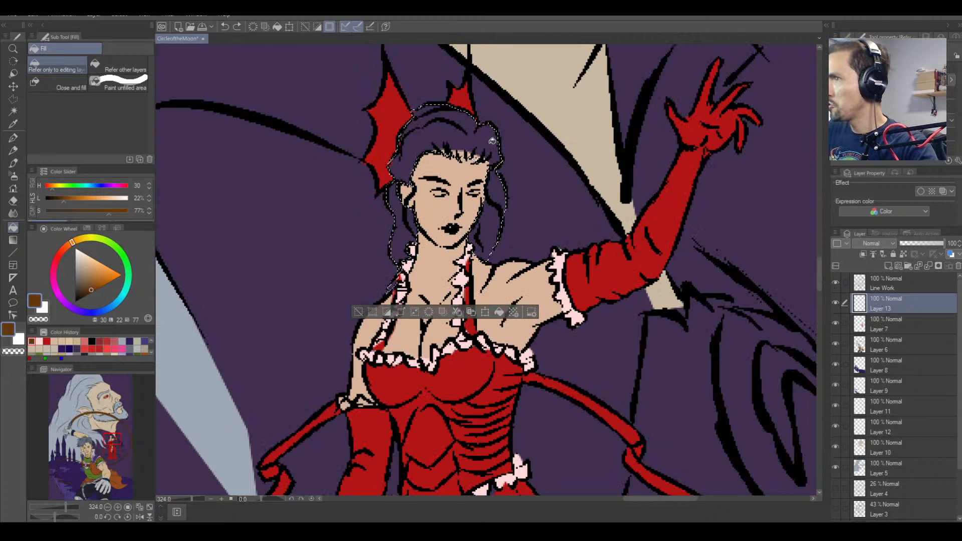
Fill the selected hair with the dark brown on Layer 13, clear the selection and check it against the wider composition.
{"action": "left_click", "coordinate": [482, 203]}
{"action": "key", "text": "ctrl+d"}
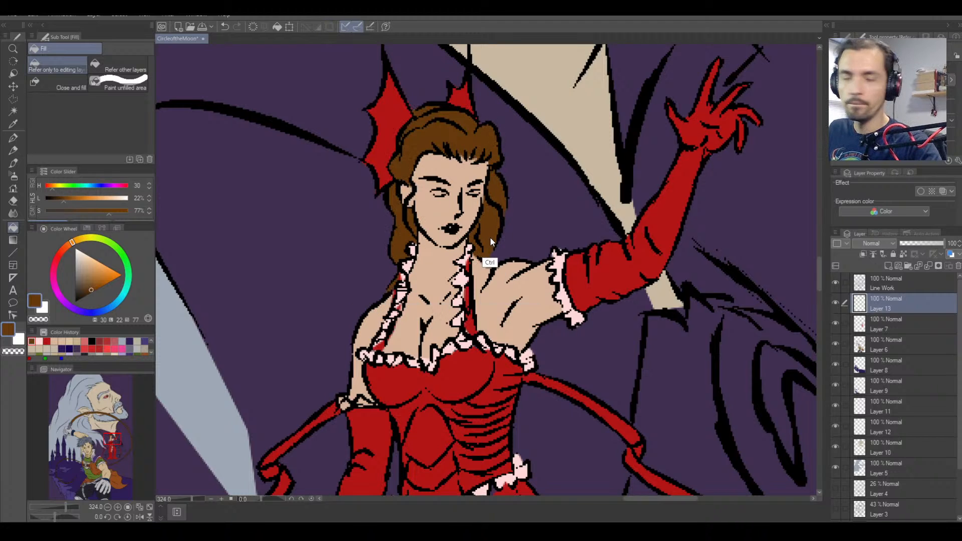
{"action": "scroll", "coordinate": [514, 255], "scroll_direction": "down", "scroll_amount": 2}
{"action": "scroll", "coordinate": [514, 256], "scroll_direction": "down", "scroll_amount": 6}
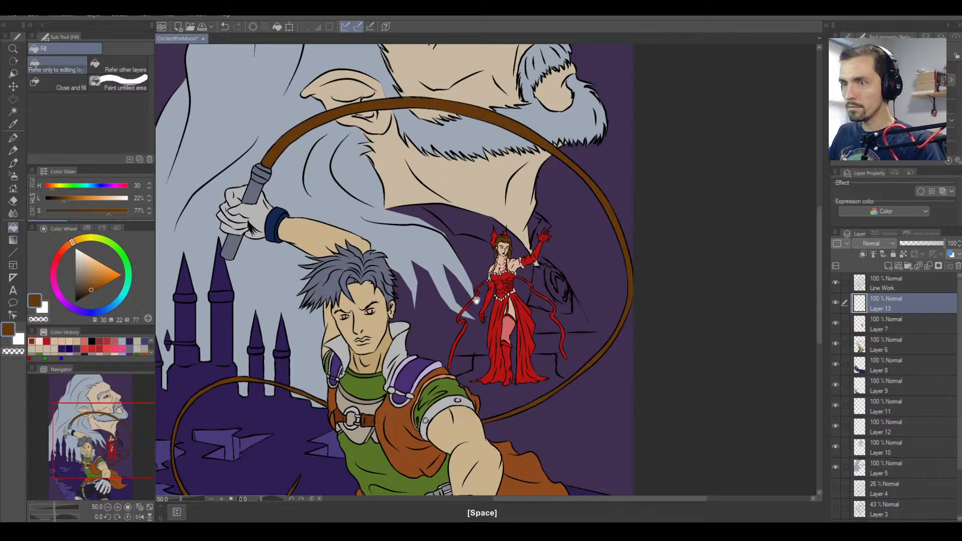
{"action": "scroll", "coordinate": [521, 259], "scroll_direction": "up", "scroll_amount": 2}
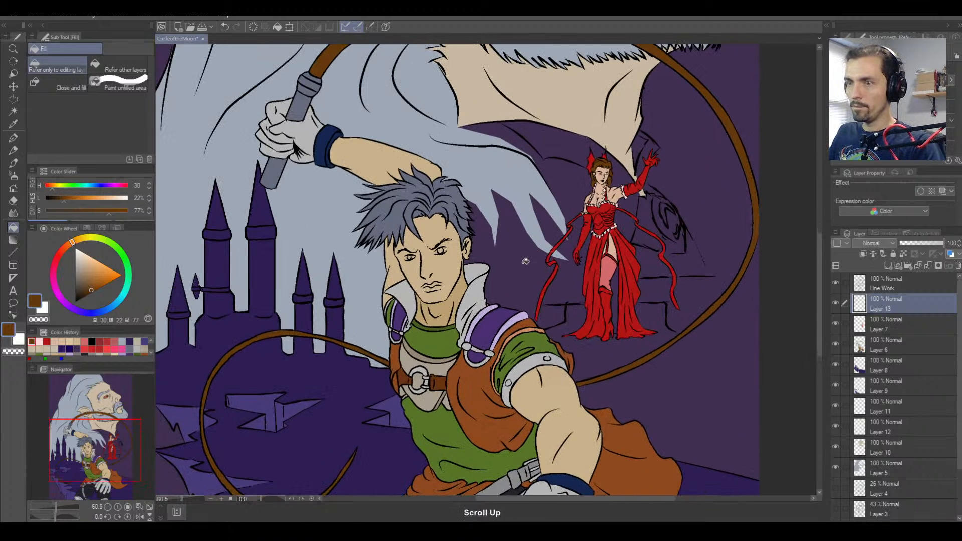
Examine the flat colours across the whole composition, comparing the woman in red, the whip-wielding man and the background.
{"action": "left_click", "coordinate": [128, 508]}
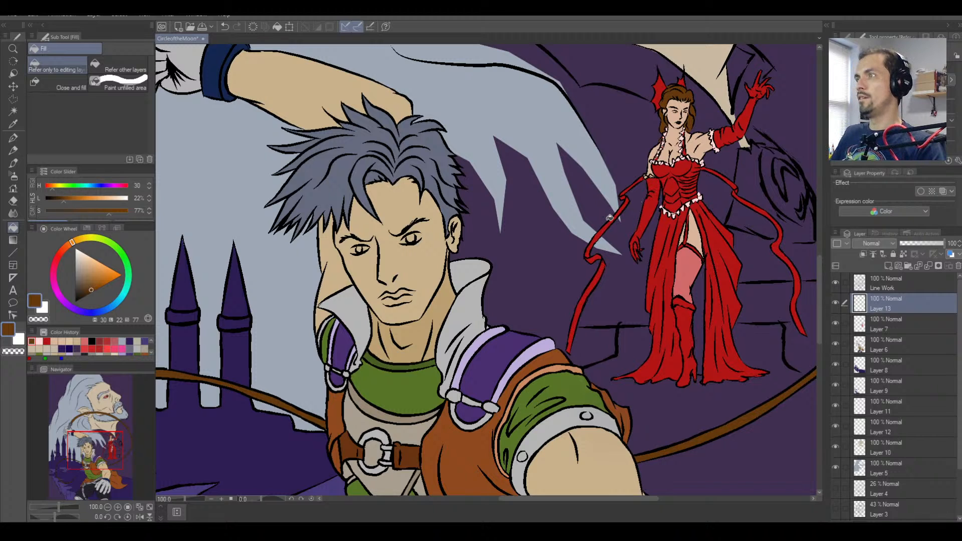
{"action": "scroll", "coordinate": [606, 219], "scroll_direction": "down", "scroll_amount": 6}
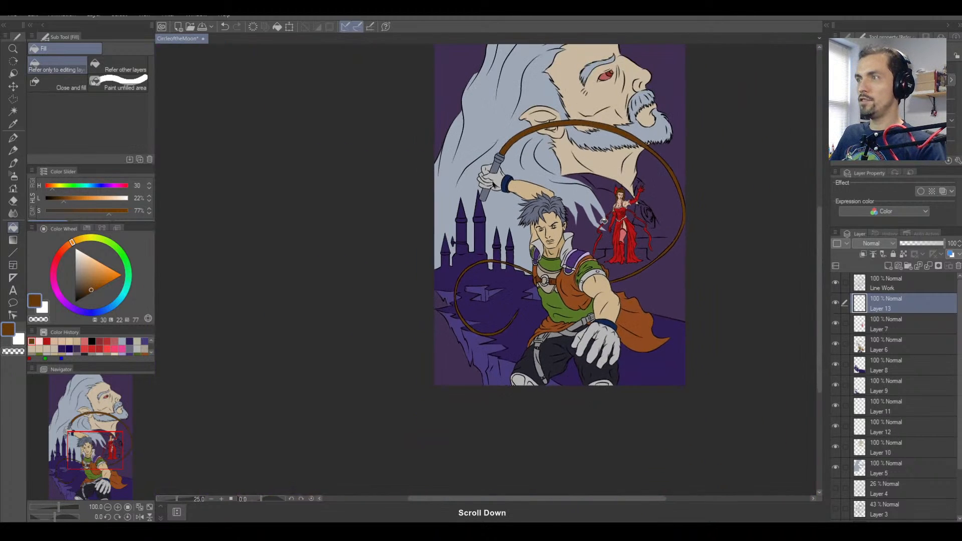
{"action": "left_click_drag", "start_coordinate": [608, 219], "coordinate": [494, 329]}
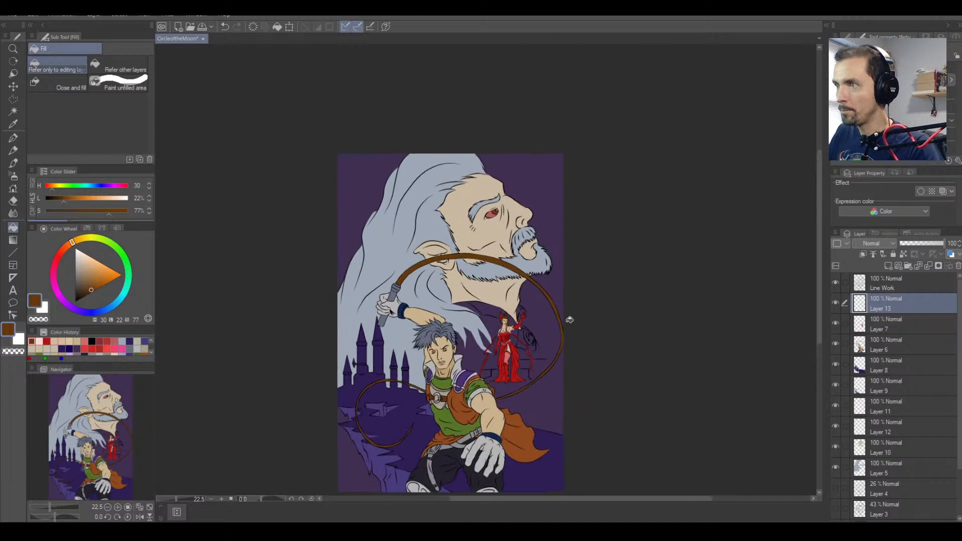
{"action": "left_click_drag", "start_coordinate": [527, 418], "coordinate": [512, 268]}
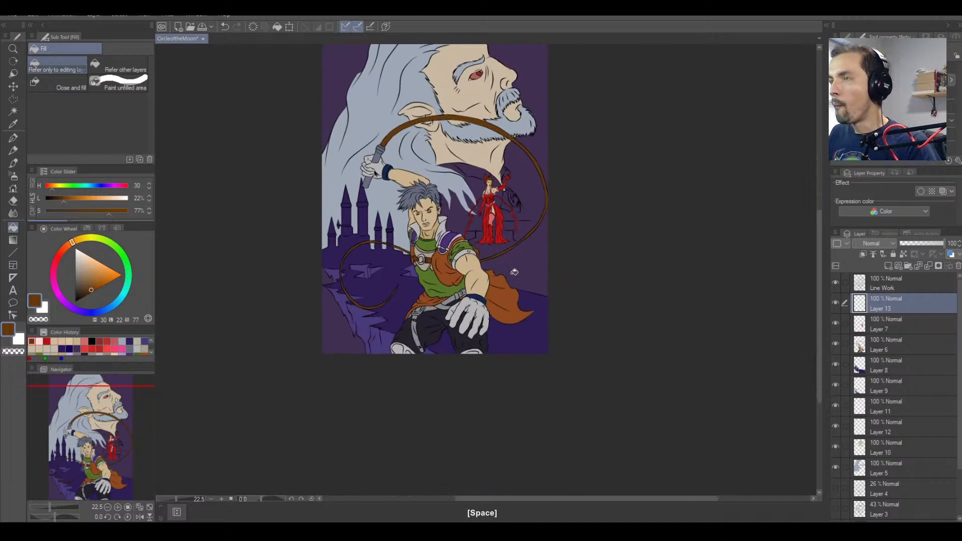
{"action": "scroll", "coordinate": [515, 272], "scroll_direction": "up", "scroll_amount": 1}
{"action": "scroll", "coordinate": [515, 272], "scroll_direction": "up", "scroll_amount": 2}
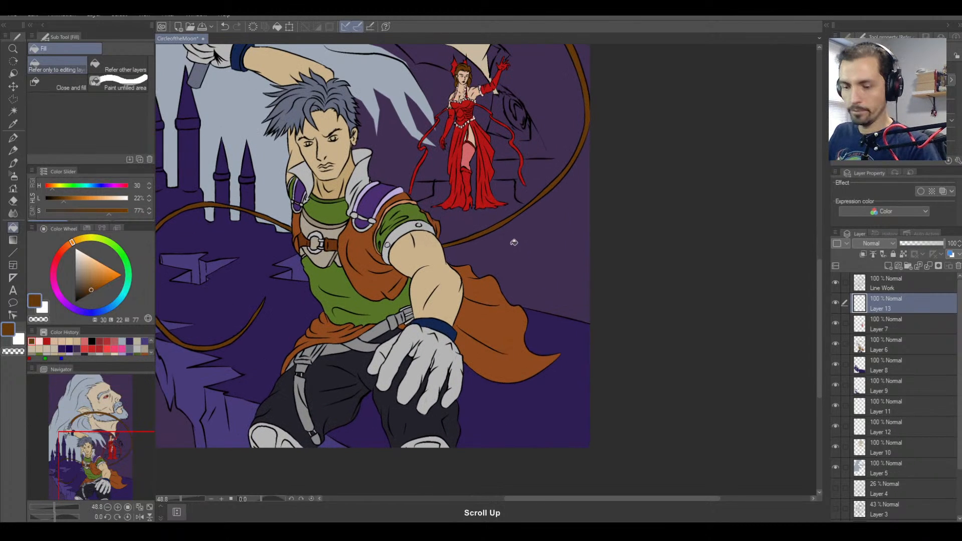
{"action": "left_click_drag", "start_coordinate": [486, 193], "coordinate": [492, 265]}
{"action": "scroll", "coordinate": [486, 228], "scroll_direction": "up", "scroll_amount": 3}
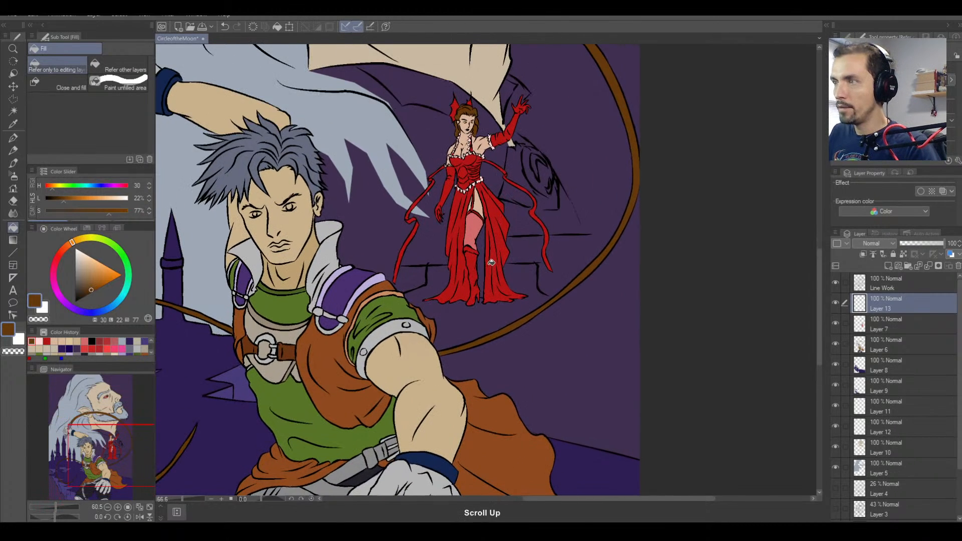
{"action": "scroll", "coordinate": [470, 223], "scroll_direction": "down", "scroll_amount": 1}
{"action": "scroll", "coordinate": [570, 221], "scroll_direction": "down", "scroll_amount": 1}
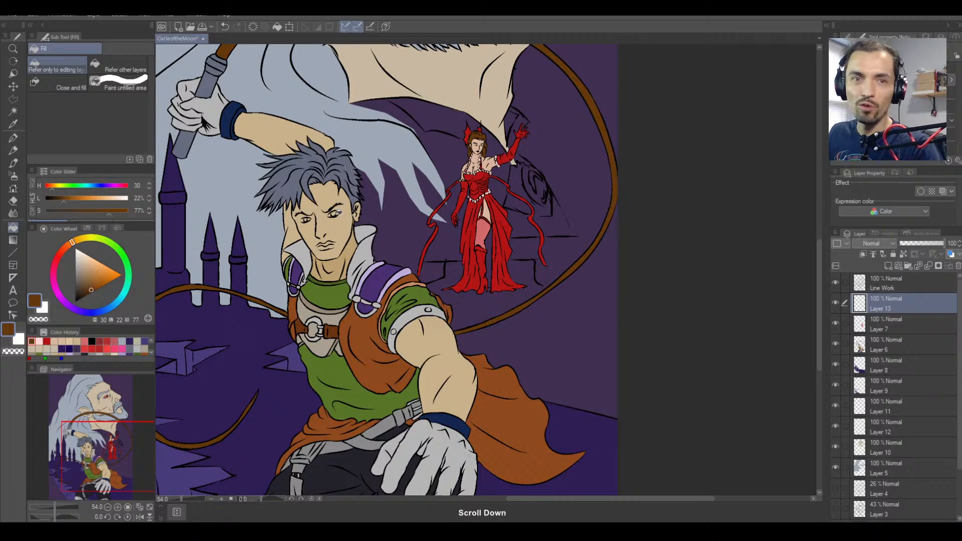
{"action": "scroll", "coordinate": [521, 222], "scroll_direction": "down", "scroll_amount": 4}
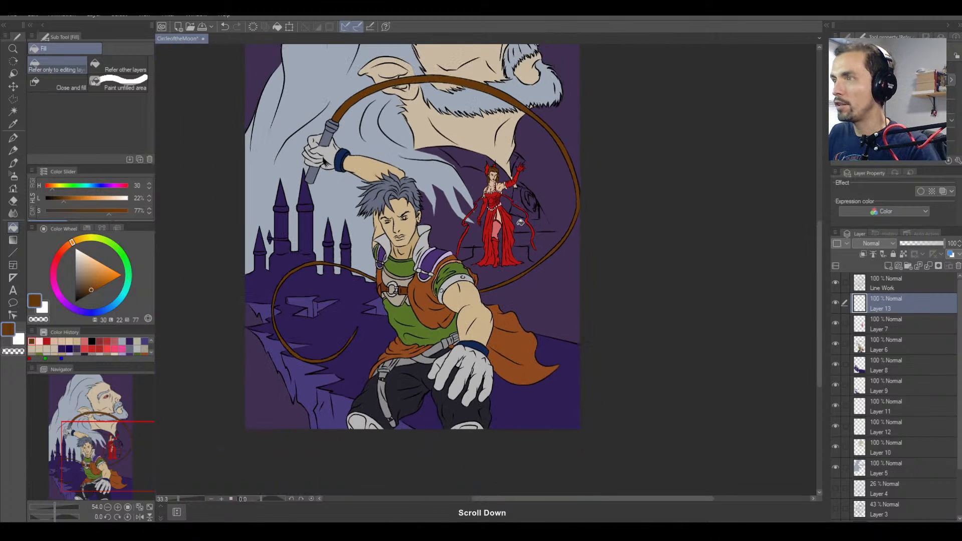
{"action": "scroll", "coordinate": [521, 222], "scroll_direction": "down", "scroll_amount": 3}
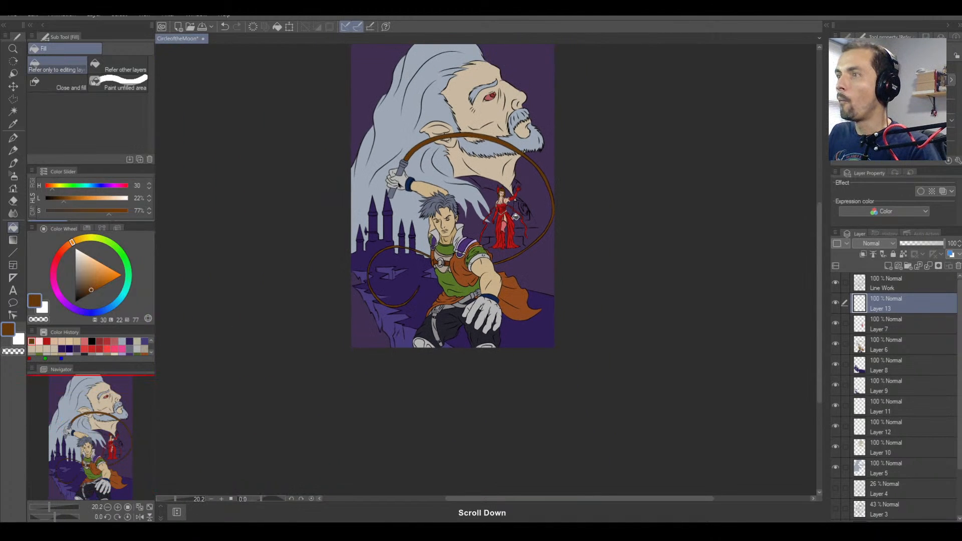
{"action": "scroll", "coordinate": [515, 216], "scroll_direction": "down", "scroll_amount": 1}
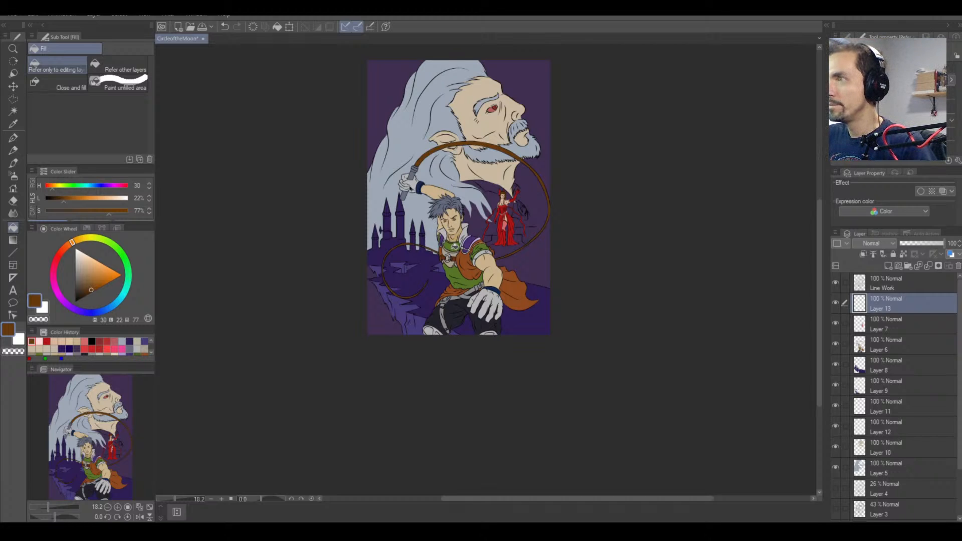
Make Layer 6 active, sample the man's skin tone, shift its hue to 28 and refill his skin.
{"action": "scroll", "coordinate": [748, 288], "scroll_direction": "up", "scroll_amount": 5}
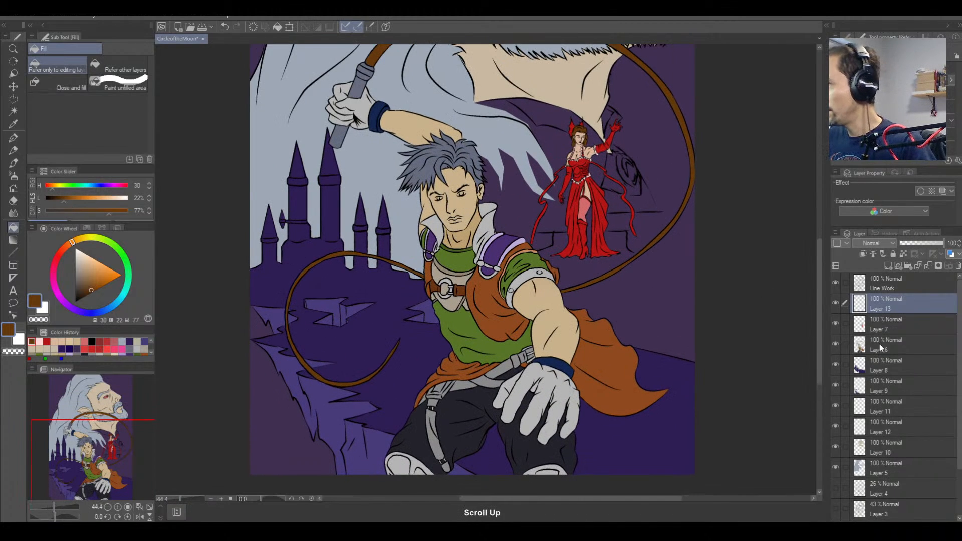
{"action": "left_click", "coordinate": [879, 343]}
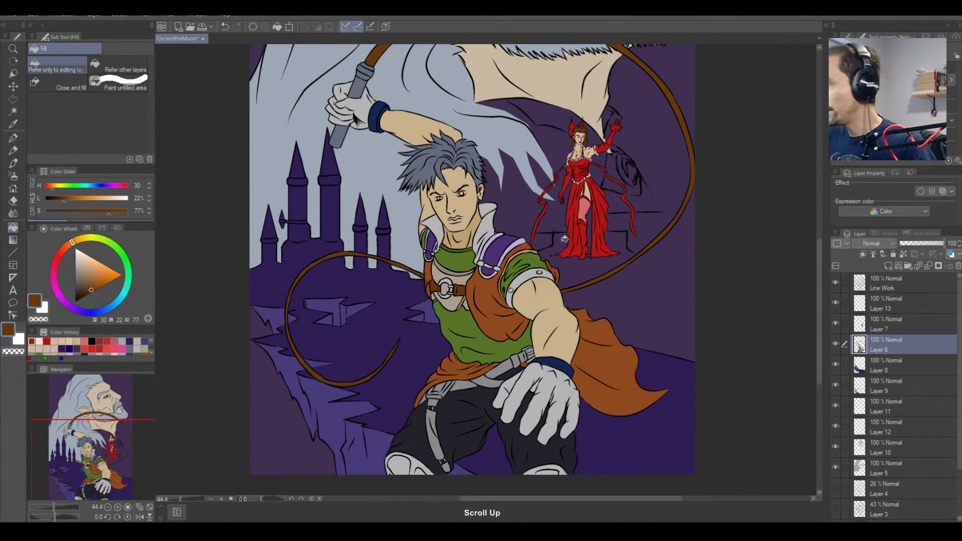
{"action": "right_click", "coordinate": [467, 203]}
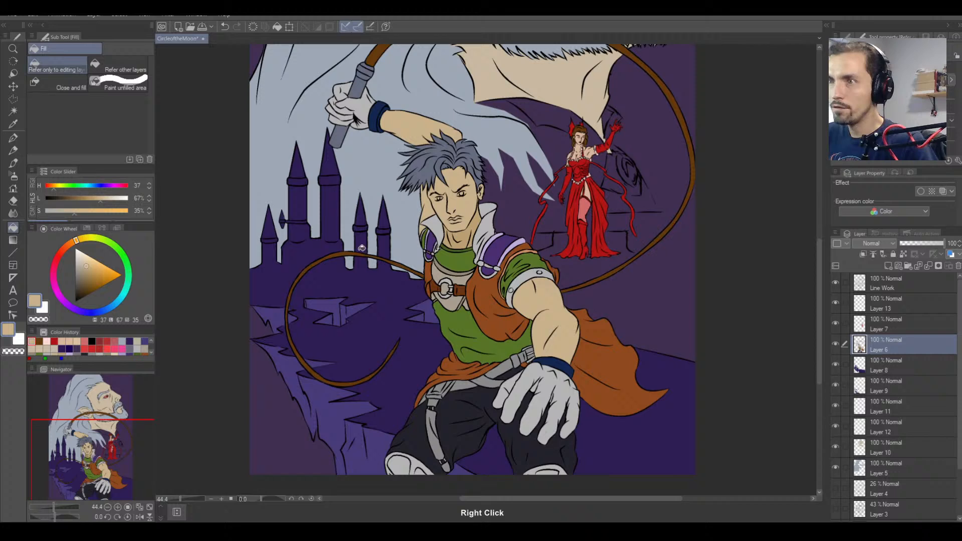
{"action": "left_click", "coordinate": [53, 187]}
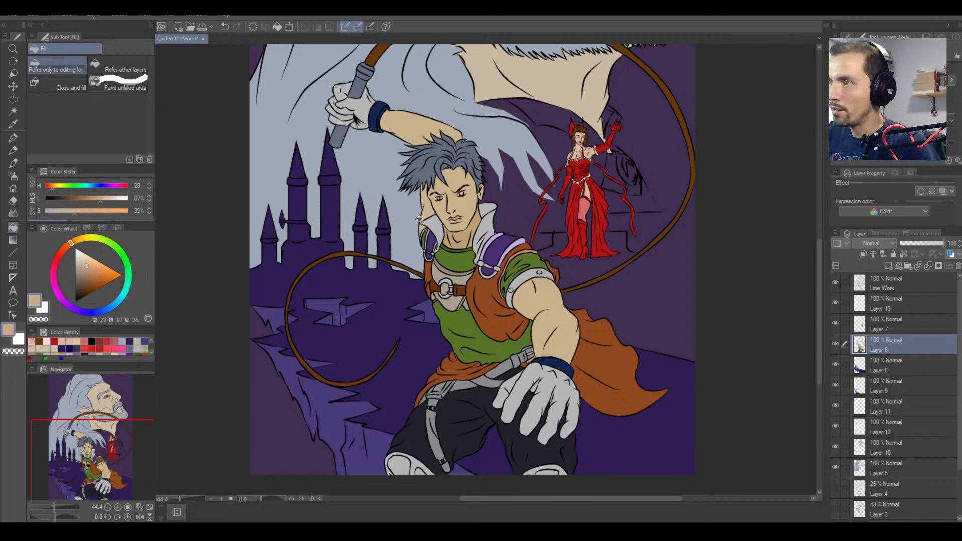
{"action": "left_click", "coordinate": [467, 204]}
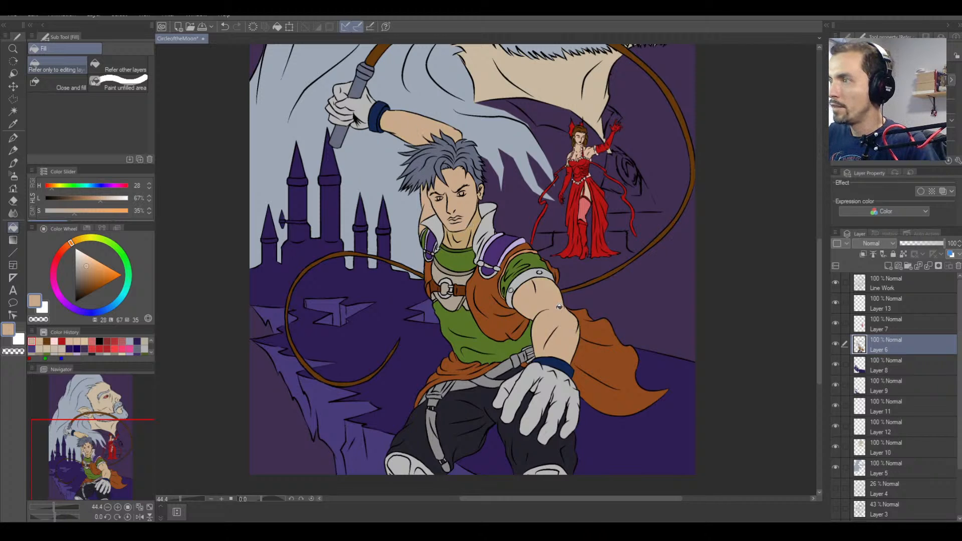
Try a darker skin tone with 43% luminosity on the man and judge it against the composition.
{"action": "scroll", "coordinate": [559, 307], "scroll_direction": "down", "scroll_amount": 2}
{"action": "scroll", "coordinate": [418, 234], "scroll_direction": "up", "scroll_amount": 3}
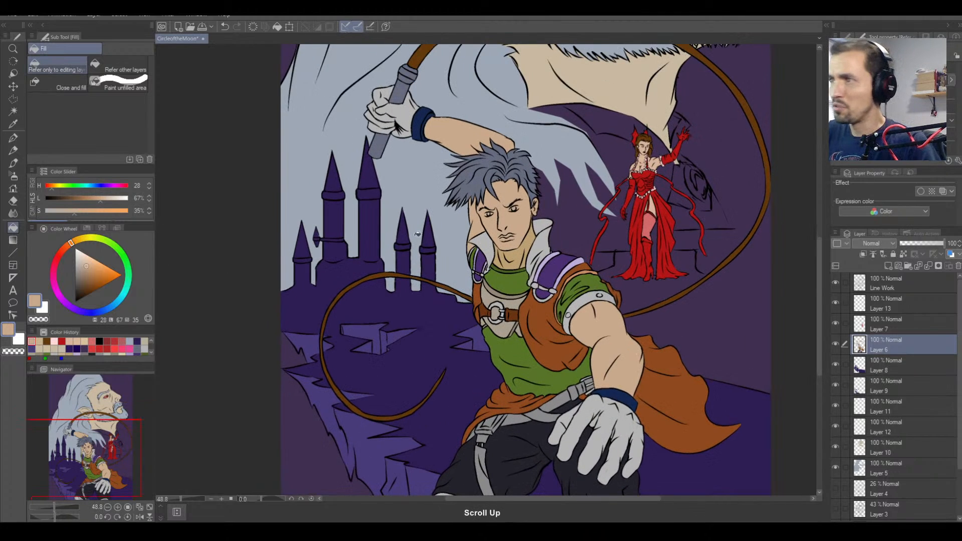
{"action": "scroll", "coordinate": [498, 236], "scroll_direction": "up", "scroll_amount": 2}
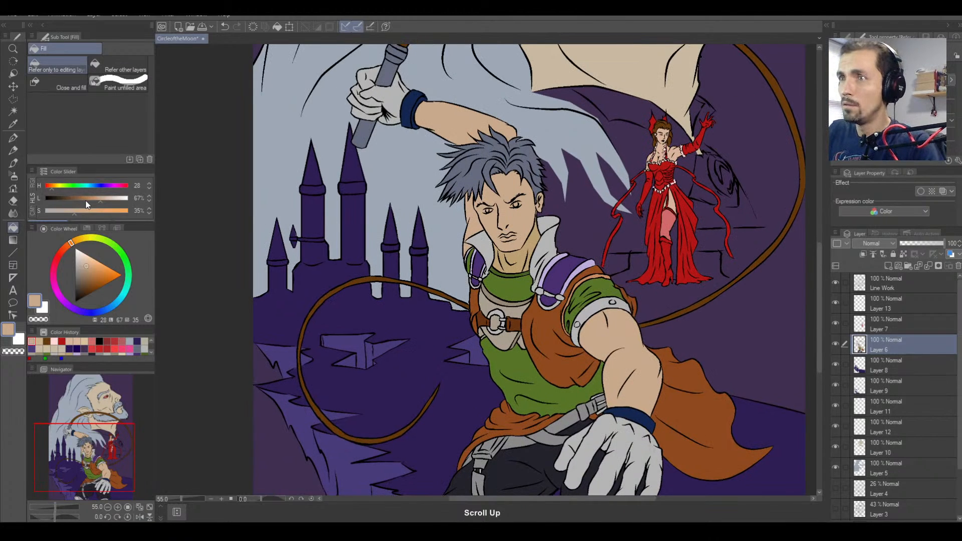
{"action": "left_click", "coordinate": [86, 203]}
{"action": "left_click", "coordinate": [516, 262]}
{"action": "scroll", "coordinate": [518, 271], "scroll_direction": "down", "scroll_amount": 3}
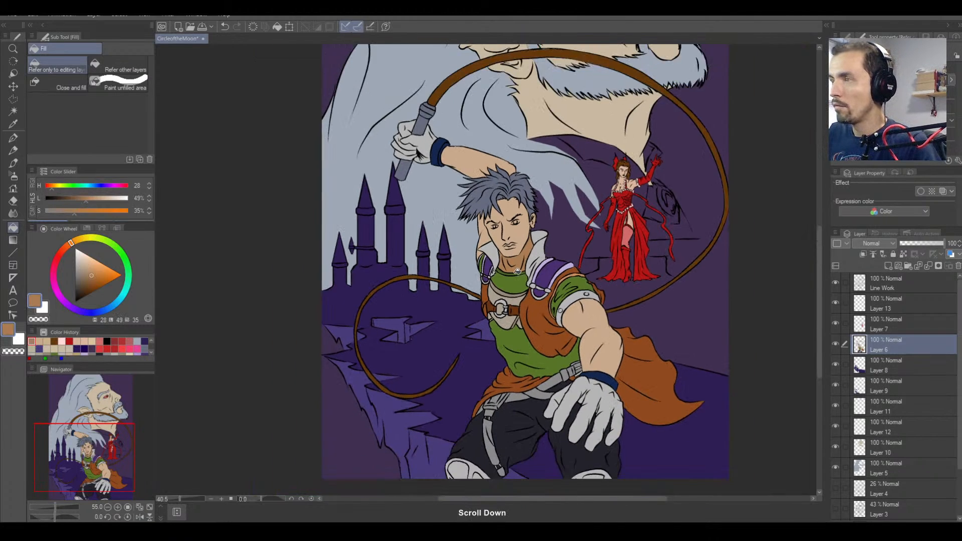
{"action": "scroll", "coordinate": [518, 271], "scroll_direction": "up", "scroll_amount": 1}
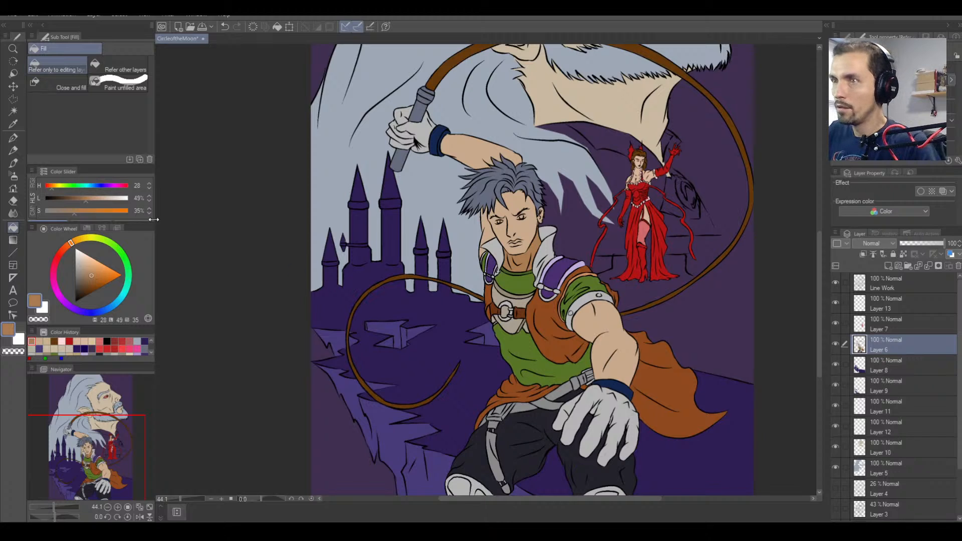
Lighten the skin tone to 59% luminosity, recolour the man's skin with it and save the illustration.
{"action": "left_click_drag", "start_coordinate": [89, 204], "coordinate": [95, 205]}
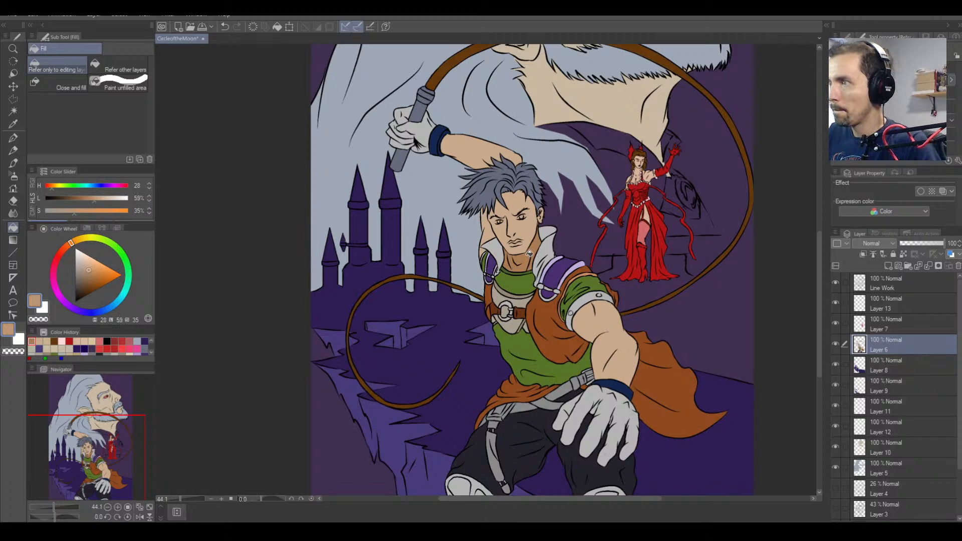
{"action": "scroll", "coordinate": [525, 278], "scroll_direction": "down", "scroll_amount": 3}
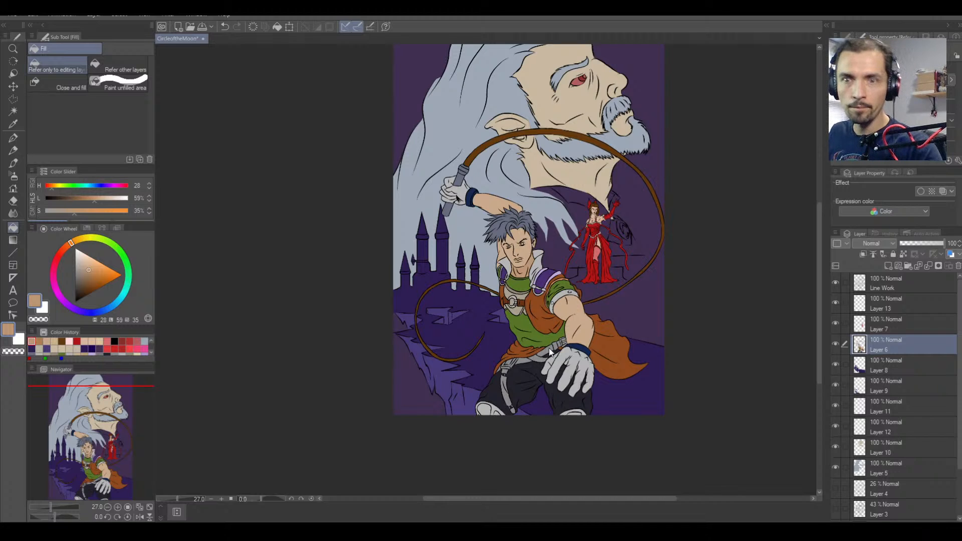
{"action": "key", "text": "ctrl+s"}
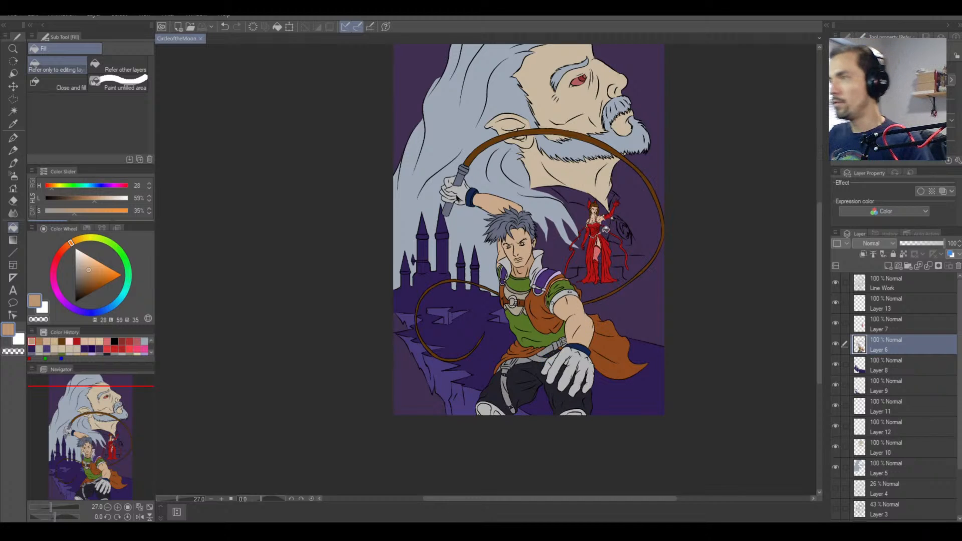
Set up the For effect line pen with black sampled from the beard's outline and enlarge its brush size.
{"action": "scroll", "coordinate": [598, 224], "scroll_direction": "up", "scroll_amount": 2}
{"action": "scroll", "coordinate": [597, 224], "scroll_direction": "down", "scroll_amount": 2}
{"action": "scroll", "coordinate": [596, 225], "scroll_direction": "up", "scroll_amount": 5}
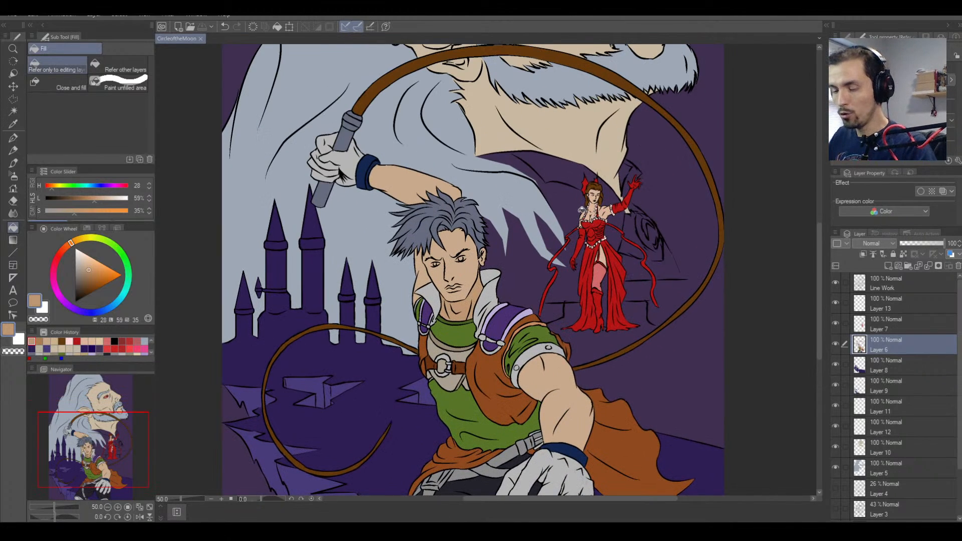
{"action": "key", "text": "space"}
{"action": "left_click_drag", "start_coordinate": [583, 209], "coordinate": [567, 251]}
{"action": "scroll", "coordinate": [651, 197], "scroll_direction": "up", "scroll_amount": 1}
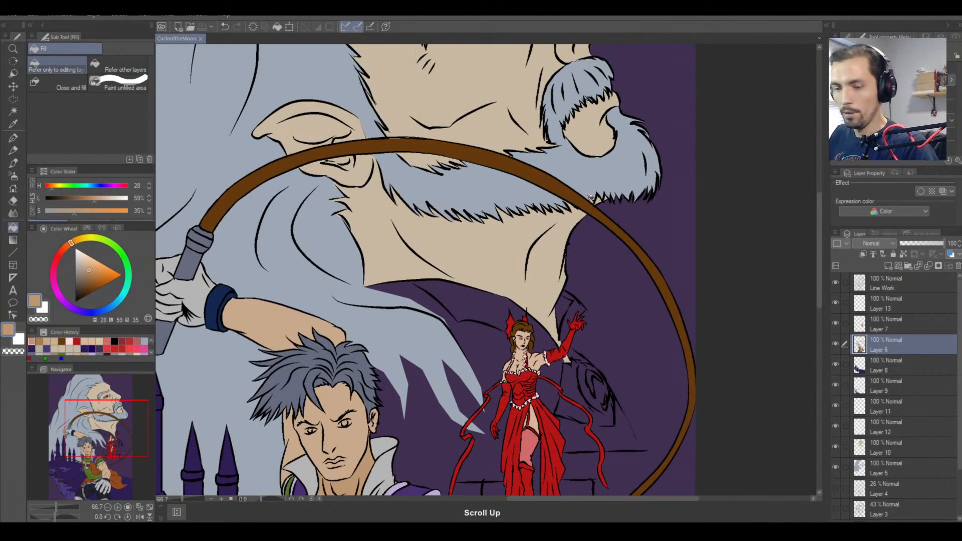
{"action": "left_click", "coordinate": [13, 138]}
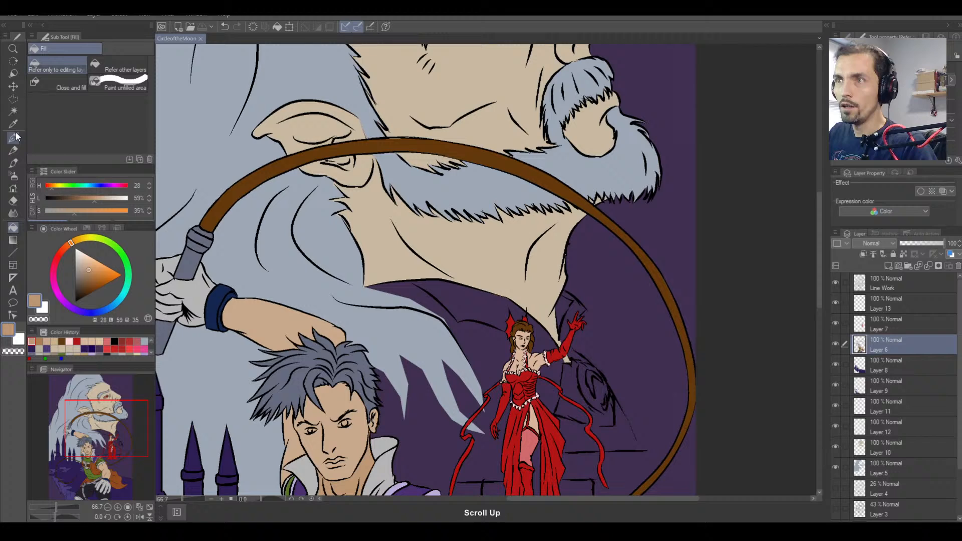
{"action": "right_click", "coordinate": [653, 195]}
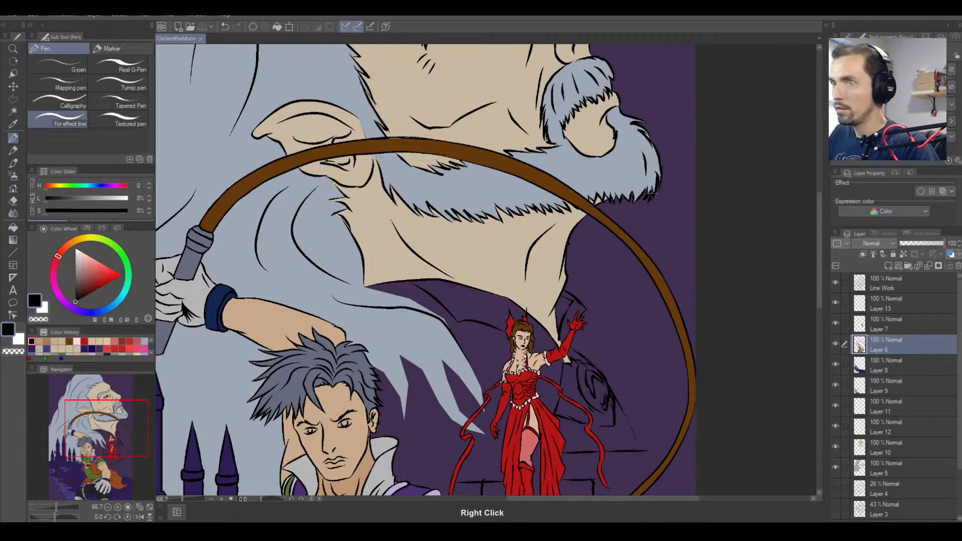
{"action": "key", "text": "]"}
{"action": "key", "text": "]"}
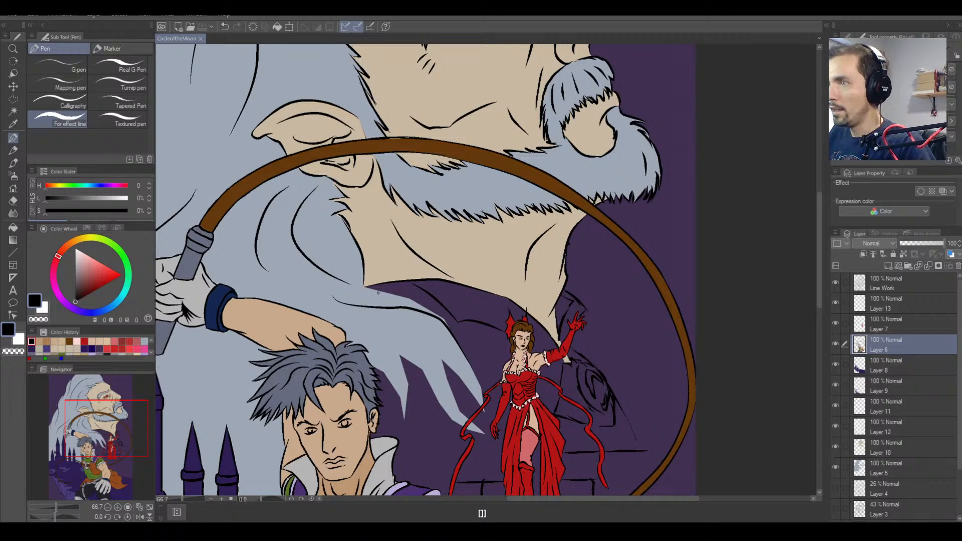
Try inking the outer edge of the old man's hair beside the woman on Layer 6, then undo the strokes.
{"action": "left_click_drag", "start_coordinate": [359, 286], "coordinate": [444, 323]}
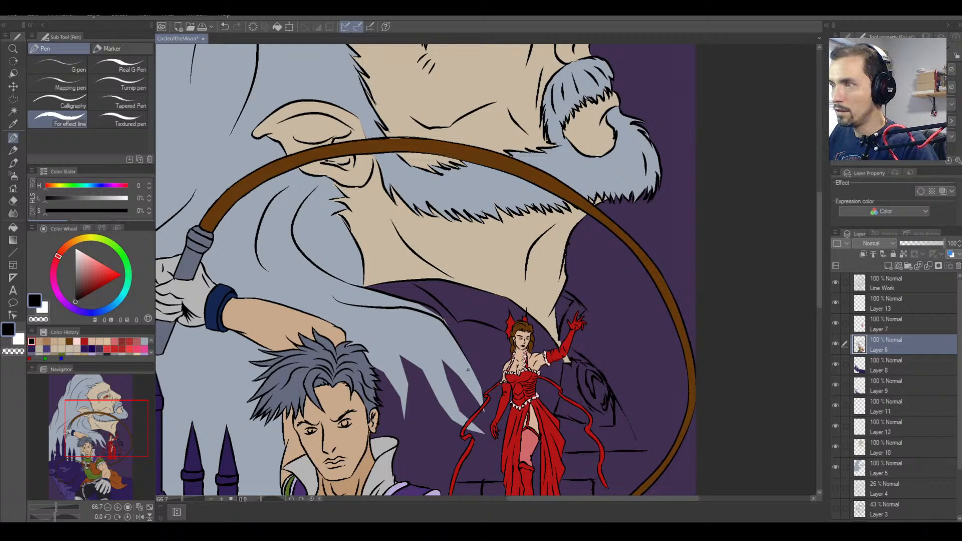
{"action": "mouse_move", "coordinate": [463, 355]}
{"action": "left_mouse_down"}
{"action": "mouse_move", "coordinate": [491, 444]}
{"action": "mouse_move", "coordinate": [477, 413]}
{"action": "left_mouse_up"}
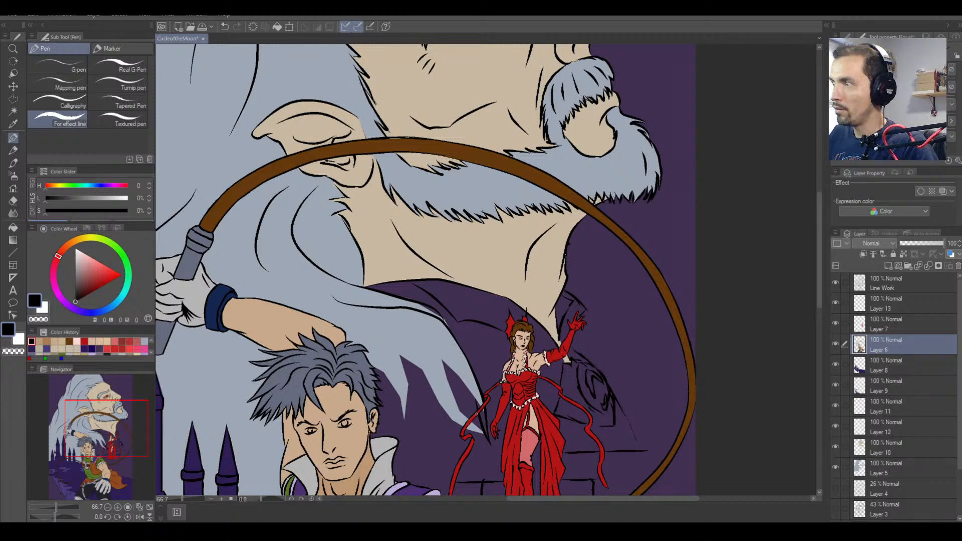
{"action": "key", "text": "ctrl+z"}
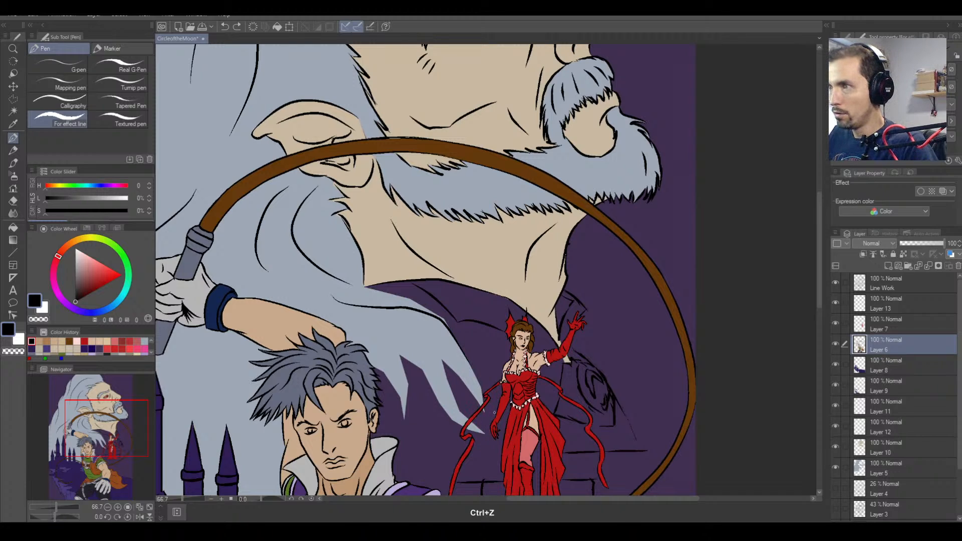
Check the Line Work layer by briefly hiding it, make it the active layer and save the illustration.
{"action": "left_click", "coordinate": [835, 283]}
{"action": "left_click", "coordinate": [835, 281]}
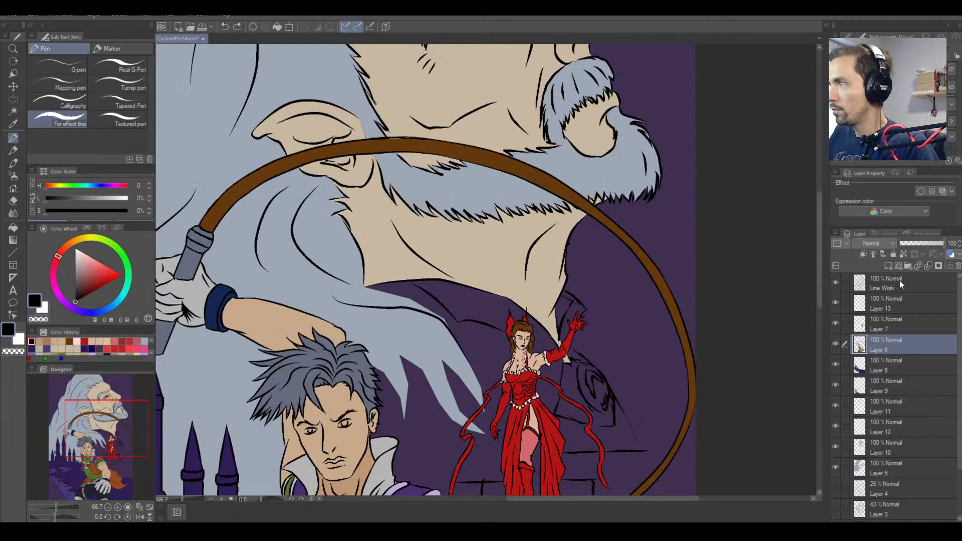
{"action": "left_click", "coordinate": [890, 283]}
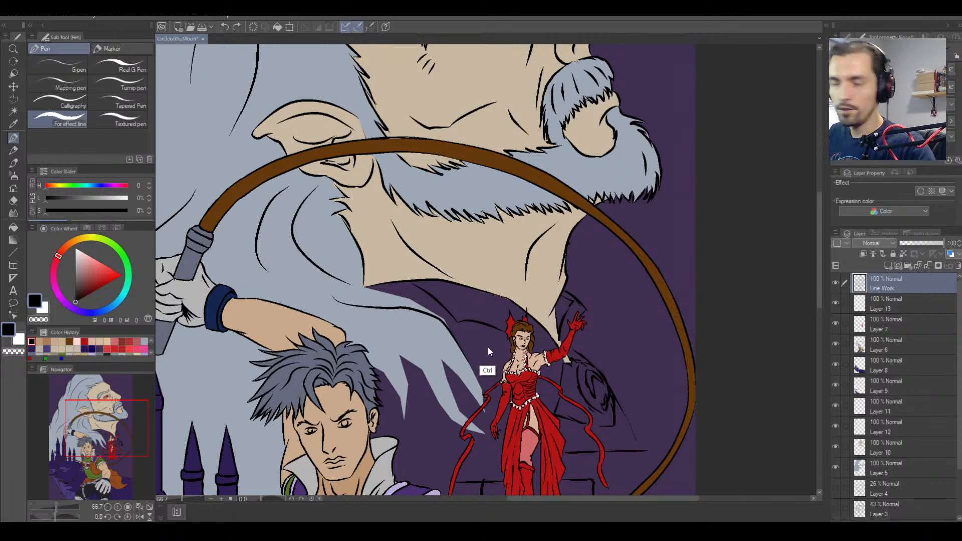
{"action": "key", "text": "ctrl+s"}
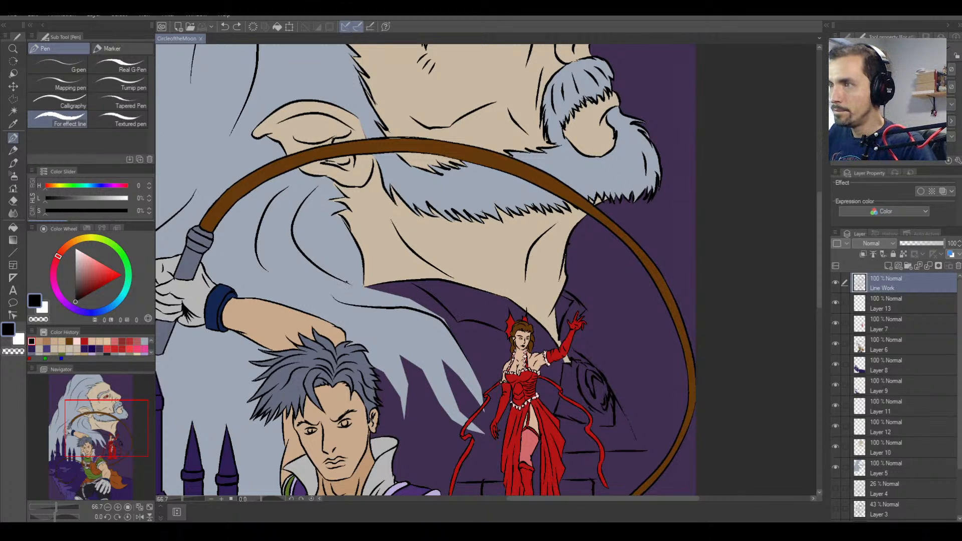
Ink the outer edge of the old man's hair from the base of his neck down towards the woman's ribbon.
{"action": "mouse_move", "coordinate": [346, 282]}
{"action": "left_mouse_down"}
{"action": "mouse_move", "coordinate": [430, 309]}
{"action": "mouse_move", "coordinate": [472, 370]}
{"action": "mouse_move", "coordinate": [462, 347]}
{"action": "mouse_move", "coordinate": [484, 423]}
{"action": "left_mouse_up"}
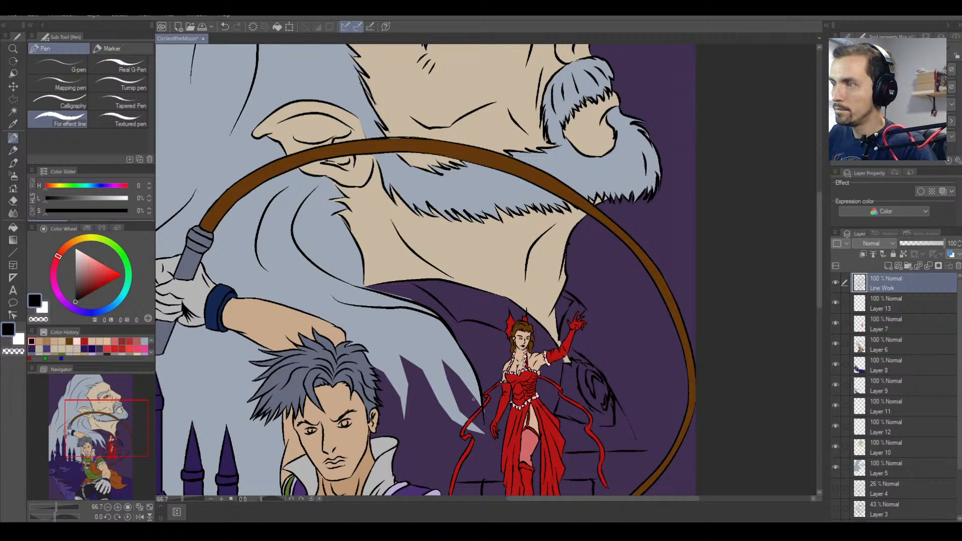
{"action": "key", "text": "ctrl+z"}
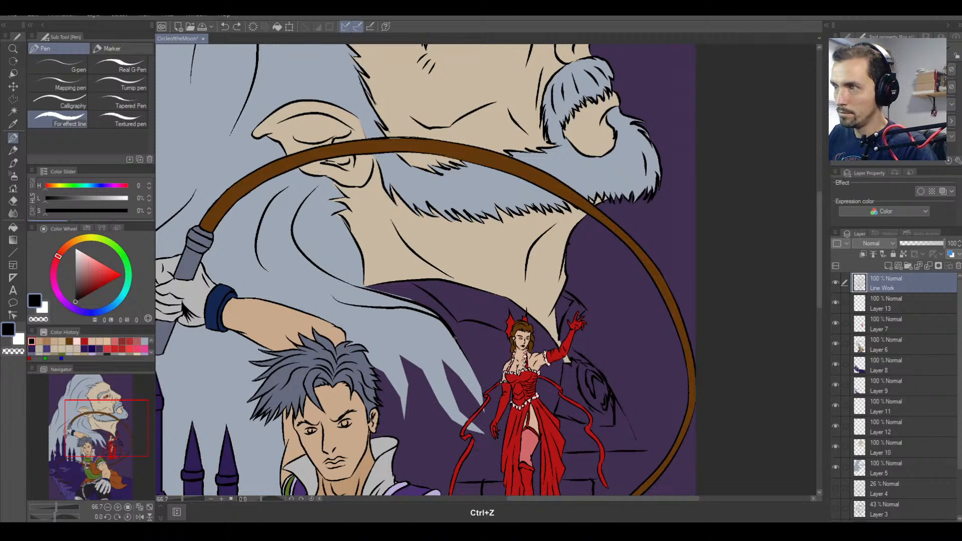
{"action": "left_click_drag", "start_coordinate": [455, 339], "coordinate": [484, 422]}
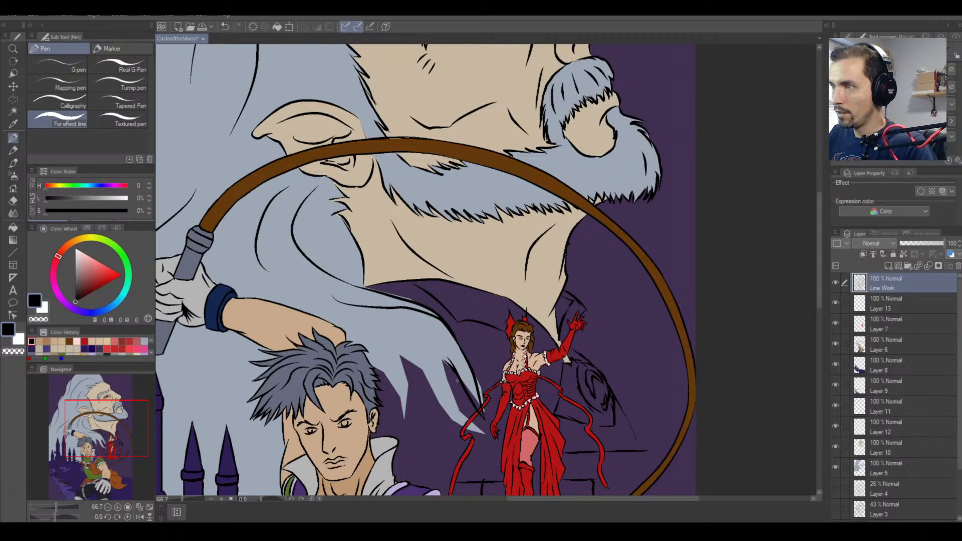
{"action": "key", "text": "ctrl+z"}
Ink the inner edge of the outermost hair lock, along the purple gap beside the woman, redoing strokes that miss.
{"action": "mouse_move", "coordinate": [461, 379]}
{"action": "left_mouse_down"}
{"action": "mouse_move", "coordinate": [432, 359]}
{"action": "mouse_move", "coordinate": [450, 391]}
{"action": "left_mouse_up"}
{"action": "key", "text": "ctrl+z"}
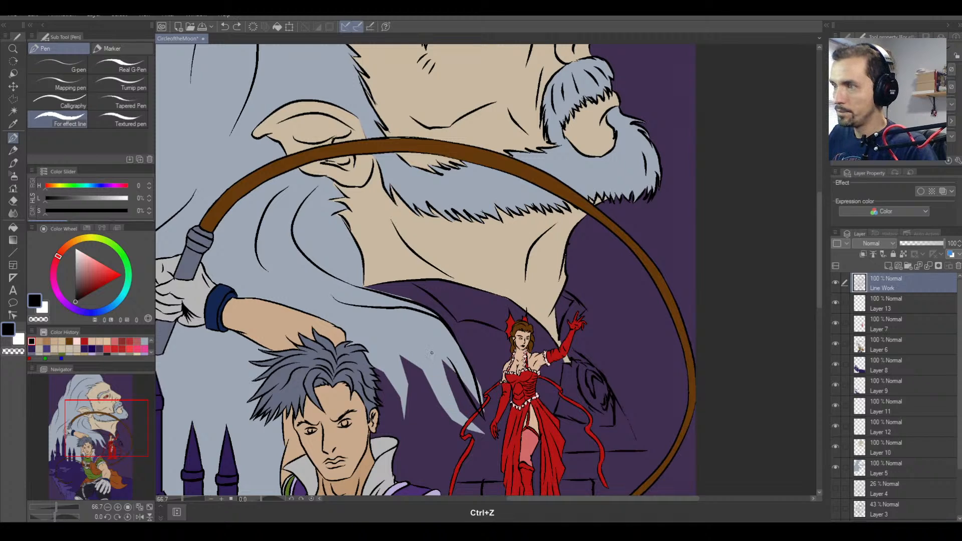
{"action": "left_click_drag", "start_coordinate": [438, 358], "coordinate": [471, 415]}
{"action": "key", "text": "ctrl+z"}
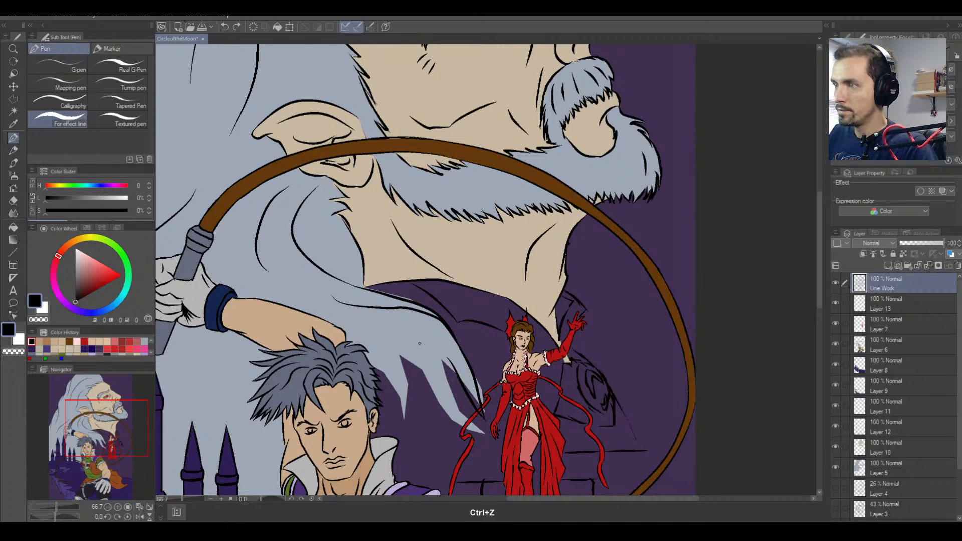
{"action": "mouse_move", "coordinate": [419, 344]}
{"action": "left_mouse_down"}
{"action": "mouse_move", "coordinate": [441, 360]}
{"action": "mouse_move", "coordinate": [453, 400]}
{"action": "mouse_move", "coordinate": [488, 437]}
{"action": "left_mouse_up"}
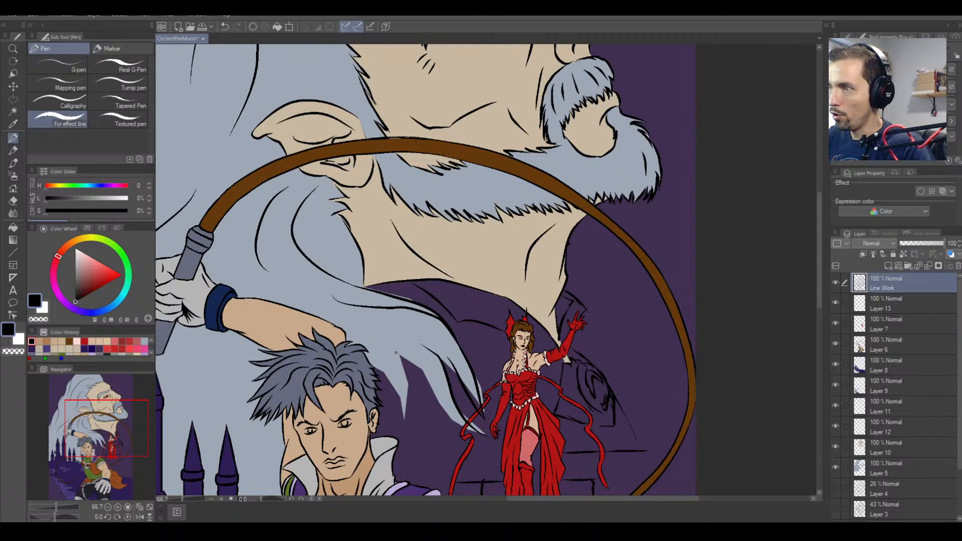
Ink the lower edge of the second hair lock, tapering the line to its tip beside the woman.
{"action": "mouse_move", "coordinate": [396, 353]}
{"action": "left_mouse_down"}
{"action": "mouse_move", "coordinate": [420, 367]}
{"action": "mouse_move", "coordinate": [442, 405]}
{"action": "left_mouse_up"}
{"action": "key", "text": "ctrl+z"}
{"action": "key", "text": "ctrl+z"}
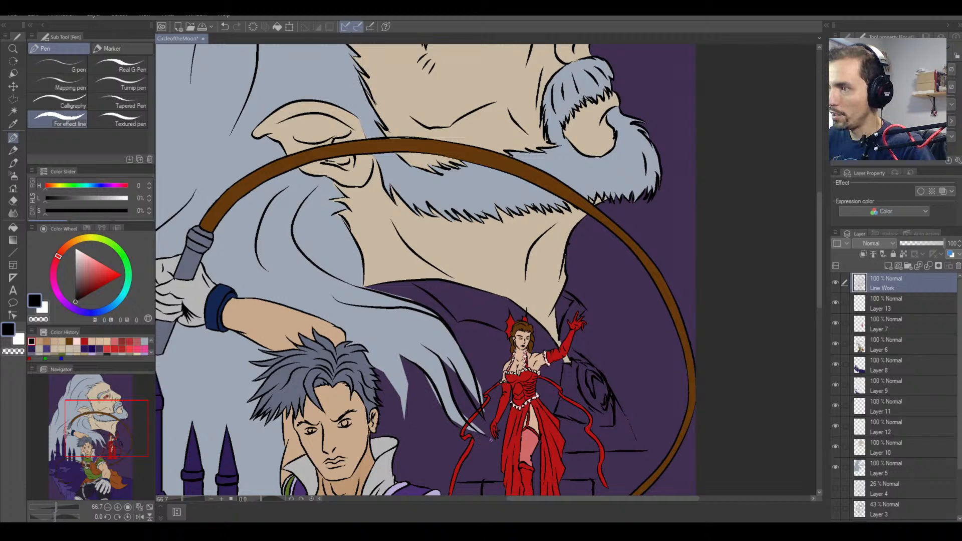
{"action": "left_click_drag", "start_coordinate": [400, 357], "coordinate": [484, 435]}
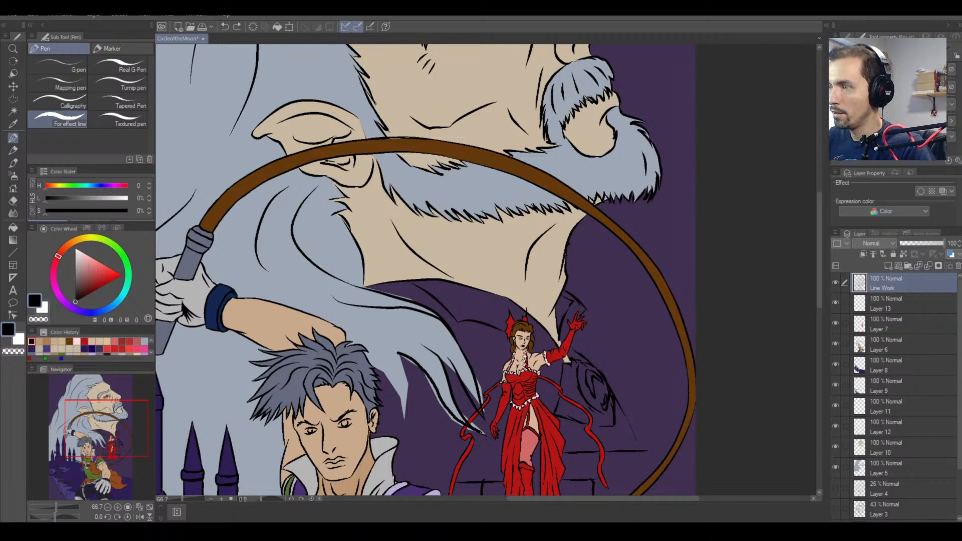
{"action": "key", "text": "ctrl+z"}
{"action": "mouse_move", "coordinate": [404, 362]}
{"action": "left_mouse_down"}
{"action": "mouse_move", "coordinate": [453, 418]}
{"action": "mouse_move", "coordinate": [481, 431]}
{"action": "left_mouse_up"}
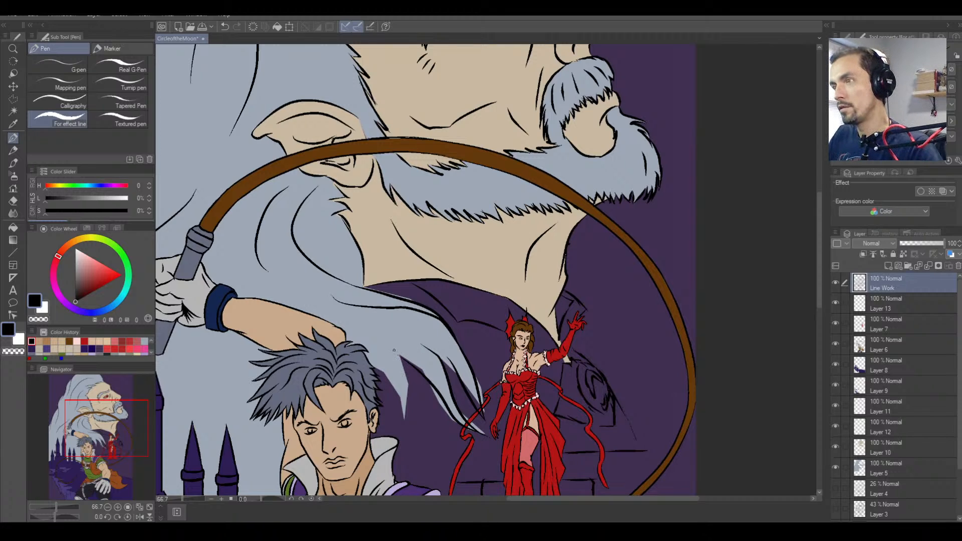
Ink both sides of the short pointed hair lock next to the young man's head.
{"action": "mouse_move", "coordinate": [394, 350]}
{"action": "left_mouse_down"}
{"action": "mouse_move", "coordinate": [415, 391]}
{"action": "mouse_move", "coordinate": [405, 412]}
{"action": "left_mouse_up"}
{"action": "key", "text": "ctrl+z"}
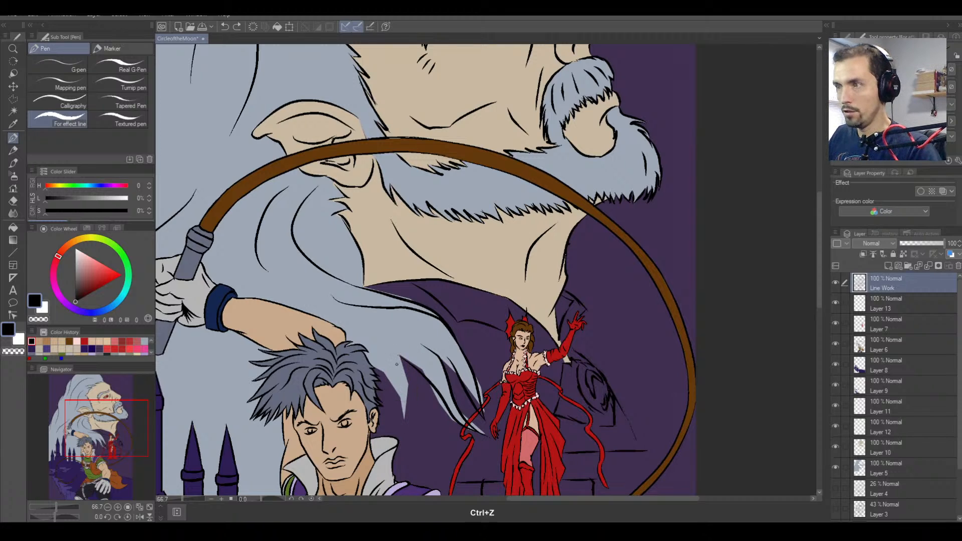
{"action": "mouse_move", "coordinate": [394, 349]}
{"action": "left_mouse_down"}
{"action": "mouse_move", "coordinate": [411, 390]}
{"action": "mouse_move", "coordinate": [409, 418]}
{"action": "left_mouse_up"}
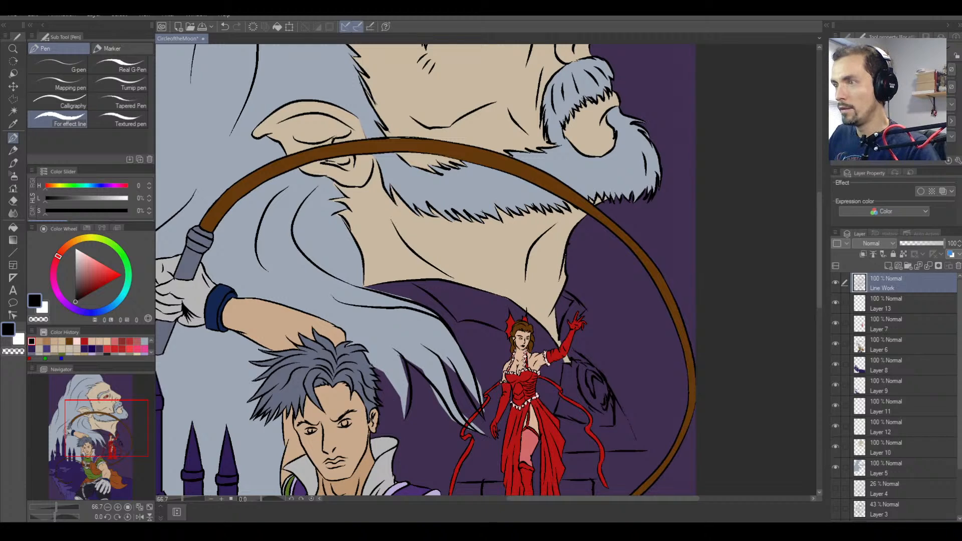
{"action": "mouse_move", "coordinate": [371, 364]}
{"action": "left_mouse_down"}
{"action": "mouse_move", "coordinate": [402, 397]}
{"action": "mouse_move", "coordinate": [409, 422]}
{"action": "left_mouse_up"}
{"action": "key", "text": "ctrl+z"}
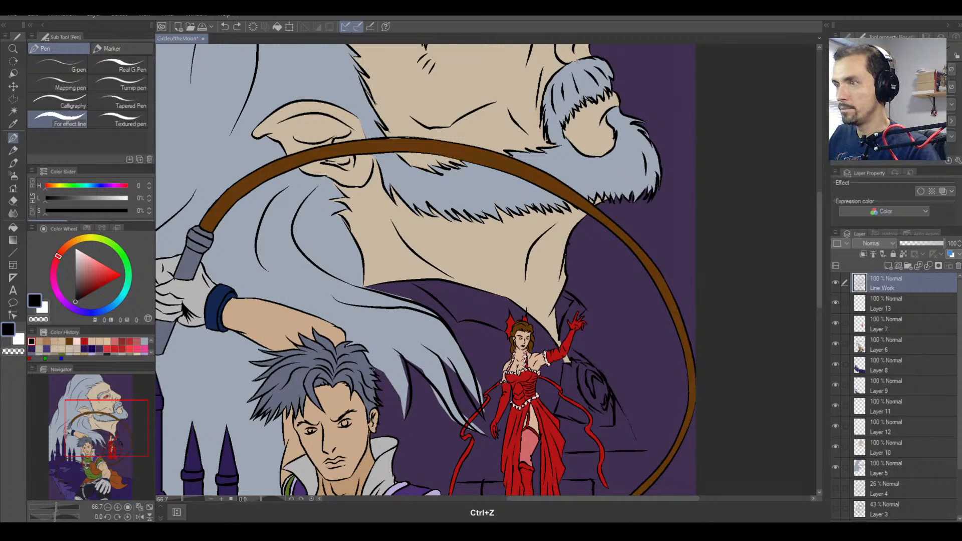
{"action": "mouse_move", "coordinate": [372, 366]}
{"action": "left_mouse_down"}
{"action": "mouse_move", "coordinate": [407, 423]}
{"action": "mouse_move", "coordinate": [411, 392]}
{"action": "left_mouse_up"}
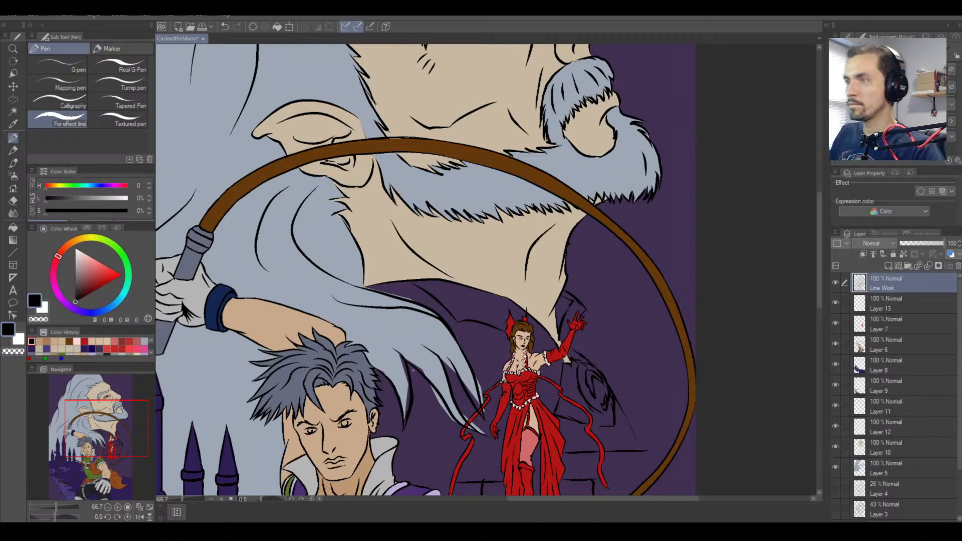
Reduce the pen size and ink the hair edge running up from the base of the old man's neck below the ear.
{"action": "key", "text": "["}
{"action": "key", "text": "]"}
{"action": "key", "text": "["}
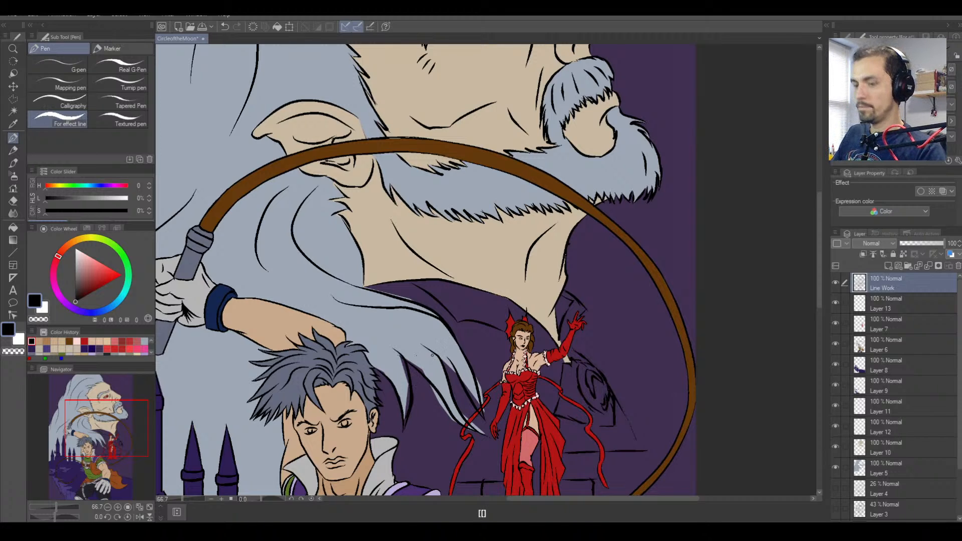
{"action": "left_click_drag", "start_coordinate": [446, 370], "coordinate": [501, 329]}
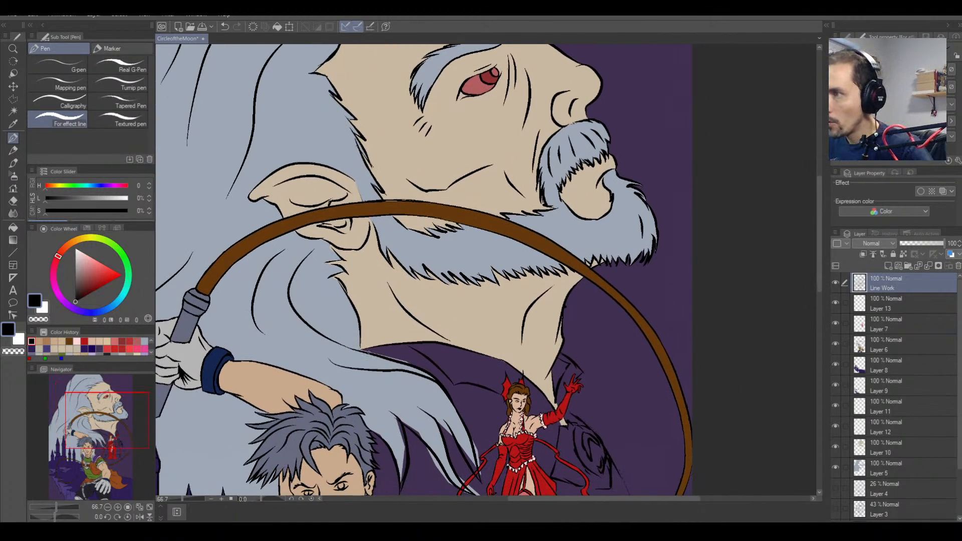
{"action": "left_click_drag", "start_coordinate": [362, 348], "coordinate": [344, 315]}
{"action": "key", "text": "ctrl+z"}
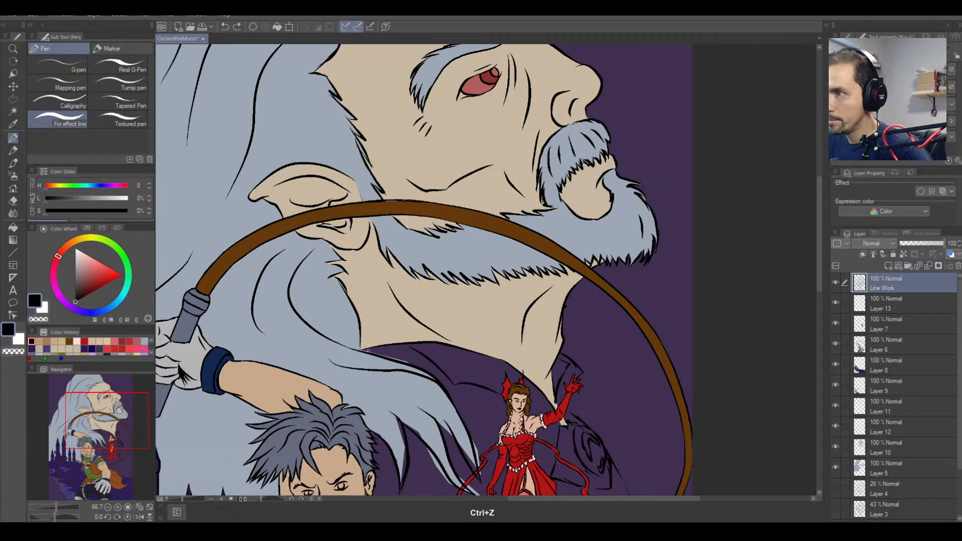
{"action": "left_click_drag", "start_coordinate": [361, 349], "coordinate": [339, 298]}
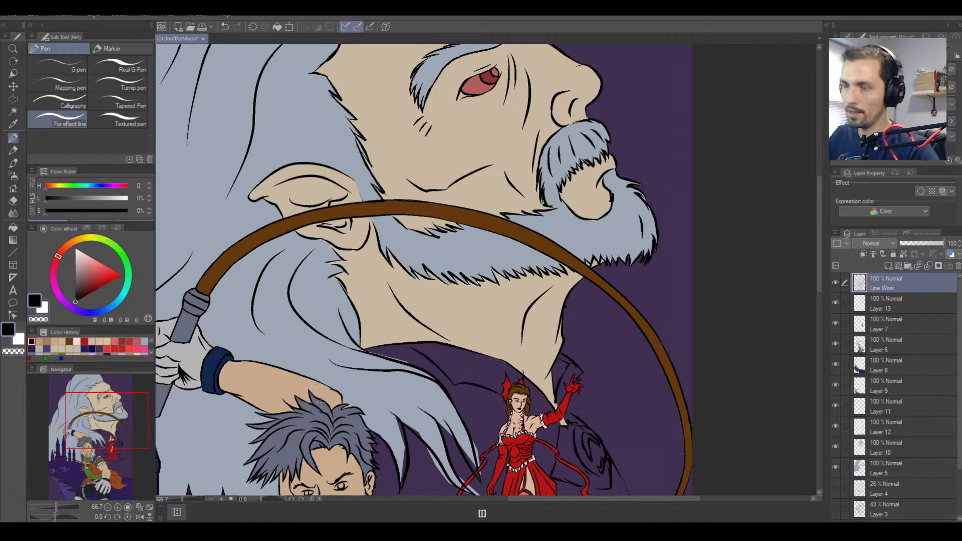
Ink a long flowing strand through the old man's hair behind the ear, adjusting the pen size for a thinner line.
{"action": "key", "text": "space"}
{"action": "left_click_drag", "start_coordinate": [277, 377], "coordinate": [348, 418]}
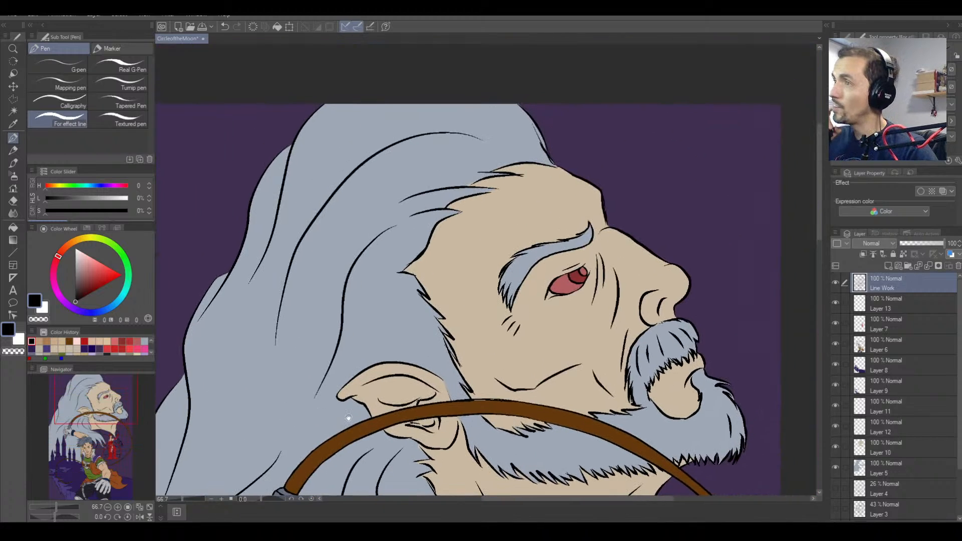
{"action": "left_click_drag", "start_coordinate": [414, 211], "coordinate": [386, 146]}
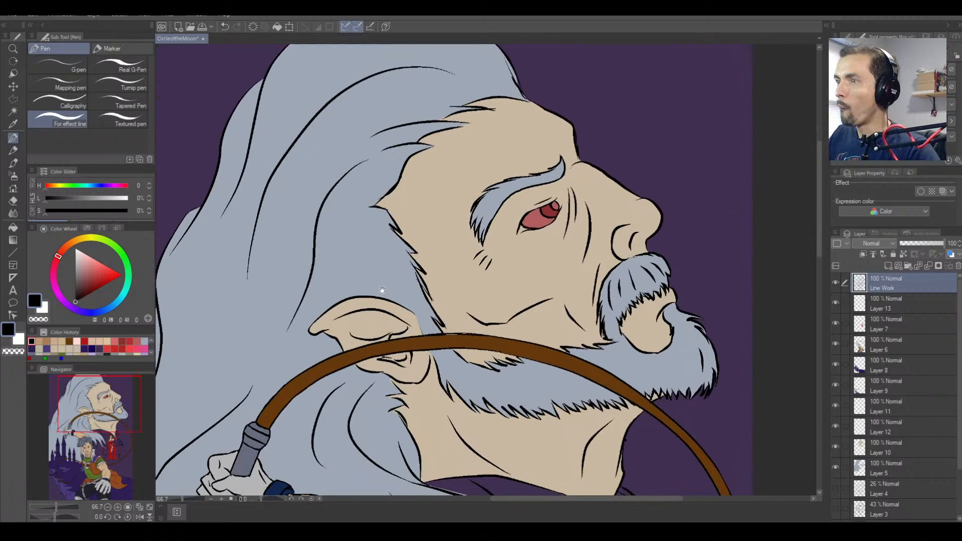
{"action": "left_click_drag", "start_coordinate": [360, 295], "coordinate": [448, 198]}
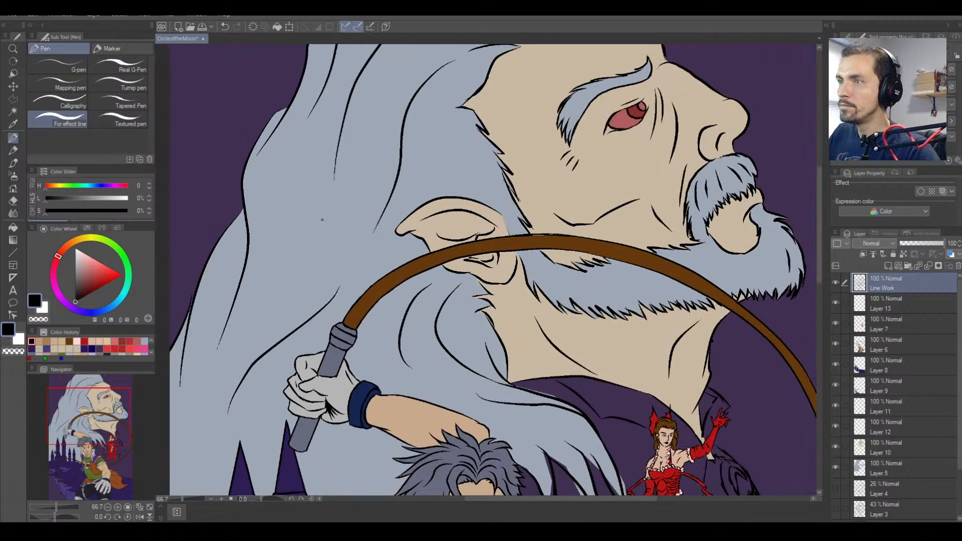
{"action": "mouse_move", "coordinate": [277, 263]}
{"action": "left_mouse_down"}
{"action": "mouse_move", "coordinate": [330, 207]}
{"action": "mouse_move", "coordinate": [370, 133]}
{"action": "left_mouse_up"}
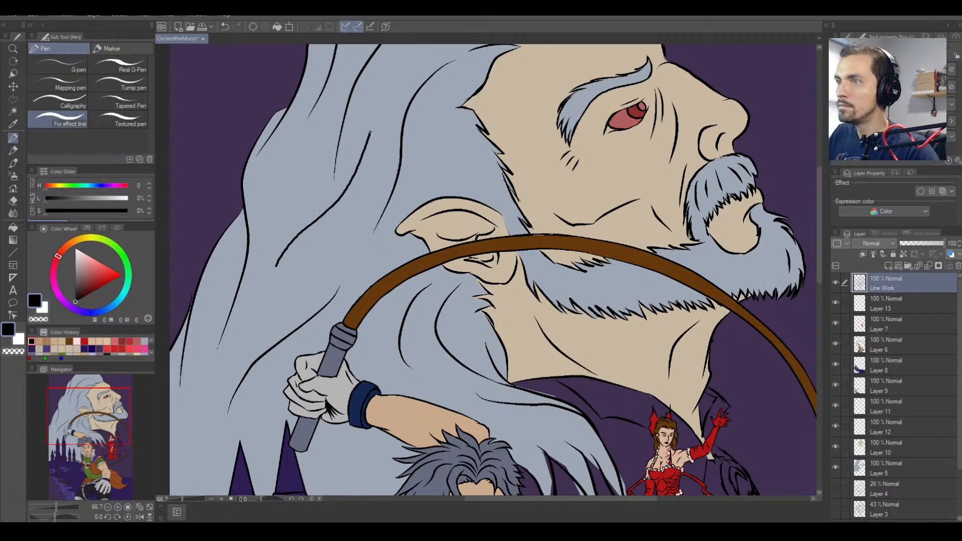
{"action": "key", "text": "bracketleft"}
{"action": "key", "text": "bracketleft"}
{"action": "key", "text": "bracketright"}
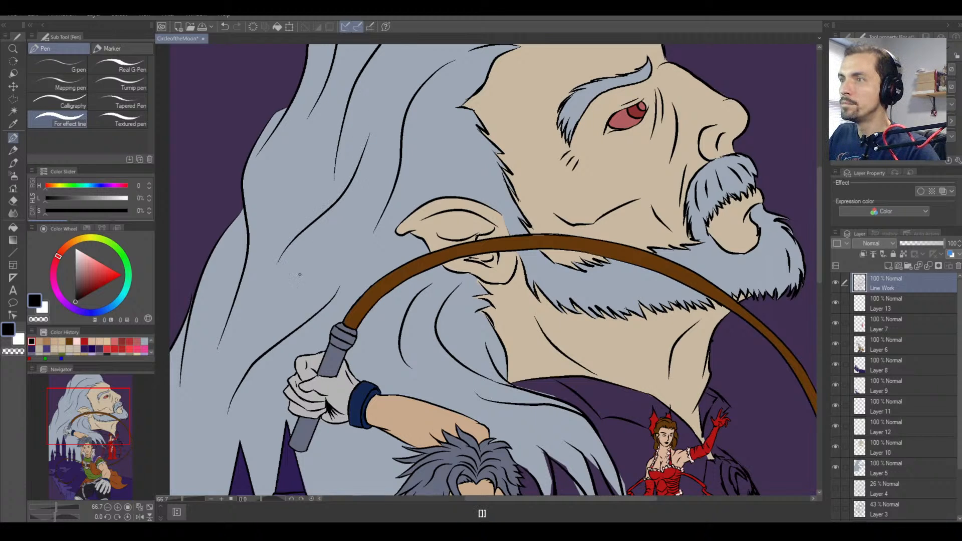
Examine the inked hair strands above the castle and across the whole illustration.
{"action": "key", "text": "space"}
{"action": "left_click_drag", "start_coordinate": [237, 405], "coordinate": [296, 205]}
{"action": "key", "text": "bracketright"}
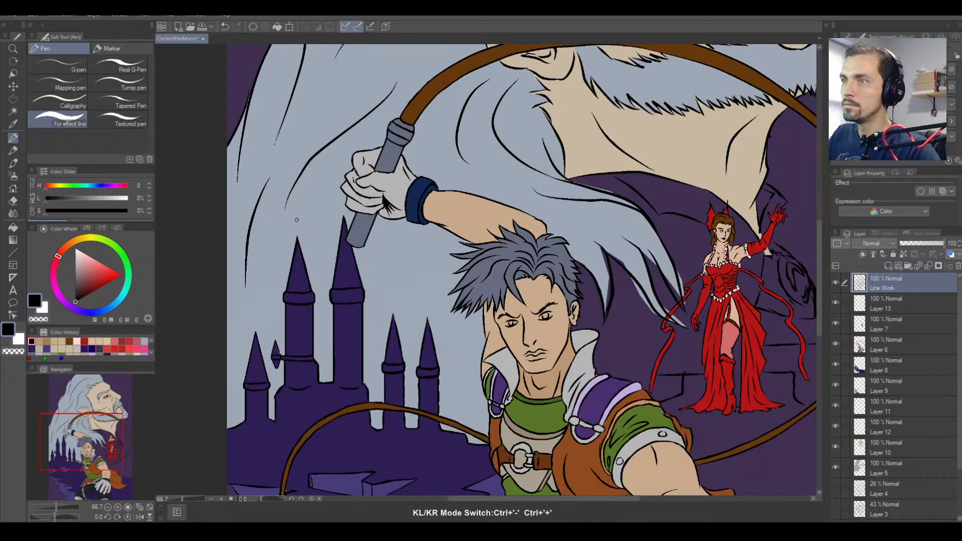
{"action": "key", "text": "ctrl+minus"}
{"action": "key", "text": "ctrl+minus"}
{"action": "key", "text": "ctrl+minus"}
{"action": "key", "text": "ctrl+minus"}
{"action": "key", "text": "ctrl+minus"}
{"action": "key", "text": "ctrl+minus"}
{"action": "key", "text": "ctrl+equal"}
{"action": "key", "text": "ctrl+equal"}
{"action": "key", "text": "ctrl+equal"}
{"action": "key", "text": "ctrl+equal"}
{"action": "key", "text": "ctrl+equal"}
{"action": "key", "text": "ctrl+equal"}
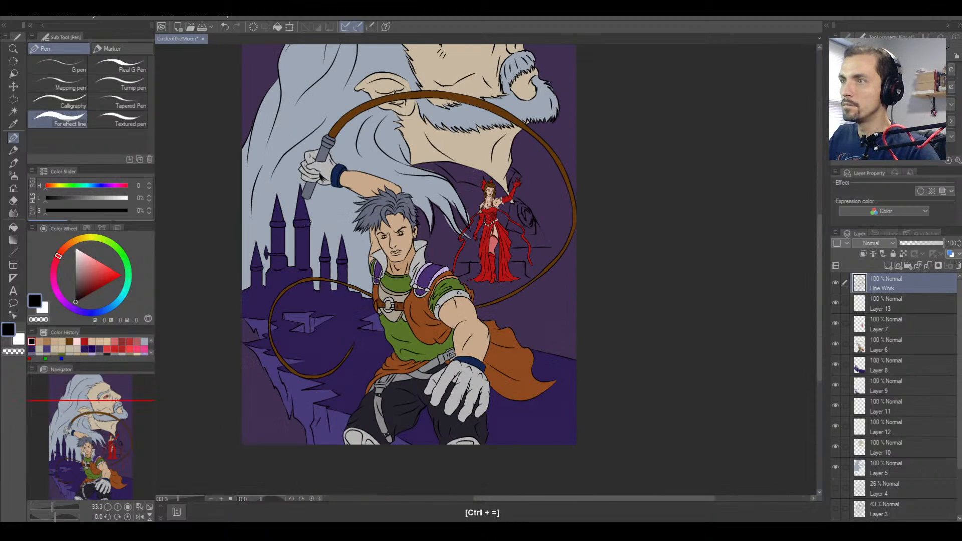
{"action": "key", "text": "space"}
{"action": "left_click_drag", "start_coordinate": [320, 176], "coordinate": [389, 249]}
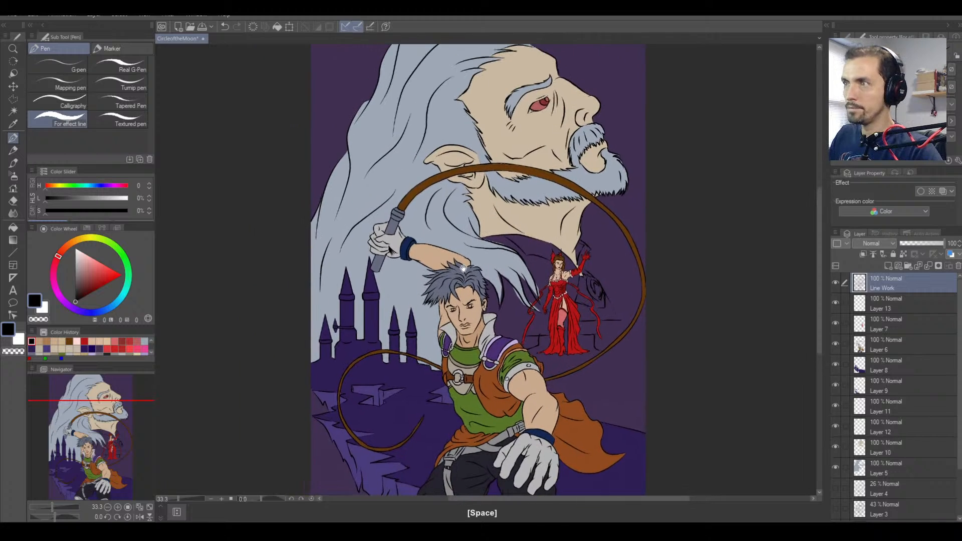
{"action": "key", "text": "ctrl+z"}
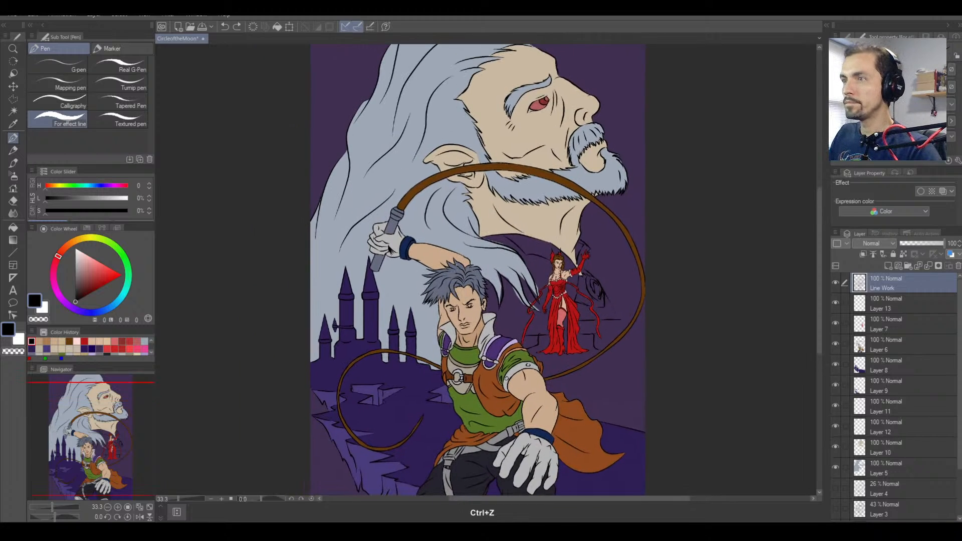
{"action": "key", "text": "ctrl+minus"}
{"action": "key", "text": "ctrl+minus"}
{"action": "key", "text": "ctrl+minus"}
{"action": "key", "text": "ctrl+minus"}
{"action": "key", "text": "ctrl+equal"}
{"action": "key", "text": "ctrl+equal"}
{"action": "key", "text": "ctrl+equal"}
{"action": "key", "text": "ctrl+equal"}
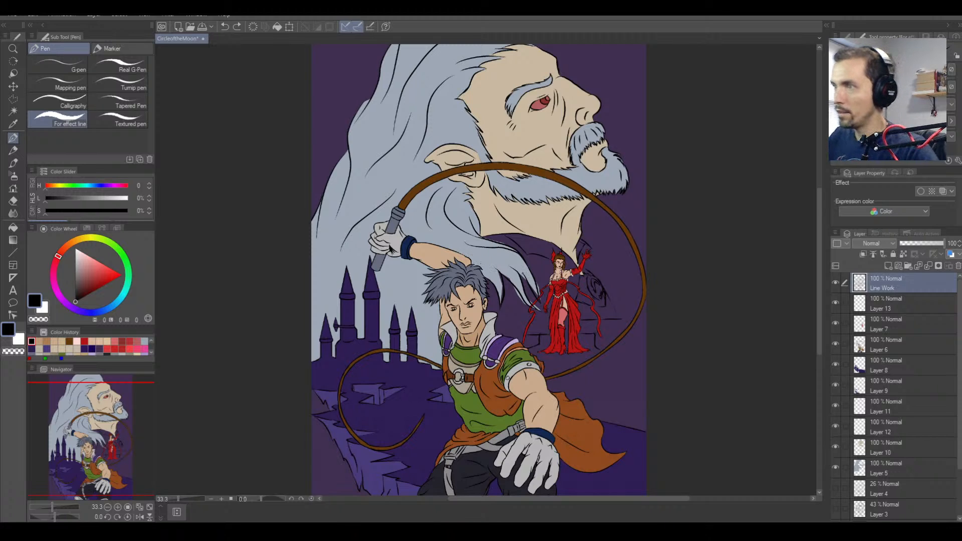
Make Layer 5 the active layer and check the hair colour on it by briefly hiding the layer.
{"action": "key", "text": "space"}
{"action": "left_click_drag", "start_coordinate": [530, 325], "coordinate": [511, 290]}
{"action": "key", "text": "ctrl+equal"}
{"action": "key", "text": "ctrl+equal"}
{"action": "key", "text": "ctrl+equal"}
{"action": "key", "text": "space"}
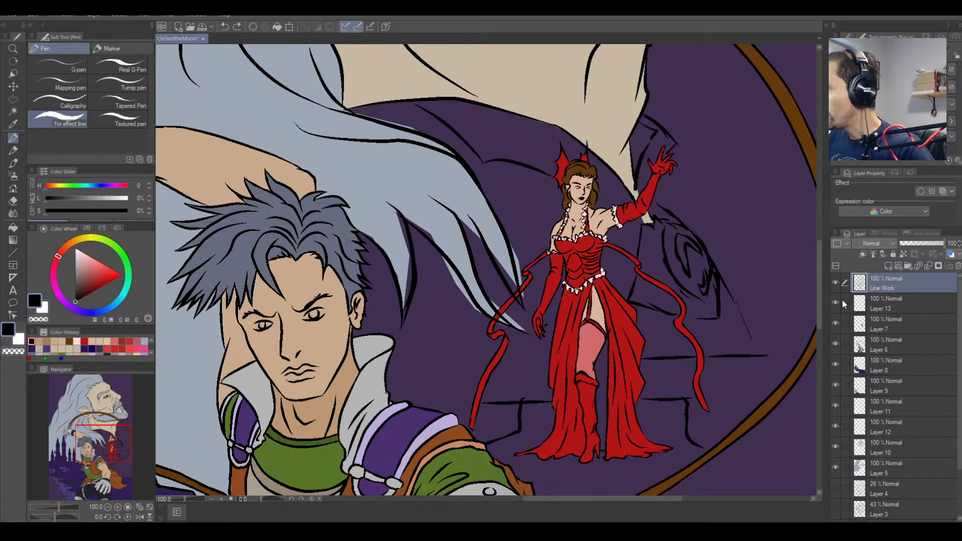
{"action": "left_click", "coordinate": [879, 465]}
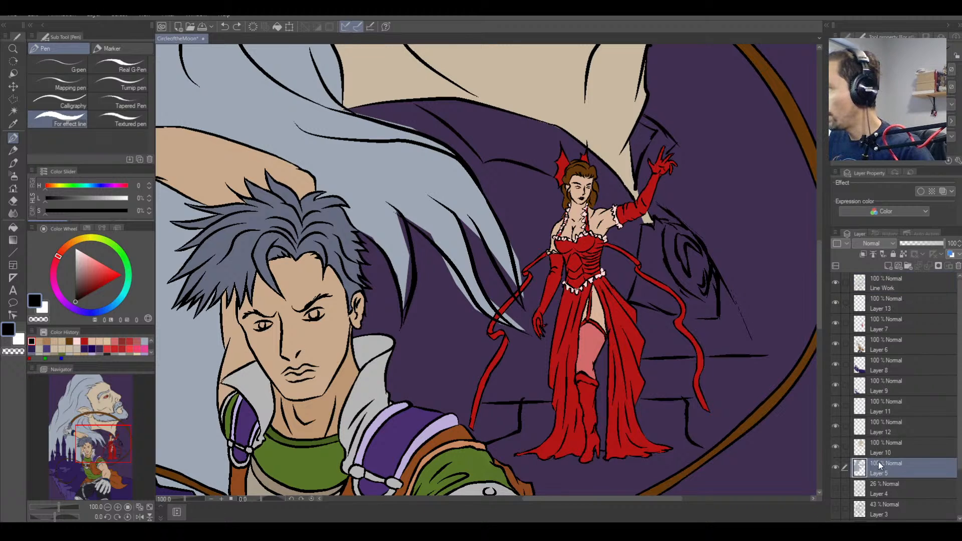
{"action": "left_click", "coordinate": [836, 467]}
{"action": "left_click", "coordinate": [836, 467]}
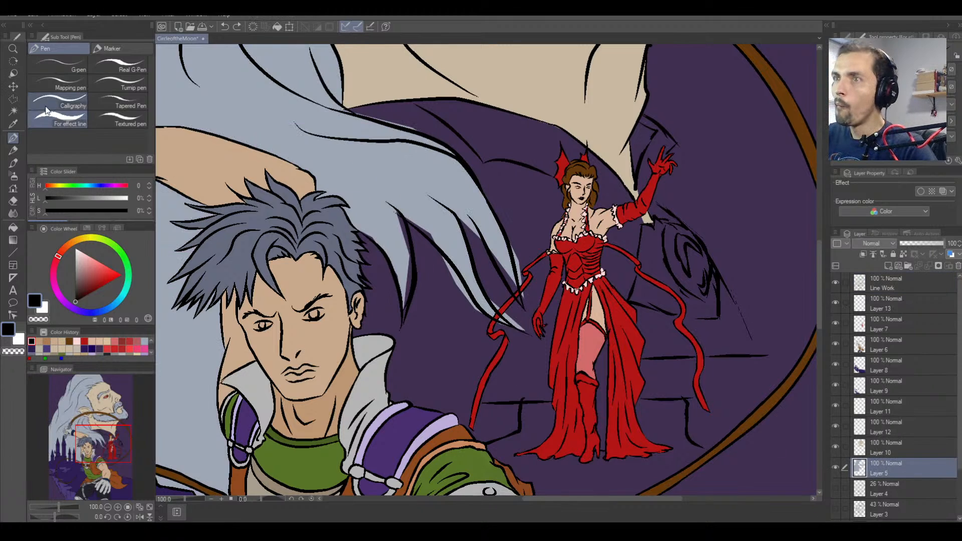
Erase the grey hair colour that spills past the ink lines of the lock tips beside the woman on Layer 5.
{"action": "key", "text": "e"}
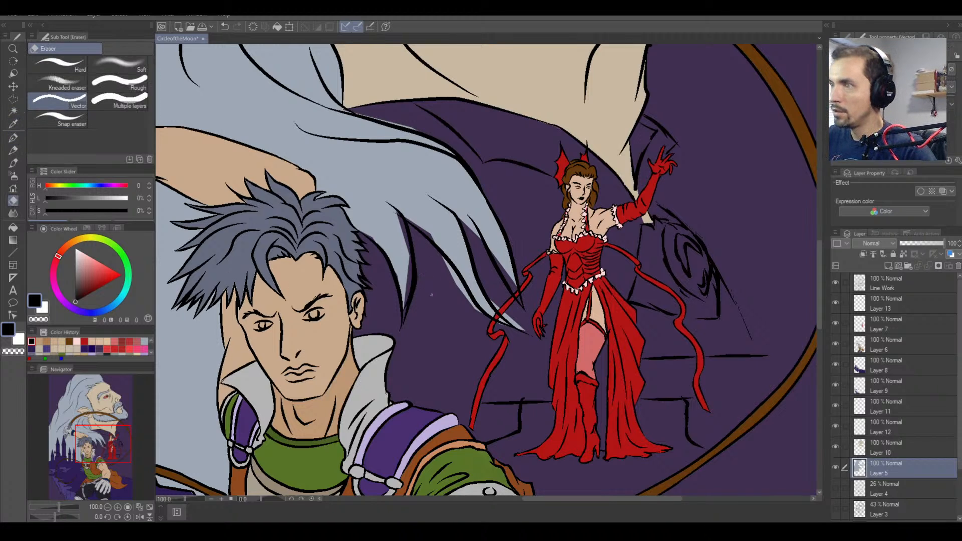
{"action": "left_click_drag", "start_coordinate": [471, 313], "coordinate": [482, 320]}
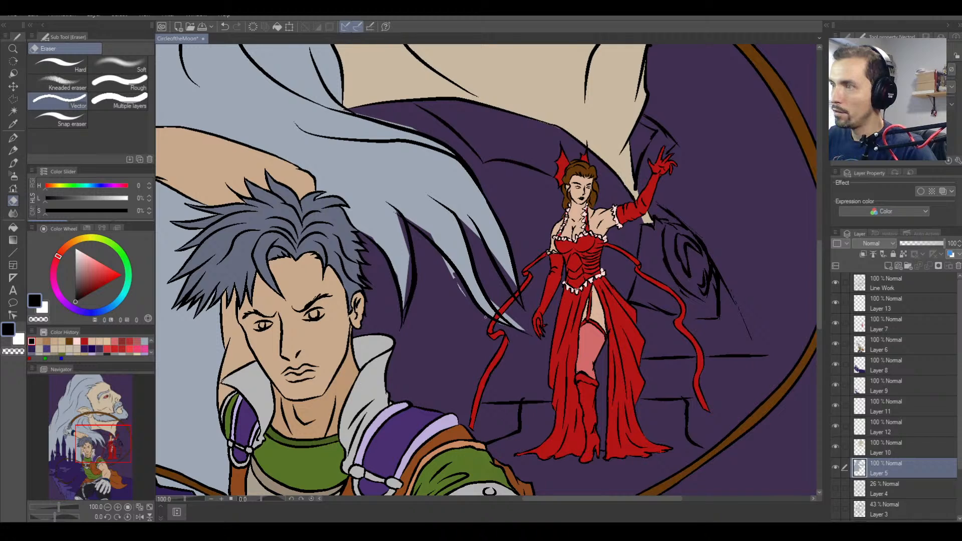
{"action": "left_click_drag", "start_coordinate": [448, 264], "coordinate": [454, 277]}
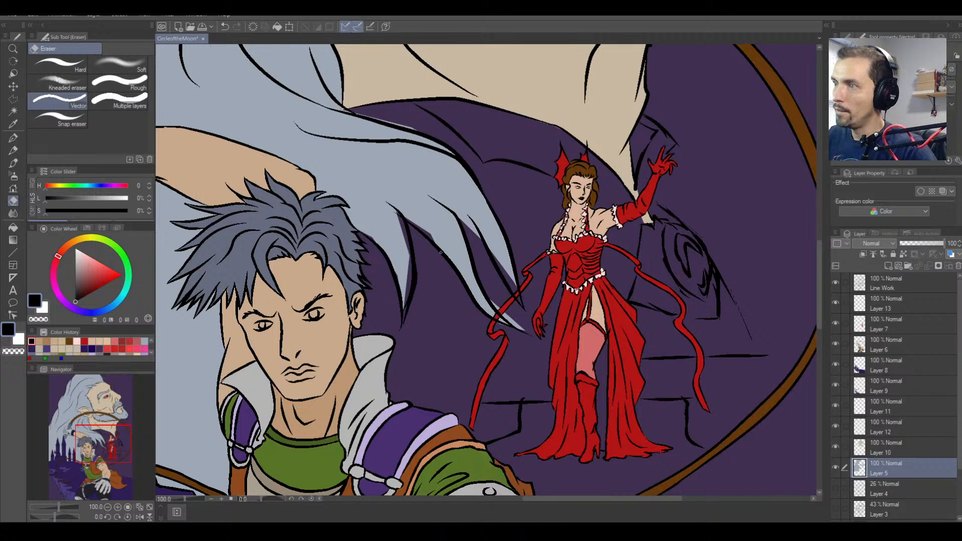
{"action": "left_click_drag", "start_coordinate": [518, 326], "coordinate": [510, 322]}
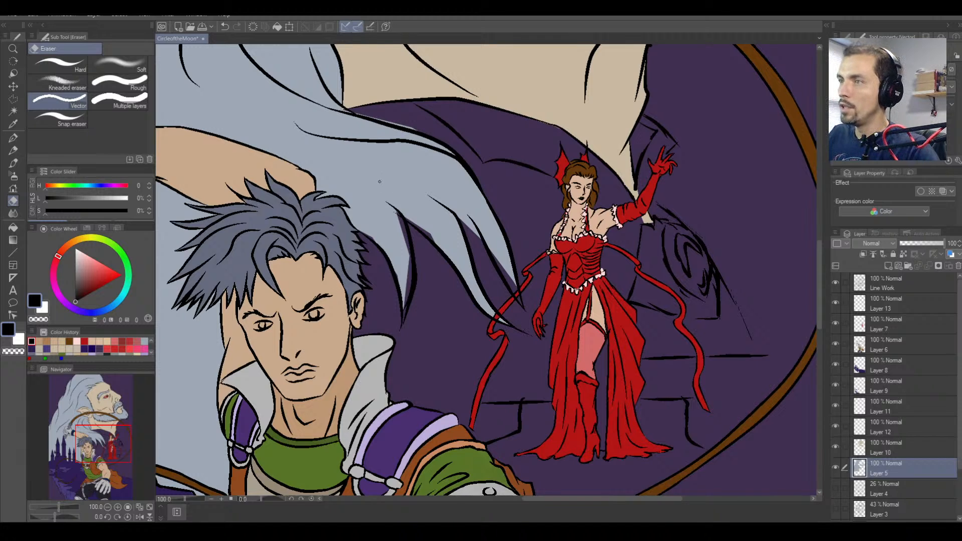
Sample the old man's grey hair colour and paint it with the pen into the gap between the lock tips beside the woman on Layer 5.
{"action": "right_click", "coordinate": [388, 238]}
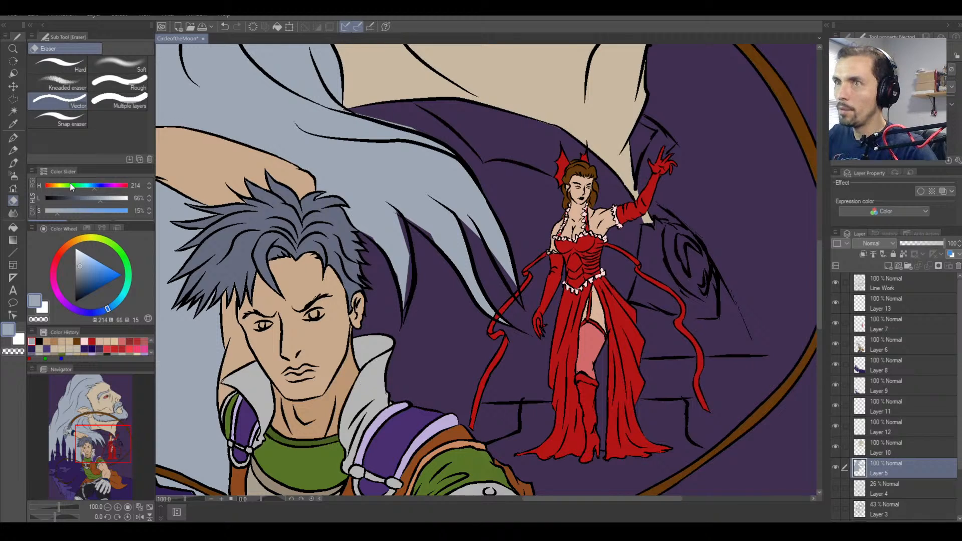
{"action": "key", "text": "p"}
{"action": "left_click_drag", "start_coordinate": [402, 222], "coordinate": [403, 331]}
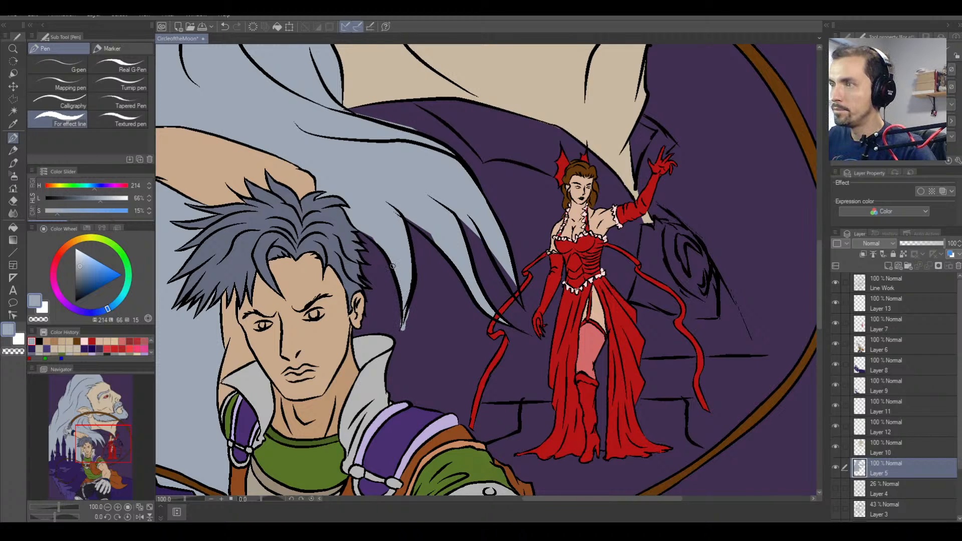
{"action": "key", "text": "ctrl+z"}
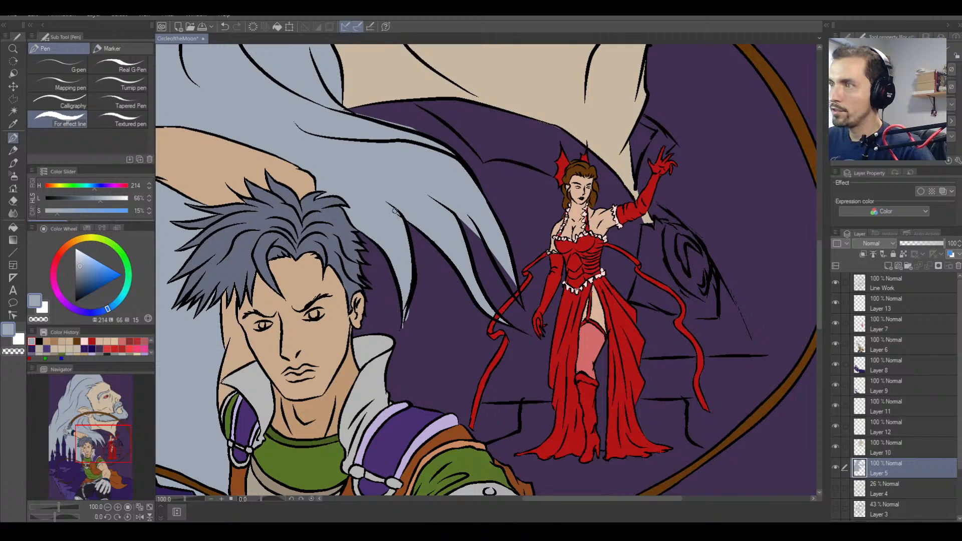
{"action": "left_click_drag", "start_coordinate": [479, 229], "coordinate": [521, 301]}
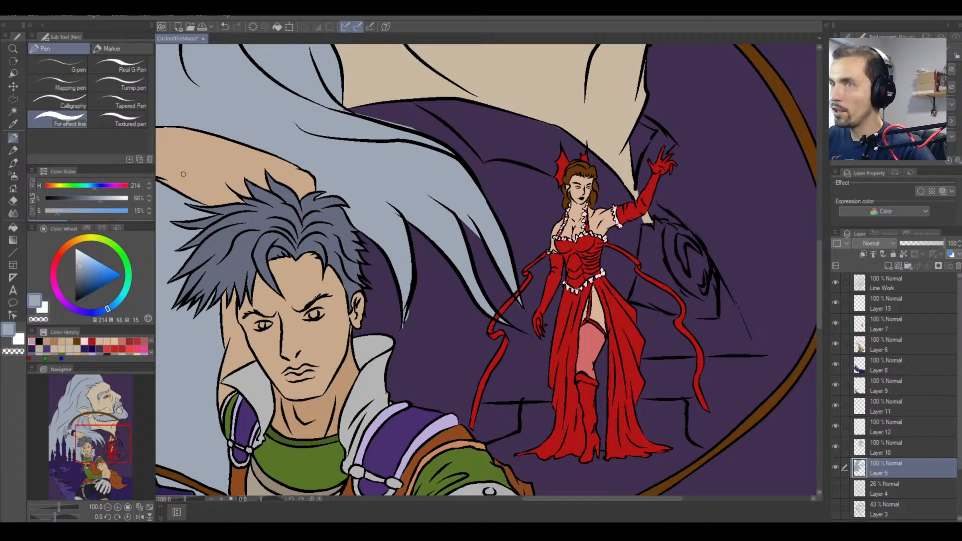
Ink a black line on the Line Work layer along the inner edge of the lock nearest the woman, where the strands split.
{"action": "left_click", "coordinate": [902, 284]}
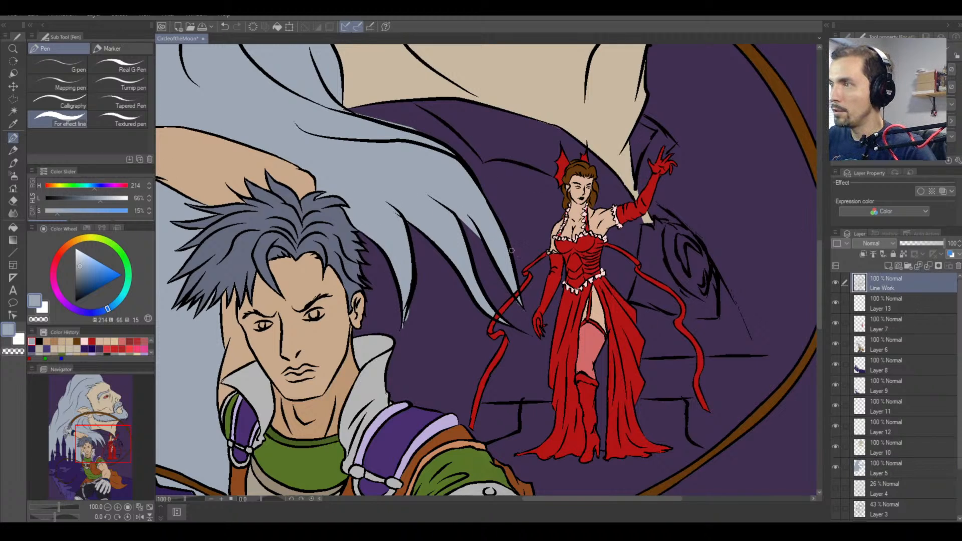
{"action": "right_click", "coordinate": [504, 235]}
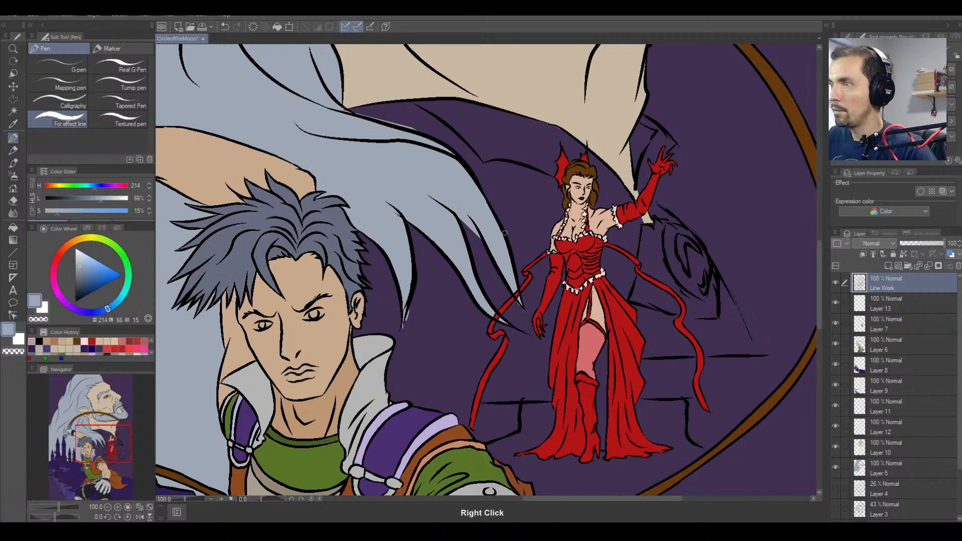
{"action": "left_click_drag", "start_coordinate": [456, 216], "coordinate": [484, 264]}
{"action": "key", "text": "ctrl+z"}
{"action": "left_click_drag", "start_coordinate": [460, 220], "coordinate": [490, 260]}
{"action": "key", "text": "ctrl+z"}
{"action": "key", "text": "ctrl+minus"}
{"action": "key", "text": "ctrl+equal"}
{"action": "key", "text": "ctrl+equal"}
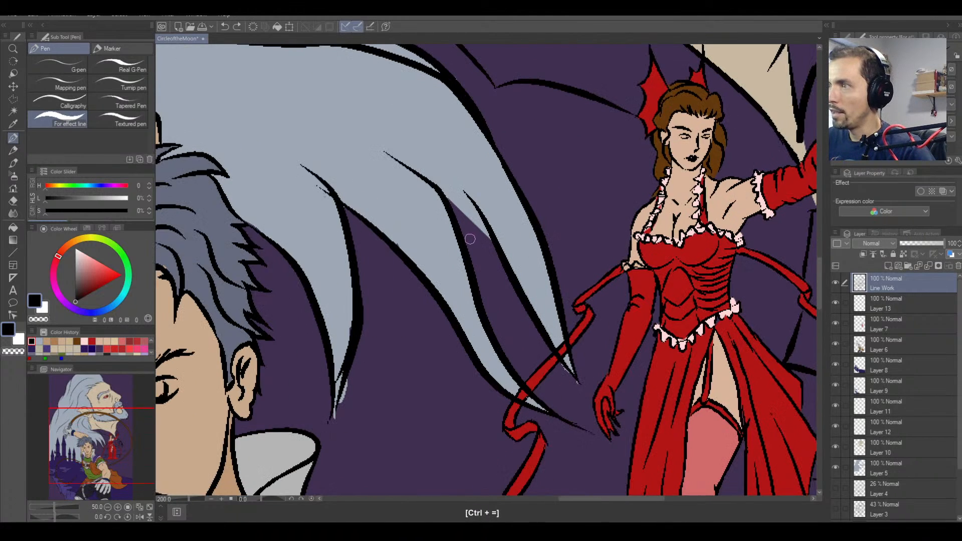
{"action": "left_click_drag", "start_coordinate": [454, 211], "coordinate": [513, 307]}
{"action": "key", "text": "ctrl+z"}
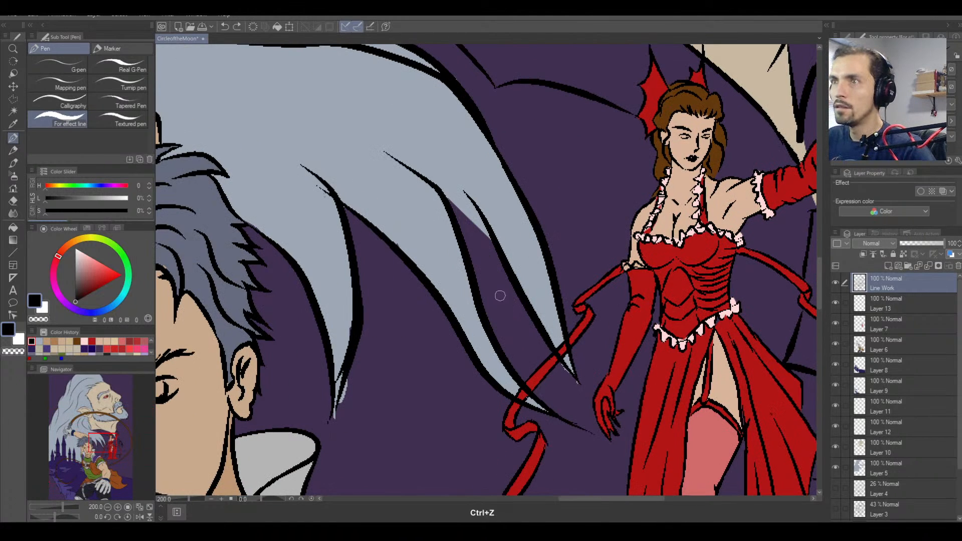
{"action": "key", "text": "ctrl+minus"}
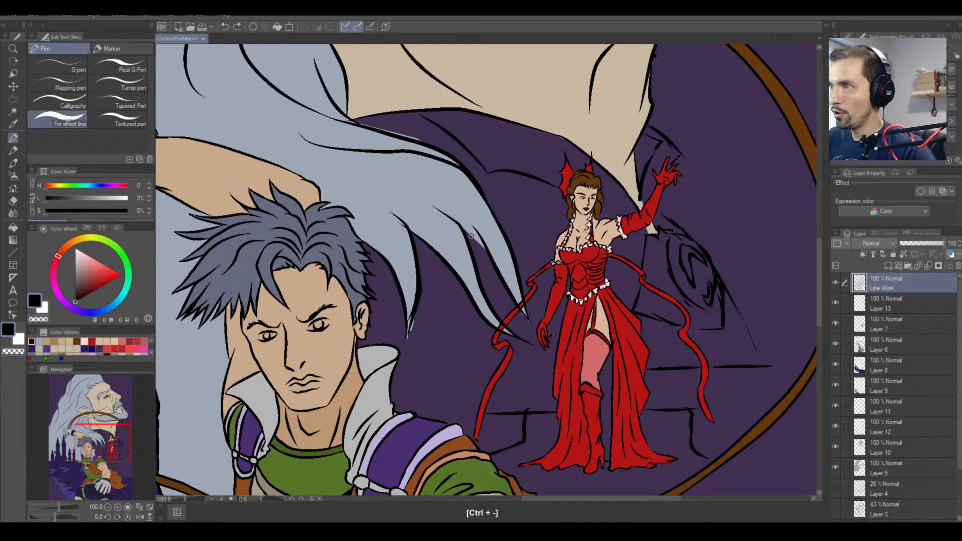
{"action": "left_click_drag", "start_coordinate": [457, 221], "coordinate": [502, 283]}
Reduce the pen size and ink the outer edge of the lock tip beside the young man's ear.
{"action": "key", "text": "ctrl+minus"}
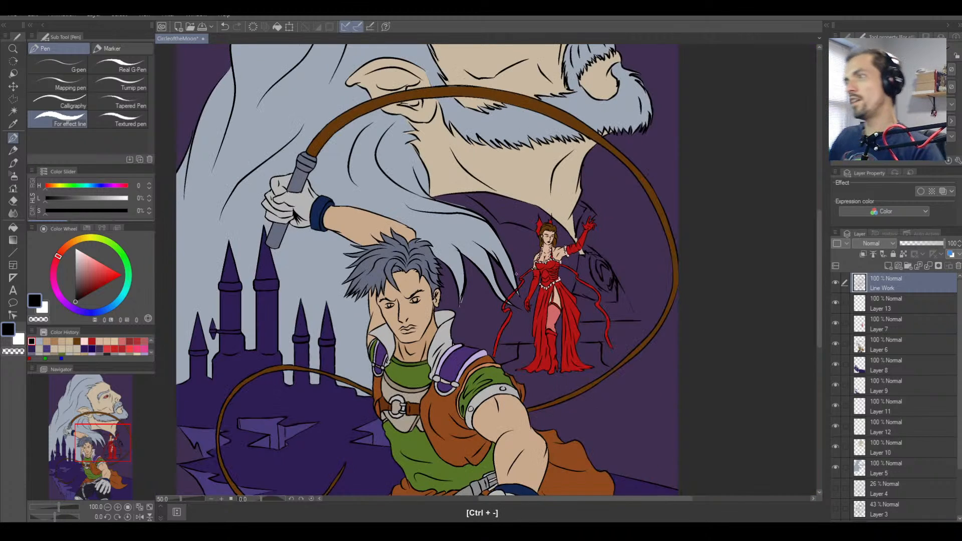
{"action": "key", "text": "ctrl+minus"}
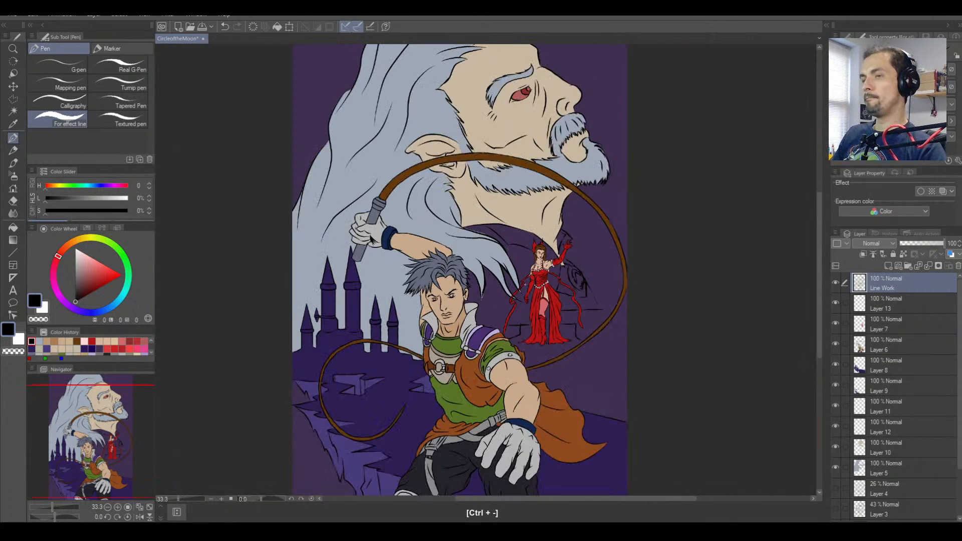
{"action": "key", "text": "ctrl+equal"}
{"action": "key", "text": "ctrl+equal"}
{"action": "key", "text": "ctrl+equal"}
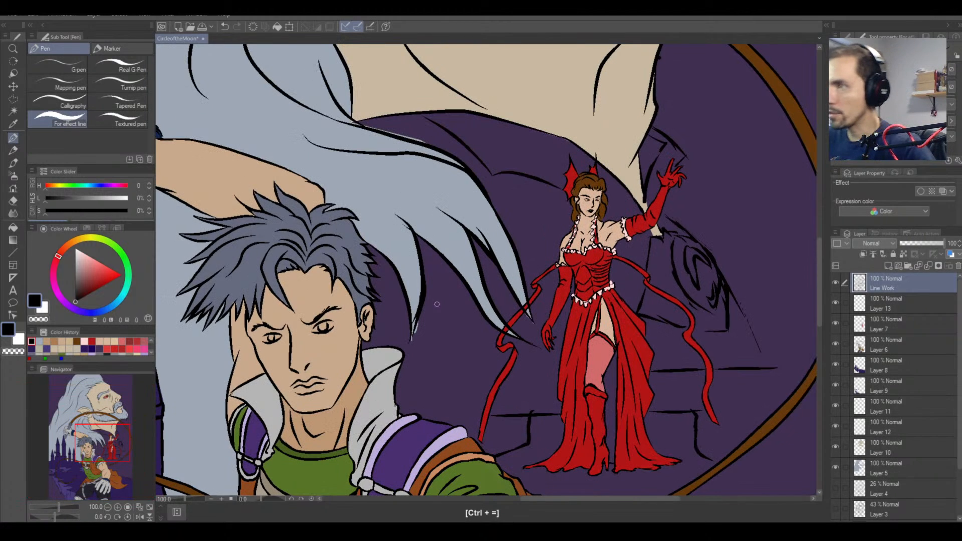
{"action": "key", "text": "ctrl+equal"}
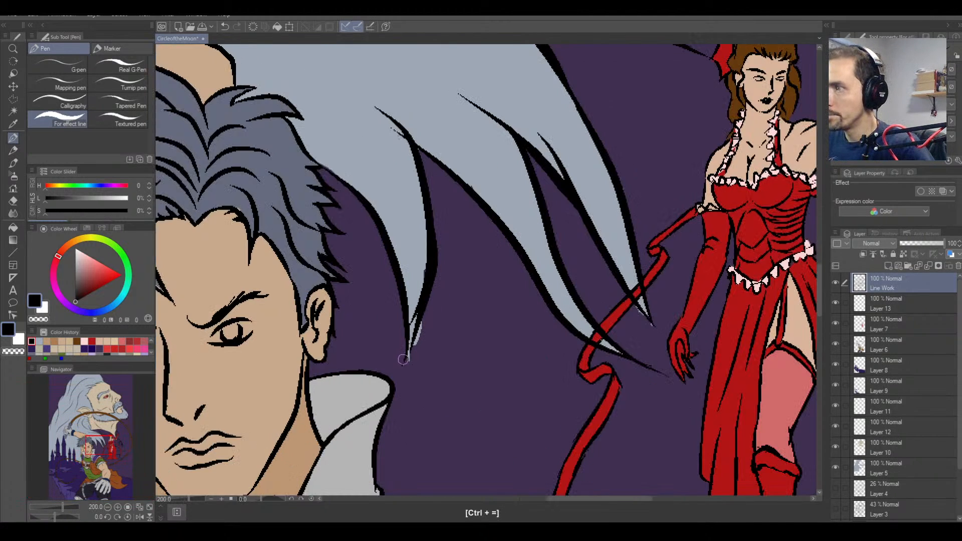
{"action": "left_click_drag", "start_coordinate": [405, 360], "coordinate": [429, 299]}
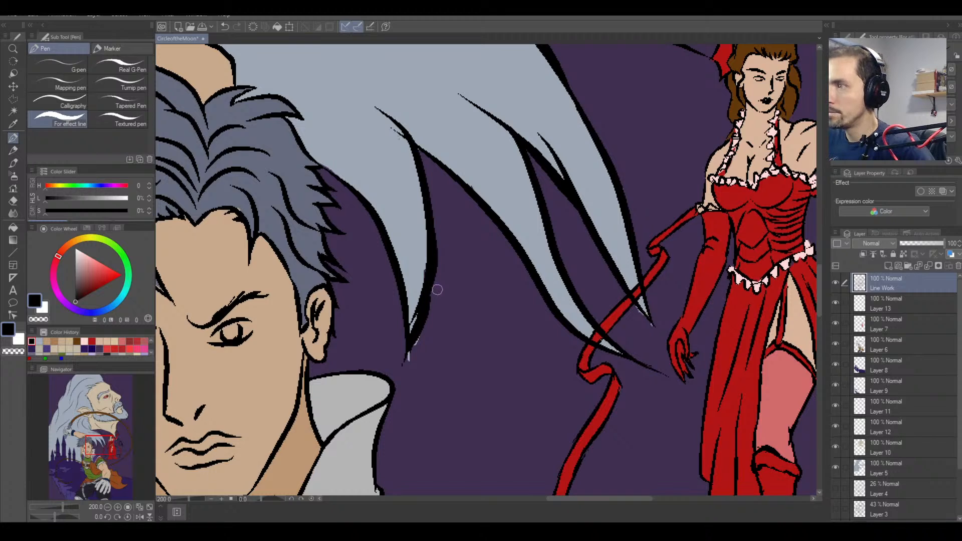
{"action": "key", "text": "ctrl+z"}
{"action": "scroll", "coordinate": [434, 295], "scroll_direction": "down", "scroll_amount": 1}
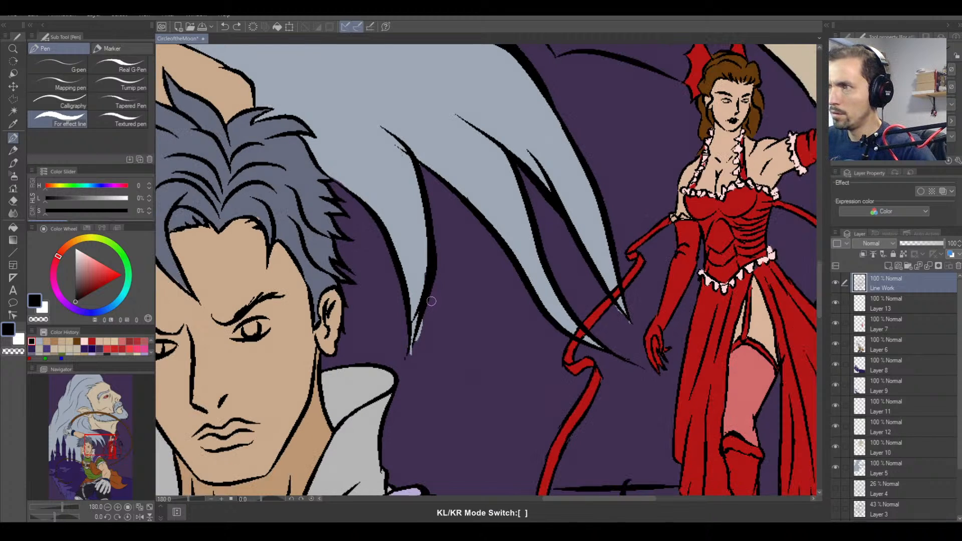
{"action": "left_click_drag", "start_coordinate": [406, 356], "coordinate": [431, 287]}
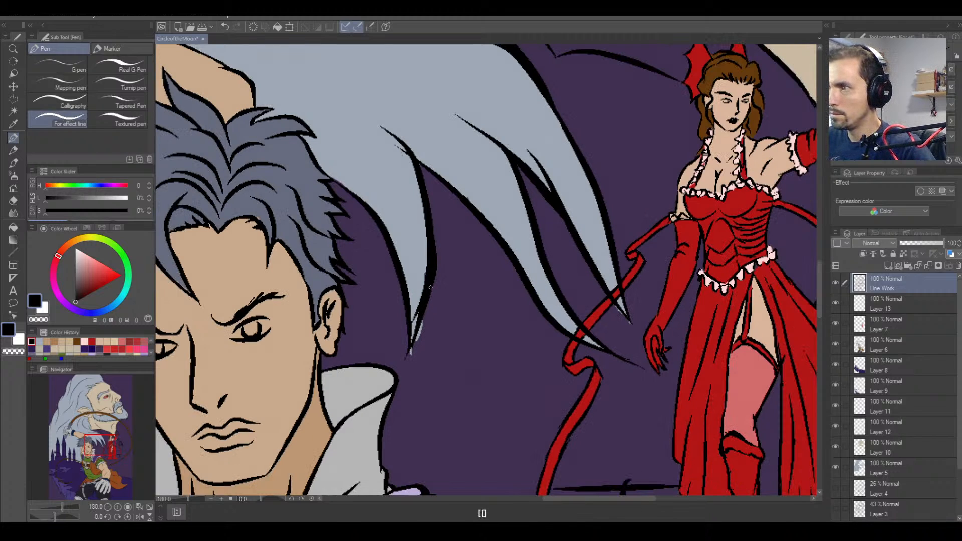
Erase the grey spilling past that lock's tip on Layer 5, and trim the excess ink inside the tip on Line Work.
{"action": "left_click", "coordinate": [902, 458]}
{"action": "key", "text": "e"}
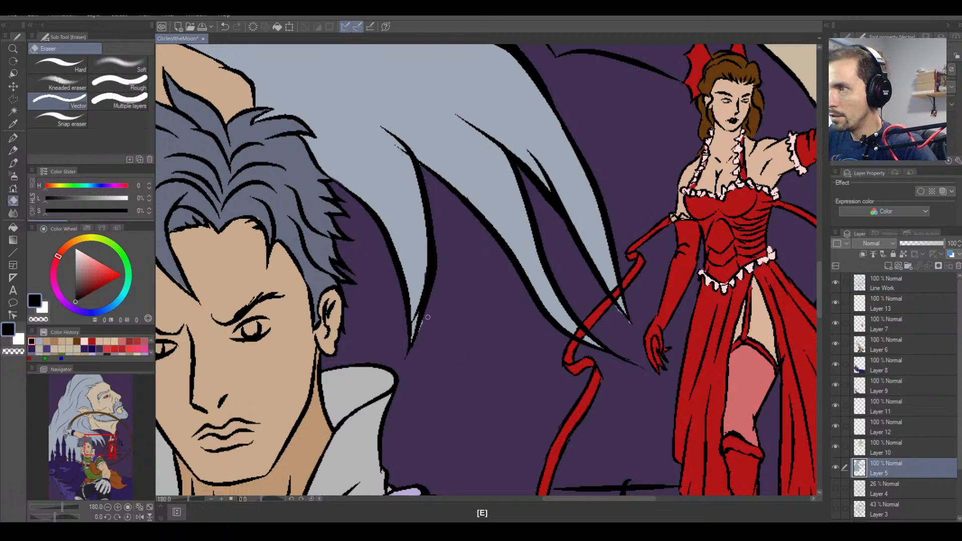
{"action": "left_click", "coordinate": [883, 285]}
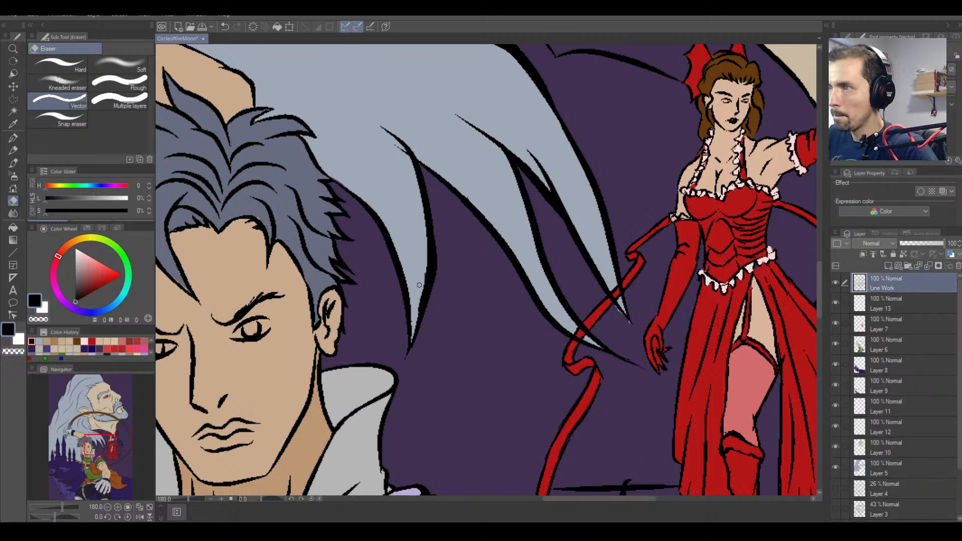
{"action": "mouse_move", "coordinate": [415, 317]}
{"action": "left_mouse_down"}
{"action": "mouse_move", "coordinate": [425, 250]}
{"action": "mouse_move", "coordinate": [414, 322]}
{"action": "left_mouse_up"}
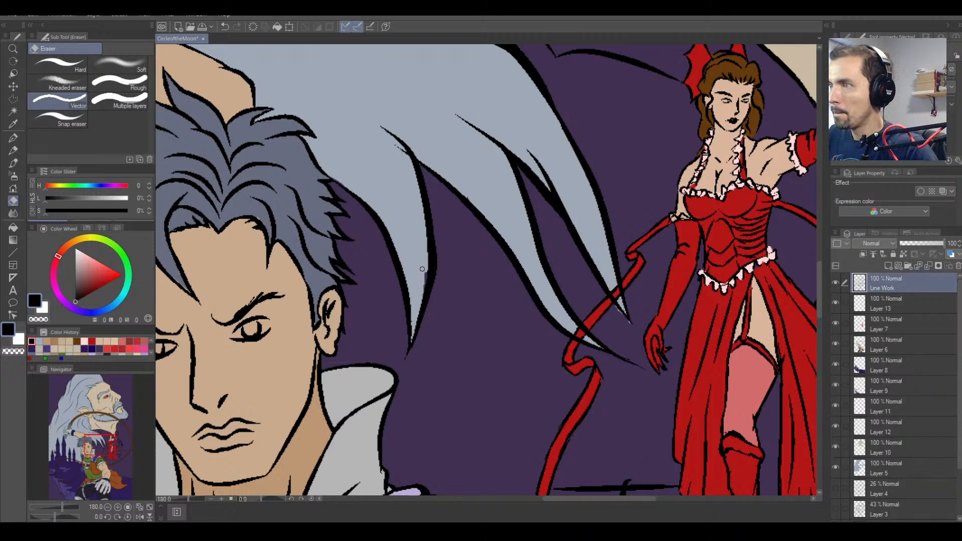
Sample the grey hair colour and paint it into the small gap along the trimmed lock's outer edge on Layer 5.
{"action": "left_click", "coordinate": [883, 465]}
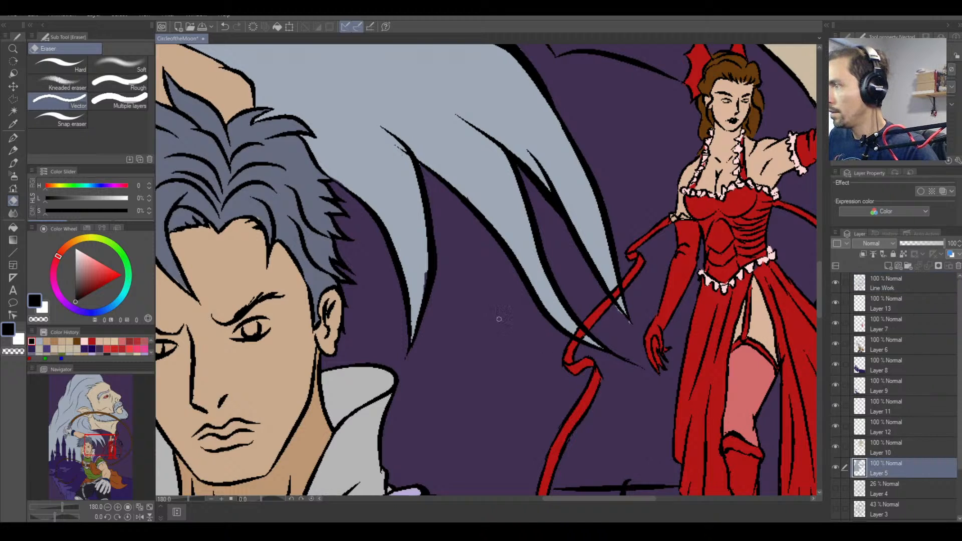
{"action": "right_click", "coordinate": [409, 230]}
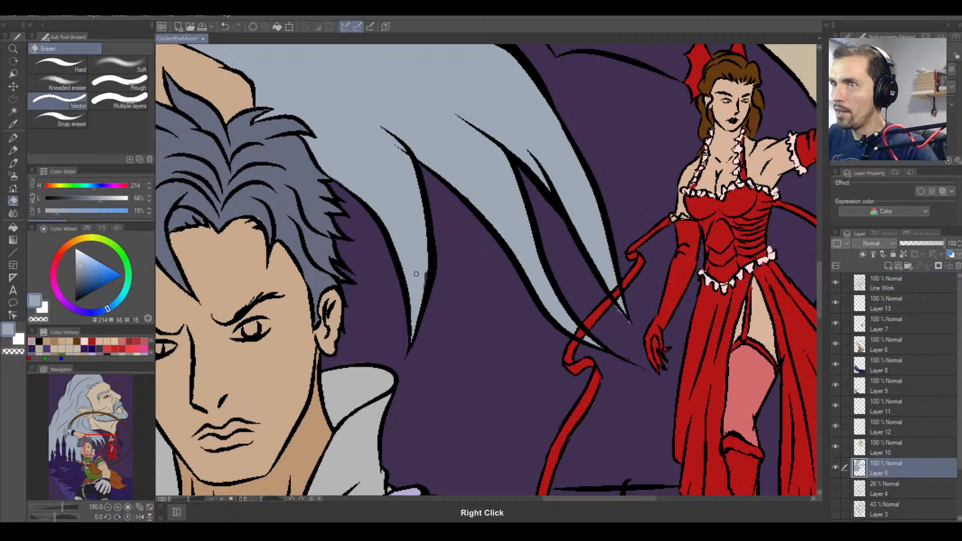
{"action": "key", "text": "p"}
{"action": "left_click_drag", "start_coordinate": [429, 285], "coordinate": [427, 270]}
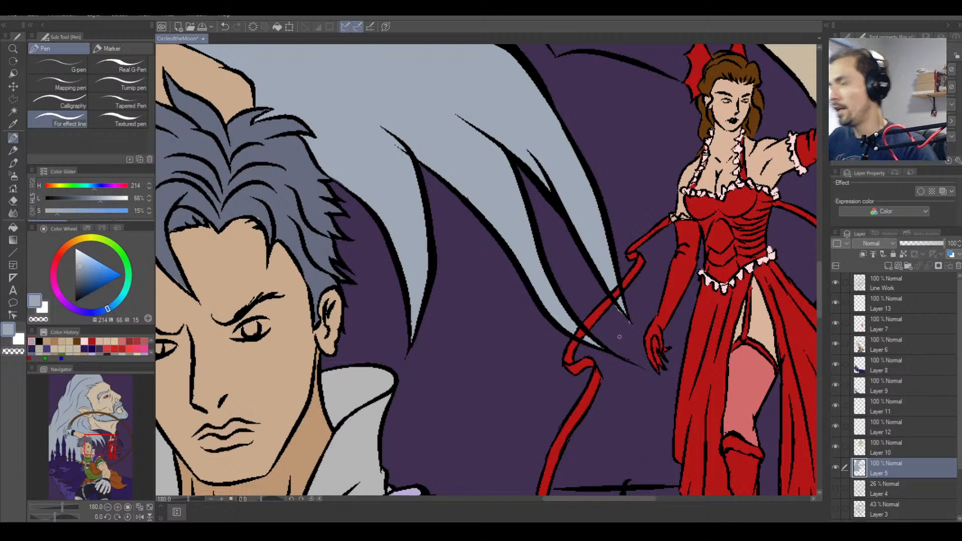
Erase the white-haired figure's black hair outlines where they cross the woman's red ribbon on the Line Work layer.
{"action": "key", "text": "e"}
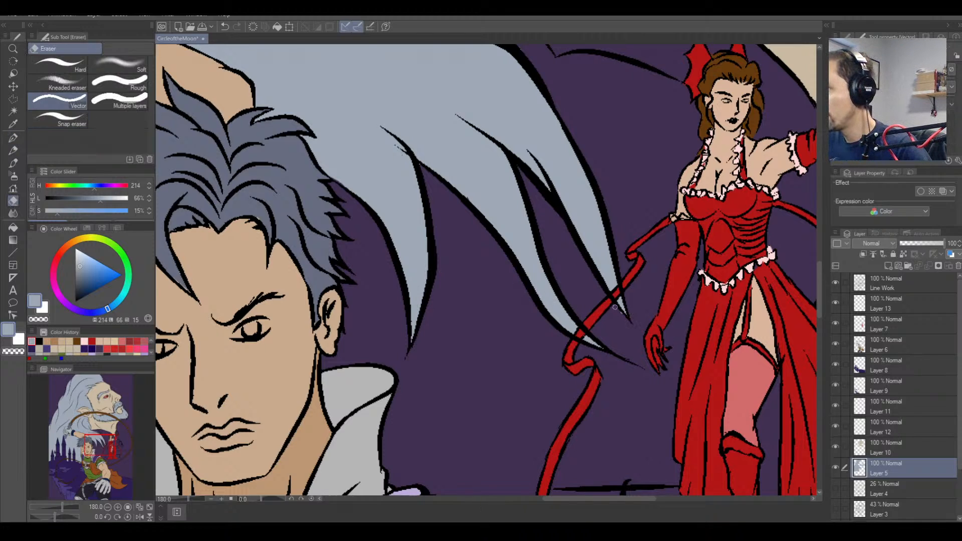
{"action": "left_click", "coordinate": [911, 288]}
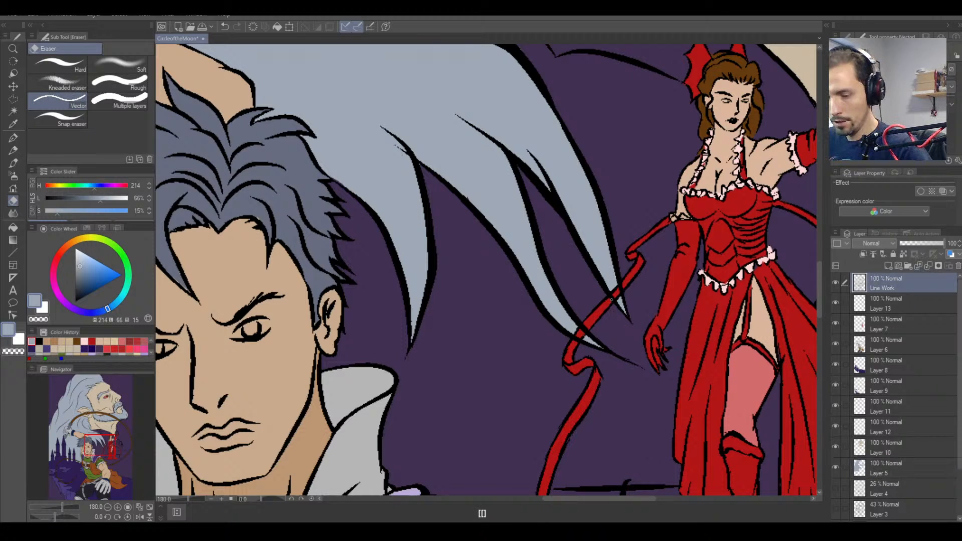
{"action": "key", "text": "ctrl+equal"}
{"action": "key", "text": "ctrl+equal"}
{"action": "key", "text": "ctrl+equal"}
{"action": "key", "text": "ctrl+equal"}
{"action": "key", "text": "ctrl+equal"}
{"action": "key", "text": "ctrl+equal"}
{"action": "key", "text": "ctrl+equal"}
{"action": "key", "text": "ctrl+minus"}
{"action": "key", "text": "ctrl+minus"}
{"action": "key", "text": "ctrl+minus"}
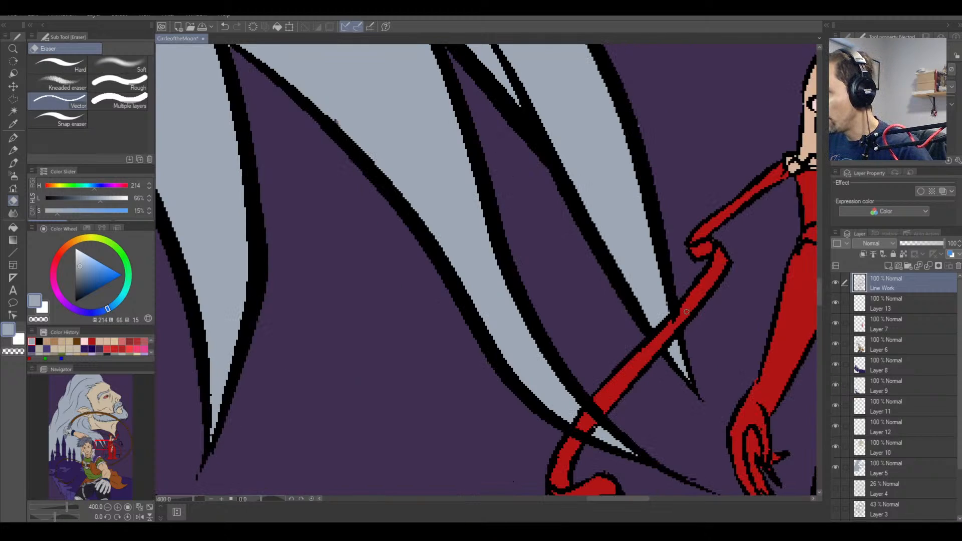
{"action": "mouse_move", "coordinate": [585, 421]}
{"action": "left_mouse_down"}
{"action": "mouse_move", "coordinate": [570, 445]}
{"action": "mouse_move", "coordinate": [605, 405]}
{"action": "mouse_move", "coordinate": [571, 446]}
{"action": "mouse_move", "coordinate": [597, 401]}
{"action": "mouse_move", "coordinate": [576, 433]}
{"action": "mouse_move", "coordinate": [601, 412]}
{"action": "mouse_move", "coordinate": [573, 446]}
{"action": "mouse_move", "coordinate": [586, 429]}
{"action": "left_mouse_up"}
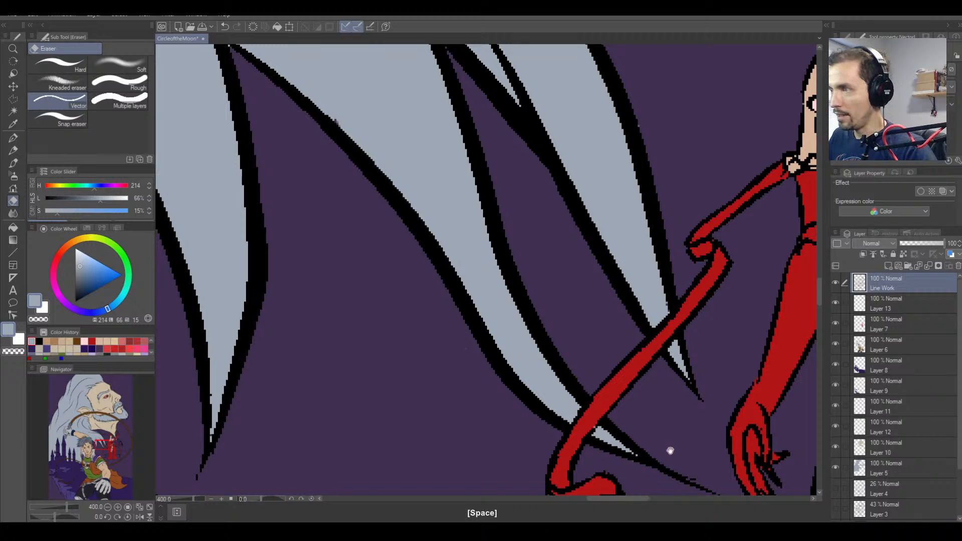
Sample the black line colour and ink the outer edge of the red ribbon just below its fold.
{"action": "mouse_move", "coordinate": [670, 451]}
{"action": "left_mouse_down"}
{"action": "mouse_move", "coordinate": [529, 319]}
{"action": "mouse_move", "coordinate": [570, 343]}
{"action": "mouse_move", "coordinate": [540, 328]}
{"action": "left_mouse_up"}
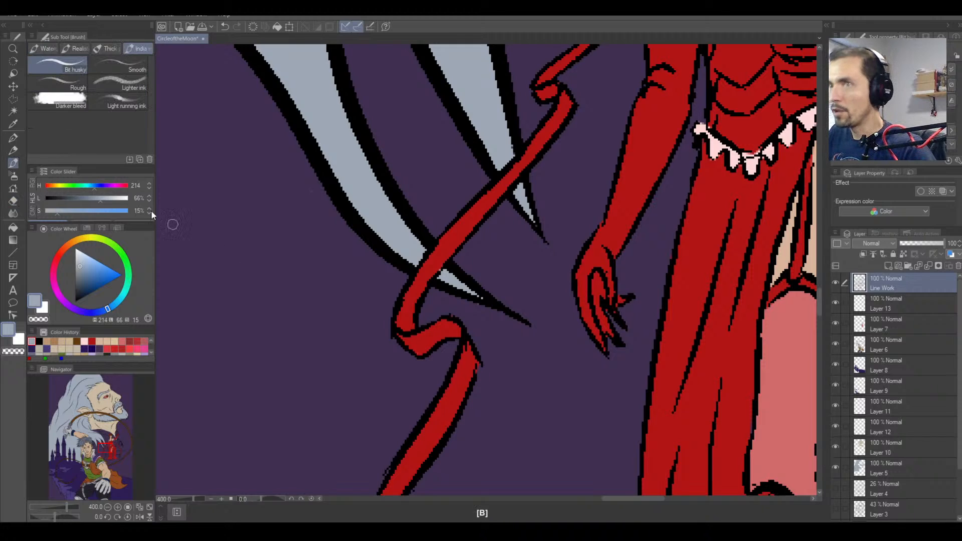
{"action": "key", "text": "b"}
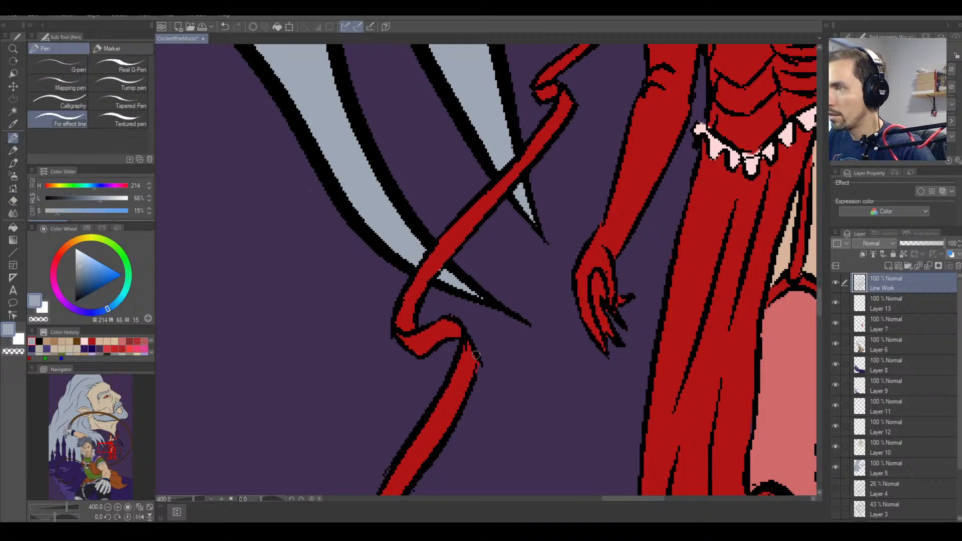
{"action": "left_click_drag", "start_coordinate": [479, 354], "coordinate": [469, 393]}
{"action": "key", "text": "ctrl+z"}
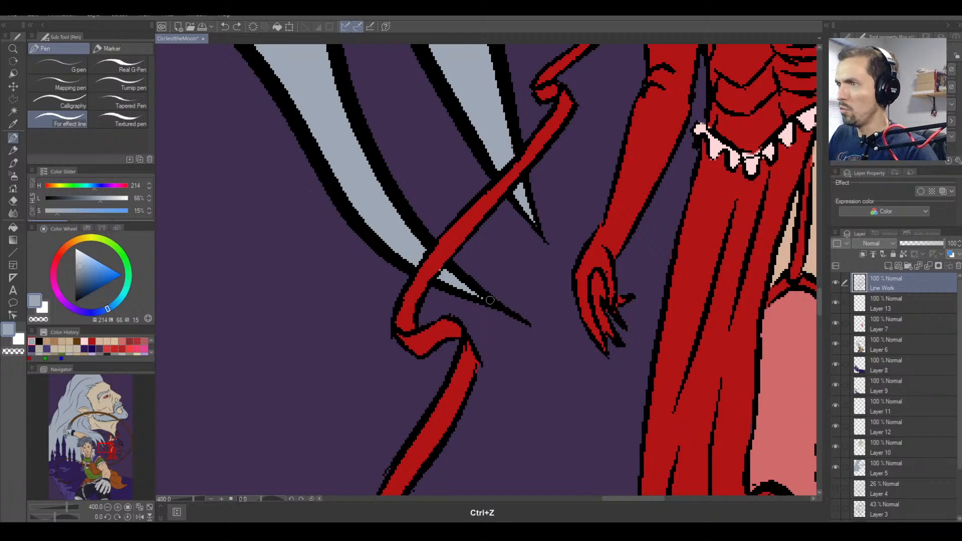
{"action": "right_click", "coordinate": [487, 301]}
{"action": "left_click_drag", "start_coordinate": [478, 360], "coordinate": [465, 400]}
{"action": "key", "text": "ctrl+z"}
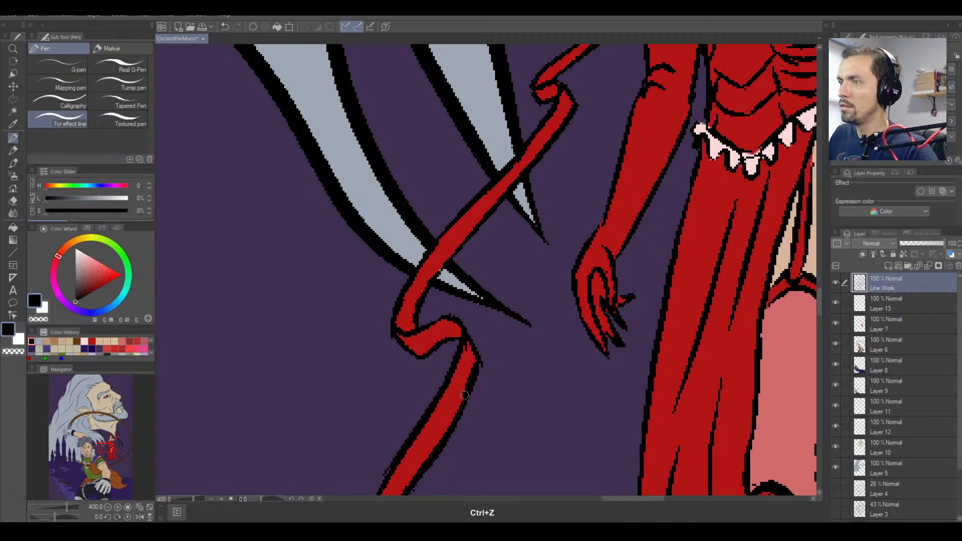
Trim the stray tip of the hair strand beside the ribbon and touch up the black outline around the ribbon's fold.
{"action": "scroll", "coordinate": [473, 384], "scroll_direction": "down", "scroll_amount": 2}
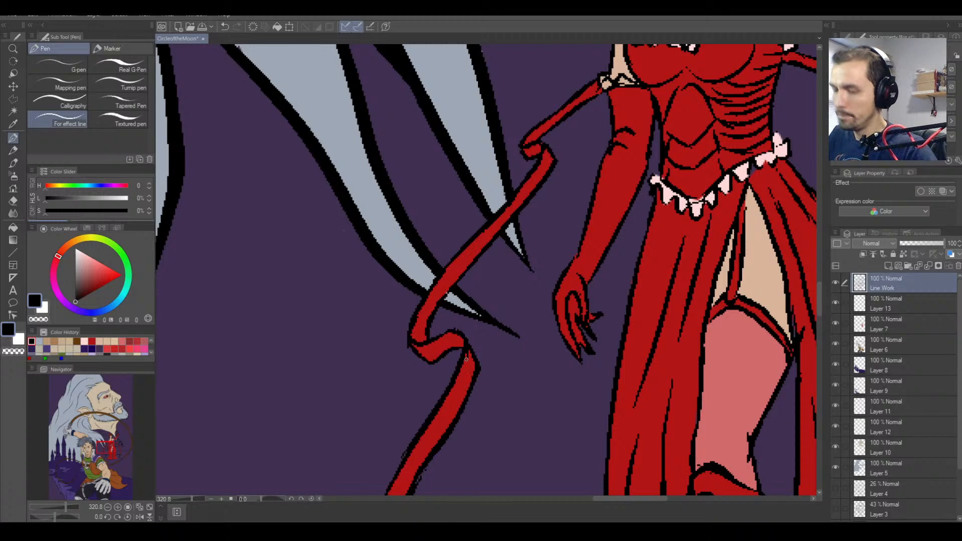
{"action": "key", "text": "e"}
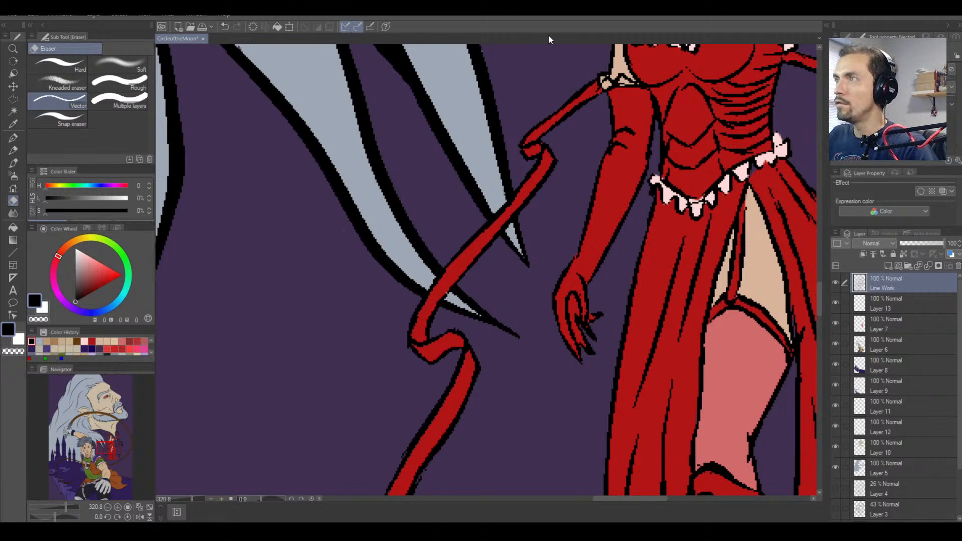
{"action": "left_click", "coordinate": [13, 138]}
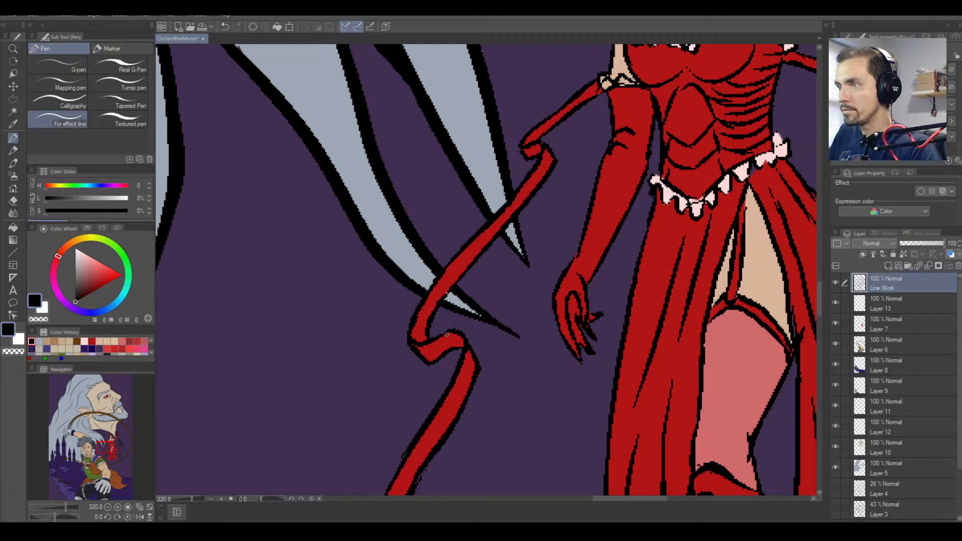
{"action": "left_click_drag", "start_coordinate": [443, 333], "coordinate": [467, 336]}
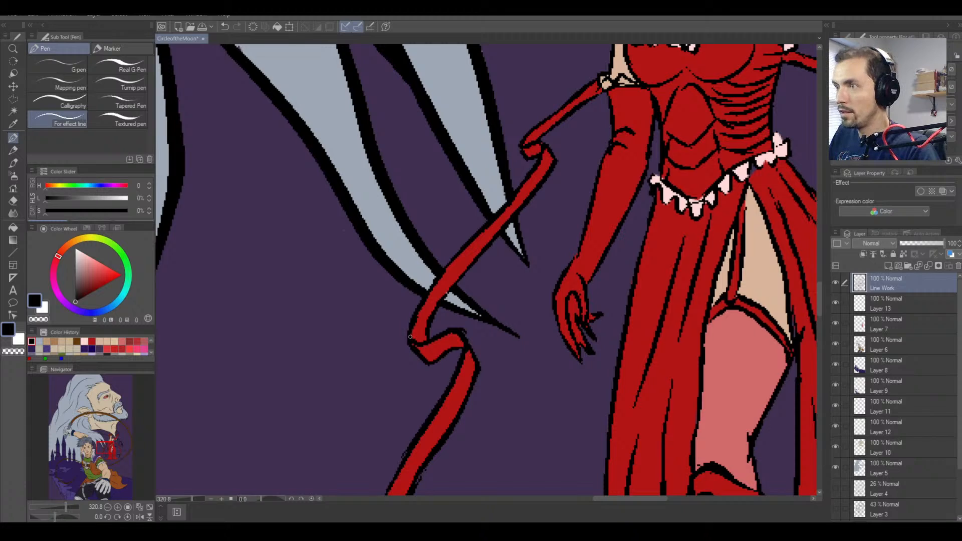
{"action": "key", "text": "e"}
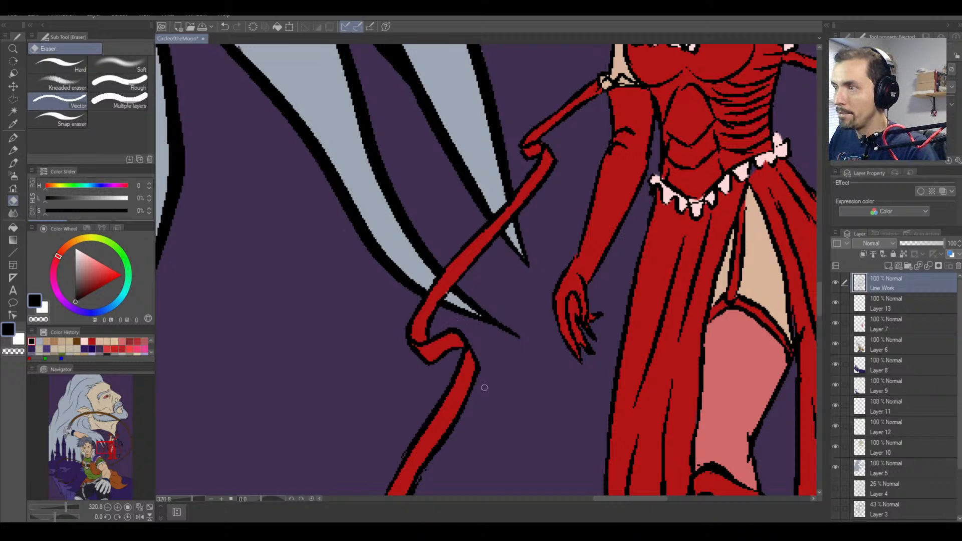
Ink the black outline along the red ribbon's lower end, above the brown shoulder, with the pen.
{"action": "left_click_drag", "start_coordinate": [451, 419], "coordinate": [526, 221]}
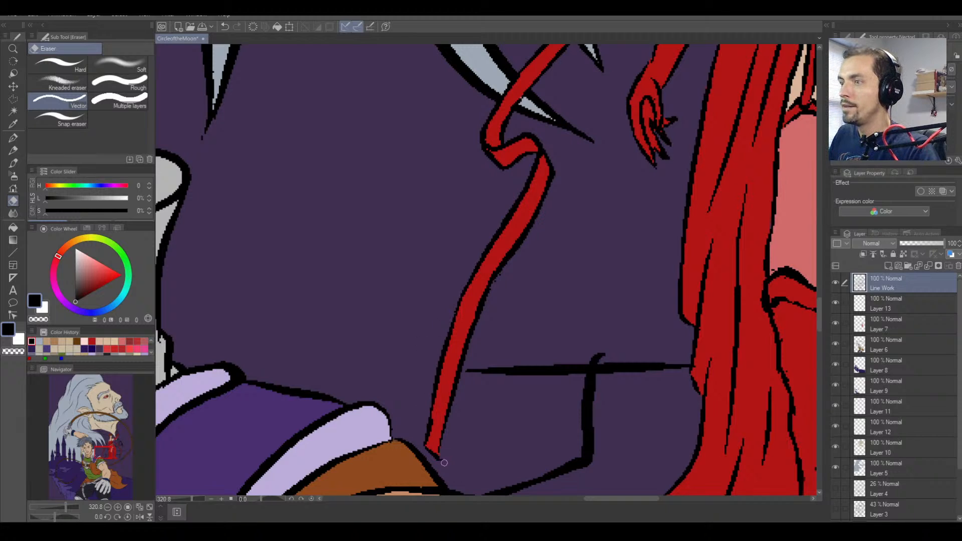
{"action": "left_click", "coordinate": [13, 139]}
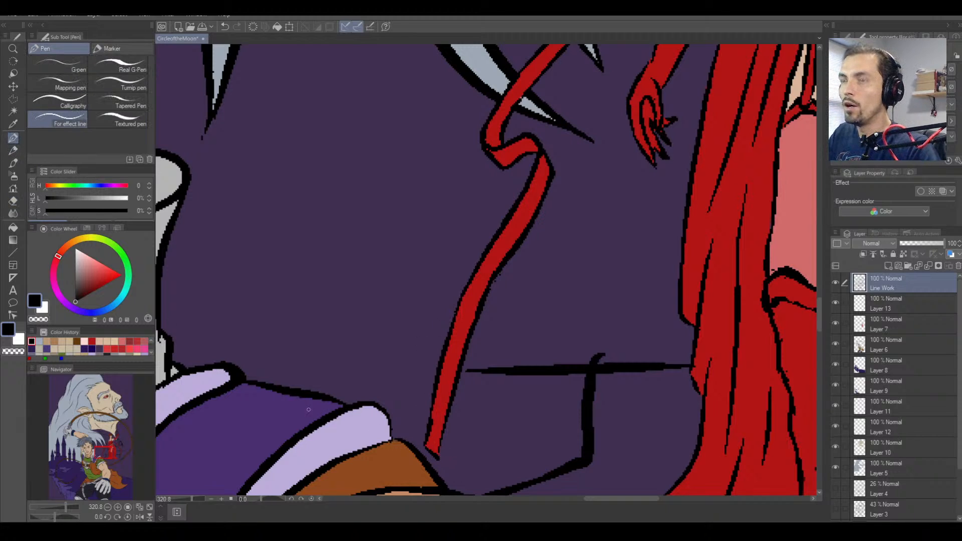
{"action": "left_click_drag", "start_coordinate": [438, 458], "coordinate": [455, 402]}
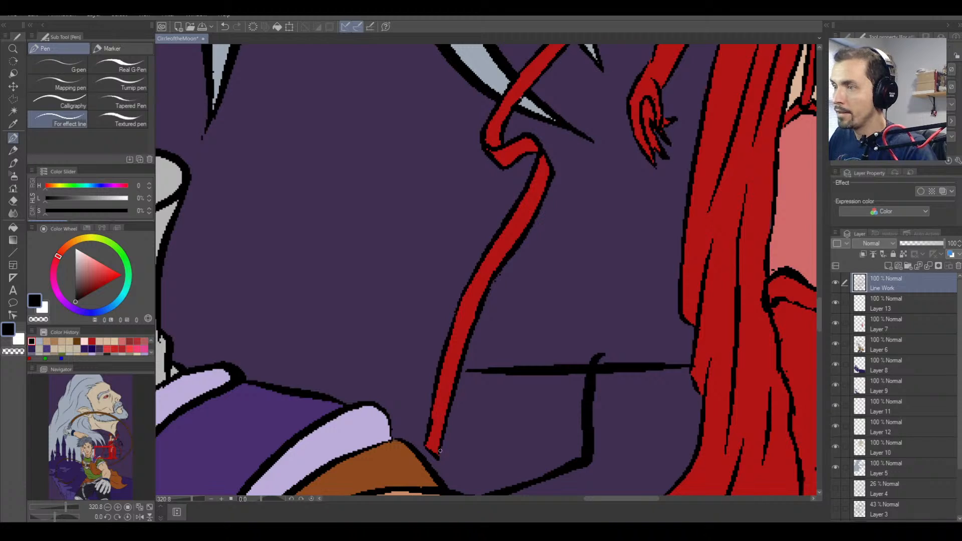
{"action": "left_click_drag", "start_coordinate": [441, 446], "coordinate": [440, 457]}
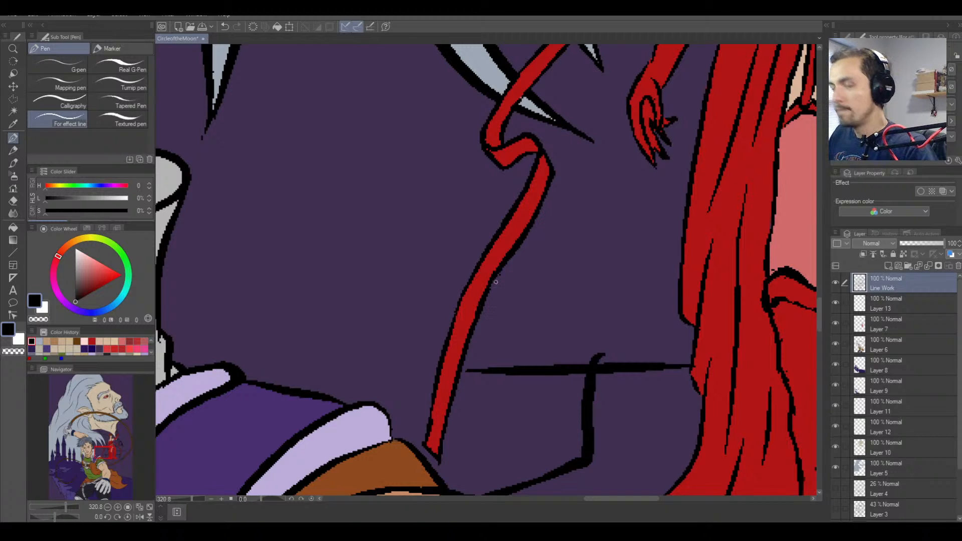
{"action": "key", "text": "e"}
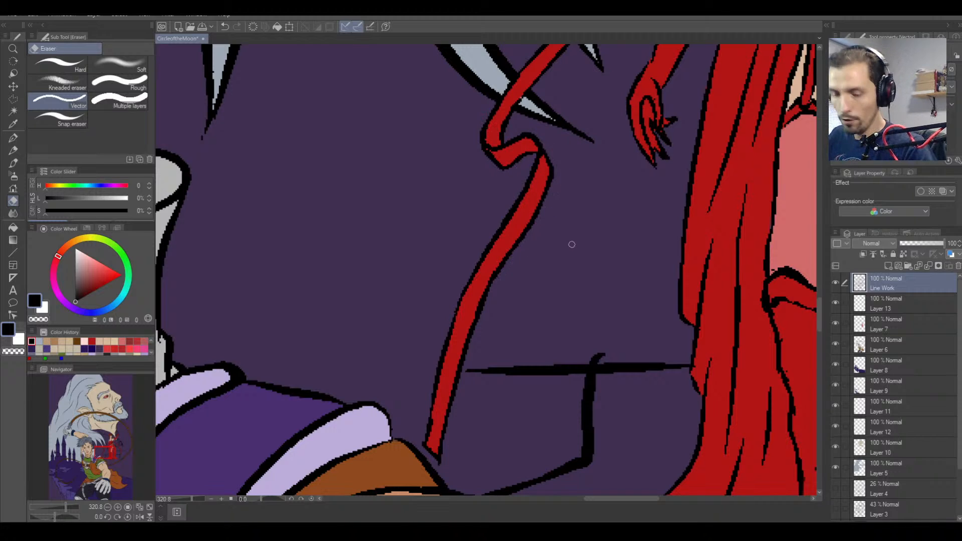
Erase the blue-grey hair colour spilling past the hair outline onto the purple area under the neck on Layer 5.
{"action": "key", "text": "space"}
{"action": "left_click_drag", "start_coordinate": [600, 219], "coordinate": [439, 366]}
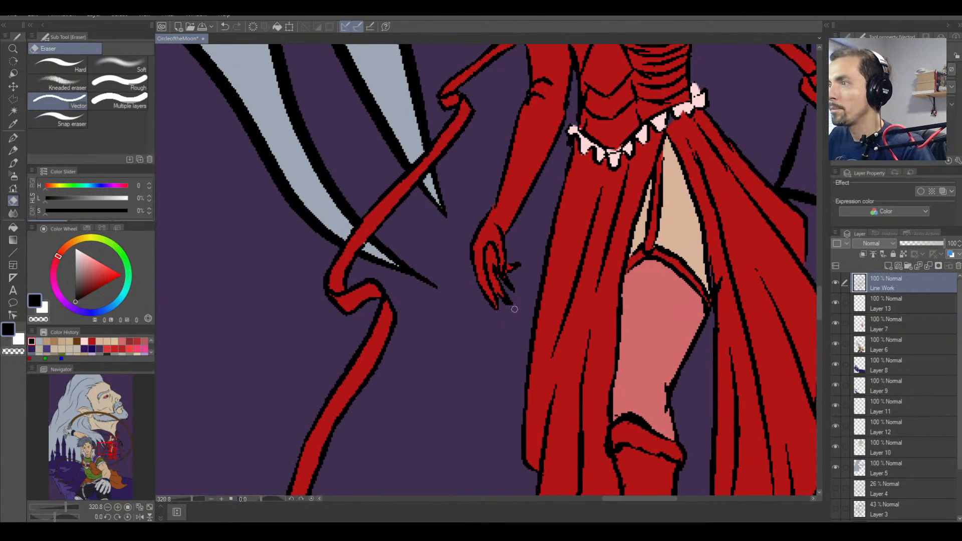
{"action": "key", "text": "space"}
{"action": "mouse_move", "coordinate": [539, 217]}
{"action": "left_mouse_down"}
{"action": "mouse_move", "coordinate": [402, 251]}
{"action": "mouse_move", "coordinate": [490, 297]}
{"action": "mouse_move", "coordinate": [415, 415]}
{"action": "left_mouse_up"}
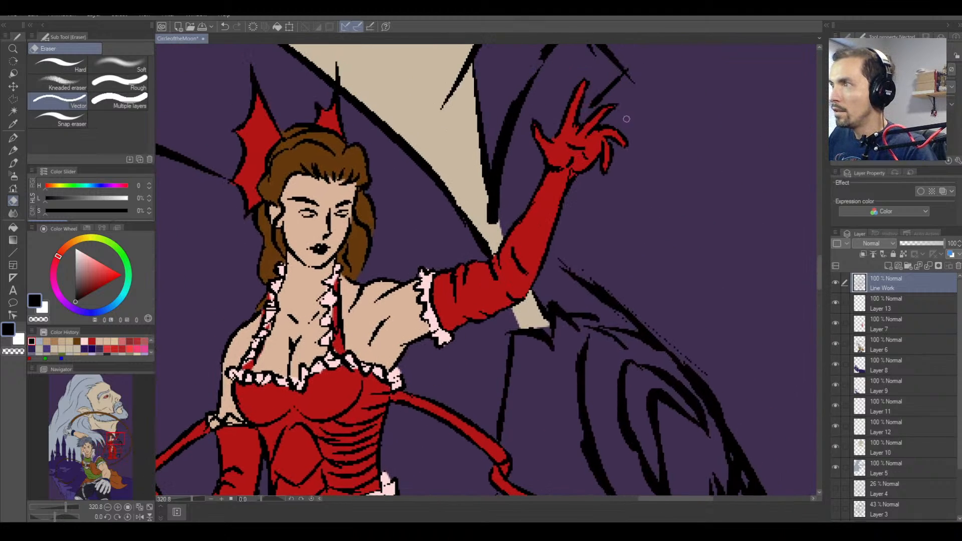
{"action": "mouse_move", "coordinate": [638, 86]}
{"action": "left_mouse_down"}
{"action": "mouse_move", "coordinate": [631, 67]}
{"action": "mouse_move", "coordinate": [653, 325]}
{"action": "left_mouse_up"}
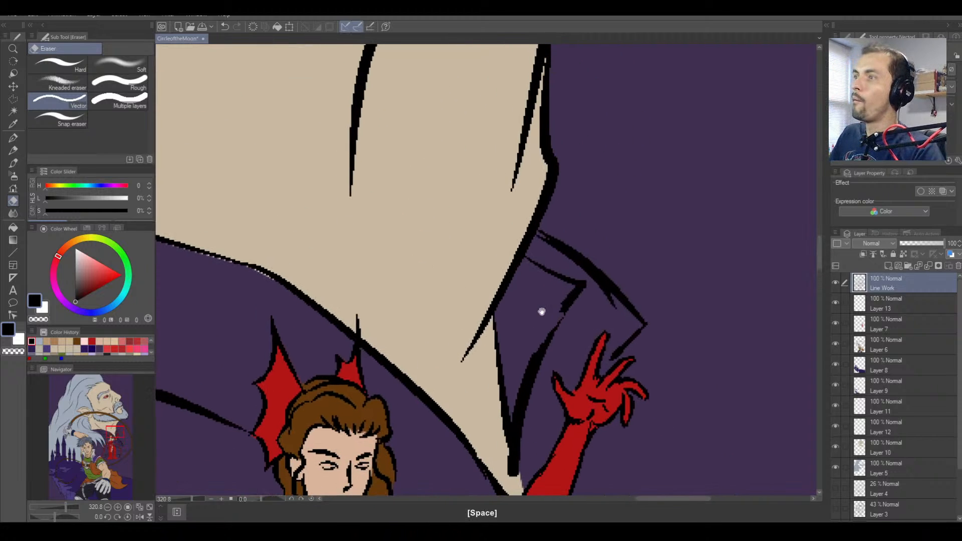
{"action": "left_click_drag", "start_coordinate": [492, 328], "coordinate": [623, 221]}
{"action": "left_click_drag", "start_coordinate": [382, 190], "coordinate": [476, 261]}
{"action": "left_click_drag", "start_coordinate": [351, 279], "coordinate": [494, 230]}
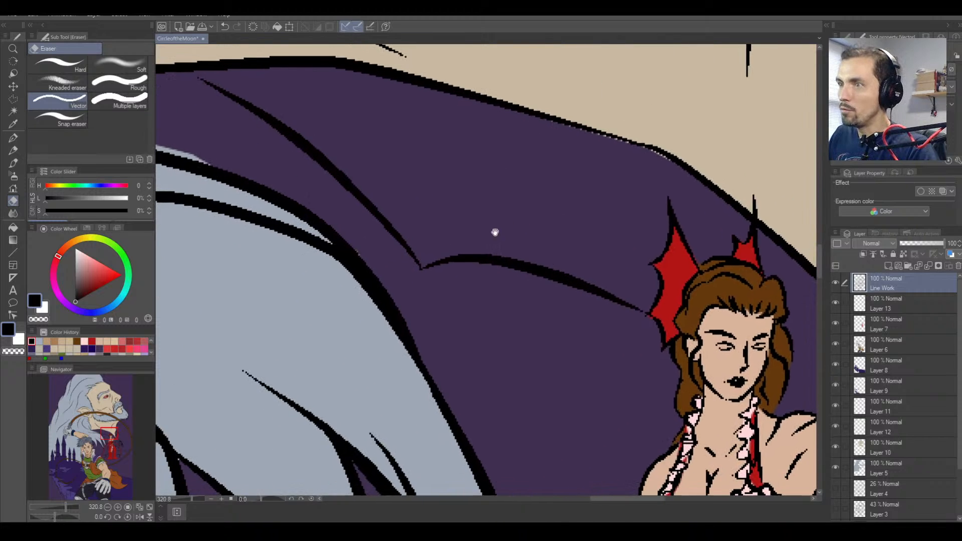
{"action": "mouse_move", "coordinate": [408, 247]}
{"action": "left_mouse_down"}
{"action": "mouse_move", "coordinate": [579, 304]}
{"action": "mouse_move", "coordinate": [594, 325]}
{"action": "left_mouse_up"}
{"action": "left_click_drag", "start_coordinate": [446, 254], "coordinate": [570, 304]}
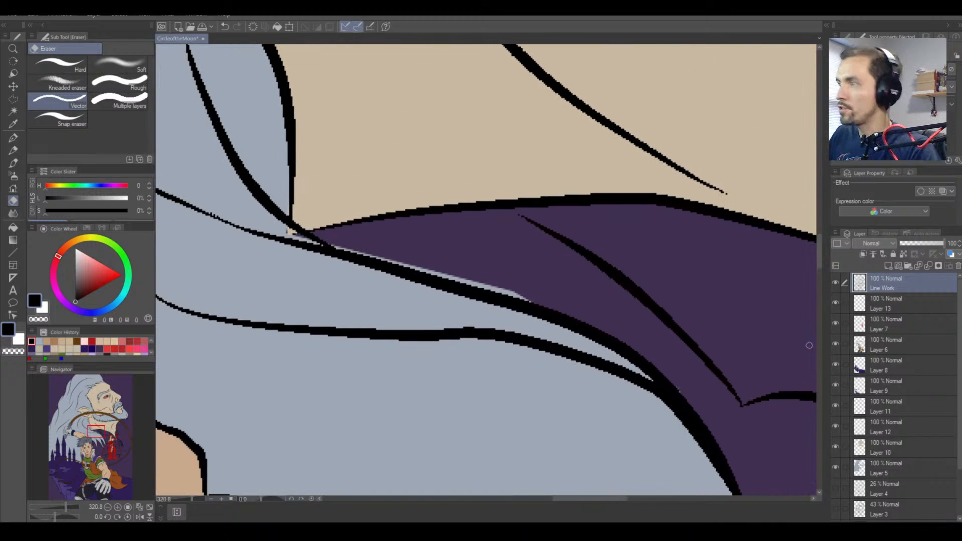
{"action": "left_click", "coordinate": [887, 469]}
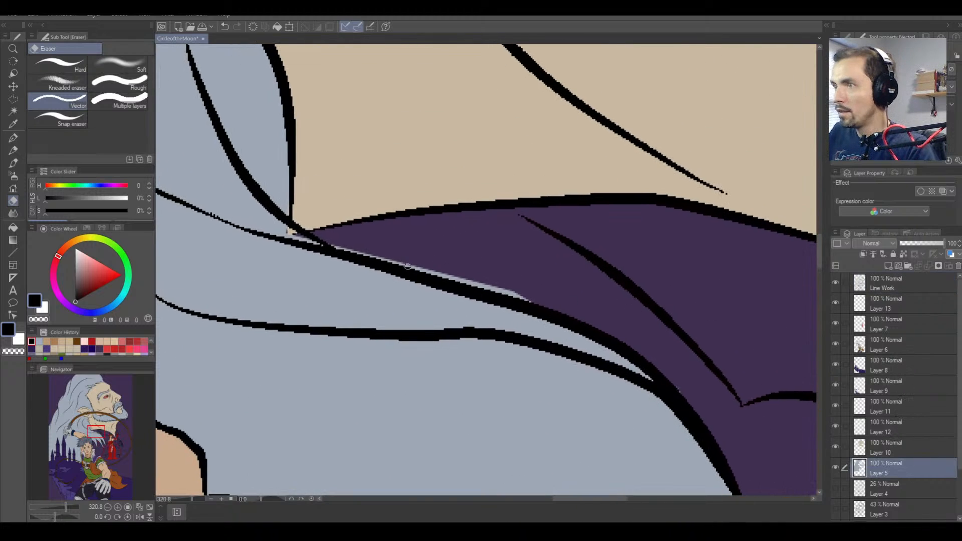
{"action": "mouse_move", "coordinate": [421, 267]}
{"action": "left_mouse_down"}
{"action": "mouse_move", "coordinate": [480, 285]}
{"action": "mouse_move", "coordinate": [416, 272]}
{"action": "mouse_move", "coordinate": [526, 299]}
{"action": "left_mouse_up"}
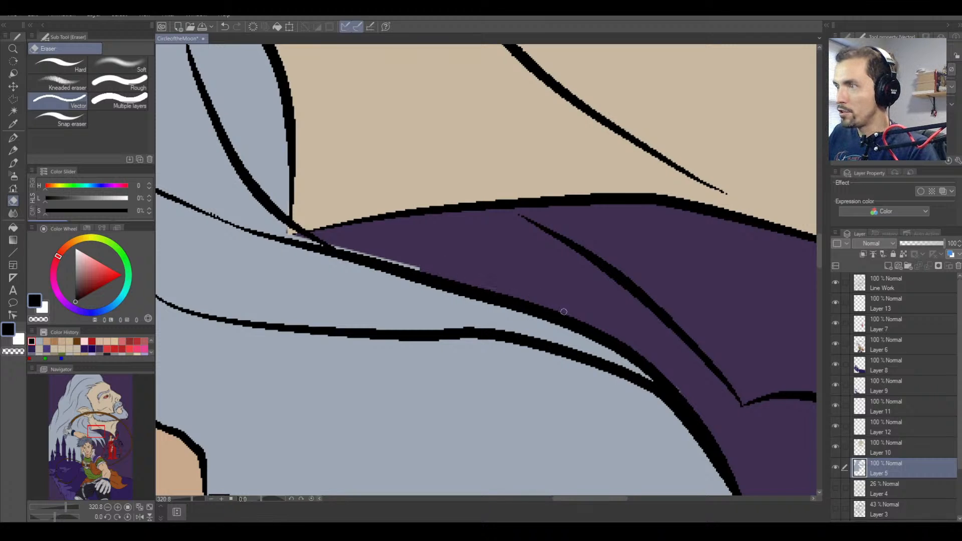
{"action": "mouse_move", "coordinate": [391, 258]}
{"action": "left_mouse_down"}
{"action": "mouse_move", "coordinate": [436, 275]}
{"action": "mouse_move", "coordinate": [333, 247]}
{"action": "left_mouse_up"}
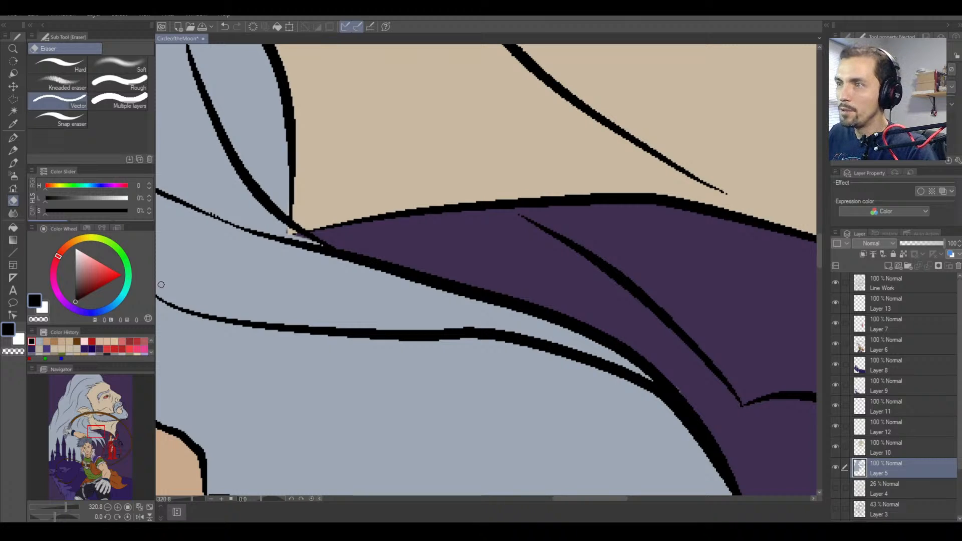
Sample the blue-grey hair colour and clean up the small gaps where hair and neck meet on Layer 5 and Layer 10.
{"action": "right_click", "coordinate": [211, 262]}
{"action": "left_click", "coordinate": [14, 139]}
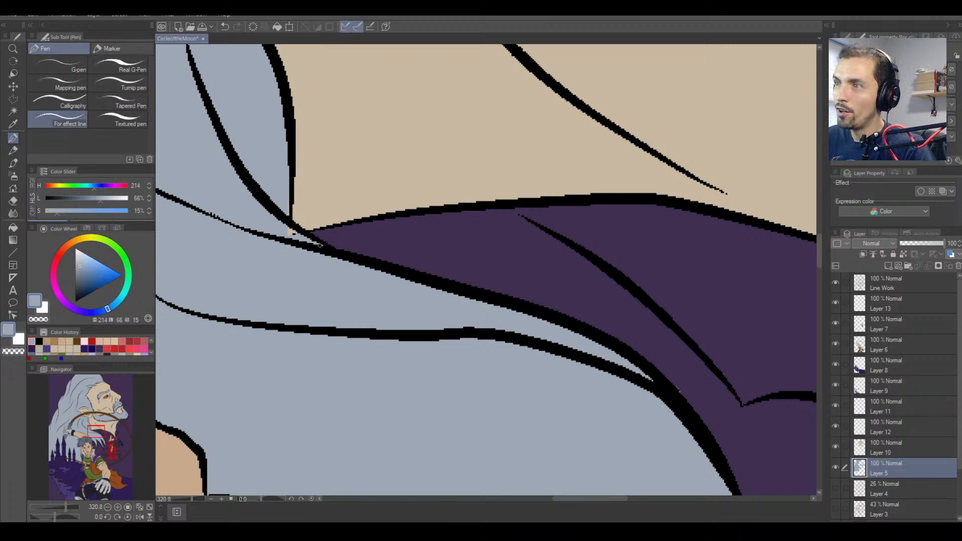
{"action": "left_click", "coordinate": [884, 451]}
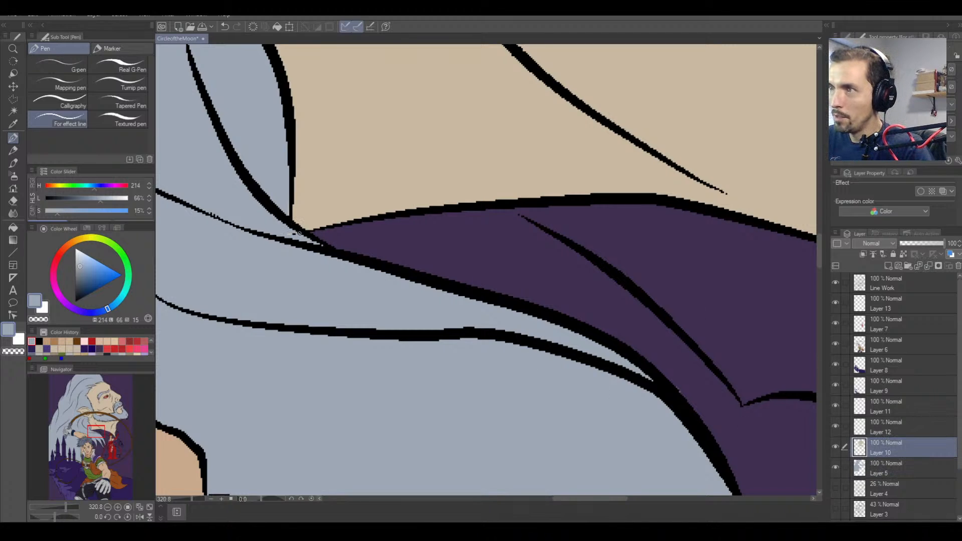
Sample black and thicken the neck-side hair outline down to where the strands meet on the Line Work layer.
{"action": "left_click", "coordinate": [935, 287]}
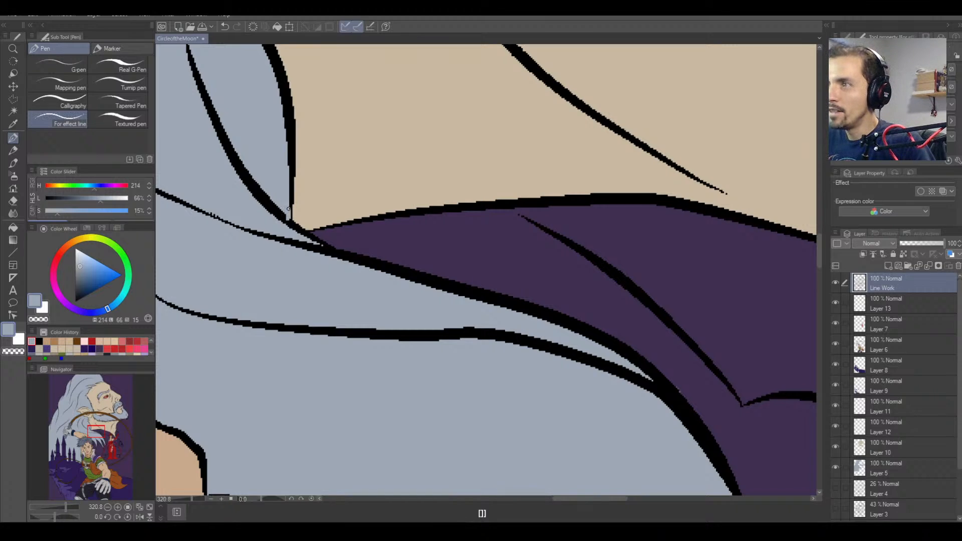
{"action": "key", "text": "ctrl+z"}
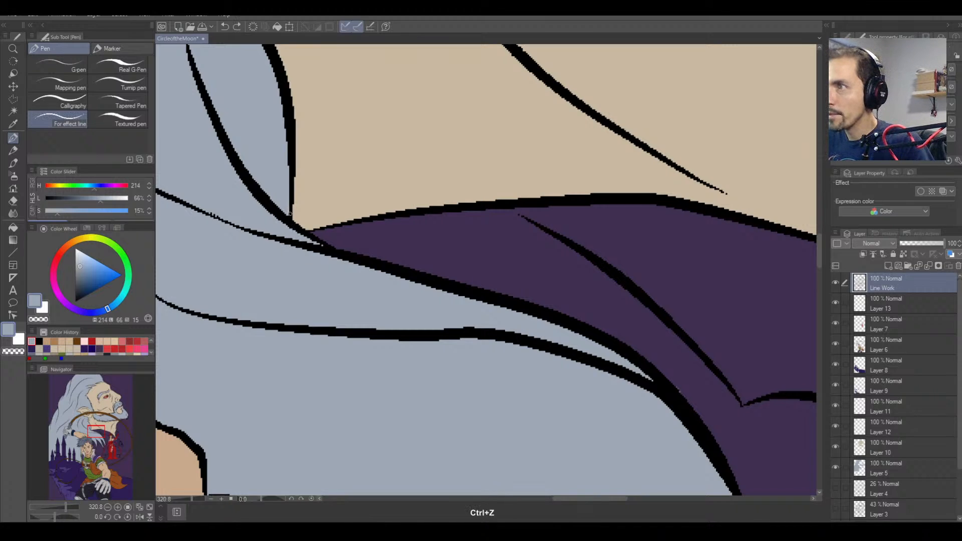
{"action": "right_click", "coordinate": [289, 216]}
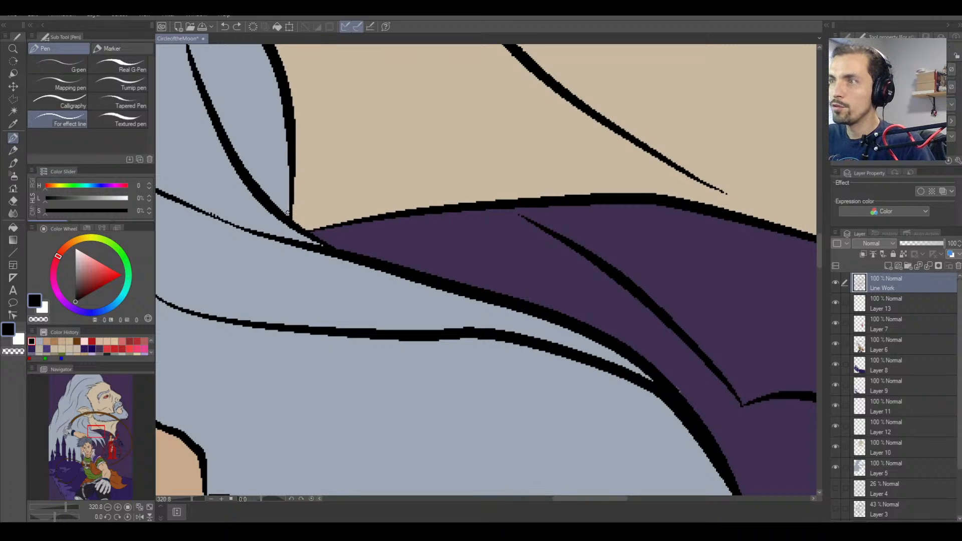
{"action": "left_click_drag", "start_coordinate": [290, 187], "coordinate": [287, 219]}
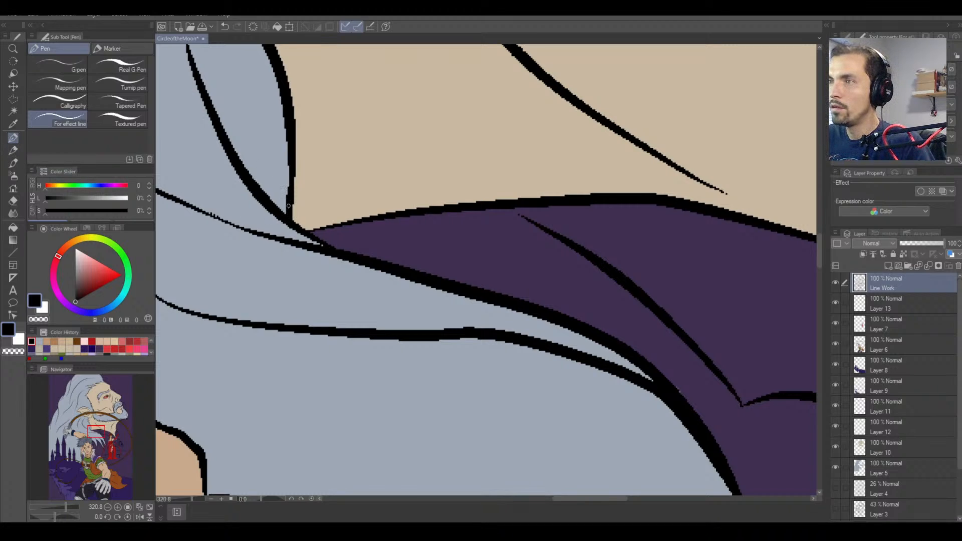
{"action": "key", "text": "bracketleft"}
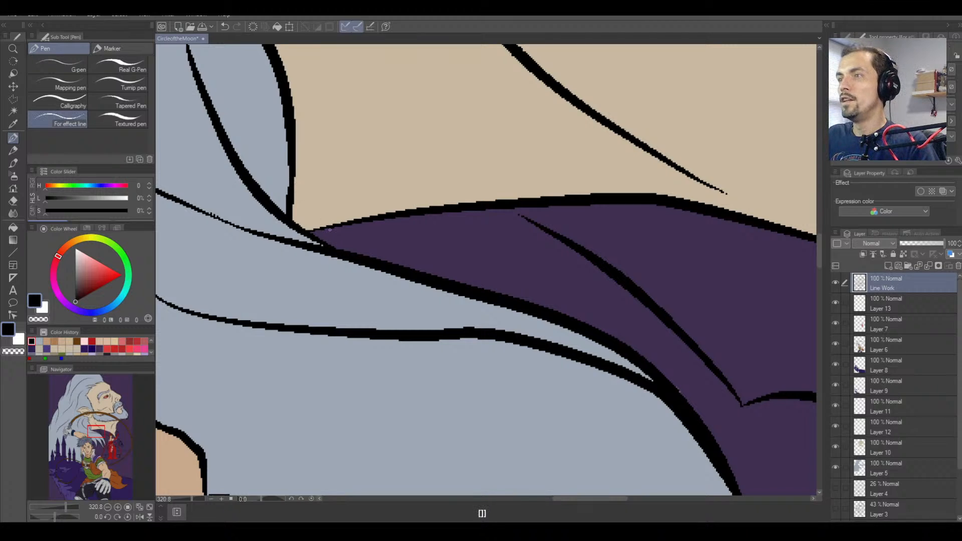
{"action": "key", "text": "ctrl+minus"}
{"action": "key", "text": "ctrl+minus"}
{"action": "key", "text": "ctrl+minus"}
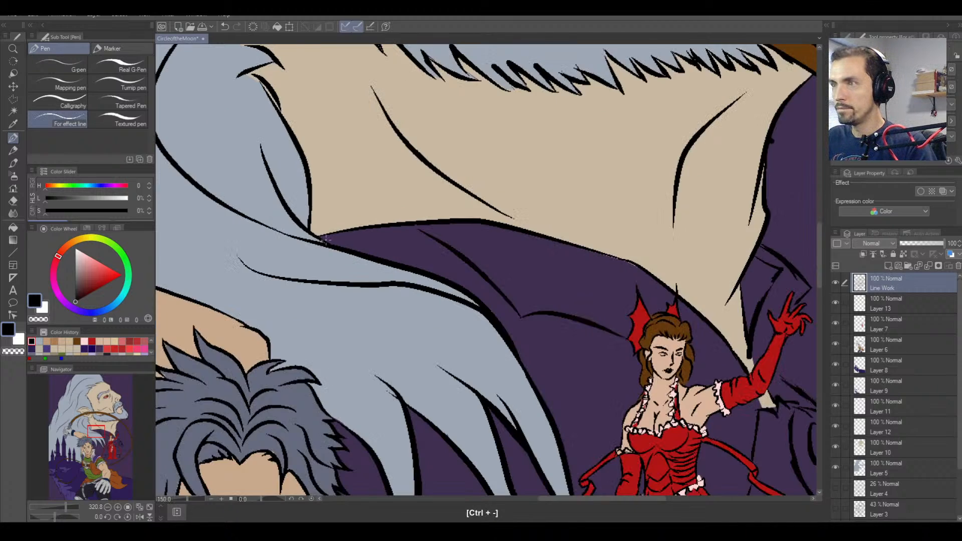
{"action": "key", "text": "ctrl+minus"}
{"action": "key", "text": "ctrl+minus"}
{"action": "key", "text": "space"}
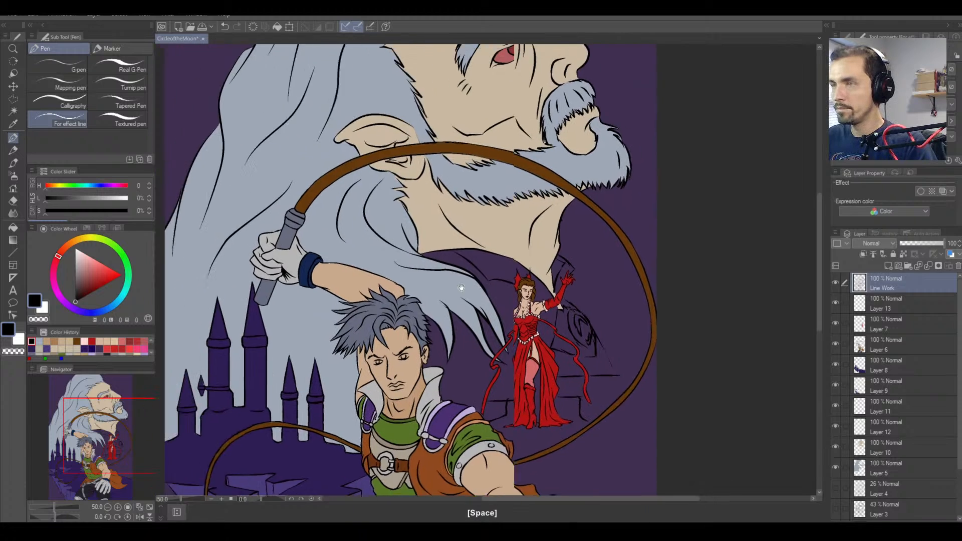
Erase the stray black dots beside the hair strand outline right of the hero's head on the Line Work layer.
{"action": "mouse_move", "coordinate": [461, 287]}
{"action": "left_mouse_down"}
{"action": "mouse_move", "coordinate": [519, 326]}
{"action": "mouse_move", "coordinate": [497, 408]}
{"action": "left_mouse_up"}
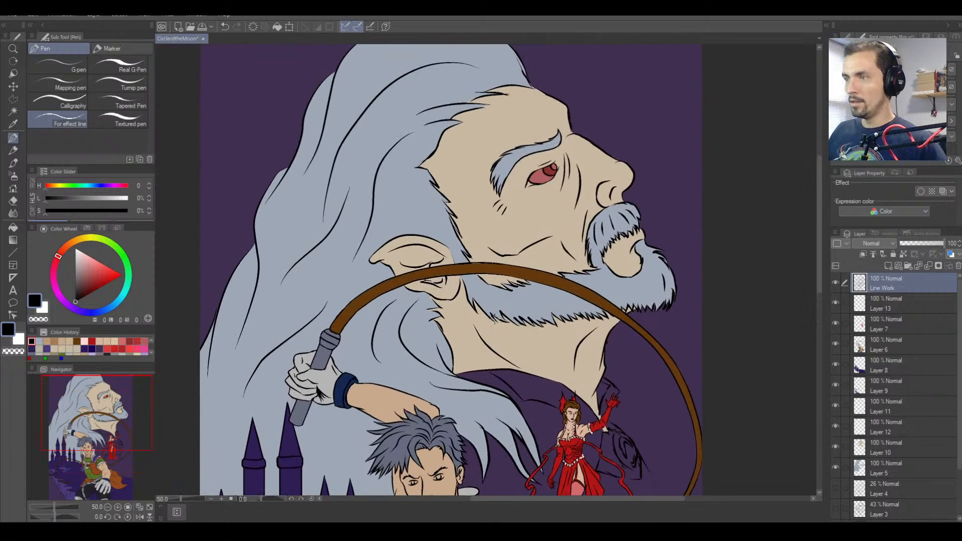
{"action": "key", "text": "ctrl+plus"}
{"action": "key", "text": "ctrl+plus"}
{"action": "key", "text": "ctrl+minus"}
{"action": "key", "text": "space"}
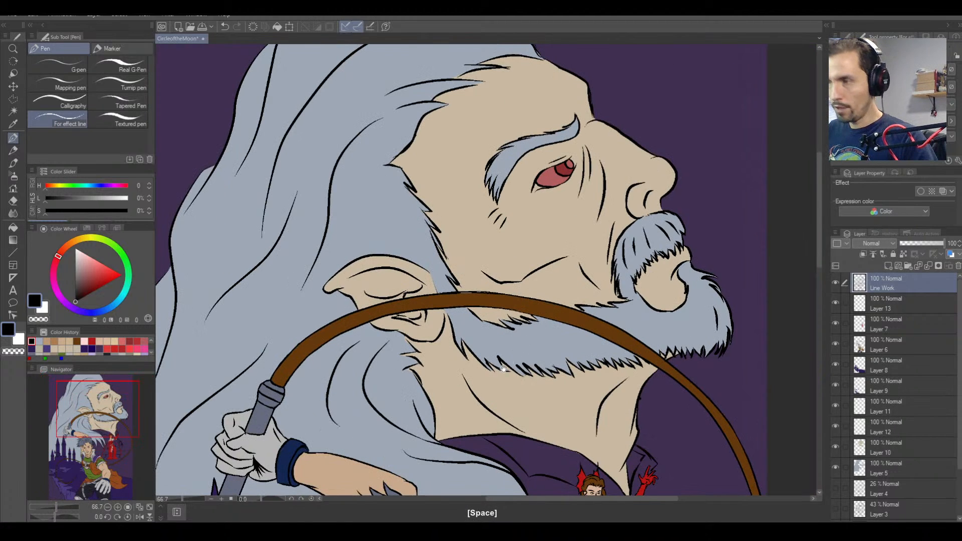
{"action": "left_click_drag", "start_coordinate": [503, 368], "coordinate": [521, 201]}
{"action": "key", "text": "ctrl+equal"}
{"action": "key", "text": "ctrl+equal"}
{"action": "key", "text": "ctrl+equal"}
{"action": "key", "text": "ctrl+equal"}
{"action": "key", "text": "ctrl+equal"}
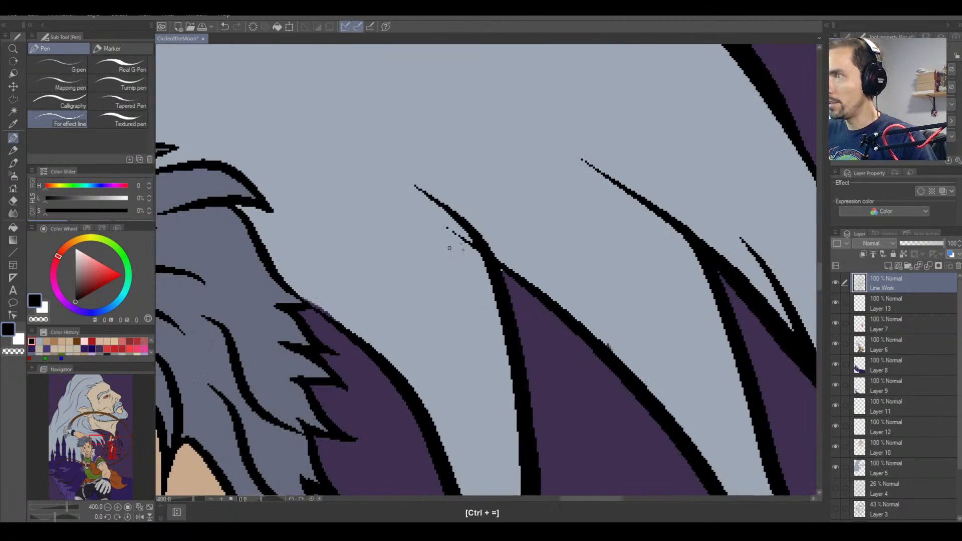
{"action": "left_click_drag", "start_coordinate": [447, 228], "coordinate": [471, 247]}
{"action": "key", "text": "e"}
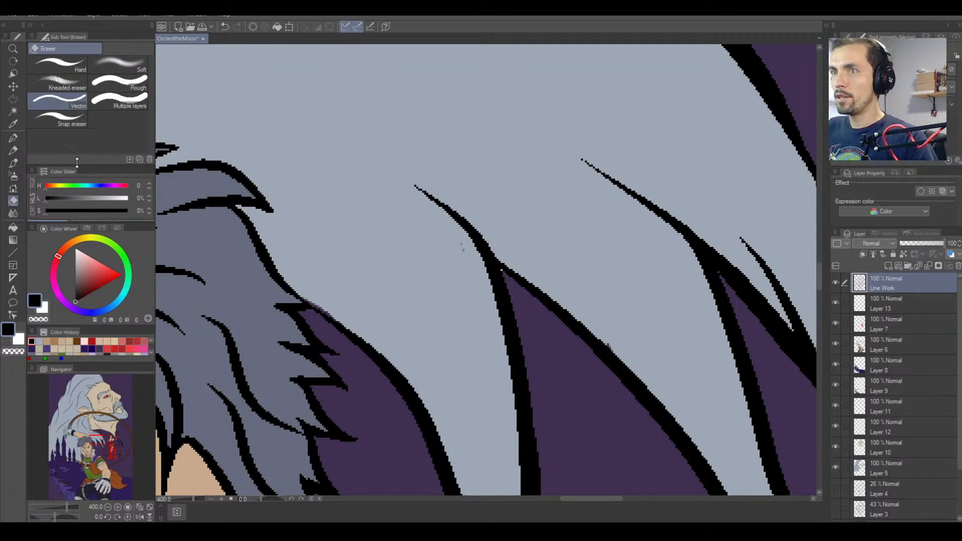
Sample the blue-grey hair colour and paint over the leftover specks and small gaps along the long strands' outlines on Layer 5.
{"action": "key", "text": "p"}
{"action": "right_click", "coordinate": [496, 258]}
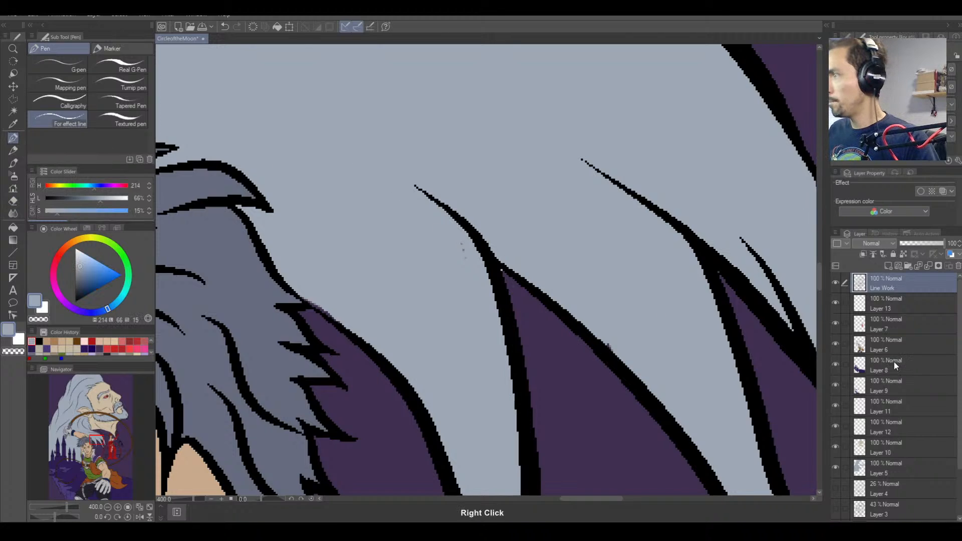
{"action": "left_click", "coordinate": [896, 465]}
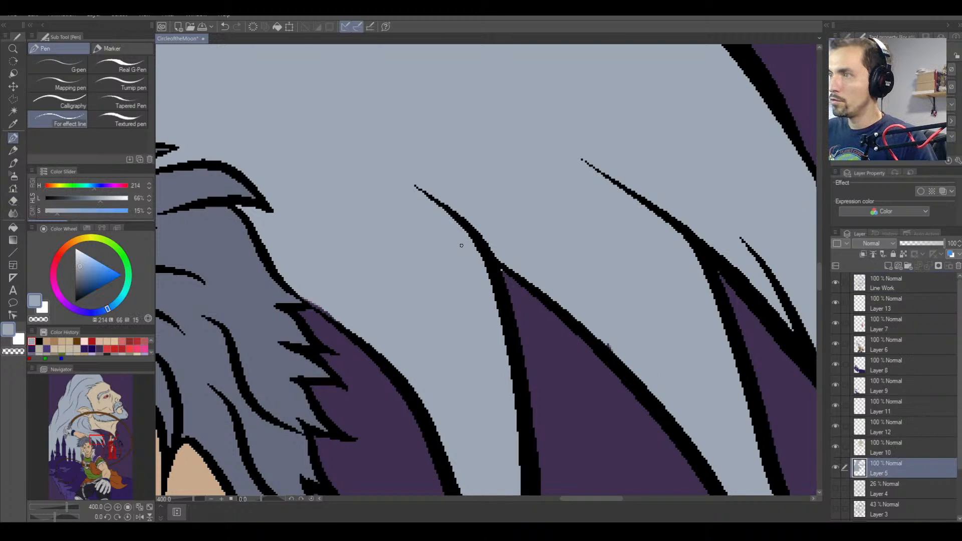
{"action": "key", "text": "e"}
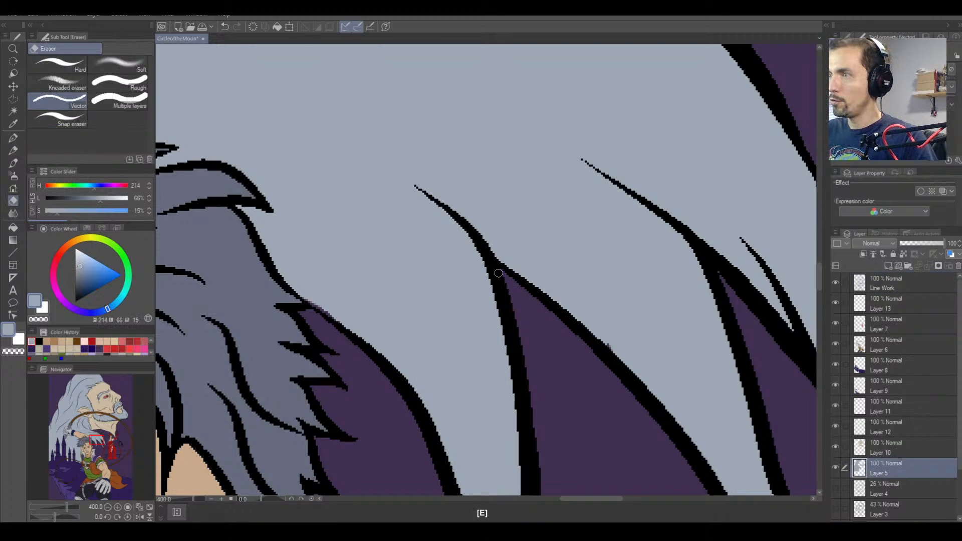
{"action": "left_click", "coordinate": [14, 138]}
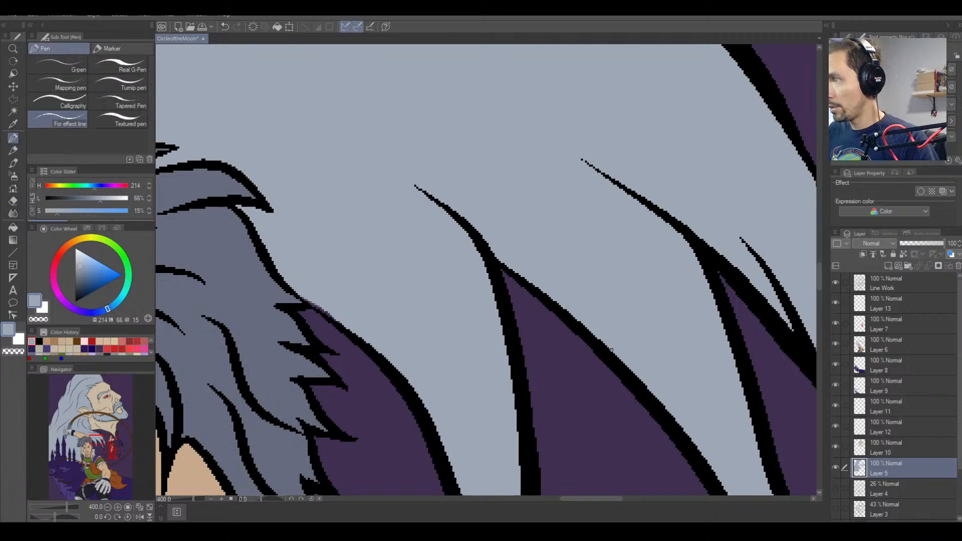
{"action": "left_click_drag", "start_coordinate": [316, 303], "coordinate": [323, 314]}
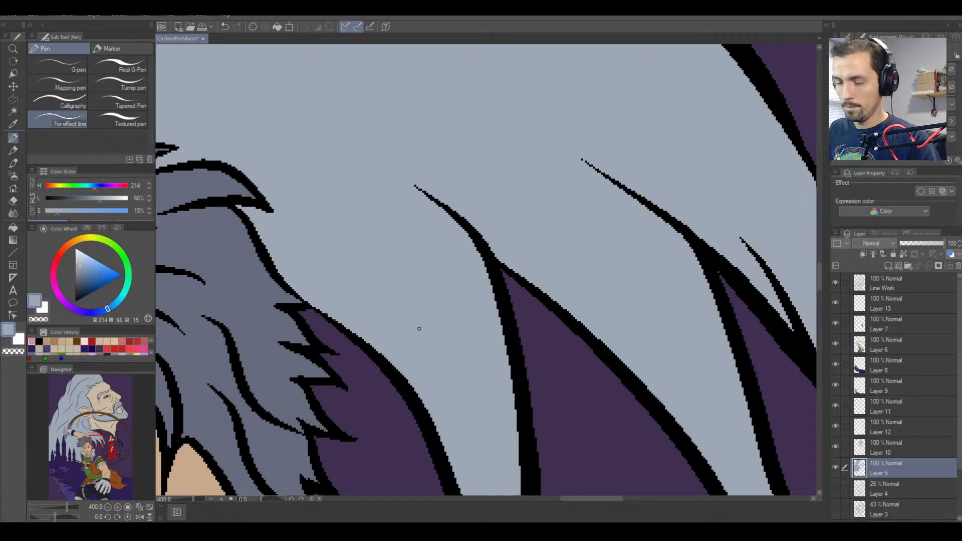
Inspect the hair strand tips around the red ribbon and the overall illustration for remaining colour spills and gaps.
{"action": "left_click_drag", "start_coordinate": [584, 299], "coordinate": [310, 302]}
{"action": "left_click_drag", "start_coordinate": [510, 335], "coordinate": [454, 76]}
{"action": "key", "text": "e"}
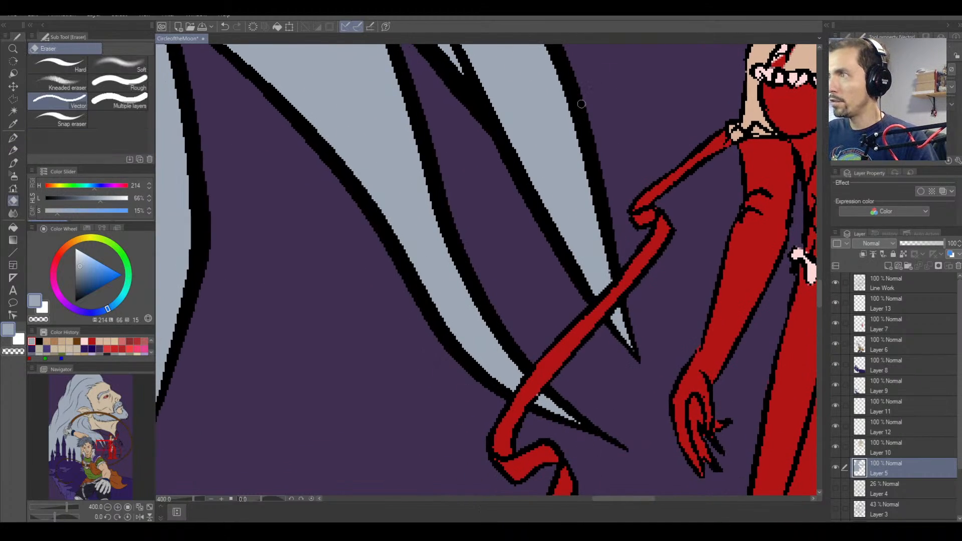
{"action": "left_click_drag", "start_coordinate": [599, 92], "coordinate": [592, 389]}
{"action": "left_click_drag", "start_coordinate": [521, 261], "coordinate": [623, 408]}
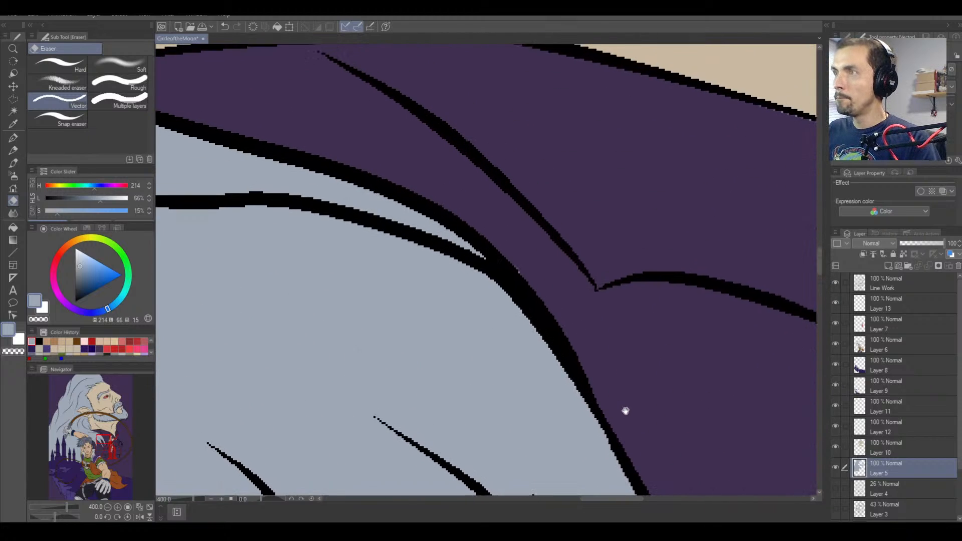
{"action": "key", "text": "ctrl+minus"}
{"action": "key", "text": "ctrl+minus"}
{"action": "key", "text": "ctrl+minus"}
{"action": "key", "text": "ctrl+minus"}
{"action": "key", "text": "ctrl+minus"}
{"action": "key", "text": "ctrl+minus"}
{"action": "key", "text": "ctrl+minus"}
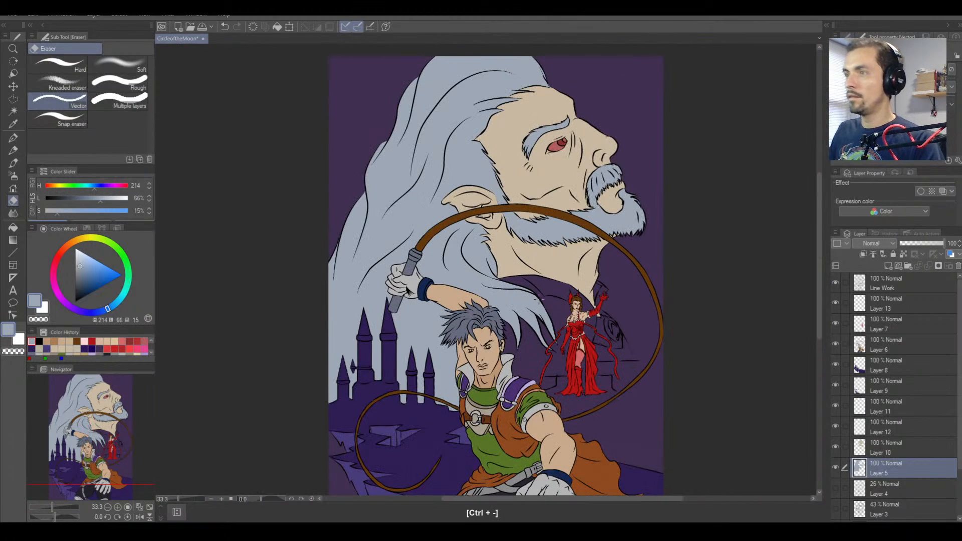
{"action": "left_click_drag", "start_coordinate": [462, 400], "coordinate": [440, 274]}
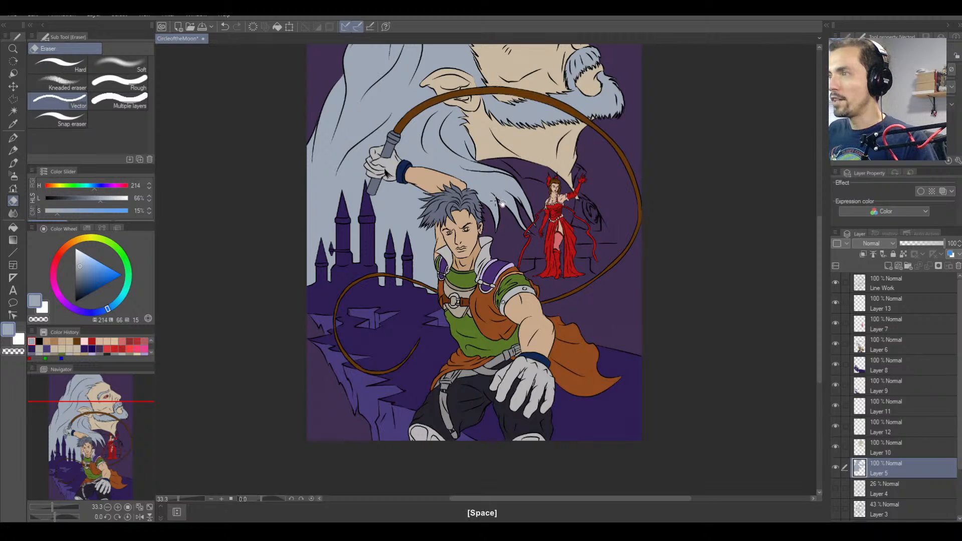
{"action": "key", "text": "ctrl+equal"}
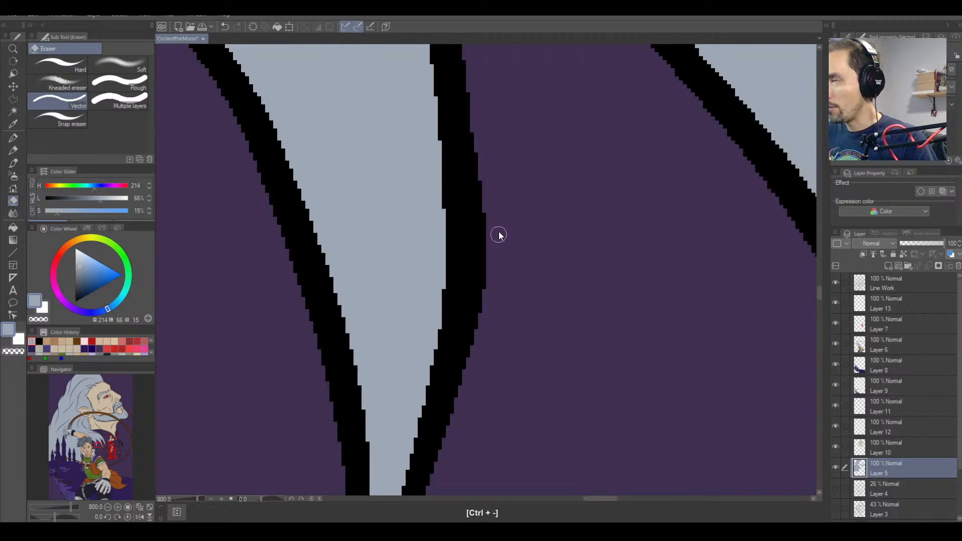
{"action": "key", "text": "ctrl+minus"}
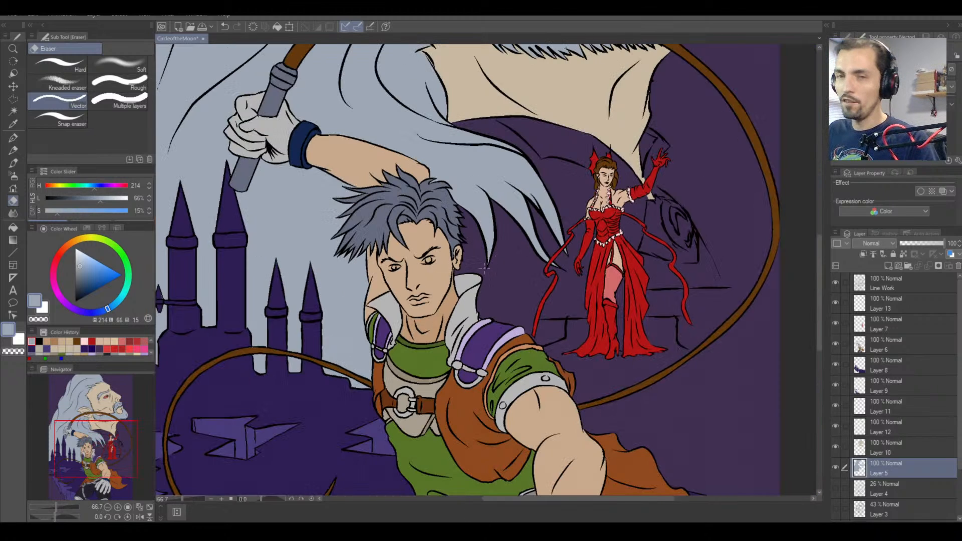
{"action": "key", "text": "ctrl+minus"}
{"action": "key", "text": "space"}
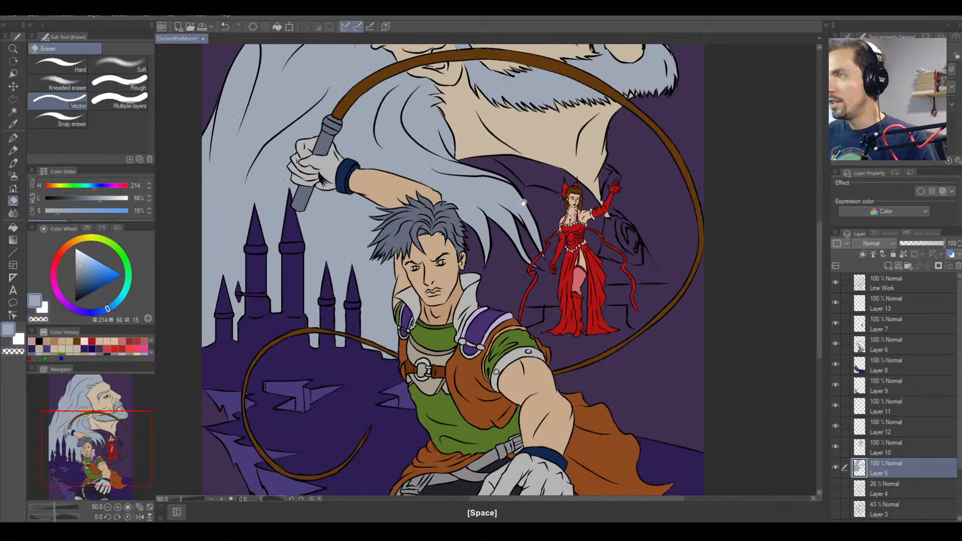
{"action": "left_click_drag", "start_coordinate": [536, 211], "coordinate": [460, 249]}
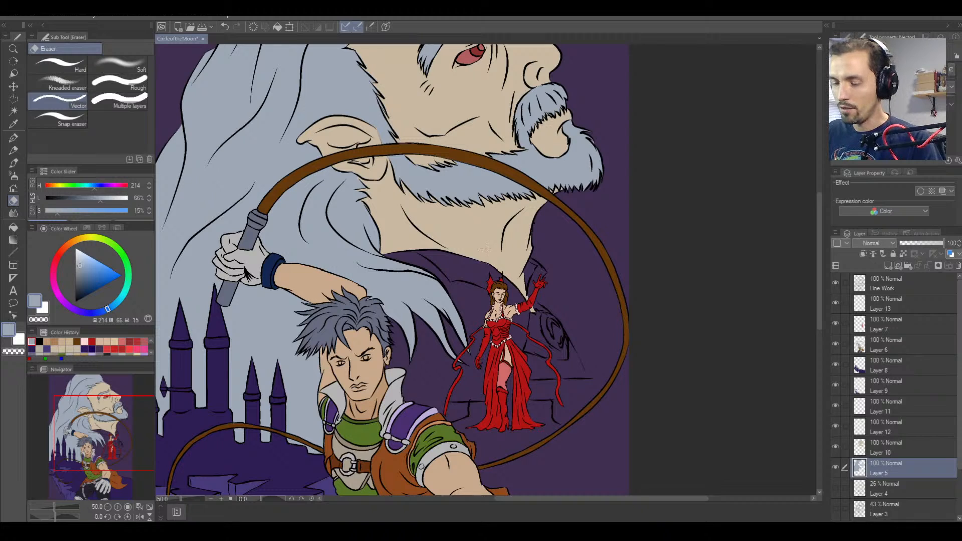
Try to erase the blue-grey hair colour along the front edge of the ear, just above the whip, on Layer 5.
{"action": "key", "text": "ctrl+equal"}
{"action": "key", "text": "ctrl+equal"}
{"action": "key", "text": "ctrl+equal"}
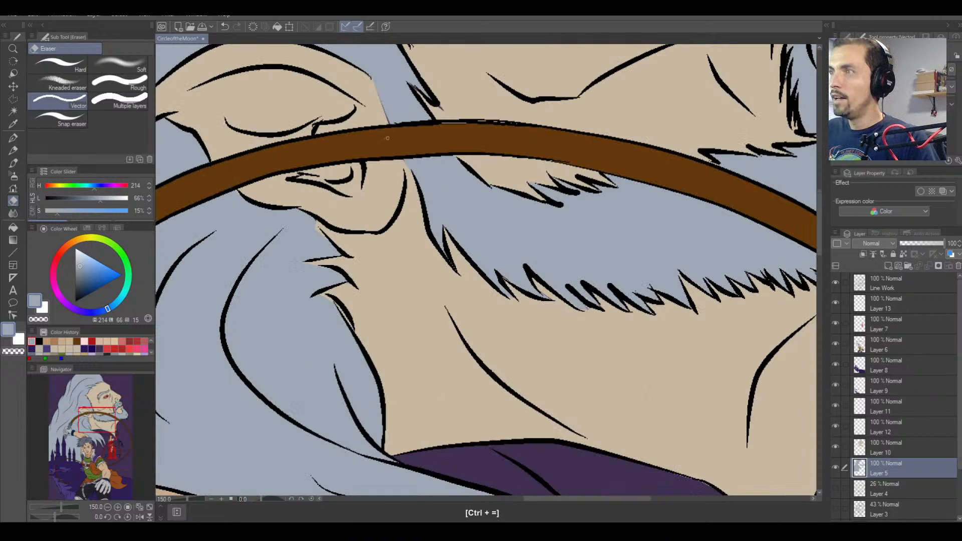
{"action": "key", "text": "ctrl+equal"}
{"action": "key", "text": "space"}
{"action": "mouse_move", "coordinate": [387, 133]}
{"action": "left_mouse_down"}
{"action": "mouse_move", "coordinate": [423, 249]}
{"action": "mouse_move", "coordinate": [424, 232]}
{"action": "left_mouse_up"}
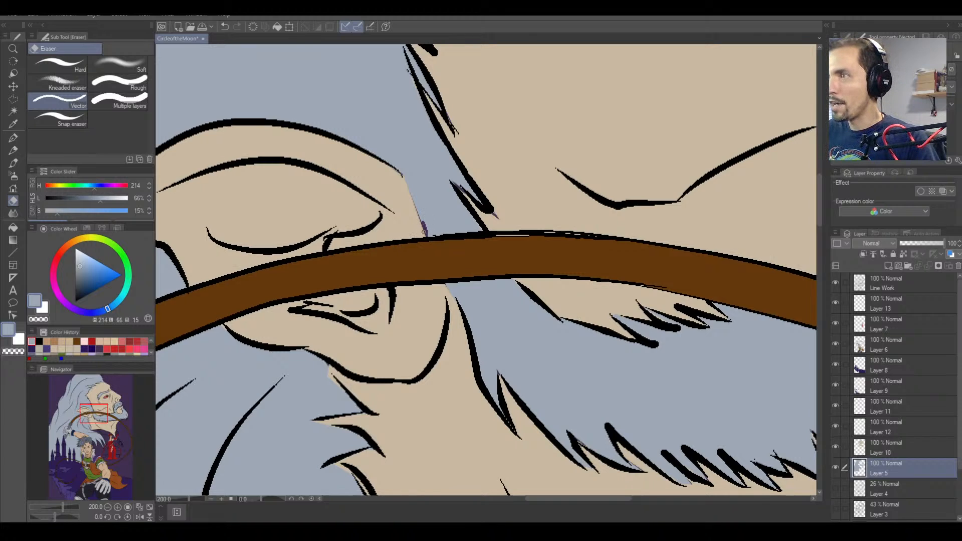
{"action": "key", "text": "ctrl+z"}
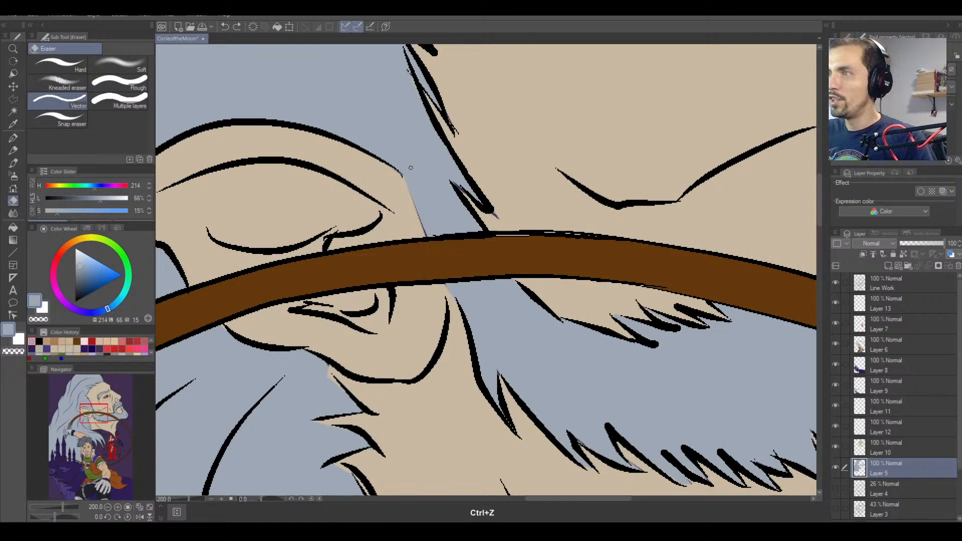
Paint the thin gap between the hair and the front of the ear, above the whip, blue-grey on Layer 5.
{"action": "left_click", "coordinate": [13, 138]}
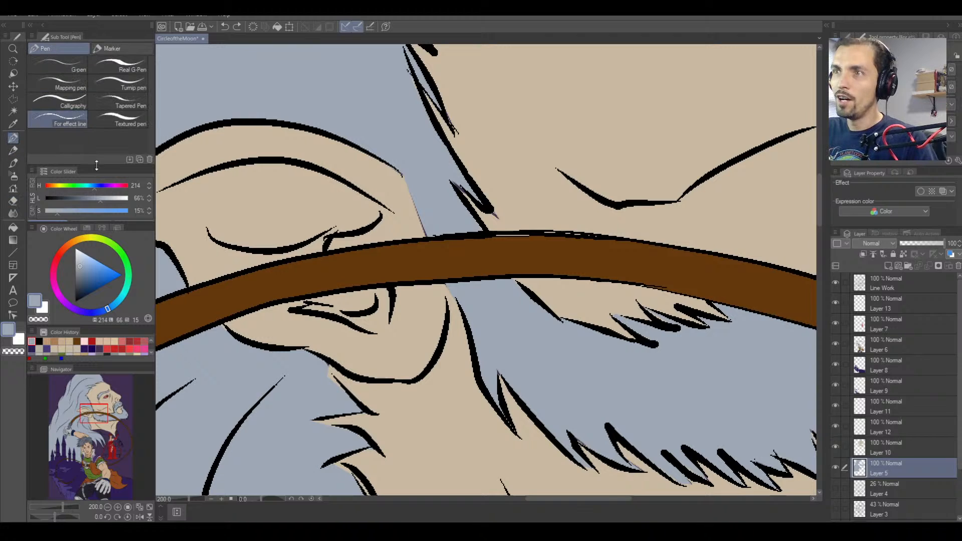
{"action": "key", "text": "ctrl+minus"}
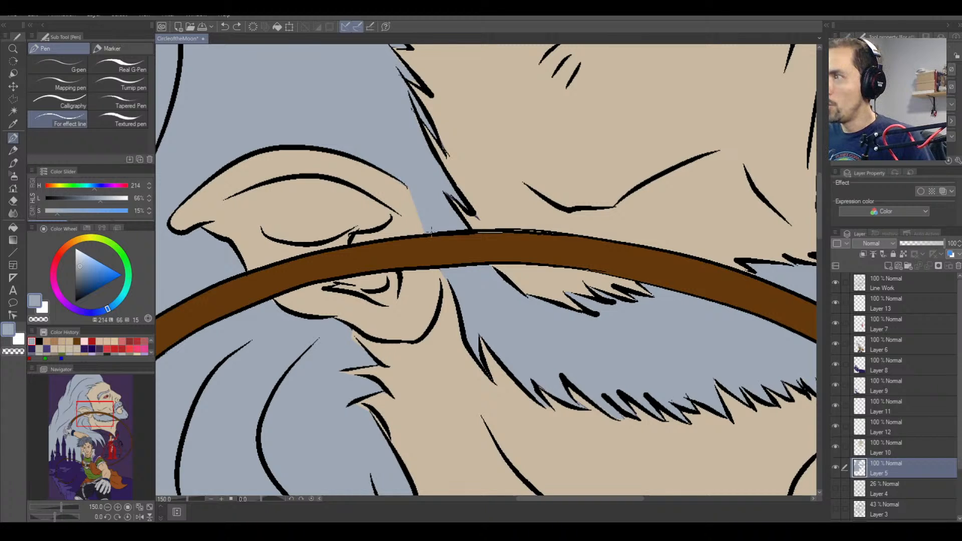
{"action": "left_click_drag", "start_coordinate": [431, 232], "coordinate": [432, 225]}
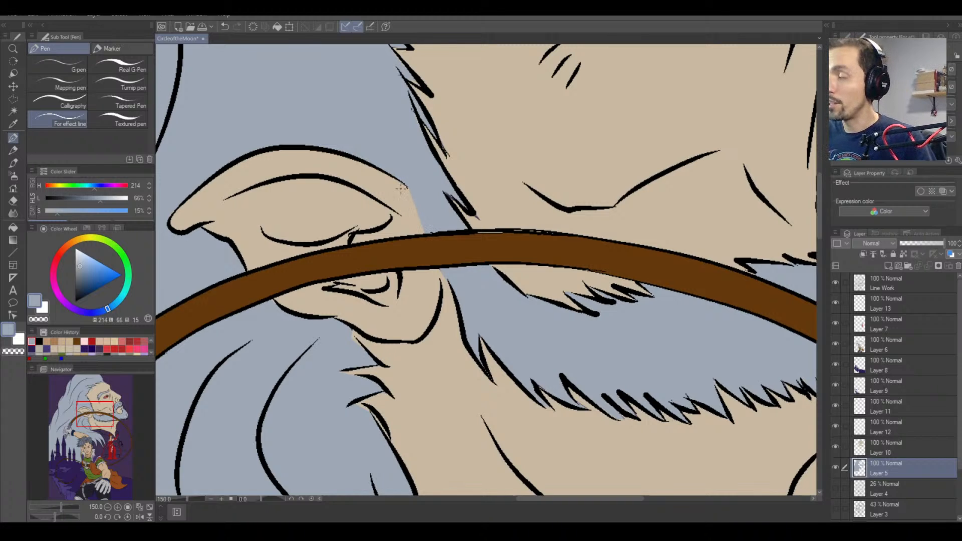
Sample the beige skin colour and touch up the thin gaps along the ear's upper and front edge on Layer 10.
{"action": "key", "text": "ctrl+plus"}
{"action": "key", "text": "ctrl+plus"}
{"action": "key", "text": "ctrl+plus"}
{"action": "key", "text": "e"}
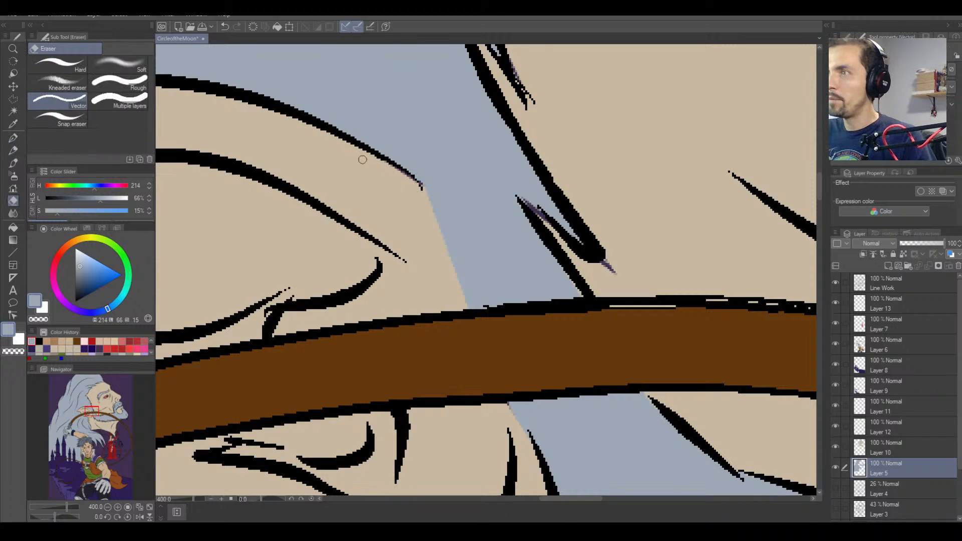
{"action": "left_click", "coordinate": [882, 445]}
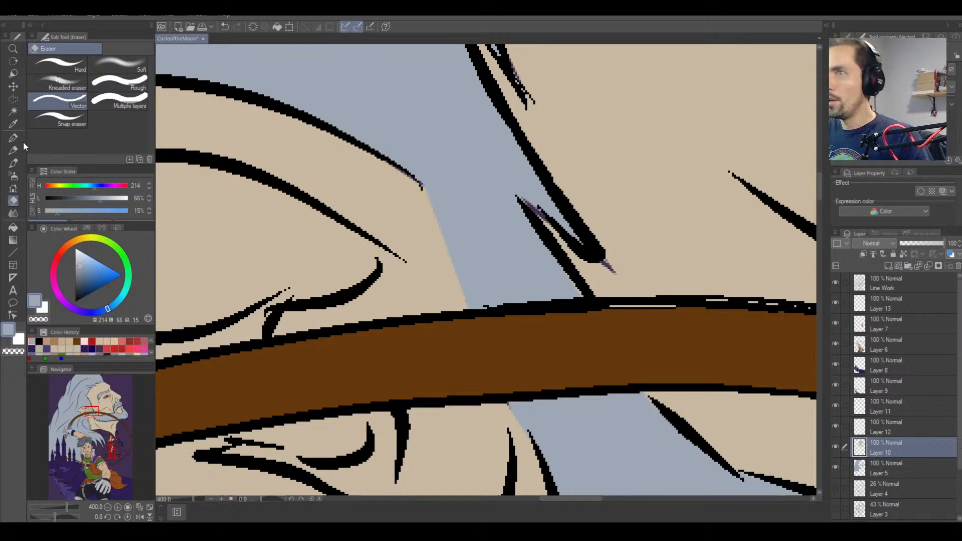
{"action": "left_click", "coordinate": [13, 138]}
{"action": "right_click", "coordinate": [416, 194]}
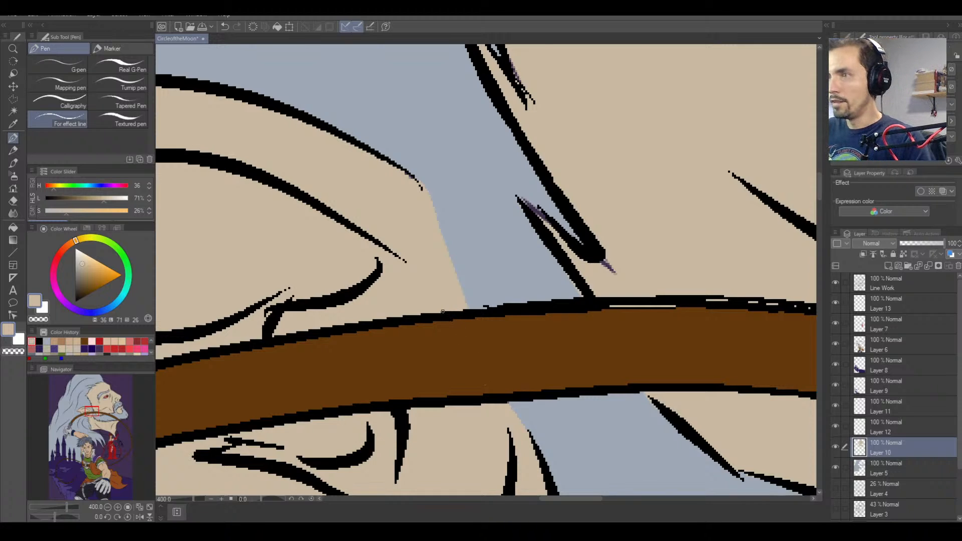
Try to fill the small area between the forehead hair strands with the beige skin colour on Layer 10.
{"action": "key", "text": "ctrl+minus"}
{"action": "key", "text": "ctrl+minus"}
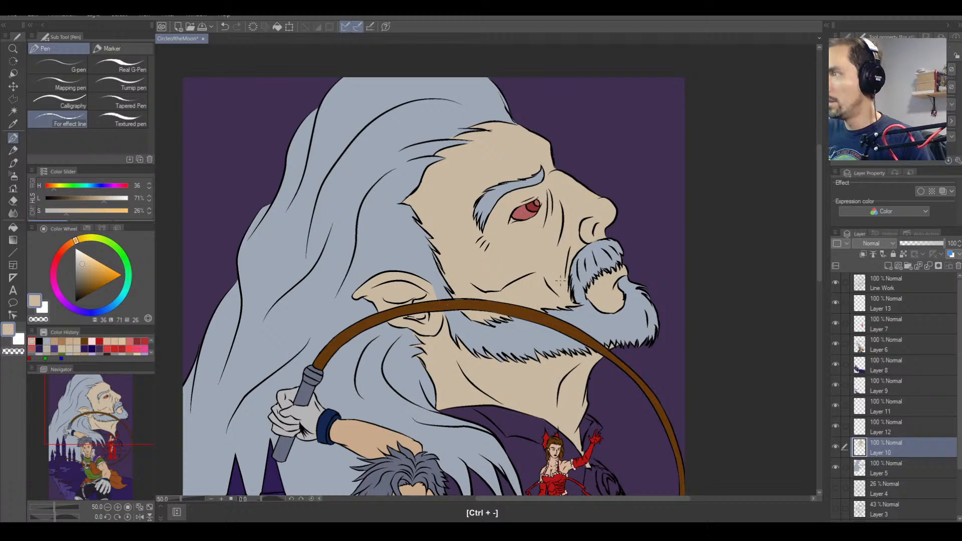
{"action": "key", "text": "ctrl+equal"}
{"action": "key", "text": "ctrl+equal"}
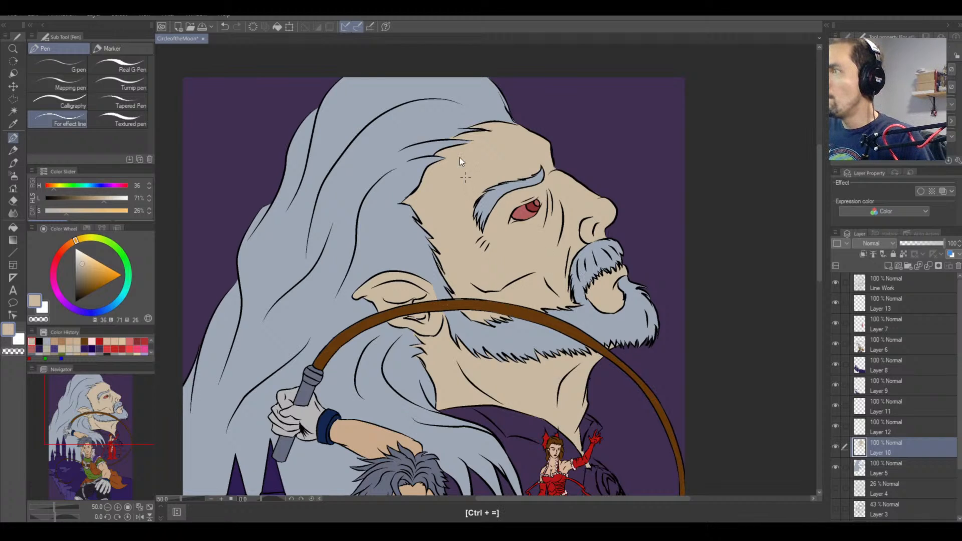
{"action": "left_click_drag", "start_coordinate": [437, 118], "coordinate": [506, 365]}
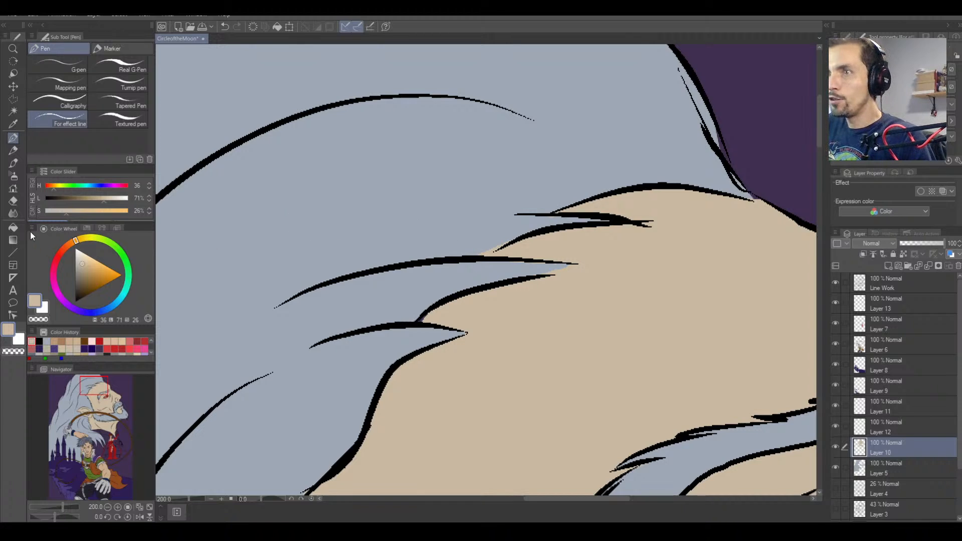
{"action": "left_click", "coordinate": [13, 227]}
{"action": "left_click", "coordinate": [484, 254]}
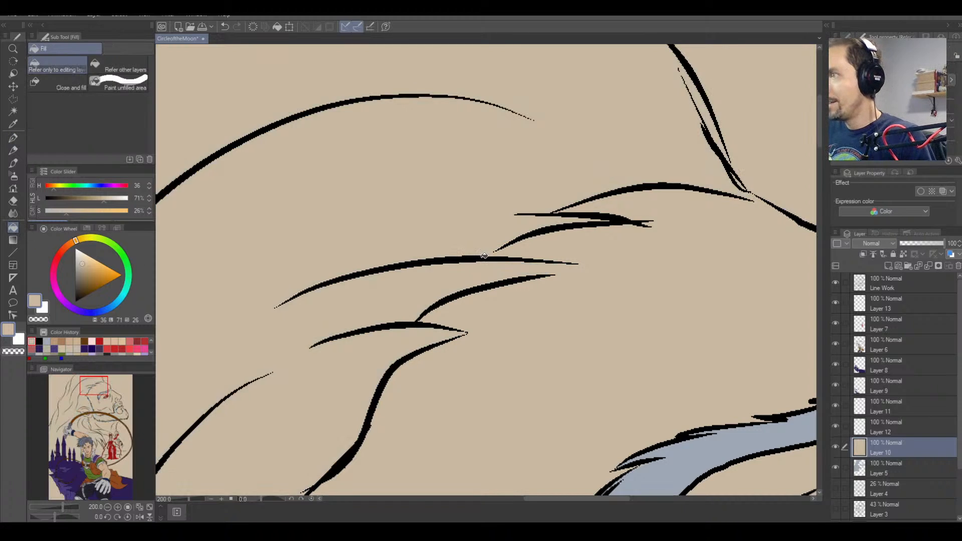
{"action": "key", "text": "ctrl+z"}
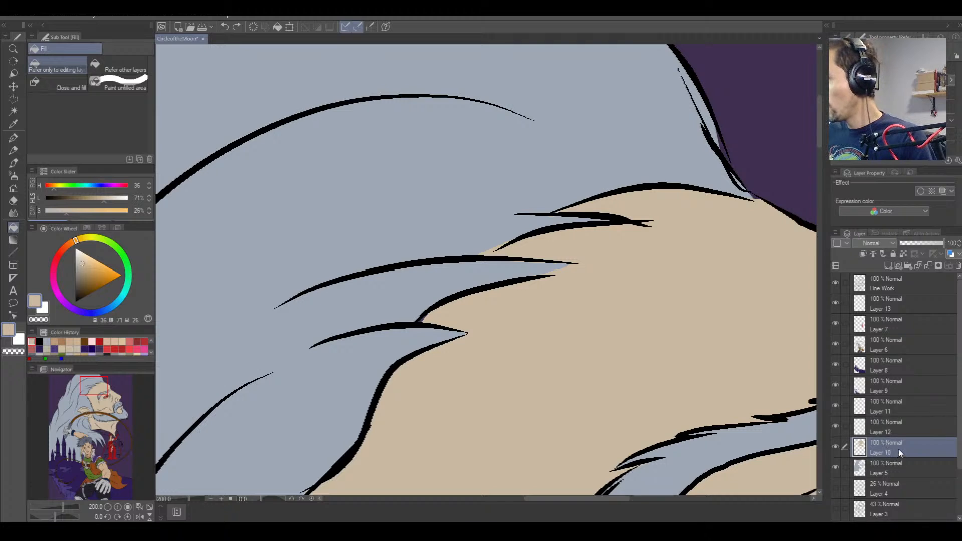
Erase the beige skin colour spilling past the hair strand outlines and tip at the forehead hairline on Layer 10.
{"action": "left_click", "coordinate": [13, 240]}
{"action": "left_click", "coordinate": [18, 214]}
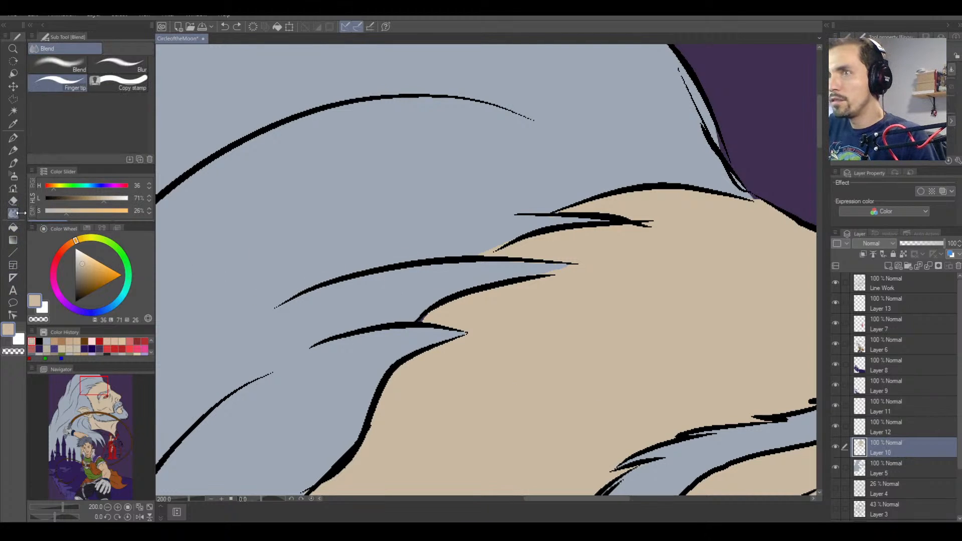
{"action": "key", "text": "e"}
{"action": "mouse_move", "coordinate": [495, 247]}
{"action": "left_mouse_down"}
{"action": "mouse_move", "coordinate": [481, 254]}
{"action": "mouse_move", "coordinate": [510, 242]}
{"action": "left_mouse_up"}
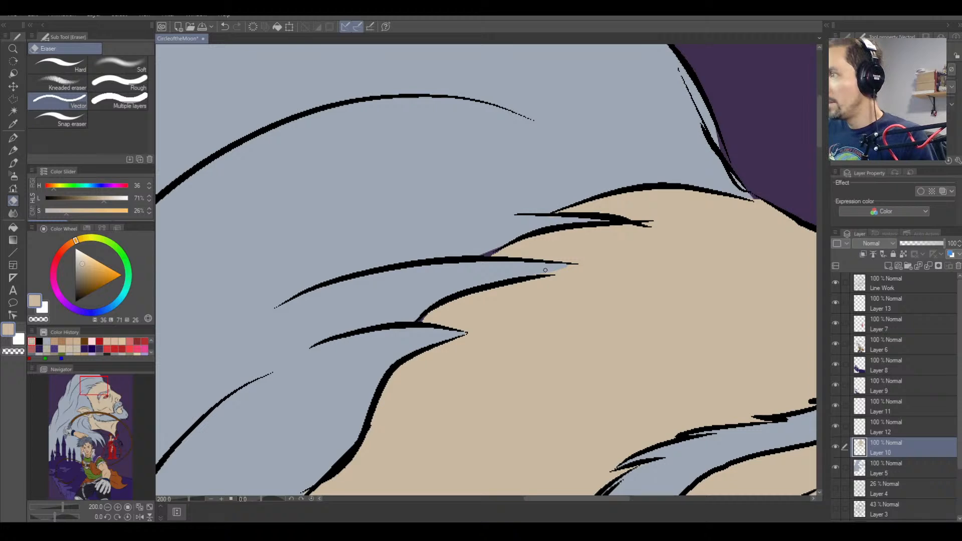
{"action": "left_click_drag", "start_coordinate": [551, 271], "coordinate": [581, 265]}
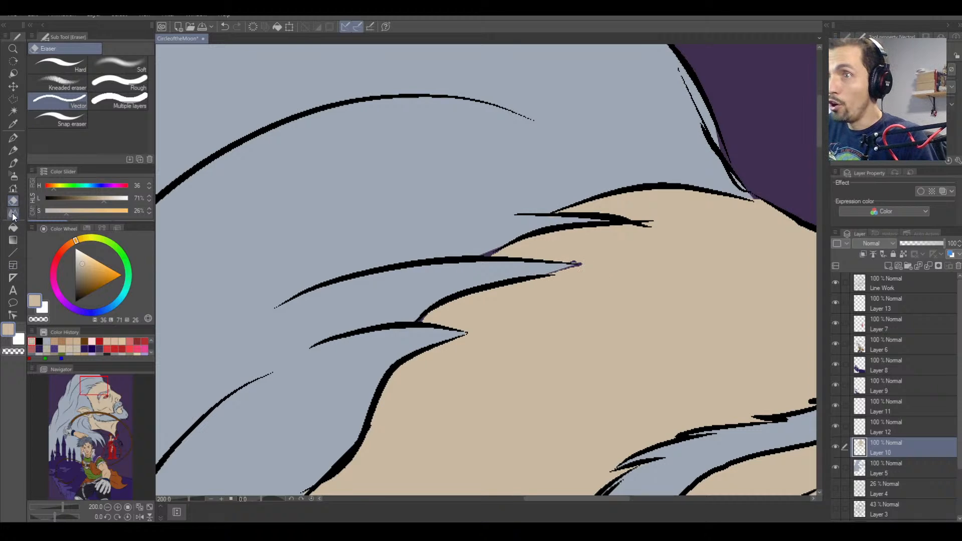
Touch up the tip of the middle forehead hair strand with the beige skin colour on Layer 10 using the pen.
{"action": "left_click", "coordinate": [13, 137]}
{"action": "key", "text": "ctrl+plus"}
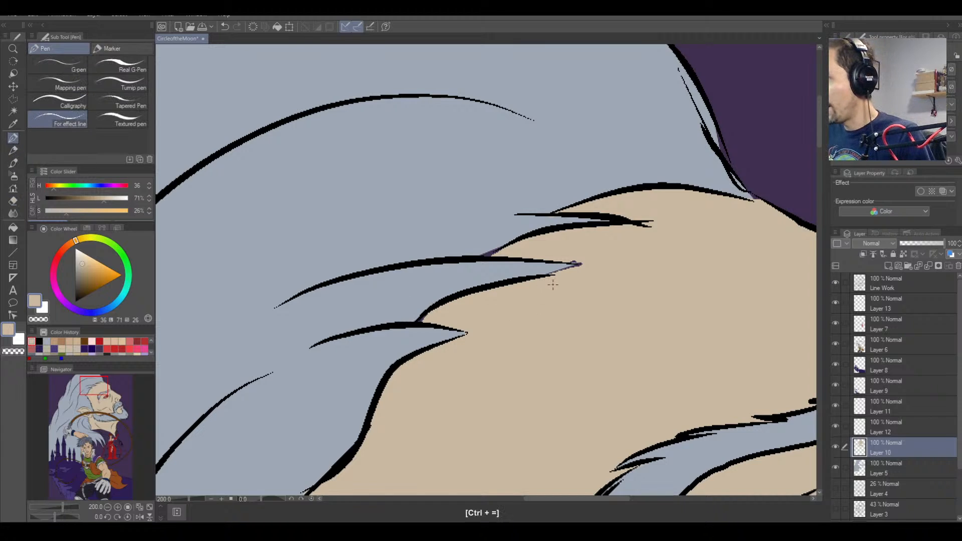
{"action": "key", "text": "ctrl+minus"}
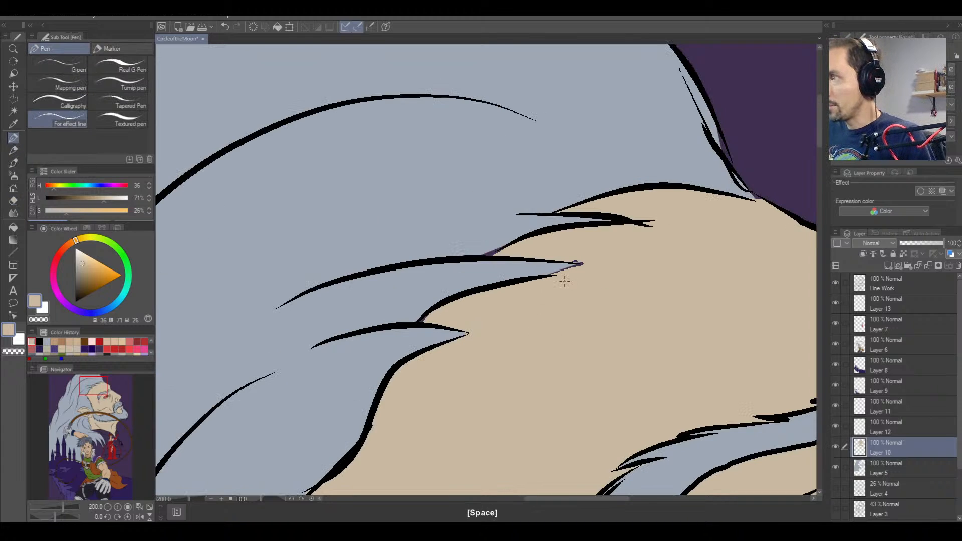
{"action": "scroll", "coordinate": [557, 277], "scroll_direction": "up", "scroll_amount": 1}
{"action": "scroll", "coordinate": [556, 277], "scroll_direction": "down", "scroll_amount": 1}
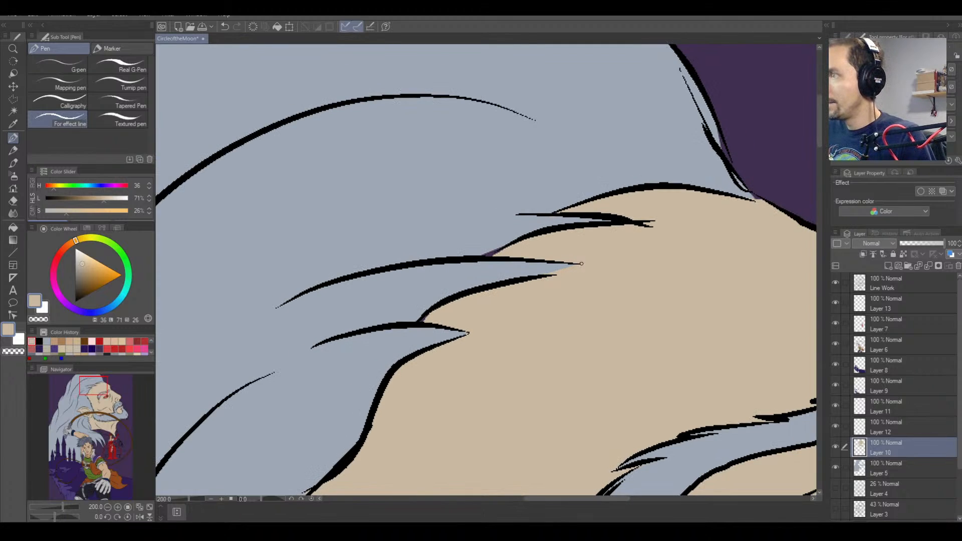
Sample the blue-grey hair colour and paint the thin gaps where the forehead strands meet on Layer 5.
{"action": "left_click", "coordinate": [904, 473]}
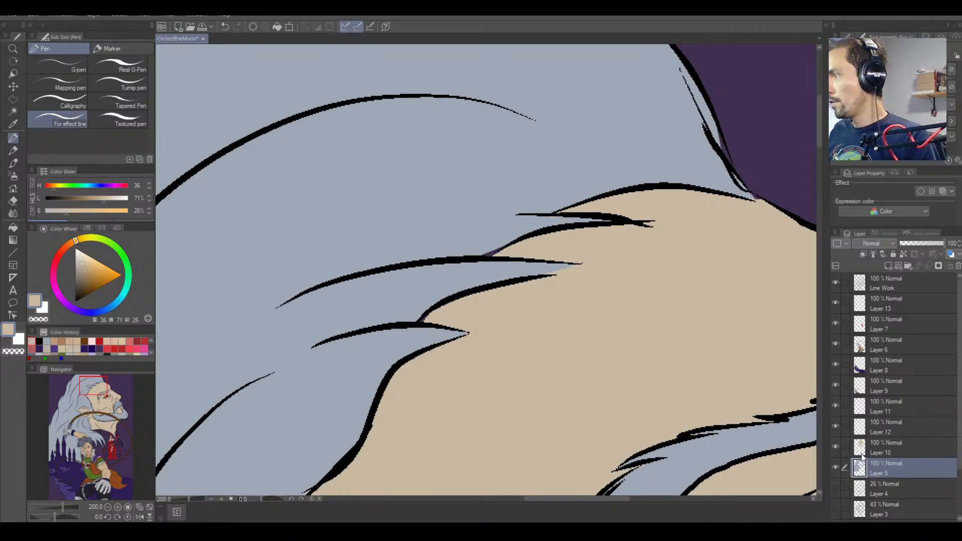
{"action": "right_click", "coordinate": [484, 245]}
{"action": "left_click_drag", "start_coordinate": [486, 255], "coordinate": [509, 243]}
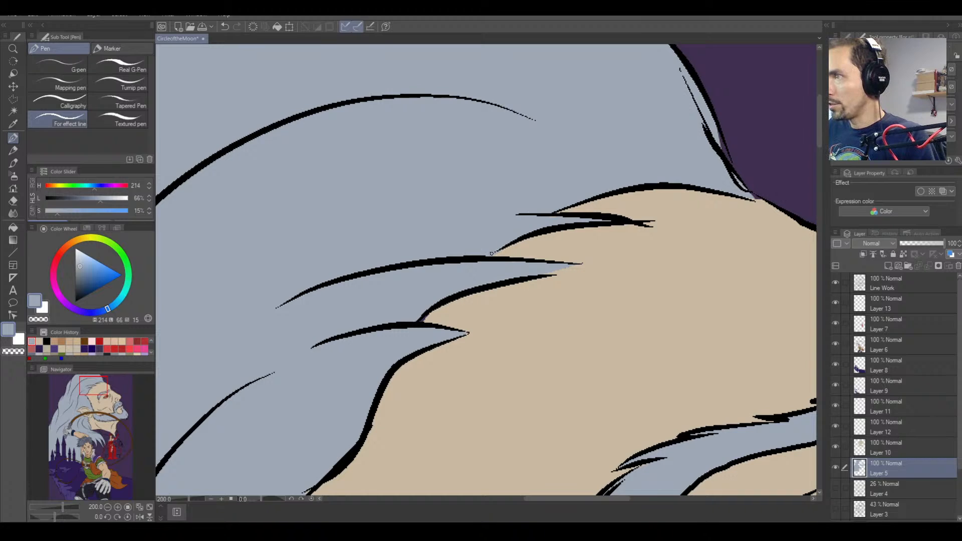
{"action": "left_click_drag", "start_coordinate": [419, 315], "coordinate": [429, 311]}
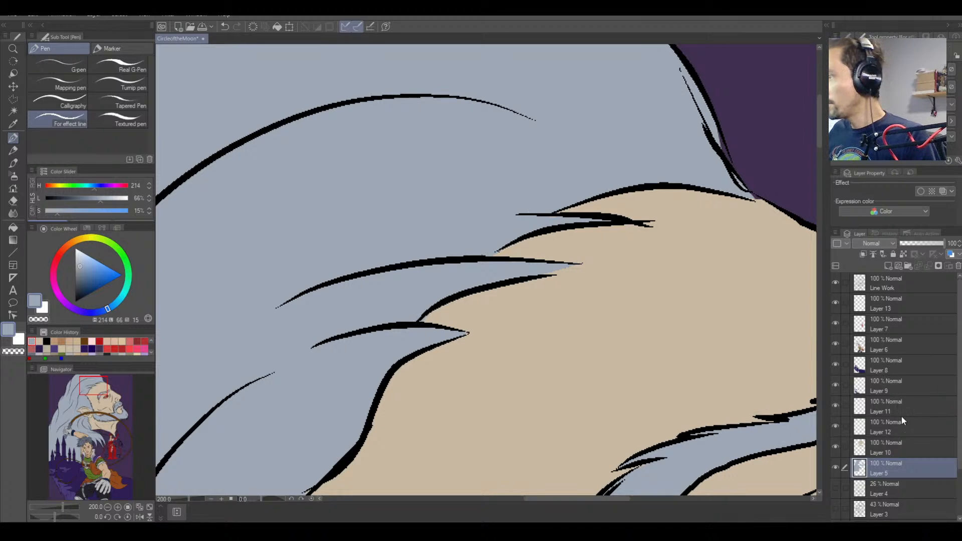
{"action": "left_click", "coordinate": [882, 447]}
{"action": "right_click", "coordinate": [466, 318]}
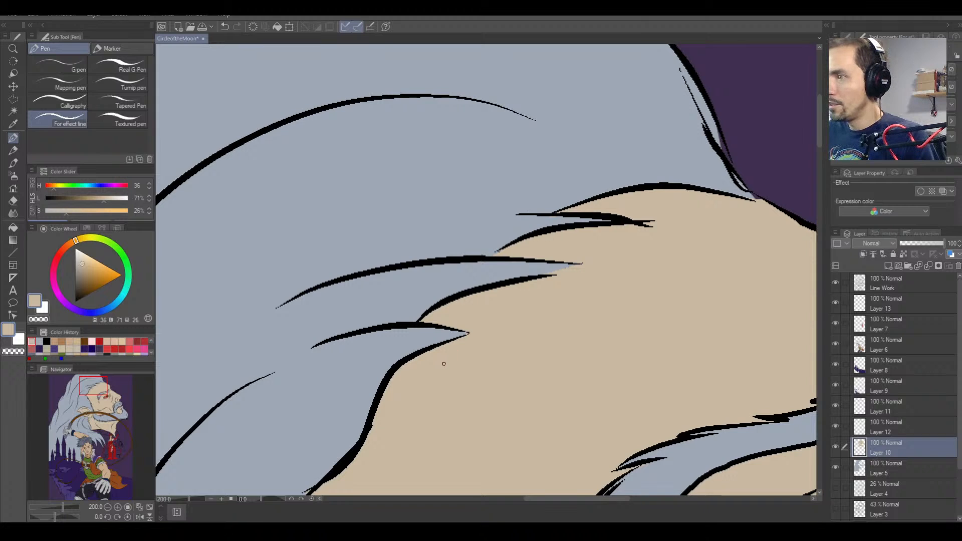
Erase the stray tick beside the temple hairline and the overshooting line ends at the upper forehead strand's tip on the Line Work layer.
{"action": "left_click_drag", "start_coordinate": [406, 416], "coordinate": [470, 299]}
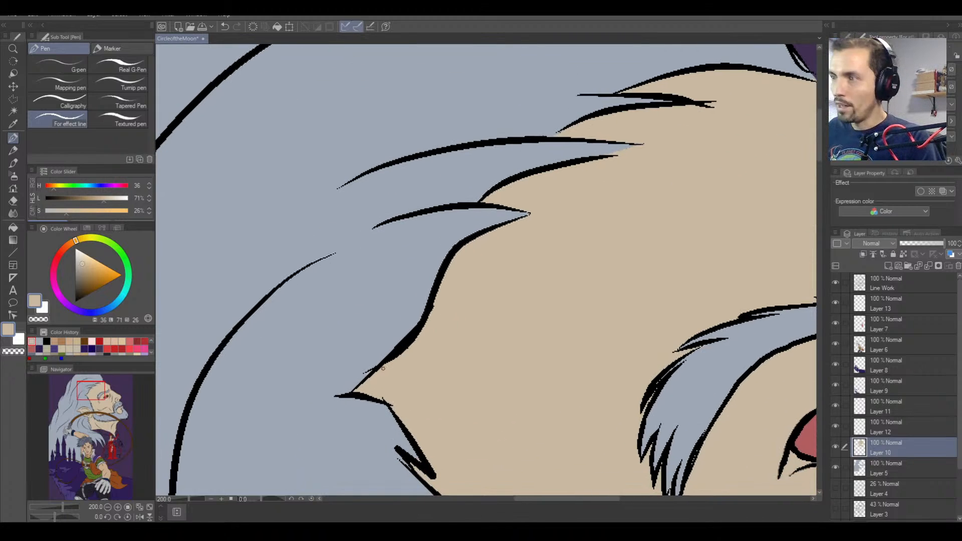
{"action": "left_click", "coordinate": [904, 285]}
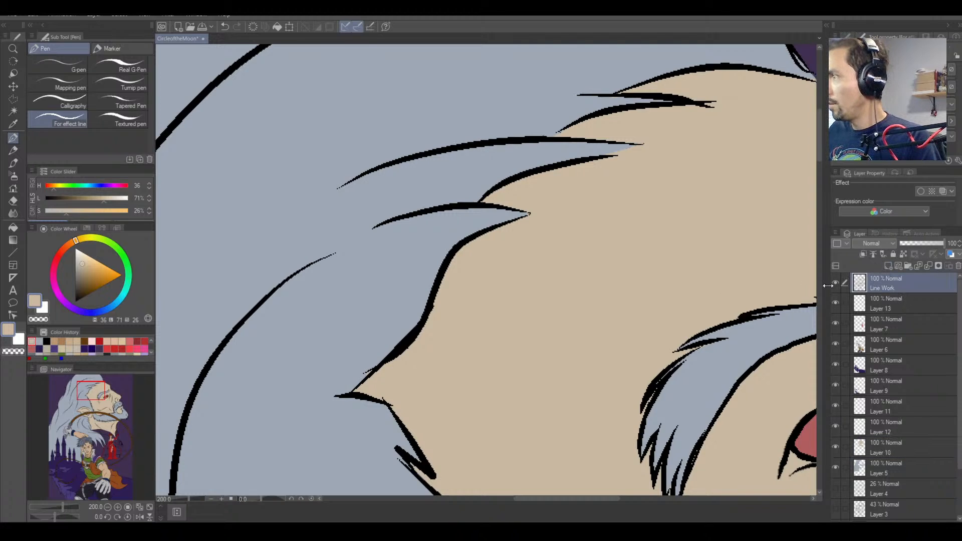
{"action": "left_click_drag", "start_coordinate": [360, 377], "coordinate": [369, 369]}
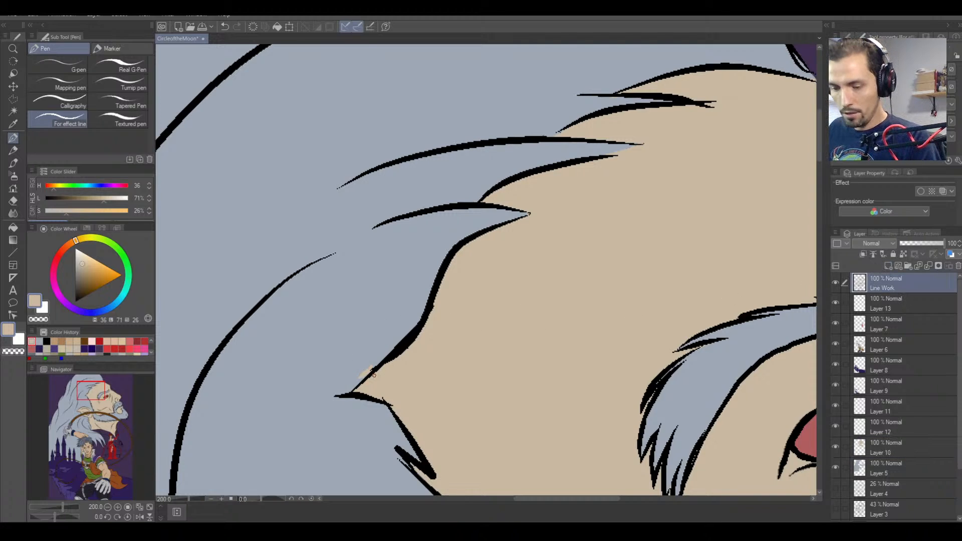
{"action": "key", "text": "ctrl+z"}
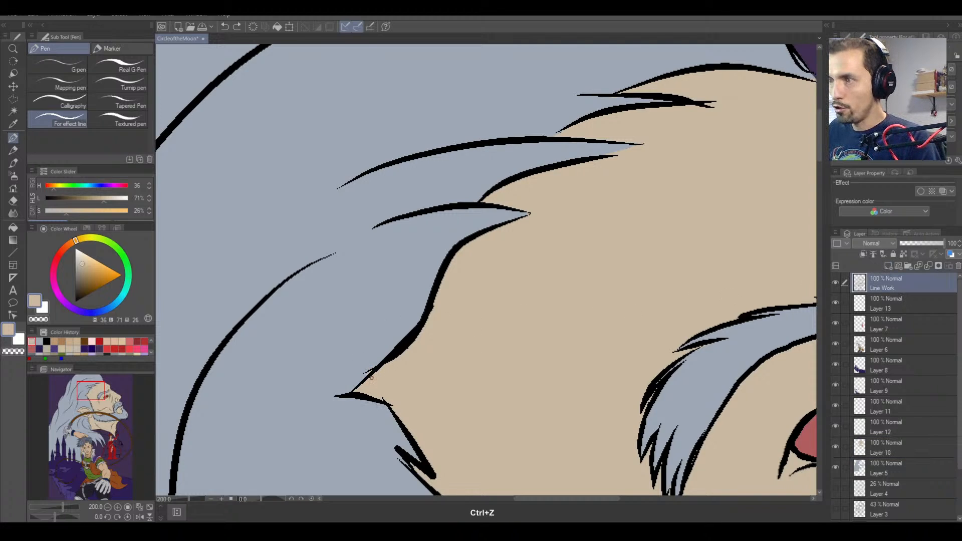
{"action": "left_click", "coordinate": [13, 201]}
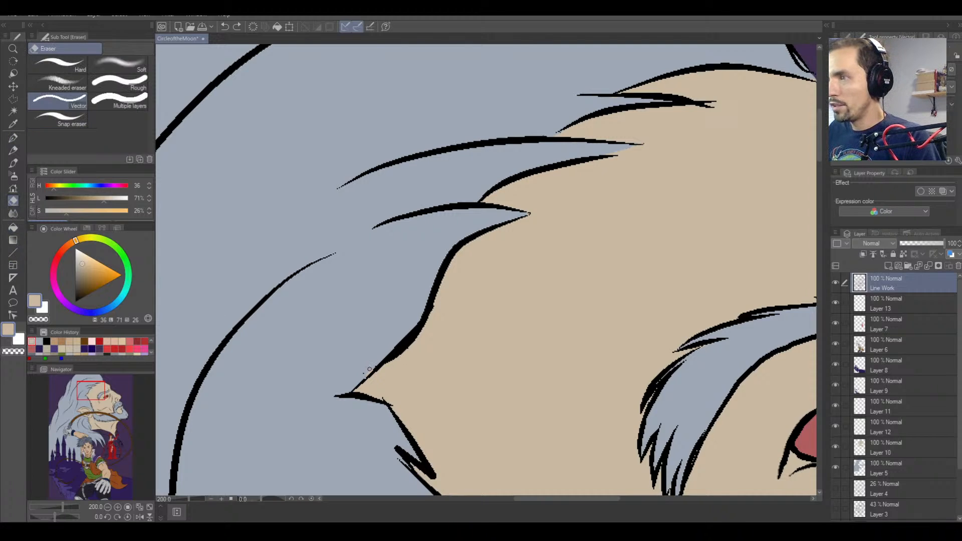
{"action": "left_click_drag", "start_coordinate": [368, 370], "coordinate": [383, 359]}
{"action": "key", "text": "ctrl+z"}
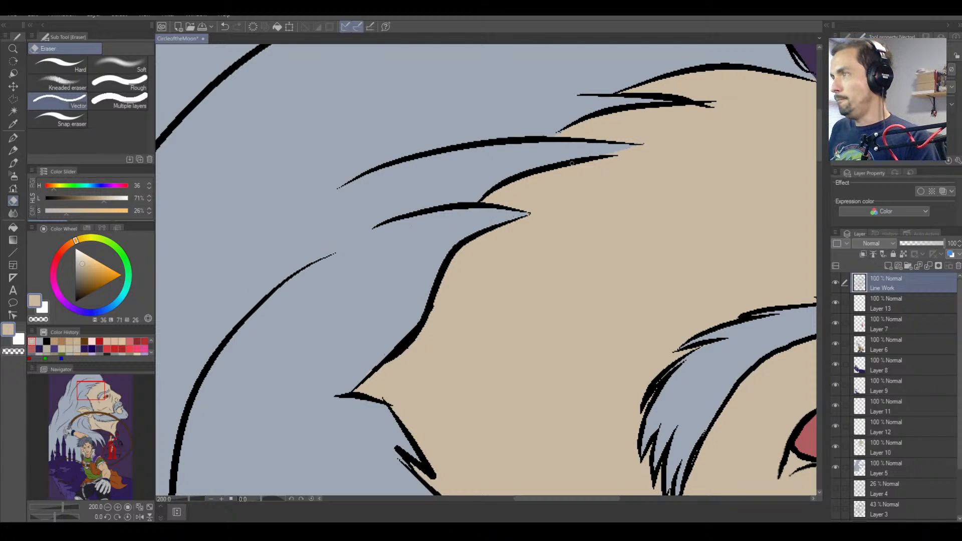
{"action": "mouse_move", "coordinate": [712, 103]}
{"action": "left_mouse_down"}
{"action": "mouse_move", "coordinate": [693, 110]}
{"action": "mouse_move", "coordinate": [721, 110]}
{"action": "mouse_move", "coordinate": [697, 96]}
{"action": "mouse_move", "coordinate": [728, 110]}
{"action": "left_mouse_up"}
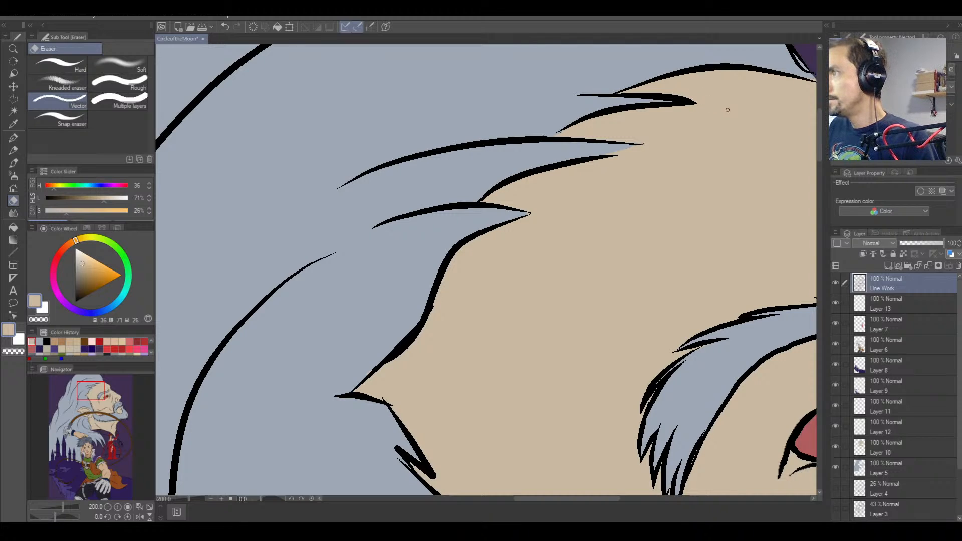
Sample the blue-grey hair colour and touch up the small gap where the hair meets the forehead outline on Layer 5.
{"action": "left_click_drag", "start_coordinate": [657, 209], "coordinate": [464, 332]}
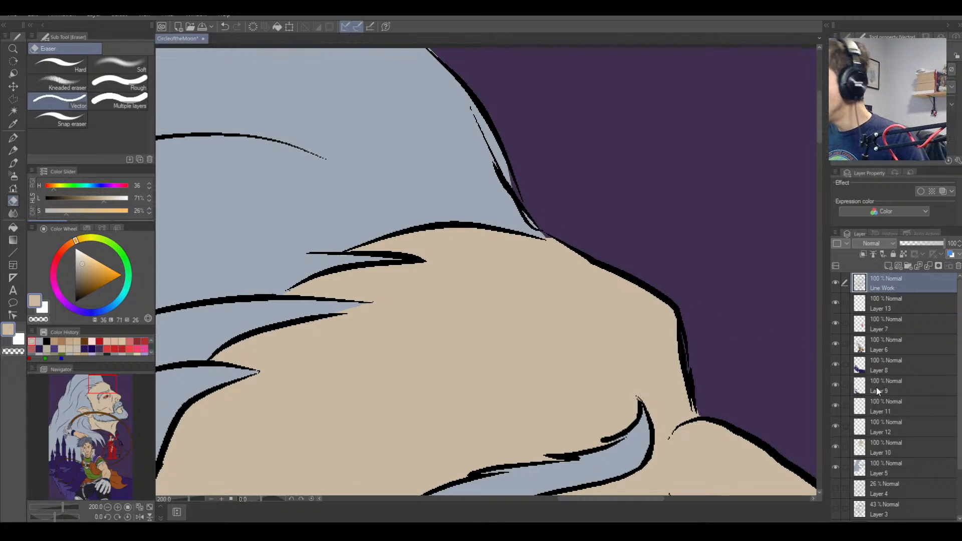
{"action": "left_click", "coordinate": [885, 468]}
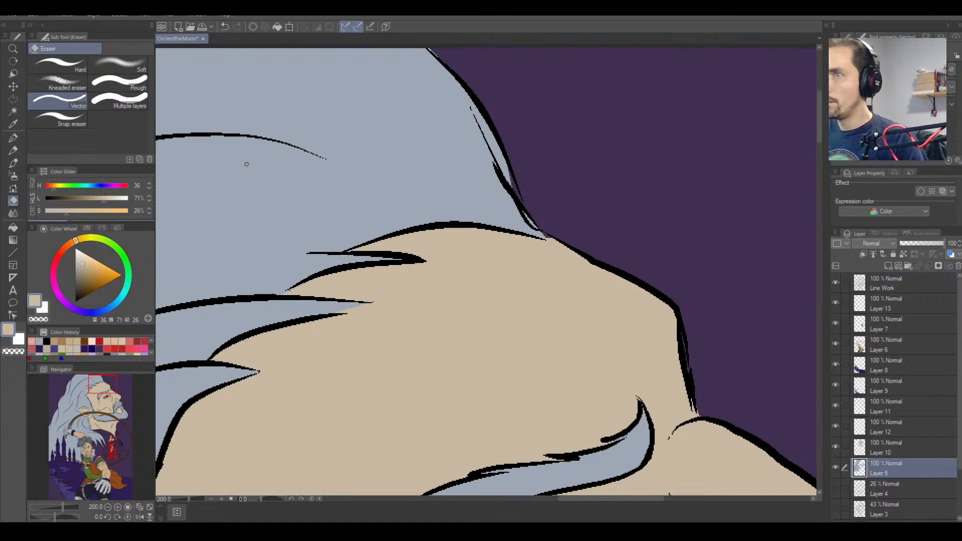
{"action": "right_click", "coordinate": [337, 124]}
{"action": "left_click", "coordinate": [13, 141]}
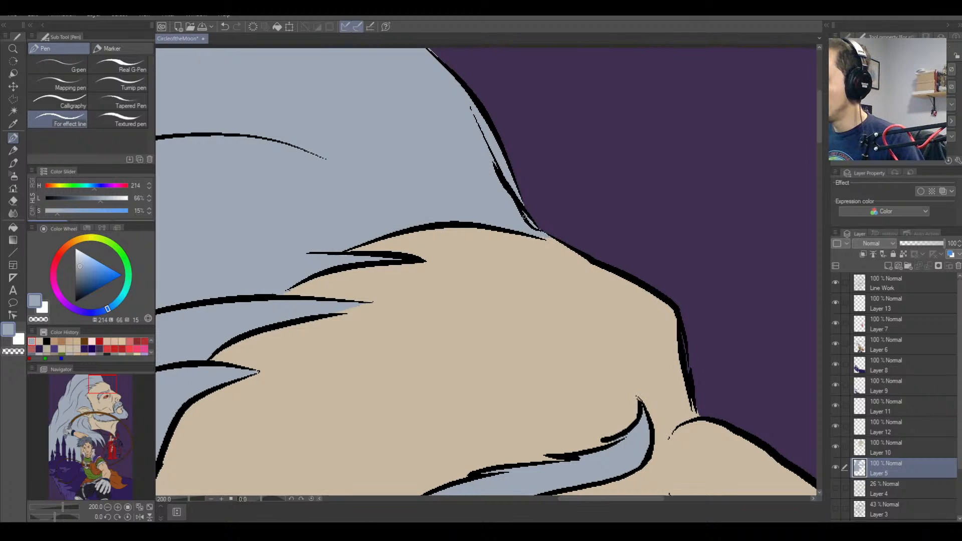
Erase the doubled inner lines along the hair's front outline above the forehead on the Line Work layer.
{"action": "left_click", "coordinate": [935, 290]}
{"action": "key", "text": "e"}
{"action": "mouse_move", "coordinate": [475, 119]}
{"action": "left_mouse_down"}
{"action": "mouse_move", "coordinate": [487, 144]}
{"action": "mouse_move", "coordinate": [470, 111]}
{"action": "mouse_move", "coordinate": [533, 227]}
{"action": "left_mouse_up"}
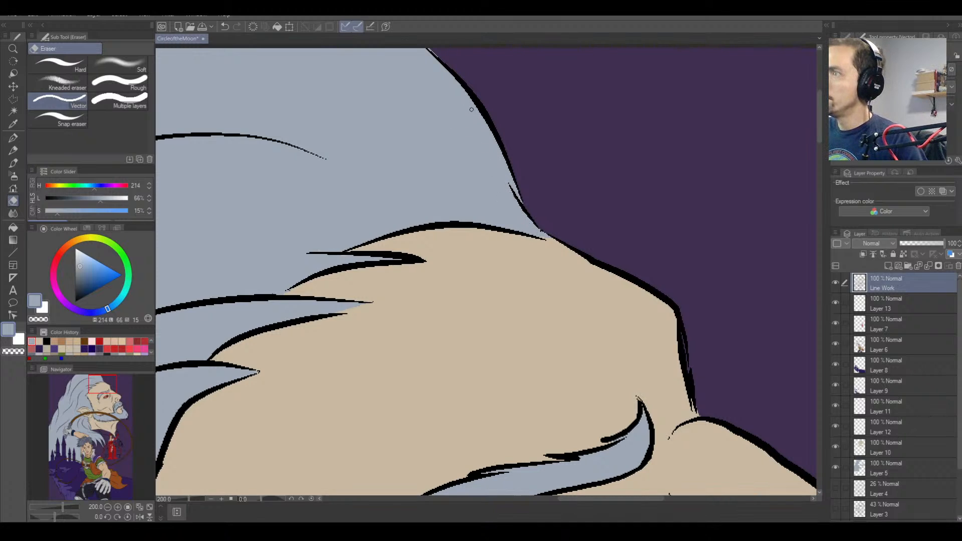
Sample black and thicken the hair's front outline at the canvas edge and where it joins the forehead.
{"action": "key", "text": "space"}
{"action": "left_click_drag", "start_coordinate": [447, 134], "coordinate": [451, 280]}
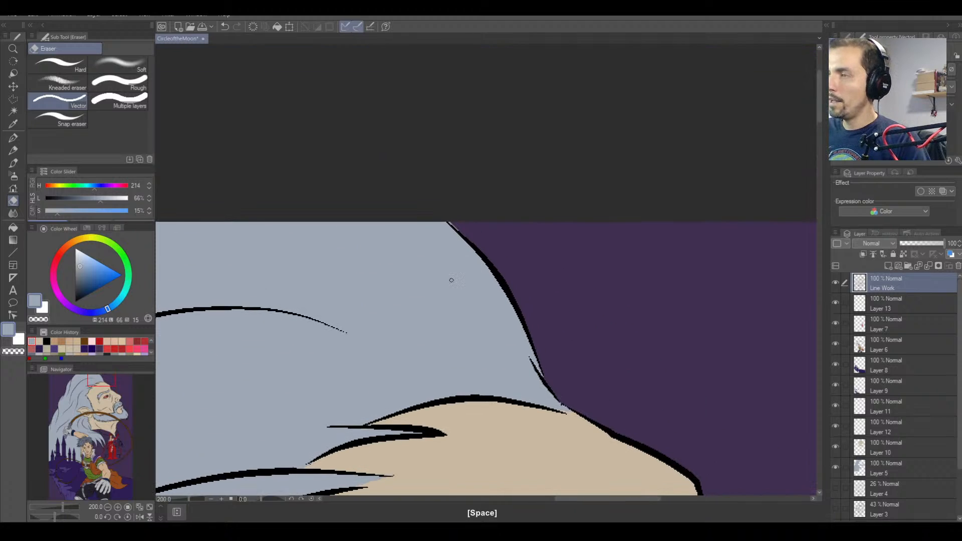
{"action": "right_click", "coordinate": [489, 258]}
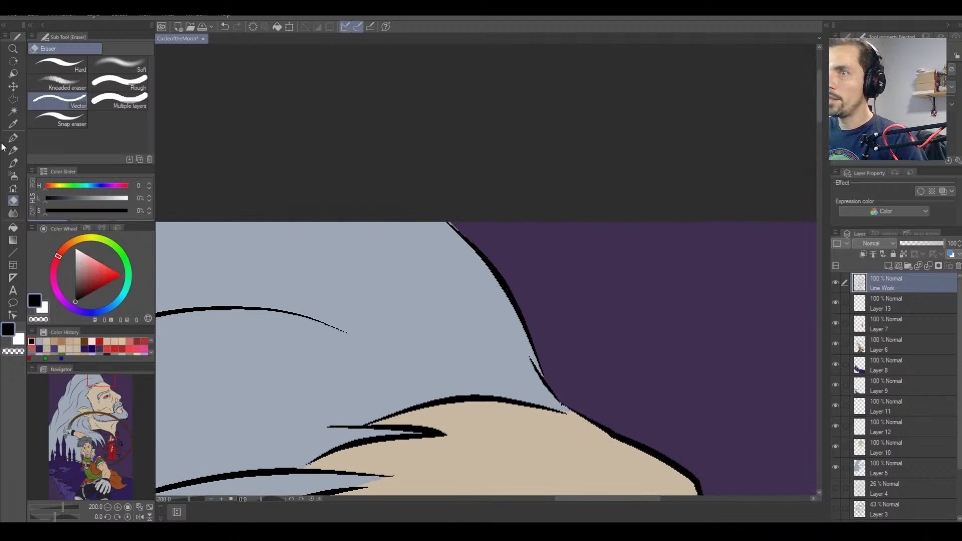
{"action": "key", "text": "p"}
{"action": "key", "text": "p"}
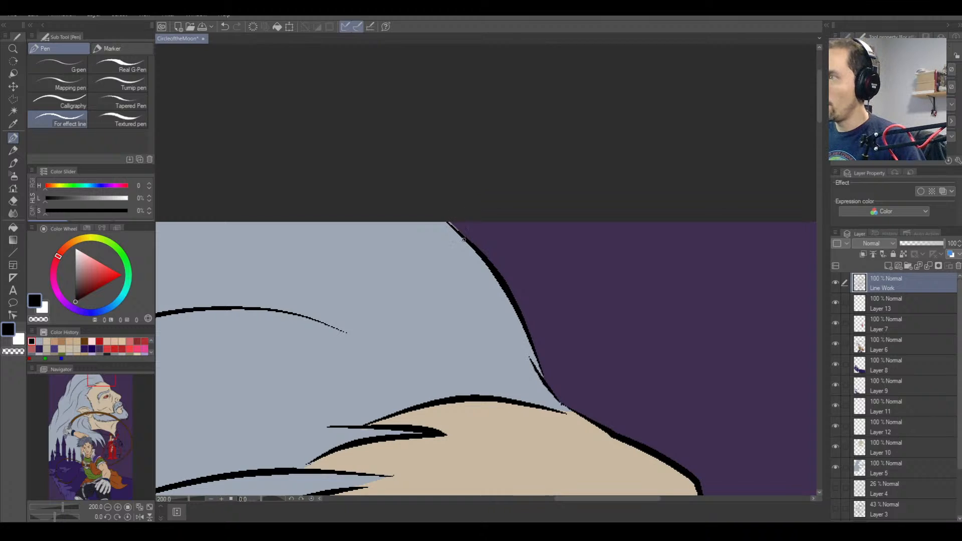
{"action": "left_click_drag", "start_coordinate": [471, 245], "coordinate": [452, 222]}
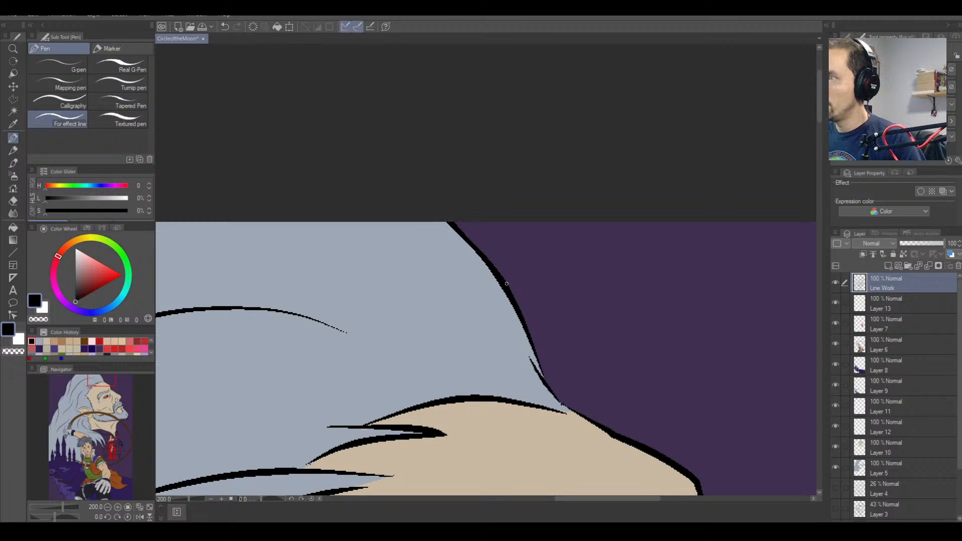
{"action": "mouse_move", "coordinate": [544, 384]}
{"action": "left_mouse_down"}
{"action": "mouse_move", "coordinate": [539, 363]}
{"action": "mouse_move", "coordinate": [555, 399]}
{"action": "mouse_move", "coordinate": [577, 414]}
{"action": "left_mouse_up"}
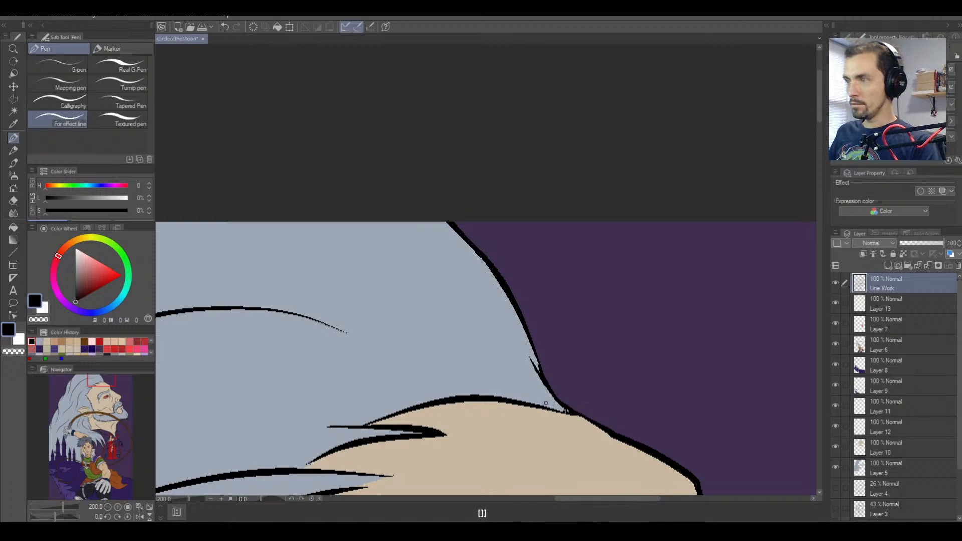
Redraw the lower outline of the middle forehead strand to meet its tip, and erase the leftover line end beneath it.
{"action": "left_click_drag", "start_coordinate": [514, 424], "coordinate": [603, 217]}
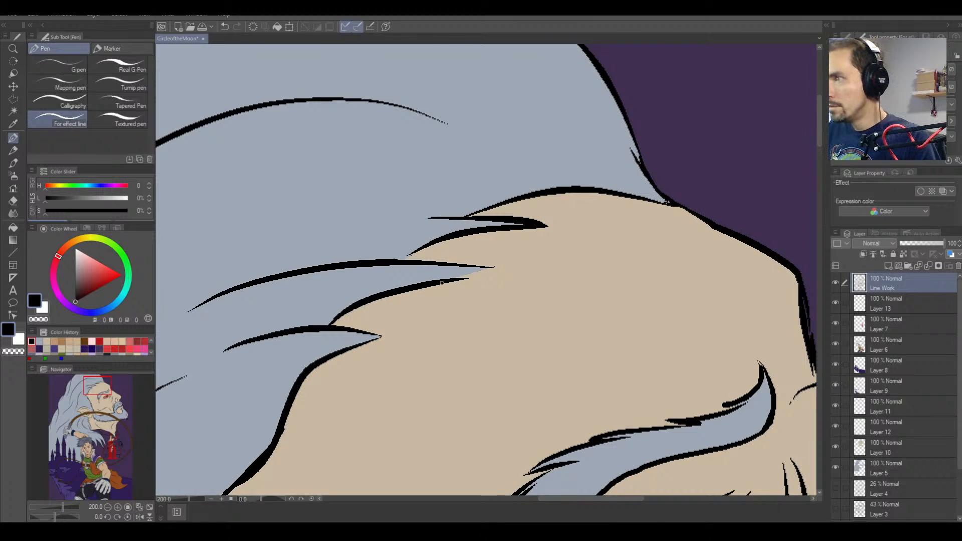
{"action": "left_click_drag", "start_coordinate": [441, 283], "coordinate": [492, 268]}
{"action": "key", "text": "ctrl+z"}
{"action": "key", "text": "ctrl+z"}
{"action": "key", "text": "ctrl+z"}
{"action": "left_click_drag", "start_coordinate": [425, 283], "coordinate": [486, 269]}
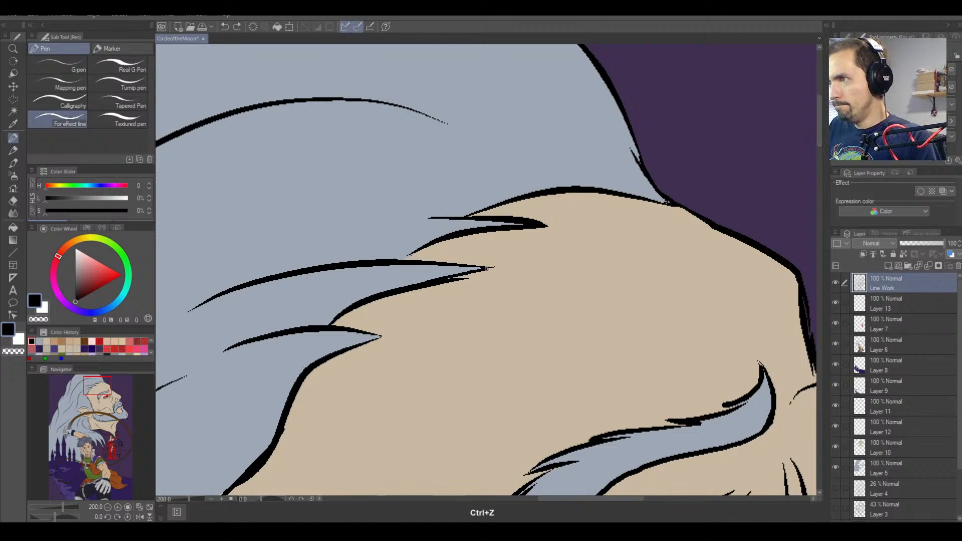
{"action": "key", "text": "ctrl+z"}
{"action": "left_click_drag", "start_coordinate": [424, 284], "coordinate": [494, 268]}
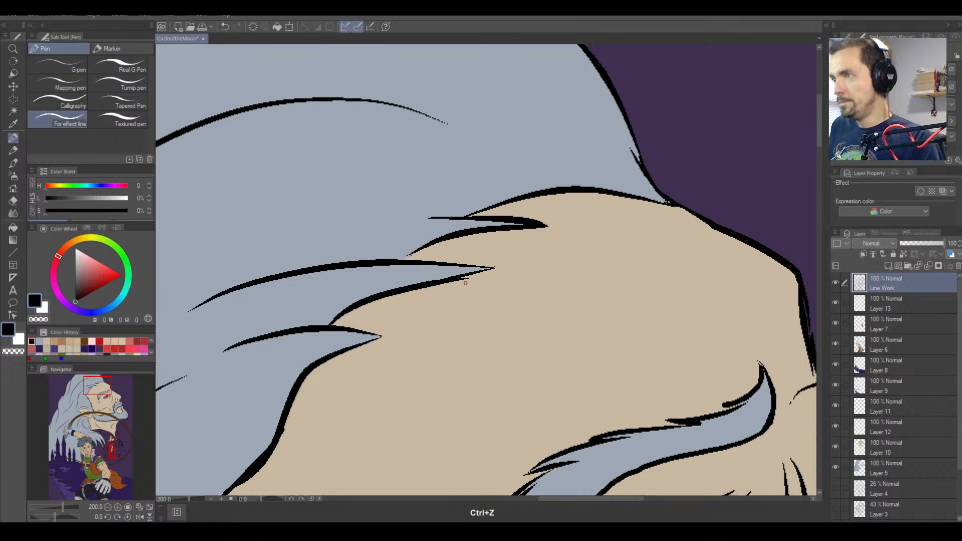
{"action": "key", "text": "e"}
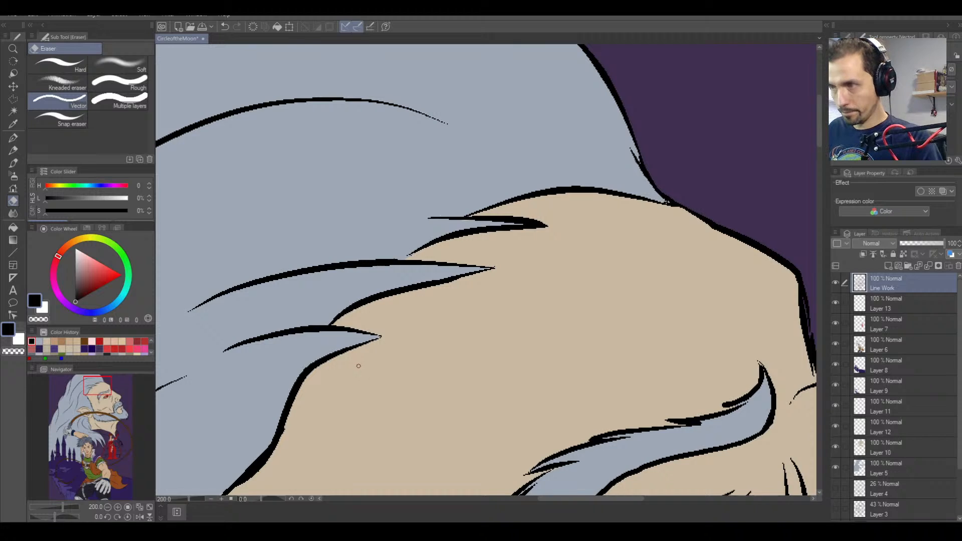
Thicken the thin black hairline segment running down to the temple notch with the pen.
{"action": "key", "text": "space"}
{"action": "left_click_drag", "start_coordinate": [359, 366], "coordinate": [485, 319]}
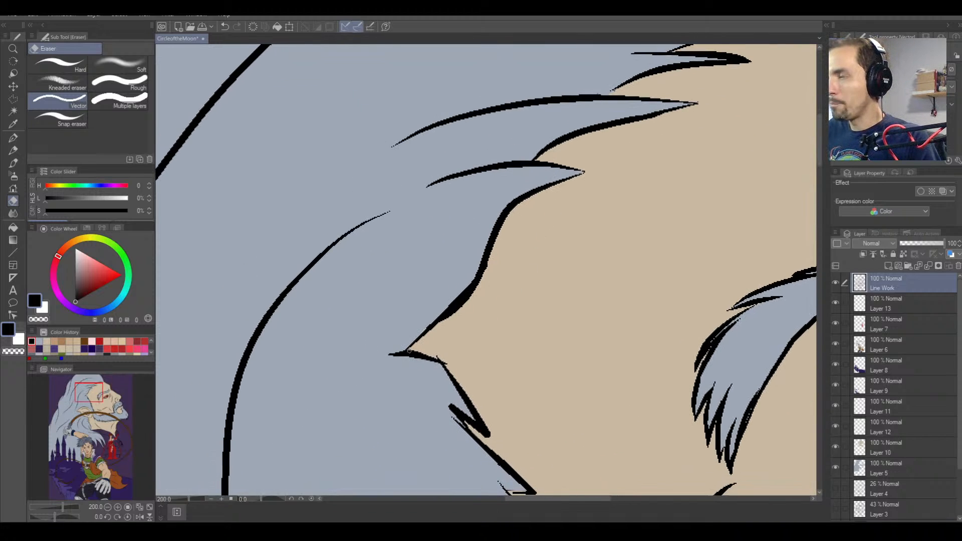
{"action": "left_click", "coordinate": [14, 137]}
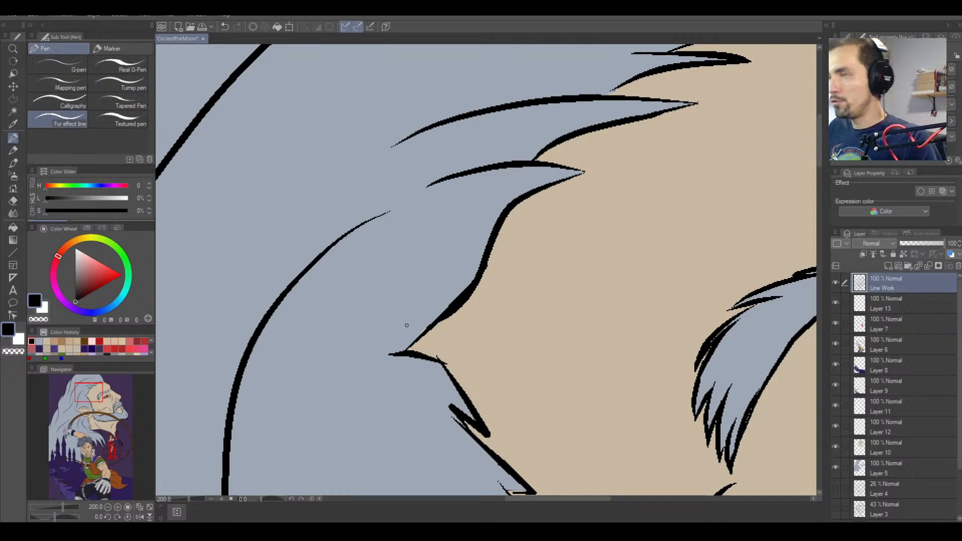
{"action": "left_click_drag", "start_coordinate": [406, 349], "coordinate": [444, 310]}
{"action": "mouse_move", "coordinate": [403, 353]}
{"action": "left_mouse_down"}
{"action": "mouse_move", "coordinate": [452, 309]}
{"action": "mouse_move", "coordinate": [408, 346]}
{"action": "mouse_move", "coordinate": [432, 322]}
{"action": "left_mouse_up"}
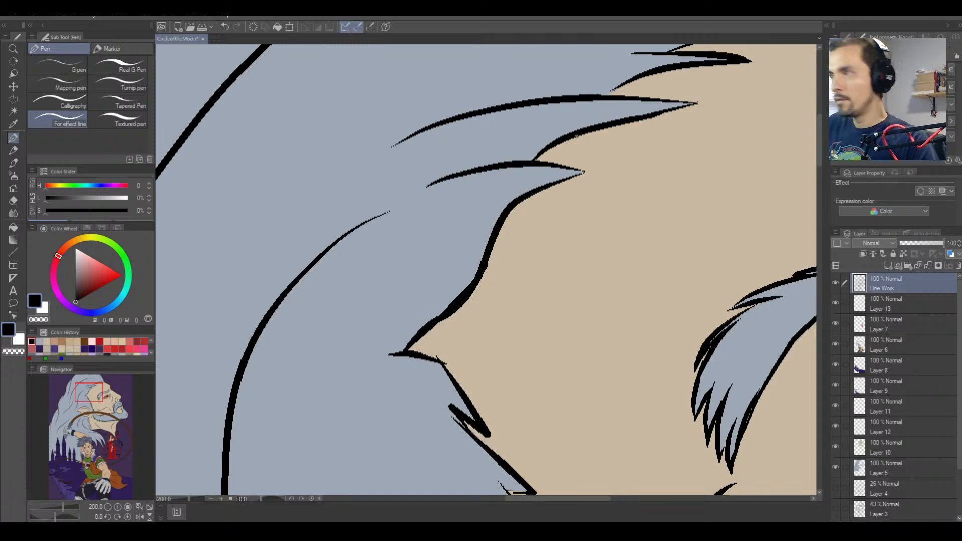
Close and slightly extend the pointed tip of the lower forehead strand in black on the Line Work layer.
{"action": "left_click_drag", "start_coordinate": [570, 170], "coordinate": [588, 175]}
{"action": "key", "text": "ctrl+z"}
{"action": "key", "text": "ctrl+z"}
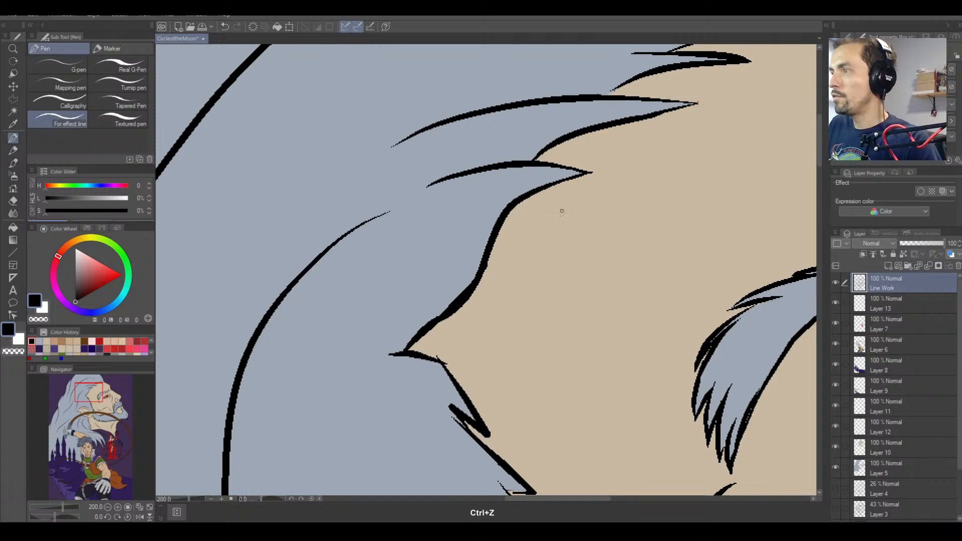
Smooth the jagged outline corner just below the temple notch, erase its stray spur, and thicken the notch's point in black.
{"action": "left_click_drag", "start_coordinate": [425, 360], "coordinate": [454, 399]}
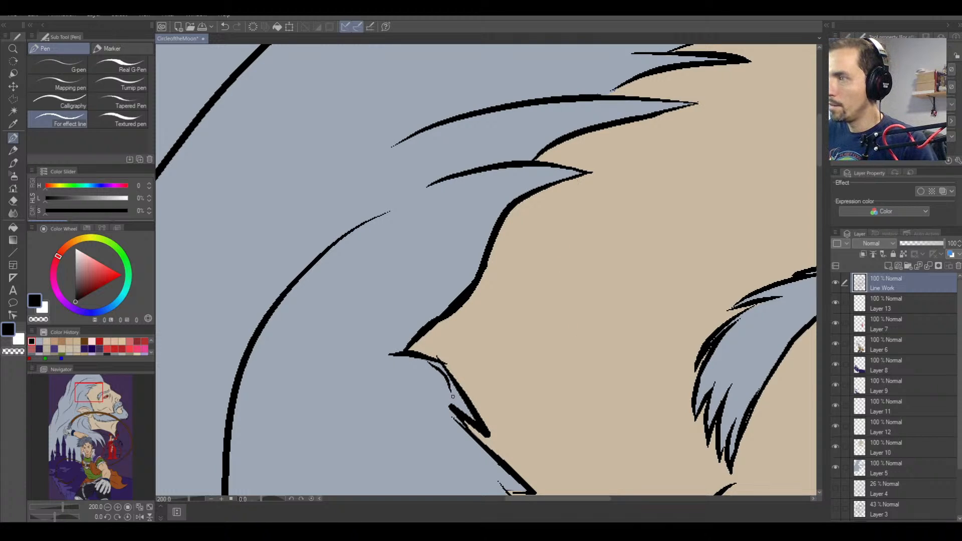
{"action": "key", "text": "ctrl+z"}
{"action": "mouse_move", "coordinate": [430, 360]}
{"action": "left_mouse_down"}
{"action": "mouse_move", "coordinate": [460, 394]}
{"action": "mouse_move", "coordinate": [436, 356]}
{"action": "left_mouse_up"}
{"action": "key", "text": "e"}
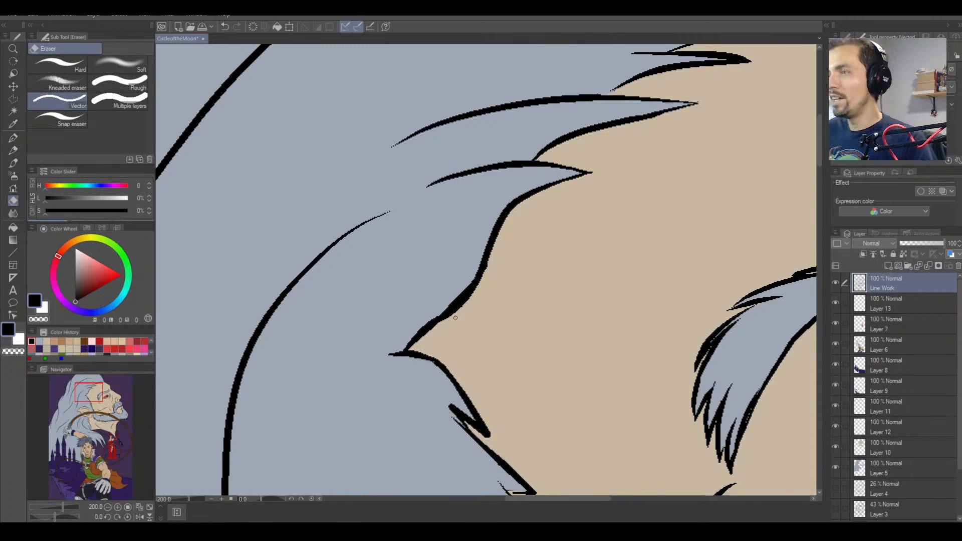
{"action": "left_click", "coordinate": [15, 141]}
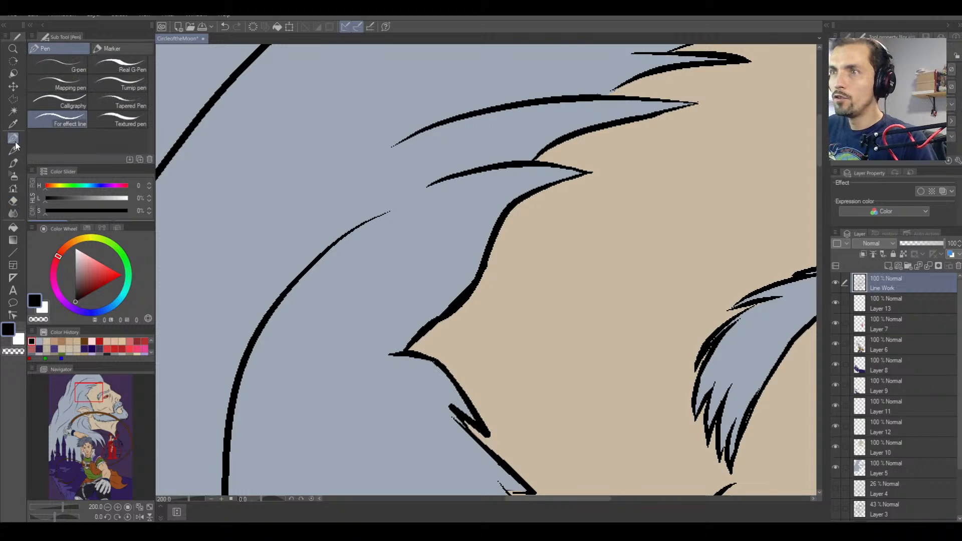
{"action": "mouse_move", "coordinate": [401, 354]}
{"action": "left_mouse_down"}
{"action": "mouse_move", "coordinate": [438, 317]}
{"action": "mouse_move", "coordinate": [403, 347]}
{"action": "left_mouse_up"}
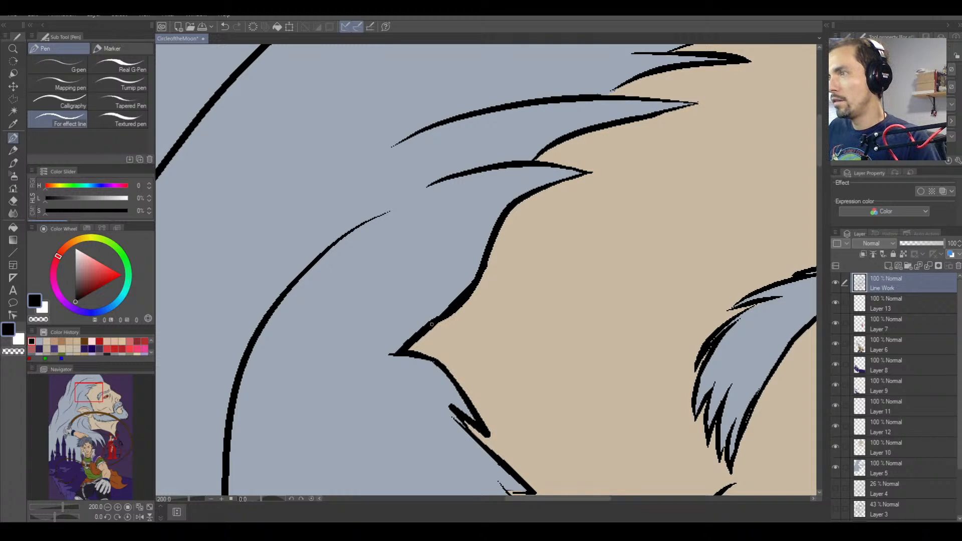
Smooth and thicken the black hairline curve just above the temple notch.
{"action": "left_click_drag", "start_coordinate": [445, 310], "coordinate": [438, 317]}
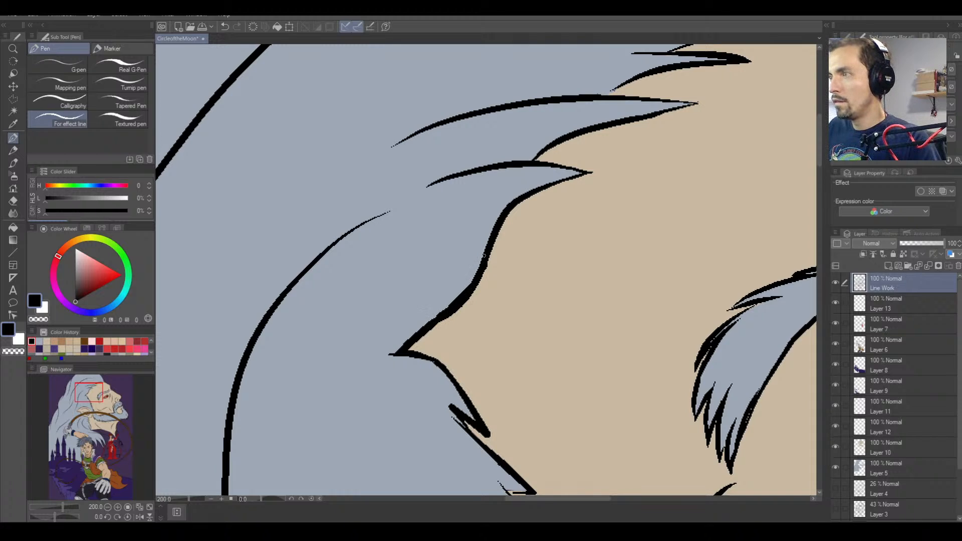
{"action": "left_click_drag", "start_coordinate": [484, 256], "coordinate": [477, 274]}
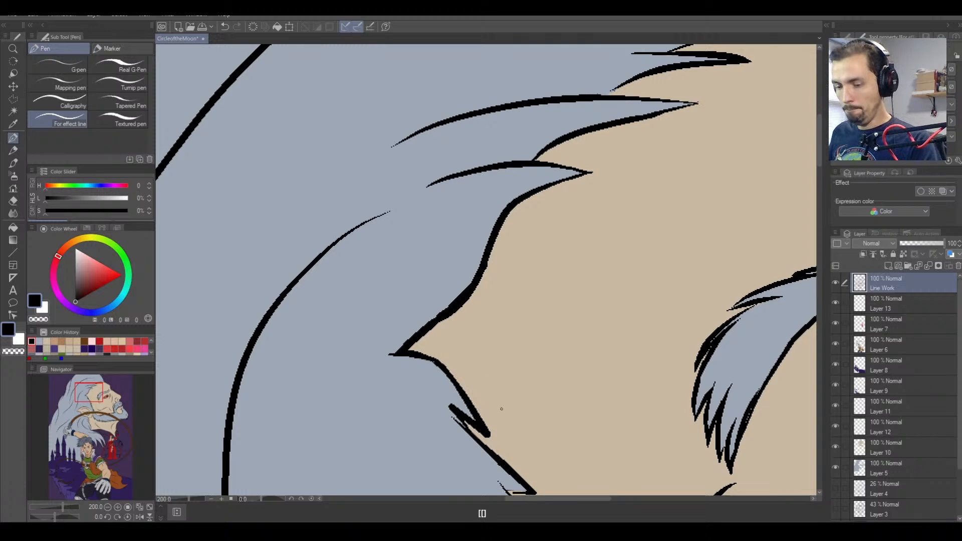
Touch up the lower edge of the second hair spike below the temple notch in black, undoing the unwanted strokes.
{"action": "key", "text": "space"}
{"action": "left_click_drag", "start_coordinate": [496, 396], "coordinate": [450, 250]}
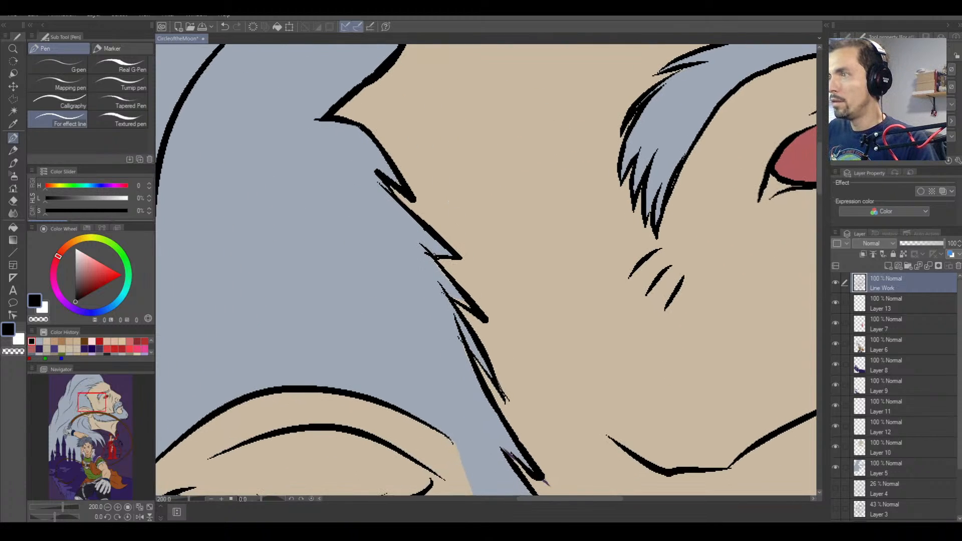
{"action": "key", "text": "ctrl+z"}
{"action": "left_click_drag", "start_coordinate": [452, 258], "coordinate": [427, 250]}
{"action": "key", "text": "ctrl+z"}
{"action": "key", "text": "ctrl+z"}
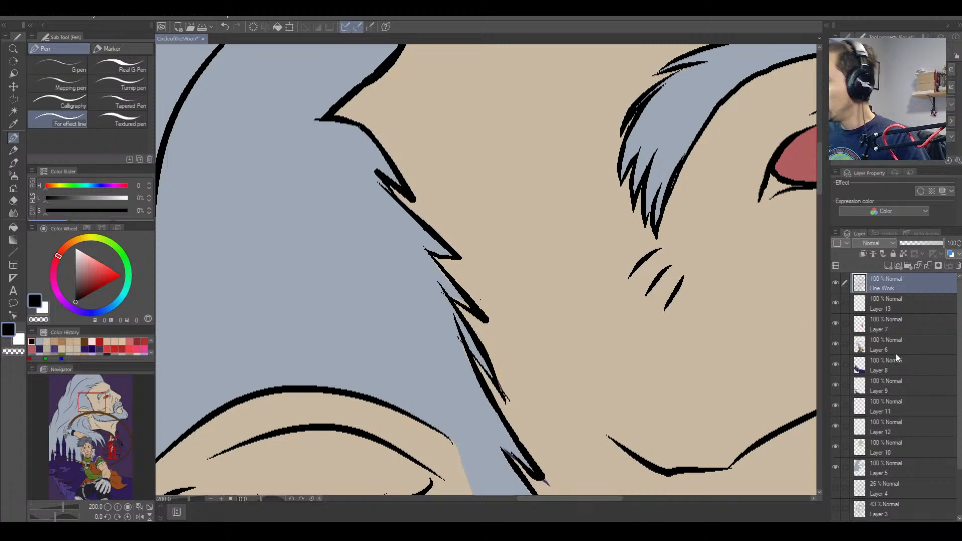
Erase the skin colour spilling into the sideburn hair spikes on Layer 10.
{"action": "left_click", "coordinate": [894, 441]}
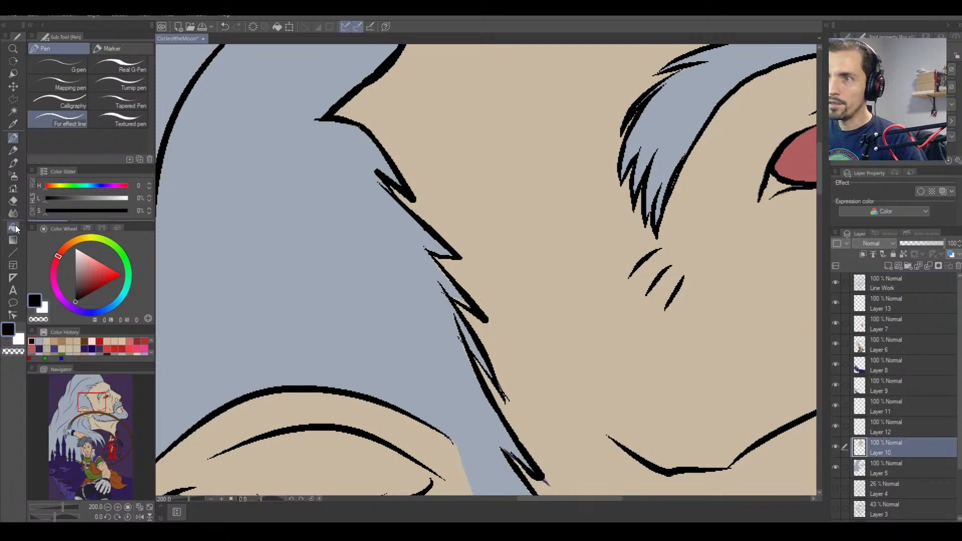
{"action": "left_click", "coordinate": [13, 200]}
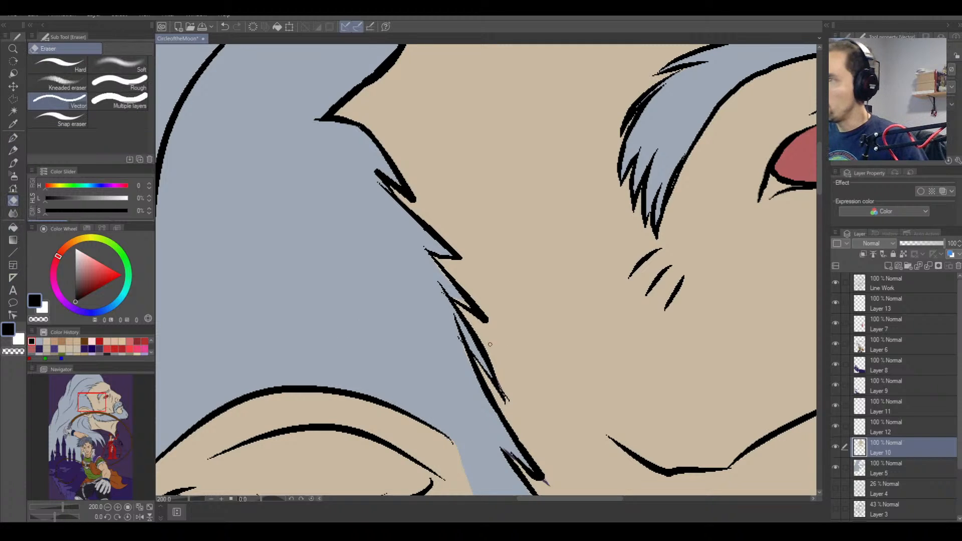
{"action": "key", "text": "b"}
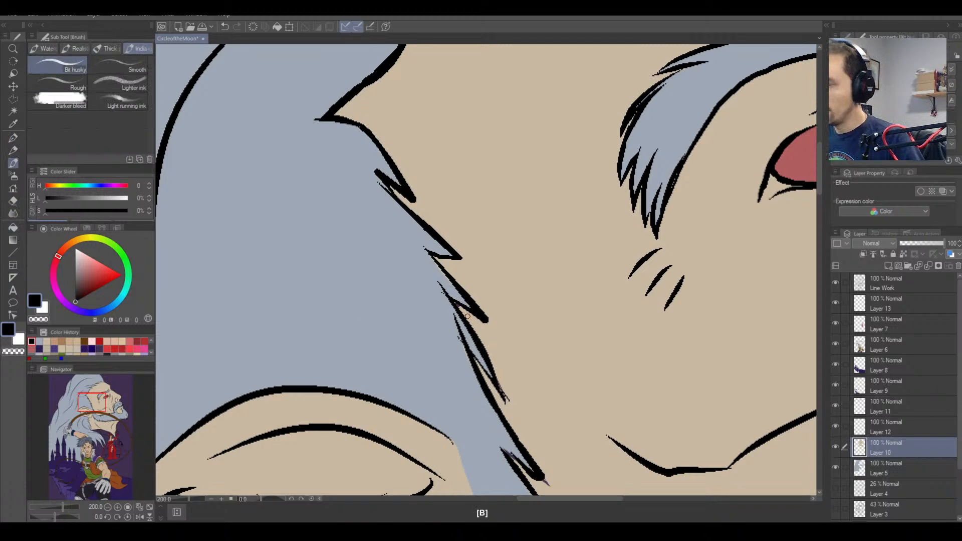
{"action": "key", "text": "e"}
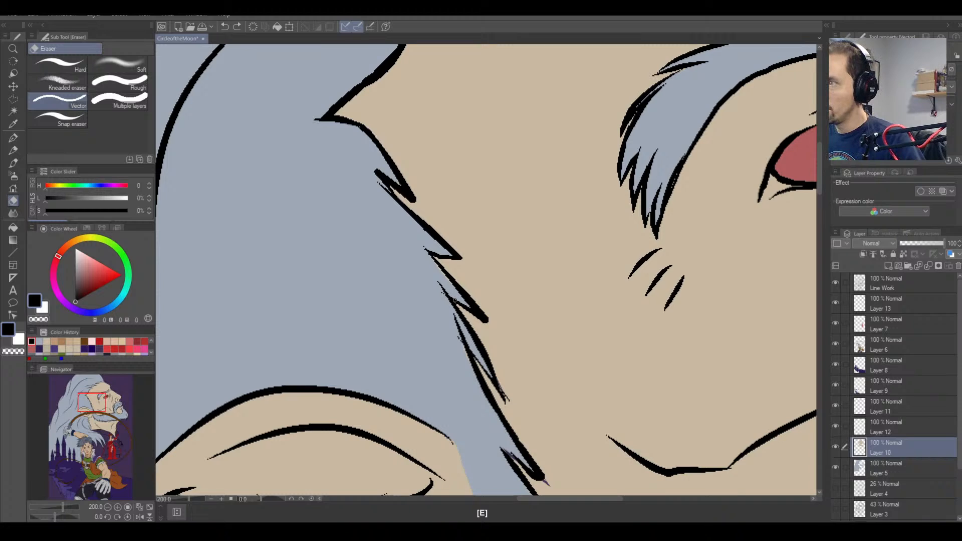
{"action": "left_click", "coordinate": [455, 292]}
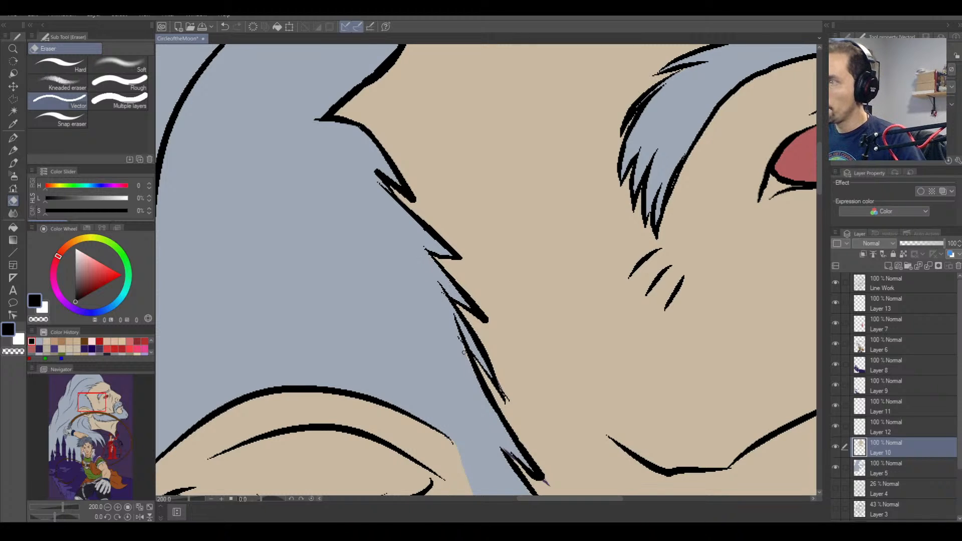
Touch up the sideburn with sampled hair grey on Layer 5, and cover the spill at its lowest spike with skin tone on Layer 10.
{"action": "key", "text": "space"}
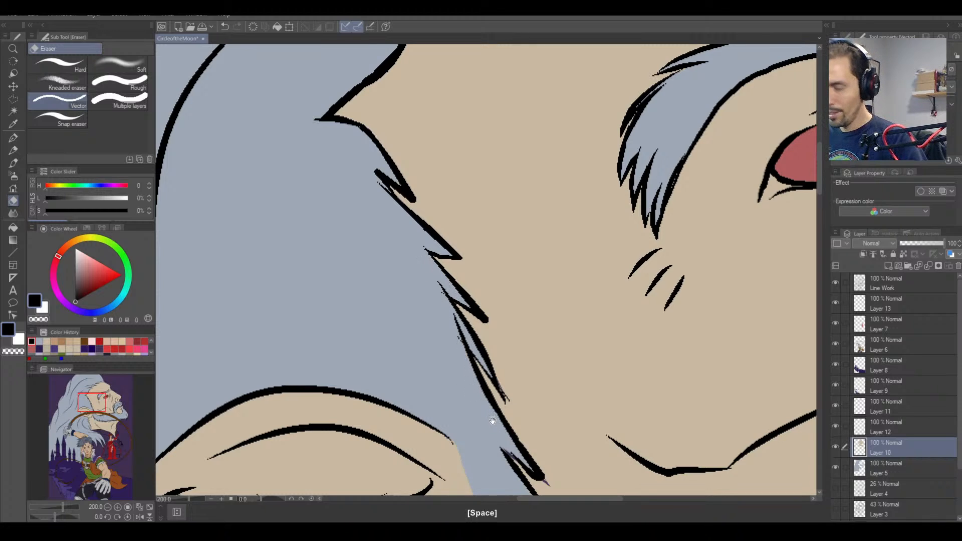
{"action": "left_click_drag", "start_coordinate": [494, 416], "coordinate": [435, 260]}
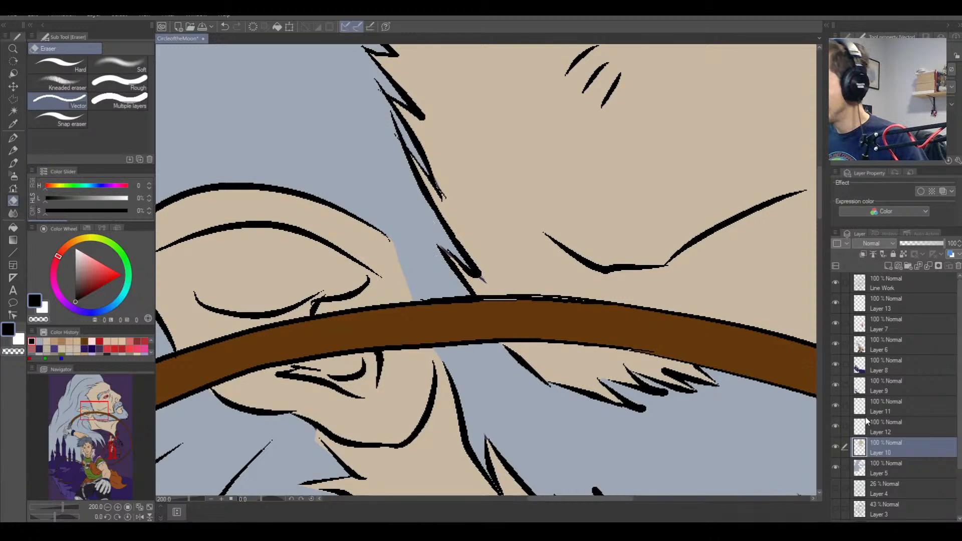
{"action": "left_click", "coordinate": [883, 462]}
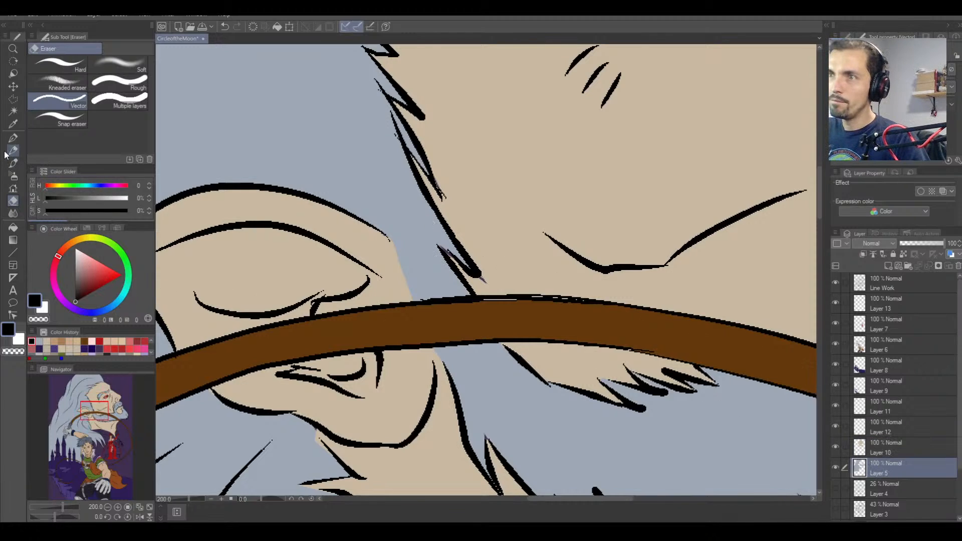
{"action": "left_click", "coordinate": [13, 138]}
{"action": "right_click", "coordinate": [410, 187]}
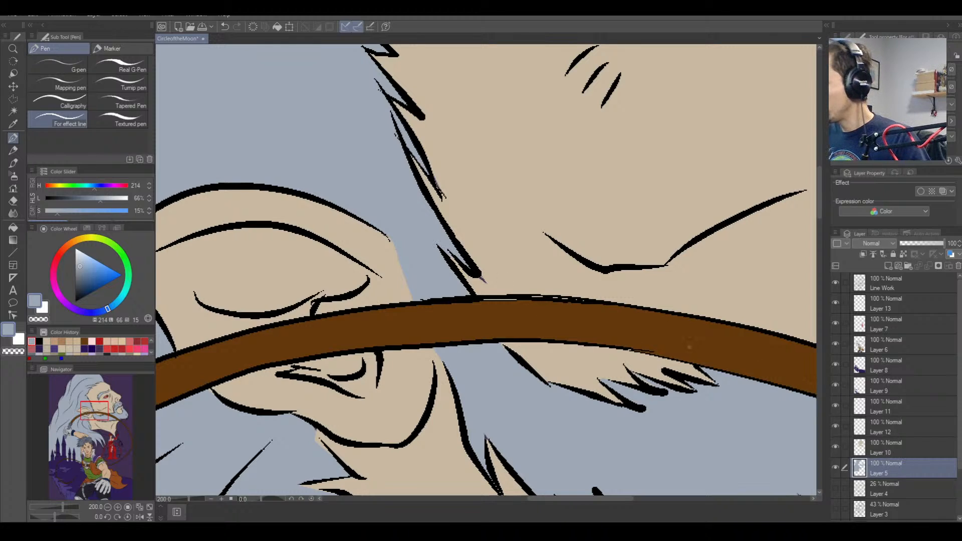
{"action": "left_click", "coordinate": [892, 448]}
{"action": "right_click", "coordinate": [496, 266]}
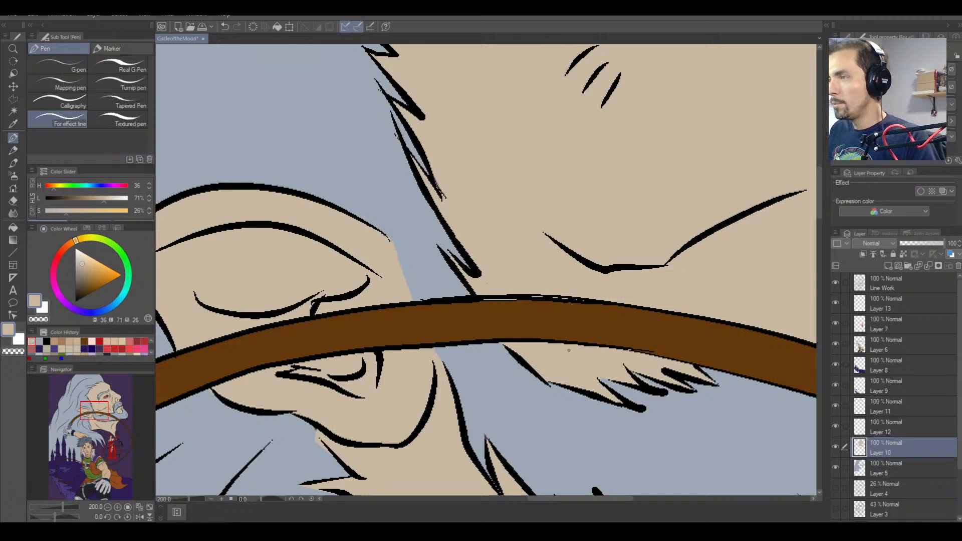
Erase the skin colour spilling past the outline into the hair just below the ear on Layer 10.
{"action": "key", "text": "space"}
{"action": "left_click_drag", "start_coordinate": [342, 451], "coordinate": [409, 263]}
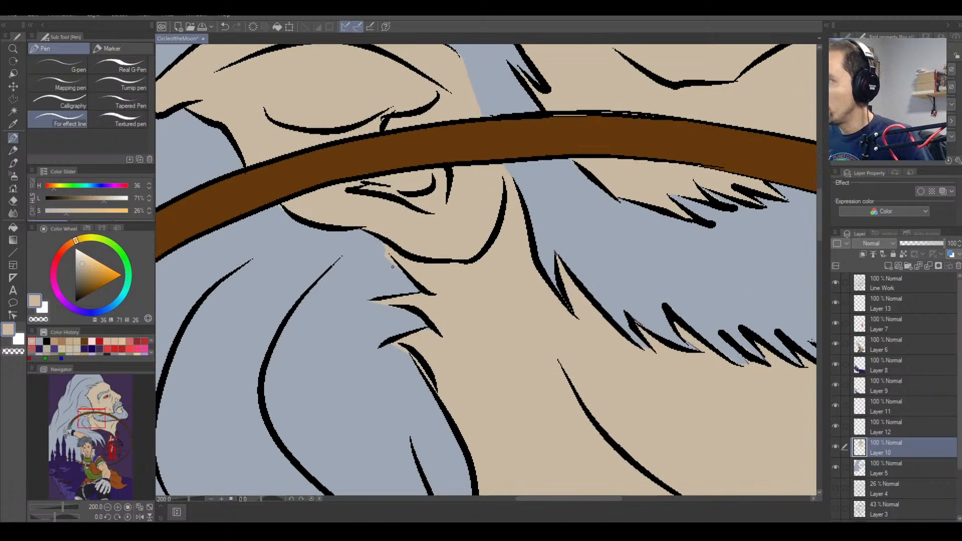
{"action": "key", "text": "e"}
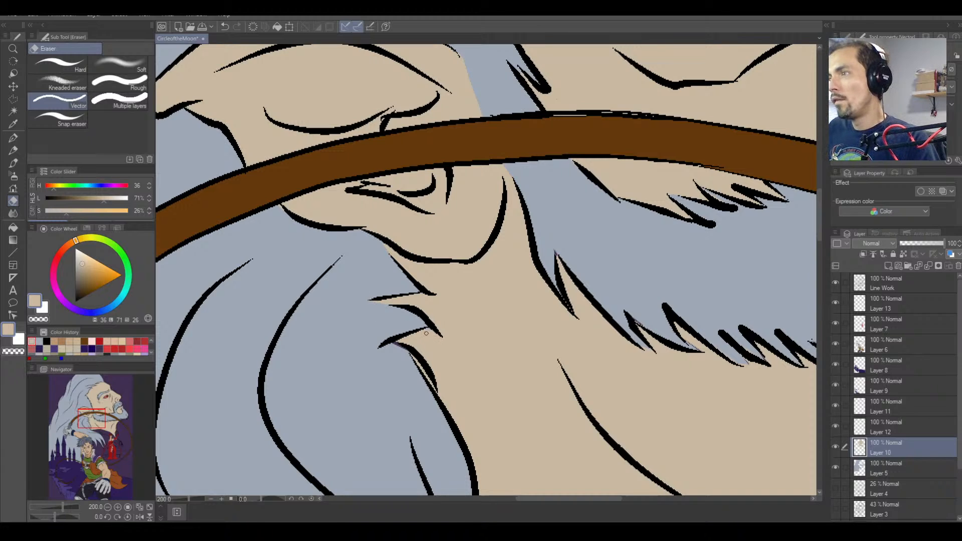
{"action": "key", "text": "ctrl+z"}
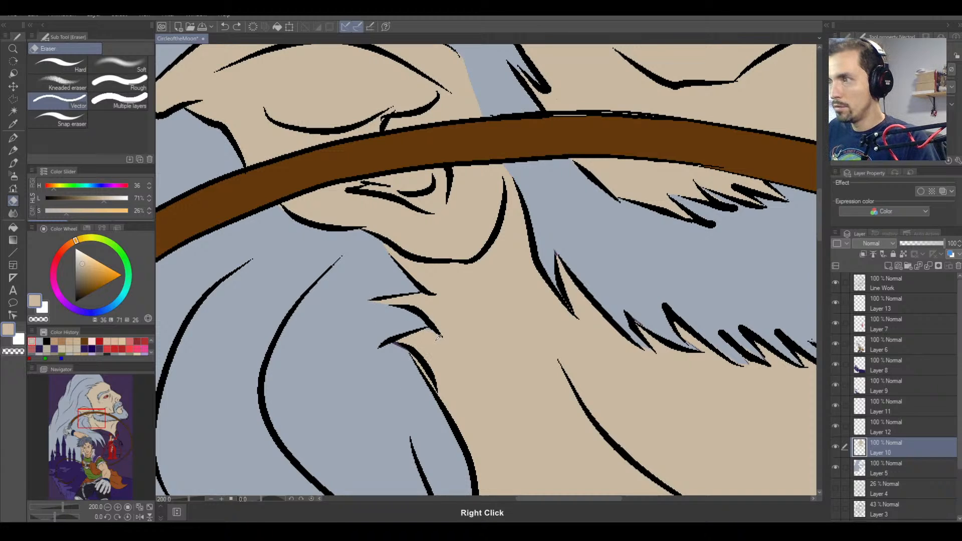
Paint sampled hair grey over the stray fringe along the neck hair strand's edge on Layer 5.
{"action": "left_click", "coordinate": [13, 138]}
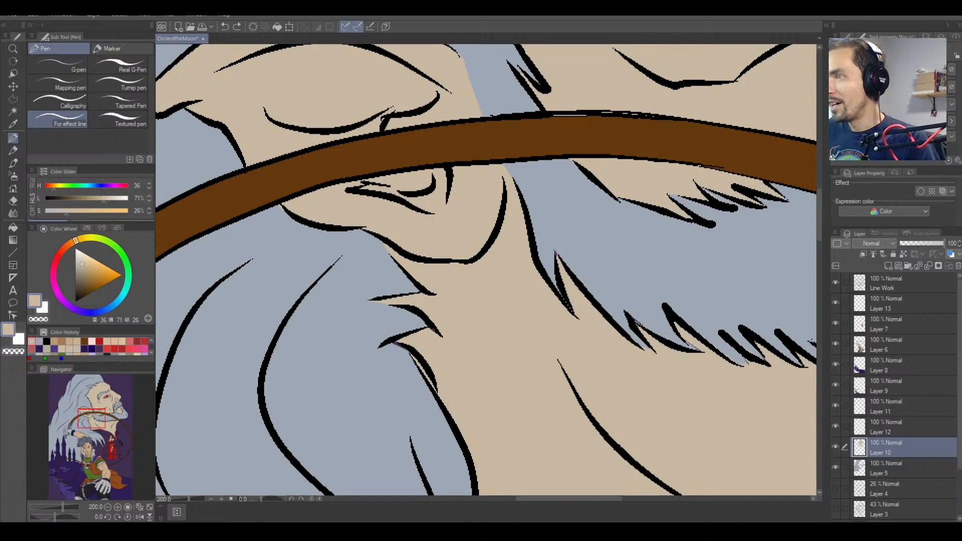
{"action": "right_click", "coordinate": [729, 410]}
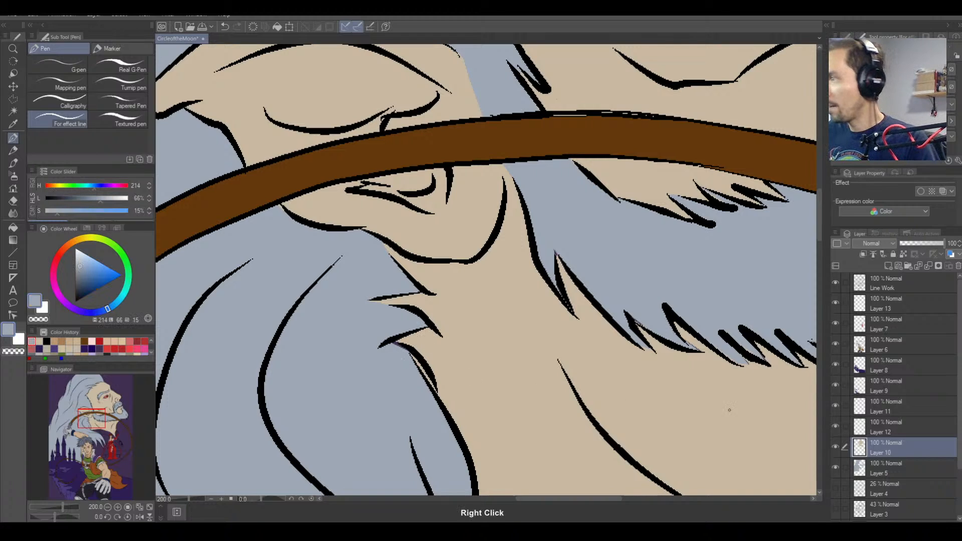
{"action": "left_click", "coordinate": [899, 474]}
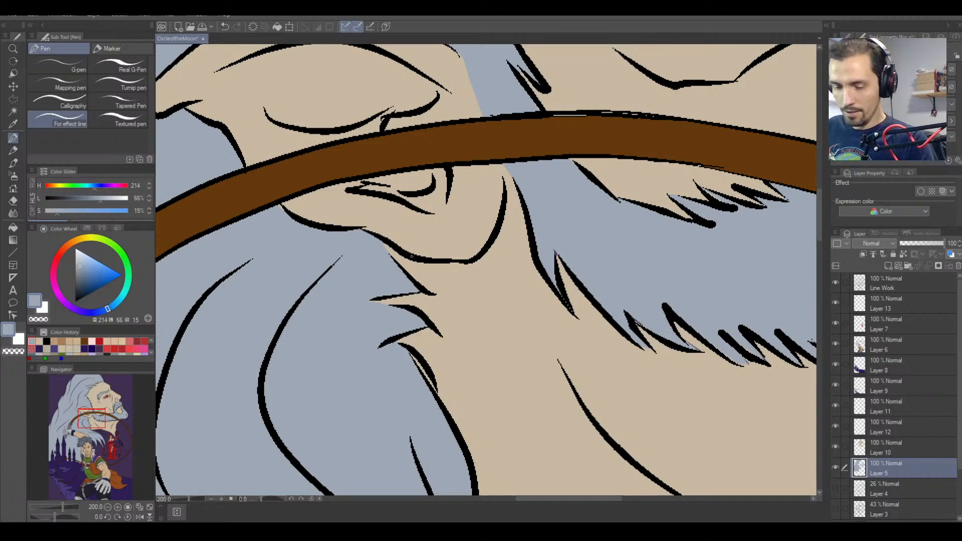
Erase the stray doubled line along the forehead profile above the nose bridge on the Line Work layer.
{"action": "key", "text": "space"}
{"action": "left_click_drag", "start_coordinate": [377, 291], "coordinate": [636, 352]}
{"action": "left_click_drag", "start_coordinate": [563, 186], "coordinate": [411, 409]}
{"action": "left_click_drag", "start_coordinate": [552, 337], "coordinate": [448, 421]}
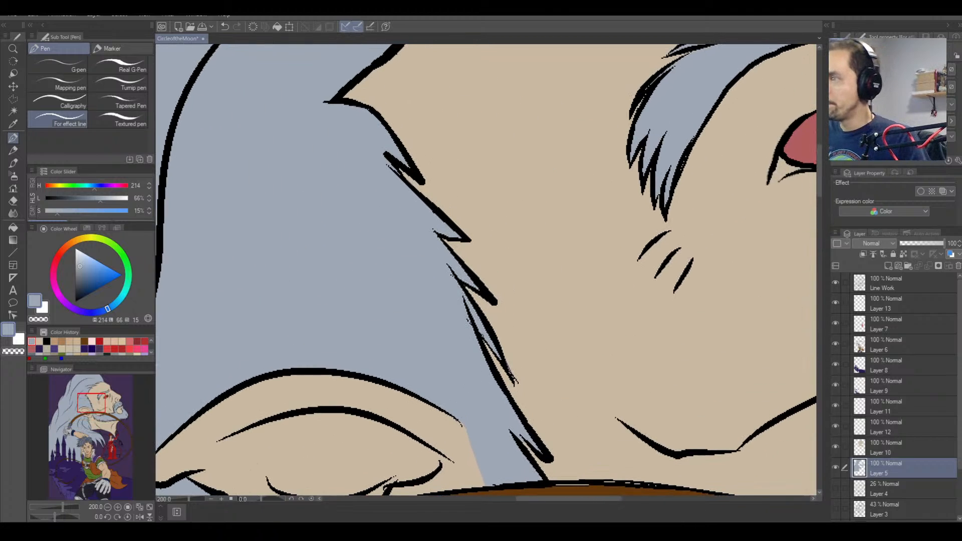
{"action": "key", "text": "space"}
{"action": "left_click_drag", "start_coordinate": [552, 195], "coordinate": [334, 329]}
{"action": "left_click_drag", "start_coordinate": [522, 199], "coordinate": [389, 300]}
{"action": "left_click_drag", "start_coordinate": [487, 194], "coordinate": [431, 233]}
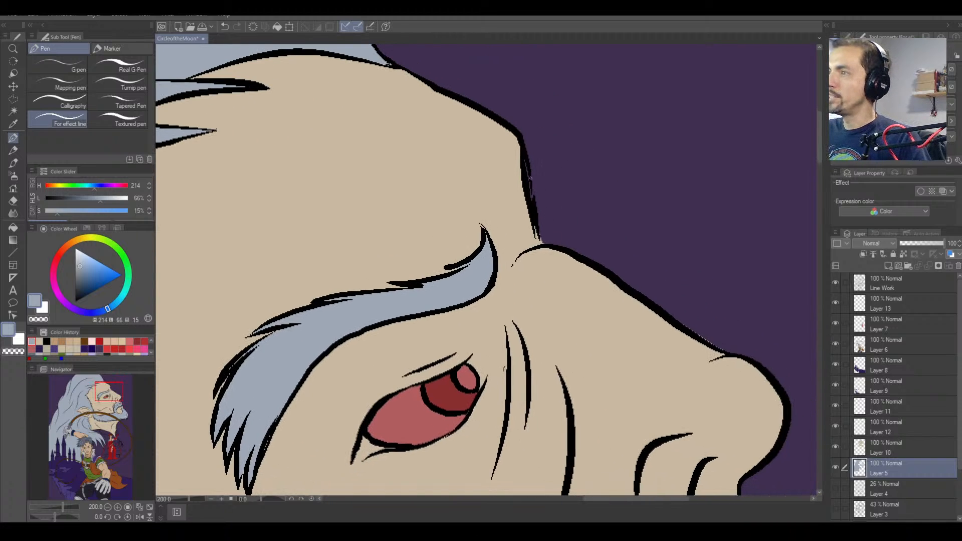
{"action": "left_click", "coordinate": [894, 287]}
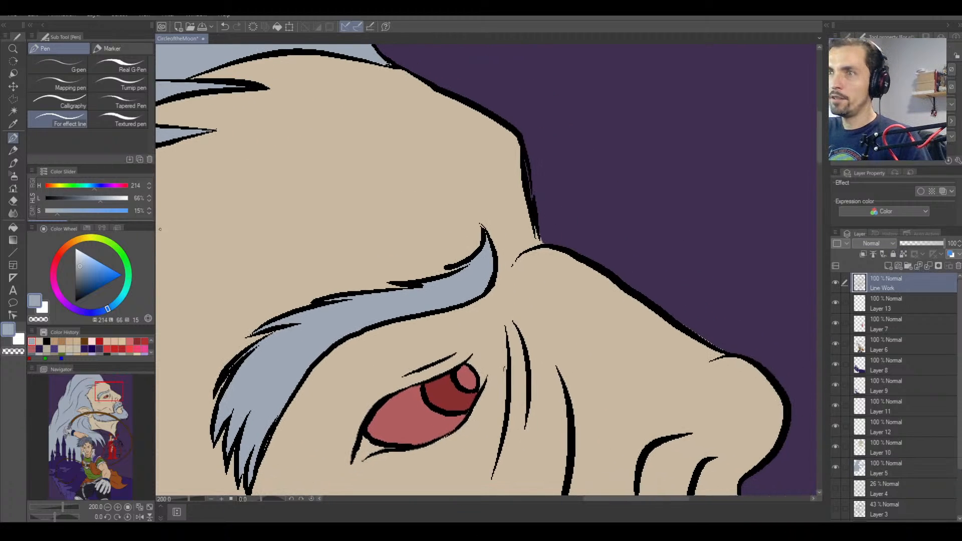
{"action": "key", "text": "e"}
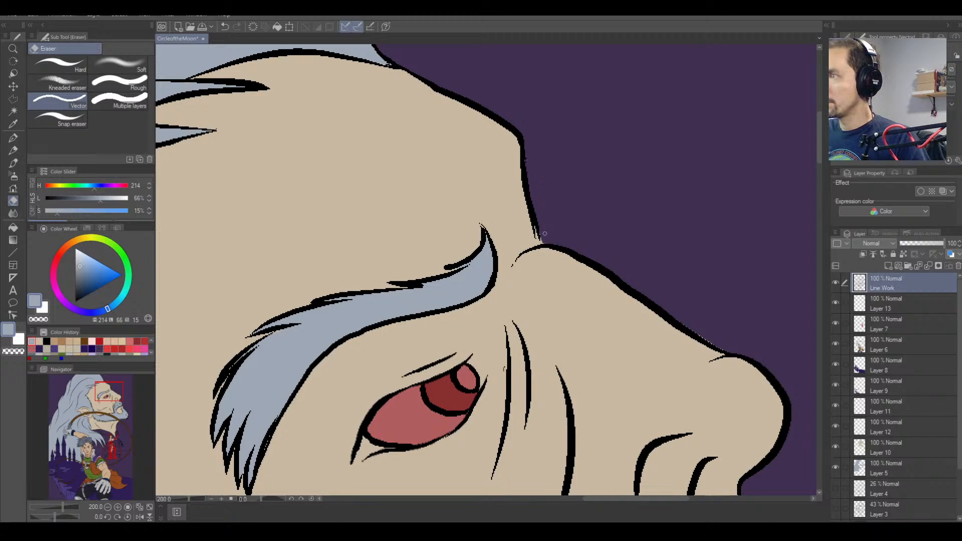
Join the forehead outline cleanly to the nose bridge with the pen in sampled black.
{"action": "right_click", "coordinate": [437, 80]}
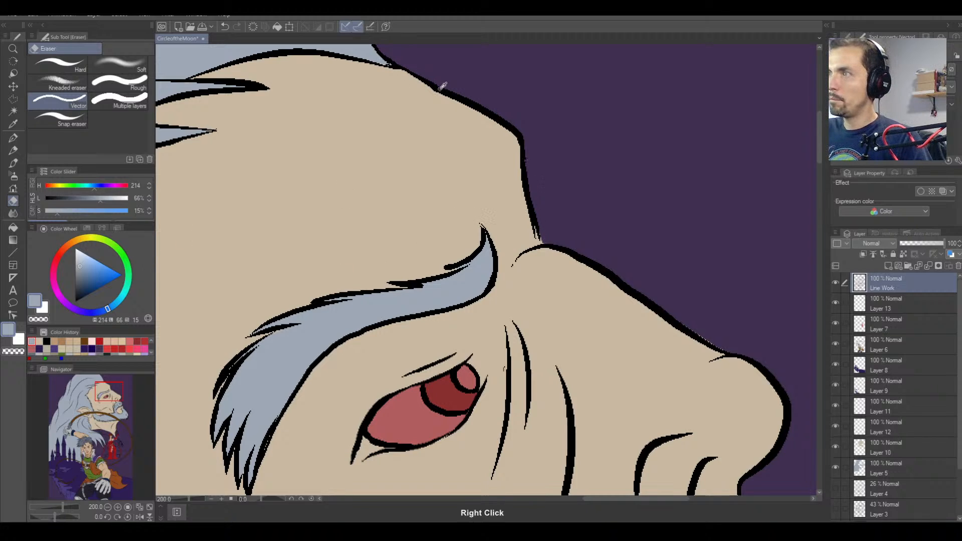
{"action": "key", "text": "p"}
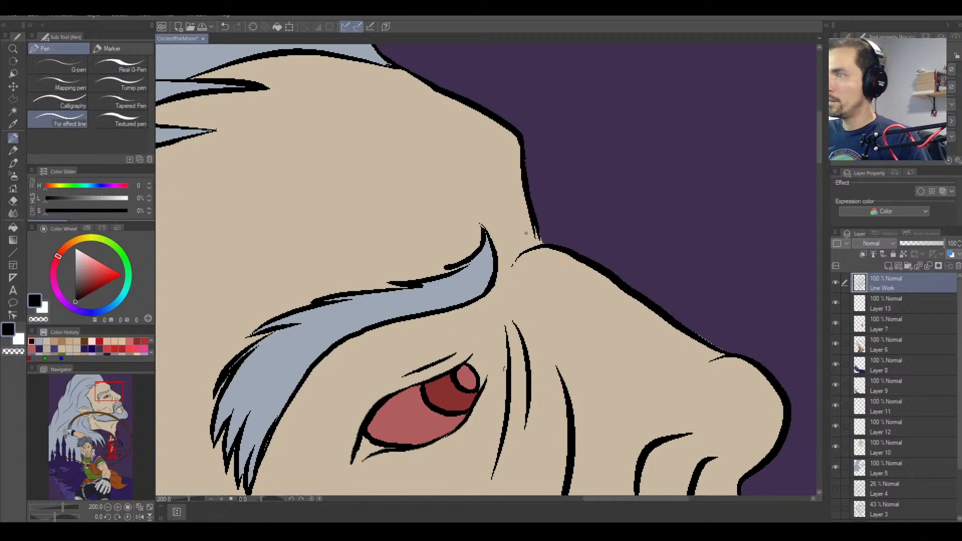
{"action": "mouse_move", "coordinate": [536, 226]}
{"action": "left_mouse_down"}
{"action": "mouse_move", "coordinate": [544, 244]}
{"action": "mouse_move", "coordinate": [535, 245]}
{"action": "left_mouse_up"}
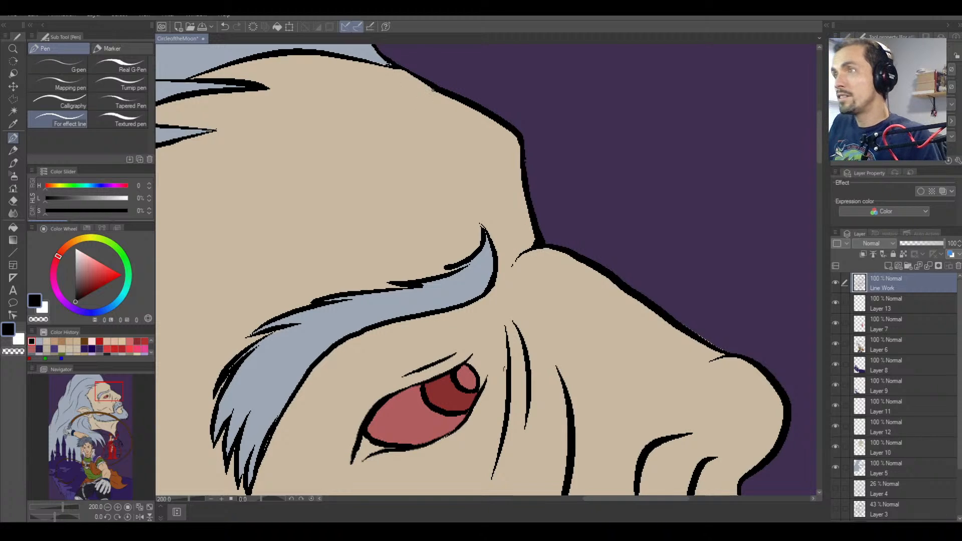
Thicken and smooth the hair's outer outline in black where it meets the top of the forehead.
{"action": "key", "text": "r"}
{"action": "mouse_move", "coordinate": [389, 64]}
{"action": "left_mouse_down"}
{"action": "mouse_move", "coordinate": [427, 88]}
{"action": "mouse_move", "coordinate": [277, 240]}
{"action": "left_mouse_up"}
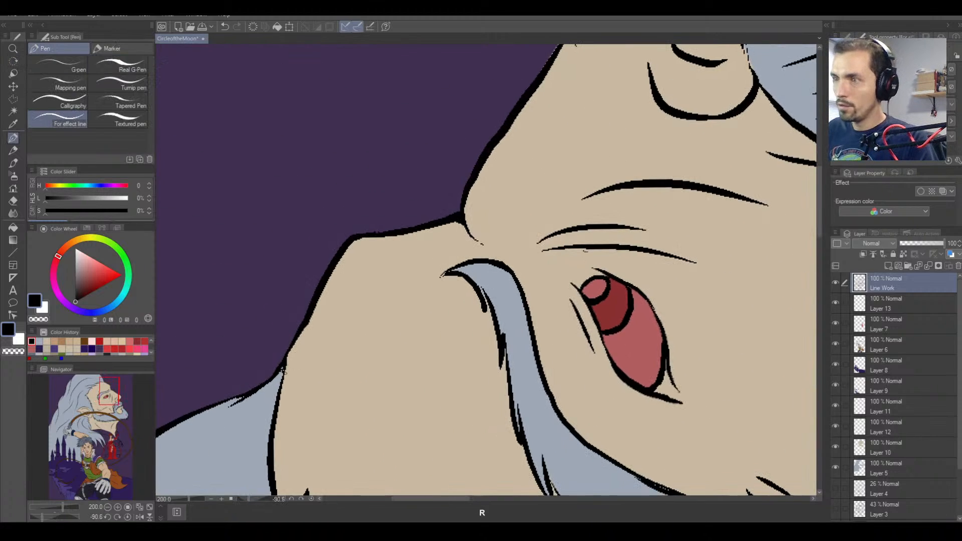
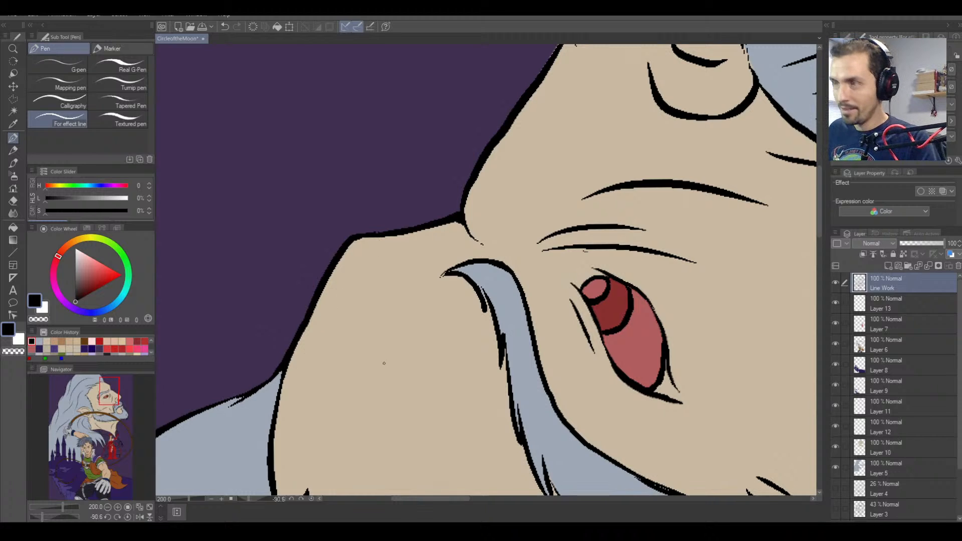
{"action": "left_click_drag", "start_coordinate": [366, 387], "coordinate": [521, 166]}
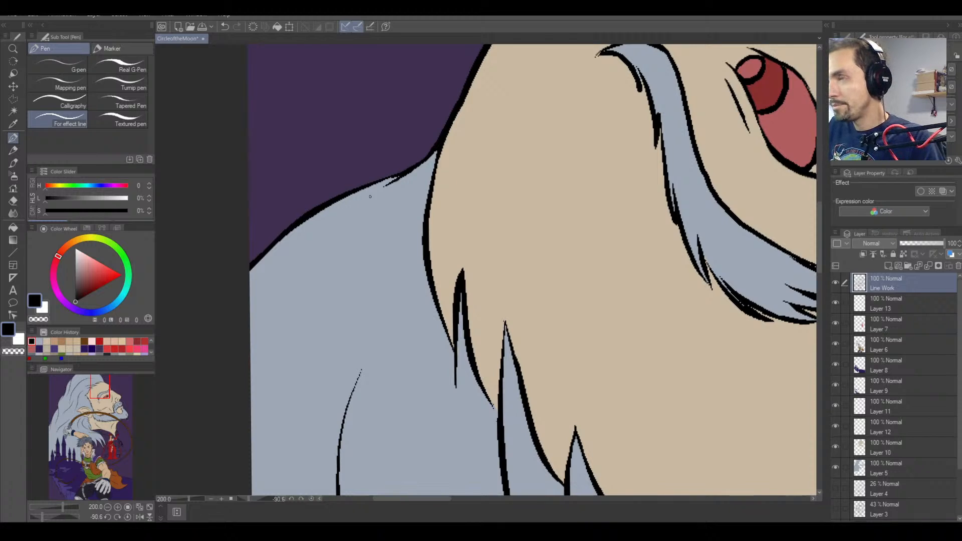
{"action": "left_click_drag", "start_coordinate": [376, 184], "coordinate": [405, 174]}
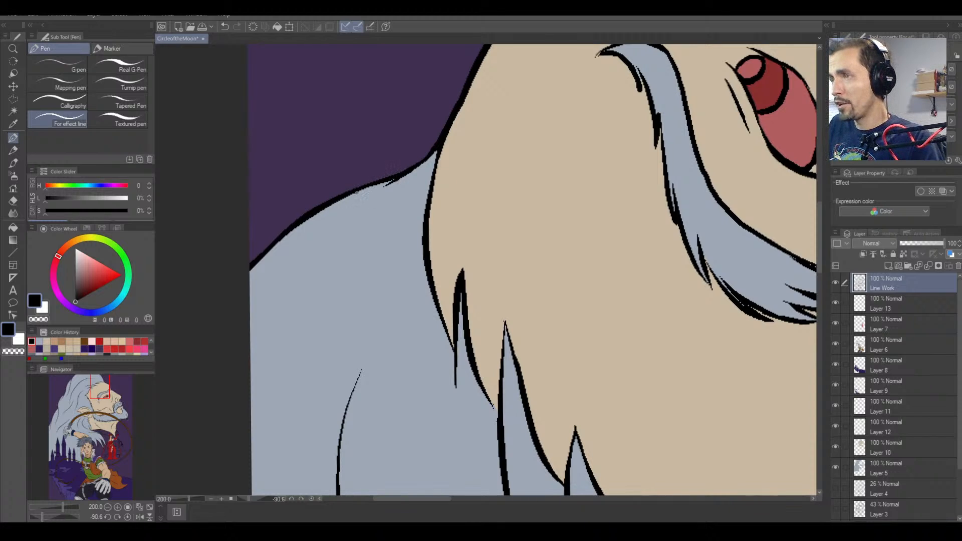
{"action": "left_click_drag", "start_coordinate": [356, 192], "coordinate": [393, 181]}
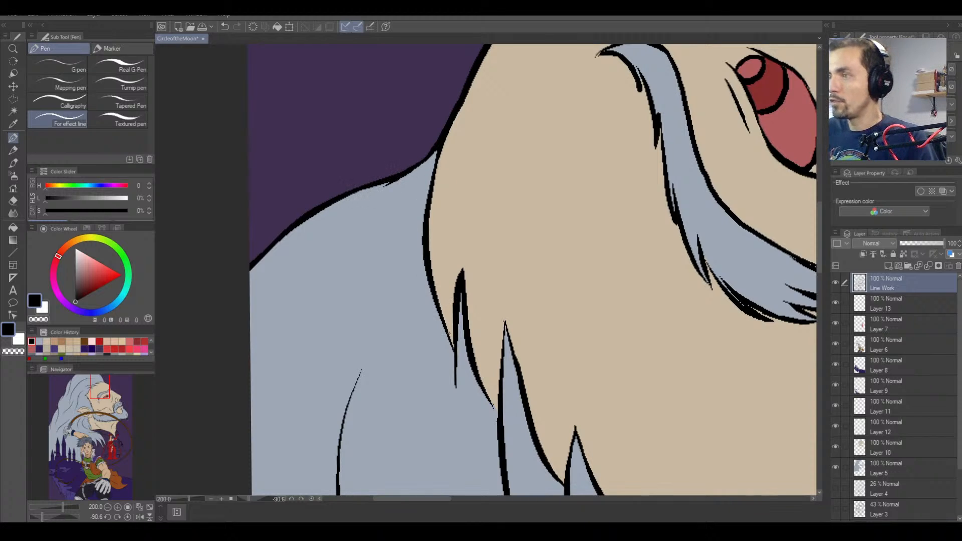
Thicken the black hairline at the roots of the first two forehead strands, and close the second strand's tip.
{"action": "mouse_move", "coordinate": [447, 335]}
{"action": "left_mouse_down"}
{"action": "mouse_move", "coordinate": [455, 367]}
{"action": "mouse_move", "coordinate": [449, 331]}
{"action": "mouse_move", "coordinate": [454, 348]}
{"action": "left_mouse_up"}
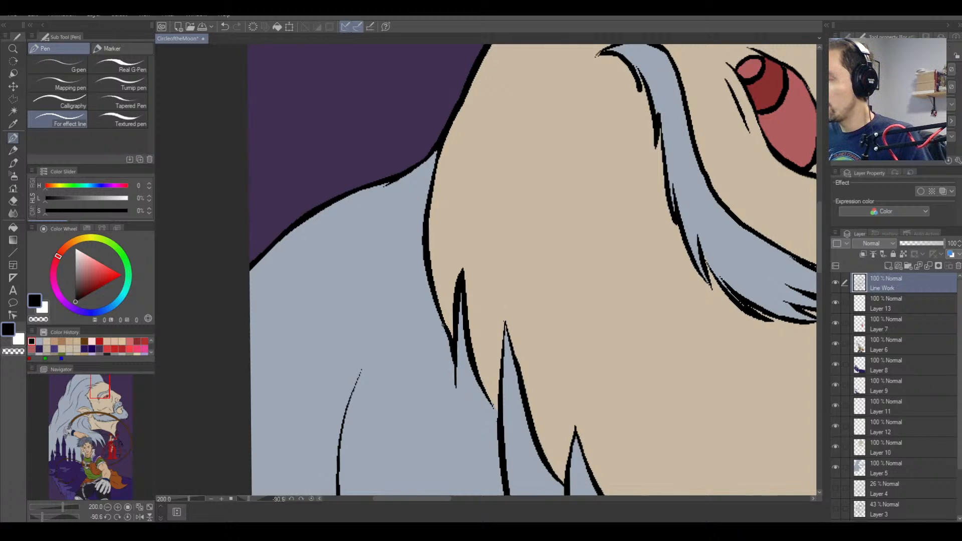
{"action": "left_click_drag", "start_coordinate": [441, 314], "coordinate": [449, 330]}
{"action": "mouse_move", "coordinate": [485, 399]}
{"action": "left_mouse_down"}
{"action": "mouse_move", "coordinate": [500, 420]}
{"action": "mouse_move", "coordinate": [488, 389]}
{"action": "mouse_move", "coordinate": [505, 316]}
{"action": "left_mouse_up"}
{"action": "mouse_move", "coordinate": [500, 379]}
{"action": "left_mouse_down"}
{"action": "mouse_move", "coordinate": [503, 344]}
{"action": "mouse_move", "coordinate": [516, 357]}
{"action": "left_mouse_up"}
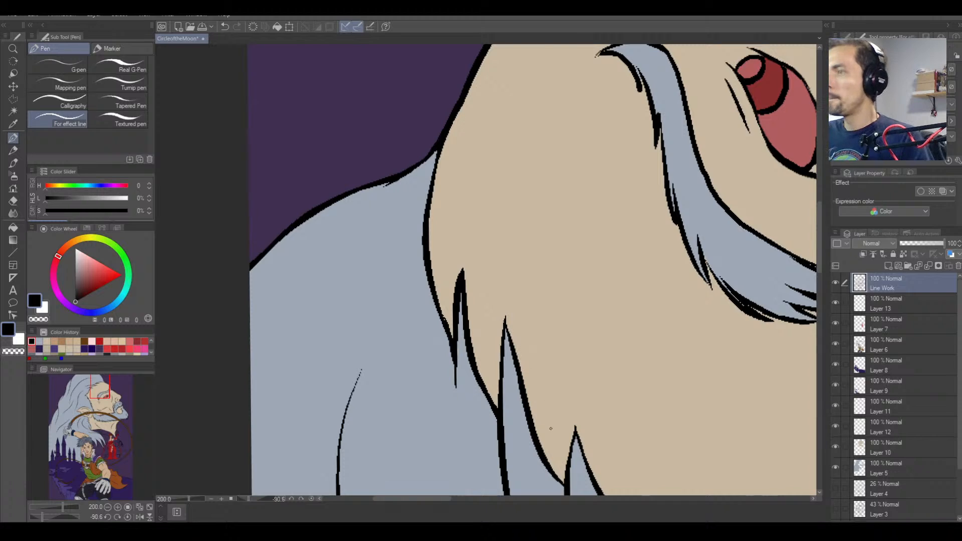
{"action": "key", "text": "space"}
{"action": "left_click_drag", "start_coordinate": [516, 434], "coordinate": [419, 314]}
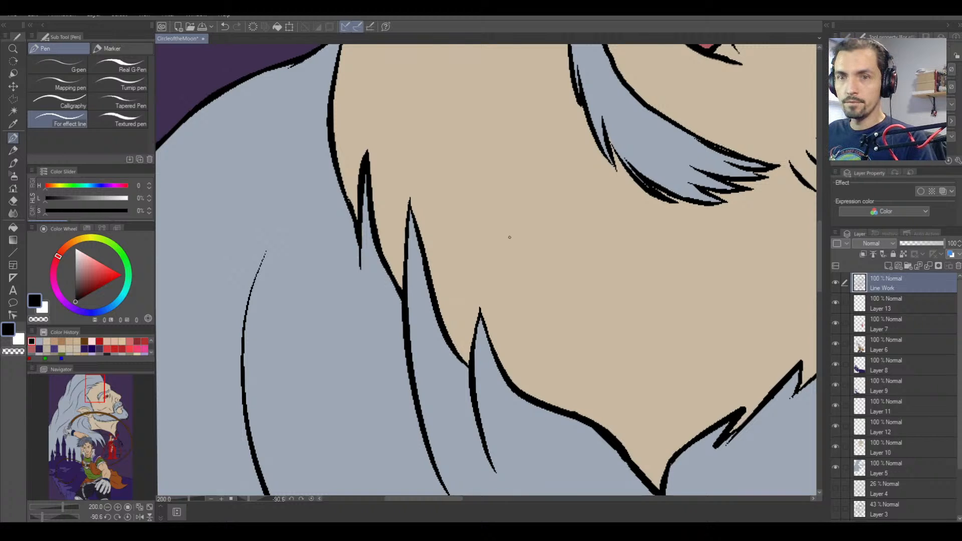
Erase the overshooting tip of the lowest temple hair tuft on the Line Work layer.
{"action": "key", "text": "r"}
{"action": "left_click_drag", "start_coordinate": [469, 210], "coordinate": [630, 212]}
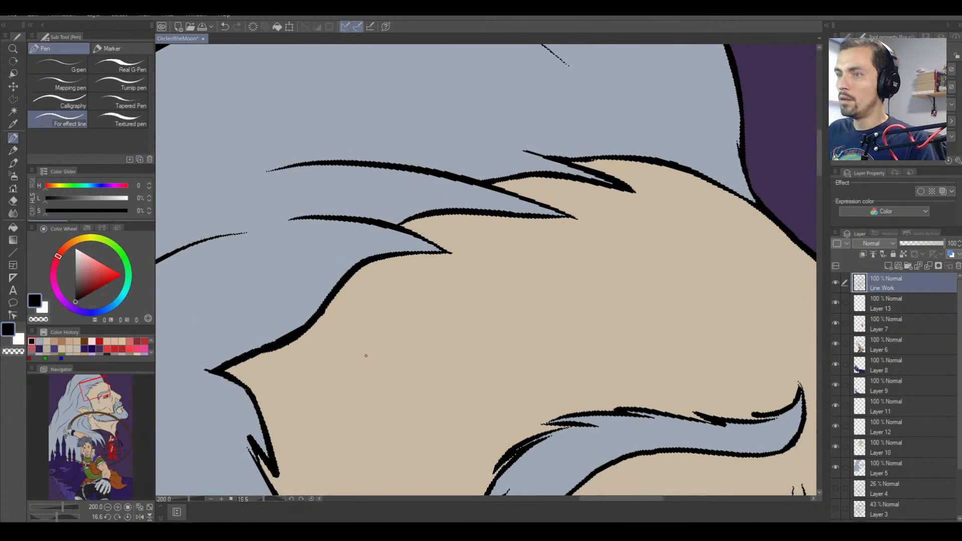
{"action": "left_click", "coordinate": [128, 516]}
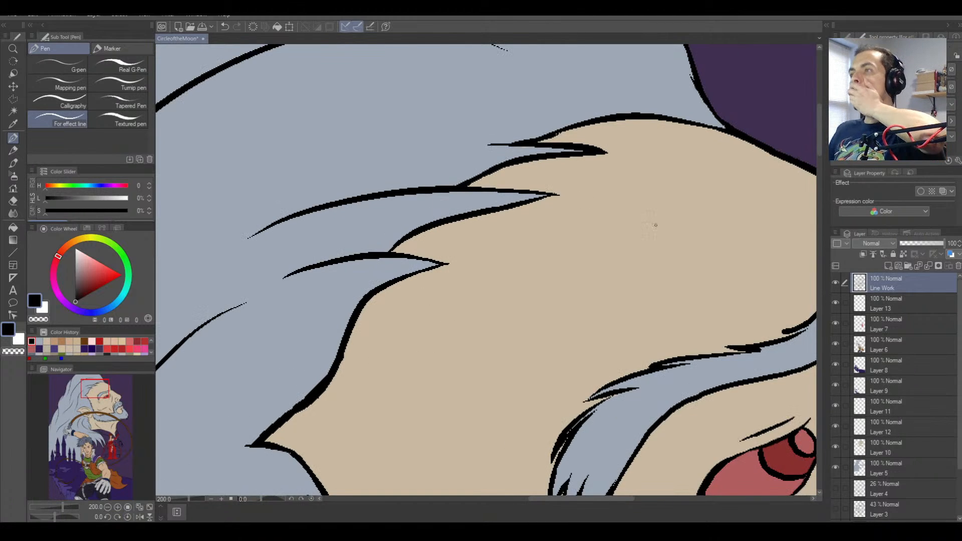
{"action": "left_click", "coordinate": [896, 451]}
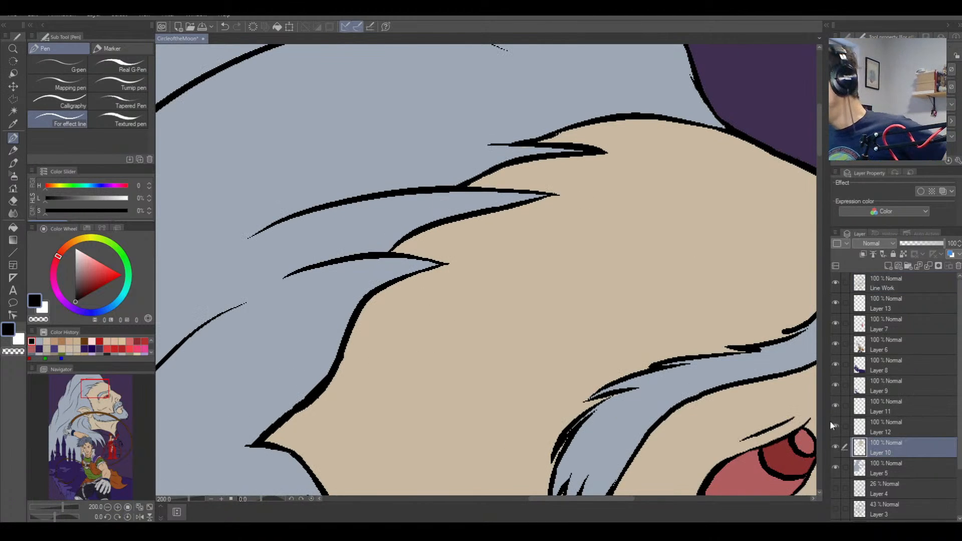
{"action": "left_click", "coordinate": [13, 202]}
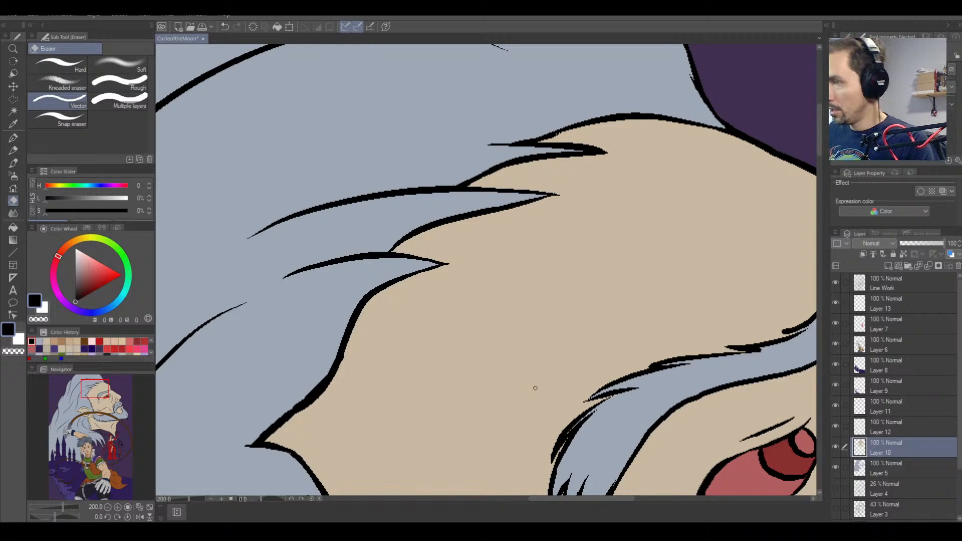
{"action": "left_click_drag", "start_coordinate": [483, 399], "coordinate": [580, 144]}
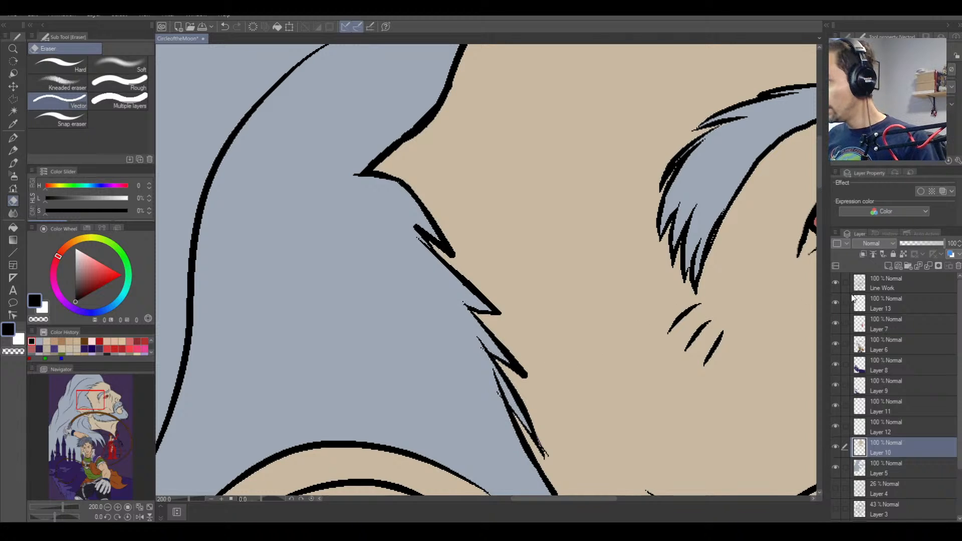
{"action": "left_click", "coordinate": [884, 285]}
{"action": "mouse_move", "coordinate": [541, 441]}
{"action": "left_mouse_down"}
{"action": "mouse_move", "coordinate": [547, 455]}
{"action": "mouse_move", "coordinate": [542, 445]}
{"action": "left_mouse_up"}
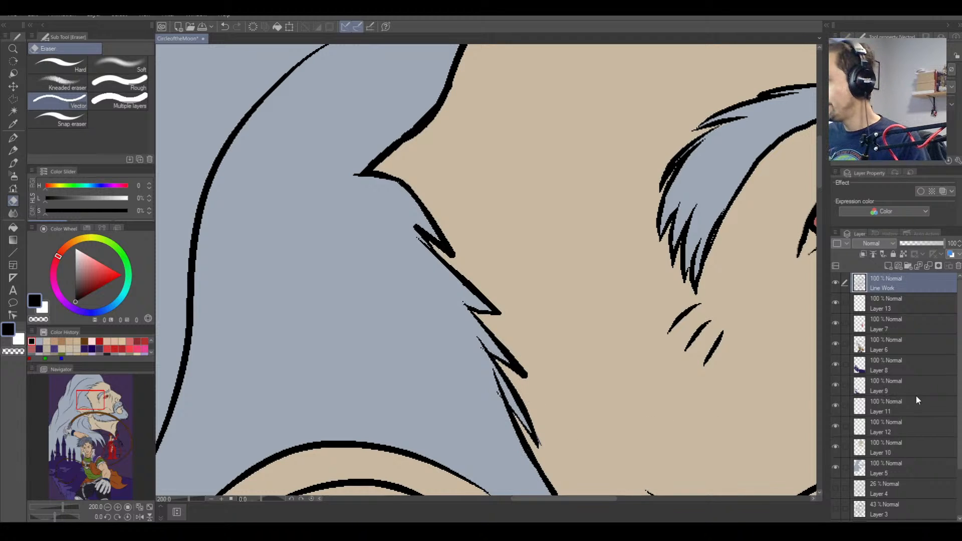
Cover the colour spill at the lowest temple tuft's tip on Layer 10 with the pen in sampled skin tone.
{"action": "left_click", "coordinate": [902, 448]}
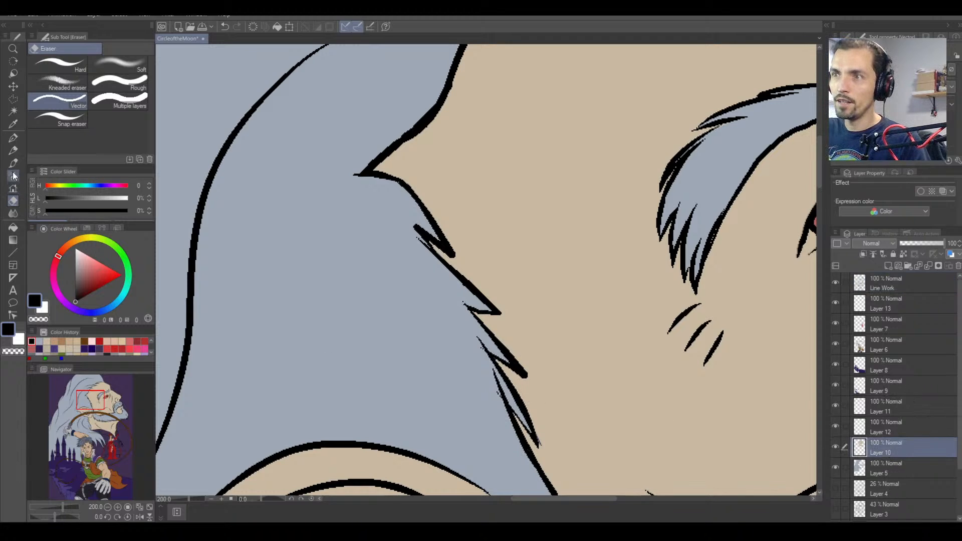
{"action": "left_click", "coordinate": [13, 138]}
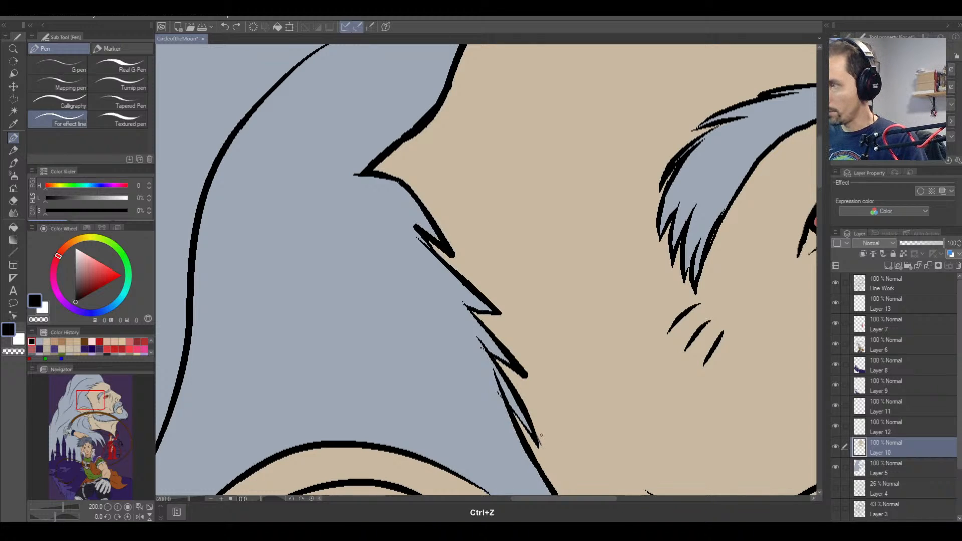
{"action": "right_click", "coordinate": [539, 443]}
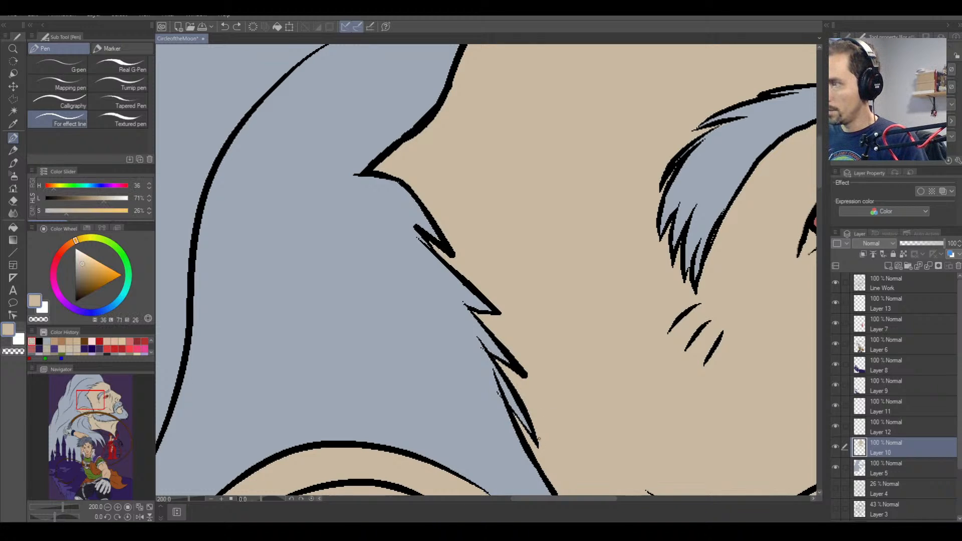
{"action": "left_click_drag", "start_coordinate": [540, 444], "coordinate": [536, 430]}
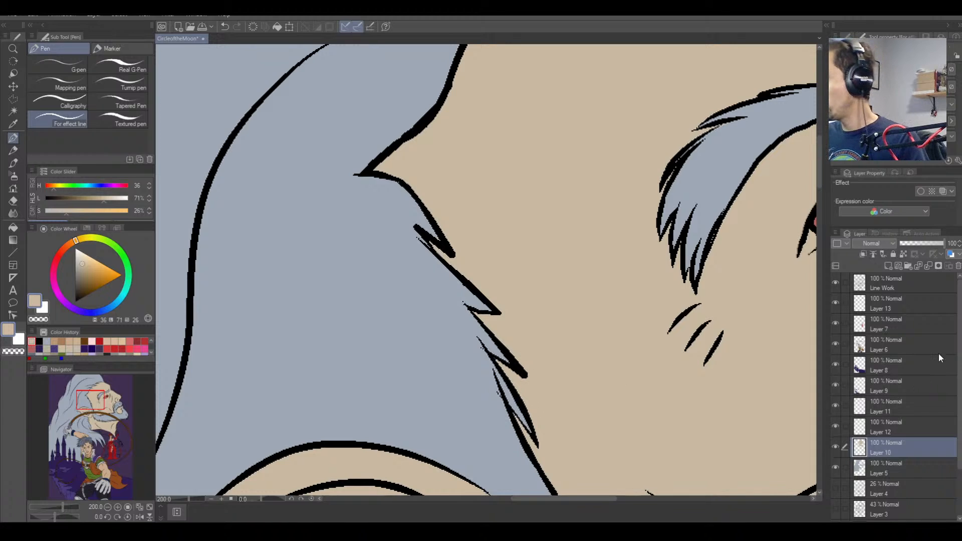
Trim the thick, blunt tips of the temple hair tufts to sharp points with the eraser on the Line Work layer.
{"action": "left_click", "coordinate": [915, 288]}
{"action": "key", "text": "e"}
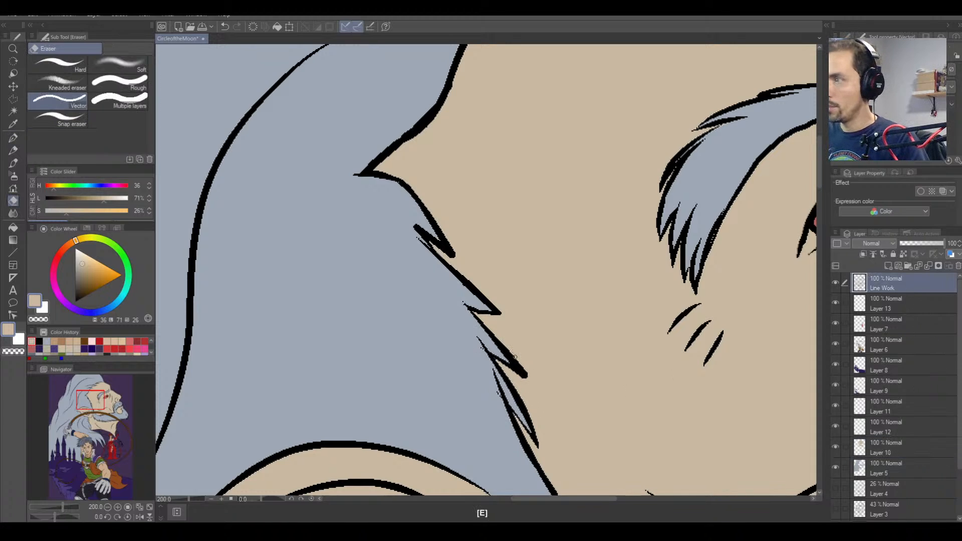
{"action": "left_click", "coordinate": [521, 369]}
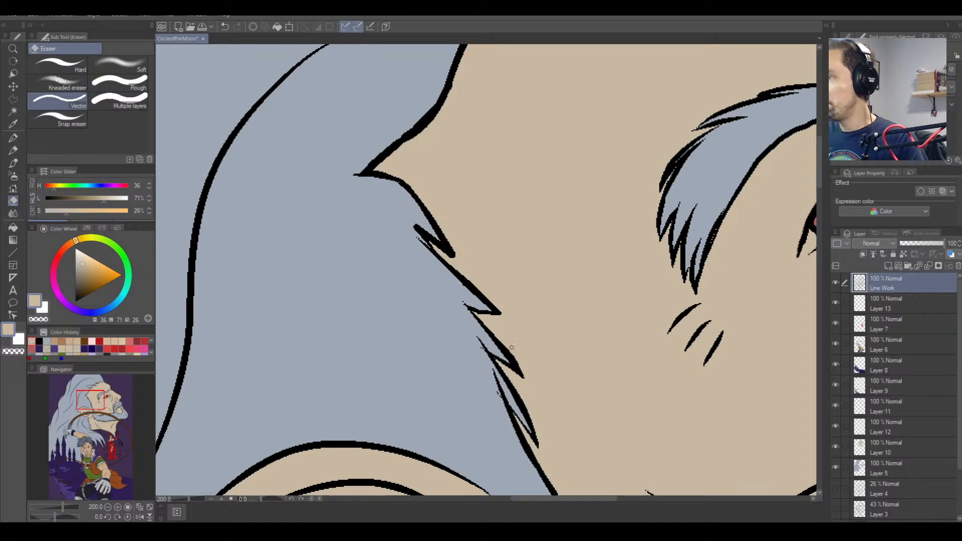
{"action": "left_click_drag", "start_coordinate": [511, 347], "coordinate": [525, 374]}
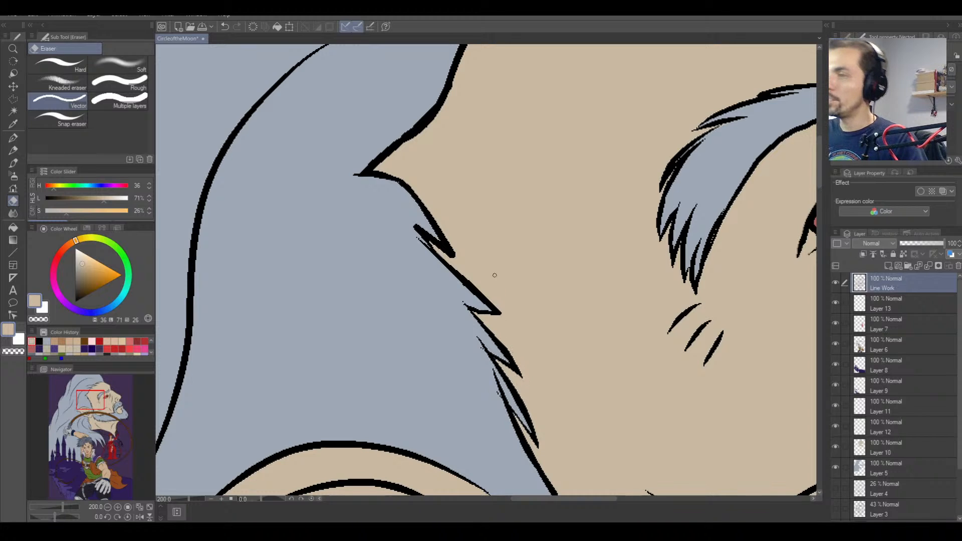
{"action": "mouse_move", "coordinate": [441, 252]}
{"action": "left_mouse_down"}
{"action": "mouse_move", "coordinate": [462, 265]}
{"action": "mouse_move", "coordinate": [448, 227]}
{"action": "mouse_move", "coordinate": [460, 262]}
{"action": "mouse_move", "coordinate": [451, 241]}
{"action": "left_mouse_up"}
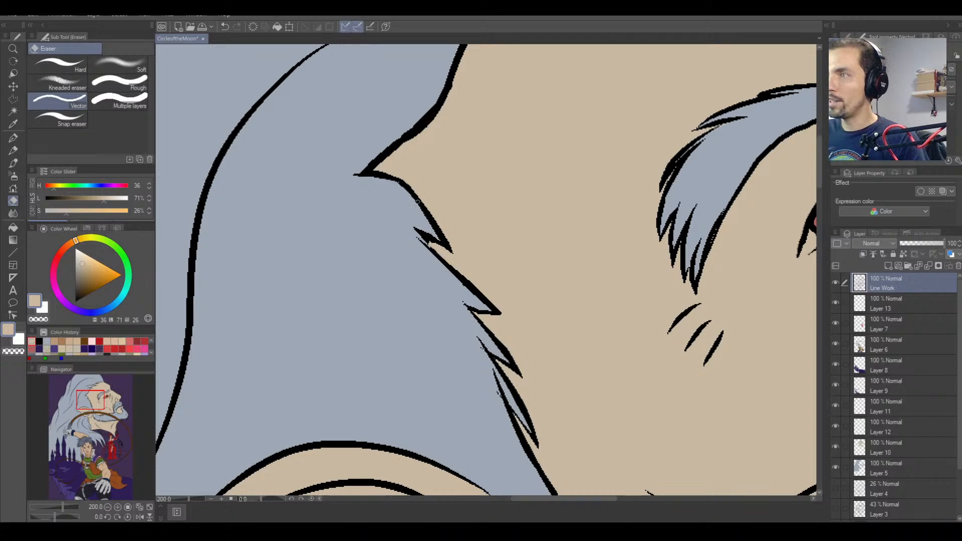
Extend the upper temple tufts' points in sampled black and erase the stray line ends on their hair side.
{"action": "right_click", "coordinate": [416, 202]}
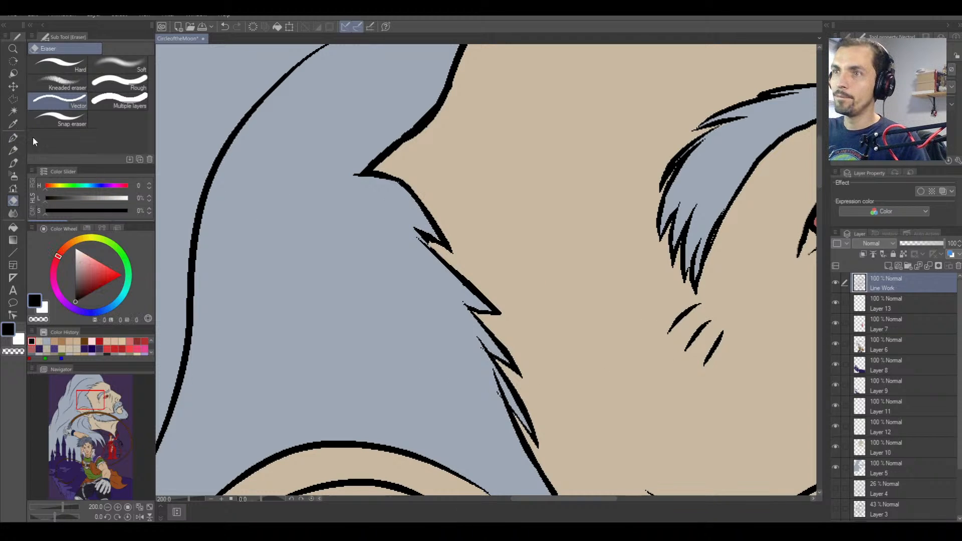
{"action": "left_click", "coordinate": [15, 139]}
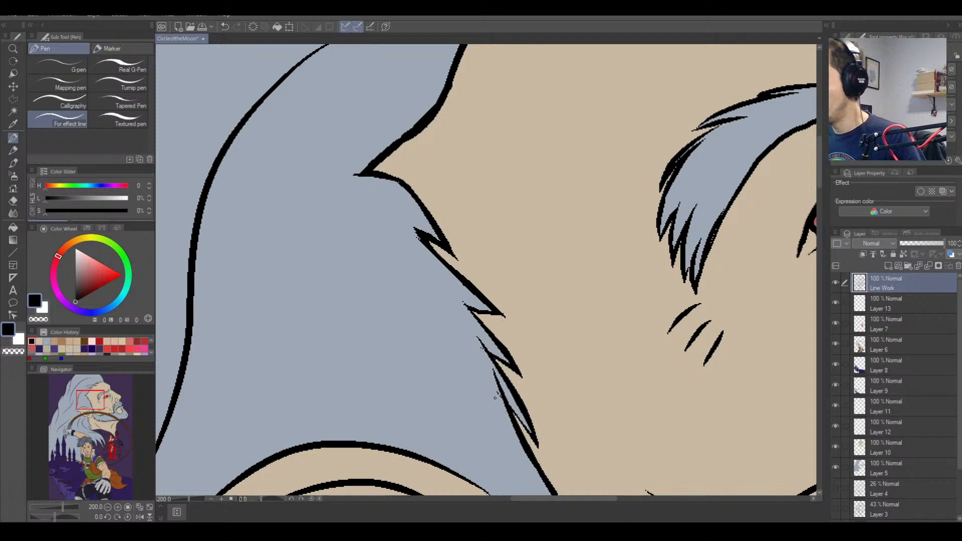
{"action": "key", "text": "e"}
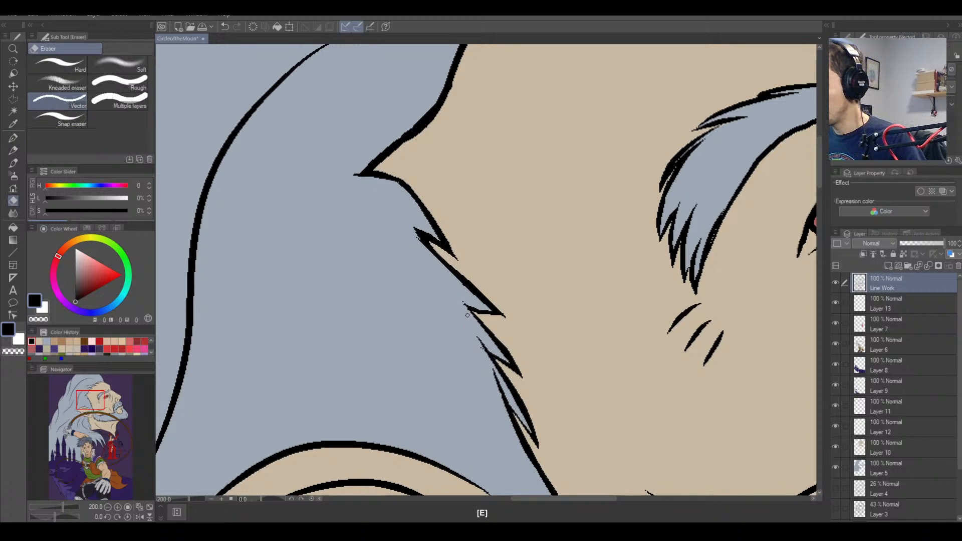
{"action": "left_click_drag", "start_coordinate": [467, 314], "coordinate": [483, 353]}
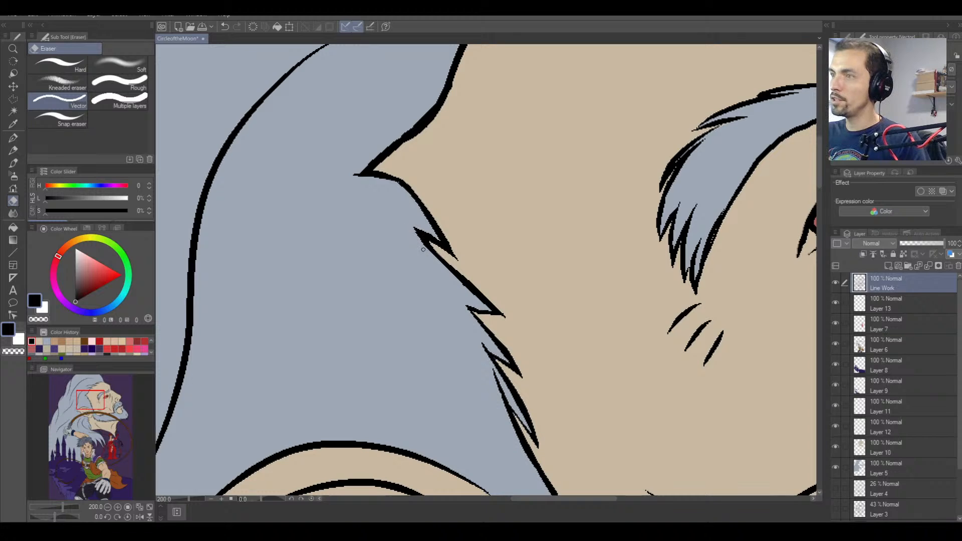
{"action": "key", "text": "p"}
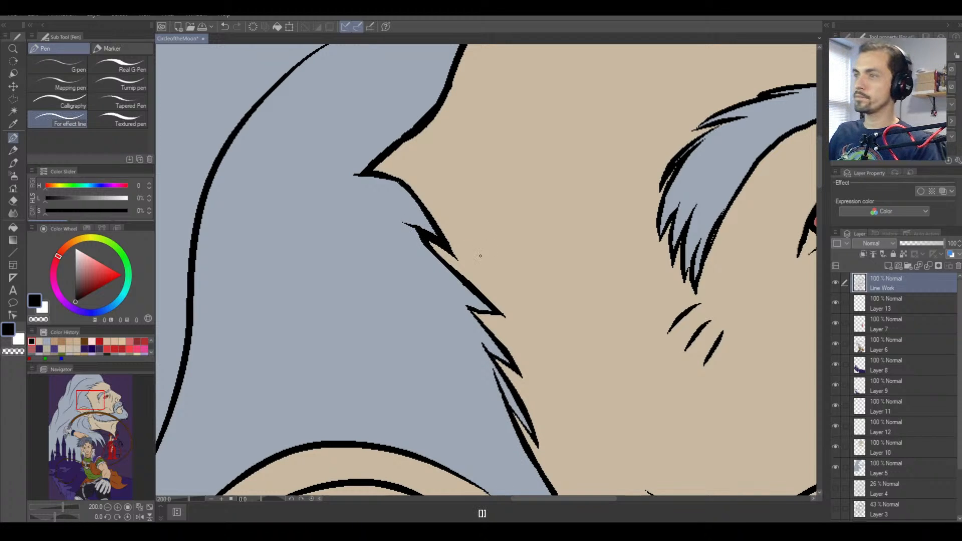
Close the tip of the small first beard tuft below the jaw and thicken the adjoining outline in black.
{"action": "key", "text": "ctrl+minus"}
{"action": "key", "text": "ctrl+minus"}
{"action": "key", "text": "ctrl+minus"}
{"action": "key", "text": "ctrl+minus"}
{"action": "key", "text": "ctrl+minus"}
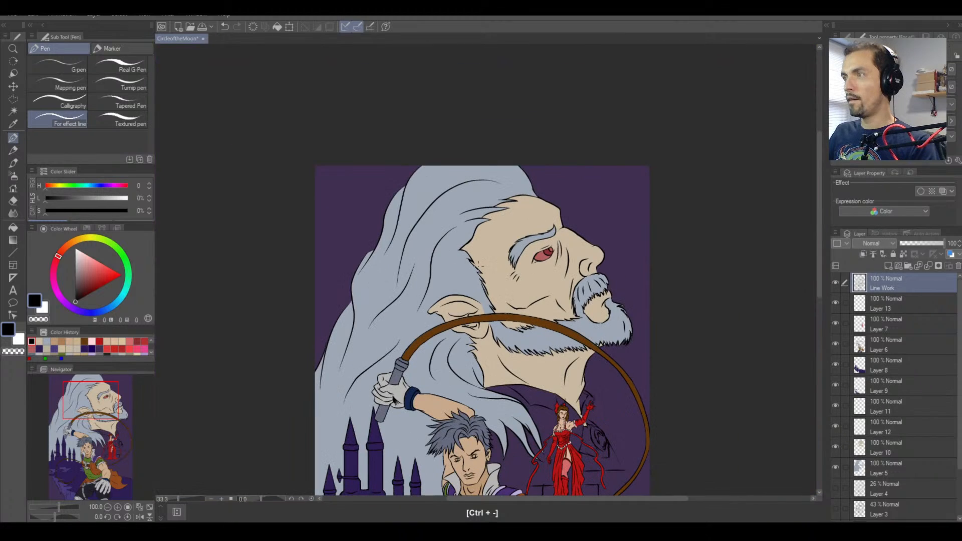
{"action": "left_click_drag", "start_coordinate": [501, 271], "coordinate": [509, 163]}
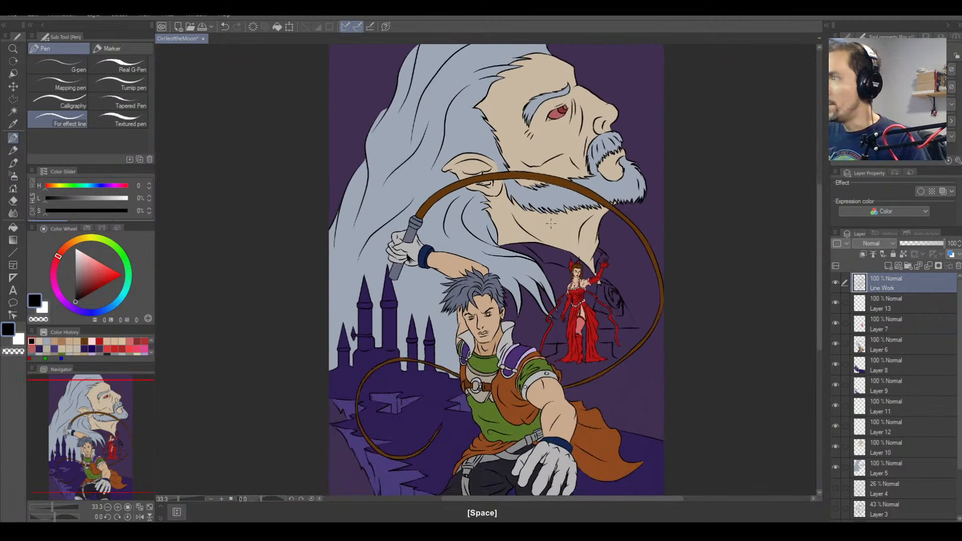
{"action": "key", "text": "ctrl+equal"}
{"action": "key", "text": "ctrl+equal"}
{"action": "key", "text": "ctrl+equal"}
{"action": "key", "text": "ctrl+equal"}
{"action": "key", "text": "ctrl+equal"}
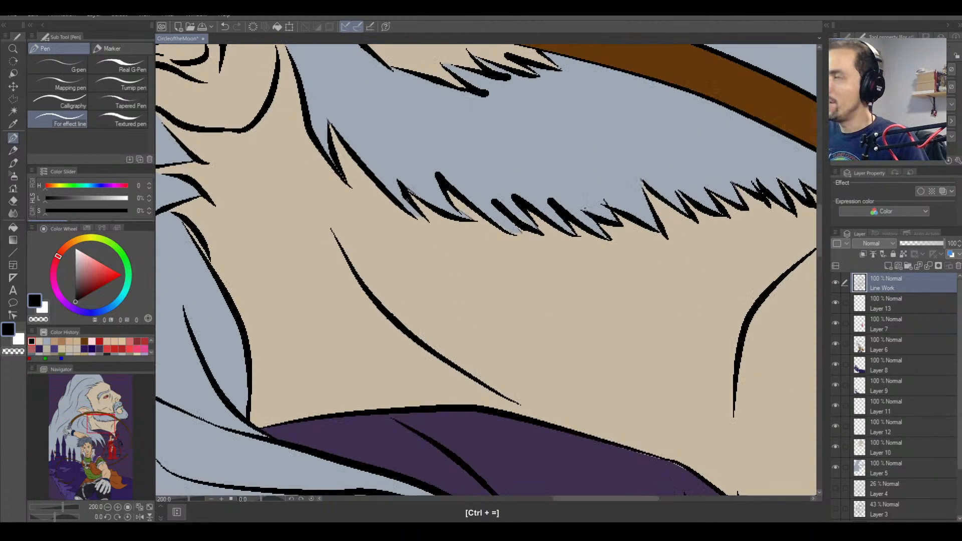
{"action": "key", "text": "ctrl+equal"}
{"action": "key", "text": "ctrl+equal"}
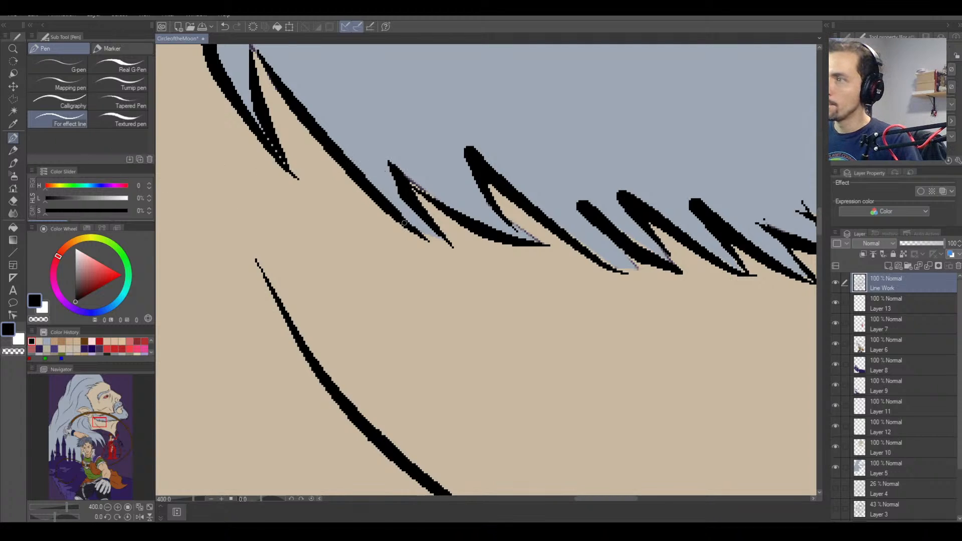
{"action": "left_click_drag", "start_coordinate": [418, 231], "coordinate": [459, 251]}
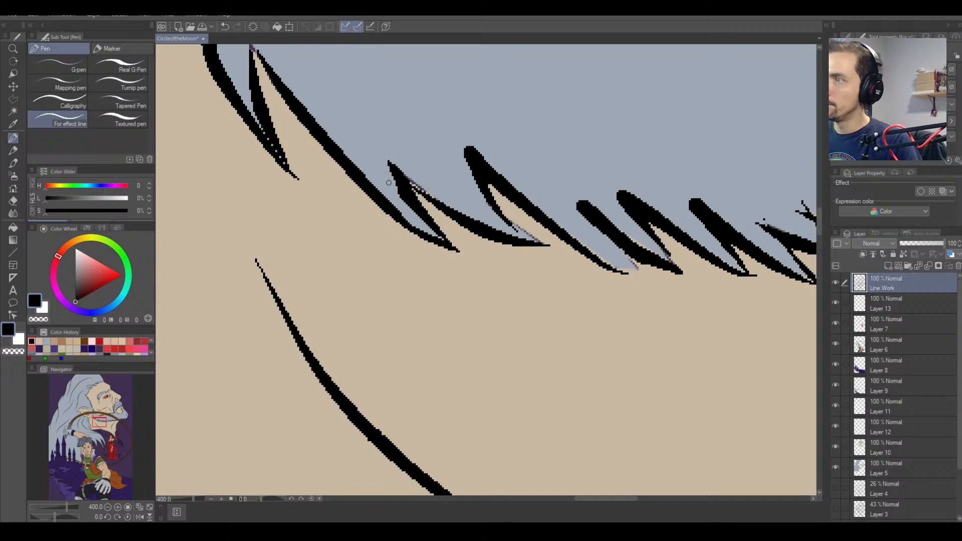
{"action": "left_click_drag", "start_coordinate": [406, 176], "coordinate": [436, 199]}
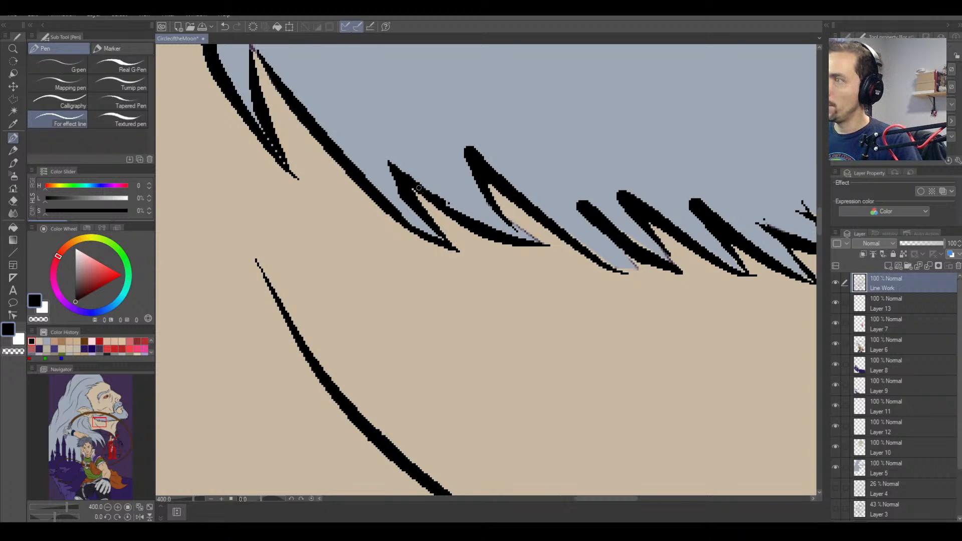
Thicken the next beard tuft's outline in black over the colour spill and taper its blunt peak.
{"action": "key", "text": "e"}
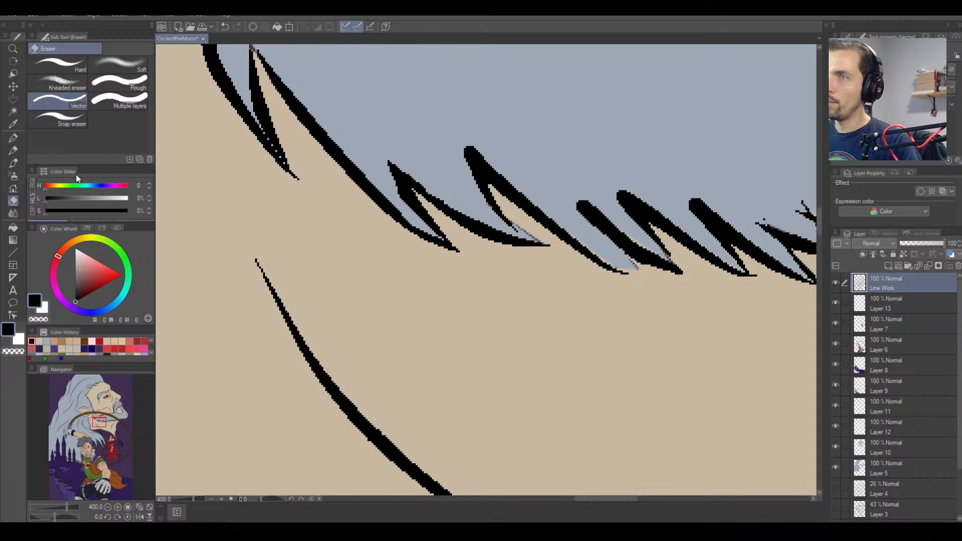
{"action": "key", "text": "p"}
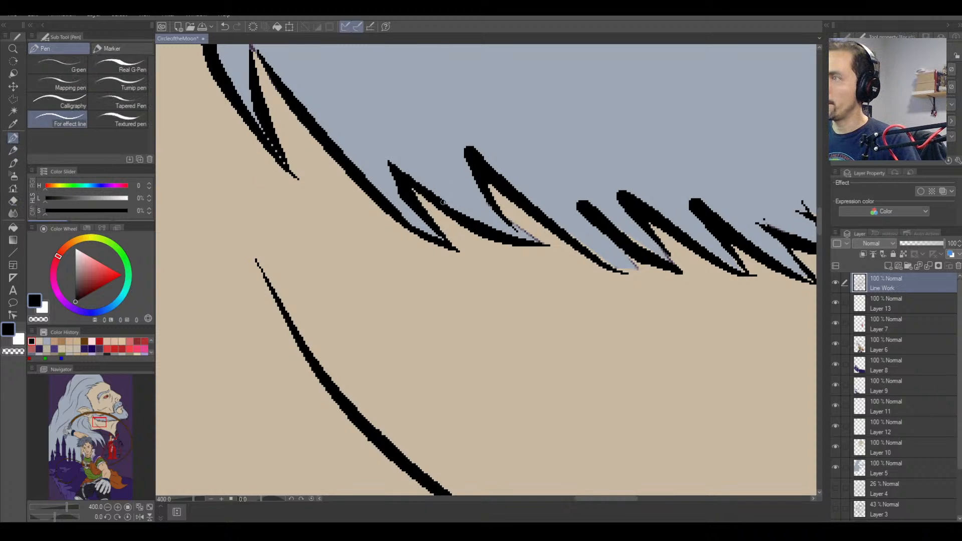
{"action": "mouse_move", "coordinate": [498, 212]}
{"action": "left_mouse_down"}
{"action": "mouse_move", "coordinate": [549, 245]}
{"action": "mouse_move", "coordinate": [523, 232]}
{"action": "mouse_move", "coordinate": [478, 176]}
{"action": "mouse_move", "coordinate": [504, 215]}
{"action": "mouse_move", "coordinate": [459, 112]}
{"action": "mouse_move", "coordinate": [507, 174]}
{"action": "mouse_move", "coordinate": [472, 145]}
{"action": "left_mouse_up"}
Erase the rounded ends of the next three beard peaks into sharp points and trim the overshooting tip near the ear.
{"action": "key", "text": "e"}
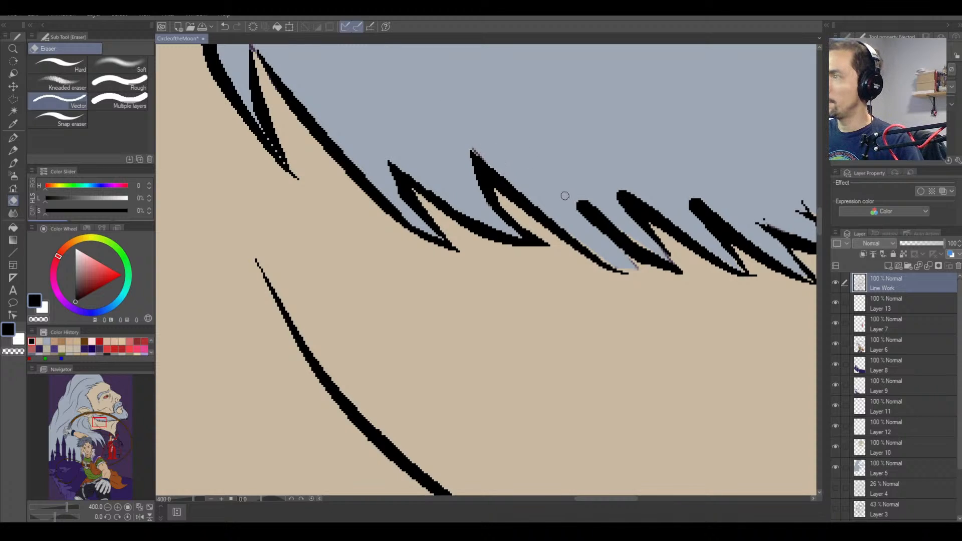
{"action": "mouse_move", "coordinate": [566, 196]}
{"action": "left_mouse_down"}
{"action": "mouse_move", "coordinate": [583, 219]}
{"action": "mouse_move", "coordinate": [570, 196]}
{"action": "left_mouse_up"}
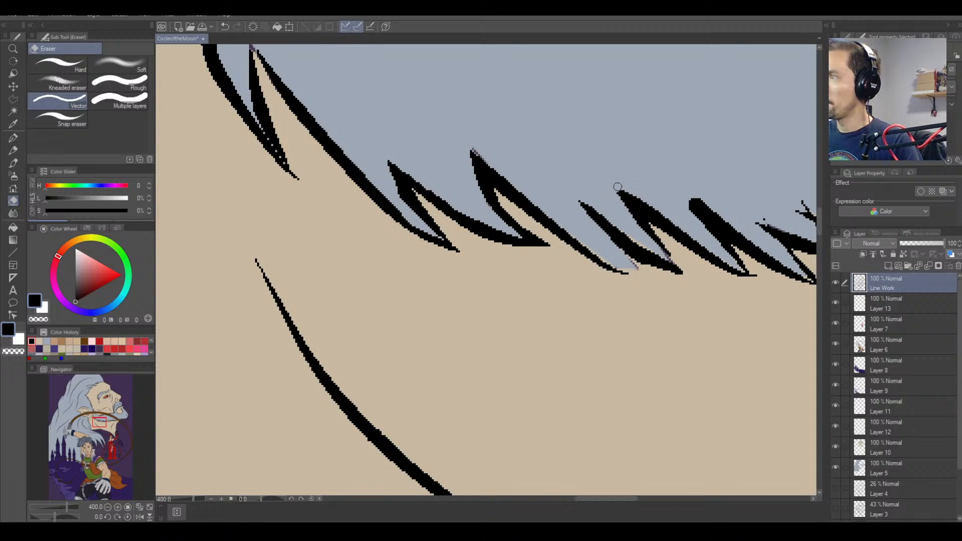
{"action": "left_click_drag", "start_coordinate": [618, 187], "coordinate": [638, 196]}
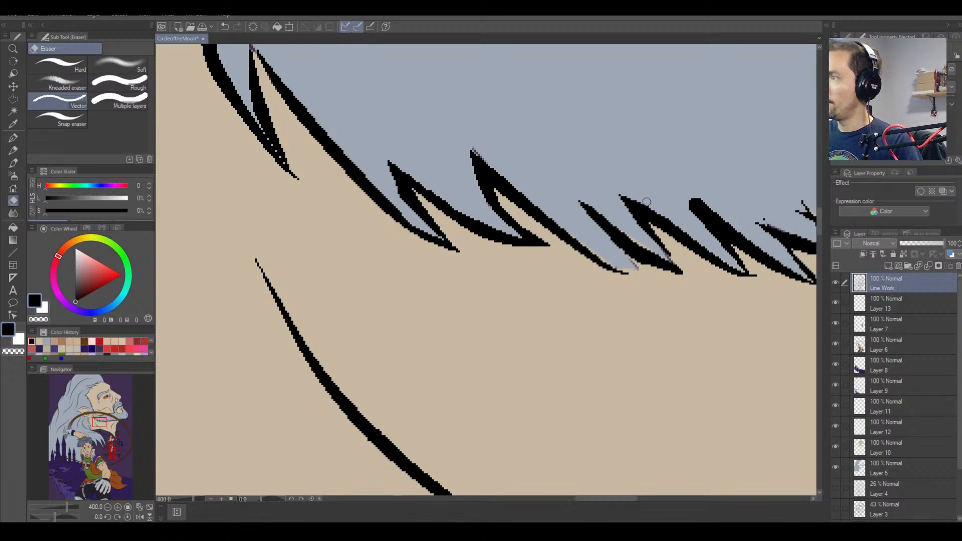
{"action": "mouse_move", "coordinate": [704, 230]}
{"action": "left_mouse_down"}
{"action": "mouse_move", "coordinate": [689, 205]}
{"action": "mouse_move", "coordinate": [706, 234]}
{"action": "mouse_move", "coordinate": [721, 220]}
{"action": "mouse_move", "coordinate": [719, 202]}
{"action": "mouse_move", "coordinate": [736, 221]}
{"action": "mouse_move", "coordinate": [696, 190]}
{"action": "mouse_move", "coordinate": [725, 213]}
{"action": "left_mouse_up"}
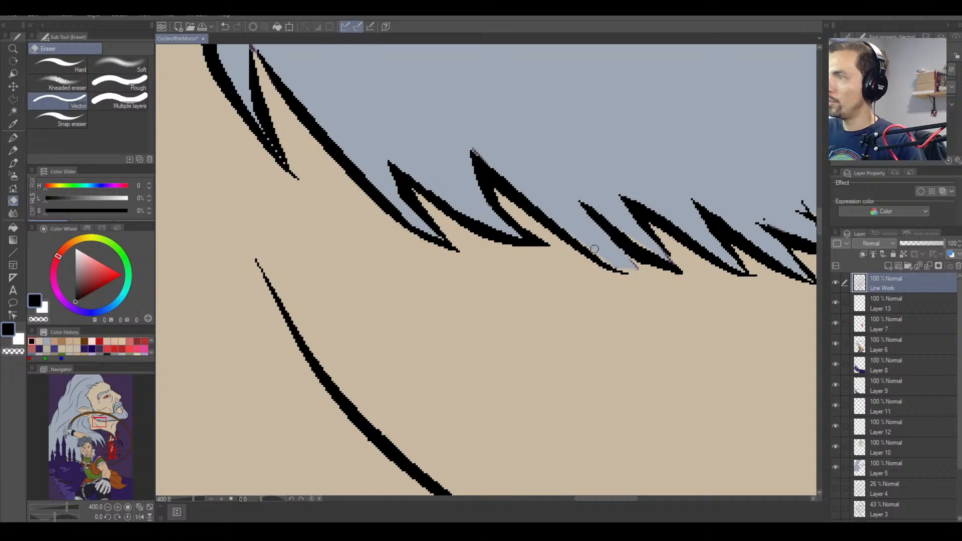
{"action": "left_click_drag", "start_coordinate": [297, 176], "coordinate": [290, 157]}
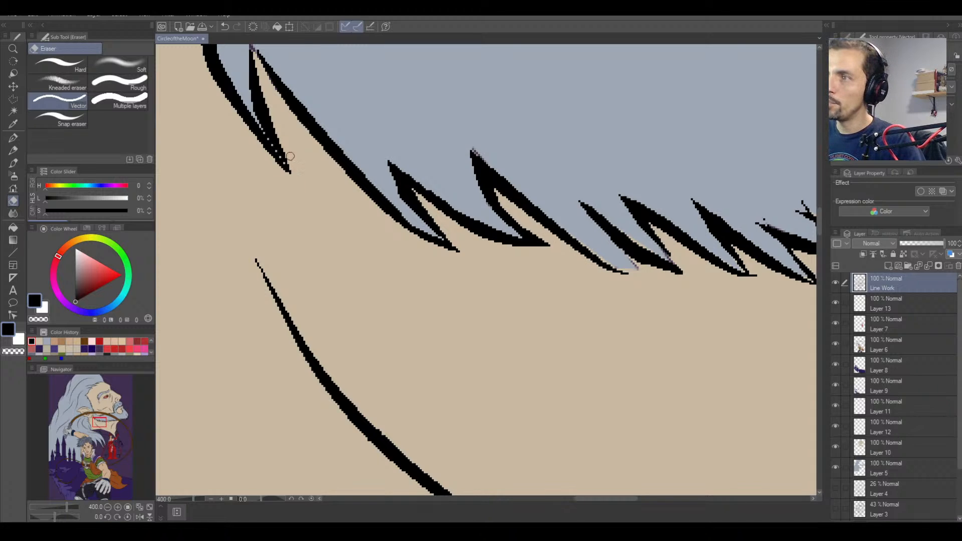
Thicken the black outline leading into the next small beard tuft and erase that tuft's heavy, misshapen line.
{"action": "key", "text": "r"}
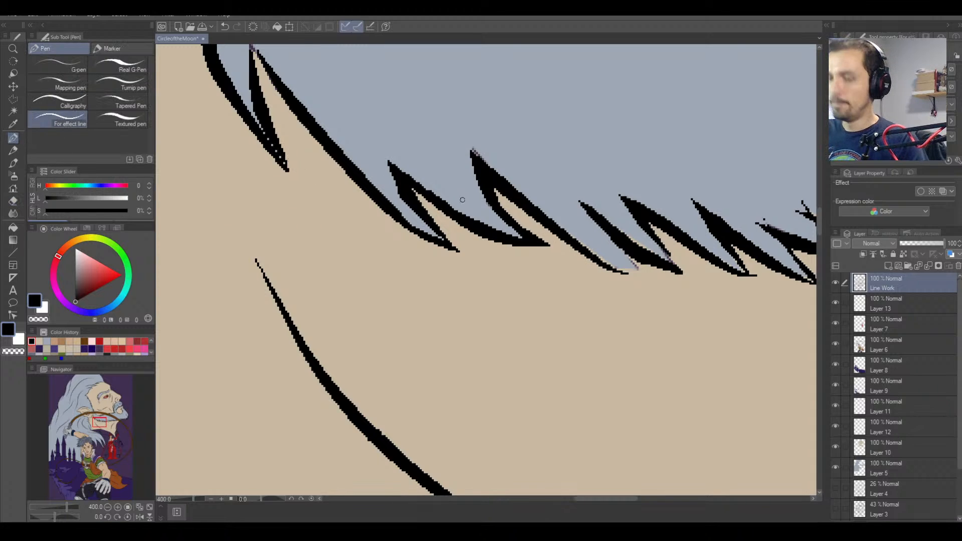
{"action": "left_click_drag", "start_coordinate": [467, 182], "coordinate": [551, 177]}
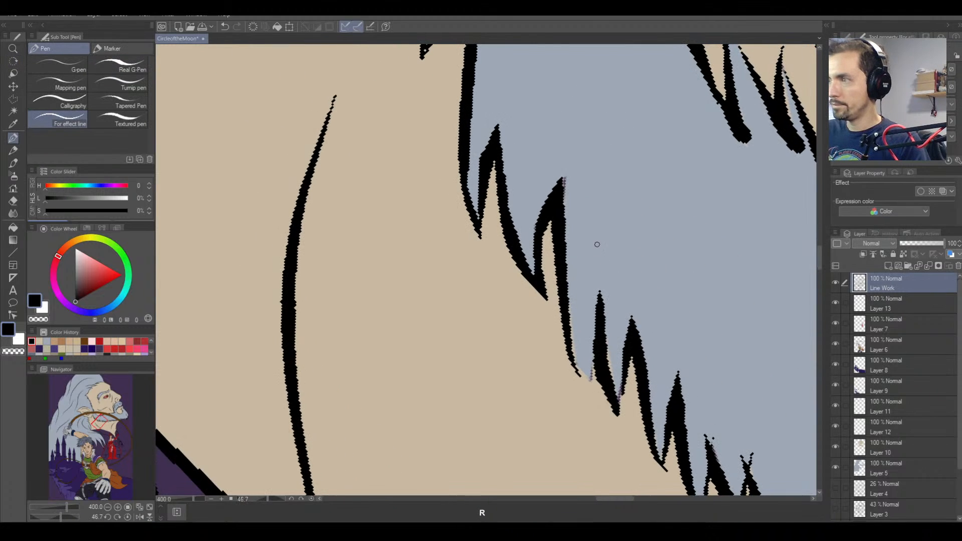
{"action": "key", "text": "space"}
{"action": "mouse_move", "coordinate": [570, 301]}
{"action": "left_mouse_down"}
{"action": "mouse_move", "coordinate": [521, 294]}
{"action": "mouse_move", "coordinate": [431, 167]}
{"action": "mouse_move", "coordinate": [464, 241]}
{"action": "left_mouse_up"}
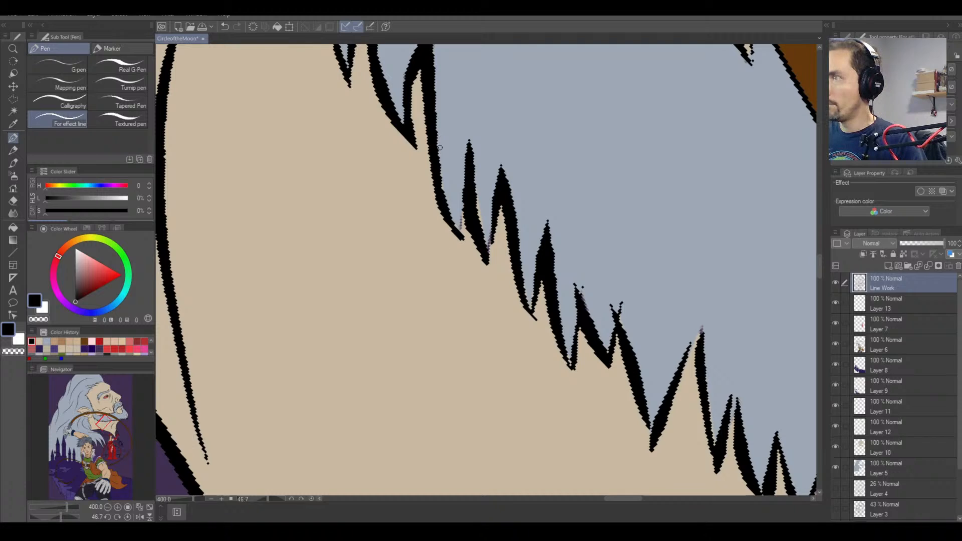
{"action": "left_click_drag", "start_coordinate": [447, 206], "coordinate": [436, 157]}
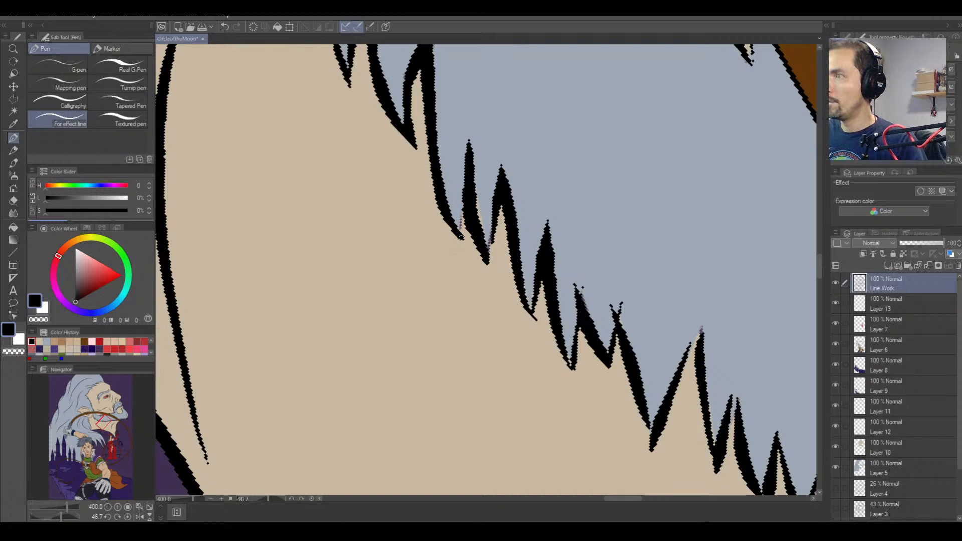
{"action": "mouse_move", "coordinate": [462, 238]}
{"action": "left_mouse_down"}
{"action": "mouse_move", "coordinate": [465, 176]}
{"action": "mouse_move", "coordinate": [462, 232]}
{"action": "mouse_move", "coordinate": [464, 174]}
{"action": "left_mouse_up"}
{"action": "mouse_move", "coordinate": [467, 258]}
{"action": "left_mouse_down"}
{"action": "mouse_move", "coordinate": [455, 229]}
{"action": "mouse_move", "coordinate": [462, 240]}
{"action": "mouse_move", "coordinate": [472, 173]}
{"action": "mouse_move", "coordinate": [463, 221]}
{"action": "mouse_move", "coordinate": [482, 252]}
{"action": "mouse_move", "coordinate": [473, 203]}
{"action": "mouse_move", "coordinate": [483, 248]}
{"action": "mouse_move", "coordinate": [472, 141]}
{"action": "mouse_move", "coordinate": [462, 219]}
{"action": "mouse_move", "coordinate": [458, 183]}
{"action": "mouse_move", "coordinate": [463, 232]}
{"action": "left_mouse_up"}
{"action": "key", "text": "e"}
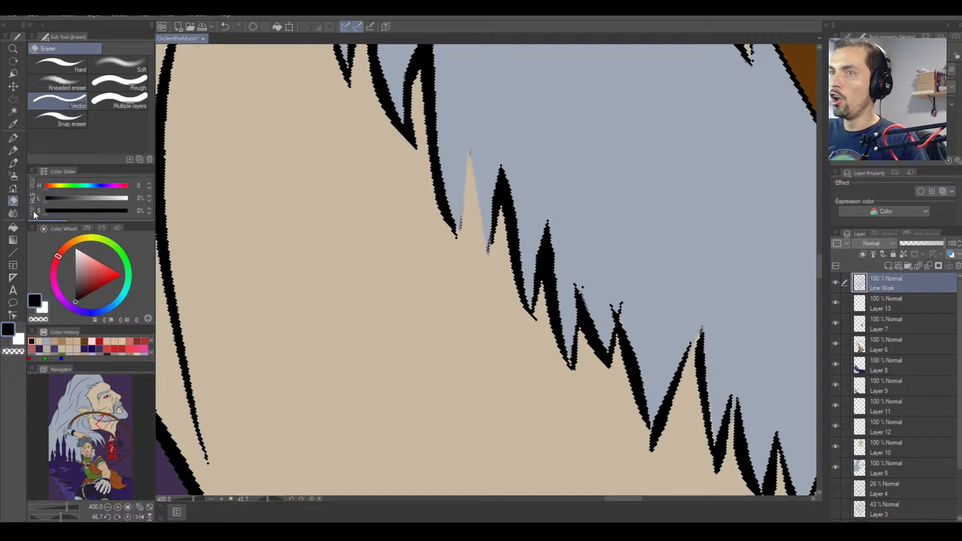
Redraw the erased beard tuft with two tapered black strokes meeting in a sharp, extended peak and closed at the base.
{"action": "left_click", "coordinate": [13, 138]}
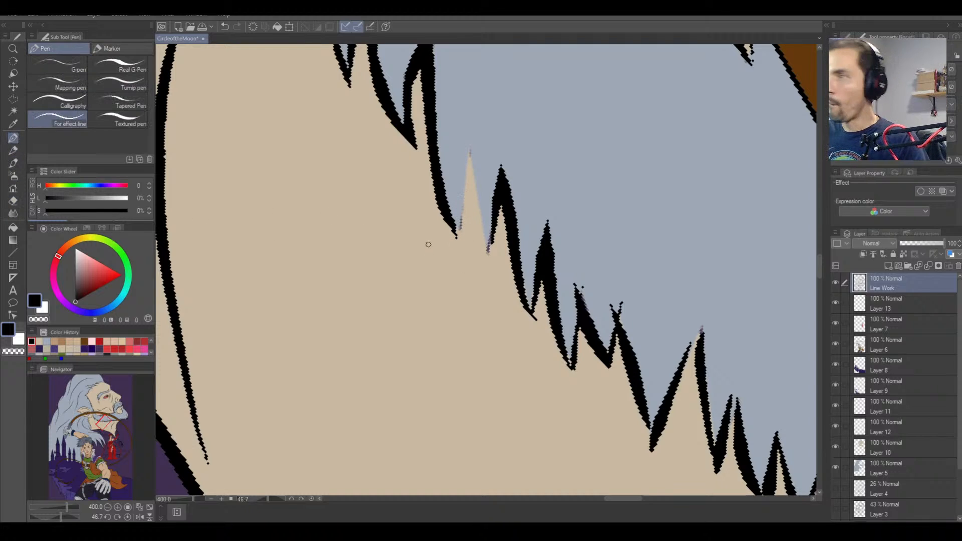
{"action": "mouse_move", "coordinate": [446, 216]}
{"action": "left_mouse_down"}
{"action": "mouse_move", "coordinate": [471, 256]}
{"action": "mouse_move", "coordinate": [460, 190]}
{"action": "left_mouse_up"}
{"action": "left_click_drag", "start_coordinate": [466, 245], "coordinate": [469, 151]}
{"action": "mouse_move", "coordinate": [465, 224]}
{"action": "left_mouse_down"}
{"action": "mouse_move", "coordinate": [470, 140]}
{"action": "mouse_move", "coordinate": [486, 232]}
{"action": "left_mouse_up"}
{"action": "left_click_drag", "start_coordinate": [472, 143], "coordinate": [491, 268]}
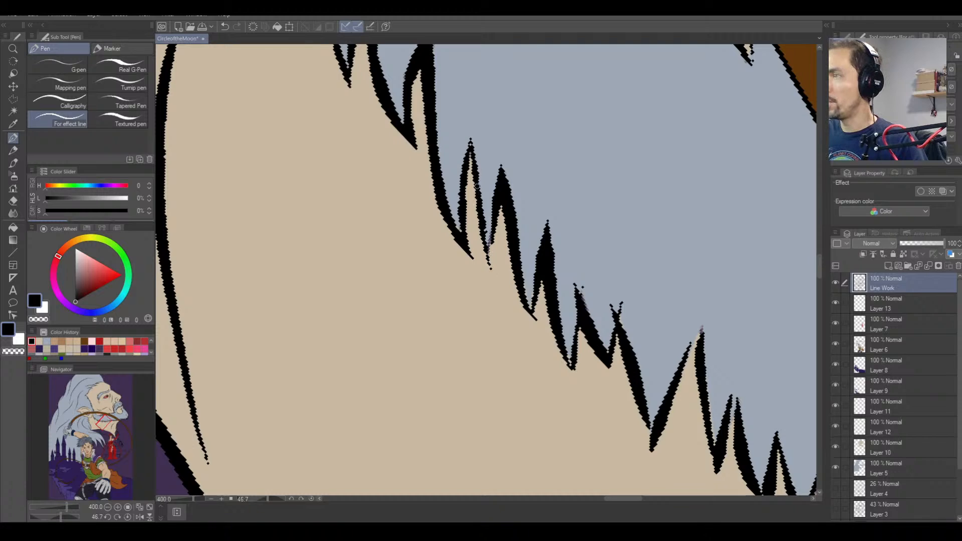
{"action": "mouse_move", "coordinate": [484, 219]}
{"action": "left_mouse_down"}
{"action": "mouse_move", "coordinate": [492, 271]}
{"action": "mouse_move", "coordinate": [503, 167]}
{"action": "mouse_move", "coordinate": [492, 246]}
{"action": "mouse_move", "coordinate": [493, 218]}
{"action": "mouse_move", "coordinate": [470, 164]}
{"action": "mouse_move", "coordinate": [467, 172]}
{"action": "mouse_move", "coordinate": [471, 126]}
{"action": "left_mouse_up"}
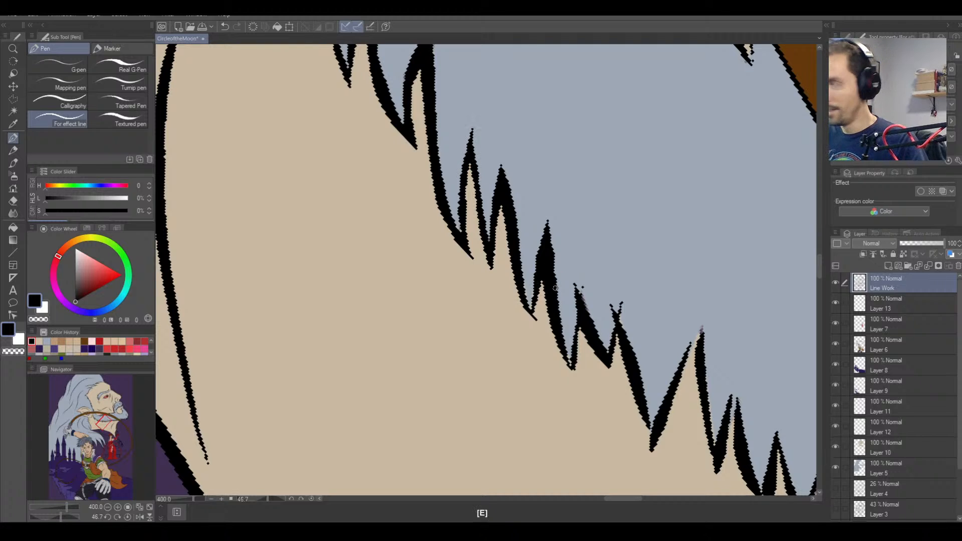
Thin the following tuft's peak with the eraser and remove the stray dot and heavy edge of the tuft beyond it.
{"action": "key", "text": "e"}
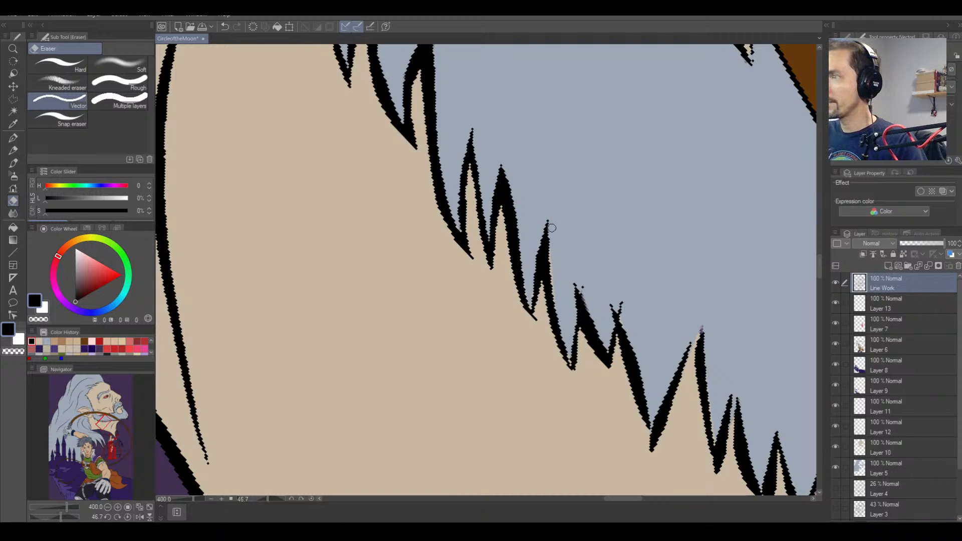
{"action": "mouse_move", "coordinate": [581, 287]}
{"action": "left_mouse_down"}
{"action": "mouse_move", "coordinate": [599, 352]}
{"action": "mouse_move", "coordinate": [582, 298]}
{"action": "left_mouse_up"}
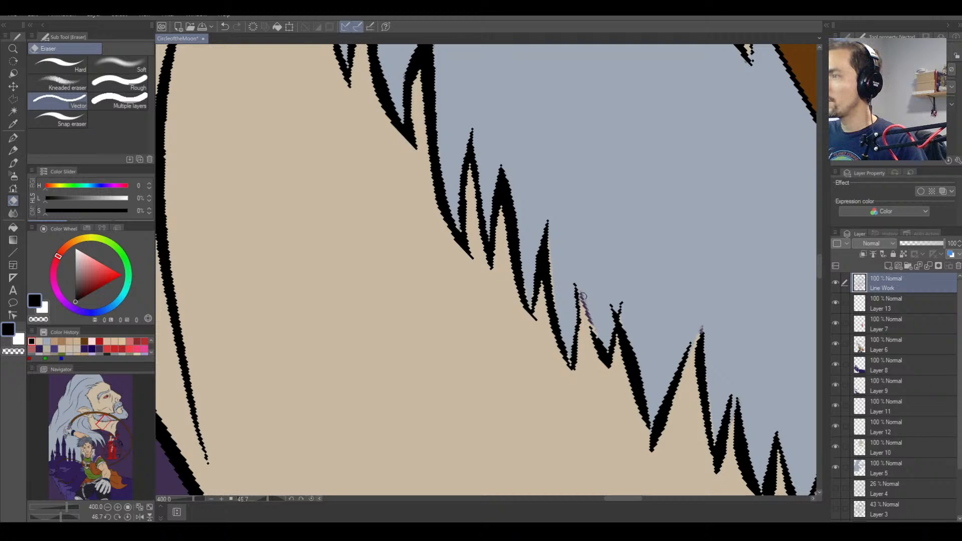
{"action": "left_click_drag", "start_coordinate": [588, 337], "coordinate": [603, 361]}
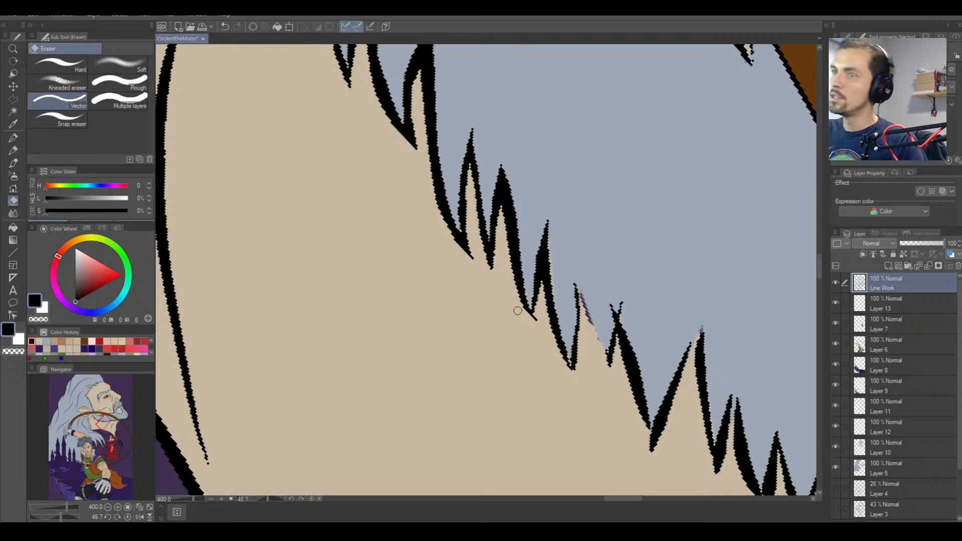
Extend and thicken the black point between the two middle beard tufts, trimming its blunt end to a taper.
{"action": "key", "text": "p"}
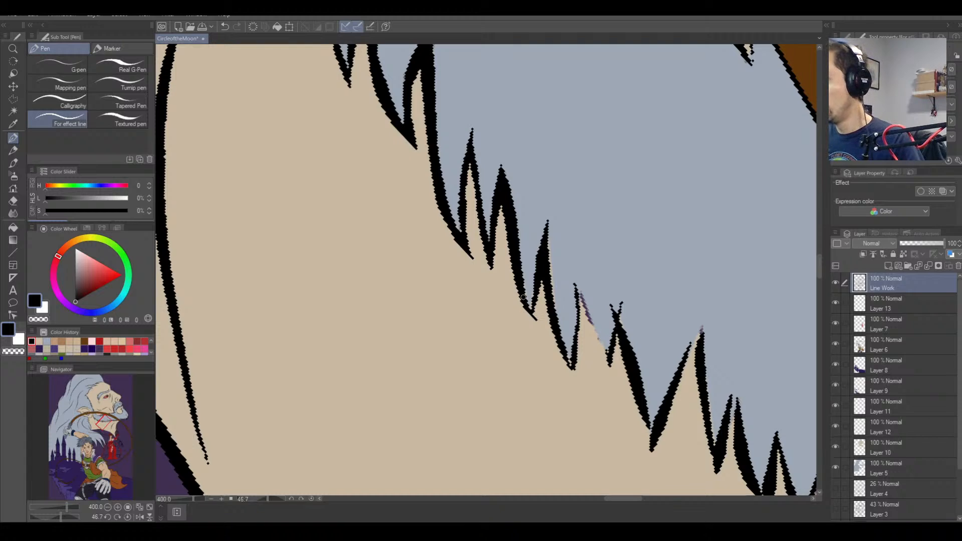
{"action": "left_click_drag", "start_coordinate": [523, 287], "coordinate": [538, 334]}
{"action": "mouse_move", "coordinate": [524, 297]}
{"action": "left_mouse_down"}
{"action": "mouse_move", "coordinate": [537, 331]}
{"action": "mouse_move", "coordinate": [533, 288]}
{"action": "left_mouse_up"}
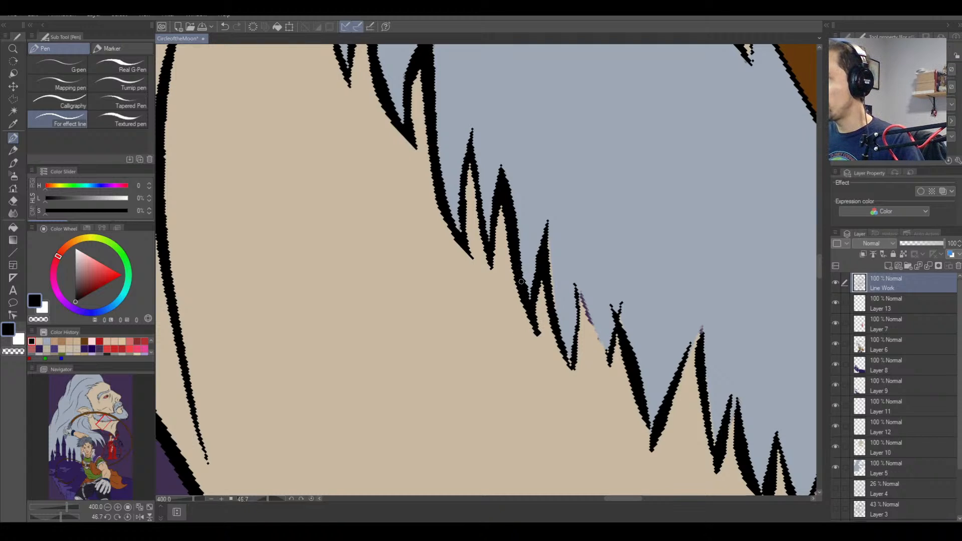
{"action": "key", "text": "e"}
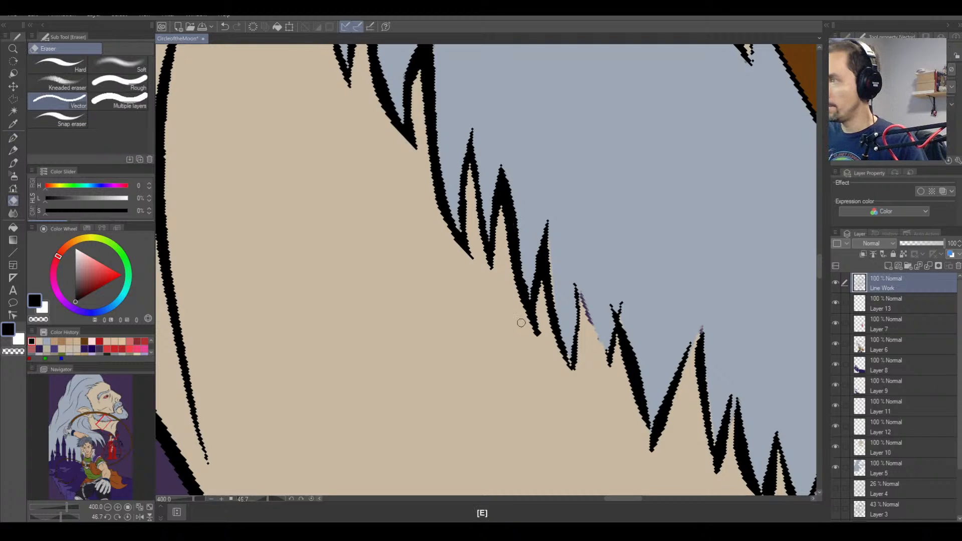
{"action": "left_click_drag", "start_coordinate": [543, 346], "coordinate": [540, 322]}
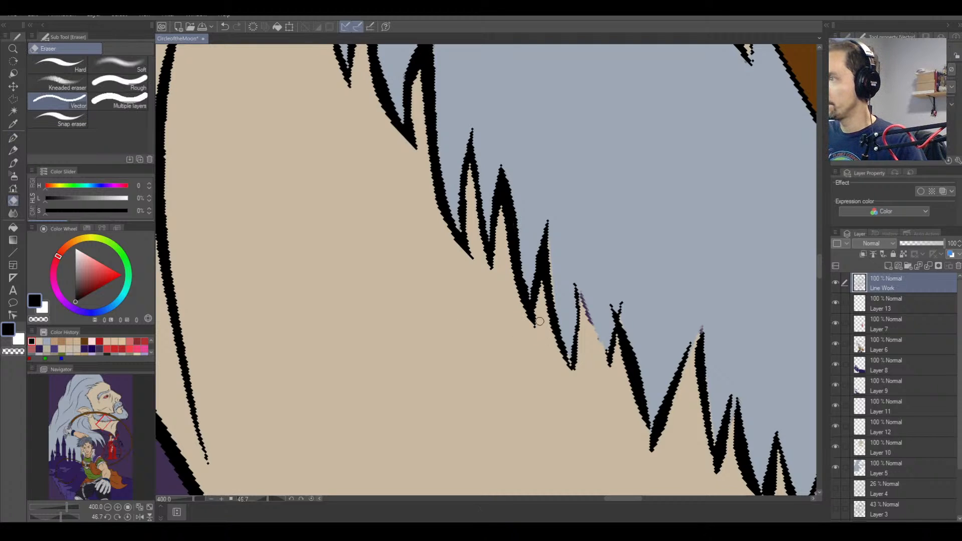
Redraw the erased tuft edge as a tapered black line and sharpen the skin-side point beside it.
{"action": "key", "text": "p"}
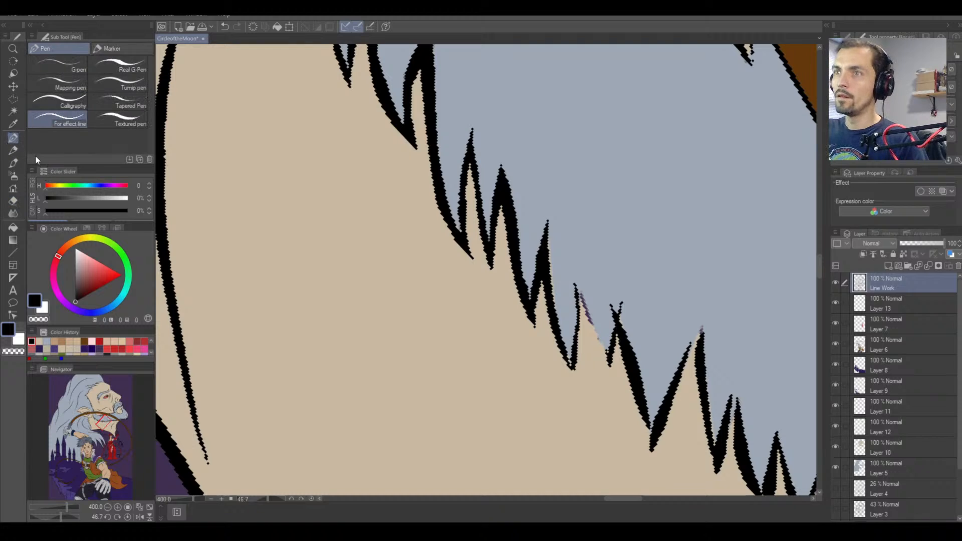
{"action": "left_click_drag", "start_coordinate": [576, 285], "coordinate": [611, 375]}
{"action": "mouse_move", "coordinate": [576, 321]}
{"action": "left_mouse_down"}
{"action": "mouse_move", "coordinate": [578, 293]}
{"action": "mouse_move", "coordinate": [574, 381]}
{"action": "left_mouse_up"}
{"action": "left_click_drag", "start_coordinate": [565, 344], "coordinate": [575, 379]}
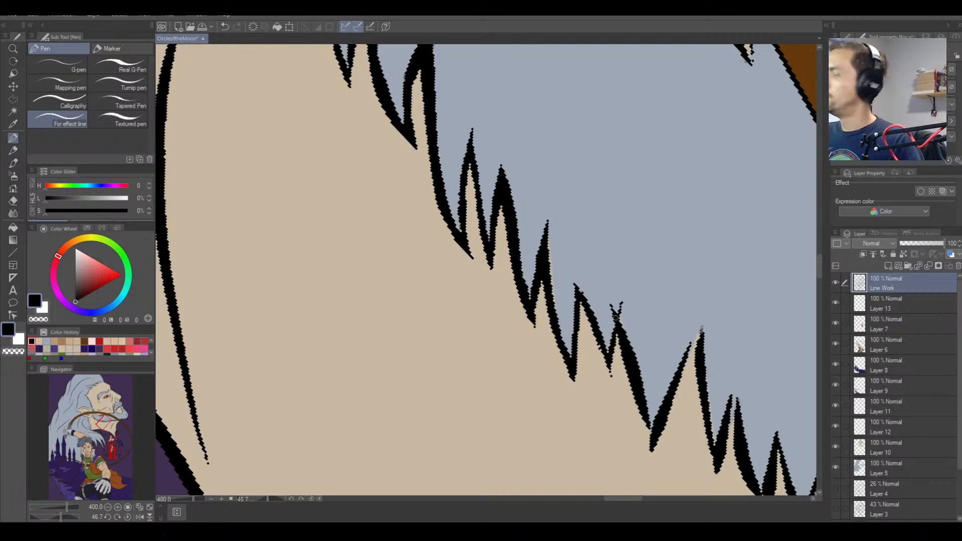
Erase the crossed stray ends on the next small tuft, thin its inner edge and redraw its peak as a sharp black point.
{"action": "key", "text": "e"}
{"action": "mouse_move", "coordinate": [626, 322]}
{"action": "left_mouse_down"}
{"action": "mouse_move", "coordinate": [624, 378]}
{"action": "mouse_move", "coordinate": [643, 434]}
{"action": "left_mouse_up"}
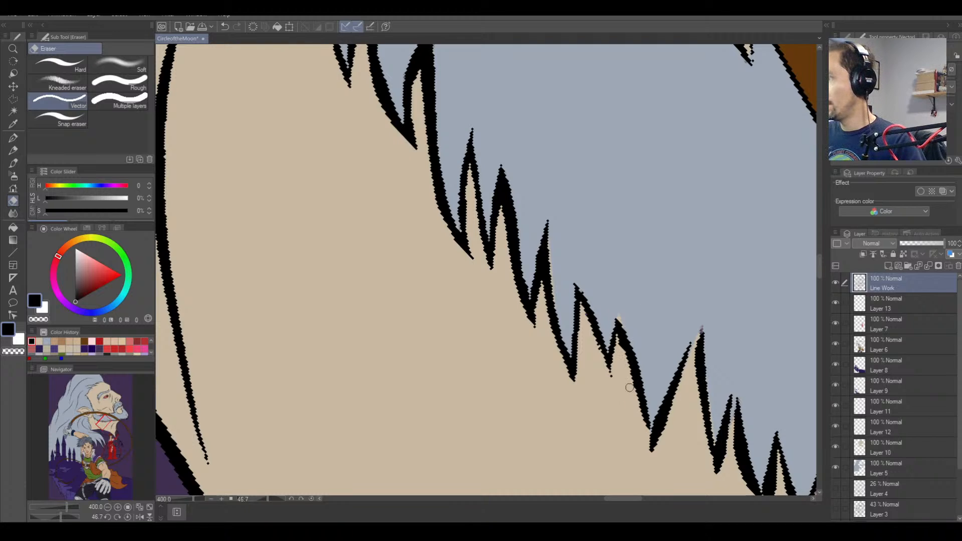
{"action": "left_click_drag", "start_coordinate": [620, 345], "coordinate": [633, 405]}
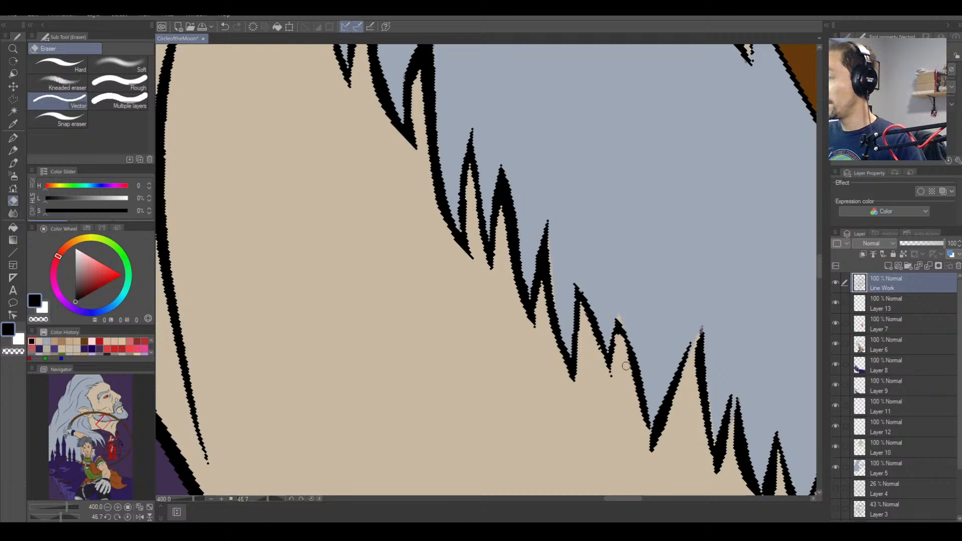
{"action": "key", "text": "p"}
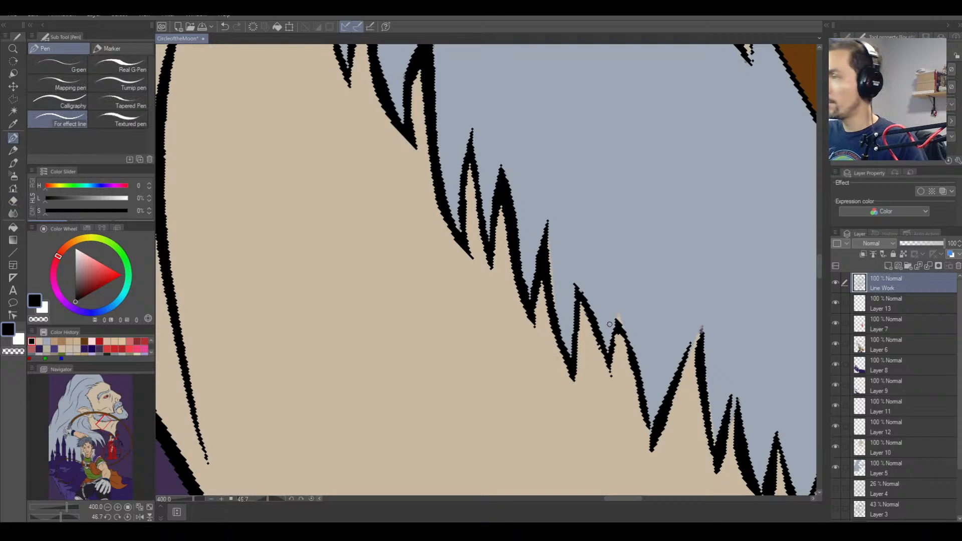
{"action": "mouse_move", "coordinate": [615, 310]}
{"action": "left_mouse_down"}
{"action": "mouse_move", "coordinate": [626, 341]}
{"action": "mouse_move", "coordinate": [615, 310]}
{"action": "mouse_move", "coordinate": [631, 358]}
{"action": "mouse_move", "coordinate": [612, 339]}
{"action": "mouse_move", "coordinate": [610, 350]}
{"action": "mouse_move", "coordinate": [614, 304]}
{"action": "mouse_move", "coordinate": [610, 351]}
{"action": "mouse_move", "coordinate": [617, 292]}
{"action": "mouse_move", "coordinate": [615, 326]}
{"action": "left_mouse_up"}
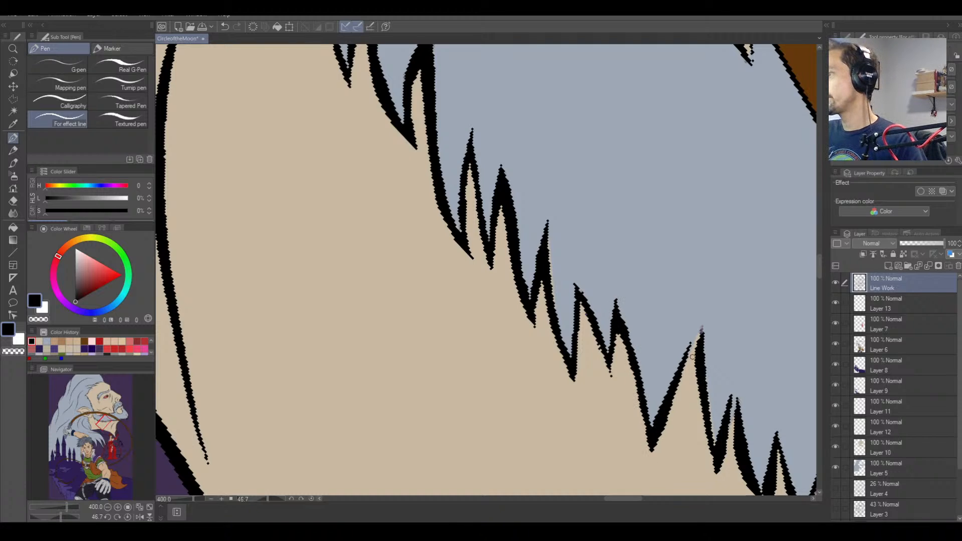
Close the gap at the wide tuft's peak with a black tip and join the split peak of the tuft beside it.
{"action": "left_click_drag", "start_coordinate": [692, 357], "coordinate": [708, 316]}
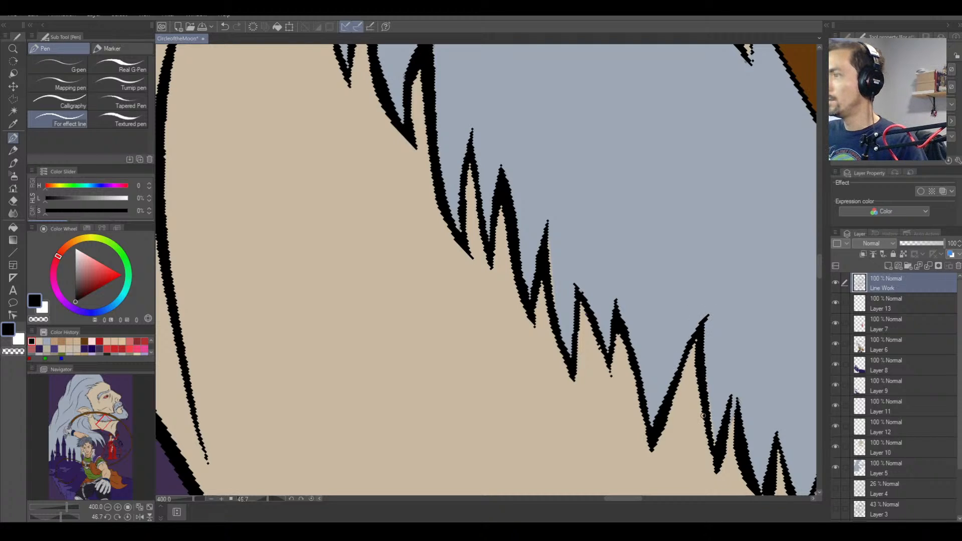
{"action": "left_click_drag", "start_coordinate": [724, 429], "coordinate": [739, 395]}
{"action": "mouse_move", "coordinate": [725, 432]}
{"action": "left_mouse_down"}
{"action": "mouse_move", "coordinate": [736, 403]}
{"action": "mouse_move", "coordinate": [717, 467]}
{"action": "mouse_move", "coordinate": [727, 425]}
{"action": "mouse_move", "coordinate": [710, 439]}
{"action": "mouse_move", "coordinate": [715, 471]}
{"action": "mouse_move", "coordinate": [706, 434]}
{"action": "mouse_move", "coordinate": [664, 421]}
{"action": "mouse_move", "coordinate": [542, 269]}
{"action": "left_mouse_up"}
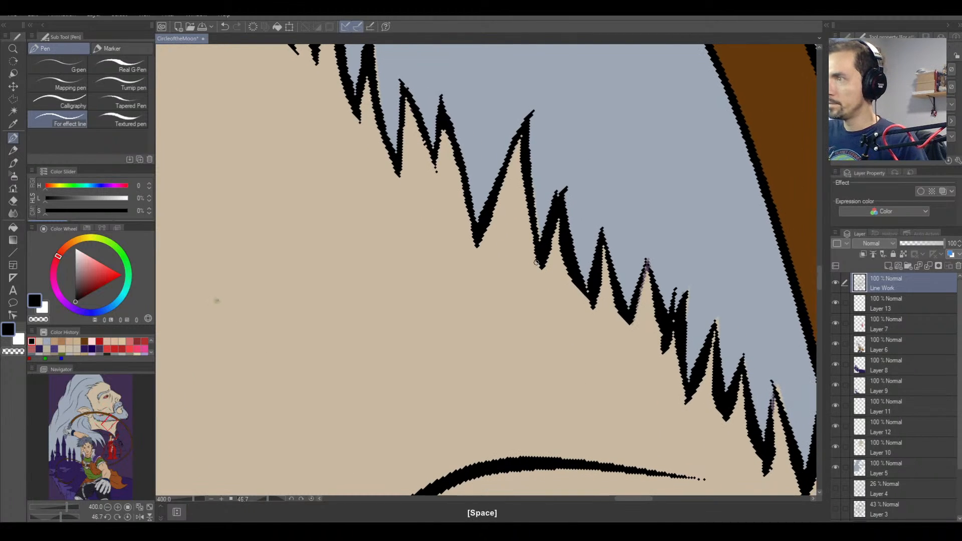
Erase the stray smudge on the skin from Layer 6, return to the Line Work layer and save the illustration.
{"action": "left_click_drag", "start_coordinate": [238, 316], "coordinate": [276, 289]}
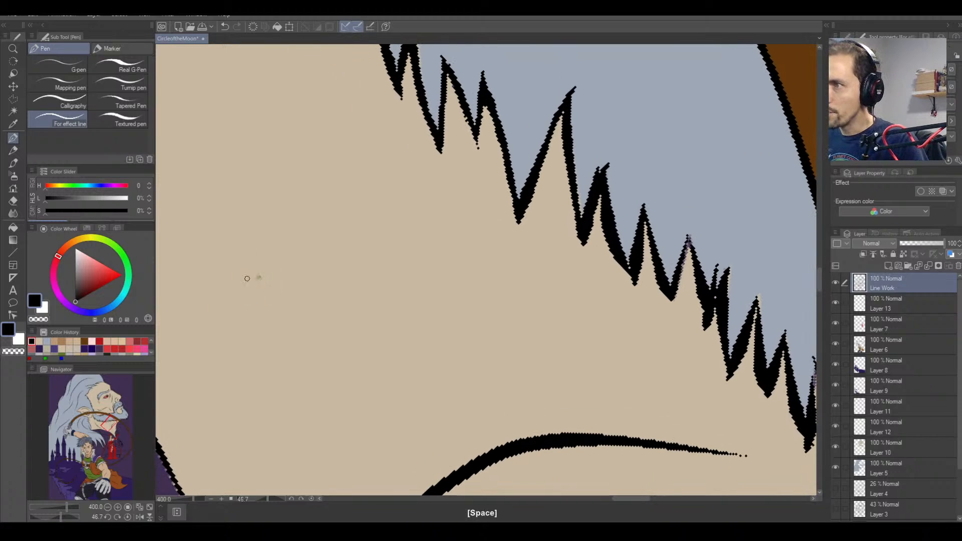
{"action": "left_click", "coordinate": [908, 451]}
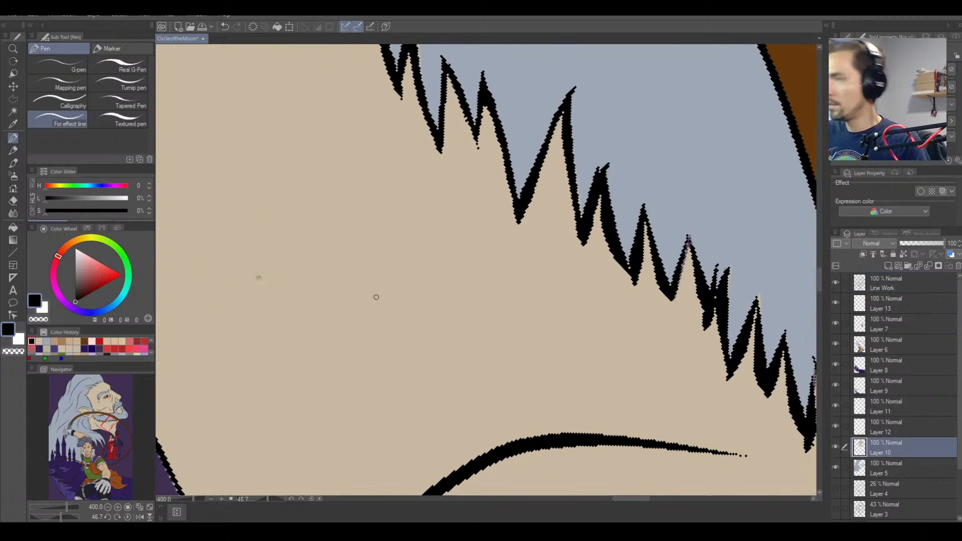
{"action": "right_click", "coordinate": [340, 275]}
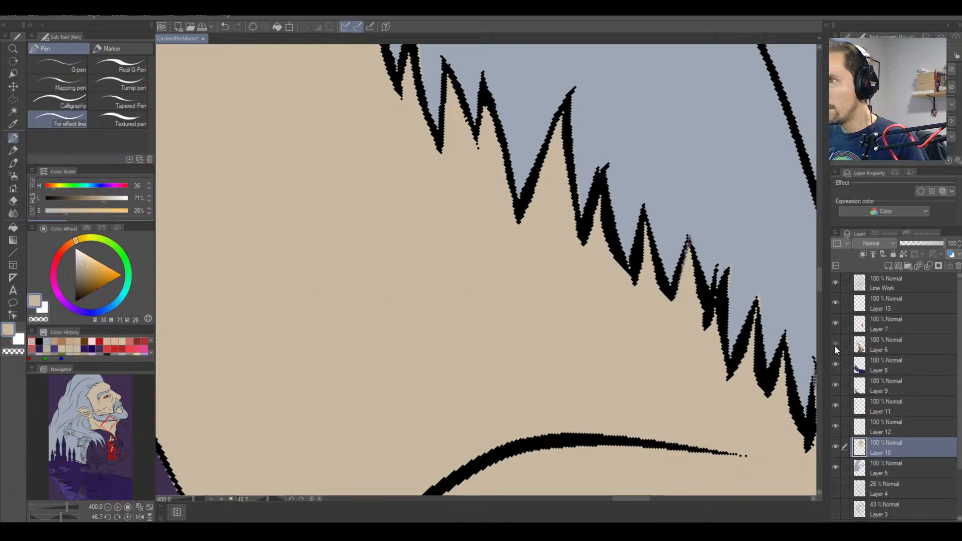
{"action": "left_click", "coordinate": [903, 344]}
{"action": "key", "text": "e"}
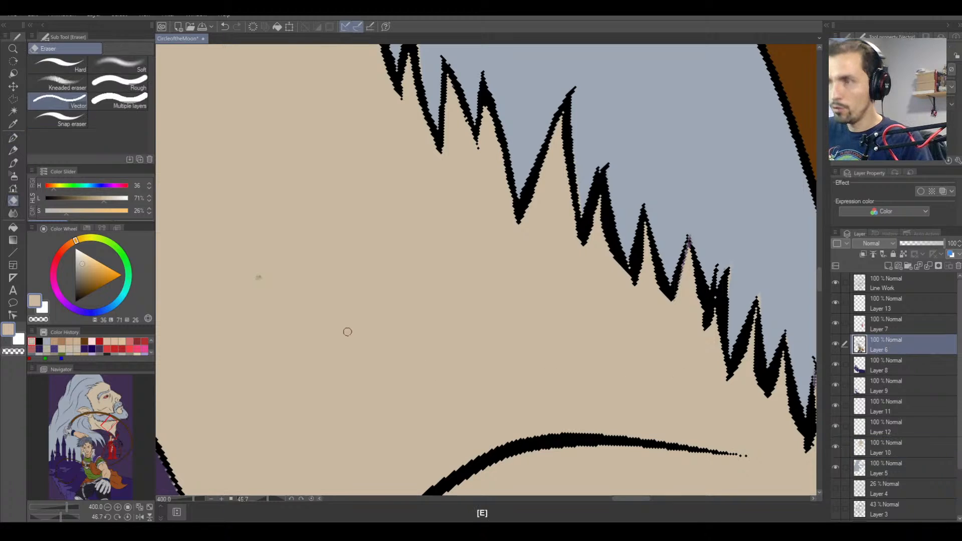
{"action": "left_click", "coordinate": [897, 453]}
{"action": "left_click", "coordinate": [924, 286]}
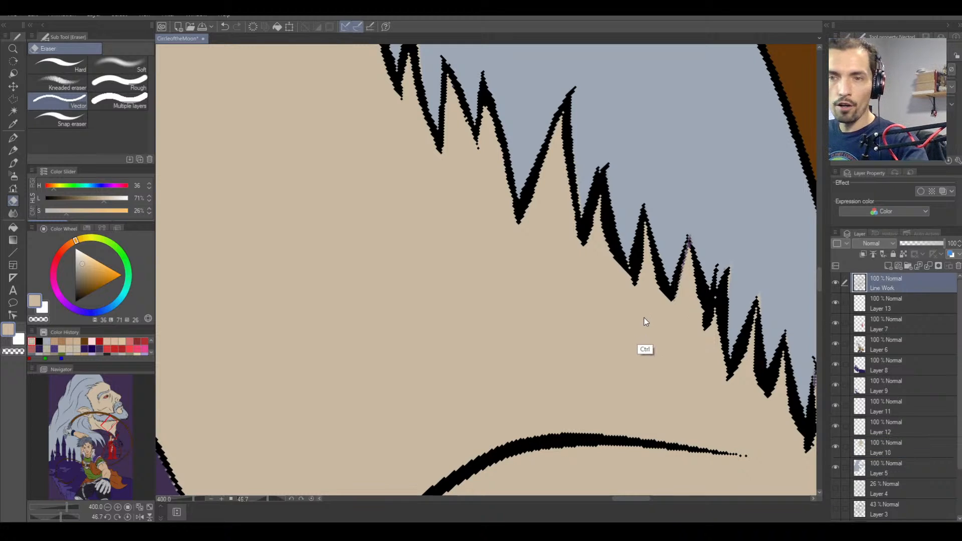
{"action": "key", "text": "ctrl+s"}
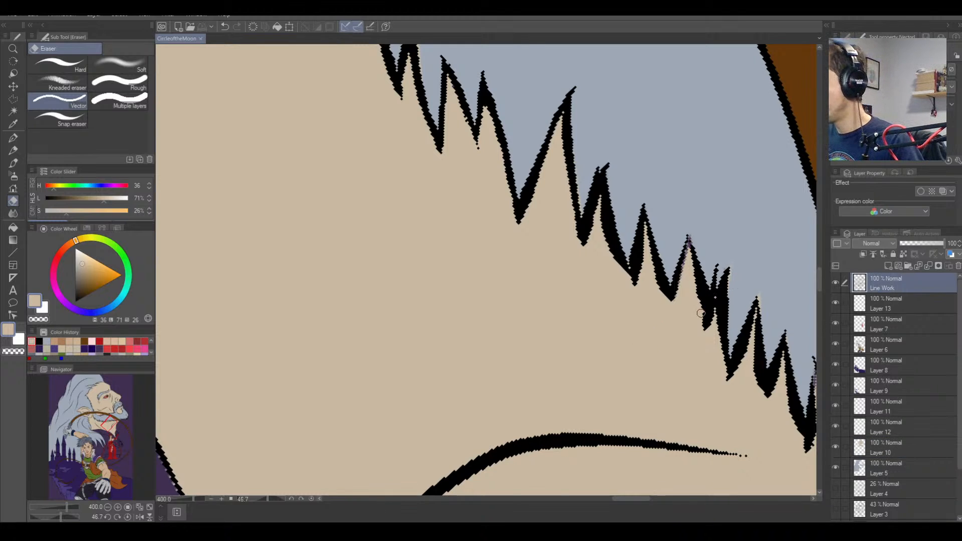
Thin the heavy outline on the skin side of the double-peaked beard tuft with the eraser.
{"action": "left_click_drag", "start_coordinate": [696, 278], "coordinate": [703, 328]}
{"action": "left_click_drag", "start_coordinate": [693, 261], "coordinate": [702, 324]}
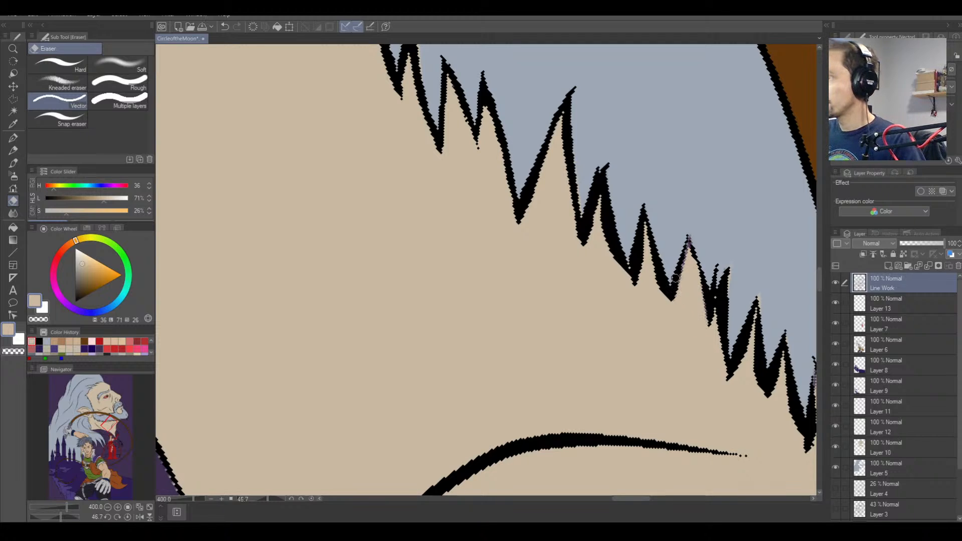
{"action": "left_click", "coordinate": [13, 138]}
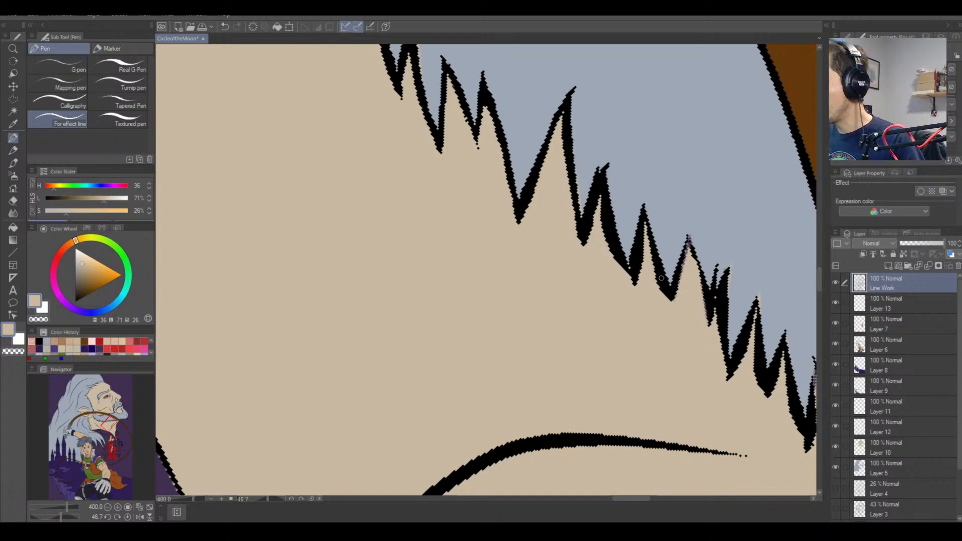
{"action": "left_click_drag", "start_coordinate": [662, 278], "coordinate": [674, 312]}
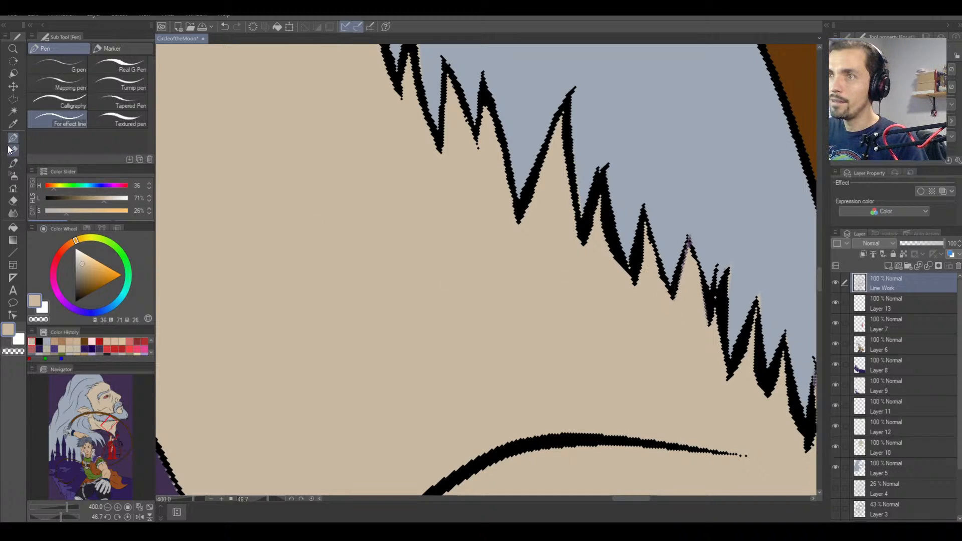
{"action": "key", "text": "ctrl+z"}
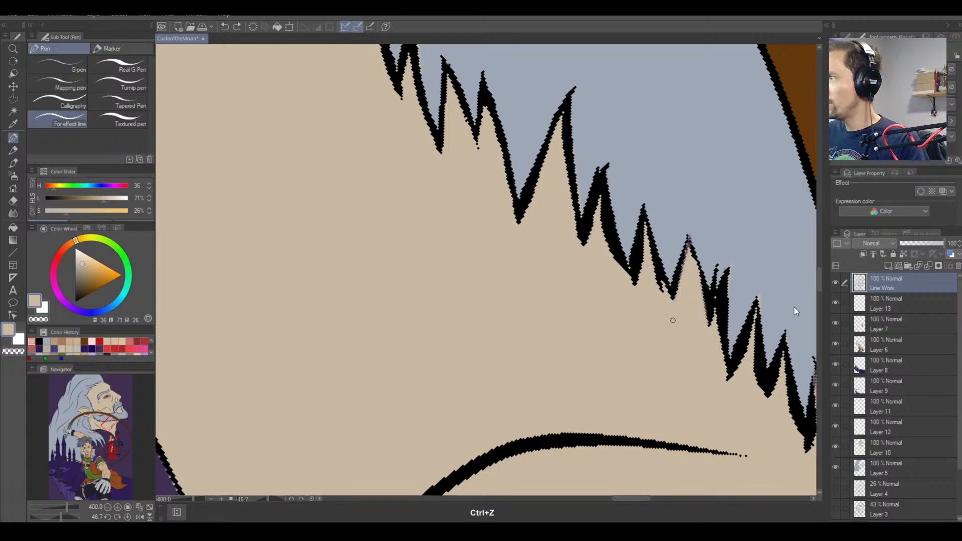
Toggle the visibility of the Line Work layer and Layer 10 to check what each contributes along the beard edge.
{"action": "left_click", "coordinate": [835, 282]}
{"action": "left_click", "coordinate": [836, 283]}
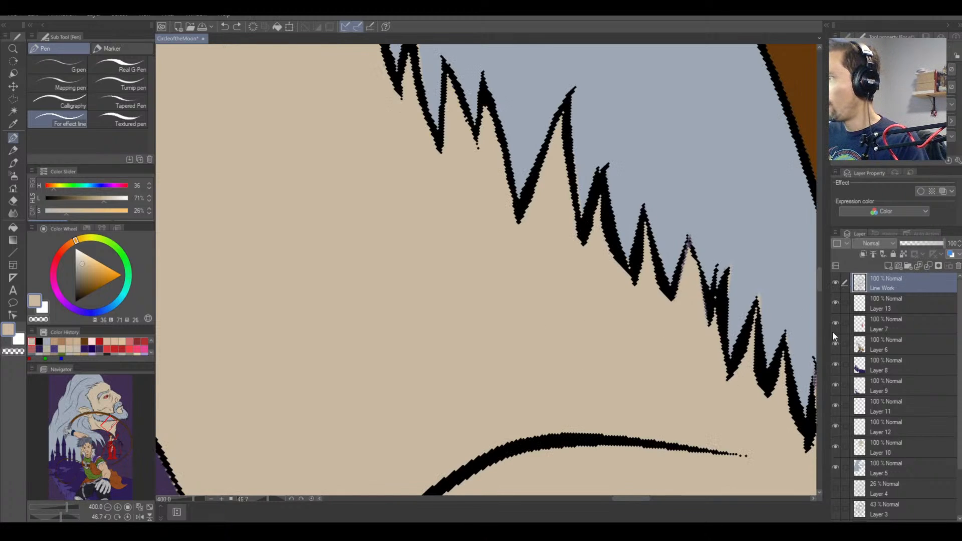
{"action": "left_click", "coordinate": [835, 446]}
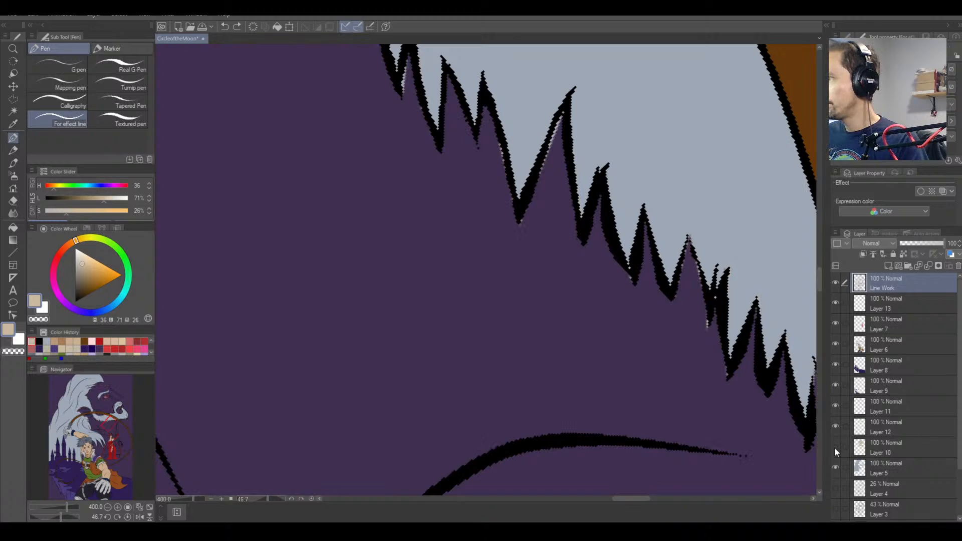
{"action": "left_click", "coordinate": [835, 446]}
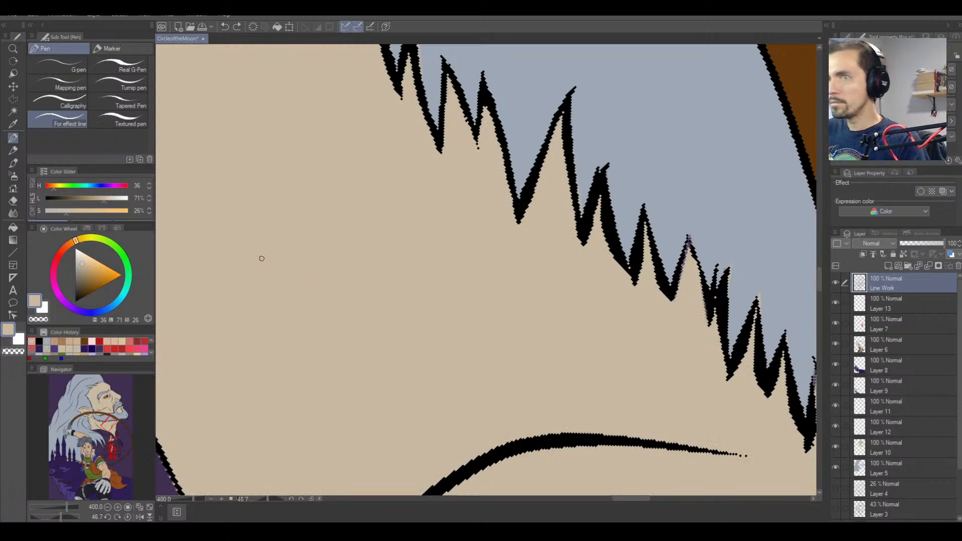
Erase the heavy black outline of the double-peaked beard tuft on the Line Work layer.
{"action": "right_click", "coordinate": [524, 206]}
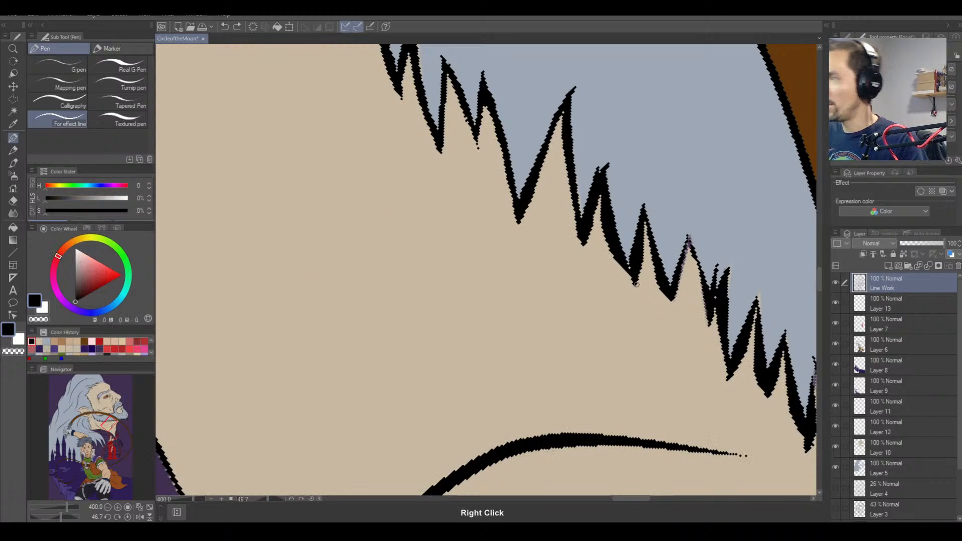
{"action": "key", "text": "e"}
{"action": "left_click_drag", "start_coordinate": [619, 212], "coordinate": [615, 255]}
{"action": "mouse_move", "coordinate": [606, 193]}
{"action": "left_mouse_down"}
{"action": "mouse_move", "coordinate": [616, 240]}
{"action": "mouse_move", "coordinate": [606, 167]}
{"action": "mouse_move", "coordinate": [582, 252]}
{"action": "mouse_move", "coordinate": [606, 151]}
{"action": "left_mouse_up"}
{"action": "mouse_move", "coordinate": [611, 214]}
{"action": "left_mouse_down"}
{"action": "mouse_move", "coordinate": [625, 277]}
{"action": "mouse_move", "coordinate": [623, 253]}
{"action": "left_mouse_up"}
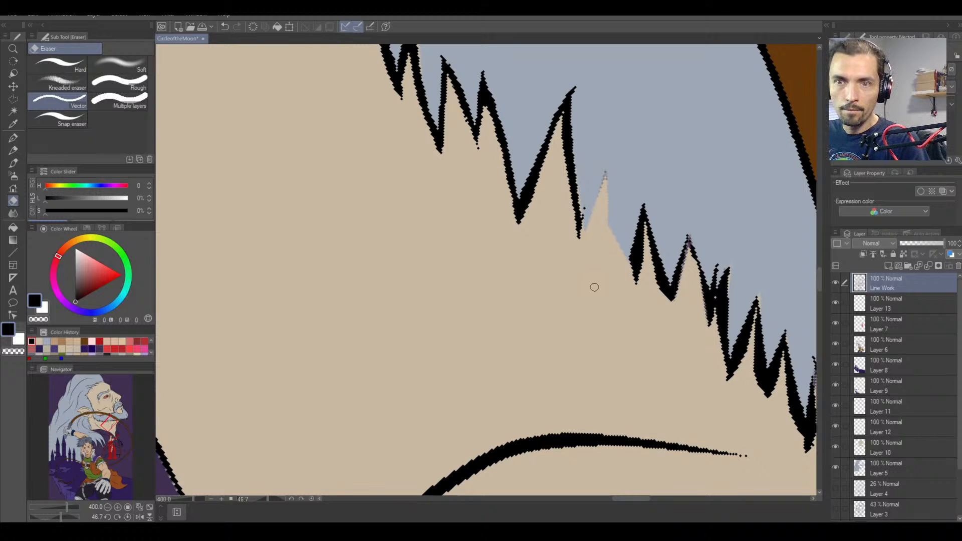
Redraw the erased tuft in black with the pen, giving it one sharp peak and tapered sides down to both valleys.
{"action": "right_click", "coordinate": [525, 200]}
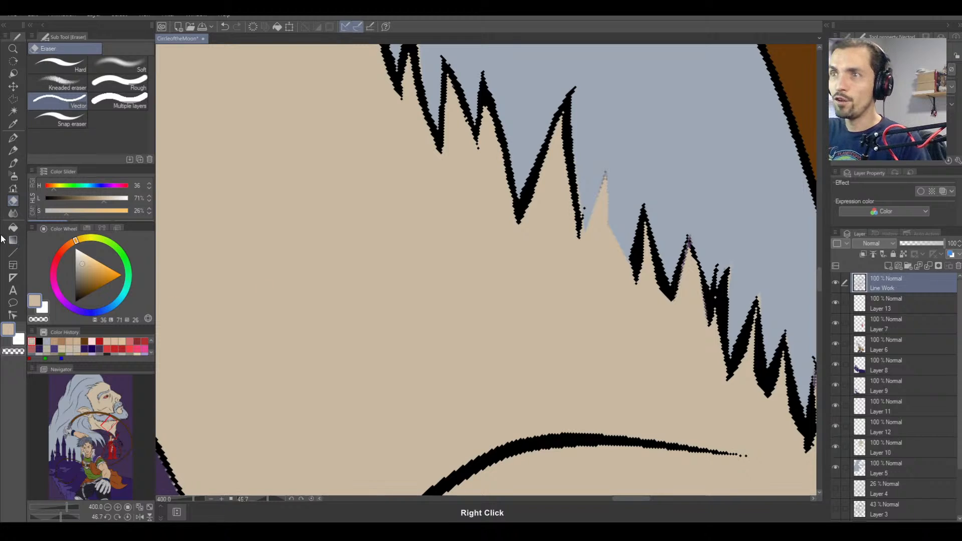
{"action": "left_click", "coordinate": [13, 137]}
{"action": "right_click", "coordinate": [400, 55]}
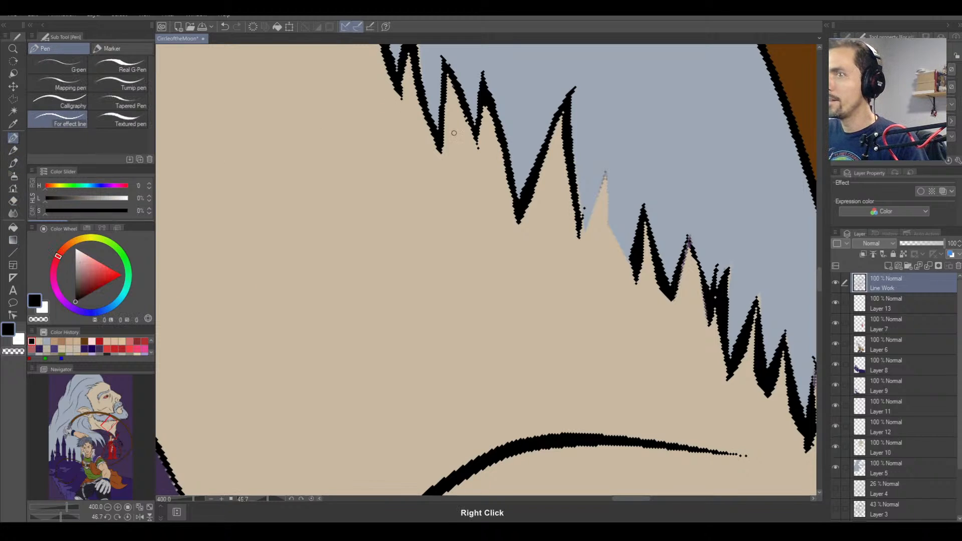
{"action": "left_click_drag", "start_coordinate": [576, 162], "coordinate": [584, 238]}
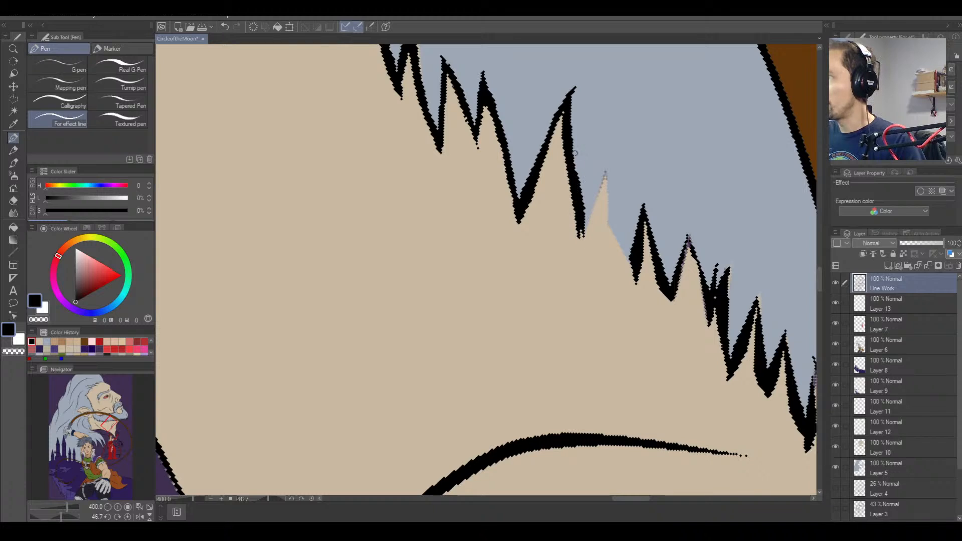
{"action": "mouse_move", "coordinate": [571, 134]}
{"action": "left_mouse_down"}
{"action": "mouse_move", "coordinate": [579, 231]}
{"action": "mouse_move", "coordinate": [590, 224]}
{"action": "mouse_move", "coordinate": [580, 246]}
{"action": "mouse_move", "coordinate": [595, 202]}
{"action": "mouse_move", "coordinate": [578, 248]}
{"action": "mouse_move", "coordinate": [609, 160]}
{"action": "mouse_move", "coordinate": [606, 221]}
{"action": "left_mouse_up"}
{"action": "mouse_move", "coordinate": [607, 167]}
{"action": "left_mouse_down"}
{"action": "mouse_move", "coordinate": [609, 234]}
{"action": "mouse_move", "coordinate": [608, 226]}
{"action": "mouse_move", "coordinate": [634, 279]}
{"action": "left_mouse_up"}
{"action": "left_click_drag", "start_coordinate": [617, 247], "coordinate": [637, 289]}
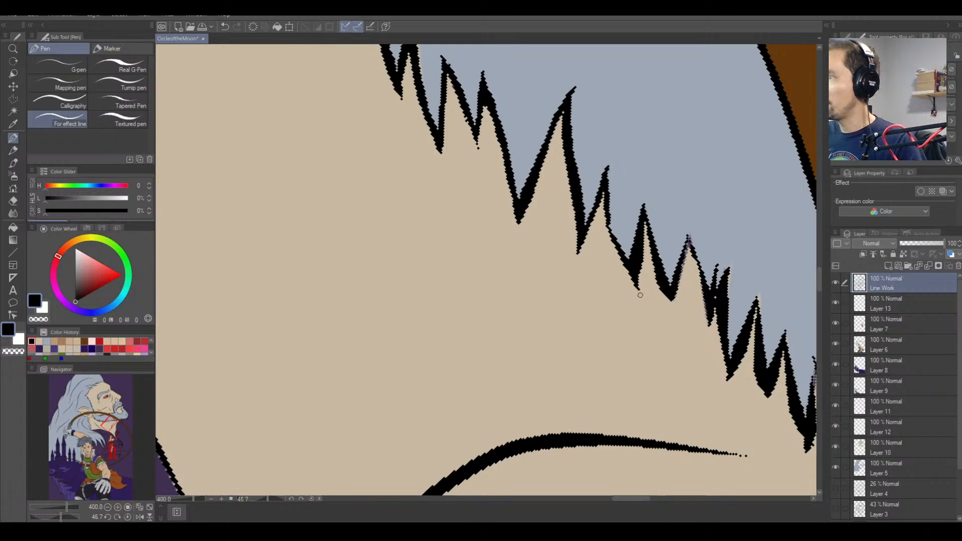
{"action": "mouse_move", "coordinate": [610, 195]}
{"action": "left_mouse_down"}
{"action": "mouse_move", "coordinate": [623, 255]}
{"action": "mouse_move", "coordinate": [609, 150]}
{"action": "mouse_move", "coordinate": [622, 244]}
{"action": "left_mouse_up"}
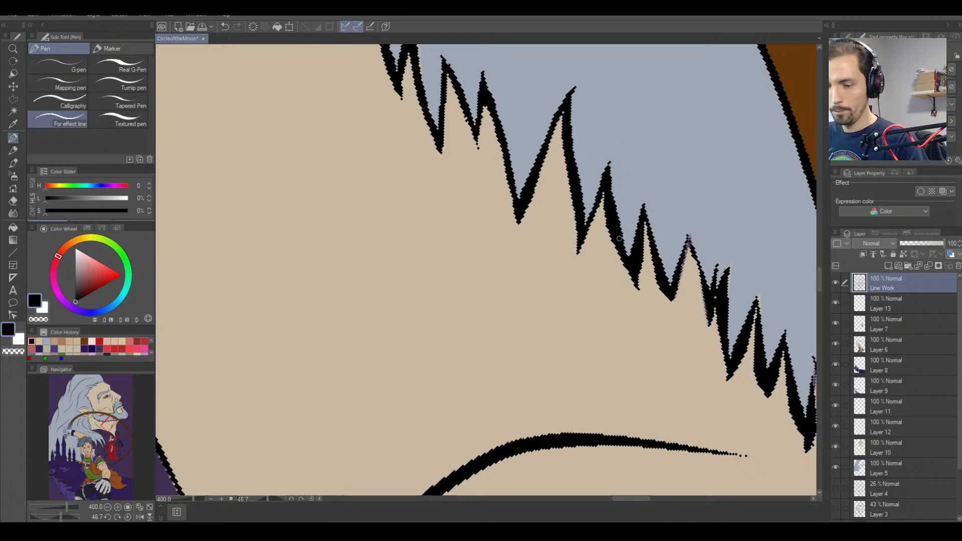
Erase the thick outline on the near side of the next tuft and redraw it thinner with a sharp black peak.
{"action": "key", "text": "e"}
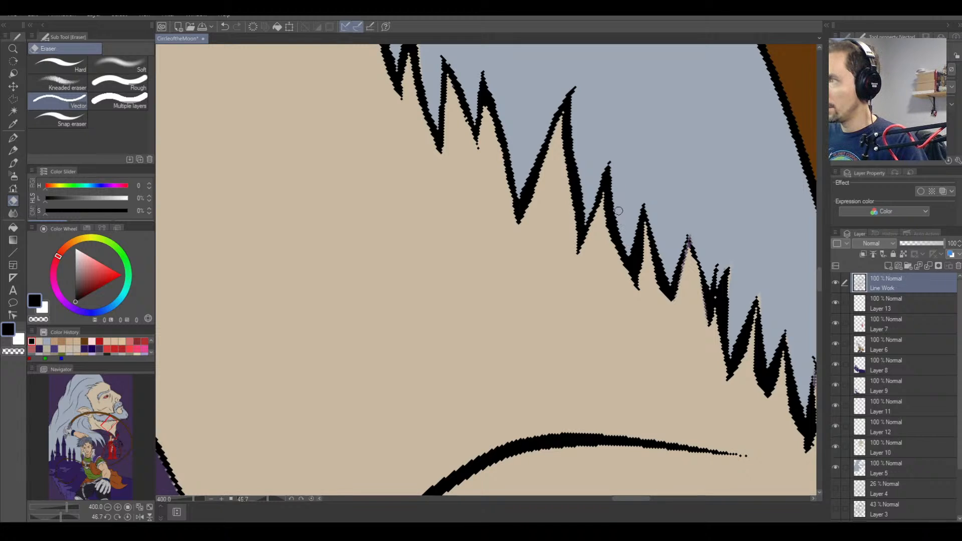
{"action": "mouse_move", "coordinate": [634, 222]}
{"action": "left_mouse_down"}
{"action": "mouse_move", "coordinate": [644, 299]}
{"action": "mouse_move", "coordinate": [640, 213]}
{"action": "left_mouse_up"}
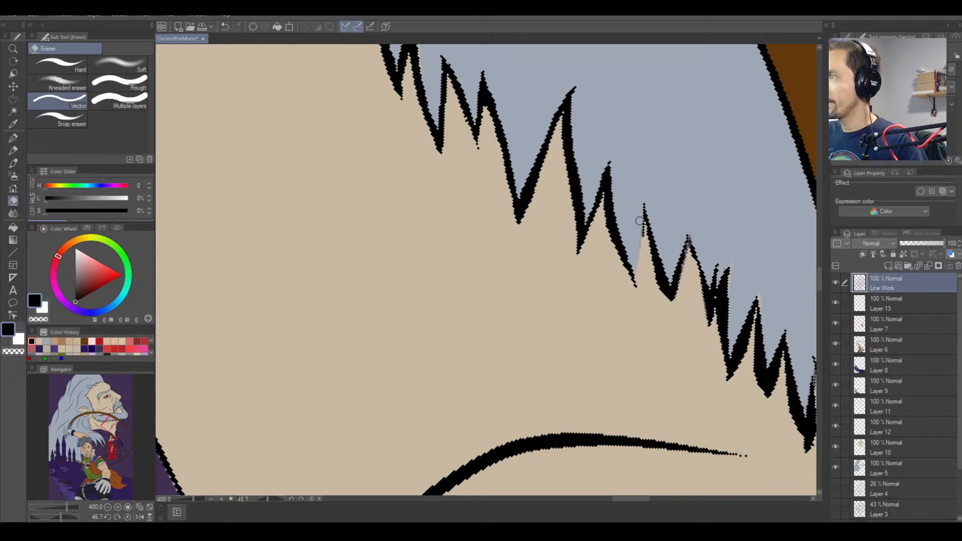
{"action": "left_click_drag", "start_coordinate": [644, 257], "coordinate": [643, 185]}
{"action": "key", "text": "b"}
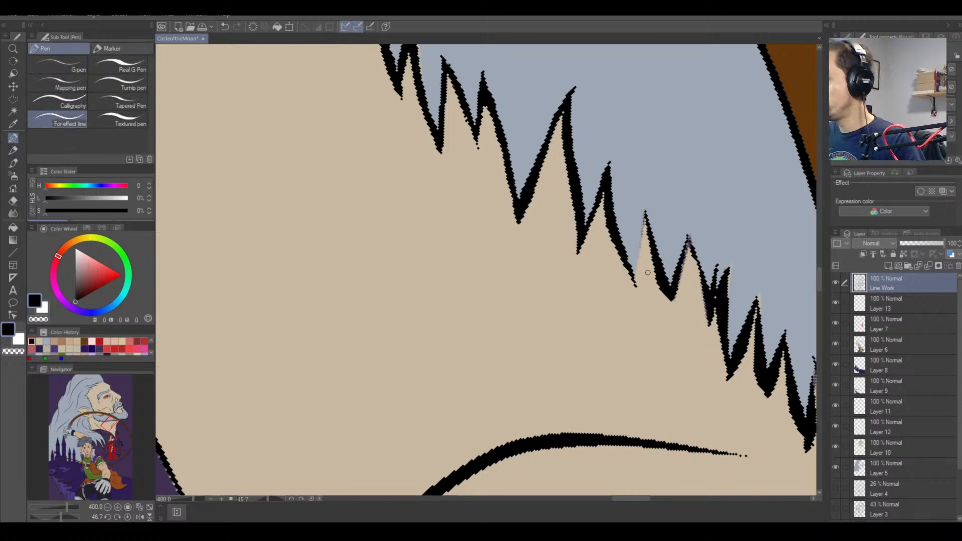
{"action": "mouse_move", "coordinate": [645, 211]}
{"action": "left_mouse_down"}
{"action": "mouse_move", "coordinate": [634, 291]}
{"action": "mouse_move", "coordinate": [647, 200]}
{"action": "mouse_move", "coordinate": [655, 266]}
{"action": "mouse_move", "coordinate": [649, 203]}
{"action": "mouse_move", "coordinate": [658, 259]}
{"action": "left_mouse_up"}
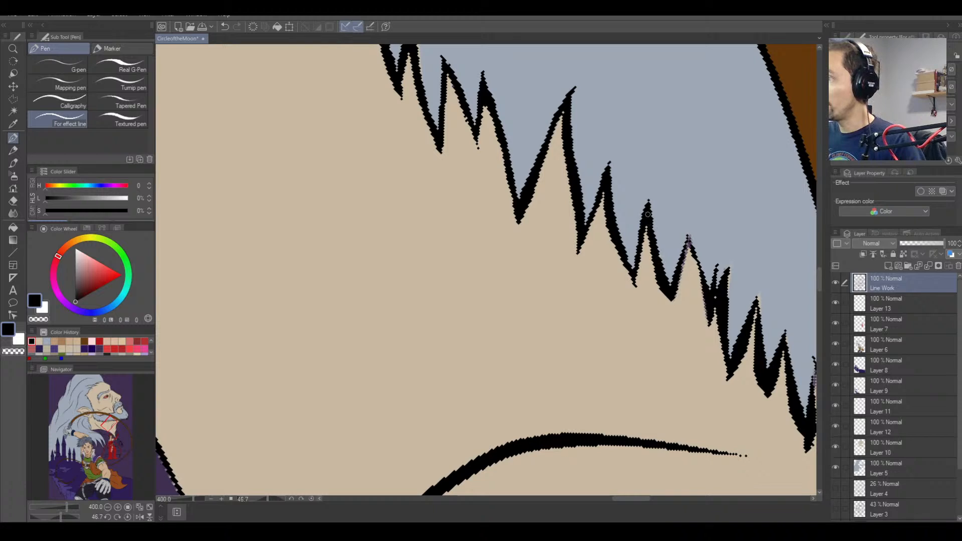
Lengthen the next valley into a black point, then cover the faded peak beside it and strengthen its far side.
{"action": "key", "text": "e"}
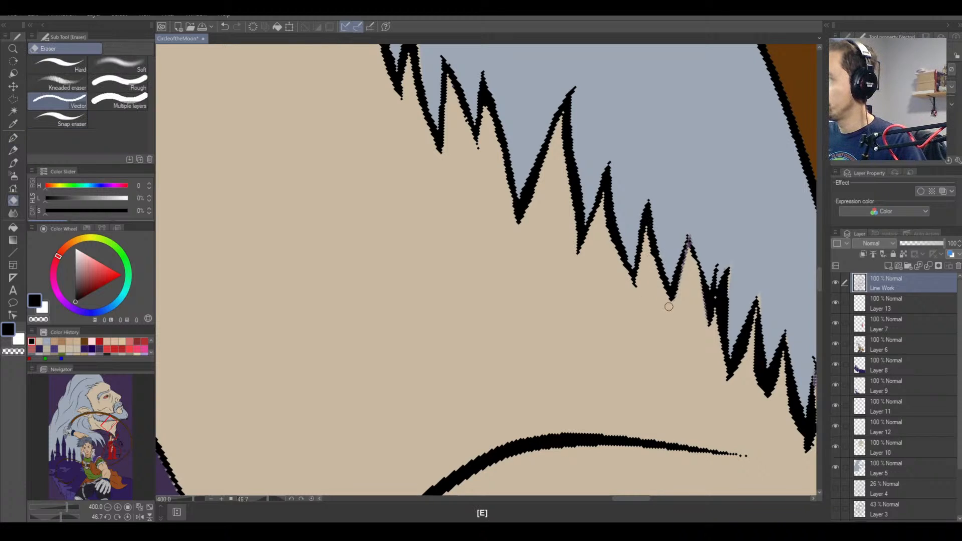
{"action": "left_click", "coordinate": [13, 138]}
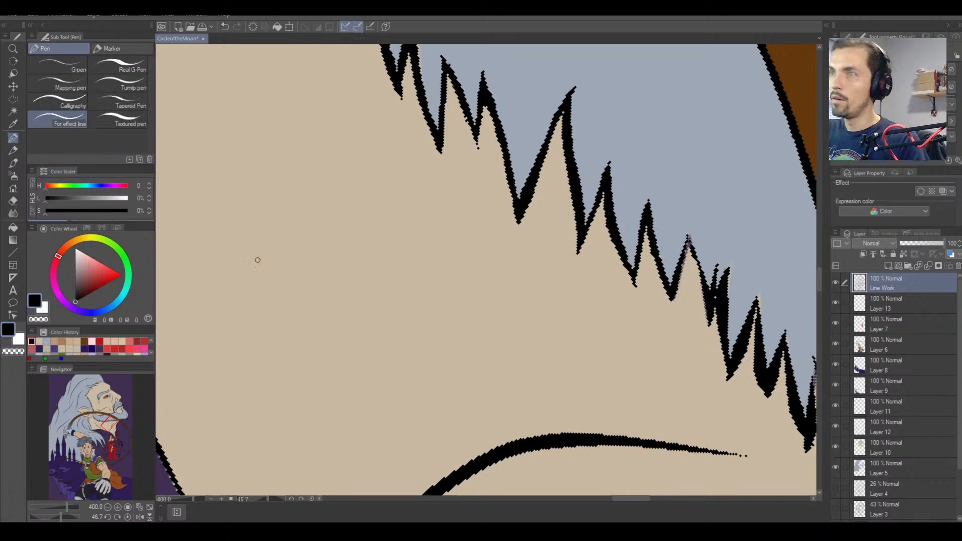
{"action": "left_click_drag", "start_coordinate": [671, 289], "coordinate": [676, 312]}
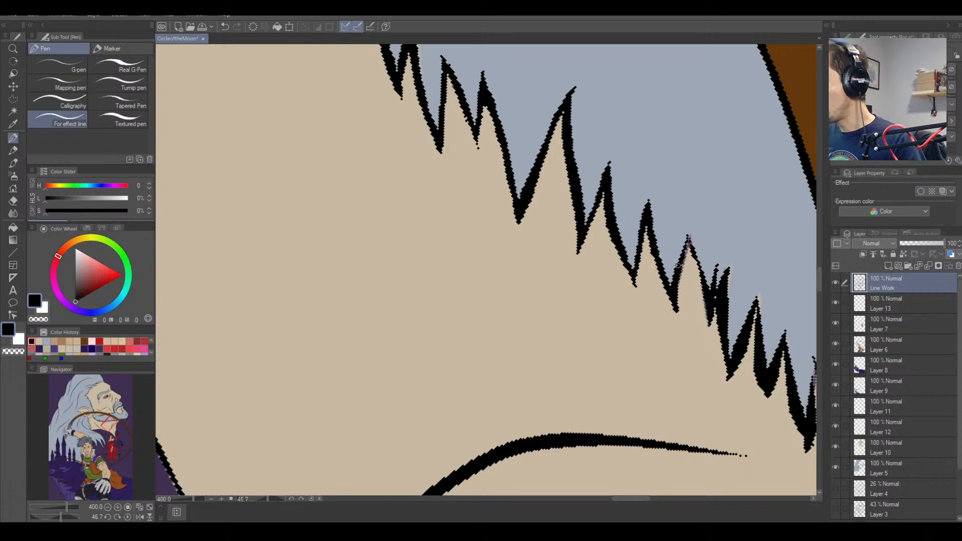
{"action": "mouse_move", "coordinate": [682, 257]}
{"action": "left_mouse_down"}
{"action": "mouse_move", "coordinate": [676, 301]}
{"action": "mouse_move", "coordinate": [691, 239]}
{"action": "left_mouse_up"}
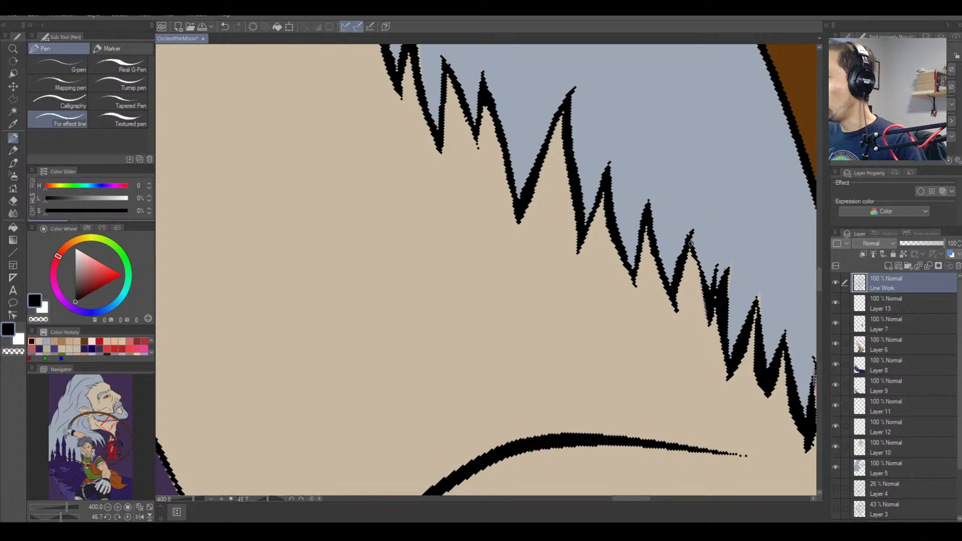
{"action": "left_click_drag", "start_coordinate": [704, 284], "coordinate": [692, 252]}
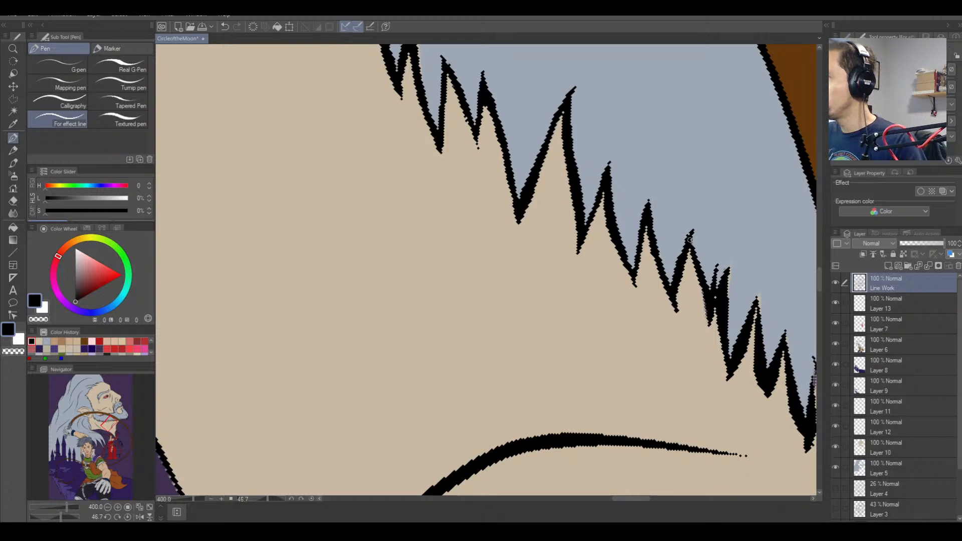
{"action": "left_click_drag", "start_coordinate": [704, 285], "coordinate": [708, 341]}
Erase the doubled outline of the following narrow tuft and redraw it with a single sharp peak and a pointed valley.
{"action": "key", "text": "e"}
{"action": "mouse_move", "coordinate": [720, 245]}
{"action": "left_mouse_down"}
{"action": "mouse_move", "coordinate": [708, 326]}
{"action": "mouse_move", "coordinate": [726, 268]}
{"action": "mouse_move", "coordinate": [727, 385]}
{"action": "left_mouse_up"}
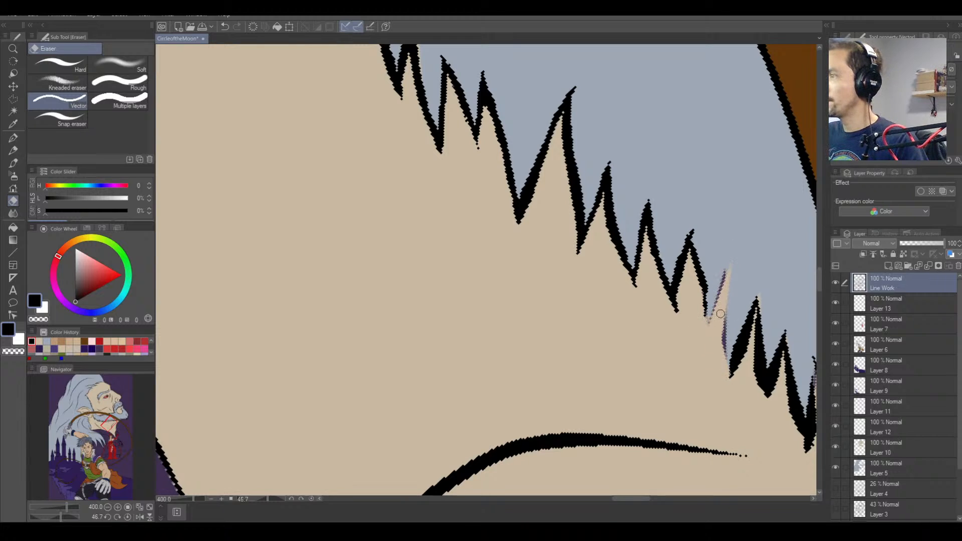
{"action": "key", "text": "p"}
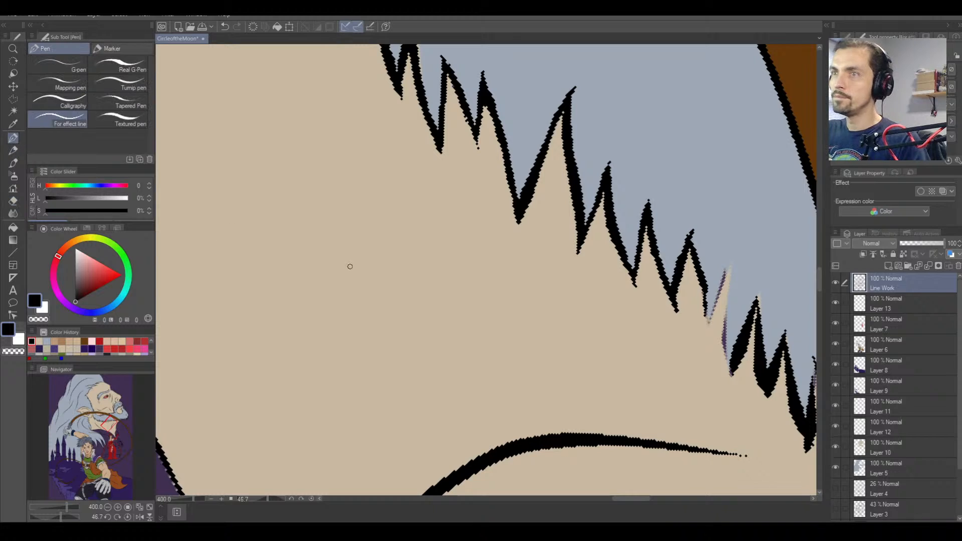
{"action": "mouse_move", "coordinate": [702, 281]}
{"action": "left_mouse_down"}
{"action": "mouse_move", "coordinate": [708, 327]}
{"action": "mouse_move", "coordinate": [732, 265]}
{"action": "left_mouse_up"}
{"action": "mouse_move", "coordinate": [709, 318]}
{"action": "left_mouse_down"}
{"action": "mouse_move", "coordinate": [736, 250]}
{"action": "mouse_move", "coordinate": [722, 315]}
{"action": "left_mouse_up"}
{"action": "left_click_drag", "start_coordinate": [729, 279], "coordinate": [727, 372]}
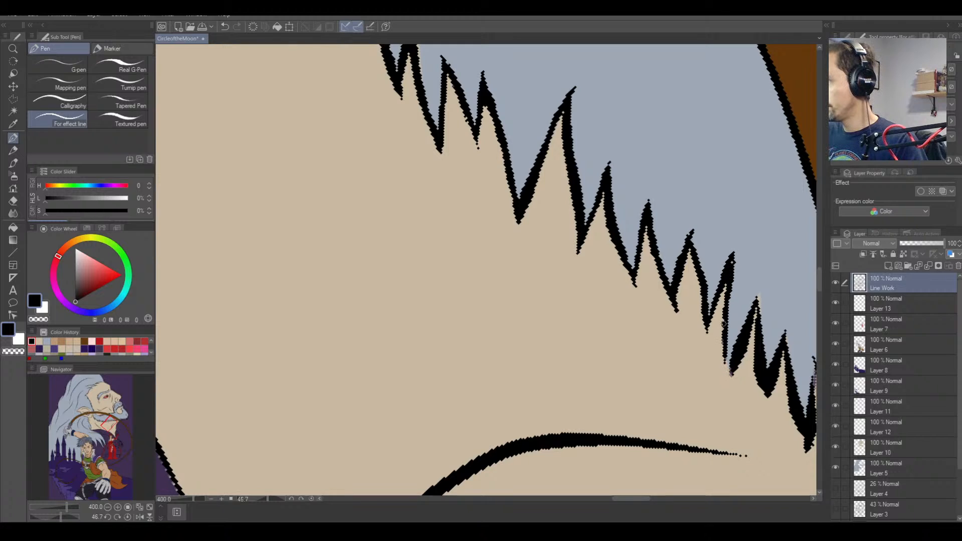
{"action": "left_click_drag", "start_coordinate": [730, 287], "coordinate": [732, 390]}
{"action": "left_click_drag", "start_coordinate": [726, 356], "coordinate": [733, 394]}
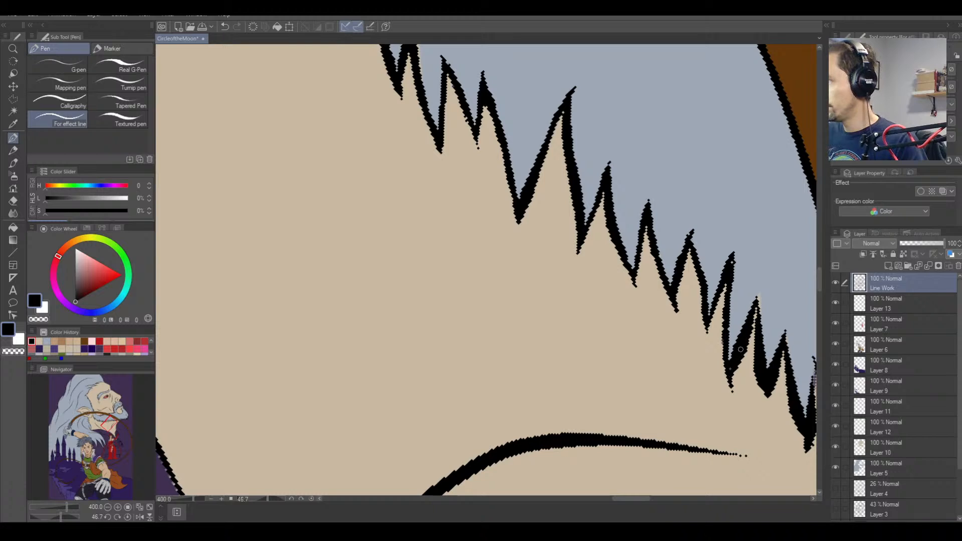
Erase the thick outlines of the remaining beard tufts up to the brown band.
{"action": "mouse_move", "coordinate": [759, 314]}
{"action": "left_mouse_down"}
{"action": "mouse_move", "coordinate": [745, 338]}
{"action": "mouse_move", "coordinate": [766, 278]}
{"action": "mouse_move", "coordinate": [747, 324]}
{"action": "mouse_move", "coordinate": [773, 291]}
{"action": "mouse_move", "coordinate": [732, 372]}
{"action": "mouse_move", "coordinate": [749, 317]}
{"action": "mouse_move", "coordinate": [765, 302]}
{"action": "mouse_move", "coordinate": [735, 372]}
{"action": "mouse_move", "coordinate": [757, 399]}
{"action": "mouse_move", "coordinate": [781, 394]}
{"action": "mouse_move", "coordinate": [752, 332]}
{"action": "mouse_move", "coordinate": [743, 364]}
{"action": "mouse_move", "coordinate": [742, 348]}
{"action": "mouse_move", "coordinate": [733, 354]}
{"action": "mouse_move", "coordinate": [535, 254]}
{"action": "mouse_move", "coordinate": [422, 229]}
{"action": "left_mouse_up"}
{"action": "key", "text": "e"}
{"action": "key", "text": "space"}
{"action": "mouse_move", "coordinate": [475, 280]}
{"action": "left_mouse_down"}
{"action": "mouse_move", "coordinate": [476, 332]}
{"action": "mouse_move", "coordinate": [473, 268]}
{"action": "mouse_move", "coordinate": [461, 252]}
{"action": "mouse_move", "coordinate": [486, 296]}
{"action": "mouse_move", "coordinate": [490, 244]}
{"action": "mouse_move", "coordinate": [486, 260]}
{"action": "mouse_move", "coordinate": [514, 311]}
{"action": "mouse_move", "coordinate": [478, 261]}
{"action": "mouse_move", "coordinate": [489, 248]}
{"action": "mouse_move", "coordinate": [510, 318]}
{"action": "mouse_move", "coordinate": [531, 351]}
{"action": "mouse_move", "coordinate": [548, 344]}
{"action": "mouse_move", "coordinate": [555, 372]}
{"action": "mouse_move", "coordinate": [545, 322]}
{"action": "mouse_move", "coordinate": [562, 380]}
{"action": "mouse_move", "coordinate": [535, 328]}
{"action": "left_mouse_up"}
Redraw the first two erased tufts in black with tapered sides, sharp peaks and pointed valleys.
{"action": "left_click", "coordinate": [13, 138]}
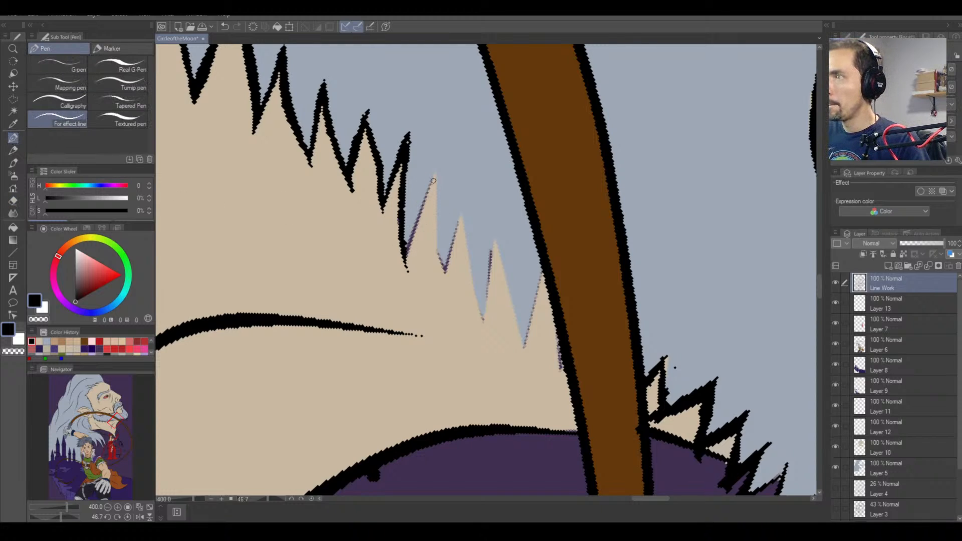
{"action": "left_click_drag", "start_coordinate": [433, 181], "coordinate": [407, 271]}
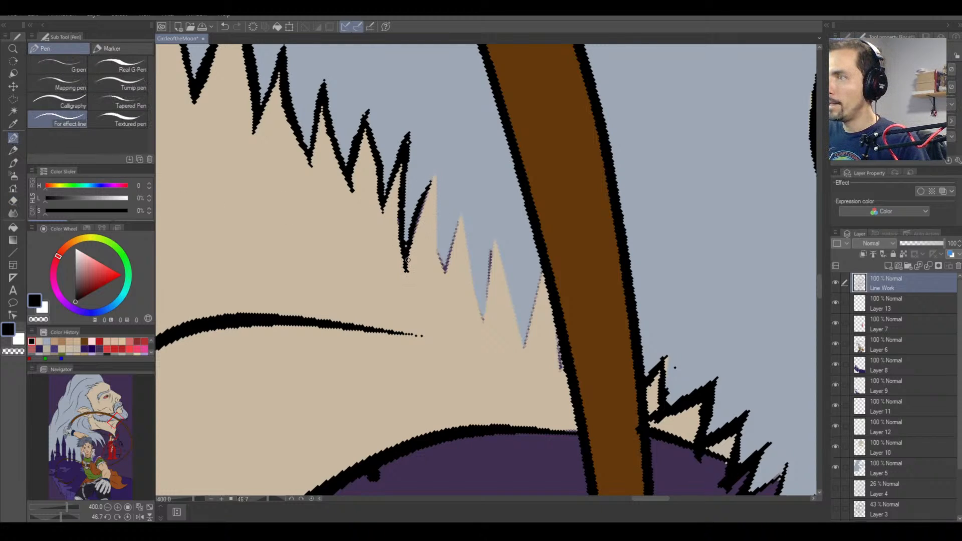
{"action": "mouse_move", "coordinate": [410, 238]}
{"action": "left_mouse_down"}
{"action": "mouse_move", "coordinate": [440, 167]}
{"action": "mouse_move", "coordinate": [443, 274]}
{"action": "left_mouse_up"}
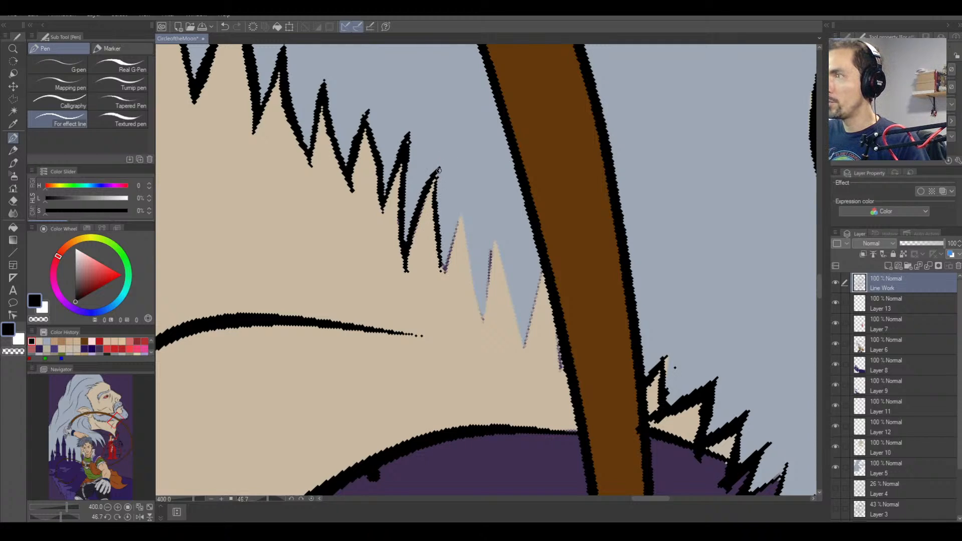
{"action": "left_click_drag", "start_coordinate": [435, 183], "coordinate": [440, 282]}
{"action": "mouse_move", "coordinate": [436, 230]}
{"action": "left_mouse_down"}
{"action": "mouse_move", "coordinate": [443, 283]}
{"action": "mouse_move", "coordinate": [438, 258]}
{"action": "mouse_move", "coordinate": [444, 282]}
{"action": "mouse_move", "coordinate": [456, 224]}
{"action": "left_mouse_up"}
{"action": "left_click_drag", "start_coordinate": [450, 259], "coordinate": [467, 205]}
{"action": "mouse_move", "coordinate": [453, 239]}
{"action": "left_mouse_down"}
{"action": "mouse_move", "coordinate": [473, 196]}
{"action": "mouse_move", "coordinate": [477, 300]}
{"action": "left_mouse_up"}
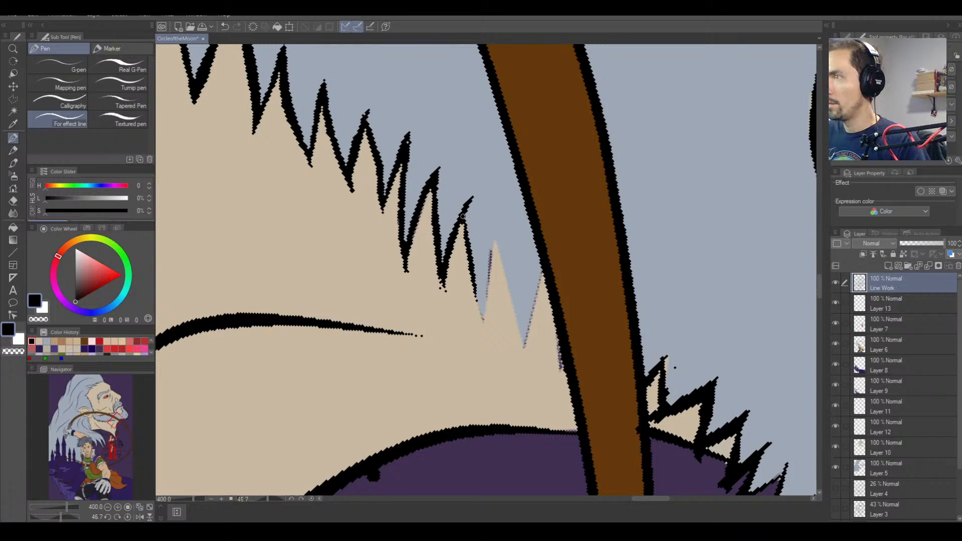
{"action": "mouse_move", "coordinate": [463, 216]}
{"action": "left_mouse_down"}
{"action": "mouse_move", "coordinate": [487, 324]}
{"action": "mouse_move", "coordinate": [480, 301]}
{"action": "mouse_move", "coordinate": [487, 320]}
{"action": "mouse_move", "coordinate": [492, 262]}
{"action": "left_mouse_up"}
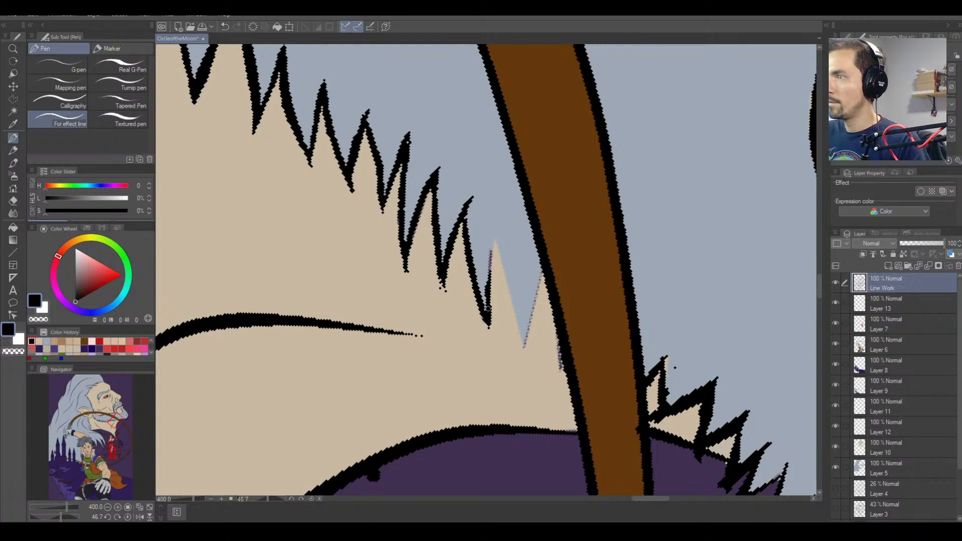
Redraw the last tufts up to the brown band in black and cover the faded line along the band's edge.
{"action": "left_click_drag", "start_coordinate": [487, 309], "coordinate": [498, 235]}
{"action": "left_click_drag", "start_coordinate": [485, 291], "coordinate": [492, 337]}
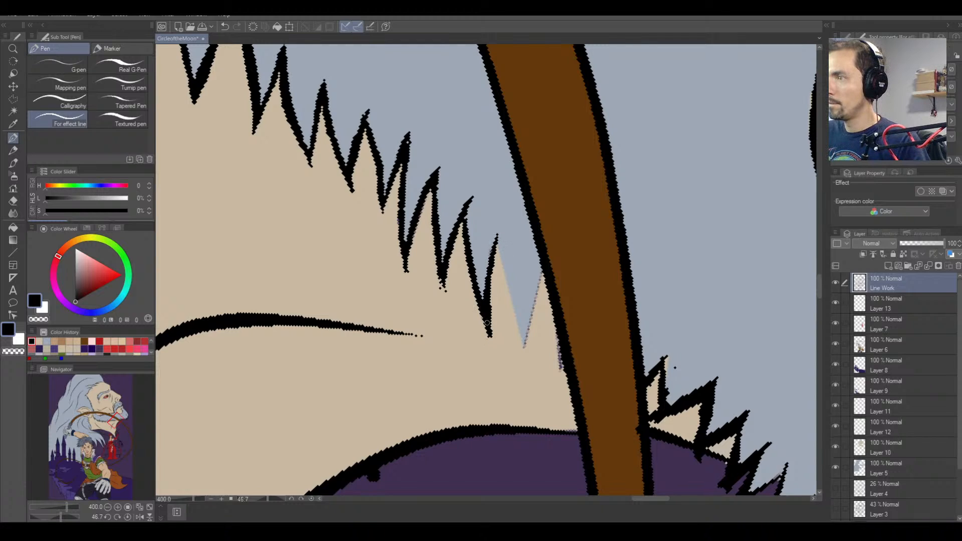
{"action": "left_click_drag", "start_coordinate": [497, 239], "coordinate": [528, 356]}
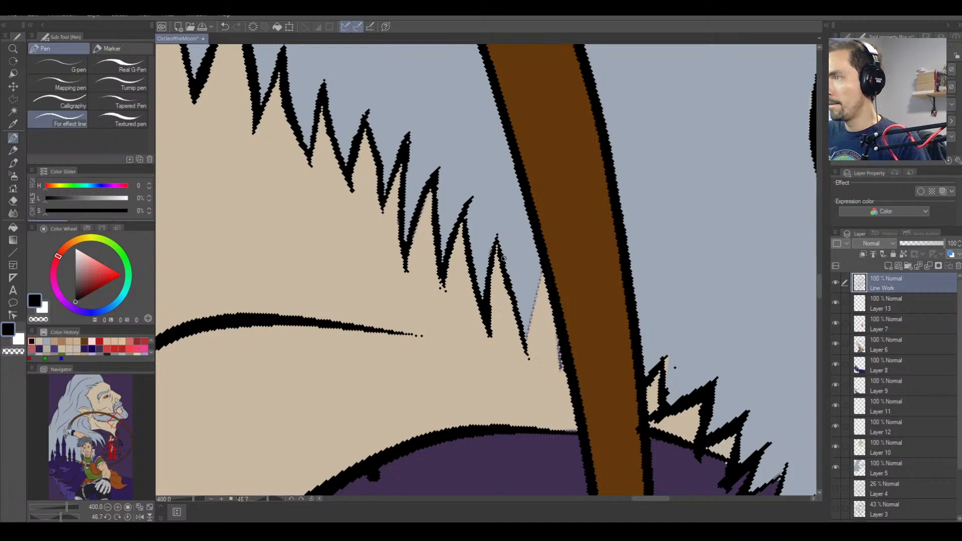
{"action": "left_click_drag", "start_coordinate": [527, 348], "coordinate": [536, 300]}
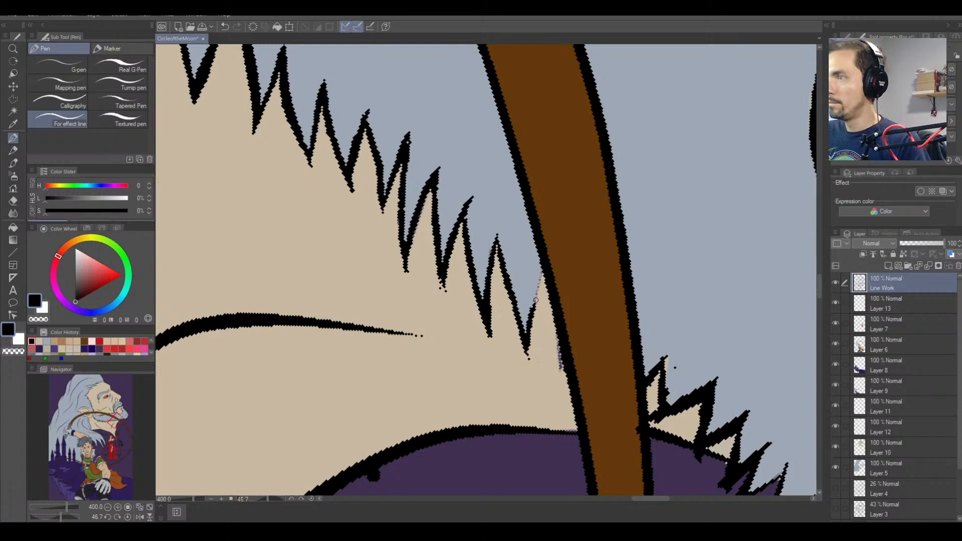
{"action": "left_click_drag", "start_coordinate": [526, 333], "coordinate": [545, 272]}
{"action": "left_click_drag", "start_coordinate": [533, 312], "coordinate": [544, 273]}
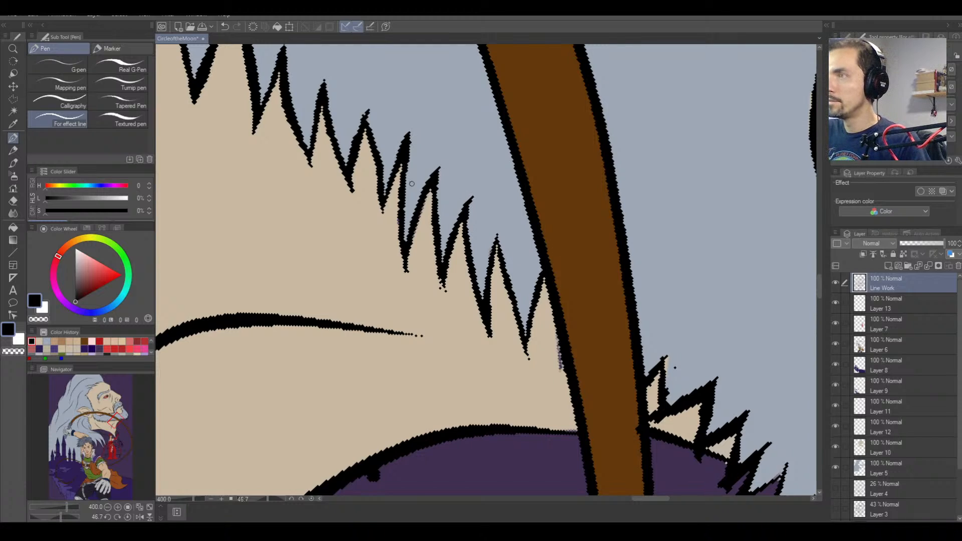
{"action": "left_click_drag", "start_coordinate": [559, 346], "coordinate": [561, 374]}
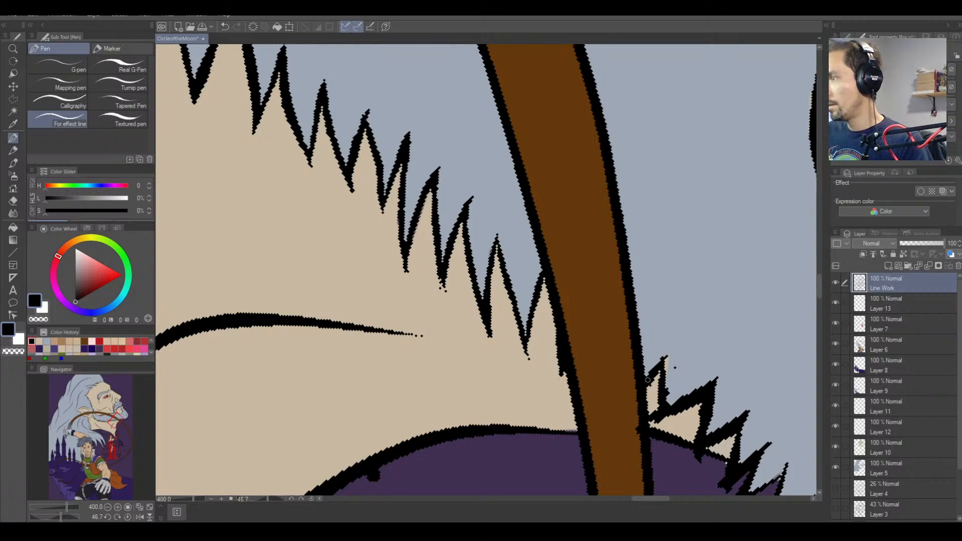
Sharpen the peak of the first tuft right of the brown band and erase the stray dots below the last valley before it.
{"action": "left_click_drag", "start_coordinate": [648, 380], "coordinate": [670, 349]}
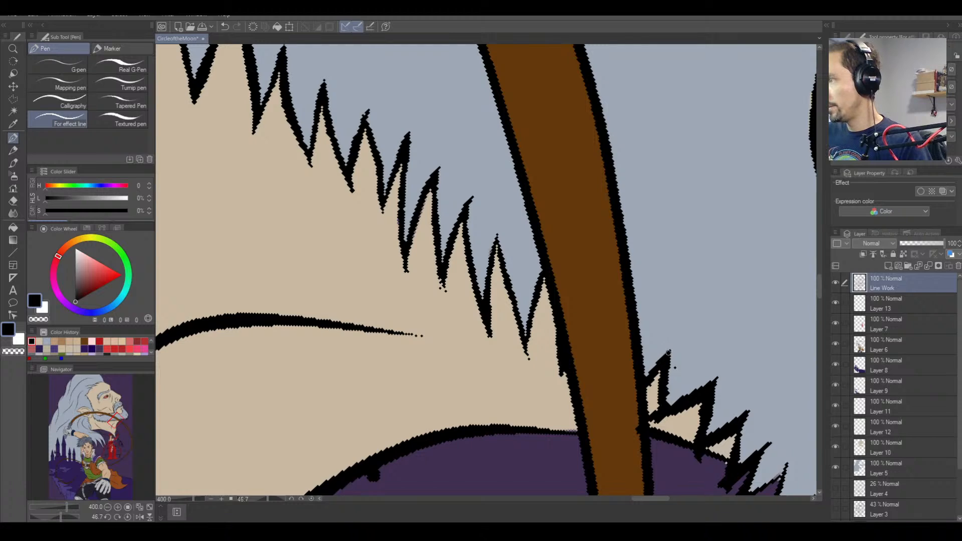
{"action": "mouse_move", "coordinate": [714, 394]}
{"action": "left_mouse_down"}
{"action": "mouse_move", "coordinate": [599, 213]}
{"action": "mouse_move", "coordinate": [555, 223]}
{"action": "left_mouse_up"}
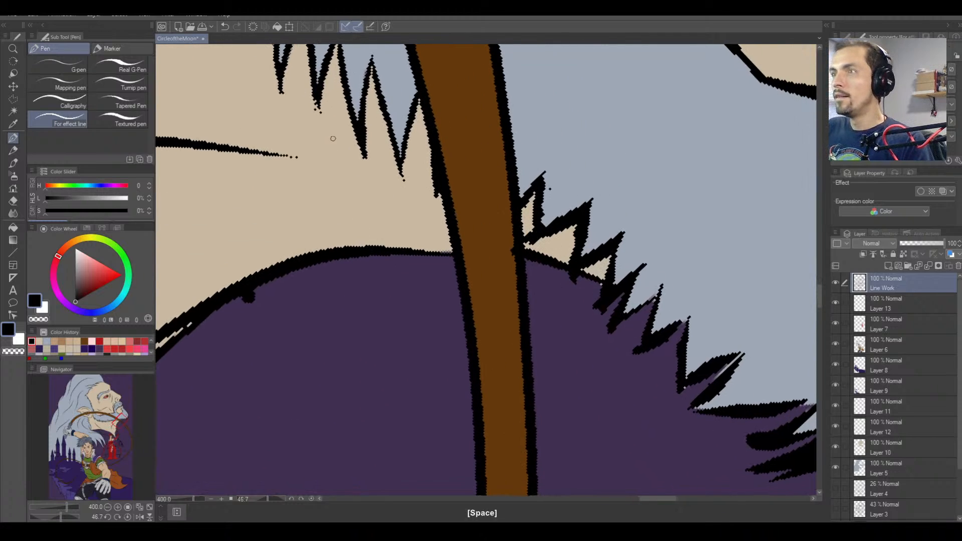
{"action": "key", "text": "e"}
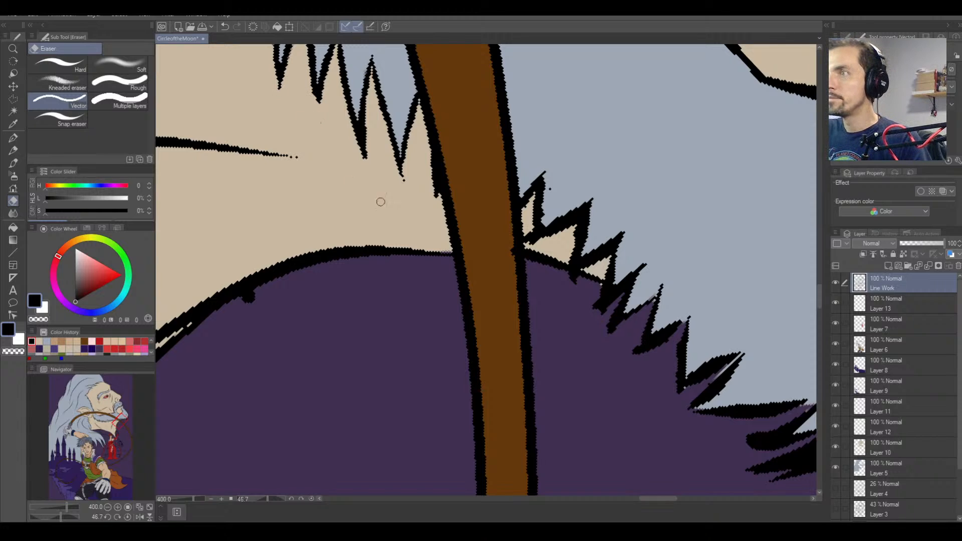
{"action": "left_click_drag", "start_coordinate": [407, 172], "coordinate": [406, 180]}
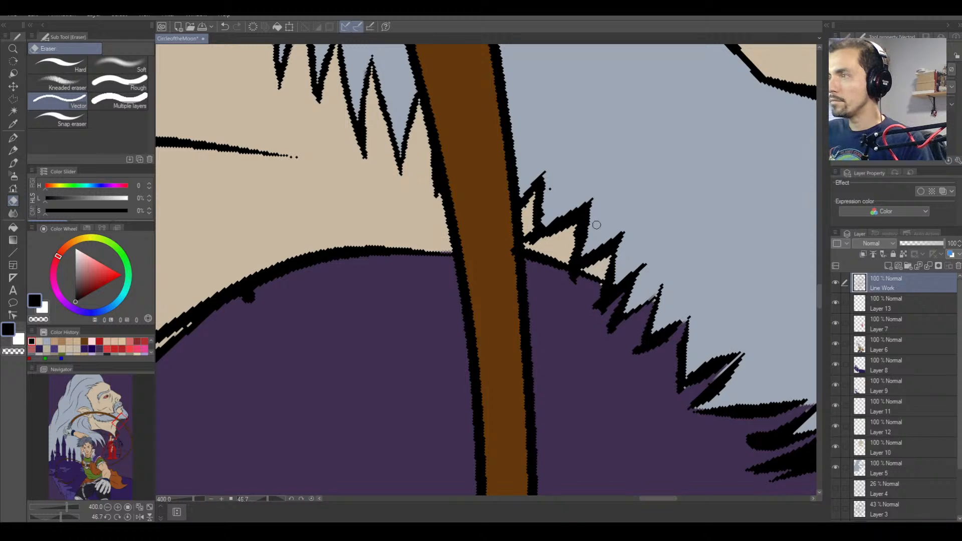
Erase the stray marks beside the brown band and the thick outlines of the tufts following the first one on its right.
{"action": "key", "text": "r"}
{"action": "left_click_drag", "start_coordinate": [596, 225], "coordinate": [574, 144]}
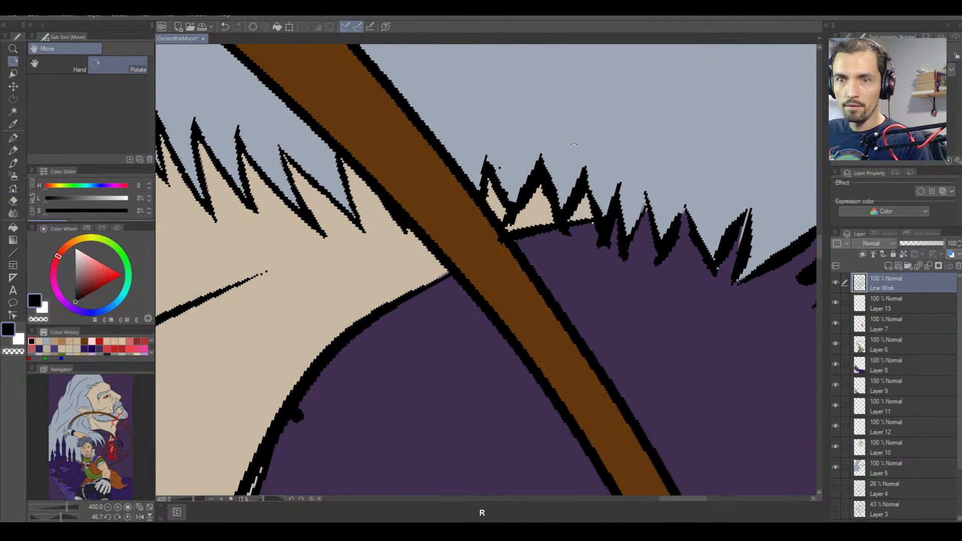
{"action": "key", "text": "e"}
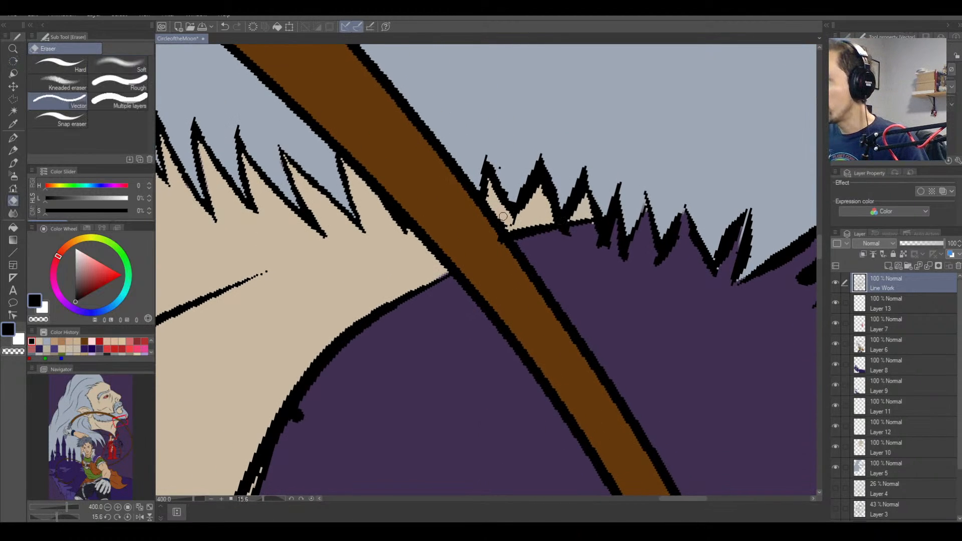
{"action": "left_click_drag", "start_coordinate": [499, 245], "coordinate": [504, 253]}
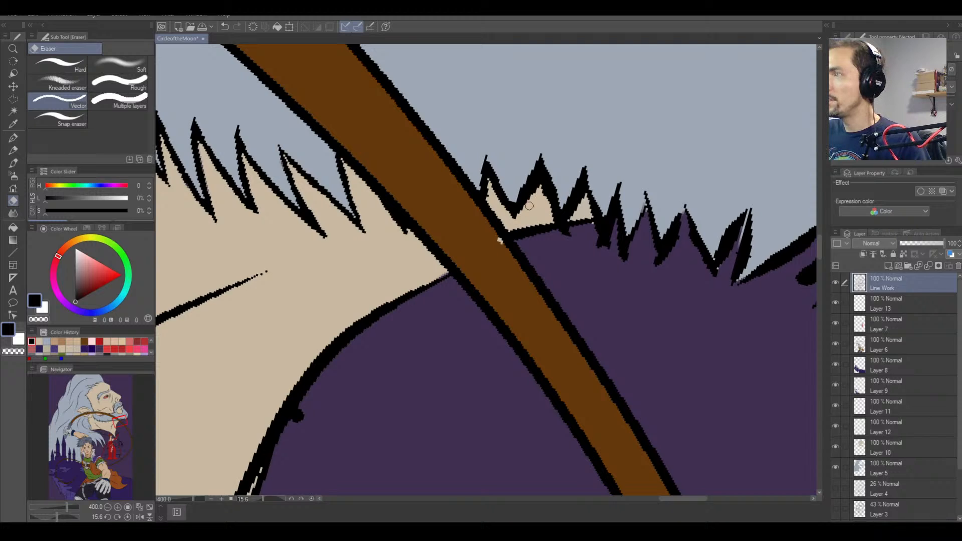
{"action": "mouse_move", "coordinate": [553, 159]}
{"action": "left_mouse_down"}
{"action": "mouse_move", "coordinate": [569, 231]}
{"action": "mouse_move", "coordinate": [540, 148]}
{"action": "mouse_move", "coordinate": [512, 194]}
{"action": "left_mouse_up"}
{"action": "mouse_move", "coordinate": [573, 173]}
{"action": "left_mouse_down"}
{"action": "mouse_move", "coordinate": [574, 218]}
{"action": "mouse_move", "coordinate": [592, 205]}
{"action": "mouse_move", "coordinate": [600, 256]}
{"action": "mouse_move", "coordinate": [619, 200]}
{"action": "mouse_move", "coordinate": [626, 216]}
{"action": "mouse_move", "coordinate": [644, 185]}
{"action": "left_mouse_up"}
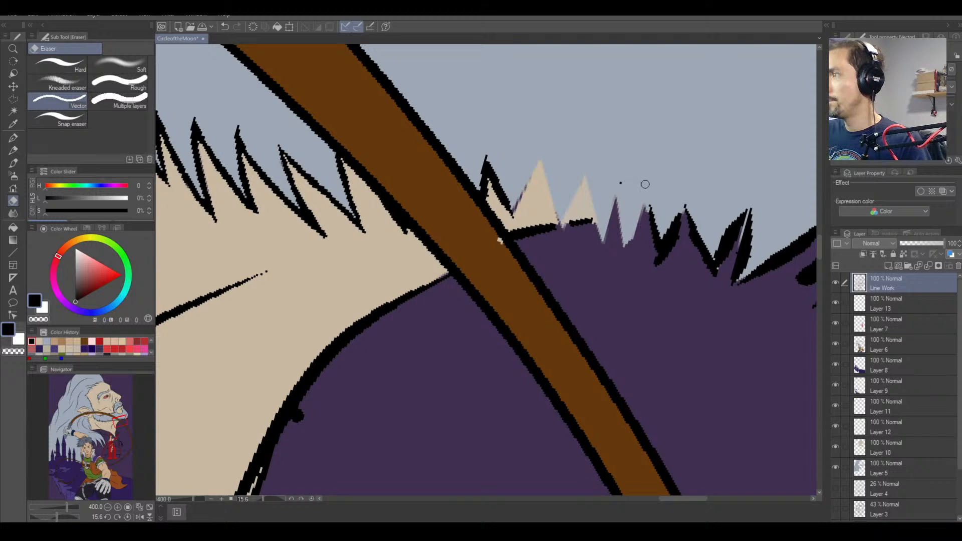
Redraw the two erased beige tufts in black with tapered sides, sharp peaks and a pointed valley between them.
{"action": "key", "text": "p"}
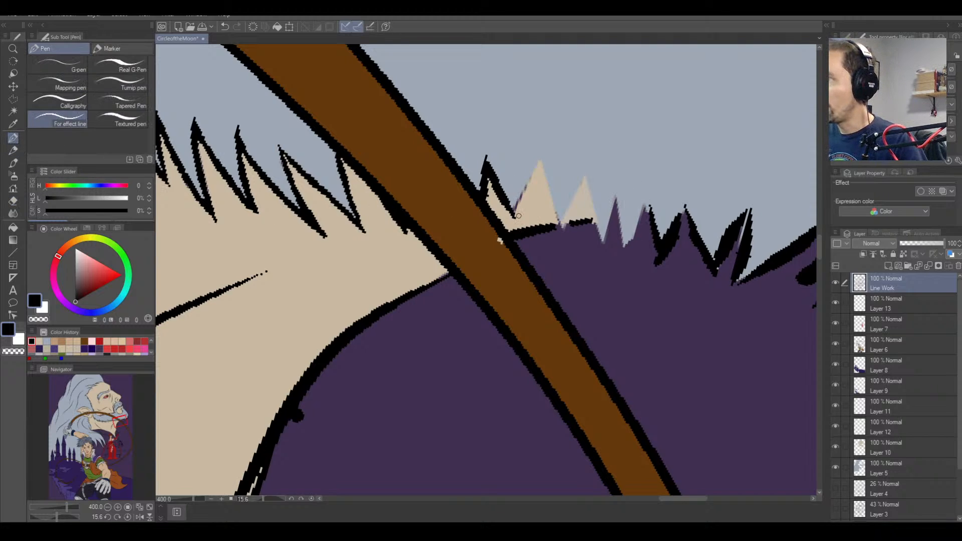
{"action": "mouse_move", "coordinate": [514, 216]}
{"action": "left_mouse_down"}
{"action": "mouse_move", "coordinate": [532, 162]}
{"action": "mouse_move", "coordinate": [517, 220]}
{"action": "mouse_move", "coordinate": [546, 153]}
{"action": "mouse_move", "coordinate": [557, 223]}
{"action": "left_mouse_up"}
{"action": "key", "text": "ctrl+z"}
{"action": "mouse_move", "coordinate": [545, 170]}
{"action": "left_mouse_down"}
{"action": "mouse_move", "coordinate": [567, 241]}
{"action": "mouse_move", "coordinate": [578, 180]}
{"action": "left_mouse_up"}
{"action": "mouse_move", "coordinate": [568, 223]}
{"action": "left_mouse_down"}
{"action": "mouse_move", "coordinate": [586, 172]}
{"action": "mouse_move", "coordinate": [565, 231]}
{"action": "left_mouse_up"}
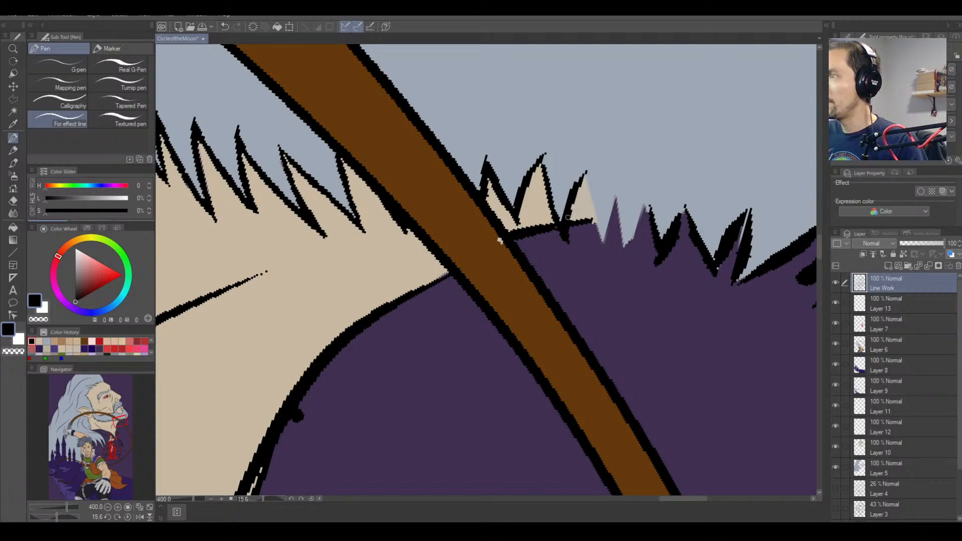
{"action": "left_click_drag", "start_coordinate": [585, 172], "coordinate": [603, 233]}
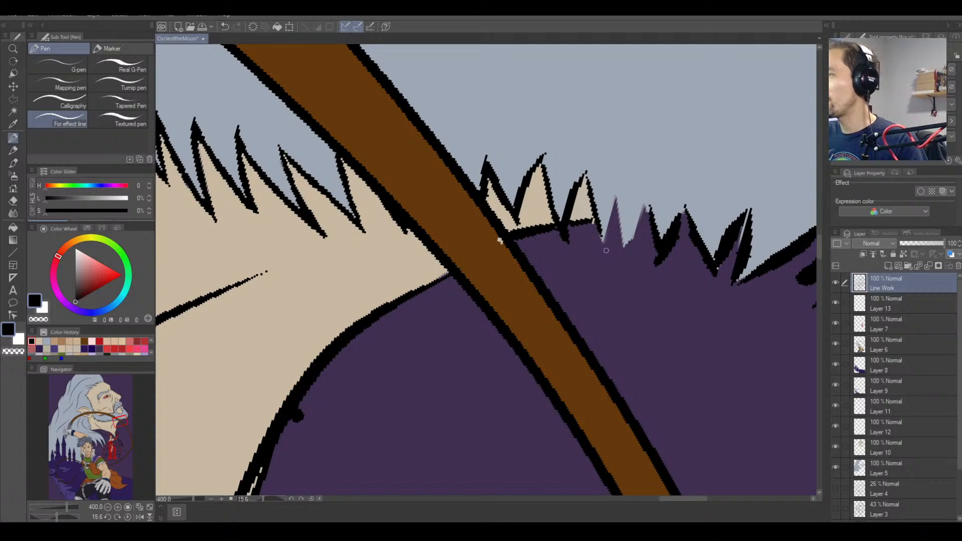
{"action": "mouse_move", "coordinate": [585, 180]}
{"action": "left_mouse_down"}
{"action": "mouse_move", "coordinate": [585, 150]}
{"action": "mouse_move", "coordinate": [584, 170]}
{"action": "left_mouse_up"}
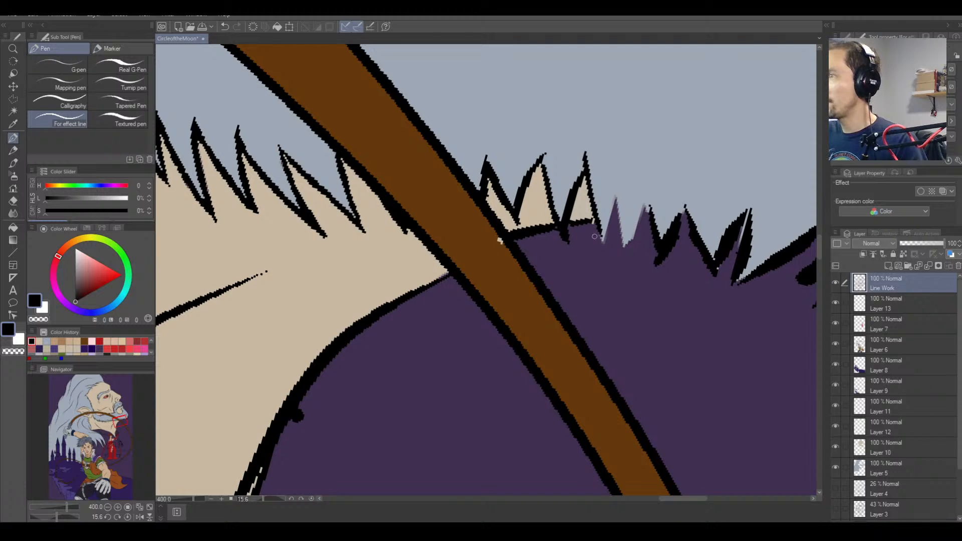
Redraw the narrow purple tuft and the rising side of its neighbour in black with sharp tips.
{"action": "mouse_move", "coordinate": [597, 211]}
{"action": "left_mouse_down"}
{"action": "mouse_move", "coordinate": [604, 250]}
{"action": "mouse_move", "coordinate": [621, 184]}
{"action": "mouse_move", "coordinate": [628, 247]}
{"action": "left_mouse_up"}
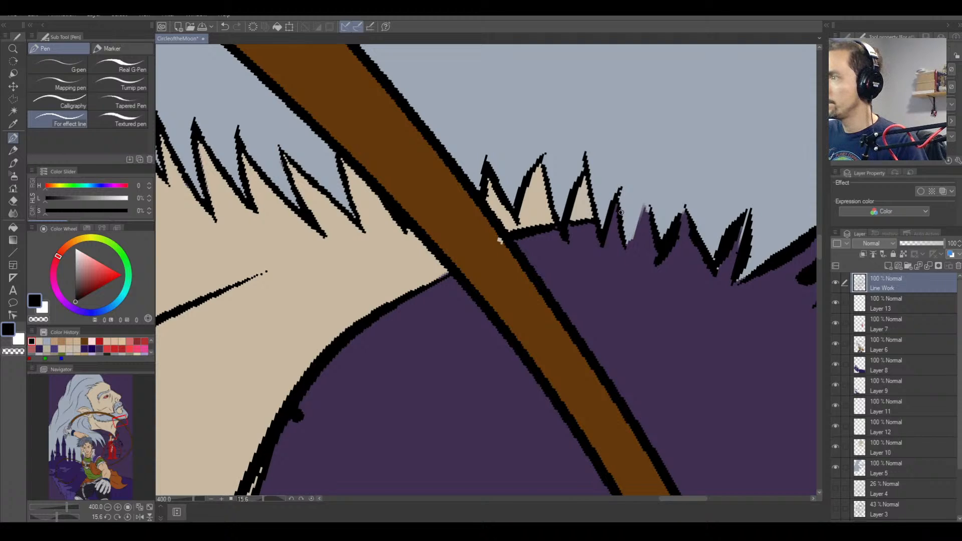
{"action": "mouse_move", "coordinate": [621, 185]}
{"action": "left_mouse_down"}
{"action": "mouse_move", "coordinate": [617, 214]}
{"action": "mouse_move", "coordinate": [646, 205]}
{"action": "left_mouse_up"}
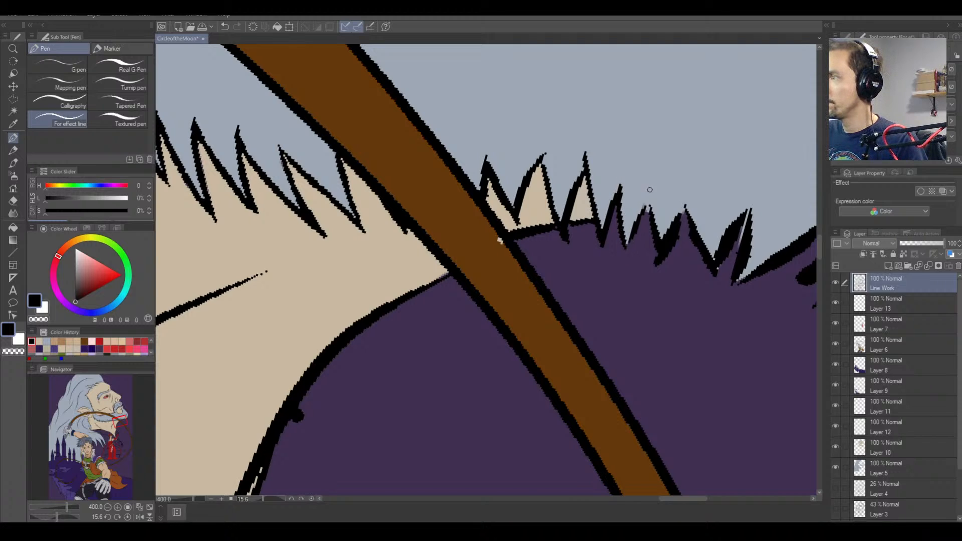
{"action": "left_click_drag", "start_coordinate": [627, 245], "coordinate": [649, 196]}
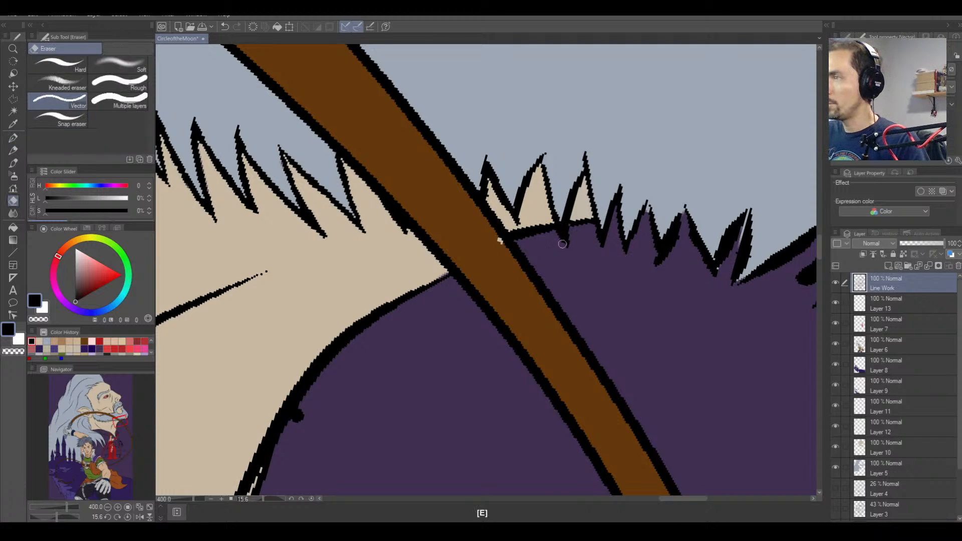
Trim the overshooting valley tip, then erase the thick outline of the next purple valley and redraw it with thin tapered sides.
{"action": "key", "text": "e"}
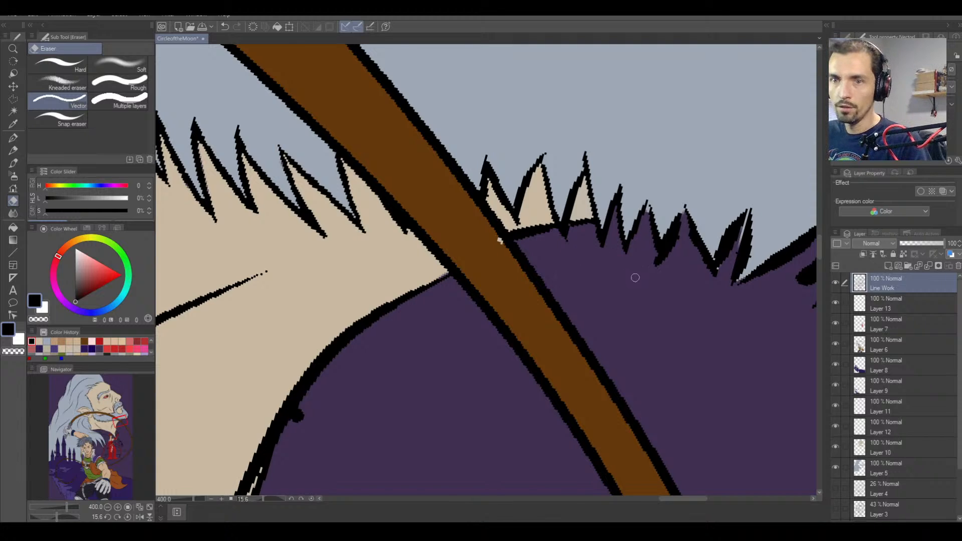
{"action": "mouse_move", "coordinate": [650, 229]}
{"action": "left_mouse_down"}
{"action": "mouse_move", "coordinate": [655, 272]}
{"action": "mouse_move", "coordinate": [676, 209]}
{"action": "left_mouse_up"}
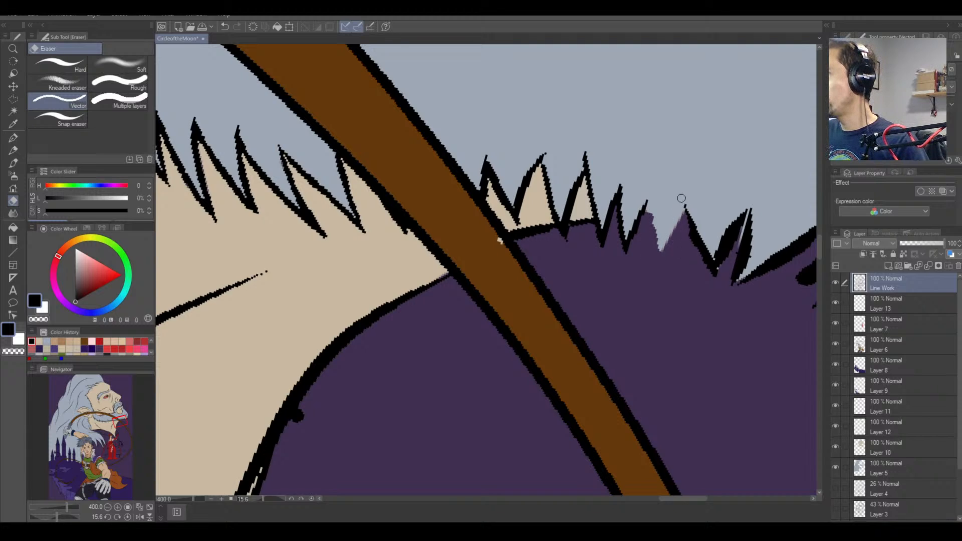
{"action": "key", "text": "b"}
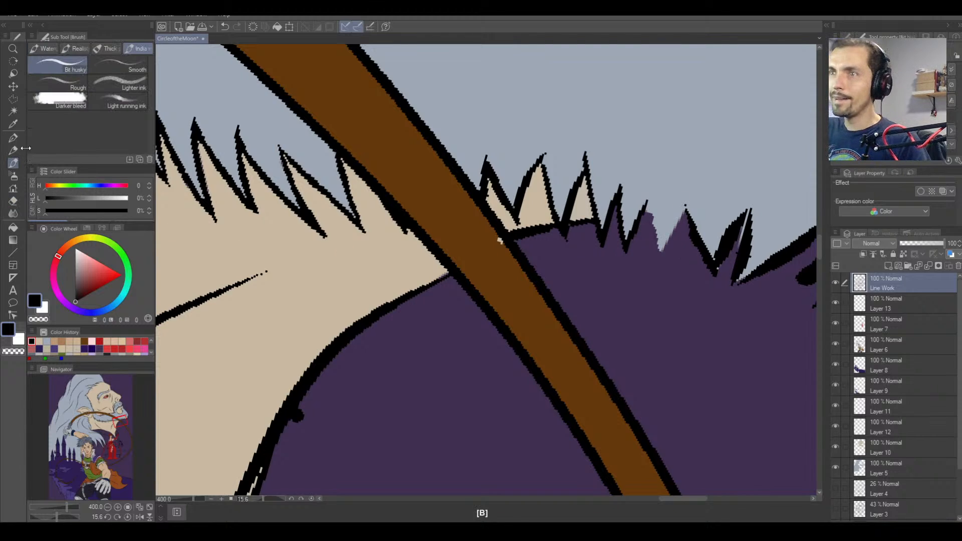
{"action": "key", "text": "p"}
{"action": "left_click_drag", "start_coordinate": [649, 208], "coordinate": [661, 254]}
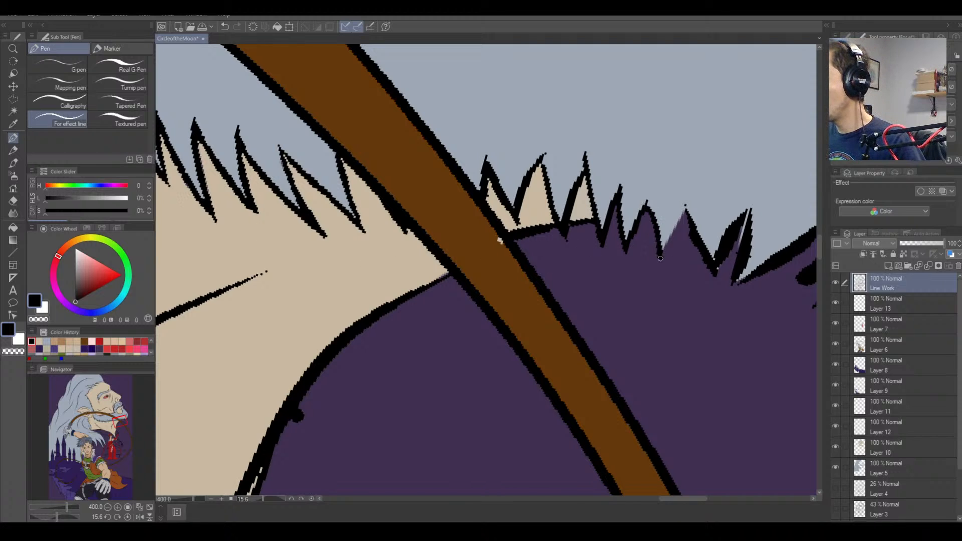
{"action": "left_click_drag", "start_coordinate": [648, 210], "coordinate": [659, 251]}
{"action": "mouse_move", "coordinate": [641, 202]}
{"action": "left_mouse_down"}
{"action": "mouse_move", "coordinate": [651, 219]}
{"action": "mouse_move", "coordinate": [686, 206]}
{"action": "mouse_move", "coordinate": [662, 246]}
{"action": "mouse_move", "coordinate": [693, 194]}
{"action": "mouse_move", "coordinate": [658, 253]}
{"action": "left_mouse_up"}
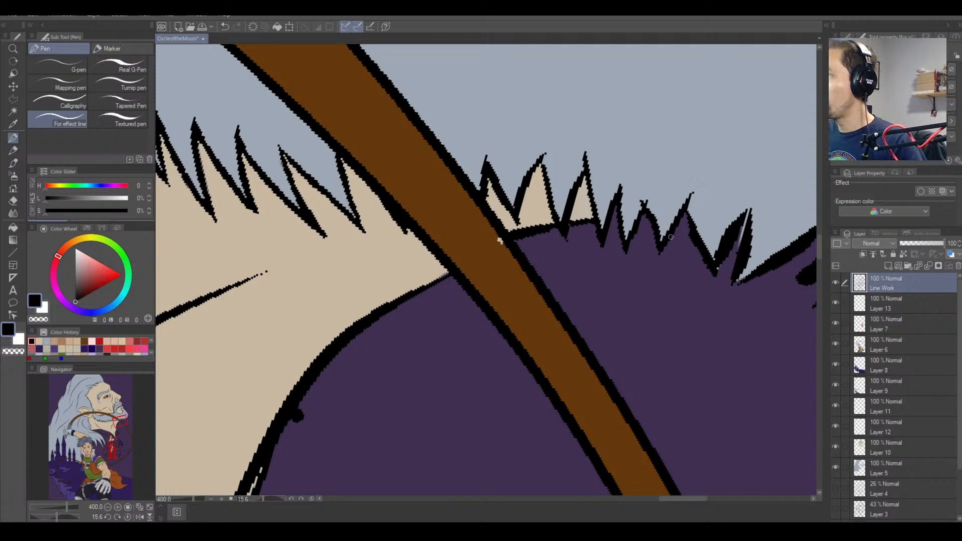
Erase the thick outline on both sides of the following wide valley.
{"action": "key", "text": "e"}
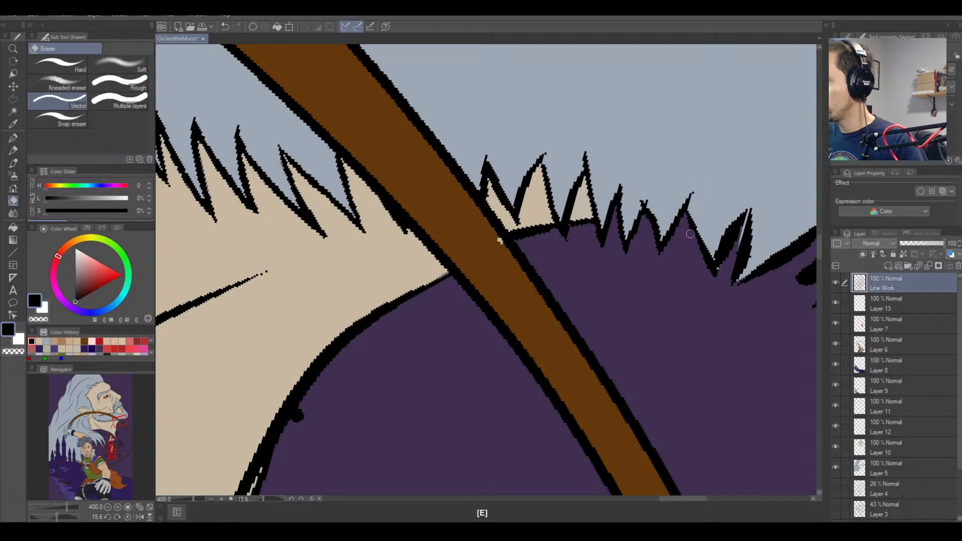
{"action": "mouse_move", "coordinate": [715, 270]}
{"action": "left_mouse_down"}
{"action": "mouse_move", "coordinate": [729, 209]}
{"action": "mouse_move", "coordinate": [722, 259]}
{"action": "mouse_move", "coordinate": [743, 206]}
{"action": "mouse_move", "coordinate": [725, 256]}
{"action": "mouse_move", "coordinate": [739, 220]}
{"action": "mouse_move", "coordinate": [693, 214]}
{"action": "left_mouse_up"}
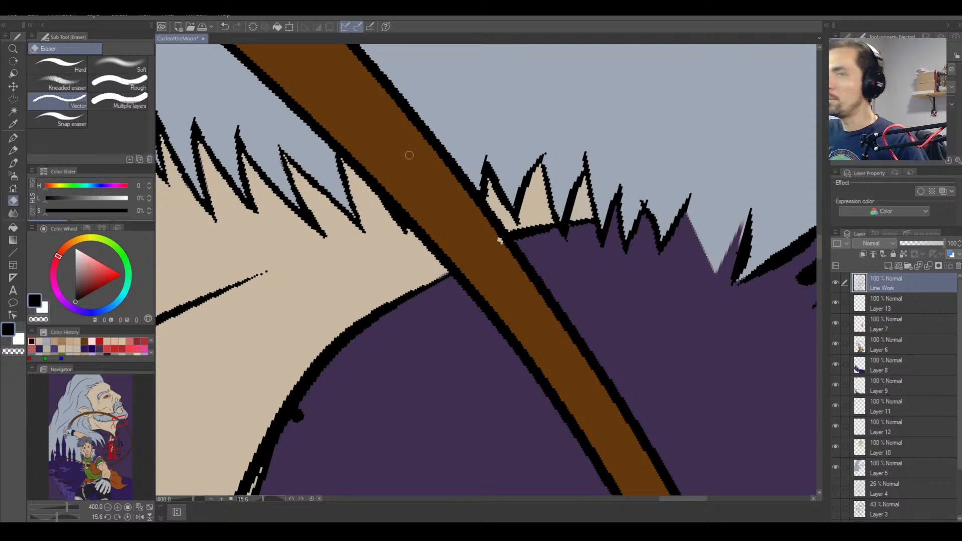
{"action": "key", "text": "p"}
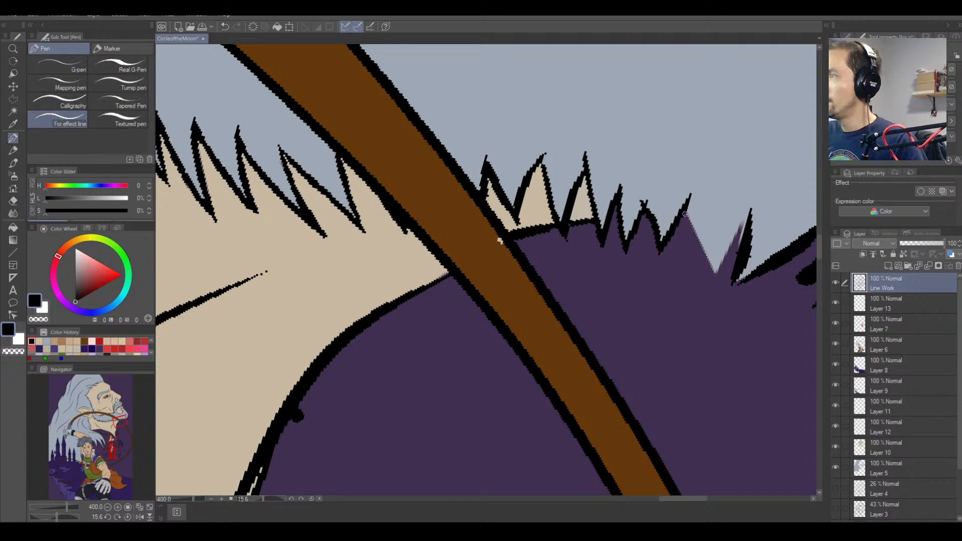
{"action": "left_click_drag", "start_coordinate": [685, 213], "coordinate": [710, 291]}
{"action": "key", "text": "ctrl+z"}
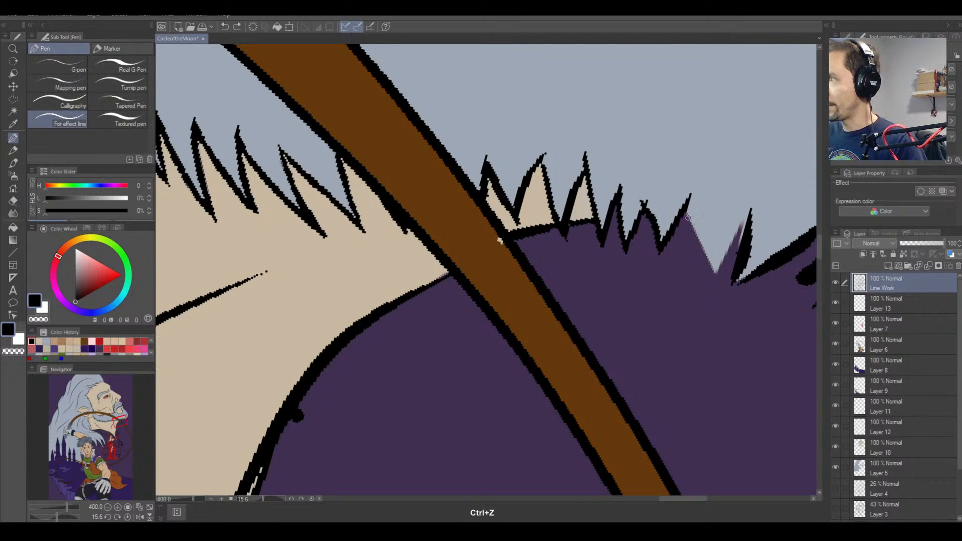
{"action": "left_click_drag", "start_coordinate": [687, 214], "coordinate": [716, 286]}
{"action": "key", "text": "ctrl+z"}
{"action": "left_click_drag", "start_coordinate": [692, 213], "coordinate": [709, 267]}
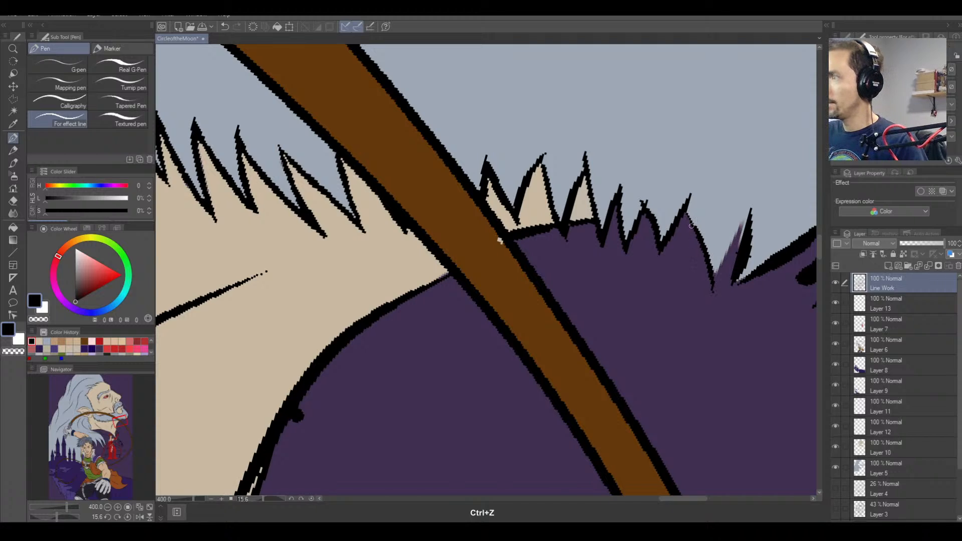
{"action": "key", "text": "ctrl+z"}
{"action": "left_click_drag", "start_coordinate": [688, 214], "coordinate": [713, 295]}
{"action": "key", "text": "ctrl+z"}
{"action": "left_click_drag", "start_coordinate": [688, 214], "coordinate": [712, 279]}
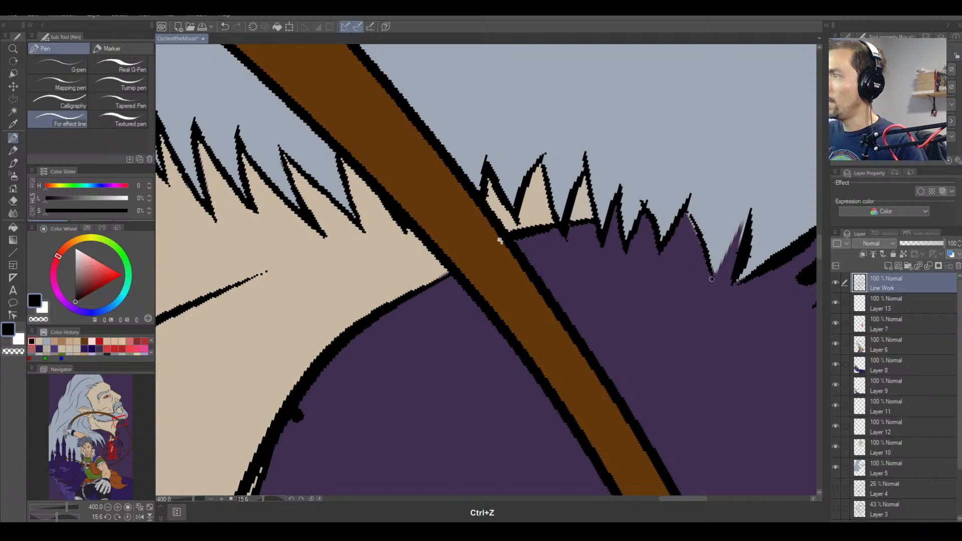
{"action": "key", "text": "ctrl+z"}
{"action": "left_click_drag", "start_coordinate": [688, 214], "coordinate": [713, 283]}
{"action": "key", "text": "ctrl+z"}
{"action": "left_click_drag", "start_coordinate": [689, 214], "coordinate": [715, 293]}
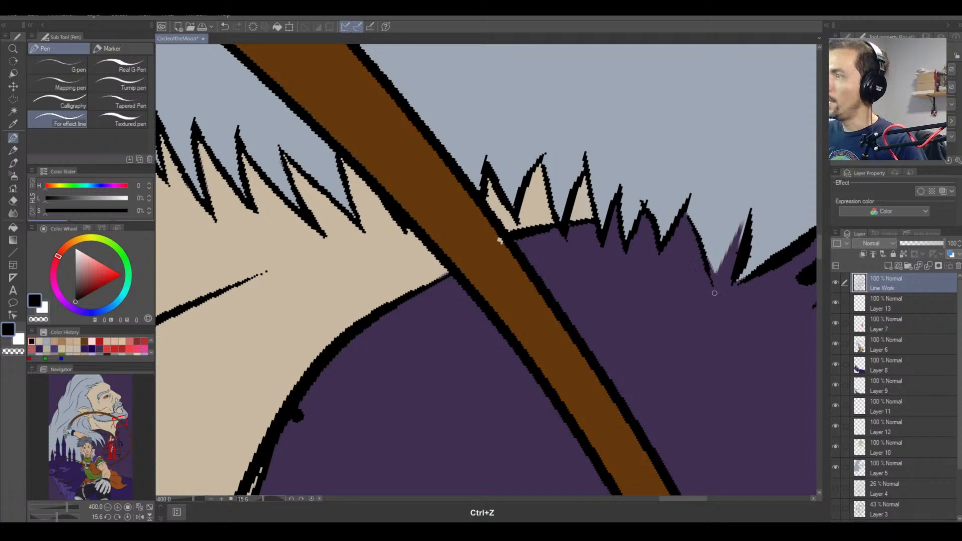
{"action": "key", "text": "ctrl+z"}
{"action": "left_click_drag", "start_coordinate": [688, 215], "coordinate": [717, 293]}
{"action": "key", "text": "ctrl+z"}
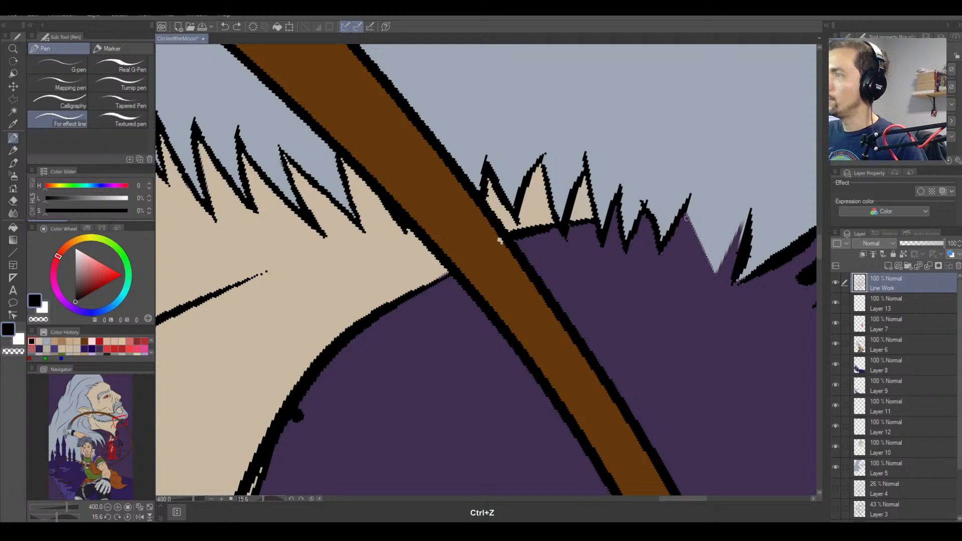
{"action": "left_click_drag", "start_coordinate": [684, 214], "coordinate": [712, 283]}
{"action": "key", "text": "ctrl+z"}
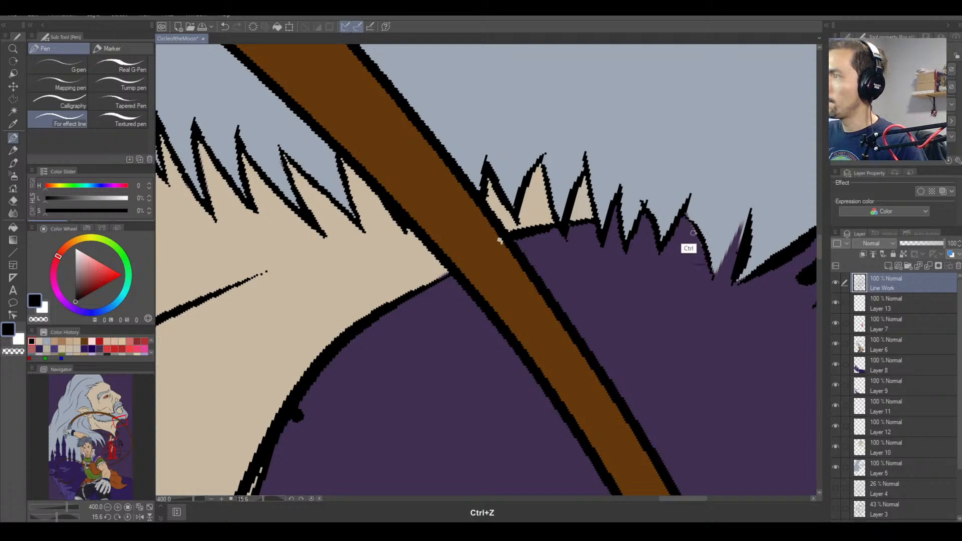
{"action": "key", "text": "ctrl+z"}
Redraw both sides of the wide valley in black and trim the overshoot at its lower tip.
{"action": "mouse_move", "coordinate": [685, 215]}
{"action": "left_mouse_down"}
{"action": "mouse_move", "coordinate": [705, 260]}
{"action": "mouse_move", "coordinate": [744, 210]}
{"action": "mouse_move", "coordinate": [711, 280]}
{"action": "left_mouse_up"}
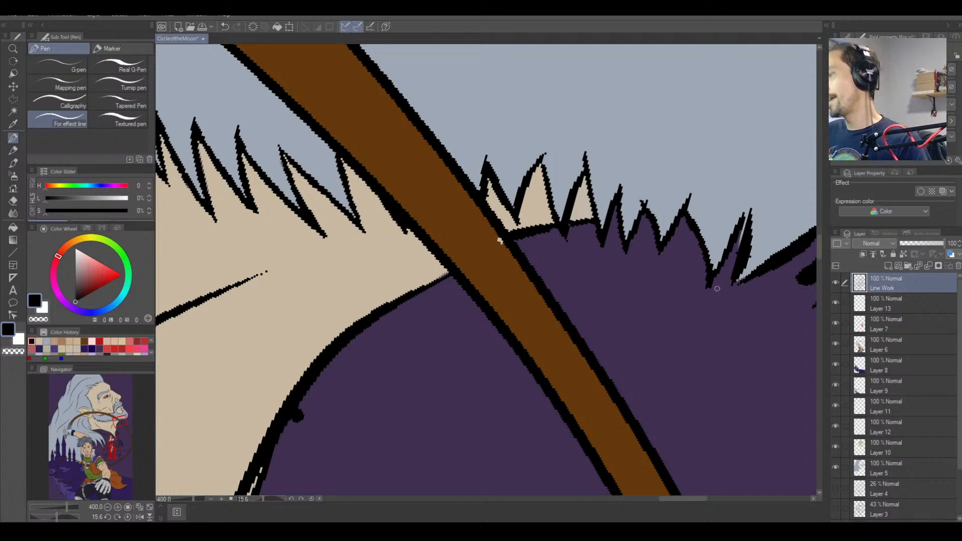
{"action": "key", "text": "e"}
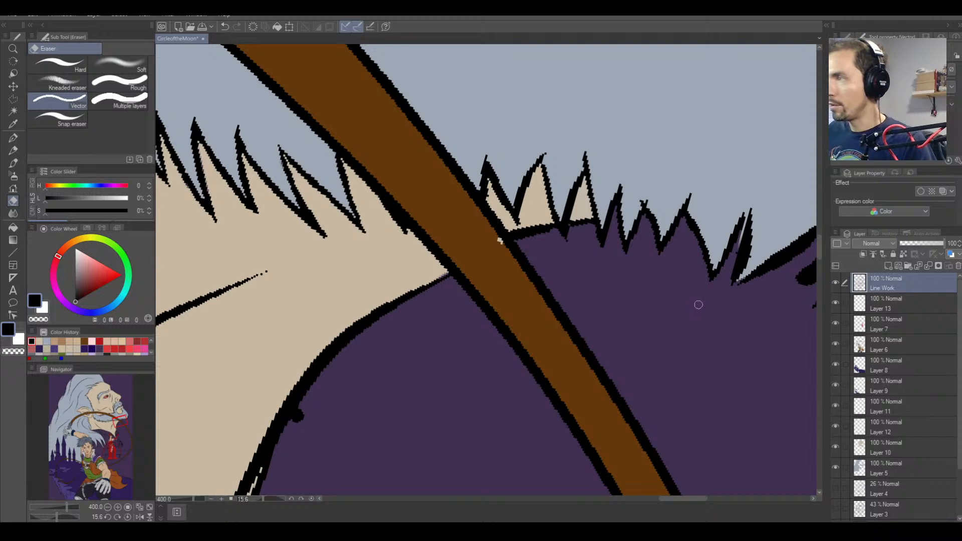
Erase the thick outlines of the next tufts, from the wide valley toward the beard's curved end.
{"action": "left_click_drag", "start_coordinate": [734, 303], "coordinate": [490, 294]}
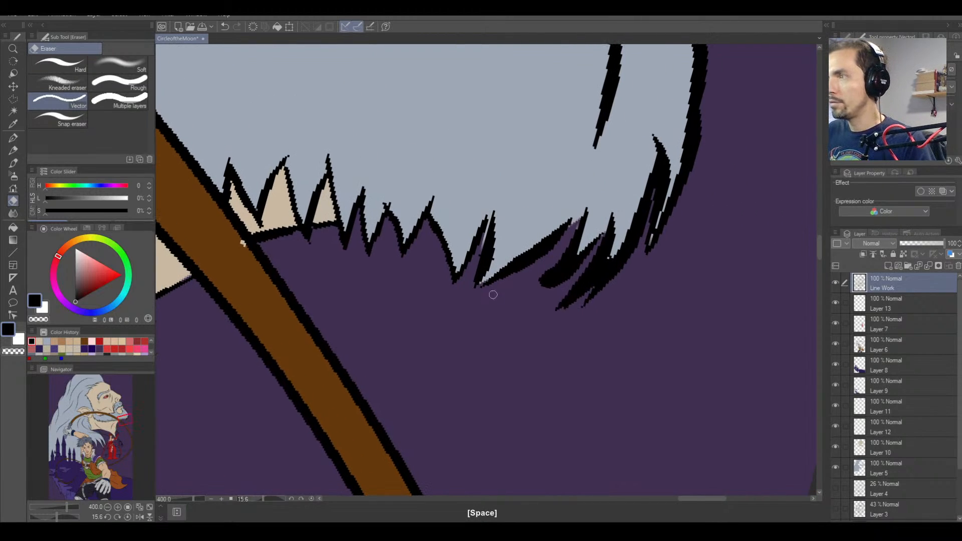
{"action": "mouse_move", "coordinate": [492, 217]}
{"action": "left_mouse_down"}
{"action": "mouse_move", "coordinate": [476, 287]}
{"action": "mouse_move", "coordinate": [560, 233]}
{"action": "mouse_move", "coordinate": [549, 248]}
{"action": "mouse_move", "coordinate": [569, 226]}
{"action": "mouse_move", "coordinate": [556, 274]}
{"action": "mouse_move", "coordinate": [578, 257]}
{"action": "mouse_move", "coordinate": [570, 250]}
{"action": "mouse_move", "coordinate": [564, 283]}
{"action": "mouse_move", "coordinate": [591, 234]}
{"action": "left_mouse_up"}
Redraw the broad beard tuft in black, with a thin short side and a long lower edge sweeping up to the next notch.
{"action": "left_click", "coordinate": [13, 138]}
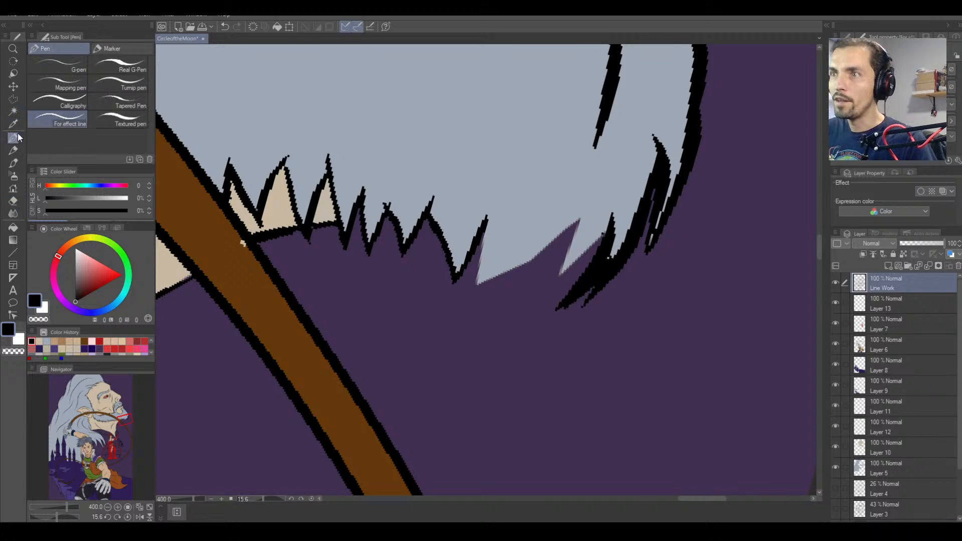
{"action": "left_click_drag", "start_coordinate": [483, 250], "coordinate": [472, 297]}
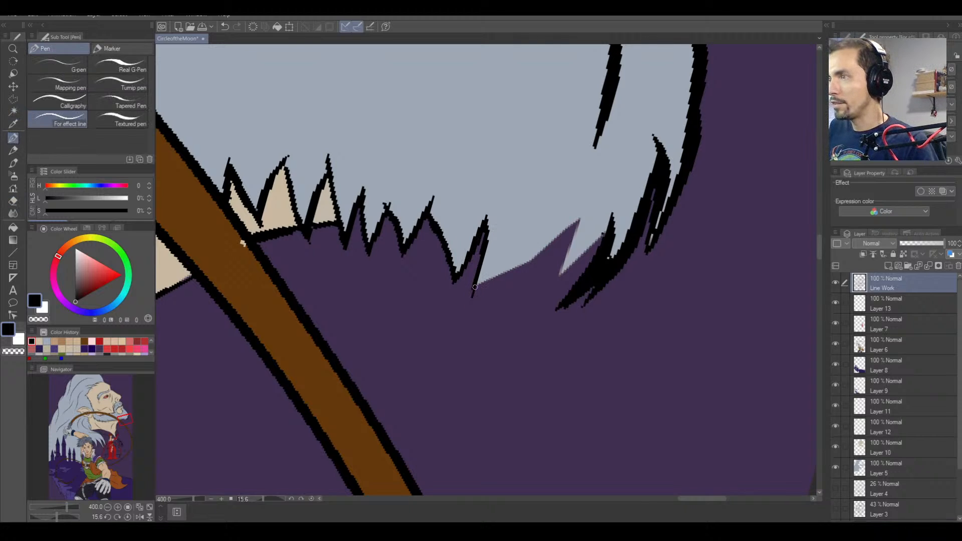
{"action": "mouse_move", "coordinate": [471, 293]}
{"action": "left_mouse_down"}
{"action": "mouse_move", "coordinate": [523, 268]}
{"action": "mouse_move", "coordinate": [578, 222]}
{"action": "mouse_move", "coordinate": [475, 286]}
{"action": "left_mouse_up"}
{"action": "key", "text": "ctrl+z"}
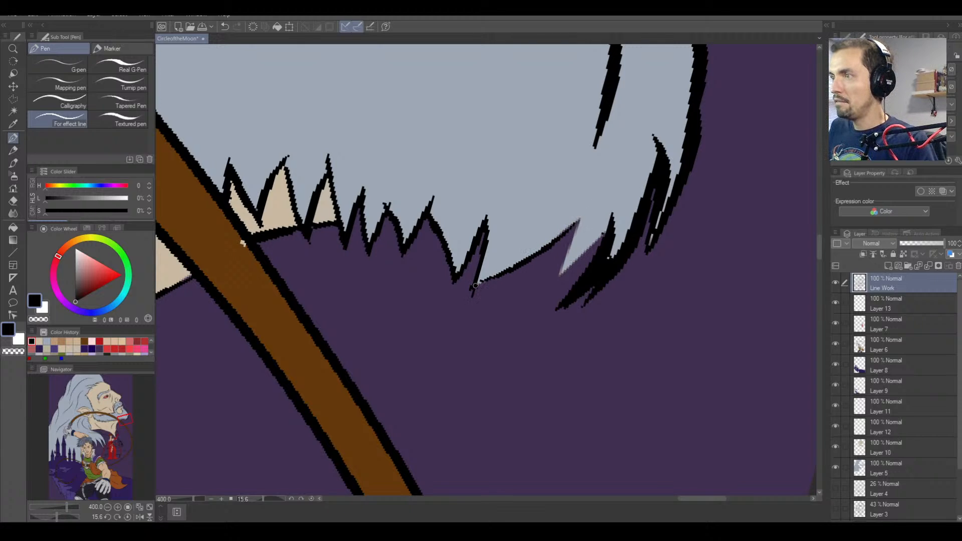
{"action": "mouse_move", "coordinate": [577, 221]}
{"action": "left_mouse_down"}
{"action": "mouse_move", "coordinate": [476, 289]}
{"action": "mouse_move", "coordinate": [478, 277]}
{"action": "left_mouse_up"}
{"action": "key", "text": "e"}
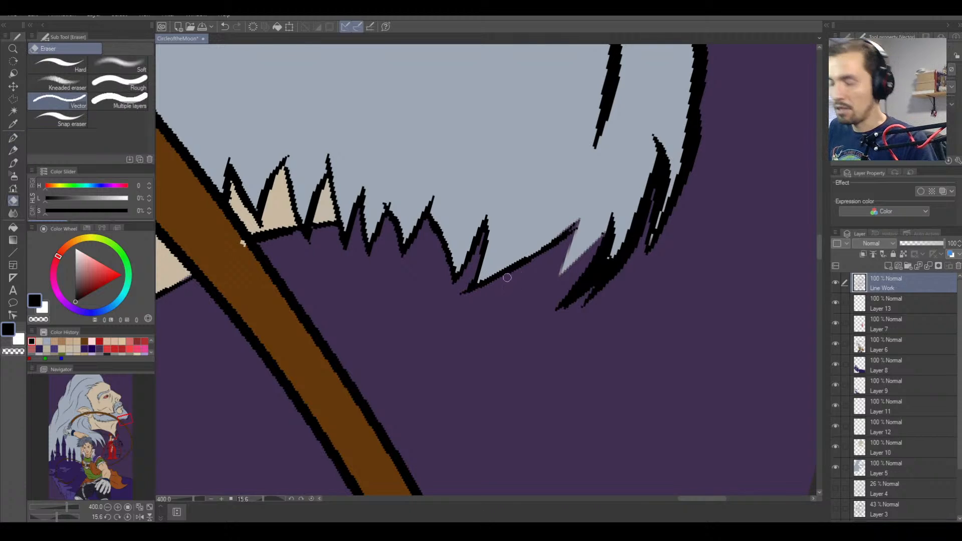
Redraw both sides of the next small purple notch with tapered lines and strengthen the broad tuft's short side and lower edge.
{"action": "left_click", "coordinate": [12, 138]}
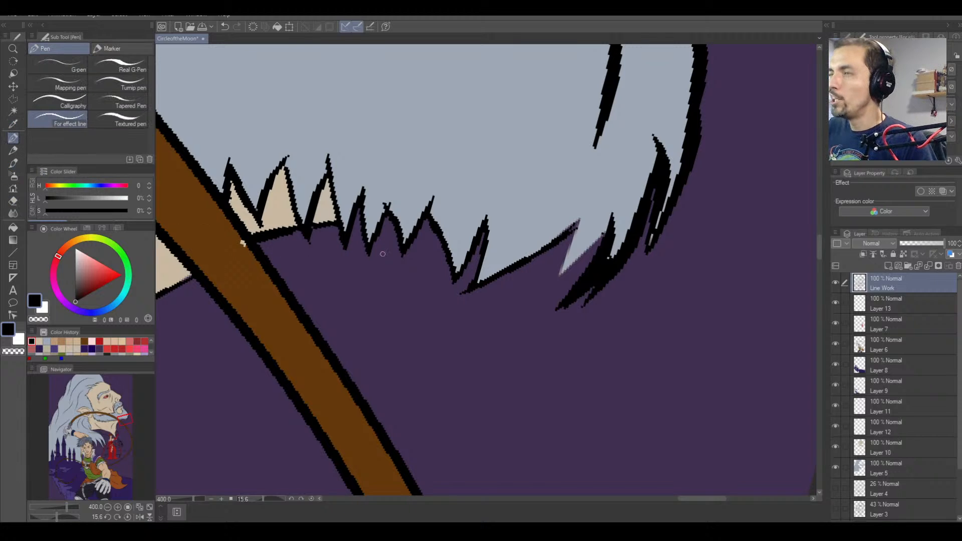
{"action": "mouse_move", "coordinate": [580, 217]}
{"action": "left_mouse_down"}
{"action": "mouse_move", "coordinate": [552, 281]}
{"action": "mouse_move", "coordinate": [603, 233]}
{"action": "left_mouse_up"}
{"action": "left_click_drag", "start_coordinate": [563, 270], "coordinate": [610, 225]}
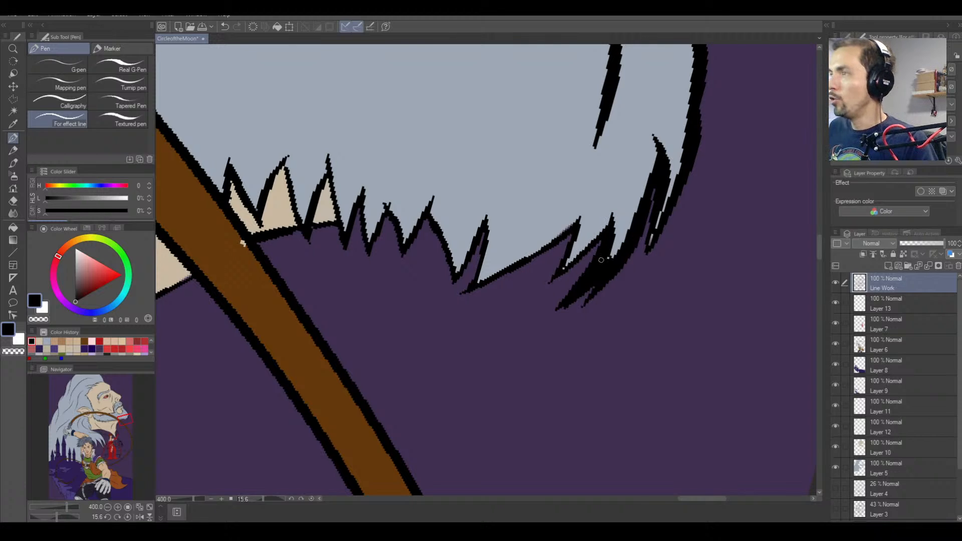
{"action": "left_click_drag", "start_coordinate": [465, 292], "coordinate": [489, 235]}
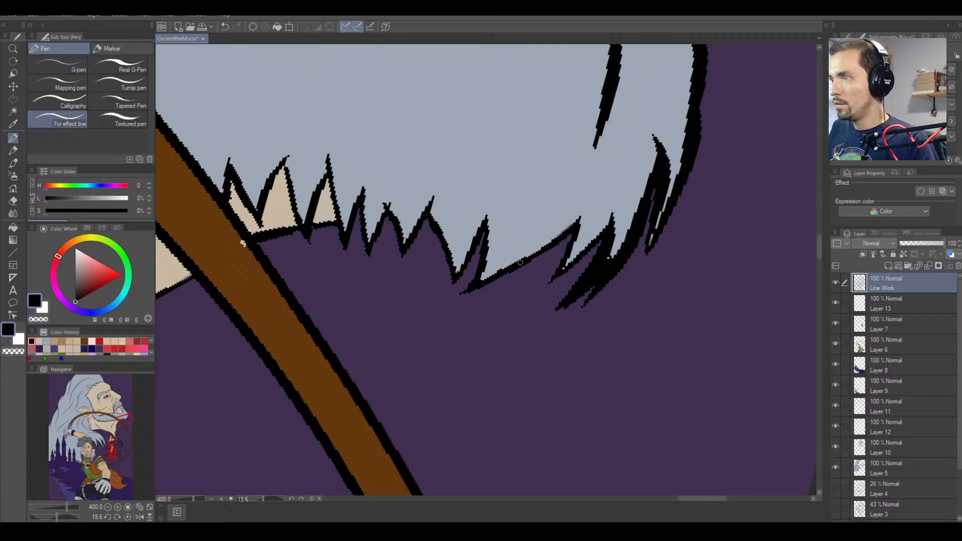
{"action": "left_click_drag", "start_coordinate": [481, 285], "coordinate": [579, 221]}
{"action": "mouse_move", "coordinate": [575, 225]}
{"action": "left_mouse_down"}
{"action": "mouse_move", "coordinate": [587, 199]}
{"action": "mouse_move", "coordinate": [506, 276]}
{"action": "left_mouse_up"}
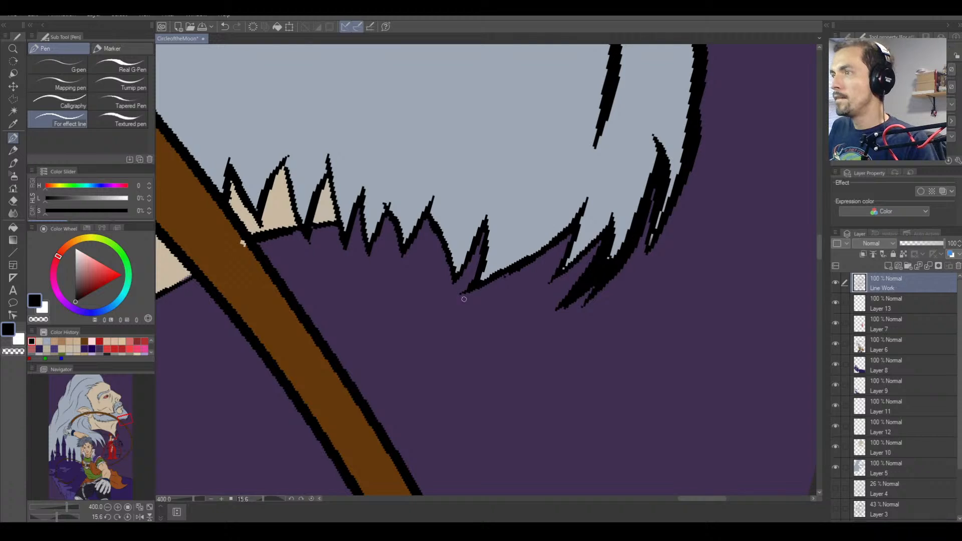
Trim the overshooting tips and erase the thick black outlines of the last tufts at the beard's curved end.
{"action": "key", "text": "e"}
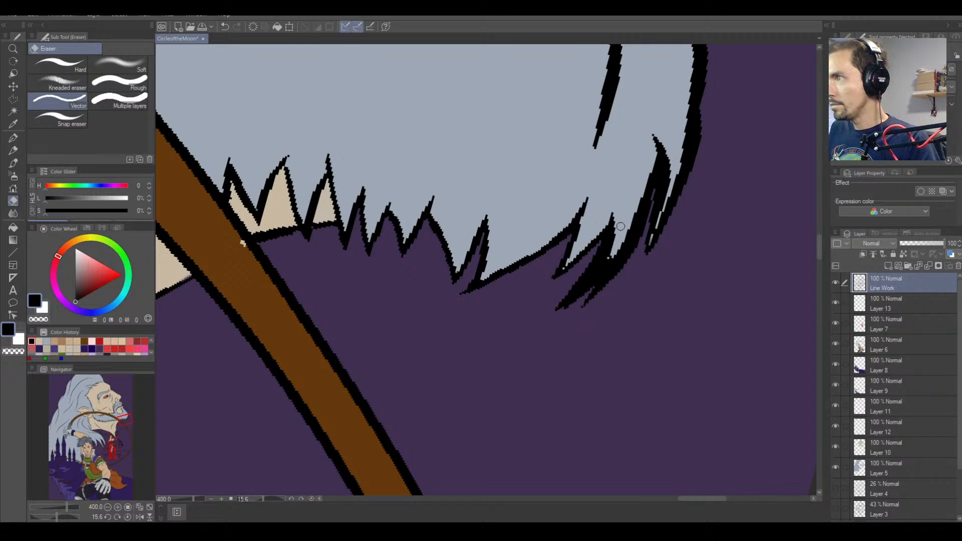
{"action": "mouse_move", "coordinate": [621, 226]}
{"action": "left_mouse_down"}
{"action": "mouse_move", "coordinate": [563, 314]}
{"action": "mouse_move", "coordinate": [619, 247]}
{"action": "mouse_move", "coordinate": [588, 305]}
{"action": "mouse_move", "coordinate": [611, 273]}
{"action": "mouse_move", "coordinate": [584, 287]}
{"action": "mouse_move", "coordinate": [622, 257]}
{"action": "mouse_move", "coordinate": [620, 274]}
{"action": "mouse_move", "coordinate": [650, 201]}
{"action": "mouse_move", "coordinate": [664, 119]}
{"action": "mouse_move", "coordinate": [674, 142]}
{"action": "mouse_move", "coordinate": [668, 166]}
{"action": "mouse_move", "coordinate": [657, 136]}
{"action": "left_mouse_up"}
{"action": "left_click_drag", "start_coordinate": [652, 229], "coordinate": [645, 252]}
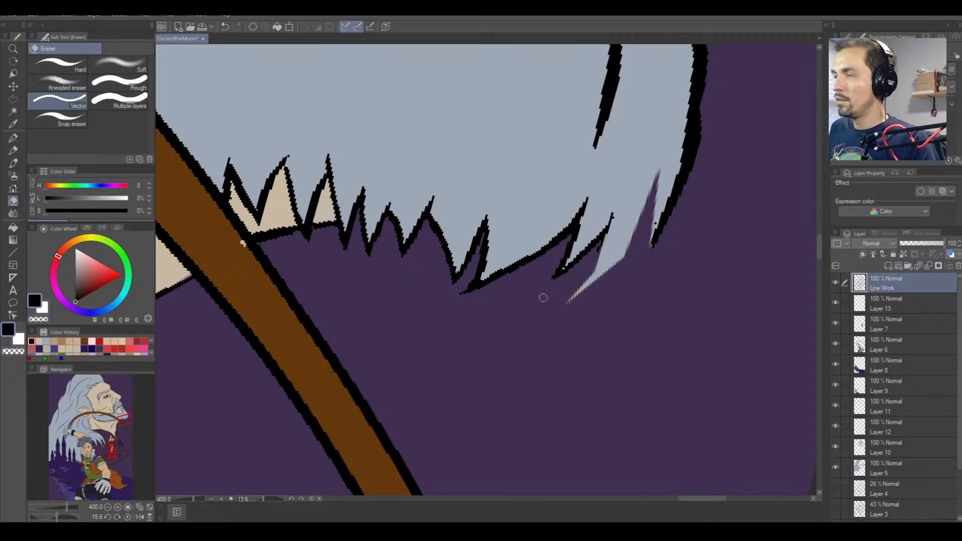
With a smaller pen, redraw the pointed tuft at the beard's curved end using thin tapered black lines.
{"action": "left_click", "coordinate": [13, 138]}
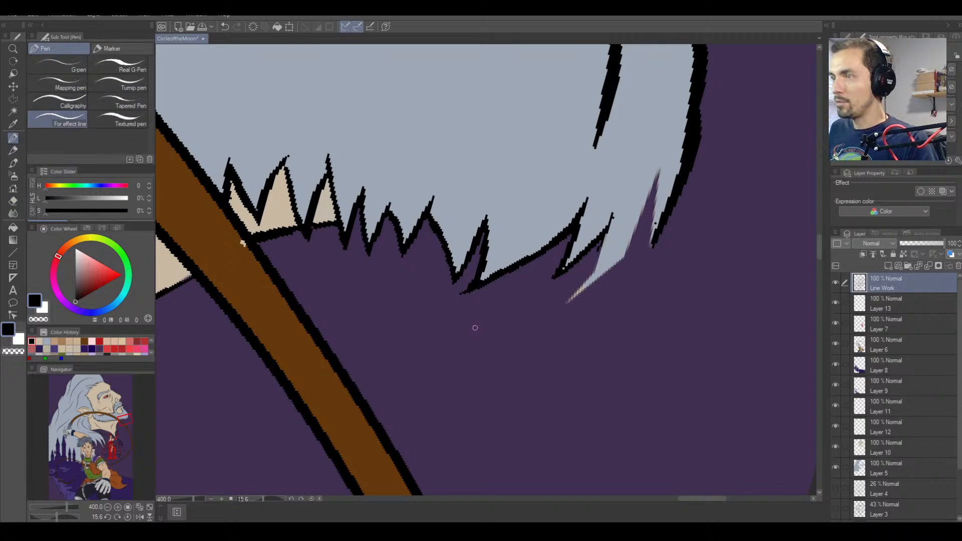
{"action": "scroll", "coordinate": [475, 328], "scroll_direction": "up", "scroll_amount": 1}
{"action": "scroll", "coordinate": [475, 328], "scroll_direction": "down", "scroll_amount": 2}
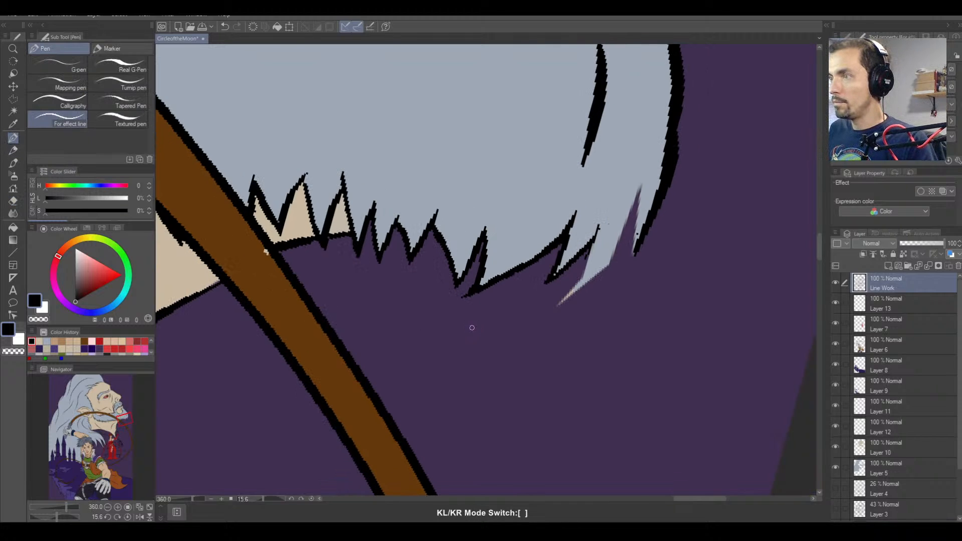
{"action": "key", "text": "["}
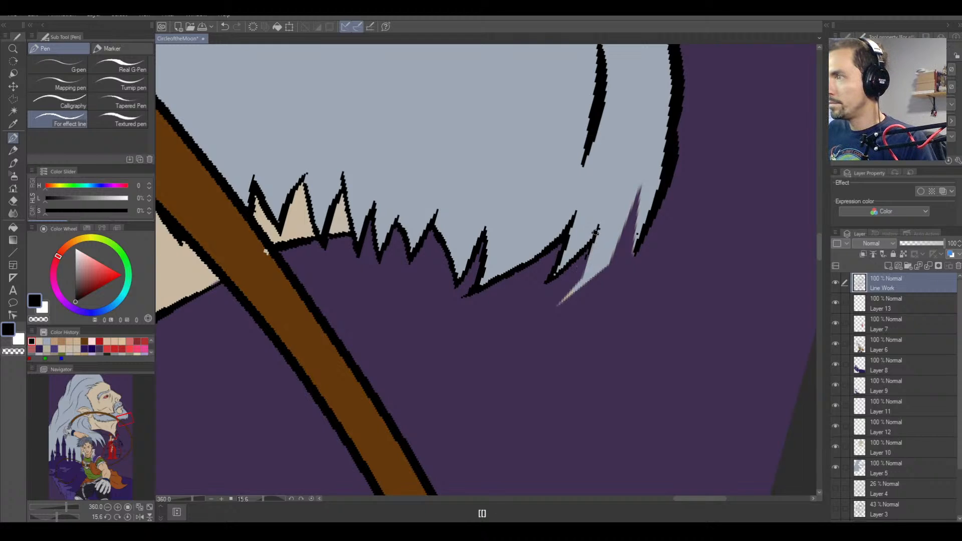
{"action": "left_click_drag", "start_coordinate": [596, 231], "coordinate": [564, 299]}
{"action": "key", "text": "ctrl+z"}
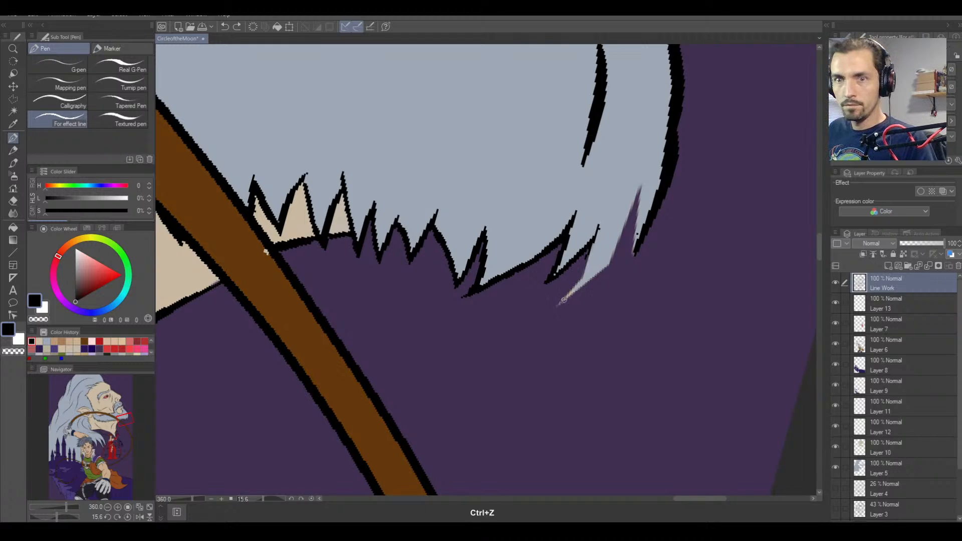
{"action": "mouse_move", "coordinate": [599, 237]}
{"action": "left_mouse_down"}
{"action": "mouse_move", "coordinate": [557, 307]}
{"action": "mouse_move", "coordinate": [616, 256]}
{"action": "mouse_move", "coordinate": [560, 305]}
{"action": "mouse_move", "coordinate": [619, 248]}
{"action": "mouse_move", "coordinate": [598, 276]}
{"action": "mouse_move", "coordinate": [635, 205]}
{"action": "left_mouse_up"}
{"action": "key", "text": "ctrl+z"}
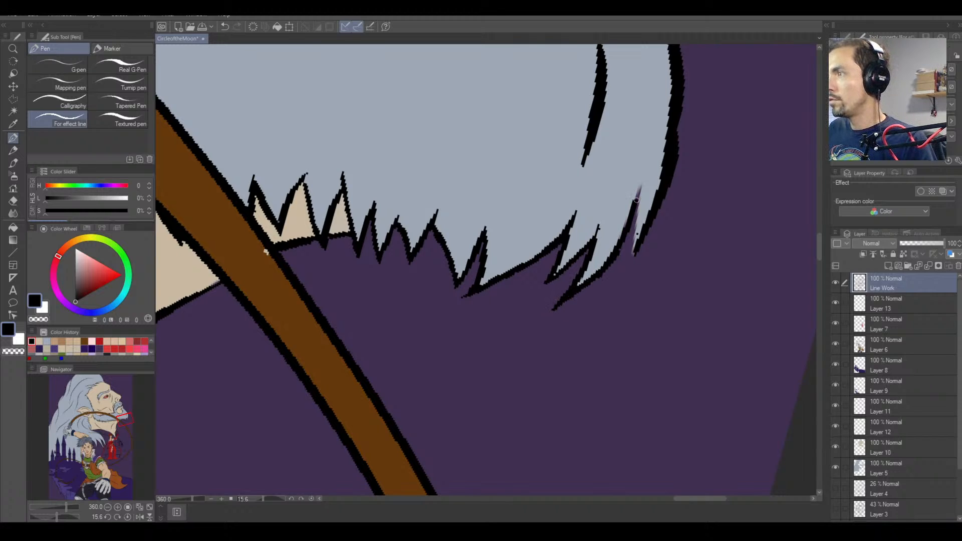
Redraw both sides of the last narrow purple valley at the beard's curved end and extend its tapered upper tip.
{"action": "mouse_move", "coordinate": [612, 257]}
{"action": "left_mouse_down"}
{"action": "mouse_move", "coordinate": [634, 204]}
{"action": "mouse_move", "coordinate": [626, 256]}
{"action": "left_mouse_up"}
{"action": "mouse_move", "coordinate": [635, 217]}
{"action": "left_mouse_down"}
{"action": "mouse_move", "coordinate": [628, 264]}
{"action": "mouse_move", "coordinate": [651, 218]}
{"action": "left_mouse_up"}
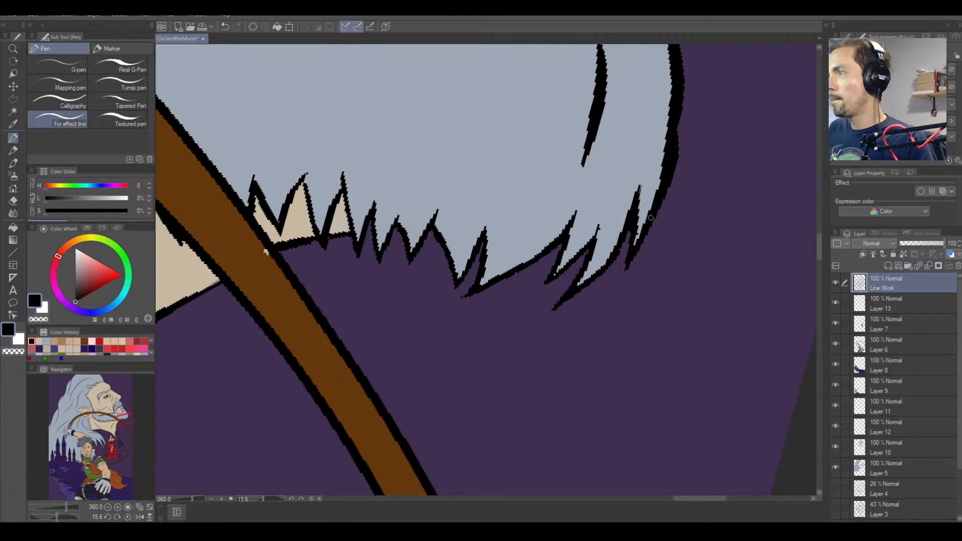
{"action": "mouse_move", "coordinate": [644, 183]}
{"action": "left_mouse_down"}
{"action": "mouse_move", "coordinate": [633, 229]}
{"action": "mouse_move", "coordinate": [646, 161]}
{"action": "left_mouse_up"}
{"action": "key", "text": "e"}
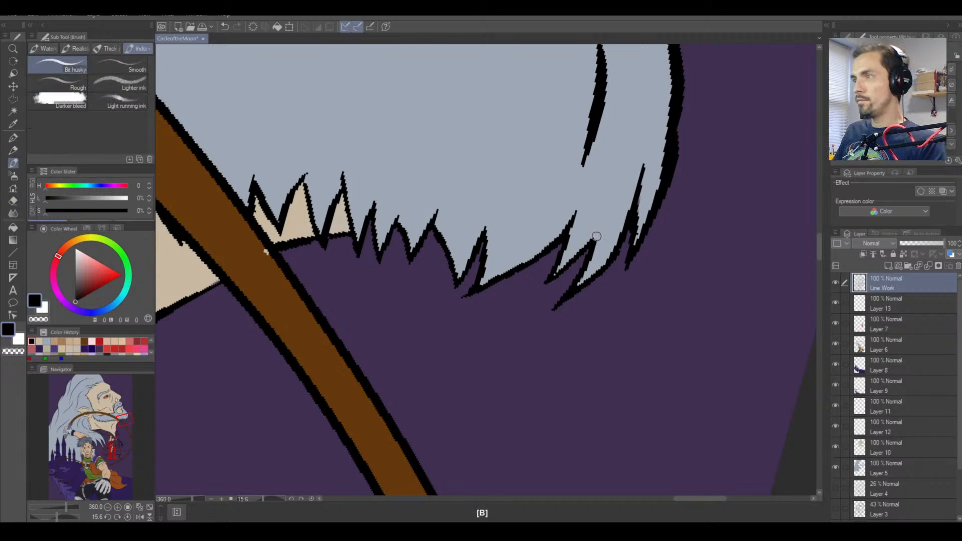
{"action": "left_click", "coordinate": [13, 138]}
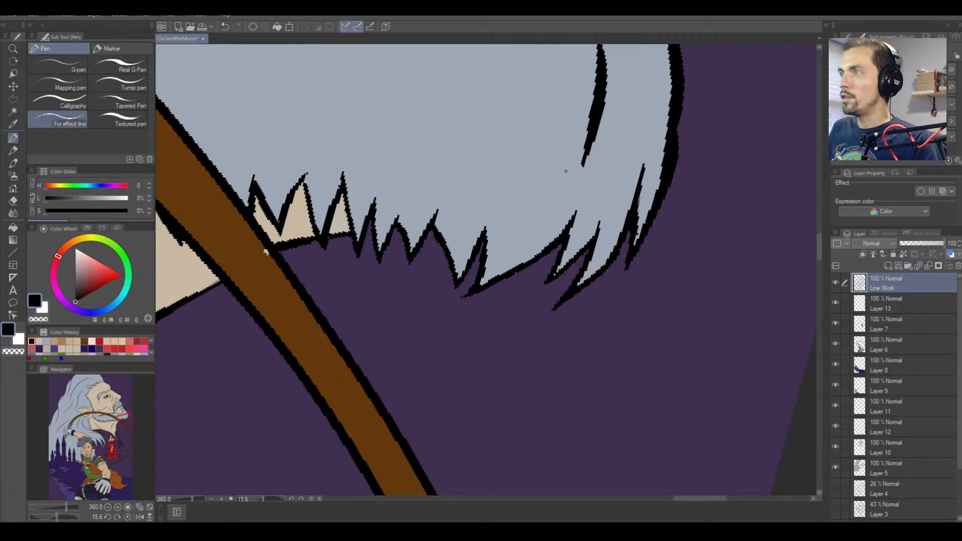
Review the redrawn beard edge in the context of the whole illustration.
{"action": "key", "text": "ctrl+minus"}
{"action": "key", "text": "ctrl+minus"}
{"action": "key", "text": "ctrl+minus"}
{"action": "key", "text": "ctrl+minus"}
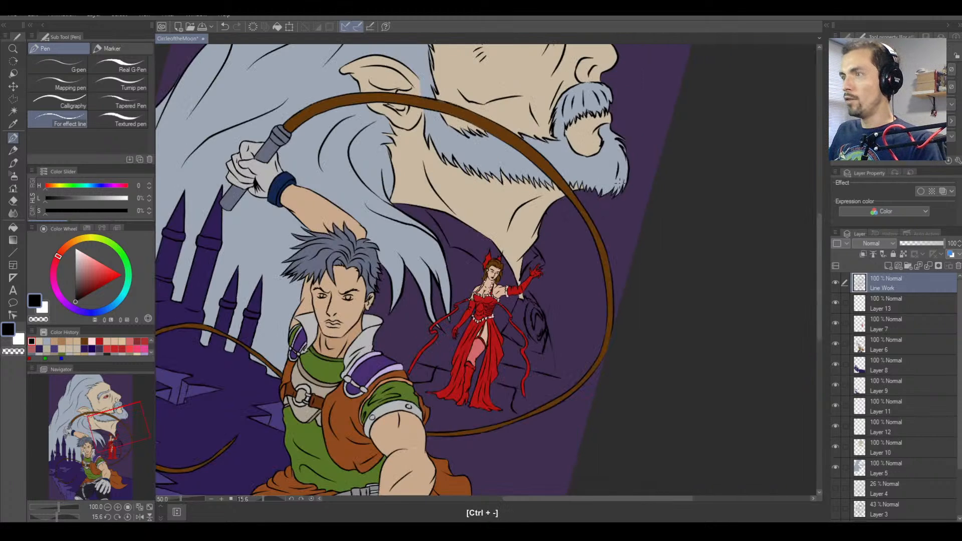
{"action": "key", "text": "ctrl+equal"}
{"action": "key", "text": "ctrl+equal"}
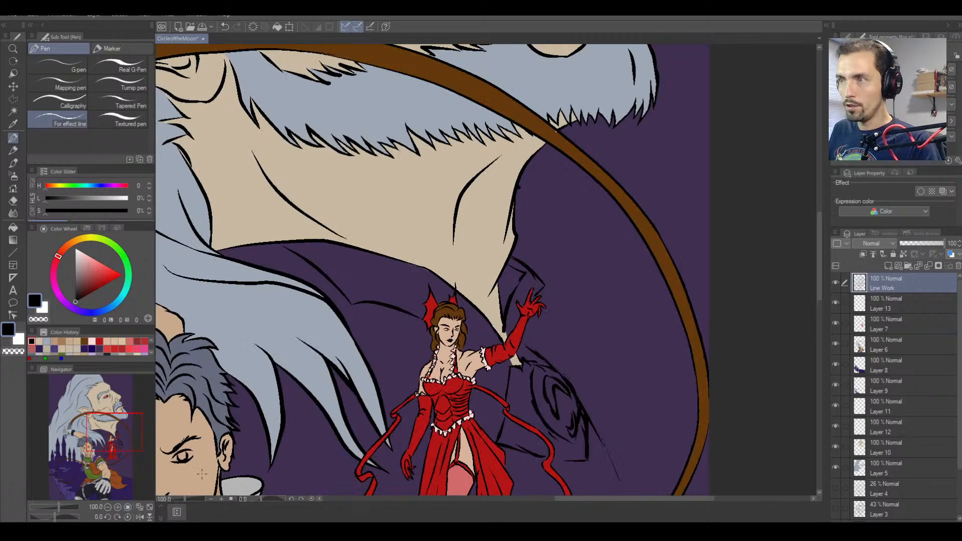
{"action": "key", "text": "ctrl+minus"}
{"action": "key", "text": "ctrl+minus"}
{"action": "key", "text": "ctrl+minus"}
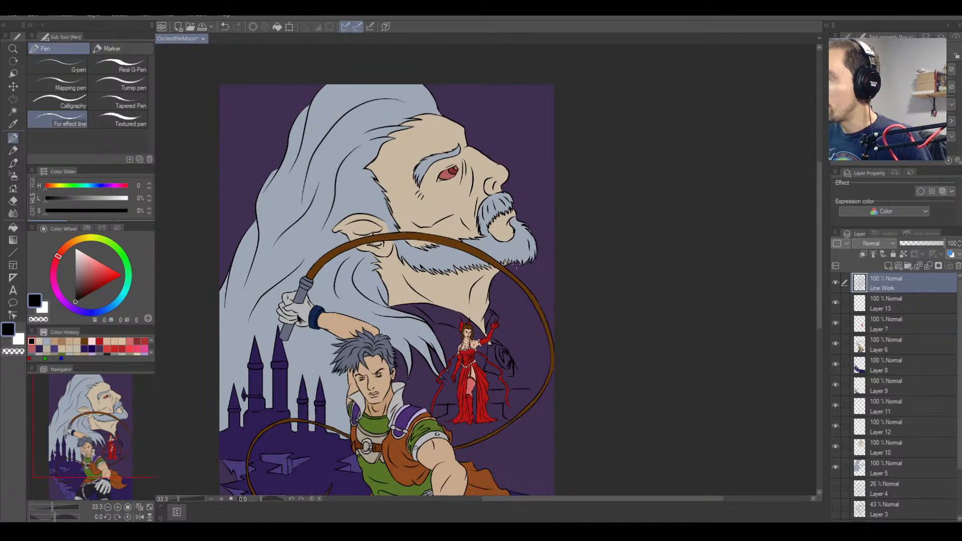
Extend the cheek-side beard line up to the whip and thicken it with a larger black pen.
{"action": "key", "text": "ctrl+equal"}
{"action": "key", "text": "ctrl+equal"}
{"action": "key", "text": "ctrl+equal"}
{"action": "key", "text": "ctrl+equal"}
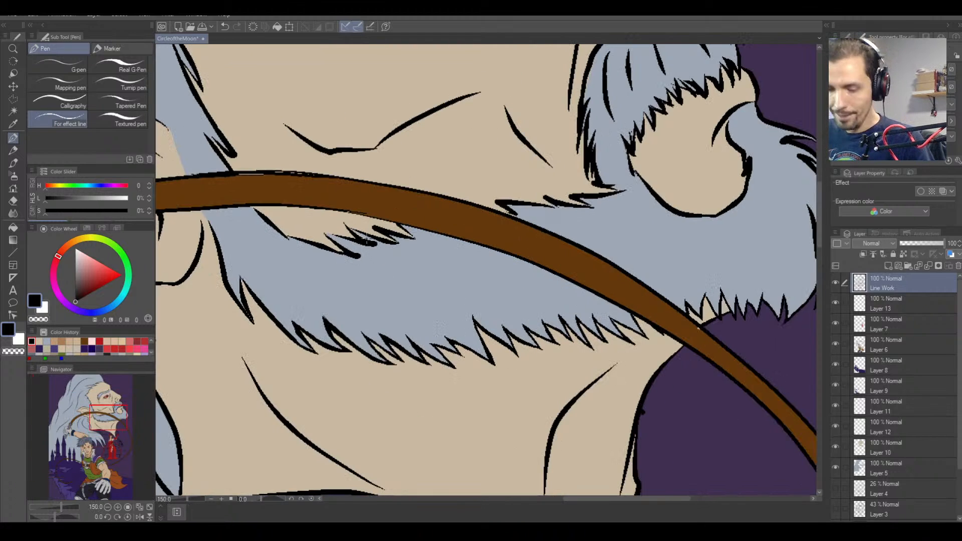
{"action": "left_click_drag", "start_coordinate": [367, 238], "coordinate": [444, 265]}
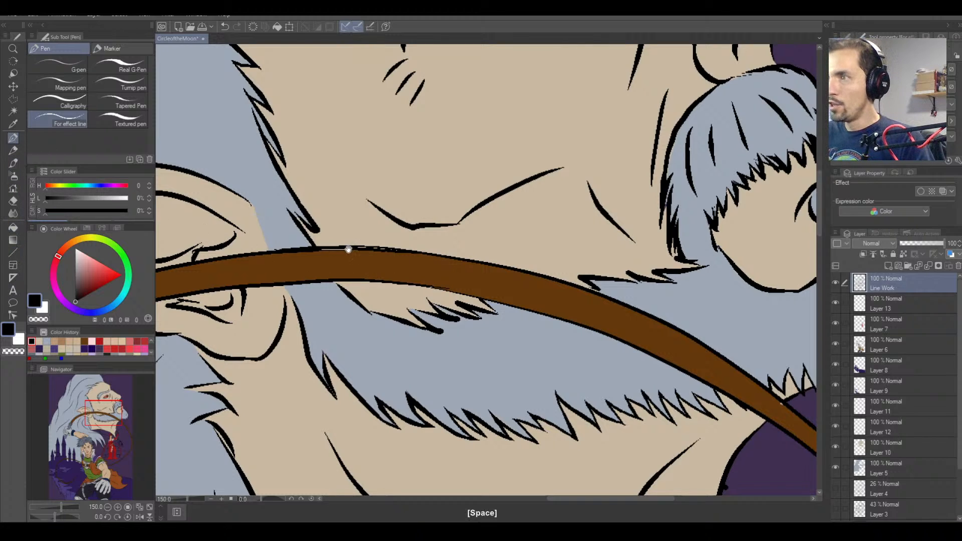
{"action": "key", "text": "r"}
{"action": "left_click_drag", "start_coordinate": [354, 253], "coordinate": [477, 138]}
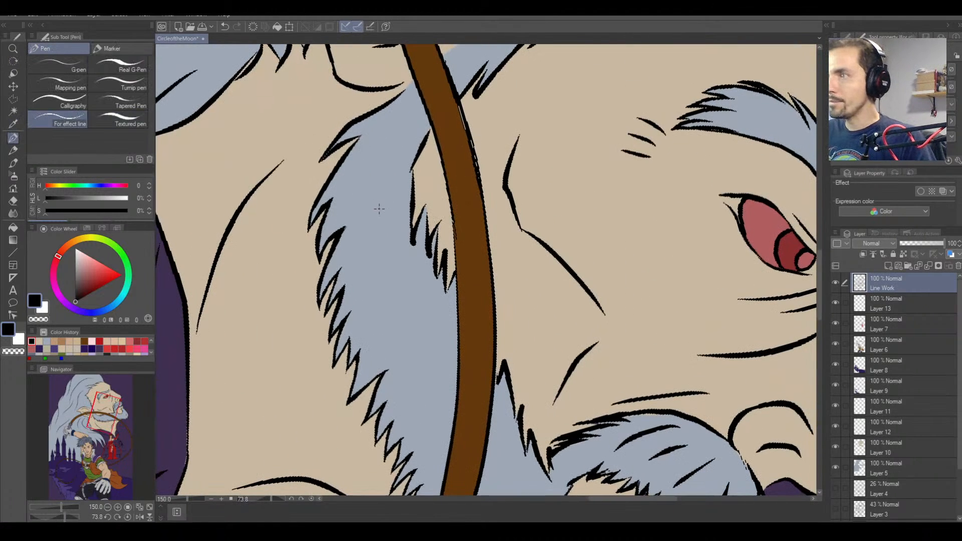
{"action": "key", "text": "ctrl+plus"}
{"action": "key", "text": "ctrl+minus"}
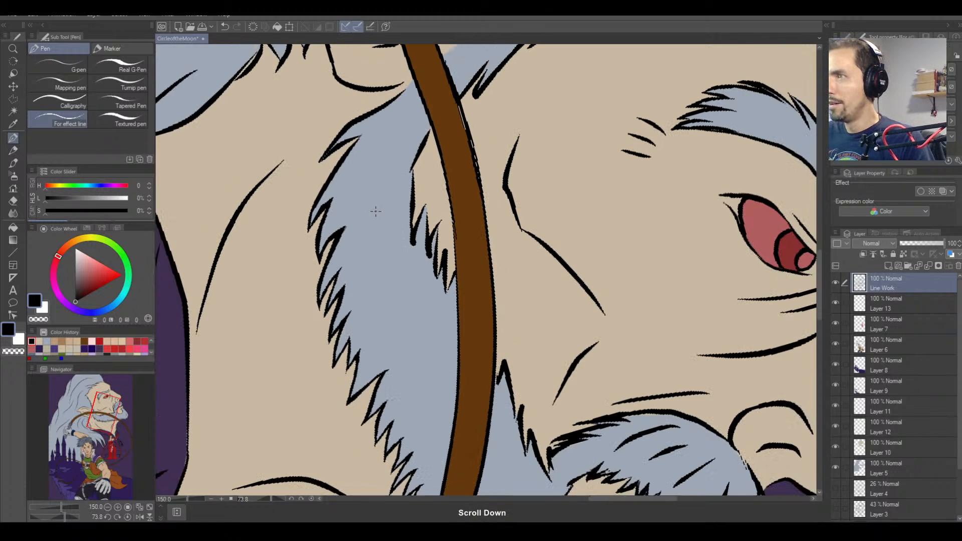
{"action": "key", "text": "bracketright"}
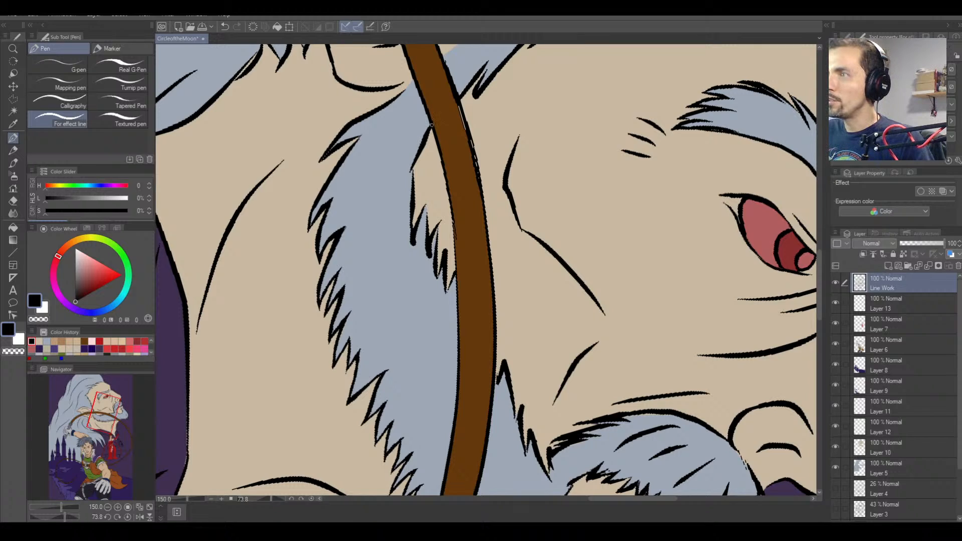
{"action": "left_click_drag", "start_coordinate": [431, 124], "coordinate": [411, 237]}
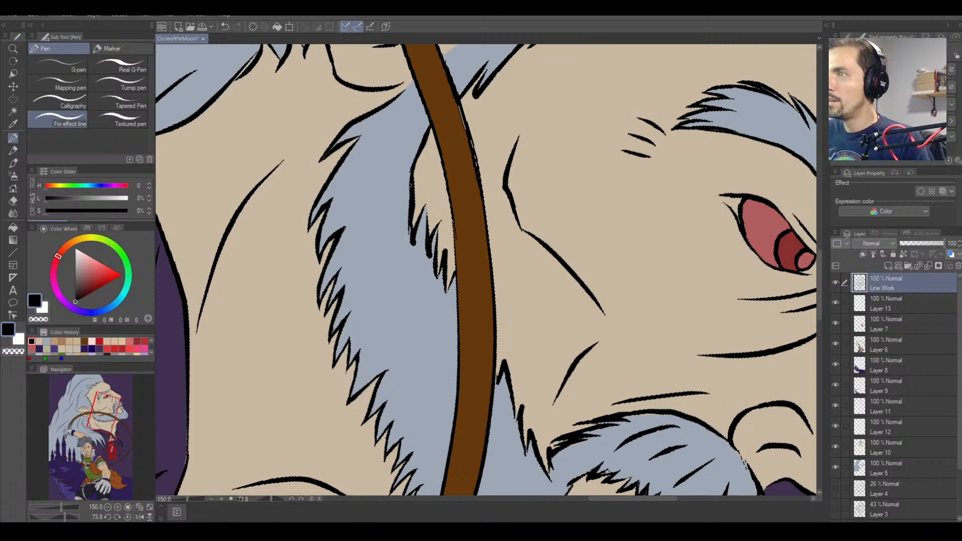
{"action": "mouse_move", "coordinate": [410, 183]}
{"action": "left_mouse_down"}
{"action": "mouse_move", "coordinate": [409, 228]}
{"action": "mouse_move", "coordinate": [413, 163]}
{"action": "left_mouse_up"}
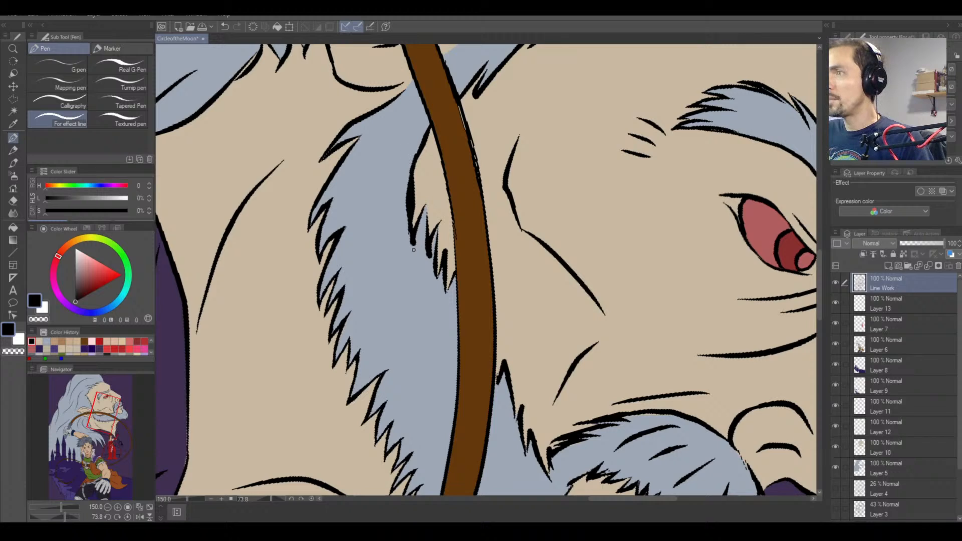
Thin the cheek-side beard line from its inner side and erase the thick outlines of the small tufts beside the whip.
{"action": "key", "text": "e"}
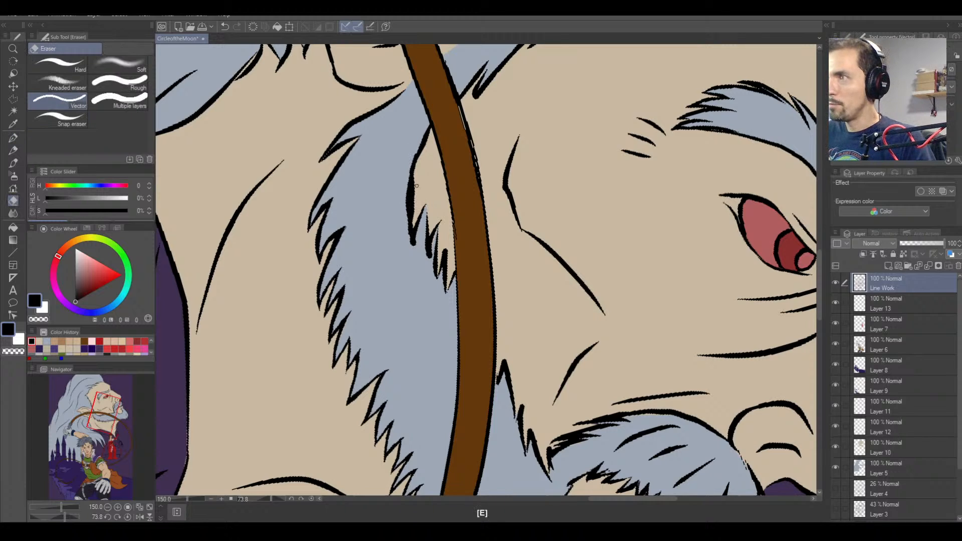
{"action": "left_click_drag", "start_coordinate": [416, 186], "coordinate": [412, 221]}
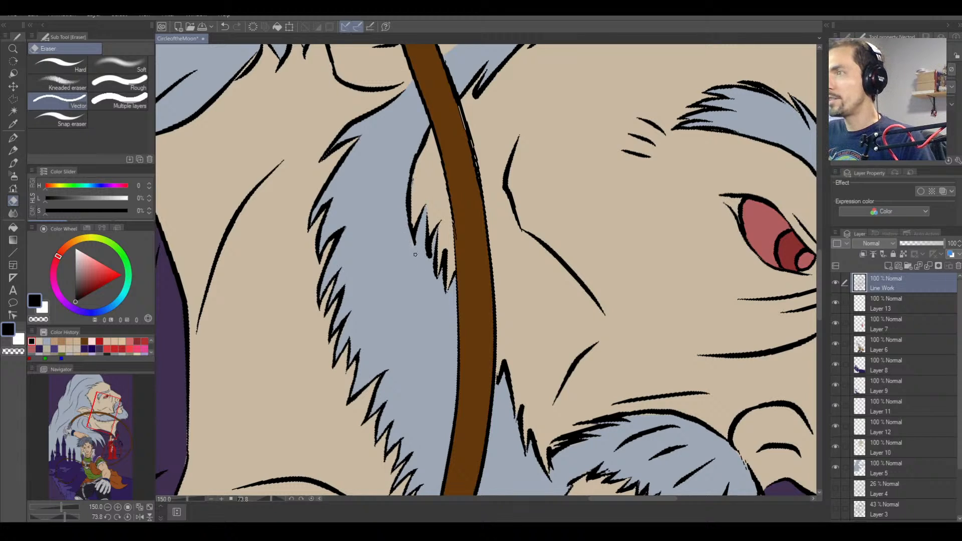
{"action": "left_click_drag", "start_coordinate": [415, 250], "coordinate": [417, 230]}
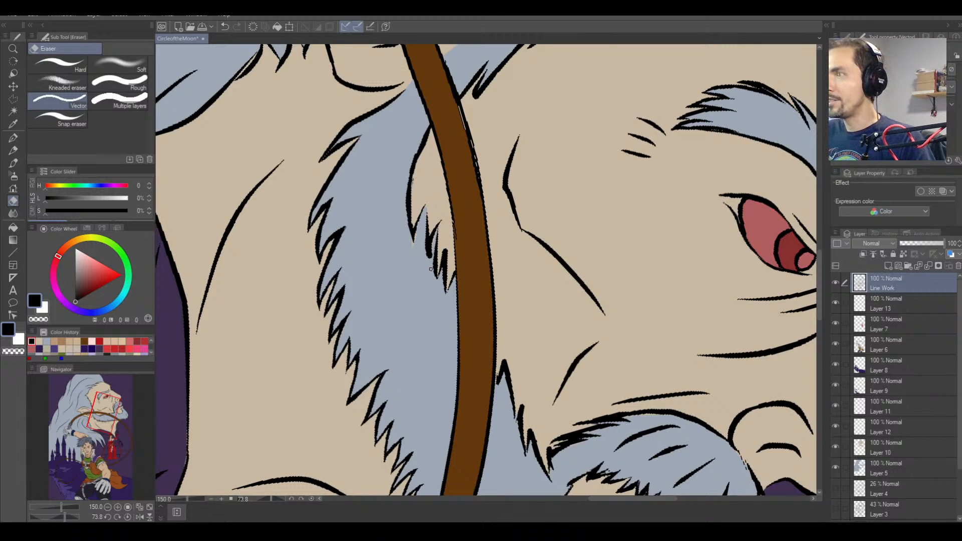
{"action": "left_click_drag", "start_coordinate": [430, 269], "coordinate": [438, 227]}
{"action": "mouse_move", "coordinate": [429, 235]}
{"action": "left_mouse_down"}
{"action": "mouse_move", "coordinate": [426, 213]}
{"action": "mouse_move", "coordinate": [409, 244]}
{"action": "left_mouse_up"}
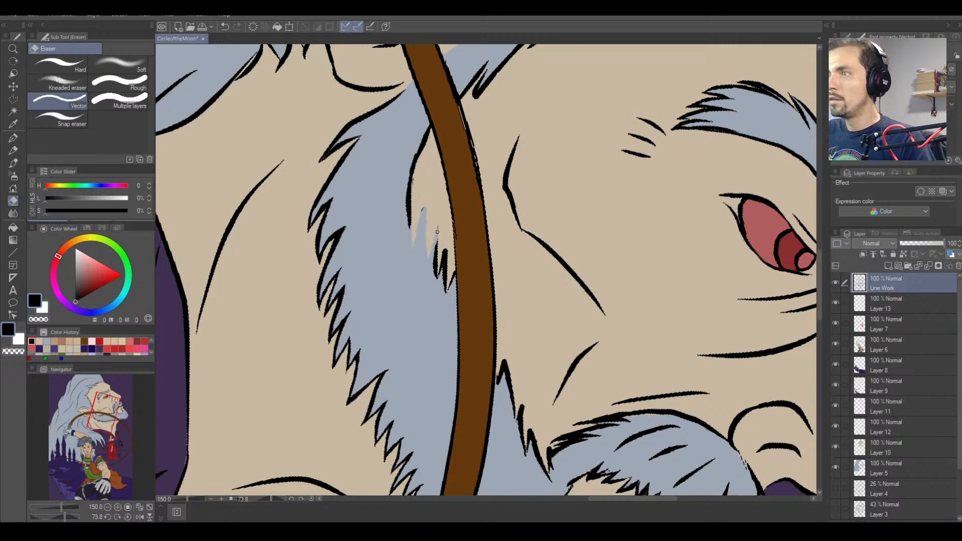
{"action": "mouse_move", "coordinate": [437, 231]}
{"action": "left_mouse_down"}
{"action": "mouse_move", "coordinate": [446, 286]}
{"action": "mouse_move", "coordinate": [449, 266]}
{"action": "left_mouse_up"}
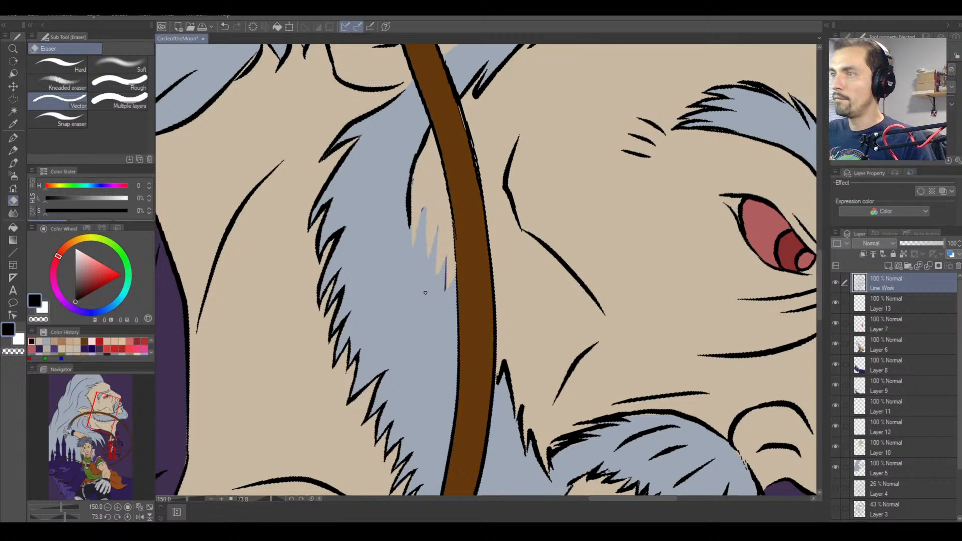
Redraw the first cheek-side tufts beside the whip with thin black pen strokes tapering to sharp points.
{"action": "left_click", "coordinate": [8, 136]}
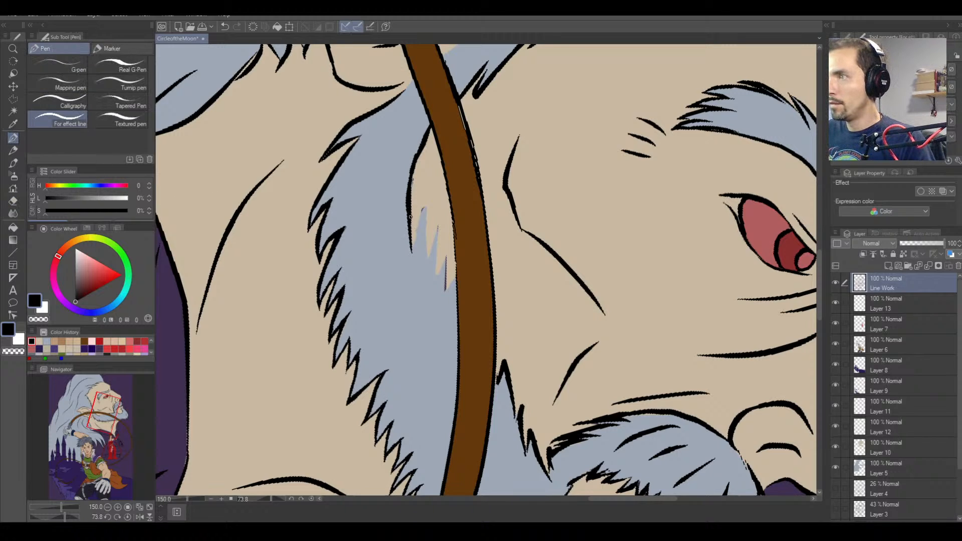
{"action": "left_click_drag", "start_coordinate": [414, 255], "coordinate": [423, 211]}
{"action": "key", "text": "ctrl+z"}
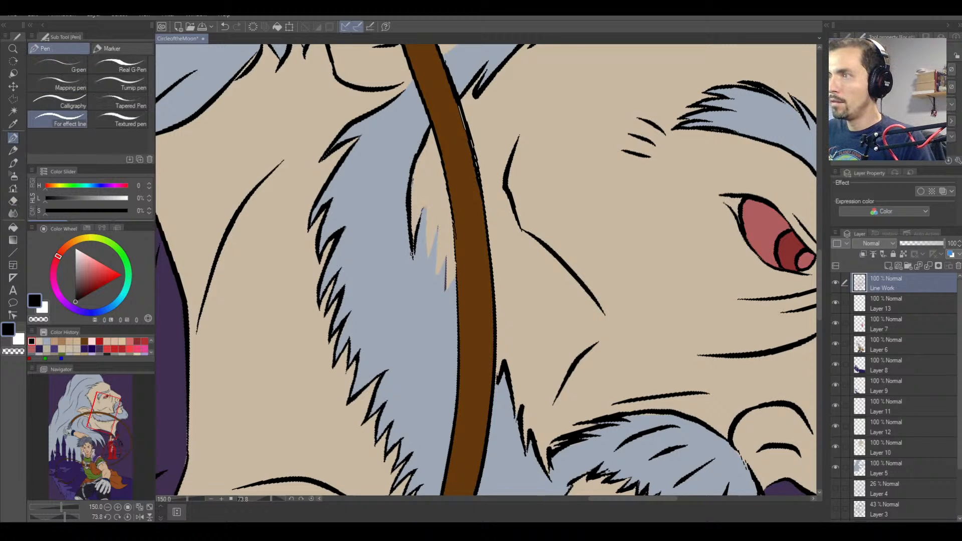
{"action": "left_click_drag", "start_coordinate": [414, 256], "coordinate": [424, 210]}
{"action": "left_click_drag", "start_coordinate": [414, 252], "coordinate": [427, 200]}
{"action": "mouse_move", "coordinate": [416, 233]}
{"action": "left_mouse_down"}
{"action": "mouse_move", "coordinate": [425, 201]}
{"action": "mouse_move", "coordinate": [424, 243]}
{"action": "left_mouse_up"}
{"action": "mouse_move", "coordinate": [426, 204]}
{"action": "left_mouse_down"}
{"action": "mouse_move", "coordinate": [428, 261]}
{"action": "mouse_move", "coordinate": [430, 189]}
{"action": "left_mouse_up"}
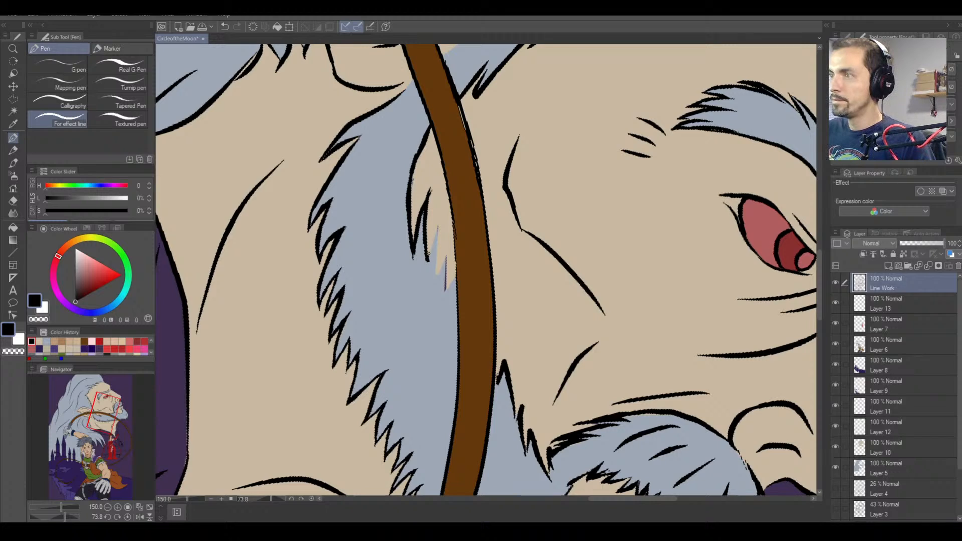
Outline the remaining small tufts up to the whip, redraw the whip's adjoining edge and trim the tuft tips.
{"action": "mouse_move", "coordinate": [428, 254]}
{"action": "left_mouse_down"}
{"action": "mouse_move", "coordinate": [429, 270]}
{"action": "mouse_move", "coordinate": [441, 221]}
{"action": "mouse_move", "coordinate": [434, 272]}
{"action": "left_mouse_up"}
{"action": "mouse_move", "coordinate": [439, 229]}
{"action": "left_mouse_down"}
{"action": "mouse_move", "coordinate": [433, 287]}
{"action": "mouse_move", "coordinate": [449, 248]}
{"action": "mouse_move", "coordinate": [446, 290]}
{"action": "left_mouse_up"}
{"action": "left_click_drag", "start_coordinate": [446, 255], "coordinate": [447, 289]}
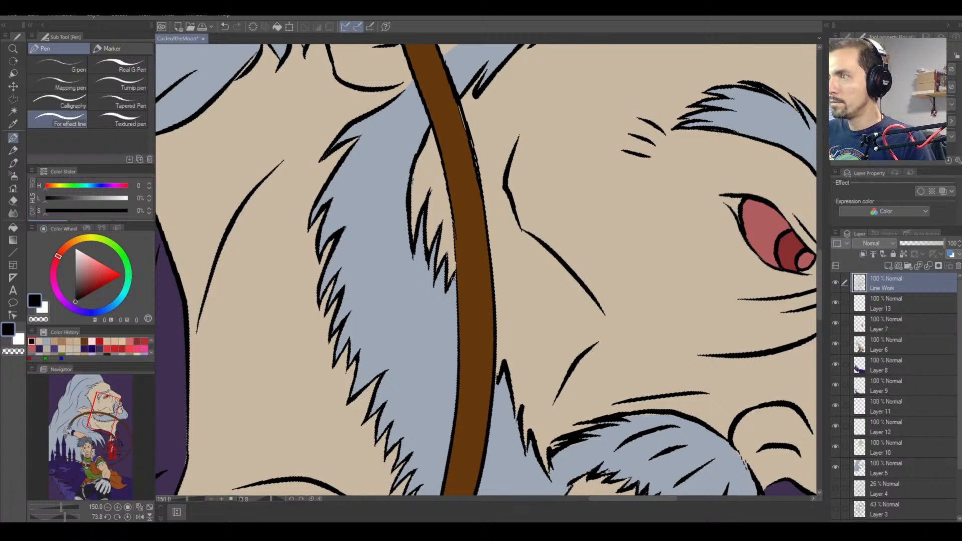
{"action": "left_click_drag", "start_coordinate": [451, 207], "coordinate": [457, 288]}
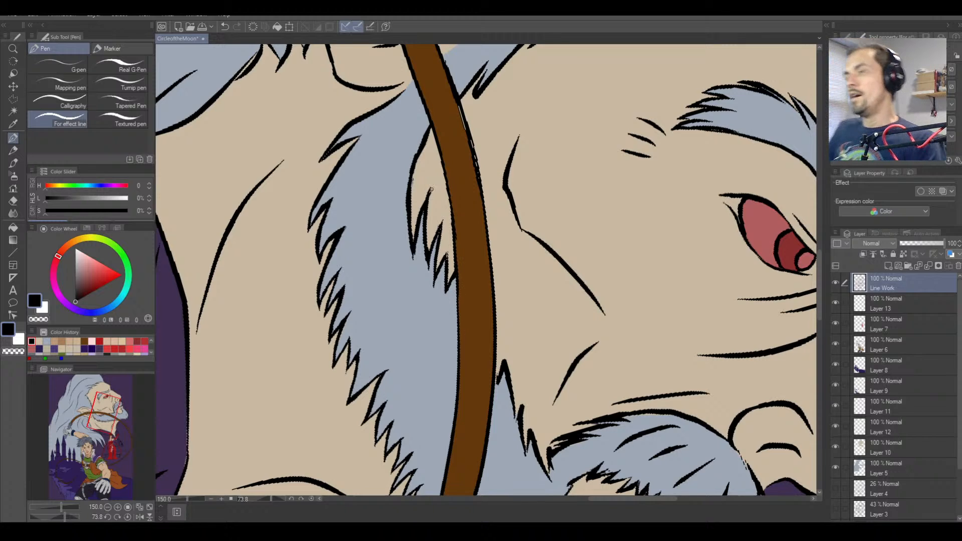
{"action": "key", "text": "space"}
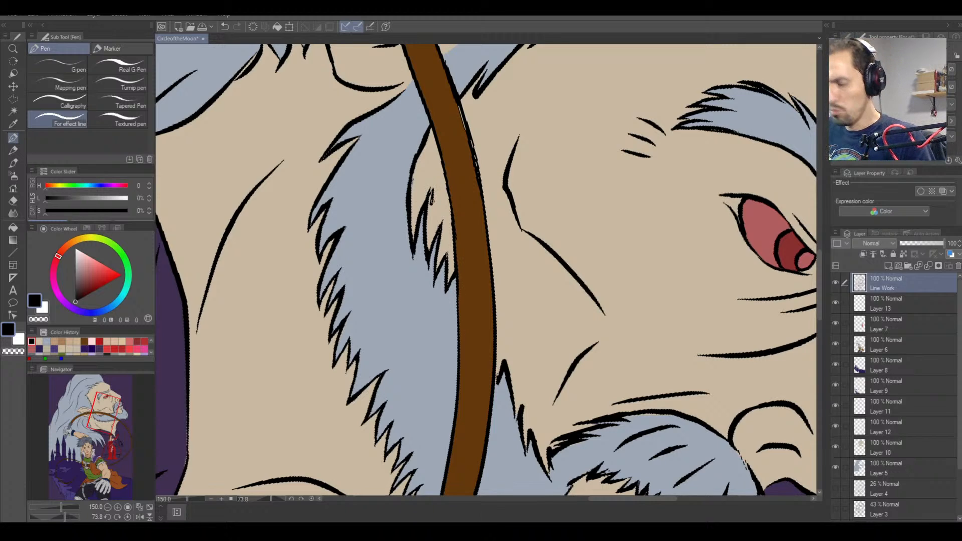
{"action": "key", "text": "e"}
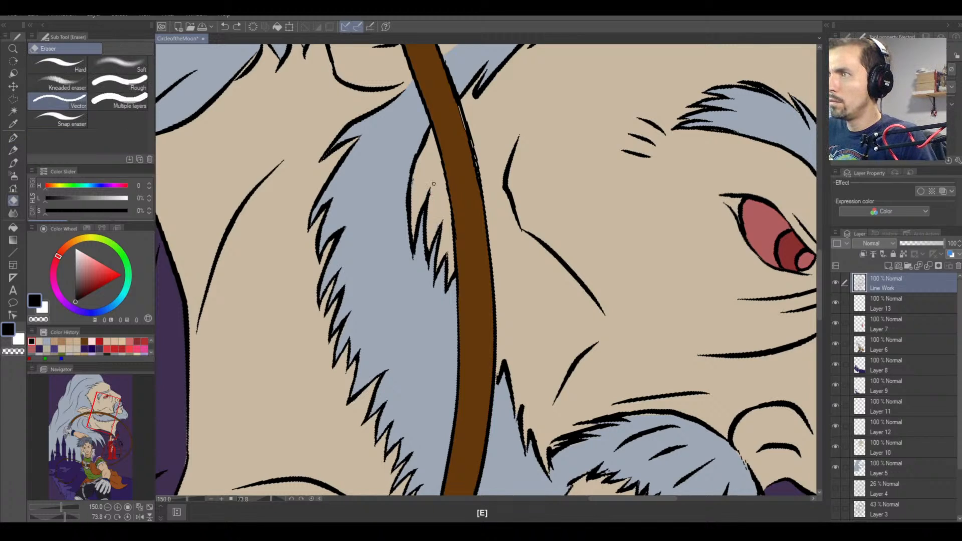
{"action": "left_click", "coordinate": [412, 253]}
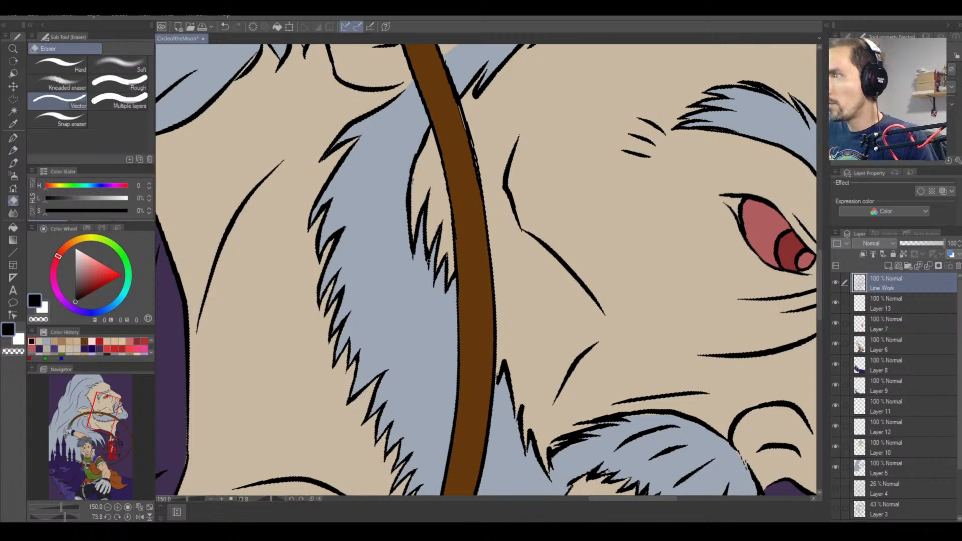
Thicken the cheek-side beard line with a larger pen and fill the gaps in the whip's outline near it.
{"action": "left_click", "coordinate": [20, 134]}
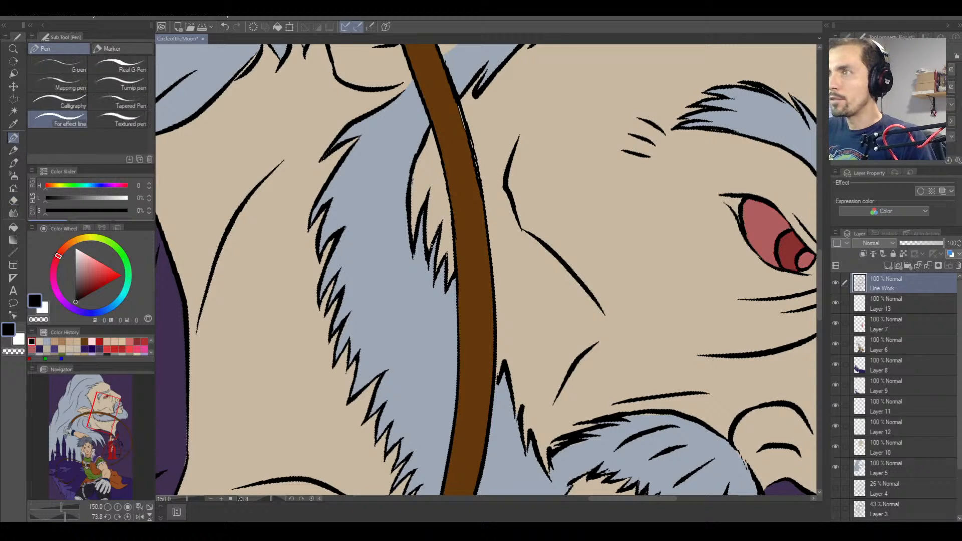
{"action": "key", "text": "bracketright"}
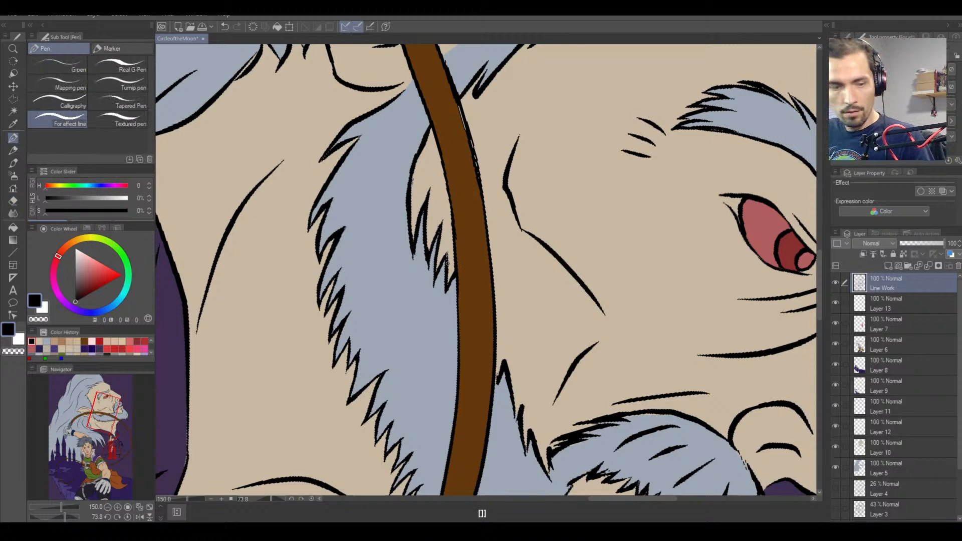
{"action": "key", "text": "bracketright"}
{"action": "key", "text": "ctrl+equal"}
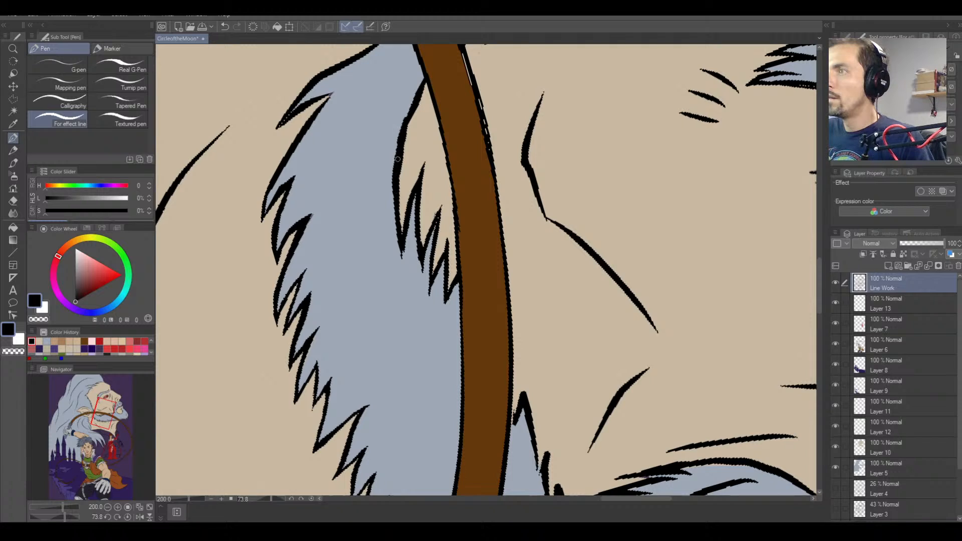
{"action": "left_click_drag", "start_coordinate": [402, 129], "coordinate": [429, 79]}
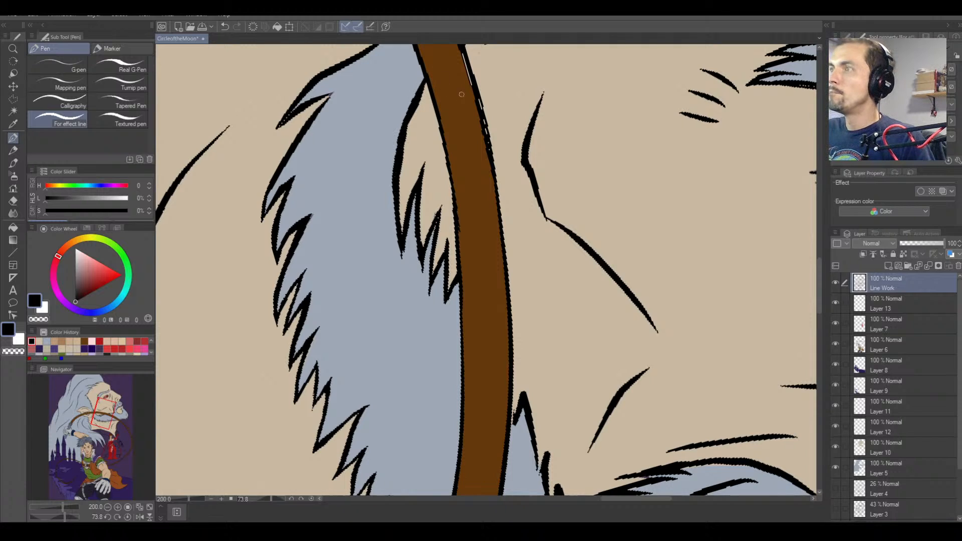
{"action": "left_click_drag", "start_coordinate": [463, 52], "coordinate": [468, 74]}
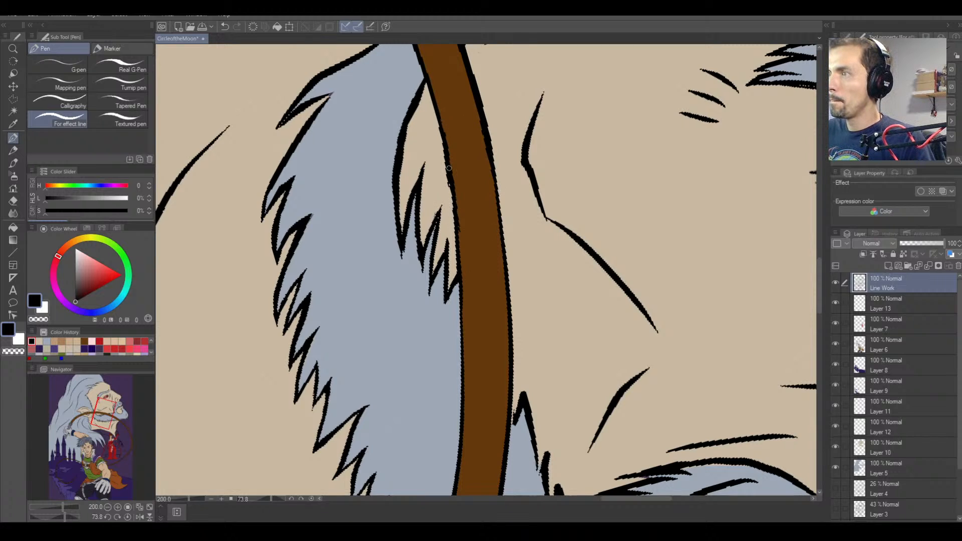
{"action": "key", "text": "e"}
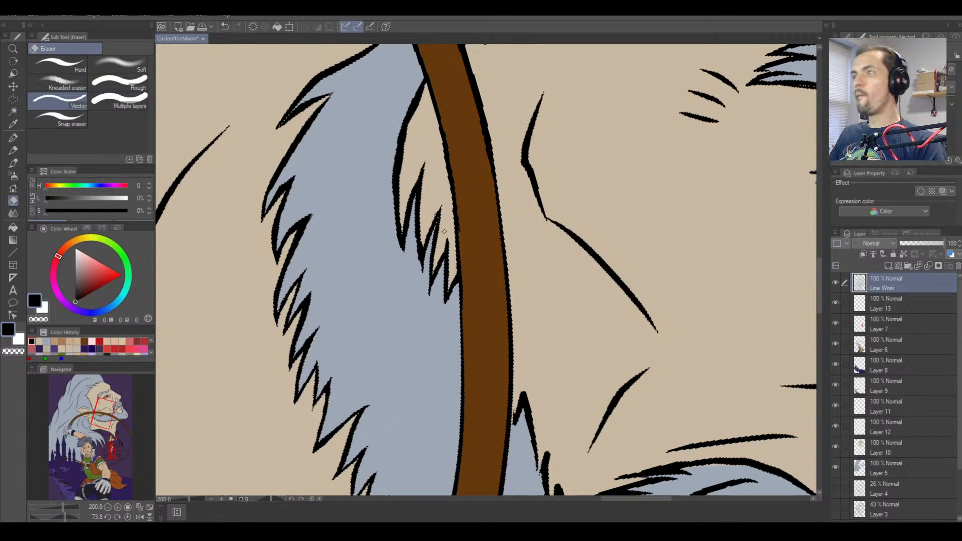
Review the redrawn tufts in the upright full illustration and inspect the line work around the mouth and moustache.
{"action": "key", "text": "ctrl+minus"}
{"action": "key", "text": "ctrl+minus"}
{"action": "key", "text": "ctrl+minus"}
{"action": "key", "text": "ctrl+minus"}
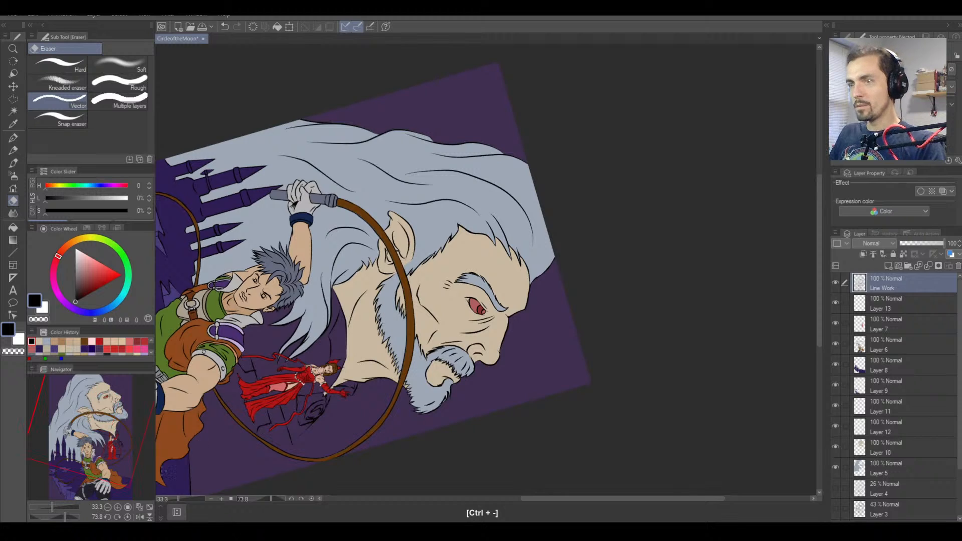
{"action": "left_click", "coordinate": [127, 518]}
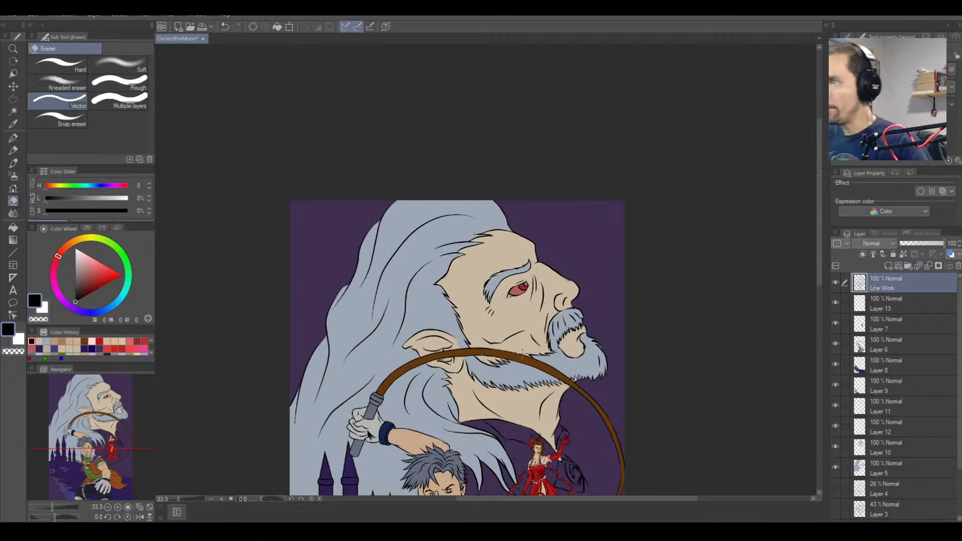
{"action": "key", "text": "space"}
{"action": "left_click_drag", "start_coordinate": [555, 346], "coordinate": [462, 298]}
{"action": "key", "text": "ctrl+equal"}
{"action": "key", "text": "ctrl+equal"}
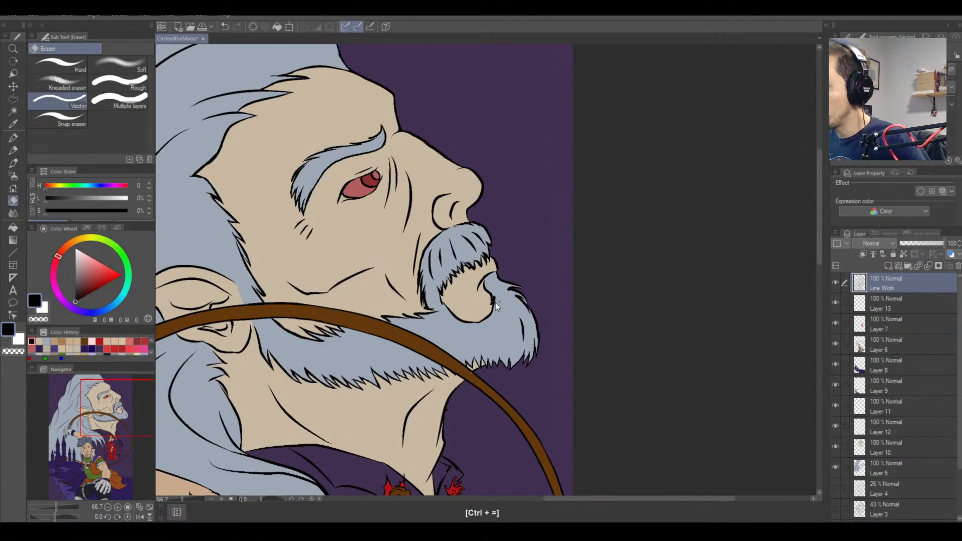
{"action": "key", "text": "ctrl+equal"}
{"action": "key", "text": "ctrl+equal"}
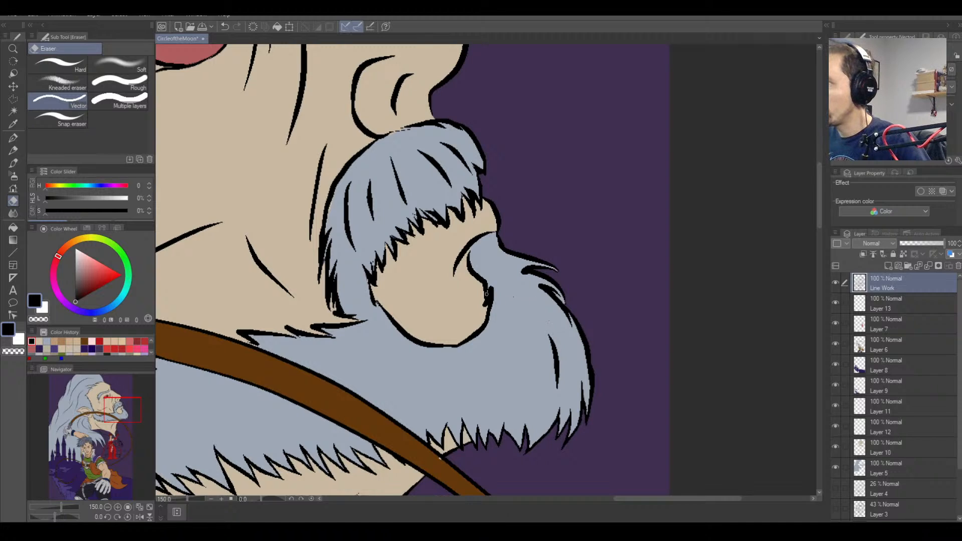
{"action": "key", "text": "ctrl+minus"}
{"action": "key", "text": "ctrl+minus"}
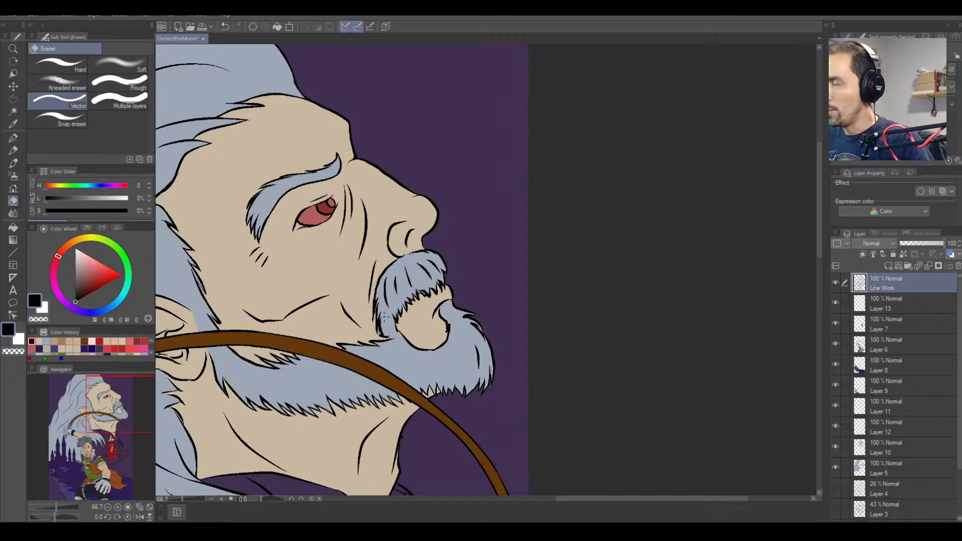
Redraw the rear edge of the skin area below the moustache, closing its gap up to the moustache corner.
{"action": "key", "text": "ctrl+equal"}
{"action": "key", "text": "ctrl+equal"}
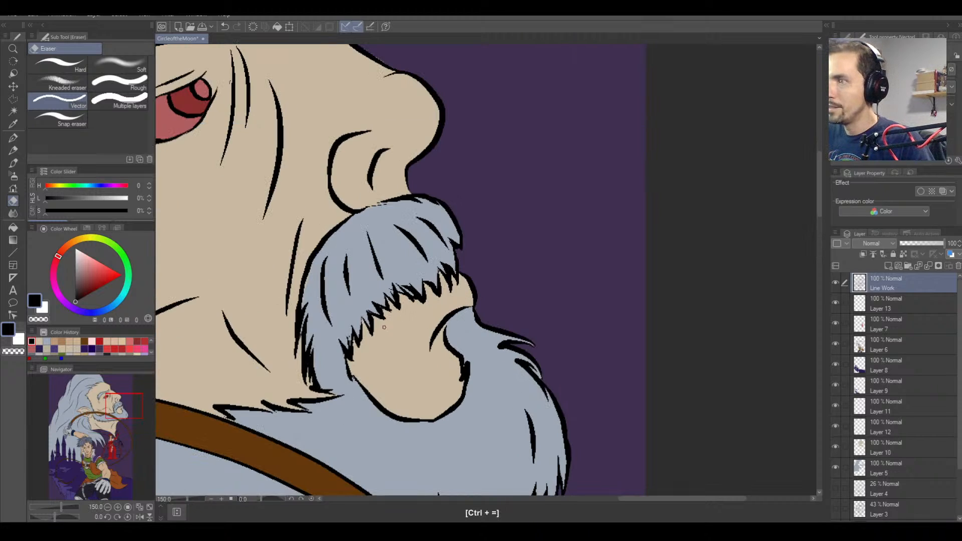
{"action": "key", "text": "ctrl+equal"}
{"action": "key", "text": "space"}
{"action": "left_click_drag", "start_coordinate": [382, 346], "coordinate": [437, 283]}
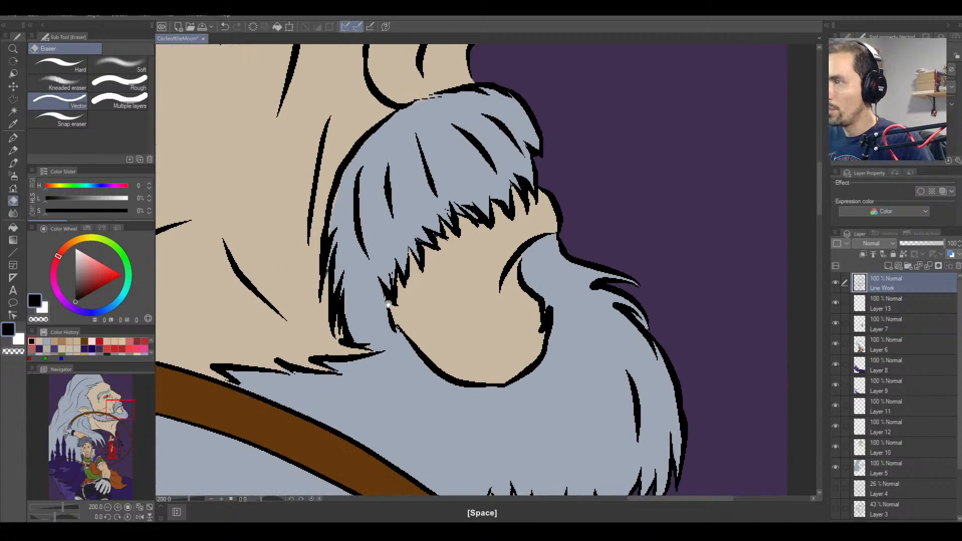
{"action": "left_click_drag", "start_coordinate": [388, 301], "coordinate": [393, 278]}
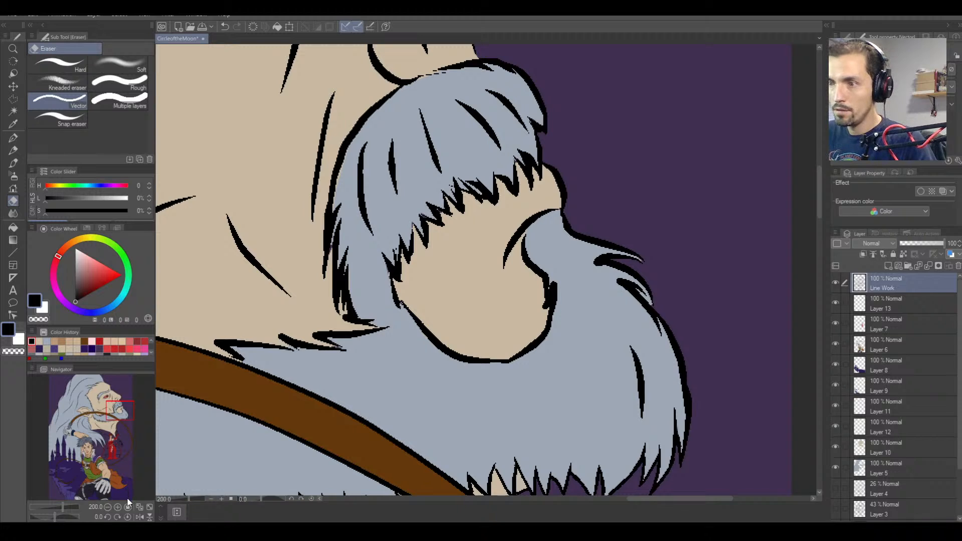
{"action": "key", "text": "r"}
{"action": "left_click_drag", "start_coordinate": [369, 297], "coordinate": [377, 219]}
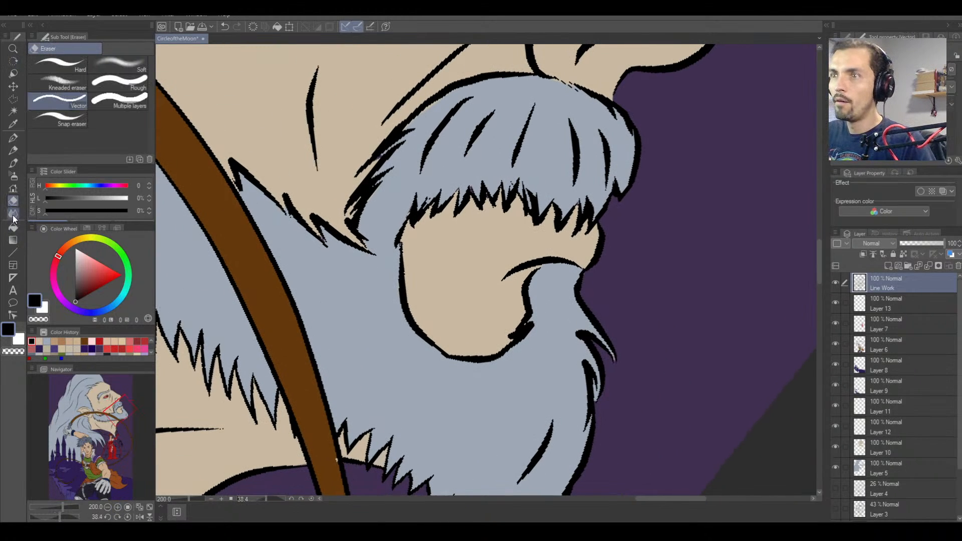
{"action": "left_click", "coordinate": [13, 138]}
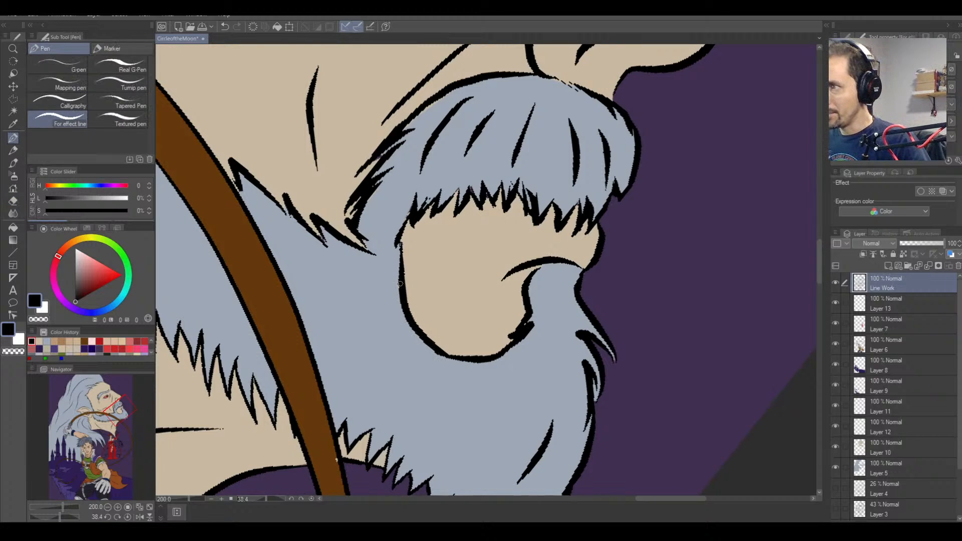
{"action": "left_click_drag", "start_coordinate": [403, 299], "coordinate": [399, 246]}
{"action": "left_click_drag", "start_coordinate": [402, 279], "coordinate": [404, 219]}
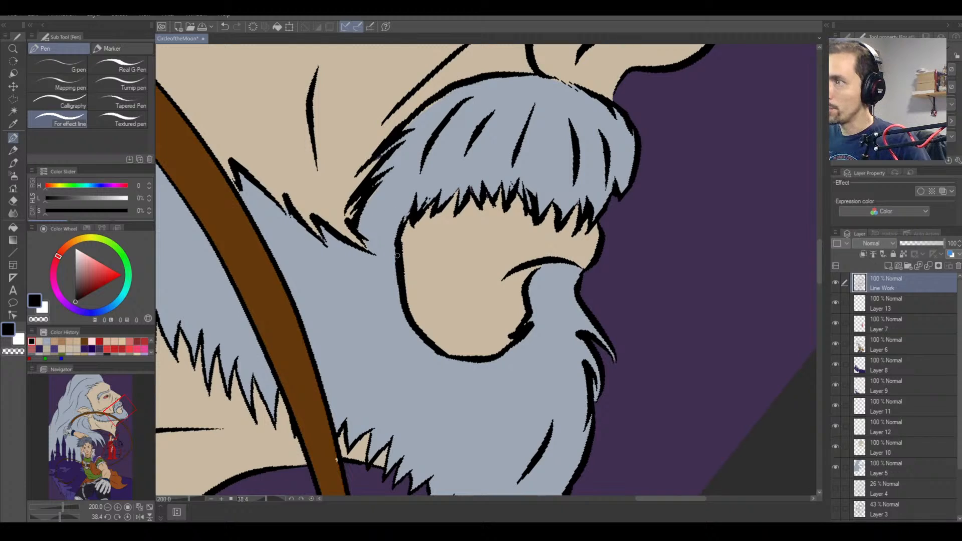
{"action": "left_click_drag", "start_coordinate": [398, 254], "coordinate": [416, 195]}
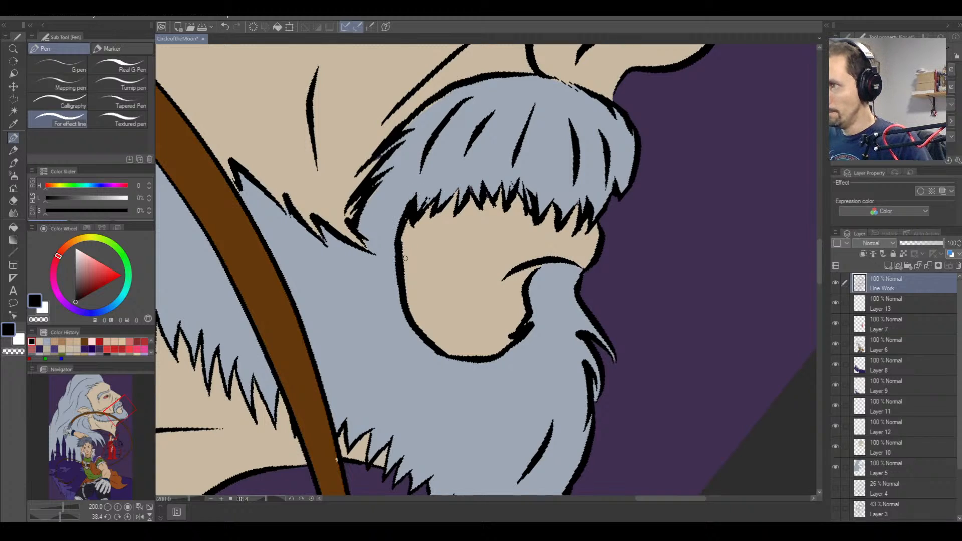
Trim the inner side of the mouth area's rear outline and thicken its outer side with smooth black strokes.
{"action": "key", "text": "e"}
{"action": "mouse_move", "coordinate": [404, 242]}
{"action": "left_mouse_down"}
{"action": "mouse_move", "coordinate": [410, 294]}
{"action": "mouse_move", "coordinate": [403, 239]}
{"action": "mouse_move", "coordinate": [412, 307]}
{"action": "left_mouse_up"}
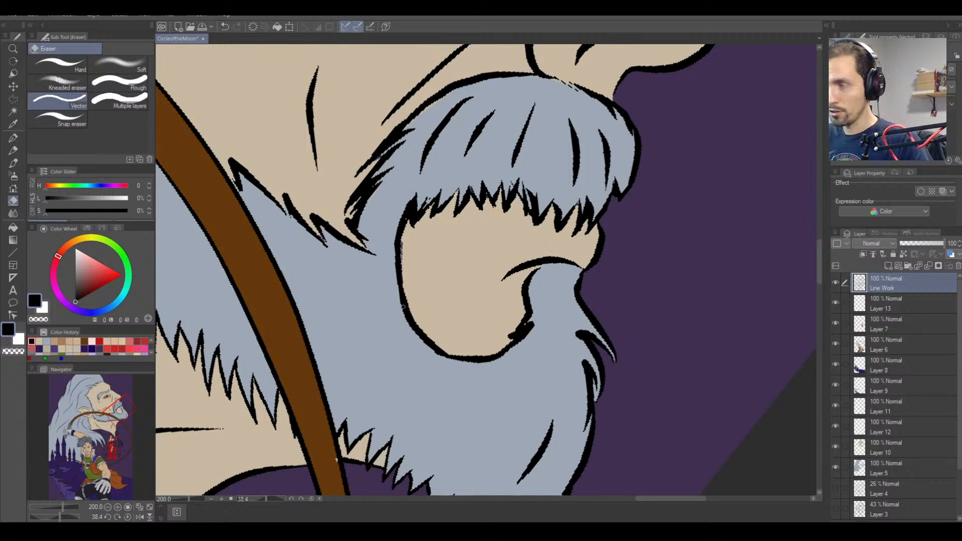
{"action": "key", "text": "p"}
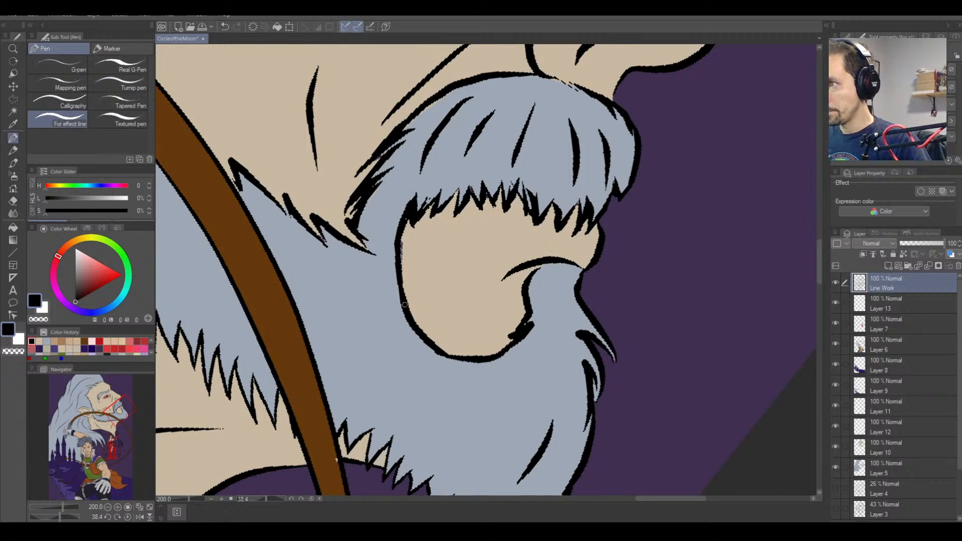
{"action": "left_click_drag", "start_coordinate": [405, 304], "coordinate": [396, 259]}
{"action": "mouse_move", "coordinate": [404, 302]}
{"action": "left_mouse_down"}
{"action": "mouse_move", "coordinate": [394, 258]}
{"action": "mouse_move", "coordinate": [402, 215]}
{"action": "left_mouse_up"}
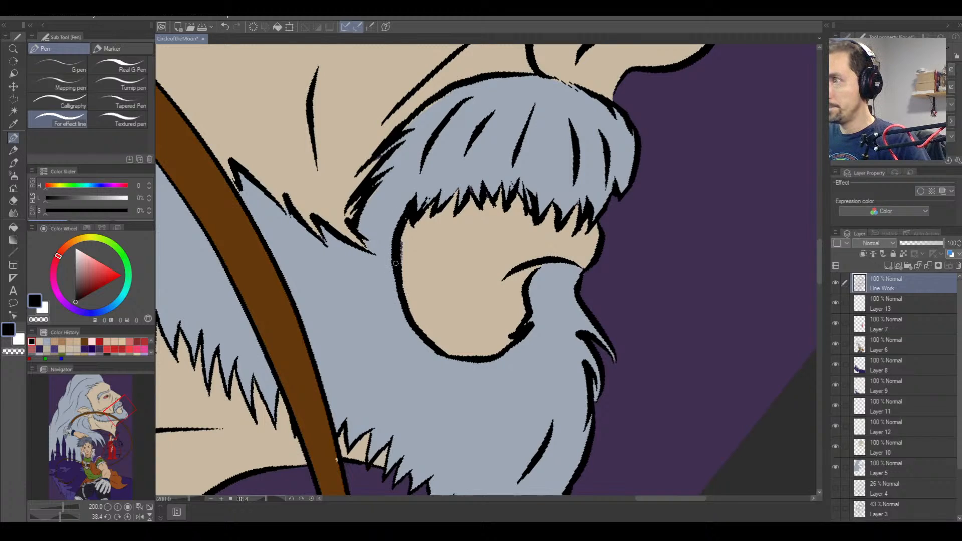
{"action": "left_click_drag", "start_coordinate": [396, 263], "coordinate": [406, 315]}
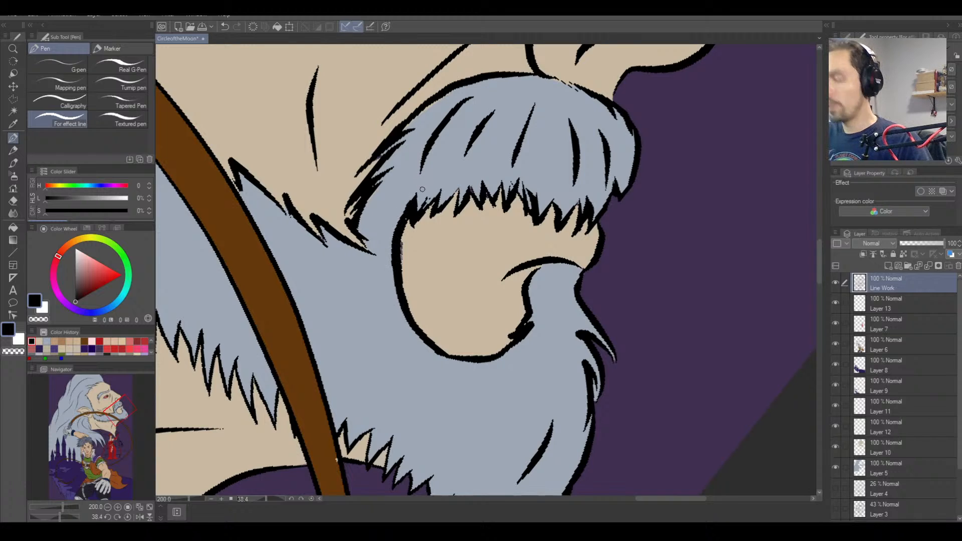
Erase the ragged tufts at the moustache's rear corner and redraw the adjoining mouth outline up to a sharp point.
{"action": "key", "text": "e"}
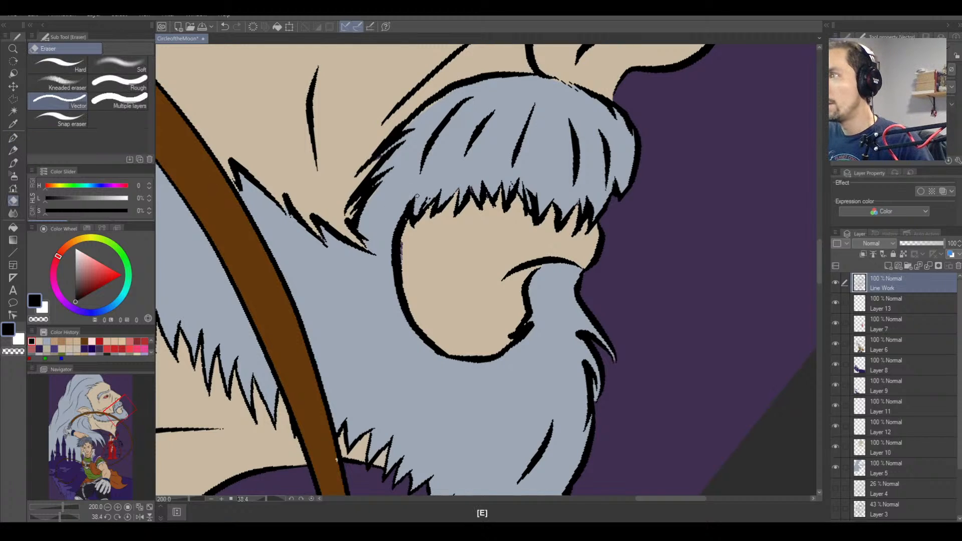
{"action": "mouse_move", "coordinate": [418, 200]}
{"action": "left_mouse_down"}
{"action": "mouse_move", "coordinate": [406, 231]}
{"action": "mouse_move", "coordinate": [414, 204]}
{"action": "mouse_move", "coordinate": [401, 242]}
{"action": "mouse_move", "coordinate": [410, 217]}
{"action": "mouse_move", "coordinate": [403, 288]}
{"action": "left_mouse_up"}
{"action": "key", "text": "b"}
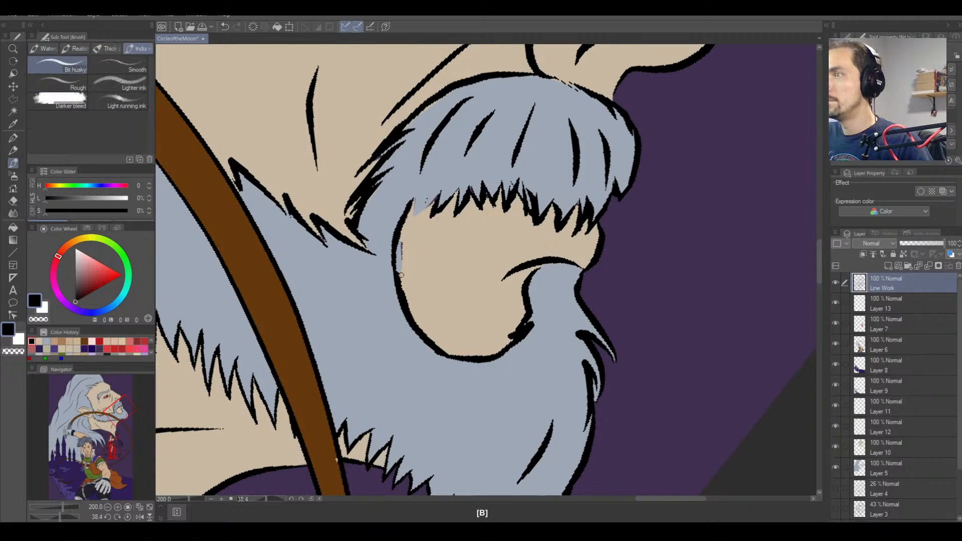
{"action": "left_click", "coordinate": [14, 139]}
{"action": "left_click_drag", "start_coordinate": [397, 251], "coordinate": [400, 276]}
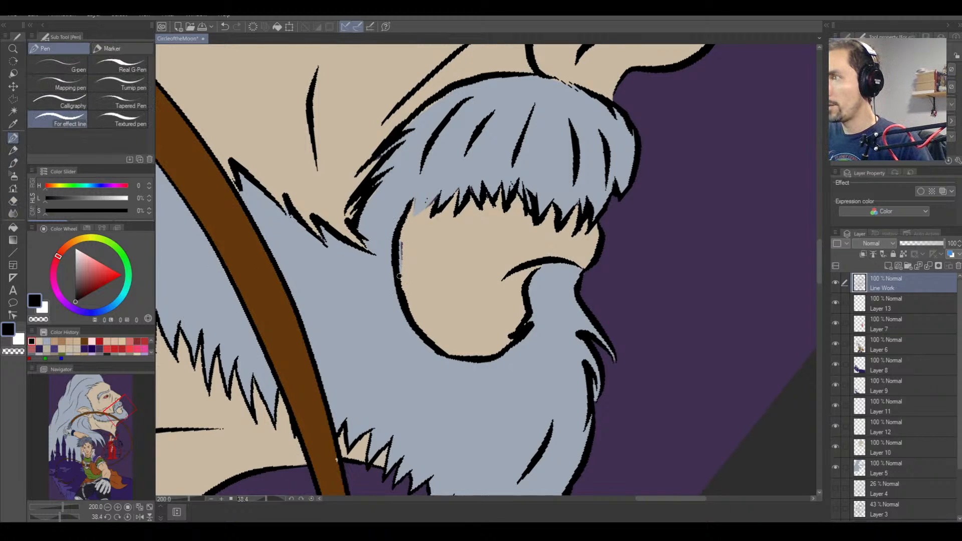
{"action": "left_click_drag", "start_coordinate": [406, 199], "coordinate": [397, 230]}
Erase the ragged black tufts along the rear and middle of the moustache's lower edge above the mouth area.
{"action": "mouse_move", "coordinate": [421, 185]}
{"action": "left_mouse_down"}
{"action": "mouse_move", "coordinate": [409, 203]}
{"action": "mouse_move", "coordinate": [442, 192]}
{"action": "mouse_move", "coordinate": [416, 223]}
{"action": "mouse_move", "coordinate": [439, 203]}
{"action": "mouse_move", "coordinate": [460, 200]}
{"action": "mouse_move", "coordinate": [424, 211]}
{"action": "mouse_move", "coordinate": [453, 203]}
{"action": "mouse_move", "coordinate": [475, 216]}
{"action": "left_mouse_up"}
{"action": "key", "text": "e"}
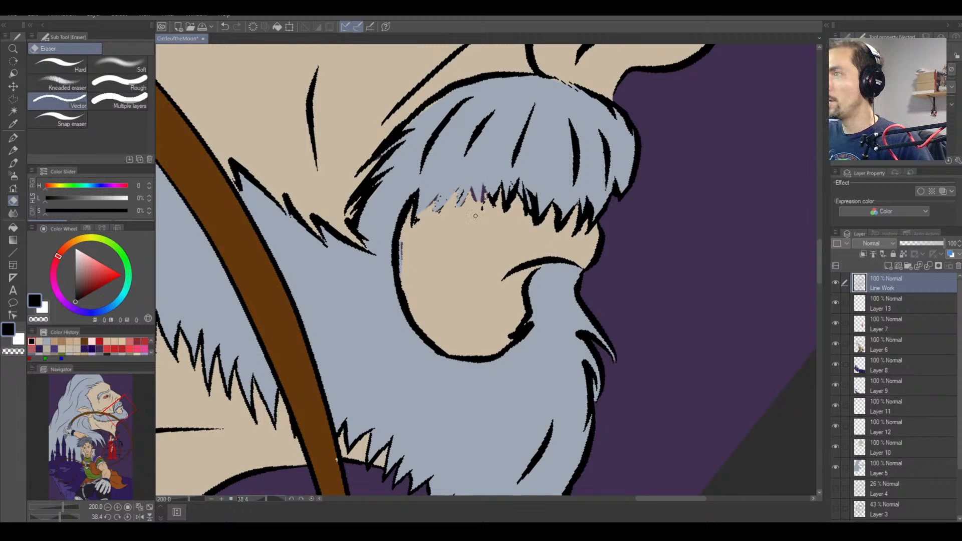
{"action": "scroll", "coordinate": [474, 217], "scroll_direction": "down", "scroll_amount": 1}
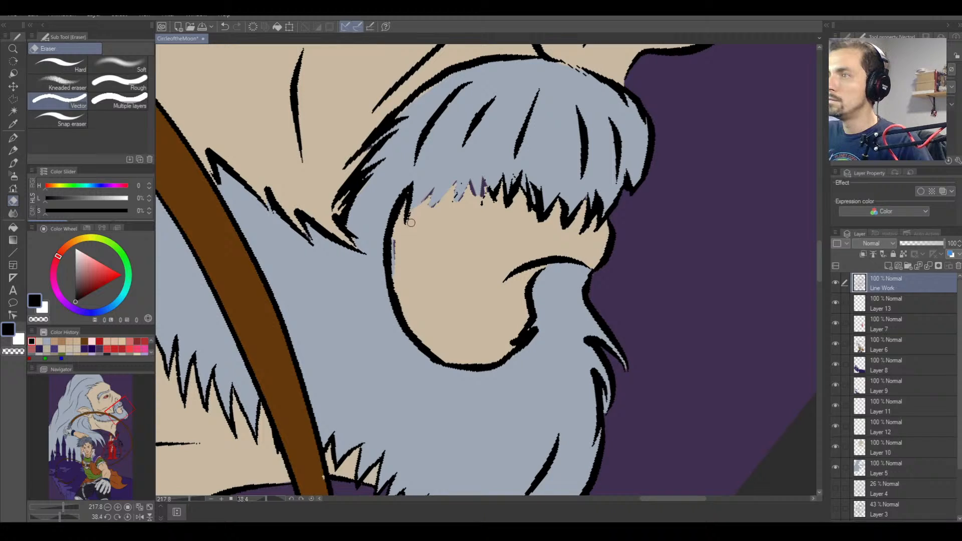
{"action": "left_click_drag", "start_coordinate": [411, 222], "coordinate": [413, 215]}
{"action": "mouse_move", "coordinate": [483, 183]}
{"action": "left_mouse_down"}
{"action": "mouse_move", "coordinate": [484, 219]}
{"action": "mouse_move", "coordinate": [499, 222]}
{"action": "mouse_move", "coordinate": [526, 207]}
{"action": "mouse_move", "coordinate": [539, 180]}
{"action": "mouse_move", "coordinate": [550, 210]}
{"action": "left_mouse_up"}
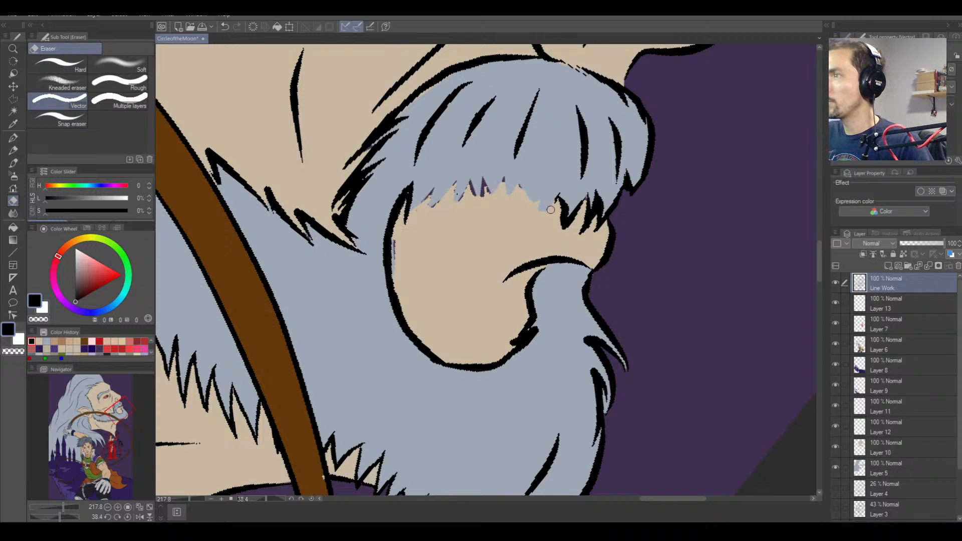
Sample the skin colour from the mouth area, return to the Line Work layer and save the illustration.
{"action": "left_click", "coordinate": [13, 138]}
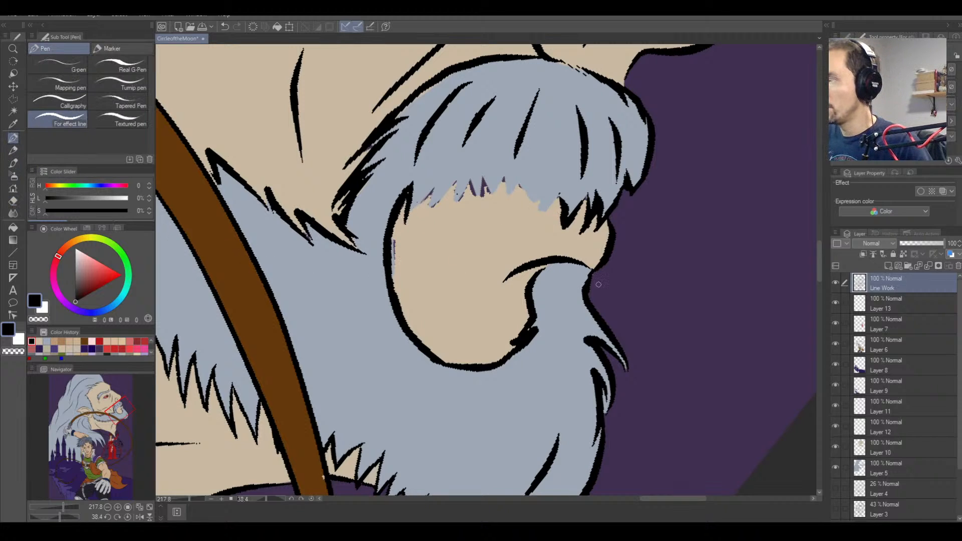
{"action": "right_click", "coordinate": [454, 293]}
{"action": "right_click", "coordinate": [454, 293]}
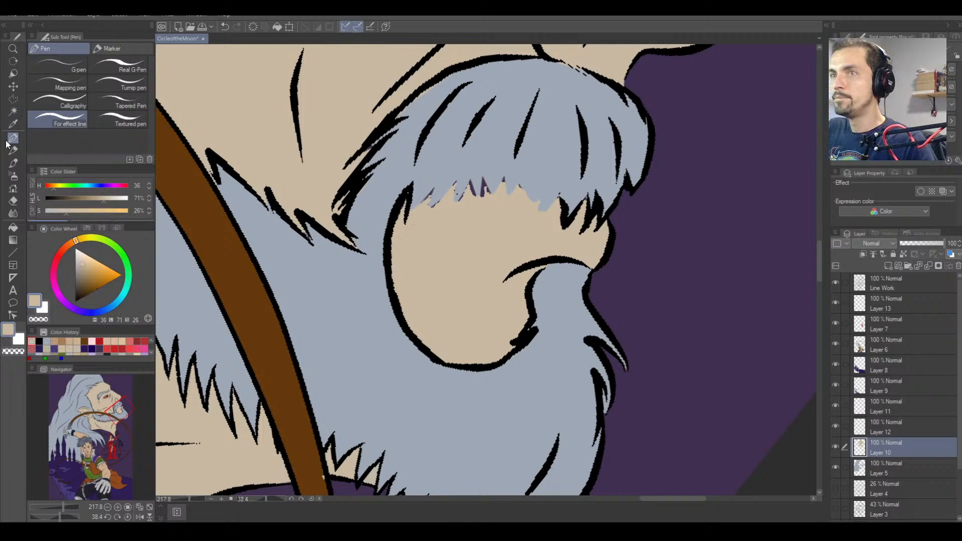
{"action": "left_click", "coordinate": [927, 286]}
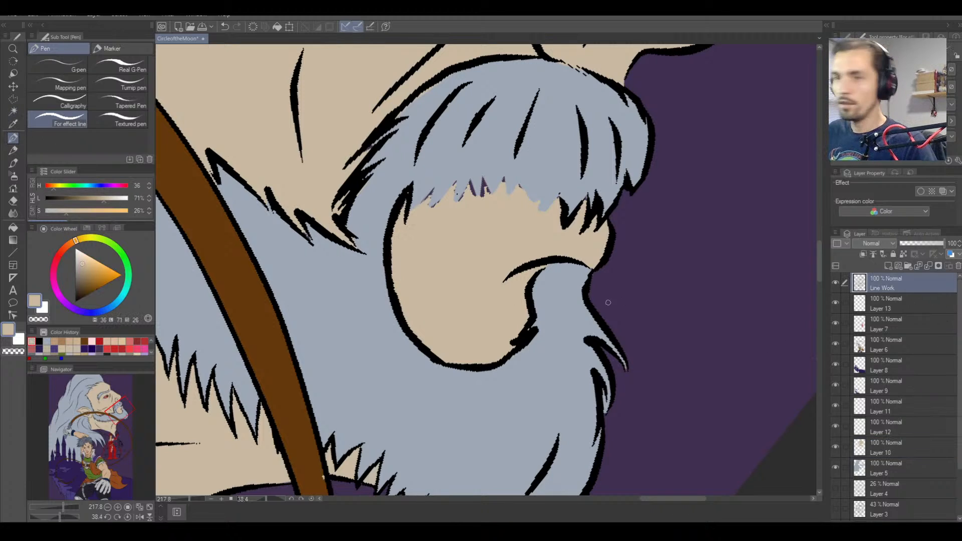
{"action": "key", "text": "ctrl+s"}
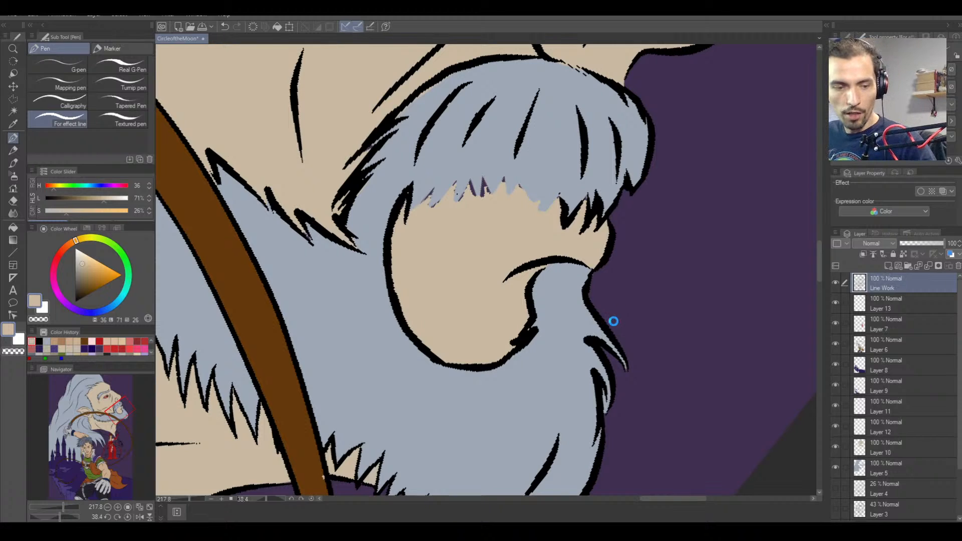
Redraw sharp black zigzag tufts along the moustache's lower edge, from the rear mouth corner past the middle.
{"action": "right_click", "coordinate": [407, 192]}
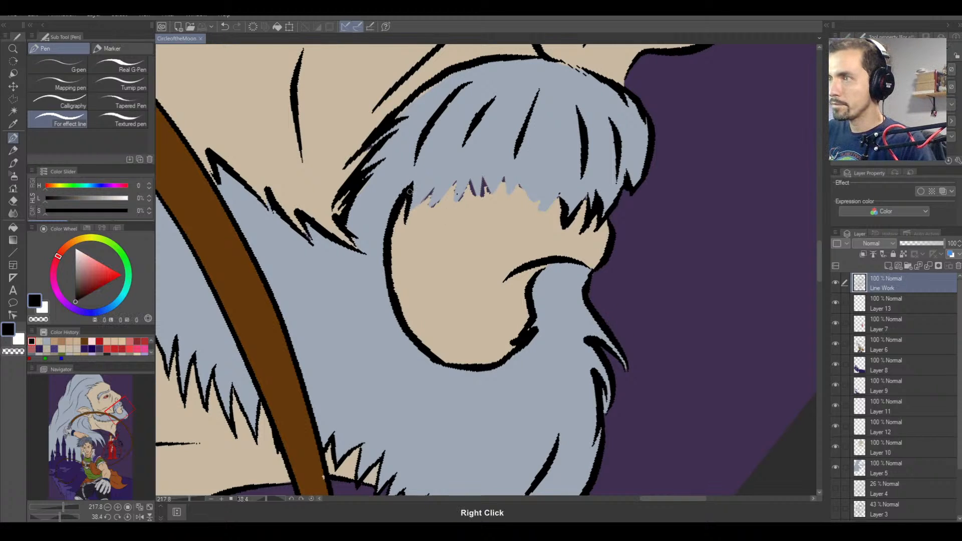
{"action": "mouse_move", "coordinate": [410, 191]}
{"action": "left_mouse_down"}
{"action": "mouse_move", "coordinate": [410, 201]}
{"action": "mouse_move", "coordinate": [436, 190]}
{"action": "mouse_move", "coordinate": [446, 176]}
{"action": "mouse_move", "coordinate": [437, 196]}
{"action": "mouse_move", "coordinate": [467, 173]}
{"action": "left_mouse_up"}
{"action": "mouse_move", "coordinate": [449, 215]}
{"action": "left_mouse_down"}
{"action": "mouse_move", "coordinate": [460, 180]}
{"action": "mouse_move", "coordinate": [483, 161]}
{"action": "left_mouse_up"}
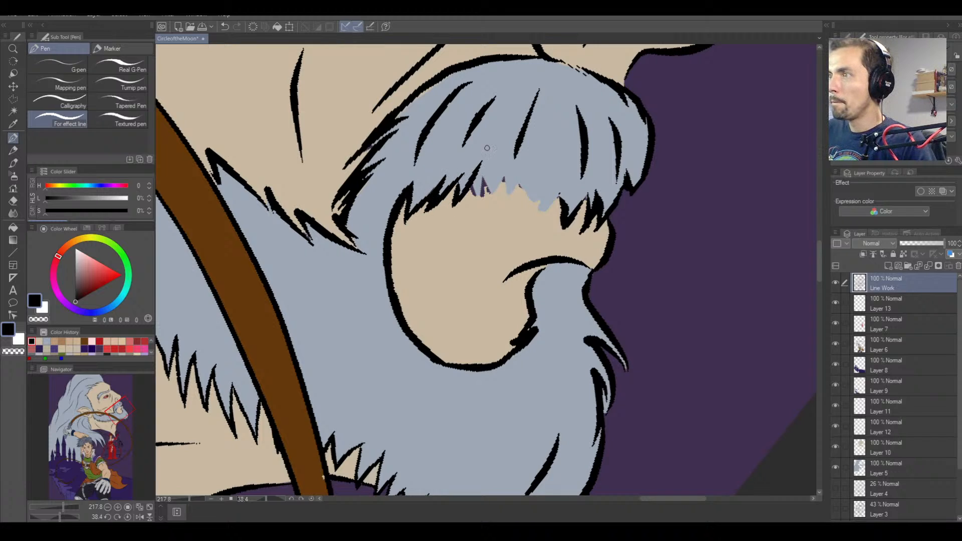
{"action": "mouse_move", "coordinate": [457, 193]}
{"action": "left_mouse_down"}
{"action": "mouse_move", "coordinate": [474, 183]}
{"action": "mouse_move", "coordinate": [482, 213]}
{"action": "mouse_move", "coordinate": [484, 166]}
{"action": "mouse_move", "coordinate": [481, 193]}
{"action": "mouse_move", "coordinate": [486, 176]}
{"action": "mouse_move", "coordinate": [491, 209]}
{"action": "mouse_move", "coordinate": [514, 170]}
{"action": "mouse_move", "coordinate": [508, 202]}
{"action": "mouse_move", "coordinate": [536, 223]}
{"action": "left_mouse_up"}
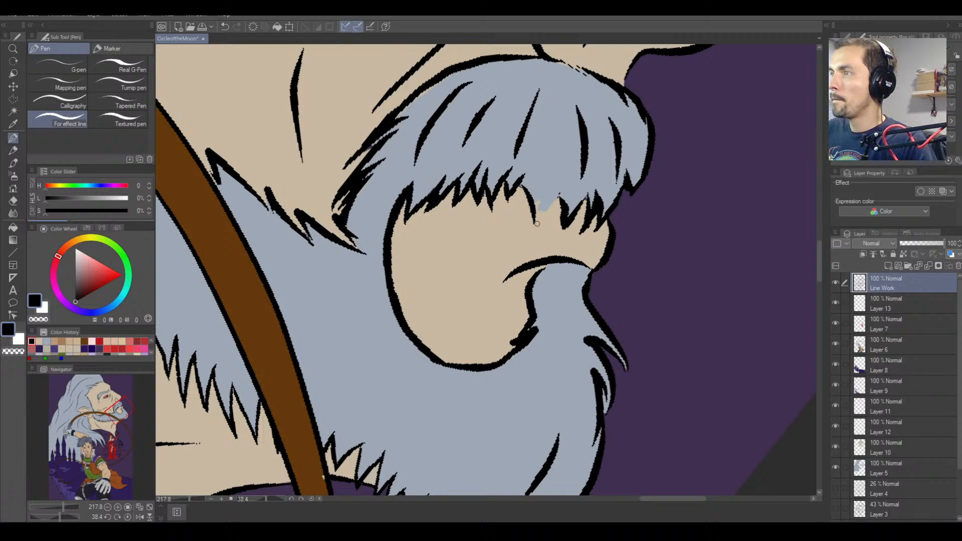
{"action": "key", "text": "ctrl+z"}
{"action": "mouse_move", "coordinate": [521, 180]}
{"action": "left_mouse_down"}
{"action": "mouse_move", "coordinate": [521, 210]}
{"action": "mouse_move", "coordinate": [551, 175]}
{"action": "mouse_move", "coordinate": [537, 221]}
{"action": "mouse_move", "coordinate": [570, 173]}
{"action": "mouse_move", "coordinate": [567, 221]}
{"action": "mouse_move", "coordinate": [590, 195]}
{"action": "mouse_move", "coordinate": [594, 223]}
{"action": "mouse_move", "coordinate": [568, 198]}
{"action": "mouse_move", "coordinate": [553, 207]}
{"action": "left_mouse_up"}
Erase the remaining front tufts of the moustache's lower edge and redraw them as sharp black points reaching the front outline.
{"action": "key", "text": "e"}
{"action": "key", "text": "b"}
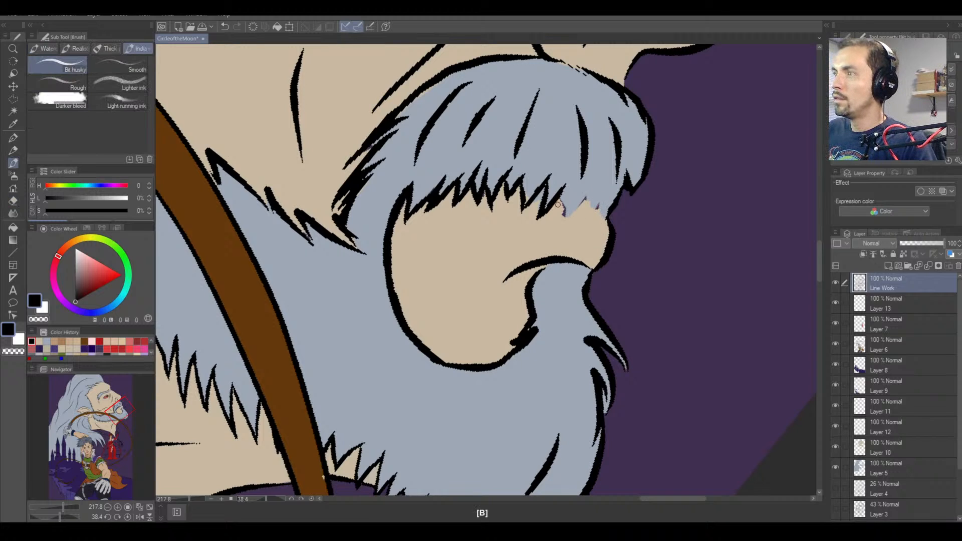
{"action": "left_click", "coordinate": [13, 138]}
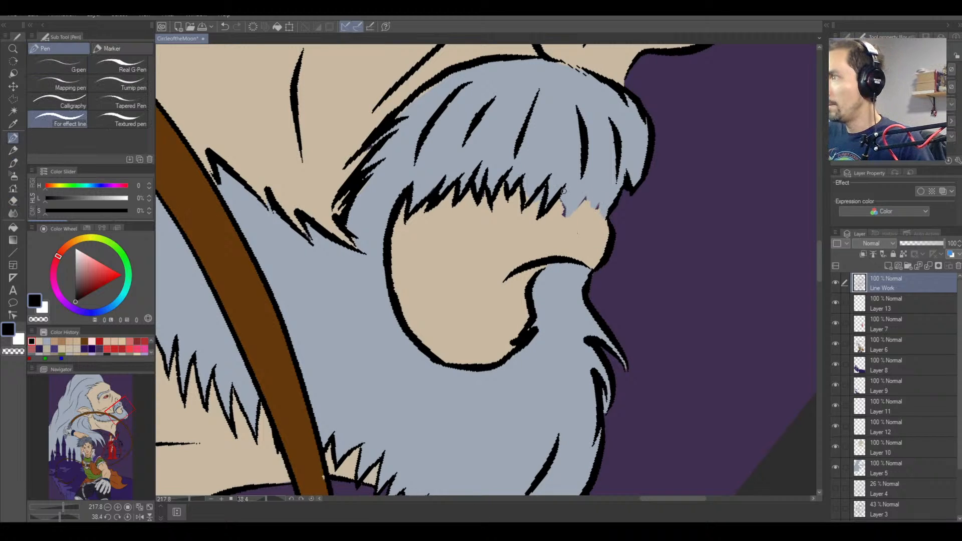
{"action": "mouse_move", "coordinate": [562, 190]}
{"action": "left_mouse_down"}
{"action": "mouse_move", "coordinate": [561, 229]}
{"action": "mouse_move", "coordinate": [594, 186]}
{"action": "mouse_move", "coordinate": [588, 225]}
{"action": "mouse_move", "coordinate": [607, 194]}
{"action": "mouse_move", "coordinate": [591, 219]}
{"action": "mouse_move", "coordinate": [604, 196]}
{"action": "mouse_move", "coordinate": [606, 221]}
{"action": "mouse_move", "coordinate": [609, 184]}
{"action": "mouse_move", "coordinate": [608, 205]}
{"action": "left_mouse_up"}
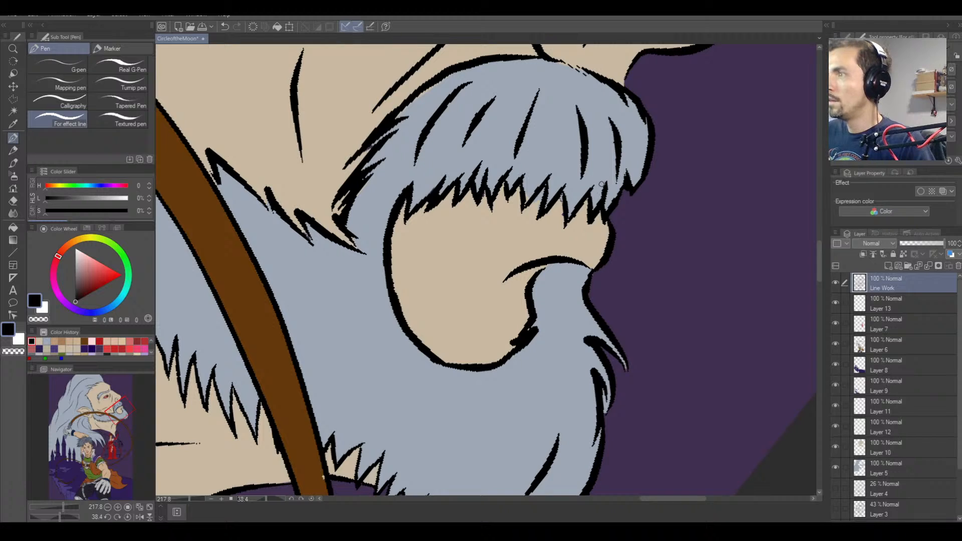
Touch up the skin colour between the redrawn moustache tufts on Layer 10 using the sampled beige.
{"action": "key", "text": "e"}
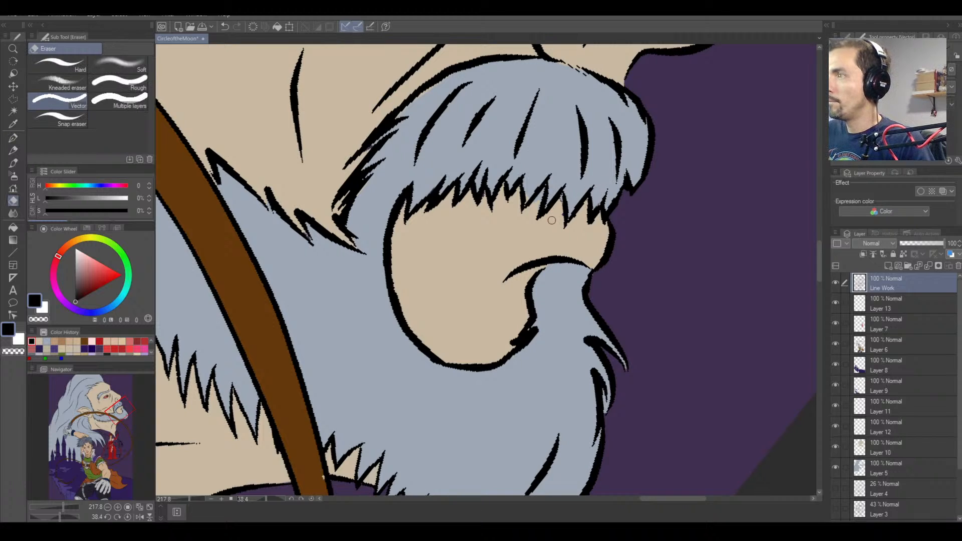
{"action": "left_click", "coordinate": [897, 448]}
{"action": "right_click", "coordinate": [456, 257]}
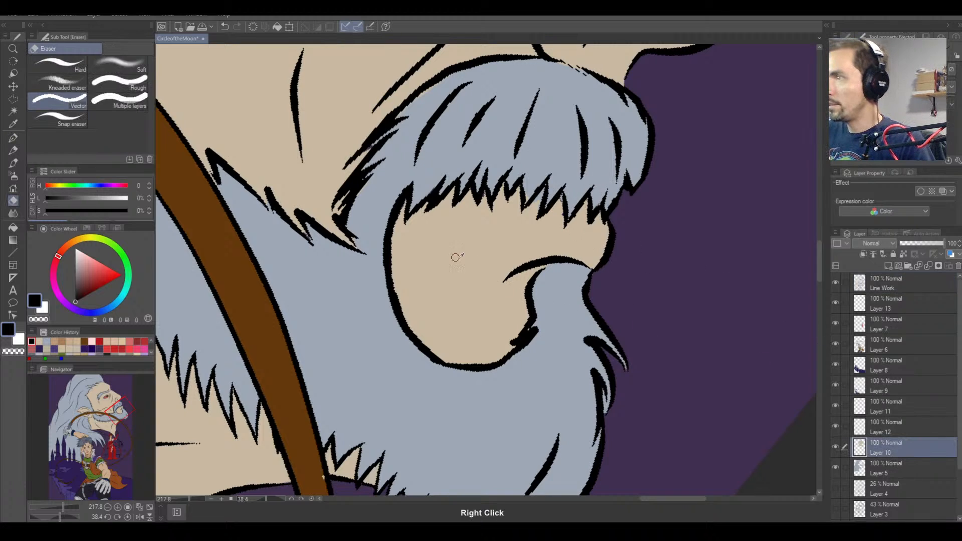
{"action": "left_click_drag", "start_coordinate": [500, 215], "coordinate": [506, 201]}
{"action": "key", "text": "ctrl+z"}
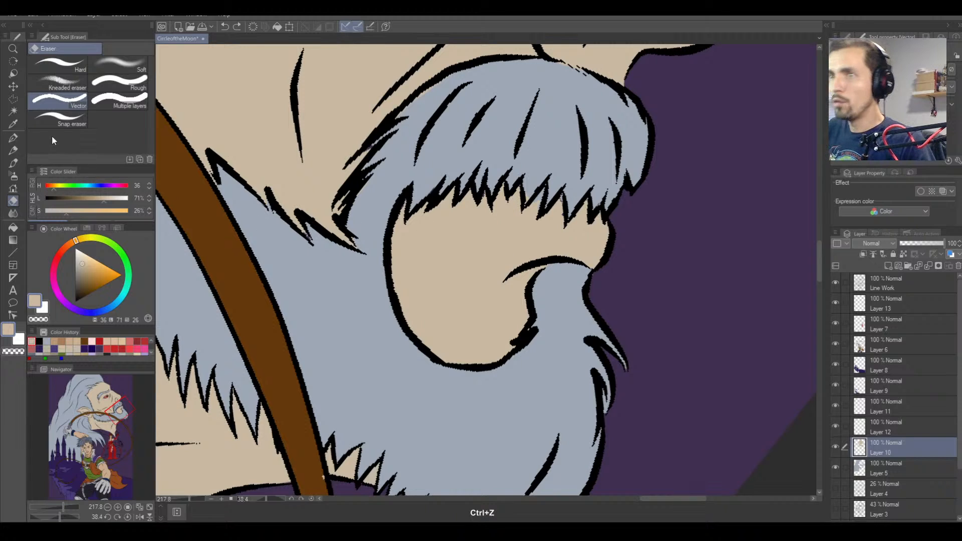
{"action": "key", "text": "p"}
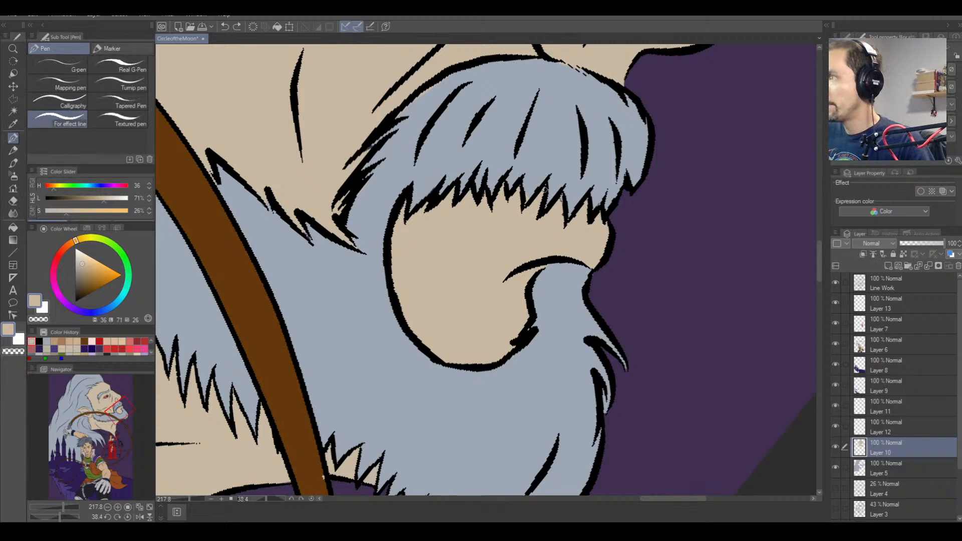
{"action": "left_click", "coordinate": [544, 192]}
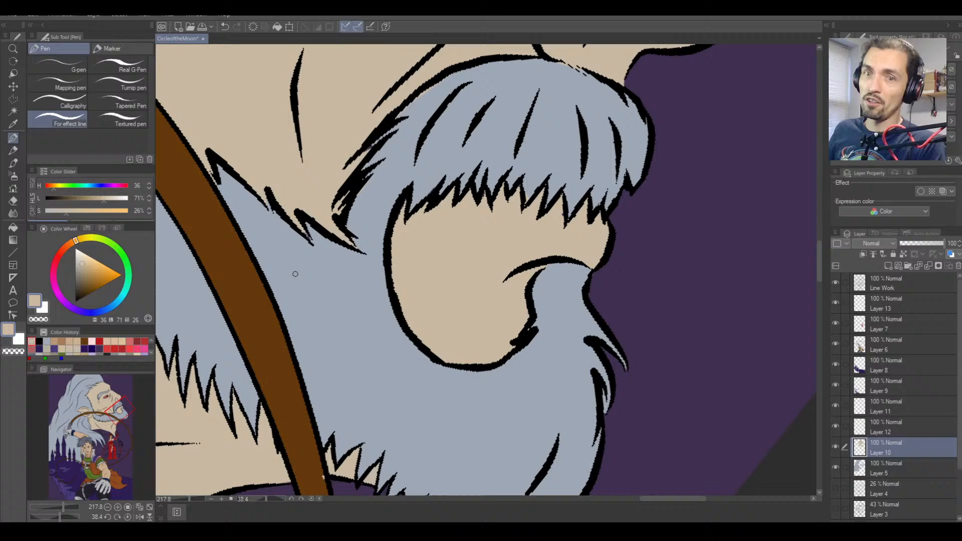
Erase the lumpy outline between the skin area and the beard below the lip on the Line Work layer.
{"action": "left_click", "coordinate": [899, 280]}
{"action": "key", "text": "e"}
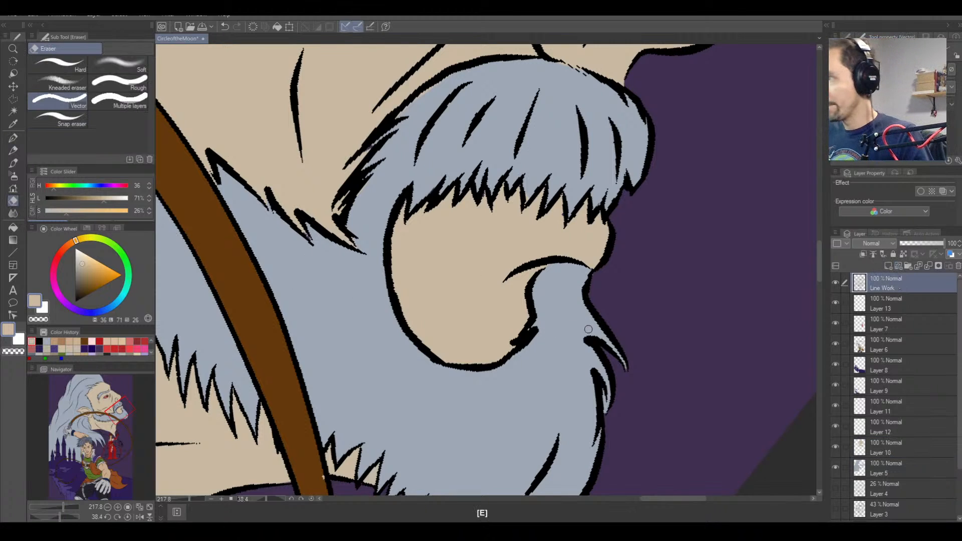
{"action": "mouse_move", "coordinate": [532, 340]}
{"action": "left_mouse_down"}
{"action": "mouse_move", "coordinate": [513, 365]}
{"action": "mouse_move", "coordinate": [539, 308]}
{"action": "mouse_move", "coordinate": [508, 359]}
{"action": "mouse_move", "coordinate": [466, 373]}
{"action": "mouse_move", "coordinate": [507, 354]}
{"action": "mouse_move", "coordinate": [524, 324]}
{"action": "mouse_move", "coordinate": [490, 369]}
{"action": "mouse_move", "coordinate": [501, 355]}
{"action": "mouse_move", "coordinate": [477, 358]}
{"action": "left_mouse_up"}
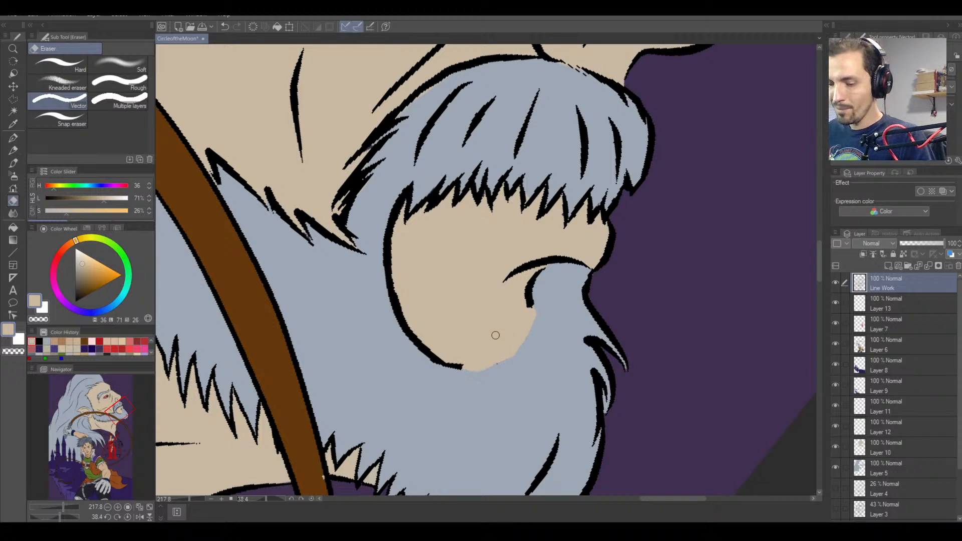
Redraw the erased outline below the lip as a smooth black curve and reinforce the line where the lip meets the beard.
{"action": "key", "text": "r"}
{"action": "left_click_drag", "start_coordinate": [466, 300], "coordinate": [605, 294]}
{"action": "left_click", "coordinate": [14, 138]}
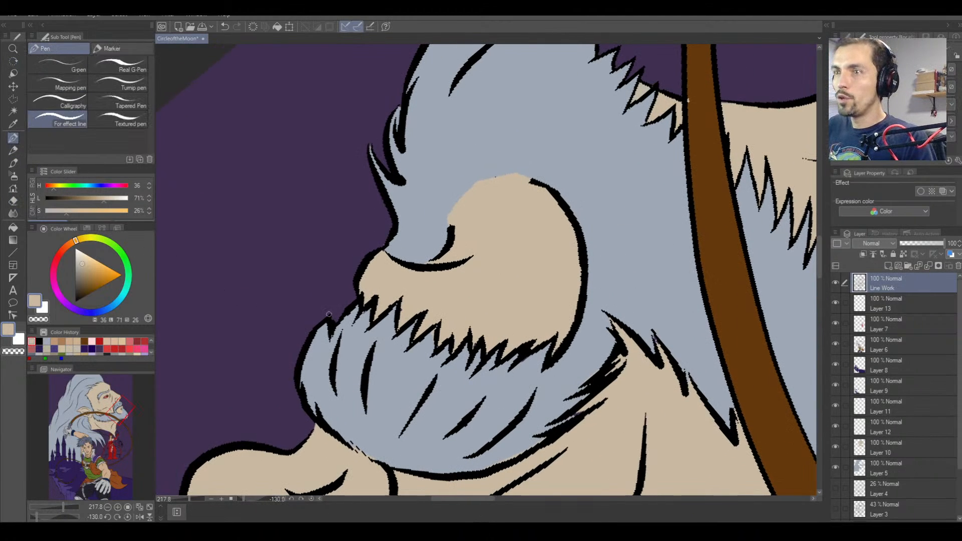
{"action": "right_click", "coordinate": [579, 316]}
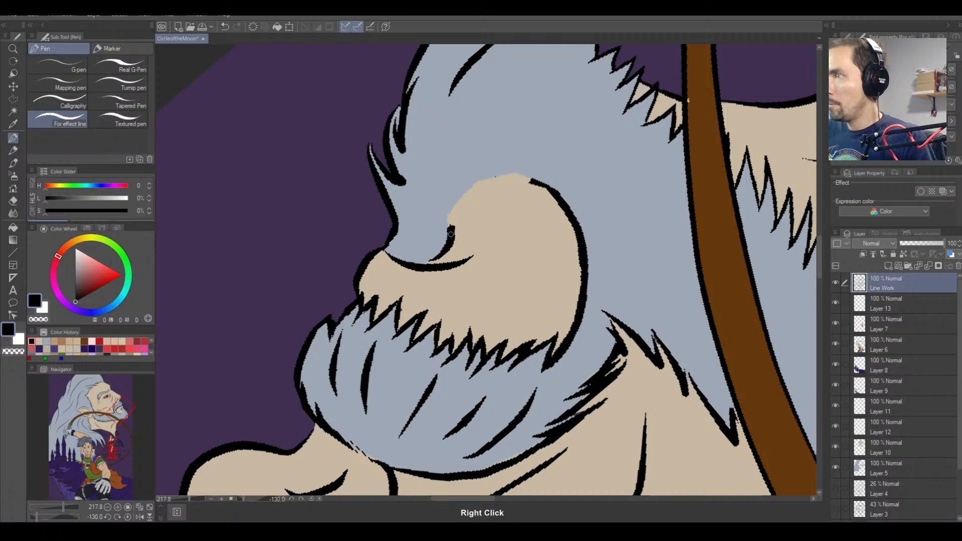
{"action": "mouse_move", "coordinate": [451, 234]}
{"action": "left_mouse_down"}
{"action": "mouse_move", "coordinate": [452, 213]}
{"action": "mouse_move", "coordinate": [450, 235]}
{"action": "mouse_move", "coordinate": [488, 181]}
{"action": "left_mouse_up"}
{"action": "mouse_move", "coordinate": [451, 229]}
{"action": "left_mouse_down"}
{"action": "mouse_move", "coordinate": [497, 176]}
{"action": "mouse_move", "coordinate": [526, 176]}
{"action": "mouse_move", "coordinate": [495, 179]}
{"action": "mouse_move", "coordinate": [556, 193]}
{"action": "left_mouse_up"}
{"action": "key", "text": "ctrl+z"}
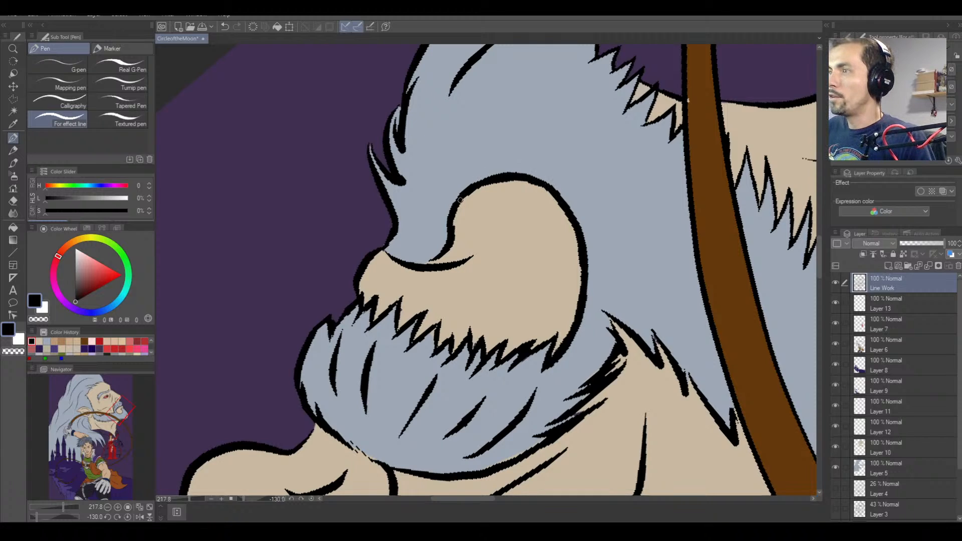
{"action": "mouse_move", "coordinate": [429, 262]}
{"action": "left_mouse_down"}
{"action": "mouse_move", "coordinate": [441, 259]}
{"action": "mouse_move", "coordinate": [385, 247]}
{"action": "mouse_move", "coordinate": [393, 258]}
{"action": "left_mouse_up"}
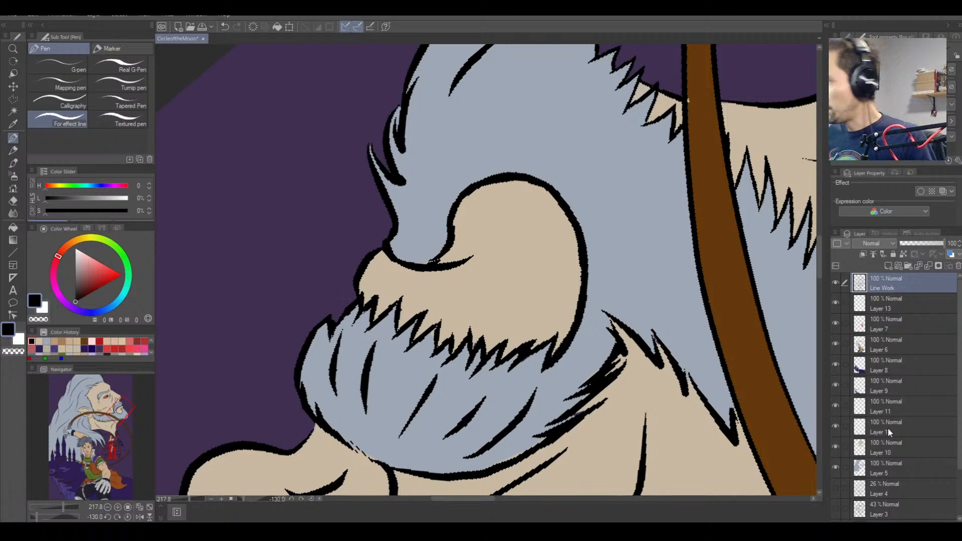
Touch up the moustache's blue-grey colour beneath the tufts on Layer 5 and set up the eraser on skin Layer 10.
{"action": "left_click", "coordinate": [877, 466]}
{"action": "right_click", "coordinate": [413, 358]}
{"action": "left_click_drag", "start_coordinate": [425, 341], "coordinate": [429, 346]}
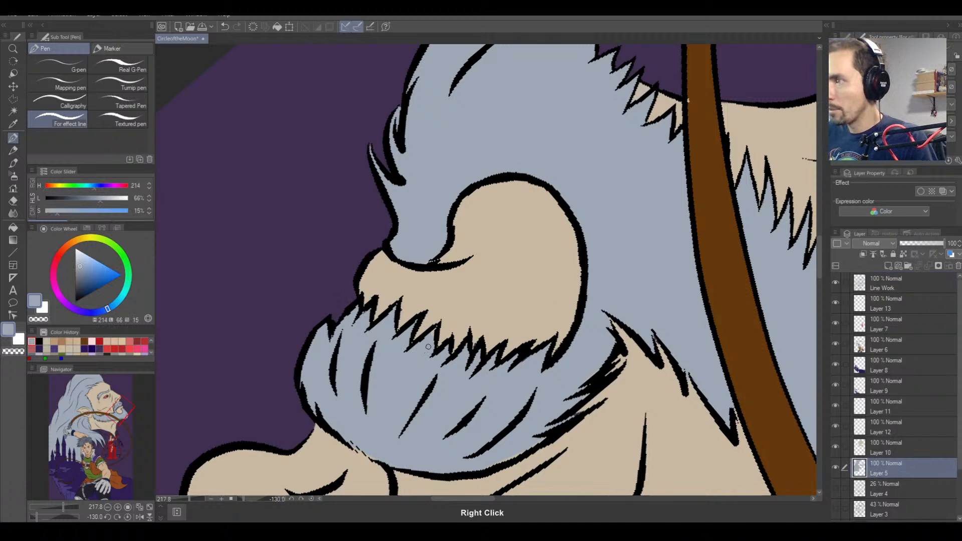
{"action": "left_click", "coordinate": [891, 451]}
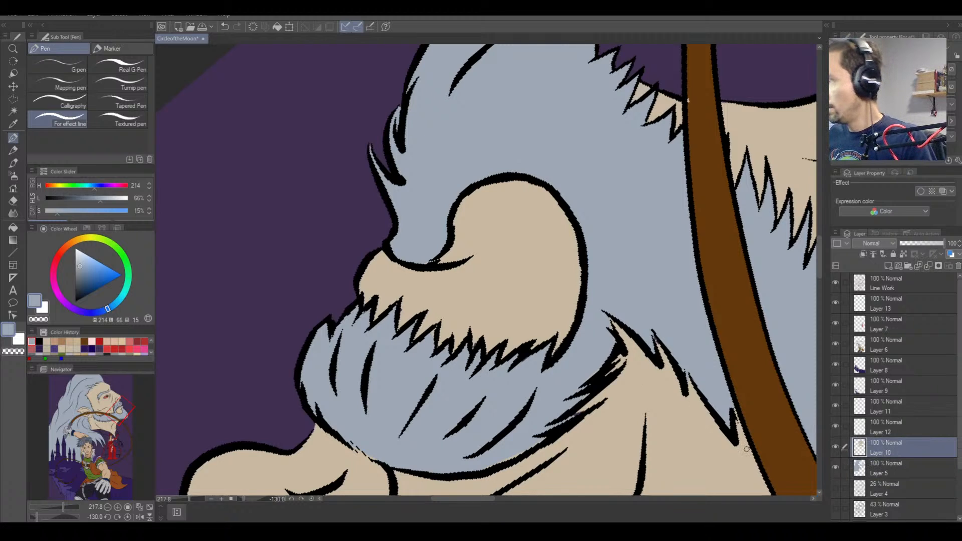
{"action": "key", "text": "e"}
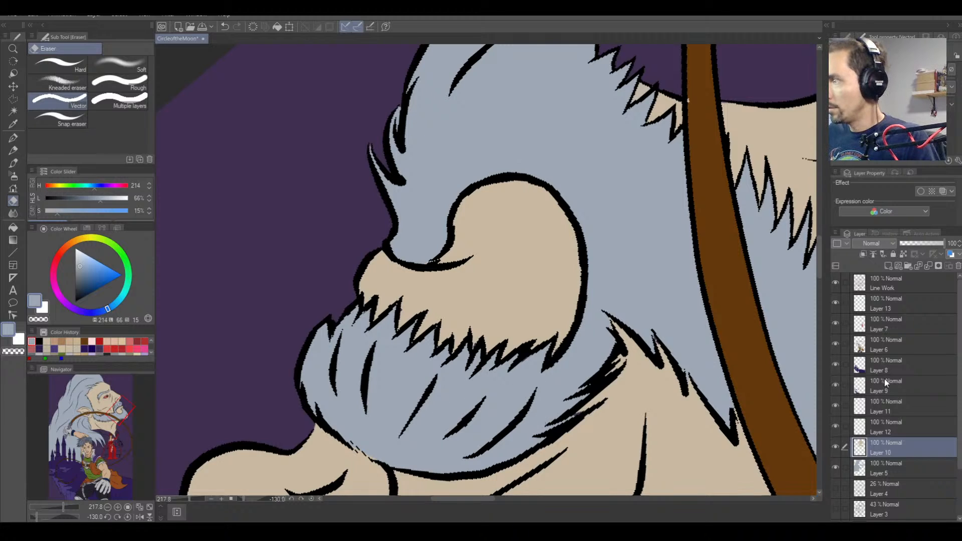
On the Line Work layer, touch up the moustache's cheek-side outline and the crease under the lower lip with the black effect-line pen.
{"action": "left_click", "coordinate": [901, 285]}
{"action": "left_click", "coordinate": [14, 138]}
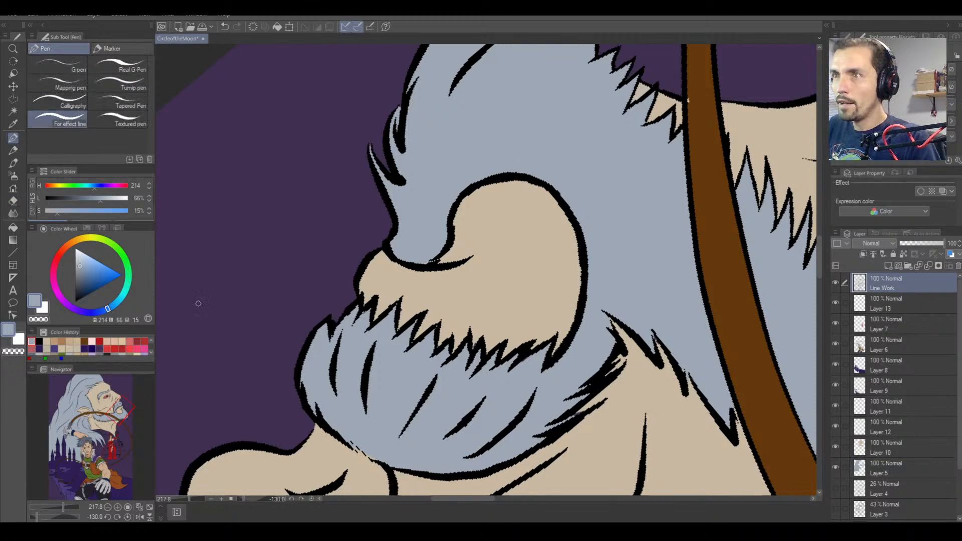
{"action": "right_click", "coordinate": [424, 270]}
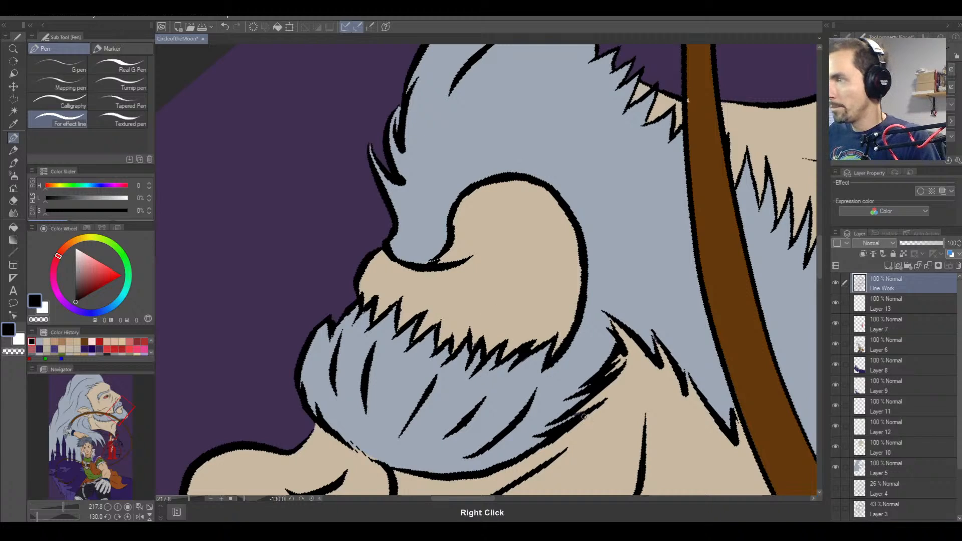
{"action": "left_click_drag", "start_coordinate": [564, 421], "coordinate": [598, 406]}
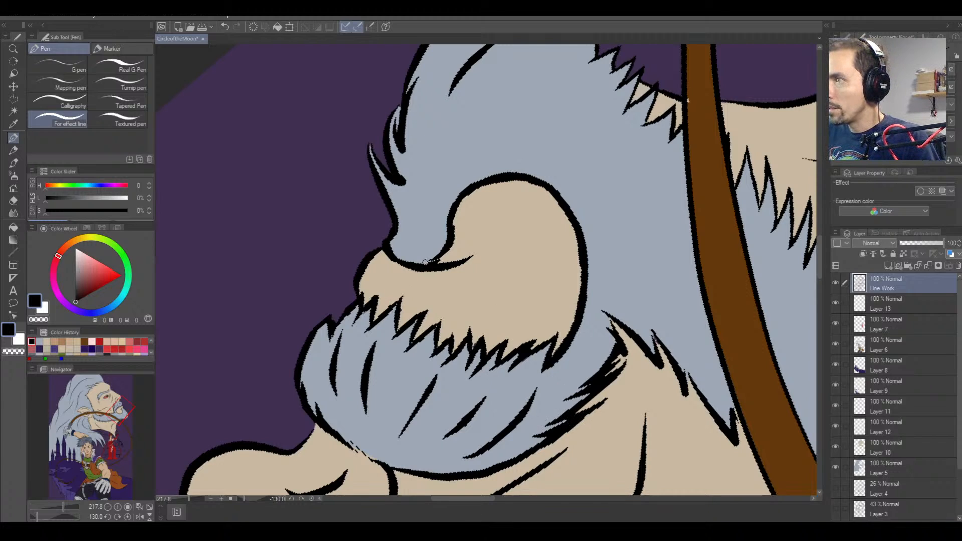
{"action": "left_click_drag", "start_coordinate": [425, 262], "coordinate": [443, 252]}
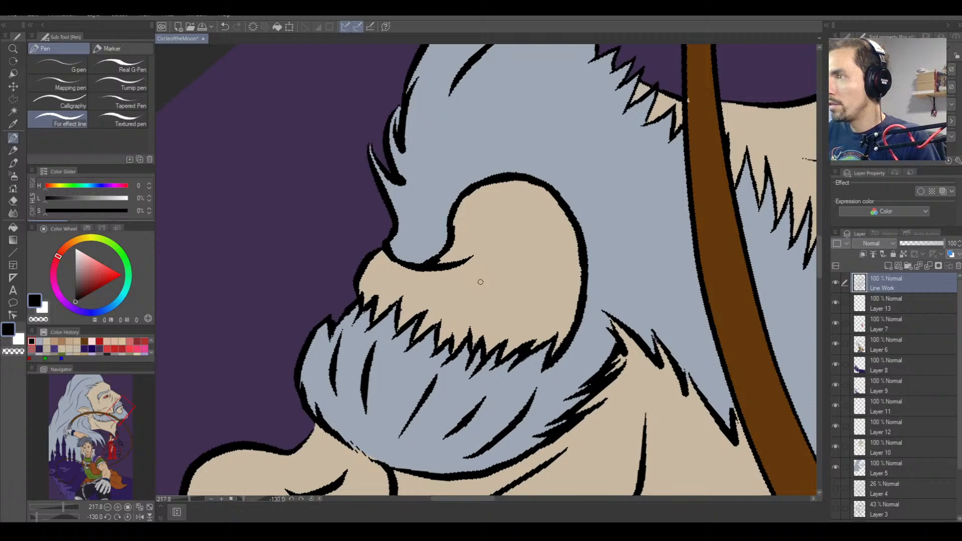
Sample the beard's grey-blue colour and make Layer 5 the active layer.
{"action": "right_click", "coordinate": [362, 320]}
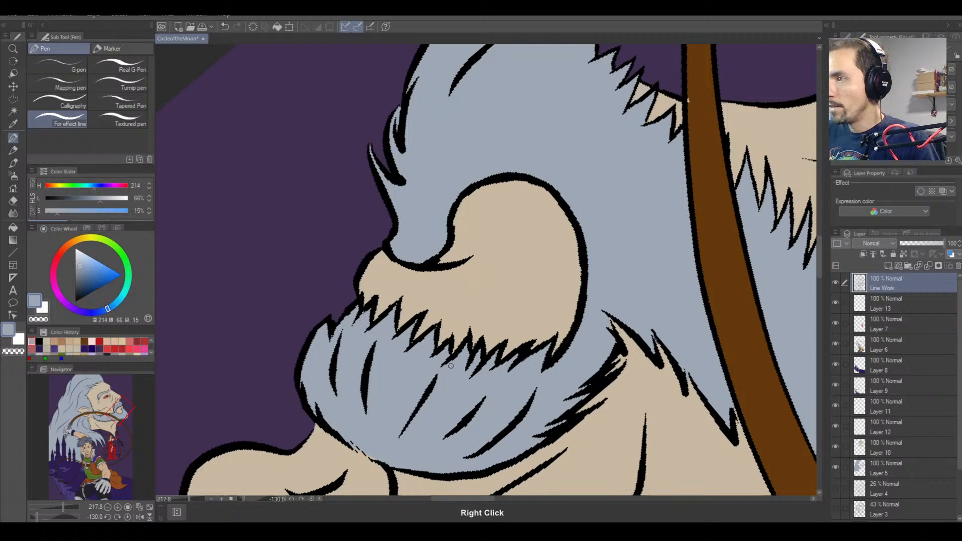
{"action": "left_click", "coordinate": [889, 470]}
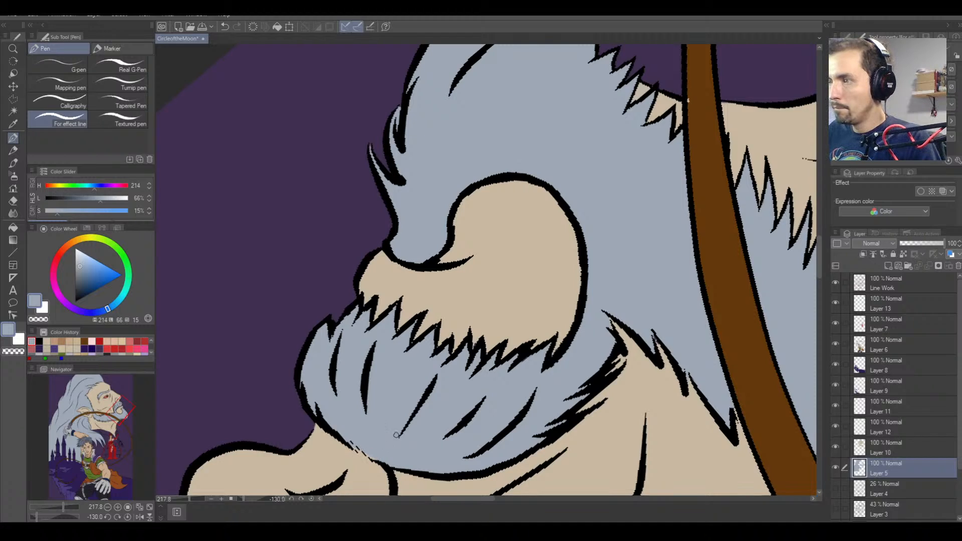
{"action": "key", "text": "r"}
{"action": "left_click_drag", "start_coordinate": [373, 457], "coordinate": [558, 248]}
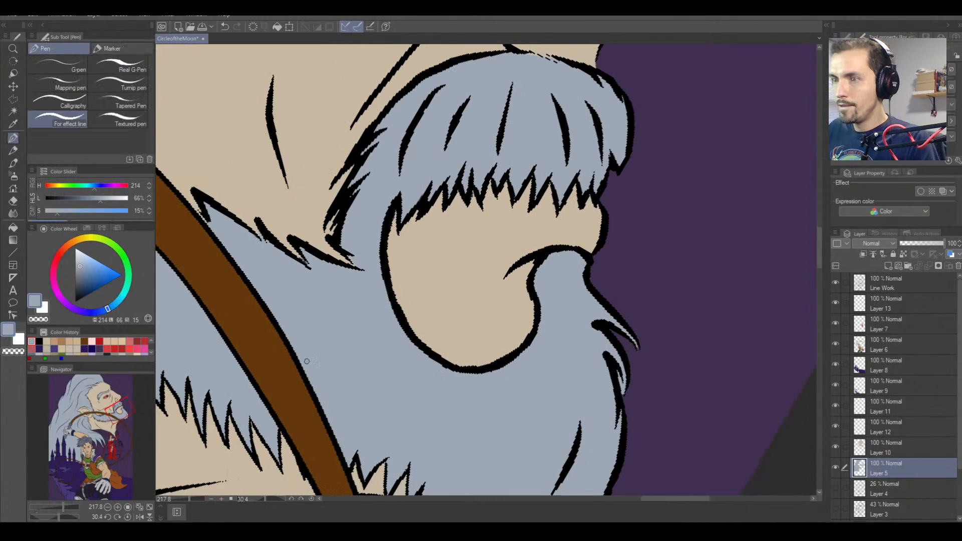
{"action": "left_click", "coordinate": [128, 518]}
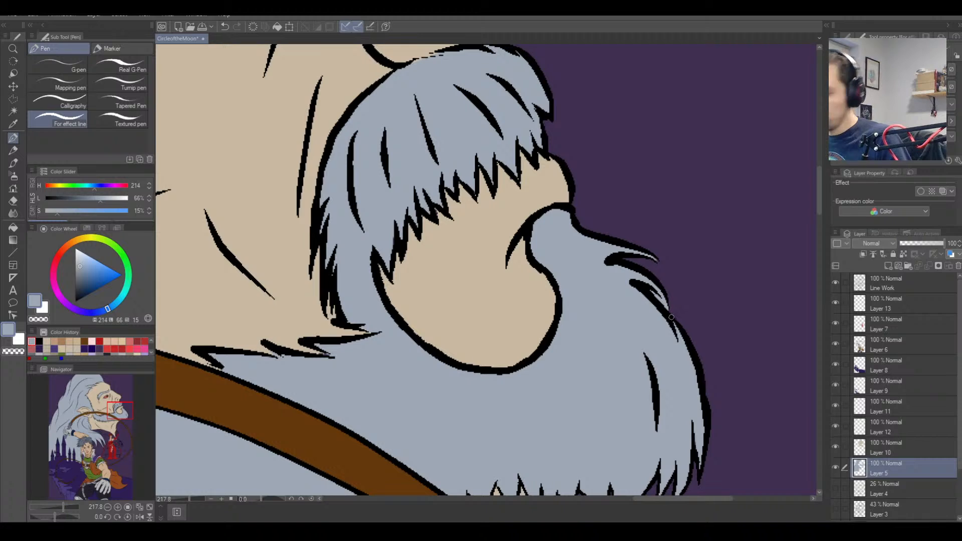
Erase stray line work around the pointed hair tufts at the front of the chin beard on the Line Work layer.
{"action": "key", "text": "e"}
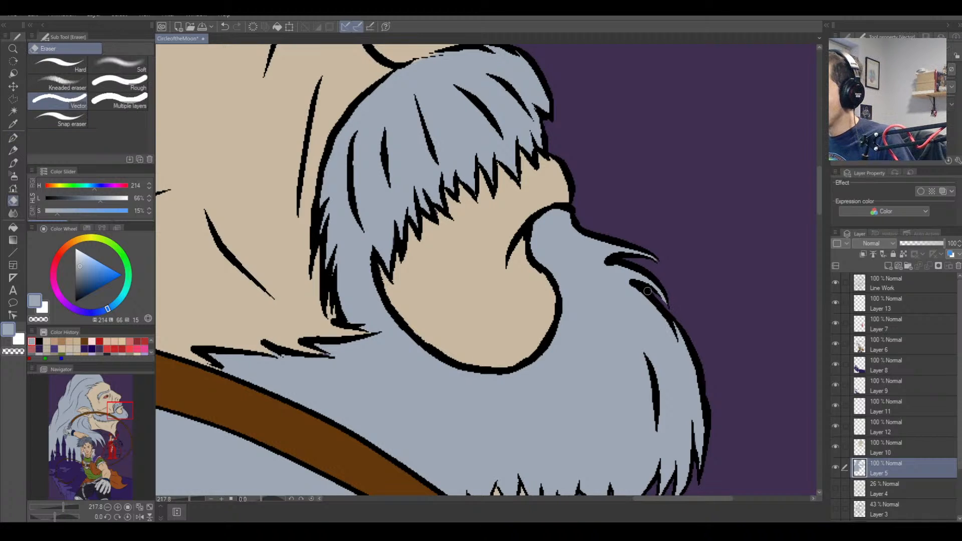
{"action": "left_click", "coordinate": [894, 287]}
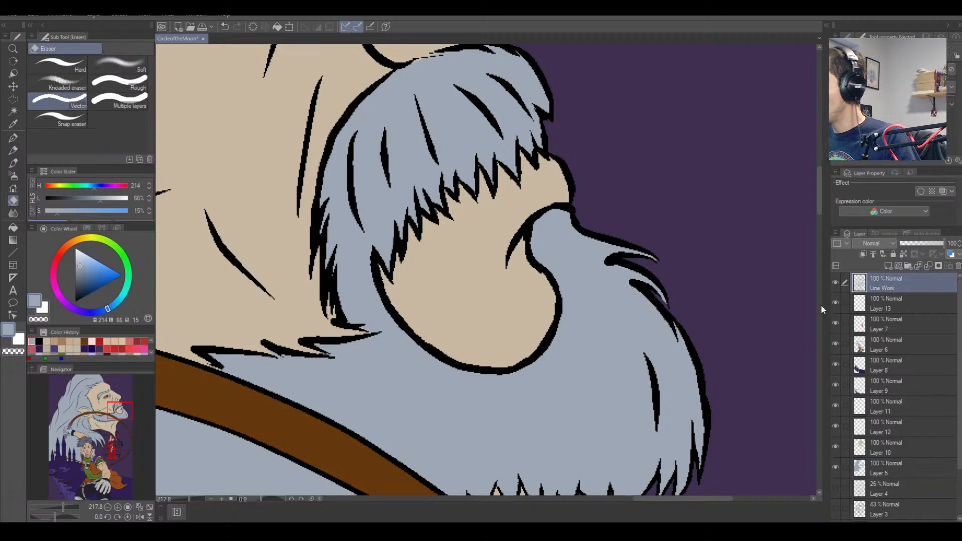
{"action": "left_click_drag", "start_coordinate": [642, 294], "coordinate": [633, 287]}
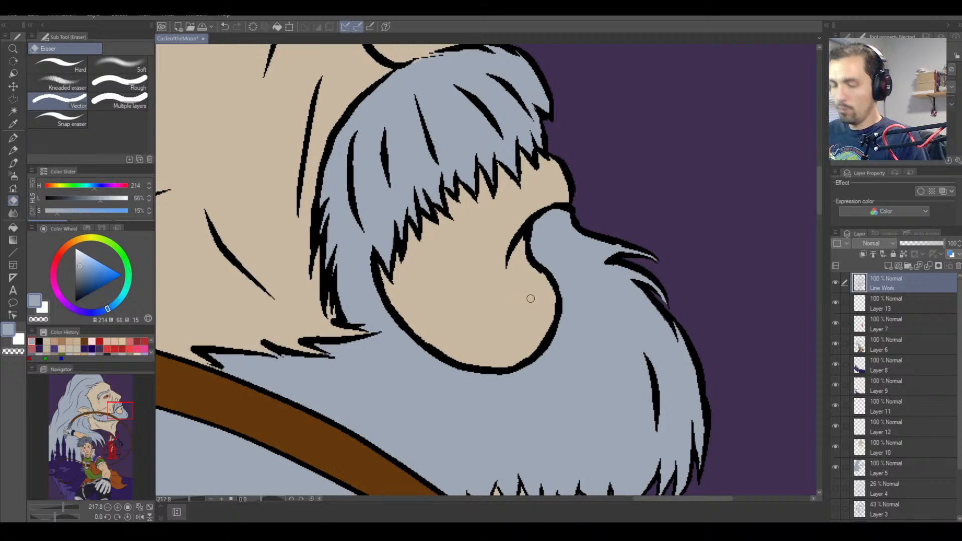
{"action": "key", "text": "ctrl+minus"}
{"action": "key", "text": "ctrl+plus"}
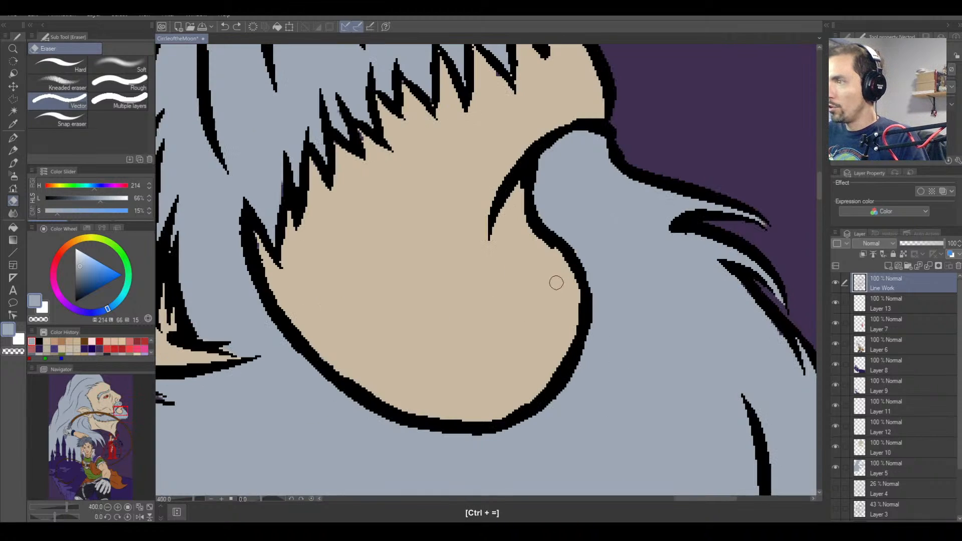
{"action": "key", "text": "ctrl+minus"}
{"action": "scroll", "coordinate": [638, 251], "scroll_direction": "down", "scroll_amount": 2}
{"action": "scroll", "coordinate": [638, 251], "scroll_direction": "up", "scroll_amount": 2}
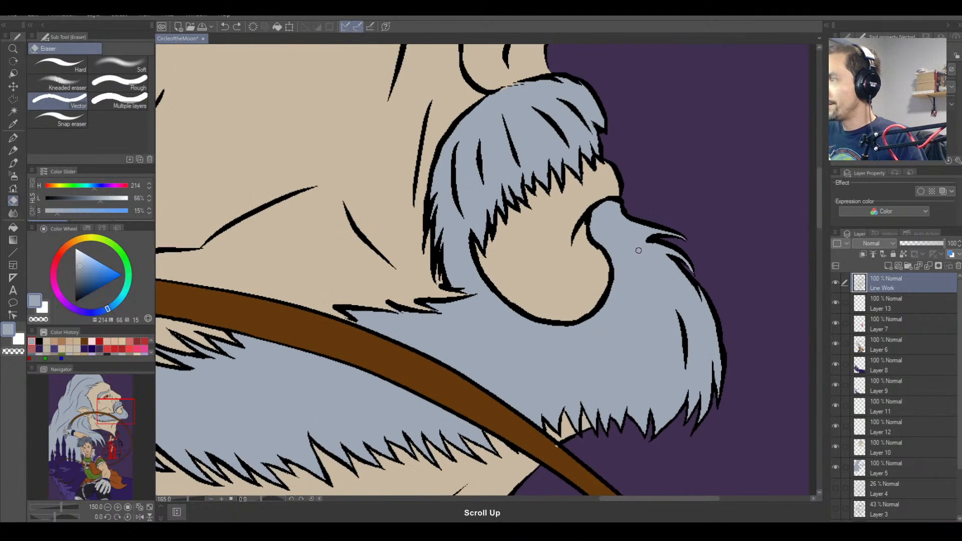
{"action": "left_click_drag", "start_coordinate": [637, 251], "coordinate": [538, 260]}
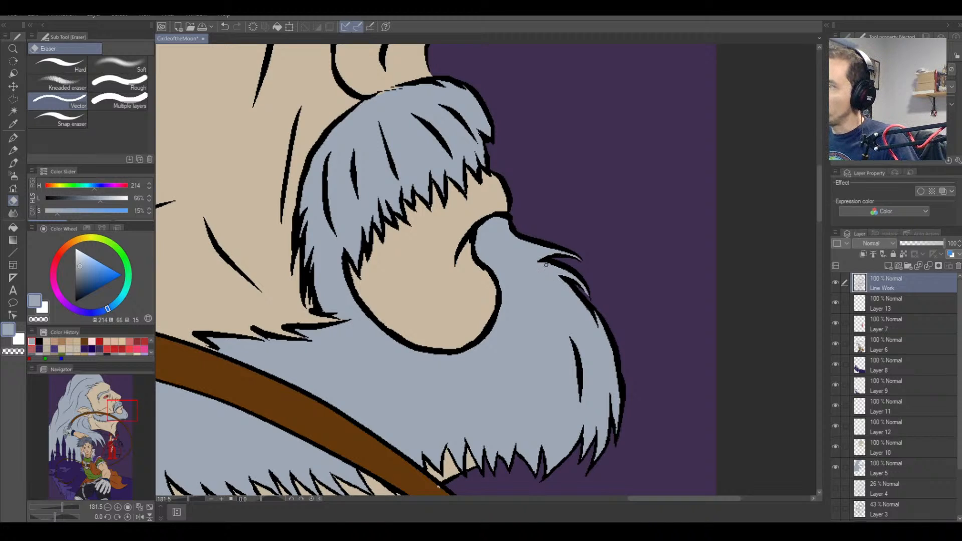
{"action": "left_click_drag", "start_coordinate": [546, 265], "coordinate": [571, 272]}
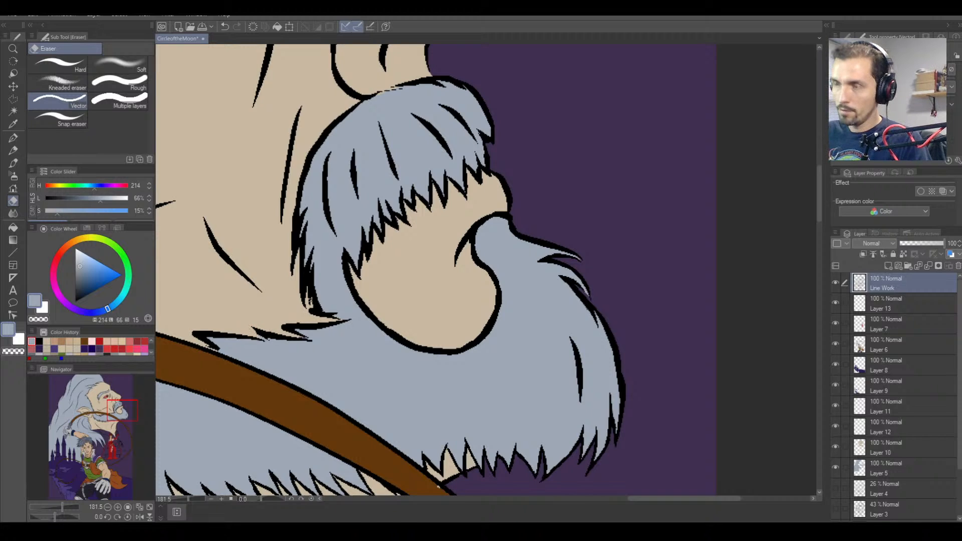
Erase the thick black clump where the moustache's lower end meets the beard.
{"action": "key", "text": "r"}
{"action": "left_click_drag", "start_coordinate": [295, 300], "coordinate": [314, 189]}
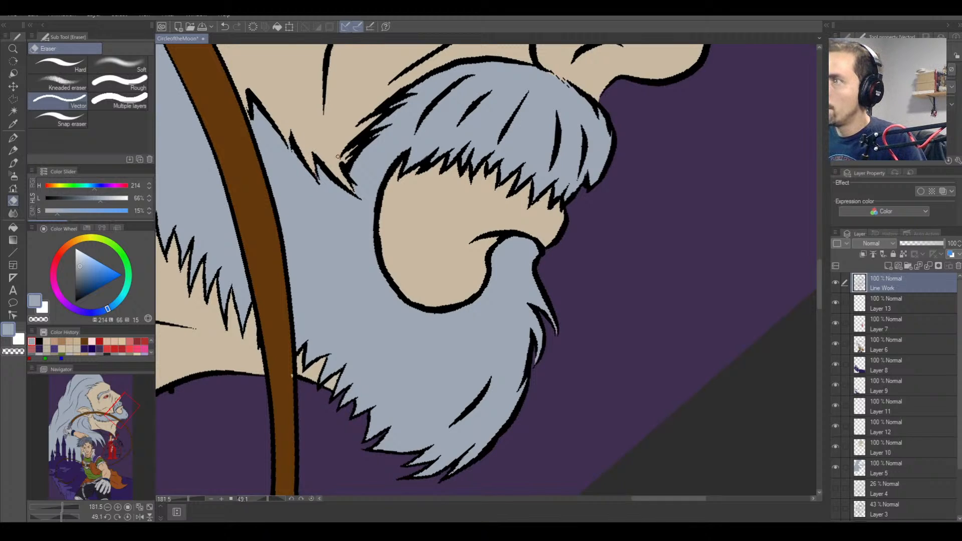
{"action": "left_click_drag", "start_coordinate": [342, 159], "coordinate": [348, 181]}
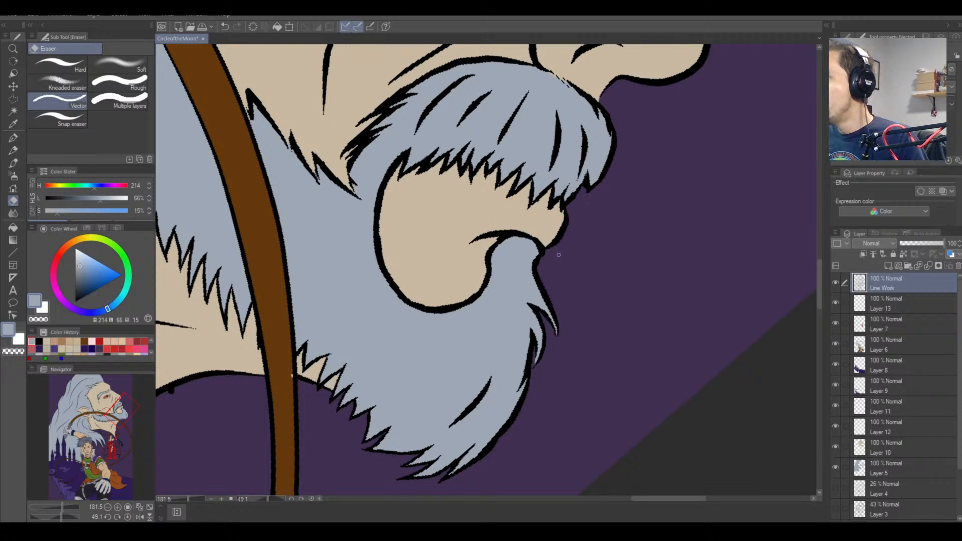
{"action": "left_click", "coordinate": [13, 137]}
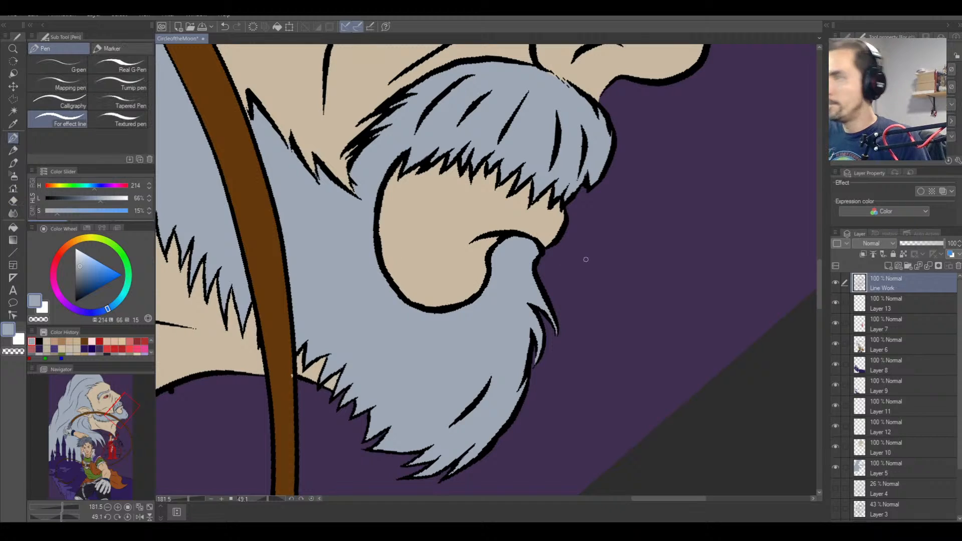
{"action": "left_click_drag", "start_coordinate": [548, 253], "coordinate": [562, 231]}
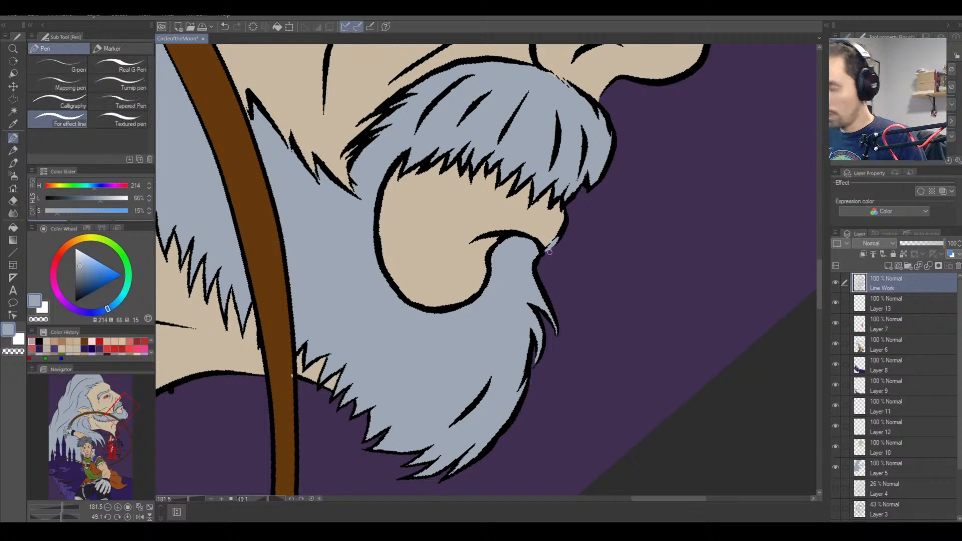
{"action": "key", "text": "ctrl+z"}
Redraw the outline joining the moustache's lower end to the beard in black and close the gaps in the moustache's upper outline.
{"action": "right_click", "coordinate": [368, 136]}
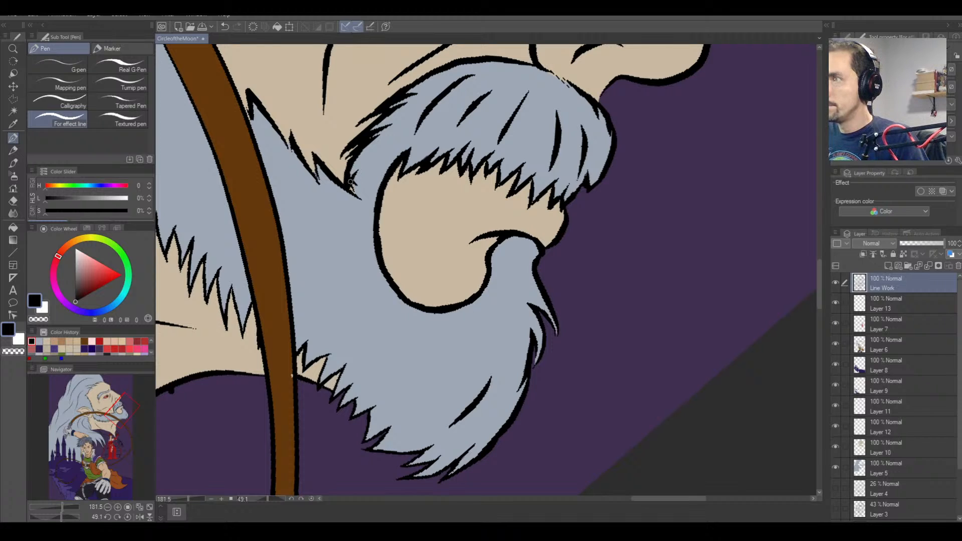
{"action": "left_click_drag", "start_coordinate": [351, 171], "coordinate": [359, 215]}
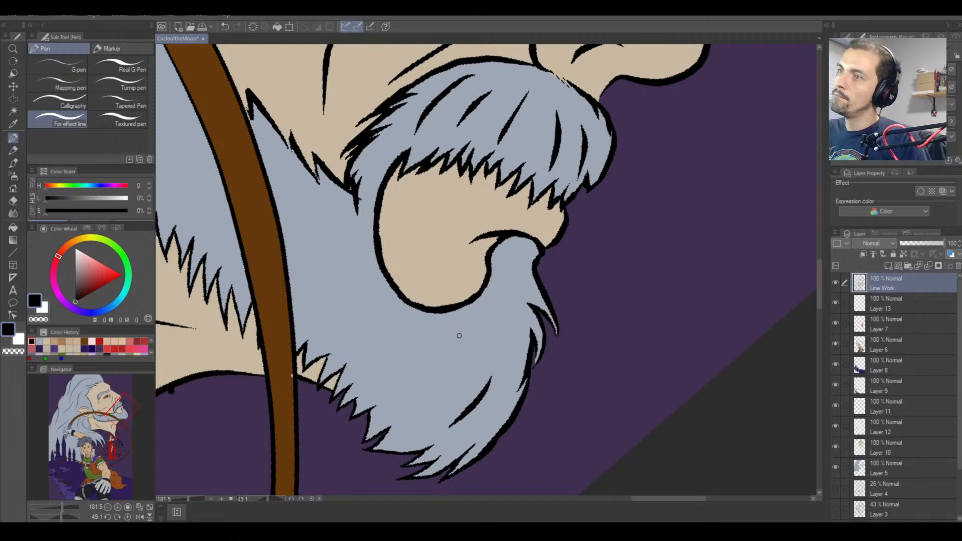
{"action": "key", "text": "e"}
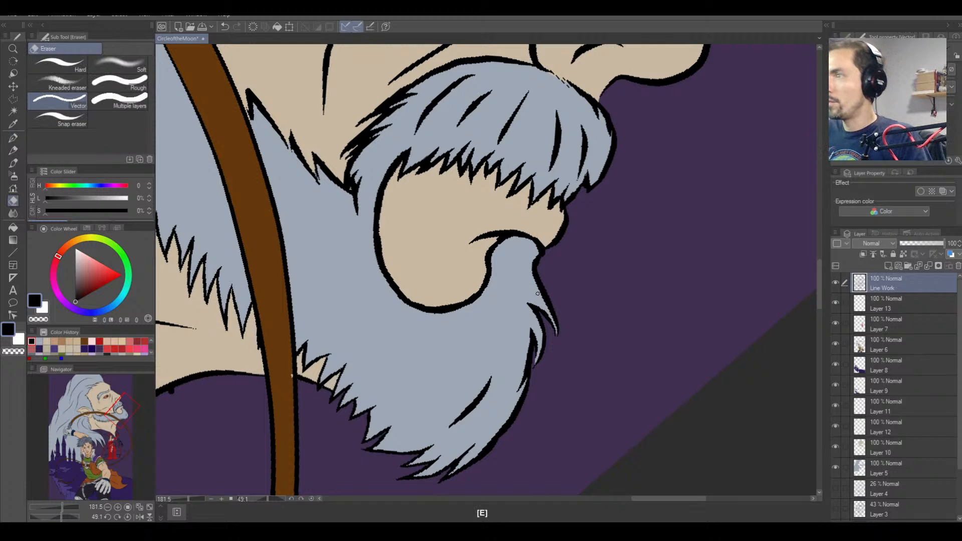
{"action": "key", "text": "p"}
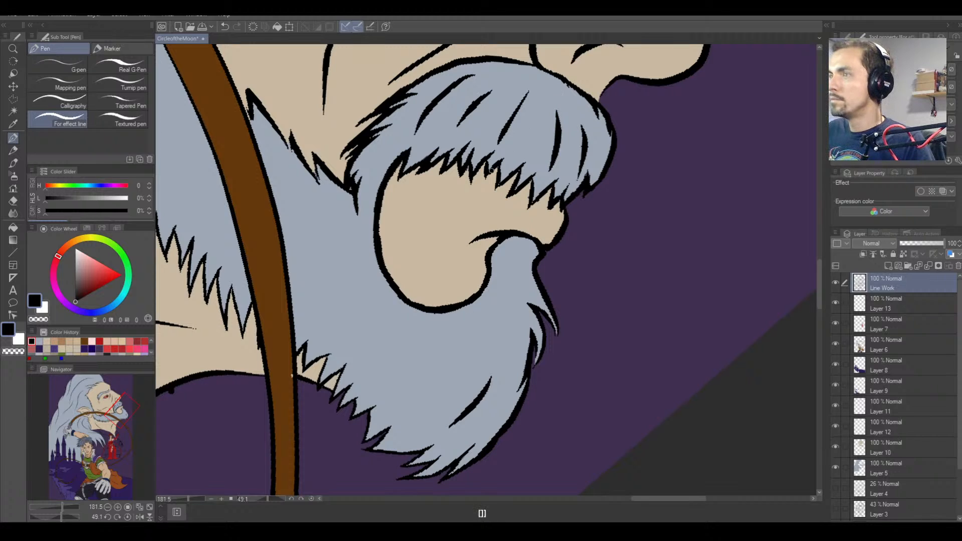
Examine the whole unrotated illustration and the old man's beard and moustache up close to check the cleaned-up line work.
{"action": "left_click", "coordinate": [128, 517]}
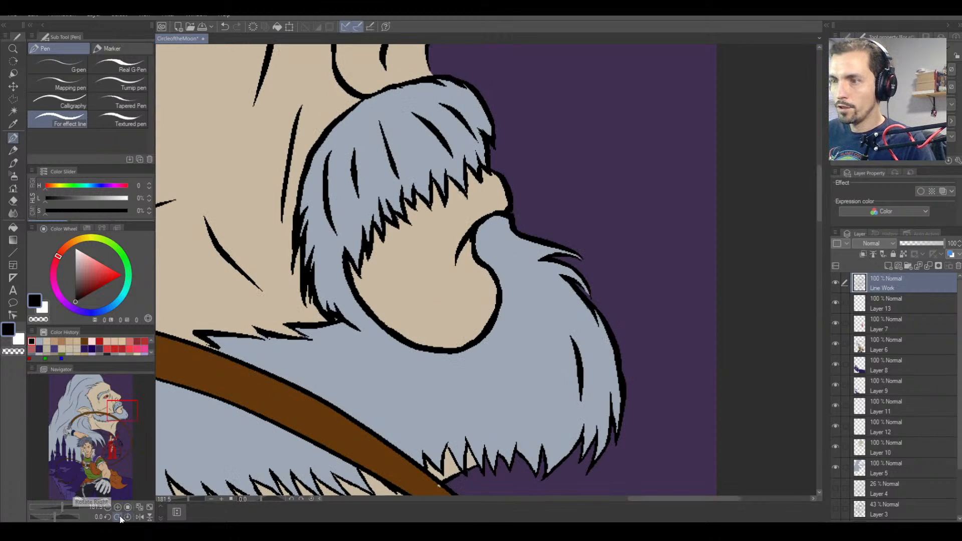
{"action": "left_click", "coordinate": [128, 508]}
{"action": "left_click", "coordinate": [108, 507]}
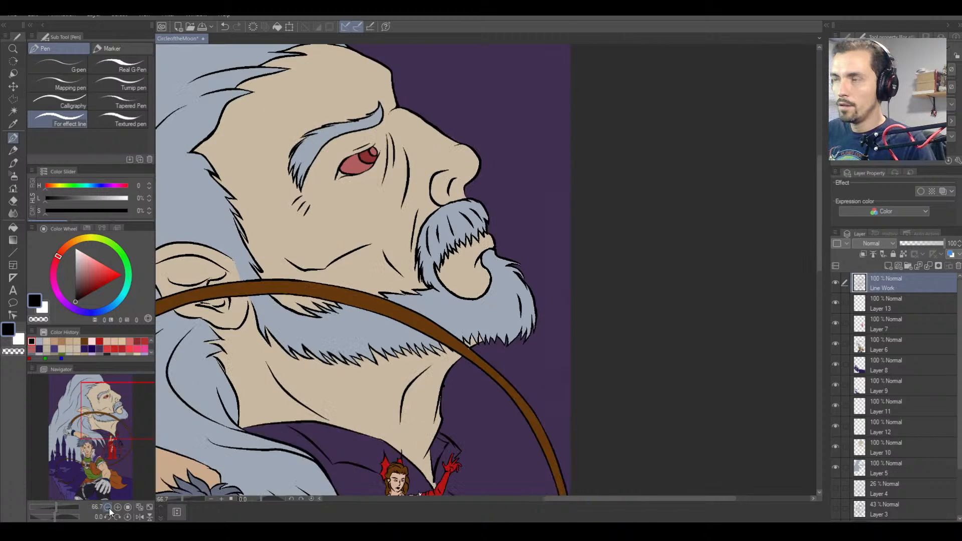
{"action": "left_click", "coordinate": [107, 507]}
{"action": "left_click_drag", "start_coordinate": [105, 422], "coordinate": [92, 439]}
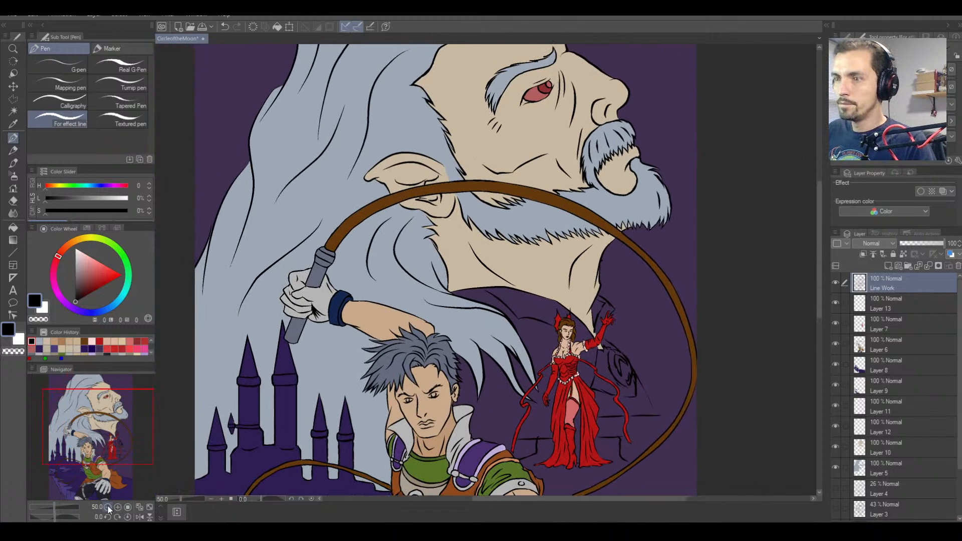
{"action": "left_click", "coordinate": [108, 508]}
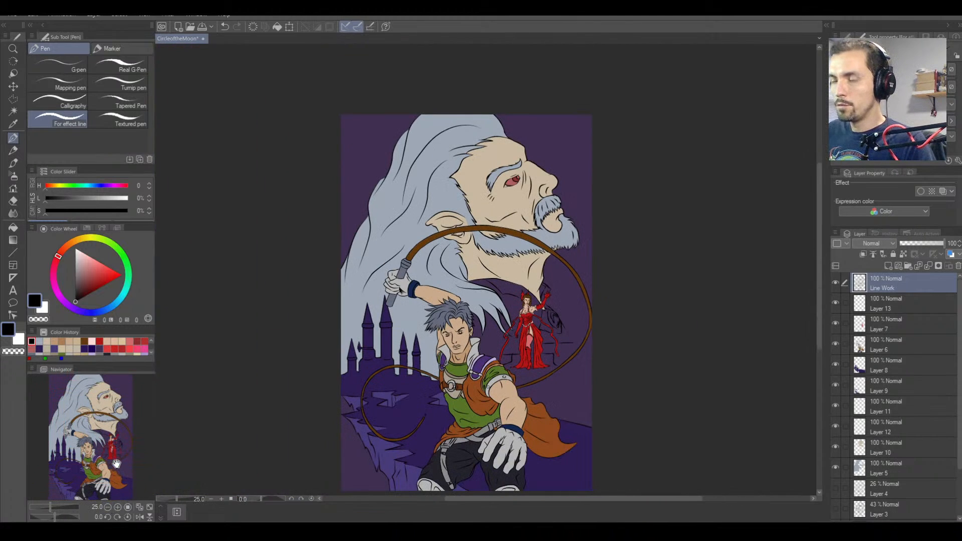
{"action": "left_click_drag", "start_coordinate": [113, 458], "coordinate": [111, 468]}
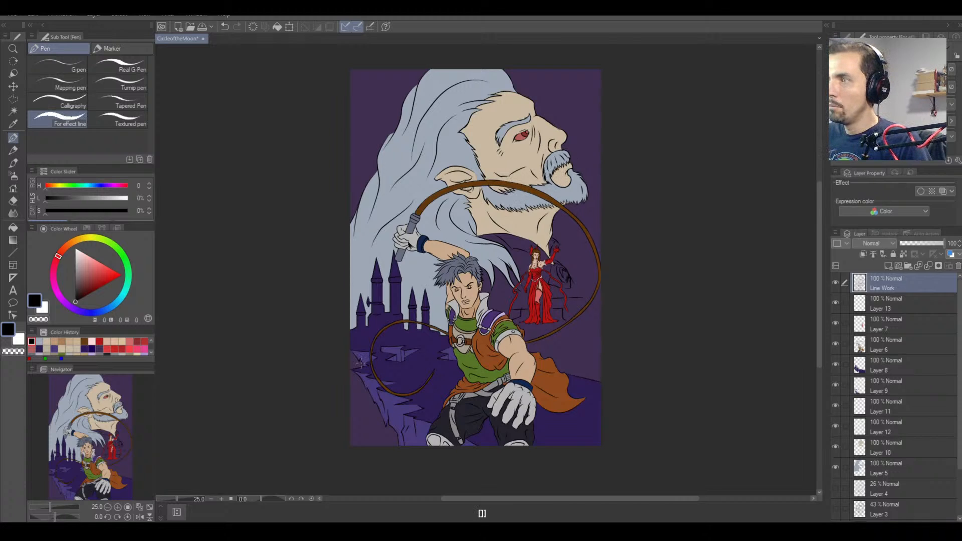
{"action": "key", "text": "ctrl+equal"}
{"action": "key", "text": "ctrl+equal"}
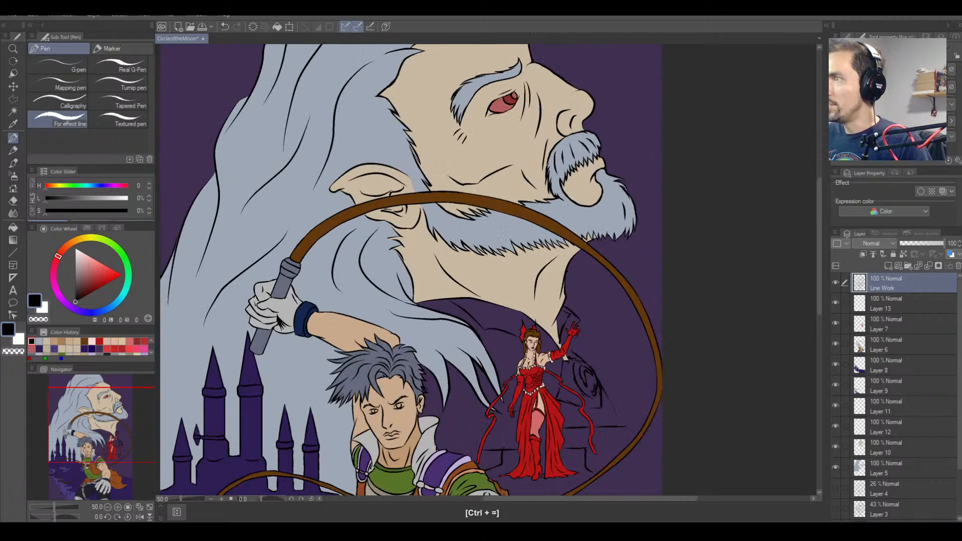
{"action": "key", "text": "ctrl+equal"}
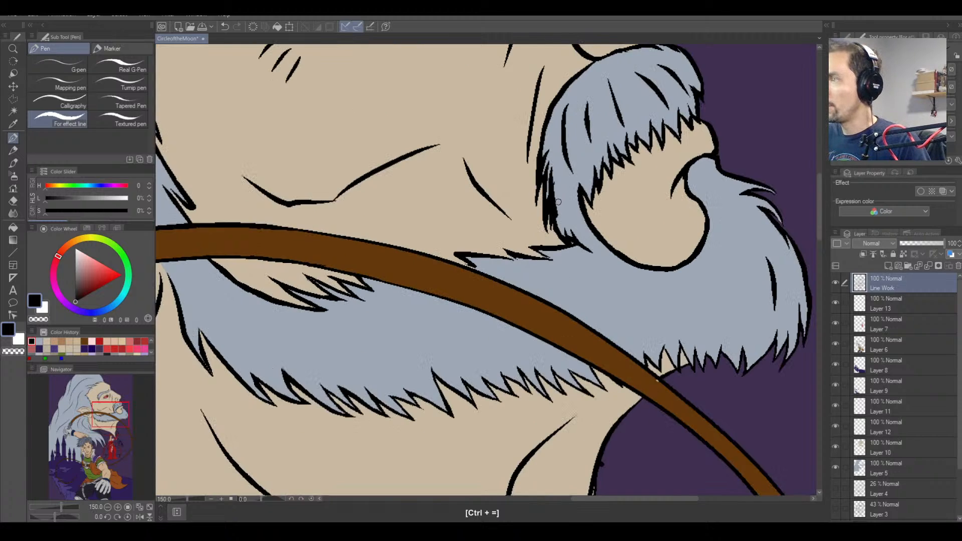
Erase the heavy jagged outline along the moustache's cheek-side edge down to the beard.
{"action": "key", "text": "ctrl+z"}
{"action": "key", "text": "e"}
{"action": "mouse_move", "coordinate": [550, 197]}
{"action": "left_mouse_down"}
{"action": "mouse_move", "coordinate": [552, 211]}
{"action": "mouse_move", "coordinate": [547, 153]}
{"action": "mouse_move", "coordinate": [538, 203]}
{"action": "mouse_move", "coordinate": [547, 186]}
{"action": "left_mouse_up"}
{"action": "left_click_drag", "start_coordinate": [559, 231], "coordinate": [554, 226]}
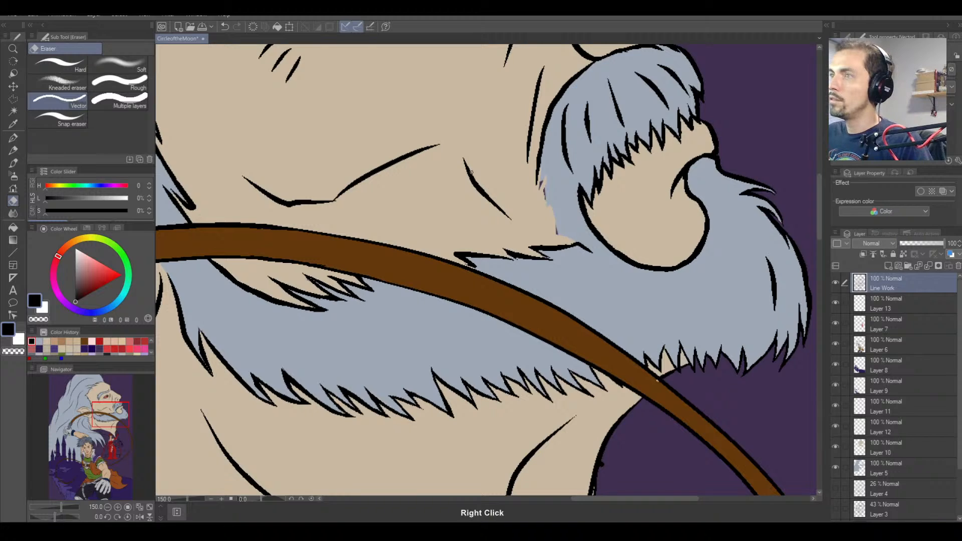
{"action": "key", "text": "p"}
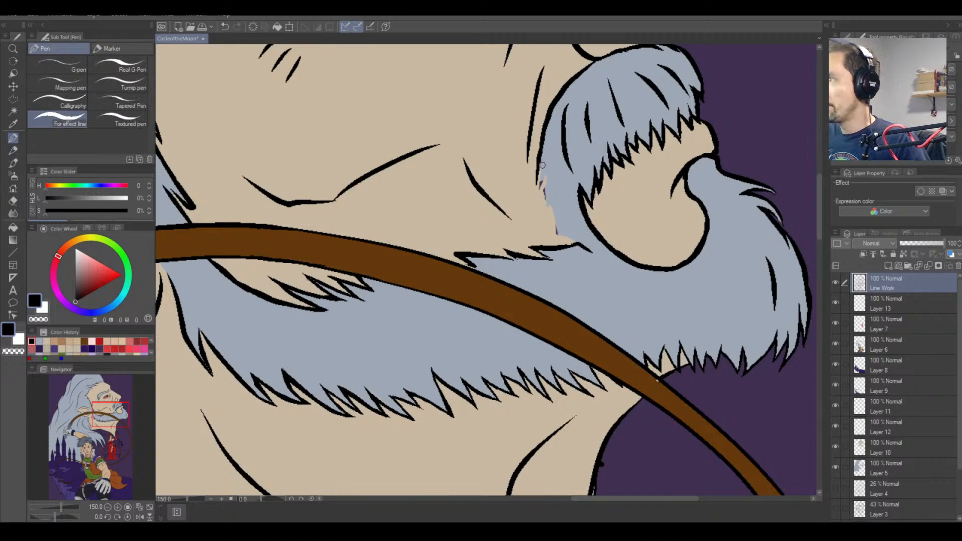
{"action": "left_click_drag", "start_coordinate": [541, 155], "coordinate": [544, 209]}
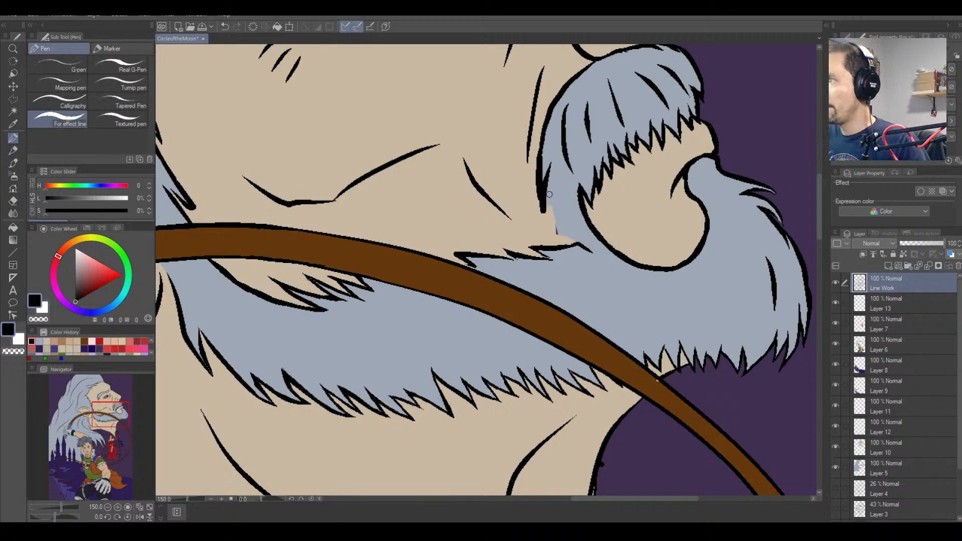
{"action": "key", "text": "ctrl+z"}
{"action": "key", "text": "ctrl+z"}
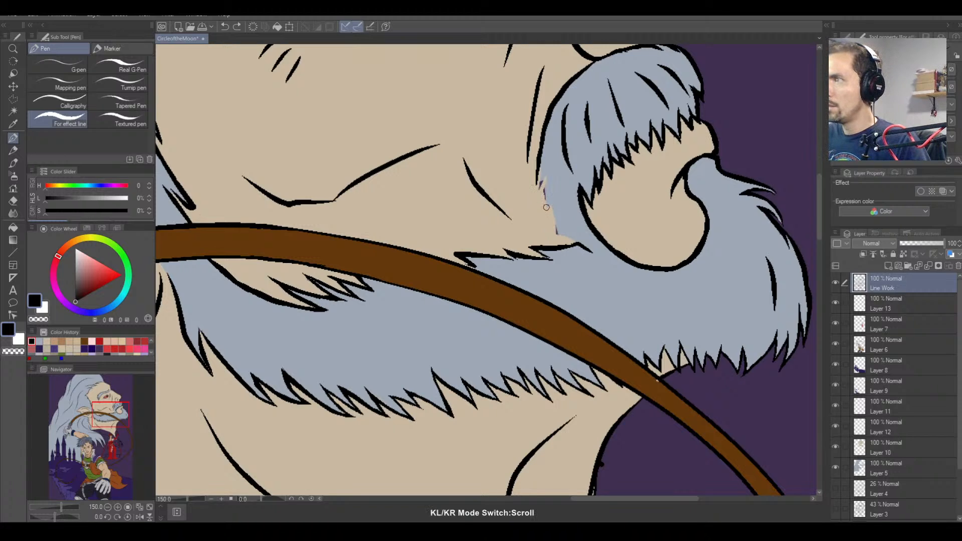
Redraw the moustache's cheek-side edge down to the beard as short, thin jagged hair strokes in black with a smaller pen size.
{"action": "scroll", "coordinate": [546, 208], "scroll_direction": "down", "scroll_amount": 1}
{"action": "scroll", "coordinate": [545, 208], "scroll_direction": "up", "scroll_amount": 1}
{"action": "key", "text": "["}
{"action": "key", "text": "["}
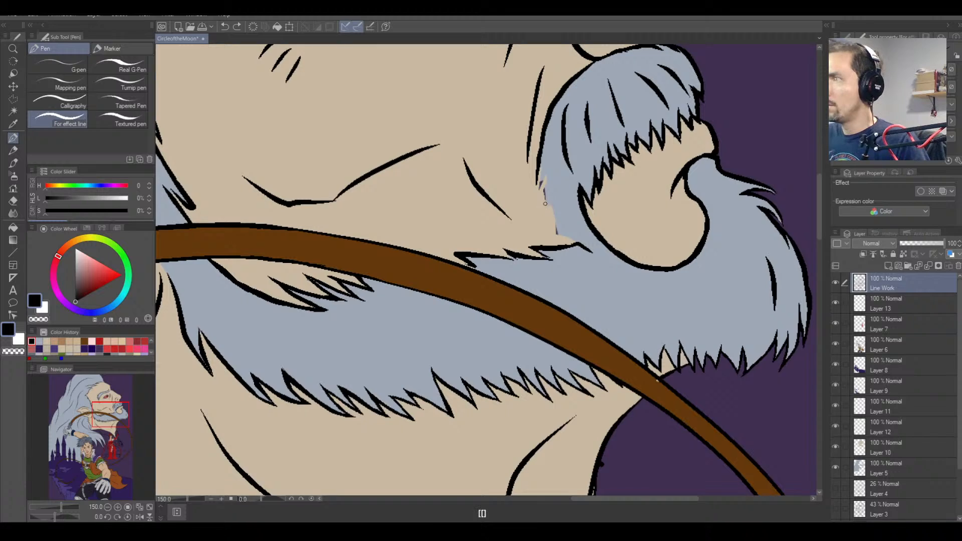
{"action": "left_click_drag", "start_coordinate": [539, 163], "coordinate": [542, 204]}
{"action": "key", "text": "ctrl+z"}
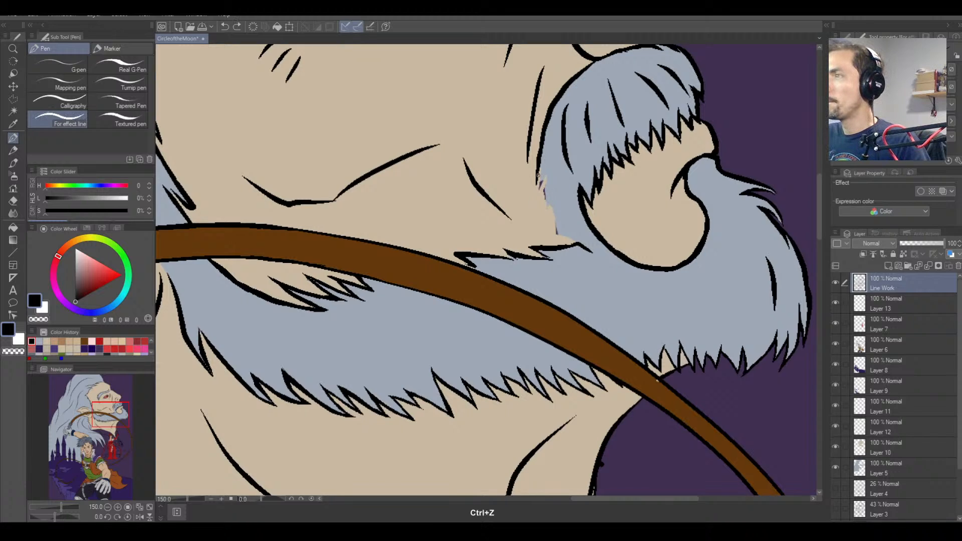
{"action": "left_click_drag", "start_coordinate": [540, 171], "coordinate": [542, 208]}
{"action": "left_click_drag", "start_coordinate": [539, 163], "coordinate": [548, 223]}
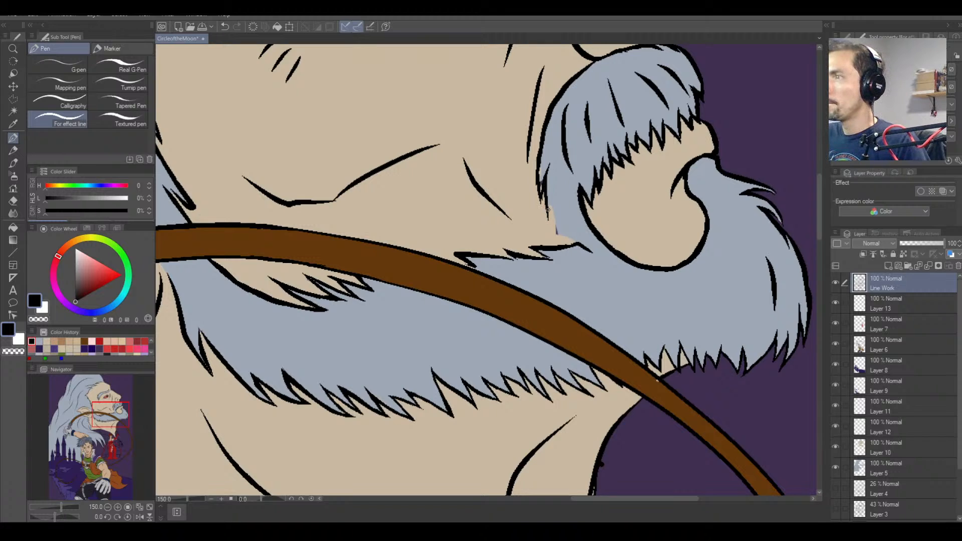
{"action": "left_click_drag", "start_coordinate": [550, 186], "coordinate": [557, 228]}
{"action": "mouse_move", "coordinate": [561, 187]}
{"action": "left_mouse_down"}
{"action": "mouse_move", "coordinate": [555, 221]}
{"action": "mouse_move", "coordinate": [563, 255]}
{"action": "mouse_move", "coordinate": [559, 225]}
{"action": "left_mouse_up"}
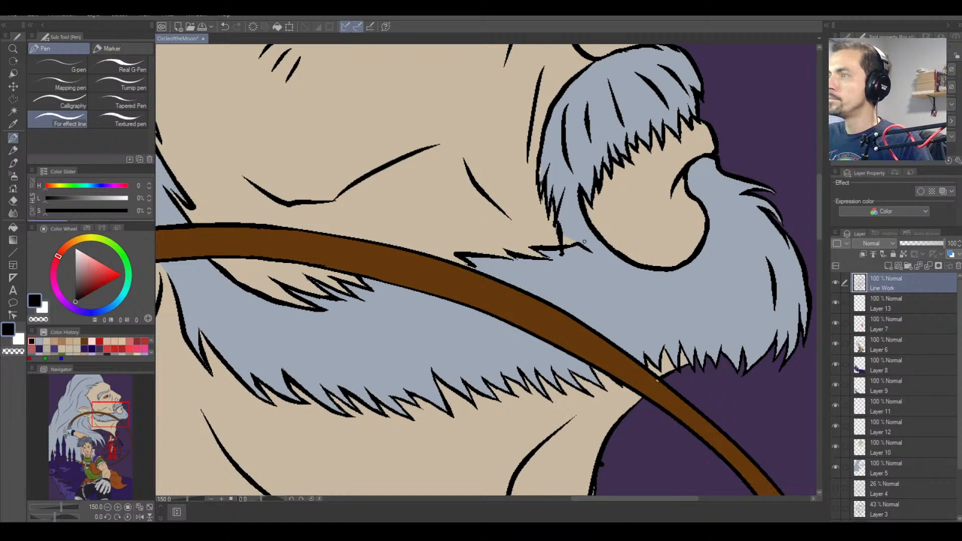
Erase the stray line ends where the moustache meets the beard and add a pointed black tuft to the beard's upper outline.
{"action": "key", "text": "e"}
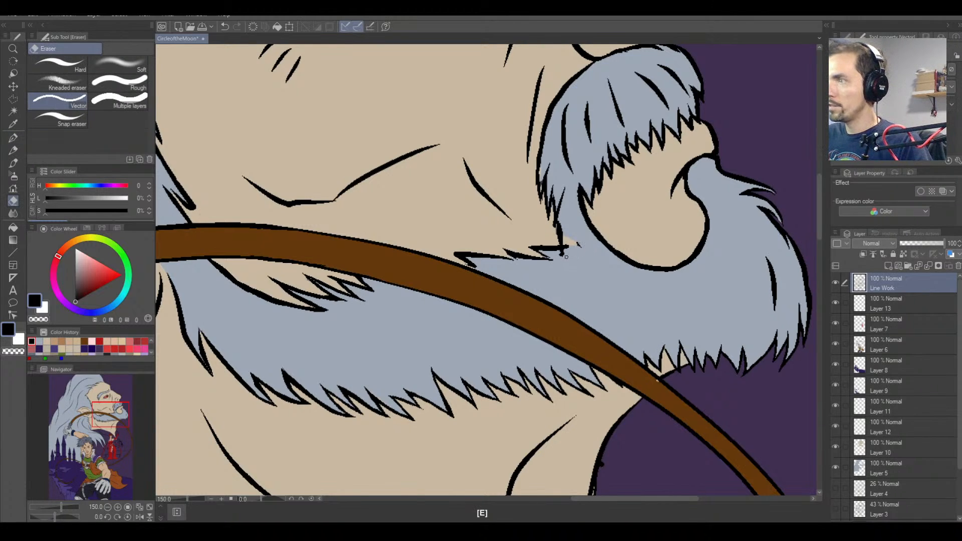
{"action": "mouse_move", "coordinate": [567, 256]}
{"action": "left_mouse_down"}
{"action": "mouse_move", "coordinate": [567, 232]}
{"action": "mouse_move", "coordinate": [559, 243]}
{"action": "mouse_move", "coordinate": [578, 243]}
{"action": "left_mouse_up"}
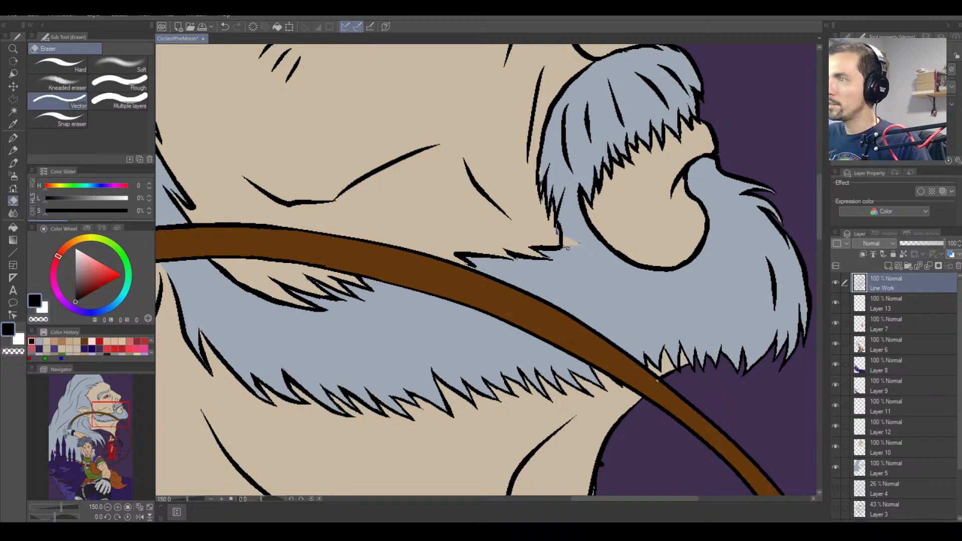
{"action": "key", "text": "b"}
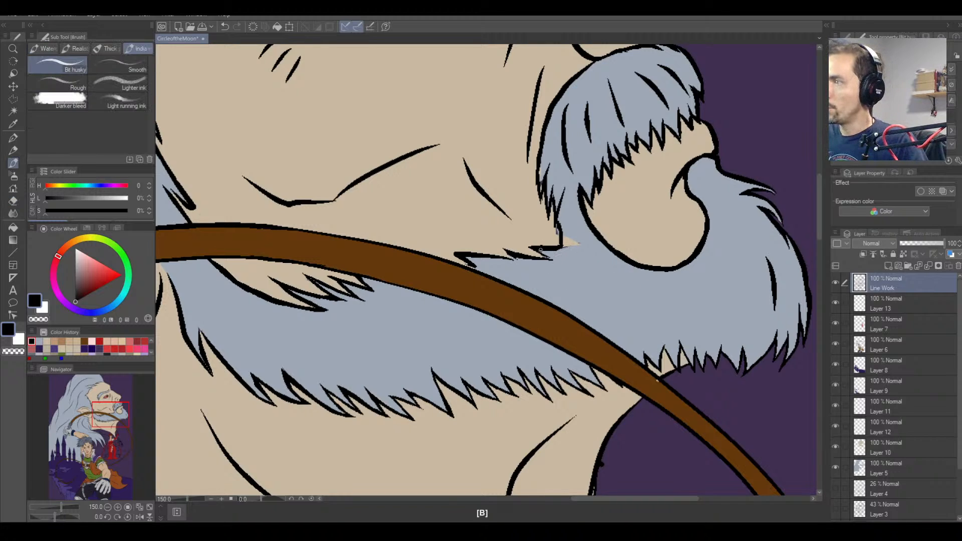
{"action": "left_click", "coordinate": [13, 138]}
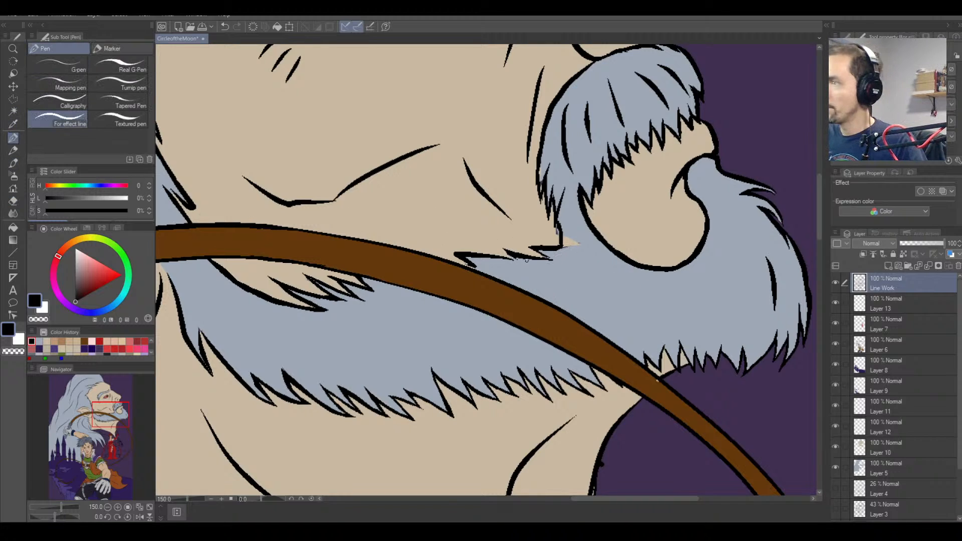
{"action": "mouse_move", "coordinate": [532, 249]}
{"action": "left_mouse_down"}
{"action": "mouse_move", "coordinate": [555, 261]}
{"action": "mouse_move", "coordinate": [499, 255]}
{"action": "mouse_move", "coordinate": [519, 268]}
{"action": "left_mouse_up"}
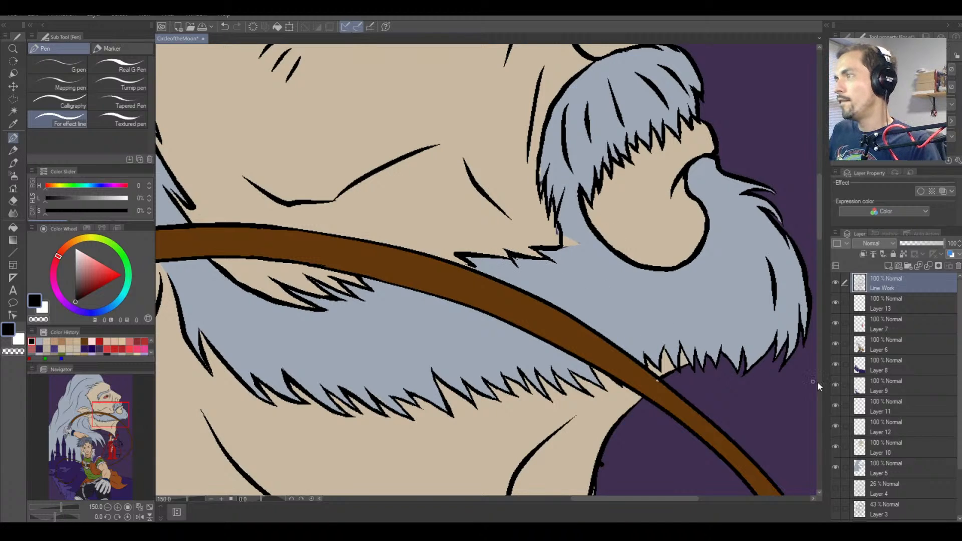
On Layer 10, erase the skin patch inside the moustache's lower end and paint the cheek gap beside it in the sampled skin tone.
{"action": "left_click", "coordinate": [897, 447]}
{"action": "key", "text": "e"}
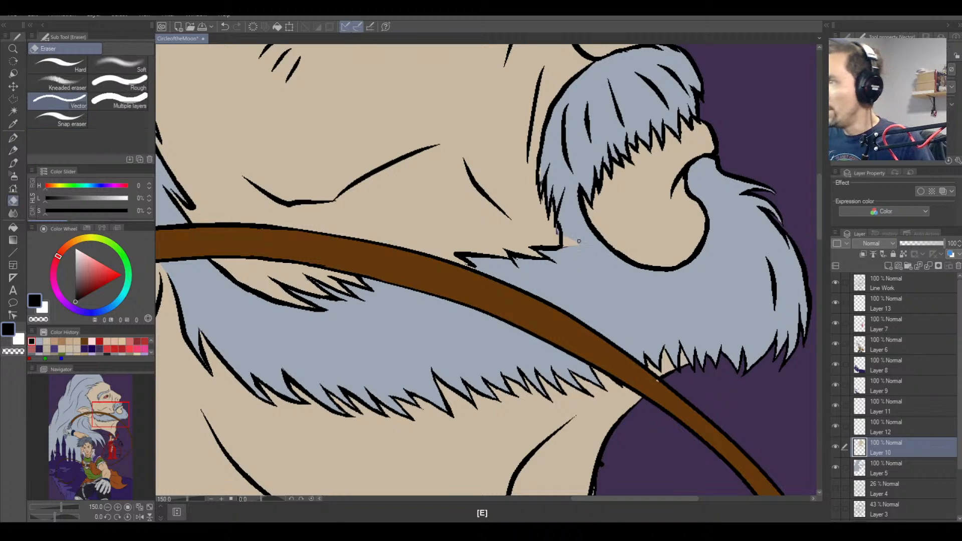
{"action": "left_click_drag", "start_coordinate": [579, 241], "coordinate": [565, 236]}
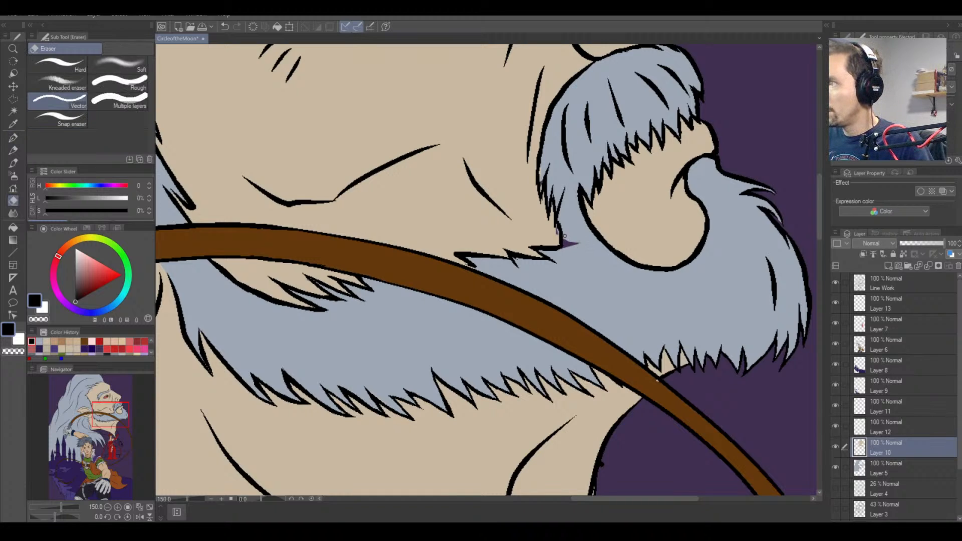
{"action": "right_click", "coordinate": [563, 236]}
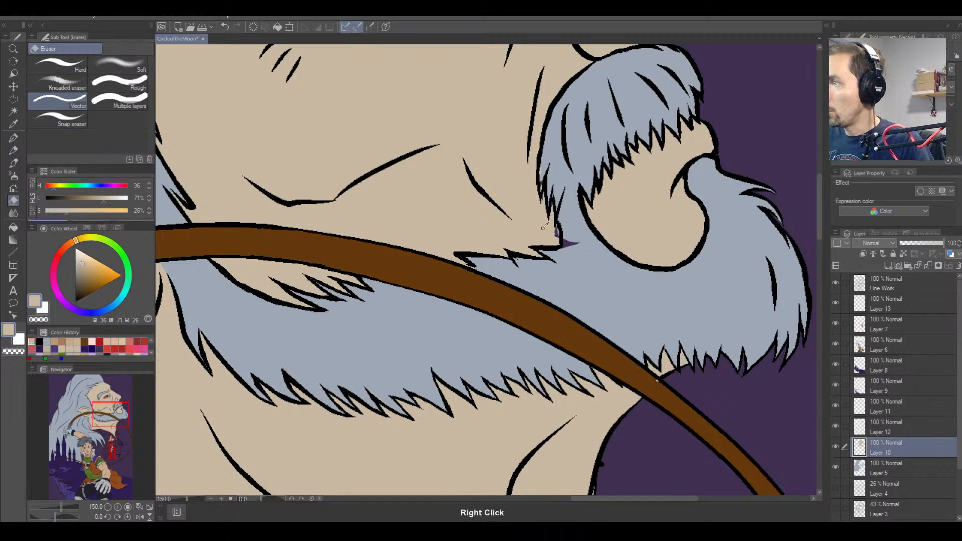
{"action": "key", "text": "p"}
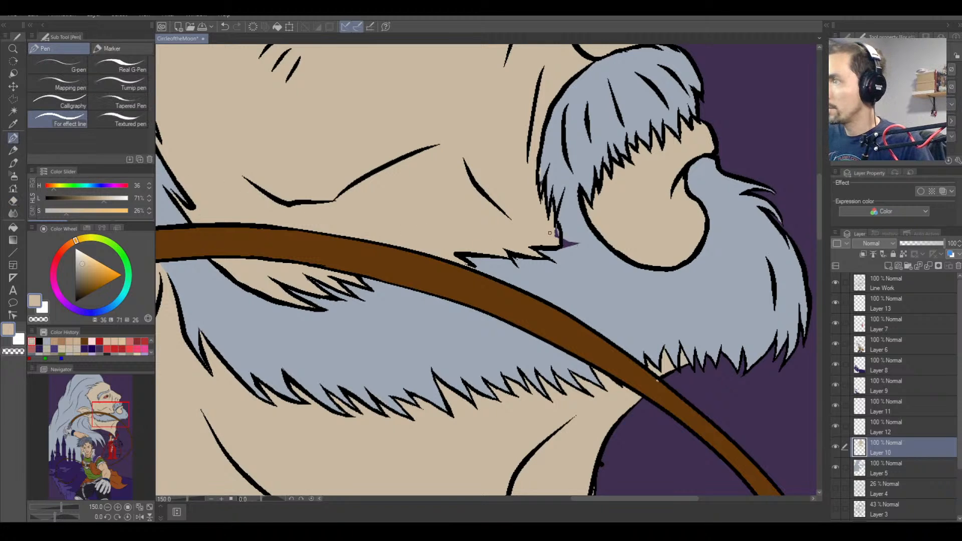
{"action": "left_click_drag", "start_coordinate": [554, 229], "coordinate": [557, 233]}
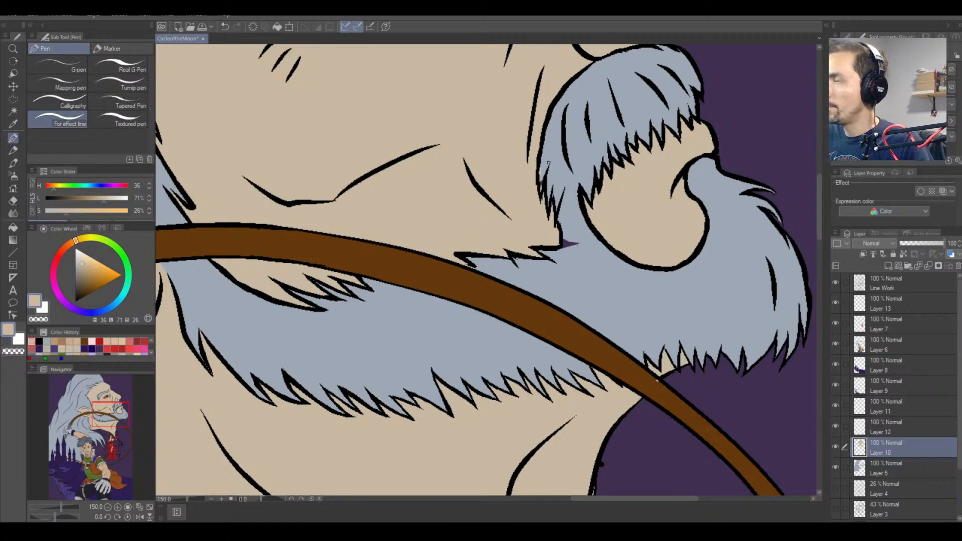
On Layer 5, paint over the purple gap where the moustache joins the beard with the beard's sampled blue-grey.
{"action": "key", "text": "e"}
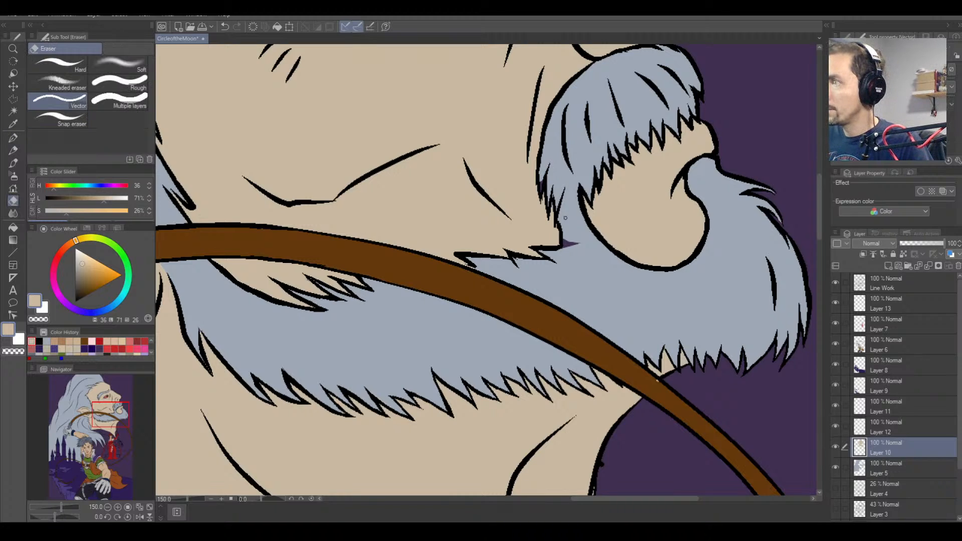
{"action": "left_click", "coordinate": [889, 471]}
{"action": "right_click", "coordinate": [637, 290]}
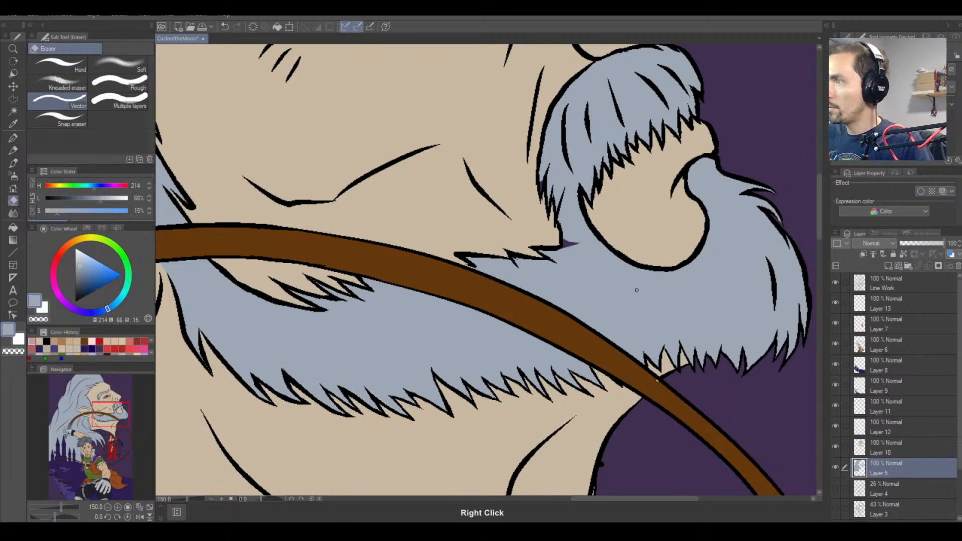
{"action": "mouse_move", "coordinate": [567, 251]}
{"action": "left_mouse_down"}
{"action": "mouse_move", "coordinate": [567, 228]}
{"action": "mouse_move", "coordinate": [565, 256]}
{"action": "left_mouse_up"}
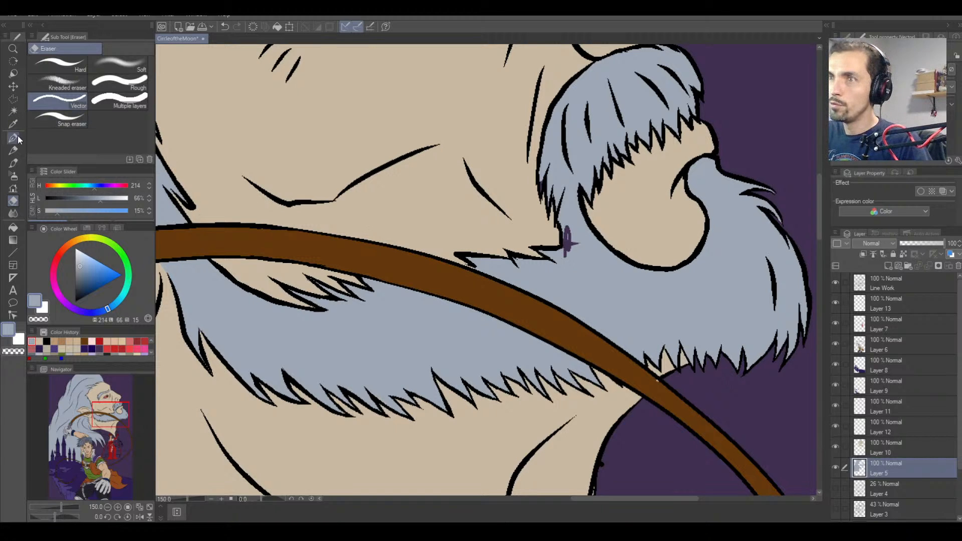
{"action": "left_click", "coordinate": [13, 138]}
{"action": "key", "text": "ctrl+z"}
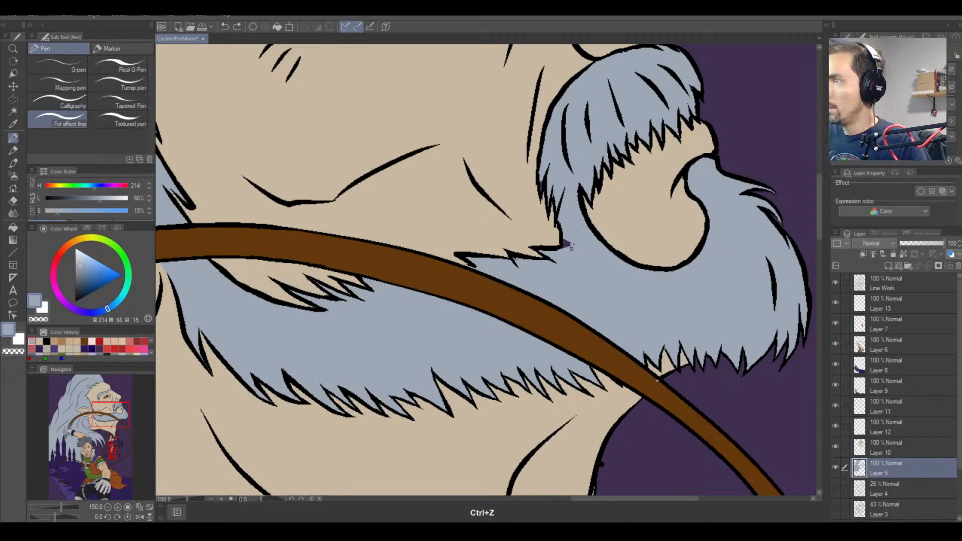
{"action": "mouse_move", "coordinate": [571, 248]}
{"action": "left_mouse_down"}
{"action": "mouse_move", "coordinate": [565, 241]}
{"action": "mouse_move", "coordinate": [581, 249]}
{"action": "mouse_move", "coordinate": [574, 239]}
{"action": "left_mouse_up"}
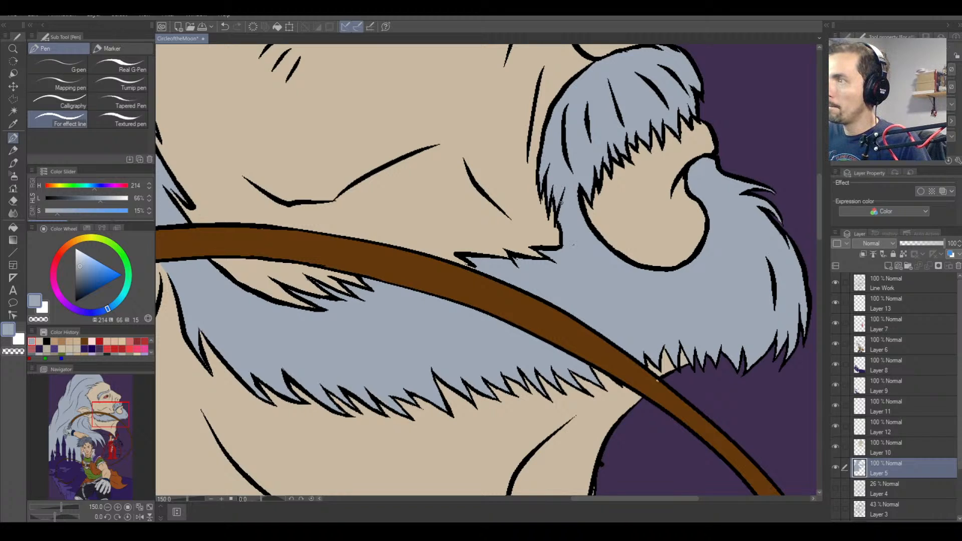
{"action": "left_click", "coordinate": [897, 450]}
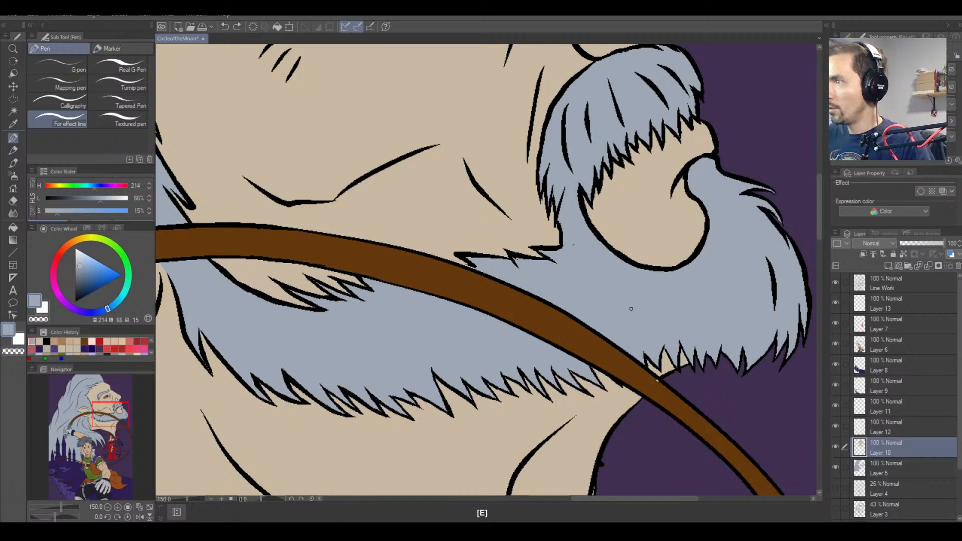
{"action": "key", "text": "e"}
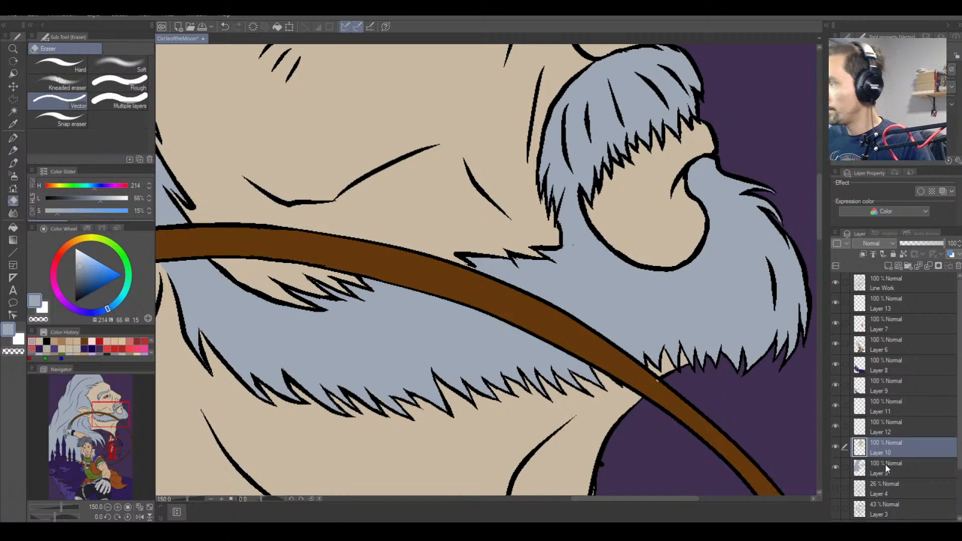
{"action": "left_click", "coordinate": [887, 469]}
{"action": "right_click", "coordinate": [576, 250]}
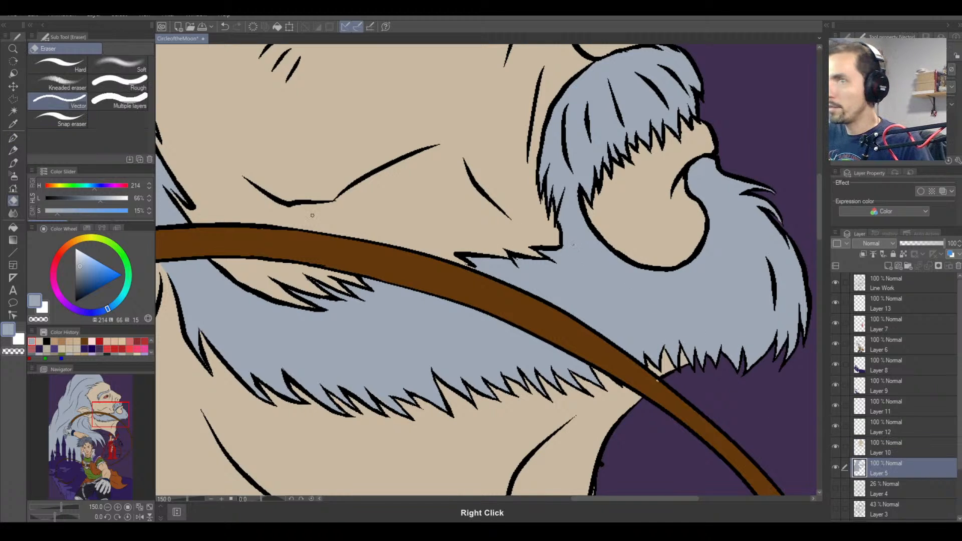
{"action": "key", "text": "p"}
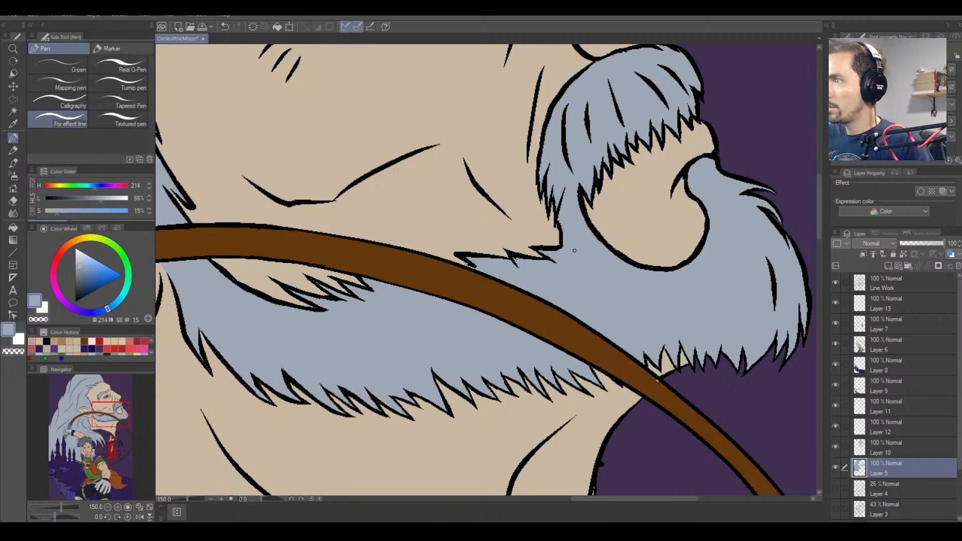
Examine the whole illustration and the woman in red with the rough sketch lines behind her up close.
{"action": "left_click", "coordinate": [128, 508]}
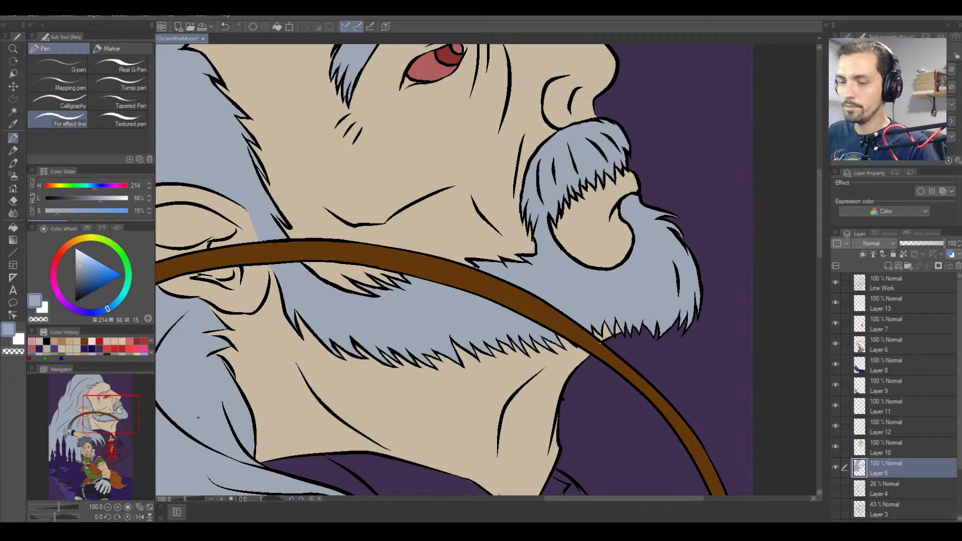
{"action": "key", "text": "ctrl+minus"}
{"action": "left_click_drag", "start_coordinate": [304, 288], "coordinate": [507, 197]}
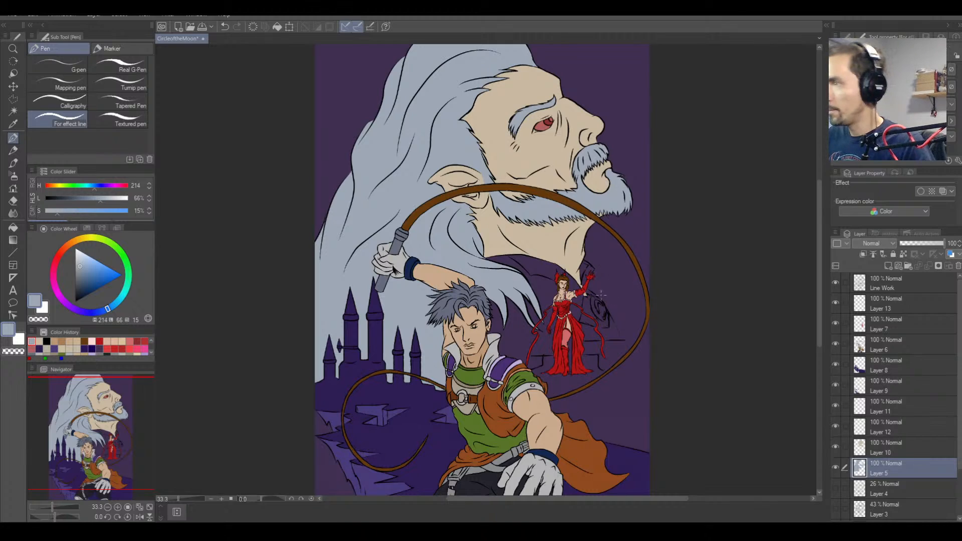
{"action": "mouse_move", "coordinate": [603, 292]}
{"action": "left_mouse_down"}
{"action": "mouse_move", "coordinate": [550, 355]}
{"action": "mouse_move", "coordinate": [577, 275]}
{"action": "left_mouse_up"}
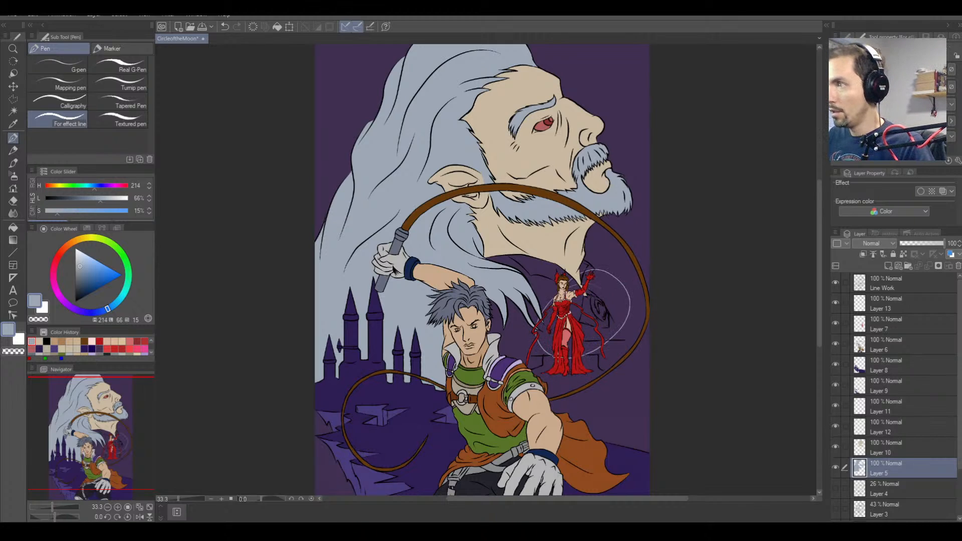
{"action": "key", "text": "ctrl+z"}
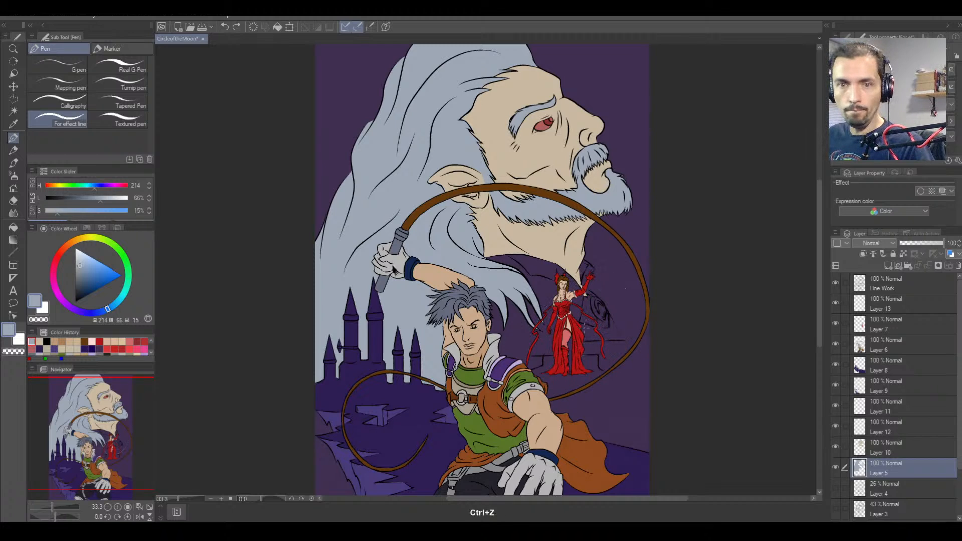
{"action": "key", "text": "ctrl+equal"}
{"action": "key", "text": "ctrl+equal"}
{"action": "key", "text": "ctrl+equal"}
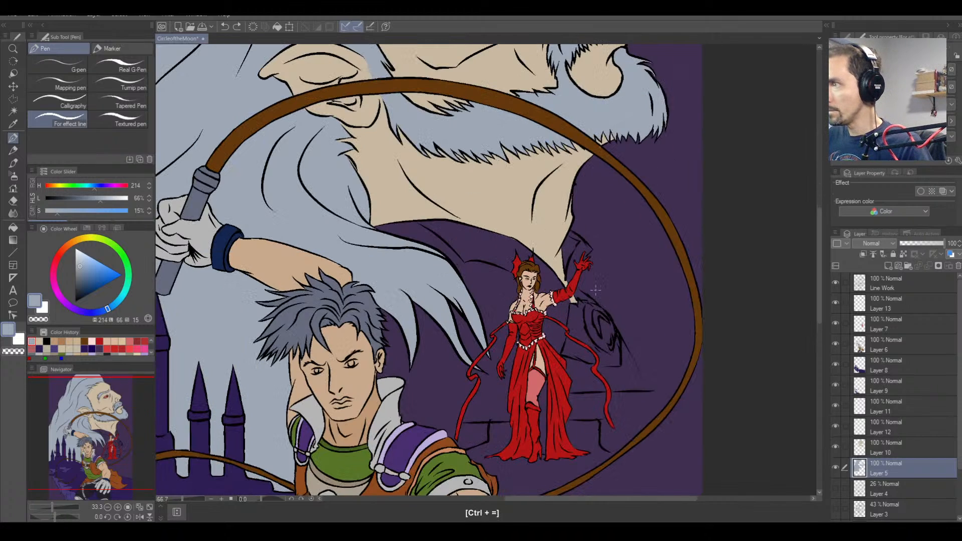
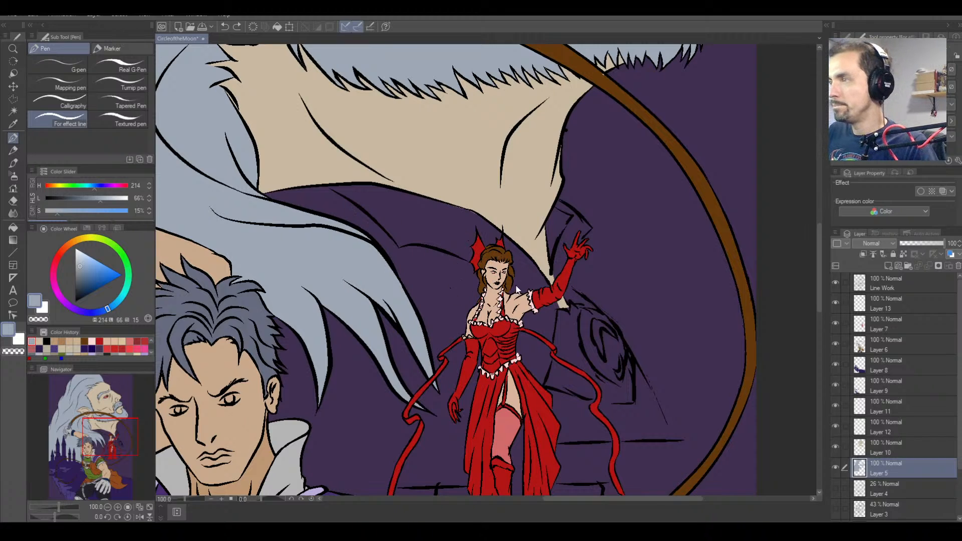
Check what Layer 13 contains by toggling its visibility and merge it down into Layer 7.
{"action": "left_click", "coordinate": [838, 299]}
{"action": "left_click", "coordinate": [835, 301]}
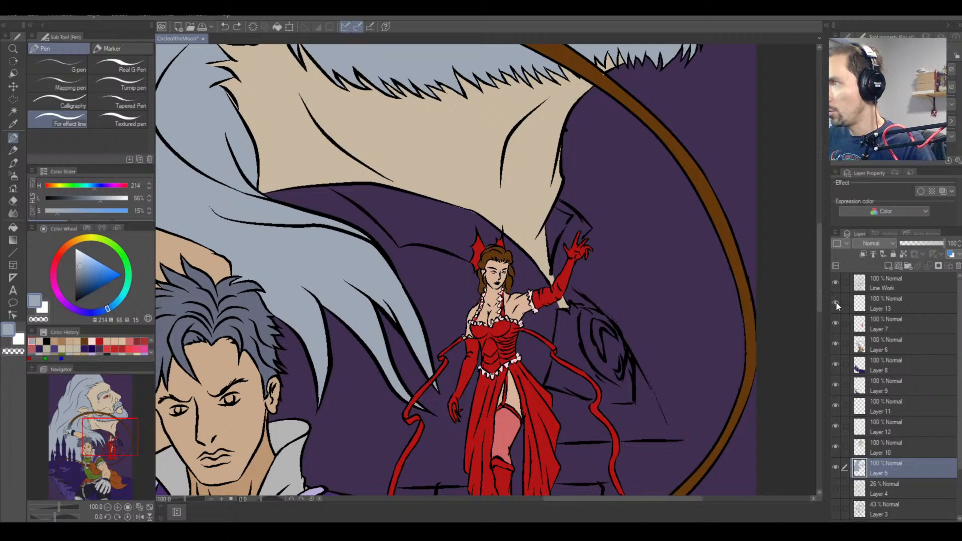
{"action": "left_click", "coordinate": [908, 303]}
{"action": "left_click", "coordinate": [928, 266]}
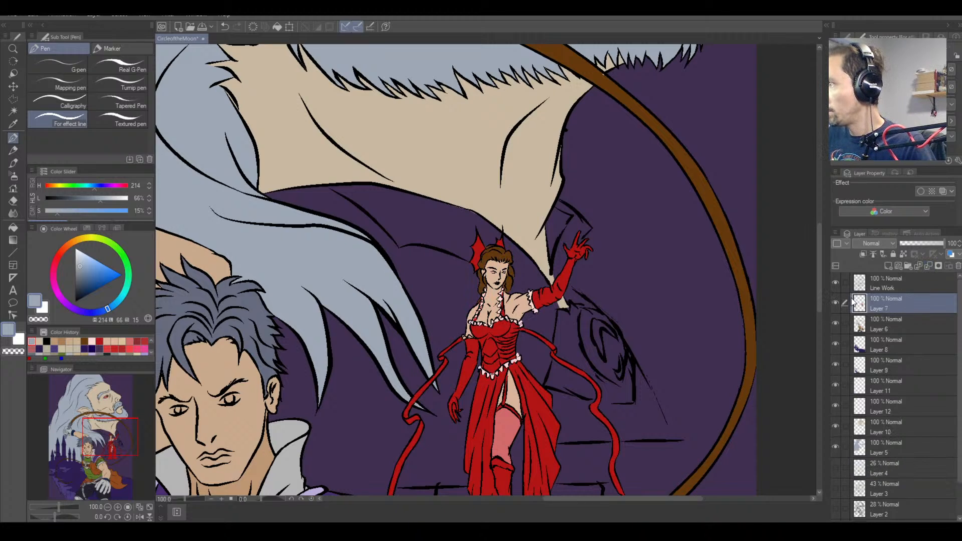
Toggle the visibility of Layer 7 and Layer 6 to check which parts of the illustration each one holds.
{"action": "left_click", "coordinate": [836, 302]}
{"action": "left_click", "coordinate": [836, 302]}
{"action": "left_click", "coordinate": [836, 301]}
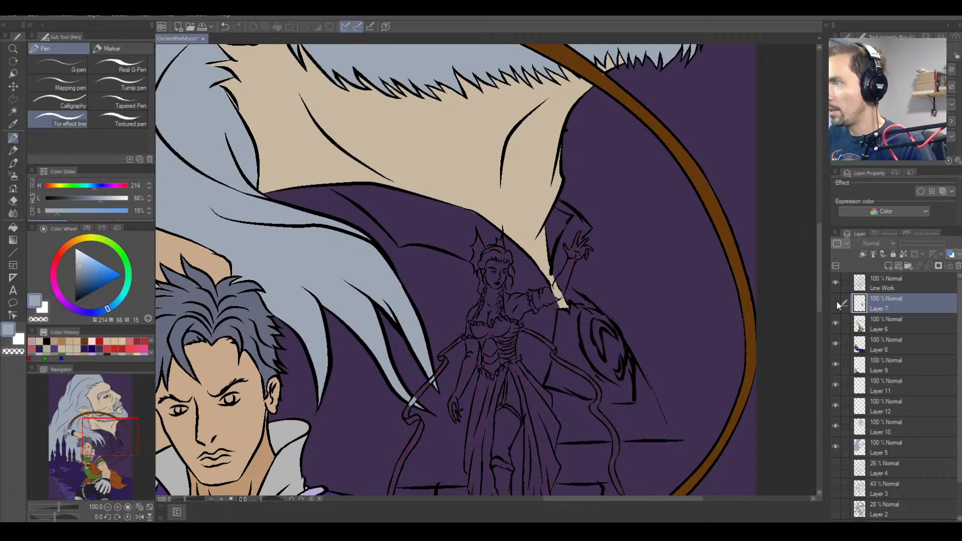
{"action": "left_click", "coordinate": [836, 301]}
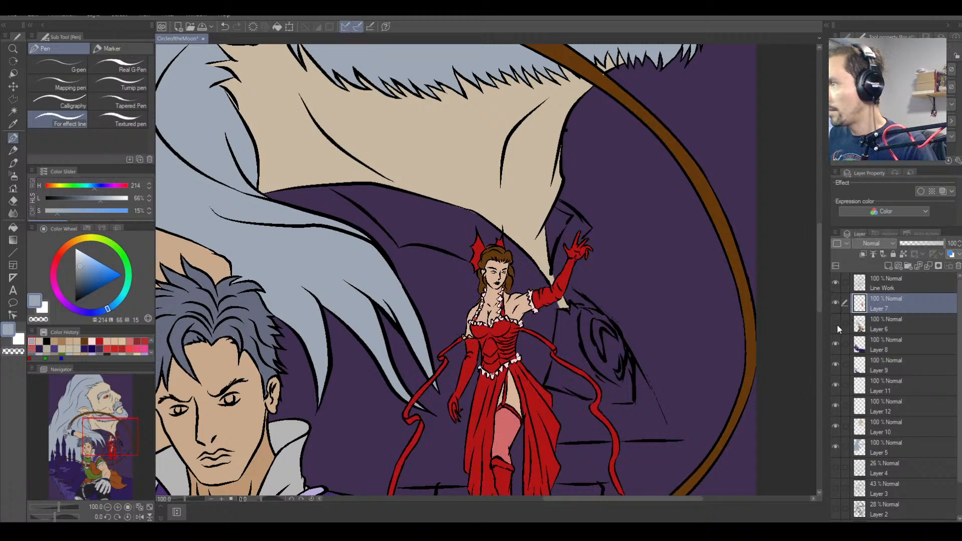
{"action": "left_click", "coordinate": [836, 324]}
{"action": "left_click", "coordinate": [836, 324]}
{"action": "left_click", "coordinate": [836, 323]}
{"action": "left_click", "coordinate": [836, 323]}
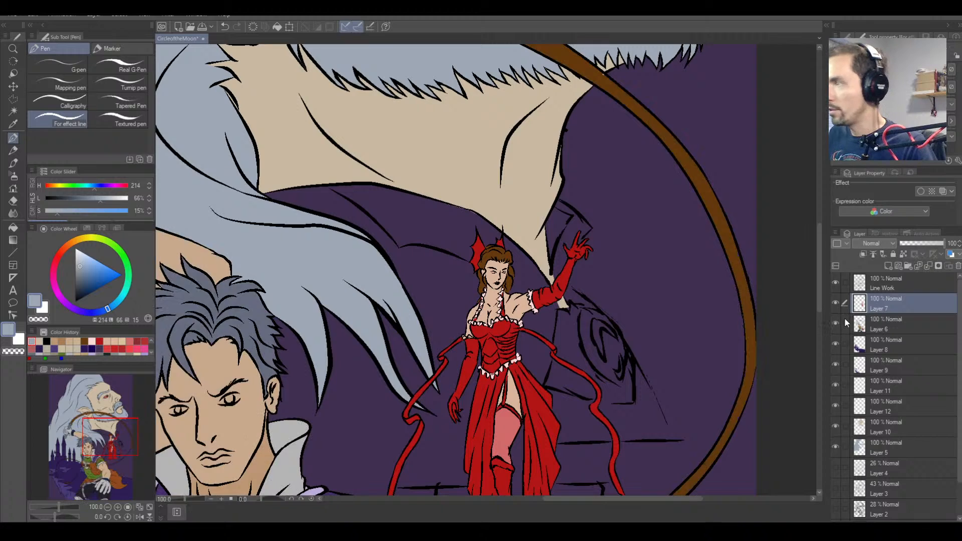
{"action": "left_click", "coordinate": [835, 303]}
{"action": "left_click", "coordinate": [836, 302]}
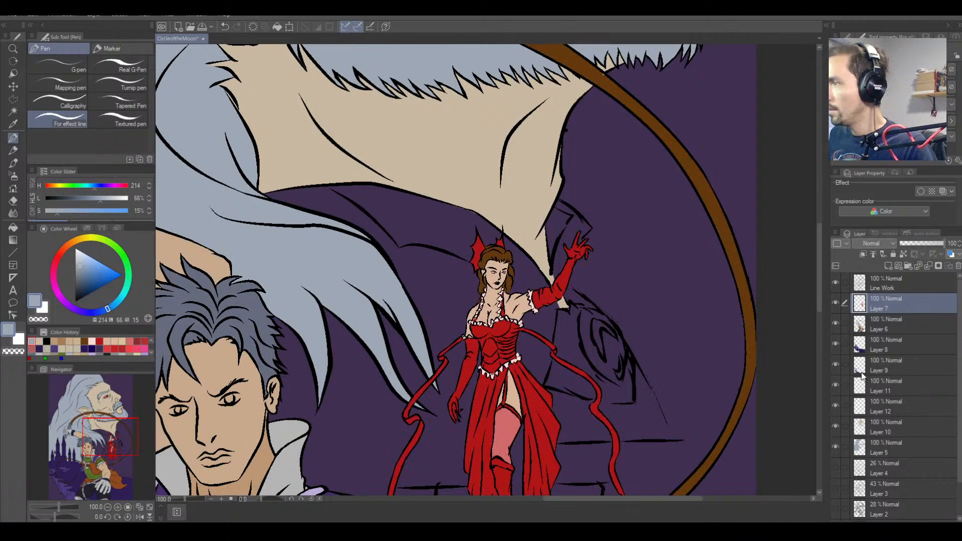
Merge Layer 12, Layer 10 and Layer 11 down into Layer 5, checking Layer 5's visibility between merges.
{"action": "left_click", "coordinate": [896, 431]}
{"action": "left_click", "coordinate": [899, 406]}
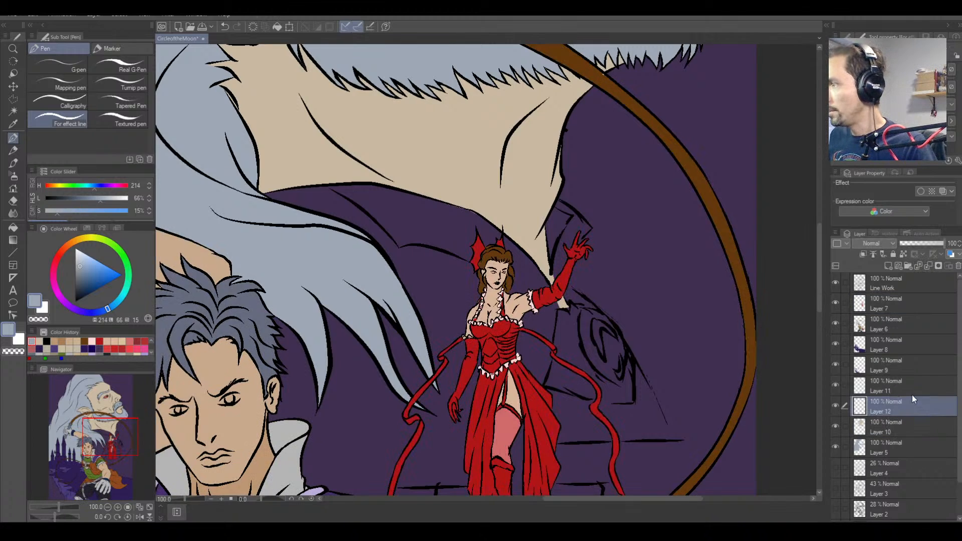
{"action": "left_click", "coordinate": [929, 265]}
{"action": "left_click", "coordinate": [922, 269]}
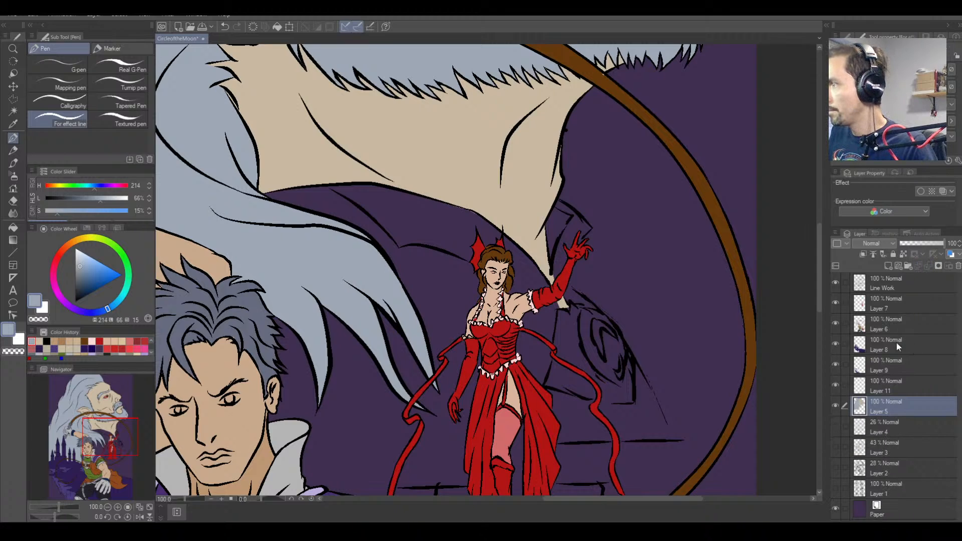
{"action": "left_click", "coordinate": [837, 403]}
{"action": "left_click", "coordinate": [836, 405]}
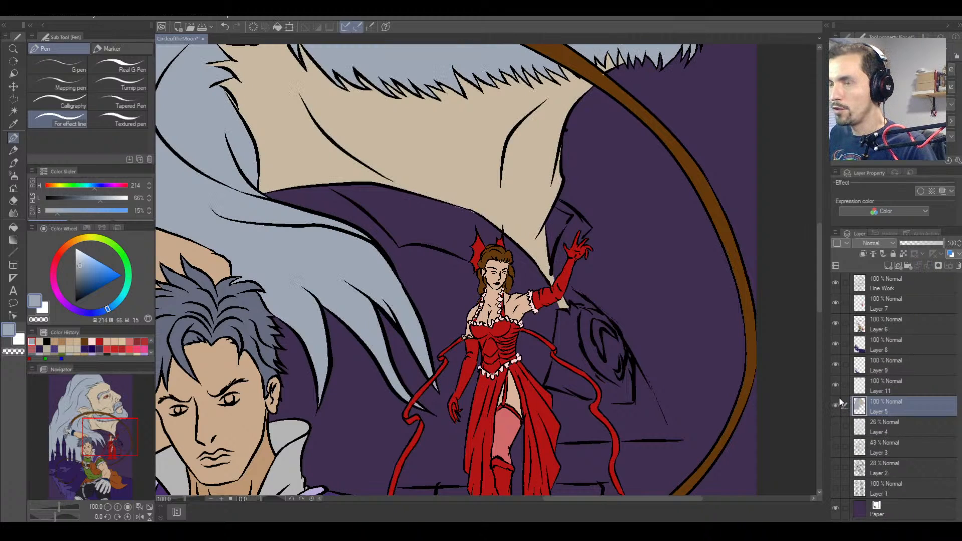
{"action": "left_click", "coordinate": [897, 381]}
{"action": "left_click", "coordinate": [928, 267]}
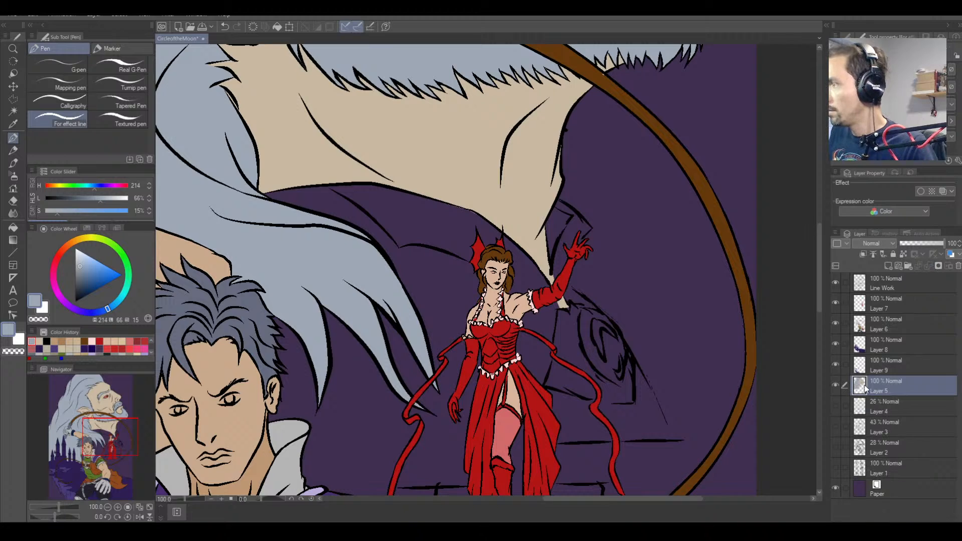
Toggle the visibility of Layer 5 and Layer 4 to check which parts of the illustration each one holds.
{"action": "left_click", "coordinate": [836, 384]}
{"action": "left_click", "coordinate": [836, 384]}
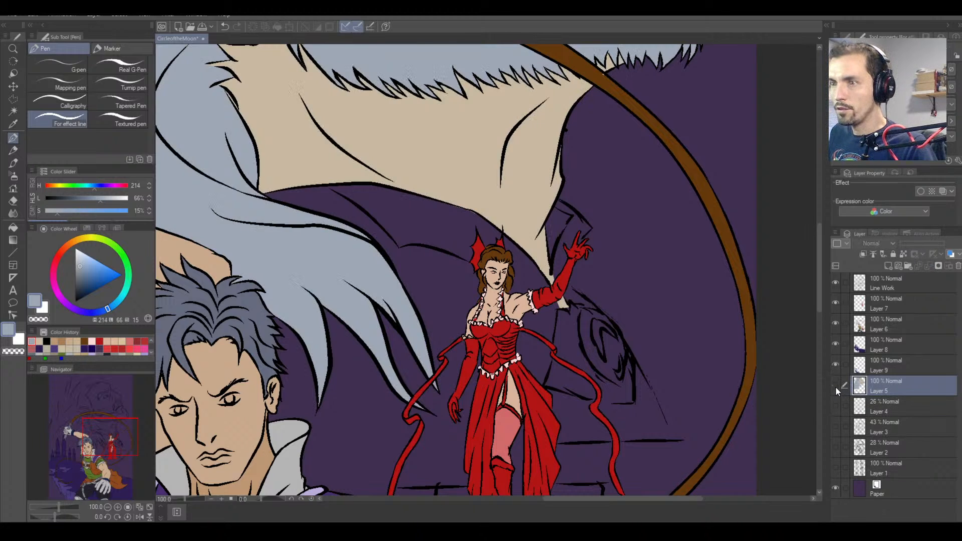
{"action": "left_click", "coordinate": [836, 385]}
{"action": "left_click", "coordinate": [837, 386]}
{"action": "left_click", "coordinate": [836, 387]}
{"action": "left_click", "coordinate": [835, 388]}
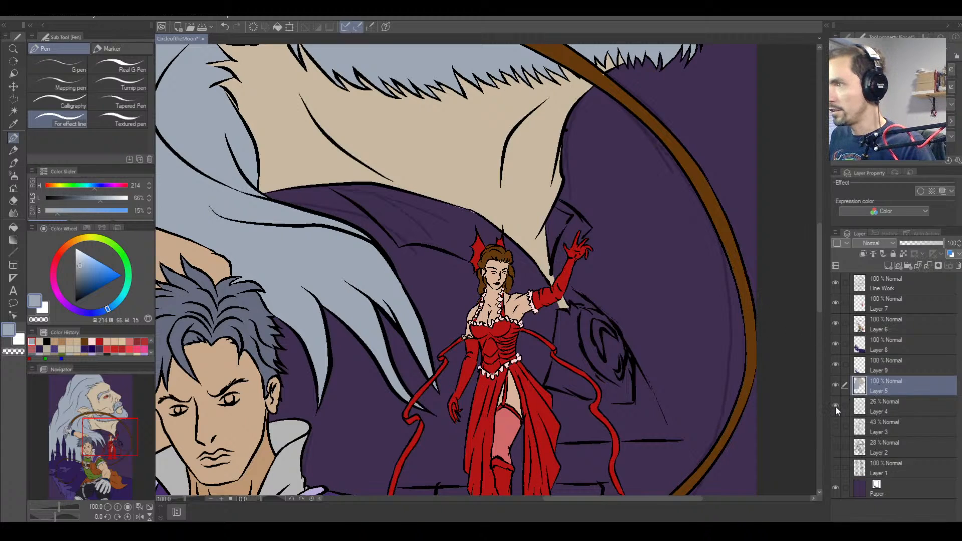
Group Layer 4, Layer 3, Layer 2 and Layer 1 into a new folder.
{"action": "left_click", "coordinate": [908, 407]}
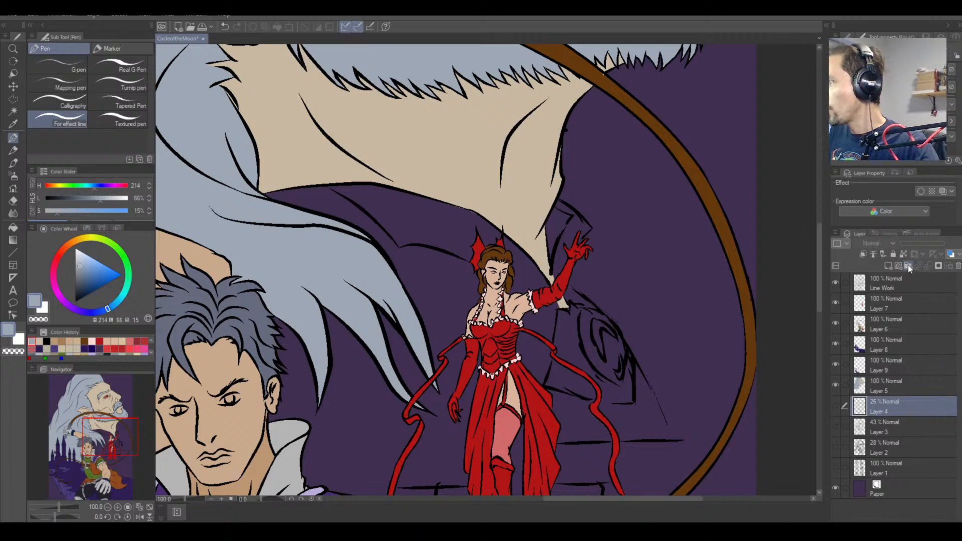
{"action": "left_click", "coordinate": [912, 464], "text": "shift"}
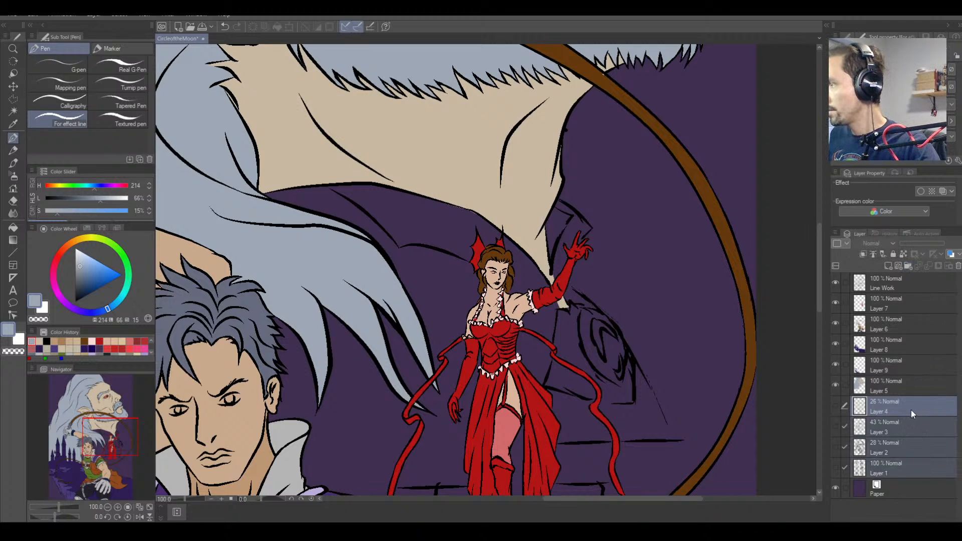
{"action": "left_click", "coordinate": [908, 266]}
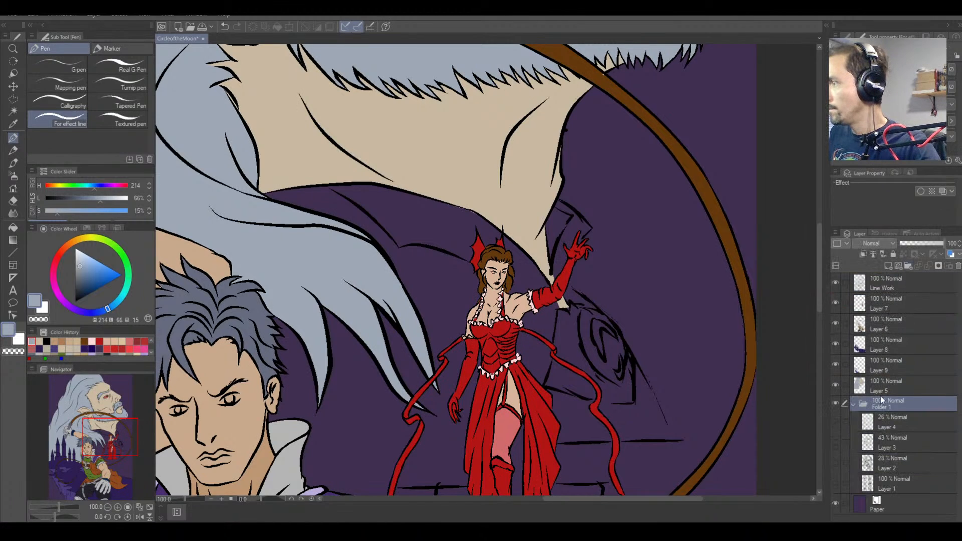
{"action": "left_click", "coordinate": [853, 404]}
Make the four sketch layers inside Folder 1 visible, and hide and collapse the folder as a whole.
{"action": "left_click", "coordinate": [835, 404]}
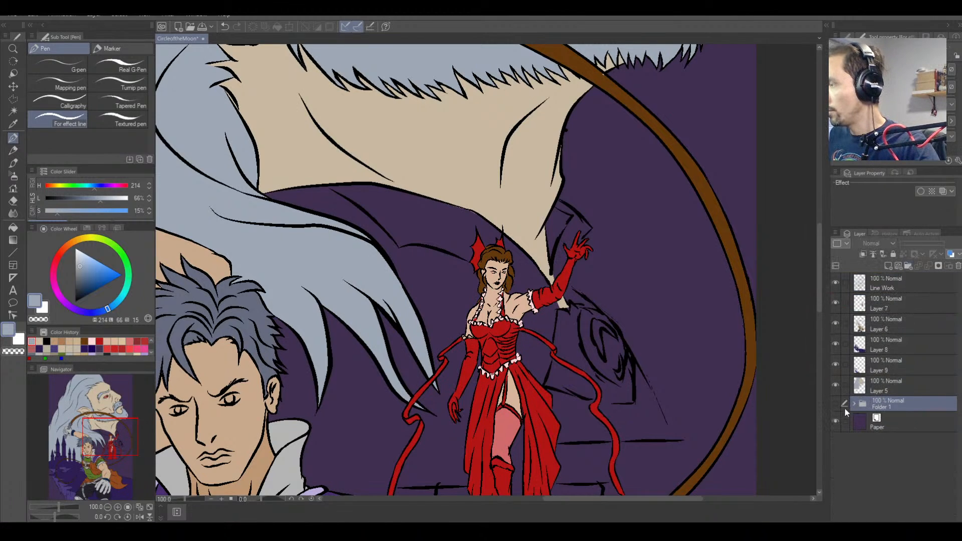
{"action": "left_click", "coordinate": [835, 403]}
{"action": "left_click", "coordinate": [854, 404]}
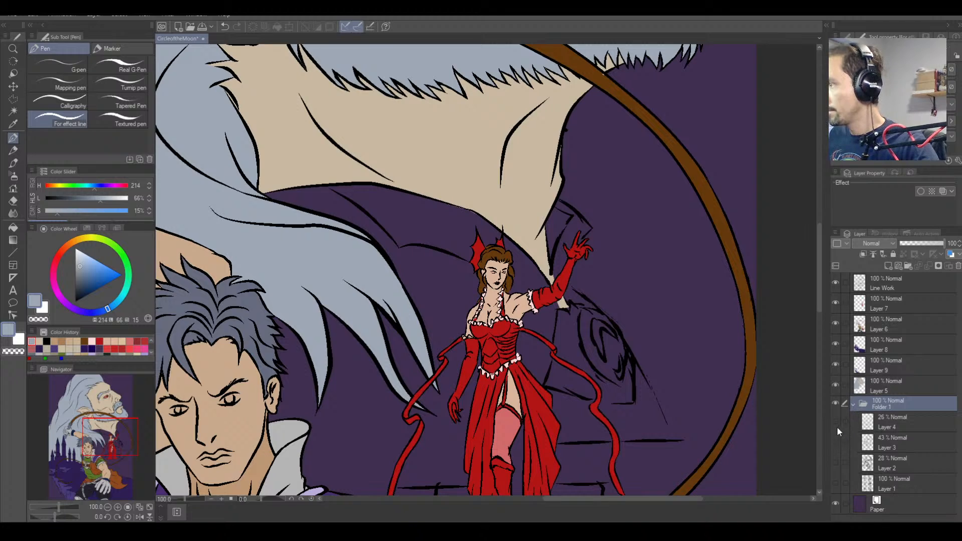
{"action": "left_click", "coordinate": [838, 427]}
{"action": "left_click", "coordinate": [837, 440]}
{"action": "left_click", "coordinate": [836, 463]}
{"action": "left_click", "coordinate": [835, 482]}
{"action": "left_click", "coordinate": [835, 404]}
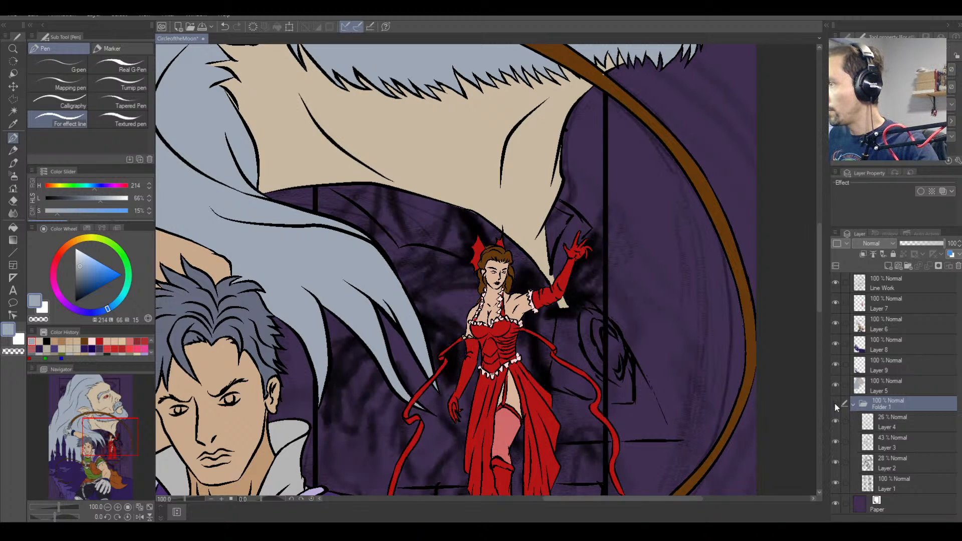
{"action": "left_click", "coordinate": [835, 403]}
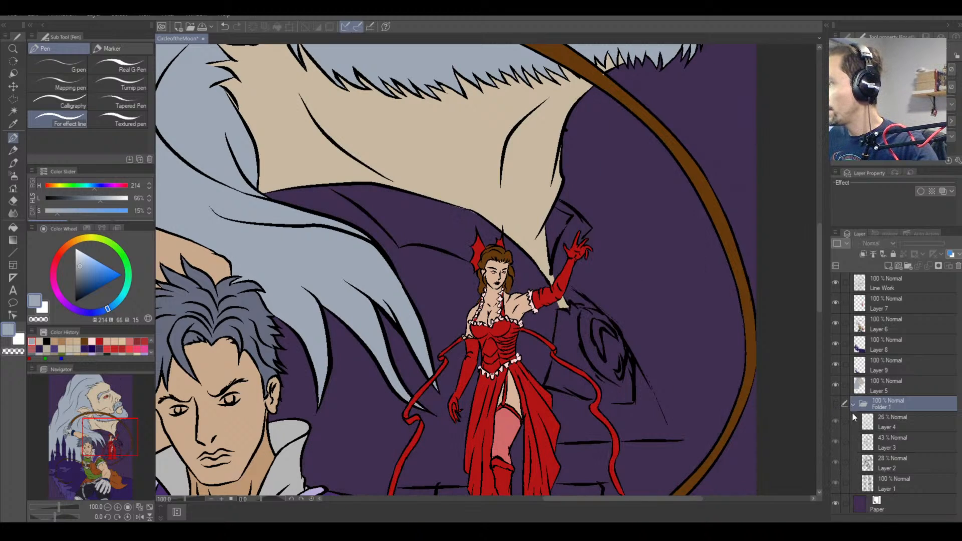
{"action": "left_click", "coordinate": [854, 404]}
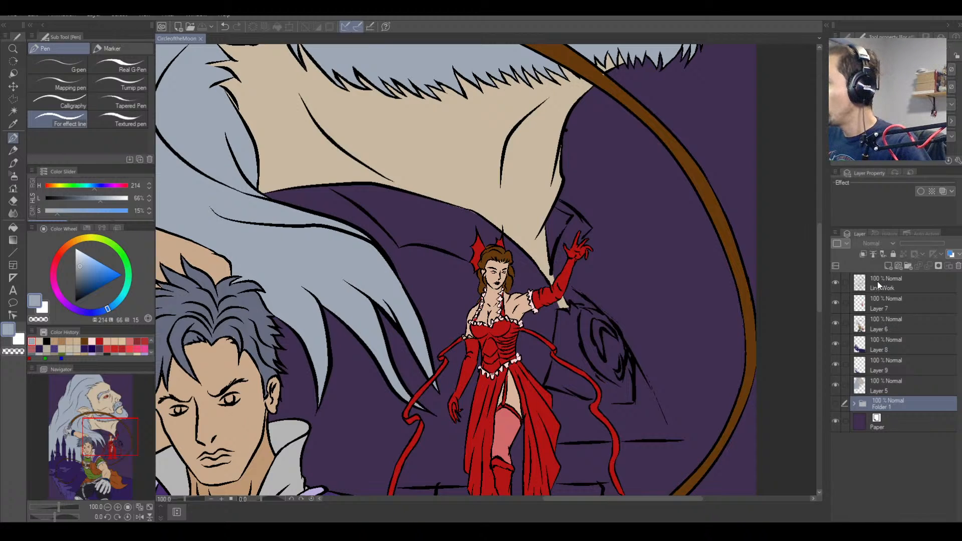
Rename Layer 7 as Camila and Layer 6 as Nathan.
{"action": "double_click", "coordinate": [881, 310]}
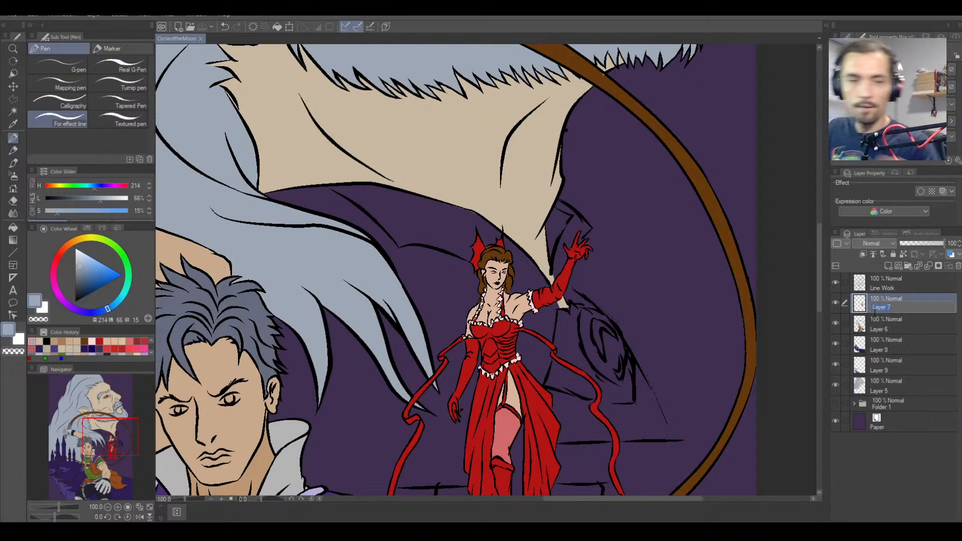
{"action": "type", "text": "Cami"}
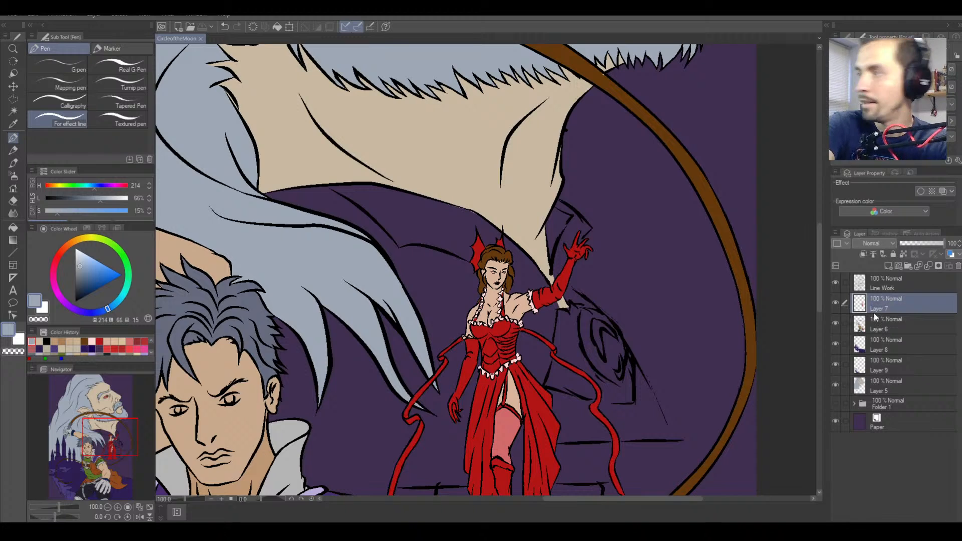
{"action": "type", "text": "la"}
{"action": "key", "text": "Return"}
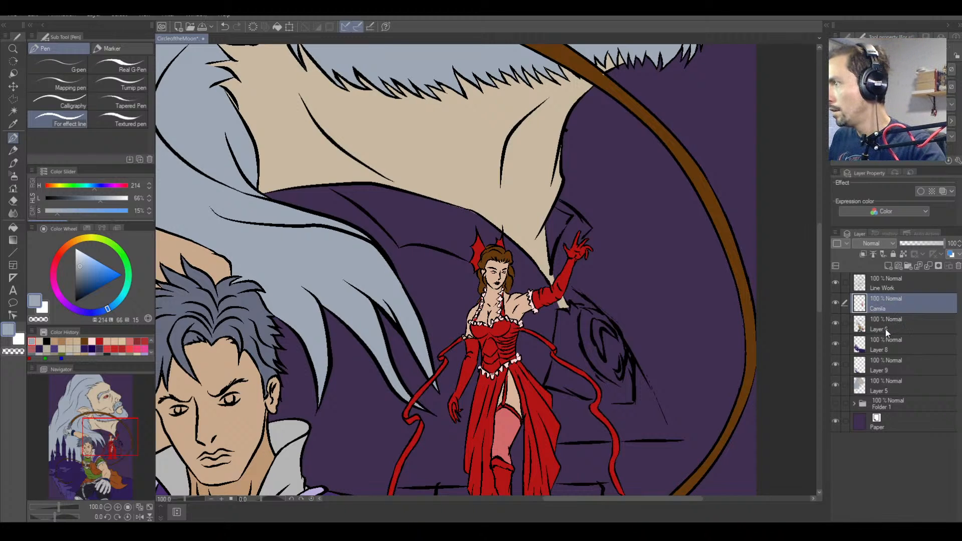
{"action": "double_click", "coordinate": [885, 329]}
{"action": "type", "text": "Nathan"}
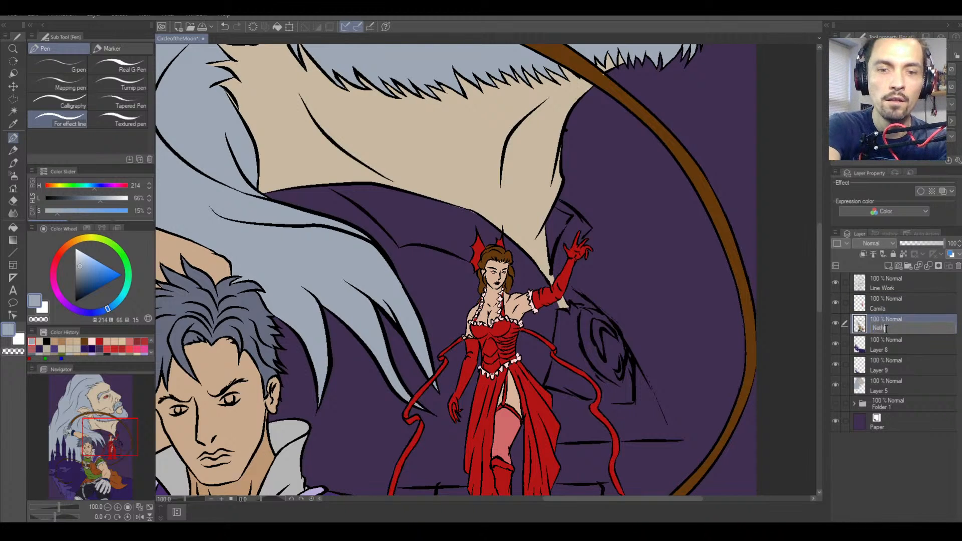
{"action": "key", "text": "Return"}
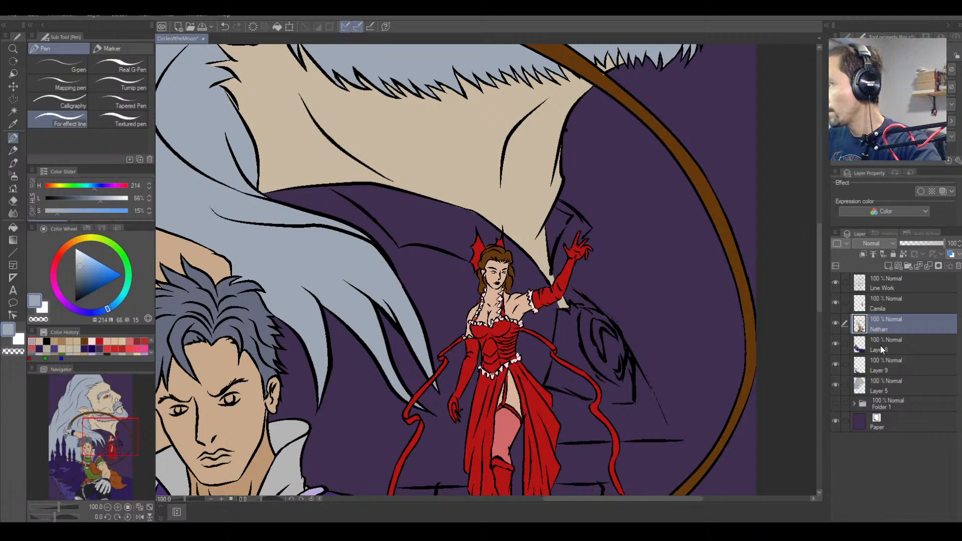
Merge Layer 8 down into Layer 9 and rename the merged layer Castle BG.
{"action": "left_click", "coordinate": [904, 344]}
{"action": "left_click", "coordinate": [925, 267]}
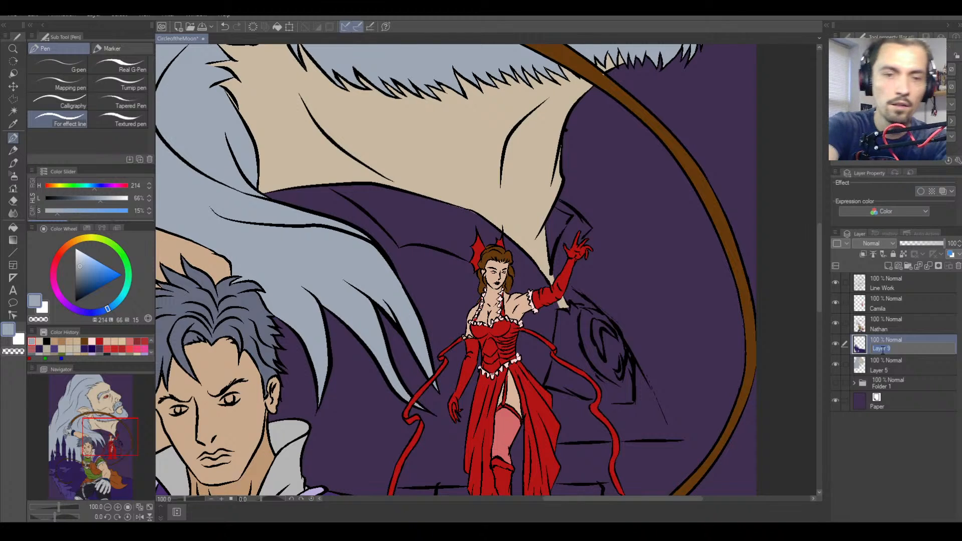
{"action": "type", "text": "Cam"}
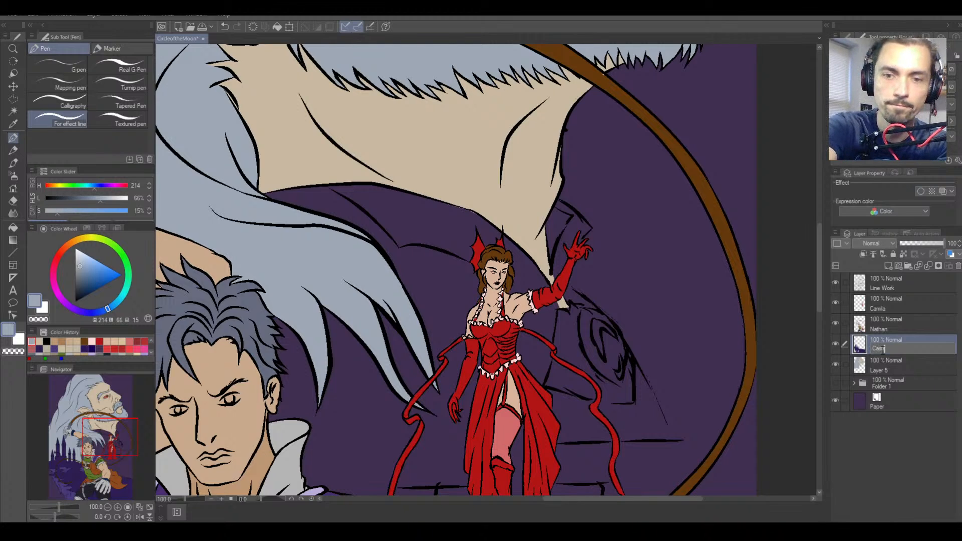
{"action": "type", "text": "tle"}
{"action": "key", "text": "Return"}
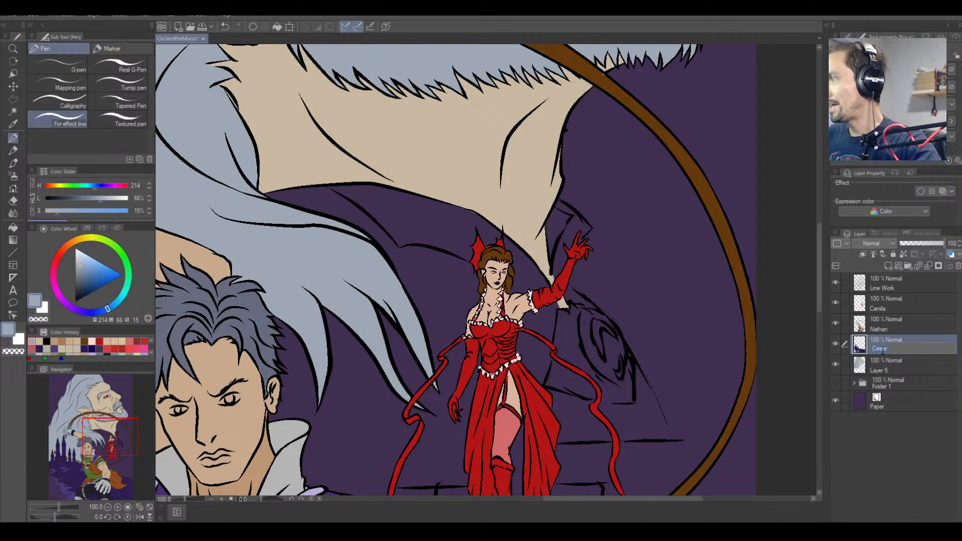
{"action": "double_click", "coordinate": [882, 350]}
{"action": "type", "text": "BG"}
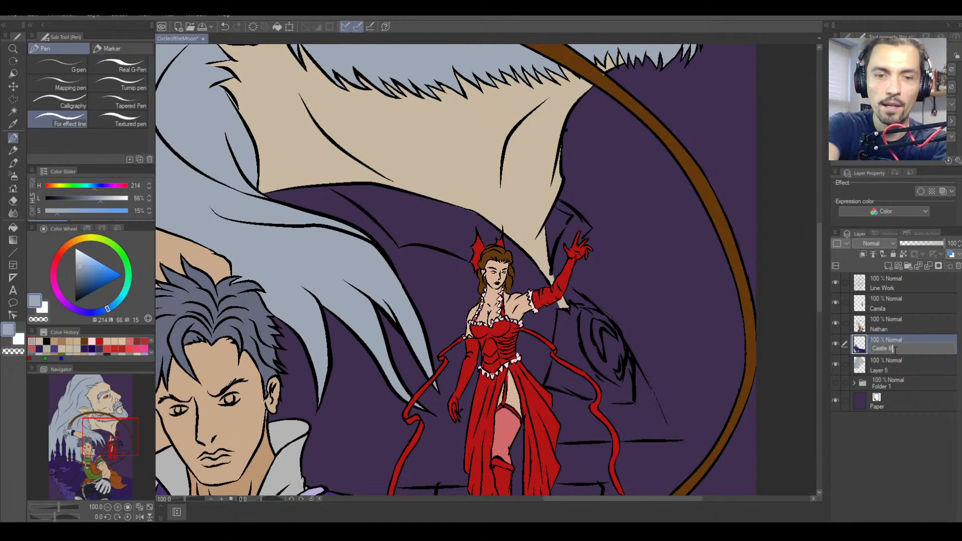
{"action": "key", "text": "Return"}
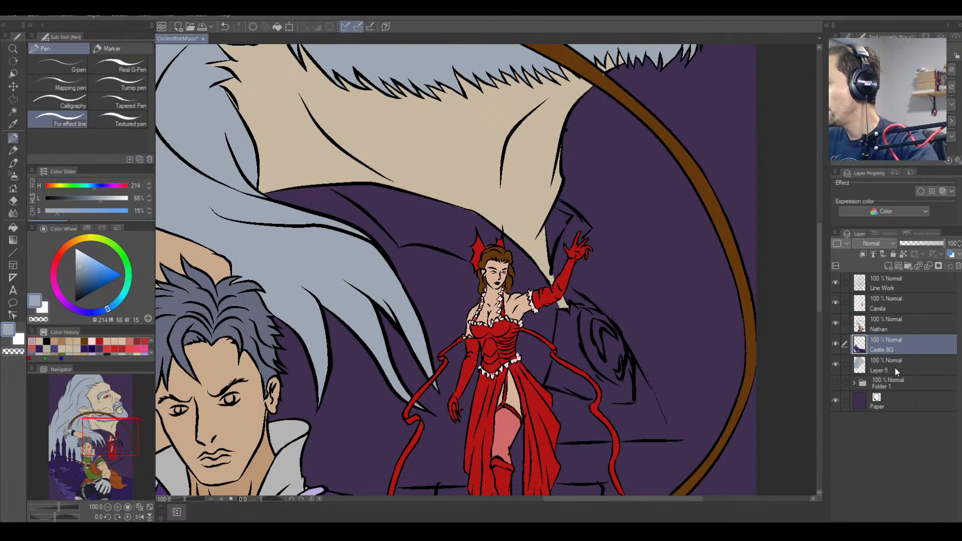
Rename Layer 5 as Dracula.
{"action": "left_click", "coordinate": [887, 371]}
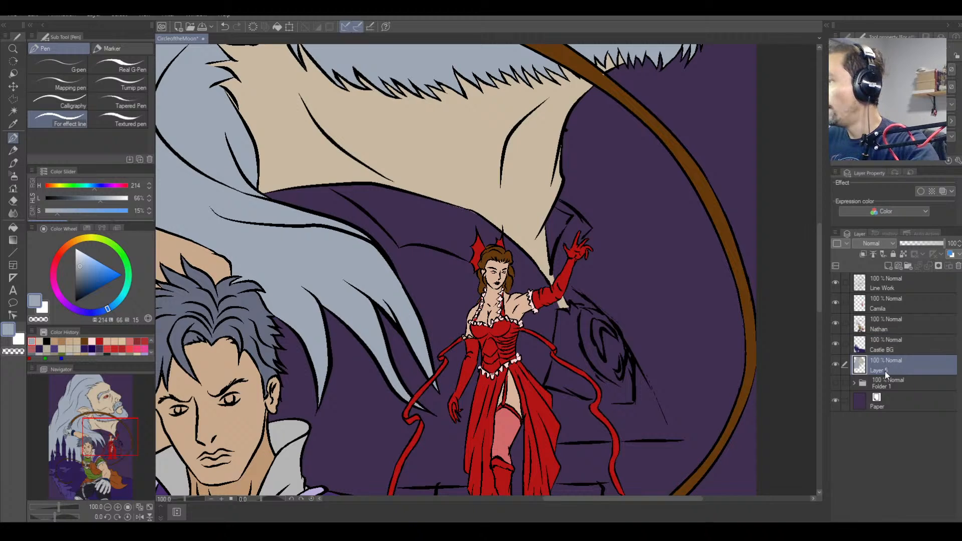
{"action": "type", "text": "Dracul"}
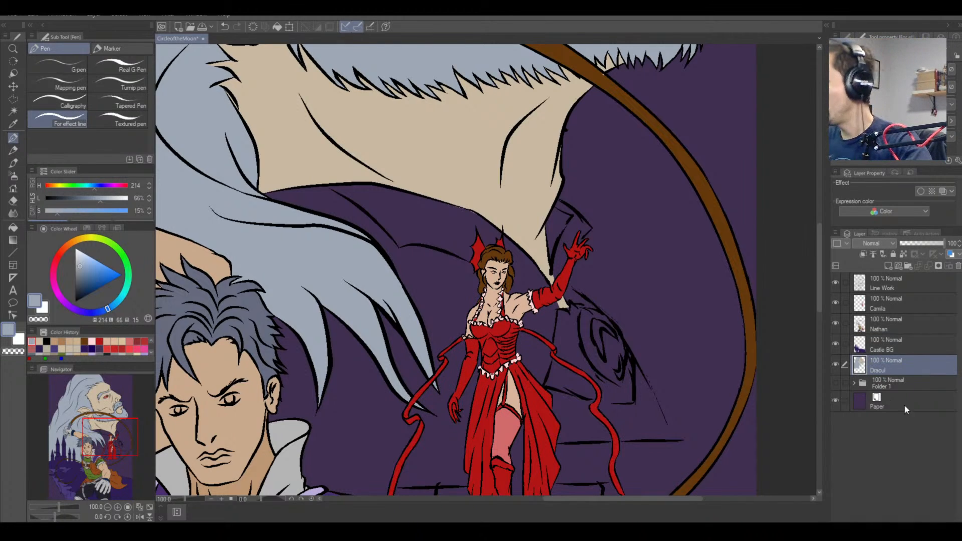
{"action": "left_click", "coordinate": [891, 368]}
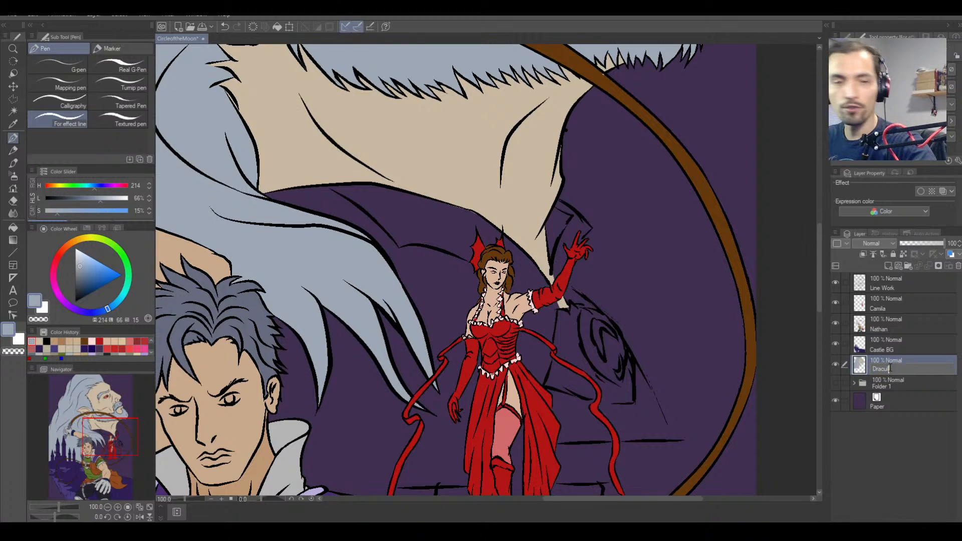
{"action": "type", "text": "la"}
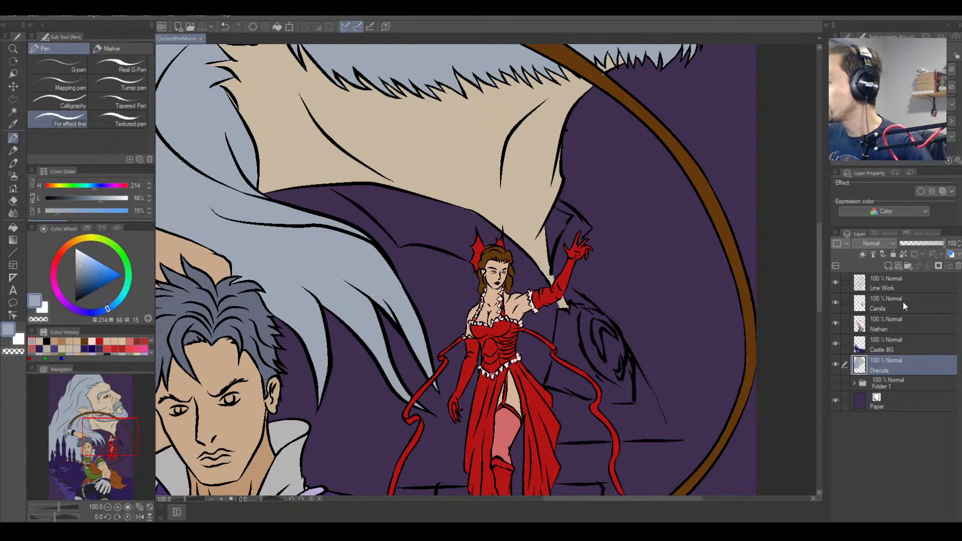
Select the Line Work layer and toggle its visibility to check which lines it holds.
{"action": "left_click", "coordinate": [912, 349]}
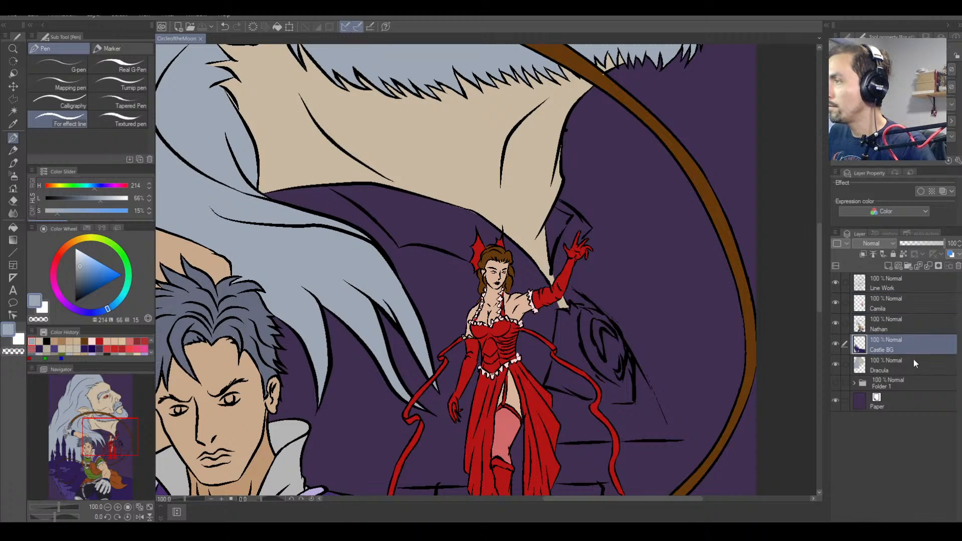
{"action": "left_click", "coordinate": [916, 289]}
{"action": "left_click", "coordinate": [836, 282]}
{"action": "left_click", "coordinate": [835, 282]}
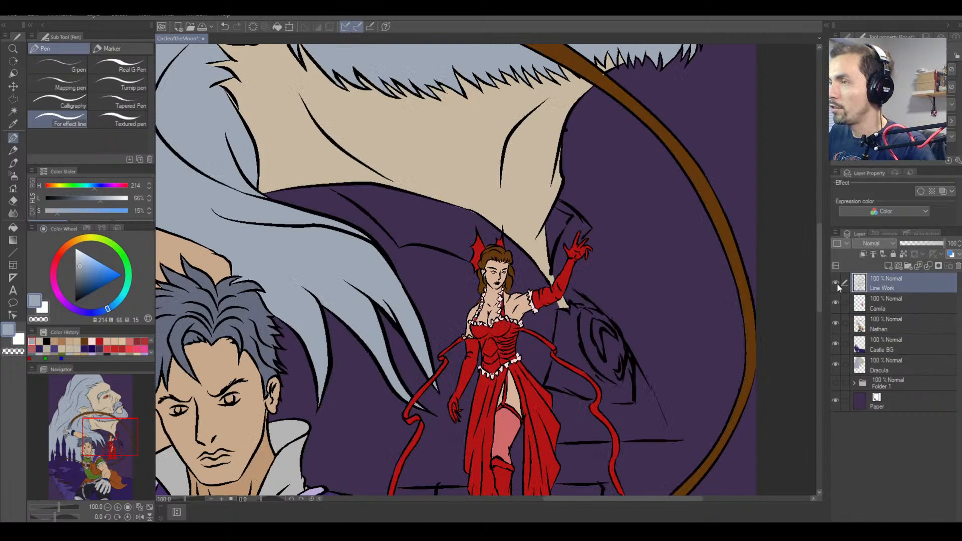
{"action": "left_click", "coordinate": [836, 281]}
{"action": "left_click", "coordinate": [836, 280]}
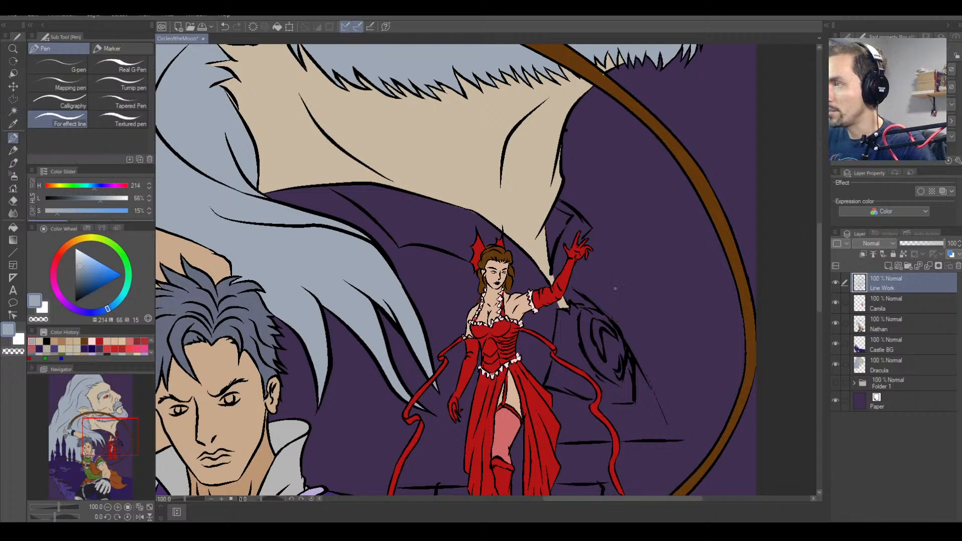
Try the Vector eraser on the rough sketch lines behind the woman in red on the Line Work layer, and undo the stroke.
{"action": "right_click", "coordinate": [620, 331]}
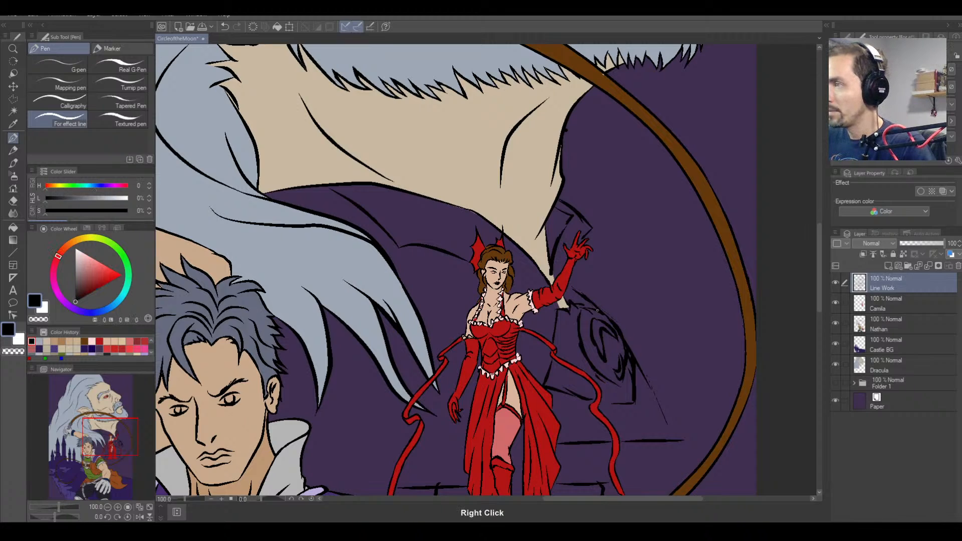
{"action": "left_click", "coordinate": [13, 228]}
{"action": "scroll", "coordinate": [534, 331], "scroll_direction": "up", "scroll_amount": 1}
{"action": "scroll", "coordinate": [501, 318], "scroll_direction": "down", "scroll_amount": 2}
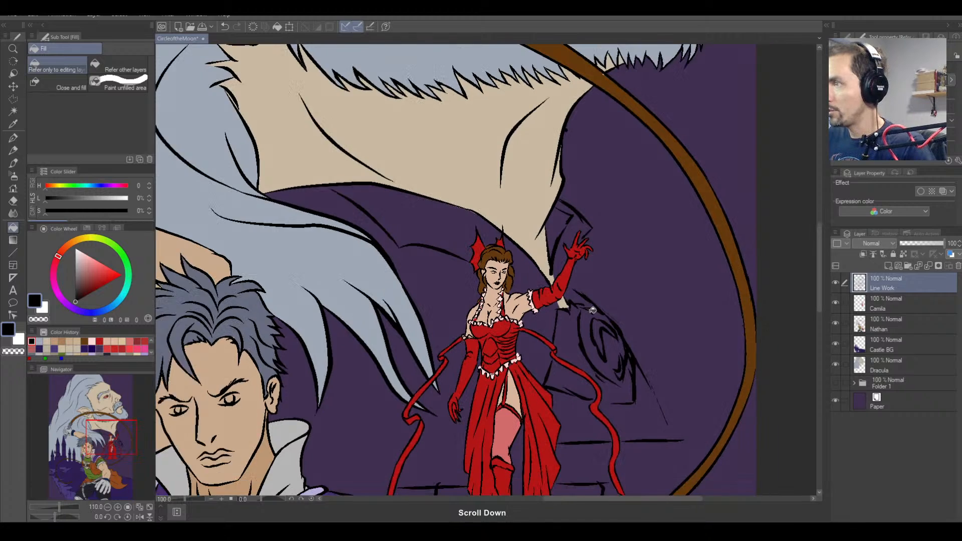
{"action": "left_click", "coordinate": [13, 200]}
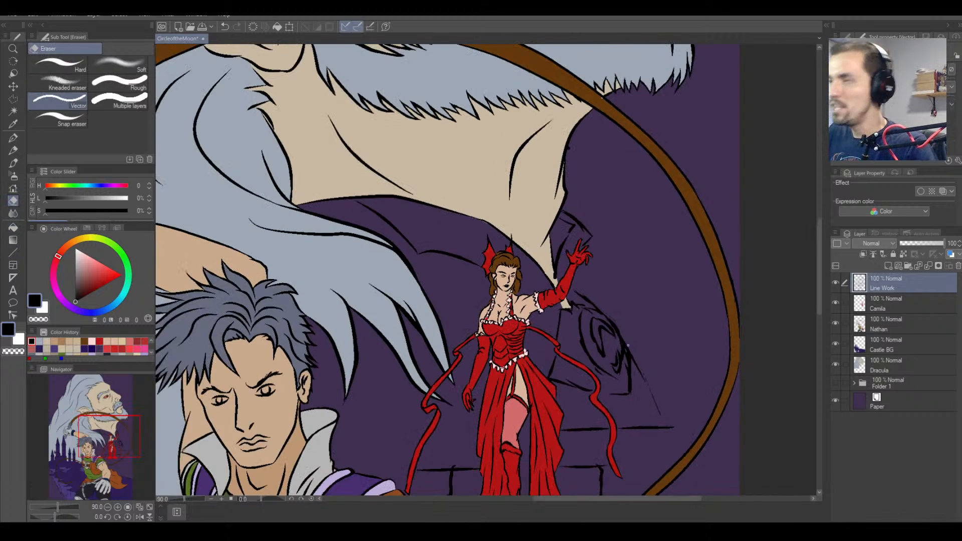
{"action": "mouse_move", "coordinate": [633, 354]}
{"action": "left_mouse_down"}
{"action": "mouse_move", "coordinate": [627, 368]}
{"action": "mouse_move", "coordinate": [621, 346]}
{"action": "mouse_move", "coordinate": [611, 367]}
{"action": "left_mouse_up"}
{"action": "key", "text": "ctrl+z"}
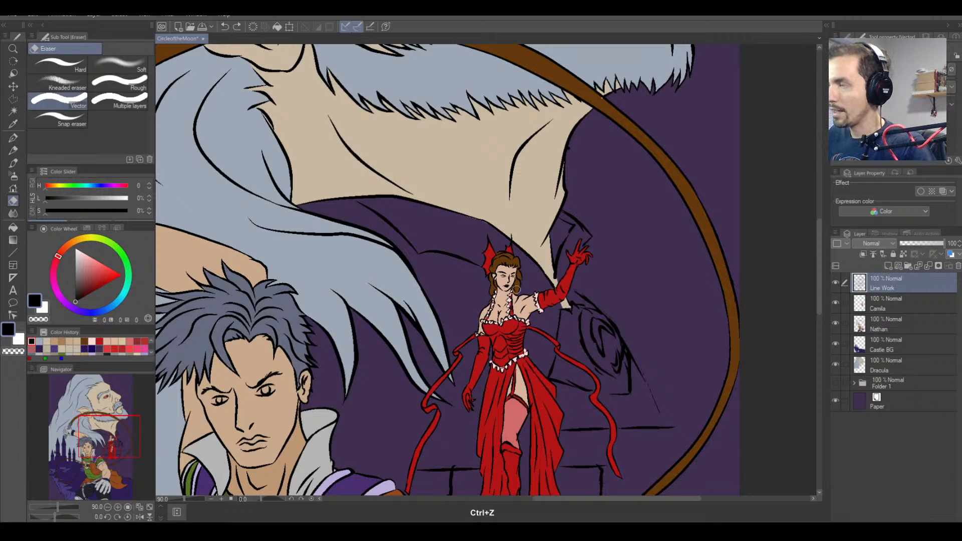
Add a new layer above Line Work for drawing over the background lines behind the woman in red.
{"action": "left_click", "coordinate": [13, 137]}
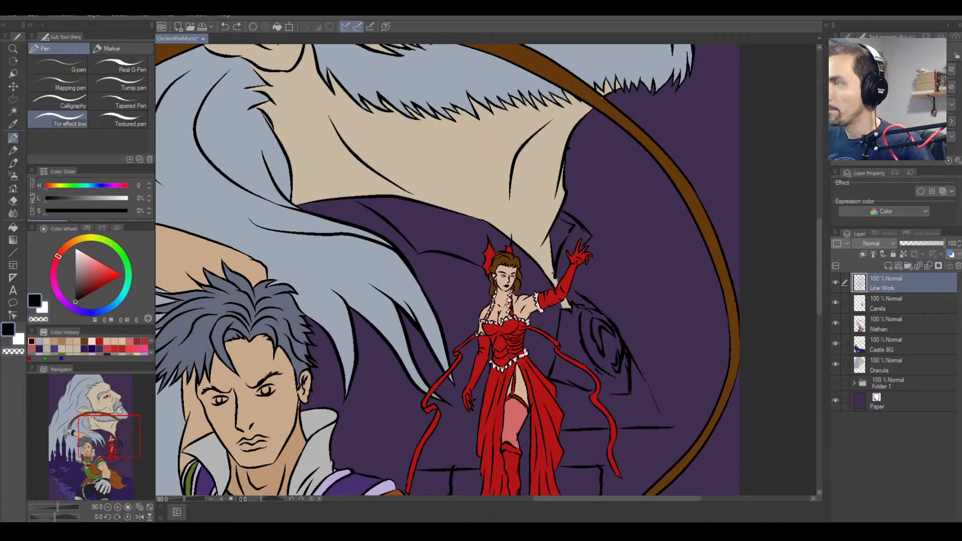
{"action": "key", "text": "e"}
{"action": "left_click", "coordinate": [553, 282]}
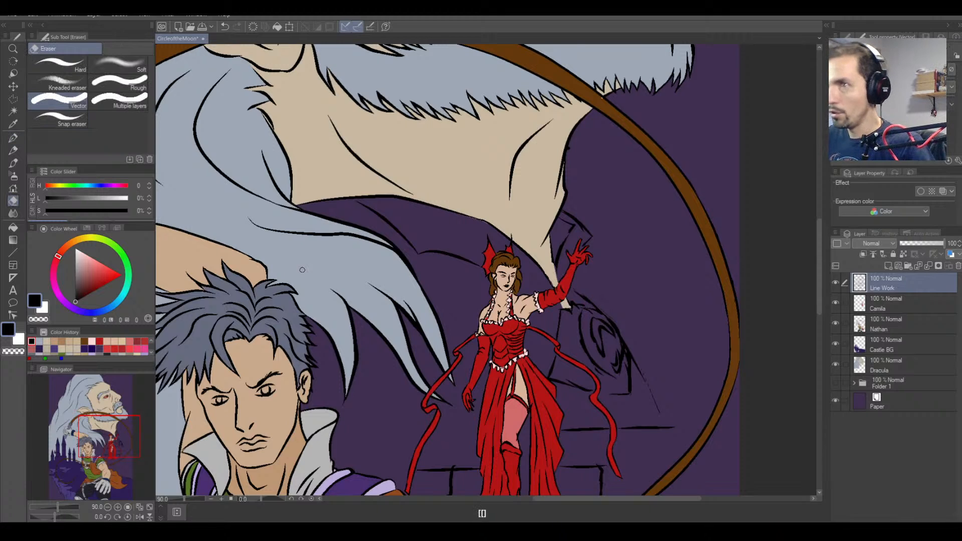
{"action": "left_click", "coordinate": [13, 137]}
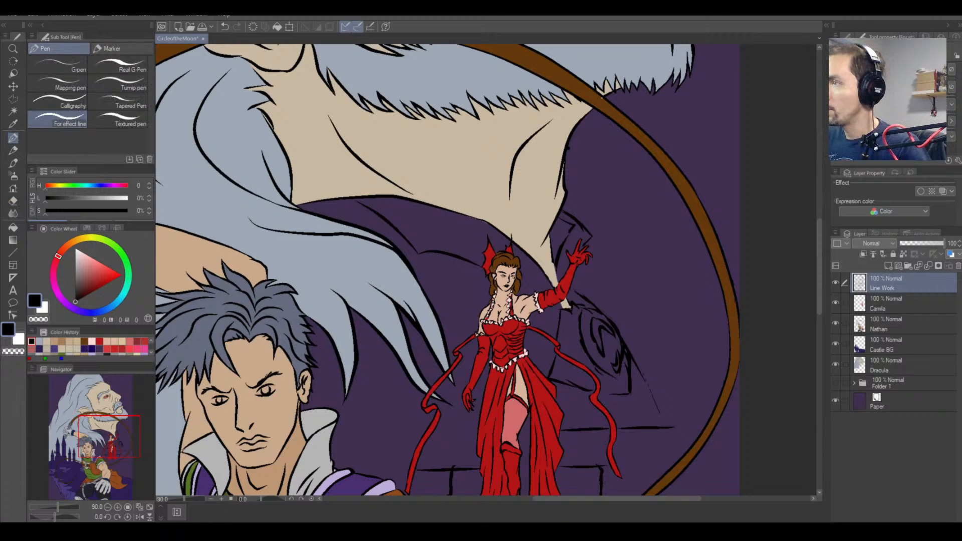
{"action": "left_click", "coordinate": [887, 266]}
Try pen strokes across the head of the woman in red on the new layer, and undo them.
{"action": "left_click_drag", "start_coordinate": [475, 264], "coordinate": [528, 294]}
{"action": "key", "text": "ctrl+z"}
{"action": "key", "text": "ctrl+z"}
{"action": "key", "text": "r"}
{"action": "left_click_drag", "start_coordinate": [622, 295], "coordinate": [444, 221]}
{"action": "key", "text": "r"}
{"action": "left_click_drag", "start_coordinate": [500, 279], "coordinate": [498, 198]}
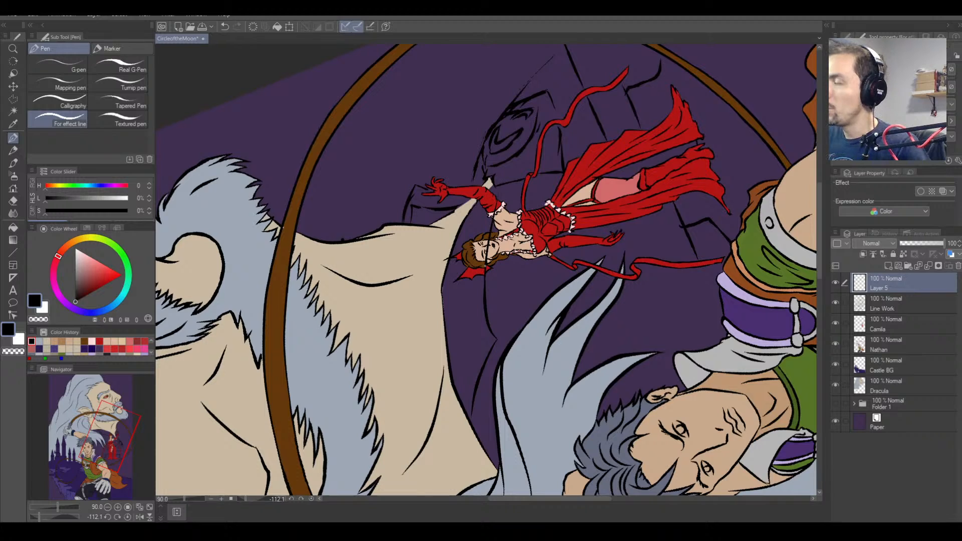
{"action": "key", "text": "r"}
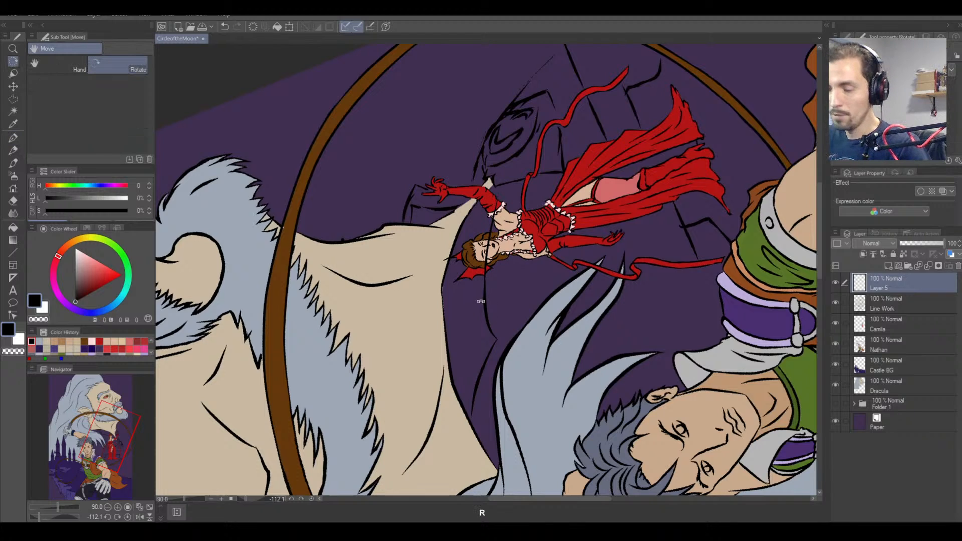
{"action": "key", "text": "p"}
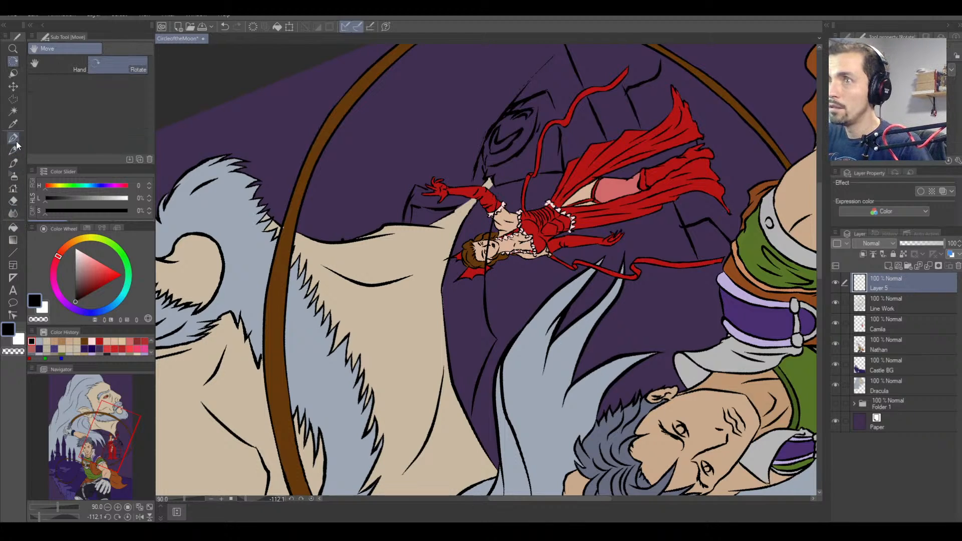
{"action": "key", "text": "ctrl+z"}
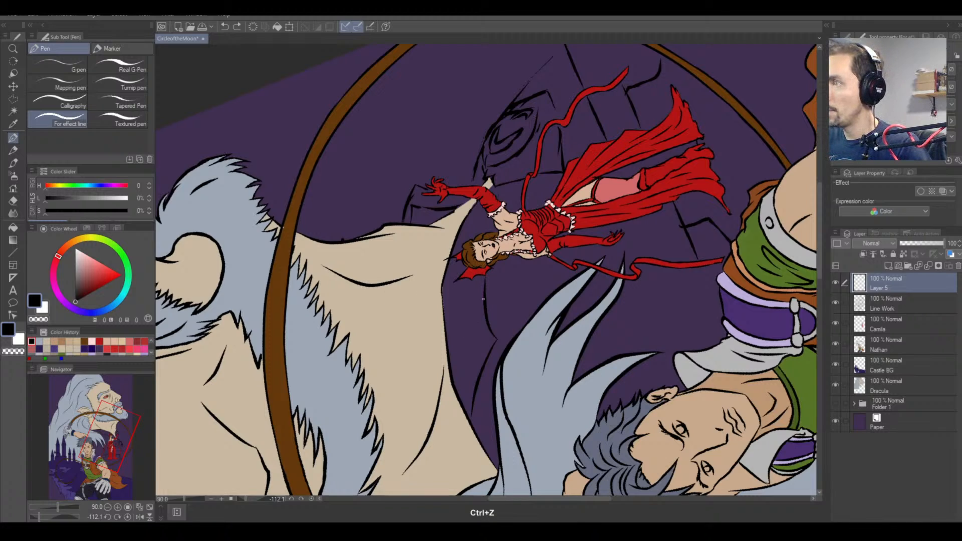
Draw dark structure lines on Layer 5 across the head of the woman in red and along her raised arm.
{"action": "left_click_drag", "start_coordinate": [486, 309], "coordinate": [489, 183]}
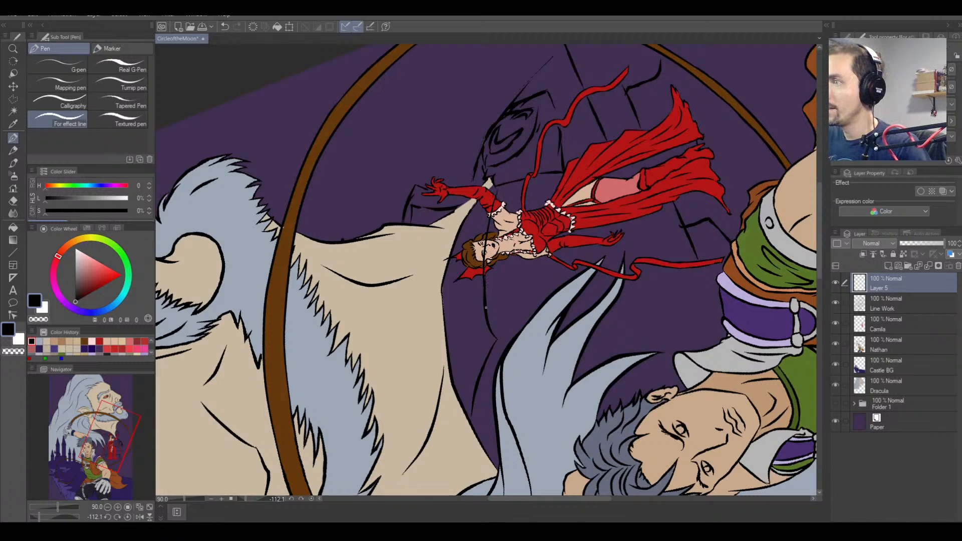
{"action": "left_click_drag", "start_coordinate": [485, 300], "coordinate": [498, 198]}
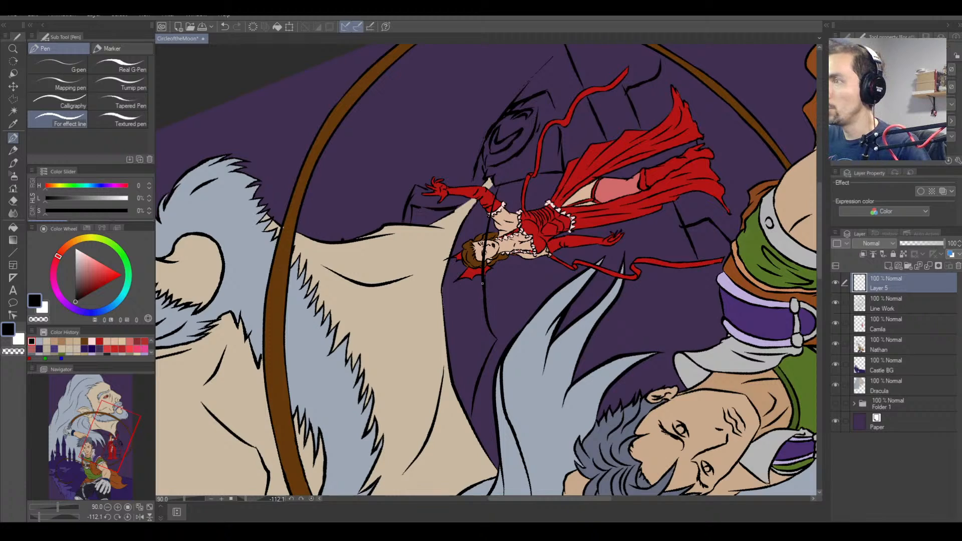
{"action": "left_click_drag", "start_coordinate": [482, 284], "coordinate": [485, 324]}
{"action": "left_click_drag", "start_coordinate": [494, 201], "coordinate": [502, 182]}
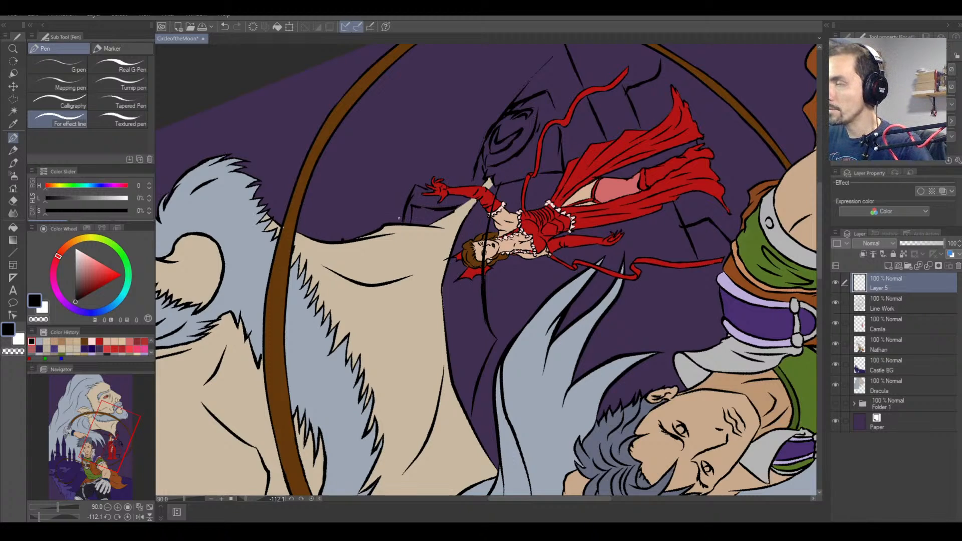
{"action": "left_click_drag", "start_coordinate": [399, 211], "coordinate": [397, 221]}
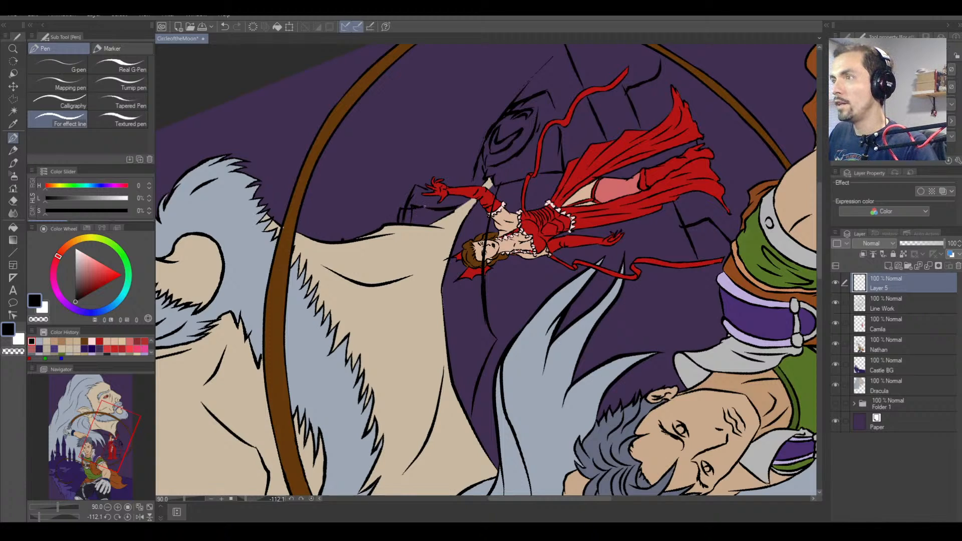
{"action": "mouse_move", "coordinate": [424, 206]}
{"action": "left_mouse_down"}
{"action": "mouse_move", "coordinate": [450, 201]}
{"action": "mouse_move", "coordinate": [401, 209]}
{"action": "mouse_move", "coordinate": [476, 179]}
{"action": "left_mouse_up"}
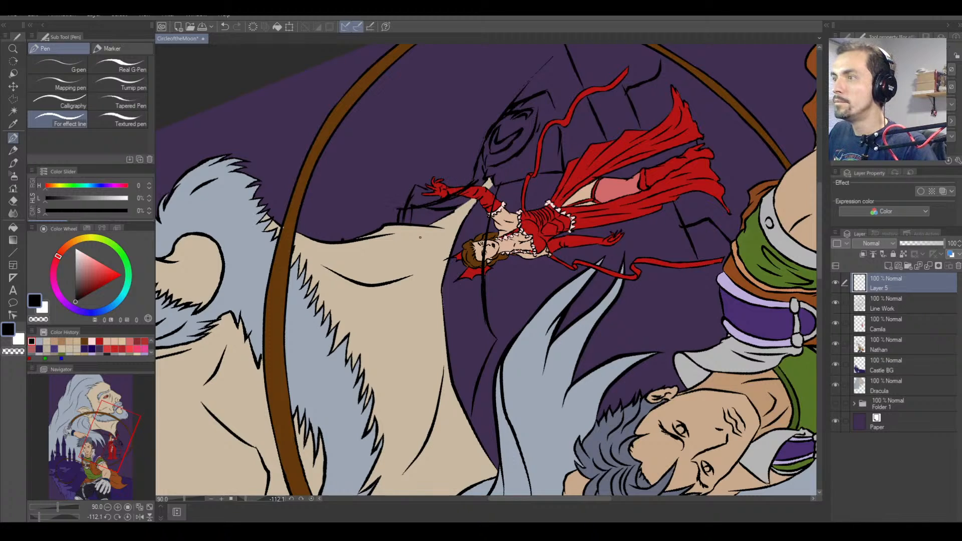
Try circling the ends of the new lines below the woman's head and beside her raised hand, and undo the circles.
{"action": "mouse_move", "coordinate": [487, 326]}
{"action": "left_mouse_down"}
{"action": "mouse_move", "coordinate": [495, 356]}
{"action": "mouse_move", "coordinate": [482, 335]}
{"action": "left_mouse_up"}
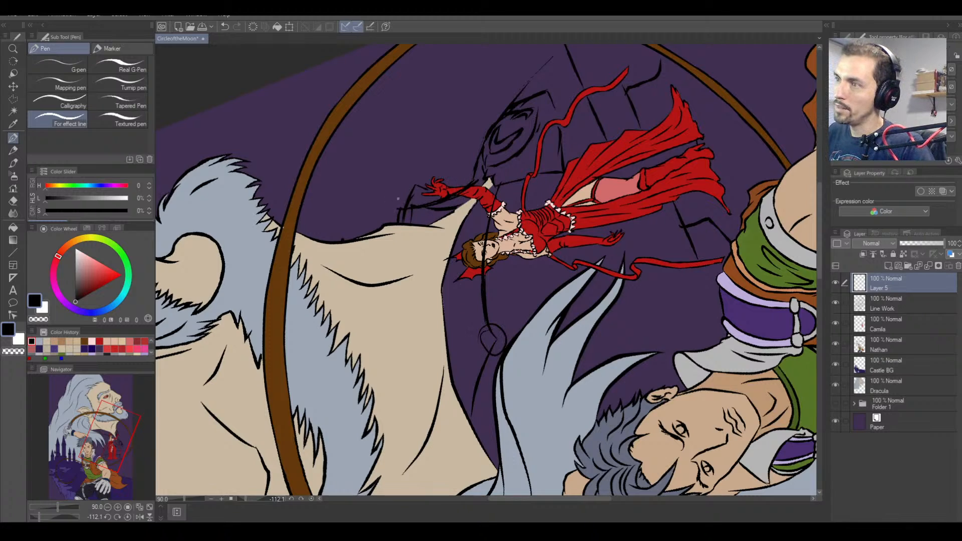
{"action": "mouse_move", "coordinate": [398, 199]}
{"action": "left_mouse_down"}
{"action": "mouse_move", "coordinate": [404, 221]}
{"action": "mouse_move", "coordinate": [401, 203]}
{"action": "mouse_move", "coordinate": [418, 179]}
{"action": "left_mouse_up"}
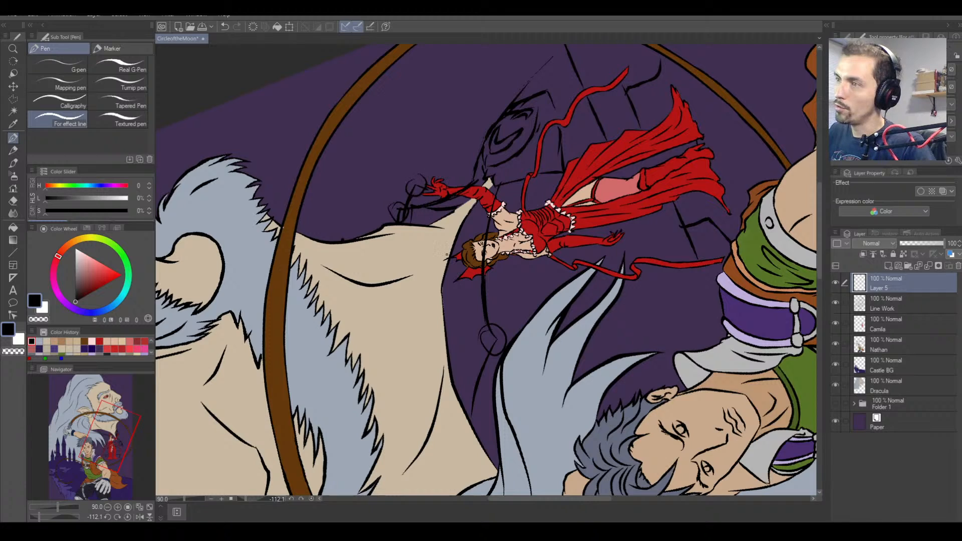
{"action": "key", "text": "ctrl+z"}
{"action": "key", "text": "ctrl+z"}
{"action": "key", "text": "ctrl+z"}
{"action": "key", "text": "ctrl+z"}
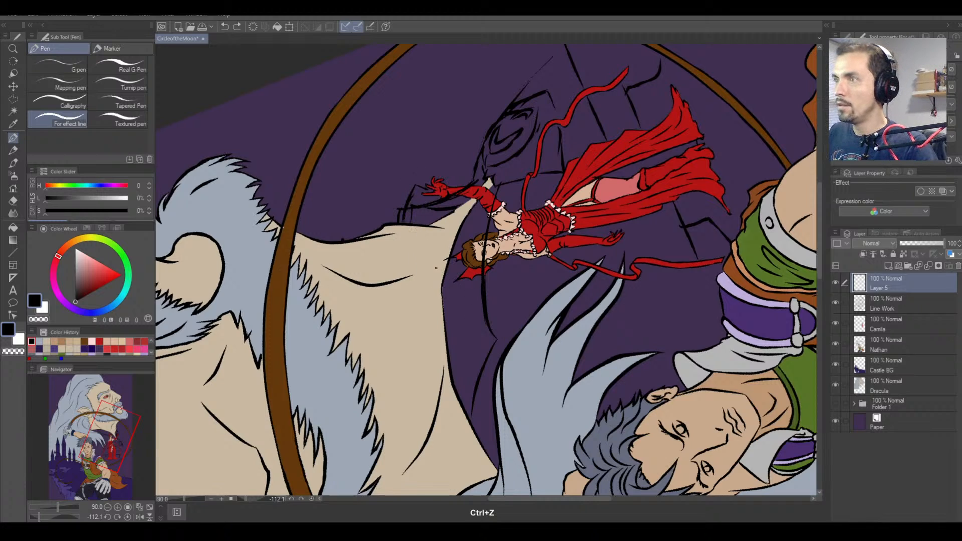
Erase the rough lines beside the woman's raised hand and the stray mark on the collar edge on the Line Work layer.
{"action": "key", "text": "alt+bracketleft"}
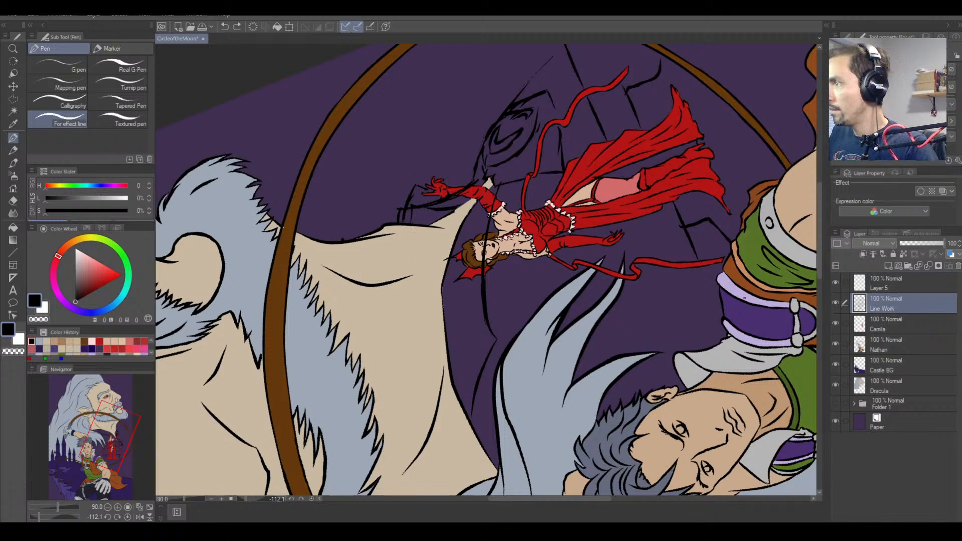
{"action": "key", "text": "e"}
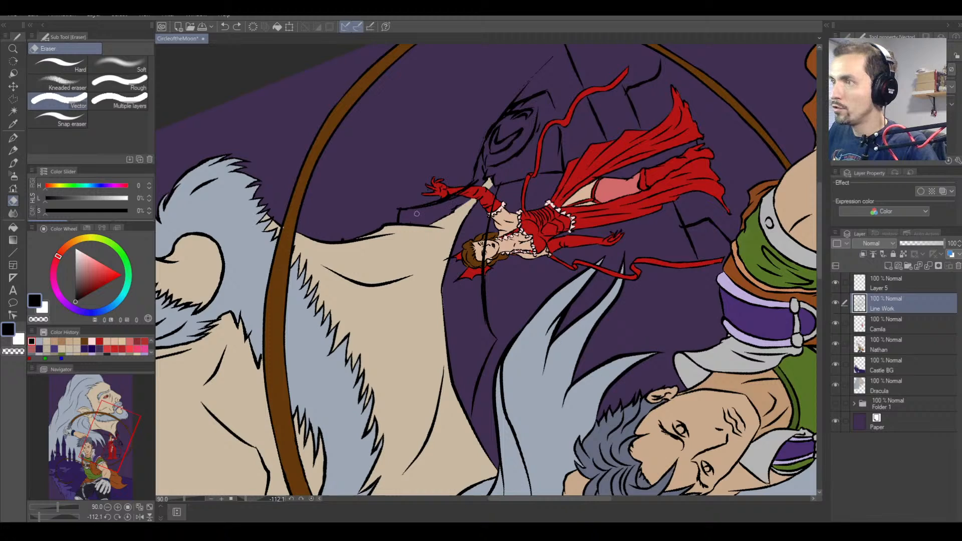
{"action": "left_click_drag", "start_coordinate": [340, 236], "coordinate": [342, 239]}
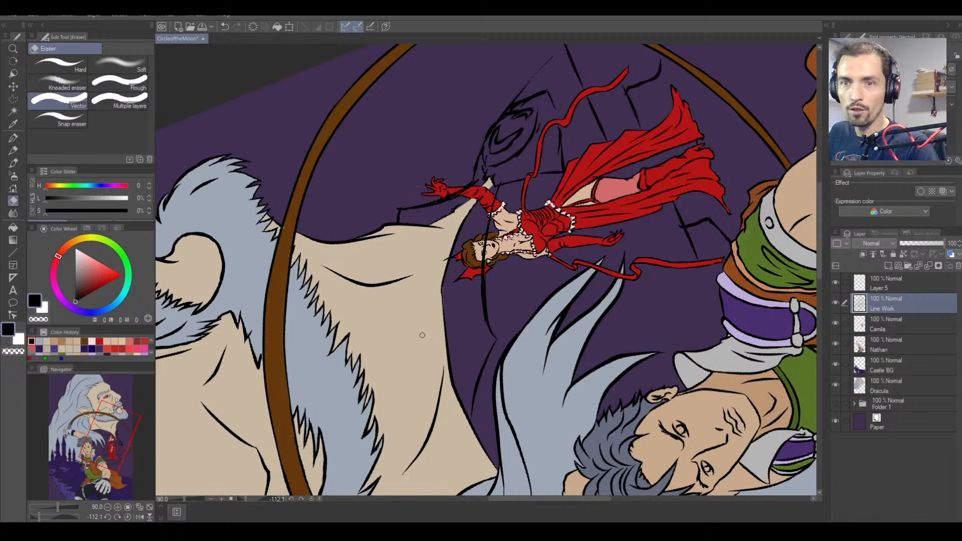
Ink a thicker curved line on Line Work from Dracula's collar tip to a corner near the woman's head.
{"action": "left_click", "coordinate": [11, 150]}
{"action": "left_click", "coordinate": [13, 137]}
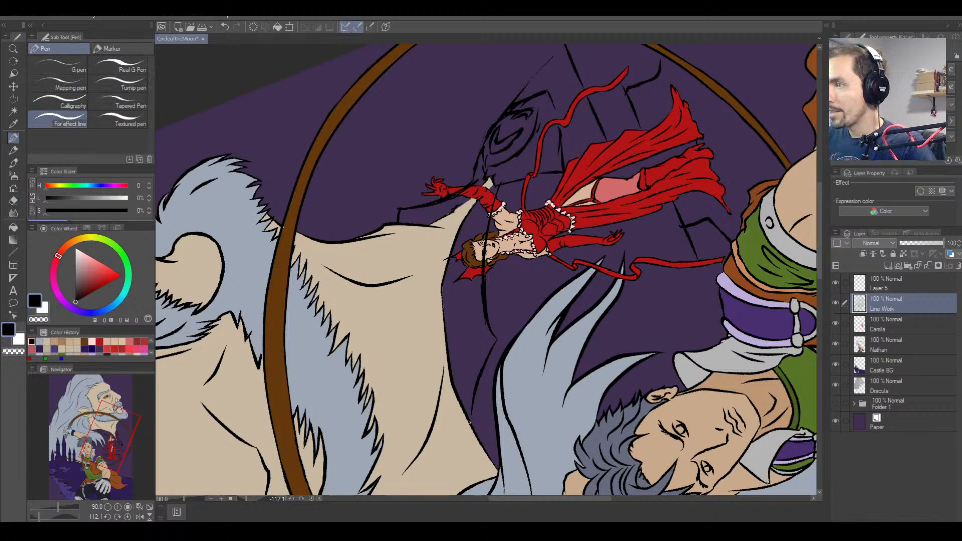
{"action": "left_click_drag", "start_coordinate": [478, 439], "coordinate": [476, 393]}
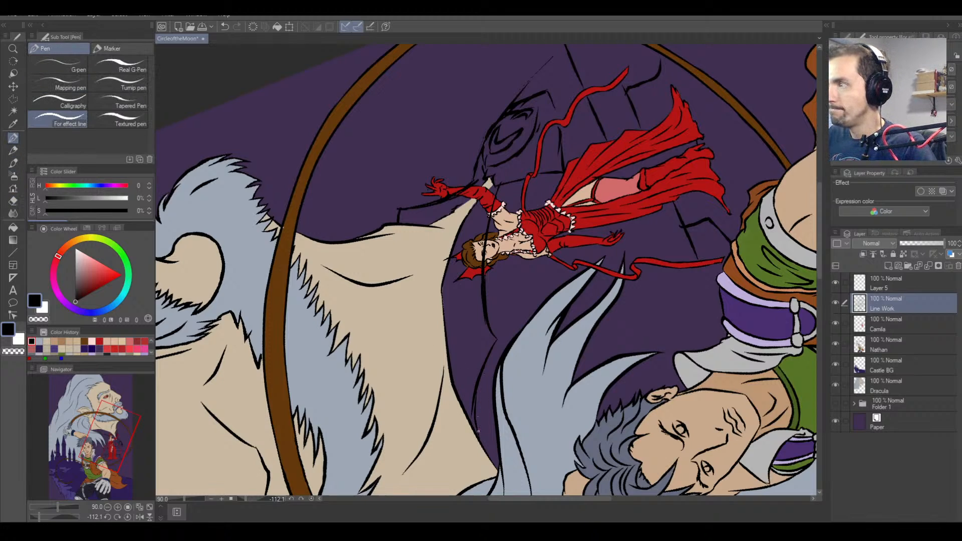
{"action": "left_click_drag", "start_coordinate": [475, 427], "coordinate": [503, 319]}
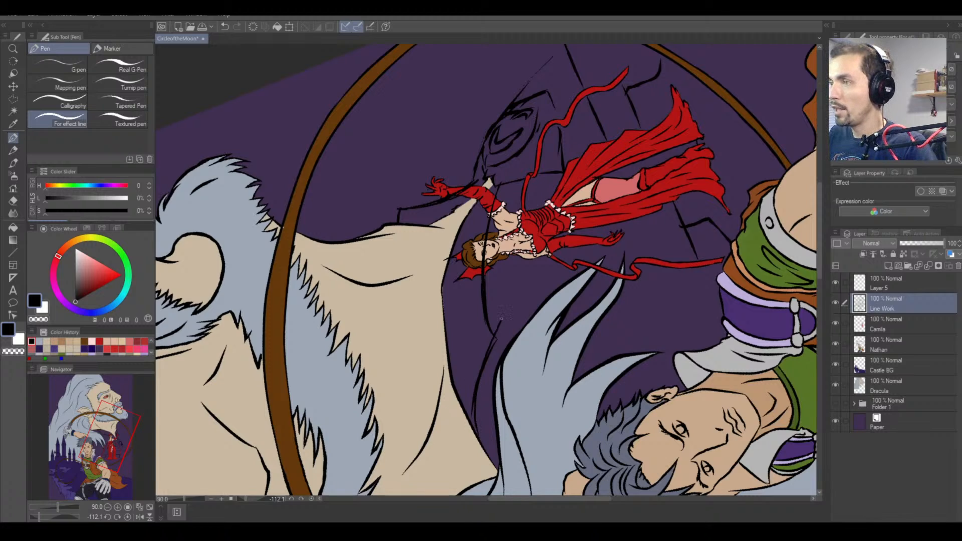
{"action": "mouse_move", "coordinate": [478, 377]}
{"action": "left_mouse_down"}
{"action": "mouse_move", "coordinate": [503, 323]}
{"action": "mouse_move", "coordinate": [486, 357]}
{"action": "mouse_move", "coordinate": [496, 334]}
{"action": "left_mouse_up"}
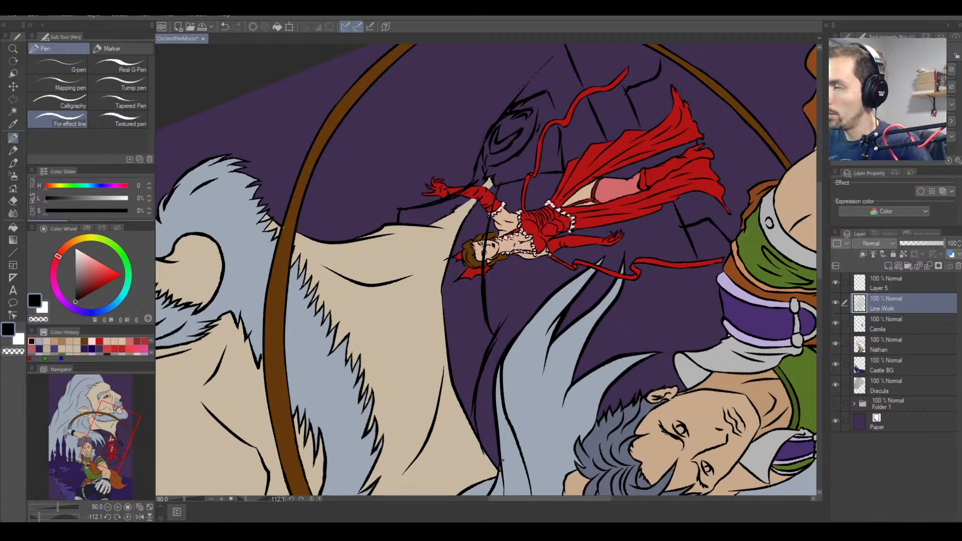
{"action": "key", "text": "ctrl+z"}
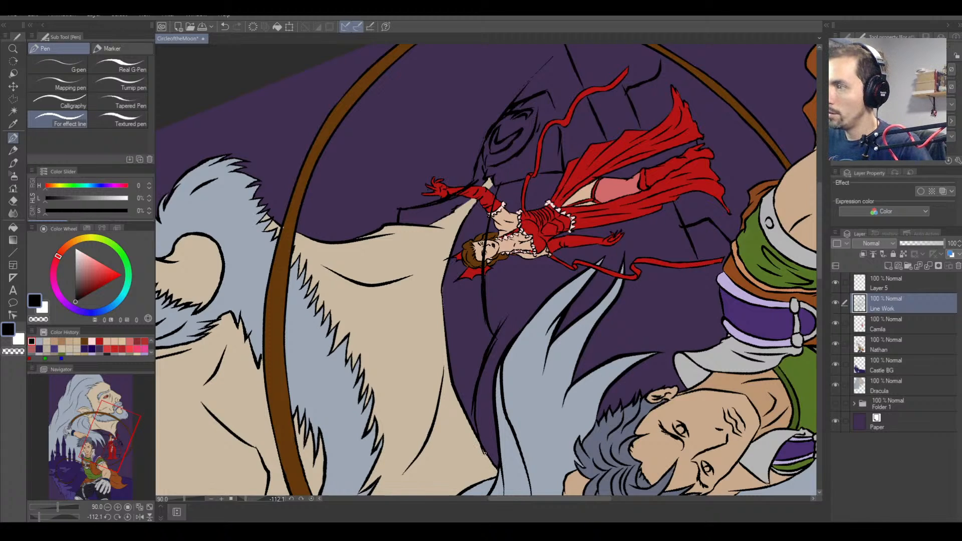
{"action": "left_click_drag", "start_coordinate": [483, 450], "coordinate": [477, 428]}
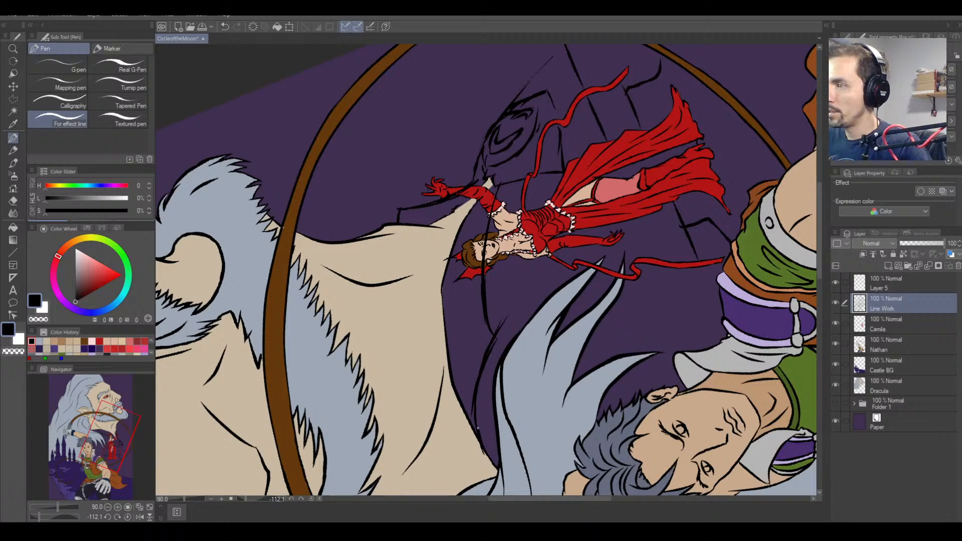
{"action": "mouse_move", "coordinate": [489, 351]}
{"action": "left_mouse_down"}
{"action": "mouse_move", "coordinate": [480, 372]}
{"action": "mouse_move", "coordinate": [509, 318]}
{"action": "left_mouse_up"}
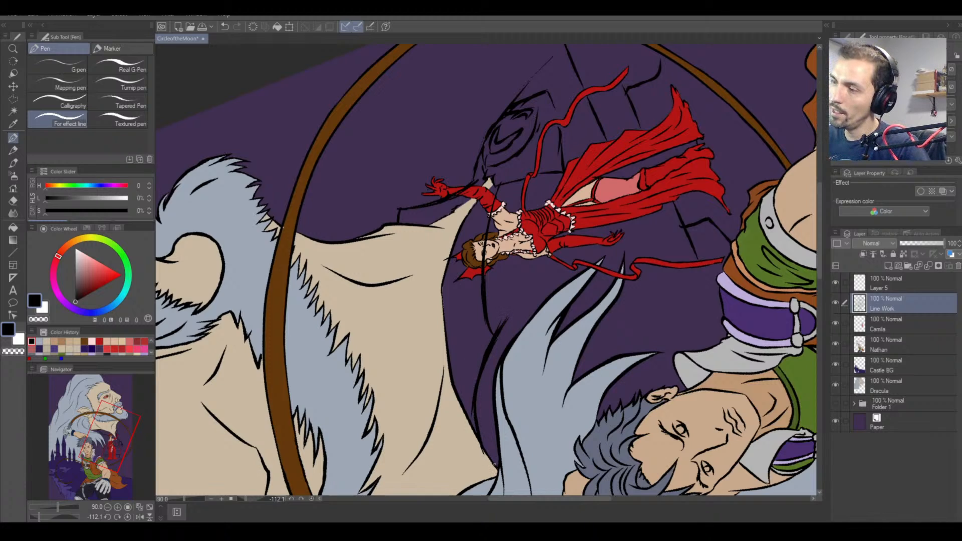
Thicken the curved line where it meets Dracula's collar, trim its edge, and ink a line from its corner to the woman's headpiece.
{"action": "left_click_drag", "start_coordinate": [494, 465], "coordinate": [482, 432]}
{"action": "key", "text": "ctrl+z"}
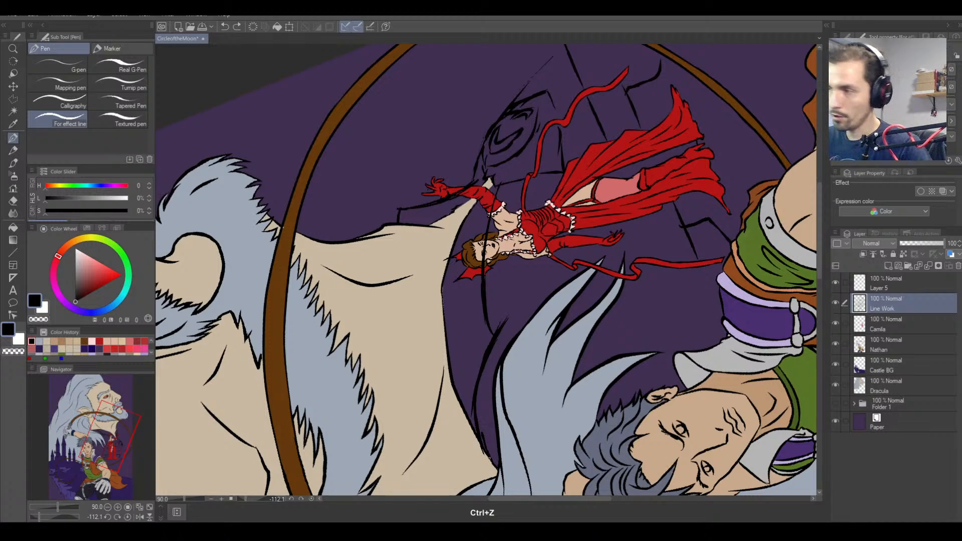
{"action": "left_click_drag", "start_coordinate": [494, 464], "coordinate": [480, 432]}
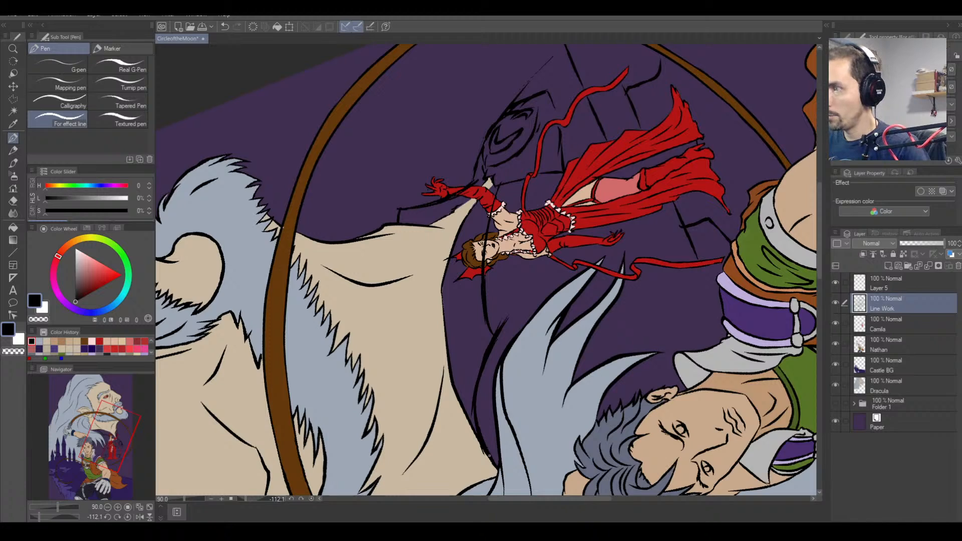
{"action": "key", "text": "e"}
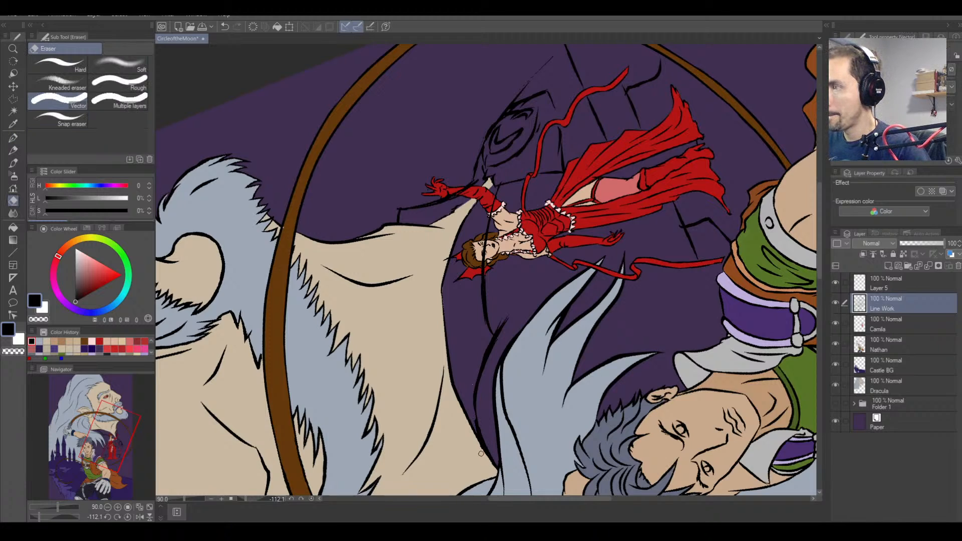
{"action": "left_click", "coordinate": [13, 138]}
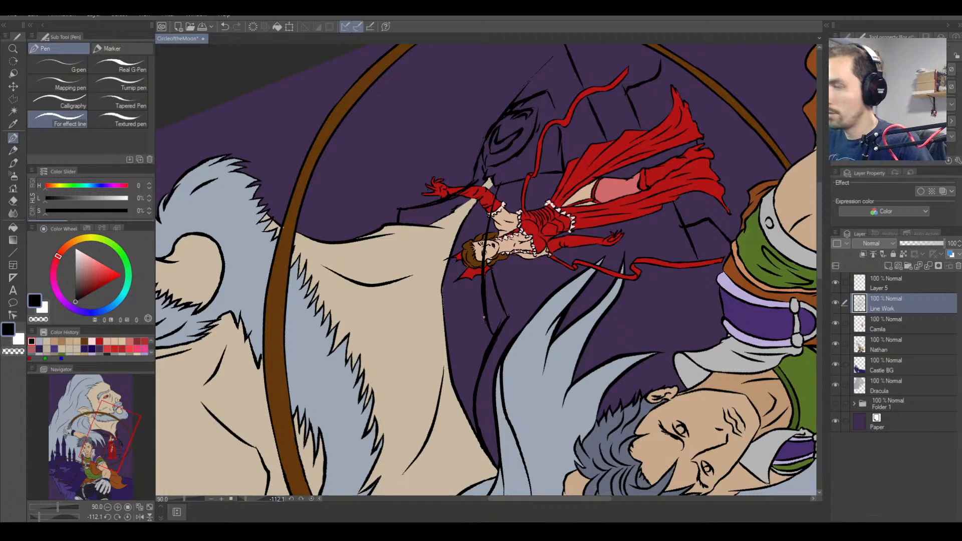
Toggle Layer 5's visibility to check its strokes, and erase those crossing the woman's head and raised arm.
{"action": "left_click", "coordinate": [834, 282]}
{"action": "left_click", "coordinate": [834, 282]}
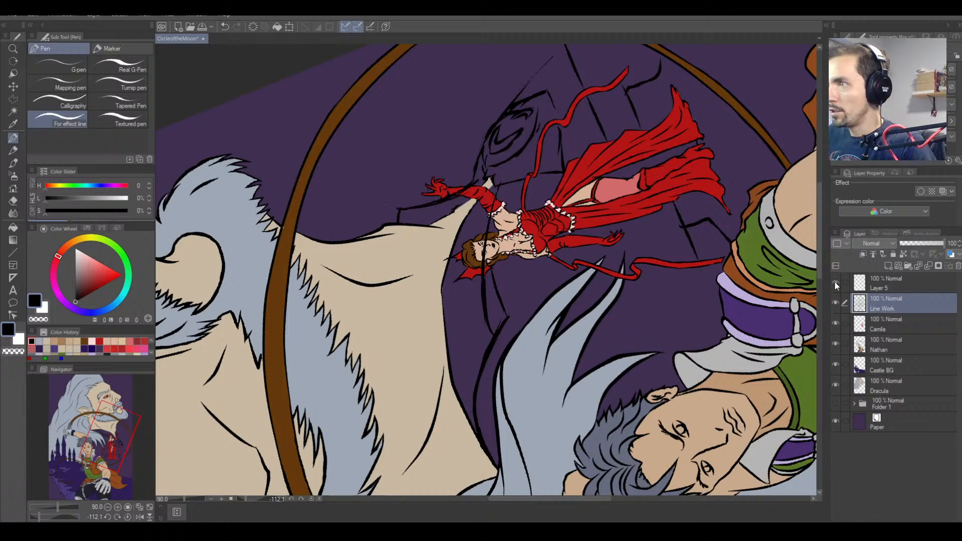
{"action": "left_click", "coordinate": [834, 281]}
{"action": "left_click", "coordinate": [836, 282]}
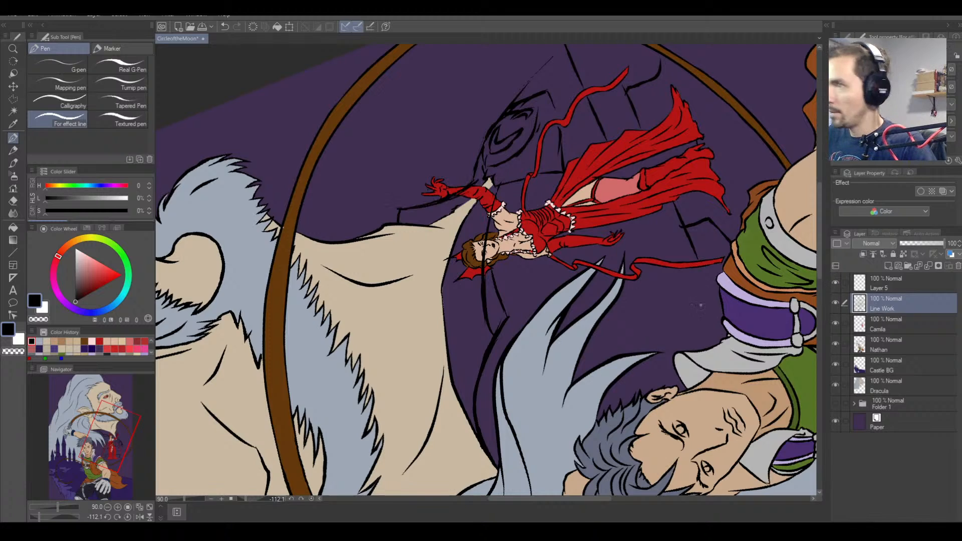
{"action": "key", "text": "e"}
{"action": "left_click", "coordinate": [897, 283]}
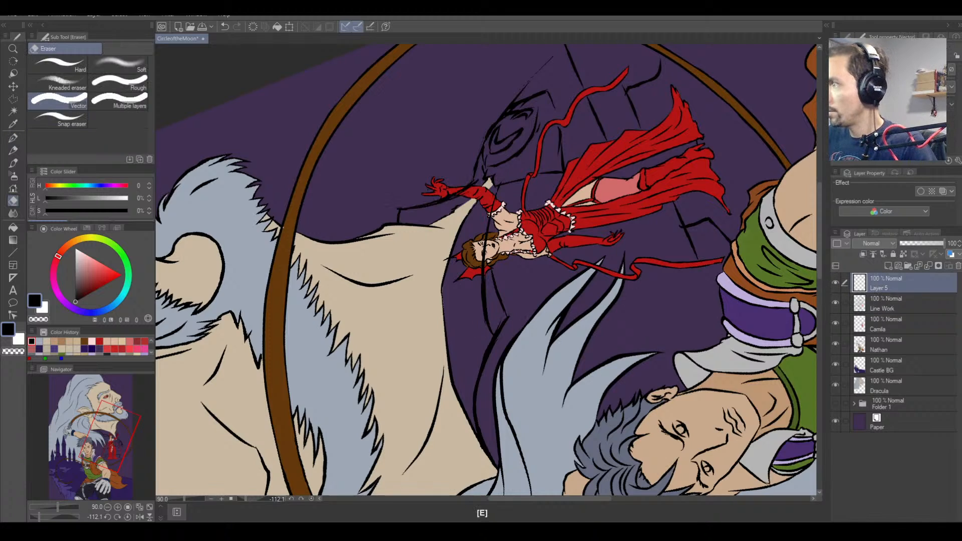
{"action": "left_click_drag", "start_coordinate": [488, 309], "coordinate": [490, 210]}
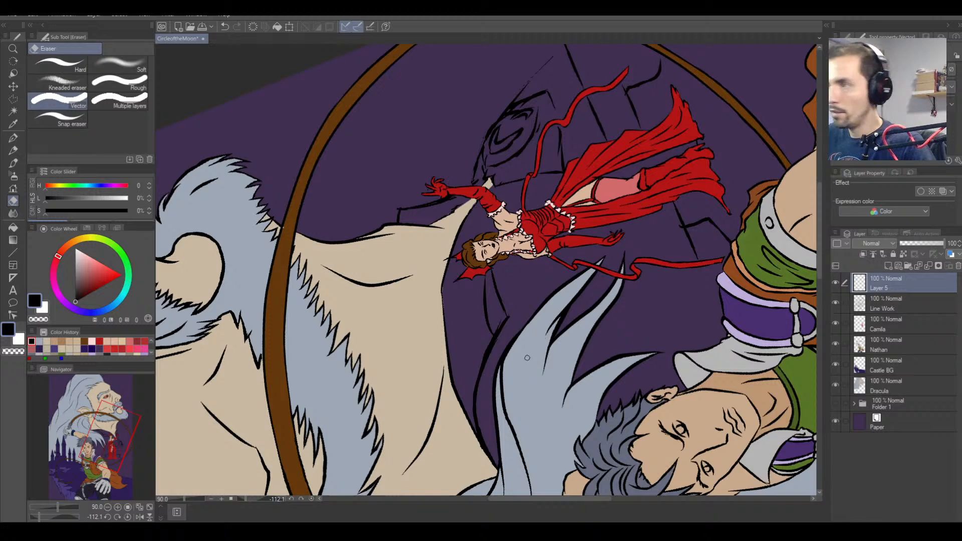
Erase the leftover old line beside the woman's head on the Line Work layer.
{"action": "left_click", "coordinate": [928, 310]}
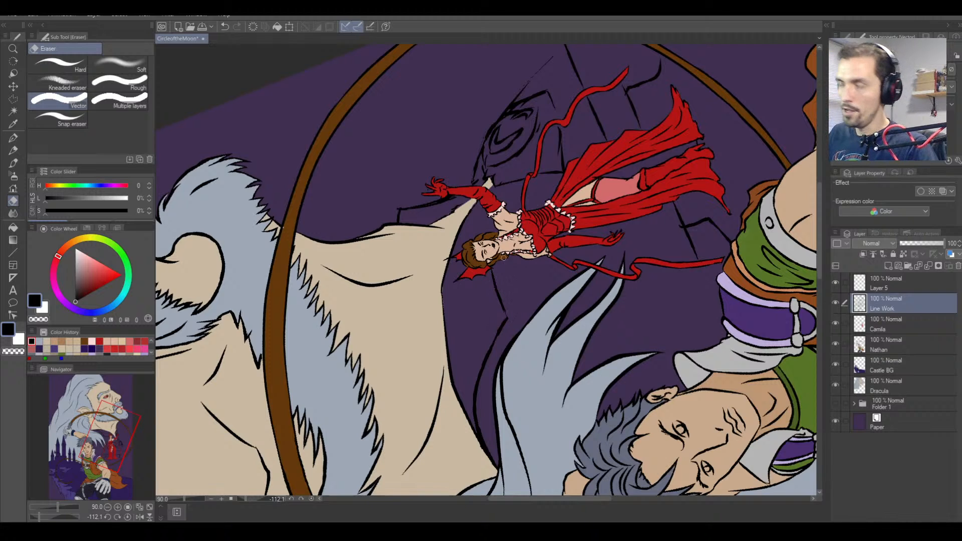
{"action": "key", "text": "shift+space"}
{"action": "left_click_drag", "start_coordinate": [488, 108], "coordinate": [653, 197]}
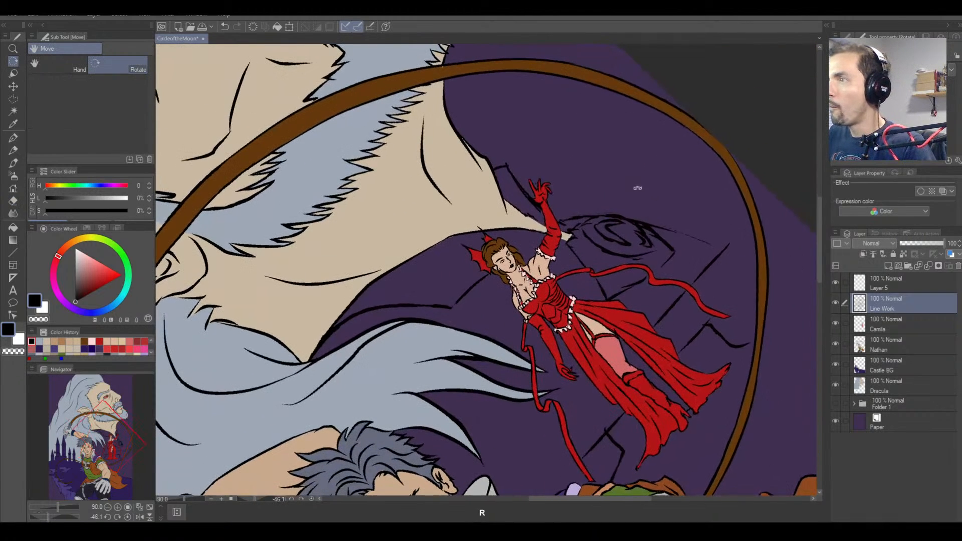
Thicken the lower outline of Dracula's collar leading toward the woman's headpiece on the Line Work layer.
{"action": "left_click", "coordinate": [13, 137]}
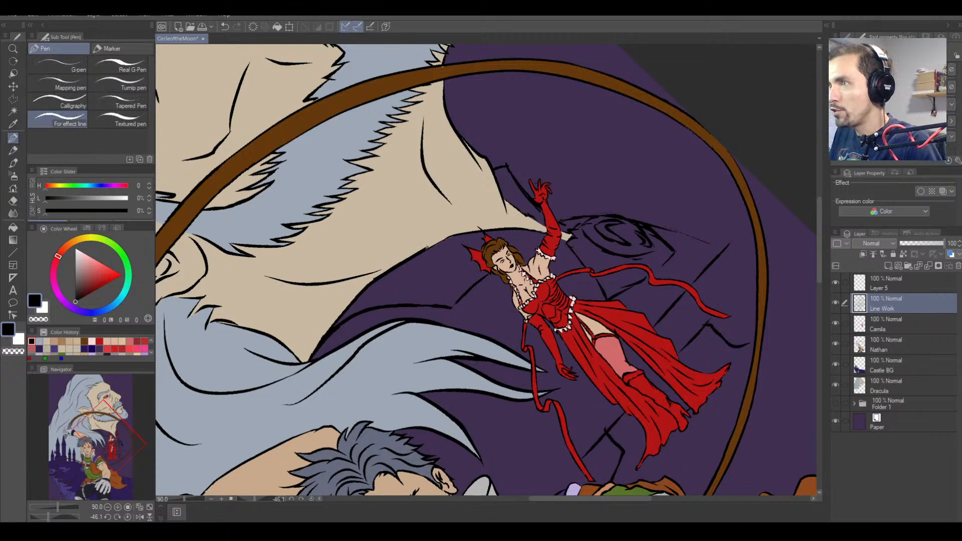
{"action": "left_click_drag", "start_coordinate": [402, 261], "coordinate": [461, 235]}
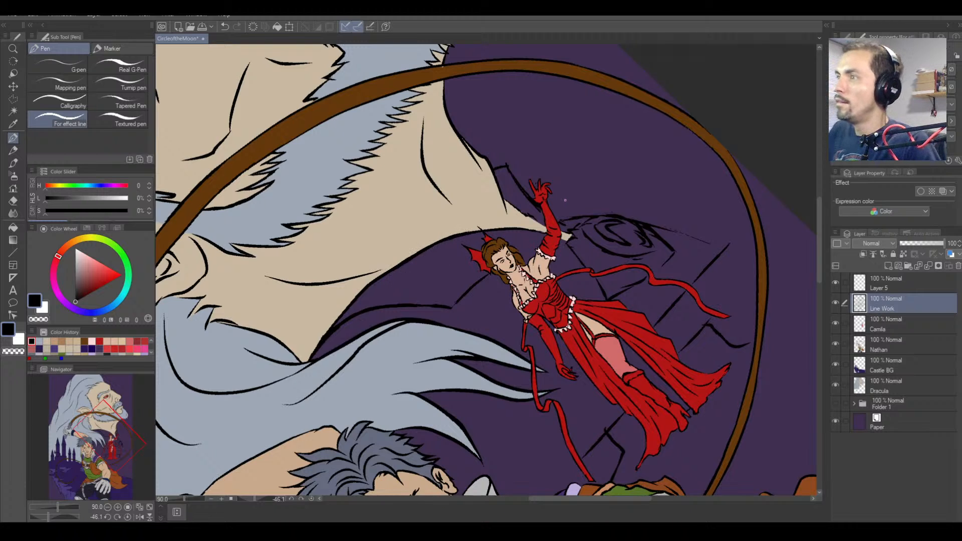
{"action": "key", "text": "r"}
{"action": "mouse_move", "coordinate": [512, 157]}
{"action": "left_mouse_down"}
{"action": "mouse_move", "coordinate": [633, 213]}
{"action": "mouse_move", "coordinate": [565, 269]}
{"action": "mouse_move", "coordinate": [556, 297]}
{"action": "mouse_move", "coordinate": [556, 254]}
{"action": "left_mouse_up"}
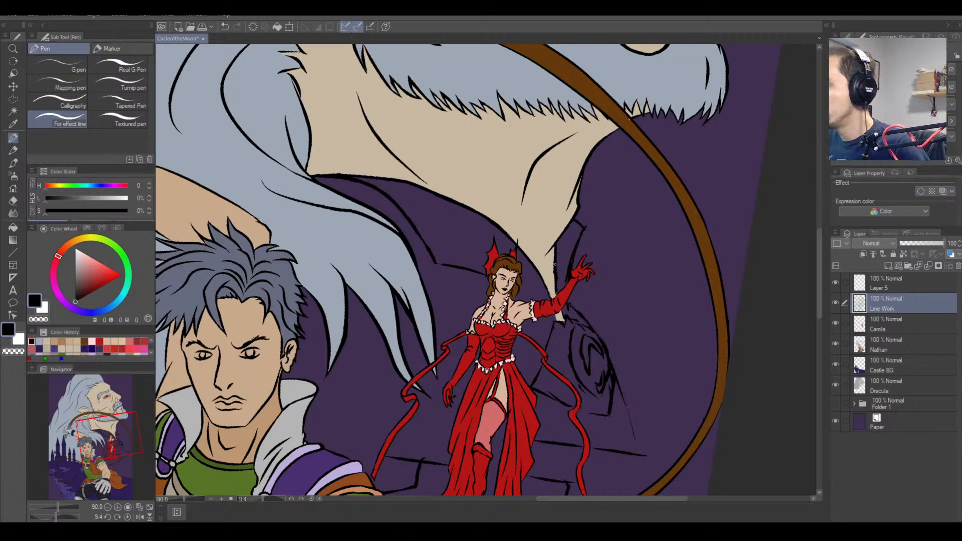
{"action": "key", "text": "e"}
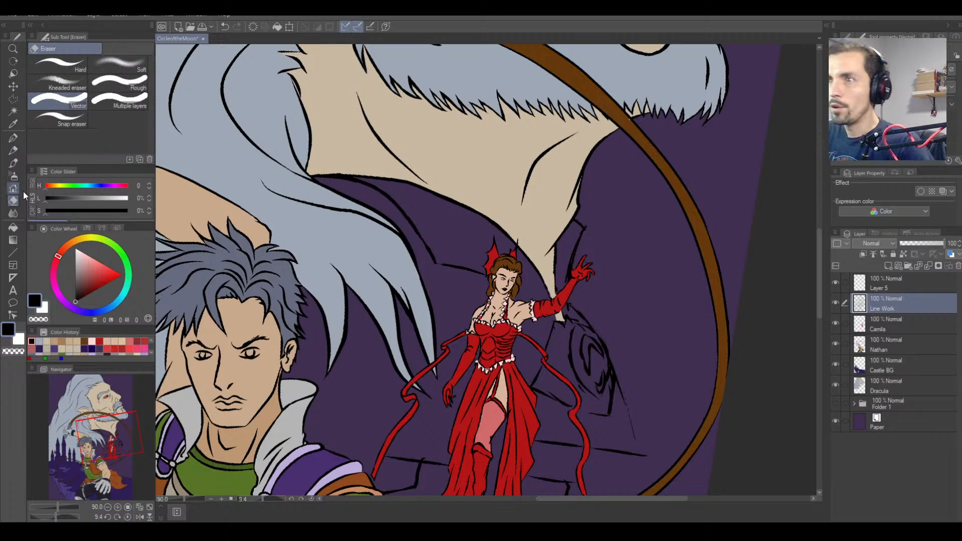
{"action": "key", "text": "p"}
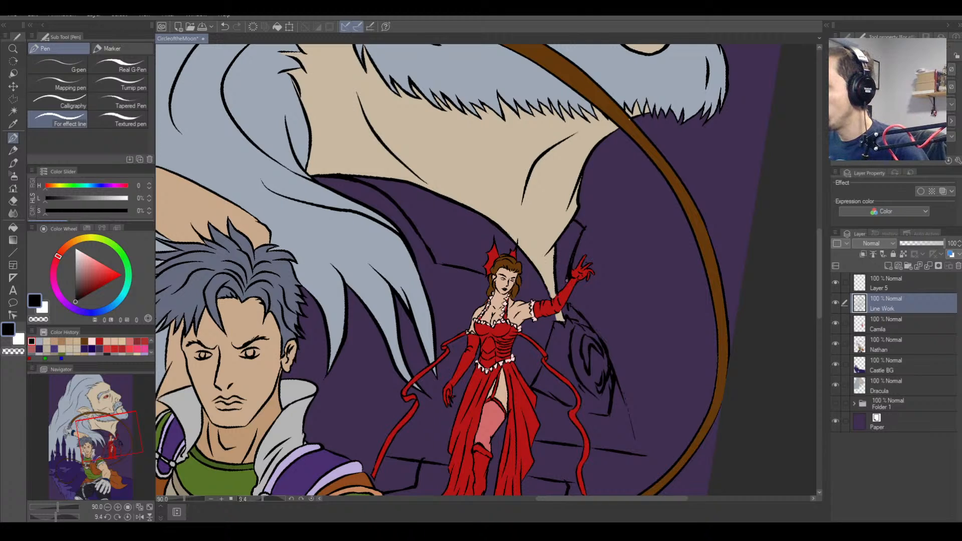
Try merging Layer 5 into the Line Work layer, and undo the merge.
{"action": "left_click", "coordinate": [916, 285]}
{"action": "left_click", "coordinate": [928, 266]}
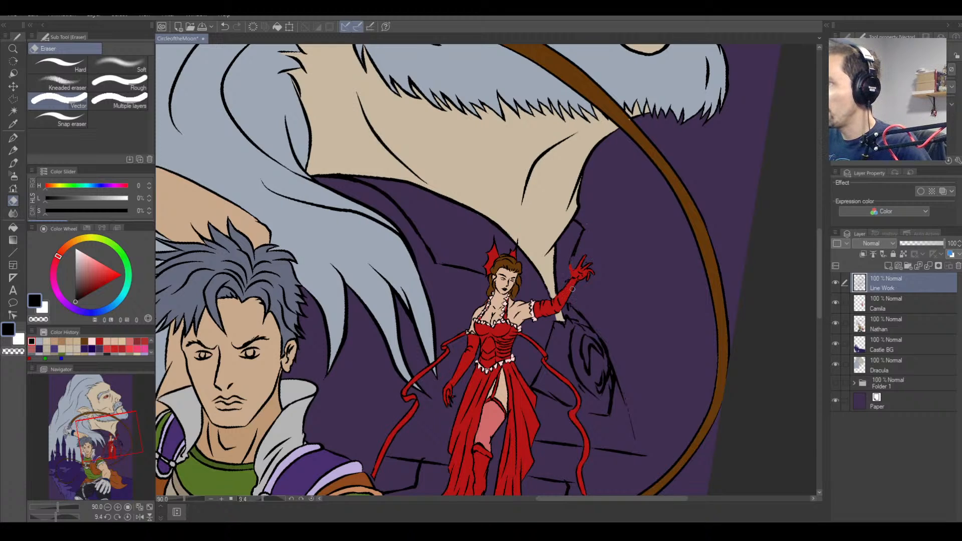
{"action": "key", "text": "ctrl+z"}
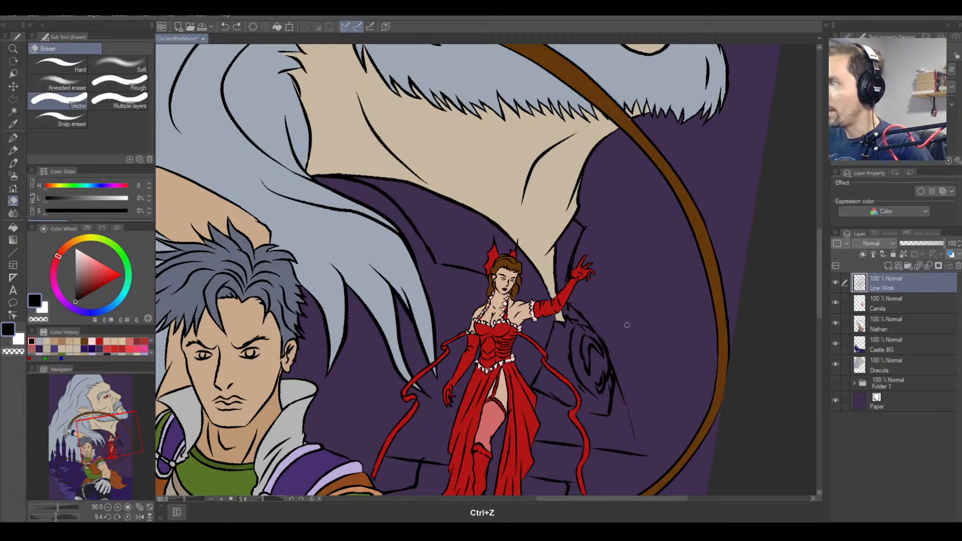
{"action": "key", "text": "ctrl+shift+n"}
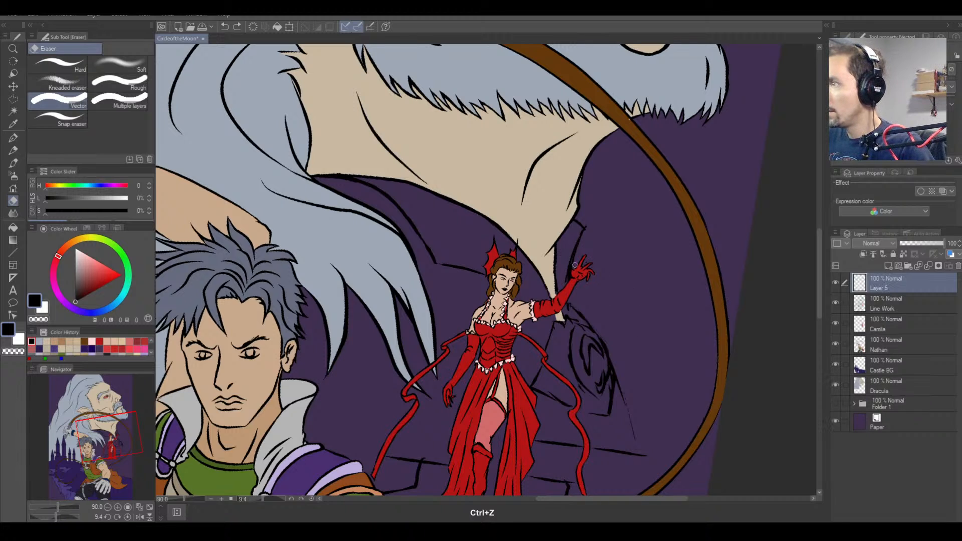
Touch up the short line running from Dracula's collar to the woman's raised hand on Layer 5.
{"action": "left_click_drag", "start_coordinate": [568, 275], "coordinate": [571, 278]}
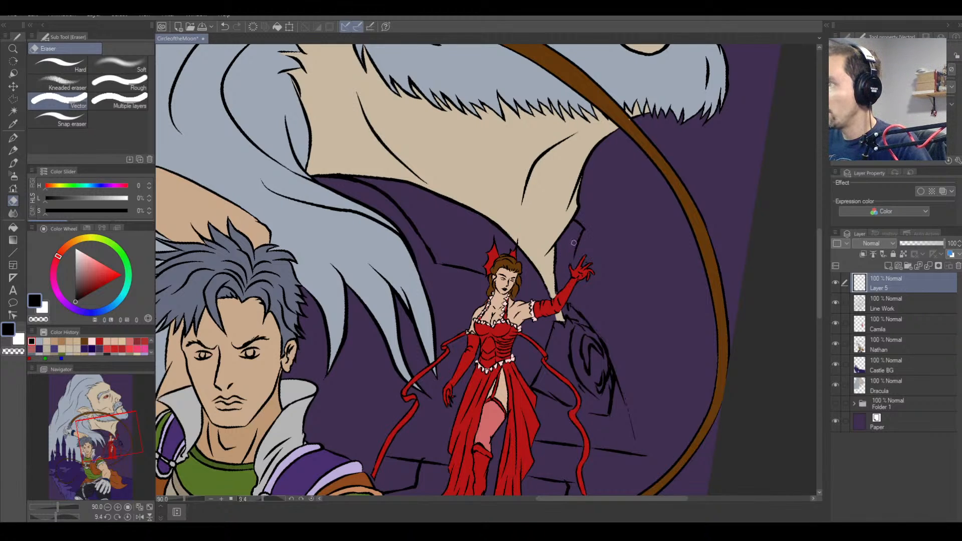
{"action": "key", "text": "e"}
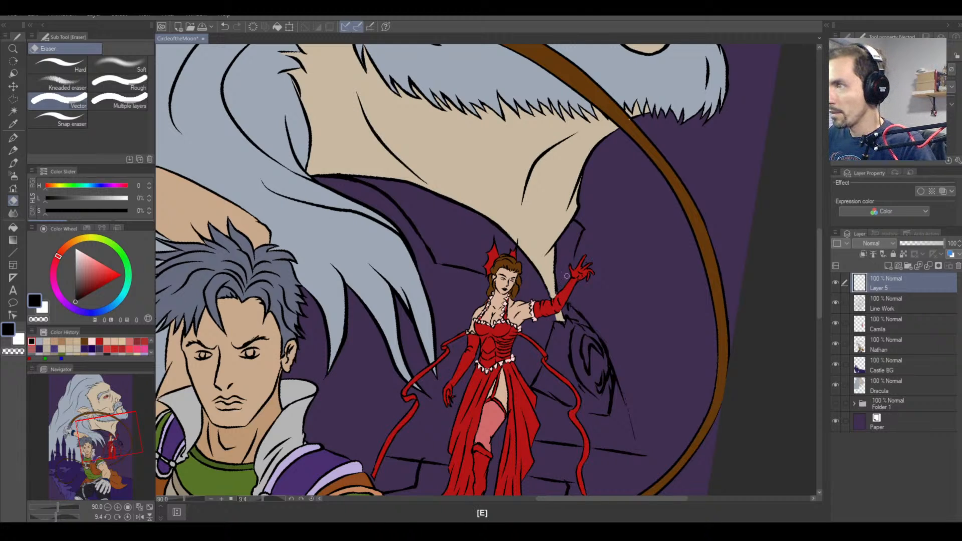
{"action": "left_click", "coordinate": [12, 137]}
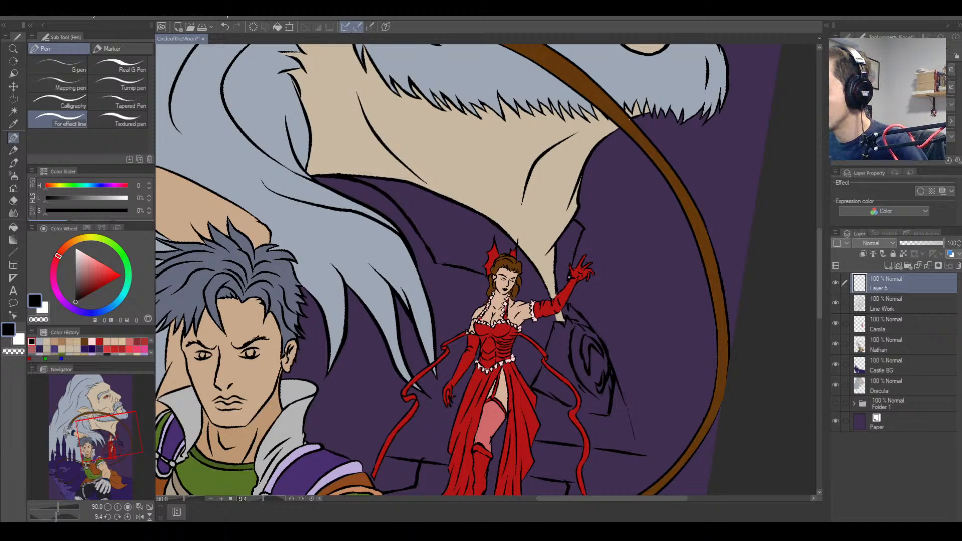
{"action": "left_click_drag", "start_coordinate": [583, 229], "coordinate": [571, 276]}
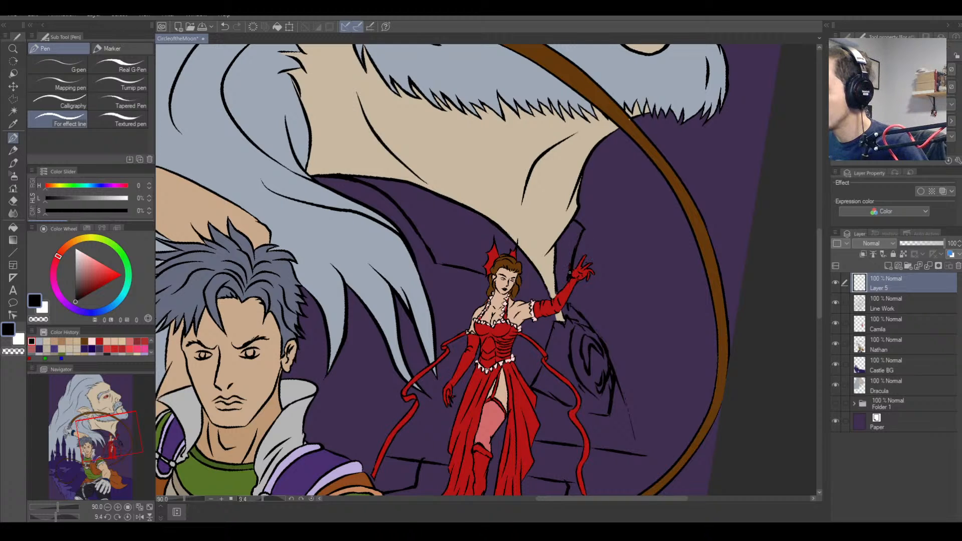
{"action": "key", "text": "e"}
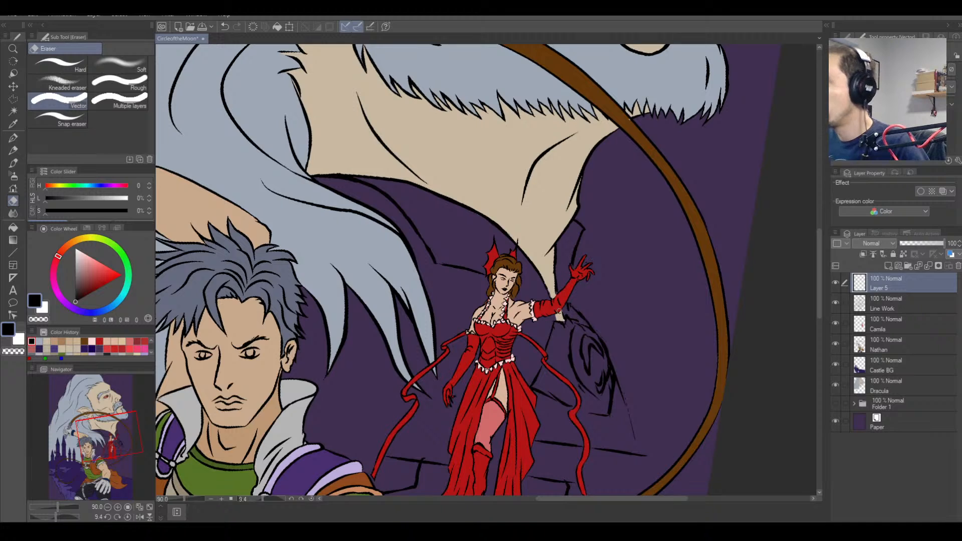
{"action": "key", "text": "b"}
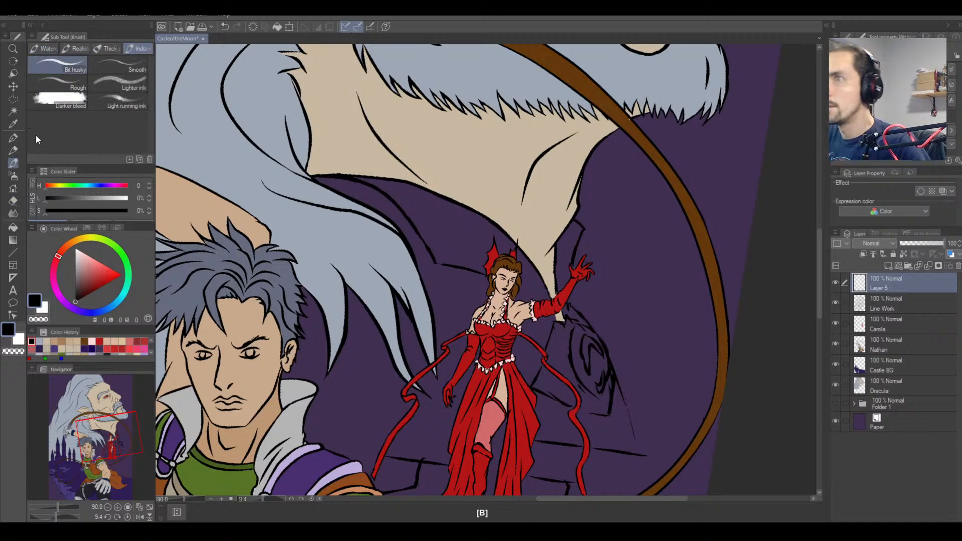
{"action": "key", "text": "p"}
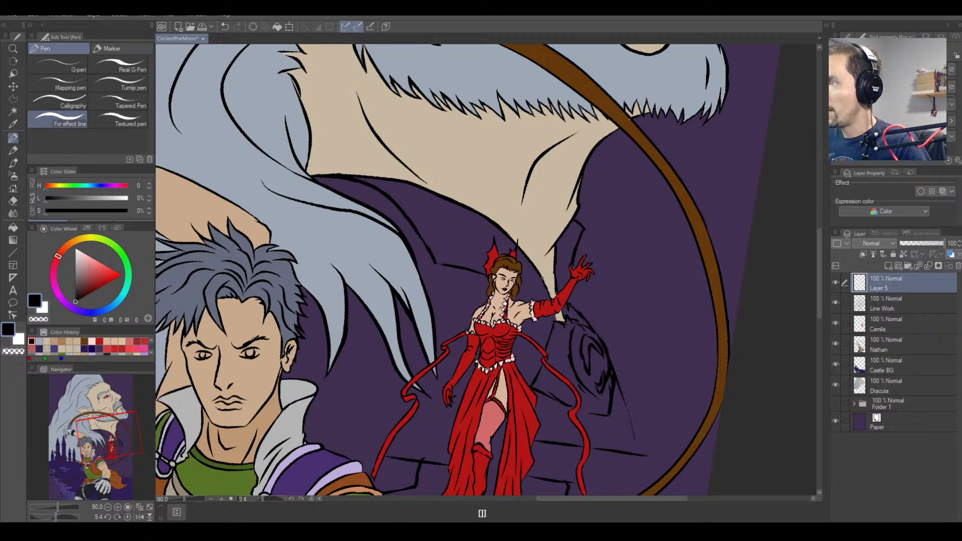
On Layer 5, continue the collar line across the raised forearm and ink a line from the headpiece across the face to the upper arm.
{"action": "key", "text": "ctrl+equal"}
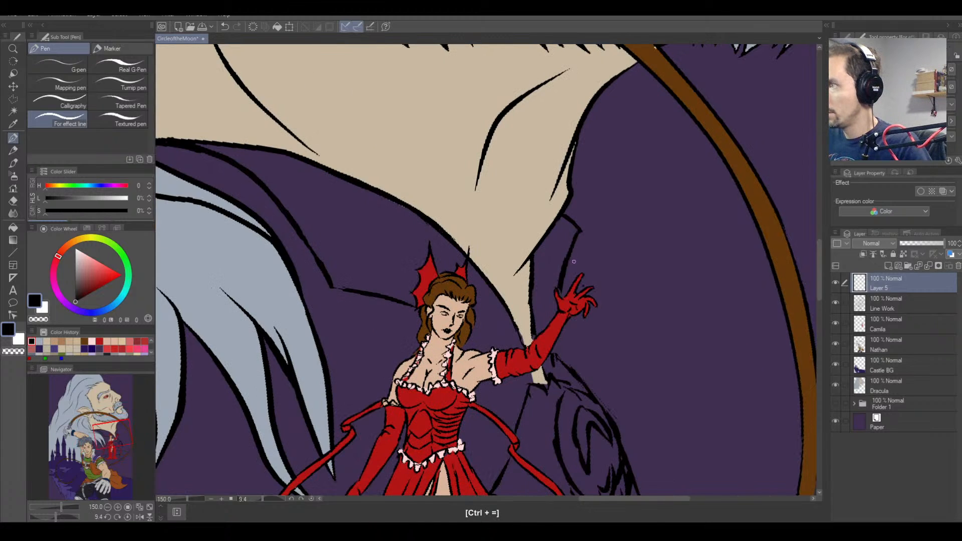
{"action": "left_click_drag", "start_coordinate": [558, 298], "coordinate": [551, 355]}
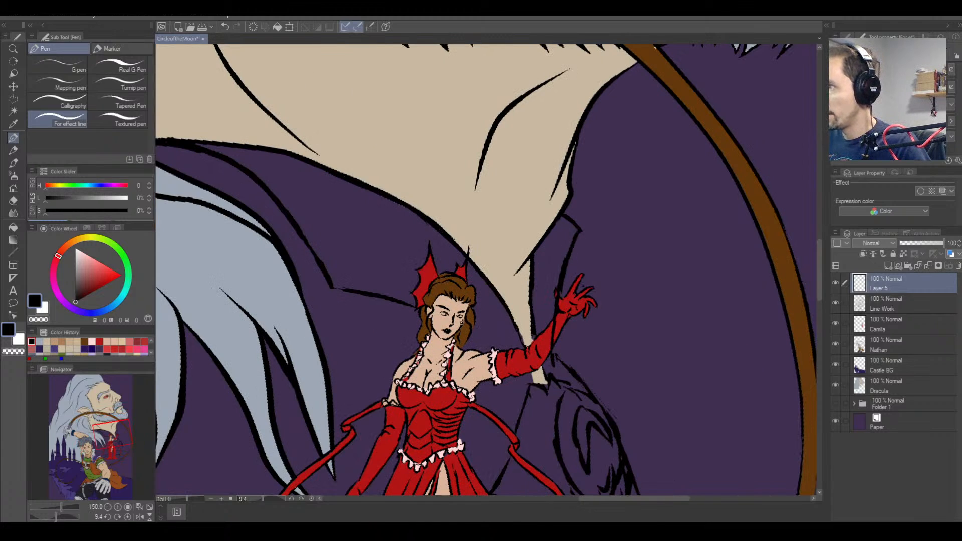
{"action": "left_click_drag", "start_coordinate": [396, 299], "coordinate": [416, 304]}
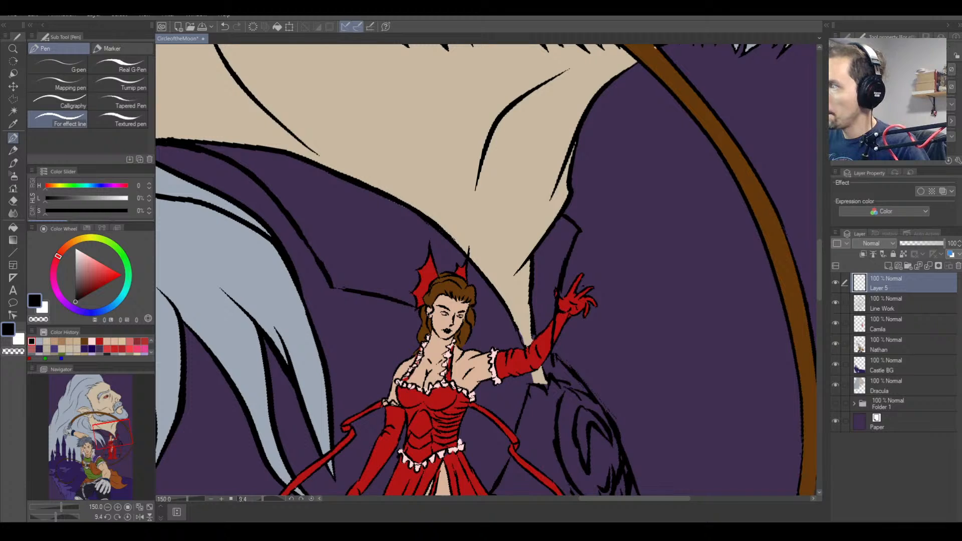
{"action": "mouse_move", "coordinate": [468, 324]}
{"action": "left_mouse_down"}
{"action": "mouse_move", "coordinate": [415, 306]}
{"action": "mouse_move", "coordinate": [481, 343]}
{"action": "mouse_move", "coordinate": [516, 383]}
{"action": "left_mouse_up"}
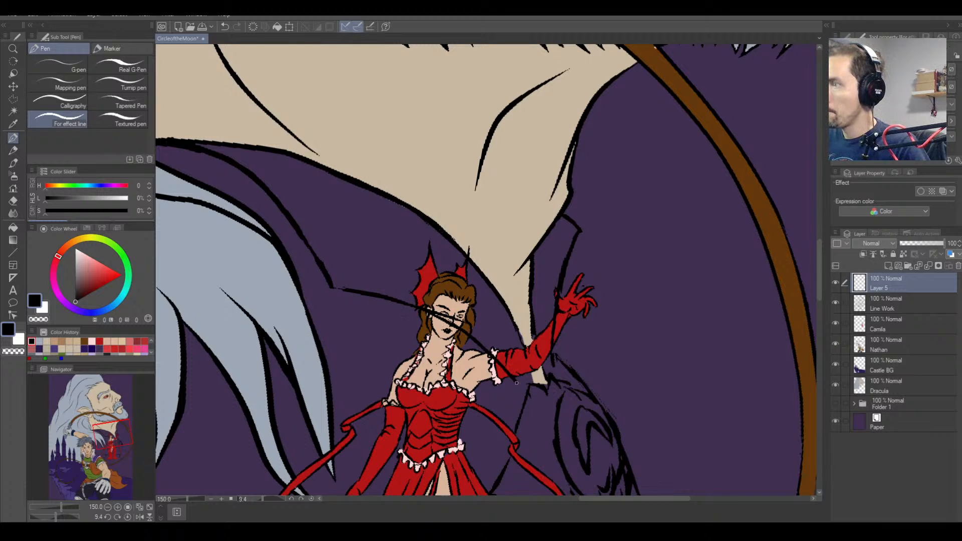
{"action": "left_click_drag", "start_coordinate": [411, 305], "coordinate": [513, 375]}
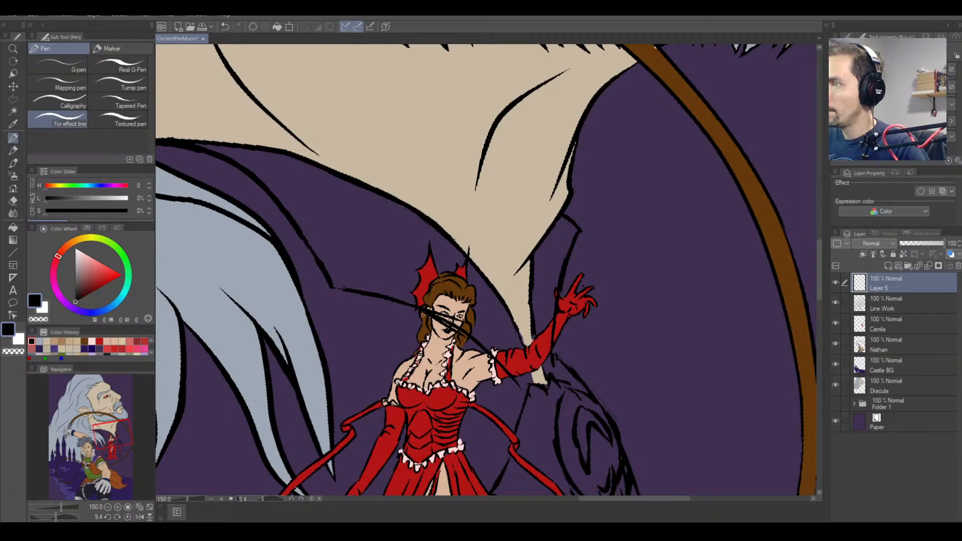
{"action": "key", "text": "r"}
{"action": "key", "text": "ctrl+z"}
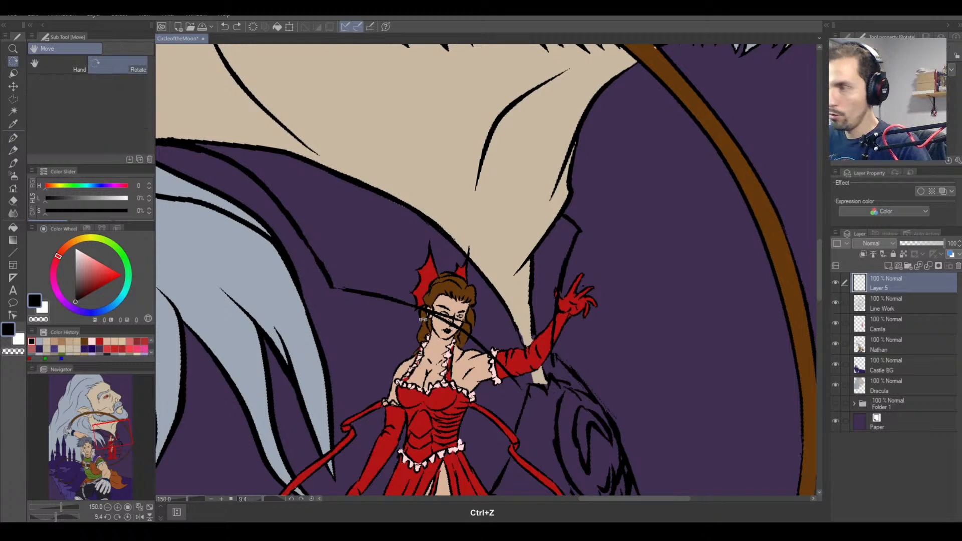
{"action": "key", "text": "p"}
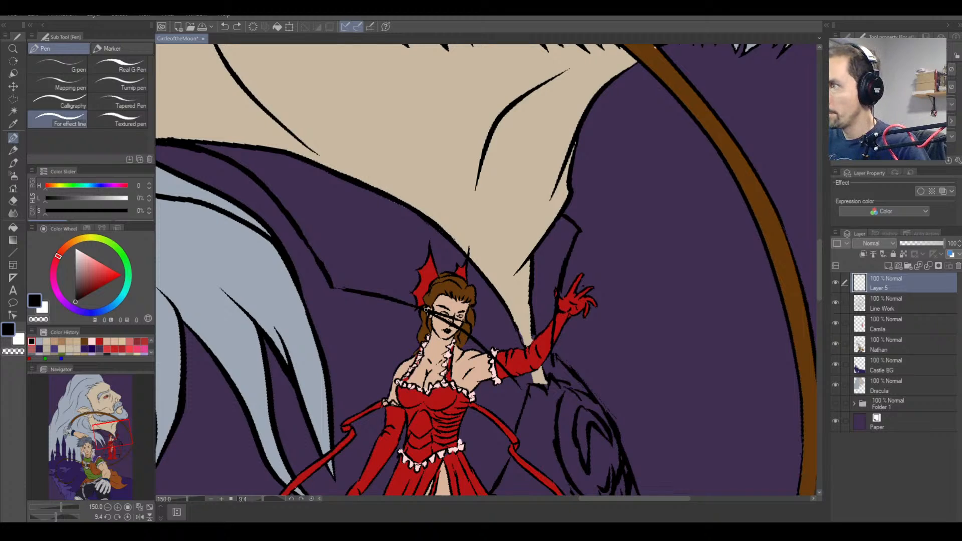
{"action": "left_click_drag", "start_coordinate": [409, 303], "coordinate": [476, 344]}
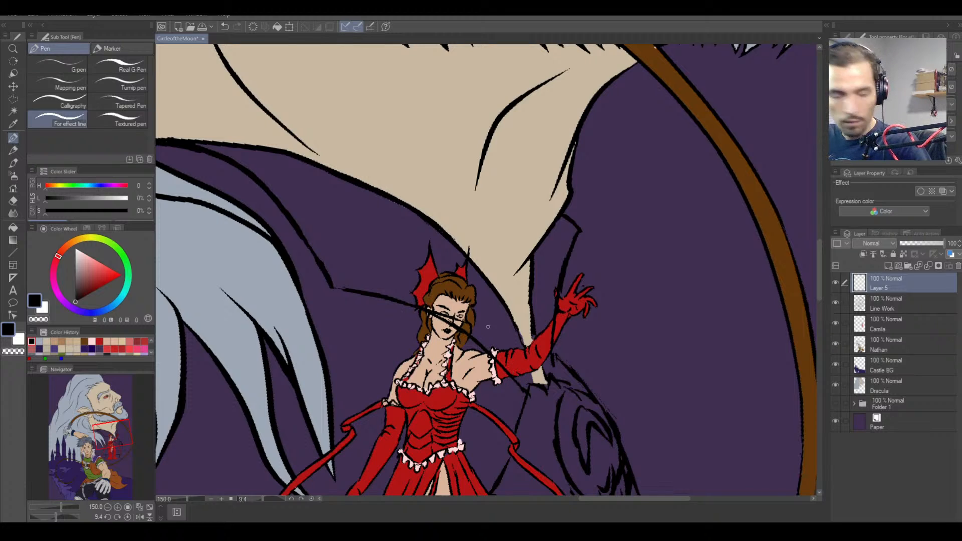
Erase the parts of the new Layer 5 lines that cross the woman's face, hair and raised arm.
{"action": "key", "text": "e"}
{"action": "mouse_move", "coordinate": [467, 319]}
{"action": "left_mouse_down"}
{"action": "mouse_move", "coordinate": [458, 324]}
{"action": "mouse_move", "coordinate": [465, 332]}
{"action": "mouse_move", "coordinate": [447, 315]}
{"action": "mouse_move", "coordinate": [434, 323]}
{"action": "mouse_move", "coordinate": [422, 307]}
{"action": "left_mouse_up"}
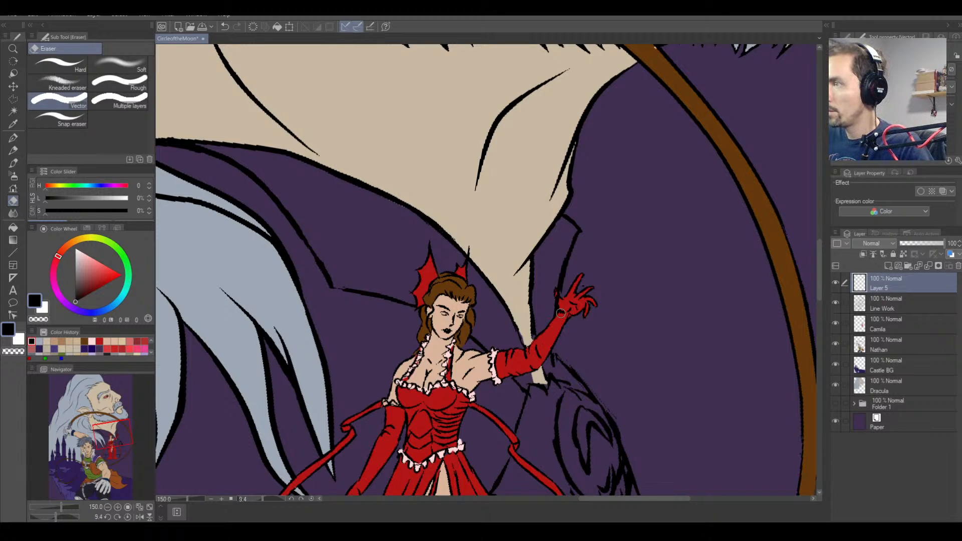
{"action": "scroll", "coordinate": [564, 309], "scroll_direction": "down", "scroll_amount": 1}
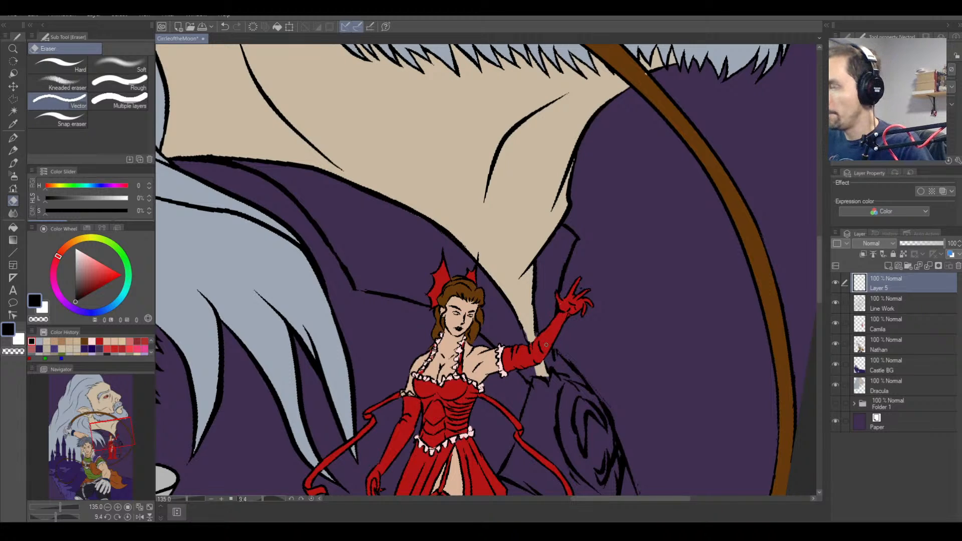
Ink a short connecting line just below the raised forearm beside the collar's tip, and clean up its edge.
{"action": "key", "text": "b"}
{"action": "left_click", "coordinate": [12, 139]}
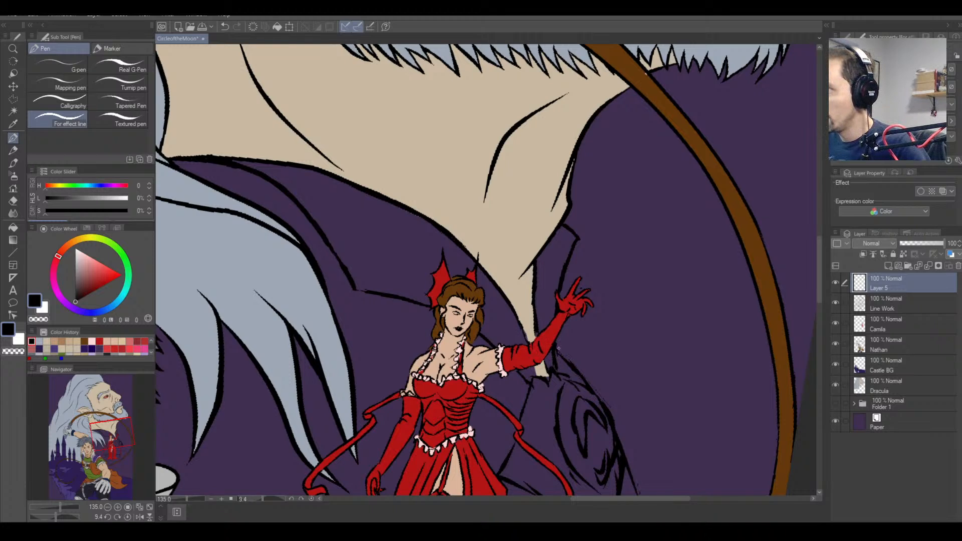
{"action": "key", "text": "e"}
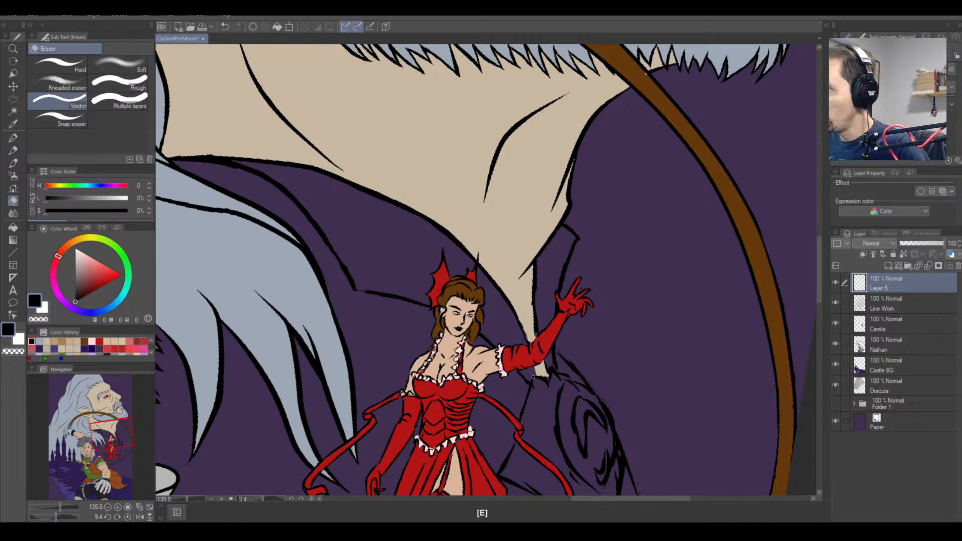
Touch up the corner and thicken the lower part of the curved line between Dracula's hair and the woman's headpiece.
{"action": "key", "text": "b"}
{"action": "left_click", "coordinate": [13, 141]}
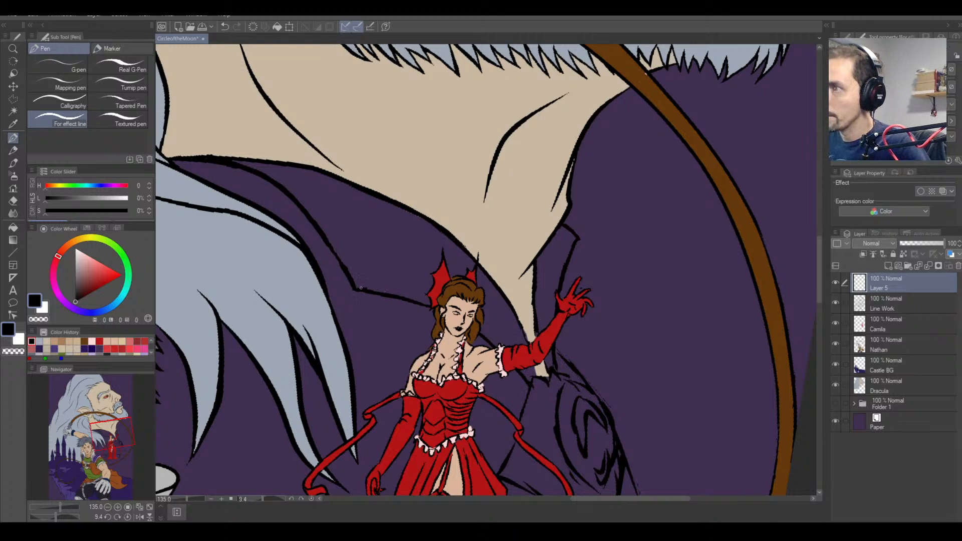
{"action": "key", "text": "e"}
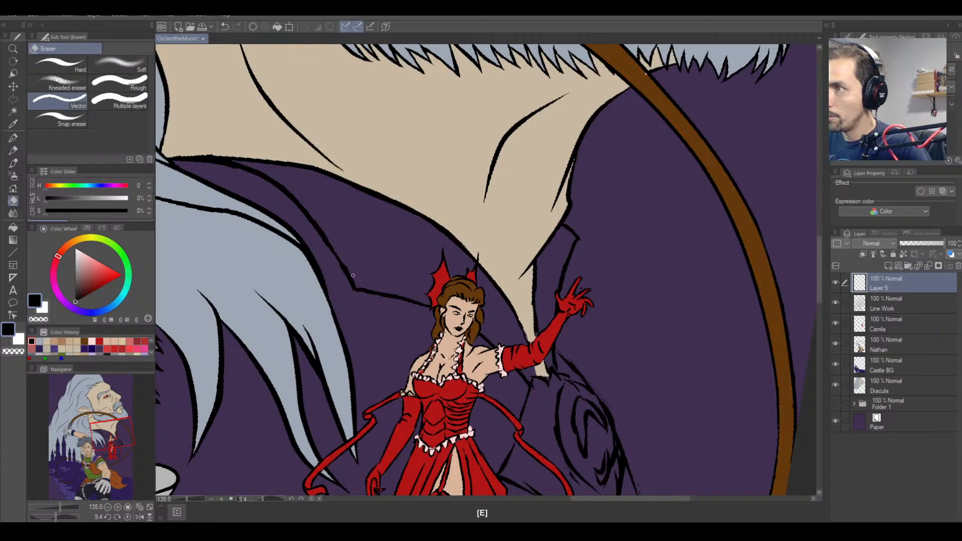
{"action": "key", "text": "p"}
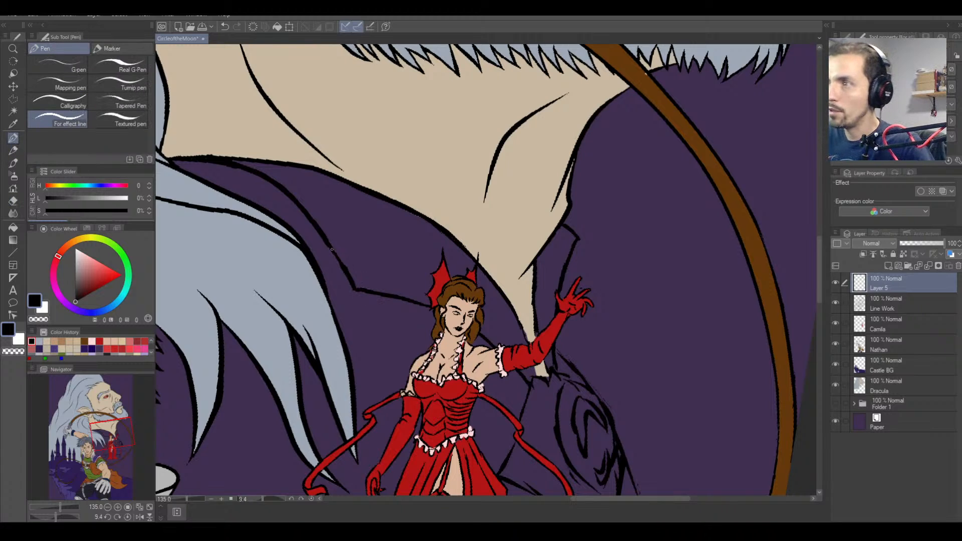
{"action": "left_click_drag", "start_coordinate": [326, 239], "coordinate": [344, 264]}
{"action": "left_click_drag", "start_coordinate": [318, 228], "coordinate": [330, 242]}
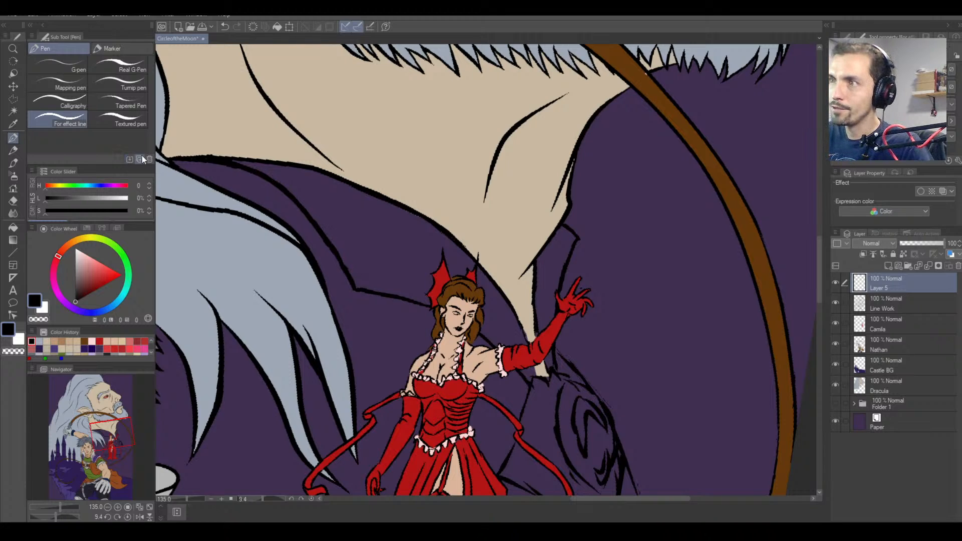
Try curved strokes on the empty background between the woman's raised hand and the whip, and undo them.
{"action": "mouse_move", "coordinate": [595, 253]}
{"action": "left_mouse_down"}
{"action": "mouse_move", "coordinate": [597, 239]}
{"action": "mouse_move", "coordinate": [670, 195]}
{"action": "left_mouse_up"}
{"action": "mouse_move", "coordinate": [612, 271]}
{"action": "left_mouse_down"}
{"action": "mouse_move", "coordinate": [657, 253]}
{"action": "mouse_move", "coordinate": [683, 274]}
{"action": "left_mouse_up"}
{"action": "key", "text": "ctrl+z"}
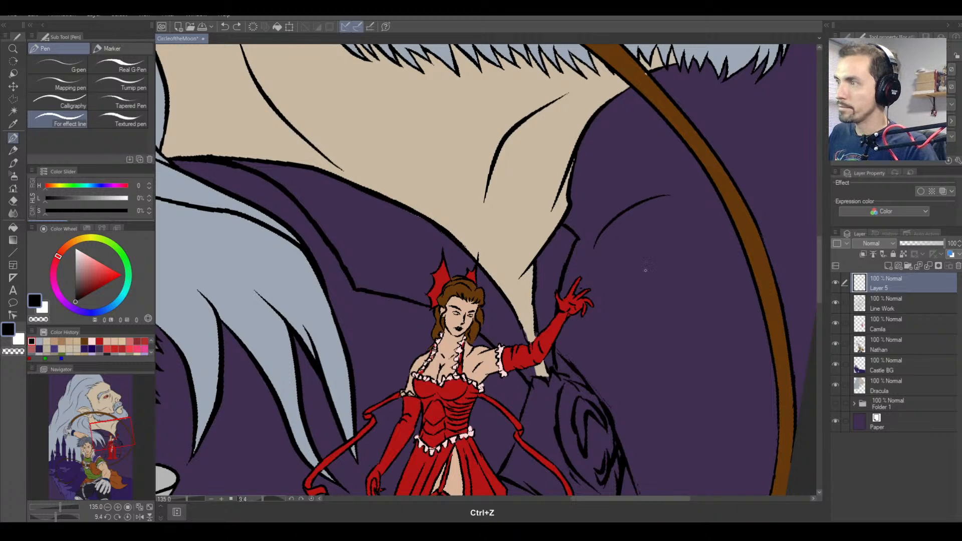
{"action": "left_click_drag", "start_coordinate": [614, 274], "coordinate": [676, 262]}
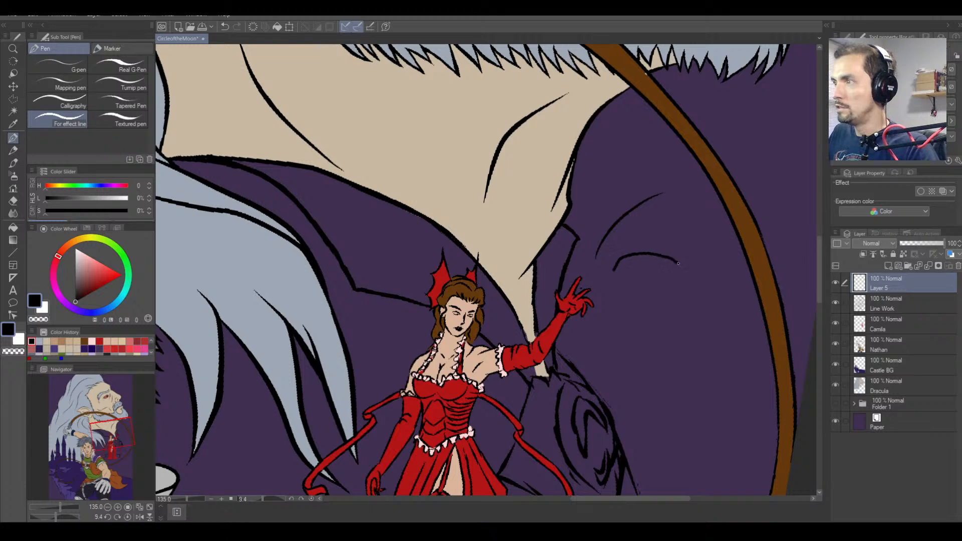
{"action": "key", "text": "ctrl+z"}
{"action": "key", "text": "ctrl+z"}
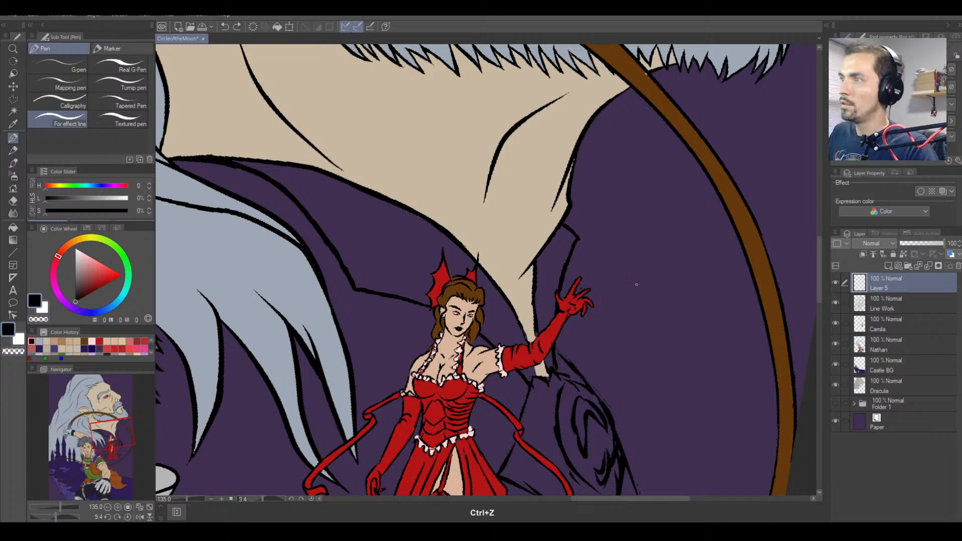
{"action": "key", "text": "e"}
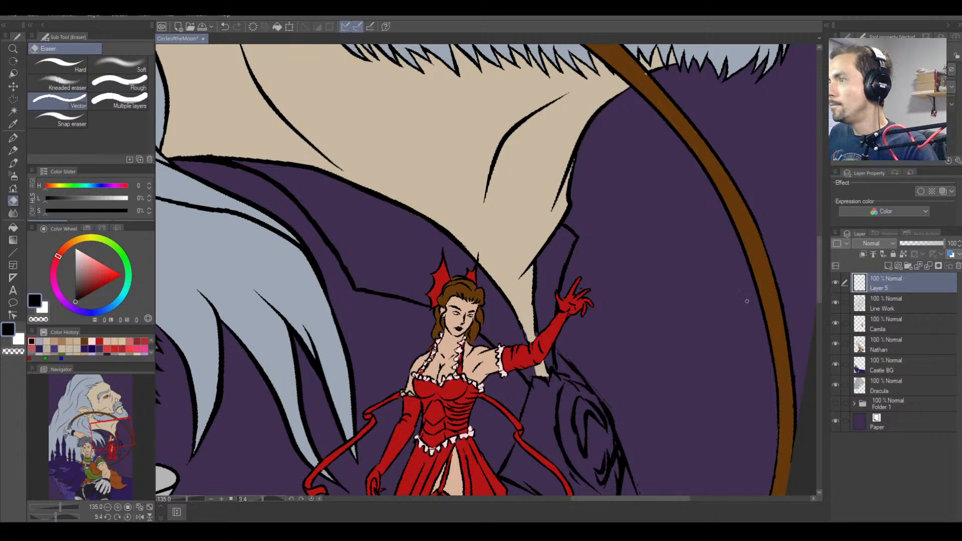
Ink the lower outlines of Dracula's neck down behind the raised forearm and clear the strokes that cross the red glove.
{"action": "key", "text": "p"}
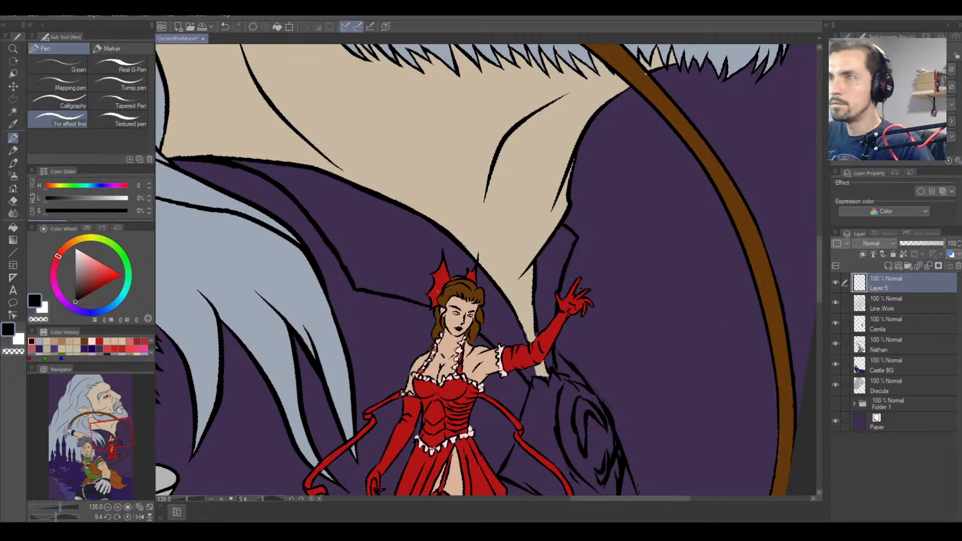
{"action": "left_click_drag", "start_coordinate": [536, 289], "coordinate": [536, 311]}
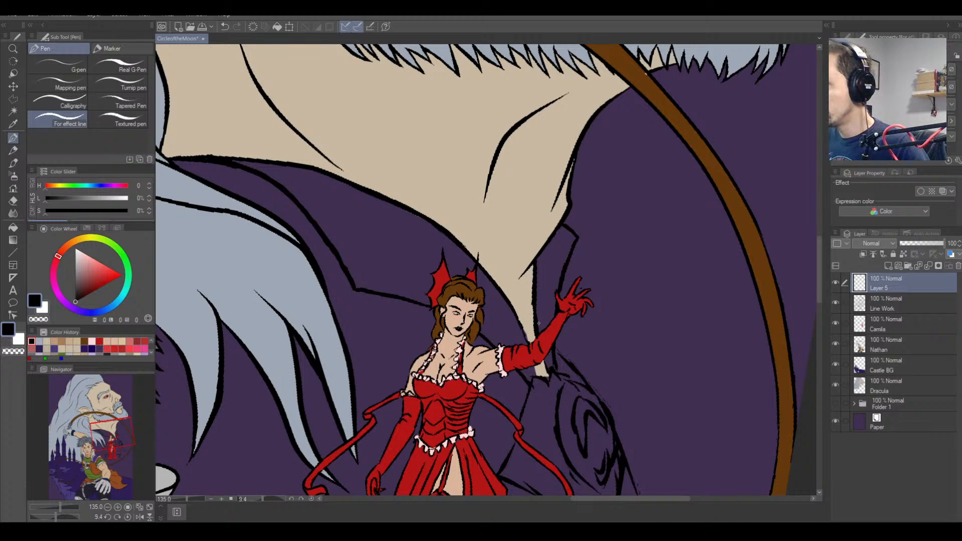
{"action": "key", "text": "e"}
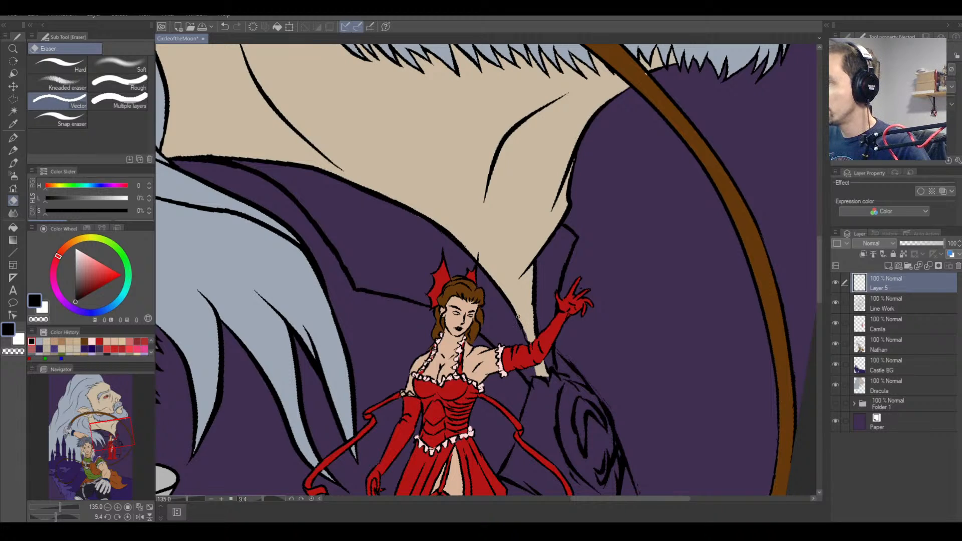
{"action": "key", "text": "p"}
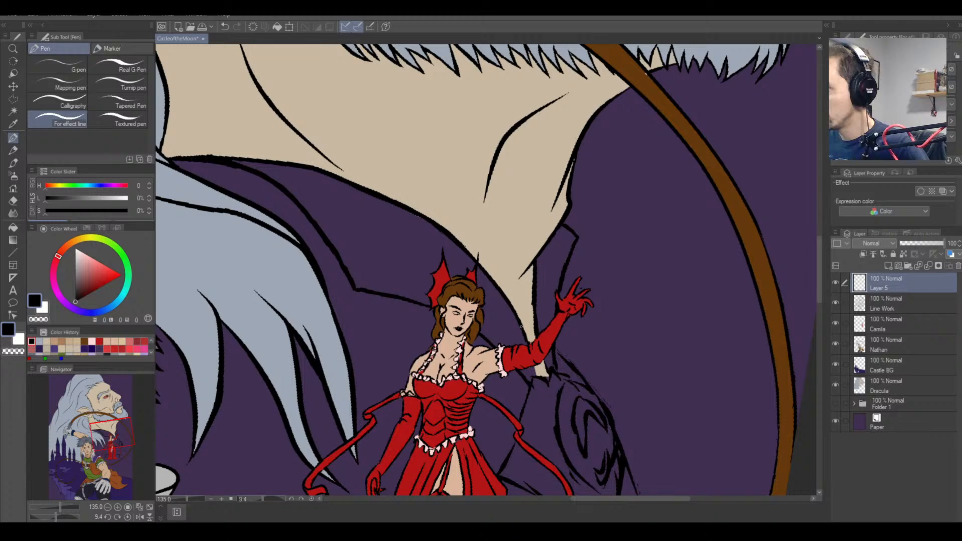
{"action": "left_click_drag", "start_coordinate": [527, 345], "coordinate": [535, 374]}
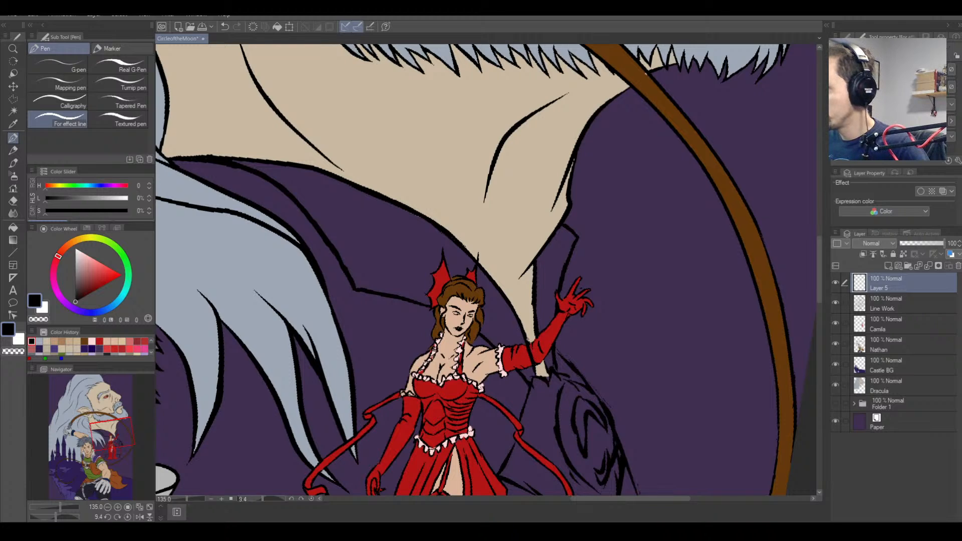
{"action": "left_click_drag", "start_coordinate": [538, 337], "coordinate": [546, 373]}
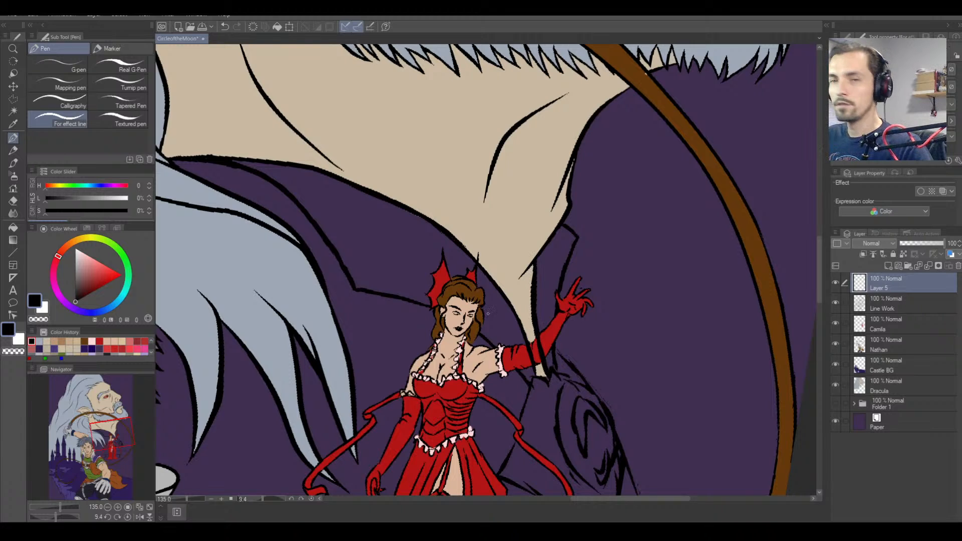
{"action": "key", "text": "e"}
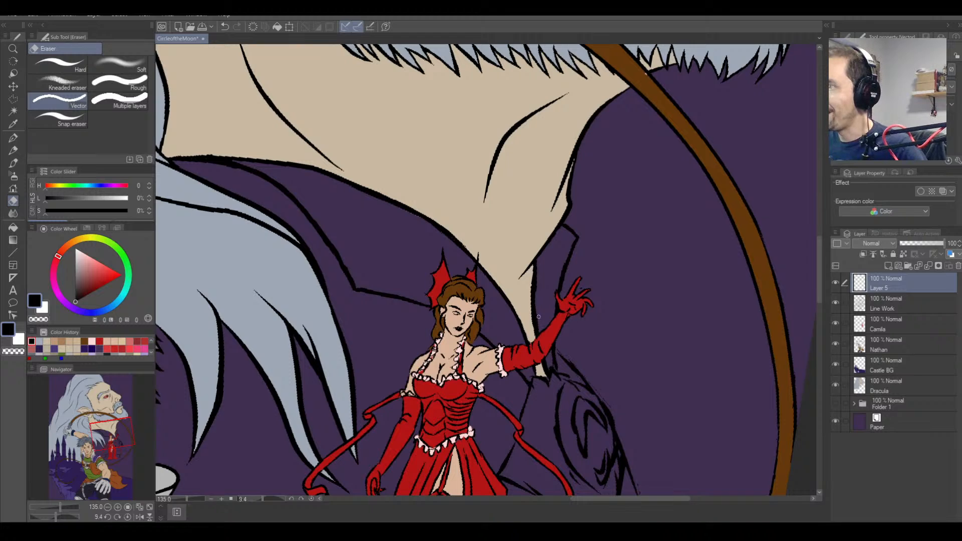
{"action": "key", "text": "ctrl+z"}
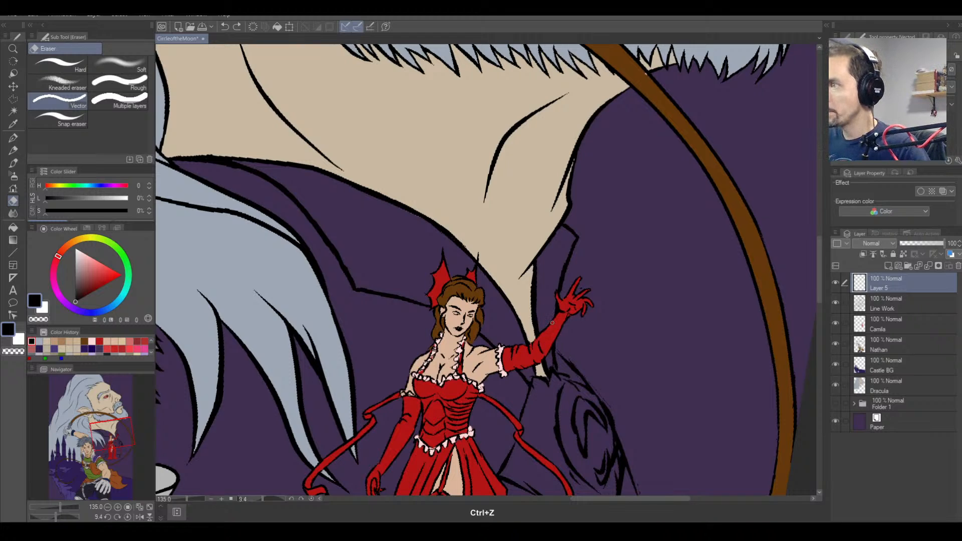
Merge Layer 5 down into Line Work and erase the short crease line beside the neck's outer edge.
{"action": "left_click", "coordinate": [928, 267]}
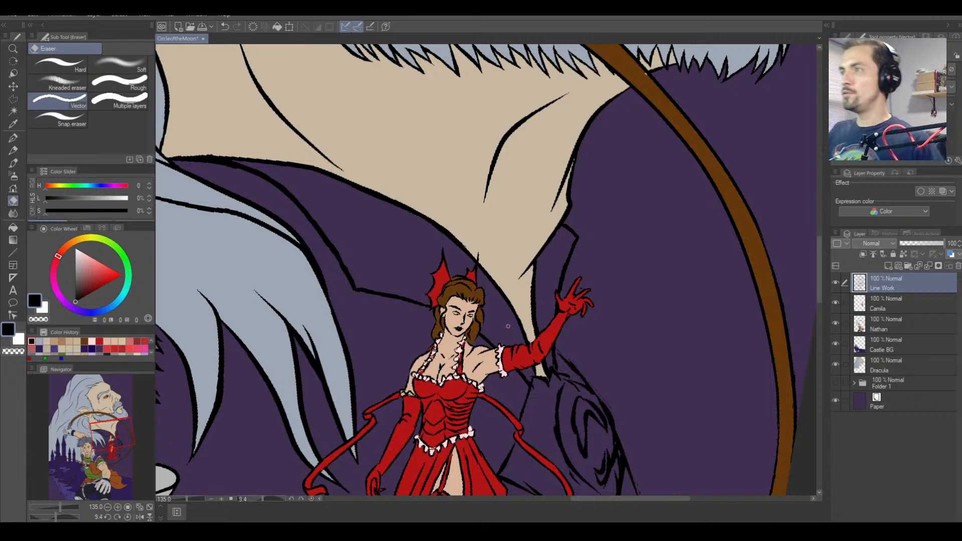
{"action": "left_click_drag", "start_coordinate": [555, 191], "coordinate": [574, 142]}
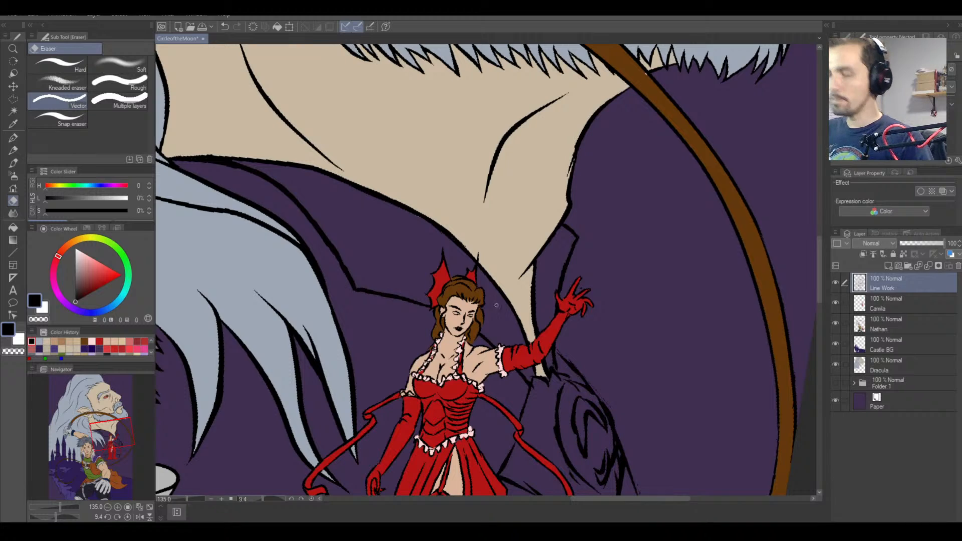
Ink a short curved crease on Dracula's neck, just below the existing long curved one.
{"action": "key", "text": "p"}
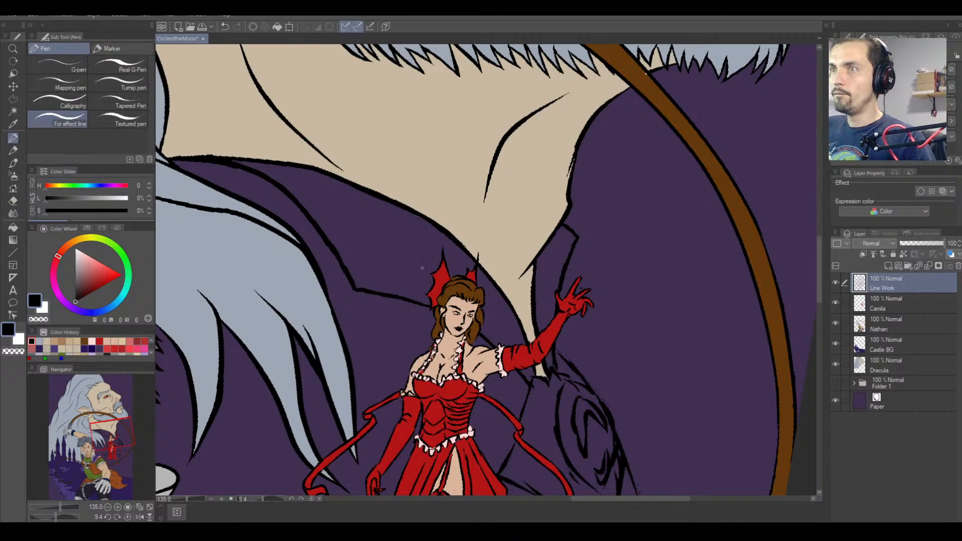
{"action": "left_click_drag", "start_coordinate": [493, 208], "coordinate": [506, 270]}
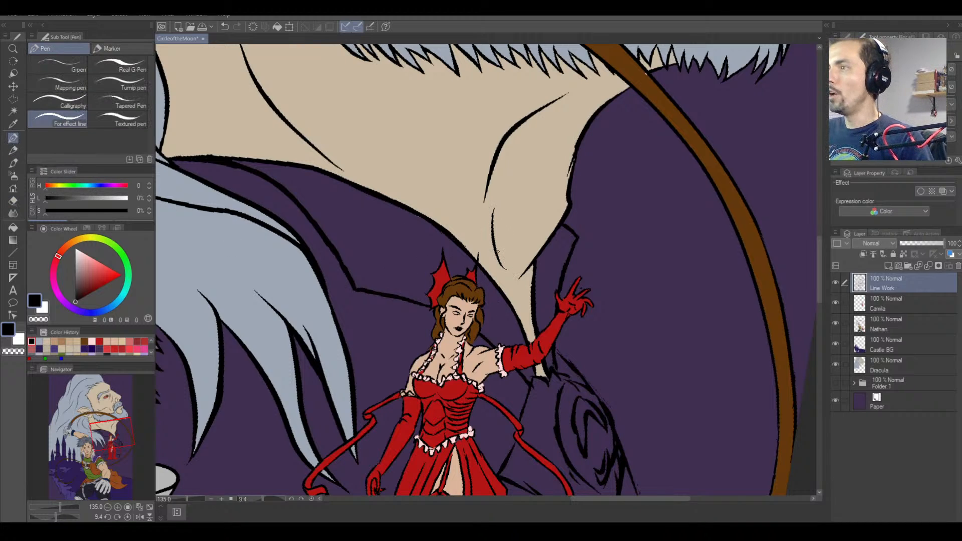
{"action": "key", "text": "b"}
{"action": "key", "text": "p"}
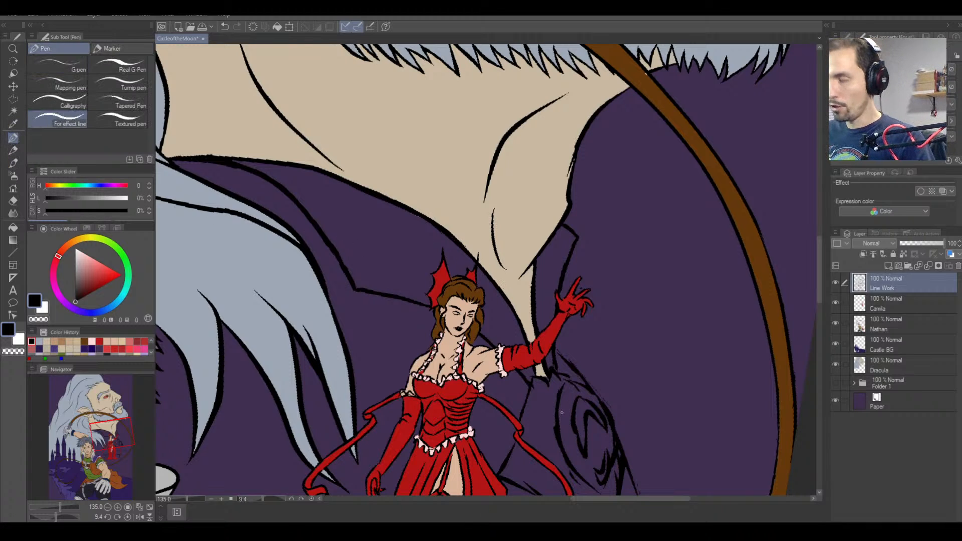
Ink a short stroke at the tip of the neck just below the woman's raised forearm.
{"action": "left_click_drag", "start_coordinate": [561, 412], "coordinate": [554, 206]}
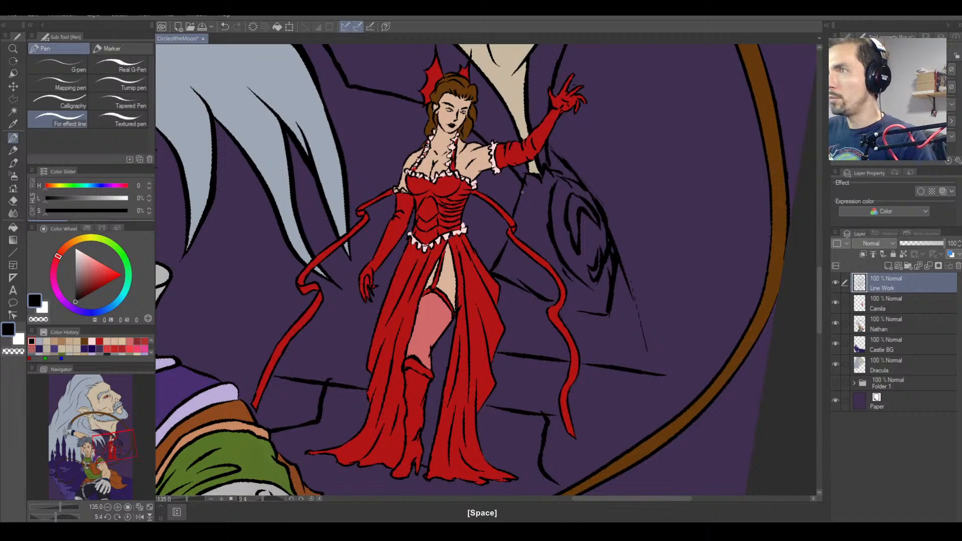
{"action": "left_click_drag", "start_coordinate": [384, 164], "coordinate": [446, 286]}
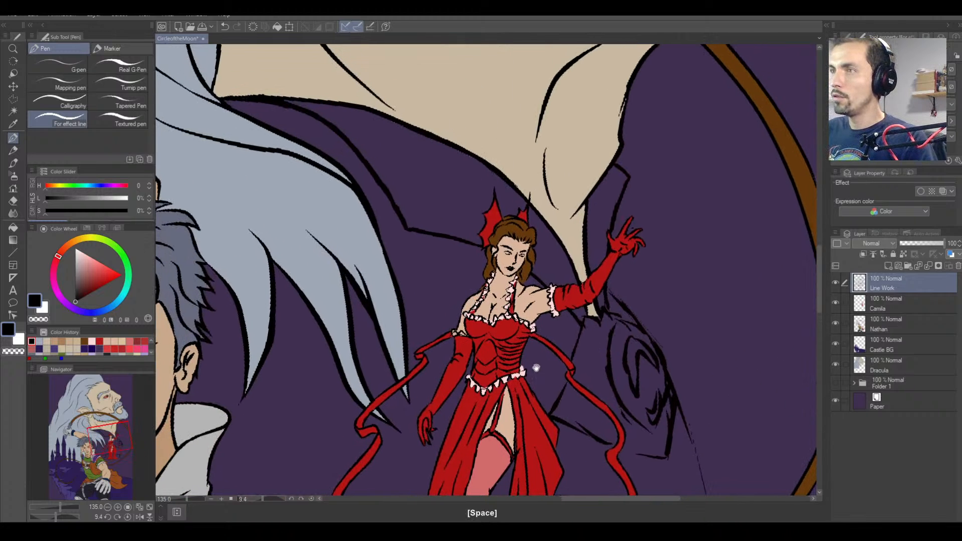
{"action": "left_click_drag", "start_coordinate": [538, 356], "coordinate": [386, 283]}
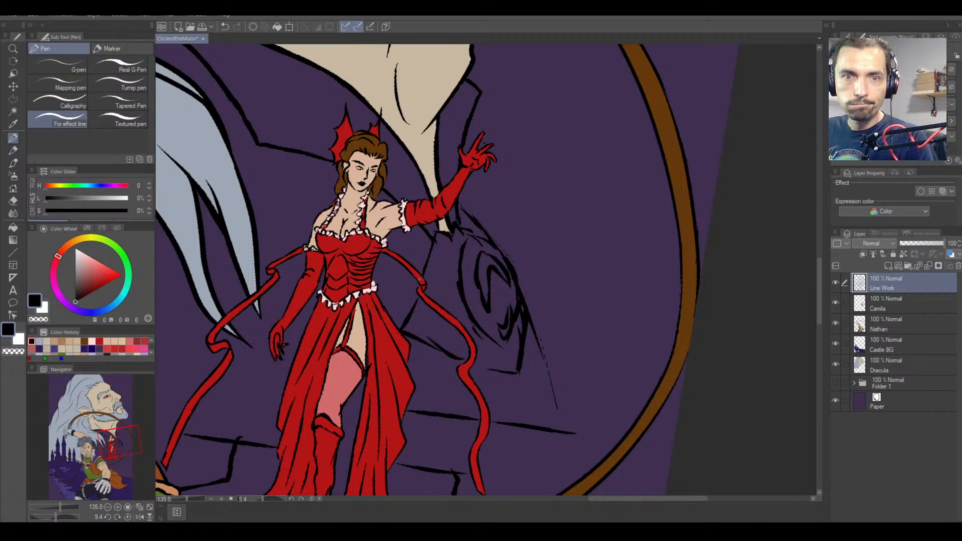
{"action": "left_click_drag", "start_coordinate": [459, 234], "coordinate": [443, 233]}
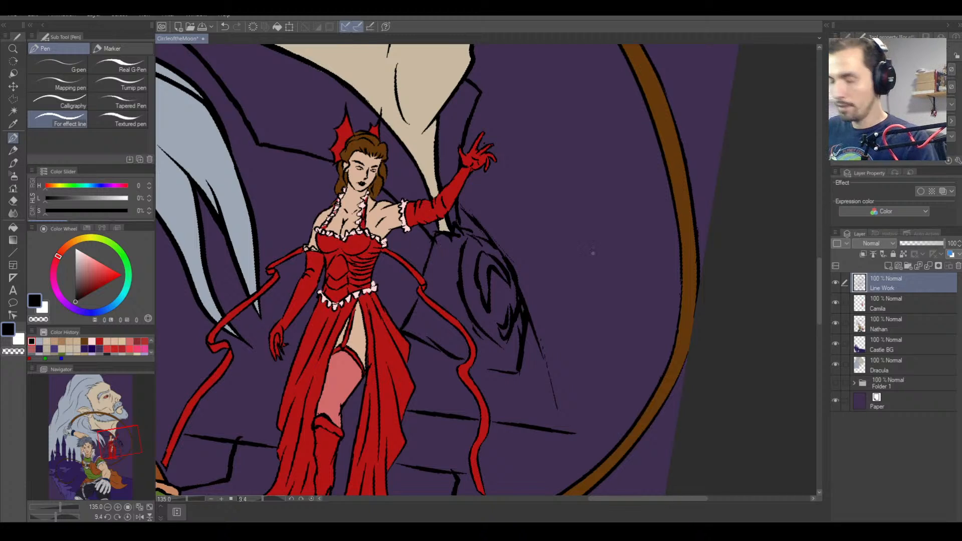
{"action": "left_click", "coordinate": [928, 267]}
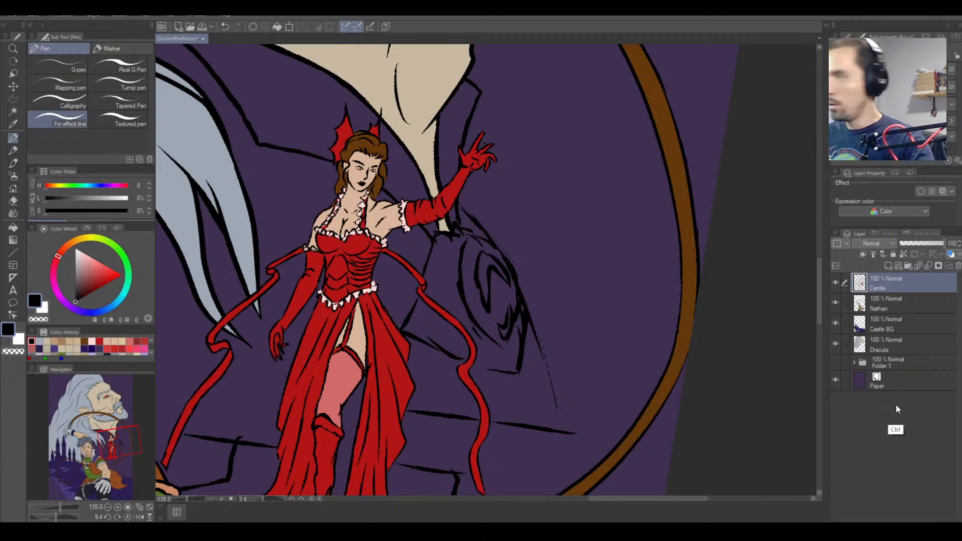
{"action": "key", "text": "ctrl+z"}
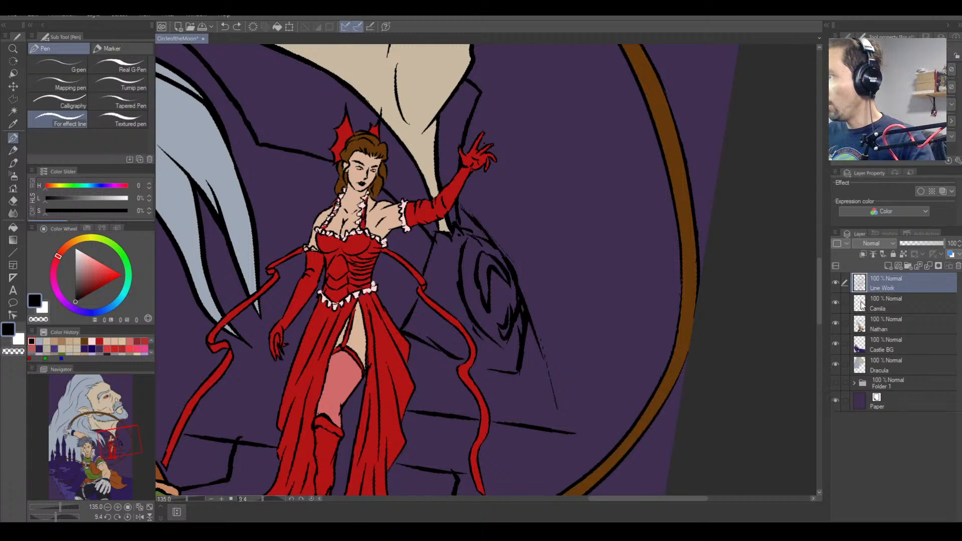
{"action": "left_click", "coordinate": [835, 282]}
{"action": "left_click", "coordinate": [836, 282]}
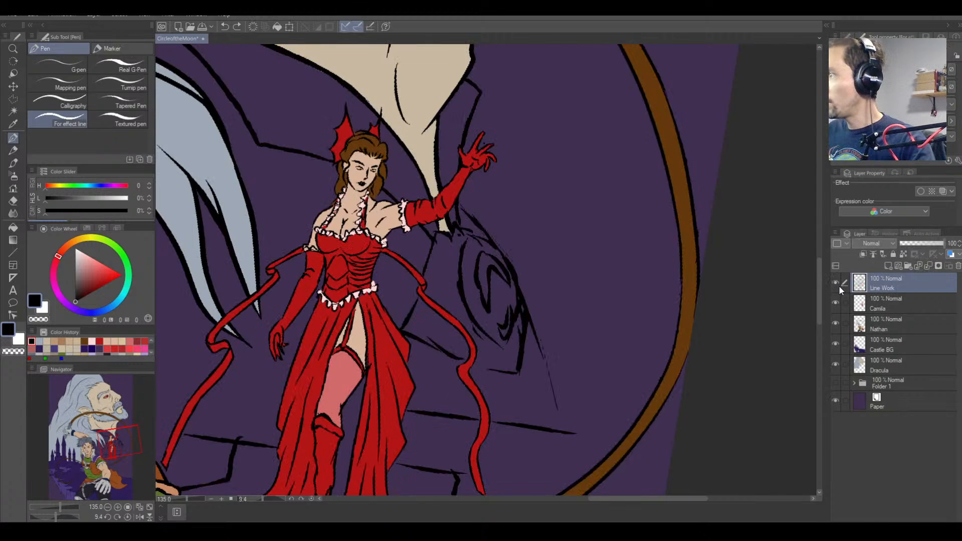
Add a new layer above Line Work and save the illustration, including as a new version named CircleoftheMoonV2.
{"action": "left_click", "coordinate": [888, 266]}
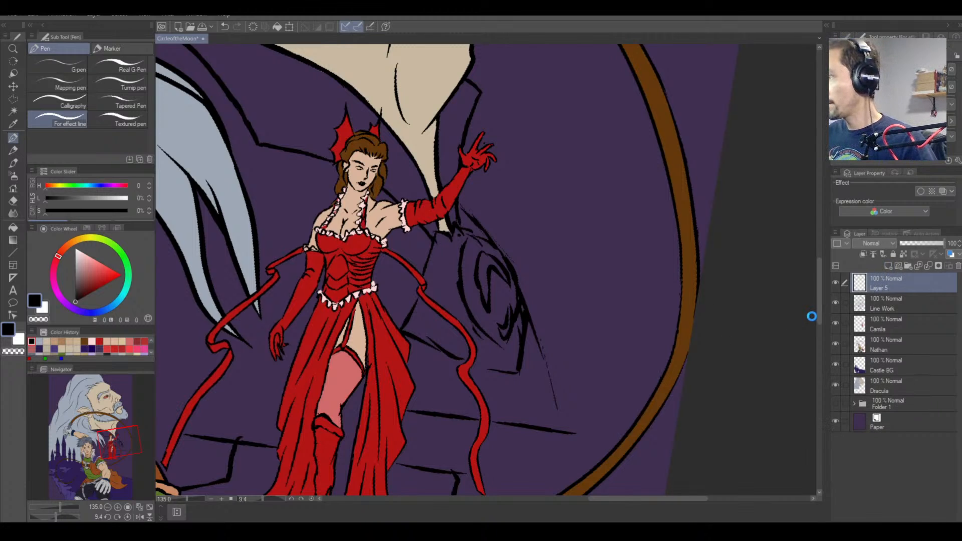
{"action": "key", "text": "ctrl+s"}
{"action": "left_click", "coordinate": [11, 14]}
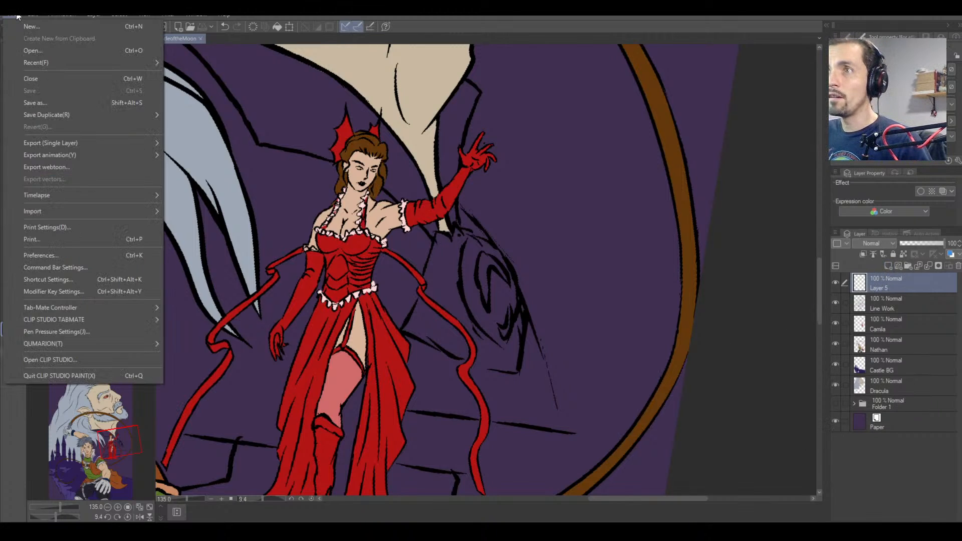
{"action": "left_click", "coordinate": [104, 107]}
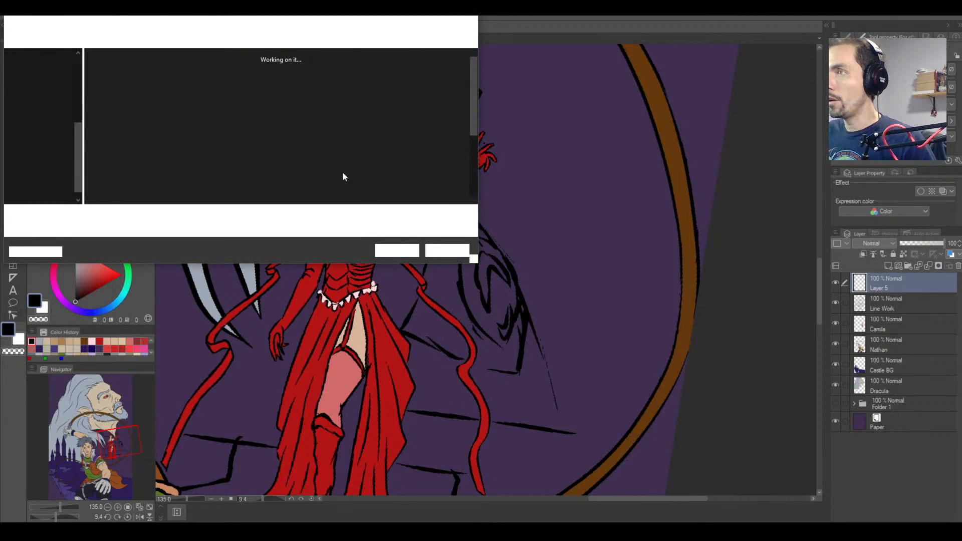
{"action": "left_click", "coordinate": [119, 216]}
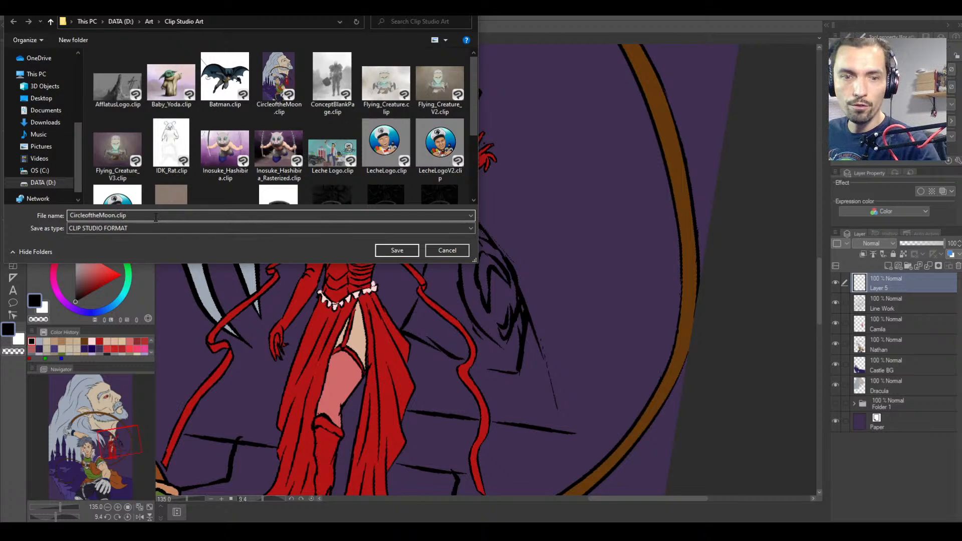
{"action": "key", "text": "Return"}
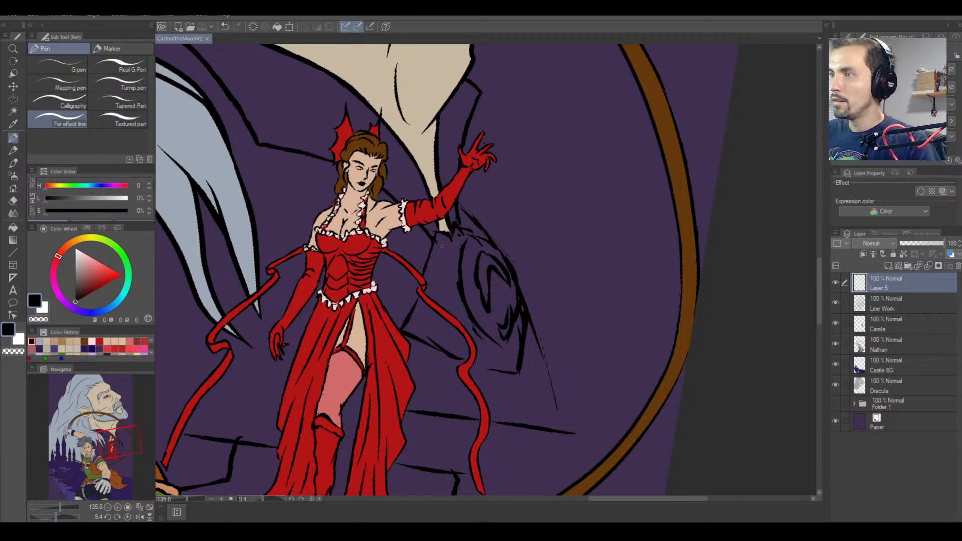
Ink and clean up a short line on Layer 5 joining the neck's tip to the vertical background line beside it.
{"action": "left_click_drag", "start_coordinate": [441, 246], "coordinate": [435, 239]}
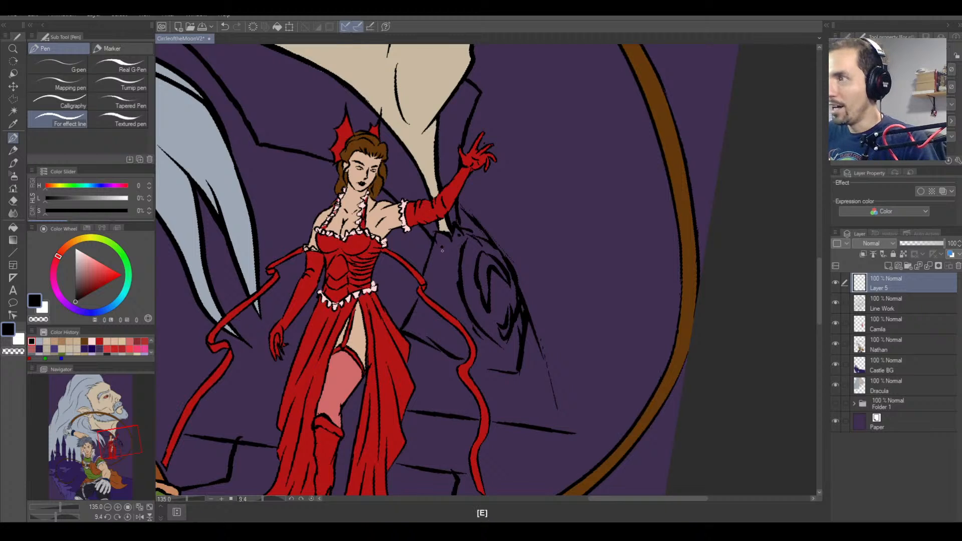
{"action": "key", "text": "e"}
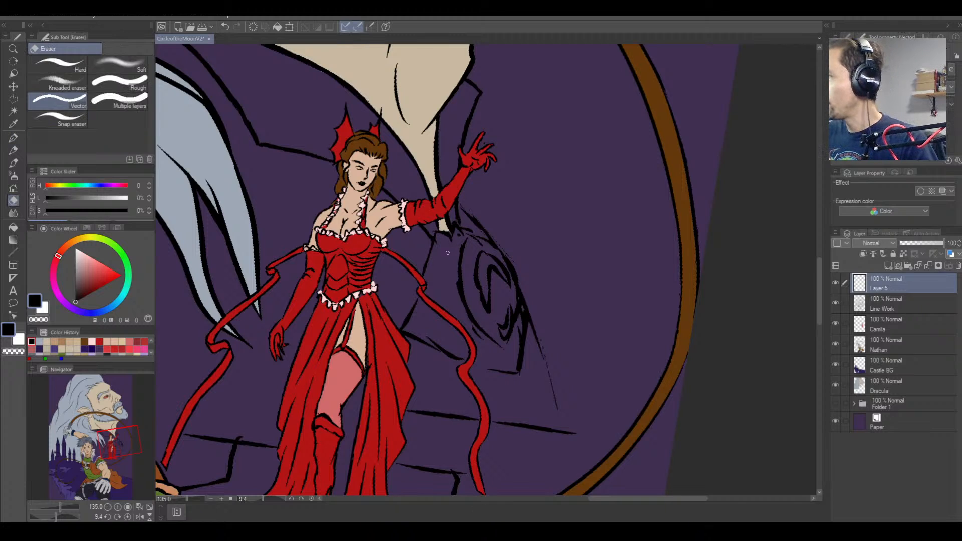
{"action": "key", "text": "p"}
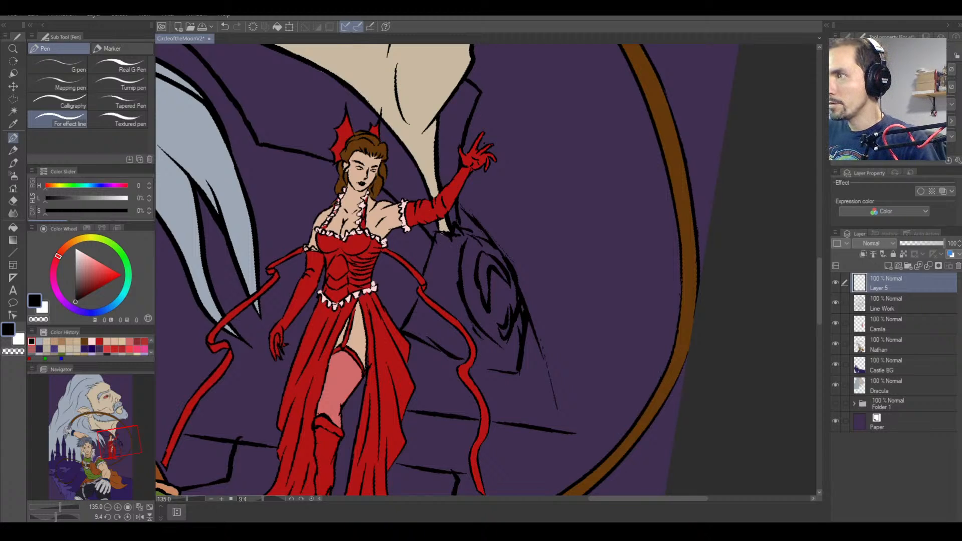
{"action": "left_click_drag", "start_coordinate": [443, 232], "coordinate": [432, 247]}
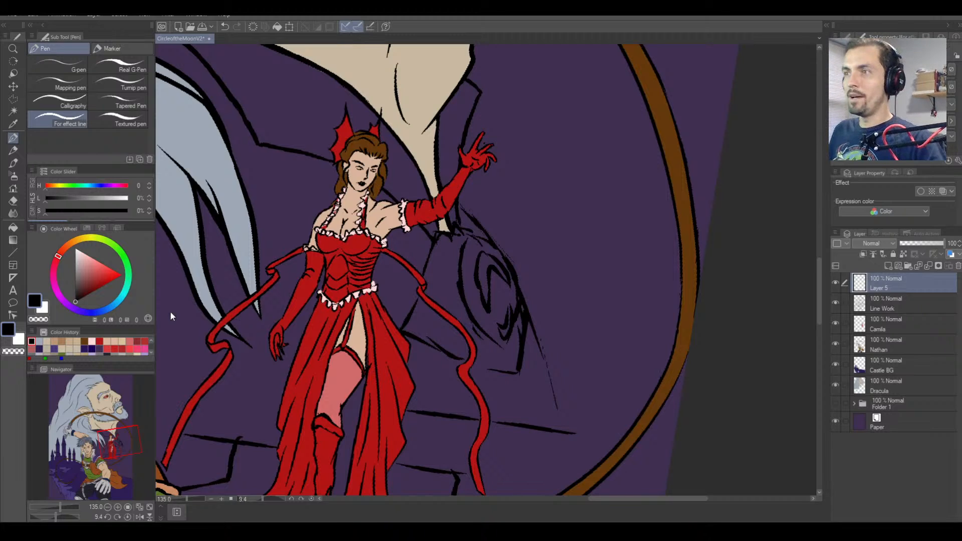
Reset the canvas rotation to 0 and examine the whole illustration, including the background around the woman in red.
{"action": "left_click", "coordinate": [128, 517]}
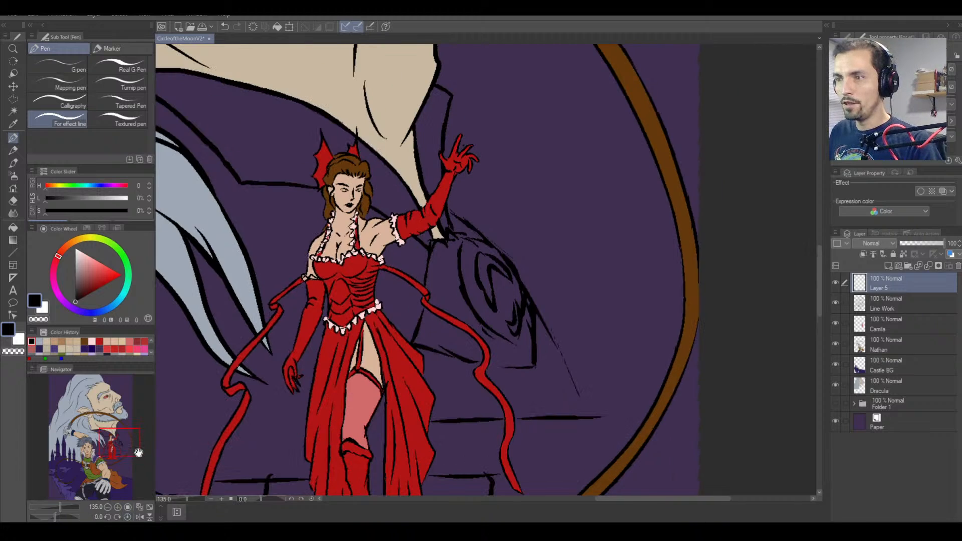
{"action": "scroll", "coordinate": [320, 285], "scroll_direction": "down", "scroll_amount": 10}
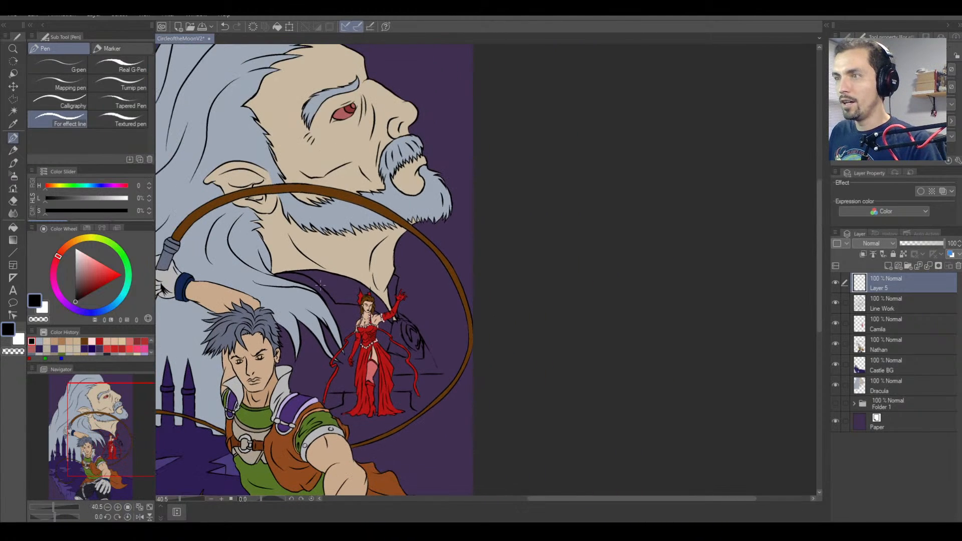
{"action": "scroll", "coordinate": [284, 316], "scroll_direction": "down", "scroll_amount": 3}
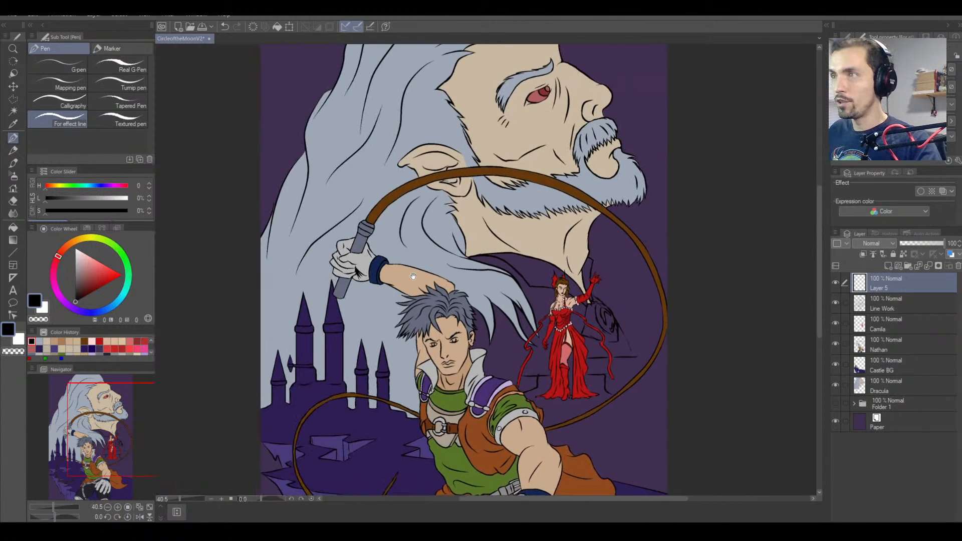
{"action": "scroll", "coordinate": [419, 294], "scroll_direction": "down", "scroll_amount": 1}
{"action": "left_click_drag", "start_coordinate": [426, 398], "coordinate": [416, 330]}
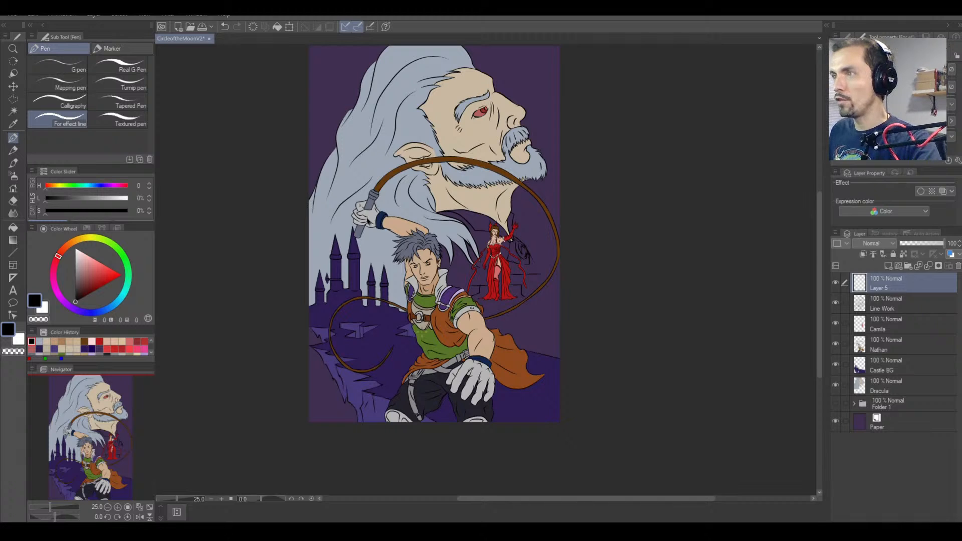
{"action": "scroll", "coordinate": [521, 209], "scroll_direction": "up", "scroll_amount": 3}
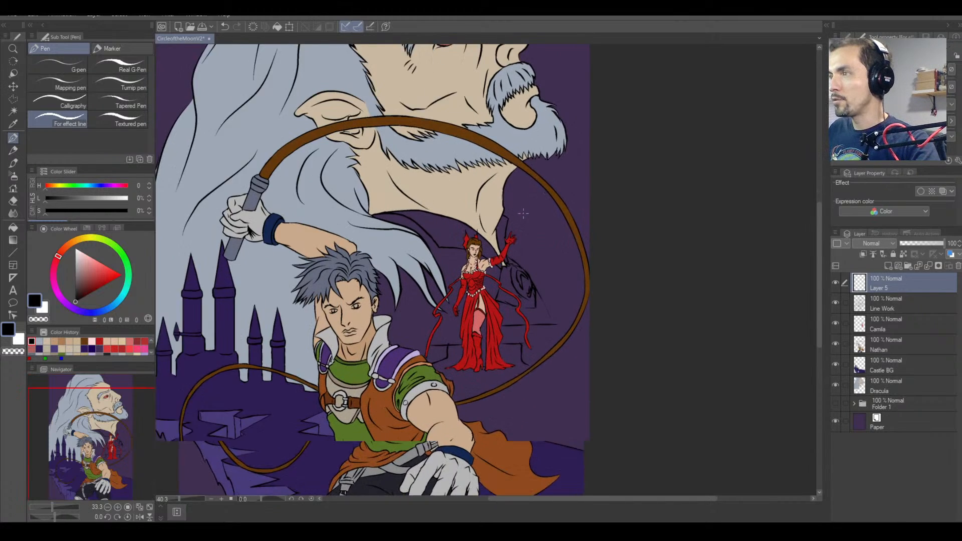
{"action": "scroll", "coordinate": [501, 257], "scroll_direction": "up", "scroll_amount": 1}
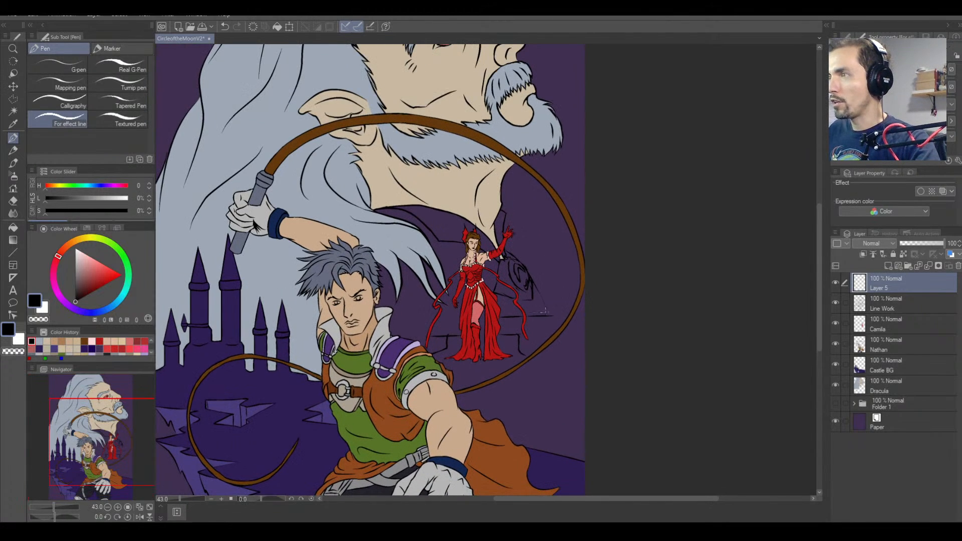
Examine the background line work and the scribbled rounded ornament beside the woman in red.
{"action": "scroll", "coordinate": [442, 321], "scroll_direction": "up", "scroll_amount": 1}
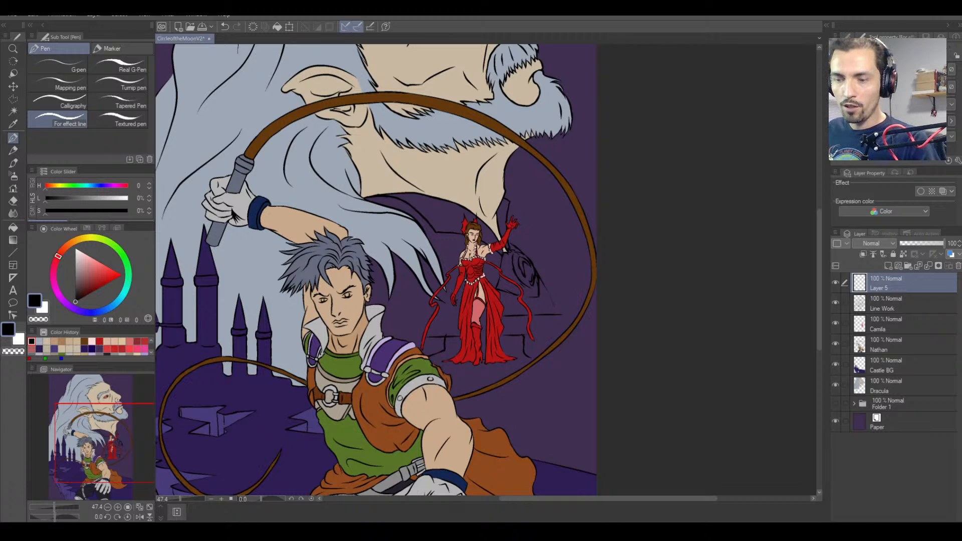
{"action": "scroll", "coordinate": [466, 300], "scroll_direction": "up", "scroll_amount": 7}
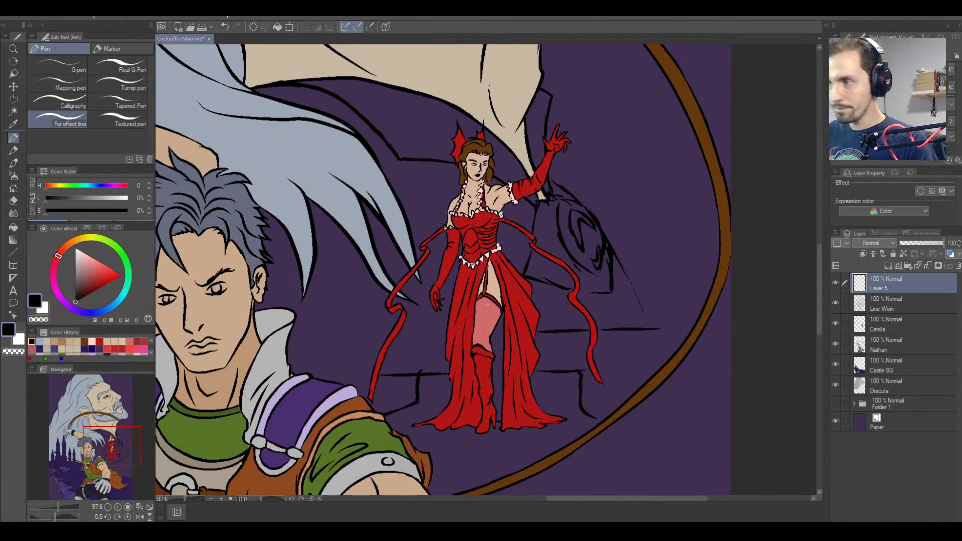
{"action": "key", "text": "space"}
{"action": "left_click_drag", "start_coordinate": [491, 254], "coordinate": [510, 232]}
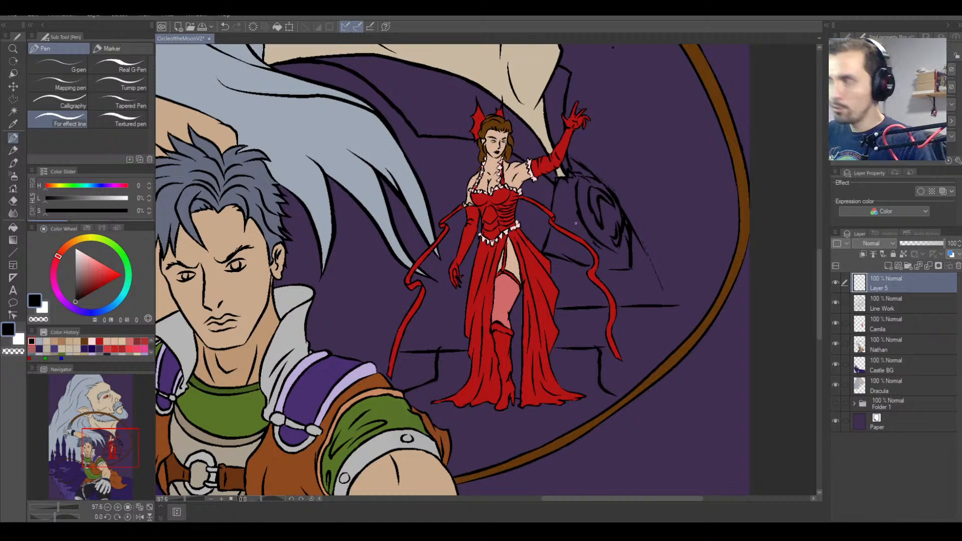
{"action": "key", "text": "ctrl+z"}
{"action": "left_click_drag", "start_coordinate": [571, 226], "coordinate": [587, 303]}
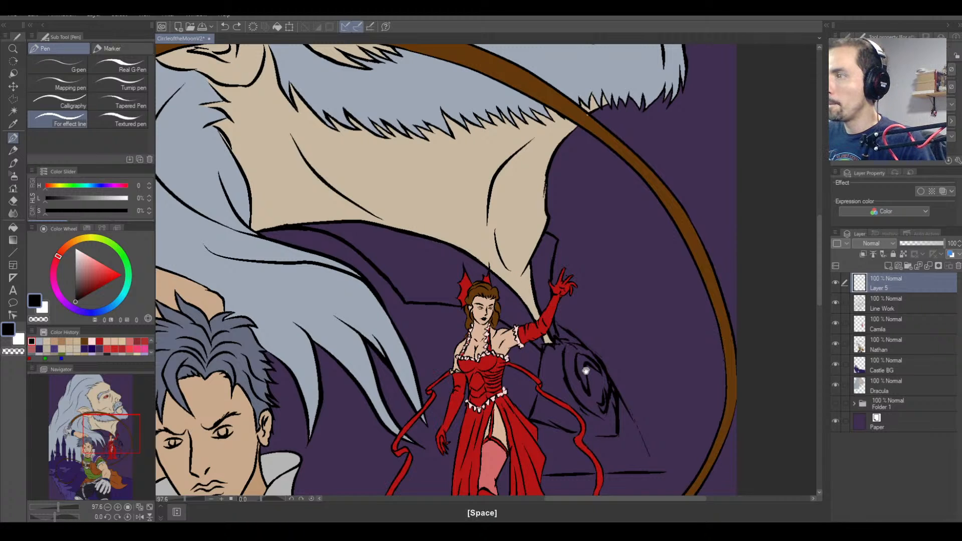
{"action": "left_click_drag", "start_coordinate": [554, 316], "coordinate": [466, 216]}
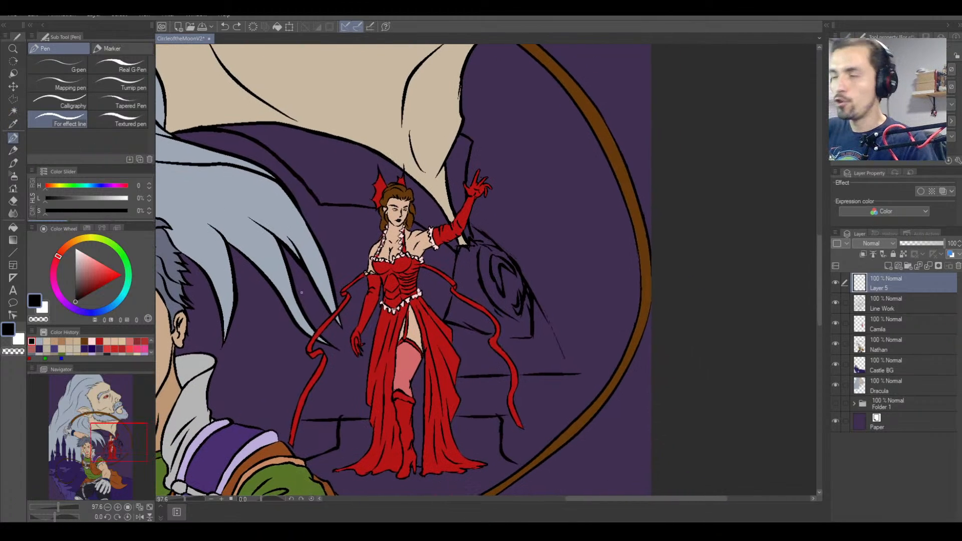
{"action": "key", "text": "["}
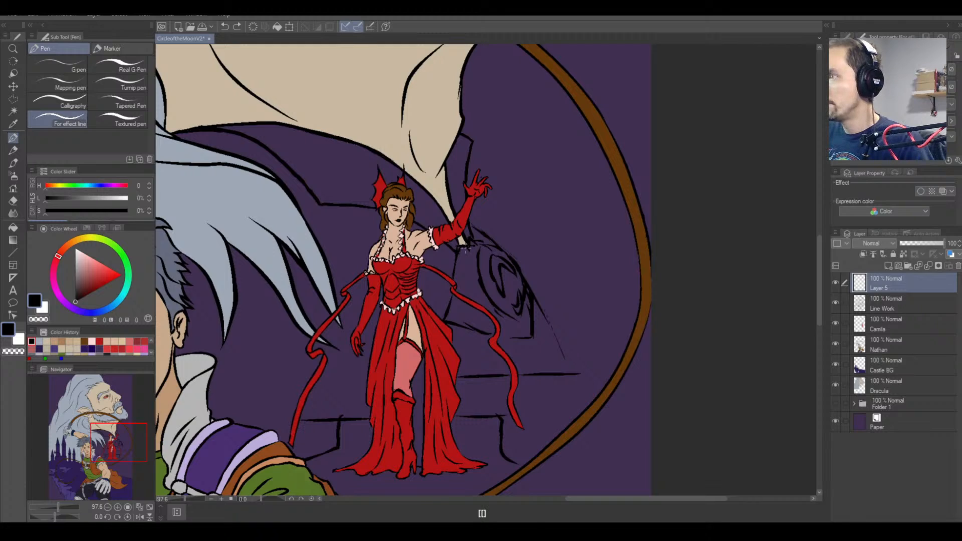
{"action": "key", "text": "]"}
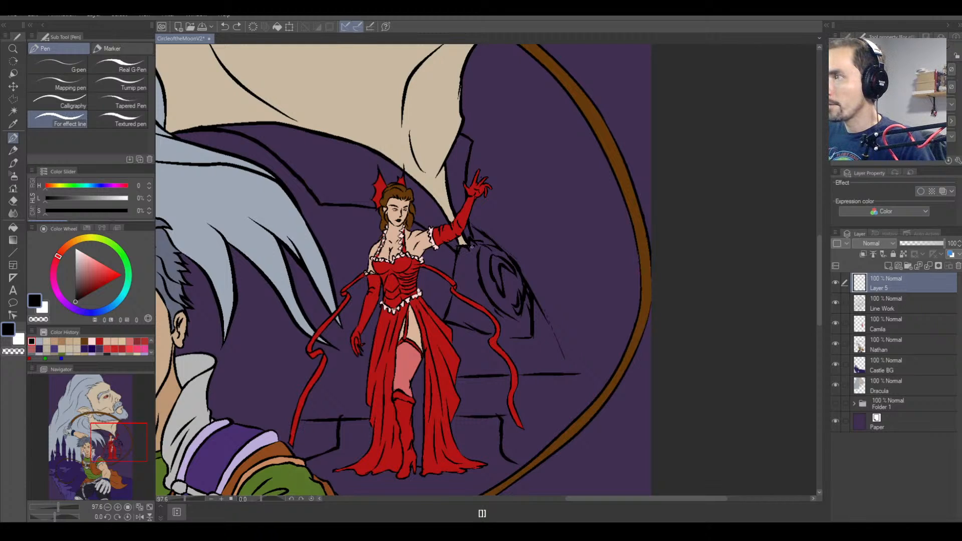
{"action": "left_click_drag", "start_coordinate": [470, 245], "coordinate": [451, 273]}
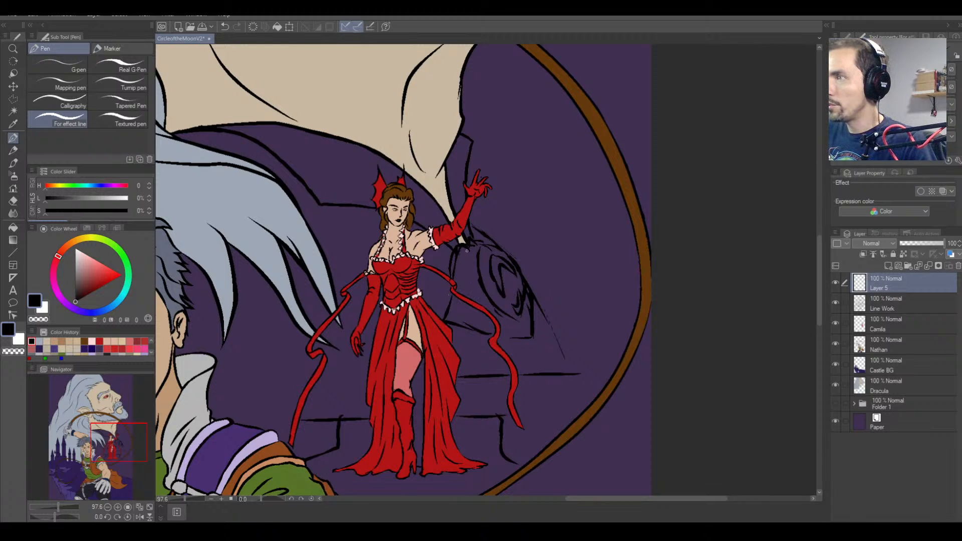
{"action": "key", "text": "ctrl+z"}
{"action": "left_click_drag", "start_coordinate": [466, 246], "coordinate": [451, 286]}
{"action": "key", "text": "ctrl+z"}
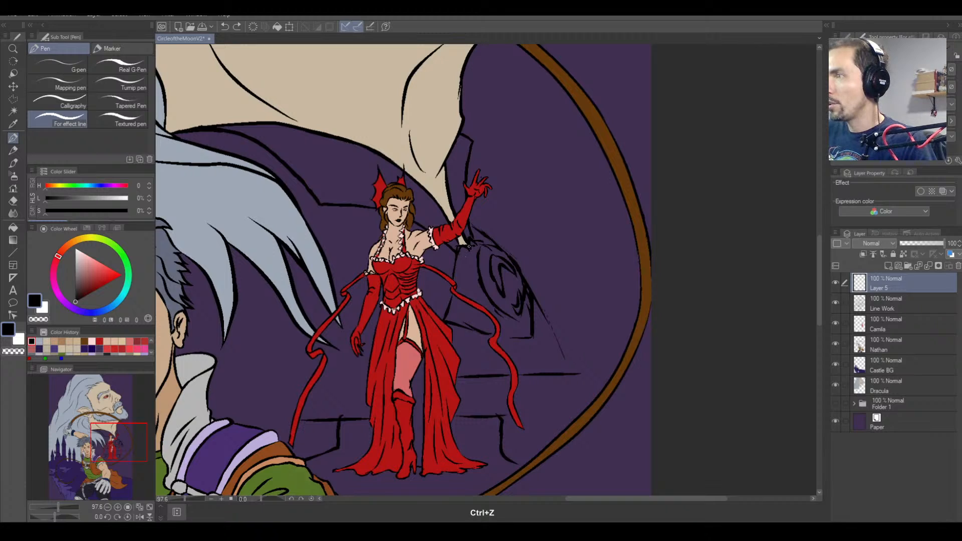
Ink the rounded ornament's left side, lower edge and curved lower-right corner in black on Layer 5, next to the woman in red.
{"action": "mouse_move", "coordinate": [468, 246]}
{"action": "left_mouse_down"}
{"action": "mouse_move", "coordinate": [449, 318]}
{"action": "mouse_move", "coordinate": [510, 339]}
{"action": "mouse_move", "coordinate": [536, 336]}
{"action": "left_mouse_up"}
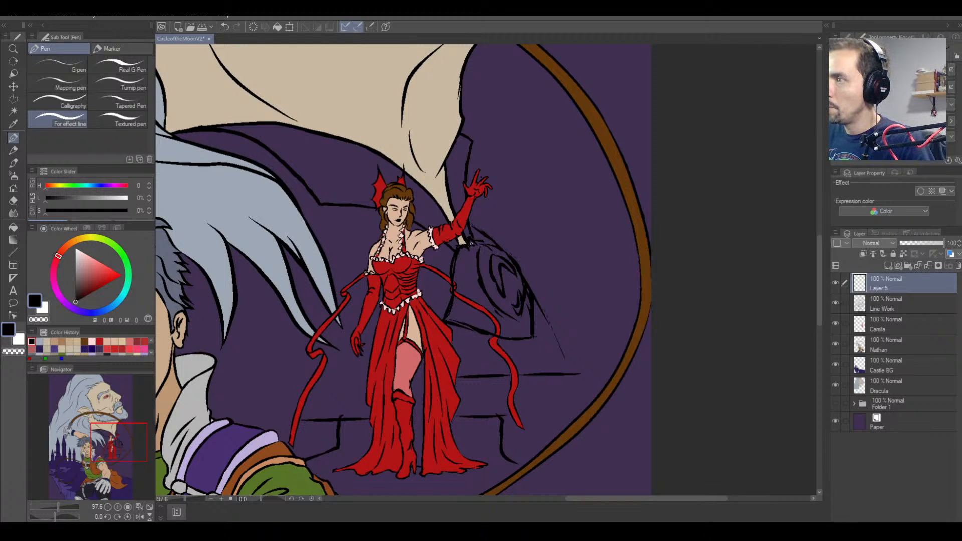
{"action": "left_click_drag", "start_coordinate": [473, 243], "coordinate": [500, 248]}
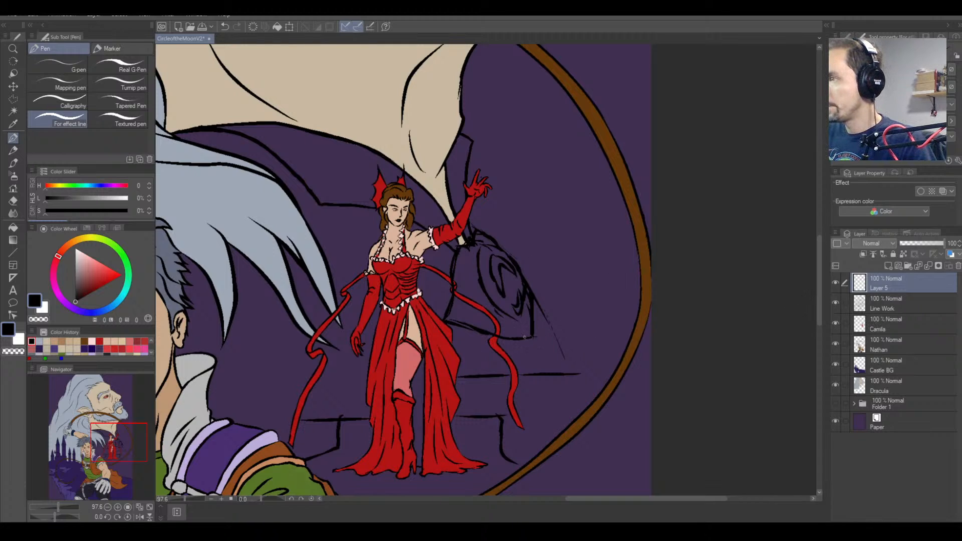
{"action": "mouse_move", "coordinate": [530, 340]}
{"action": "left_mouse_down"}
{"action": "mouse_move", "coordinate": [543, 329]}
{"action": "mouse_move", "coordinate": [520, 342]}
{"action": "mouse_move", "coordinate": [544, 325]}
{"action": "mouse_move", "coordinate": [535, 294]}
{"action": "mouse_move", "coordinate": [543, 323]}
{"action": "left_mouse_up"}
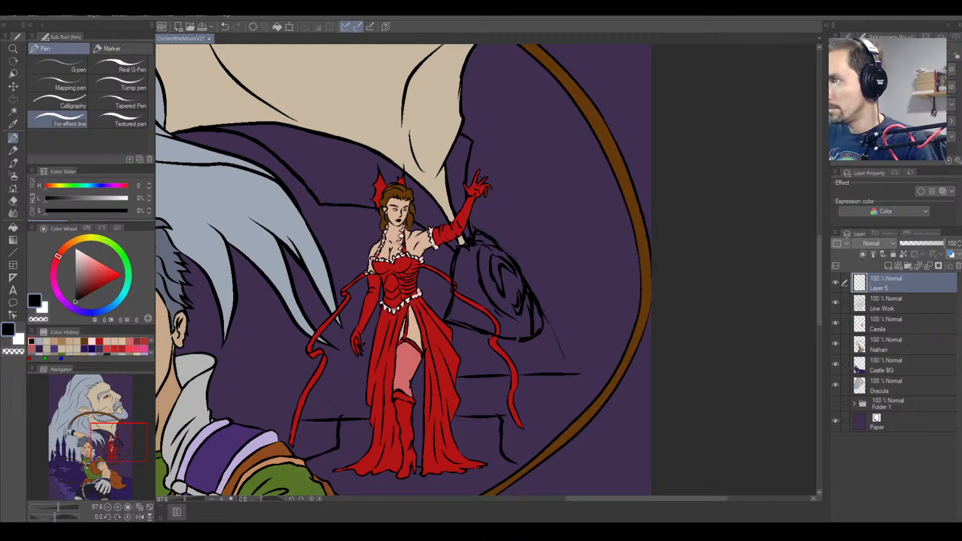
{"action": "left_click_drag", "start_coordinate": [539, 331], "coordinate": [542, 318]}
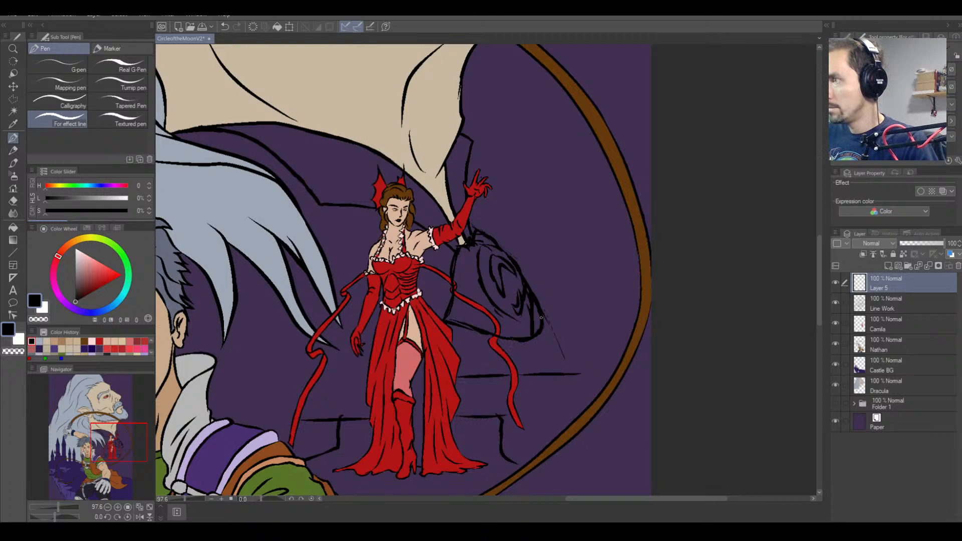
{"action": "mouse_move", "coordinate": [479, 333]}
{"action": "left_mouse_down"}
{"action": "mouse_move", "coordinate": [523, 341]}
{"action": "mouse_move", "coordinate": [454, 322]}
{"action": "left_mouse_up"}
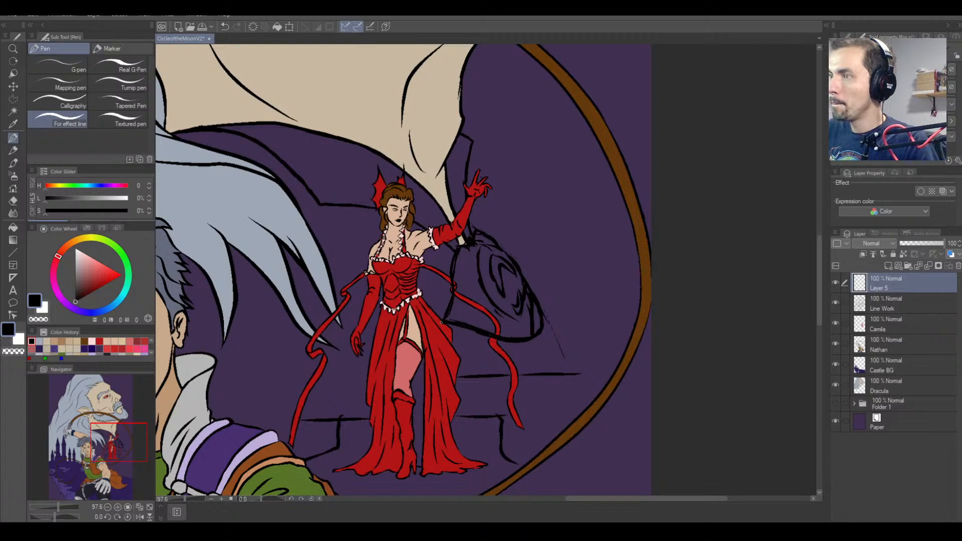
Ink the ornament's upper-right edge and an inner oval, and consult the reference picture of the caped, bearded man.
{"action": "mouse_move", "coordinate": [449, 287]}
{"action": "left_mouse_down"}
{"action": "mouse_move", "coordinate": [471, 244]}
{"action": "mouse_move", "coordinate": [458, 252]}
{"action": "mouse_move", "coordinate": [485, 235]}
{"action": "mouse_move", "coordinate": [472, 240]}
{"action": "mouse_move", "coordinate": [500, 241]}
{"action": "mouse_move", "coordinate": [527, 274]}
{"action": "left_mouse_up"}
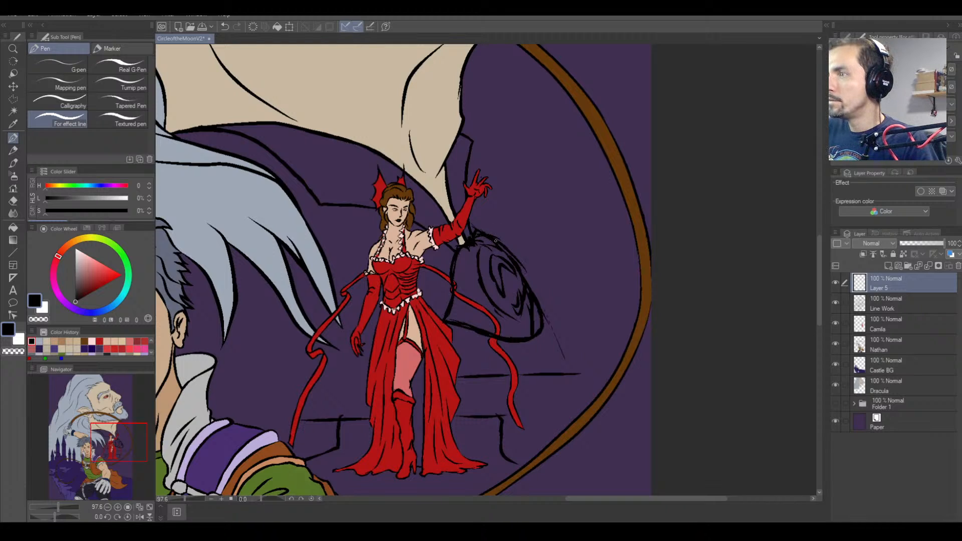
{"action": "mouse_move", "coordinate": [495, 241]}
{"action": "left_mouse_down"}
{"action": "mouse_move", "coordinate": [534, 276]}
{"action": "mouse_move", "coordinate": [537, 295]}
{"action": "mouse_move", "coordinate": [535, 280]}
{"action": "mouse_move", "coordinate": [540, 331]}
{"action": "left_mouse_up"}
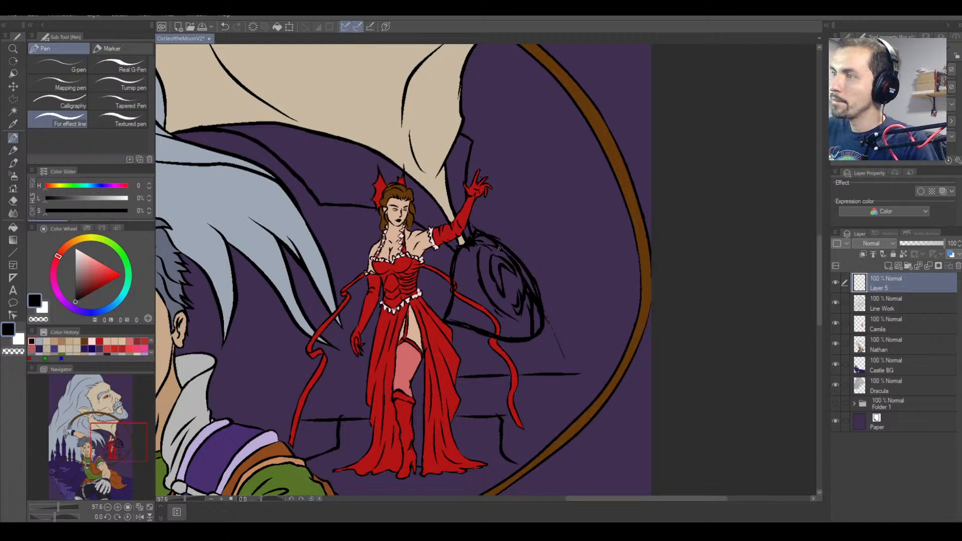
{"action": "mouse_move", "coordinate": [482, 245]}
{"action": "left_mouse_down"}
{"action": "mouse_move", "coordinate": [494, 248]}
{"action": "mouse_move", "coordinate": [477, 278]}
{"action": "mouse_move", "coordinate": [504, 316]}
{"action": "mouse_move", "coordinate": [515, 303]}
{"action": "mouse_move", "coordinate": [528, 315]}
{"action": "mouse_move", "coordinate": [509, 318]}
{"action": "left_mouse_up"}
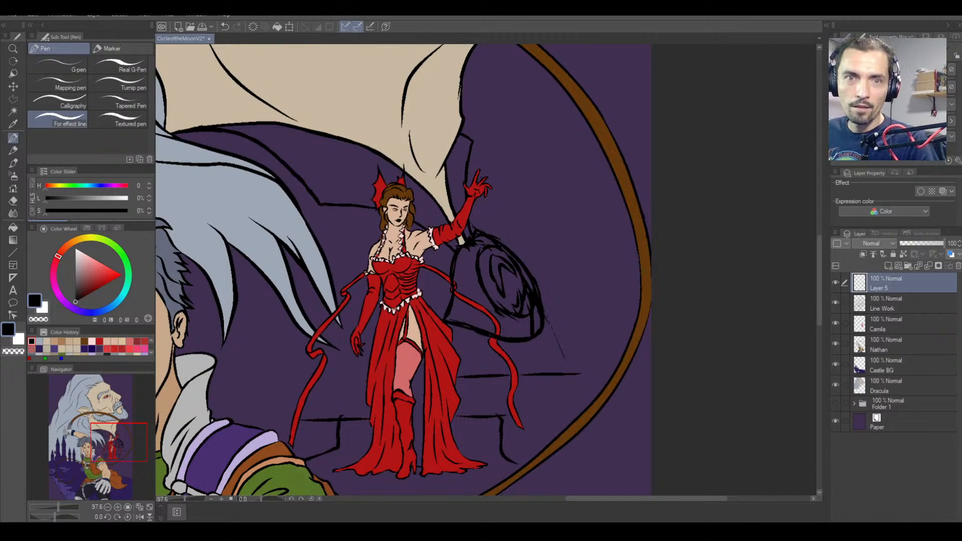
{"action": "key", "text": "alt+Tab"}
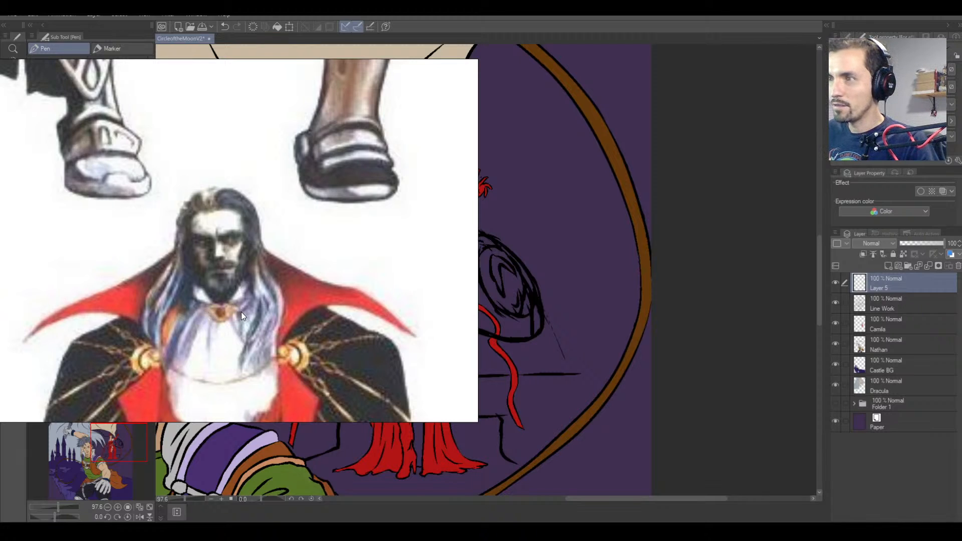
{"action": "key", "text": "alt+Tab"}
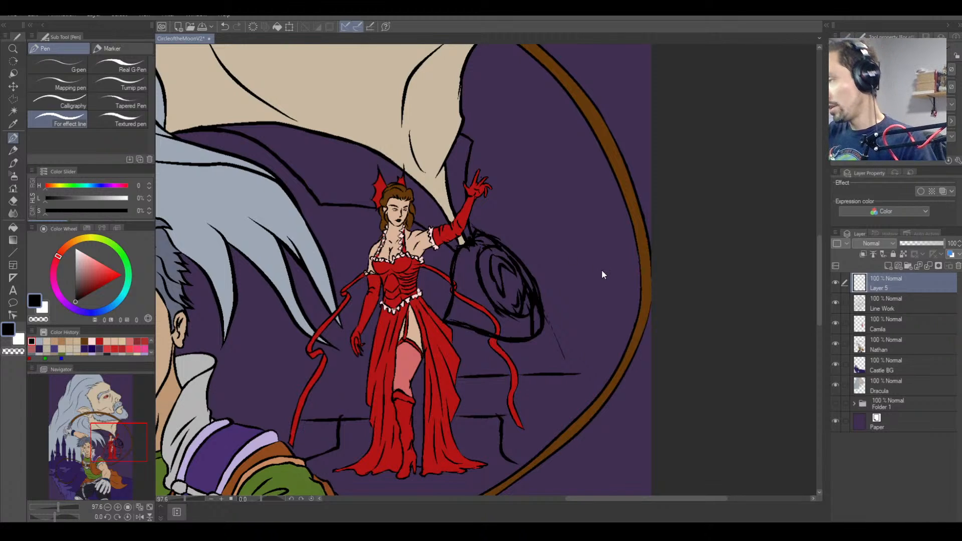
Erase the old scribbles inside the ornament on the Line Work layer with the Vector eraser.
{"action": "left_click", "coordinate": [878, 306]}
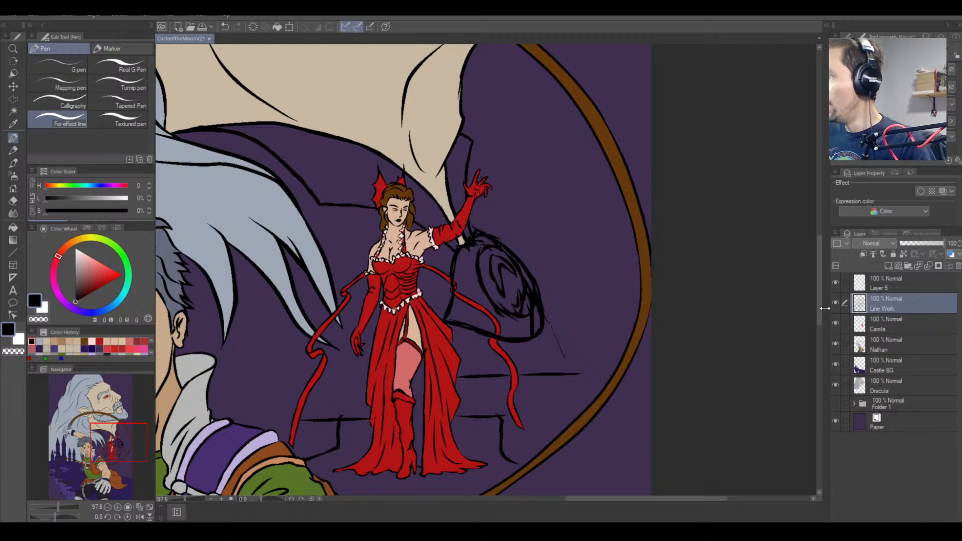
{"action": "left_click", "coordinate": [13, 201]}
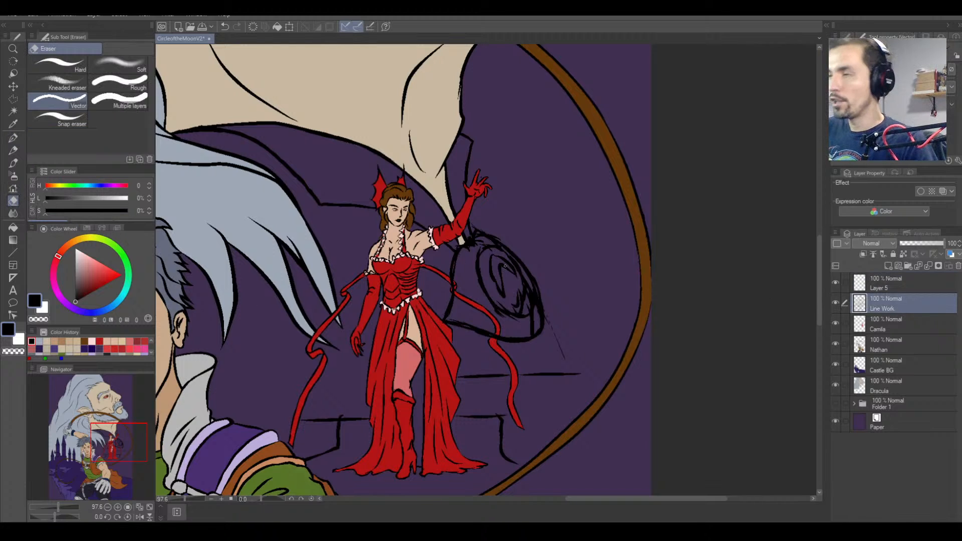
{"action": "mouse_move", "coordinate": [508, 265]}
{"action": "left_mouse_down"}
{"action": "mouse_move", "coordinate": [478, 268]}
{"action": "mouse_move", "coordinate": [488, 255]}
{"action": "mouse_move", "coordinate": [478, 279]}
{"action": "mouse_move", "coordinate": [511, 315]}
{"action": "mouse_move", "coordinate": [532, 297]}
{"action": "mouse_move", "coordinate": [504, 259]}
{"action": "left_mouse_up"}
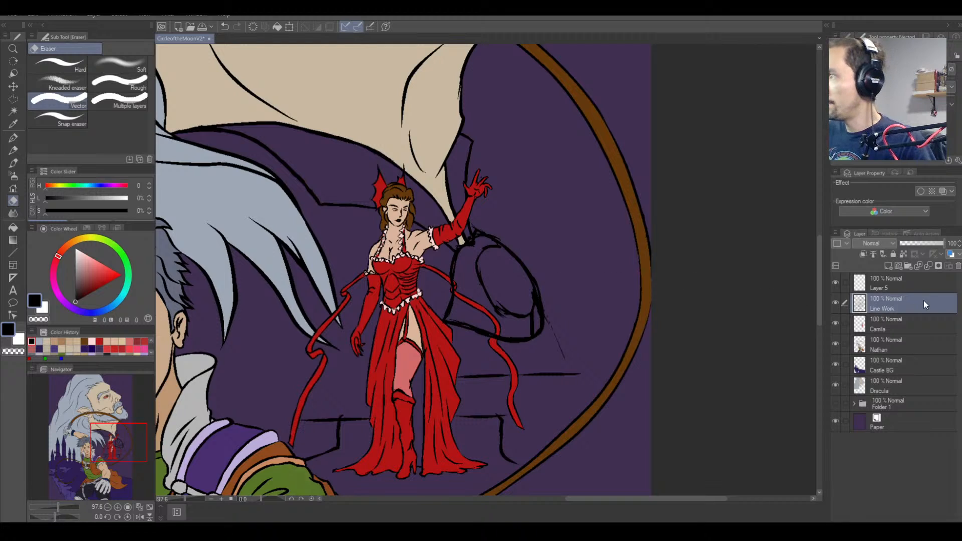
Erase the inner oval on Layer 5, and the leftover marks and thin diagonal line around the ornament on Line Work.
{"action": "left_click", "coordinate": [897, 283]}
{"action": "mouse_move", "coordinate": [474, 251]}
{"action": "left_mouse_down"}
{"action": "mouse_move", "coordinate": [488, 293]}
{"action": "mouse_move", "coordinate": [509, 314]}
{"action": "mouse_move", "coordinate": [538, 305]}
{"action": "mouse_move", "coordinate": [535, 316]}
{"action": "left_mouse_up"}
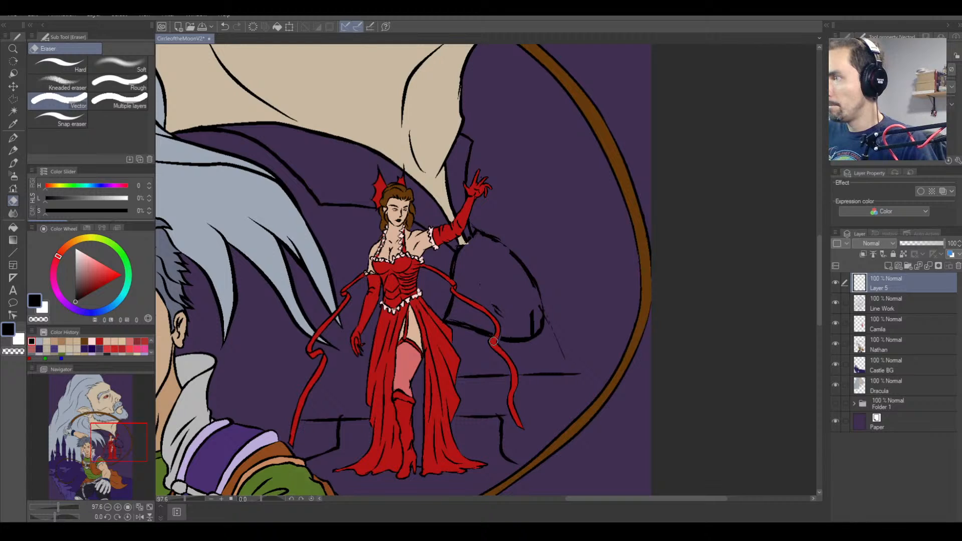
{"action": "left_click", "coordinate": [897, 303]}
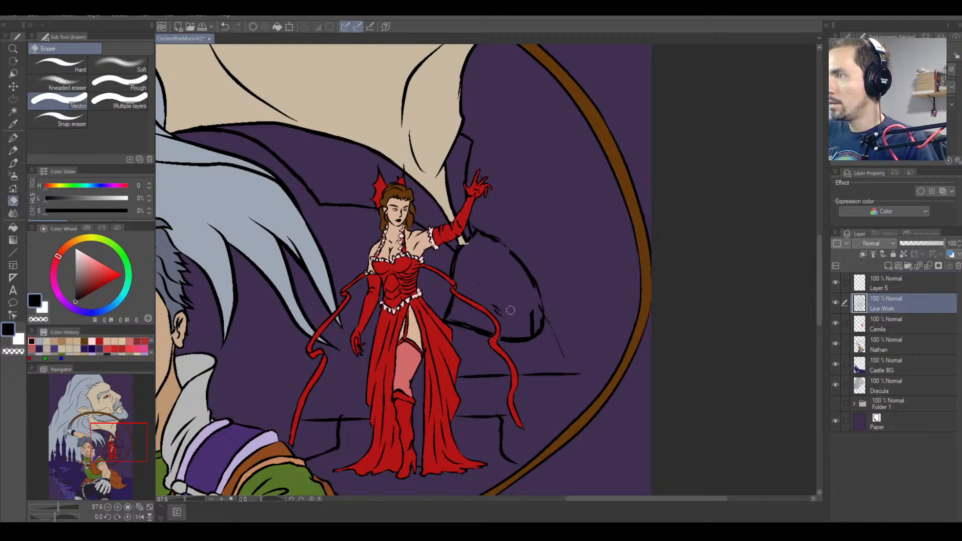
{"action": "mouse_move", "coordinate": [534, 321]}
{"action": "left_mouse_down"}
{"action": "mouse_move", "coordinate": [531, 331]}
{"action": "mouse_move", "coordinate": [564, 349]}
{"action": "left_mouse_up"}
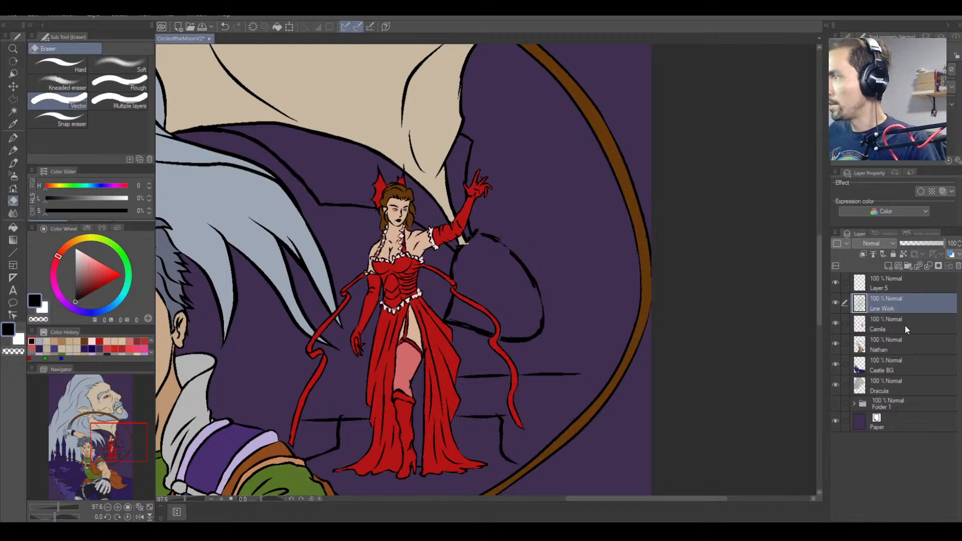
Erase the ornament's rough upper edge on Layer 5 and re-ink its outline as a clean closed curve.
{"action": "left_click", "coordinate": [897, 287]}
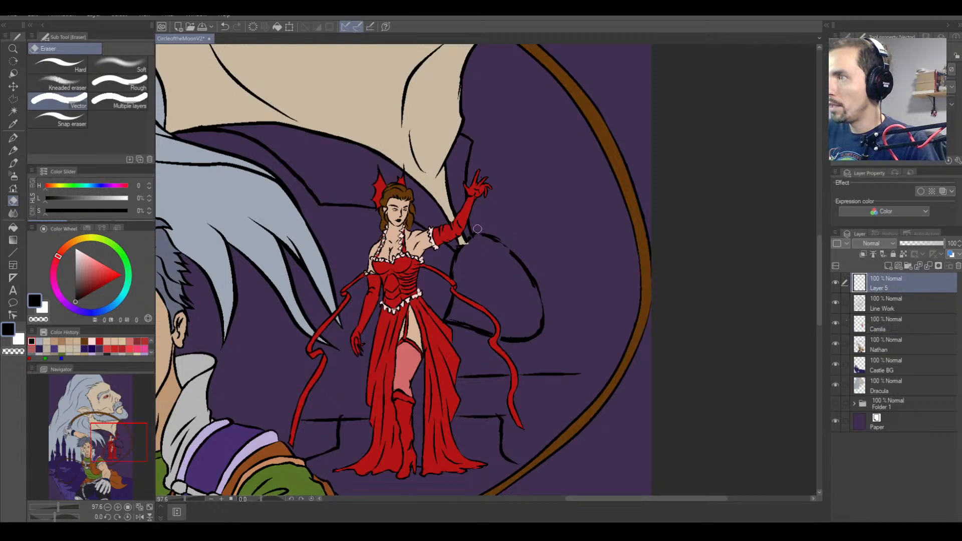
{"action": "left_click_drag", "start_coordinate": [479, 230], "coordinate": [531, 255]}
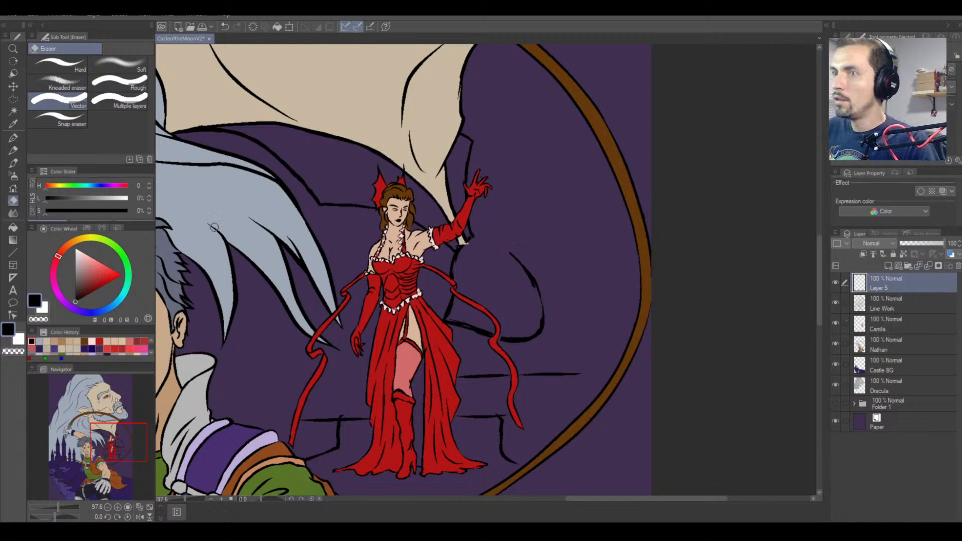
{"action": "key", "text": "p"}
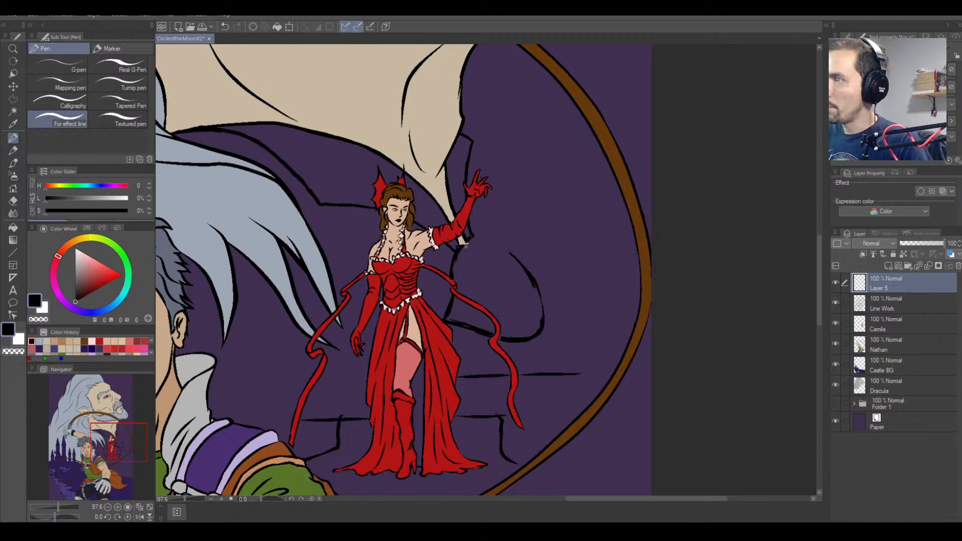
{"action": "mouse_move", "coordinate": [459, 251]}
{"action": "left_mouse_down"}
{"action": "mouse_move", "coordinate": [481, 234]}
{"action": "mouse_move", "coordinate": [498, 246]}
{"action": "mouse_move", "coordinate": [476, 237]}
{"action": "mouse_move", "coordinate": [462, 248]}
{"action": "mouse_move", "coordinate": [475, 238]}
{"action": "mouse_move", "coordinate": [507, 253]}
{"action": "mouse_move", "coordinate": [534, 282]}
{"action": "mouse_move", "coordinate": [531, 337]}
{"action": "left_mouse_up"}
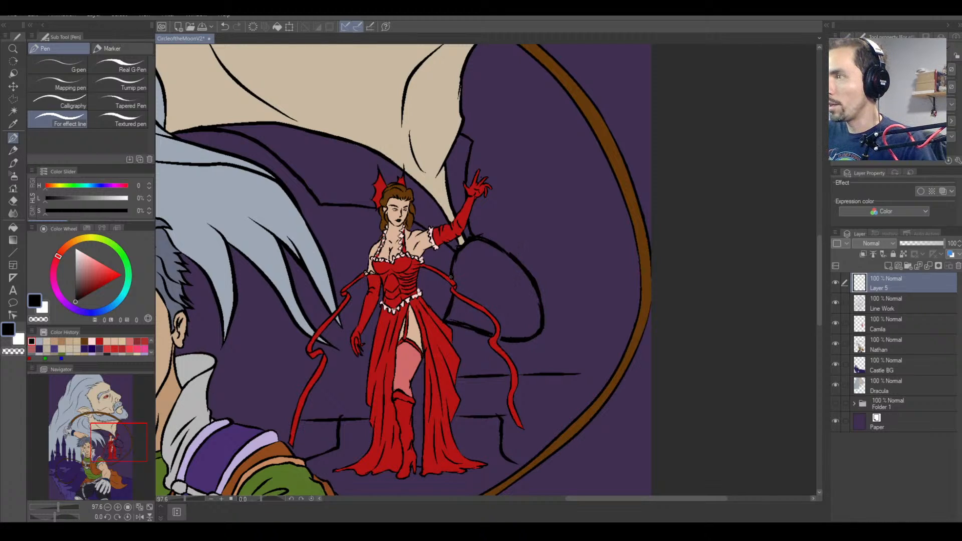
{"action": "mouse_move", "coordinate": [446, 314]}
{"action": "left_mouse_down"}
{"action": "mouse_move", "coordinate": [451, 288]}
{"action": "mouse_move", "coordinate": [496, 336]}
{"action": "mouse_move", "coordinate": [513, 337]}
{"action": "left_mouse_up"}
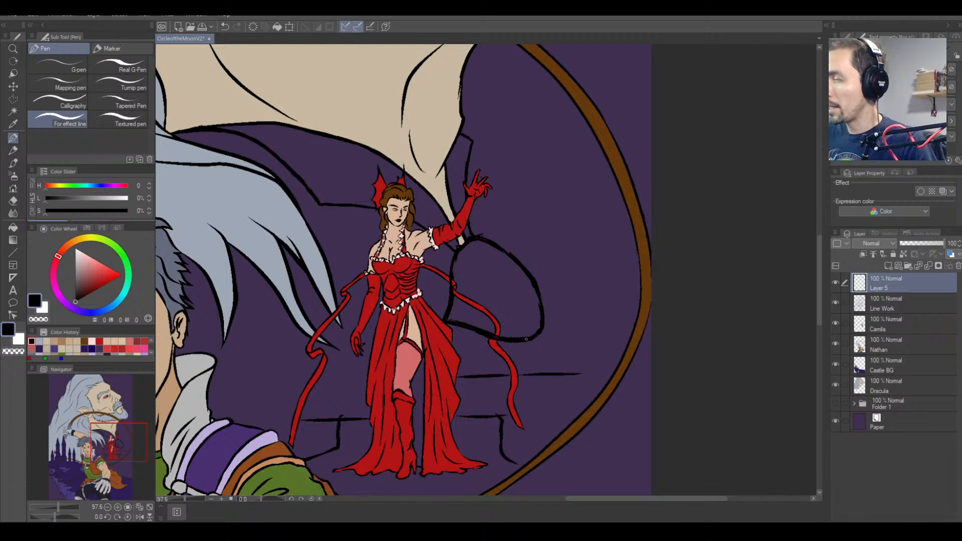
{"action": "mouse_move", "coordinate": [501, 235]}
{"action": "left_mouse_down"}
{"action": "mouse_move", "coordinate": [490, 302]}
{"action": "mouse_move", "coordinate": [490, 244]}
{"action": "left_mouse_up"}
{"action": "left_click_drag", "start_coordinate": [489, 287], "coordinate": [502, 227]}
{"action": "key", "text": "ctrl+z"}
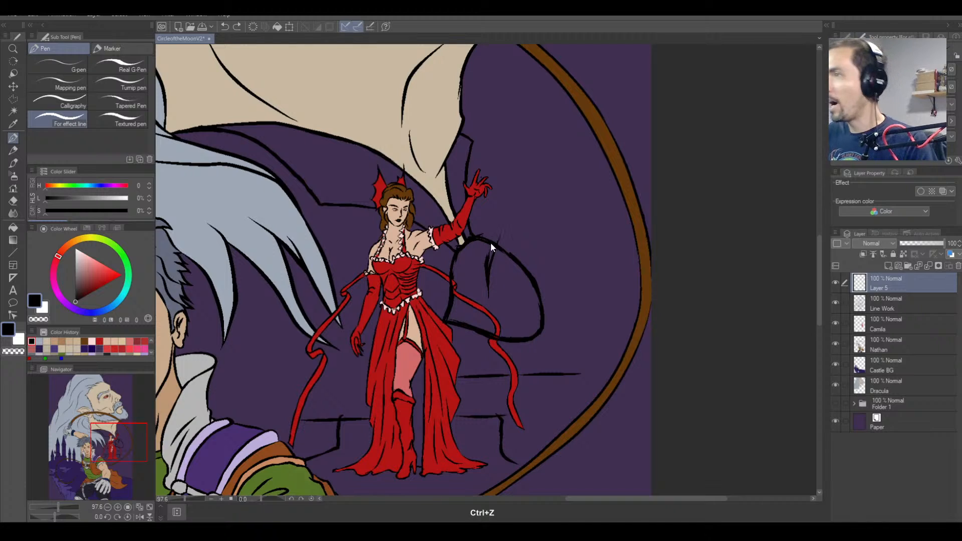
{"action": "key", "text": "ctrl+z"}
{"action": "key", "text": "ctrl+z"}
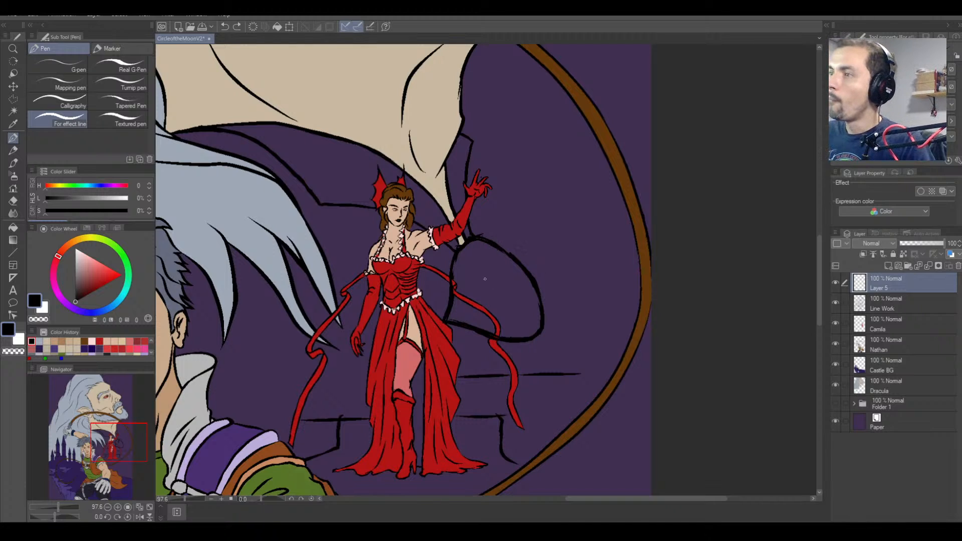
Ink a clean inner oval inside the ornament and thicken its outline at the upper edge and lower-right corner.
{"action": "mouse_move", "coordinate": [485, 260]}
{"action": "left_mouse_down"}
{"action": "mouse_move", "coordinate": [480, 286]}
{"action": "mouse_move", "coordinate": [480, 260]}
{"action": "mouse_move", "coordinate": [501, 306]}
{"action": "mouse_move", "coordinate": [478, 281]}
{"action": "mouse_move", "coordinate": [480, 271]}
{"action": "mouse_move", "coordinate": [516, 321]}
{"action": "mouse_move", "coordinate": [487, 286]}
{"action": "mouse_move", "coordinate": [515, 319]}
{"action": "mouse_move", "coordinate": [508, 314]}
{"action": "mouse_move", "coordinate": [536, 294]}
{"action": "left_mouse_up"}
{"action": "mouse_move", "coordinate": [479, 269]}
{"action": "left_mouse_down"}
{"action": "mouse_move", "coordinate": [497, 248]}
{"action": "mouse_move", "coordinate": [488, 250]}
{"action": "mouse_move", "coordinate": [508, 251]}
{"action": "mouse_move", "coordinate": [488, 251]}
{"action": "mouse_move", "coordinate": [517, 256]}
{"action": "mouse_move", "coordinate": [486, 253]}
{"action": "mouse_move", "coordinate": [529, 273]}
{"action": "mouse_move", "coordinate": [510, 255]}
{"action": "mouse_move", "coordinate": [532, 275]}
{"action": "left_mouse_up"}
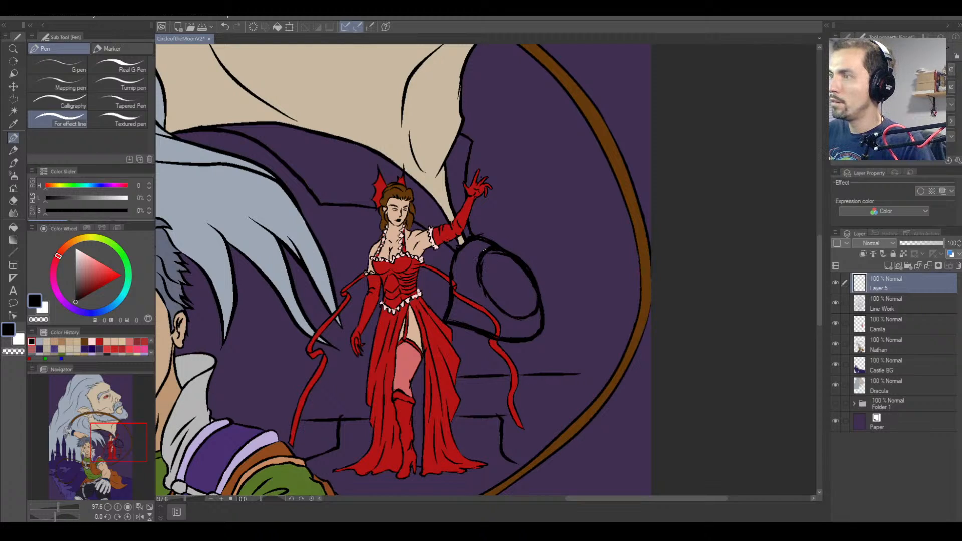
{"action": "left_click_drag", "start_coordinate": [475, 238], "coordinate": [495, 244]}
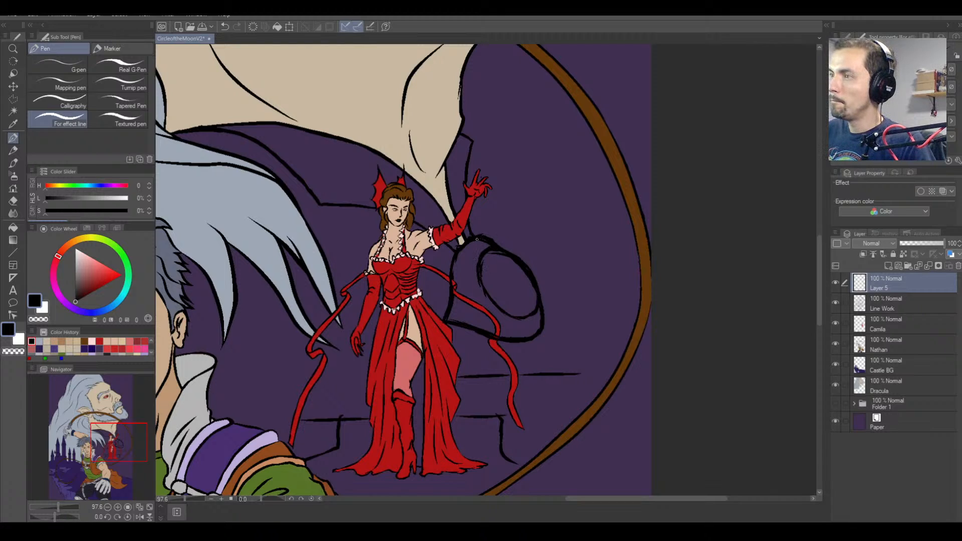
{"action": "mouse_move", "coordinate": [544, 309]}
{"action": "left_mouse_down"}
{"action": "mouse_move", "coordinate": [545, 329]}
{"action": "mouse_move", "coordinate": [528, 342]}
{"action": "left_mouse_up"}
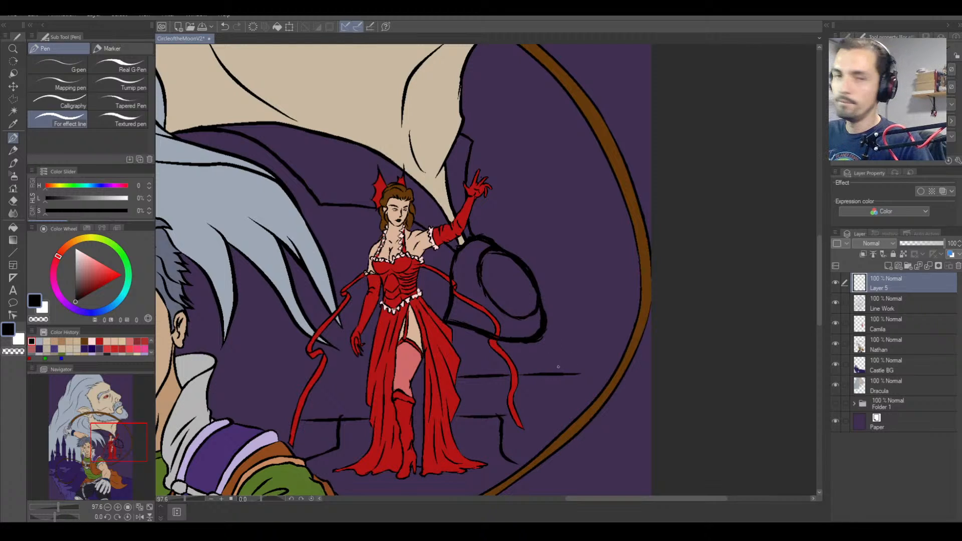
Ink short slanted lines beneath the ornament and two long, straight horizontal step edges across the stairs behind the woman on Layer 5.
{"action": "mouse_move", "coordinate": [543, 333]}
{"action": "left_mouse_down"}
{"action": "mouse_move", "coordinate": [568, 361]}
{"action": "mouse_move", "coordinate": [554, 370]}
{"action": "left_mouse_up"}
{"action": "mouse_move", "coordinate": [538, 341]}
{"action": "left_mouse_down"}
{"action": "mouse_move", "coordinate": [546, 354]}
{"action": "mouse_move", "coordinate": [529, 372]}
{"action": "left_mouse_up"}
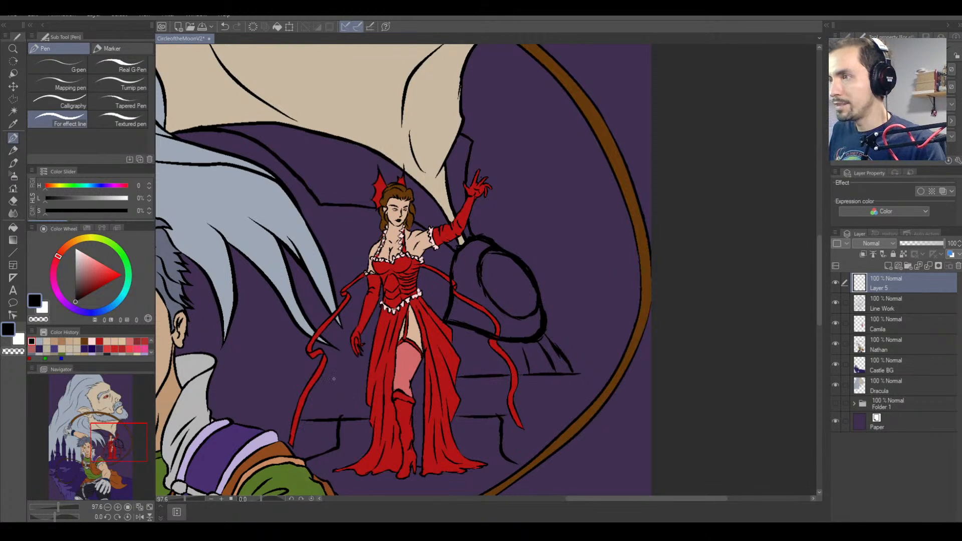
{"action": "left_click_drag", "start_coordinate": [322, 373], "coordinate": [588, 373]}
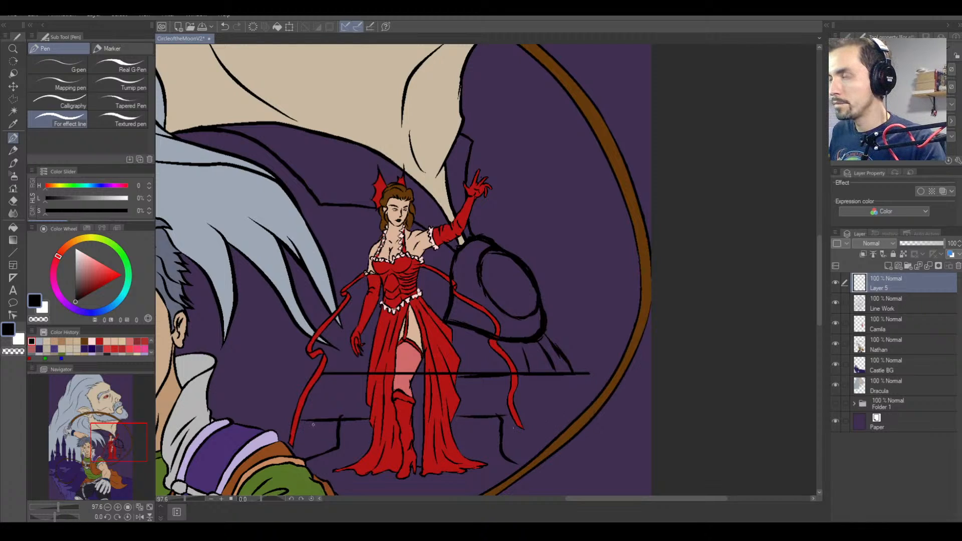
{"action": "left_click_drag", "start_coordinate": [298, 421], "coordinate": [586, 421]}
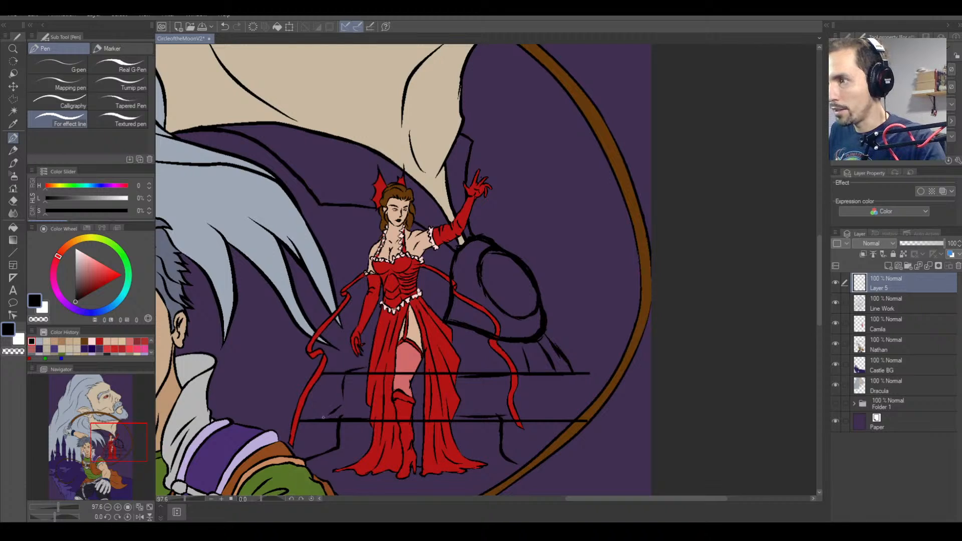
Ink the short vertical side edges of the stairs and a third straight horizontal line between the two existing step edges.
{"action": "left_click_drag", "start_coordinate": [324, 422], "coordinate": [327, 450]}
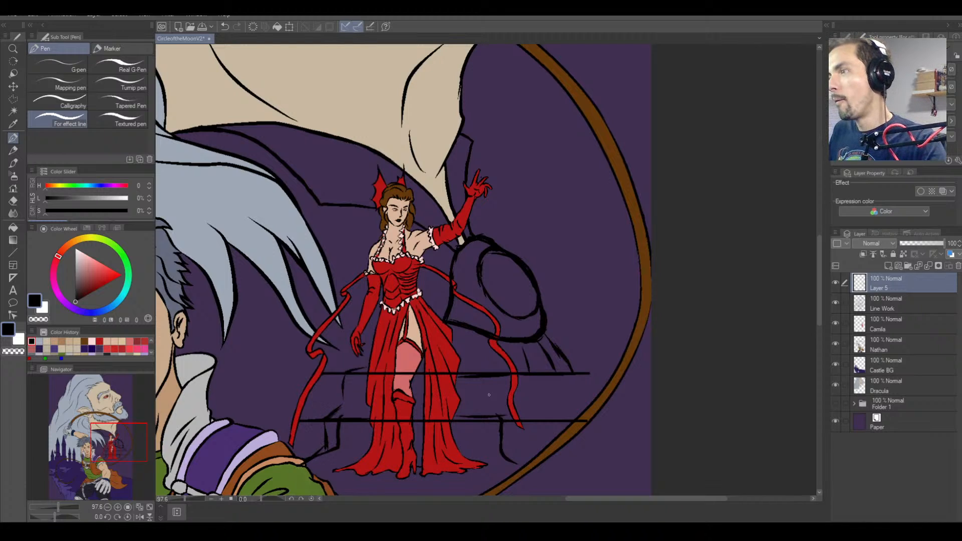
{"action": "left_click_drag", "start_coordinate": [492, 380], "coordinate": [520, 466]}
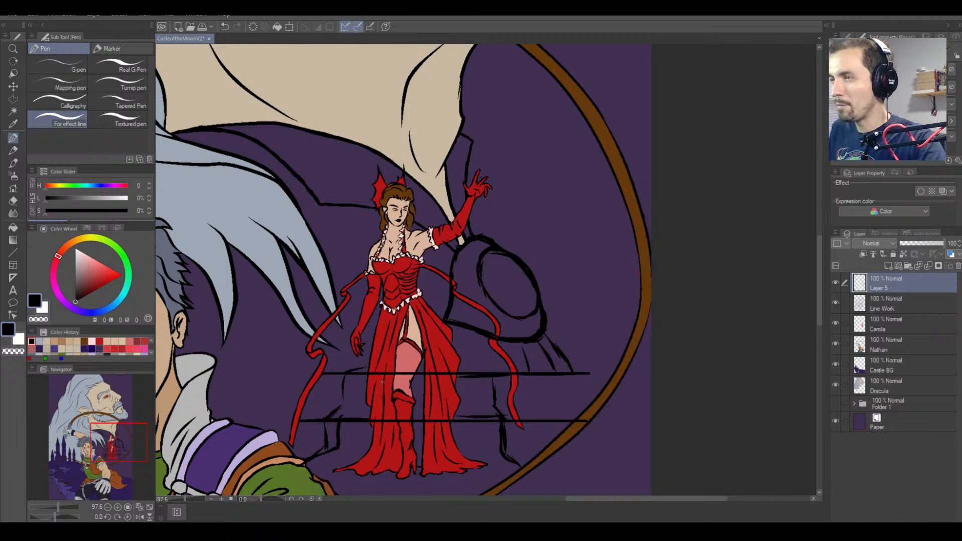
{"action": "left_click_drag", "start_coordinate": [307, 403], "coordinate": [590, 403]}
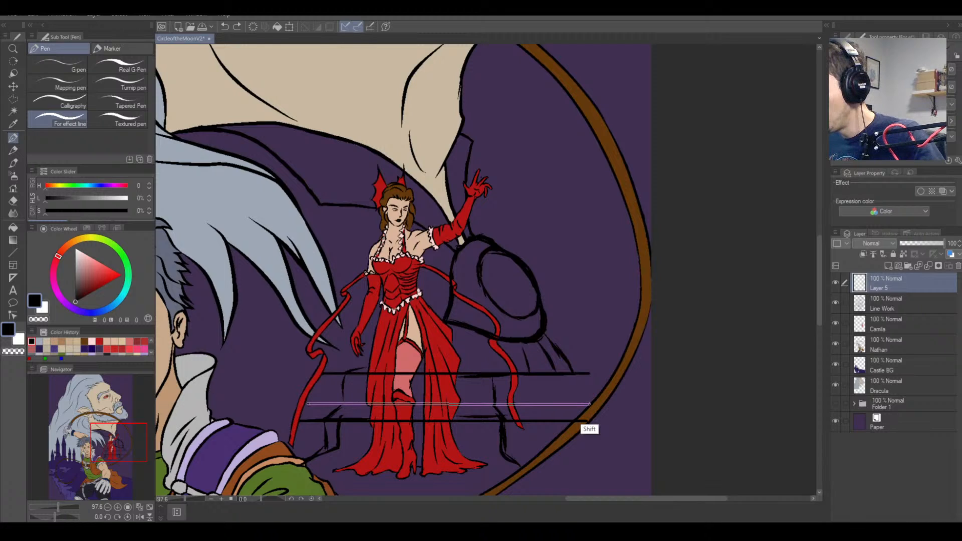
{"action": "left_click", "coordinate": [590, 403], "text": "shift"}
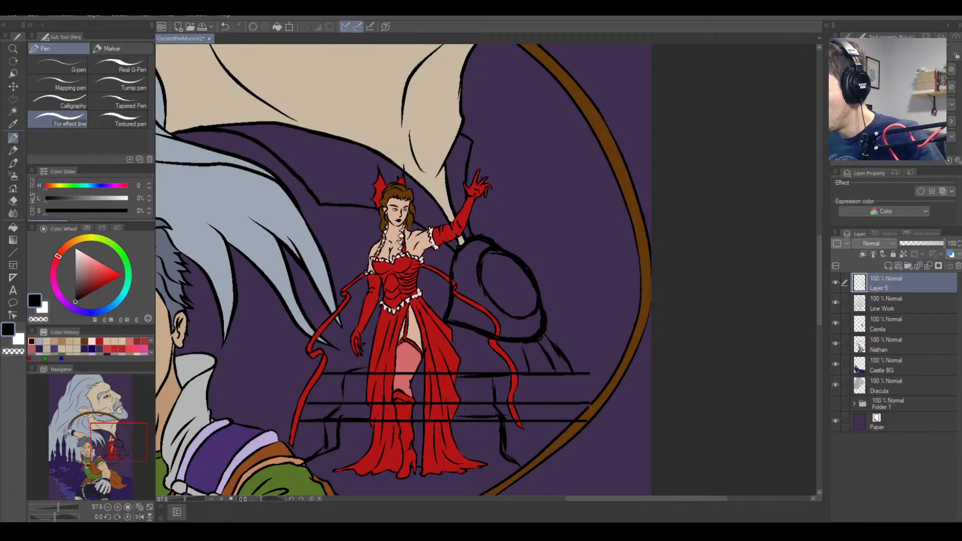
{"action": "key", "text": "ctrl+z"}
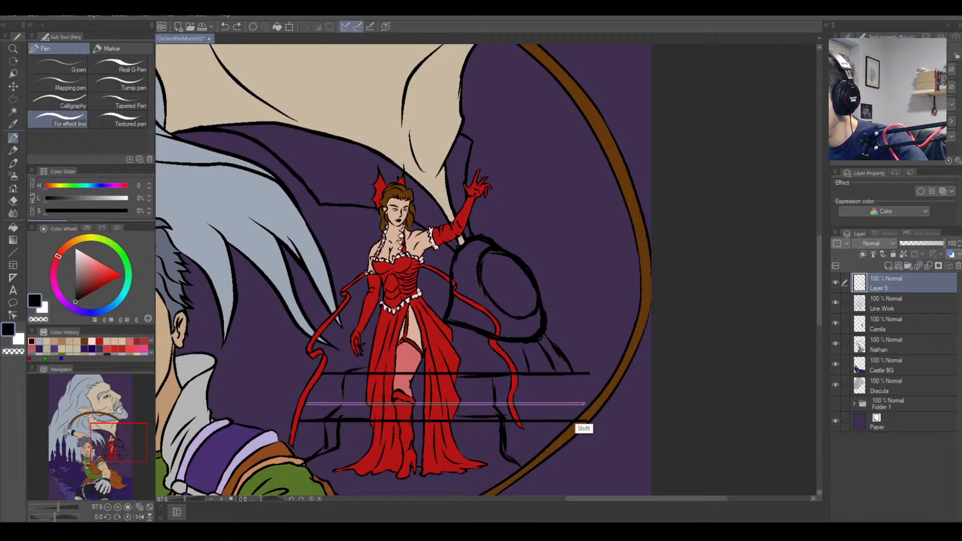
{"action": "left_click", "coordinate": [585, 403], "text": "shift"}
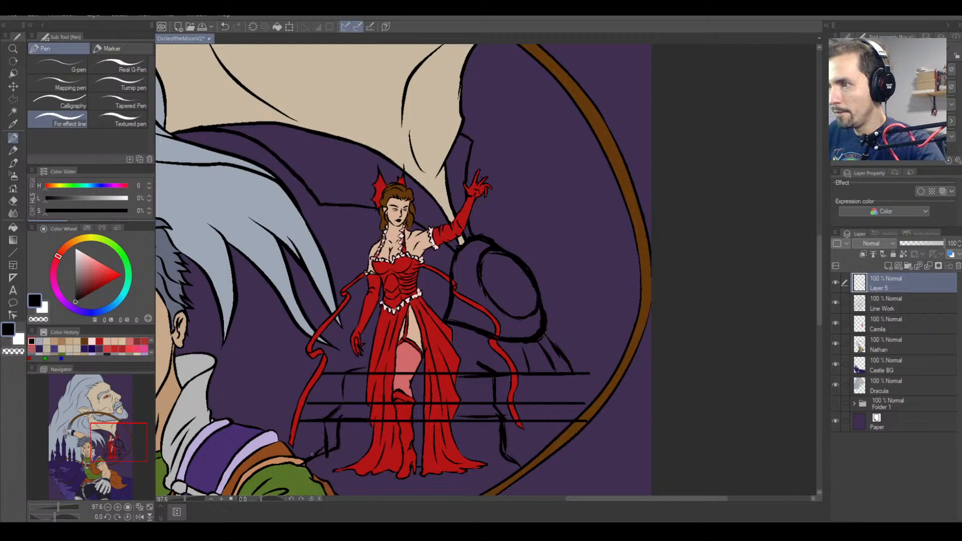
Ink the lowest step edge as a straight horizontal line across the hem of the woman's dress, redoing it until it sits level.
{"action": "left_click_drag", "start_coordinate": [302, 456], "coordinate": [533, 456]}
{"action": "key", "text": "ctrl+z"}
{"action": "key", "text": "ctrl+z"}
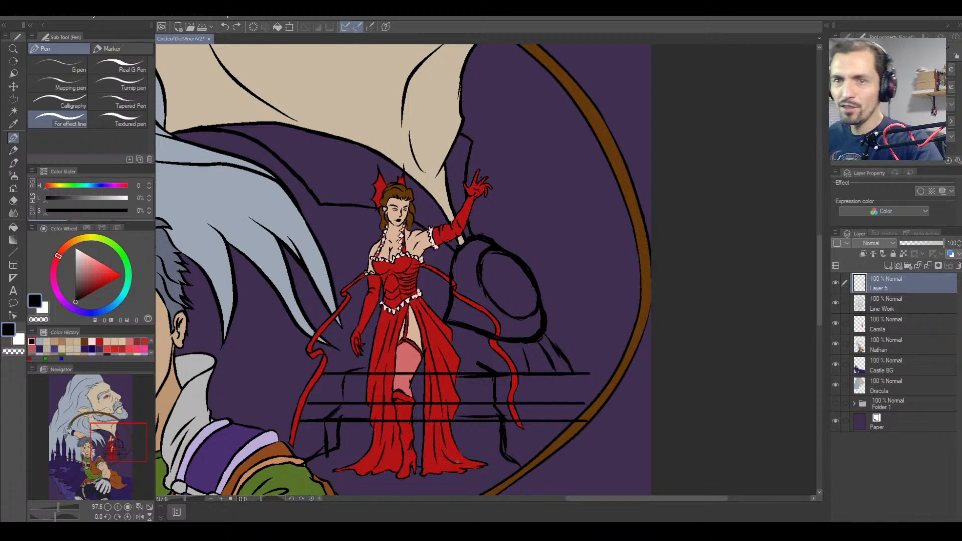
{"action": "mouse_move", "coordinate": [297, 456]}
{"action": "left_mouse_down"}
{"action": "mouse_move", "coordinate": [548, 455]}
{"action": "mouse_move", "coordinate": [538, 455]}
{"action": "left_mouse_up"}
{"action": "key", "text": "ctrl+z"}
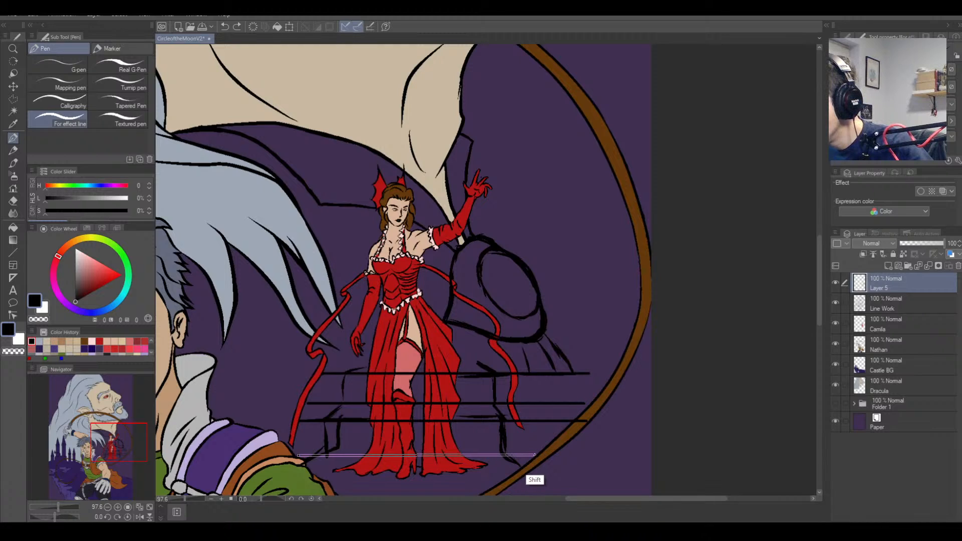
{"action": "left_click", "coordinate": [536, 455], "text": "shift"}
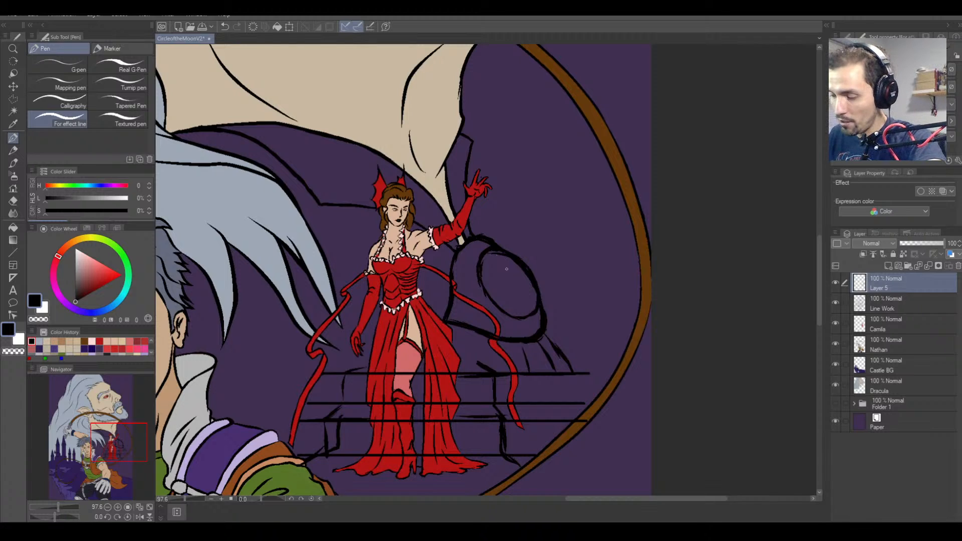
{"action": "key", "text": "ctrl+z"}
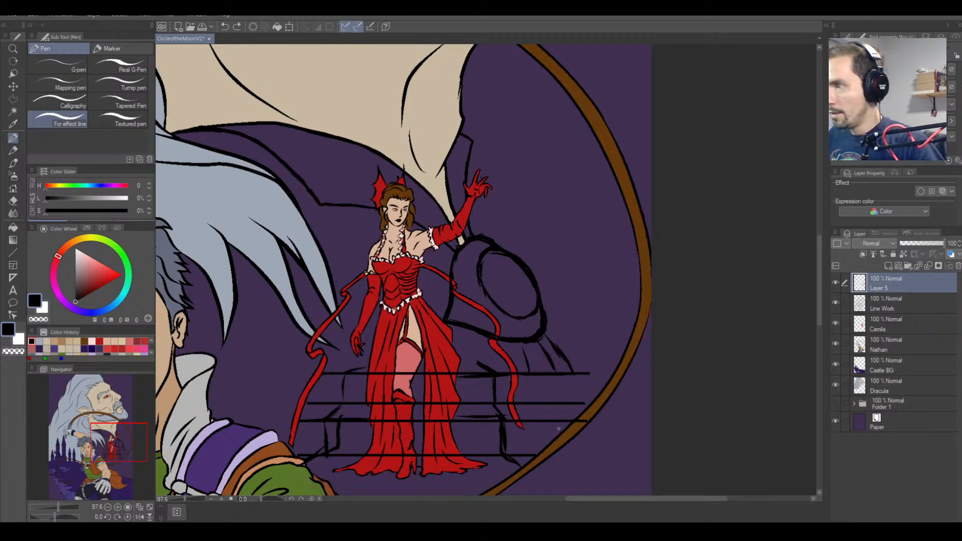
Erase the old rough stair edges on the Line Work layer with the Vector eraser.
{"action": "key", "text": "e"}
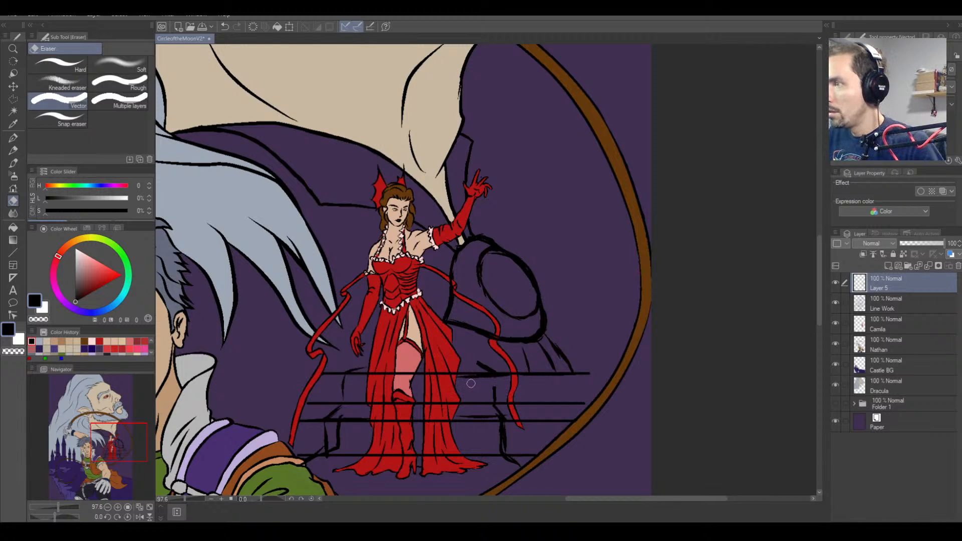
{"action": "key", "text": "ctrl+z"}
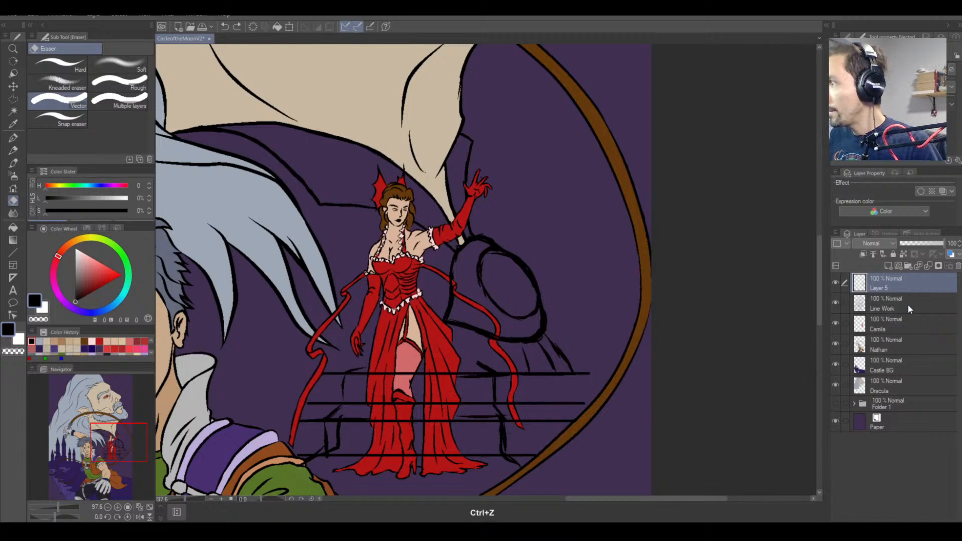
{"action": "left_click", "coordinate": [909, 309]}
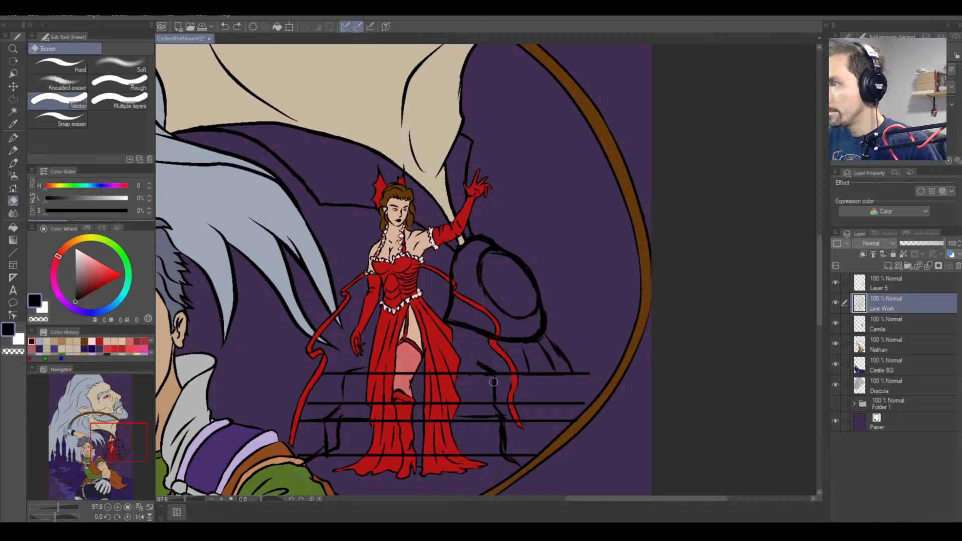
{"action": "left_click_drag", "start_coordinate": [474, 382], "coordinate": [467, 382]}
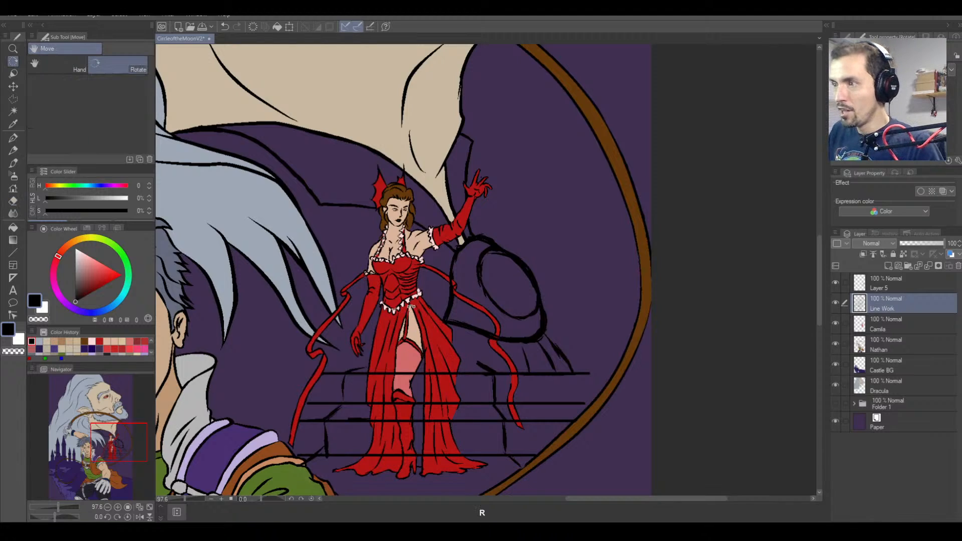
{"action": "left_click_drag", "start_coordinate": [434, 433], "coordinate": [351, 256]}
{"action": "key", "text": "space"}
{"action": "key", "text": "r"}
{"action": "mouse_move", "coordinate": [434, 213]}
{"action": "left_mouse_down"}
{"action": "mouse_move", "coordinate": [509, 228]}
{"action": "mouse_move", "coordinate": [514, 207]}
{"action": "left_mouse_up"}
{"action": "key", "text": "space"}
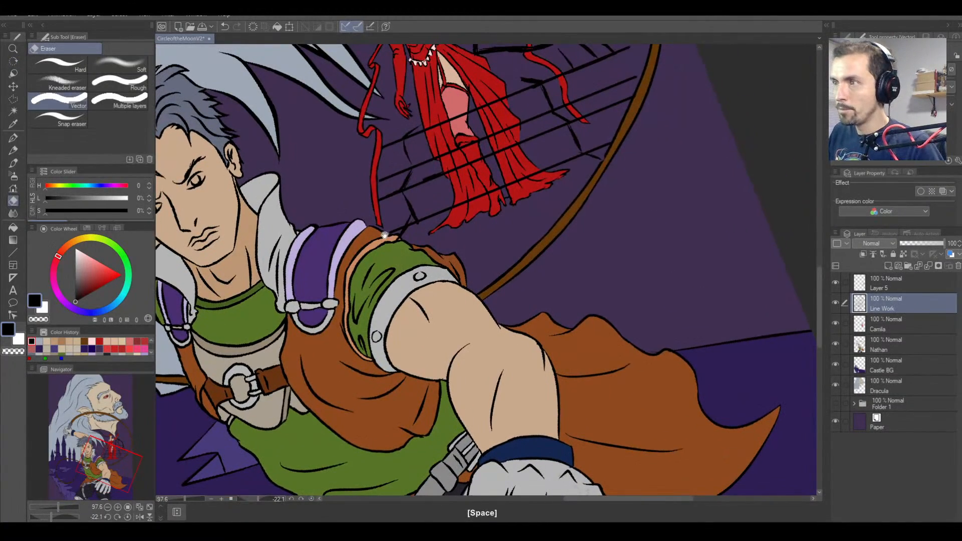
{"action": "left_click_drag", "start_coordinate": [399, 255], "coordinate": [493, 339]}
{"action": "left_click", "coordinate": [14, 137]}
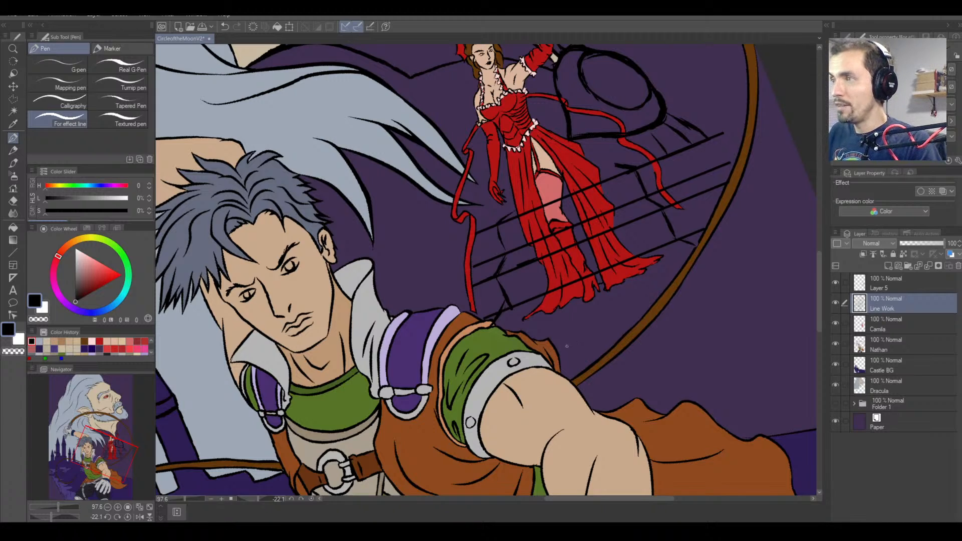
{"action": "key", "text": "shift"}
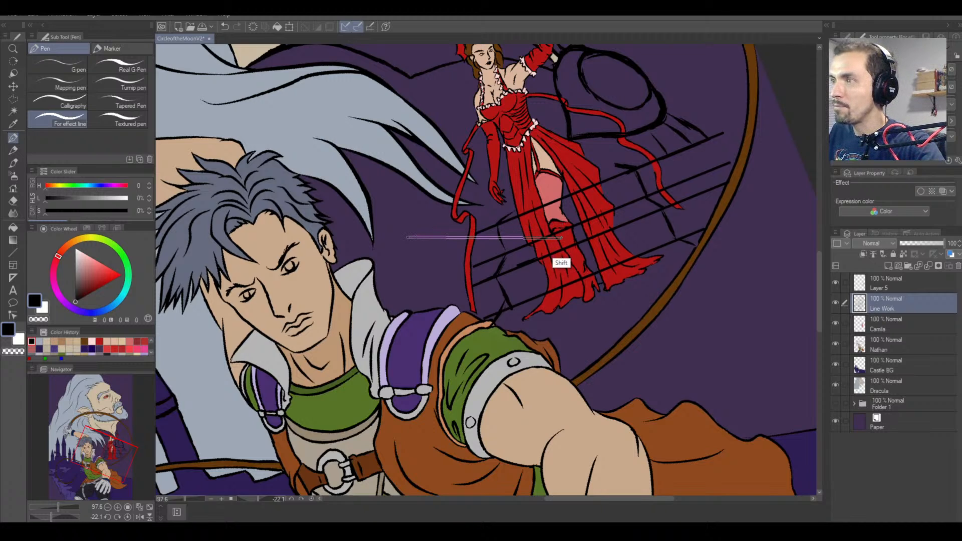
{"action": "left_click", "coordinate": [562, 237], "text": "shift"}
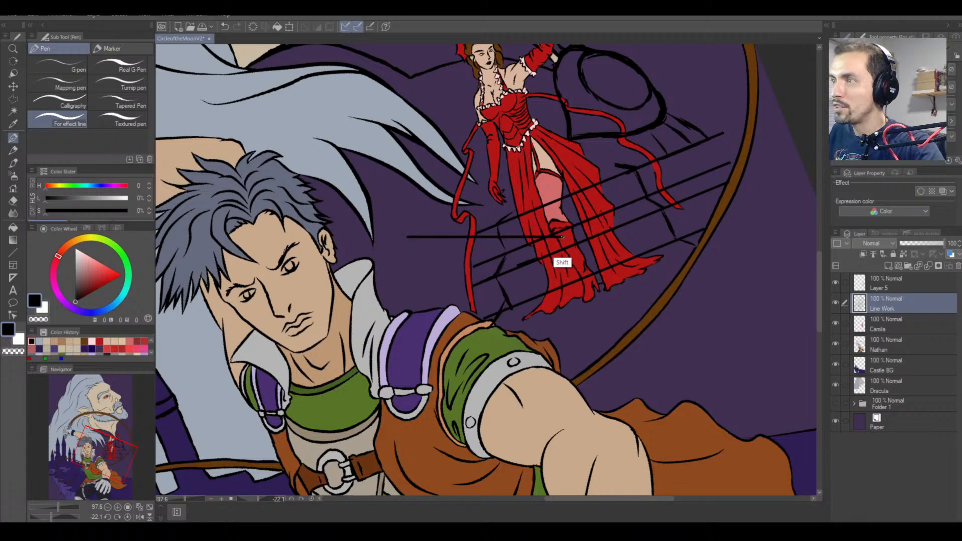
{"action": "key", "text": "ctrl+z"}
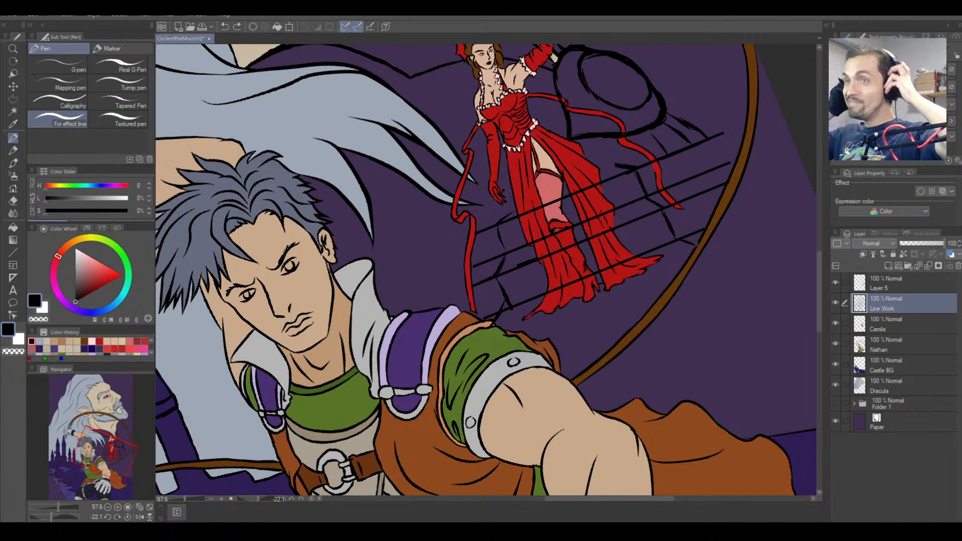
Reduce the brush size of the Straight line figure tool and test it with lines across the stairs, undoing each test line.
{"action": "left_click", "coordinate": [14, 253]}
{"action": "mouse_move", "coordinate": [486, 242]}
{"action": "left_mouse_down"}
{"action": "mouse_move", "coordinate": [643, 264]}
{"action": "mouse_move", "coordinate": [781, 264]}
{"action": "mouse_move", "coordinate": [777, 210]}
{"action": "mouse_move", "coordinate": [759, 244]}
{"action": "mouse_move", "coordinate": [752, 224]}
{"action": "left_mouse_up"}
{"action": "key", "text": "ctrl+z"}
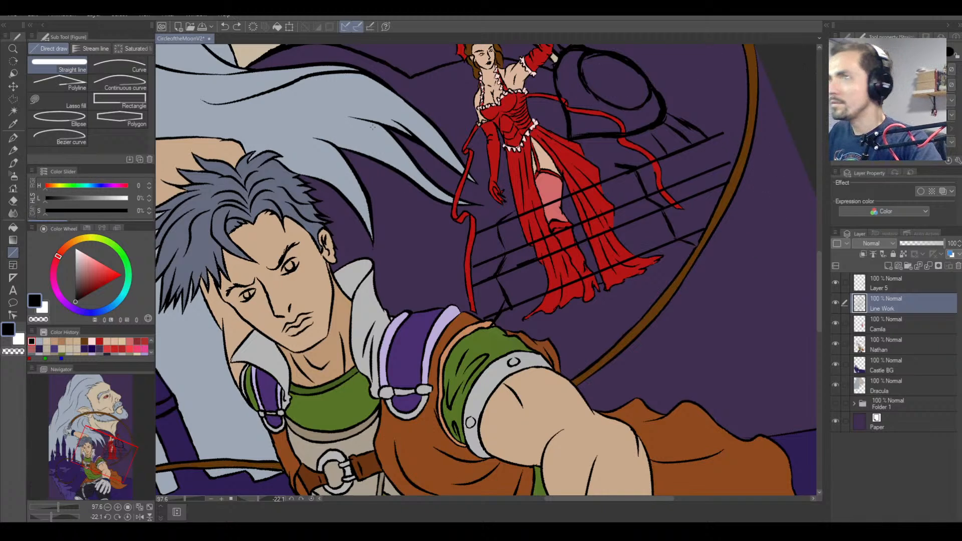
{"action": "left_click", "coordinate": [14, 139]}
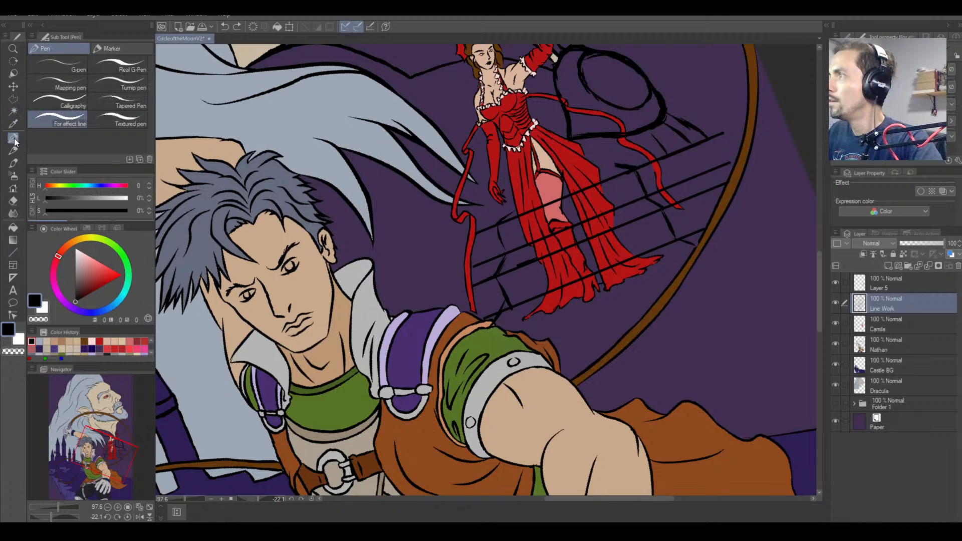
{"action": "left_click", "coordinate": [14, 253]}
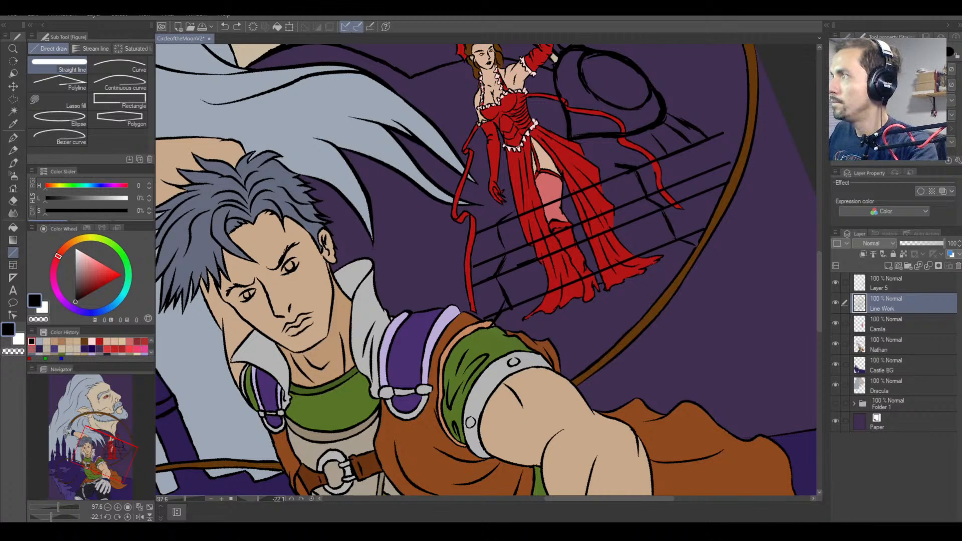
{"action": "left_click", "coordinate": [878, 69]}
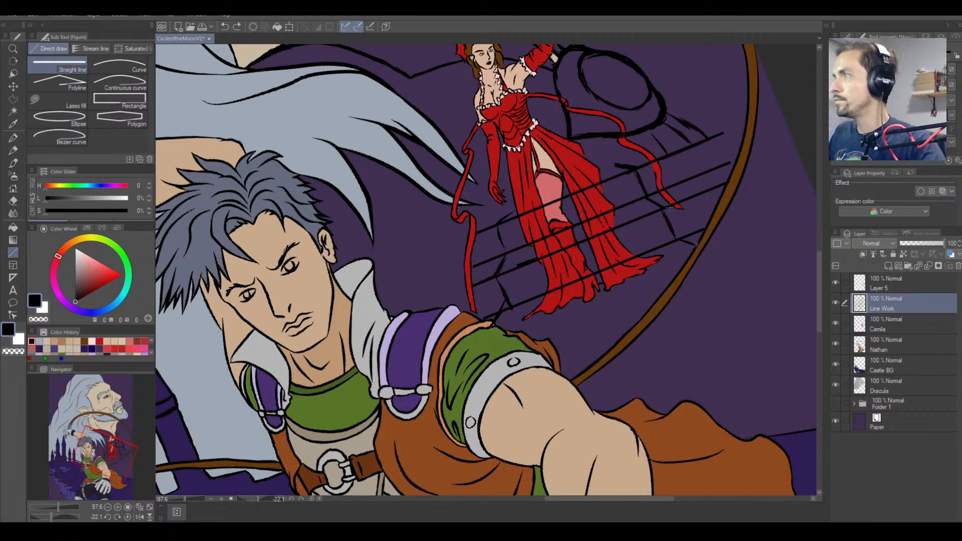
{"action": "left_click_drag", "start_coordinate": [445, 259], "coordinate": [637, 223]}
{"action": "key", "text": "ctrl+z"}
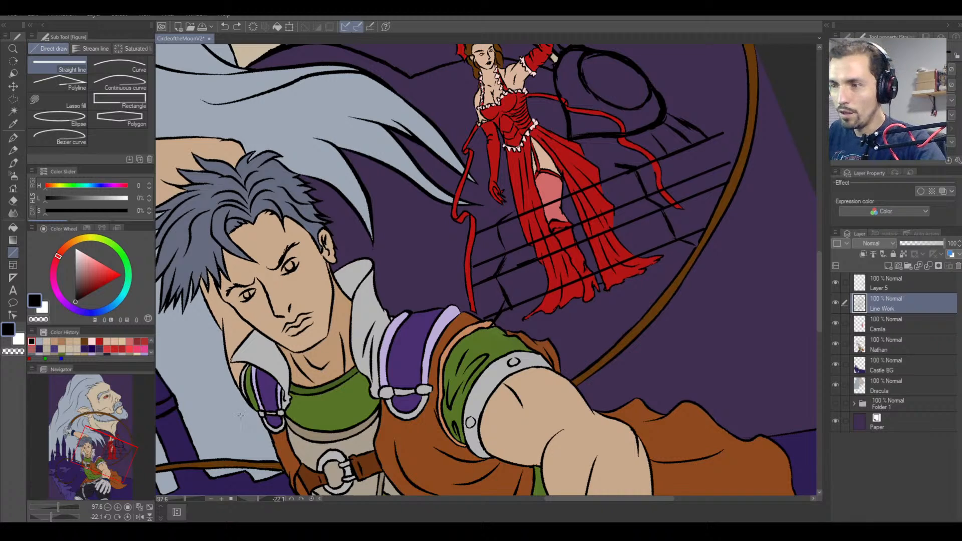
Reset the canvas rotation and extend the three upper step edges on Layer 5 toward the man's collar with the Straight line tool.
{"action": "left_click", "coordinate": [128, 517]}
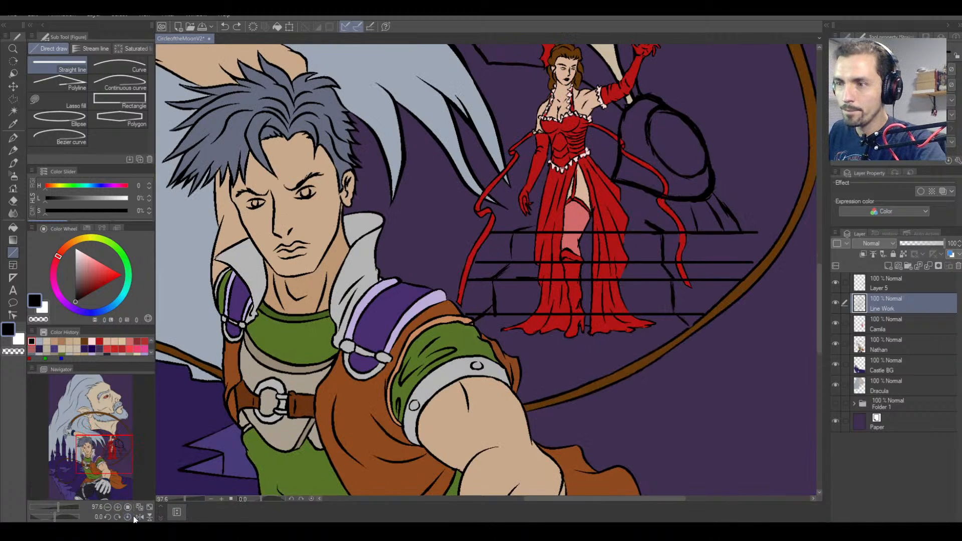
{"action": "left_click", "coordinate": [906, 286]}
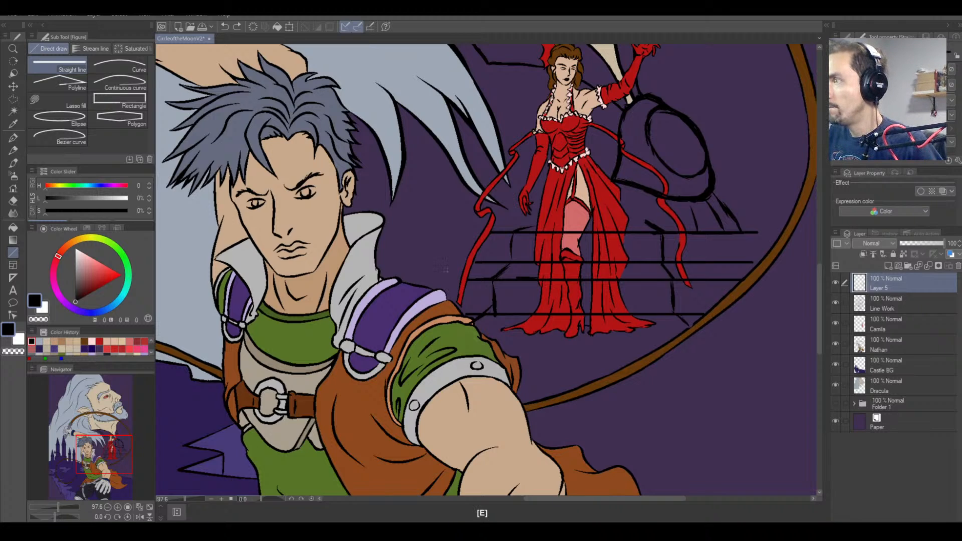
{"action": "key", "text": "e"}
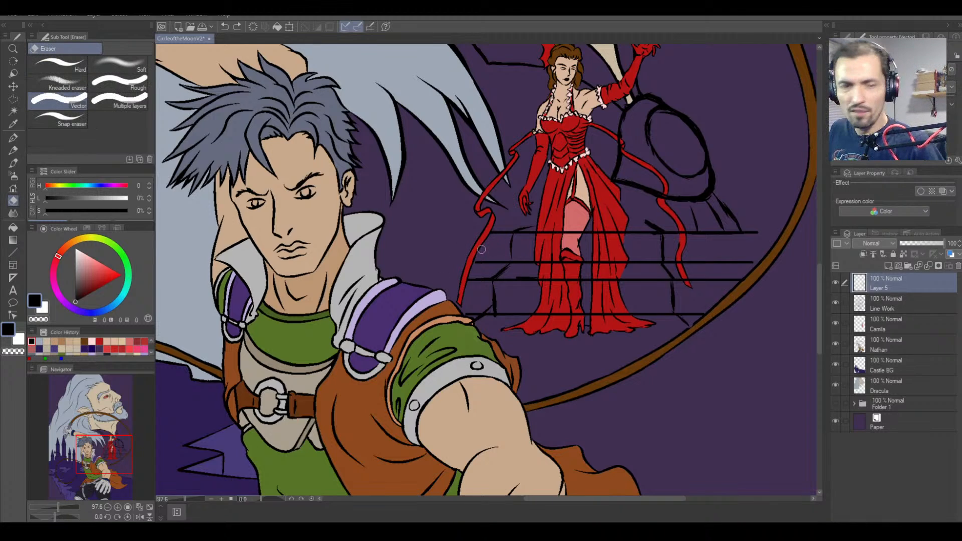
{"action": "left_click", "coordinate": [13, 253]}
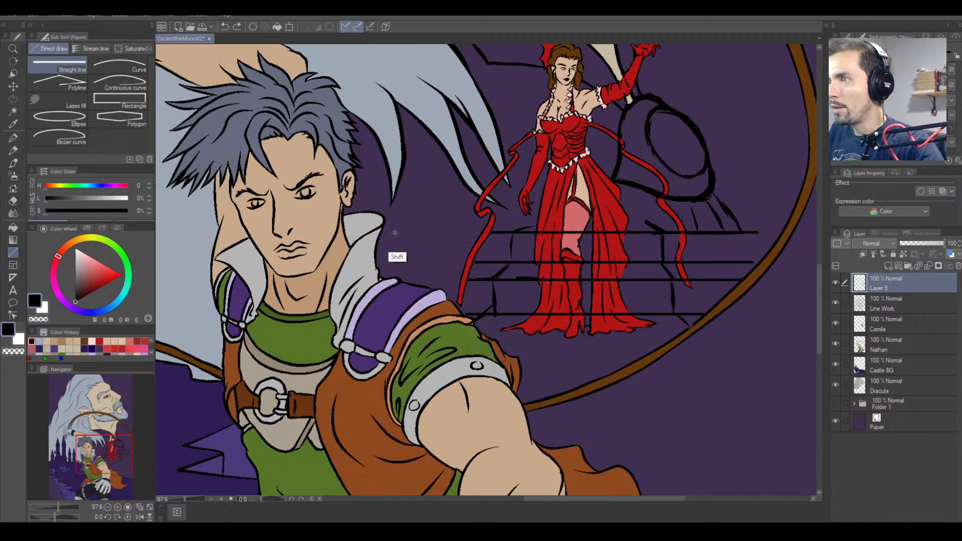
{"action": "left_click_drag", "start_coordinate": [395, 233], "coordinate": [748, 230]}
{"action": "left_click_drag", "start_coordinate": [396, 262], "coordinate": [589, 264]}
{"action": "key", "text": "ctrl+z"}
{"action": "left_click_drag", "start_coordinate": [398, 264], "coordinate": [531, 266]}
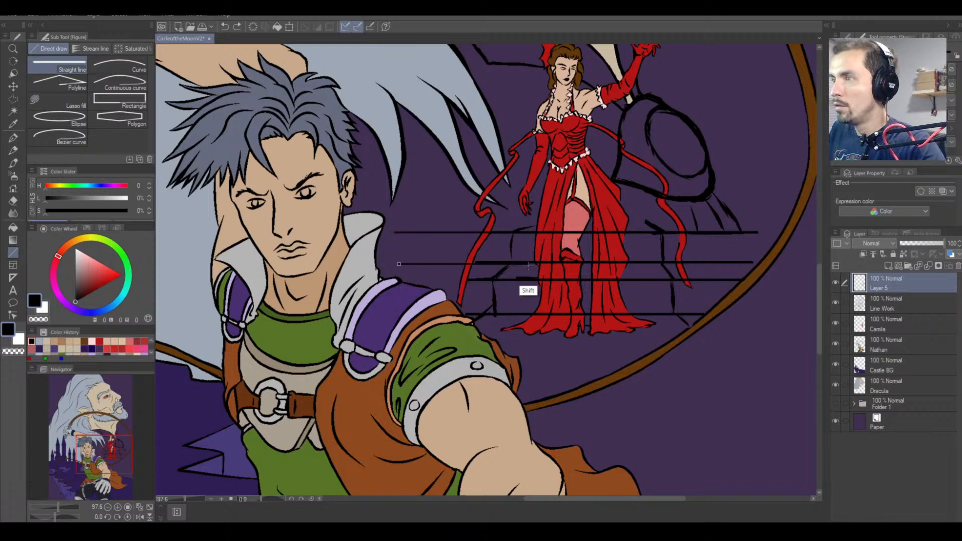
{"action": "key", "text": "ctrl+z"}
{"action": "left_click_drag", "start_coordinate": [400, 262], "coordinate": [715, 262]}
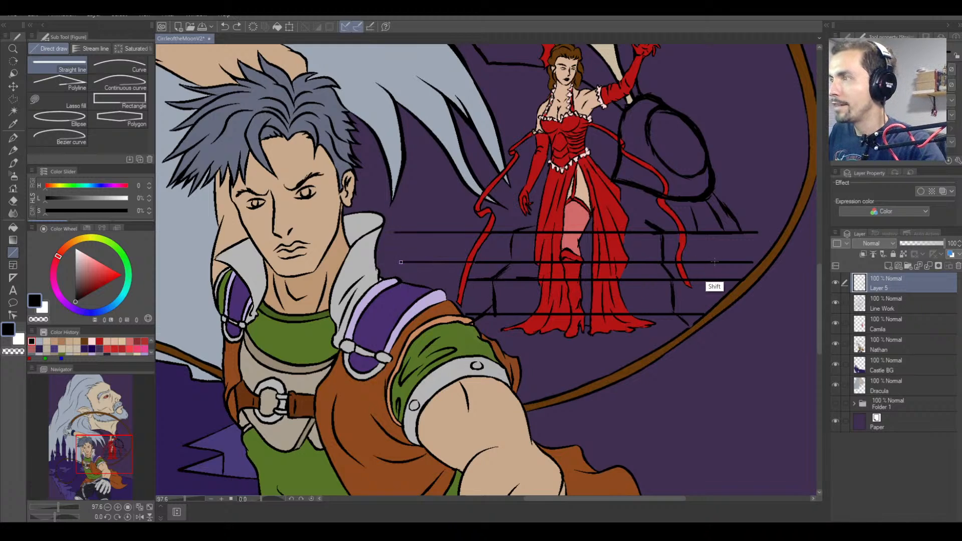
{"action": "left_click_drag", "start_coordinate": [416, 280], "coordinate": [727, 279]}
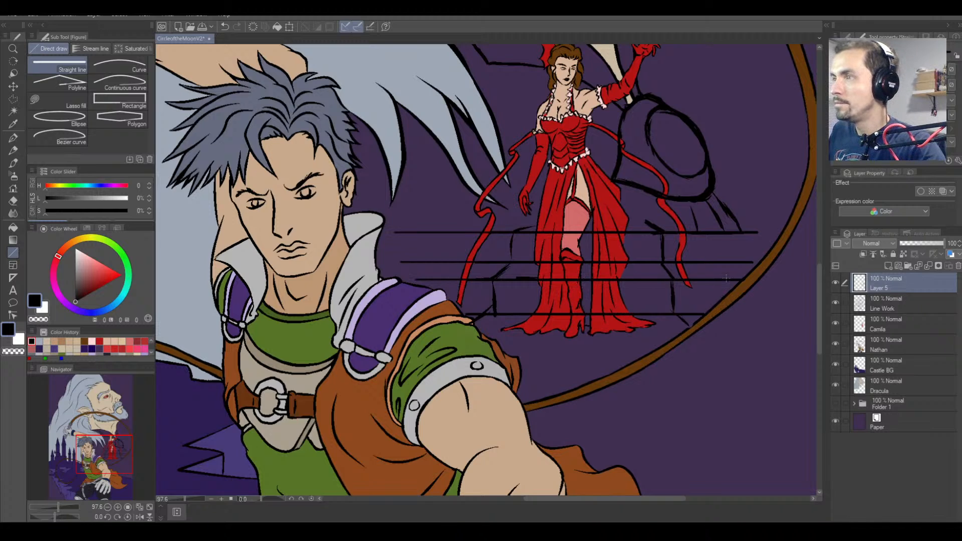
{"action": "key", "text": "e"}
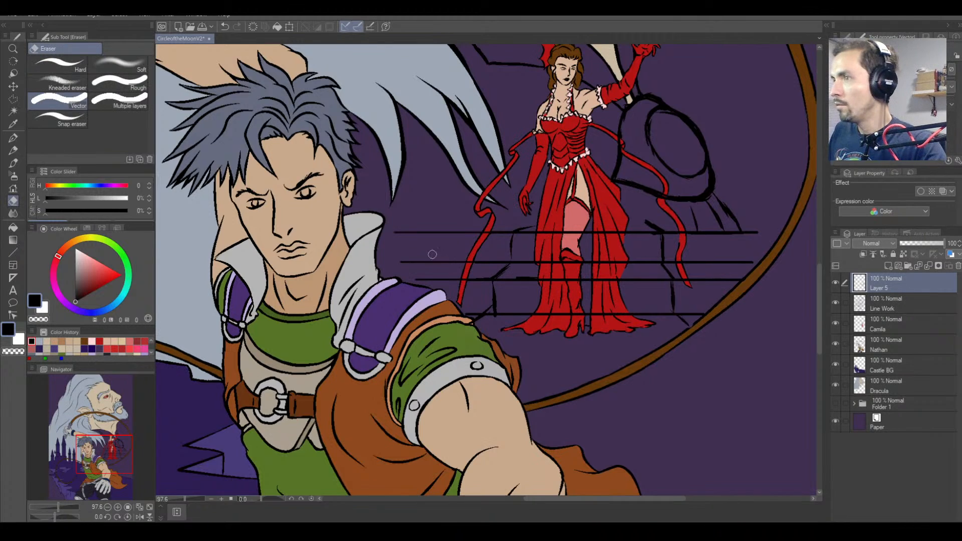
Trim the overhanging ends of the horizontal step edges on Layer 5 and Line Work with the Vector eraser.
{"action": "left_click_drag", "start_coordinate": [436, 231], "coordinate": [411, 271]}
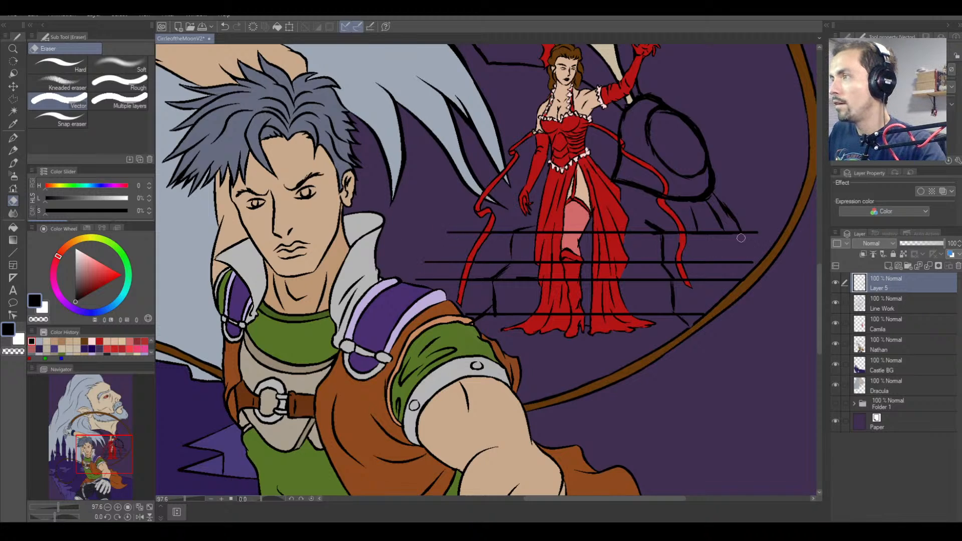
{"action": "mouse_move", "coordinate": [741, 238]}
{"action": "left_mouse_down"}
{"action": "mouse_move", "coordinate": [757, 237]}
{"action": "mouse_move", "coordinate": [728, 233]}
{"action": "left_mouse_up"}
{"action": "left_click", "coordinate": [891, 307]}
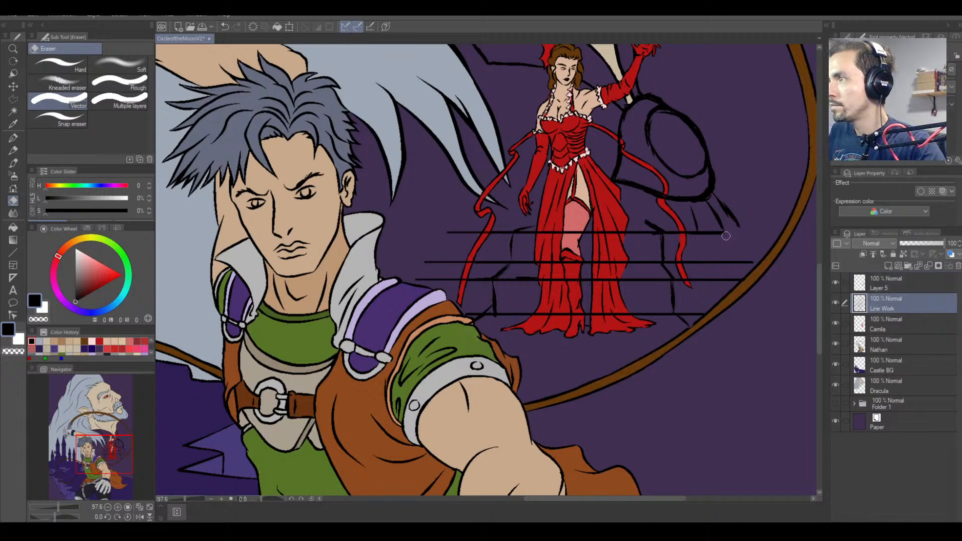
{"action": "left_click", "coordinate": [904, 287]}
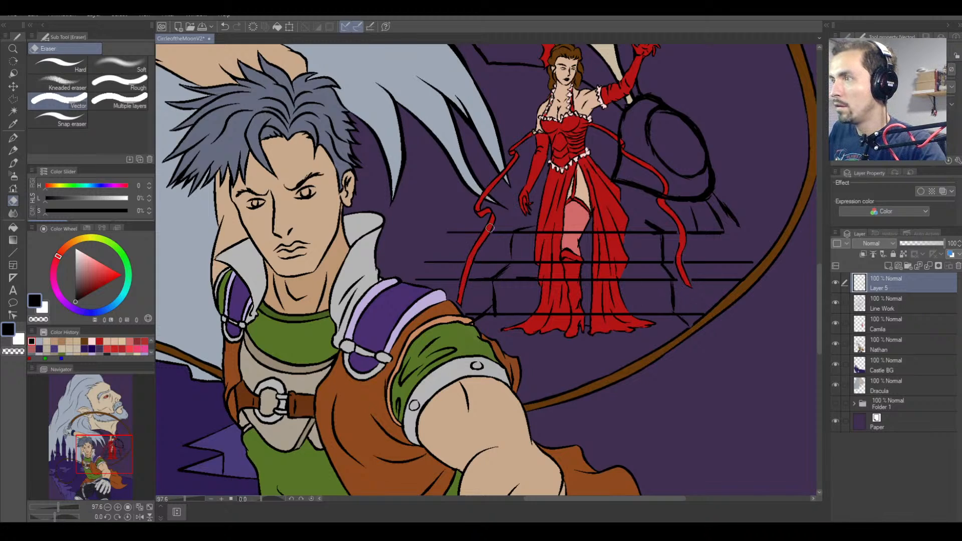
{"action": "left_click", "coordinate": [905, 307]}
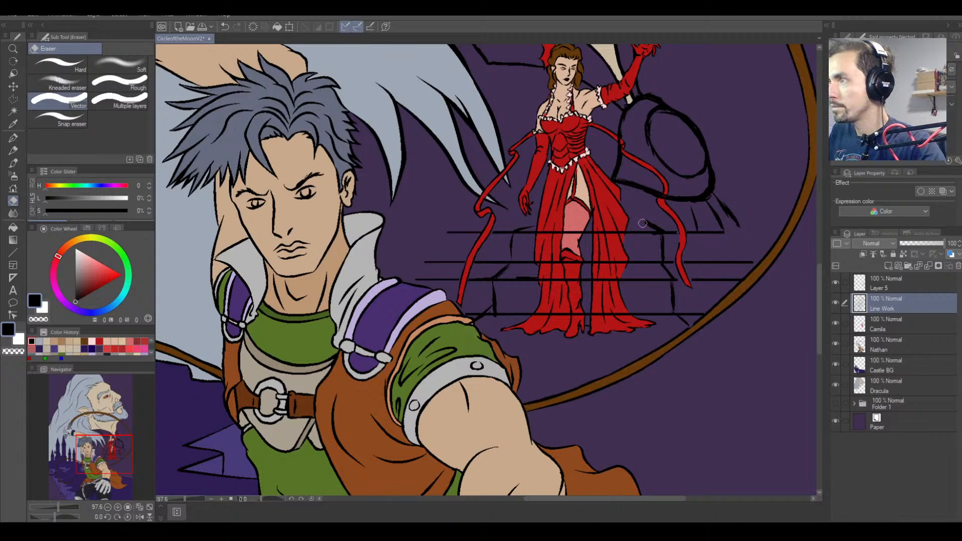
{"action": "left_click", "coordinate": [891, 285]}
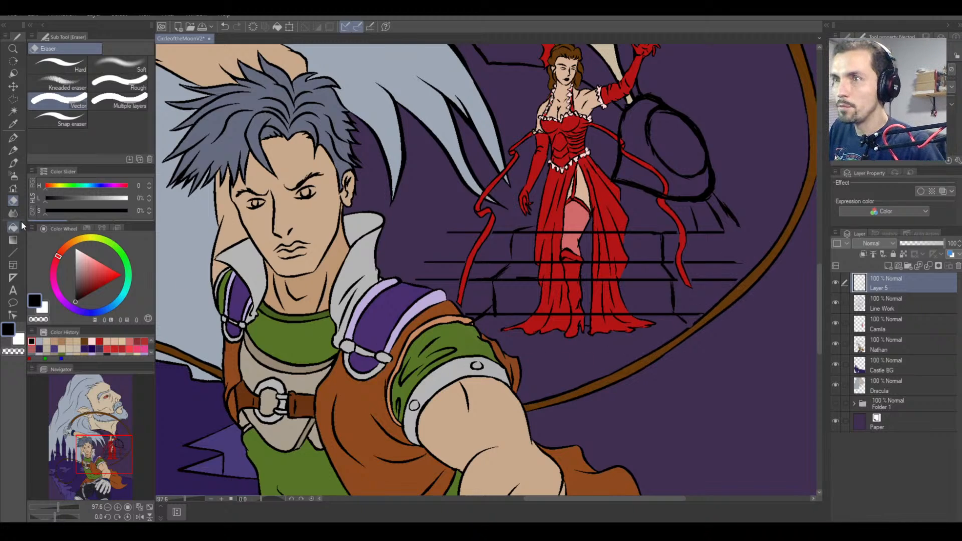
Erase the parts of the step edges on Layer 5 that cross the woman's dress and legs.
{"action": "left_click", "coordinate": [13, 138]}
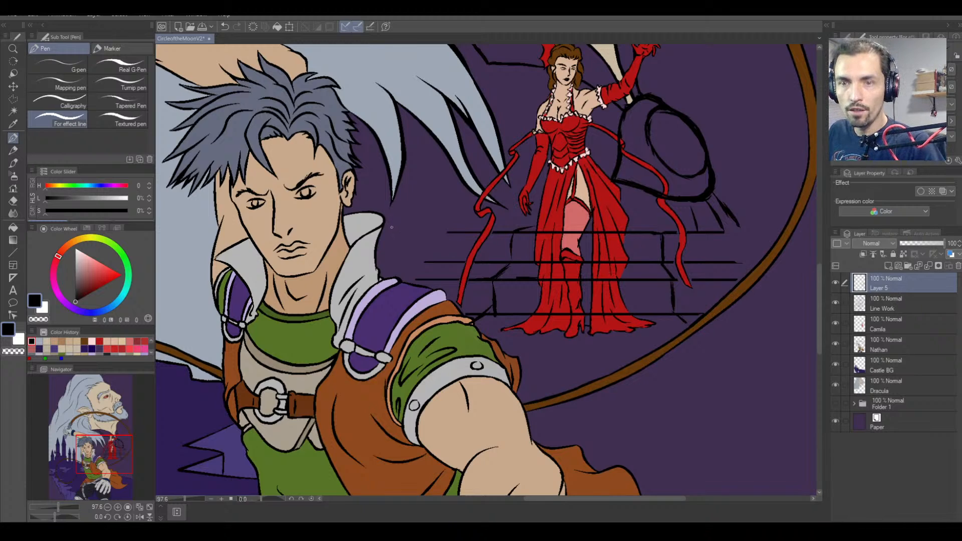
{"action": "key", "text": "e"}
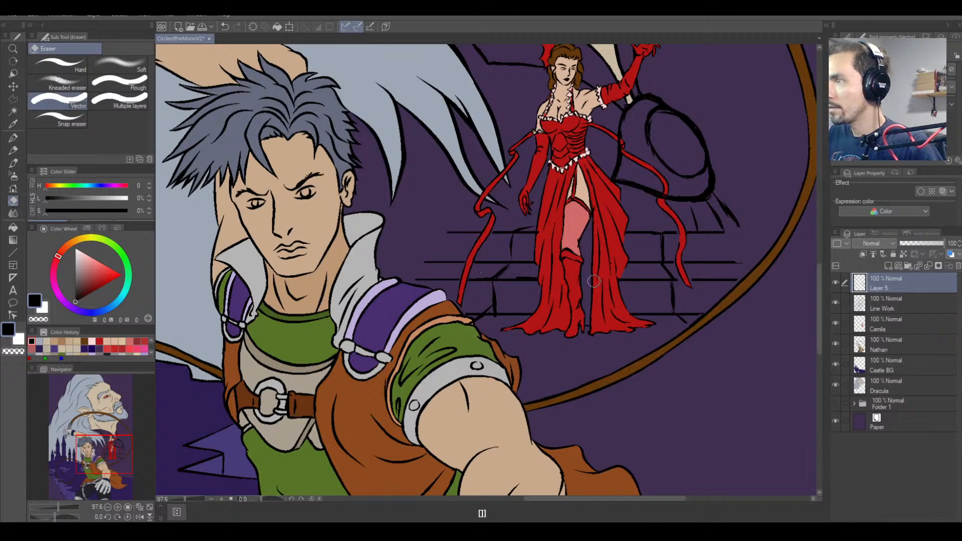
{"action": "left_click", "coordinate": [13, 137]}
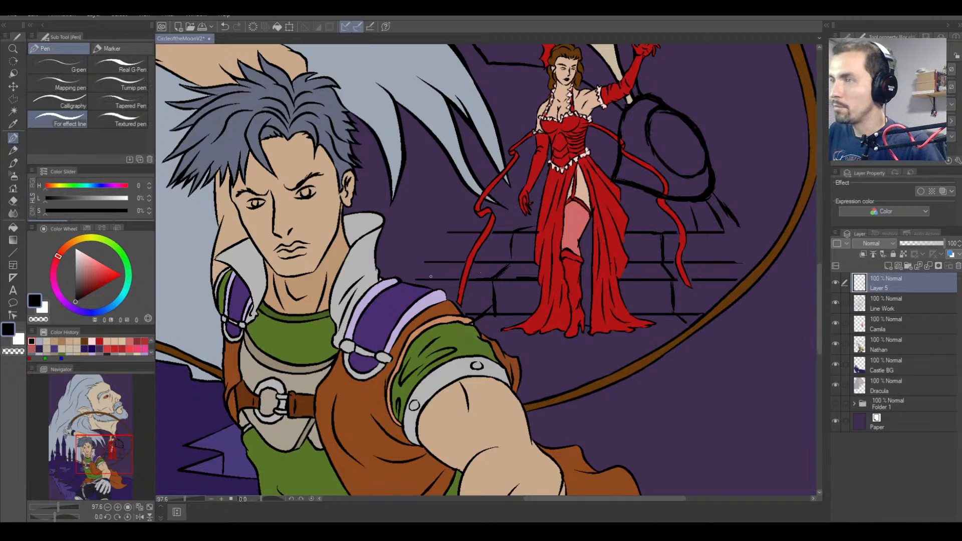
Outline the gap between the woman's leg and the skirt slit as a Polyline selection on the Camila layer.
{"action": "key", "text": "ctrl+equal"}
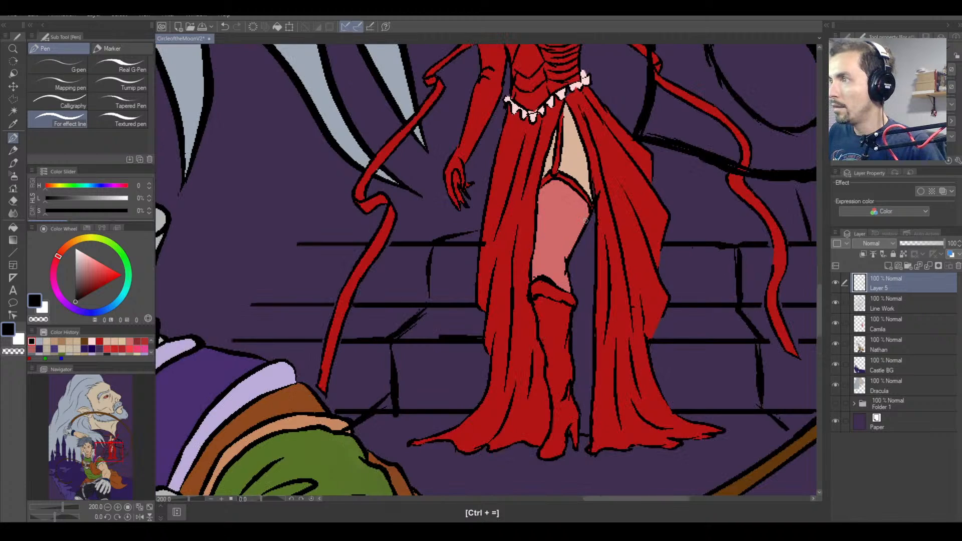
{"action": "key", "text": "ctrl+equal"}
{"action": "key", "text": "ctrl+equal"}
{"action": "left_click", "coordinate": [908, 329]}
{"action": "key", "text": "ctrl+minus"}
{"action": "key", "text": "ctrl+minus"}
{"action": "key", "text": "ctrl+minus"}
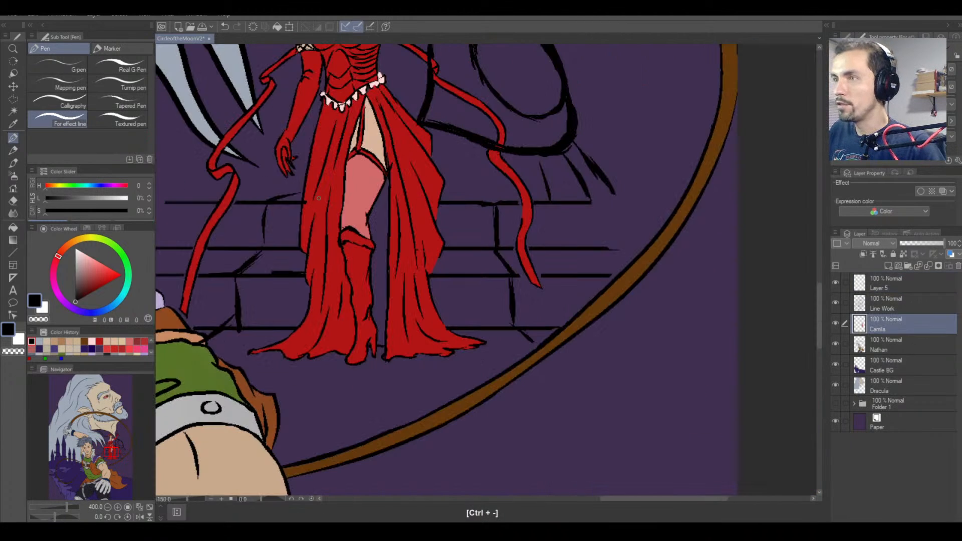
{"action": "left_click", "coordinate": [13, 99]}
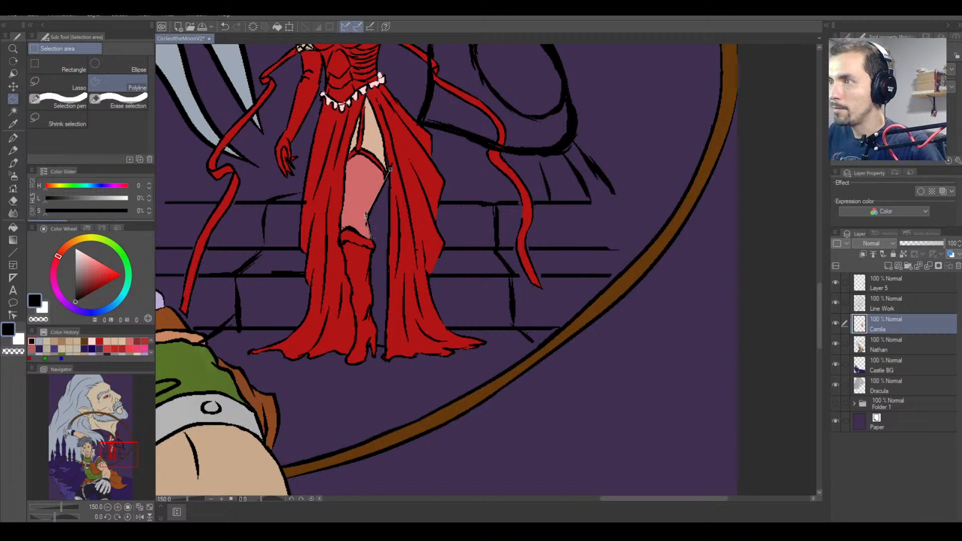
{"action": "left_click", "coordinate": [372, 239]}
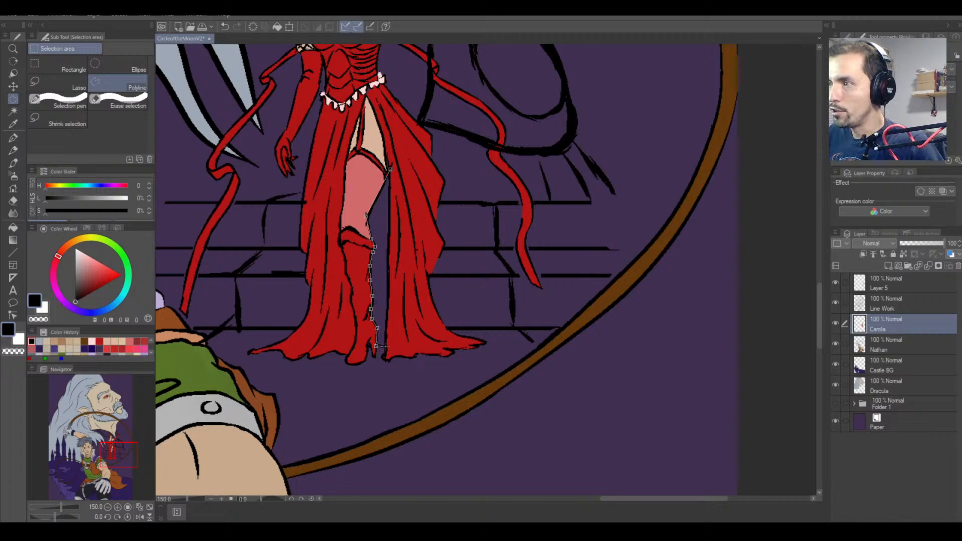
{"action": "left_click", "coordinate": [386, 345]}
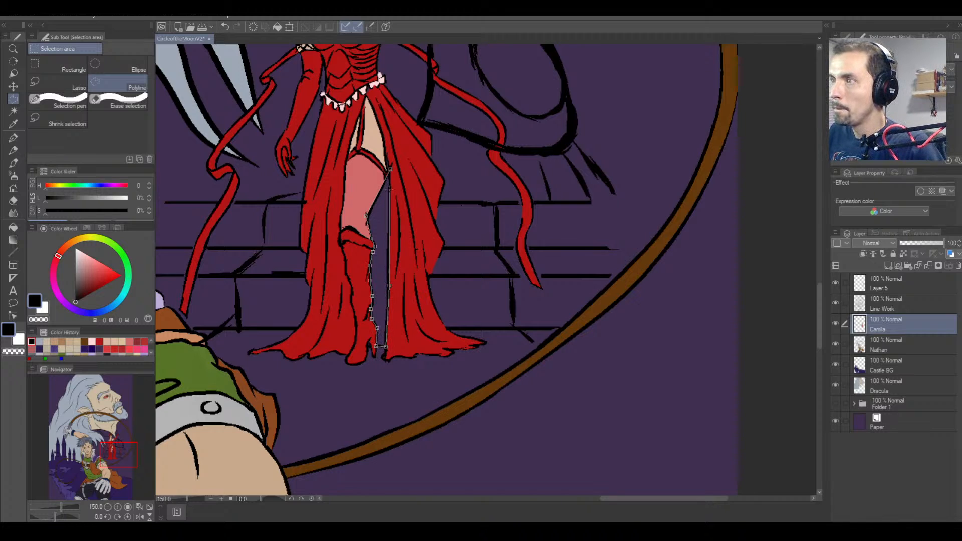
{"action": "left_click", "coordinate": [390, 173]}
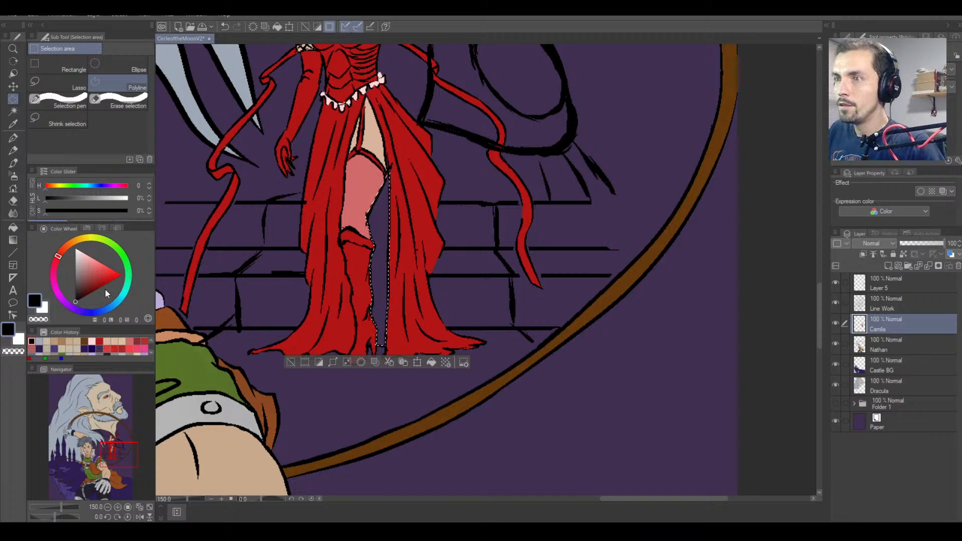
Fill the selected gap with dark red on a new layer placed below Camila, and clear the selection.
{"action": "mouse_move", "coordinate": [106, 293]}
{"action": "left_mouse_down"}
{"action": "mouse_move", "coordinate": [83, 282]}
{"action": "mouse_move", "coordinate": [91, 290]}
{"action": "left_mouse_up"}
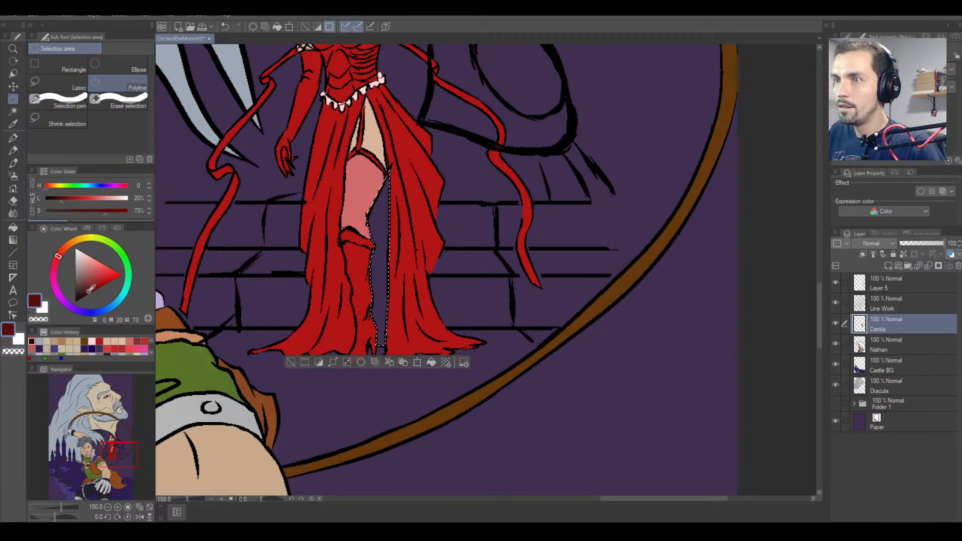
{"action": "left_click", "coordinate": [13, 228]}
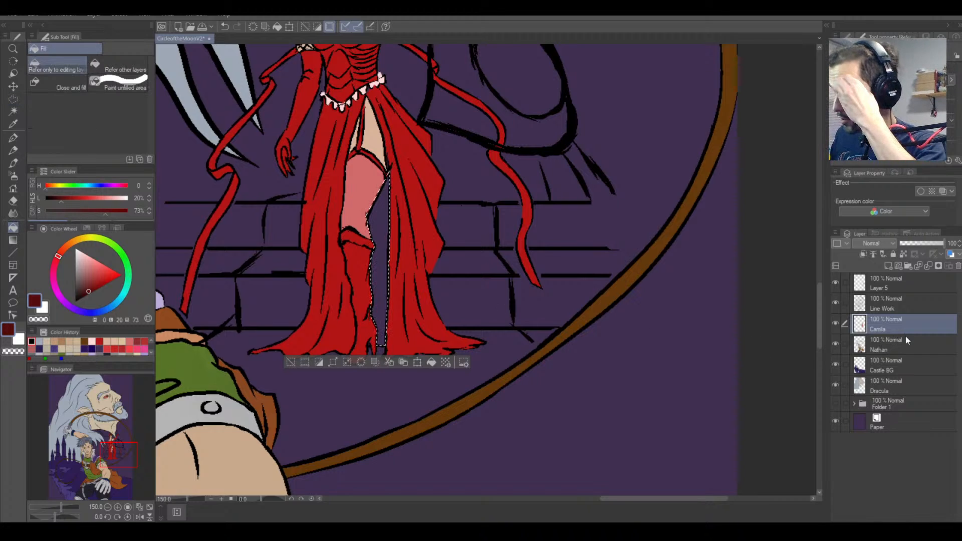
{"action": "left_click", "coordinate": [890, 266]}
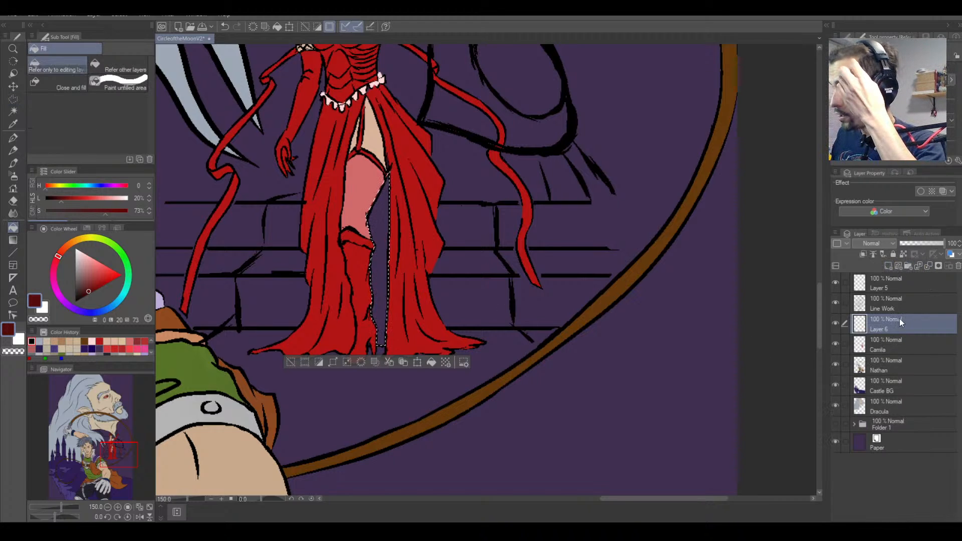
{"action": "left_click_drag", "start_coordinate": [900, 321], "coordinate": [907, 354]}
{"action": "left_click", "coordinate": [384, 224]}
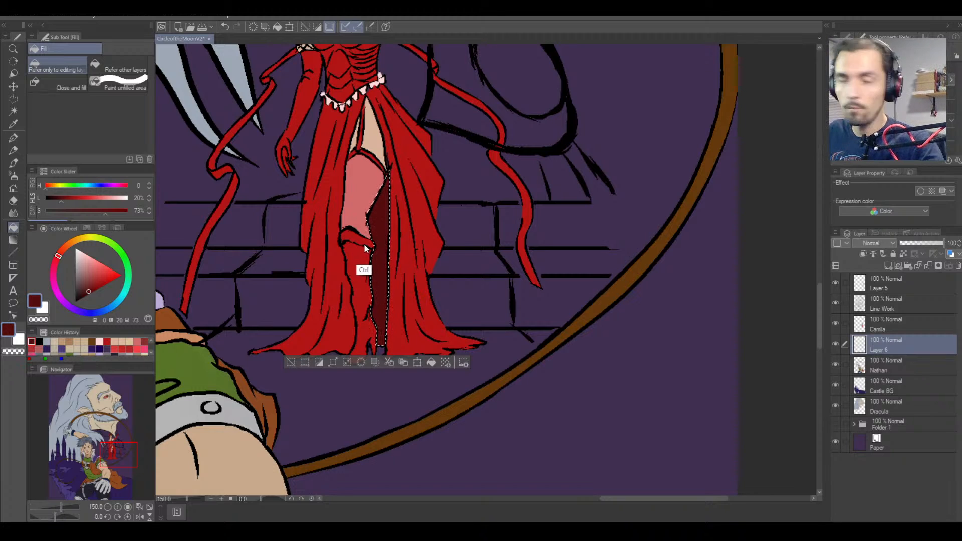
{"action": "key", "text": "ctrl+d"}
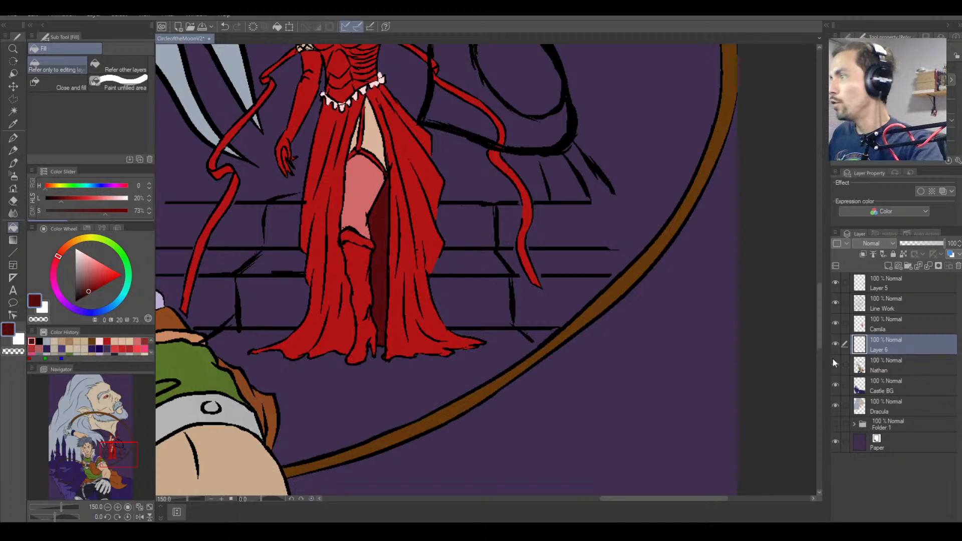
Try merging the dark red fill layer down into the Nathan layer, undo the merge and clear the restored selection.
{"action": "left_click", "coordinate": [930, 266]}
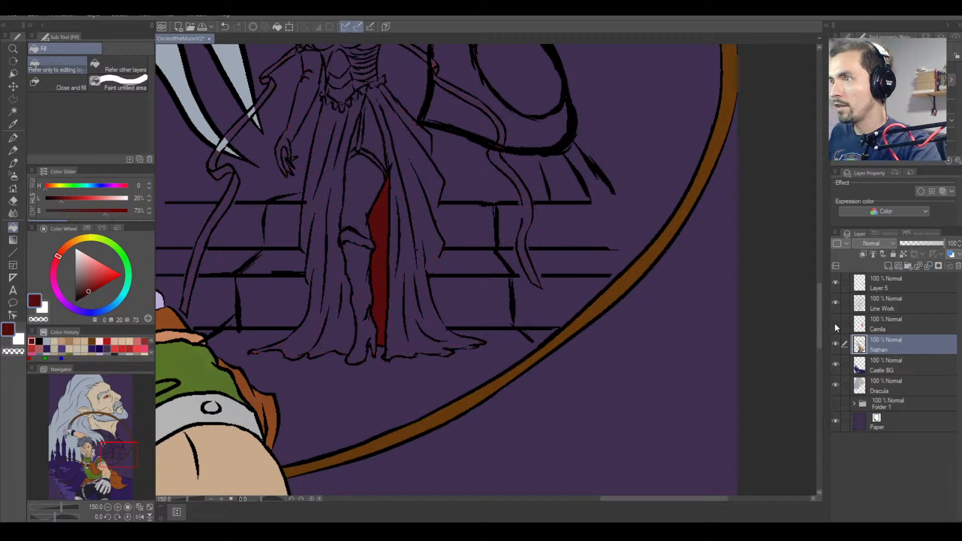
{"action": "key", "text": "ctrl+z"}
{"action": "key", "text": "ctrl+z"}
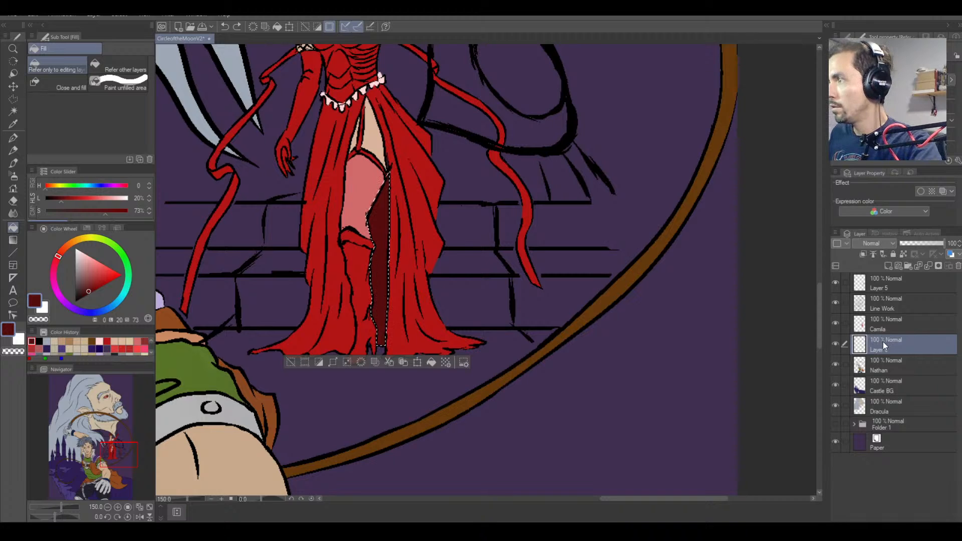
{"action": "left_click", "coordinate": [836, 343]}
{"action": "left_click", "coordinate": [836, 342]}
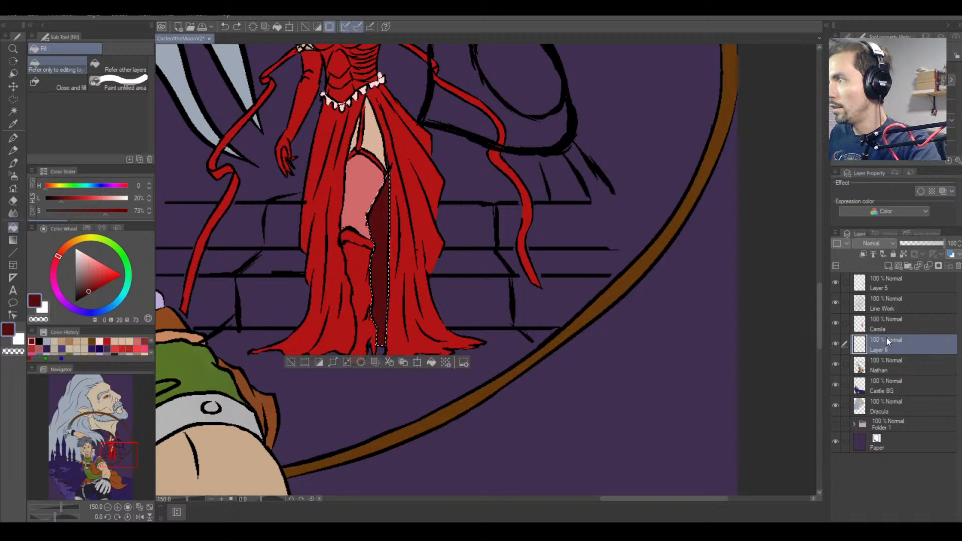
{"action": "key", "text": "ctrl+d"}
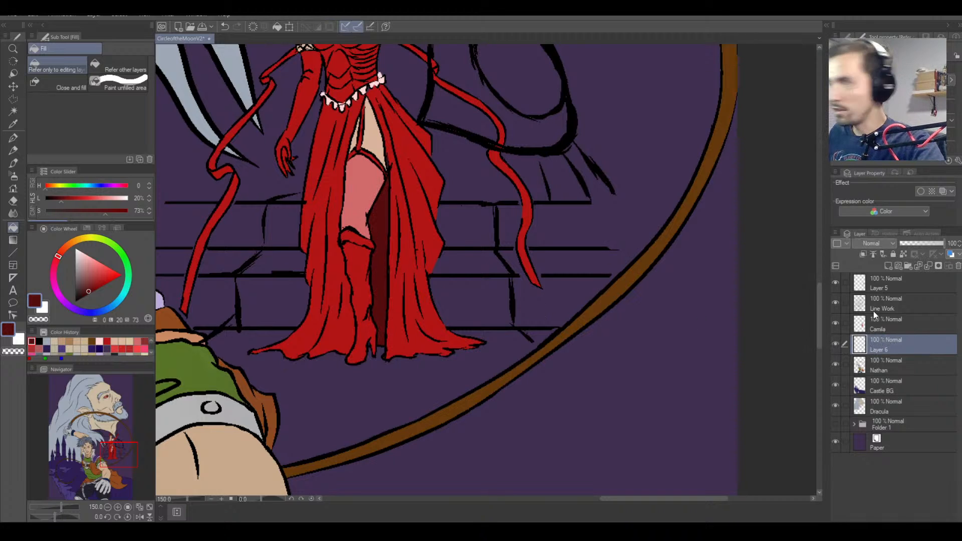
Merge the Camila layer down into the dark red fill layer and check the result by toggling its visibility.
{"action": "left_click", "coordinate": [918, 324]}
{"action": "left_click", "coordinate": [927, 266]}
{"action": "left_click", "coordinate": [835, 324]}
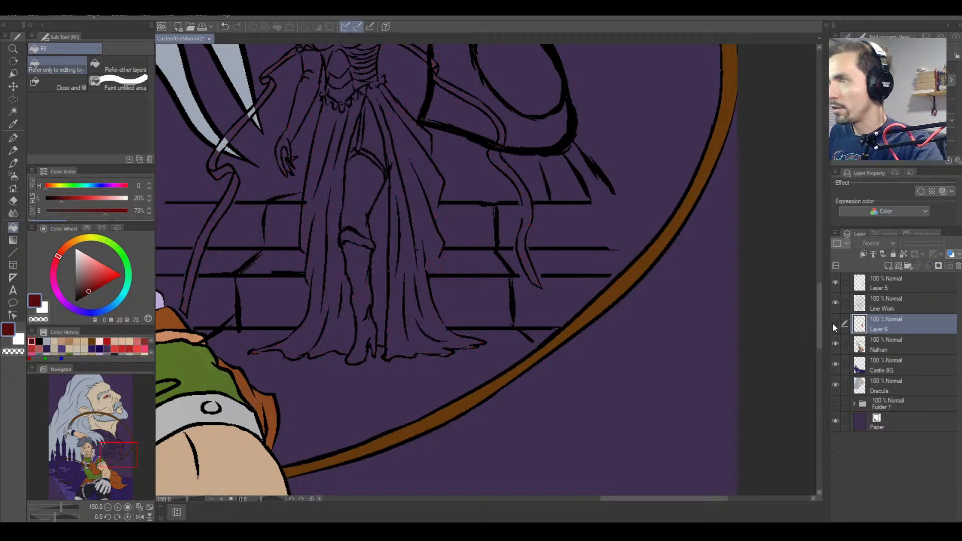
{"action": "left_click", "coordinate": [834, 325]}
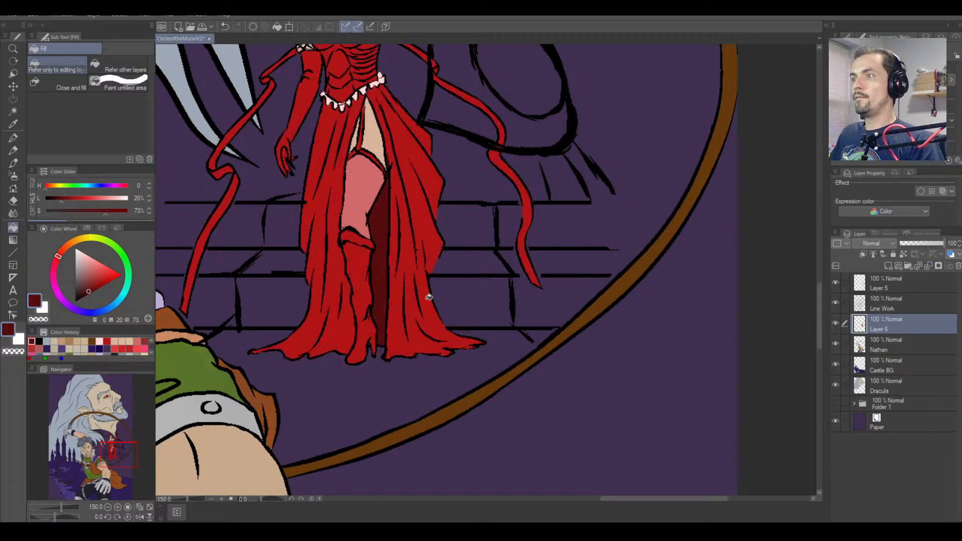
Examine the filled skirt lining and the stairs at several magnifications within the whole composition.
{"action": "key", "text": "ctrl+minus"}
{"action": "key", "text": "ctrl+minus"}
{"action": "key", "text": "ctrl+minus"}
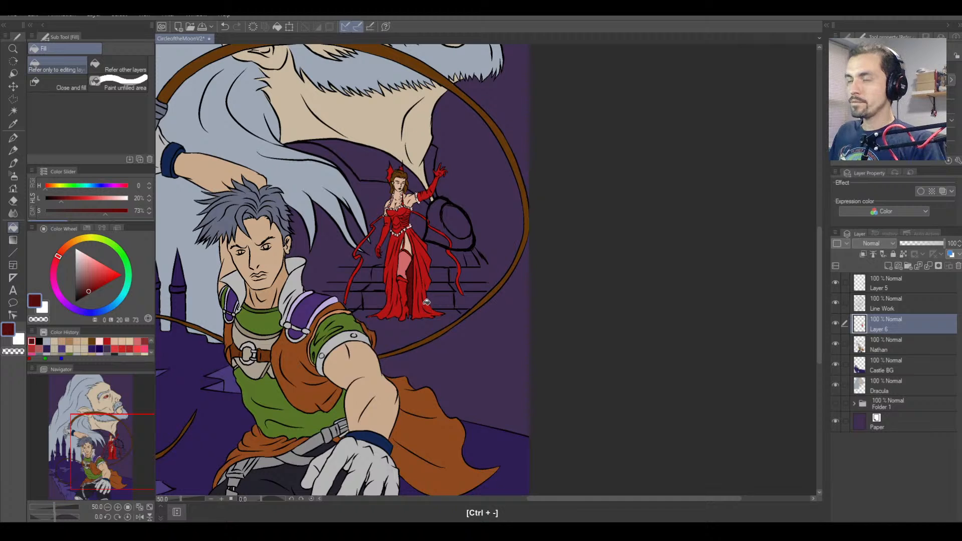
{"action": "key", "text": "space"}
{"action": "left_click_drag", "start_coordinate": [407, 273], "coordinate": [469, 288]}
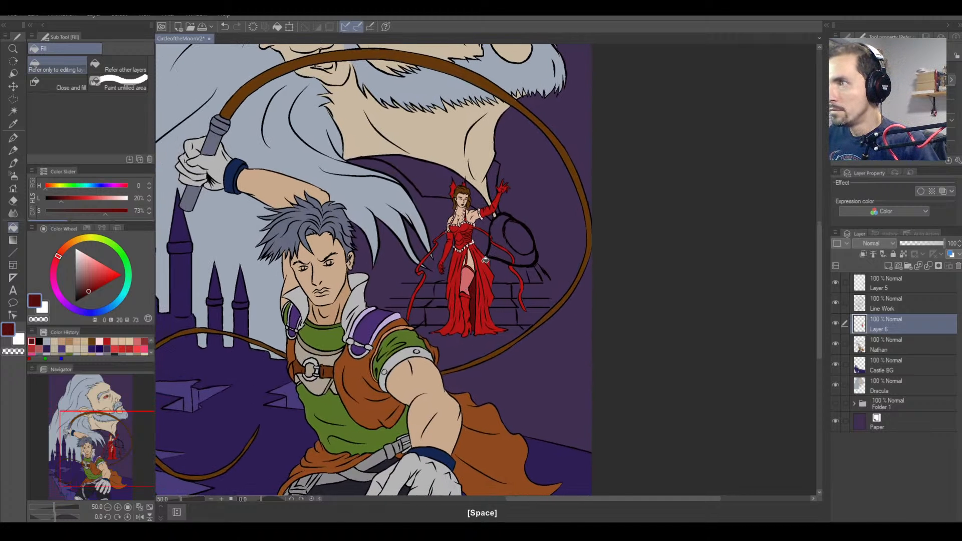
{"action": "key", "text": "ctrl+equal"}
{"action": "key", "text": "ctrl+equal"}
{"action": "key", "text": "ctrl+equal"}
{"action": "key", "text": "ctrl+minus"}
{"action": "key", "text": "ctrl+minus"}
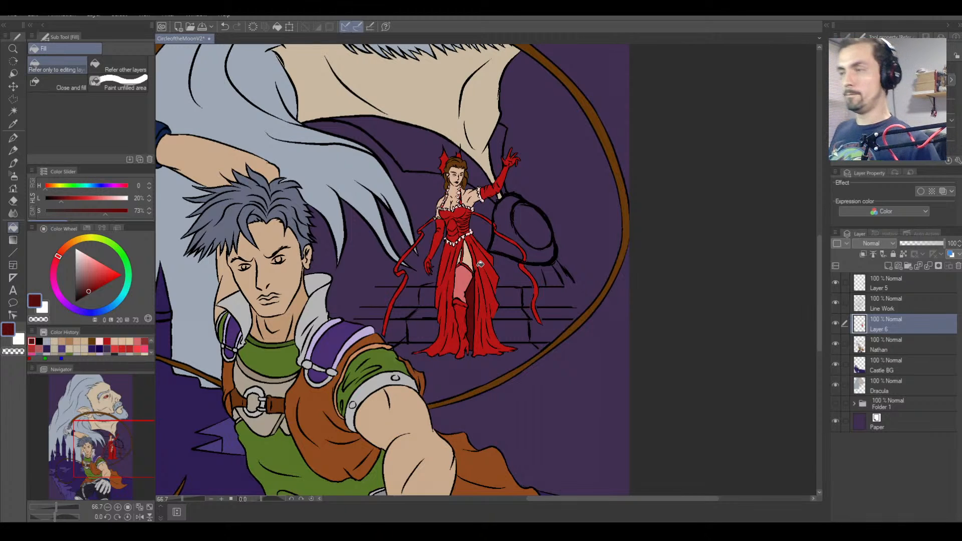
{"action": "key", "text": "ctrl+equal"}
{"action": "key", "text": "ctrl+equal"}
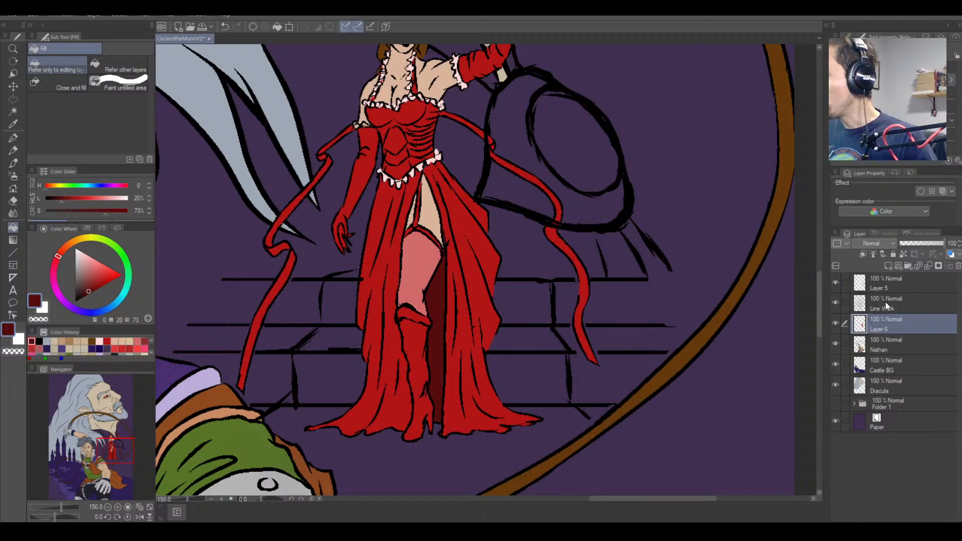
Touch up the edge of the woman's hanging ribbon in black on Line Work with a smaller pen, and compare it with Layer 5 hidden.
{"action": "left_click", "coordinate": [886, 306]}
{"action": "left_click", "coordinate": [13, 138]}
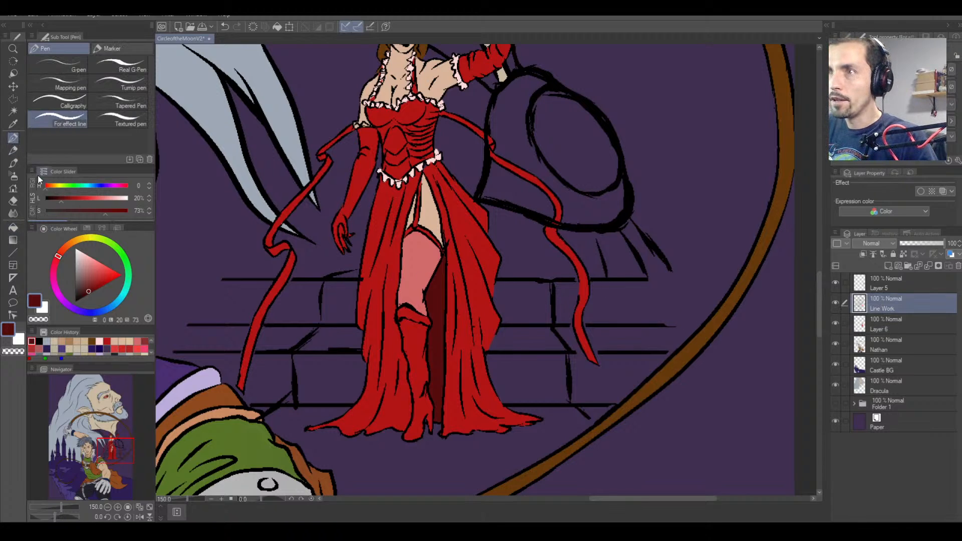
{"action": "left_click", "coordinate": [39, 341]}
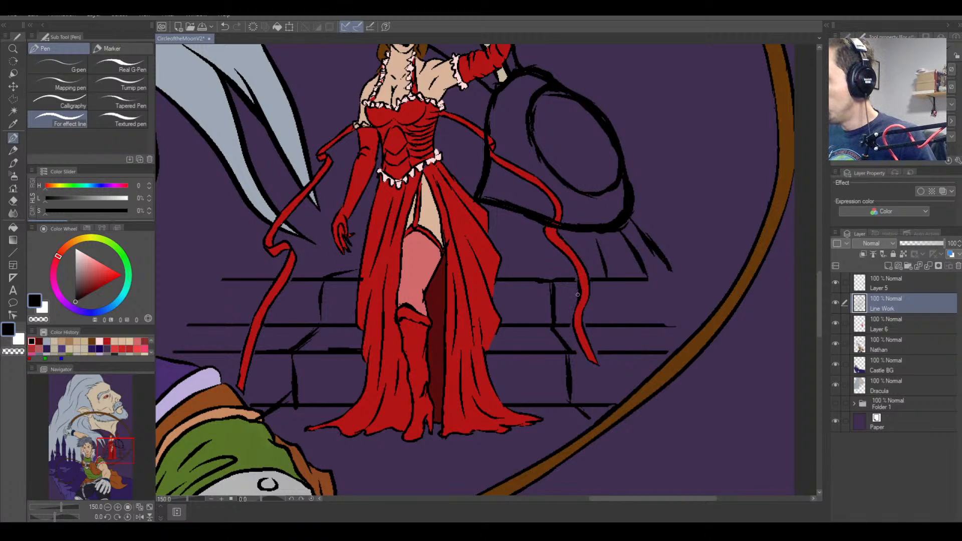
{"action": "scroll", "coordinate": [577, 295], "scroll_direction": "down", "scroll_amount": 1}
{"action": "key", "text": "bracketleft"}
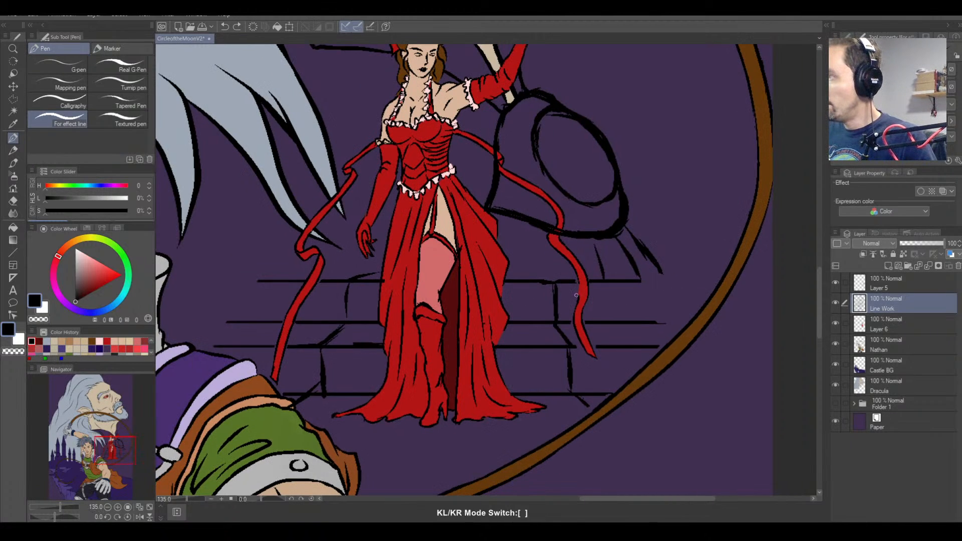
{"action": "left_click_drag", "start_coordinate": [578, 284], "coordinate": [580, 303]}
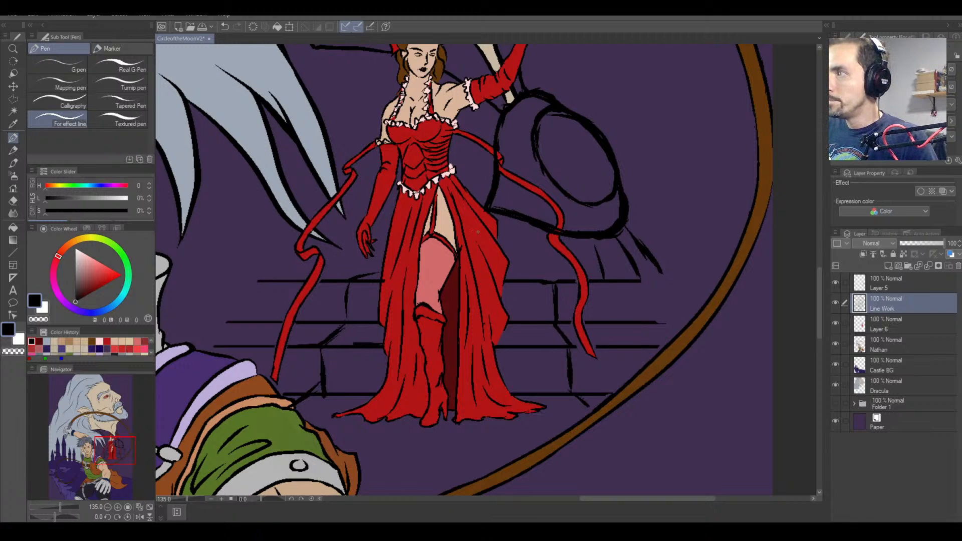
{"action": "left_click", "coordinate": [835, 283]}
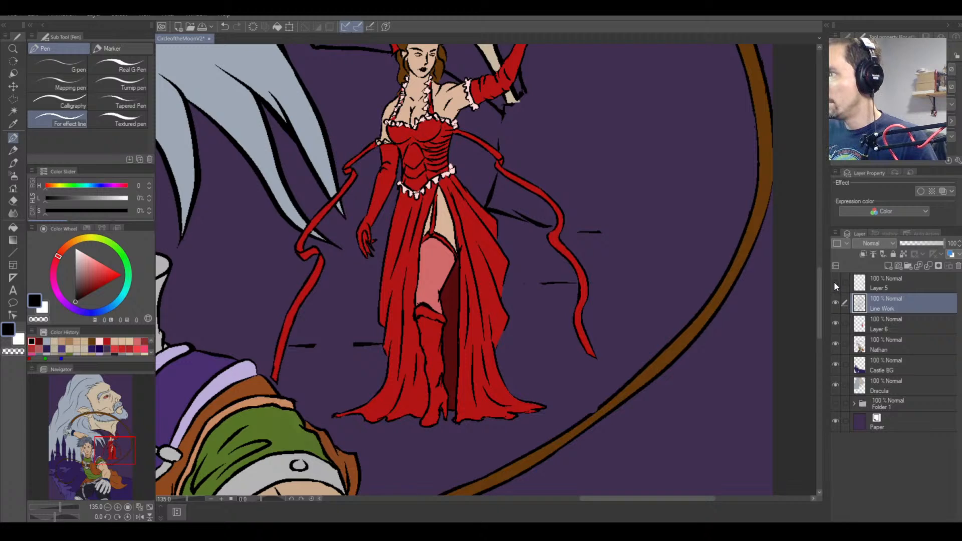
{"action": "left_click", "coordinate": [835, 283]}
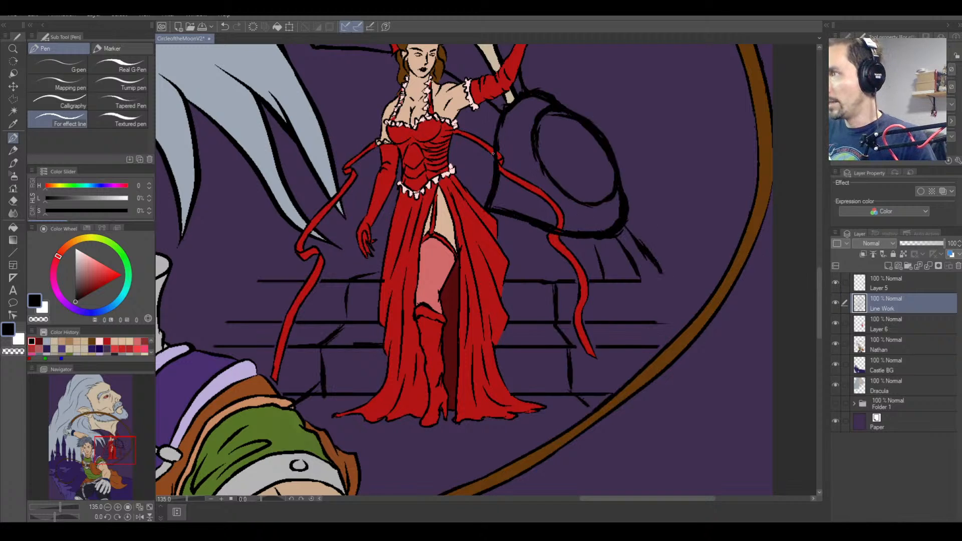
Erase the stray black strokes around the knot of the woman's hanging ribbon on Layer 5 with the vector eraser.
{"action": "key", "text": "e"}
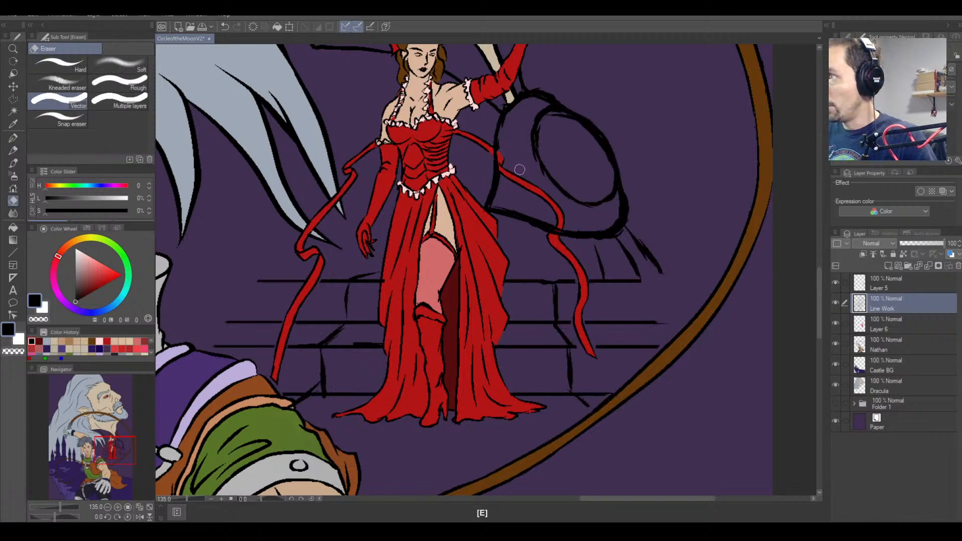
{"action": "key", "text": "ctrl+z"}
{"action": "left_click", "coordinate": [875, 286]}
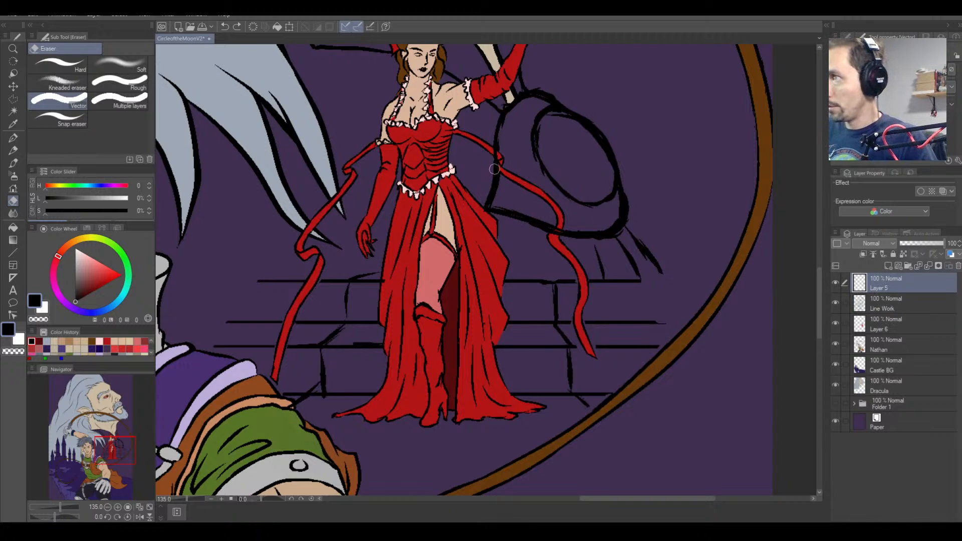
{"action": "left_click_drag", "start_coordinate": [507, 175], "coordinate": [498, 168]}
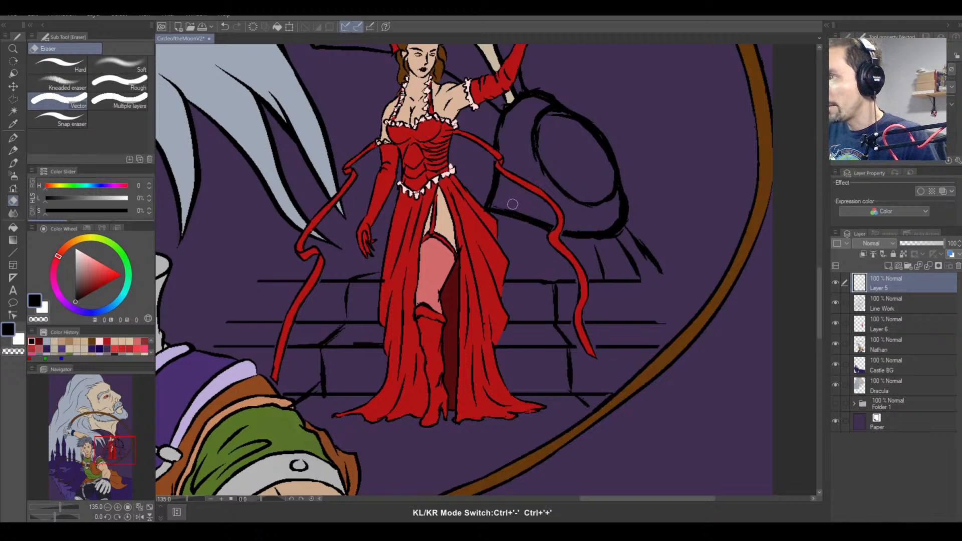
Thin the rough outline of the oval behind the woman and clear the stray marks below her raised sleeve on Layer 5.
{"action": "key", "text": "ctrl+minus"}
{"action": "key", "text": "ctrl+plus"}
{"action": "scroll", "coordinate": [512, 205], "scroll_direction": "down", "scroll_amount": 2}
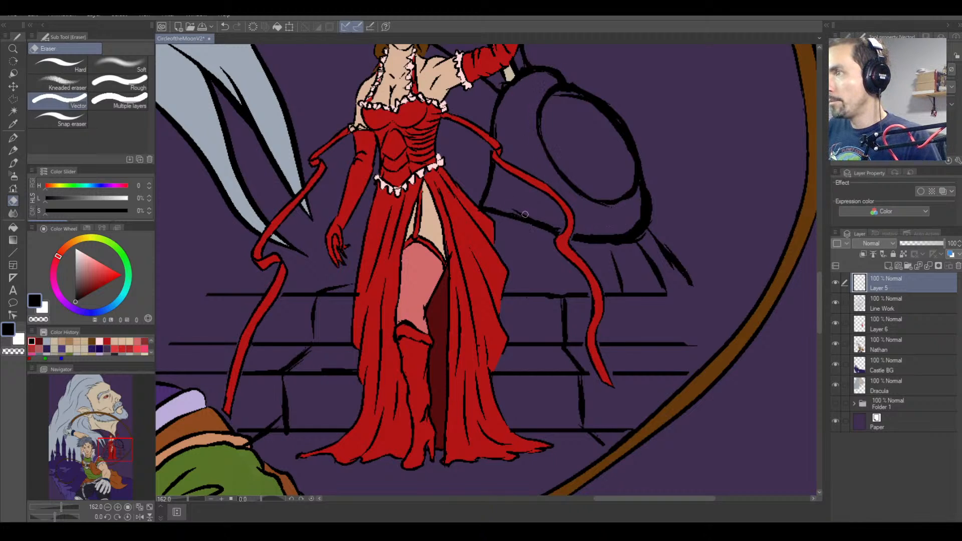
{"action": "left_click", "coordinate": [903, 301]}
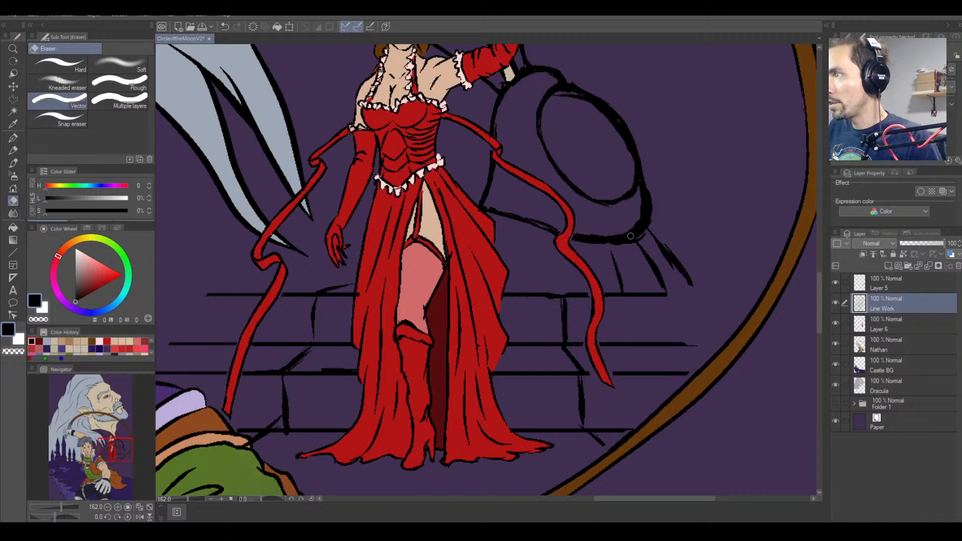
{"action": "left_click", "coordinate": [902, 288]}
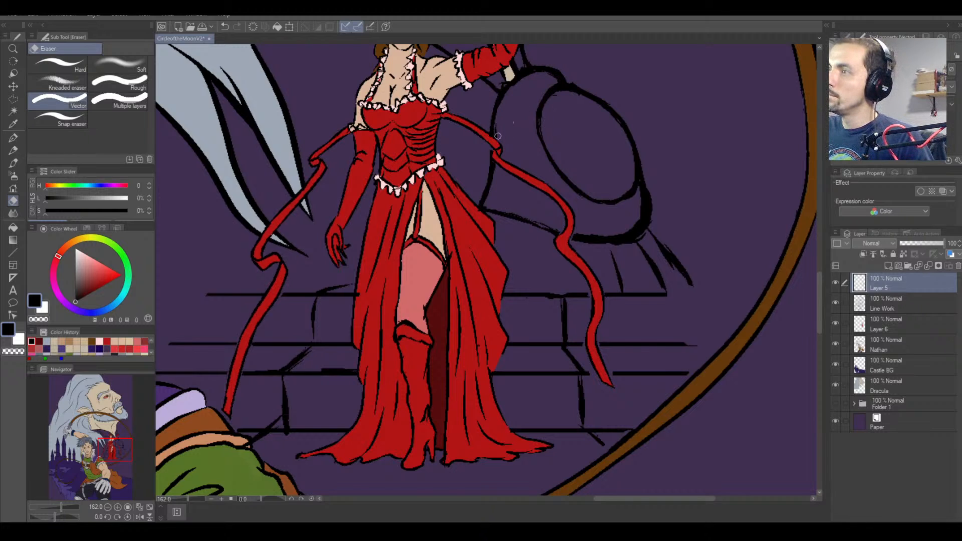
{"action": "left_click", "coordinate": [885, 303]}
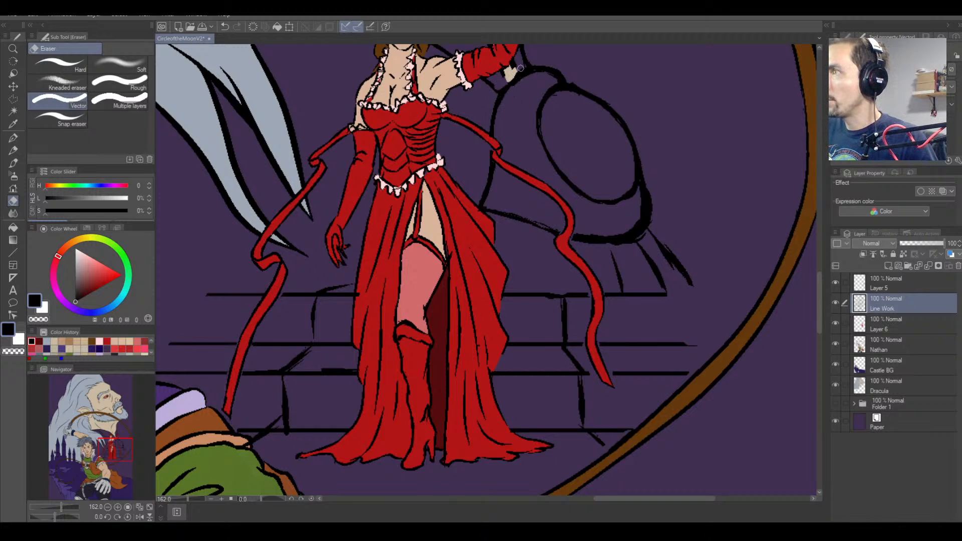
{"action": "left_click", "coordinate": [898, 284]}
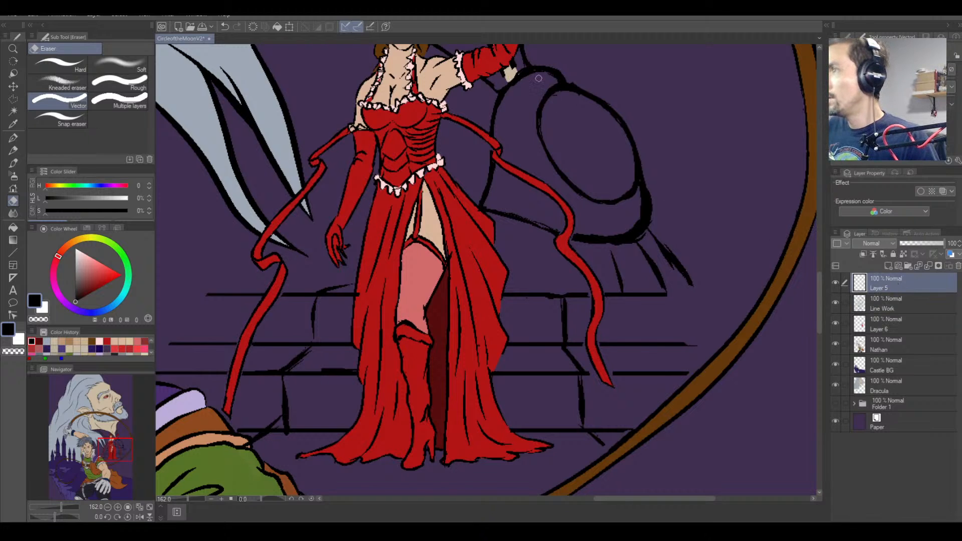
{"action": "left_click_drag", "start_coordinate": [517, 70], "coordinate": [510, 78]}
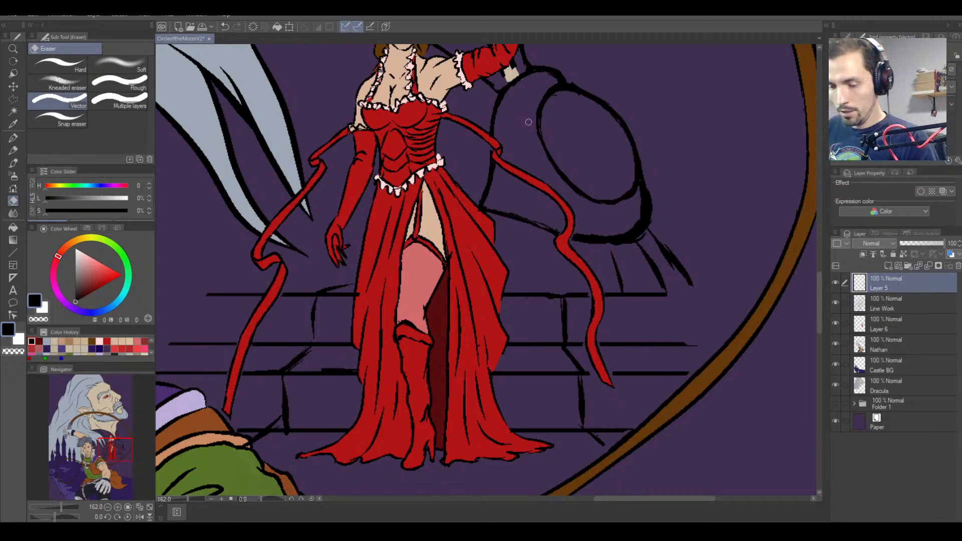
Refine the black lines at the collar tip beneath the woman's raised sleeve on Layer 5 with pen and vector eraser.
{"action": "key", "text": "space"}
{"action": "left_click_drag", "start_coordinate": [533, 108], "coordinate": [535, 309]}
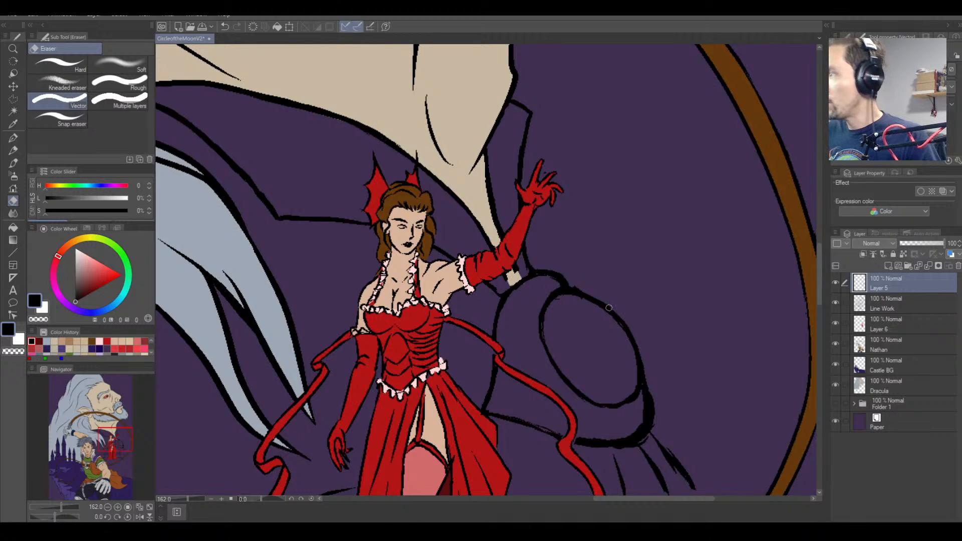
{"action": "key", "text": "b"}
{"action": "left_click", "coordinate": [13, 138]}
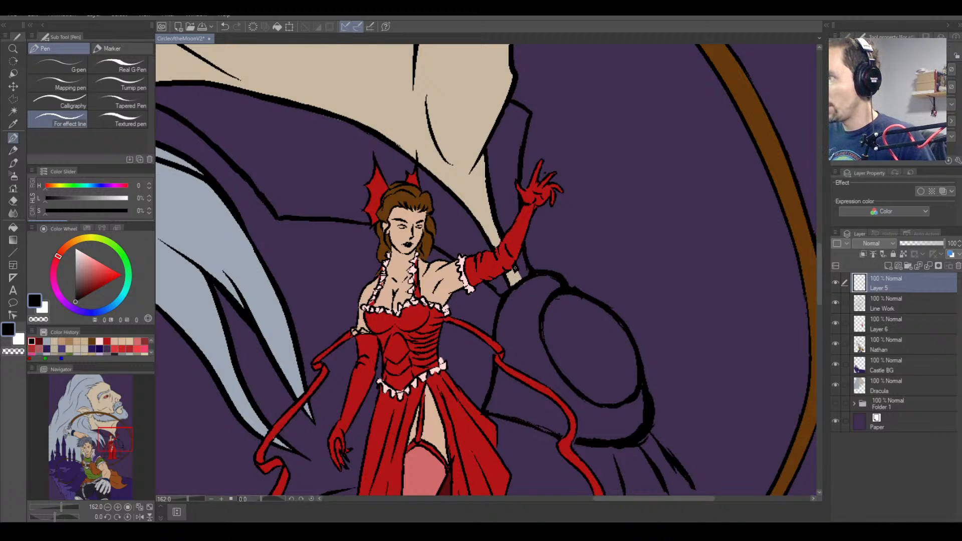
{"action": "key", "text": "e"}
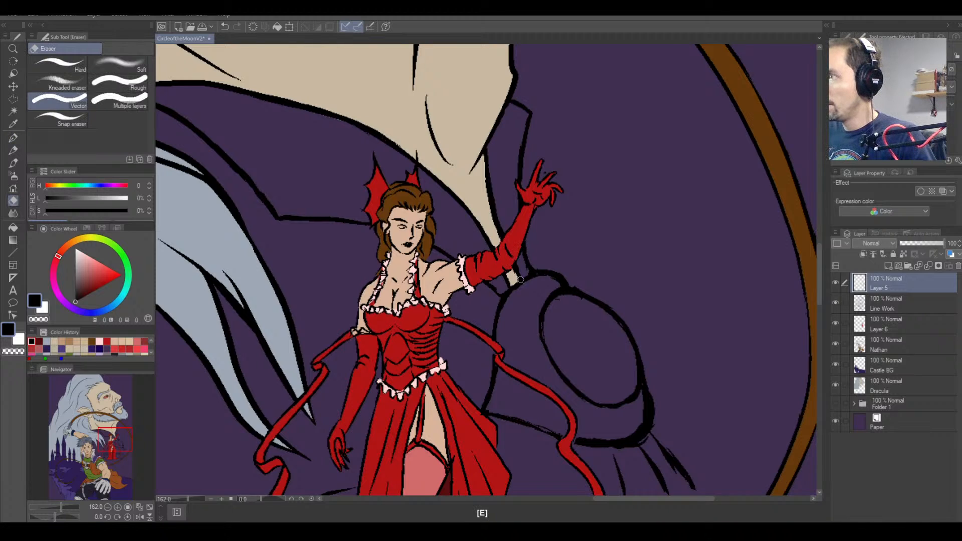
{"action": "left_click", "coordinate": [901, 309]}
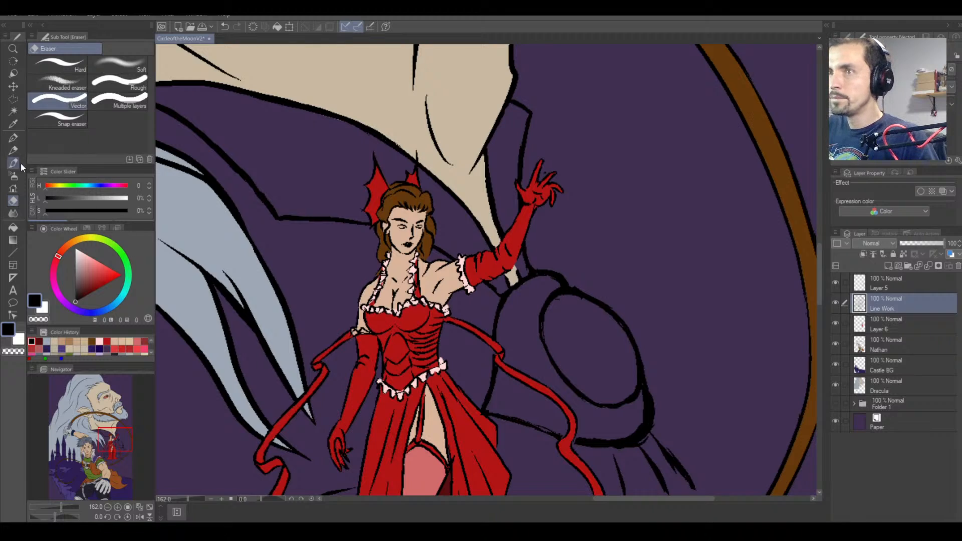
Touch up the fingers of the woman's raised glove on Line Work, trimming their outline with a smaller vector eraser.
{"action": "key", "text": "p"}
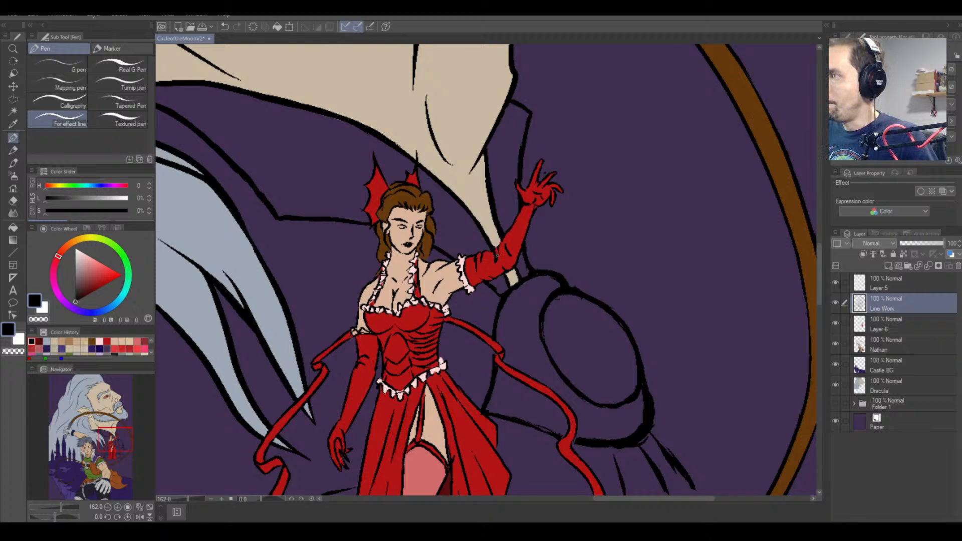
{"action": "key", "text": "b"}
{"action": "key", "text": "e"}
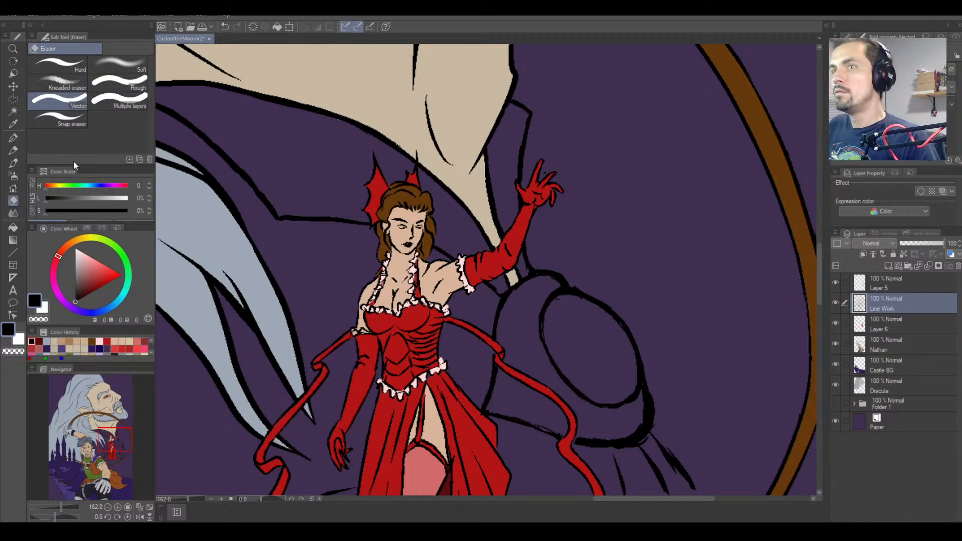
{"action": "left_click", "coordinate": [14, 138]}
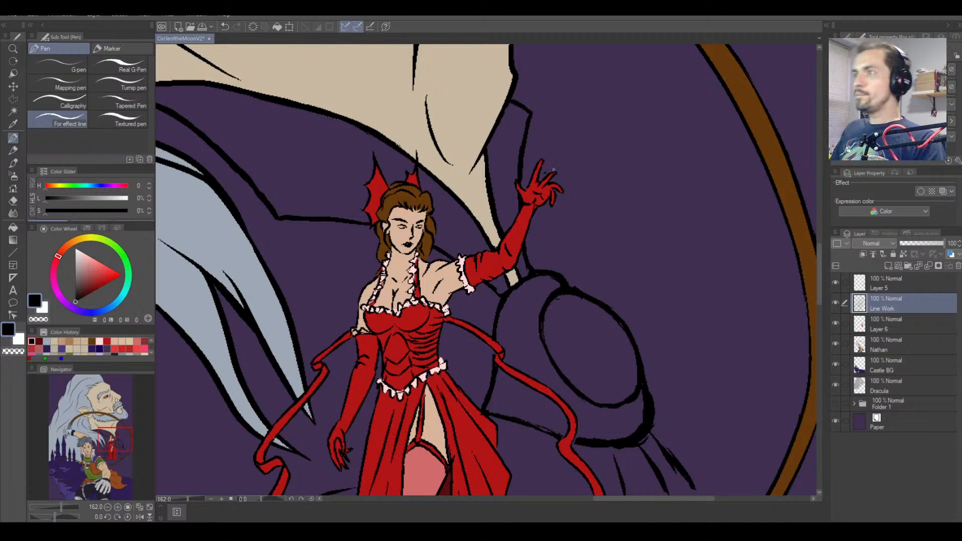
{"action": "key", "text": "e"}
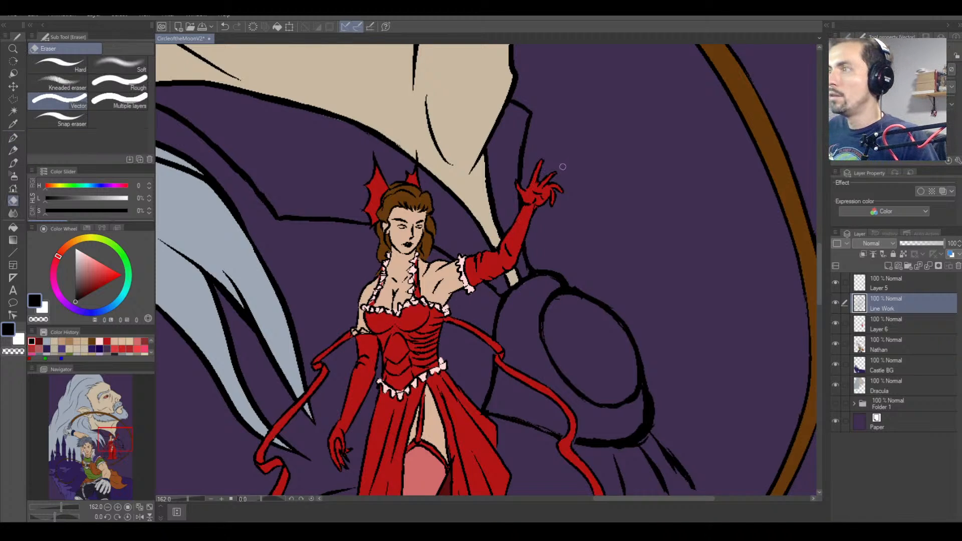
{"action": "key", "text": "b"}
{"action": "key", "text": "ctrl+z"}
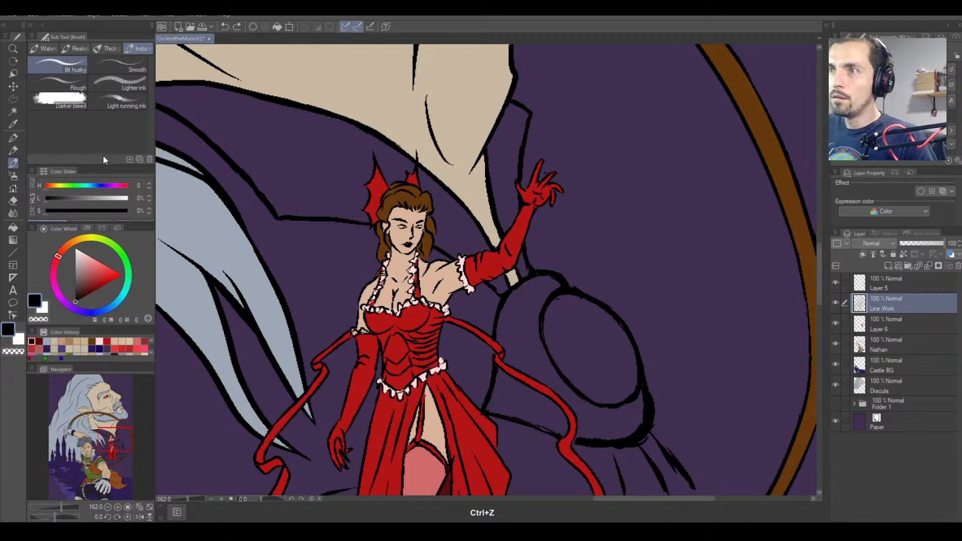
{"action": "key", "text": "e"}
{"action": "key", "text": "bracketleft"}
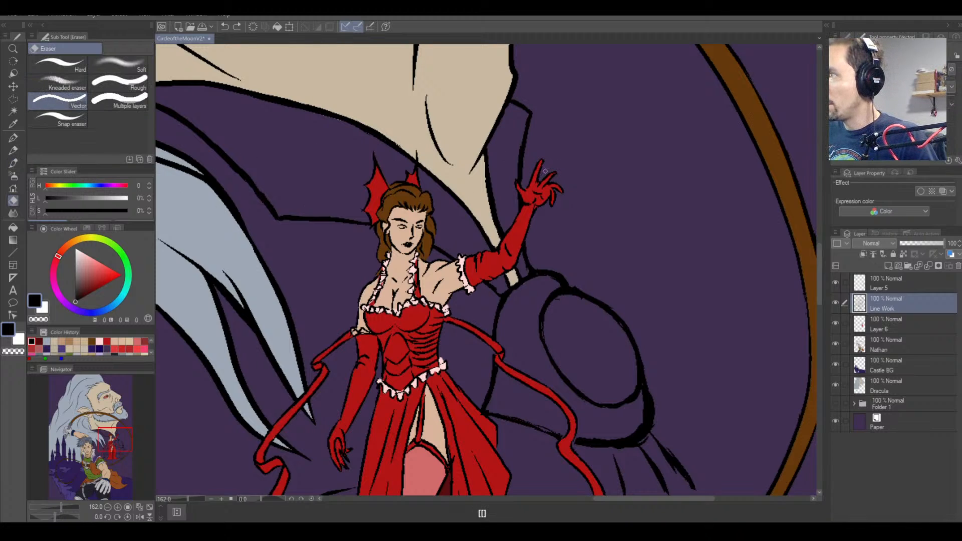
{"action": "left_click_drag", "start_coordinate": [546, 169], "coordinate": [545, 162]}
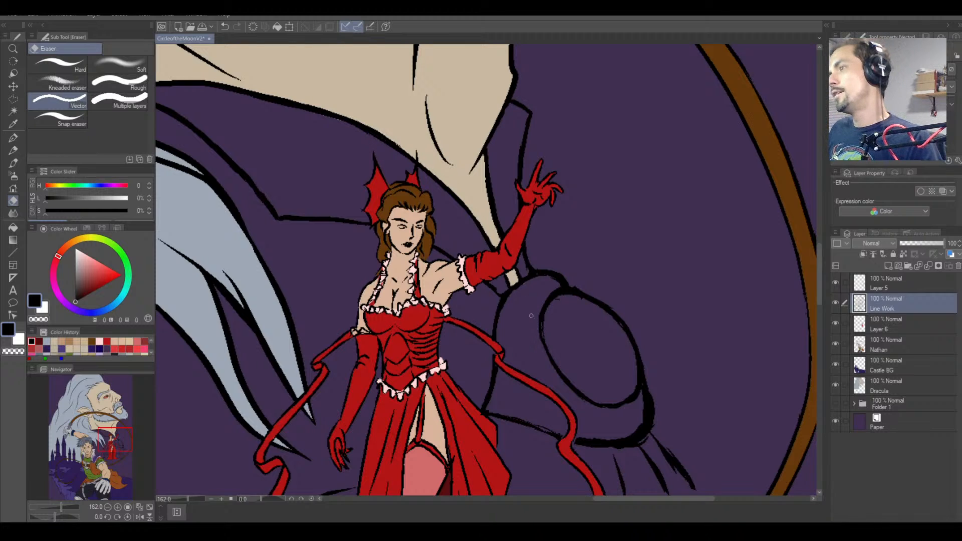
Thin the upper edge of the rounded shape behind the woman on Layer 5 with the vector eraser.
{"action": "key", "text": "p"}
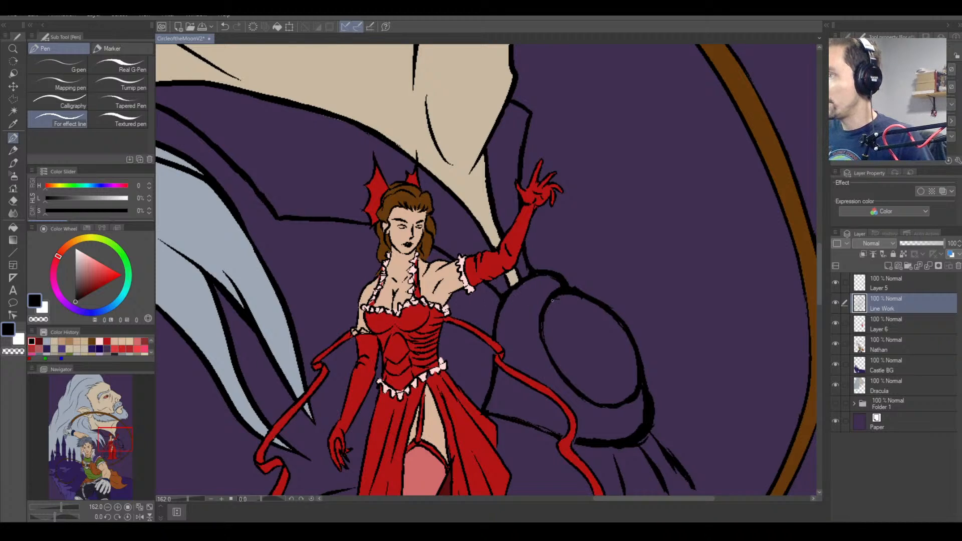
{"action": "key", "text": "e"}
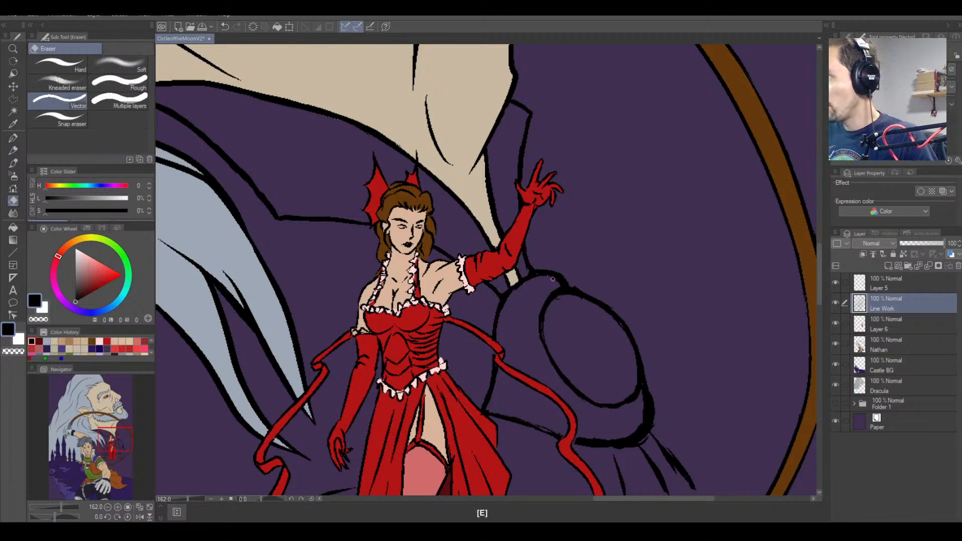
{"action": "left_click", "coordinate": [897, 287]}
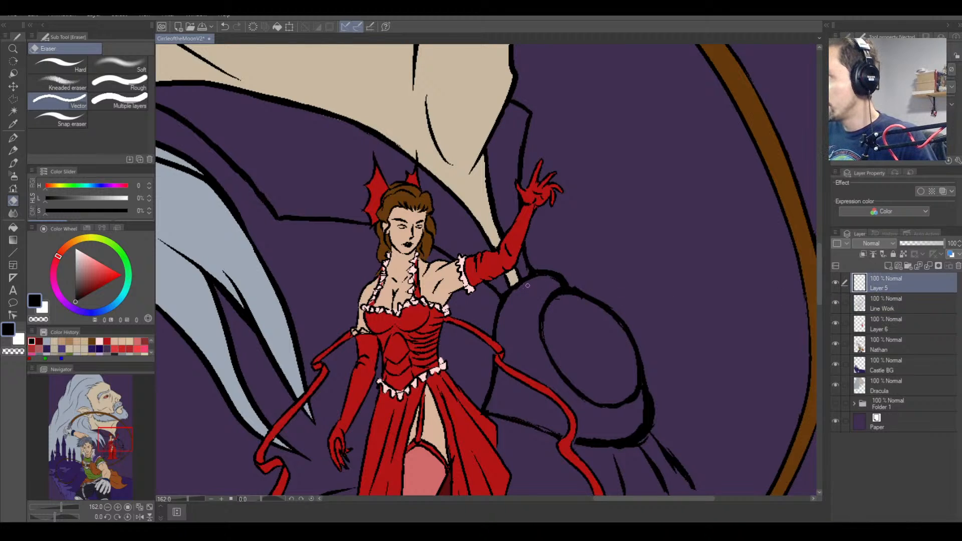
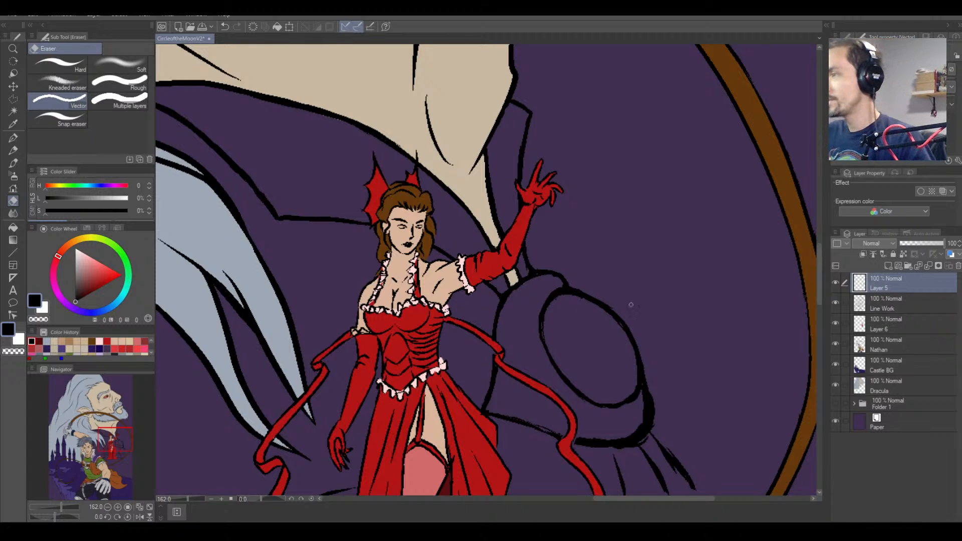
Turn the canvas upside down and thin the rounded shape's heavy lower rim and the slanted strokes beside it on Layer 5.
{"action": "key", "text": "space"}
{"action": "left_click_drag", "start_coordinate": [591, 421], "coordinate": [525, 272]}
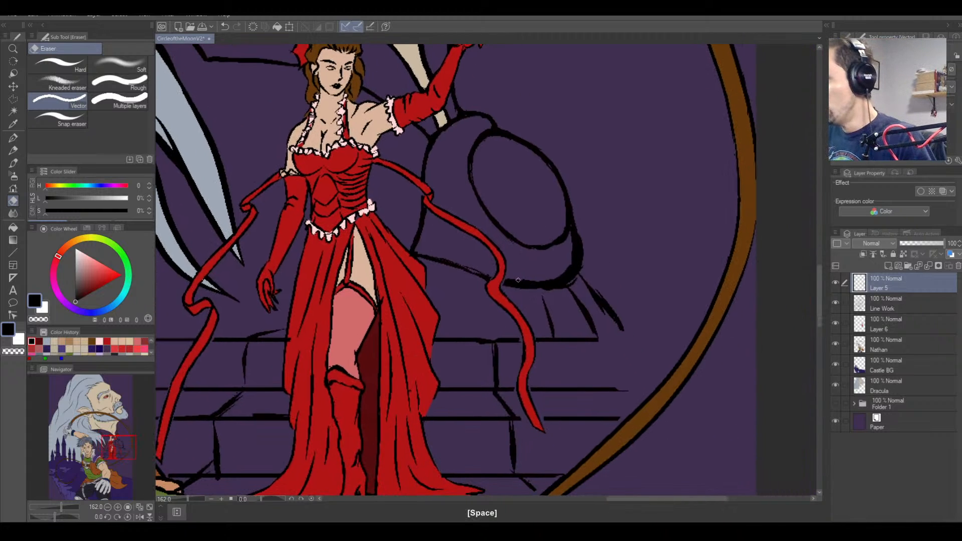
{"action": "key", "text": "r"}
{"action": "mouse_move", "coordinate": [675, 182]}
{"action": "left_mouse_down"}
{"action": "mouse_move", "coordinate": [373, 294]}
{"action": "mouse_move", "coordinate": [401, 295]}
{"action": "left_mouse_up"}
{"action": "key", "text": "e"}
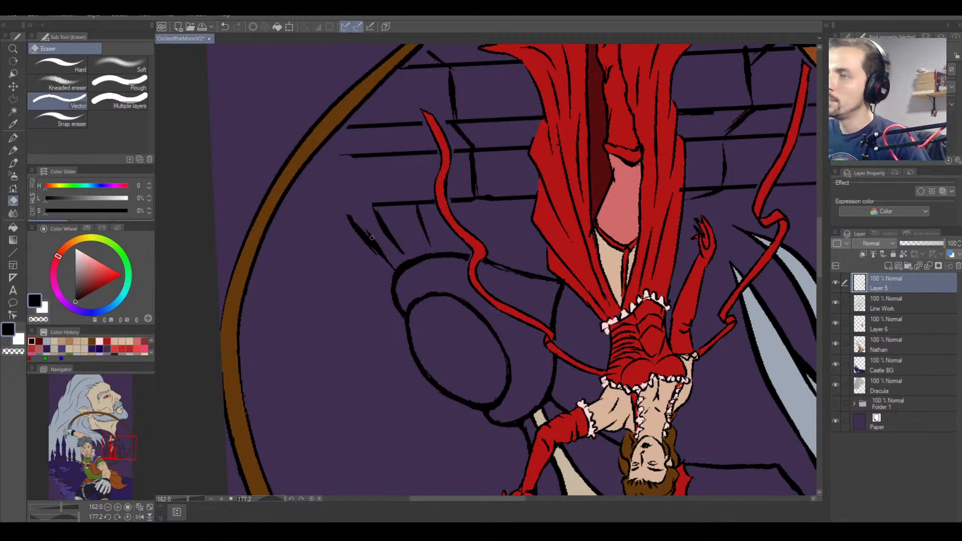
{"action": "left_click_drag", "start_coordinate": [377, 256], "coordinate": [353, 228]}
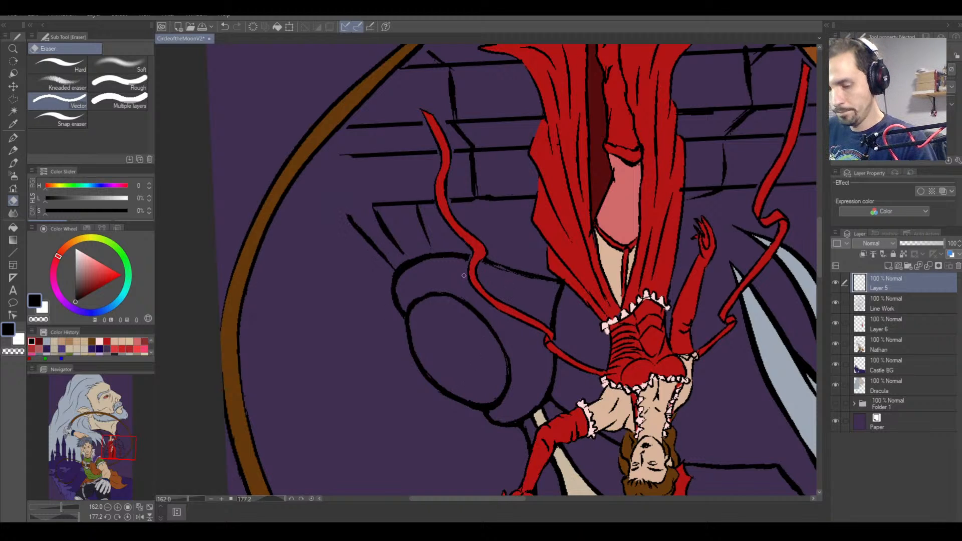
Rotate the canvas sideways and clean up the rounded shape's lower edge between the skirt and ribbon on Layer 5 with pen and eraser.
{"action": "key", "text": "r"}
{"action": "mouse_move", "coordinate": [496, 282]}
{"action": "left_mouse_down"}
{"action": "mouse_move", "coordinate": [545, 259]}
{"action": "mouse_move", "coordinate": [544, 246]}
{"action": "left_mouse_up"}
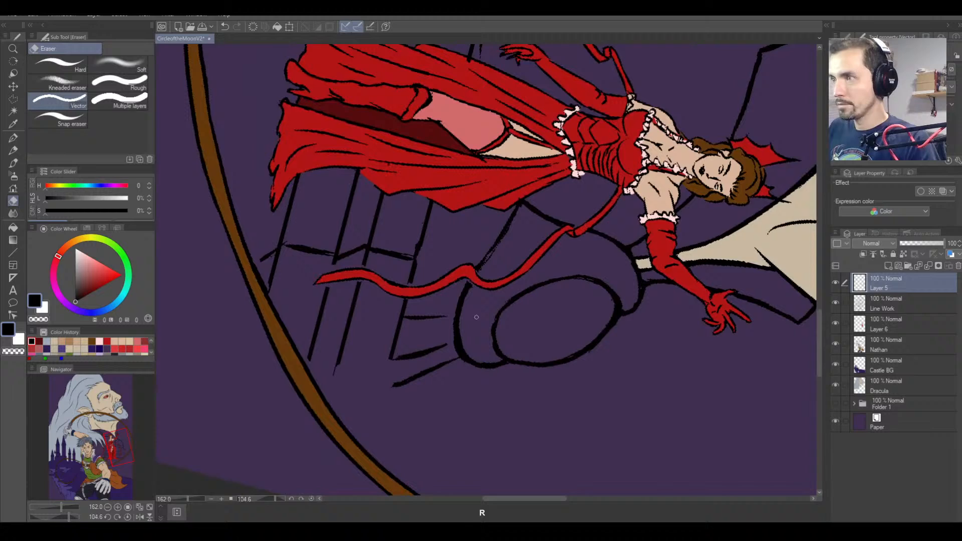
{"action": "left_click", "coordinate": [894, 310]}
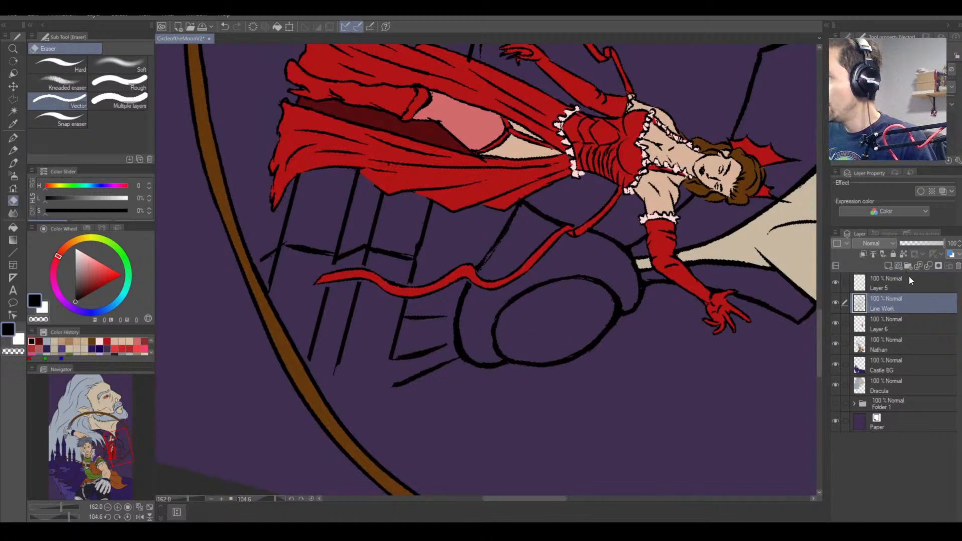
{"action": "left_click", "coordinate": [887, 281]}
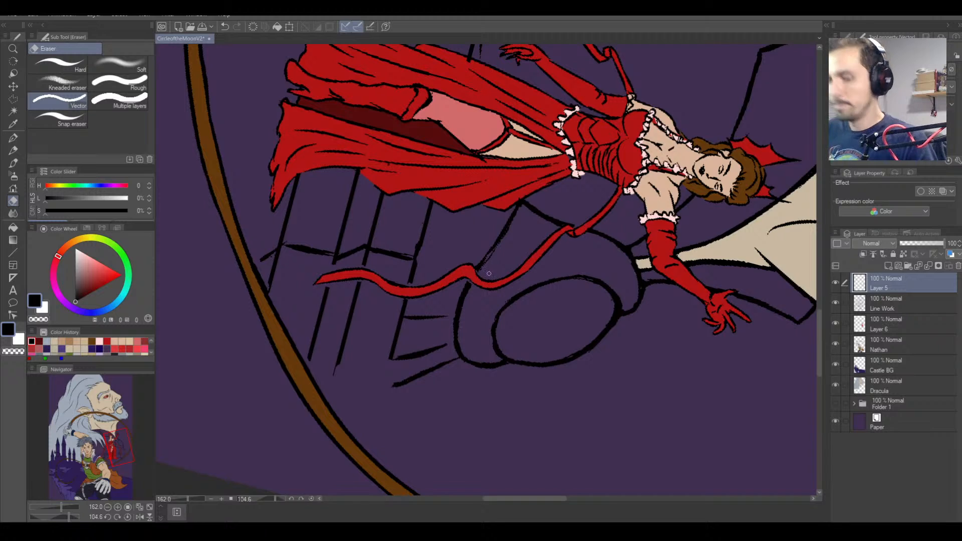
{"action": "key", "text": "b"}
{"action": "left_click", "coordinate": [13, 139]}
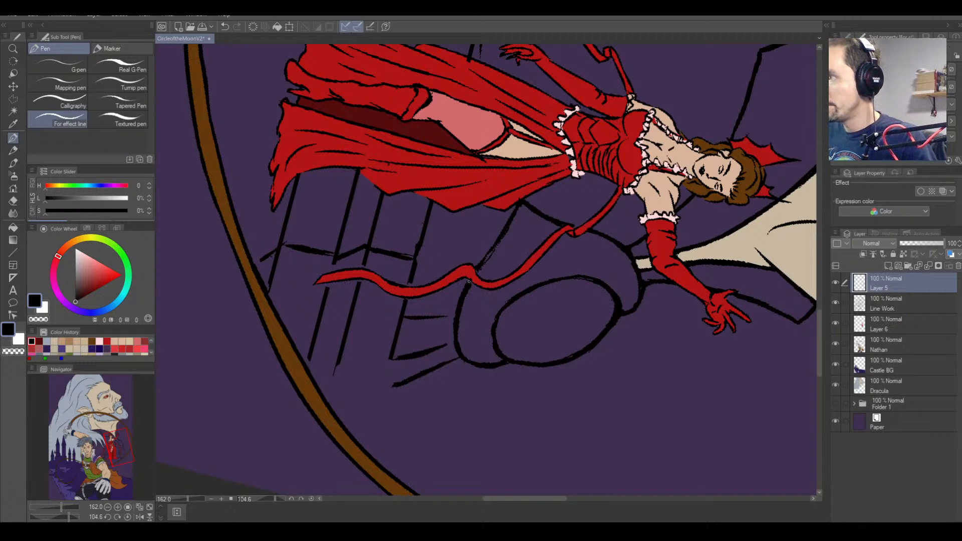
{"action": "key", "text": "ctrl+z"}
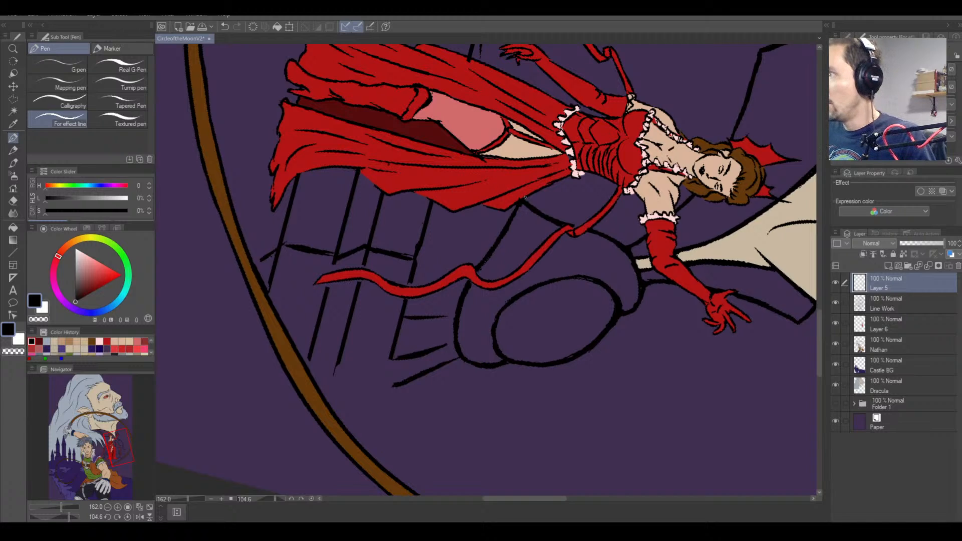
{"action": "key", "text": "e"}
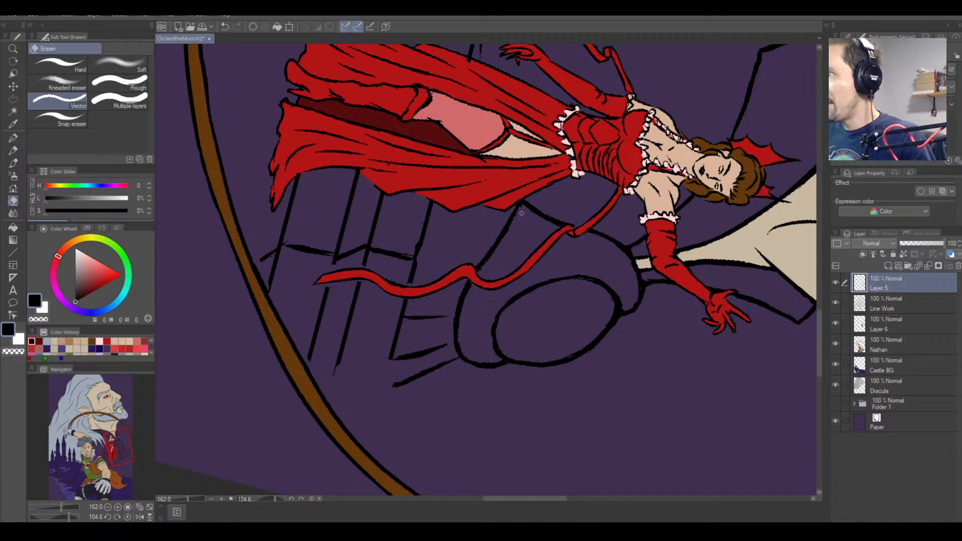
{"action": "left_click", "coordinate": [894, 306]}
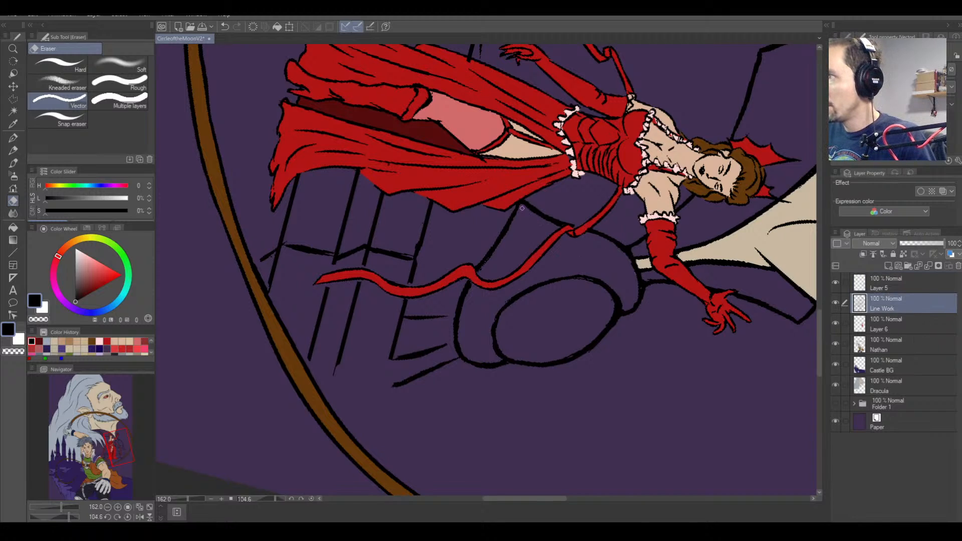
{"action": "left_click", "coordinate": [863, 280]}
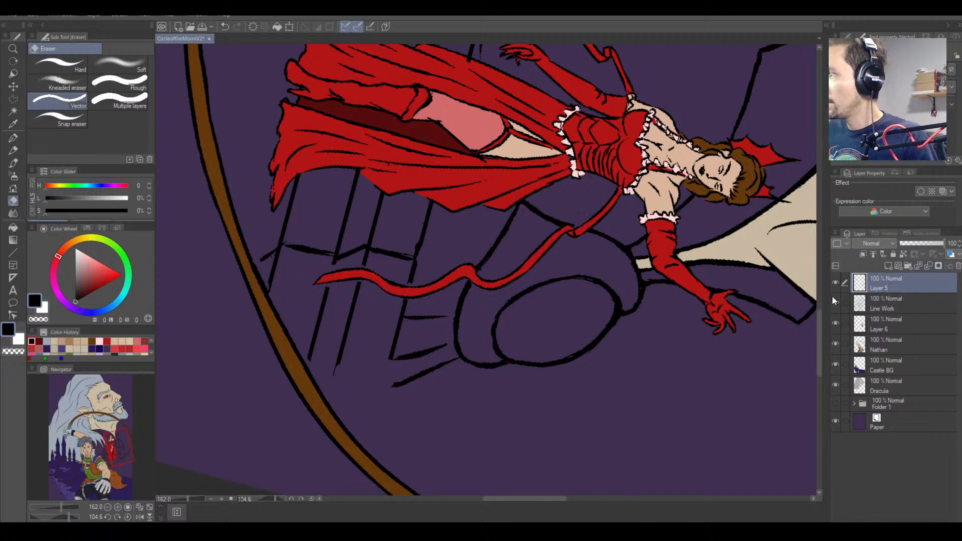
Undo the last edit, turn the canvas almost upright and trim the rounded shape's outline beside the ribbon on Layer 5 with the vector eraser.
{"action": "key", "text": "ctrl+z"}
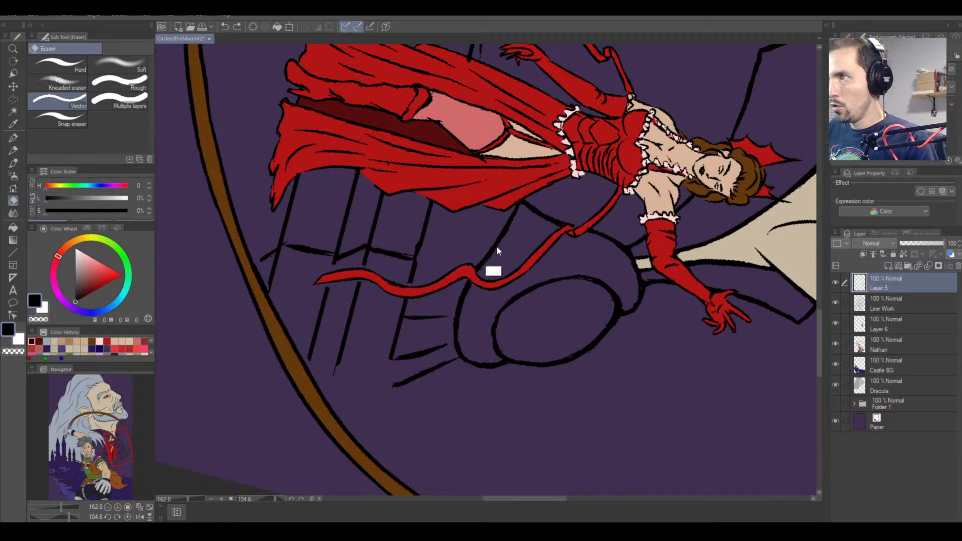
{"action": "key", "text": "r"}
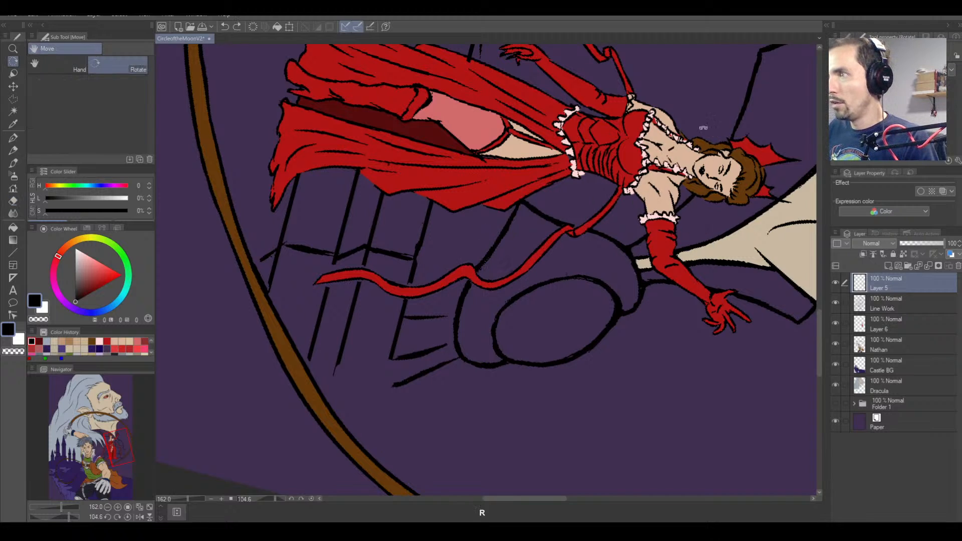
{"action": "mouse_move", "coordinate": [557, 246]}
{"action": "left_mouse_down"}
{"action": "mouse_move", "coordinate": [451, 228]}
{"action": "mouse_move", "coordinate": [434, 239]}
{"action": "left_mouse_up"}
{"action": "key", "text": "e"}
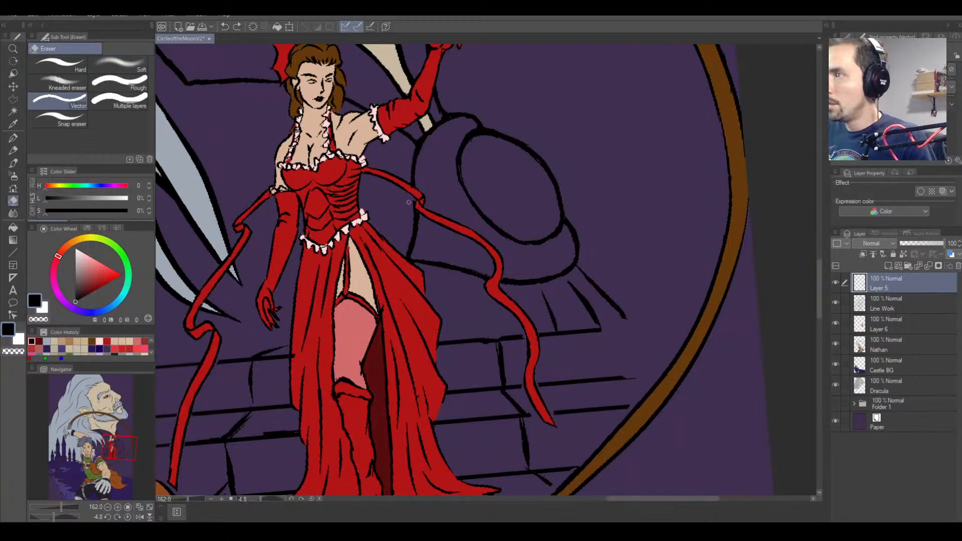
{"action": "left_click", "coordinate": [413, 208]}
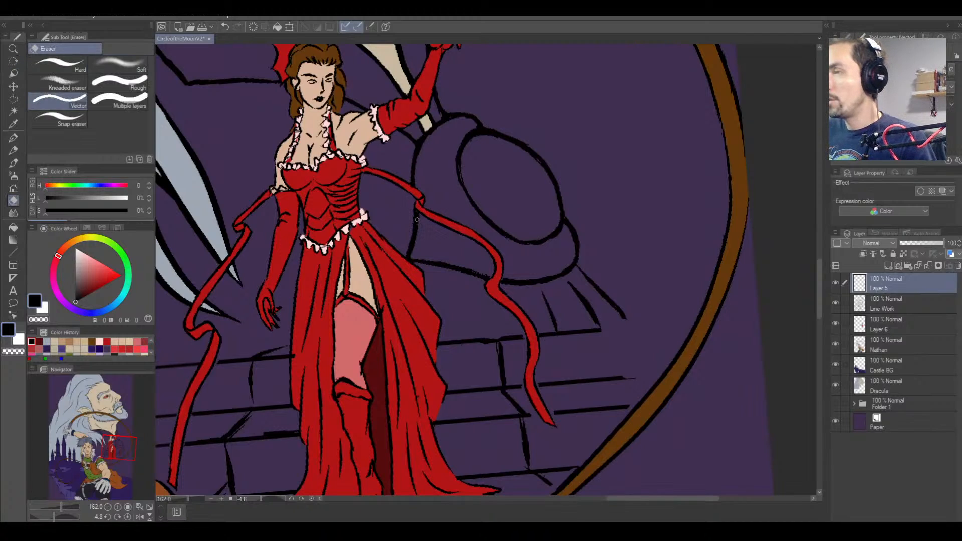
Thicken the inner oval's edge nearest the woman on Layer 5 with the For effect line pen.
{"action": "left_click", "coordinate": [13, 137]}
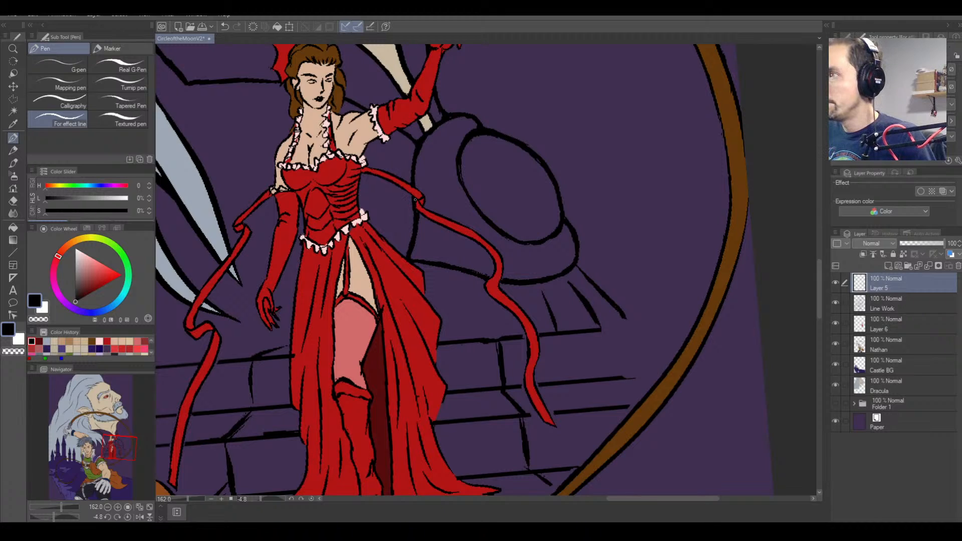
{"action": "key", "text": "e"}
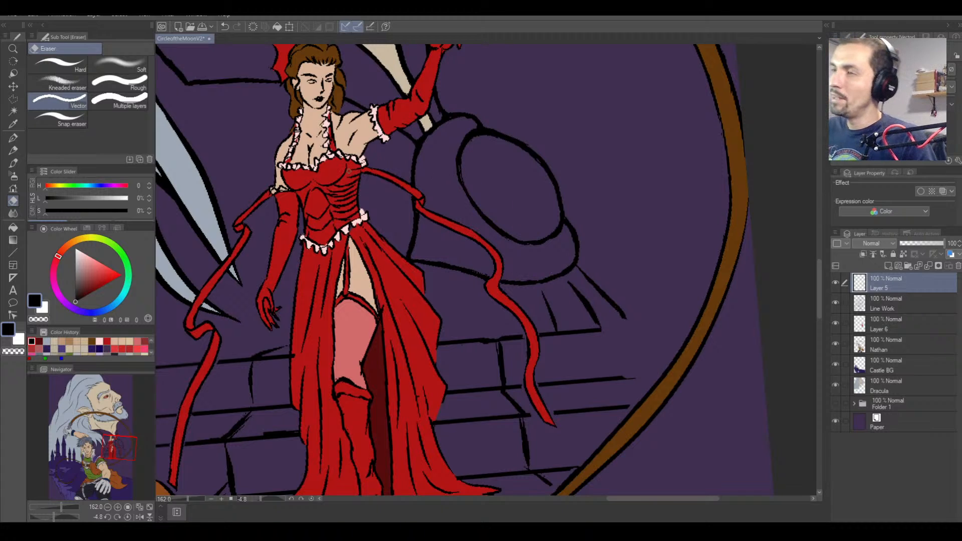
{"action": "left_click", "coordinate": [13, 138]}
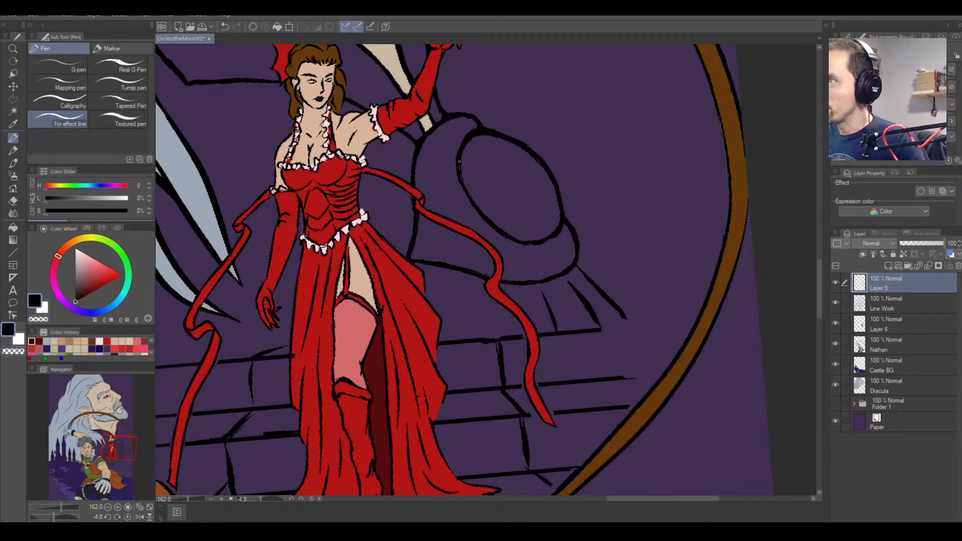
{"action": "left_click_drag", "start_coordinate": [459, 163], "coordinate": [473, 204]}
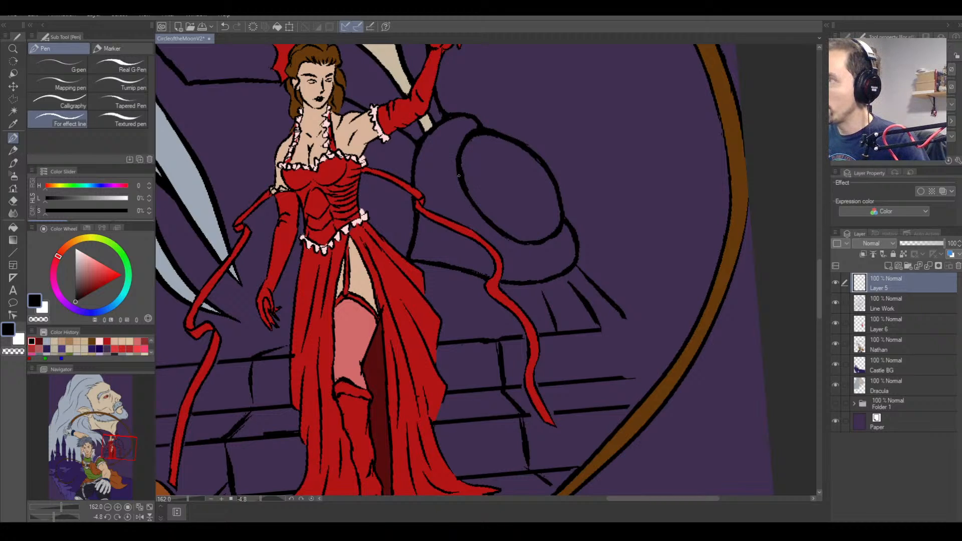
{"action": "key", "text": "e"}
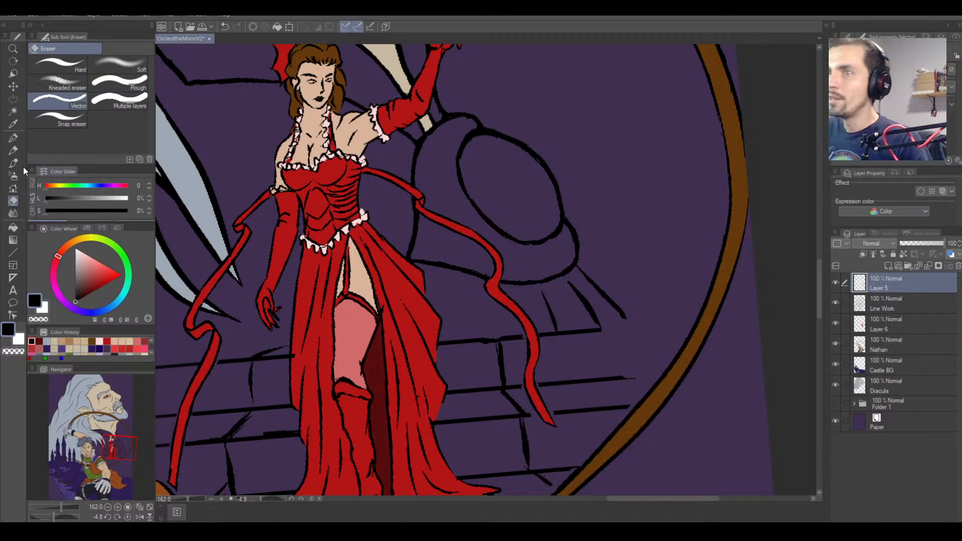
{"action": "key", "text": "p"}
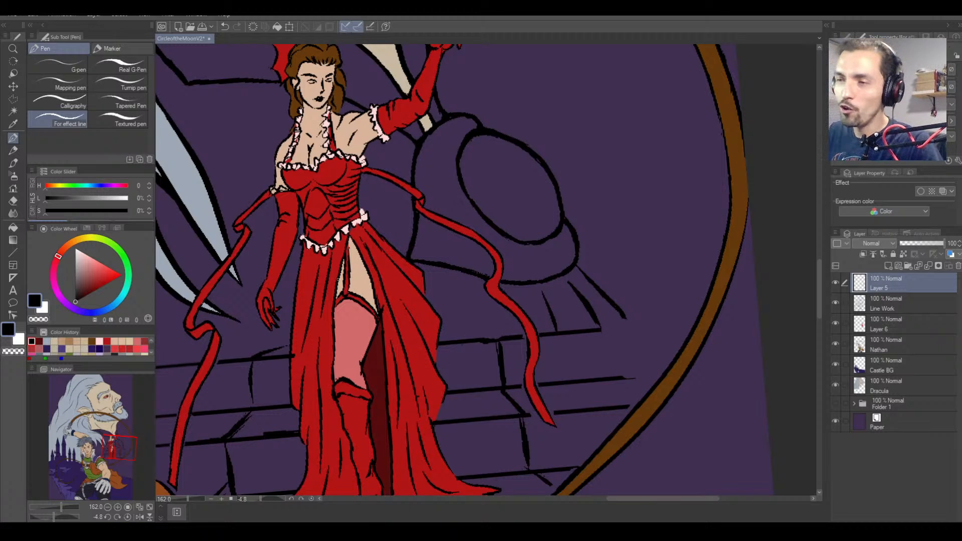
Reset the canvas rotation and thicken the vertical joint line in the lower stair block beside the ribbon's tip on Layer 5.
{"action": "left_click", "coordinate": [128, 517]}
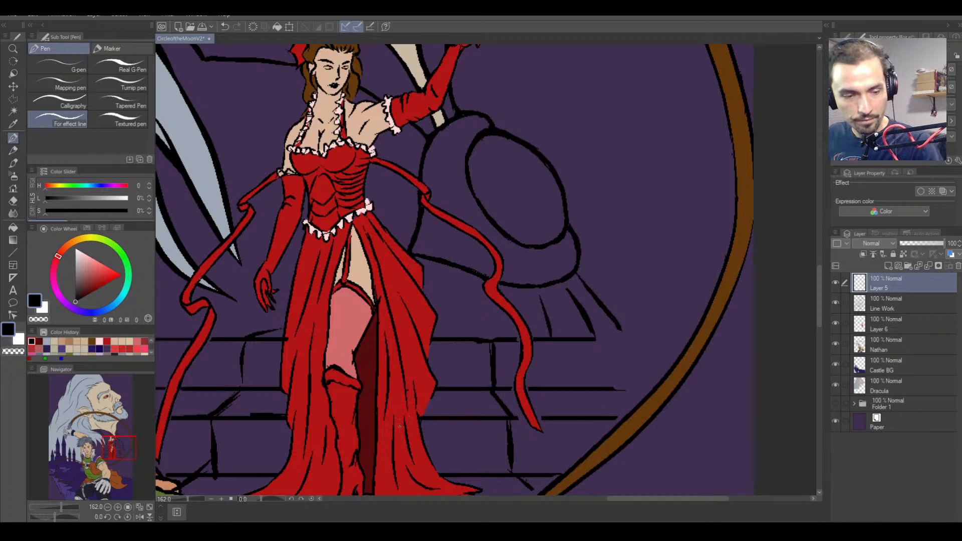
{"action": "key", "text": "space"}
{"action": "left_click_drag", "start_coordinate": [422, 436], "coordinate": [444, 298]}
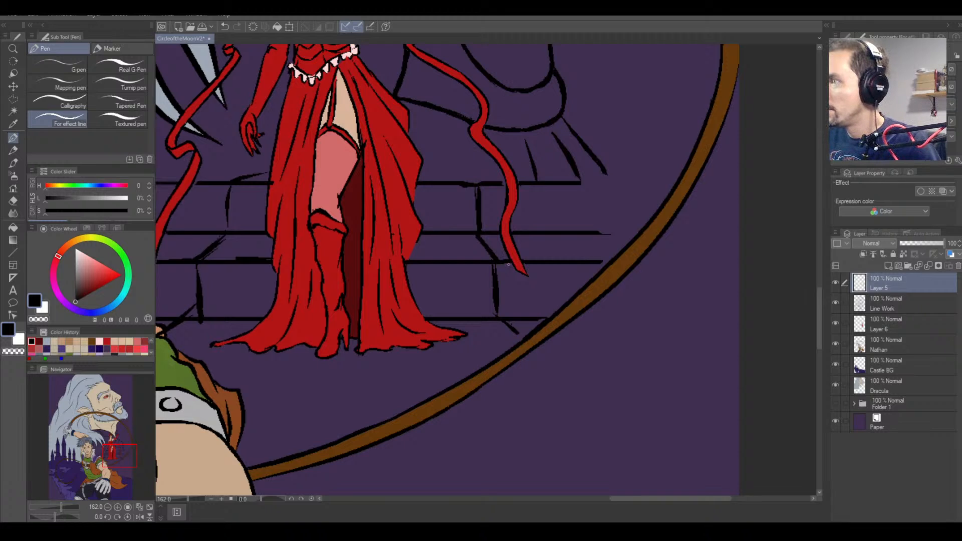
{"action": "left_click_drag", "start_coordinate": [496, 266], "coordinate": [499, 312]}
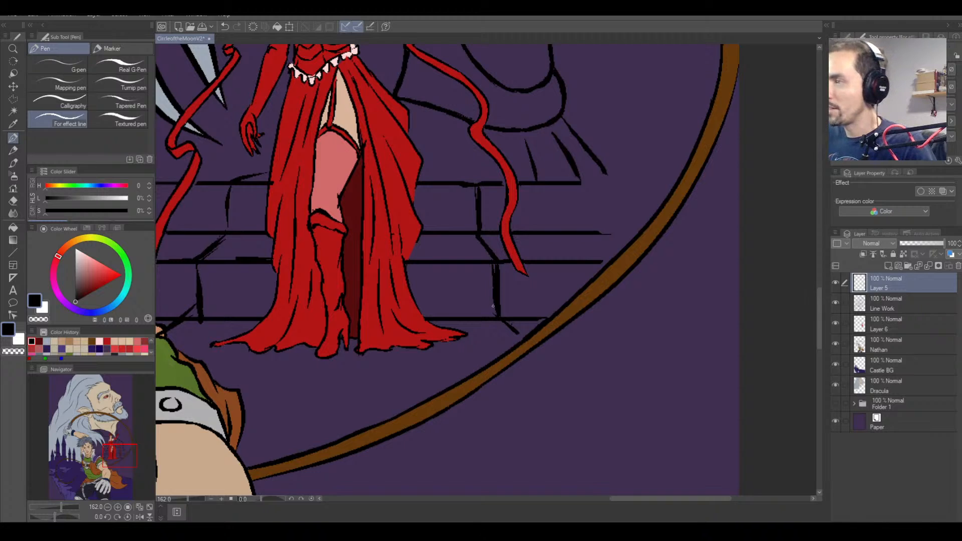
Erase the stray and overlapping strokes around the stone steps beside the dress on Layer 5 and Line Work.
{"action": "key", "text": "e"}
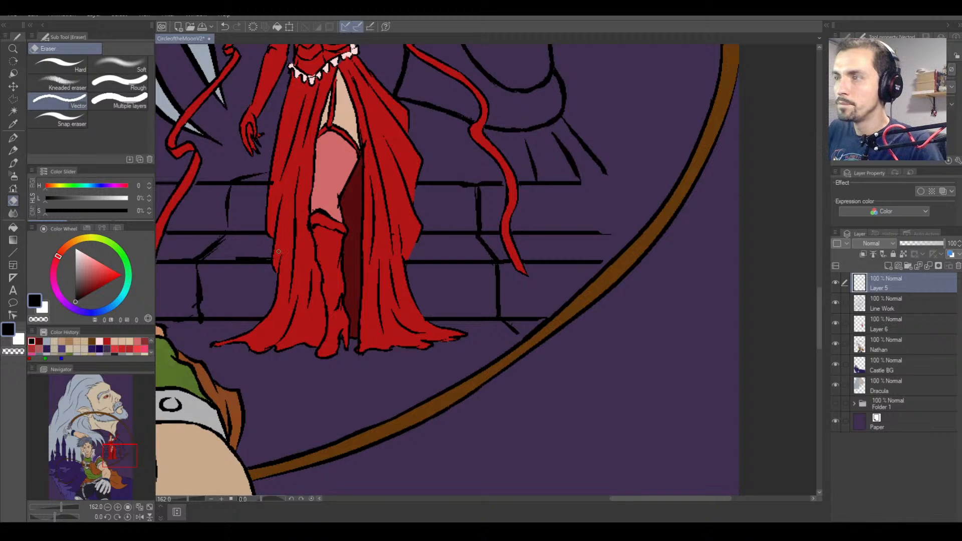
{"action": "left_click", "coordinate": [874, 299]}
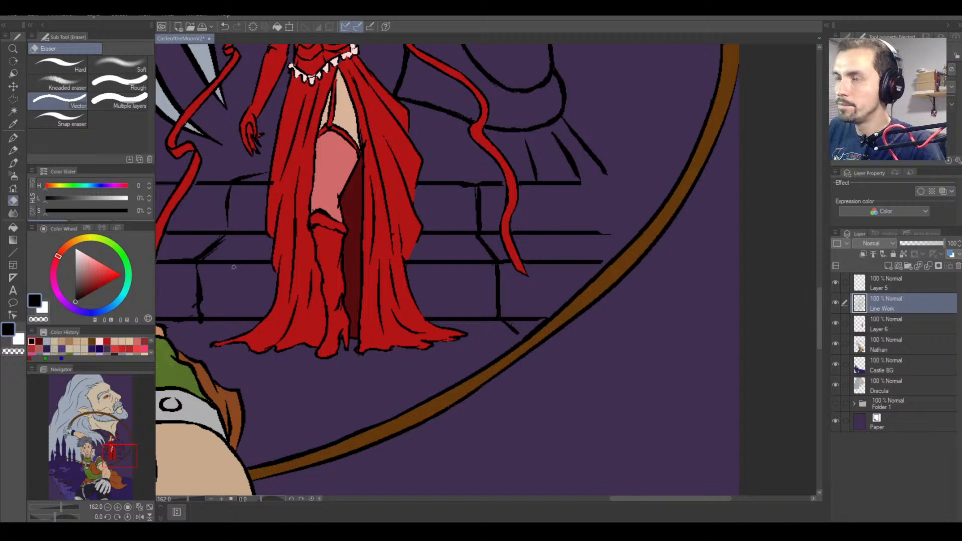
{"action": "left_click", "coordinate": [905, 284]}
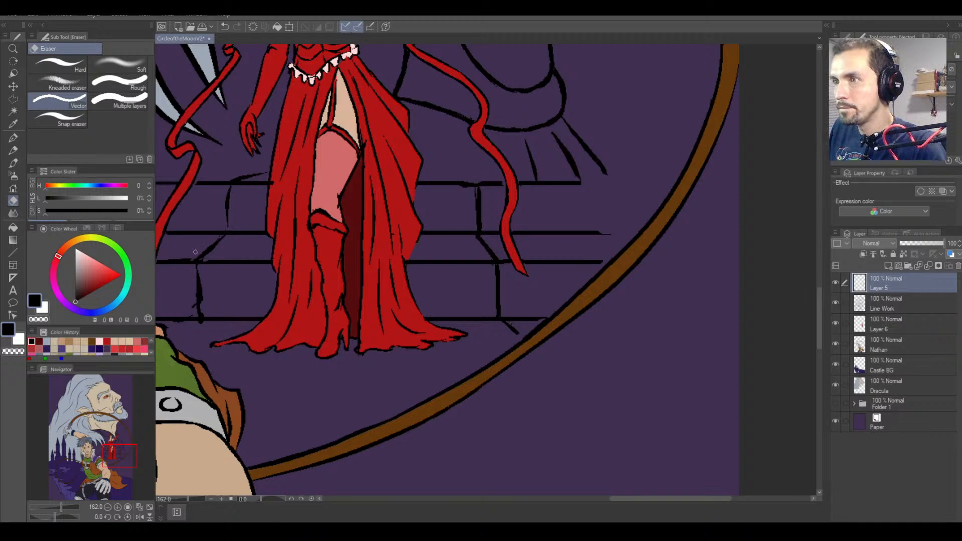
{"action": "left_click", "coordinate": [882, 304]}
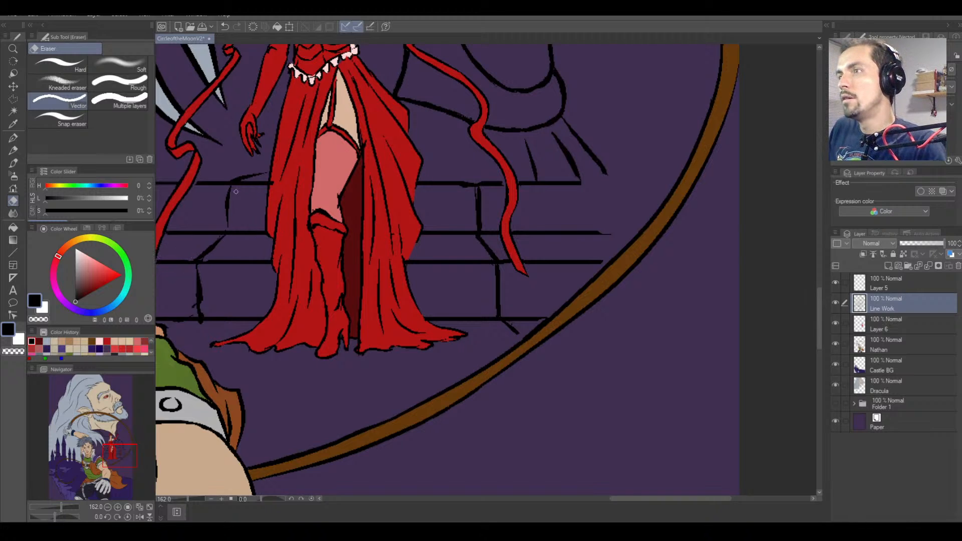
{"action": "left_click", "coordinate": [901, 286]}
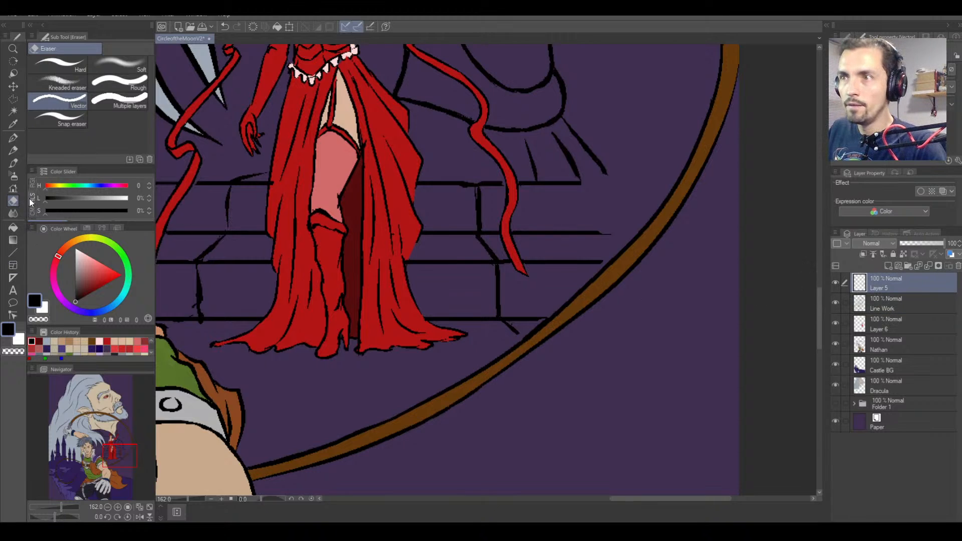
Ink the vertical stone joints and diagonal corner edges of the steps beside the dress on Layer 5 with the For effect line pen.
{"action": "left_click", "coordinate": [13, 138]}
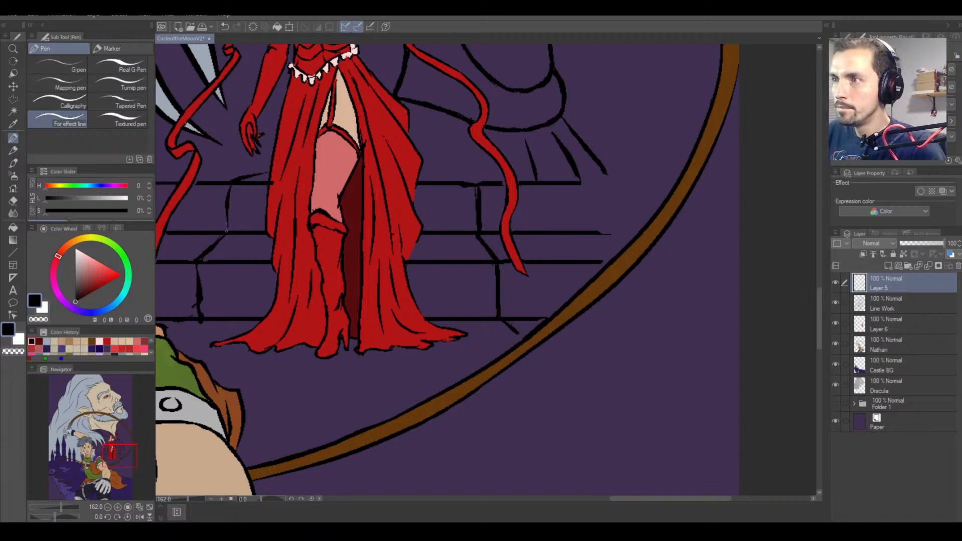
{"action": "left_click_drag", "start_coordinate": [227, 231], "coordinate": [226, 186]}
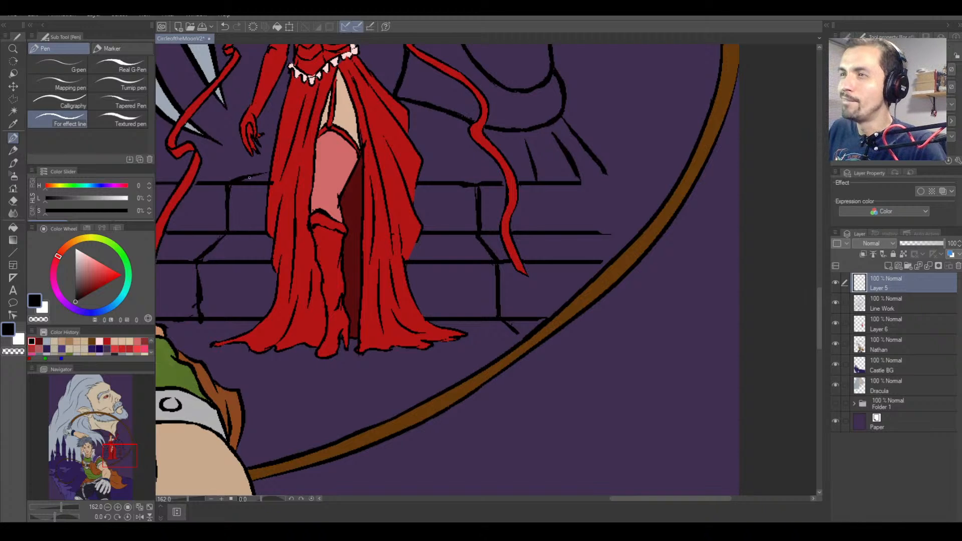
{"action": "left_click_drag", "start_coordinate": [239, 179], "coordinate": [259, 176]}
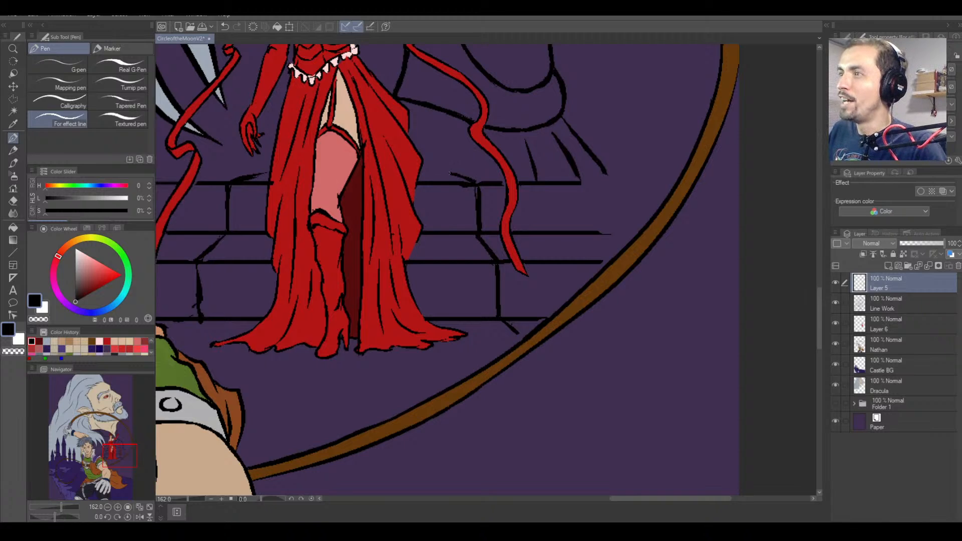
{"action": "left_click_drag", "start_coordinate": [470, 181], "coordinate": [435, 169]}
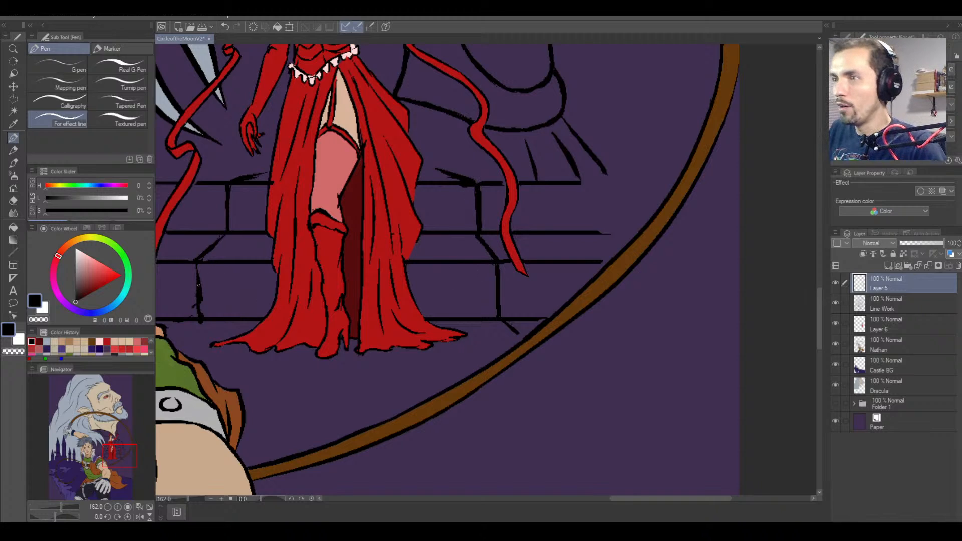
{"action": "mouse_move", "coordinate": [196, 281]}
{"action": "left_mouse_down"}
{"action": "mouse_move", "coordinate": [196, 313]}
{"action": "mouse_move", "coordinate": [195, 265]}
{"action": "left_mouse_up"}
{"action": "left_click_drag", "start_coordinate": [195, 321], "coordinate": [171, 339]}
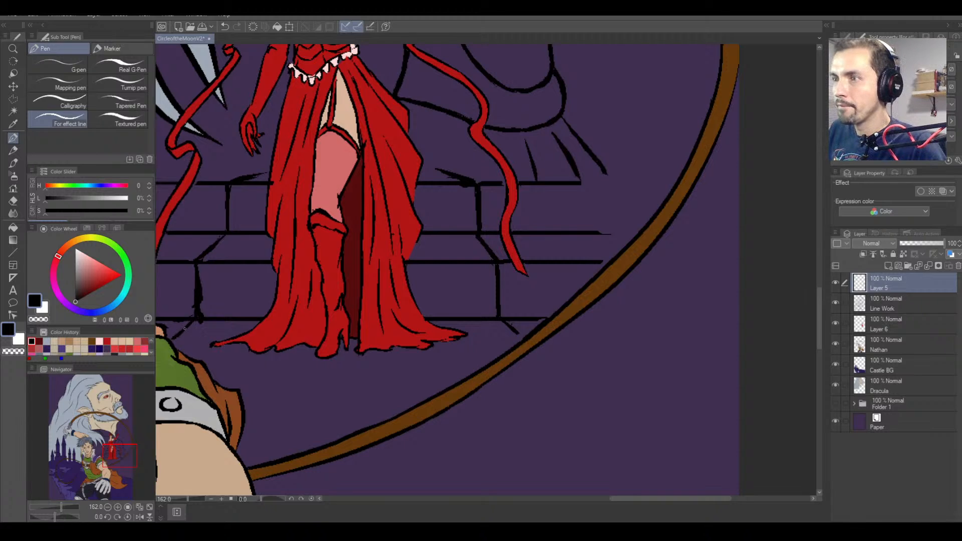
Erase the rough edges of the lower vertical stone joint left of the dress with the Vector eraser.
{"action": "key", "text": "e"}
{"action": "left_click_drag", "start_coordinate": [203, 285], "coordinate": [200, 311]}
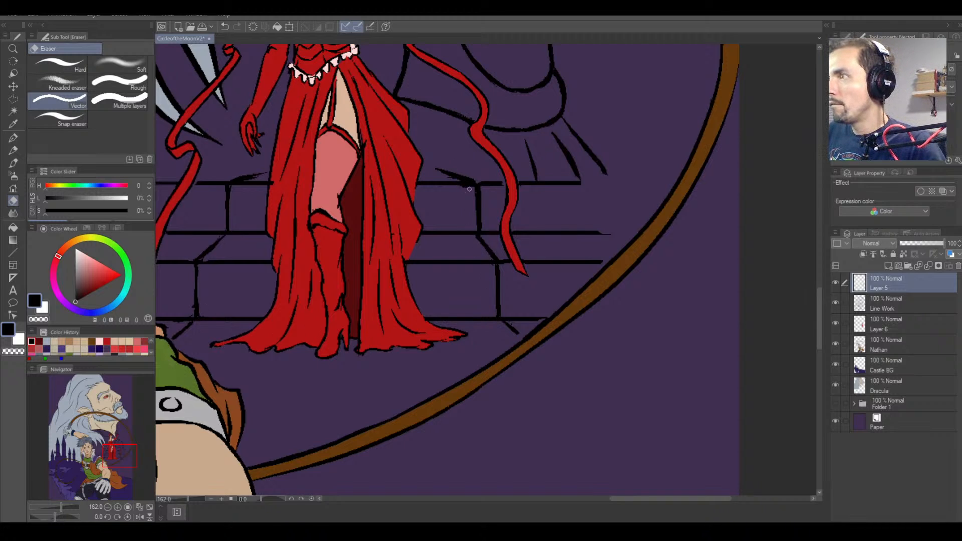
{"action": "left_click", "coordinate": [874, 307]}
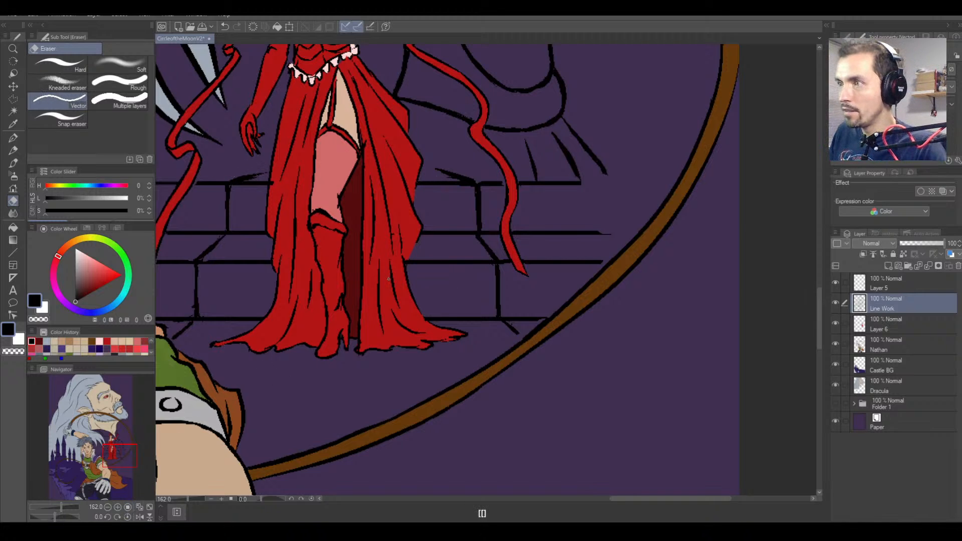
{"action": "key", "text": "ctrl+minus"}
{"action": "key", "text": "space"}
{"action": "left_click_drag", "start_coordinate": [389, 278], "coordinate": [452, 308]}
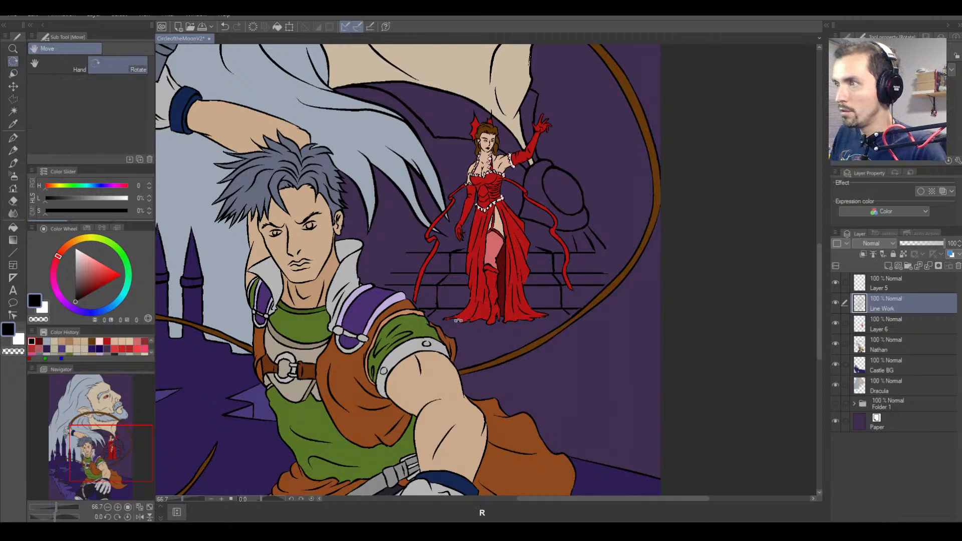
{"action": "key", "text": "b"}
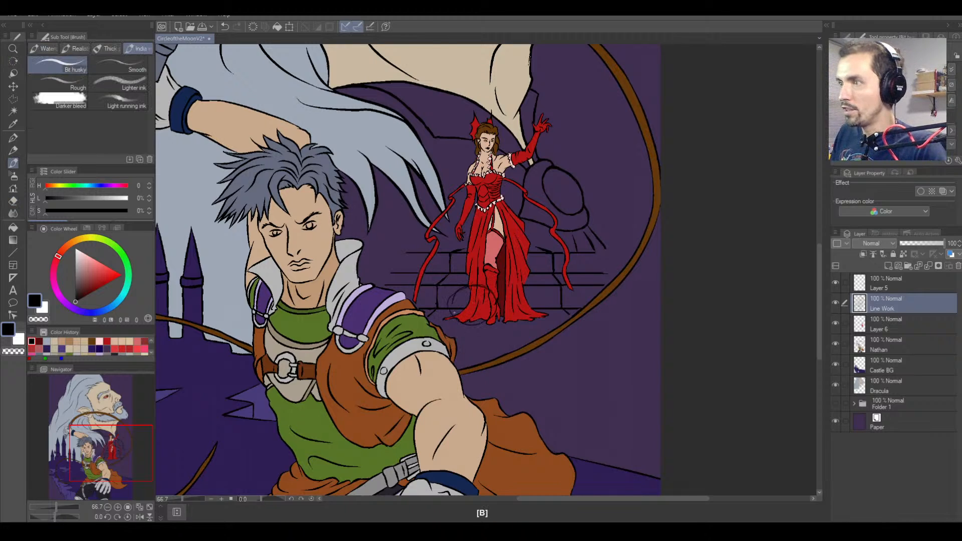
{"action": "key", "text": "b"}
{"action": "key", "text": "b"}
{"action": "key", "text": "b"}
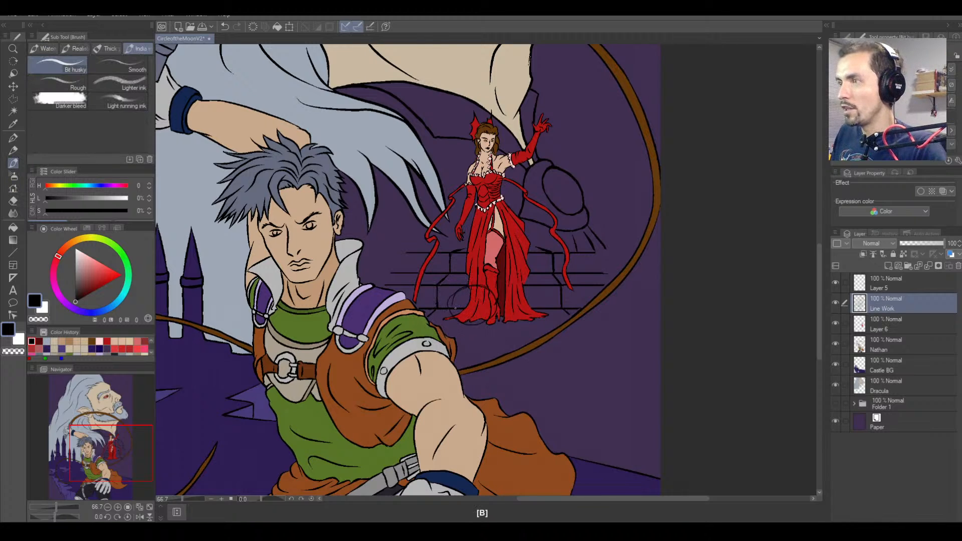
{"action": "key", "text": "r"}
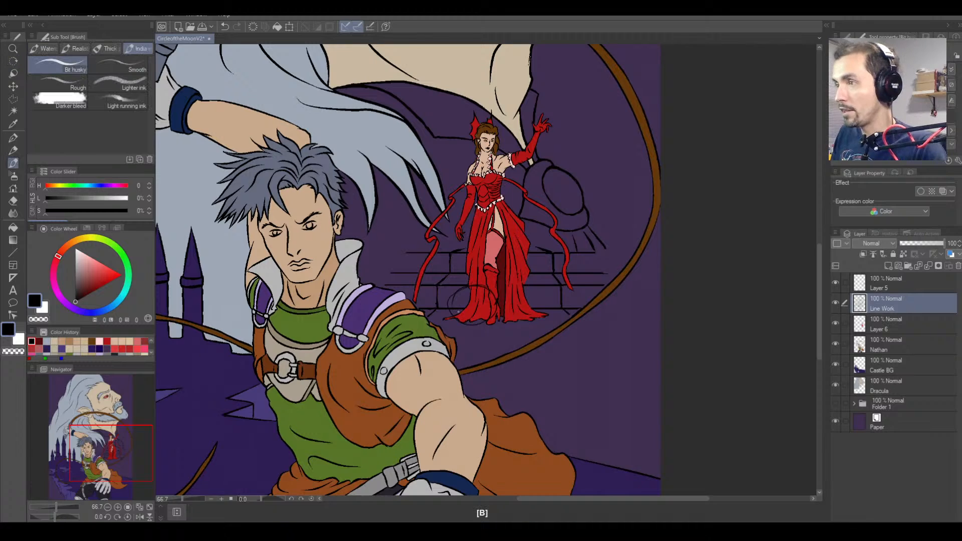
{"action": "key", "text": "ctrl+z"}
{"action": "left_click_drag", "start_coordinate": [506, 306], "coordinate": [536, 307]}
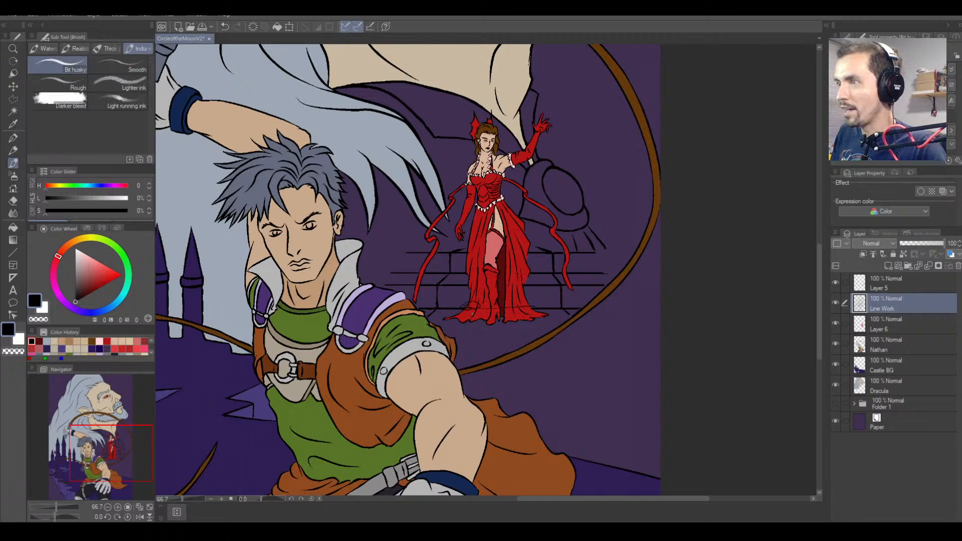
{"action": "key", "text": "ctrl+z"}
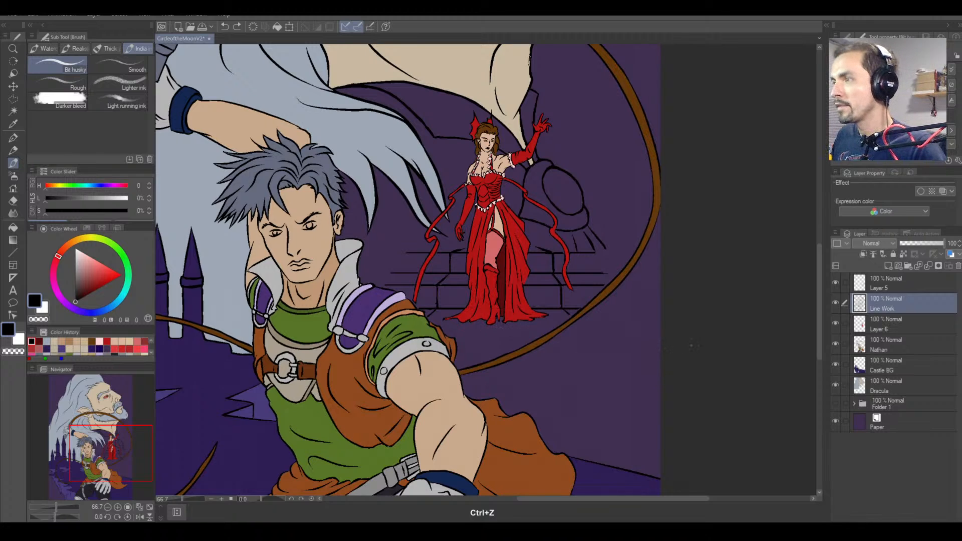
Outline the stone steps around the lower dress with a Polyline selection on Layer 5.
{"action": "left_click", "coordinate": [897, 284]}
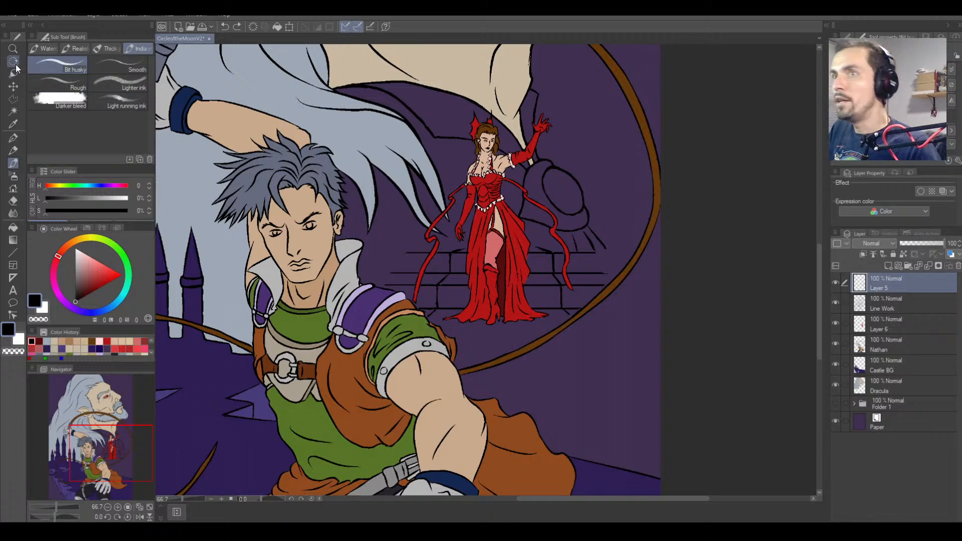
{"action": "left_click", "coordinate": [14, 100]}
{"action": "left_click", "coordinate": [410, 235]}
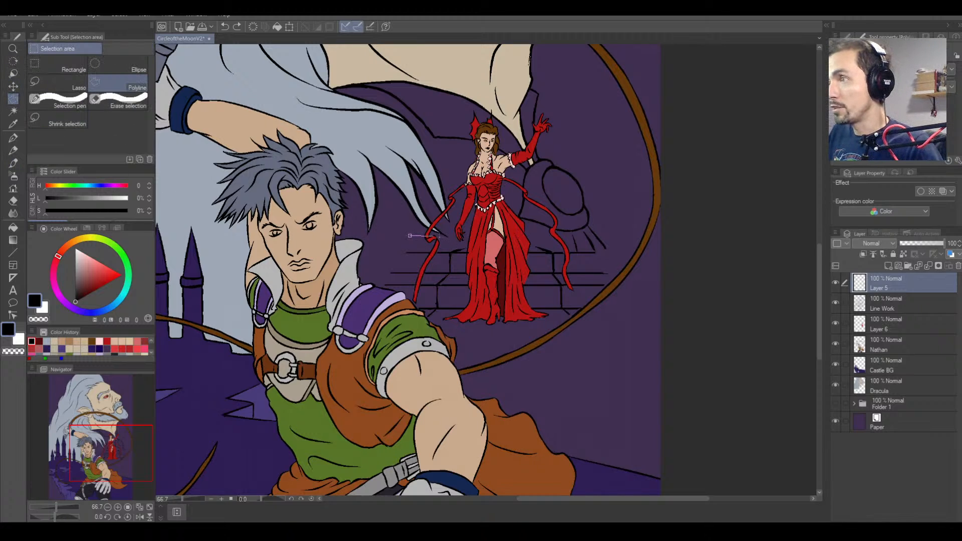
{"action": "left_click", "coordinate": [537, 237]}
{"action": "left_click", "coordinate": [573, 248]}
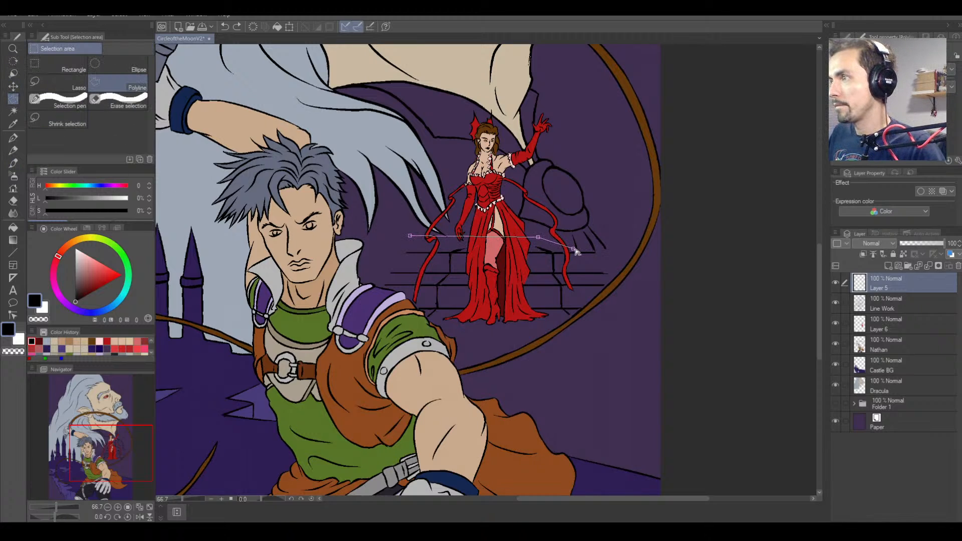
{"action": "left_click", "coordinate": [612, 252]}
{"action": "left_click", "coordinate": [629, 308]}
{"action": "left_click", "coordinate": [559, 336]}
{"action": "left_click", "coordinate": [470, 328]}
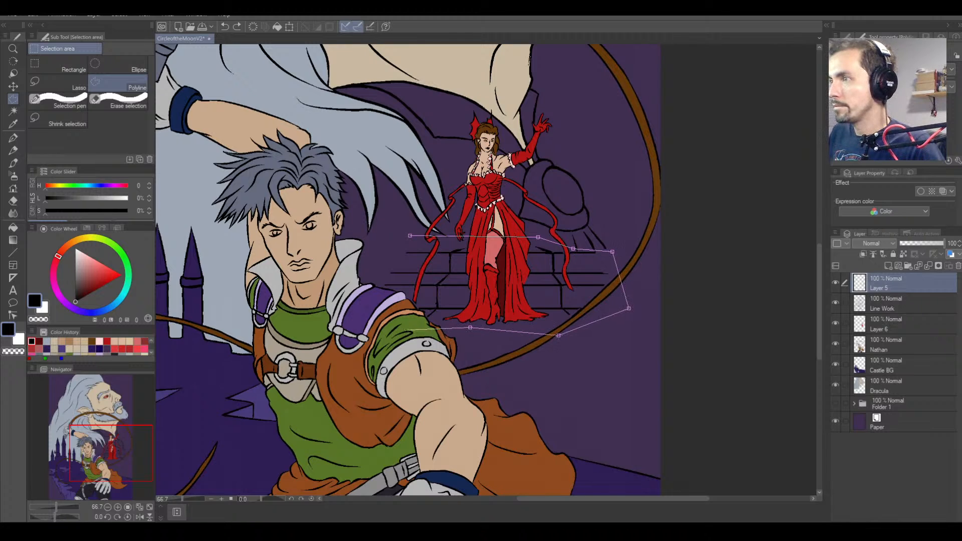
{"action": "left_click", "coordinate": [406, 327]}
{"action": "double_click", "coordinate": [369, 286]}
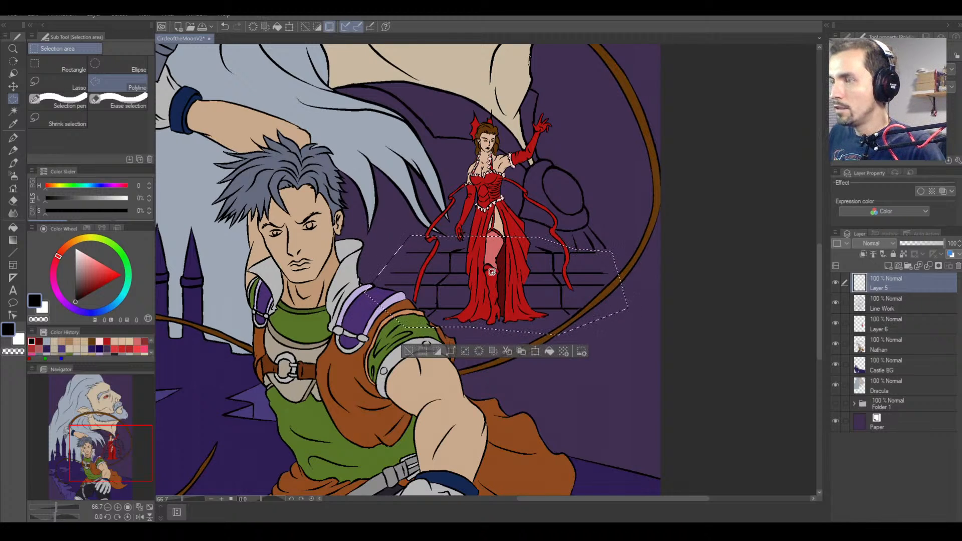
Move the selected step lines slightly upward on Layer 5 and clear the selection.
{"action": "left_click_drag", "start_coordinate": [475, 277], "coordinate": [475, 273]}
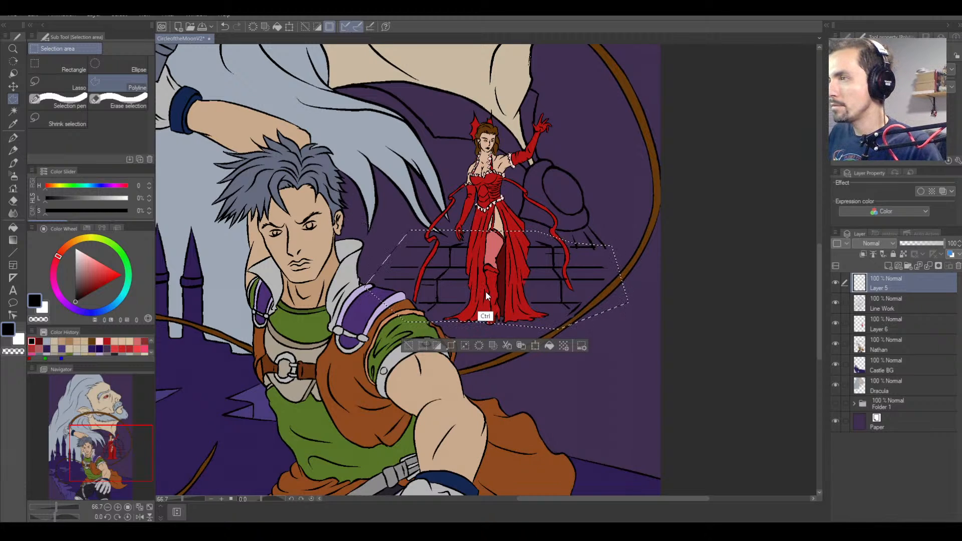
{"action": "left_click_drag", "start_coordinate": [486, 292], "coordinate": [488, 290]}
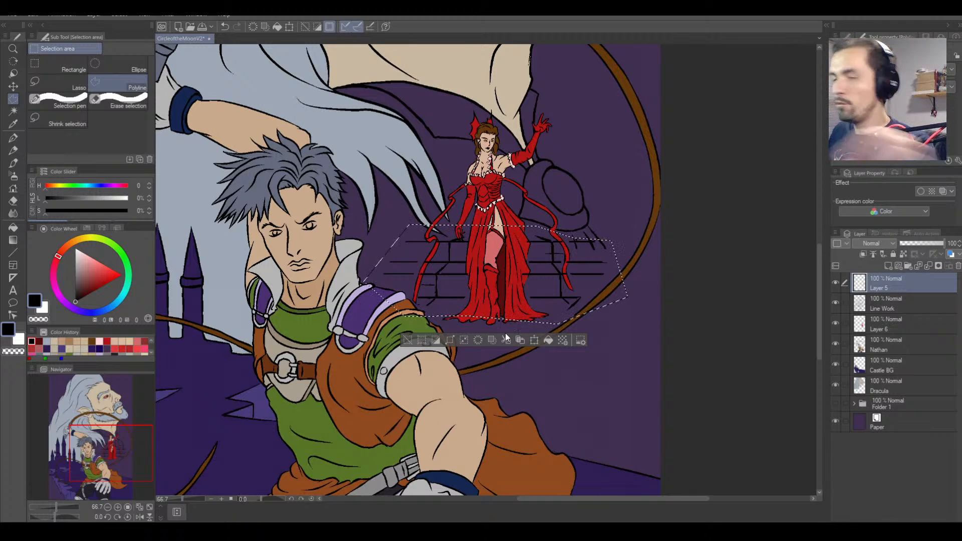
{"action": "key", "text": "ctrl+d"}
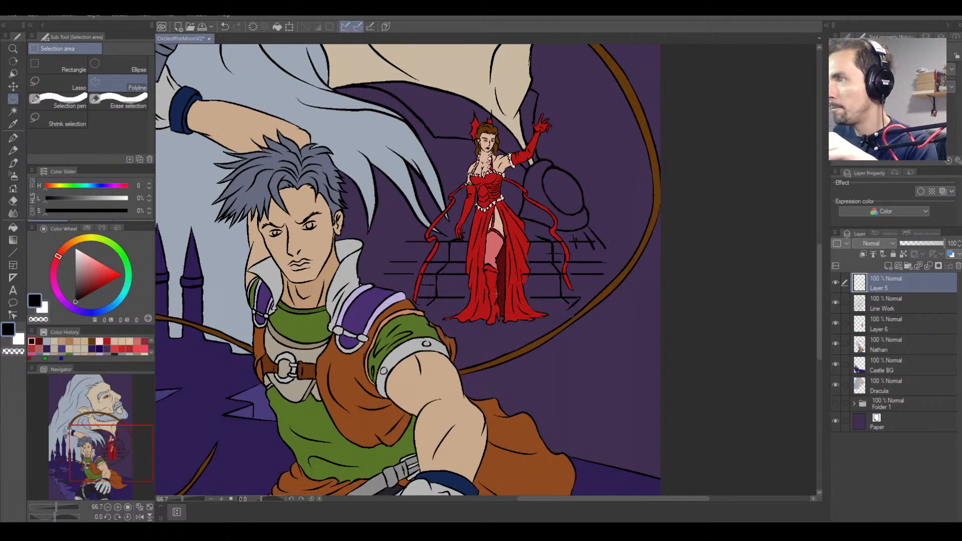
{"action": "left_click", "coordinate": [466, 300]}
{"action": "key", "text": "Escape"}
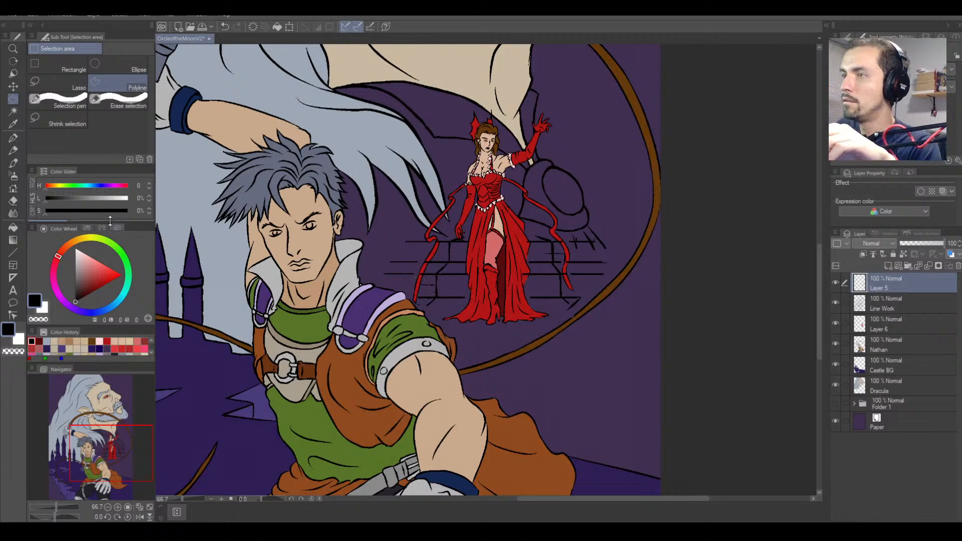
Erase the leftover diagonal stroke at the lower right corner of the steps near the whip on Layer 5.
{"action": "left_click", "coordinate": [13, 138]}
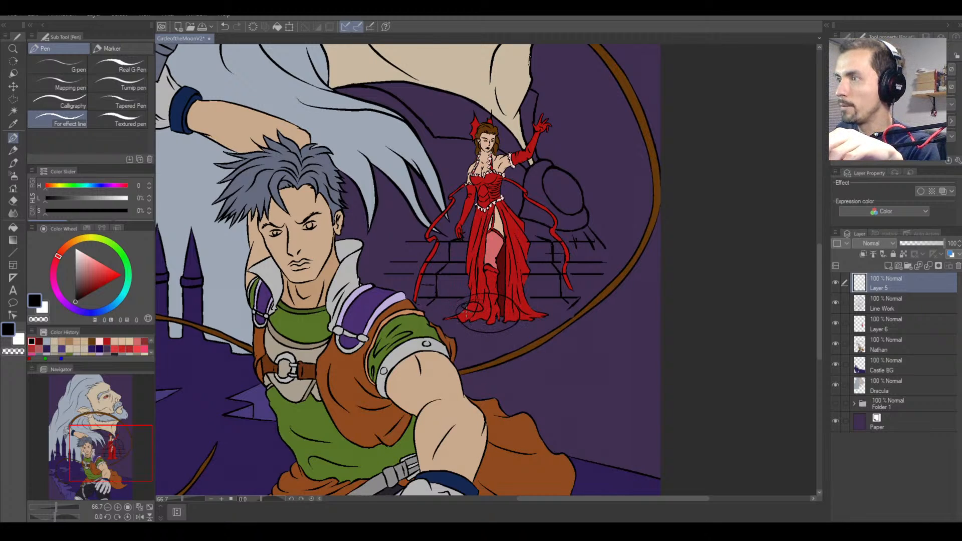
{"action": "key", "text": "ctrl+z"}
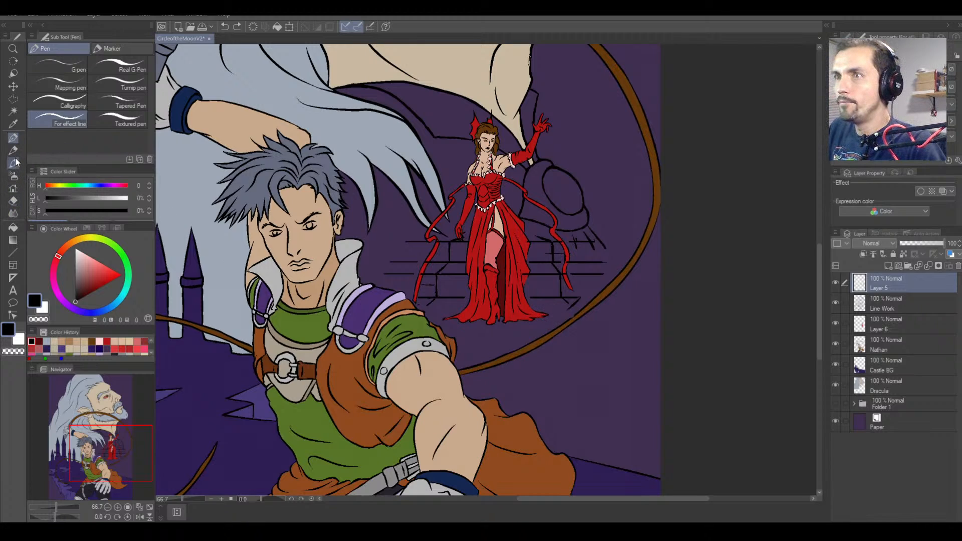
{"action": "left_click", "coordinate": [13, 201]}
{"action": "key", "text": "ctrl+equal"}
{"action": "key", "text": "ctrl+equal"}
{"action": "key", "text": "ctrl+equal"}
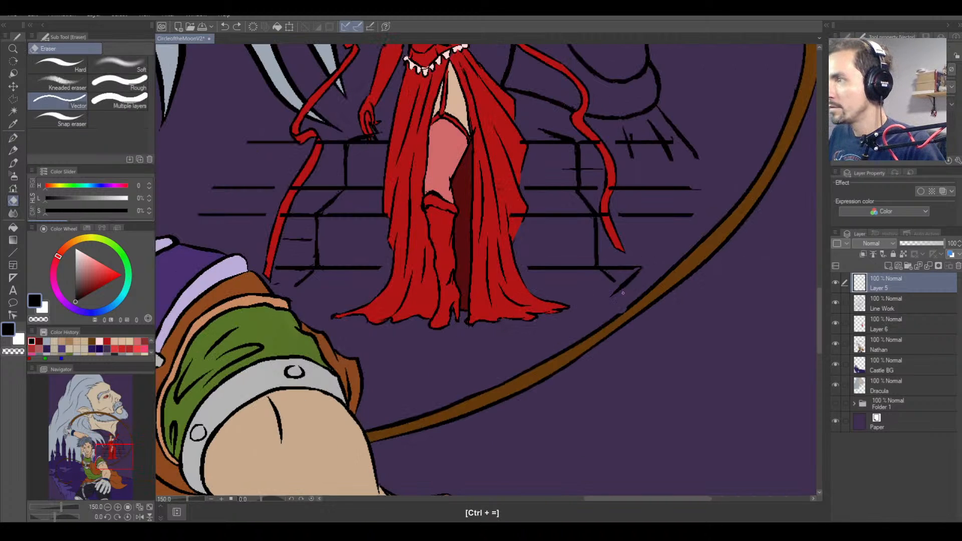
{"action": "mouse_move", "coordinate": [625, 289]}
{"action": "left_mouse_down"}
{"action": "mouse_move", "coordinate": [633, 277]}
{"action": "mouse_move", "coordinate": [620, 279]}
{"action": "mouse_move", "coordinate": [627, 288]}
{"action": "left_mouse_up"}
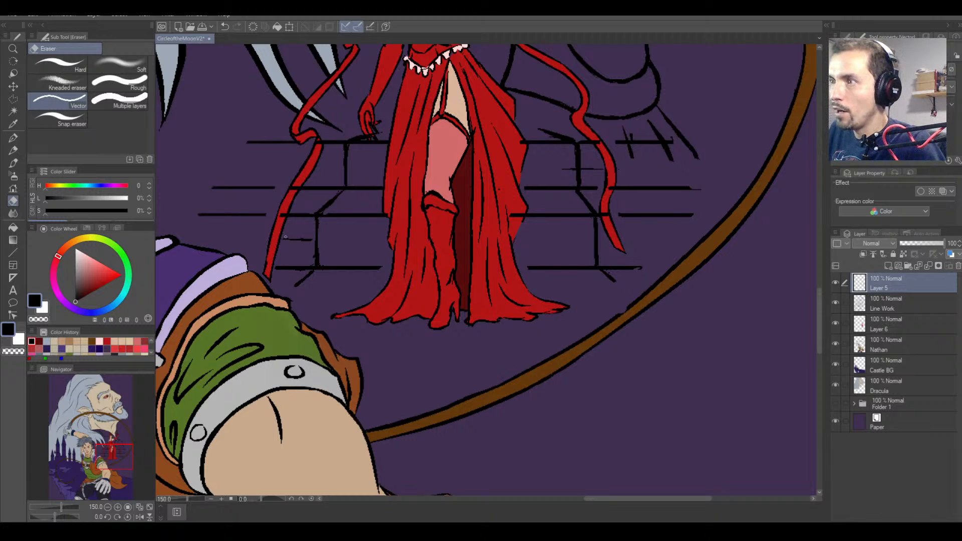
Erase the stray short horizontal strokes at the vertical stone joints on both sides of the dress on the Line Work layer.
{"action": "left_click", "coordinate": [918, 307]}
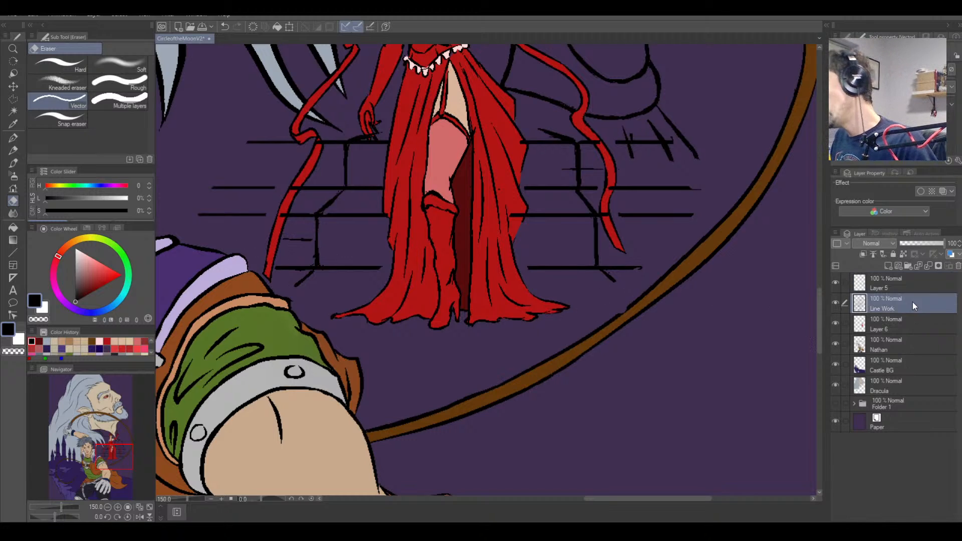
{"action": "left_click_drag", "start_coordinate": [288, 237], "coordinate": [304, 252]}
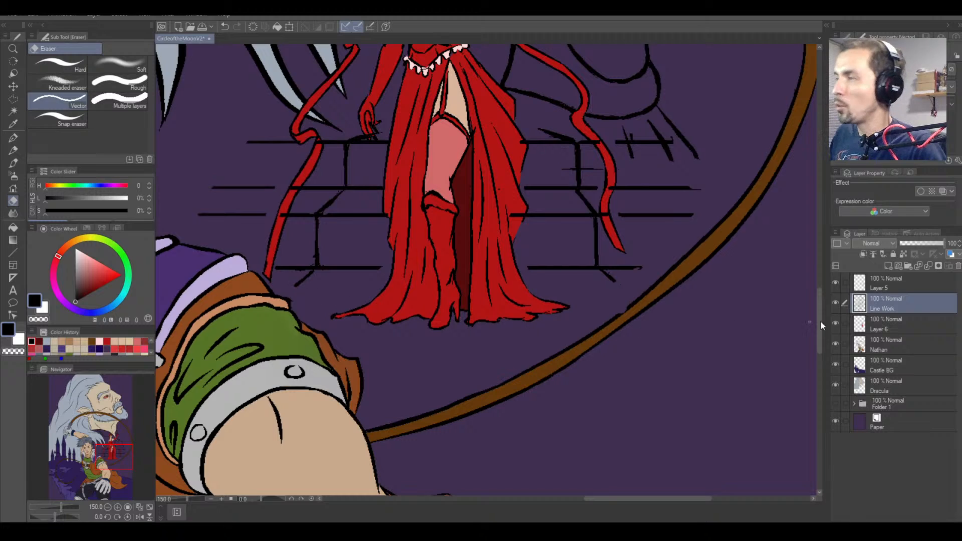
{"action": "left_click", "coordinate": [901, 284]}
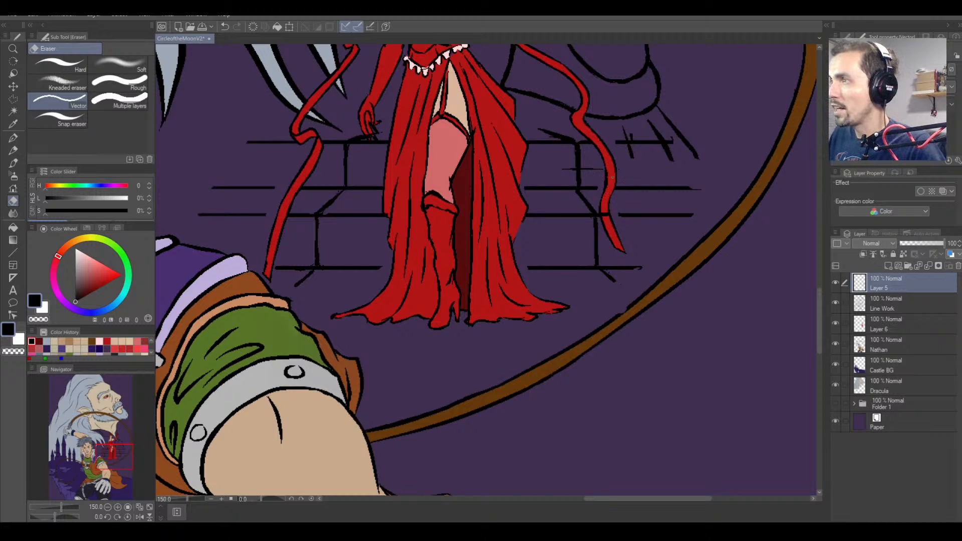
{"action": "left_click", "coordinate": [860, 301]}
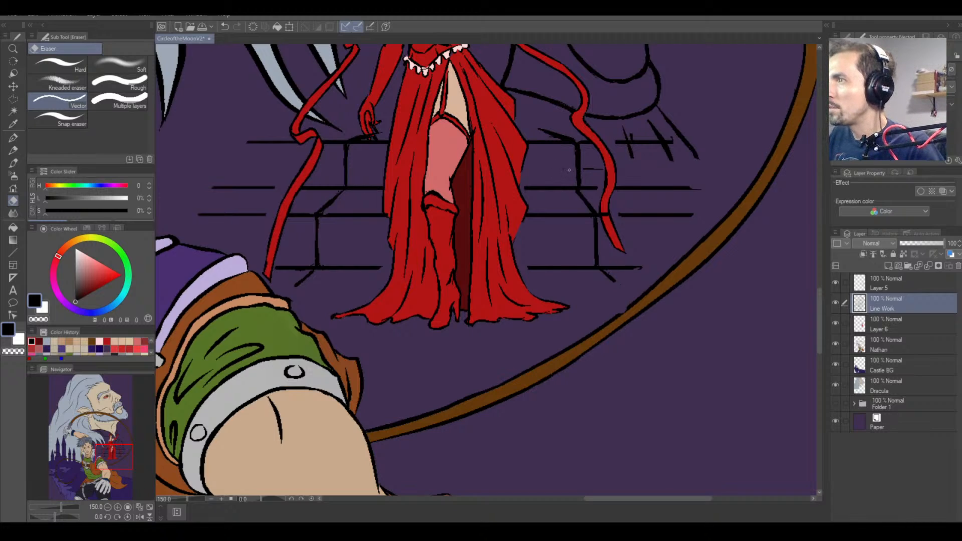
{"action": "left_click_drag", "start_coordinate": [584, 170], "coordinate": [599, 176]}
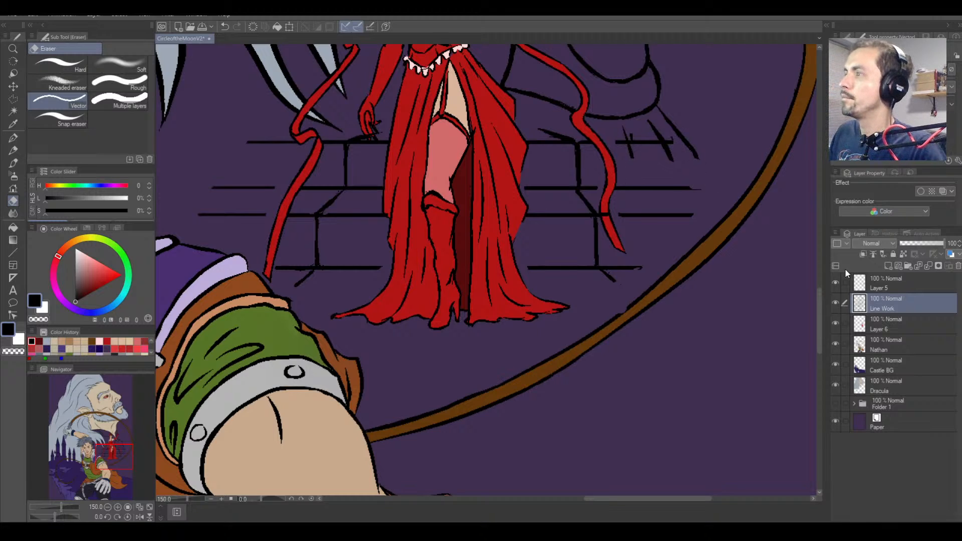
Erase the short horizontal dashes crossing the hatch strokes at the right end of the top step on Layer 5.
{"action": "left_click", "coordinate": [882, 283]}
{"action": "left_click_drag", "start_coordinate": [668, 138], "coordinate": [651, 147]}
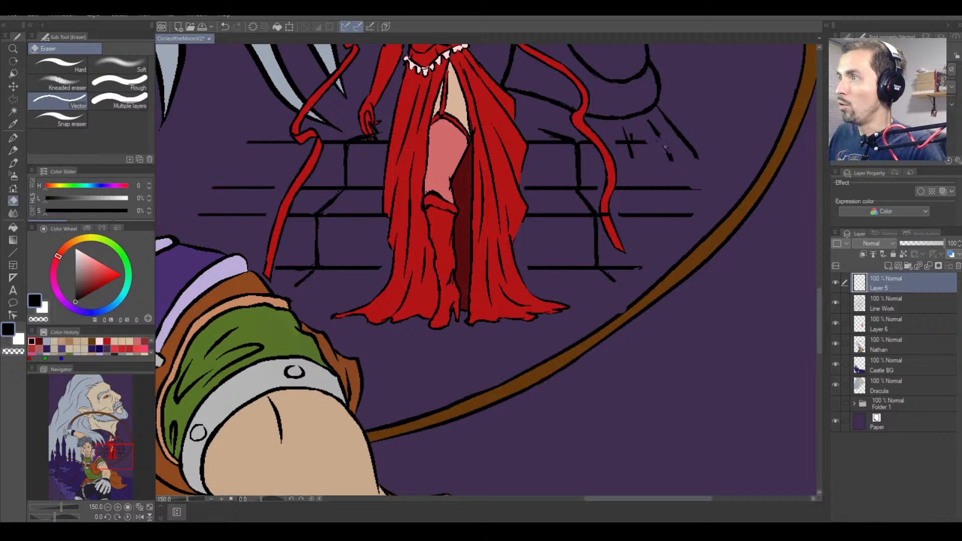
{"action": "key", "text": "ctrl+z"}
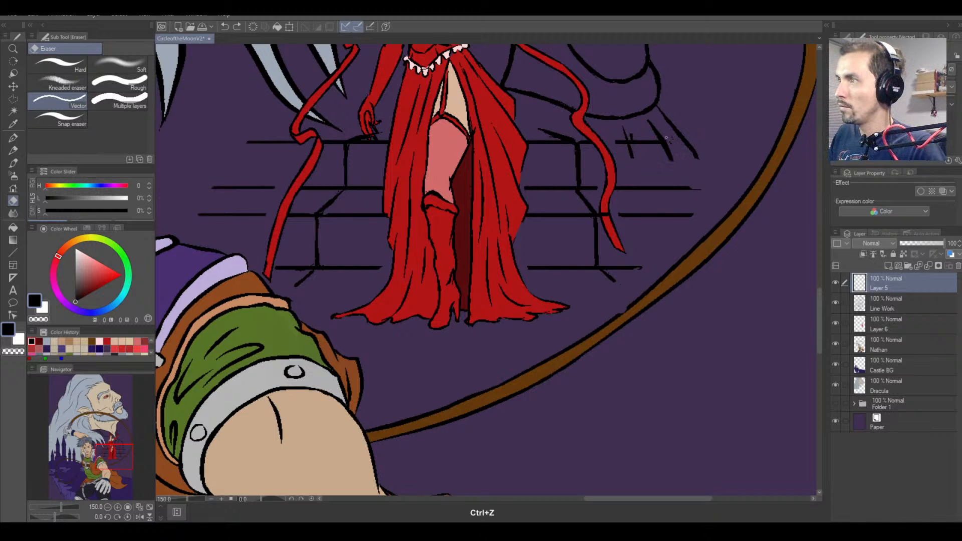
{"action": "left_click_drag", "start_coordinate": [634, 136], "coordinate": [656, 138]}
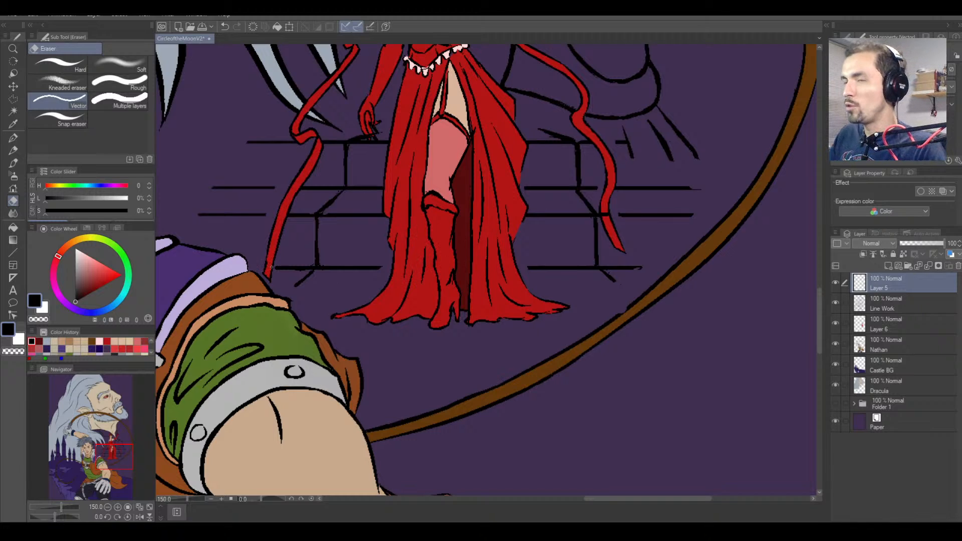
Extend the two middle step lines to meet the ribbon left of the dress with the For effect line pen on Layer 5.
{"action": "left_click", "coordinate": [13, 138]}
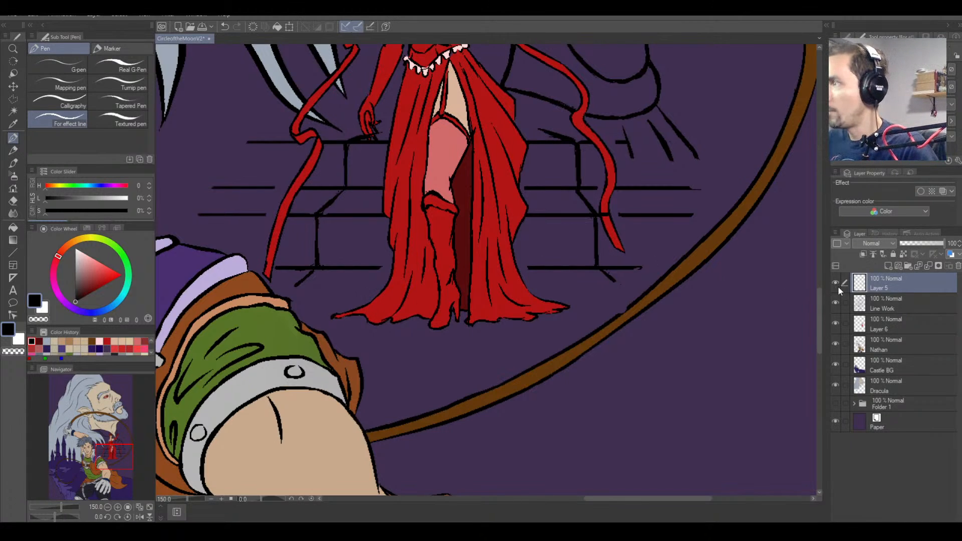
{"action": "key", "text": "e"}
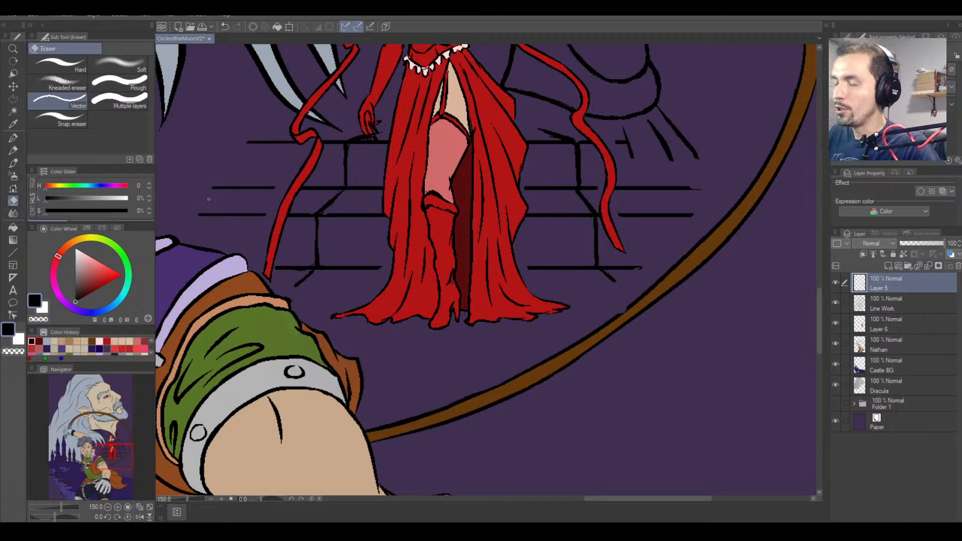
{"action": "left_click", "coordinate": [13, 137]}
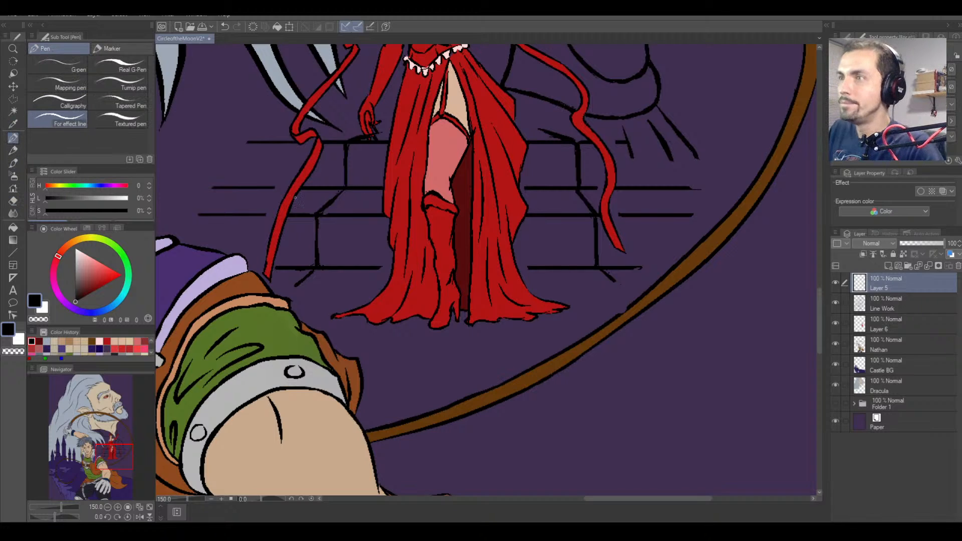
{"action": "key", "text": "b"}
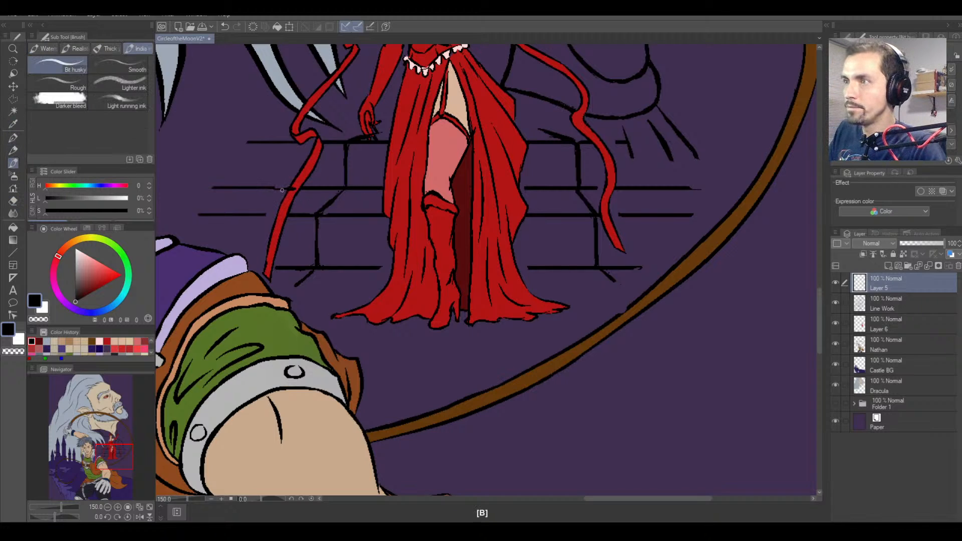
{"action": "key", "text": "ctrl+z"}
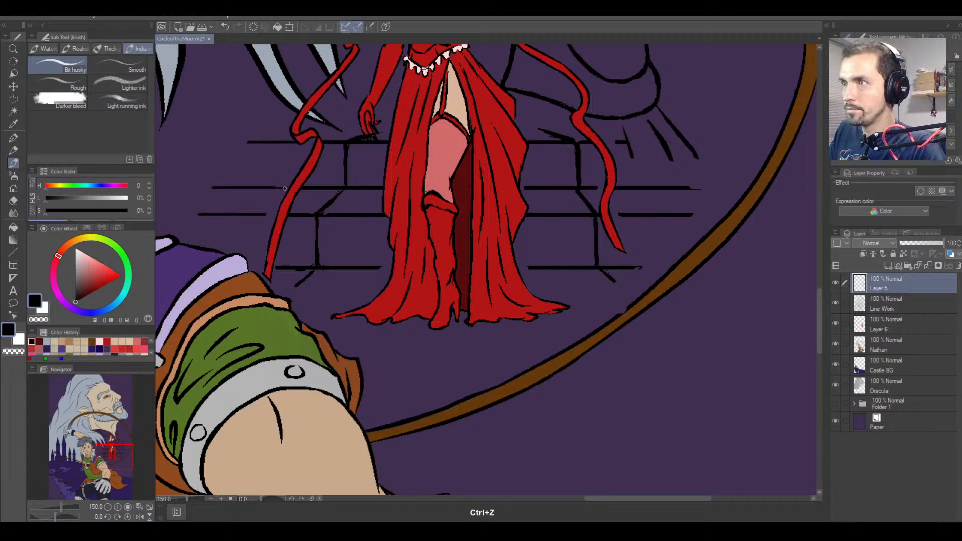
{"action": "left_click", "coordinate": [13, 138]}
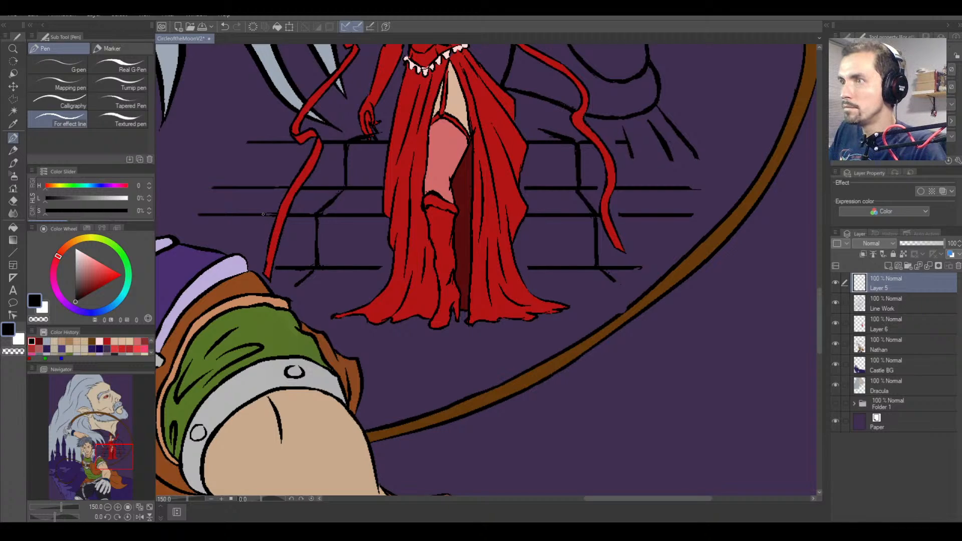
{"action": "key", "text": "ctrl+z"}
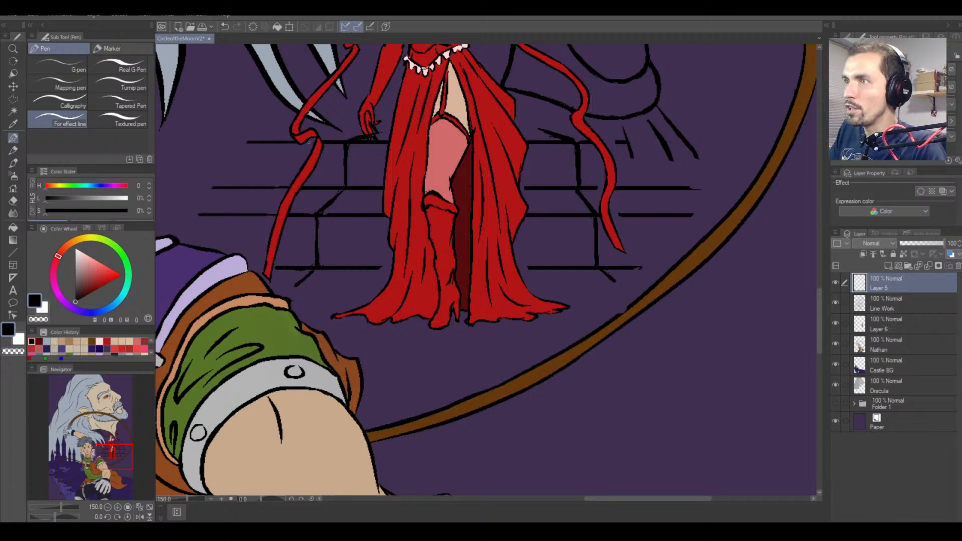
{"action": "key", "text": "ctrl+z"}
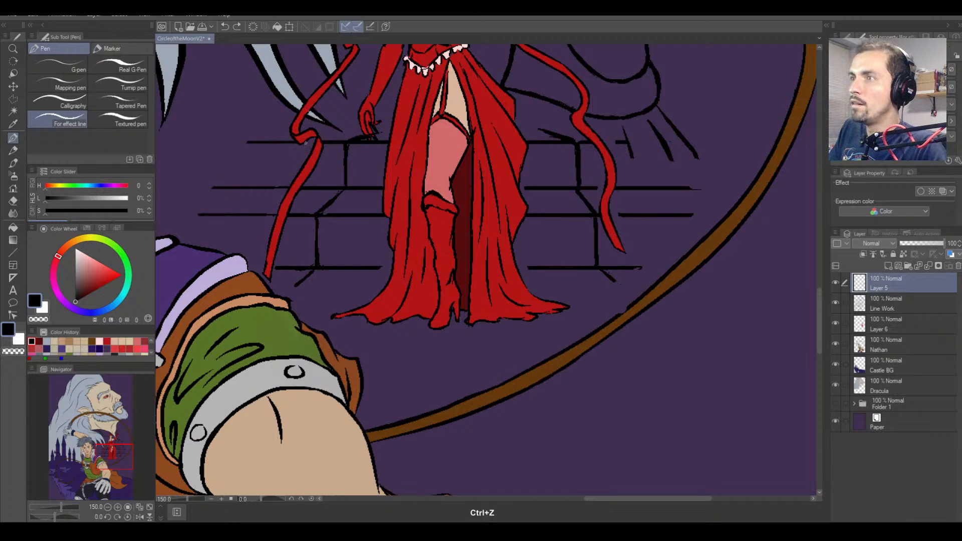
Close the gaps where the top step line meets the left ribbon and the lowest step line meets both sides of the dress.
{"action": "left_click_drag", "start_coordinate": [305, 143], "coordinate": [315, 141]}
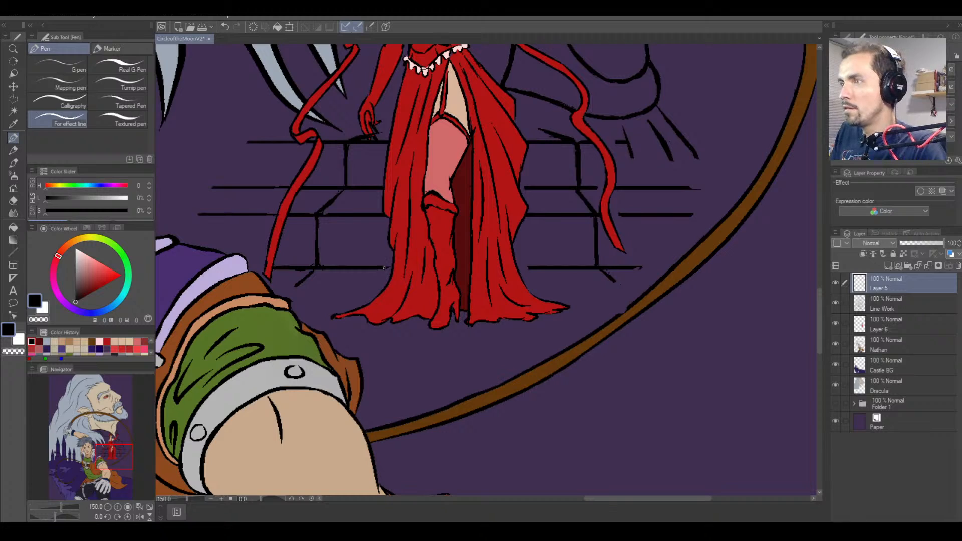
{"action": "key", "text": "ctrl+z"}
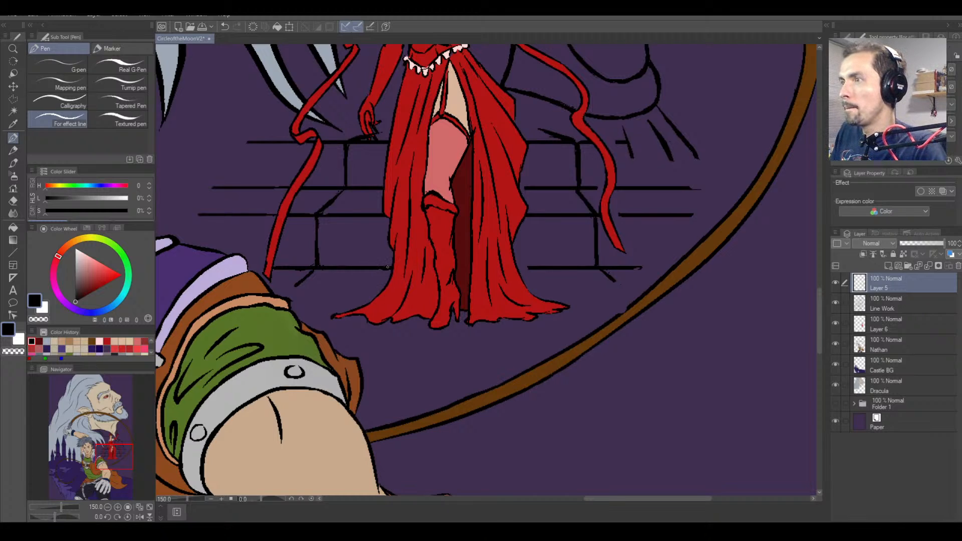
{"action": "left_click_drag", "start_coordinate": [531, 268], "coordinate": [523, 269]}
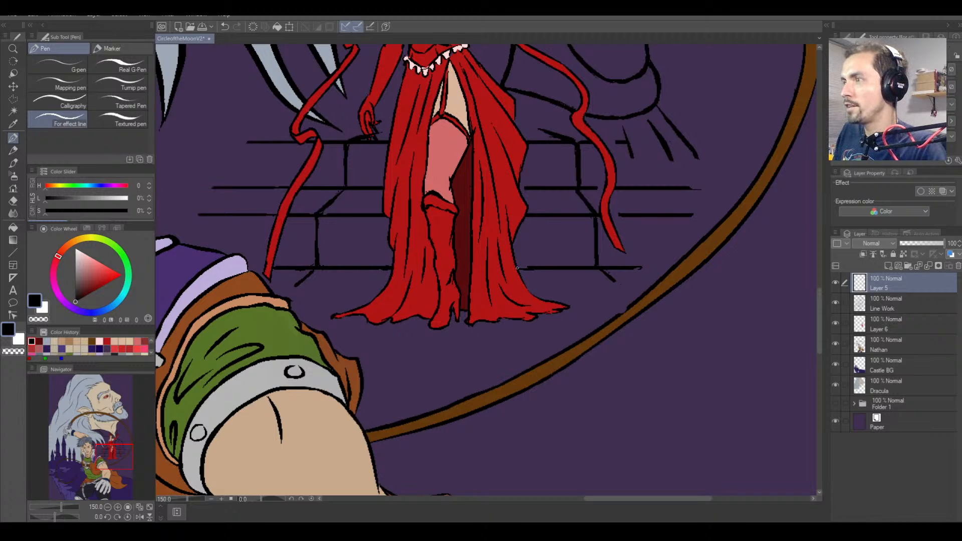
Try sketching an oval on the ground around the hem of the red dress.
{"action": "mouse_move", "coordinate": [389, 275]}
{"action": "left_mouse_down"}
{"action": "mouse_move", "coordinate": [333, 295]}
{"action": "mouse_move", "coordinate": [360, 328]}
{"action": "mouse_move", "coordinate": [512, 335]}
{"action": "mouse_move", "coordinate": [574, 314]}
{"action": "mouse_move", "coordinate": [487, 268]}
{"action": "mouse_move", "coordinate": [359, 285]}
{"action": "left_mouse_up"}
{"action": "key", "text": "ctrl+z"}
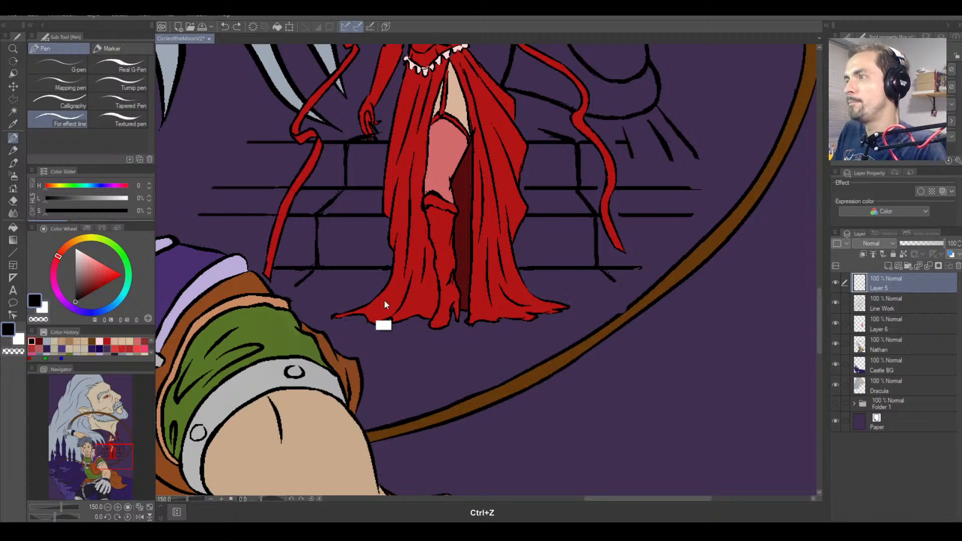
{"action": "mouse_move", "coordinate": [416, 272]}
{"action": "left_mouse_down"}
{"action": "mouse_move", "coordinate": [301, 308]}
{"action": "mouse_move", "coordinate": [453, 343]}
{"action": "mouse_move", "coordinate": [577, 304]}
{"action": "mouse_move", "coordinate": [440, 274]}
{"action": "left_mouse_up"}
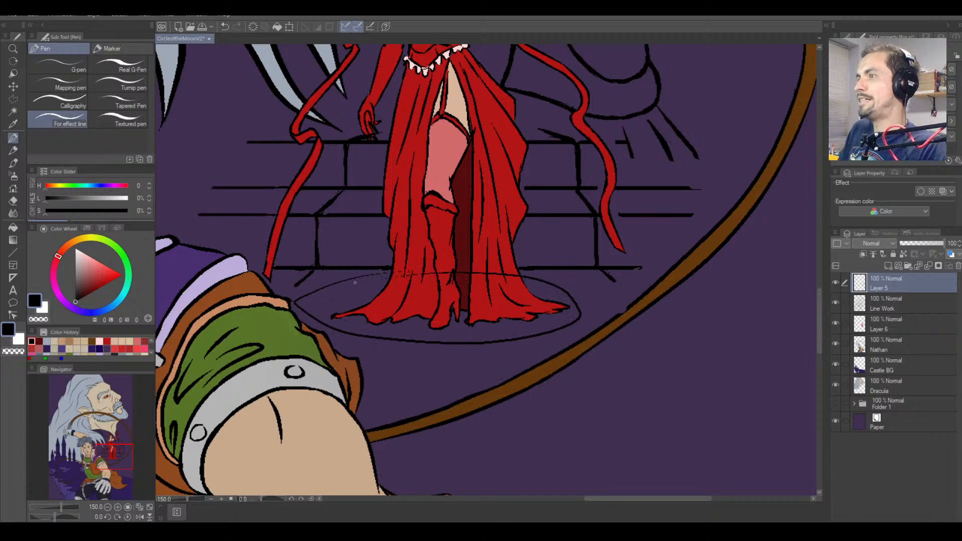
{"action": "key", "text": "ctrl+z"}
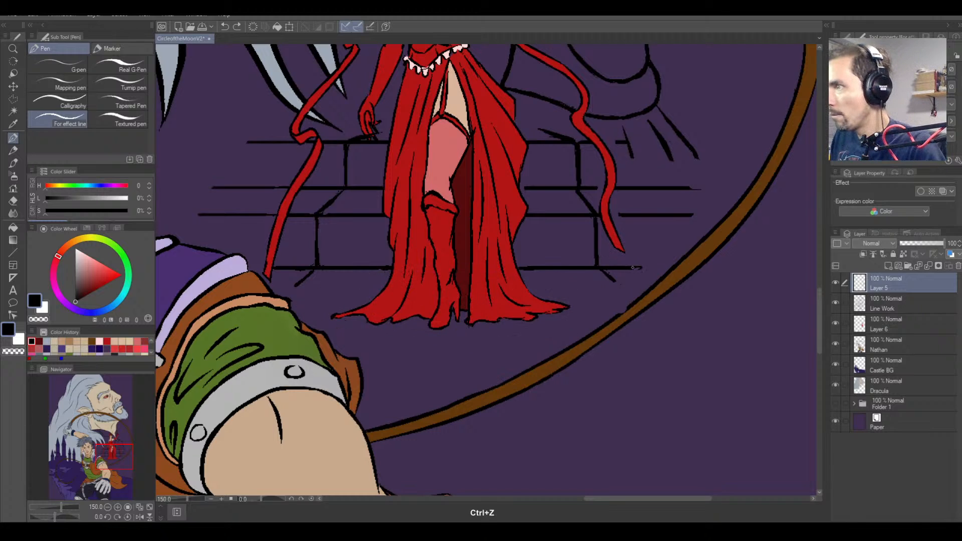
Extend the right ends of the lowest step line and the second step line from the top toward the whip.
{"action": "left_click_drag", "start_coordinate": [632, 268], "coordinate": [660, 267]}
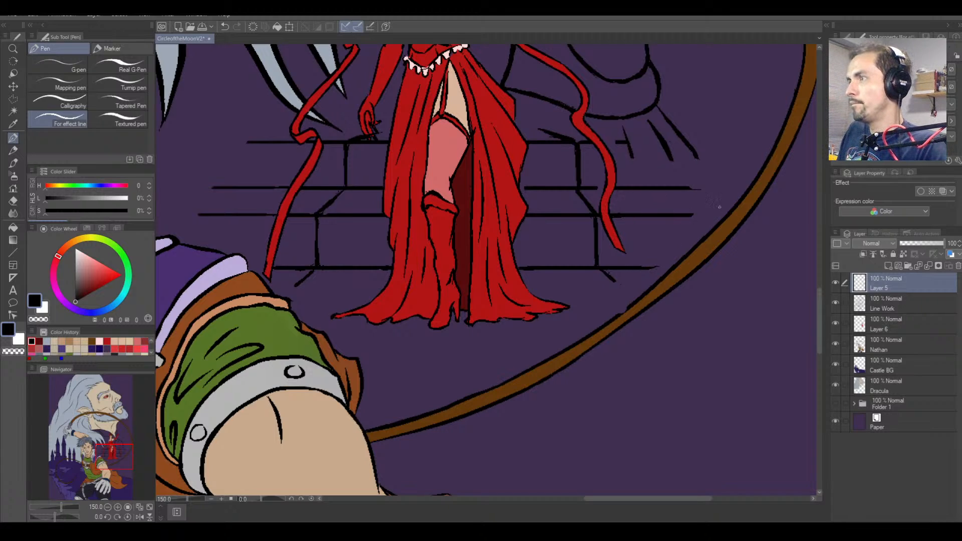
{"action": "left_click_drag", "start_coordinate": [688, 187], "coordinate": [716, 188]}
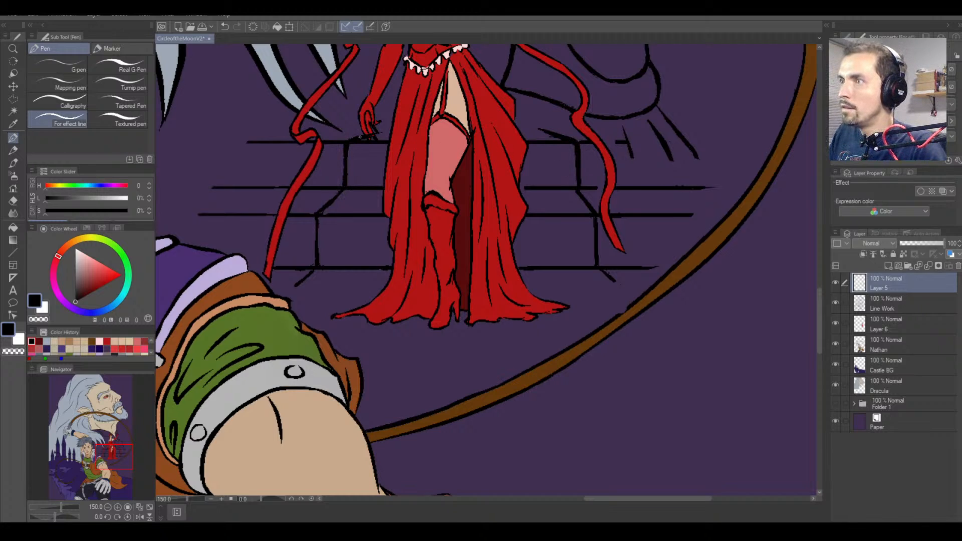
Erase the stray black marks beside the fingers of the woman's lowered hand on Layer 5 with the Vector eraser.
{"action": "key", "text": "e"}
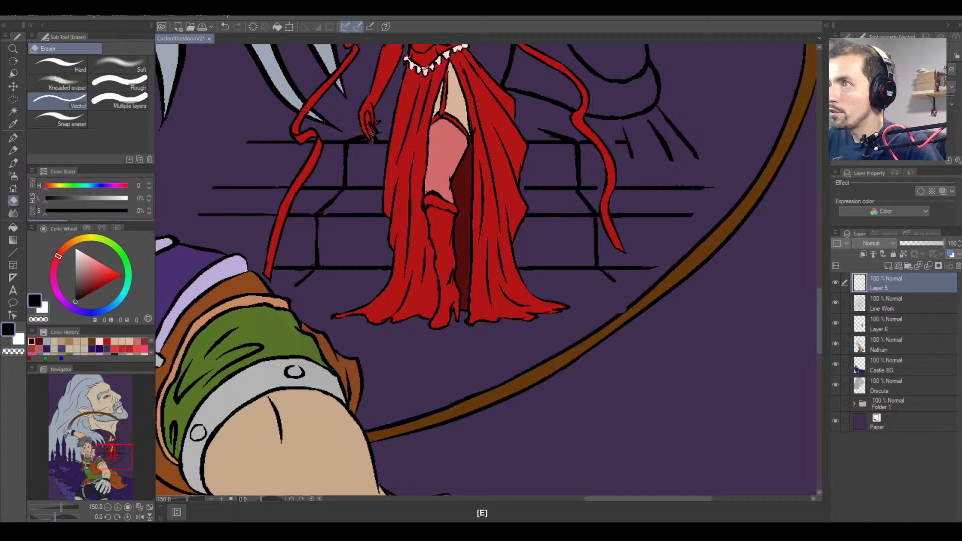
{"action": "key", "text": "b"}
{"action": "key", "text": "ctrl+z"}
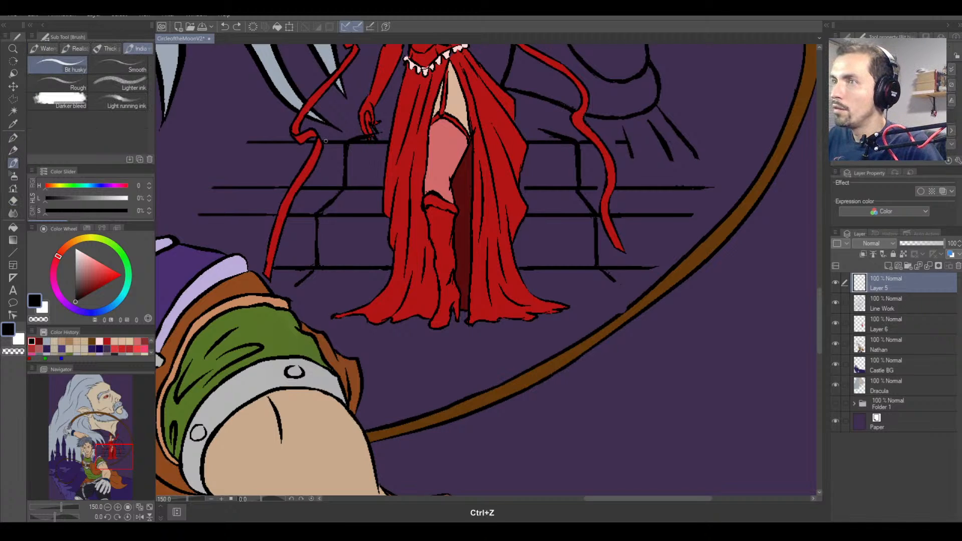
{"action": "key", "text": "e"}
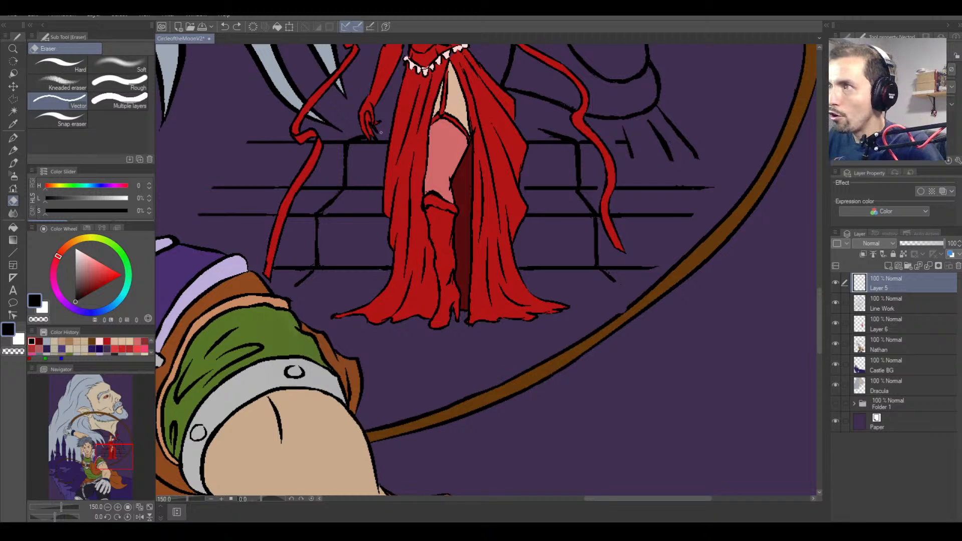
{"action": "left_click_drag", "start_coordinate": [380, 132], "coordinate": [381, 123]}
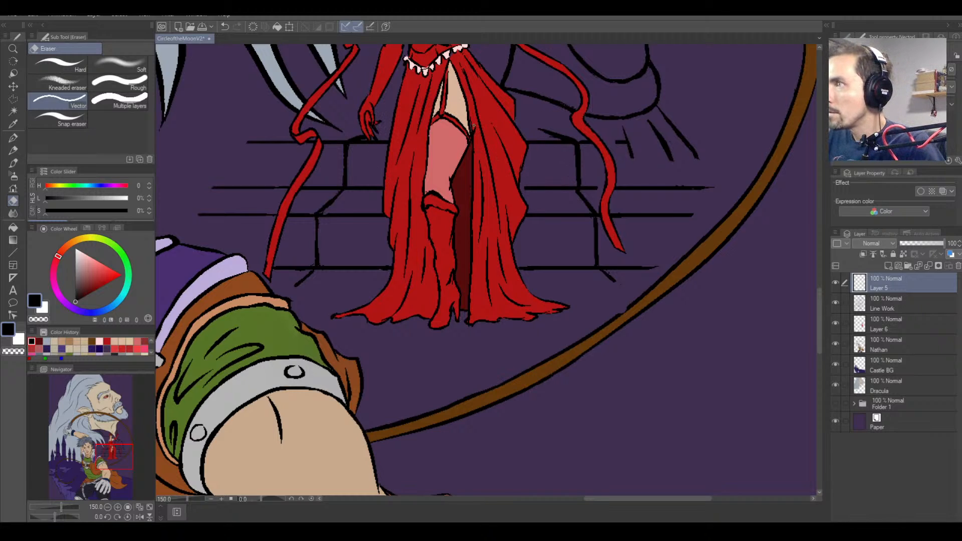
{"action": "left_click", "coordinate": [905, 326]}
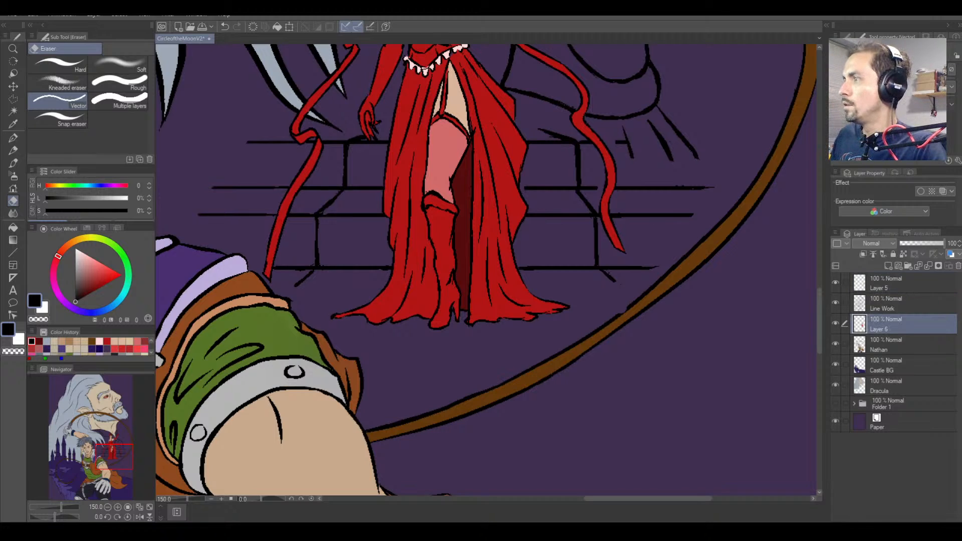
{"action": "left_click", "coordinate": [900, 307]}
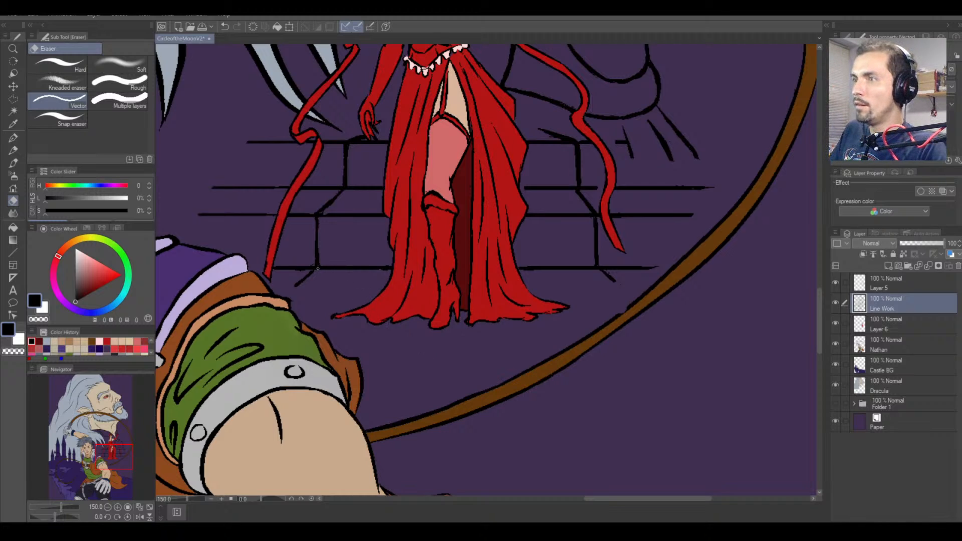
{"action": "left_click", "coordinate": [882, 284]}
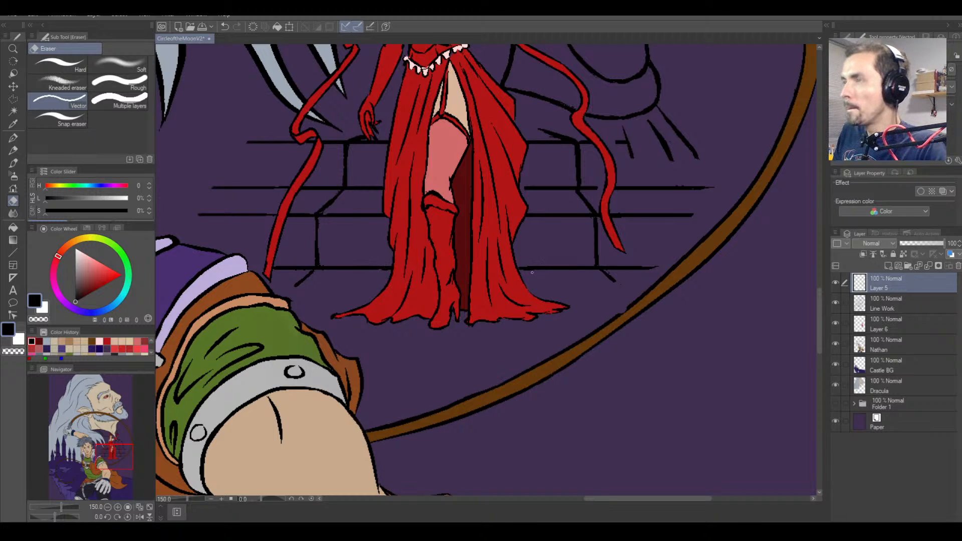
Examine the stone steps within the whole illustration and return to a closer view of the woman in the red dress.
{"action": "key", "text": "ctrl+minus"}
{"action": "key", "text": "ctrl+minus"}
{"action": "key", "text": "ctrl+minus"}
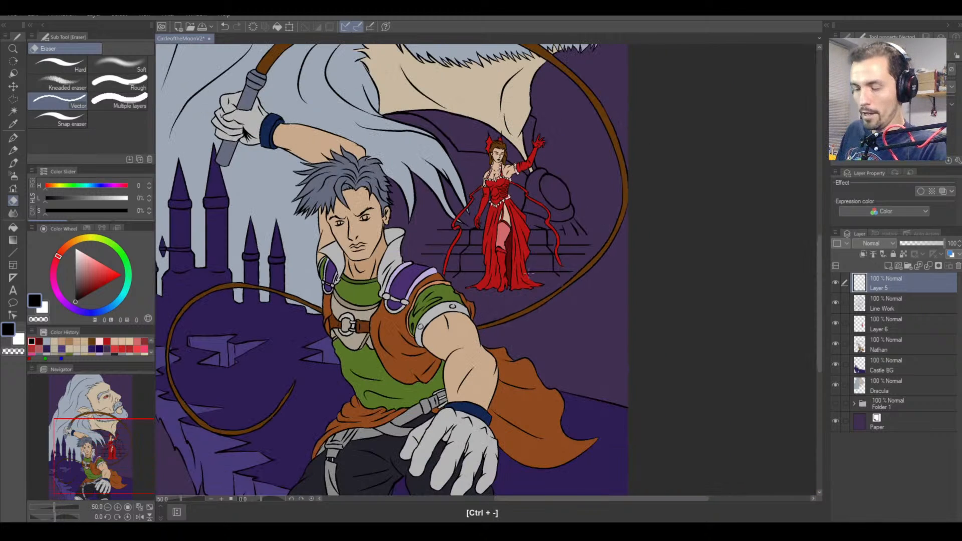
{"action": "key", "text": "ctrl+minus"}
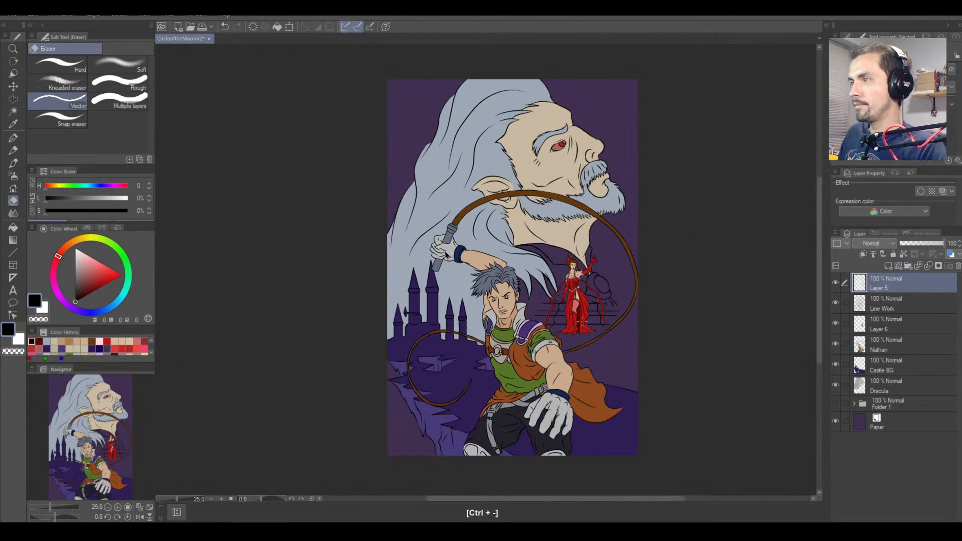
{"action": "key", "text": "ctrl+equal"}
{"action": "key", "text": "ctrl+equal"}
{"action": "key", "text": "ctrl+equal"}
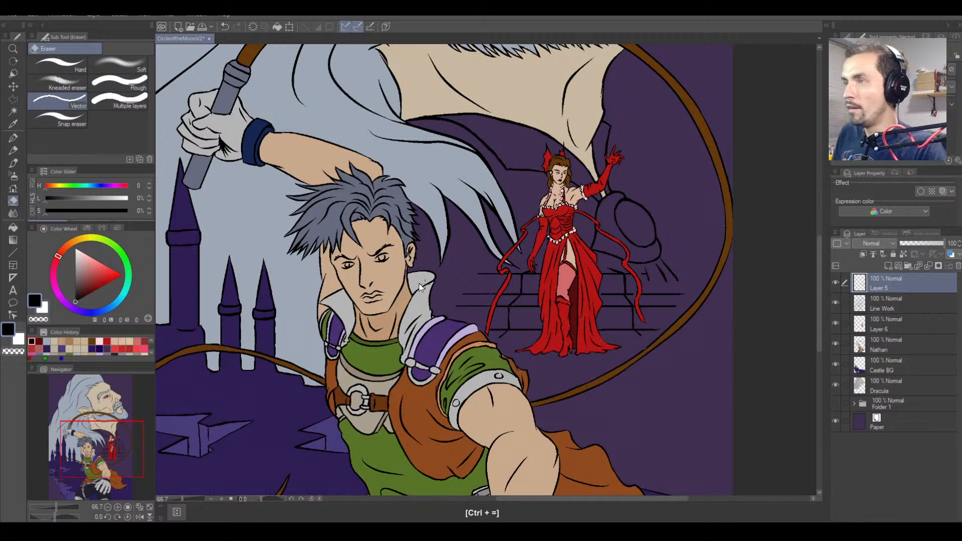
{"action": "key", "text": "ctrl+equal"}
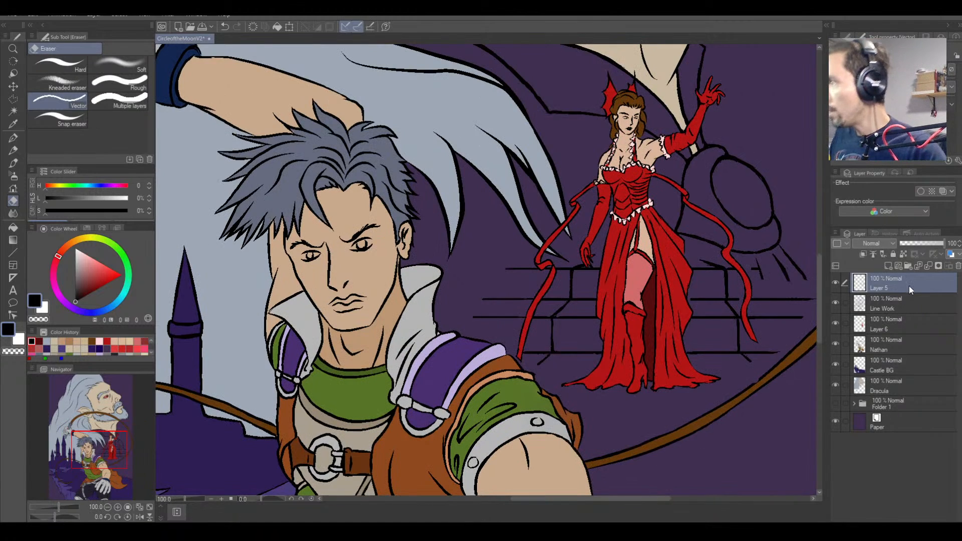
Merge Layer 5 down into the Line Work layer.
{"action": "left_click", "coordinate": [930, 266]}
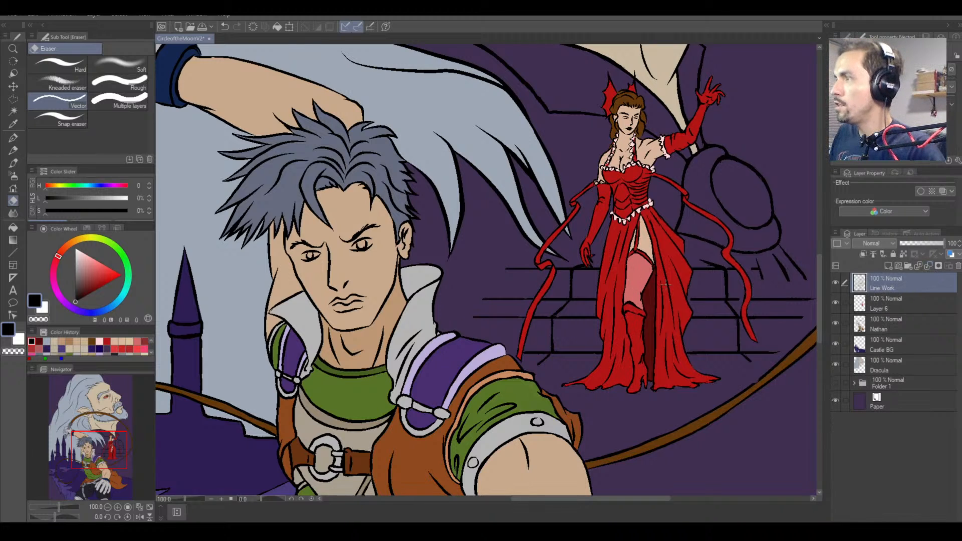
{"action": "key", "text": "ctrl+plus"}
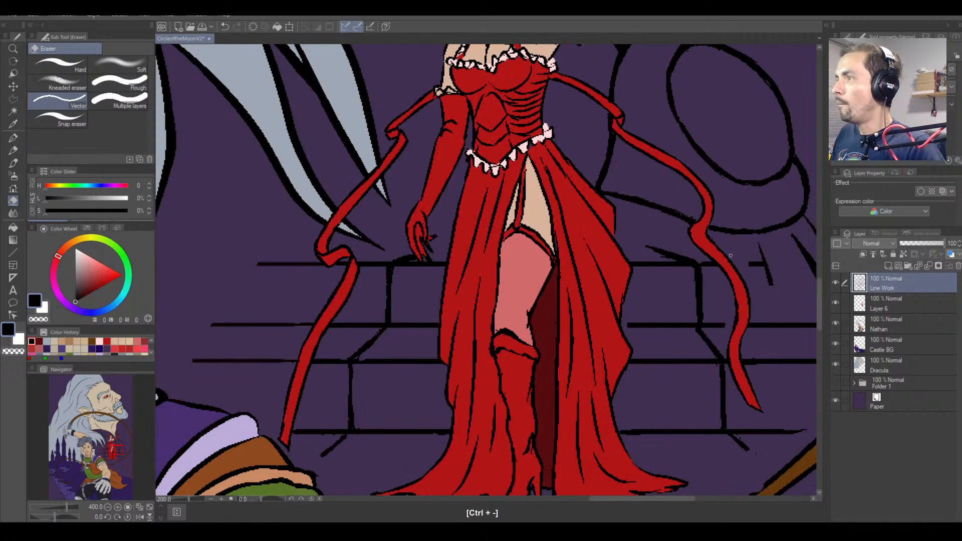
{"action": "key", "text": "ctrl+z"}
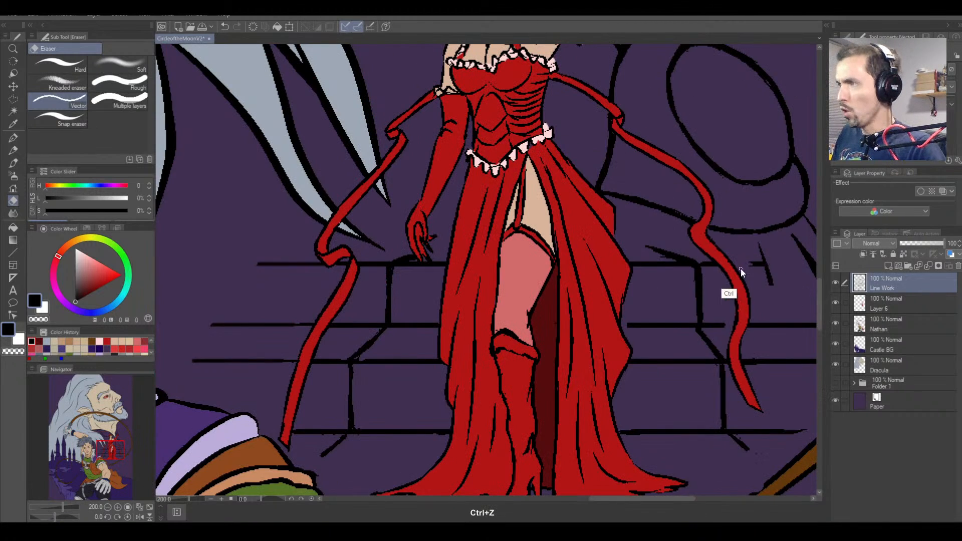
Erase the stray black marks between the fingertips of the woman's lowered hand and the top step line with the Vector eraser.
{"action": "left_click", "coordinate": [13, 137]}
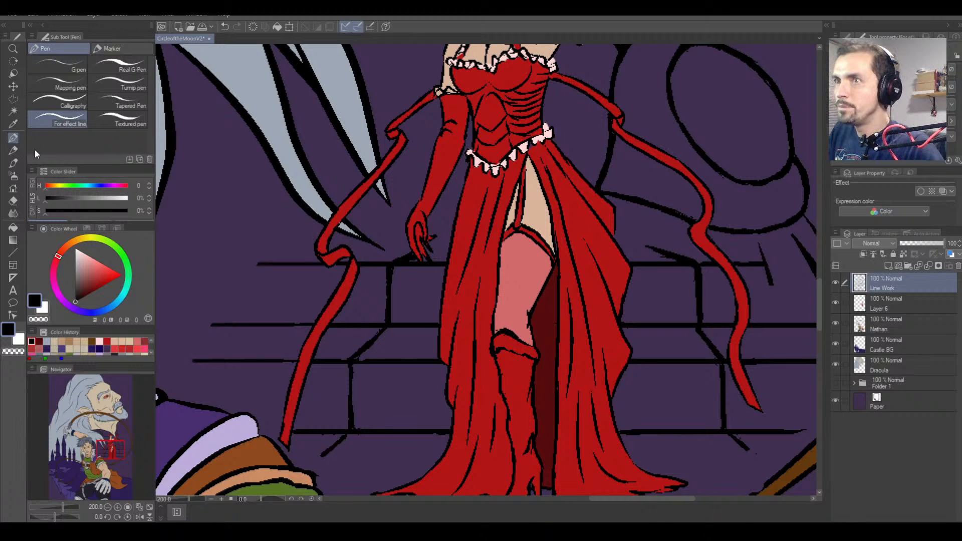
{"action": "left_click", "coordinate": [13, 201]}
{"action": "key", "text": "ctrl+minus"}
{"action": "key", "text": "ctrl+minus"}
{"action": "key", "text": "ctrl+plus"}
{"action": "key", "text": "ctrl+plus"}
{"action": "key", "text": "ctrl+plus"}
{"action": "key", "text": "ctrl+plus"}
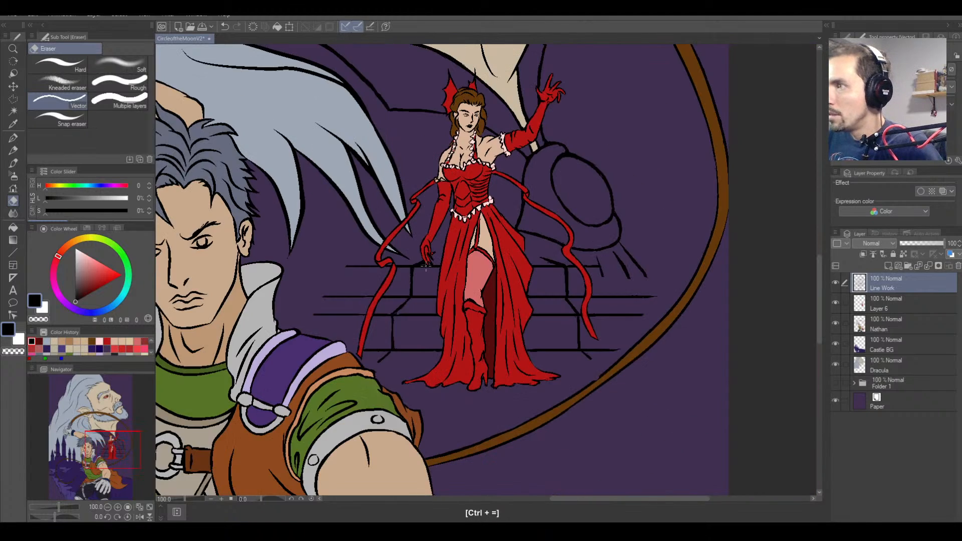
{"action": "scroll", "coordinate": [419, 224], "scroll_direction": "down", "scroll_amount": 1}
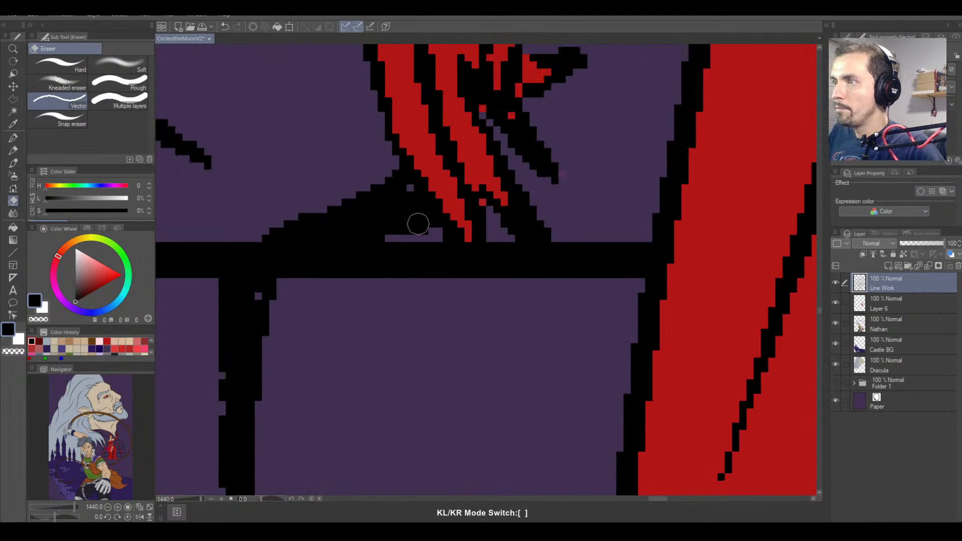
{"action": "mouse_move", "coordinate": [416, 221]}
{"action": "left_mouse_down"}
{"action": "mouse_move", "coordinate": [408, 210]}
{"action": "mouse_move", "coordinate": [431, 225]}
{"action": "mouse_move", "coordinate": [403, 215]}
{"action": "mouse_move", "coordinate": [359, 236]}
{"action": "mouse_move", "coordinate": [370, 236]}
{"action": "mouse_move", "coordinate": [313, 237]}
{"action": "mouse_move", "coordinate": [394, 204]}
{"action": "mouse_move", "coordinate": [413, 230]}
{"action": "left_mouse_up"}
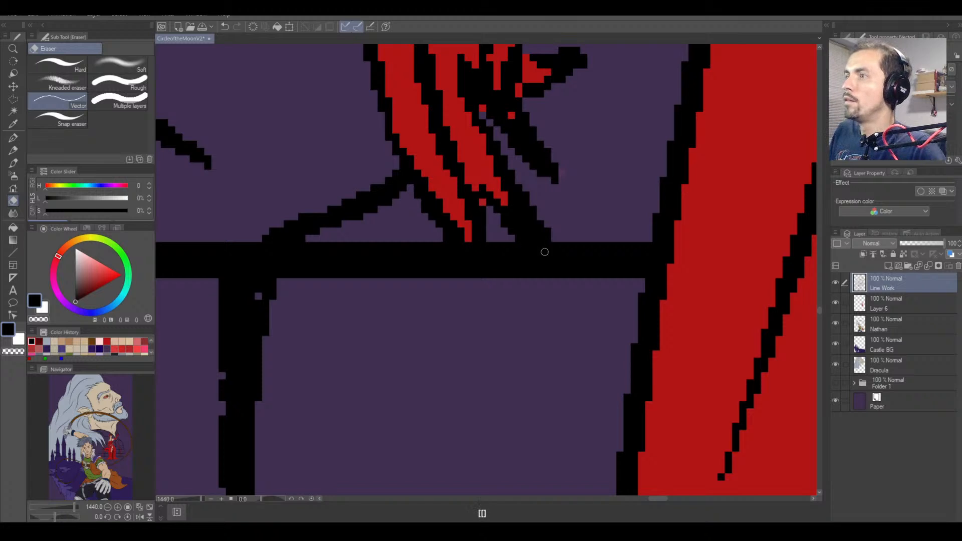
{"action": "key", "text": "ctrl+minus"}
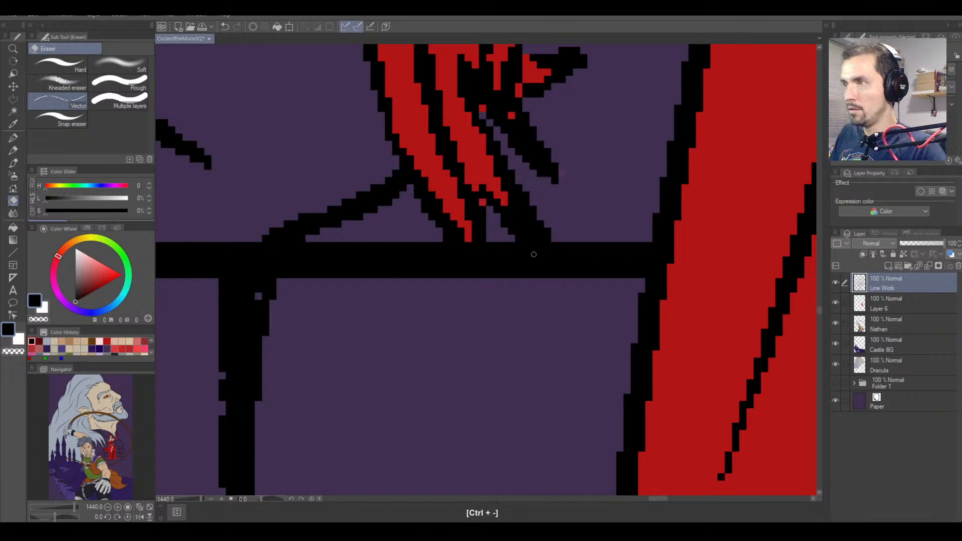
Try adding a short black pen stroke across the fingers of the woman's lowered hand.
{"action": "left_click_drag", "start_coordinate": [617, 251], "coordinate": [441, 257]}
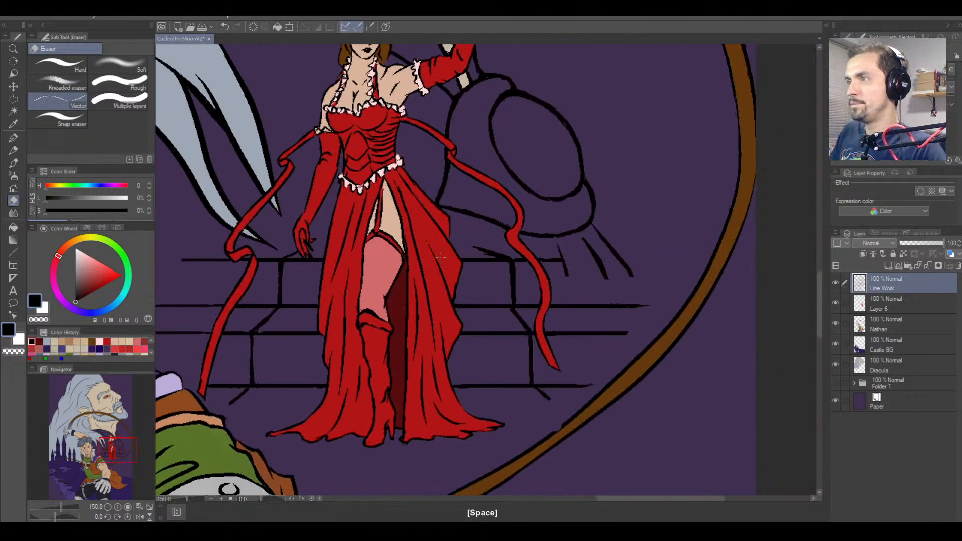
{"action": "key", "text": "ctrl+equal"}
{"action": "left_click", "coordinate": [13, 138]}
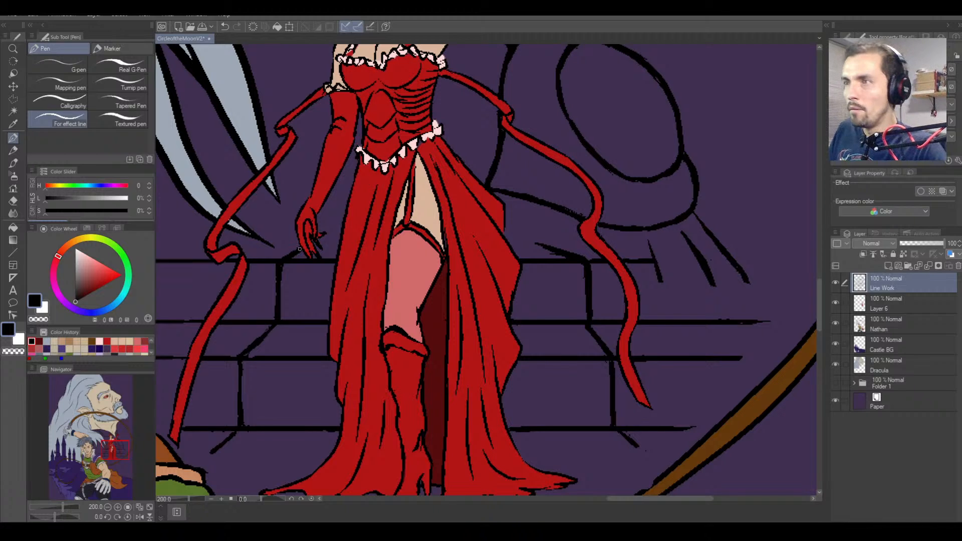
{"action": "left_click_drag", "start_coordinate": [300, 247], "coordinate": [322, 233]}
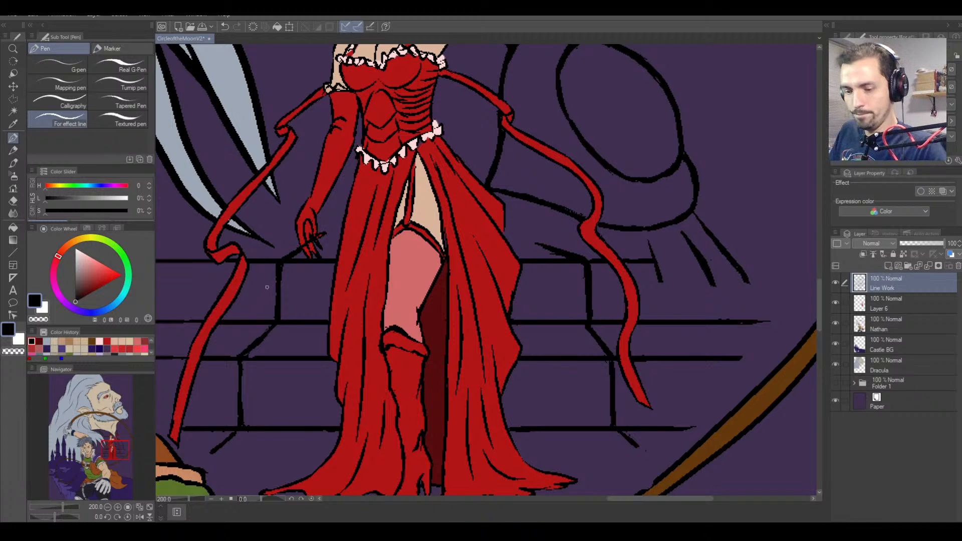
{"action": "key", "text": "ctrl+z"}
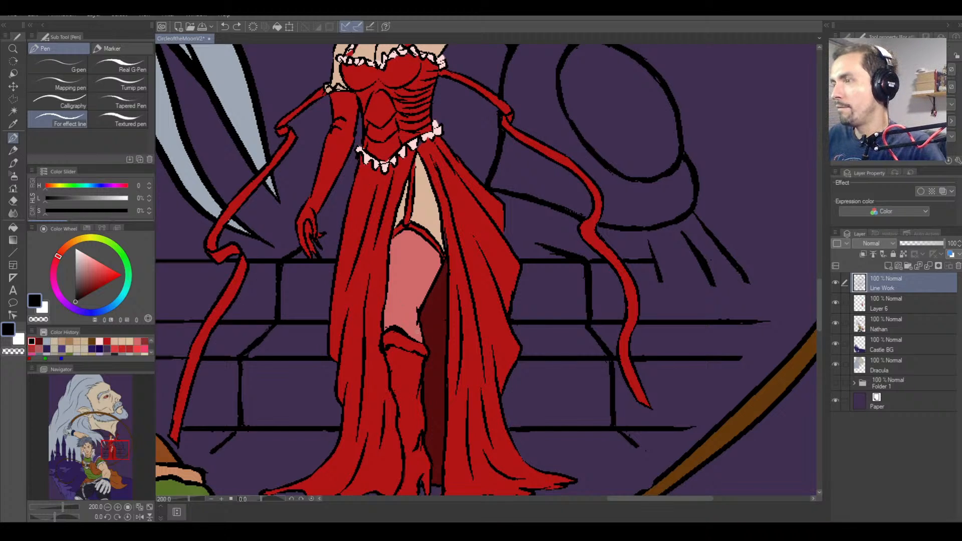
Select the crescent shape behind the woman on the Dracula layer with a Polyline selection along its outer and inner curves.
{"action": "key", "text": "ctrl+minus"}
{"action": "key", "text": "ctrl+minus"}
{"action": "key", "text": "ctrl+minus"}
{"action": "key", "text": "ctrl+minus"}
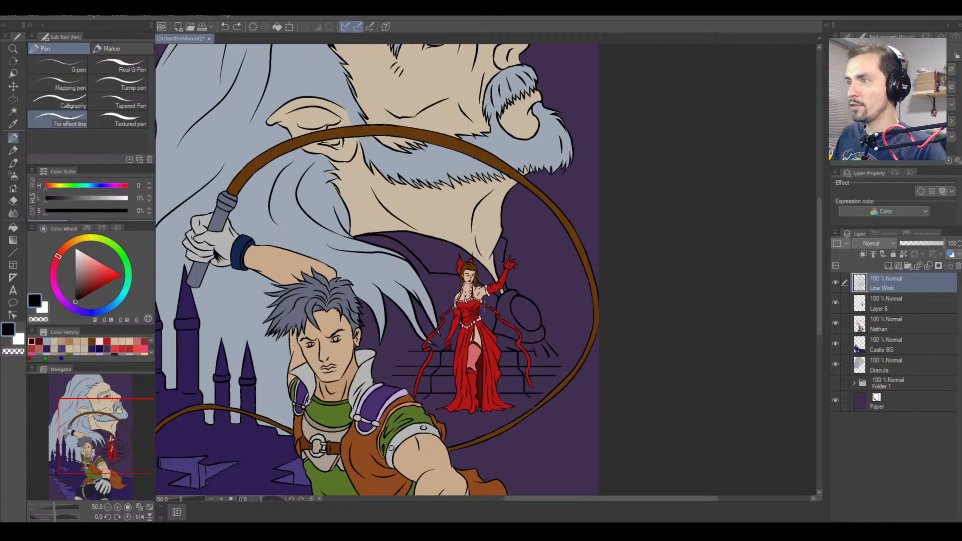
{"action": "key", "text": "ctrl+plus"}
{"action": "key", "text": "ctrl+plus"}
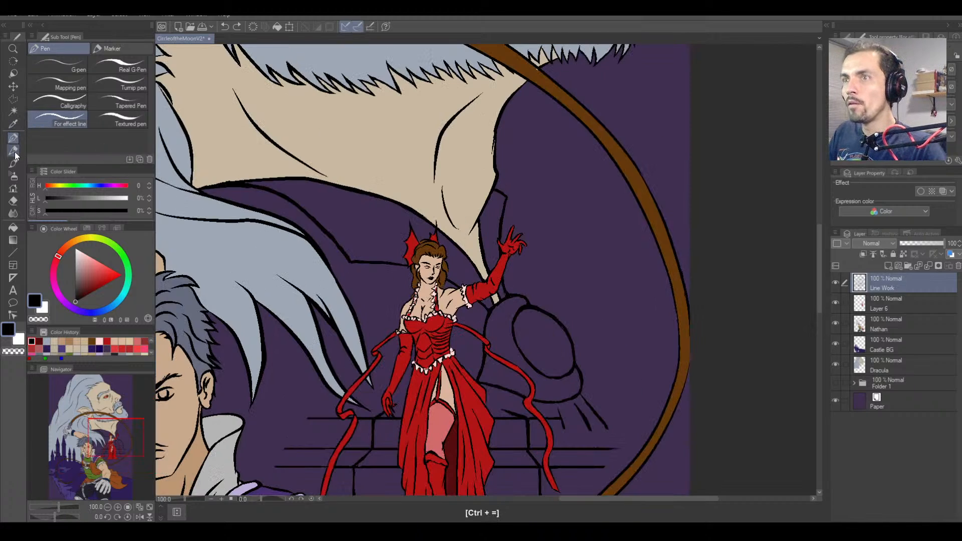
{"action": "left_click", "coordinate": [13, 99]}
{"action": "left_click", "coordinate": [900, 300]}
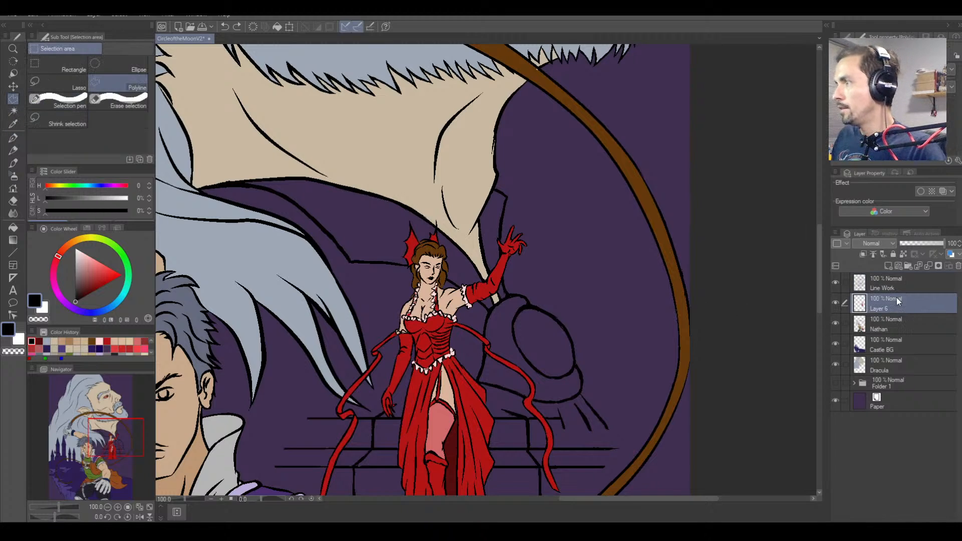
{"action": "left_click", "coordinate": [913, 369]}
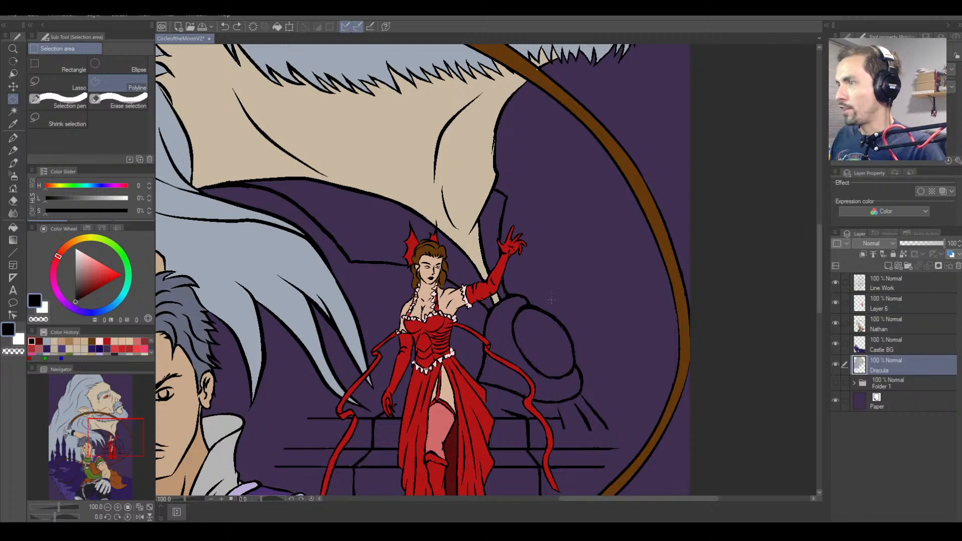
{"action": "left_click", "coordinate": [513, 296]}
{"action": "left_click", "coordinate": [499, 302]}
{"action": "left_click", "coordinate": [489, 313]}
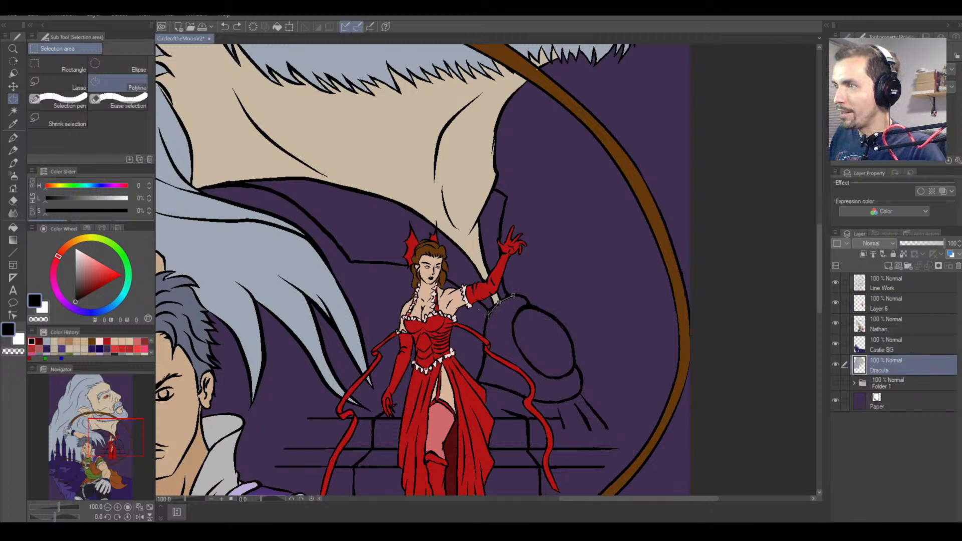
{"action": "left_click", "coordinate": [485, 328]}
{"action": "left_click", "coordinate": [484, 356]}
{"action": "left_click", "coordinate": [479, 376]}
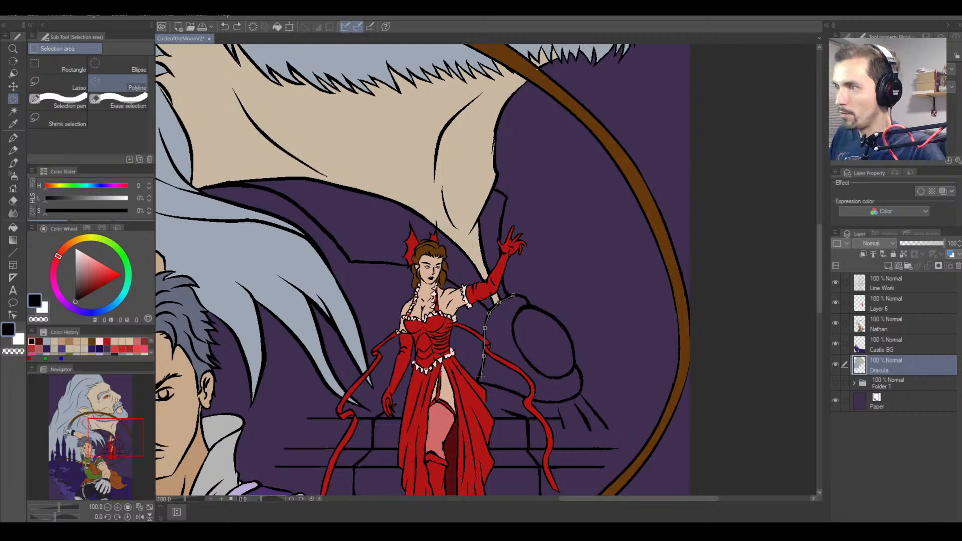
{"action": "left_click", "coordinate": [476, 382]}
{"action": "left_click", "coordinate": [504, 389]}
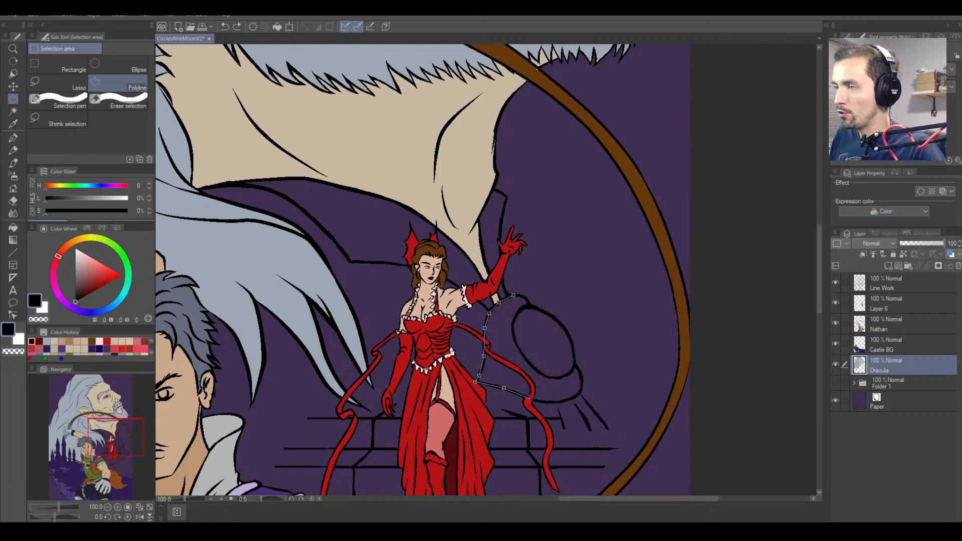
{"action": "left_click", "coordinate": [528, 398]}
{"action": "left_click", "coordinate": [549, 402]}
{"action": "left_click", "coordinate": [565, 401]}
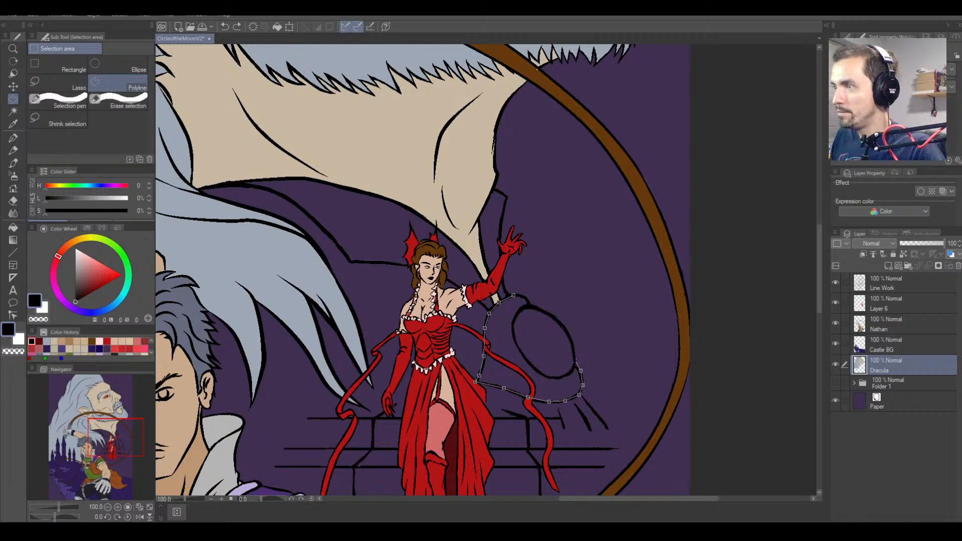
{"action": "left_click", "coordinate": [576, 365]}
{"action": "left_click", "coordinate": [569, 374]}
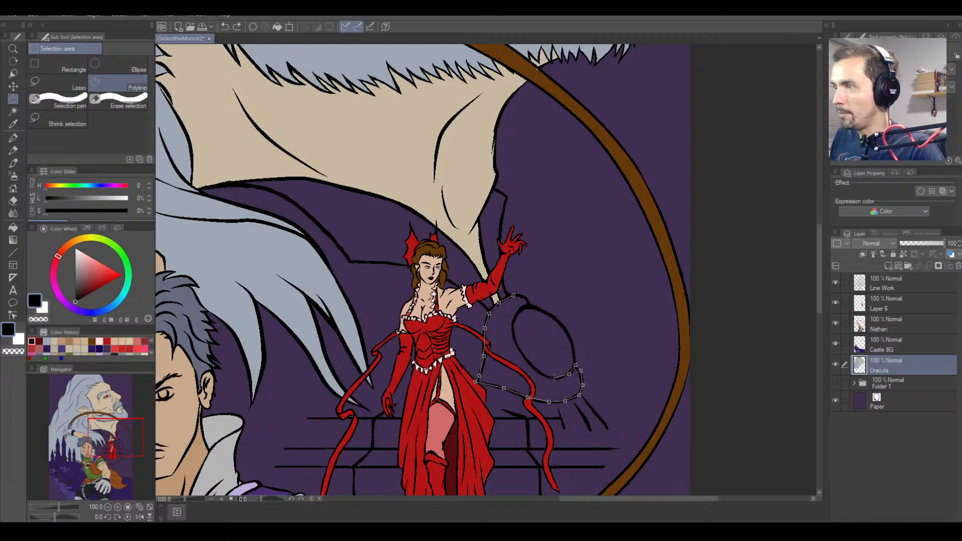
{"action": "left_click", "coordinate": [555, 378]}
{"action": "left_click", "coordinate": [540, 372]}
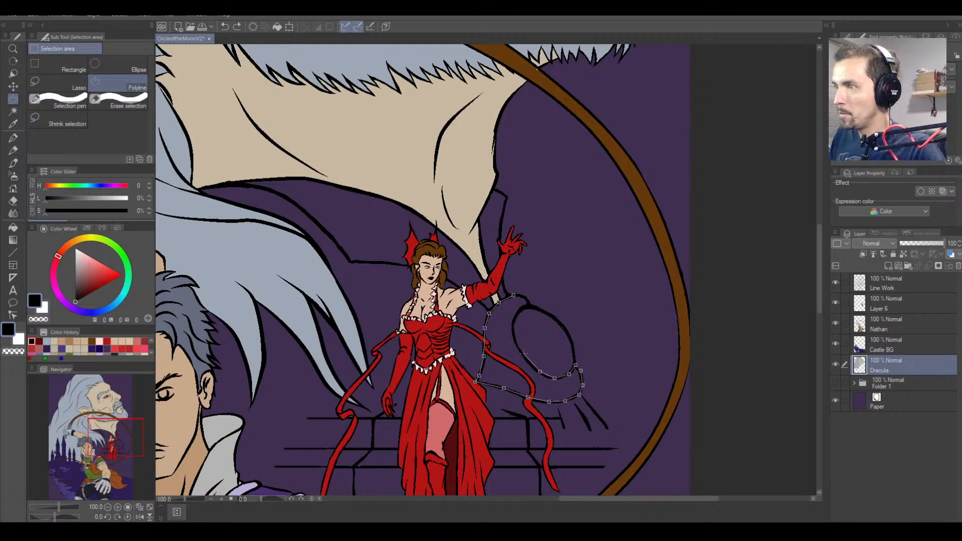
{"action": "left_click", "coordinate": [525, 356]}
{"action": "left_click", "coordinate": [515, 342]}
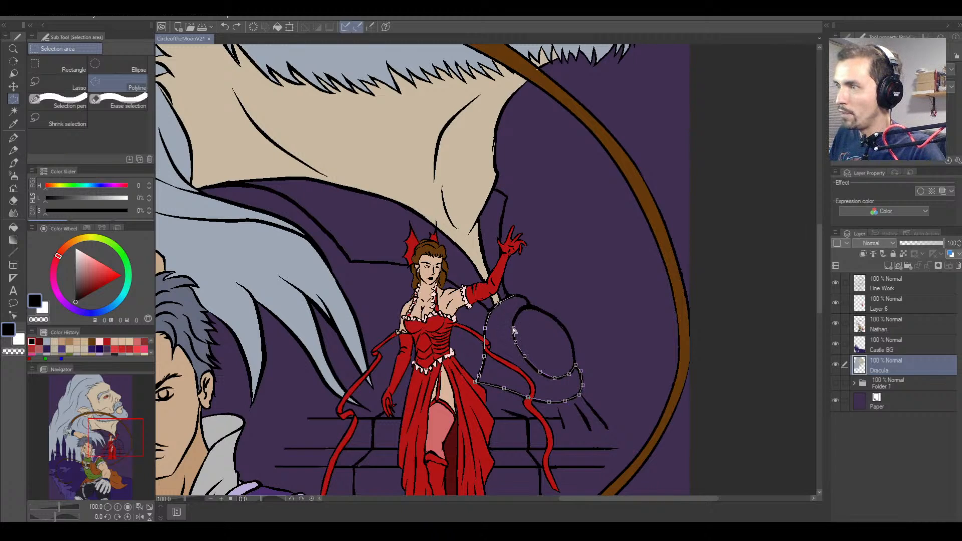
{"action": "left_click", "coordinate": [513, 329]}
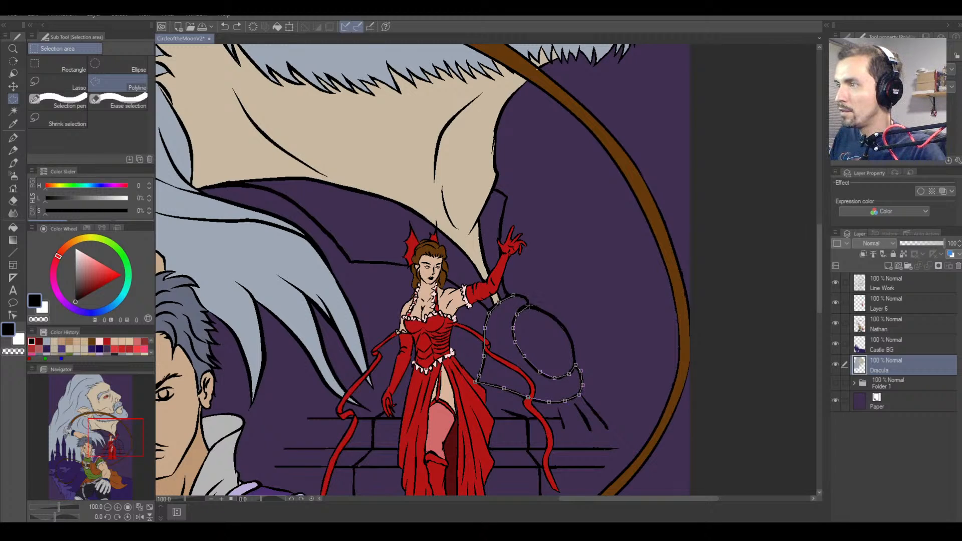
{"action": "left_click", "coordinate": [514, 298]}
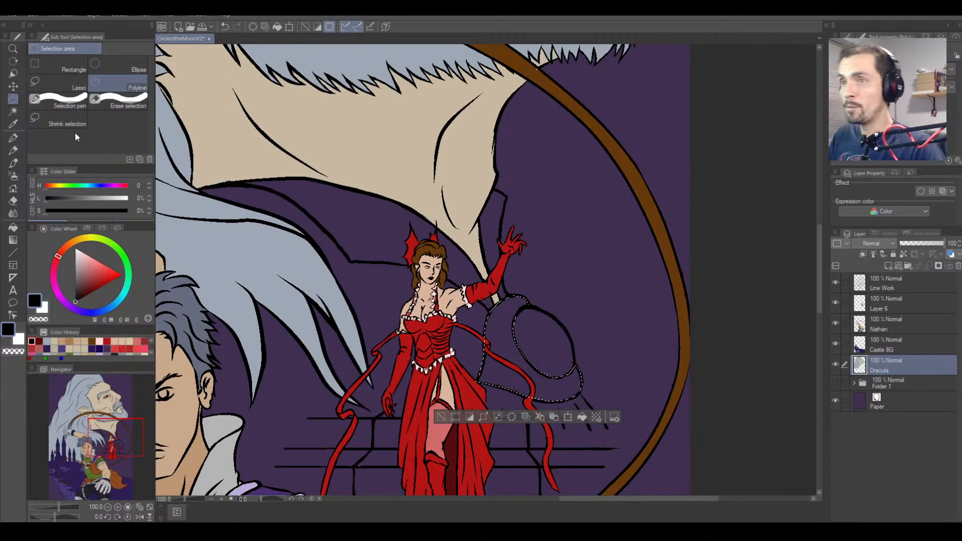
Fill the selected crescent with a bright golden orange of hue 41, luminosity 52% and saturation 100%.
{"action": "left_click_drag", "start_coordinate": [76, 244], "coordinate": [79, 243]}
{"action": "left_click_drag", "start_coordinate": [111, 278], "coordinate": [118, 277]}
{"action": "left_click_drag", "start_coordinate": [84, 204], "coordinate": [89, 204]}
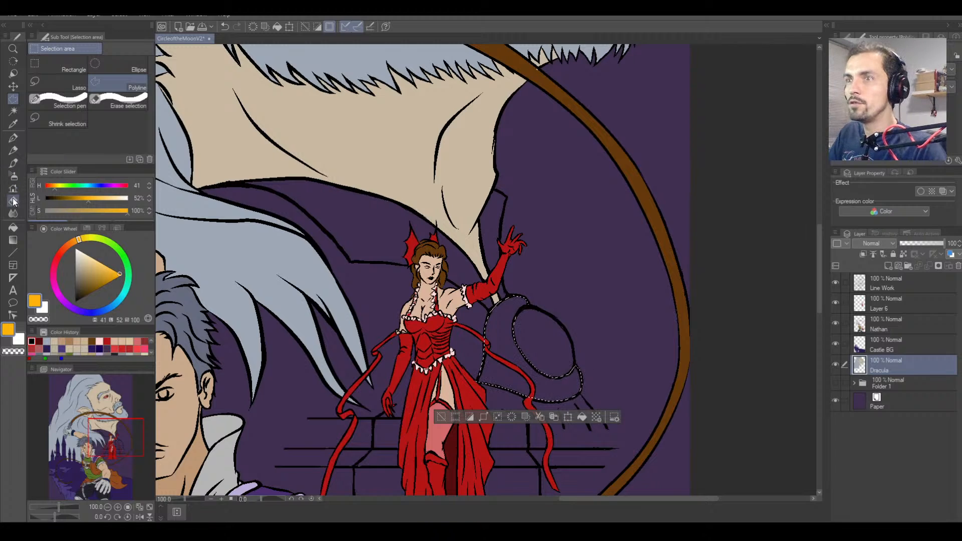
{"action": "left_click", "coordinate": [13, 230]}
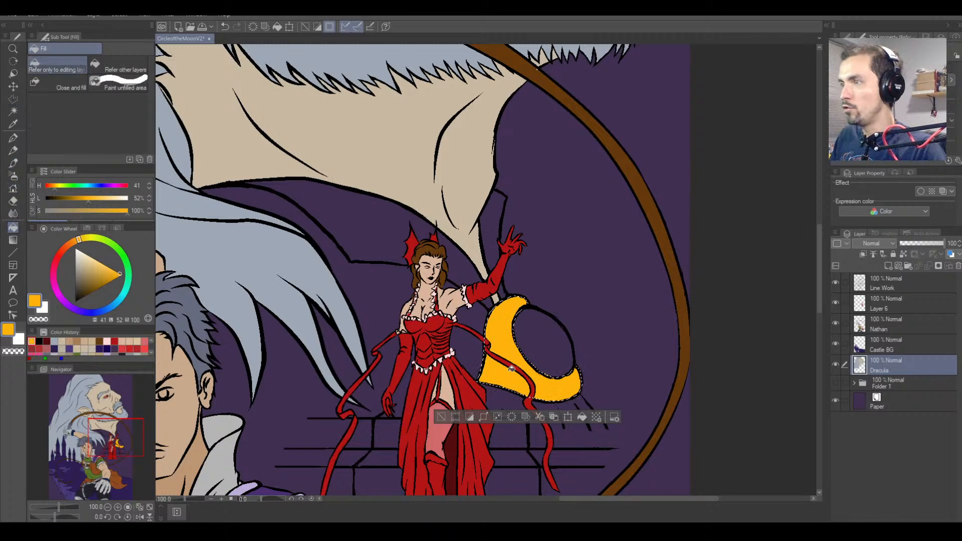
{"action": "left_click", "coordinate": [513, 381]}
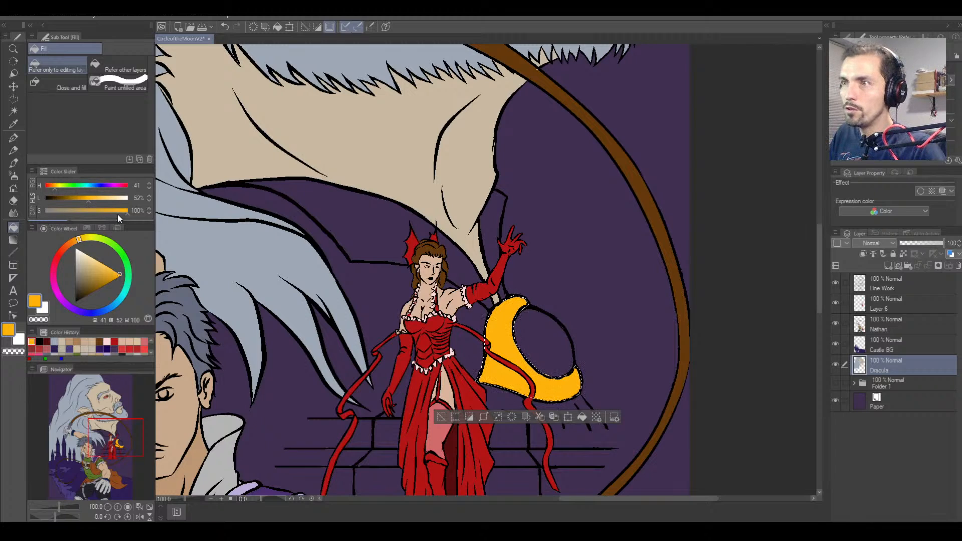
Refill the crescent with a softer gold of saturation 79% and luminosity 56%, and clear the selection.
{"action": "left_click_drag", "start_coordinate": [121, 213], "coordinate": [111, 212]}
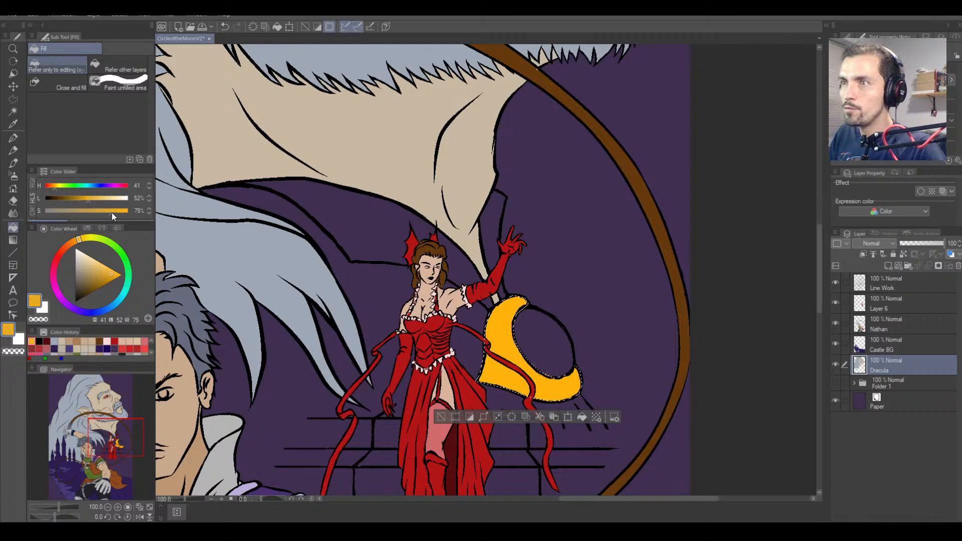
{"action": "left_click", "coordinate": [493, 331]}
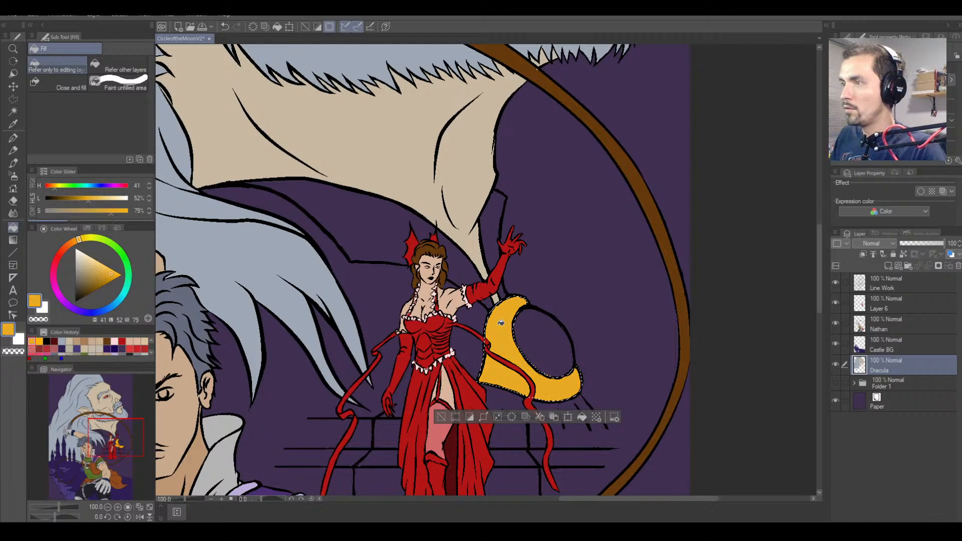
{"action": "left_click", "coordinate": [91, 201]}
{"action": "left_click", "coordinate": [501, 339]}
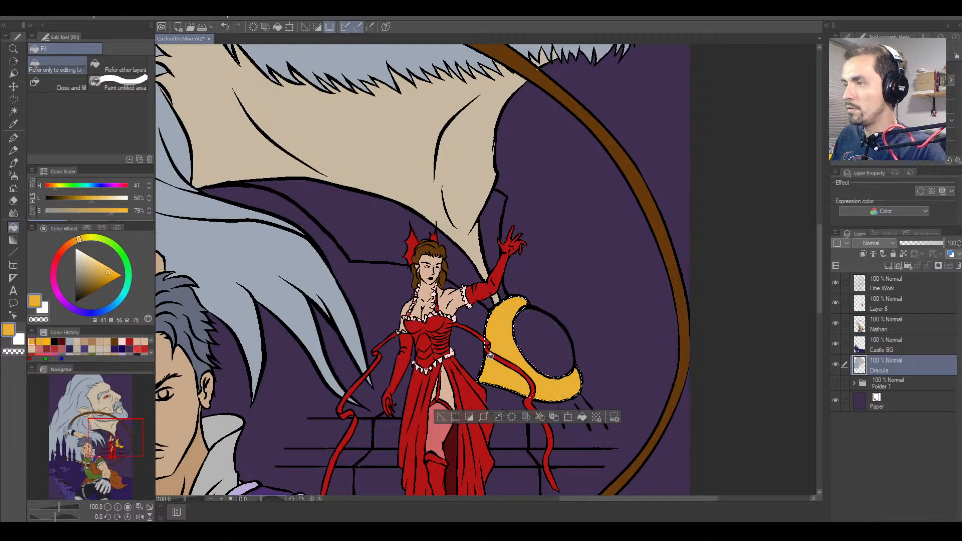
{"action": "key", "text": "ctrl+minus"}
{"action": "key", "text": "ctrl+minus"}
{"action": "key", "text": "ctrl+minus"}
{"action": "key", "text": "ctrl+equal"}
{"action": "key", "text": "ctrl+equal"}
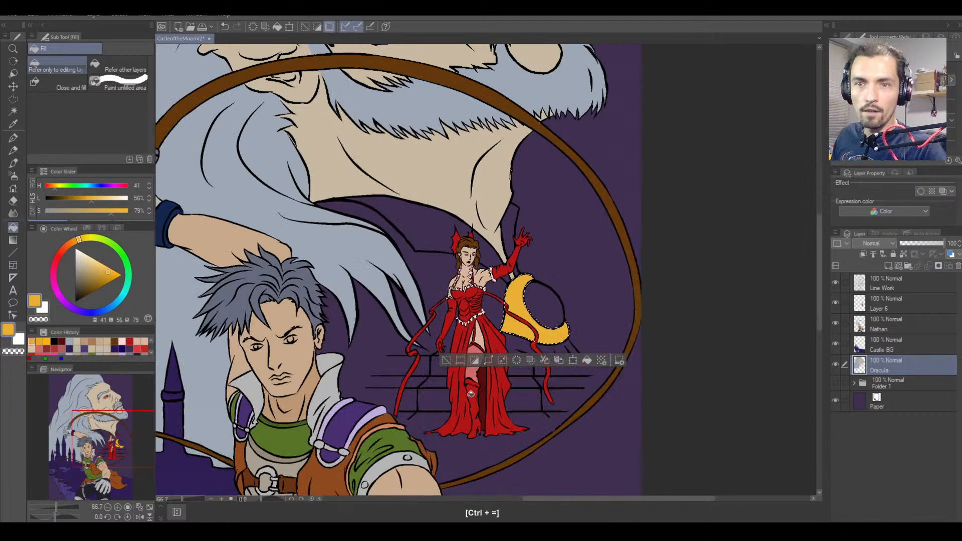
{"action": "key", "text": "ctrl+d"}
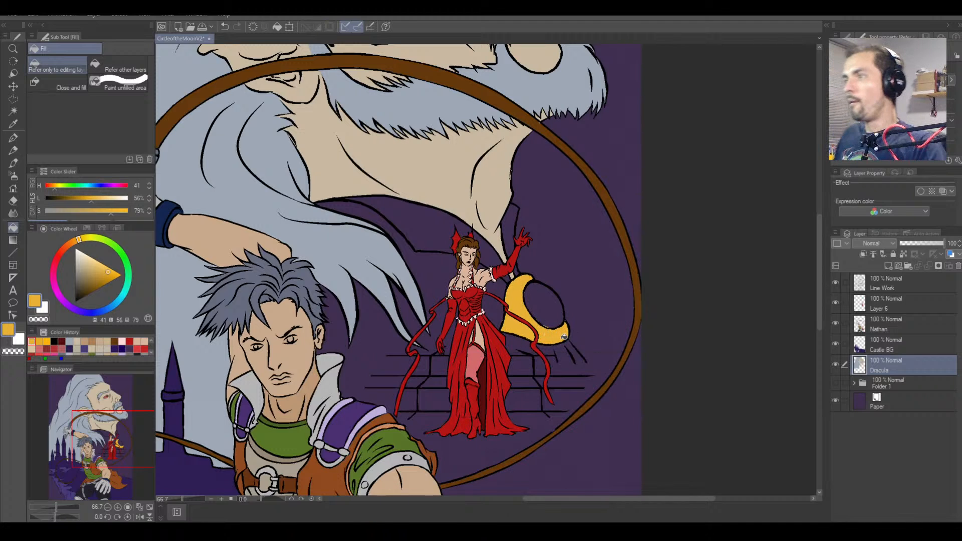
Examine the gold crescent within the whole illustration and return to a closer view of the woman in the red dress.
{"action": "key", "text": "ctrl+equal"}
{"action": "key", "text": "ctrl+equal"}
{"action": "key", "text": "ctrl+minus"}
{"action": "key", "text": "ctrl+minus"}
{"action": "key", "text": "ctrl+minus"}
{"action": "key", "text": "ctrl+minus"}
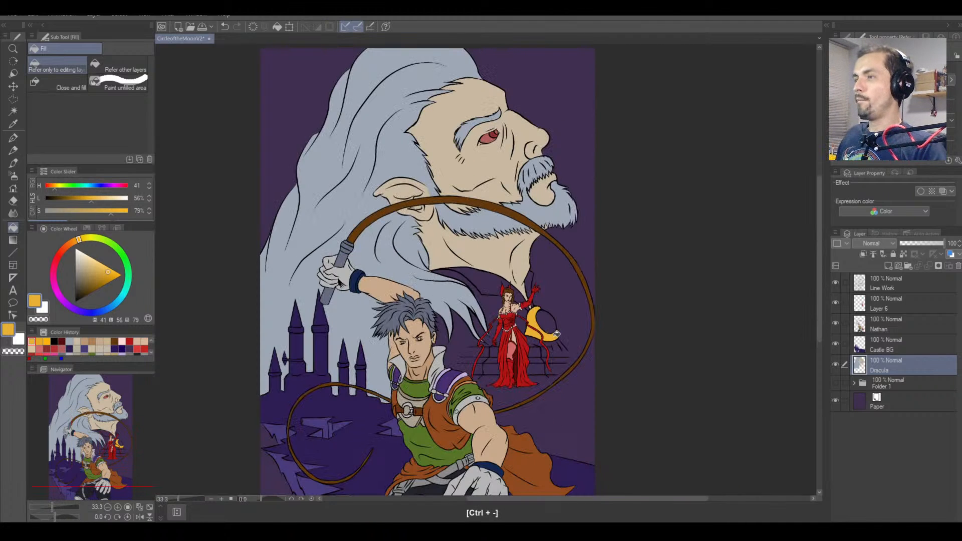
{"action": "key", "text": "ctrl+equal"}
{"action": "key", "text": "ctrl+equal"}
{"action": "key", "text": "ctrl+equal"}
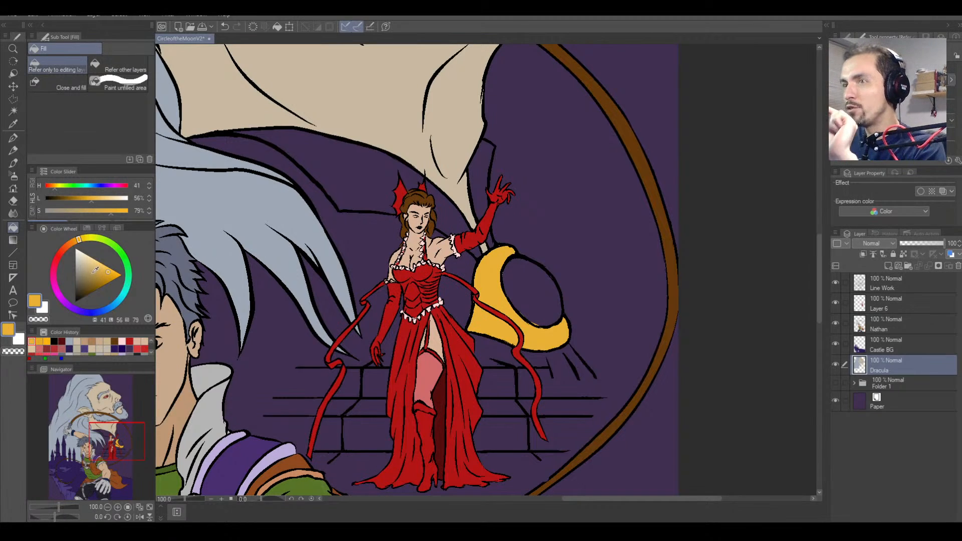
Pick a pale blue of hue 228, luminosity 89% and saturation 100%, and start a Polyline selection along the lower edge of Dracula's neck.
{"action": "left_click_drag", "start_coordinate": [93, 275], "coordinate": [91, 254]}
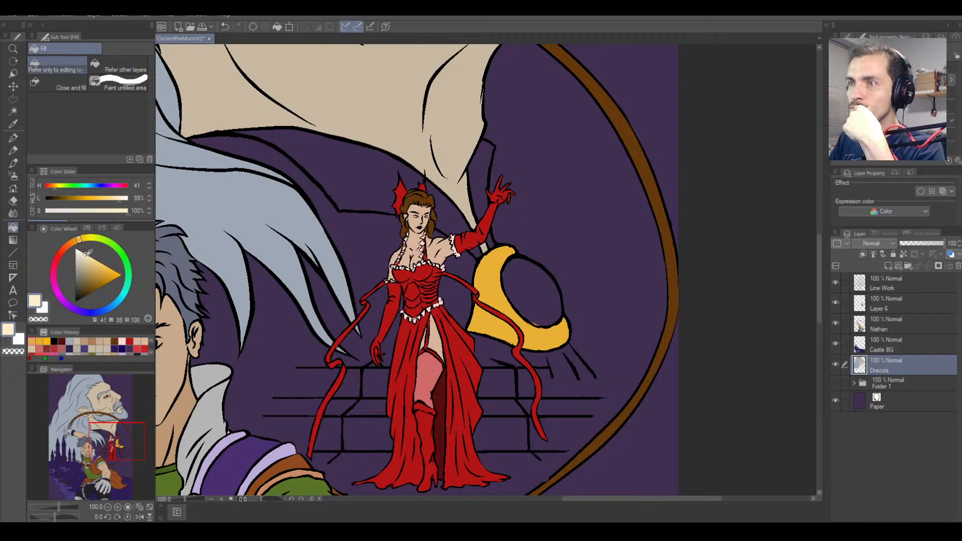
{"action": "left_click", "coordinate": [101, 313]}
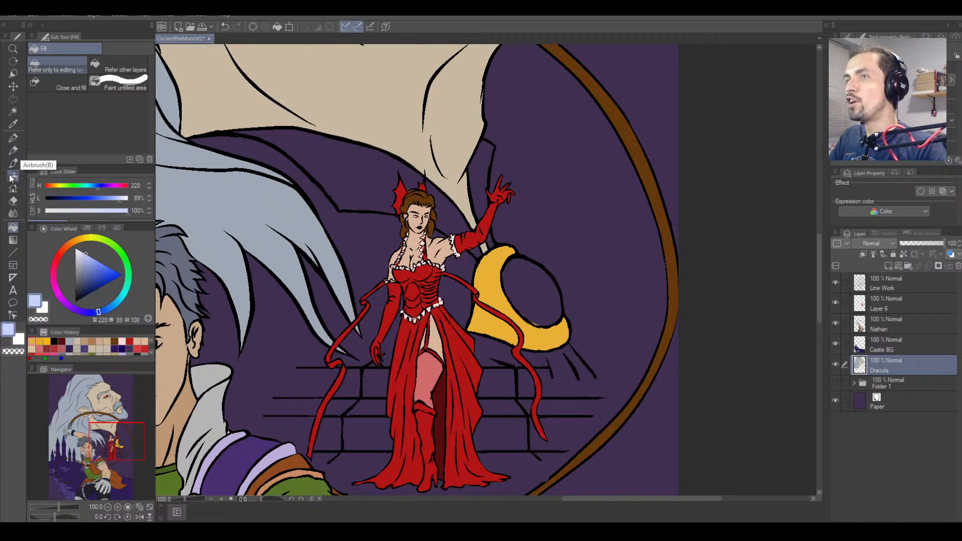
{"action": "left_click", "coordinate": [13, 99]}
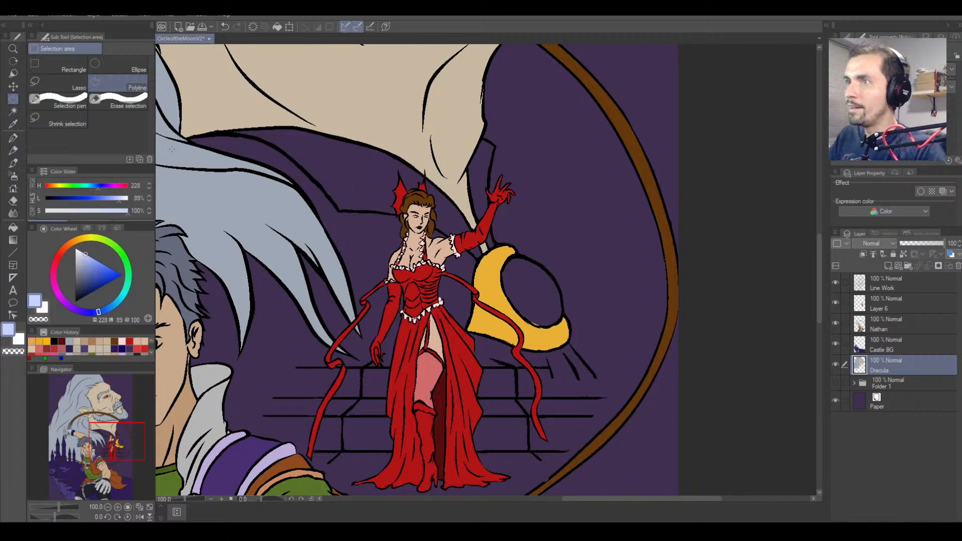
{"action": "left_click", "coordinate": [187, 138]}
{"action": "left_click", "coordinate": [234, 131]}
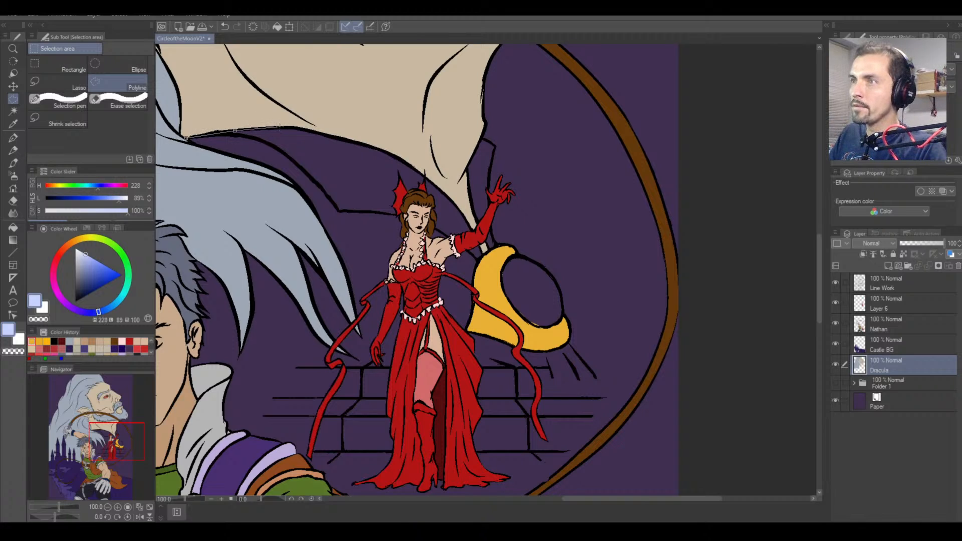
{"action": "left_click", "coordinate": [280, 128]}
{"action": "left_click", "coordinate": [310, 131]}
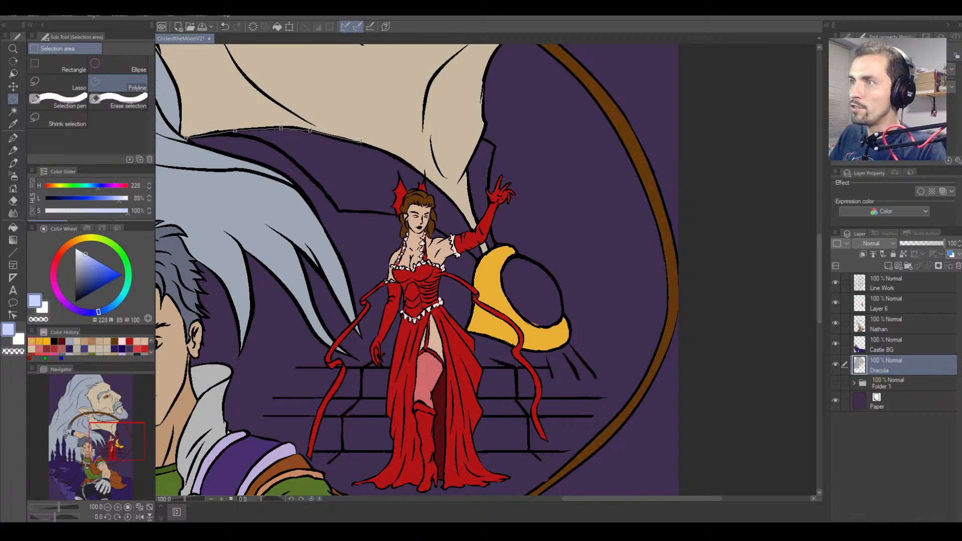
{"action": "left_click", "coordinate": [361, 144]}
{"action": "left_click", "coordinate": [394, 156]}
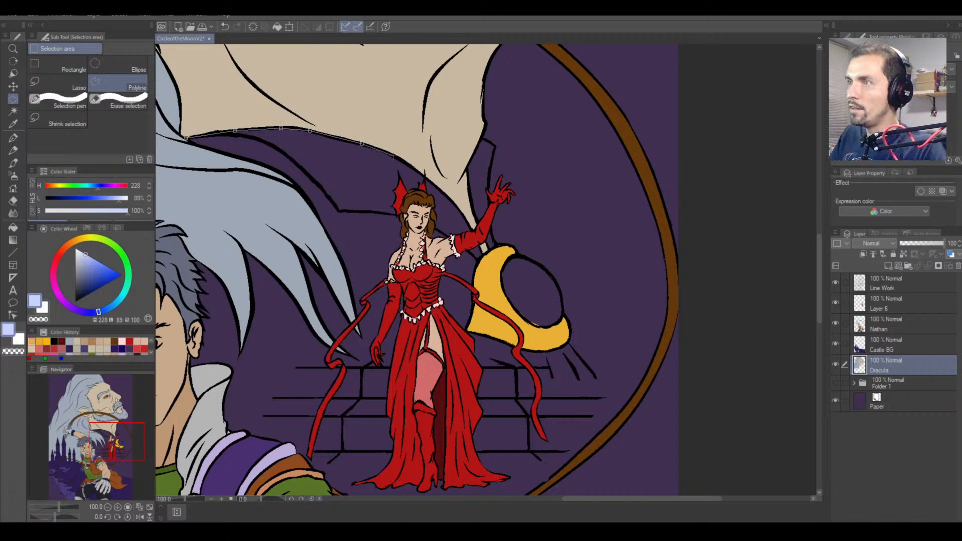
{"action": "left_click", "coordinate": [434, 184]}
{"action": "left_click", "coordinate": [457, 206]}
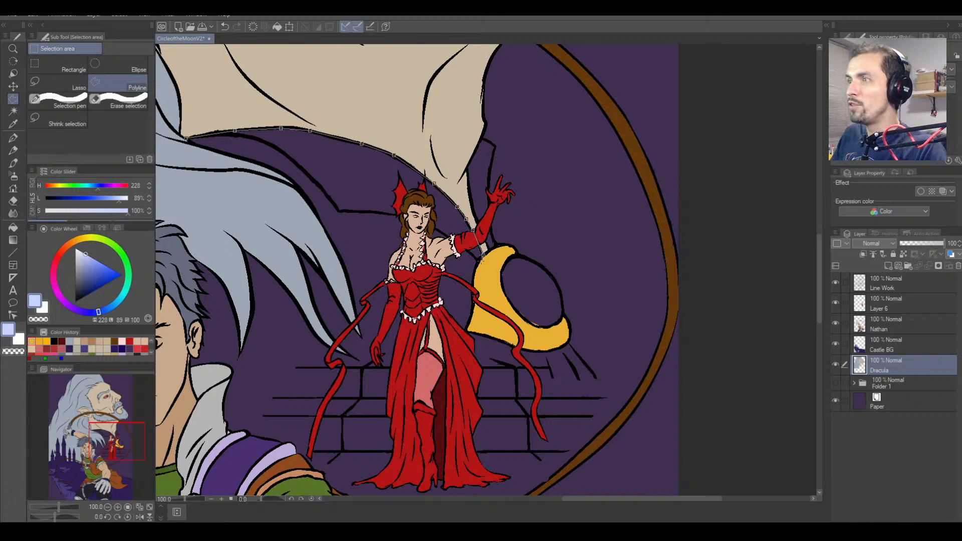
{"action": "left_click", "coordinate": [478, 262]}
{"action": "left_click", "coordinate": [474, 277]}
{"action": "left_click", "coordinate": [473, 287]}
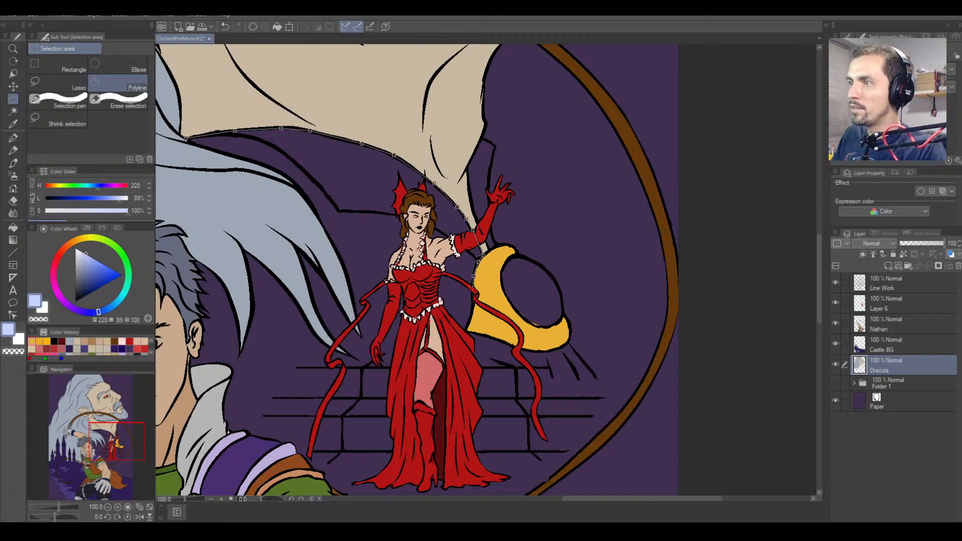
{"action": "left_click", "coordinate": [472, 310]}
{"action": "left_click", "coordinate": [468, 323]}
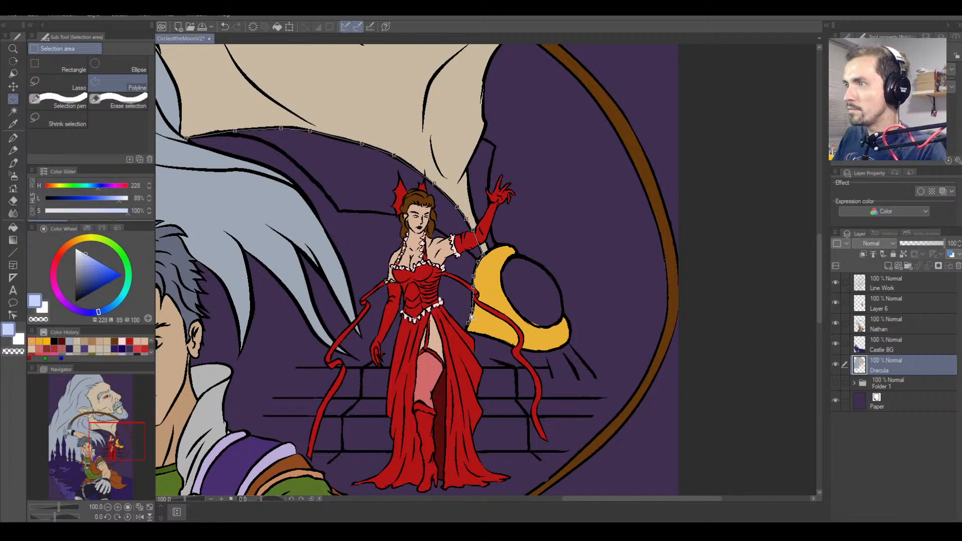
{"action": "key", "text": "BackSpace"}
{"action": "key", "text": "BackSpace"}
{"action": "key", "text": "BackSpace"}
{"action": "key", "text": "BackSpace"}
{"action": "key", "text": "BackSpace"}
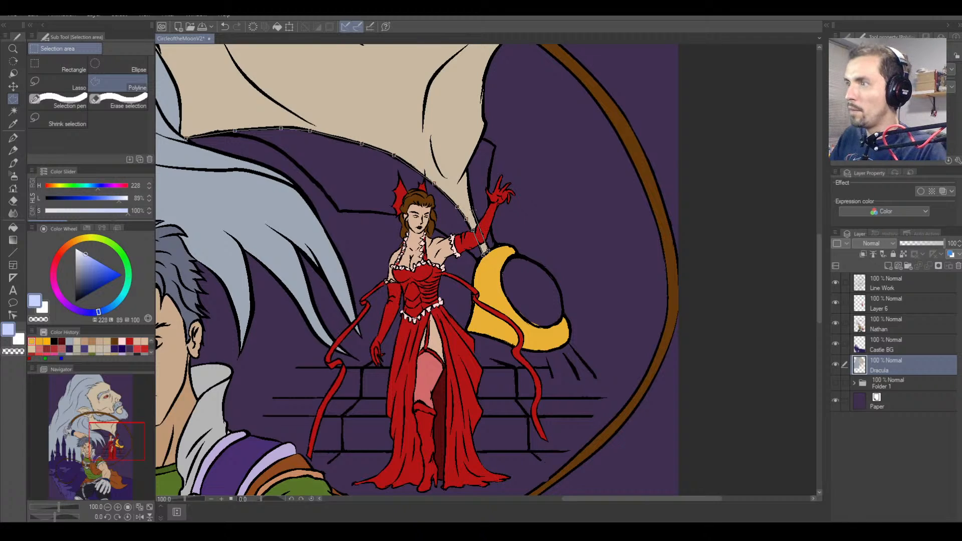
{"action": "key", "text": "BackSpace"}
{"action": "key", "text": "BackSpace"}
{"action": "key", "text": "BackSpace"}
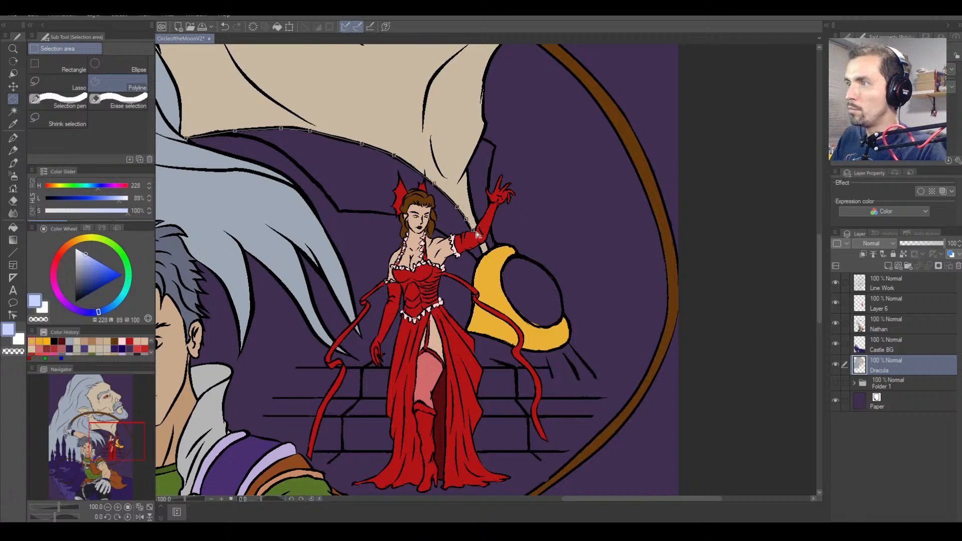
{"action": "key", "text": "BackSpace"}
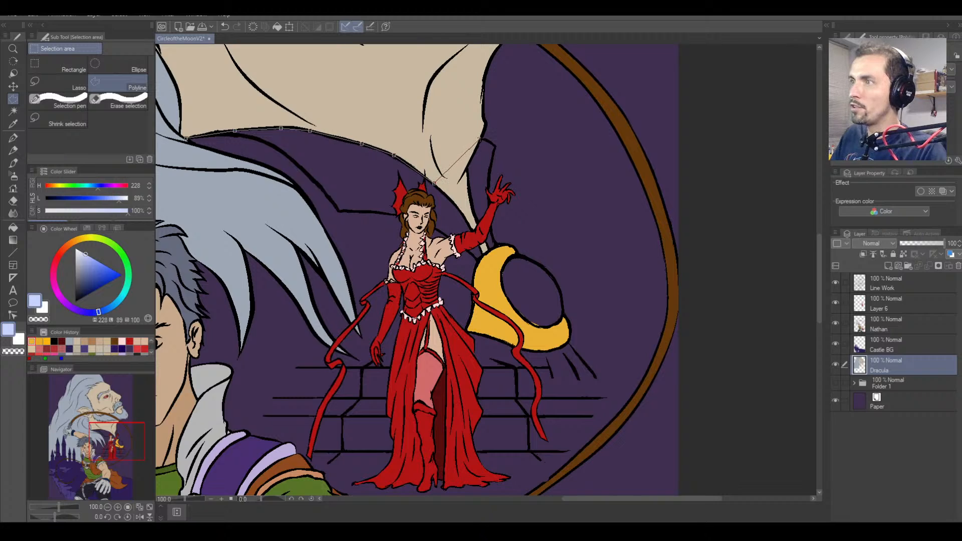
Complete the Polyline selection down the collar's outer edge, across the crescent, along the upper stair line and back to the neck.
{"action": "left_click", "coordinate": [480, 139]}
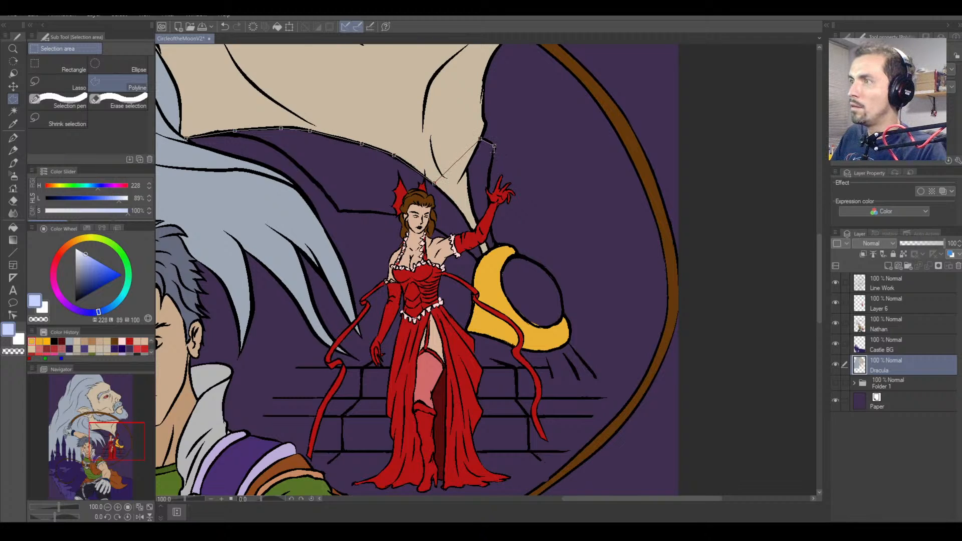
{"action": "left_click", "coordinate": [492, 160]}
{"action": "left_click", "coordinate": [487, 186]}
{"action": "left_click", "coordinate": [488, 211]}
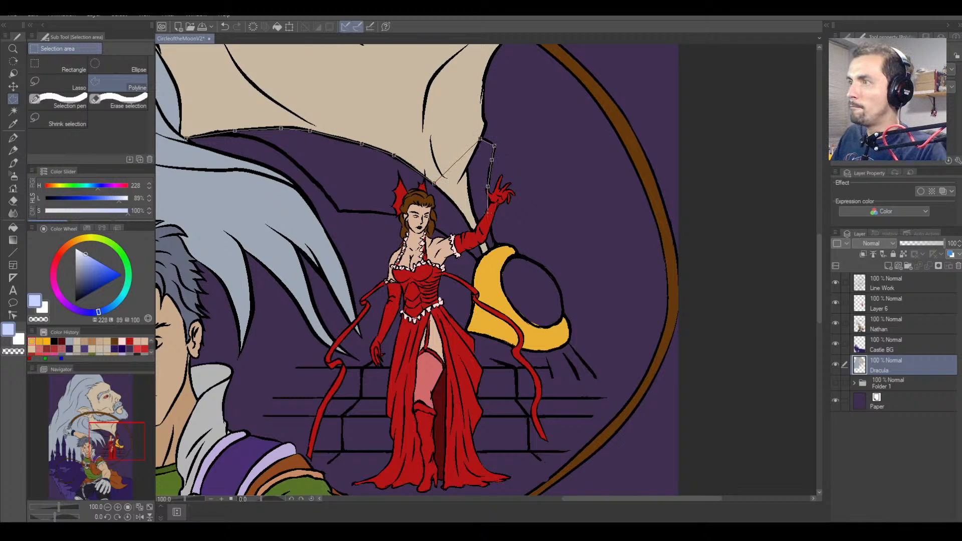
{"action": "left_click", "coordinate": [492, 233]}
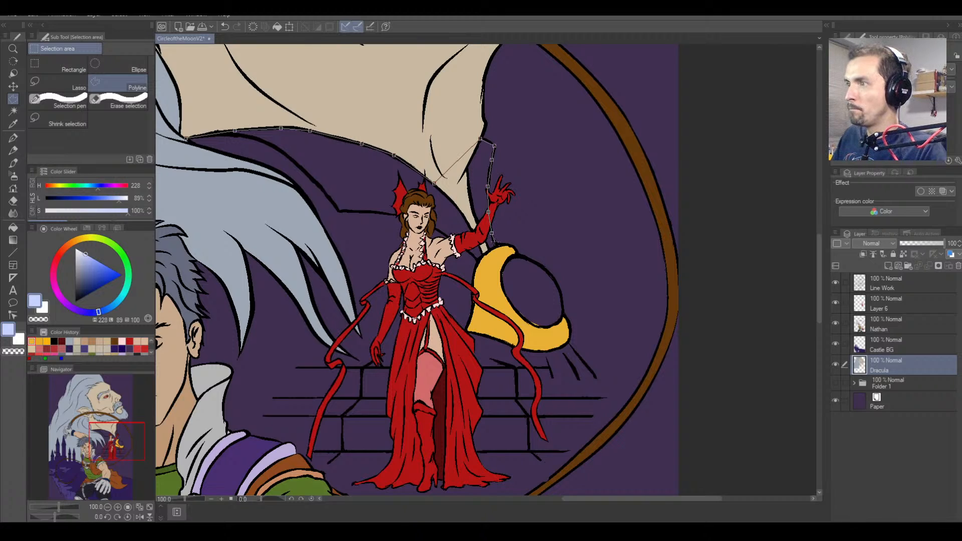
{"action": "left_click", "coordinate": [497, 244]}
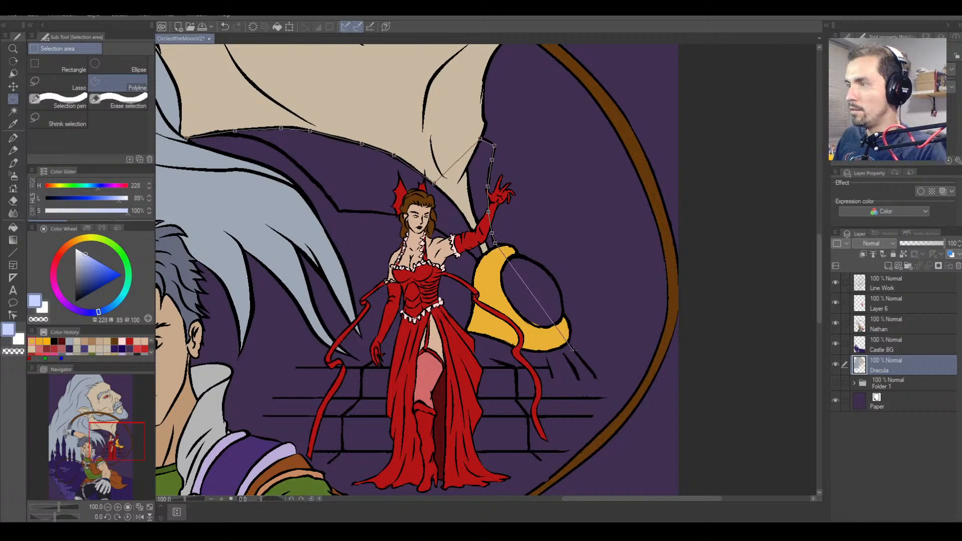
{"action": "left_click", "coordinate": [568, 342]}
{"action": "left_click", "coordinate": [594, 373]}
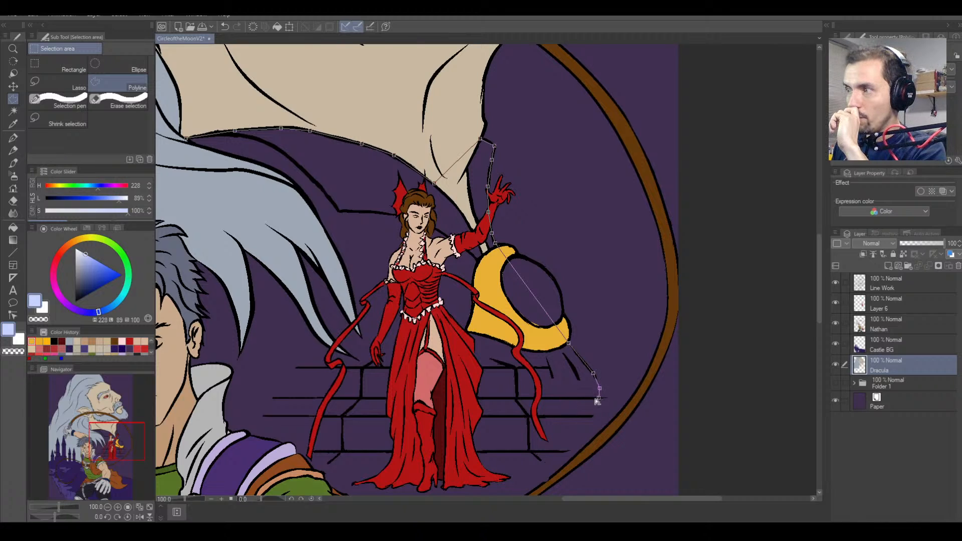
{"action": "left_click", "coordinate": [558, 400]}
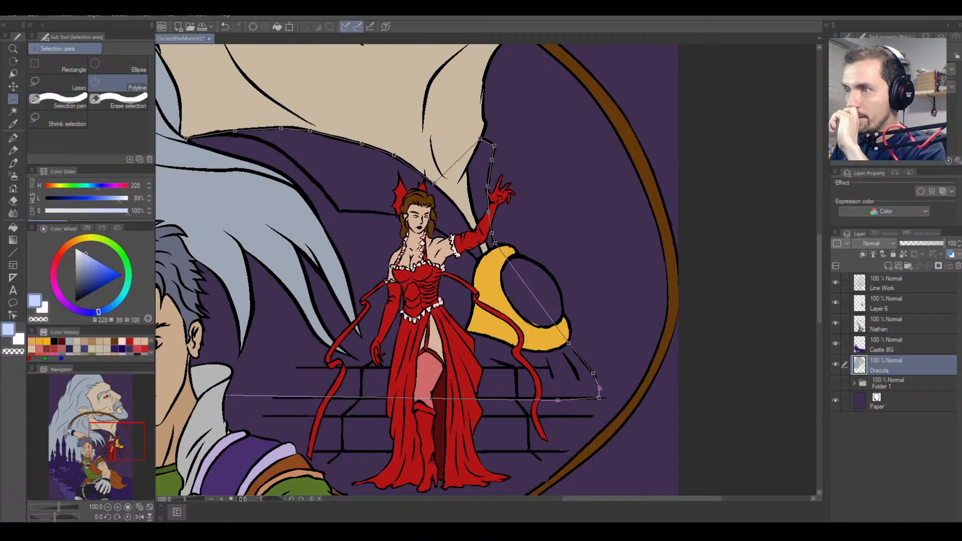
{"action": "left_click", "coordinate": [211, 397]}
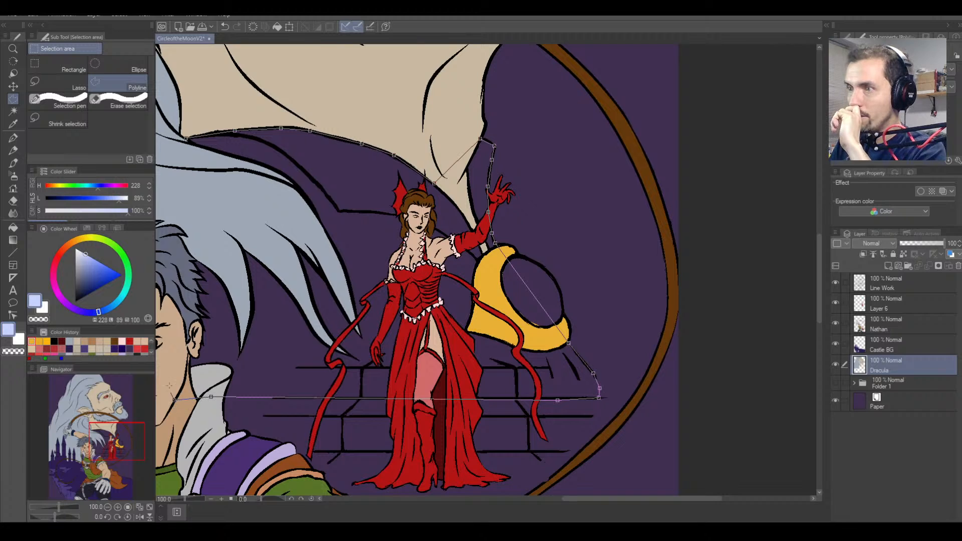
{"action": "left_click", "coordinate": [186, 138]}
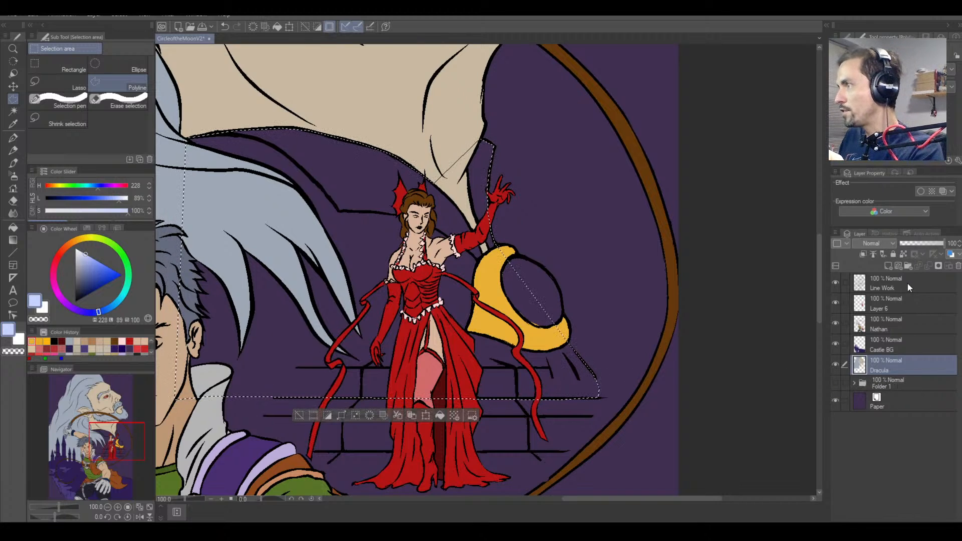
Fill the selected collar area with the pale blue on a new layer below the Dracula layer, and clear the selection.
{"action": "left_click", "coordinate": [888, 266]}
{"action": "left_click_drag", "start_coordinate": [905, 367], "coordinate": [905, 391]}
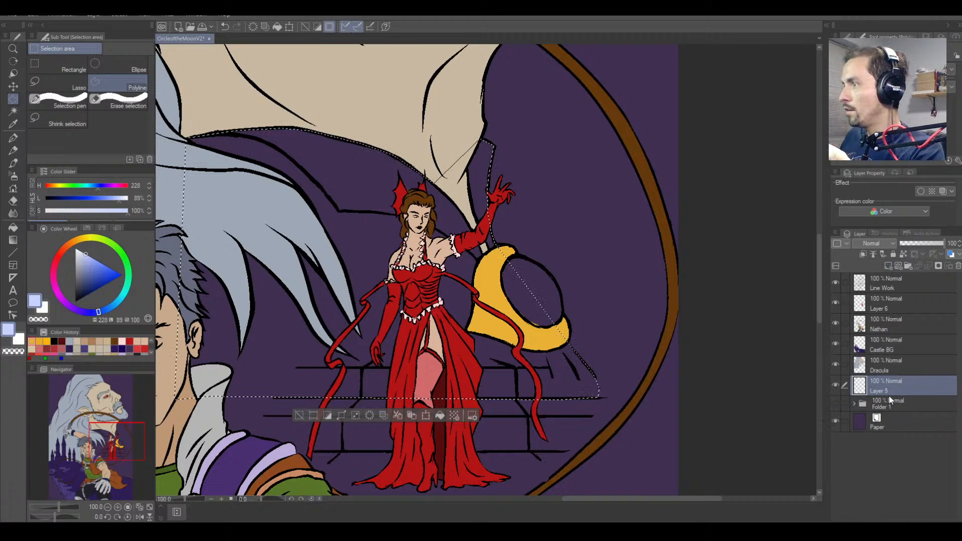
{"action": "left_click", "coordinate": [13, 227]}
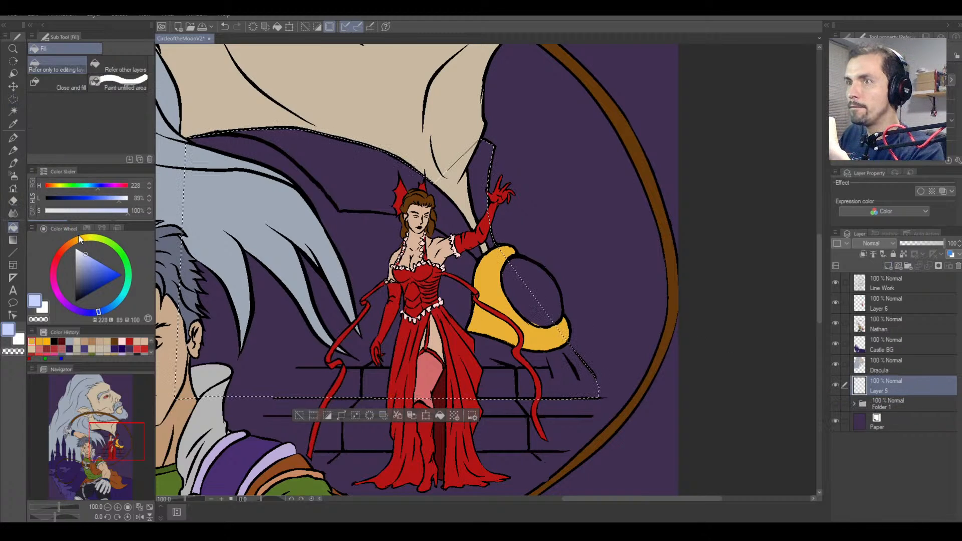
{"action": "left_click", "coordinate": [390, 277]}
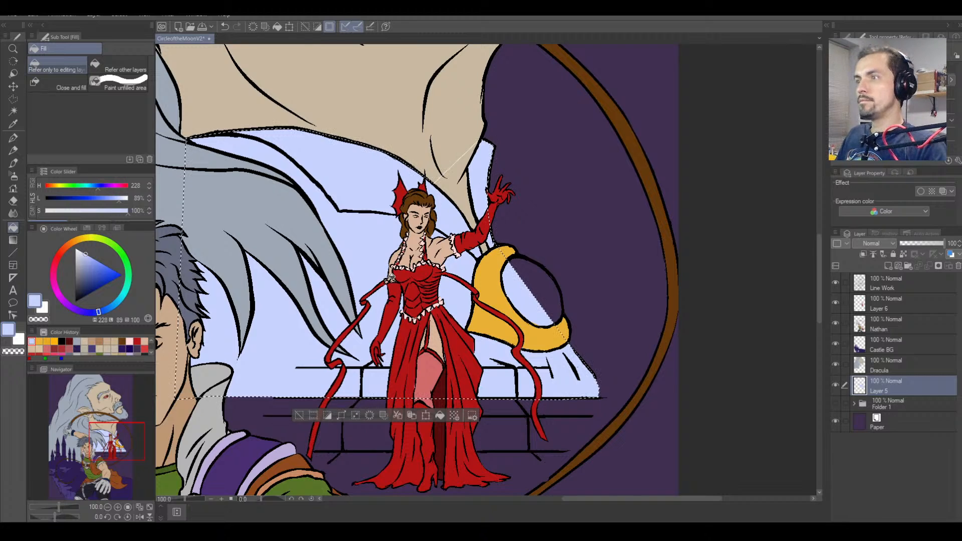
{"action": "key", "text": "ctrl+minus"}
{"action": "key", "text": "ctrl+minus"}
{"action": "key", "text": "space"}
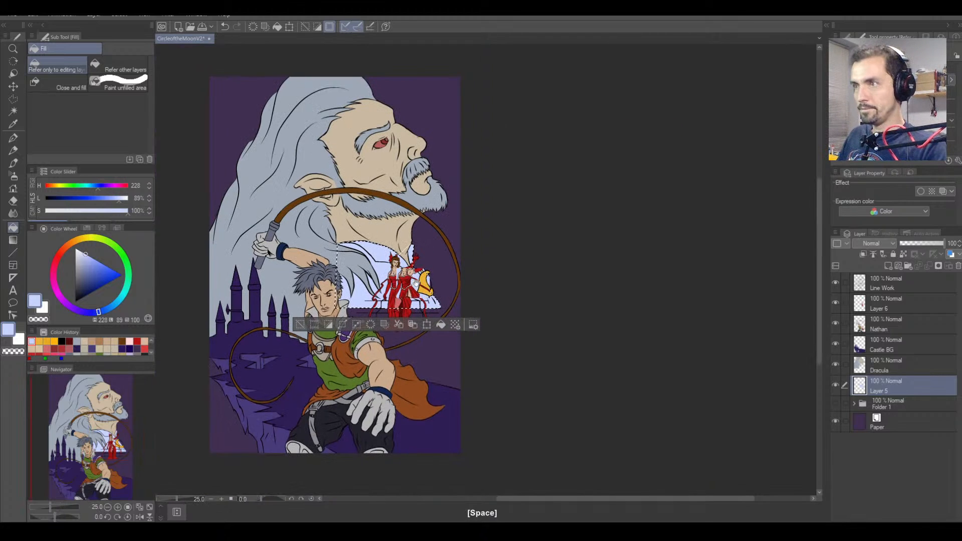
{"action": "left_click_drag", "start_coordinate": [415, 284], "coordinate": [489, 281]}
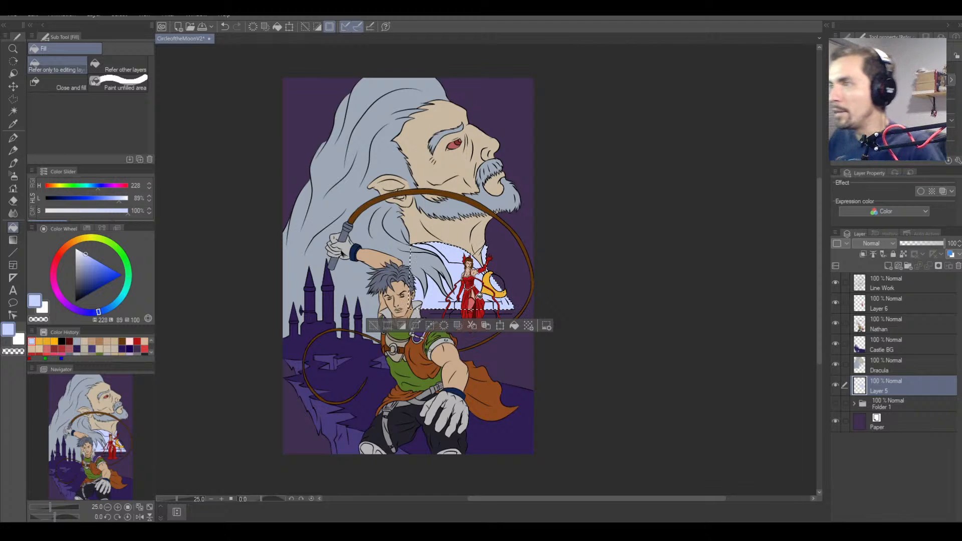
{"action": "key", "text": "ctrl+plus"}
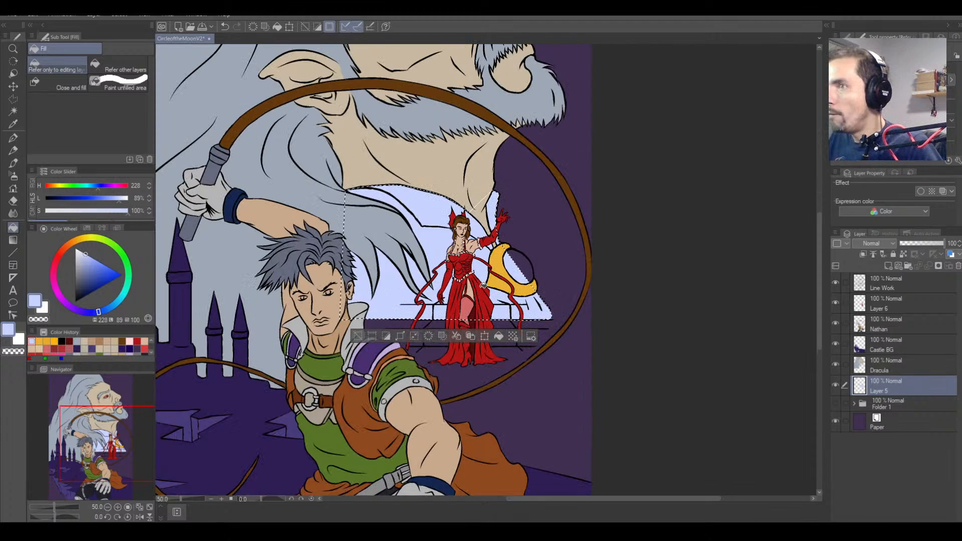
{"action": "key", "text": "ctrl+plus"}
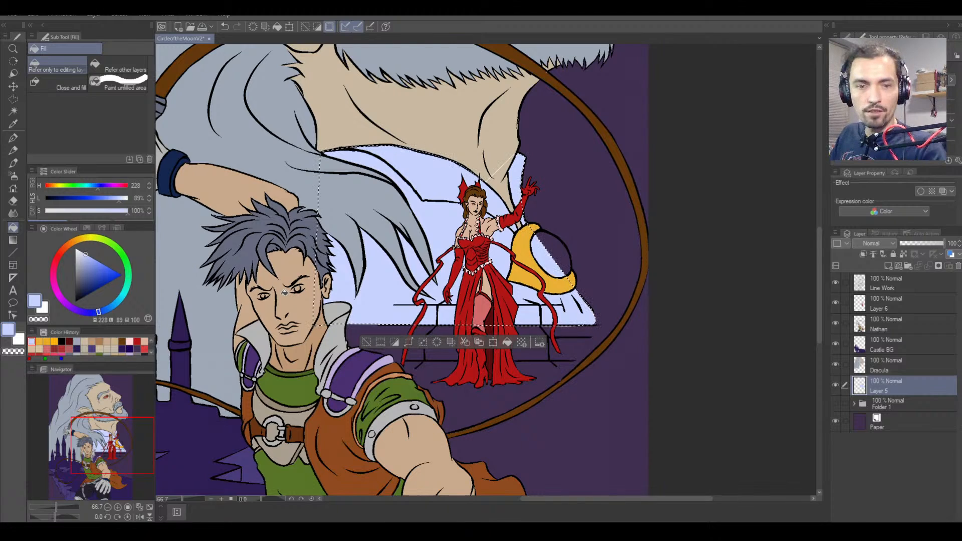
{"action": "key", "text": "ctrl+d"}
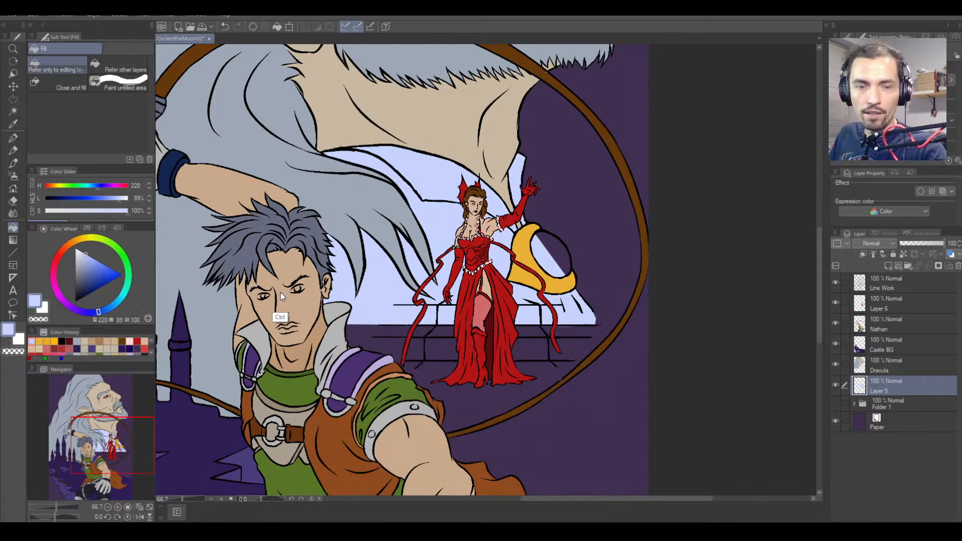
Compare the artwork with the pale blue collar layer hidden and shown.
{"action": "left_click", "coordinate": [835, 383]}
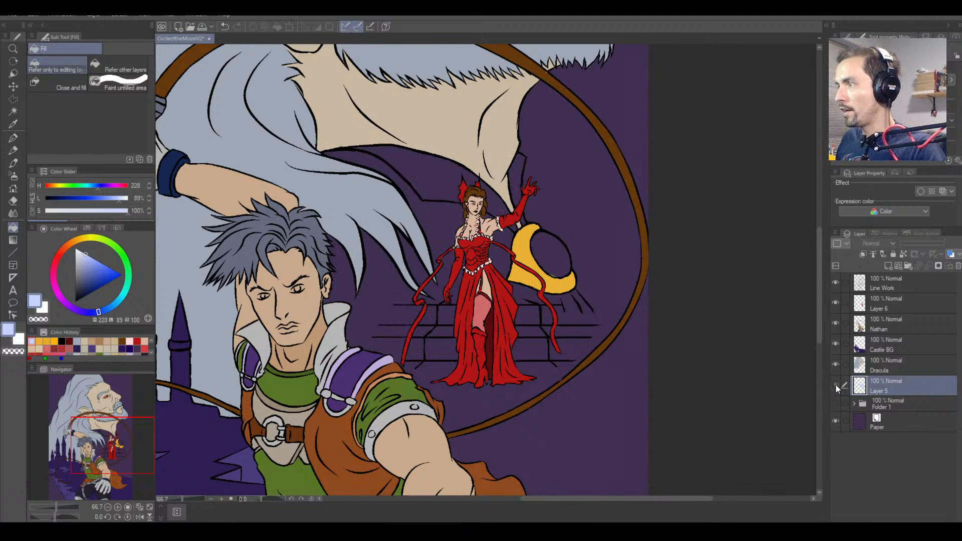
{"action": "left_click", "coordinate": [836, 383]}
{"action": "left_click", "coordinate": [835, 385]}
{"action": "left_click", "coordinate": [835, 385]}
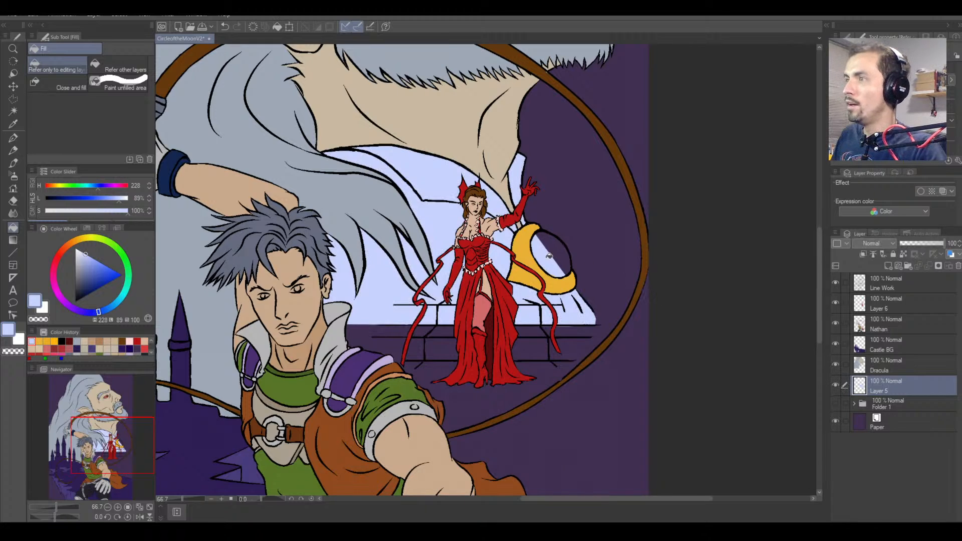
On the Dracula layer, trace a closed Polyline selection around the oval set inside the yellow crescent.
{"action": "left_click", "coordinate": [905, 369]}
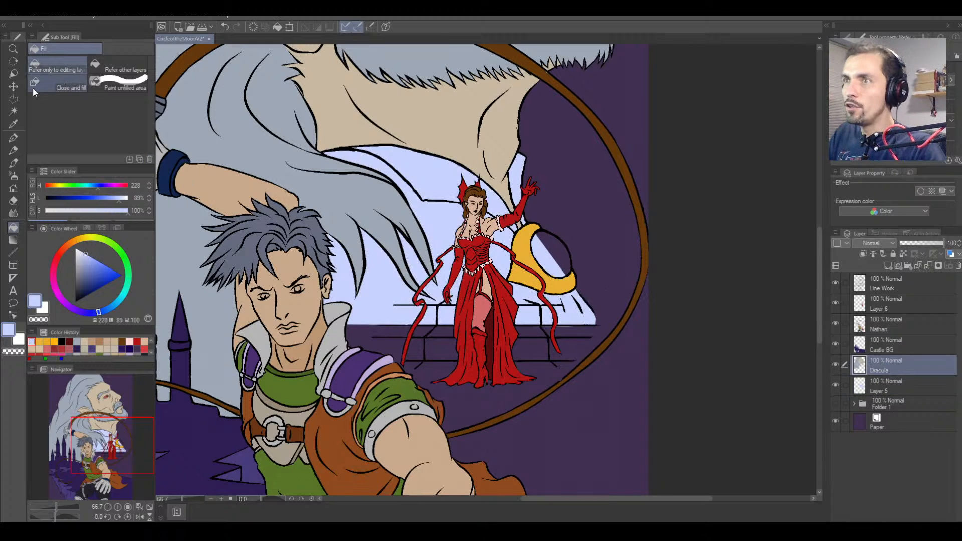
{"action": "left_click", "coordinate": [13, 99]}
{"action": "key", "text": "ctrl+equal"}
{"action": "key", "text": "ctrl+equal"}
{"action": "key", "text": "ctrl+equal"}
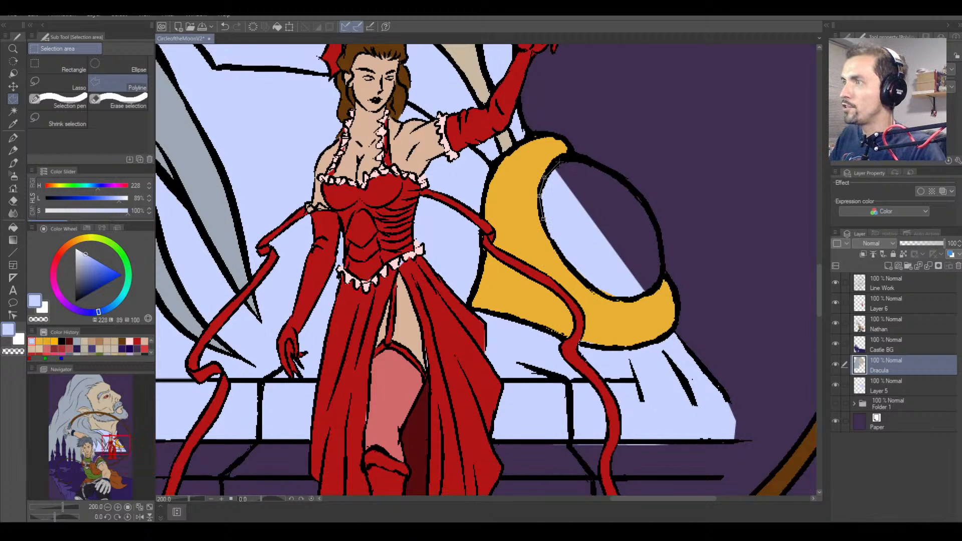
{"action": "left_click", "coordinate": [560, 159]}
{"action": "left_click", "coordinate": [583, 157]}
{"action": "left_click", "coordinate": [628, 182]}
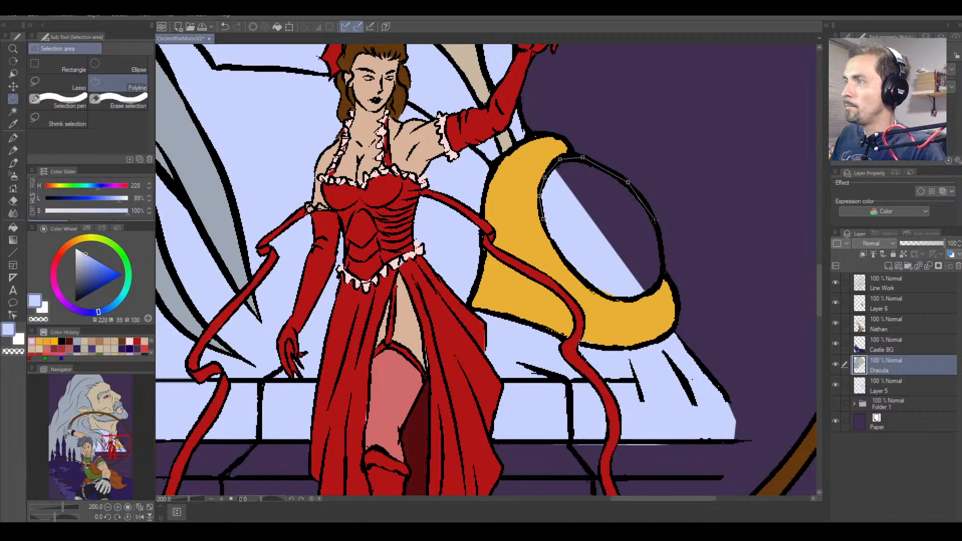
{"action": "left_click", "coordinate": [654, 220]}
{"action": "left_click", "coordinate": [663, 260]}
{"action": "left_click", "coordinate": [663, 277]}
{"action": "left_click", "coordinate": [650, 293]}
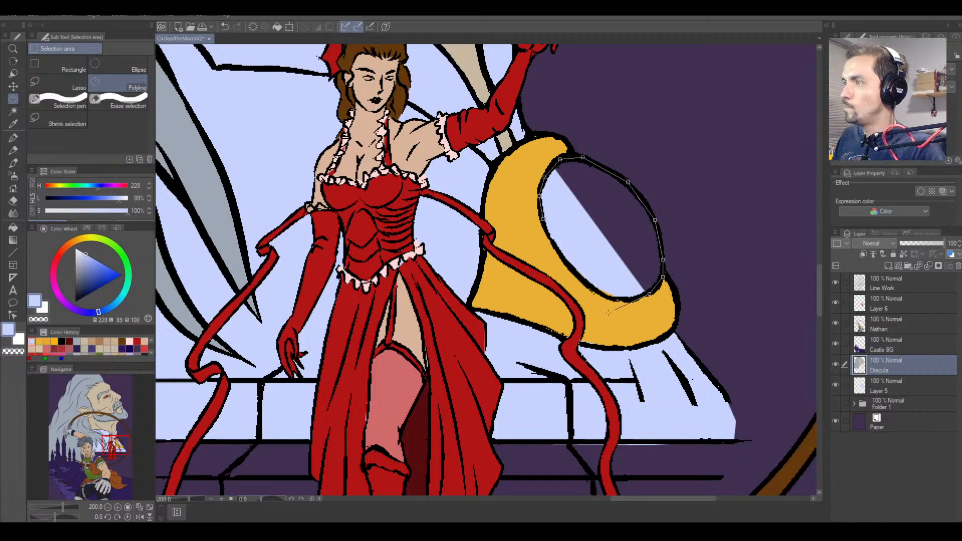
{"action": "left_click", "coordinate": [625, 300]}
{"action": "left_click", "coordinate": [599, 294]}
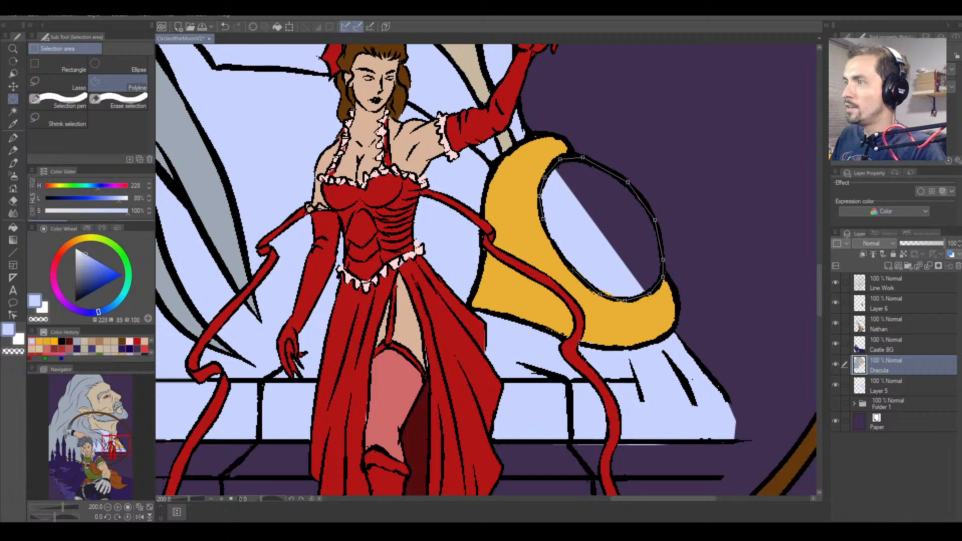
{"action": "left_click", "coordinate": [543, 219]}
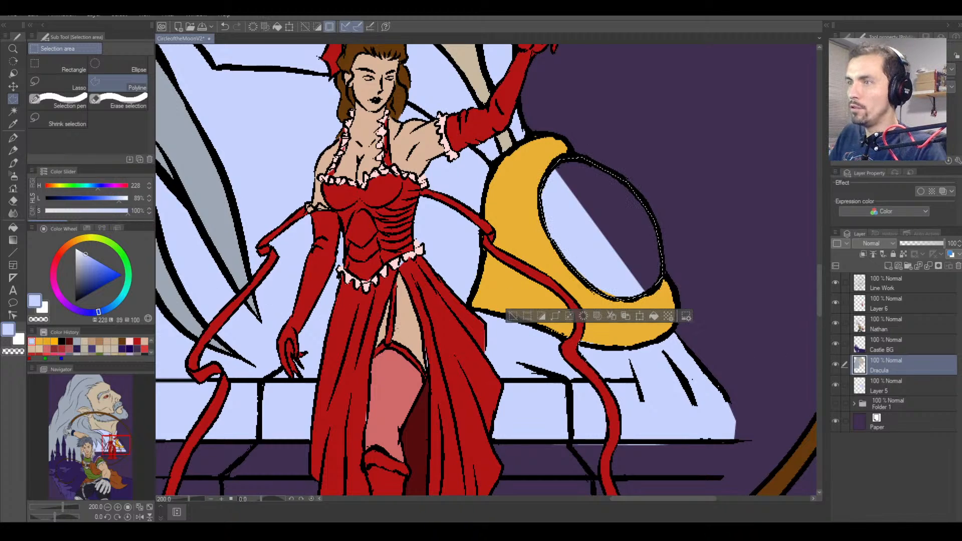
Fill the selected oval with a dark reddish brown of hue 13, luminosity 19% and saturation 74%, and clear the selection.
{"action": "right_click", "coordinate": [419, 415]}
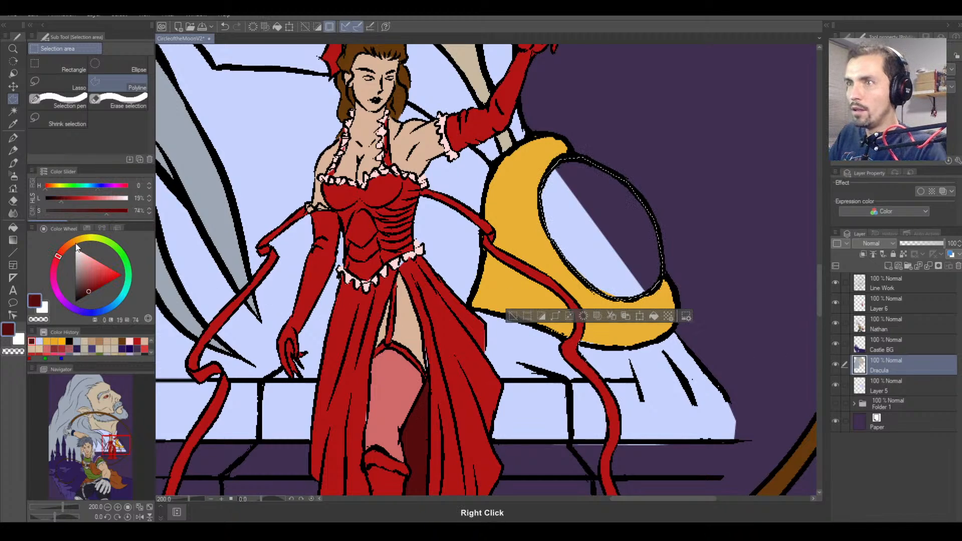
{"action": "left_click_drag", "start_coordinate": [62, 249], "coordinate": [66, 250]}
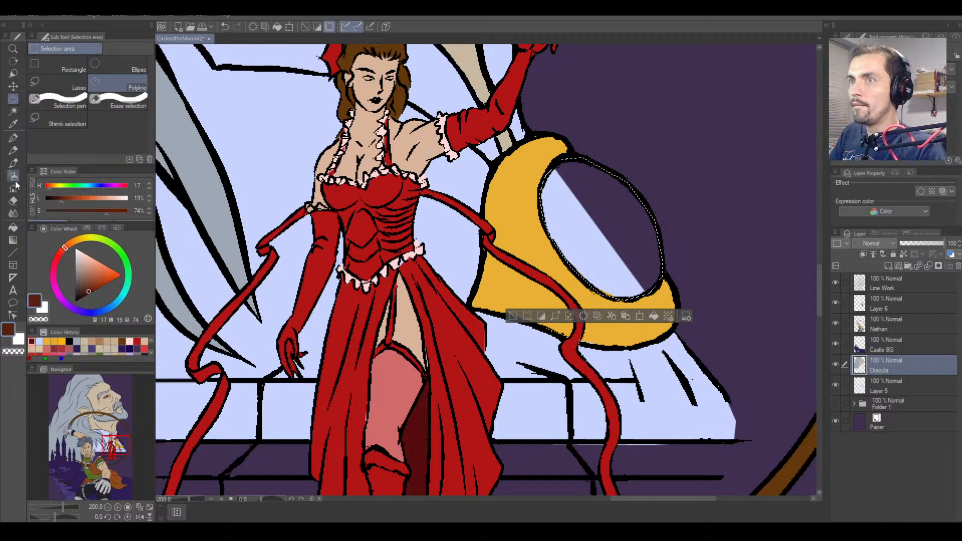
{"action": "left_click", "coordinate": [13, 227]}
{"action": "left_click", "coordinate": [616, 275]}
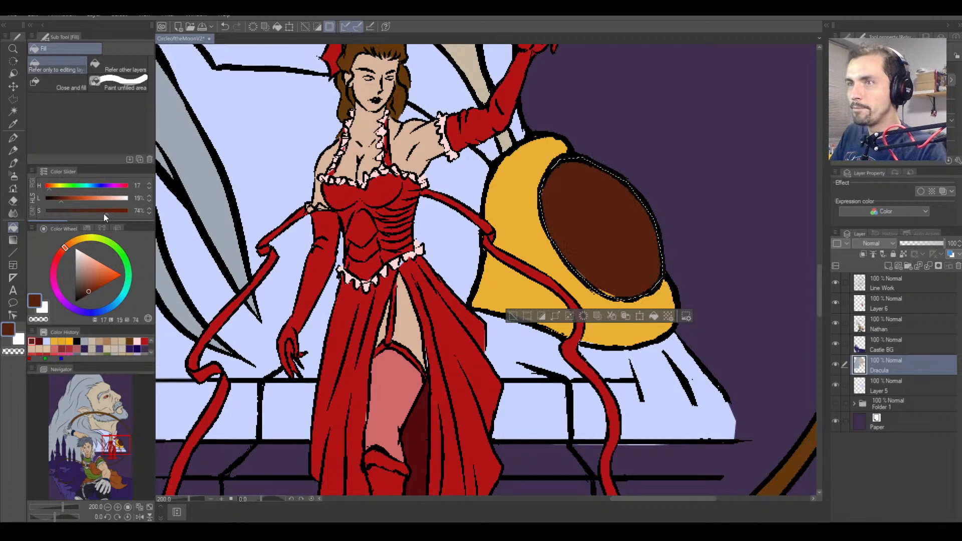
{"action": "left_click", "coordinate": [63, 249]}
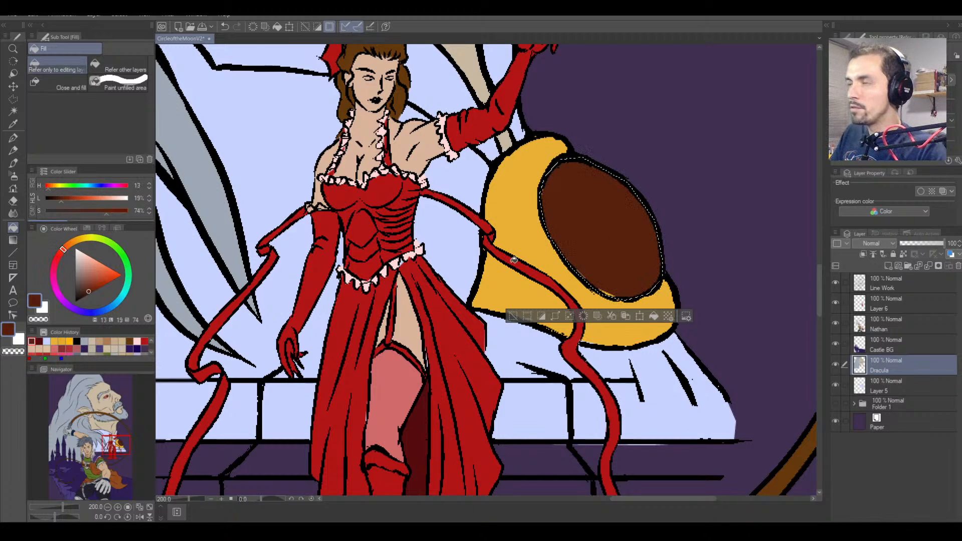
{"action": "left_click", "coordinate": [596, 265]}
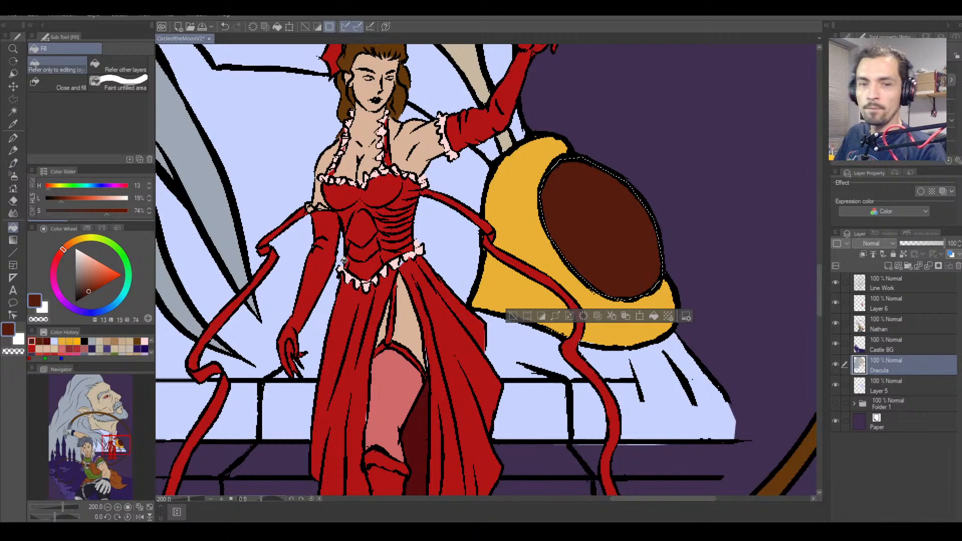
{"action": "key", "text": "ctrl+d"}
Examine the whole illustration and the area around the woman at several magnifications to judge the collar, crescent and oval colors.
{"action": "key", "text": "ctrl+minus"}
{"action": "key", "text": "ctrl+minus"}
{"action": "key", "text": "ctrl+minus"}
{"action": "key", "text": "ctrl+minus"}
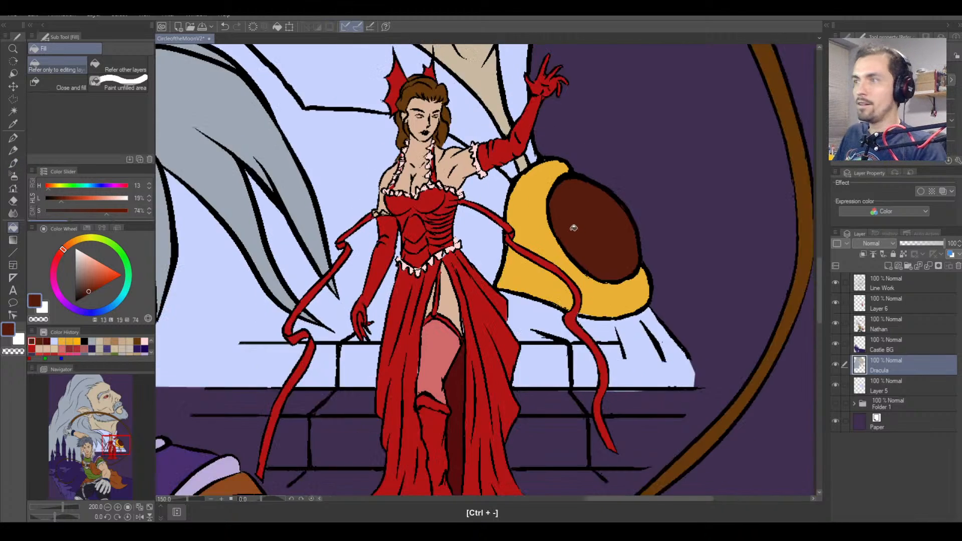
{"action": "key", "text": "ctrl+minus"}
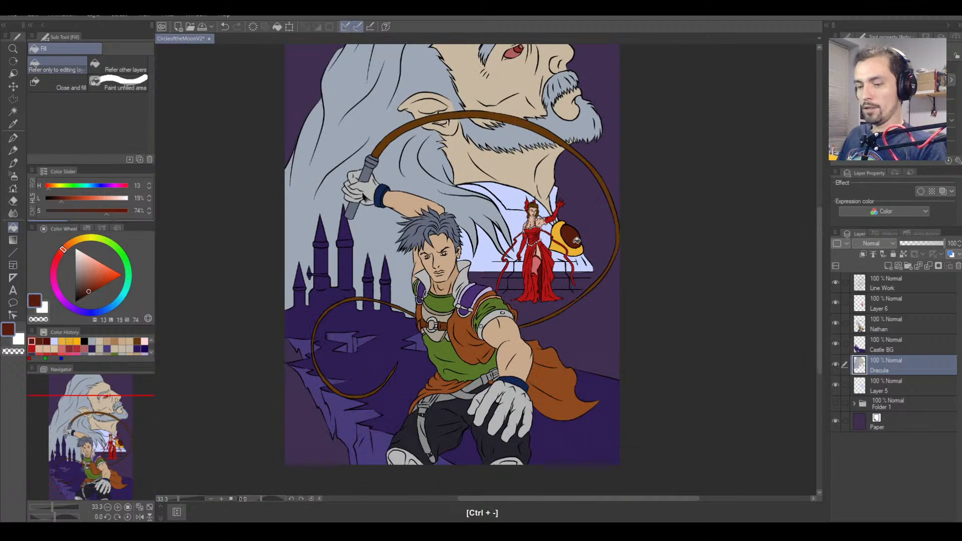
{"action": "key", "text": "space"}
{"action": "left_click_drag", "start_coordinate": [577, 242], "coordinate": [571, 269]}
{"action": "key", "text": "ctrl+minus"}
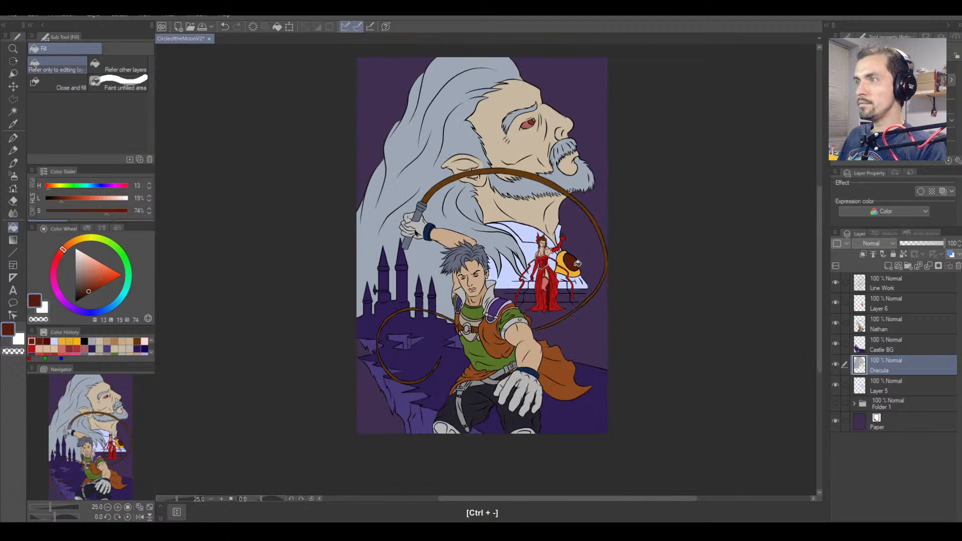
{"action": "key", "text": "ctrl+equal"}
{"action": "key", "text": "ctrl+equal"}
{"action": "key", "text": "ctrl+equal"}
{"action": "key", "text": "ctrl+minus"}
{"action": "key", "text": "ctrl+minus"}
{"action": "key", "text": "ctrl+minus"}
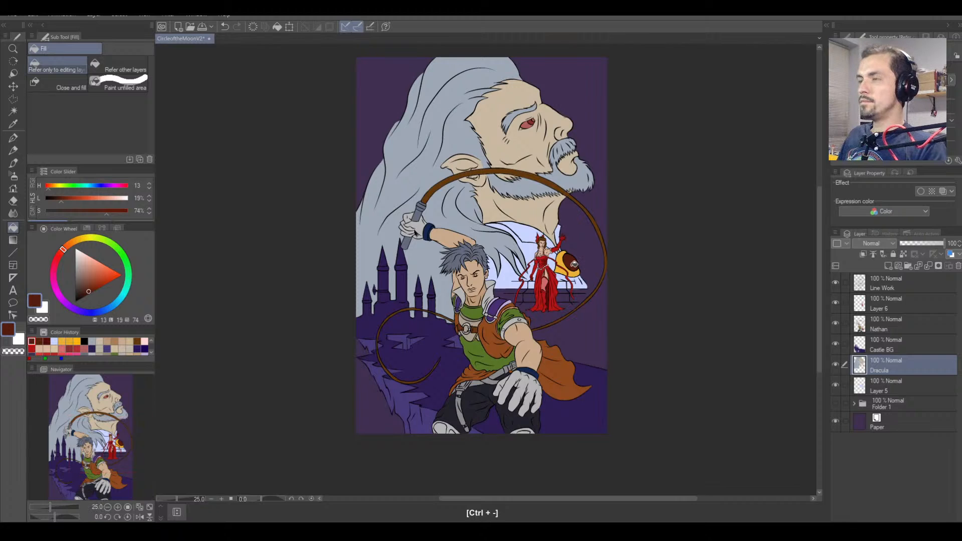
{"action": "key", "text": "ctrl+equal"}
{"action": "key", "text": "ctrl+equal"}
{"action": "key", "text": "ctrl+equal"}
{"action": "key", "text": "ctrl+equal"}
{"action": "key", "text": "ctrl+minus"}
{"action": "key", "text": "ctrl+minus"}
{"action": "key", "text": "ctrl+minus"}
{"action": "key", "text": "ctrl+equal"}
{"action": "key", "text": "ctrl+equal"}
{"action": "key", "text": "ctrl+equal"}
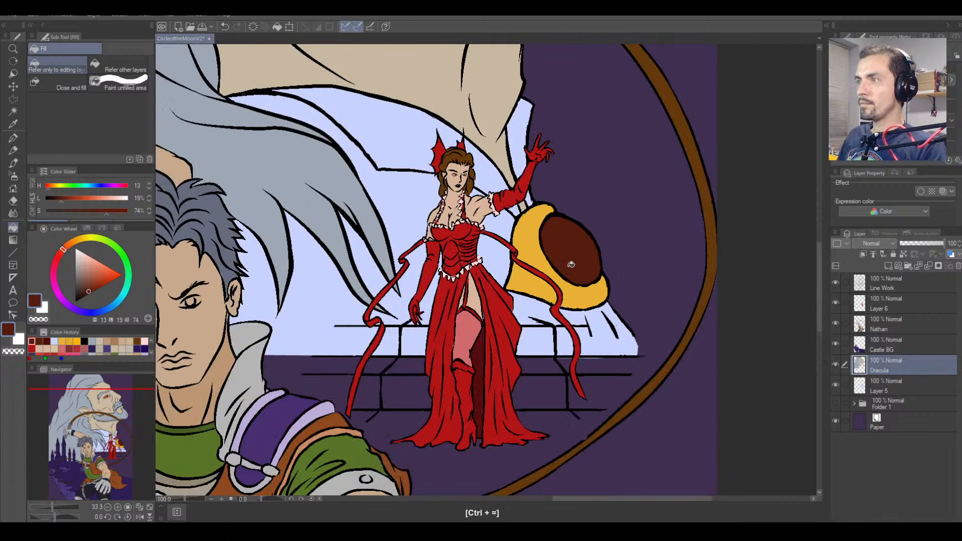
{"action": "key", "text": "ctrl+minus"}
{"action": "key", "text": "ctrl+minus"}
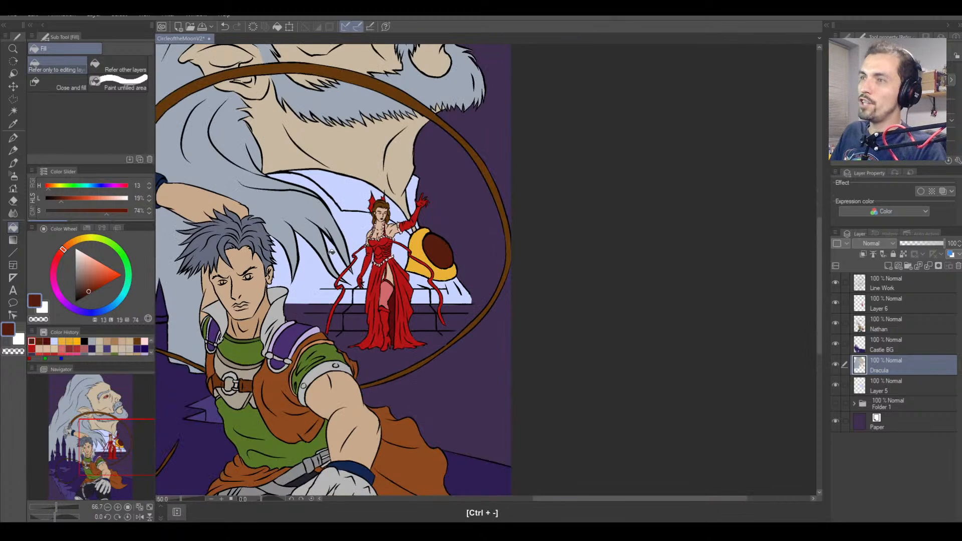
{"action": "key", "text": "space"}
{"action": "left_click_drag", "start_coordinate": [369, 253], "coordinate": [568, 283]}
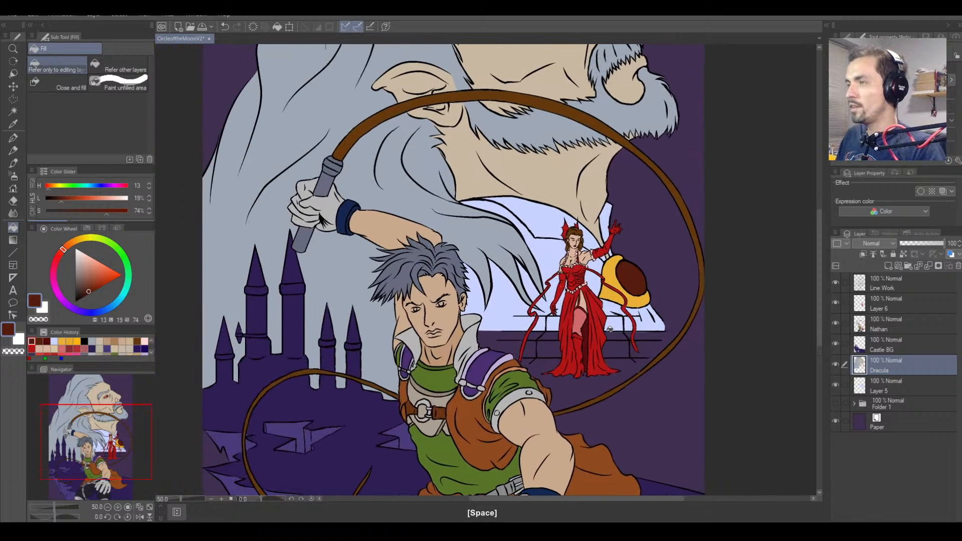
Add a new layer for the stairs behind the woman and place it below the pale blue collar layer.
{"action": "key", "text": "ctrl+equal"}
{"action": "key", "text": "ctrl+equal"}
{"action": "key", "text": "space"}
{"action": "left_click_drag", "start_coordinate": [610, 334], "coordinate": [569, 302]}
{"action": "key", "text": "ctrl+equal"}
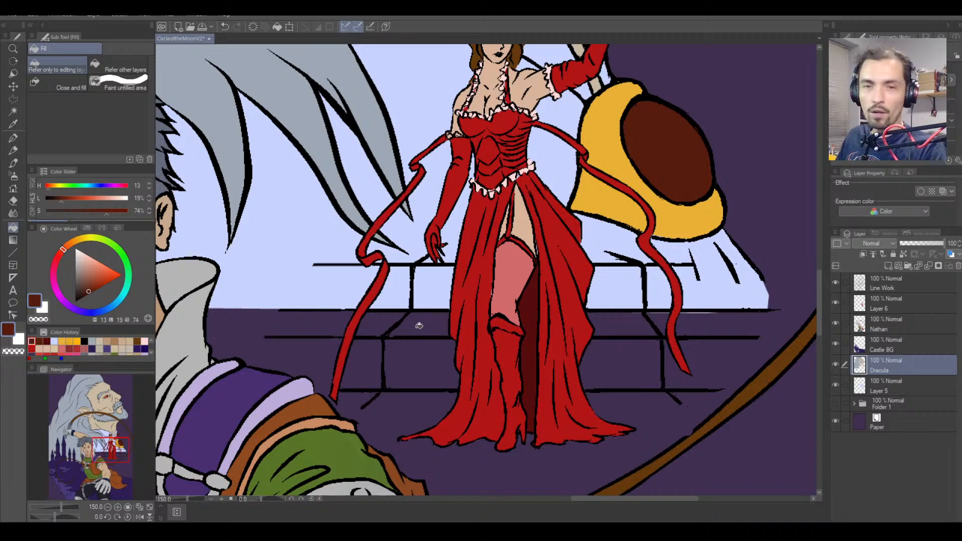
{"action": "left_click", "coordinate": [13, 99]}
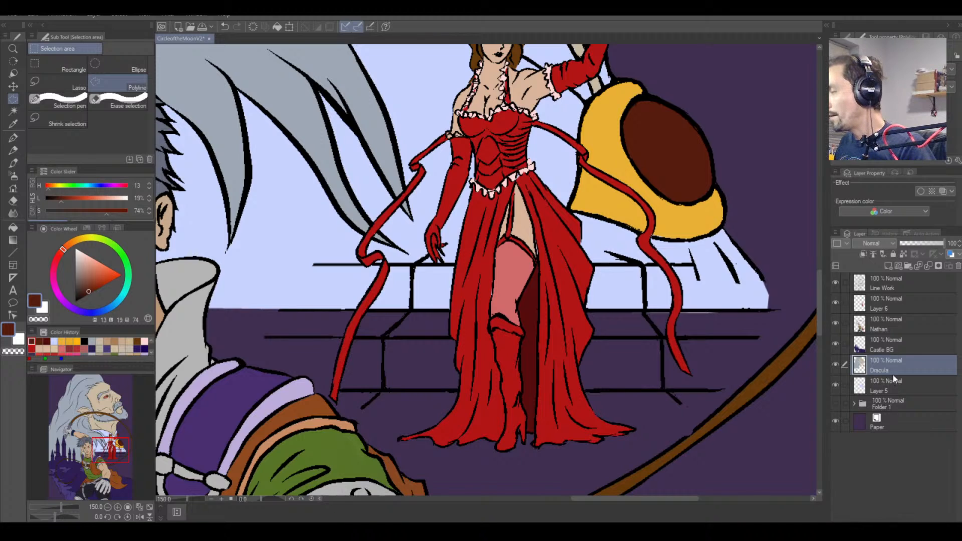
{"action": "left_click", "coordinate": [902, 386]}
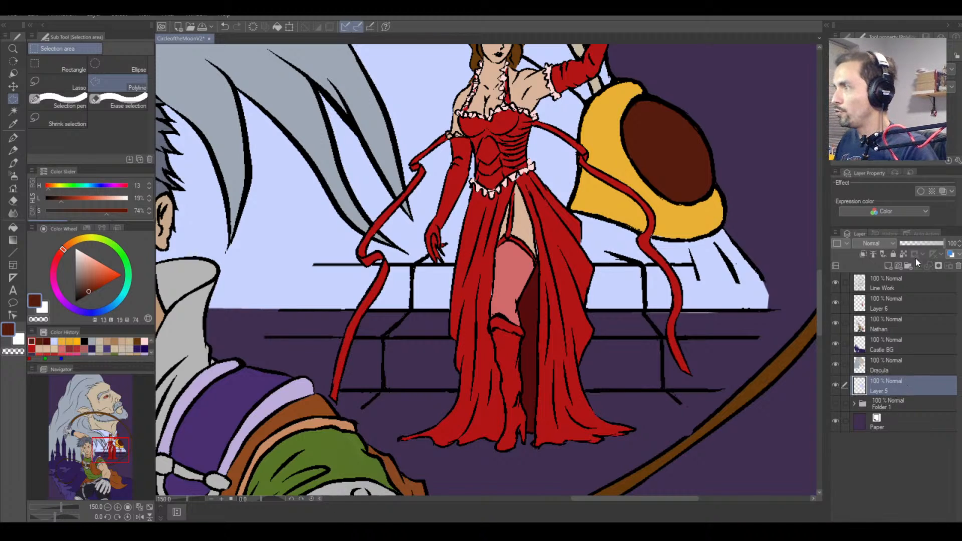
{"action": "left_click", "coordinate": [888, 265]}
{"action": "left_click_drag", "start_coordinate": [902, 386], "coordinate": [903, 416]}
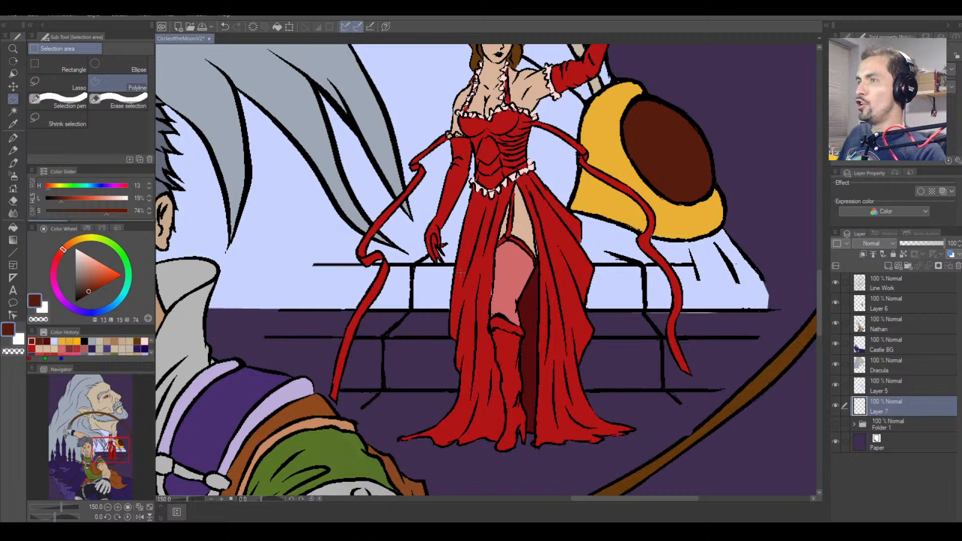
Trace a closed Polyline selection around the flat top surface of the stairs, running behind the woman and across to the man's face.
{"action": "left_click", "coordinate": [693, 265]}
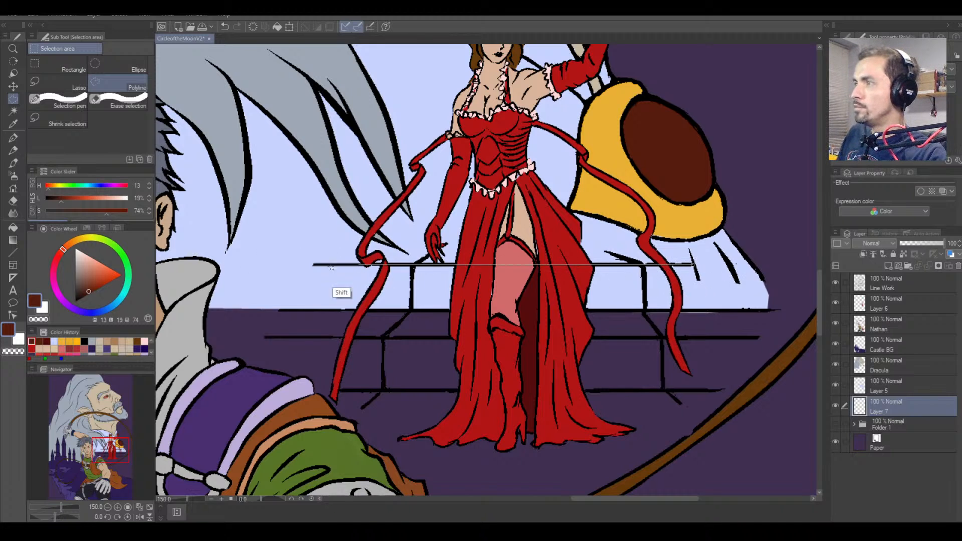
{"action": "left_click", "coordinate": [163, 258], "text": "shift"}
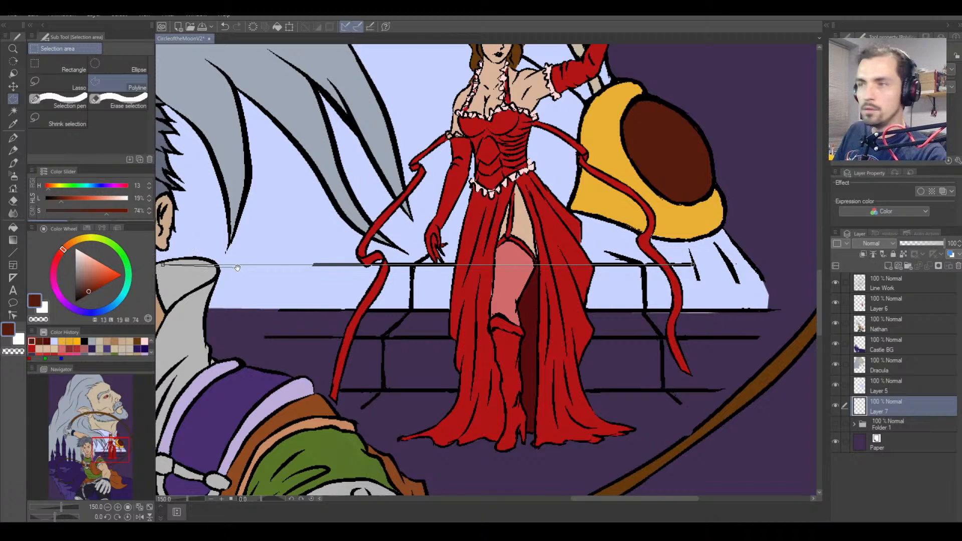
{"action": "left_click_drag", "start_coordinate": [233, 270], "coordinate": [331, 285]}
{"action": "left_click", "coordinate": [203, 271]}
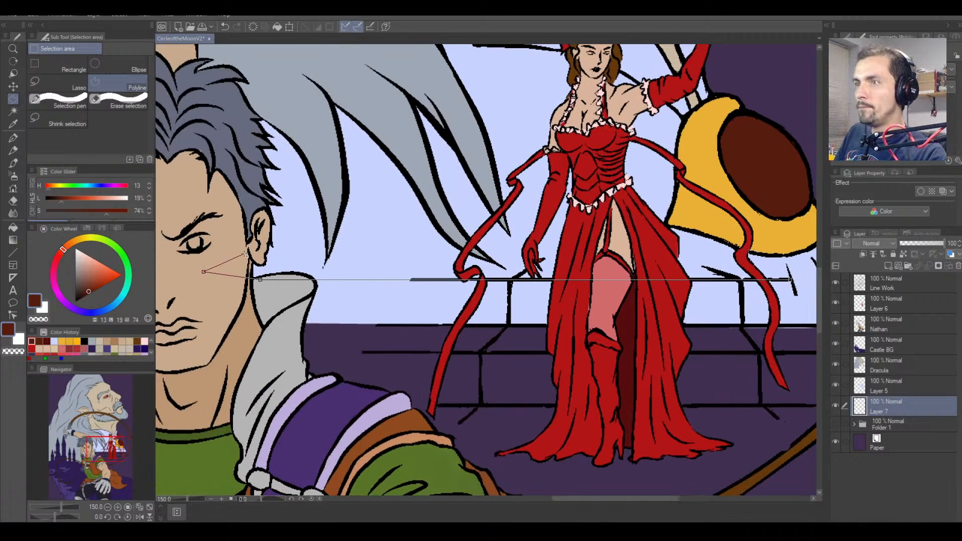
{"action": "left_click", "coordinate": [244, 255]}
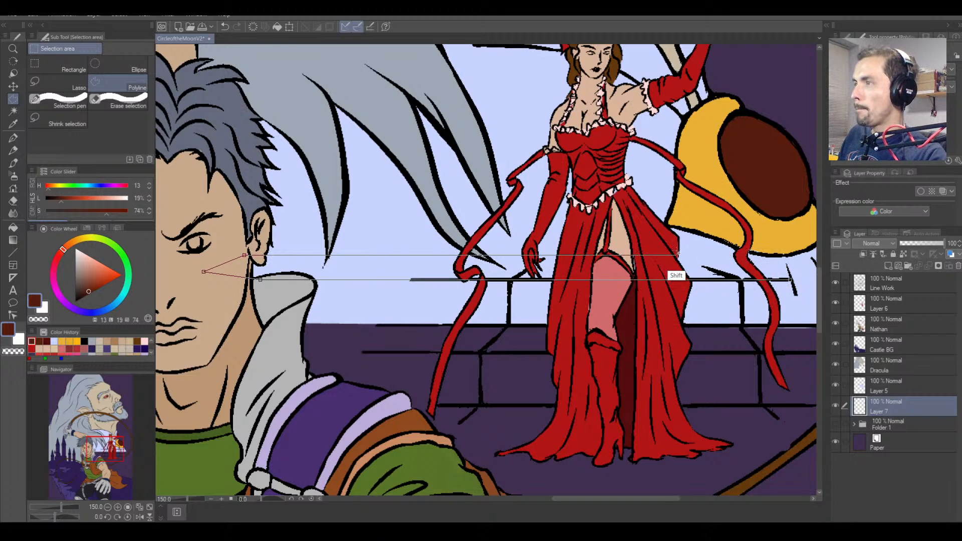
{"action": "left_click", "coordinate": [762, 256]}
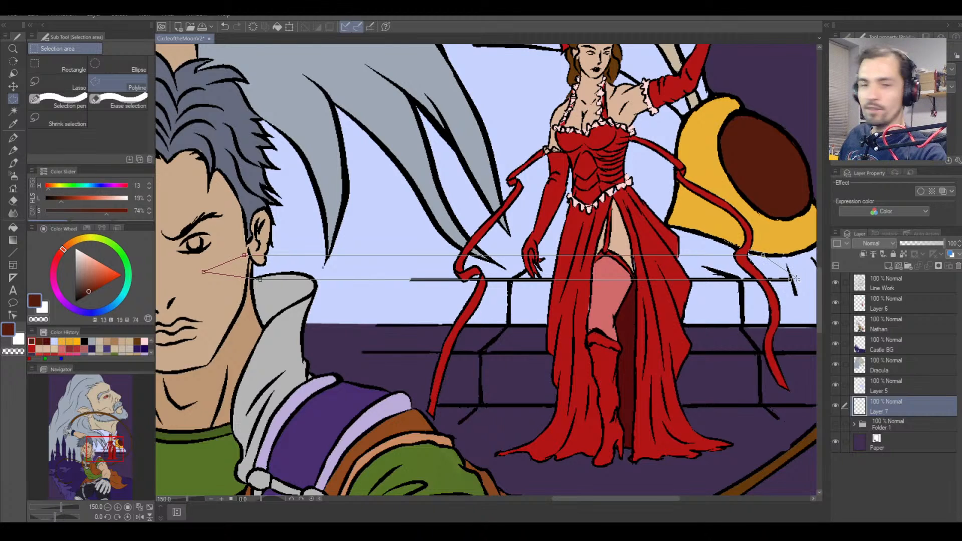
{"action": "left_click_drag", "start_coordinate": [792, 280], "coordinate": [695, 265]}
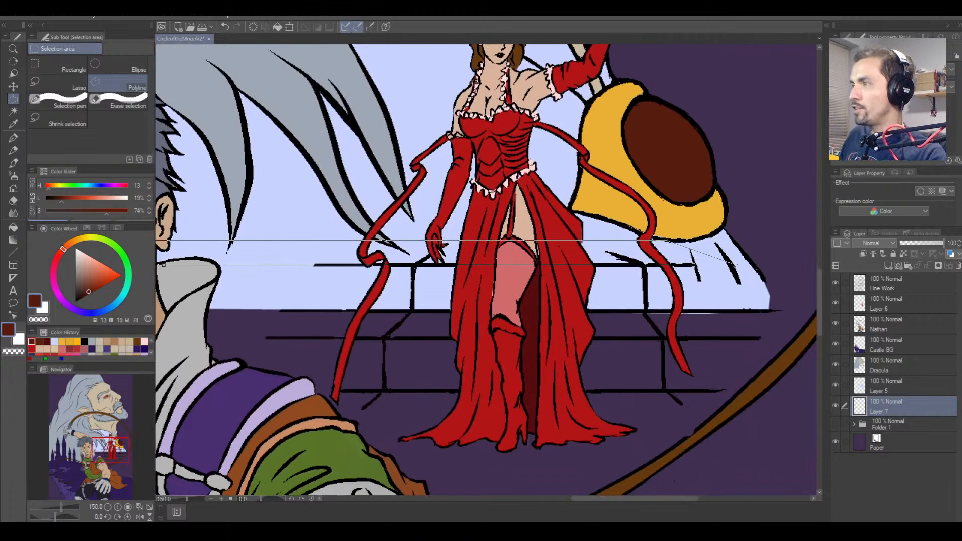
{"action": "left_click", "coordinate": [732, 263]}
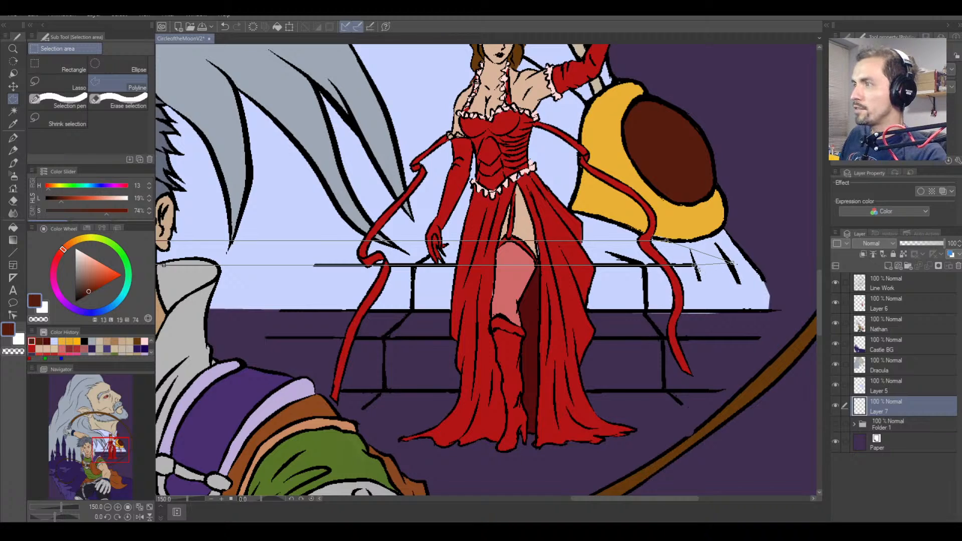
{"action": "double_click", "coordinate": [697, 267]}
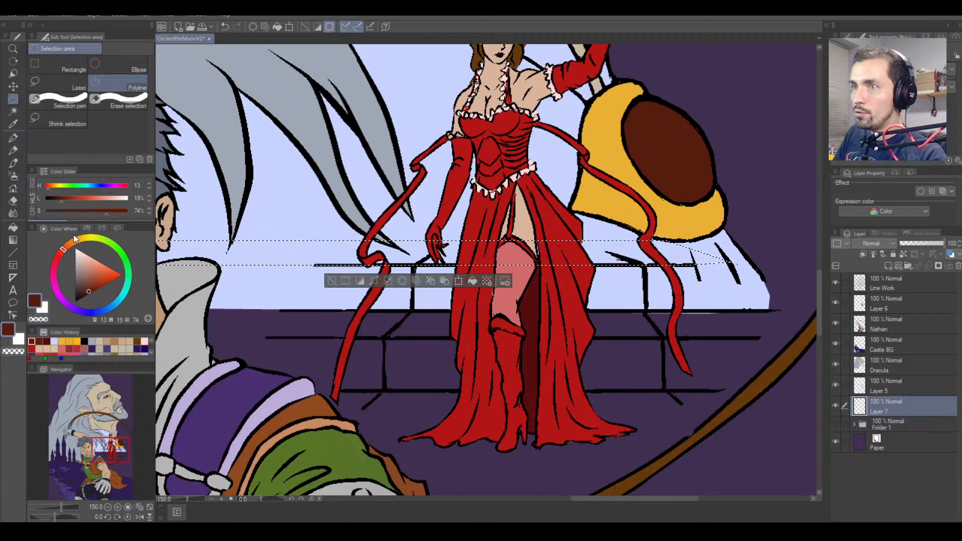
Move the new layer above the pale blue collar layer and fill the selected stair top with grey at luminosity 71% and saturation 0%.
{"action": "left_click", "coordinate": [94, 311]}
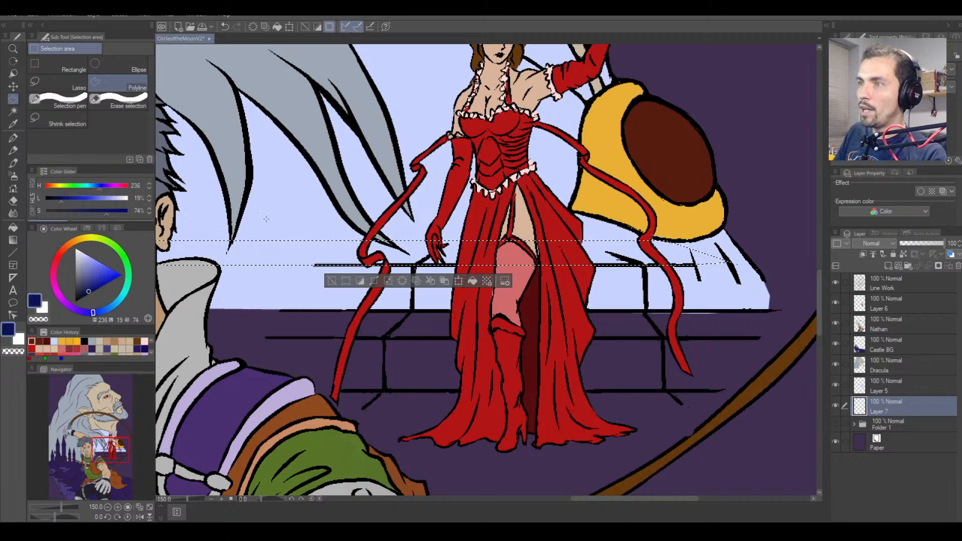
{"action": "left_click_drag", "start_coordinate": [108, 279], "coordinate": [75, 263]}
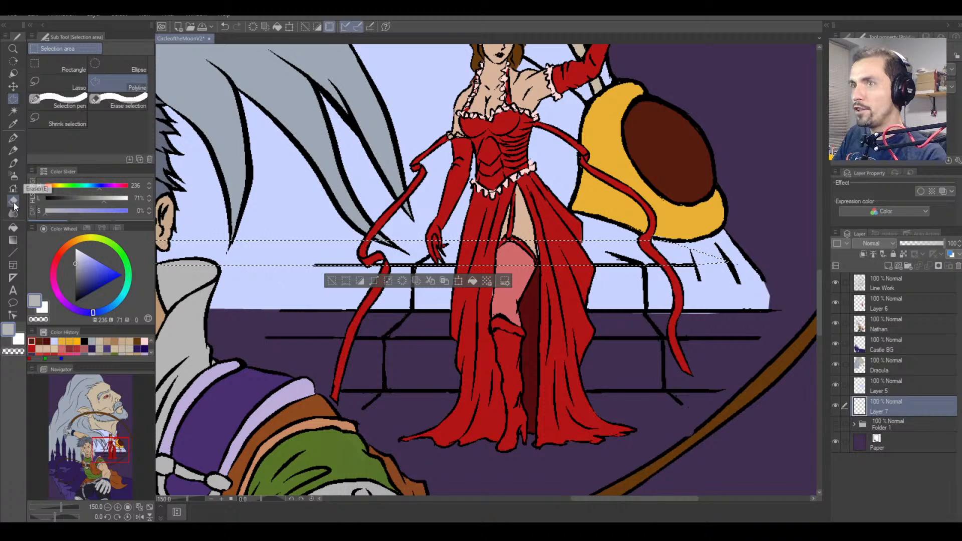
{"action": "left_click", "coordinate": [13, 227]}
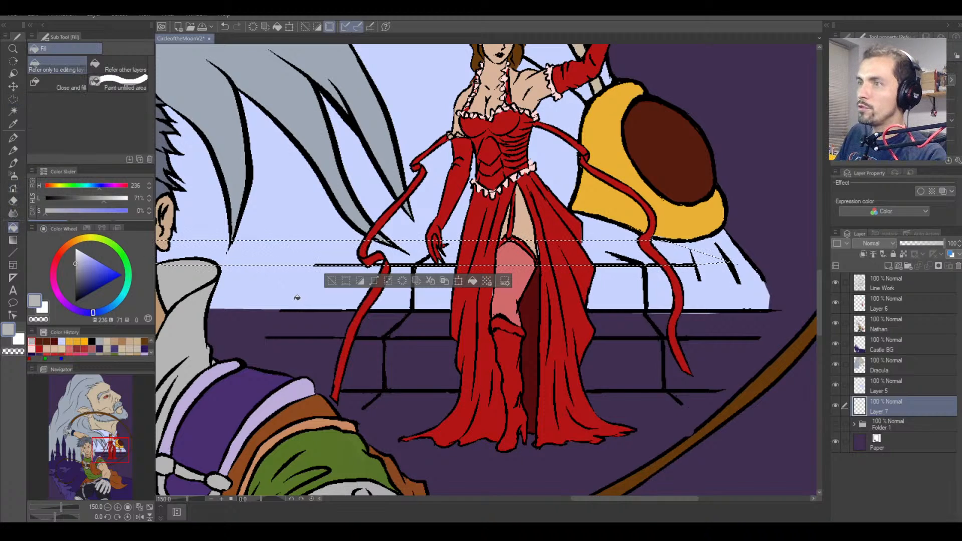
{"action": "left_click_drag", "start_coordinate": [894, 407], "coordinate": [903, 380]}
{"action": "left_click", "coordinate": [325, 269]}
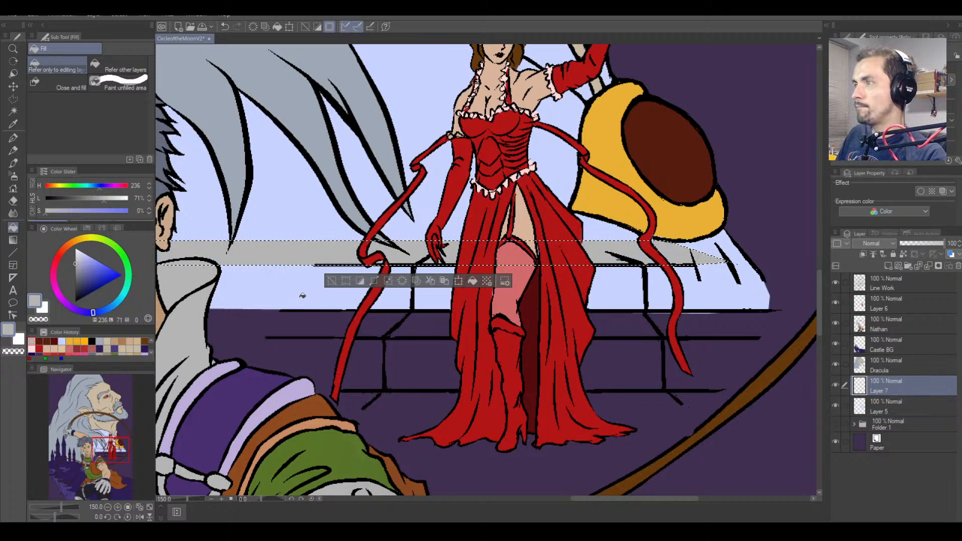
{"action": "left_click", "coordinate": [13, 99]}
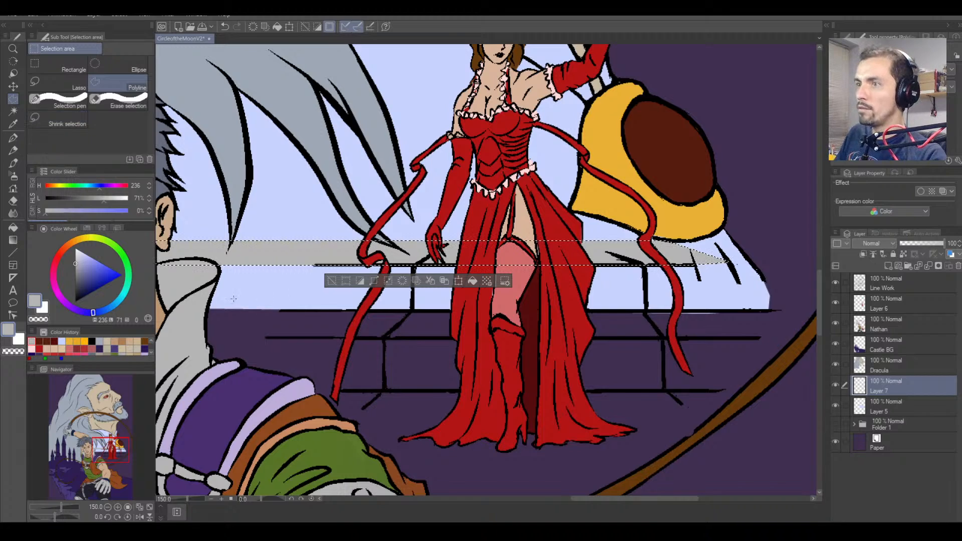
{"action": "left_click", "coordinate": [200, 311]}
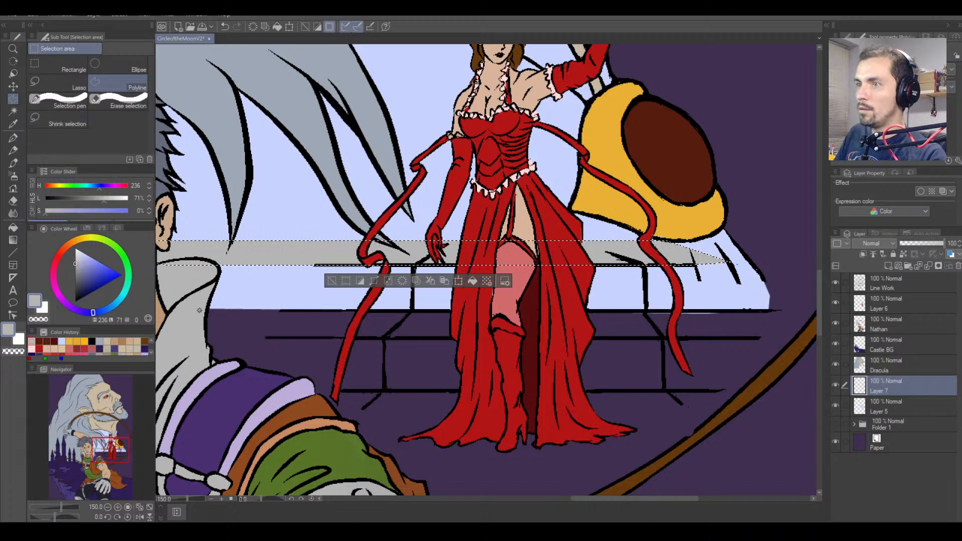
{"action": "left_click", "coordinate": [203, 341]}
{"action": "double_click", "coordinate": [203, 308]}
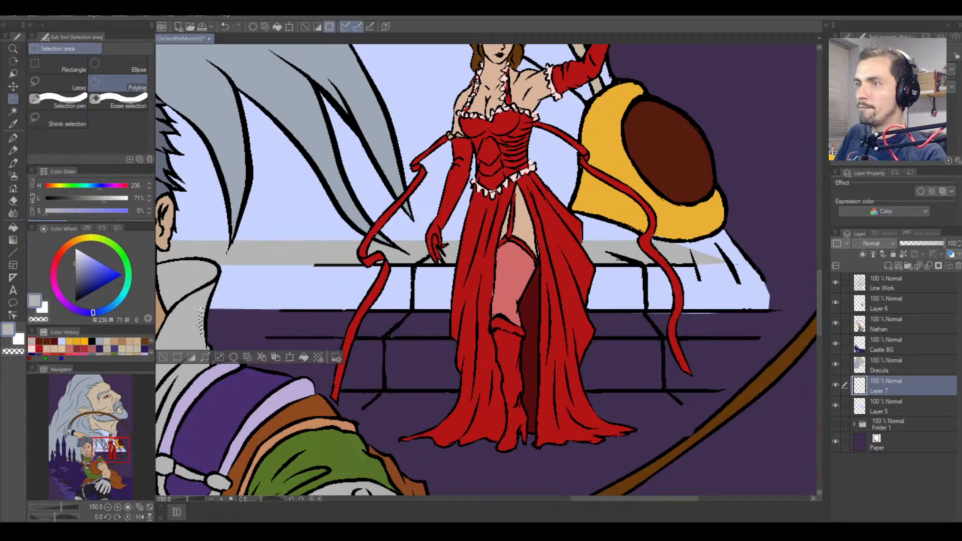
{"action": "key", "text": "ctrl+d"}
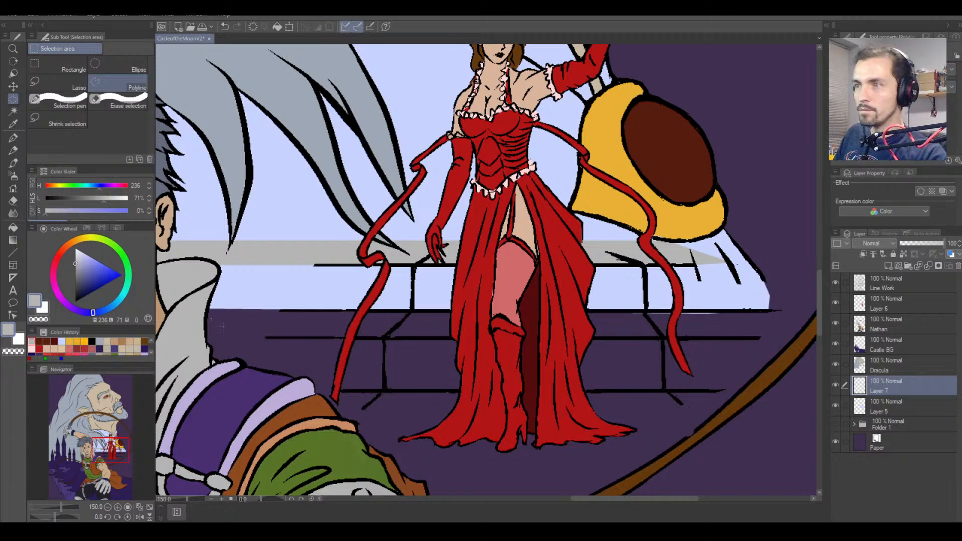
Trace a closed Polyline selection around the flat top of the second stair and shift it slightly down onto its line work.
{"action": "left_click", "coordinate": [197, 307]}
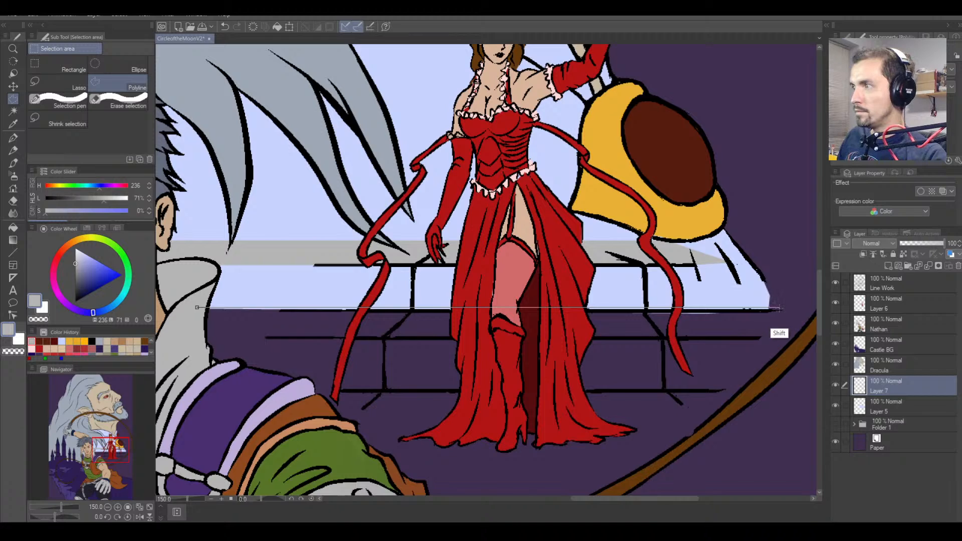
{"action": "left_click", "coordinate": [780, 308]}
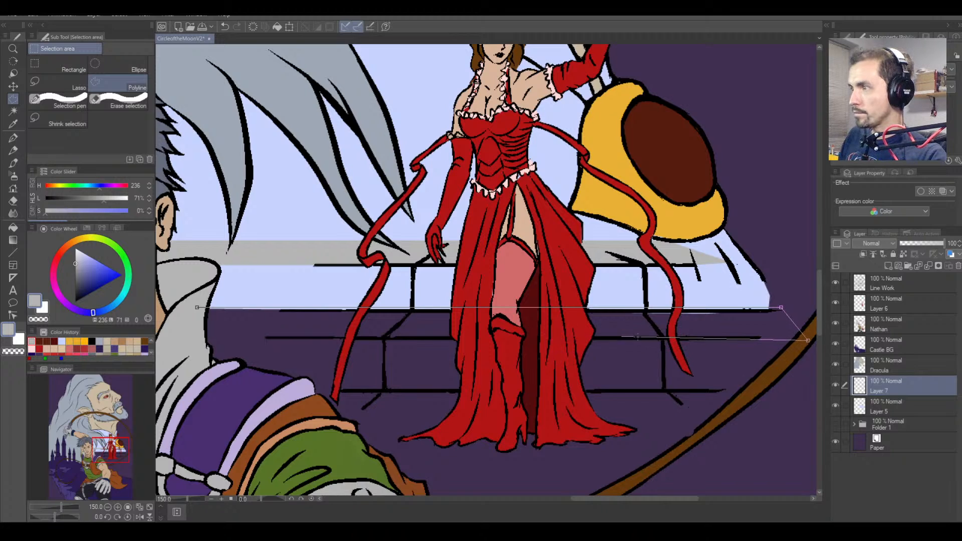
{"action": "left_click", "coordinate": [808, 340]}
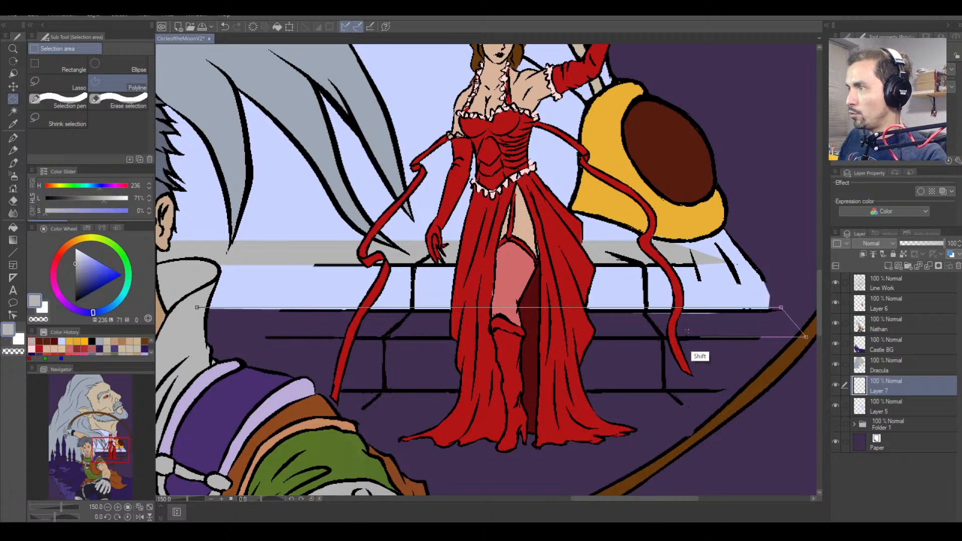
{"action": "left_click", "coordinate": [170, 333]}
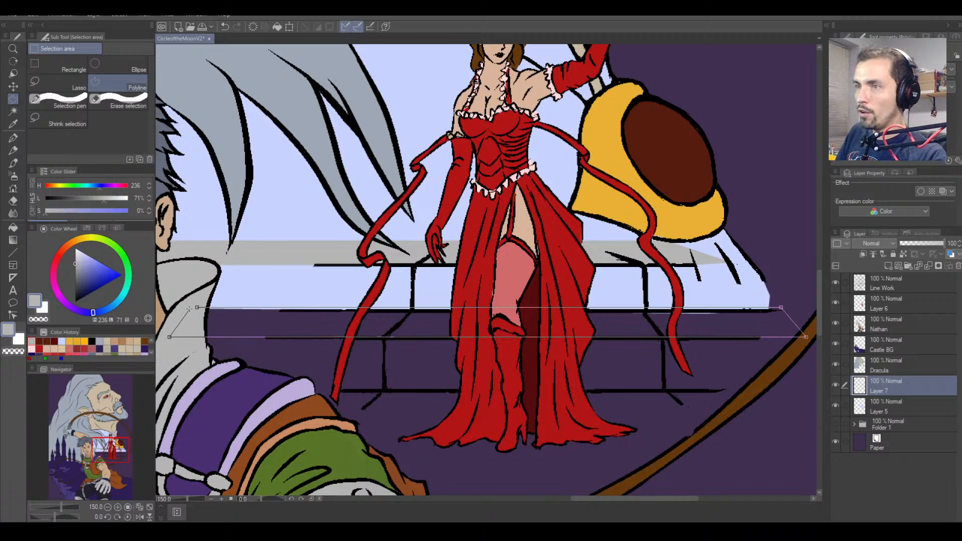
{"action": "left_click", "coordinate": [197, 307]}
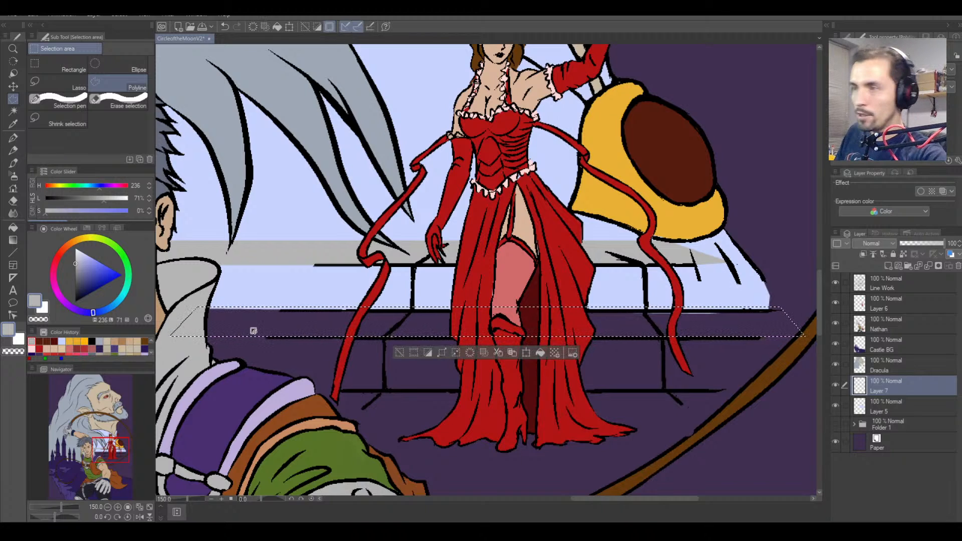
{"action": "left_click_drag", "start_coordinate": [254, 333], "coordinate": [254, 335]}
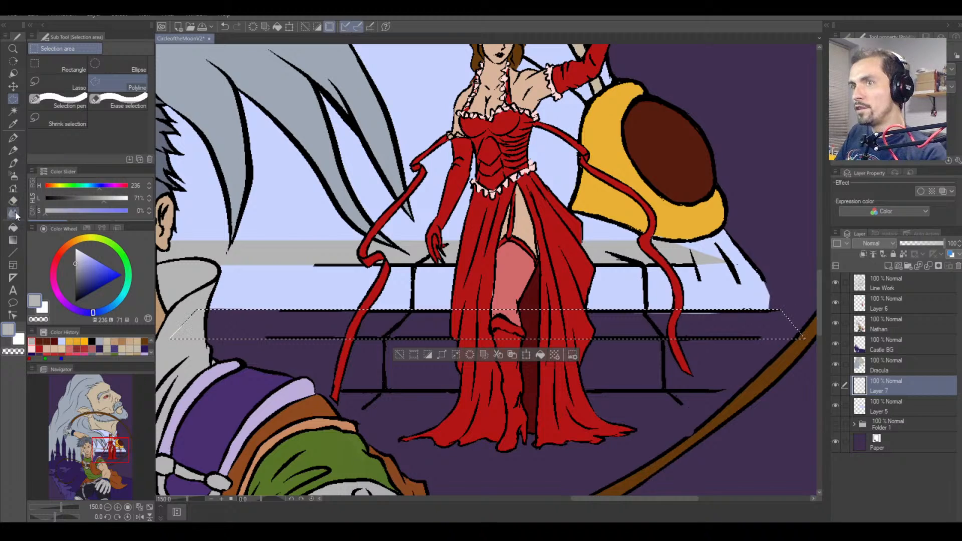
Fill the selected second stair top with the current light grey and clear the selection.
{"action": "left_click", "coordinate": [13, 228]}
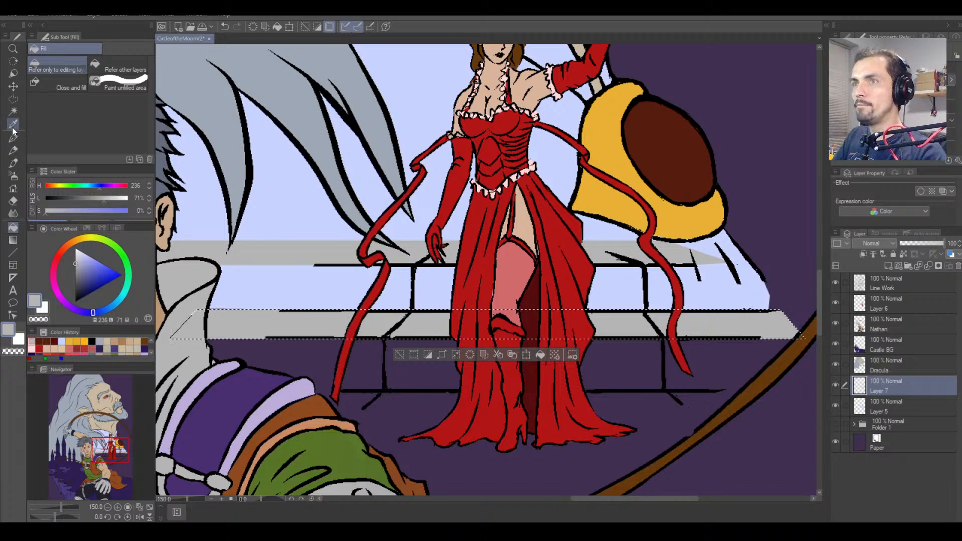
{"action": "left_click", "coordinate": [13, 99]}
{"action": "key", "text": "ctrl+d"}
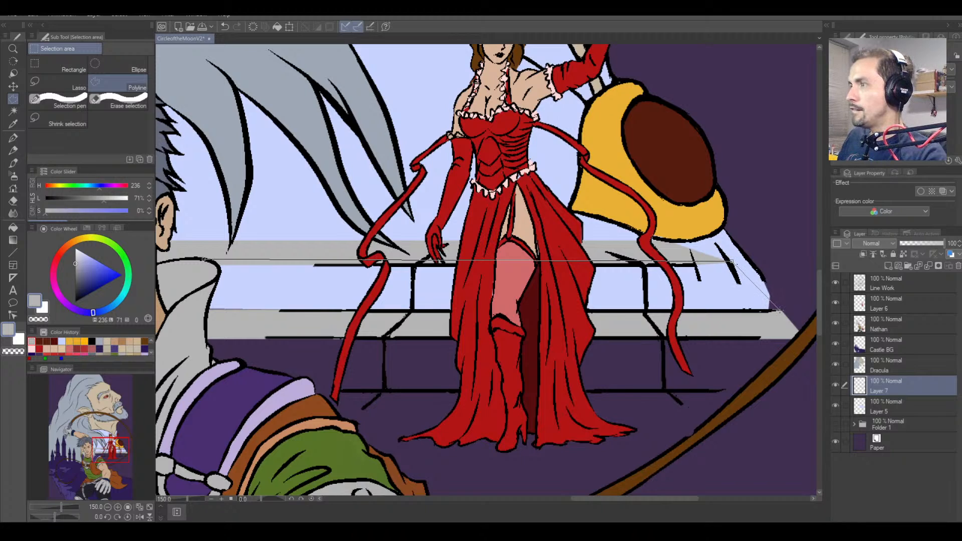
Trace Polyline selections around the vertical fronts of the upper and lower stairs, adding the second area to the first.
{"action": "left_click", "coordinate": [780, 310]}
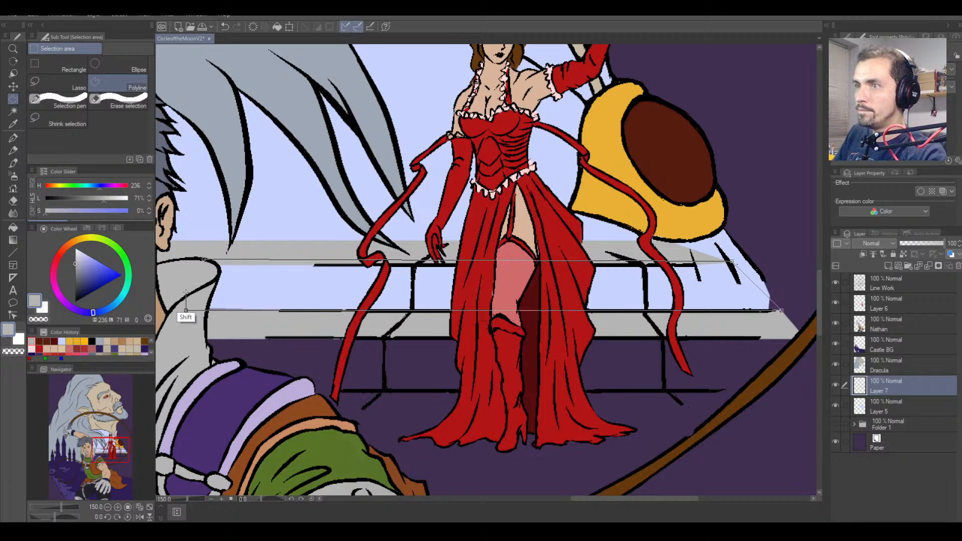
{"action": "left_click", "coordinate": [205, 262]}
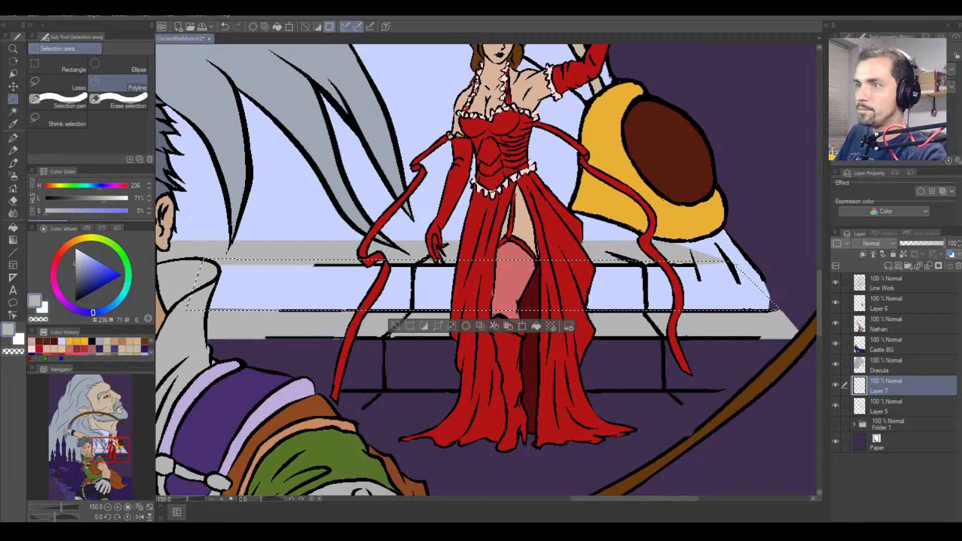
{"action": "left_click", "coordinate": [201, 338], "text": "shift"}
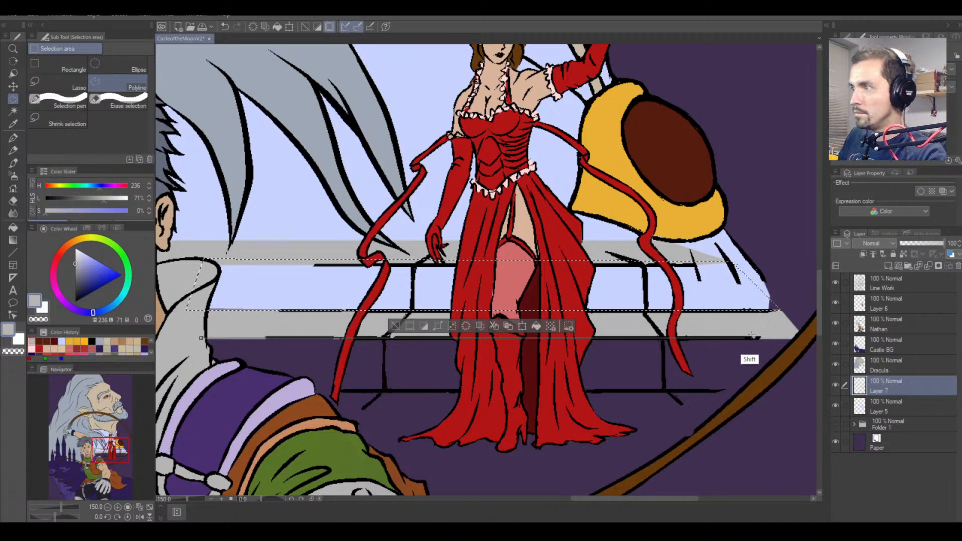
{"action": "left_click", "coordinate": [801, 338], "text": "shift"}
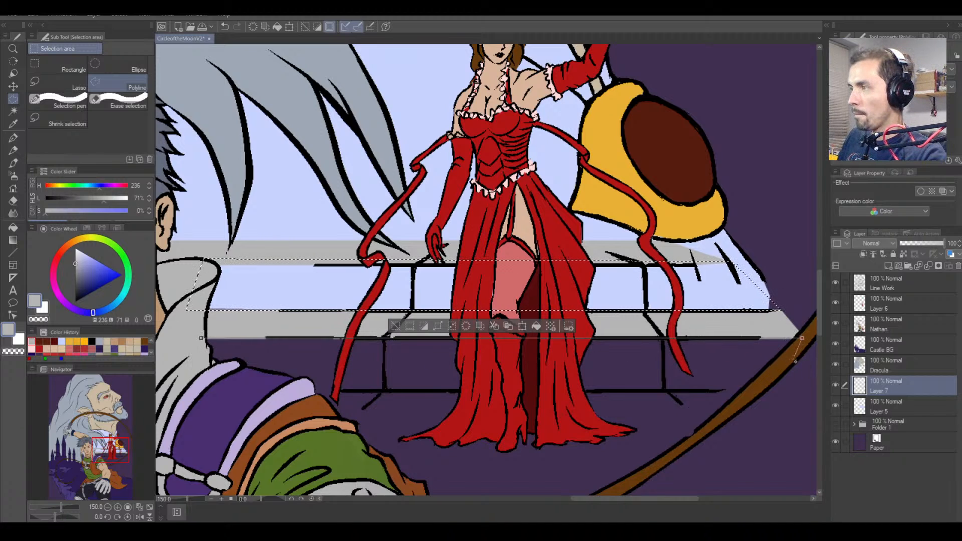
{"action": "left_click", "coordinate": [802, 392], "text": "shift"}
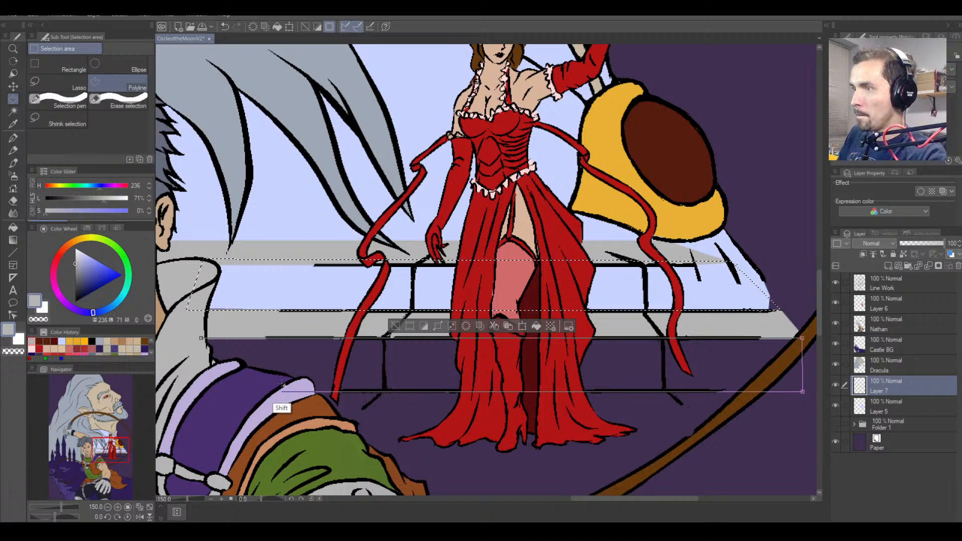
{"action": "left_click", "coordinate": [187, 391]}
{"action": "left_click", "coordinate": [199, 337]}
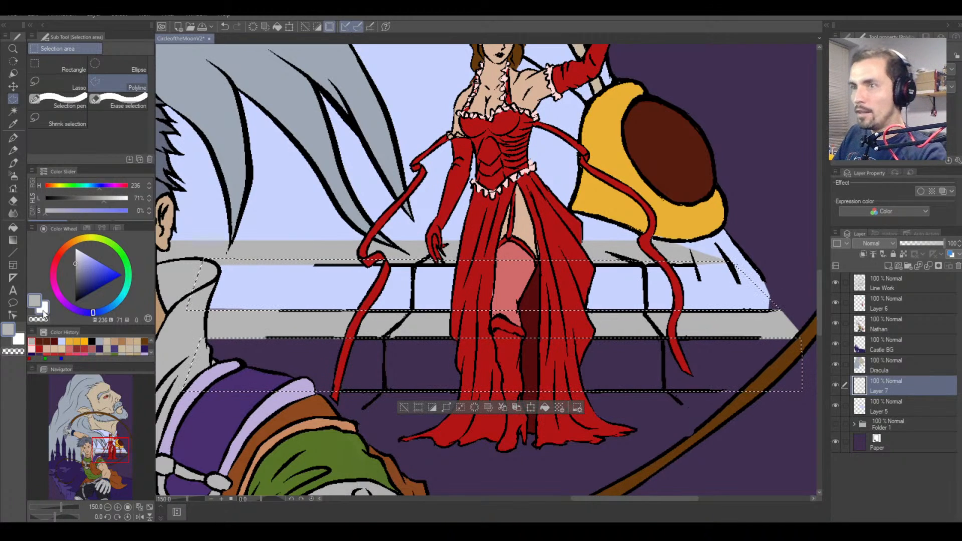
Darken the grey to luminosity 48%, fill both selected stair fronts with it and clear the selection.
{"action": "left_click_drag", "start_coordinate": [85, 199], "coordinate": [86, 200]}
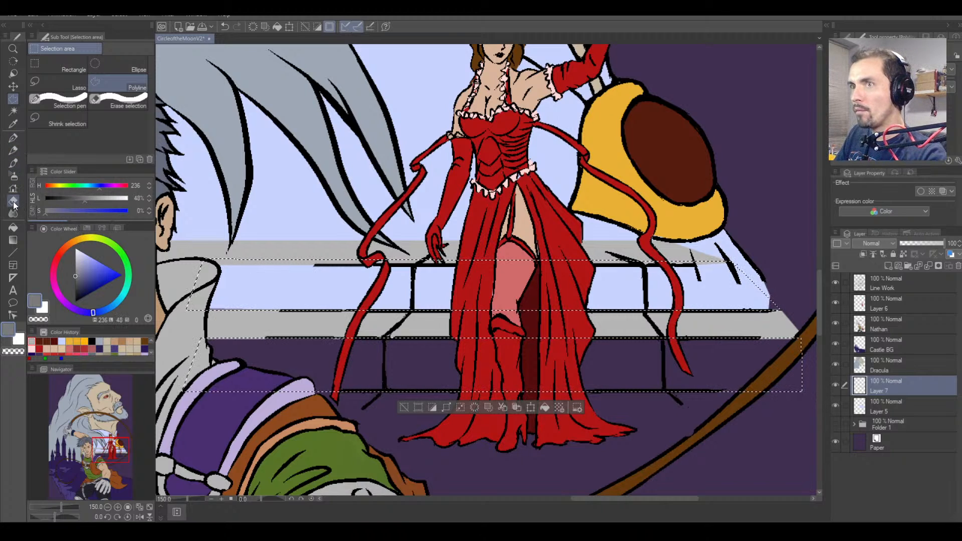
{"action": "key", "text": "e"}
{"action": "left_click", "coordinate": [14, 229]}
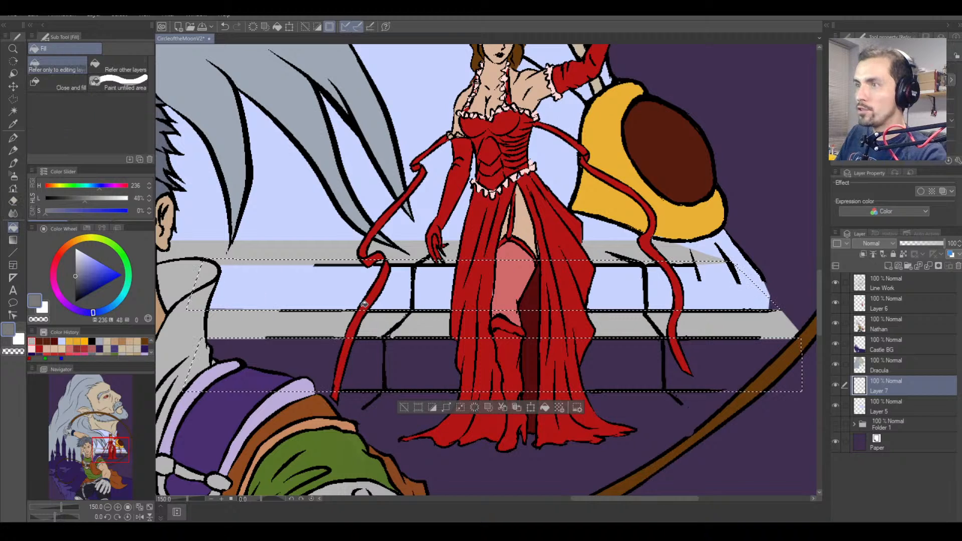
{"action": "left_click", "coordinate": [296, 291]}
{"action": "left_click", "coordinate": [331, 355]}
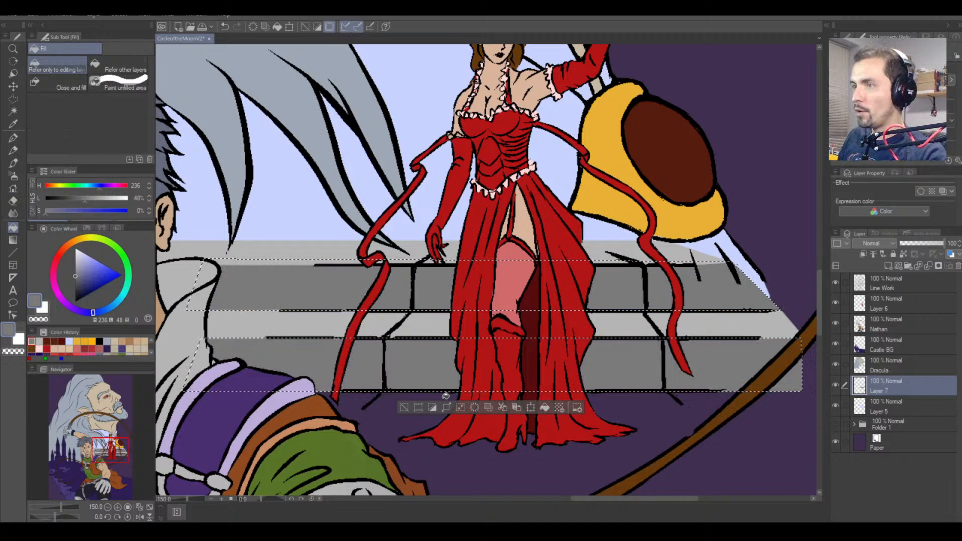
{"action": "left_click", "coordinate": [437, 405]}
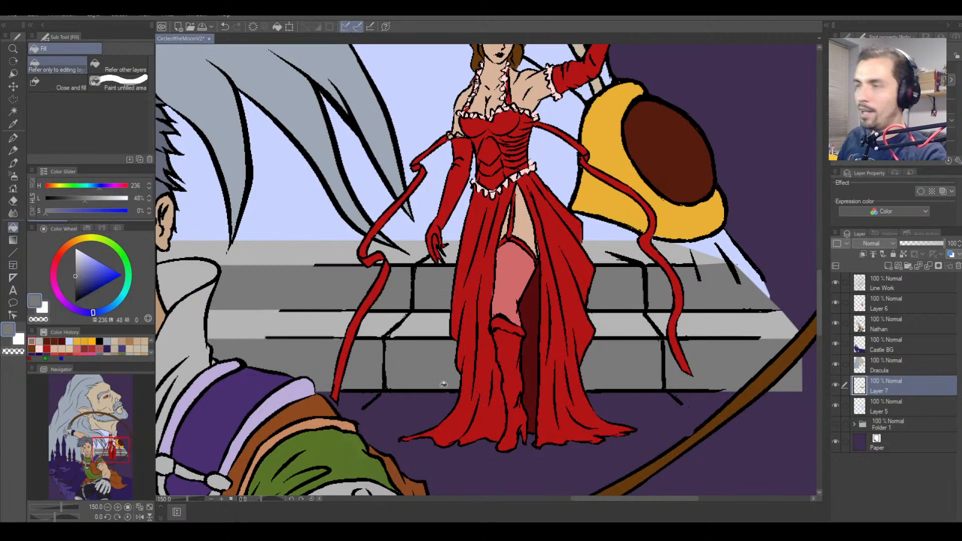
{"action": "scroll", "coordinate": [440, 383], "scroll_direction": "down", "scroll_amount": 4}
{"action": "scroll", "coordinate": [426, 373], "scroll_direction": "up", "scroll_amount": 3}
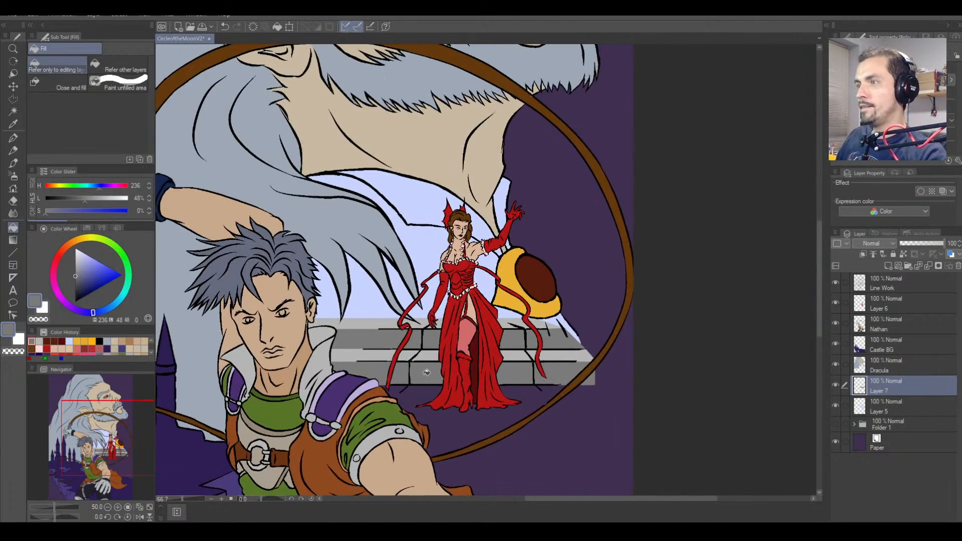
{"action": "scroll", "coordinate": [427, 373], "scroll_direction": "up", "scroll_amount": 3}
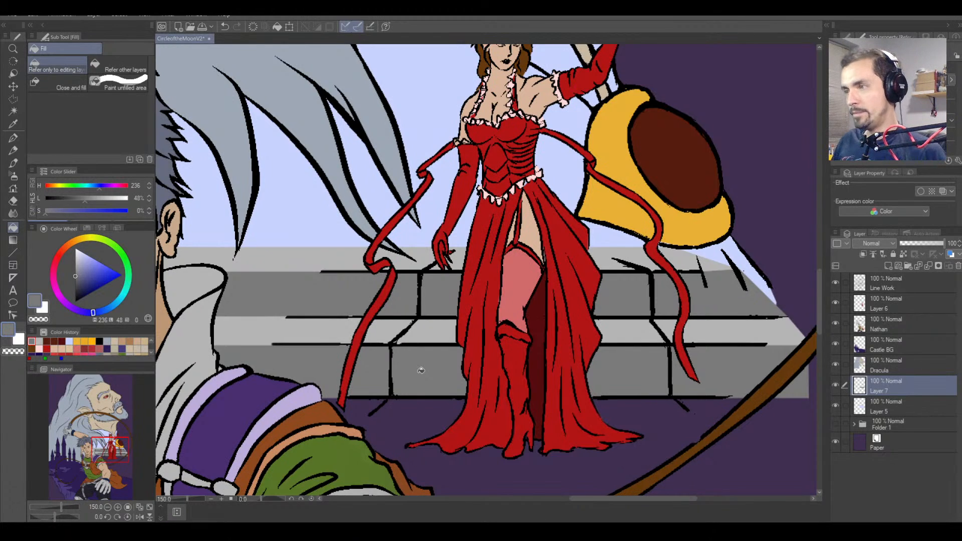
{"action": "left_click", "coordinate": [12, 140]}
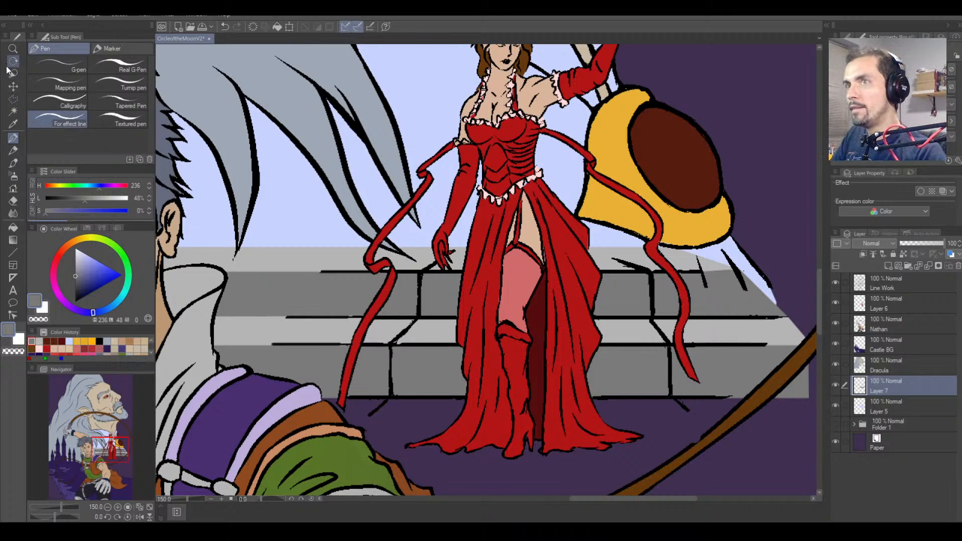
{"action": "left_click", "coordinate": [13, 99]}
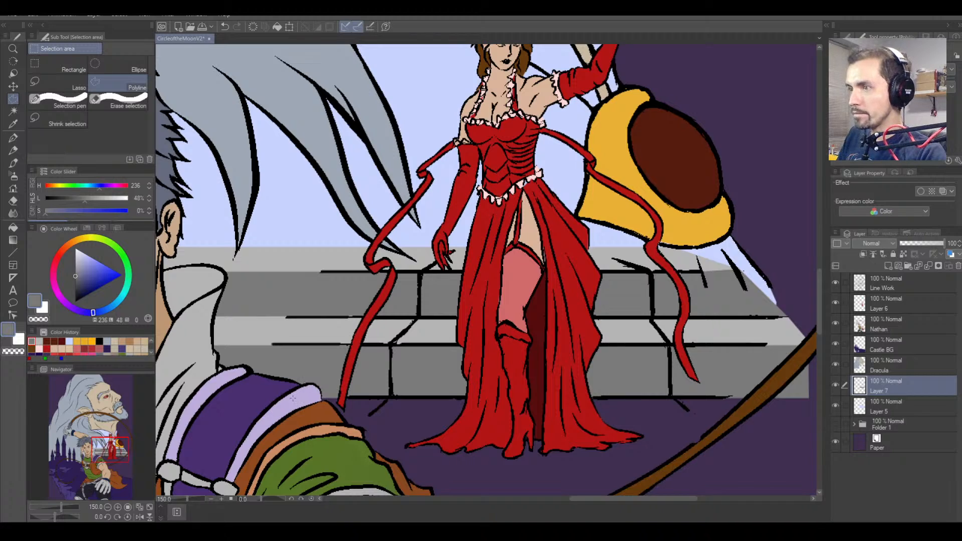
{"action": "left_click", "coordinate": [274, 390]}
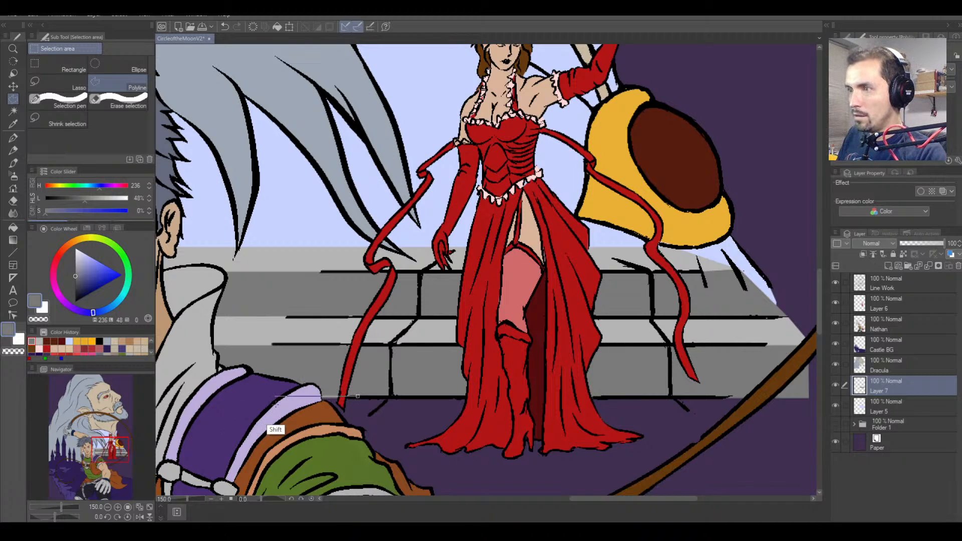
{"action": "double_click", "coordinate": [252, 404]}
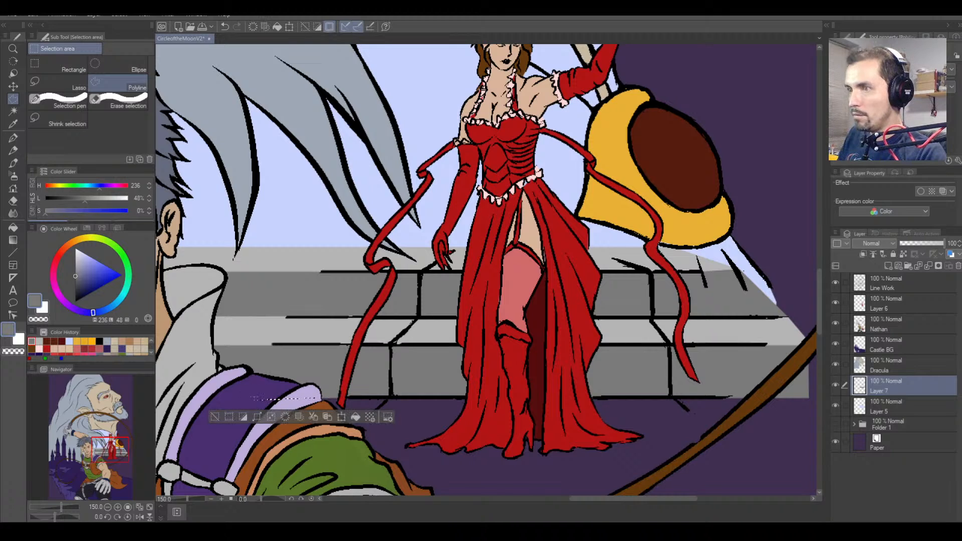
{"action": "key", "text": "ctrl+d"}
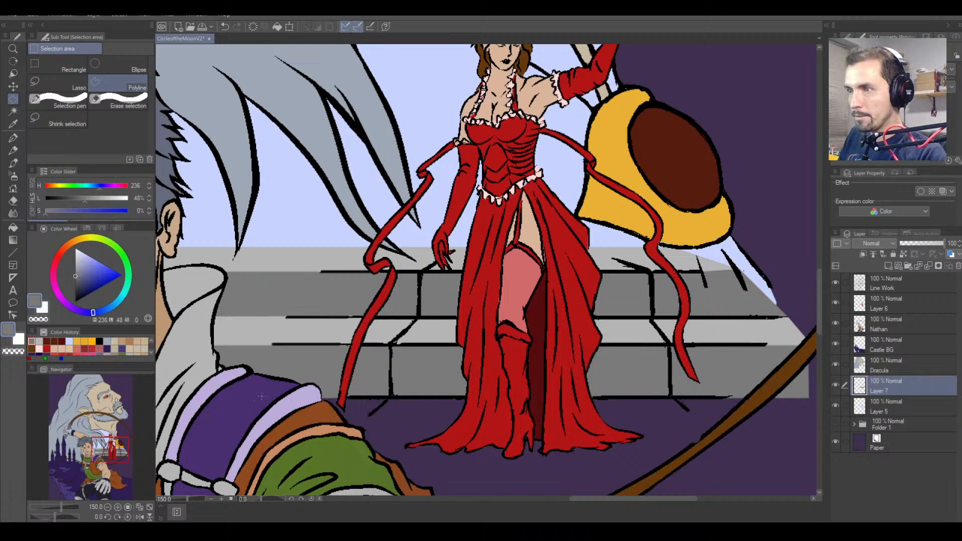
Trace a closed Polyline selection around the floor below the stairs, from the man's shoulder past the whip and beneath the woman's dress.
{"action": "left_click", "coordinate": [262, 396]}
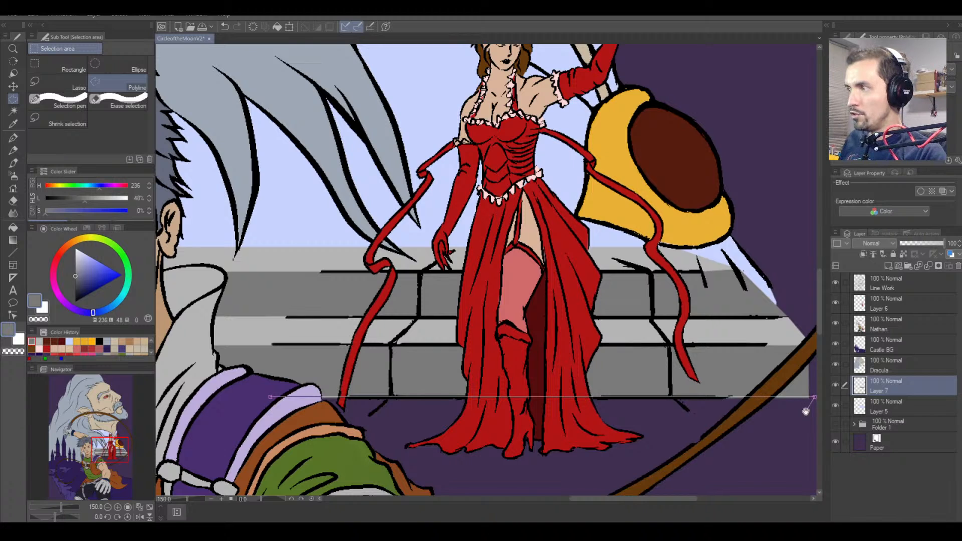
{"action": "left_click_drag", "start_coordinate": [791, 410], "coordinate": [718, 351]}
{"action": "left_click", "coordinate": [743, 337]}
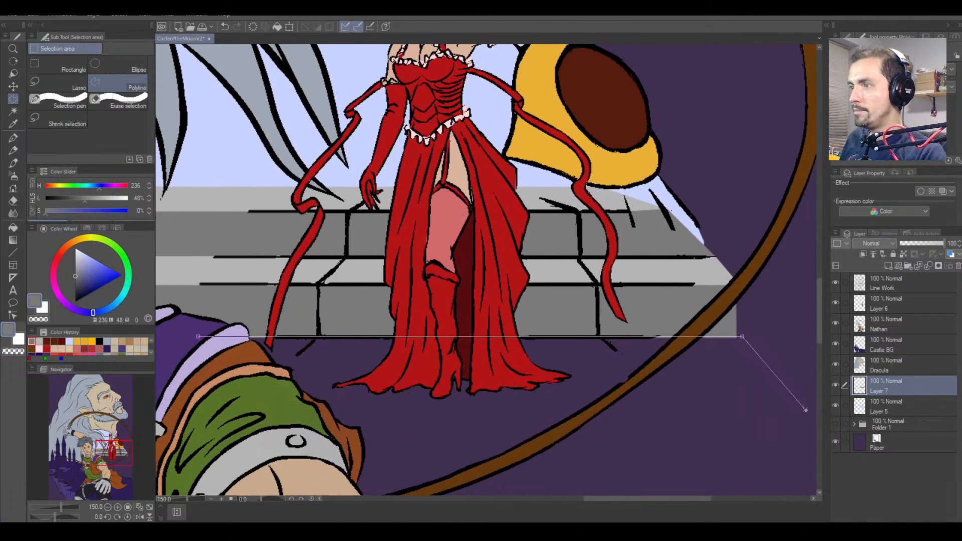
{"action": "scroll", "coordinate": [799, 402], "scroll_direction": "down", "scroll_amount": 2}
{"action": "left_click", "coordinate": [793, 438]}
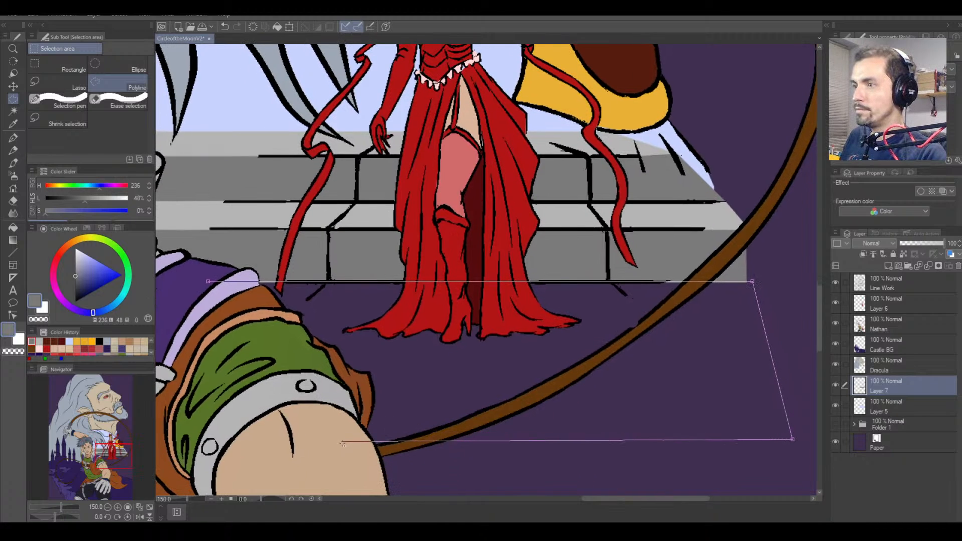
{"action": "left_click", "coordinate": [292, 471]}
{"action": "left_click", "coordinate": [208, 281]}
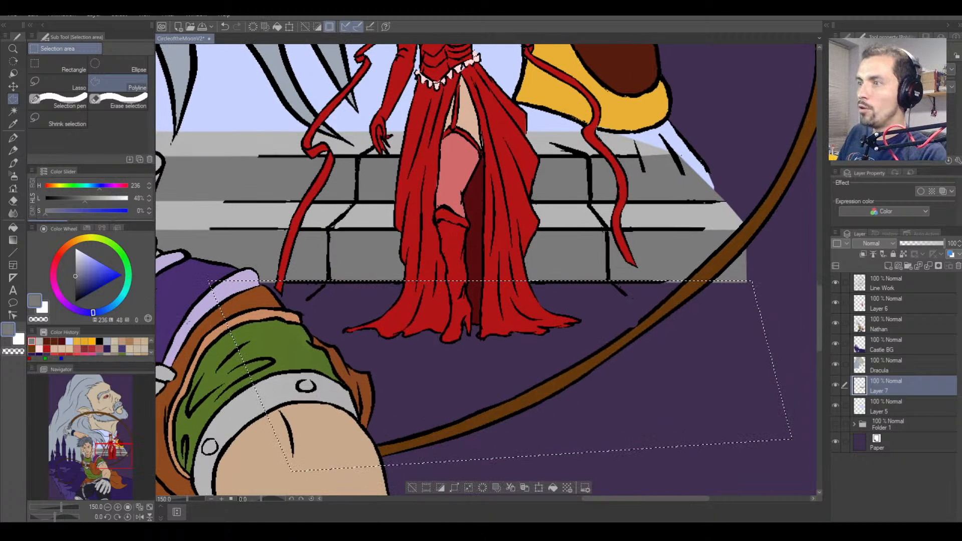
Sample the light grey of the stair tops, fill the selected floor area with it and clear the selection.
{"action": "right_click", "coordinate": [221, 214]}
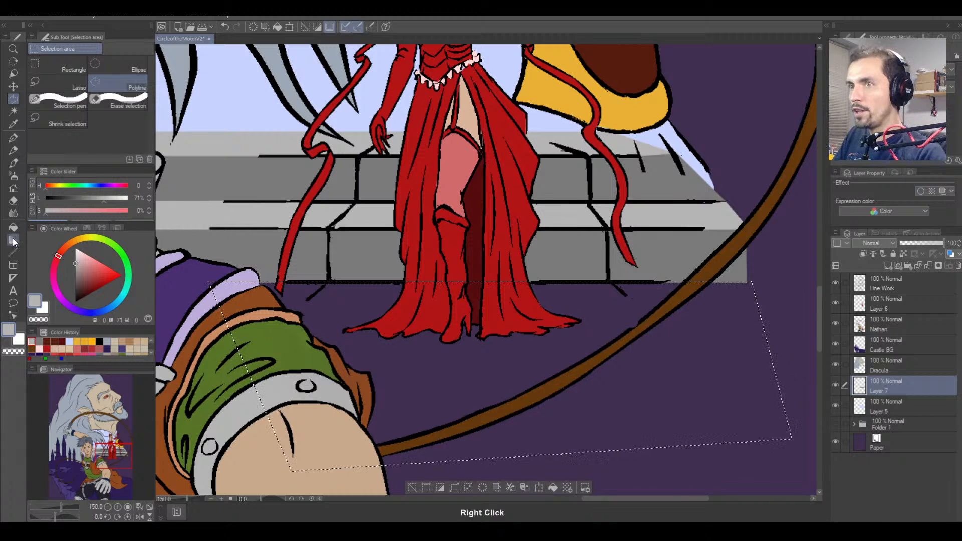
{"action": "key", "text": "g"}
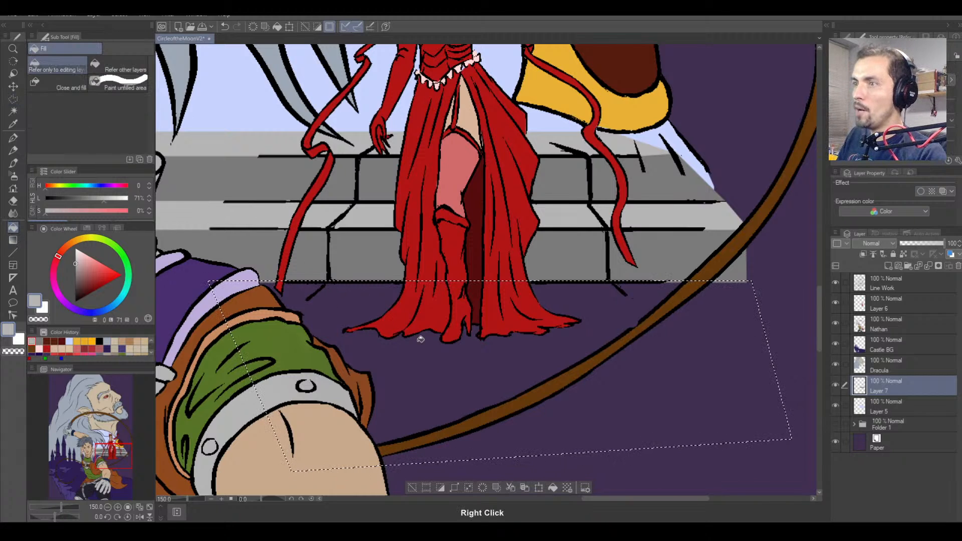
{"action": "left_click", "coordinate": [405, 367]}
{"action": "key", "text": "ctrl+d"}
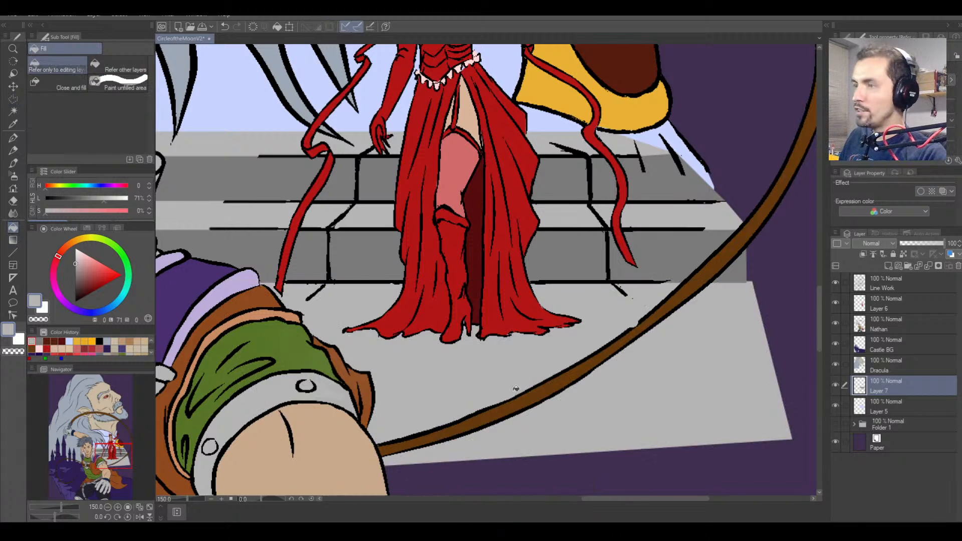
Trace a closed Polyline selection along the whip and around the grey floor colour that spills outside its curve.
{"action": "key", "text": "e"}
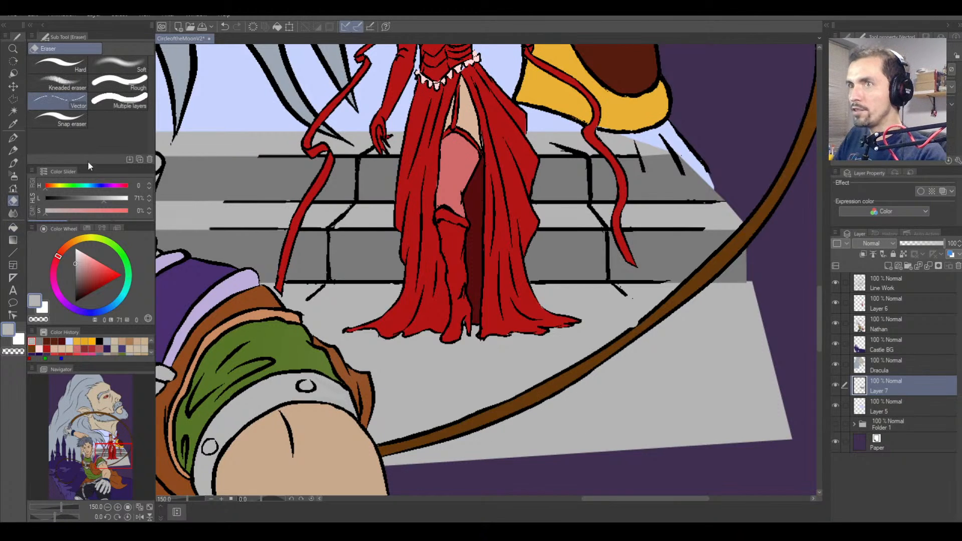
{"action": "key", "text": "m"}
{"action": "left_click", "coordinate": [371, 452]}
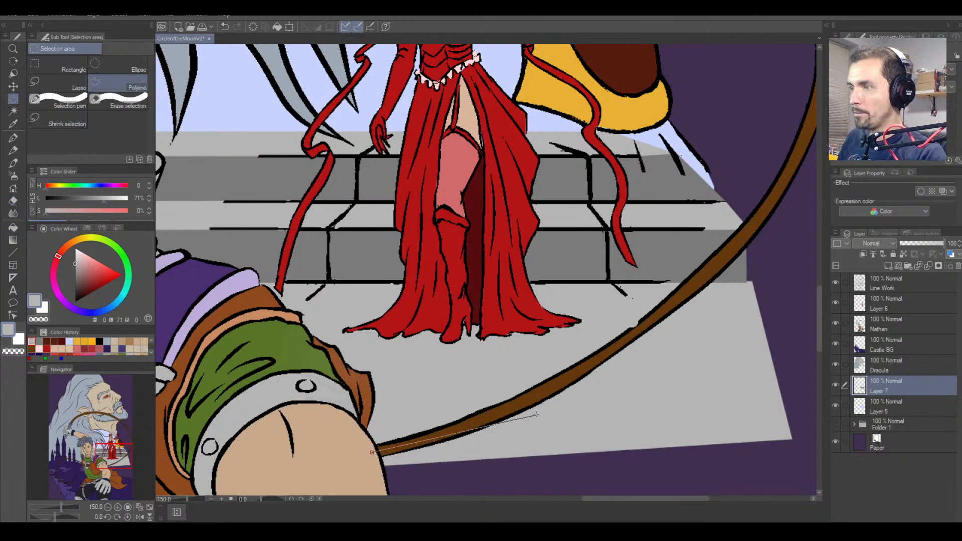
{"action": "left_click", "coordinate": [516, 410]}
{"action": "left_click", "coordinate": [634, 334]}
{"action": "left_click", "coordinate": [705, 283]}
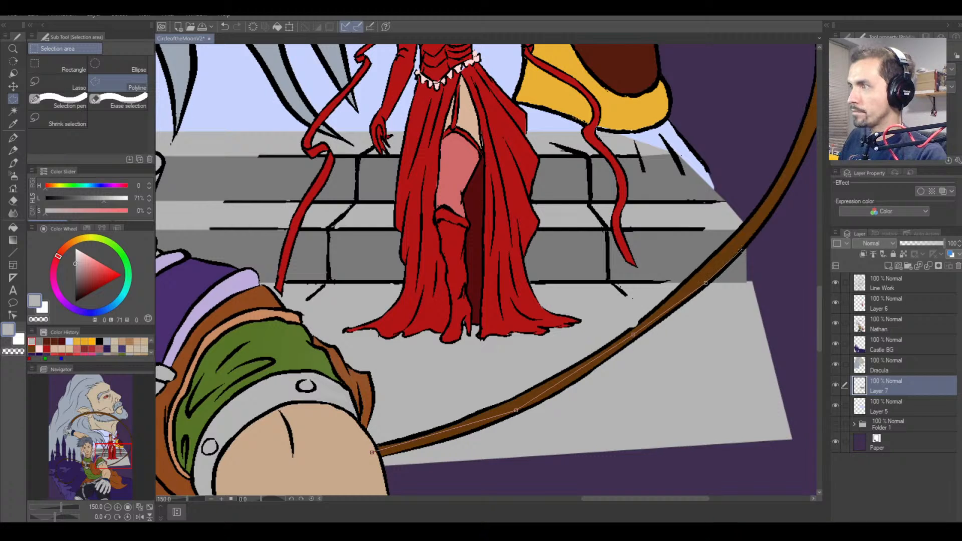
{"action": "left_click", "coordinate": [754, 227]}
{"action": "left_click", "coordinate": [775, 292]}
{"action": "left_click", "coordinate": [806, 455]}
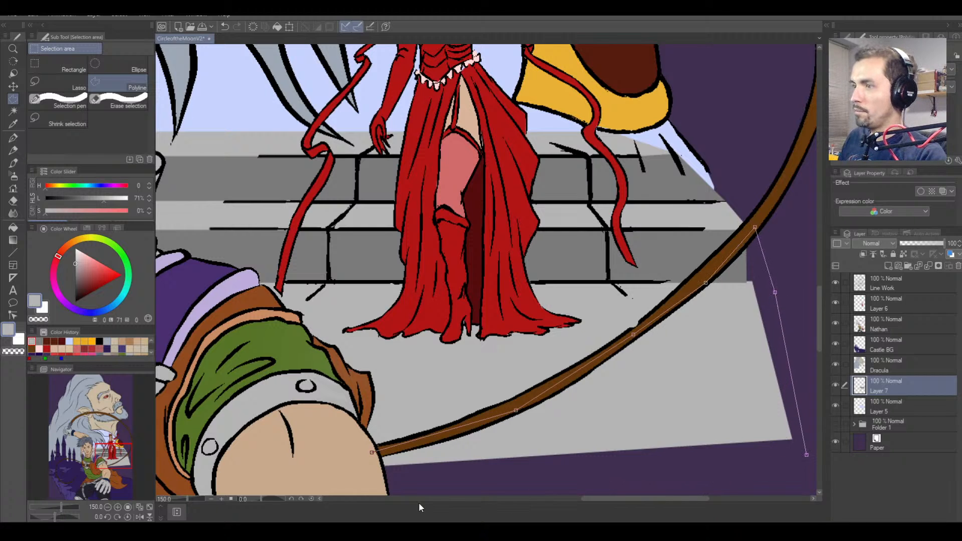
{"action": "left_click", "coordinate": [372, 453]}
Add the strip beside the man's arm below the floor to the selection, delete the spilled grey and clear the selection.
{"action": "left_click_drag", "start_coordinate": [436, 465], "coordinate": [381, 383]}
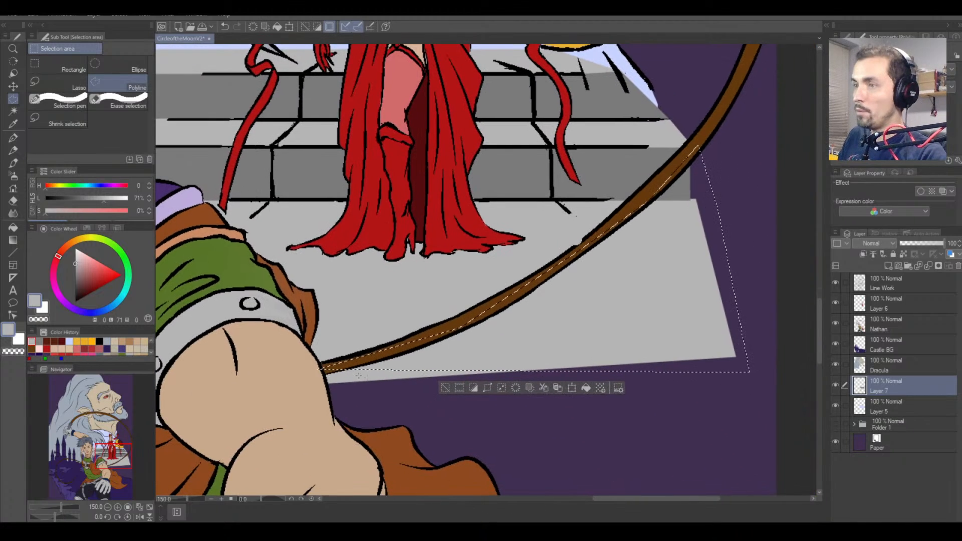
{"action": "left_click", "coordinate": [291, 364]}
{"action": "left_click", "coordinate": [336, 431]}
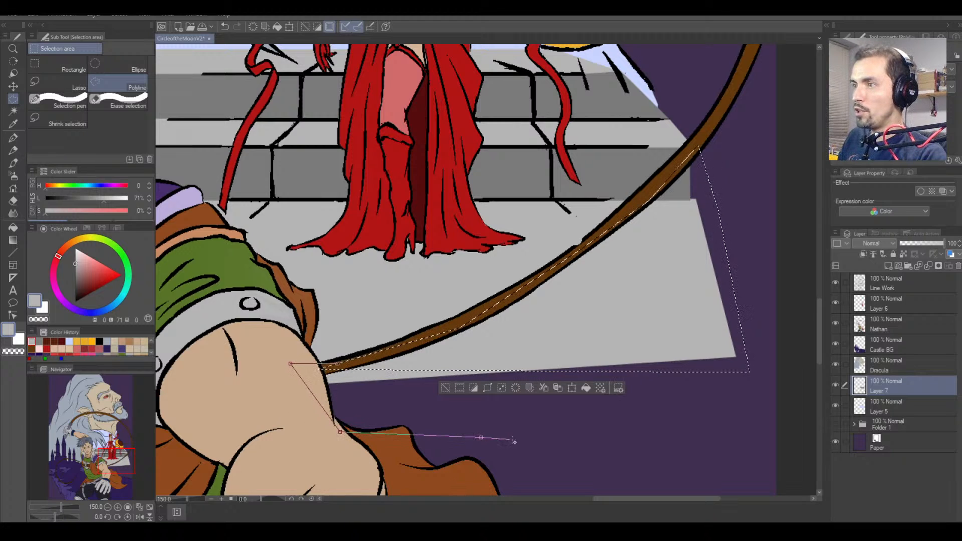
{"action": "left_click", "coordinate": [484, 436]}
{"action": "left_click", "coordinate": [673, 389]}
{"action": "double_click", "coordinate": [665, 347]}
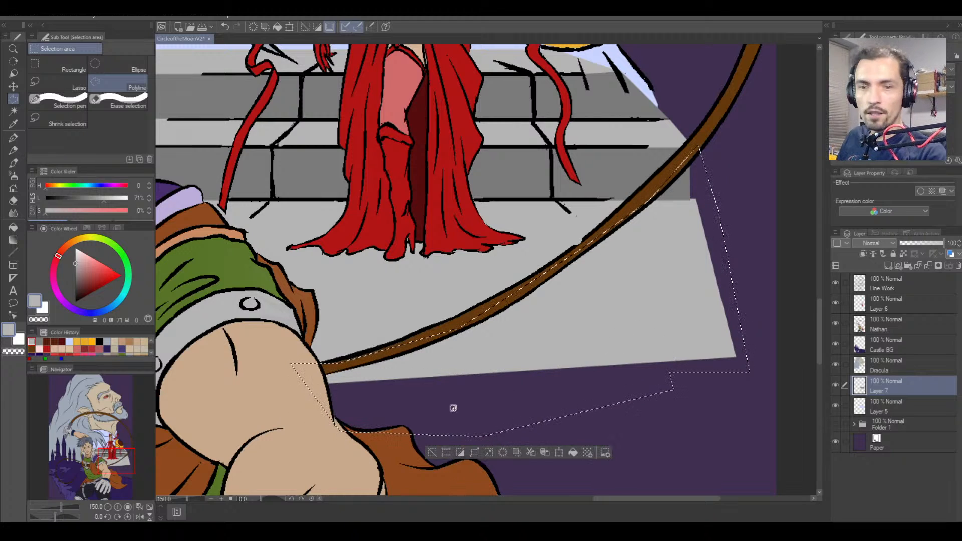
{"action": "key", "text": "Delete"}
{"action": "key", "text": "ctrl+d"}
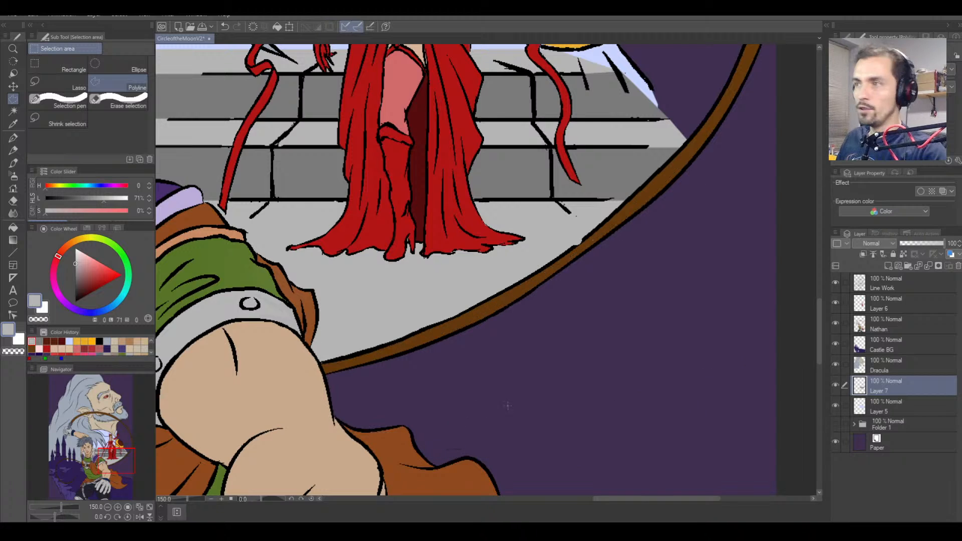
Examine the whole illustration, and closely the stairs and floor around the woman in the red dress.
{"action": "left_click", "coordinate": [107, 507]}
{"action": "left_click", "coordinate": [108, 507]}
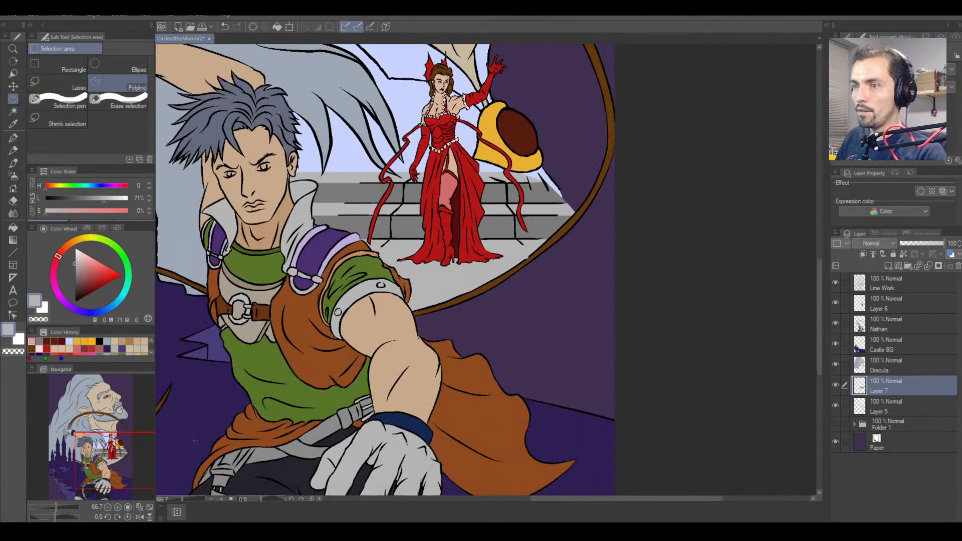
{"action": "left_click_drag", "start_coordinate": [430, 320], "coordinate": [552, 399]}
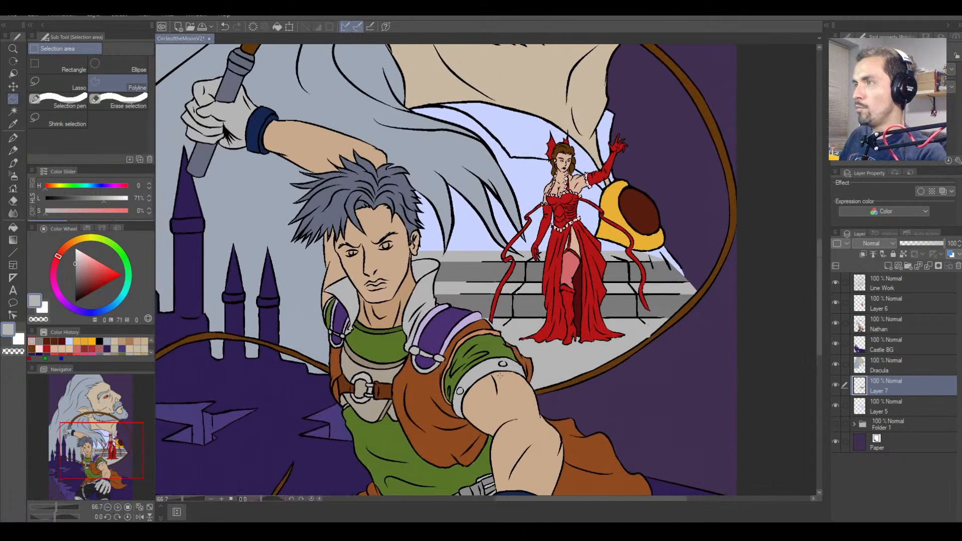
{"action": "left_click_drag", "start_coordinate": [569, 332], "coordinate": [551, 356]}
{"action": "left_click", "coordinate": [107, 507]}
{"action": "left_click", "coordinate": [107, 507]}
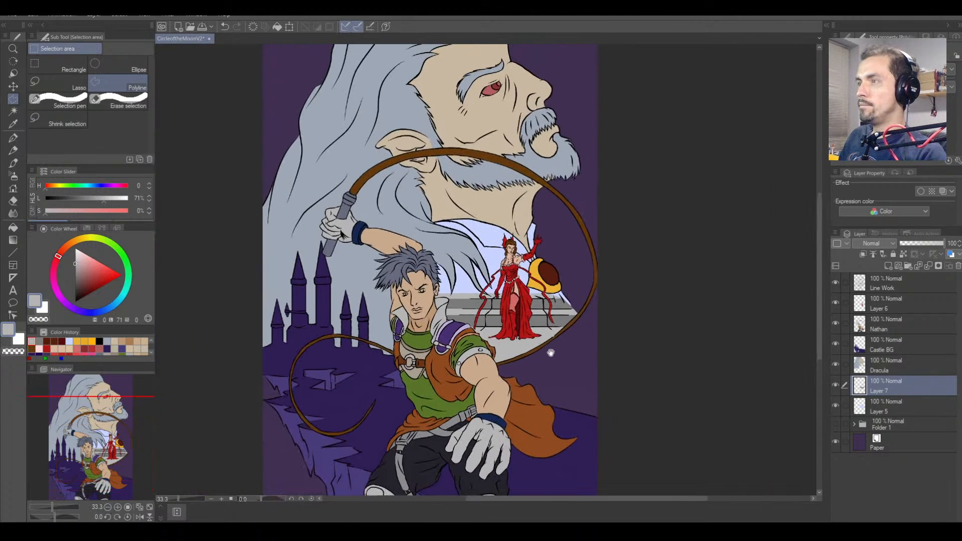
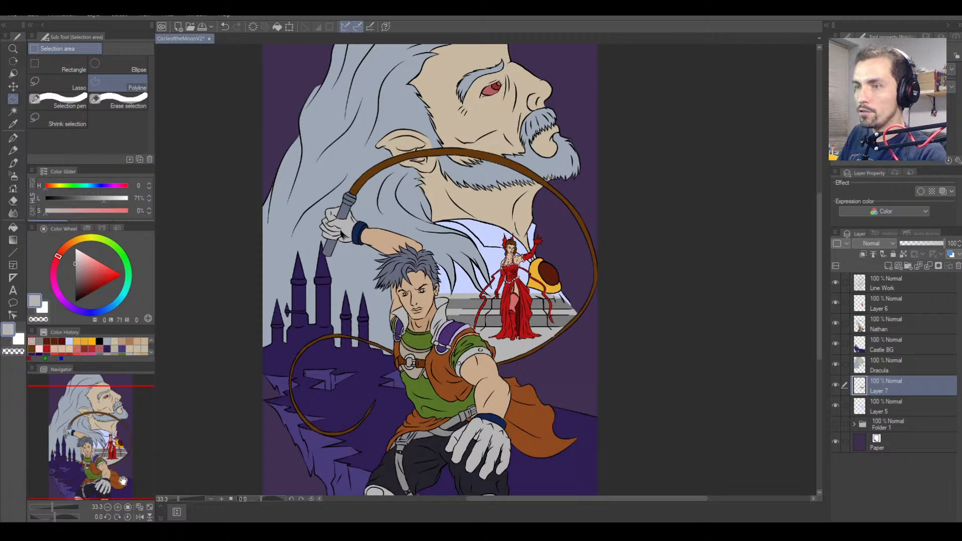
{"action": "left_click", "coordinate": [121, 507]}
{"action": "left_click", "coordinate": [122, 507]}
{"action": "left_click_drag", "start_coordinate": [450, 385], "coordinate": [448, 334]}
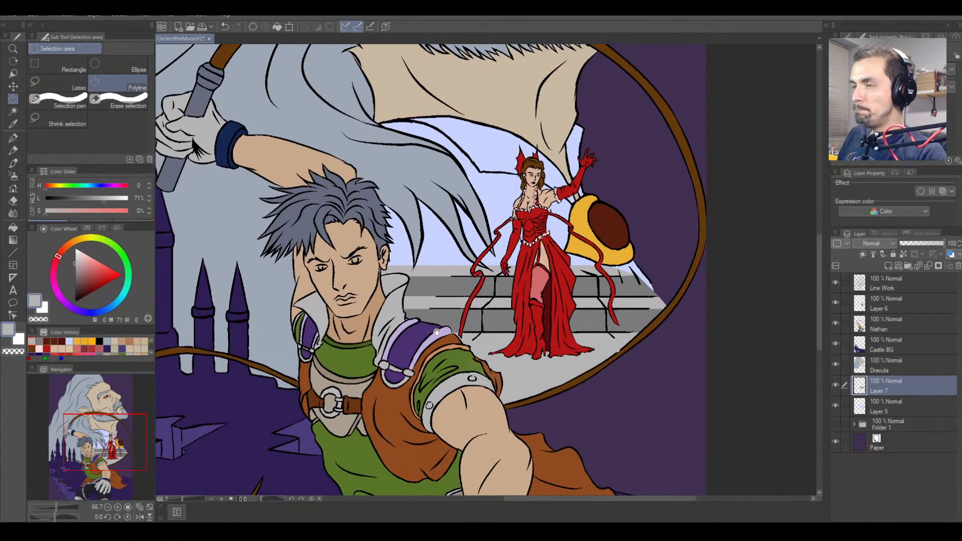
{"action": "left_click", "coordinate": [117, 508]}
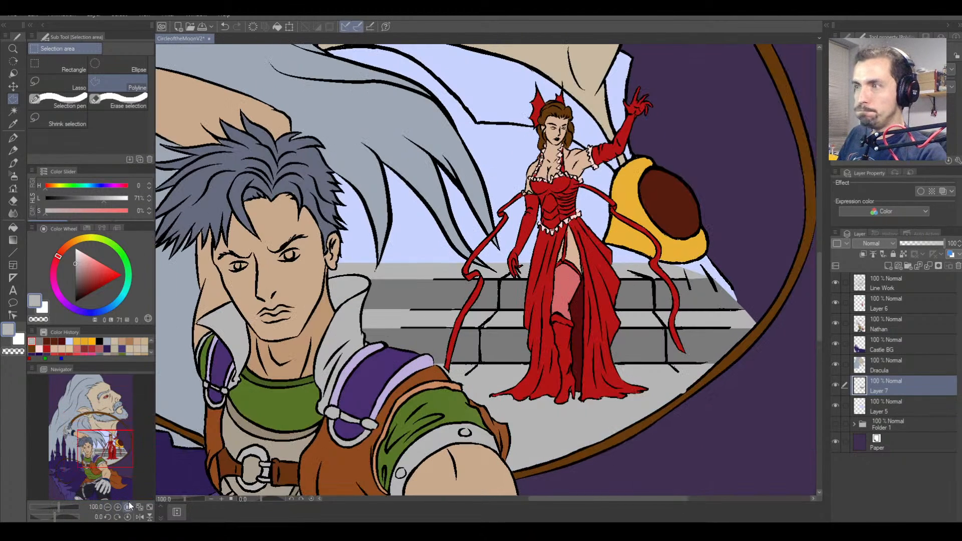
Sample black and, on the Line Work layer, extend the lower stair's front edge line to the man's collar with the effect line pen.
{"action": "left_click", "coordinate": [13, 138]}
{"action": "right_click", "coordinate": [592, 211]}
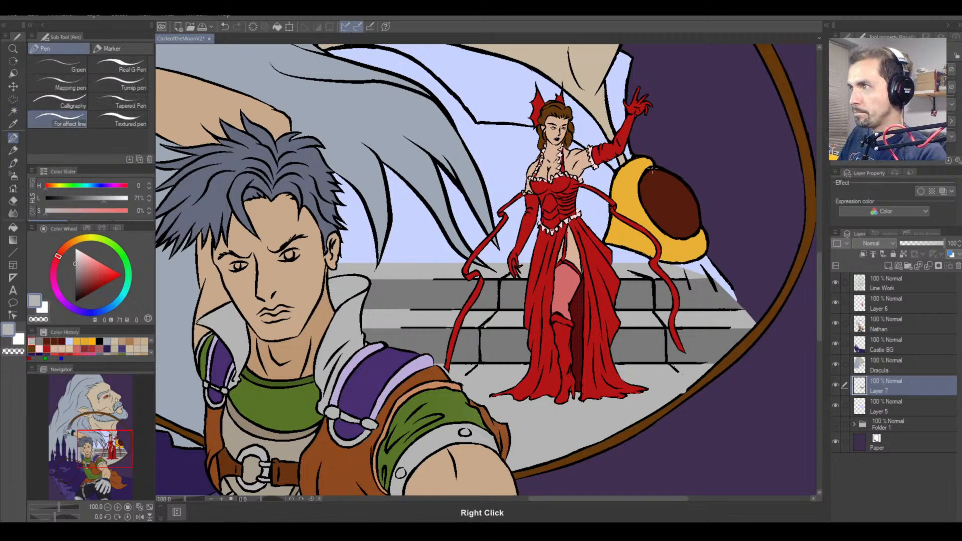
{"action": "left_click_drag", "start_coordinate": [430, 334], "coordinate": [445, 310]}
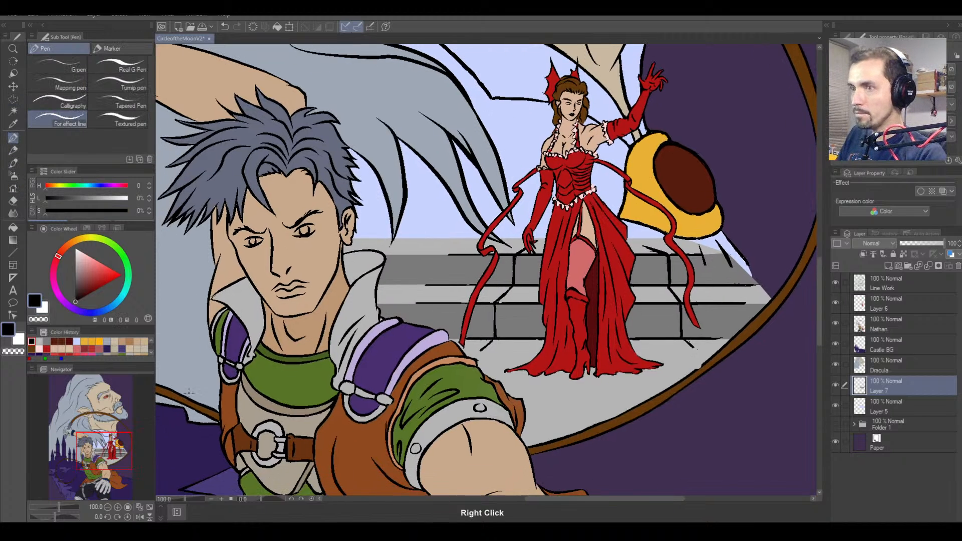
{"action": "left_click", "coordinate": [117, 507]}
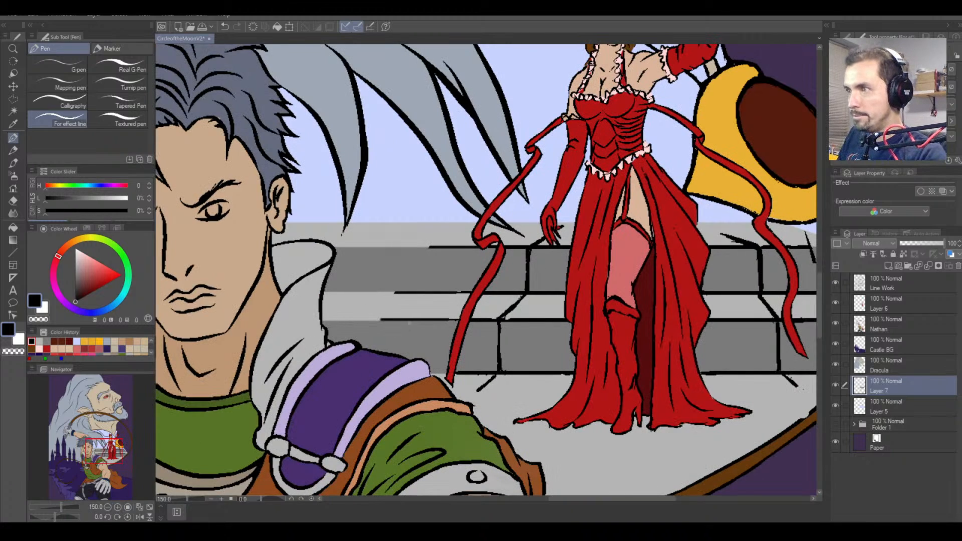
{"action": "left_click", "coordinate": [904, 289]}
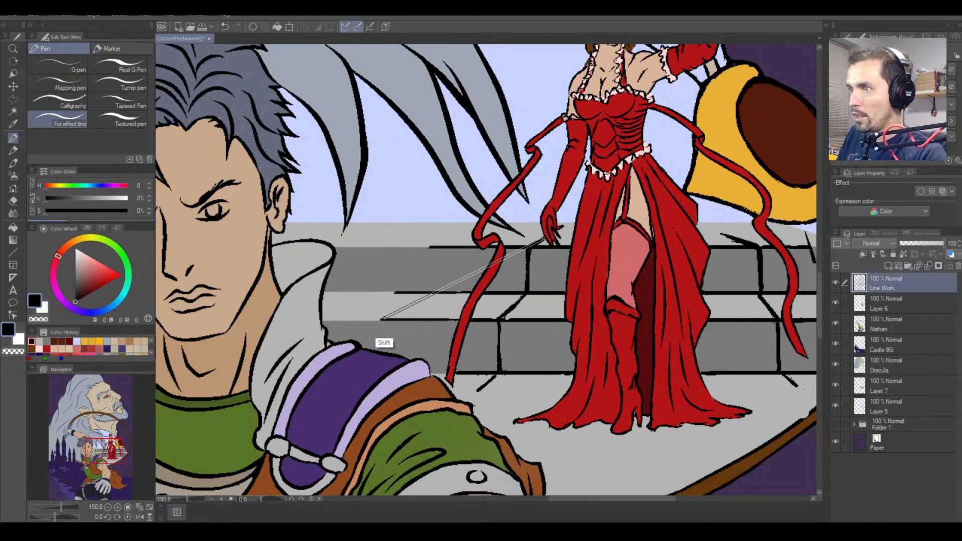
{"action": "left_click_drag", "start_coordinate": [384, 321], "coordinate": [274, 322]}
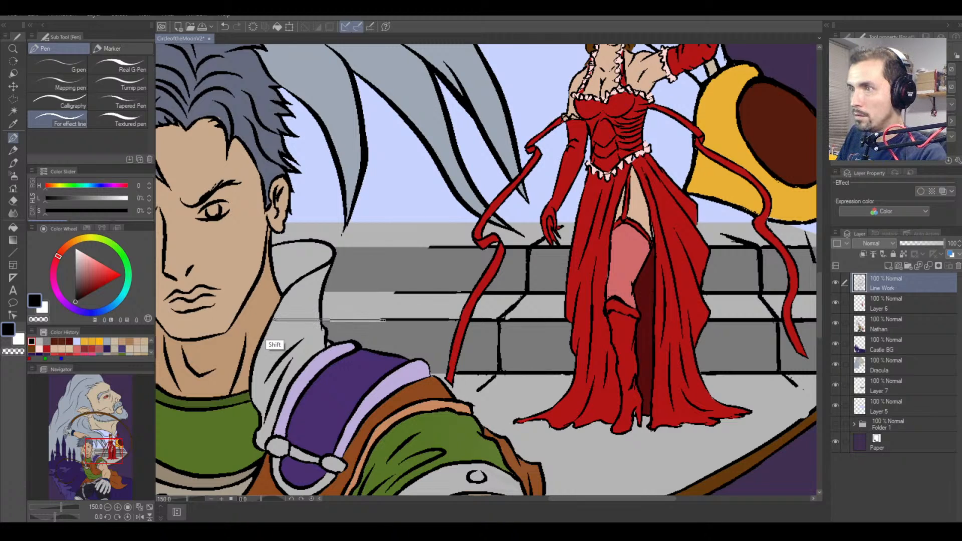
{"action": "left_click", "coordinate": [274, 320], "text": "shift"}
{"action": "key", "text": "ctrl+z"}
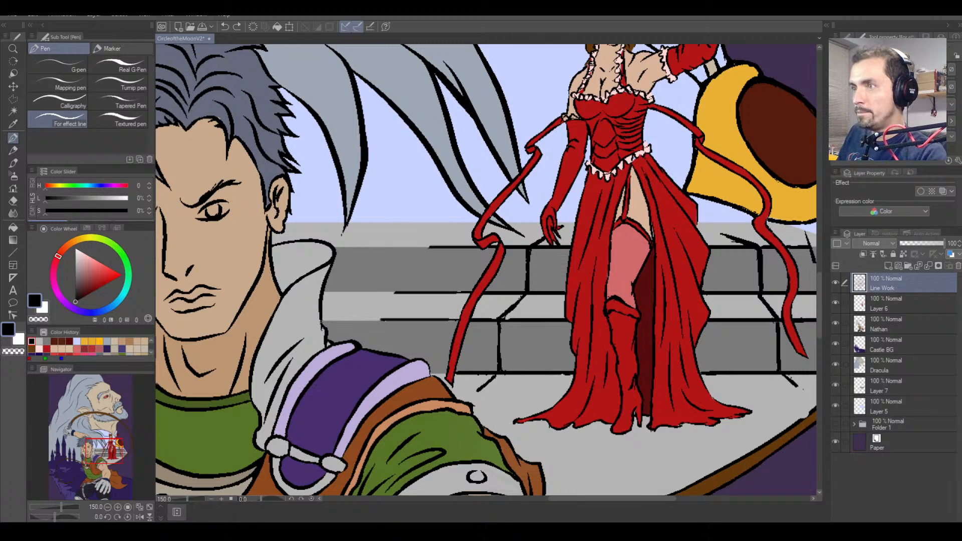
{"action": "left_click_drag", "start_coordinate": [321, 320], "coordinate": [401, 320]}
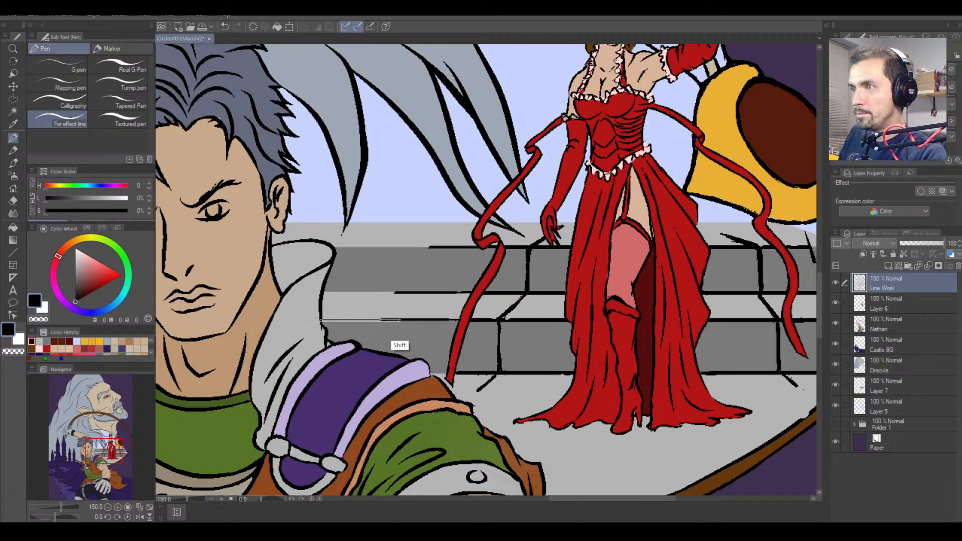
{"action": "left_click", "coordinate": [401, 320], "text": "shift"}
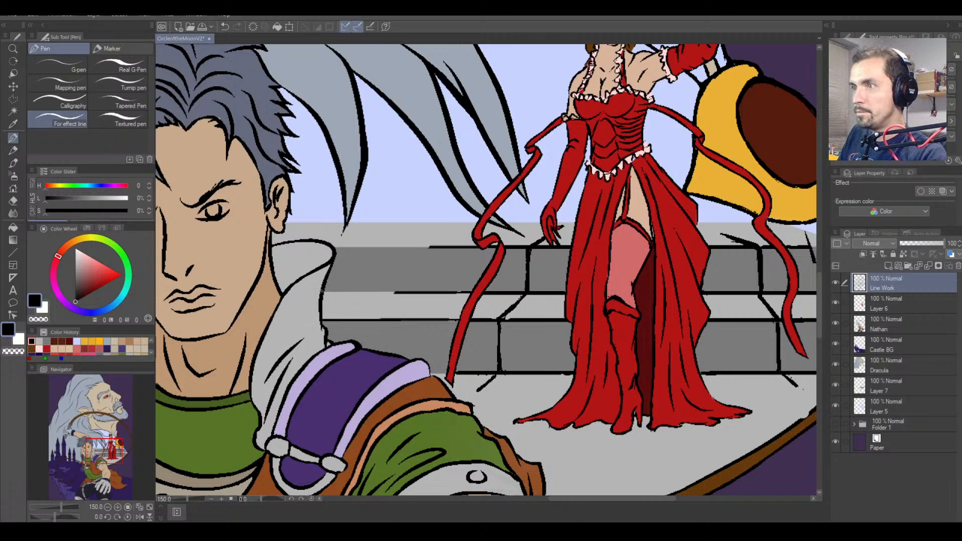
Try to extend the line at the base of the upper stair's front to the man's collar with the pen.
{"action": "left_click", "coordinate": [321, 291]}
{"action": "key", "text": "ctrl+z"}
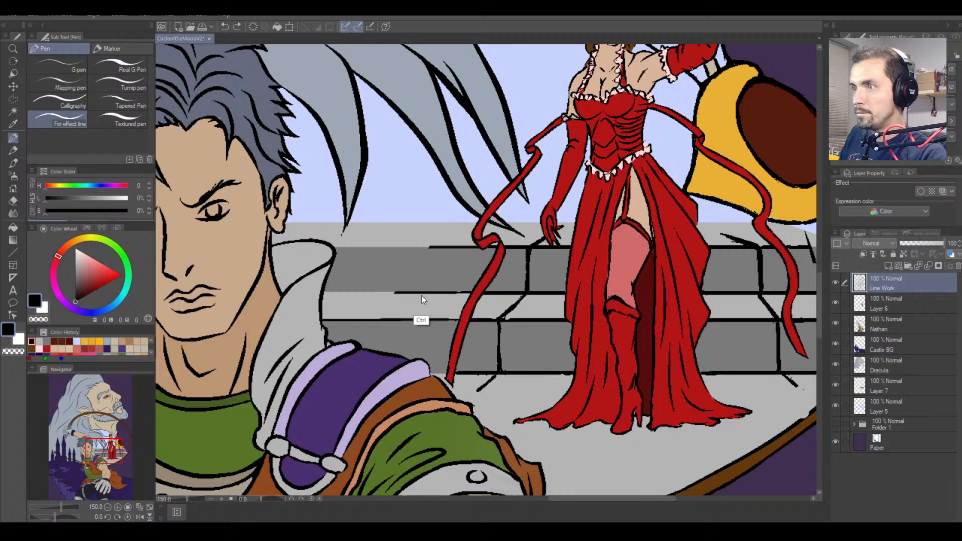
{"action": "left_click", "coordinate": [321, 292]}
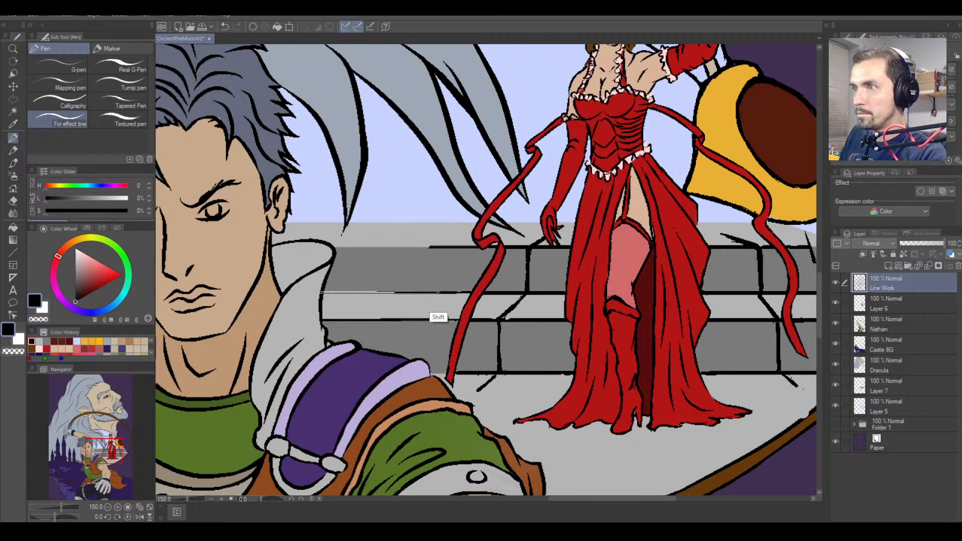
{"action": "key", "text": "ctrl+z"}
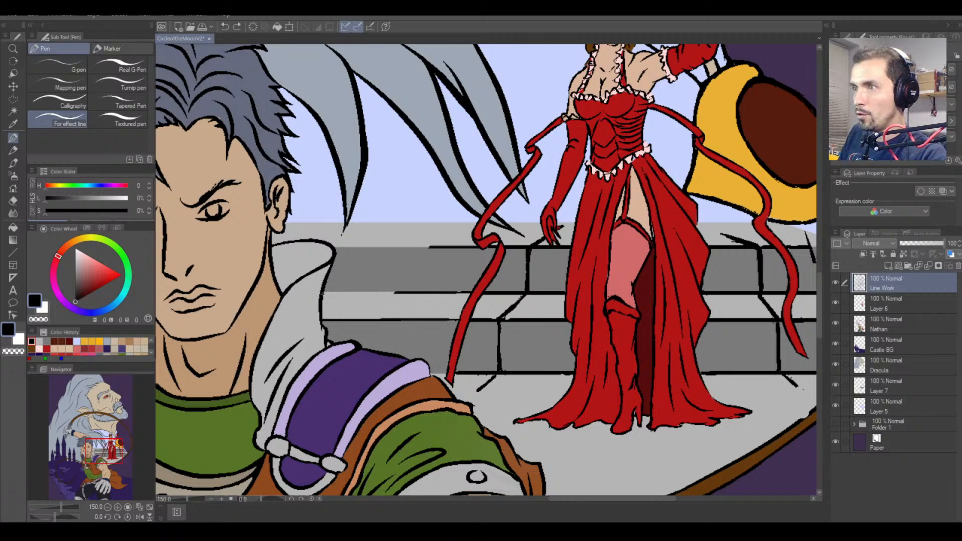
{"action": "left_click", "coordinate": [321, 292]}
{"action": "key", "text": "ctrl+z"}
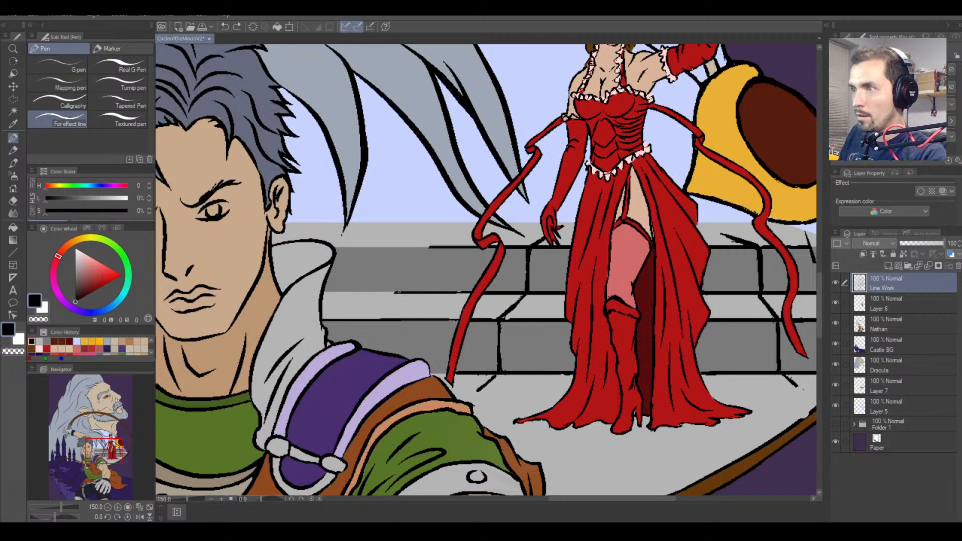
{"action": "left_click", "coordinate": [321, 292], "text": "shift"}
{"action": "key", "text": "ctrl+z"}
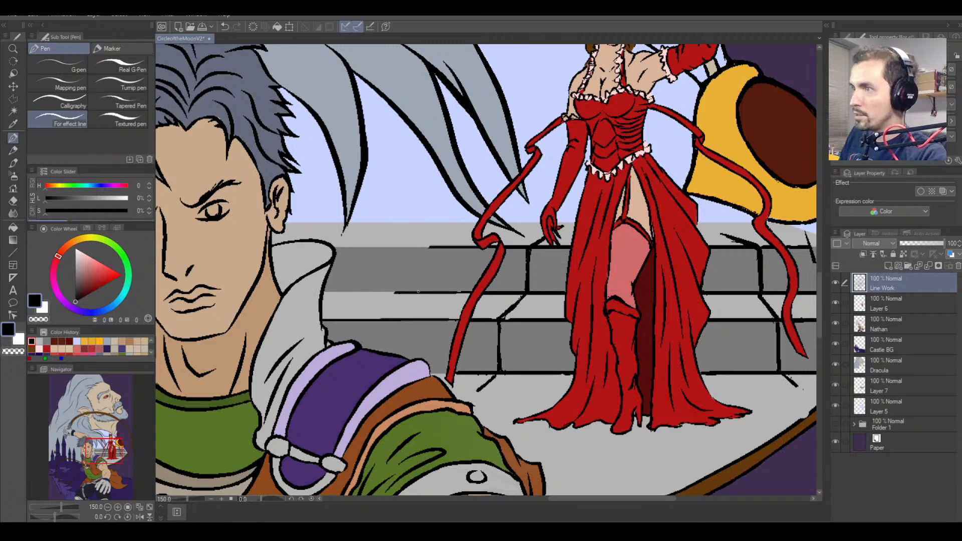
{"action": "left_click", "coordinate": [396, 292]}
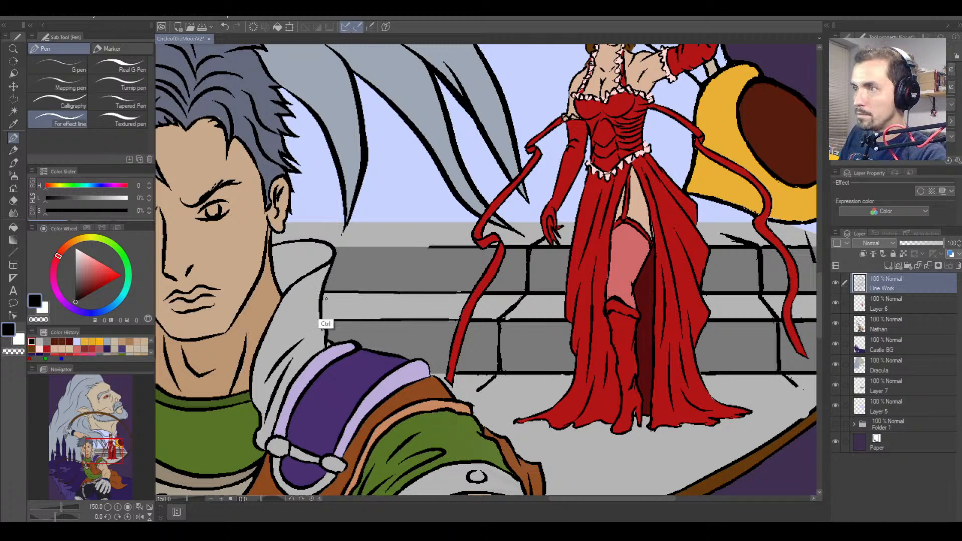
{"action": "key", "text": "ctrl+z"}
Extend the line at the base of the upper stair's front to the man's collar using the Straight line tool.
{"action": "left_click", "coordinate": [13, 253]}
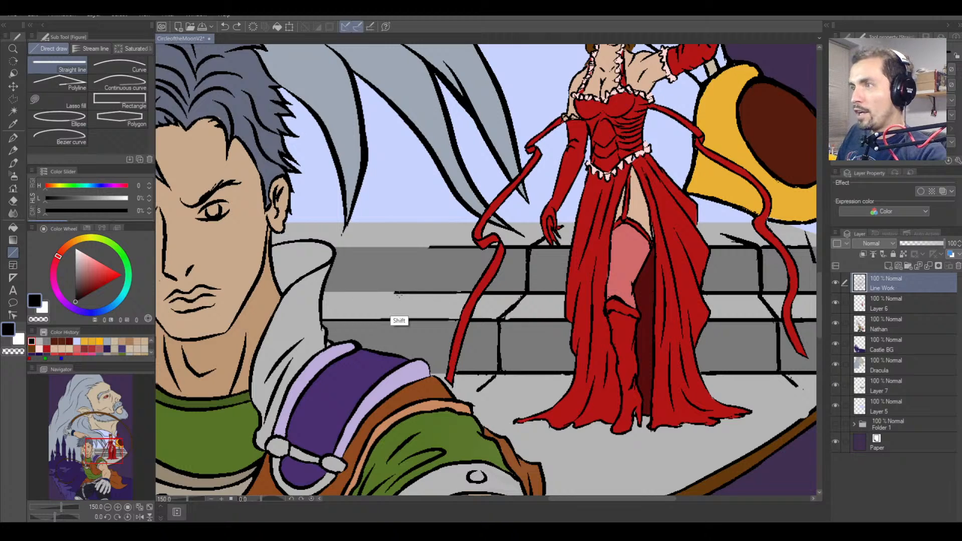
{"action": "left_click", "coordinate": [400, 294]}
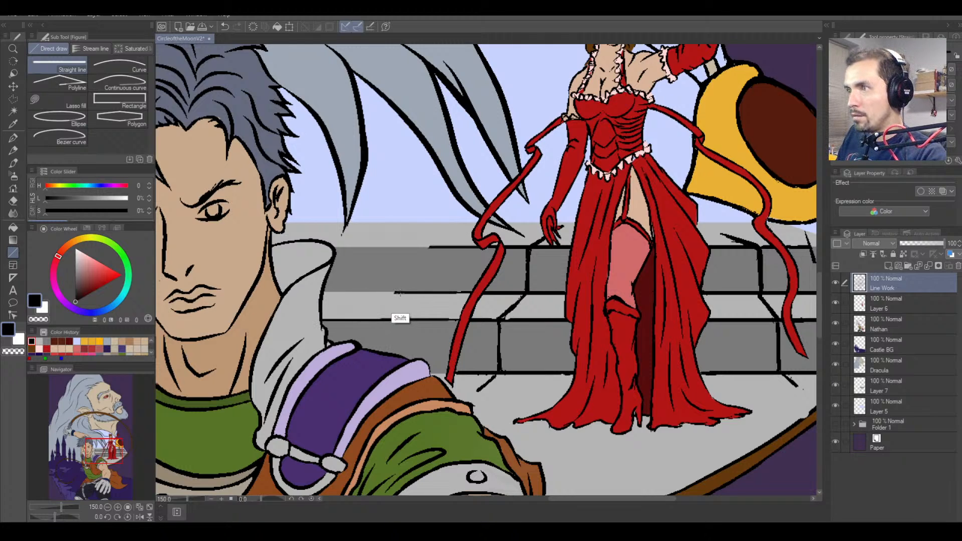
{"action": "left_click_drag", "start_coordinate": [401, 293], "coordinate": [324, 300]}
{"action": "key", "text": "ctrl+z"}
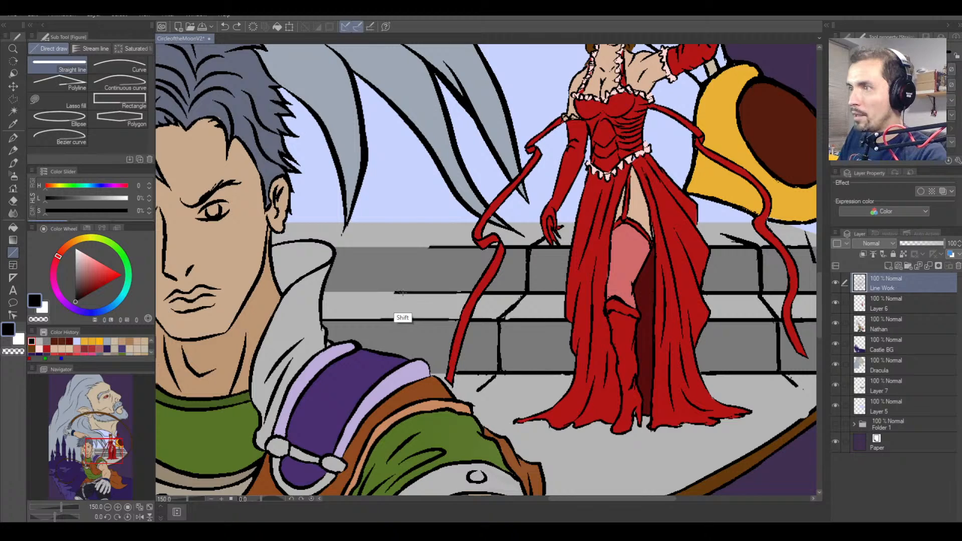
{"action": "left_click_drag", "start_coordinate": [403, 294], "coordinate": [321, 296]}
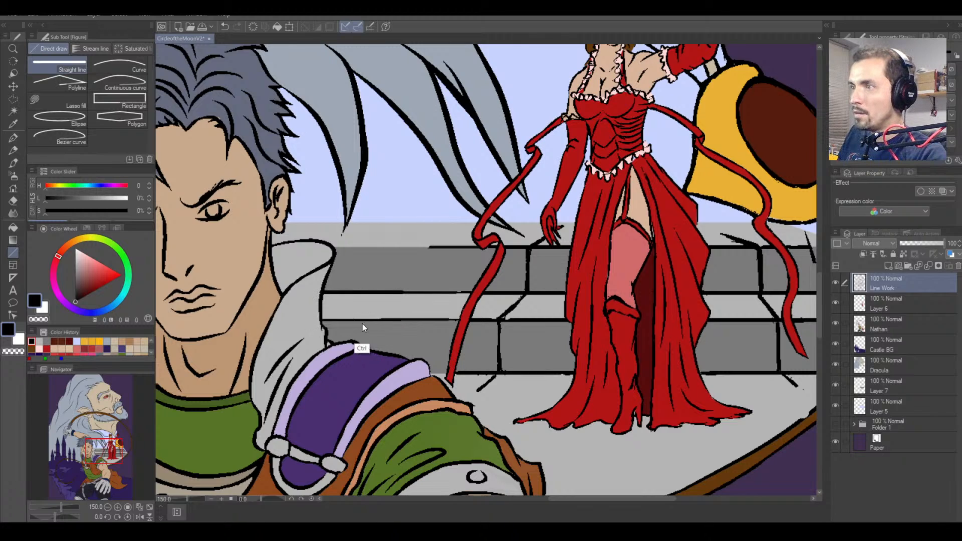
{"action": "key", "text": "ctrl+z"}
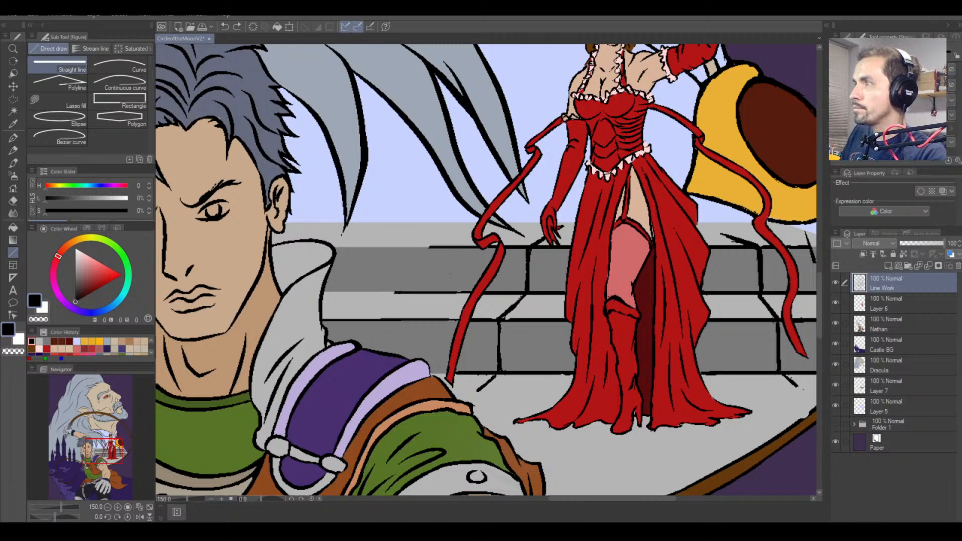
{"action": "left_click_drag", "start_coordinate": [400, 294], "coordinate": [320, 294]}
{"action": "key", "text": "ctrl+z"}
Extend the upper stair's front edge line to the man's collar with the Straight line tool.
{"action": "left_click_drag", "start_coordinate": [435, 246], "coordinate": [334, 250]}
{"action": "key", "text": "ctrl+z"}
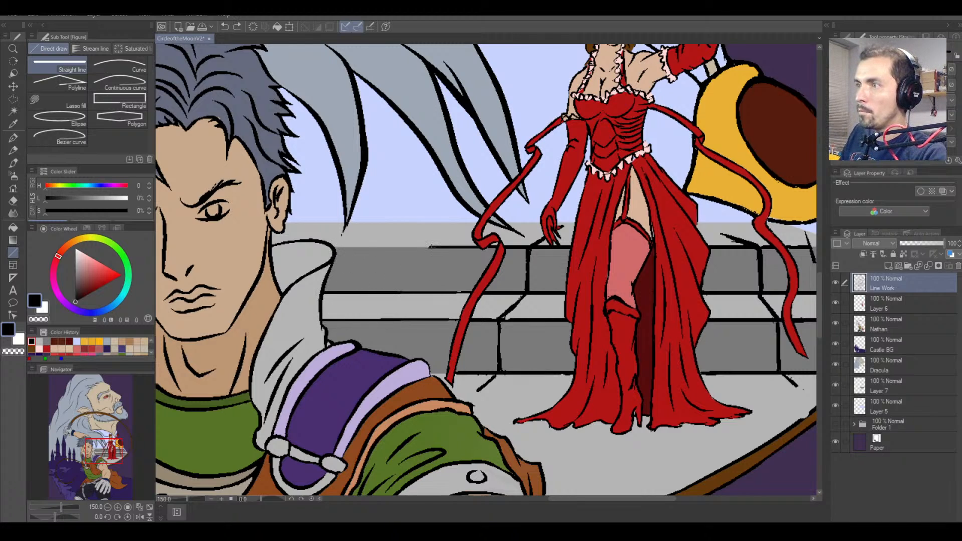
{"action": "left_click_drag", "start_coordinate": [431, 246], "coordinate": [352, 253]}
{"action": "key", "text": "ctrl+z"}
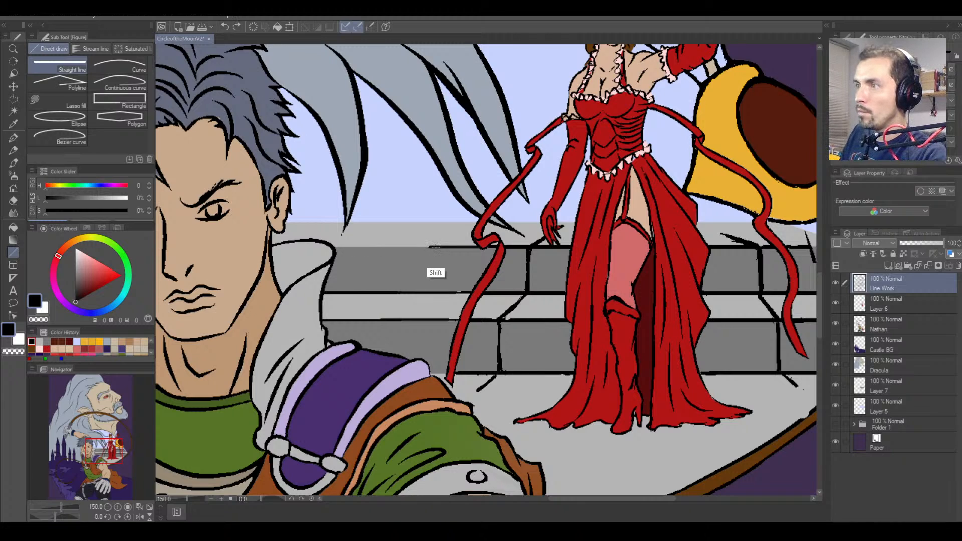
{"action": "left_click_drag", "start_coordinate": [430, 246], "coordinate": [327, 249]}
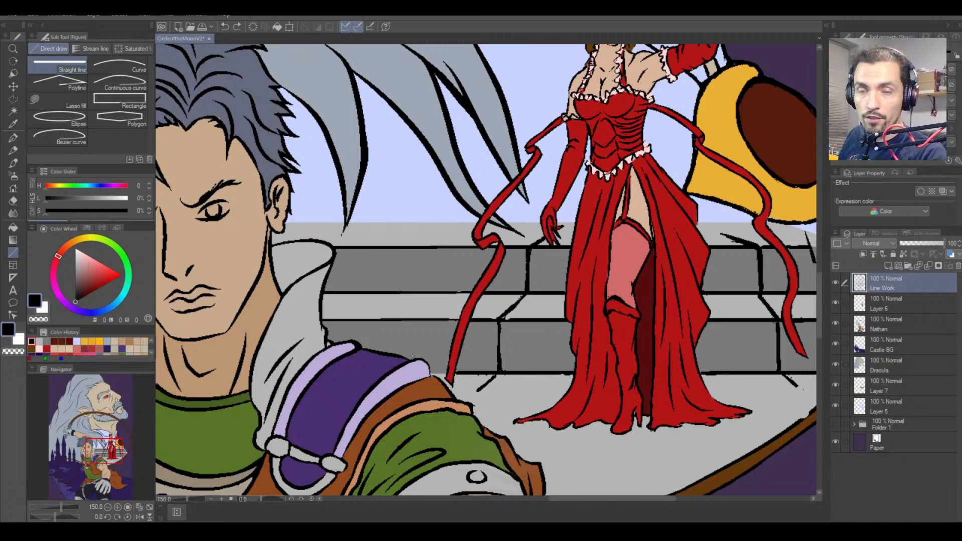
{"action": "left_click_drag", "start_coordinate": [458, 373], "coordinate": [430, 373]}
{"action": "key", "text": "ctrl+z"}
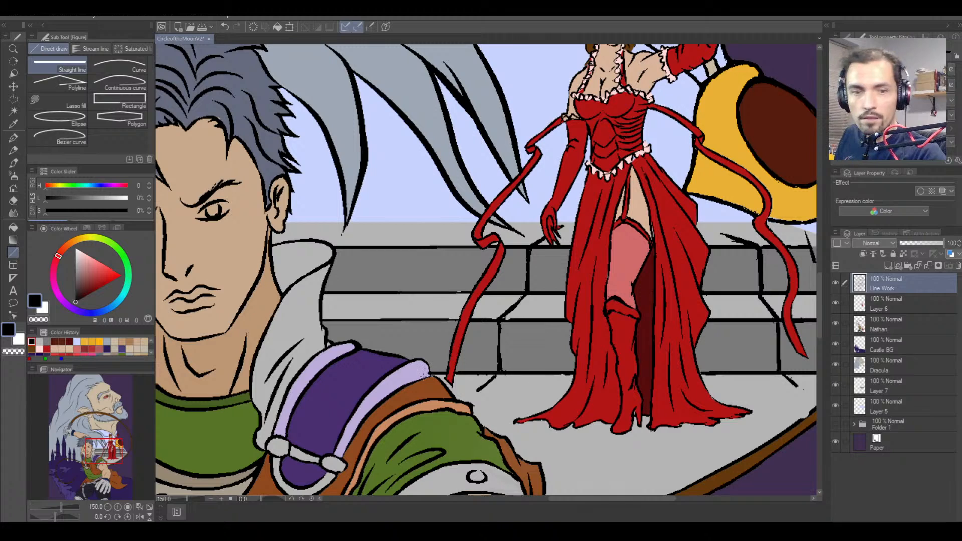
Examine the whole composition, from the bearded man's head down to the whip, castle and stairs.
{"action": "key", "text": "e"}
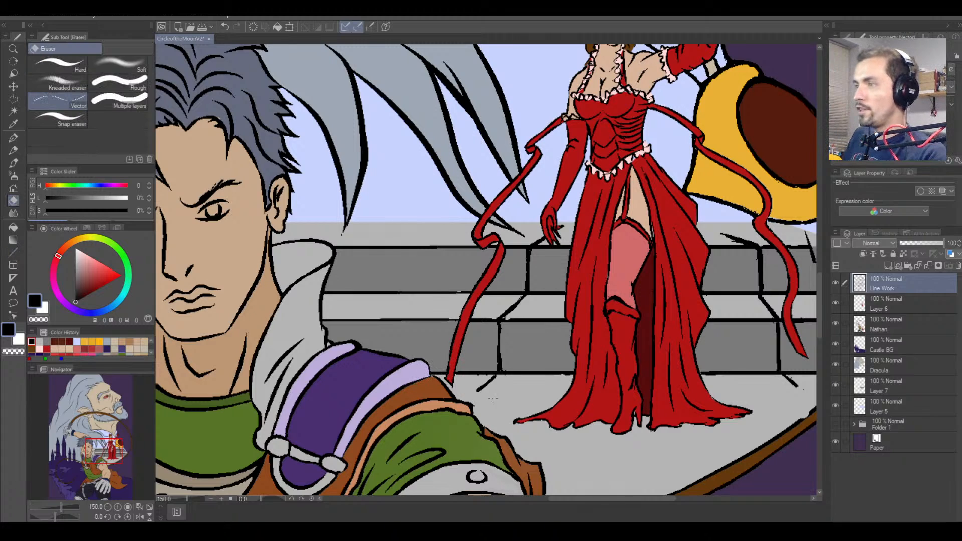
{"action": "key", "text": "ctrl+minus"}
{"action": "key", "text": "ctrl+minus"}
{"action": "key", "text": "ctrl+minus"}
{"action": "key", "text": "ctrl+minus"}
{"action": "key", "text": "ctrl+minus"}
{"action": "key", "text": "ctrl+minus"}
{"action": "key", "text": "ctrl+minus"}
{"action": "key", "text": "ctrl+minus"}
{"action": "key", "text": "ctrl+minus"}
{"action": "key", "text": "ctrl+equal"}
{"action": "key", "text": "ctrl+equal"}
{"action": "key", "text": "ctrl+equal"}
{"action": "key", "text": "ctrl+equal"}
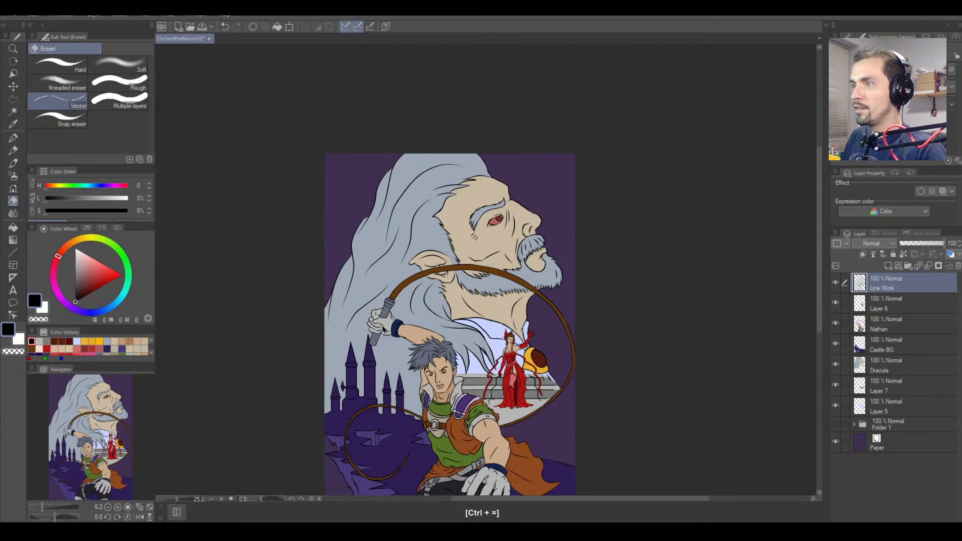
{"action": "key", "text": "ctrl+equal"}
{"action": "key", "text": "ctrl+equal"}
{"action": "left_click_drag", "start_coordinate": [487, 399], "coordinate": [542, 281]}
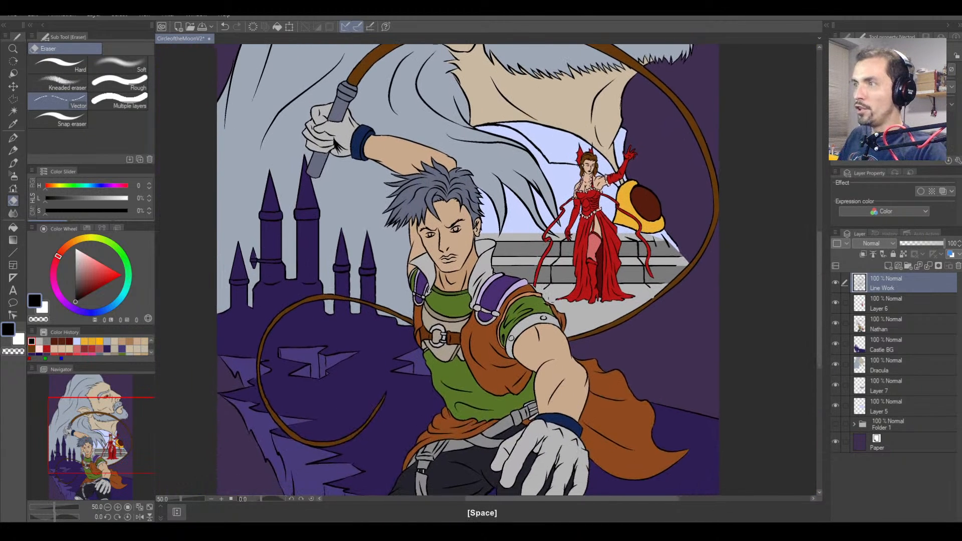
{"action": "key", "text": "ctrl+minus"}
{"action": "left_click_drag", "start_coordinate": [609, 319], "coordinate": [581, 353]}
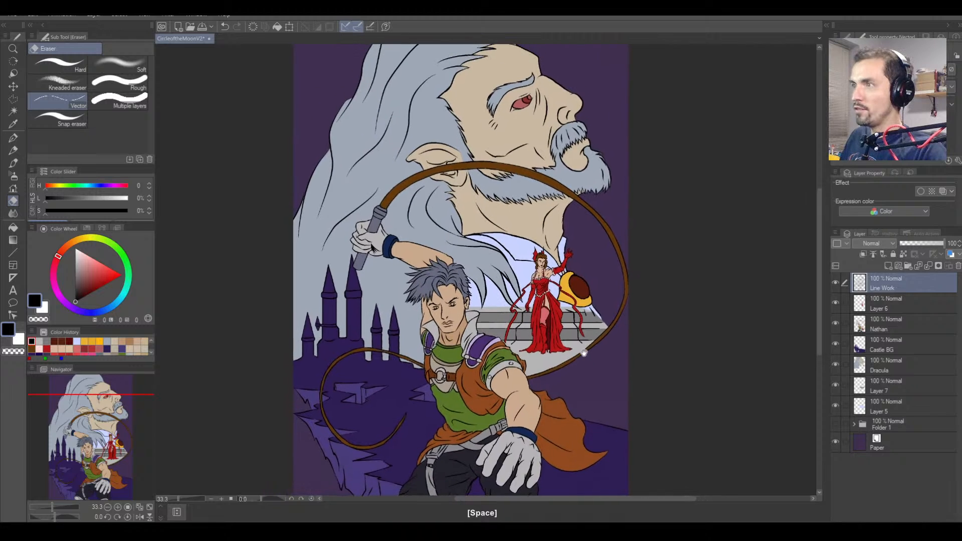
{"action": "mouse_move", "coordinate": [544, 289]}
{"action": "left_mouse_down"}
{"action": "mouse_move", "coordinate": [522, 311]}
{"action": "mouse_move", "coordinate": [558, 277]}
{"action": "left_mouse_up"}
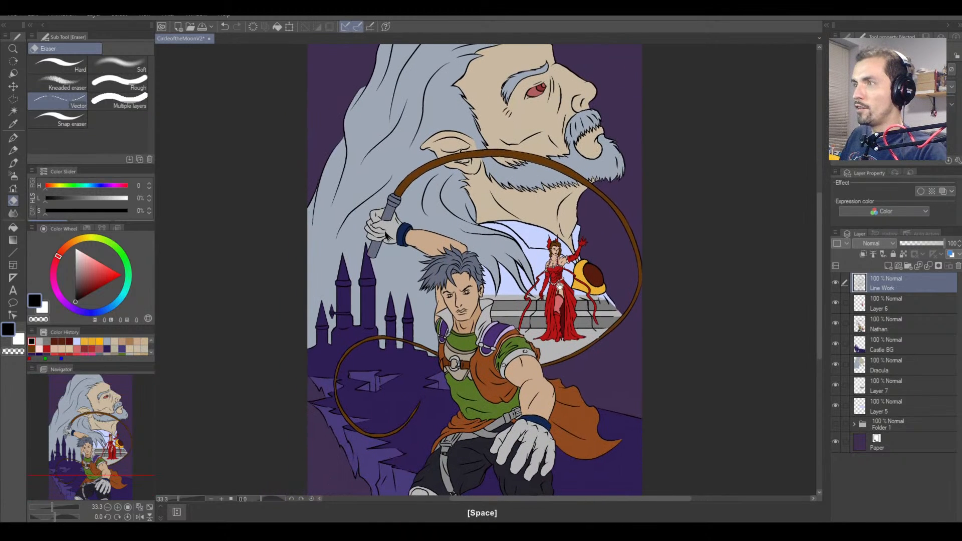
Sample black and extend the lower stair's two horizontal edge lines and the upper stair's base line to the whip with the effect line pen.
{"action": "key", "text": "ctrl+equal"}
{"action": "key", "text": "ctrl+equal"}
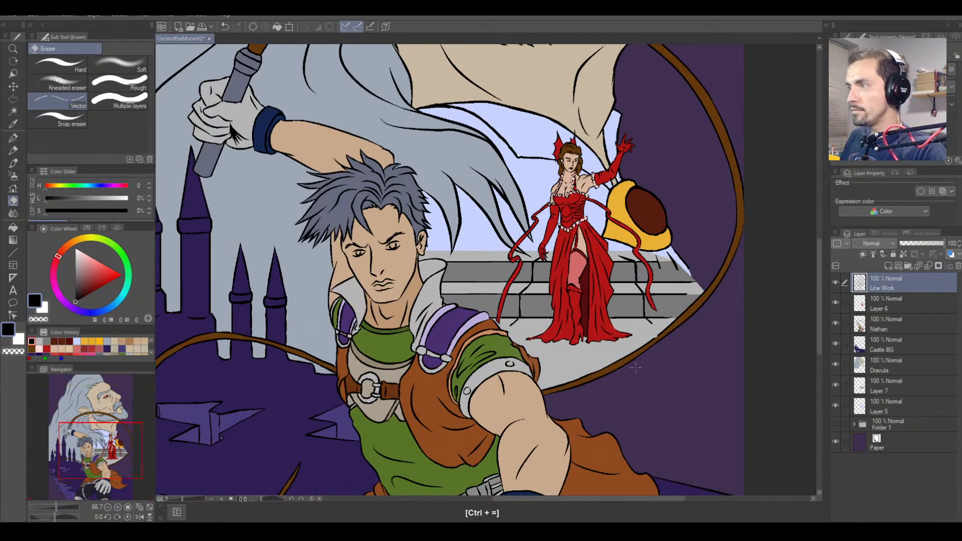
{"action": "key", "text": "ctrl+equal"}
{"action": "key", "text": "p"}
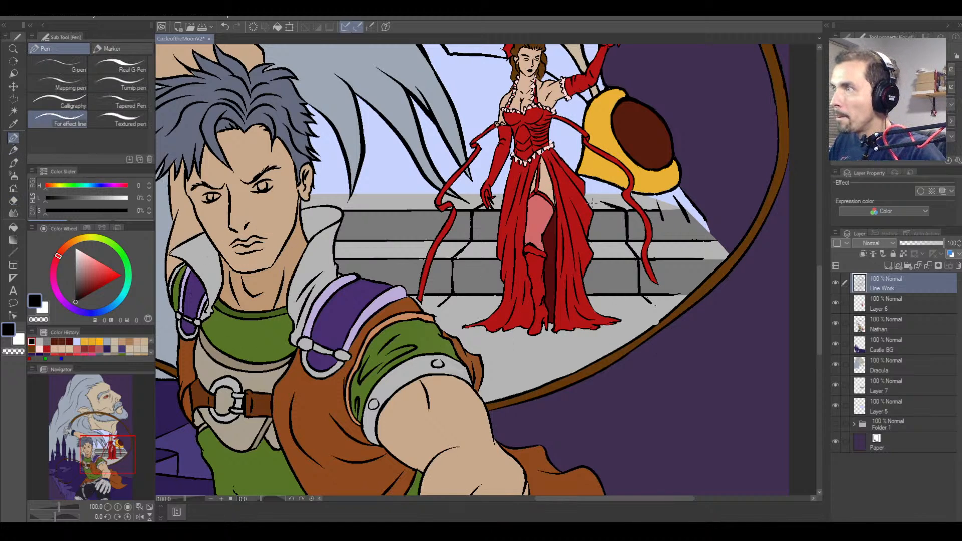
{"action": "right_click", "coordinate": [635, 99]}
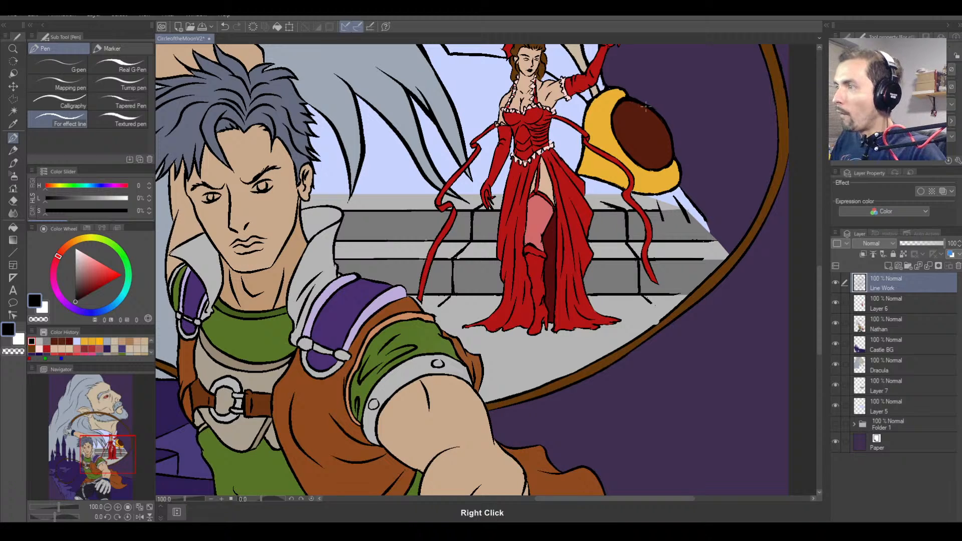
{"action": "key", "text": "ctrl+equal"}
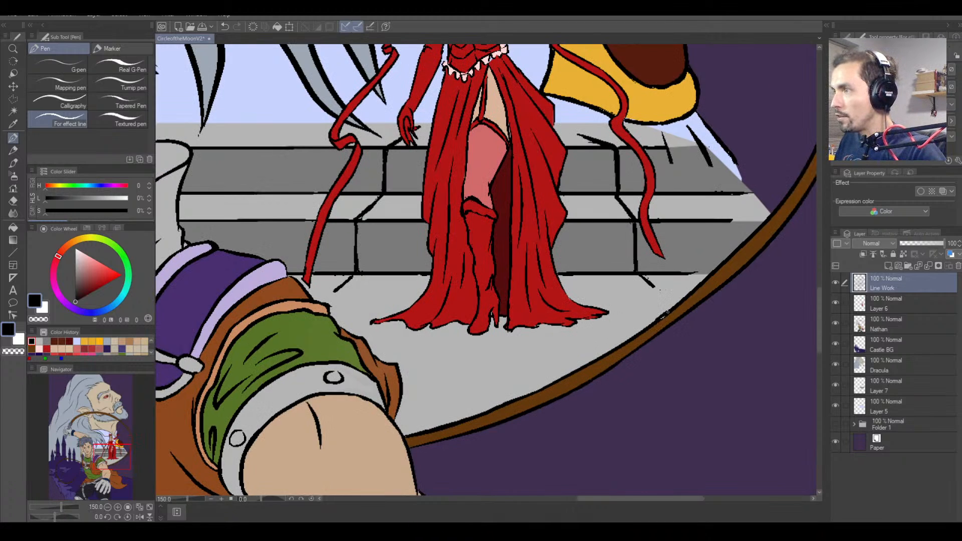
{"action": "key", "text": "ctrl+minus"}
{"action": "key", "text": "ctrl+equal"}
{"action": "key", "text": "ctrl+equal"}
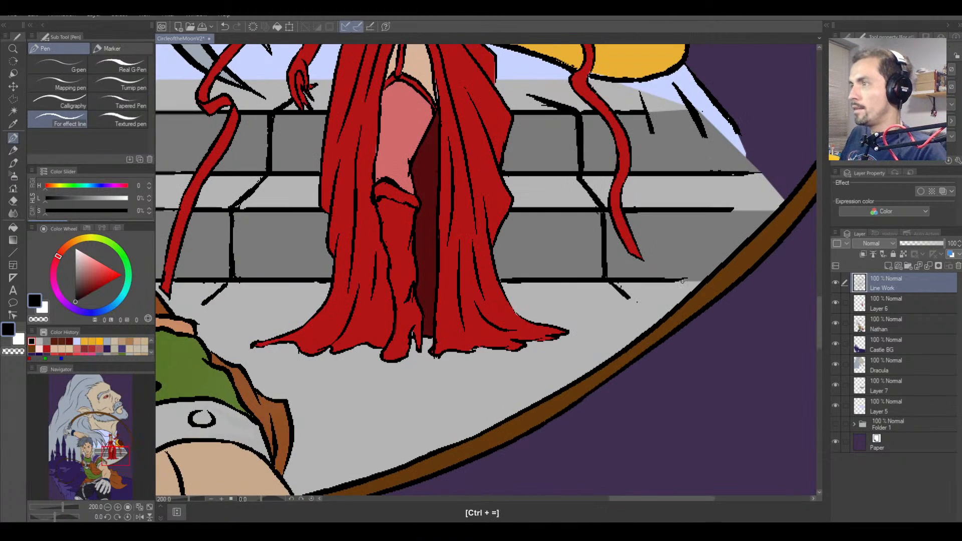
{"action": "left_click_drag", "start_coordinate": [672, 280], "coordinate": [702, 278]}
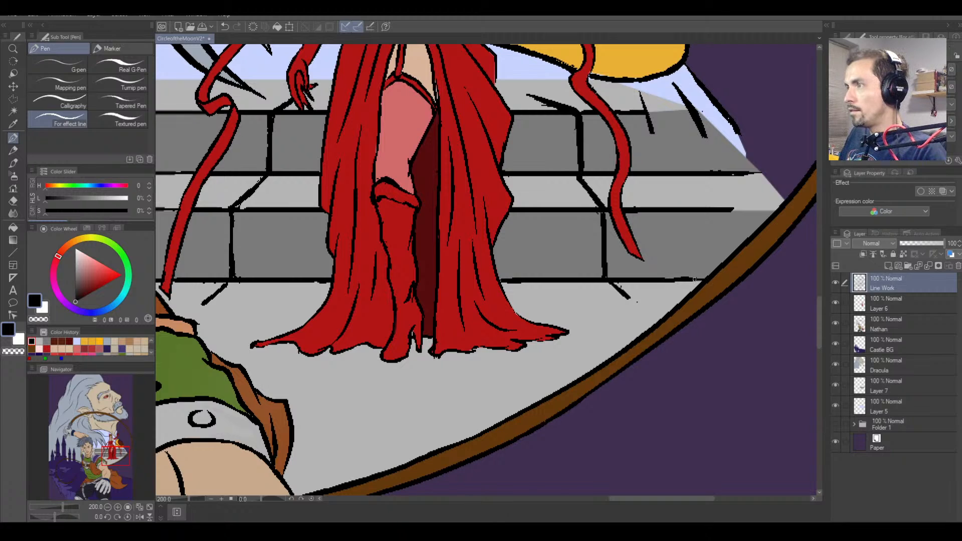
{"action": "left_click_drag", "start_coordinate": [737, 208], "coordinate": [774, 210]}
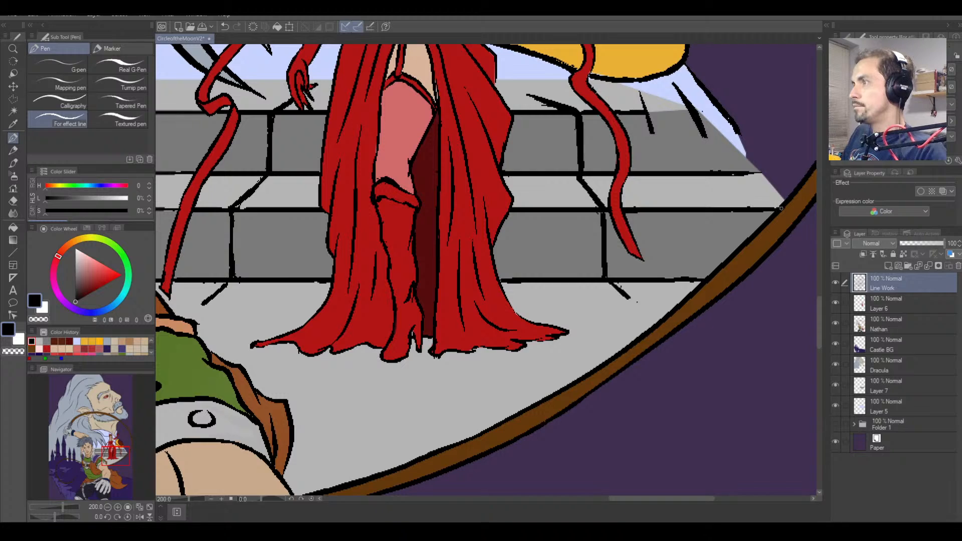
{"action": "left_click_drag", "start_coordinate": [766, 174], "coordinate": [792, 174]}
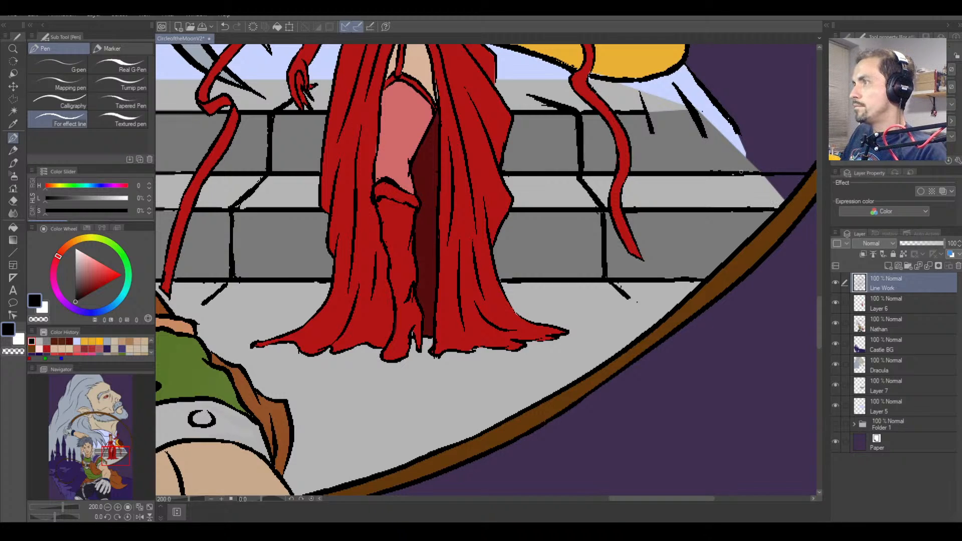
{"action": "left_click_drag", "start_coordinate": [733, 174], "coordinate": [759, 176]}
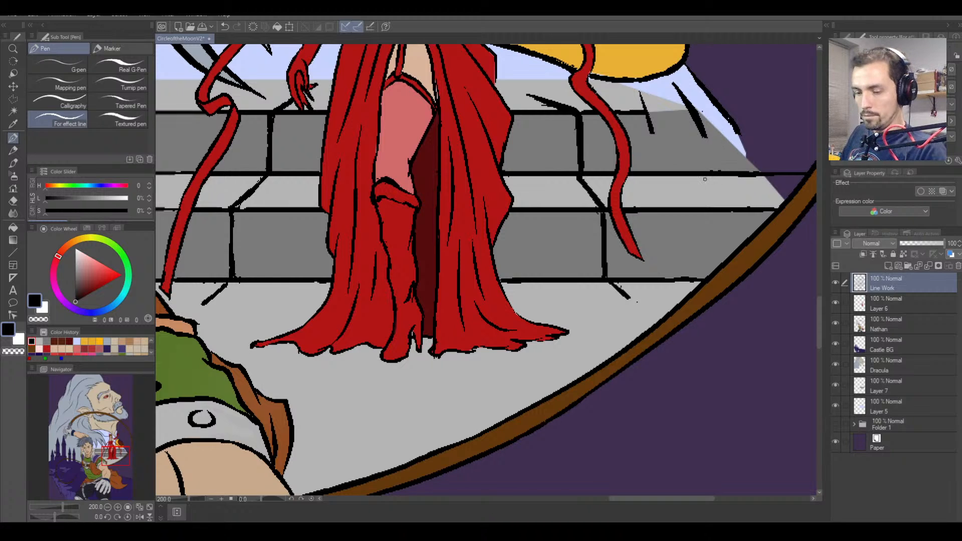
Extend the two diagonal floor joint lines below the stairs to the man's sleeve and the whip, and close the chat window.
{"action": "key", "text": "space"}
{"action": "left_click_drag", "start_coordinate": [706, 189], "coordinate": [553, 299]}
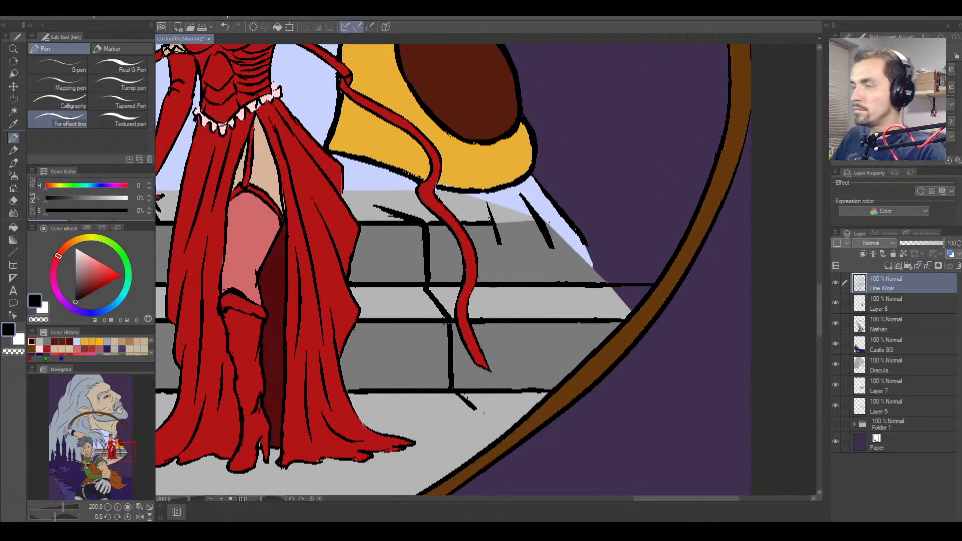
{"action": "key", "text": "space"}
{"action": "left_click_drag", "start_coordinate": [254, 356], "coordinate": [414, 286]}
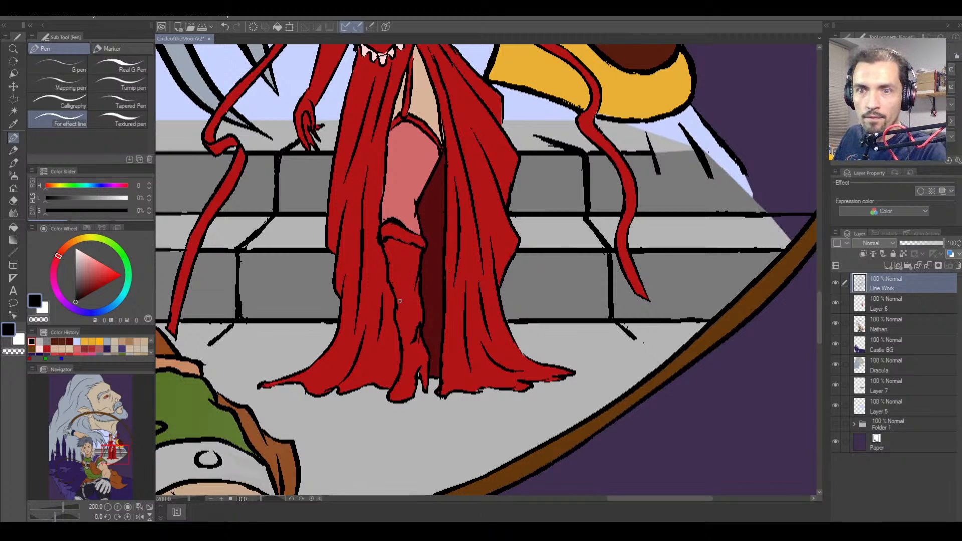
{"action": "left_click_drag", "start_coordinate": [234, 324], "coordinate": [194, 359]}
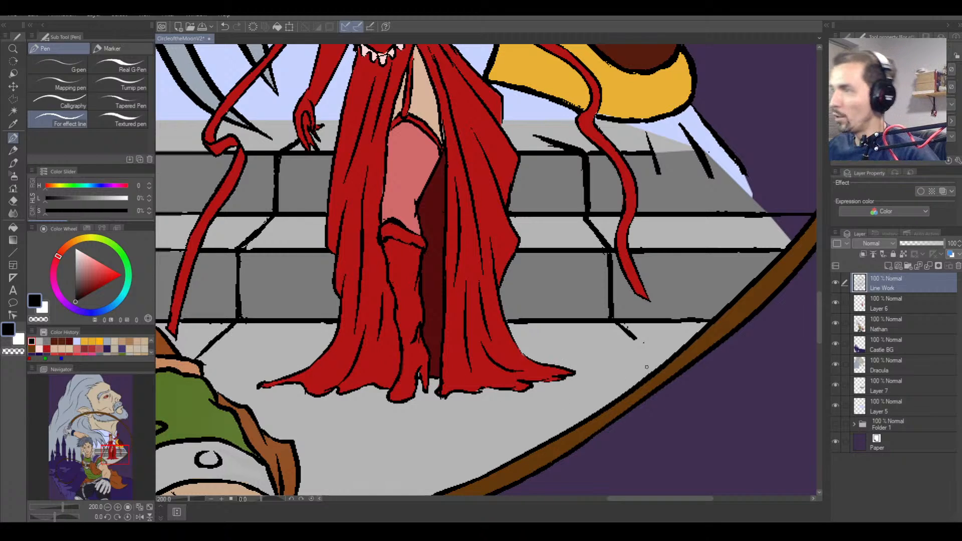
{"action": "mouse_move", "coordinate": [634, 335]}
{"action": "left_mouse_down"}
{"action": "mouse_move", "coordinate": [661, 364]}
{"action": "mouse_move", "coordinate": [634, 347]}
{"action": "mouse_move", "coordinate": [650, 360]}
{"action": "left_mouse_up"}
{"action": "key", "text": "e"}
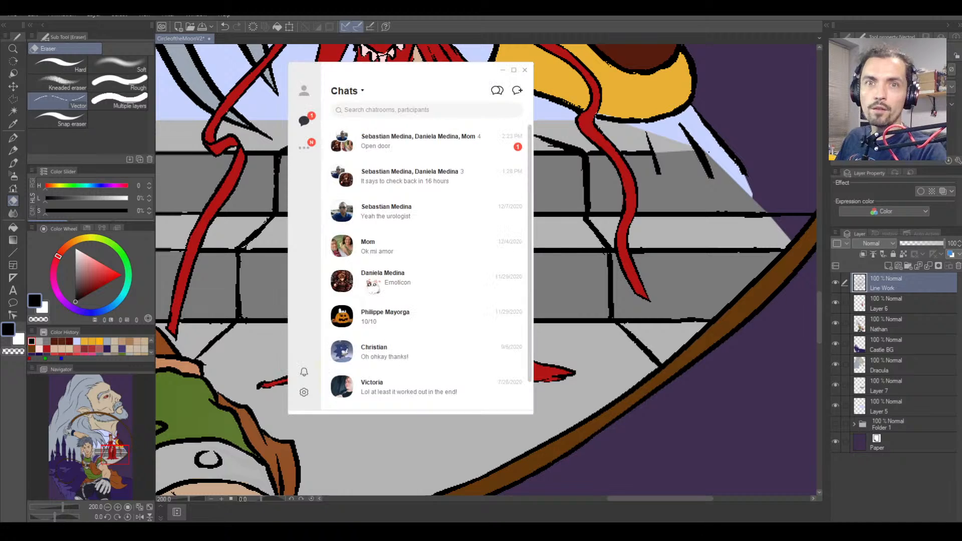
{"action": "left_click", "coordinate": [525, 71]}
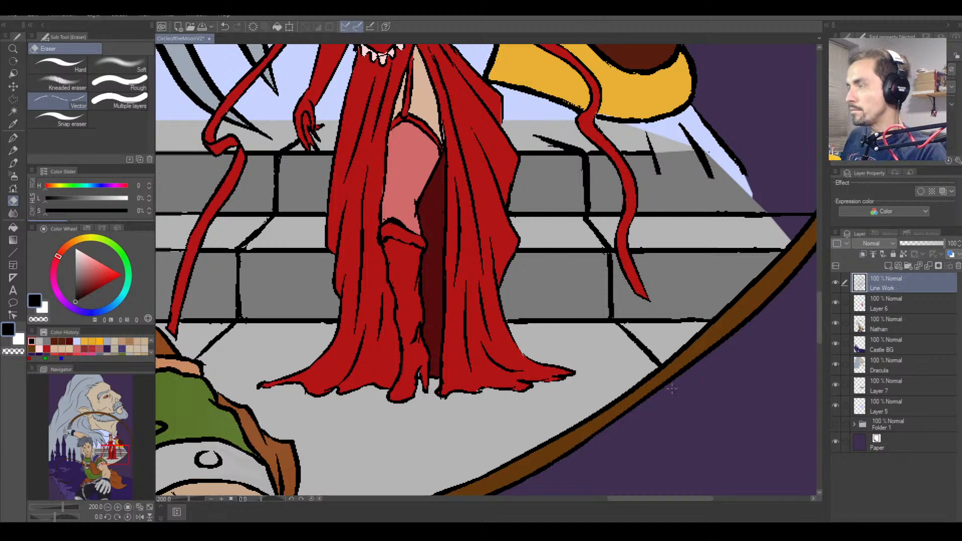
Examine the extended stair and floor lines in the context of the full illustration.
{"action": "key", "text": "ctrl+minus"}
{"action": "key", "text": "ctrl+minus"}
{"action": "key", "text": "ctrl+minus"}
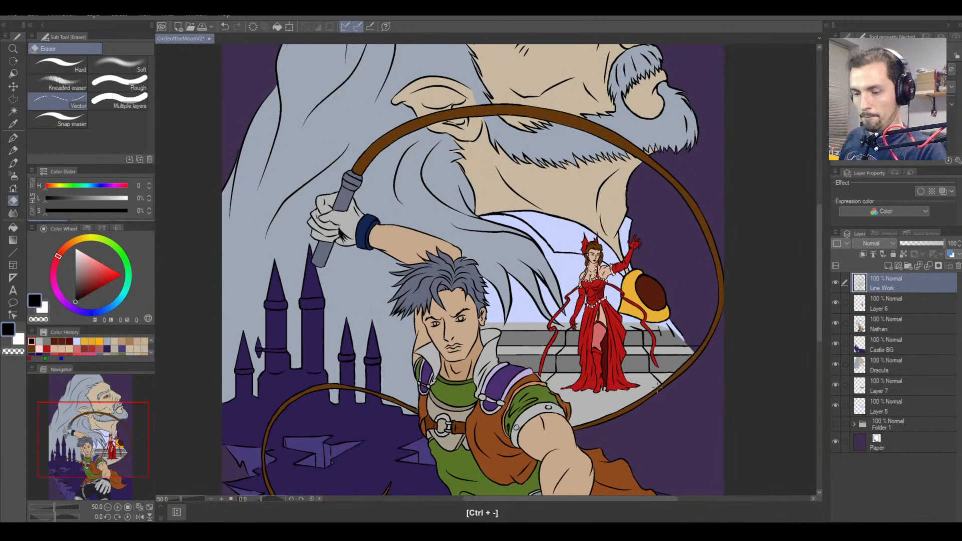
{"action": "mouse_move", "coordinate": [560, 338]}
{"action": "left_mouse_down"}
{"action": "mouse_move", "coordinate": [582, 398]}
{"action": "mouse_move", "coordinate": [564, 354]}
{"action": "left_mouse_up"}
{"action": "key", "text": "ctrl+minus"}
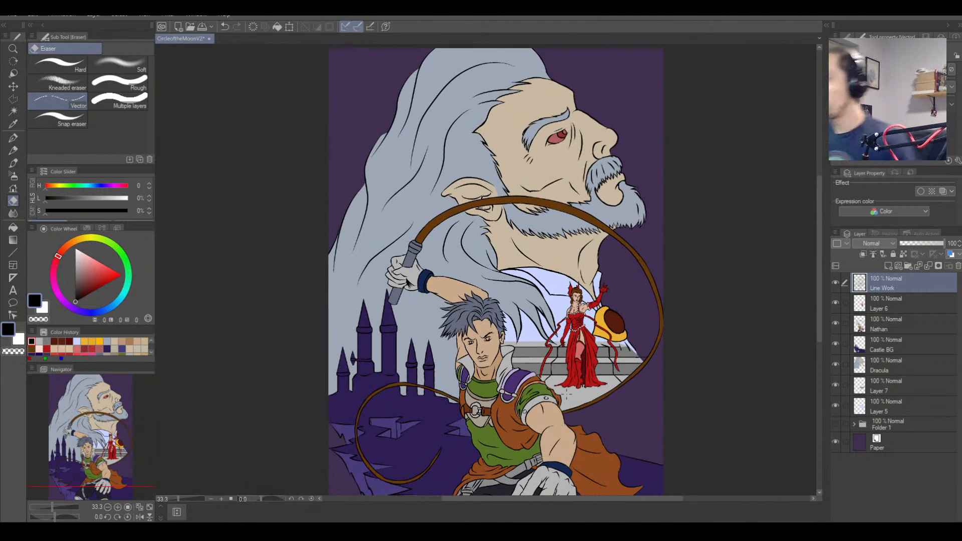
{"action": "key", "text": "ctrl+minus"}
{"action": "left_click_drag", "start_coordinate": [576, 304], "coordinate": [553, 261]}
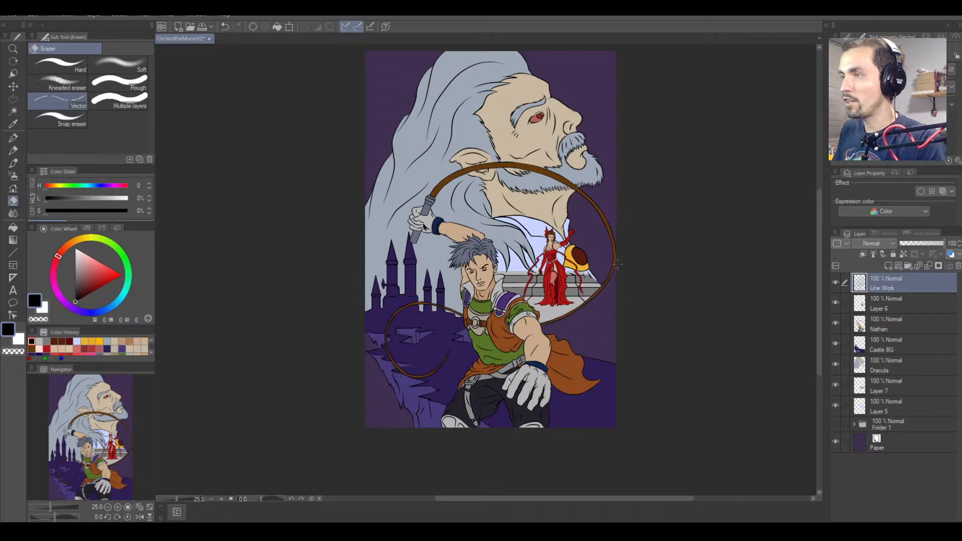
On Layer 7, sample the stair's light grey and paint the uncolored end of the lower stair's tread up to the whip.
{"action": "key", "text": "ctrl+equal"}
{"action": "key", "text": "ctrl+equal"}
{"action": "key", "text": "ctrl+equal"}
{"action": "key", "text": "ctrl+equal"}
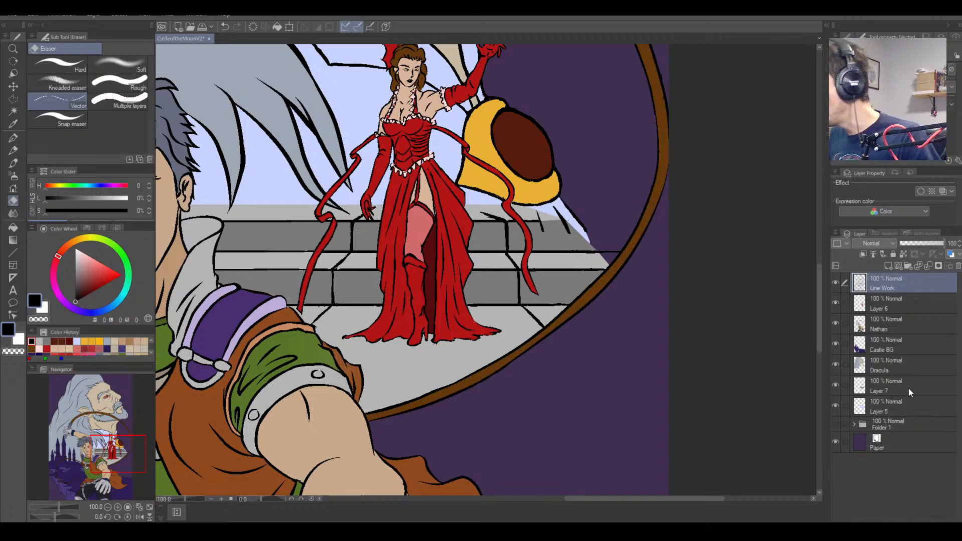
{"action": "left_click", "coordinate": [907, 388]}
{"action": "key", "text": "ctrl+equal"}
{"action": "key", "text": "ctrl+equal"}
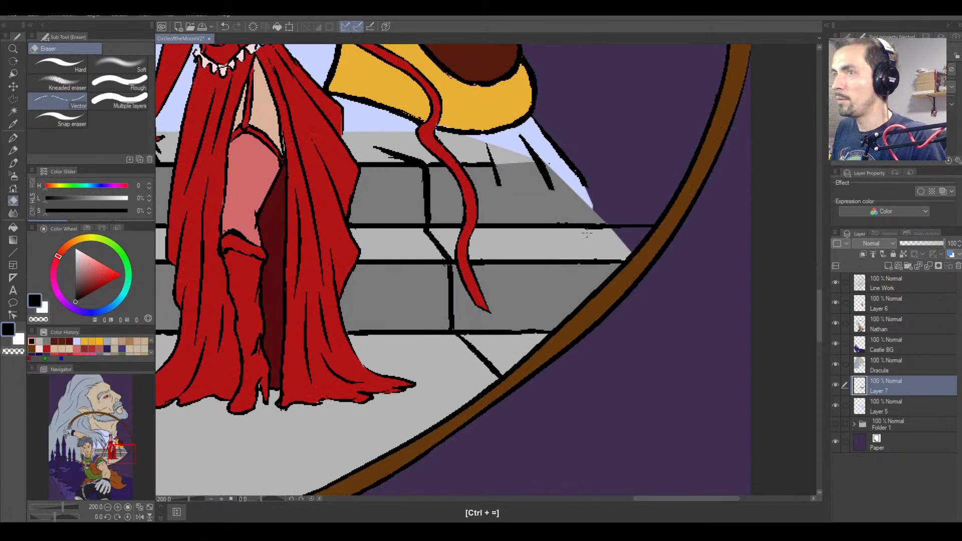
{"action": "right_click", "coordinate": [584, 253]}
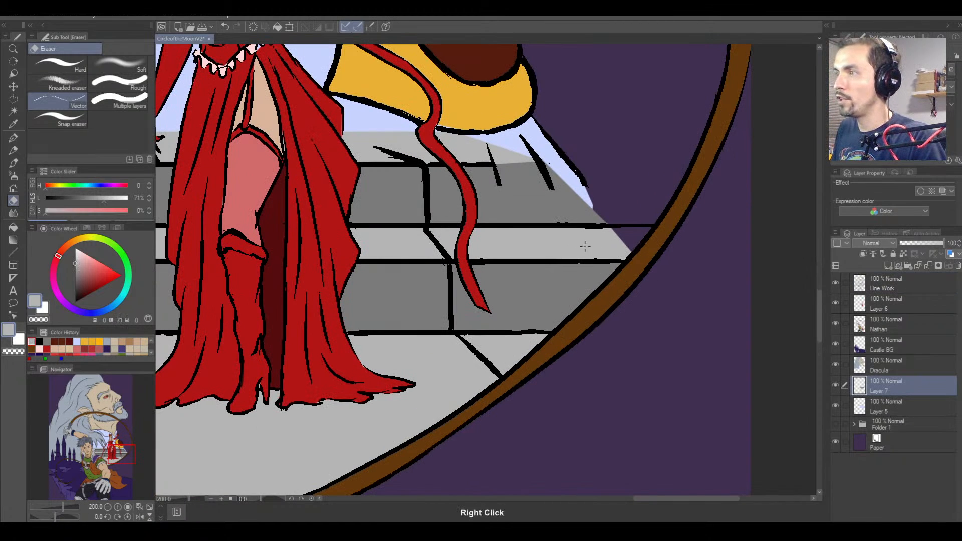
{"action": "key", "text": "p"}
{"action": "mouse_move", "coordinate": [625, 245]}
{"action": "left_mouse_down"}
{"action": "mouse_move", "coordinate": [643, 235]}
{"action": "mouse_move", "coordinate": [633, 250]}
{"action": "mouse_move", "coordinate": [648, 232]}
{"action": "mouse_move", "coordinate": [615, 231]}
{"action": "mouse_move", "coordinate": [639, 232]}
{"action": "mouse_move", "coordinate": [625, 244]}
{"action": "mouse_move", "coordinate": [649, 231]}
{"action": "left_mouse_up"}
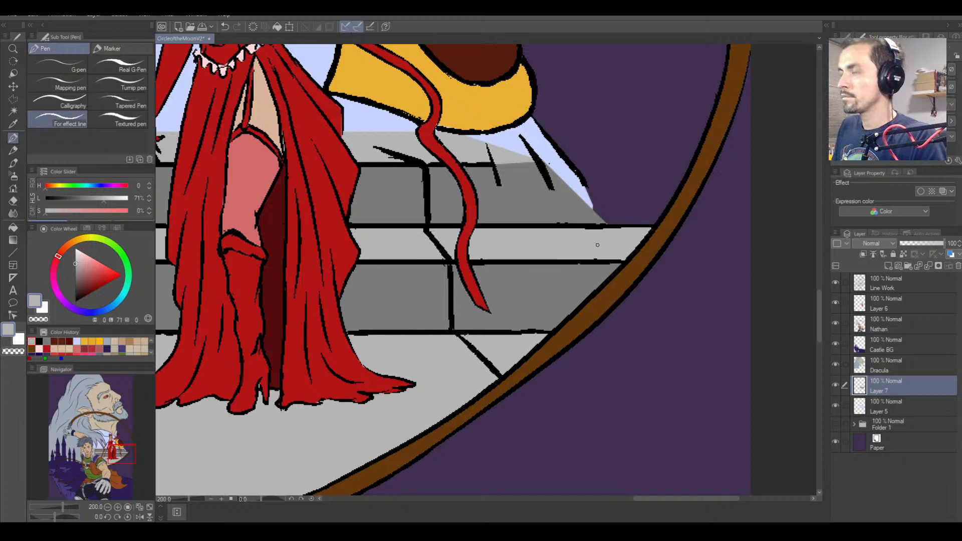
Sample the background's dark purple and test it with a pen stroke over the background beside the castle cliff.
{"action": "key", "text": "ctrl+minus"}
{"action": "key", "text": "ctrl+minus"}
{"action": "key", "text": "ctrl+minus"}
{"action": "key", "text": "ctrl+minus"}
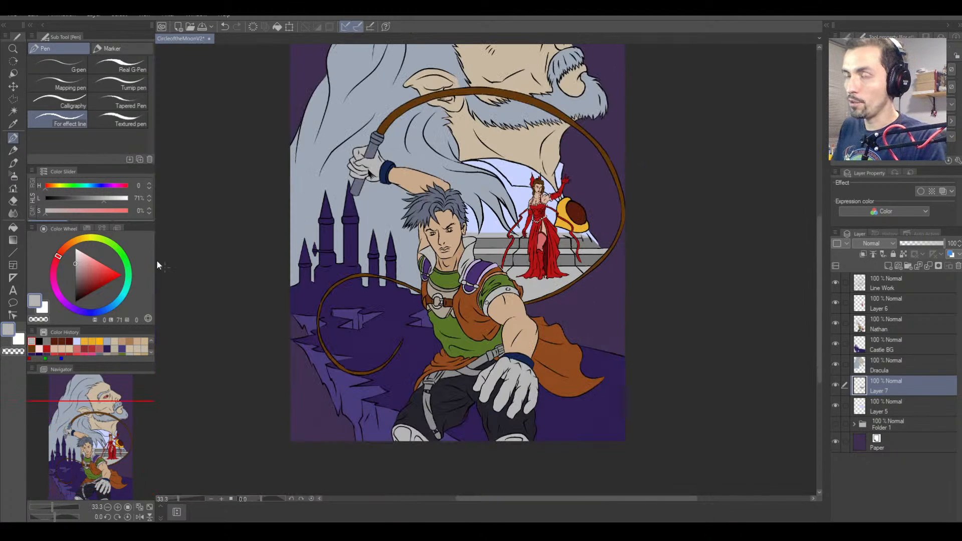
{"action": "right_click", "coordinate": [317, 72]}
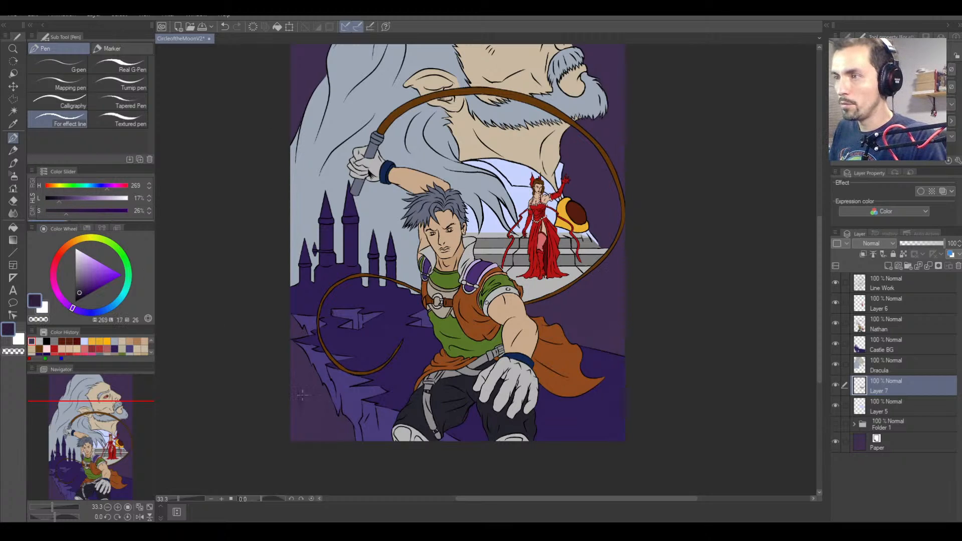
{"action": "left_click_drag", "start_coordinate": [302, 396], "coordinate": [309, 431]}
{"action": "key", "text": "ctrl+z"}
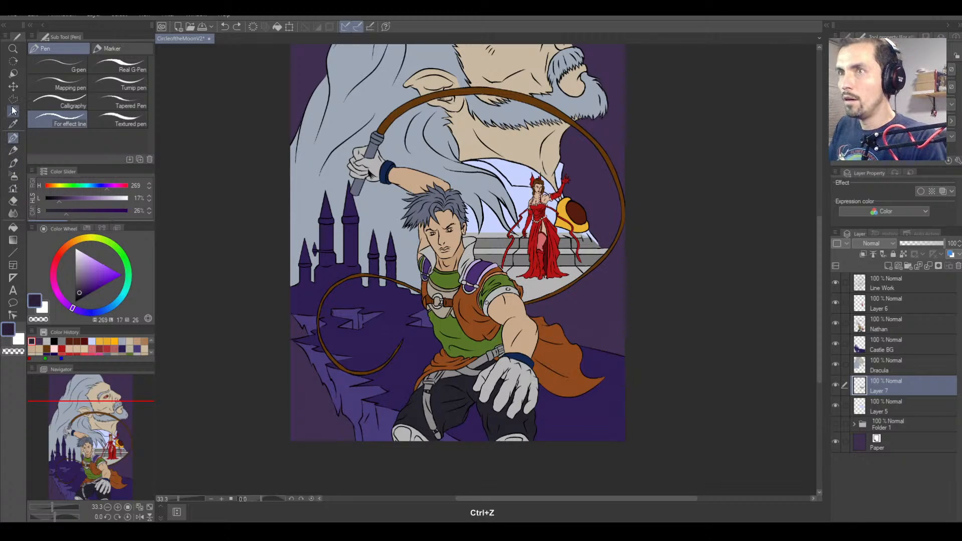
Activate the Polyline selection tool and add a new raster layer directly above the Paper layer.
{"action": "key", "text": "m"}
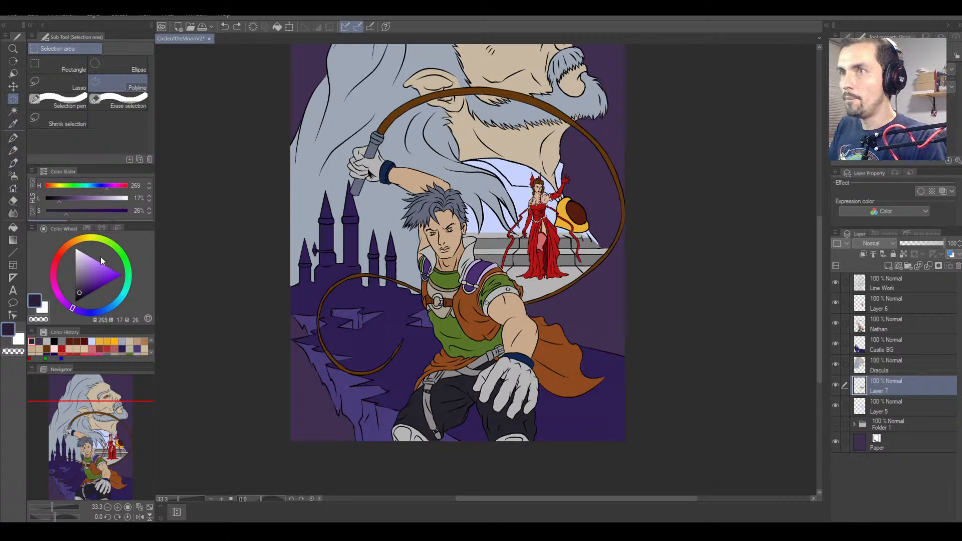
{"action": "left_click", "coordinate": [913, 438]}
{"action": "left_click", "coordinate": [888, 264]}
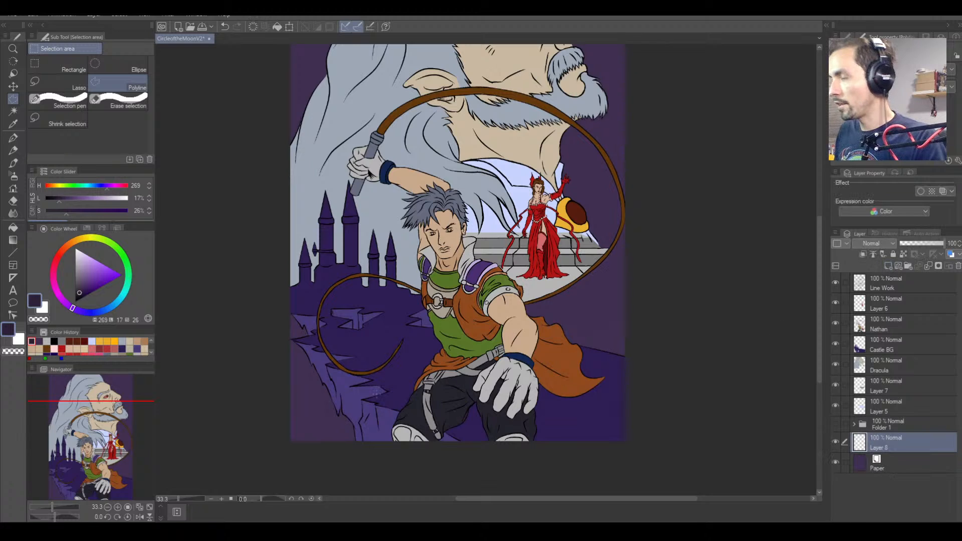
On Layer 8, outline a Polyline selection around the lower background, running from the cliff's outer edge to the whip and around the canvas bottom.
{"action": "left_click", "coordinate": [286, 305]}
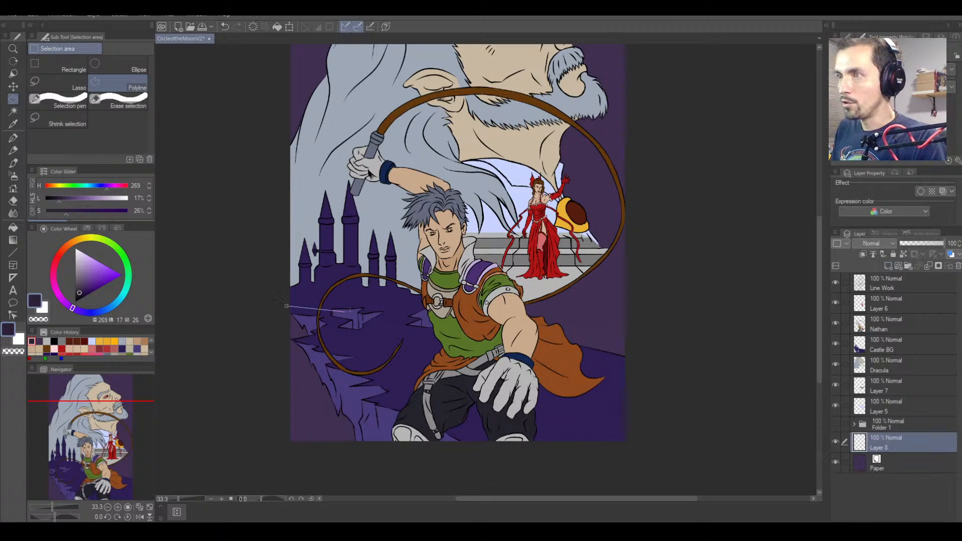
{"action": "left_click", "coordinate": [602, 257]}
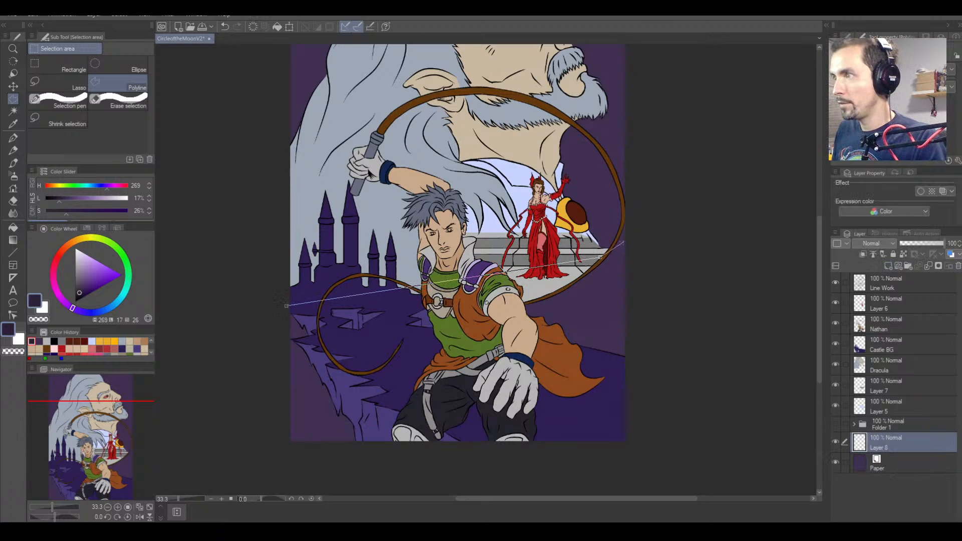
{"action": "left_click", "coordinate": [612, 249]}
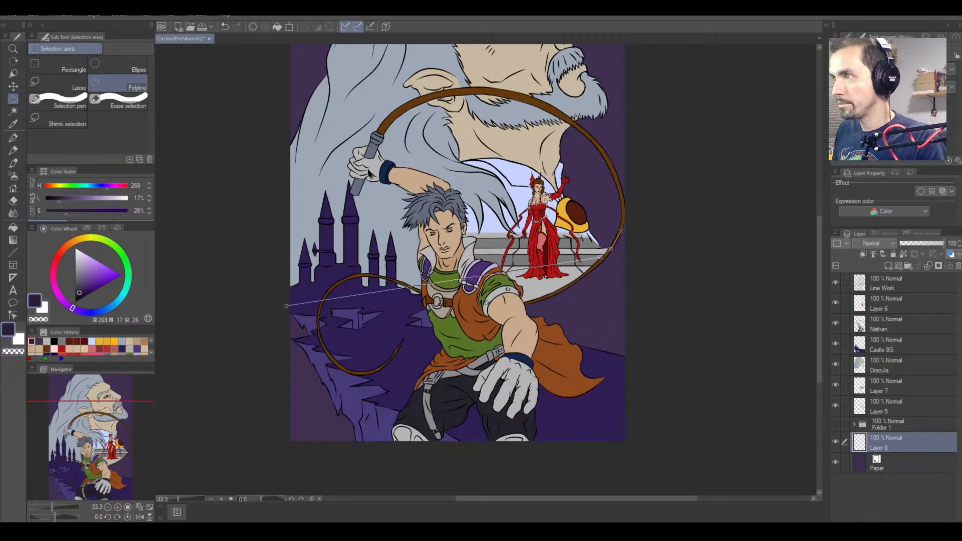
{"action": "left_click", "coordinate": [621, 231]}
{"action": "left_click", "coordinate": [625, 212]}
{"action": "left_click", "coordinate": [650, 249]}
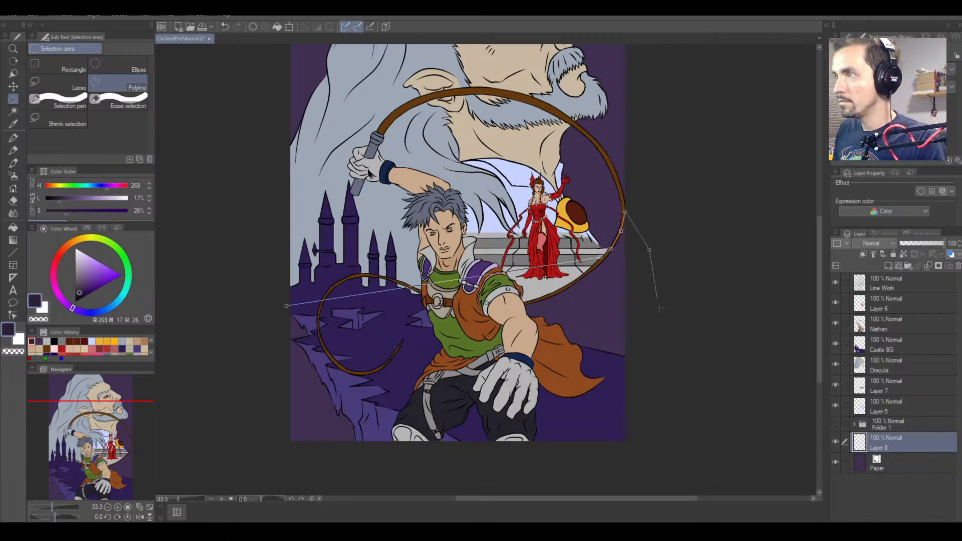
{"action": "left_click", "coordinate": [673, 460]}
{"action": "left_click", "coordinate": [359, 487]}
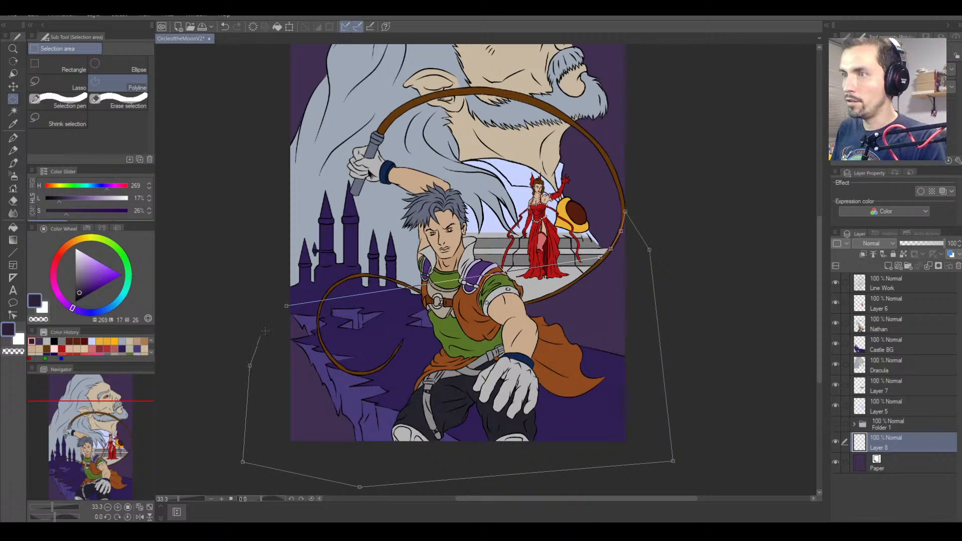
{"action": "left_click", "coordinate": [286, 305]}
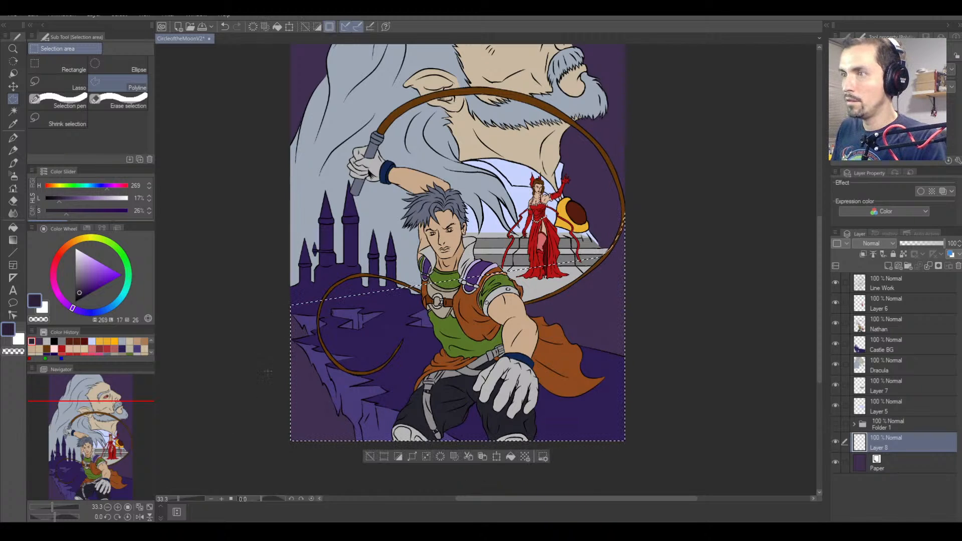
Fill the selected lower background with a darker purple at 13% luminosity and 26% saturation, and clear the selection.
{"action": "left_click", "coordinate": [13, 227]}
{"action": "left_click", "coordinate": [307, 386]}
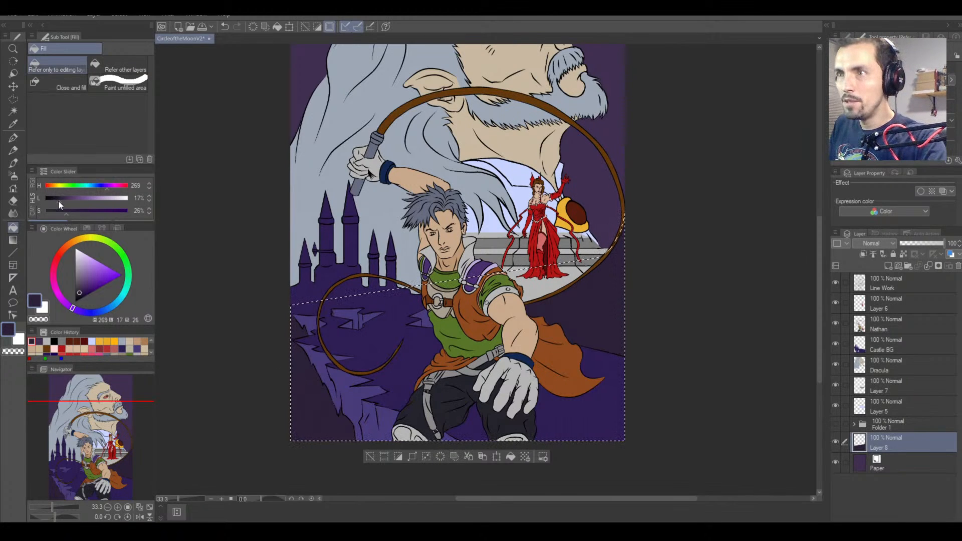
{"action": "left_click", "coordinate": [84, 212]}
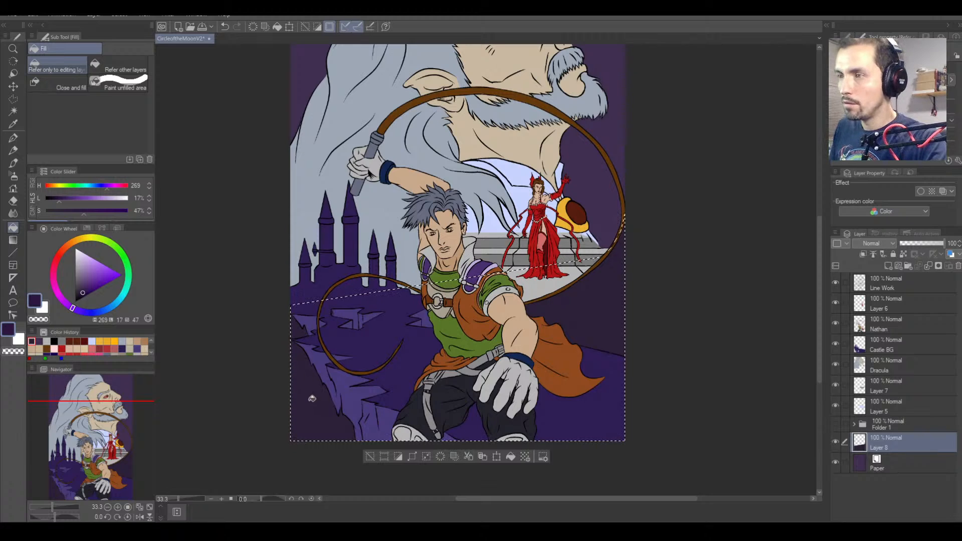
{"action": "left_click", "coordinate": [67, 210]}
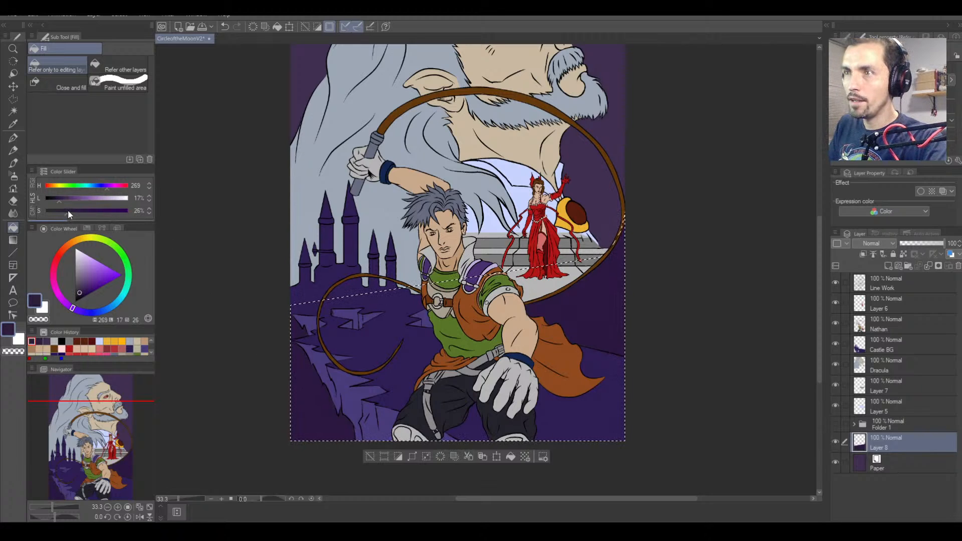
{"action": "left_click", "coordinate": [56, 198]}
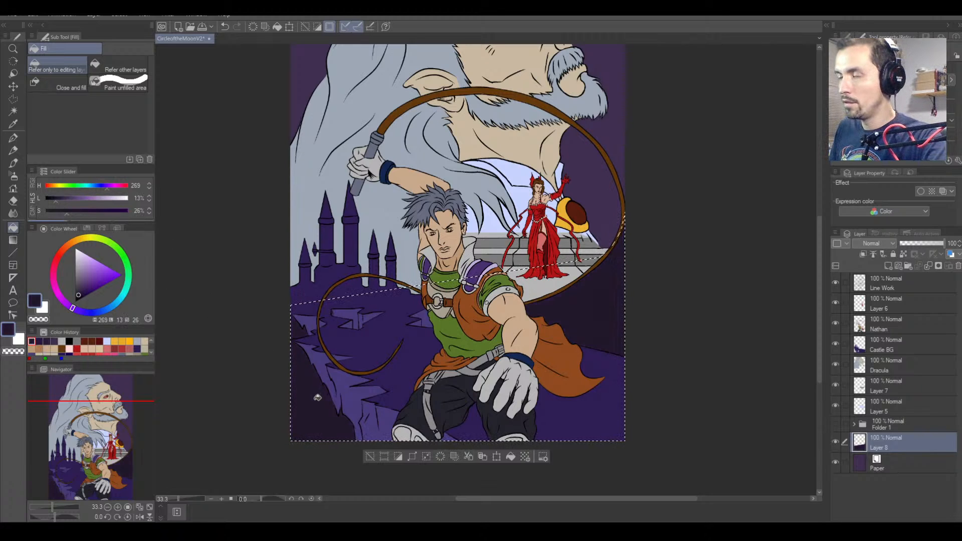
{"action": "key", "text": "ctrl+d"}
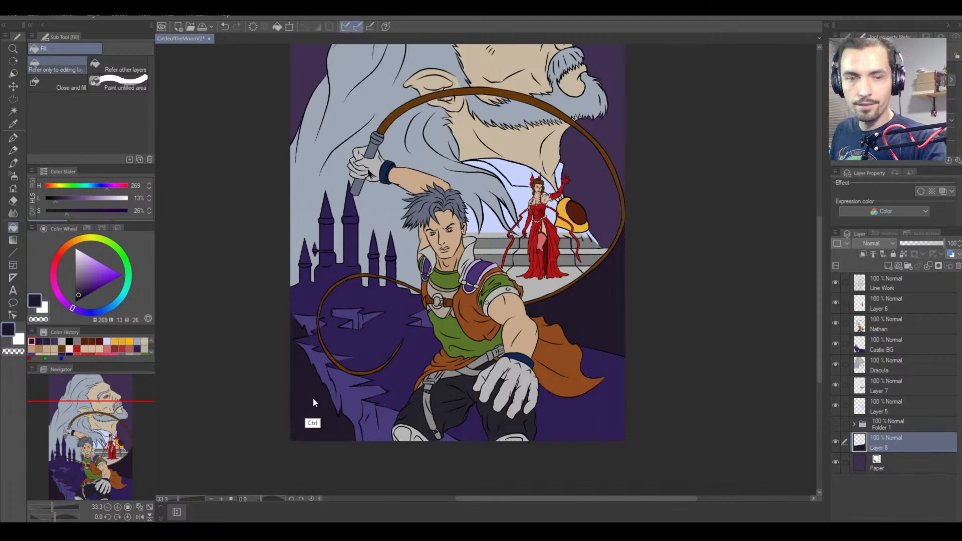
Examine the darkened lower background in the context of the whole illustration at different magnifications.
{"action": "key", "text": "ctrl+minus"}
{"action": "key", "text": "ctrl+minus"}
{"action": "key", "text": "ctrl+minus"}
{"action": "key", "text": "ctrl+equal"}
{"action": "key", "text": "ctrl+equal"}
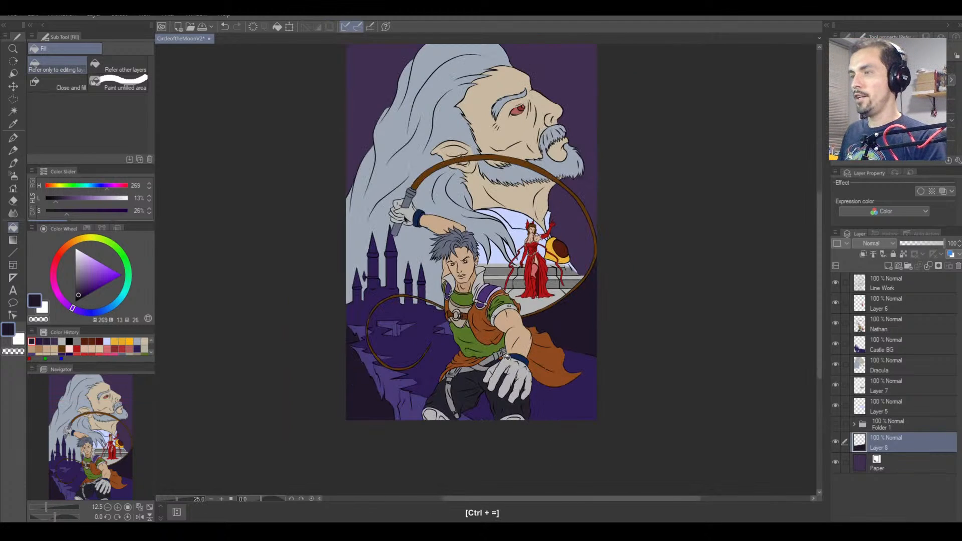
{"action": "left_click_drag", "start_coordinate": [538, 355], "coordinate": [537, 356]}
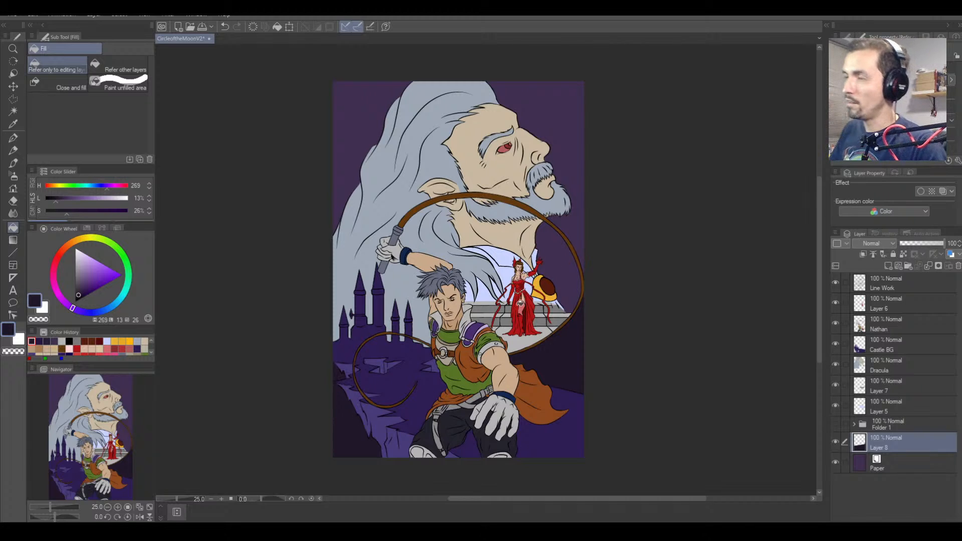
{"action": "key", "text": "ctrl+equal"}
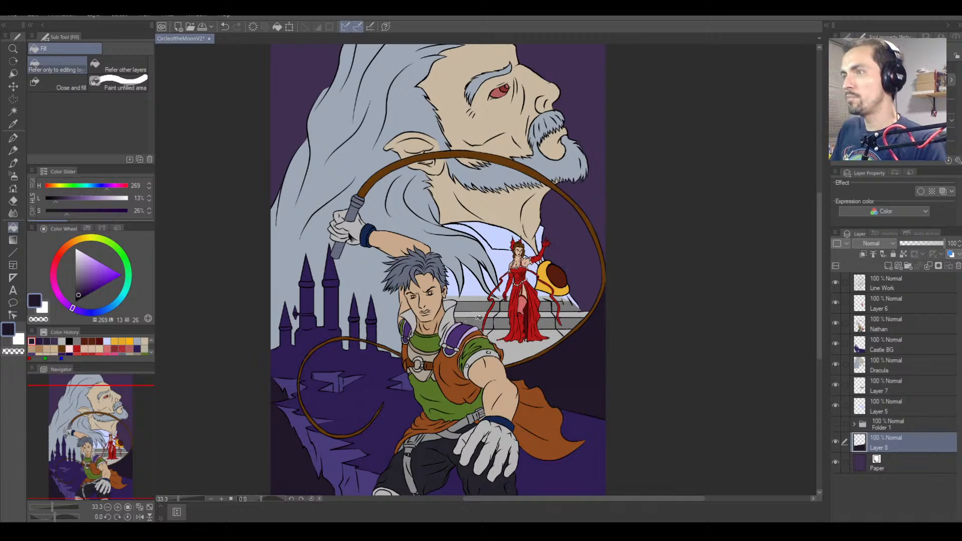
{"action": "key", "text": "ctrl+minus"}
{"action": "key", "text": "ctrl+minus"}
{"action": "key", "text": "ctrl+minus"}
{"action": "key", "text": "ctrl+equal"}
{"action": "key", "text": "ctrl+equal"}
{"action": "key", "text": "ctrl+equal"}
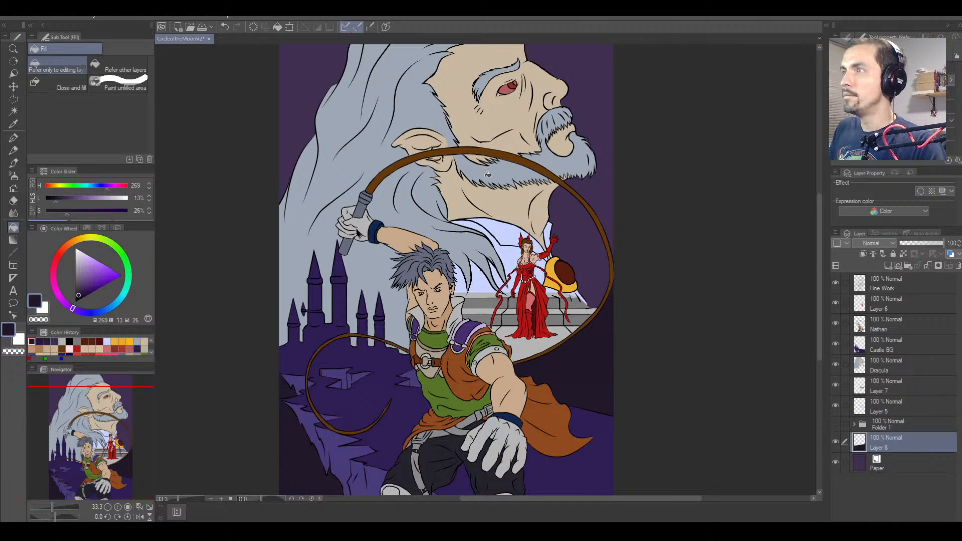
{"action": "left_click_drag", "start_coordinate": [502, 209], "coordinate": [464, 267]}
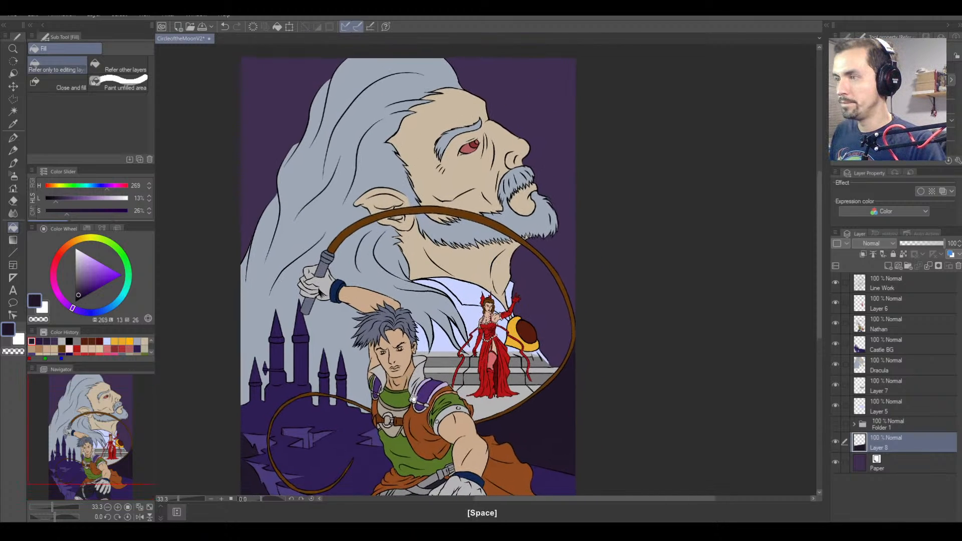
{"action": "left_click_drag", "start_coordinate": [430, 374], "coordinate": [460, 337]}
{"action": "key", "text": "ctrl+minus"}
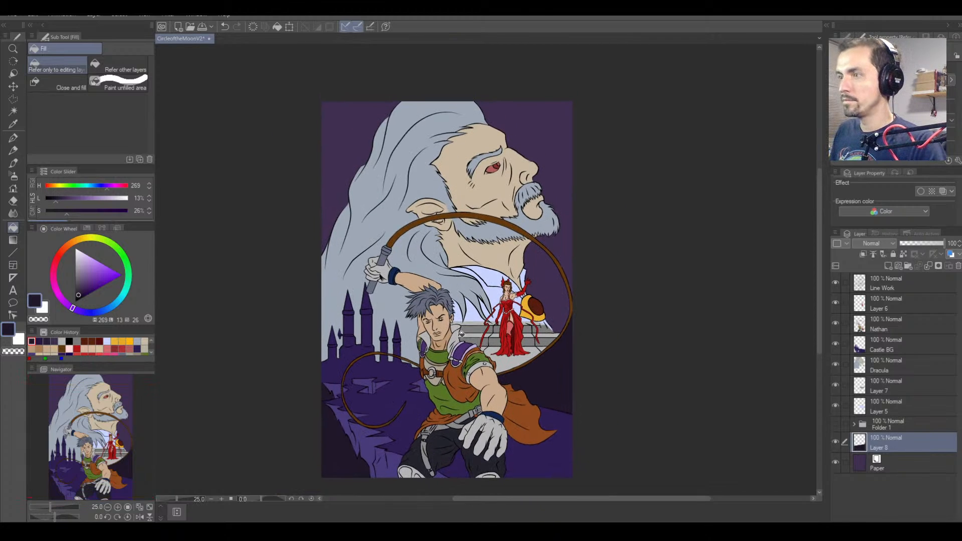
{"action": "mouse_move", "coordinate": [459, 333]}
{"action": "left_mouse_down"}
{"action": "mouse_move", "coordinate": [456, 290]}
{"action": "mouse_move", "coordinate": [473, 324]}
{"action": "left_mouse_up"}
{"action": "key", "text": "ctrl+equal"}
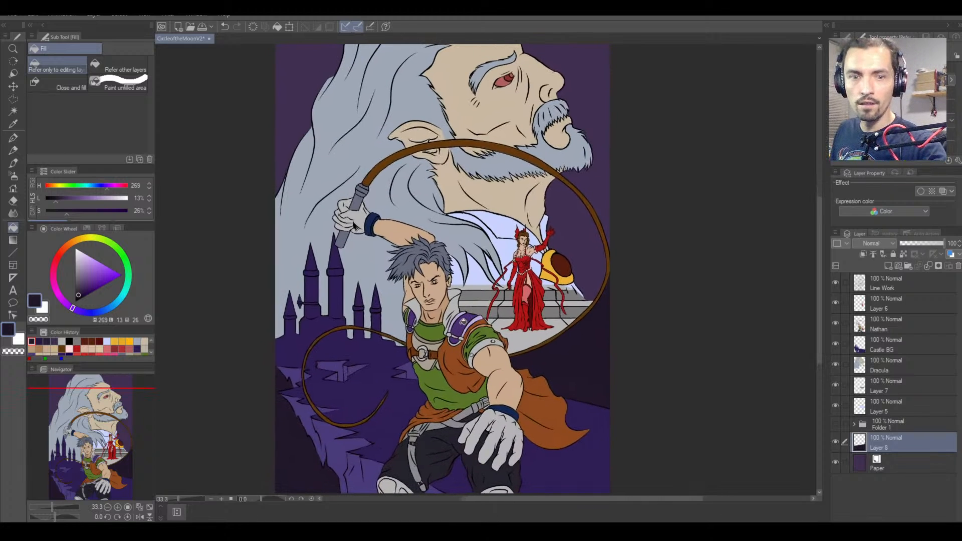
Review the illustration with the interface palettes hidden, and restore the palettes.
{"action": "key", "text": "Tab"}
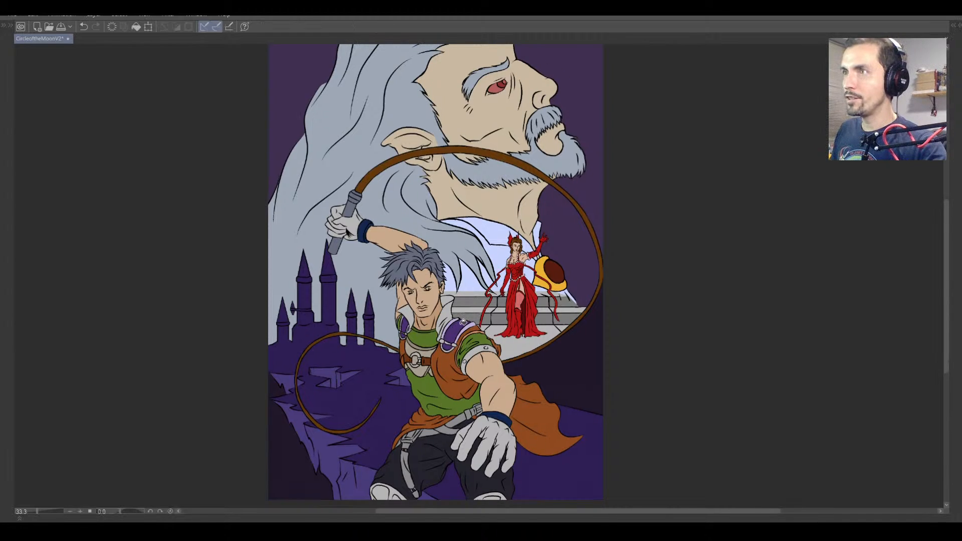
{"action": "key", "text": "Tab"}
{"action": "key", "text": "Tab"}
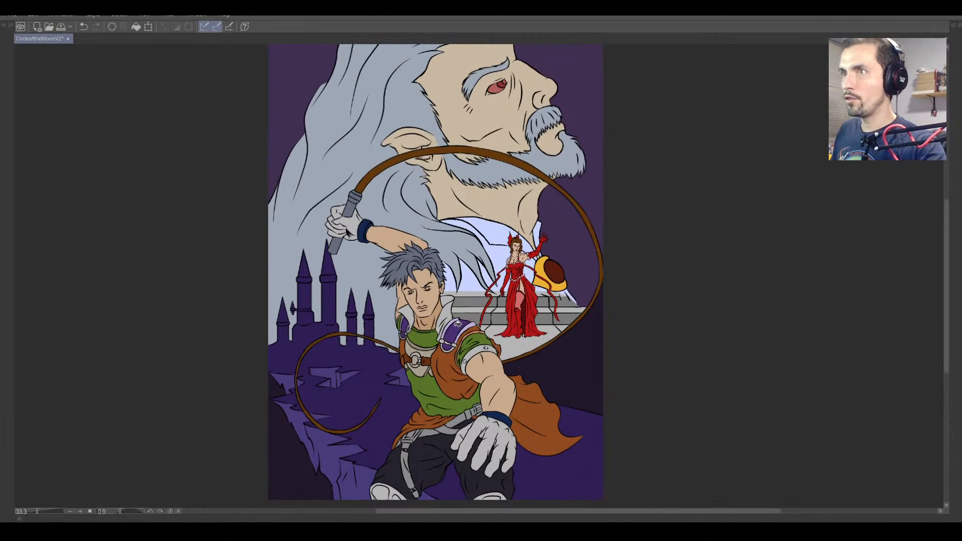
{"action": "key", "text": "Tab"}
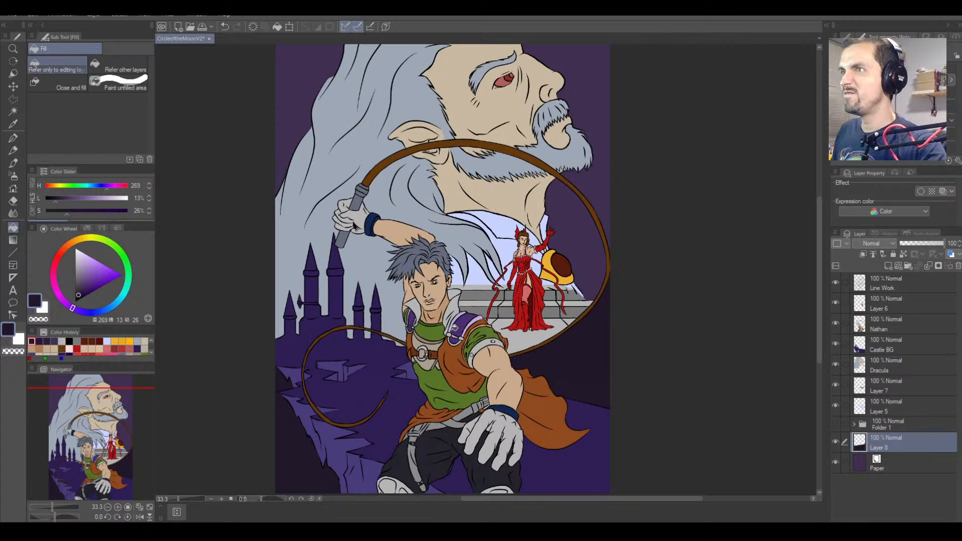
{"action": "key", "text": "Tab"}
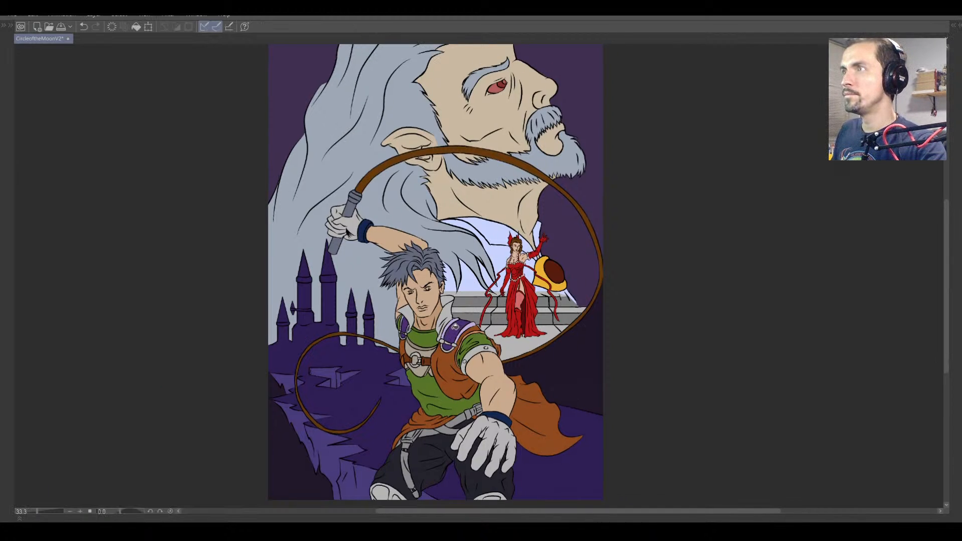
{"action": "key", "text": "Tab"}
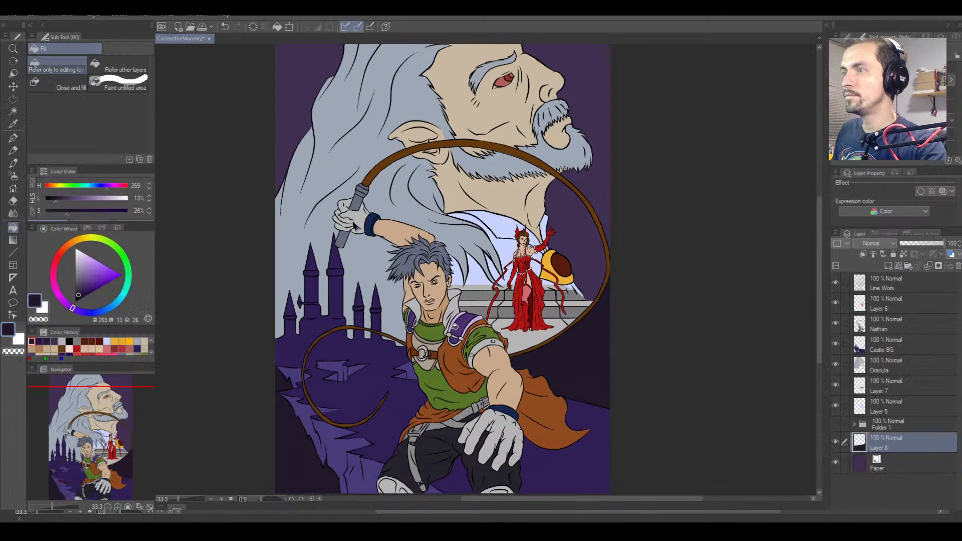
On the Line Work layer, make a Polyline selection around the mouth of the man holding the whip.
{"action": "left_click", "coordinate": [906, 287]}
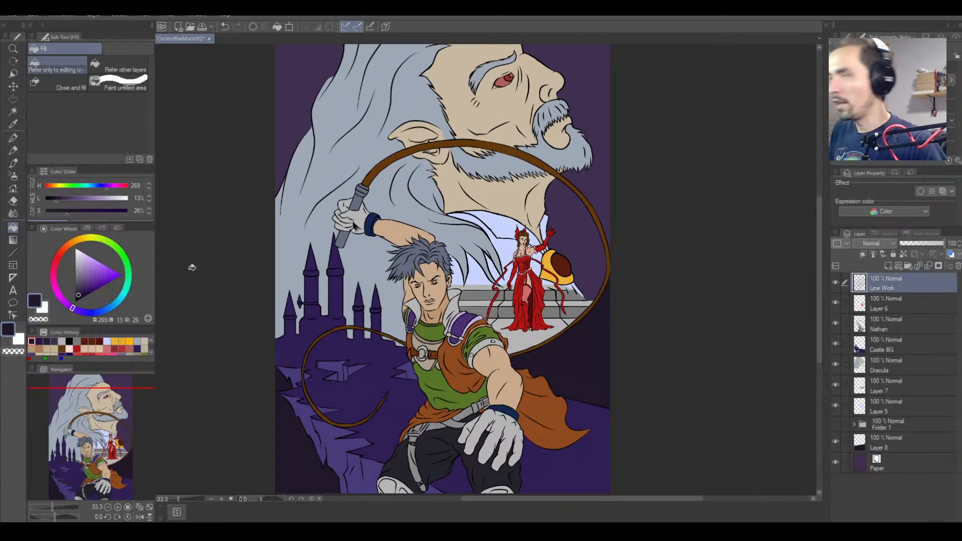
{"action": "left_click", "coordinate": [13, 99]}
{"action": "key", "text": "ctrl+equal"}
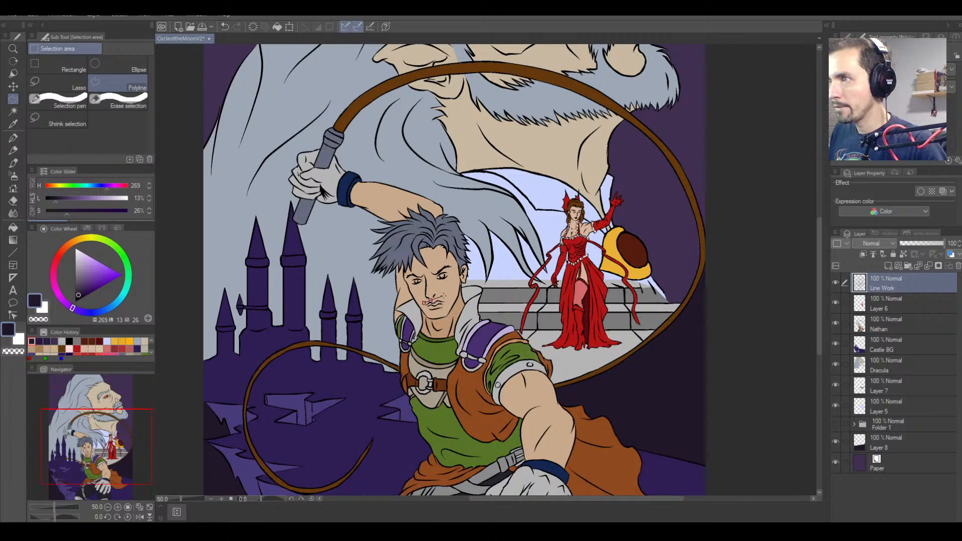
{"action": "left_click", "coordinate": [424, 303]}
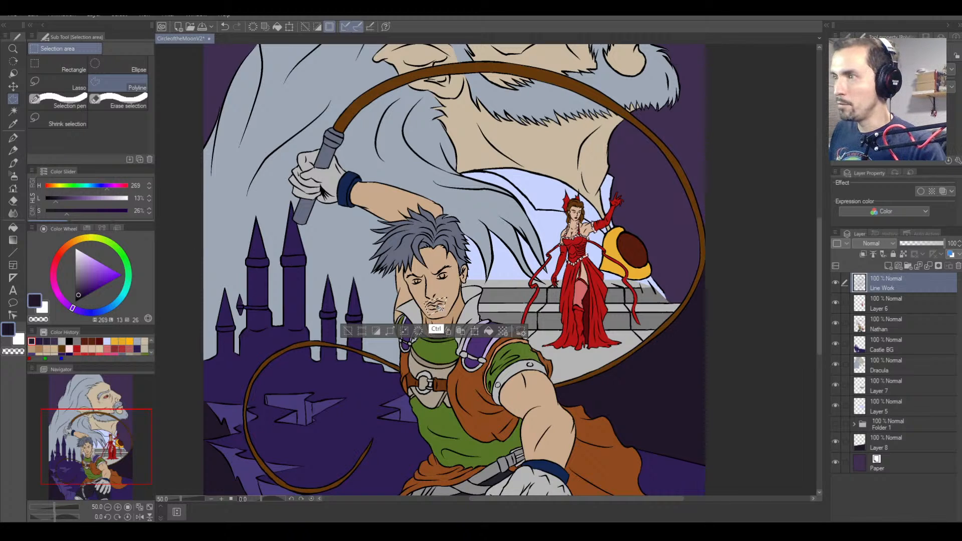
Scale the selected mouth lines down slightly, nudge them a little to the left on the face, and deselect them.
{"action": "key", "text": "ctrl"}
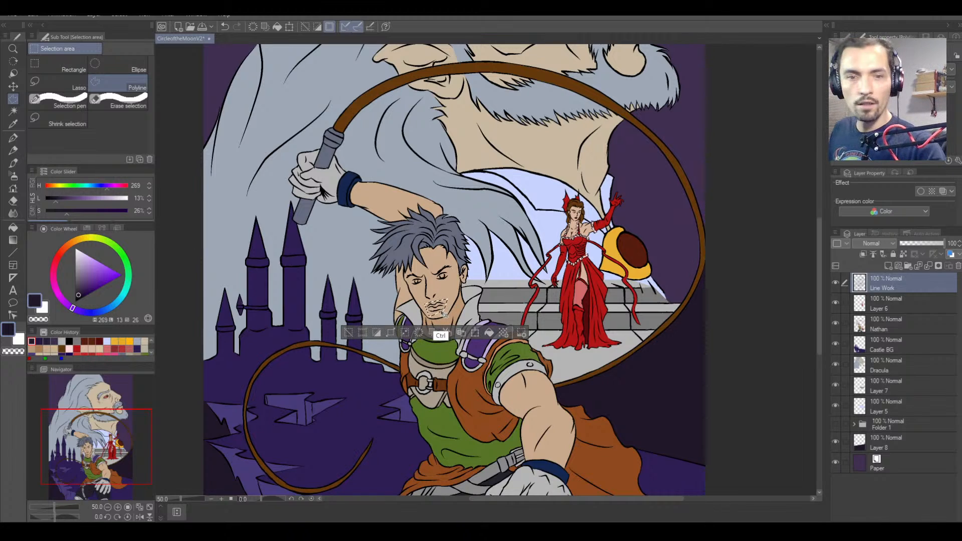
{"action": "key", "text": "ctrl+t"}
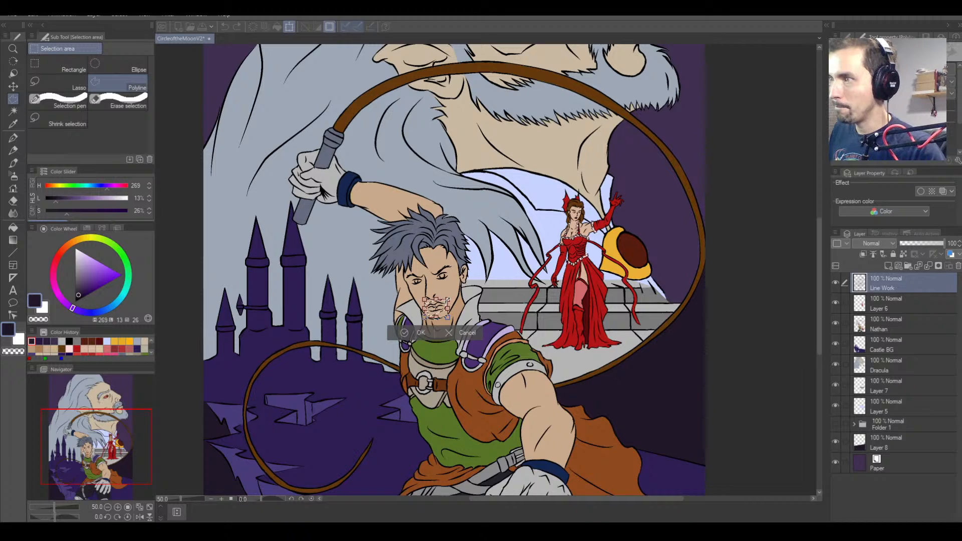
{"action": "left_click_drag", "start_coordinate": [448, 300], "coordinate": [445, 301]}
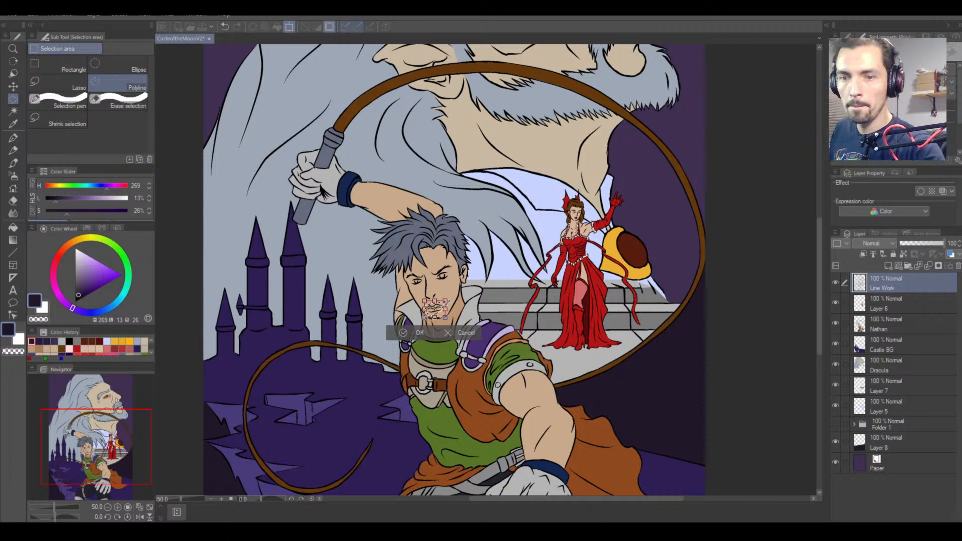
{"action": "key", "text": "Return"}
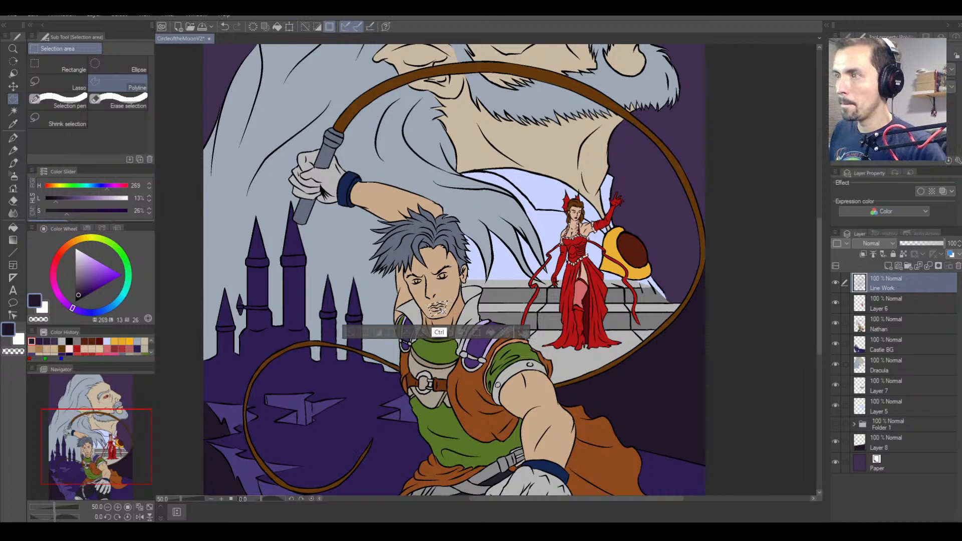
{"action": "left_click_drag", "start_coordinate": [439, 308], "coordinate": [437, 307]}
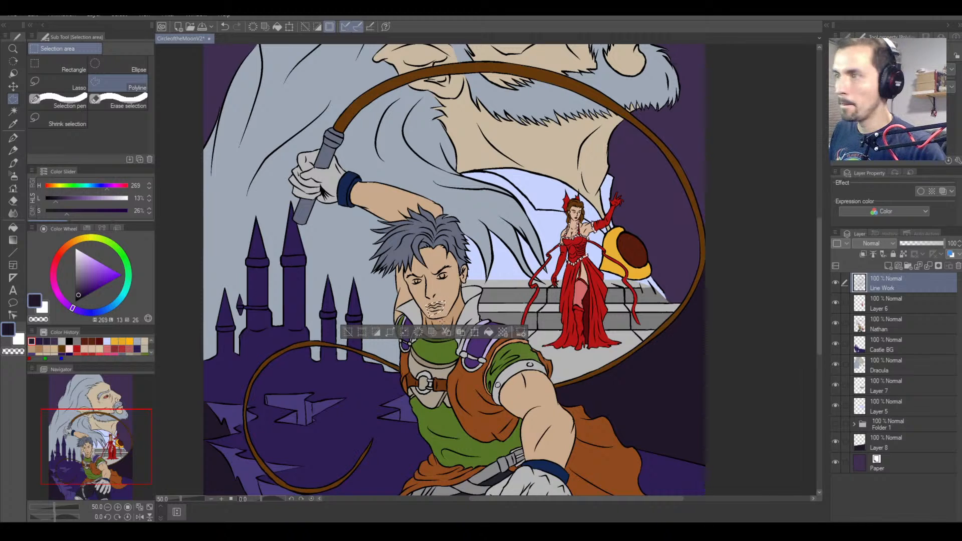
{"action": "key", "text": "ctrl+Left"}
{"action": "key", "text": "ctrl+Left"}
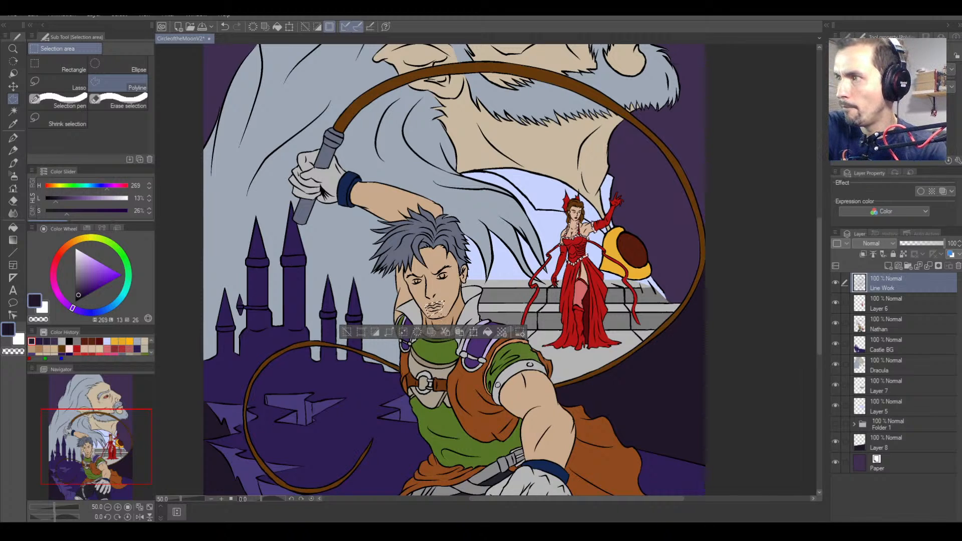
{"action": "key", "text": "ctrl+Up"}
{"action": "key", "text": "ctrl+Left"}
{"action": "key", "text": "ctrl+Down"}
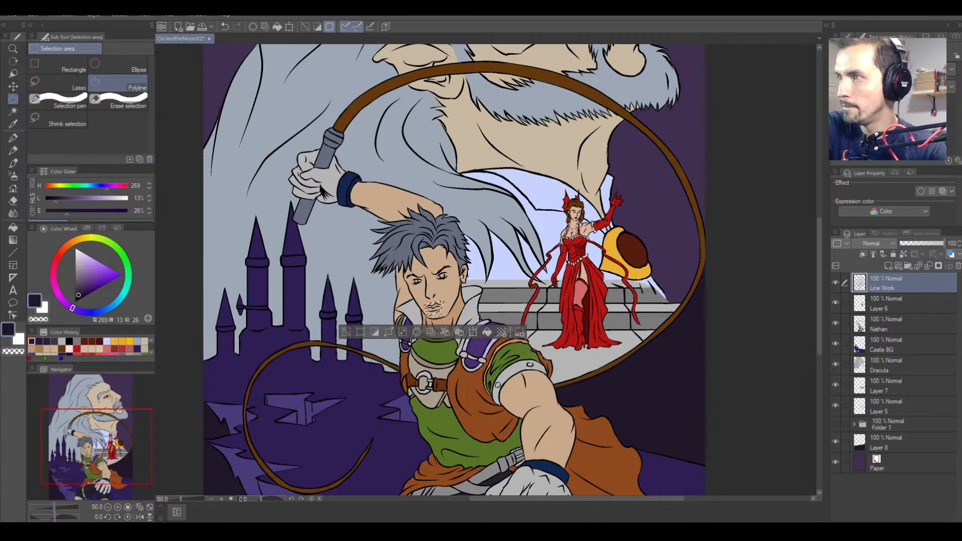
{"action": "key", "text": "ctrl+d"}
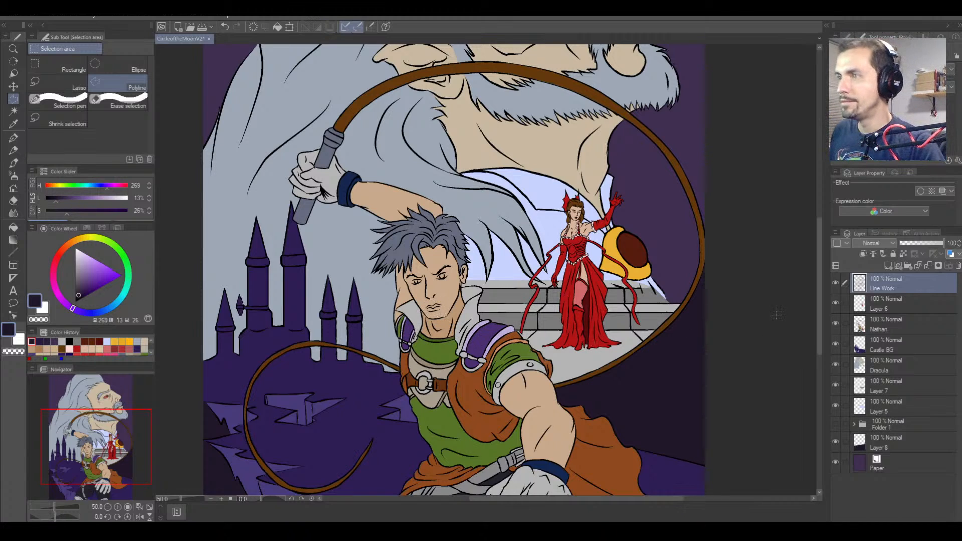
Restore the selection around the man's mouth, nudge the mouth lines slightly down and to the left, and deselect them.
{"action": "key", "text": "ctrl+z"}
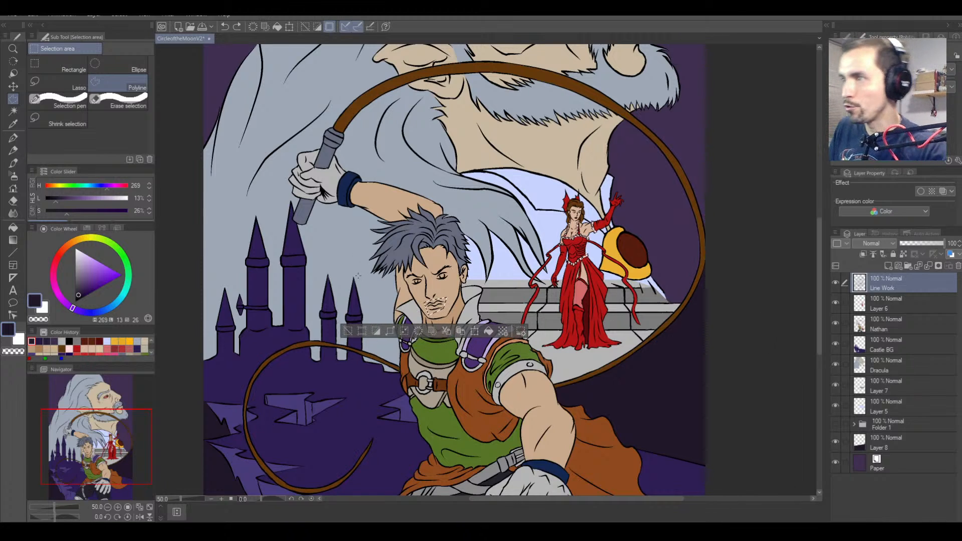
{"action": "key", "text": "ctrl+Down"}
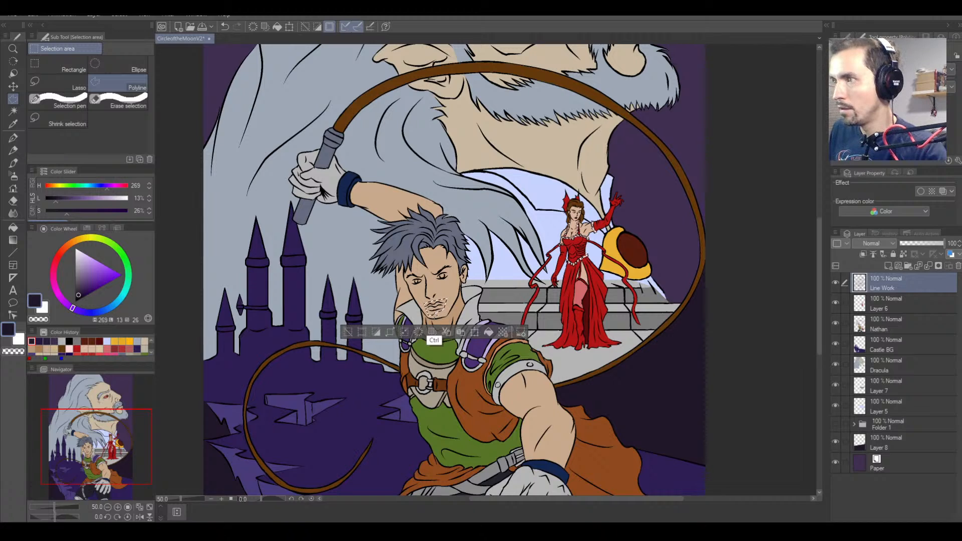
{"action": "key", "text": "ctrl+Left"}
{"action": "key", "text": "ctrl+Left"}
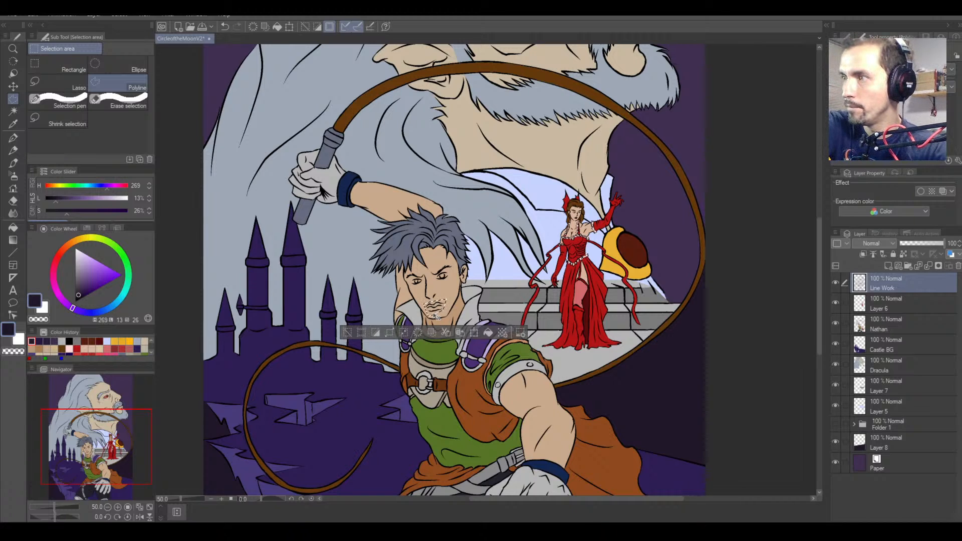
{"action": "key", "text": "ctrl+d"}
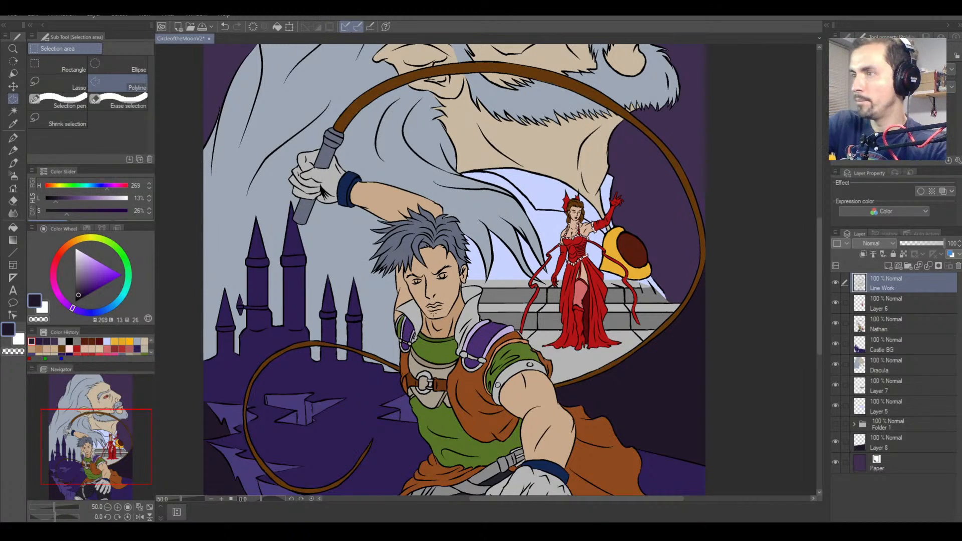
Toggle the visibility of the layers beneath Dracula to find the one holding the staircase, and make Layer 7 active.
{"action": "key", "text": "ctrl+minus"}
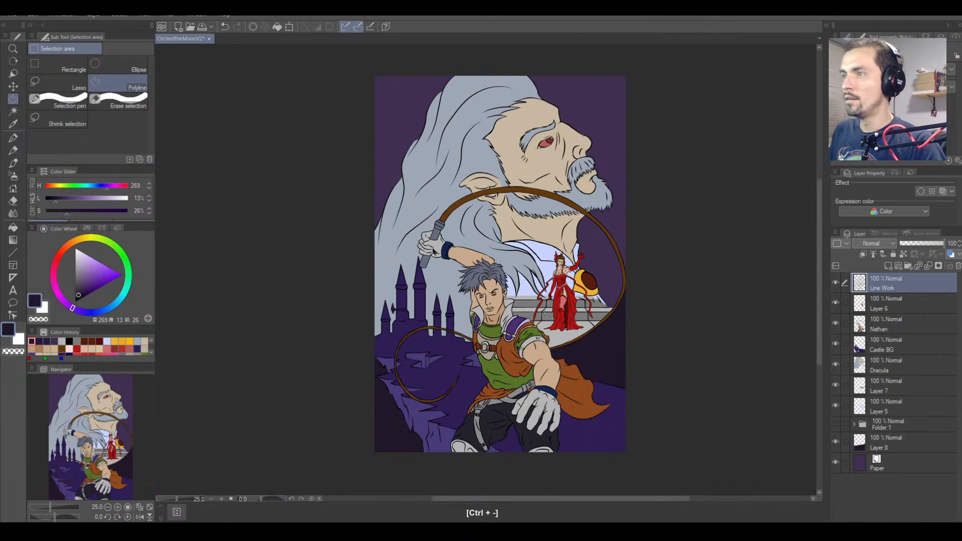
{"action": "key", "text": "ctrl+equal"}
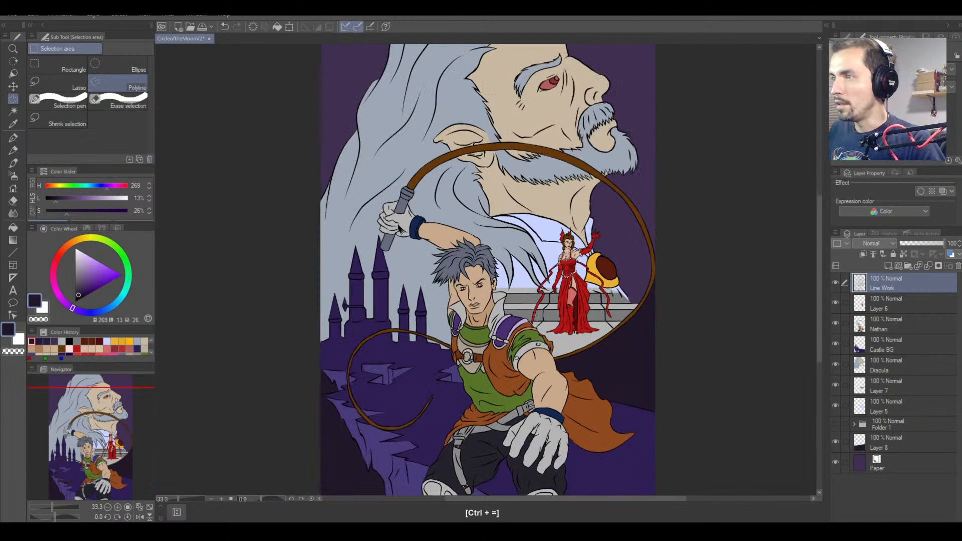
{"action": "key", "text": "ctrl+equal"}
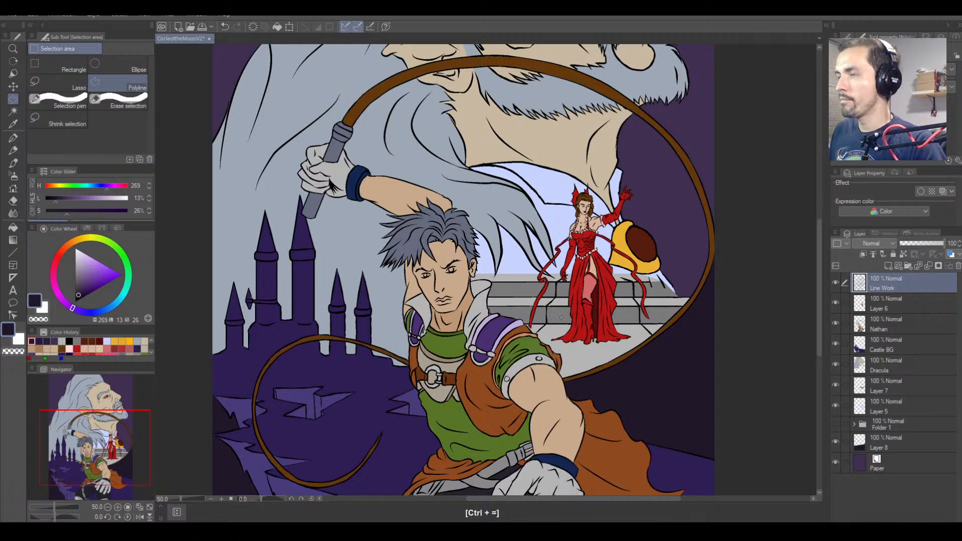
{"action": "key", "text": "ctrl+equal"}
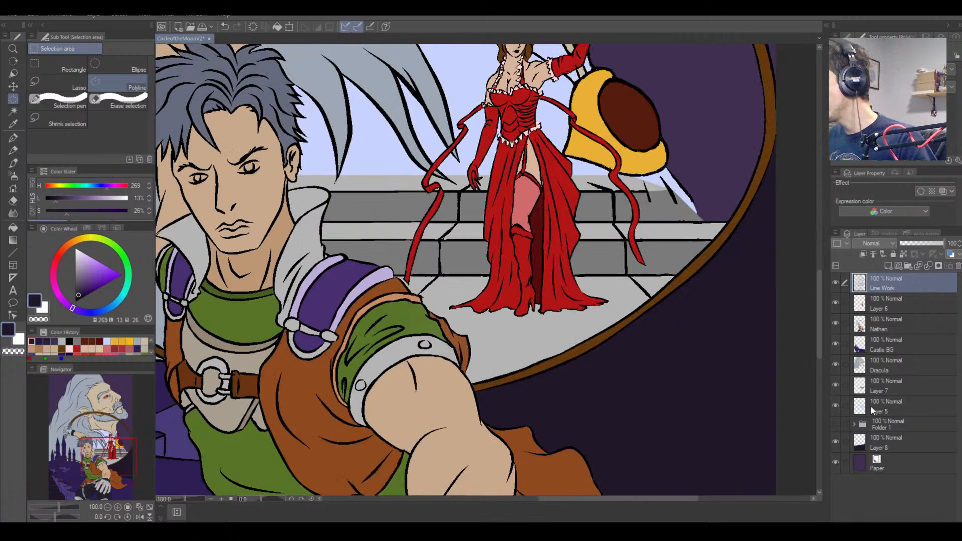
{"action": "left_click", "coordinate": [837, 404]}
{"action": "left_click", "coordinate": [837, 403]}
{"action": "left_click", "coordinate": [842, 386]}
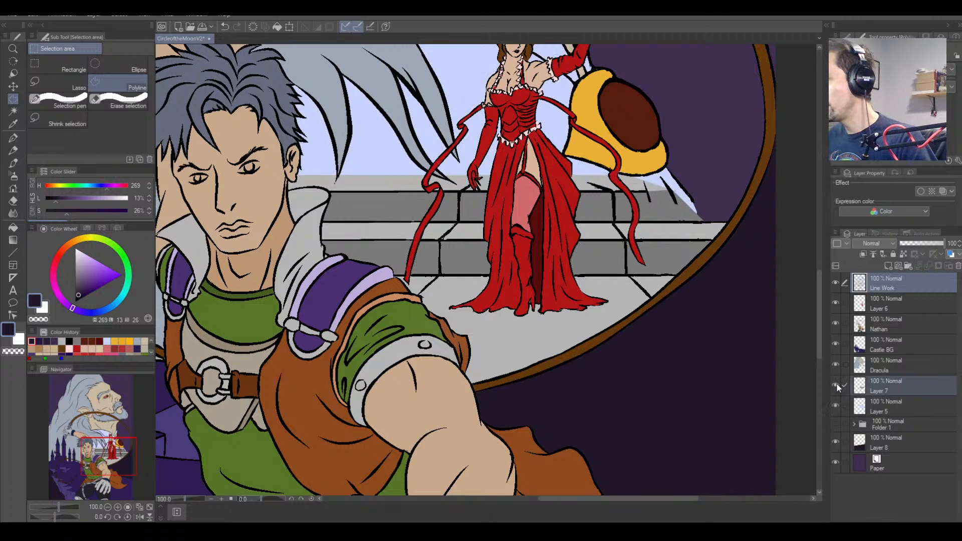
{"action": "left_click", "coordinate": [837, 382]}
{"action": "left_click", "coordinate": [836, 383]}
{"action": "left_click", "coordinate": [843, 385]}
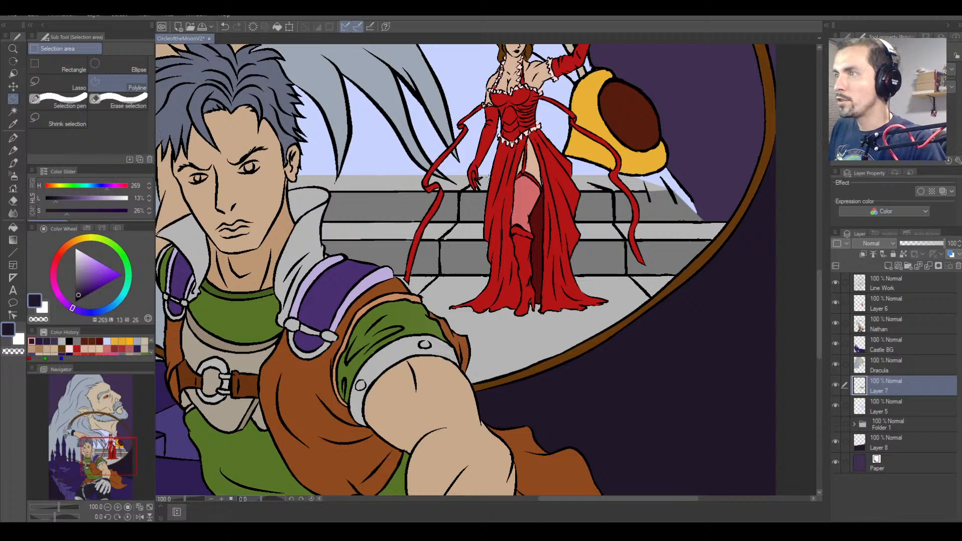
Make a Polyline selection around the central carpet strip running down the stairs behind the woman in red to the whip's edge.
{"action": "left_click", "coordinate": [486, 173]}
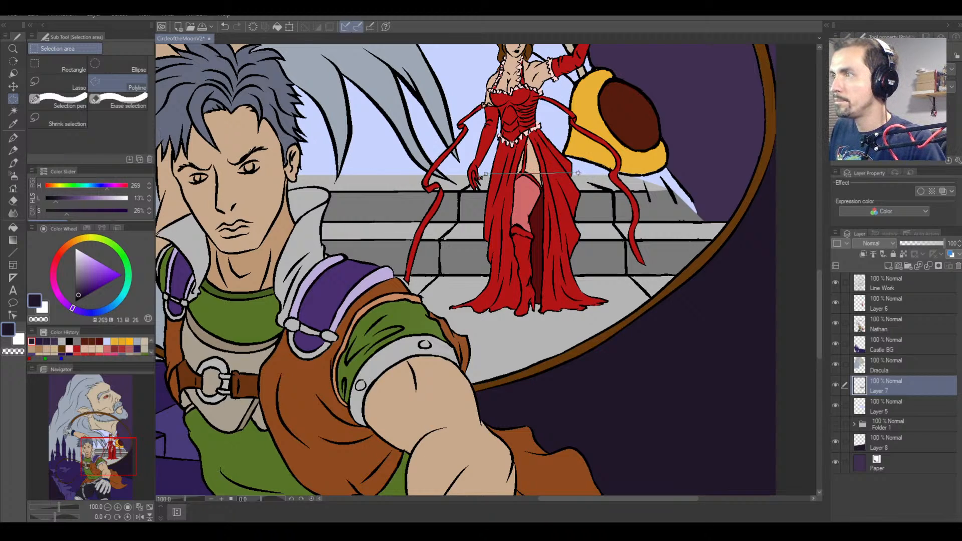
{"action": "left_click", "coordinate": [578, 173]}
{"action": "left_click", "coordinate": [614, 192]}
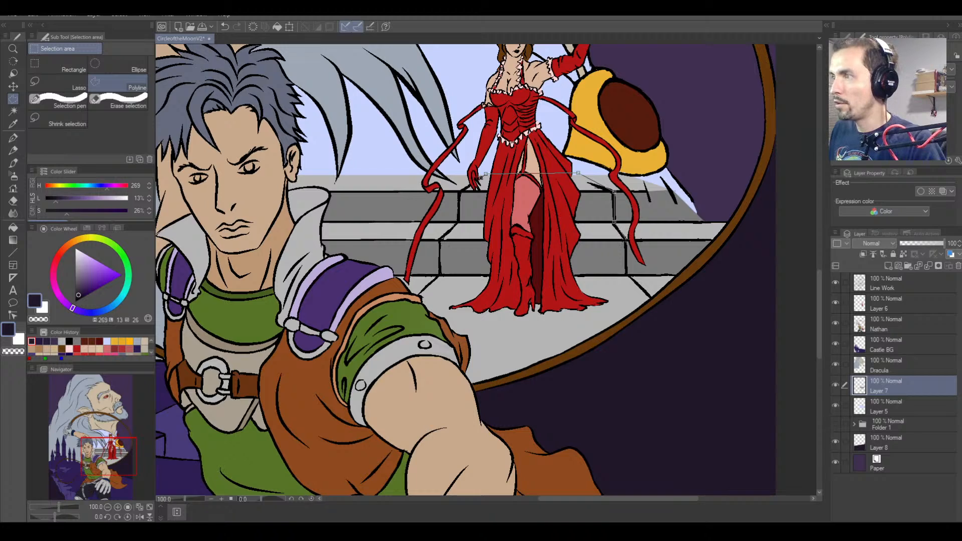
{"action": "left_click", "coordinate": [625, 239]}
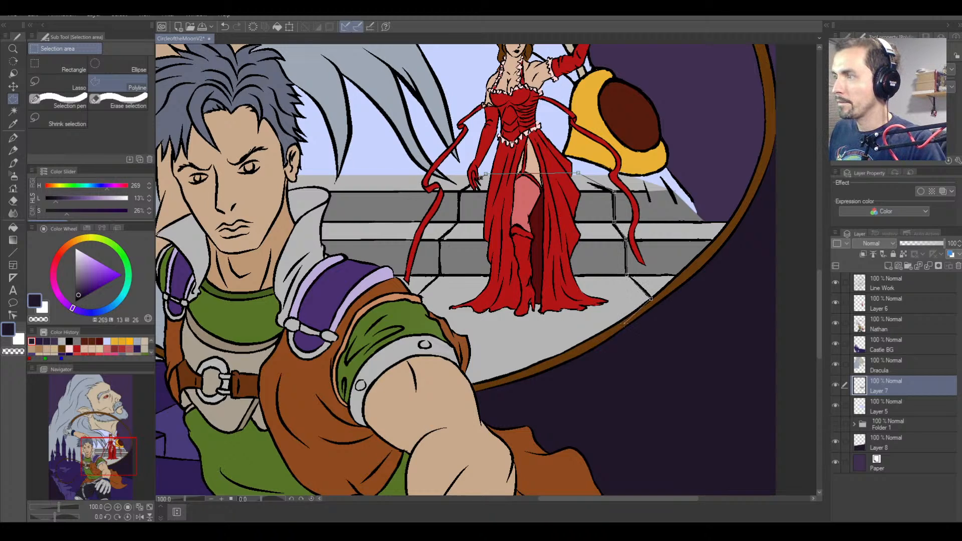
{"action": "left_click", "coordinate": [624, 323]}
{"action": "left_click", "coordinate": [556, 362]}
{"action": "left_click", "coordinate": [493, 384]}
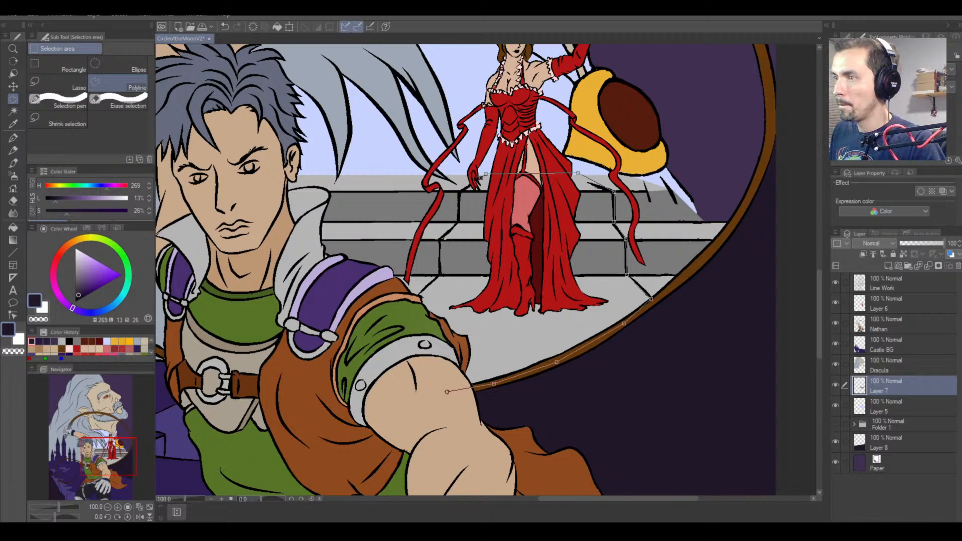
{"action": "left_click", "coordinate": [447, 392]}
{"action": "left_click", "coordinate": [403, 334]}
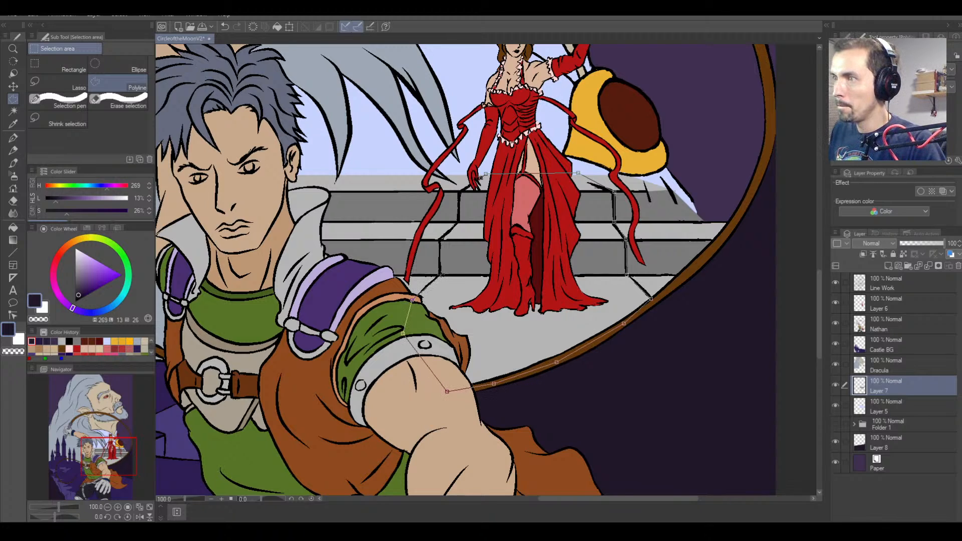
{"action": "left_click", "coordinate": [439, 274]}
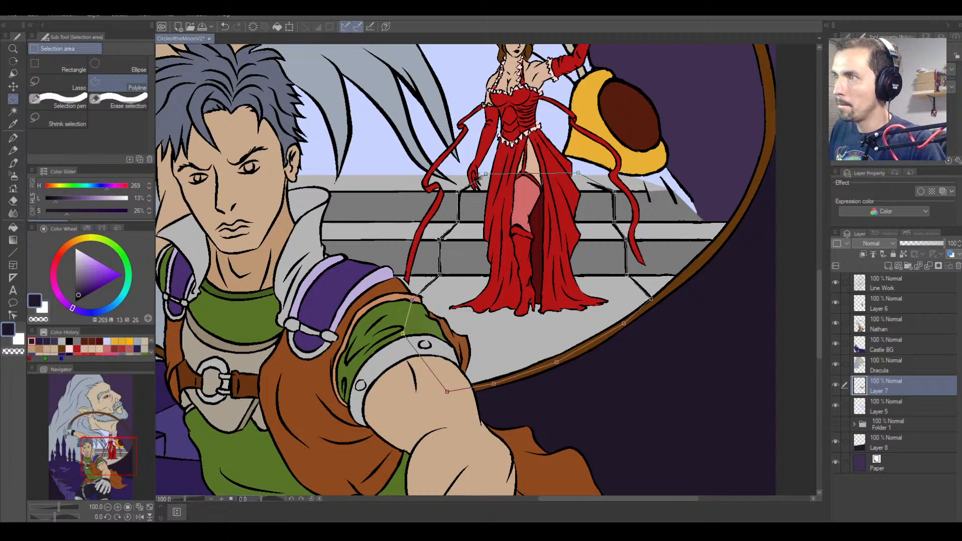
{"action": "left_click", "coordinate": [484, 176]}
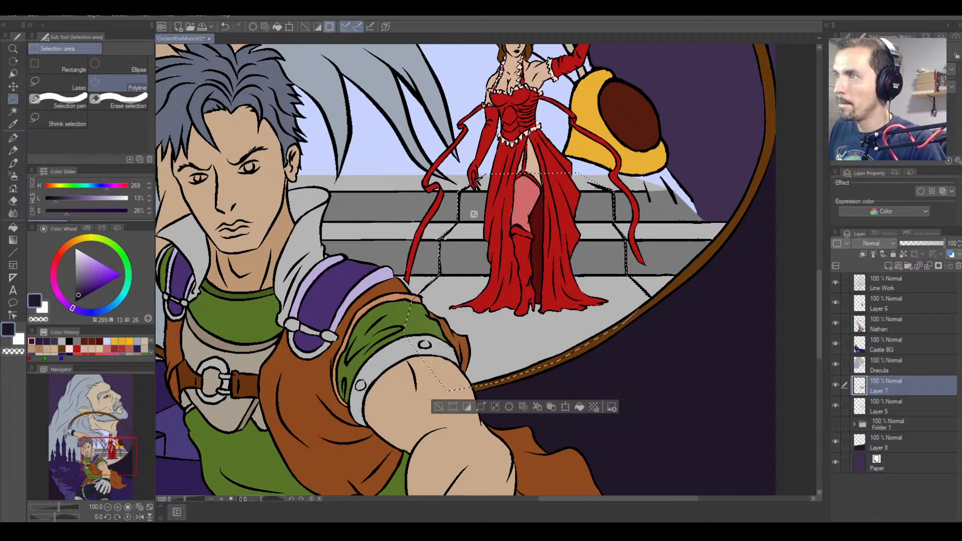
Fill the selected floor, steps and risers on Layer 7 with a reddish brown of hue 12, luminosity 38% and saturation 50%.
{"action": "left_click", "coordinate": [13, 227]}
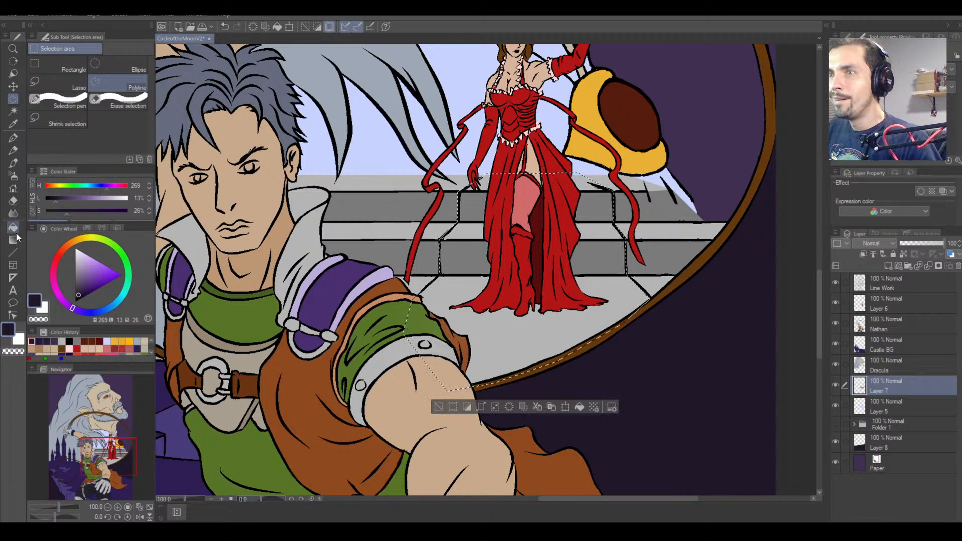
{"action": "right_click", "coordinate": [475, 160]}
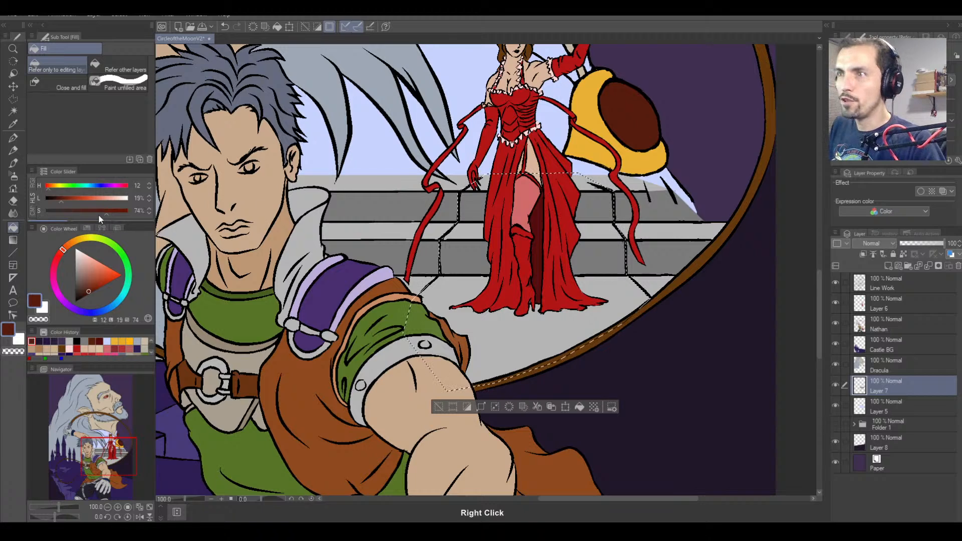
{"action": "left_click", "coordinate": [76, 199]}
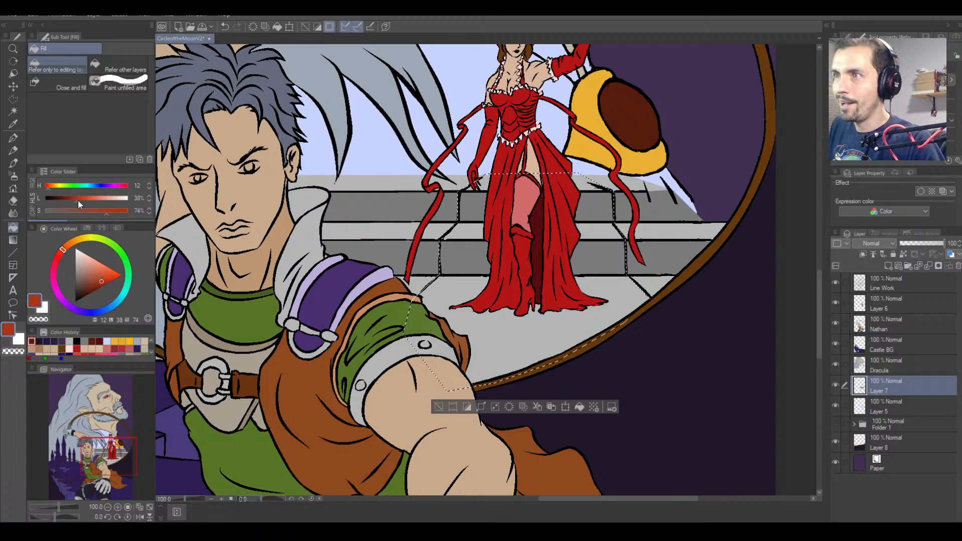
{"action": "left_click", "coordinate": [87, 211]}
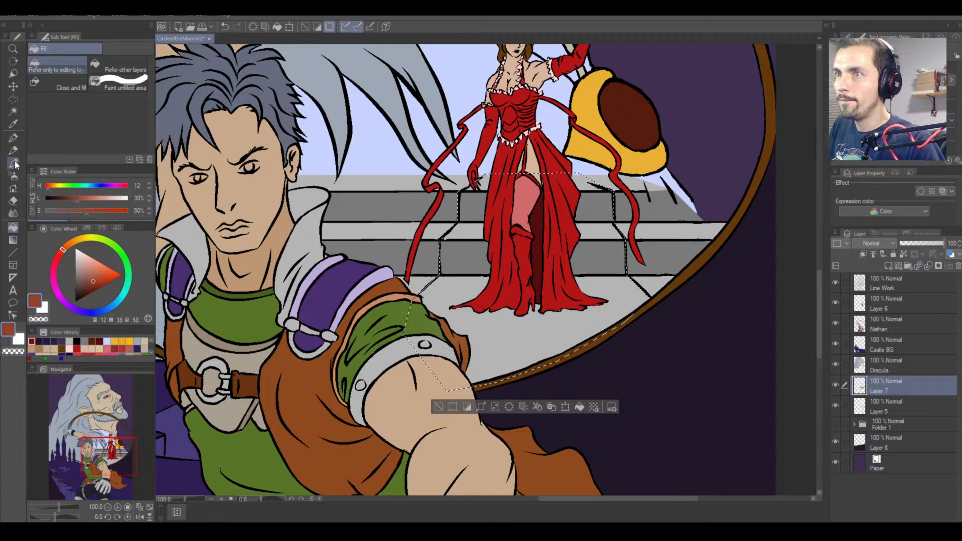
{"action": "left_click", "coordinate": [466, 286]}
{"action": "left_click", "coordinate": [475, 258]}
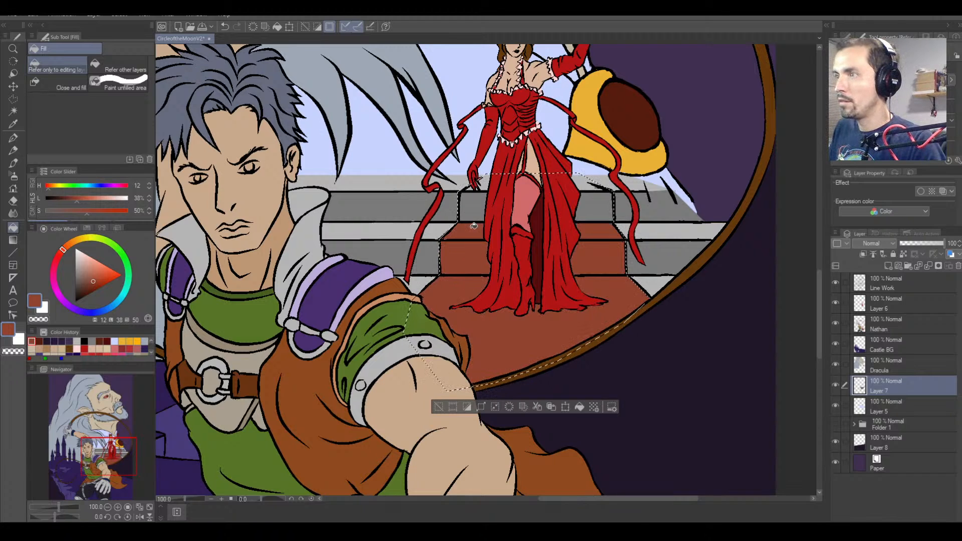
{"action": "left_click", "coordinate": [476, 205]}
Try a lighter muted brown on the carpet floor, and refill it with hue 12, luminosity 38% and saturation 32%.
{"action": "key", "text": "ctrl+minus"}
{"action": "key", "text": "ctrl+minus"}
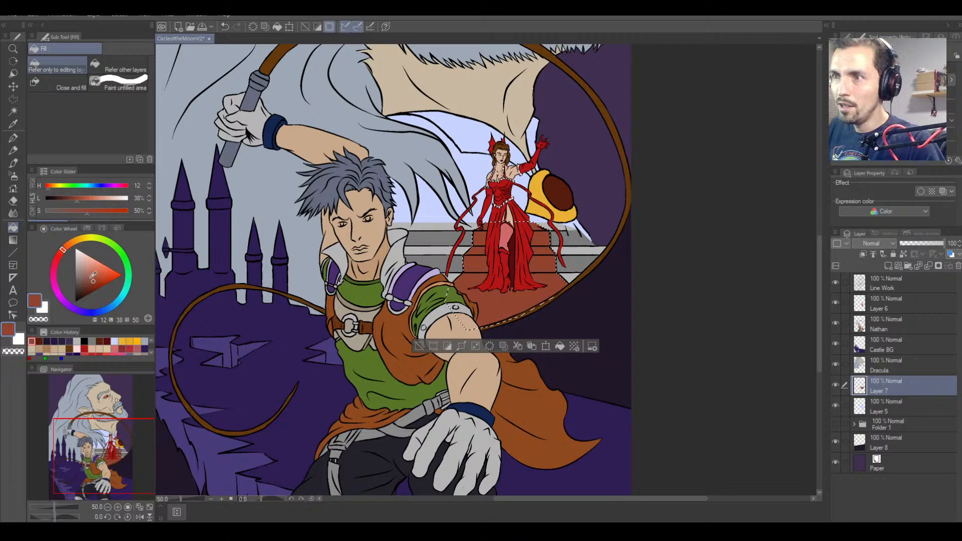
{"action": "left_click", "coordinate": [89, 276]}
{"action": "left_click", "coordinate": [490, 296]}
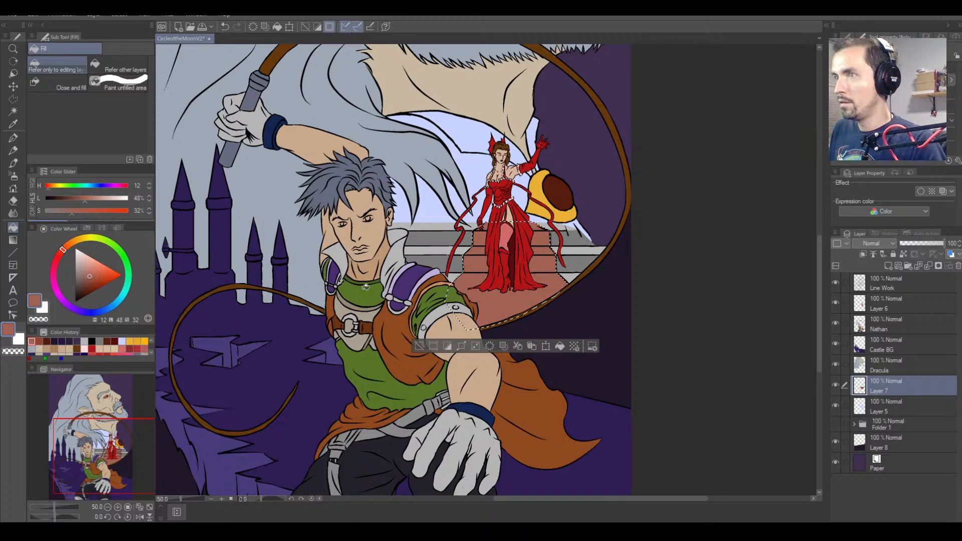
{"action": "left_click", "coordinate": [87, 281]}
{"action": "left_click", "coordinate": [469, 289]}
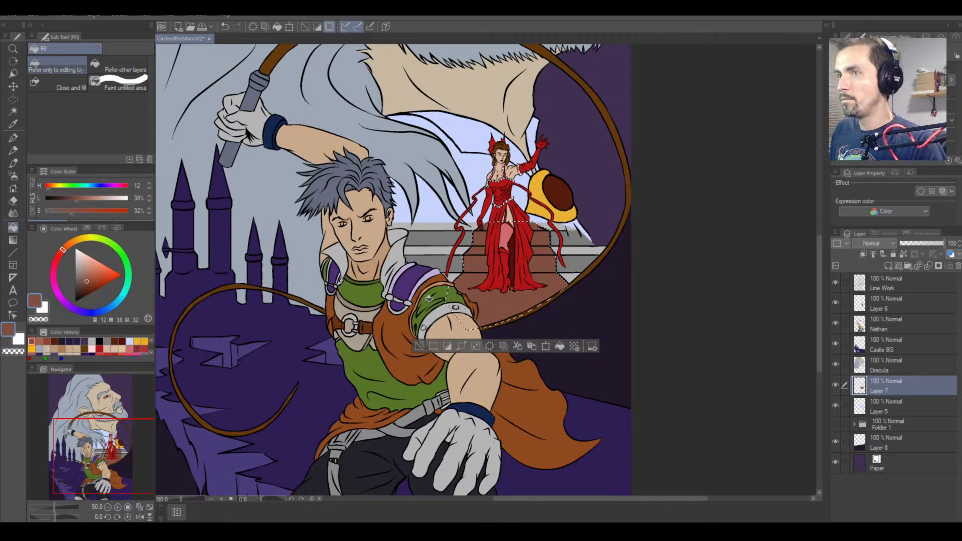
Undo all the brown carpet fills on Layer 7, keeping the strip selected.
{"action": "key", "text": "ctrl+equal"}
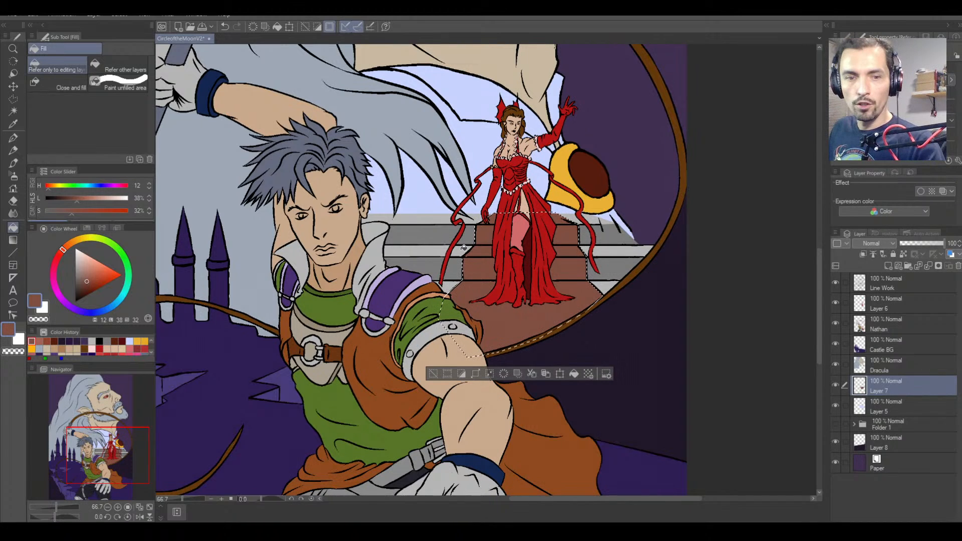
{"action": "key", "text": "ctrl+z"}
{"action": "key", "text": "ctrl+z"}
{"action": "key", "text": "ctrl+z"}
{"action": "key", "text": "ctrl+z"}
{"action": "key", "text": "ctrl+z"}
{"action": "key", "text": "ctrl+z"}
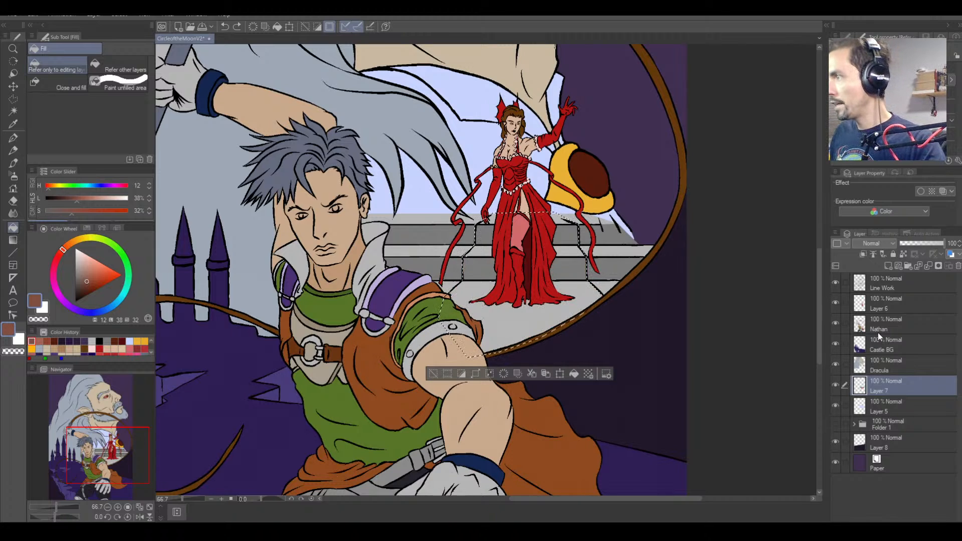
Add a new layer above Layer 7, fill the selected carpet strip with the muted brown, and deselect it.
{"action": "left_click", "coordinate": [889, 266]}
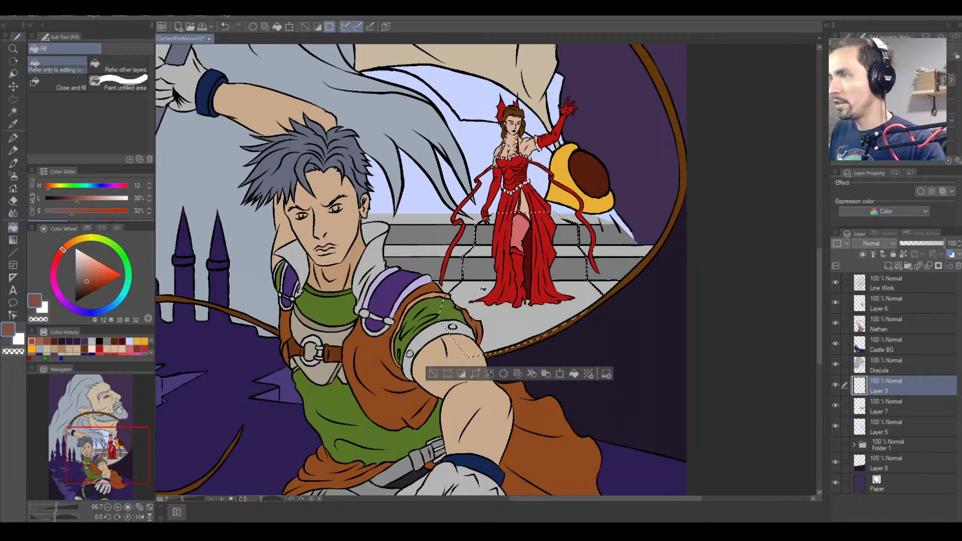
{"action": "left_click", "coordinate": [574, 374]}
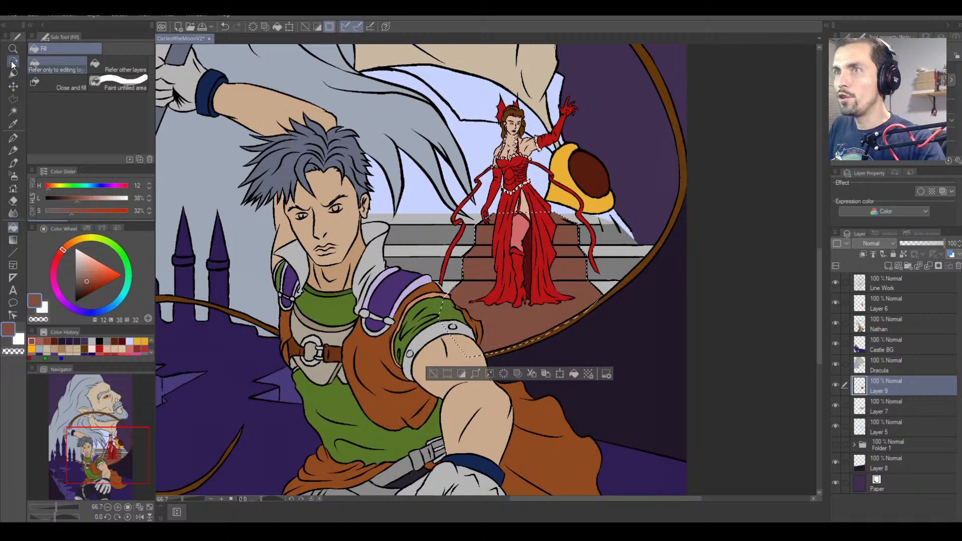
{"action": "left_click", "coordinate": [13, 99]}
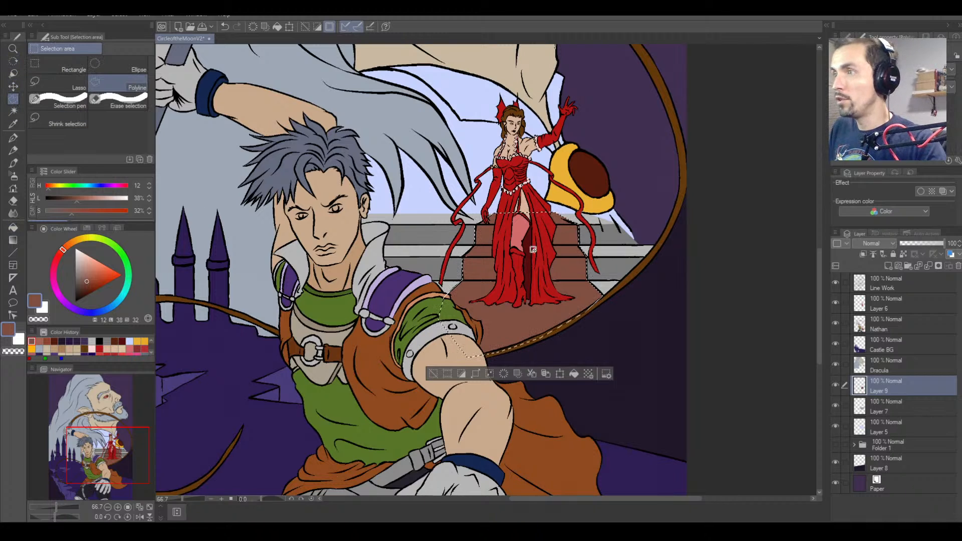
{"action": "key", "text": "ctrl+d"}
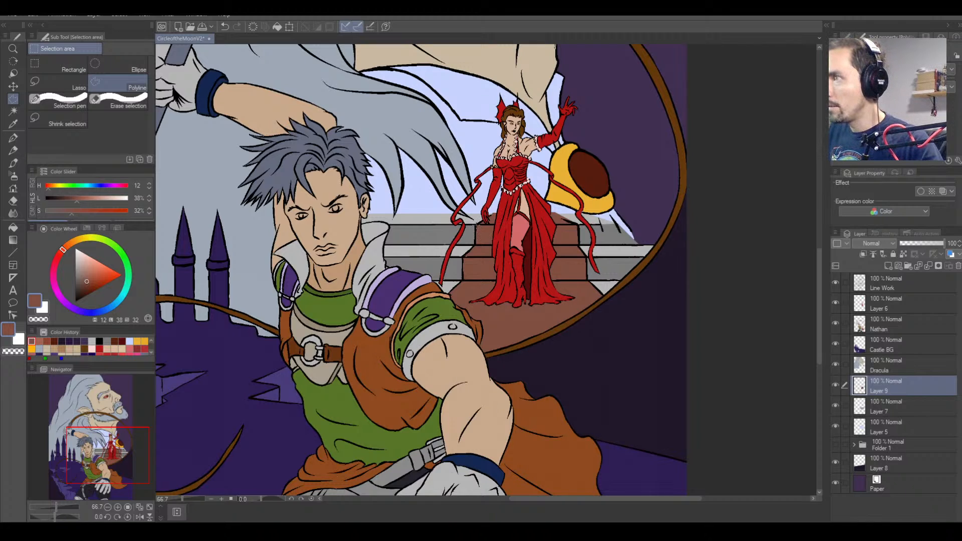
Make a rectangular Polyline selection around the carpet's upper riser behind the woman in red on Layer 9.
{"action": "left_click", "coordinate": [476, 225]}
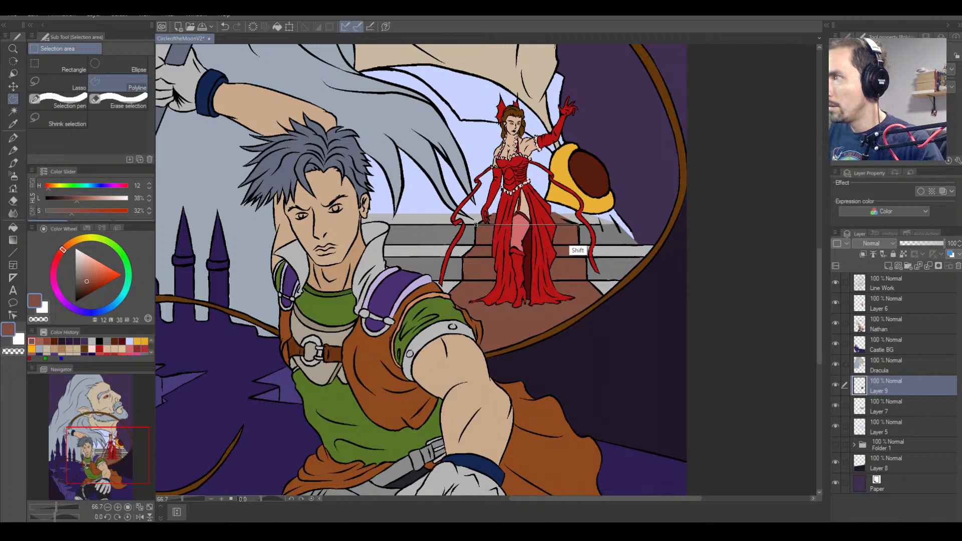
{"action": "left_click", "coordinate": [579, 226]}
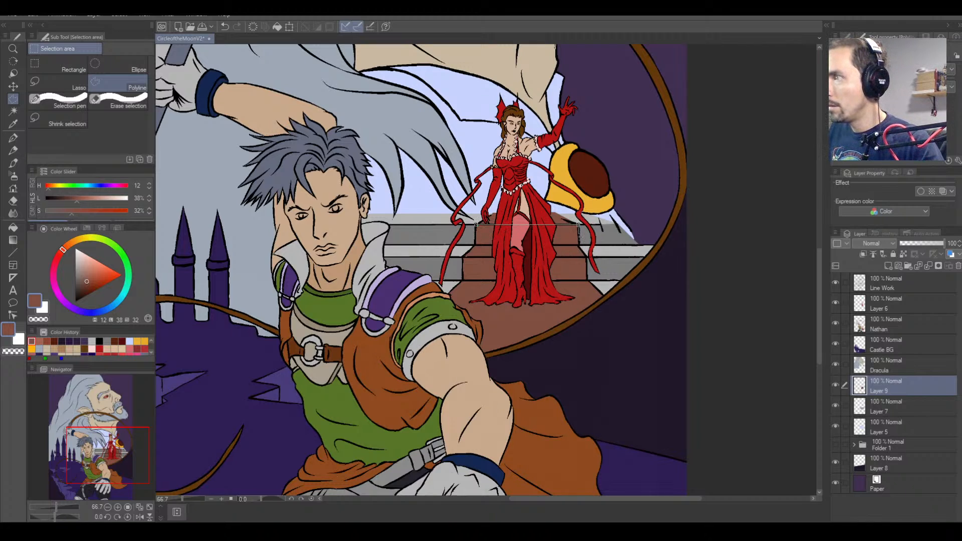
{"action": "left_click", "coordinate": [579, 245]}
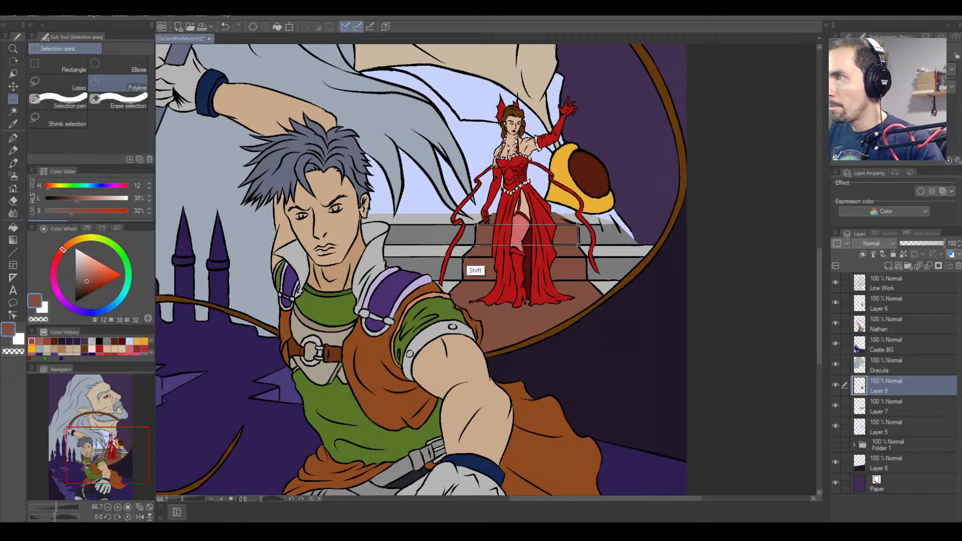
{"action": "double_click", "coordinate": [475, 245]}
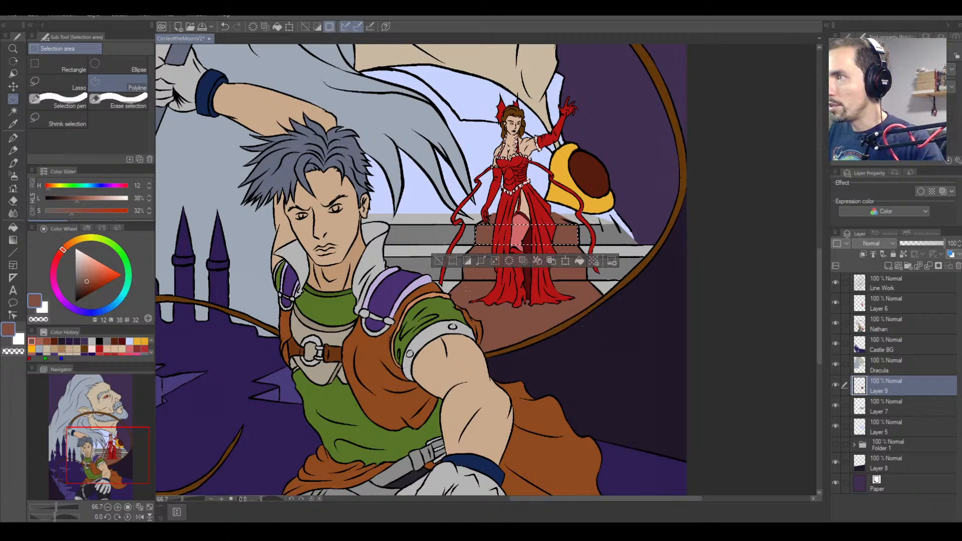
{"action": "left_click", "coordinate": [464, 281], "text": "shift"}
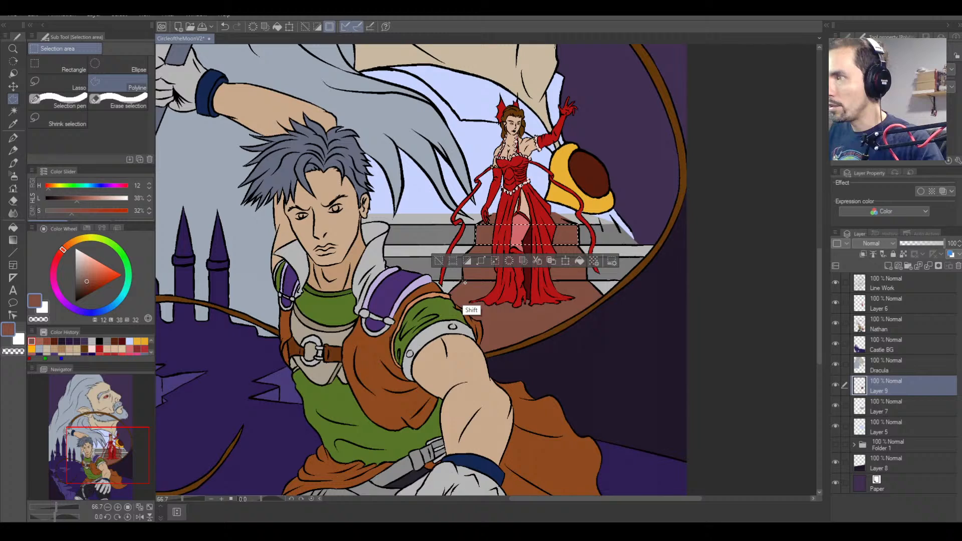
{"action": "left_click", "coordinate": [586, 281]}
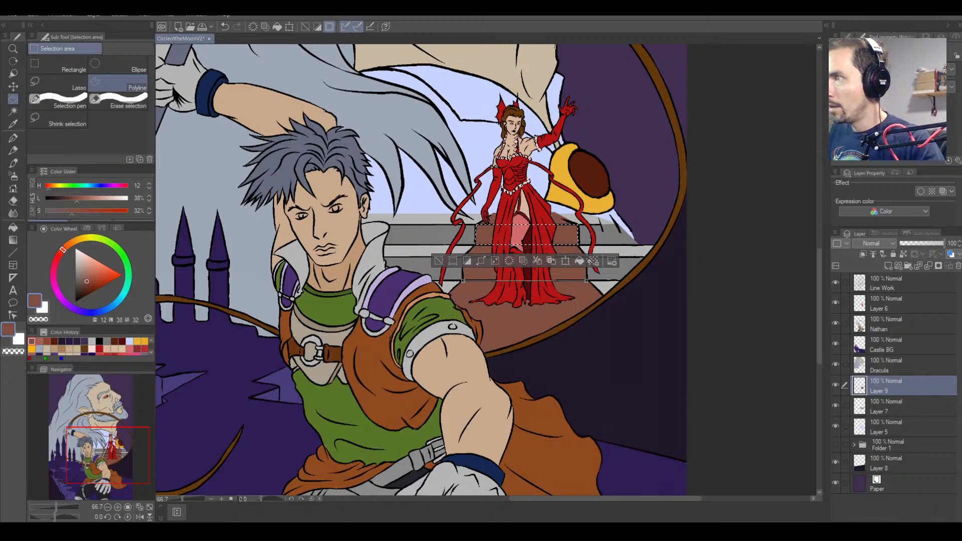
{"action": "key", "text": "Escape"}
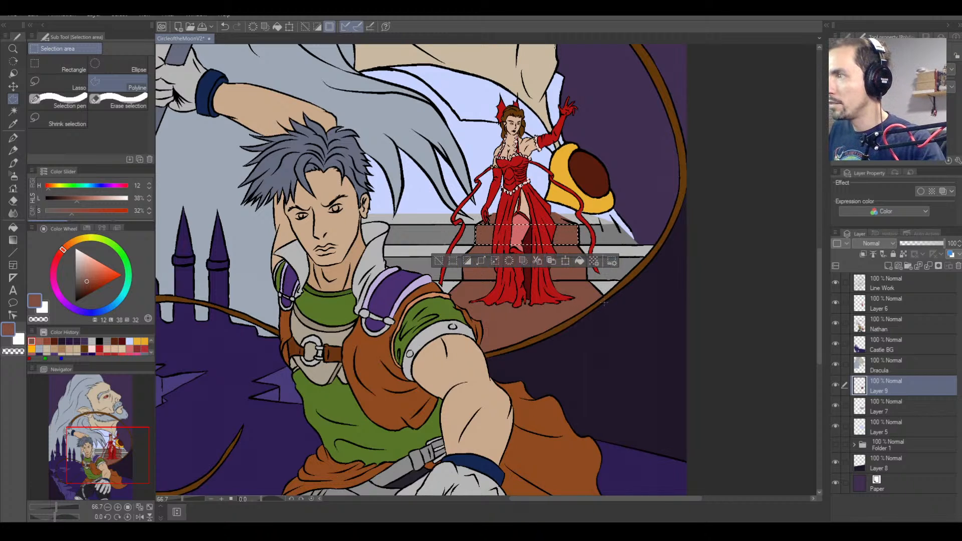
{"action": "left_click", "coordinate": [467, 295]}
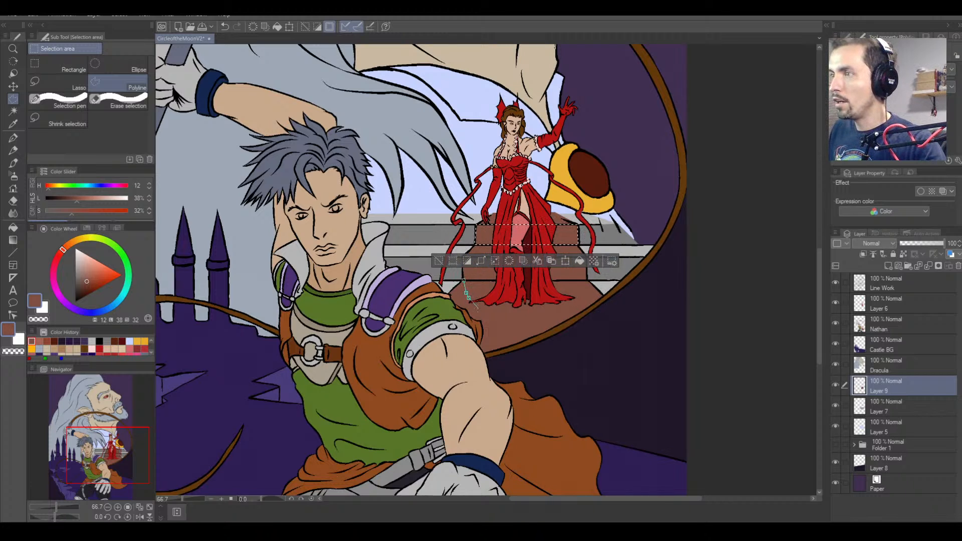
{"action": "double_click", "coordinate": [477, 308]}
{"action": "left_click", "coordinate": [490, 308]}
{"action": "left_click", "coordinate": [487, 308]}
{"action": "left_click", "coordinate": [472, 282]}
{"action": "double_click", "coordinate": [472, 289]}
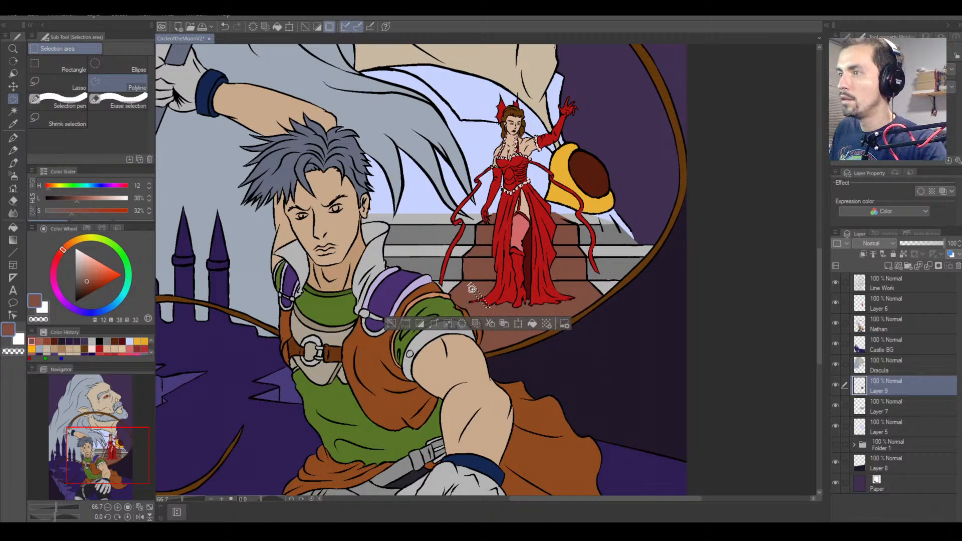
Make a rectangular Polyline selection around the carpet's lower riser behind the woman in red.
{"action": "left_click", "coordinate": [461, 281]}
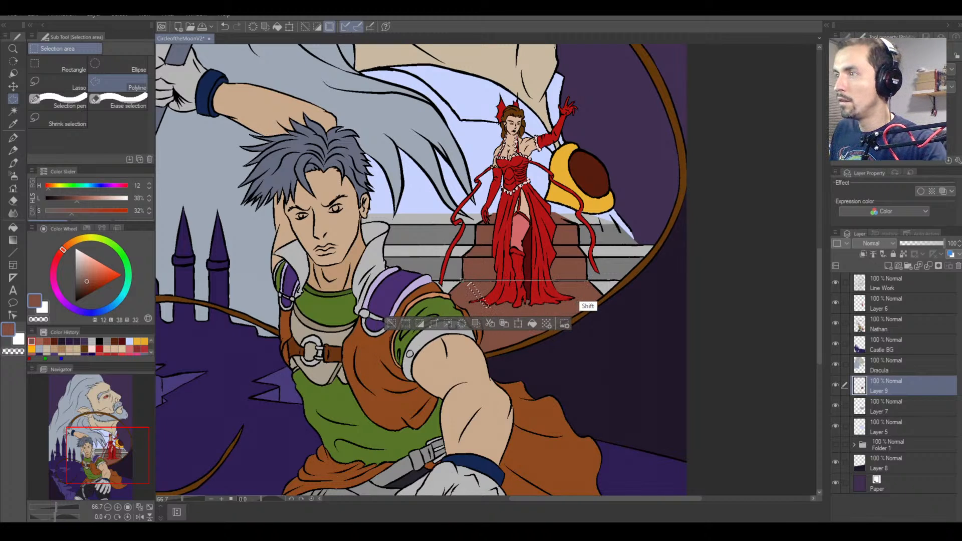
{"action": "left_click", "coordinate": [587, 280]}
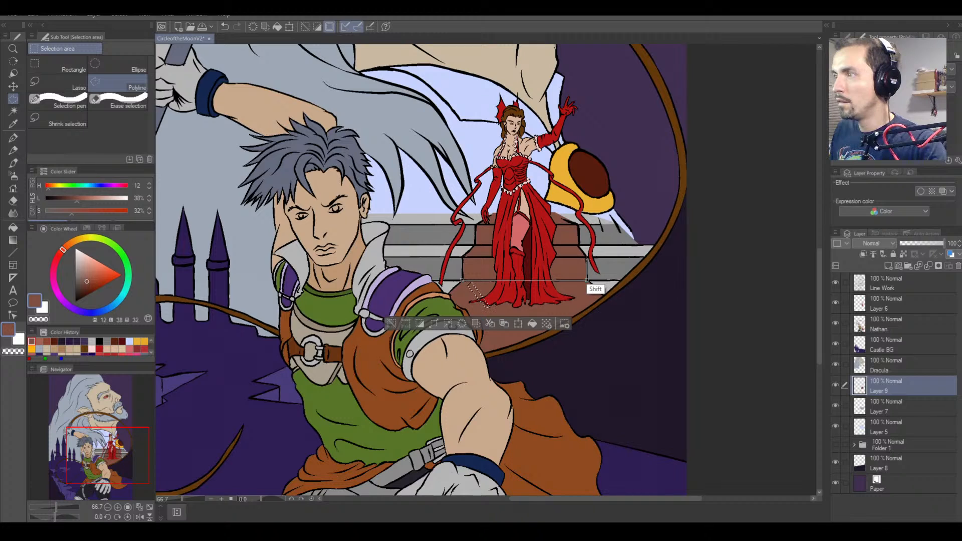
{"action": "left_click", "coordinate": [586, 258]}
{"action": "left_click", "coordinate": [462, 259]}
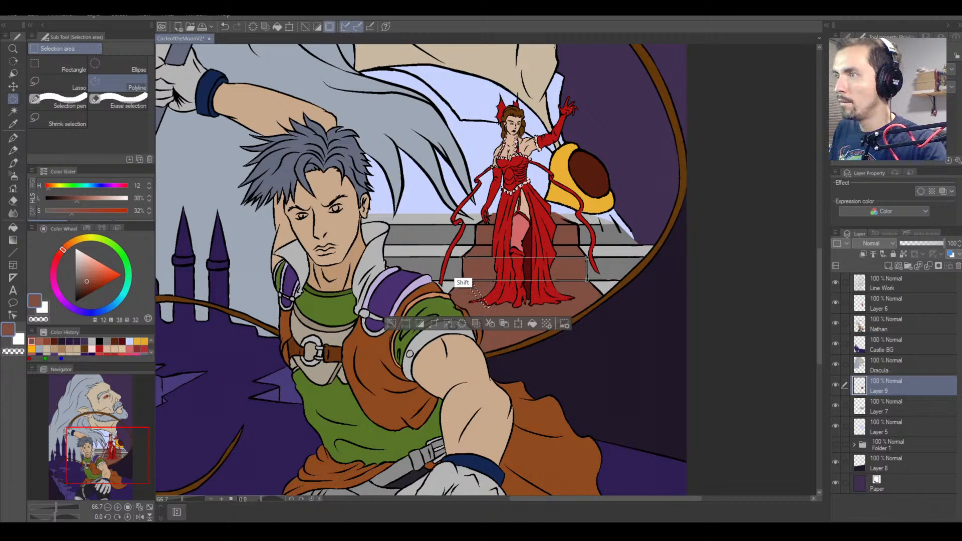
{"action": "left_click", "coordinate": [462, 281]}
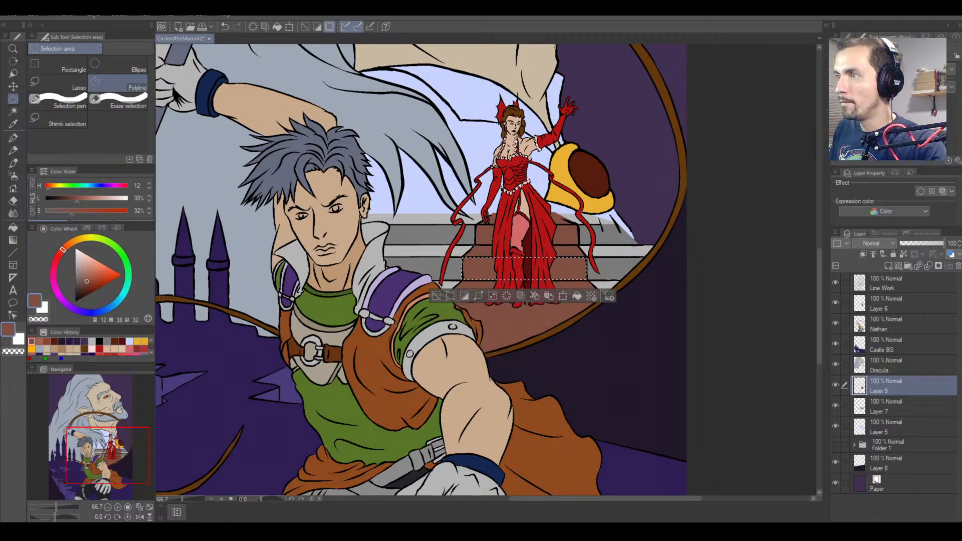
Add the carpet's upper riser to the selection with a second rectangular Polyline outline.
{"action": "left_click", "coordinate": [475, 245]}
{"action": "key", "text": "ctrl+z"}
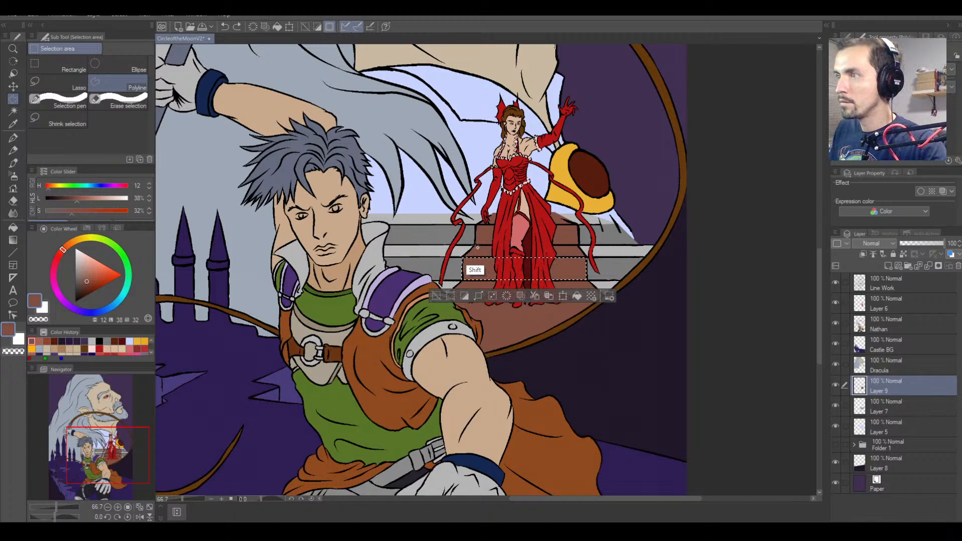
{"action": "left_click", "coordinate": [476, 246], "text": "shift"}
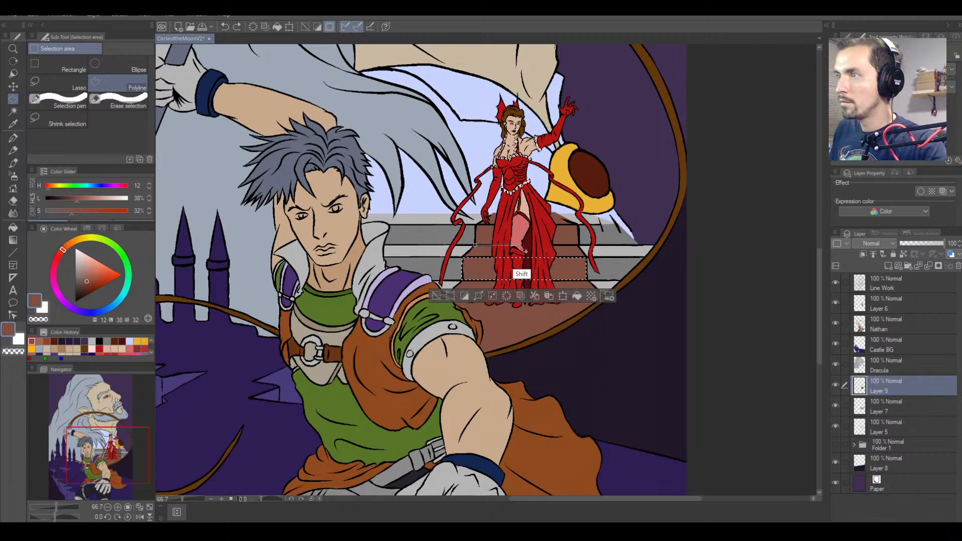
{"action": "left_click", "coordinate": [580, 246], "text": "shift"}
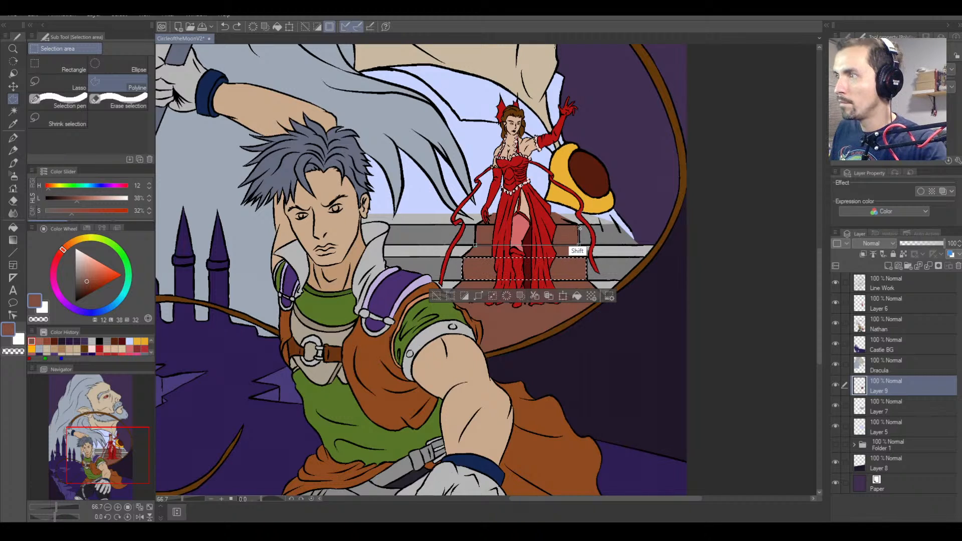
{"action": "left_click", "coordinate": [579, 226], "text": "shift"}
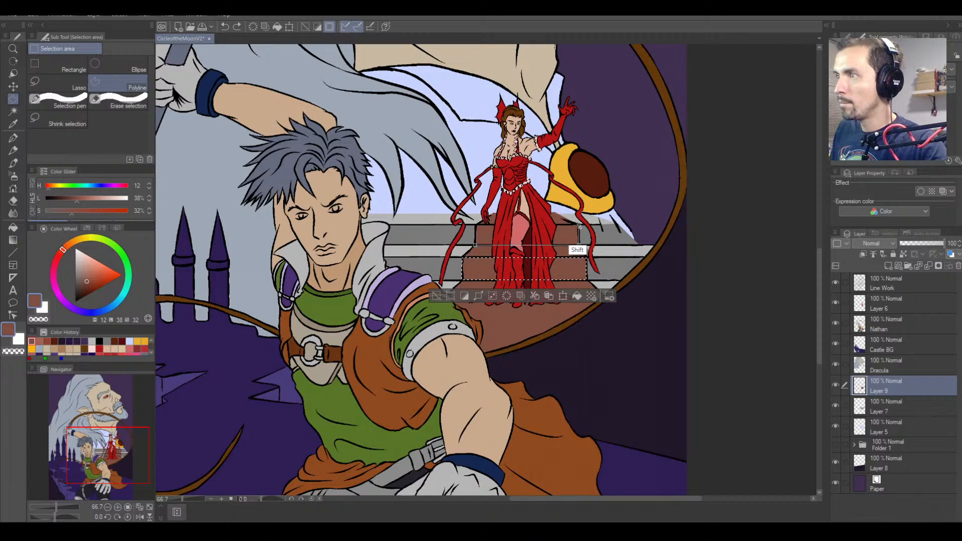
{"action": "left_click", "coordinate": [476, 227], "text": "shift"}
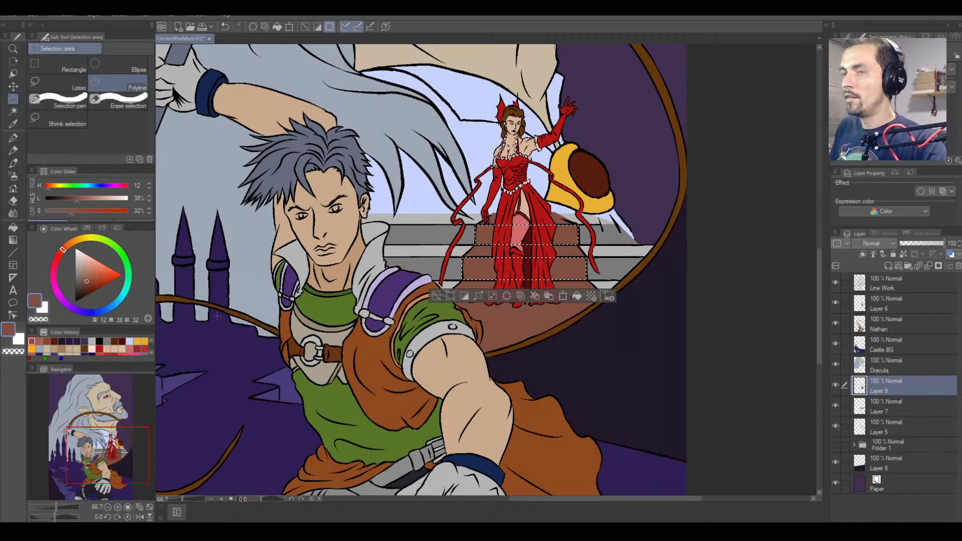
Darken the brown to luminosity 25%, fill both selected carpet risers on Layer 9, and deselect them.
{"action": "left_click", "coordinate": [67, 200]}
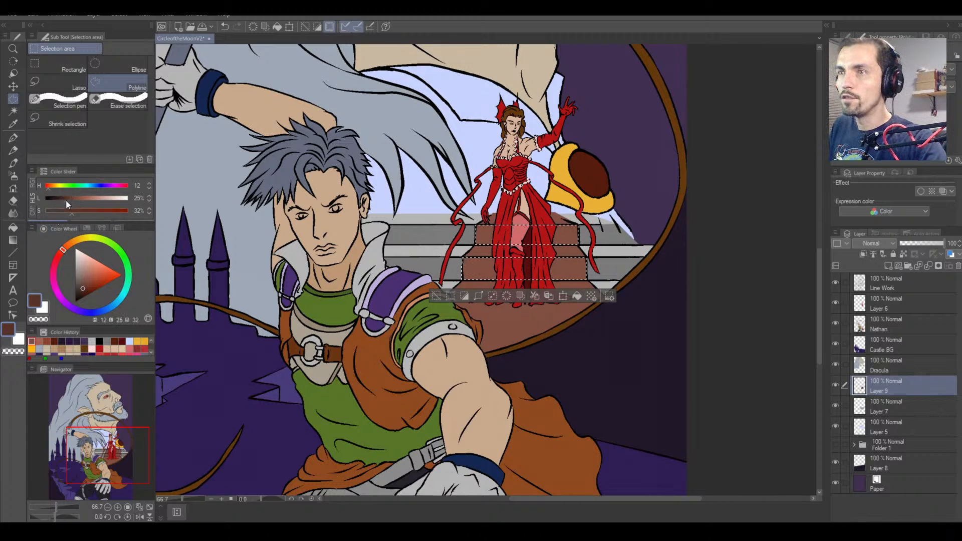
{"action": "key", "text": "g"}
{"action": "left_click", "coordinate": [567, 235]}
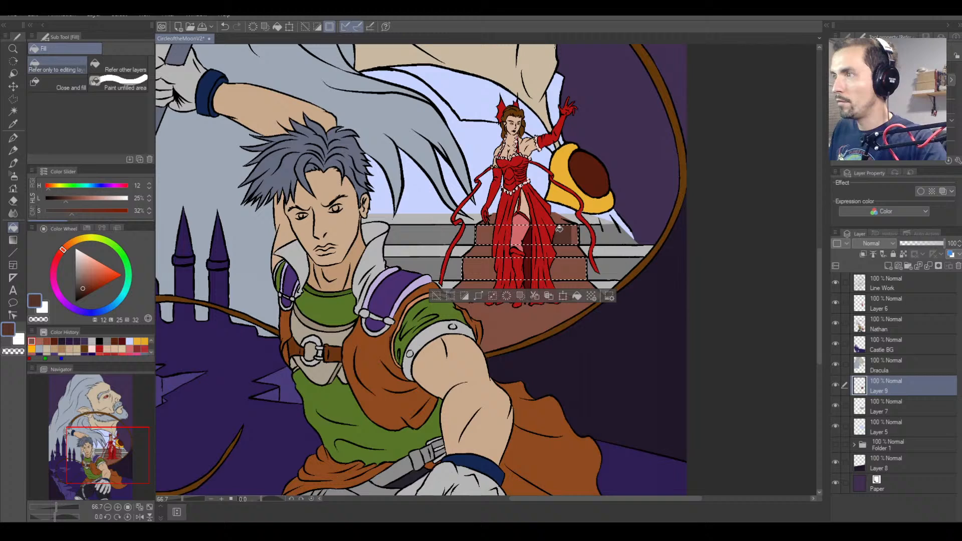
{"action": "left_click", "coordinate": [570, 270]}
{"action": "key", "text": "ctrl+d"}
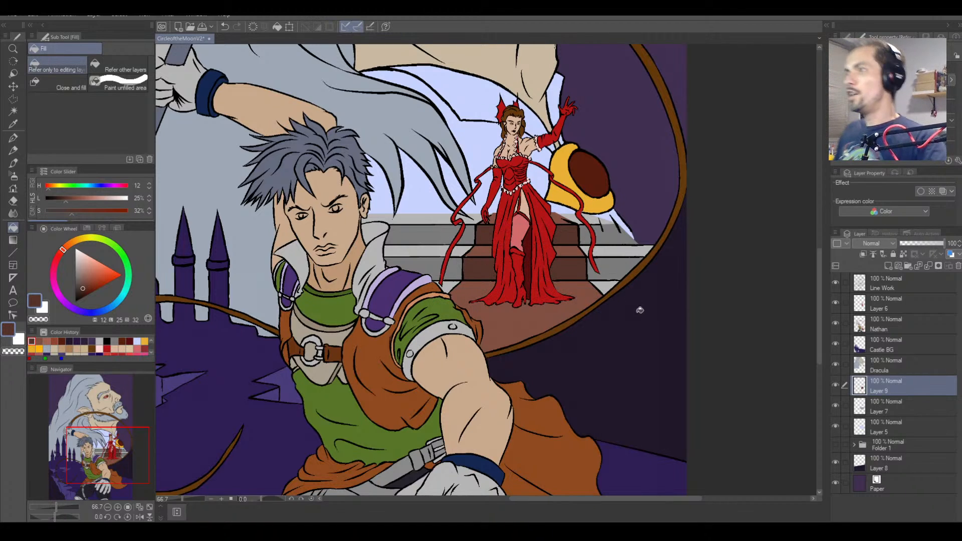
Examine the flat colors across the whole illustration, checking how the shaded carpet stairs fit with the figures and background.
{"action": "key", "text": "ctrl+minus"}
{"action": "key", "text": "ctrl+minus"}
{"action": "key", "text": "ctrl+minus"}
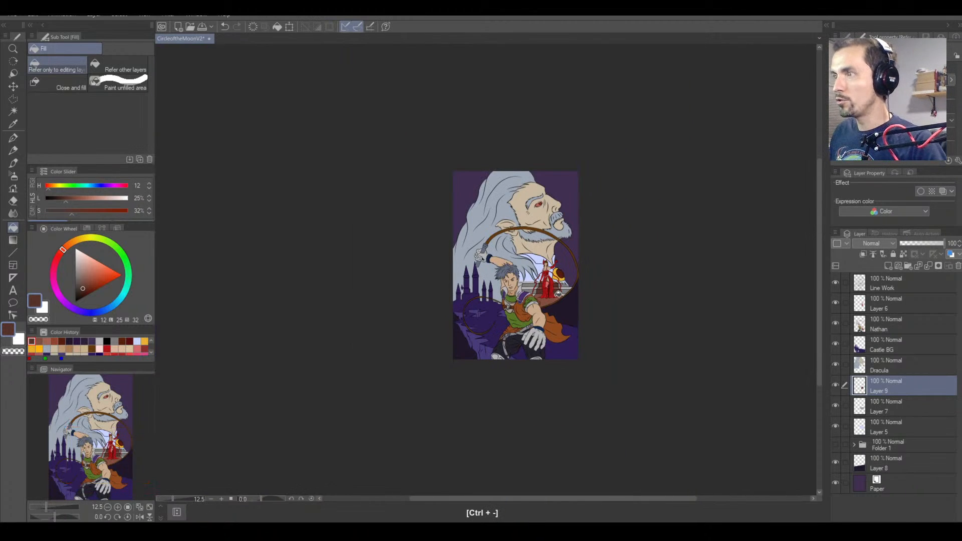
{"action": "key", "text": "ctrl+equal"}
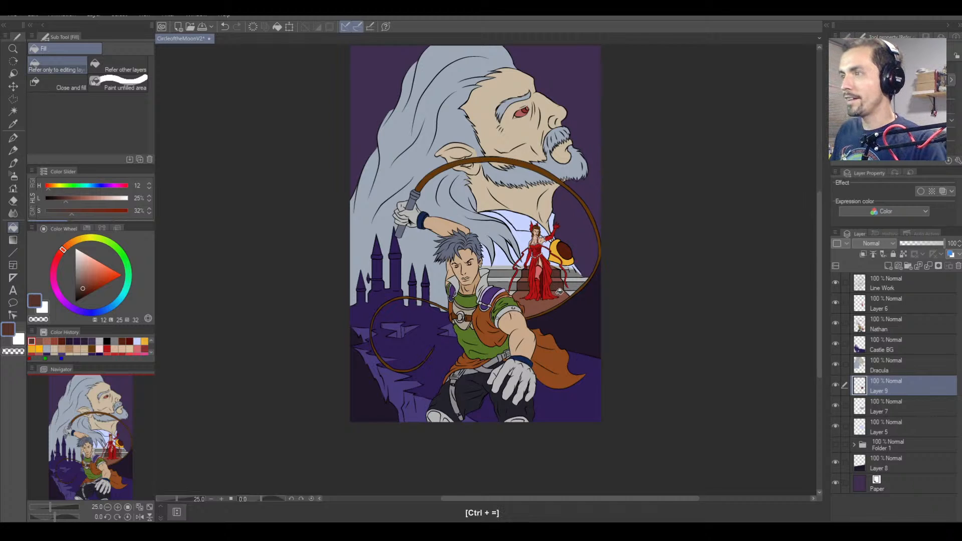
{"action": "key", "text": "ctrl+equal"}
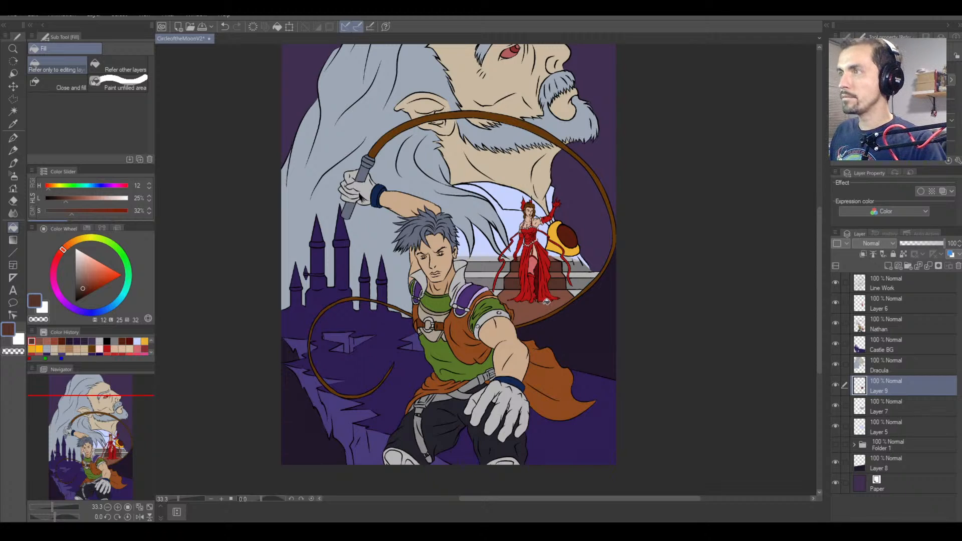
{"action": "key", "text": "ctrl+minus"}
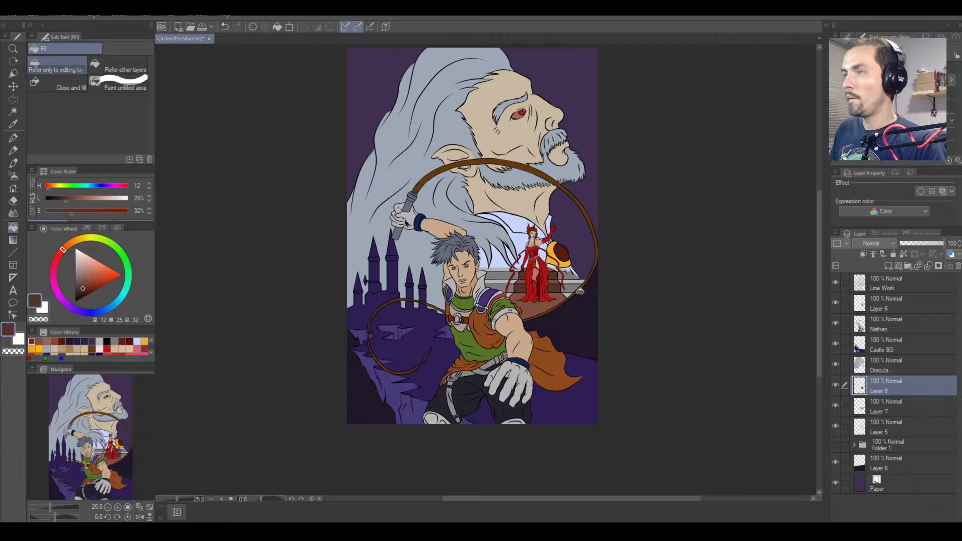
{"action": "key", "text": "ctrl+plus"}
{"action": "key", "text": "ctrl+minus"}
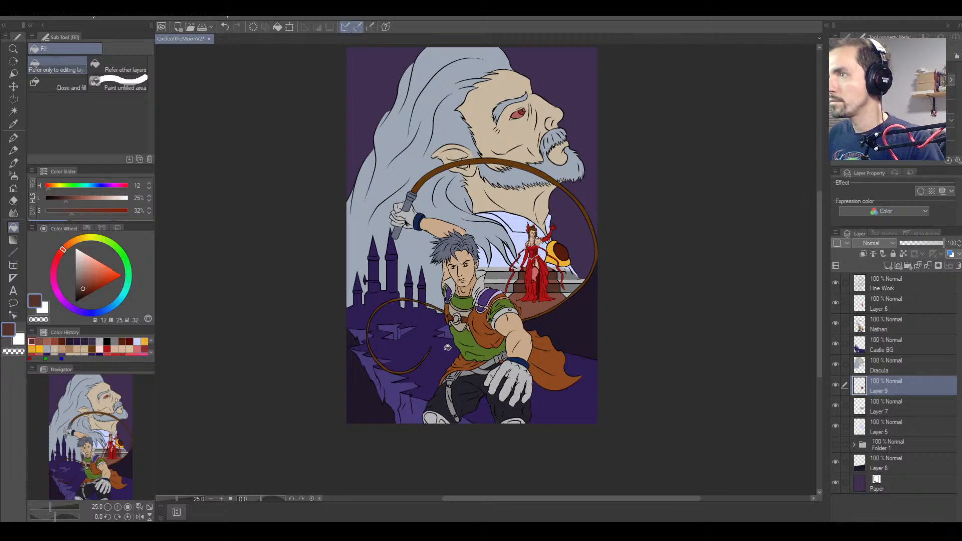
{"action": "key", "text": "ctrl+plus"}
{"action": "key", "text": "space"}
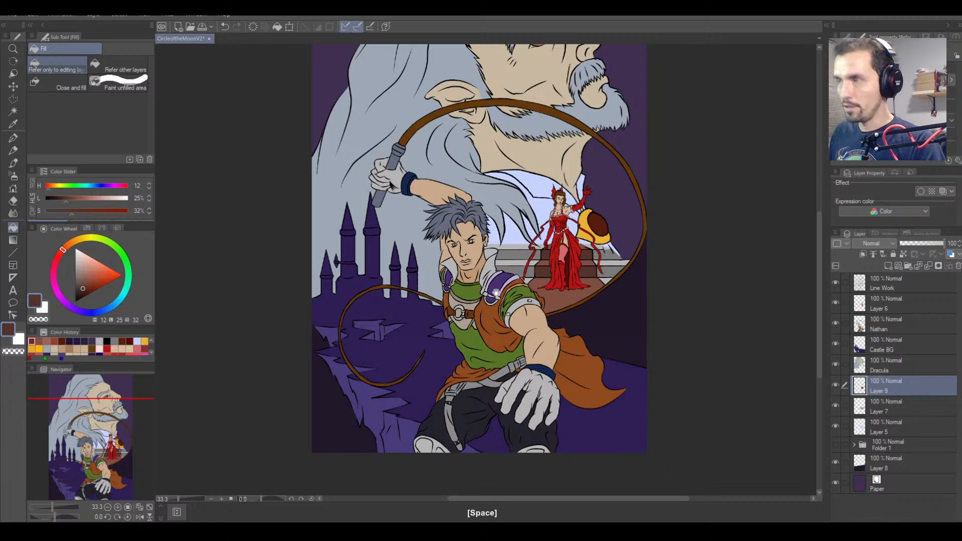
{"action": "left_click_drag", "start_coordinate": [390, 185], "coordinate": [383, 255]}
{"action": "key", "text": "ctrl+minus"}
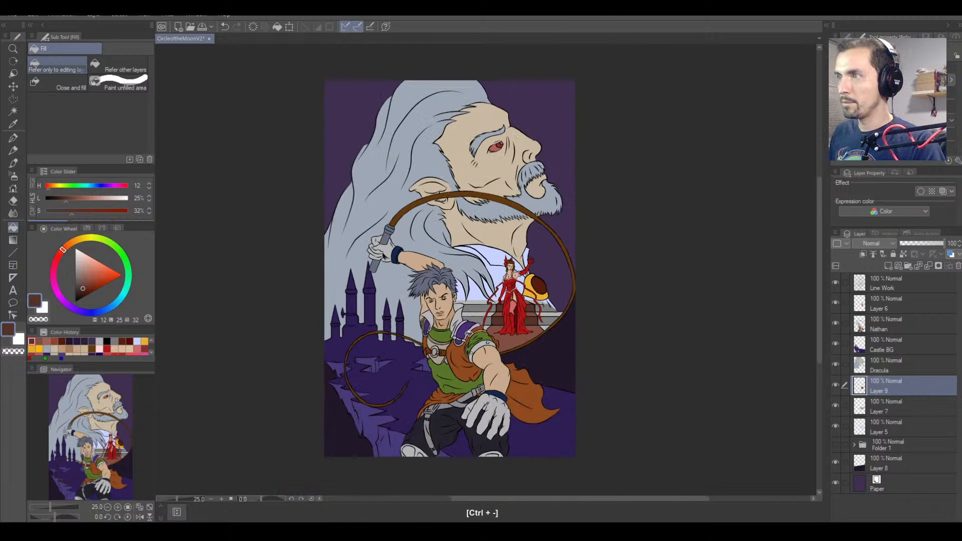